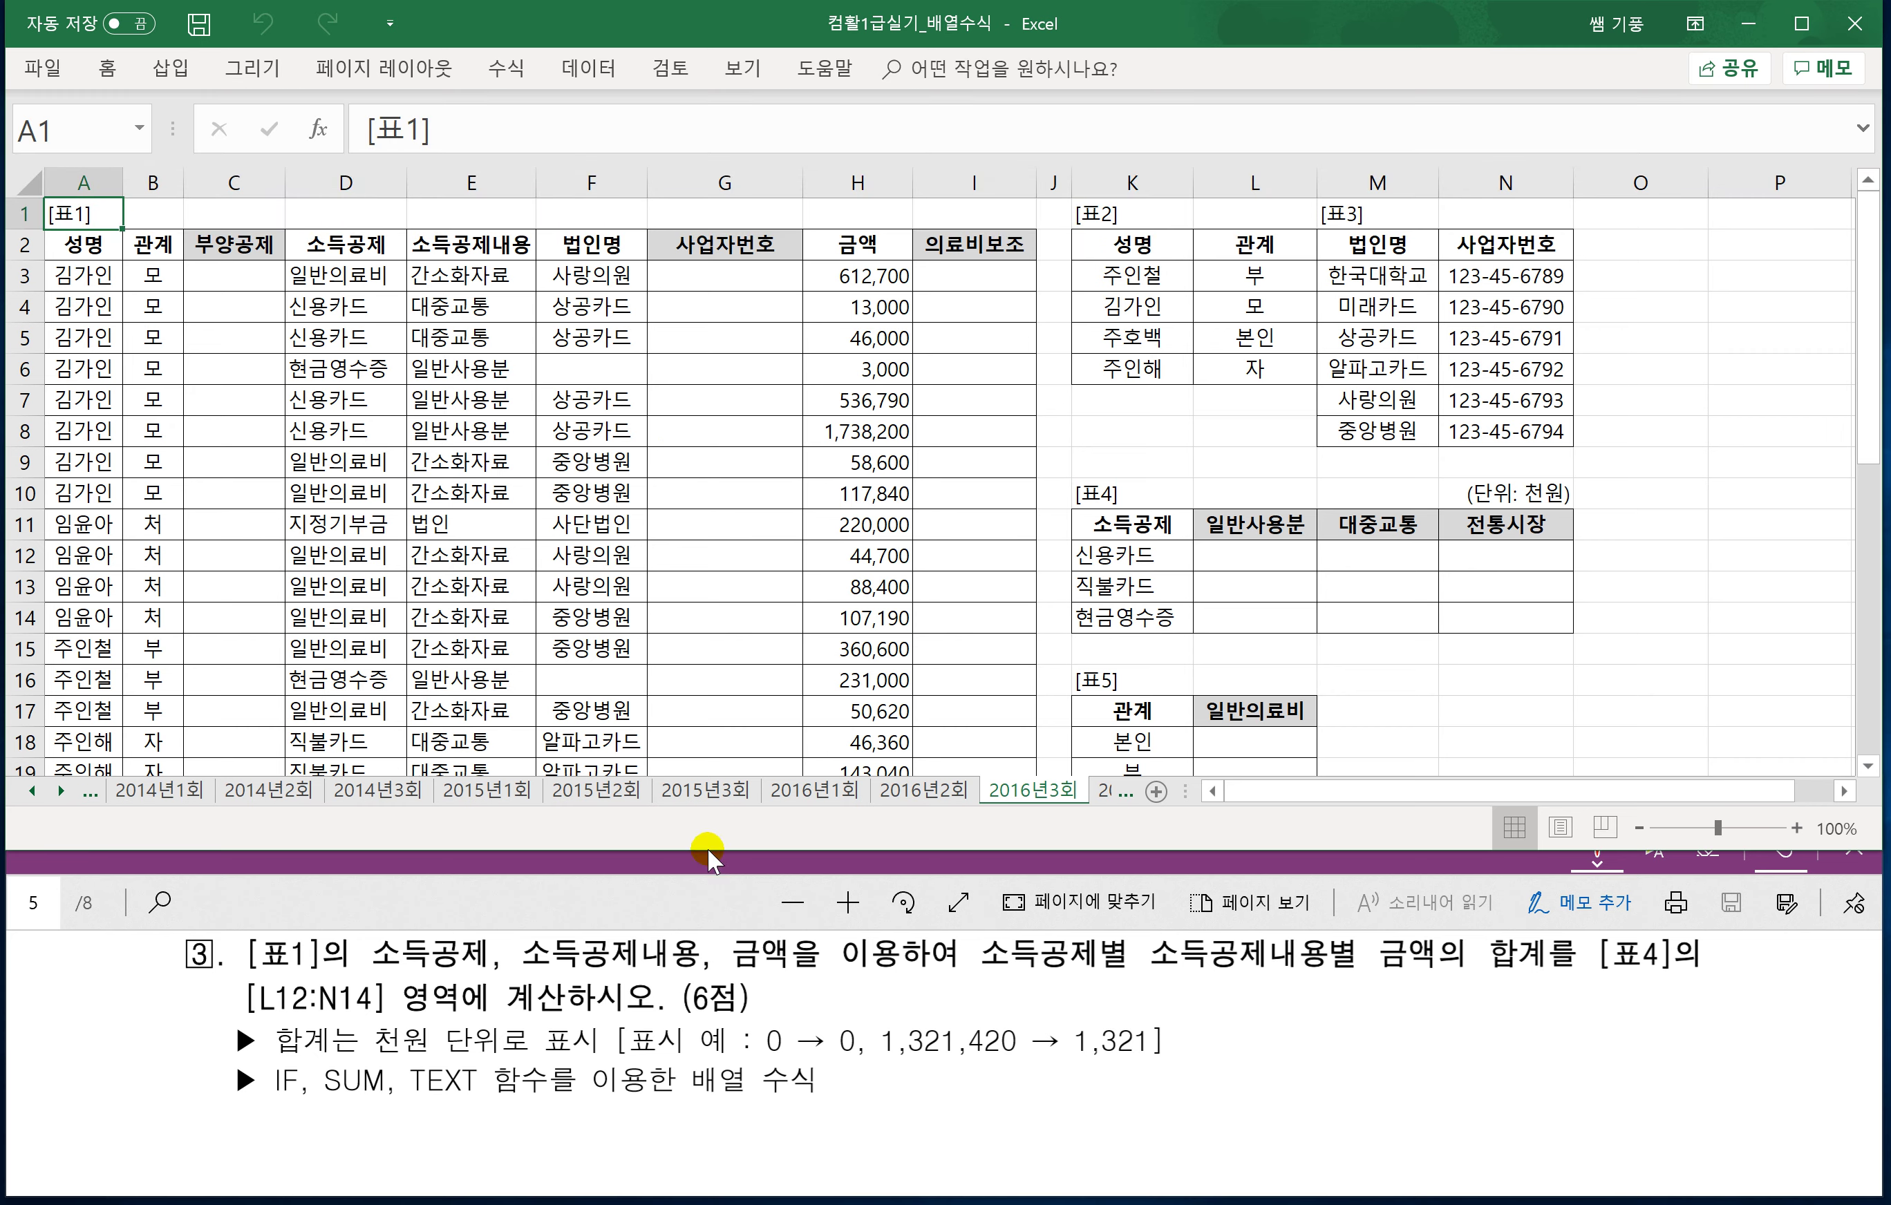
Circle the 소득공제, 소득공제내용 and 금액 headings of [표1] in red ink.
left_click(608, 892)
scroll(699, 1012, "up", 2)
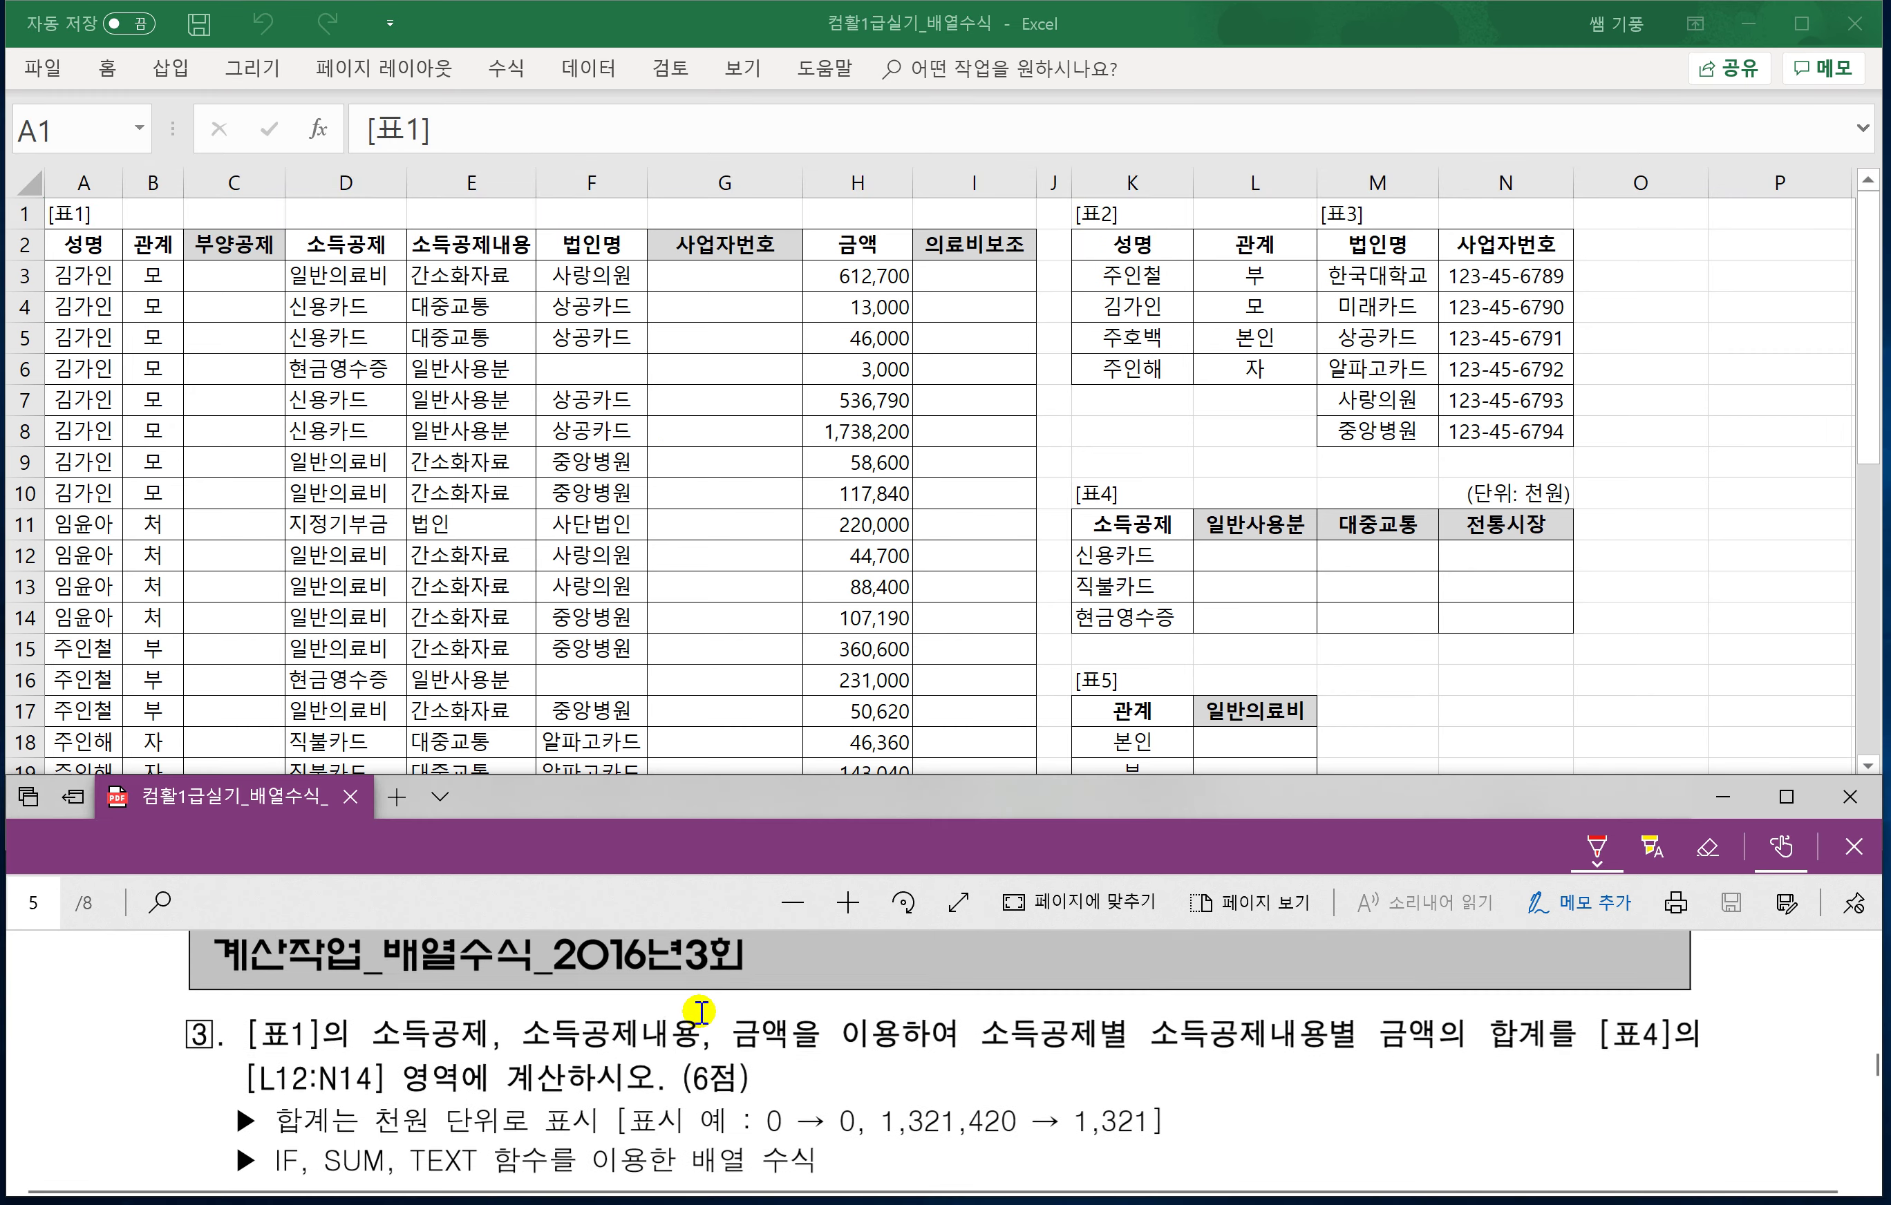
scroll(699, 1012, "down", 2)
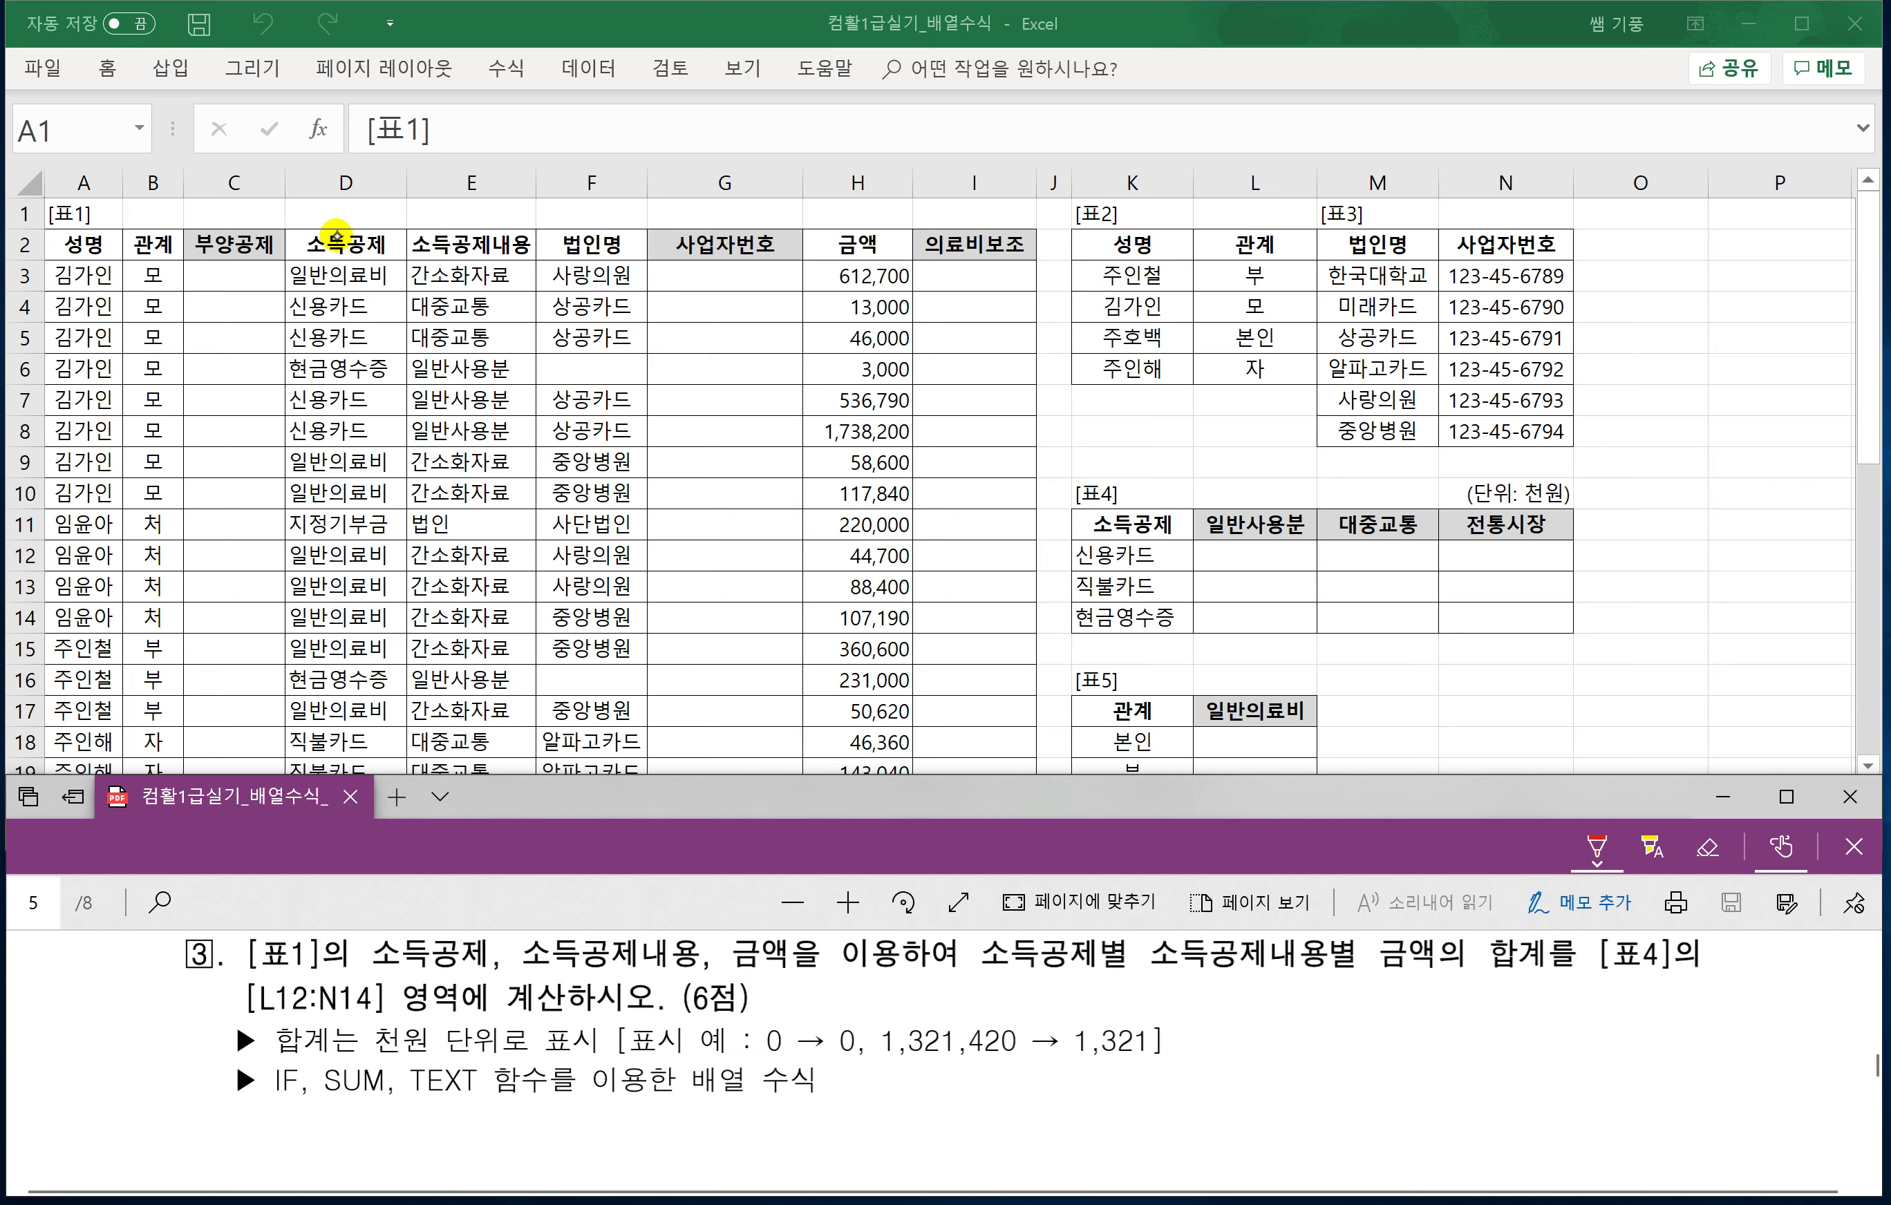
mouse_move(314, 274)
left_mouse_down()
mouse_move(331, 216)
mouse_move(306, 262)
left_mouse_up()
mouse_move(508, 262)
left_mouse_down()
mouse_move(429, 210)
mouse_move(542, 226)
left_mouse_up()
left_click_drag(870, 226, 830, 218)
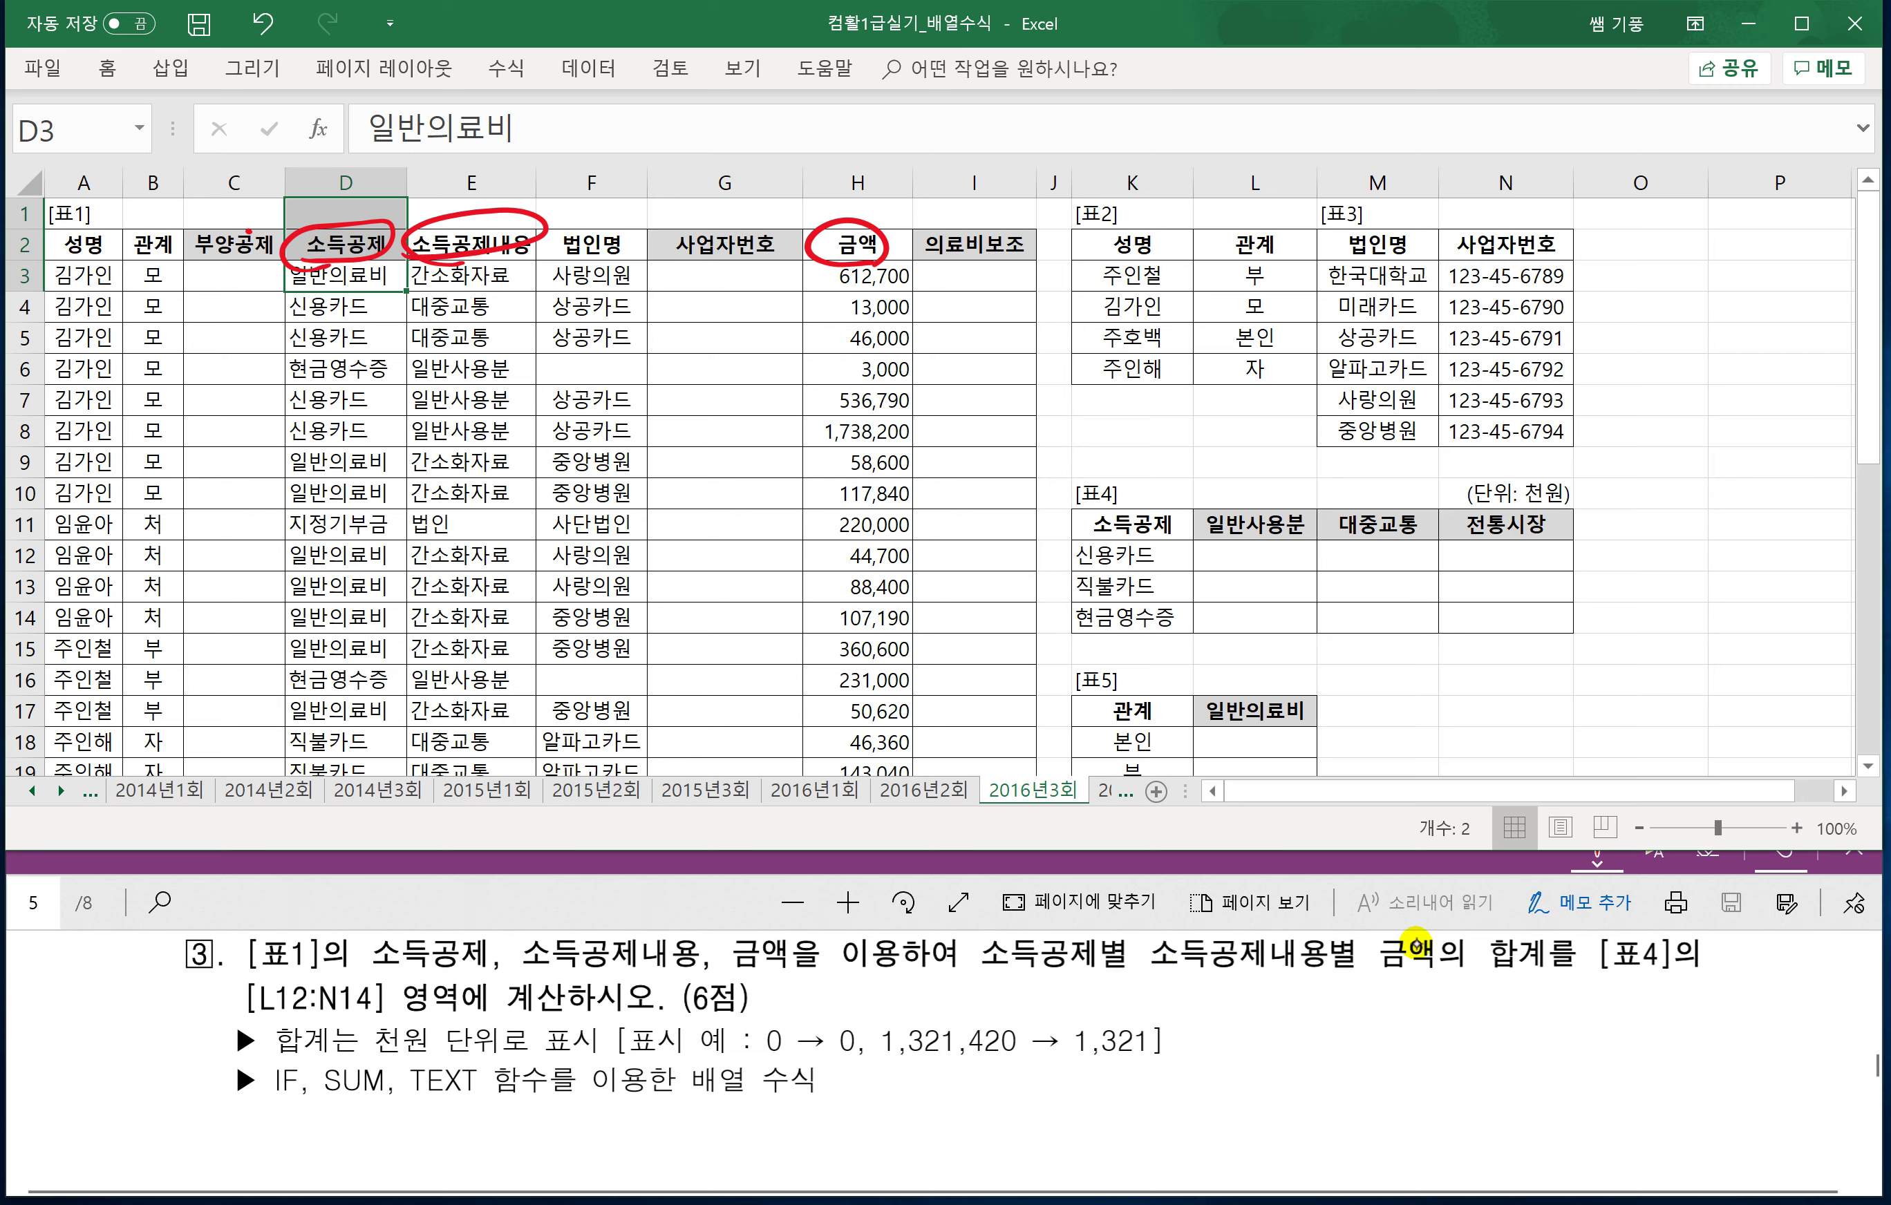
Outline the row labels and column headings of [표4] in red ink.
mouse_move(1052, 540)
left_mouse_down()
mouse_move(1056, 638)
mouse_move(1133, 637)
mouse_move(1171, 548)
mouse_move(1063, 538)
left_mouse_up()
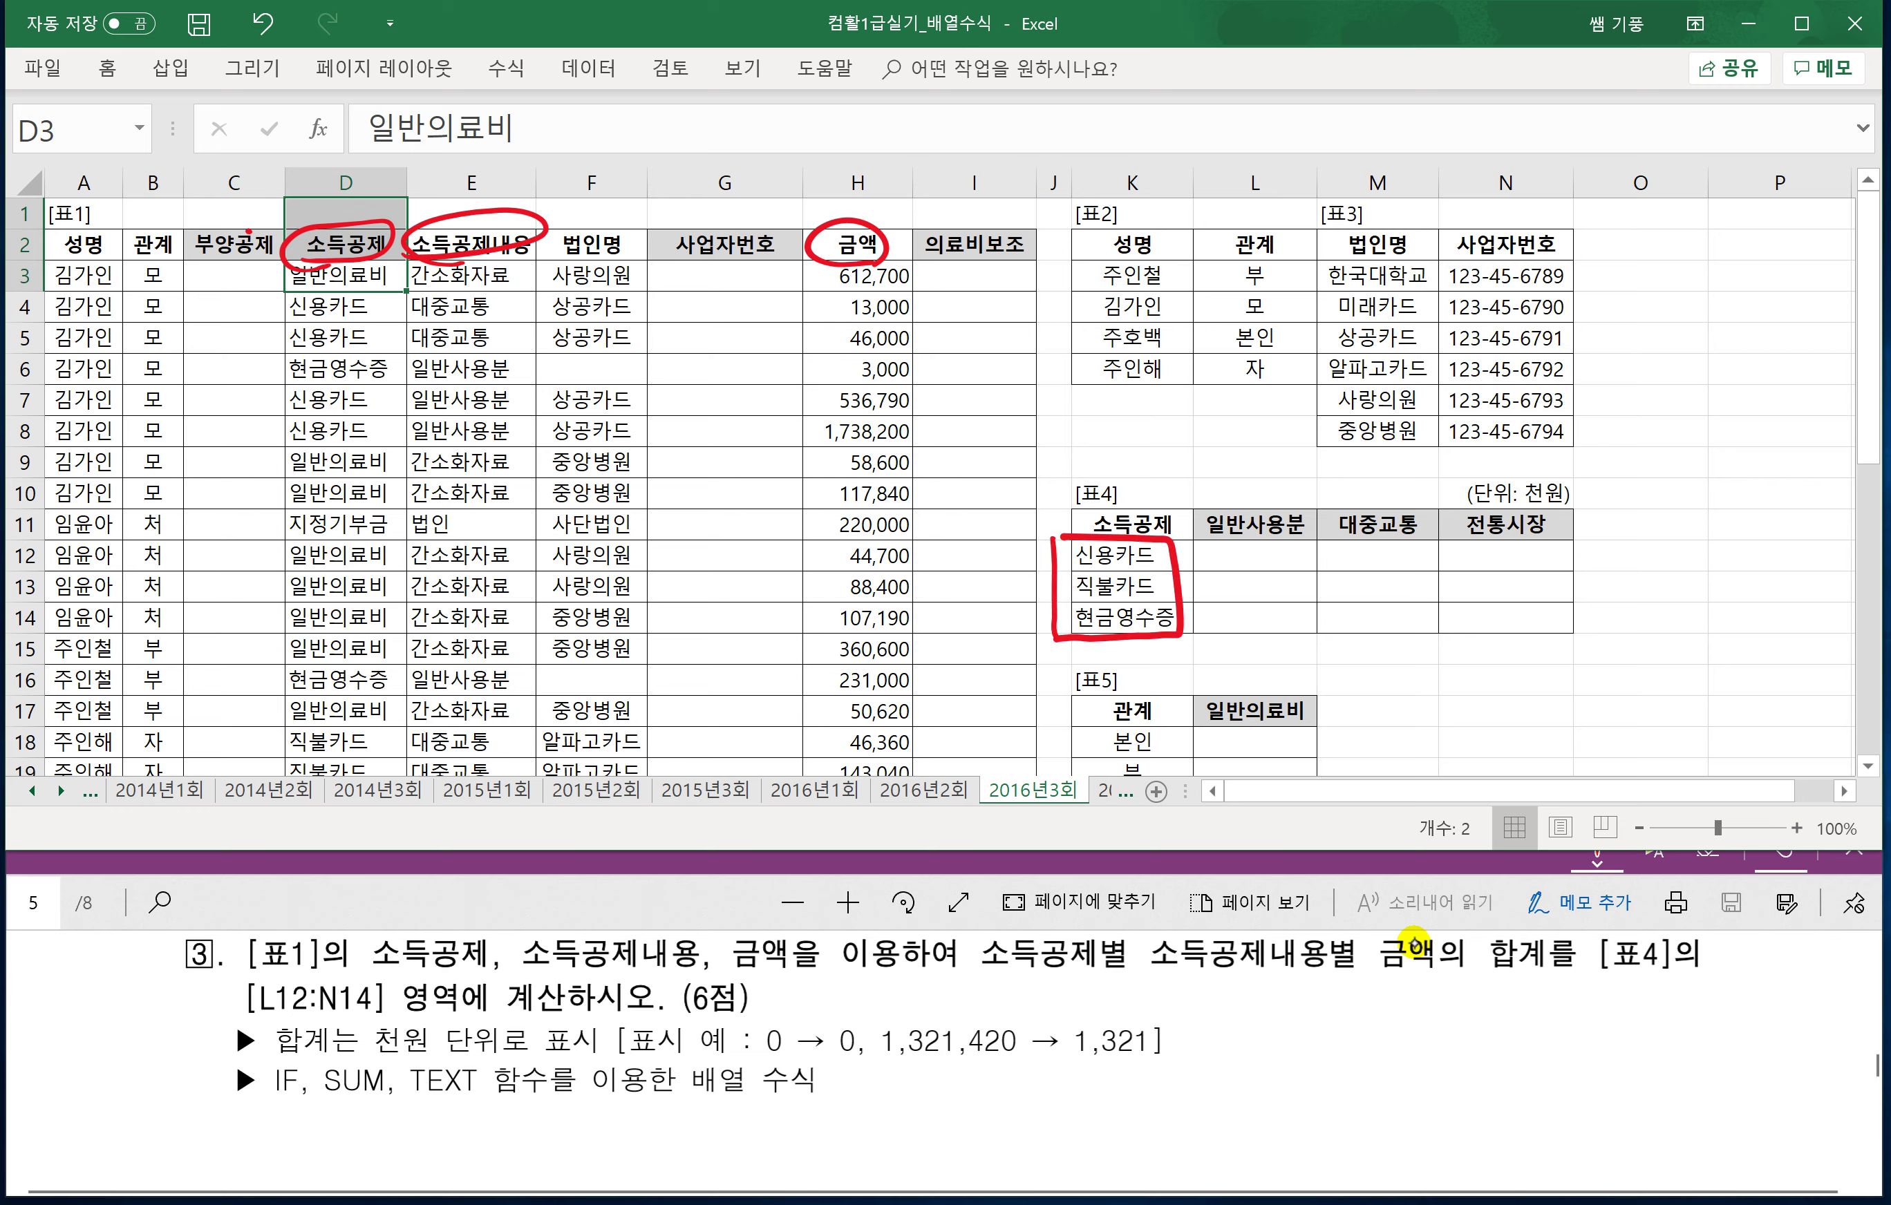
mouse_move(1190, 491)
left_mouse_down()
mouse_move(1286, 540)
mouse_move(1519, 538)
mouse_move(1563, 498)
mouse_move(1194, 490)
left_mouse_up()
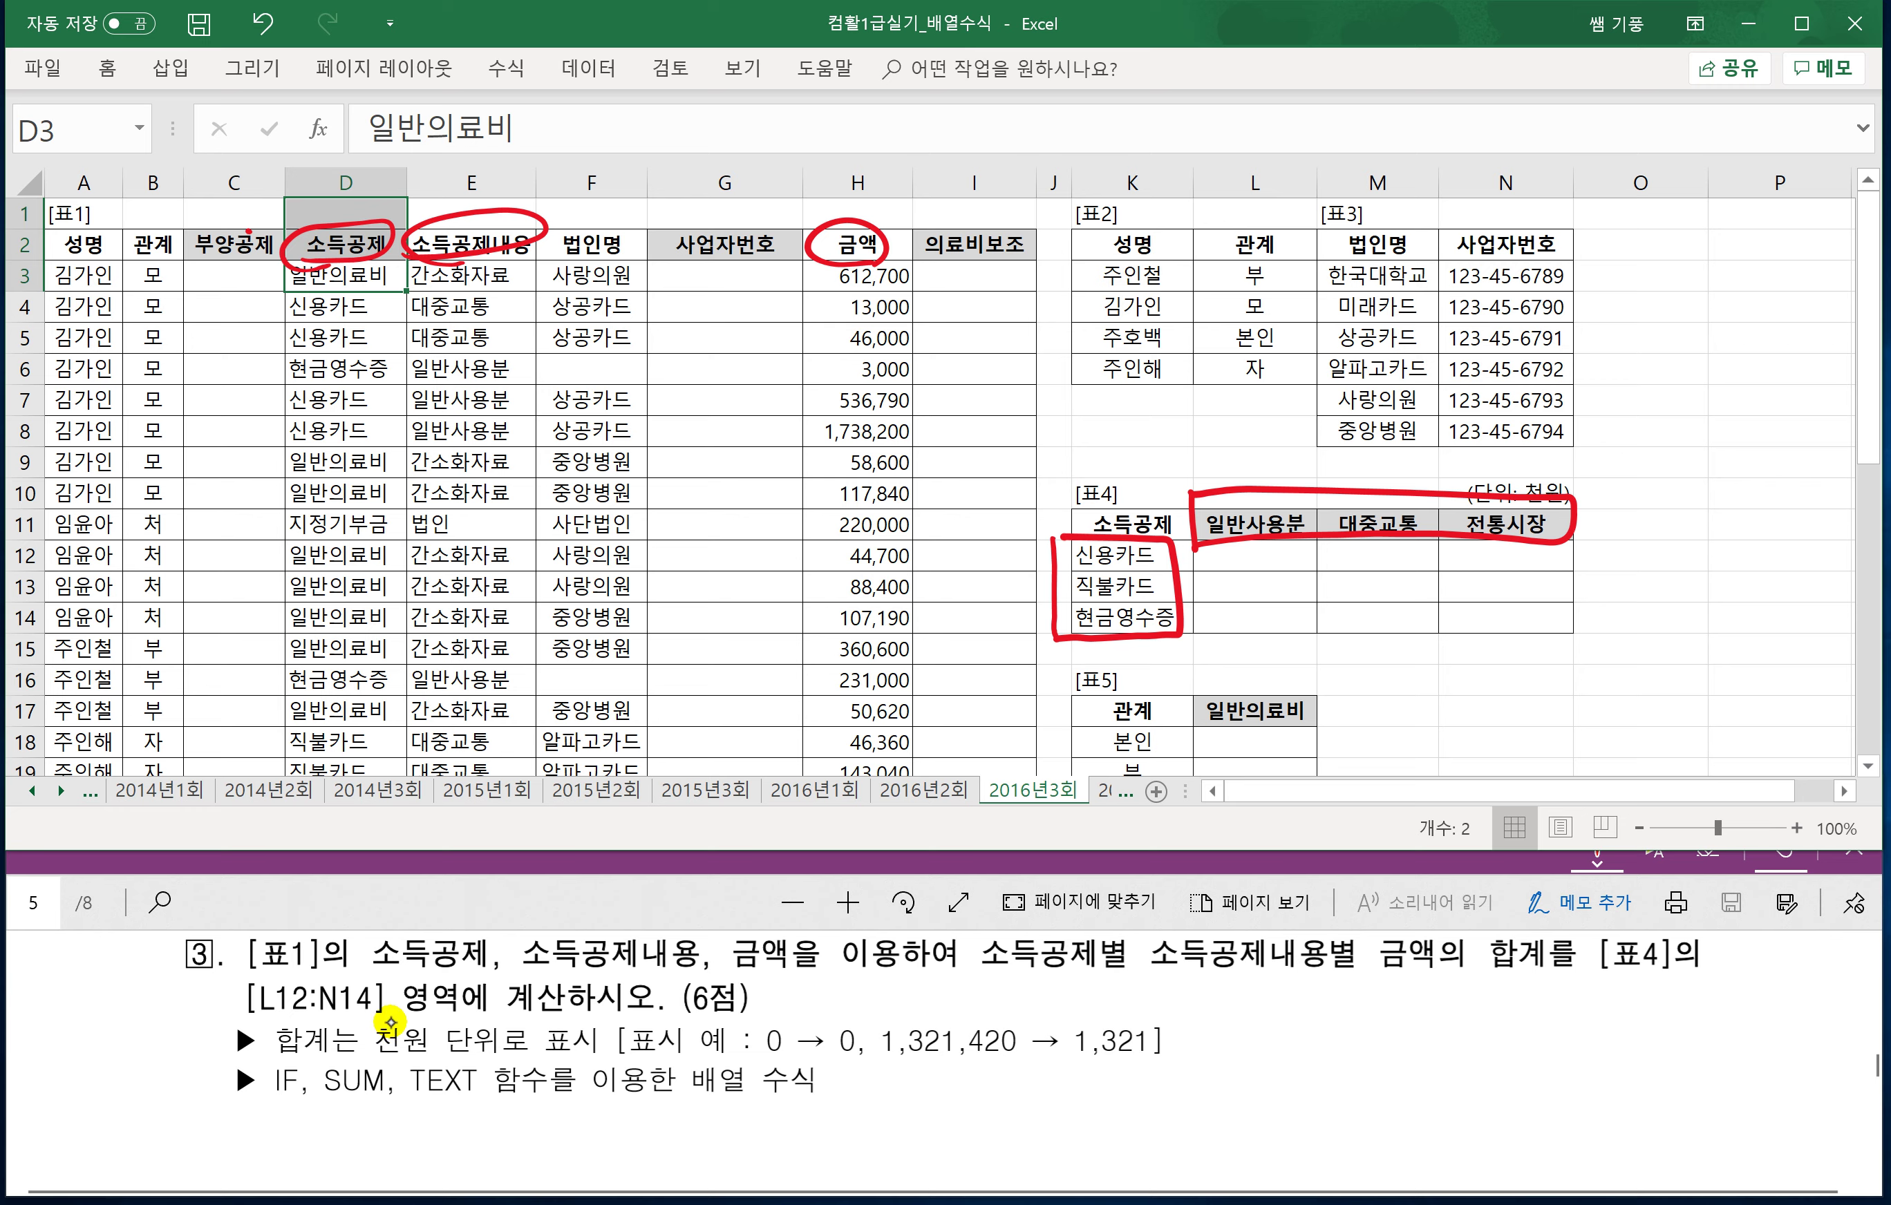
mouse_move(1194, 542)
left_mouse_down()
mouse_move(1201, 602)
mouse_move(1343, 636)
mouse_move(1576, 624)
mouse_move(1287, 527)
mouse_move(1198, 543)
left_mouse_up()
left_click_drag(1382, 486, 1386, 549)
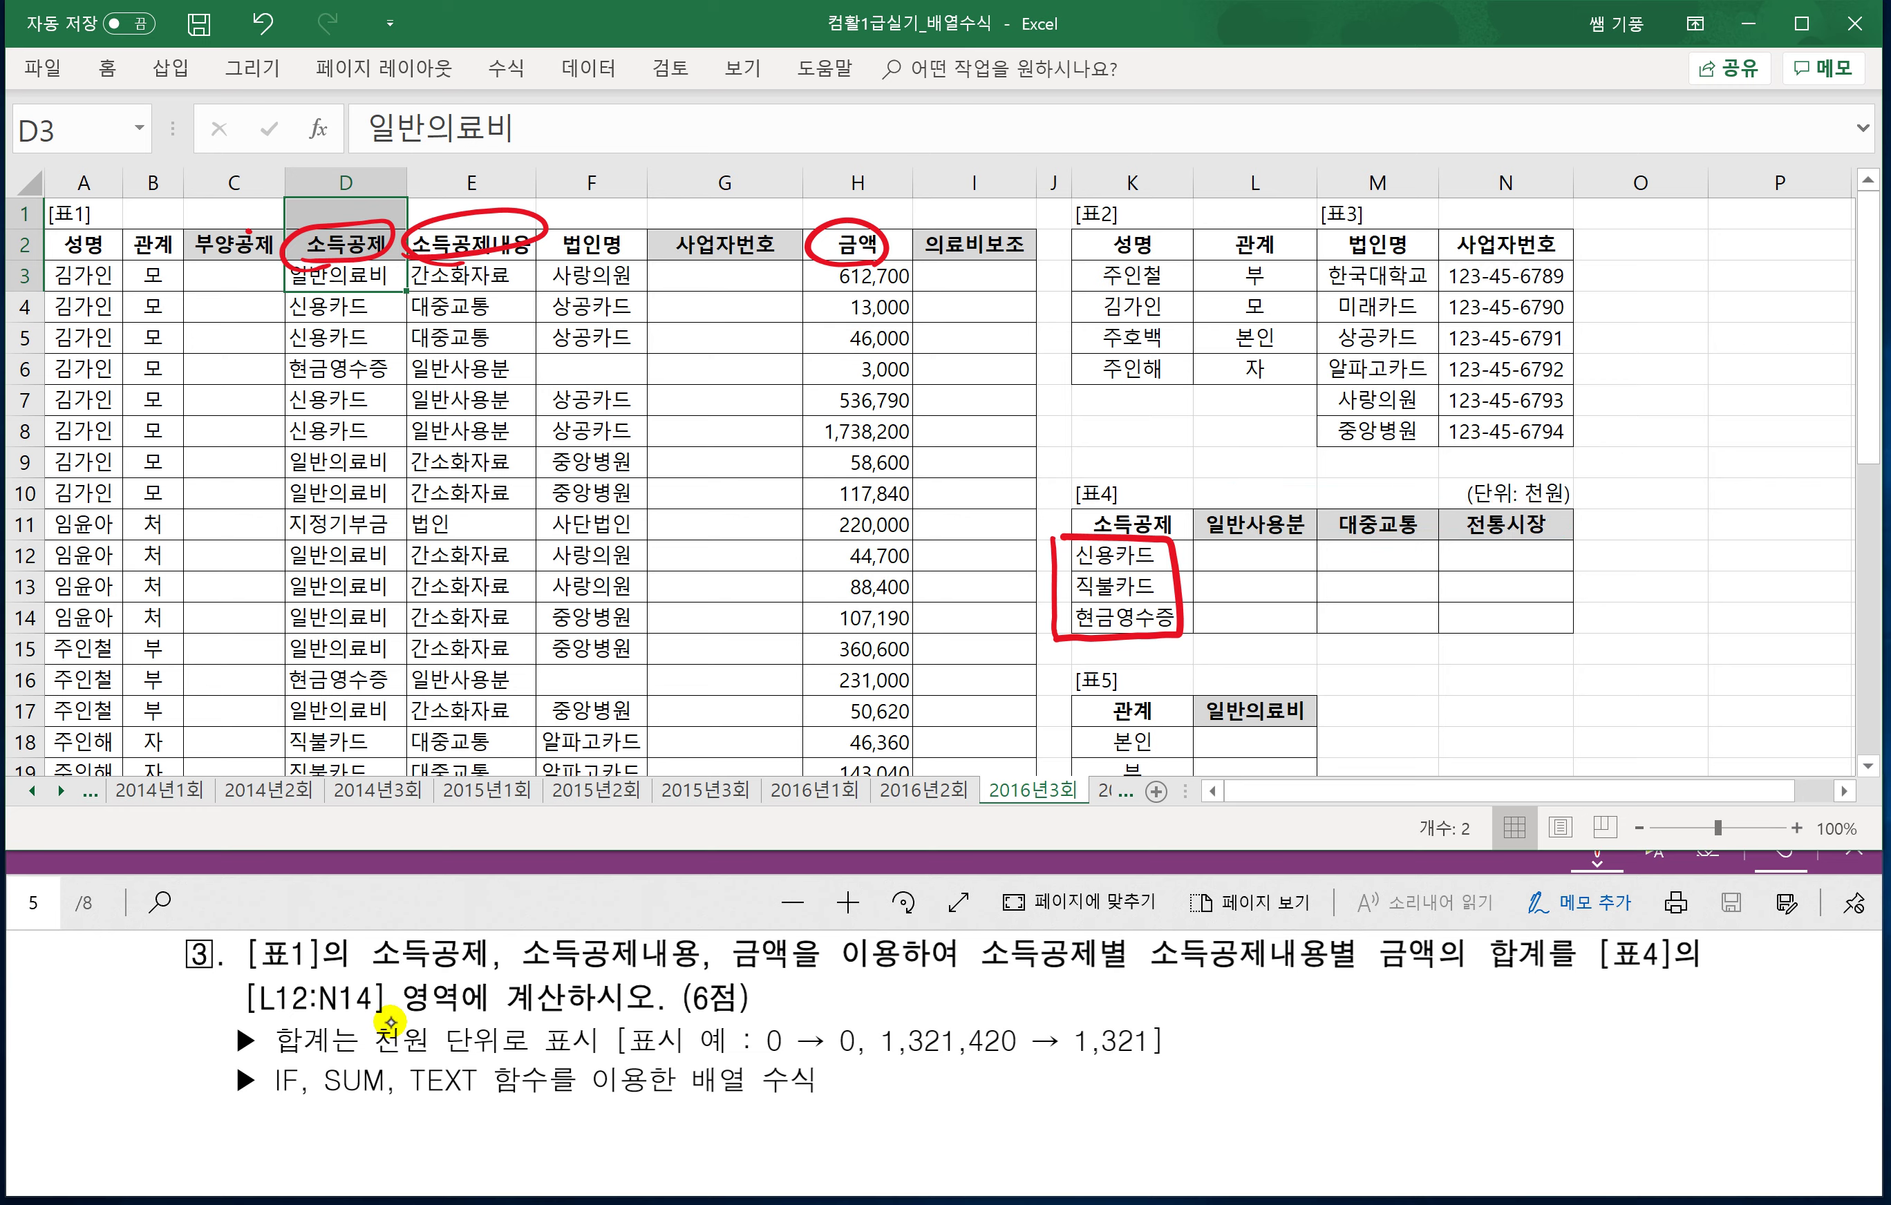
left_click_drag(1144, 521, 1138, 558)
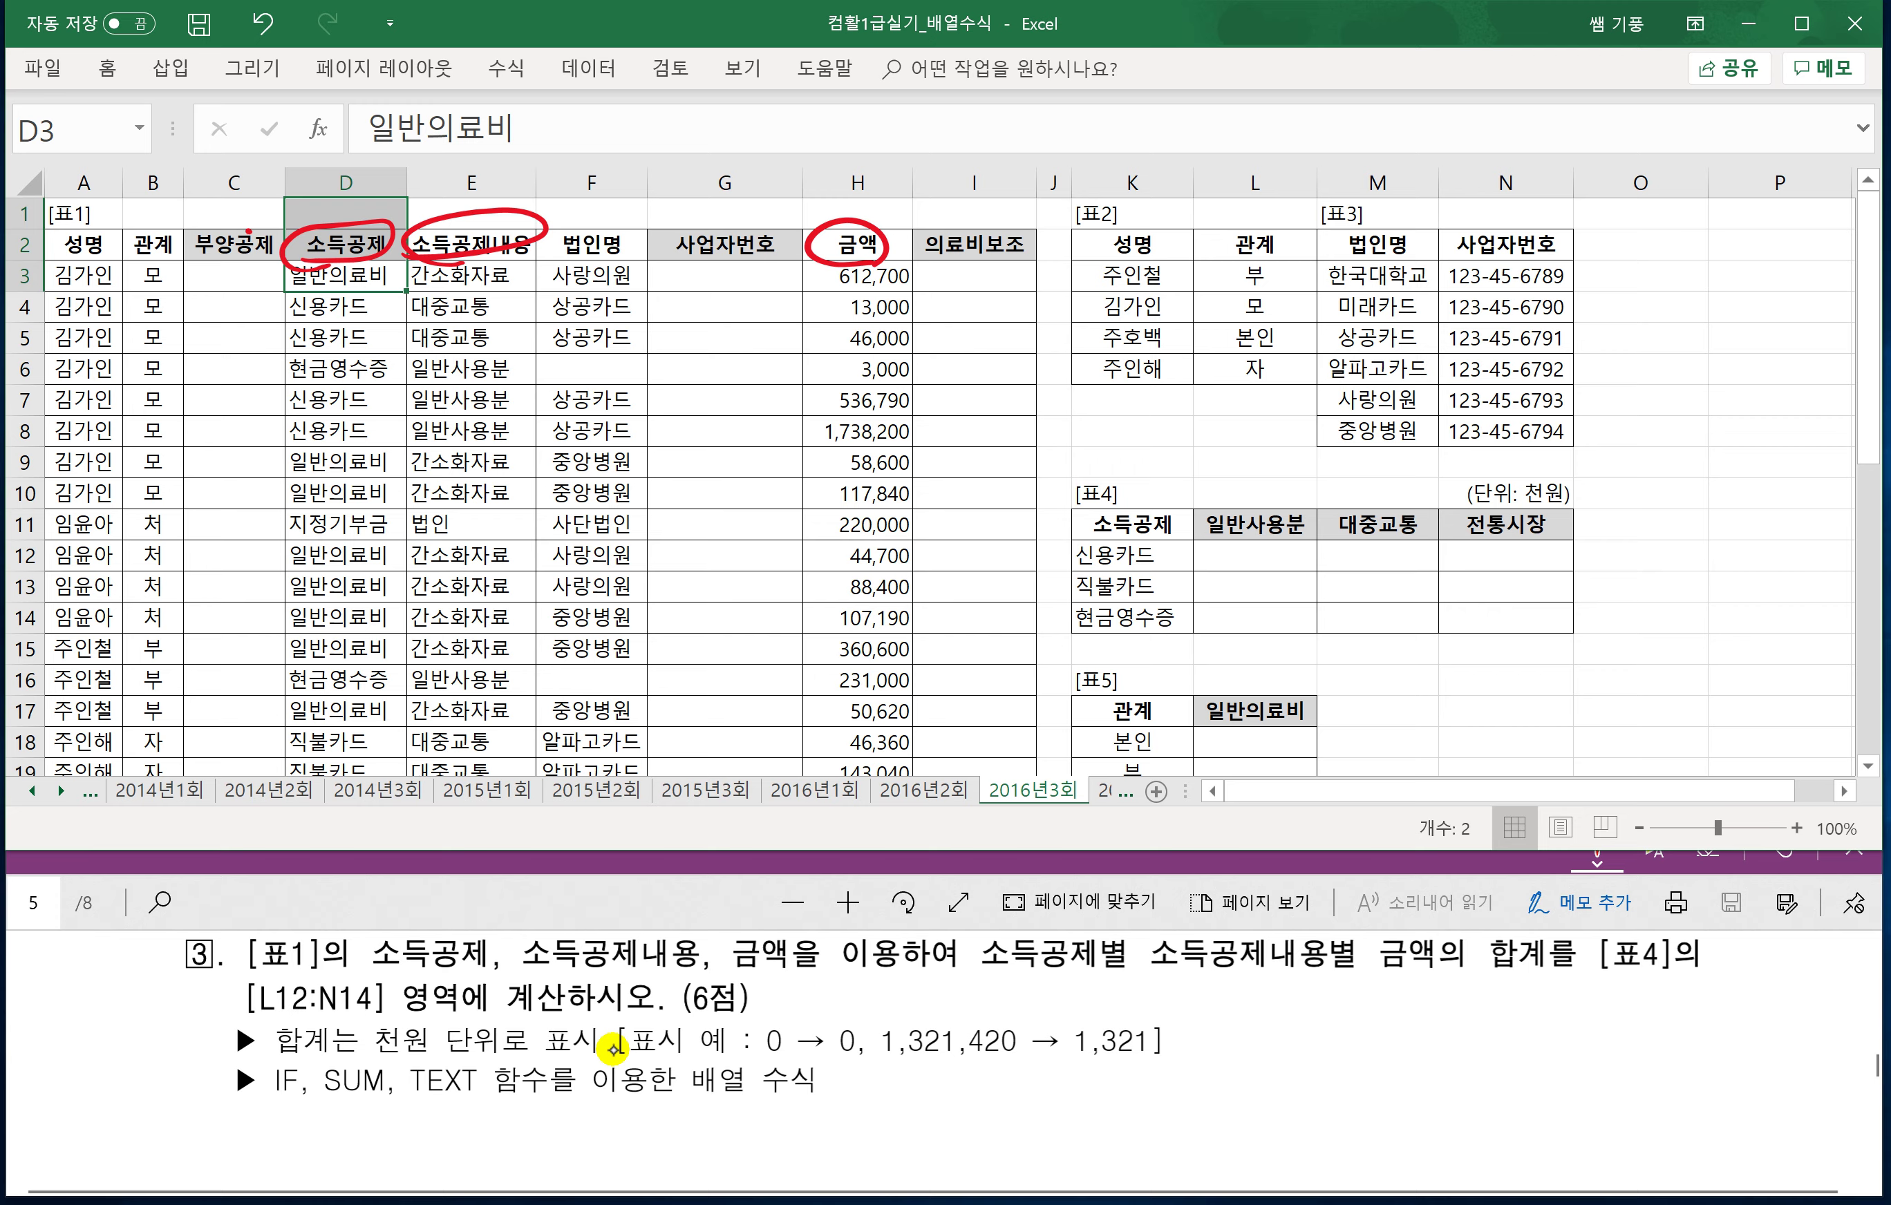
Handwrite the number format #,##0 in red ink beside the PDF question's text.
left_click_drag(1310, 997, 1348, 989)
mouse_move(1308, 1019)
left_mouse_down()
mouse_move(1344, 1010)
mouse_move(1307, 1034)
left_mouse_up()
mouse_move(1338, 988)
left_mouse_down()
mouse_move(1319, 1038)
mouse_move(1399, 988)
left_mouse_up()
mouse_move(1367, 1019)
left_mouse_down()
mouse_move(1407, 1005)
mouse_move(1370, 1030)
left_mouse_up()
mouse_move(1398, 986)
left_mouse_down()
mouse_move(1385, 1033)
mouse_move(1433, 988)
left_mouse_up()
left_click_drag(1402, 1020, 1441, 1003)
mouse_move(1427, 969)
left_mouse_down()
mouse_move(1408, 1023)
mouse_move(1470, 994)
left_mouse_up()
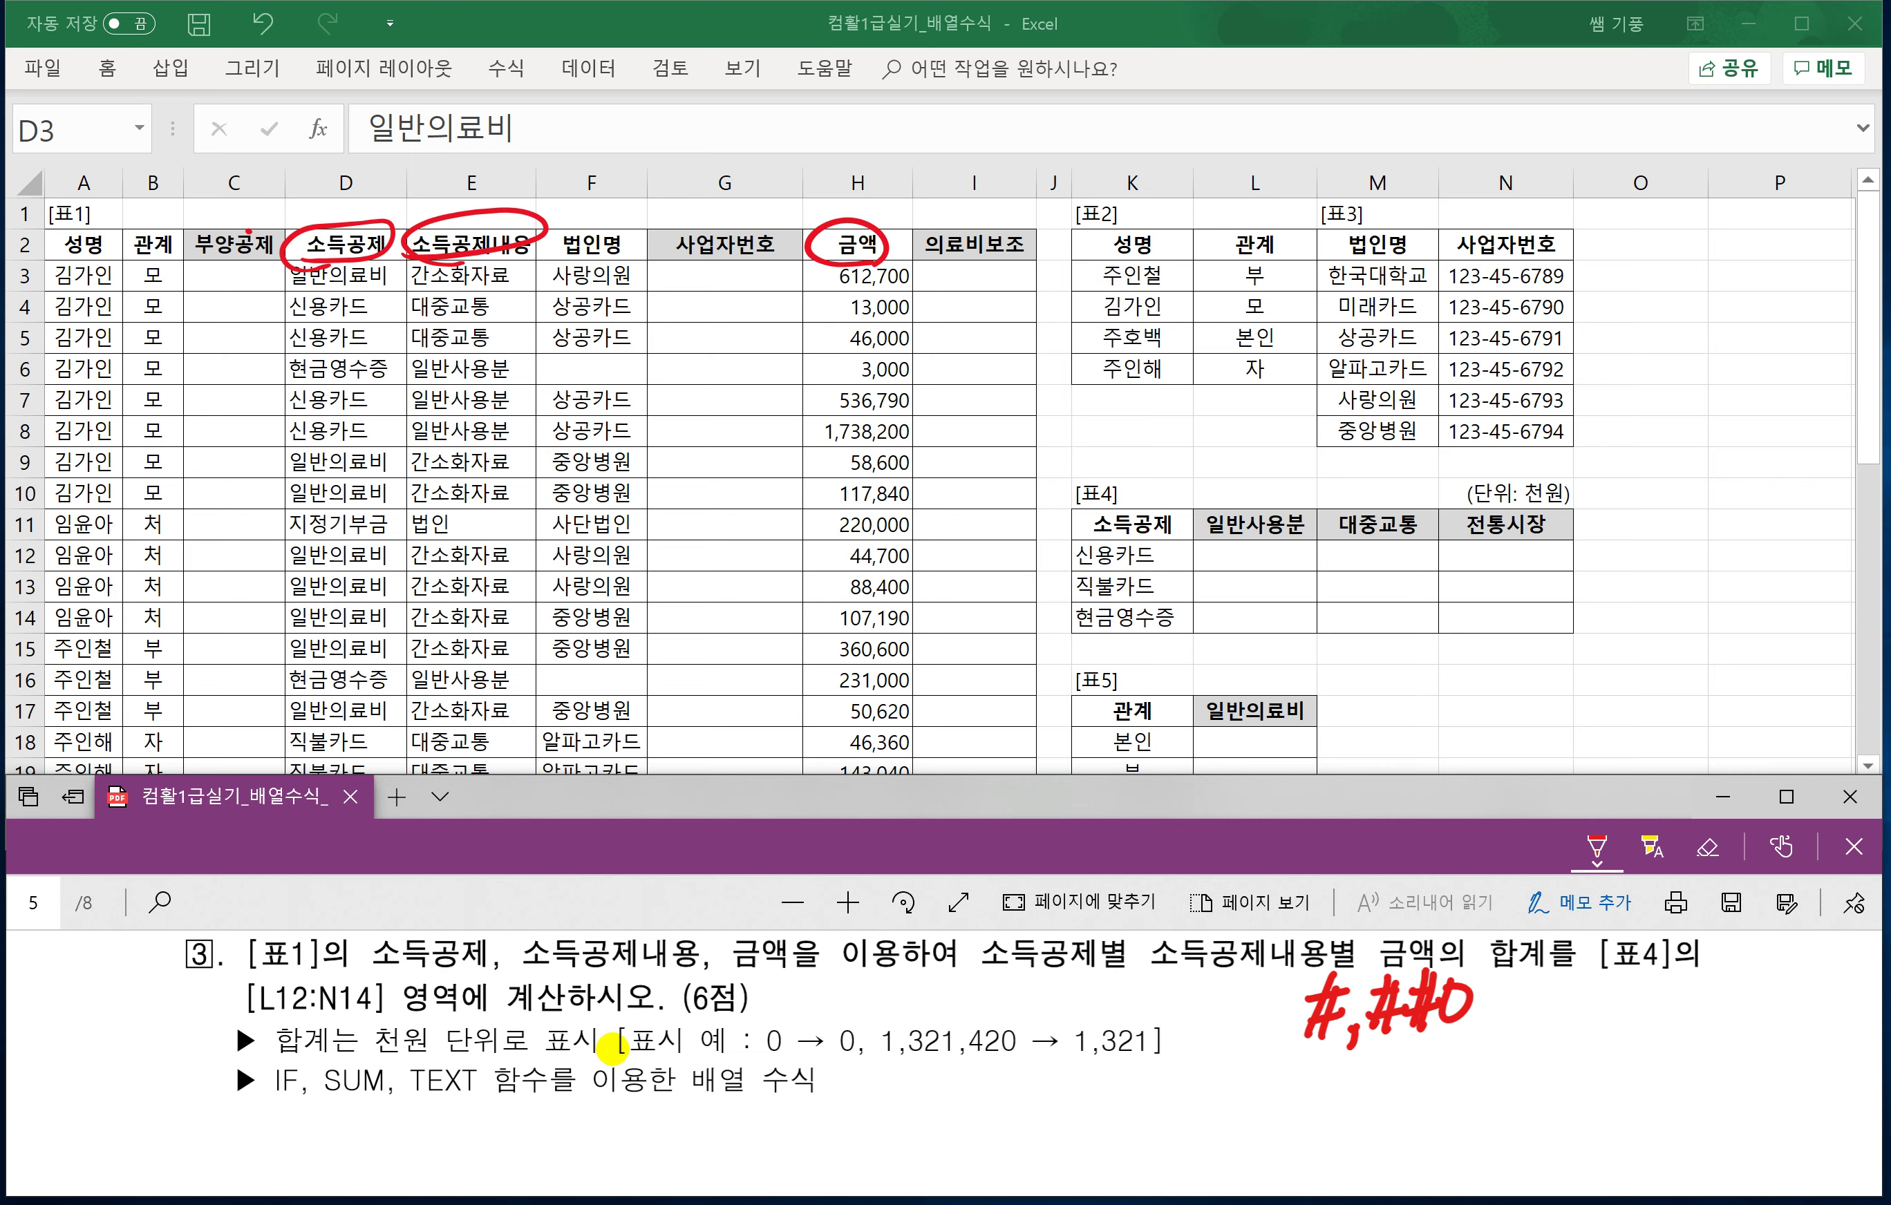
Mark the 0 → 0 and 1,321,420 display examples, and append the thousands-unit comma to the handwritten format.
mouse_move(1451, 1034)
left_mouse_down()
mouse_move(1449, 1070)
mouse_move(1514, 1077)
mouse_move(1466, 1051)
left_mouse_up()
left_click_drag(767, 1053, 844, 1056)
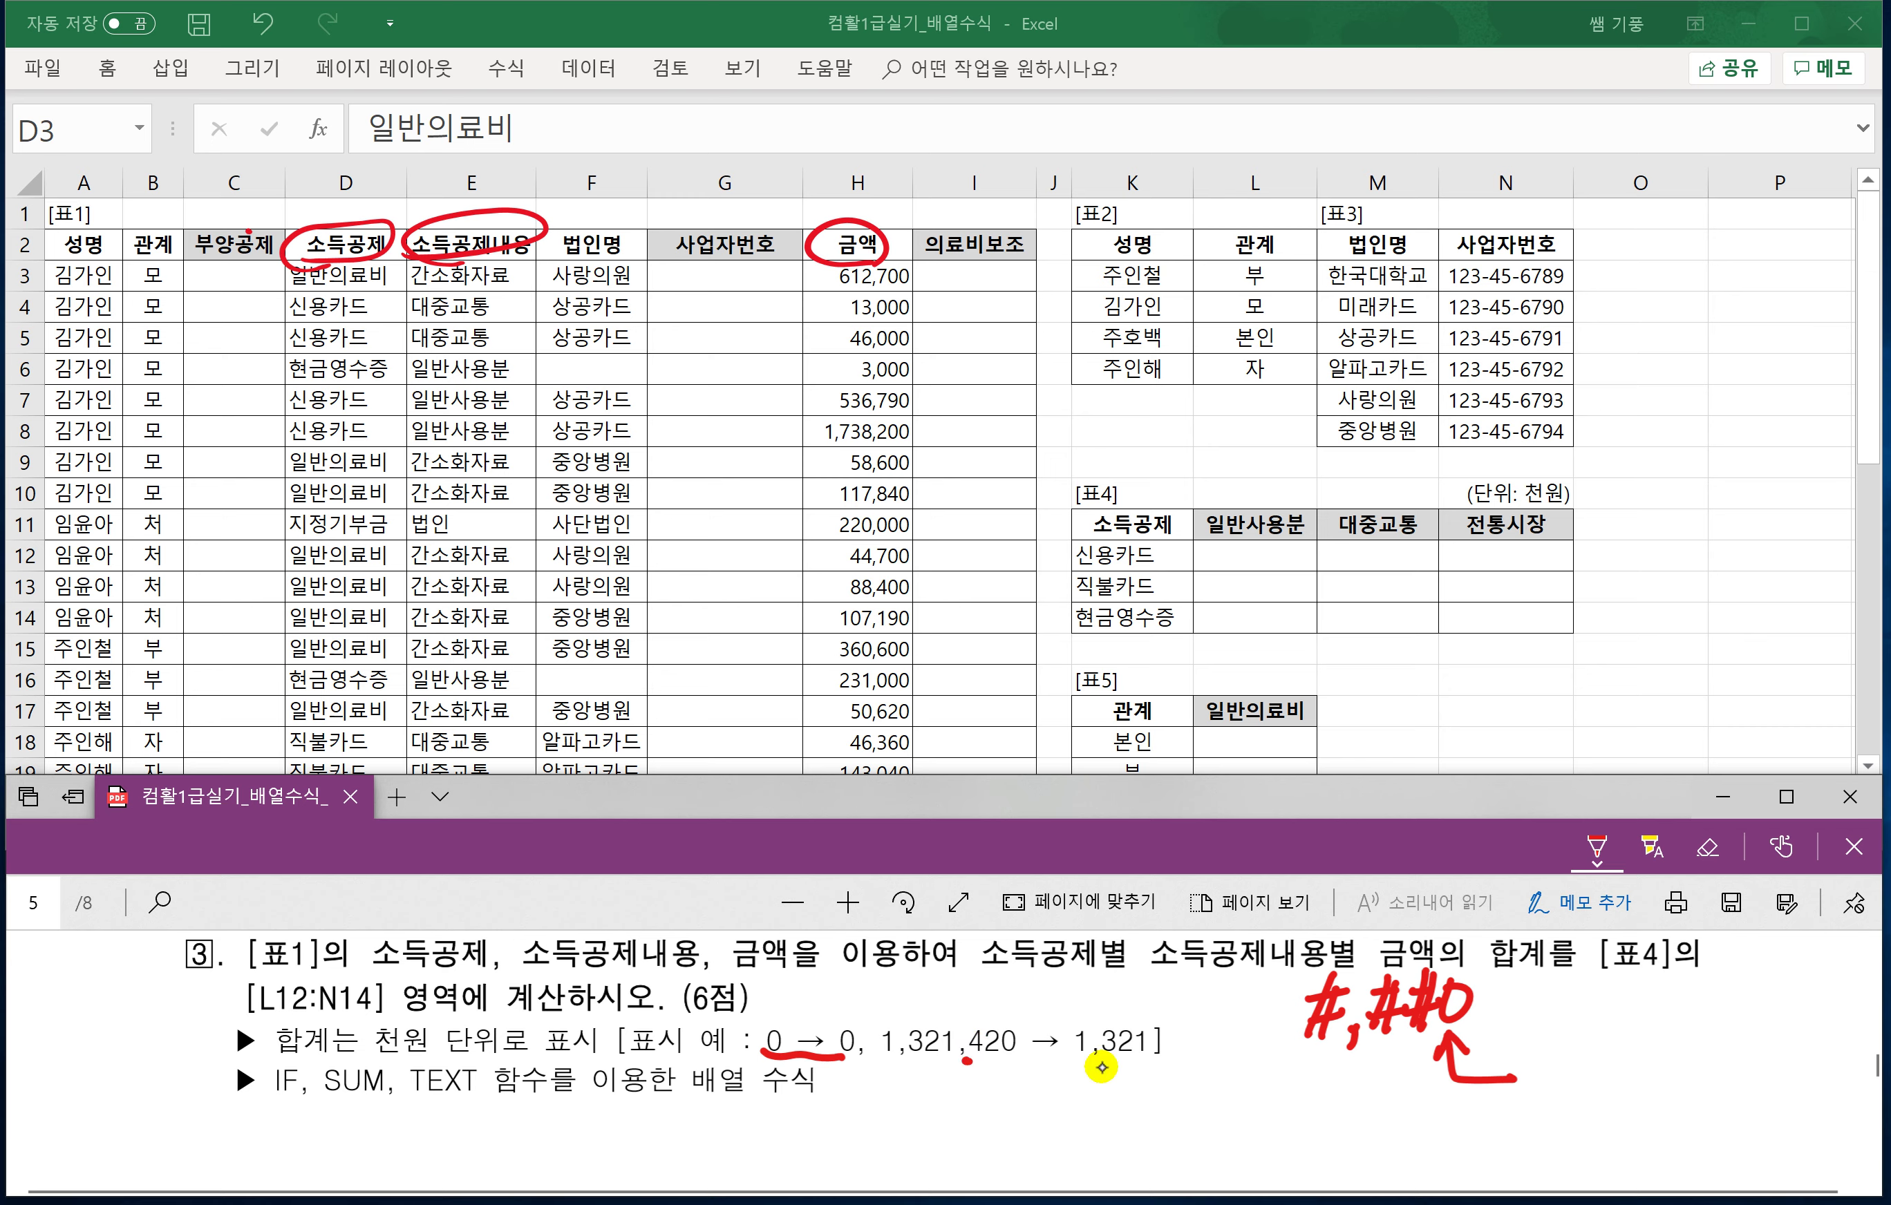
mouse_move(967, 1060)
left_mouse_down()
mouse_move(1023, 1057)
mouse_move(976, 1060)
mouse_move(1005, 1078)
left_mouse_up()
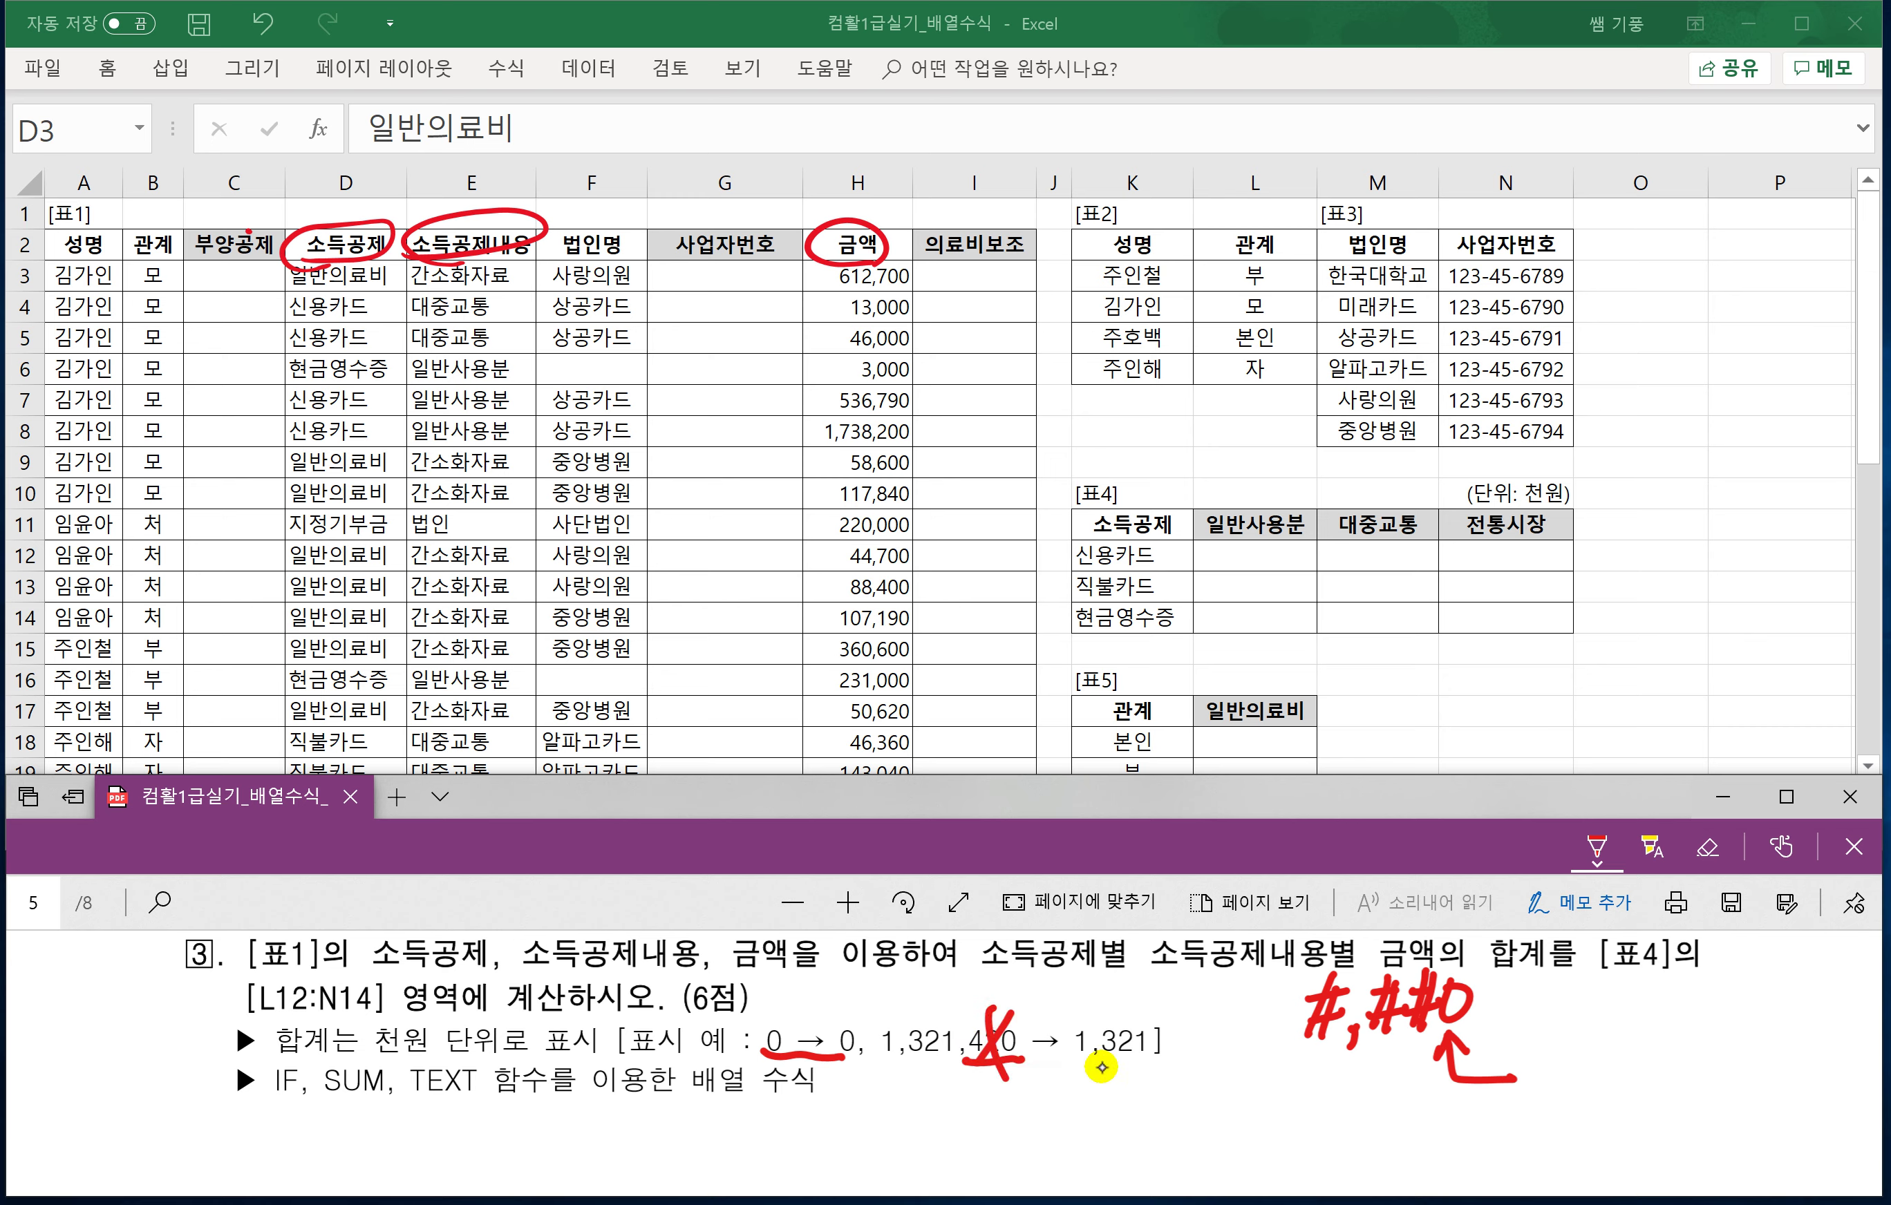
left_click_drag(1483, 1017, 1472, 1053)
left_click_drag(1485, 1009, 1499, 1033)
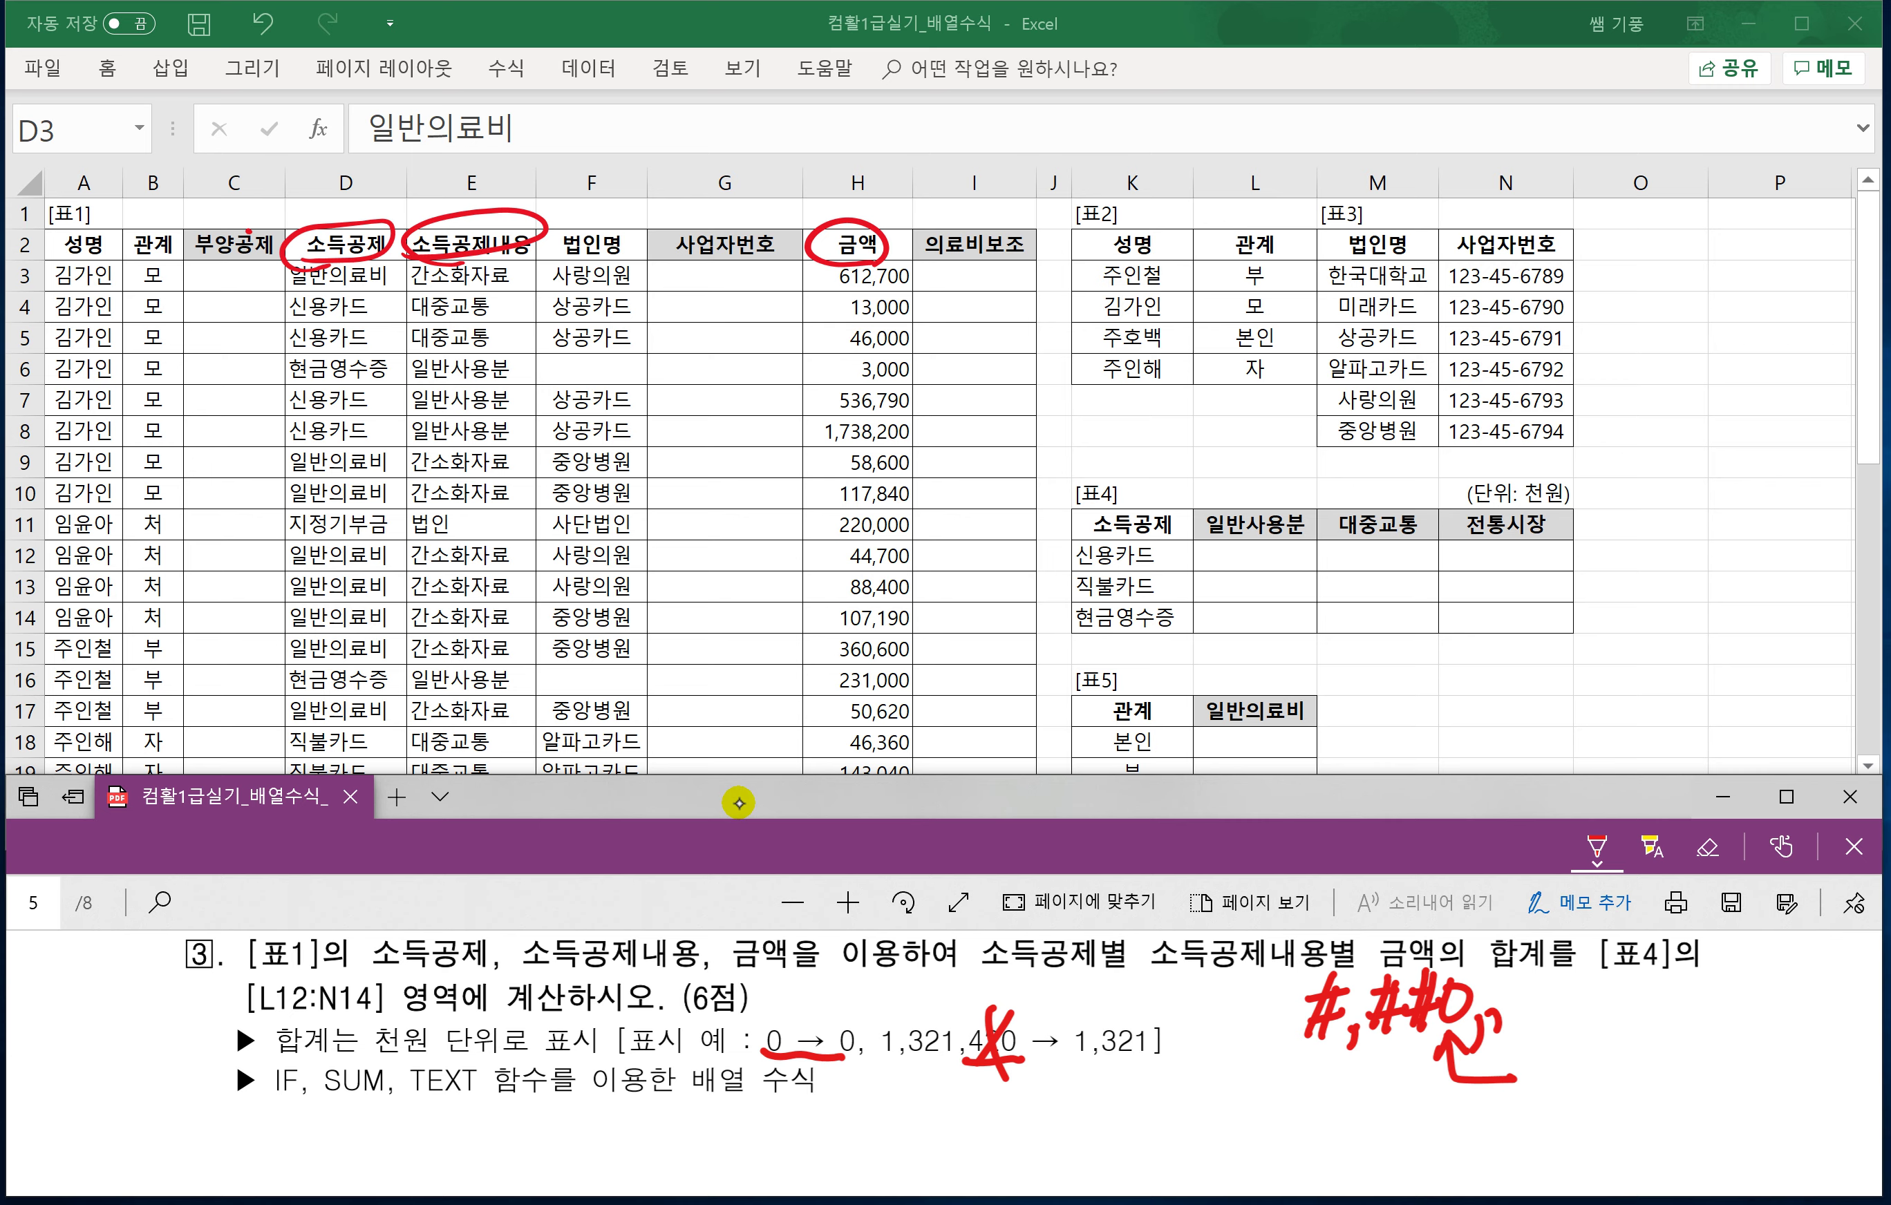
Handwrite the formula pattern =sum(if((조건1)*(조건2),범위)) below the number format in the PDF.
left_click_drag(877, 1110, 913, 1107)
left_click_drag(883, 1128, 1078, 1134)
left_click_drag(1071, 1094, 1086, 1099)
mouse_move(1130, 1107)
left_mouse_down()
mouse_move(1109, 1063)
mouse_move(1104, 1145)
left_mouse_up()
mouse_move(1086, 1112)
left_mouse_down()
mouse_move(1156, 1144)
mouse_move(1243, 1132)
left_mouse_up()
mouse_move(1232, 1094)
left_mouse_down()
mouse_move(1254, 1118)
mouse_move(1238, 1147)
left_mouse_up()
left_click_drag(1226, 1143, 1261, 1125)
left_click_drag(1271, 1098, 1296, 1136)
mouse_move(1312, 1086)
left_mouse_down()
mouse_move(1307, 1139)
mouse_move(1392, 1126)
left_mouse_up()
mouse_move(1387, 1087)
left_mouse_down()
mouse_move(1358, 1131)
mouse_move(1398, 1107)
mouse_move(1412, 1127)
left_mouse_up()
mouse_move(1416, 1085)
left_mouse_down()
mouse_move(1457, 1079)
mouse_move(1433, 1119)
left_mouse_up()
left_click_drag(1444, 1099, 1476, 1134)
mouse_move(1461, 1087)
left_mouse_down()
mouse_move(1492, 1122)
mouse_move(1547, 1131)
left_mouse_up()
mouse_move(1549, 1069)
left_mouse_down()
mouse_move(1552, 1140)
mouse_move(1582, 1145)
left_mouse_up()
left_click_drag(1594, 1103, 1615, 1123)
mouse_move(1627, 1073)
left_mouse_down()
mouse_move(1631, 1118)
mouse_move(1651, 1094)
left_mouse_up()
left_click_drag(1651, 1078, 1652, 1113)
mouse_move(1629, 1121)
left_mouse_down()
mouse_move(1639, 1134)
mouse_move(1642, 1116)
left_mouse_up()
left_click_drag(1673, 1077, 1688, 1099)
left_click_drag(1674, 1103, 1673, 1131)
mouse_move(1700, 1077)
left_mouse_down()
mouse_move(1702, 1132)
mouse_move(1722, 1124)
left_mouse_up()
left_click_drag(1746, 1053, 1753, 1135)
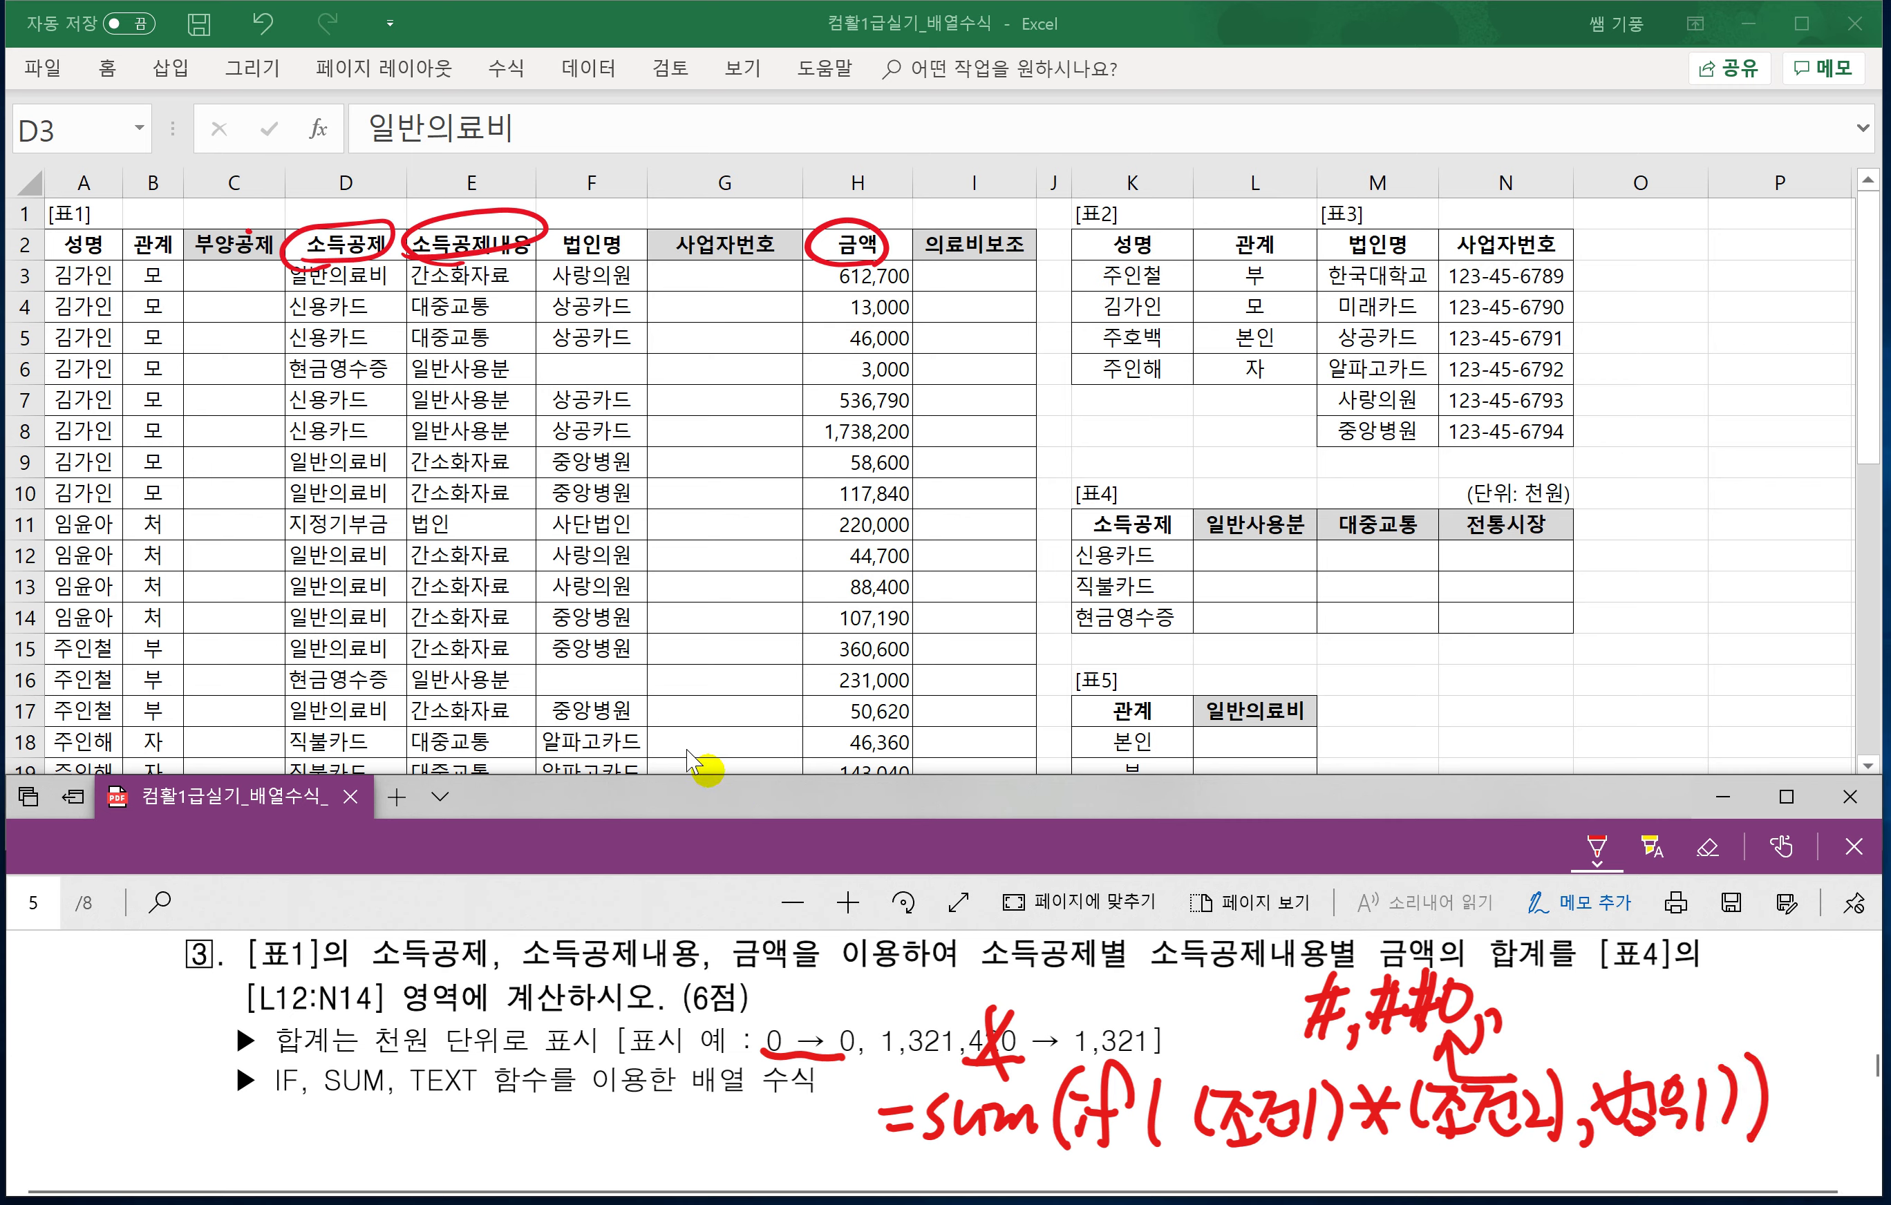
Handwrite the function pattern =Text(값,"형식") beneath the SUM-IF pattern.
scroll(1084, 978, "down", 1)
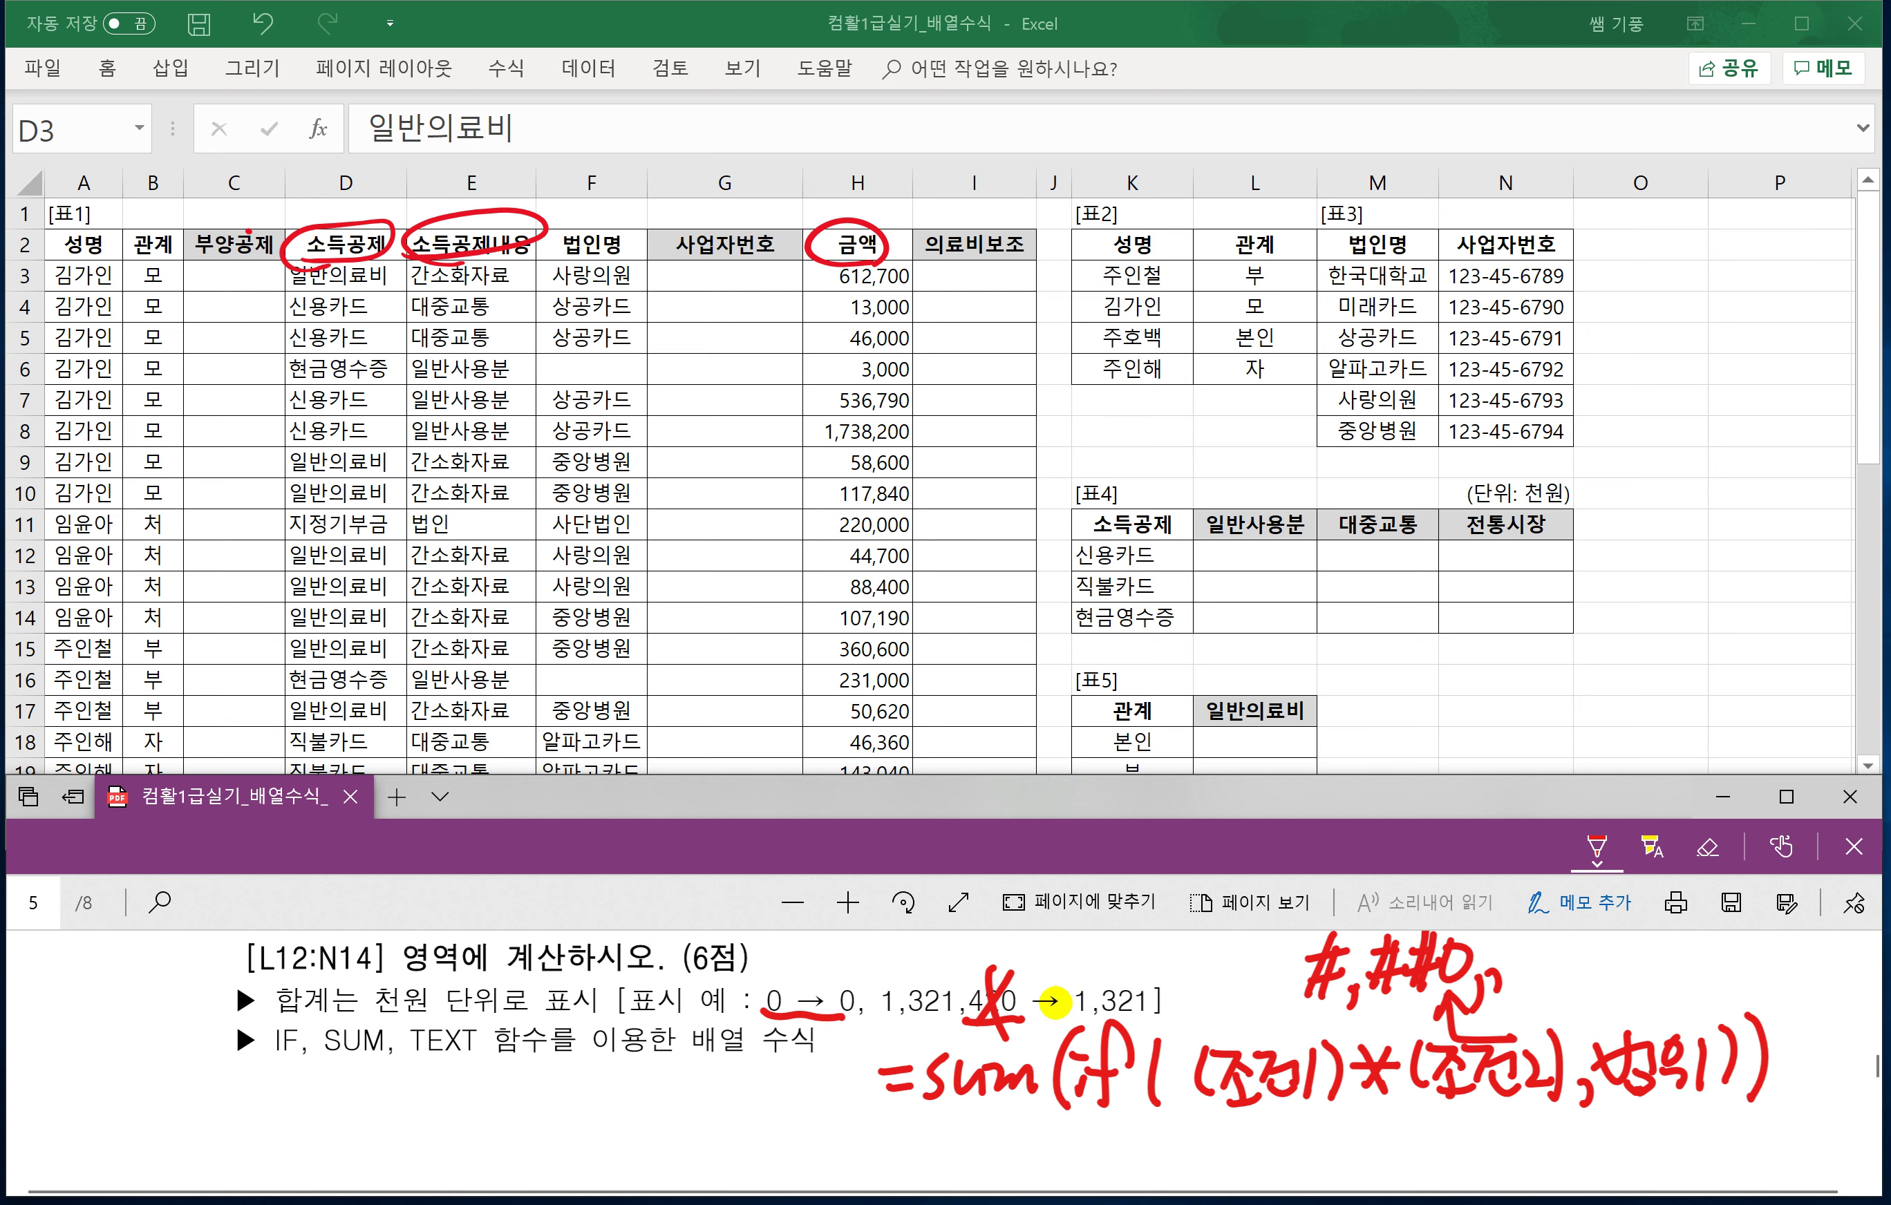
scroll(1052, 1002, "down", 1)
left_click_drag(897, 1077, 926, 1076)
left_click_drag(902, 1099, 989, 1063)
mouse_move(971, 1068)
left_mouse_down()
mouse_move(951, 1124)
mouse_move(1053, 1128)
left_mouse_up()
mouse_move(1053, 1096)
left_mouse_down()
mouse_move(1019, 1127)
mouse_move(1082, 1120)
left_mouse_up()
left_click_drag(1032, 1103, 1087, 1099)
mouse_move(1125, 1068)
left_mouse_down()
mouse_move(1106, 1115)
mouse_move(1127, 1108)
left_mouse_up()
left_click_drag(1168, 1066, 1171, 1090)
mouse_move(1138, 1099)
left_mouse_down()
mouse_move(1136, 1134)
mouse_move(1153, 1132)
left_mouse_up()
left_click_drag(1141, 1117, 1155, 1115)
mouse_move(1185, 1096)
left_mouse_down()
mouse_move(1158, 1136)
mouse_move(1186, 1124)
left_mouse_up()
left_click_drag(1199, 1121, 1210, 1137)
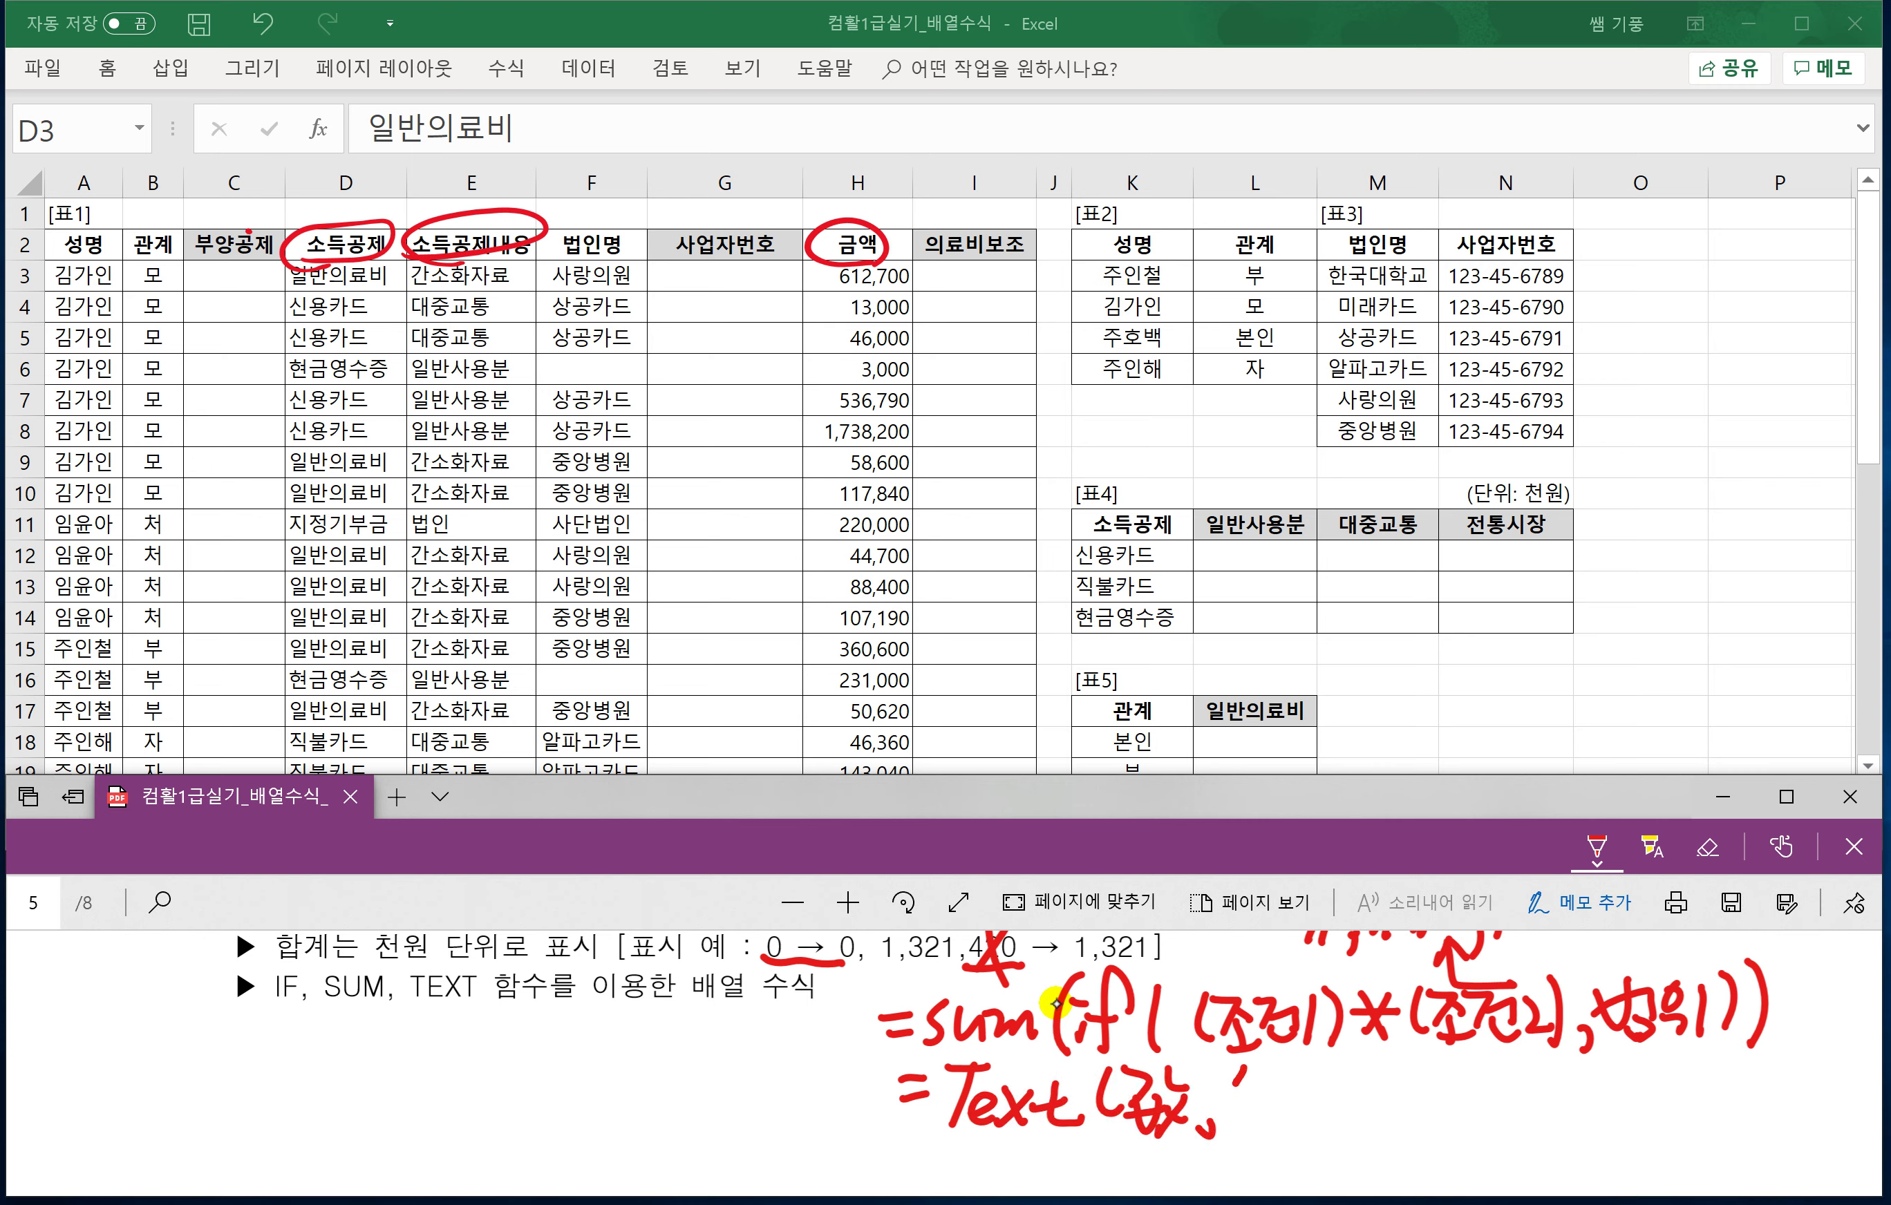
left_click_drag(1257, 1068, 1252, 1087)
left_click_drag(1278, 1061, 1283, 1068)
mouse_move(1262, 1086)
left_mouse_down()
mouse_move(1296, 1073)
mouse_move(1280, 1092)
left_mouse_up()
left_click_drag(1299, 1092, 1322, 1101)
left_click_drag(1349, 1065, 1350, 1131)
left_click_drag(1368, 1058, 1397, 1127)
Handwrite the combined pattern =Text(sum,if,"#,##0,") on the third line, underlining the sum,if part.
scroll(1056, 1003, "down", 1)
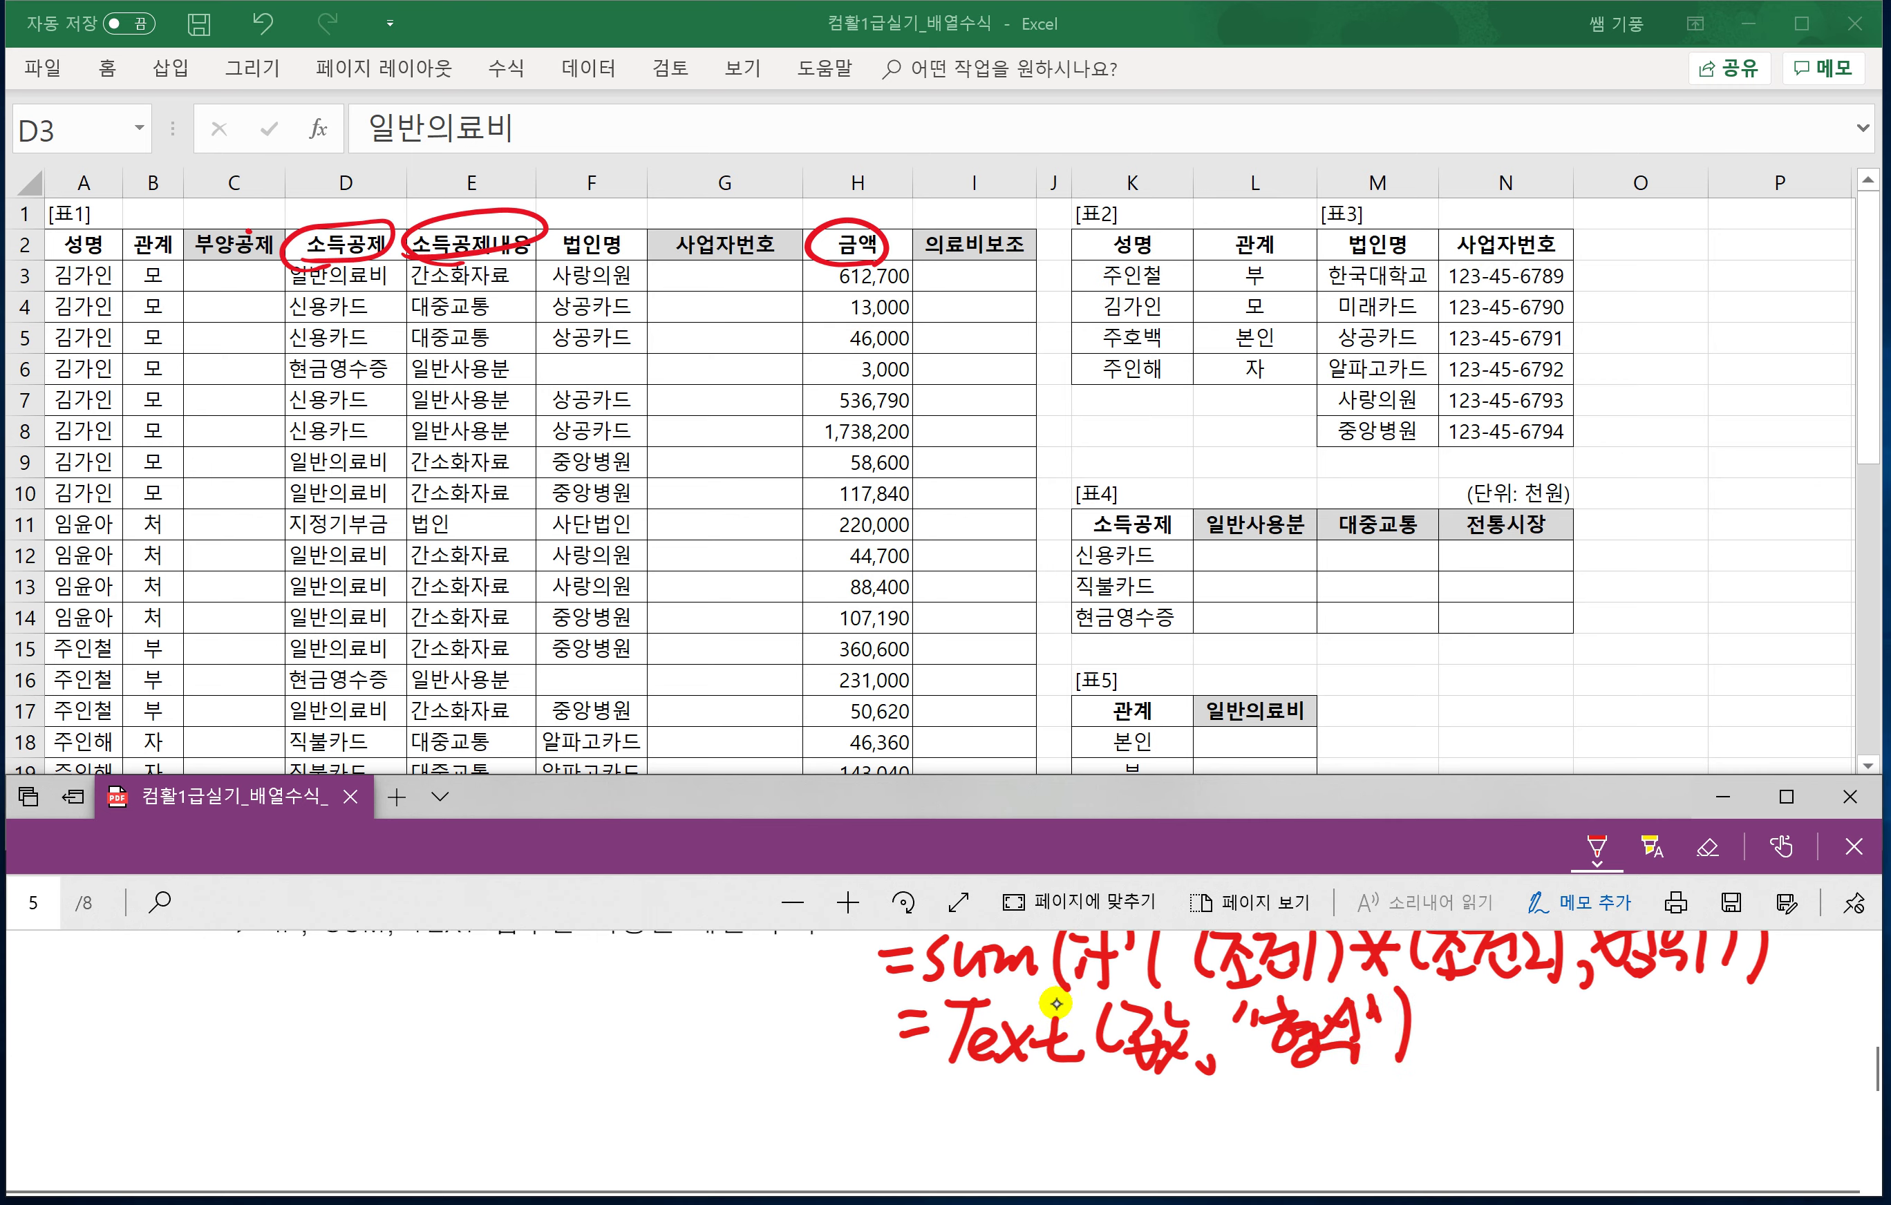
left_click_drag(907, 1103, 938, 1100)
left_click_drag(910, 1126, 945, 1123)
mouse_move(959, 1103)
left_mouse_down()
mouse_move(1000, 1094)
mouse_move(969, 1149)
left_mouse_up()
left_click_drag(985, 1135, 1050, 1153)
mouse_move(1050, 1115)
left_mouse_down()
mouse_move(1019, 1153)
mouse_move(1090, 1111)
left_mouse_up()
mouse_move(1077, 1105)
left_mouse_down()
mouse_move(1095, 1147)
mouse_move(1132, 1156)
left_mouse_up()
mouse_move(1161, 1115)
left_mouse_down()
mouse_move(1180, 1135)
mouse_move(1217, 1115)
left_mouse_up()
mouse_move(1257, 1129)
left_mouse_down()
mouse_move(1260, 1150)
mouse_move(1241, 1127)
left_mouse_up()
left_click_drag(1259, 1108, 1260, 1110)
left_click_drag(1309, 1086, 1287, 1166)
left_click_drag(1268, 1120, 1311, 1114)
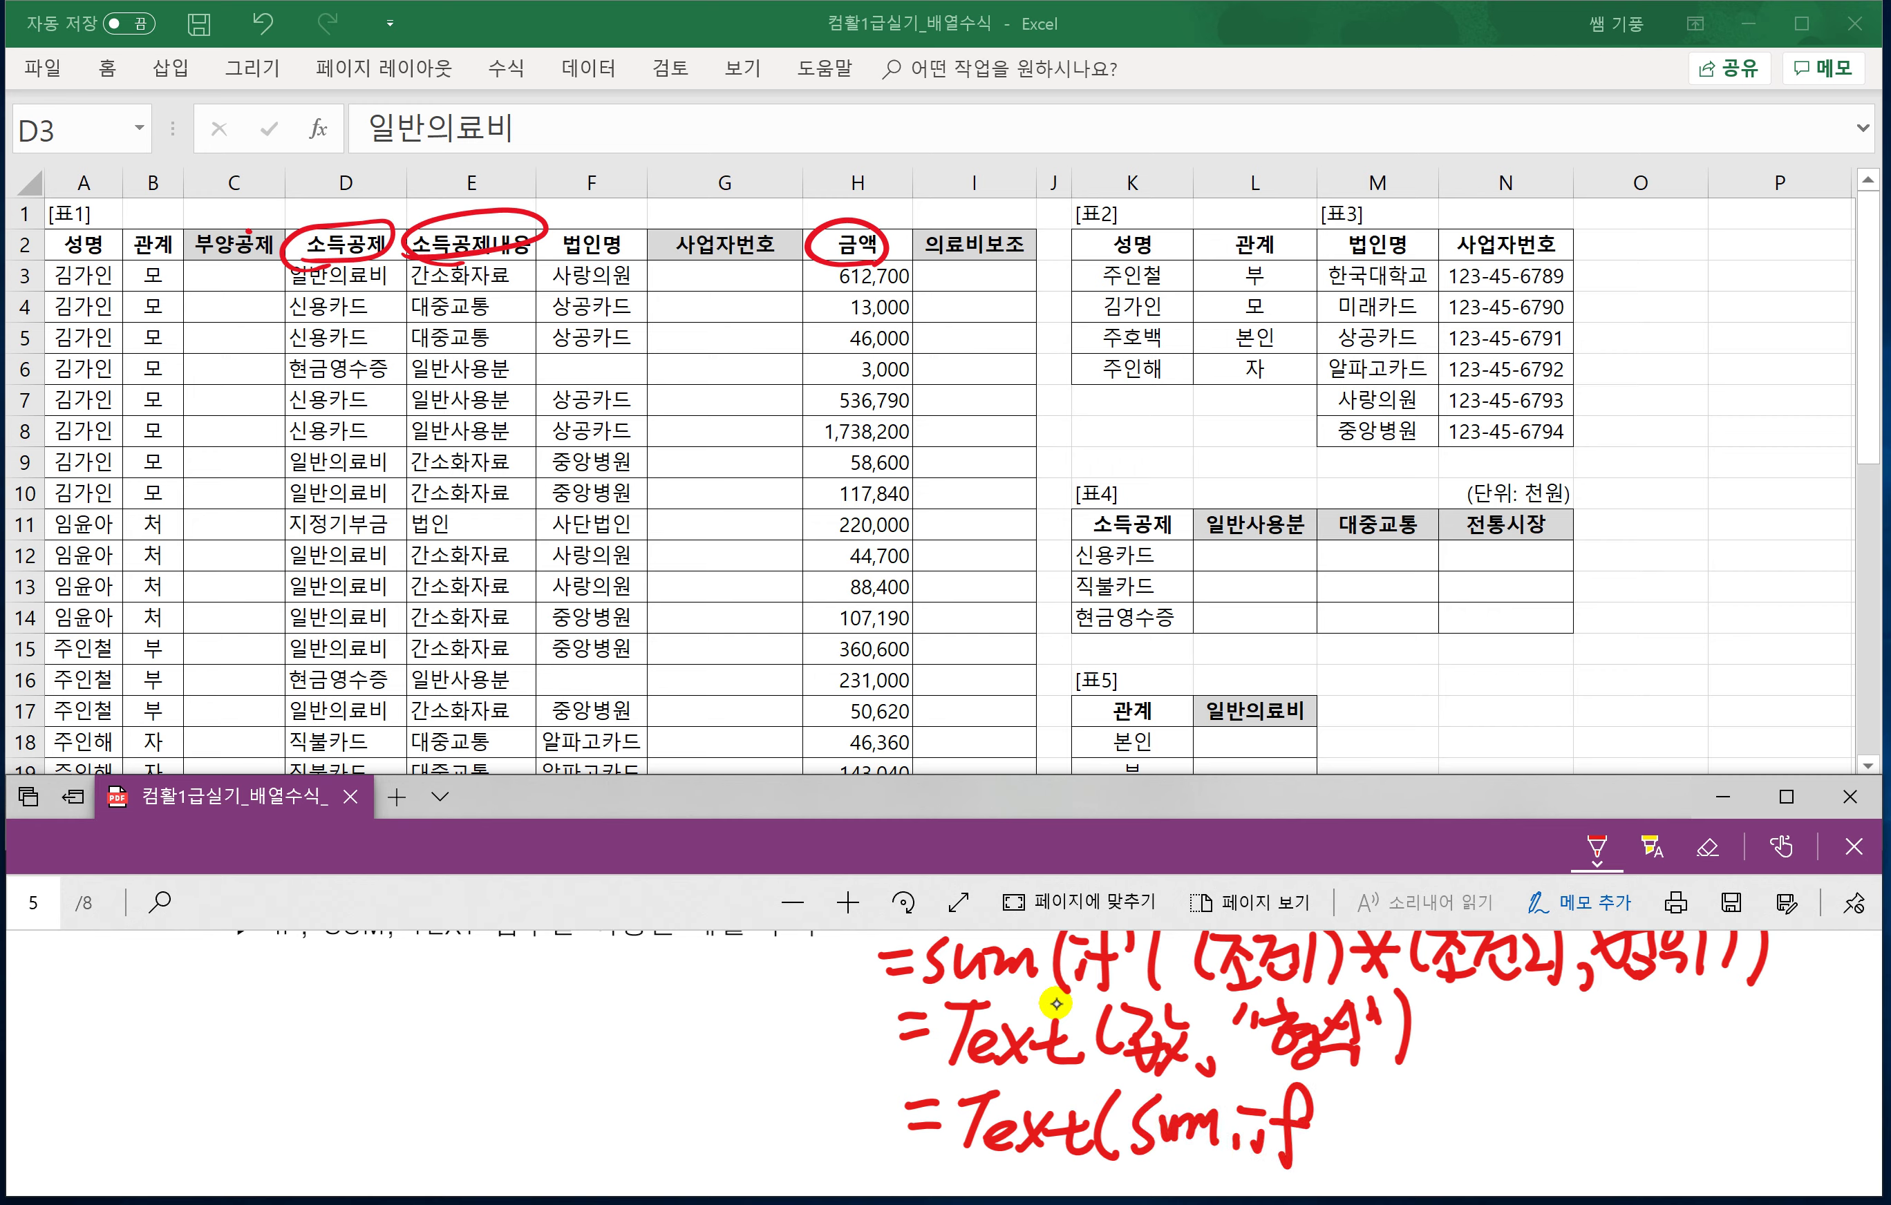
left_click_drag(1132, 1166, 1327, 1155)
mouse_move(1406, 1084)
left_mouse_down()
mouse_move(1396, 1116)
mouse_move(1462, 1093)
left_mouse_up()
mouse_move(1416, 1127)
left_mouse_down()
mouse_move(1464, 1115)
mouse_move(1423, 1147)
left_mouse_up()
mouse_move(1455, 1076)
left_mouse_down()
mouse_move(1441, 1143)
mouse_move(1515, 1099)
left_mouse_up()
left_click_drag(1481, 1120, 1521, 1113)
mouse_move(1494, 1093)
left_mouse_down()
mouse_move(1488, 1136)
mouse_move(1507, 1131)
left_mouse_up()
mouse_move(1525, 1102)
left_mouse_down()
mouse_move(1567, 1109)
mouse_move(1543, 1135)
left_mouse_up()
mouse_move(1576, 1084)
left_mouse_down()
mouse_move(1570, 1132)
mouse_move(1577, 1091)
left_mouse_up()
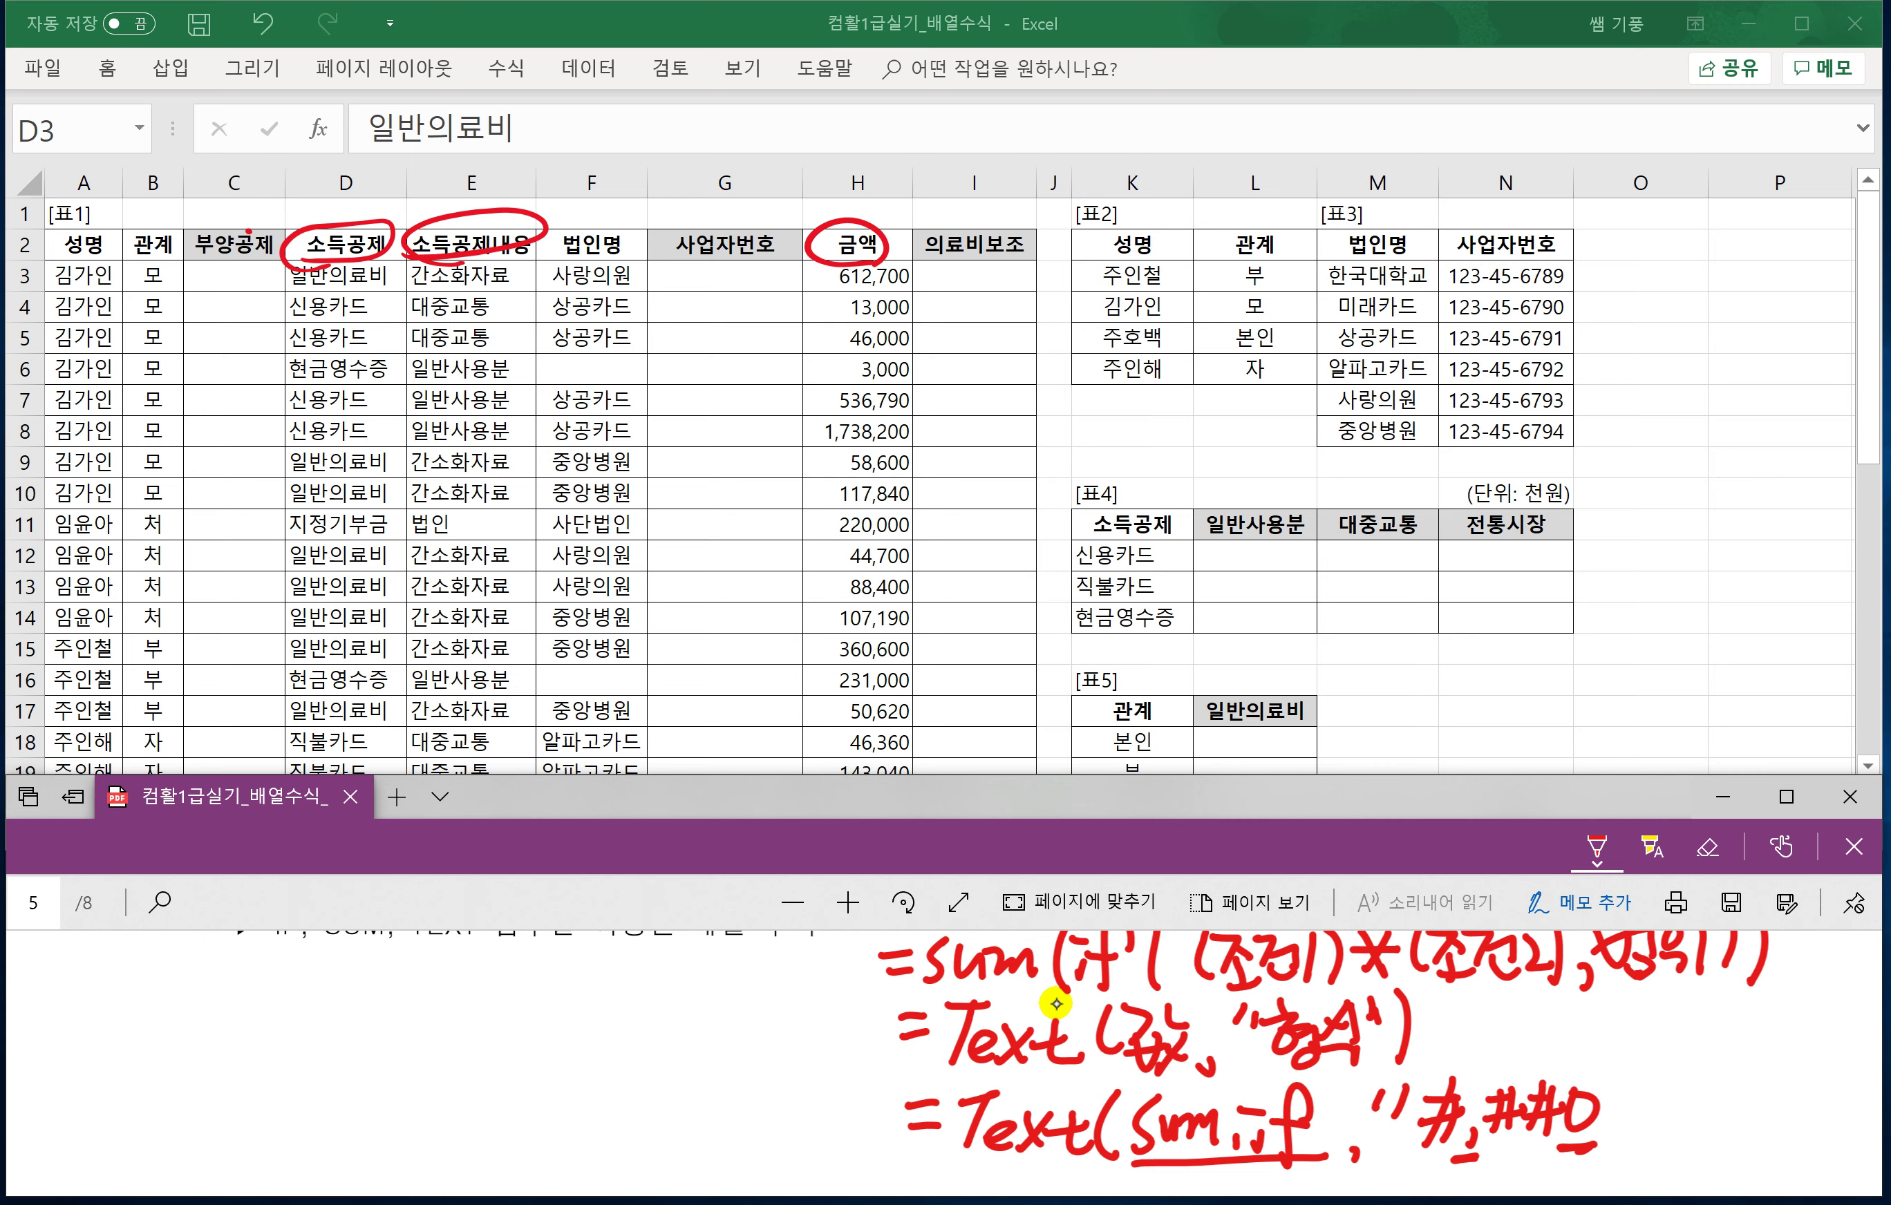
scroll(1056, 1004, "up", 1)
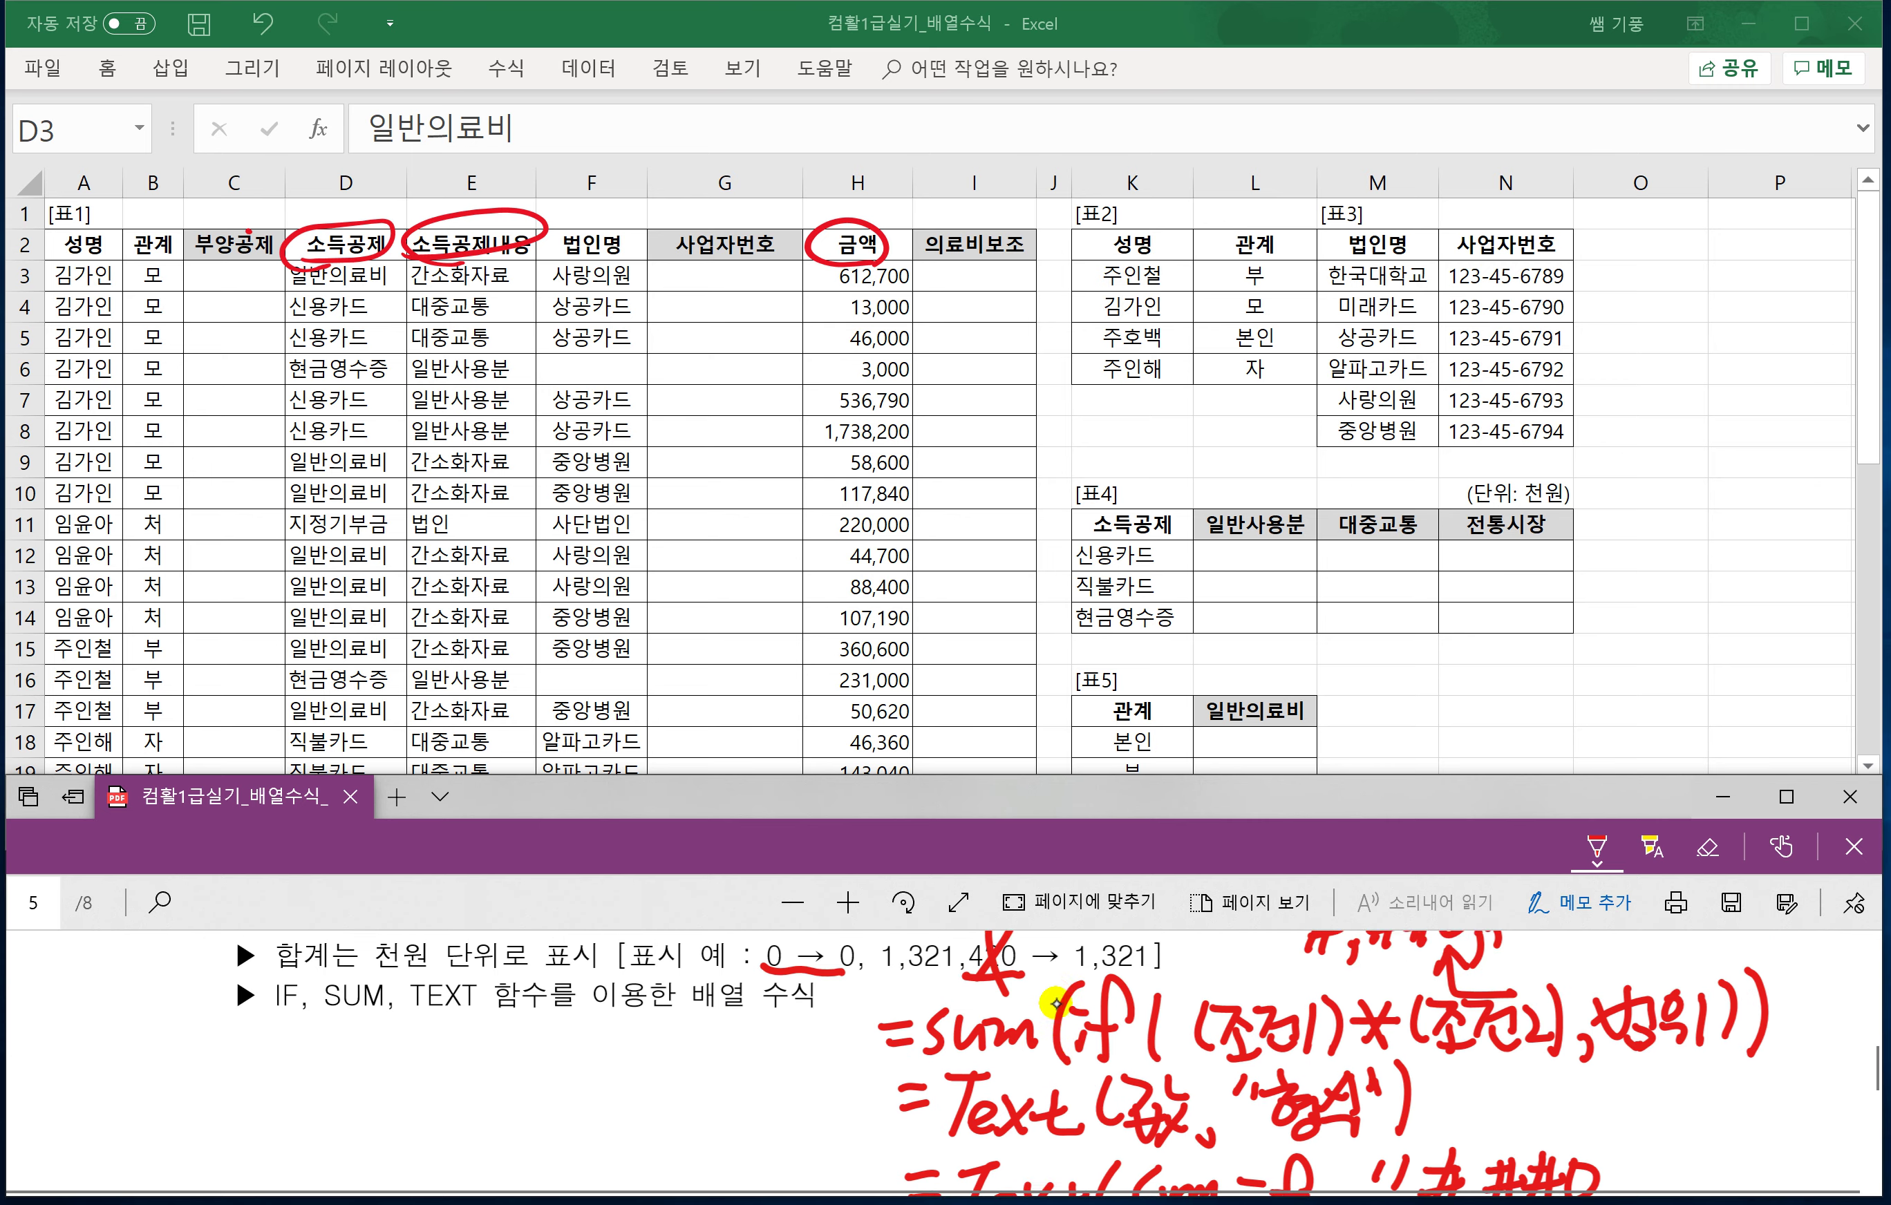
scroll(1056, 1004, "down", 1)
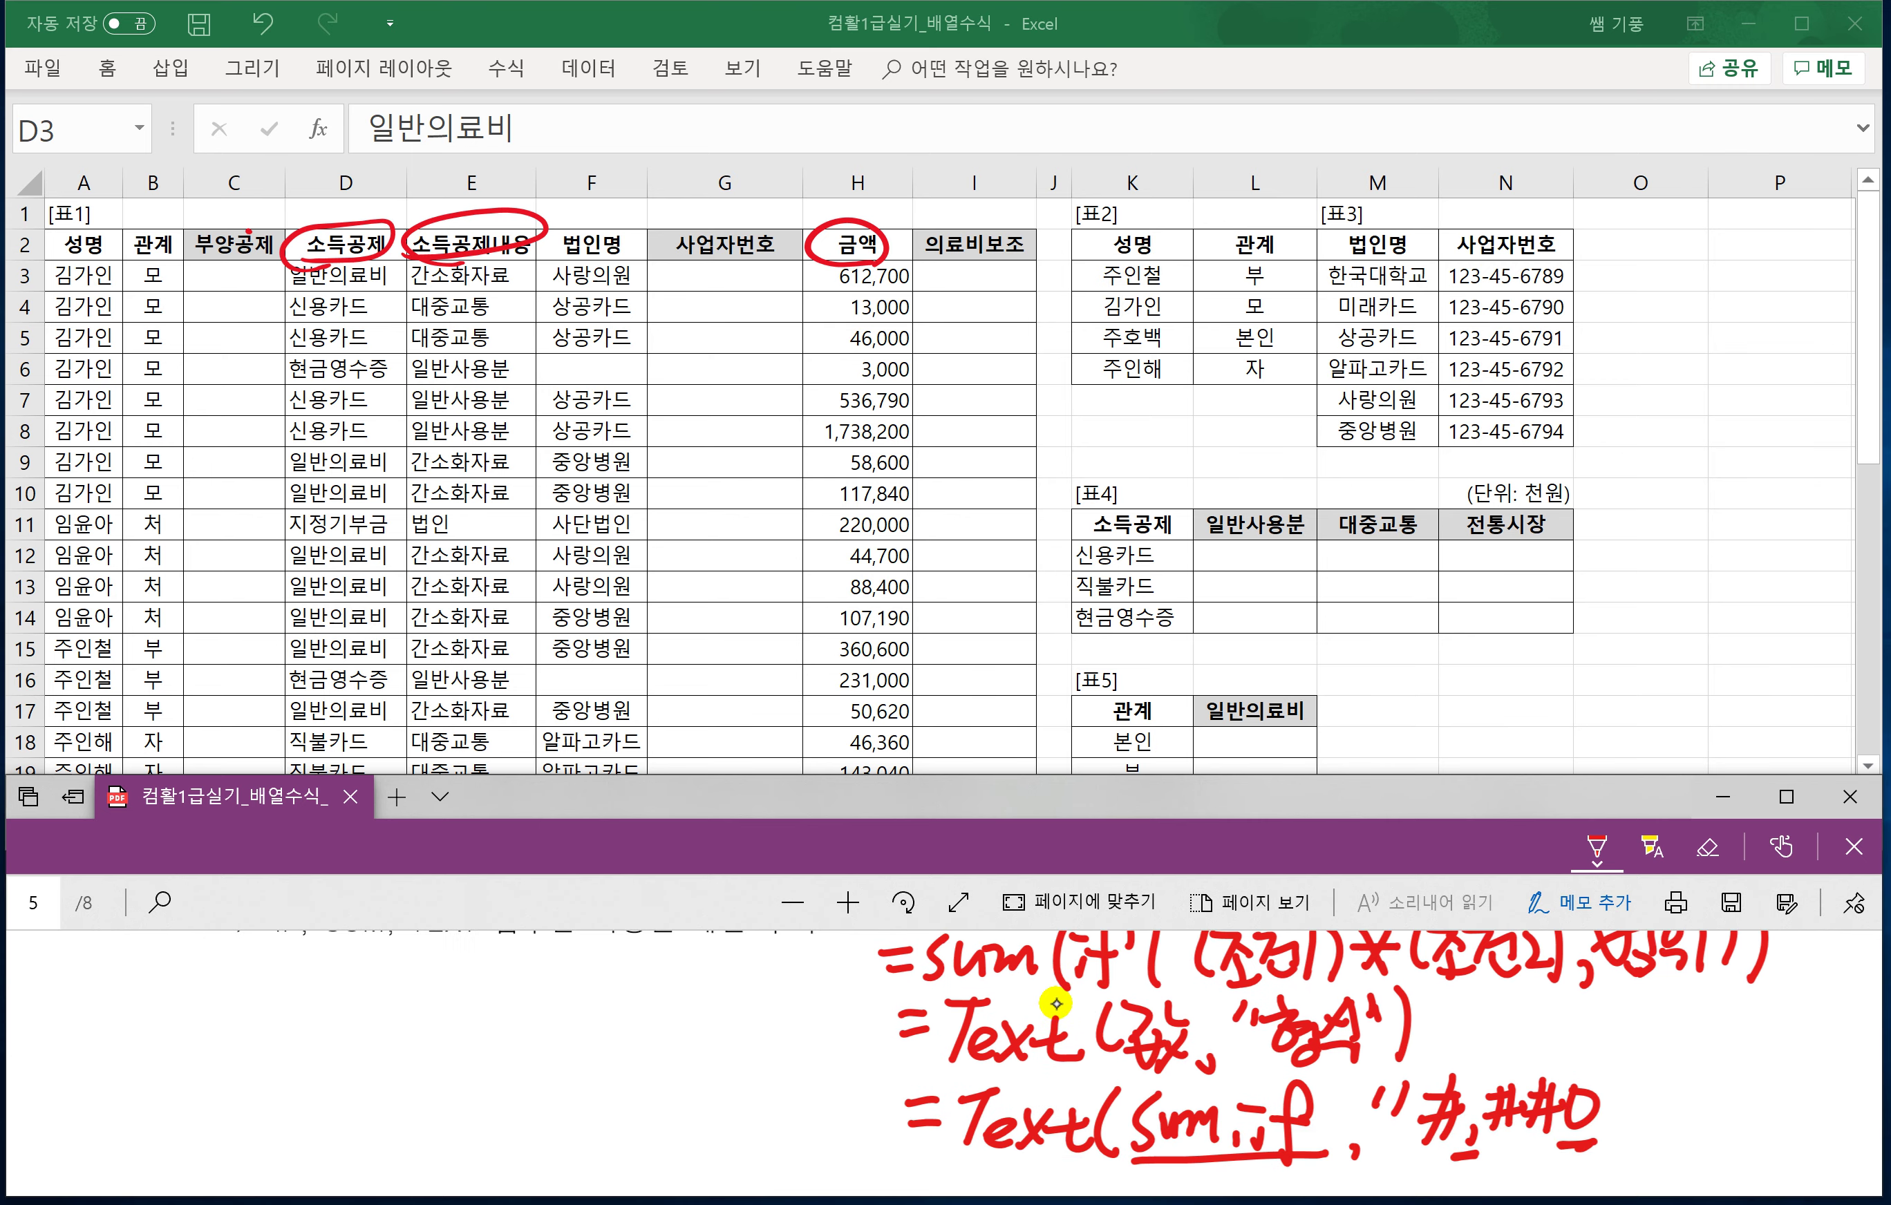
mouse_move(1606, 1121)
left_mouse_down()
mouse_move(1592, 1142)
mouse_move(1615, 1098)
left_mouse_up()
left_click_drag(1630, 1071, 1652, 1154)
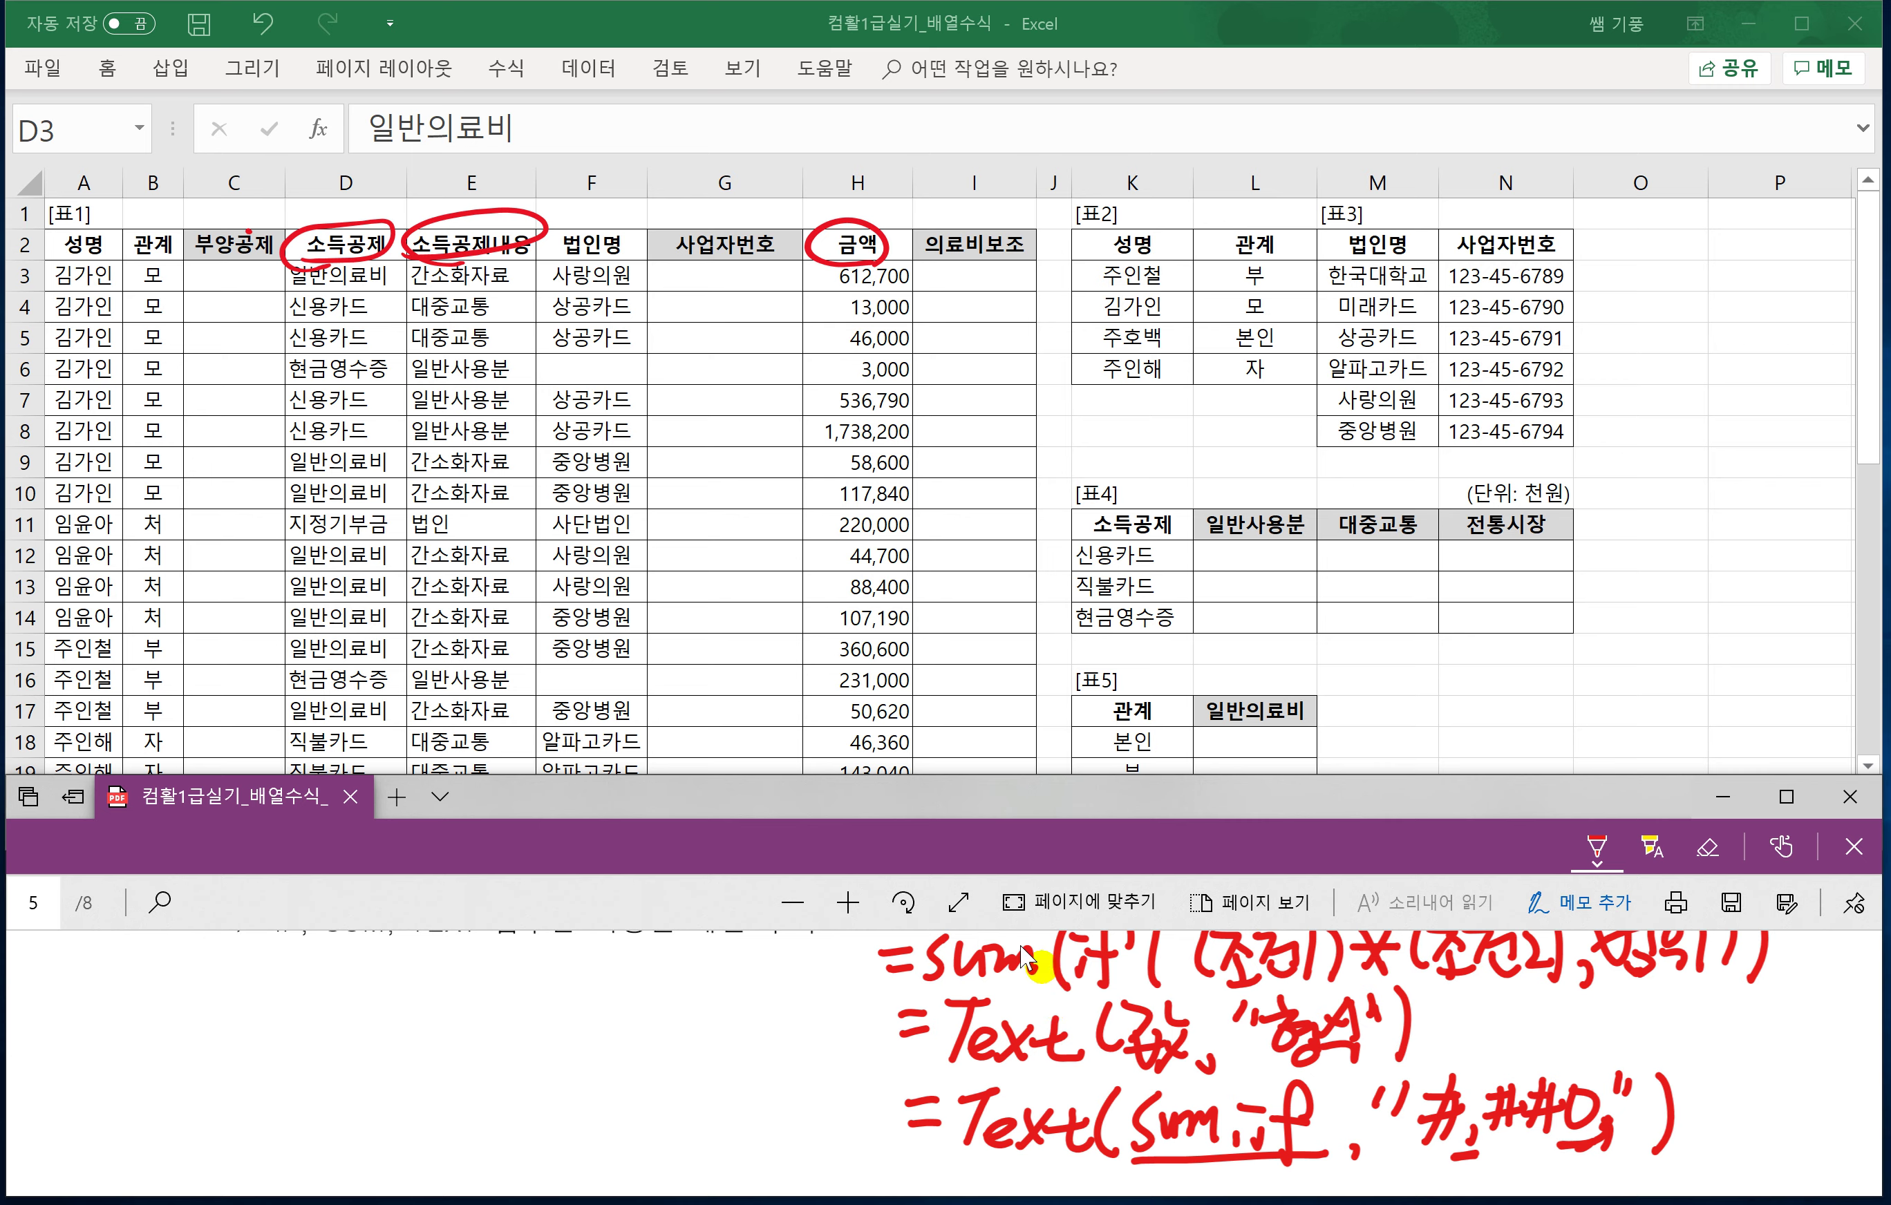
Start a formula in L12 with =SUM(IF(( and the absolute 소득공제 range $D$3:$D$37.
left_click(1246, 556)
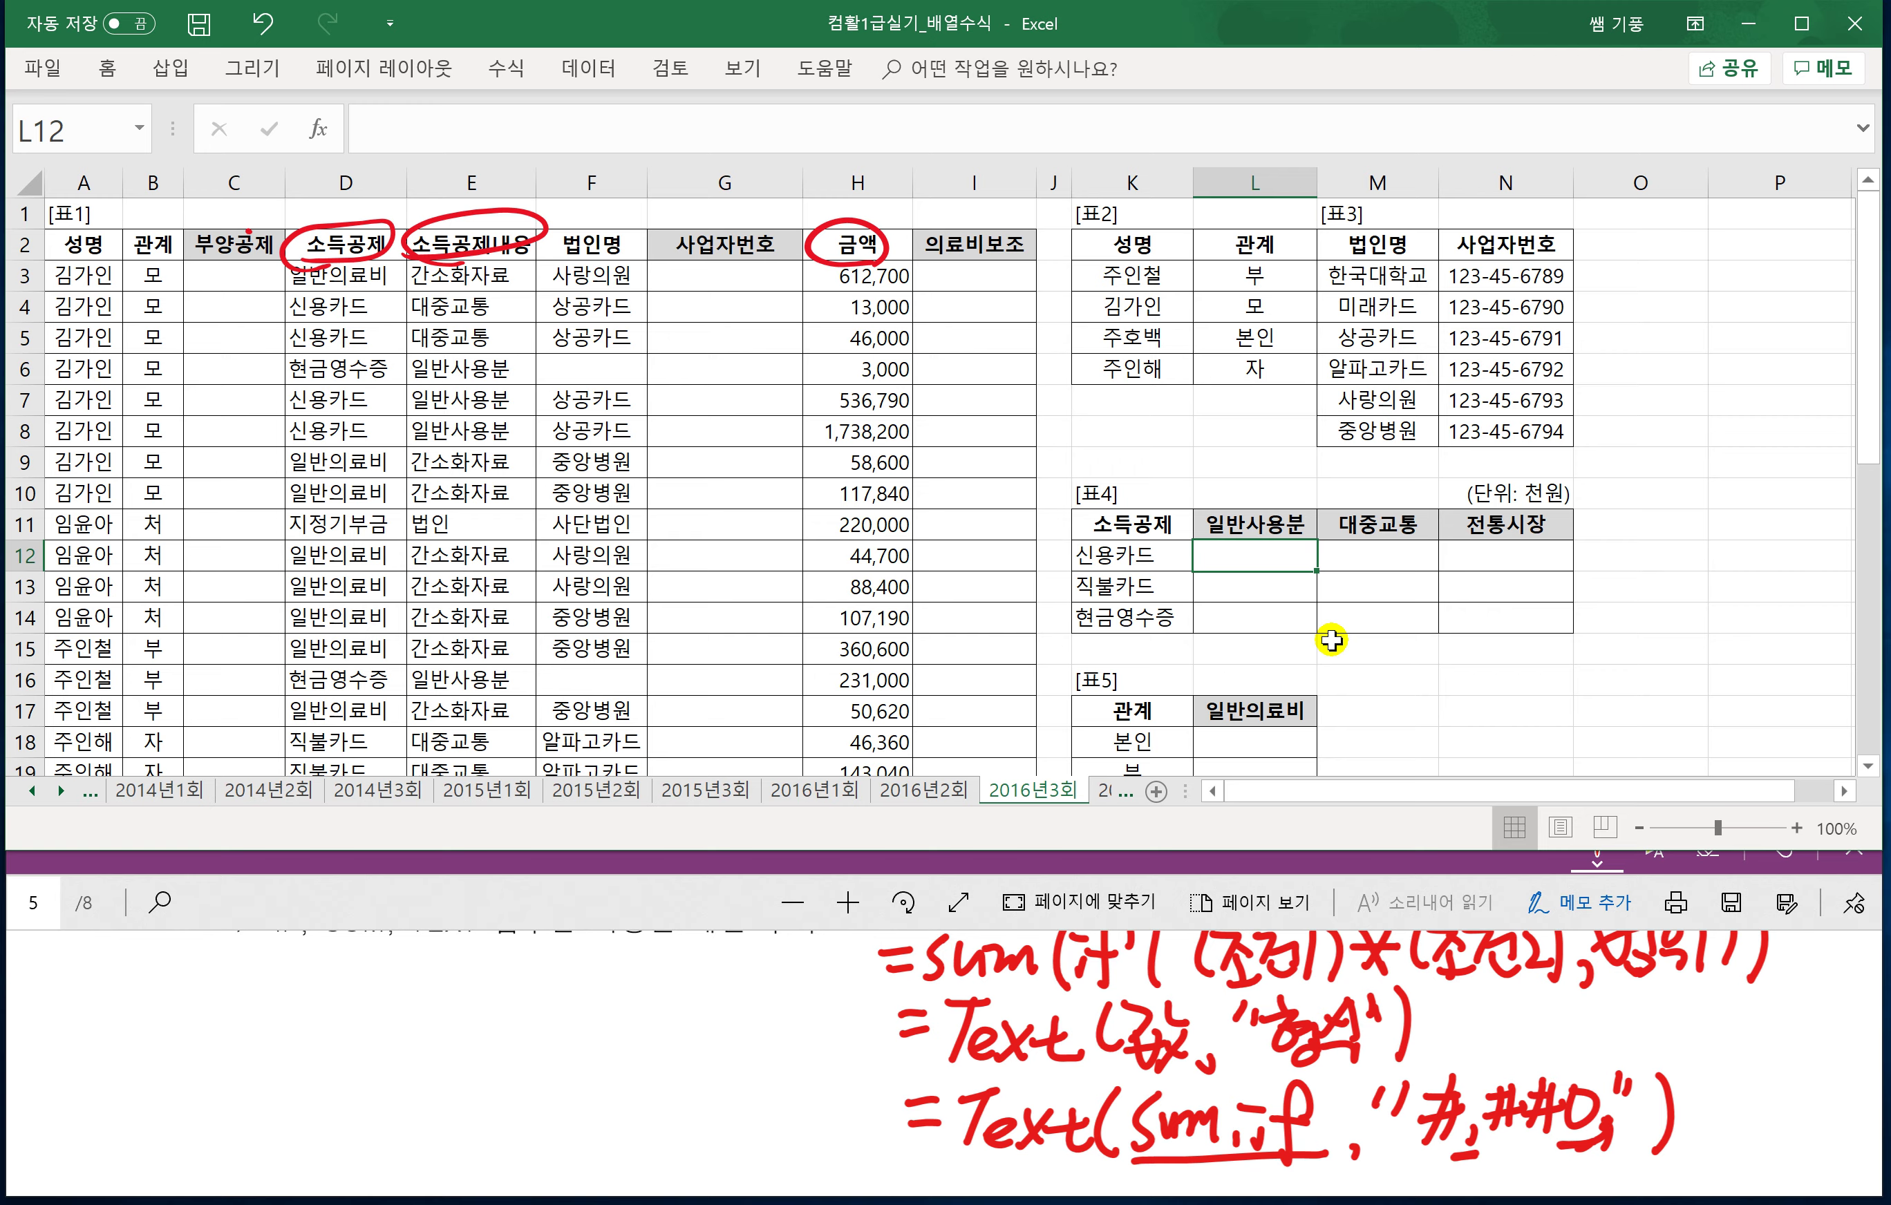
type("=SUM(")
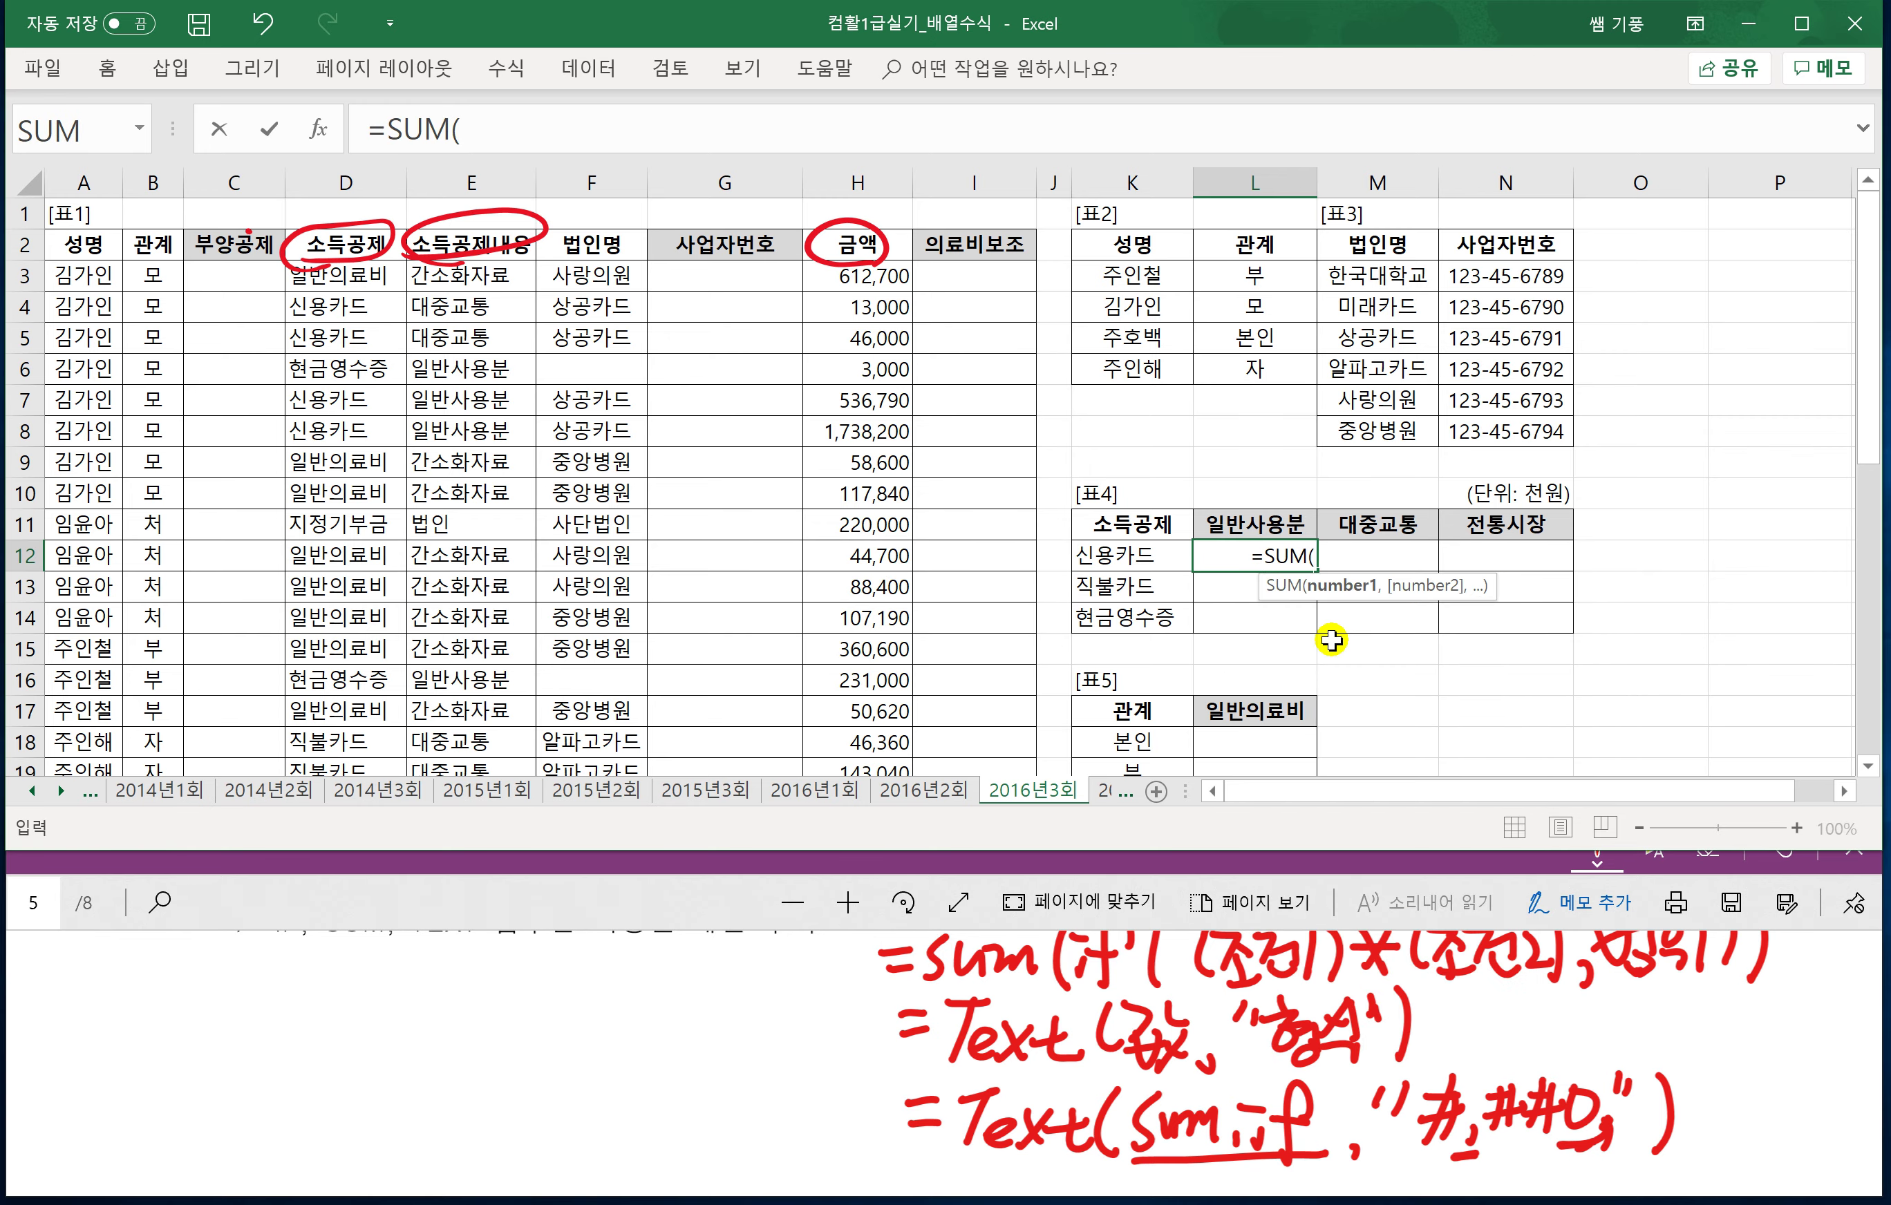
type("IF(")
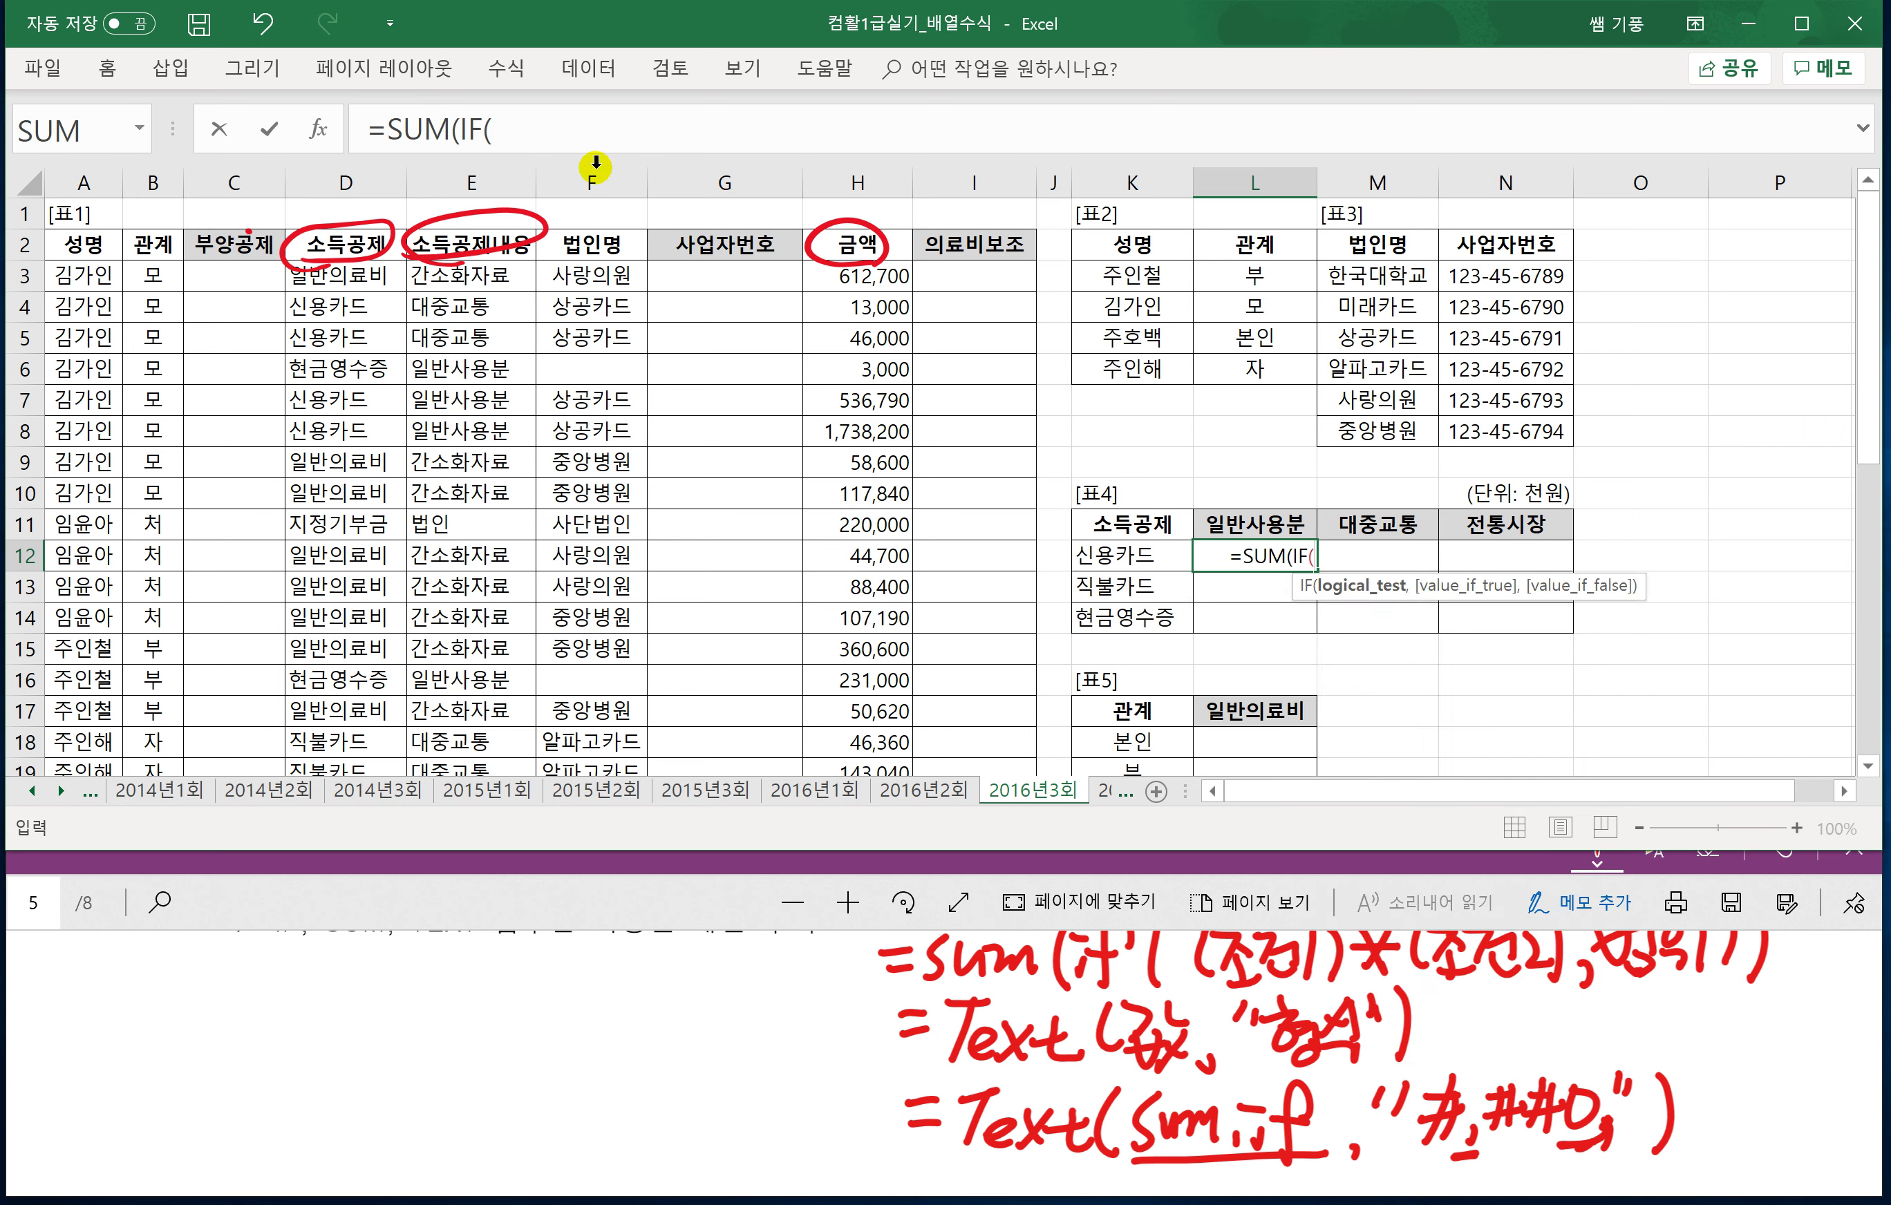
left_click(540, 137)
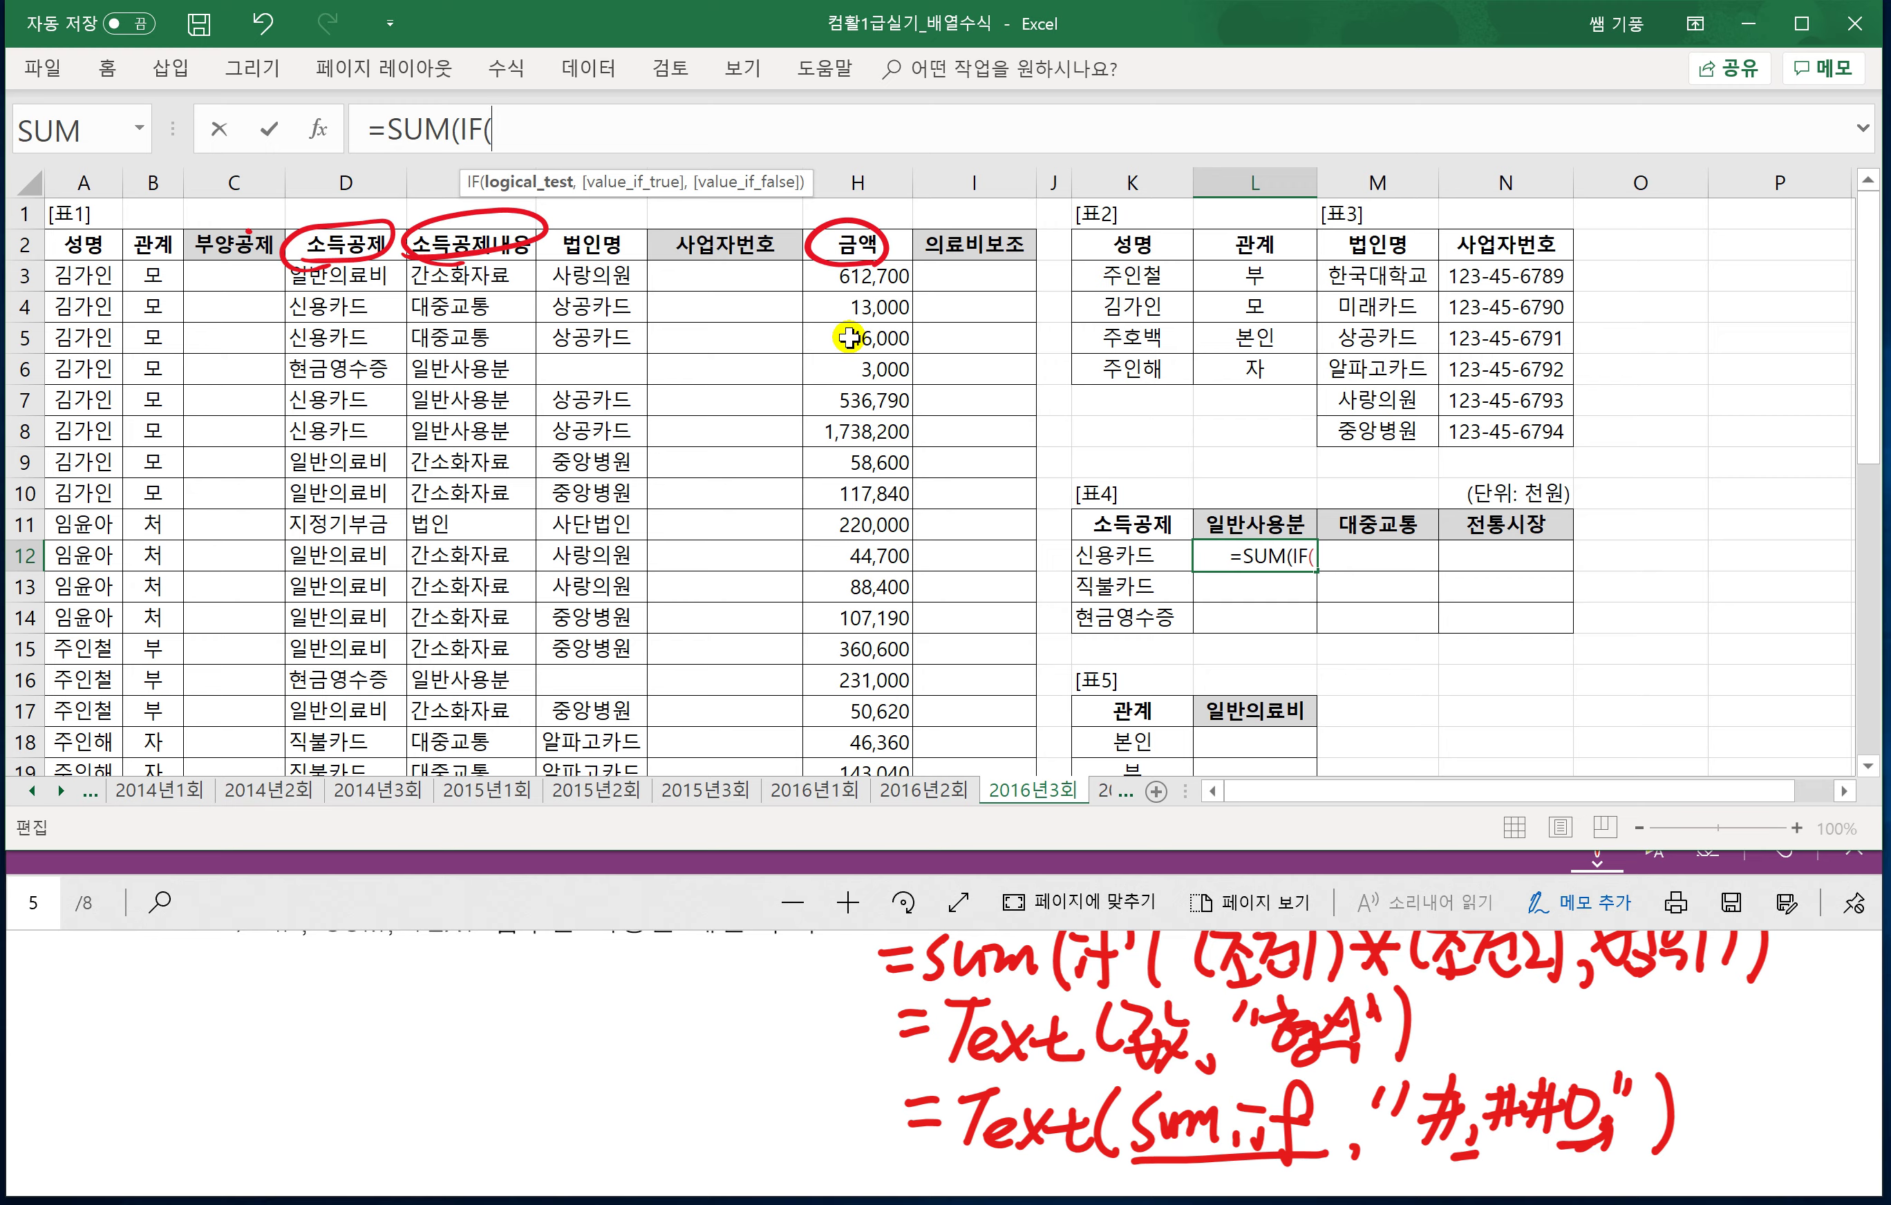
type("(")
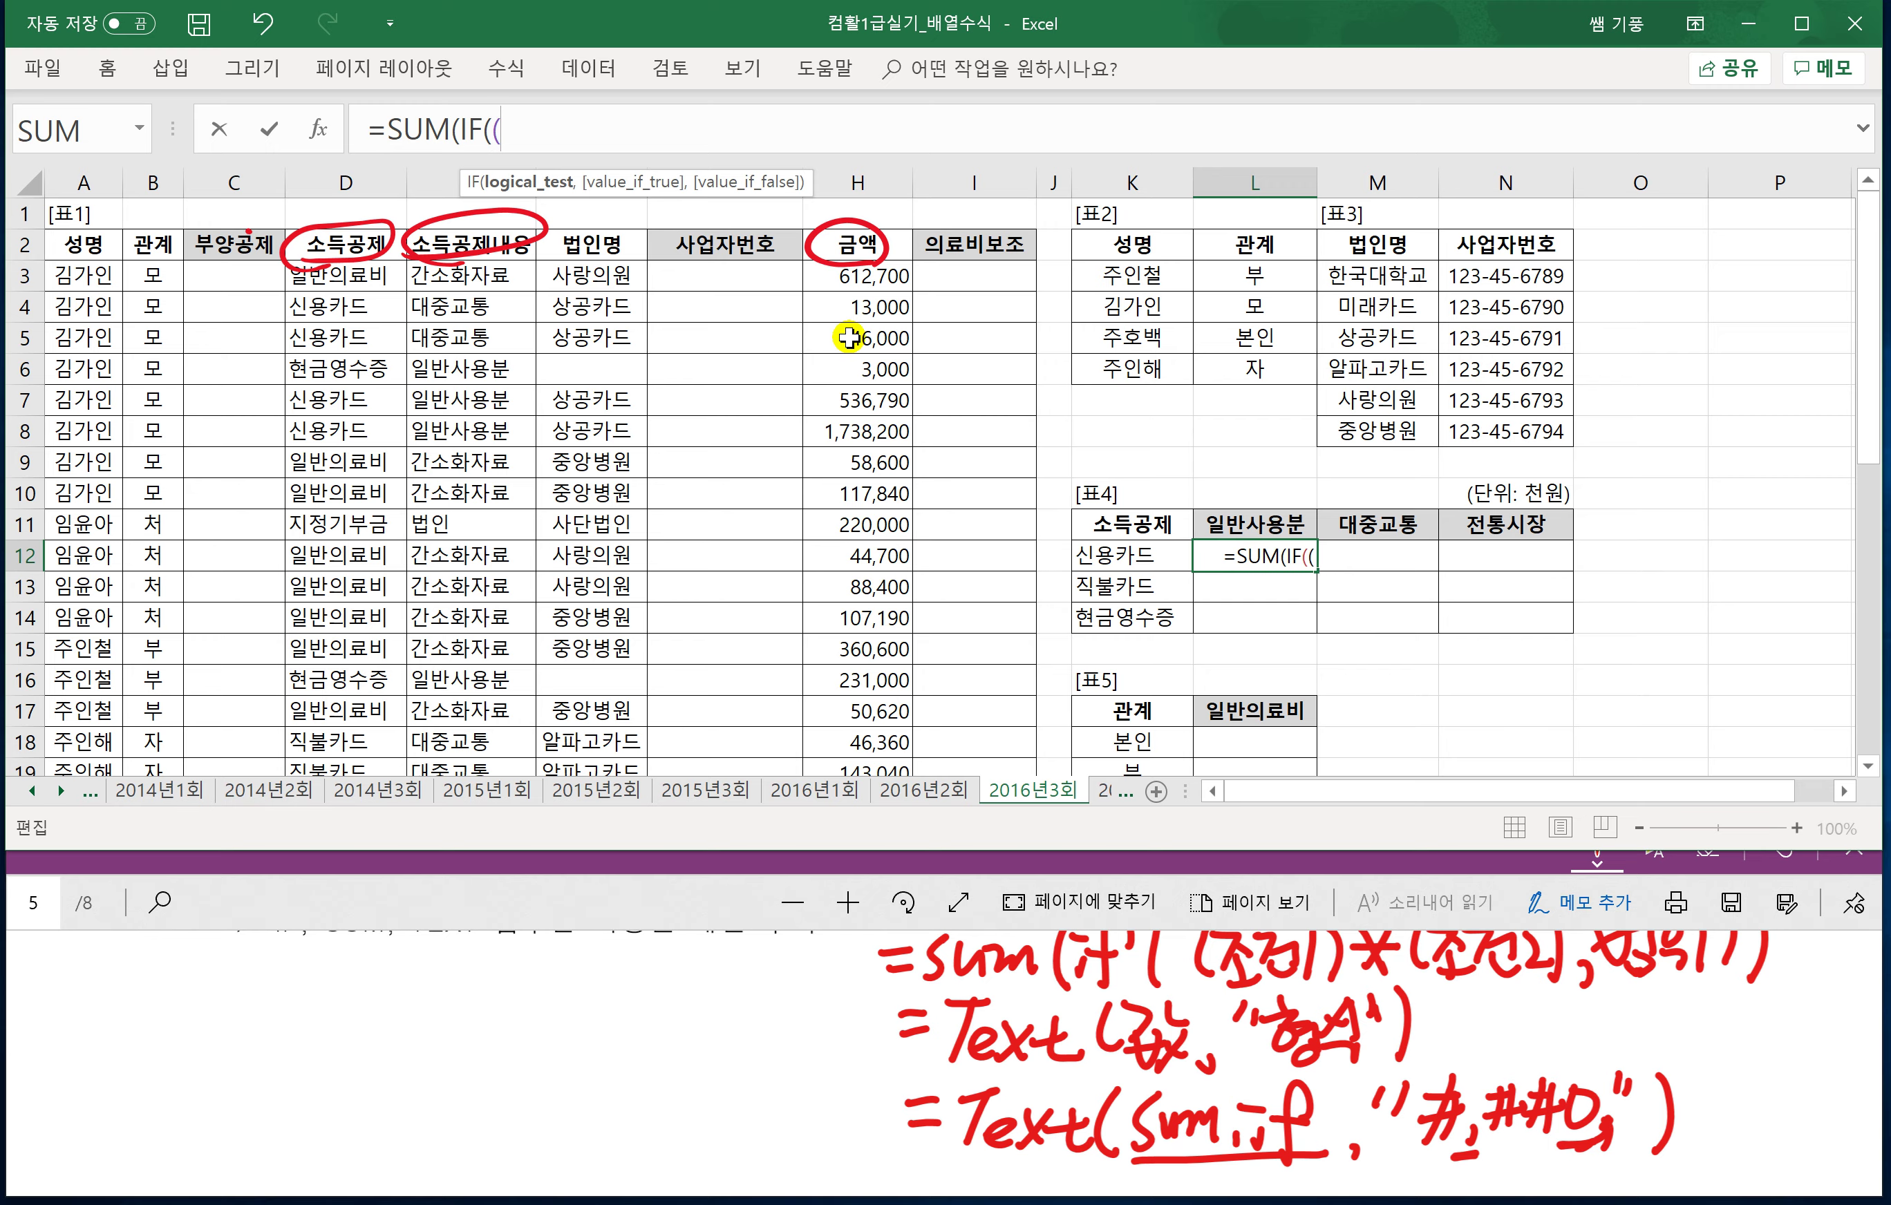
left_click(364, 277)
key("ctrl+shift+Down")
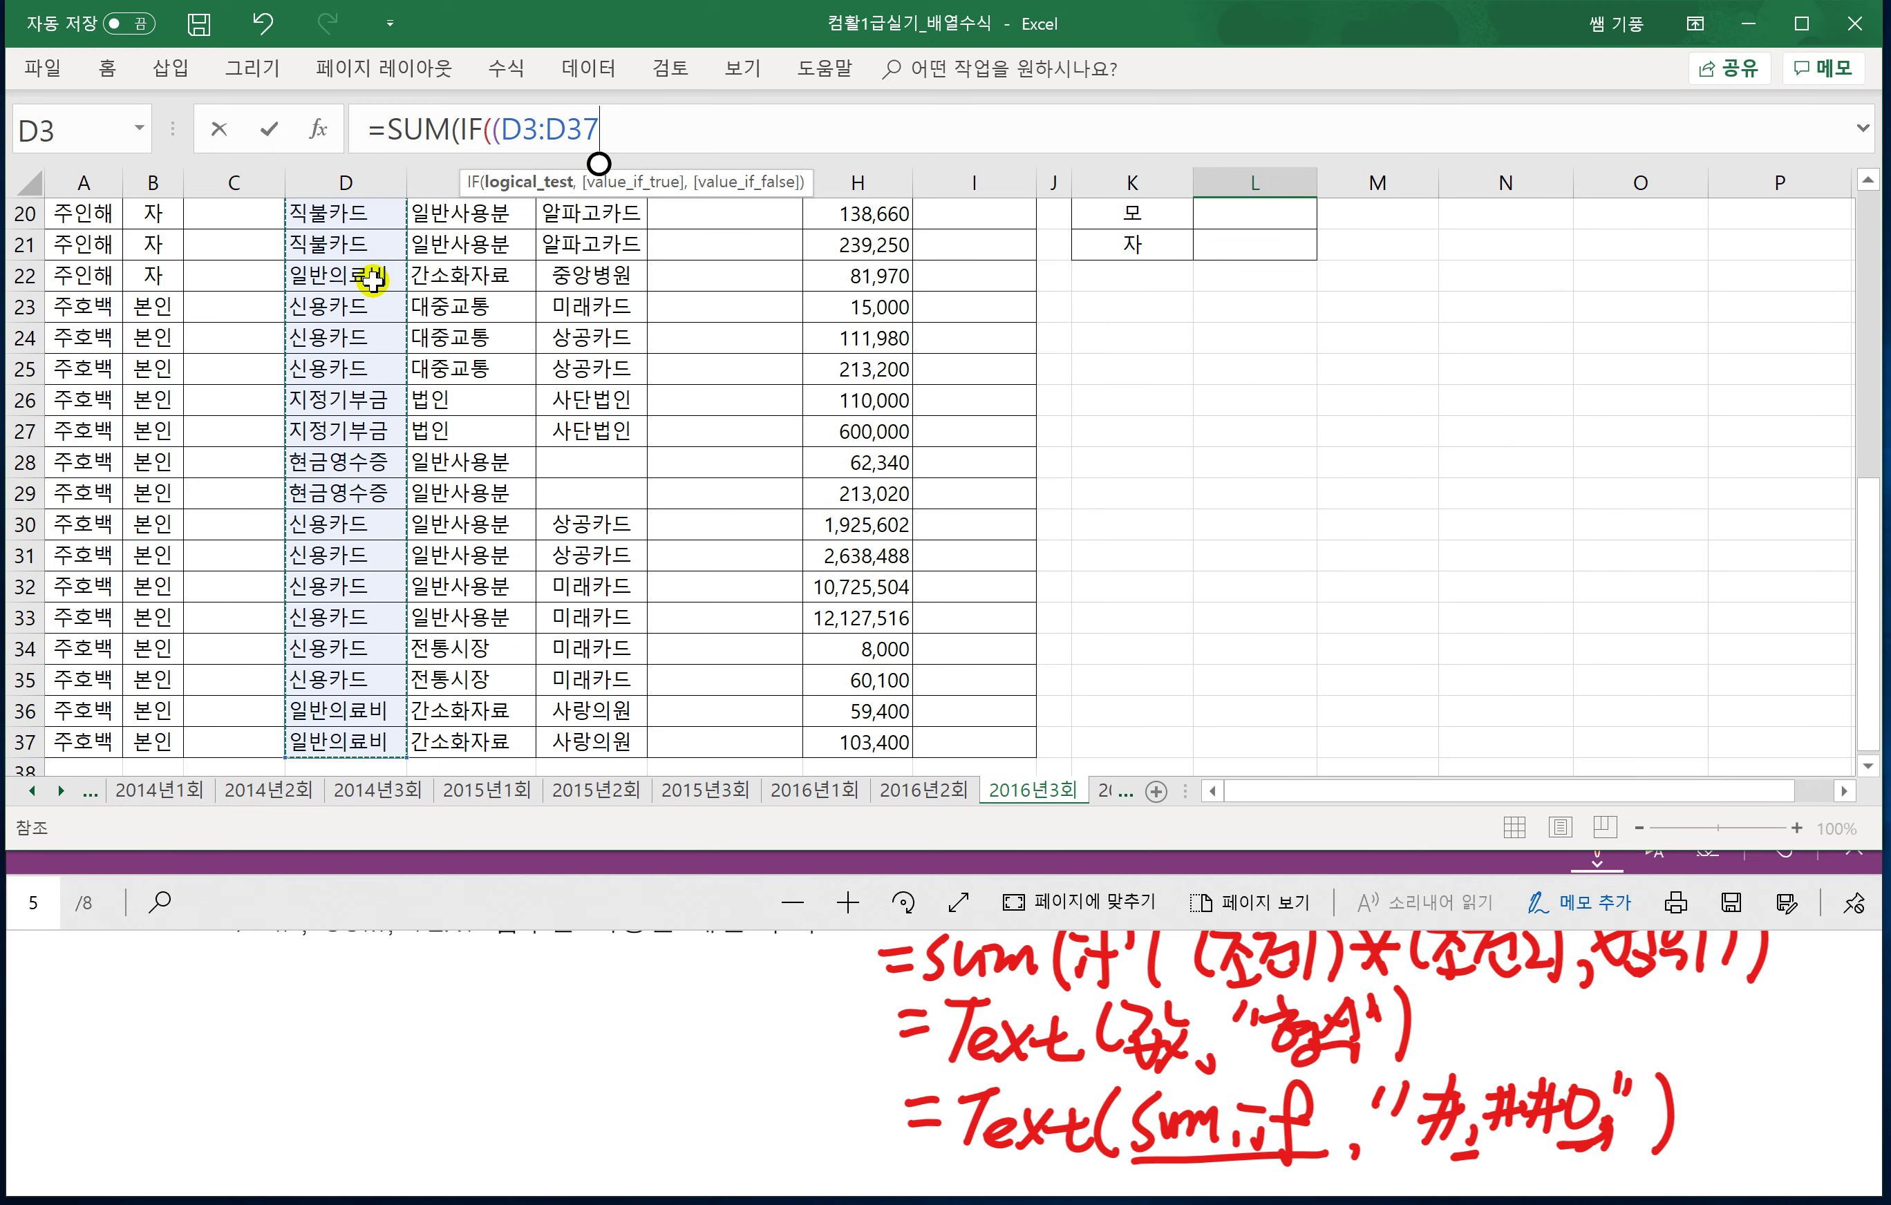
key("F4")
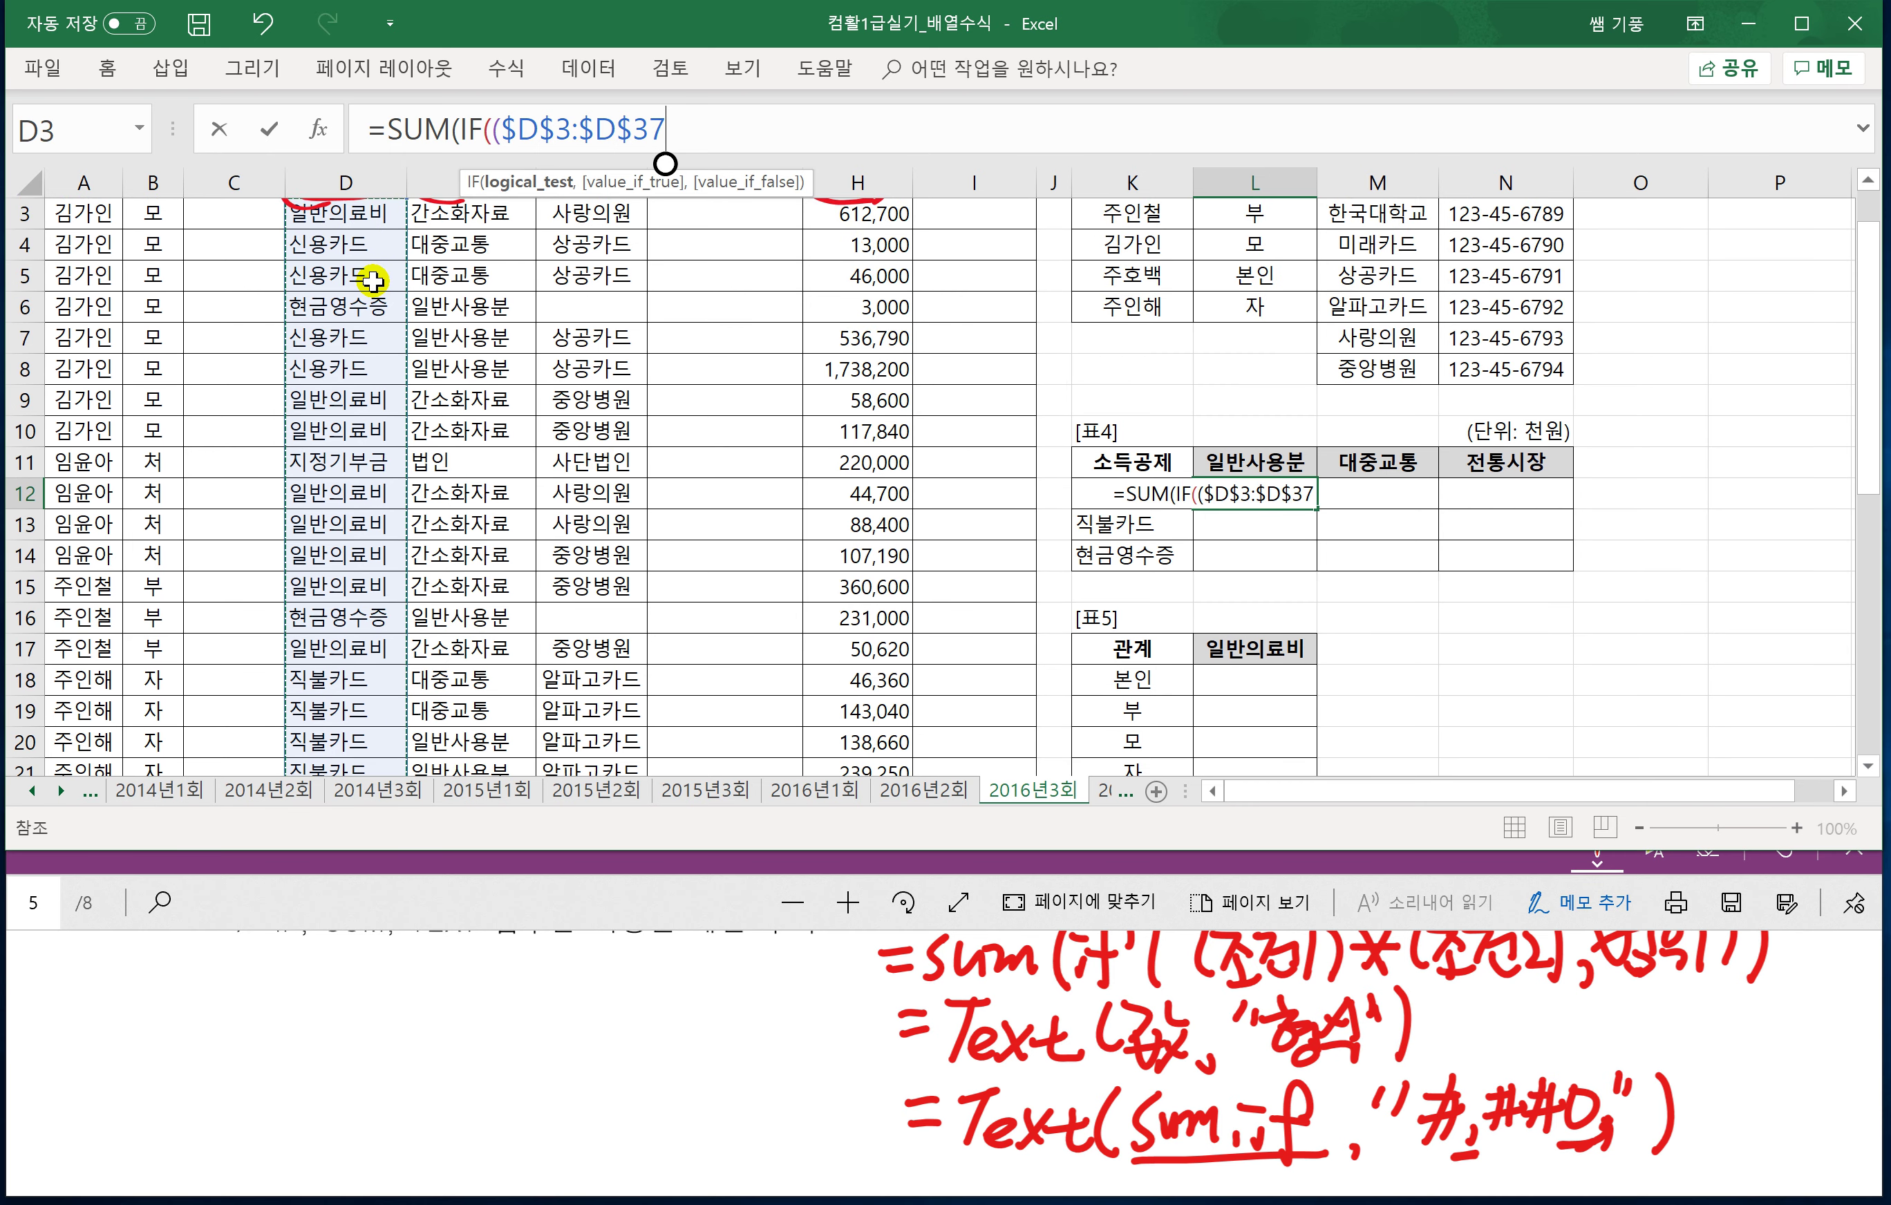
Compare the 소득공제 range in the L12 formula with the label cell K12, locking only its column as $K12.
type("=")
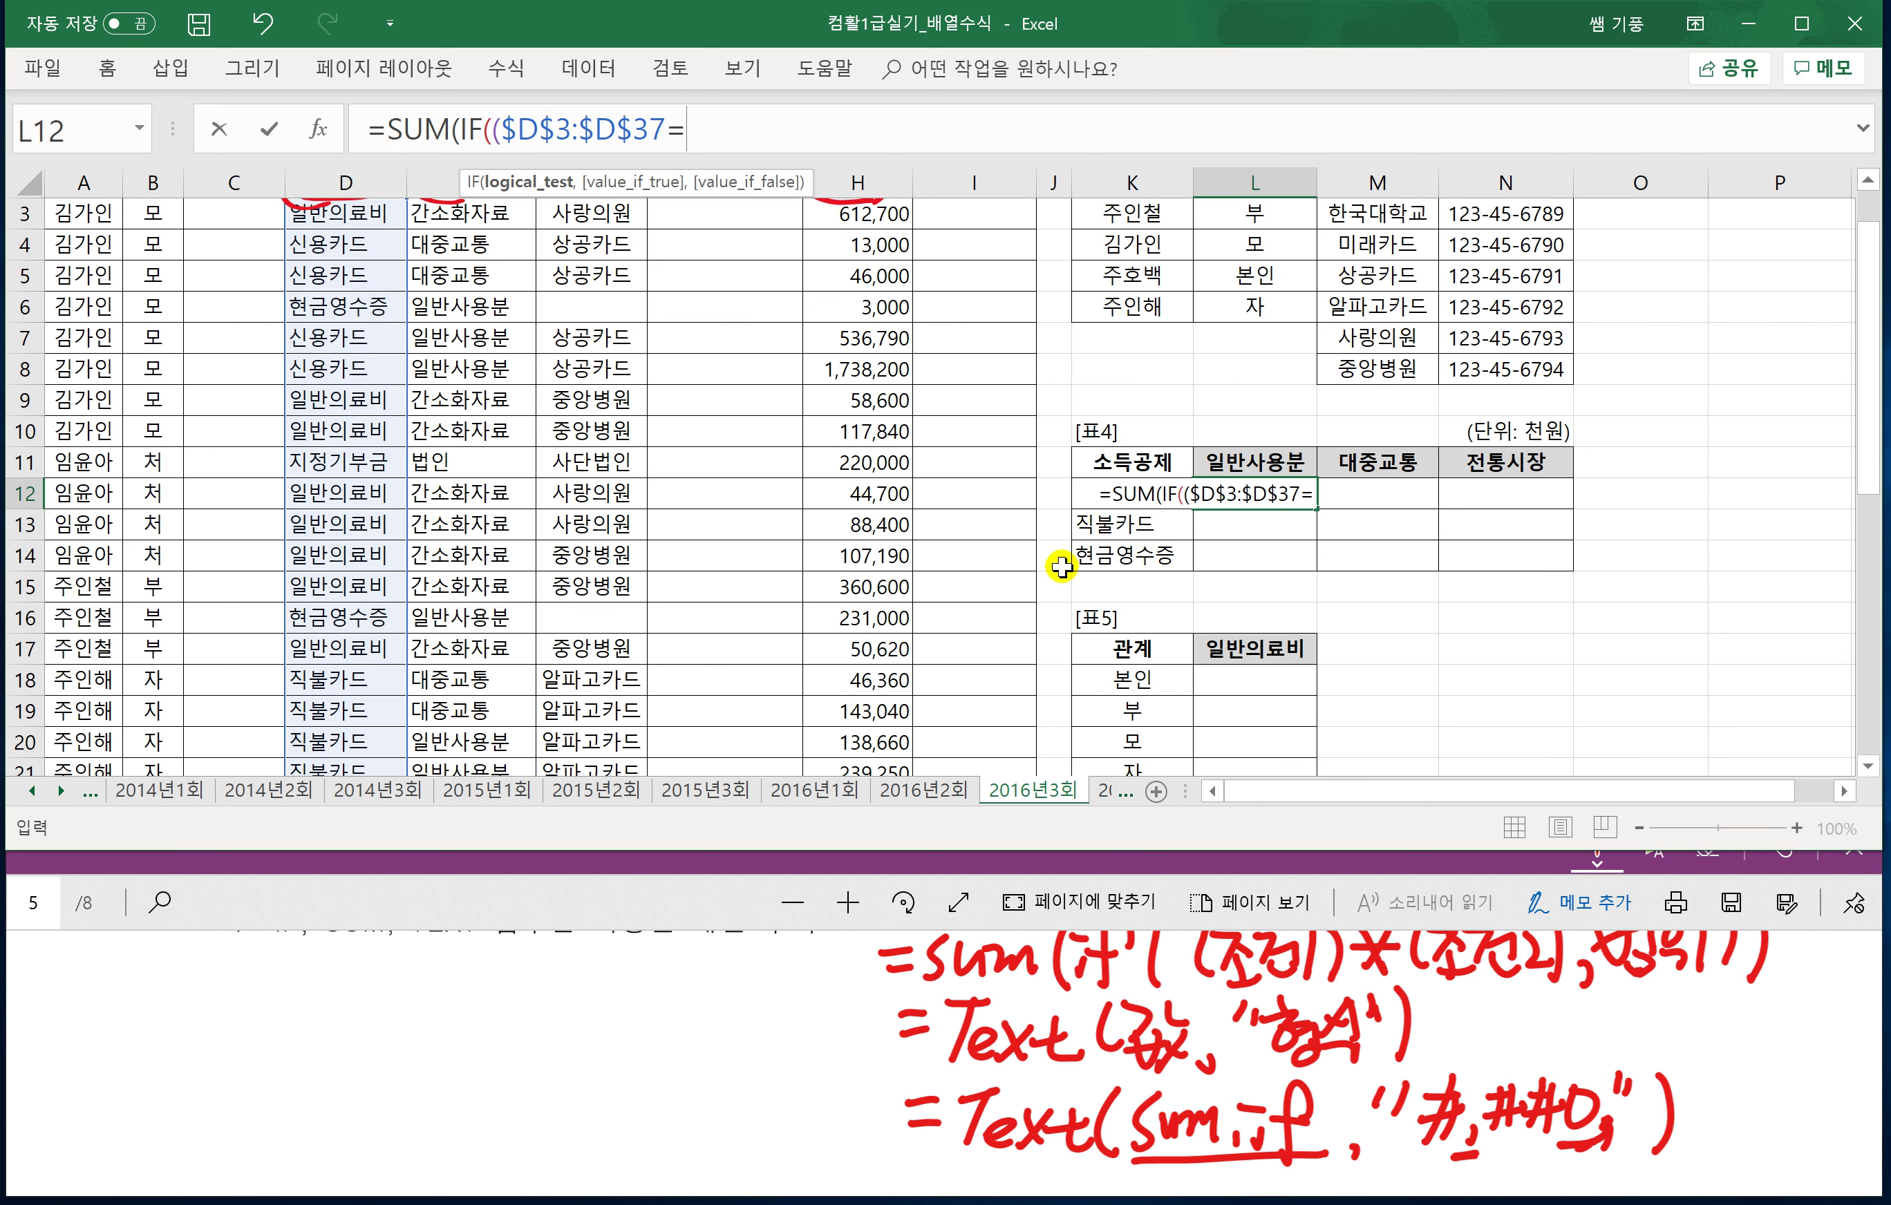
scroll(1072, 516, "up", 1)
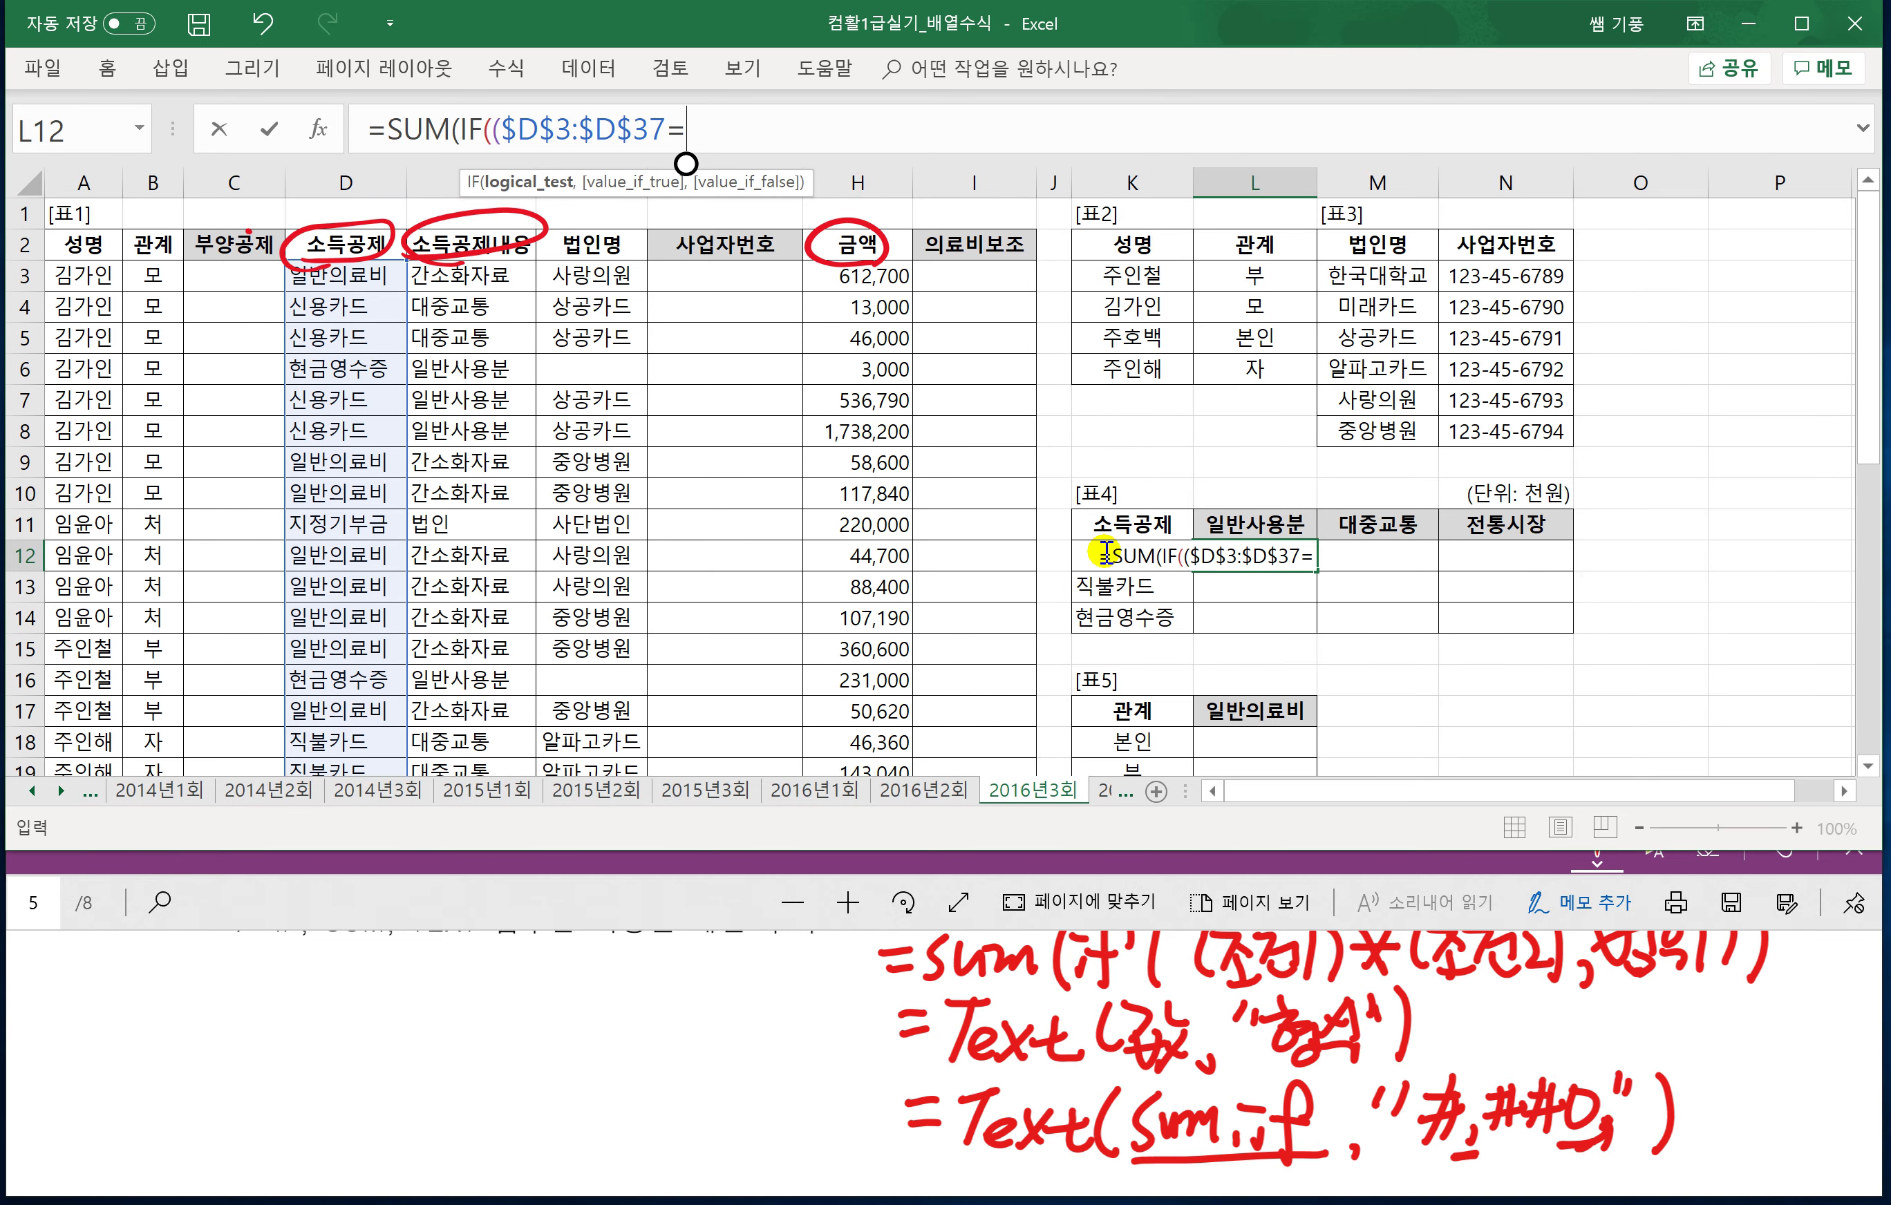
left_click(1123, 526)
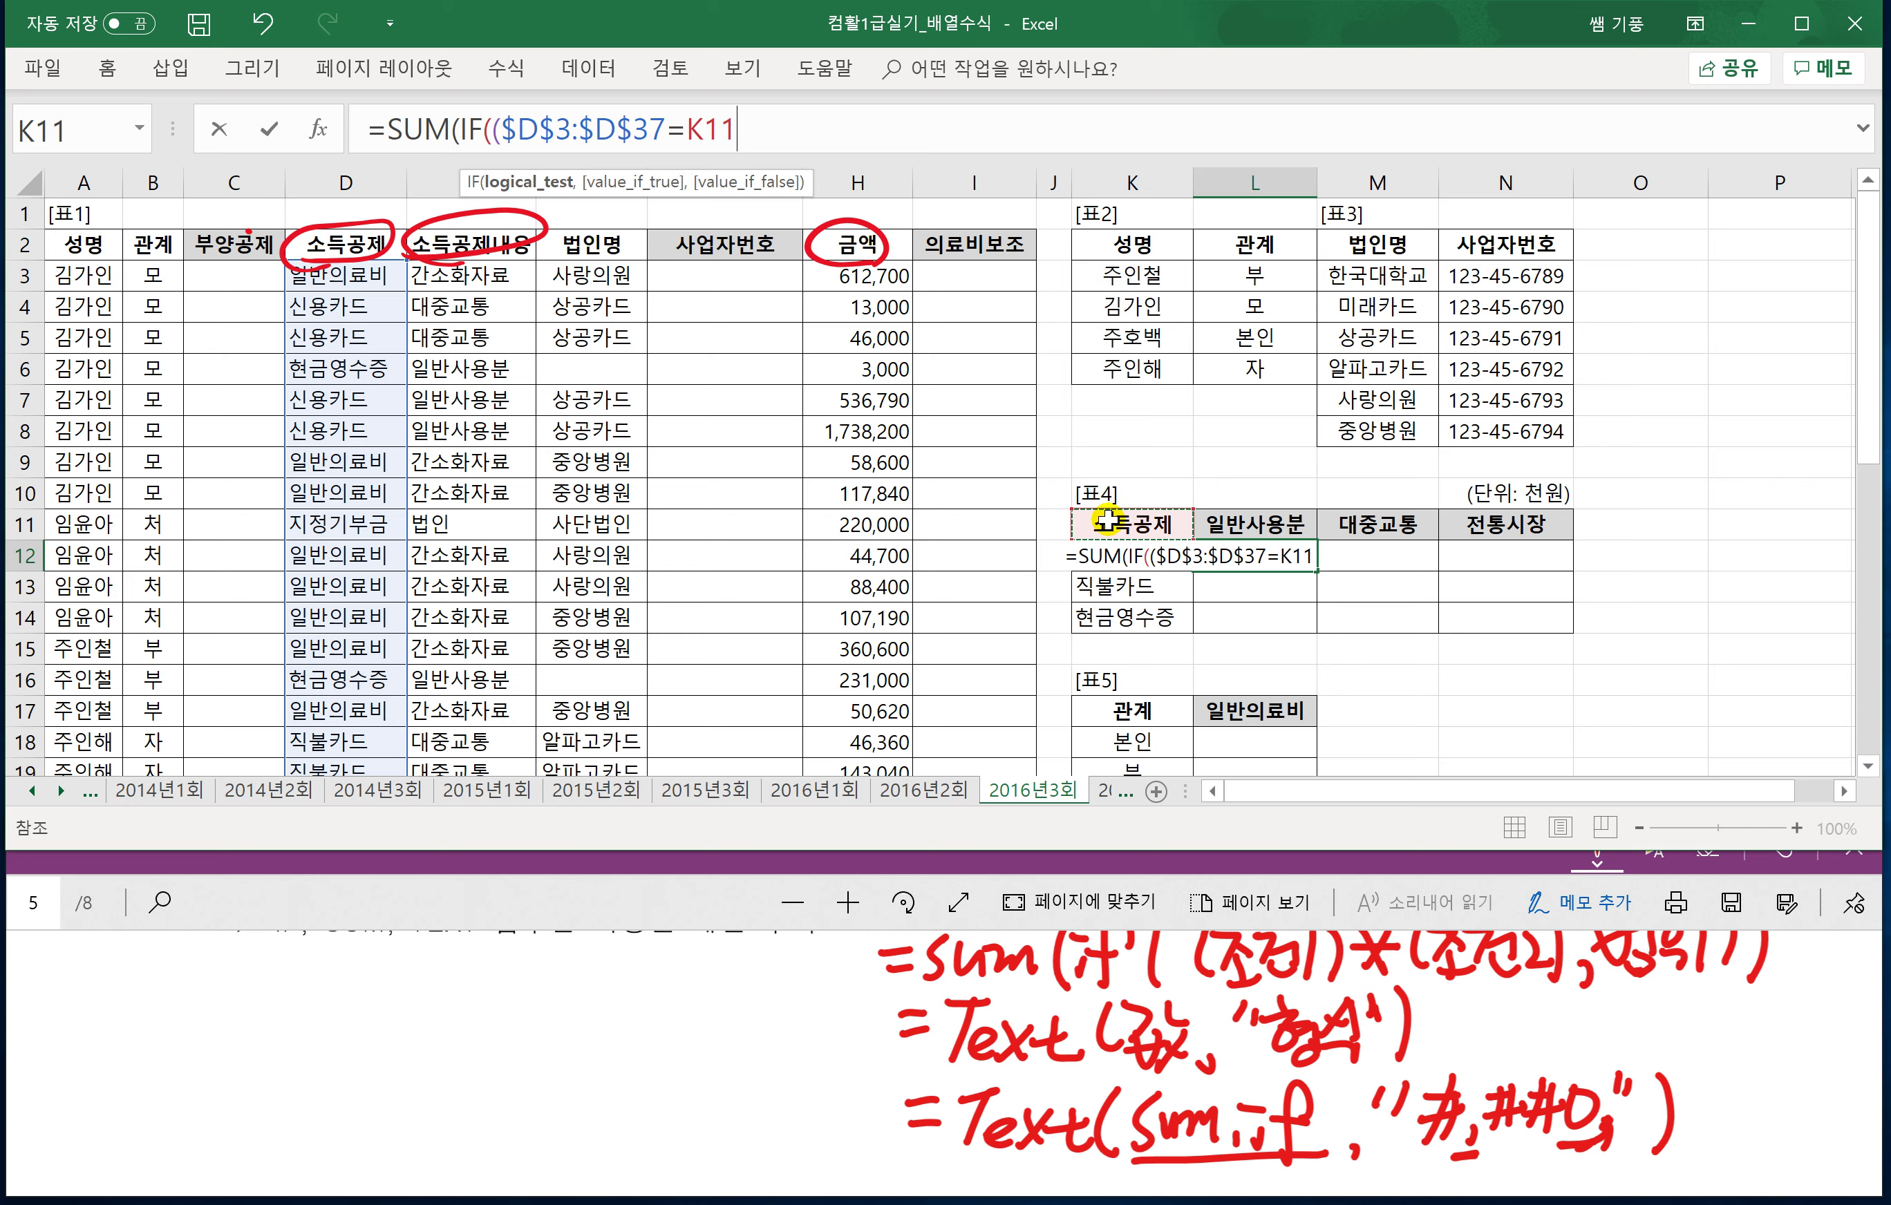
key("Down")
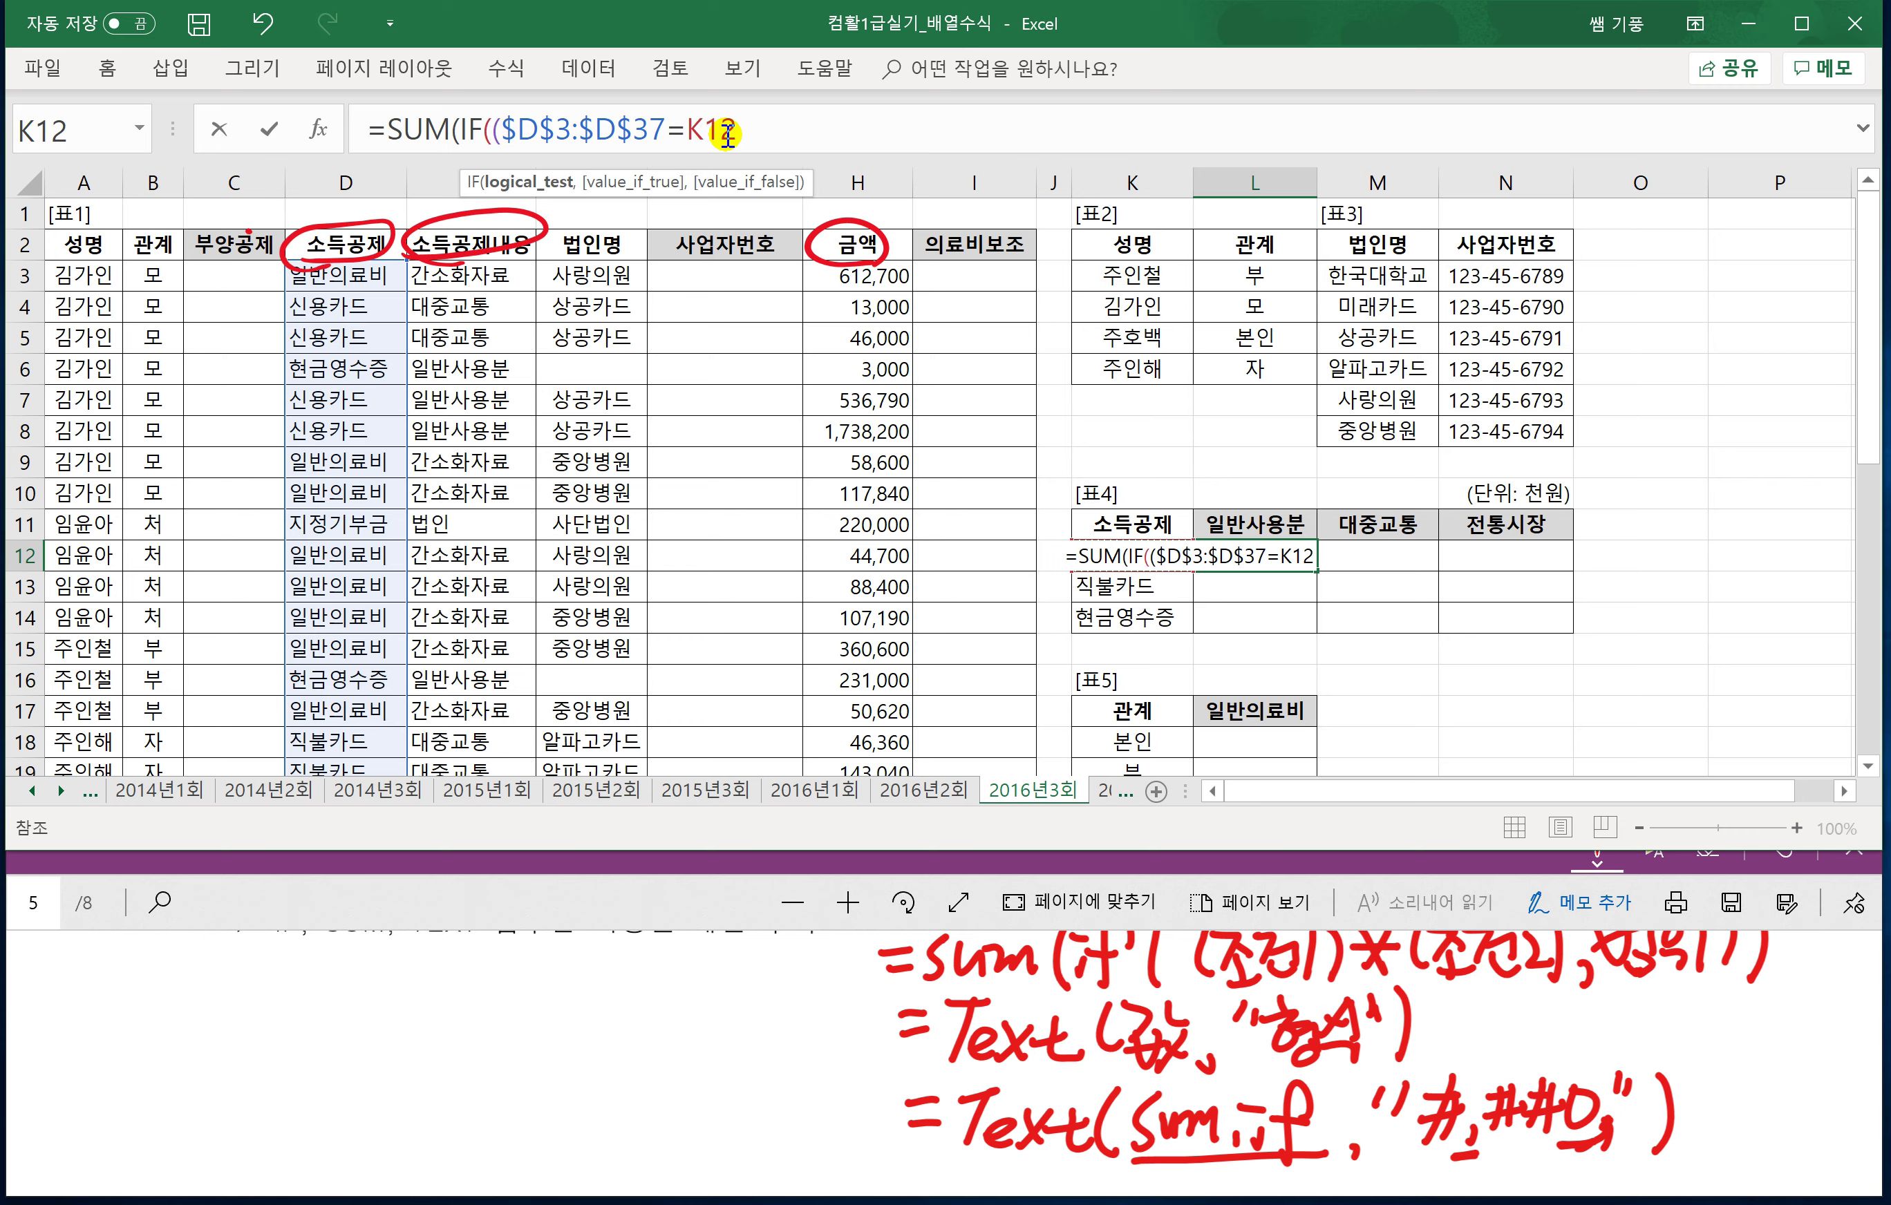
key("F4")
key("F4")
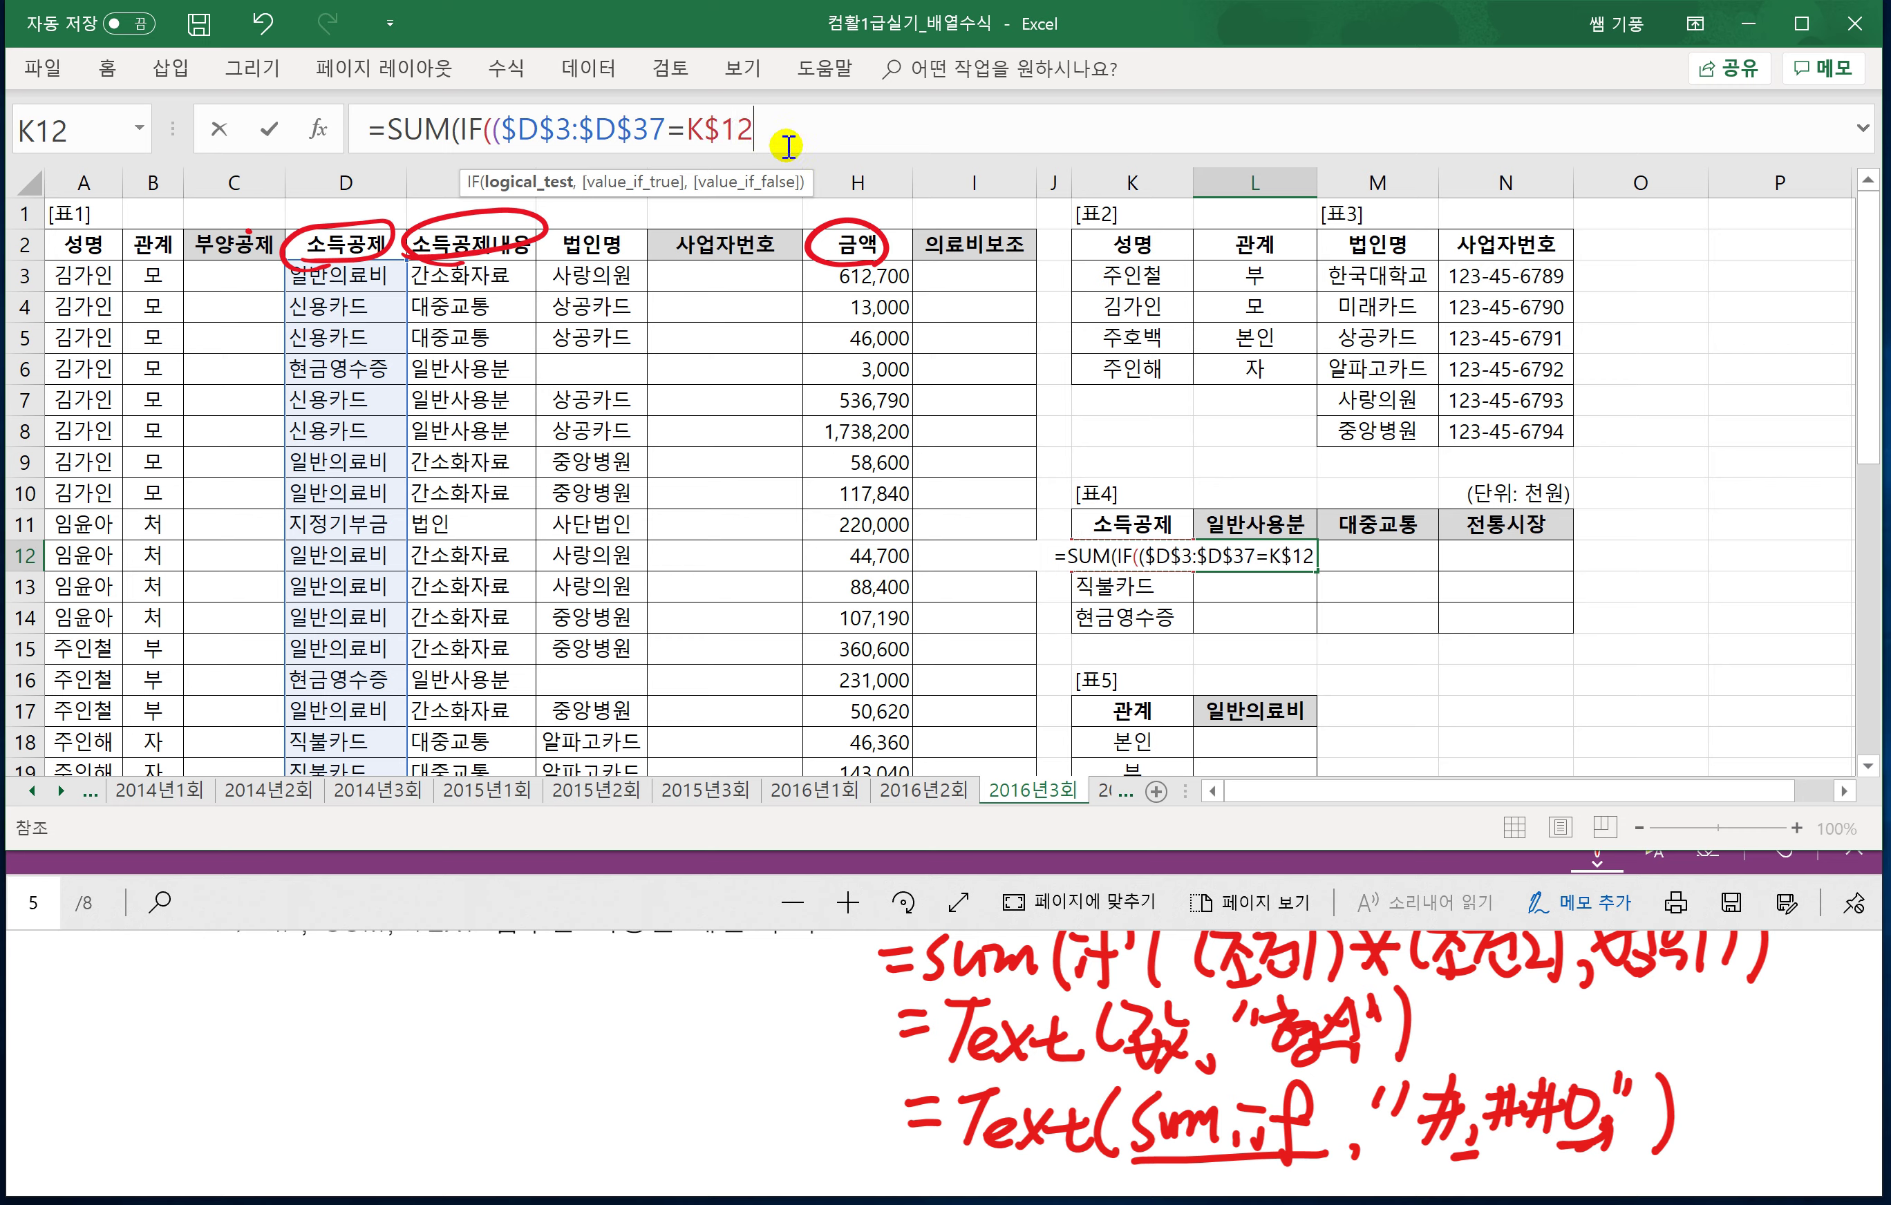
key("F4")
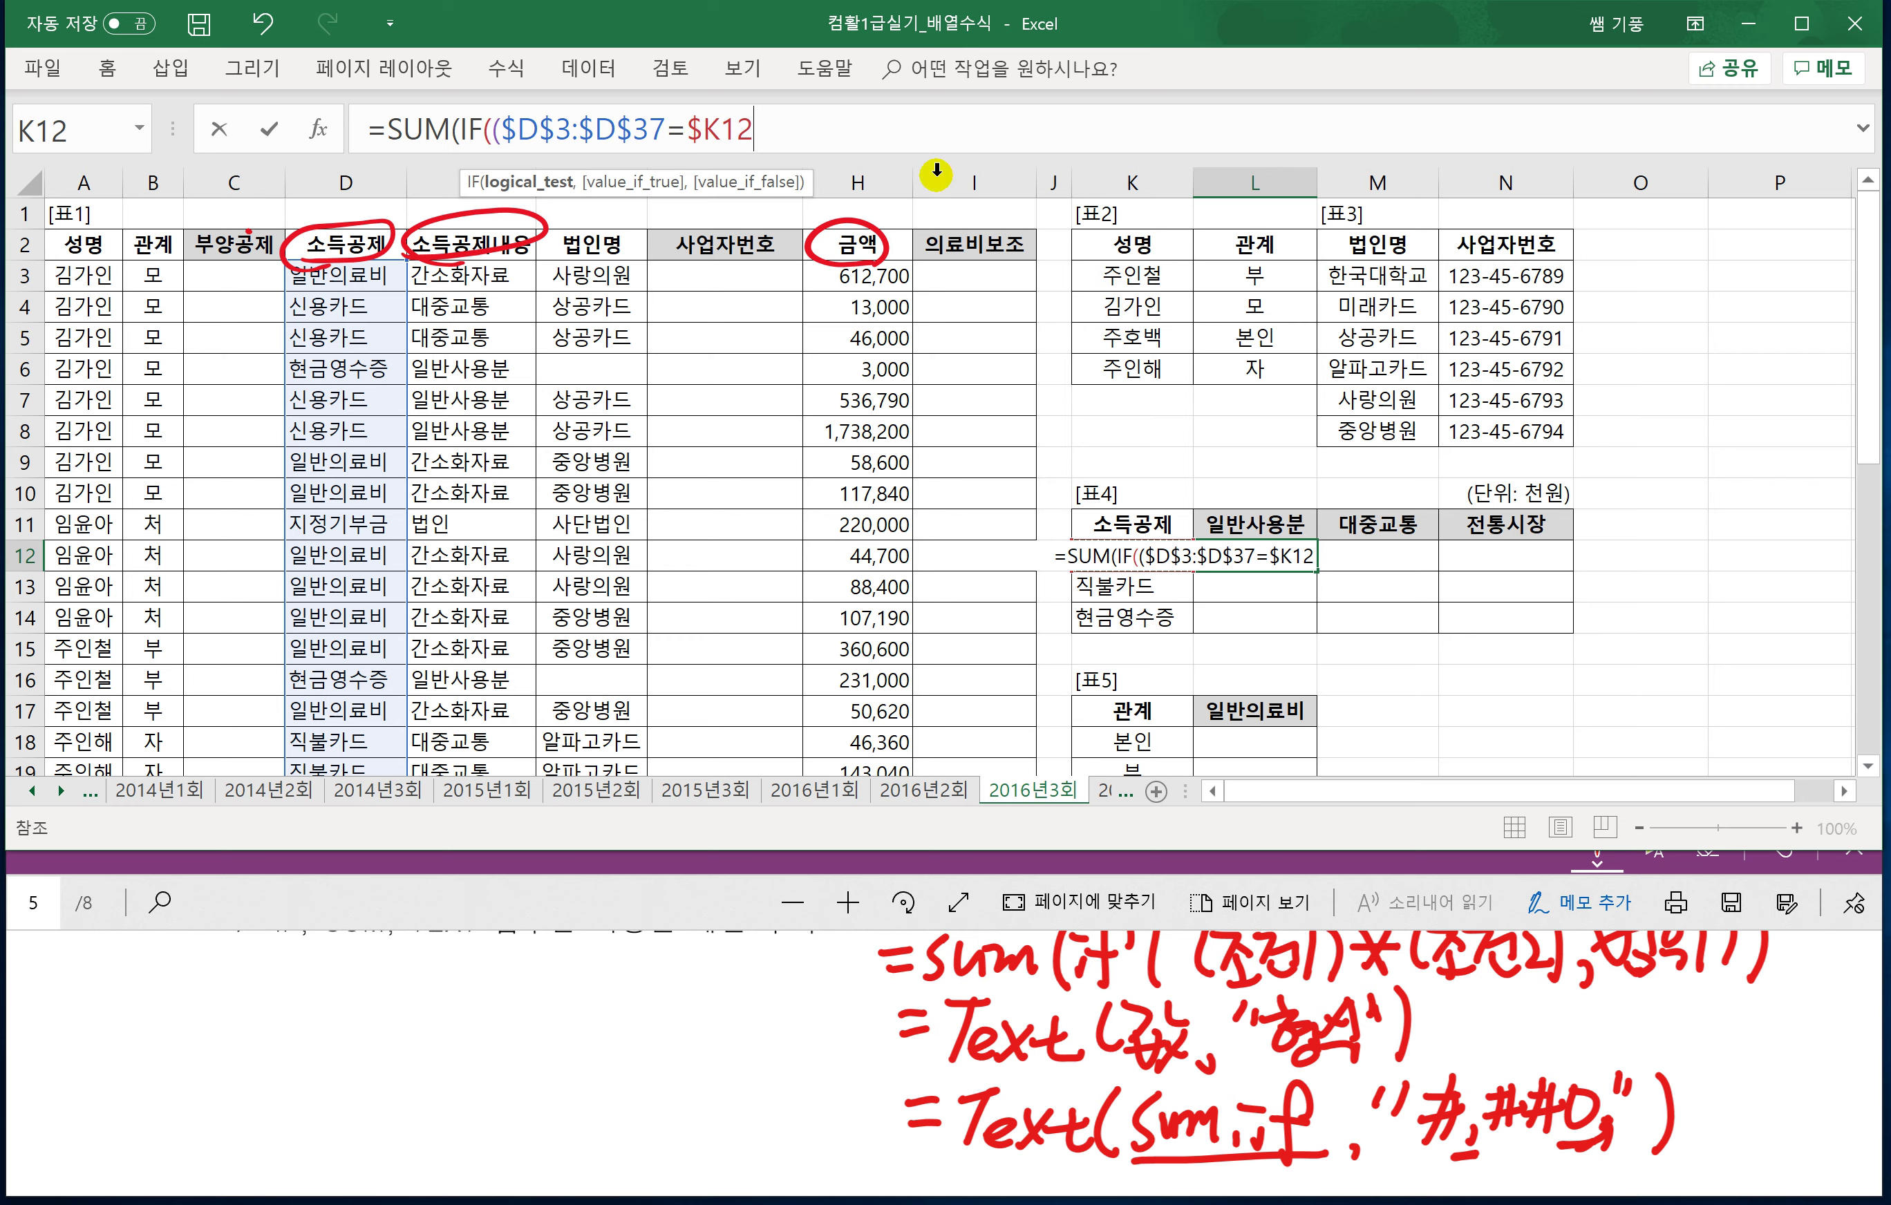
left_click(776, 132)
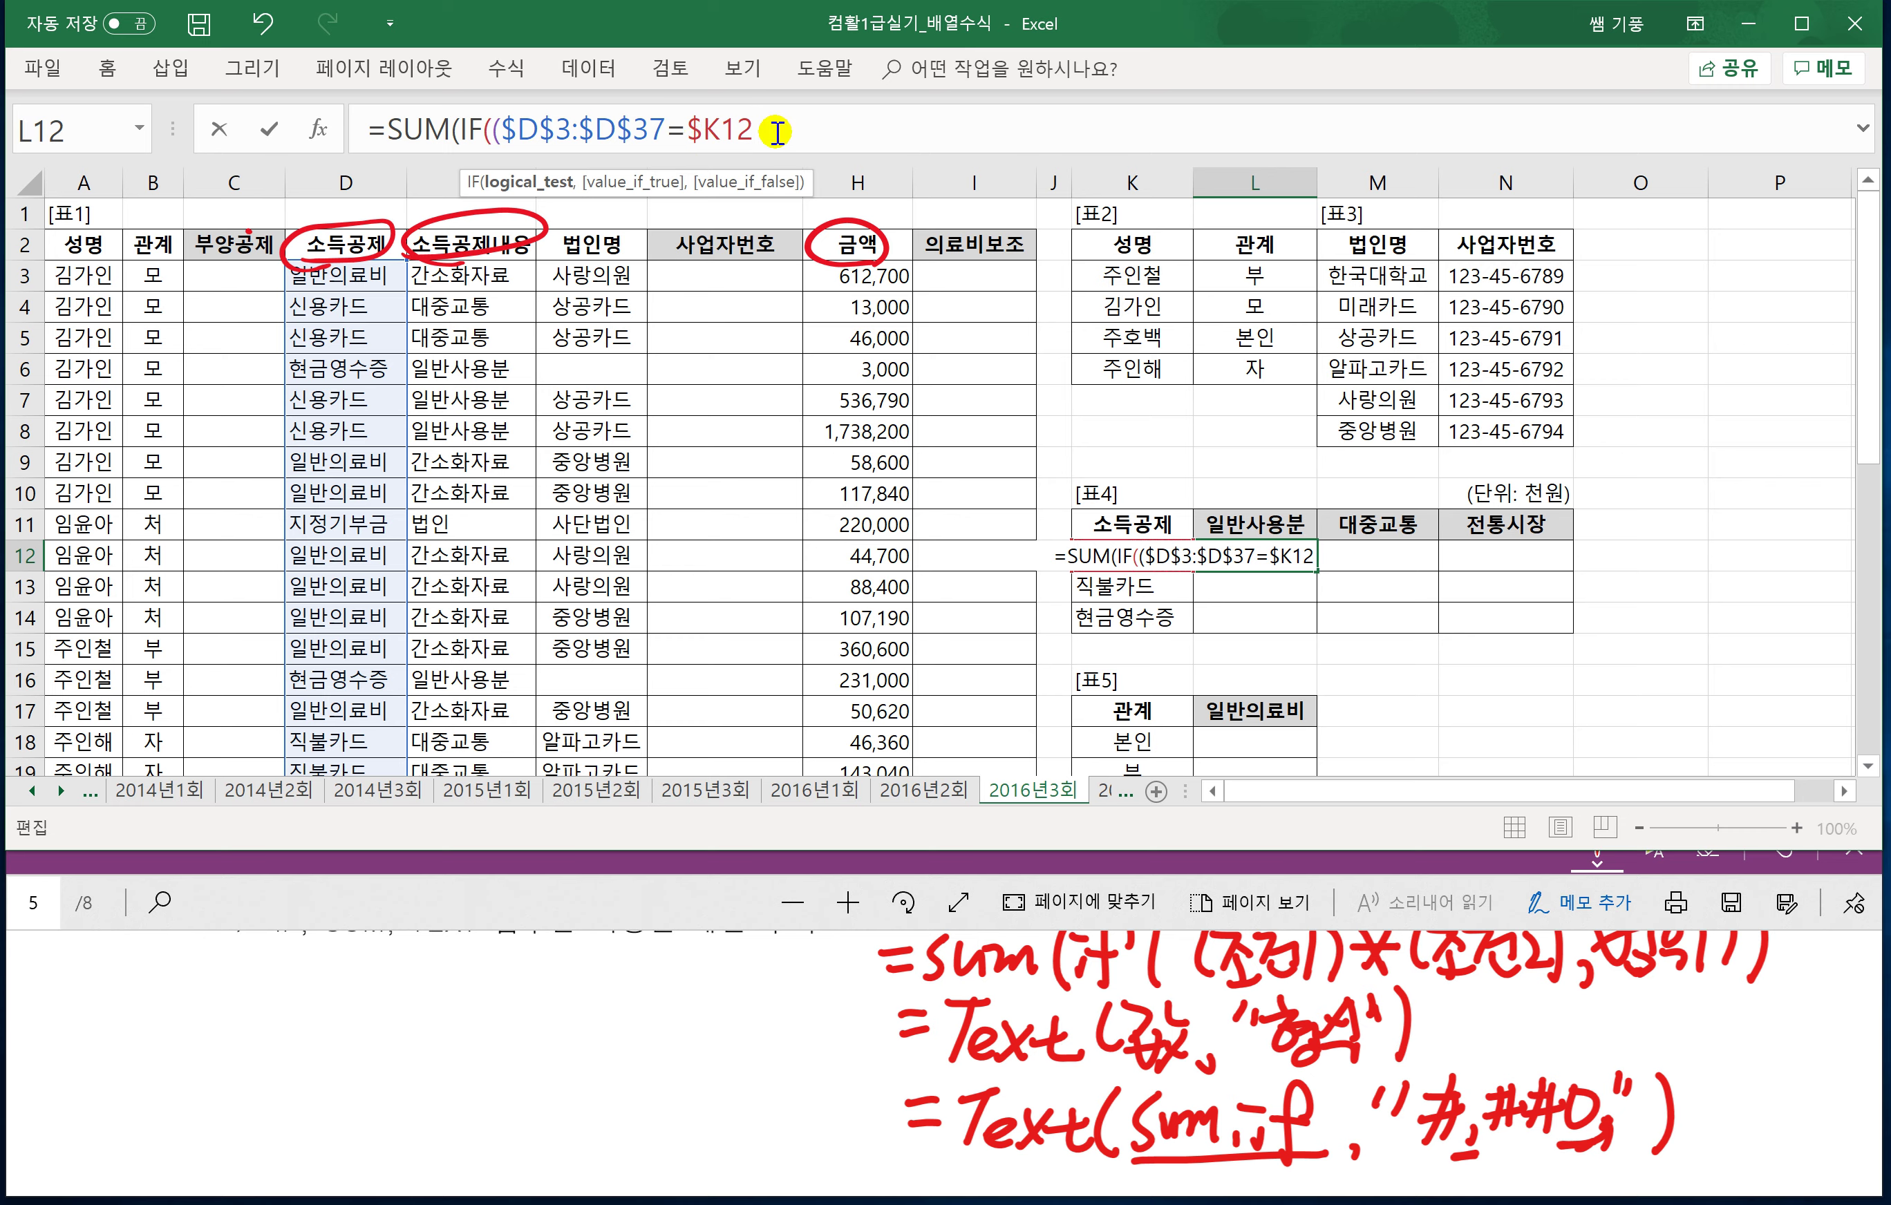
Multiply by a second condition matching the absolute 소득공제내용 range $E$3:$E$37 to the heading reference L$11.
type(")*(")
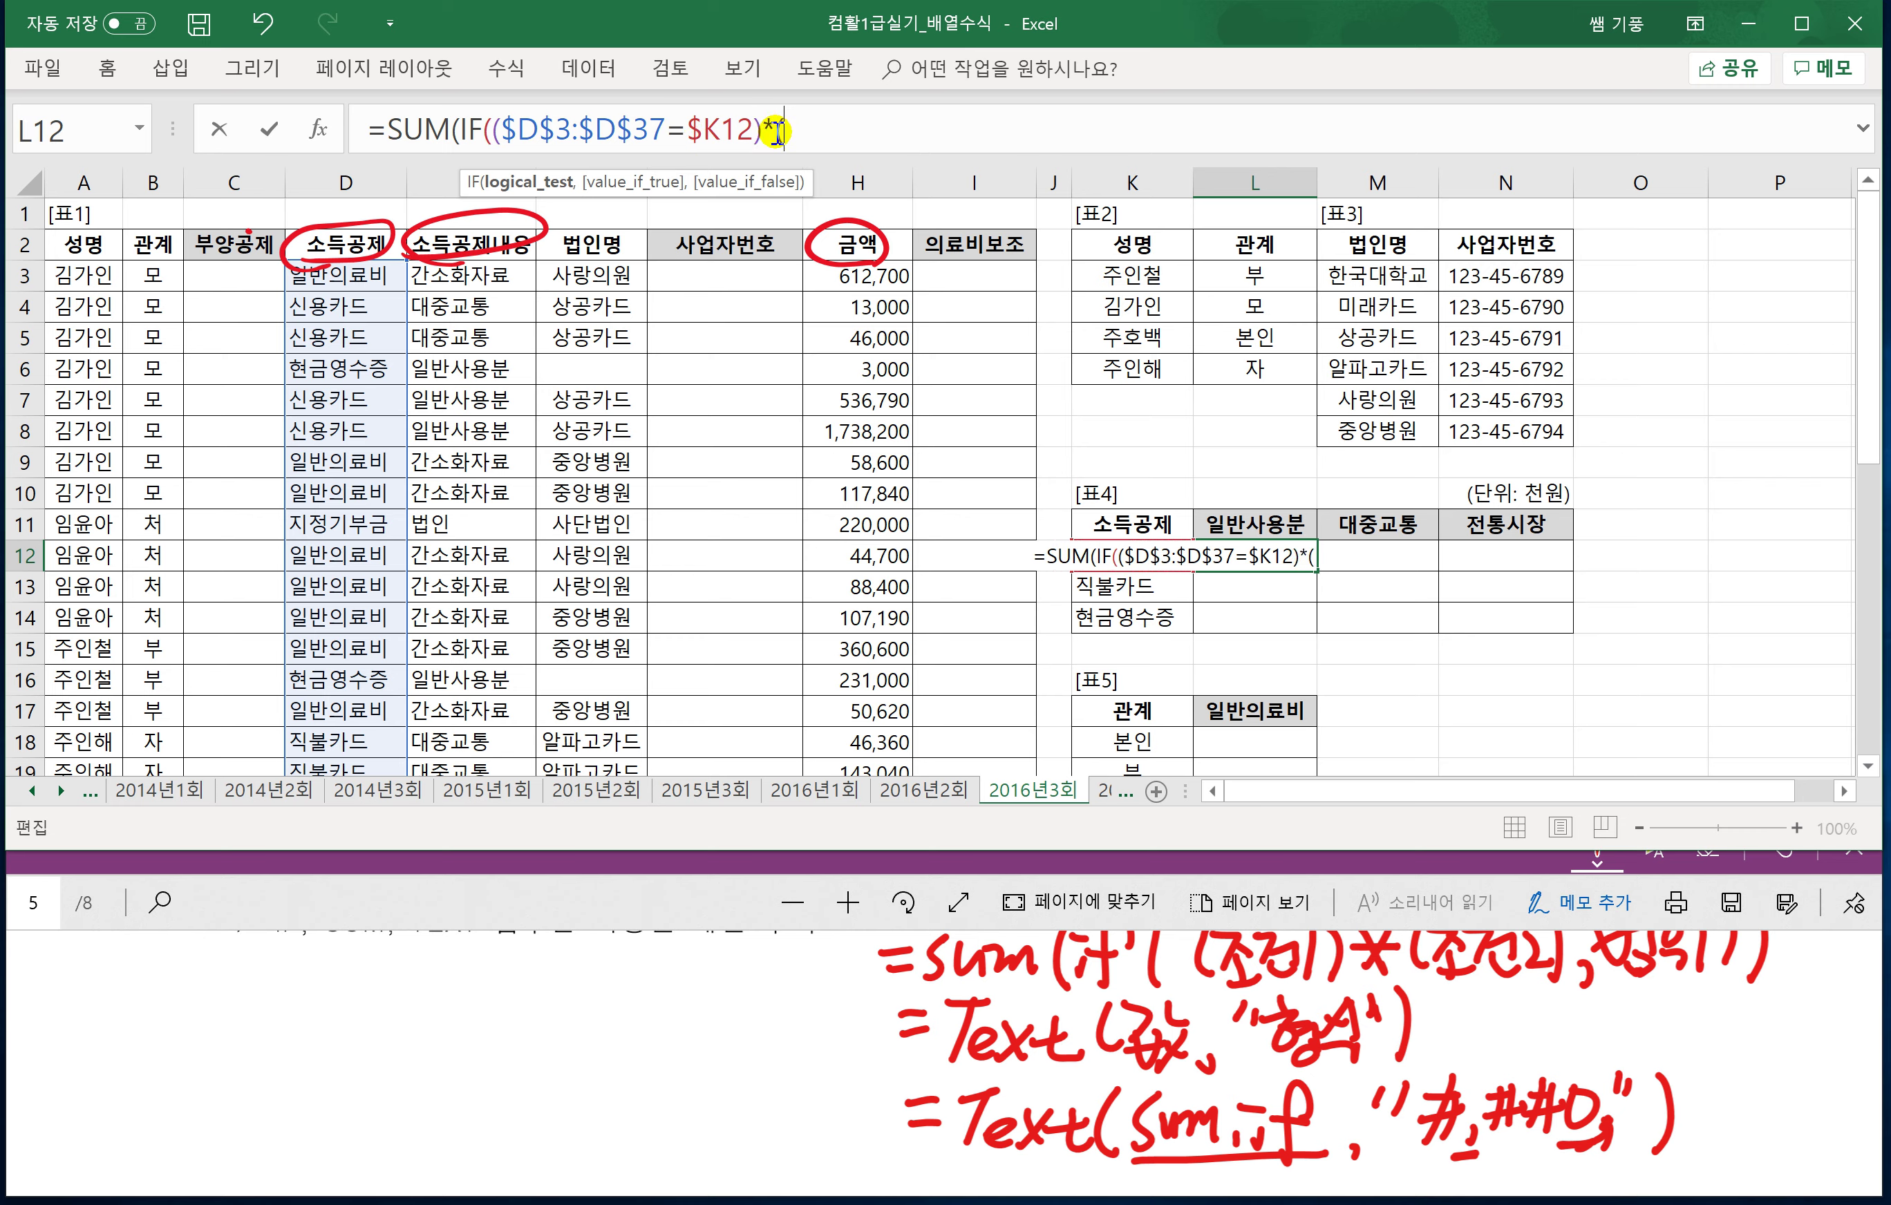
left_click(521, 276)
key("ctrl+shift+Down")
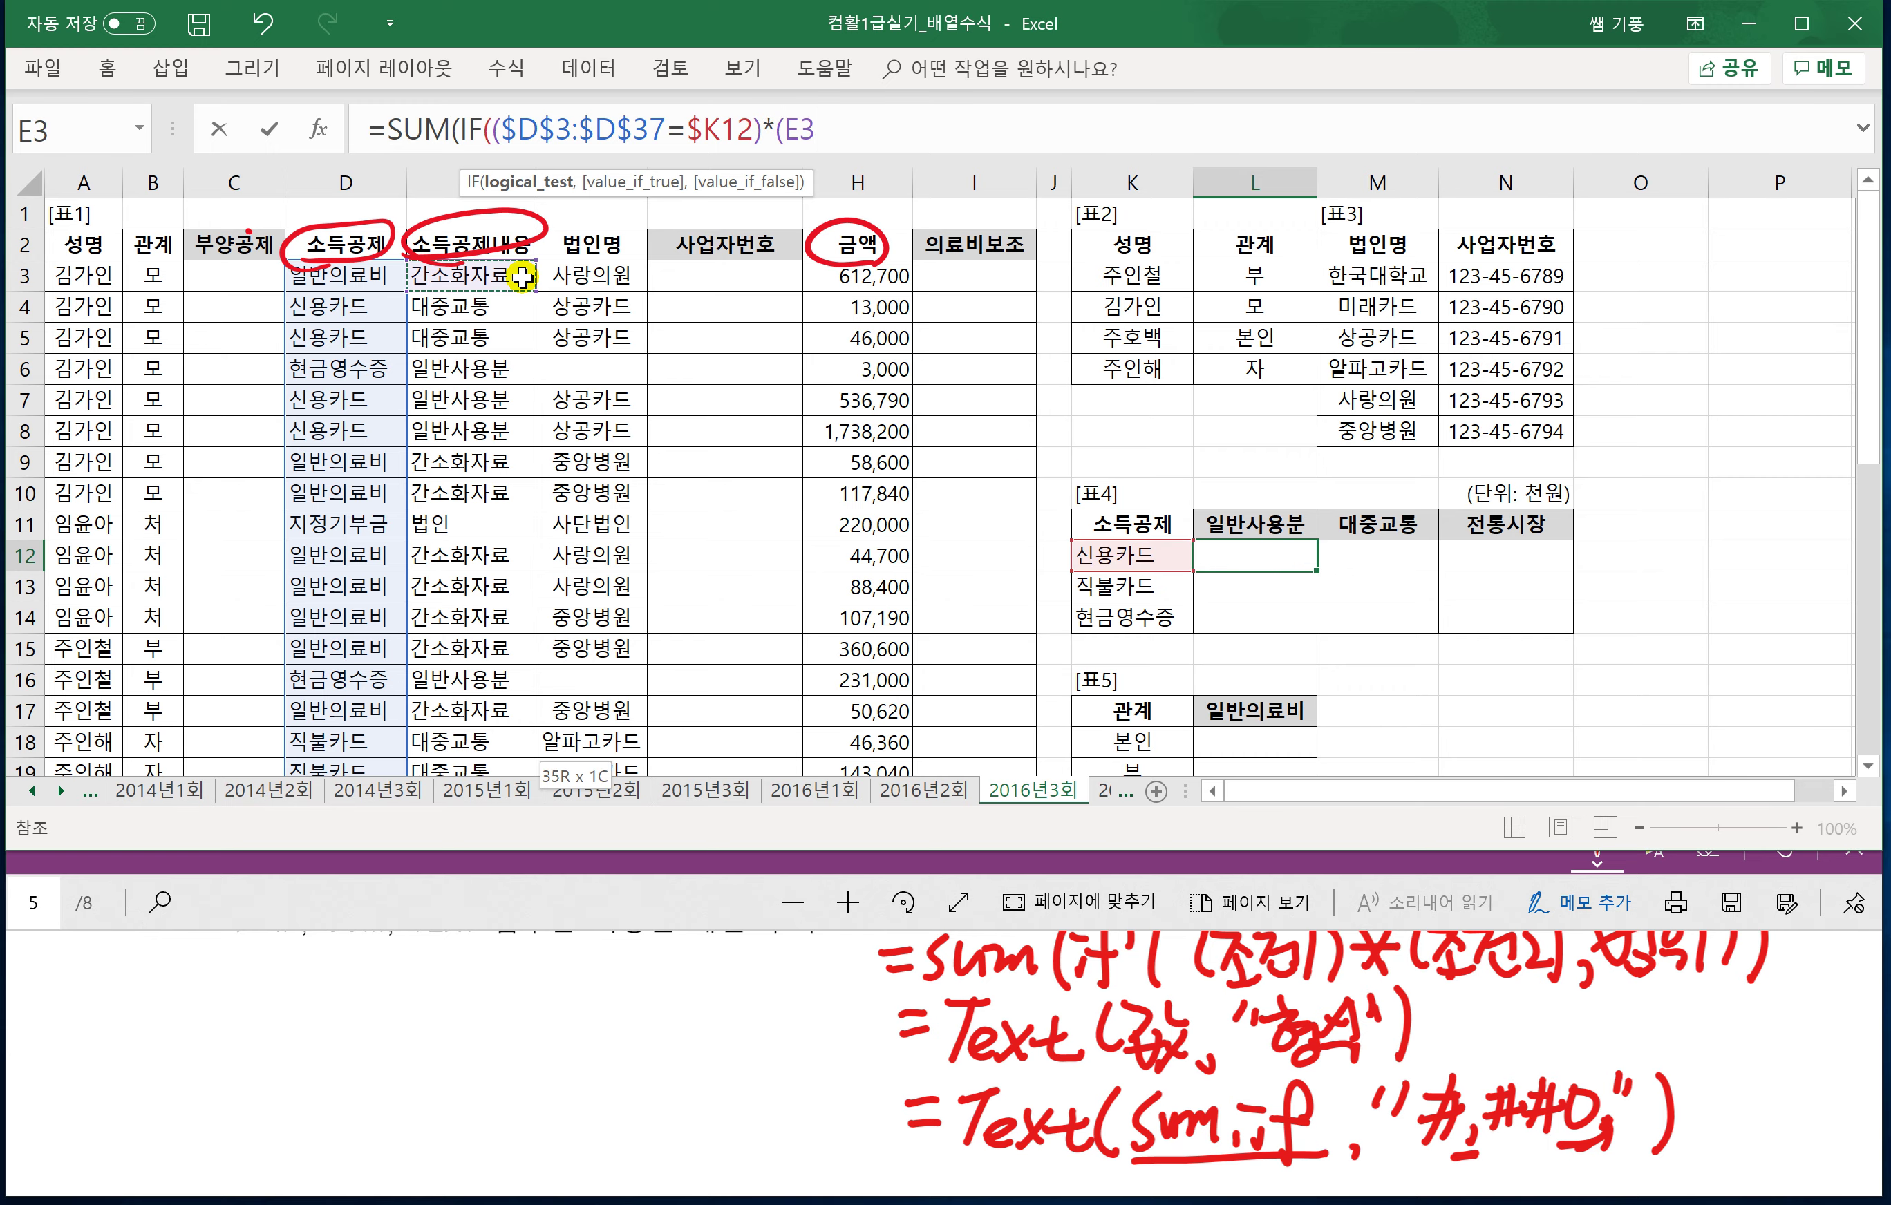
key("F4")
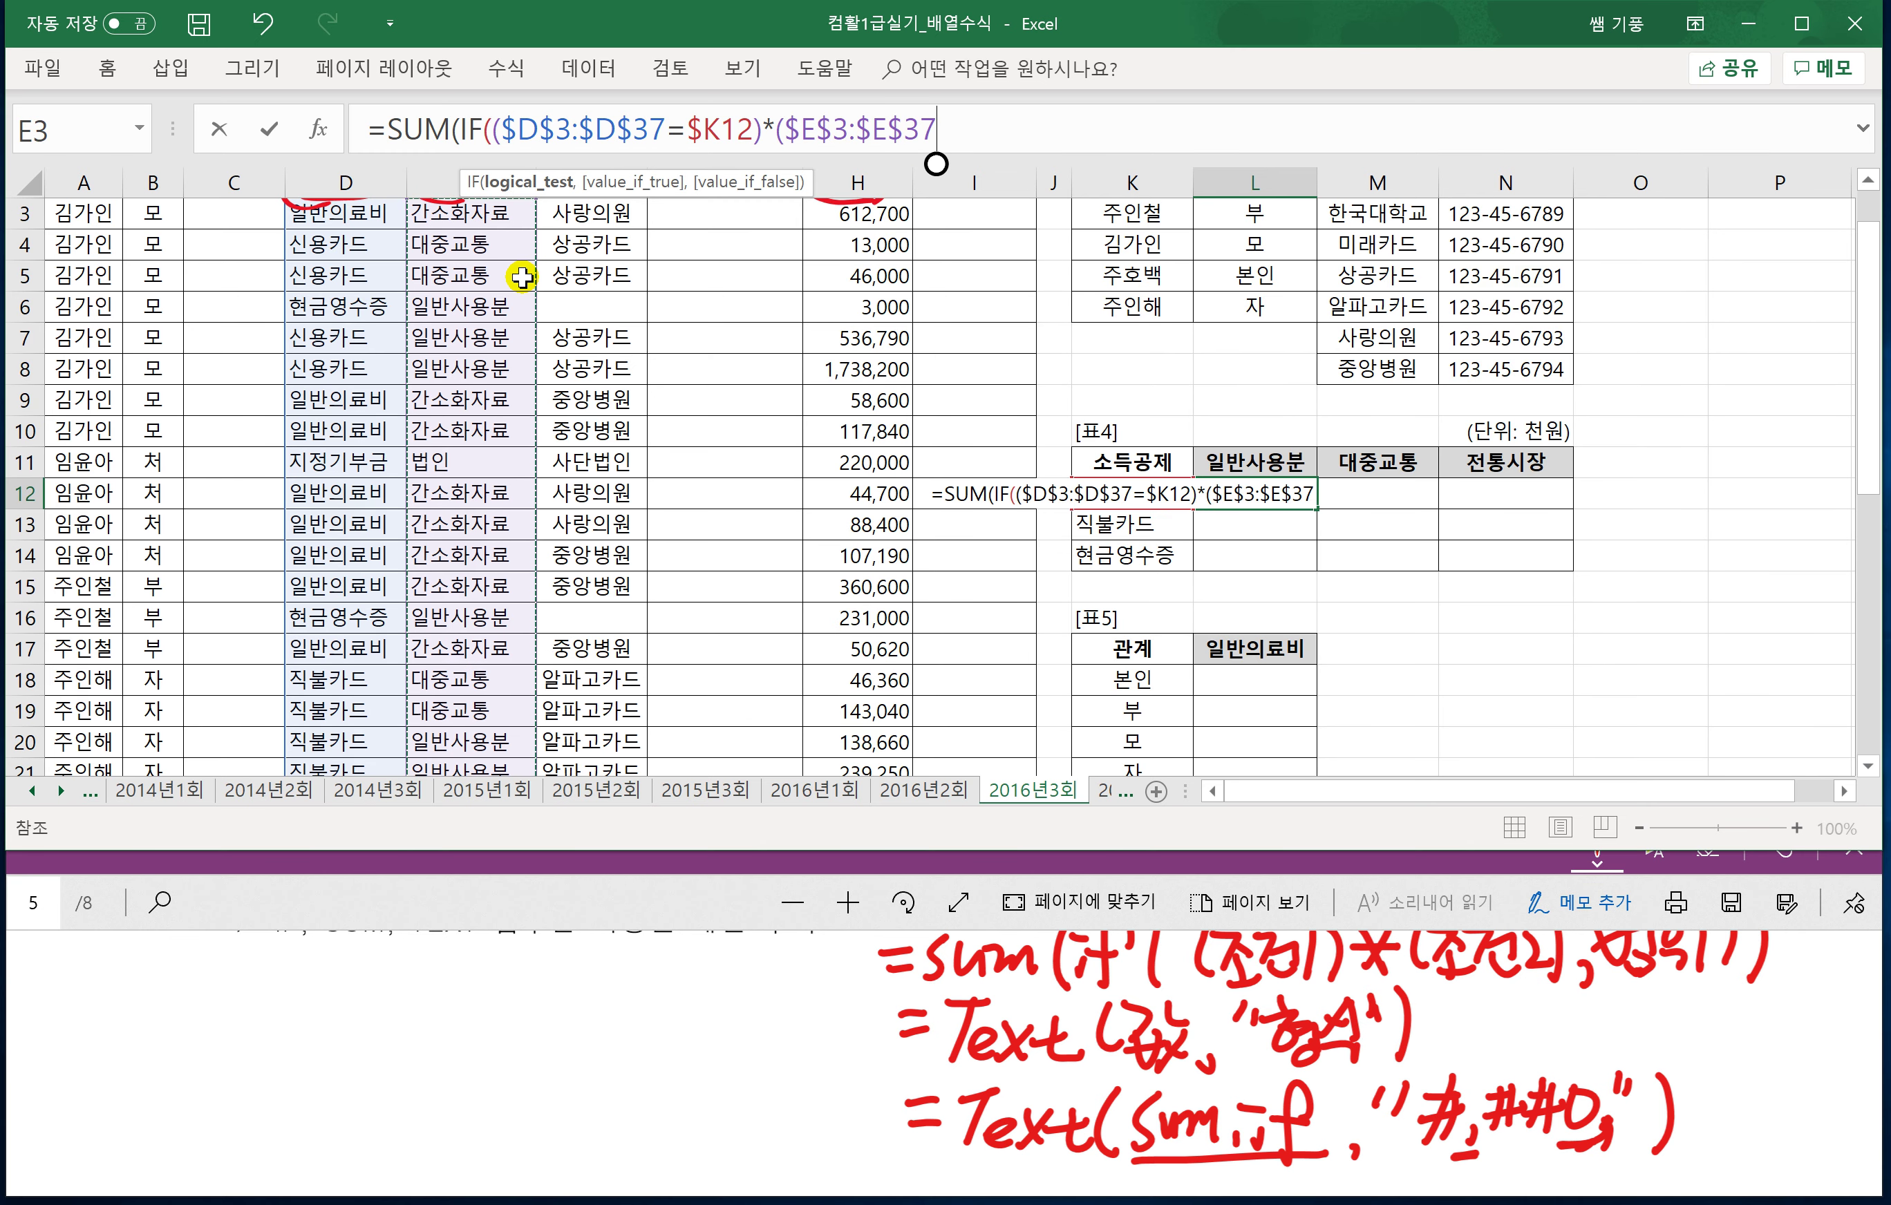
type("=")
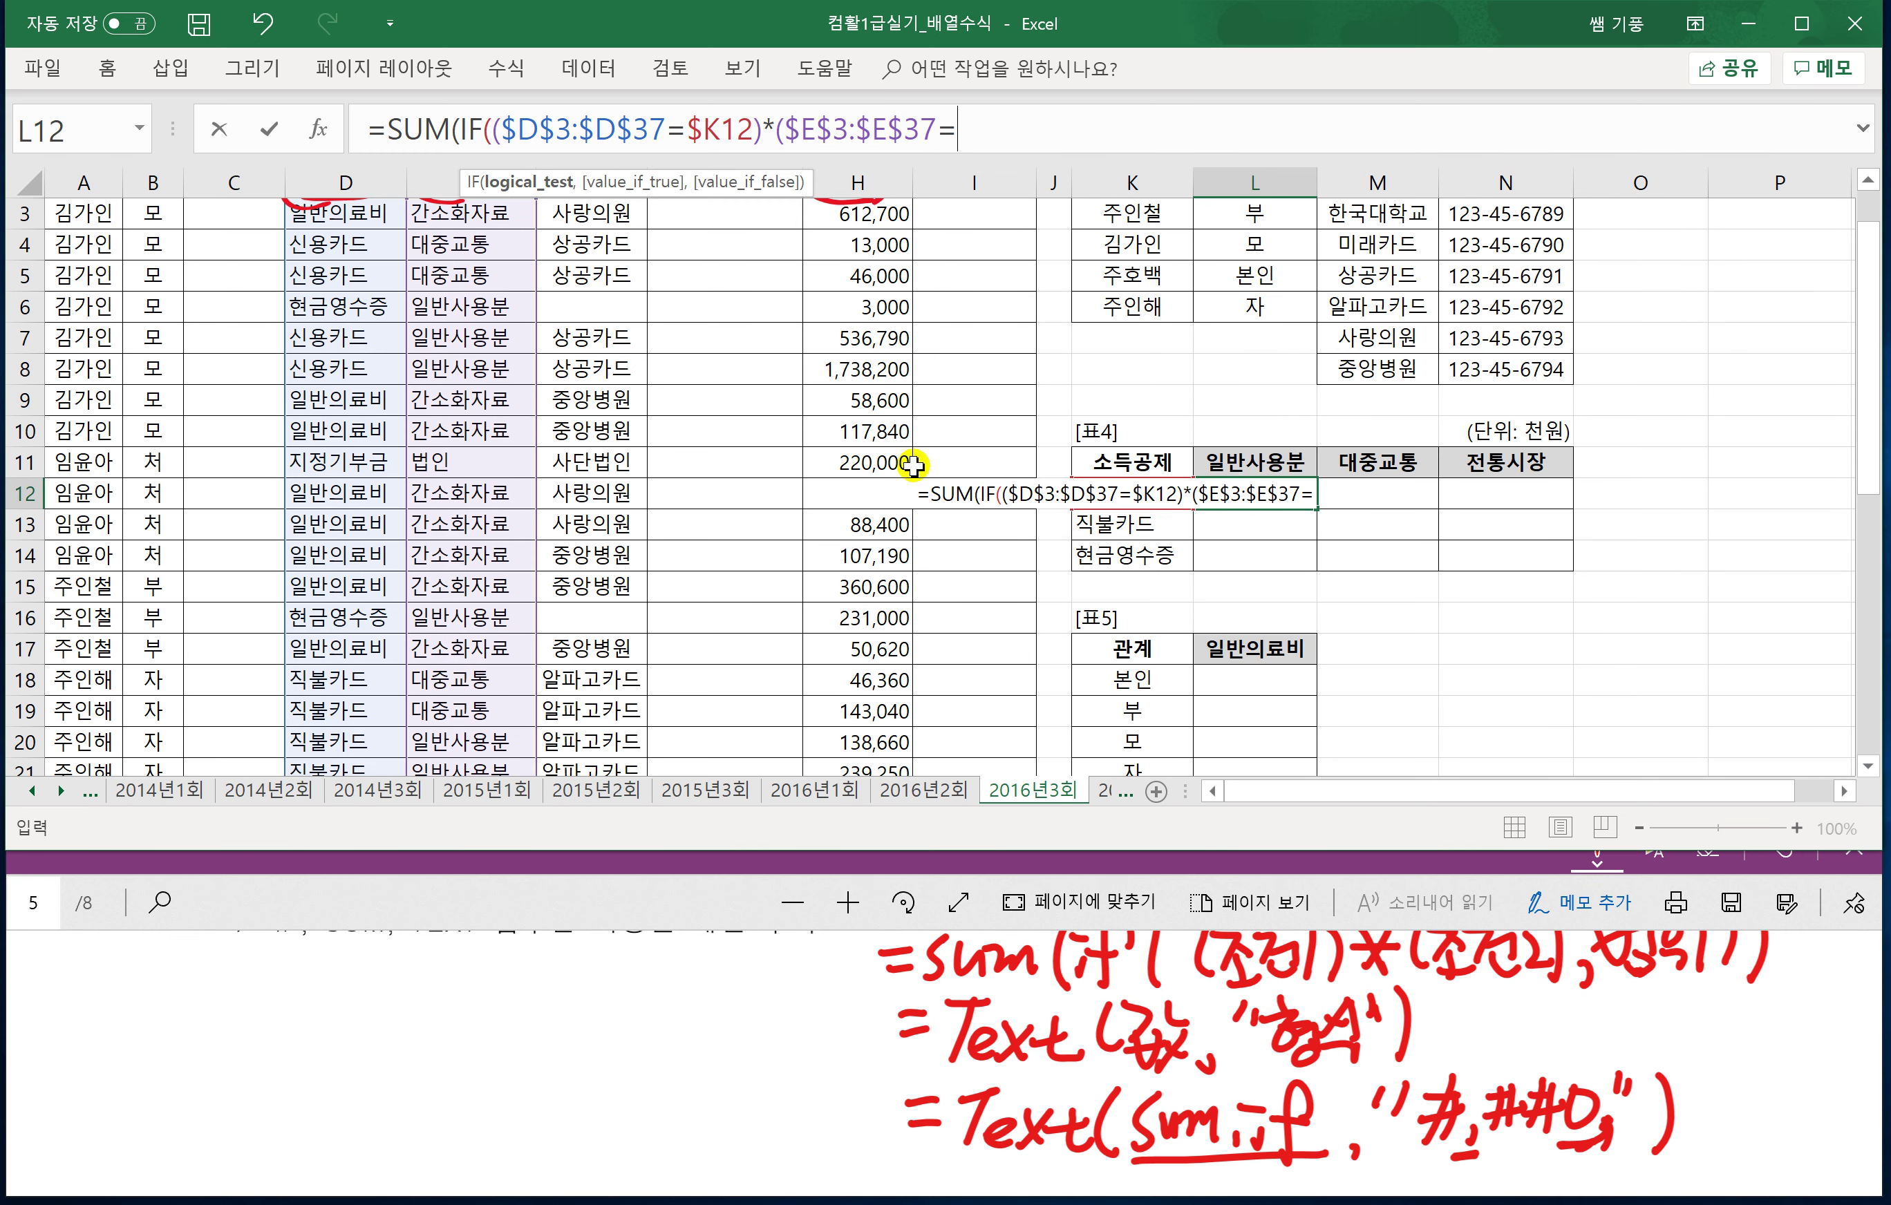
left_click(1274, 463)
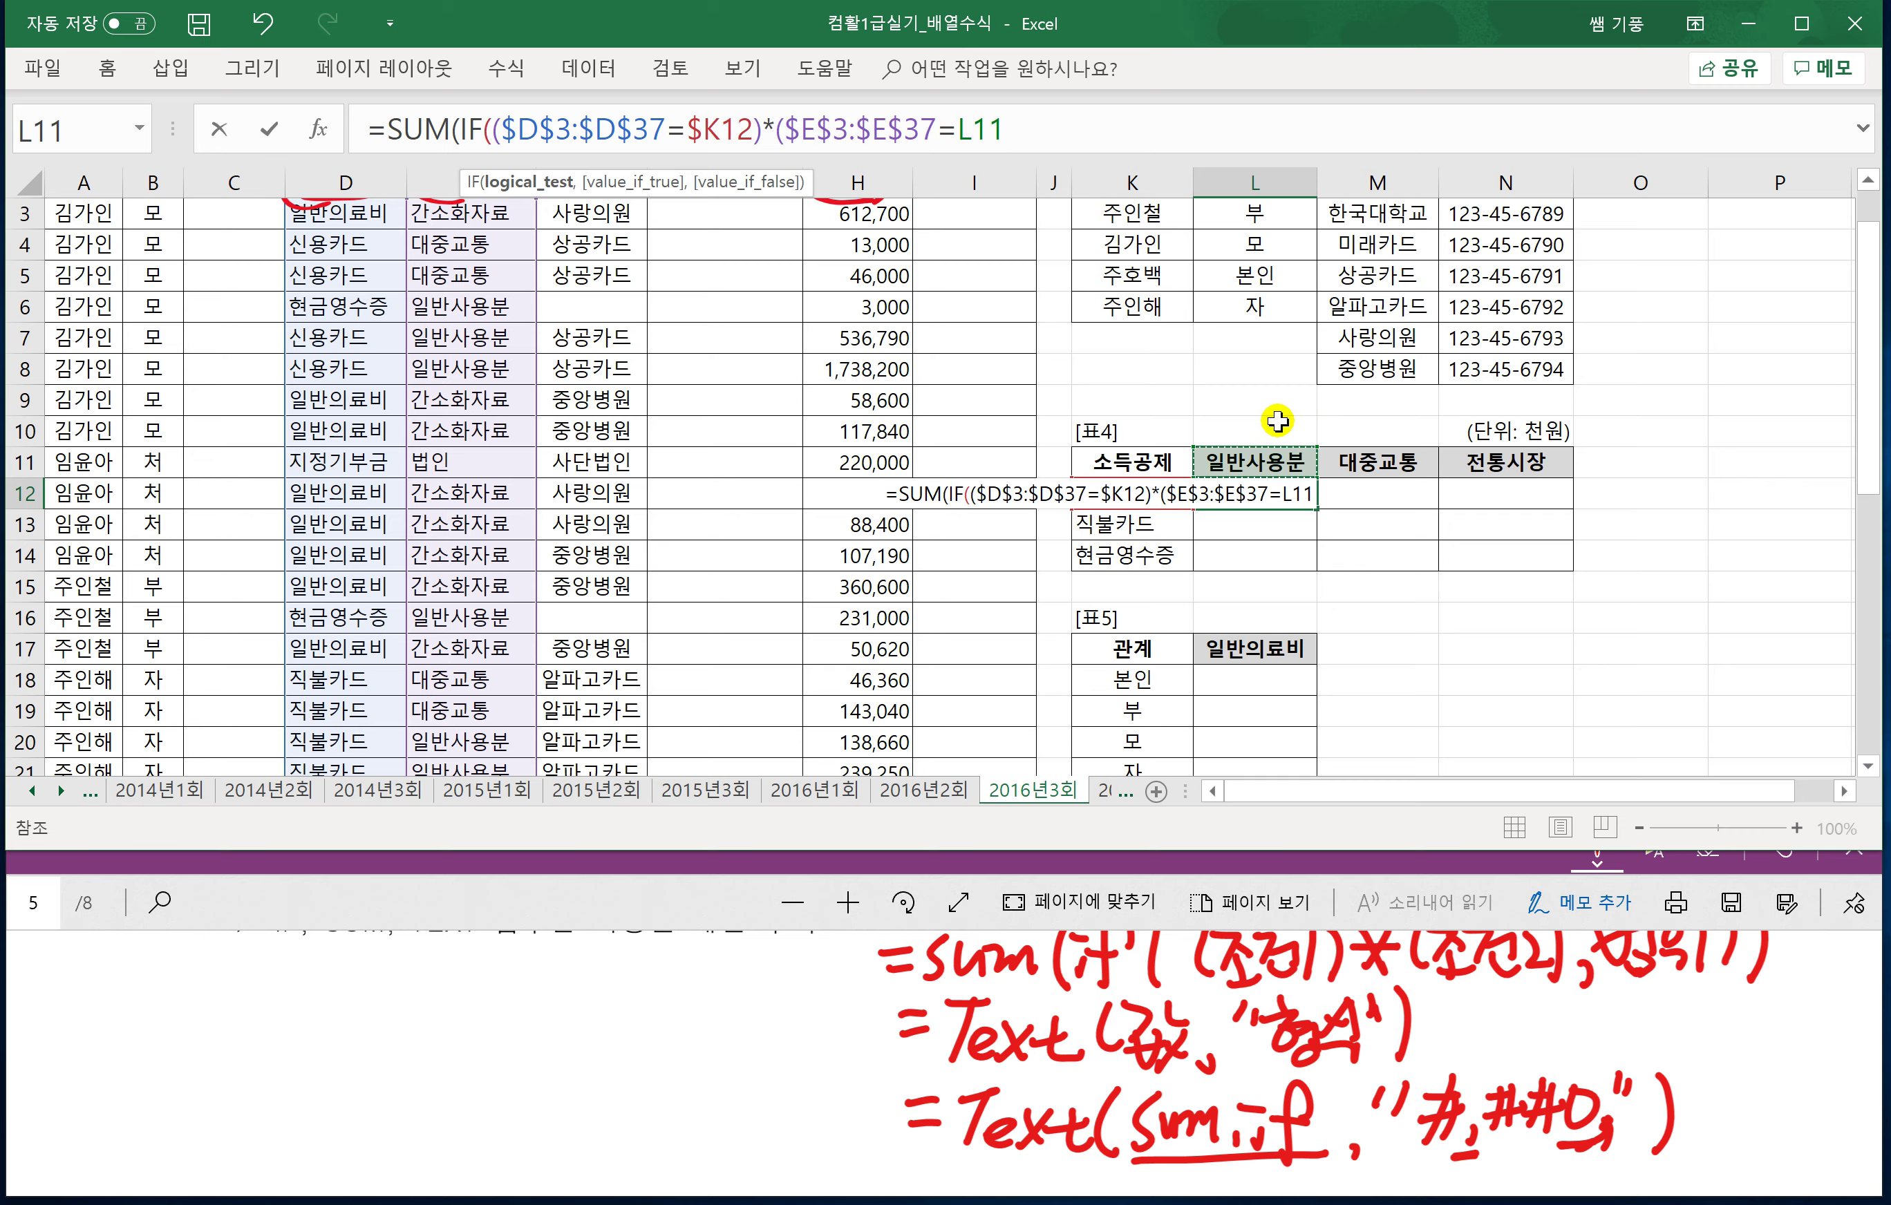
key("F4")
key("F4")
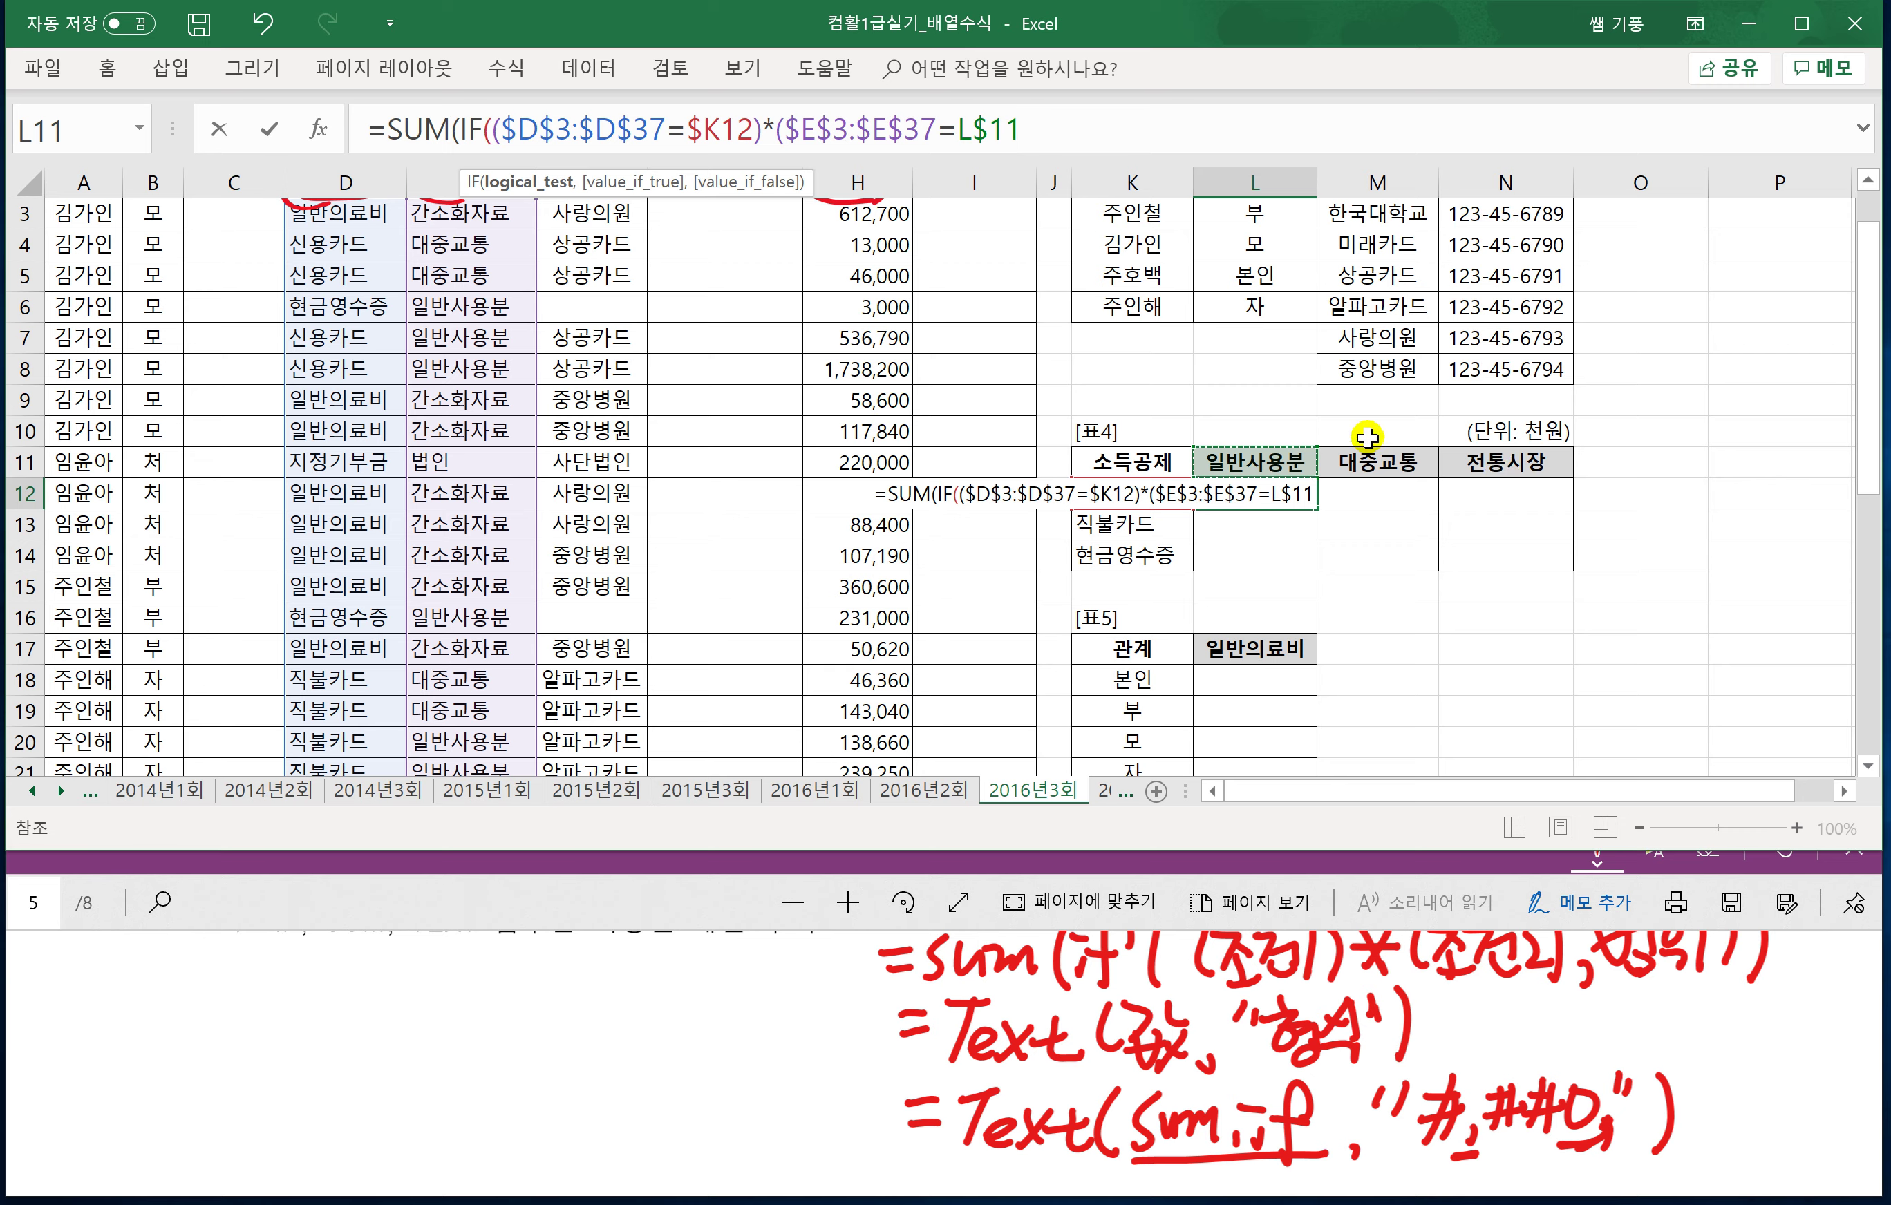
type(")")
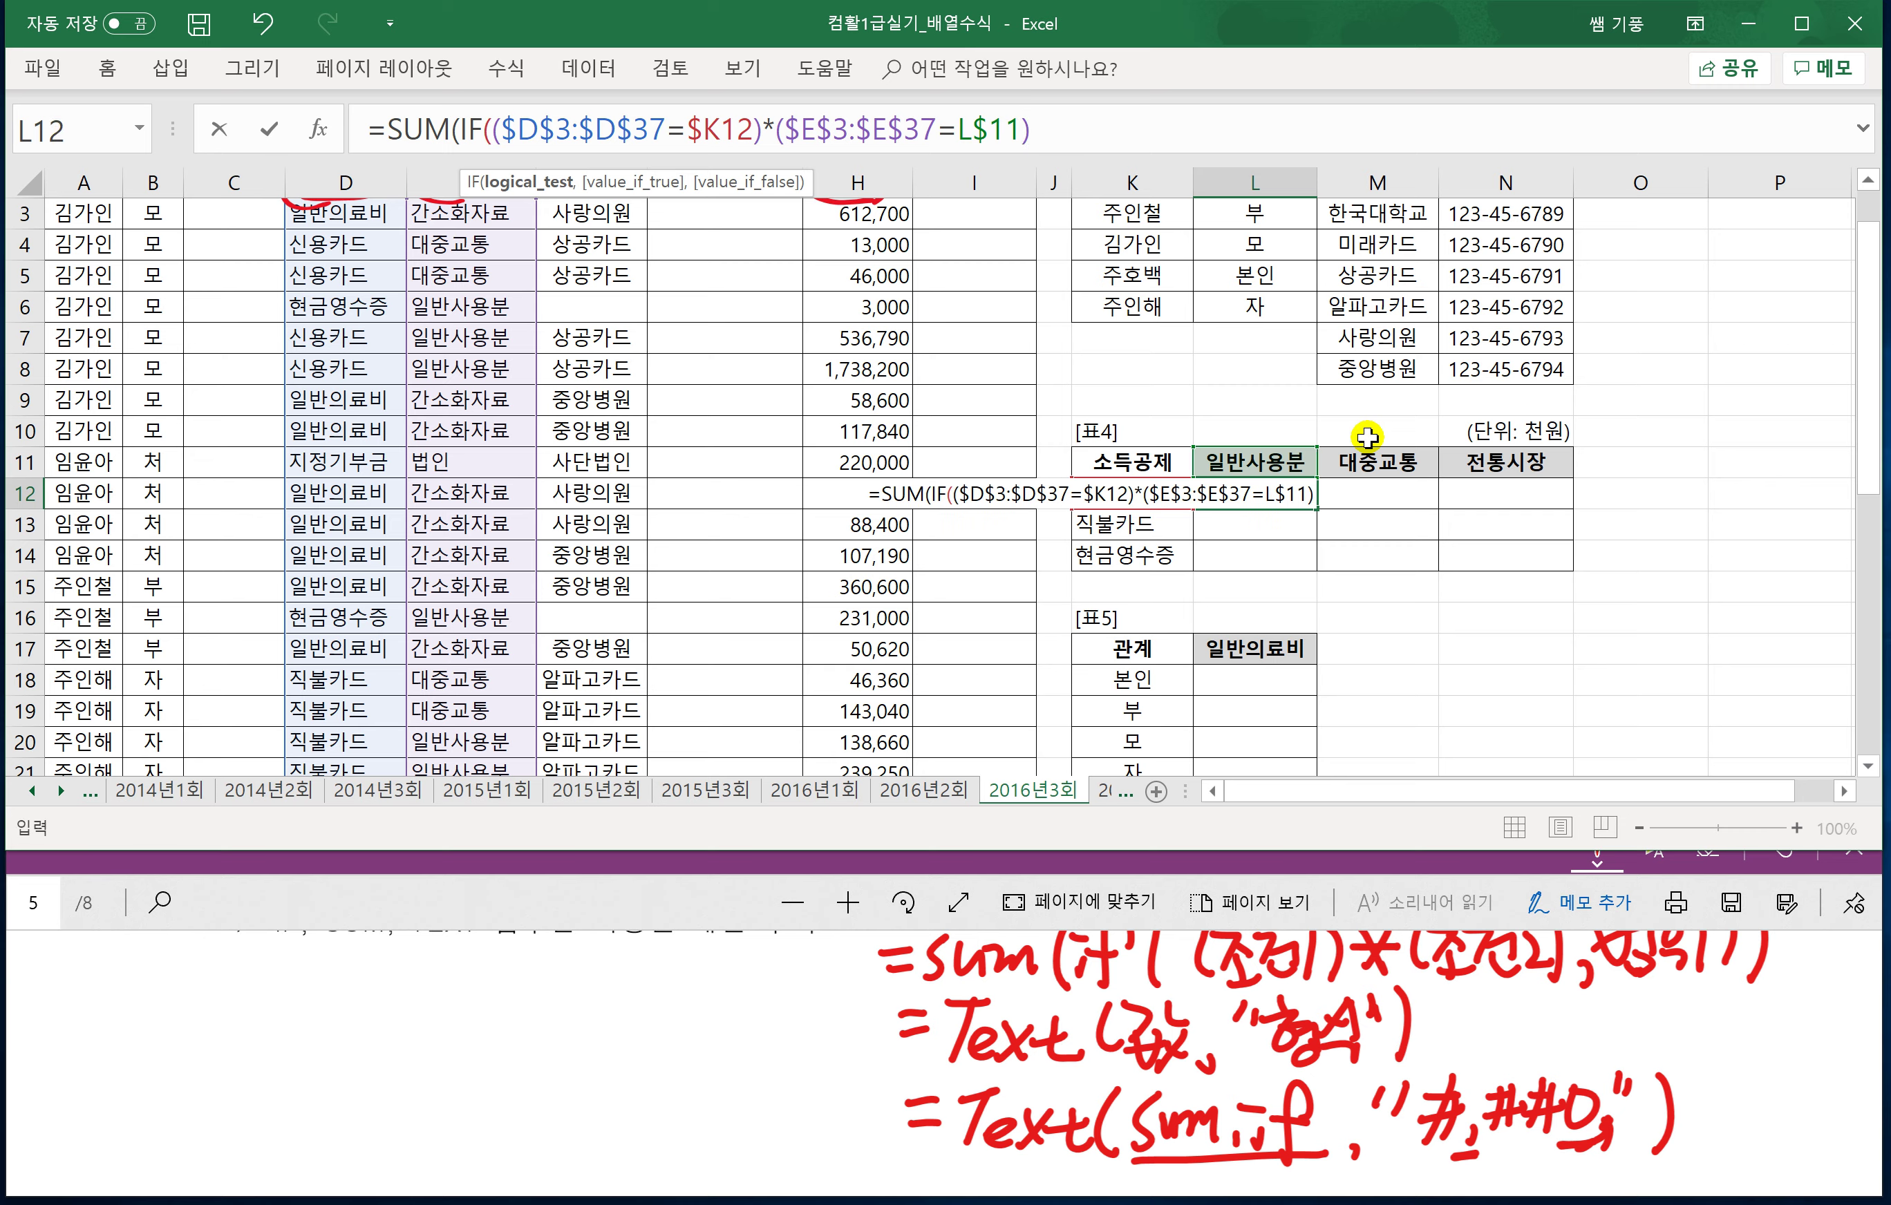
Add the absolute 금액 range $H$3:$H$37 as the IF result, close the SUM, and enter L12 as an array formula.
type(",")
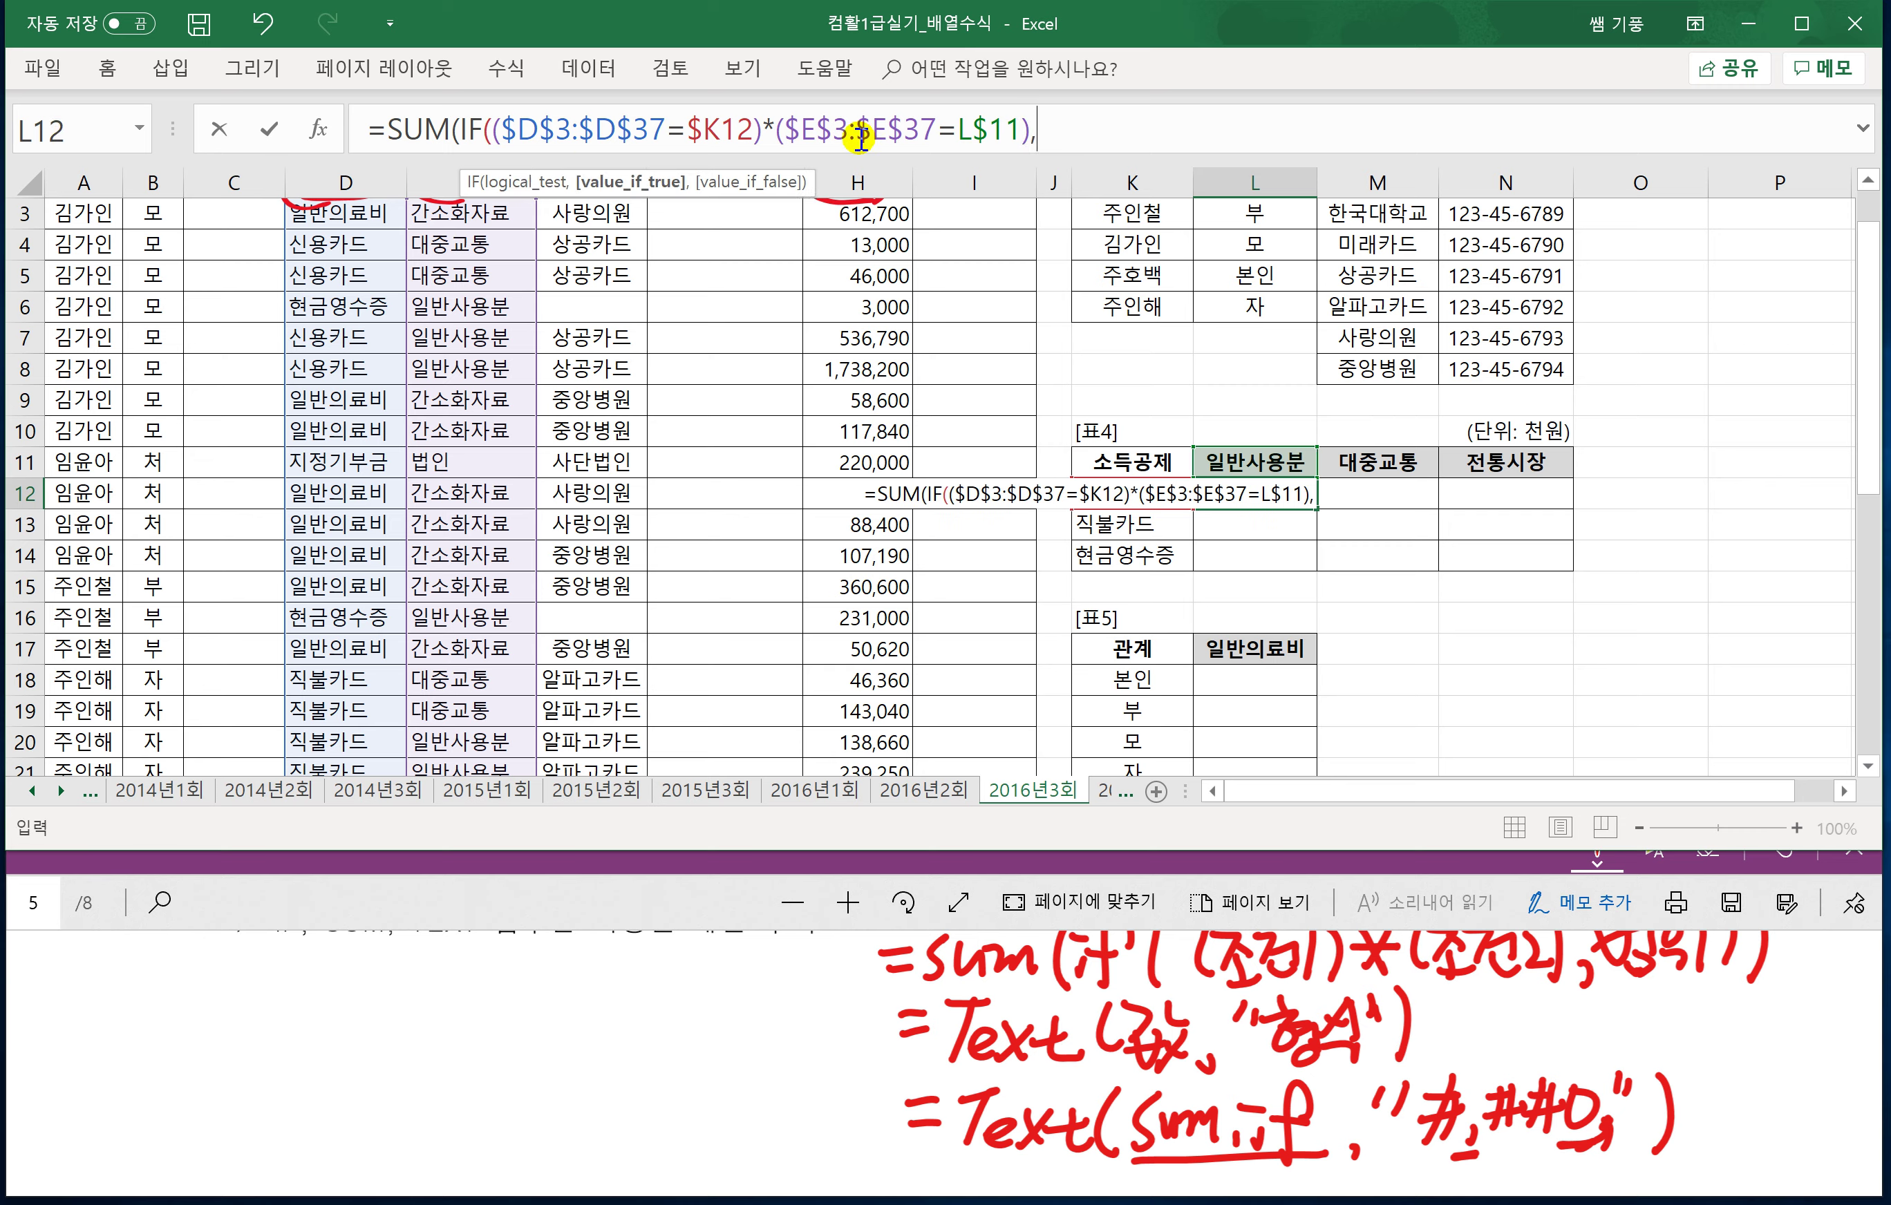
scroll(818, 369, "up", 1)
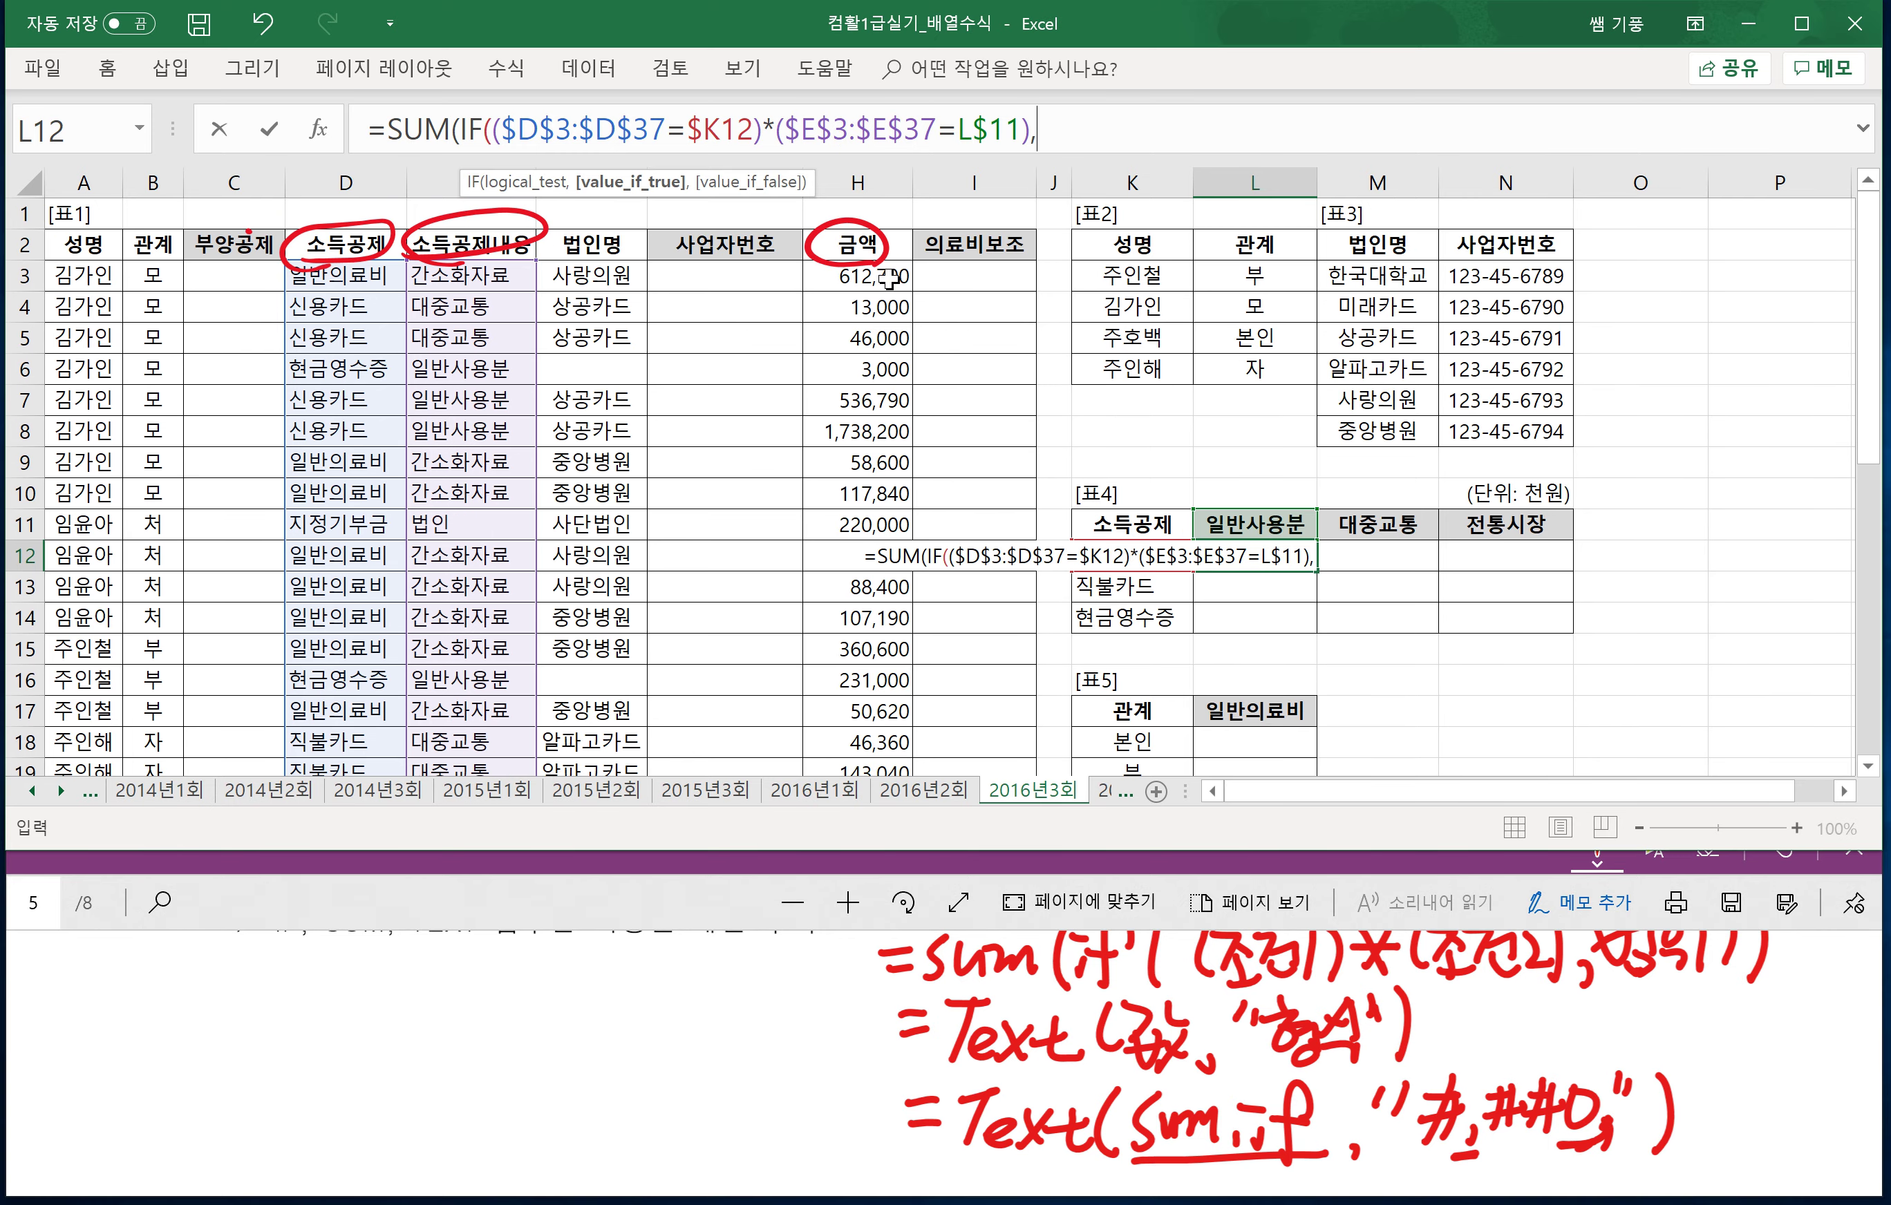
left_click(890, 277)
key("ctrl+shift+Down")
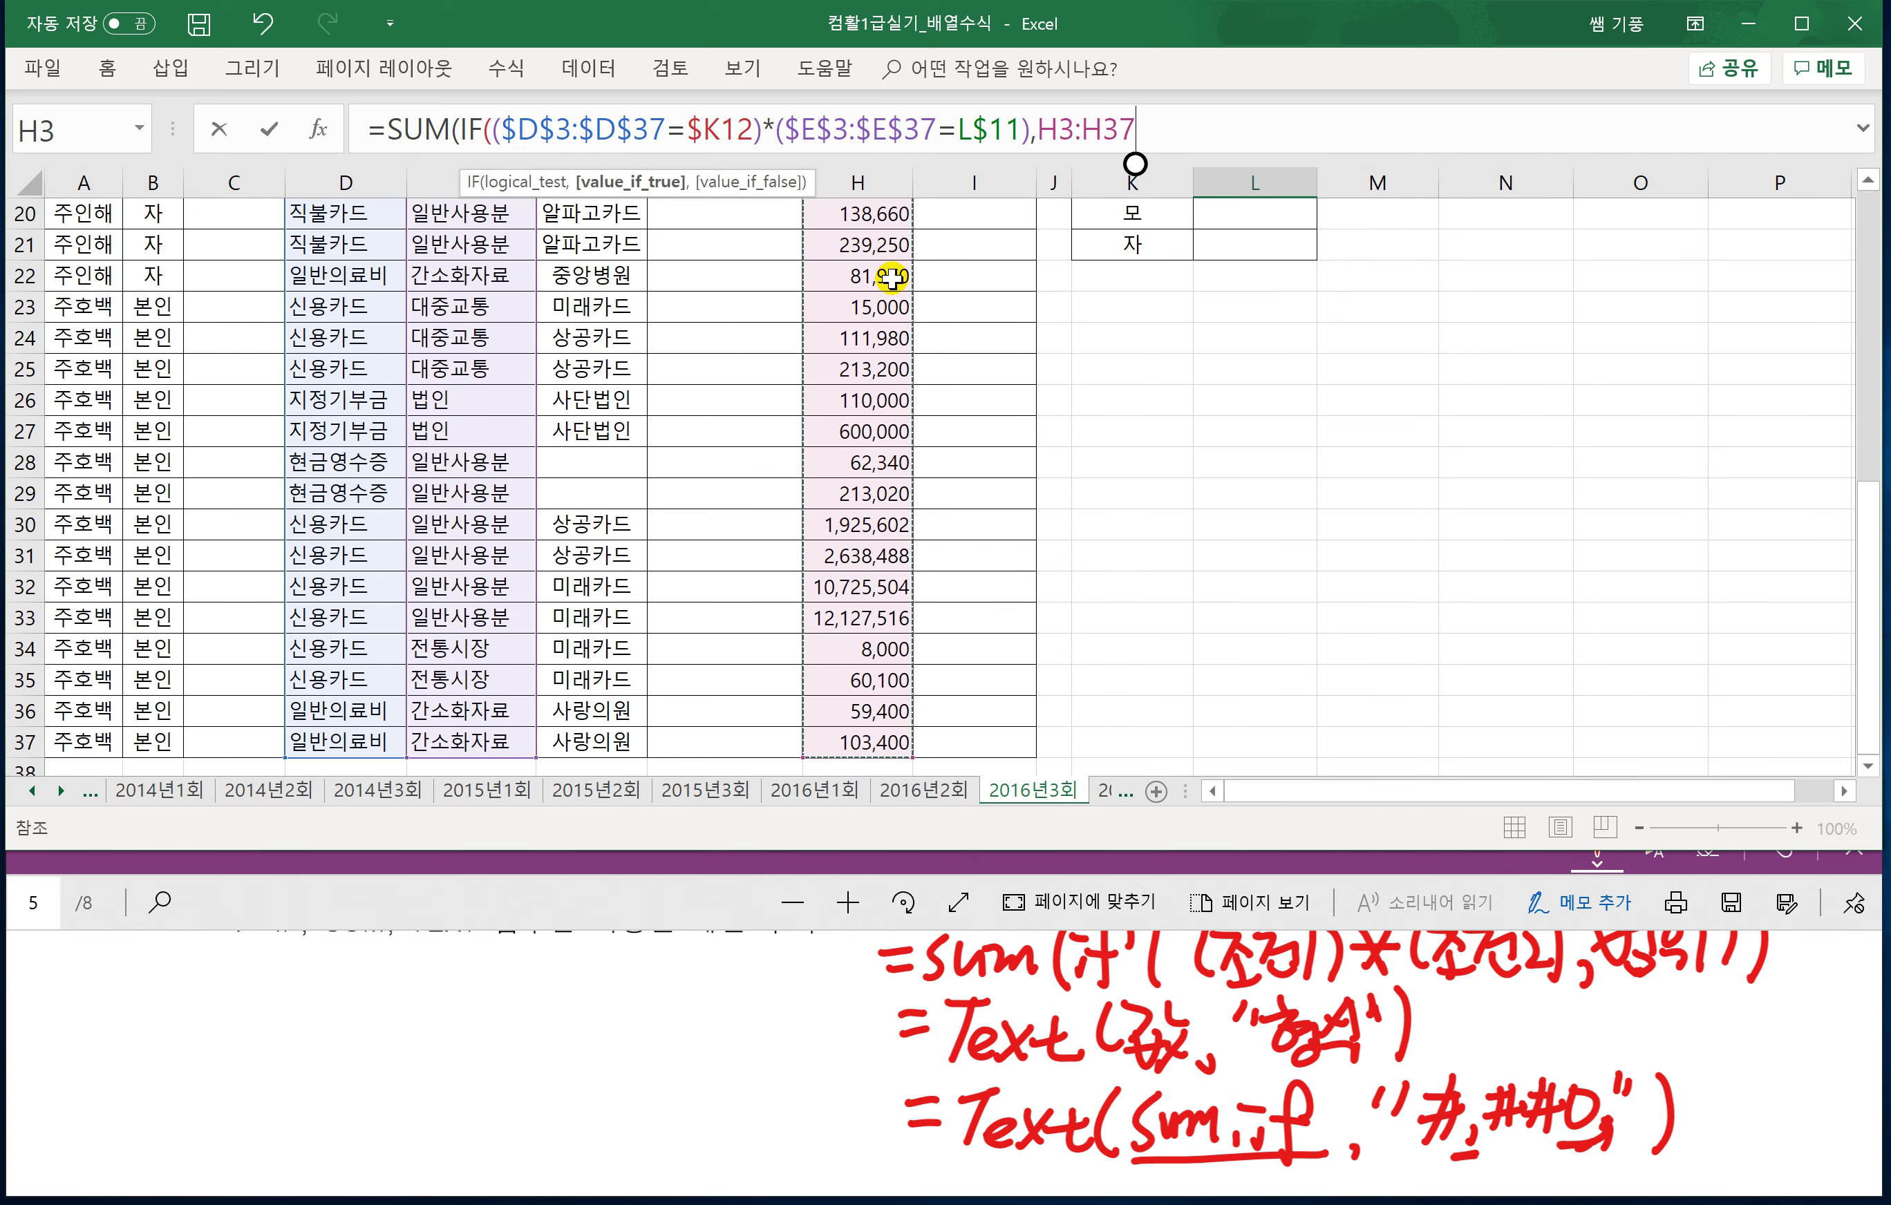
key("F4")
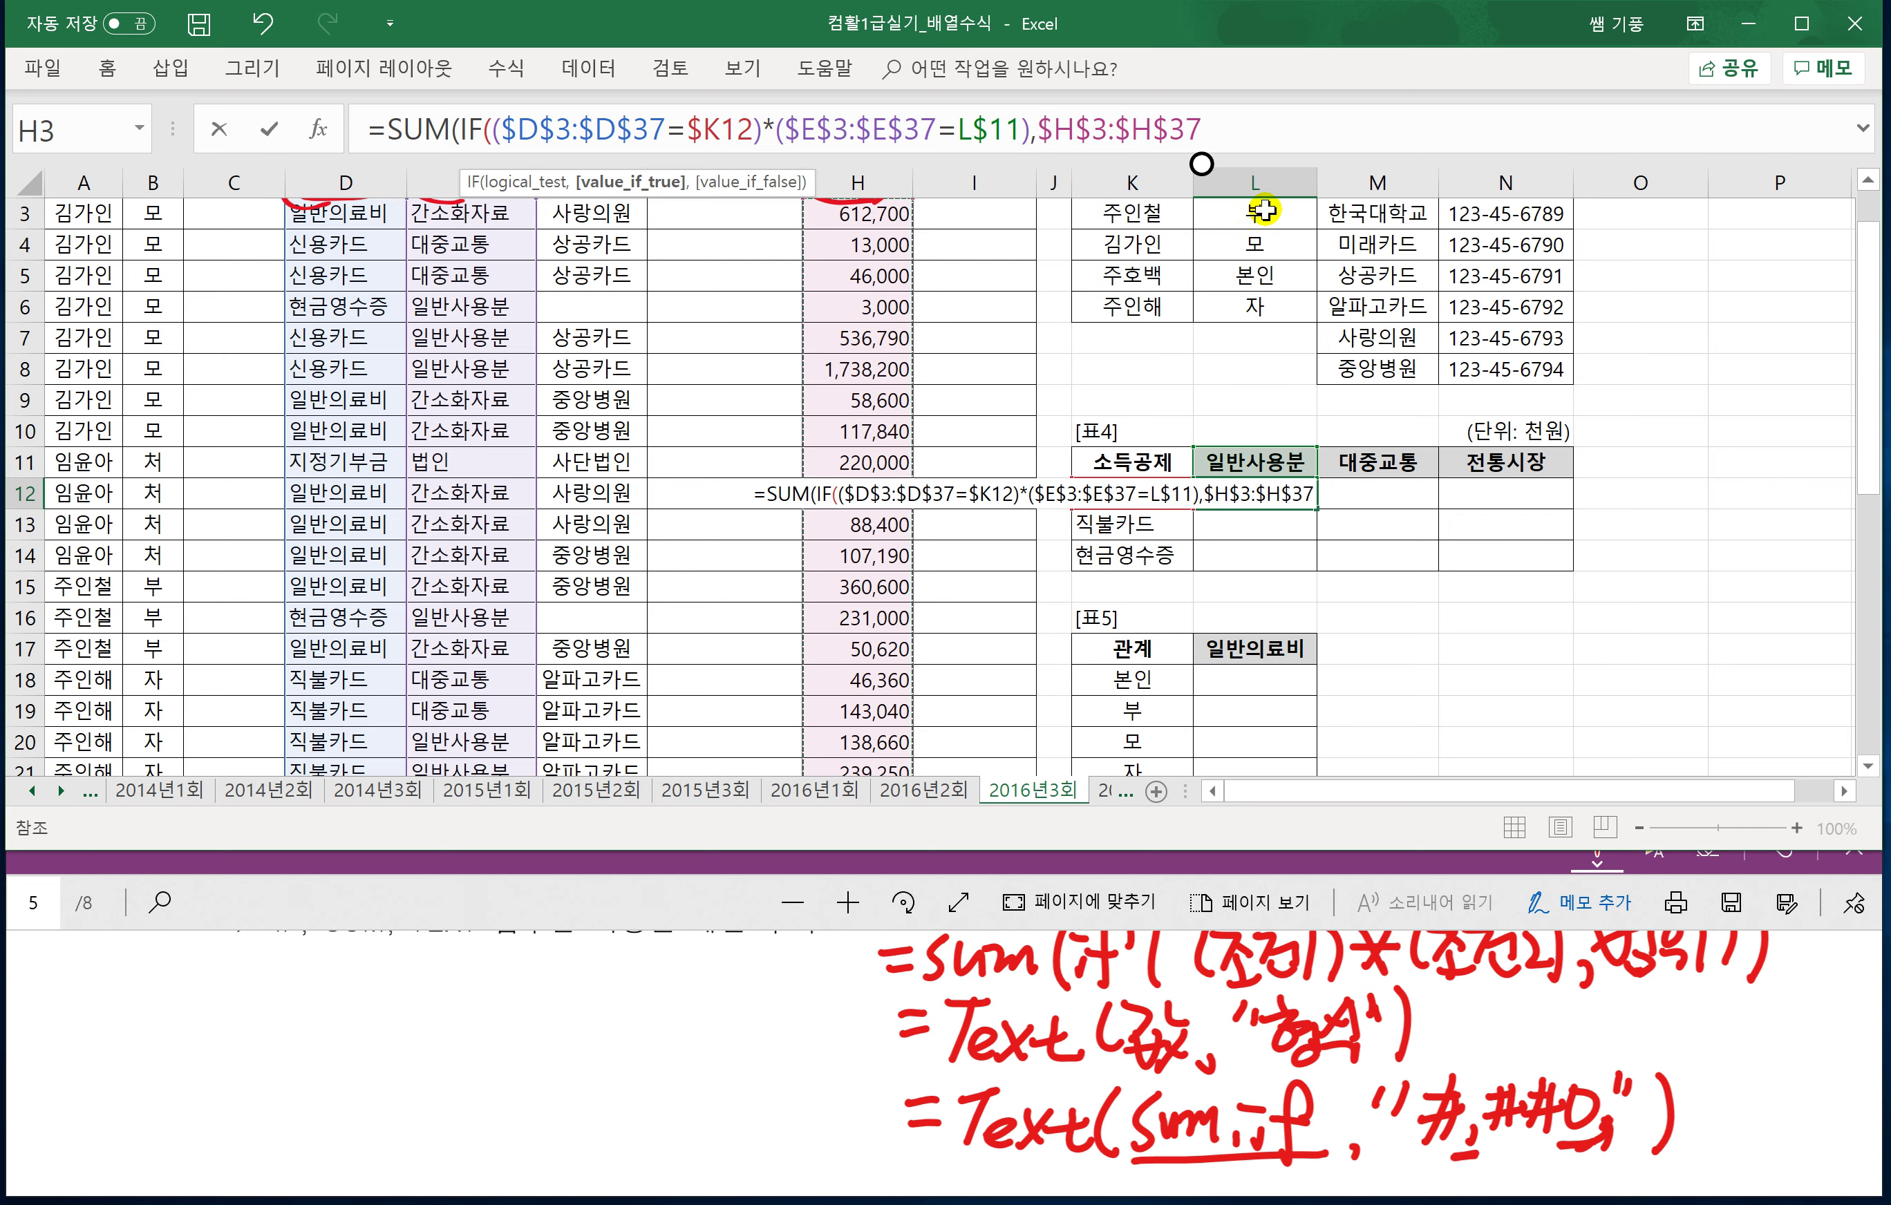
type(")")
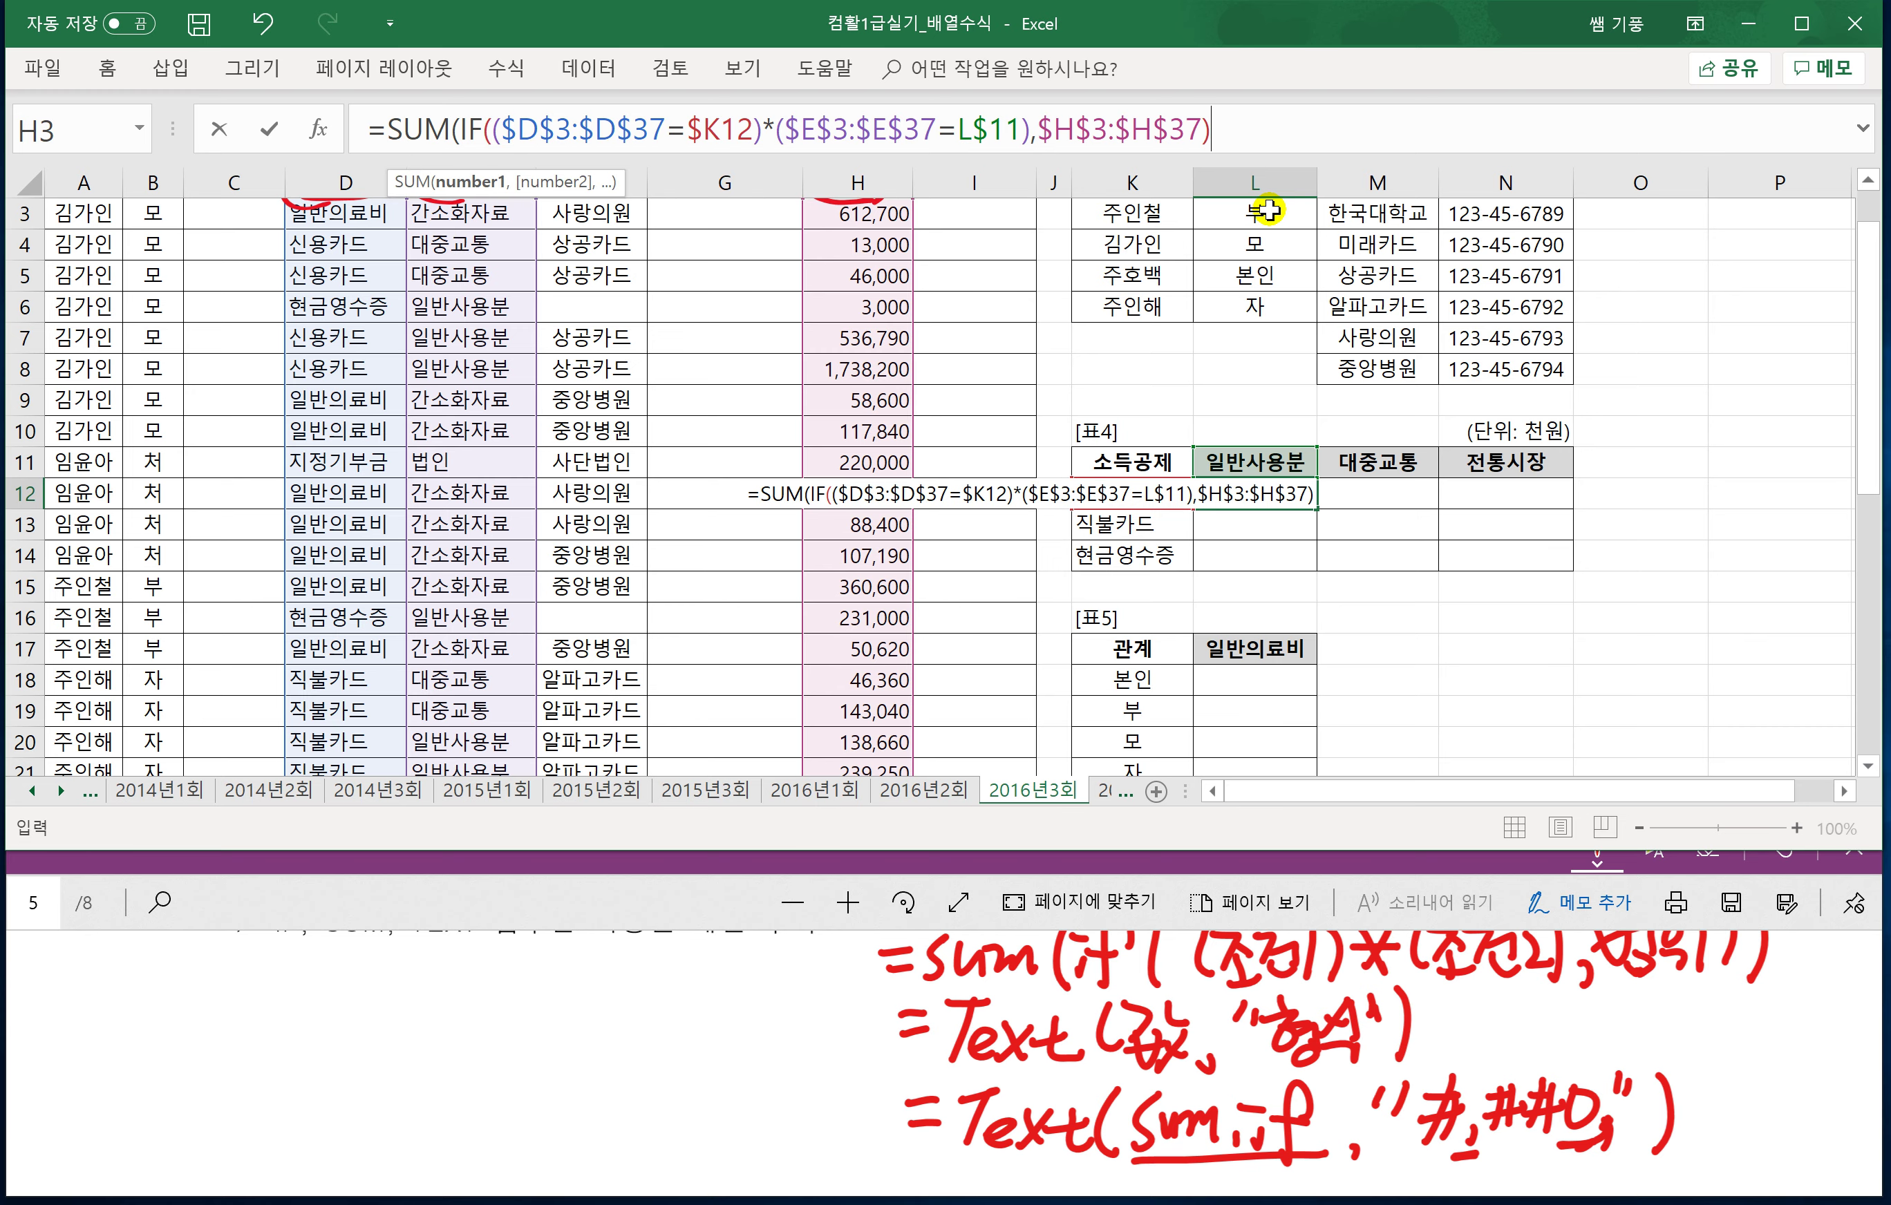
type(")")
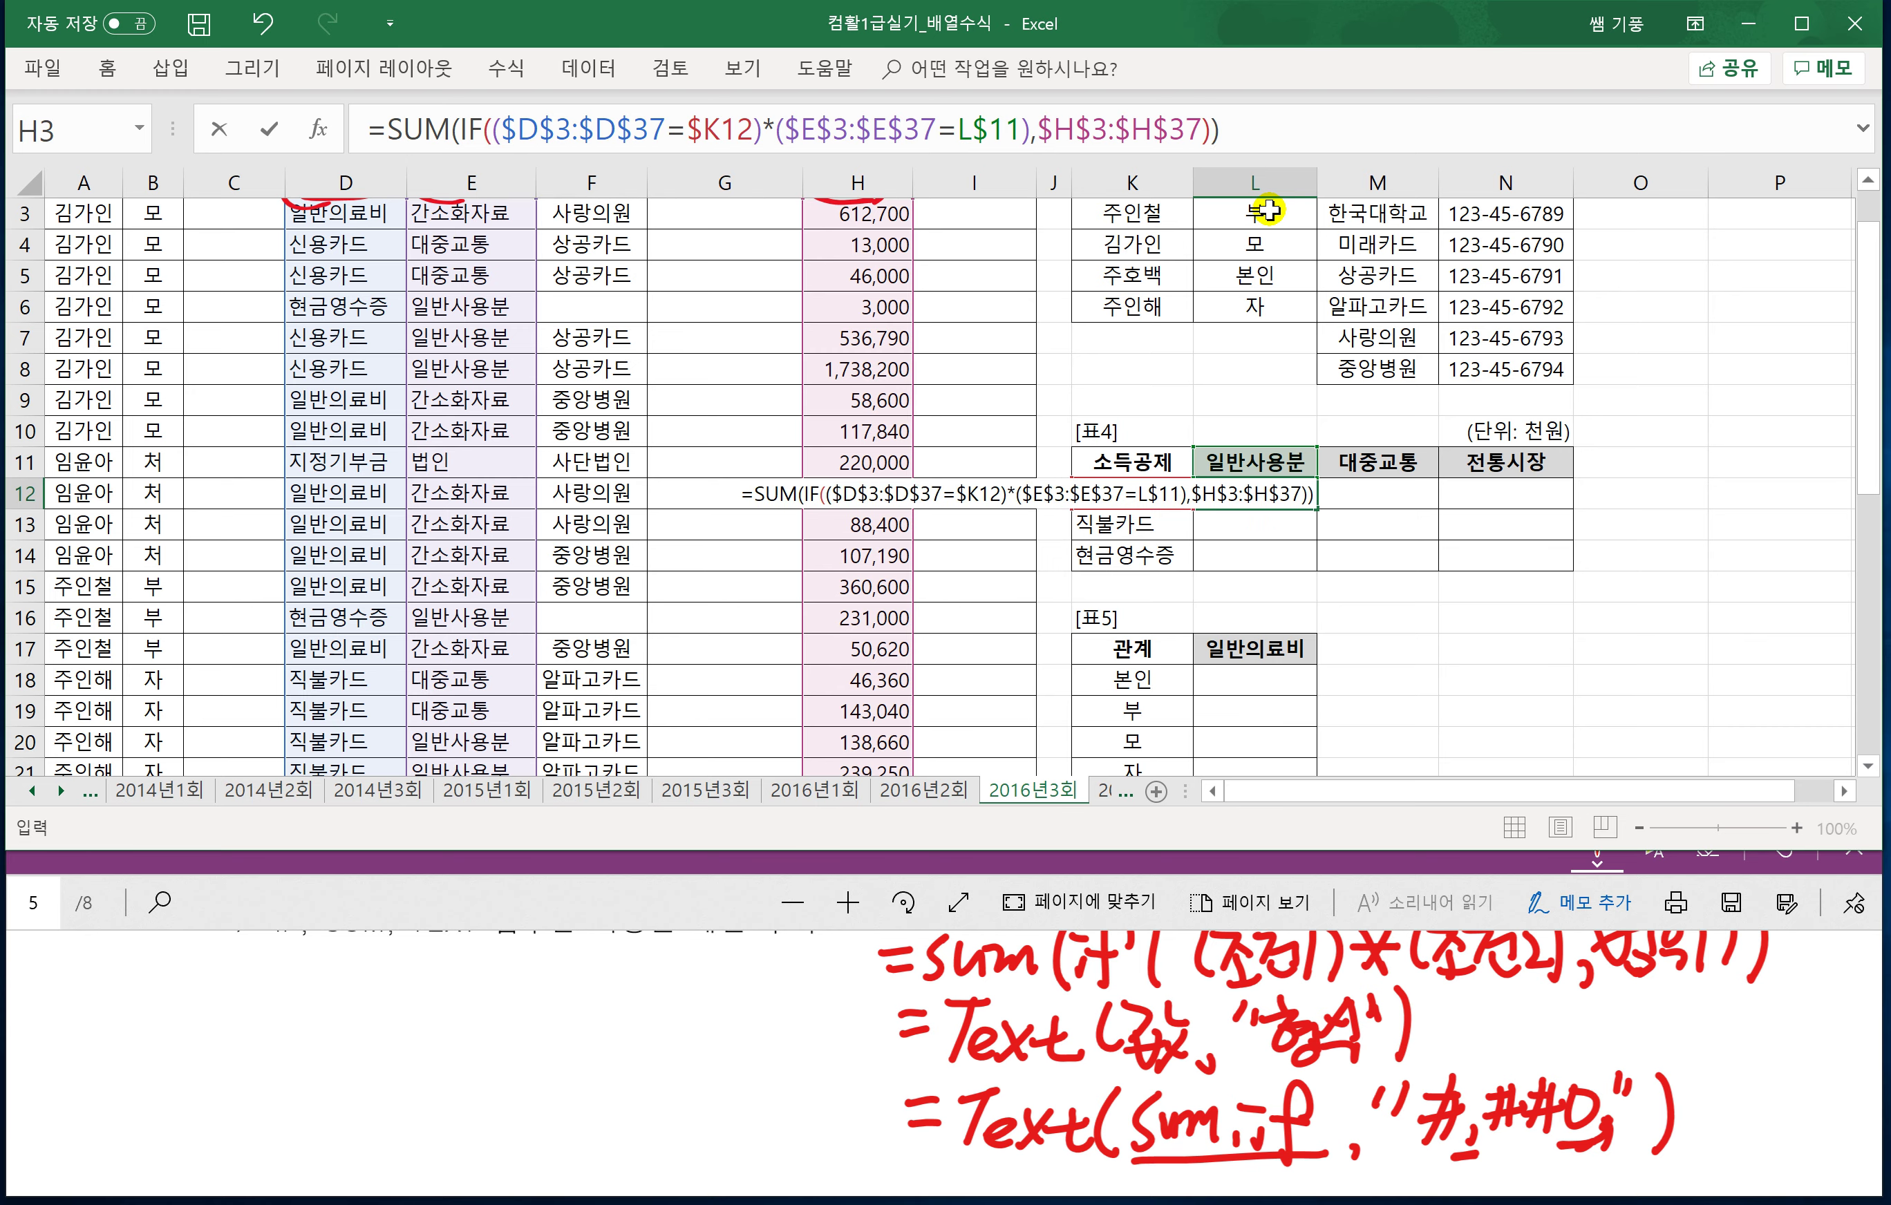
key("ctrl+shift+Return")
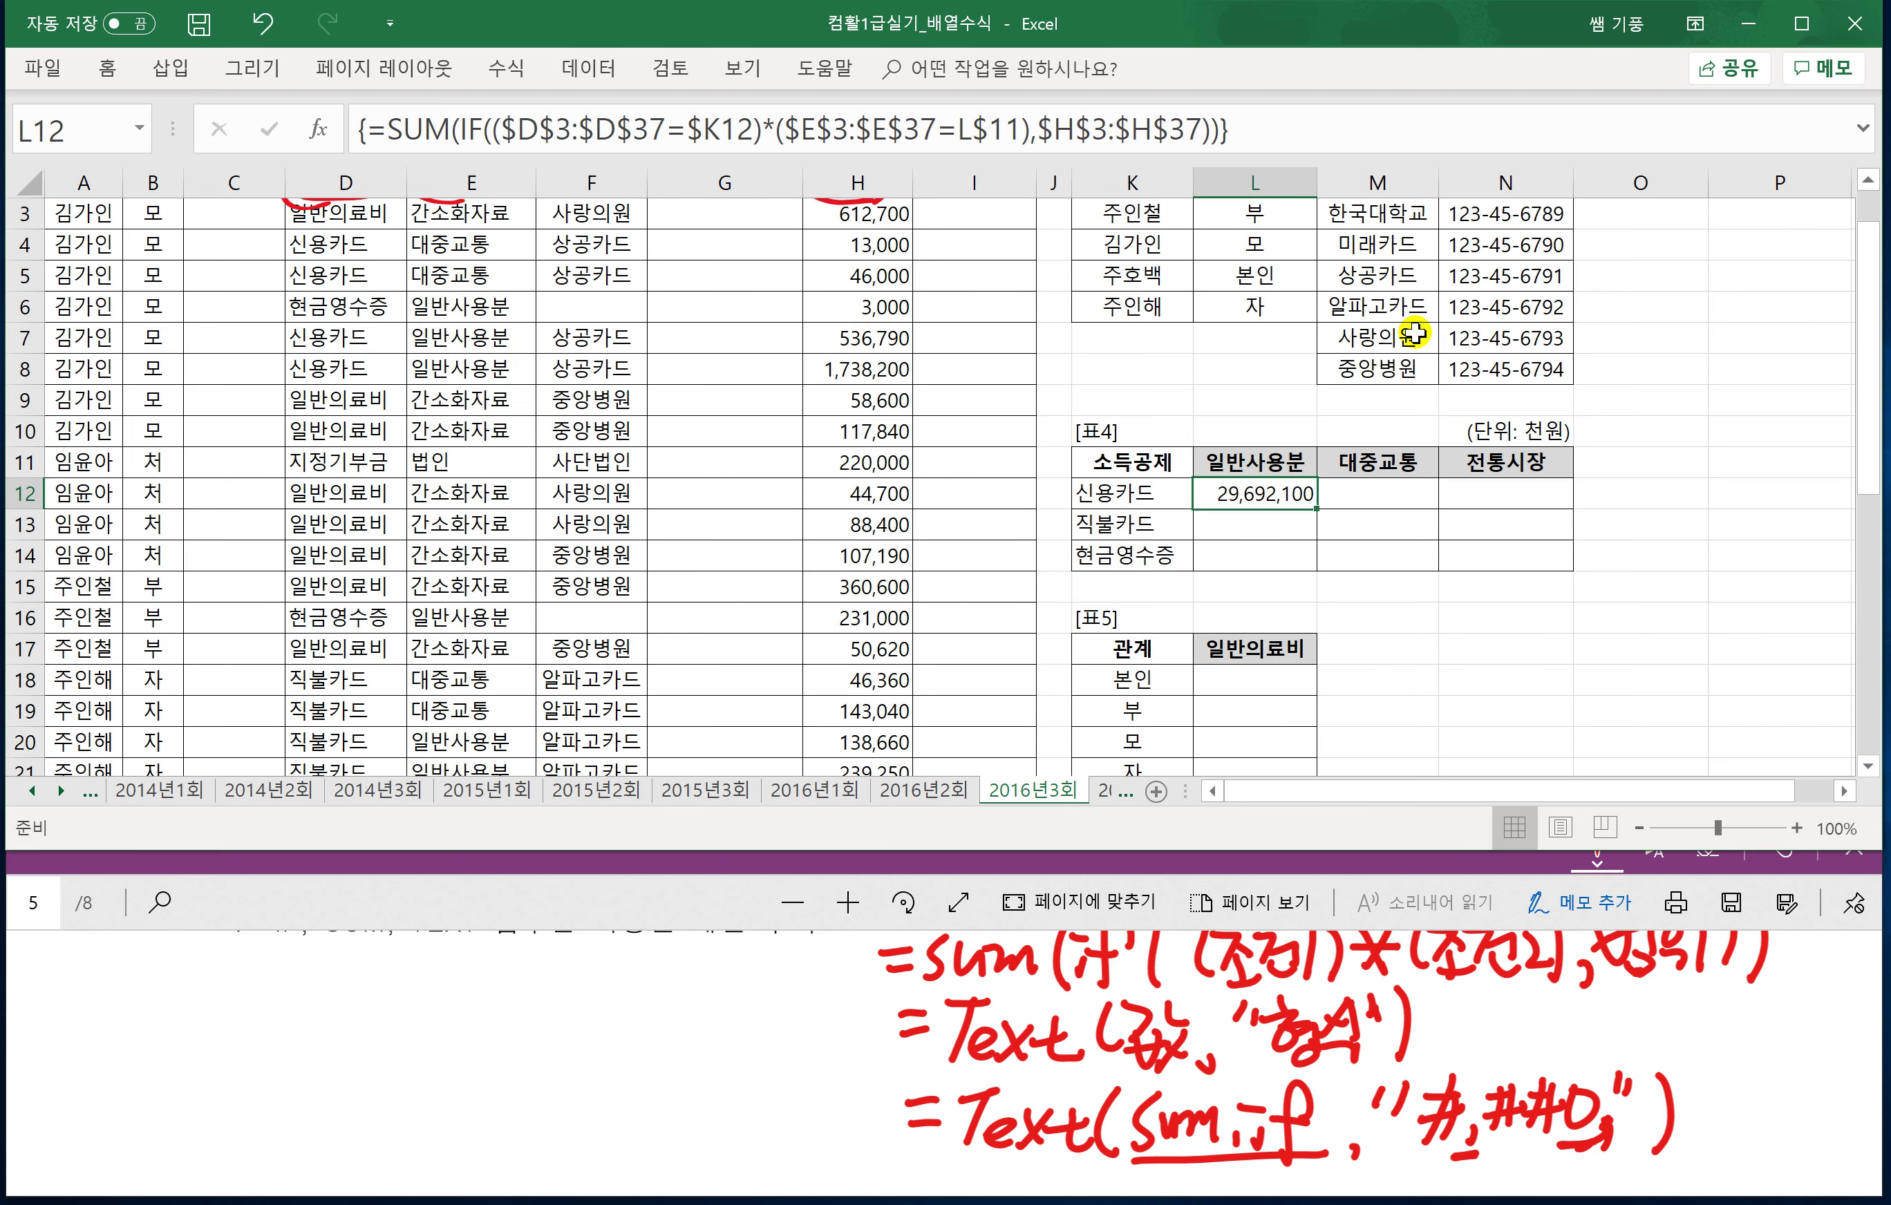
Wrap the L12 array formula in TEXT with the format "#,##0," and fill it across L12:N14.
left_click(387, 129)
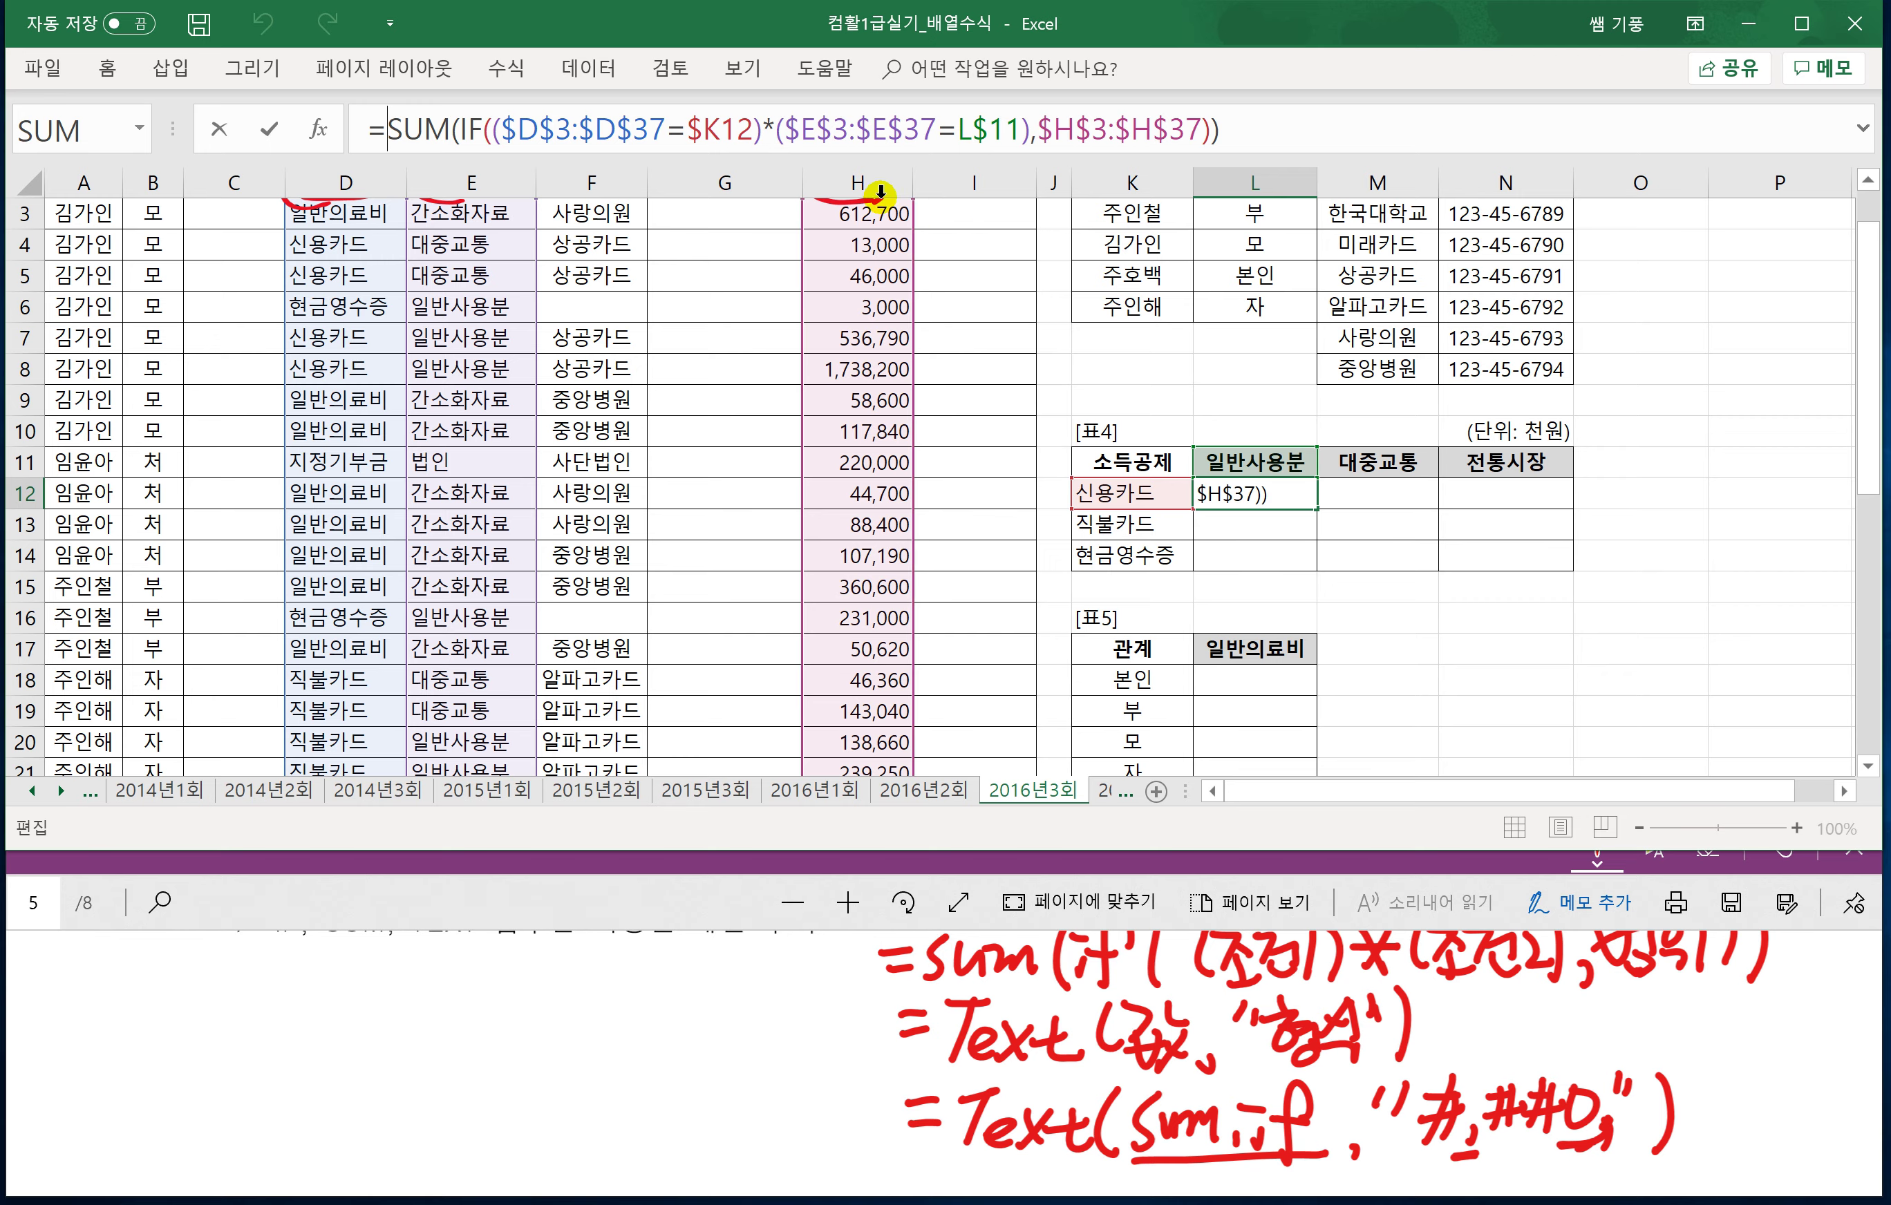
type("TEXT(")
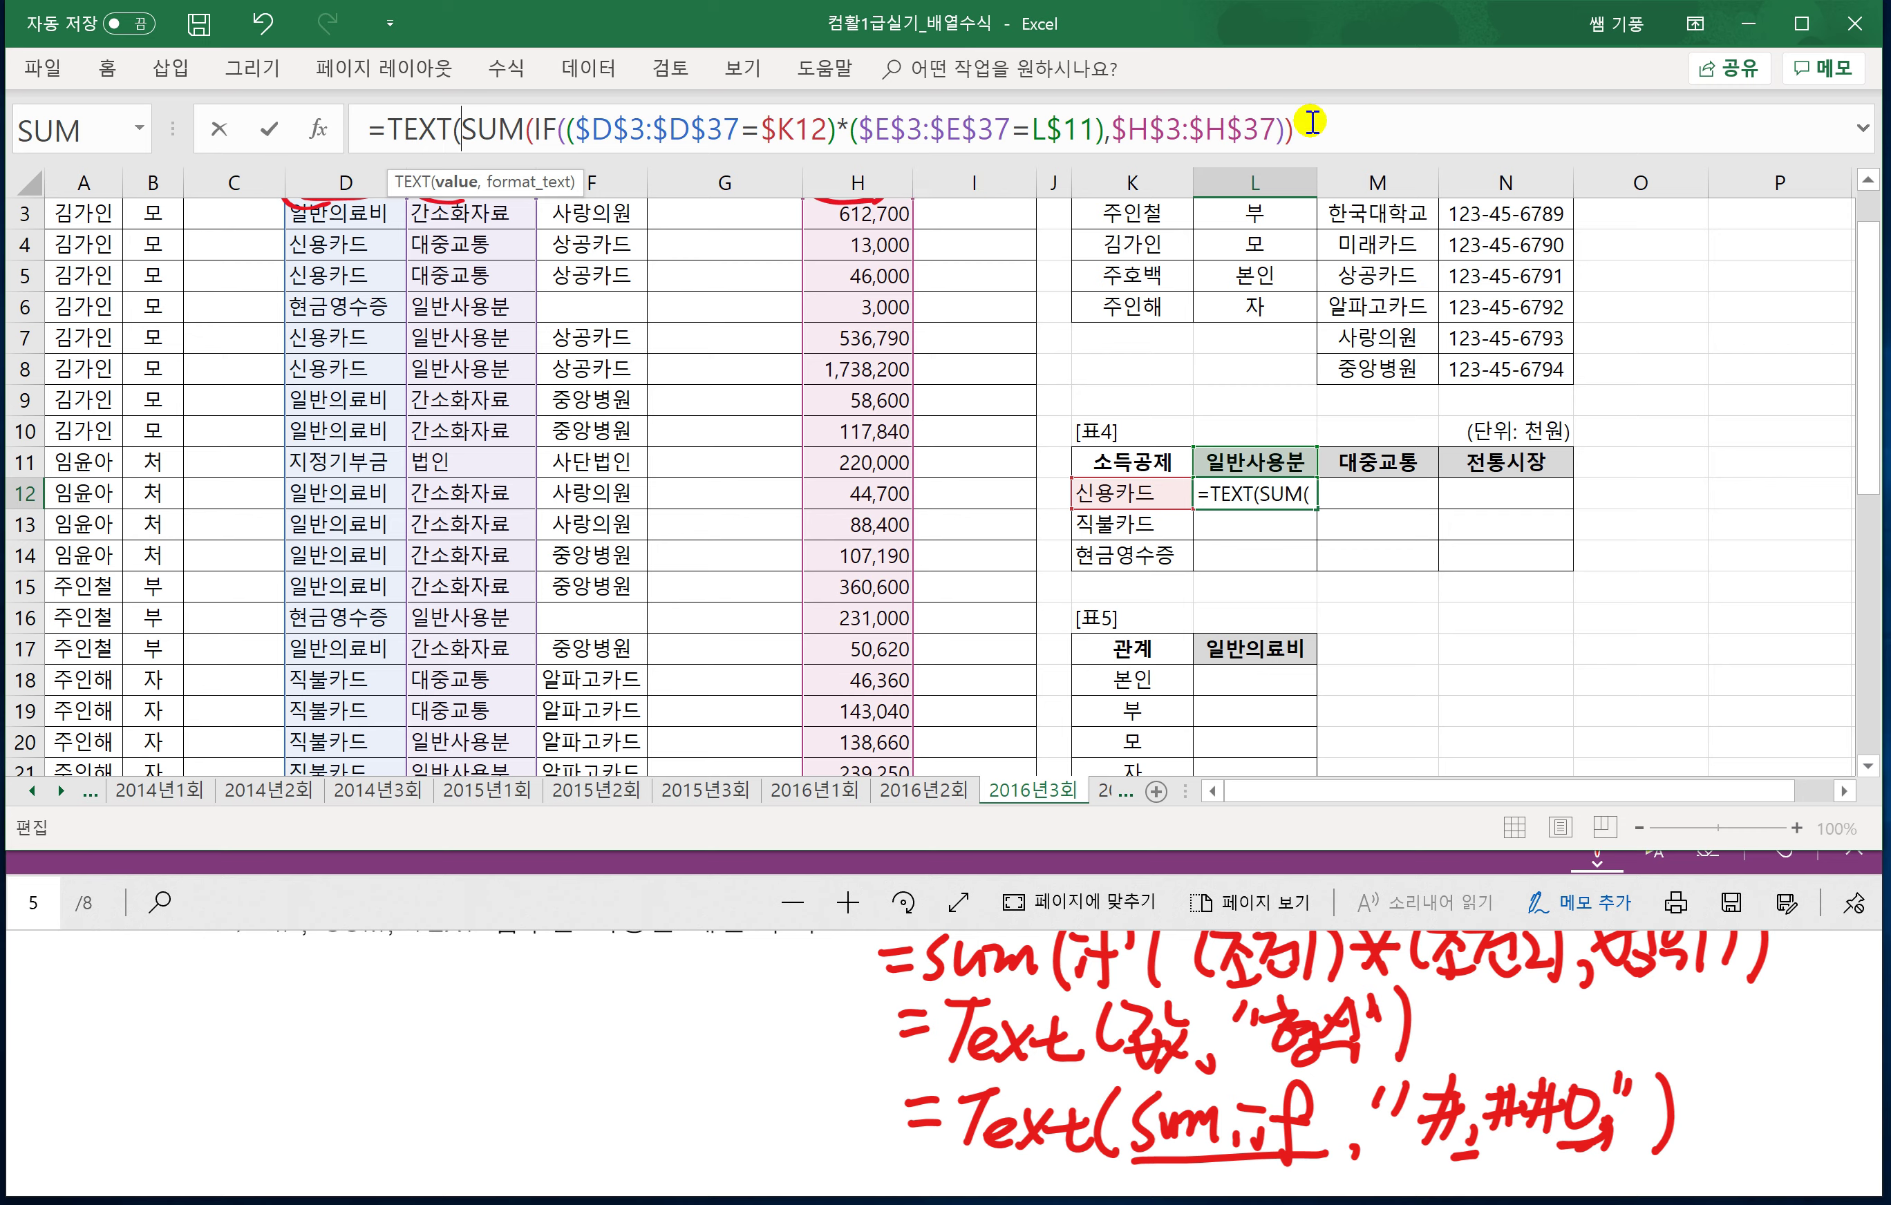
left_click(1379, 138)
type(",")
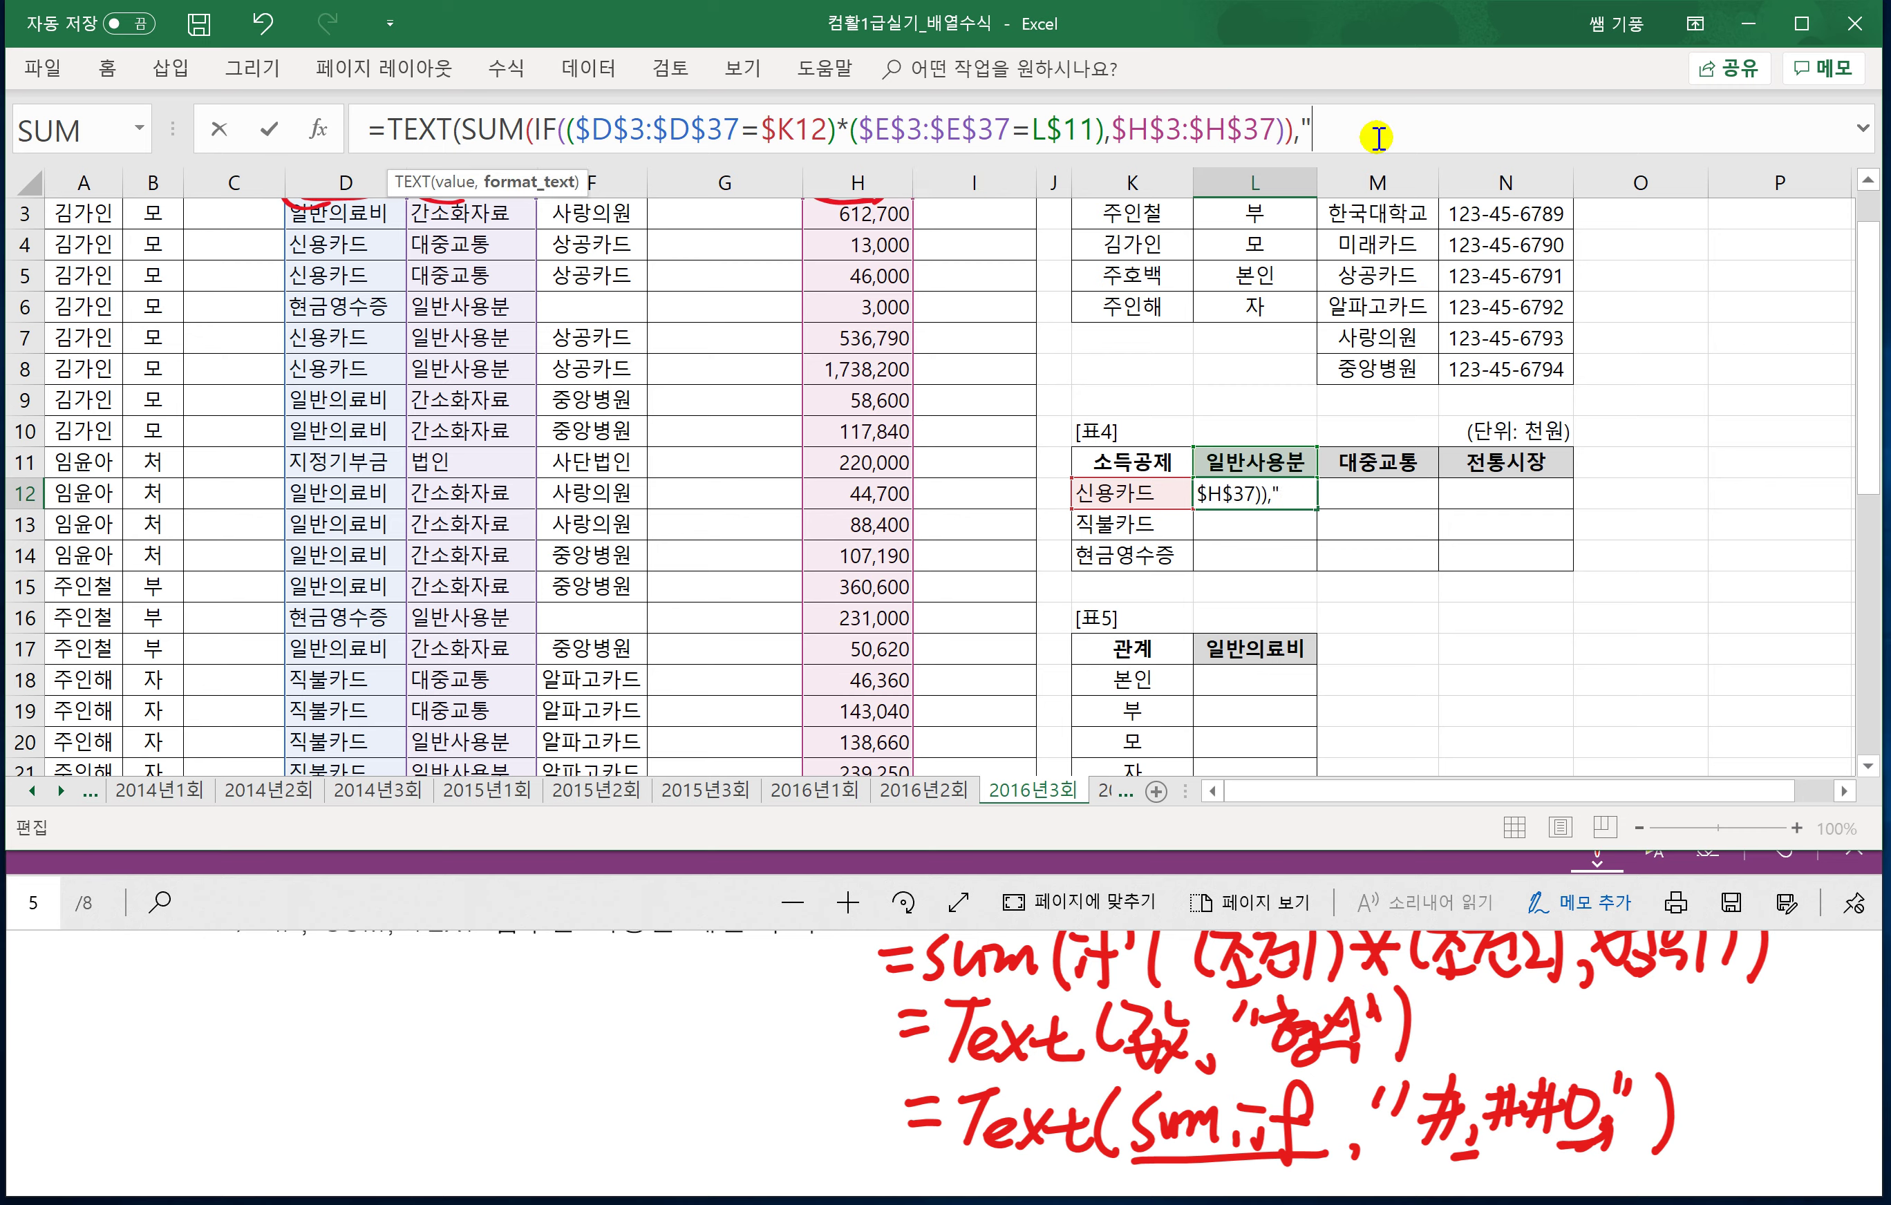
type("\"#,##0,")
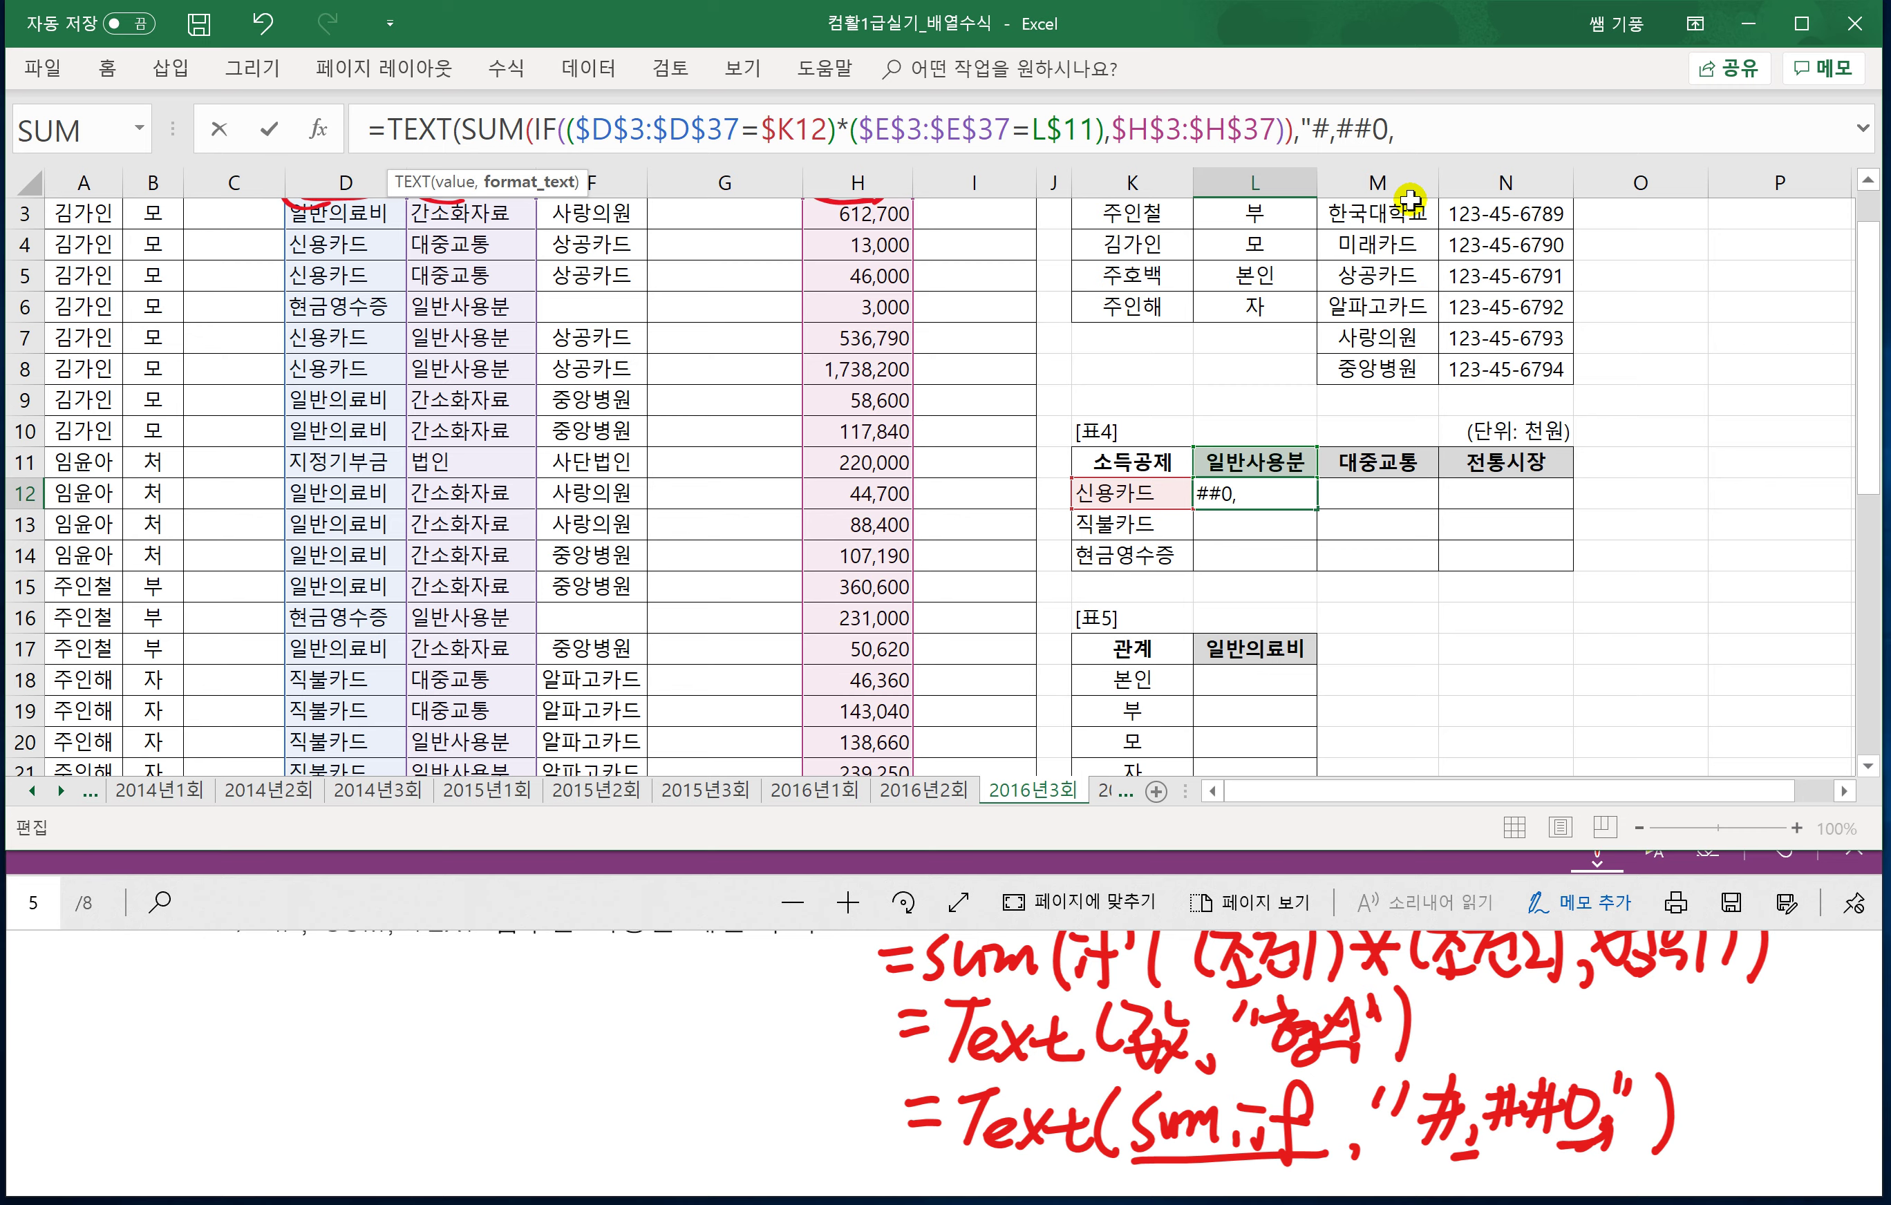
type(")")
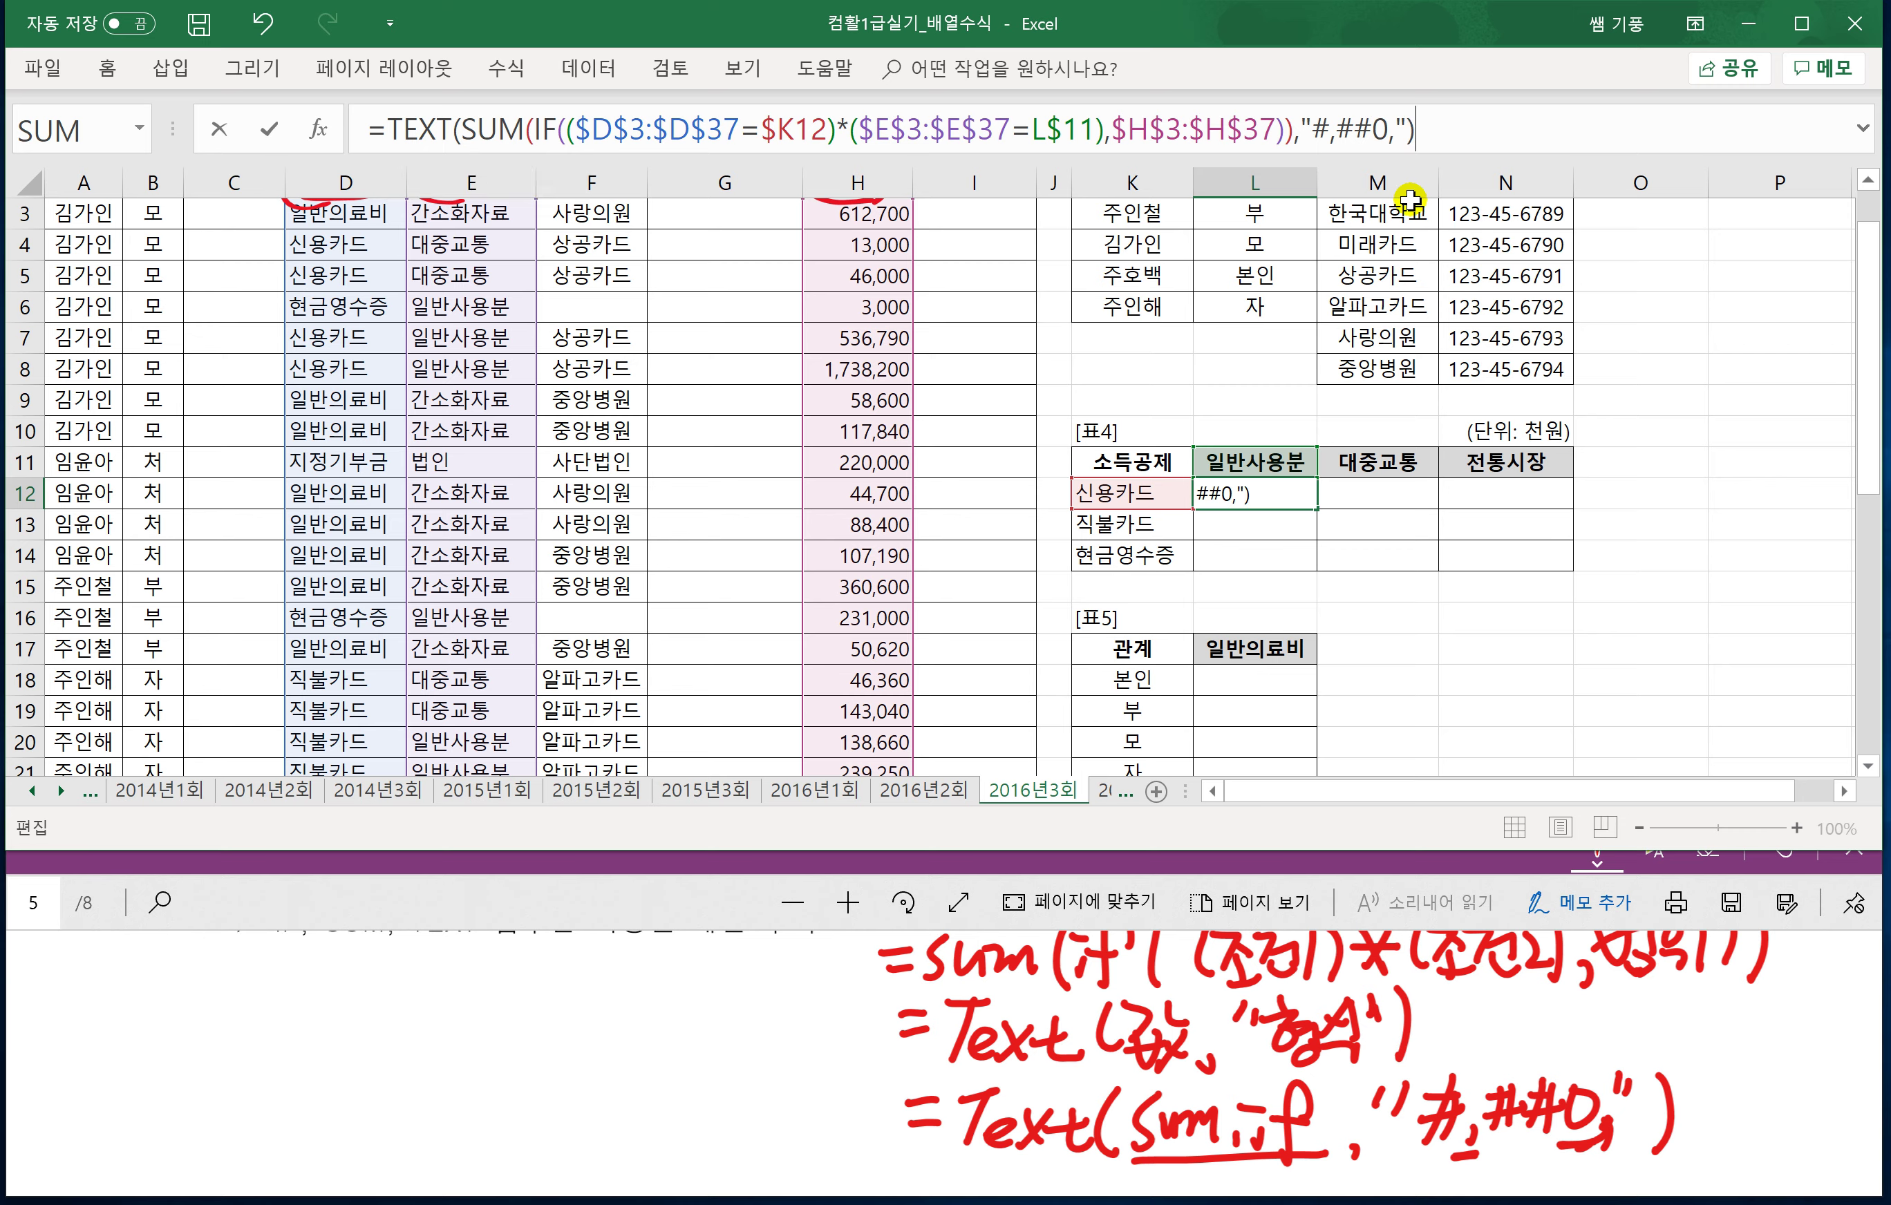
key("ctrl+shift+Return")
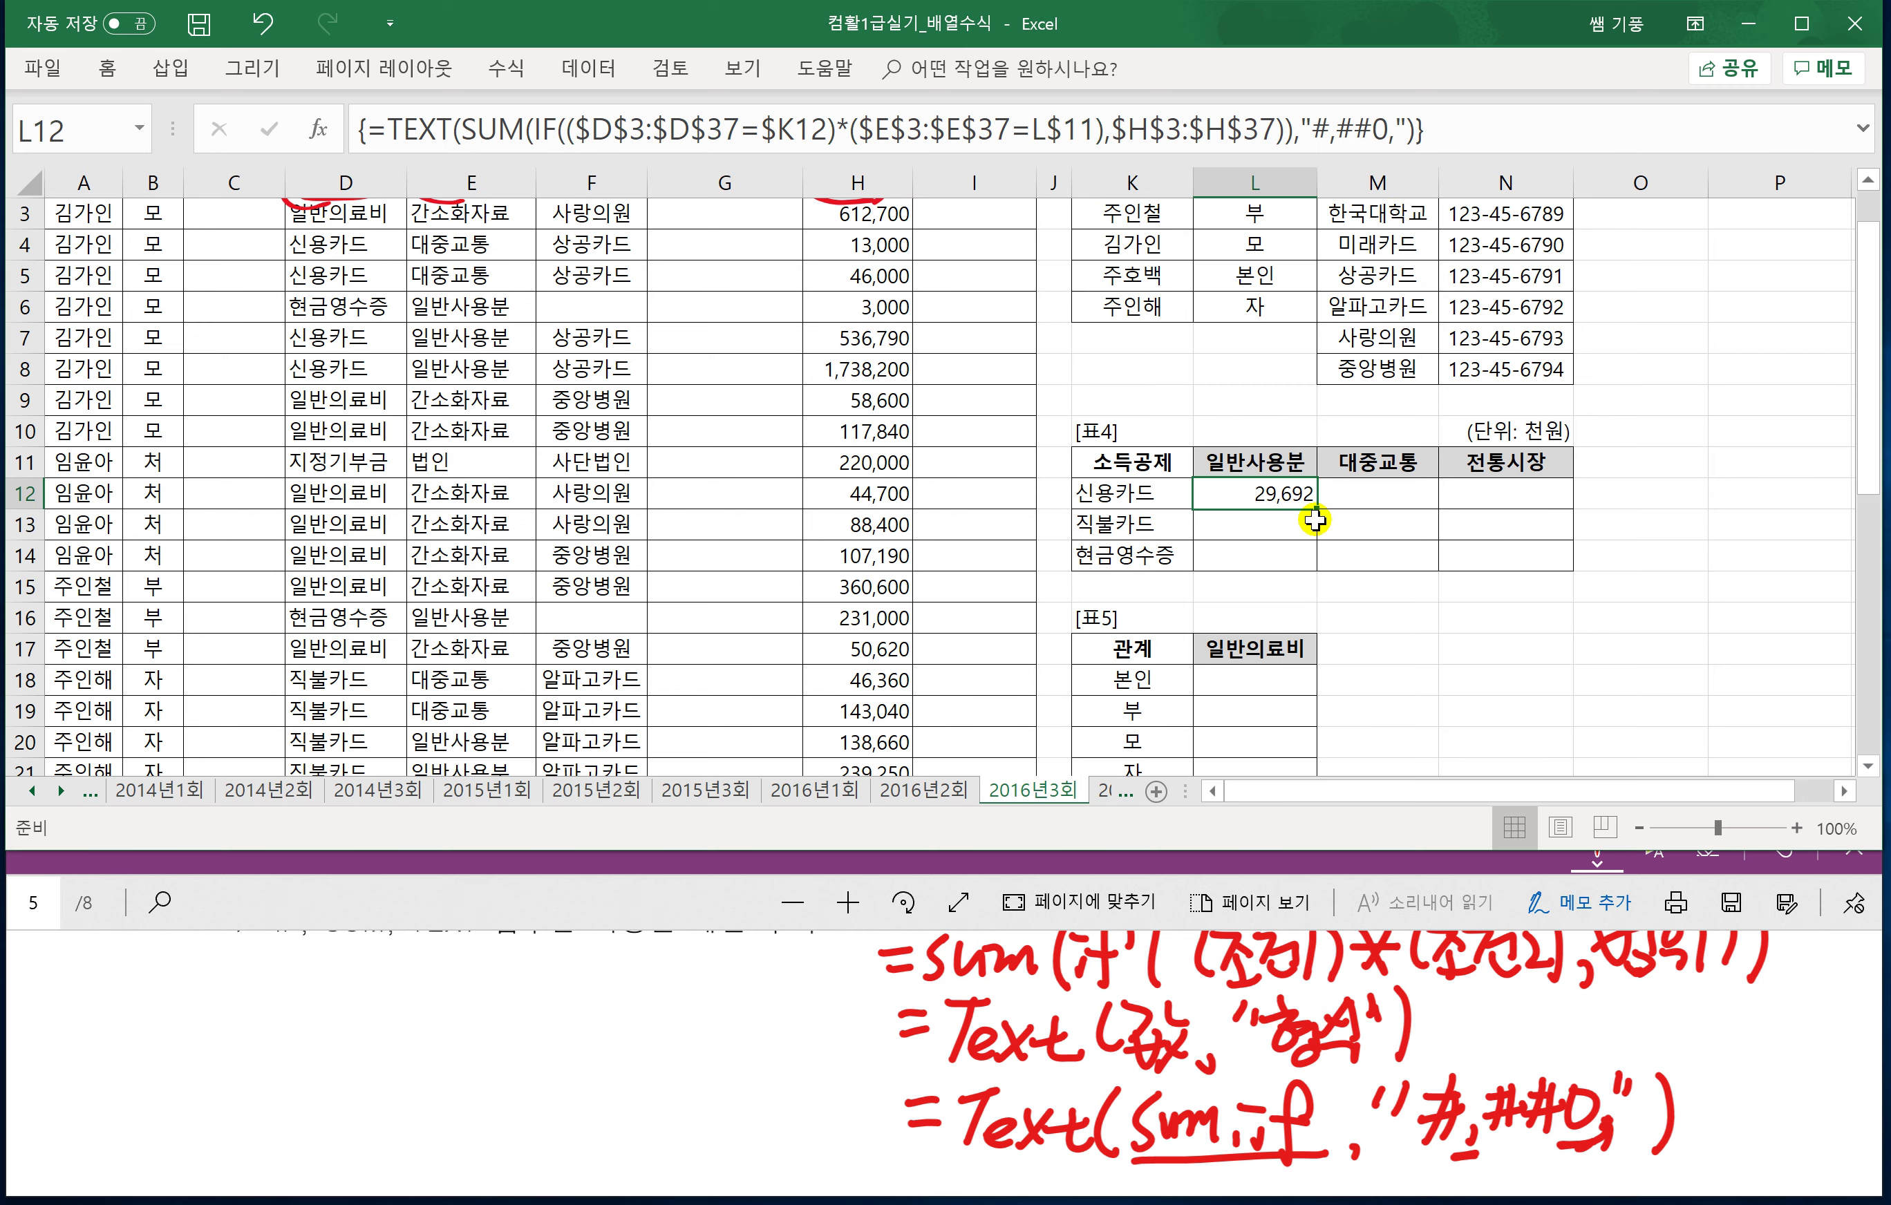
left_click_drag(1317, 507, 1562, 573)
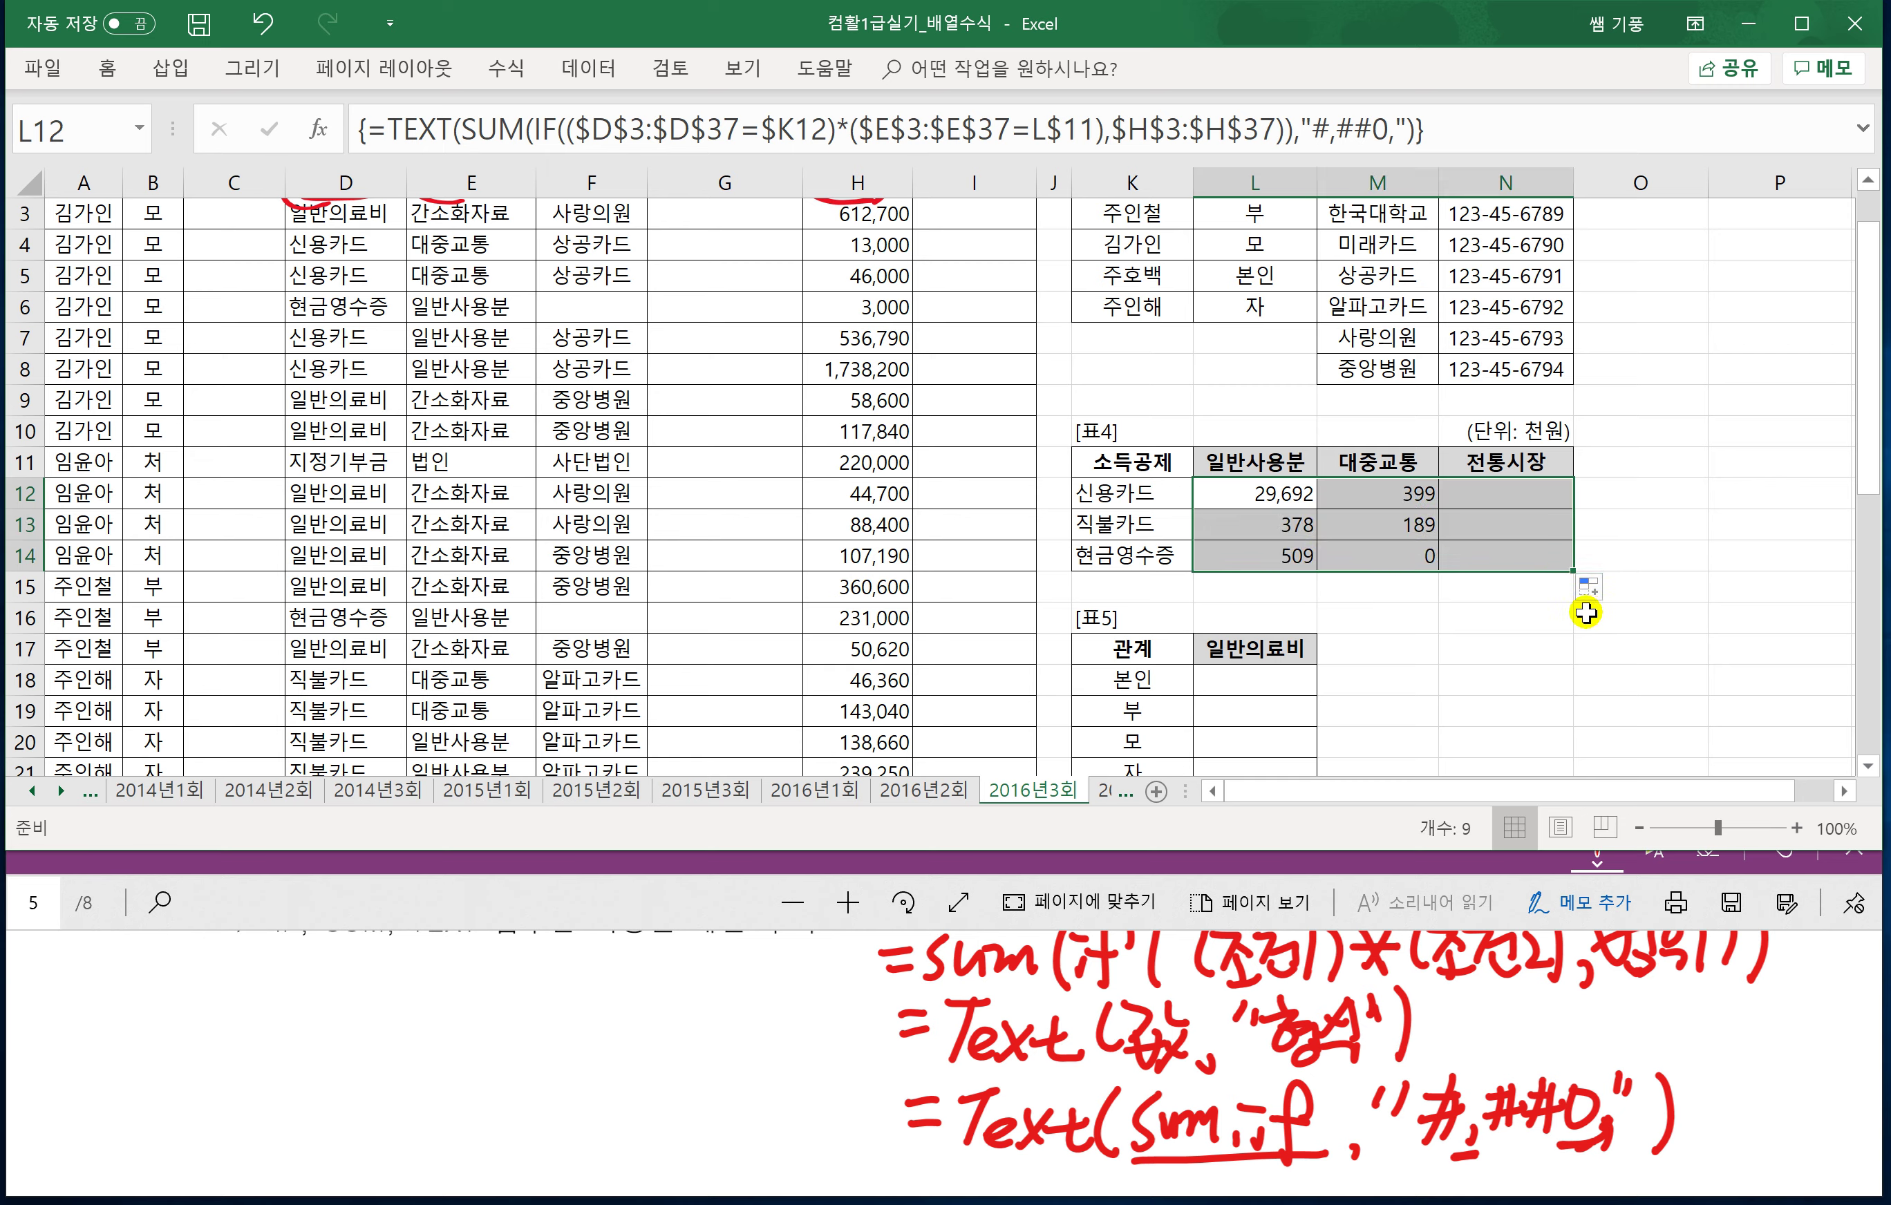
left_click(1502, 609)
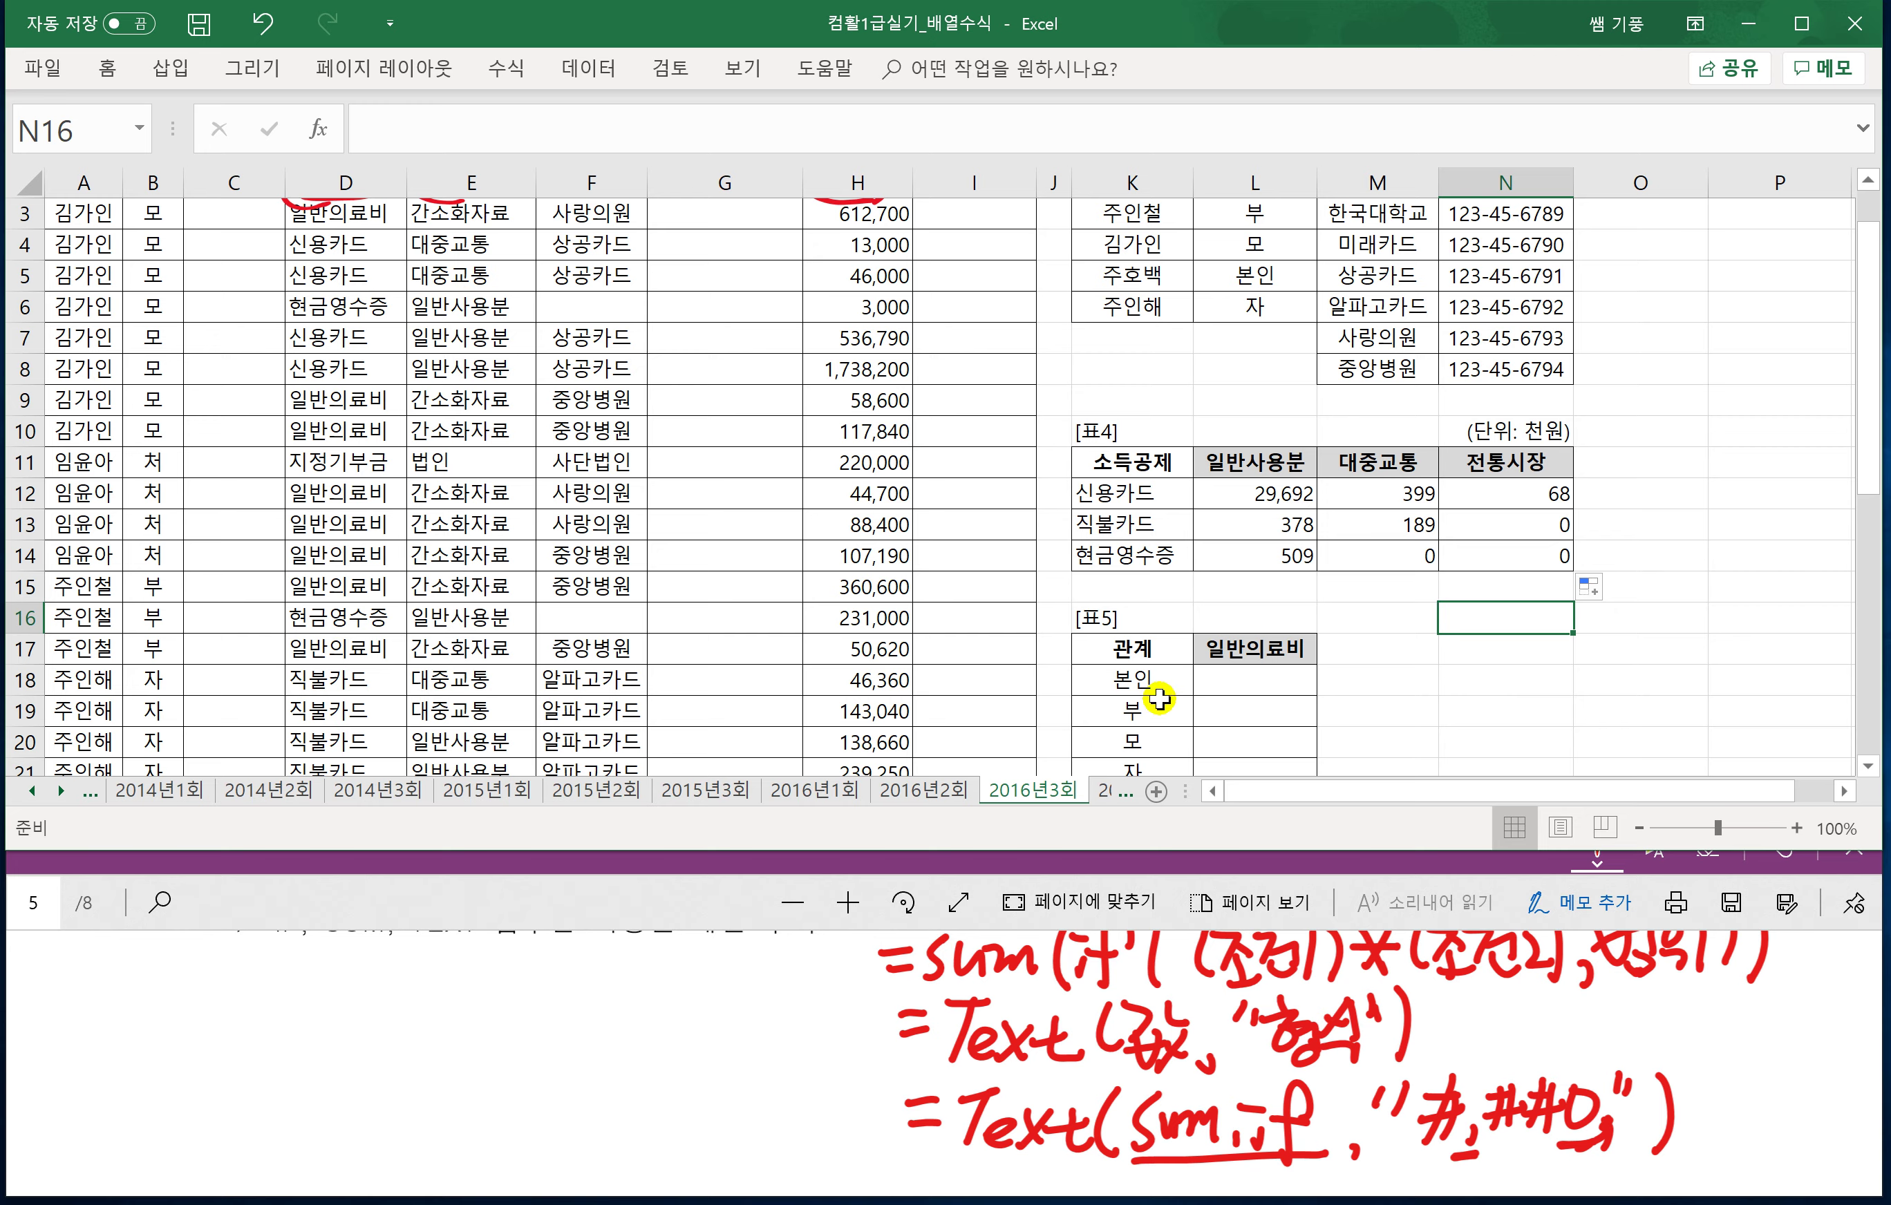
Switch to the PDF and read question 4 on the [표5] L18:L21 range.
left_click(894, 873)
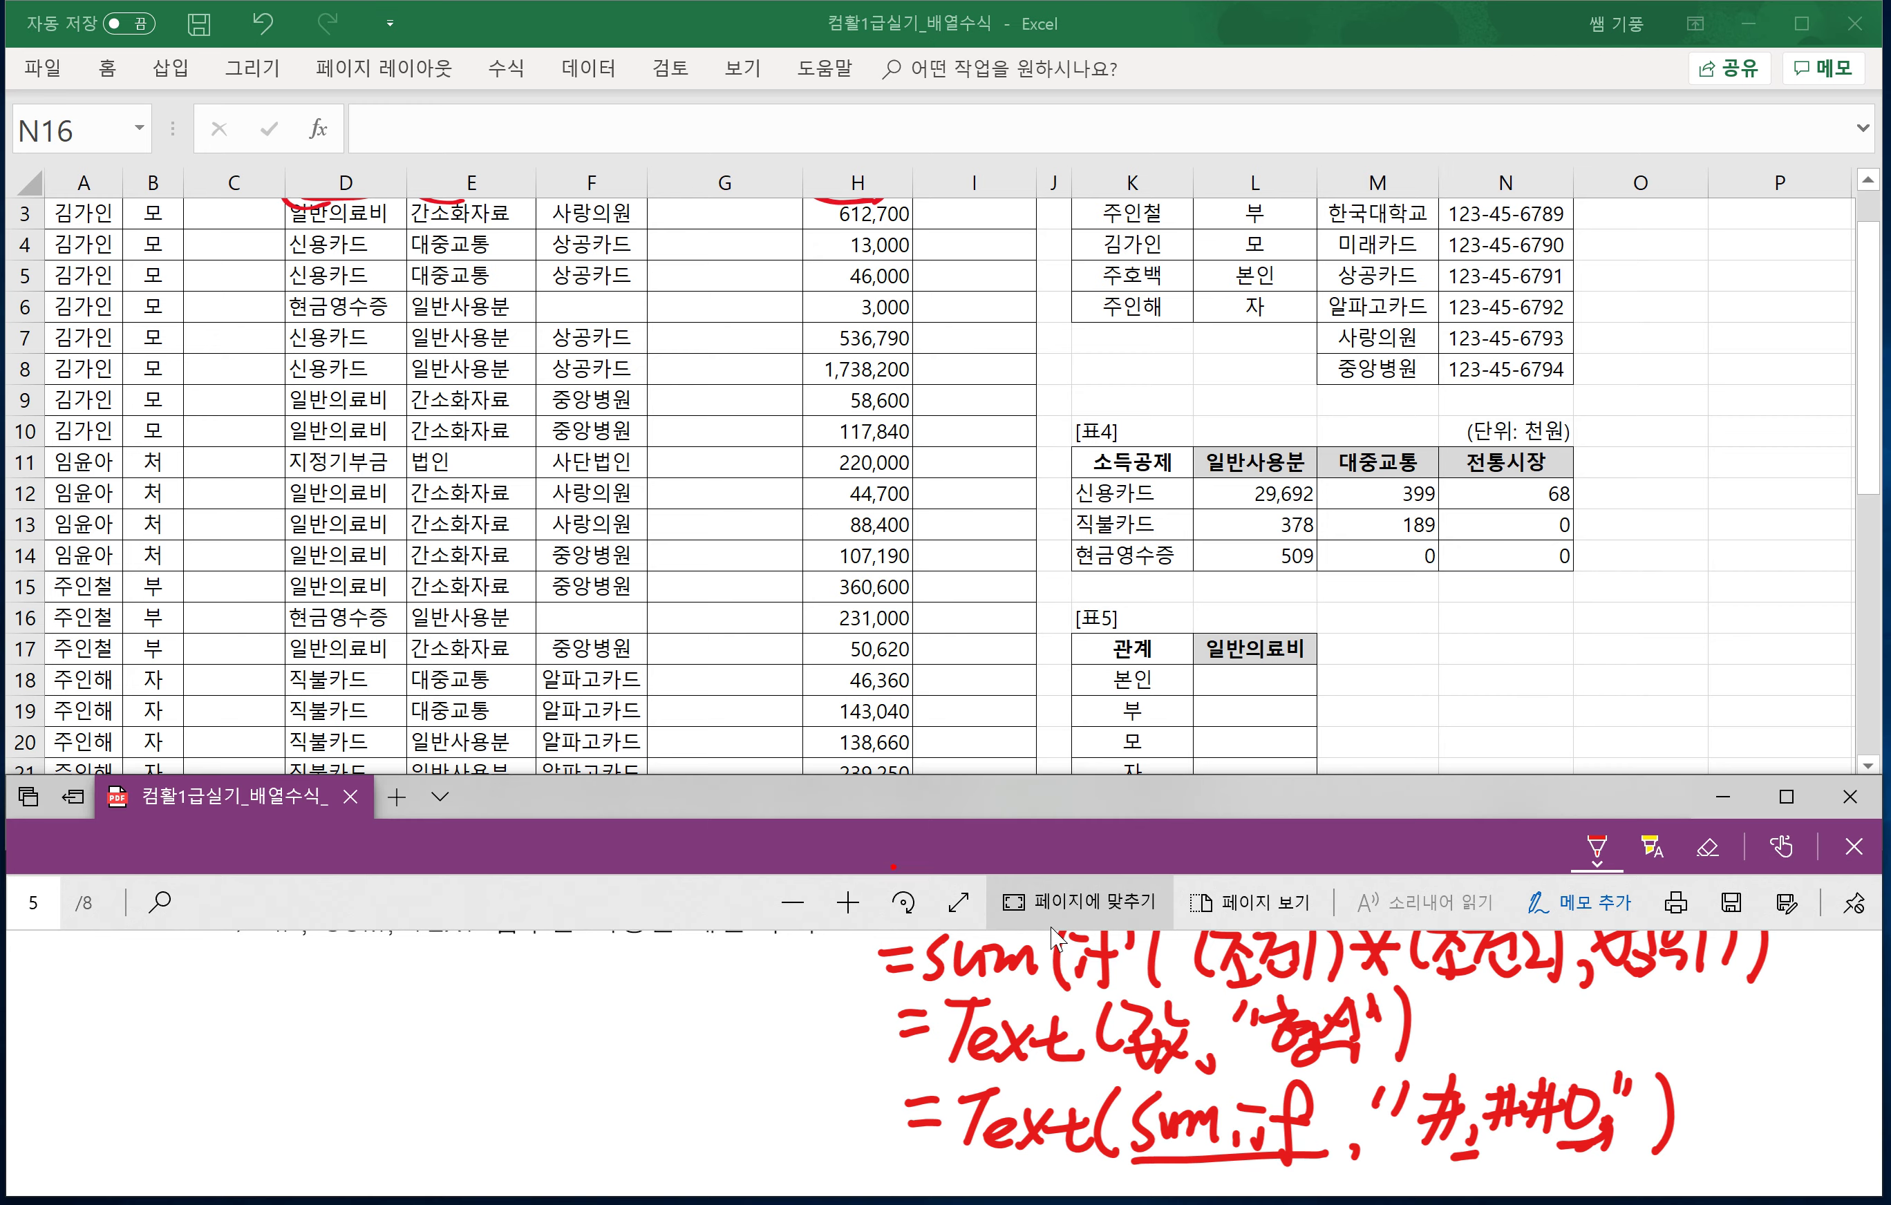
scroll(775, 1040, "down", 3)
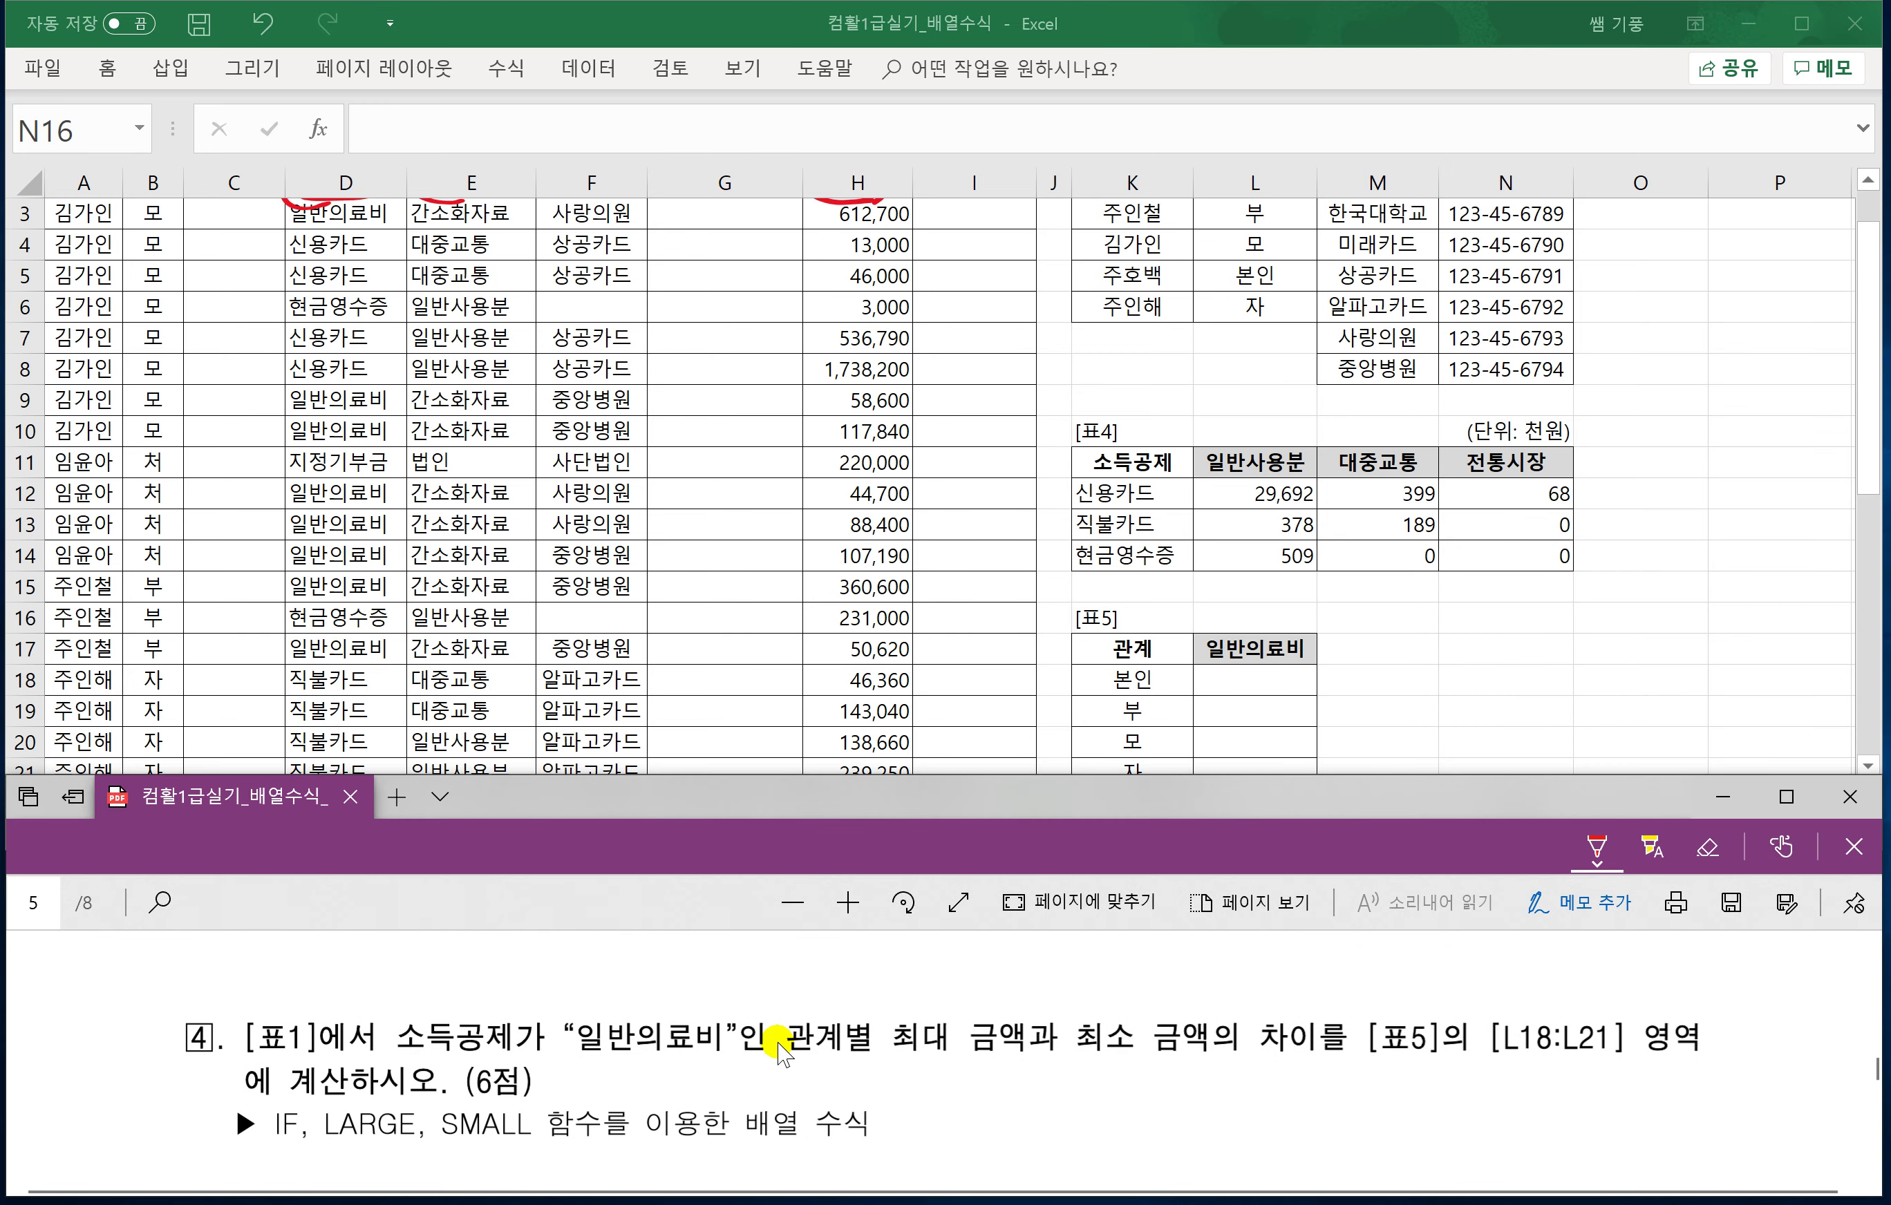
scroll(774, 1040, "down", 1)
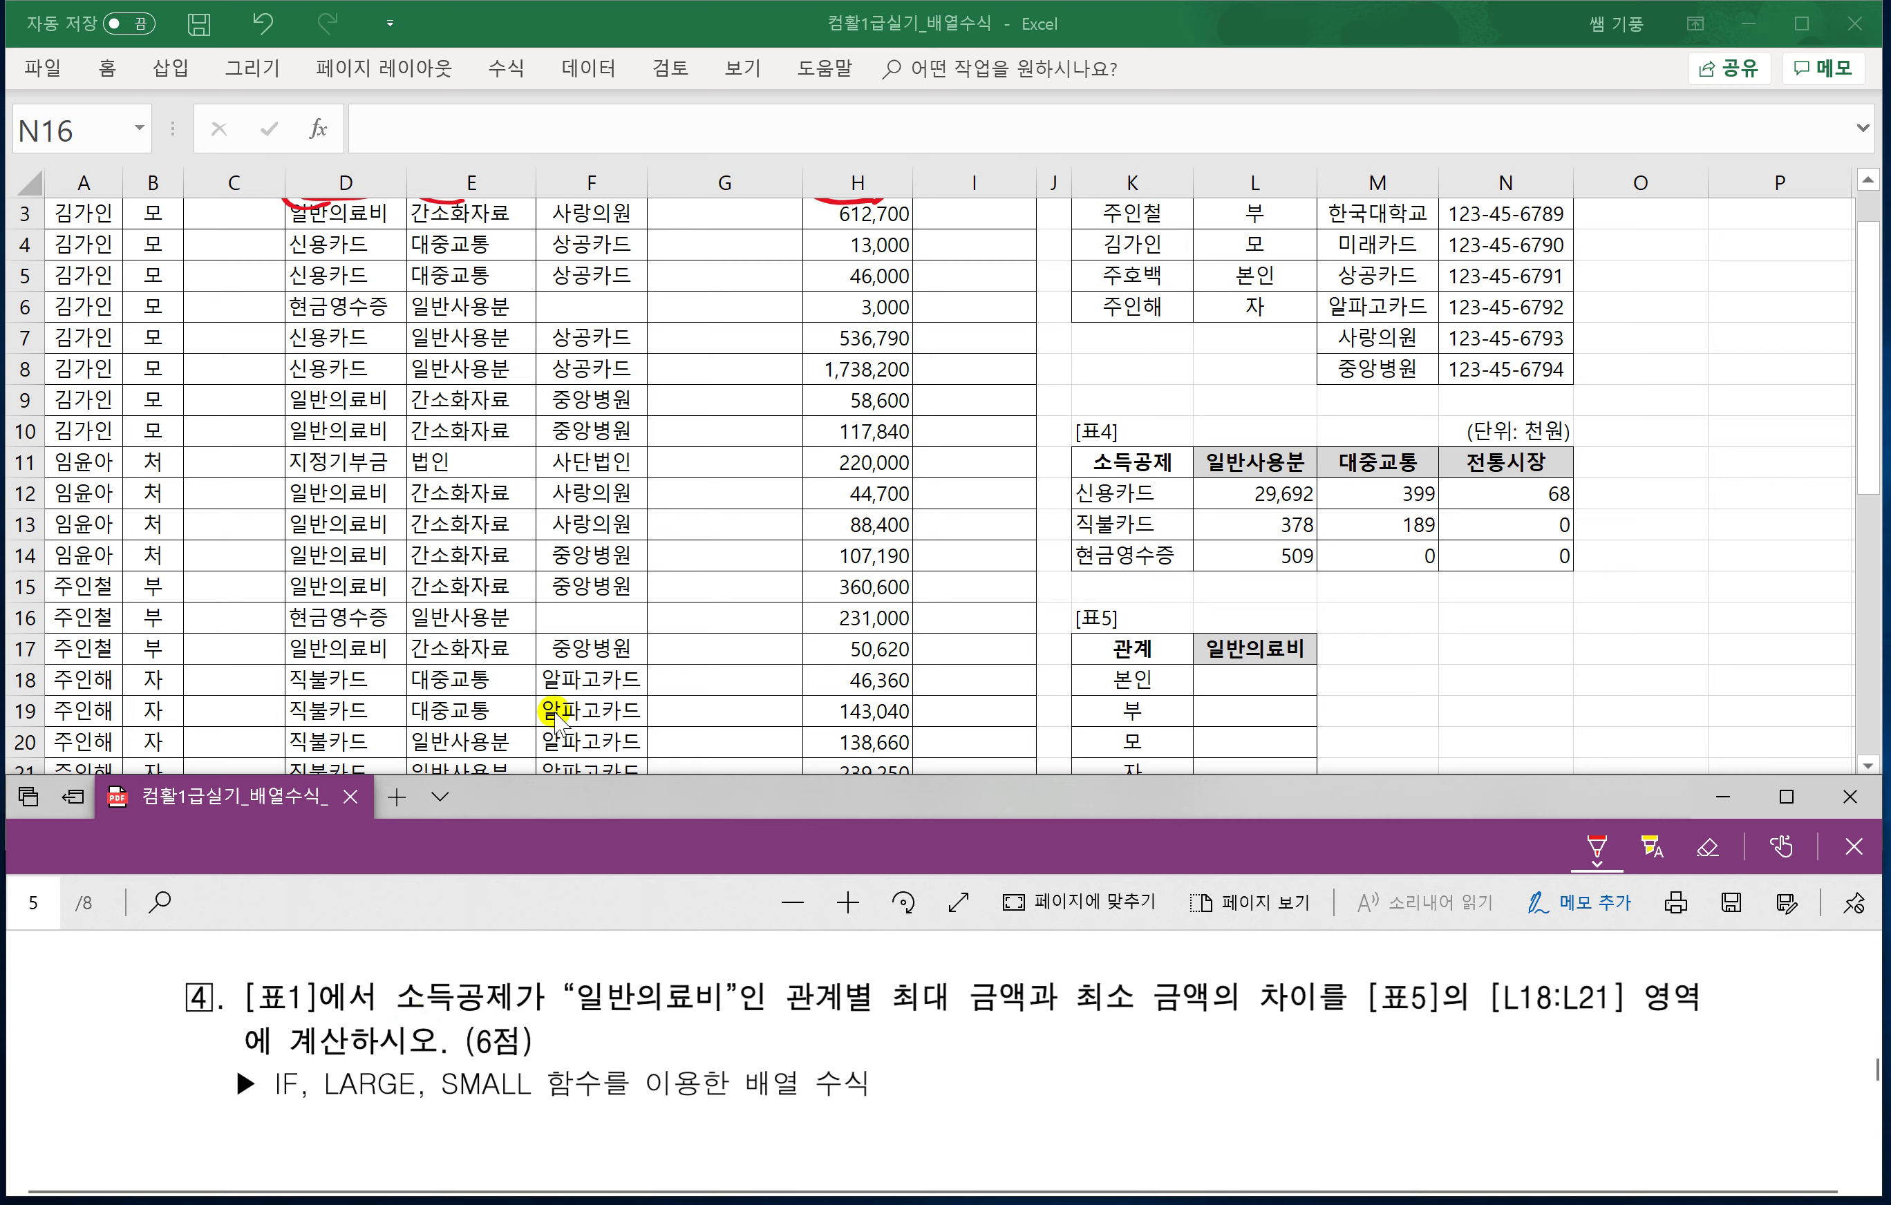
Switch back to Excel and freeze the first three rows of the 2016년3회 sheet, above row 4.
left_click(445, 371)
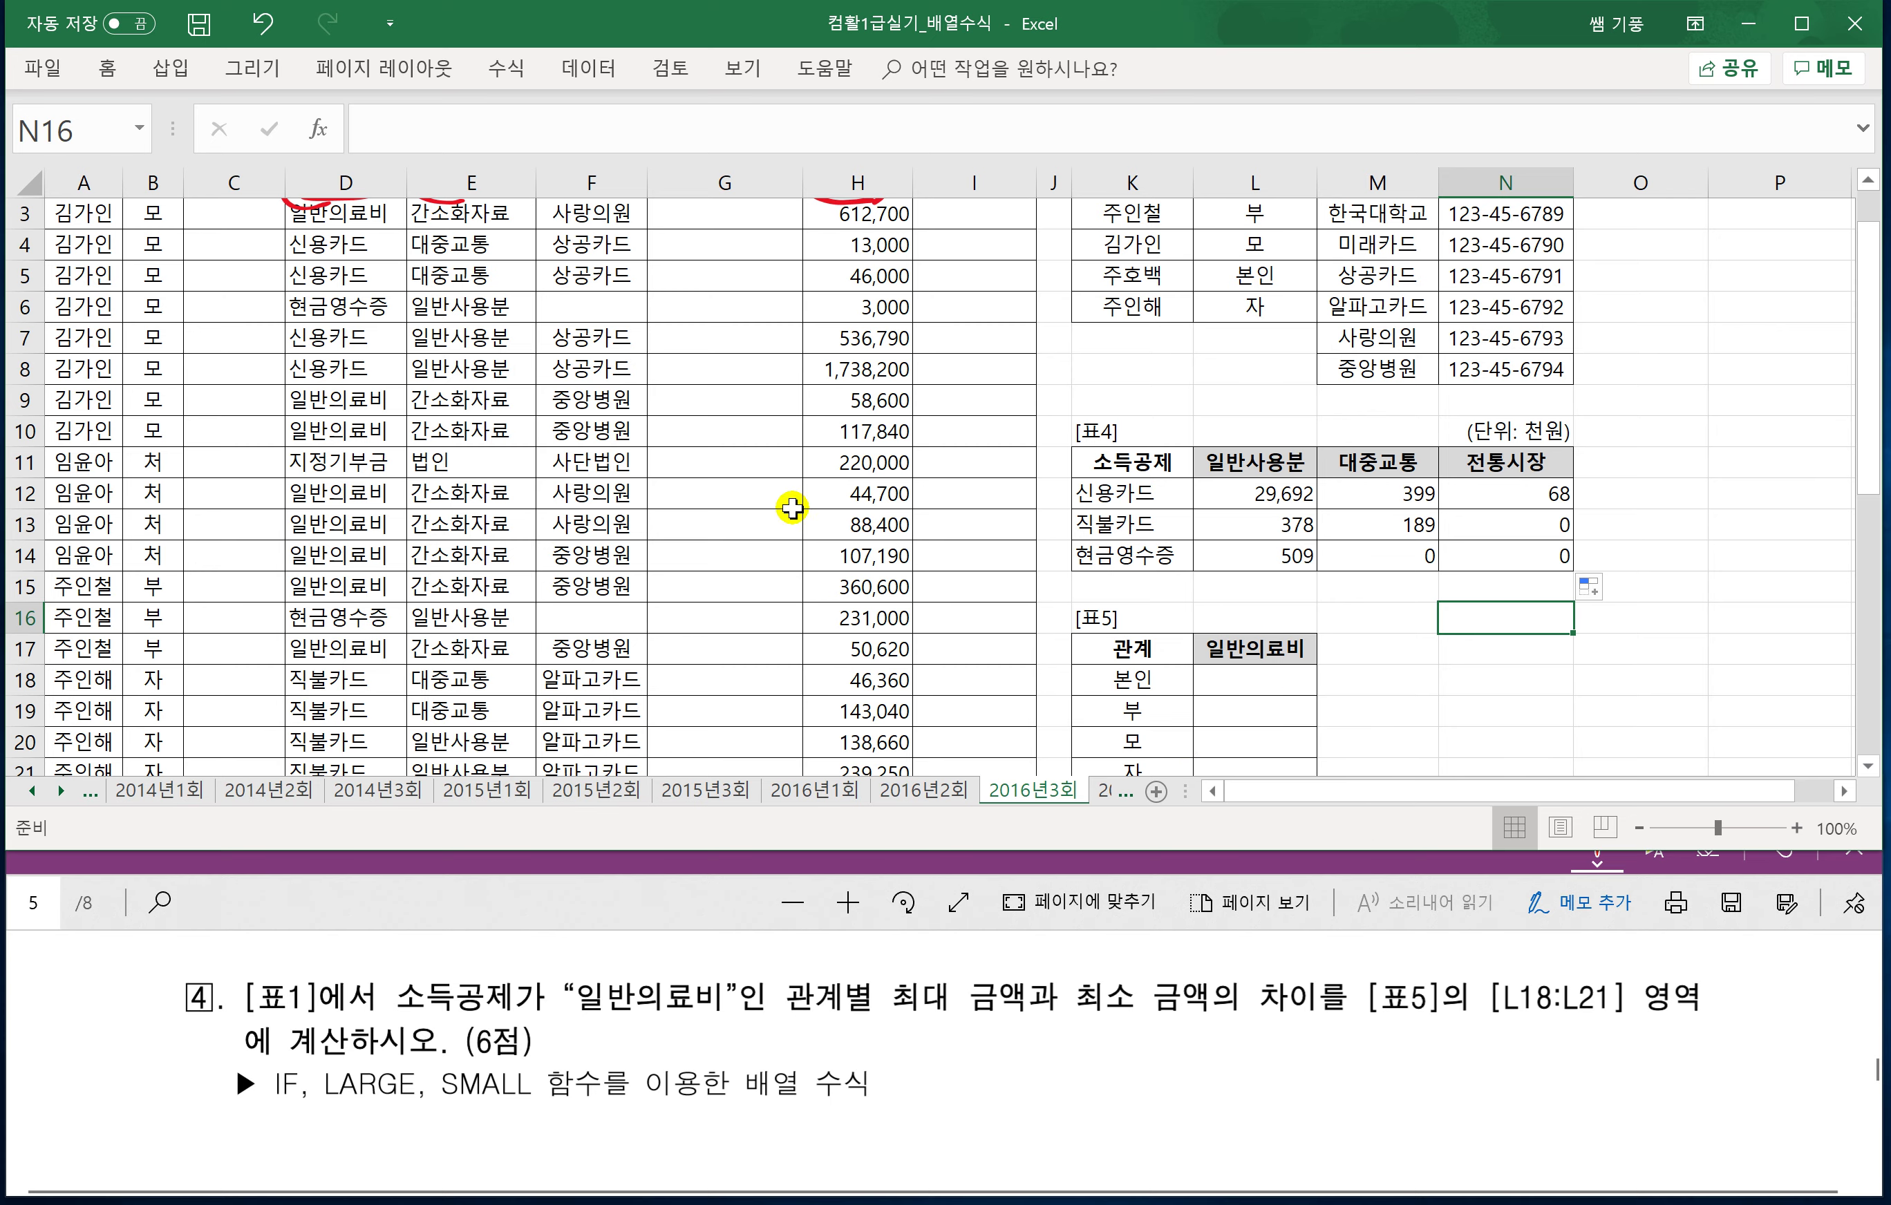
left_click(379, 367)
scroll(379, 367, "up", 1)
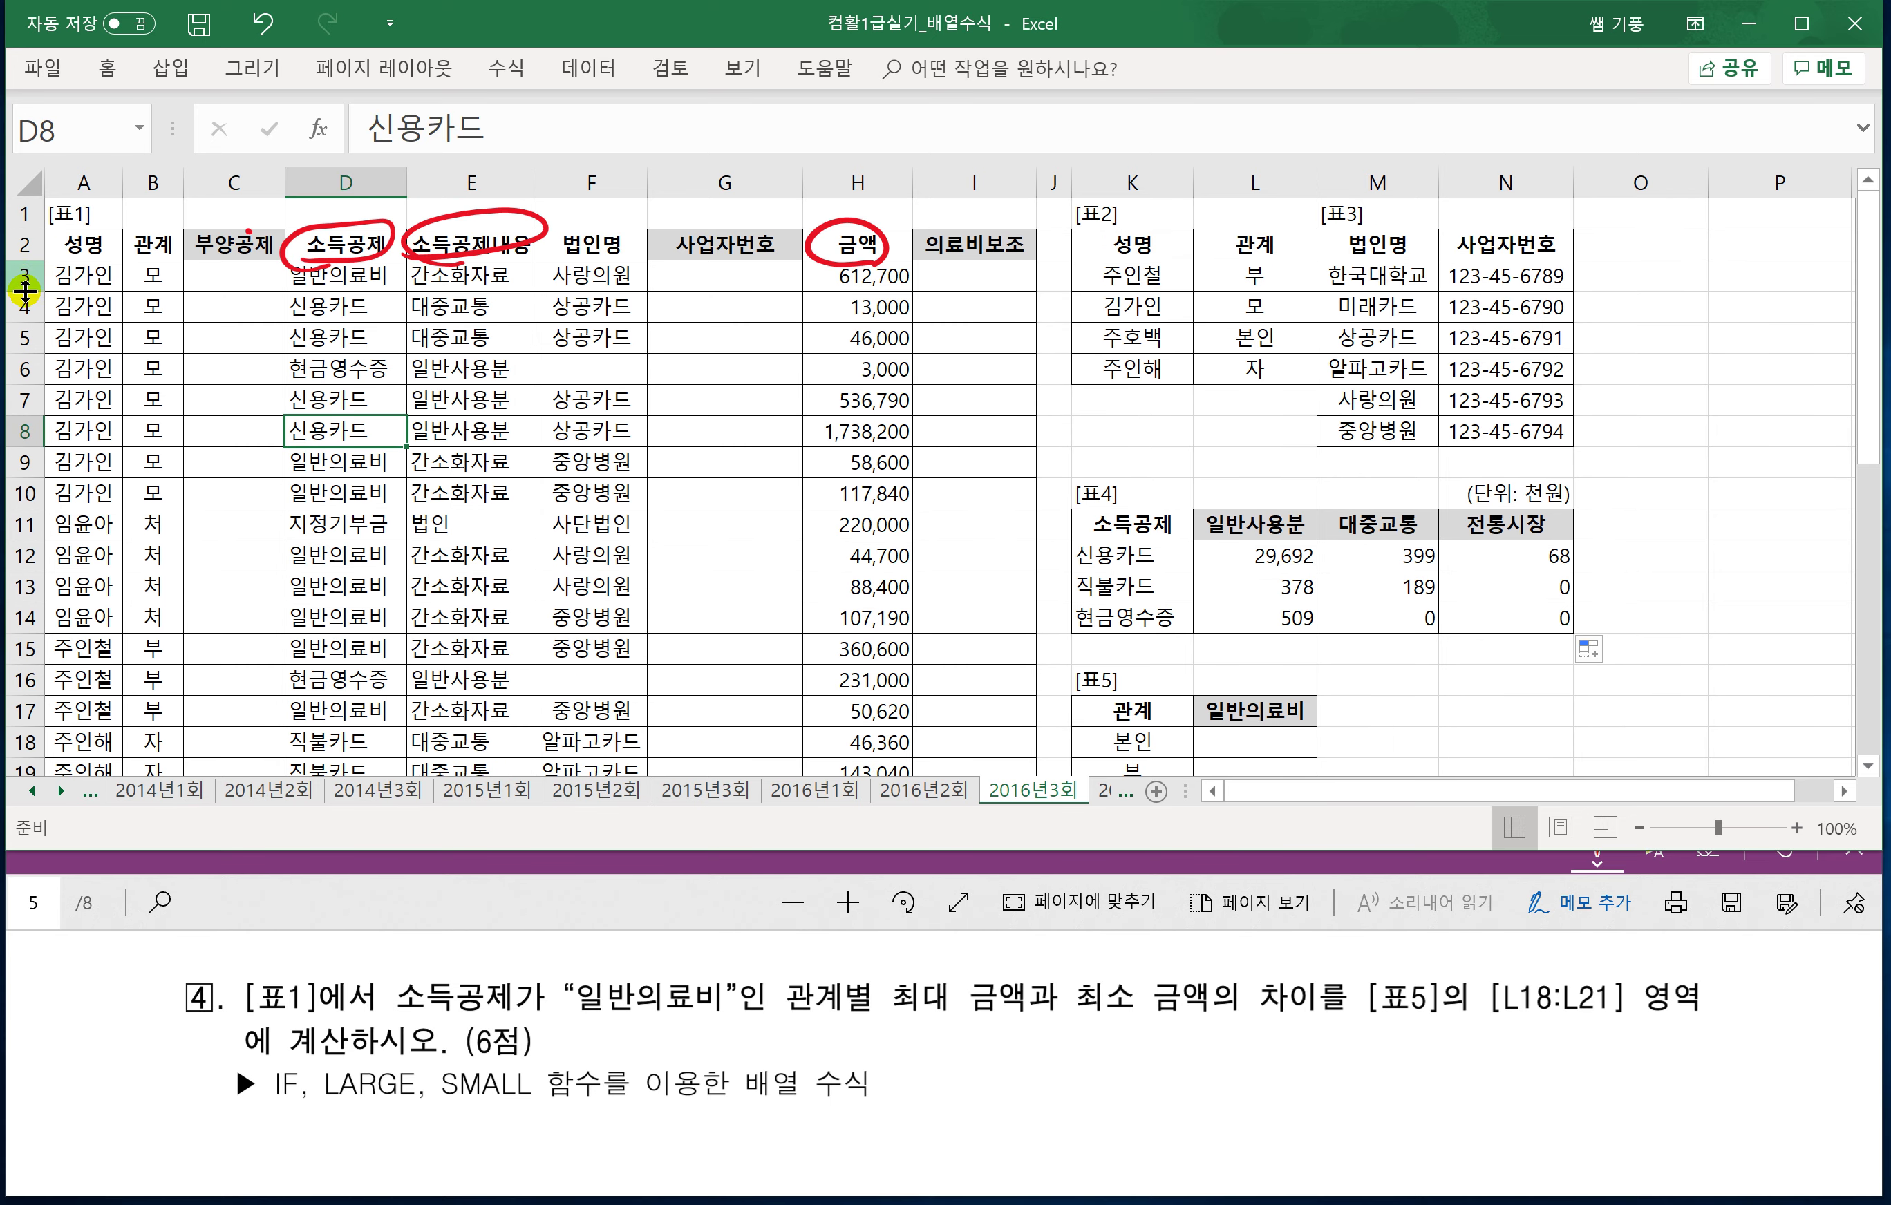
left_click(26, 303)
left_click(743, 69)
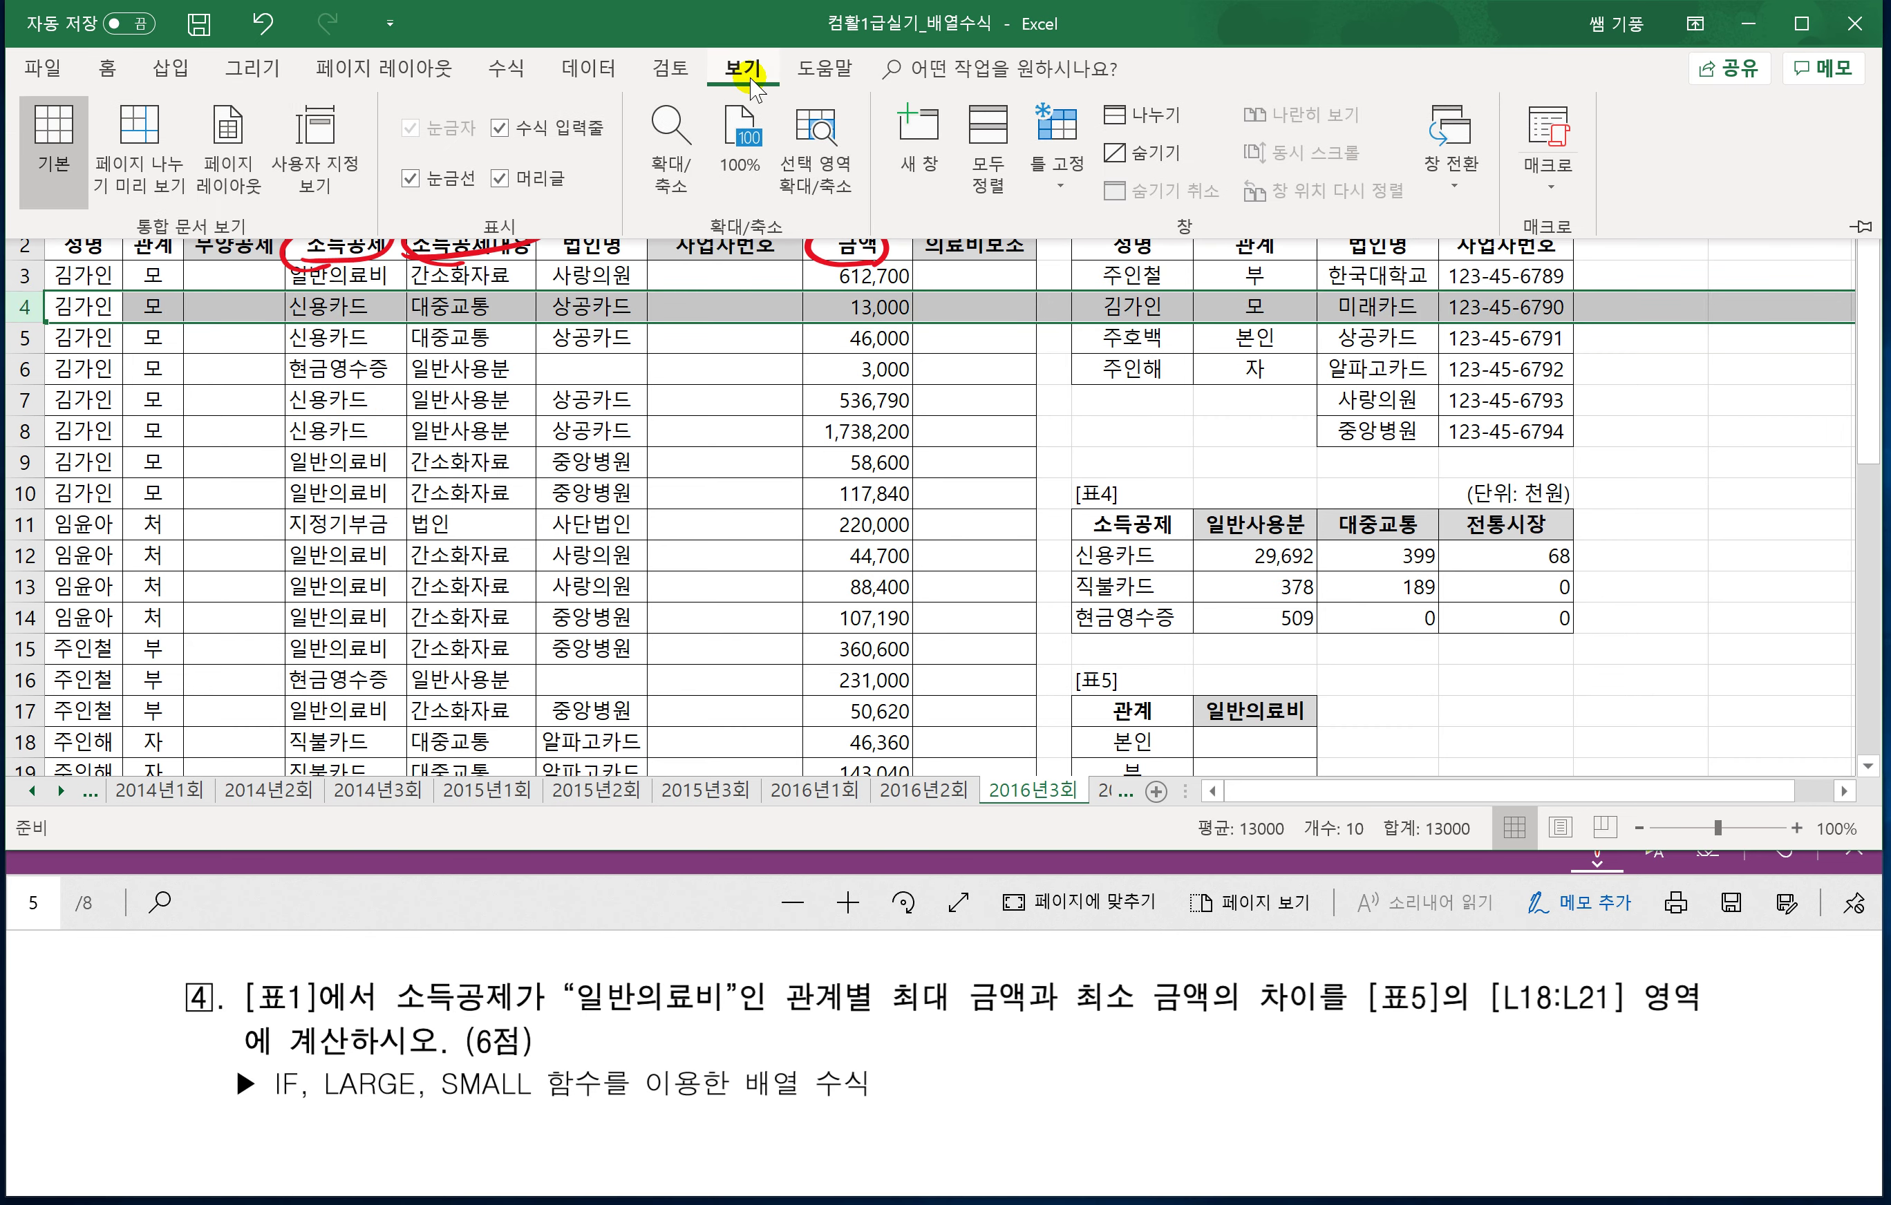
left_click(1056, 159)
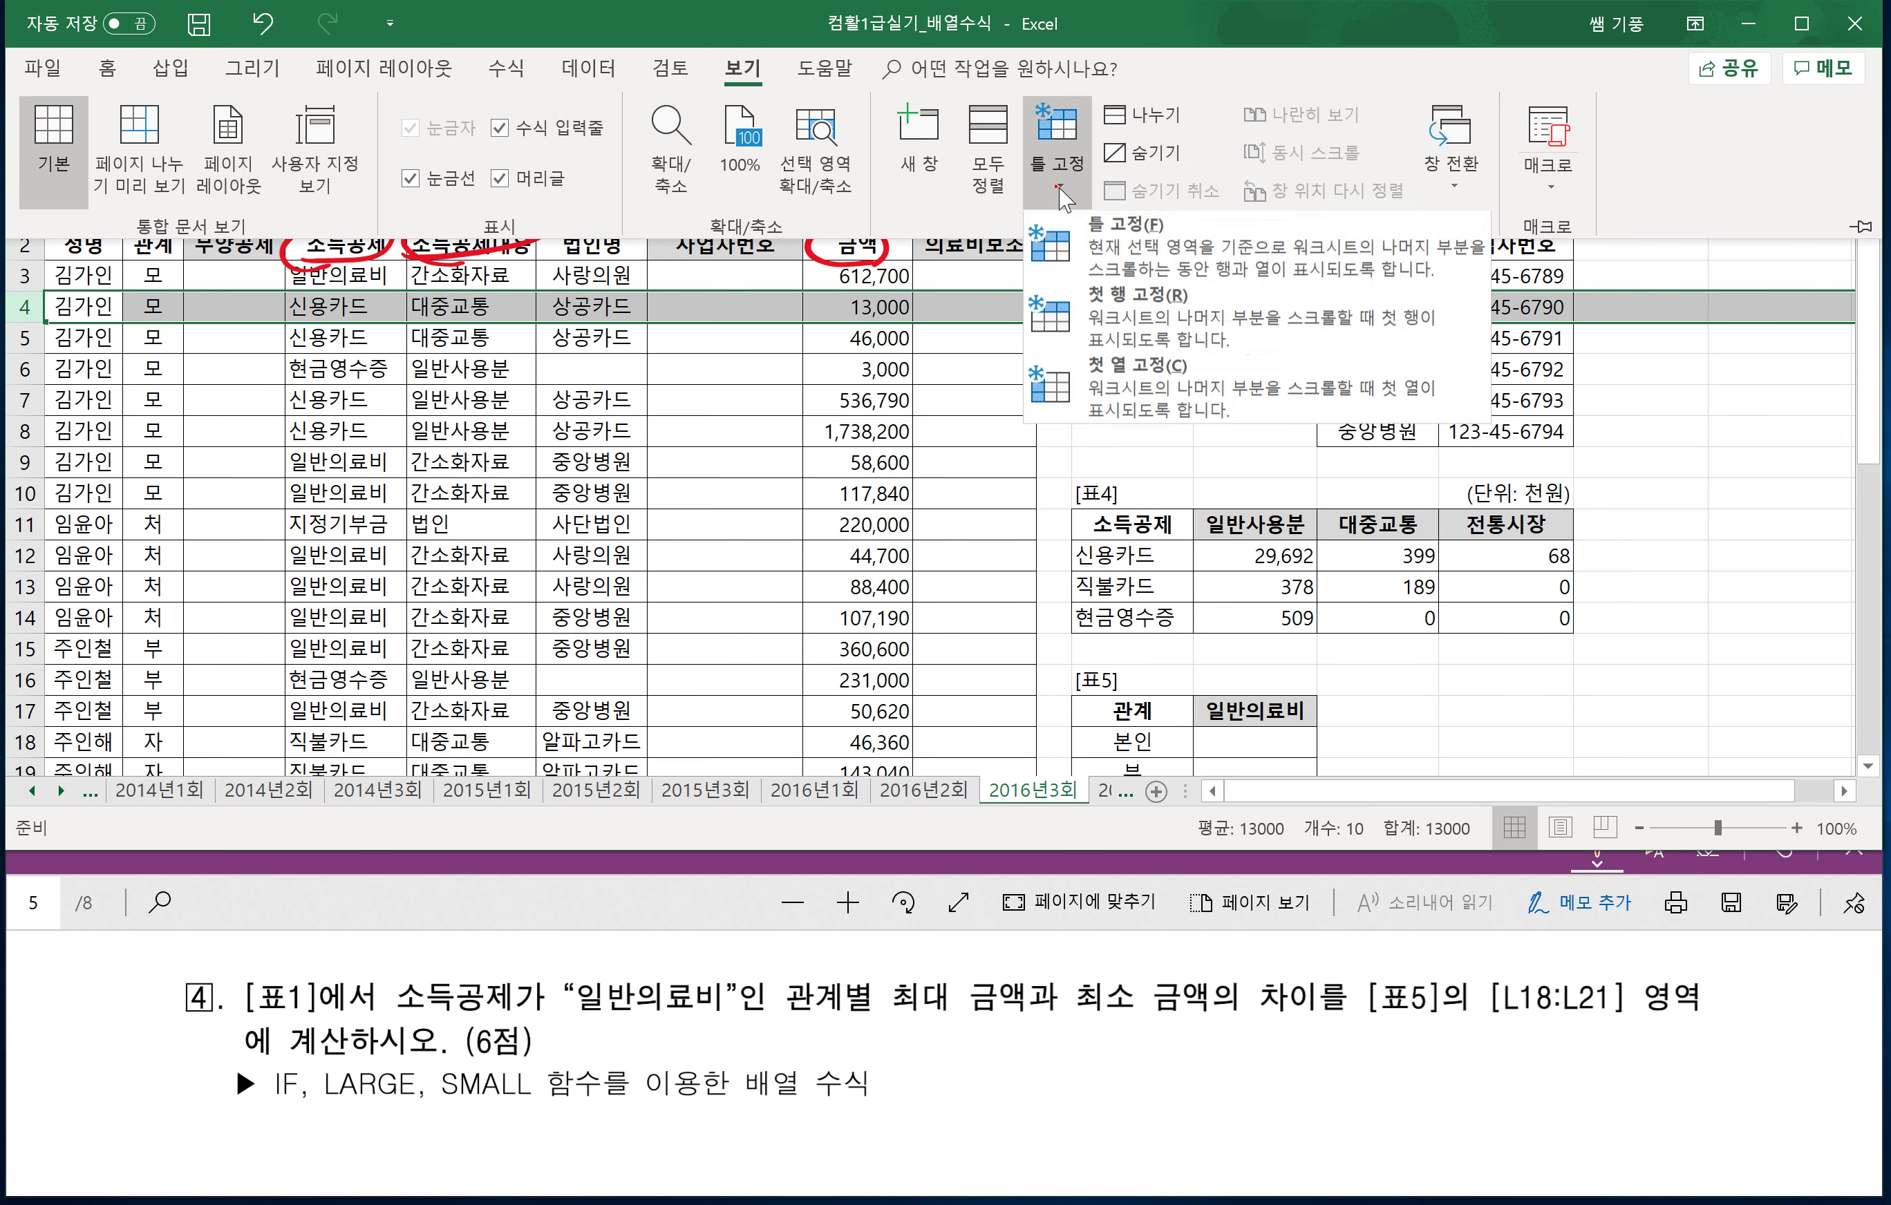
left_click(1083, 256)
scroll(844, 508, "down", 1)
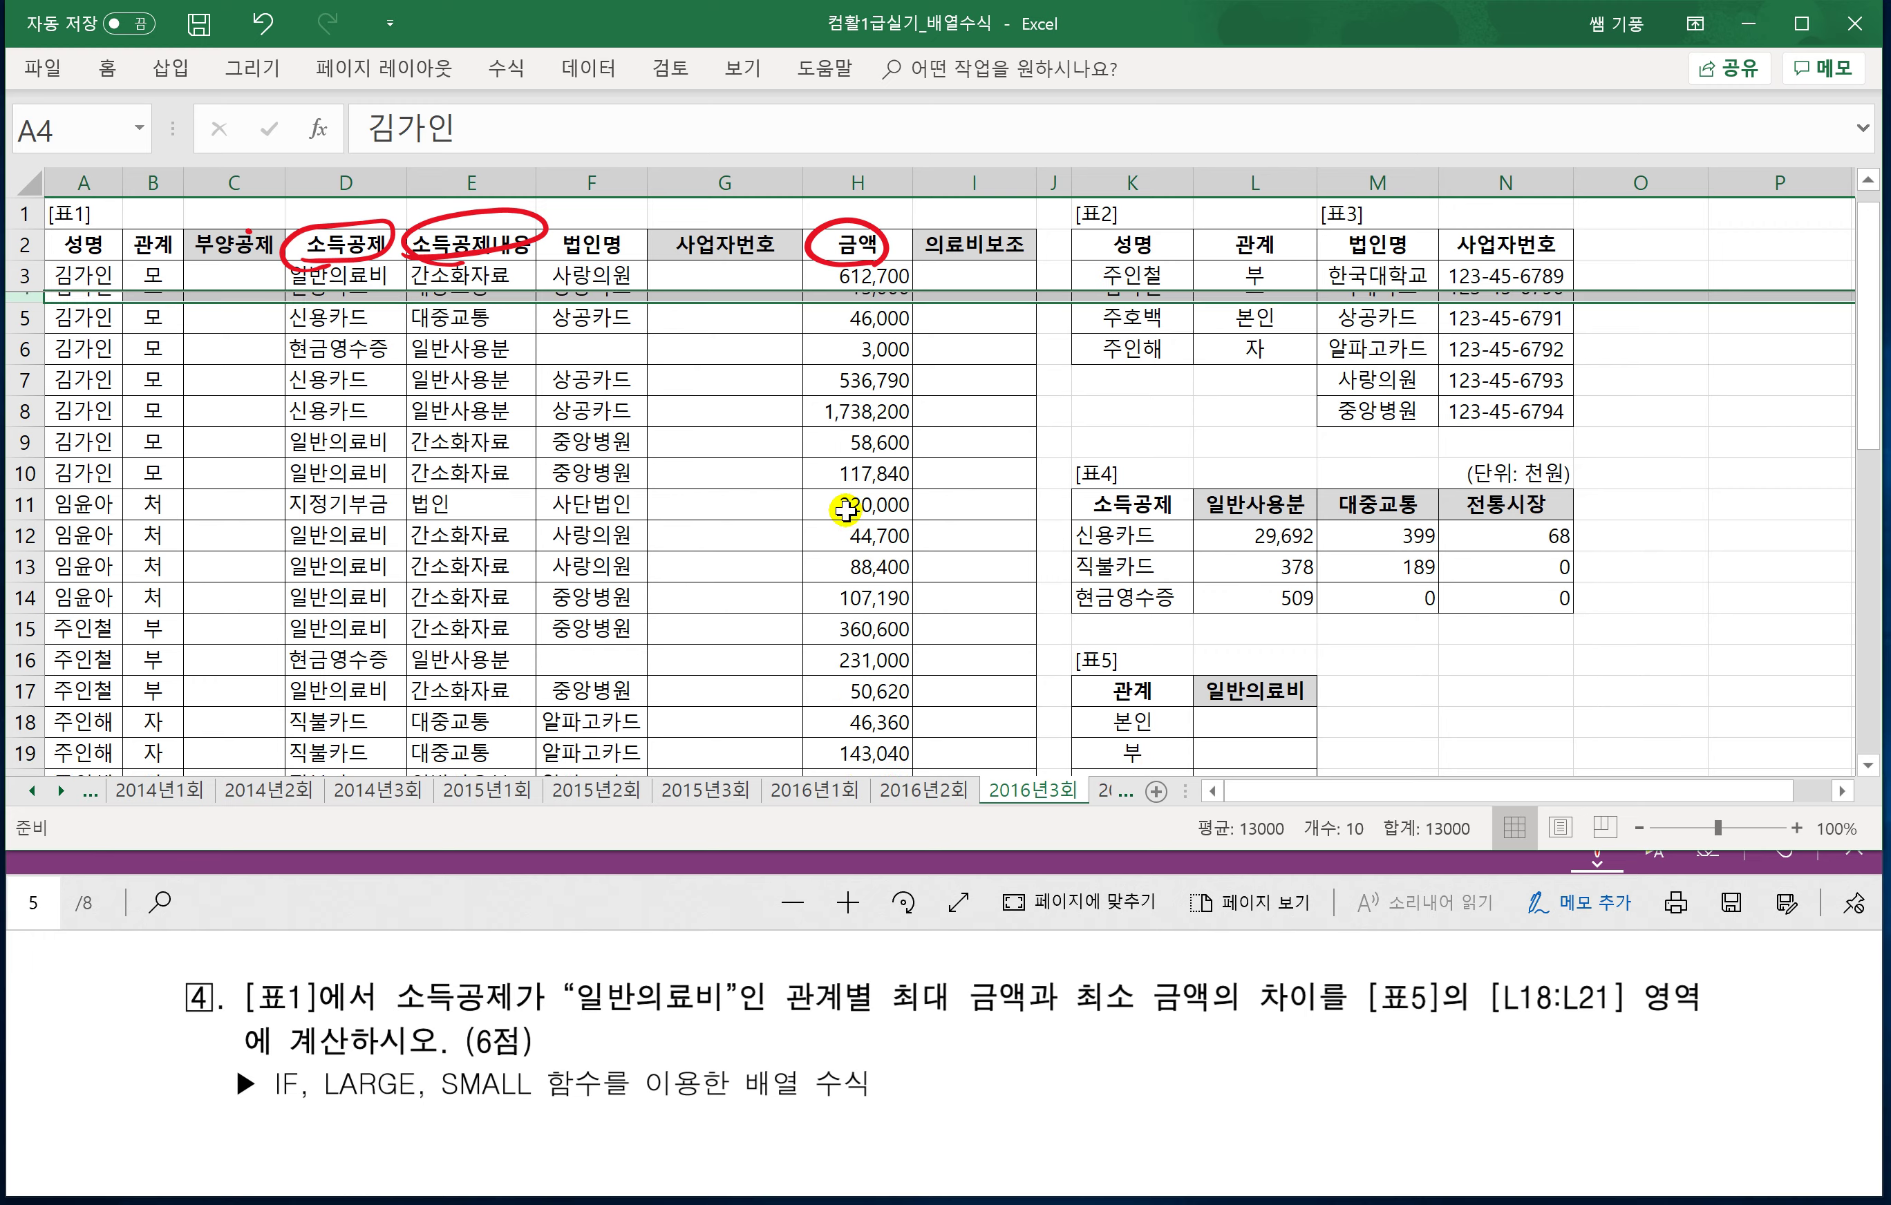
scroll(844, 508, "down", 3)
scroll(844, 508, "up", 1)
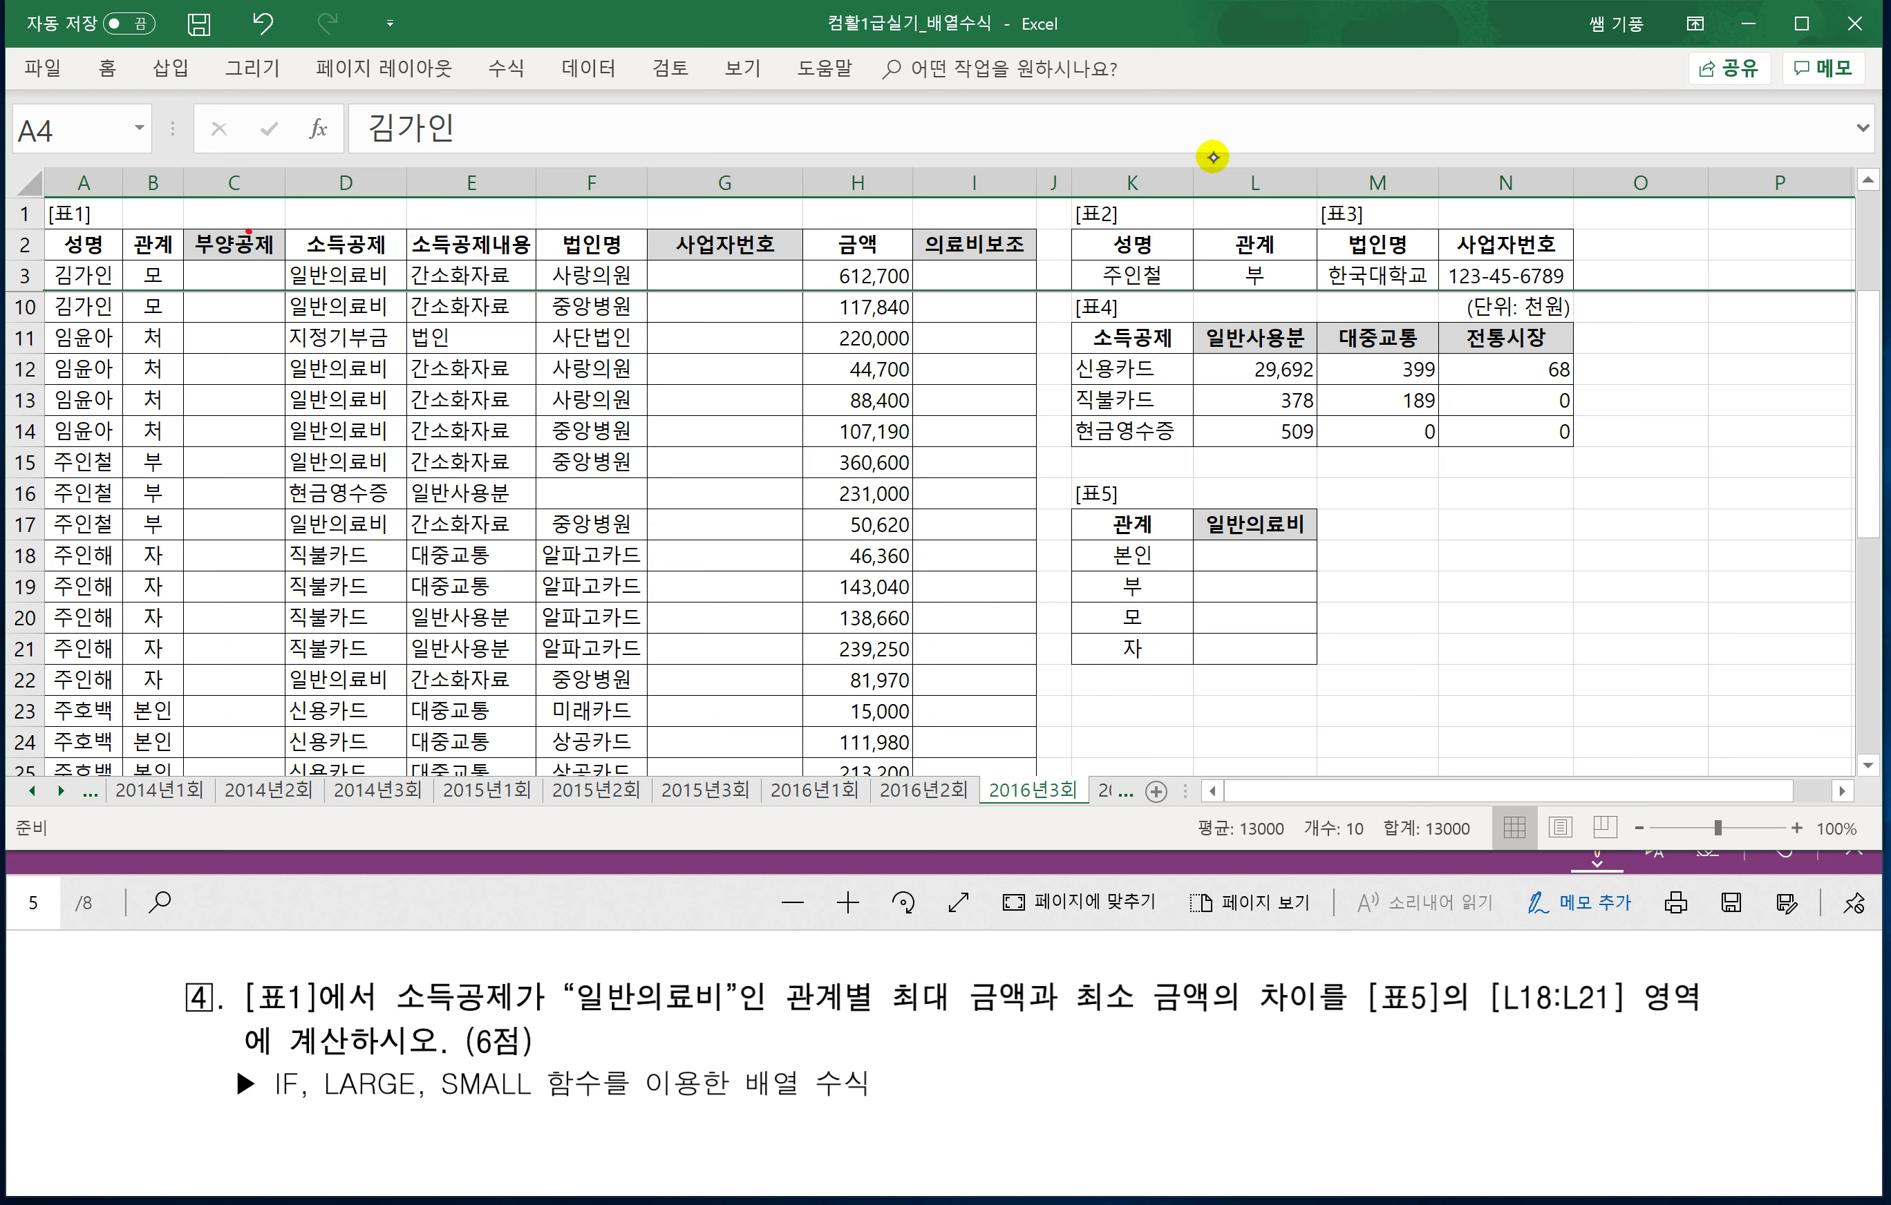
In the PDF, mark 일반의료비 and 관계별 in question 4 and handwrite the pattern =large(if((조건1)*(조건2),범위),K) beside it.
mouse_move(551, 966)
left_mouse_down()
mouse_move(556, 1007)
mouse_move(698, 1020)
mouse_move(542, 977)
left_mouse_up()
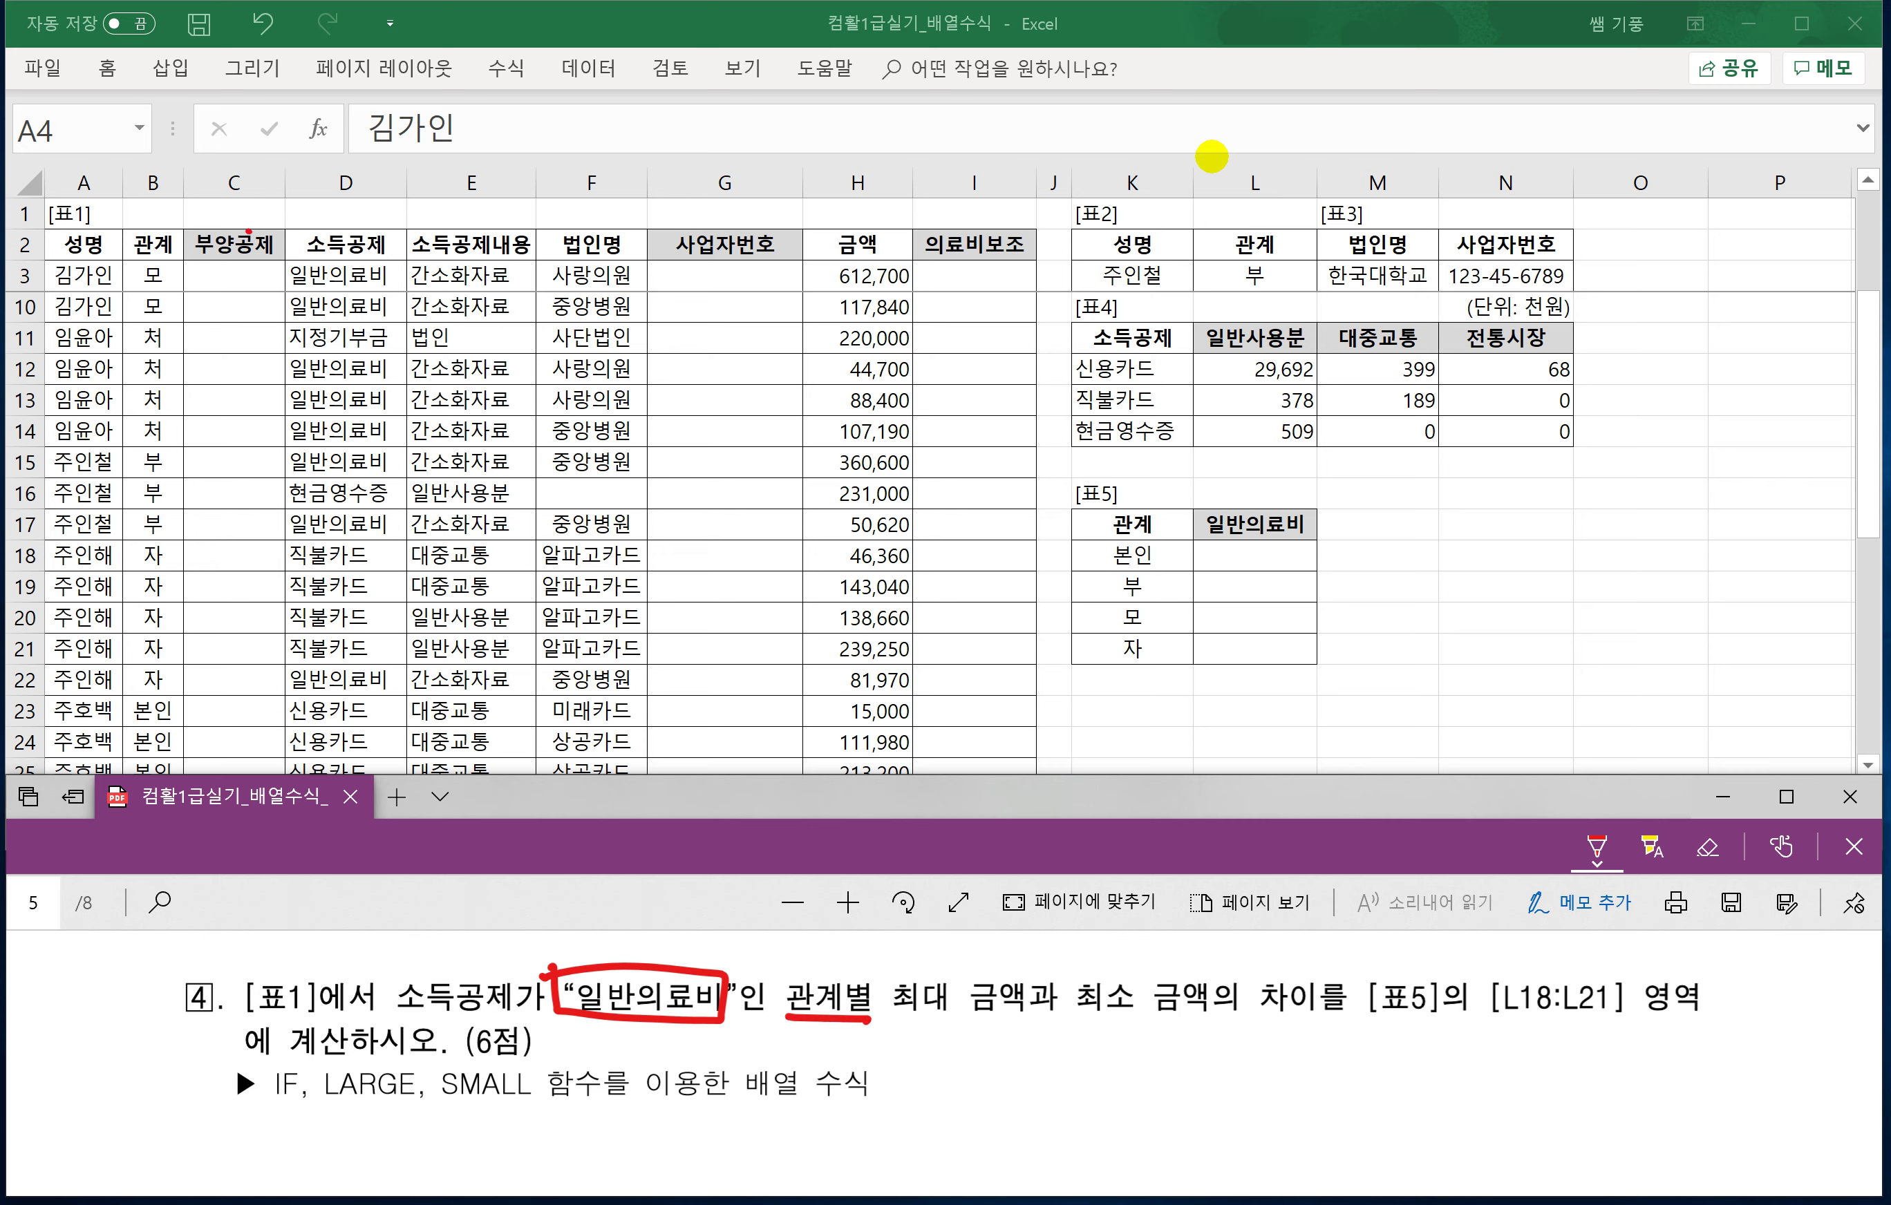
left_click(1197, 517)
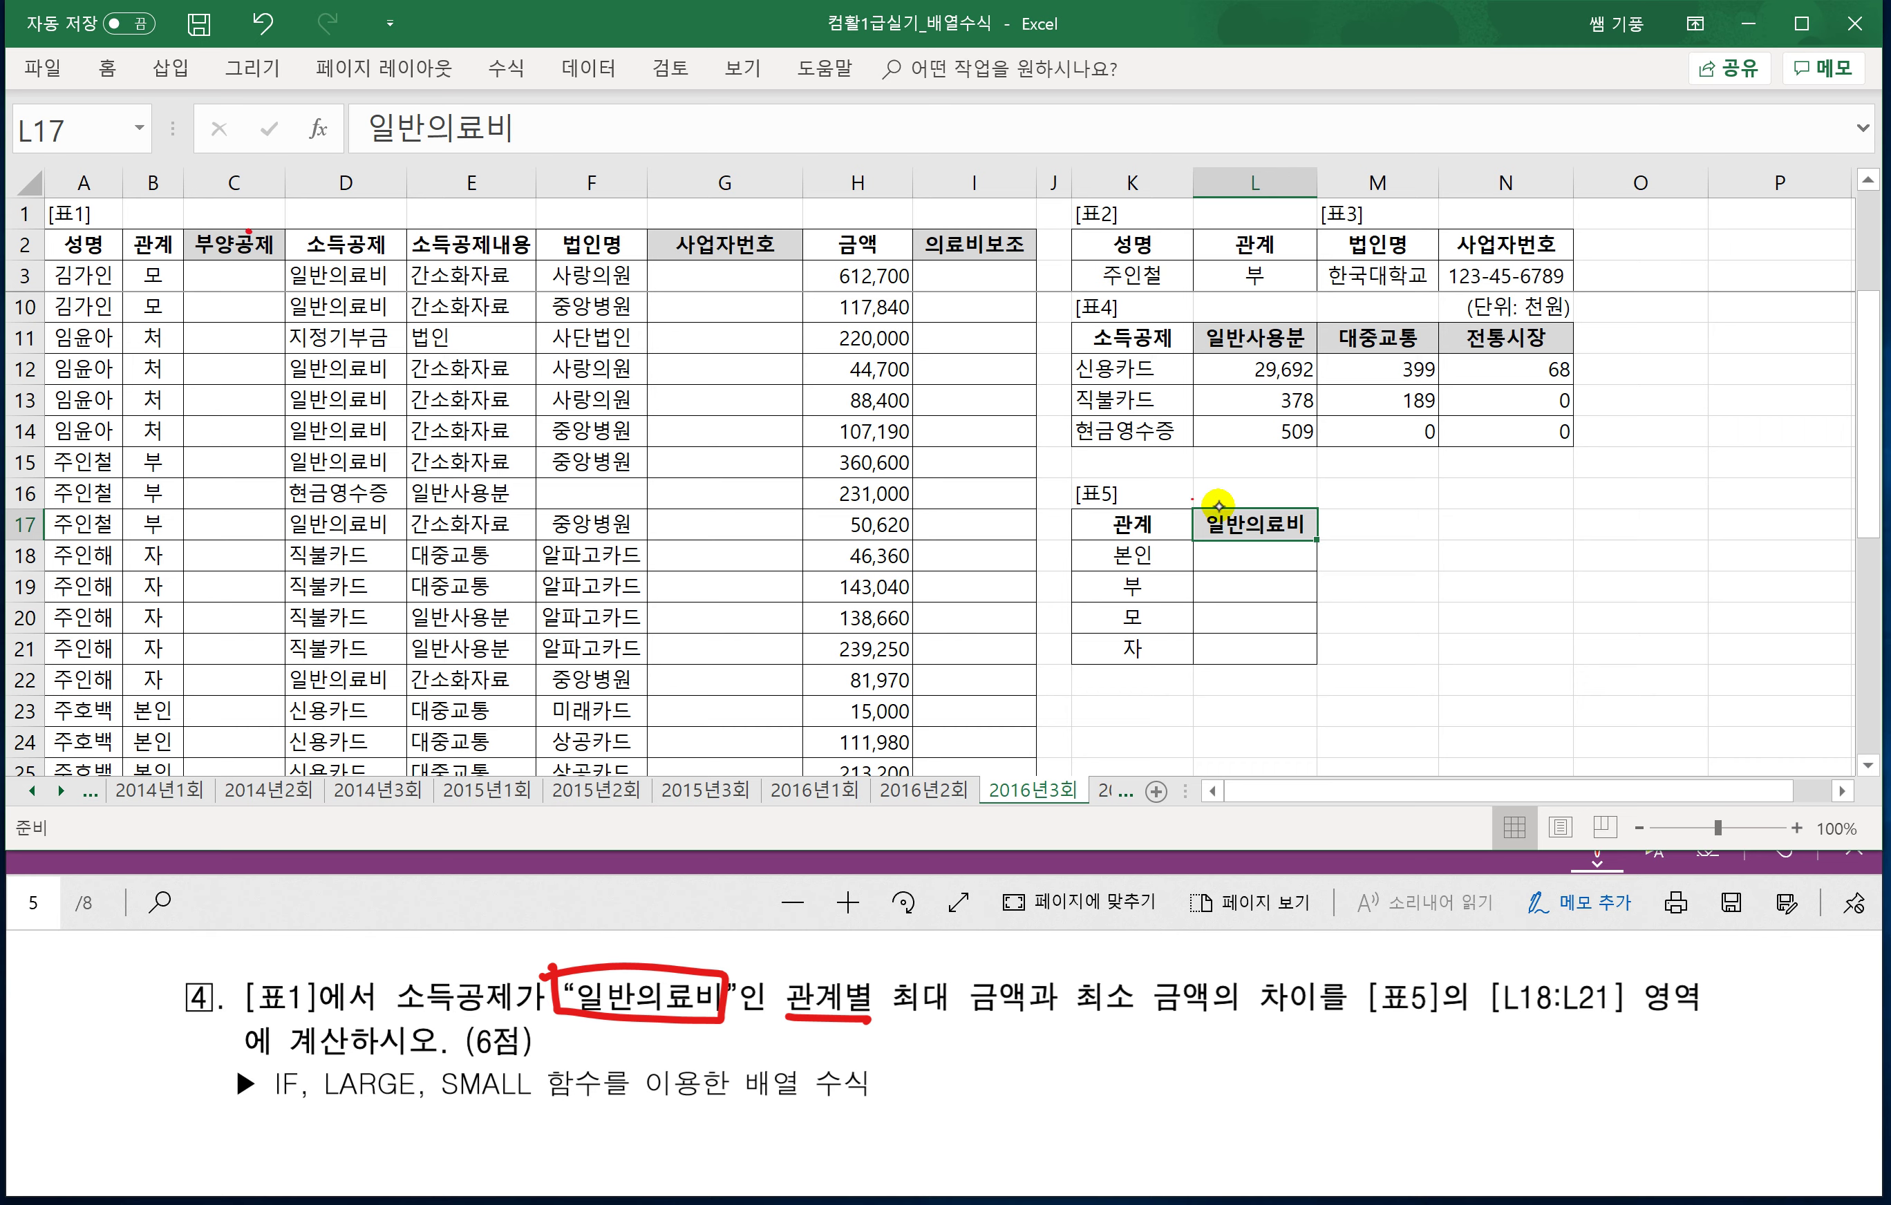
left_click_drag(882, 1051, 908, 1045)
mouse_move(882, 1063)
left_mouse_down()
mouse_move(910, 1057)
mouse_move(924, 1085)
left_mouse_up()
mouse_move(953, 1049)
left_mouse_down()
mouse_move(941, 1072)
mouse_move(966, 1080)
left_mouse_up()
left_click_drag(974, 1078, 990, 1049)
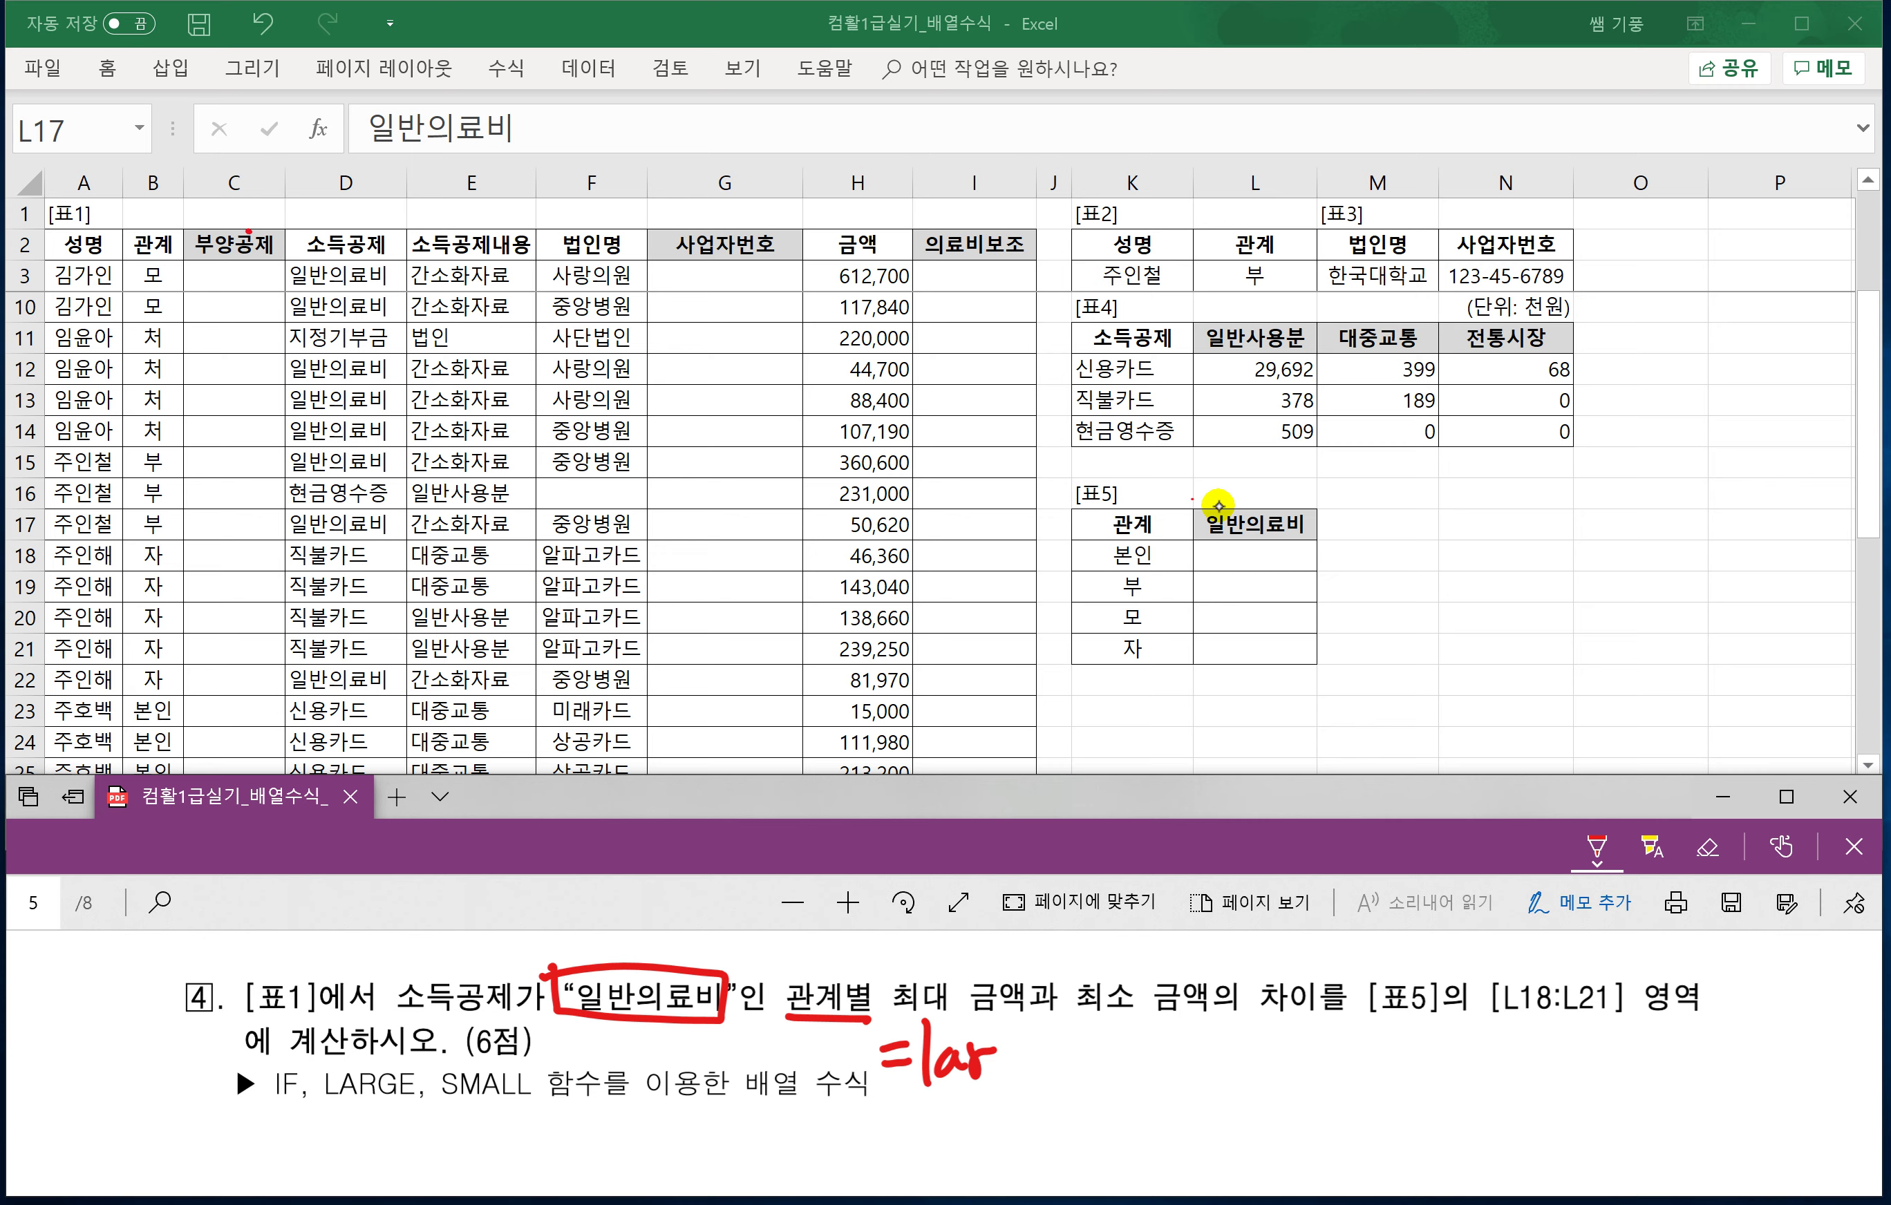
left_click_drag(1020, 1046, 983, 1095)
mouse_move(1028, 1056)
left_mouse_down()
mouse_move(1047, 1046)
mouse_move(1081, 1089)
mouse_move(1098, 1056)
left_mouse_up()
left_click_drag(1155, 1029, 1127, 1111)
mouse_move(1112, 1061)
left_mouse_down()
mouse_move(1152, 1060)
mouse_move(1175, 1083)
mouse_move(1255, 1060)
mouse_move(1328, 1079)
left_mouse_up()
mouse_move(1389, 1028)
left_mouse_down()
mouse_move(1363, 1076)
mouse_move(1392, 1073)
left_mouse_up()
left_click_drag(1349, 1050, 1416, 1064)
mouse_move(1422, 1029)
left_mouse_down()
mouse_move(1456, 1032)
mouse_move(1429, 1064)
left_mouse_up()
left_click_drag(1442, 1044, 1513, 1073)
mouse_move(1513, 1044)
left_mouse_down()
mouse_move(1541, 1063)
mouse_move(1521, 1078)
left_mouse_up()
mouse_move(1535, 1026)
left_mouse_down()
mouse_move(1545, 1084)
mouse_move(1586, 1060)
left_mouse_up()
mouse_move(1595, 1024)
left_mouse_down()
mouse_move(1597, 1061)
mouse_move(1615, 1043)
left_mouse_up()
left_click_drag(1618, 1027, 1621, 1062)
left_click_drag(1599, 1068, 1611, 1079)
mouse_move(1638, 1025)
left_mouse_down()
mouse_move(1647, 1072)
mouse_move(1700, 1088)
left_mouse_up()
left_click_drag(1724, 1009, 1727, 1063)
mouse_move(1728, 1033)
left_mouse_down()
mouse_move(1762, 1018)
mouse_move(1767, 1063)
left_mouse_up()
left_click_drag(1773, 1004, 1775, 1071)
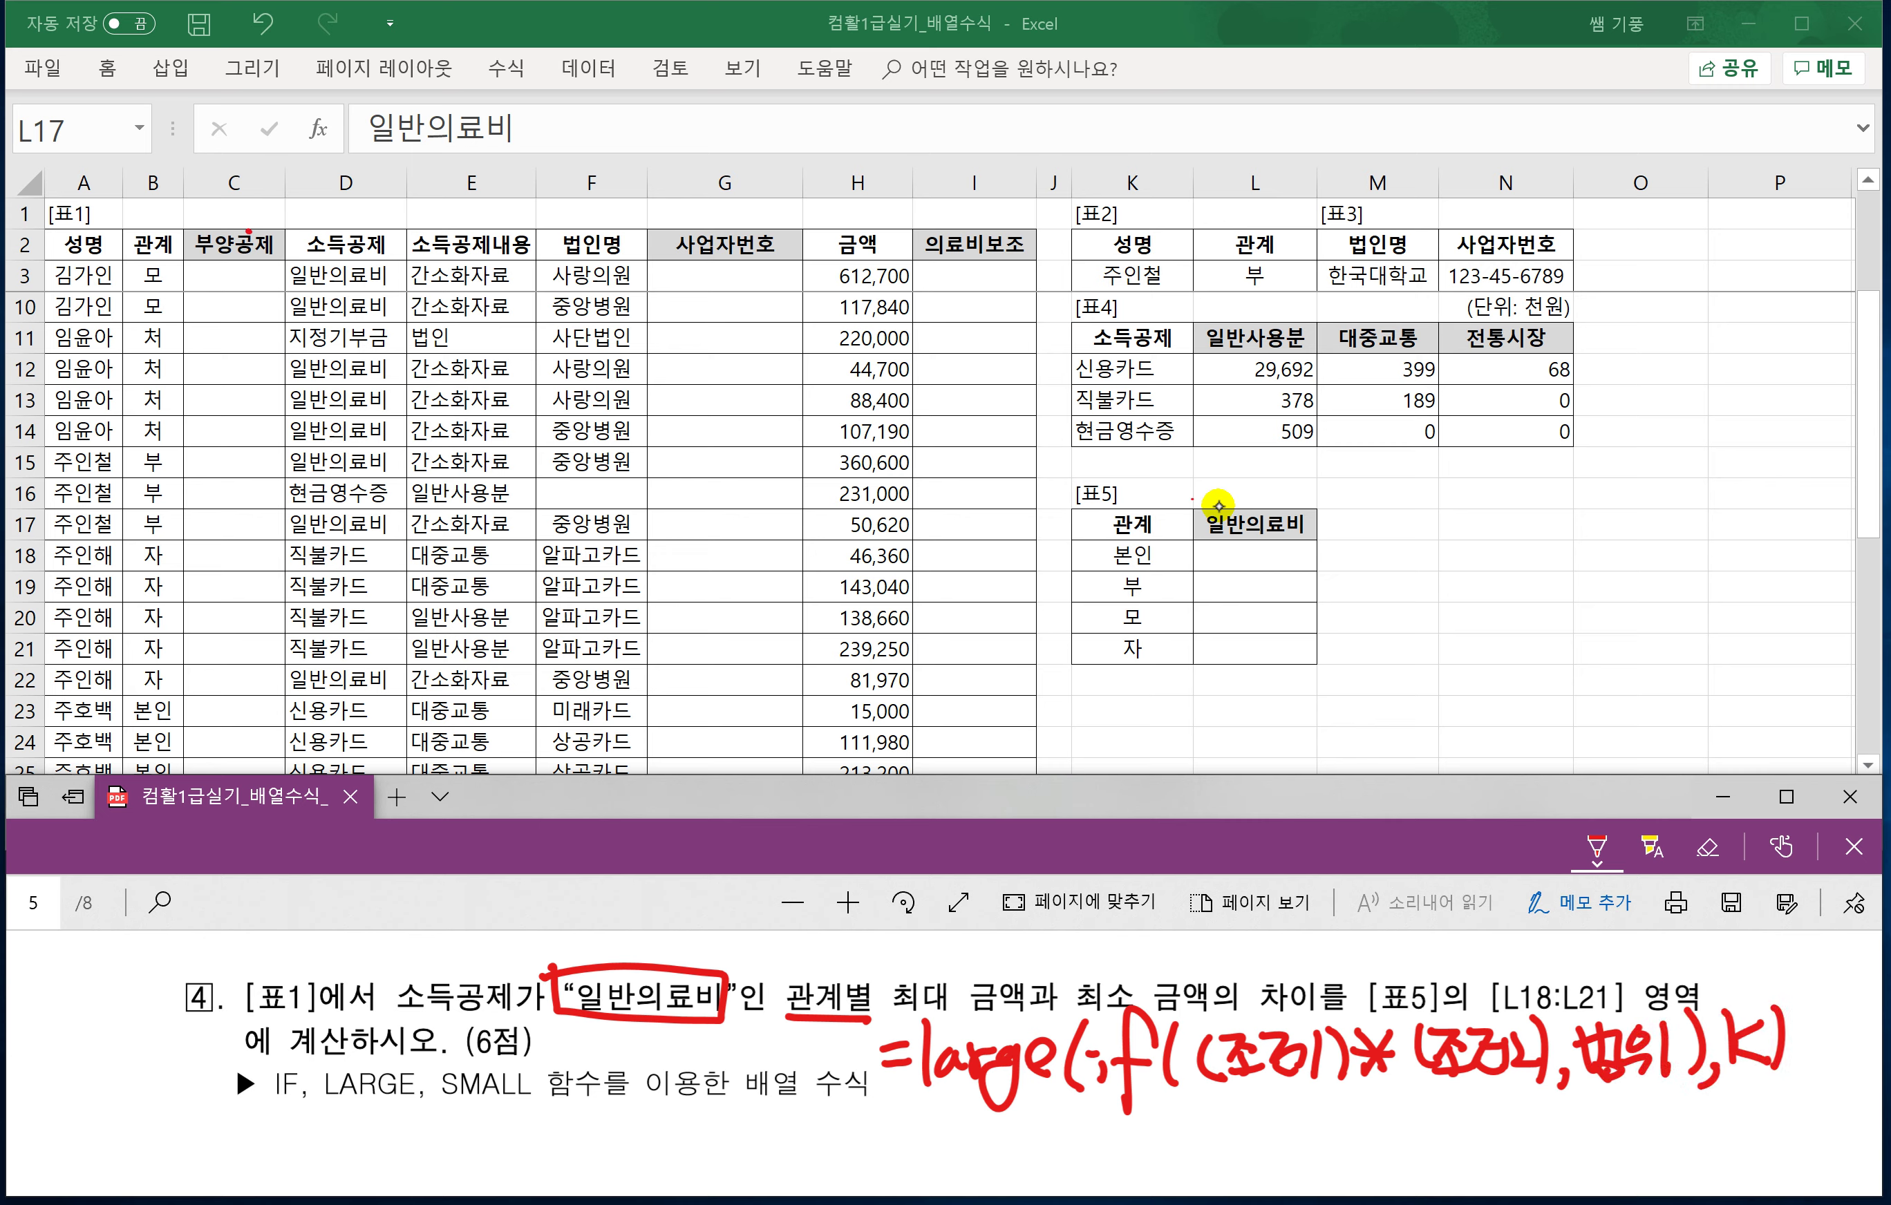
left_click_drag(1222, 1099, 1536, 1082)
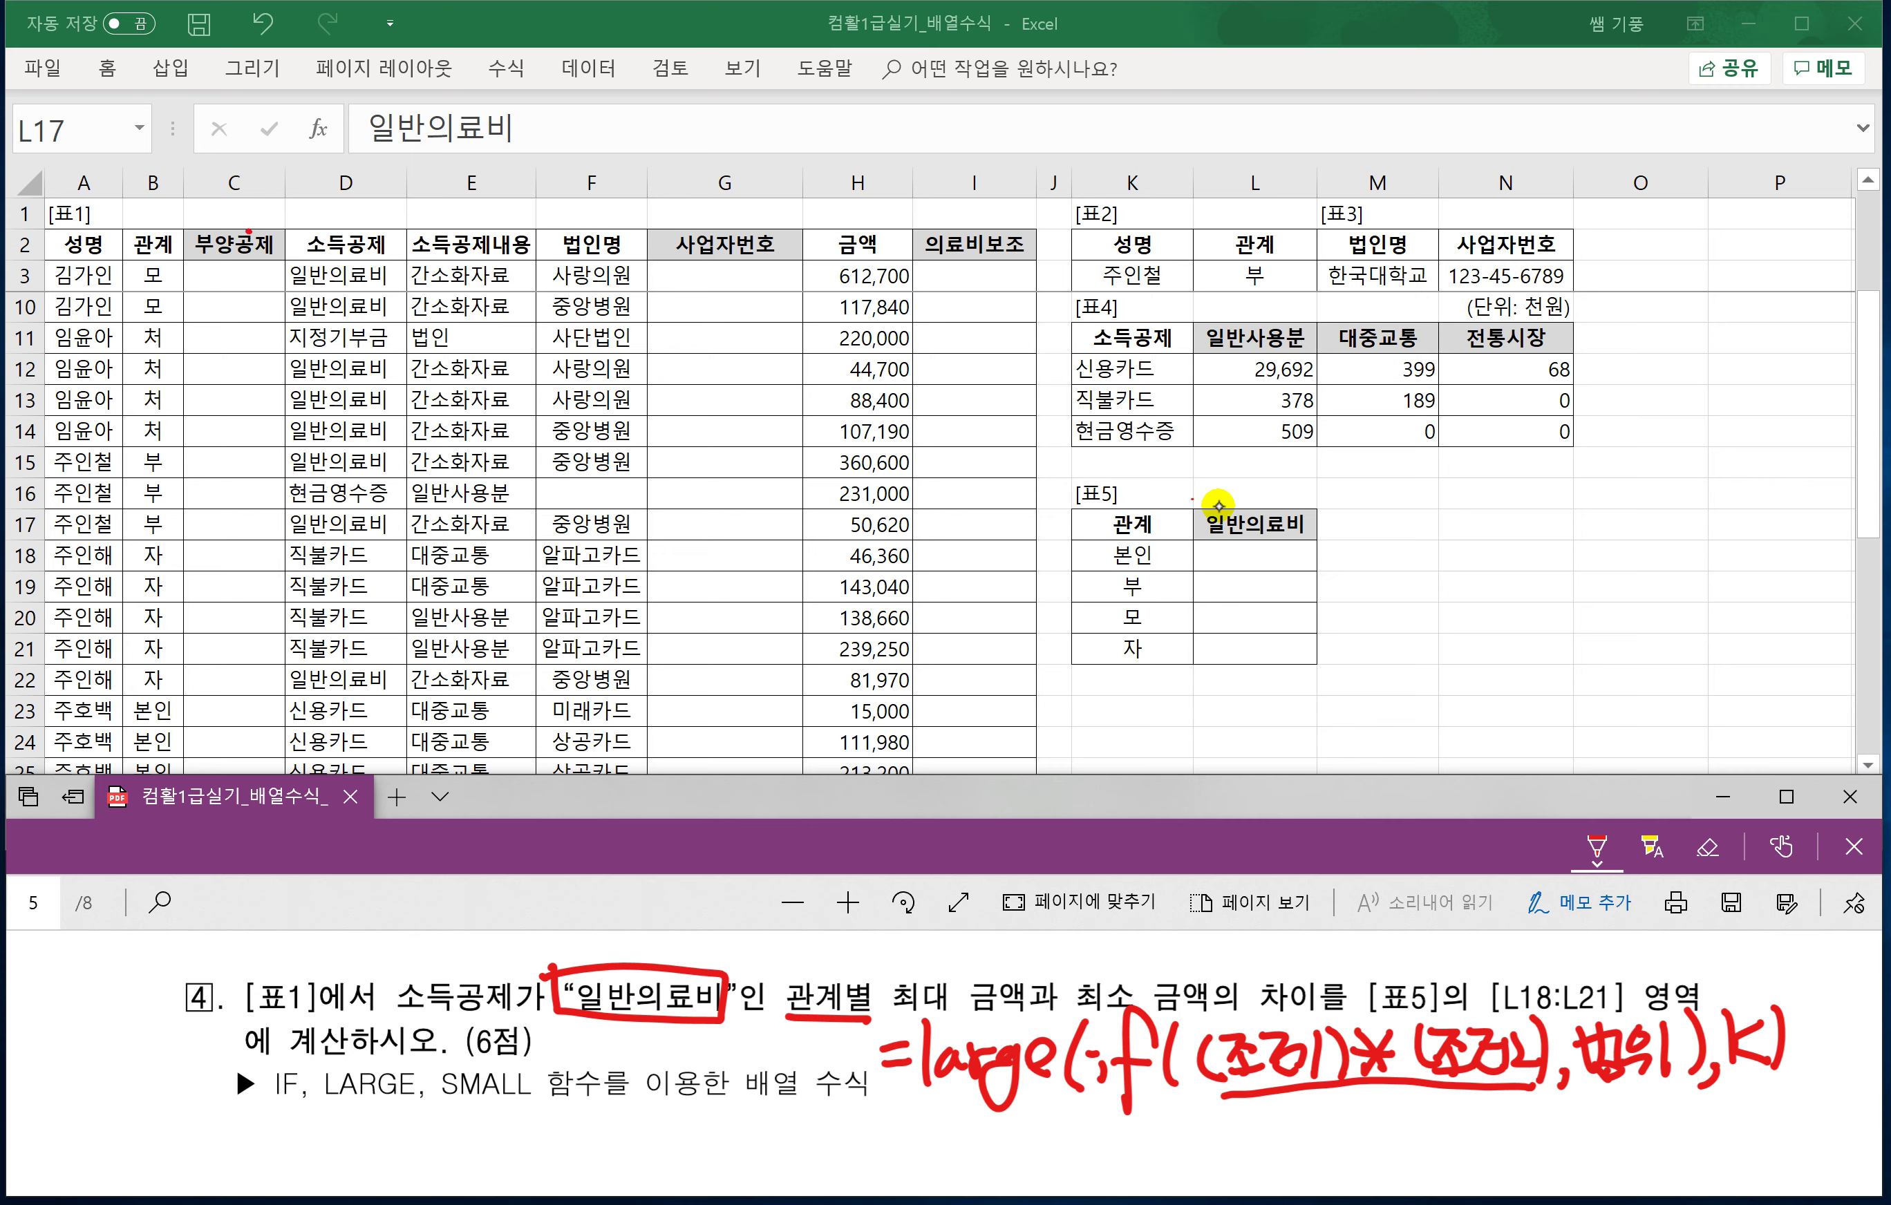
left_click_drag(1592, 1089, 1663, 1094)
Handwrite the pattern =small(if((조건1)*(조건2),범위),K) under the LARGE pattern and underline small.
left_click_drag(886, 1131, 918, 1127)
left_click_drag(883, 1152, 1031, 1154)
mouse_move(1058, 1099)
left_mouse_down()
mouse_move(1046, 1159)
mouse_move(1106, 1161)
left_mouse_up()
mouse_move(1158, 1093)
left_mouse_down()
mouse_move(1135, 1177)
mouse_move(1136, 1140)
left_mouse_up()
left_click_drag(1190, 1102, 1188, 1167)
mouse_move(1237, 1111)
left_mouse_down()
mouse_move(1222, 1150)
mouse_move(1239, 1163)
left_mouse_up()
left_click_drag(1237, 1117, 1275, 1145)
mouse_move(1247, 1157)
left_mouse_down()
mouse_move(1311, 1114)
mouse_move(1294, 1147)
left_mouse_up()
left_click_drag(1288, 1127, 1333, 1153)
mouse_move(1344, 1097)
left_mouse_down()
mouse_move(1355, 1156)
mouse_move(1407, 1152)
mouse_move(1379, 1151)
left_mouse_up()
mouse_move(1369, 1131)
left_mouse_down()
mouse_move(1412, 1129)
mouse_move(1429, 1156)
left_mouse_up()
mouse_move(1435, 1107)
left_mouse_down()
mouse_move(1466, 1105)
mouse_move(1442, 1149)
left_mouse_up()
left_click_drag(1454, 1127, 1485, 1151)
left_click_drag(1471, 1105, 1514, 1147)
mouse_move(1503, 1111)
left_mouse_down()
mouse_move(1510, 1153)
mouse_move(1542, 1141)
left_mouse_up()
left_click_drag(1545, 1092, 1569, 1161)
left_click_drag(1589, 1106, 1613, 1134)
left_click_drag(1627, 1101, 1632, 1166)
mouse_move(1650, 1107)
left_mouse_down()
mouse_move(1642, 1140)
mouse_move(1672, 1111)
left_mouse_up()
left_click_drag(1661, 1125, 1661, 1161)
mouse_move(1685, 1097)
left_mouse_down()
mouse_move(1689, 1157)
mouse_move(1712, 1158)
left_mouse_up()
mouse_move(1744, 1092)
left_mouse_down()
mouse_move(1741, 1147)
mouse_move(1748, 1127)
left_mouse_up()
left_click_drag(1751, 1129, 1784, 1152)
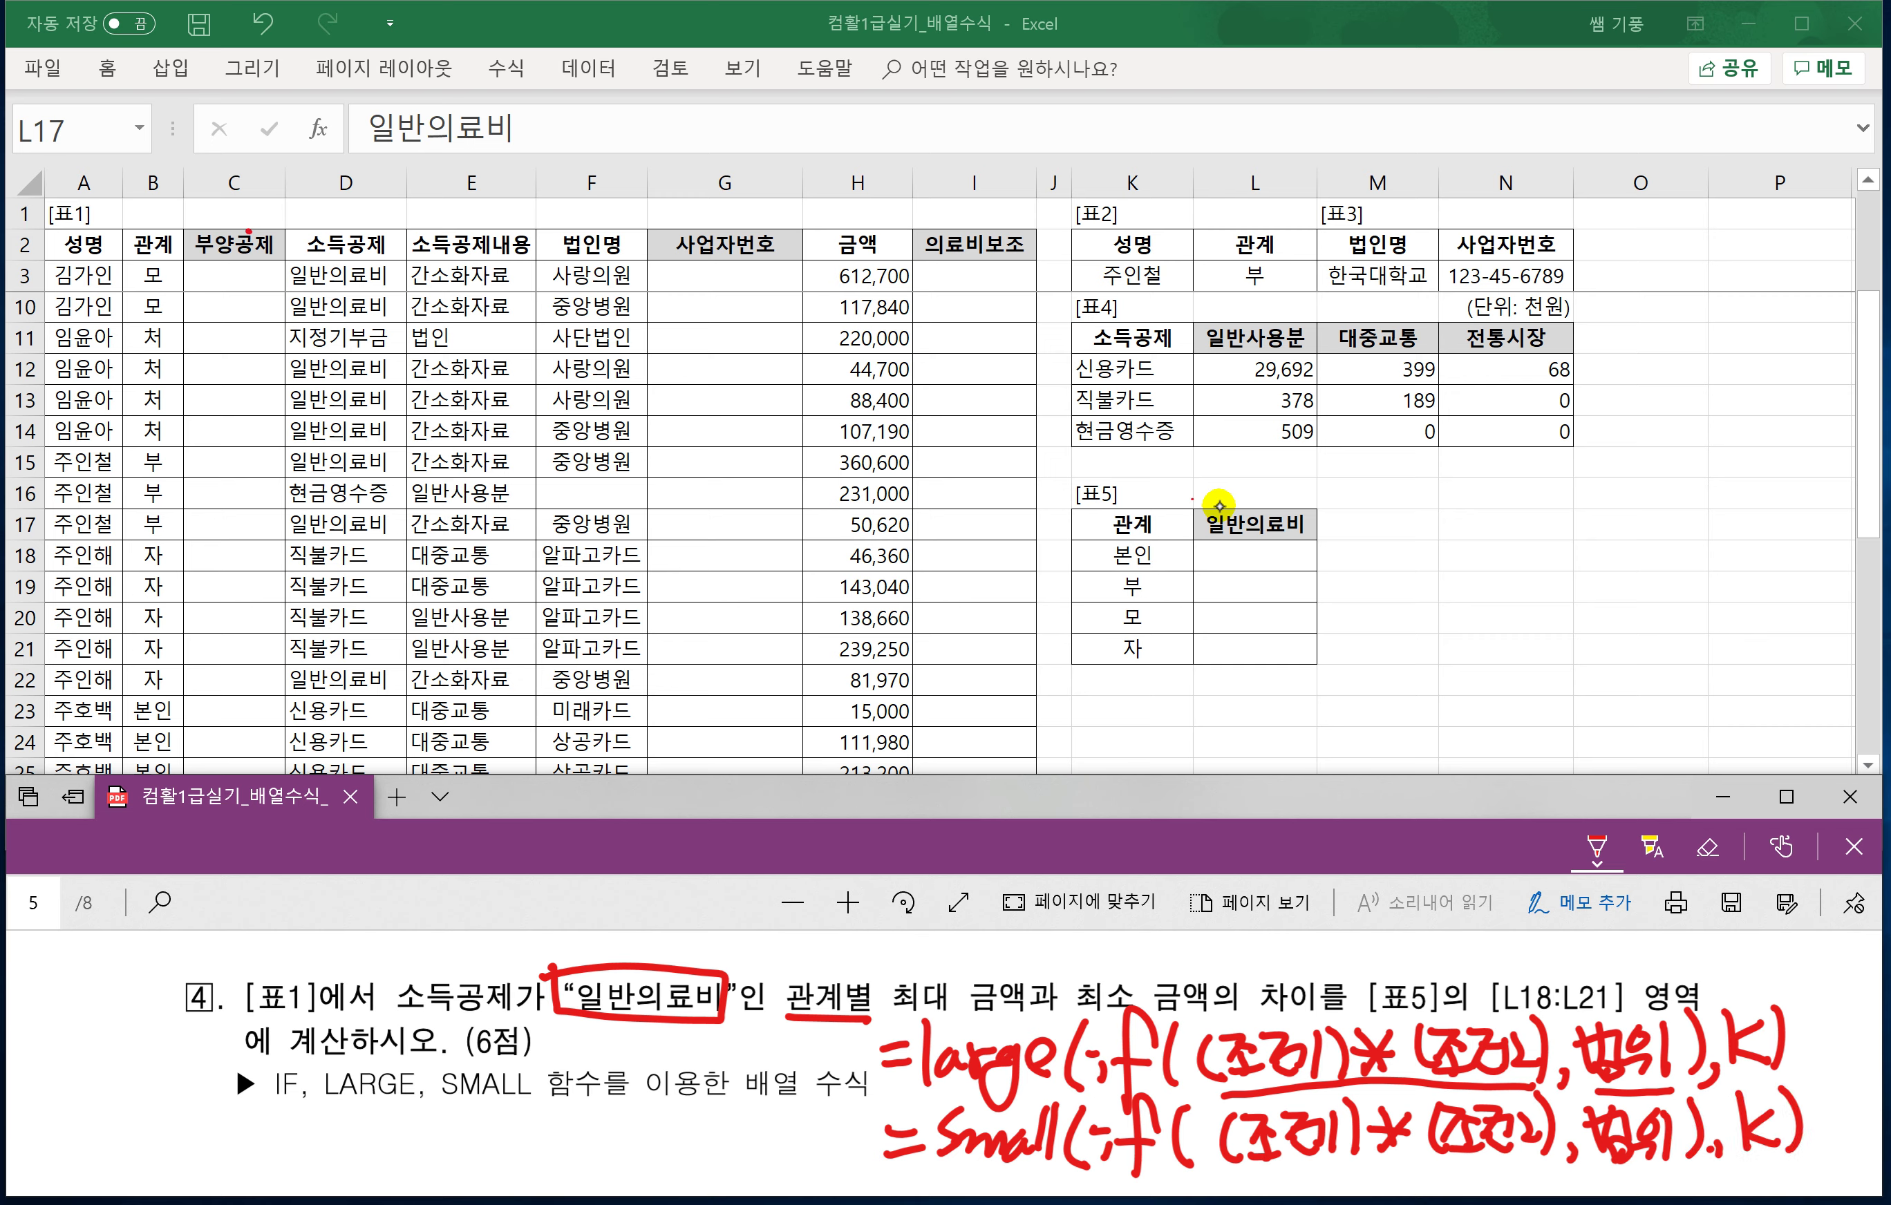
left_click_drag(929, 1172, 1056, 1164)
Begin the [표5] formula in L18 for 본인 with =LARGE(IF(.
left_click(1237, 563)
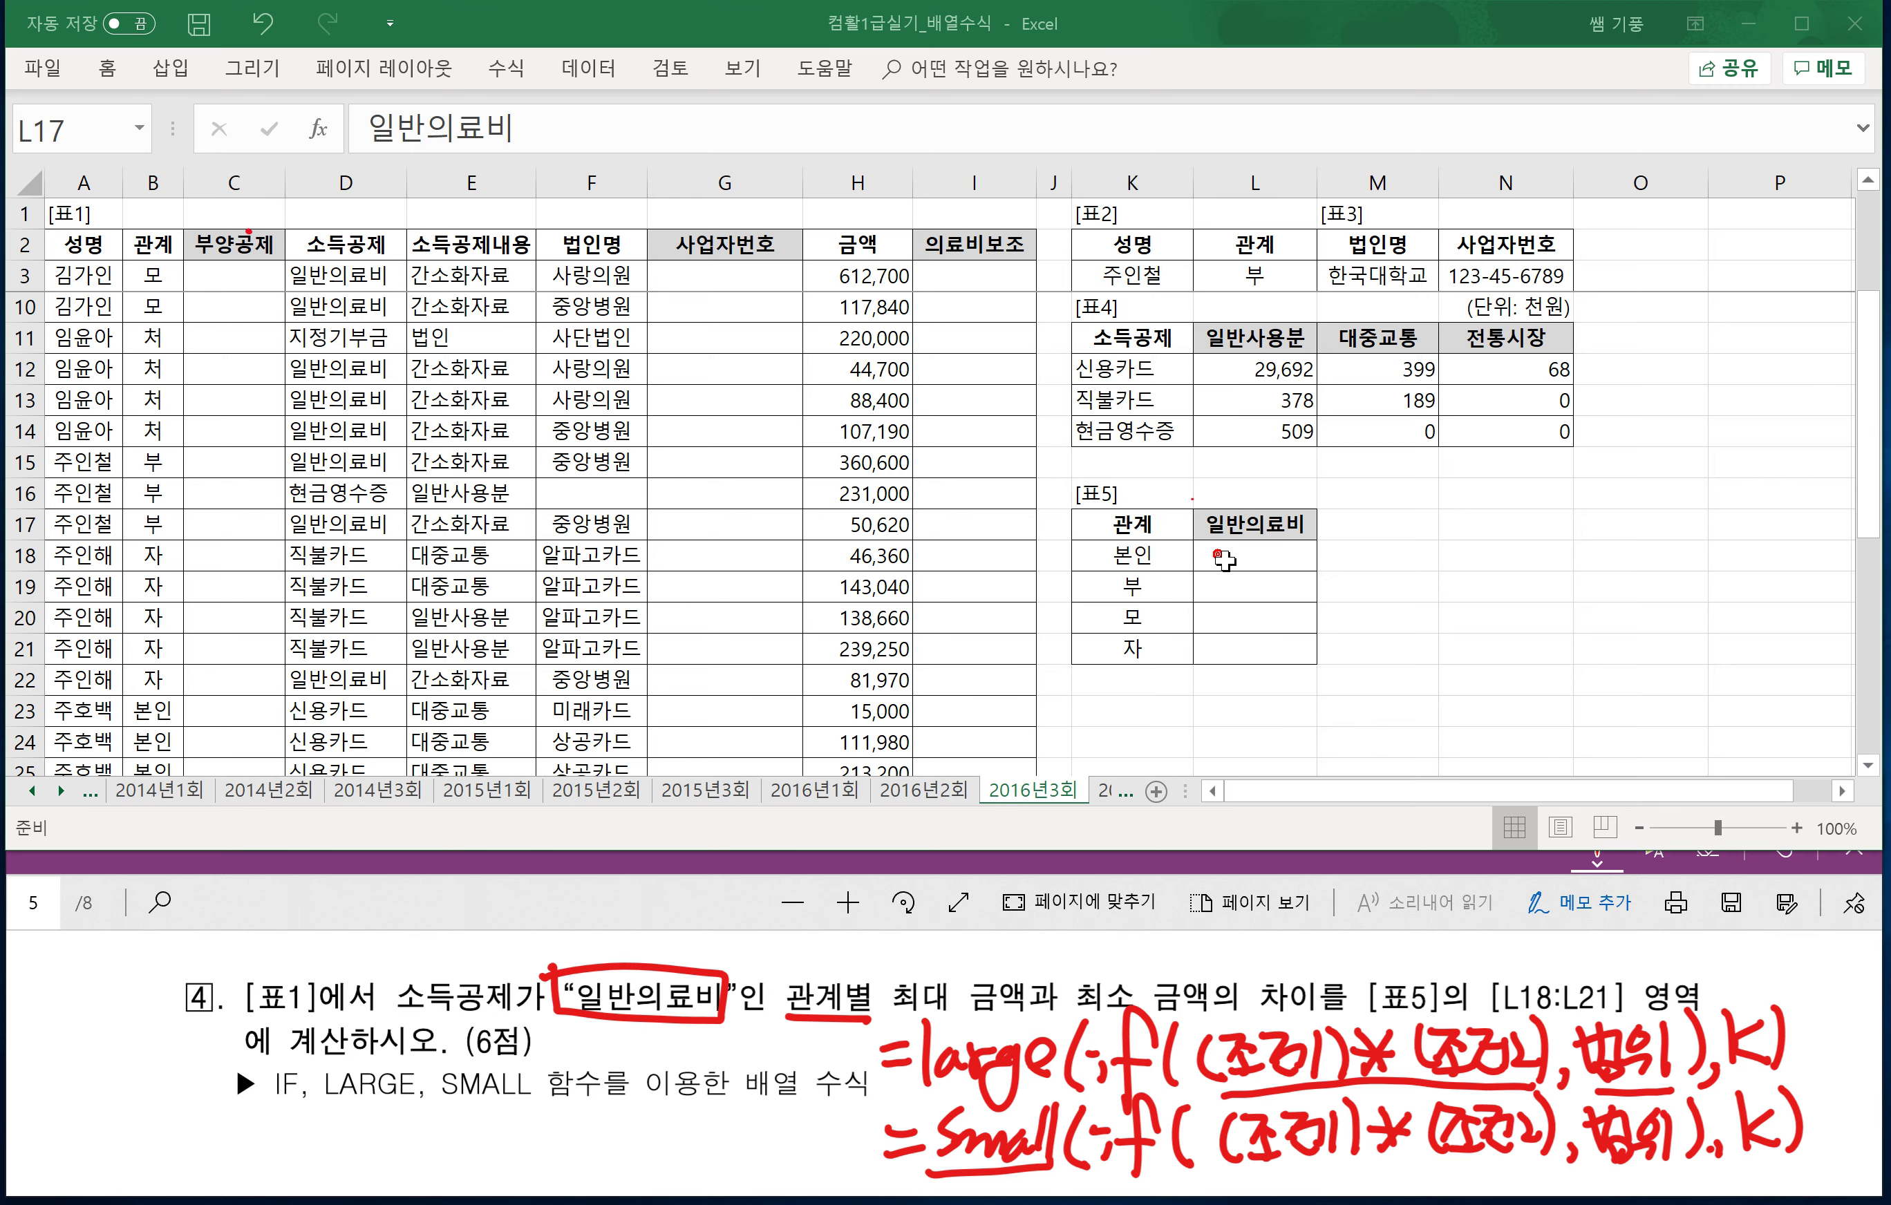
type("=")
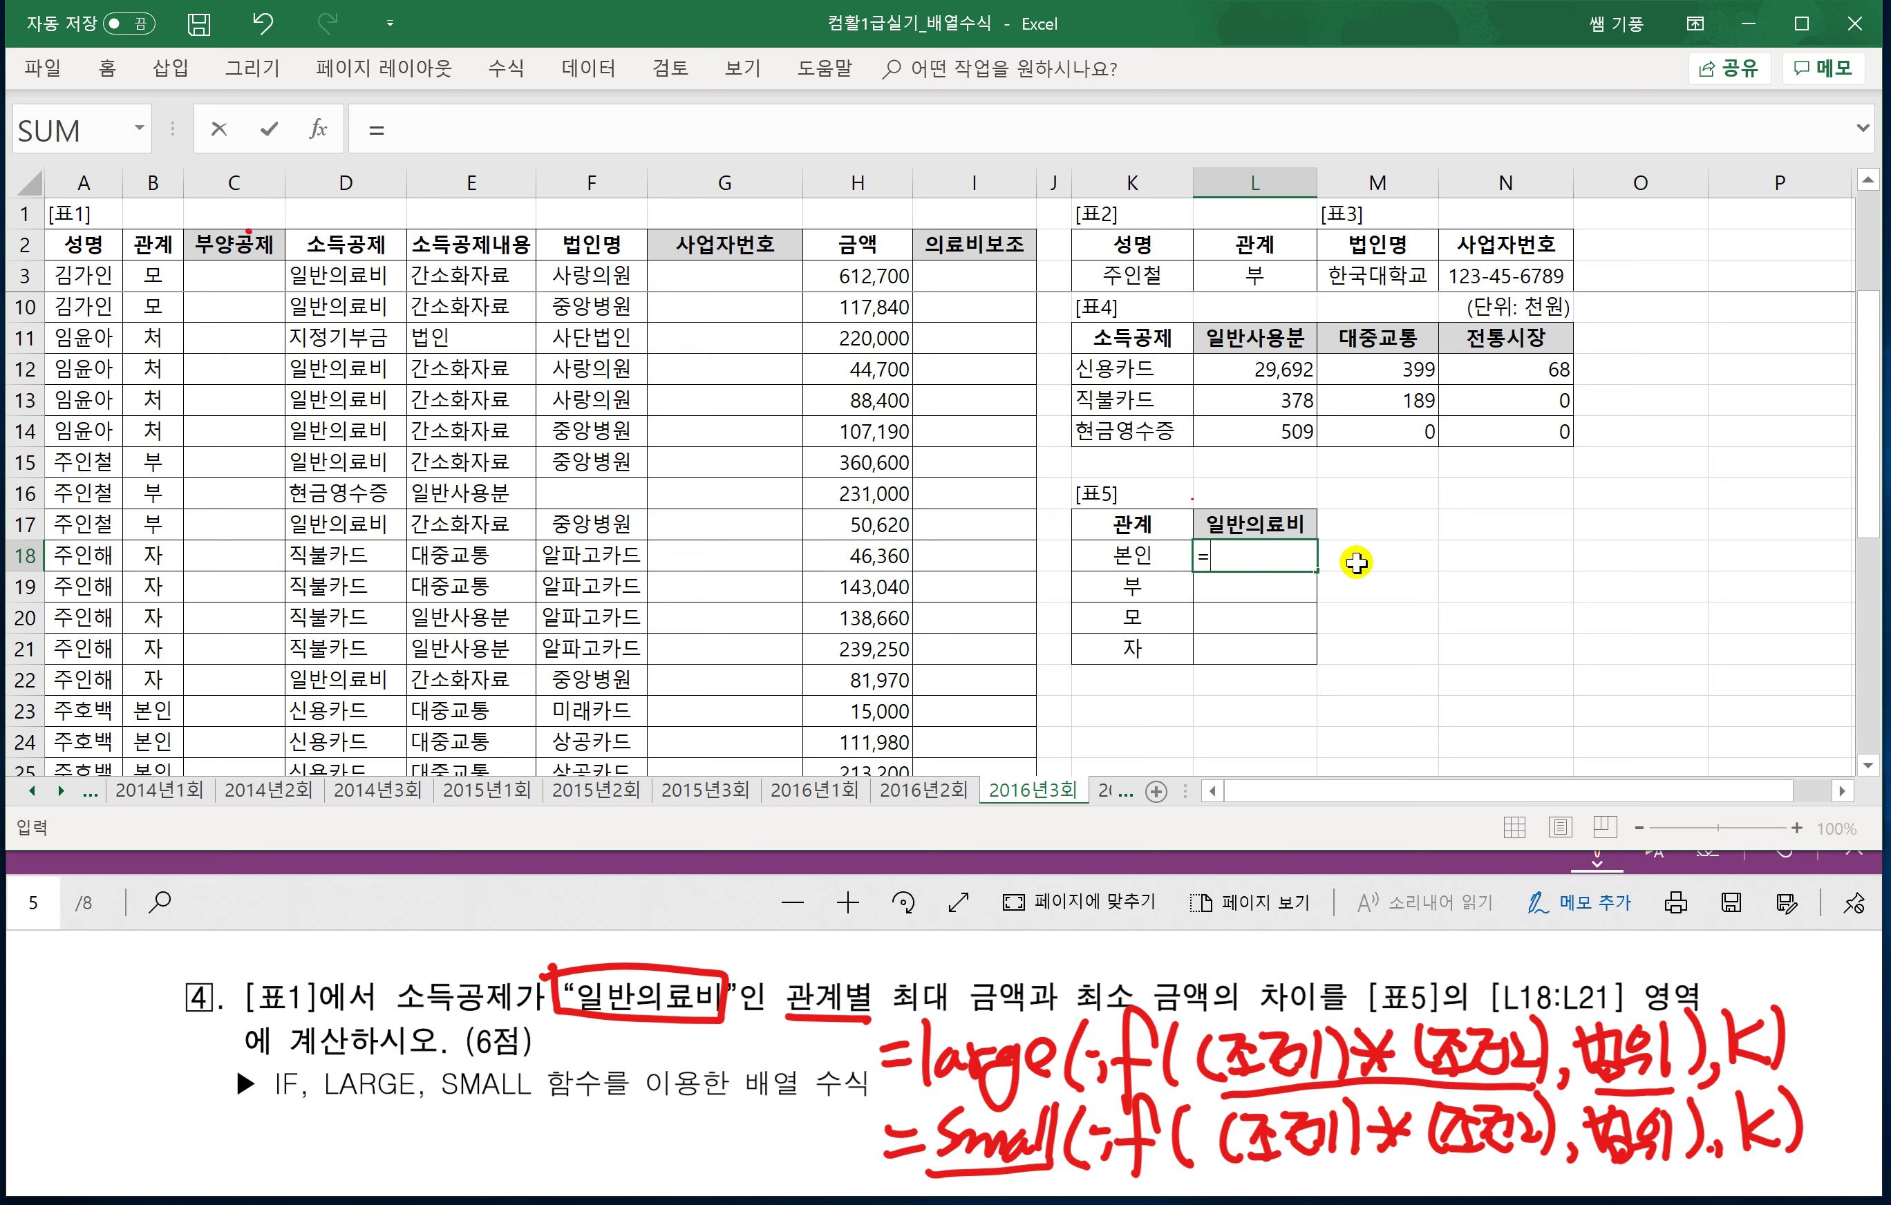
left_click(1356, 561)
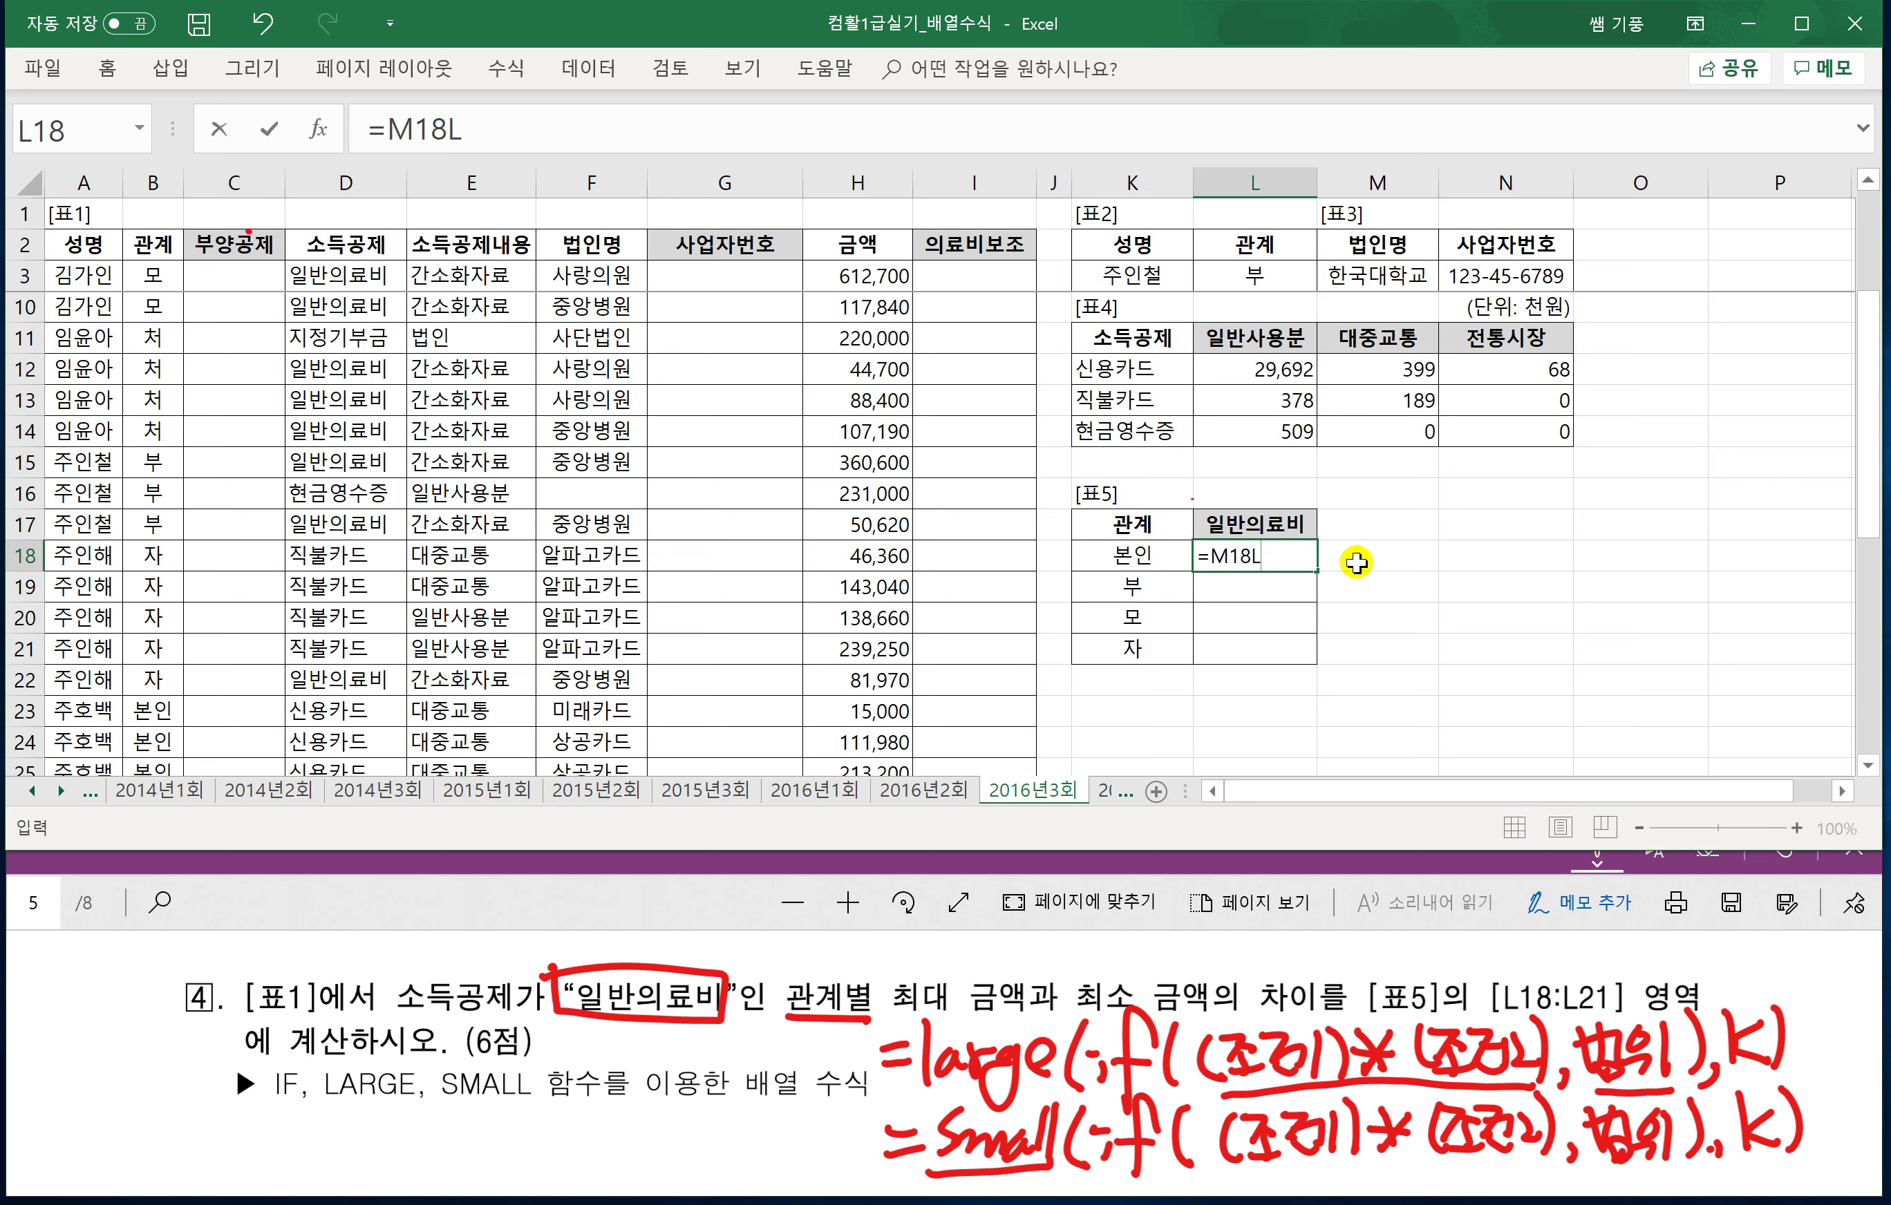
key("BackSpace")
key("BackSpace")
key("BackSpace")
type("LARGE")
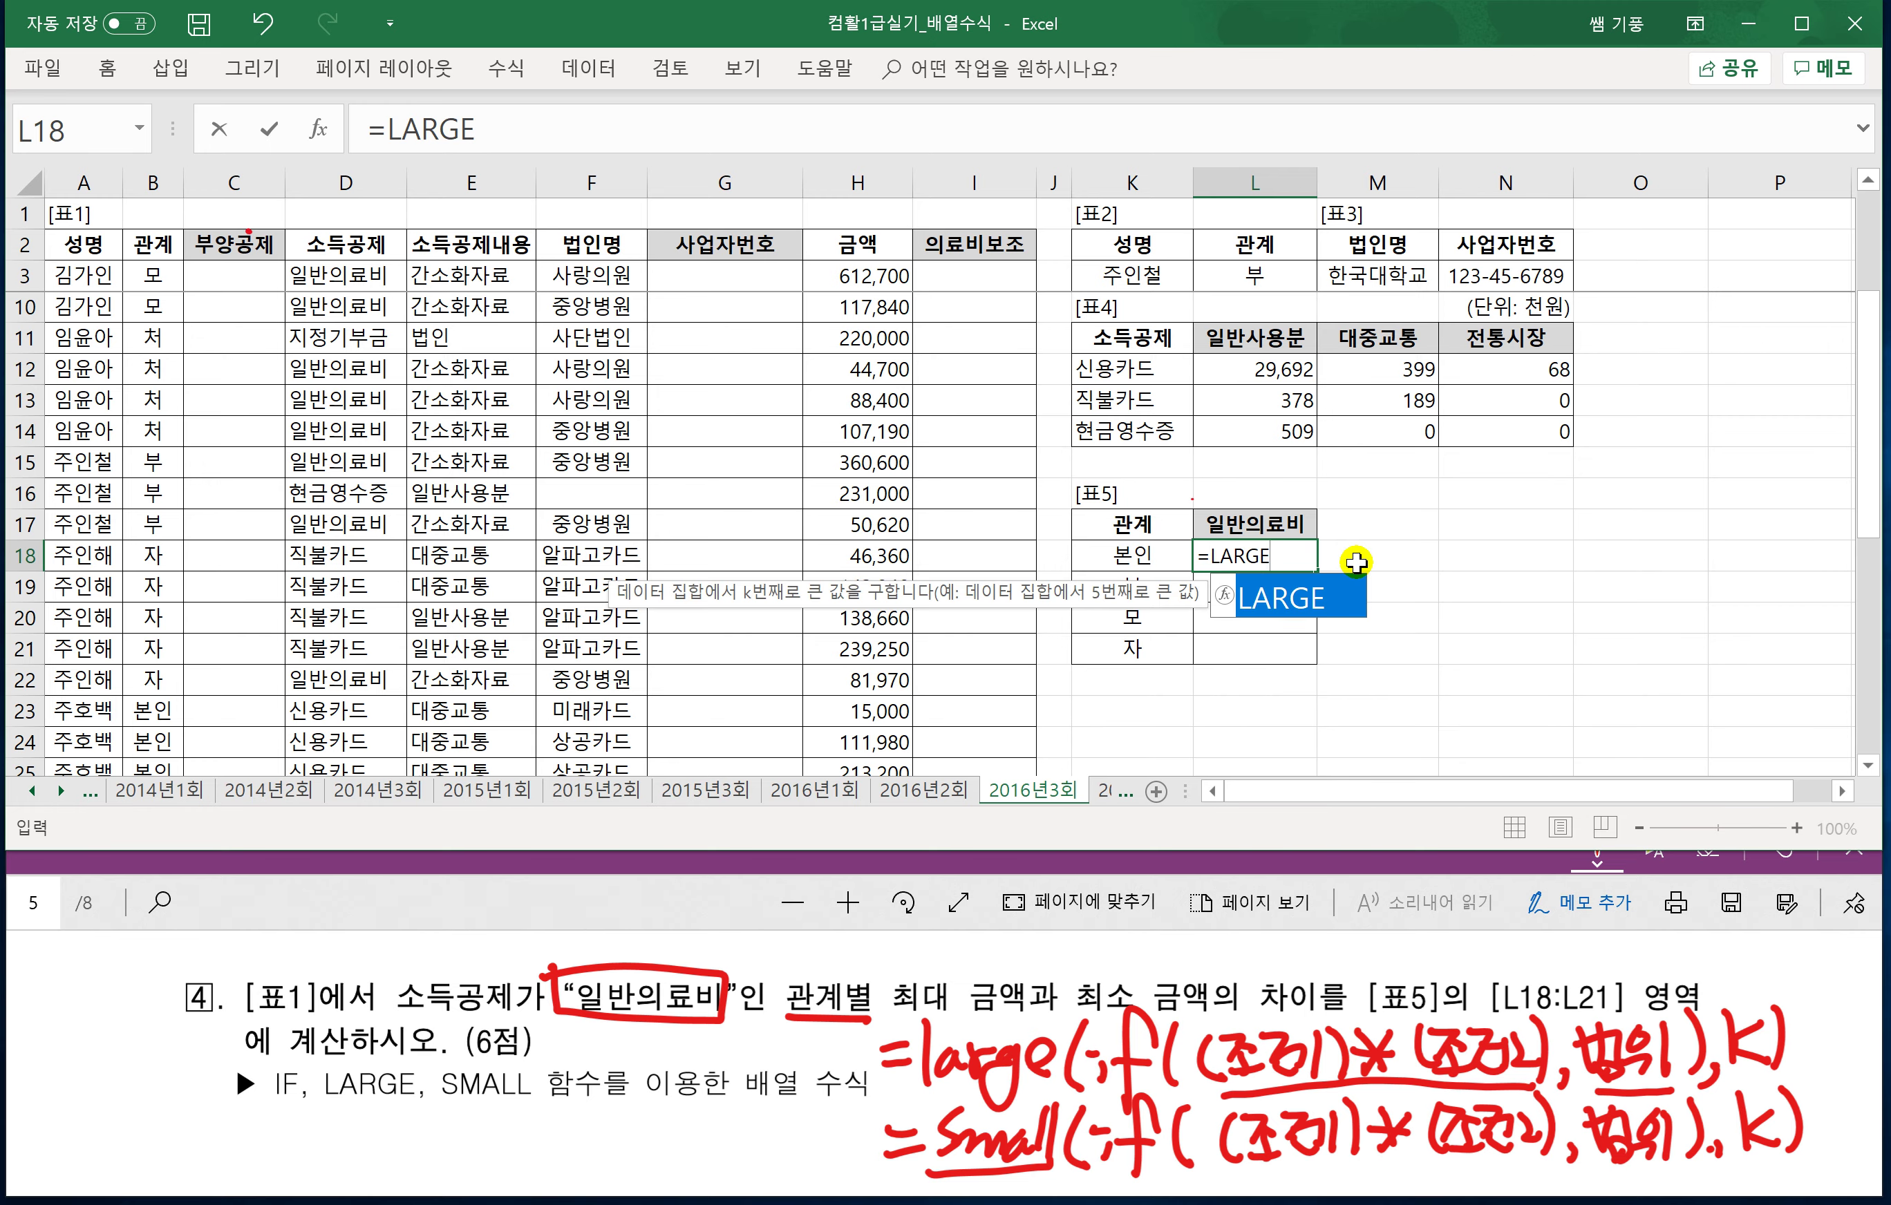
type("(IF(")
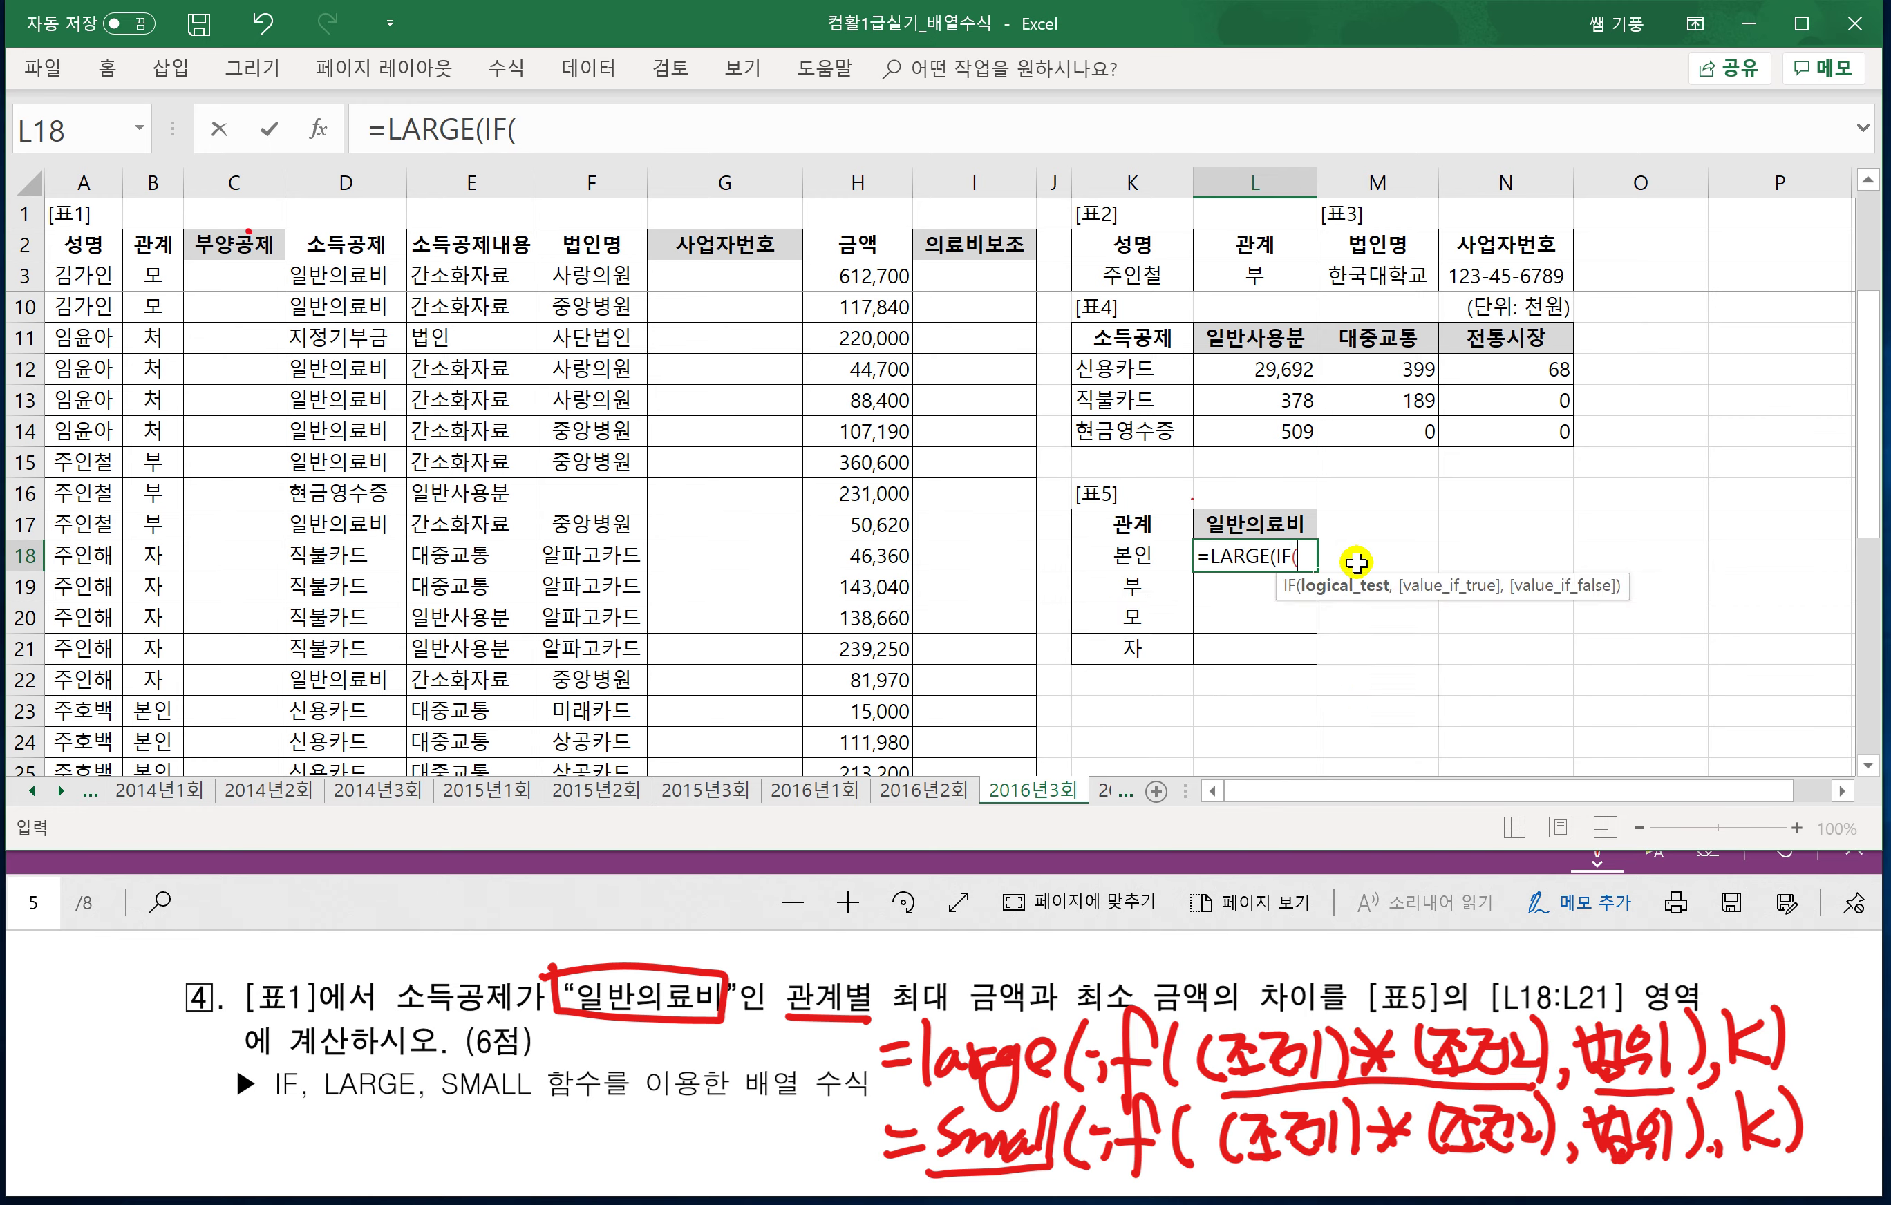
Add the first IF condition matching the absolute 소득공제 range $D$3:$D$37 to the absolute heading reference $L$17.
type("(")
left_click(357, 274)
key("ctrl+shift+Down")
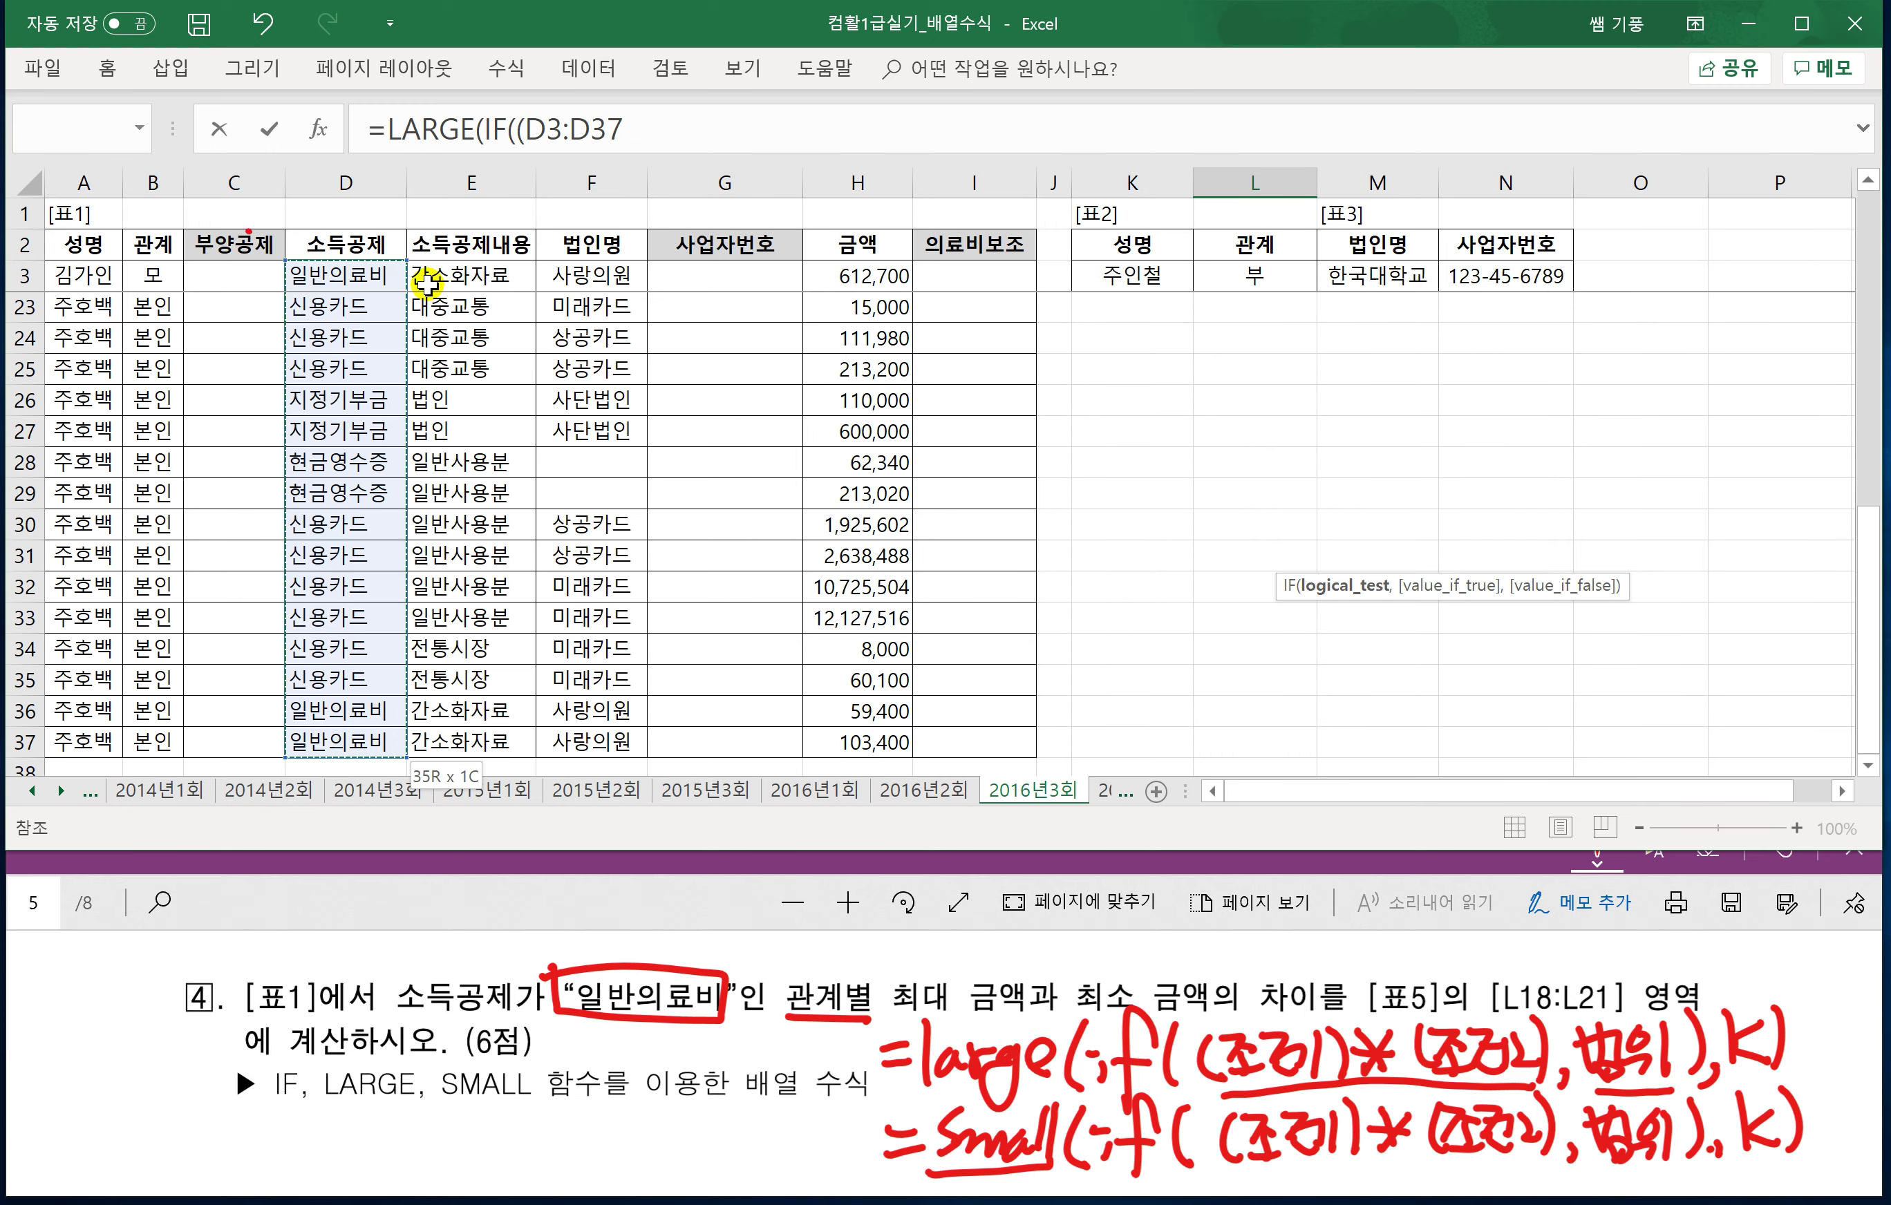
key("F4")
type("=")
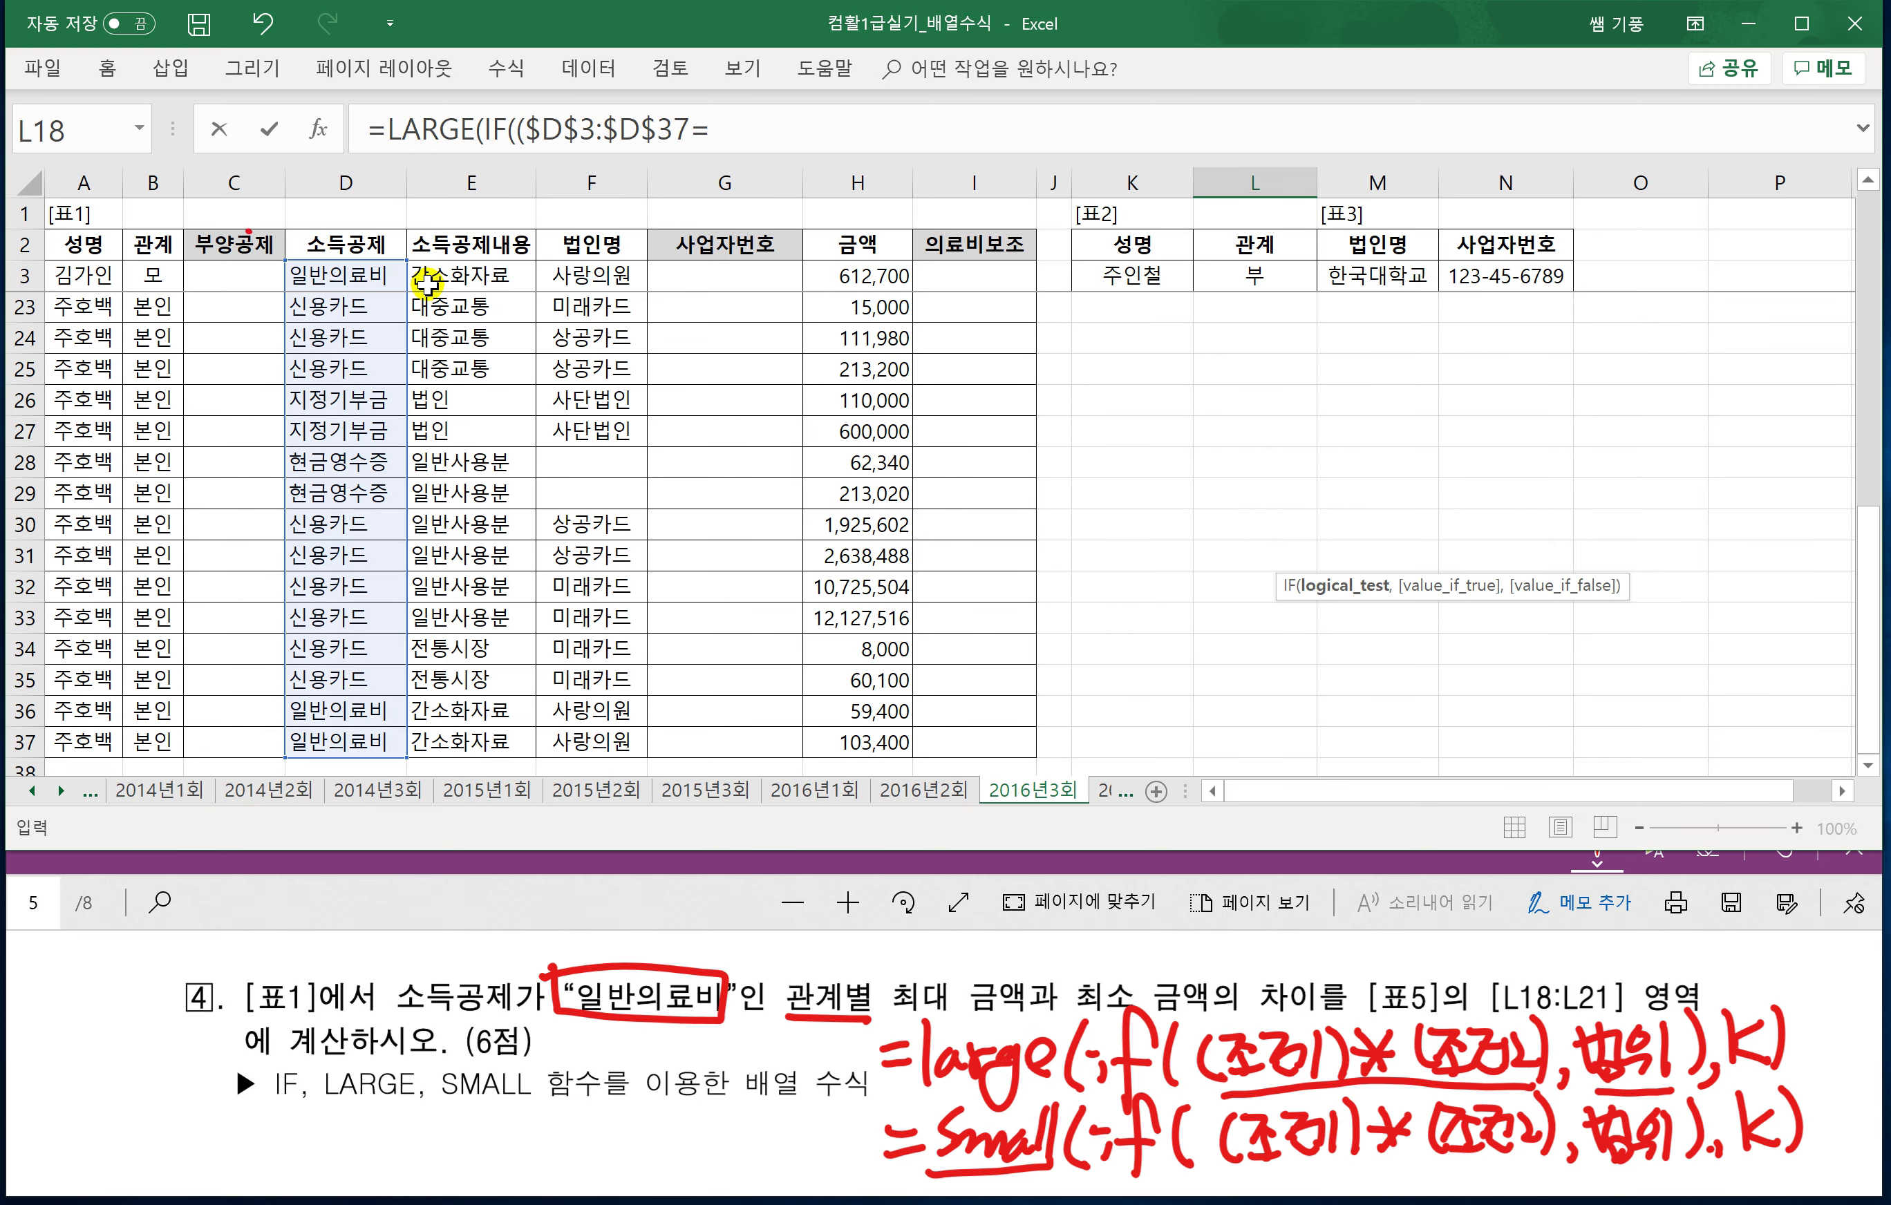
scroll(1208, 460, "up", 2)
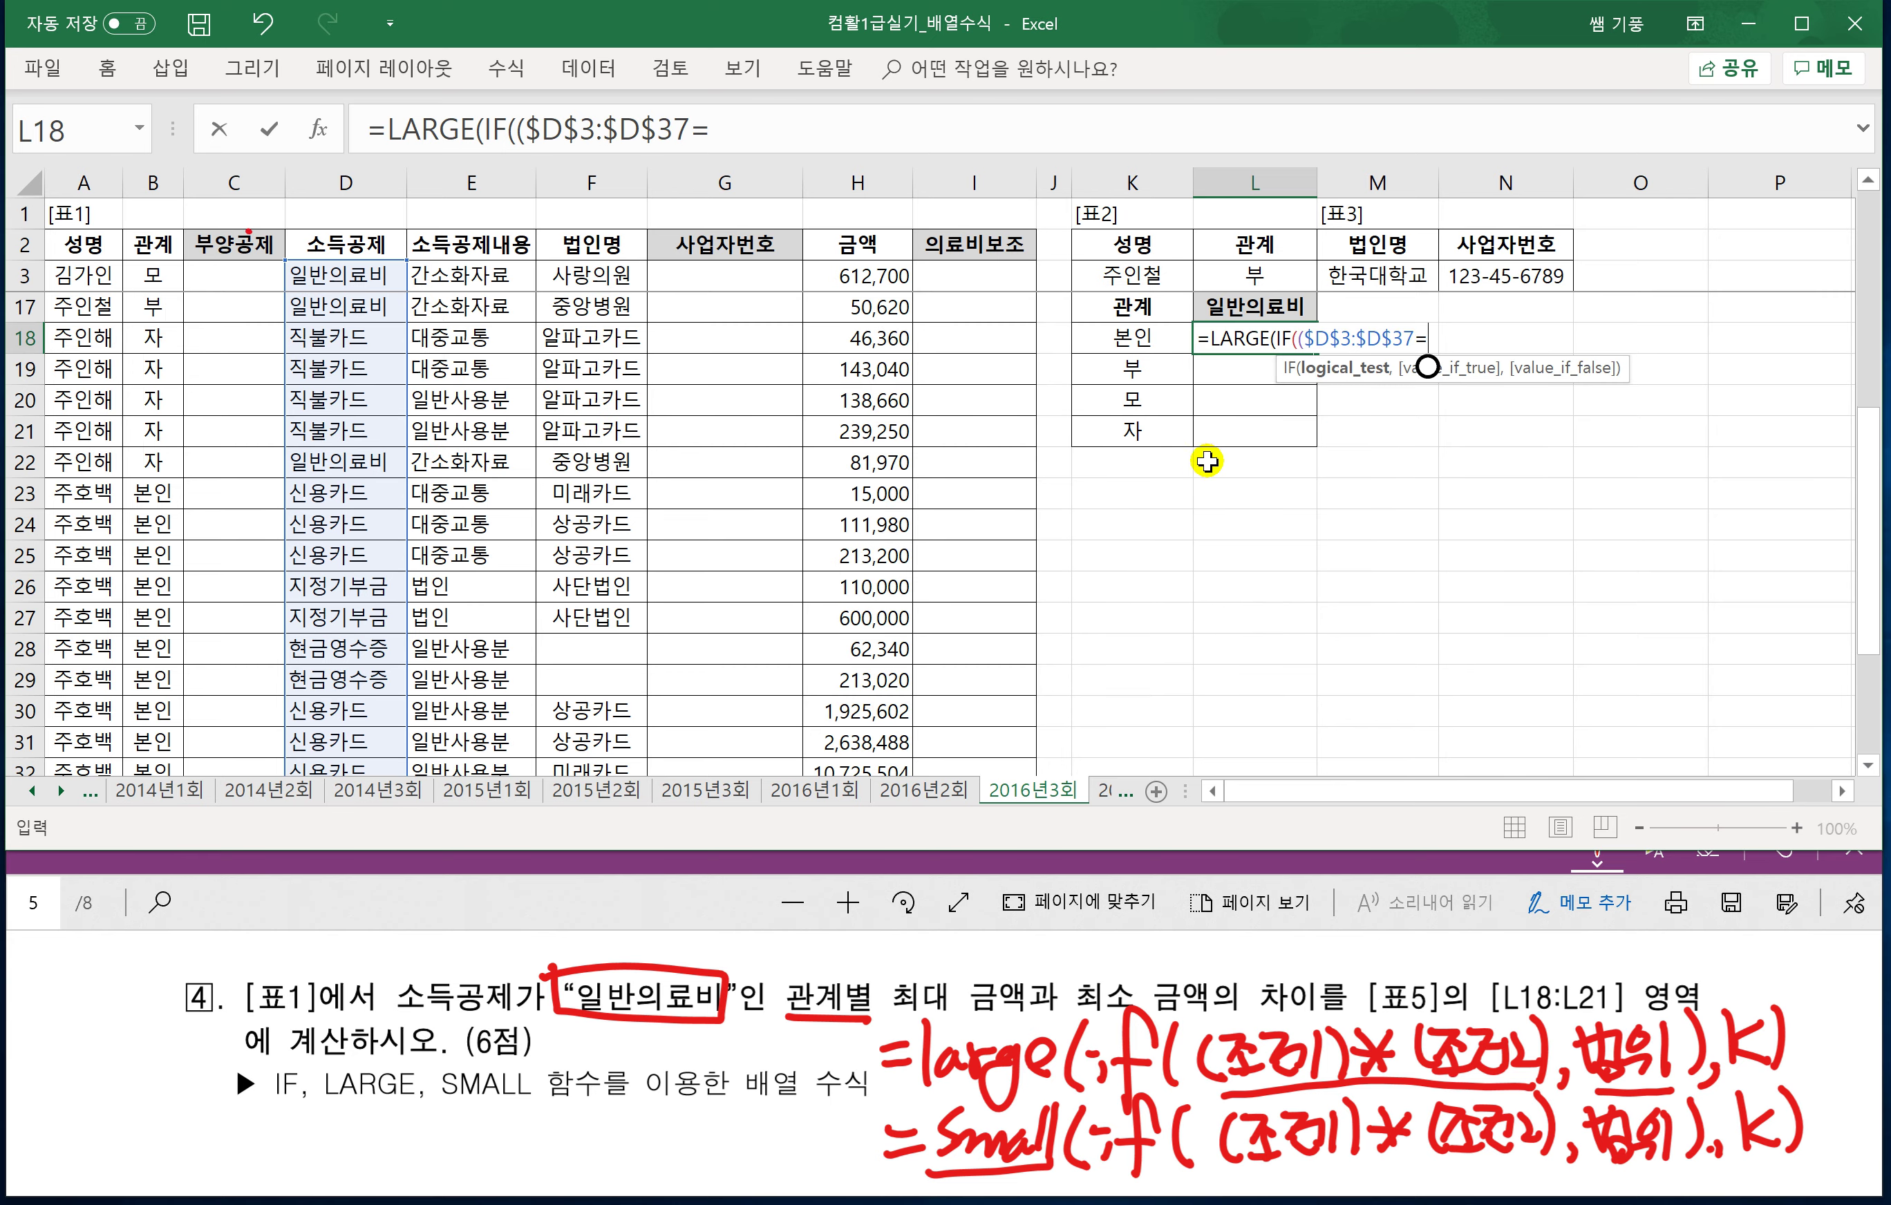
left_click(1264, 299)
scroll(1445, 483, "up", 1)
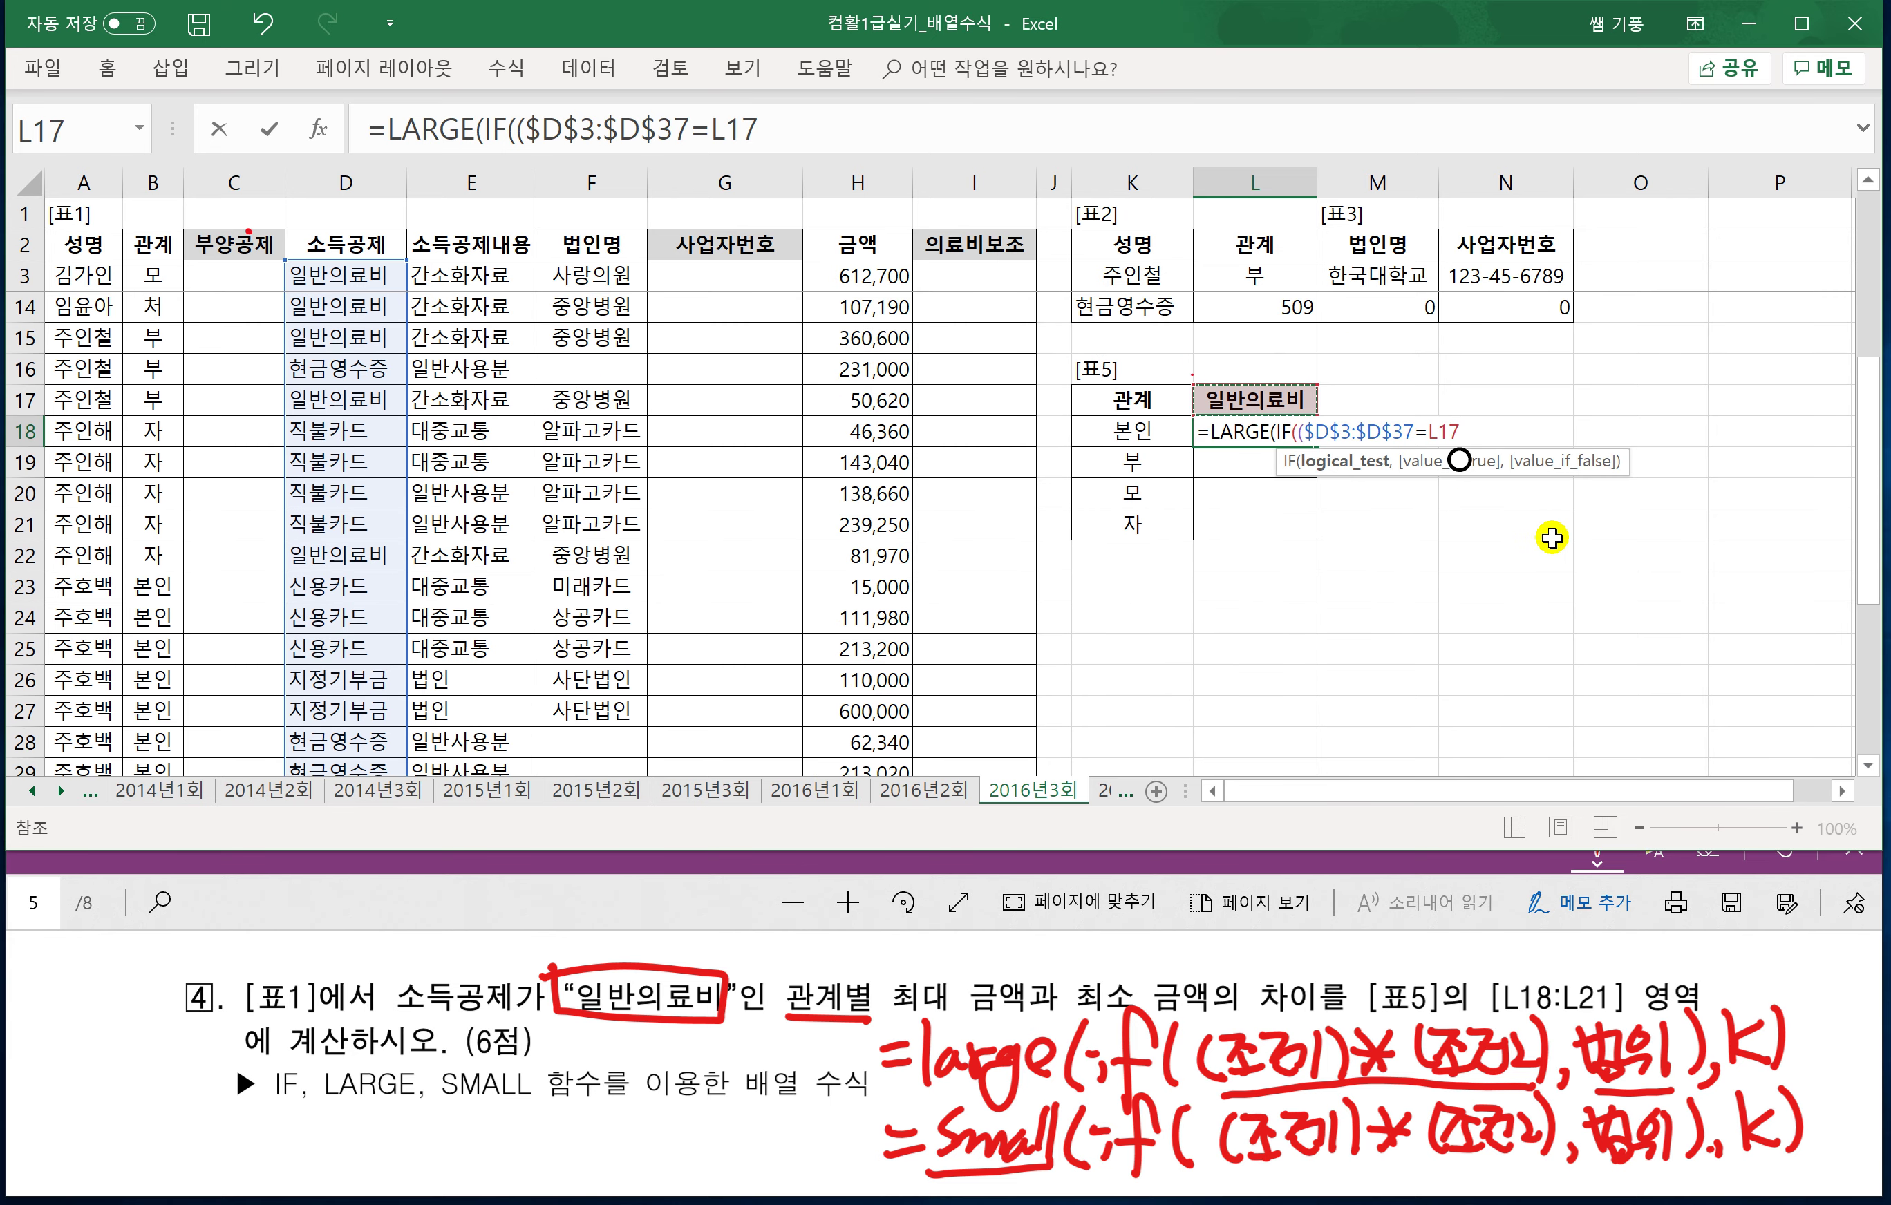
type(")")
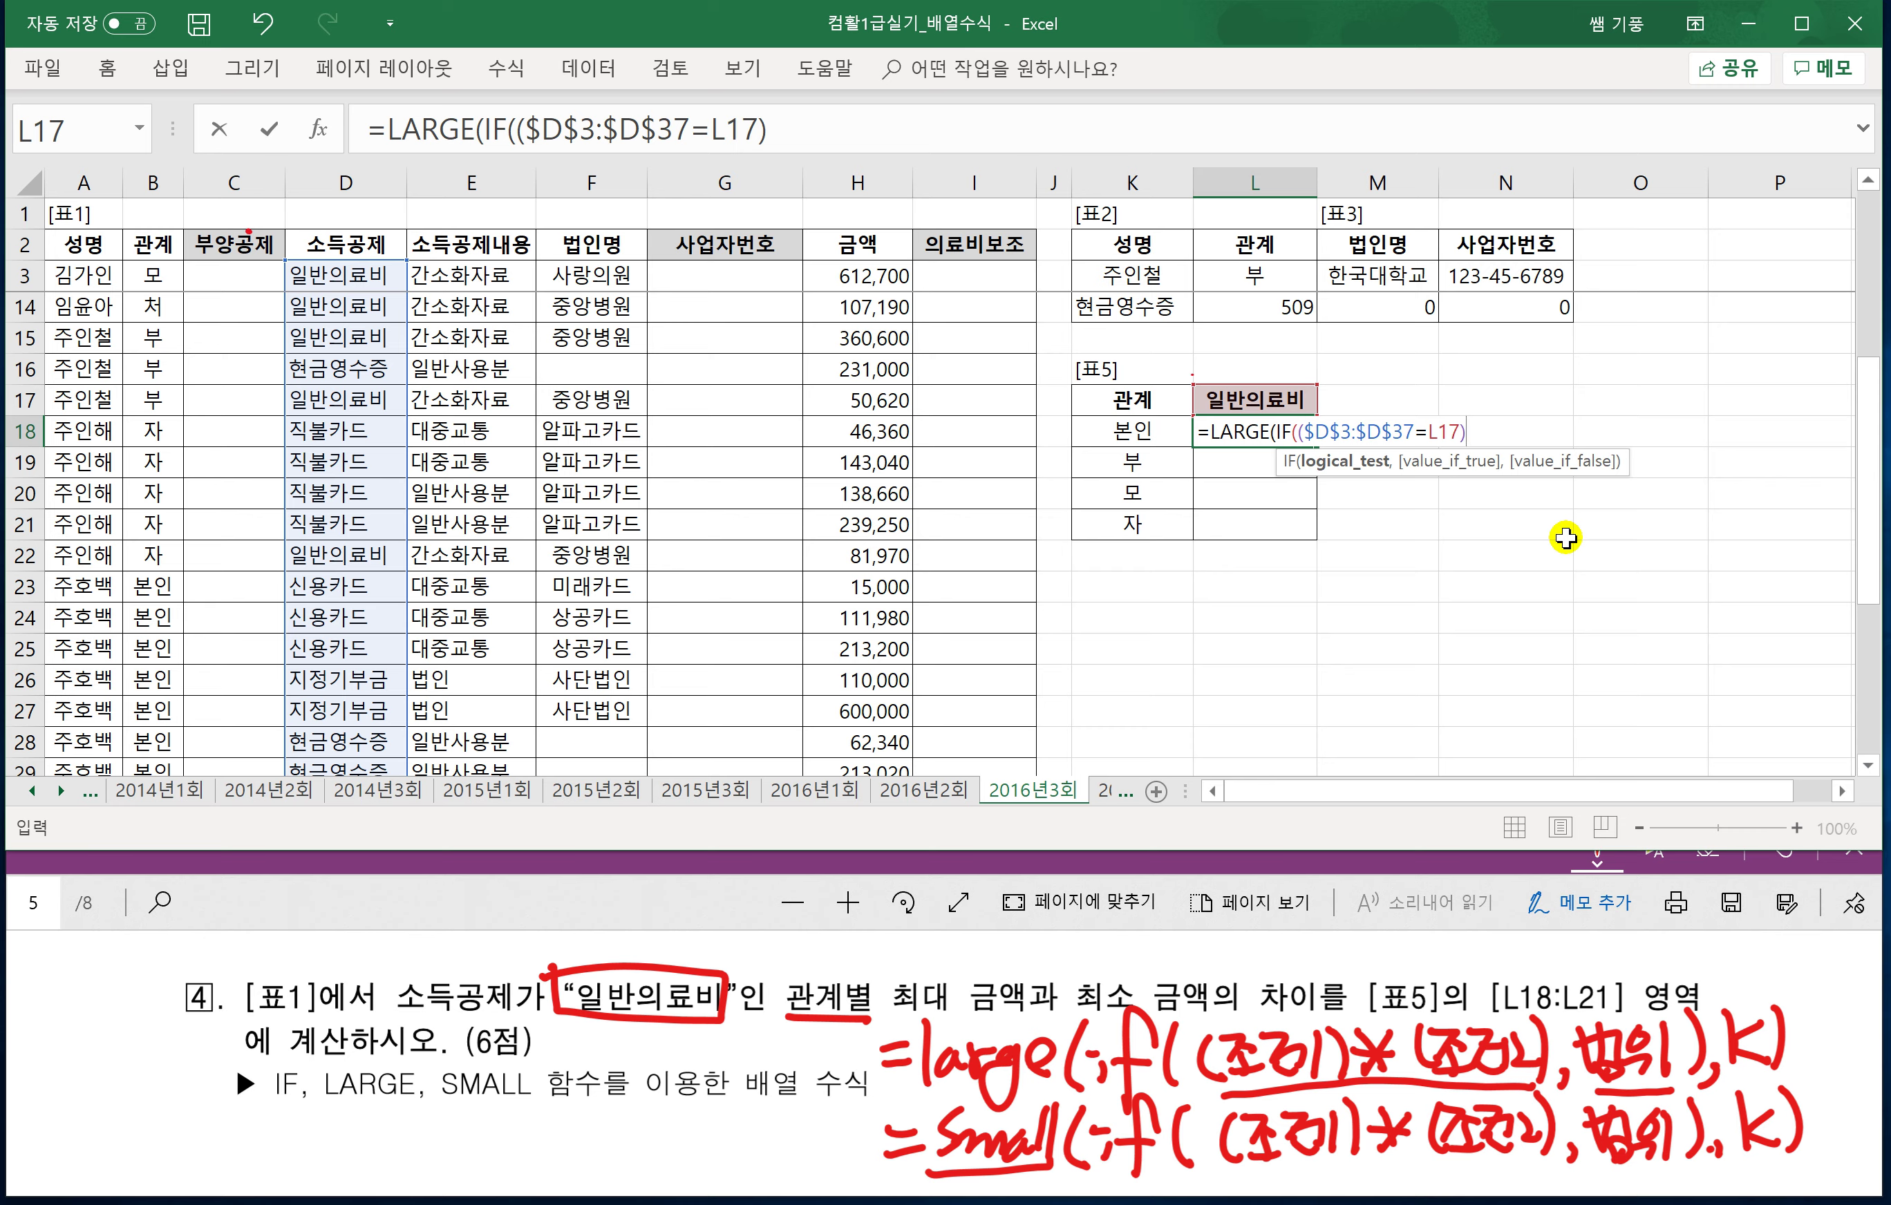
left_click(1445, 436)
key("F4")
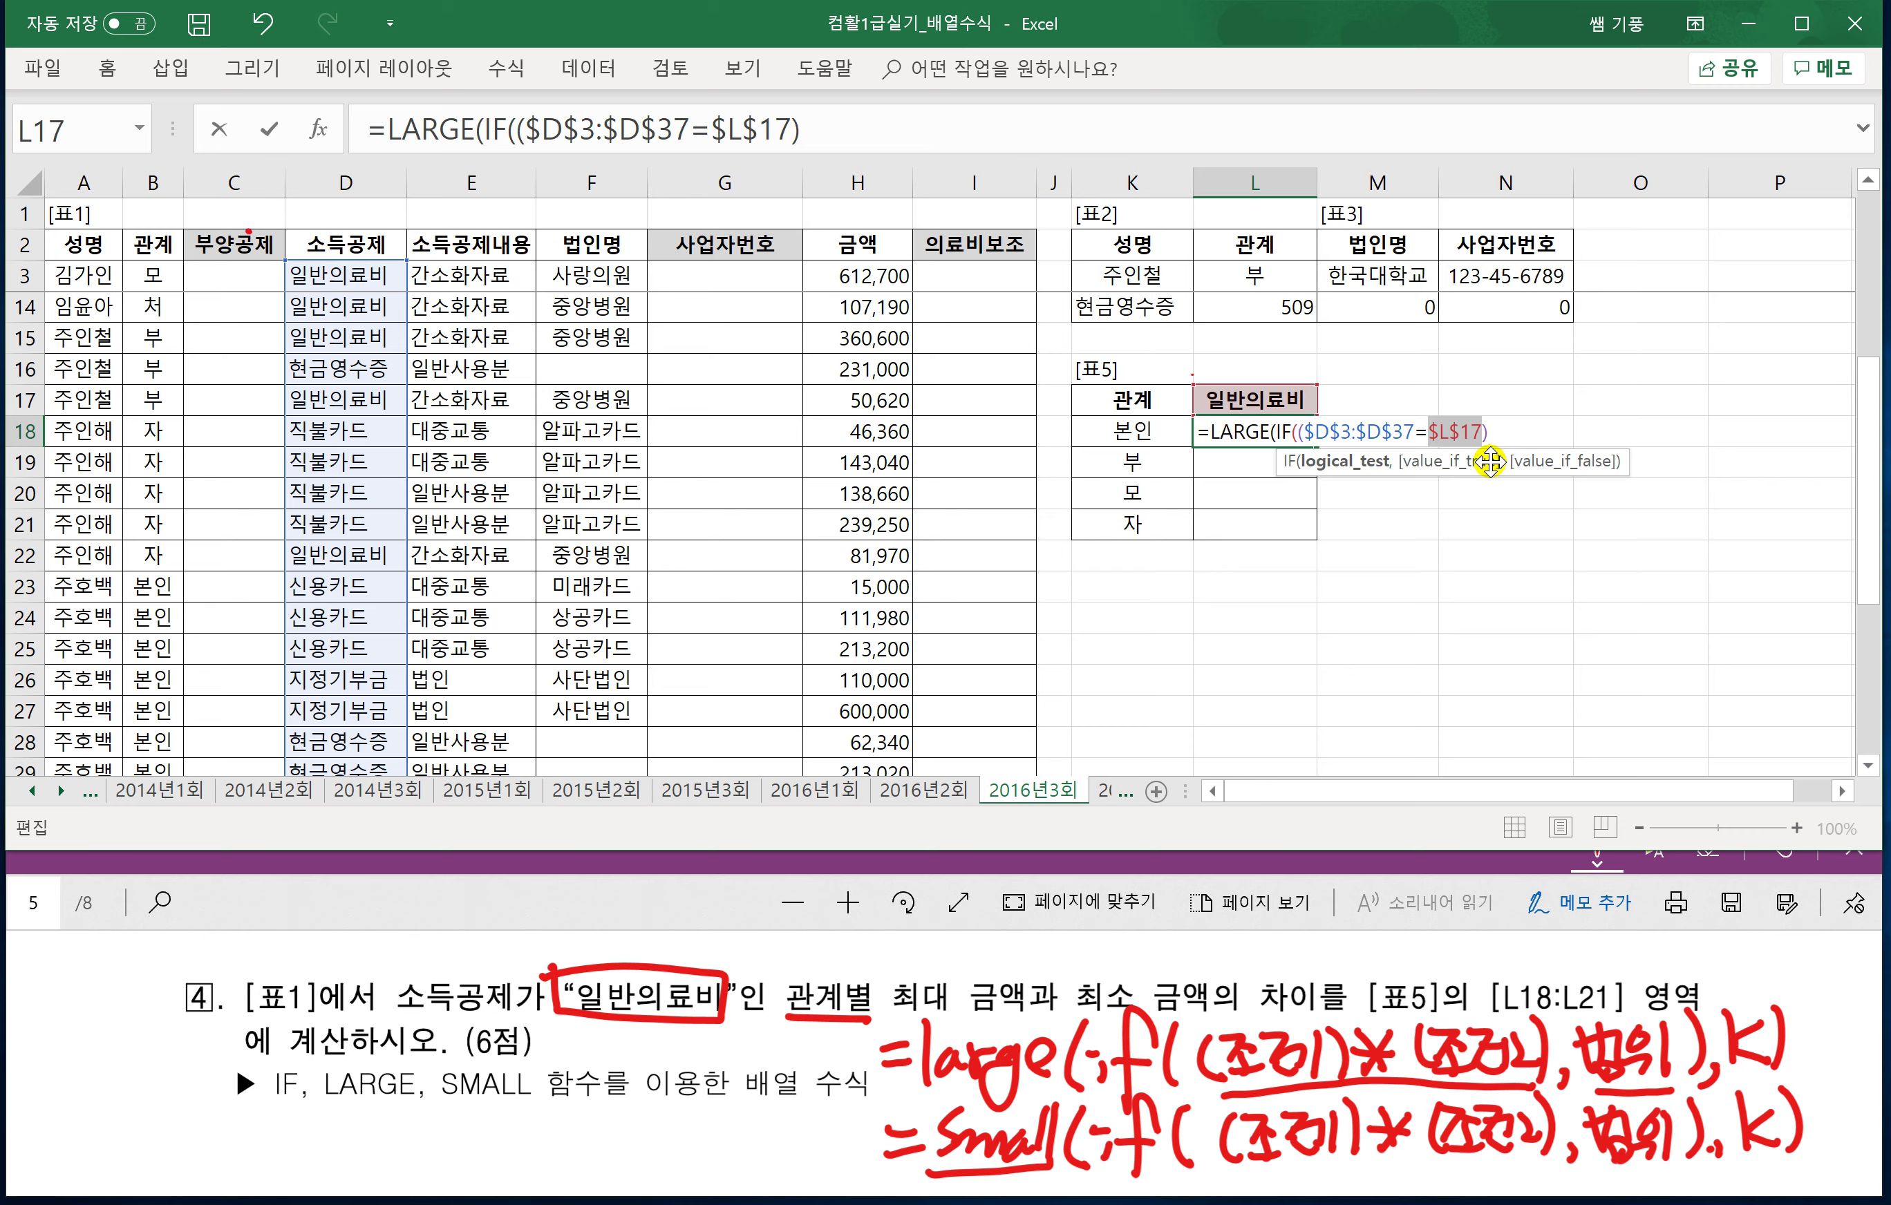
Multiply by a second condition matching the absolute 관계 range $B$3:$B$37 to the relative reference K18.
left_click(1509, 437)
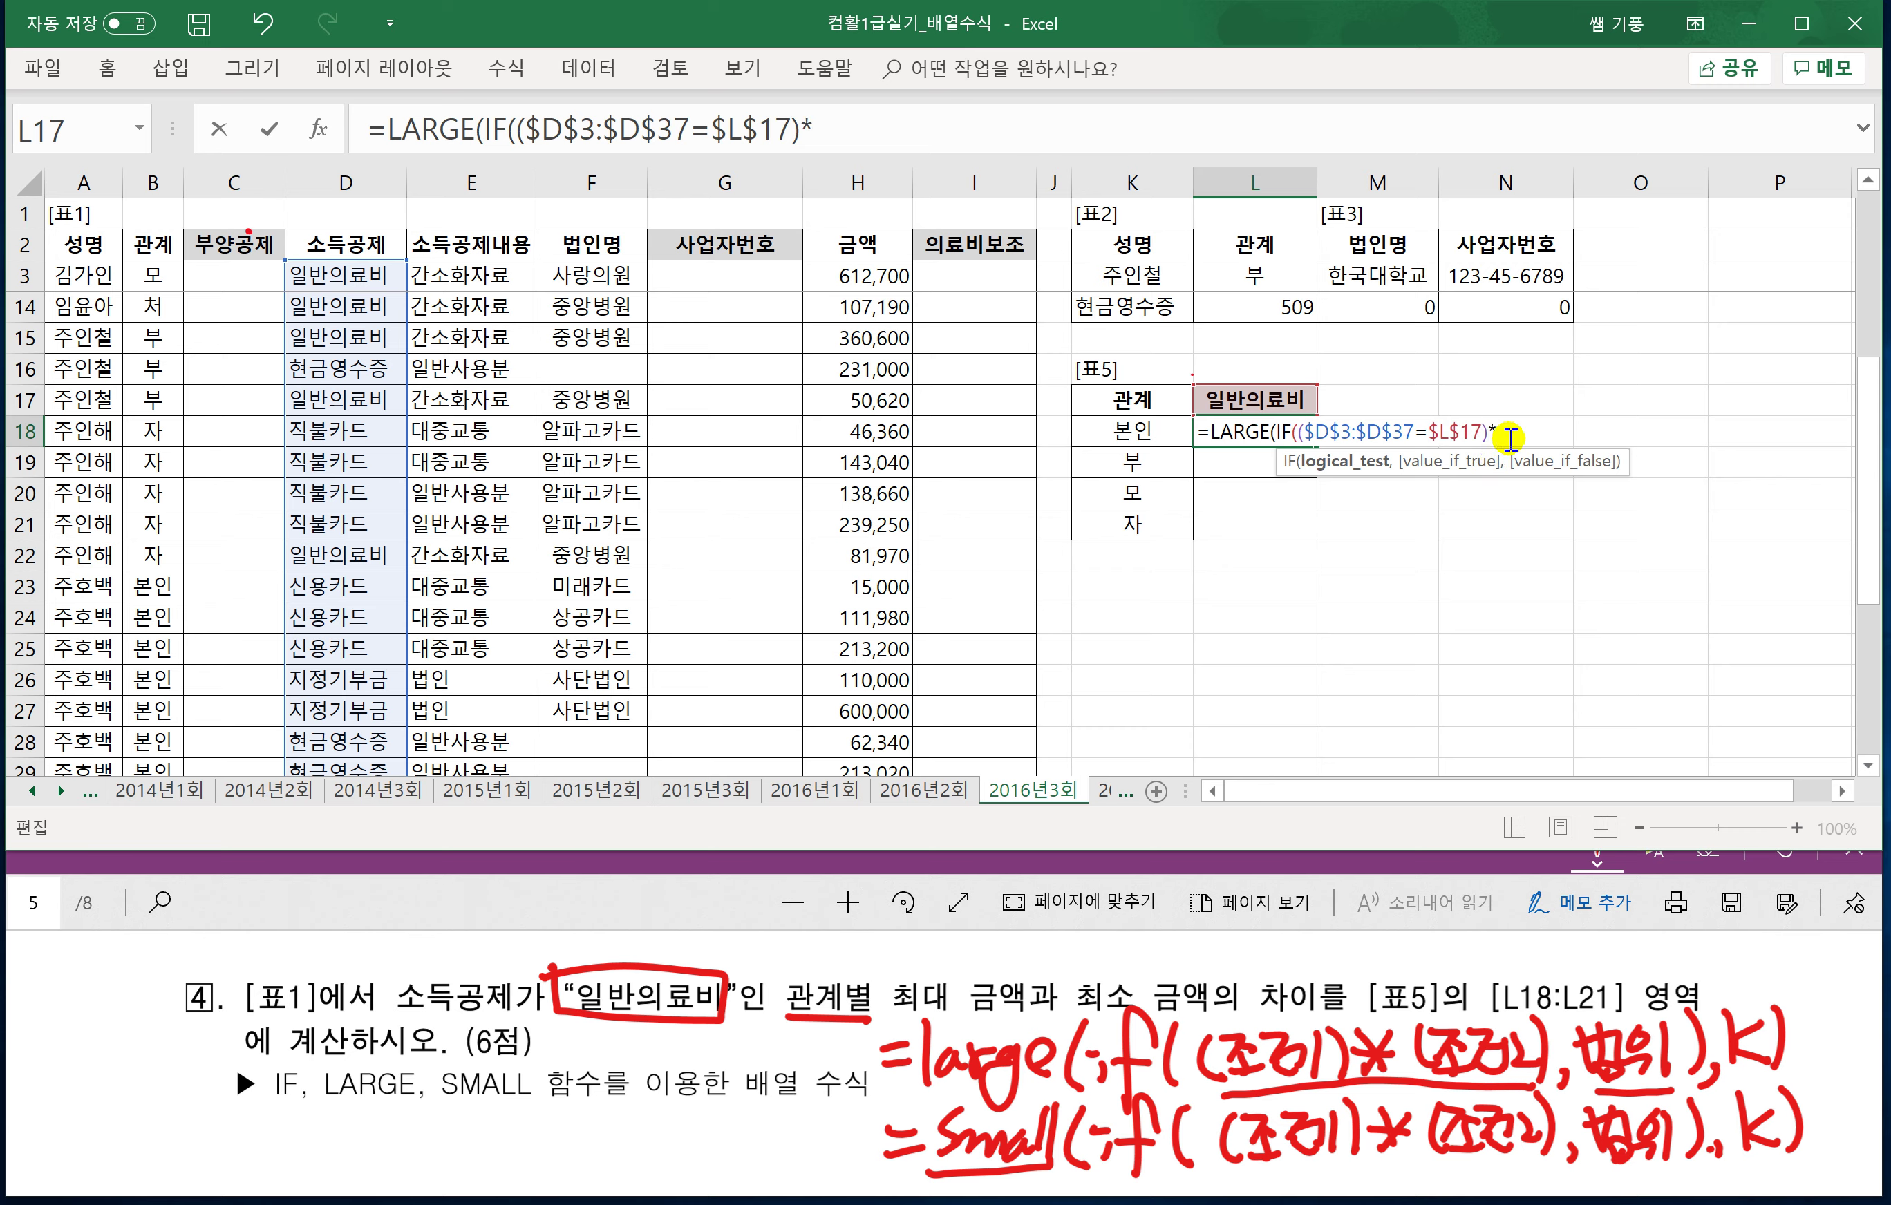
type("*(")
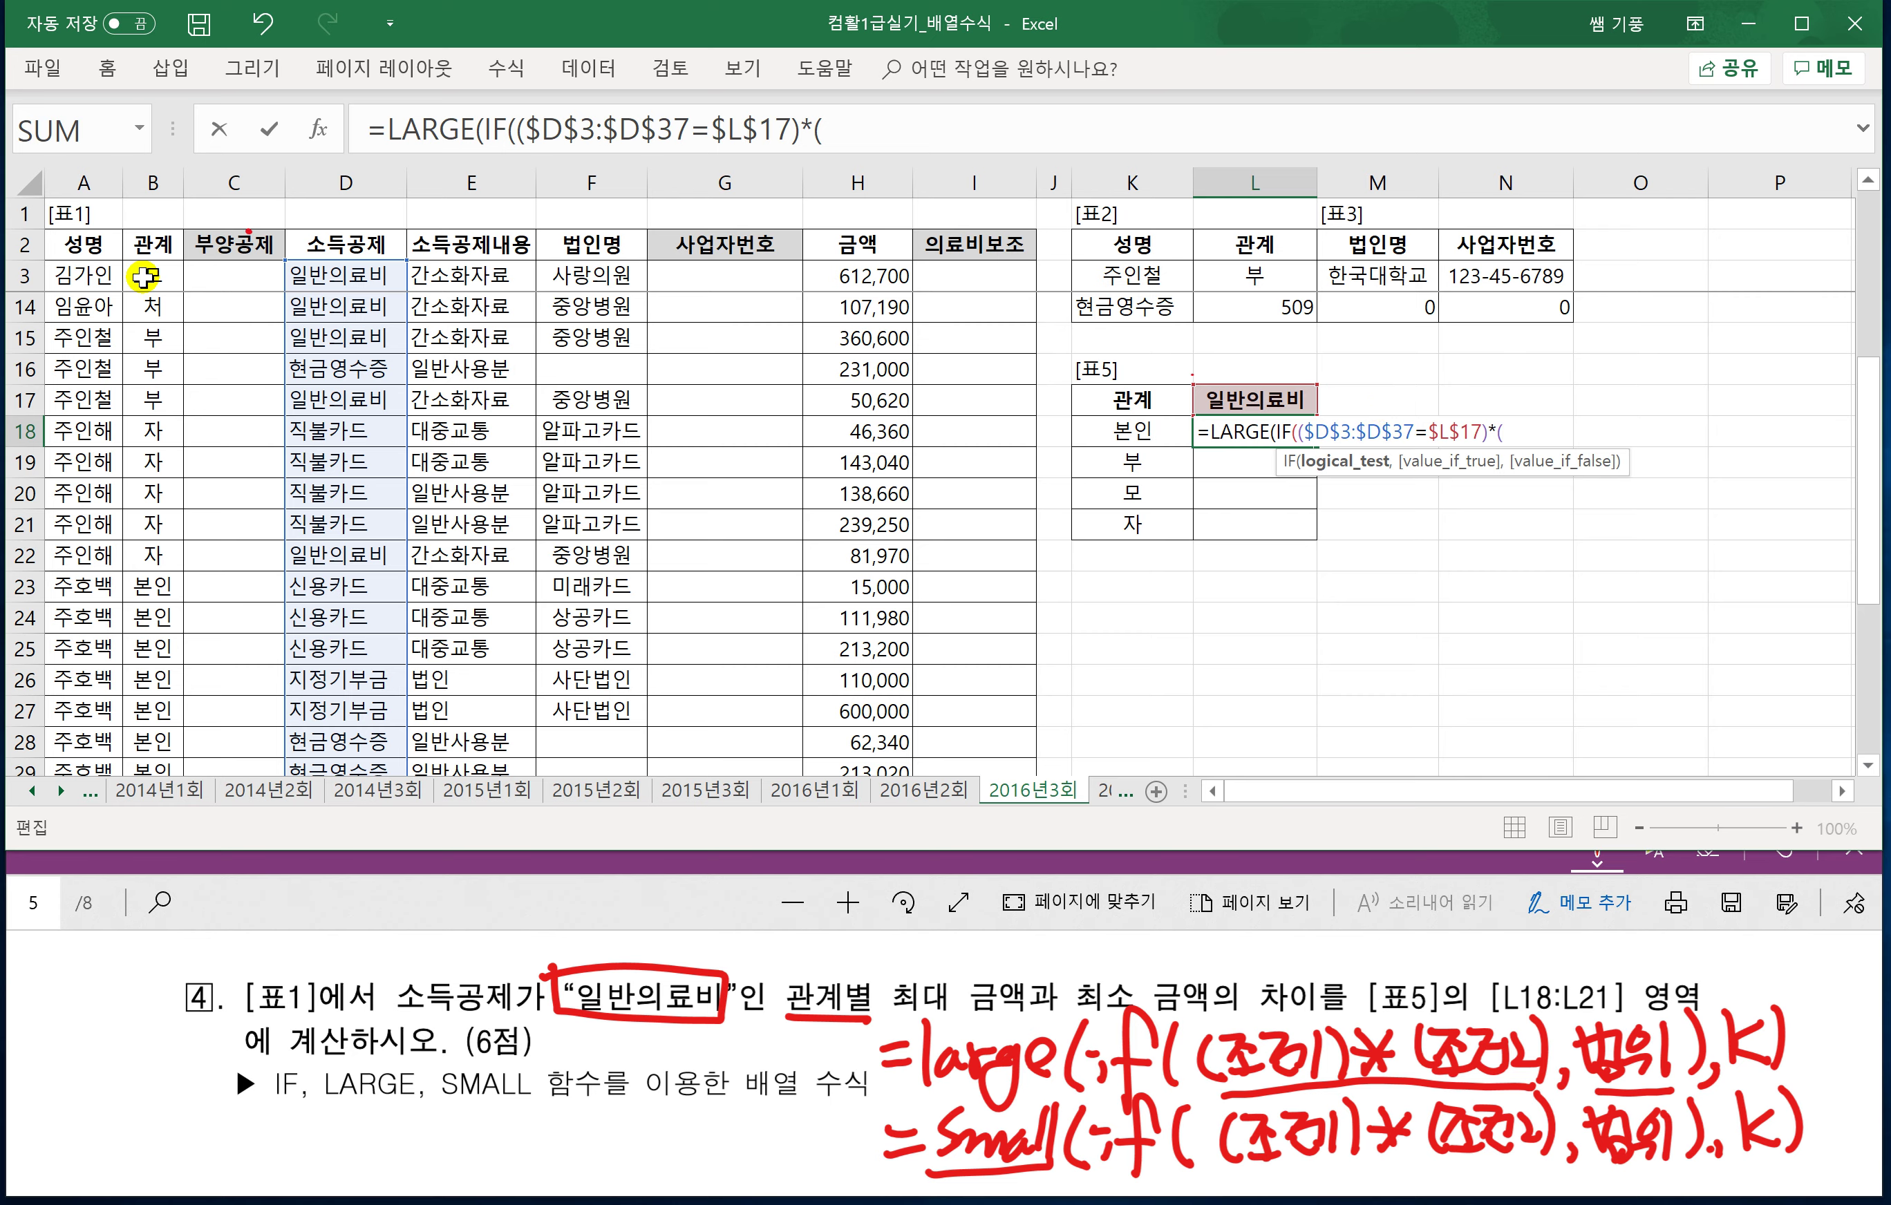
left_click(148, 278)
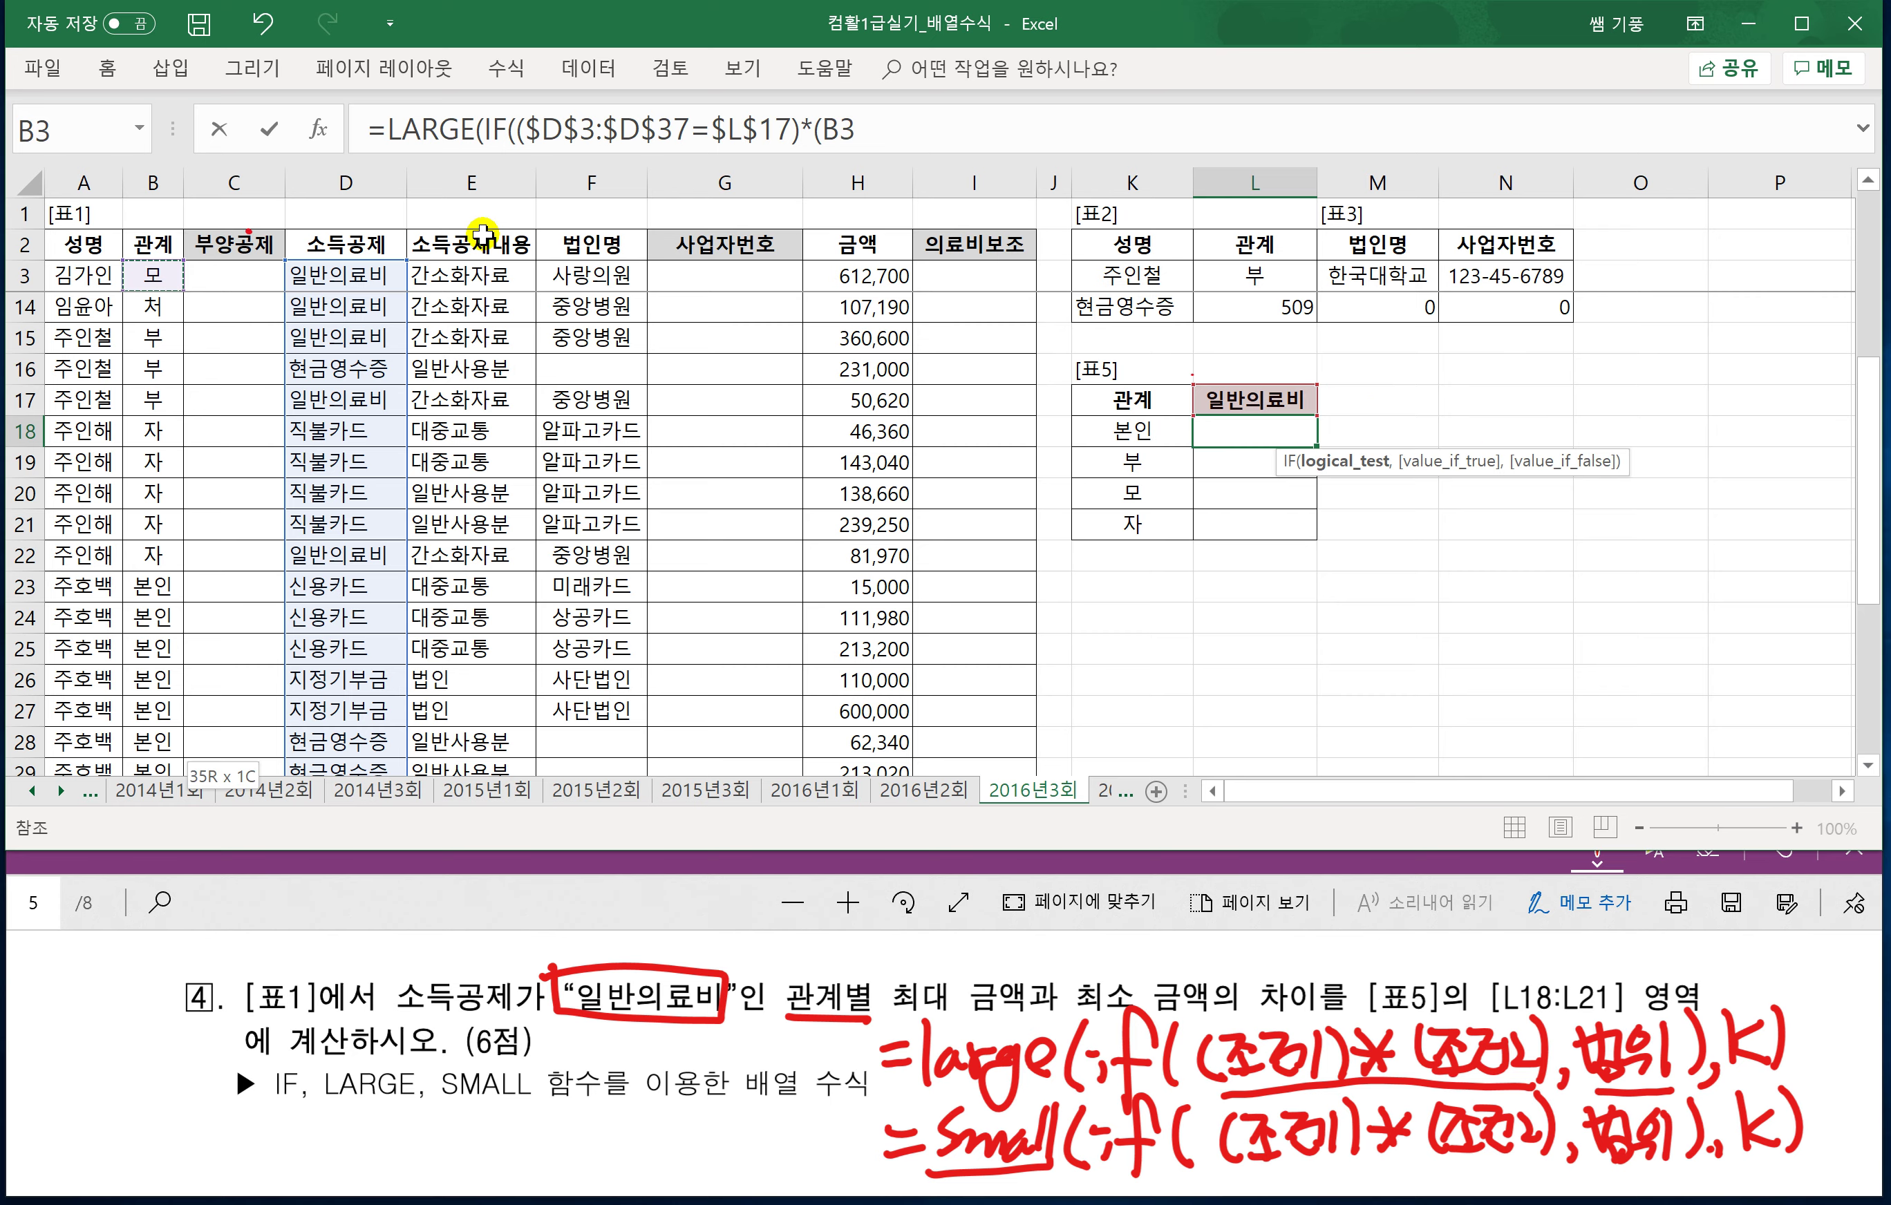
key("ctrl+shift+Down")
key("F4")
scroll(670, 242, "up", 2)
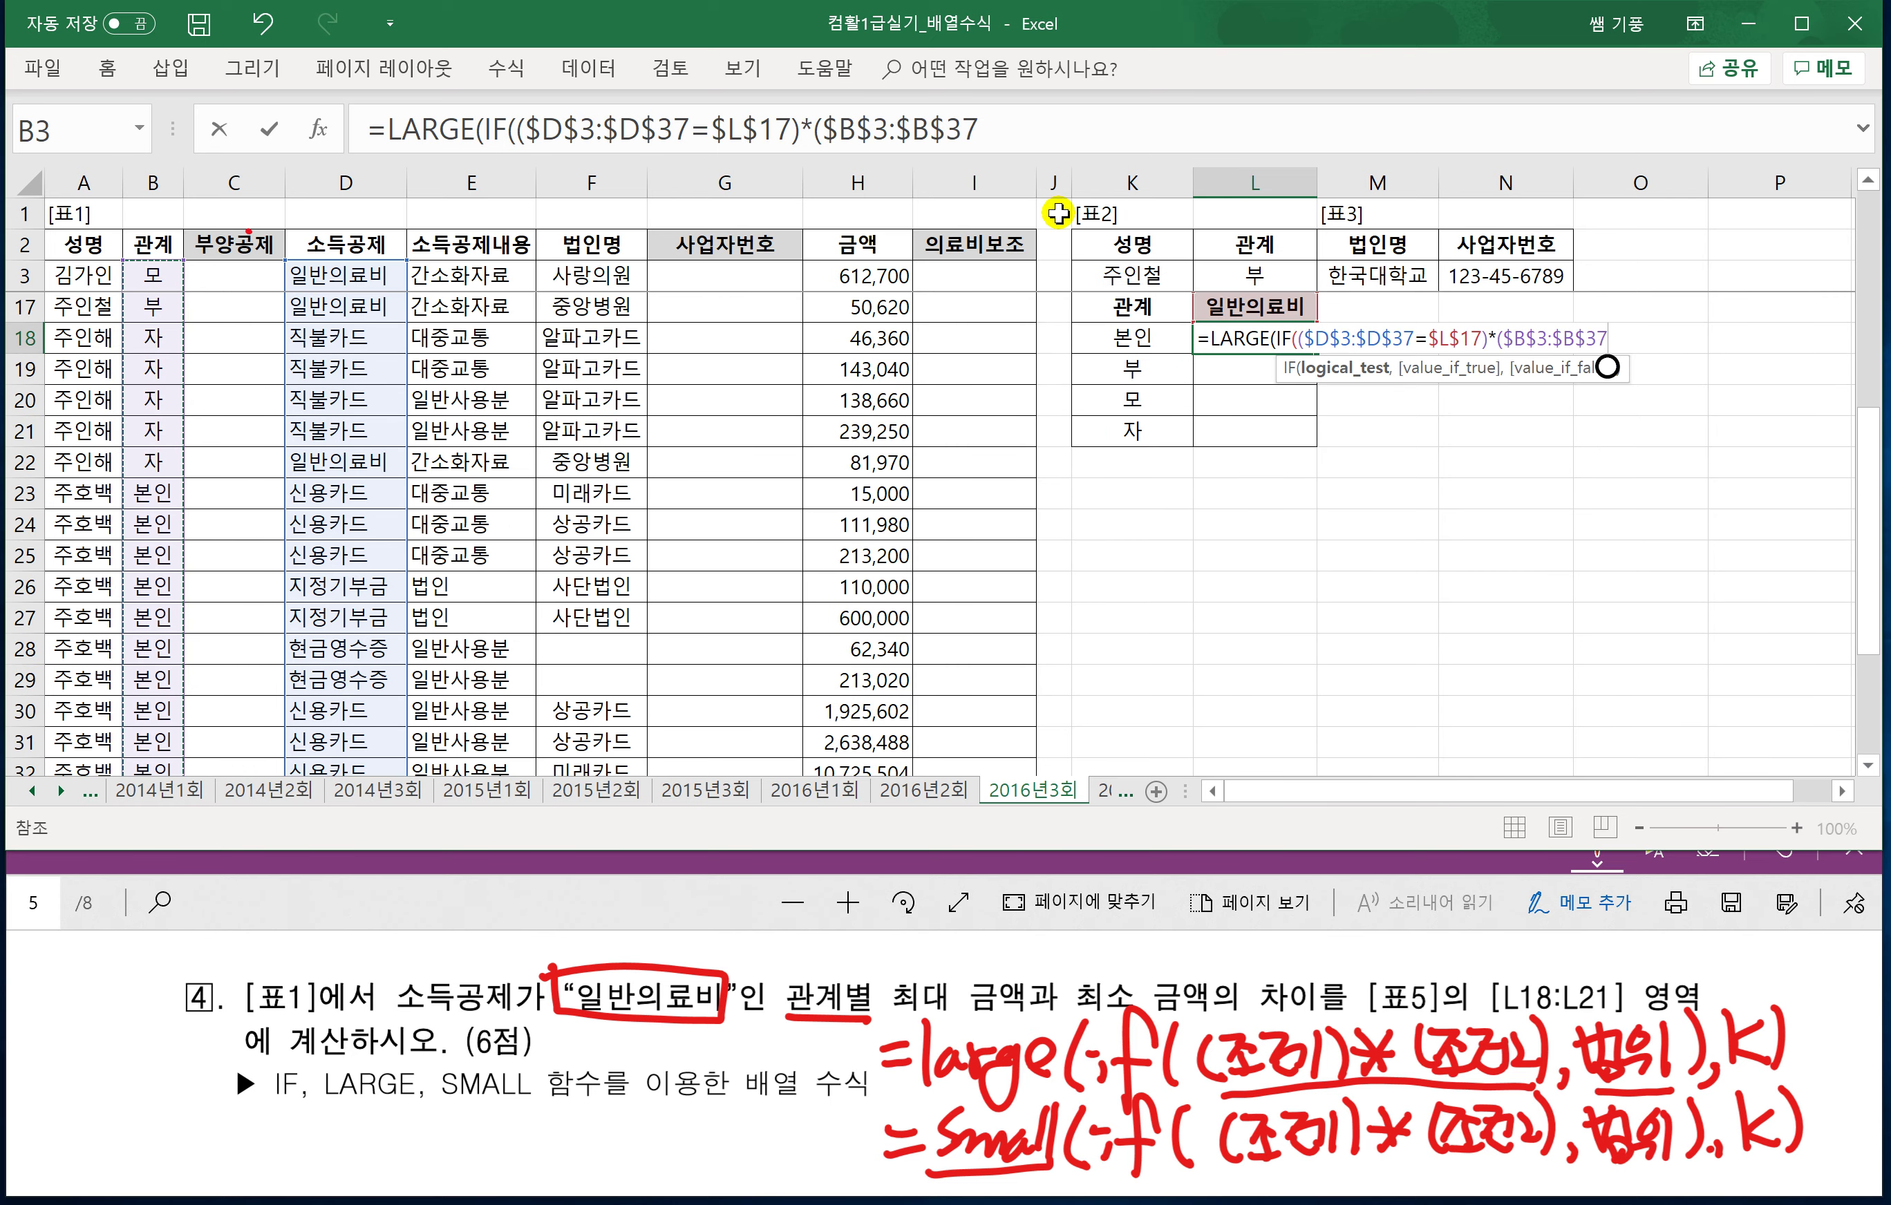
left_click(1028, 126)
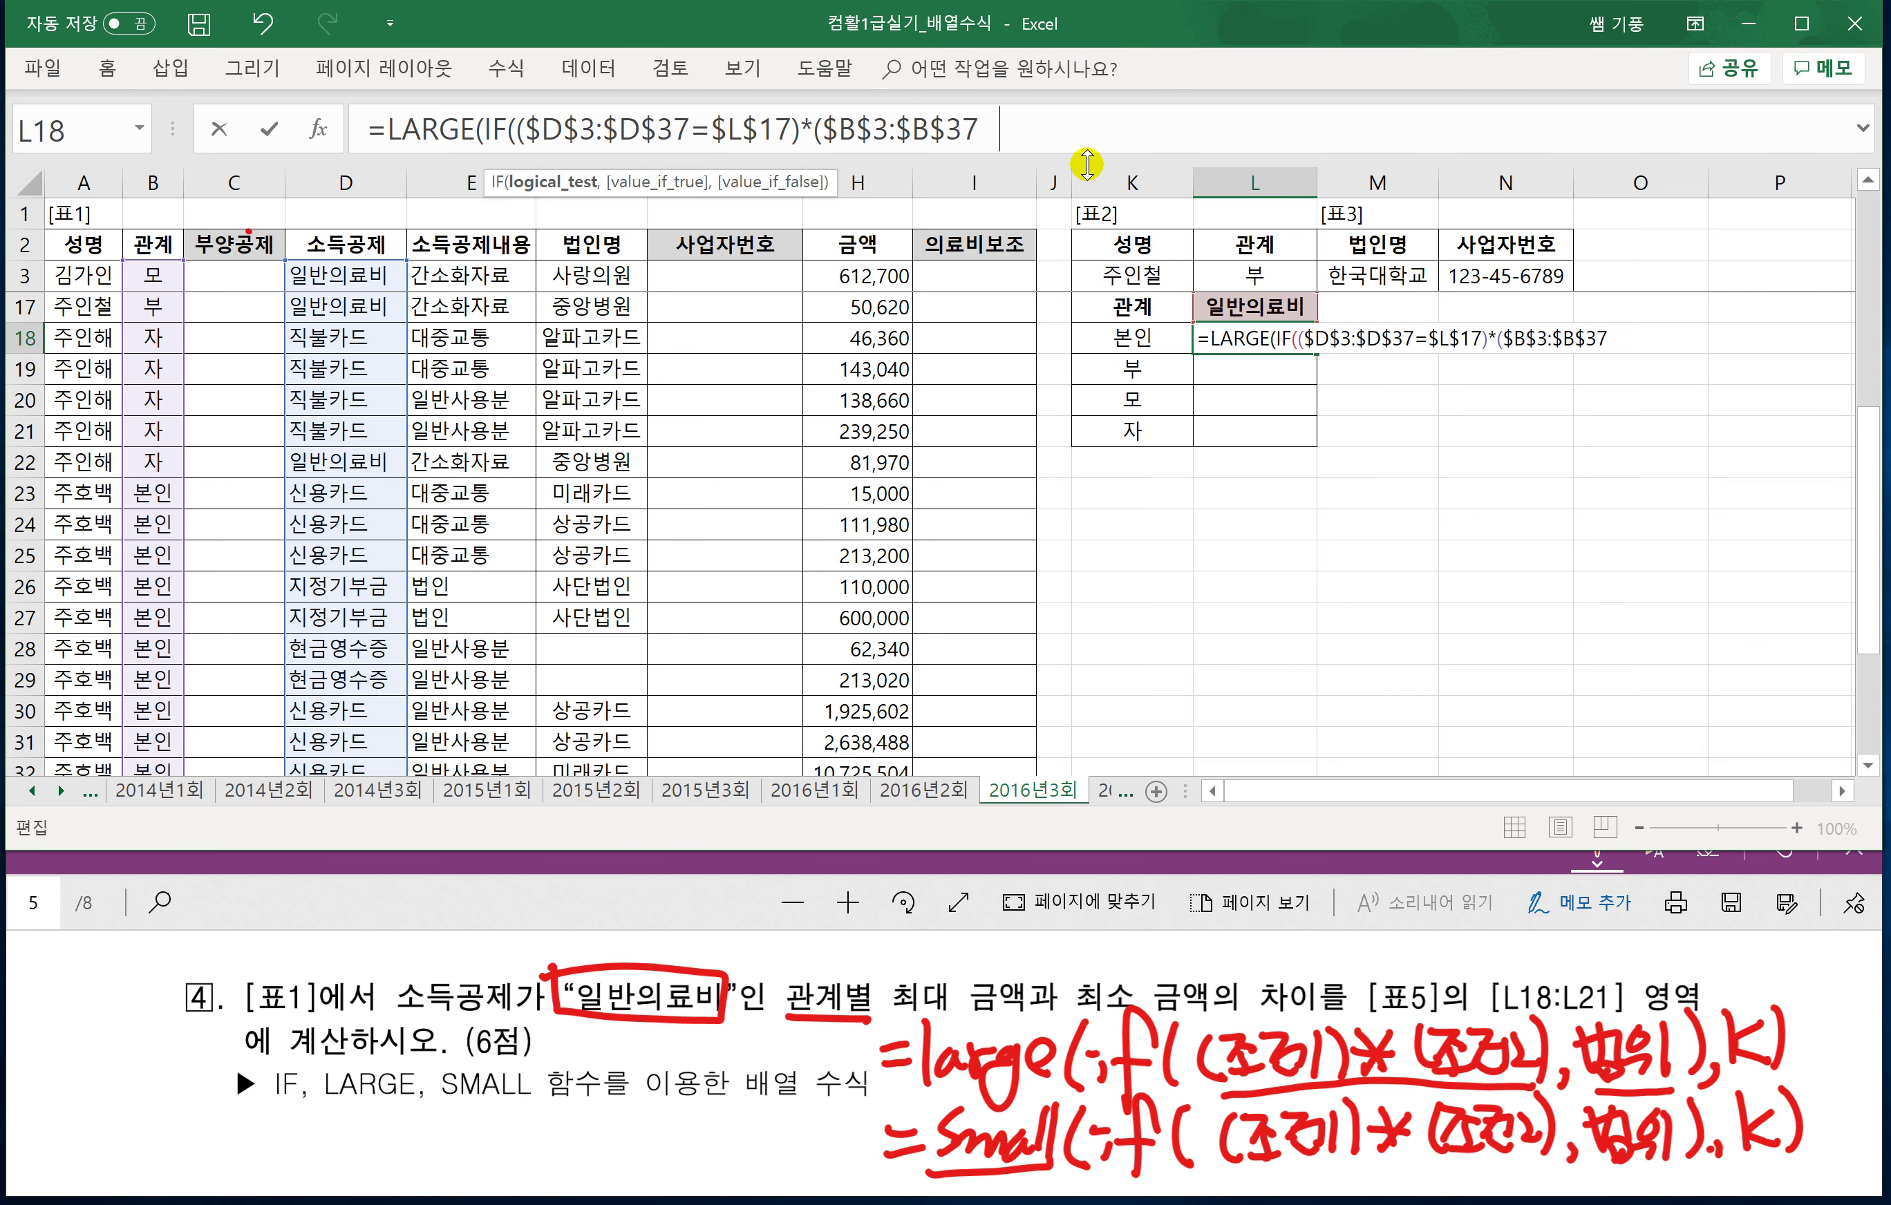
type("=")
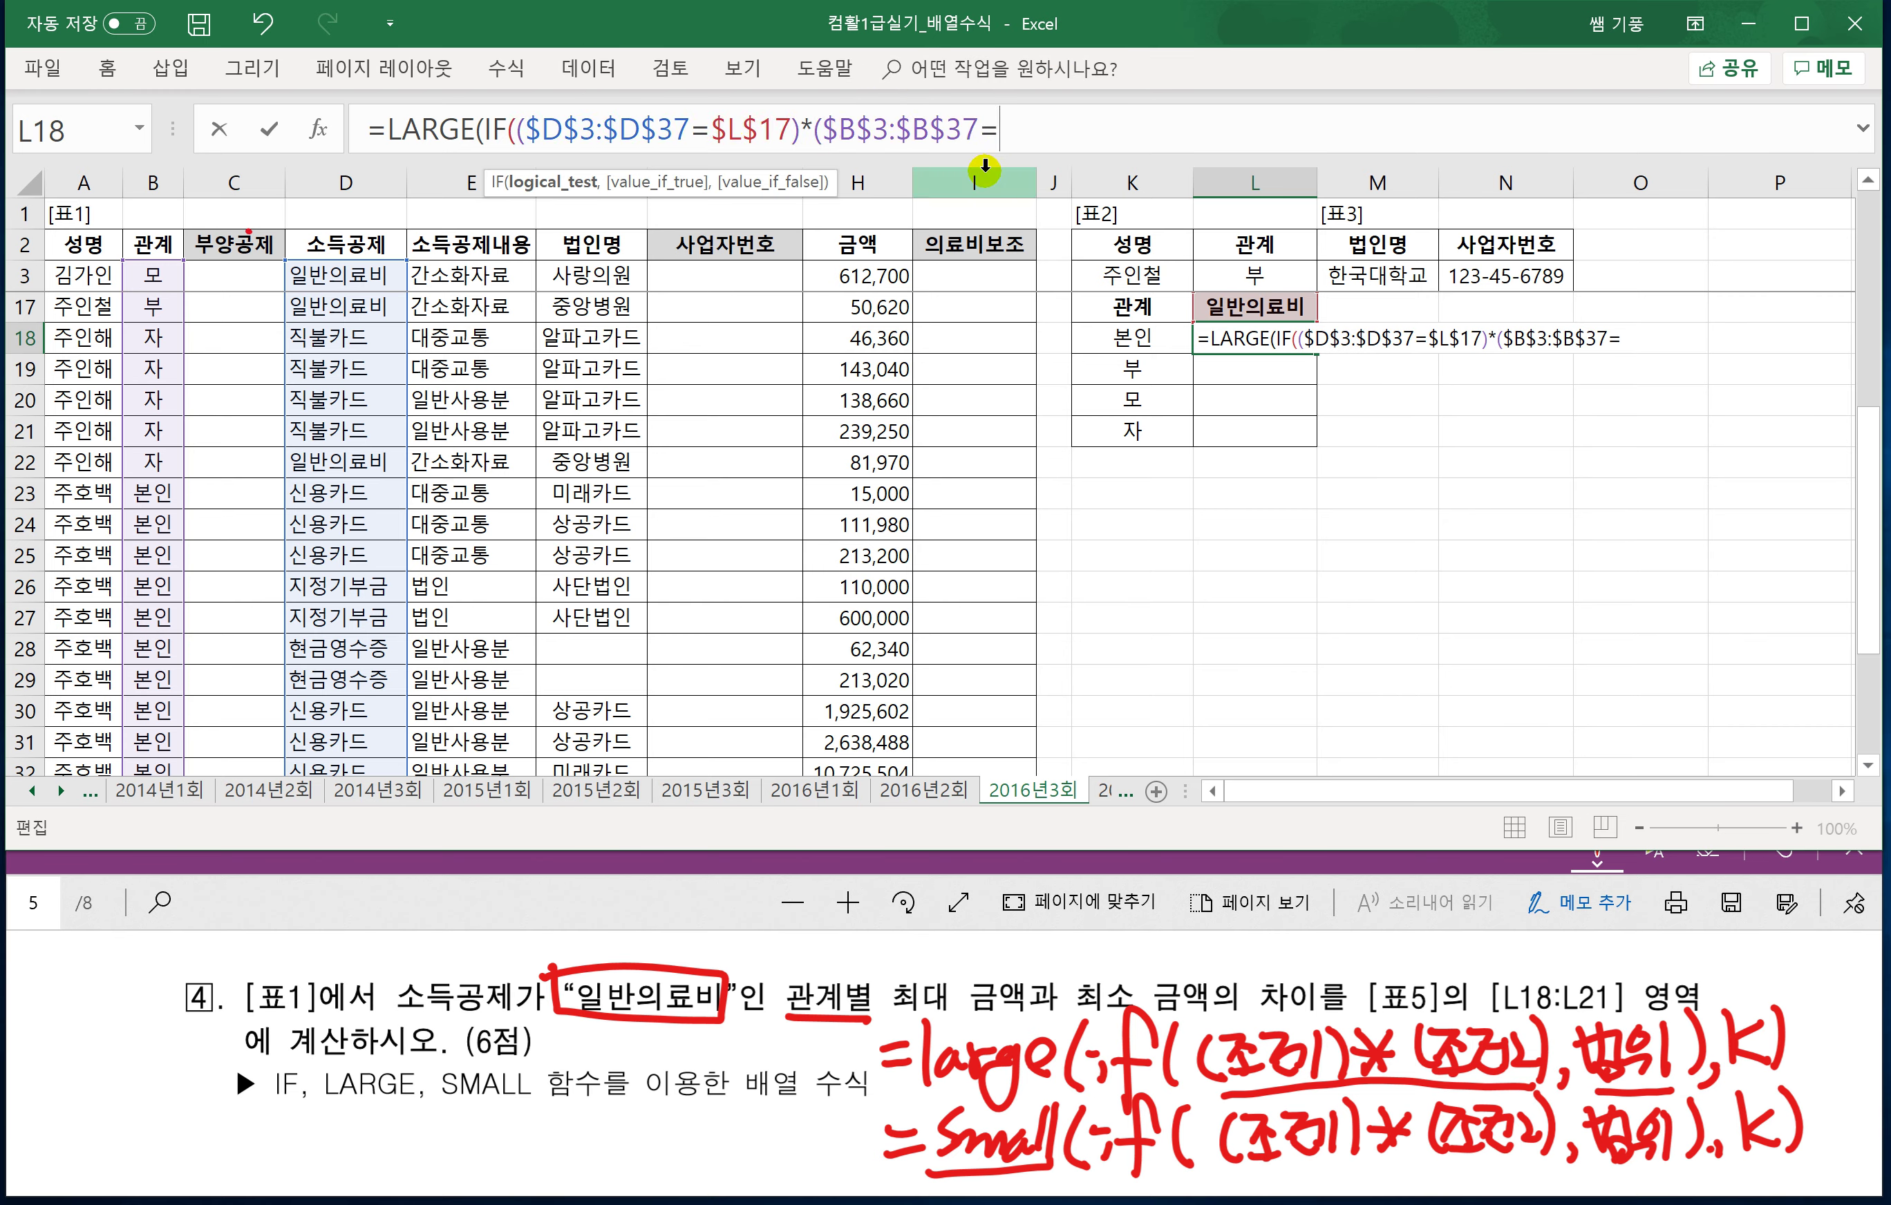
left_click(1122, 336)
type(")")
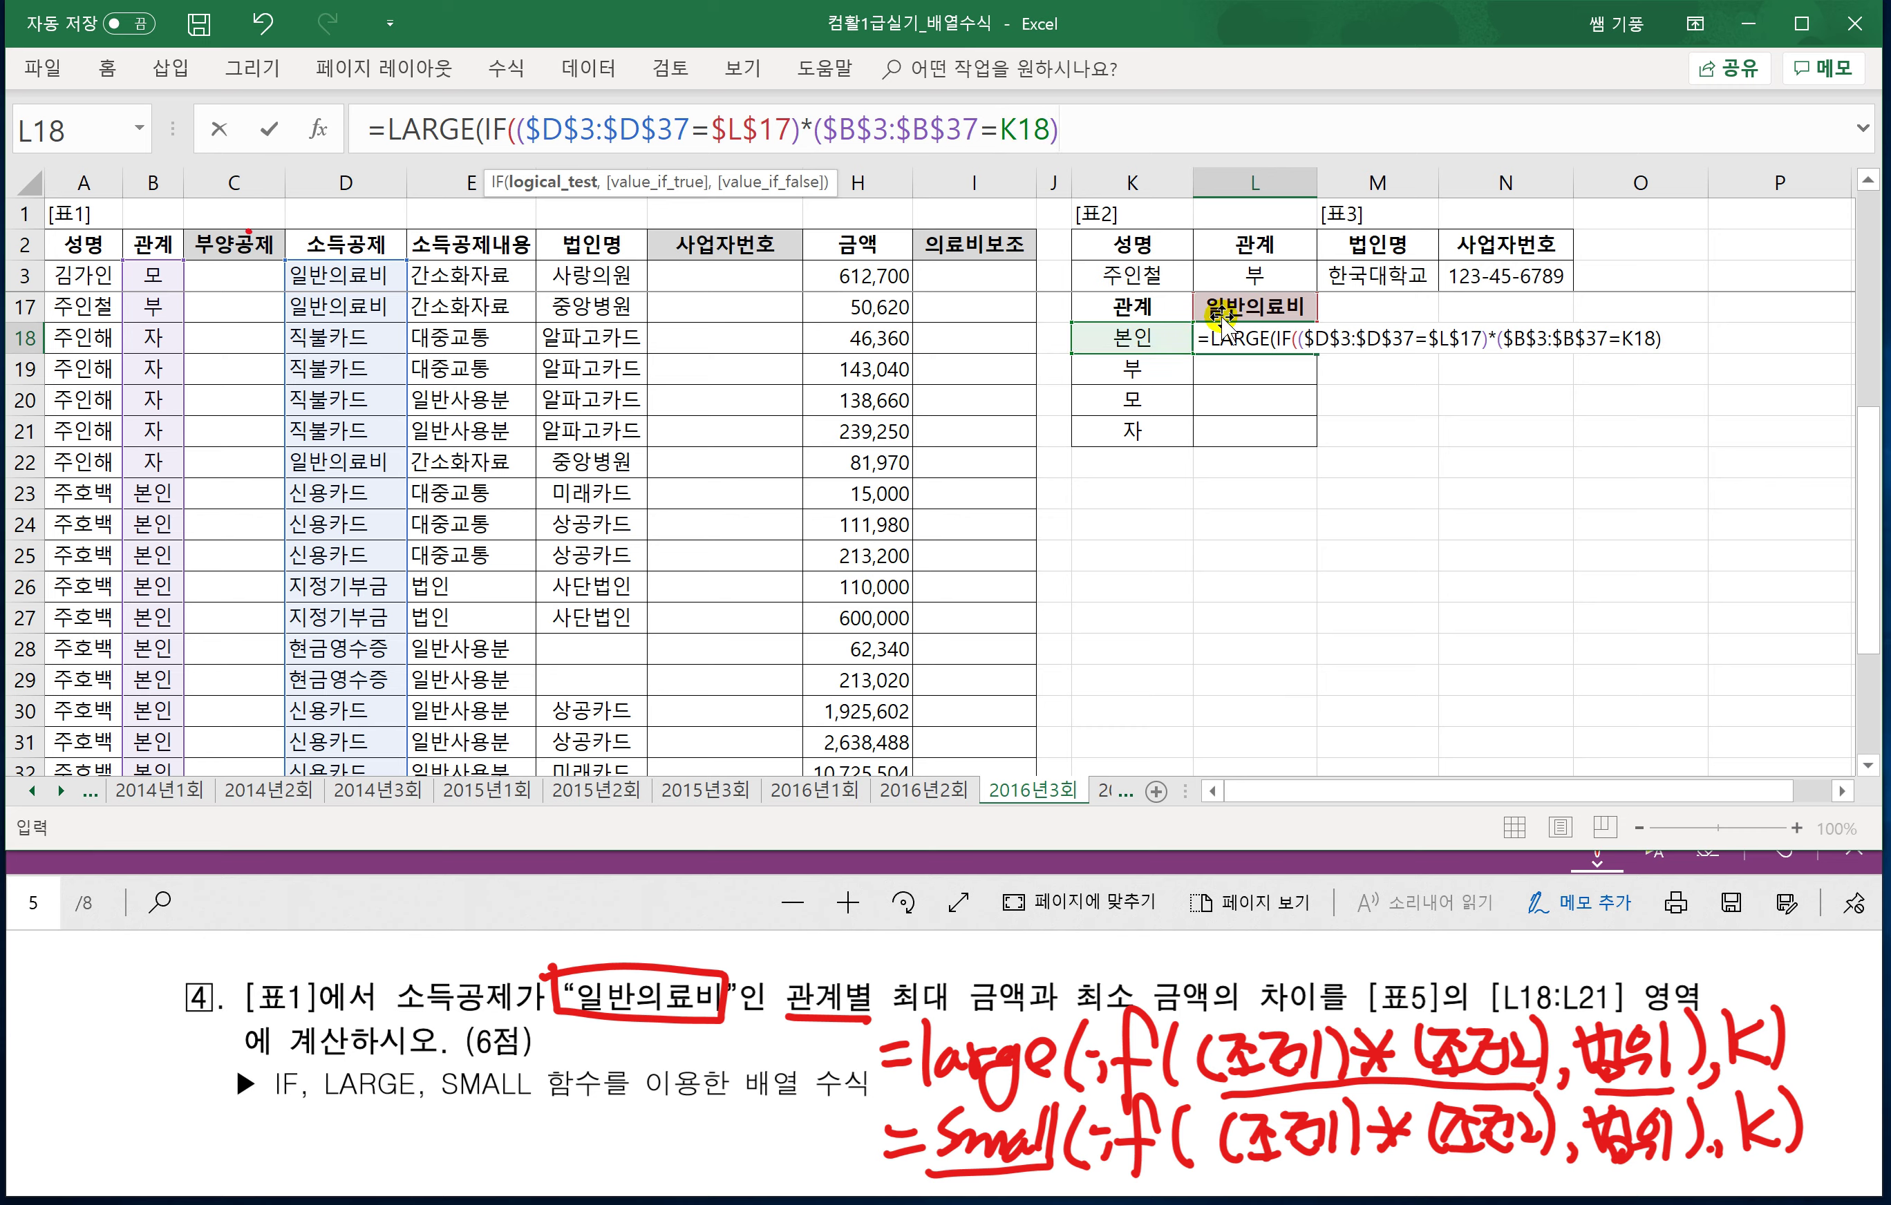
Add the absolute 금액 range $H$3:$H$37 as the IF result and close LARGE with k set to 1.
type(",")
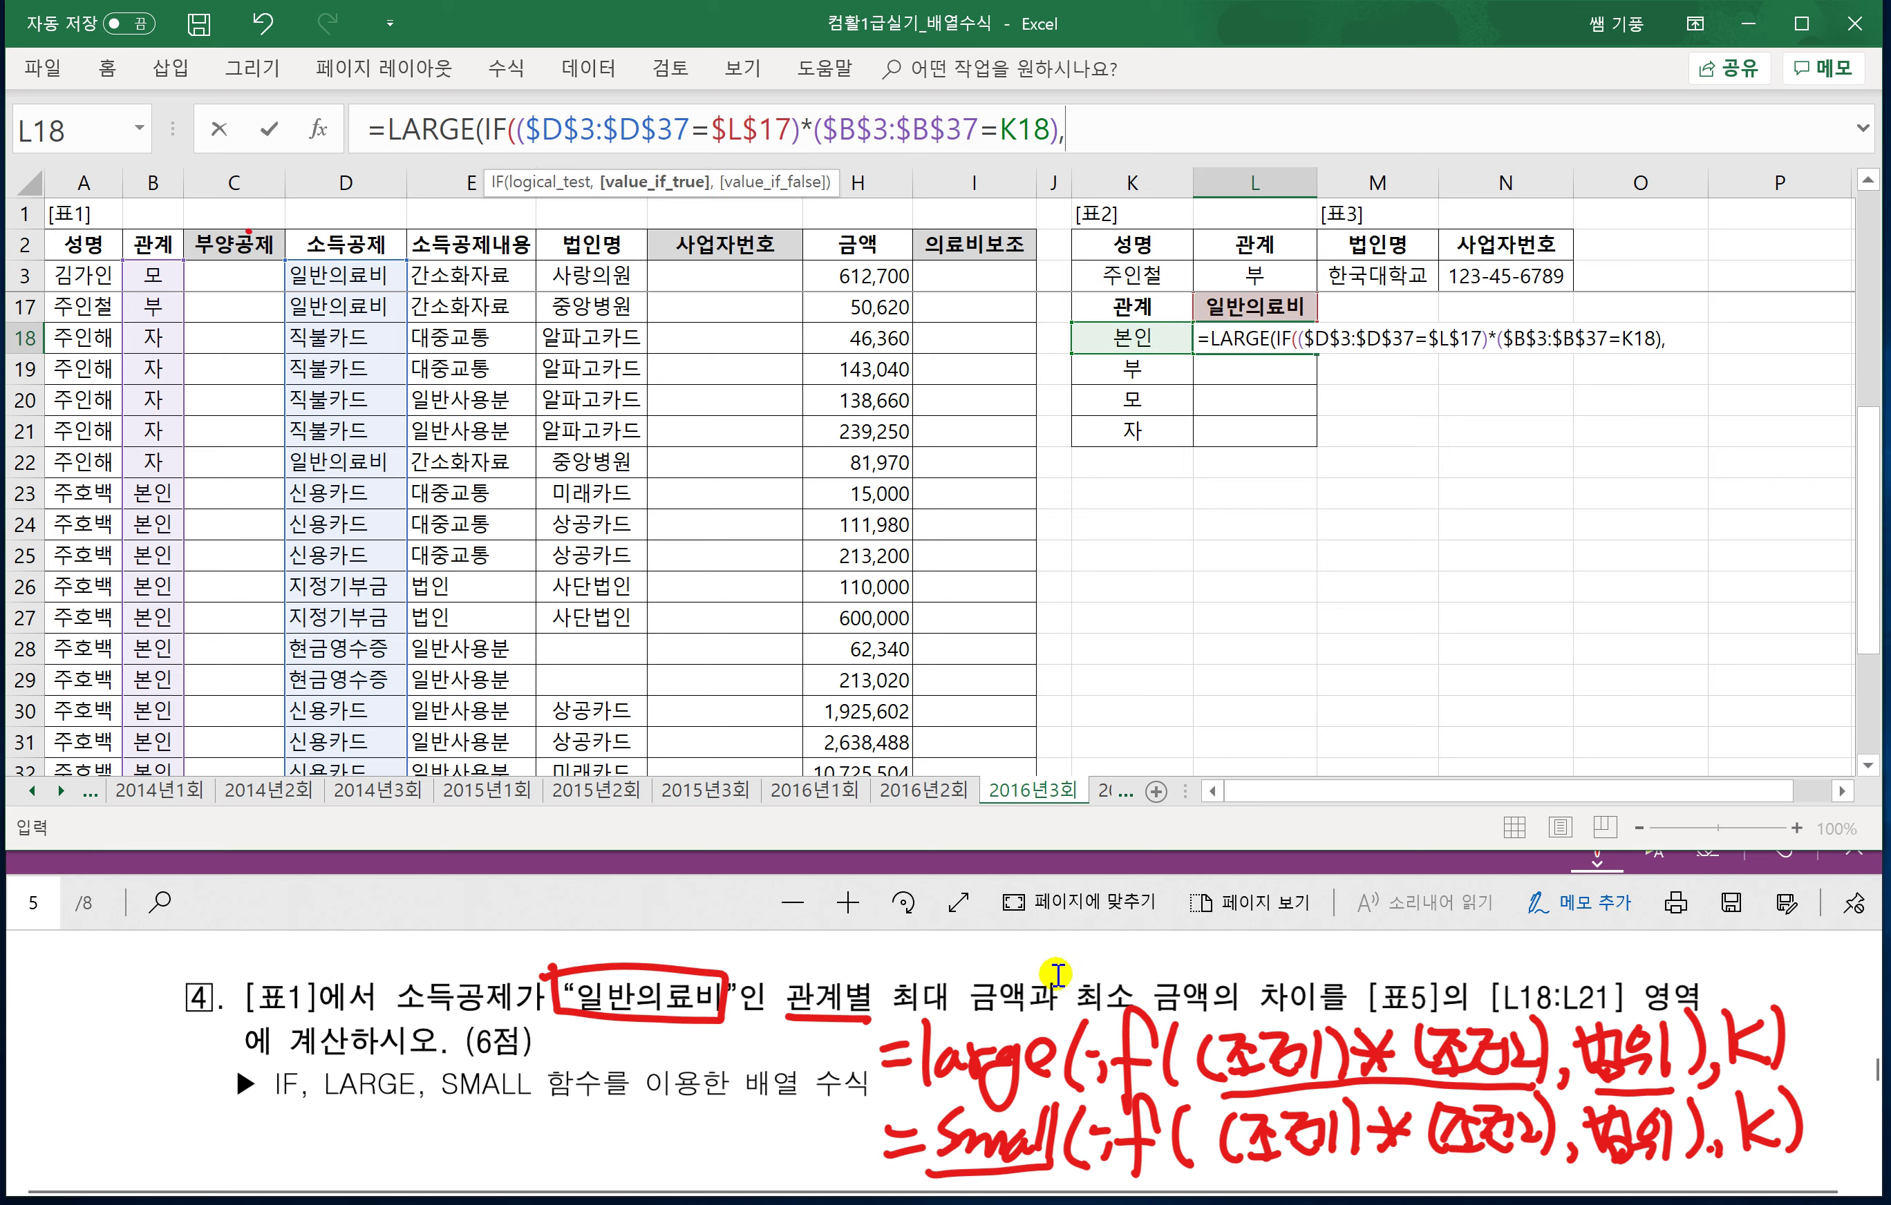
left_click(854, 280)
key("ctrl+shift+Down")
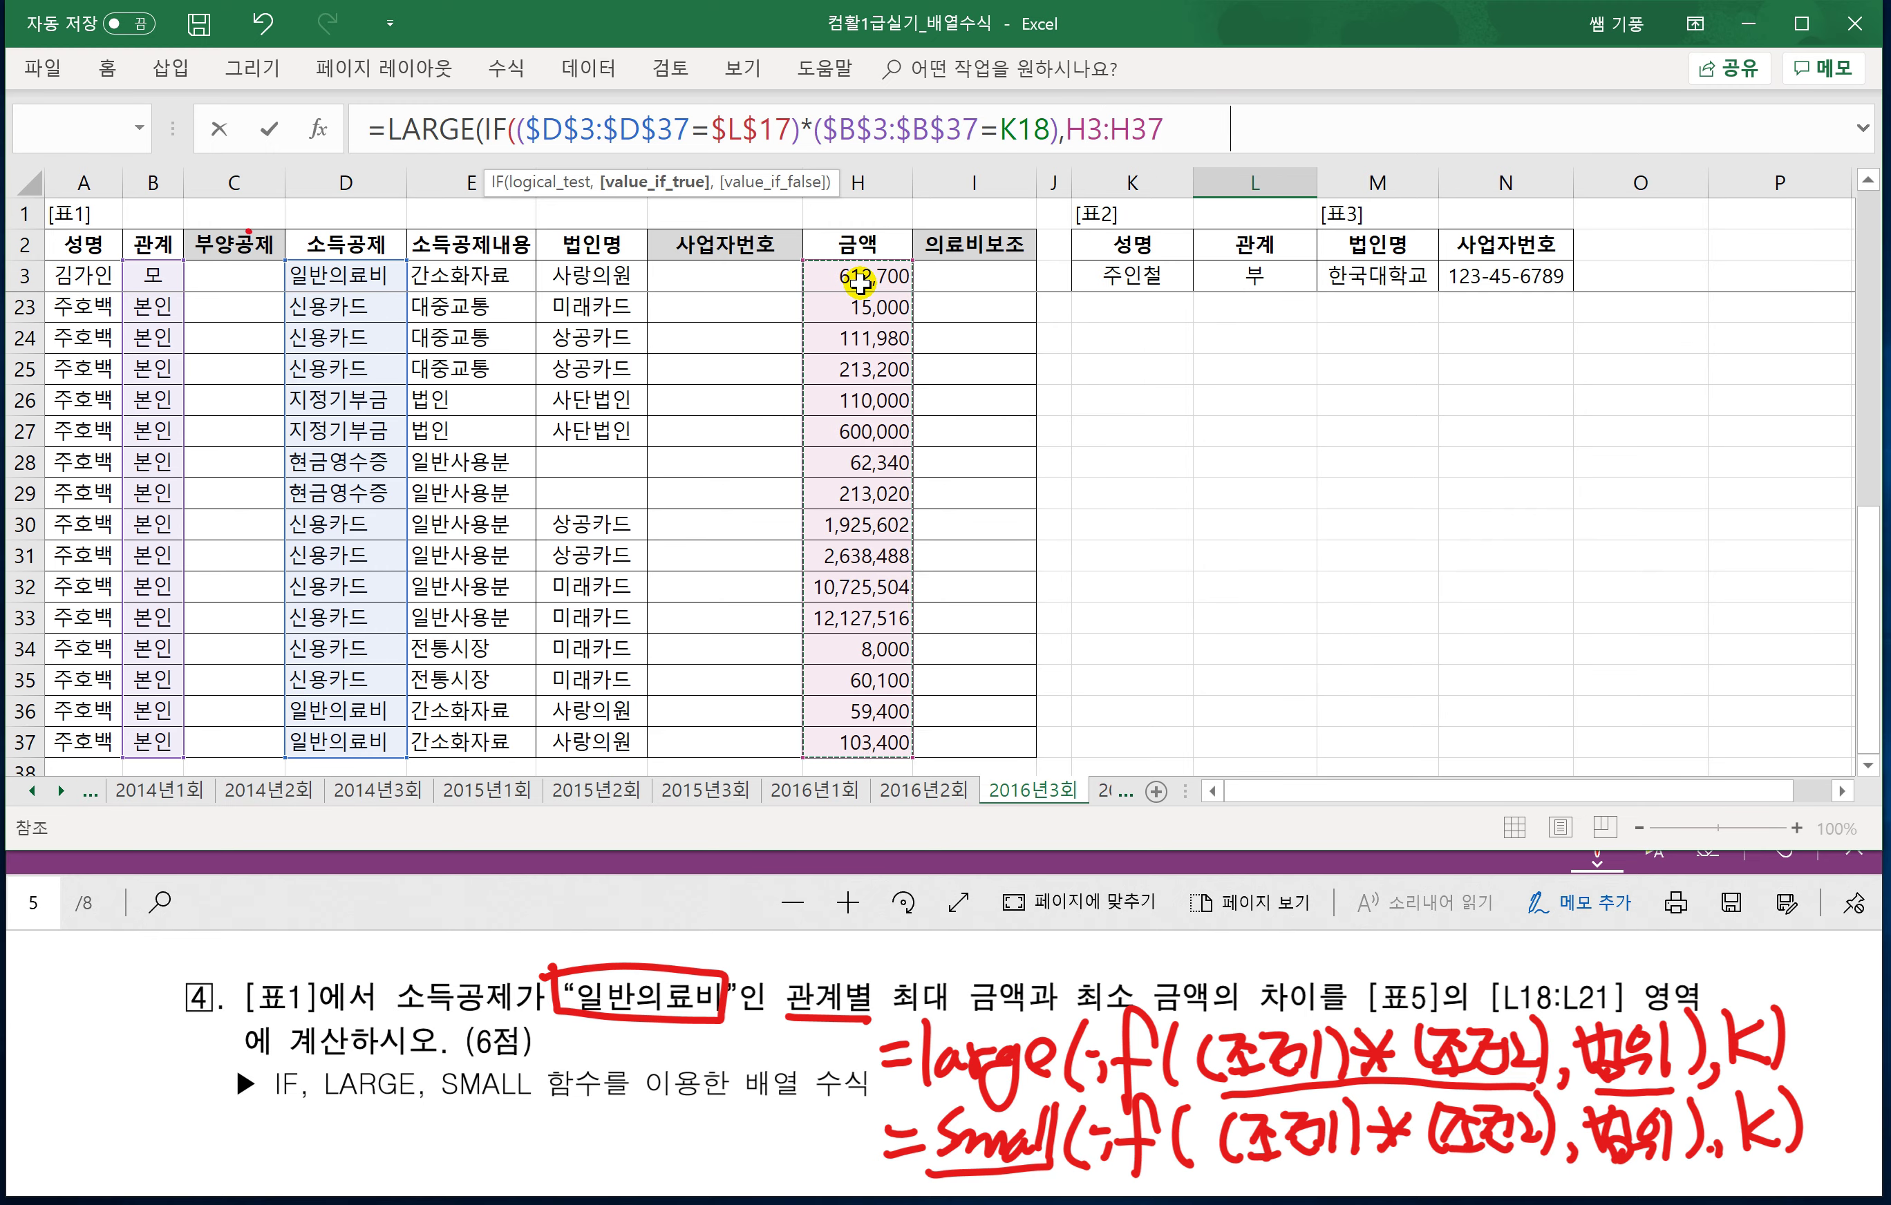
key("F4")
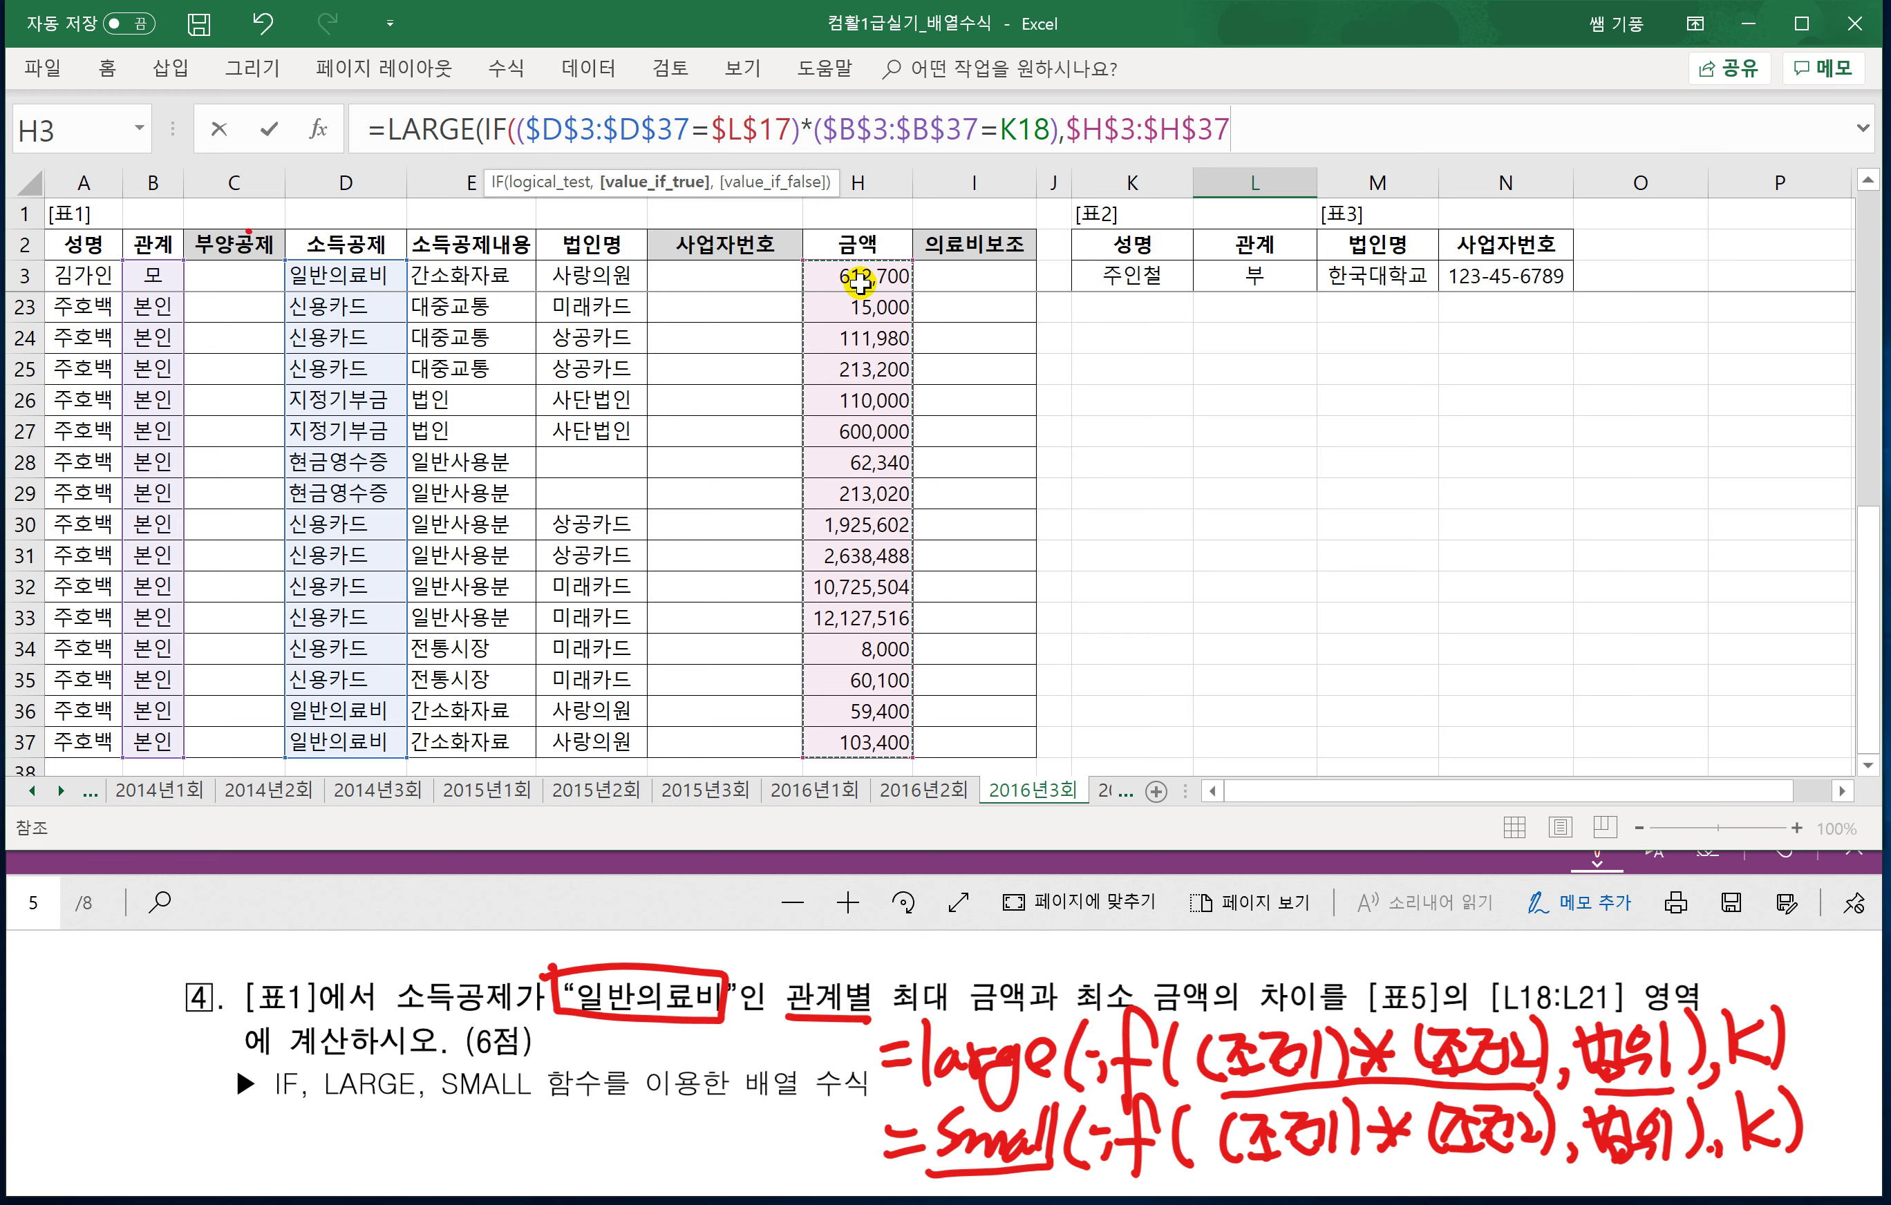
type("),")
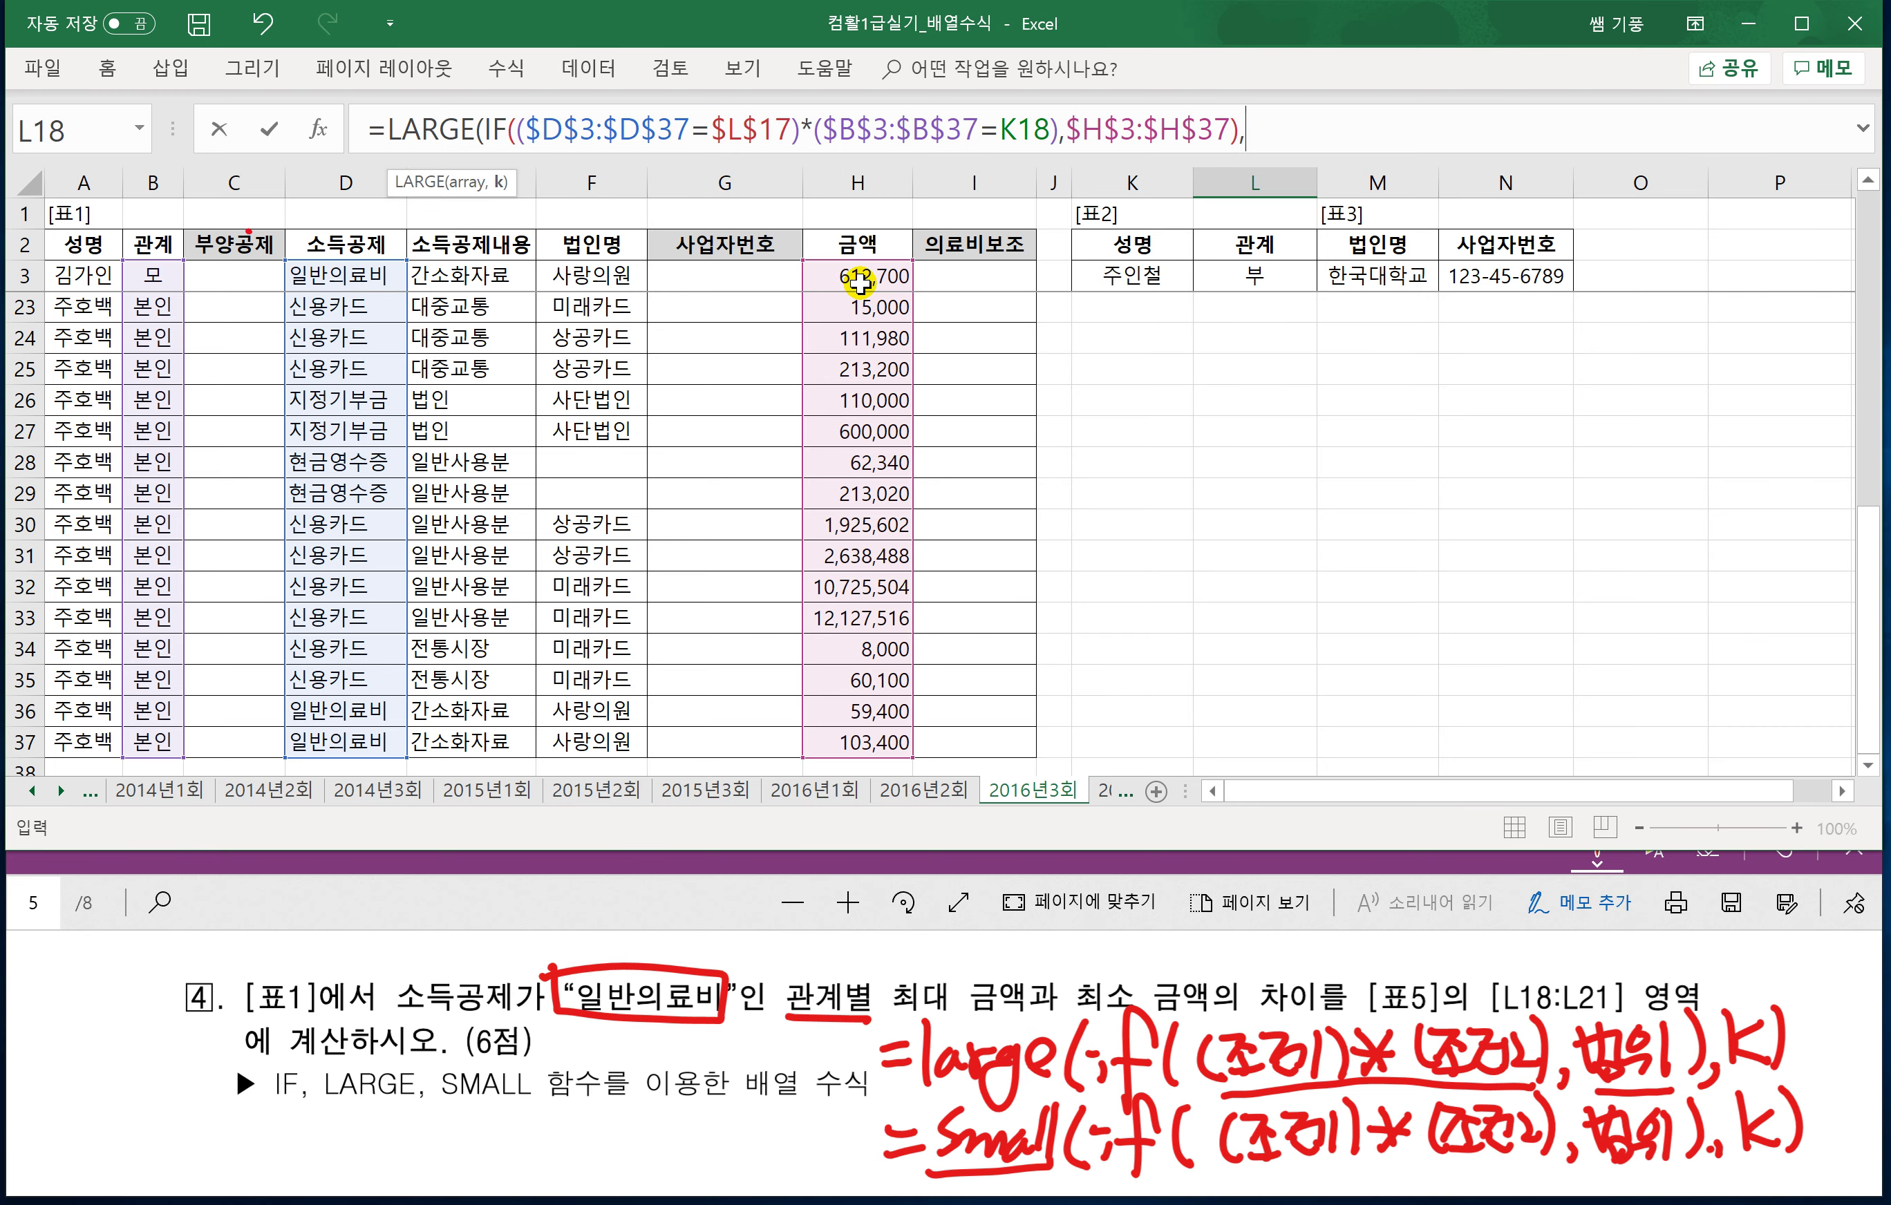
type("1")
type(")")
scroll(1525, 378, "up", 4)
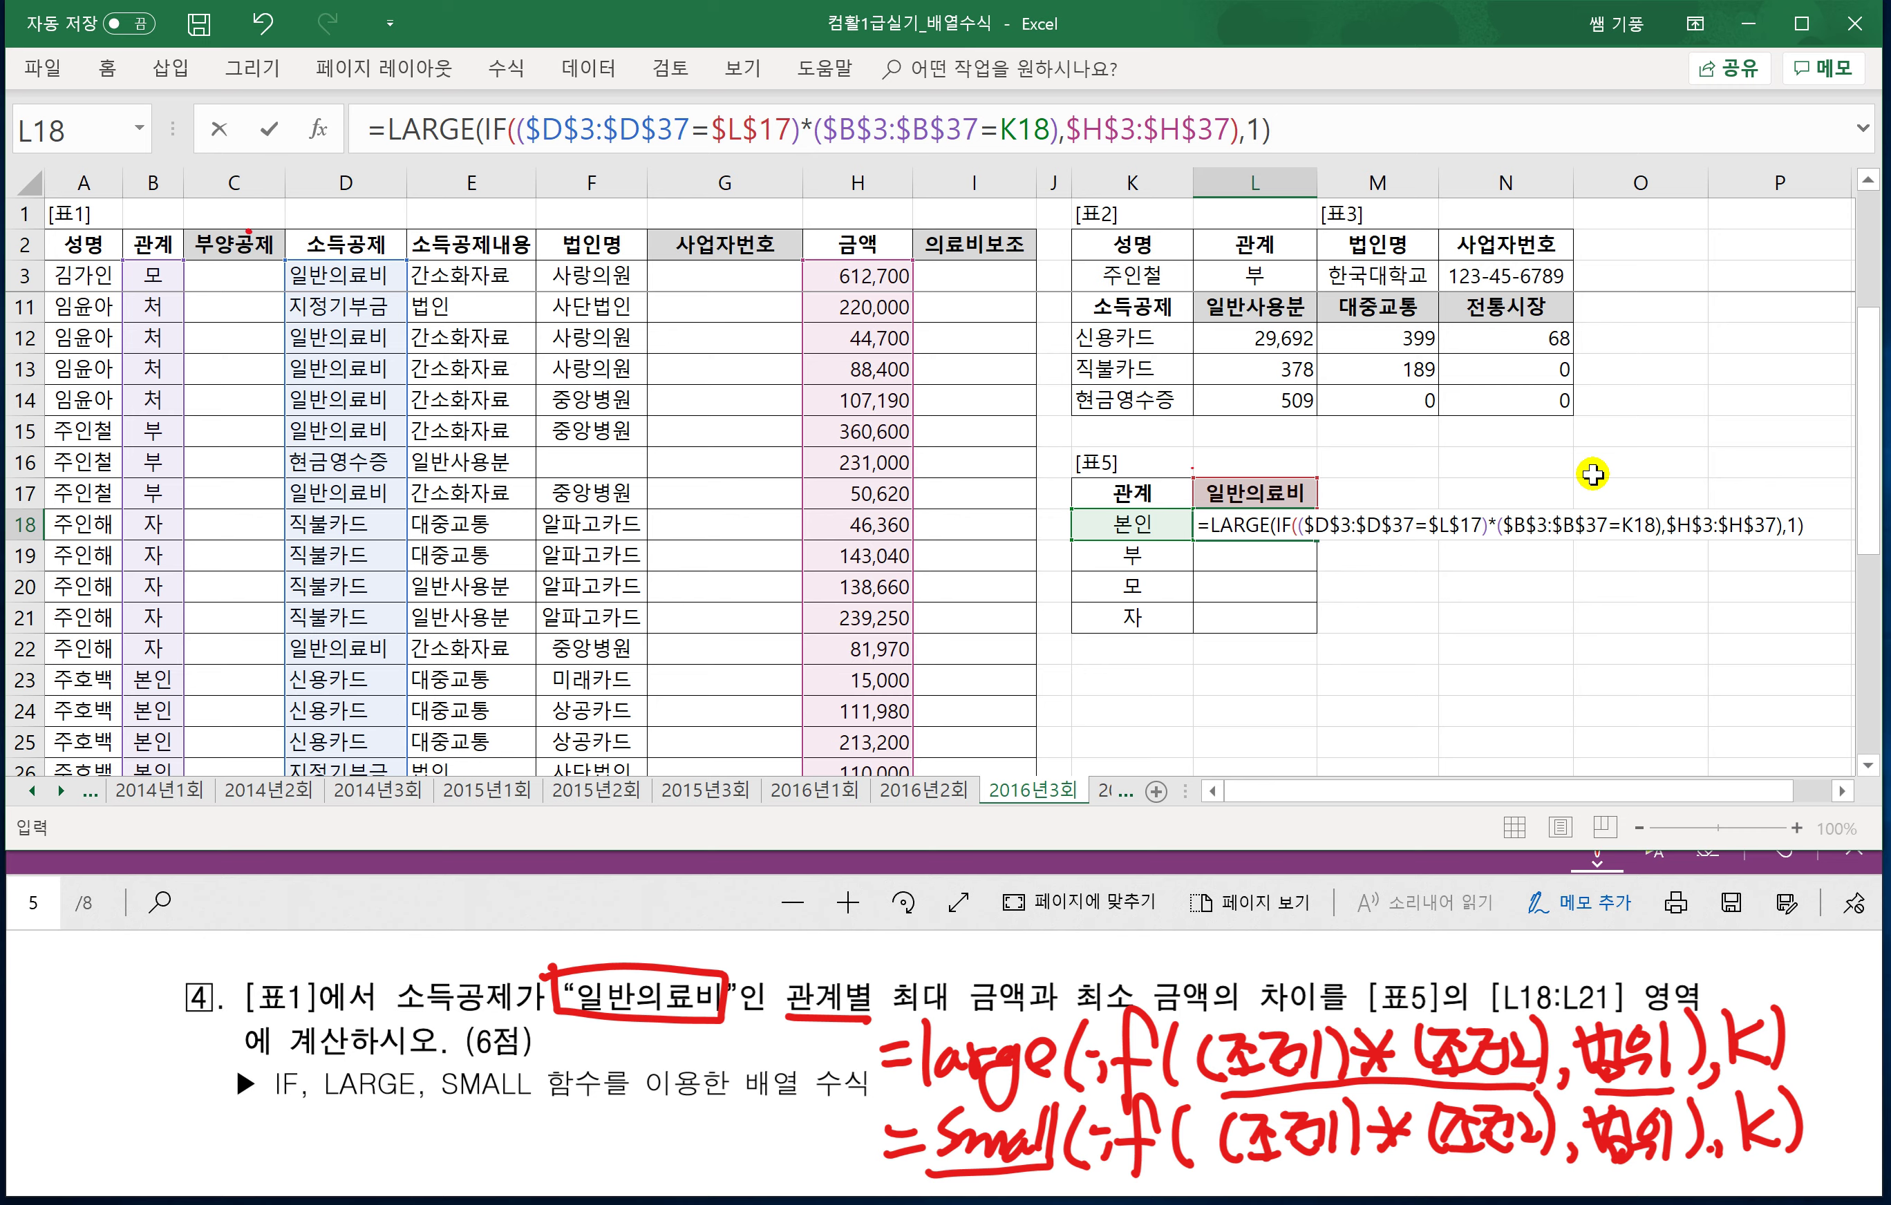
Commit the L18 formula as an array formula, and append a minus sign followed by a copy of the whole LARGE expression.
key("ctrl+shift+Return")
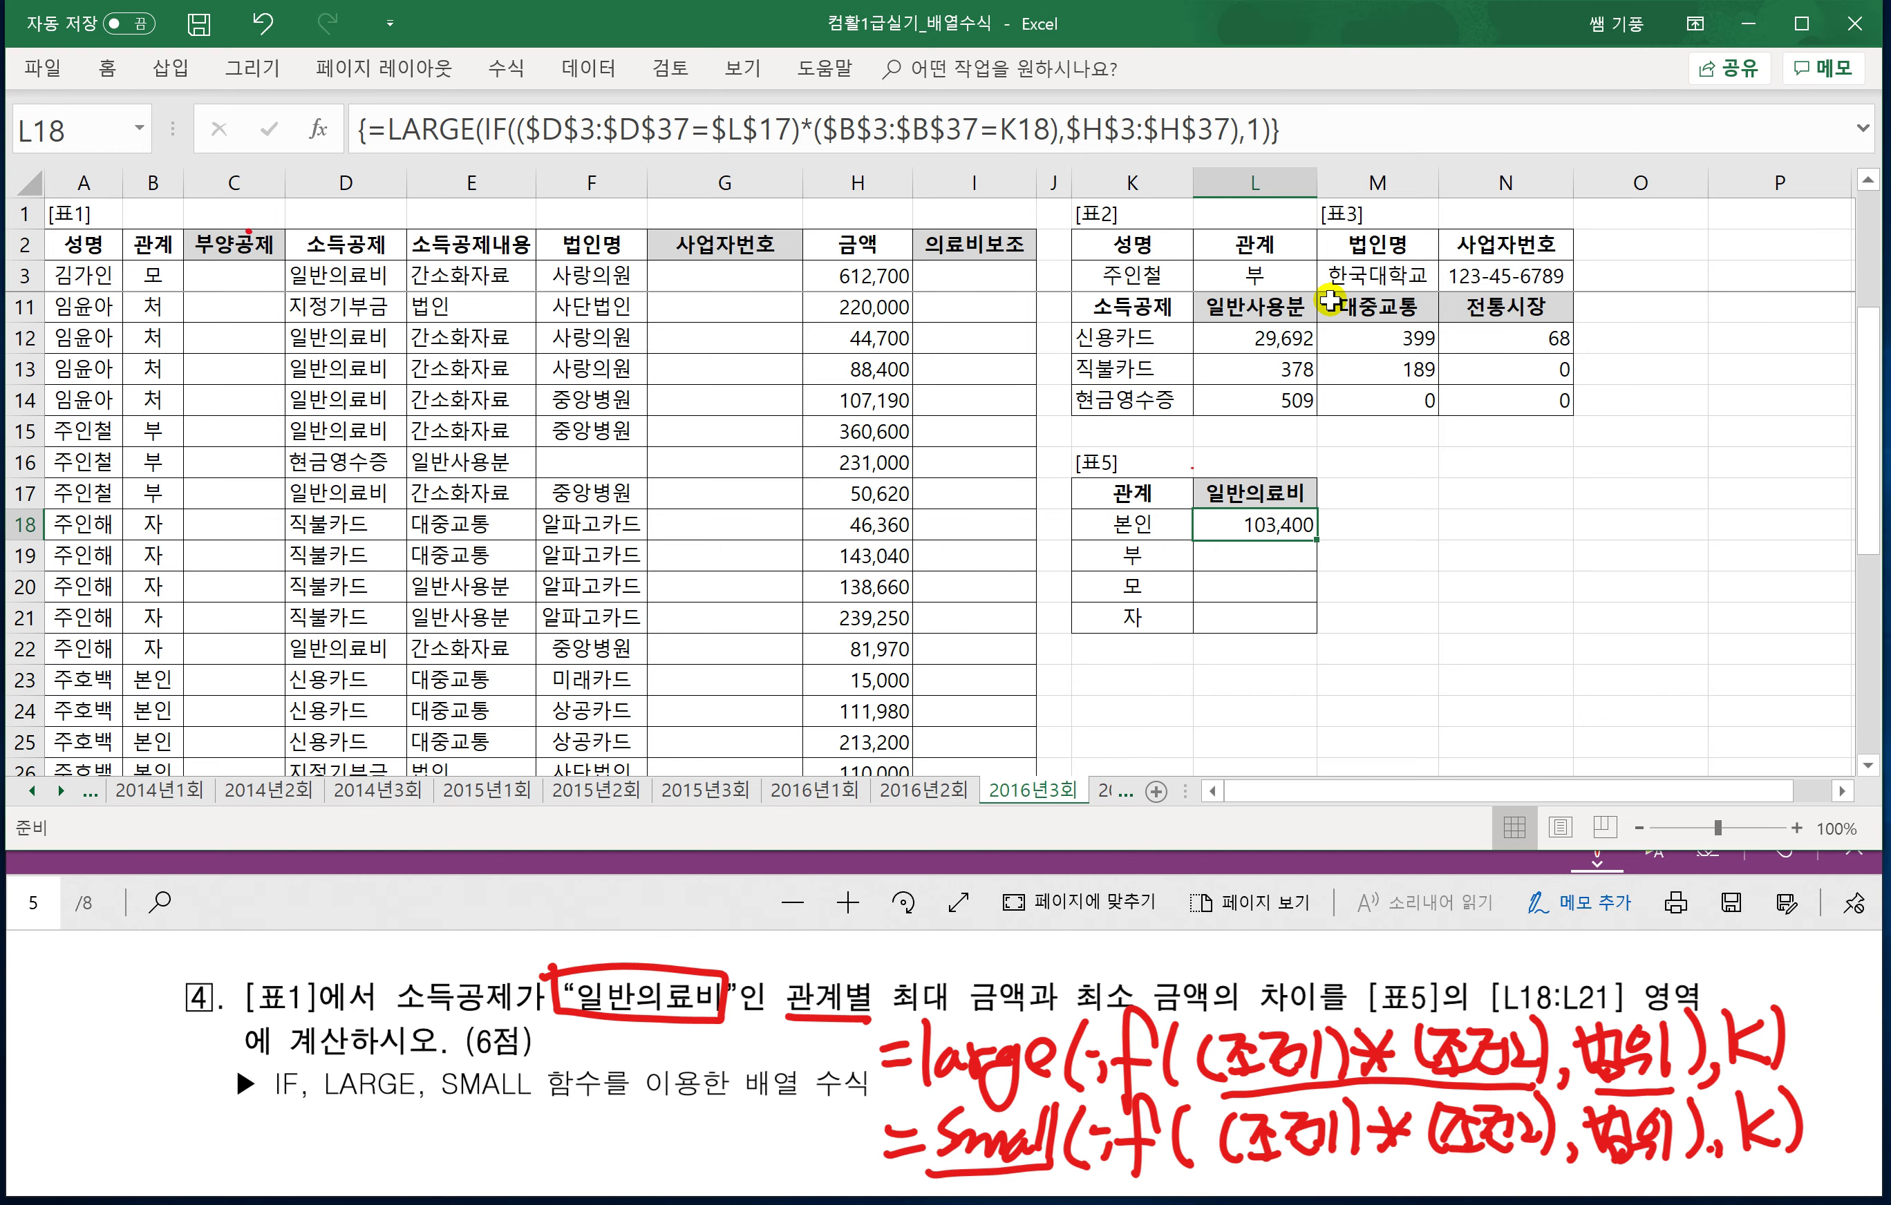
key("ctrl+shift+u")
left_click(1294, 149)
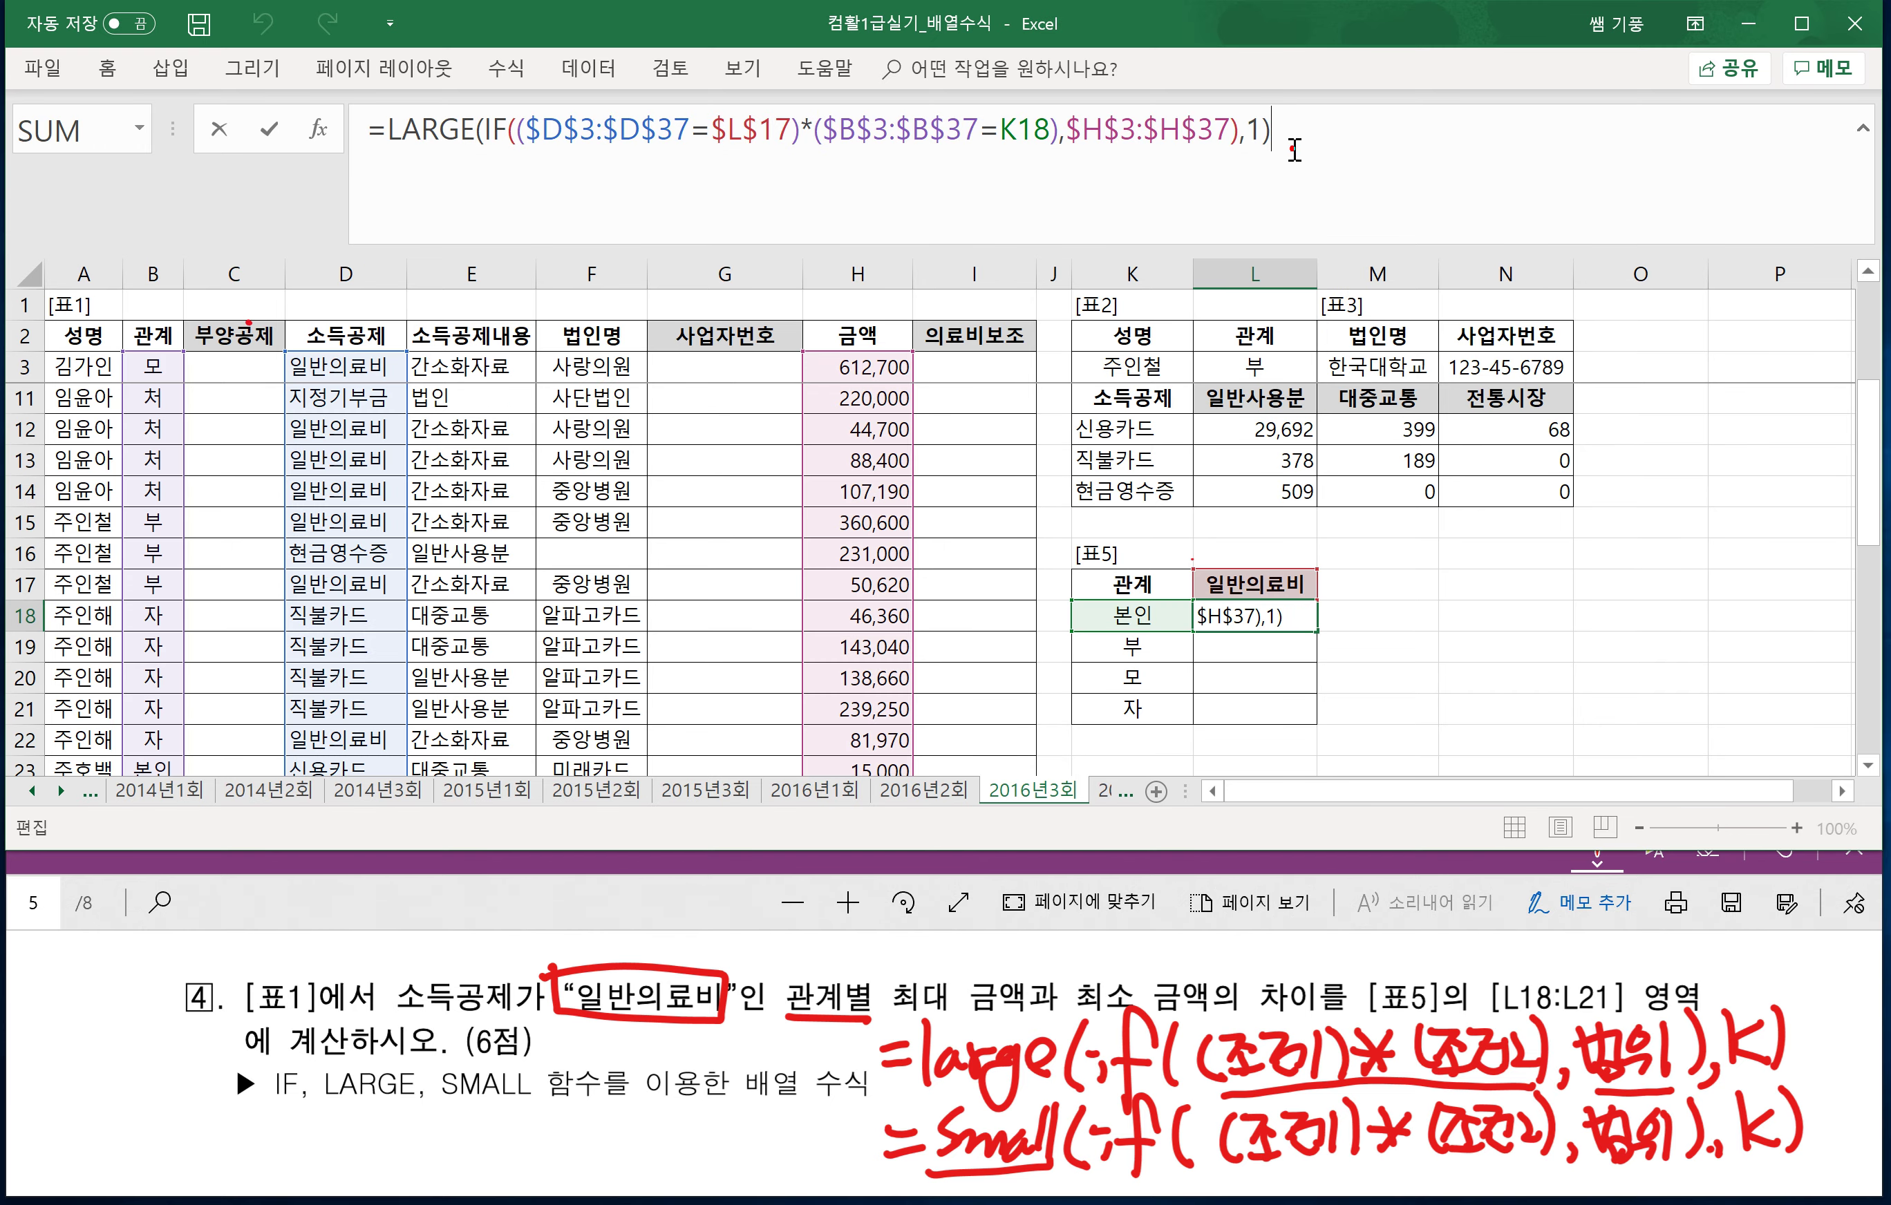
left_click_drag(1294, 149, 387, 134)
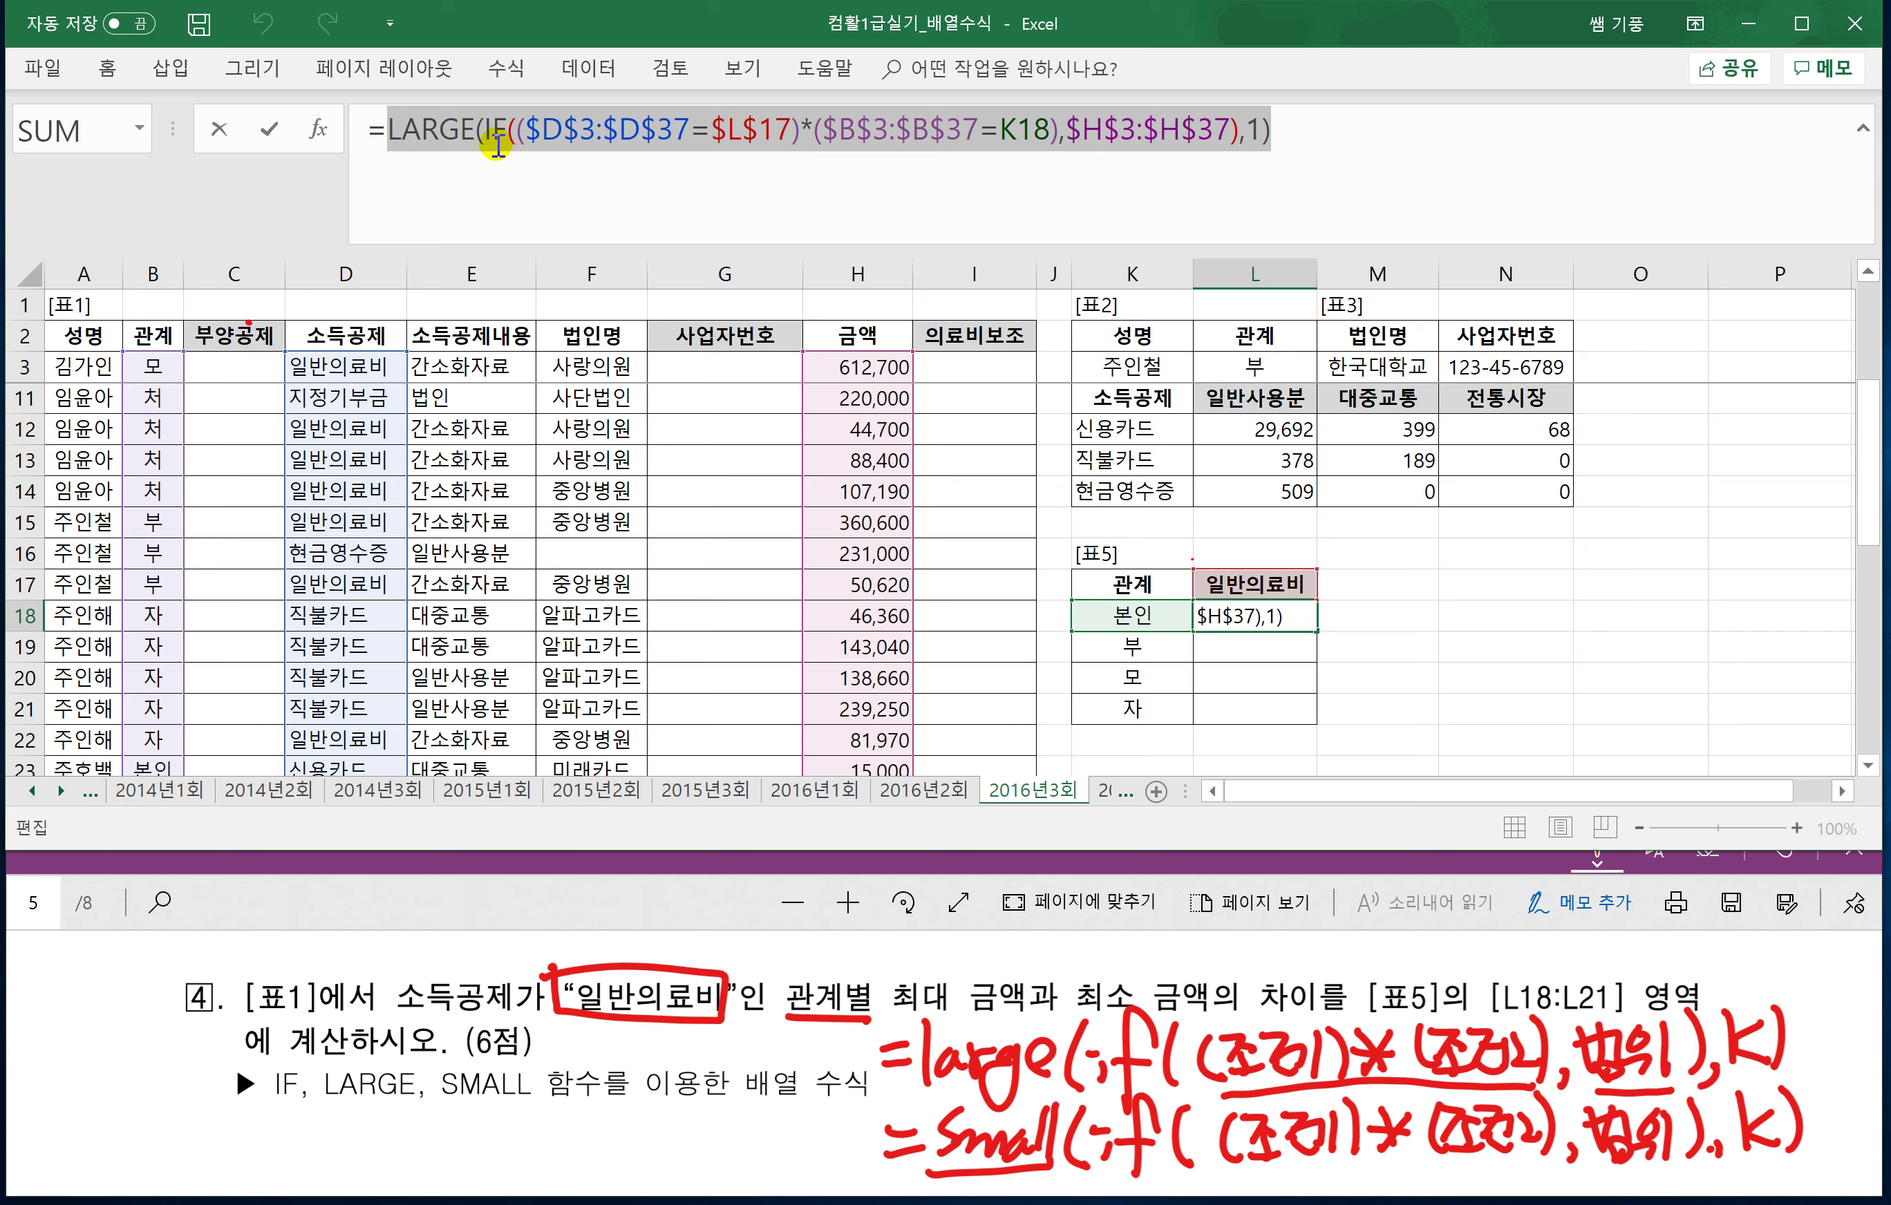
left_click(1311, 138)
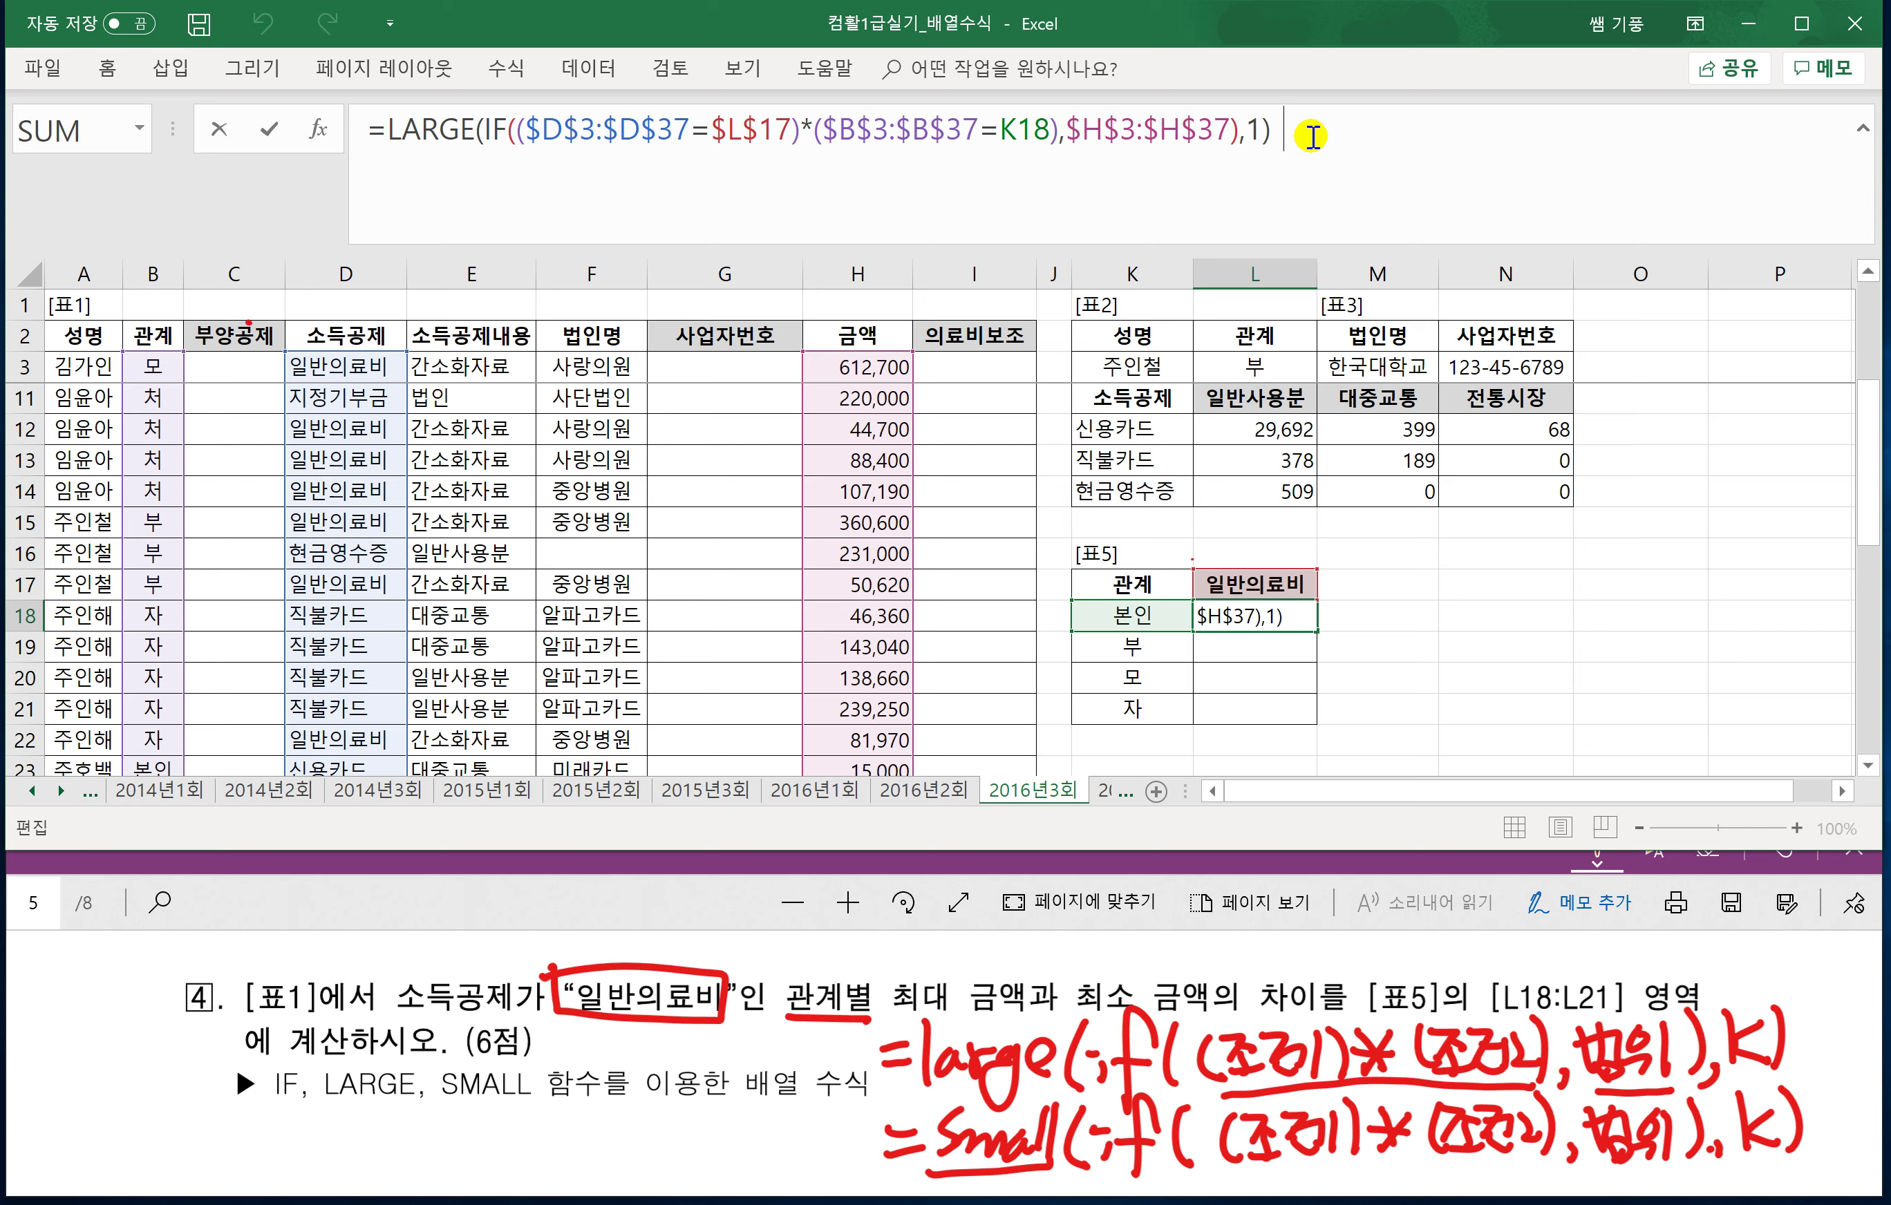
type("-")
key("ctrl+v")
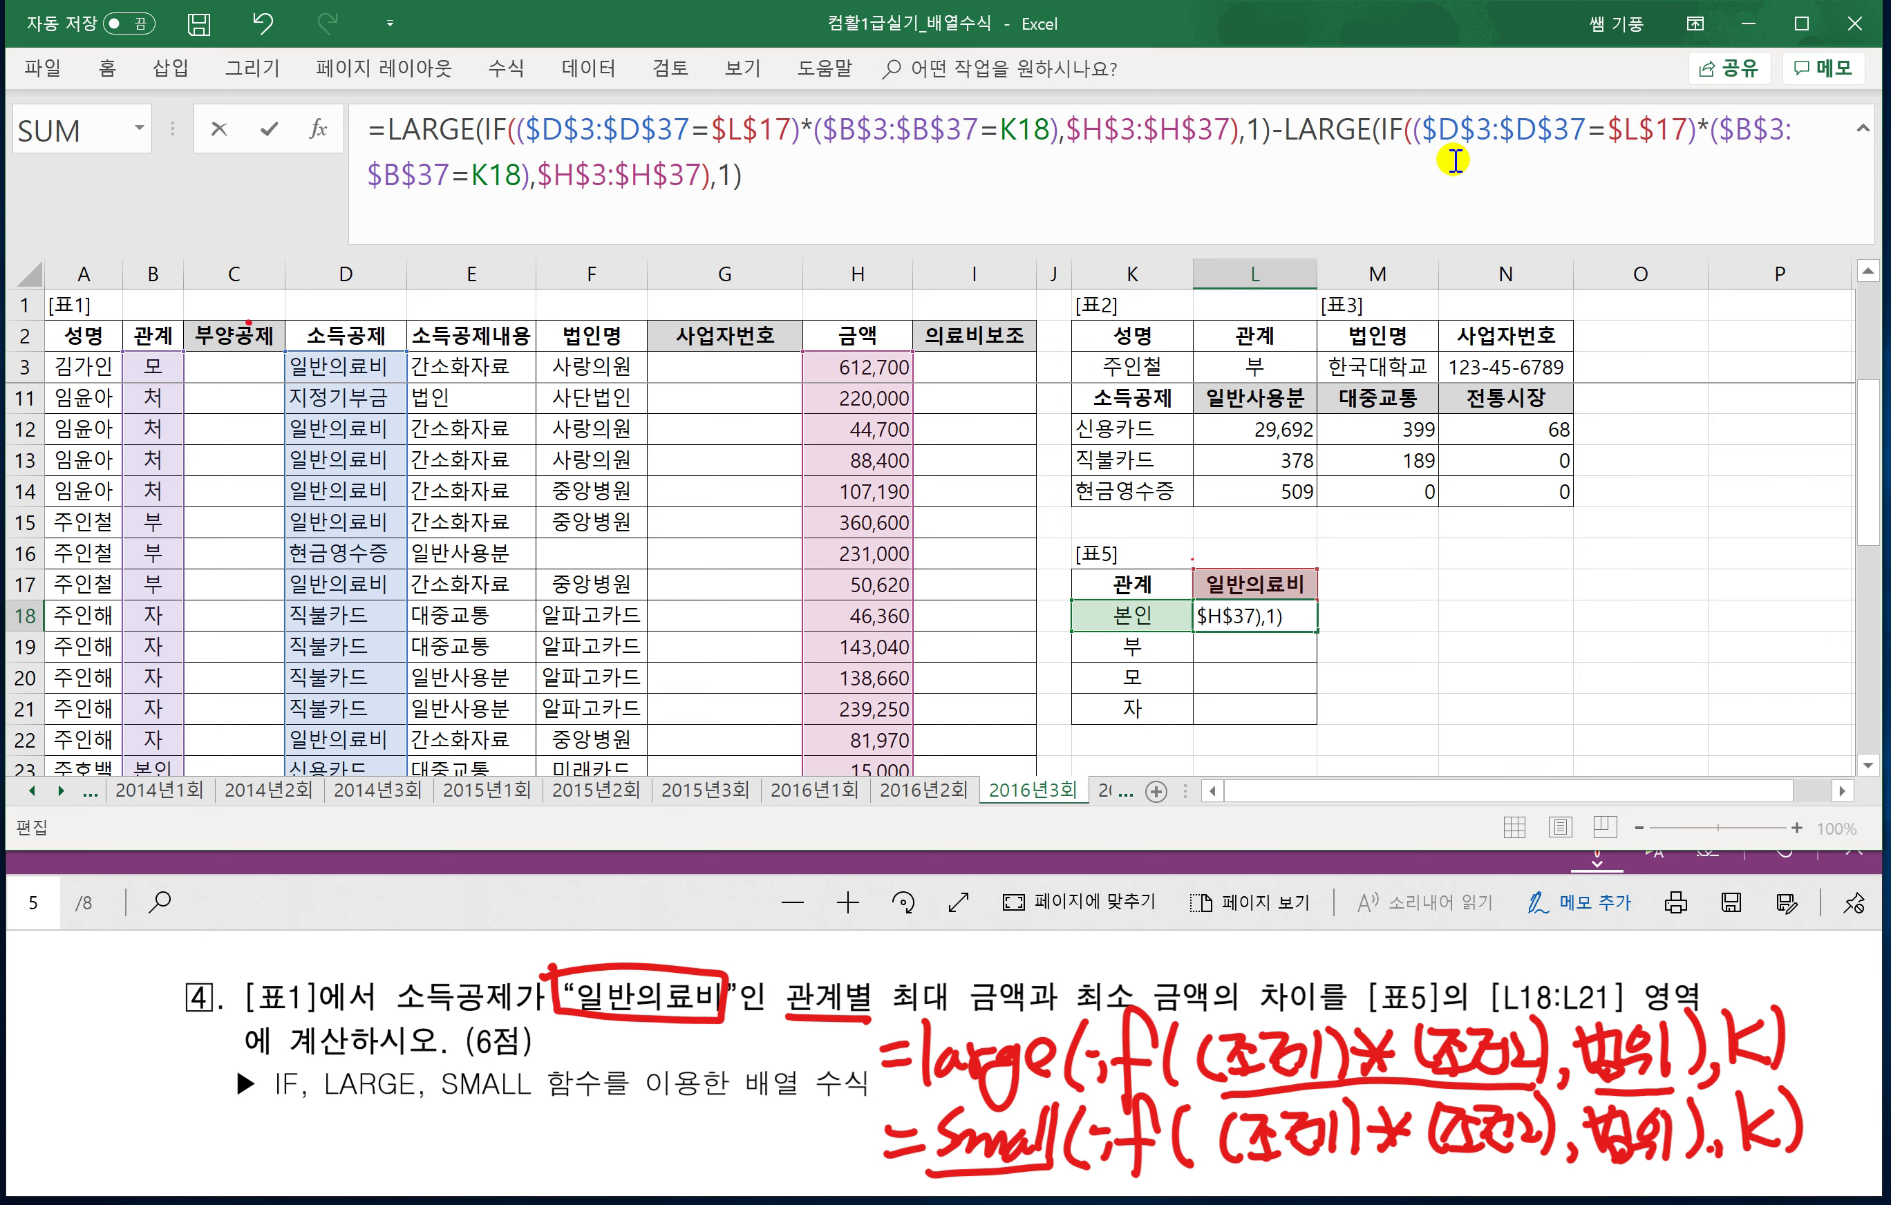
Replace the second LARGE with SMALL, commit L18 as an array formula and fill it down through L21.
left_click_drag(1372, 135, 1288, 133)
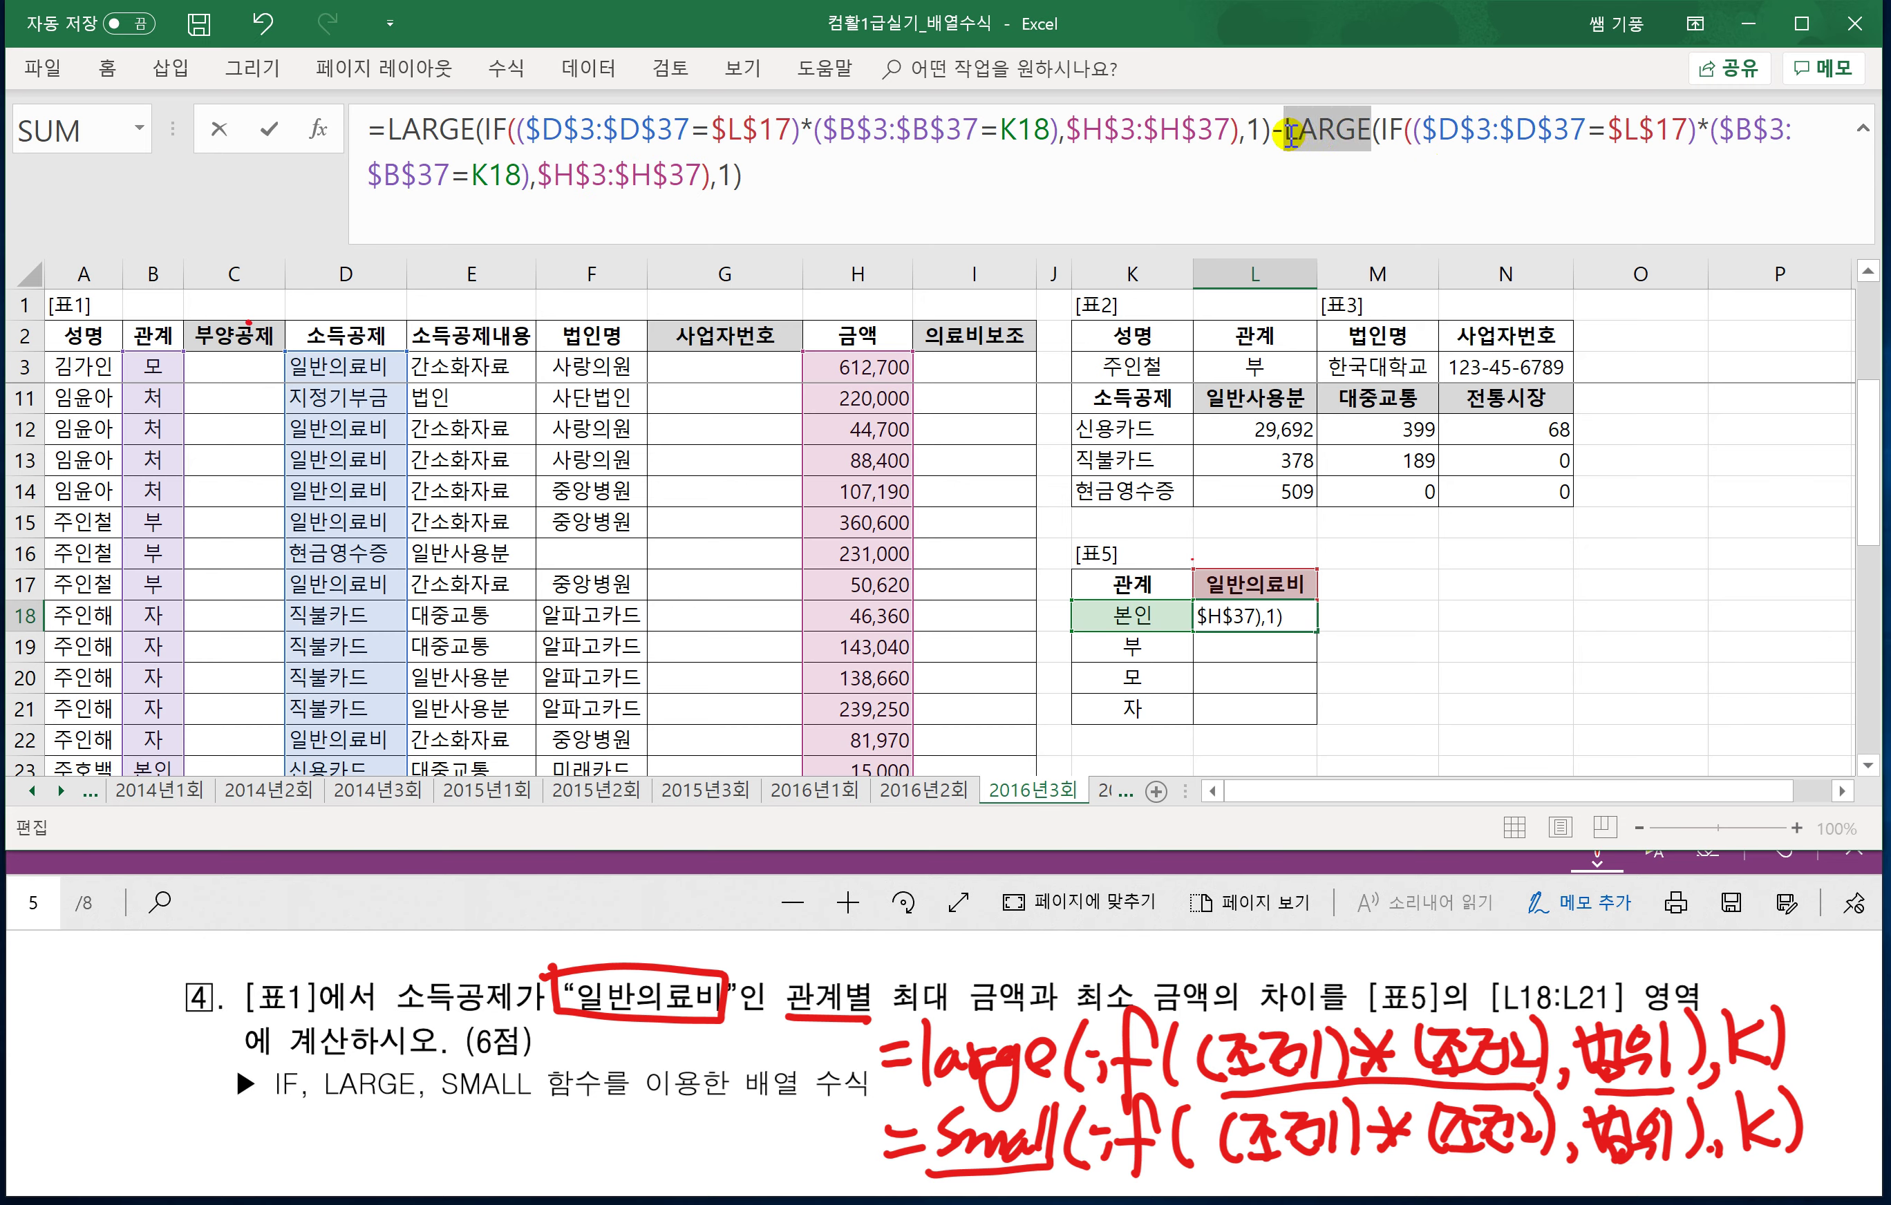
type("S")
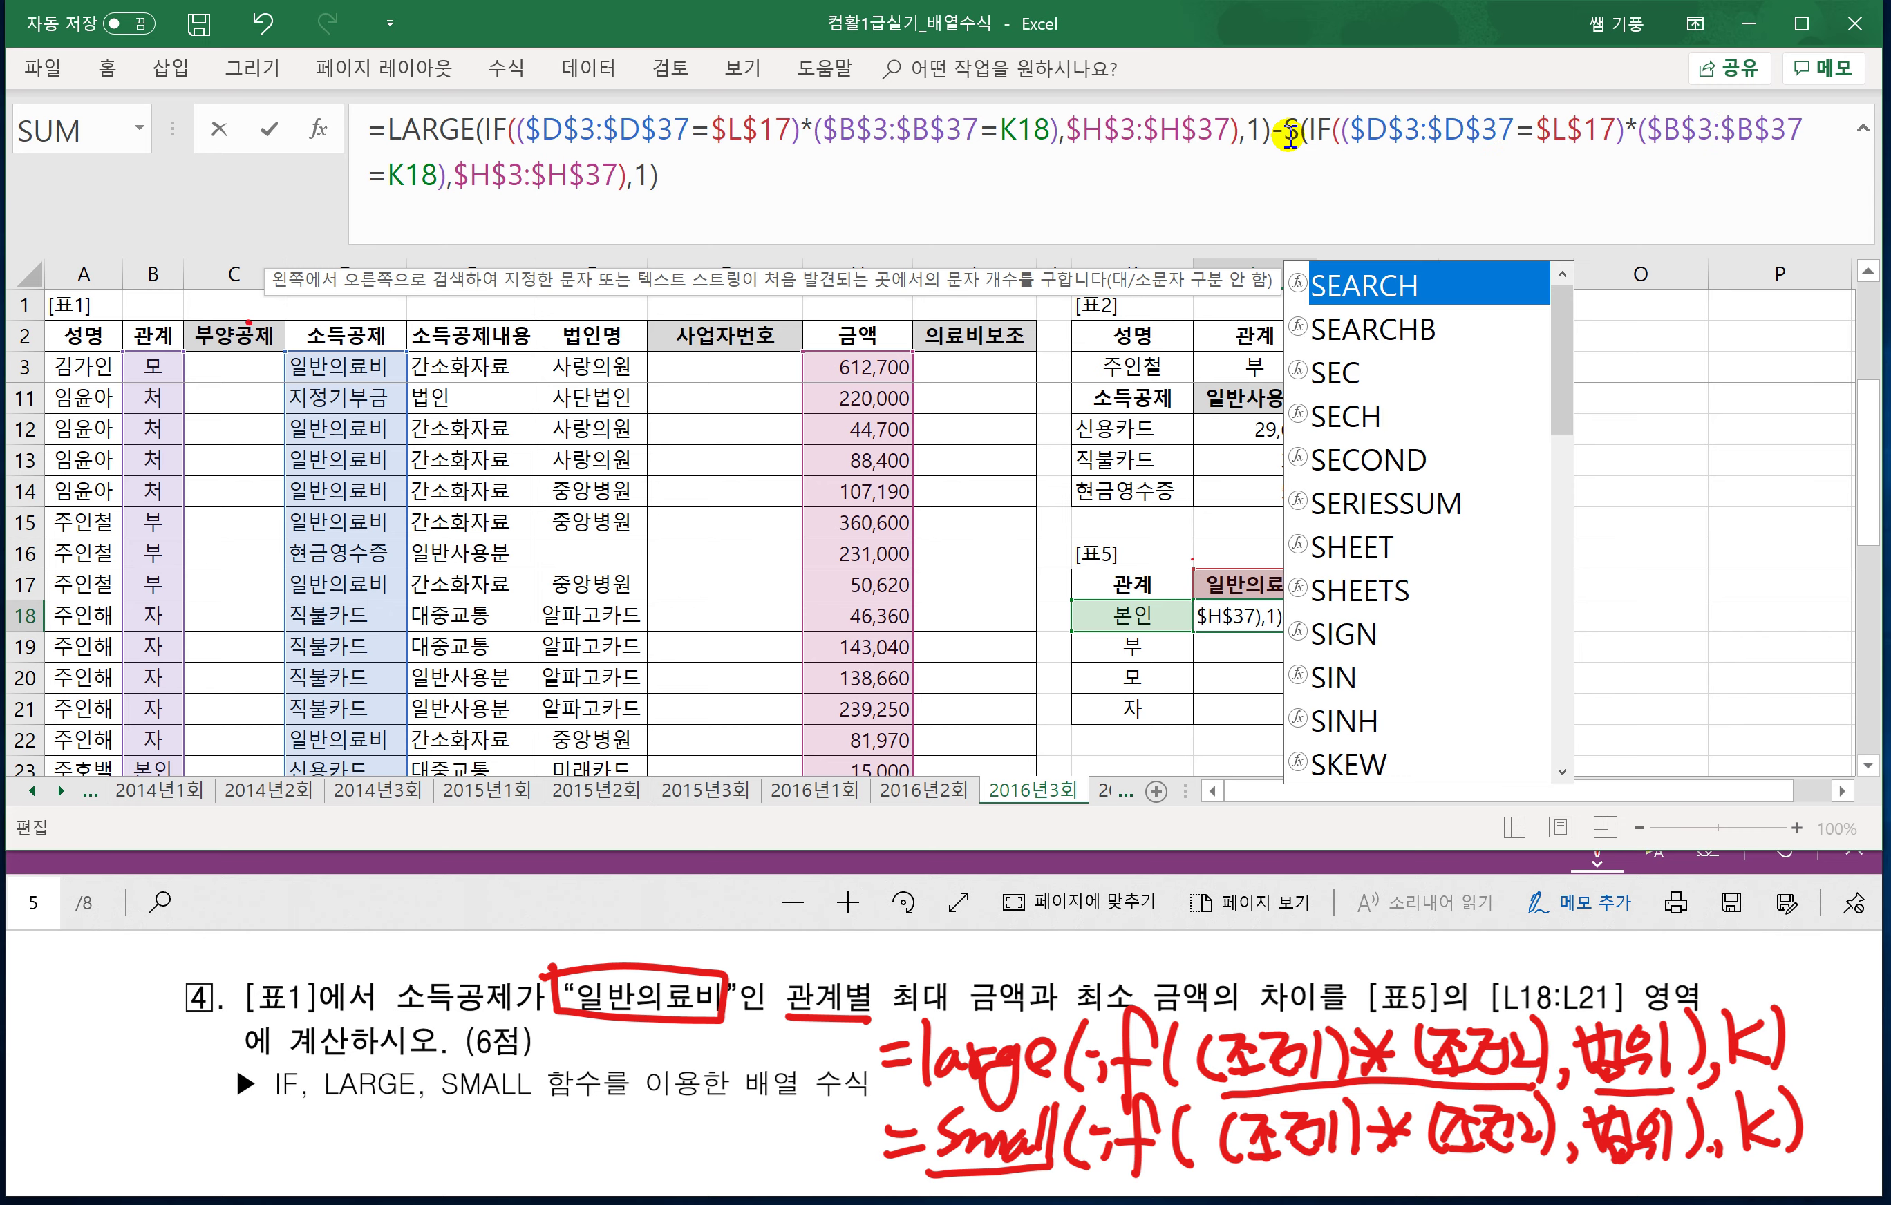
type("MA")
type("LL")
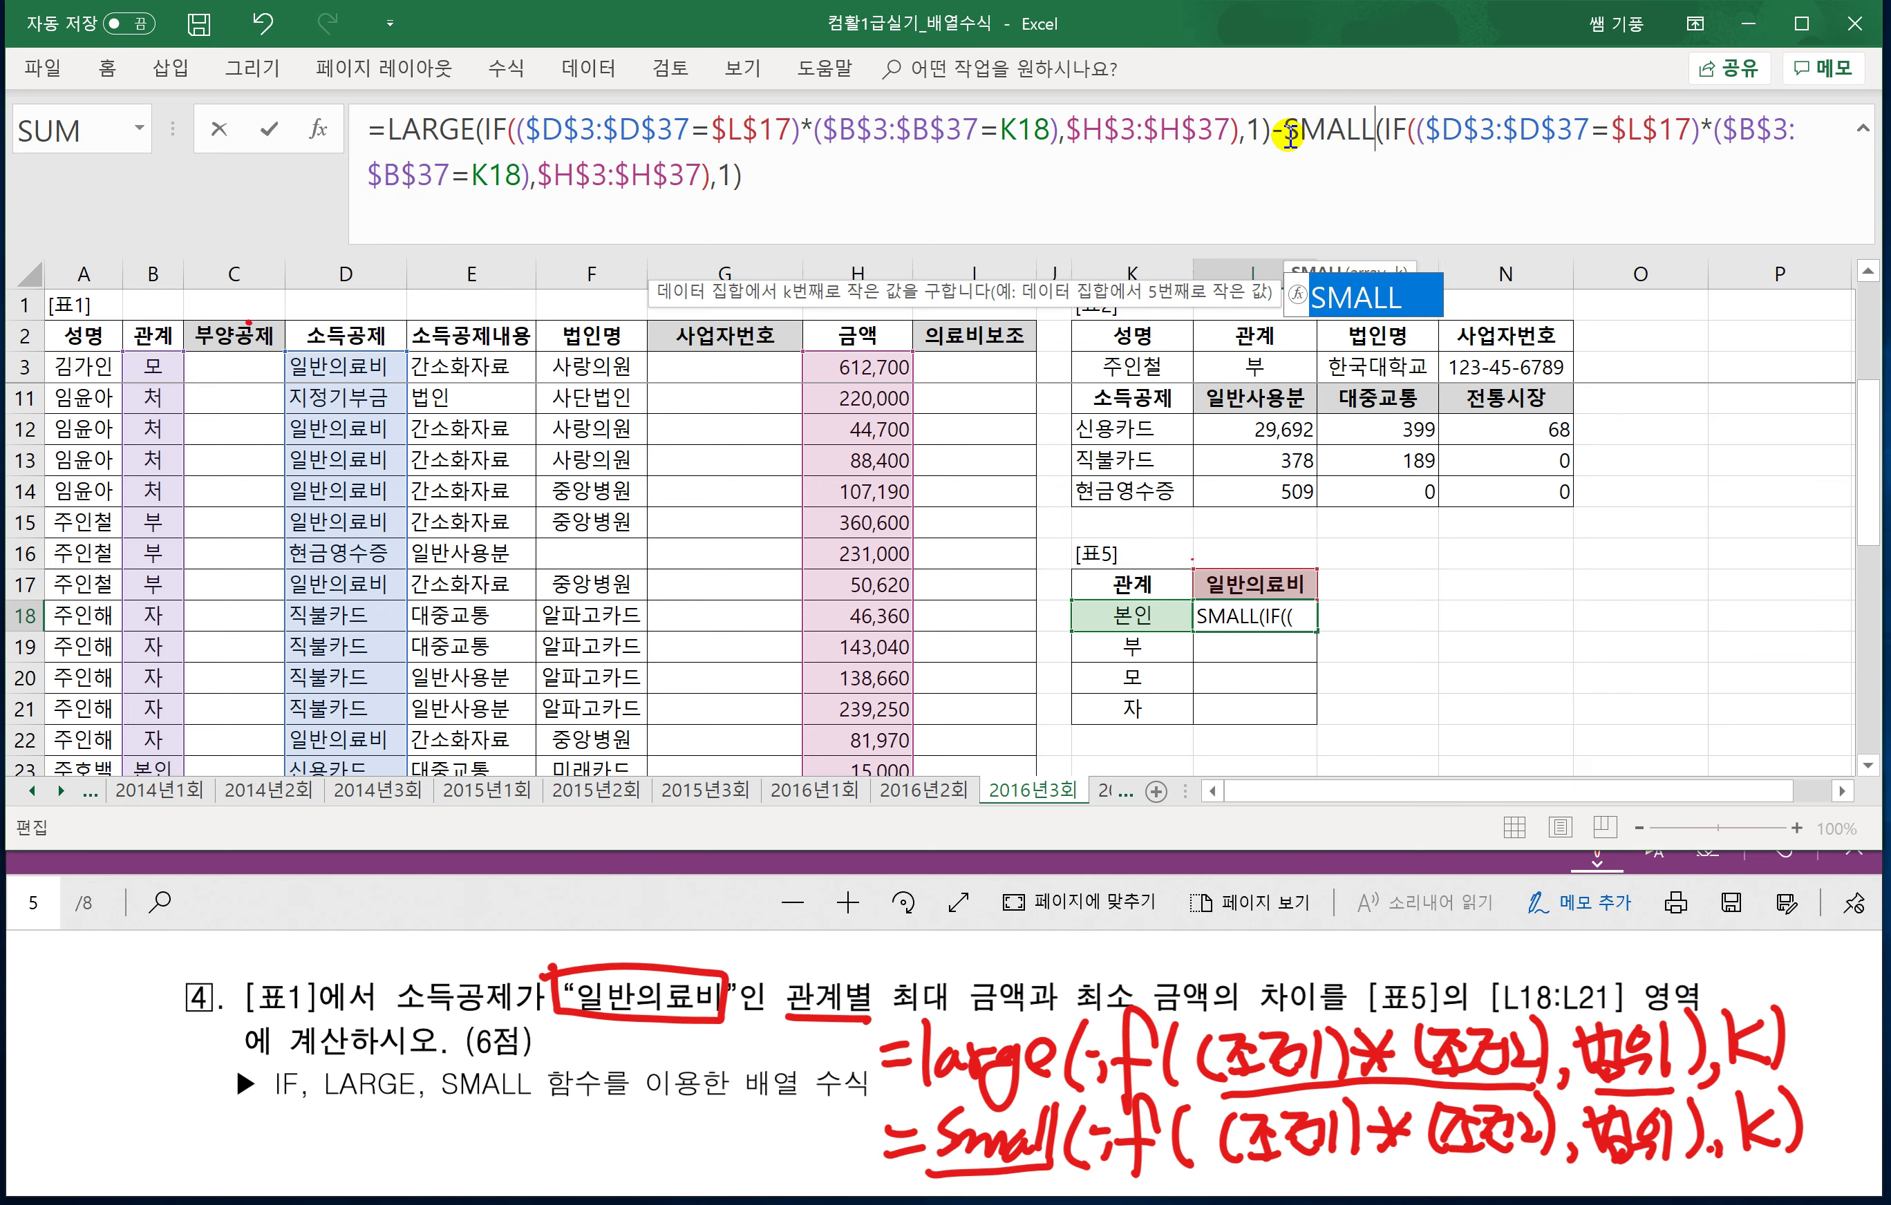
key("ctrl+shift+Return")
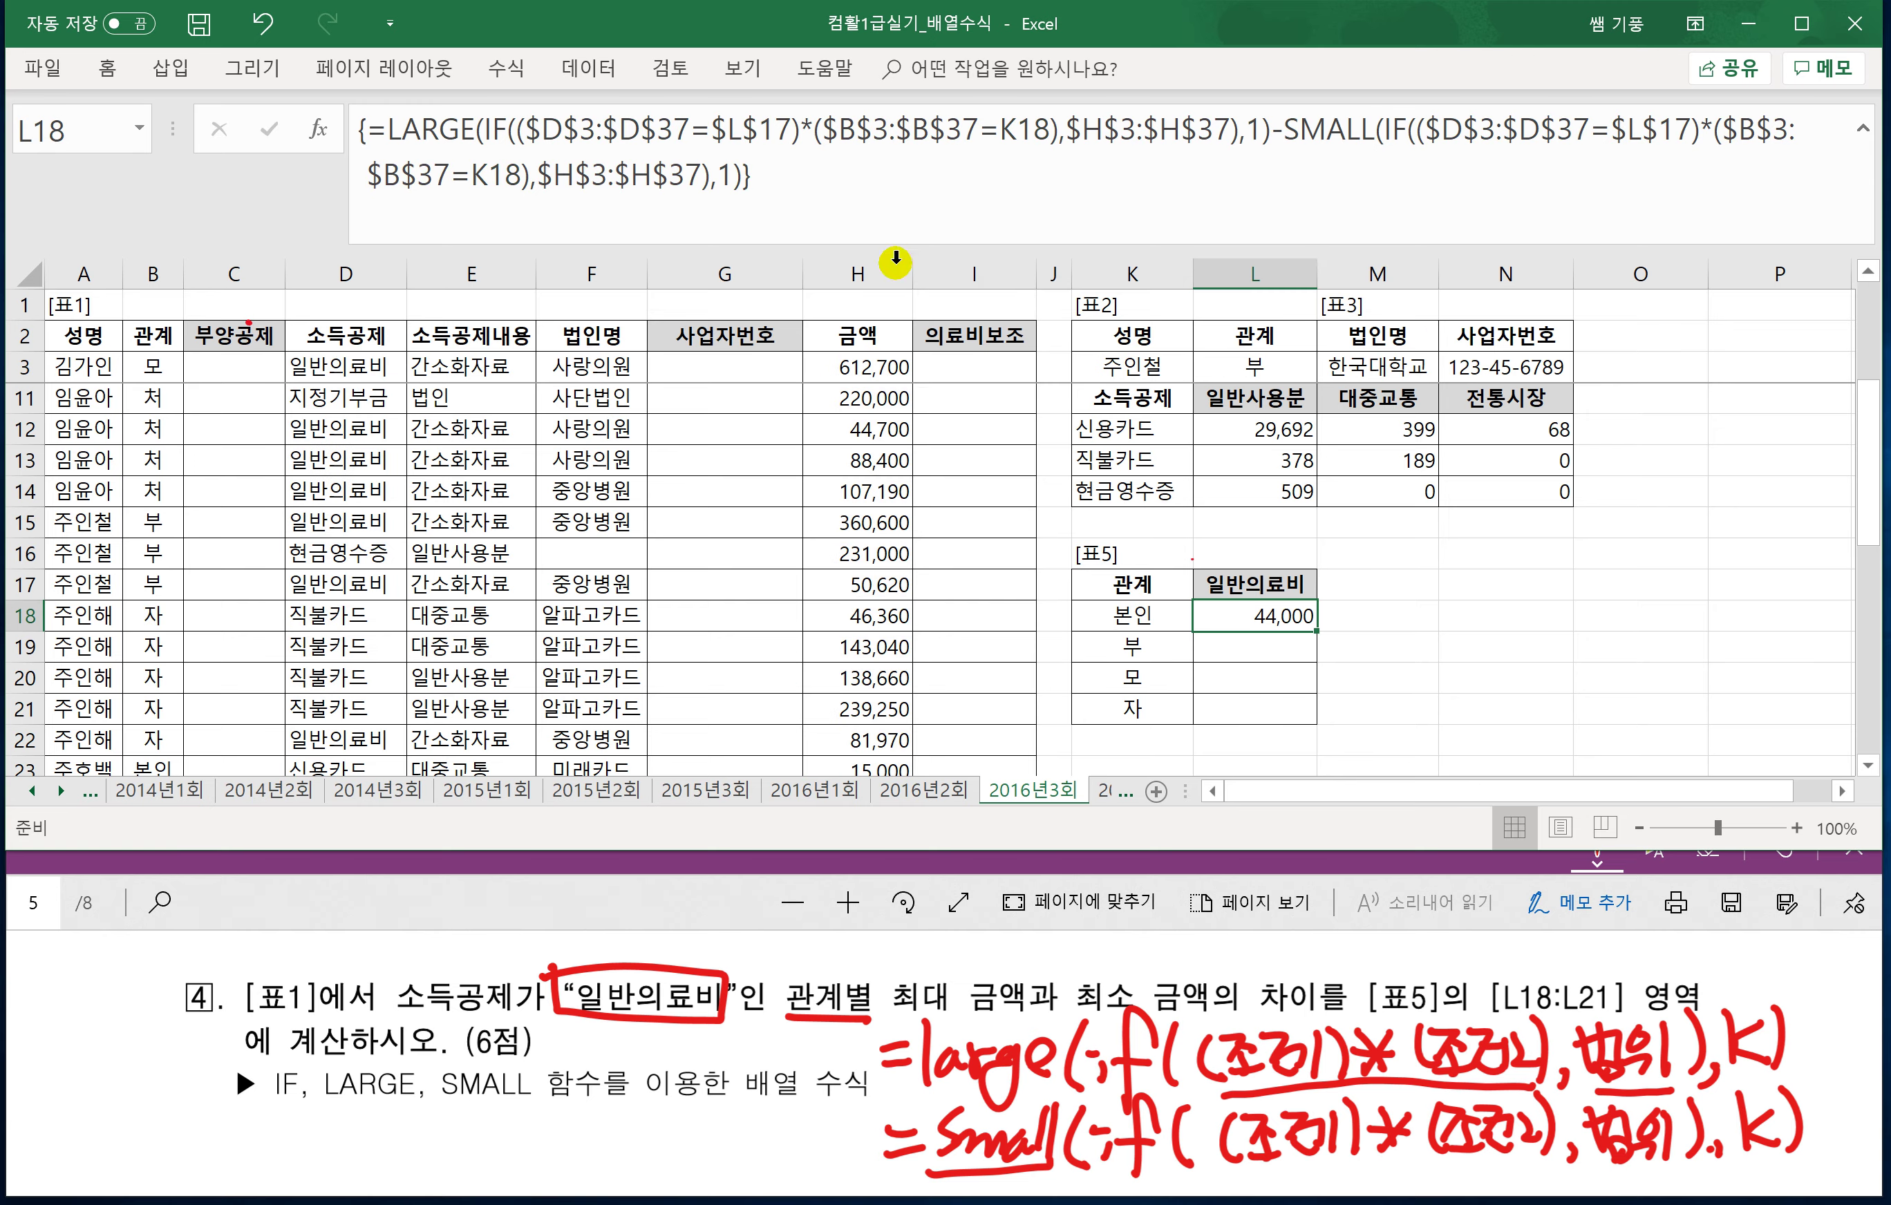
left_click_drag(1316, 631, 1319, 719)
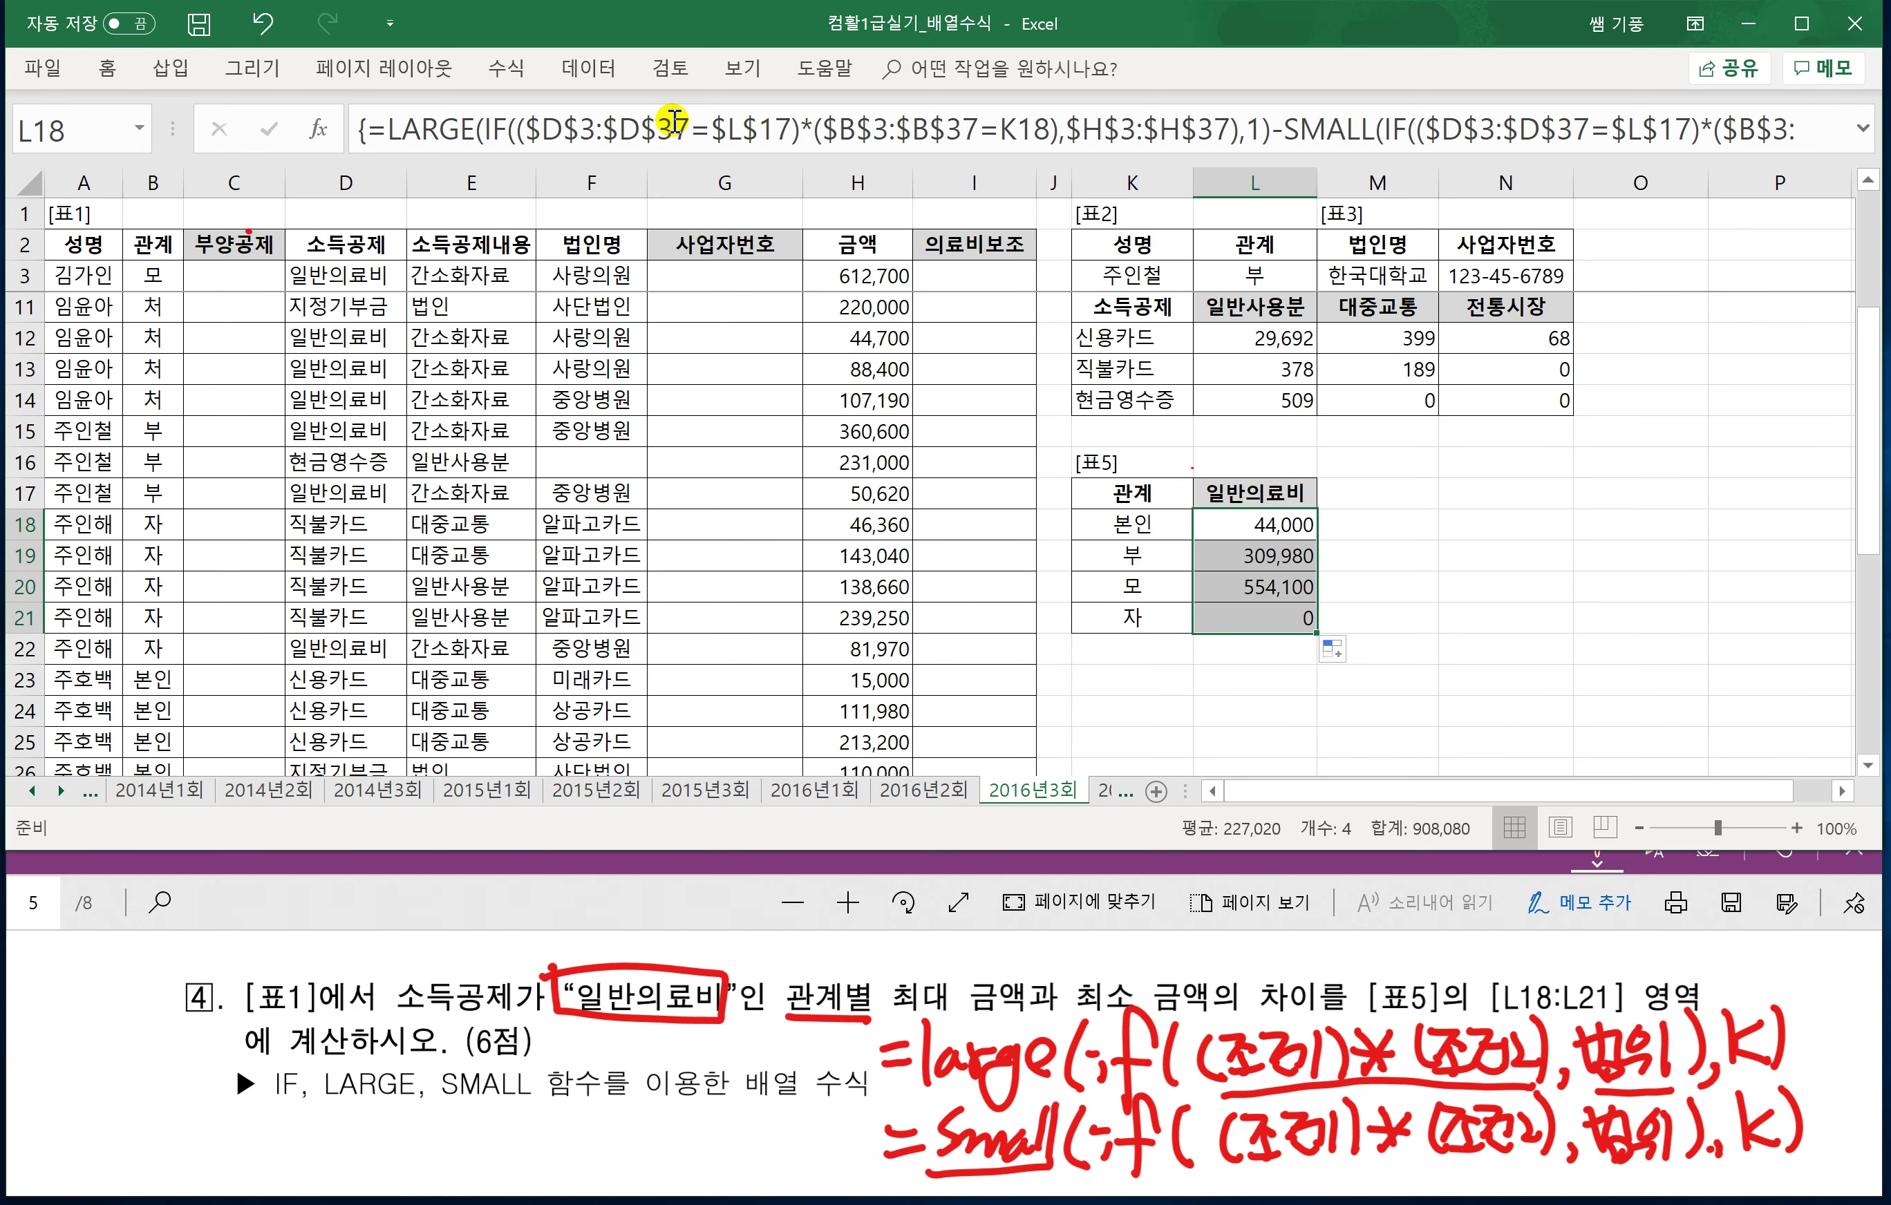
left_click(1354, 575)
Bring up question 3 of 2017년1회 in the PDF and open the matching 2017년1회 worksheet.
left_click(669, 891)
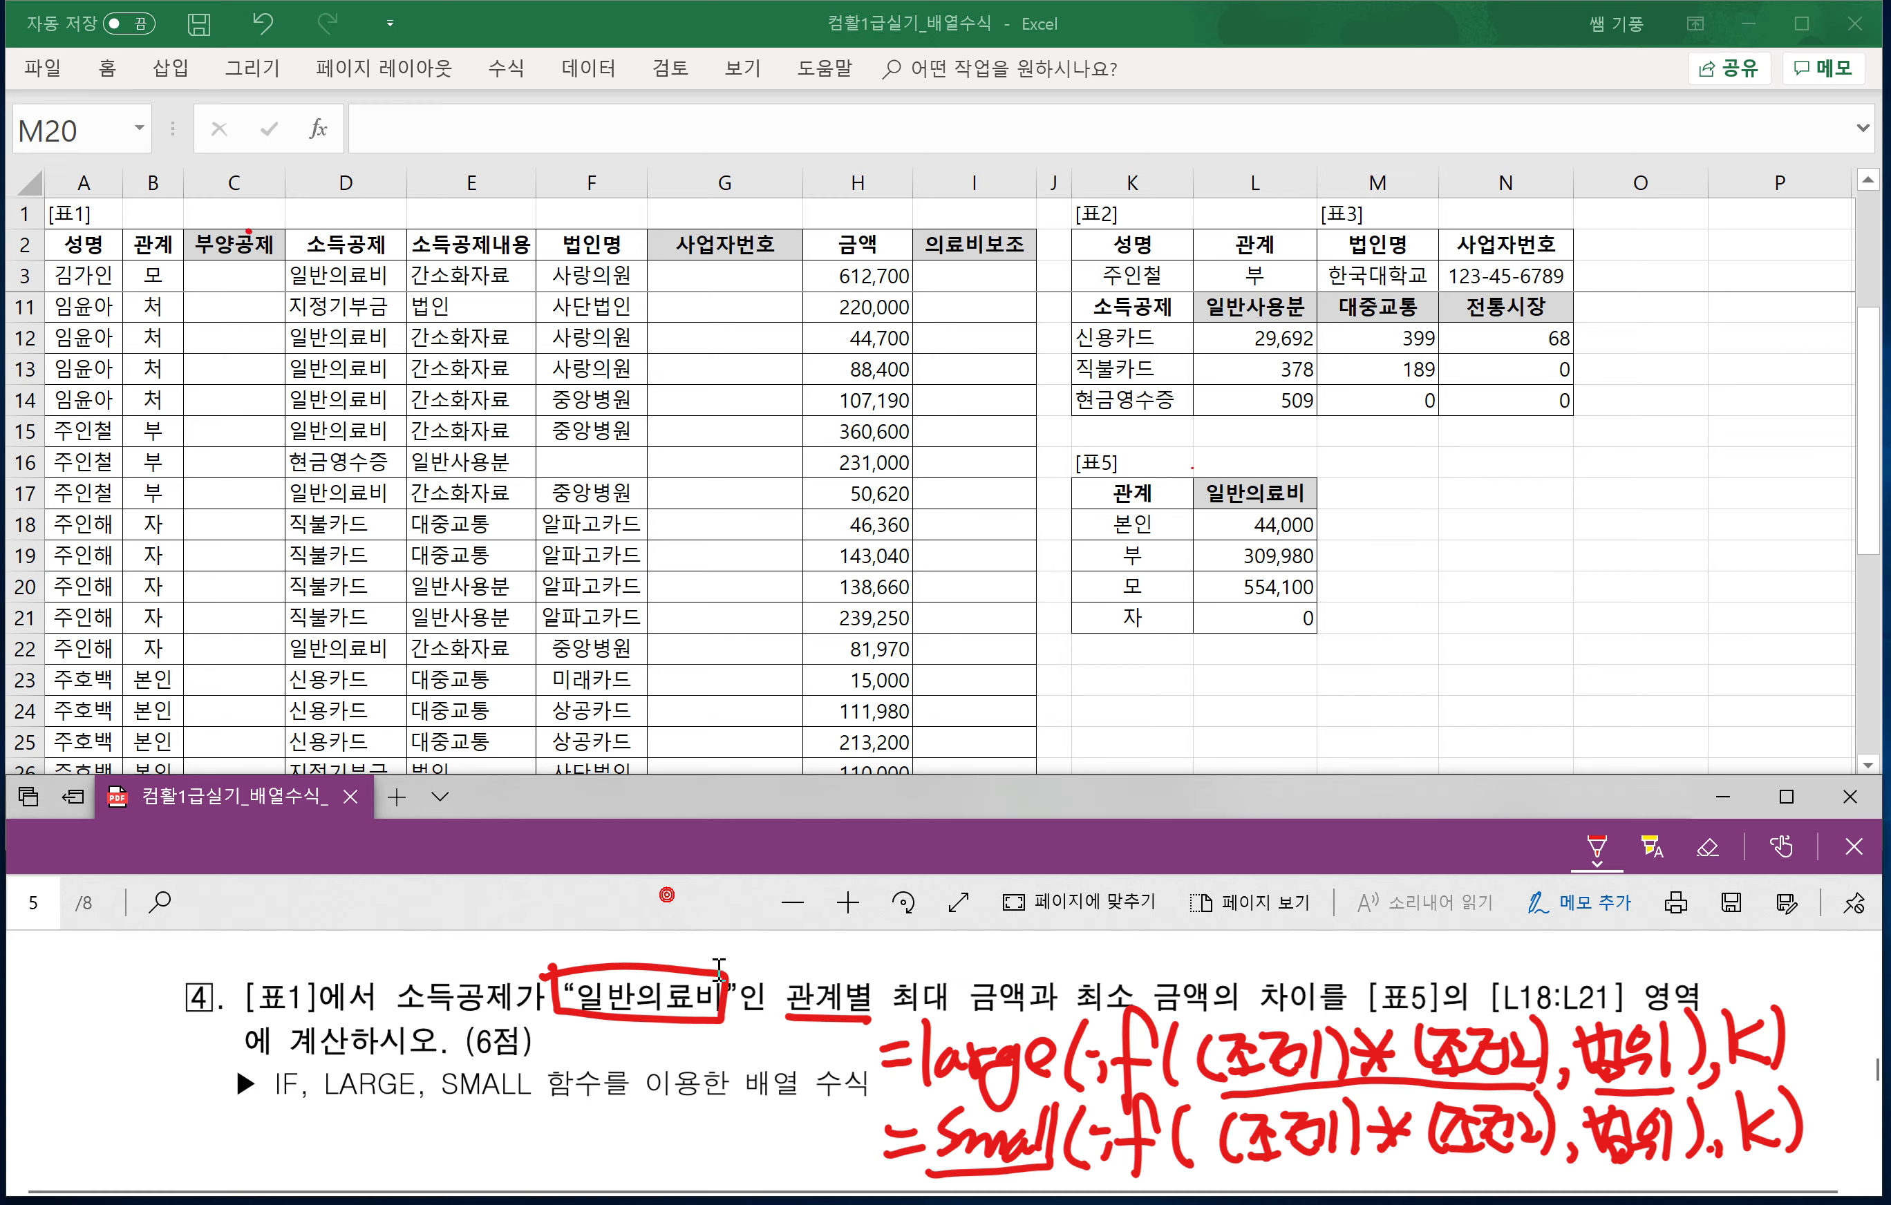
scroll(729, 1002, "down", 1)
scroll(729, 1002, "down", 3)
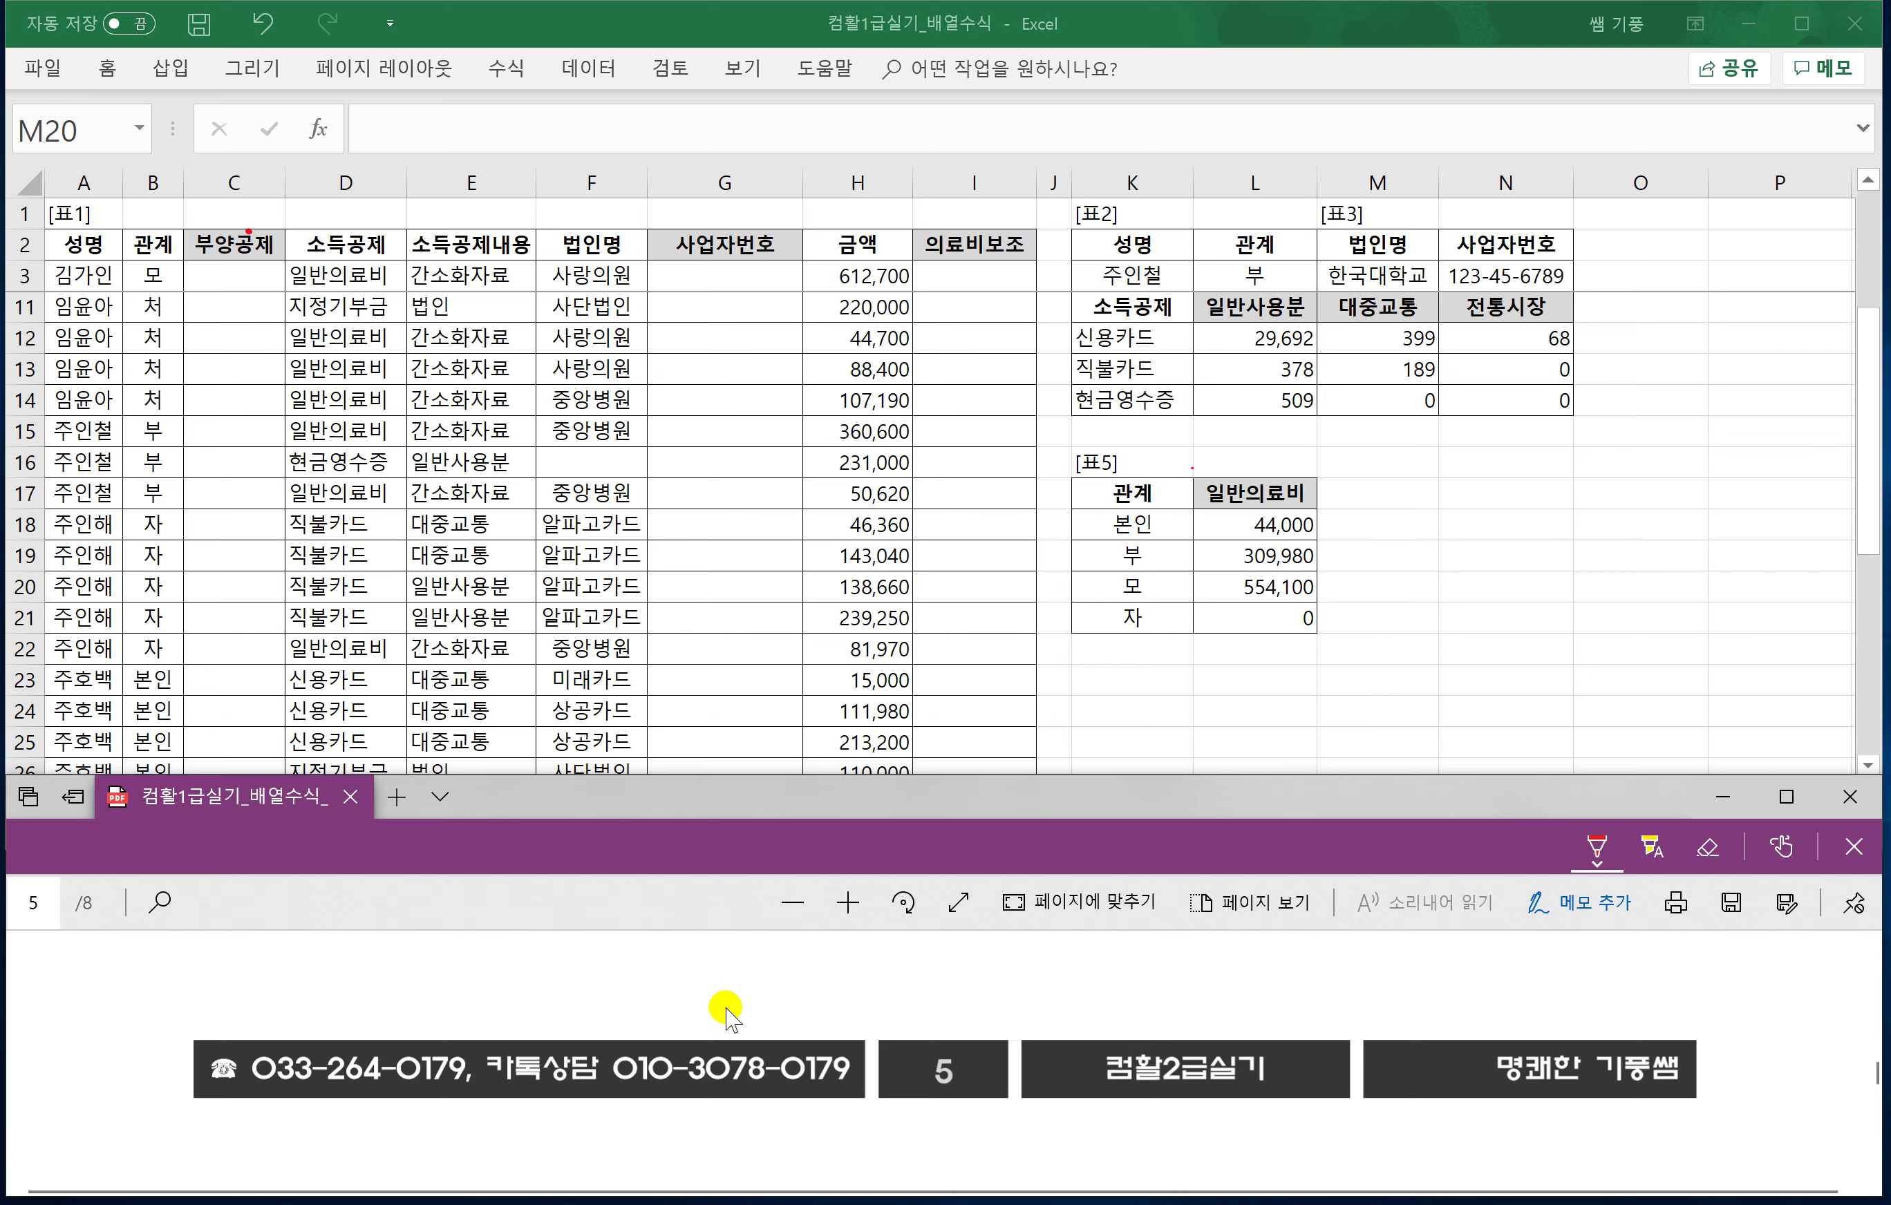
scroll(726, 1008, "down", 3)
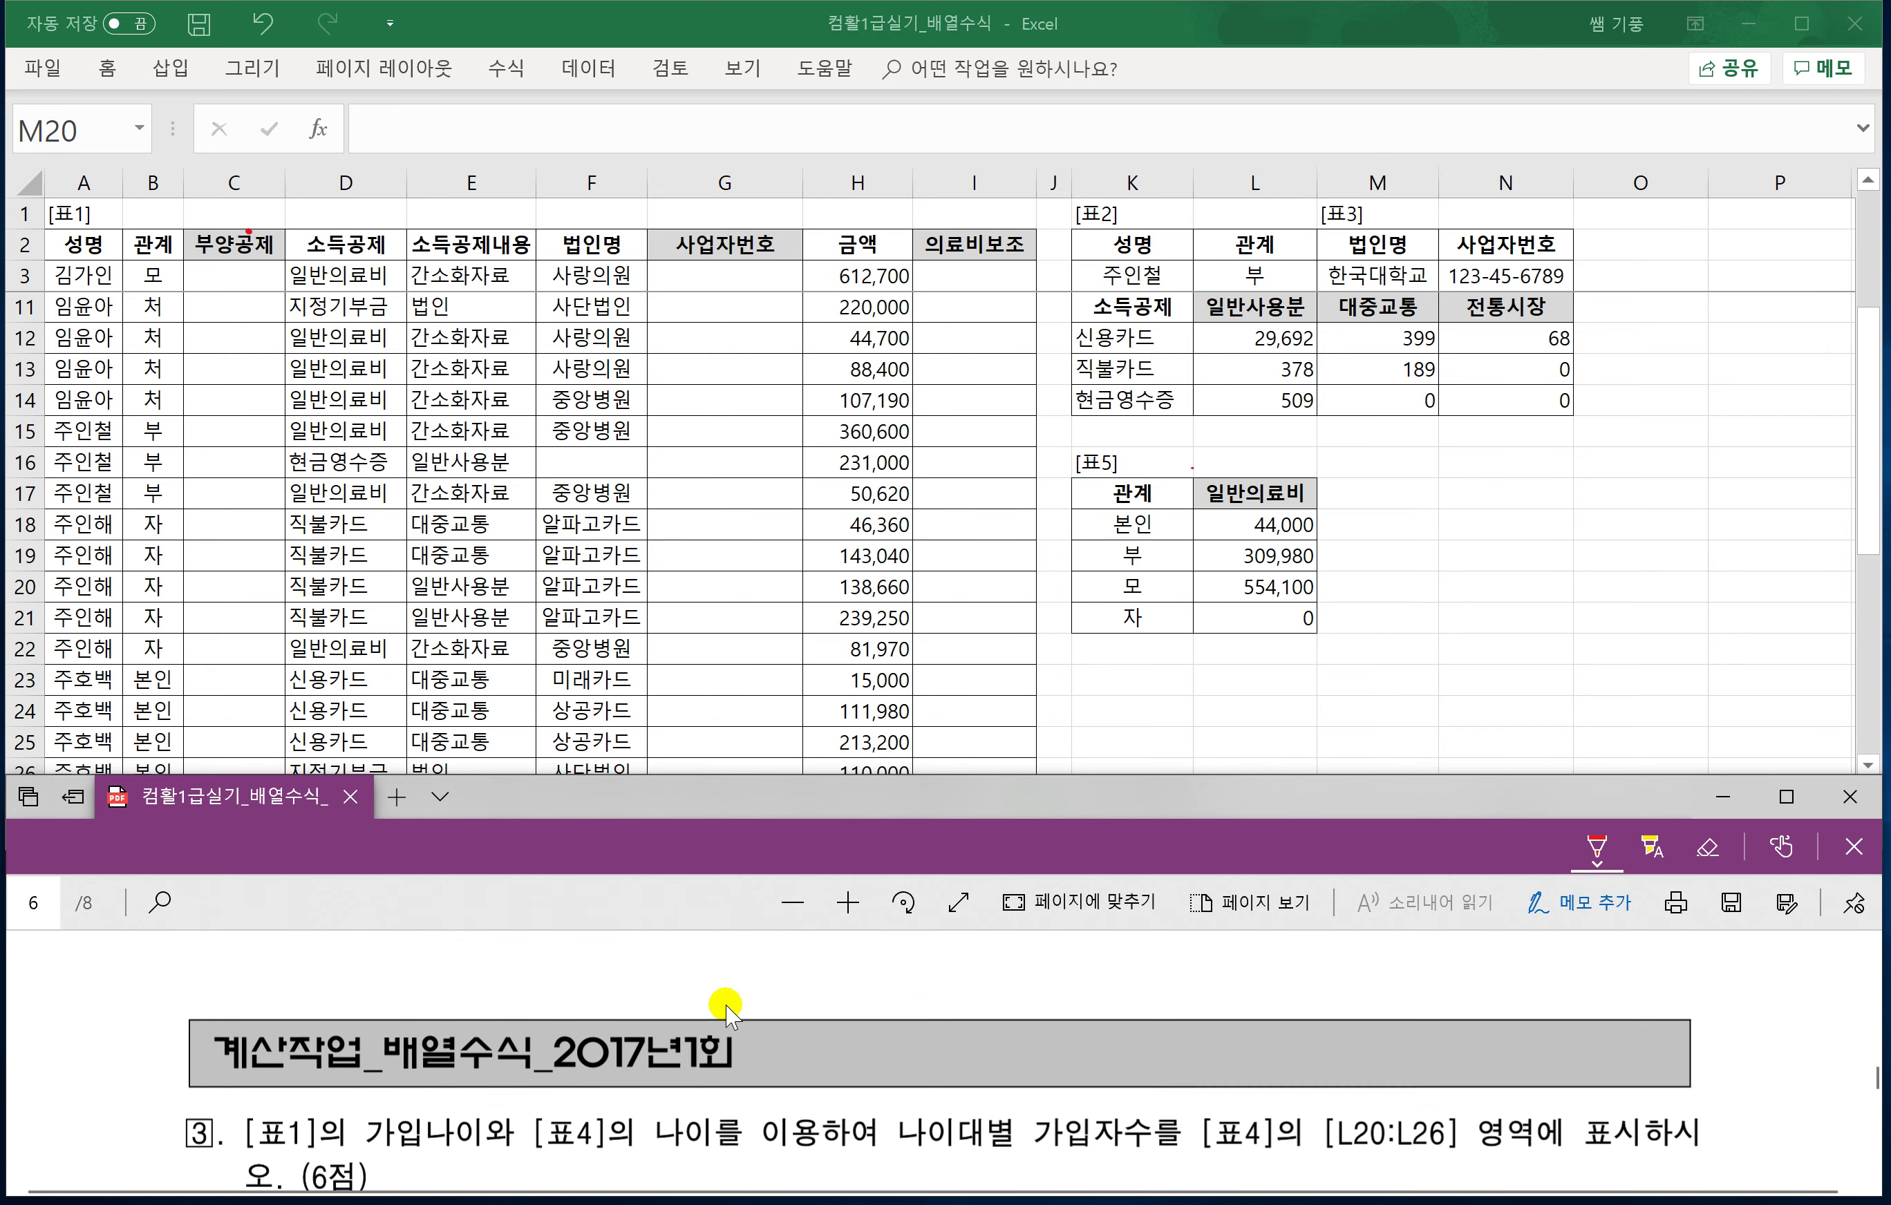
left_click(468, 675)
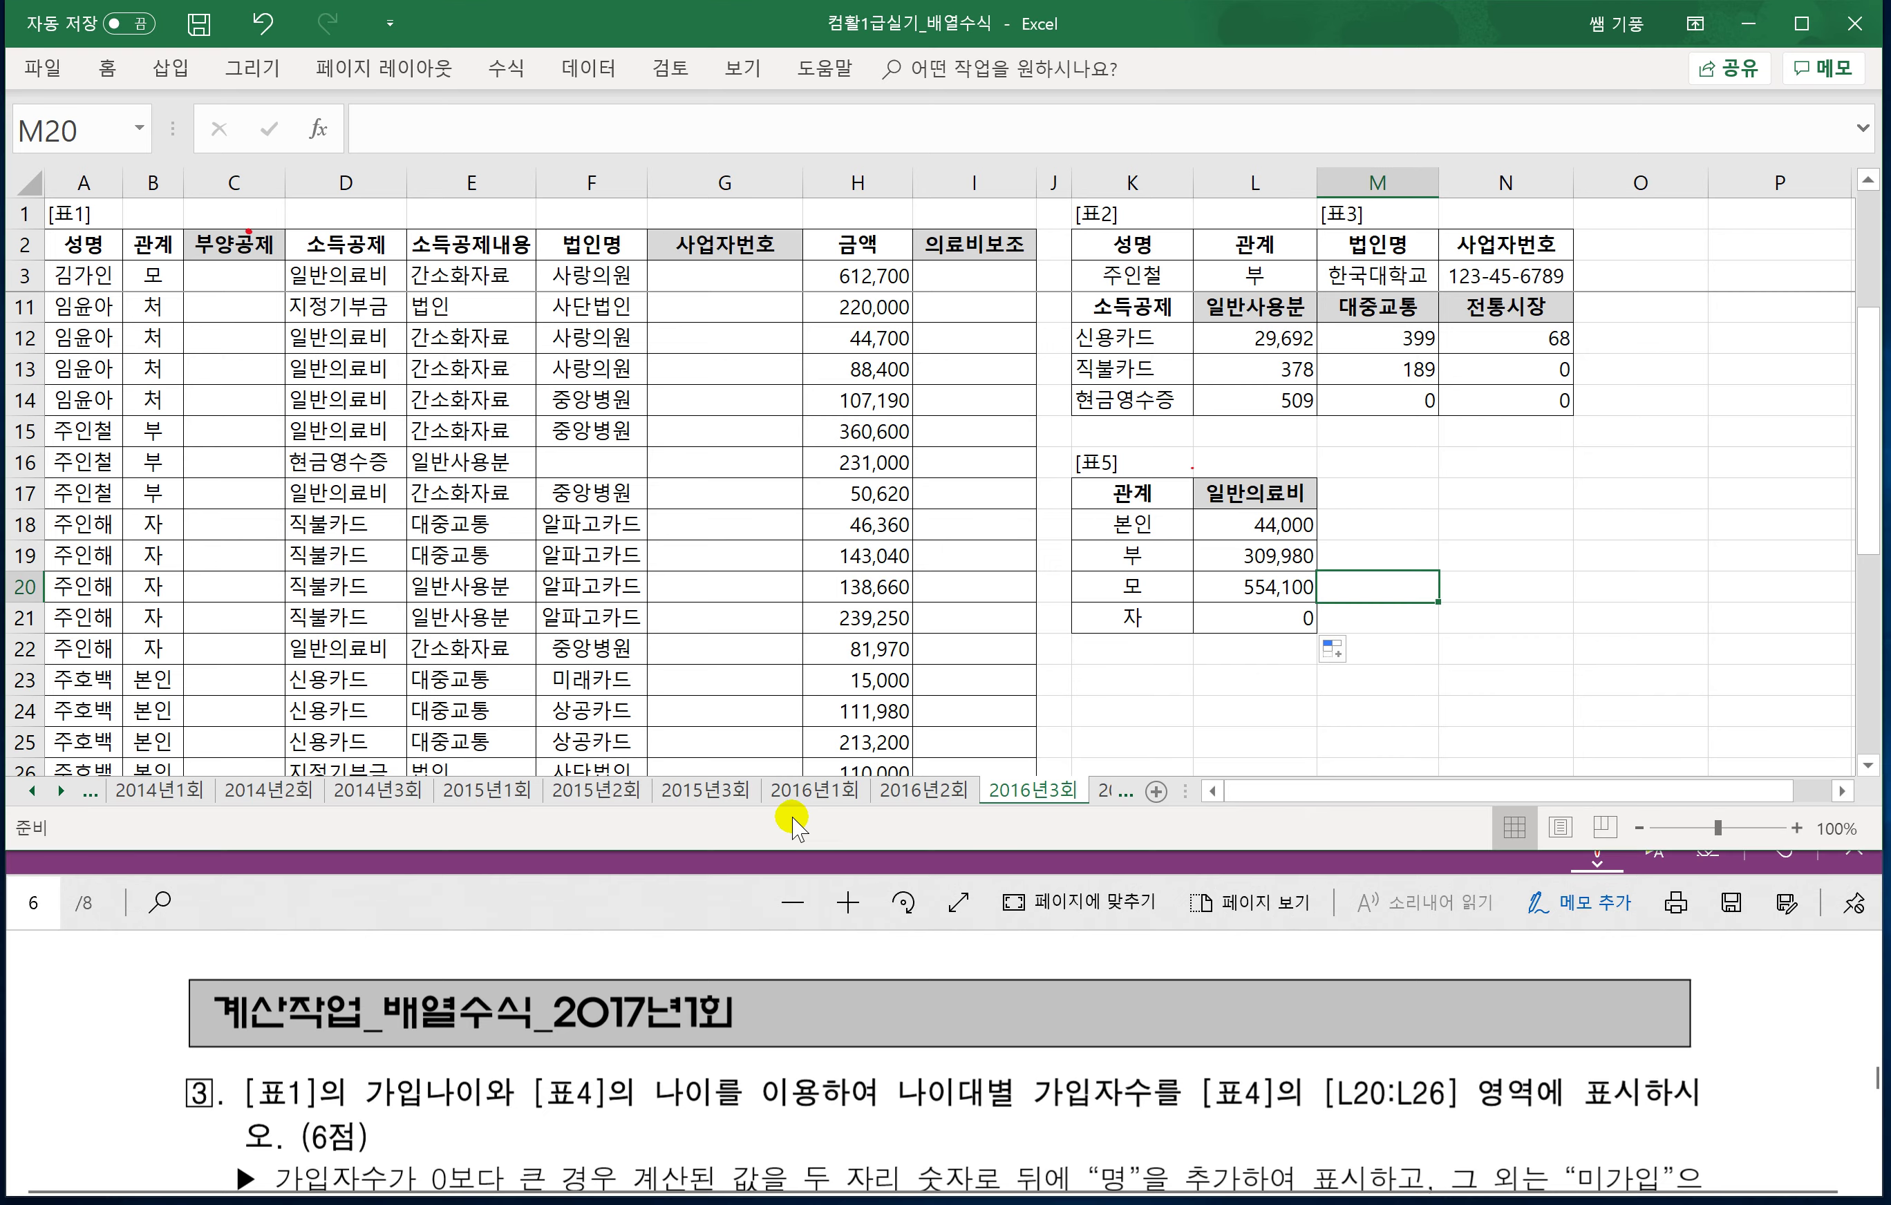
left_click(1101, 793)
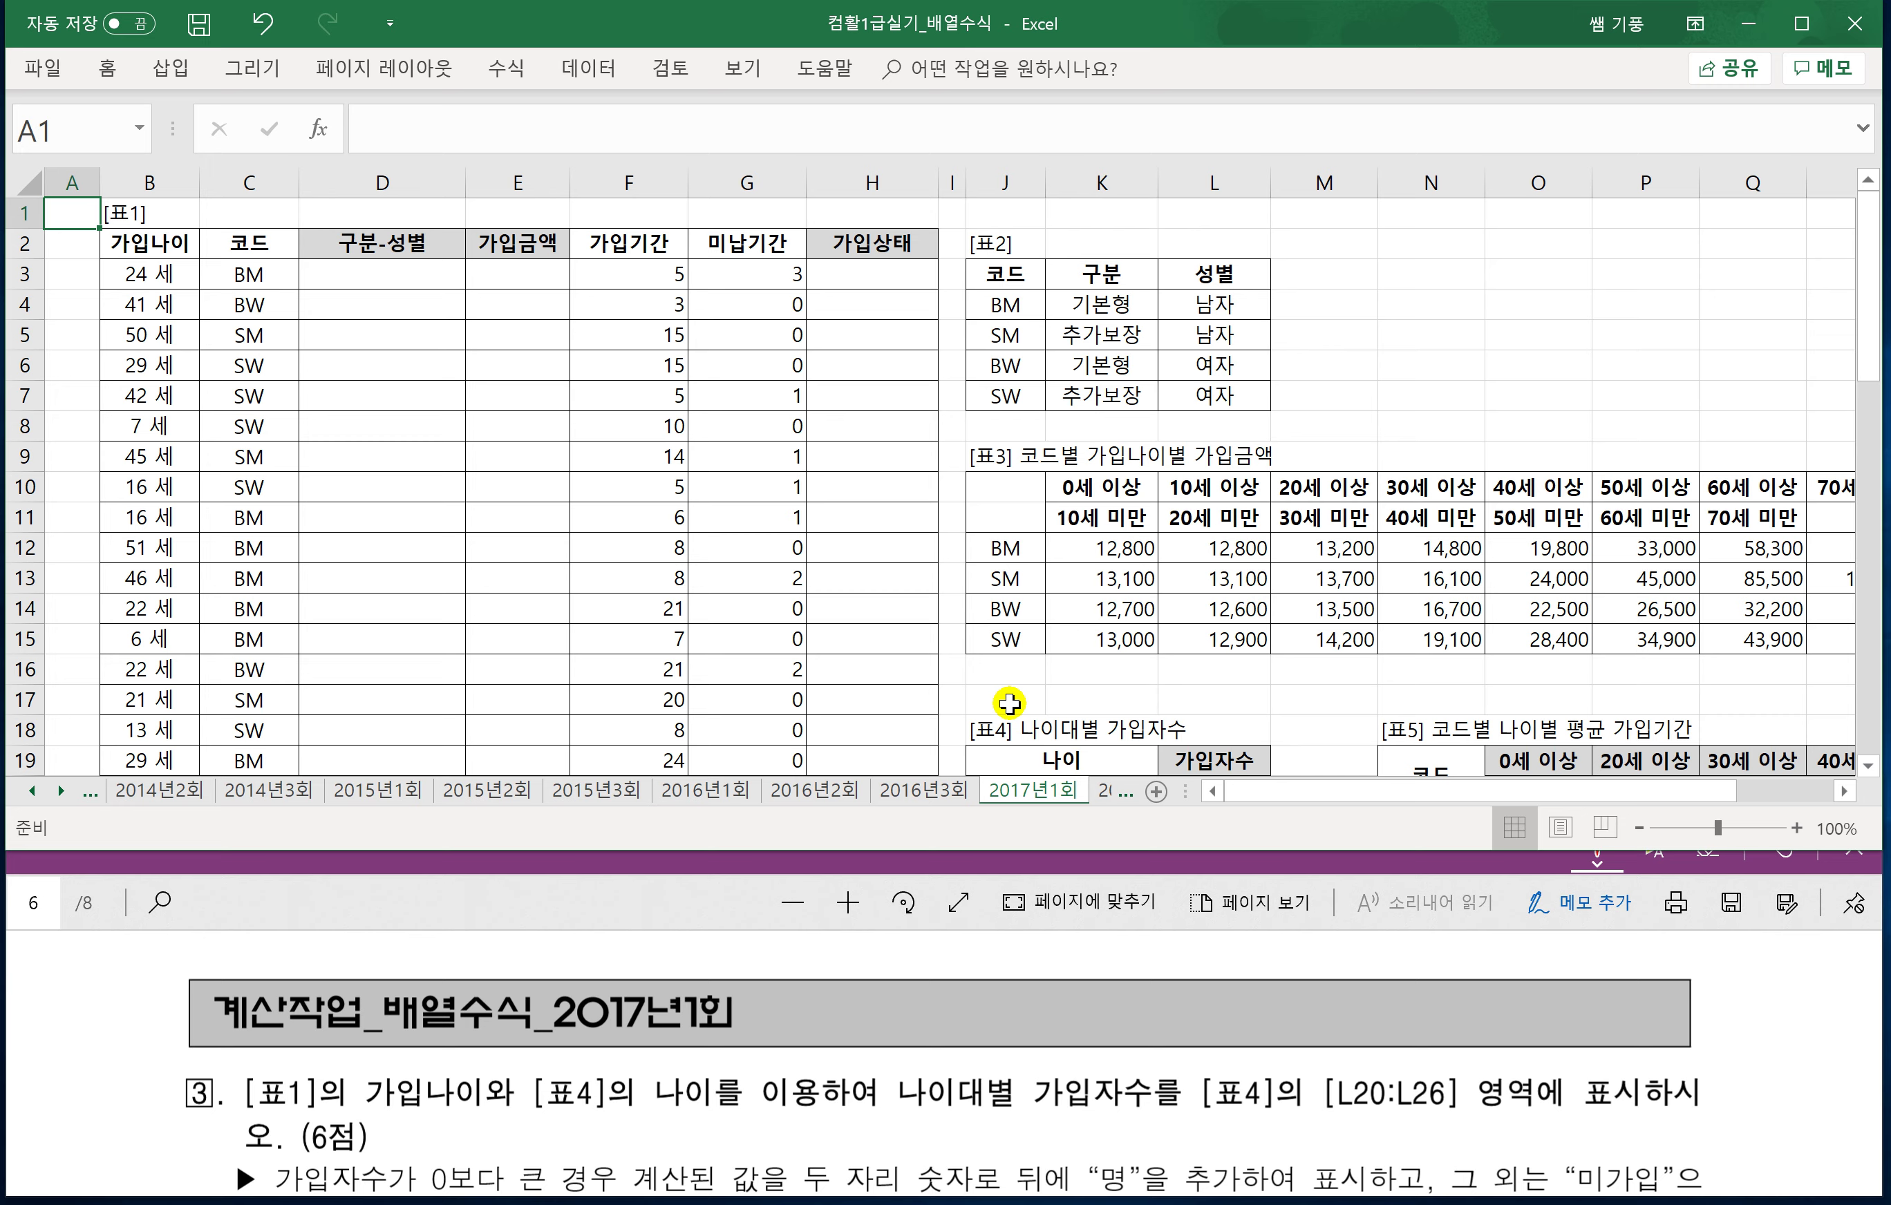
left_click(403, 276)
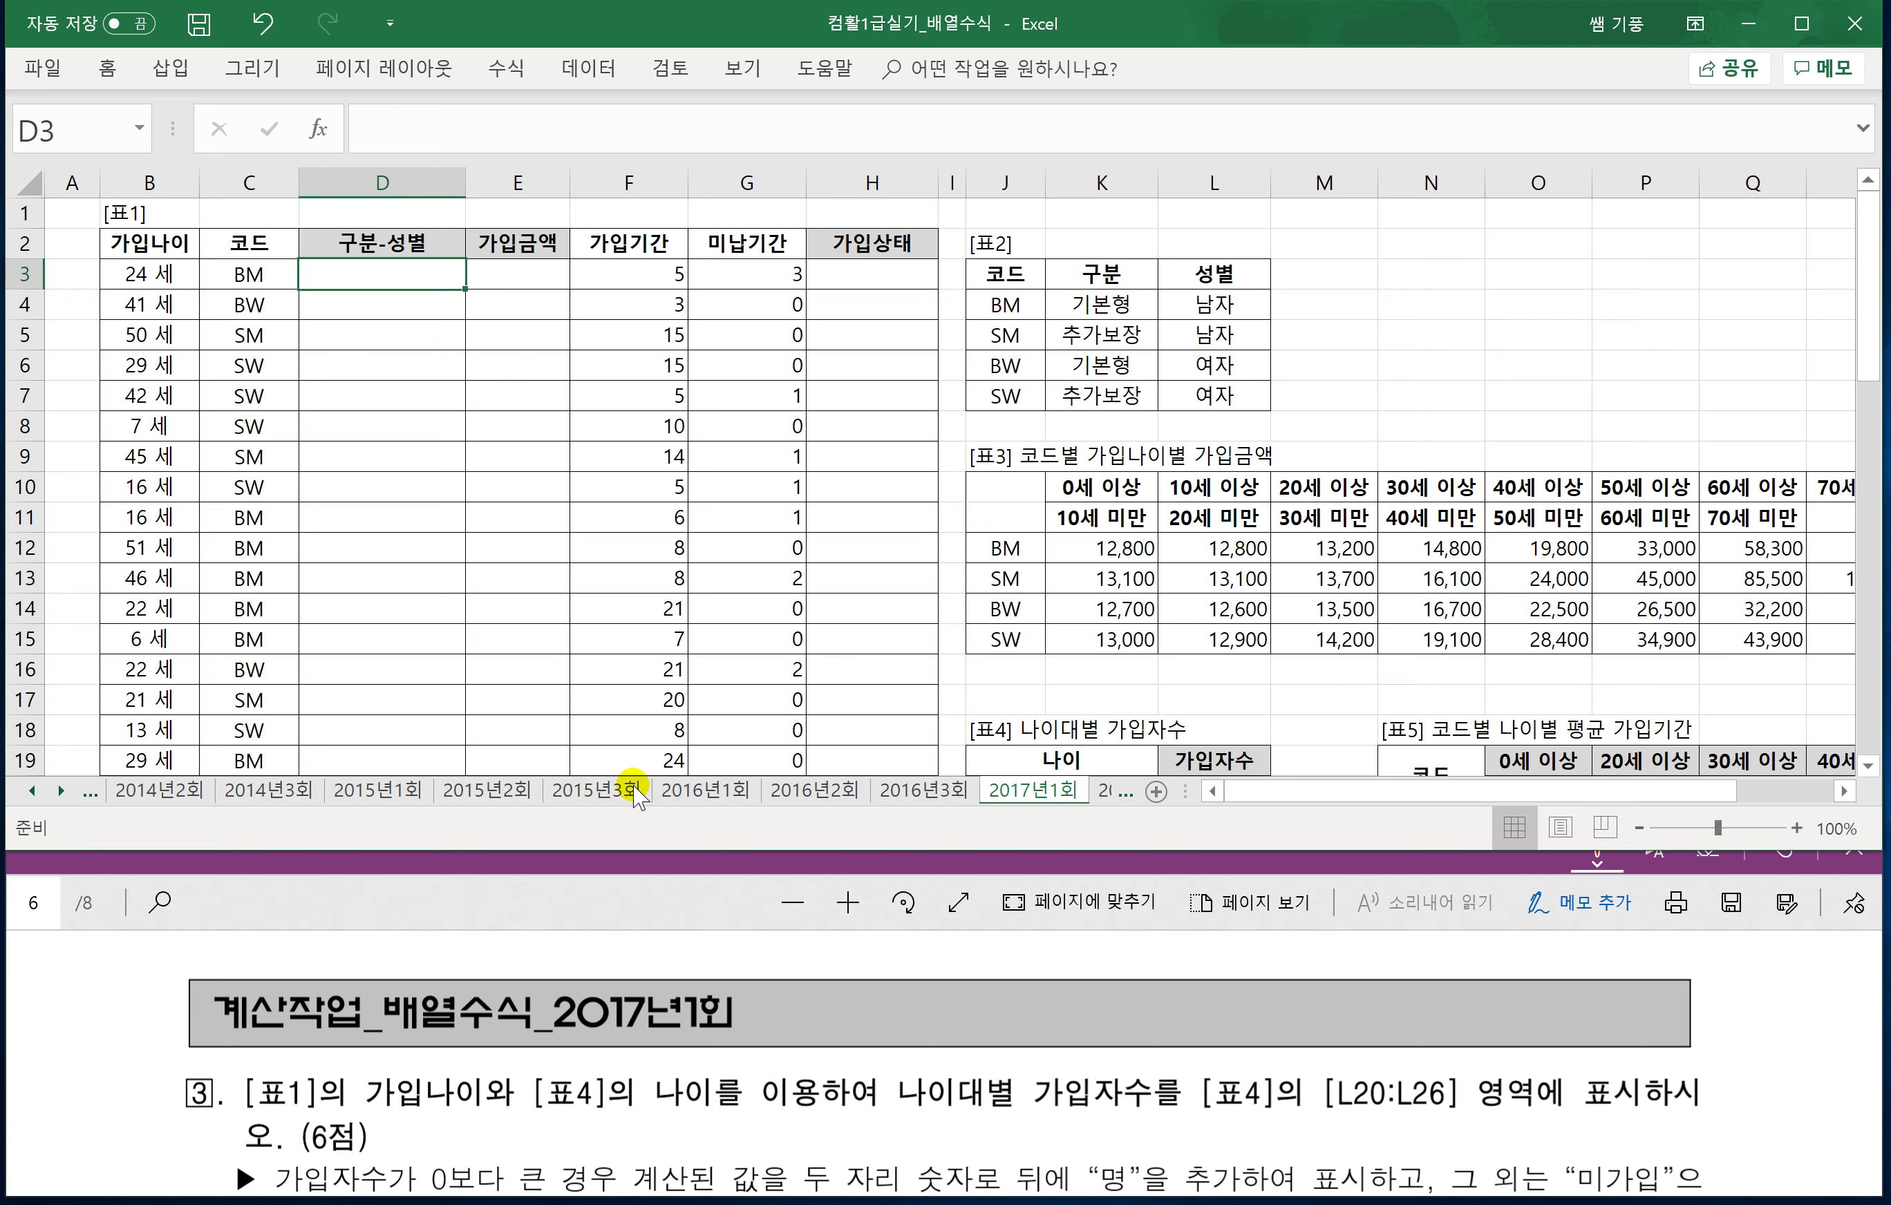
left_click(566, 889)
scroll(578, 939, "down", 2)
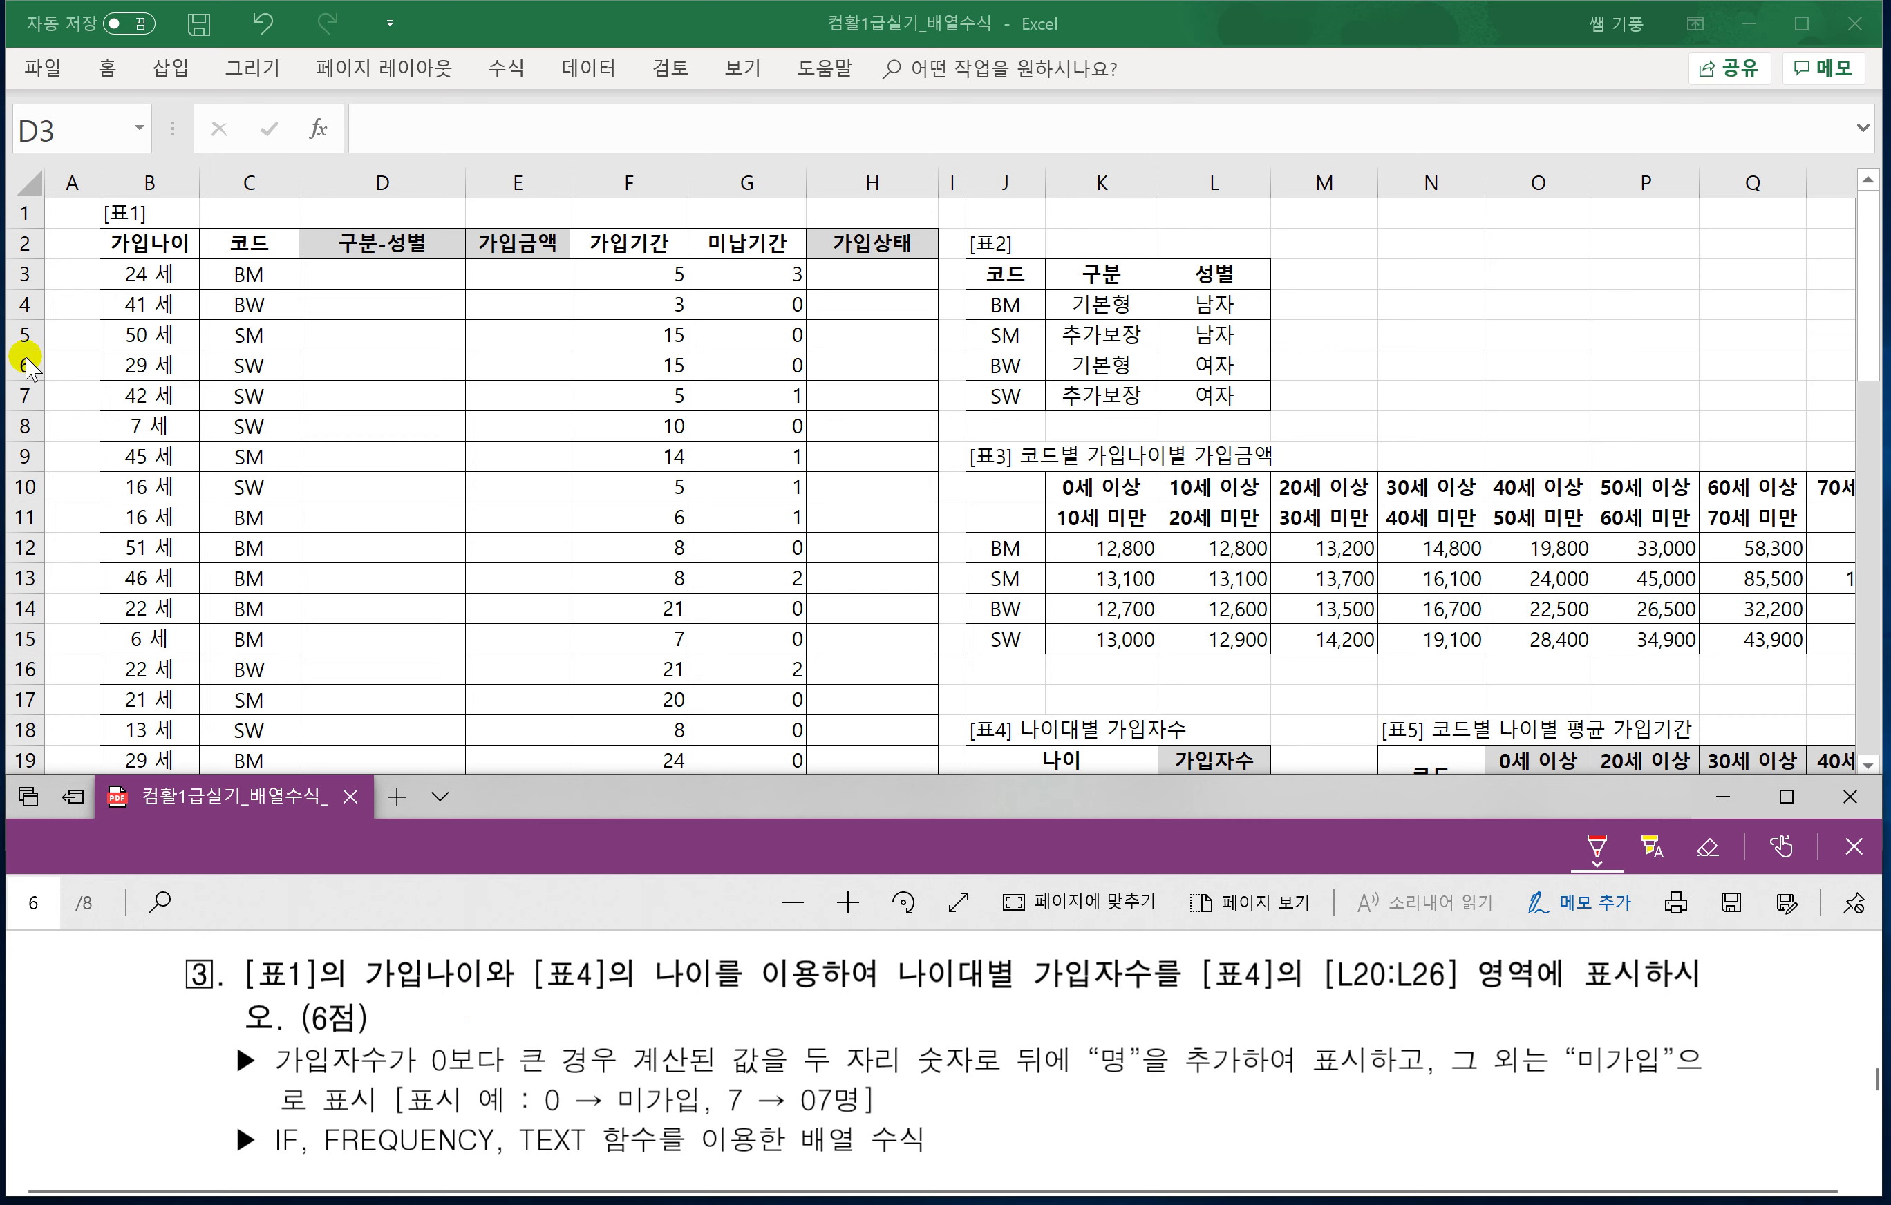
Freeze the rows above row 4 on the 2017년1회 worksheet and bring [표4] into view.
left_click(25, 304)
left_click(25, 304)
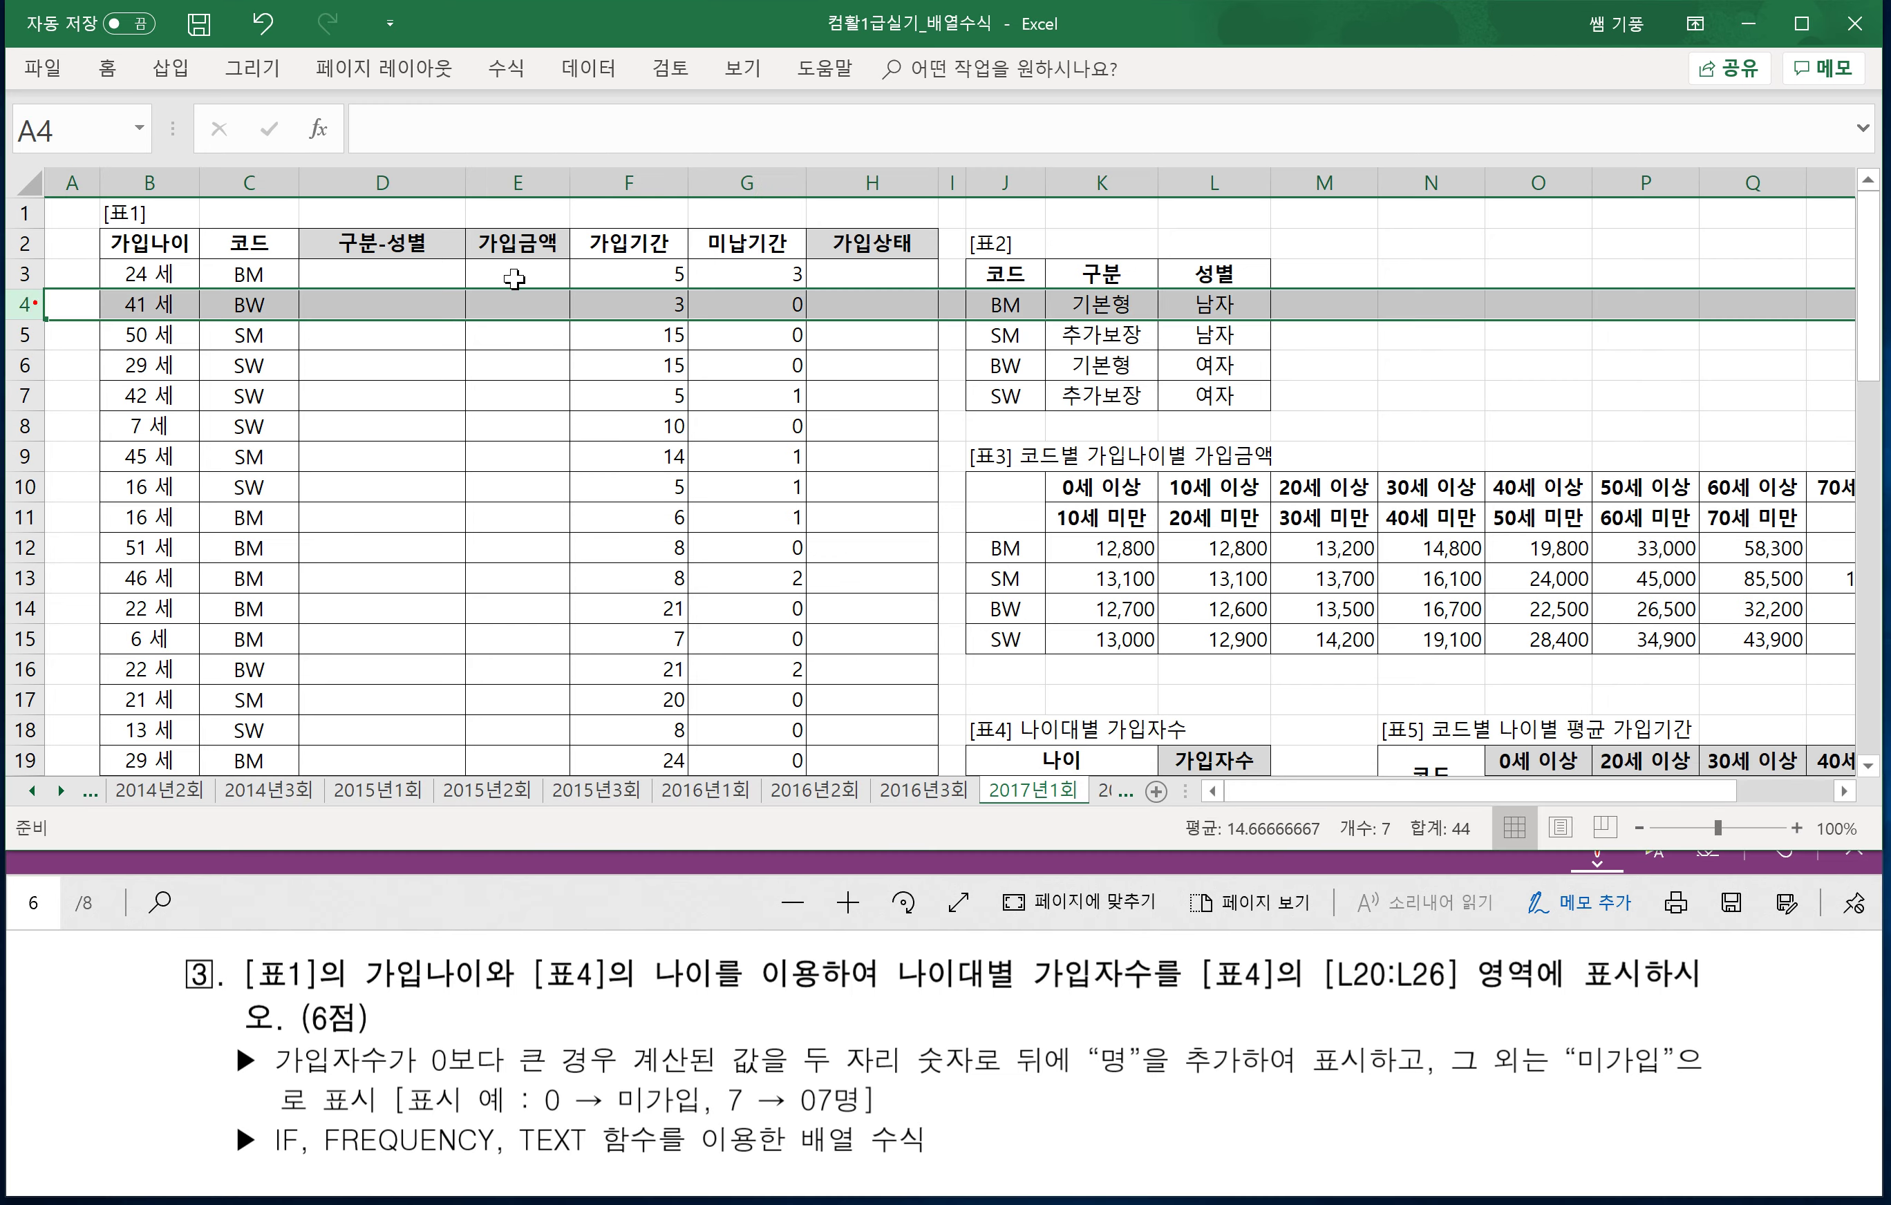
left_click(743, 69)
left_click(1063, 191)
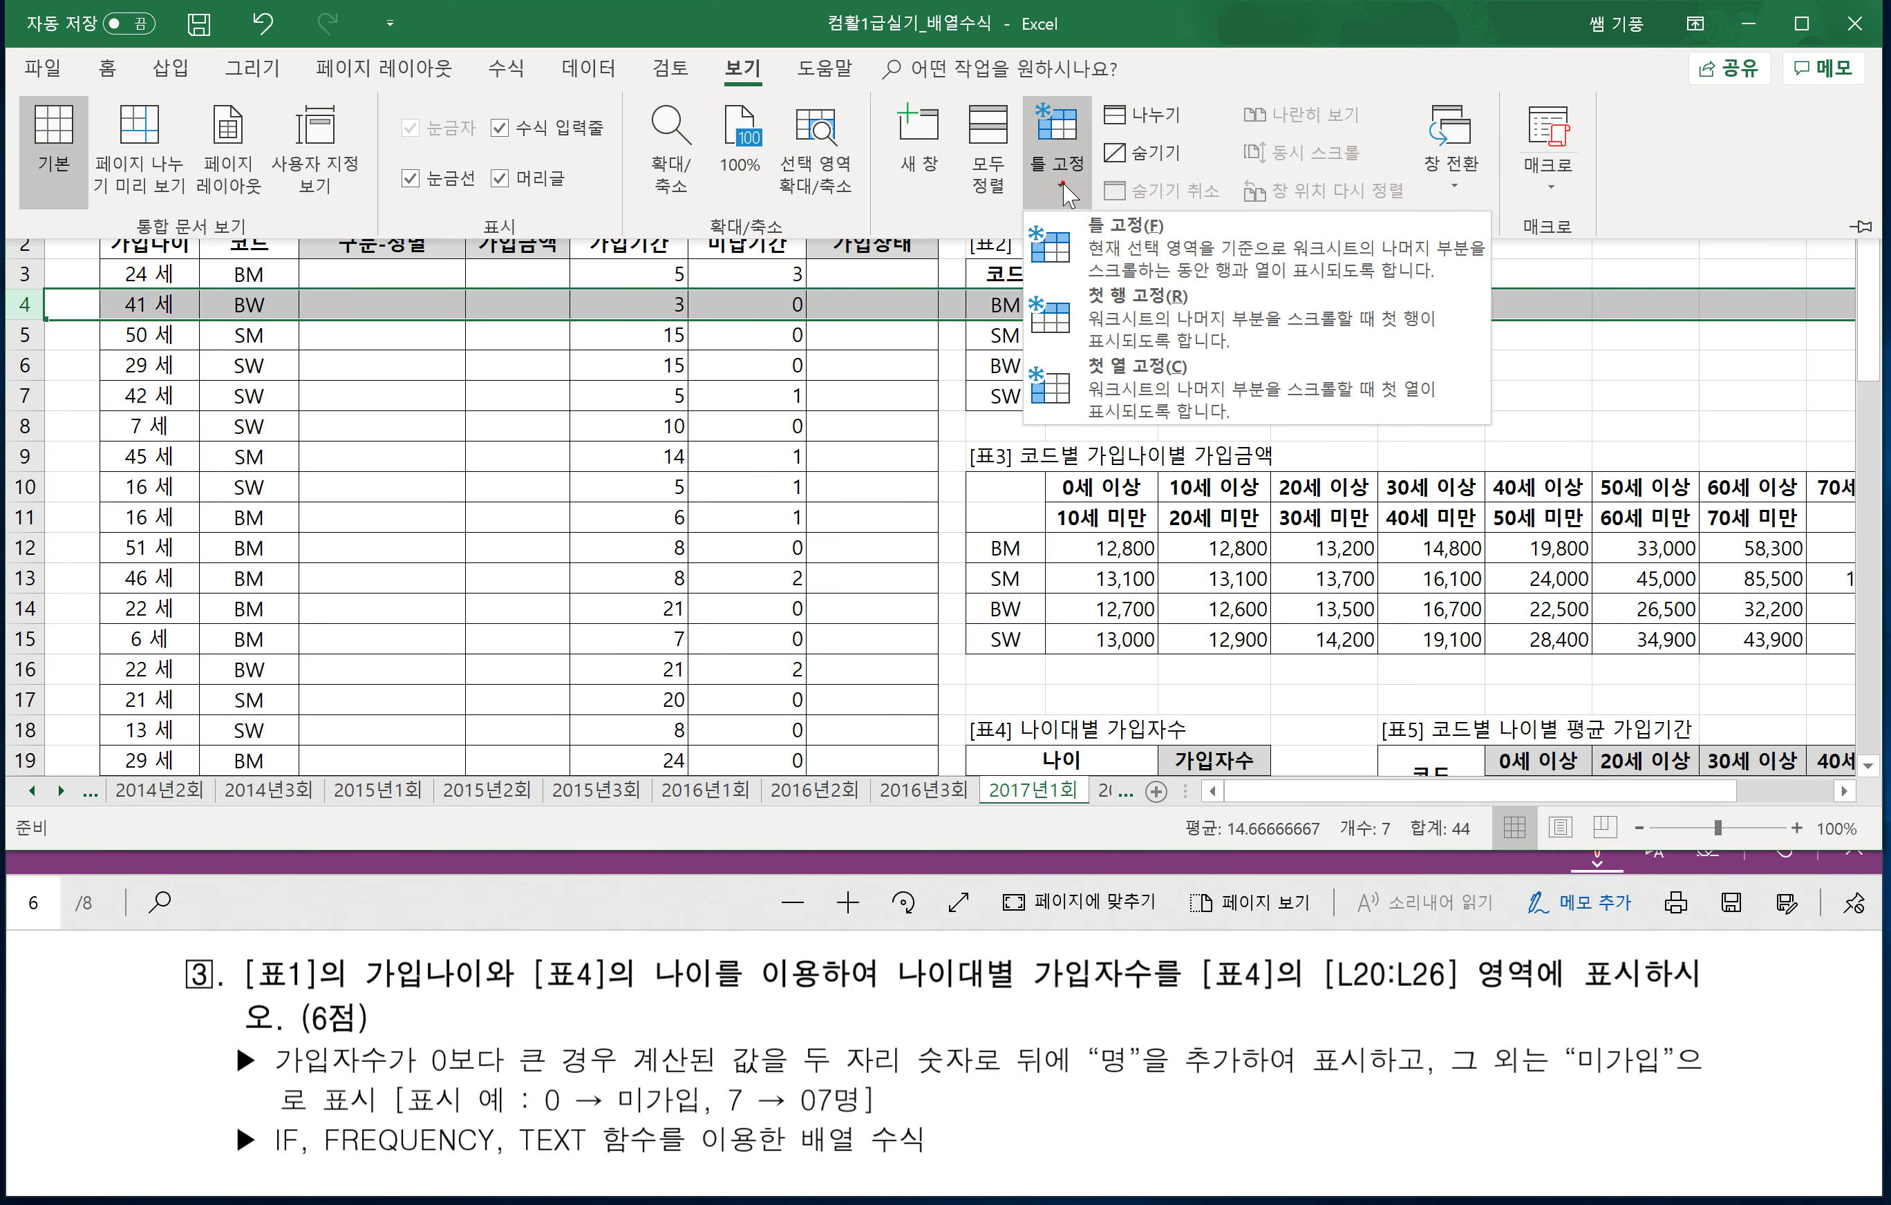
left_click(1112, 237)
scroll(965, 584, "down", 3)
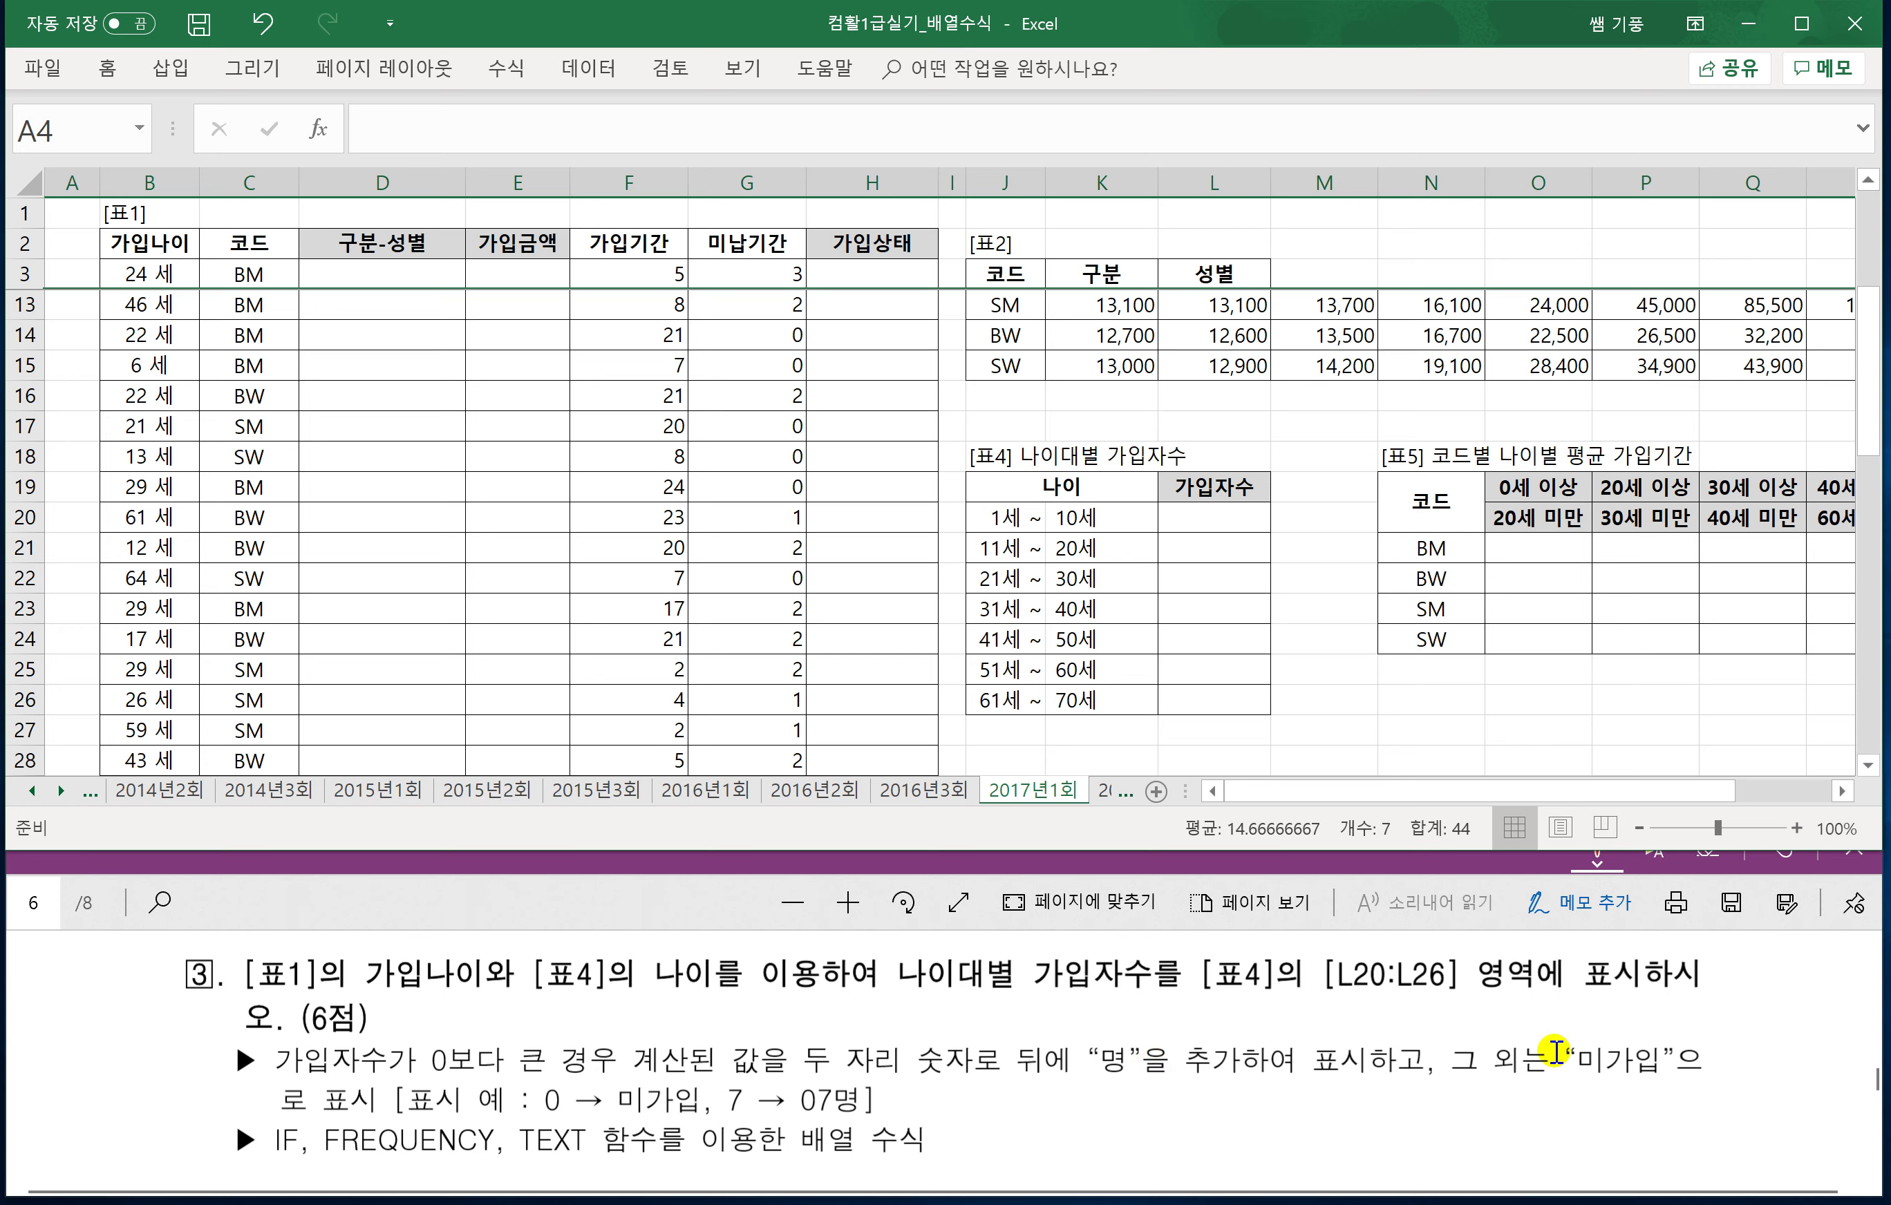
Underline the three parts of the first requirement in the PDF and label them 조건, 참 and 거짓 in red ink.
scroll(402, 1120, "down", 1)
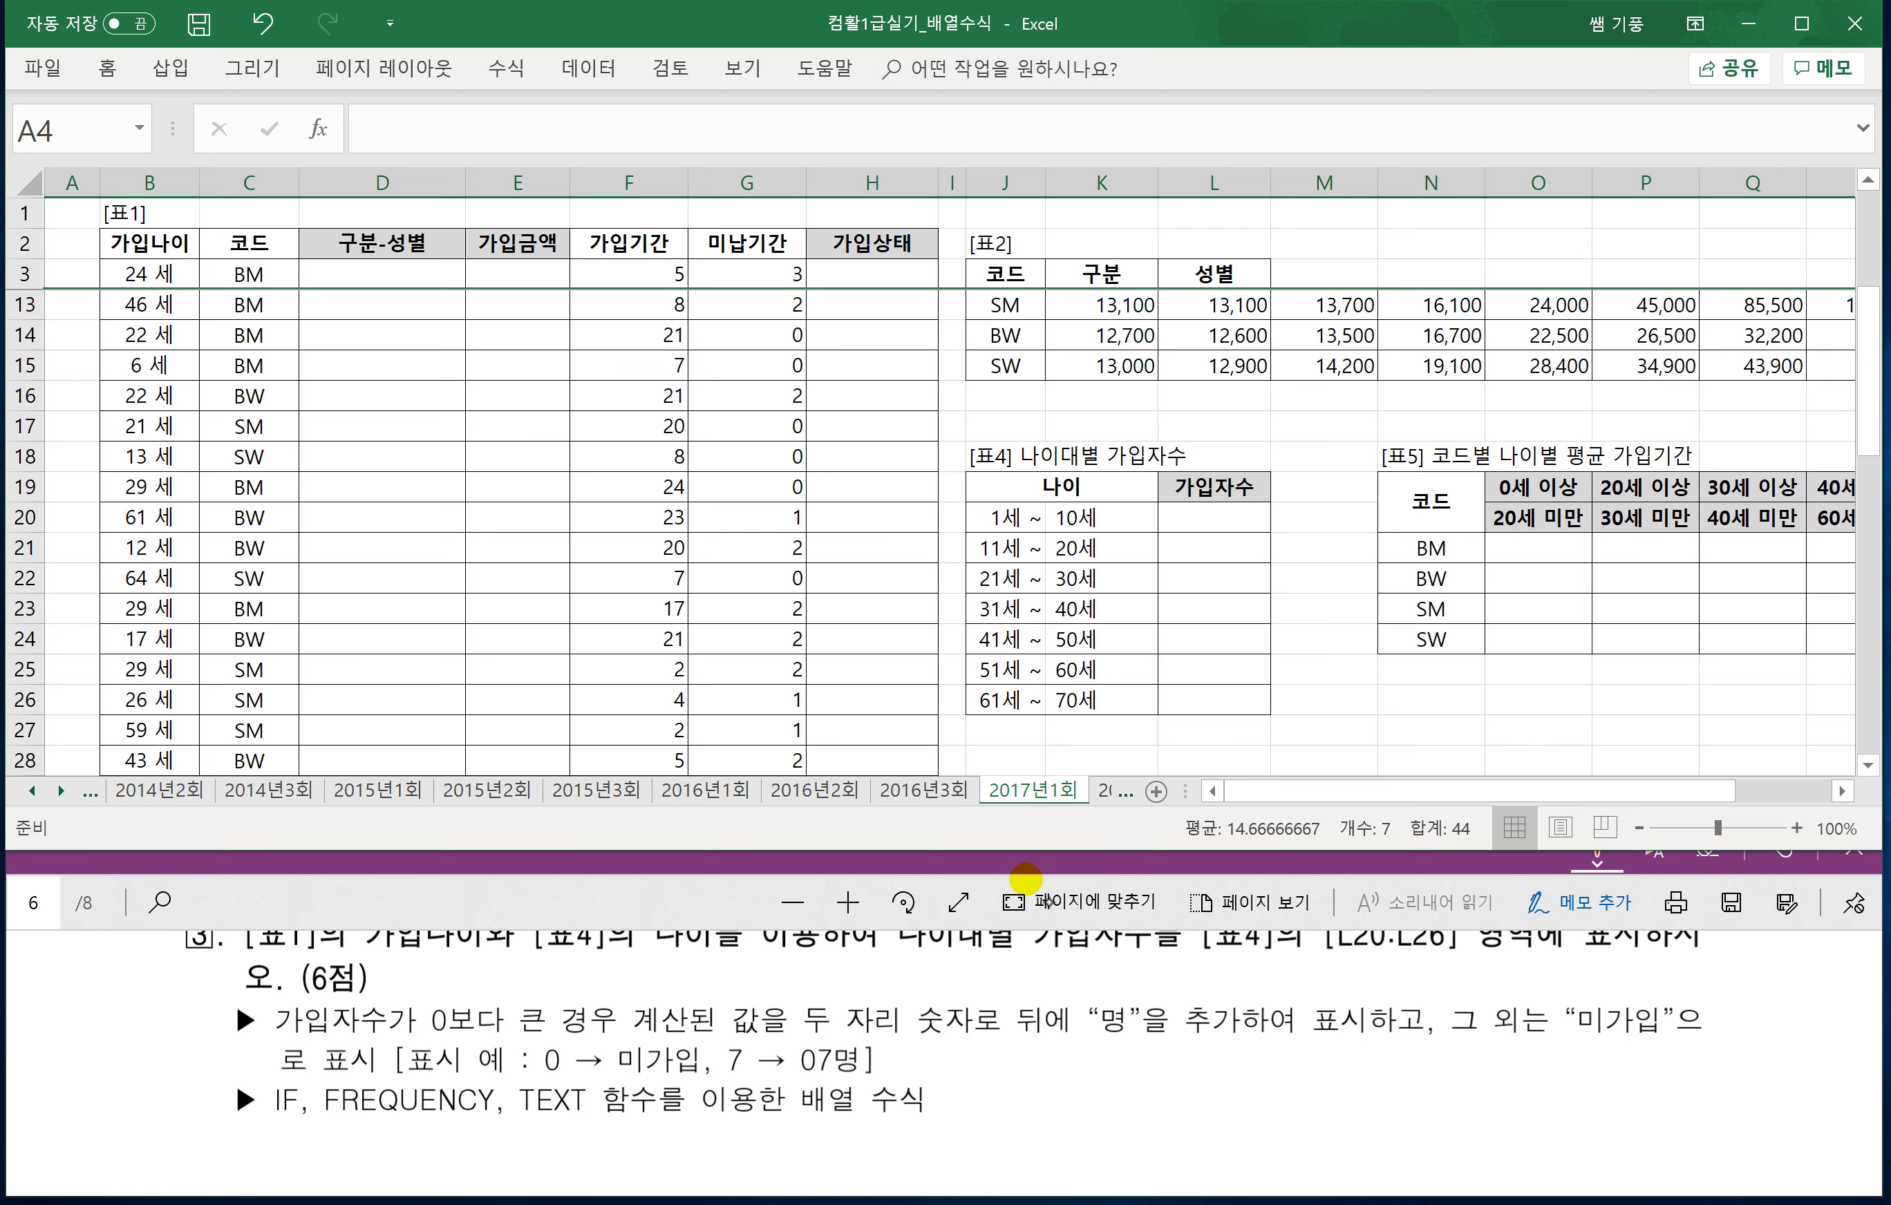
left_click_drag(274, 1036, 628, 1029)
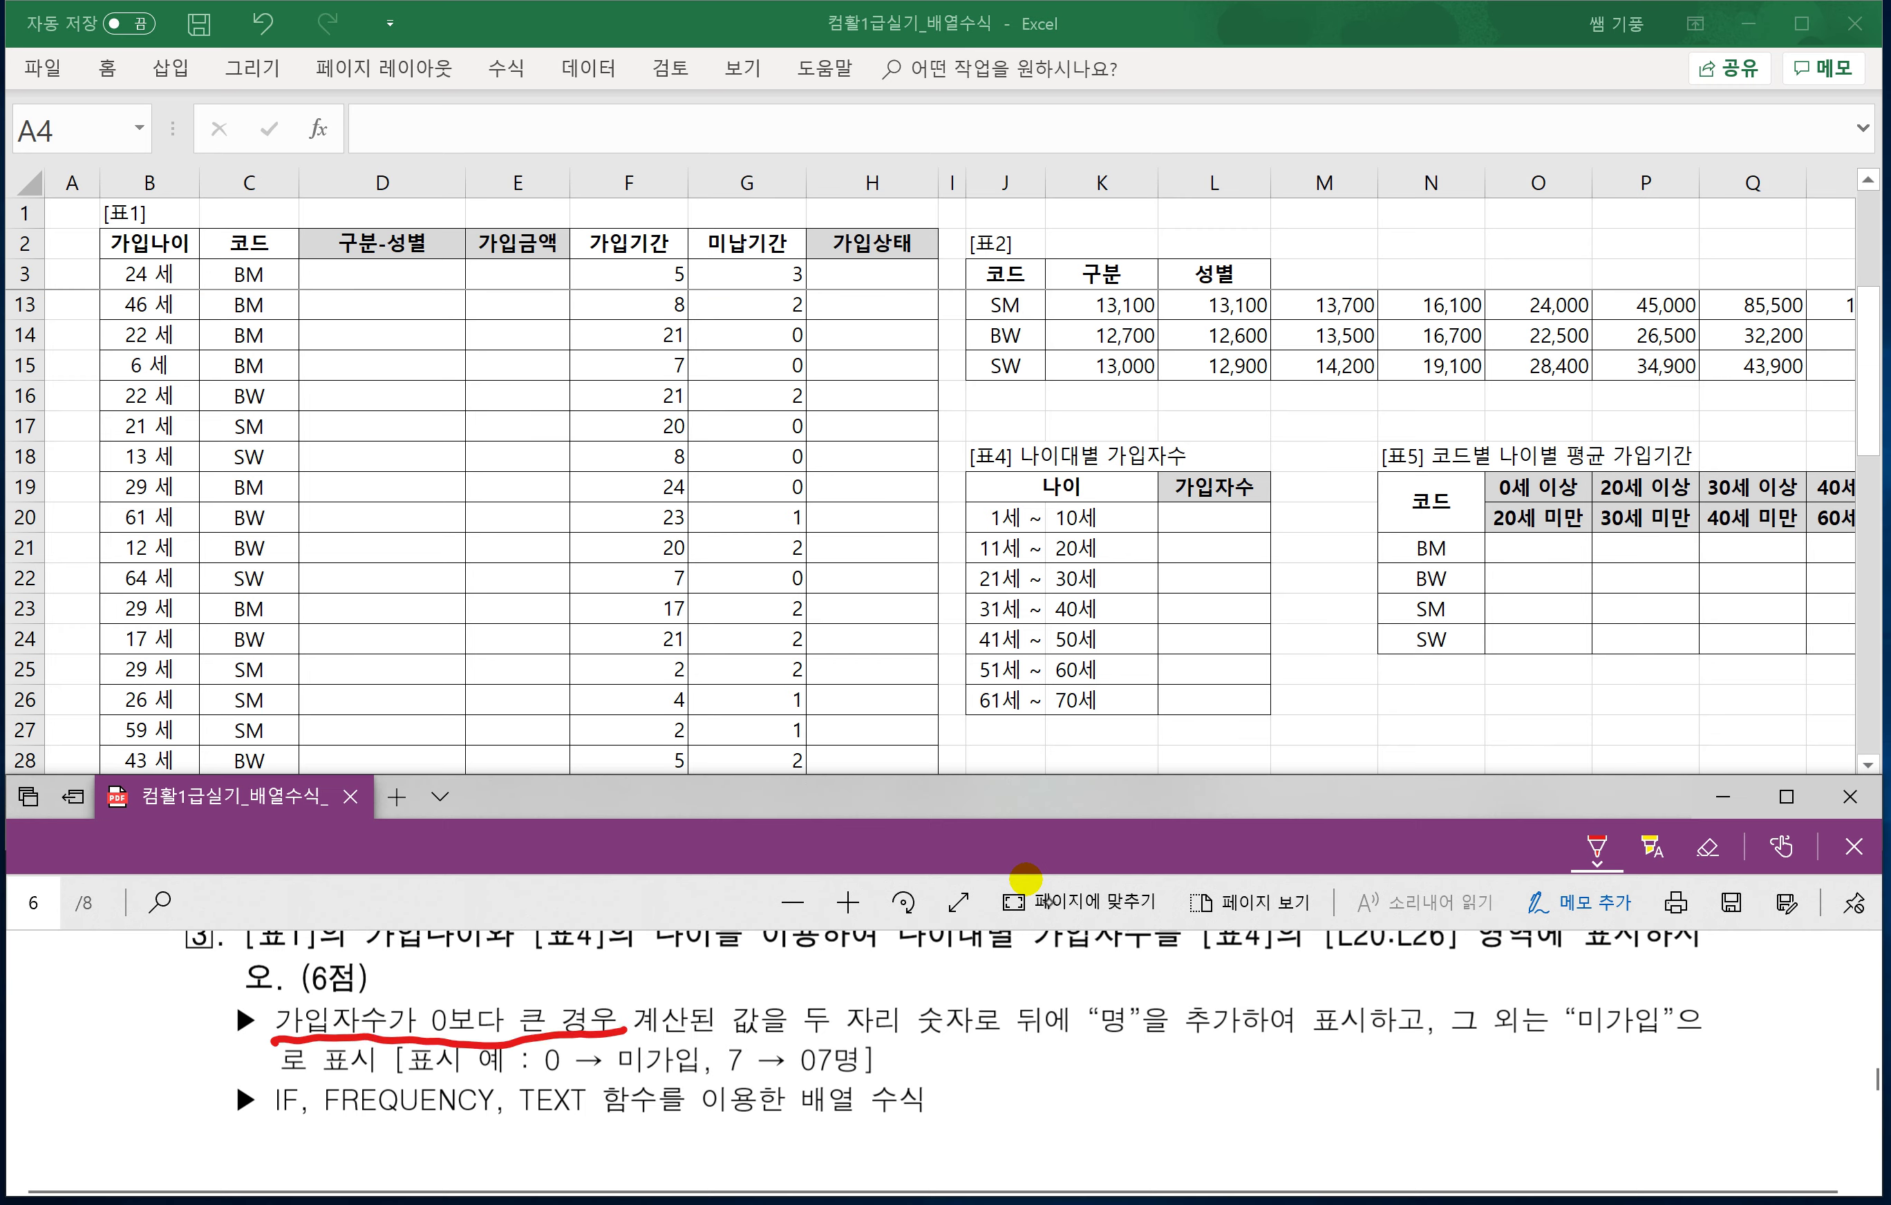
mouse_move(402, 964)
left_mouse_down()
mouse_move(429, 999)
mouse_move(477, 998)
left_mouse_up()
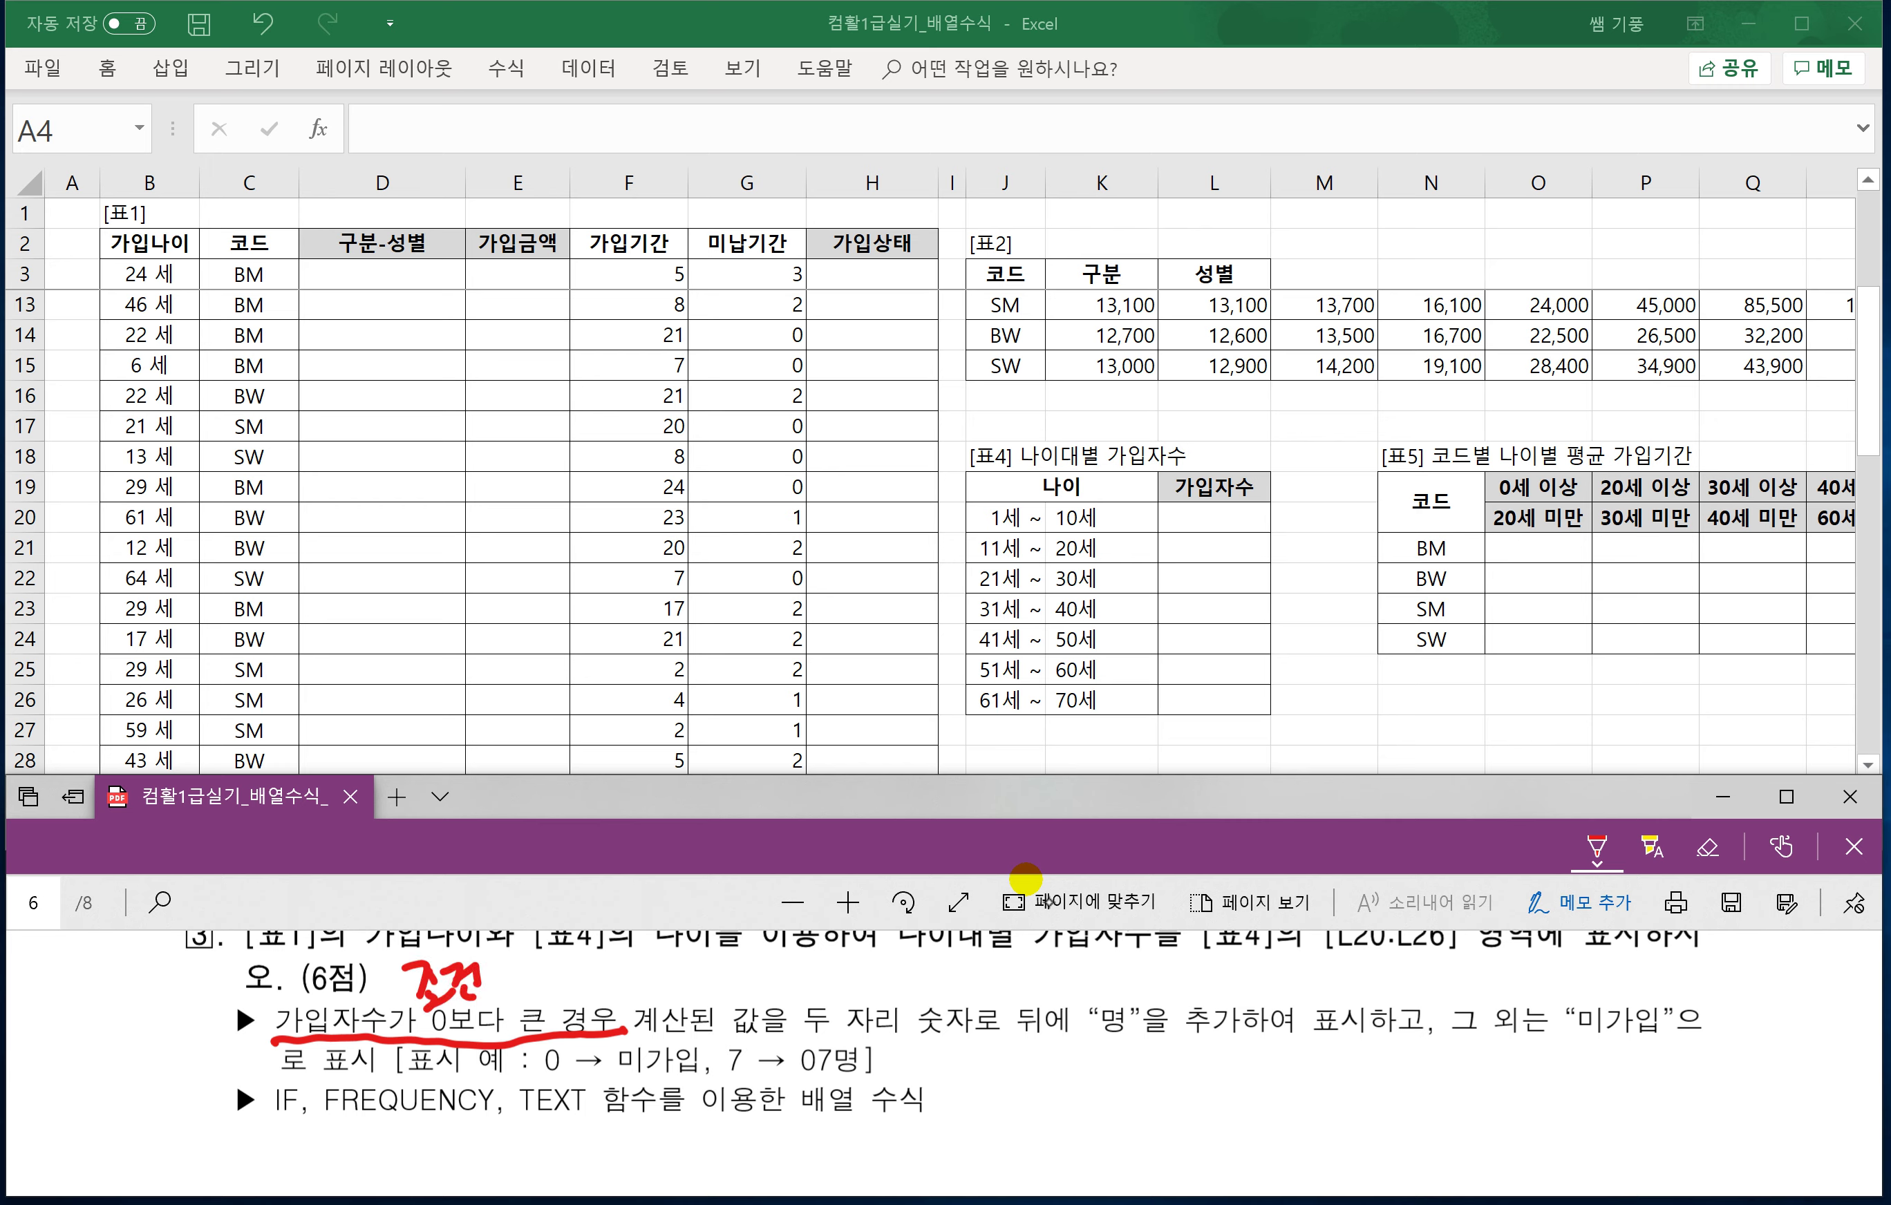
left_click_drag(735, 1035, 1137, 1029)
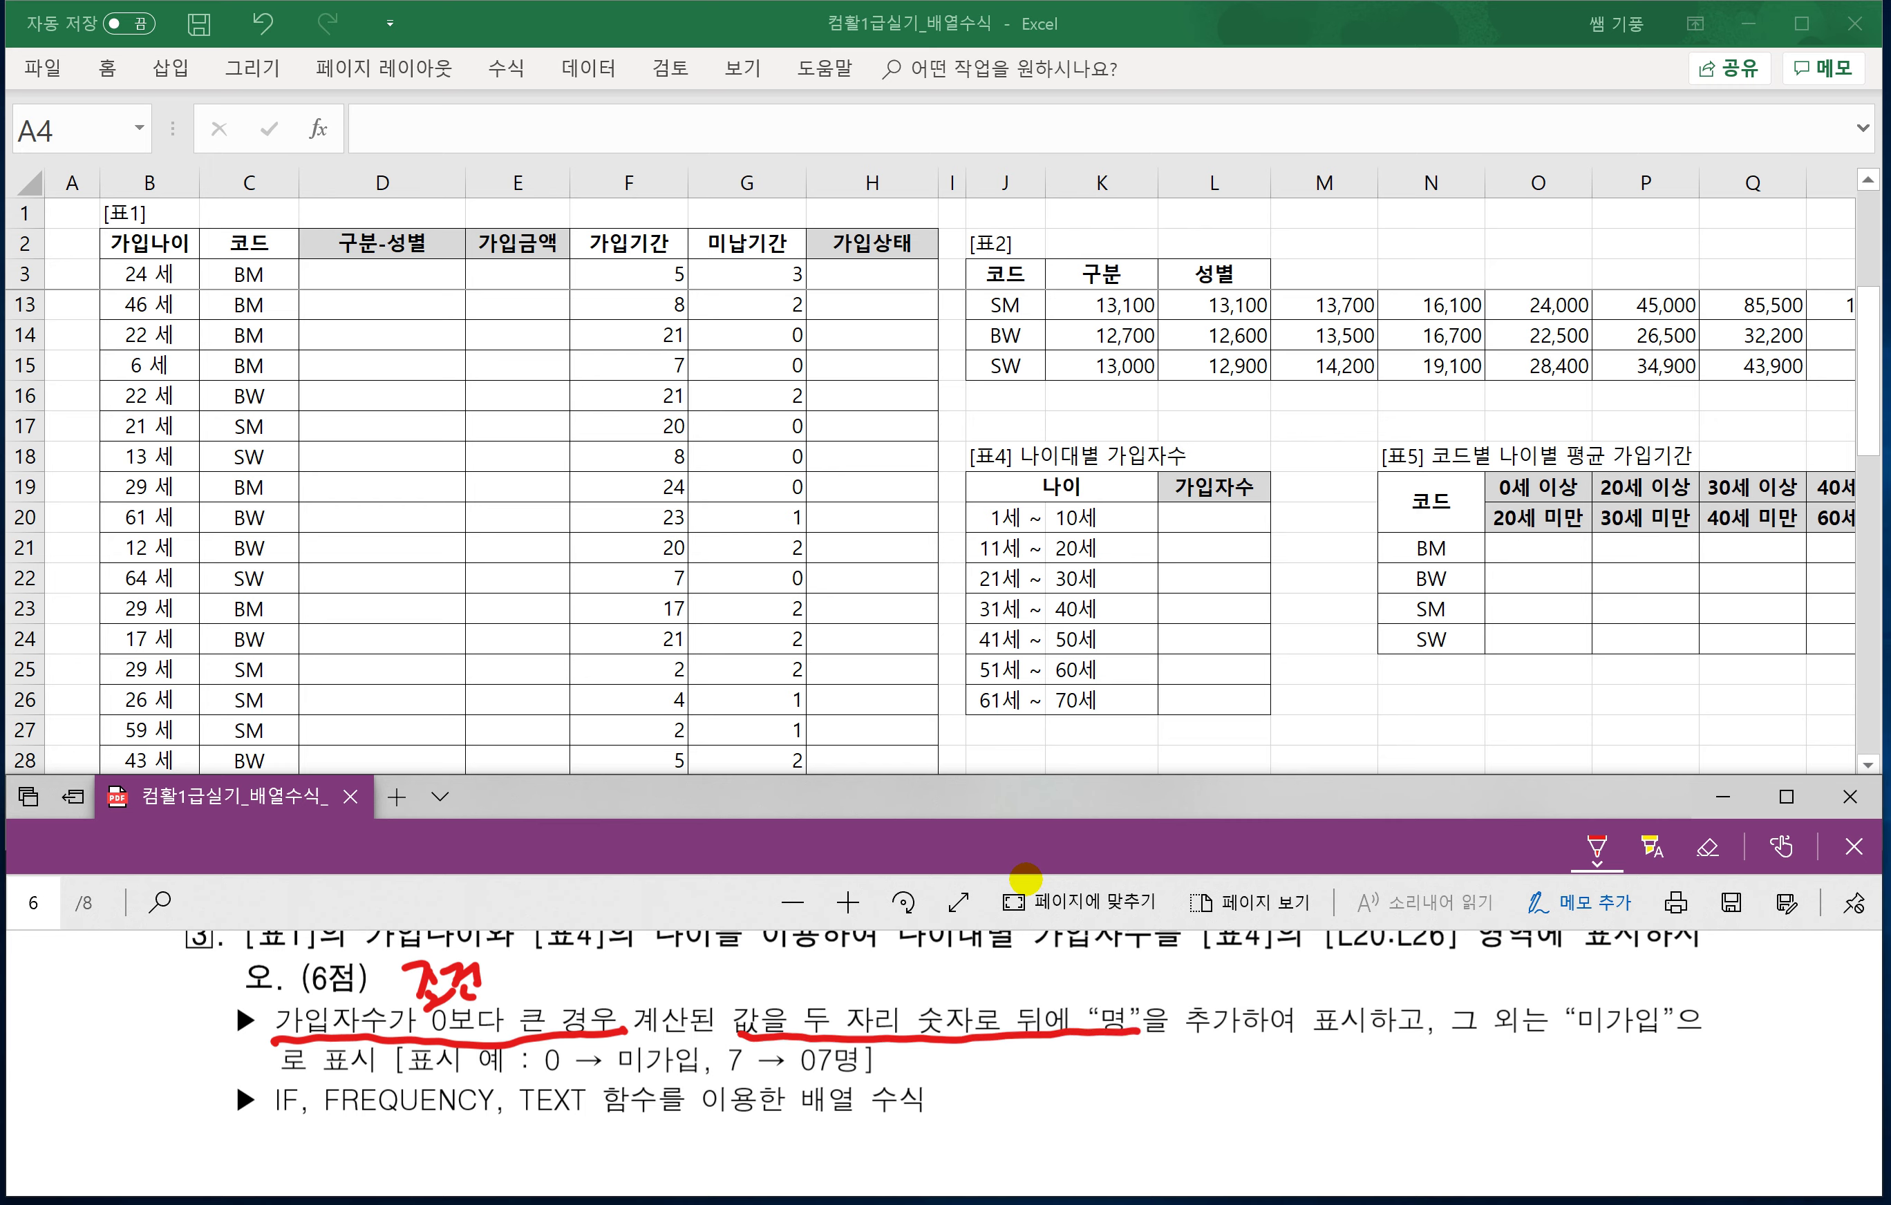
mouse_move(867, 958)
left_mouse_down()
mouse_move(874, 997)
mouse_move(922, 984)
mouse_move(910, 1007)
left_mouse_up()
left_click_drag(1546, 1040, 1639, 1040)
left_click_drag(1544, 962, 1641, 1012)
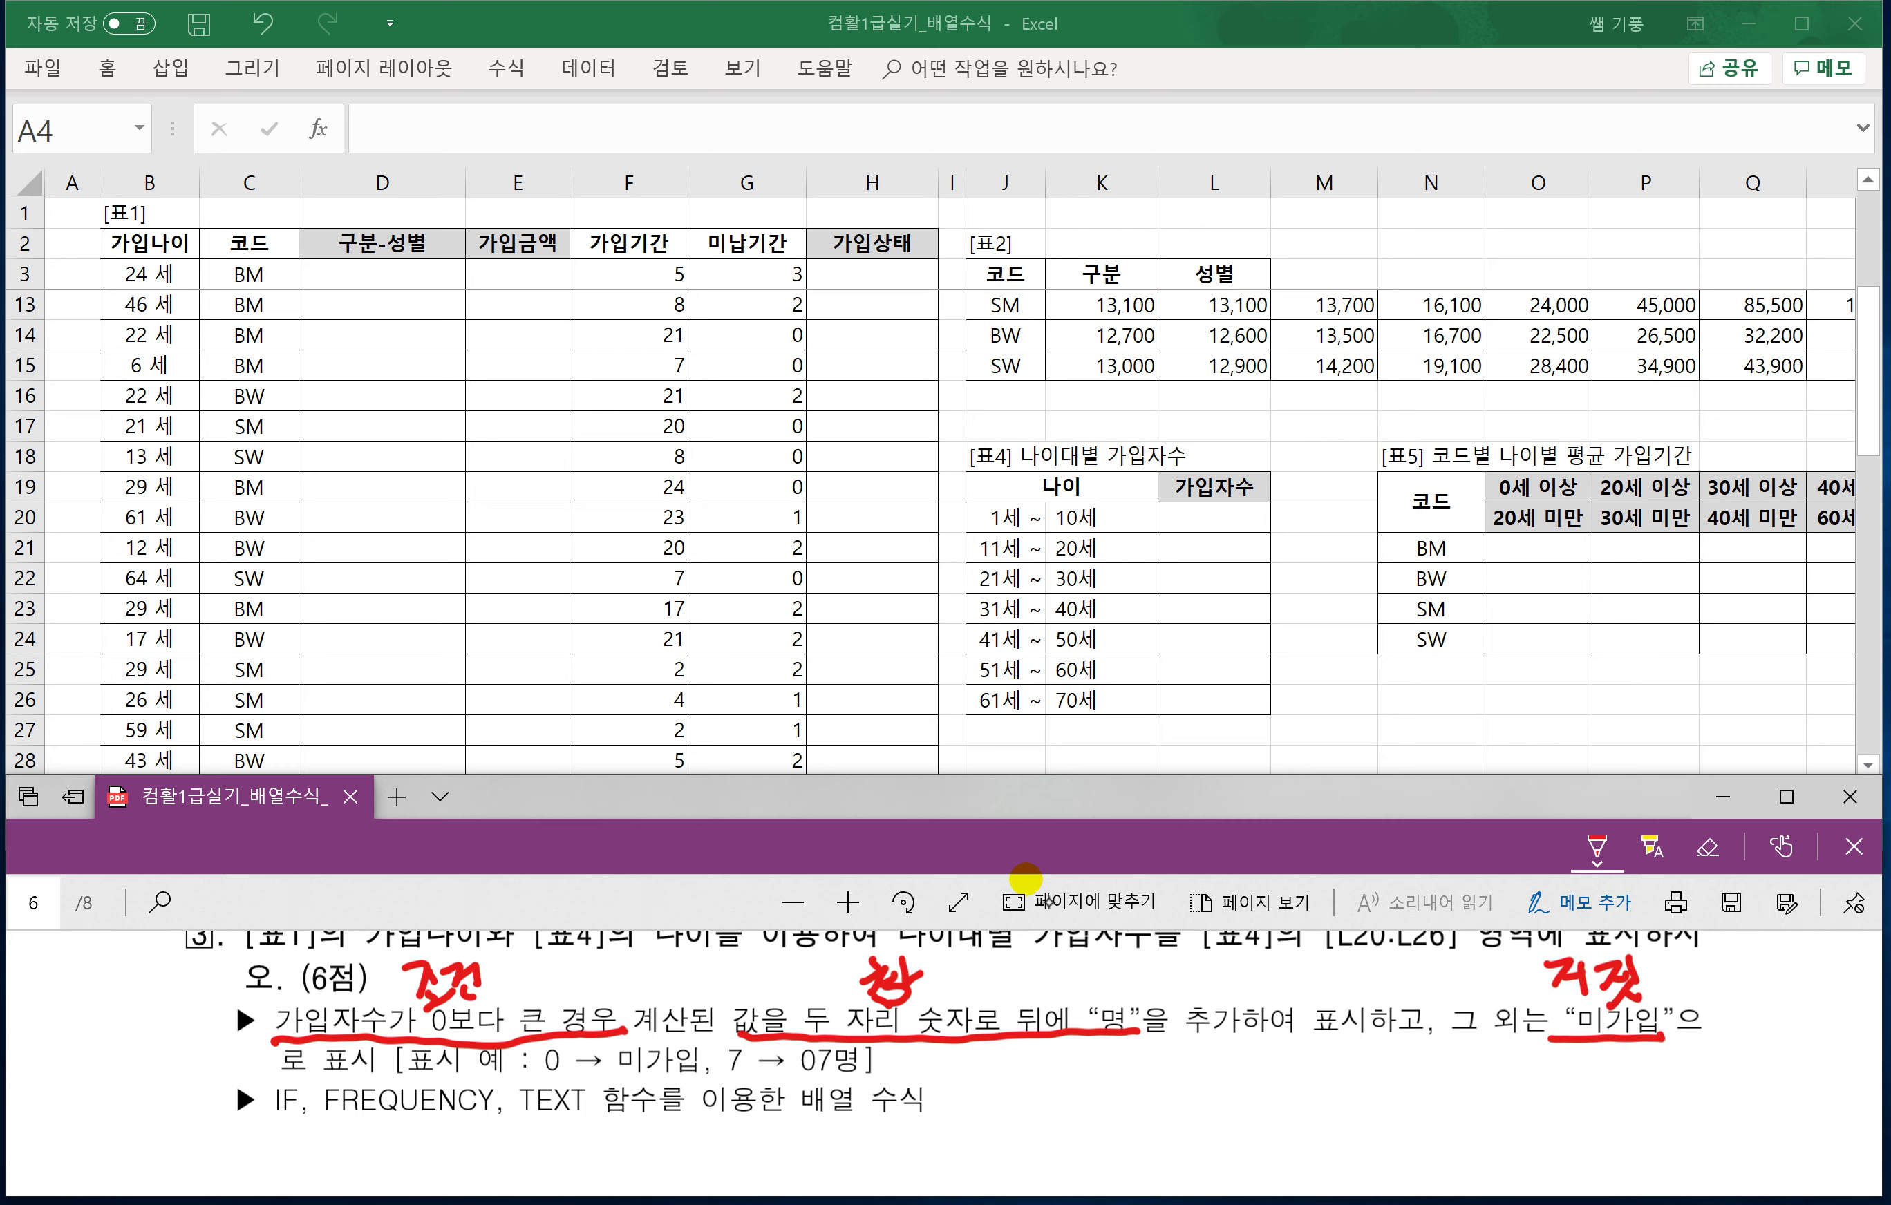
Handwrite the outline =If(조건,참,거짓) beside the function list of question 3.
left_click_drag(1050, 1064, 1089, 1060)
mouse_move(1069, 1067)
left_mouse_down()
mouse_move(1073, 1105)
mouse_move(1093, 1101)
left_mouse_up()
mouse_move(1120, 1047)
left_mouse_down()
mouse_move(1110, 1125)
mouse_move(1137, 1063)
left_mouse_up()
mouse_move(1182, 1051)
left_mouse_down()
mouse_move(1162, 1107)
mouse_move(1198, 1055)
mouse_move(1212, 1105)
mouse_move(1244, 1081)
mouse_move(1249, 1105)
mouse_move(1312, 1056)
left_mouse_up()
left_click_drag(1286, 1066, 1333, 1092)
mouse_move(1319, 1068)
left_mouse_down()
mouse_move(1339, 1067)
mouse_move(1322, 1110)
mouse_move(1385, 1092)
left_mouse_up()
mouse_move(1370, 1076)
left_mouse_down()
mouse_move(1395, 1075)
mouse_move(1398, 1100)
left_mouse_up()
left_click_drag(1403, 1057, 1443, 1089)
mouse_move(1435, 1093)
left_mouse_down()
mouse_move(1414, 1115)
mouse_move(1448, 1115)
left_mouse_up()
left_click_drag(1452, 1056, 1460, 1113)
Draw arrows from the 참 and 거짓 labels to their matching arguments in the handwritten IF outline.
mouse_move(944, 986)
left_mouse_down()
mouse_move(1297, 970)
mouse_move(1296, 1020)
left_mouse_up()
mouse_move(1544, 975)
left_mouse_down()
mouse_move(1400, 985)
mouse_move(1398, 1041)
left_mouse_up()
left_click_drag(1384, 1023, 1401, 1046)
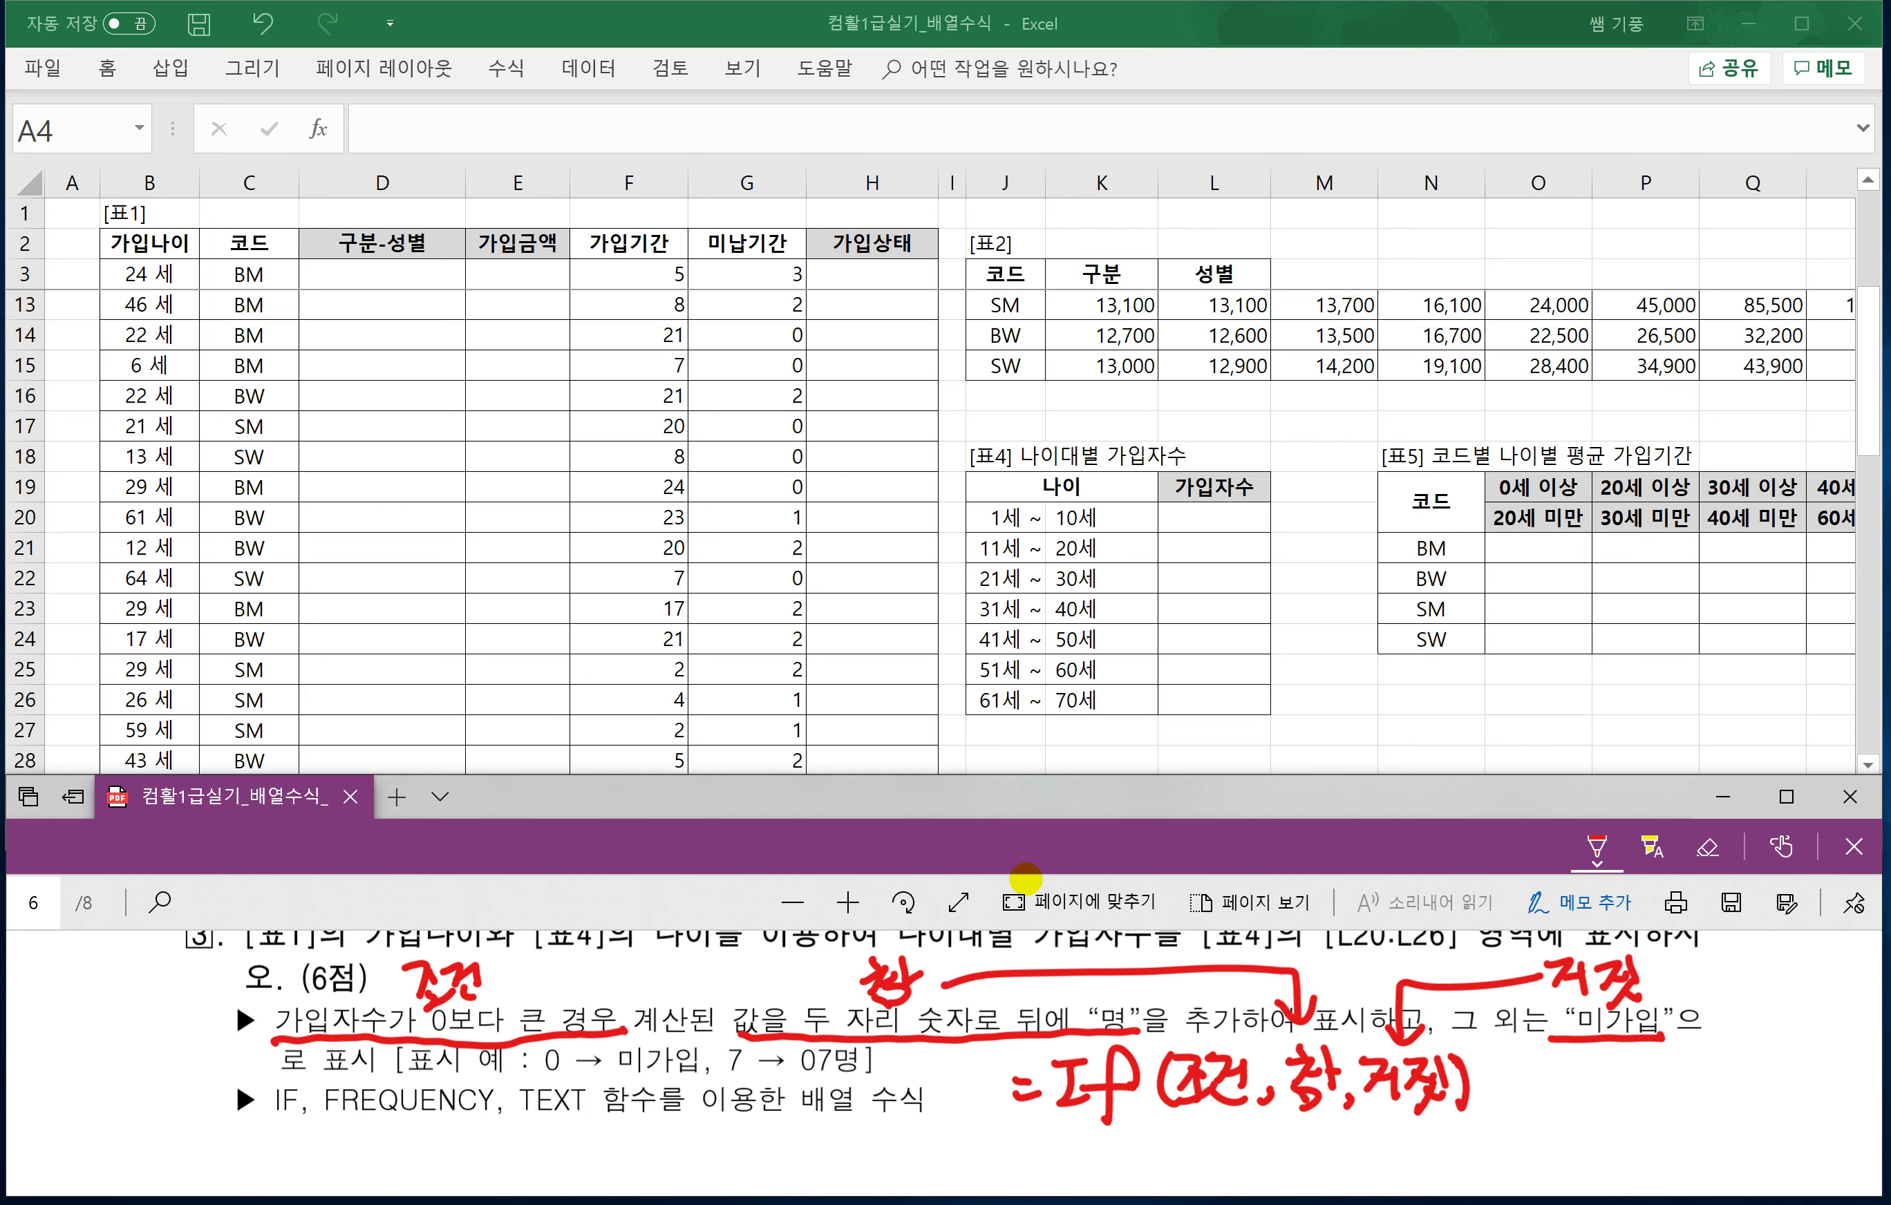
Handwrite =frequency in red ink below the IF outline.
scroll(1025, 879, "down", 1)
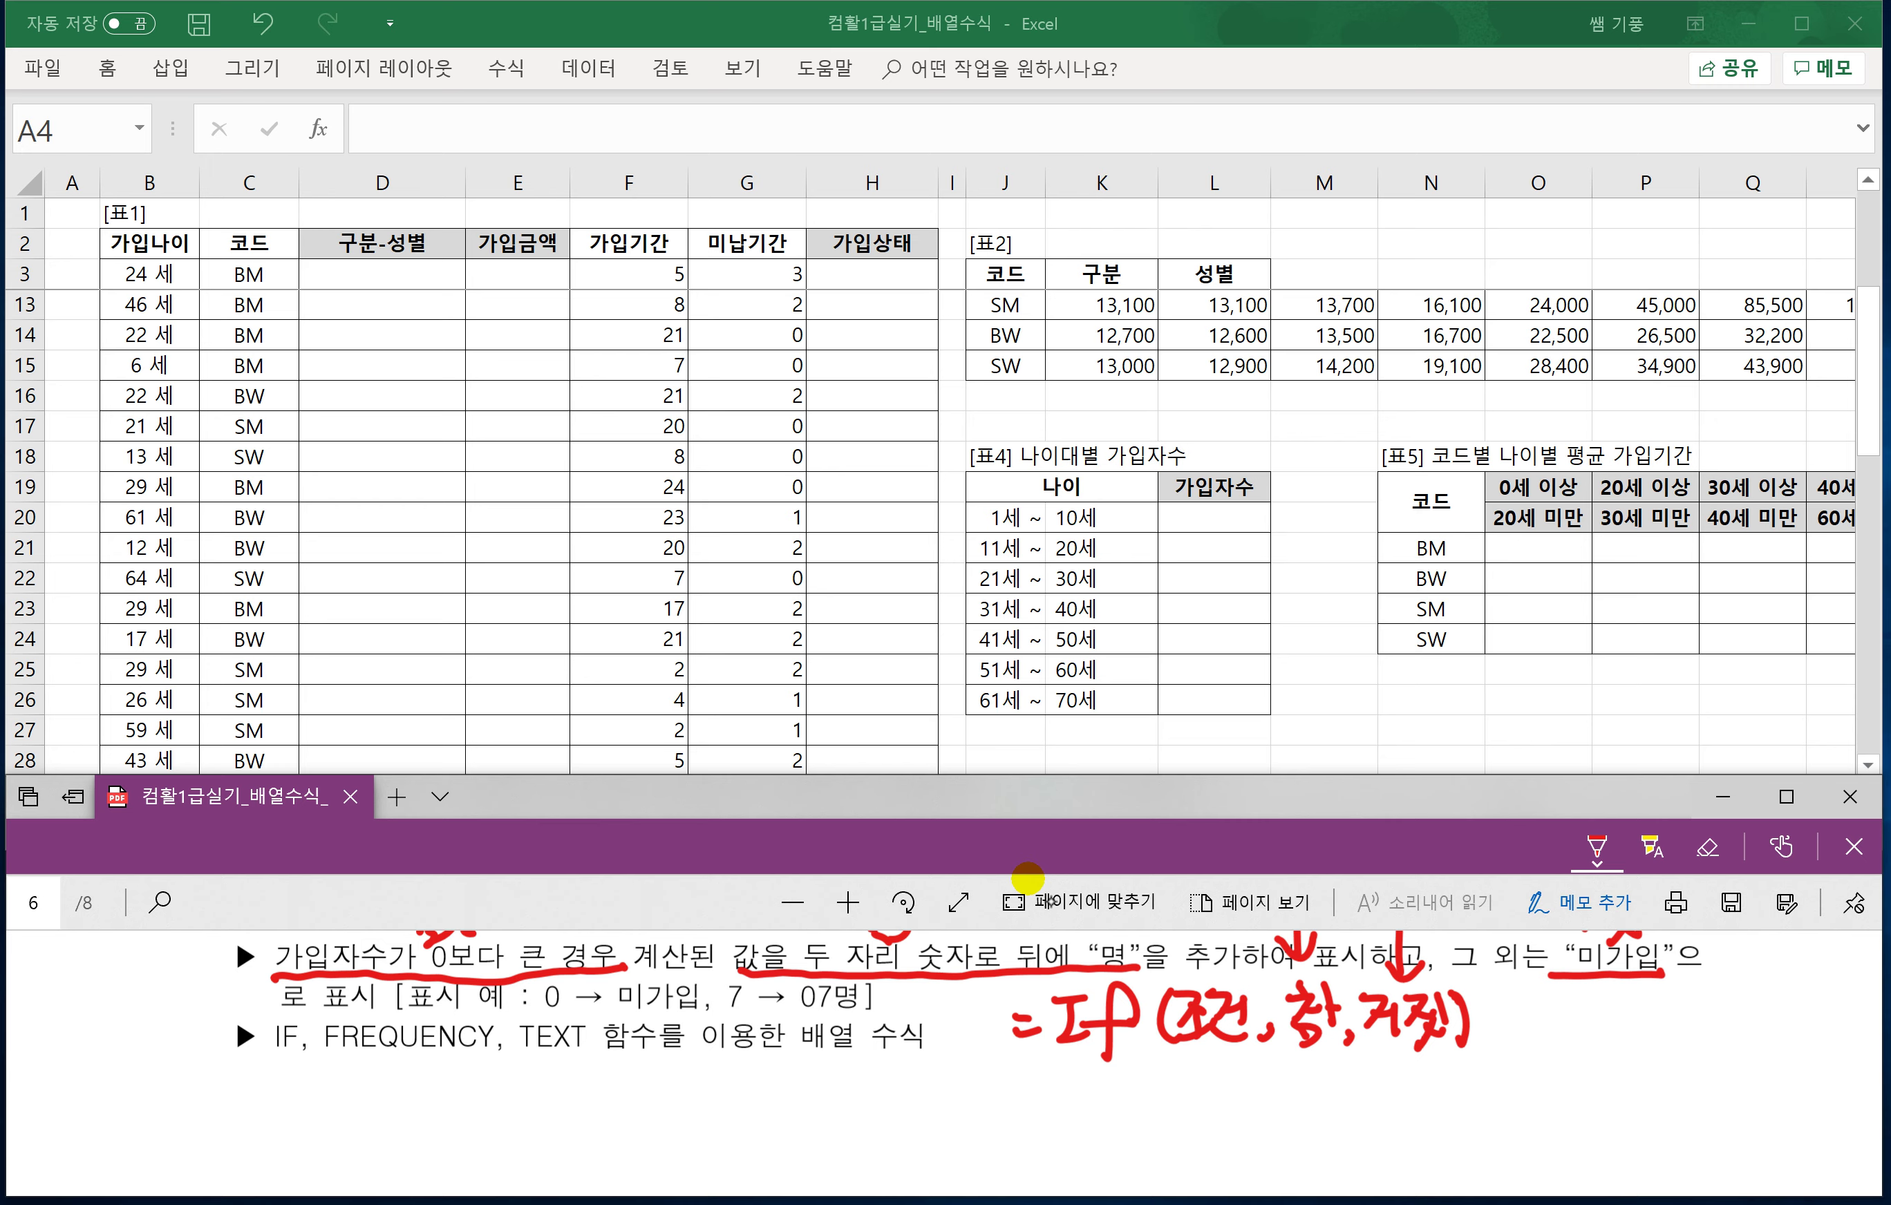
mouse_move(962, 1098)
left_mouse_down()
mouse_move(998, 1107)
mouse_move(1021, 1143)
left_mouse_up()
left_click_drag(1032, 1127, 1074, 1110)
left_click_drag(1060, 1120, 1087, 1112)
mouse_move(1110, 1105)
left_mouse_down()
mouse_move(1082, 1168)
mouse_move(1116, 1111)
left_mouse_up()
mouse_move(1116, 1111)
left_mouse_down()
mouse_move(1144, 1132)
mouse_move(1160, 1104)
mouse_move(1192, 1124)
left_mouse_up()
mouse_move(1212, 1096)
left_mouse_down()
mouse_move(1200, 1129)
mouse_move(1251, 1103)
left_mouse_up()
left_click_drag(1253, 1084, 1191, 1163)
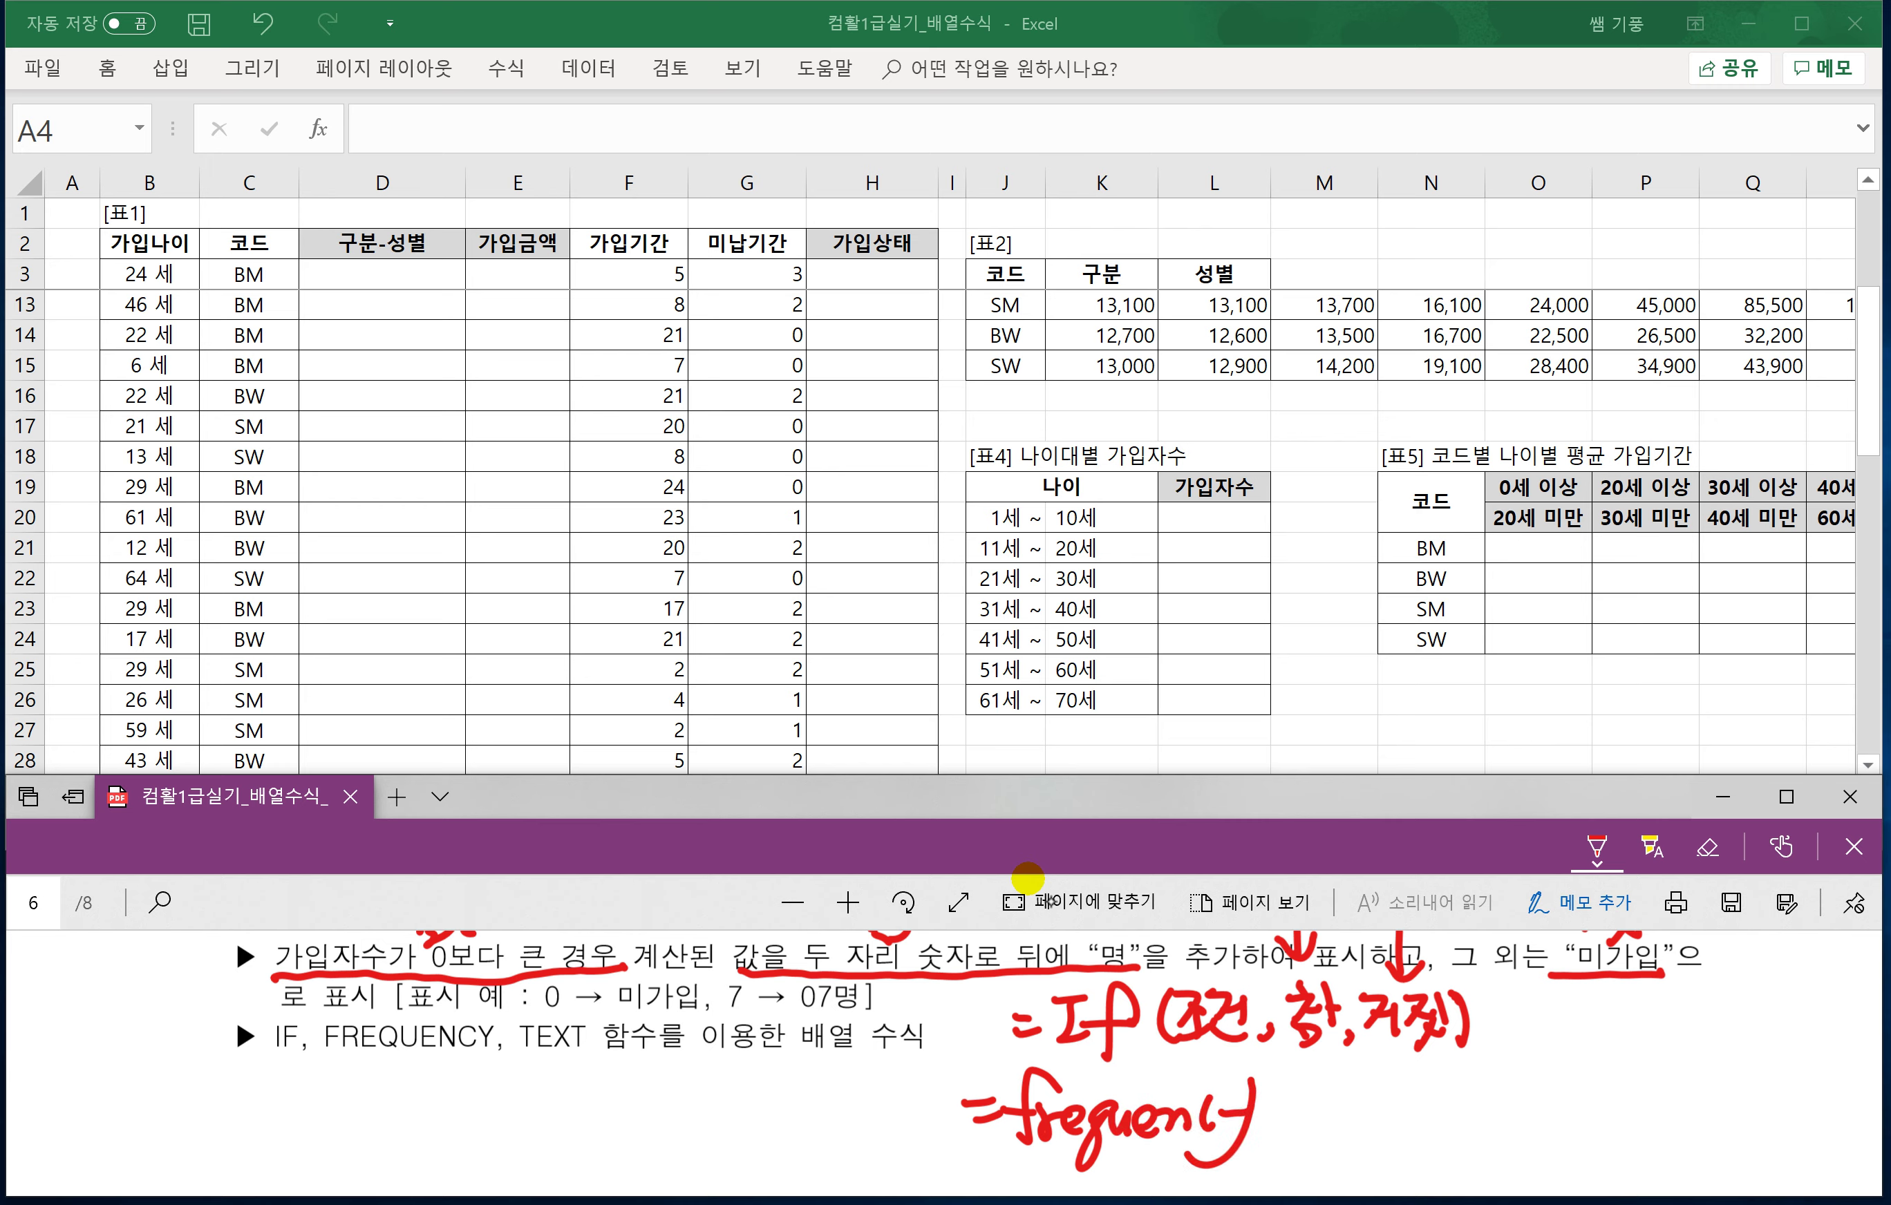
Add the arguments (범위1, 범위2) to the handwritten frequency outline.
mouse_move(1294, 1066)
left_mouse_down()
mouse_move(1278, 1129)
mouse_move(1343, 1120)
left_mouse_up()
mouse_move(1319, 1111)
left_mouse_down()
mouse_move(1341, 1135)
mouse_move(1376, 1111)
left_mouse_up()
mouse_move(1387, 1071)
left_mouse_down()
mouse_move(1387, 1120)
mouse_move(1414, 1113)
left_mouse_up()
mouse_move(1450, 1112)
left_mouse_down()
mouse_move(1433, 1134)
mouse_move(1469, 1104)
left_mouse_up()
left_click_drag(1465, 1060, 1498, 1120)
mouse_move(1479, 1104)
left_mouse_down()
mouse_move(1499, 1126)
mouse_move(1519, 1084)
left_mouse_up()
left_click_drag(1500, 1088, 1535, 1119)
left_click_drag(1550, 1076, 1577, 1121)
left_click_drag(1584, 1062, 1588, 1107)
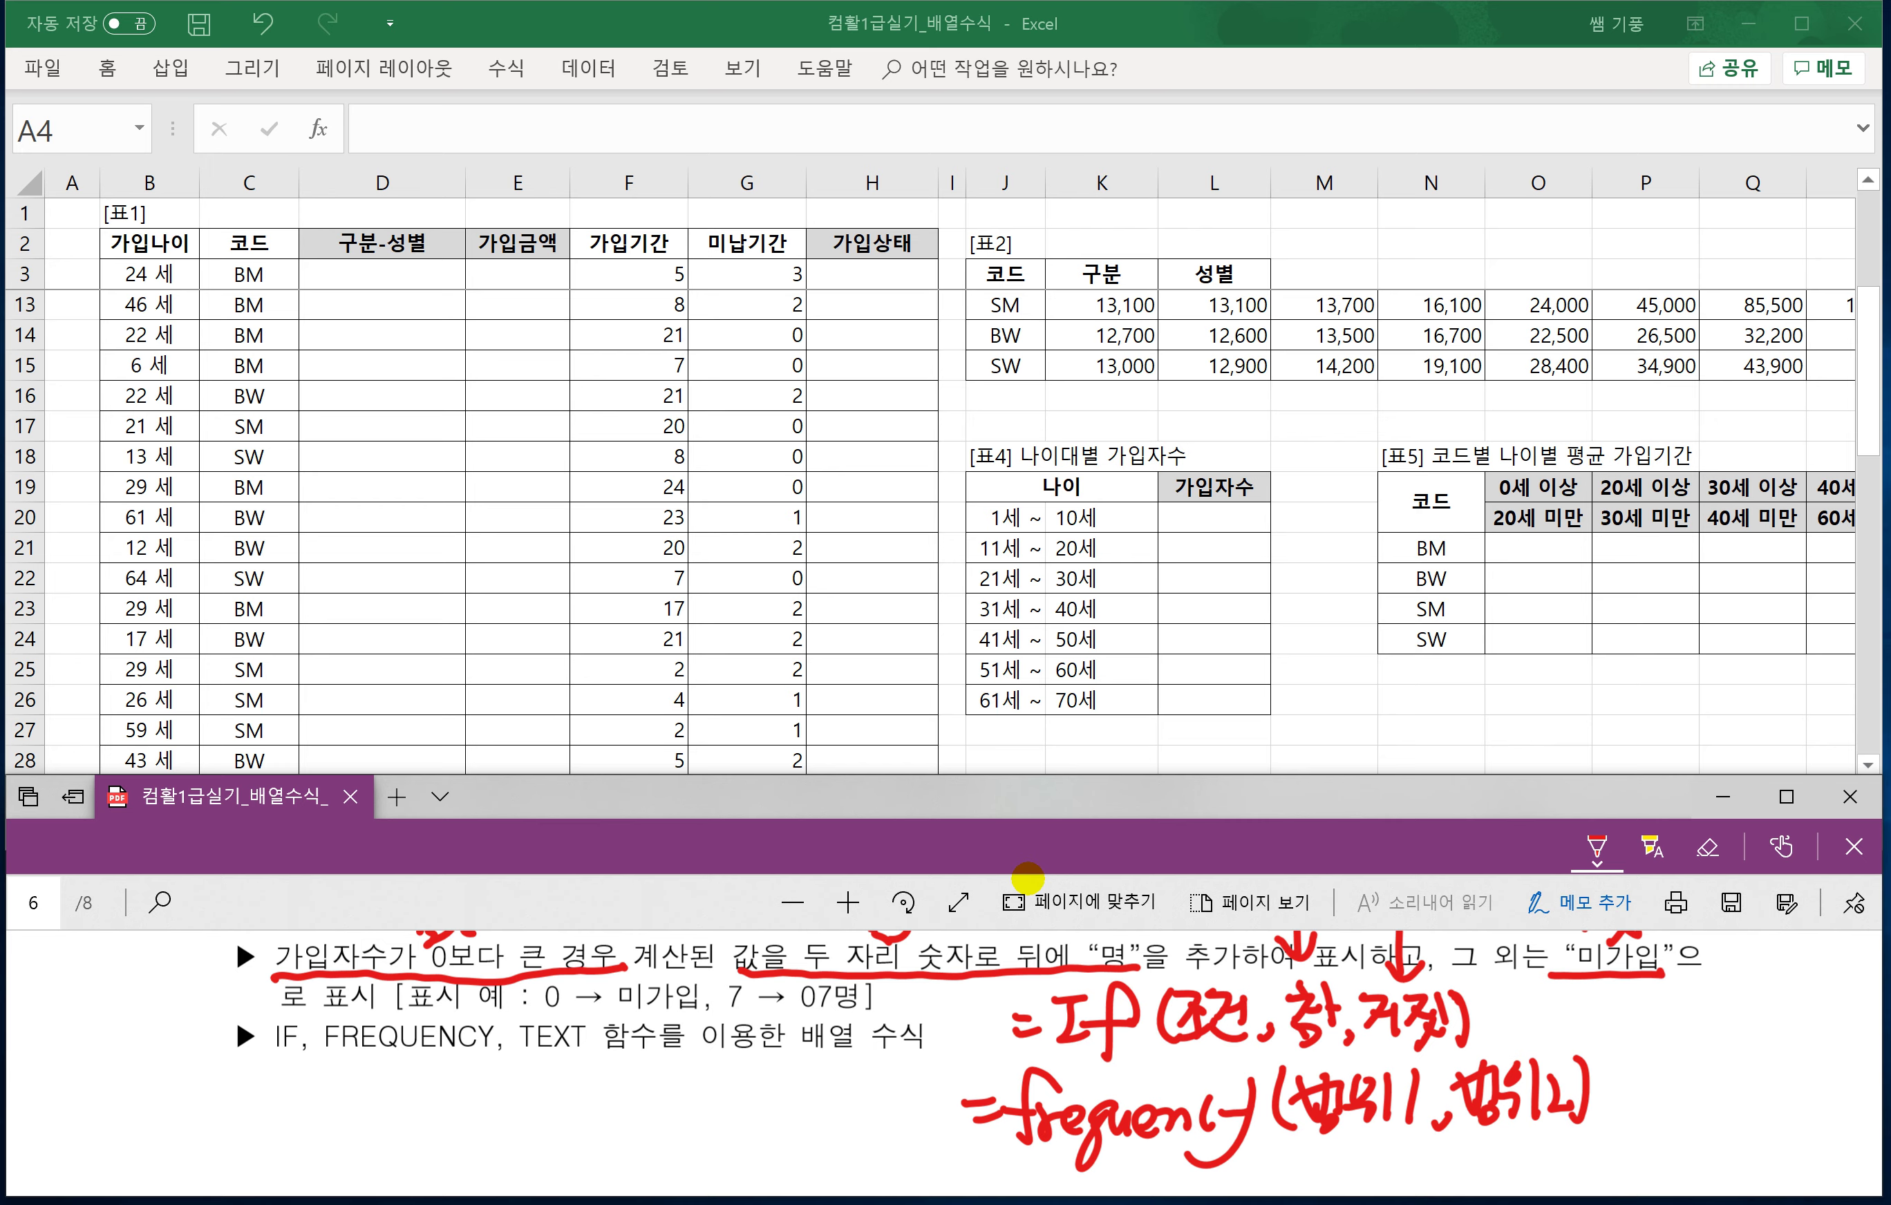
Handwrite the outline =Text(값, "형식") below the function list of question 3.
scroll(942, 1062, "down", 1)
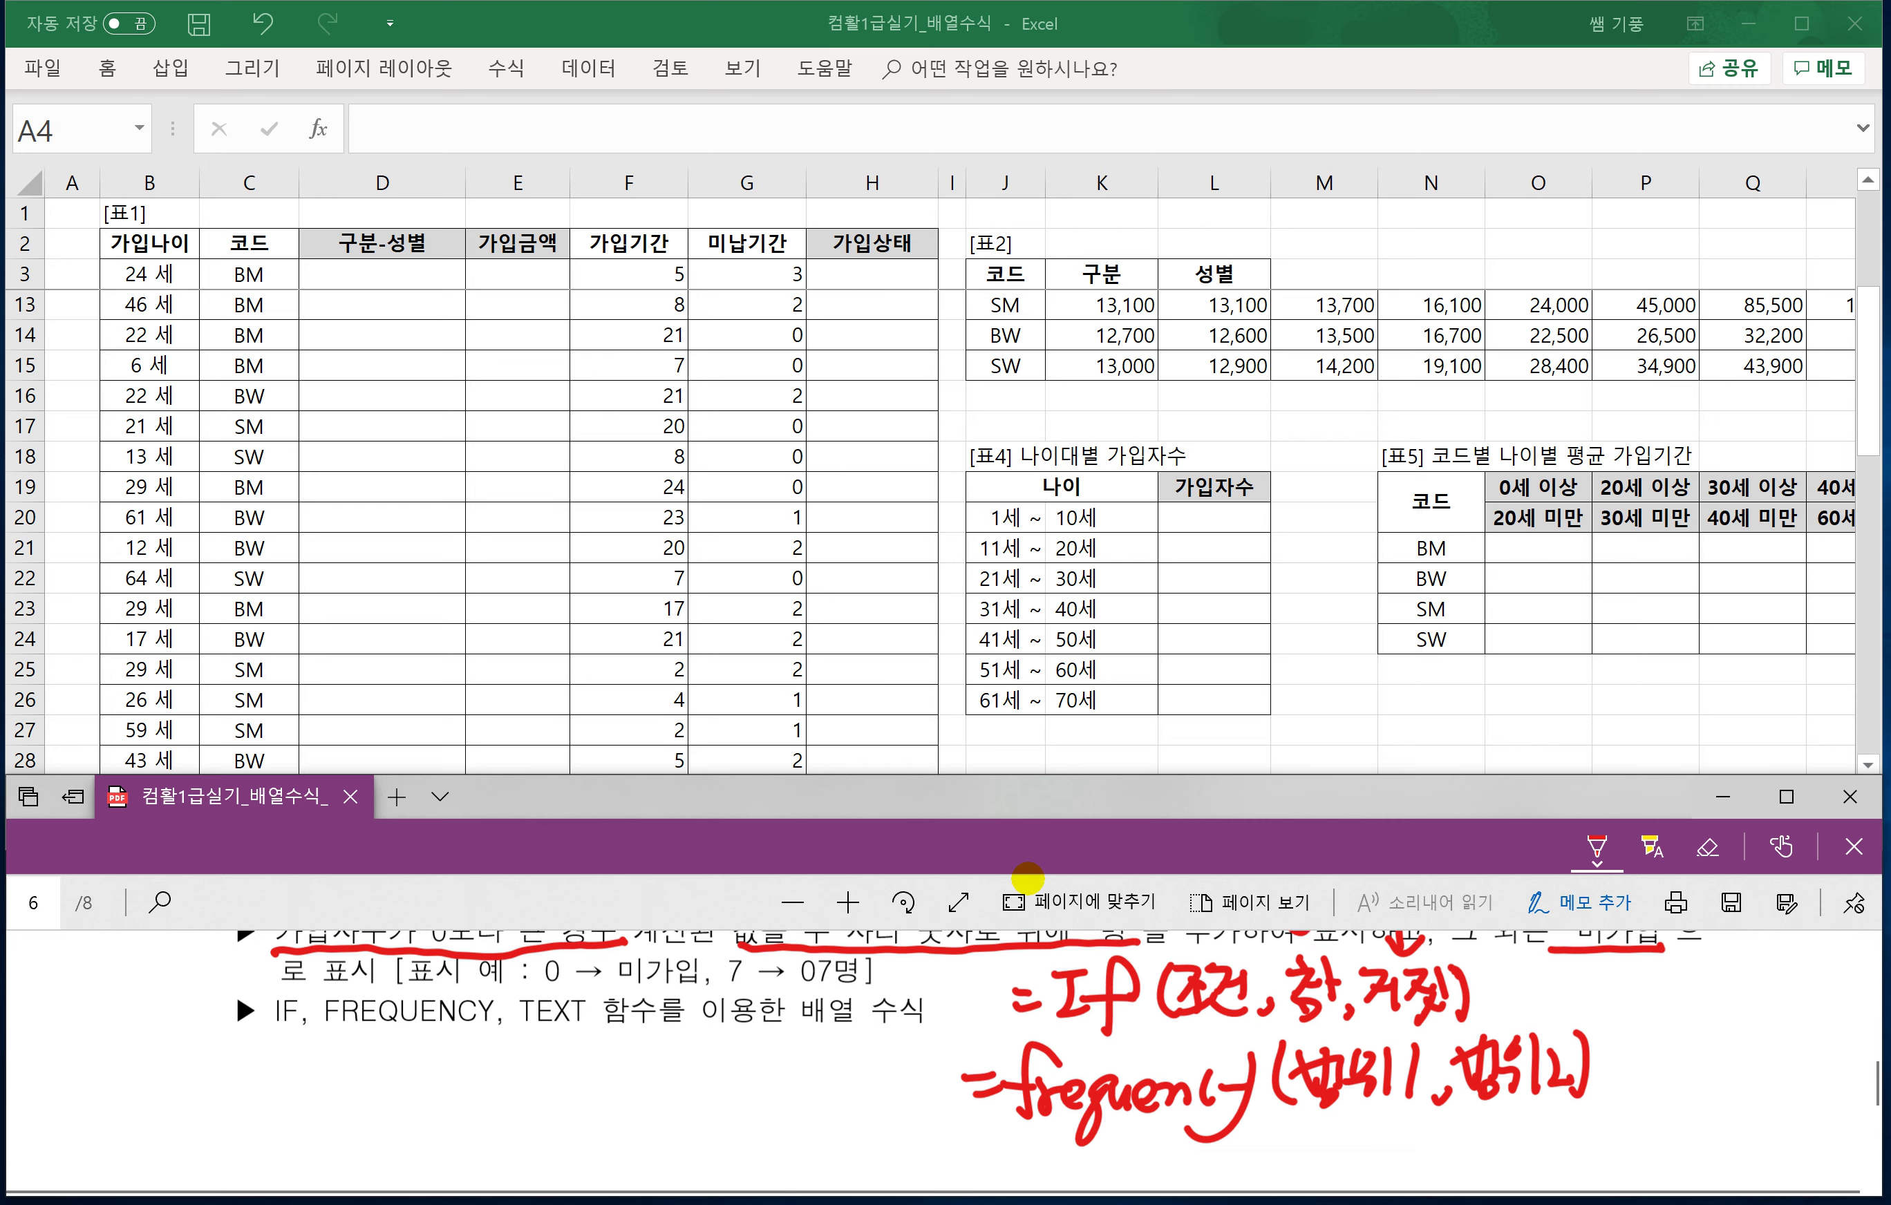
scroll(942, 1062, "up", 1)
left_click(265, 1084)
mouse_move(267, 1078)
left_mouse_down()
mouse_move(359, 1063)
mouse_move(360, 1111)
mouse_move(446, 1072)
mouse_move(487, 1119)
left_mouse_up()
mouse_move(514, 1050)
left_mouse_down()
mouse_move(527, 1070)
mouse_move(606, 1069)
left_mouse_up()
mouse_move(605, 1064)
left_mouse_down()
mouse_move(593, 1100)
mouse_move(667, 1058)
mouse_move(664, 1103)
left_mouse_up()
mouse_move(676, 1061)
left_mouse_down()
mouse_move(680, 1108)
mouse_move(700, 1080)
mouse_move(733, 1108)
left_mouse_up()
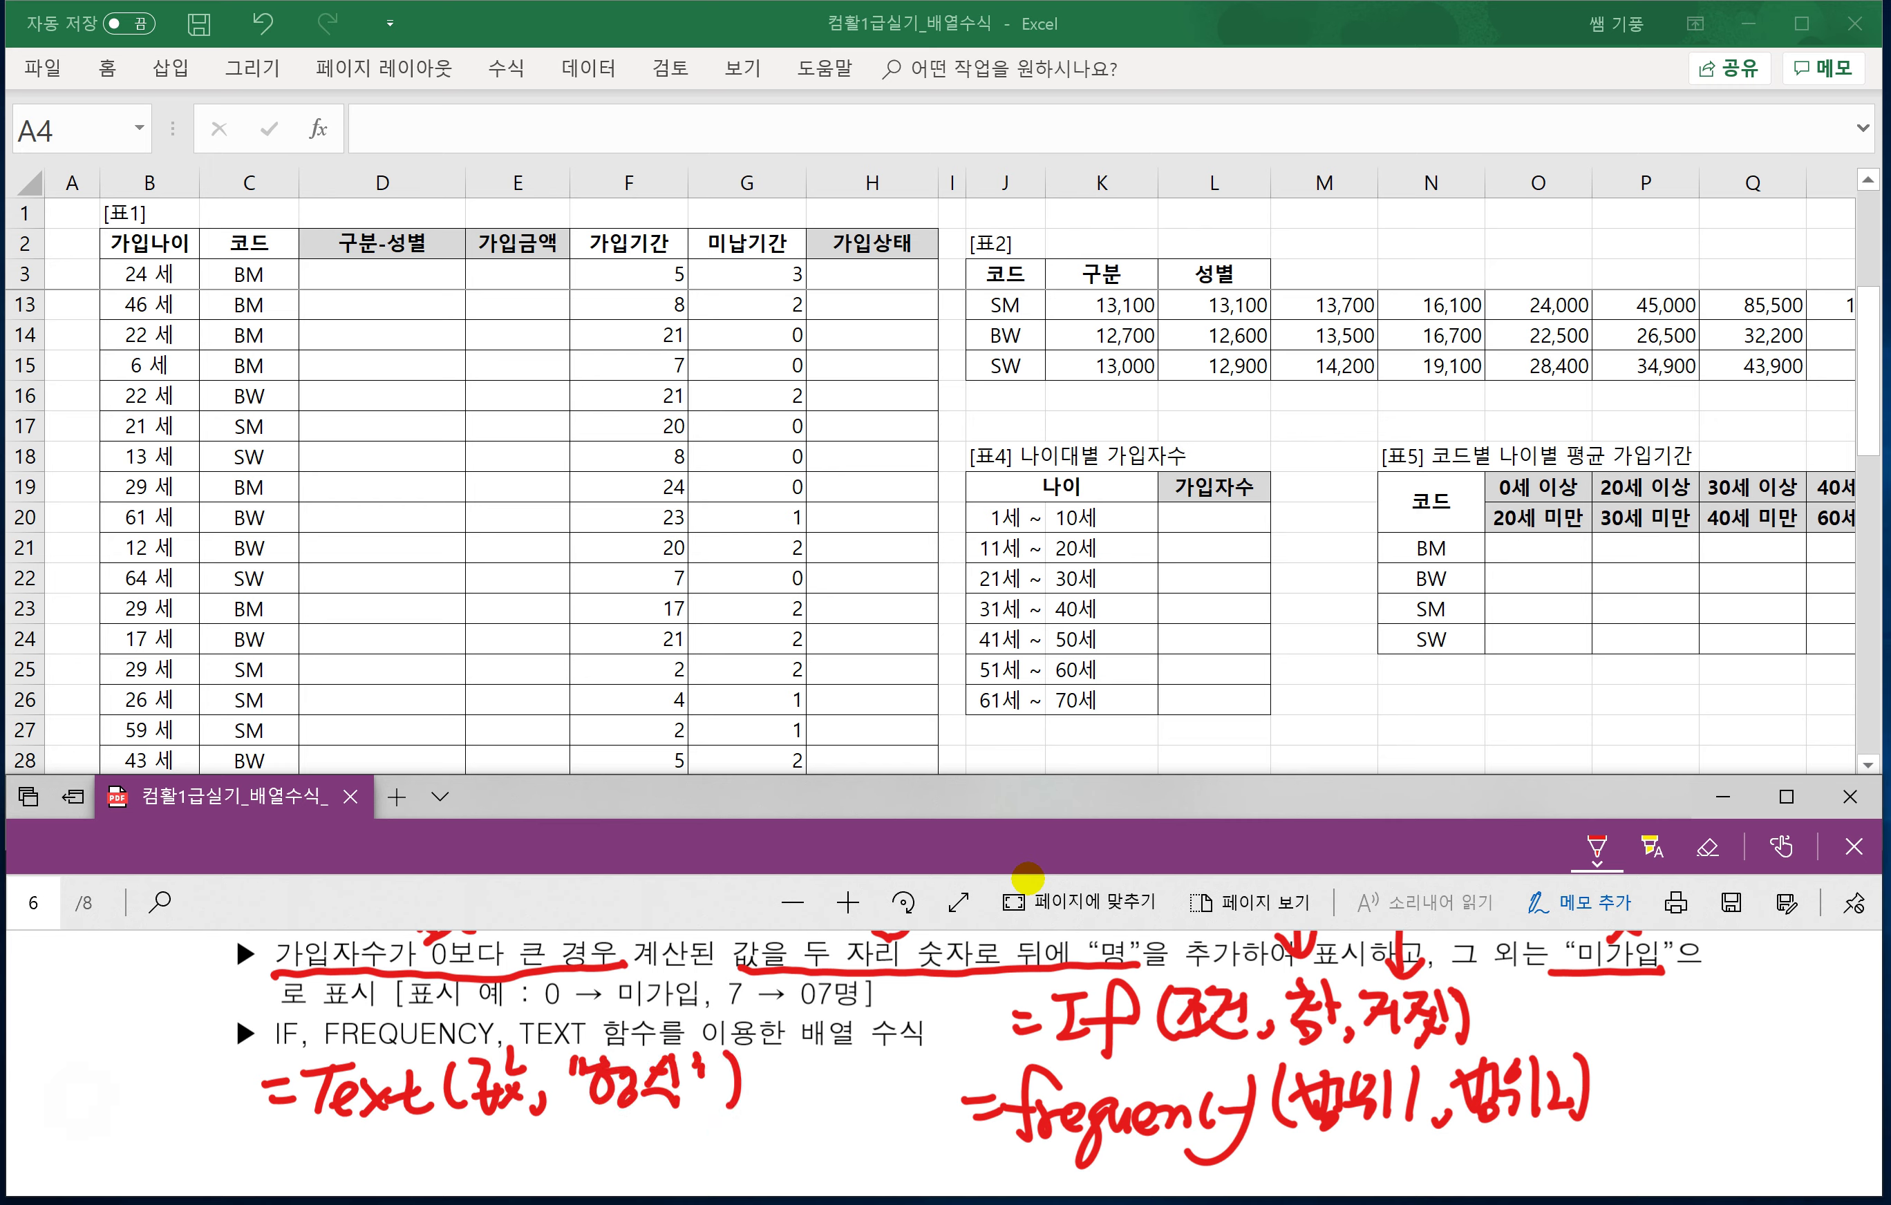
Underline the 07명 example and draw an arrow from 형식 to an underlined handwritten "00명" format.
scroll(1027, 878, "down", 1)
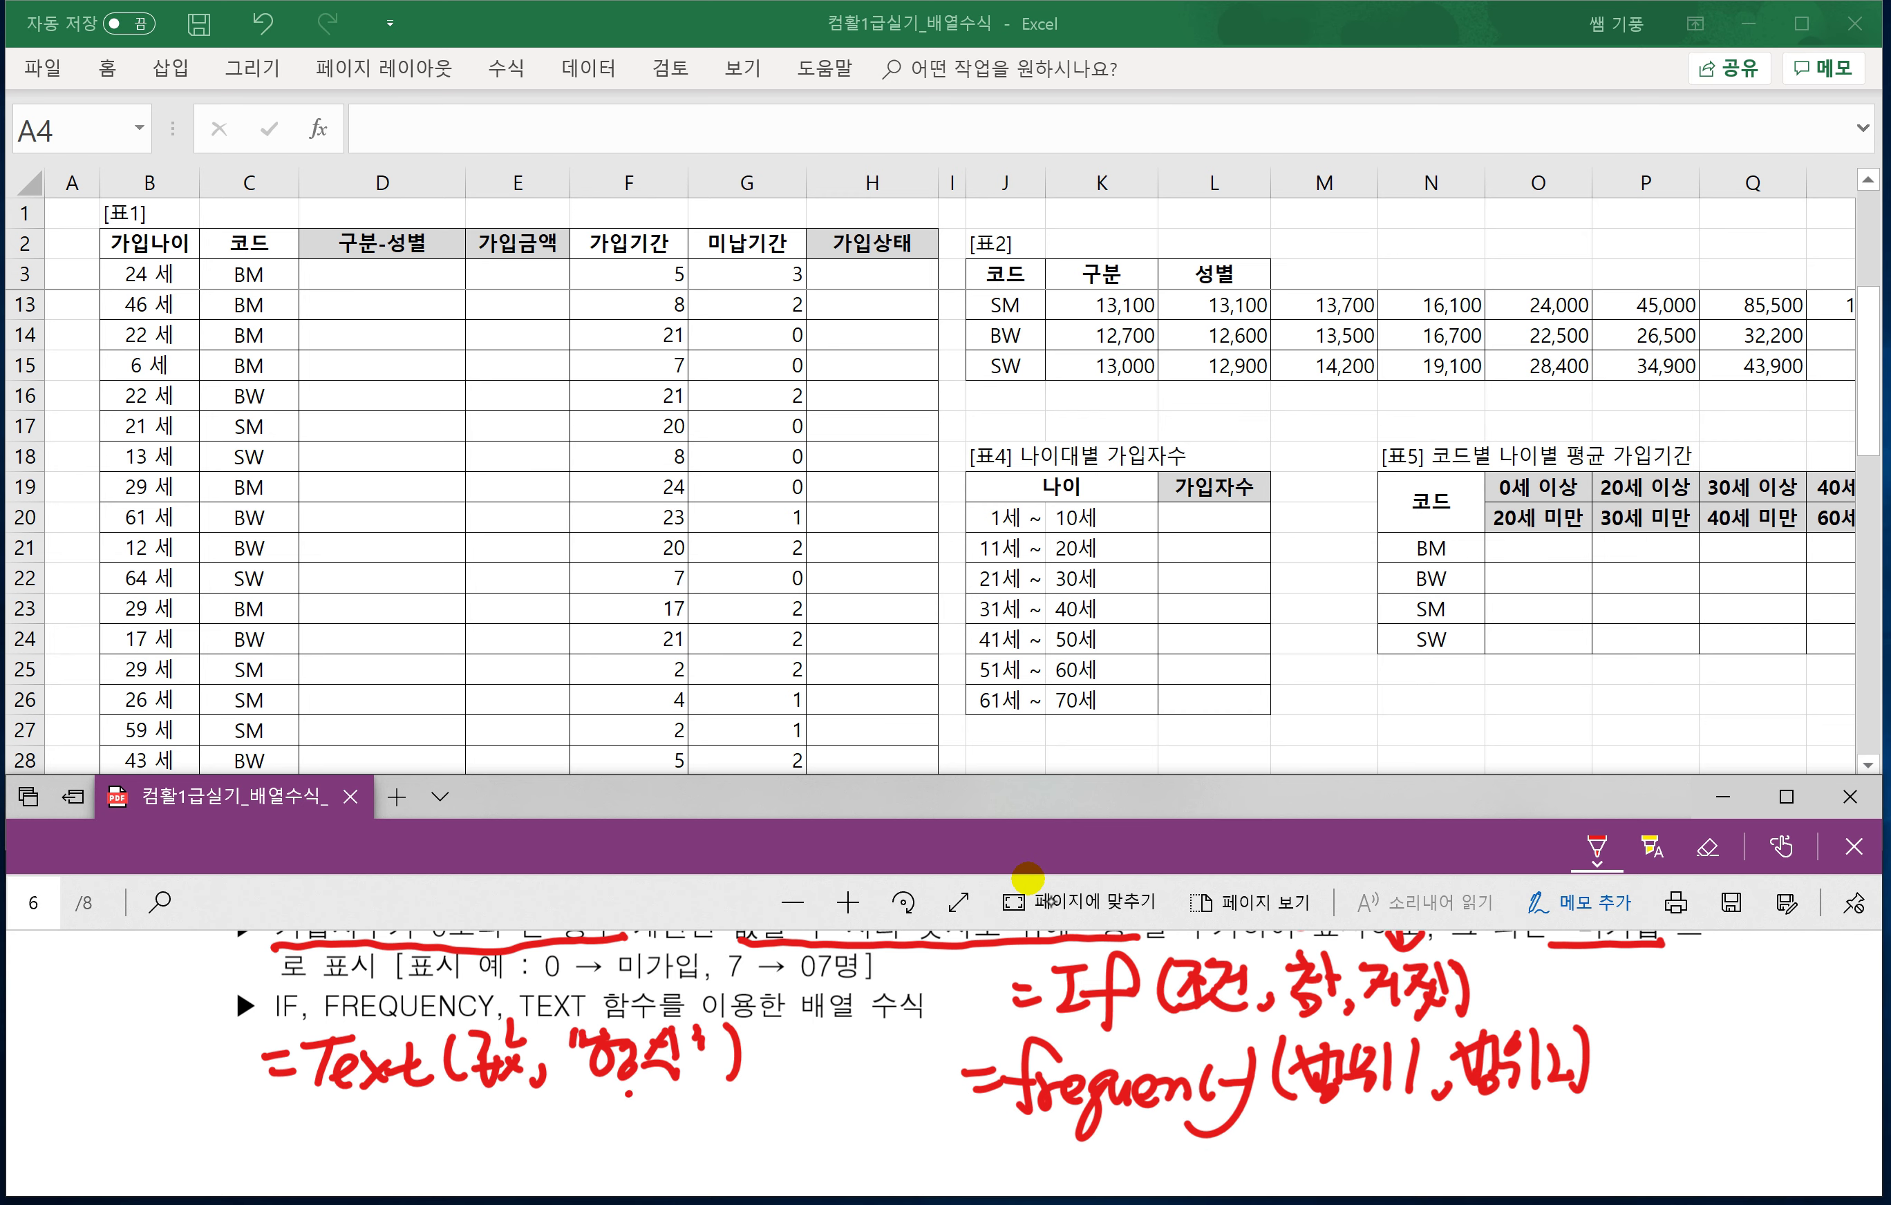
left_click_drag(798, 985, 872, 980)
mouse_move(628, 1088)
left_mouse_down()
mouse_move(714, 1129)
mouse_move(695, 1140)
left_mouse_up()
left_click_drag(748, 1084, 754, 1115)
mouse_move(787, 1093)
left_mouse_down()
mouse_move(773, 1136)
mouse_move(790, 1095)
left_mouse_up()
left_click_drag(824, 1089, 837, 1102)
mouse_move(850, 1083)
left_mouse_down()
mouse_move(853, 1127)
mouse_move(896, 1135)
left_mouse_up()
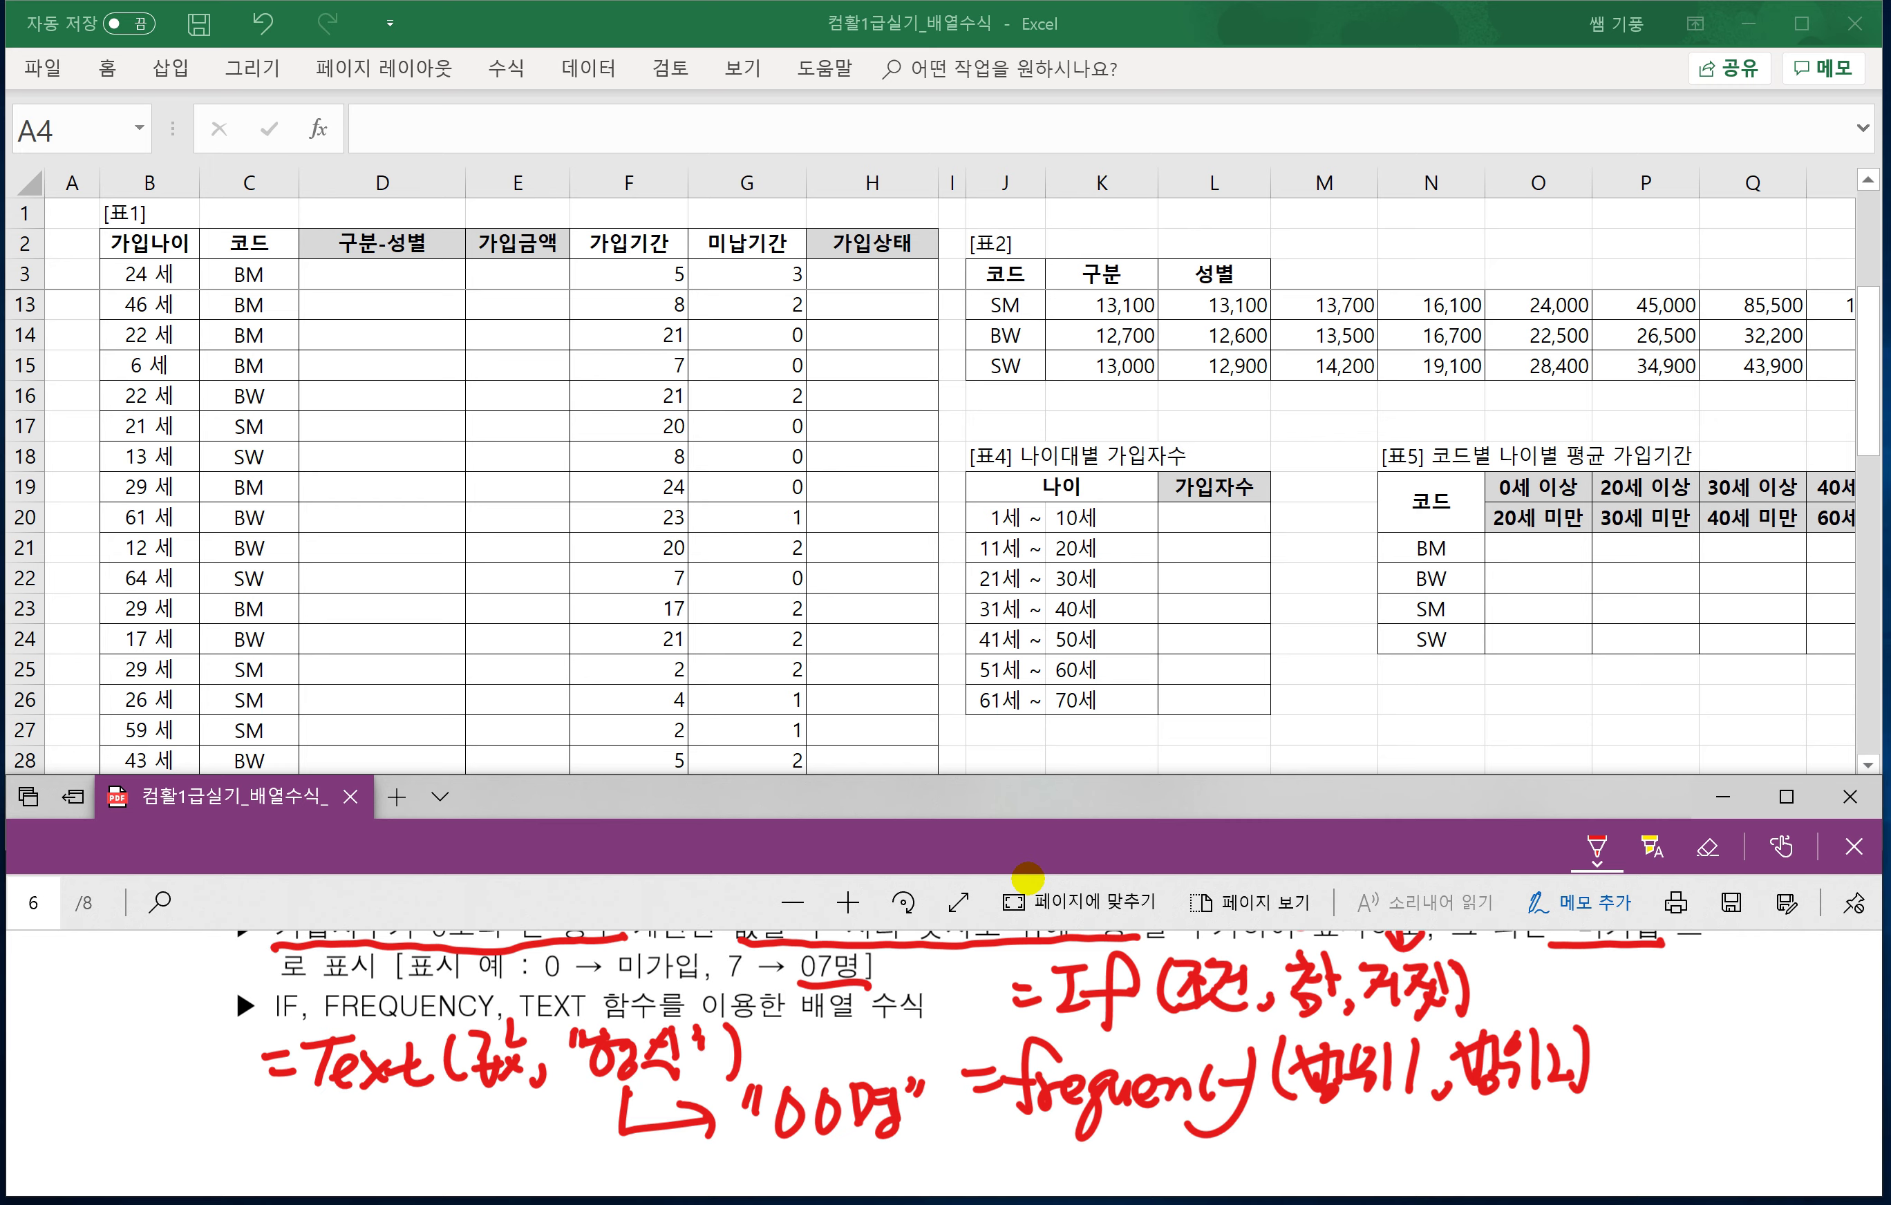
left_click_drag(817, 1158, 897, 1150)
Handwrite 000 above the "00명" note and switch back to the Excel worksheet.
left_click_drag(793, 1030, 792, 1032)
left_click_drag(822, 1025, 823, 1027)
left_click_drag(860, 1023, 844, 1048)
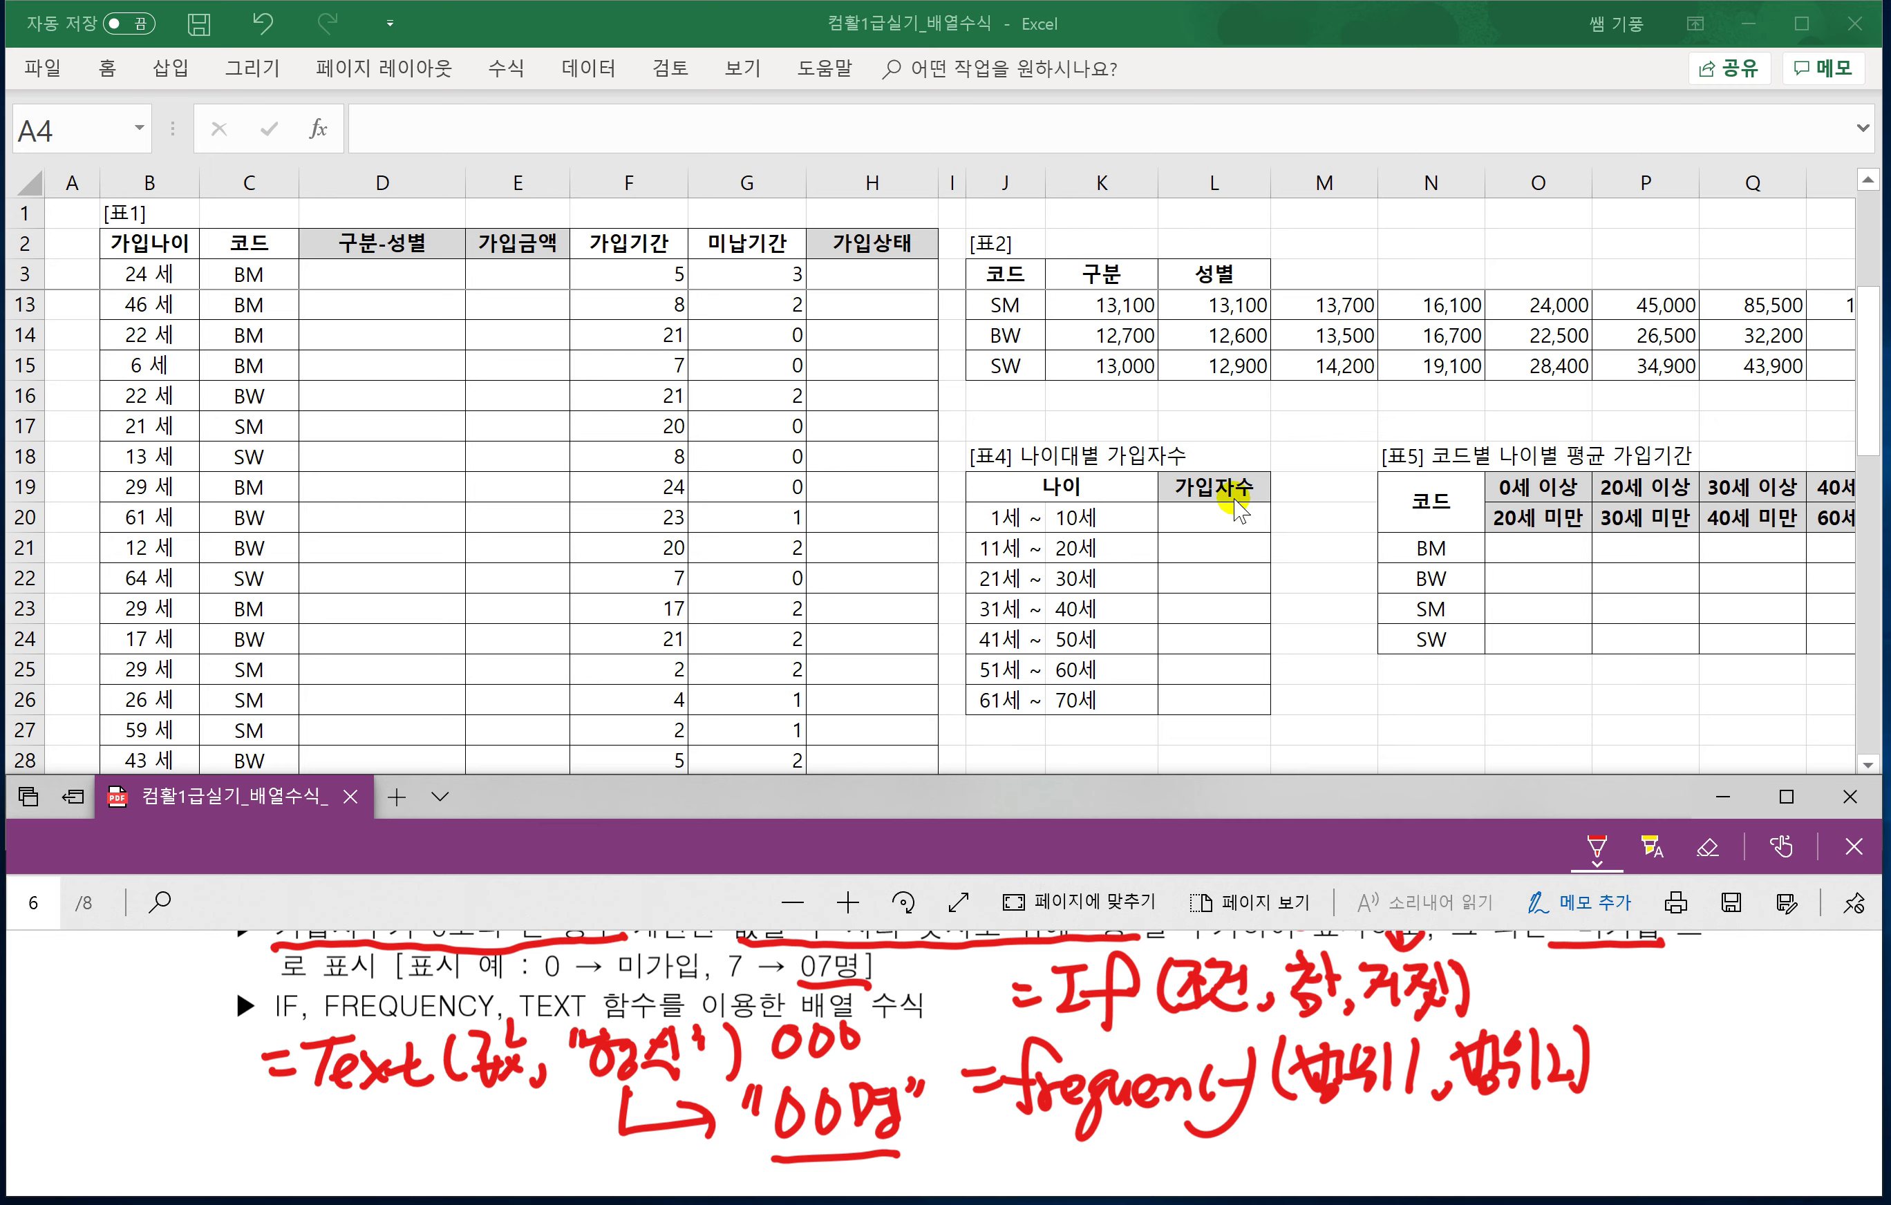
left_click(1183, 521)
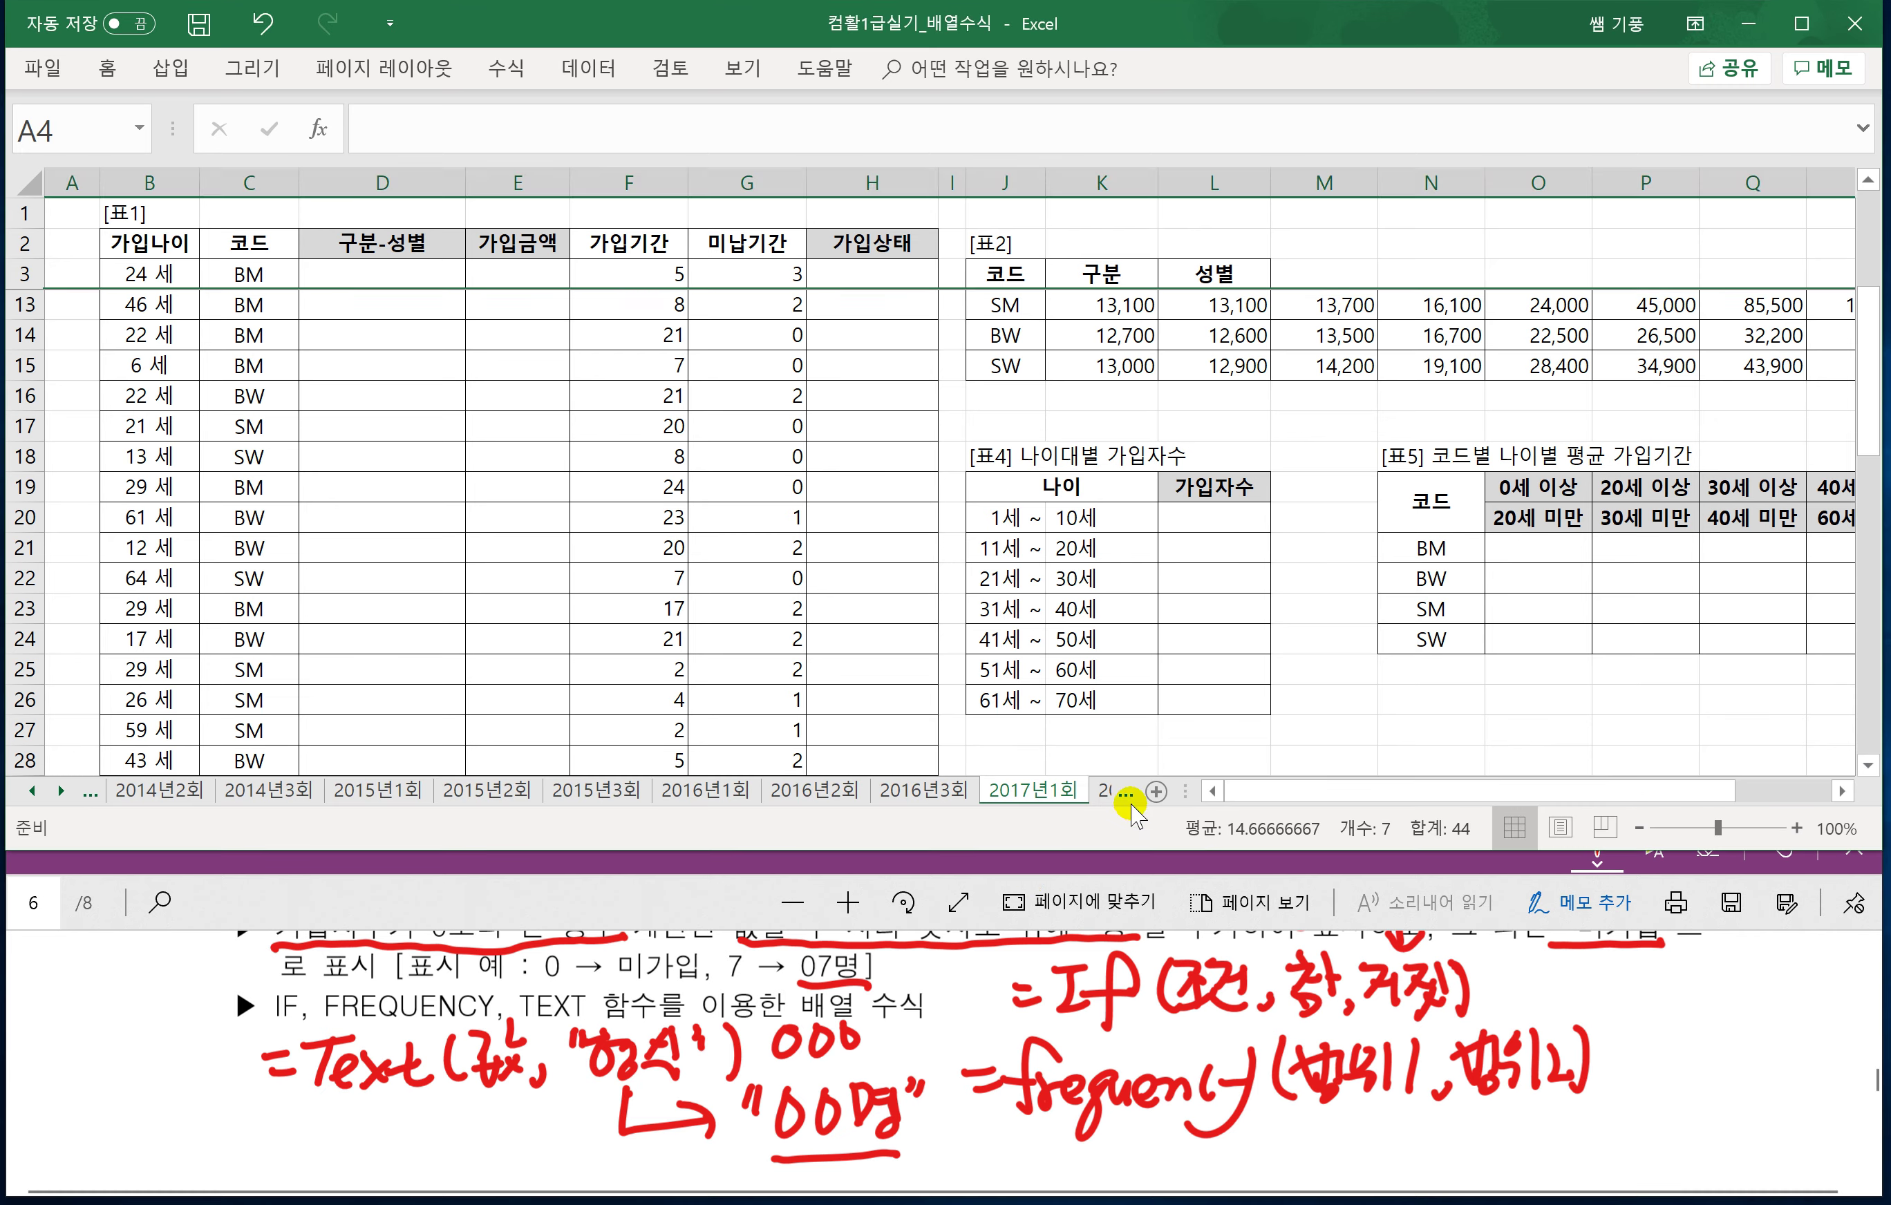
Select L20:L26 in [표4] and start a FREQUENCY formula with the ages in B3:B38 as its data array.
left_click(1196, 521)
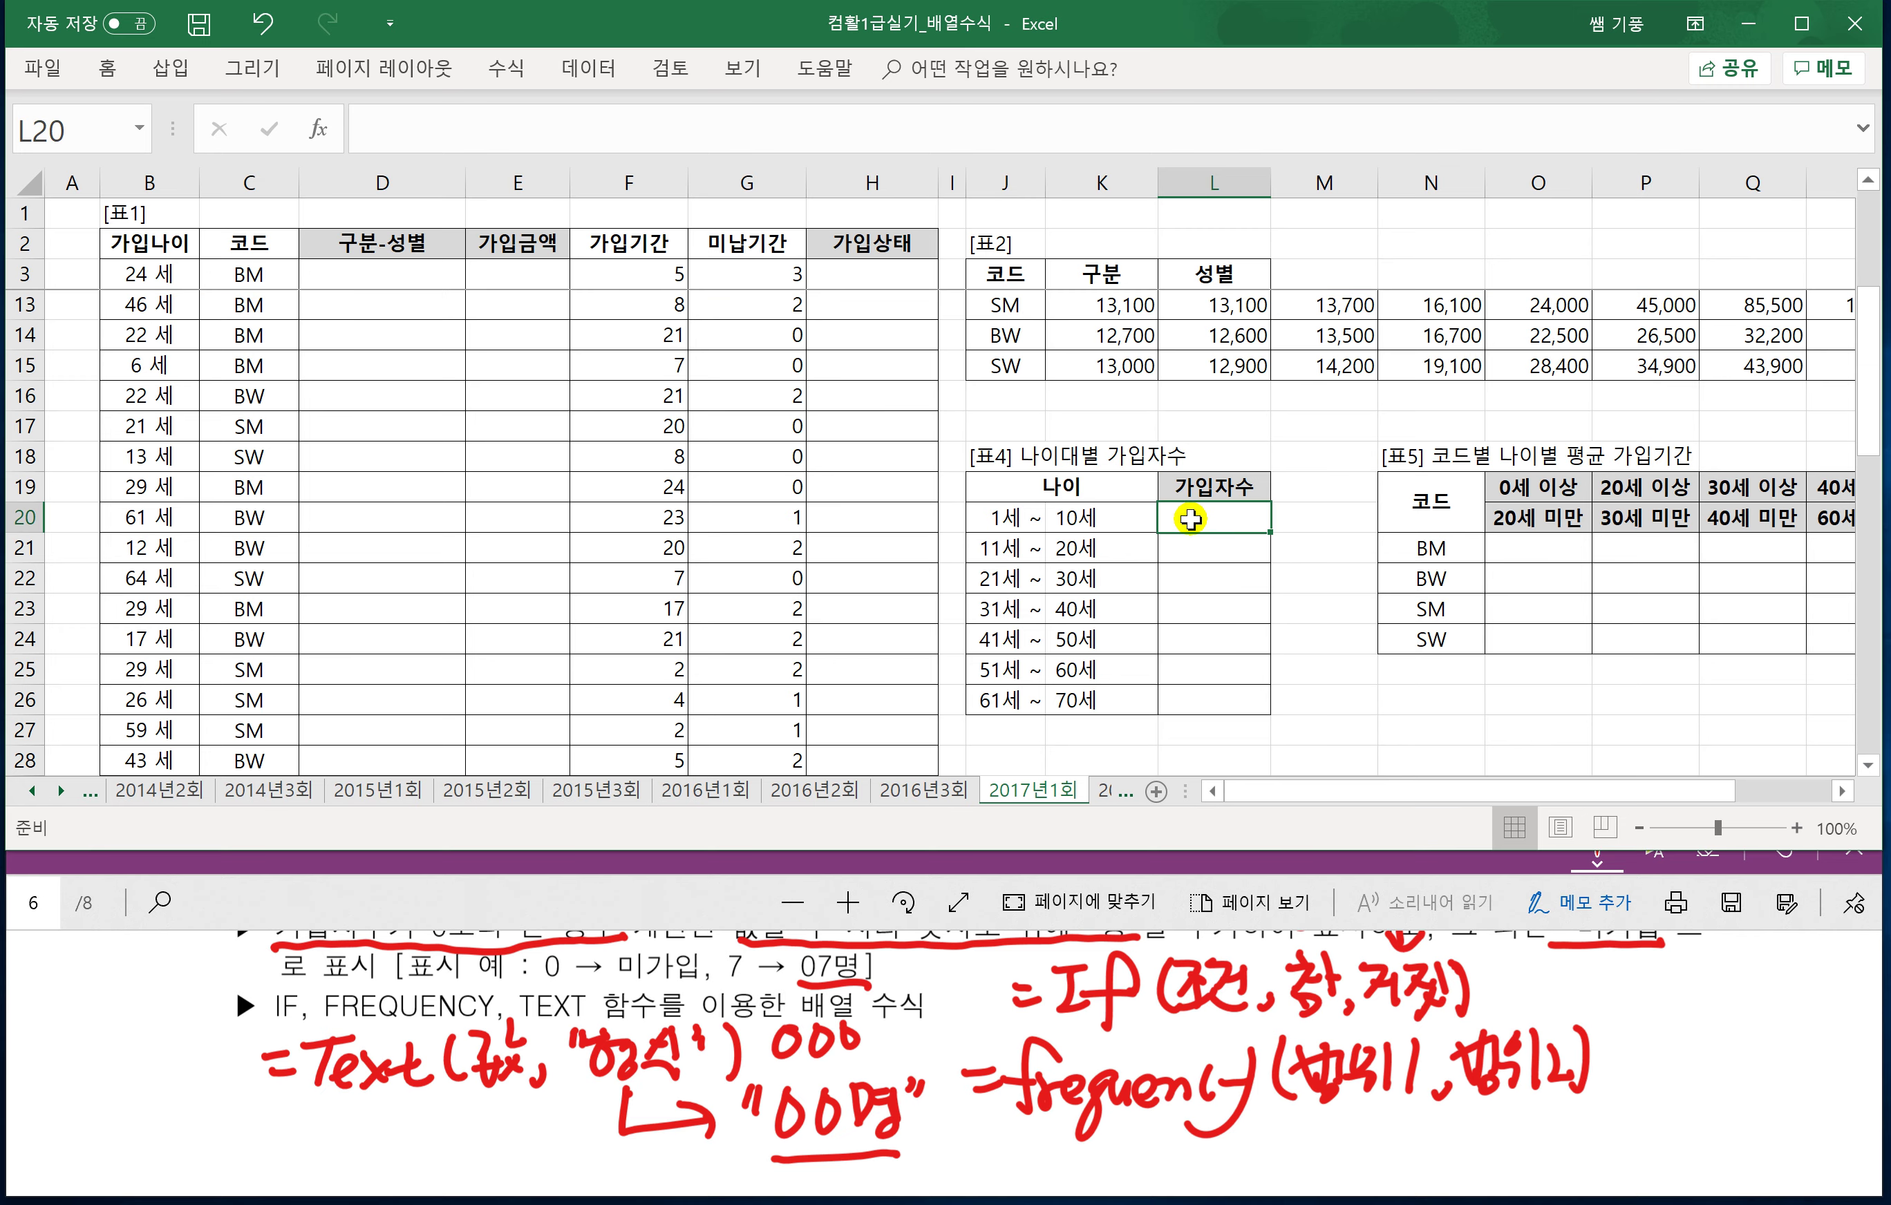
left_click_drag(1189, 519, 1177, 696)
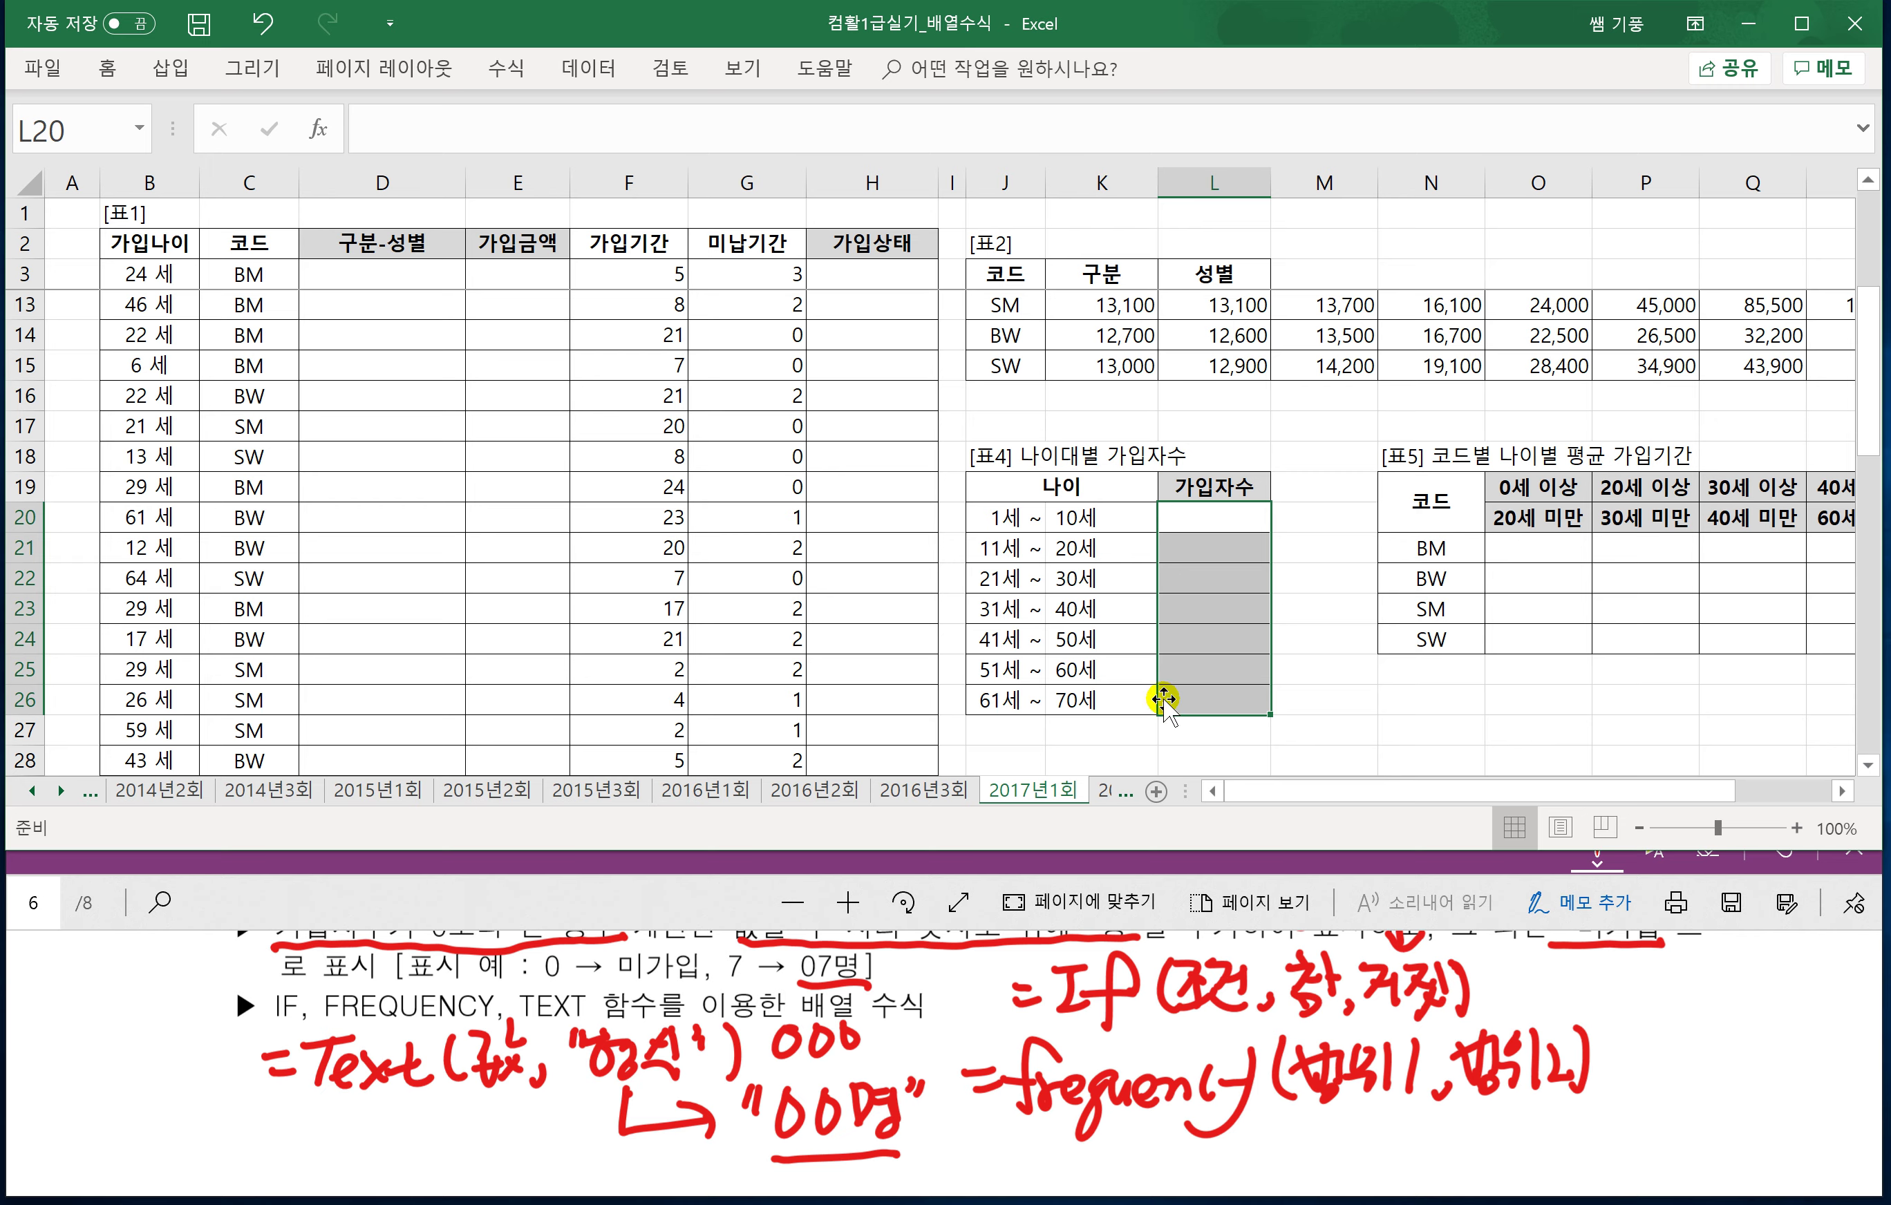
left_click(924, 1029)
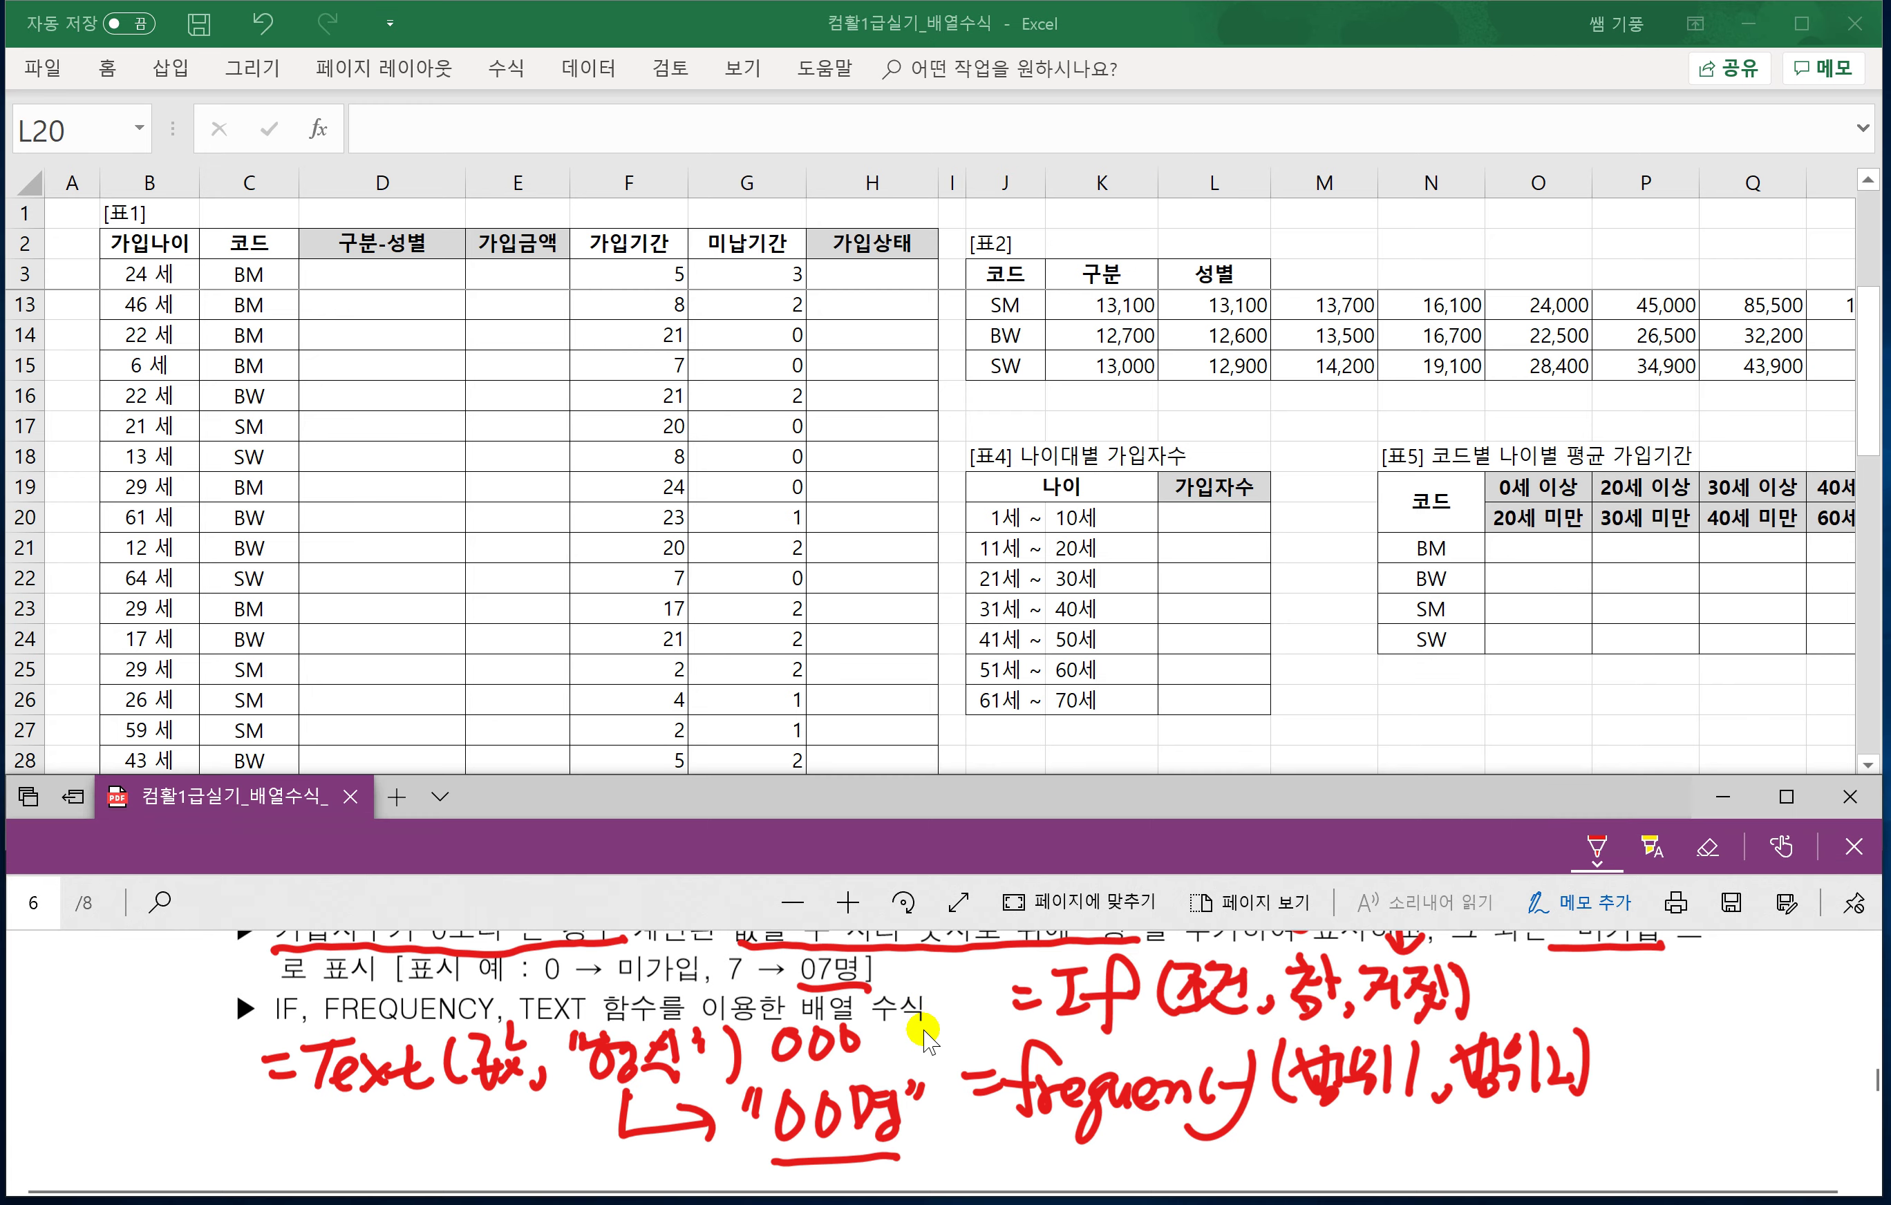
scroll(925, 1030, "up", 2)
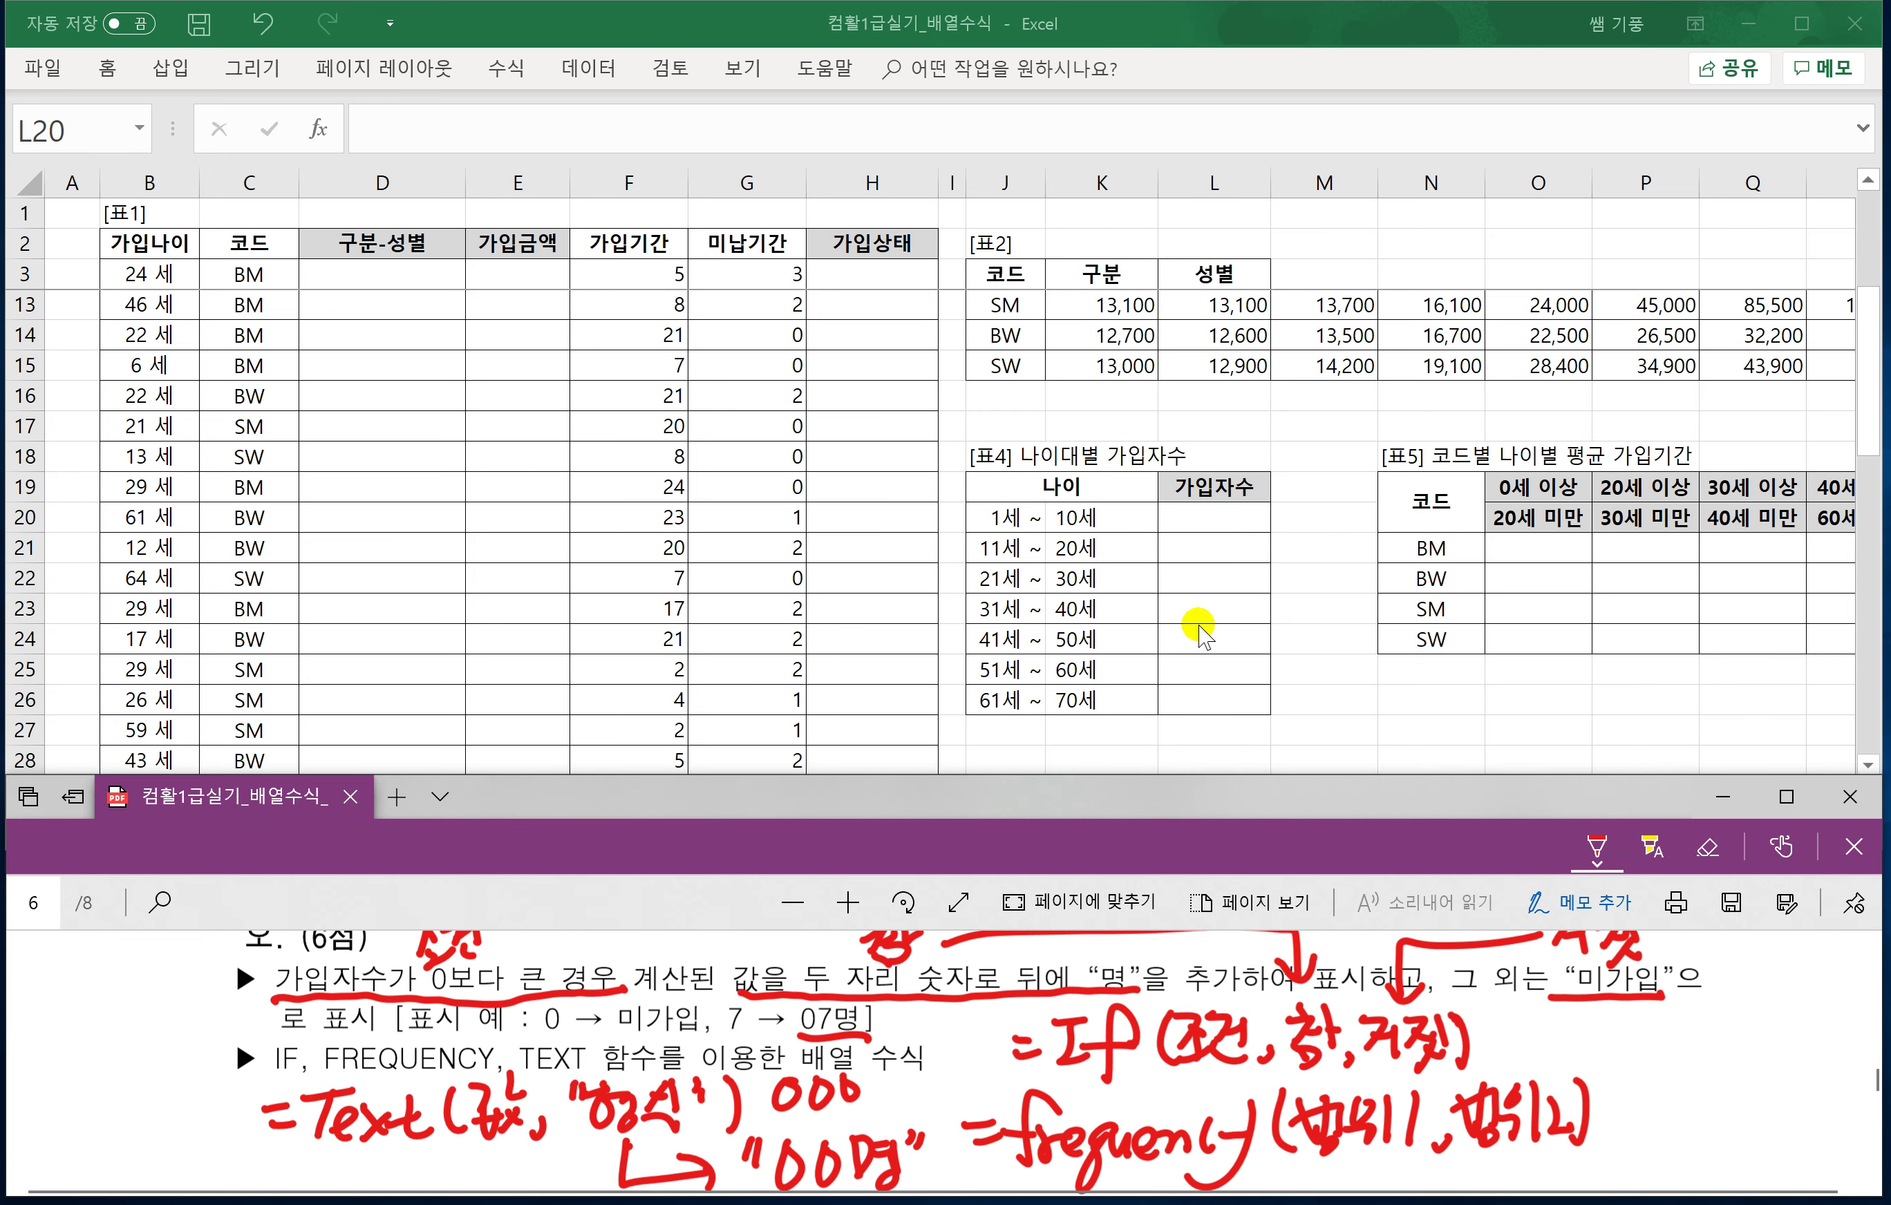
left_click(1194, 514)
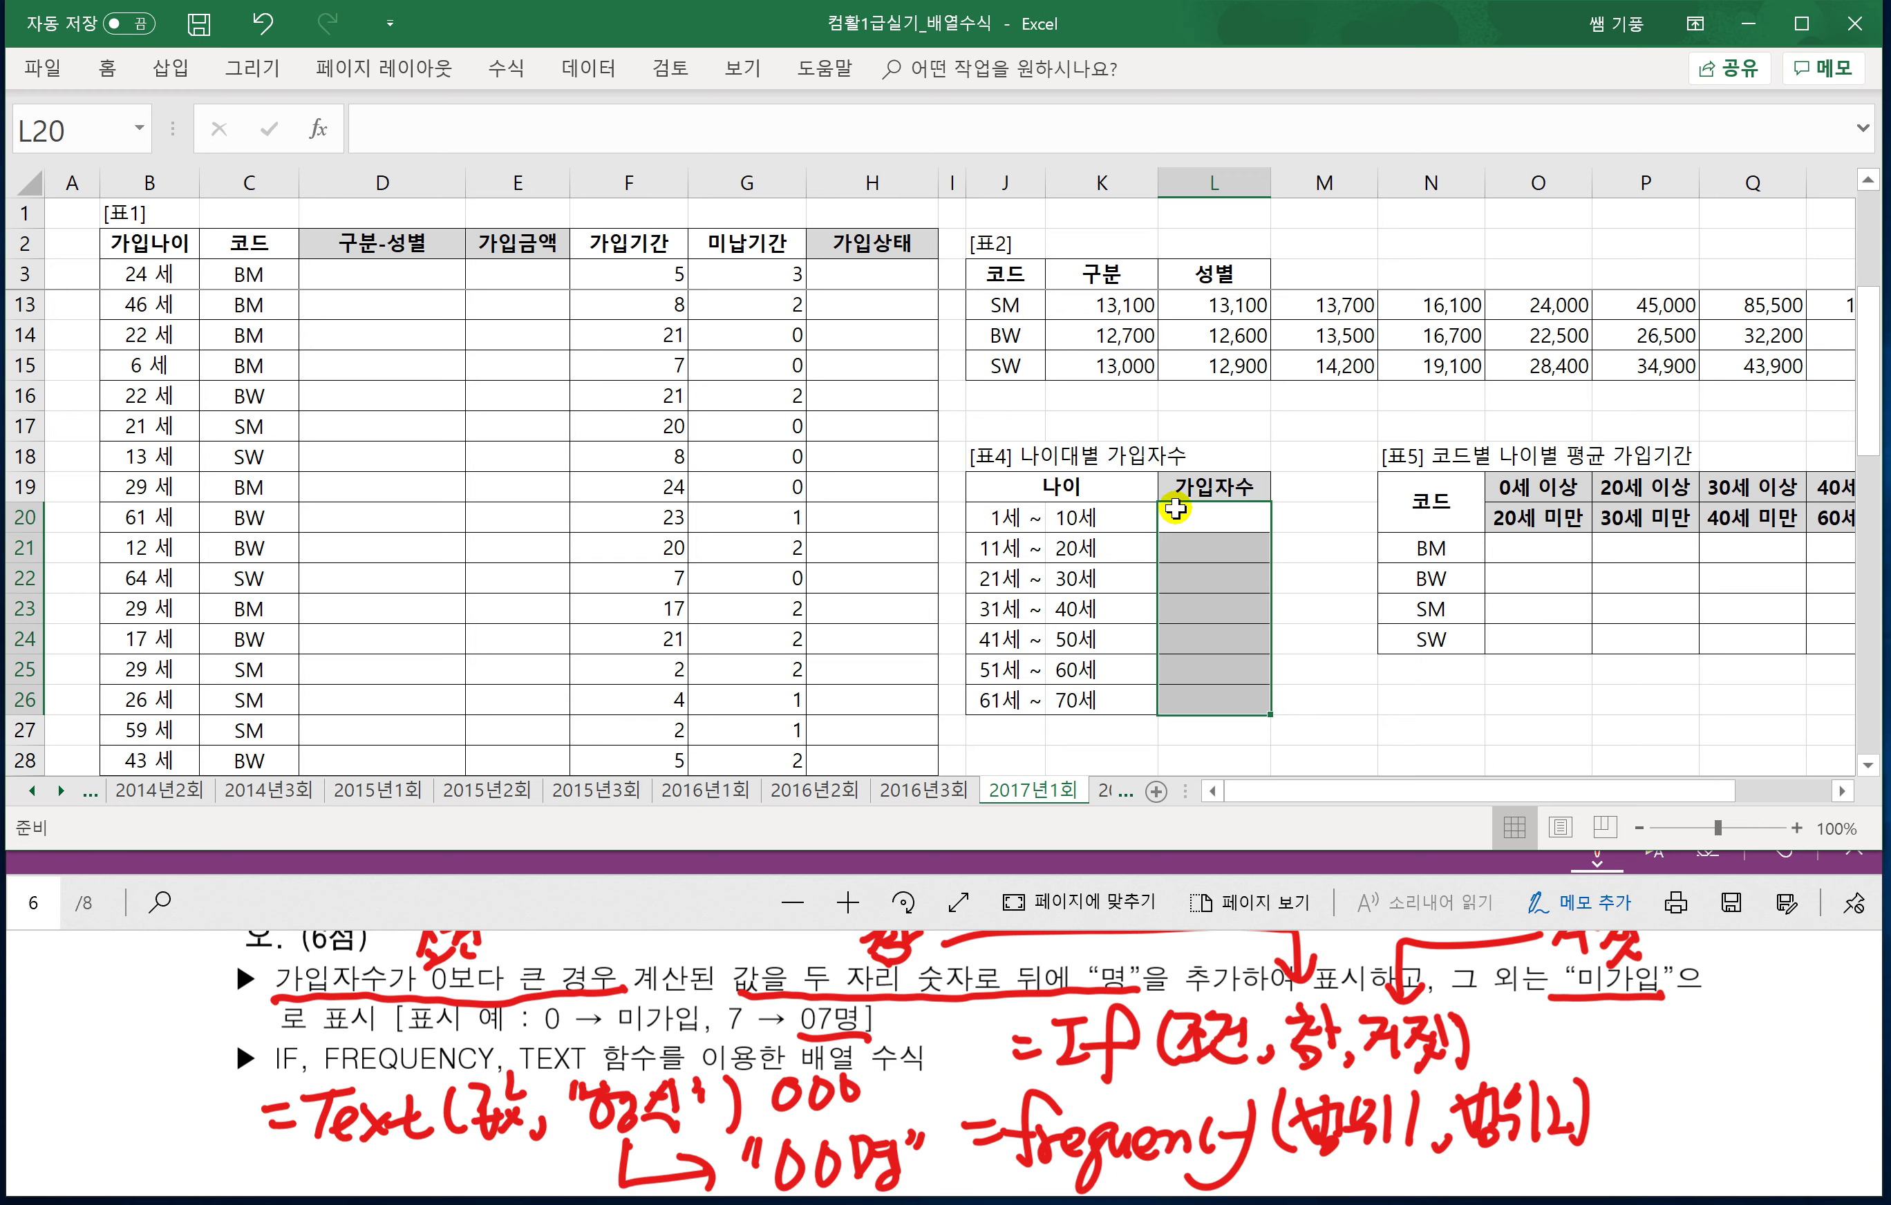
left_click_drag(1176, 508, 1185, 694)
type("=")
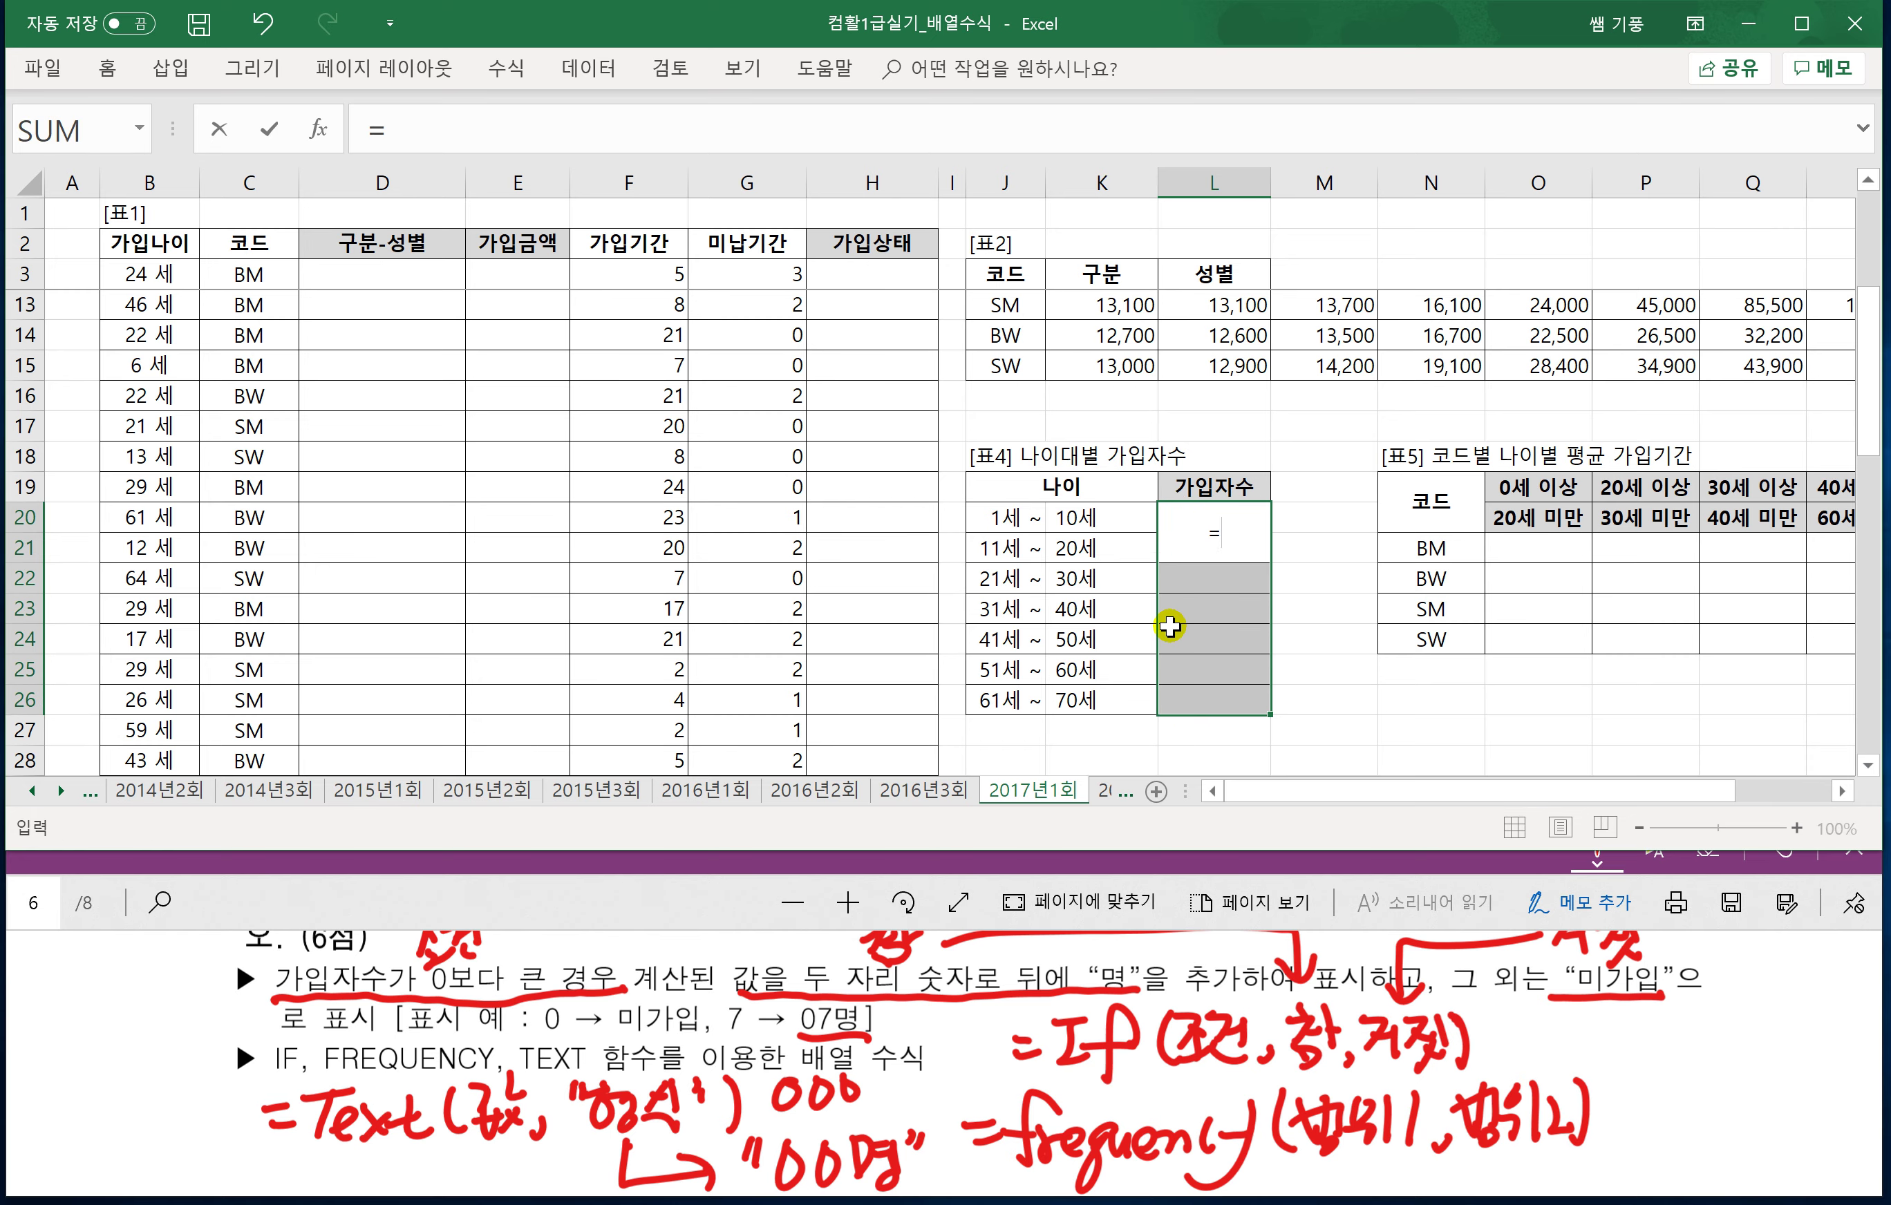
type("FREQUENCY(")
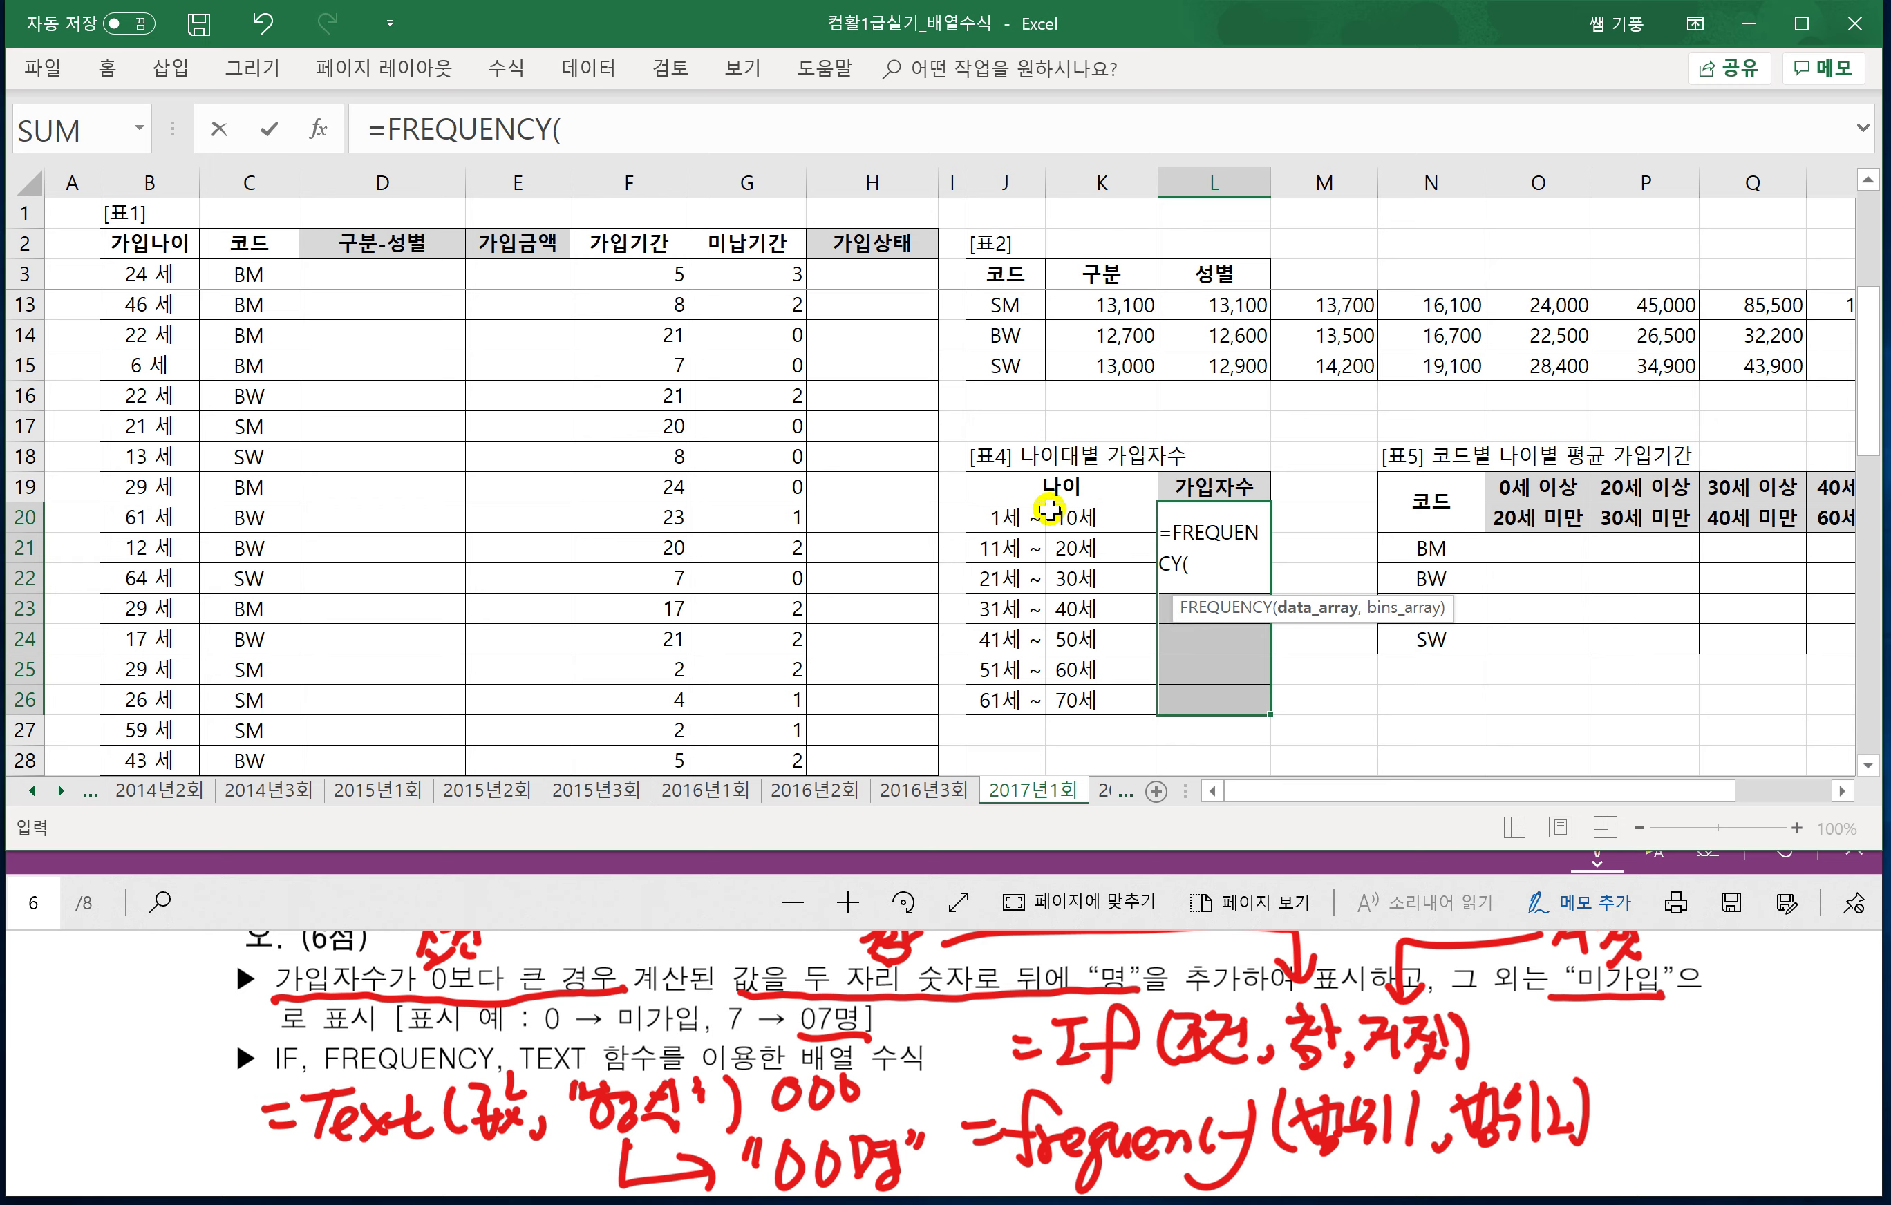
left_click(147, 271)
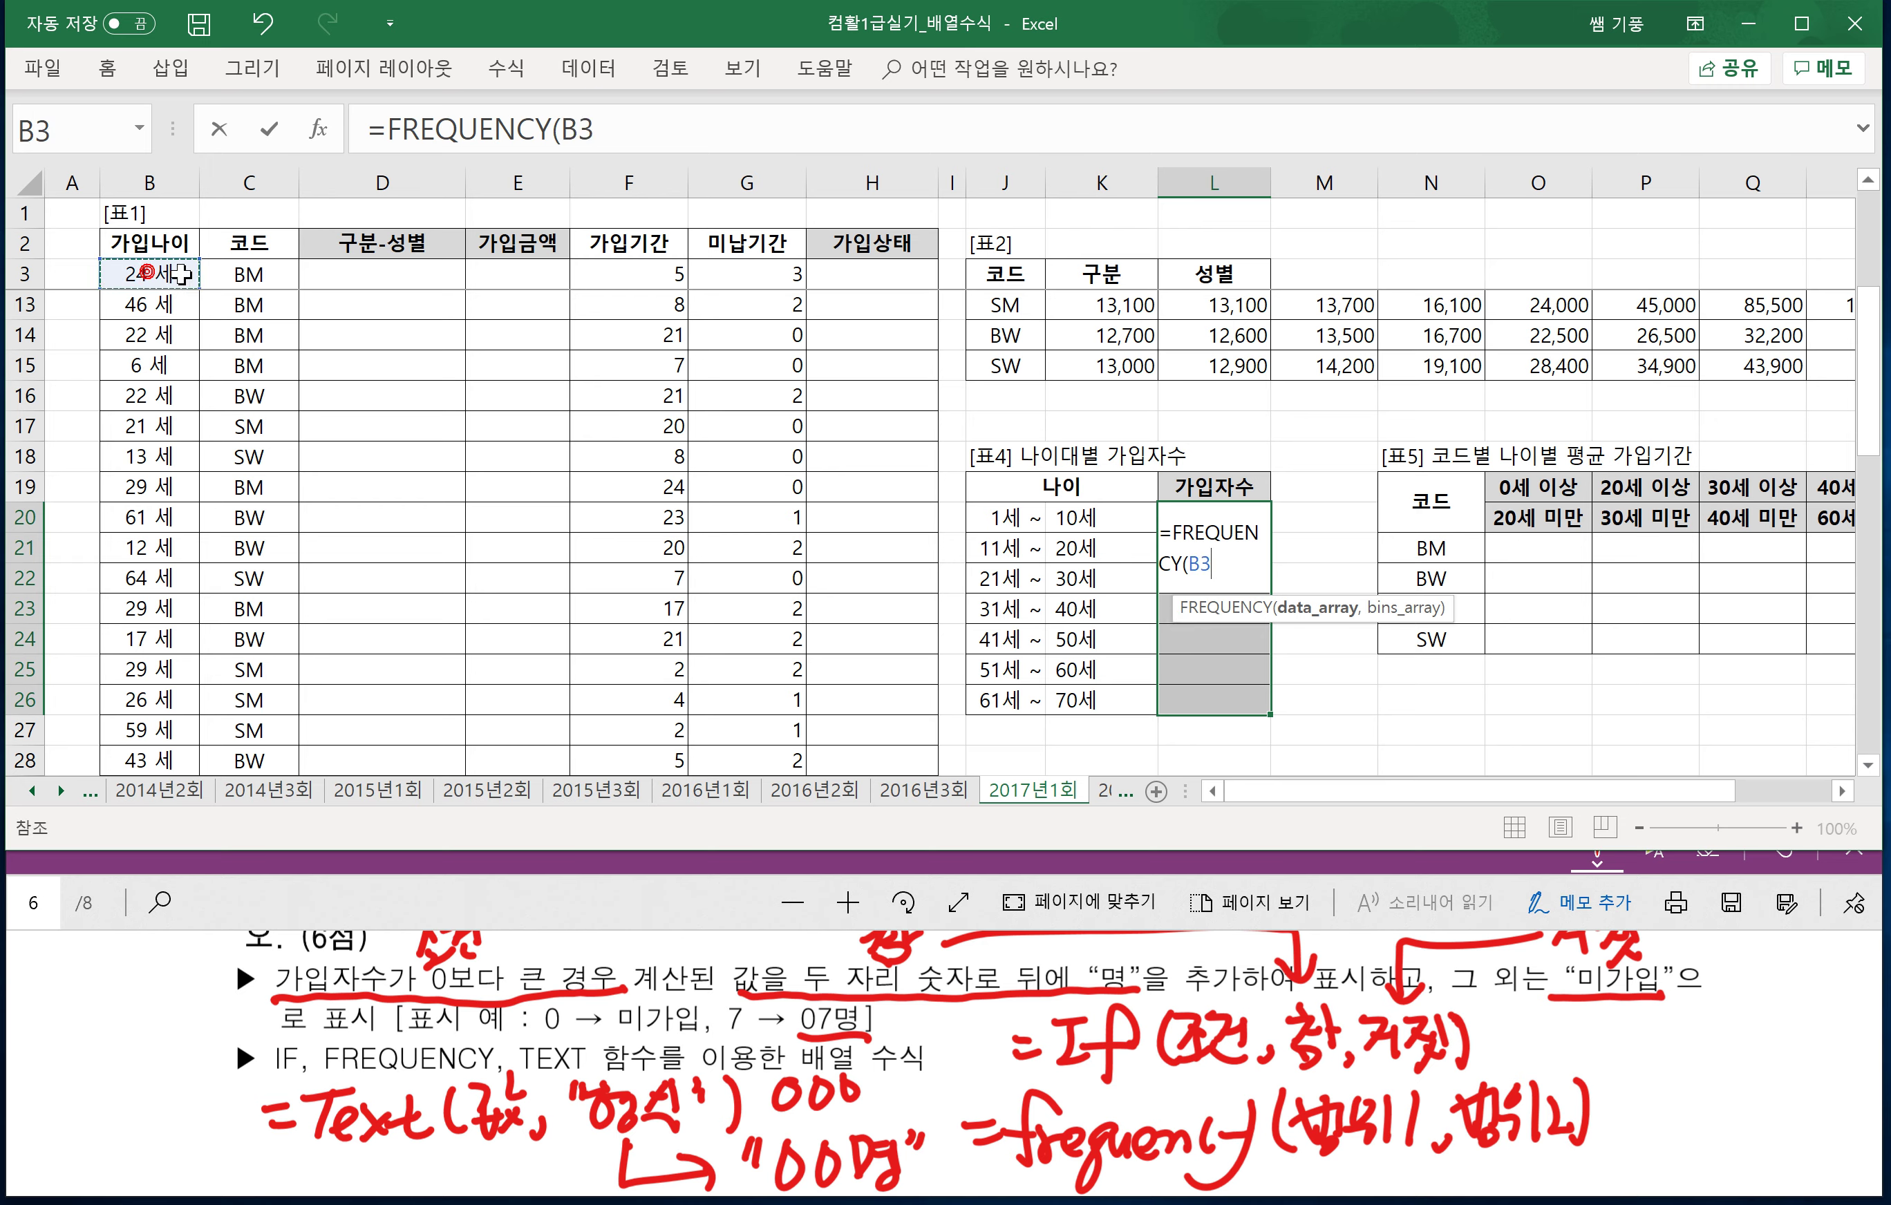
key("ctrl+shift+Down")
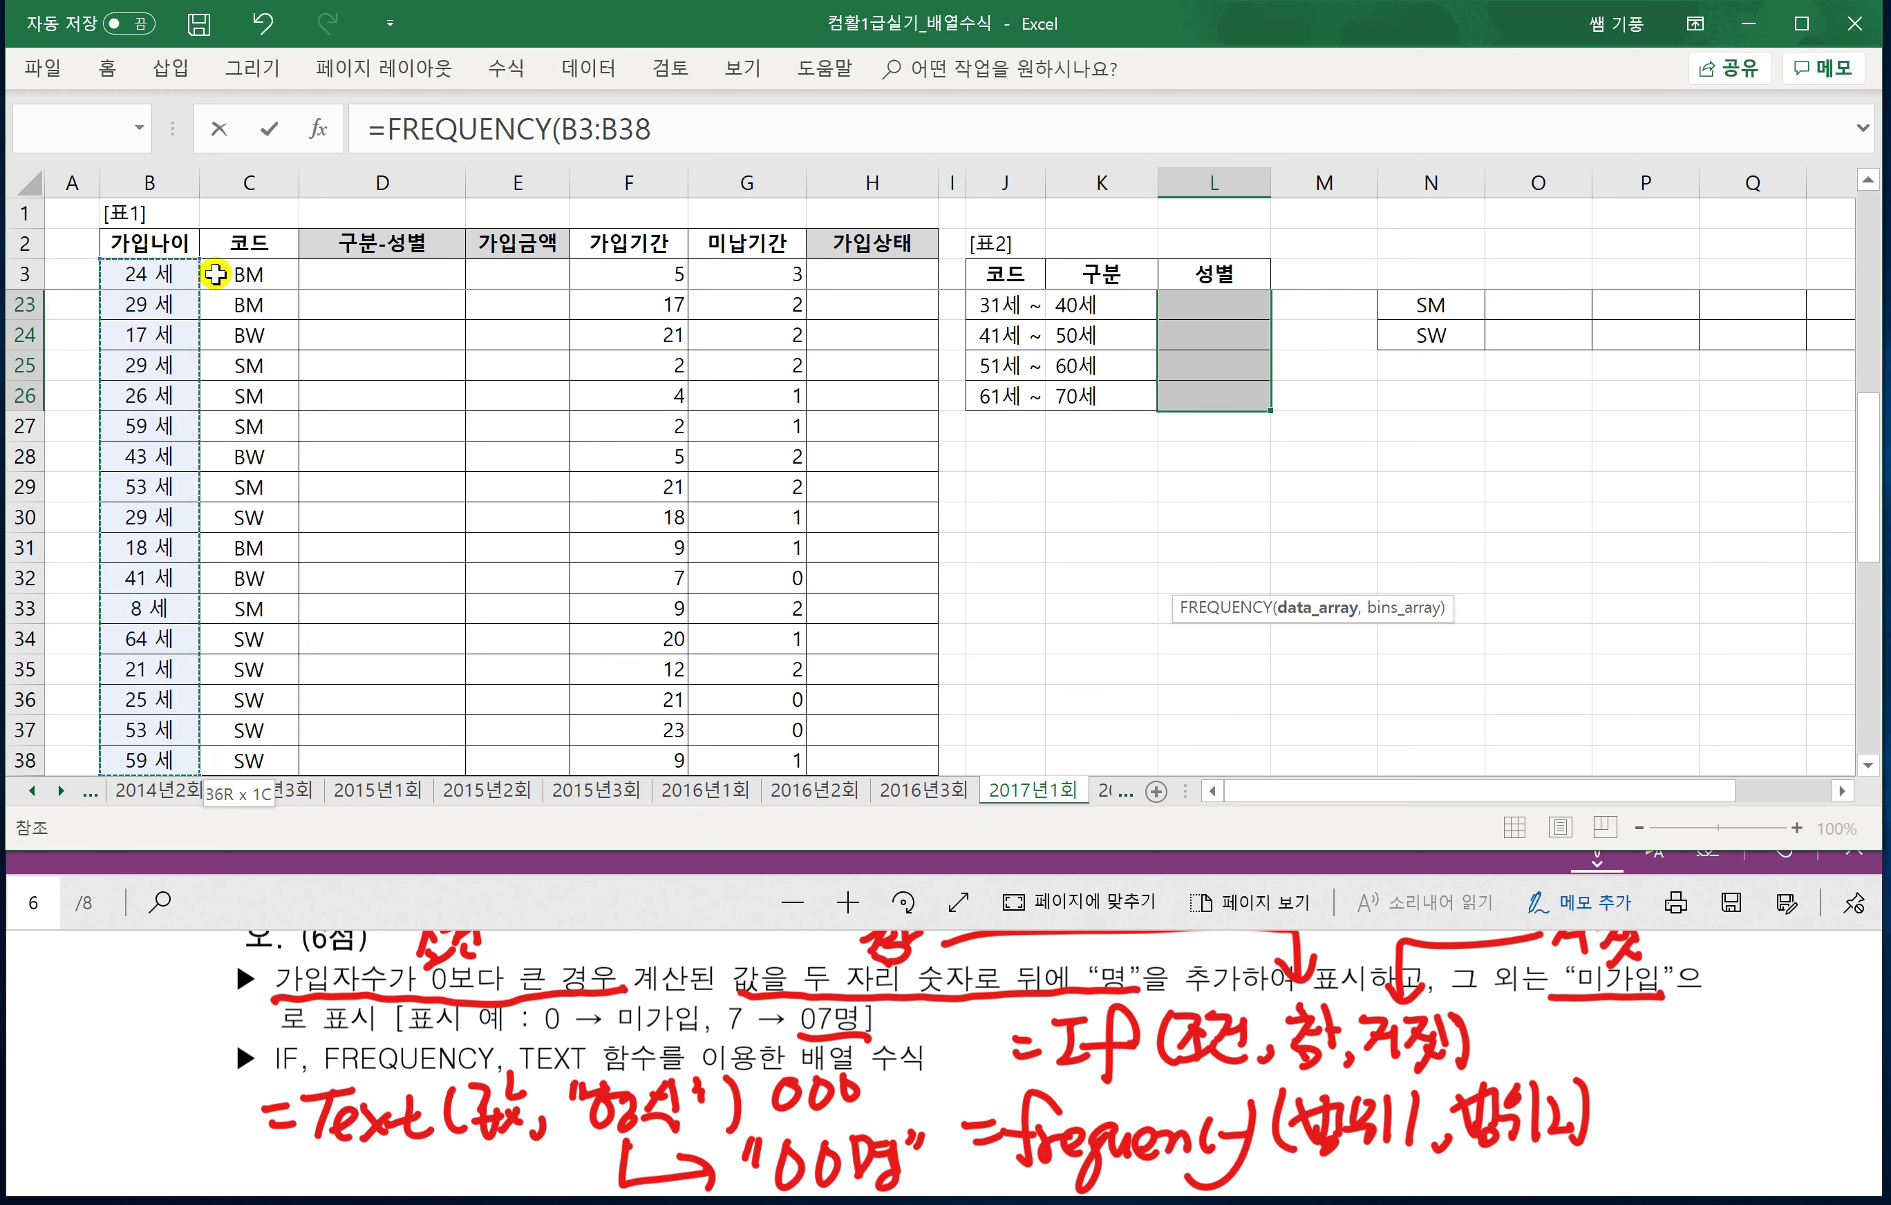
type(",")
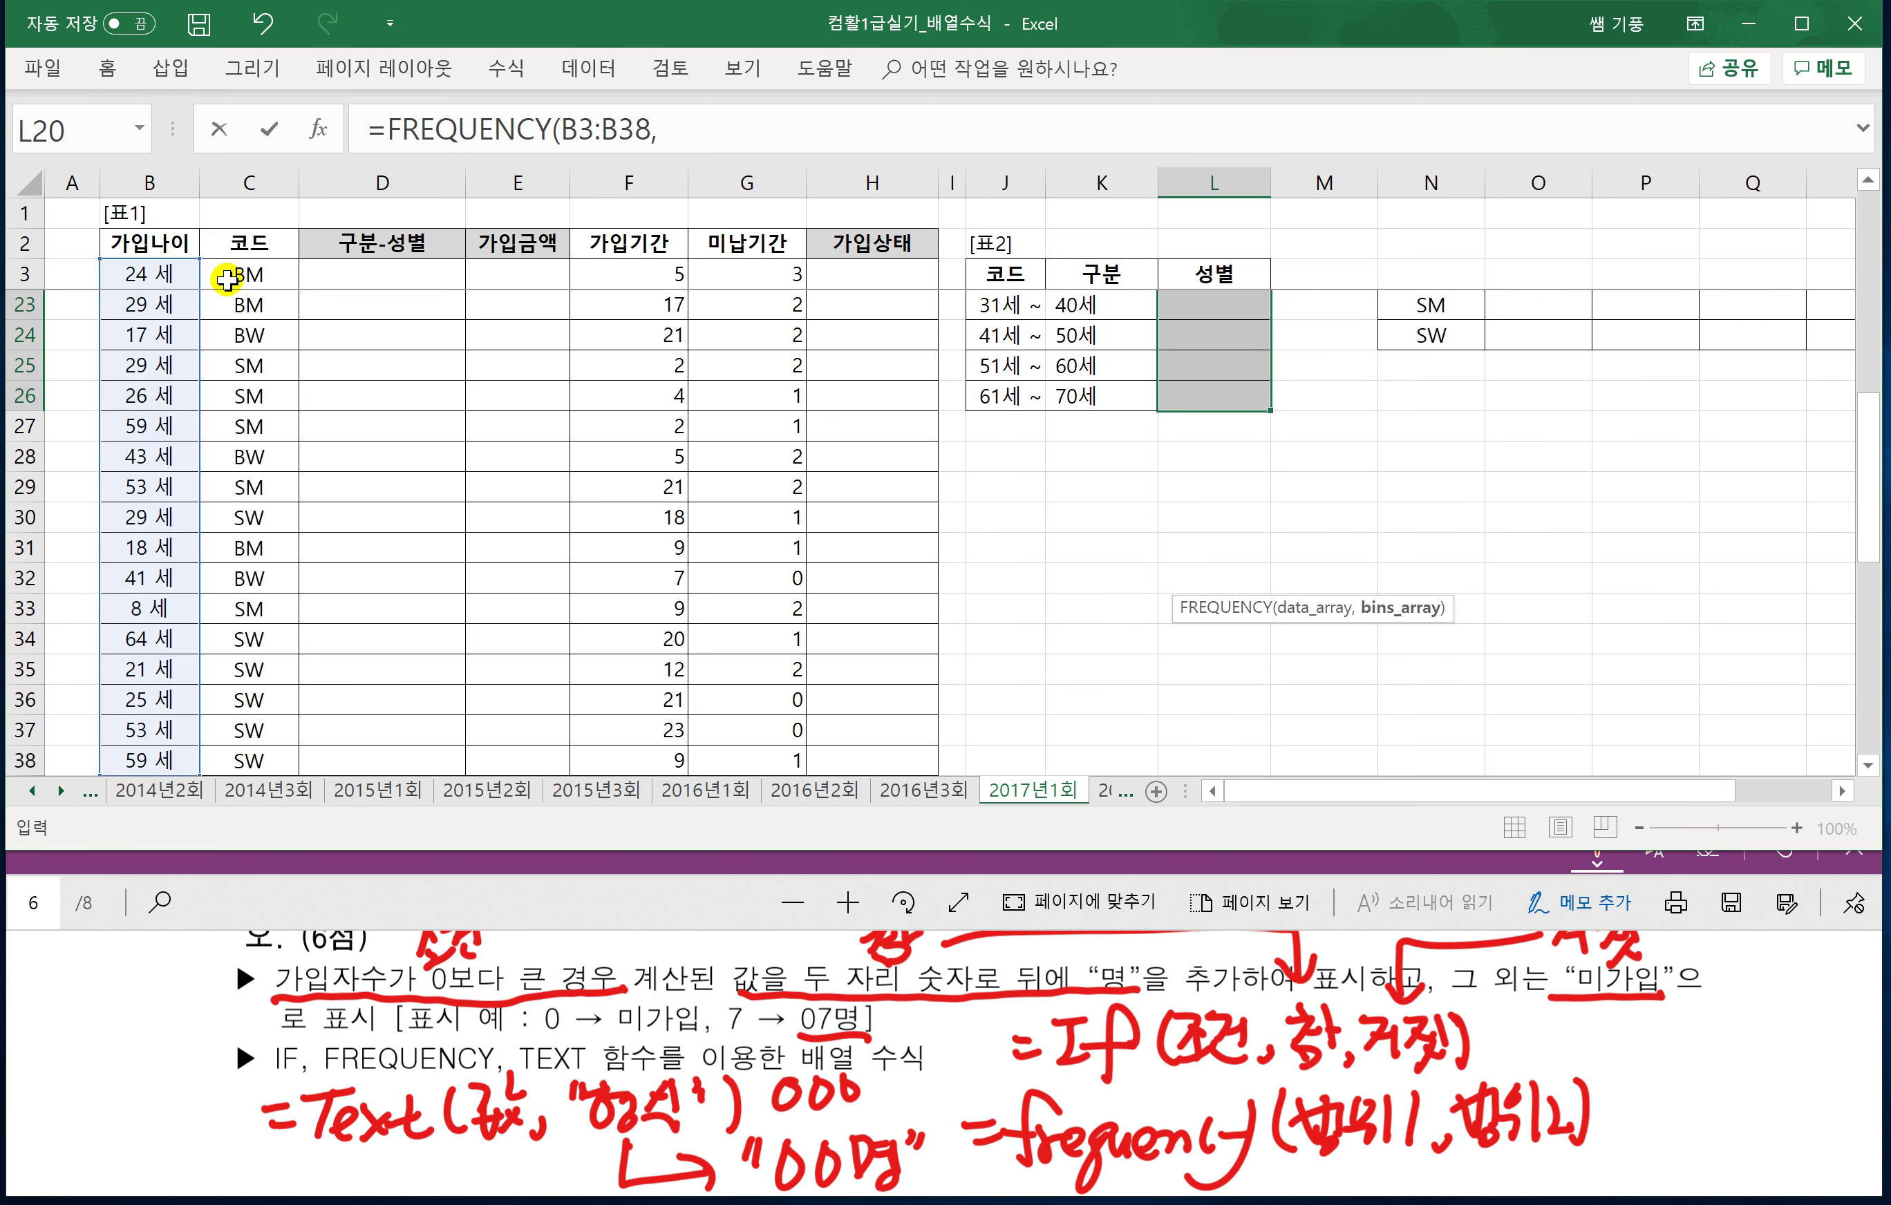
Add K20:K26 as the bins array, close the FREQUENCY function, and enter it as an array formula in L20:L26.
scroll(1073, 624, "up", 2)
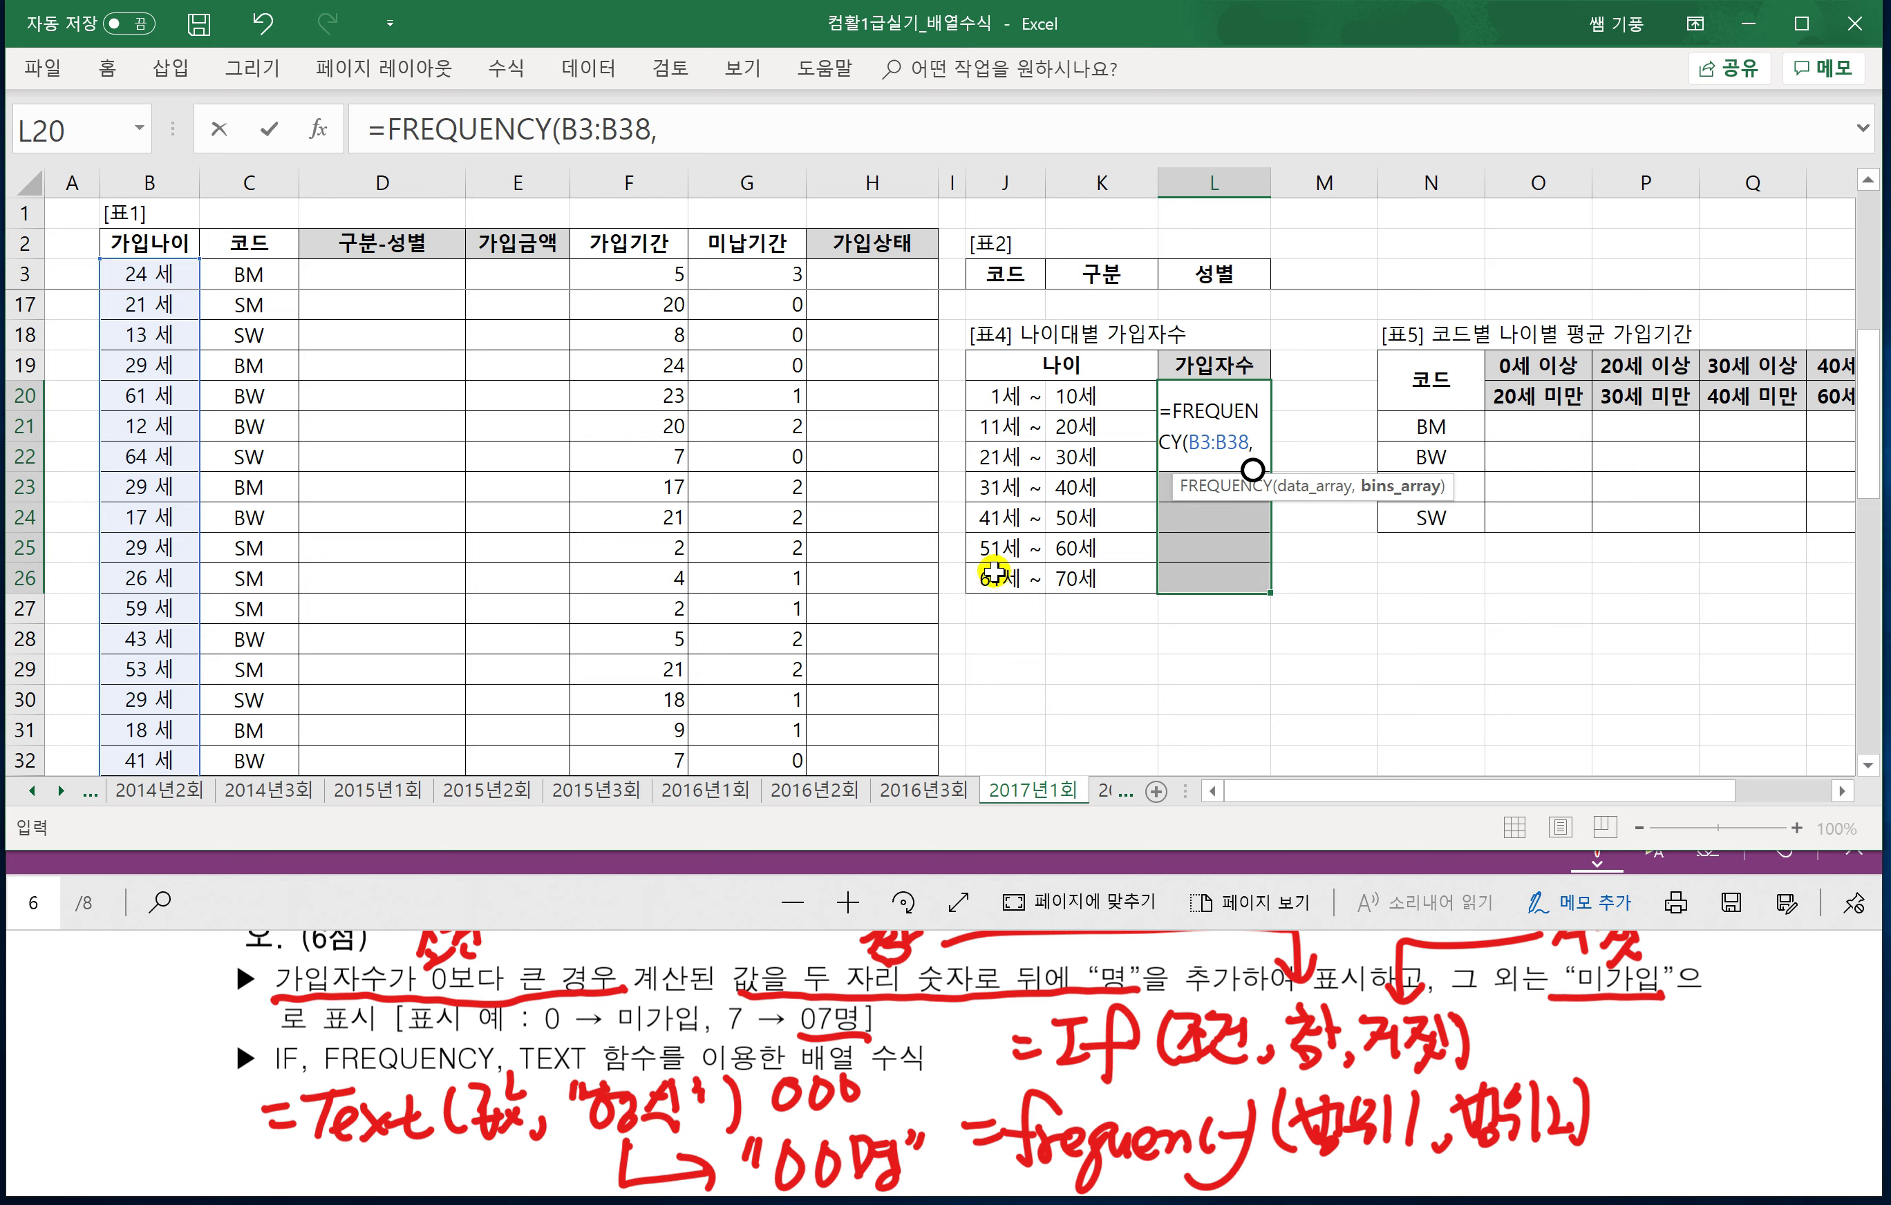
left_click_drag(1077, 396, 1071, 577)
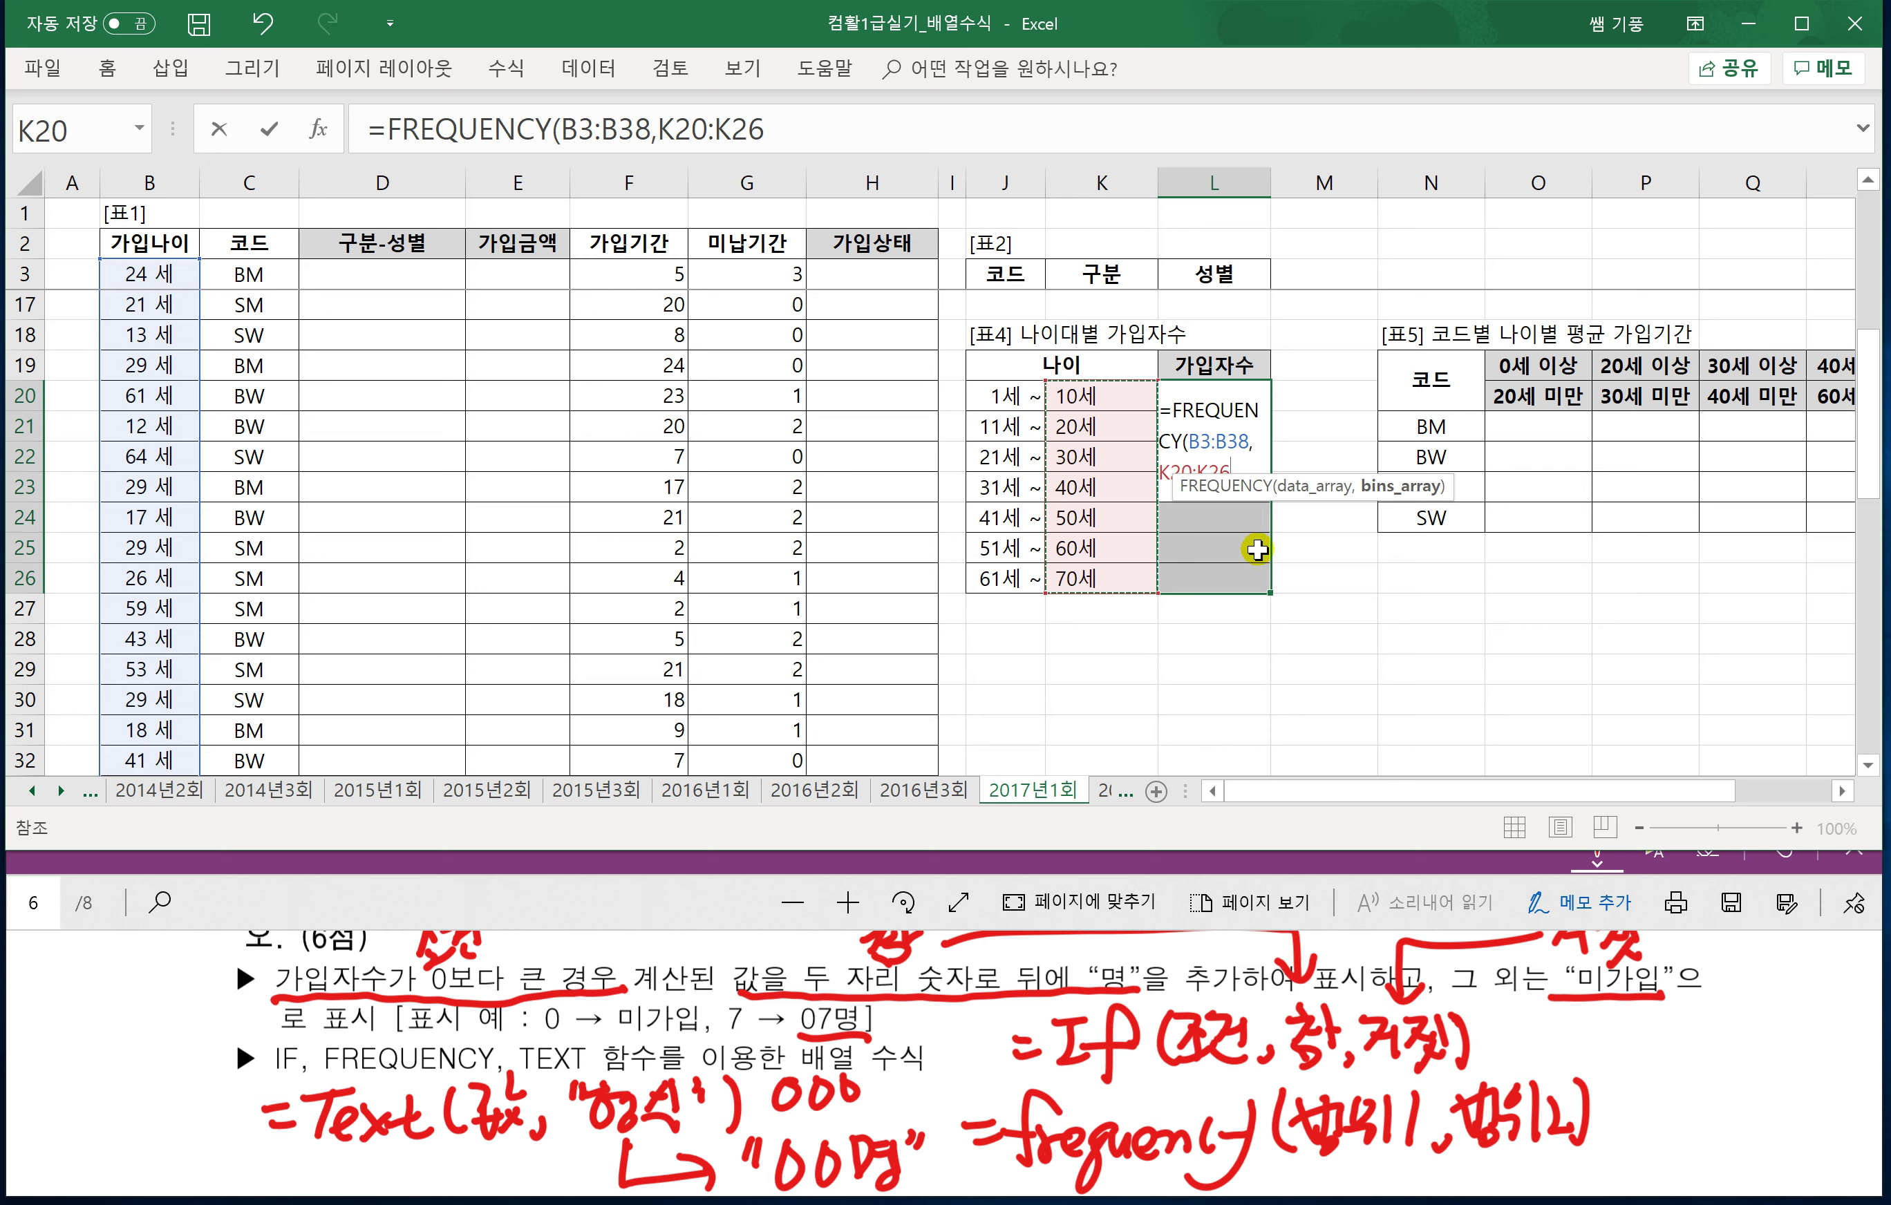
type(")")
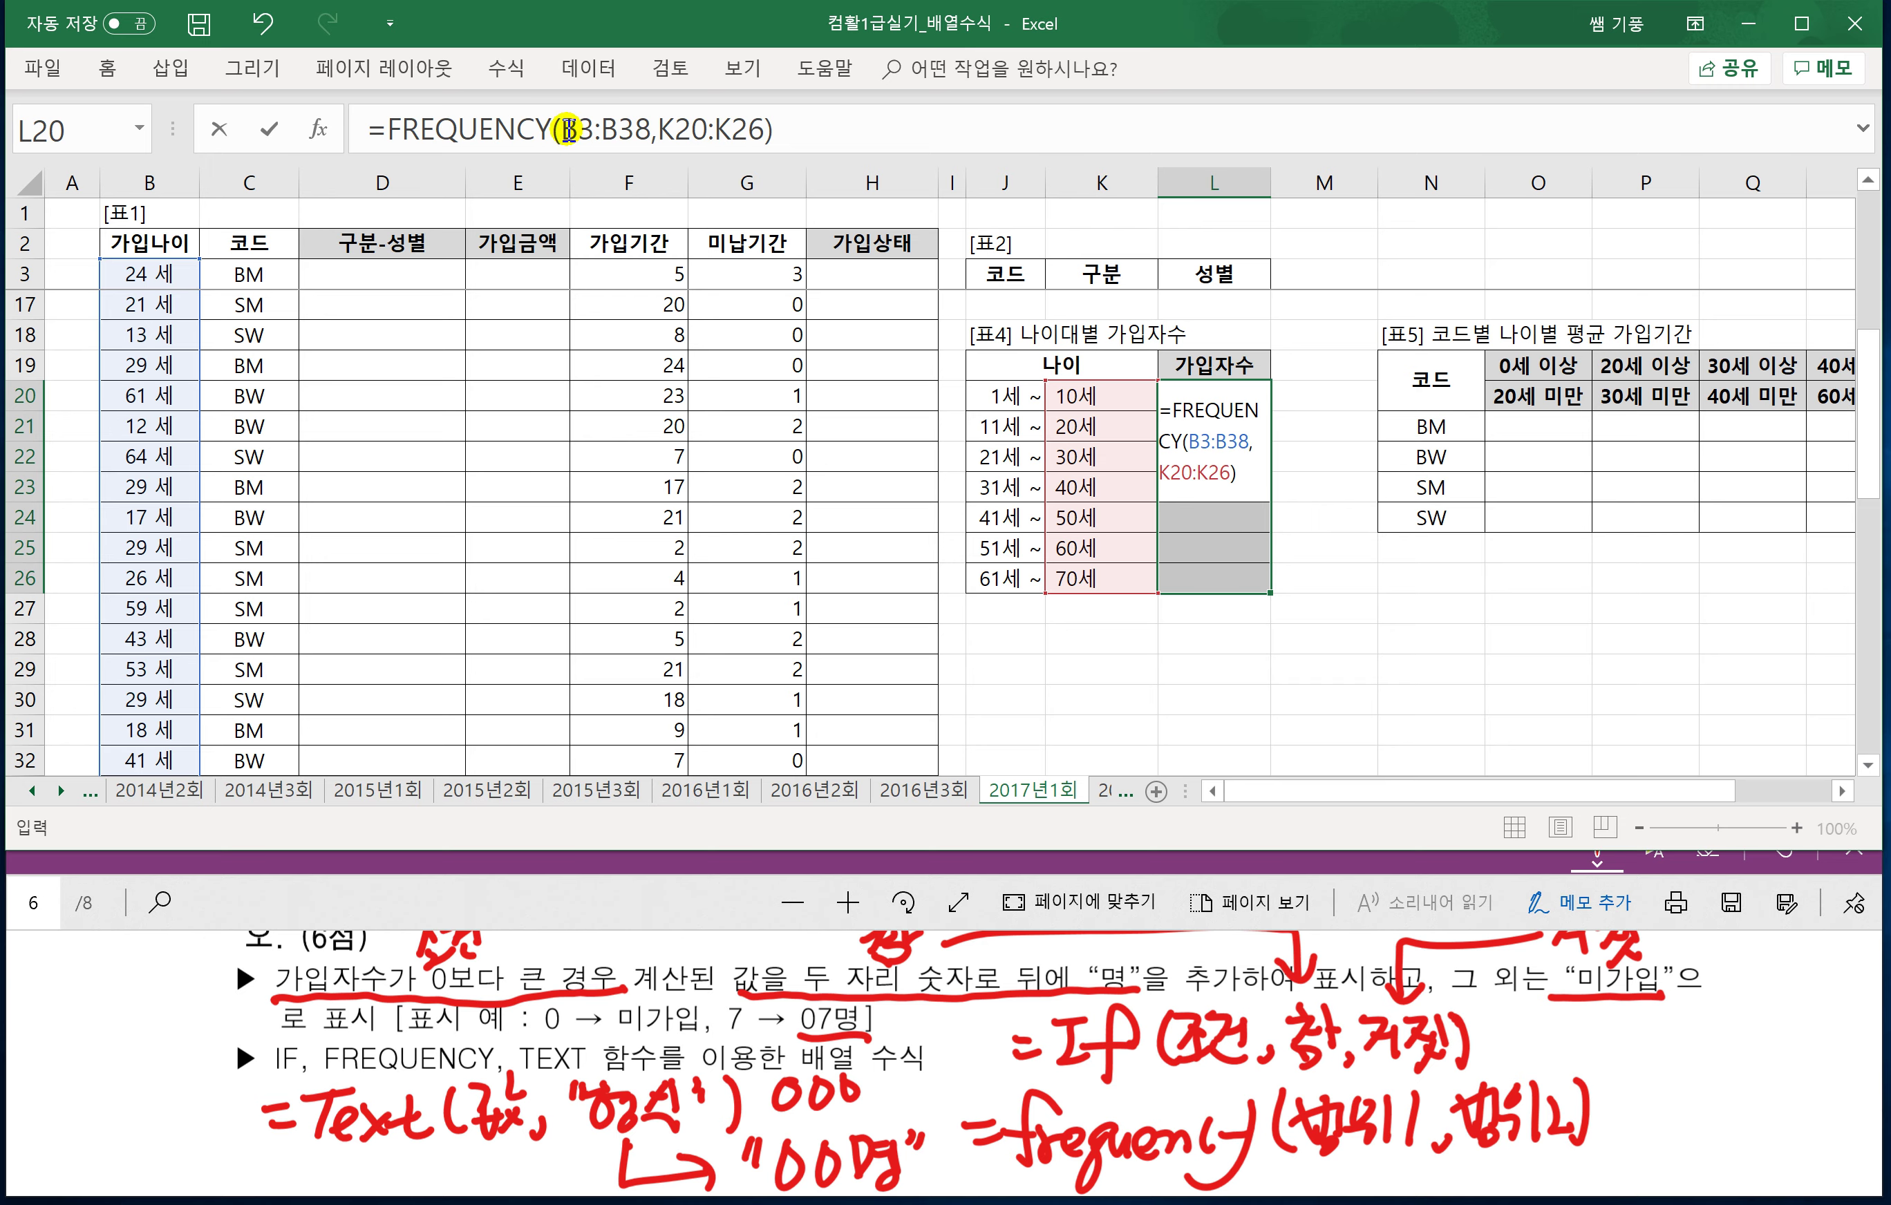
left_click(842, 147)
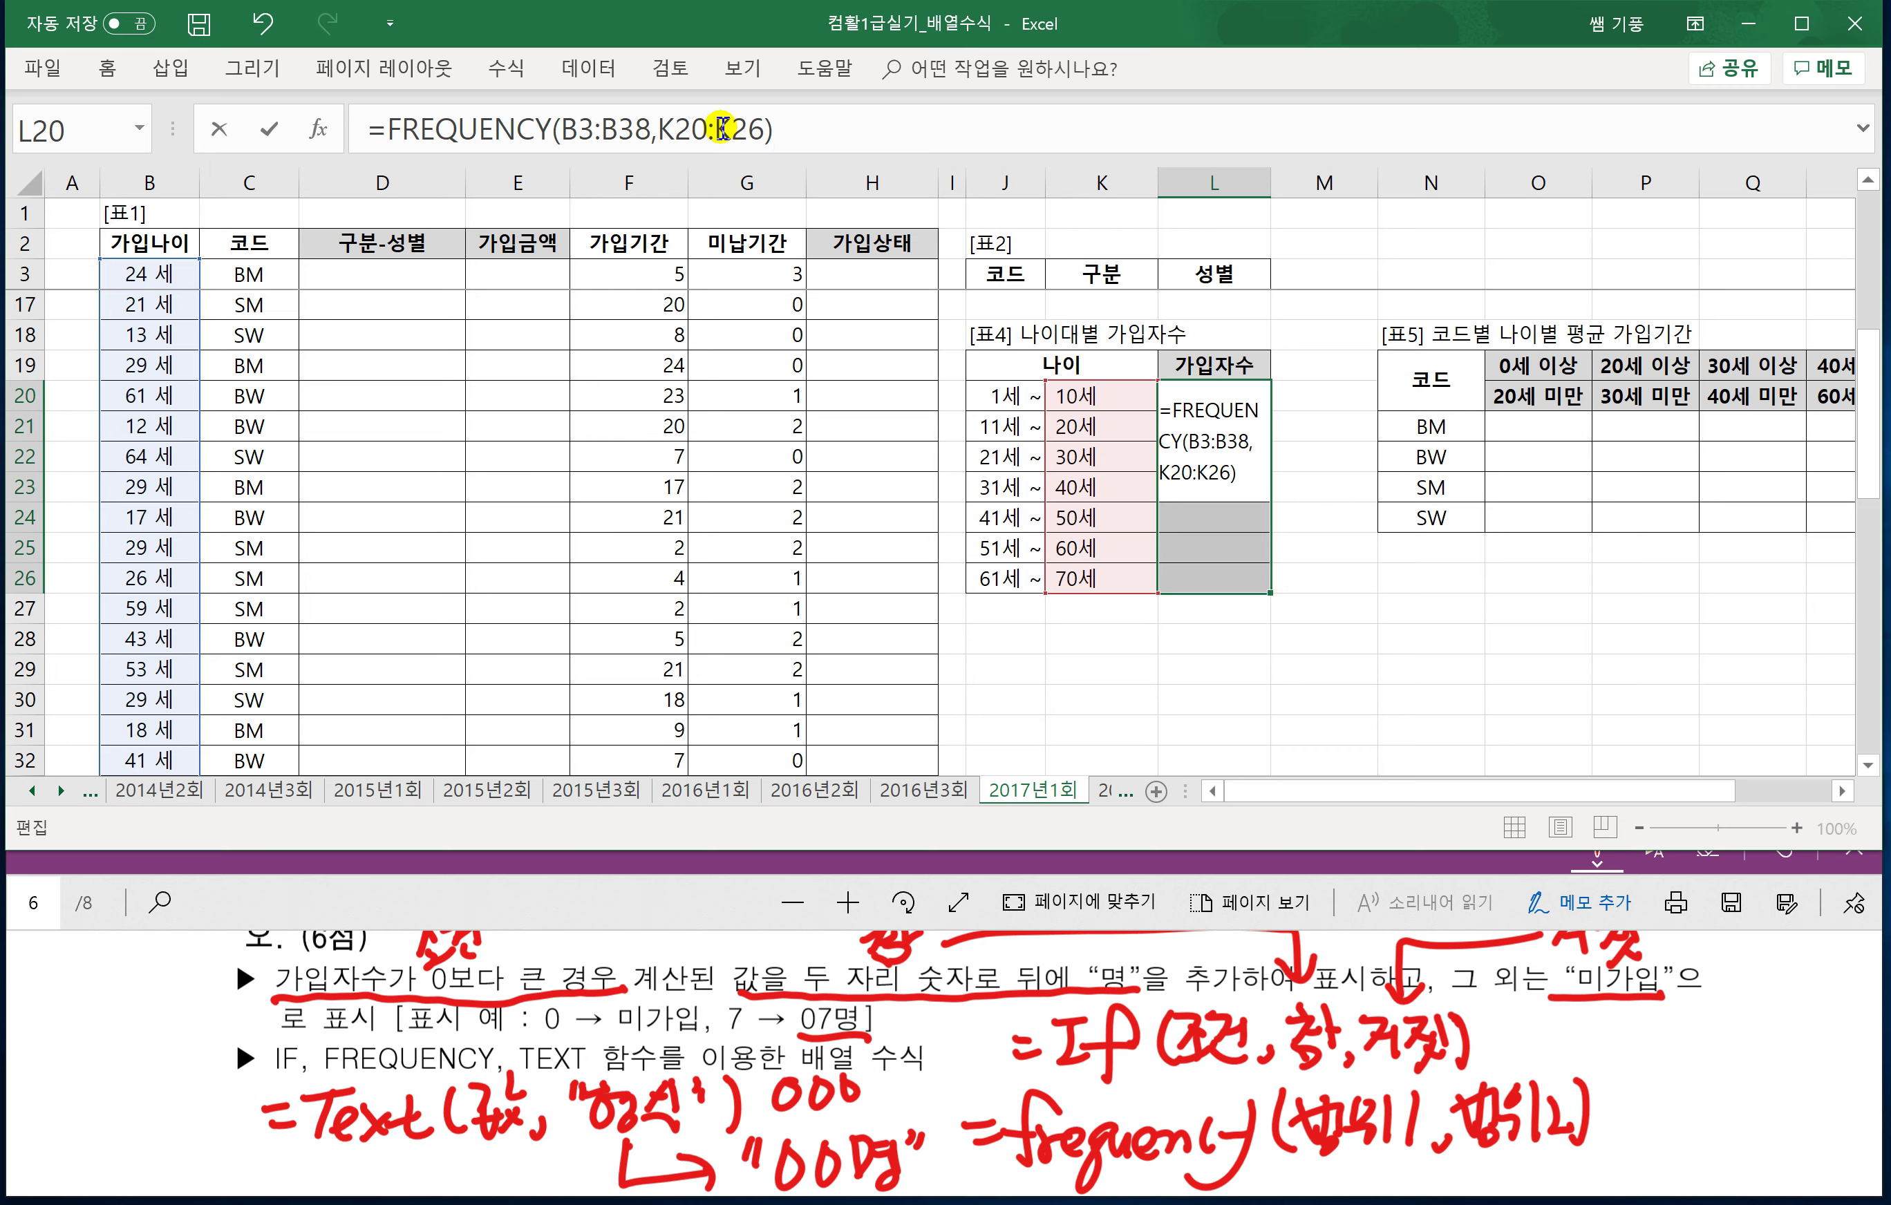
key("ctrl+shift+Return")
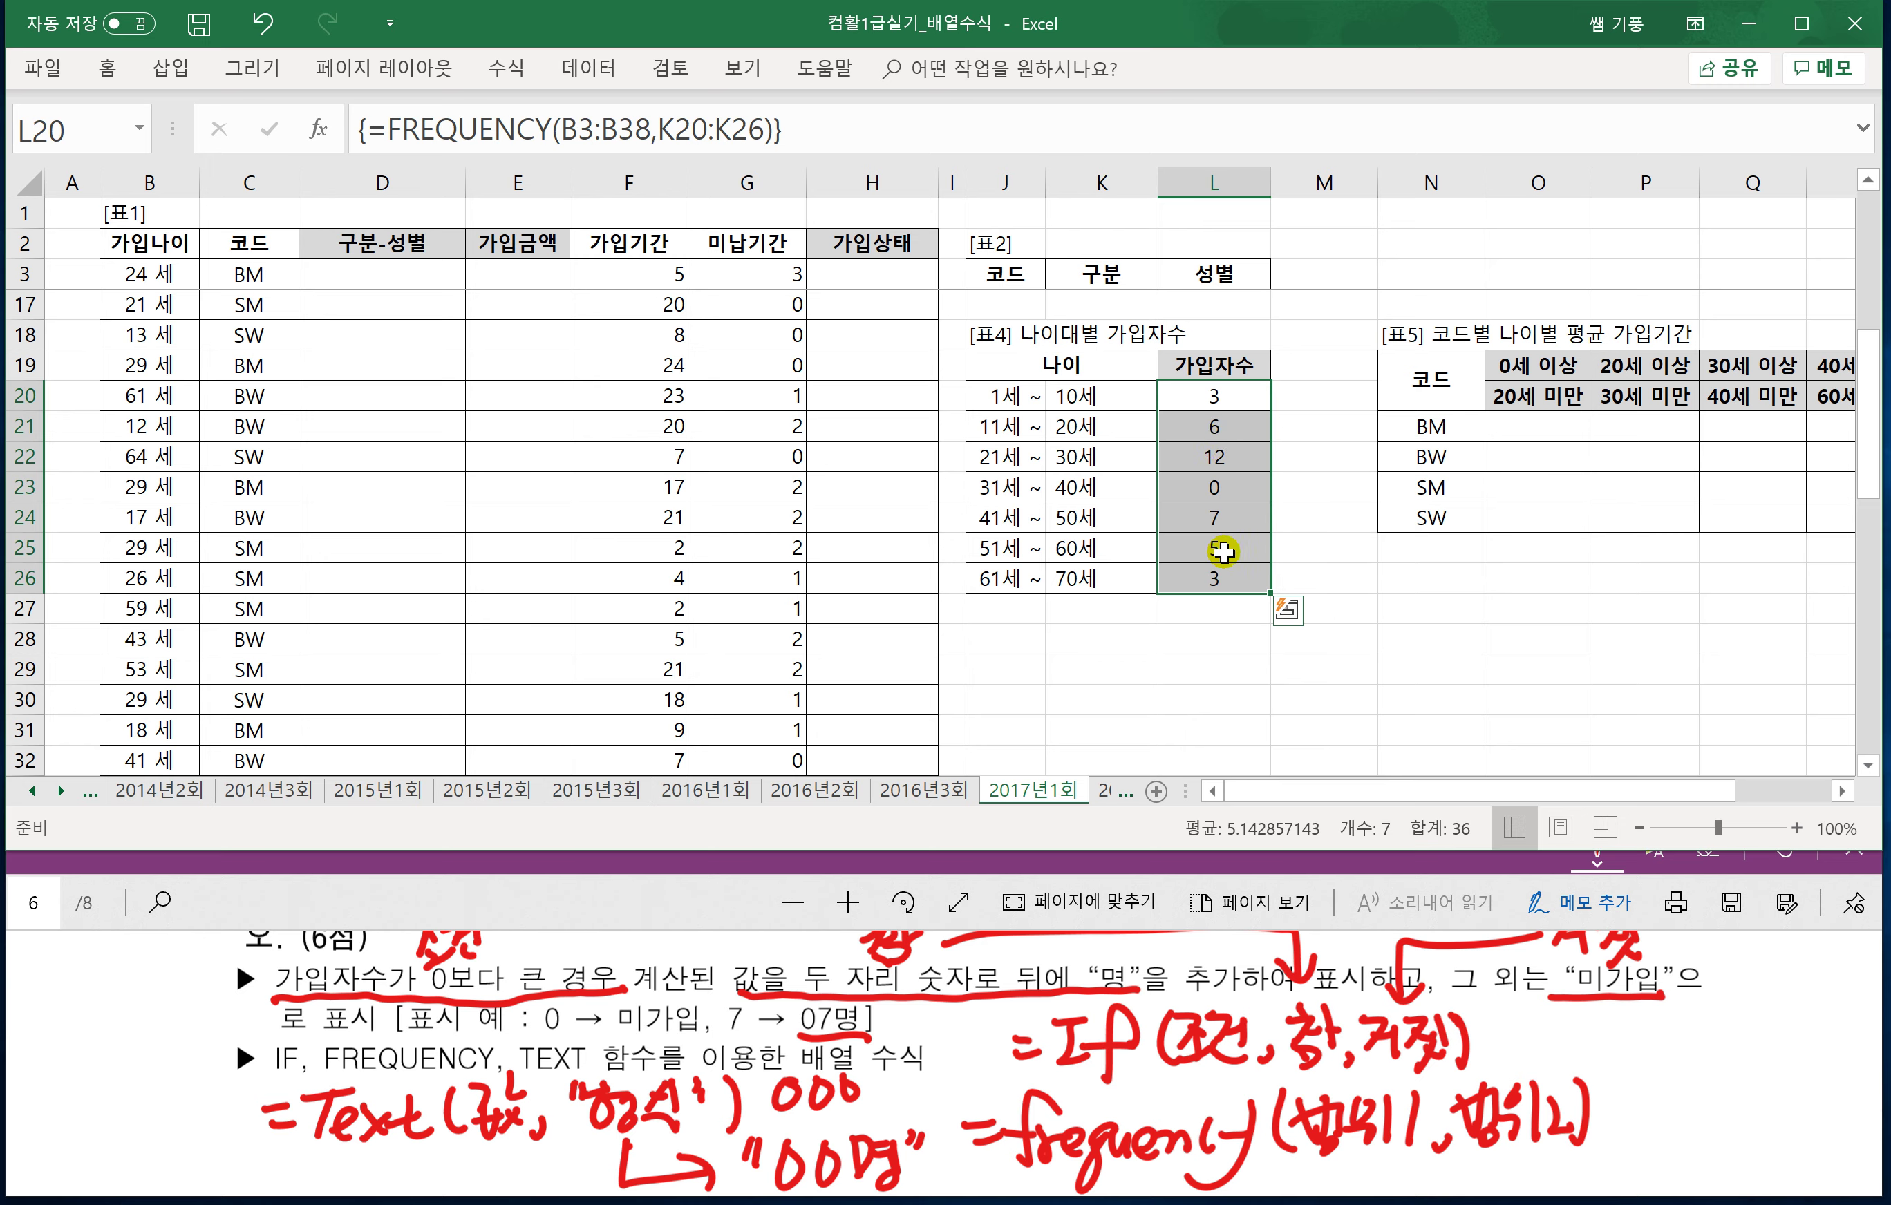
Edit the L20:L26 array formula so an IF function tests whether the FREQUENCY result is >0.
left_click(1226, 396)
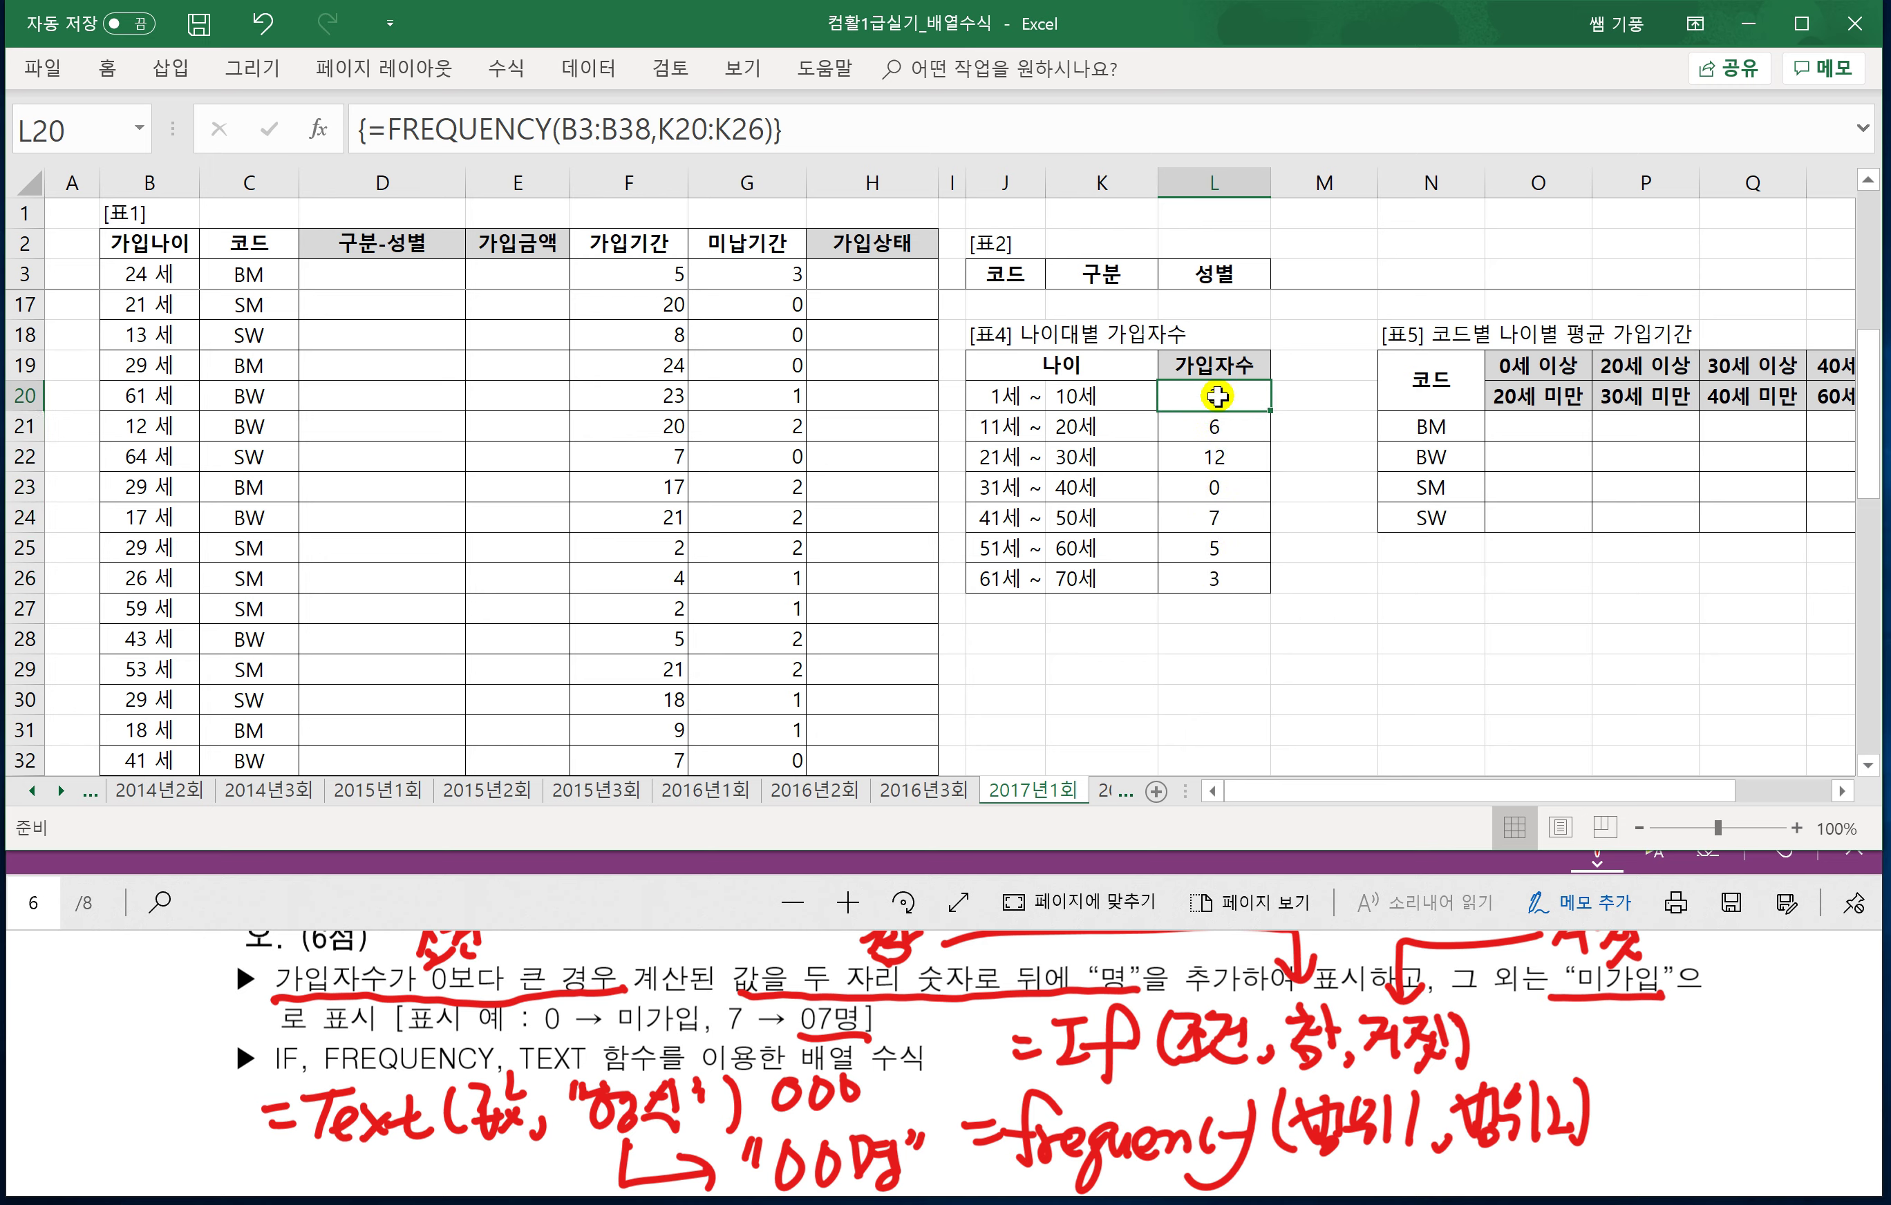
left_click_drag(1216, 395, 1205, 569)
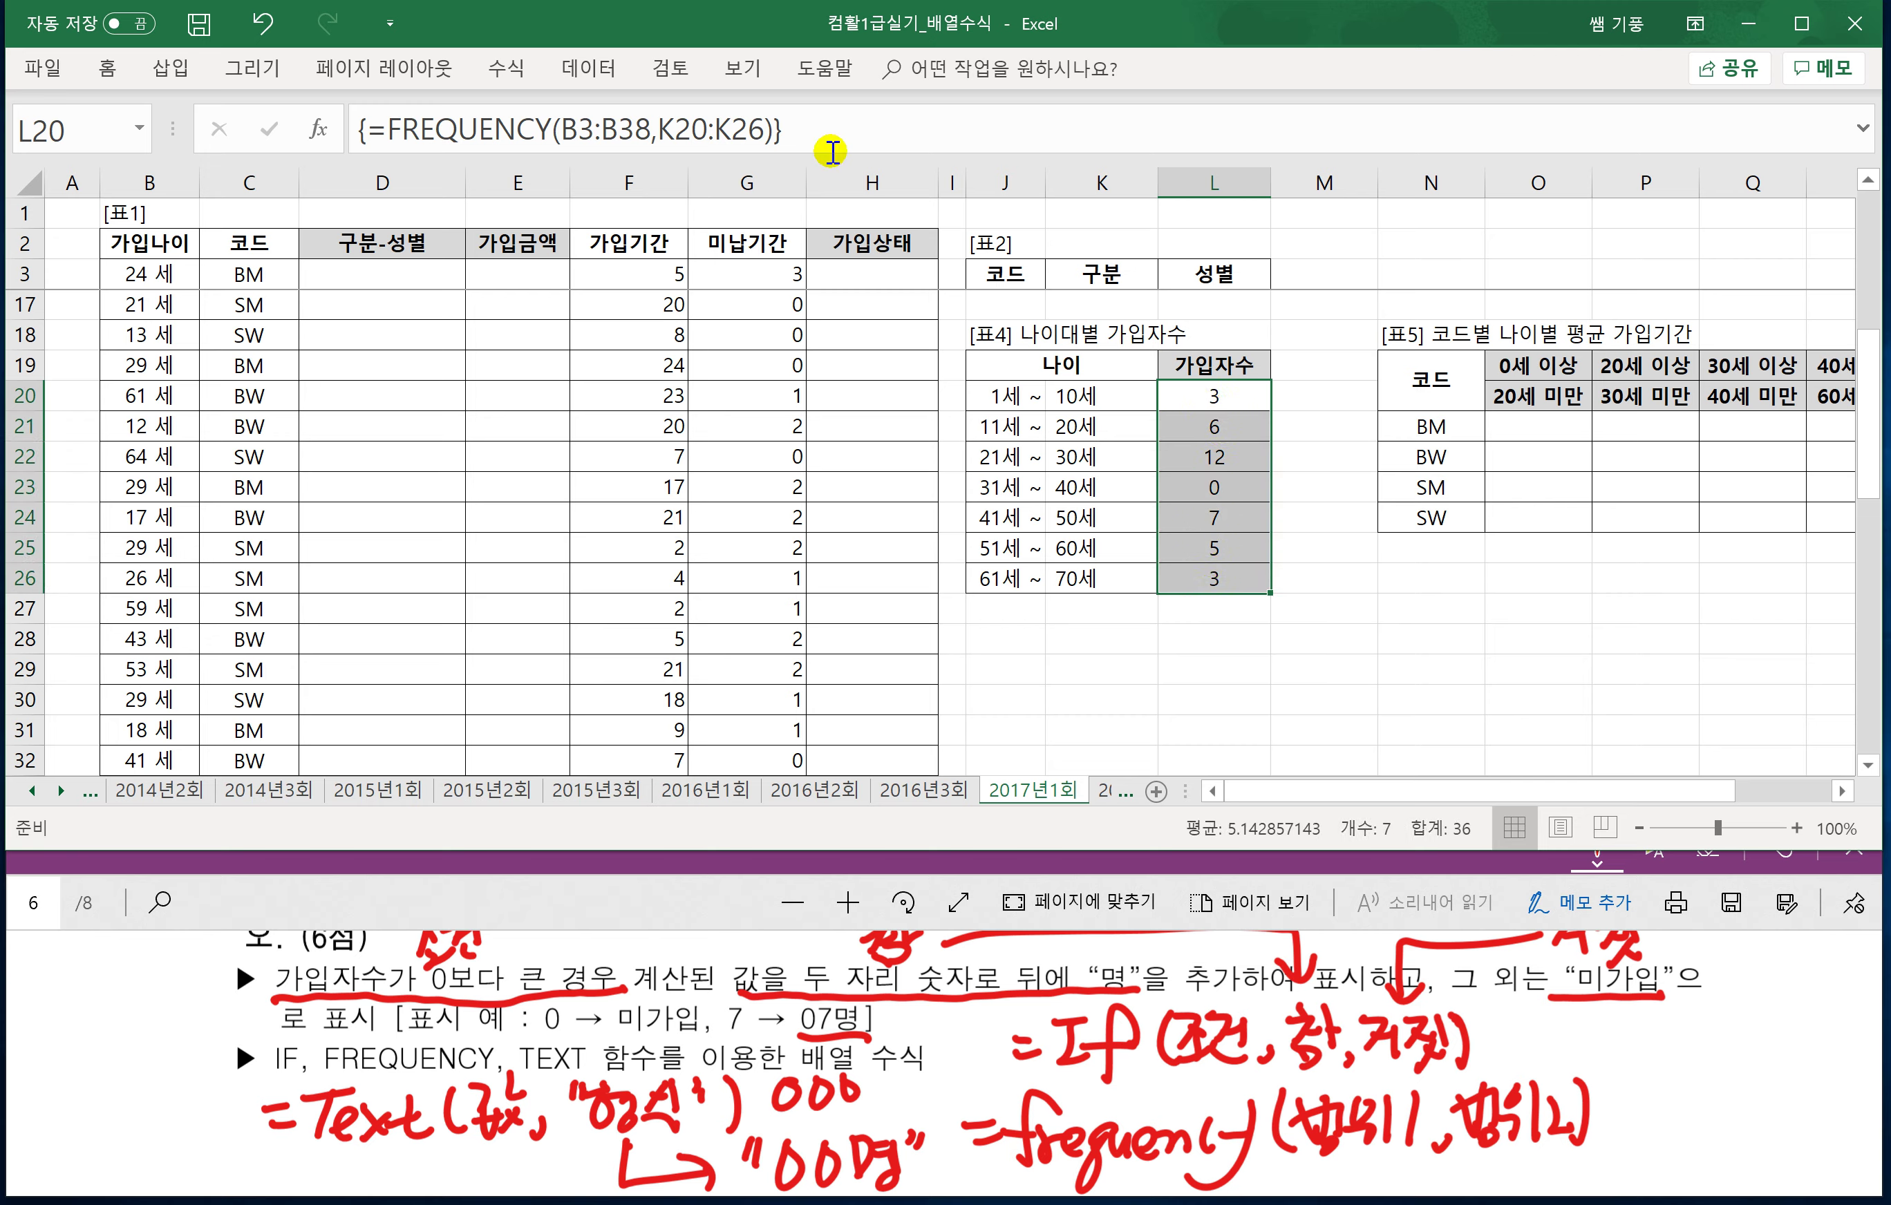
left_click(794, 131)
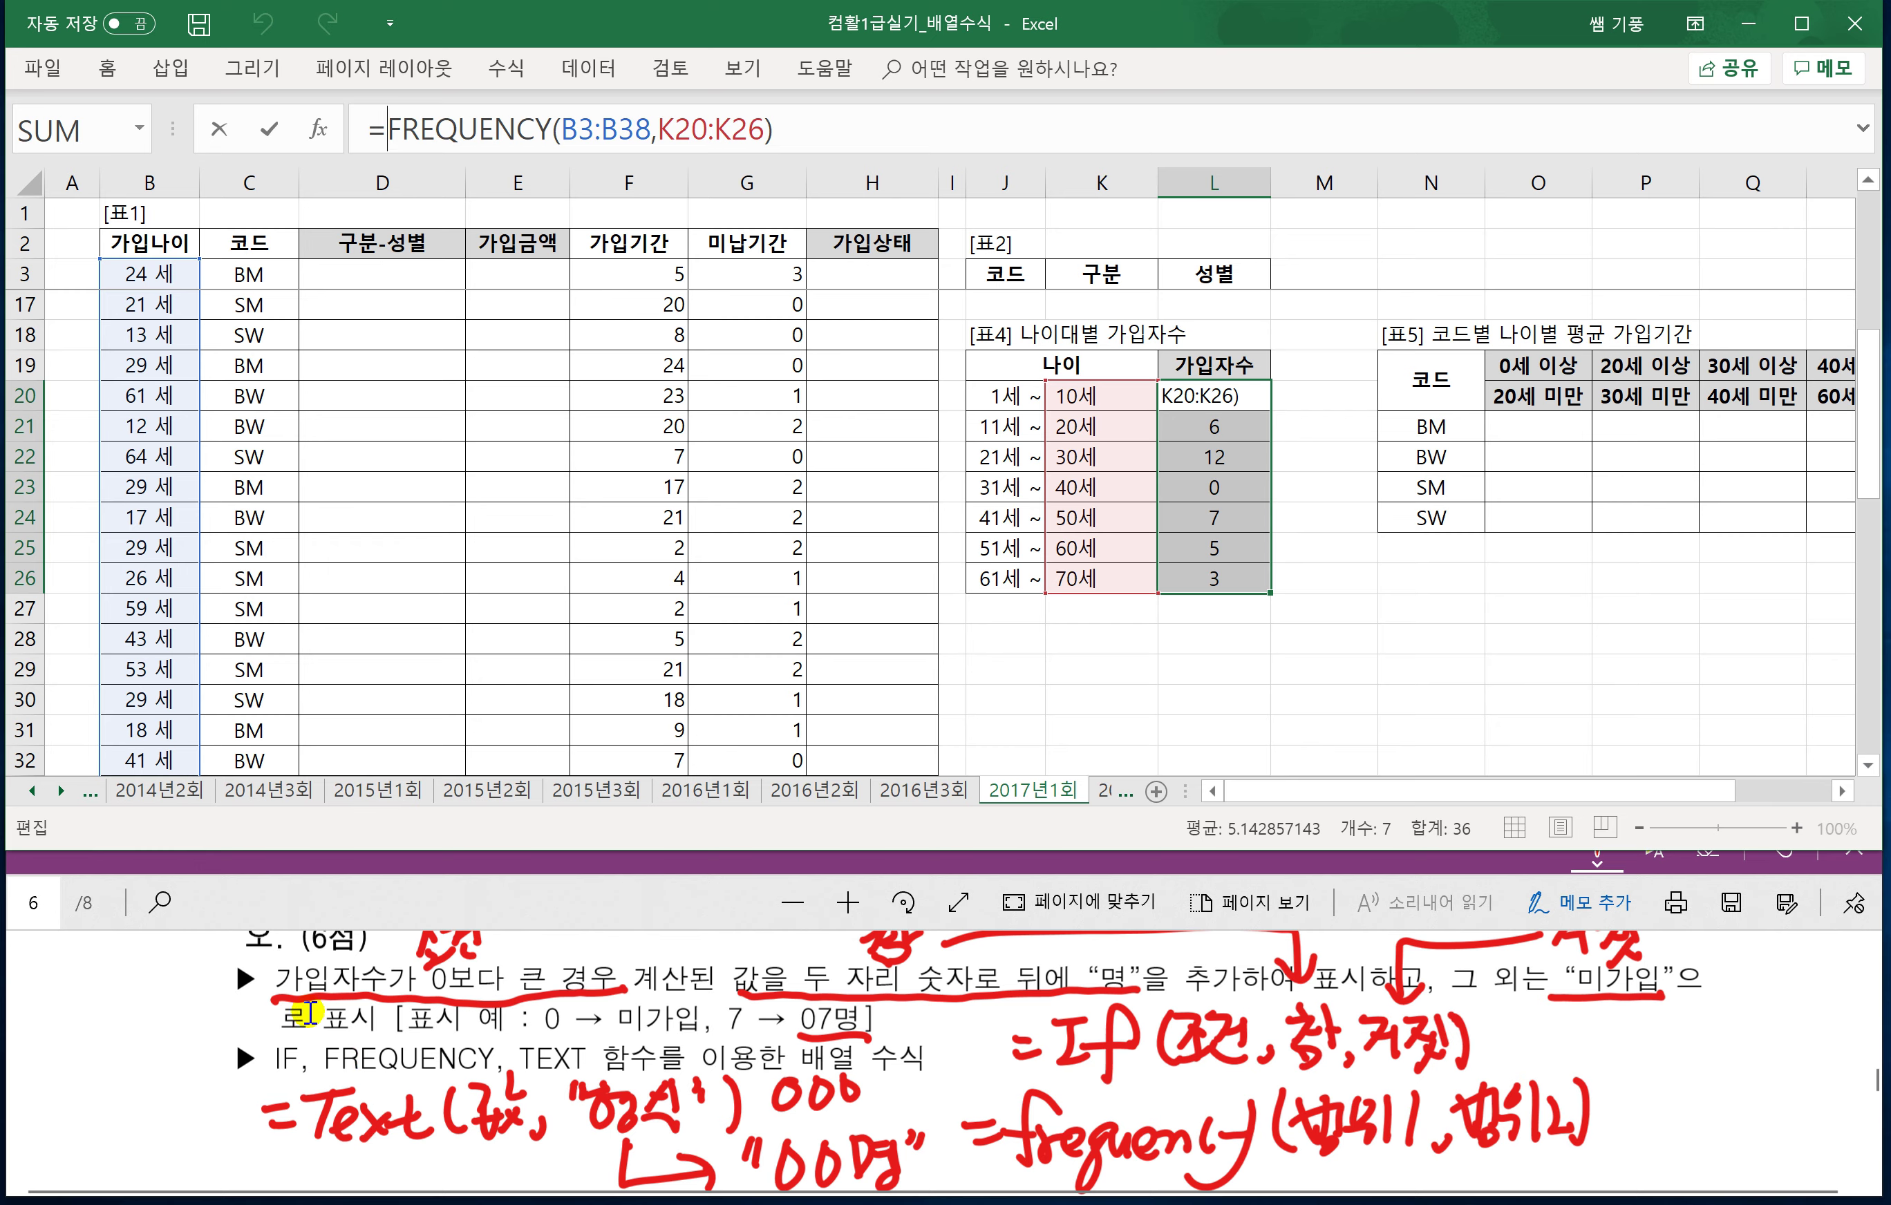
type("IF(")
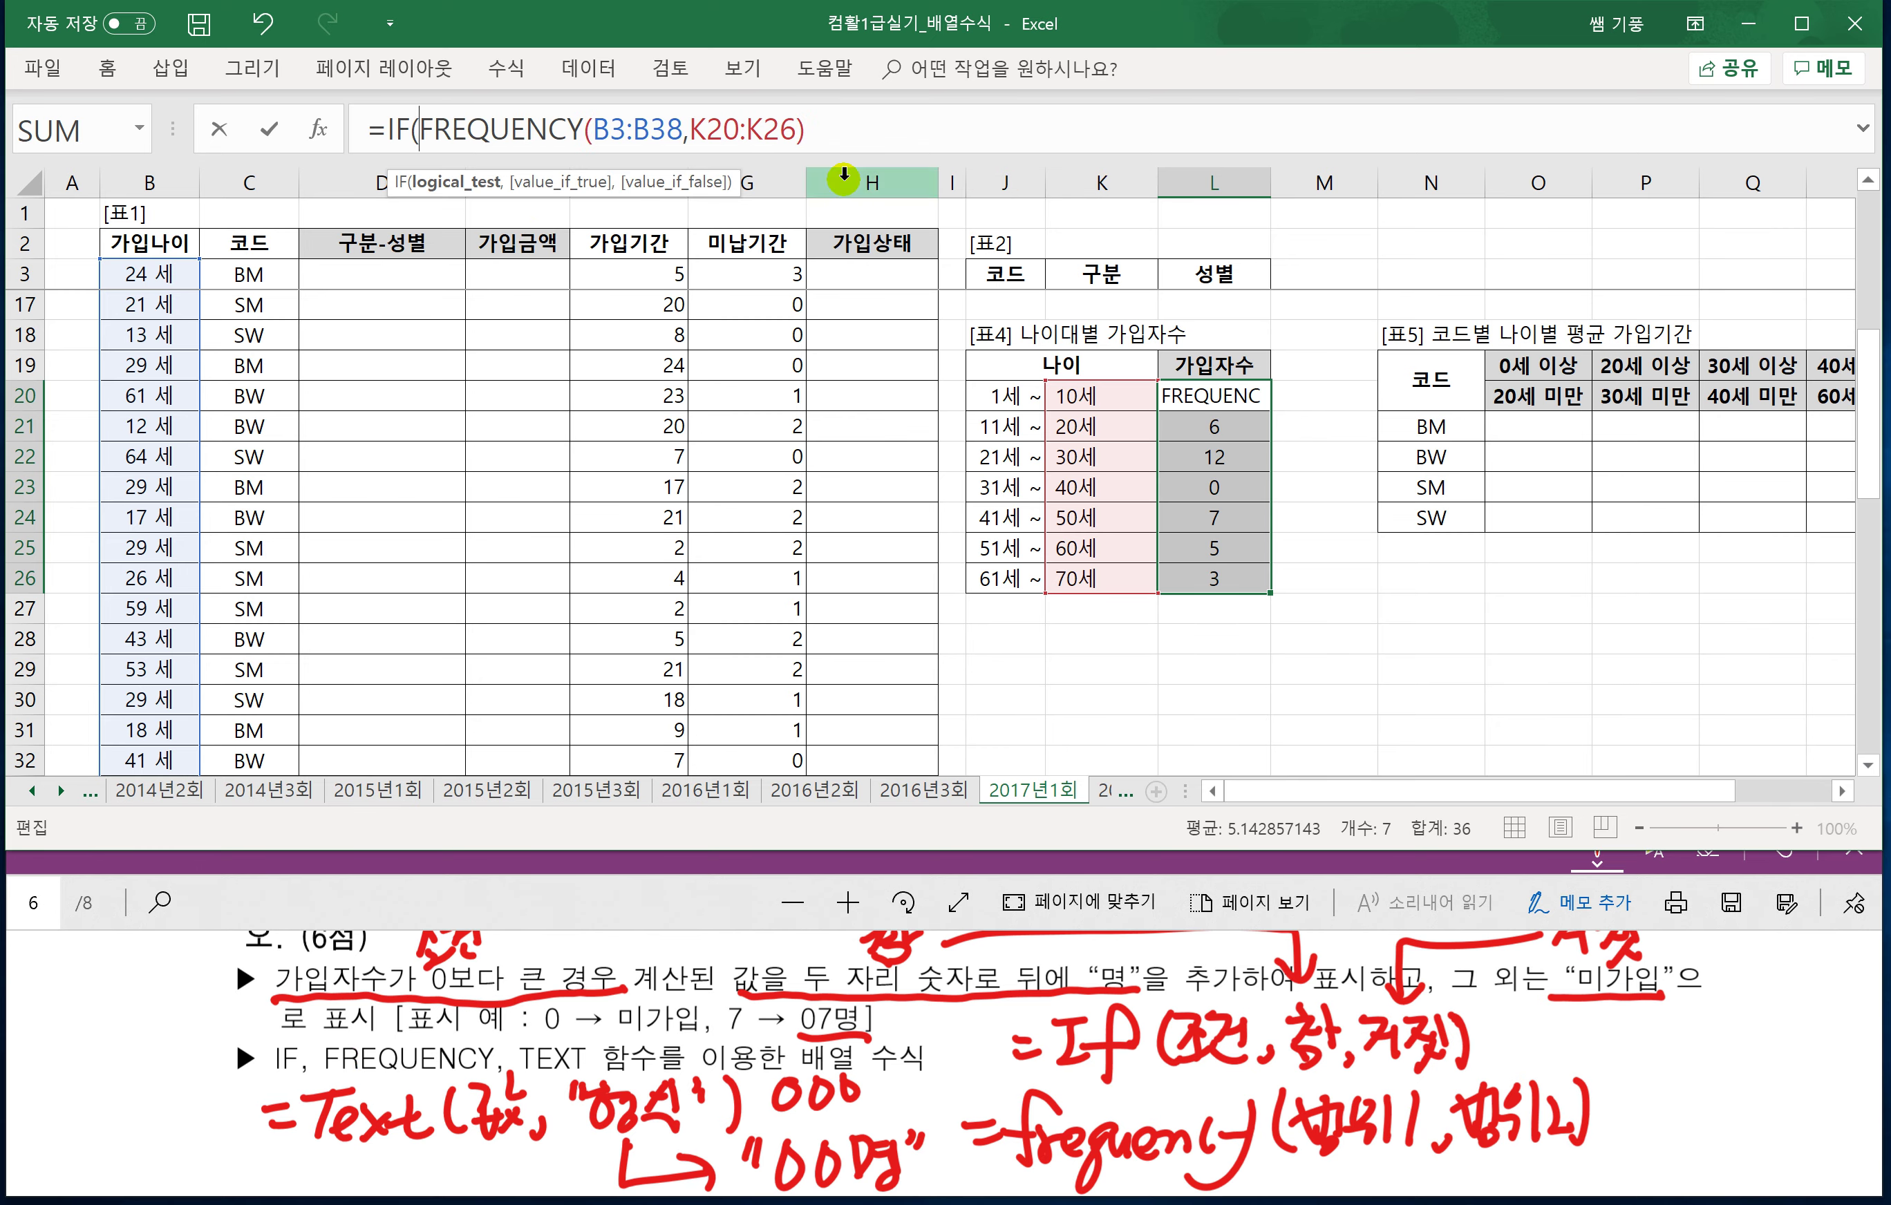
left_click(834, 127)
type(">")
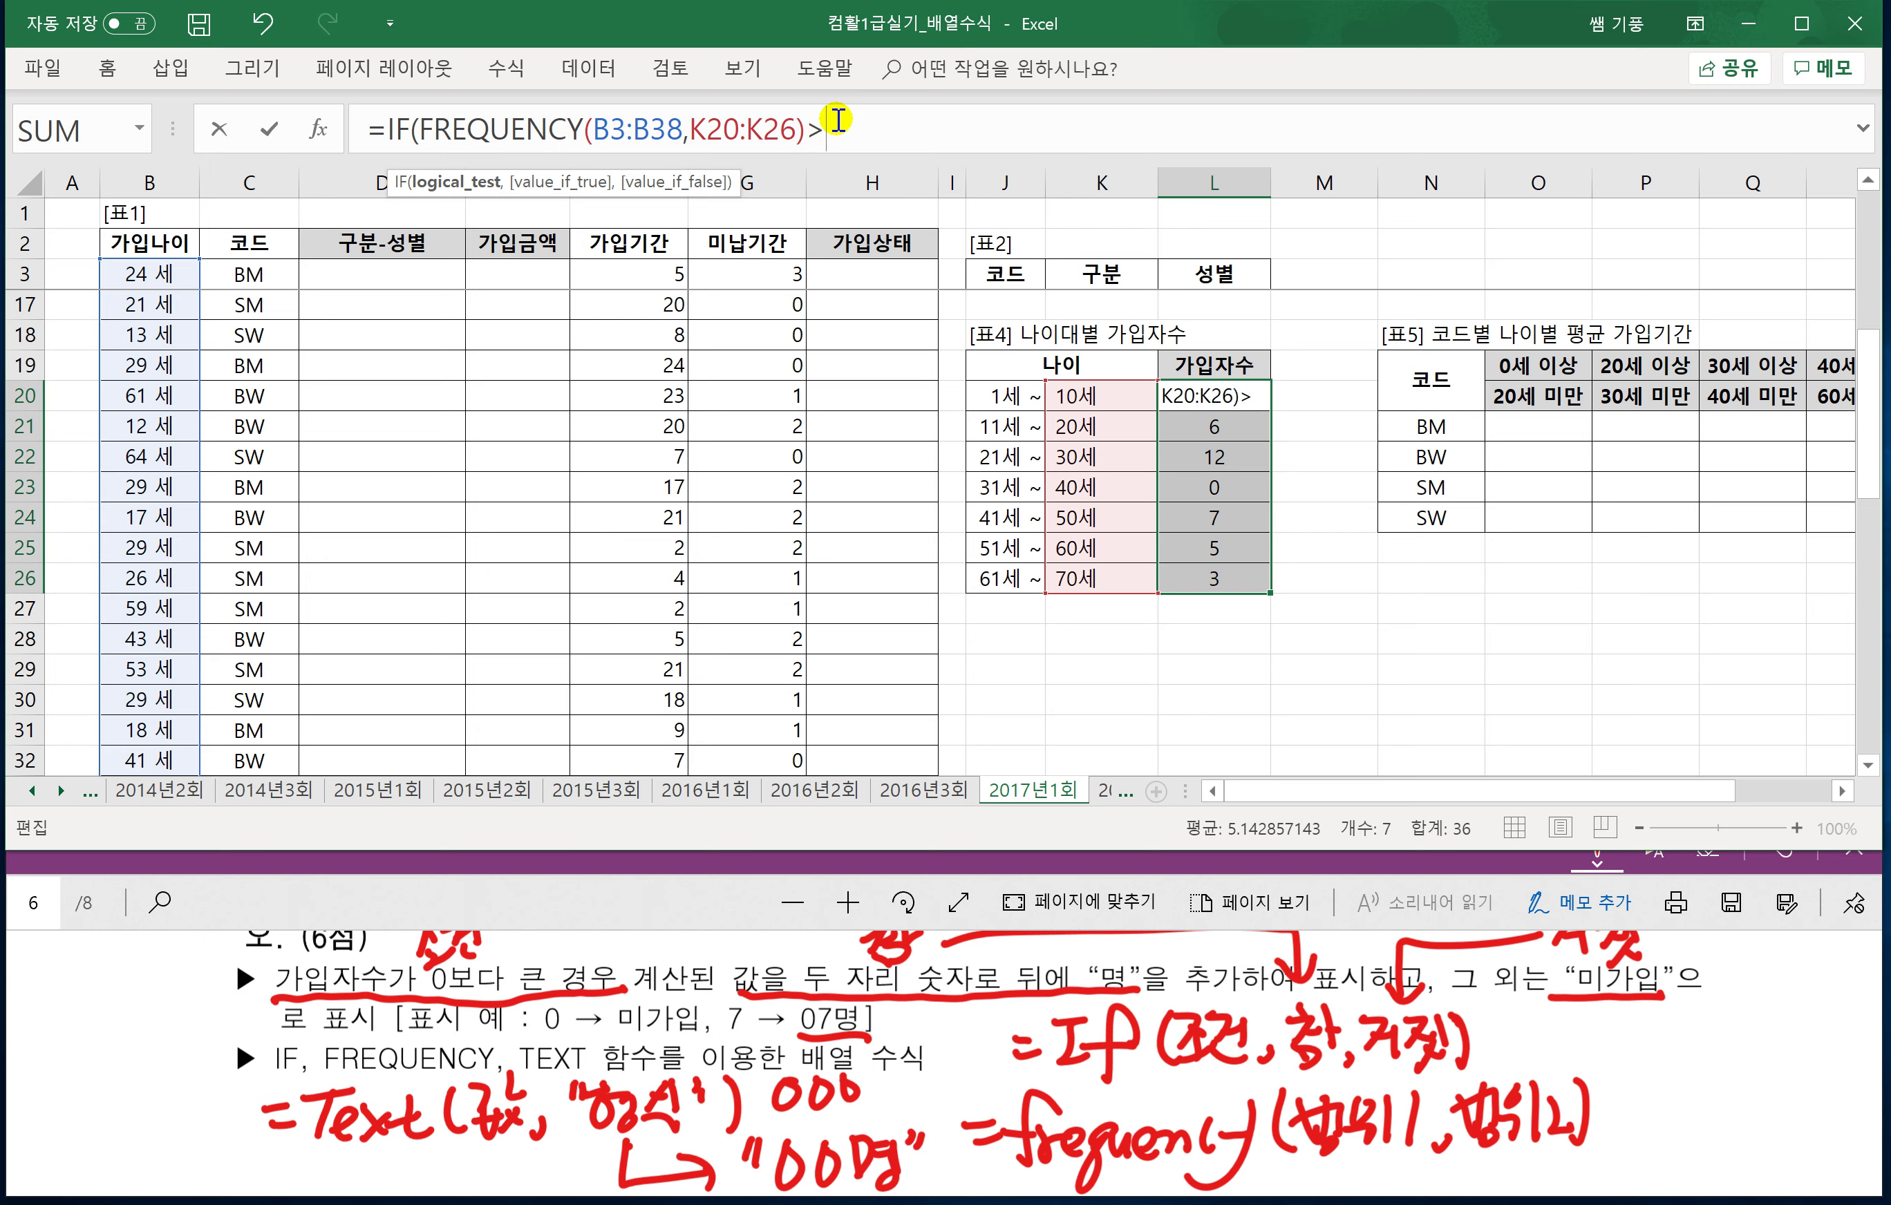
type("0,")
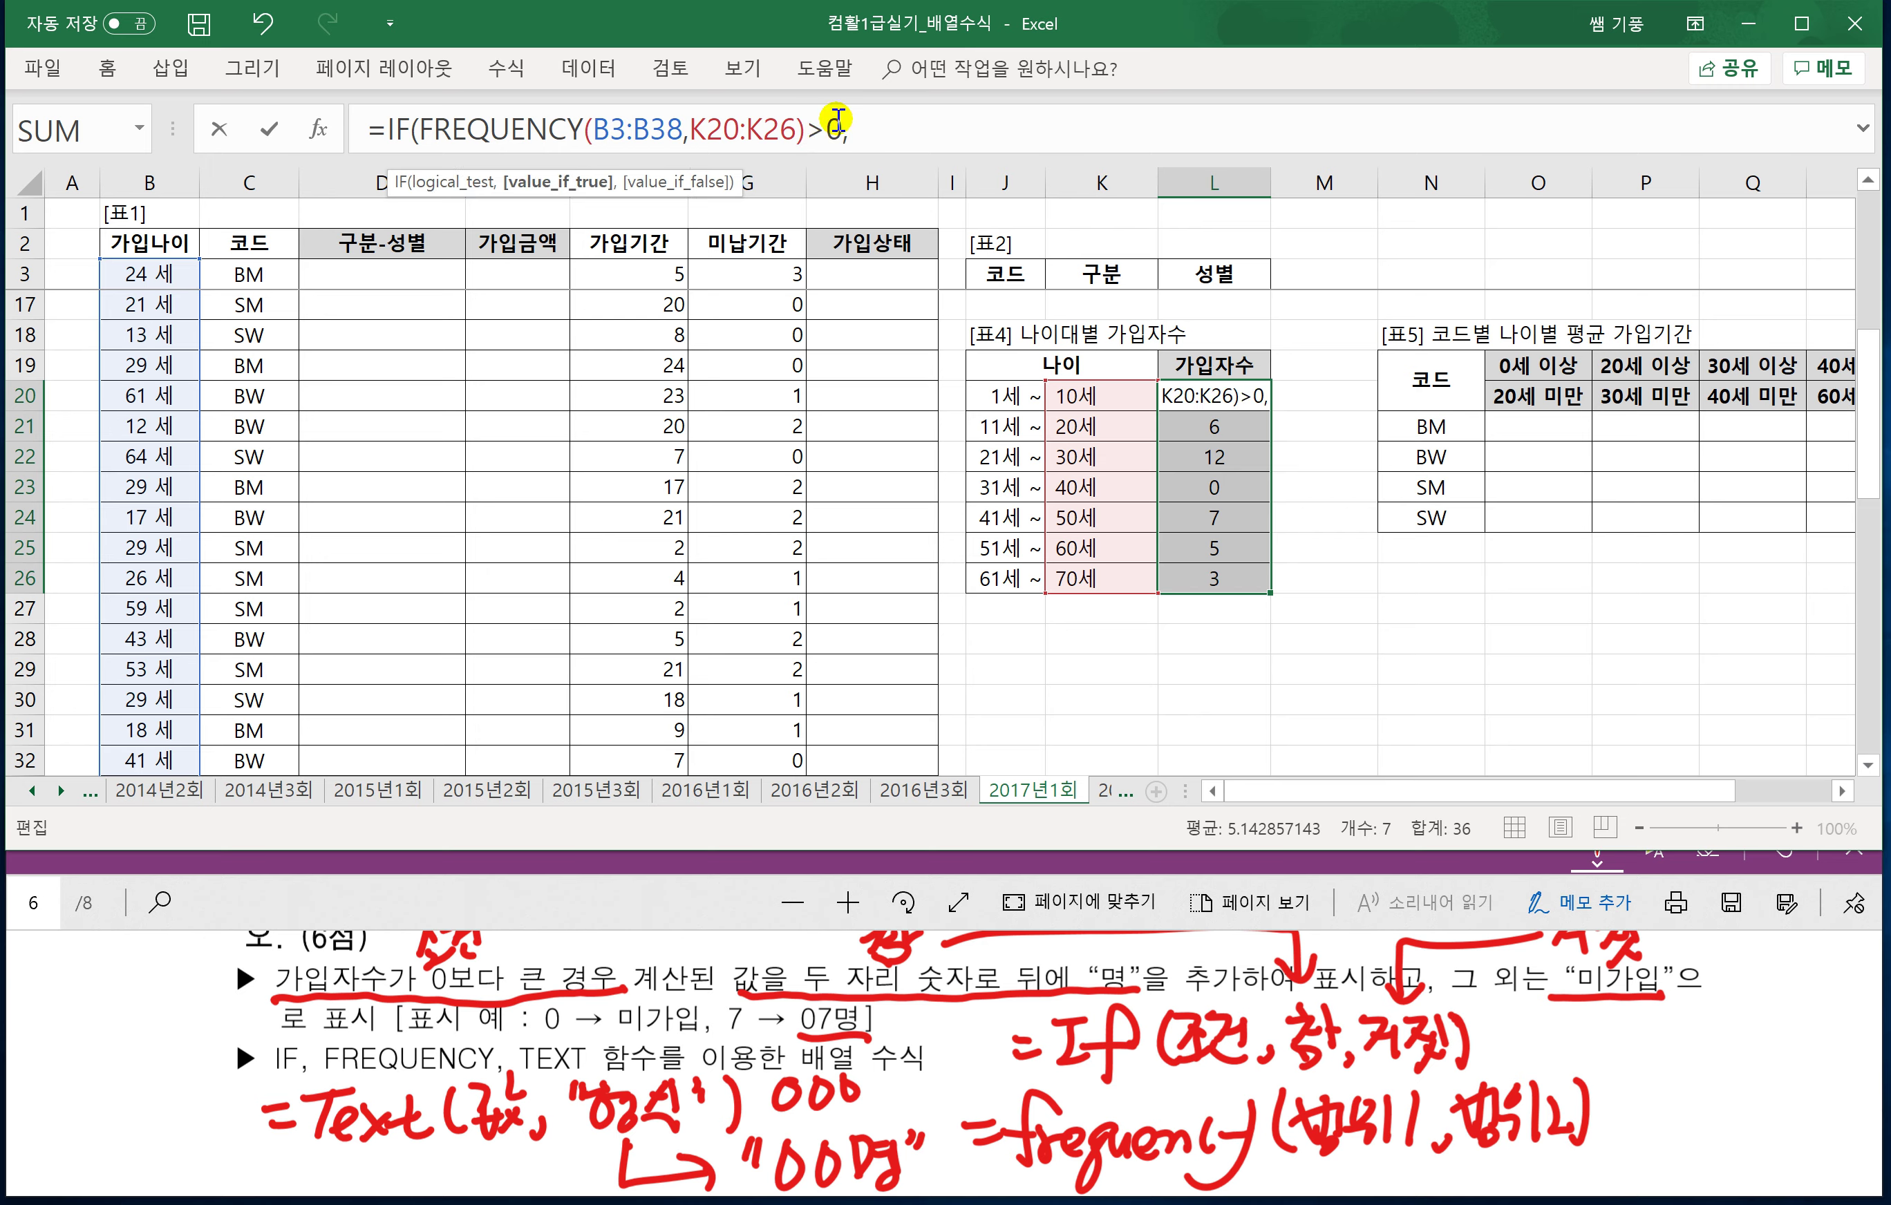
Add TEXT(FREQUENCY(B3:B38,K20:K26),"00명") as the IF function's true value, reusing a copy of the FREQUENCY expression.
type("TEXT(")
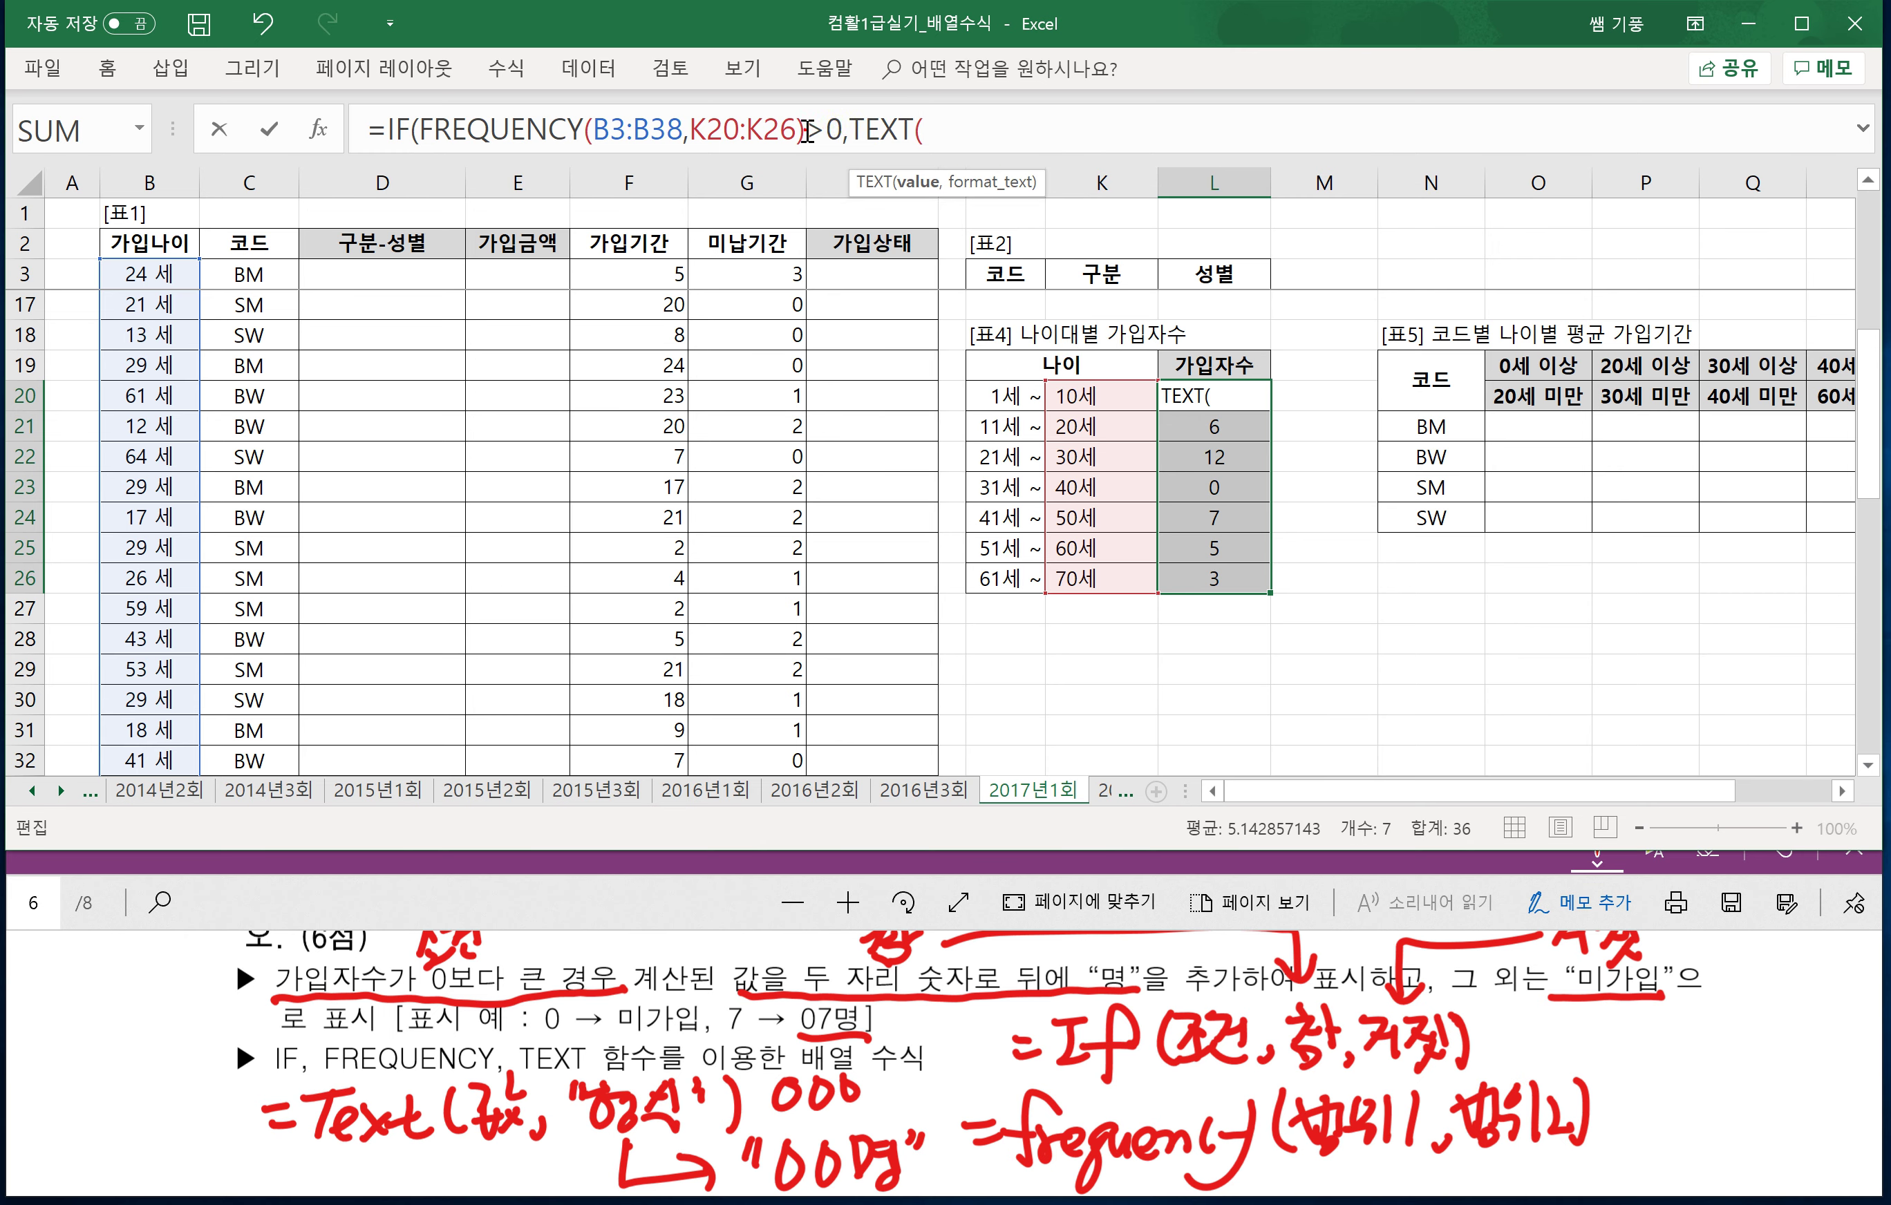
left_click_drag(806, 129, 420, 129)
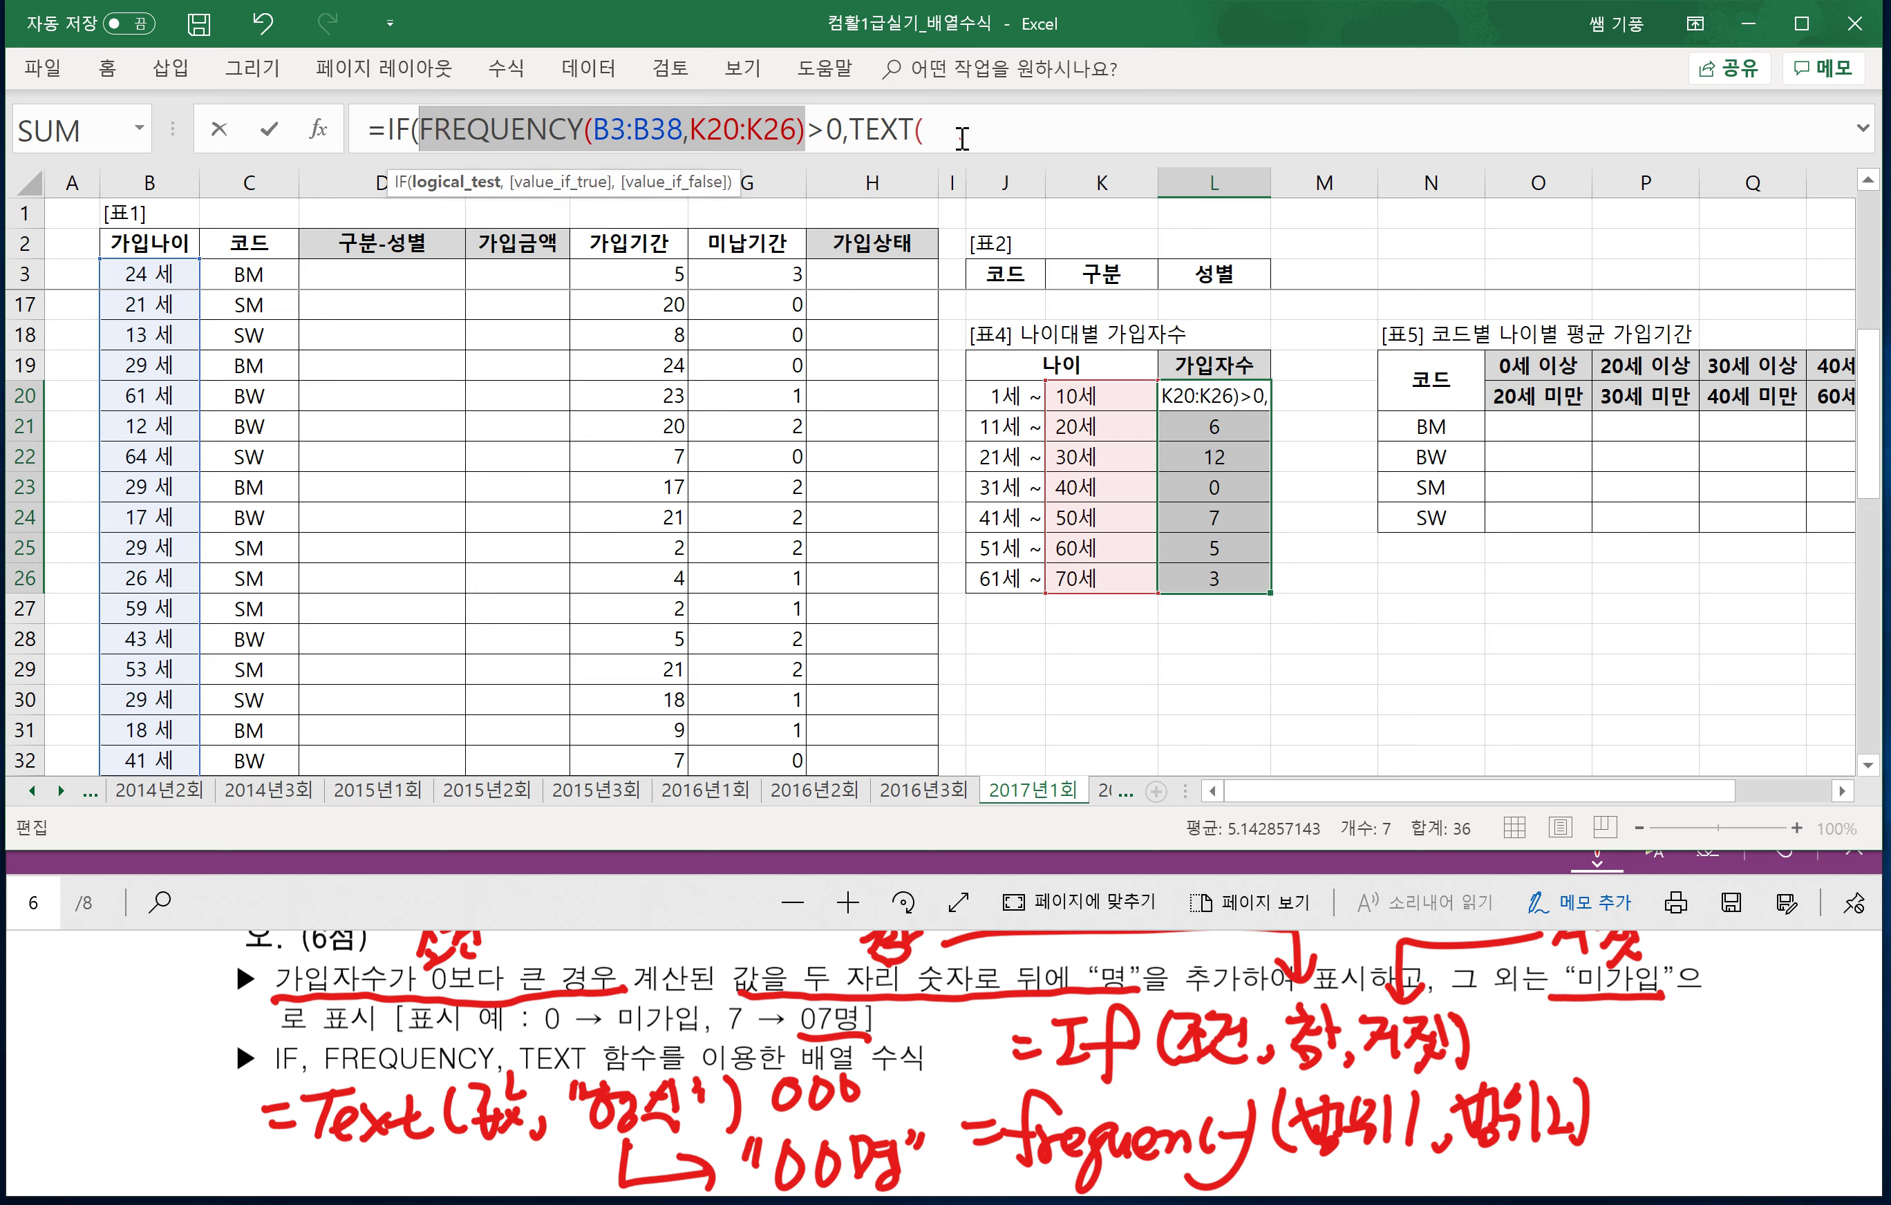
key("ctrl+c")
left_click(962, 132)
key("ctrl+v")
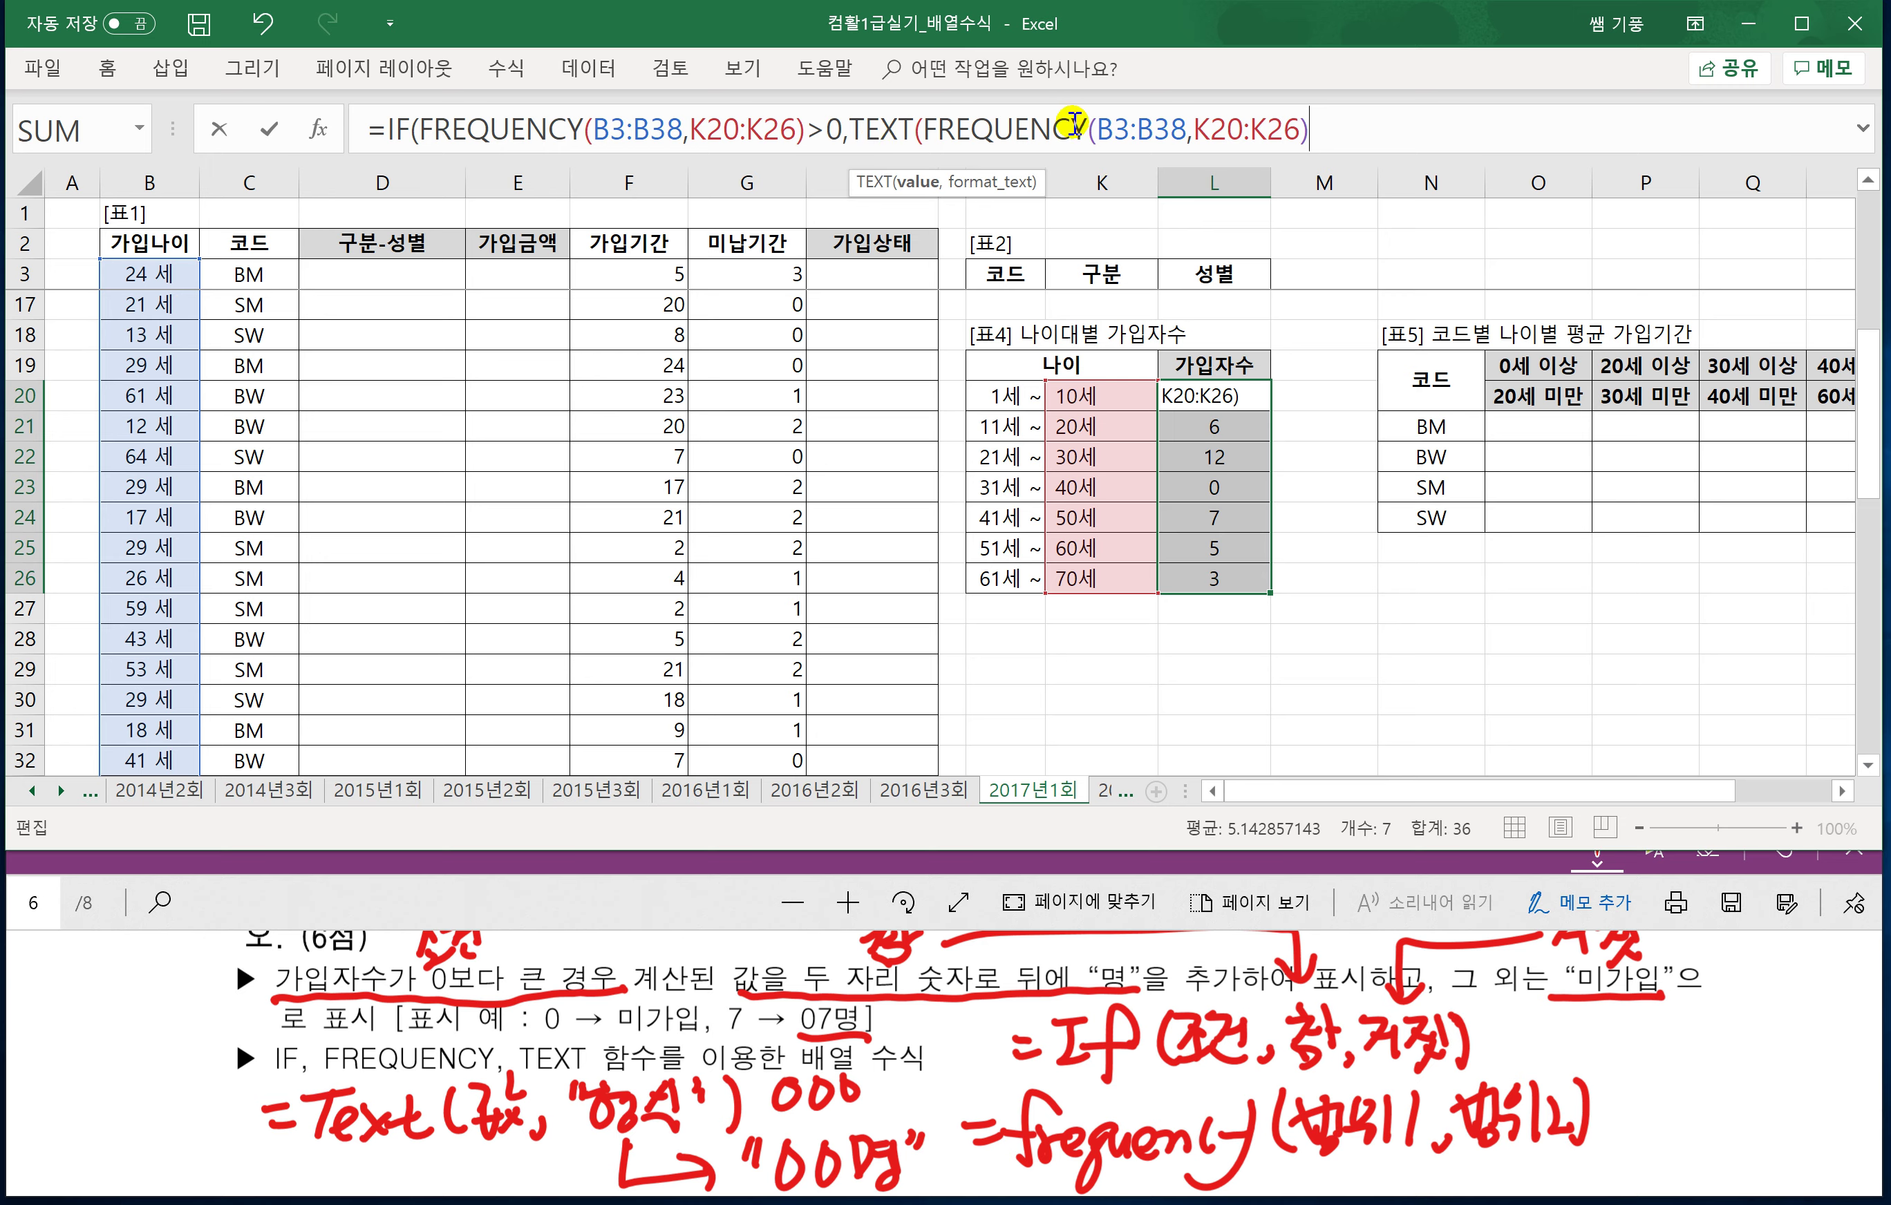
type(",")
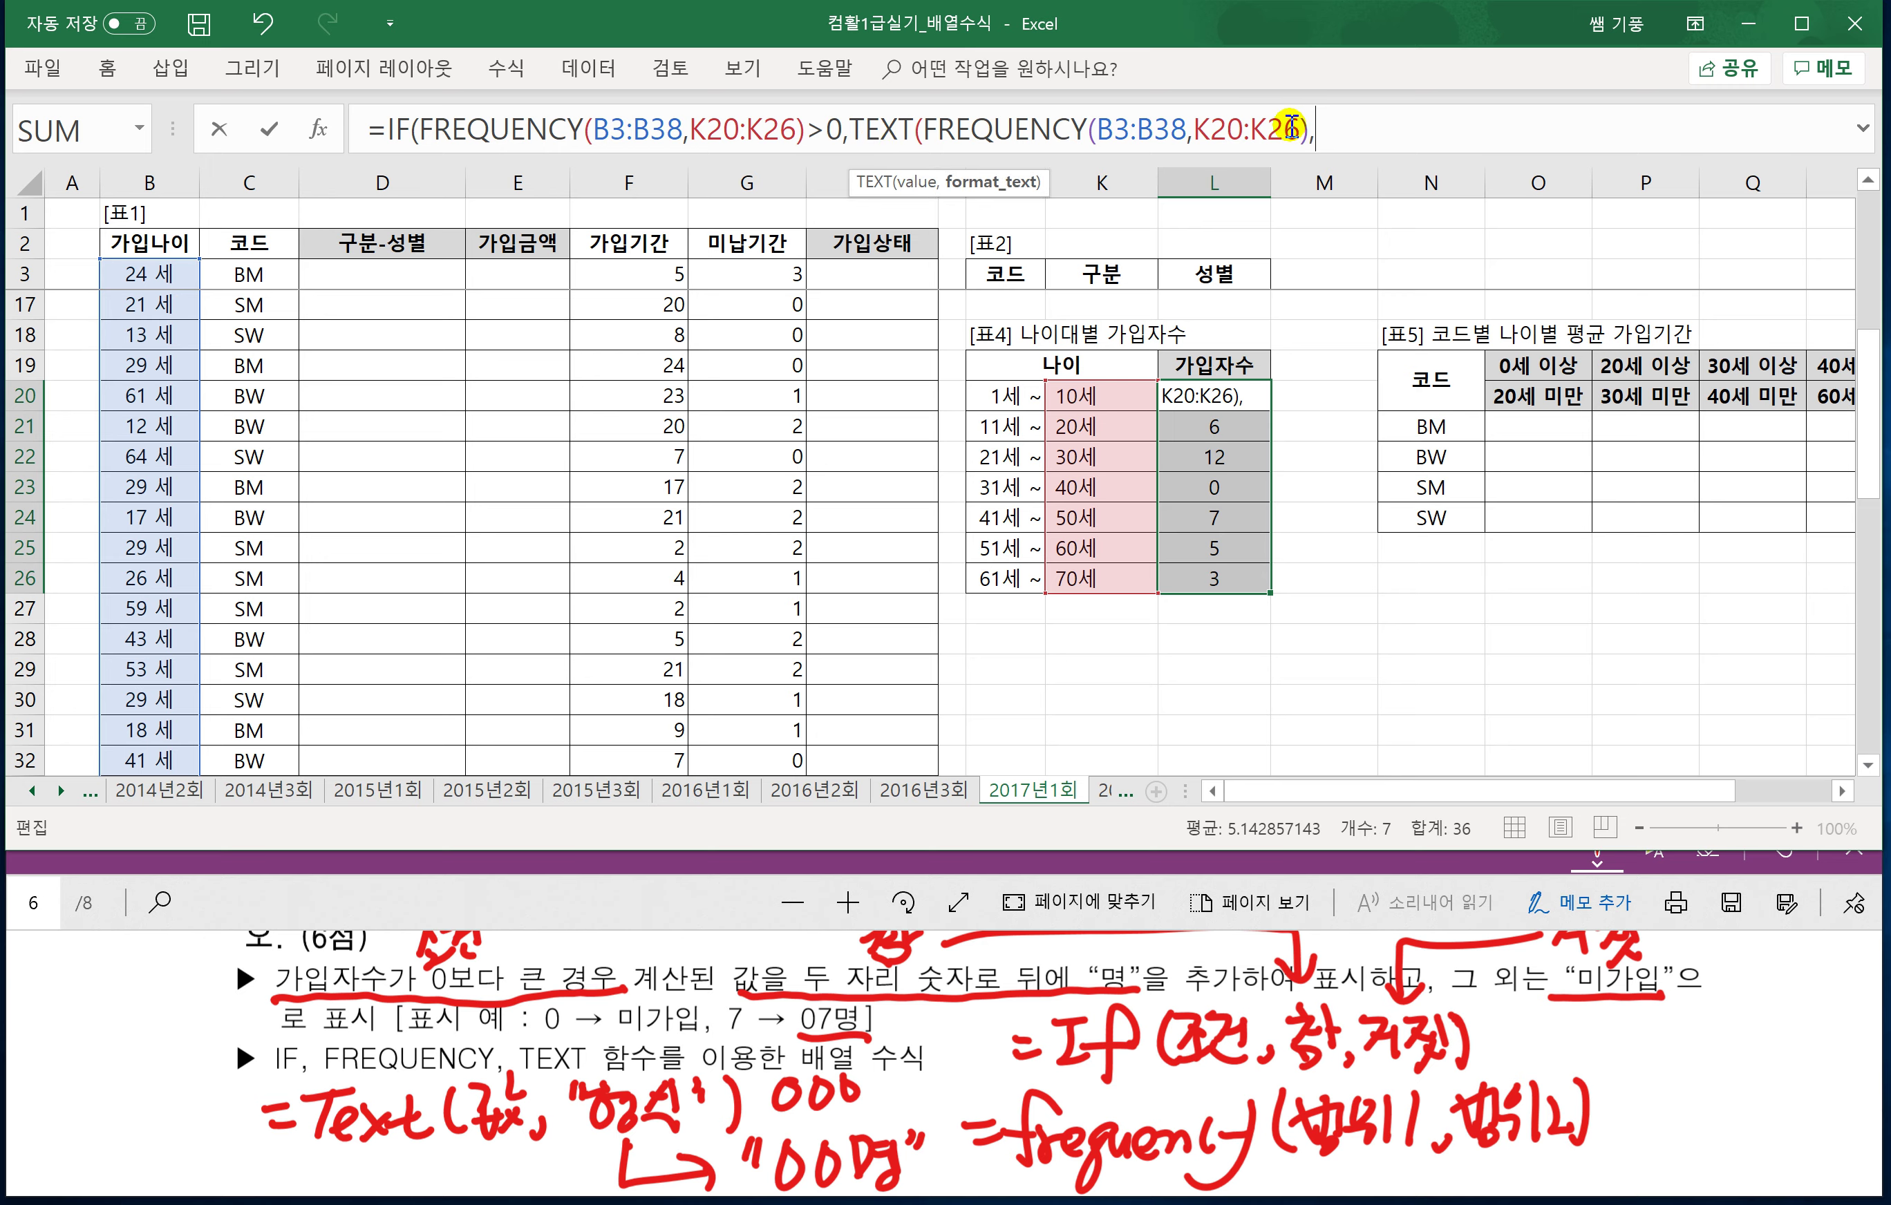
type("\"00명")
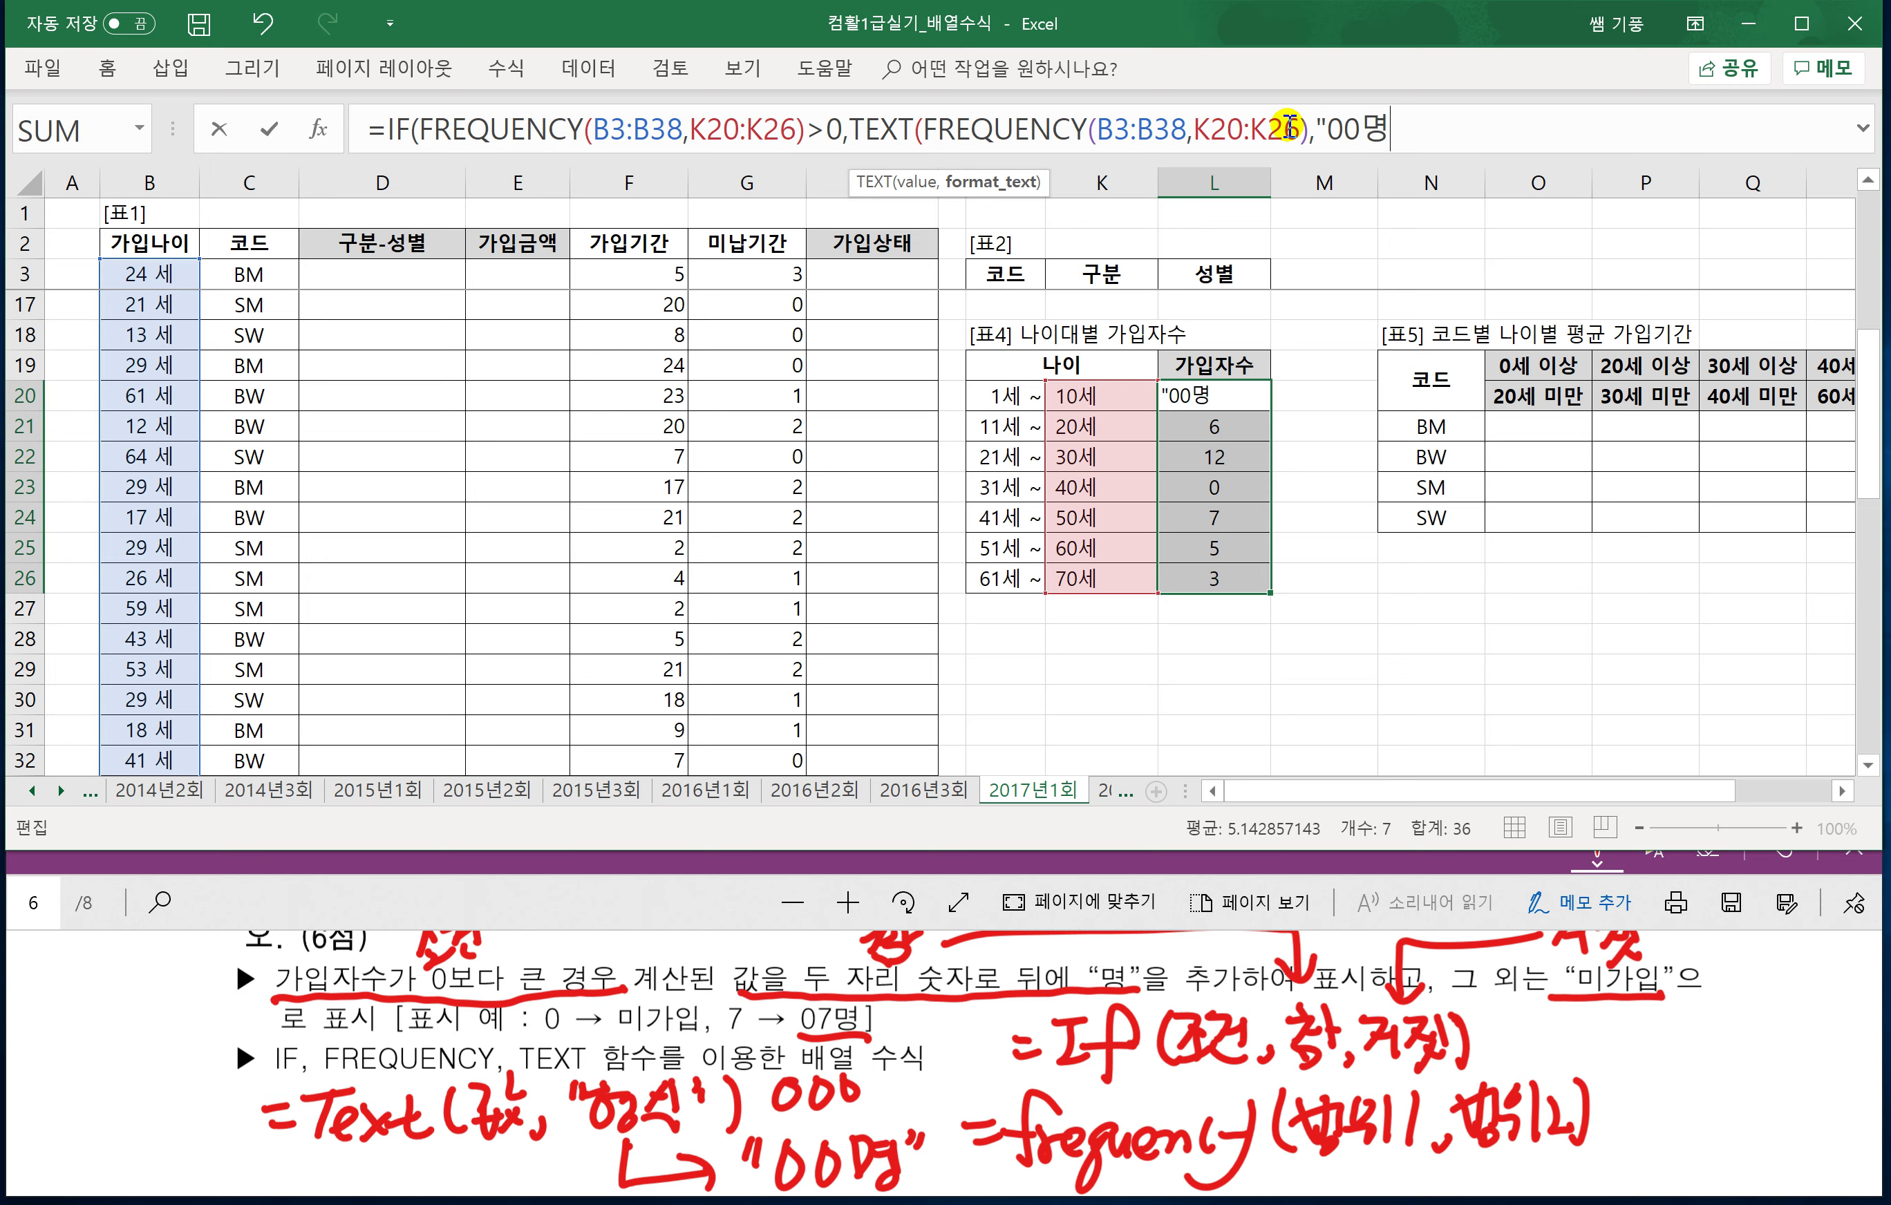
type("\")")
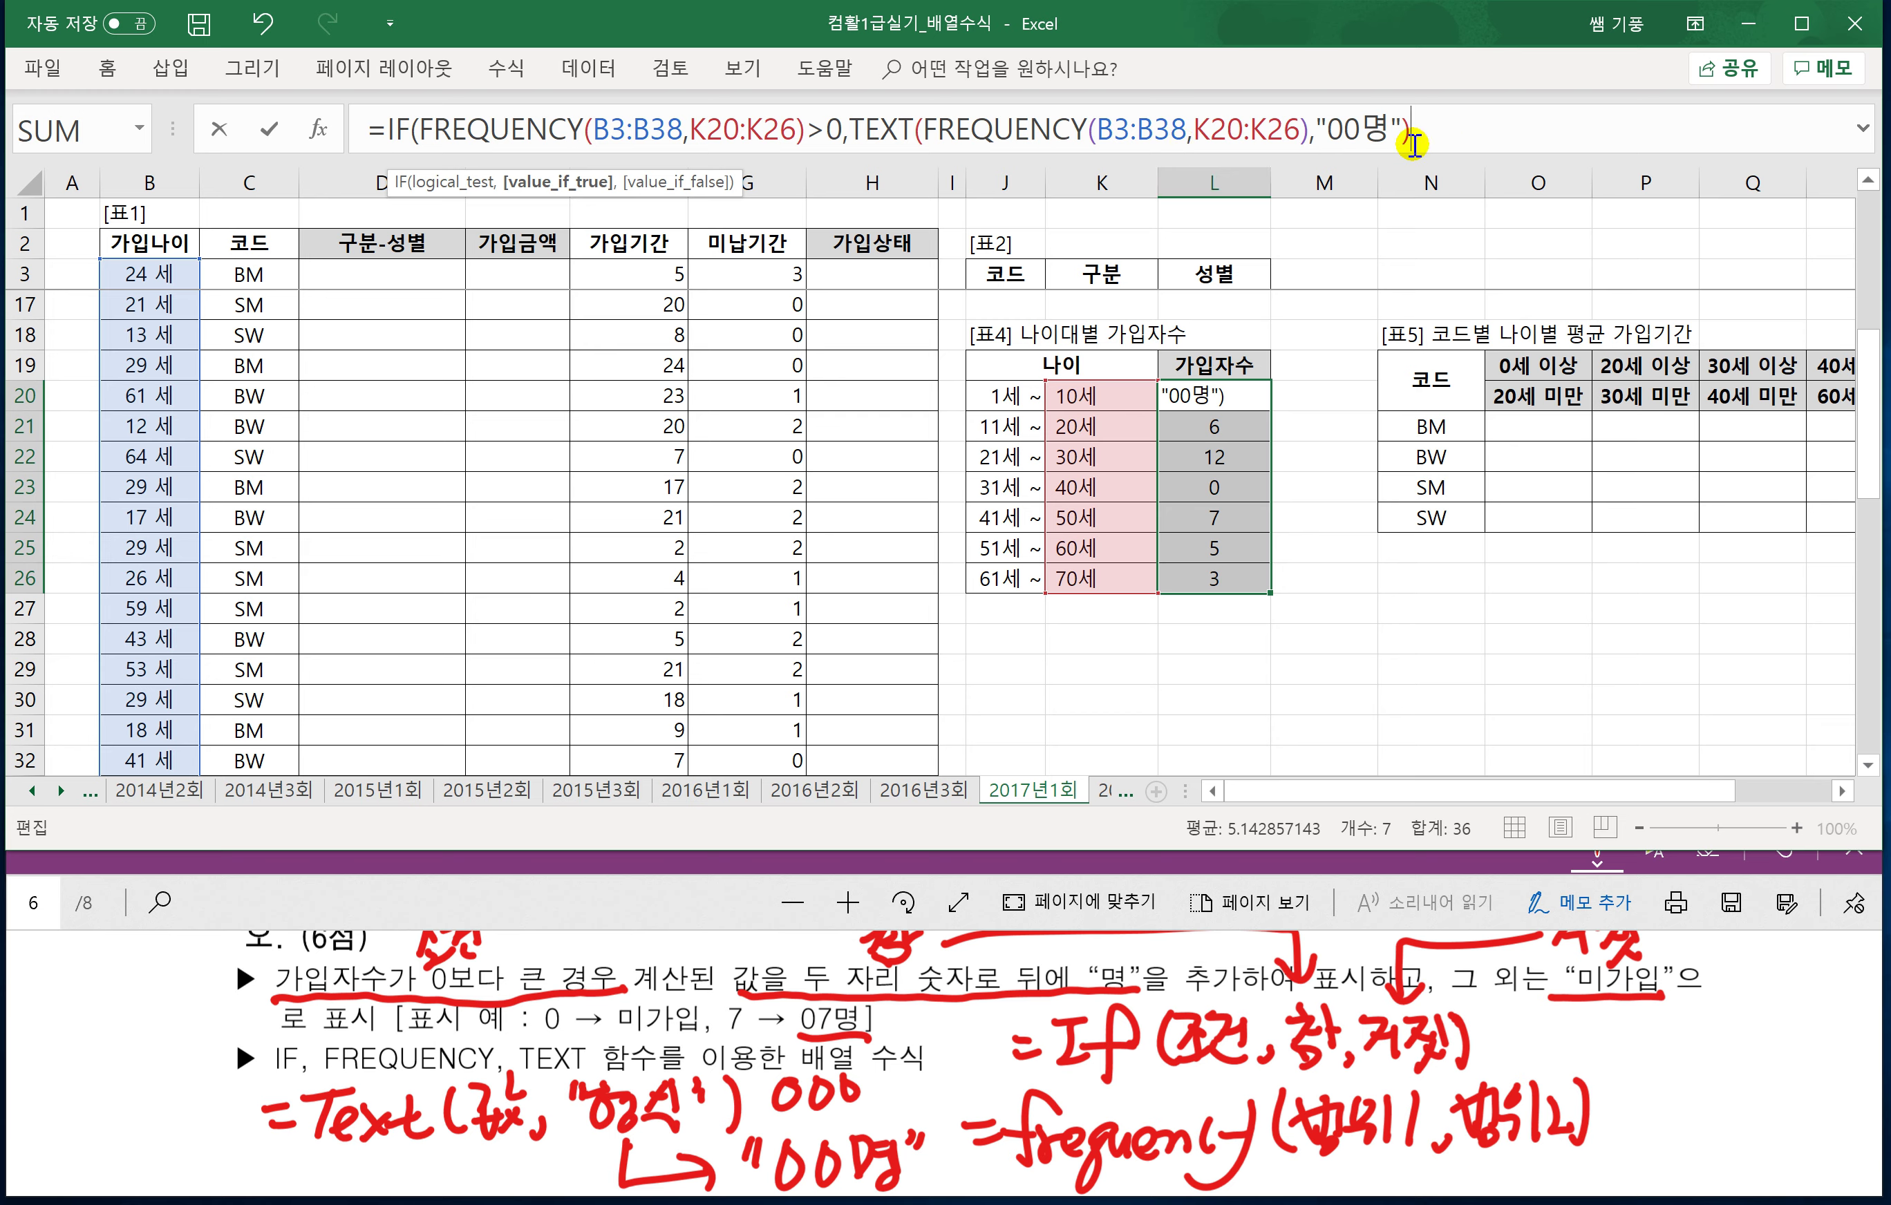
Add "미가입" as the IF function's false value and enter the completed array formula in L20:L26.
type(",")
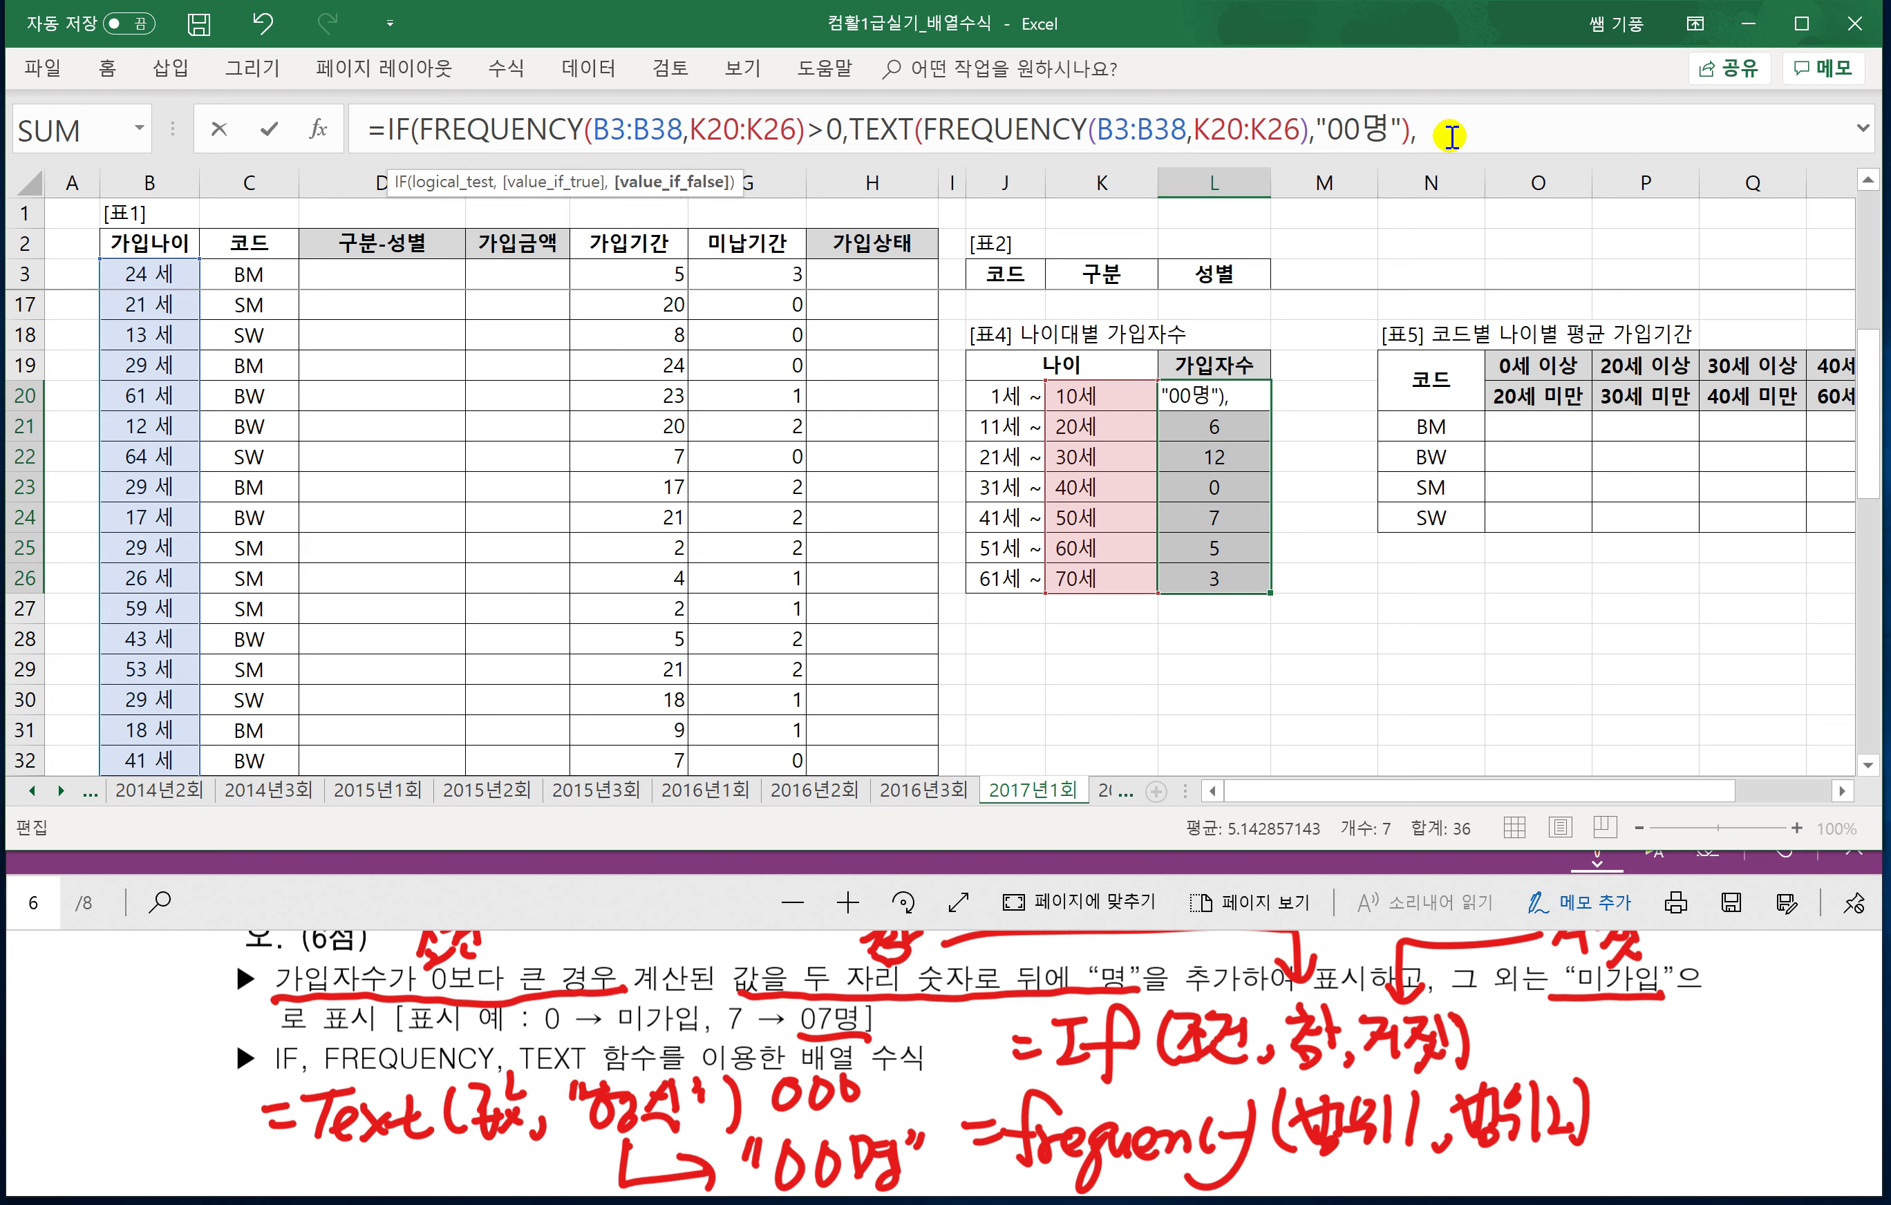
type("\"AL미가")
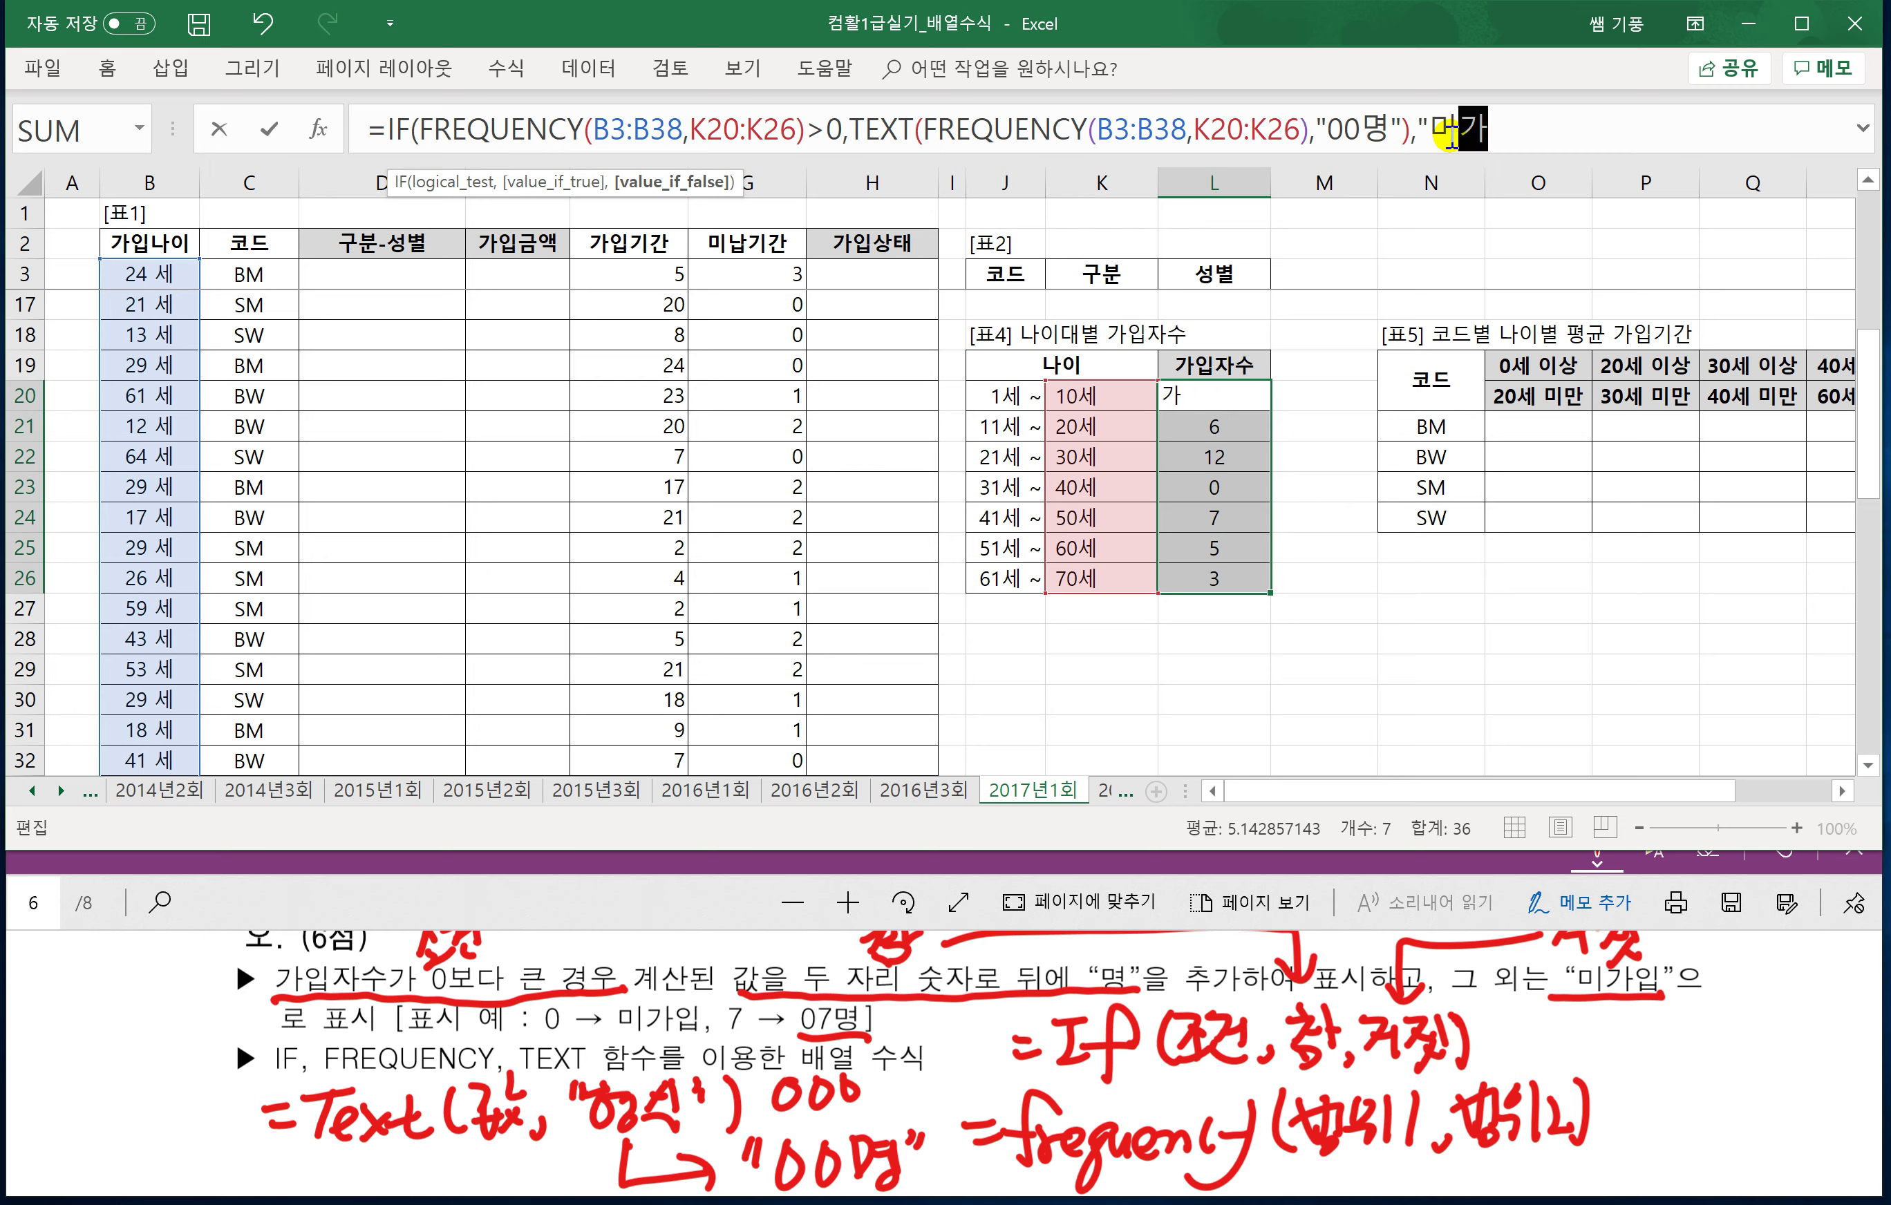
type("입\")")
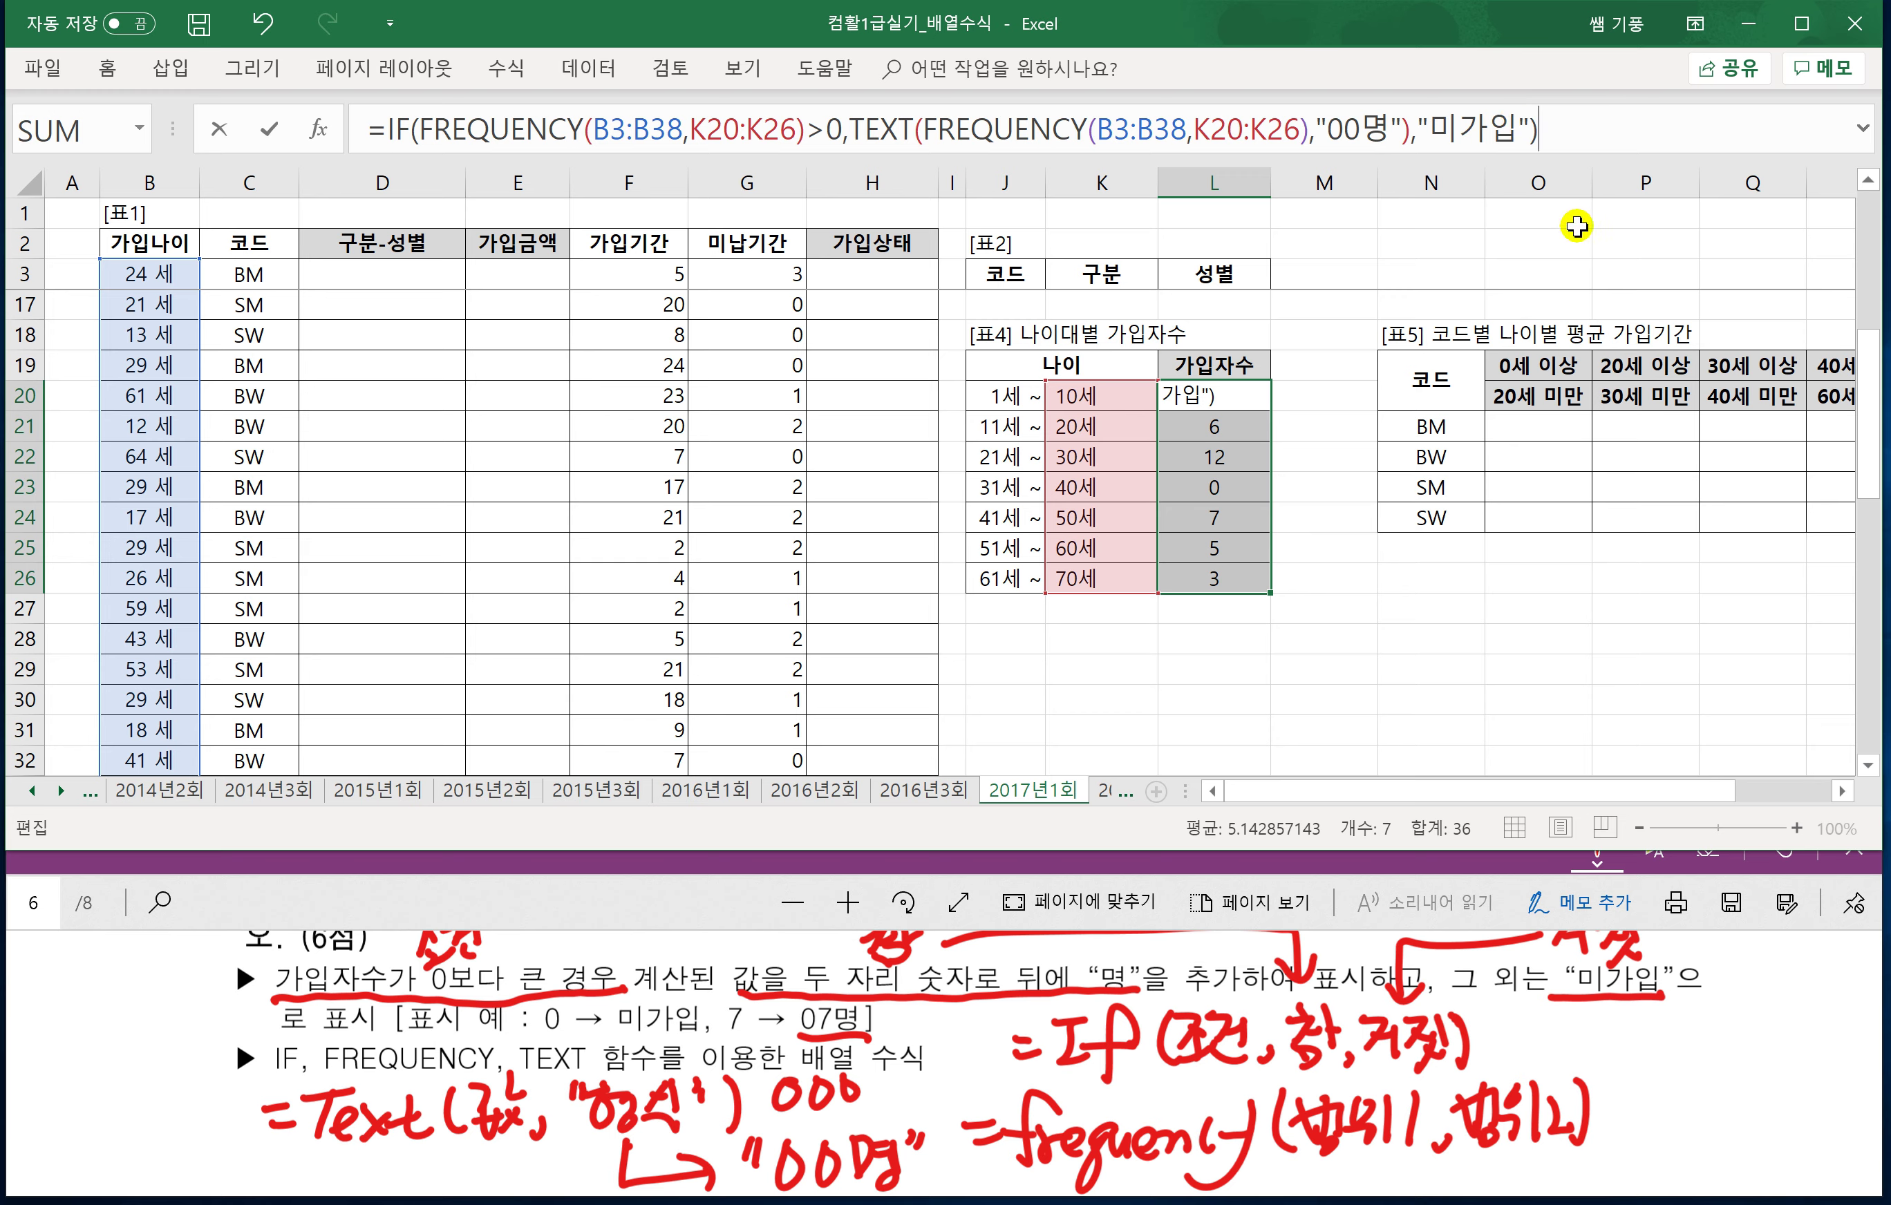
key("ctrl+shift+Return")
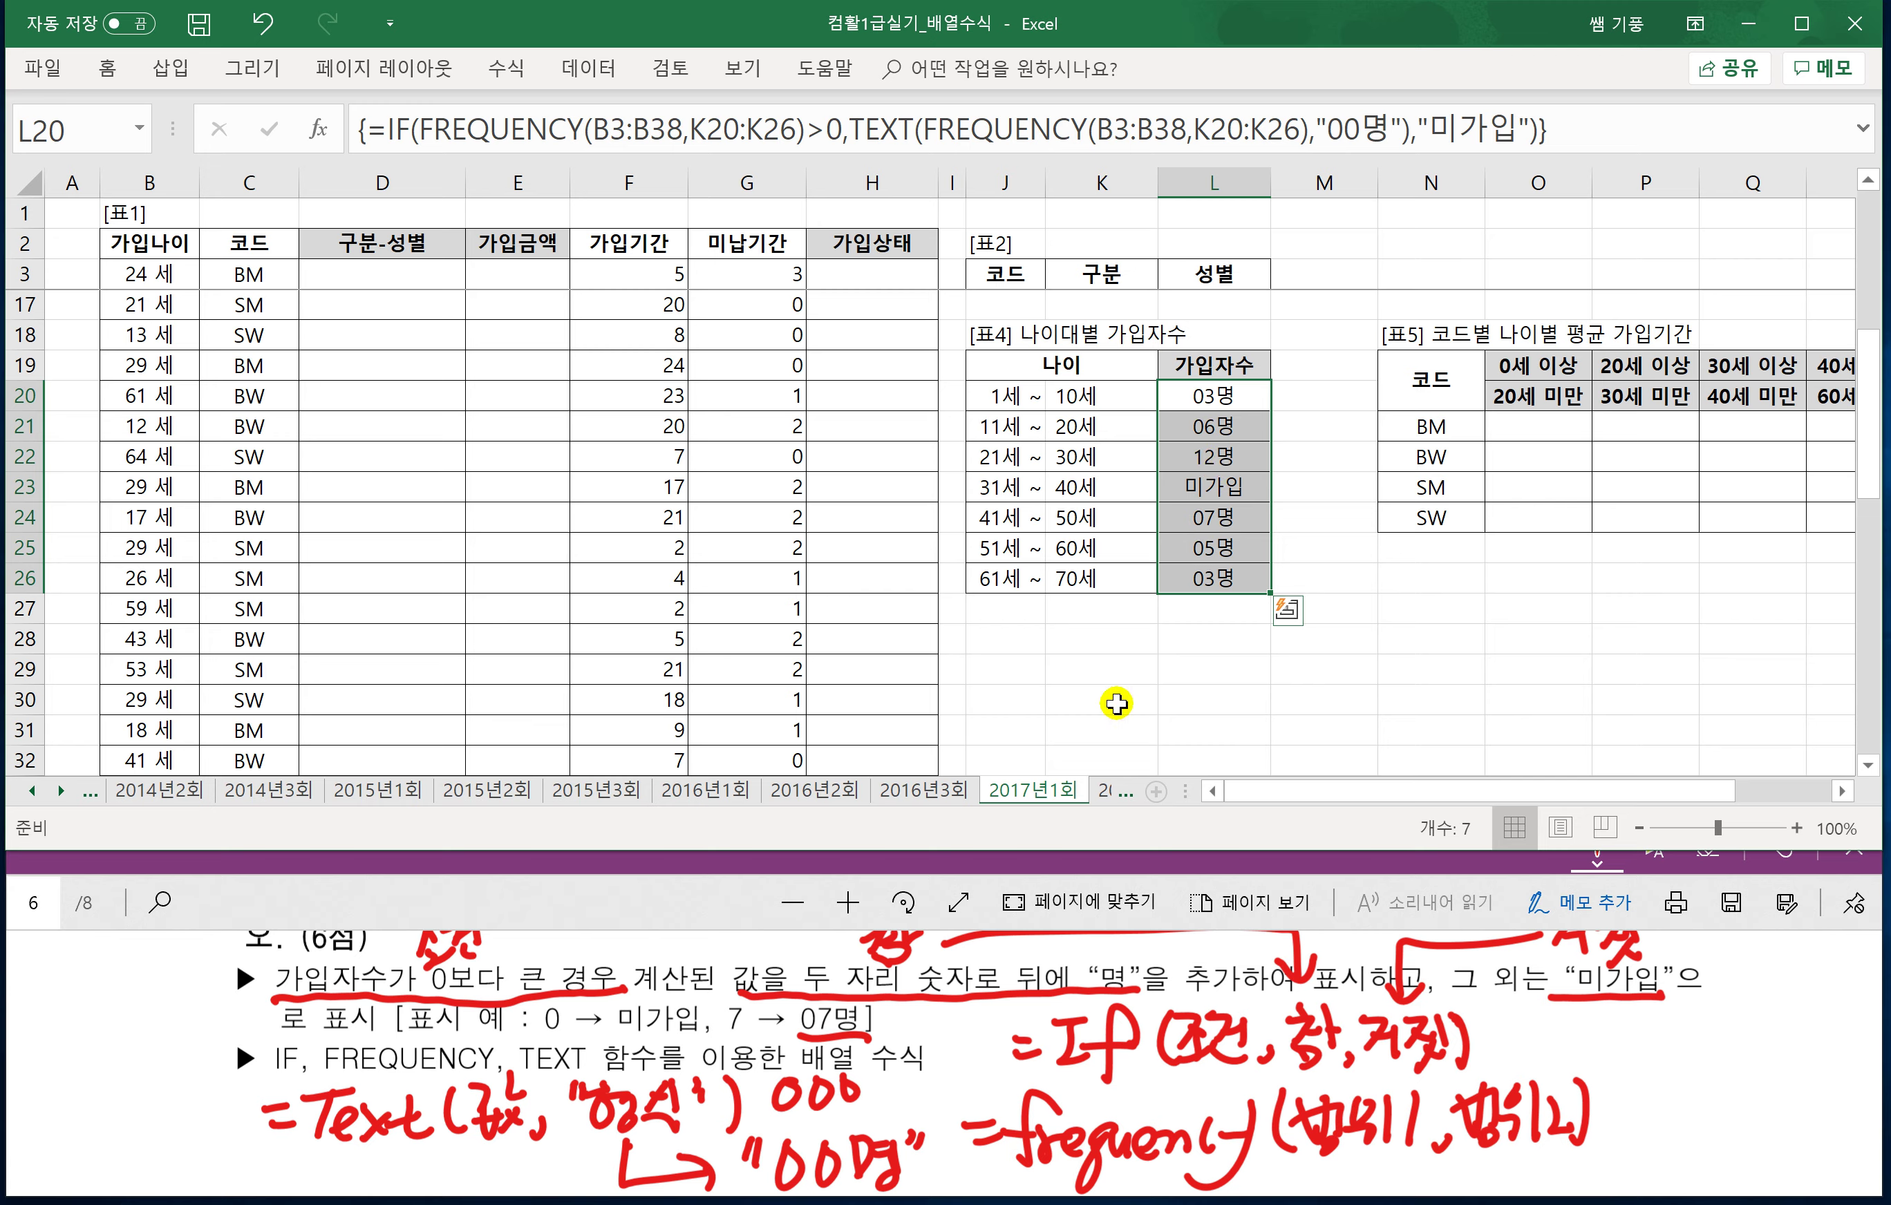
Read question 4 on average 가입기간 by code and age in the PDF, and return to the 가입나이 column in Excel.
left_click(891, 867)
scroll(704, 1111, "down", 2)
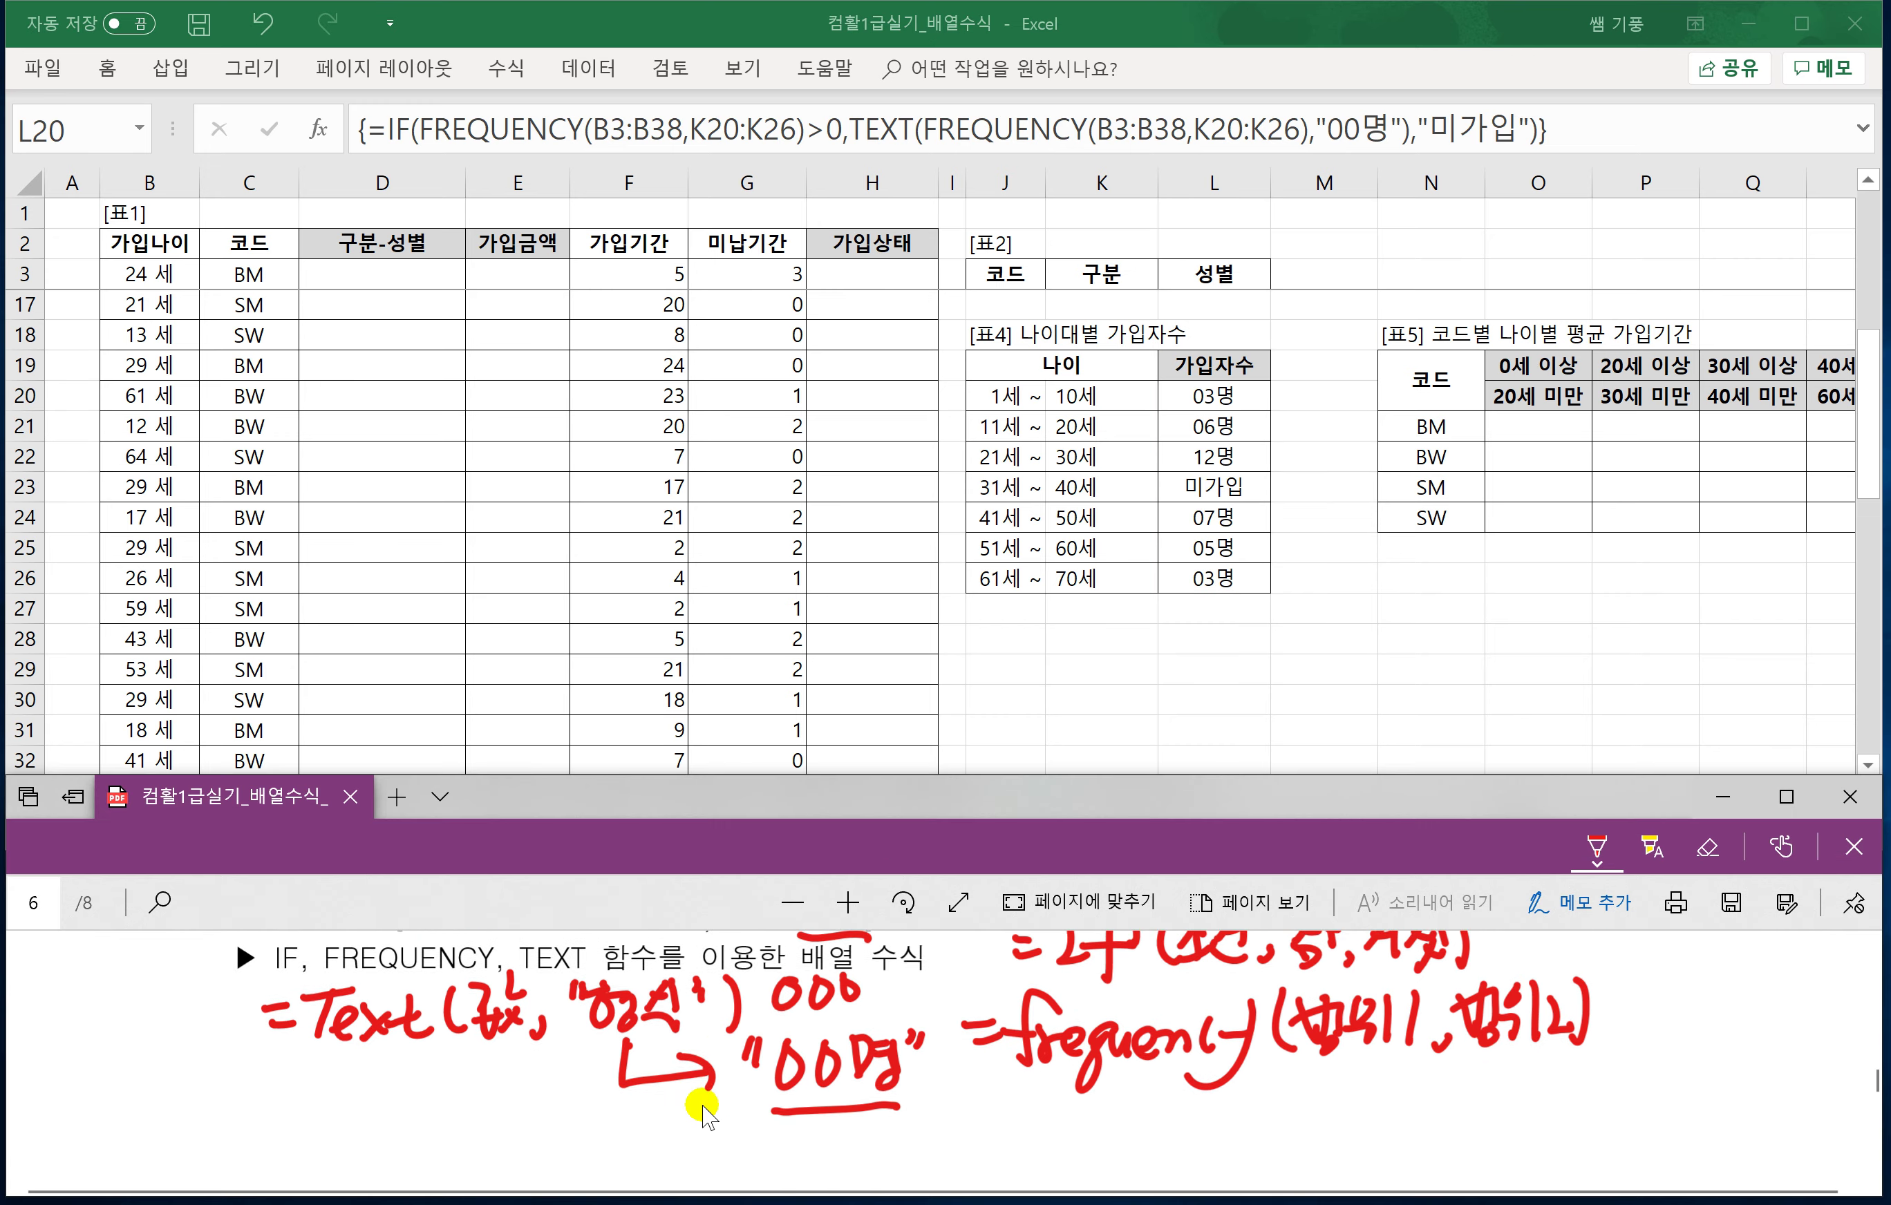
scroll(705, 1111, "down", 5)
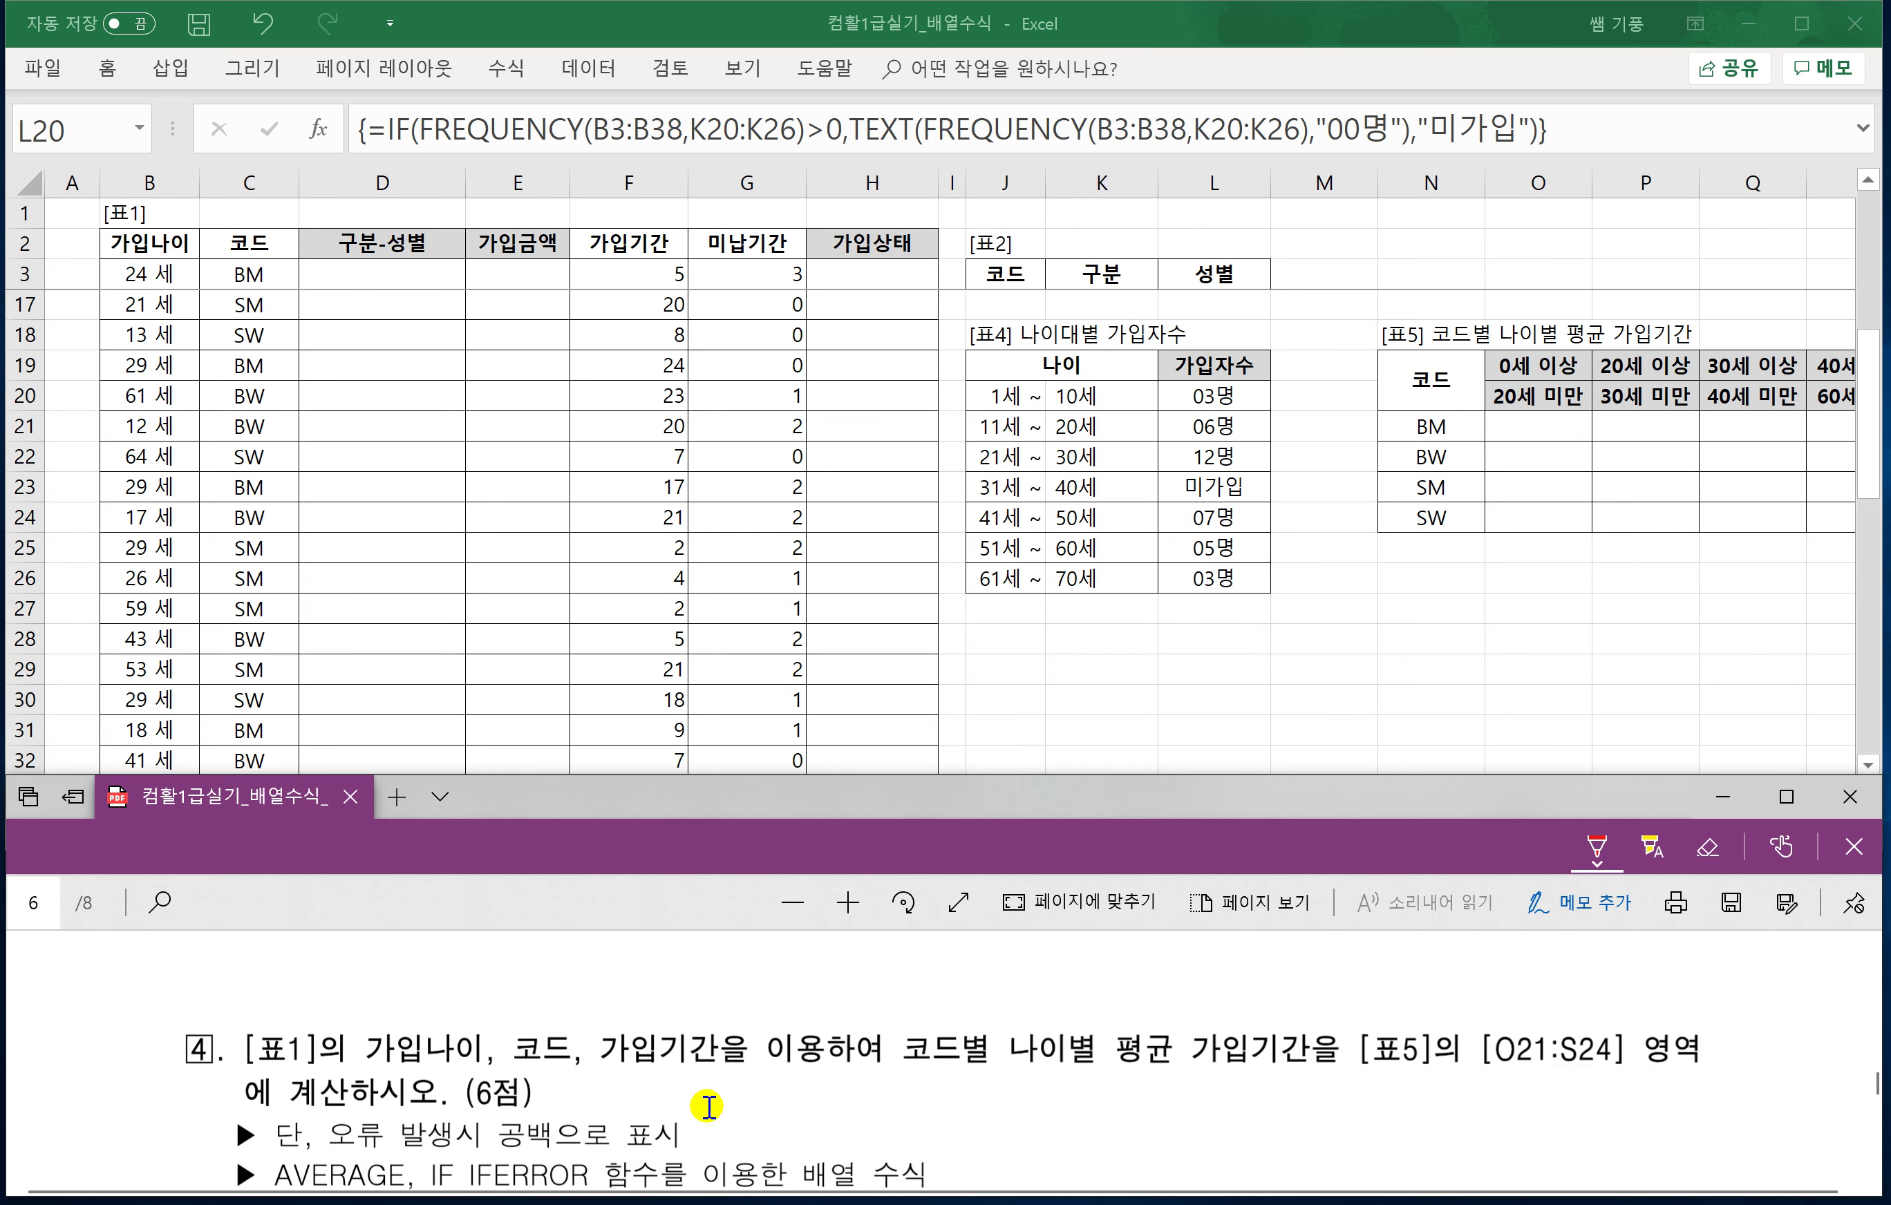
scroll(709, 1105, "down", 1)
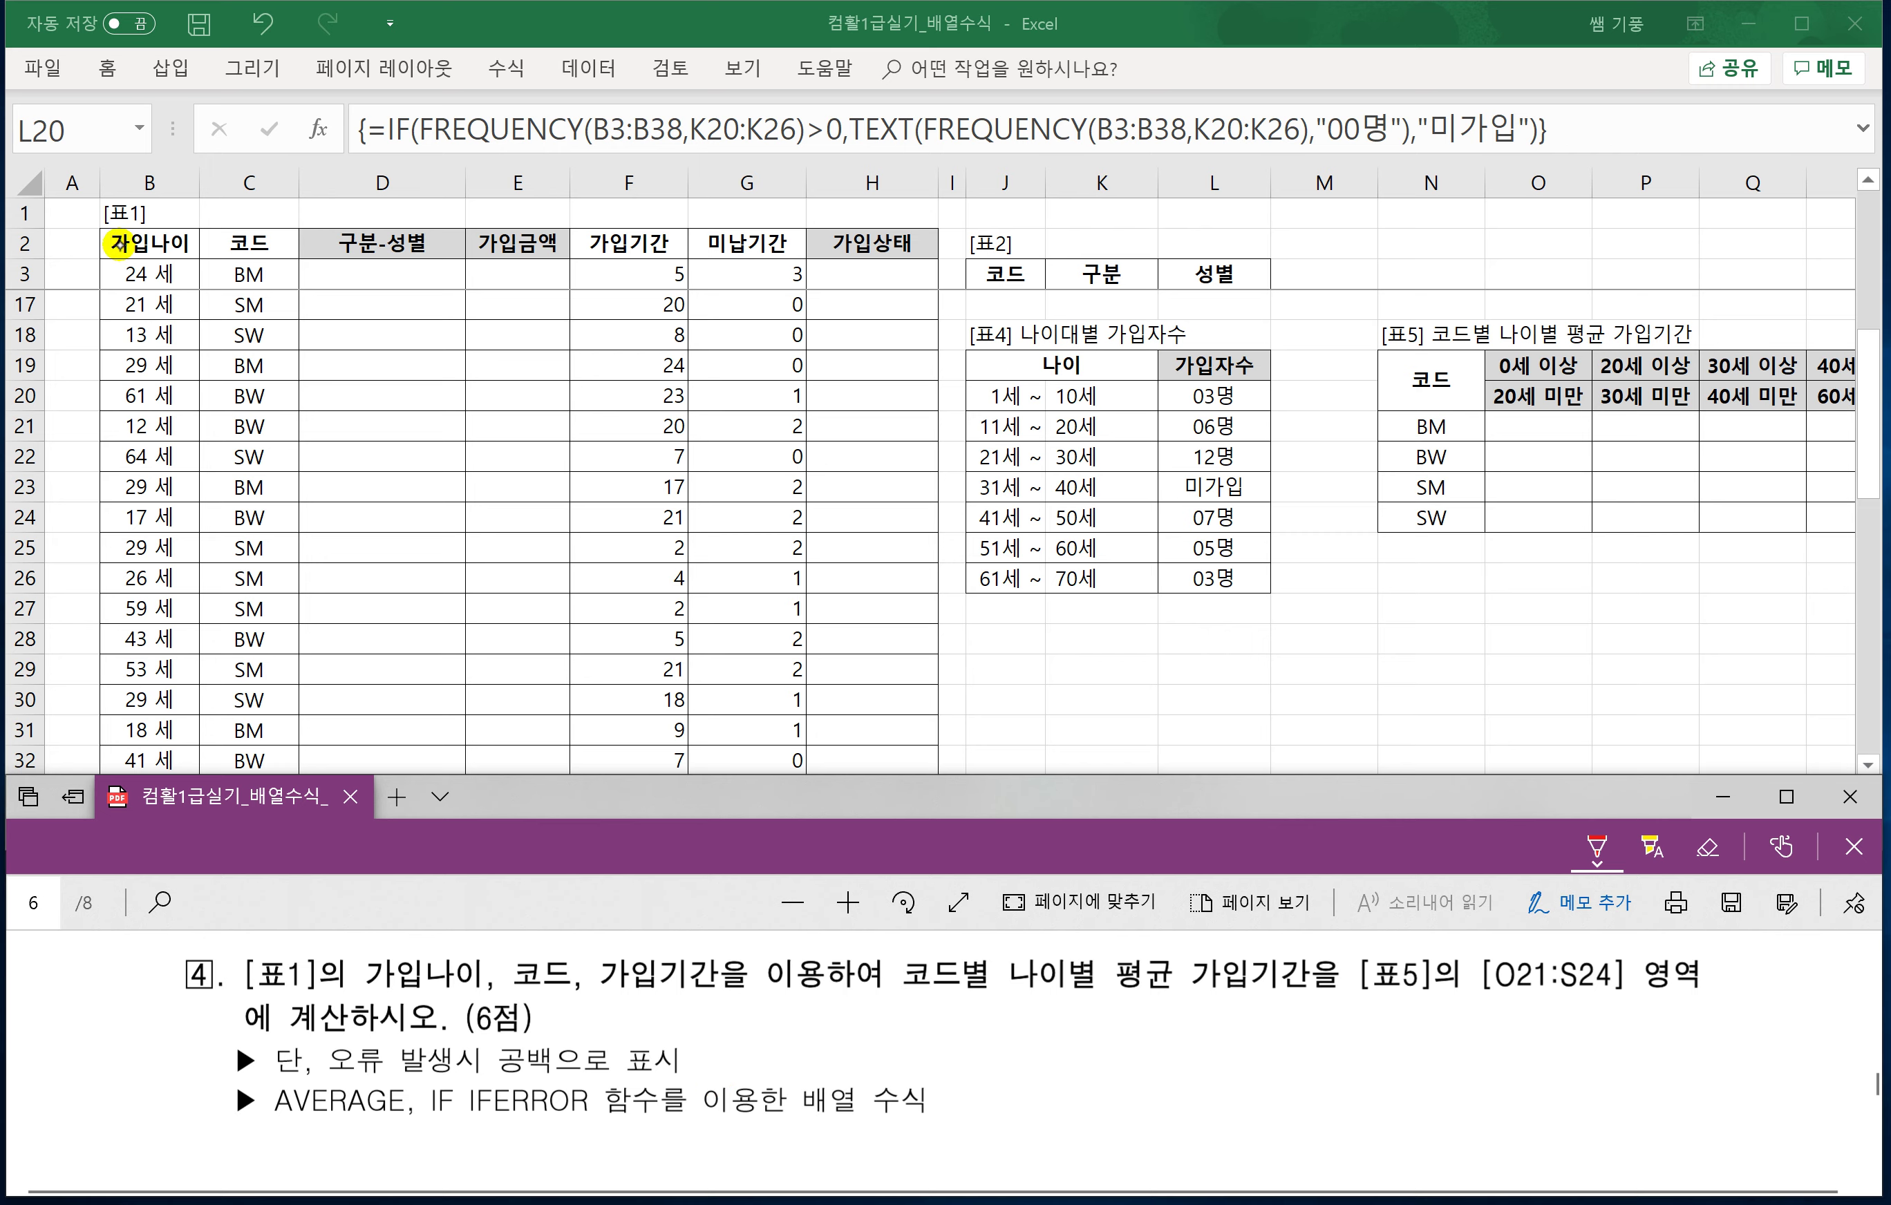
left_click(93, 248)
left_click(89, 245)
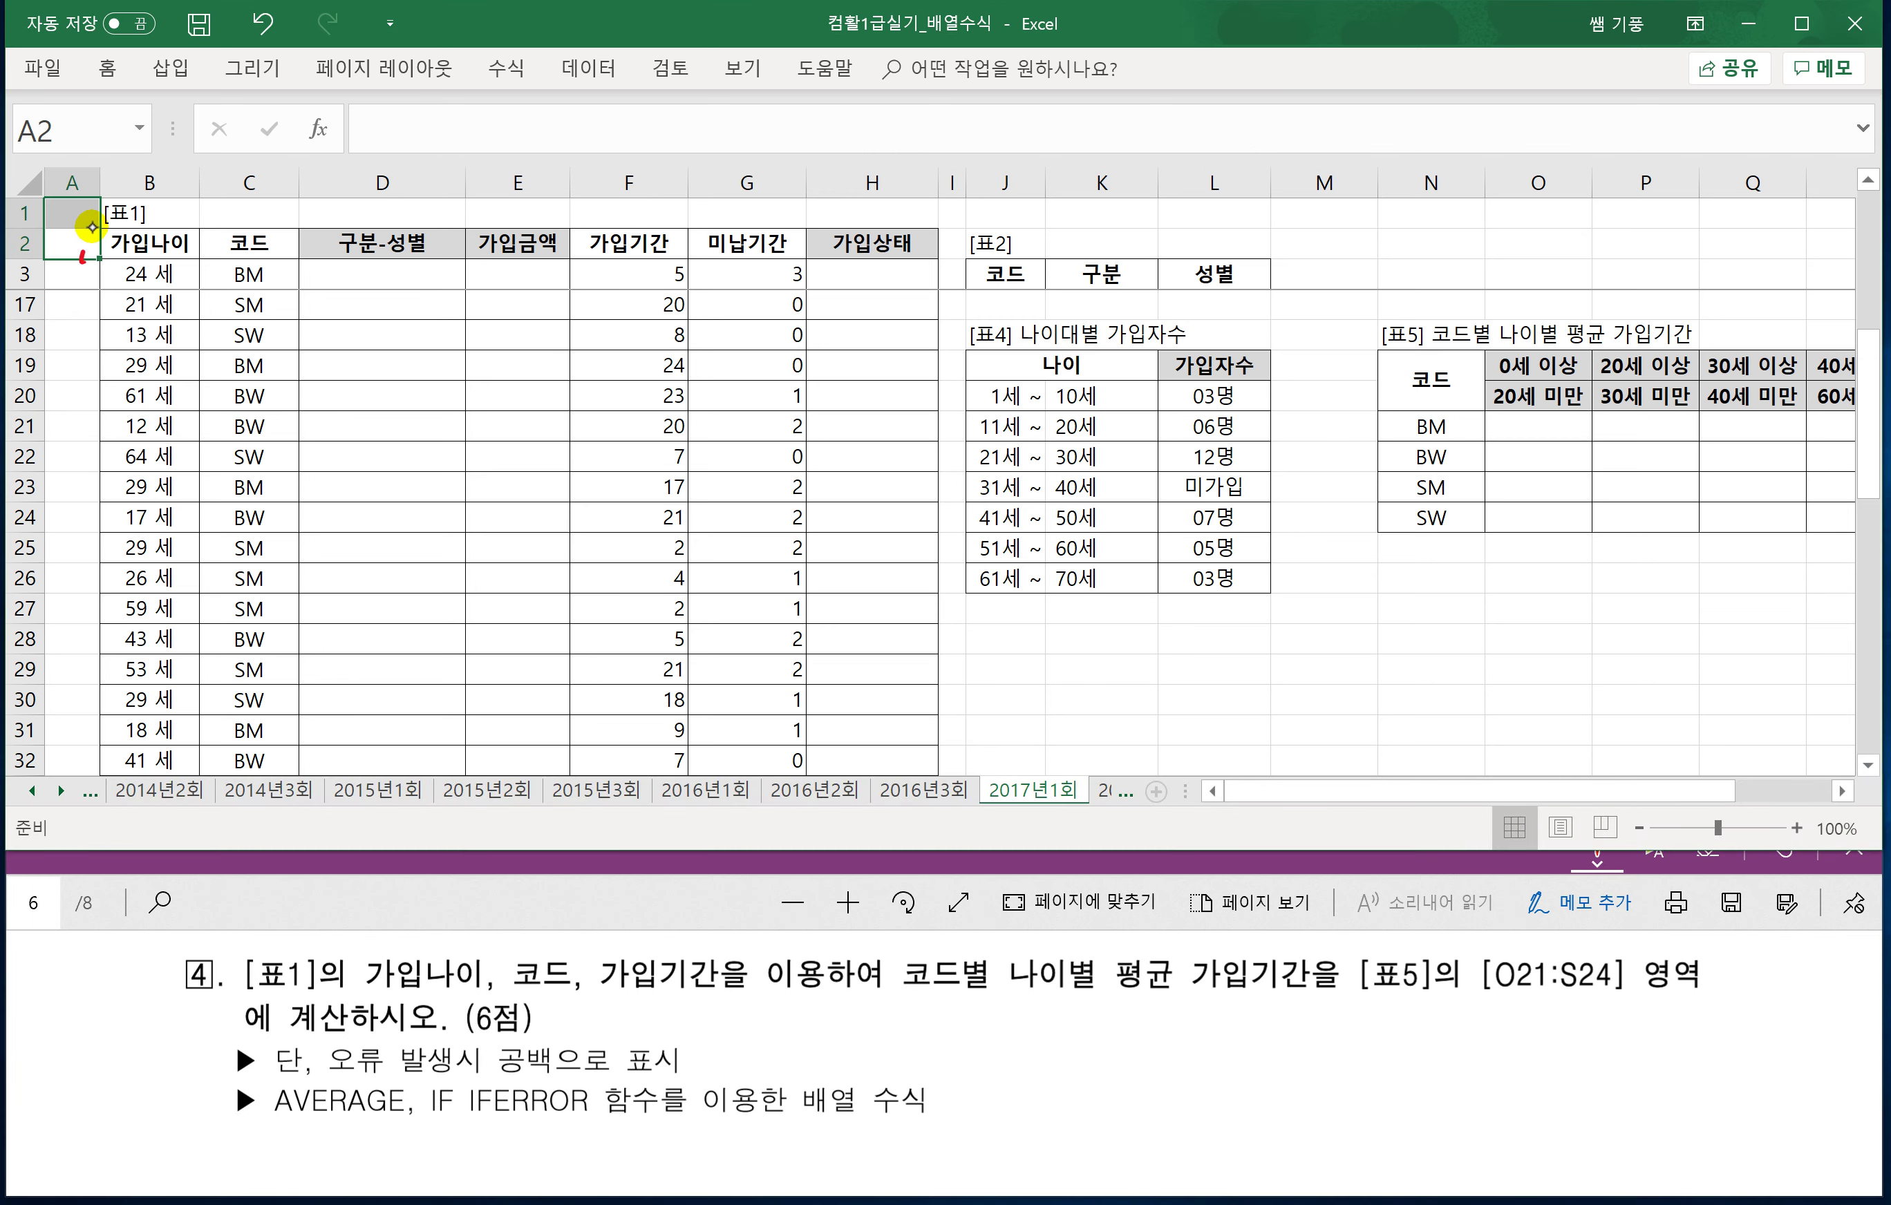
Circle in red the 가입나이, 코드 and 가입기간 headers of 표1, plus BM, 0세 이상 and 20세 미만 in 표5.
left_click_drag(94, 228, 88, 258)
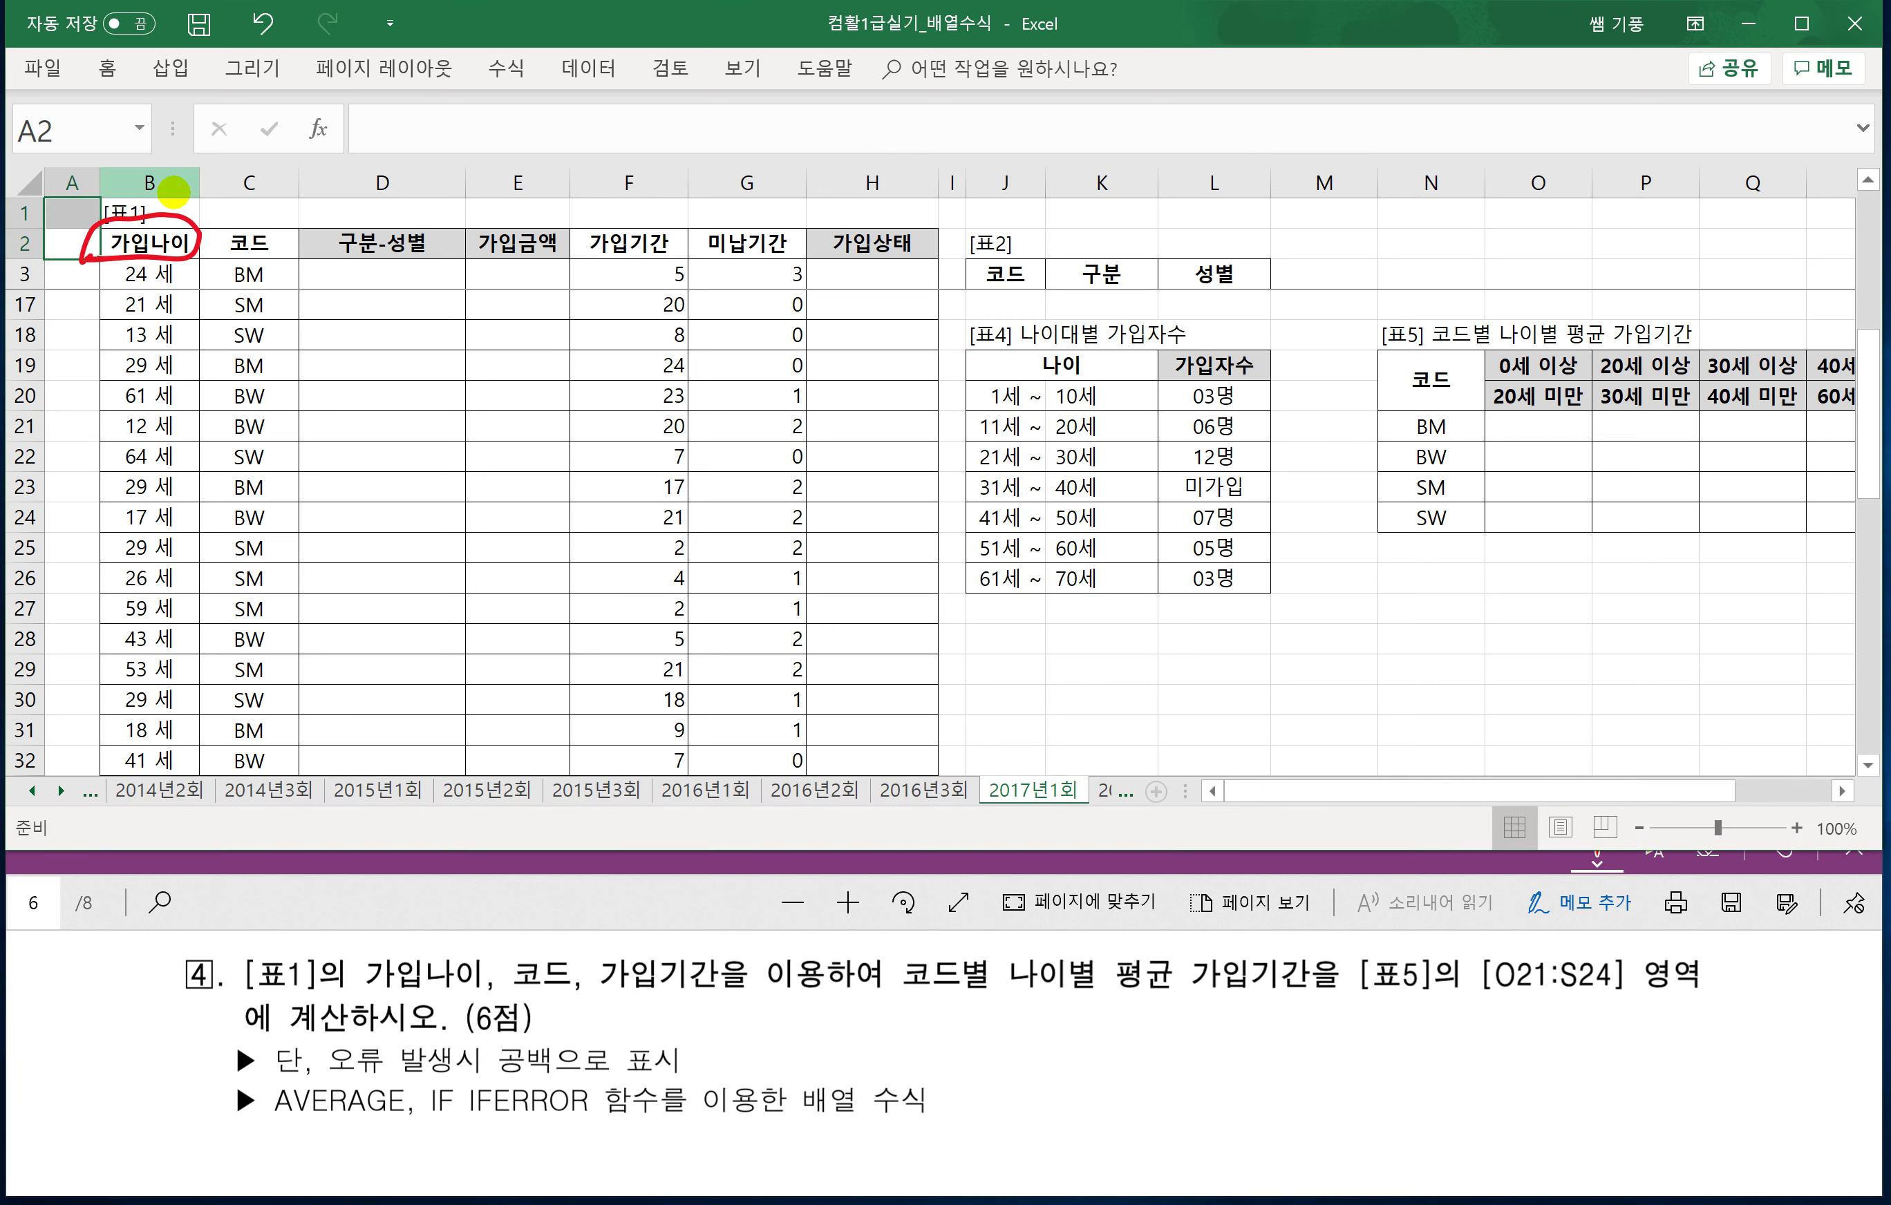
left_click_drag(269, 213, 253, 276)
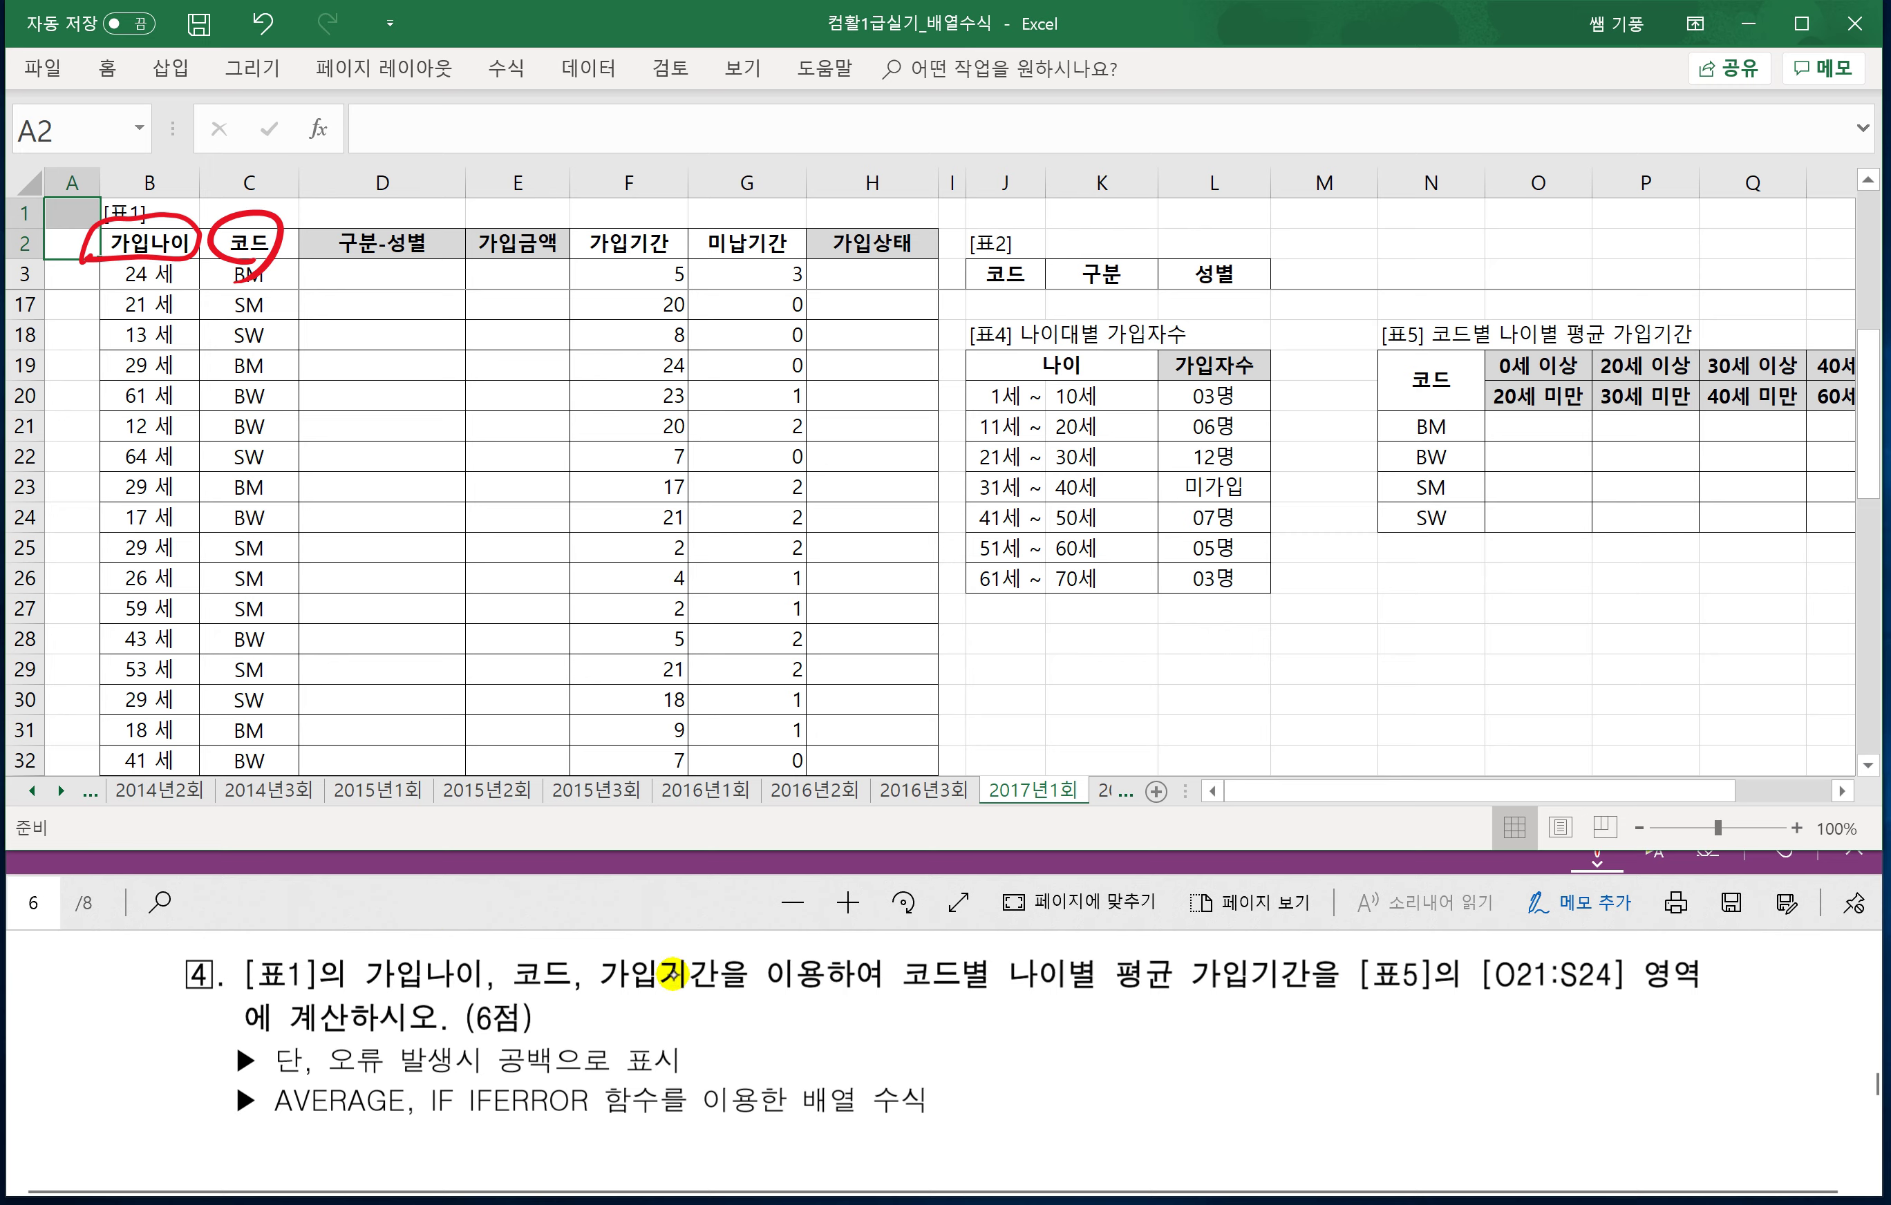
left_click_drag(642, 258, 605, 274)
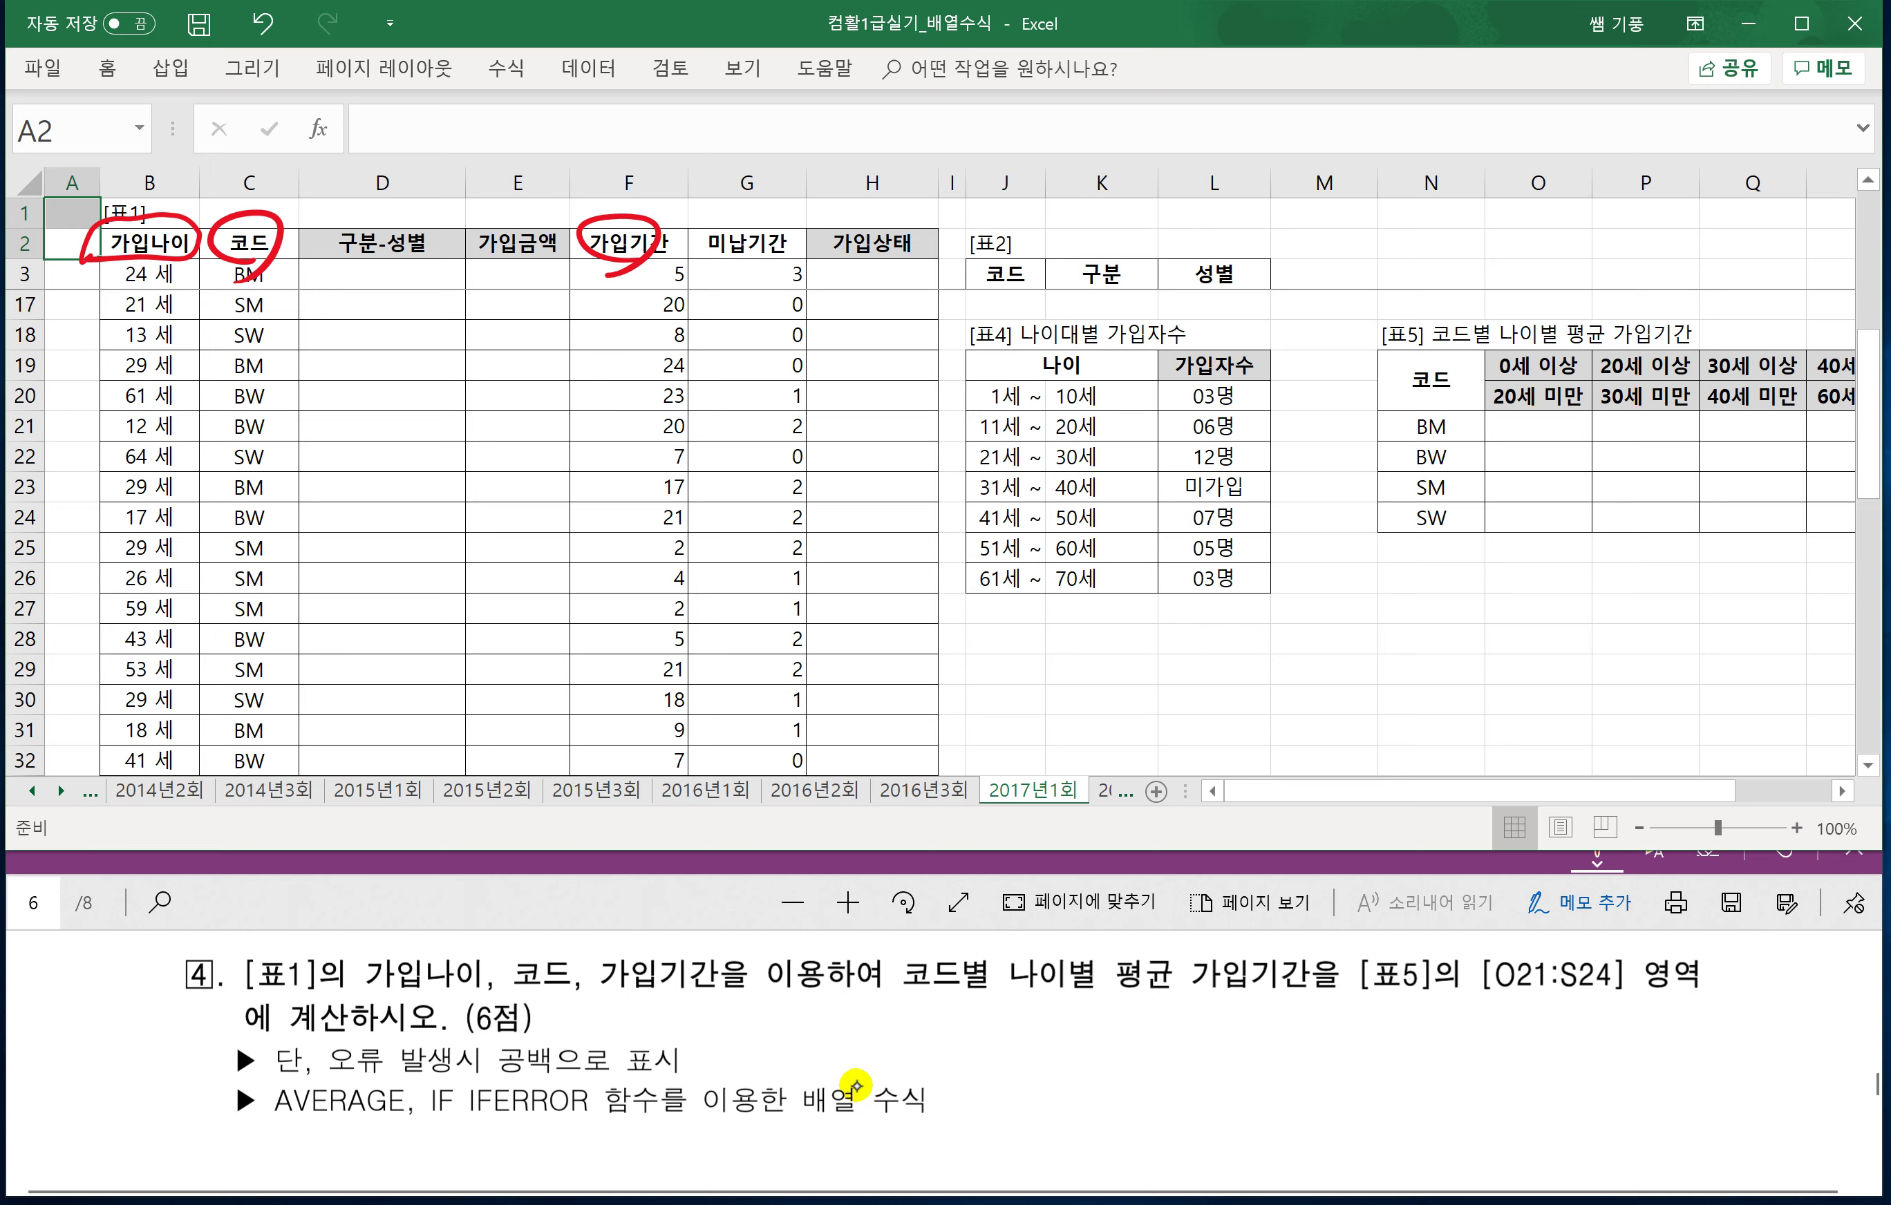
mouse_move(1410, 439)
left_mouse_down()
mouse_move(1454, 414)
mouse_move(1414, 441)
left_mouse_up()
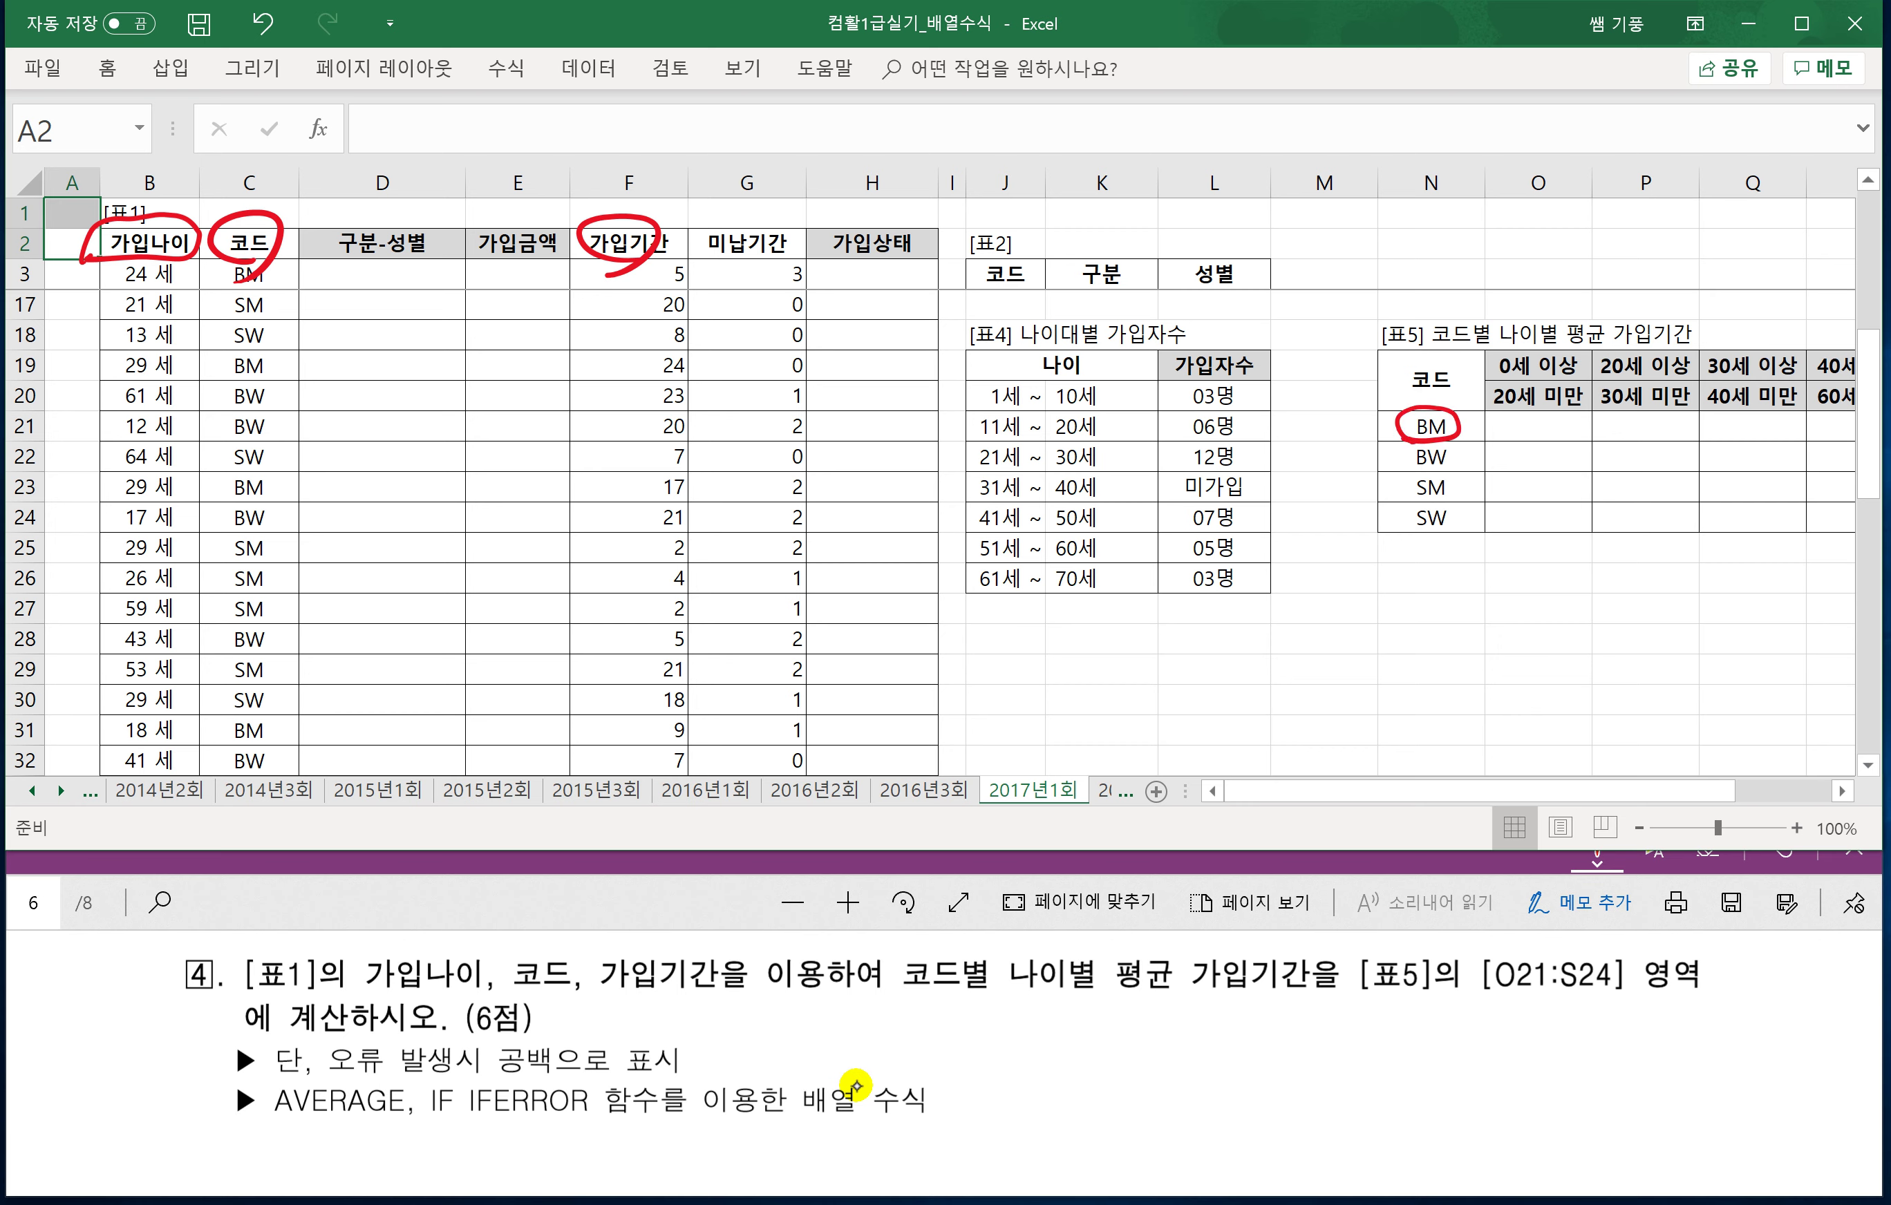
mouse_move(1537, 380)
left_mouse_down()
mouse_move(1492, 363)
mouse_move(1595, 349)
mouse_move(1530, 370)
mouse_move(1513, 417)
mouse_move(1561, 410)
left_mouse_up()
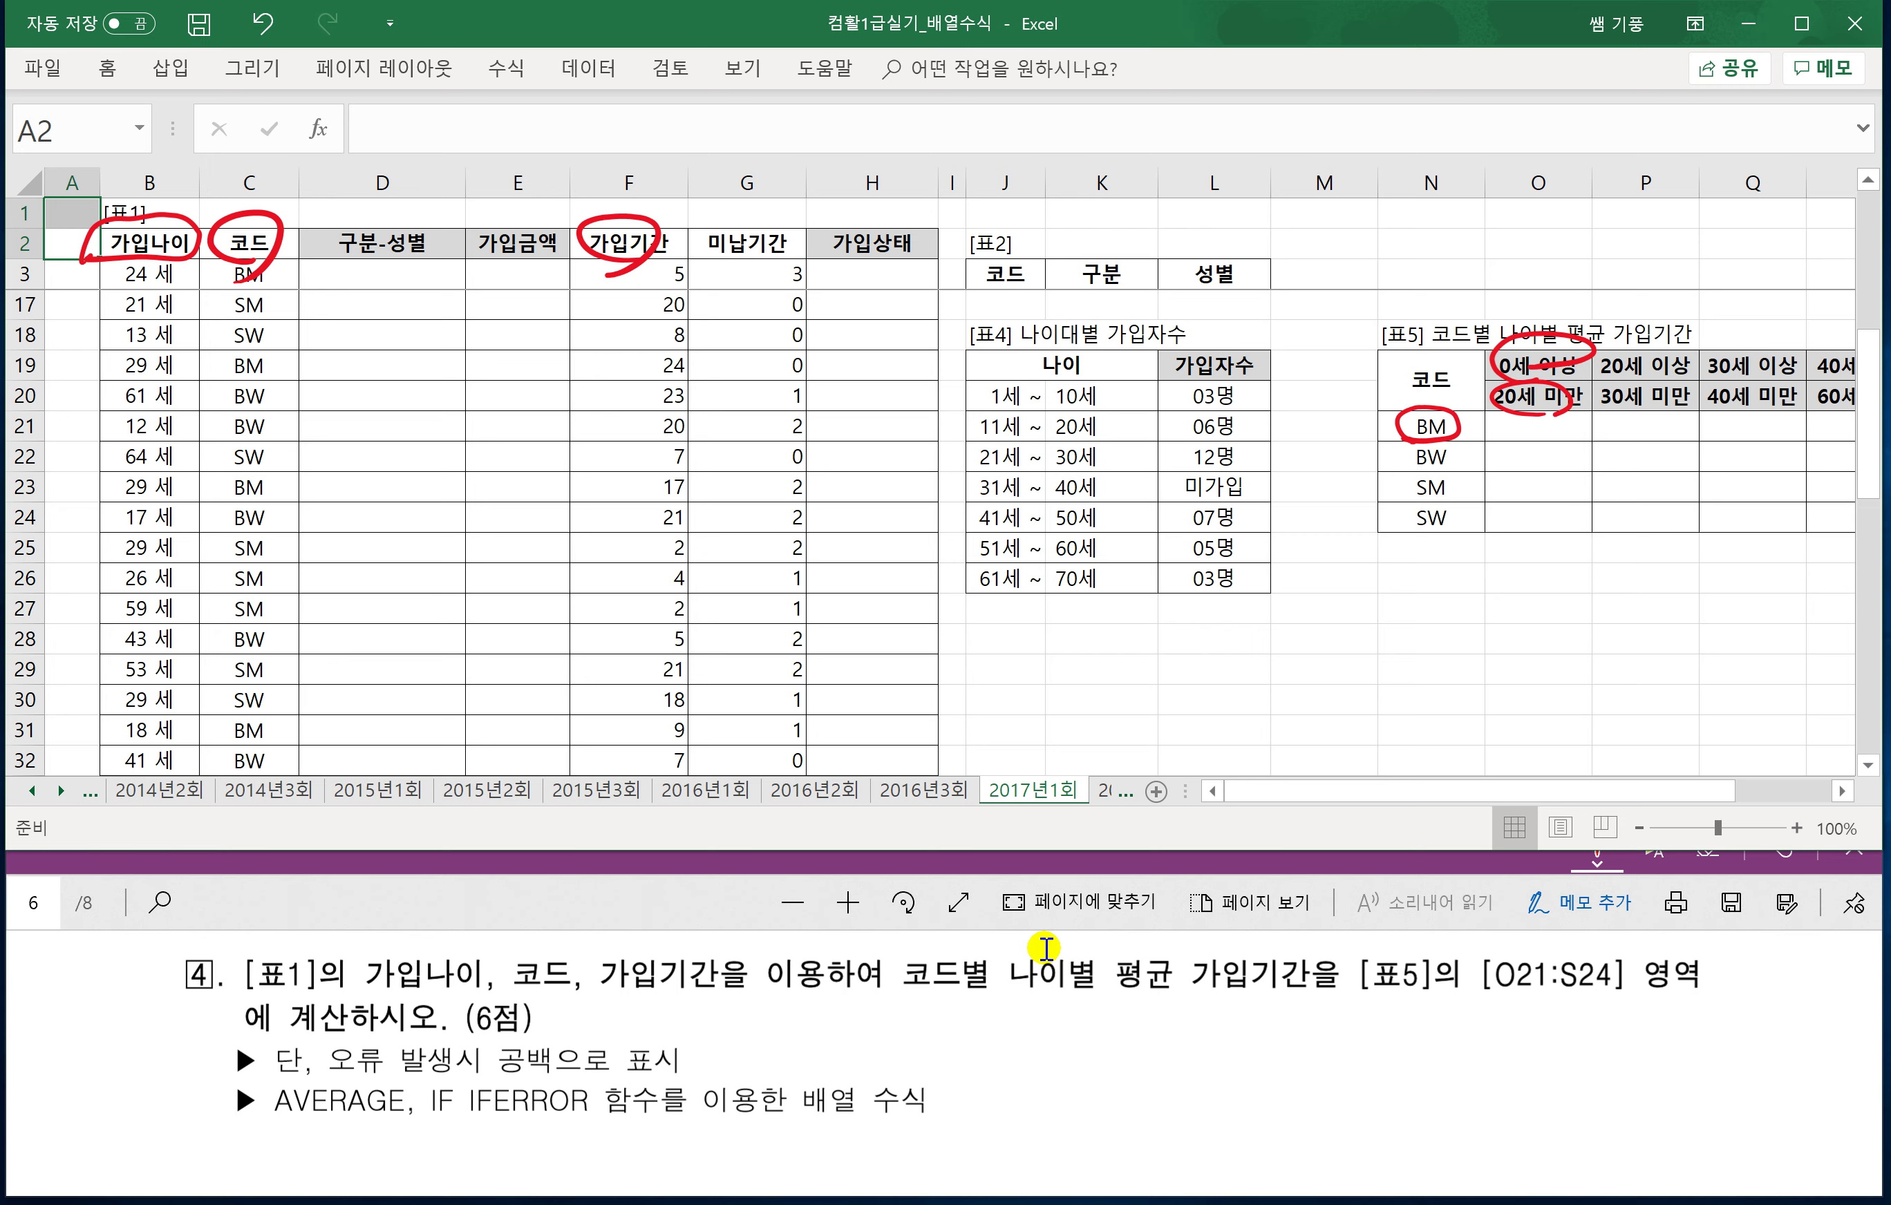
Handwrite the formula pattern =average(if((조건1)*(조건2)*(조건3),범위)) in red beside question 4 in the PDF.
left_click_drag(736, 1029, 763, 1025)
mouse_move(732, 1048)
left_mouse_down()
mouse_move(850, 1016)
mouse_move(910, 1046)
left_mouse_up()
mouse_move(918, 1026)
left_mouse_down()
mouse_move(883, 1071)
mouse_move(968, 1048)
left_mouse_up()
left_click_drag(999, 992, 993, 1060)
left_click_drag(1008, 1022, 1009, 1025)
left_click_drag(1009, 1040, 1005, 1056)
left_click_drag(1058, 981, 1023, 1083)
left_click_drag(1005, 1039, 1048, 1035)
mouse_move(1072, 1002)
left_mouse_down()
mouse_move(1078, 1060)
mouse_move(1113, 1056)
mouse_move(1137, 1008)
mouse_move(1119, 1048)
left_mouse_up()
mouse_move(1135, 1027)
left_mouse_down()
mouse_move(1152, 1036)
mouse_move(1139, 1051)
left_mouse_up()
left_click_drag(1121, 1055, 1158, 1052)
mouse_move(1159, 1013)
left_mouse_down()
mouse_move(1163, 1035)
mouse_move(1191, 1029)
left_mouse_up()
left_click_drag(1169, 1038, 1210, 1053)
mouse_move(1217, 1007)
left_mouse_down()
mouse_move(1225, 1056)
mouse_move(1273, 1045)
left_mouse_up()
mouse_move(1268, 1010)
left_mouse_down()
mouse_move(1249, 1048)
mouse_move(1275, 1029)
left_mouse_up()
left_click_drag(1302, 1003, 1305, 1046)
left_click_drag(1299, 1007, 1336, 1040)
mouse_move(1305, 1046)
left_mouse_down()
mouse_move(1343, 1046)
mouse_move(1366, 1002)
left_mouse_up()
left_click_drag(1354, 1024, 1384, 1049)
left_click_drag(1382, 1012, 1417, 1041)
mouse_move(1411, 988)
left_mouse_down()
mouse_move(1421, 1057)
mouse_move(1475, 1044)
mouse_move(1436, 1046)
left_mouse_up()
mouse_move(1433, 1026)
left_mouse_down()
mouse_move(1477, 1029)
mouse_move(1487, 1052)
left_mouse_up()
left_click_drag(1502, 1007, 1532, 1002)
mouse_move(1532, 1003)
left_mouse_down()
mouse_move(1509, 1036)
mouse_move(1547, 1037)
left_mouse_up()
left_click_drag(1519, 1052, 1557, 1040)
left_click_drag(1555, 1014, 1581, 1052)
mouse_move(1581, 1002)
left_mouse_down()
mouse_move(1599, 1038)
mouse_move(1581, 1050)
left_mouse_up()
mouse_move(1608, 991)
left_mouse_down()
mouse_move(1629, 1074)
mouse_move(1646, 1046)
left_mouse_up()
left_click_drag(1668, 998, 1686, 1052)
mouse_move(1716, 1002)
left_mouse_down()
mouse_move(1699, 1026)
mouse_move(1710, 1007)
left_mouse_up()
left_click_drag(1738, 998, 1742, 1060)
left_click_drag(1692, 1033, 1765, 1053)
left_click_drag(1784, 983, 1802, 1058)
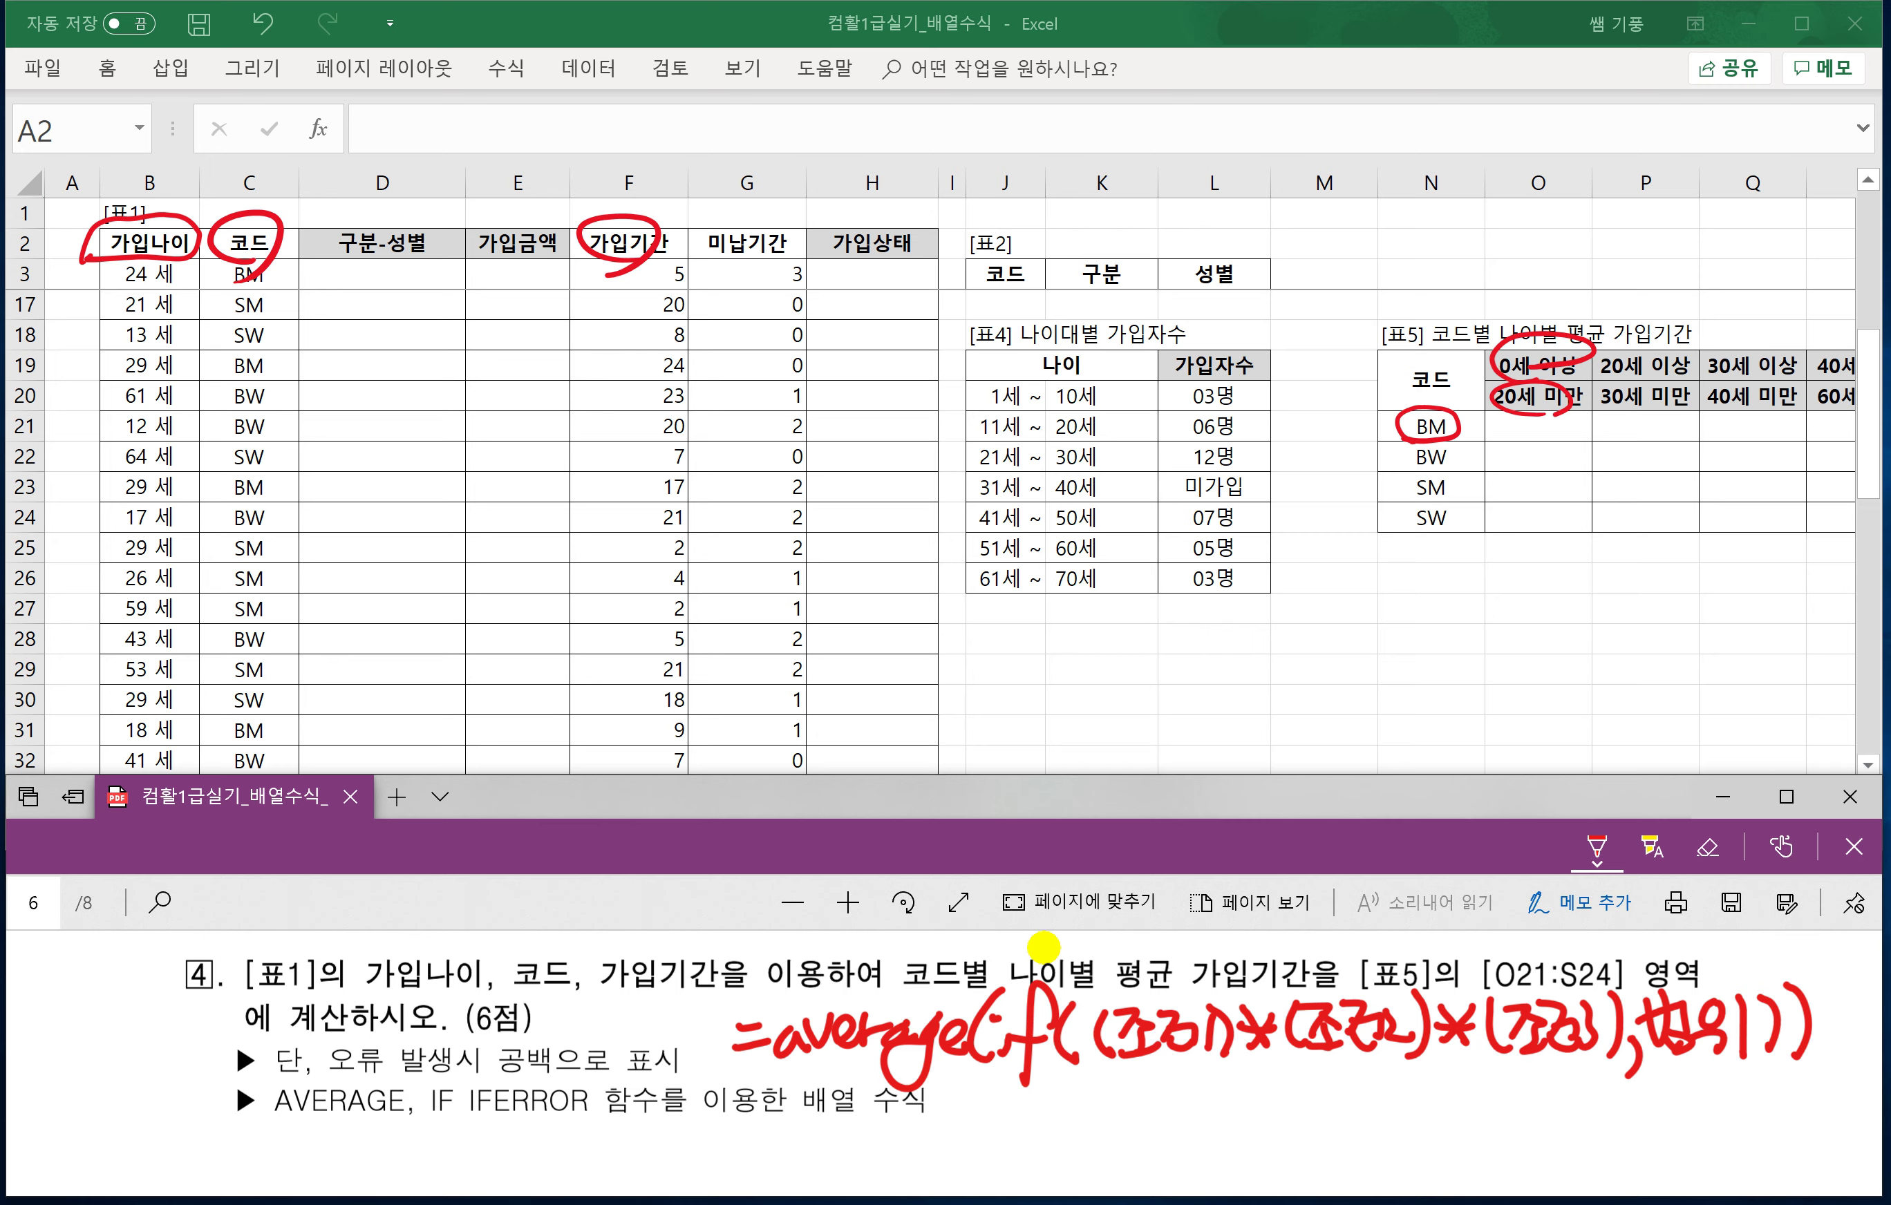
Start the 표5 formula in O21 with =AVERAGE(IF((.
left_click(1516, 425)
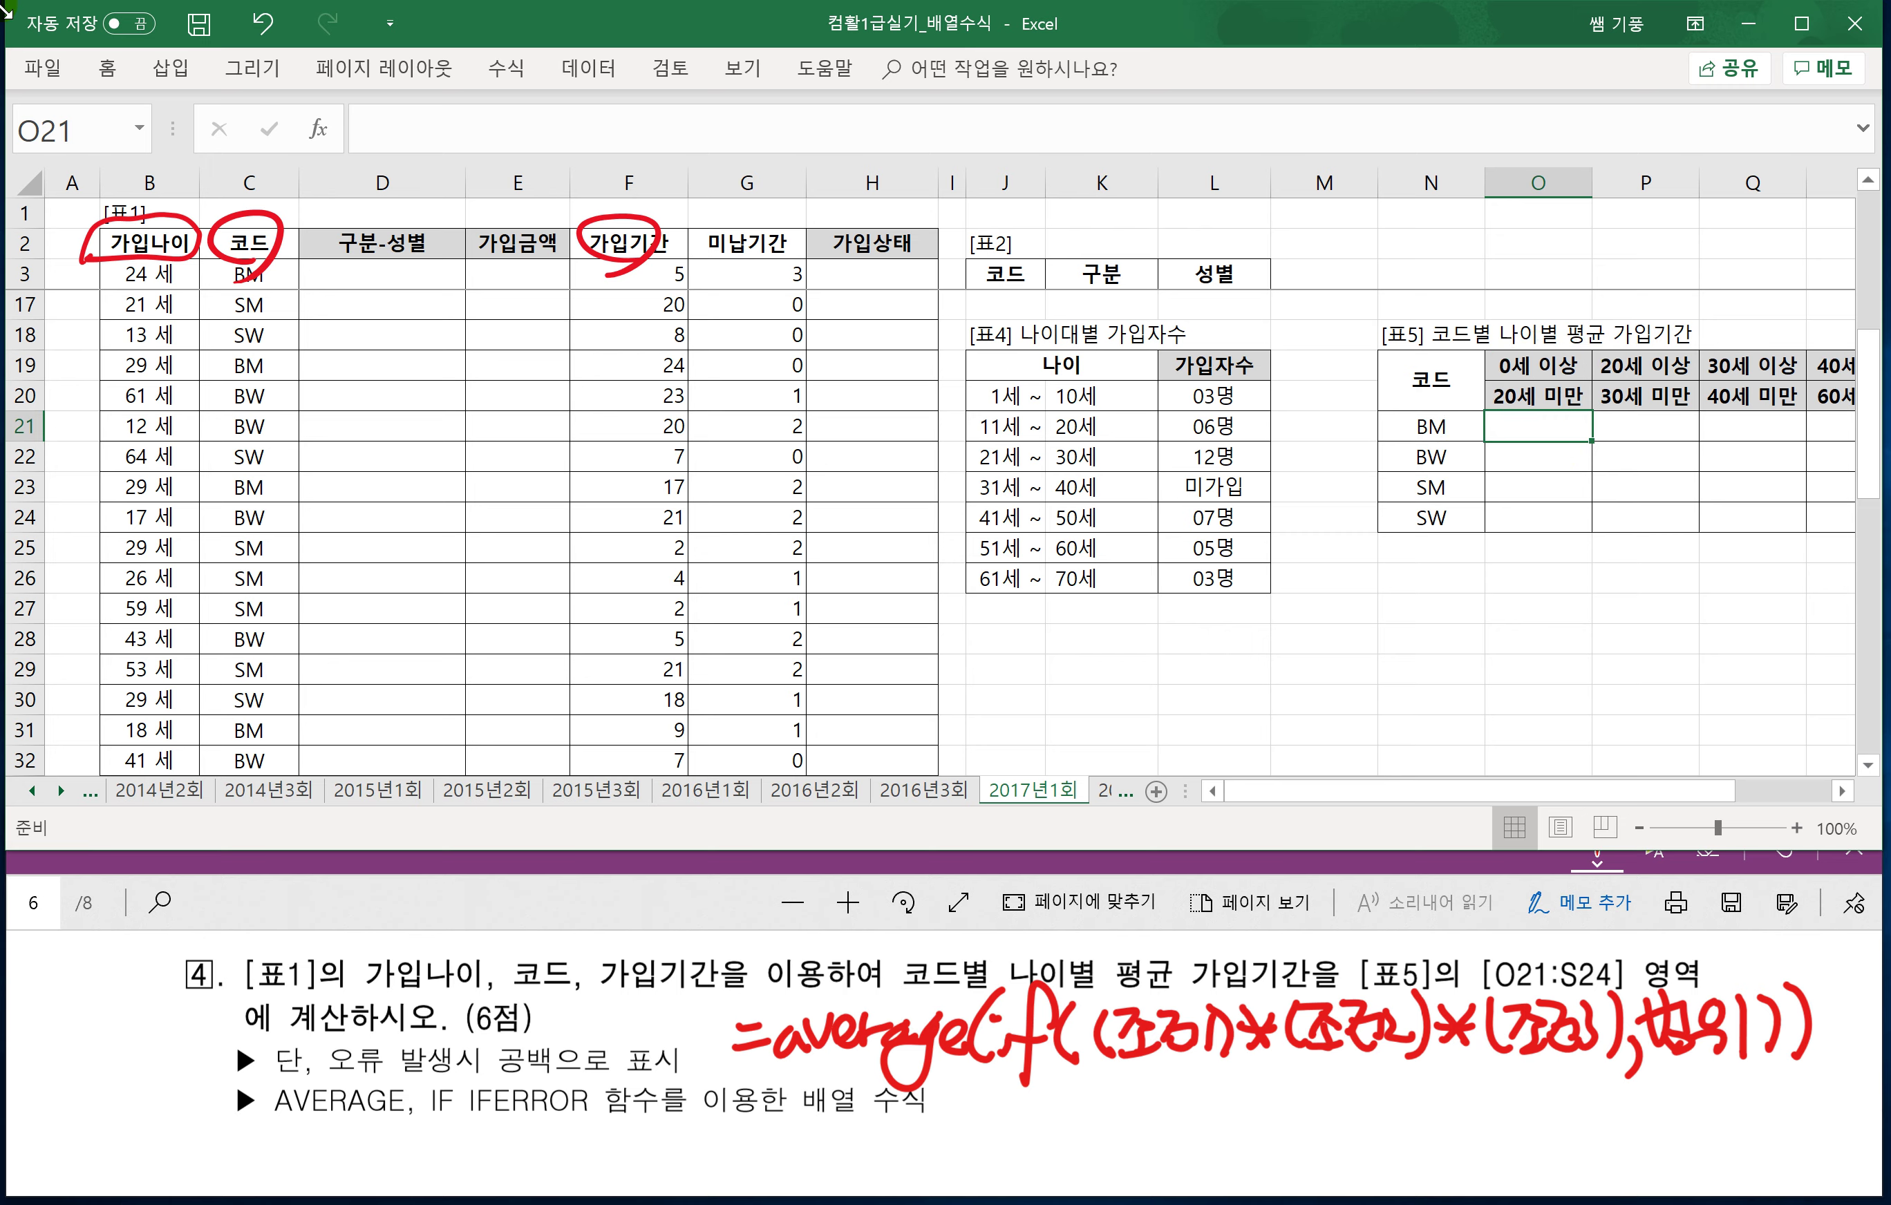
type("=")
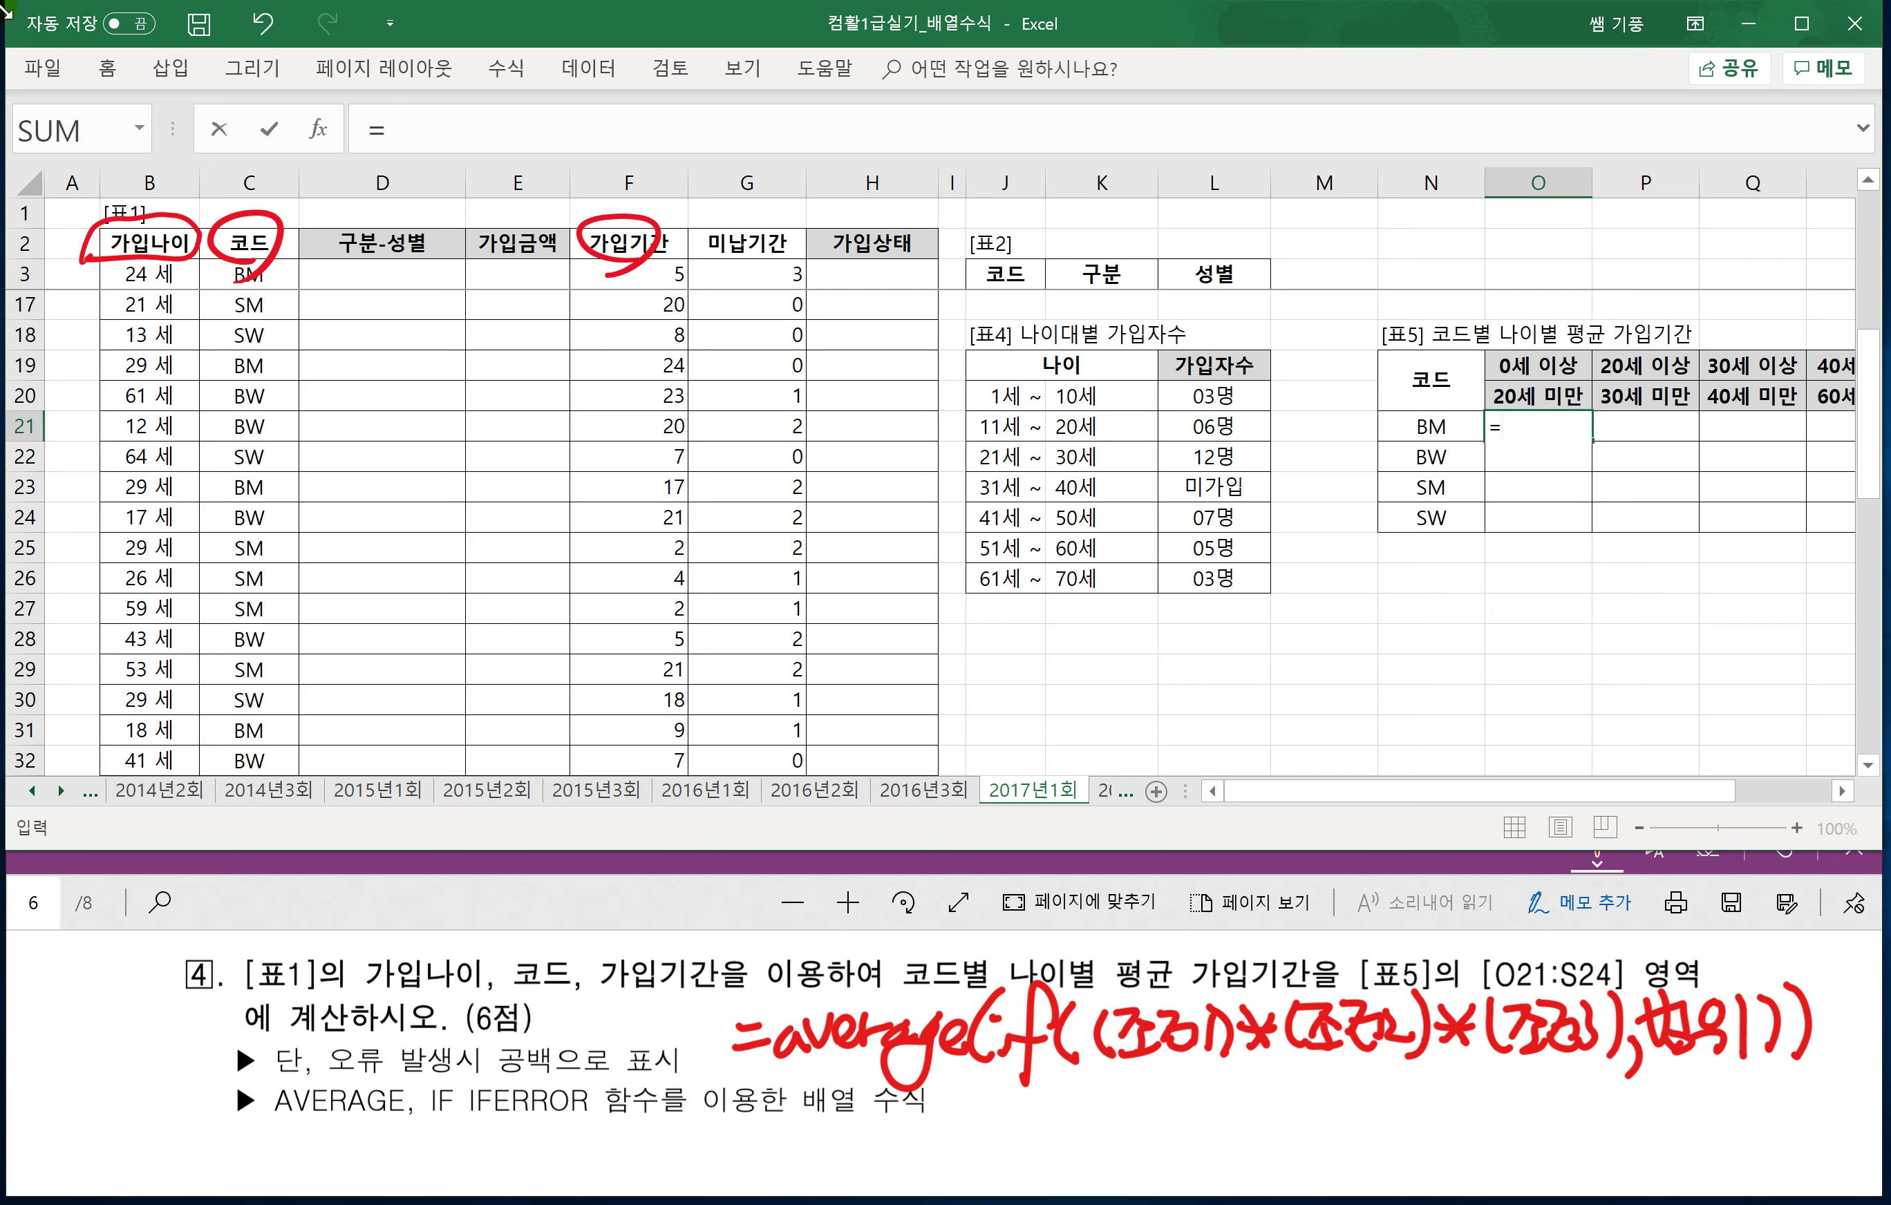
type("AVERA")
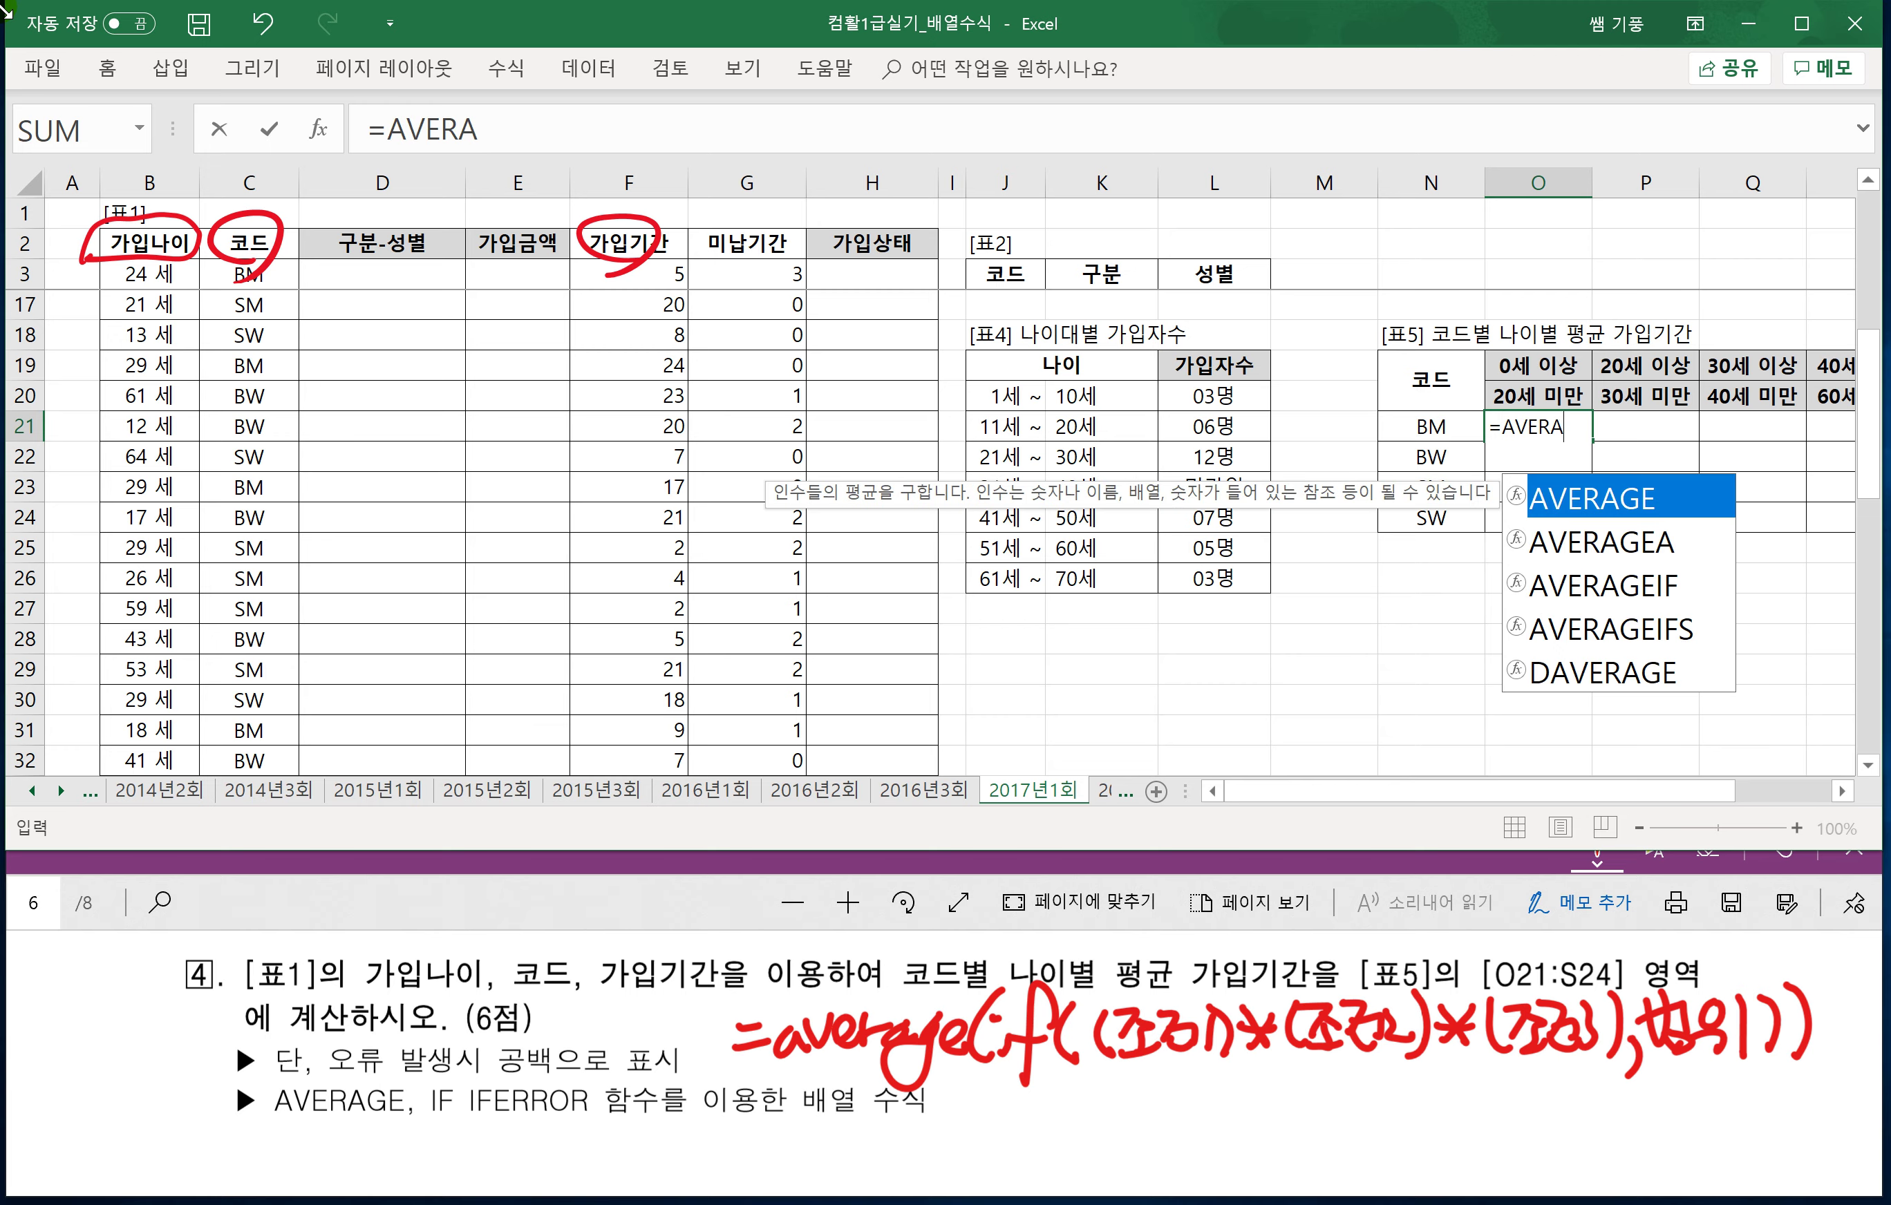
type("GE(IF(")
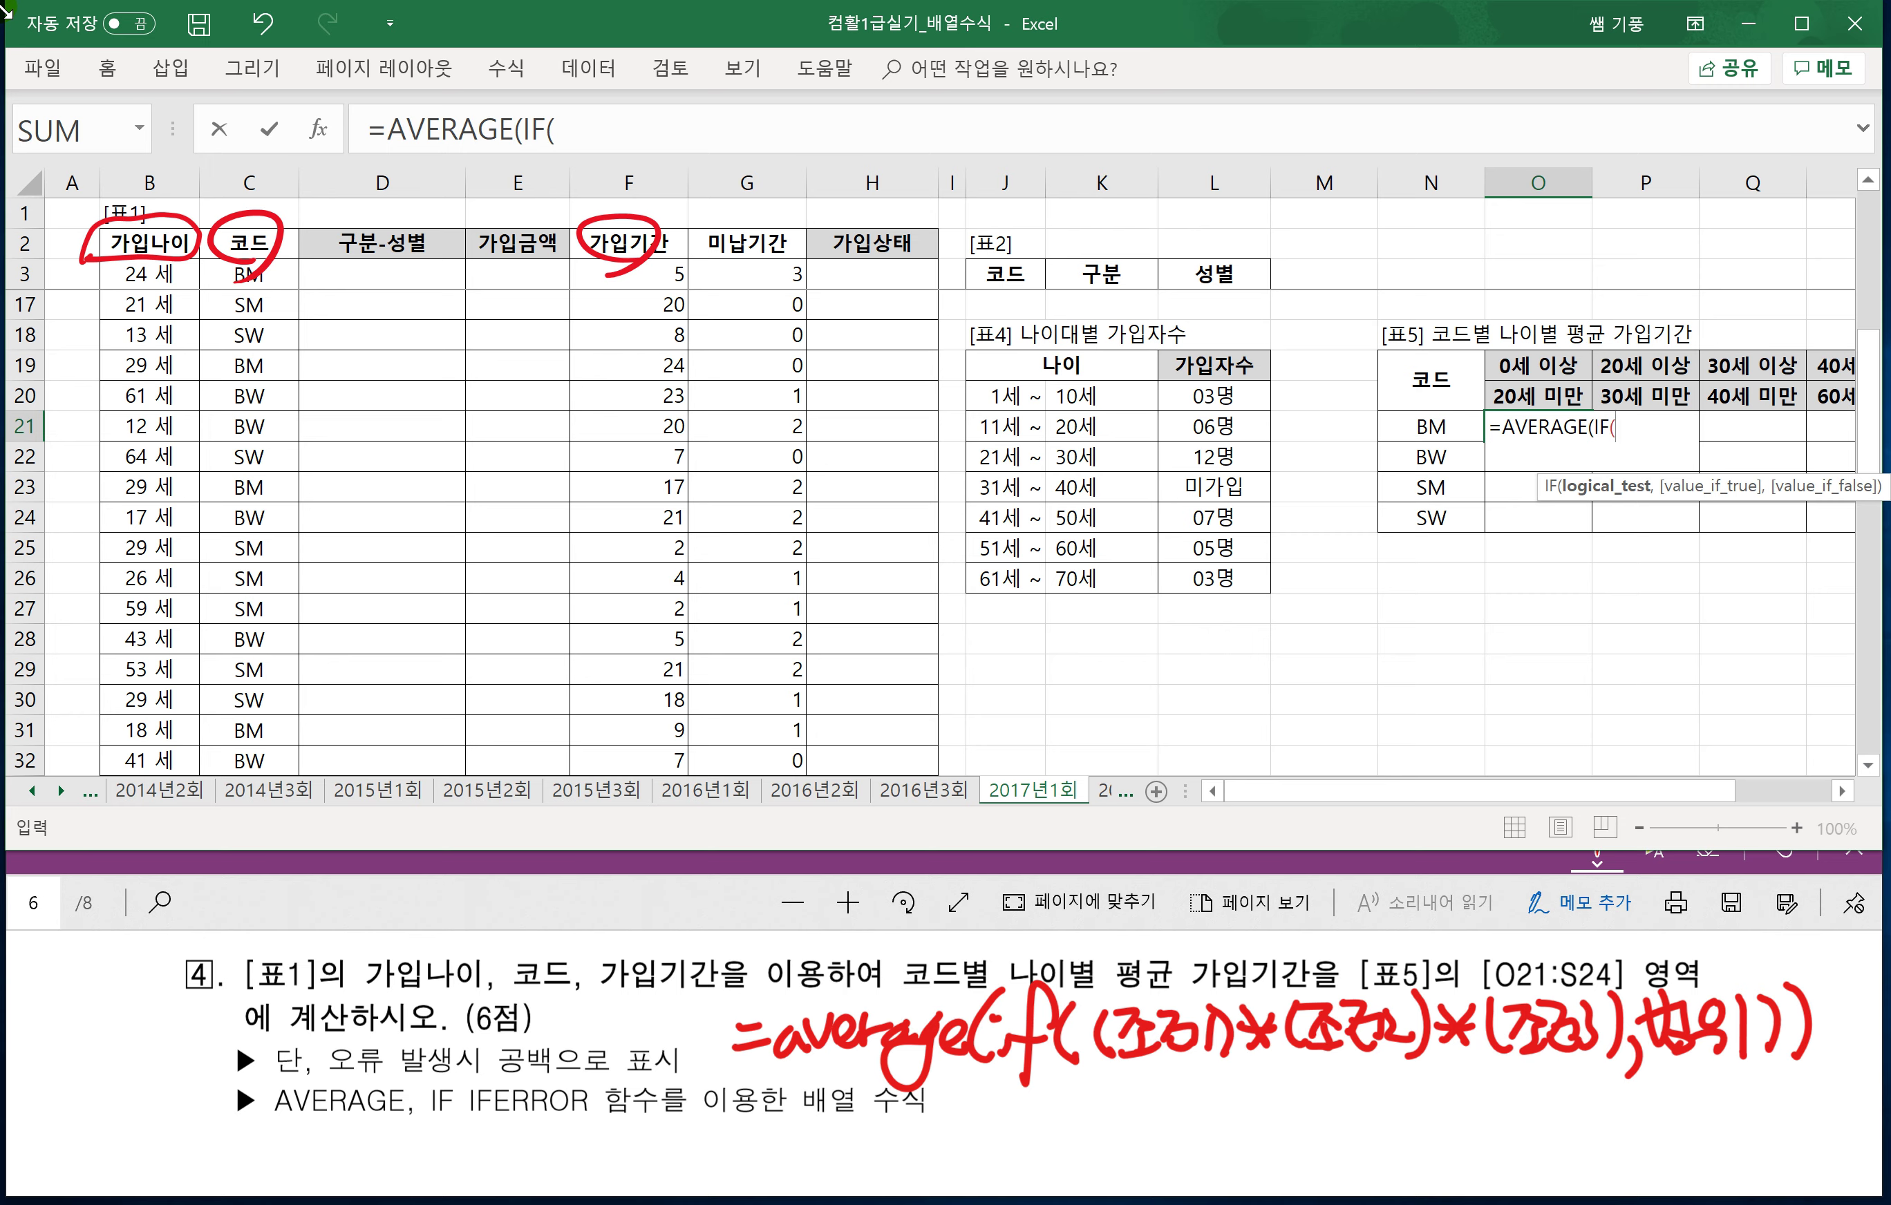
type("(")
left_click(217, 284)
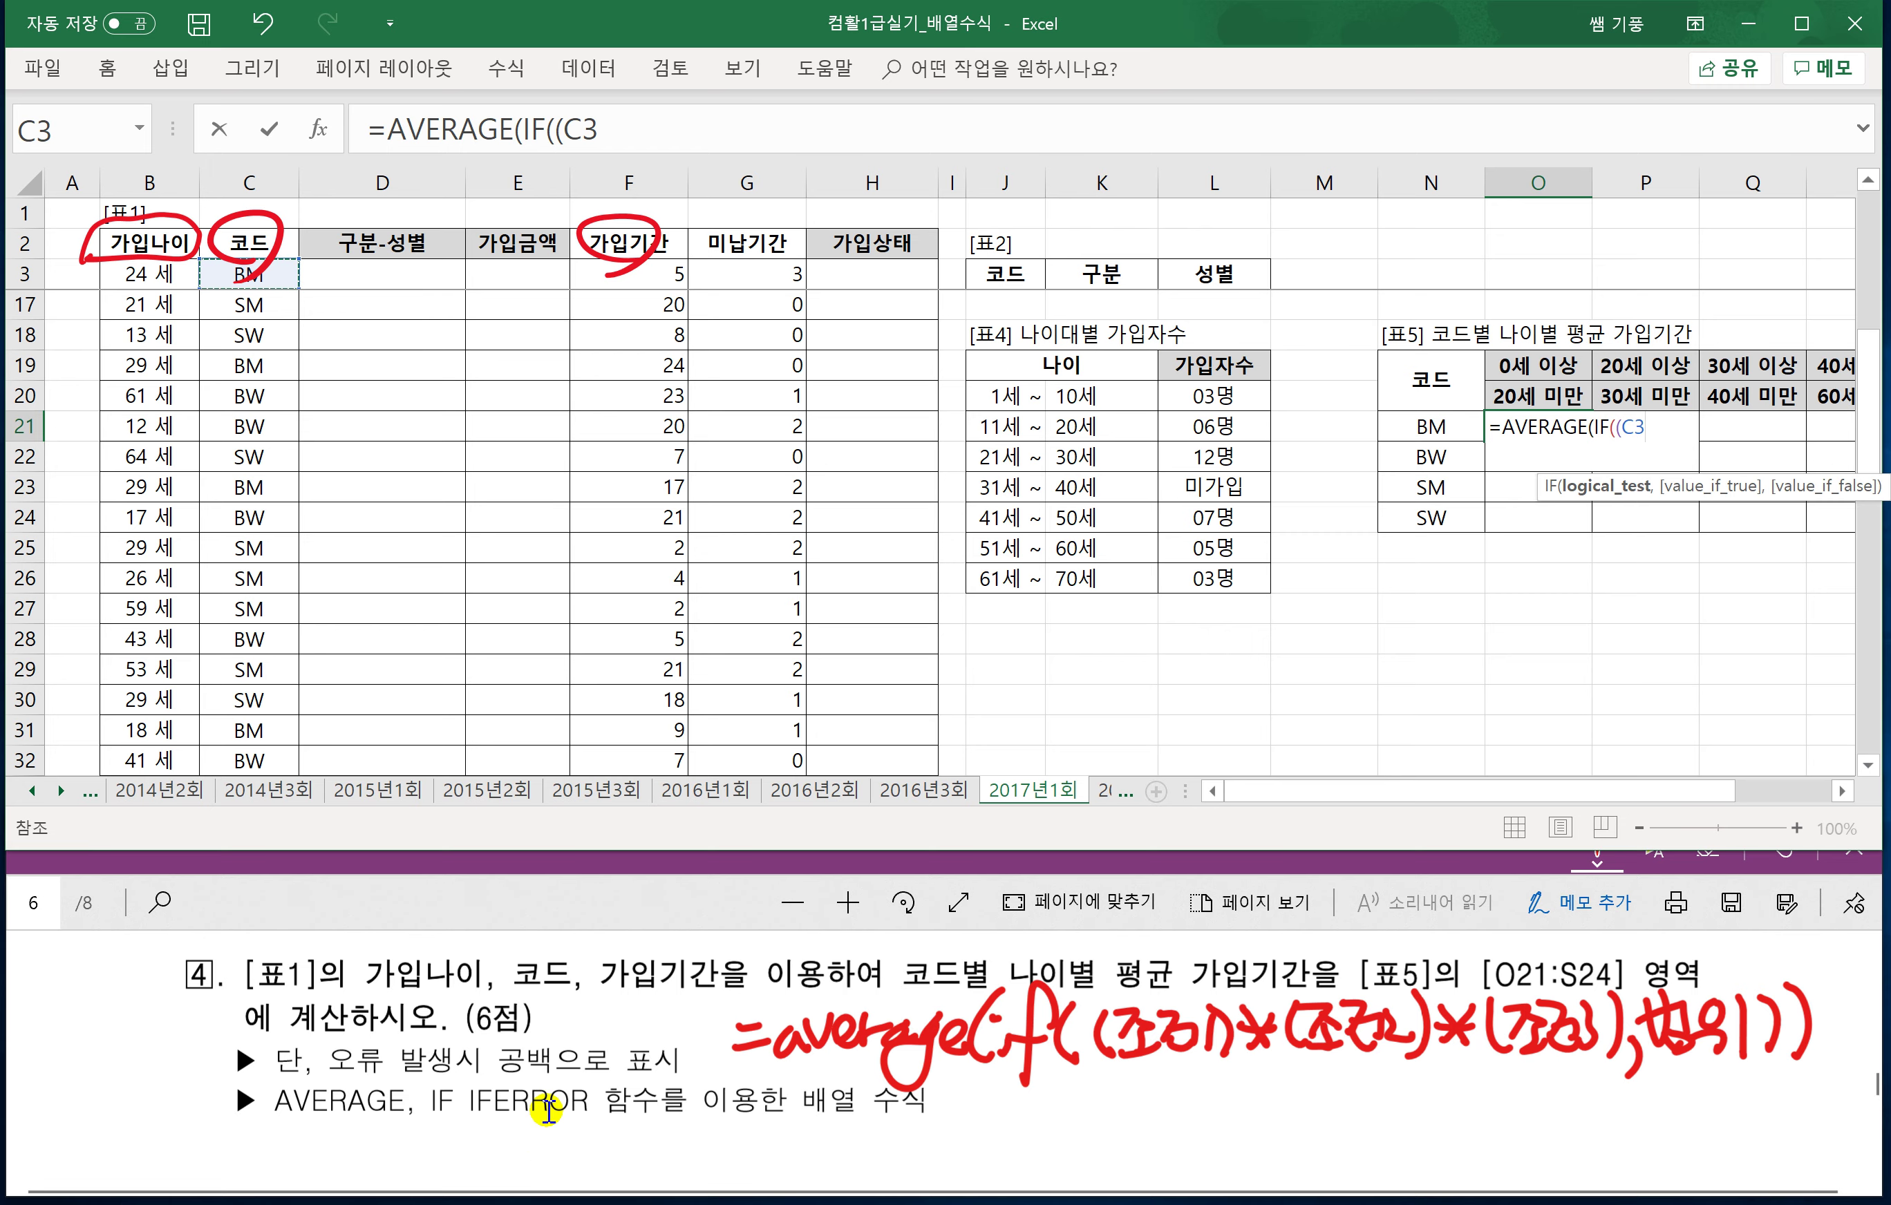
left_click(280, 273)
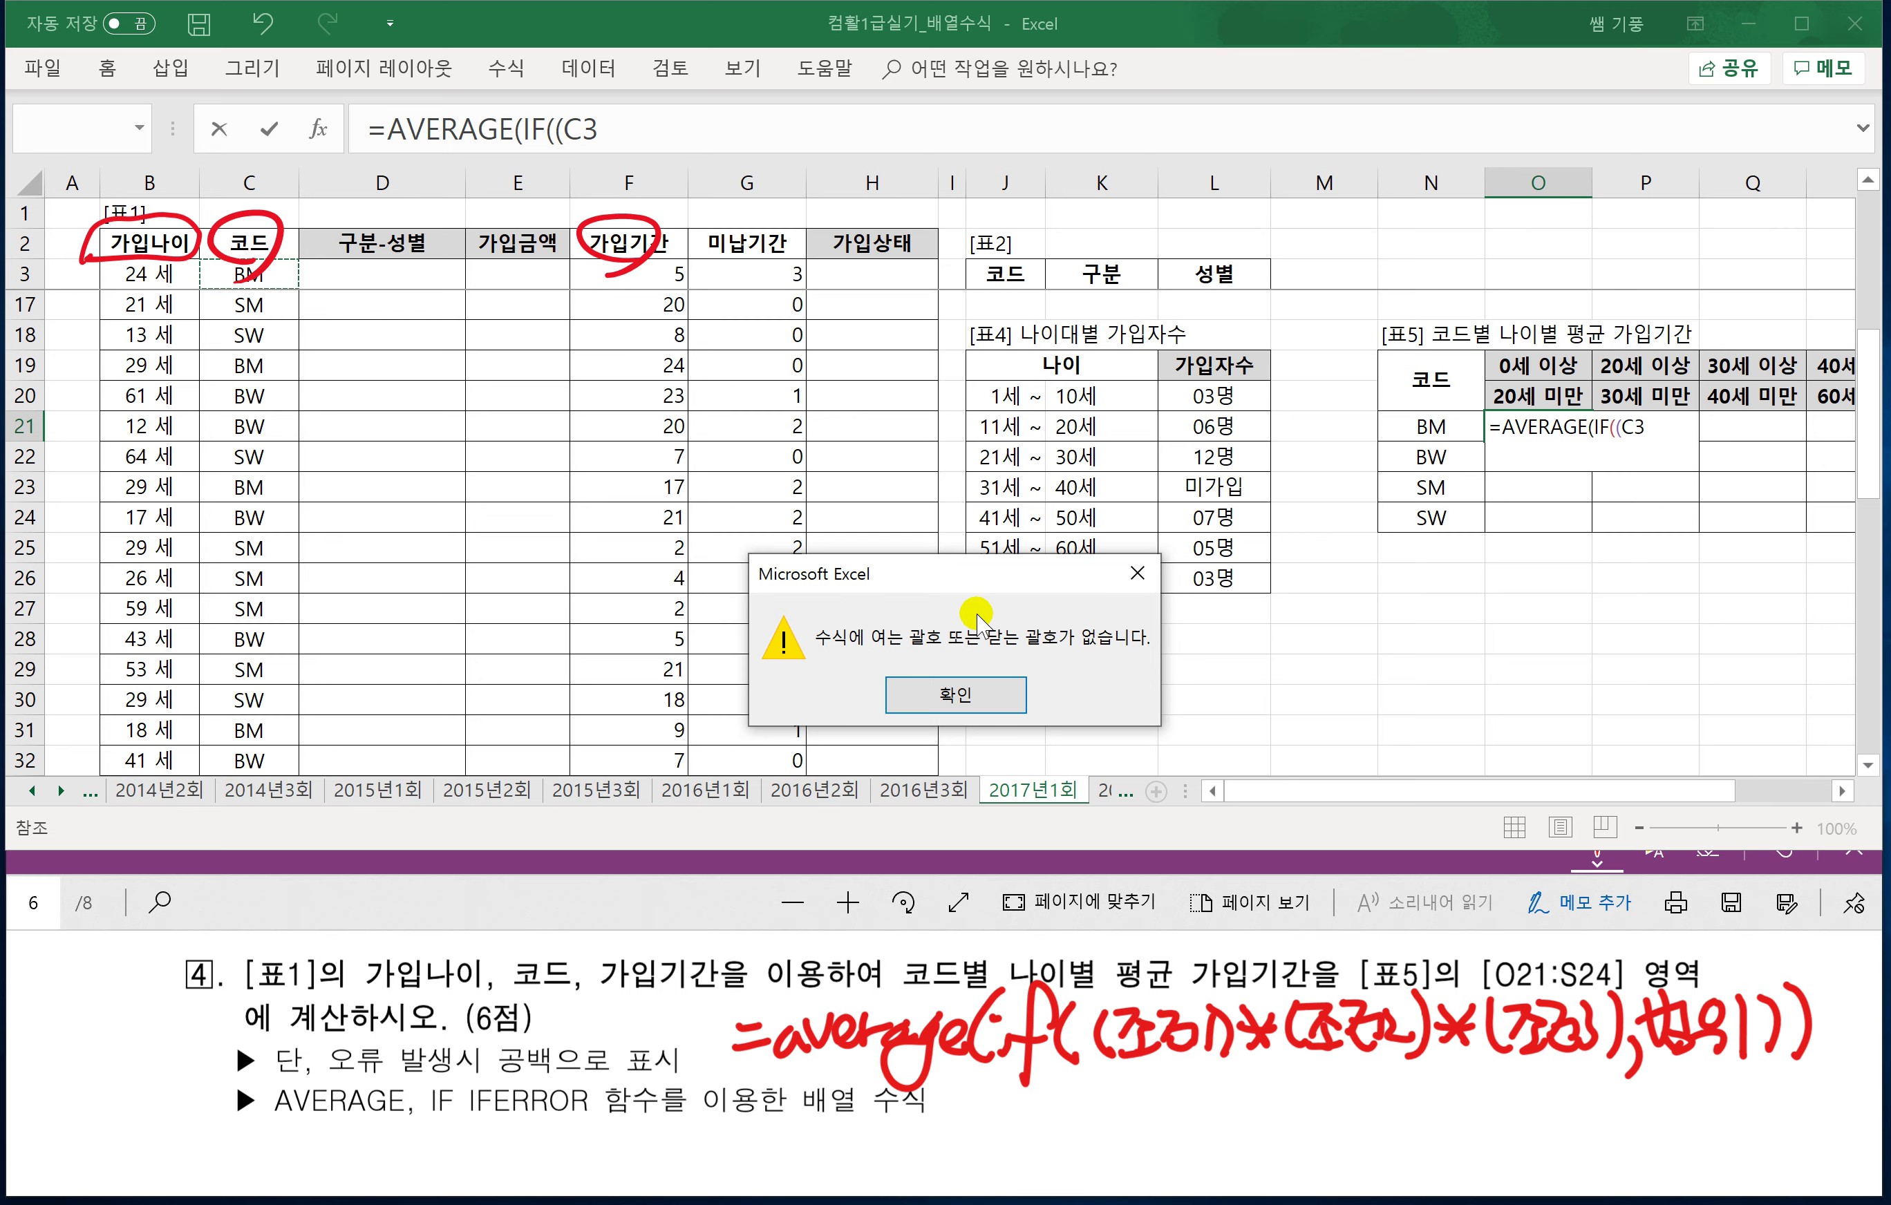
left_click(899, 689)
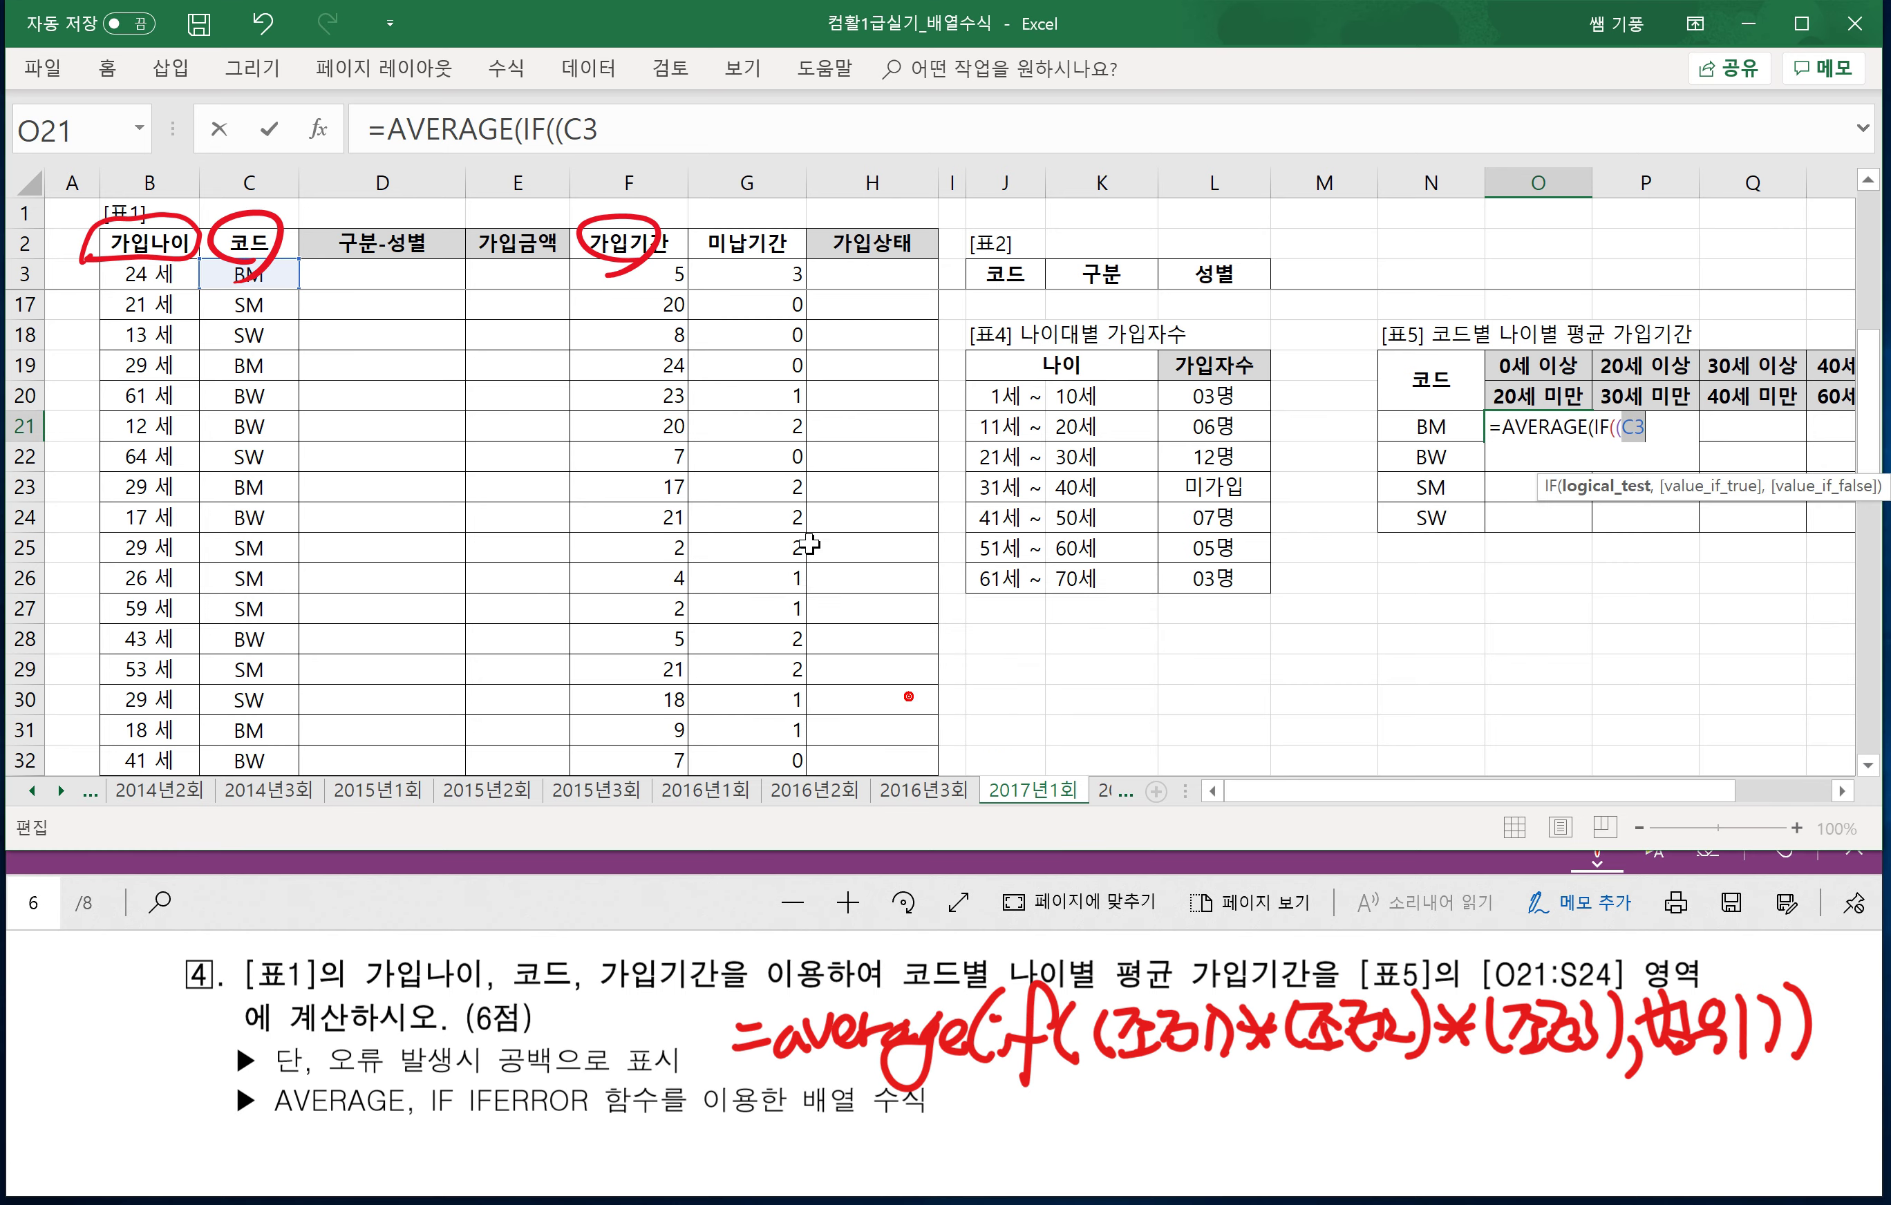
Add the code condition $C$3:$C$38=$N21 to the IF test in O21 and open a second multiplied condition.
left_click(272, 276)
key("ctrl+shift+Down")
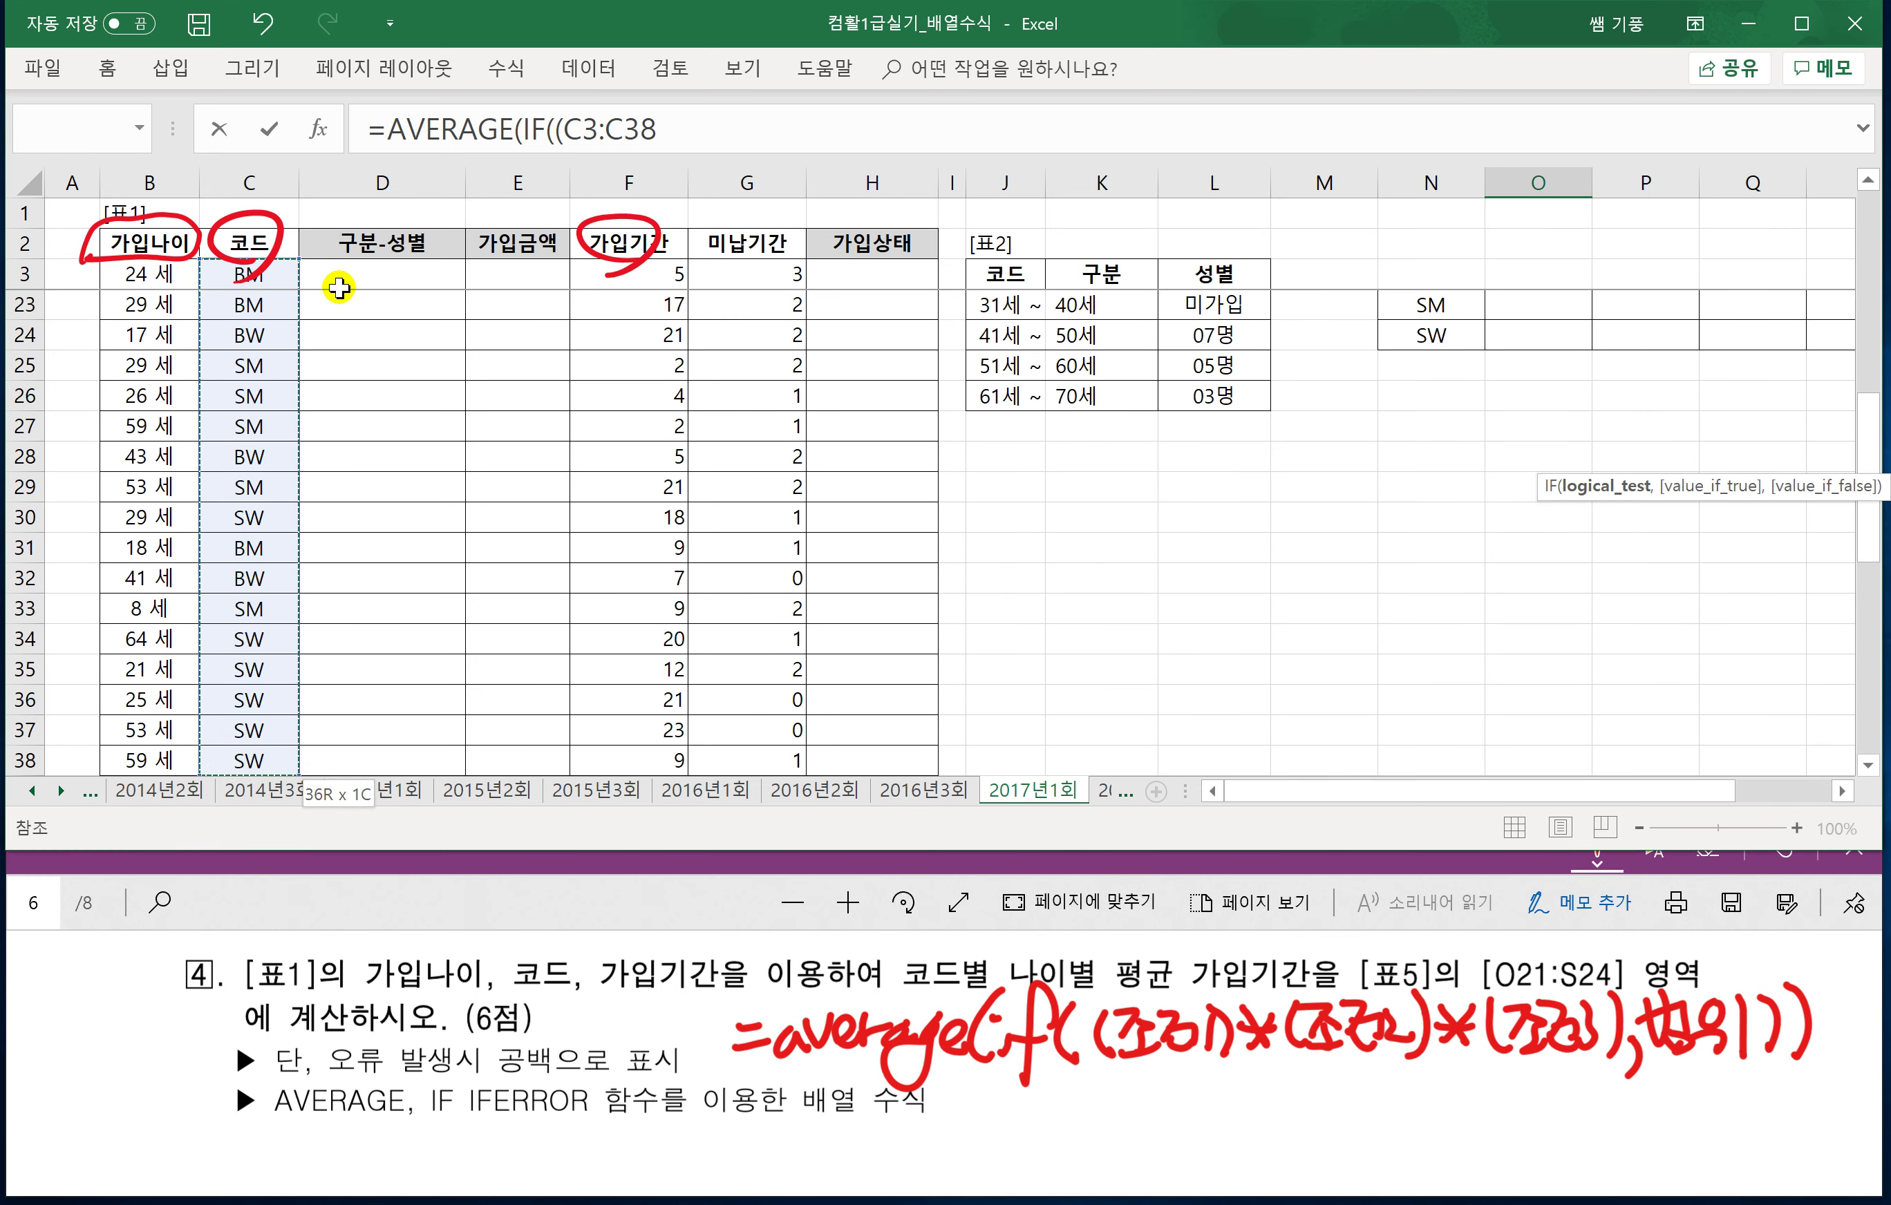
key("F4")
type("=")
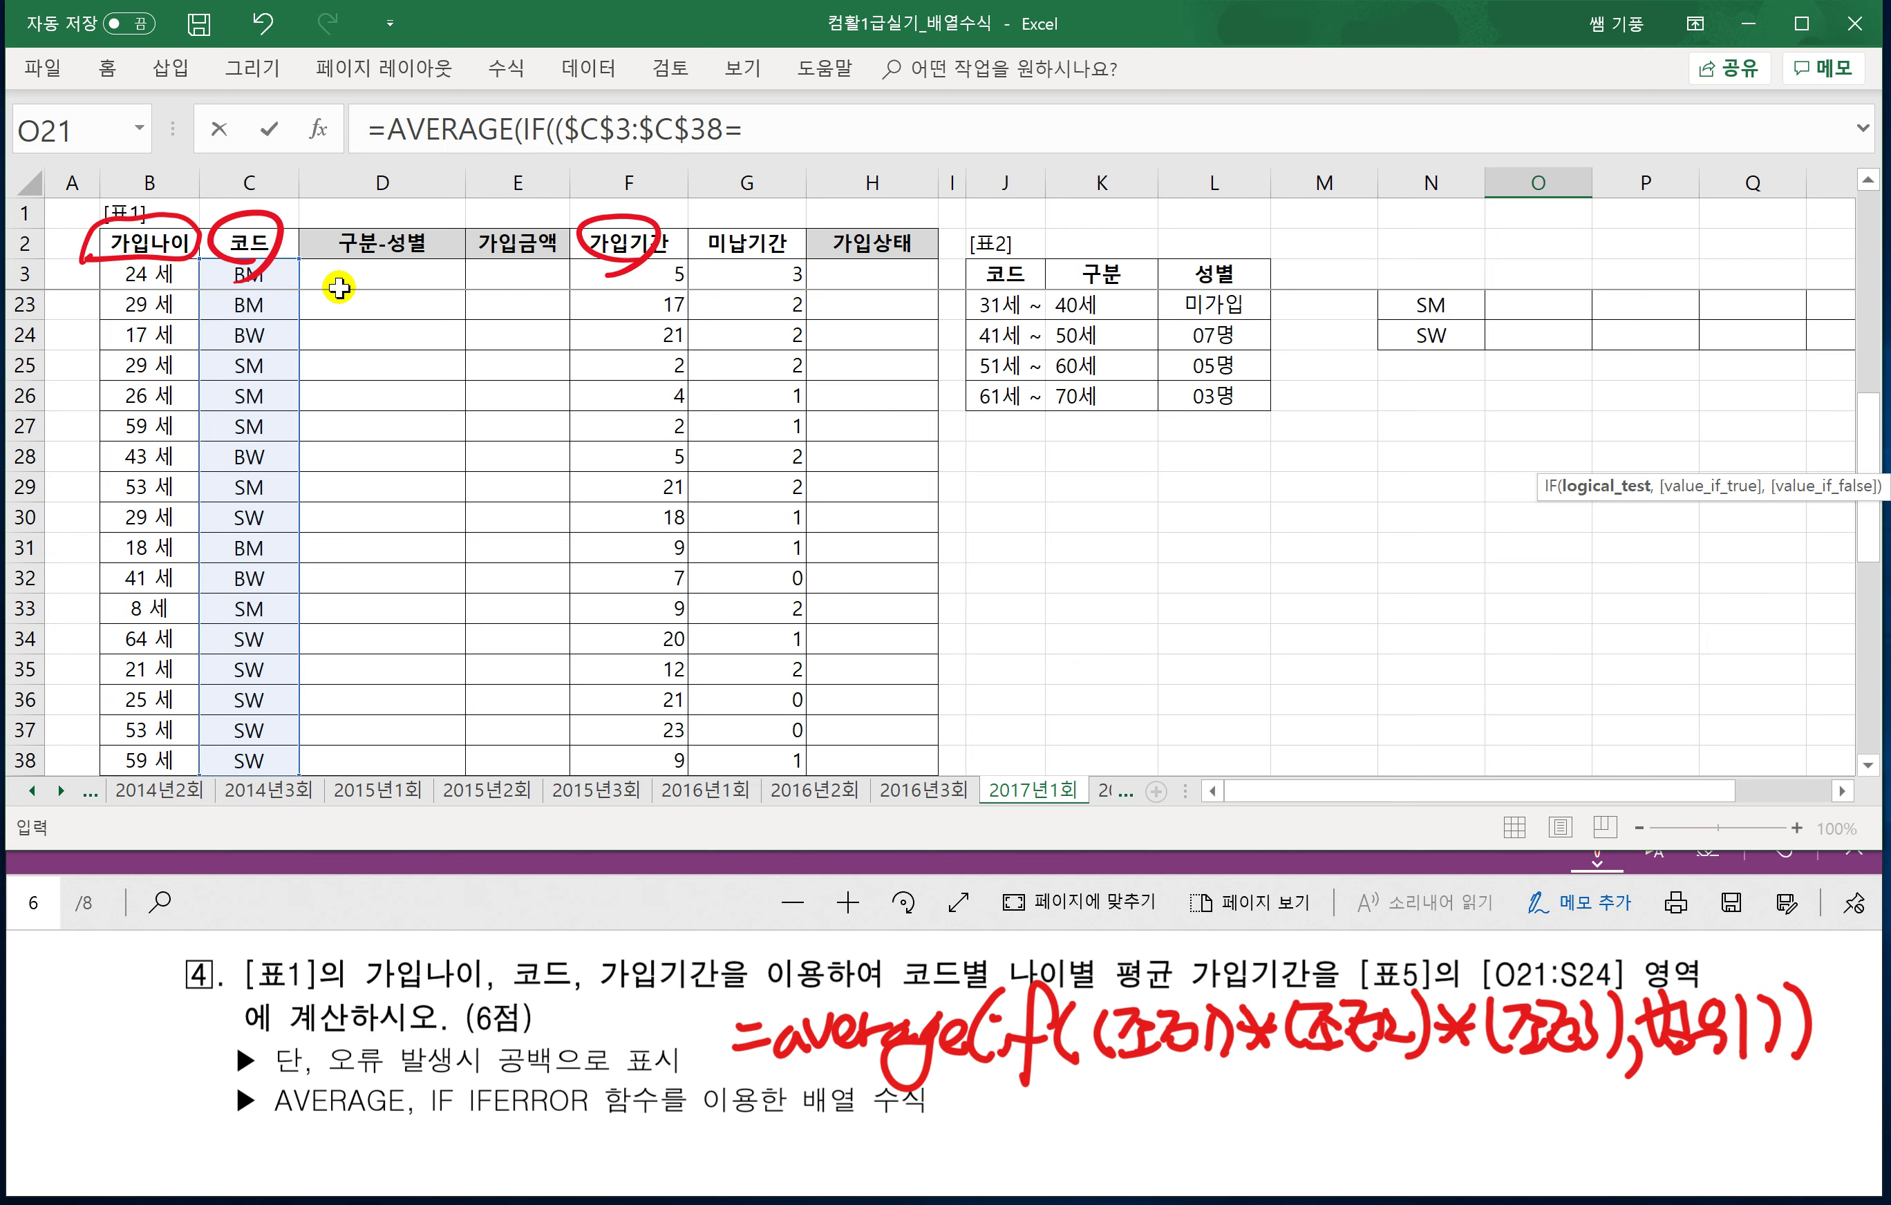
scroll(897, 495, "up", 2)
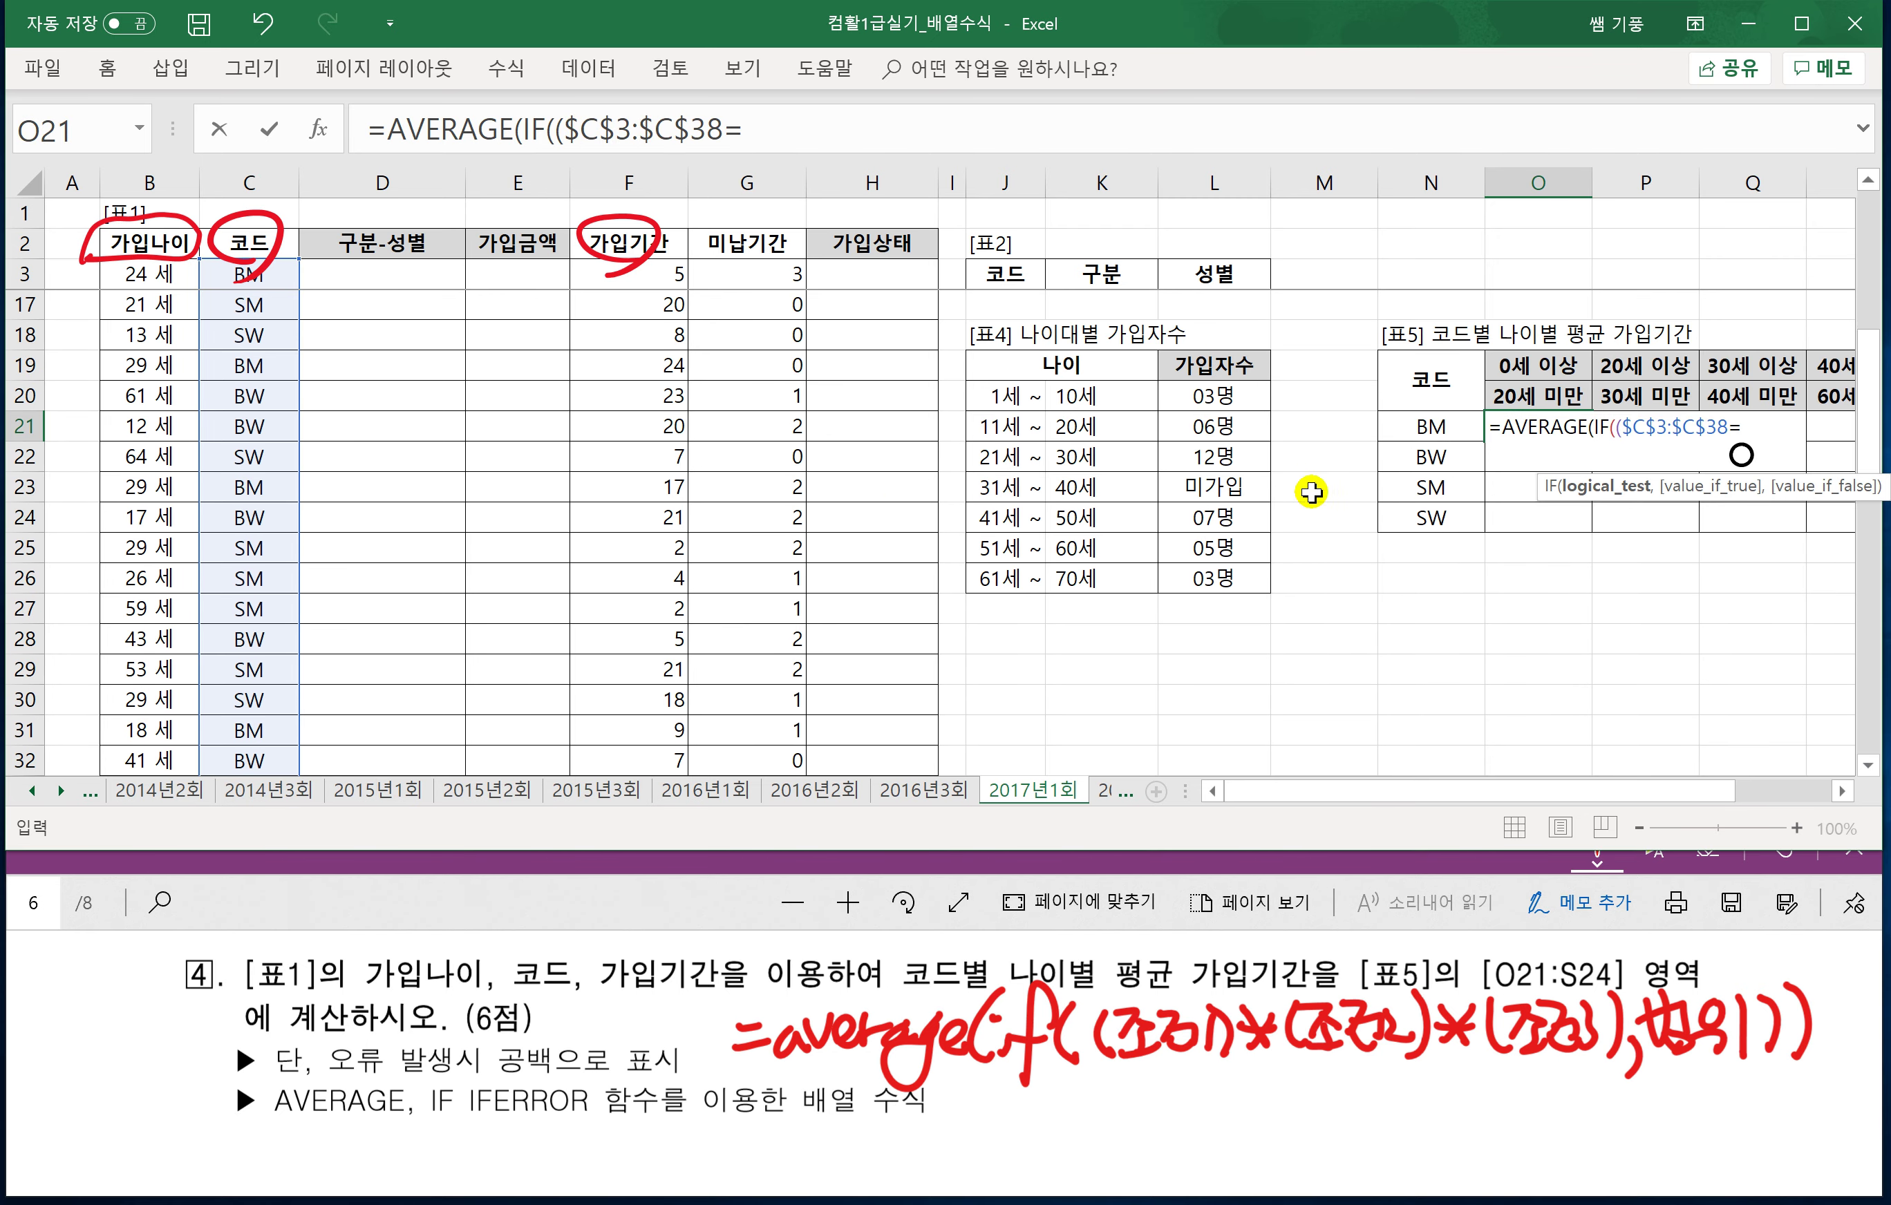
left_click(1419, 426)
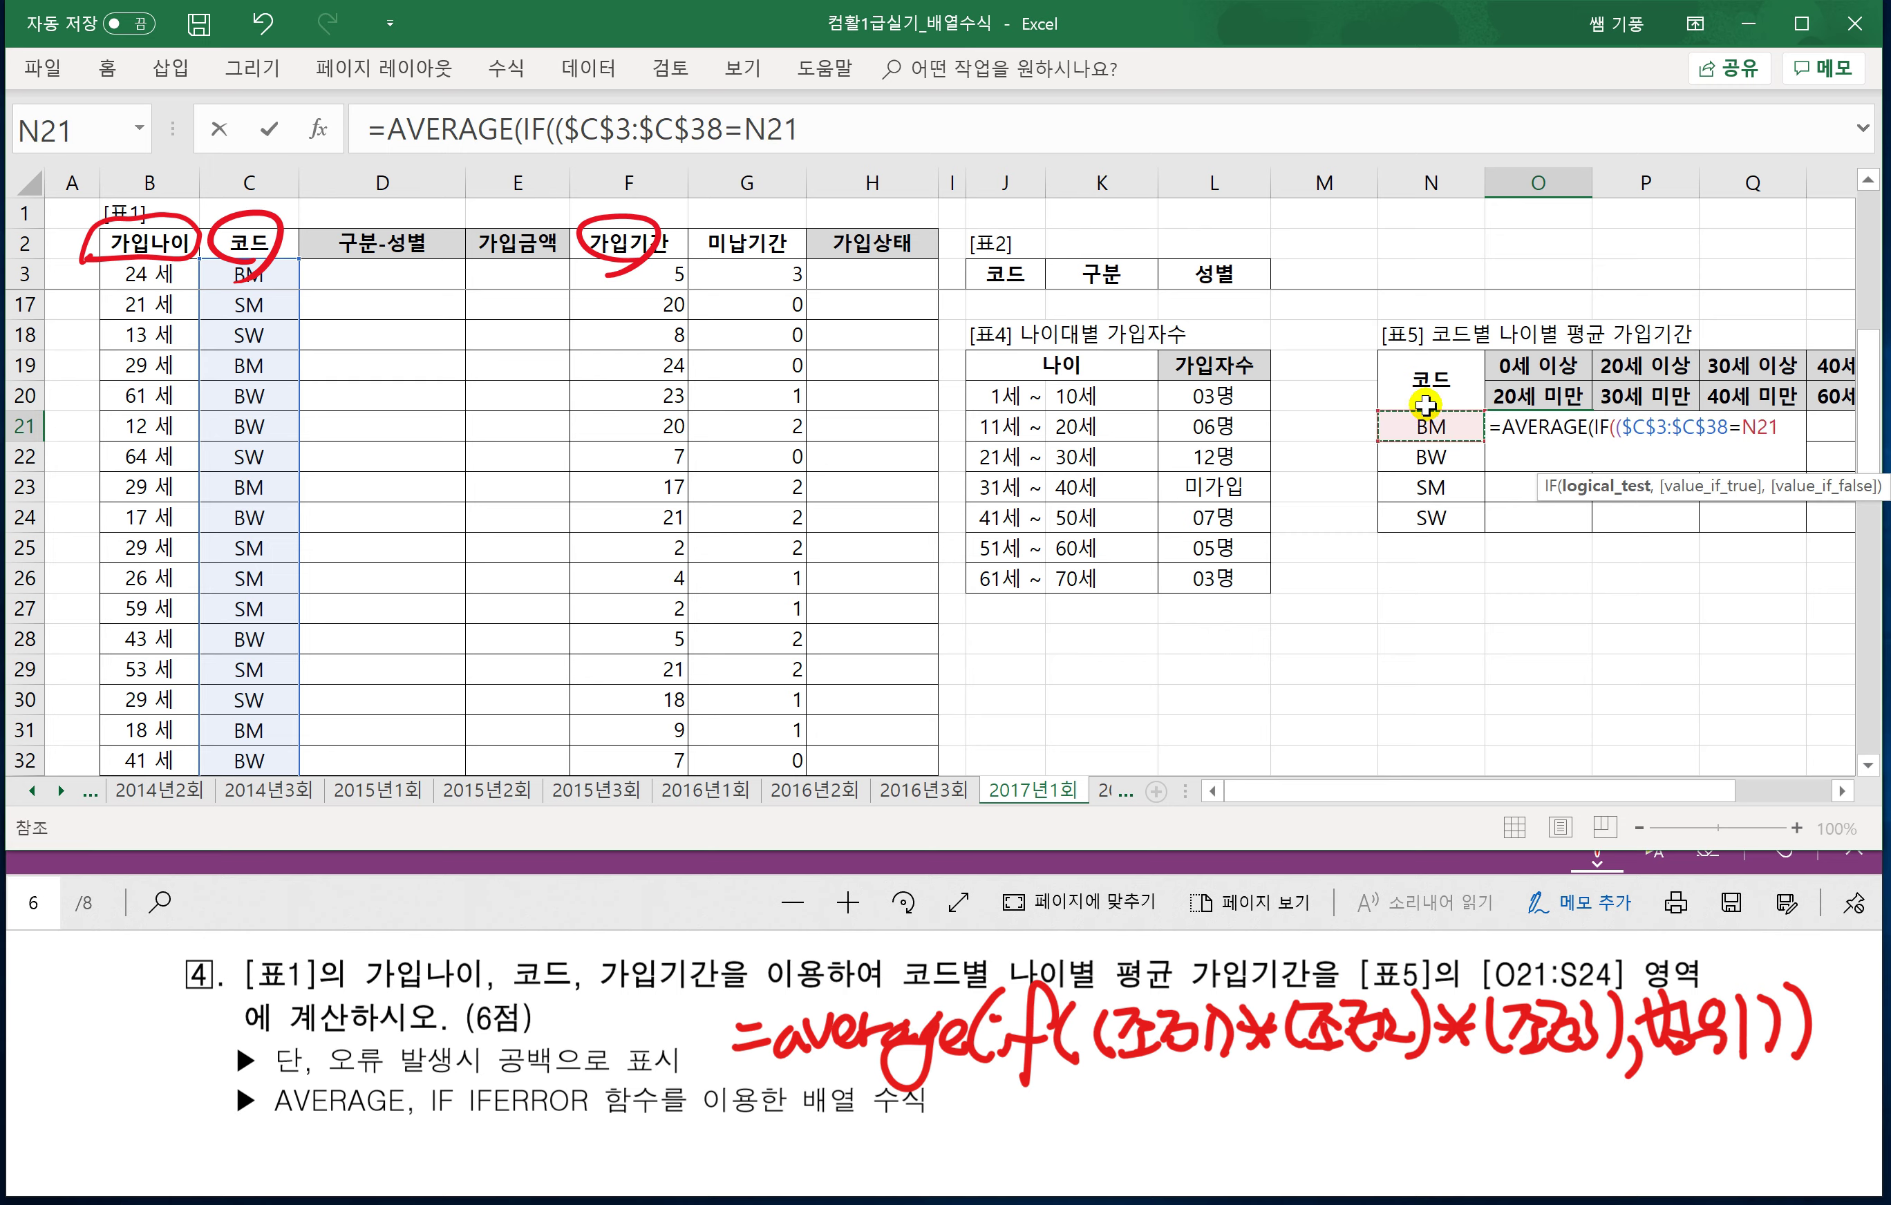
key("F4")
key("F4")
key("F4")
type(")*(")
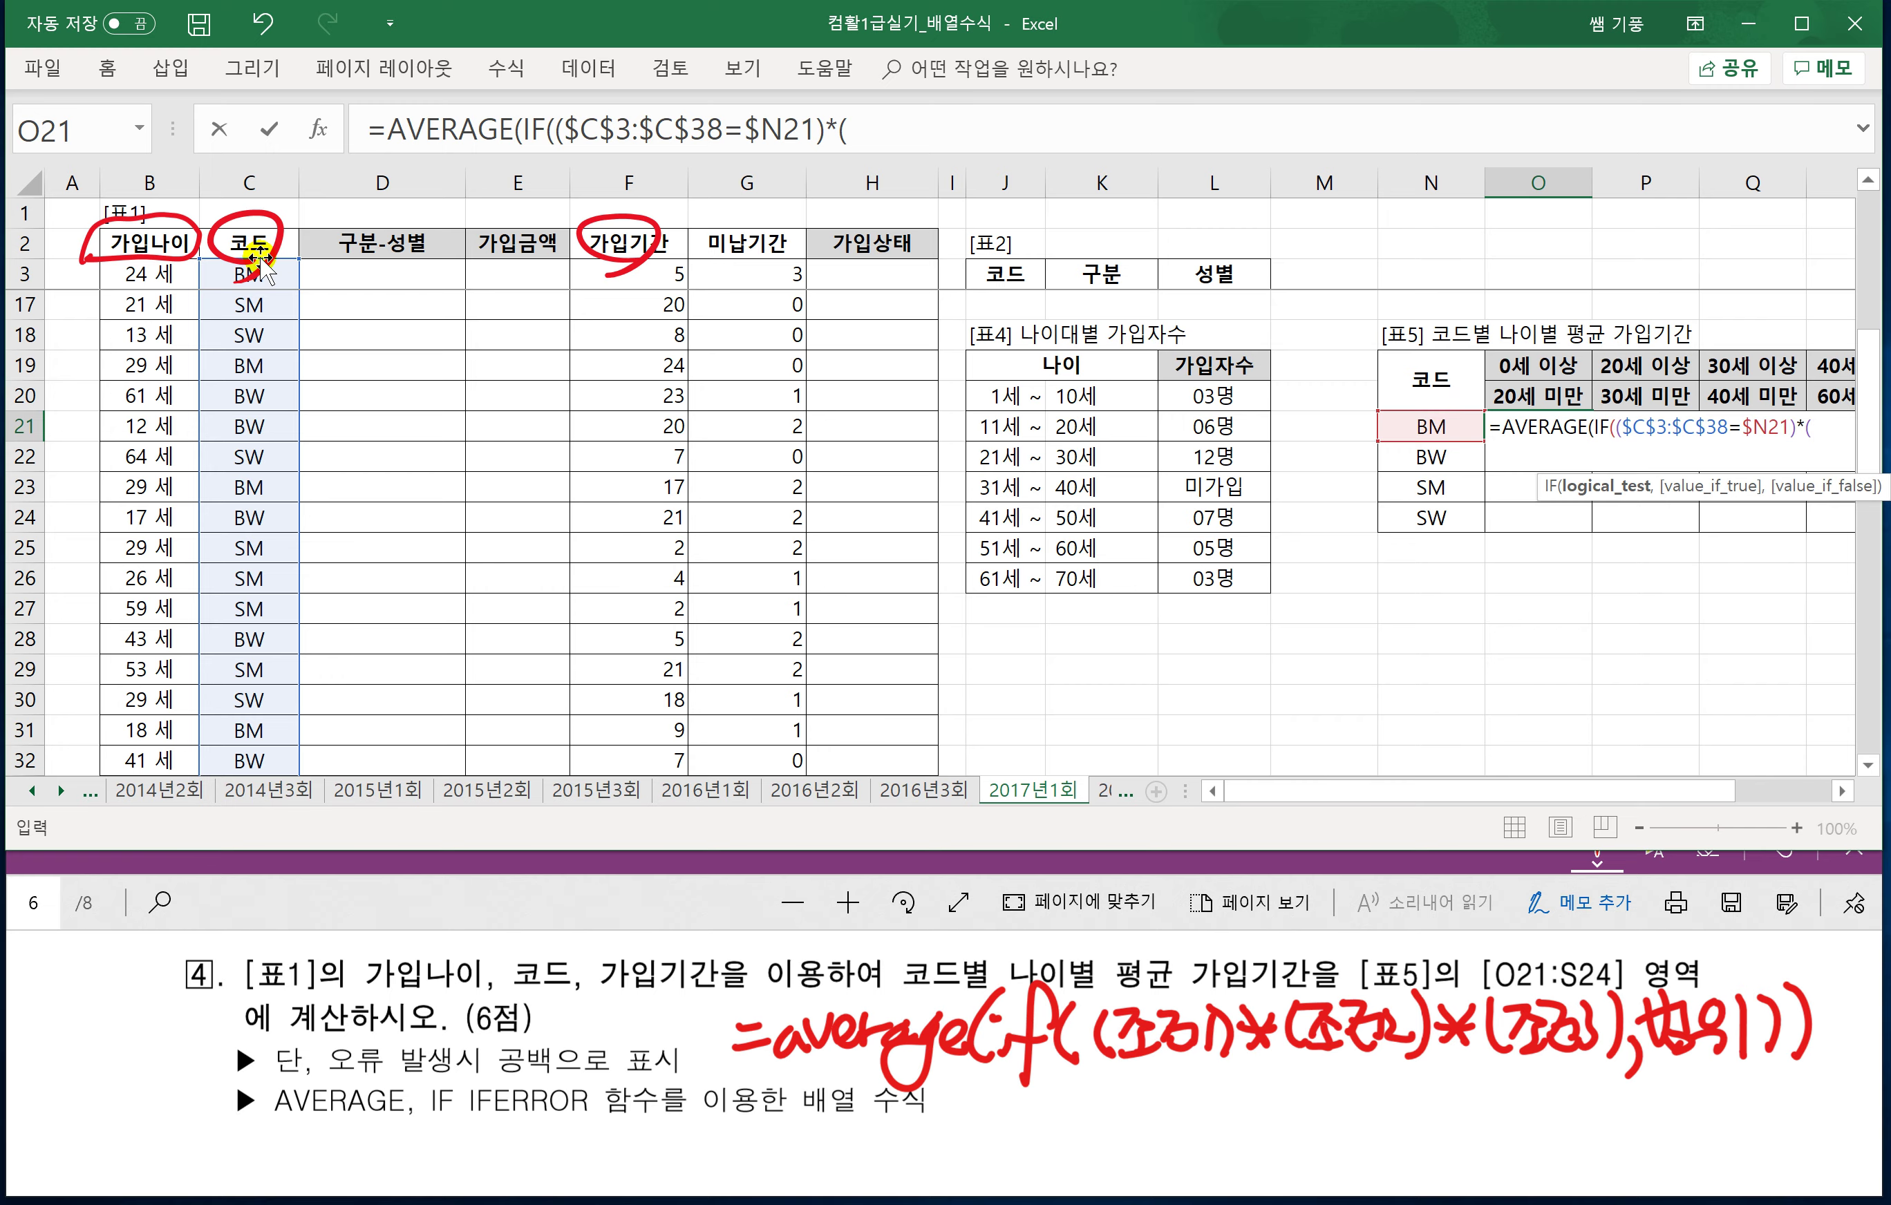
Enter $B$3:$B$38>=O$19 as the lower age-limit condition in O21 and open a third multiplied condition.
left_click(145, 271)
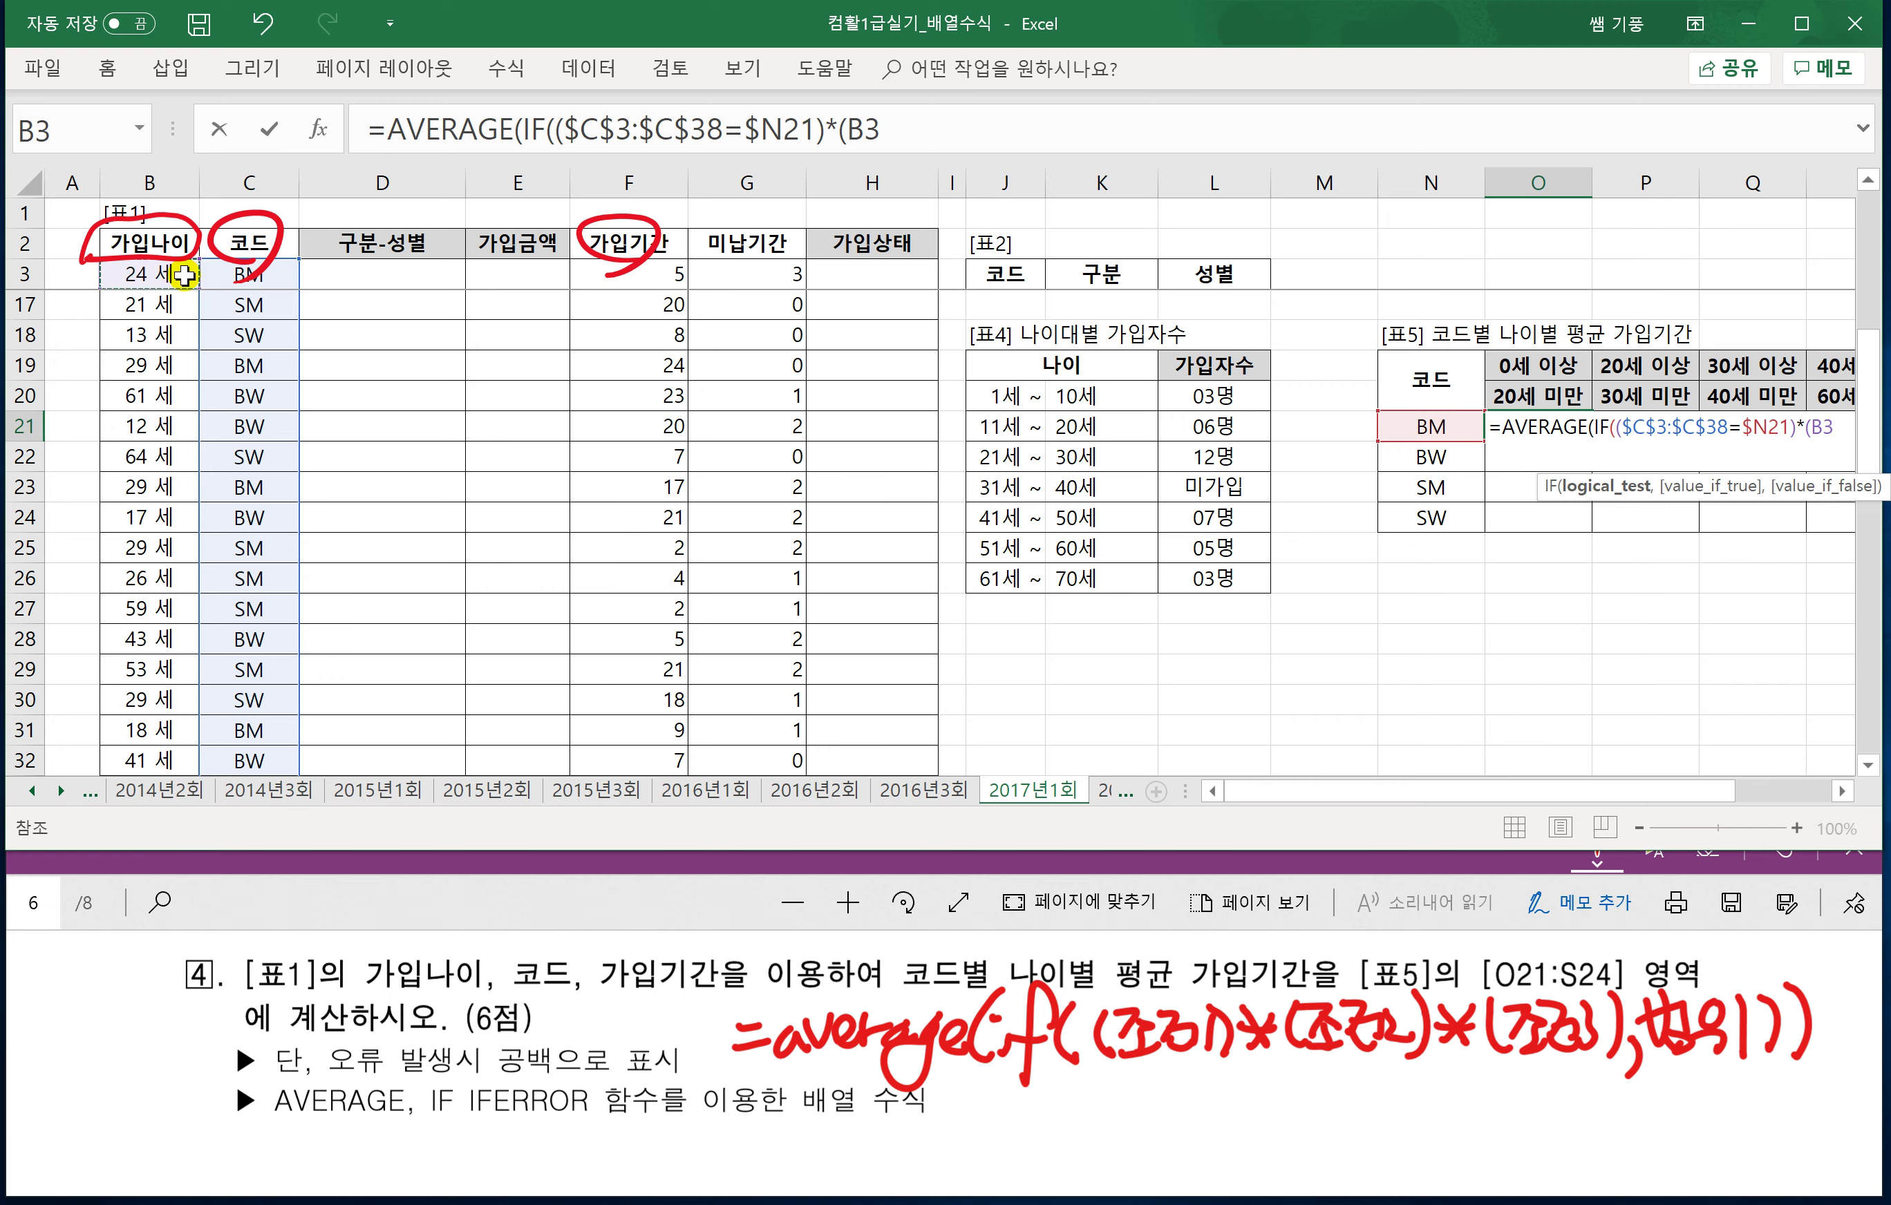
key("ctrl+shift+Down")
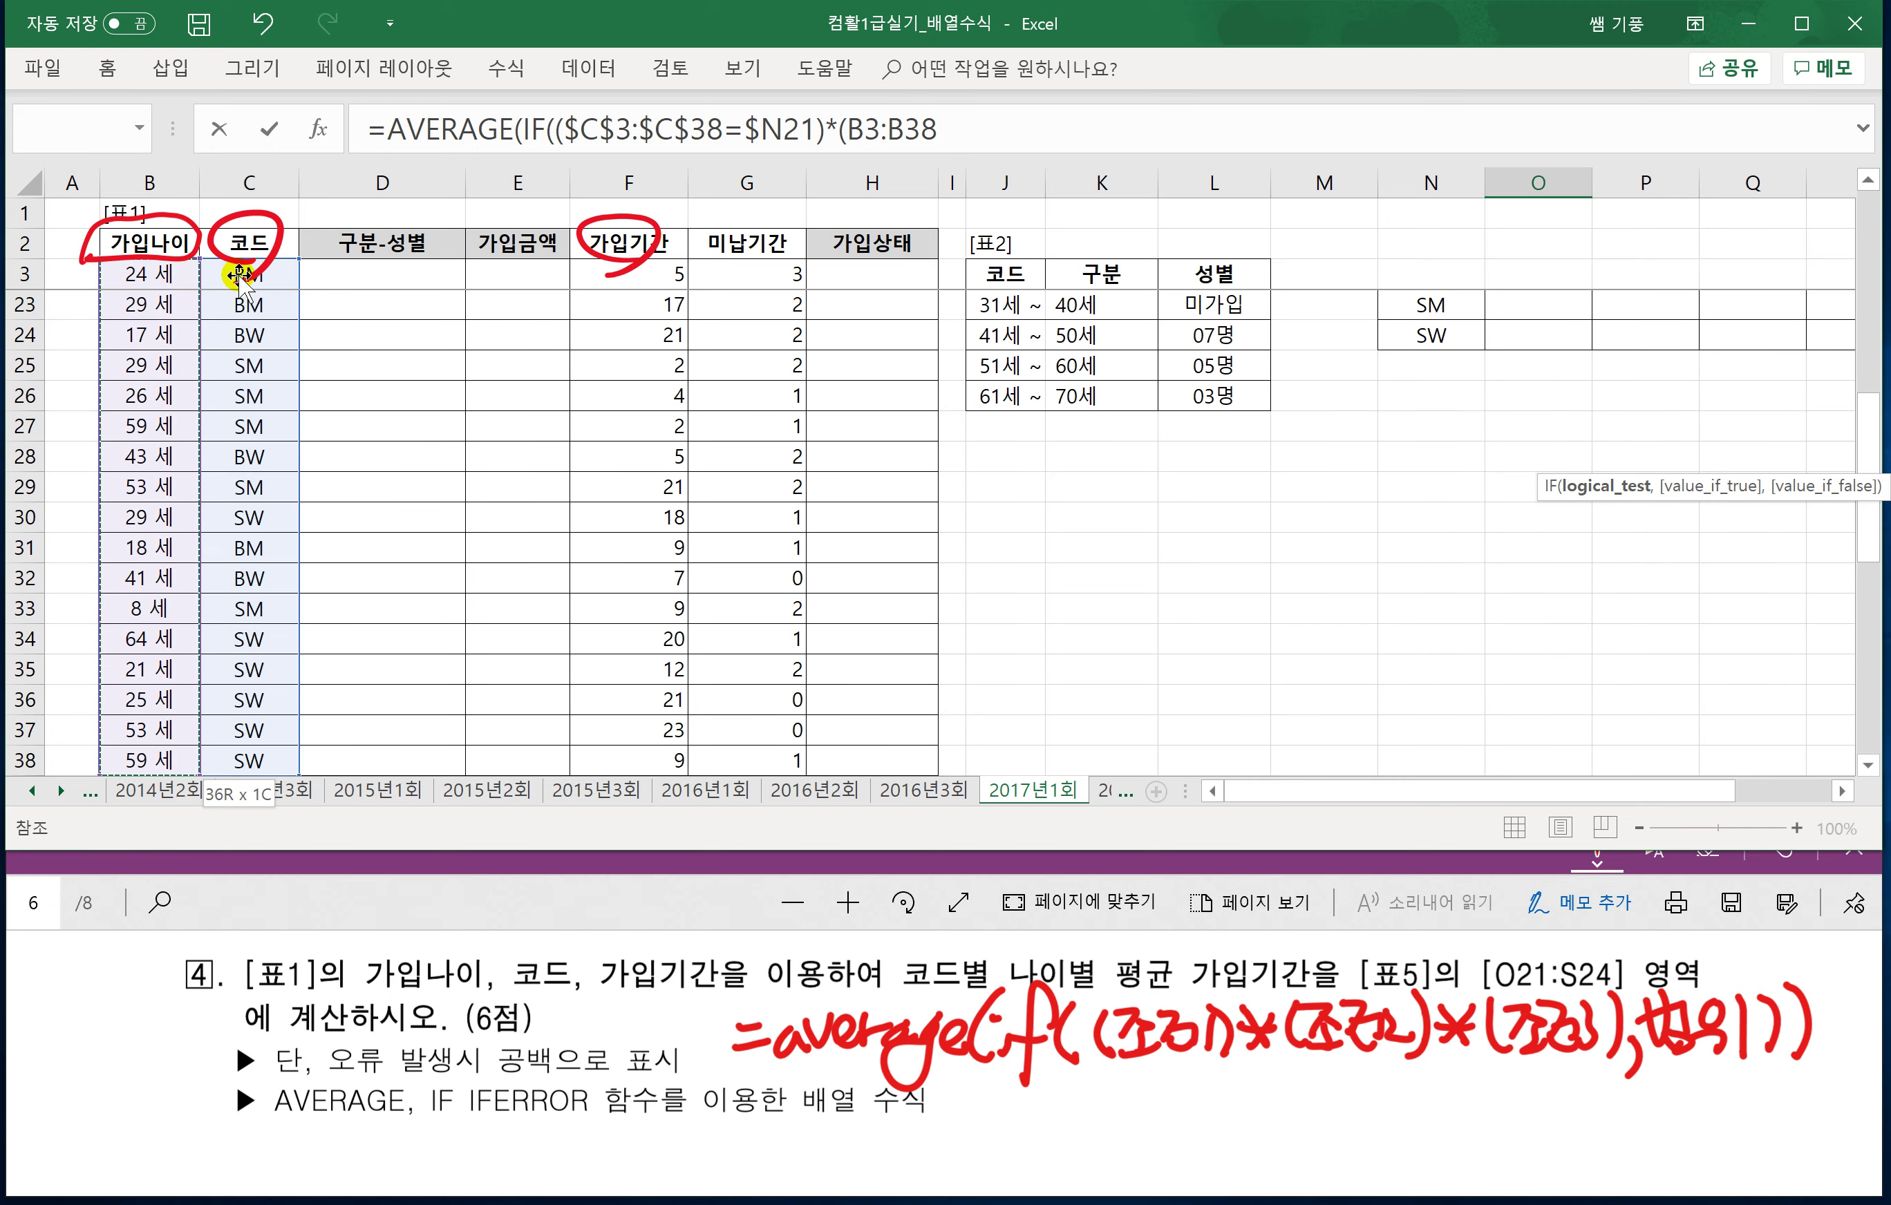
key("F4")
scroll(540, 485, "up", 2)
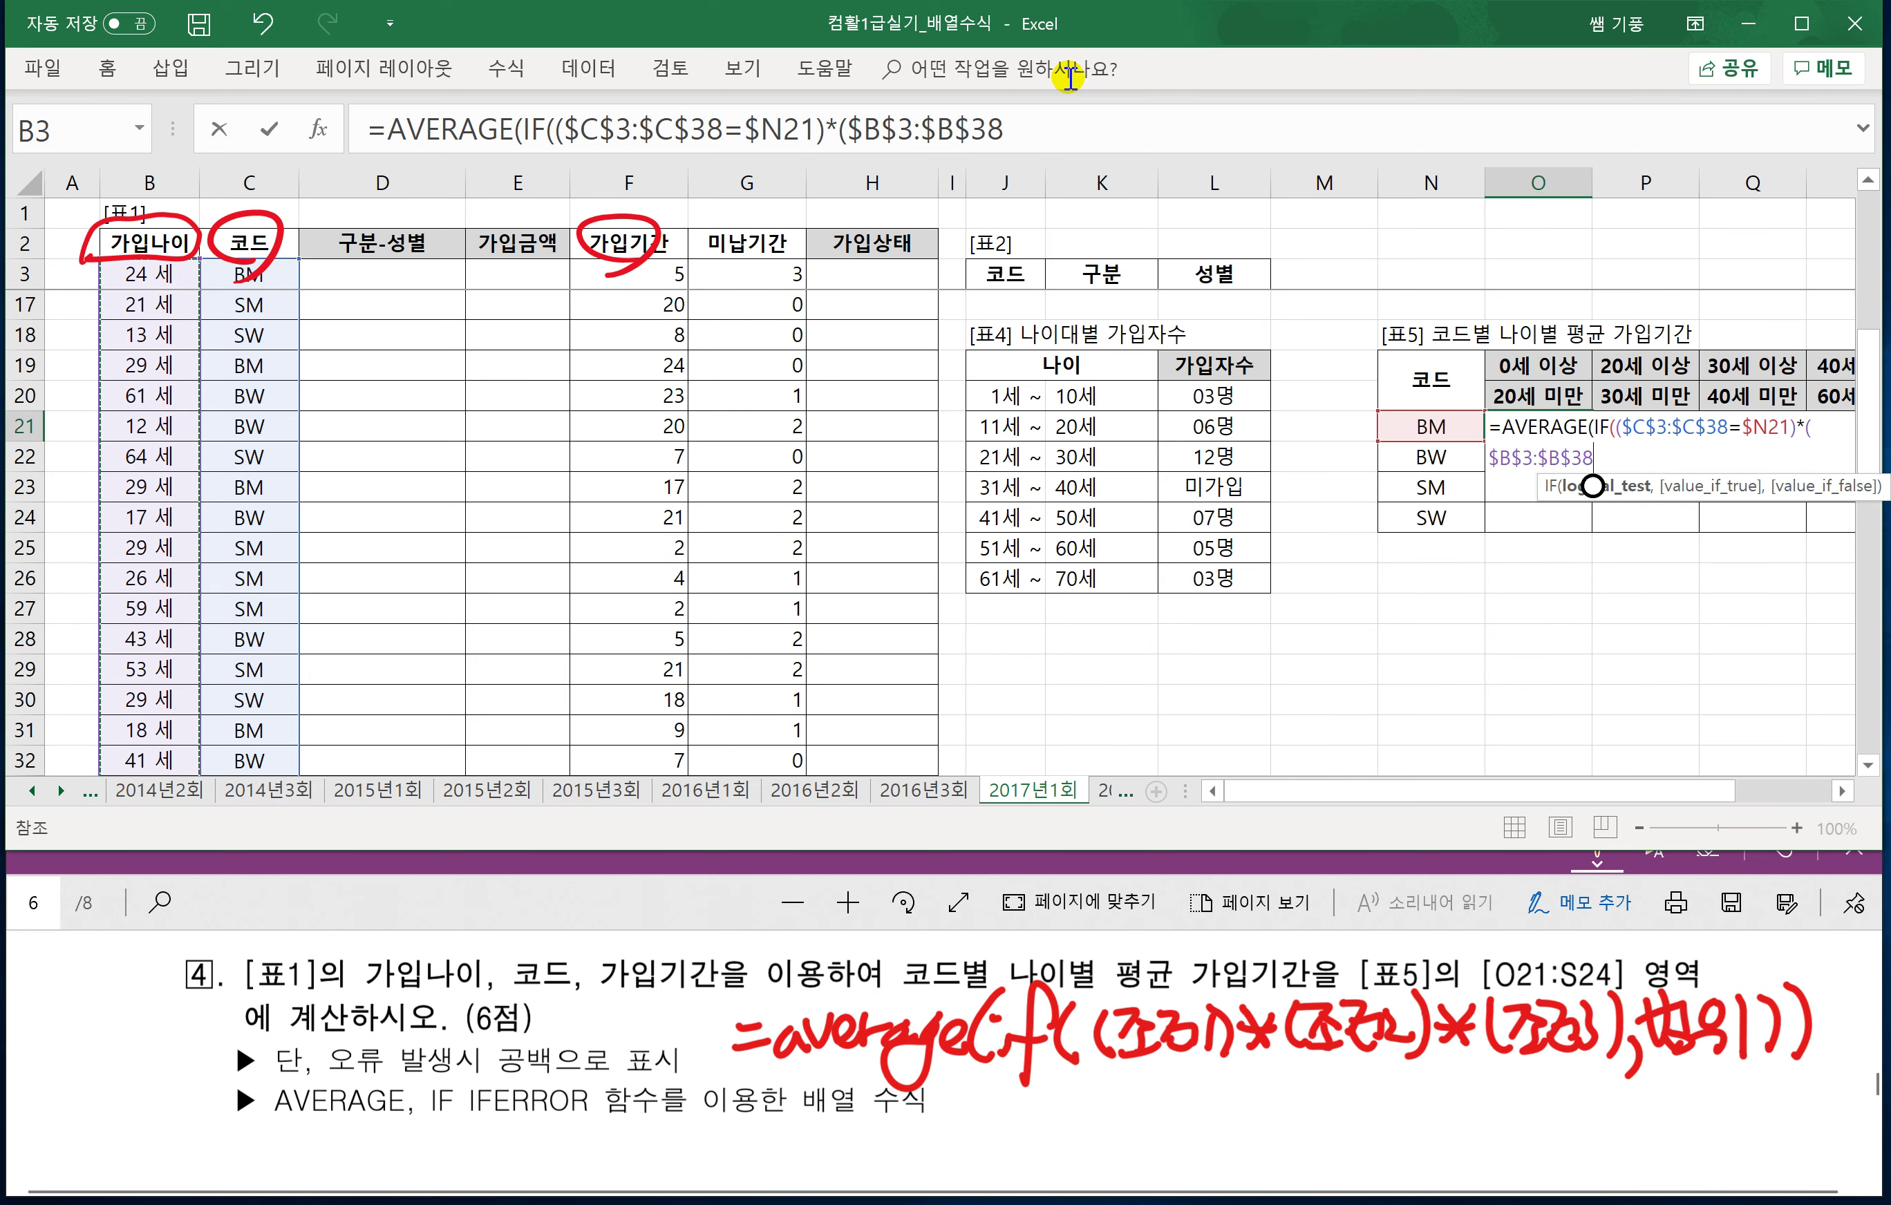
left_click(1090, 132)
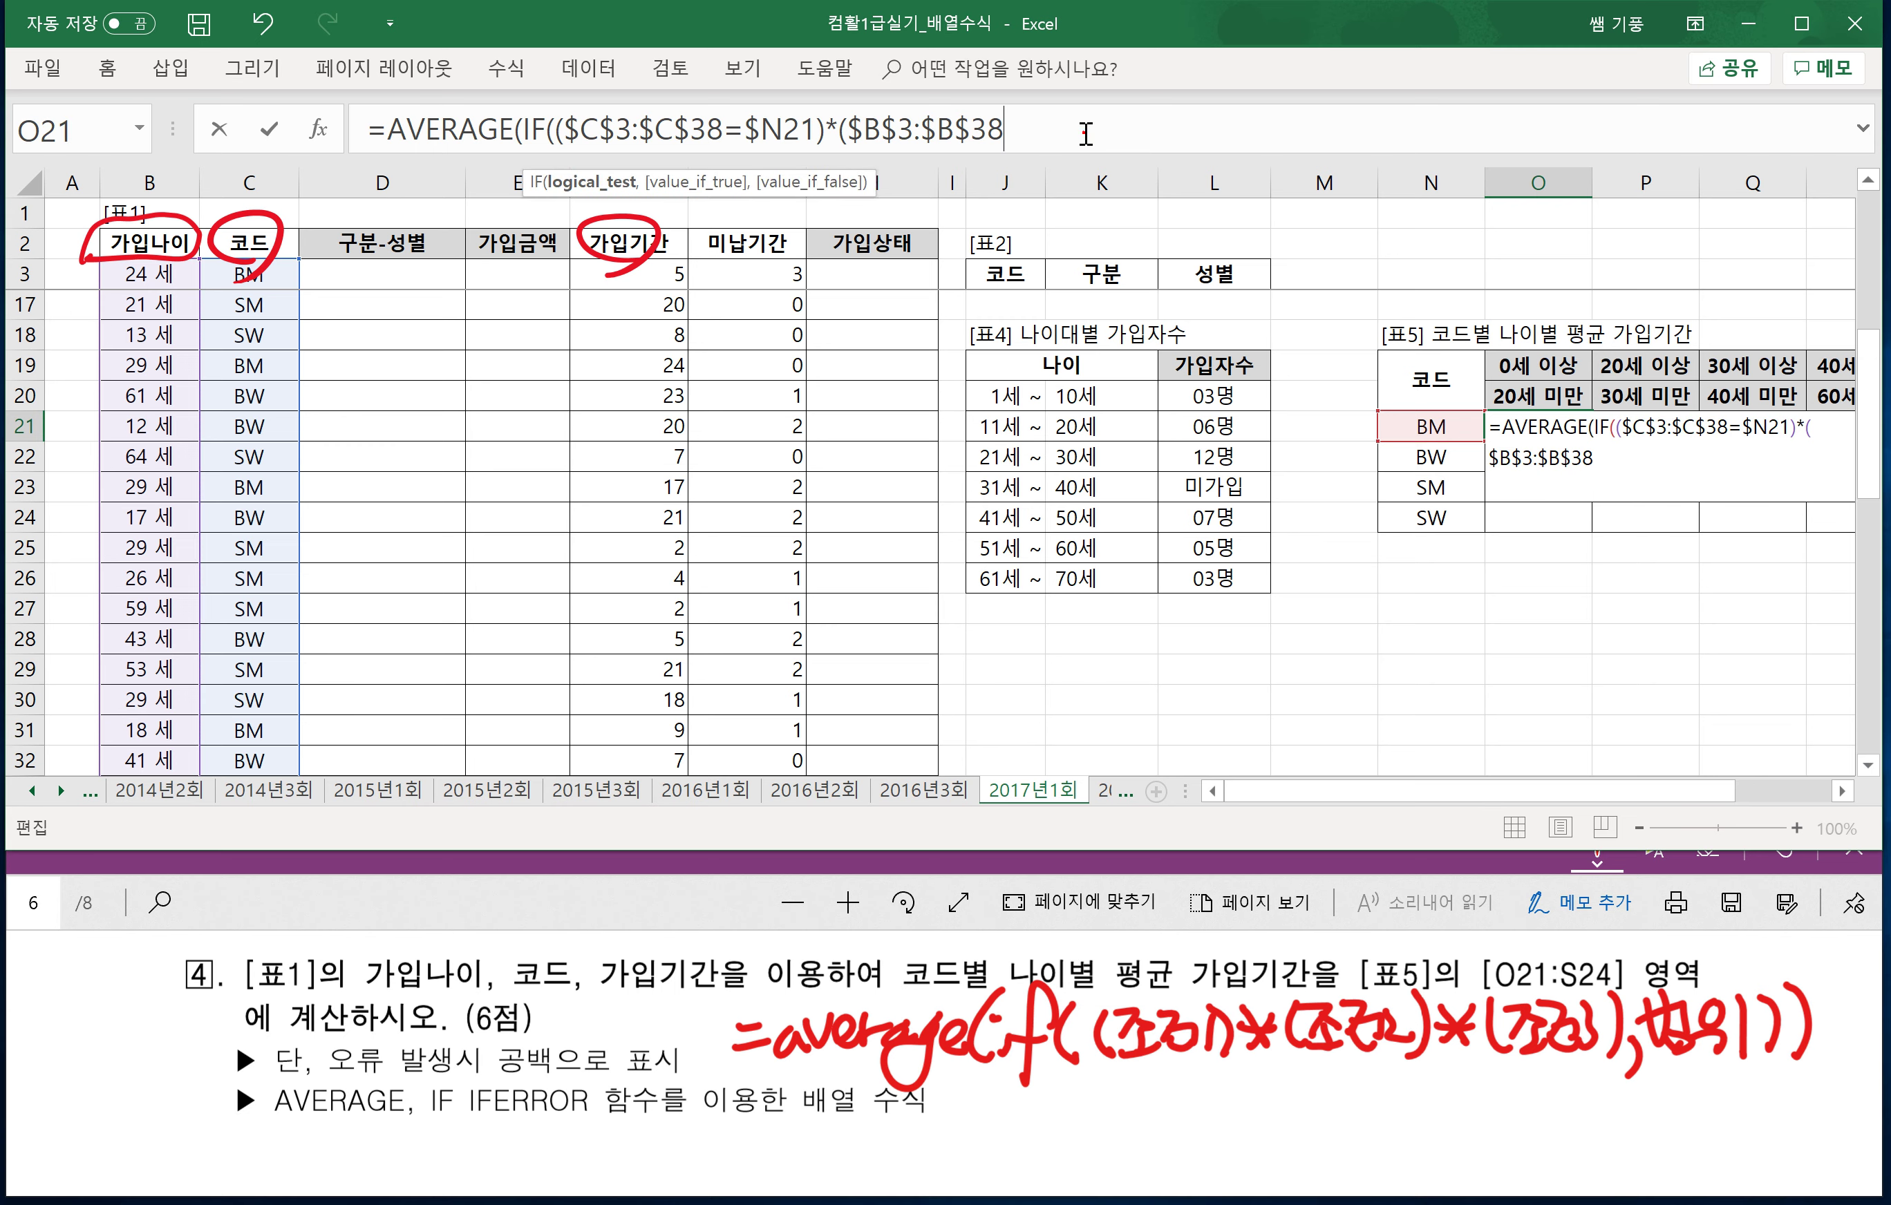
type(">=")
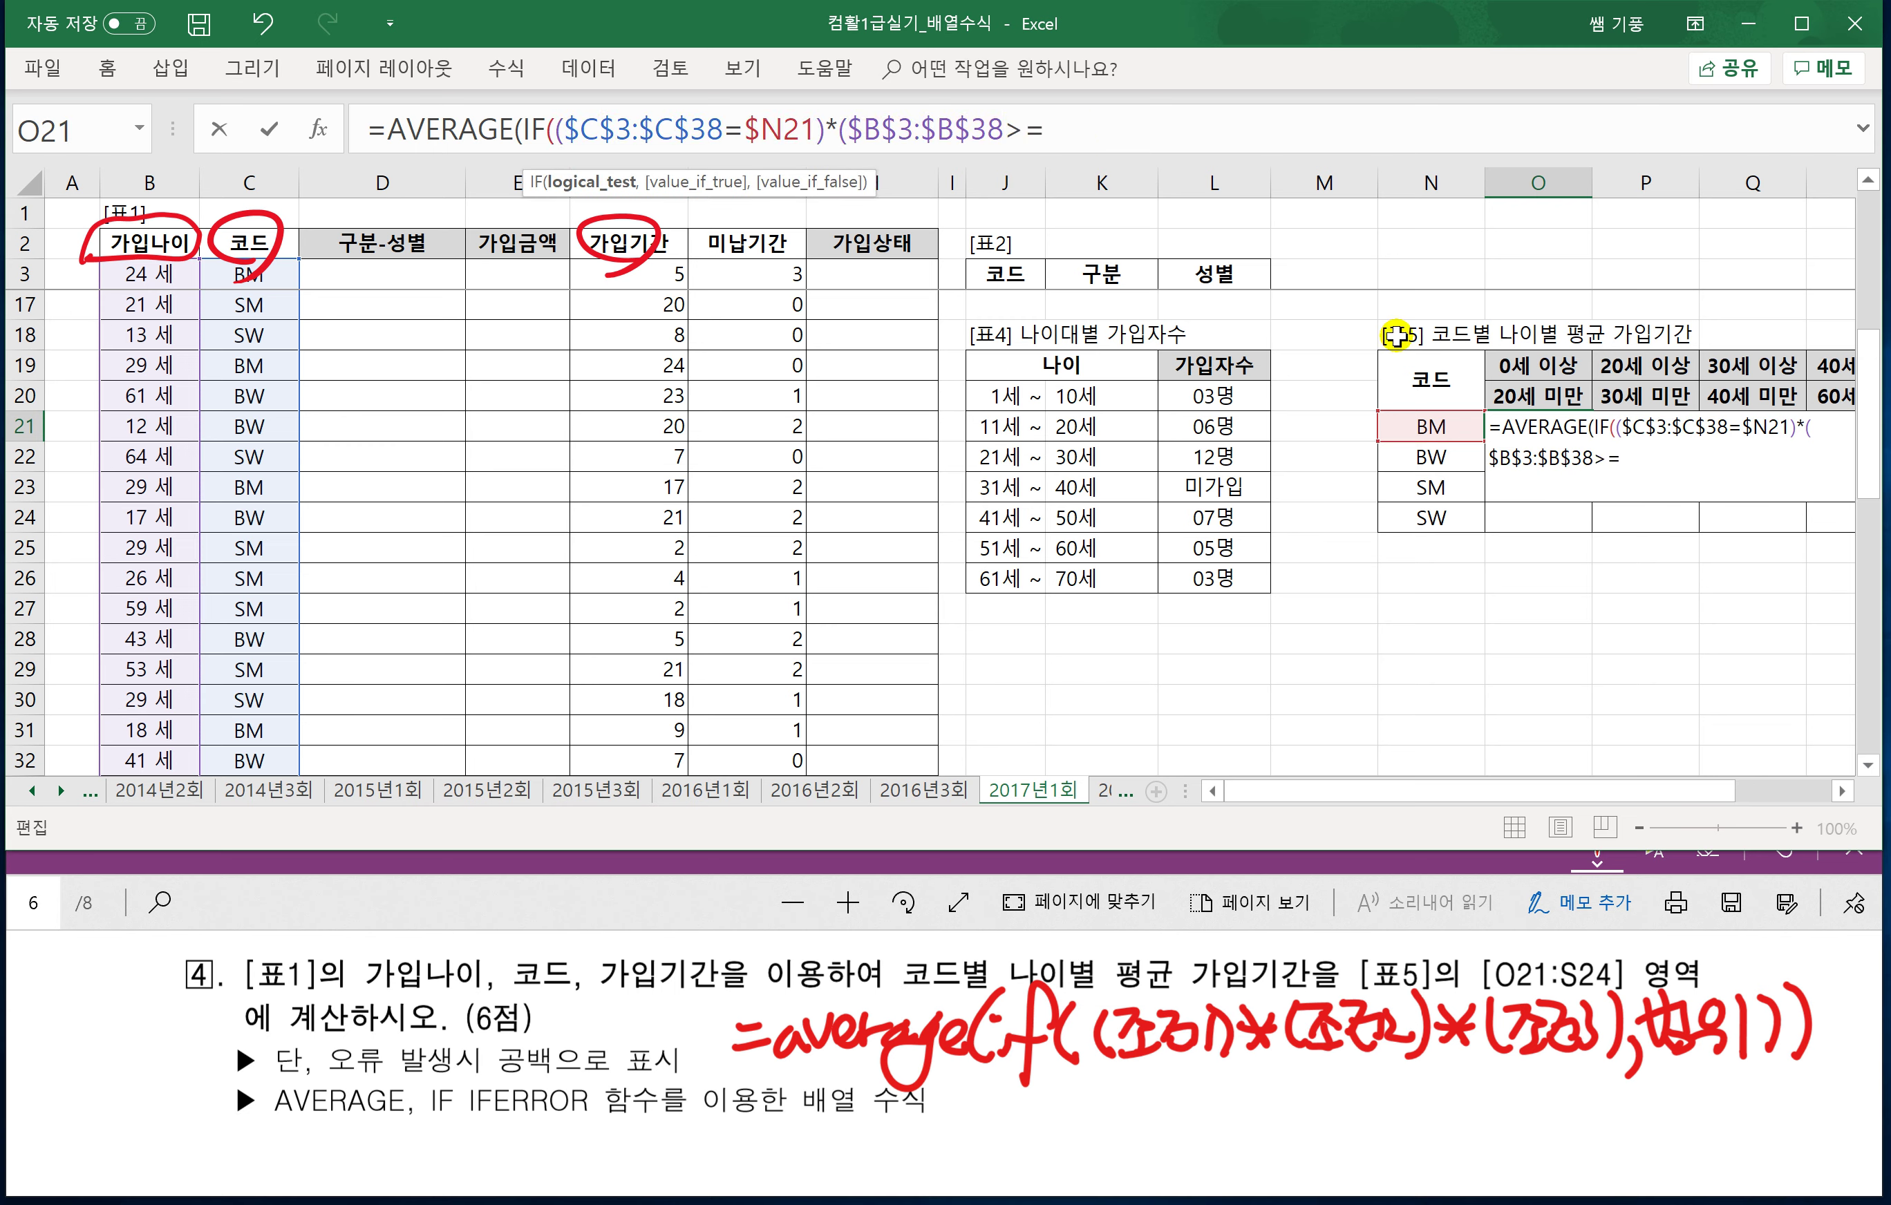
left_click(1541, 366)
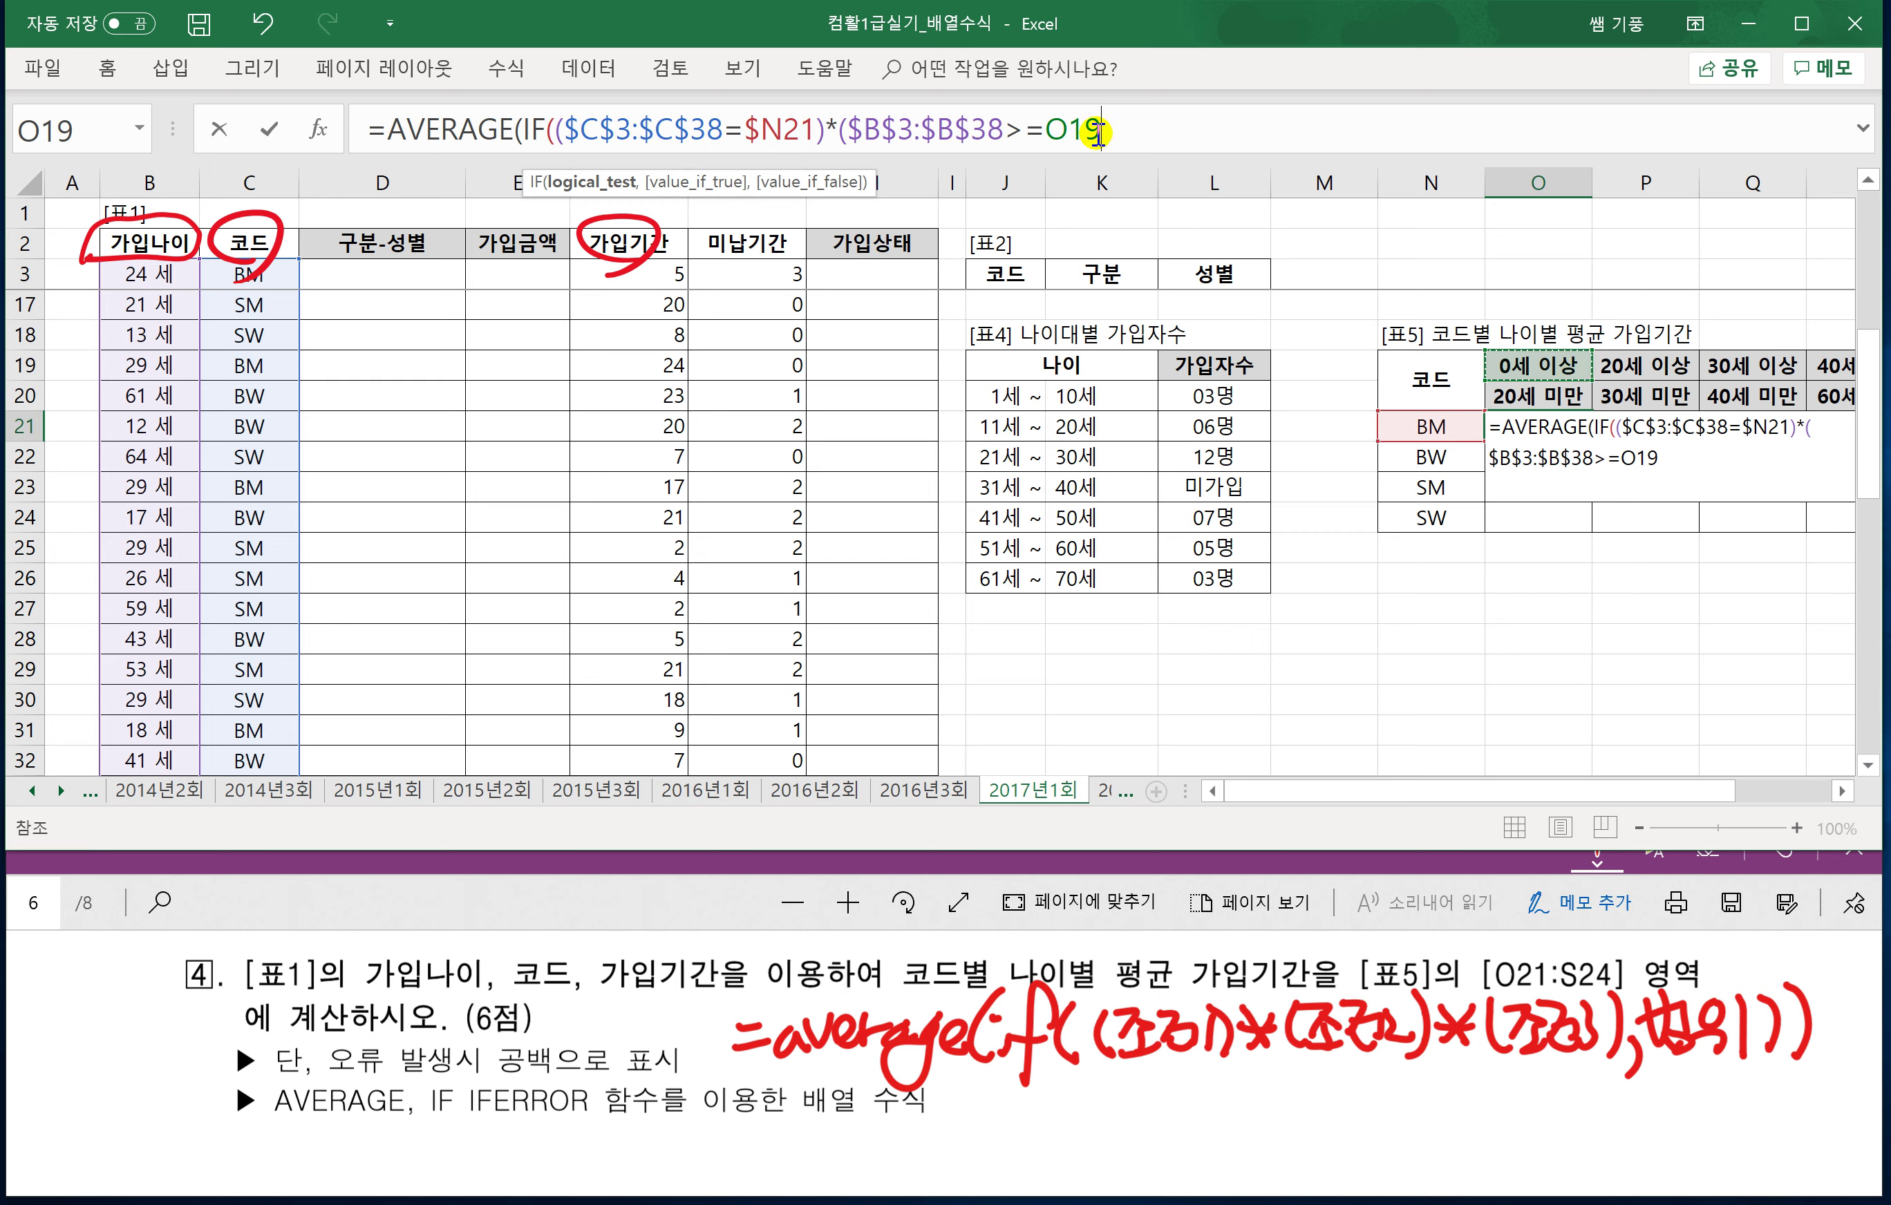
left_click_drag(1616, 784, 1763, 773)
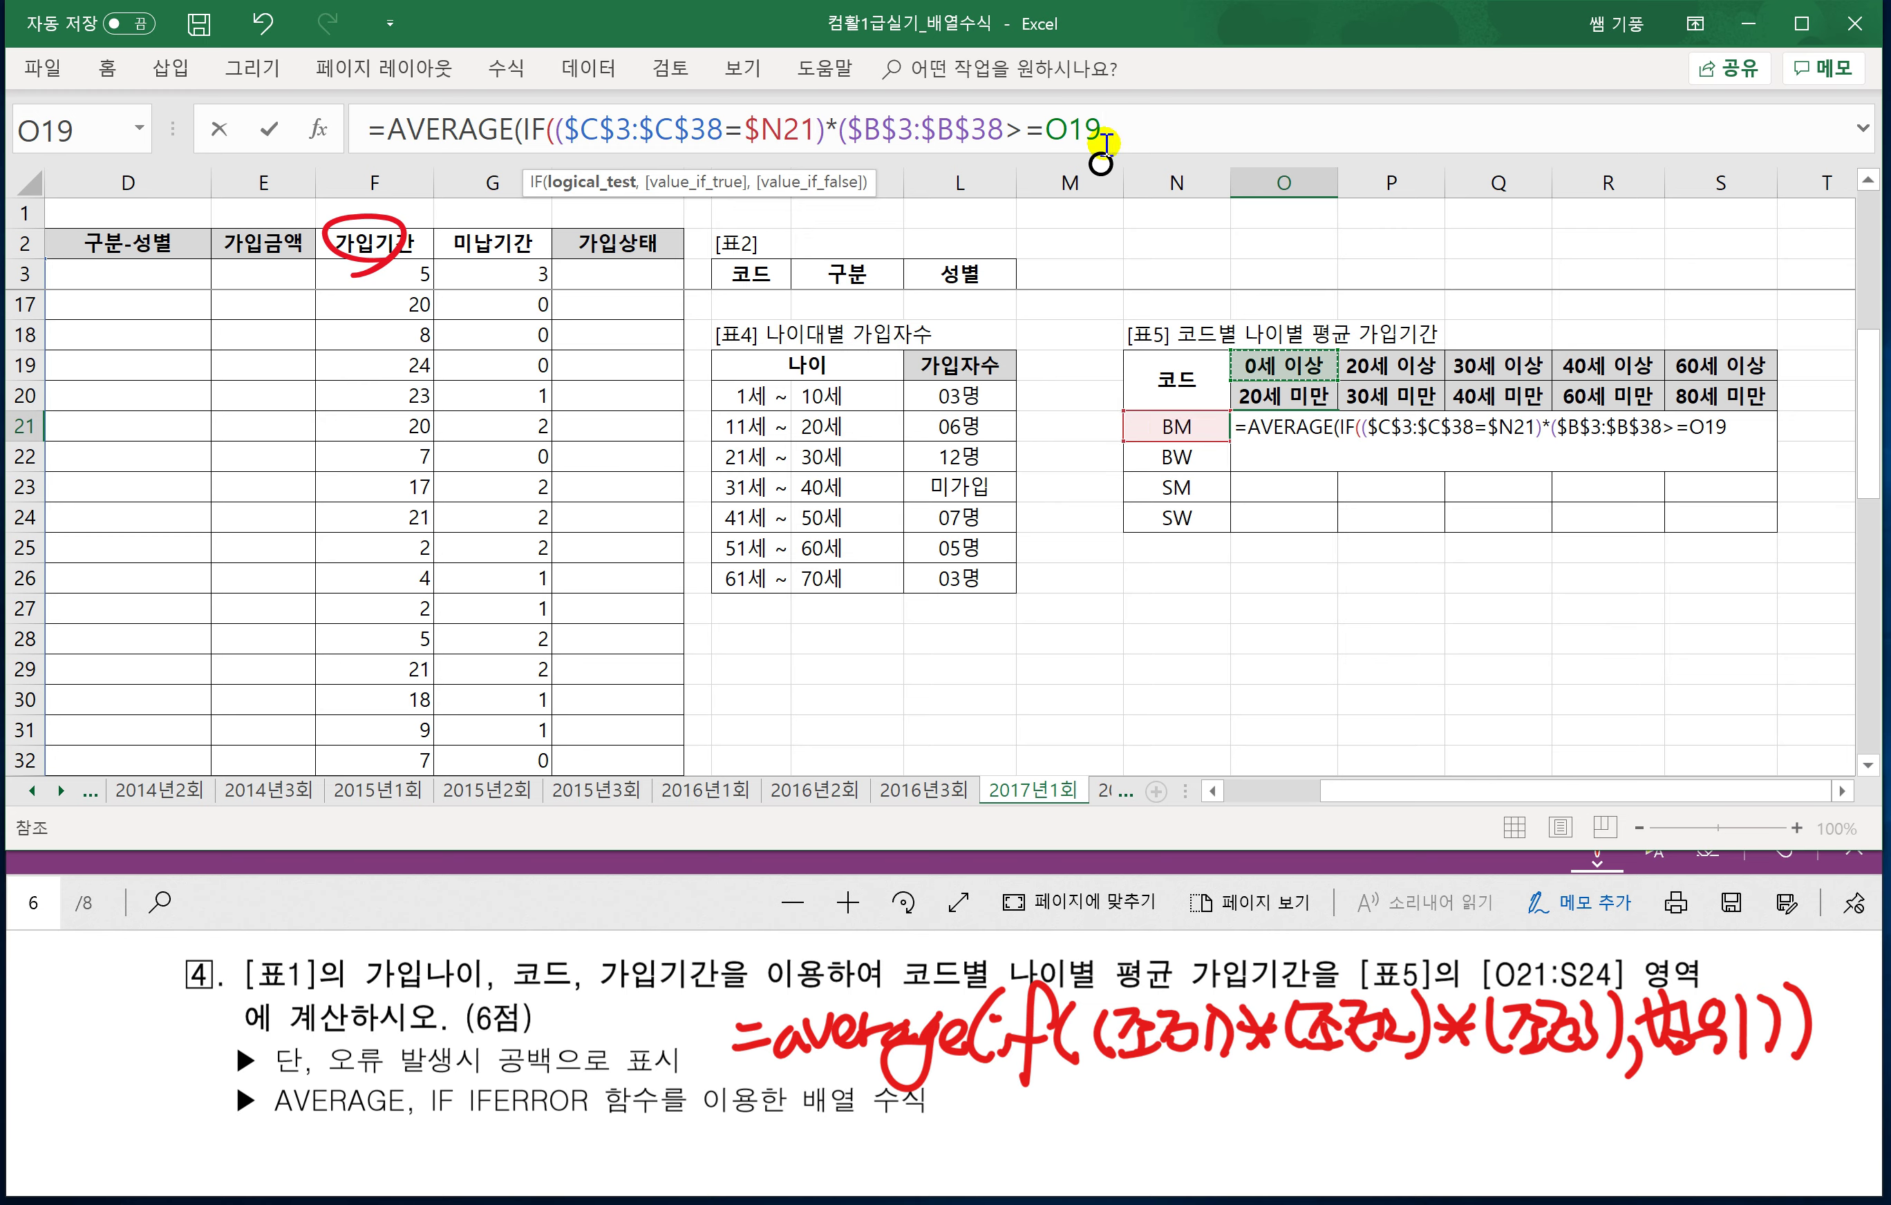
key("F4")
key("F4")
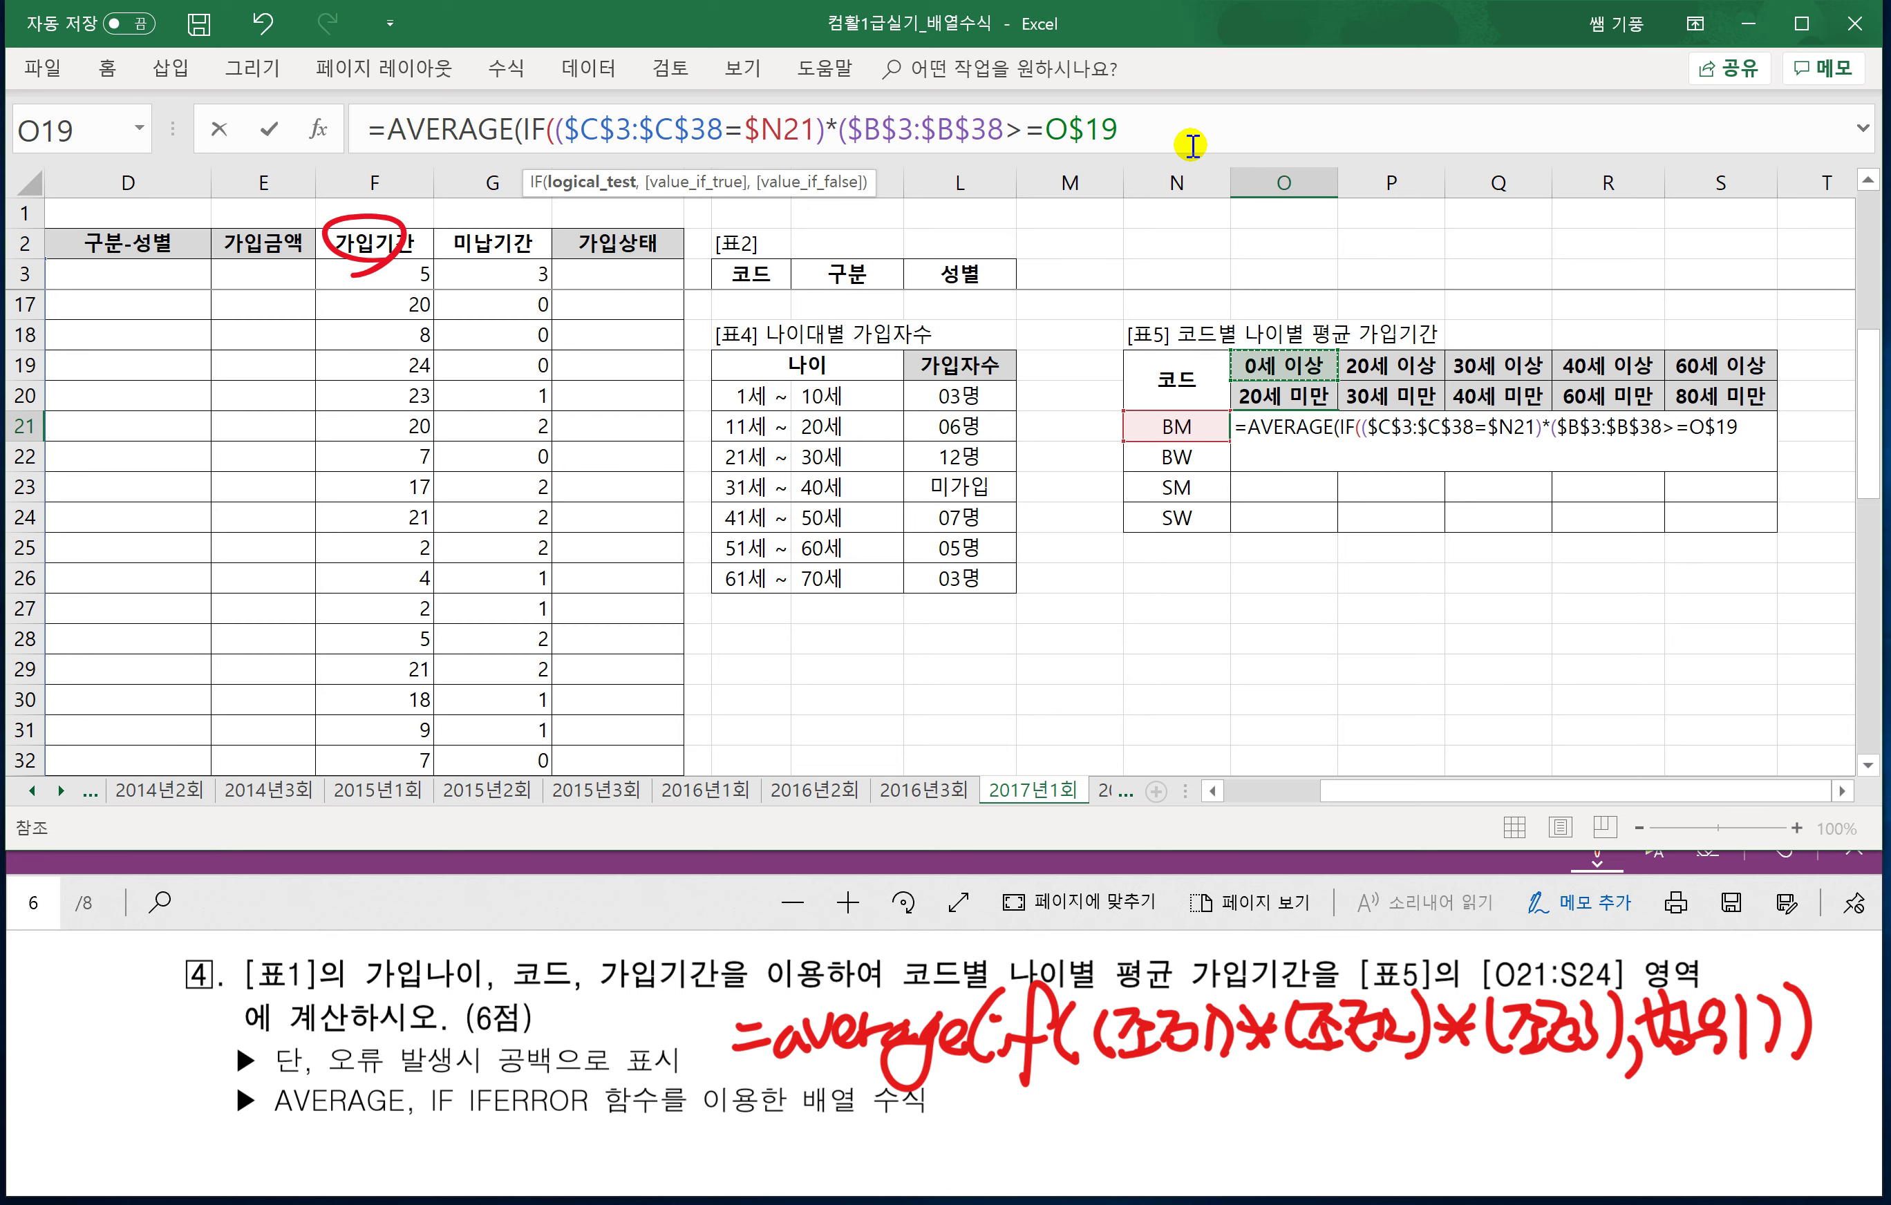
type(")*(")
Enter $B$3:$B$38<O$20 as the upper age-limit condition in O21, completing the IF function's logical test.
left_click_drag(1375, 791, 1253, 804)
left_click(144, 277)
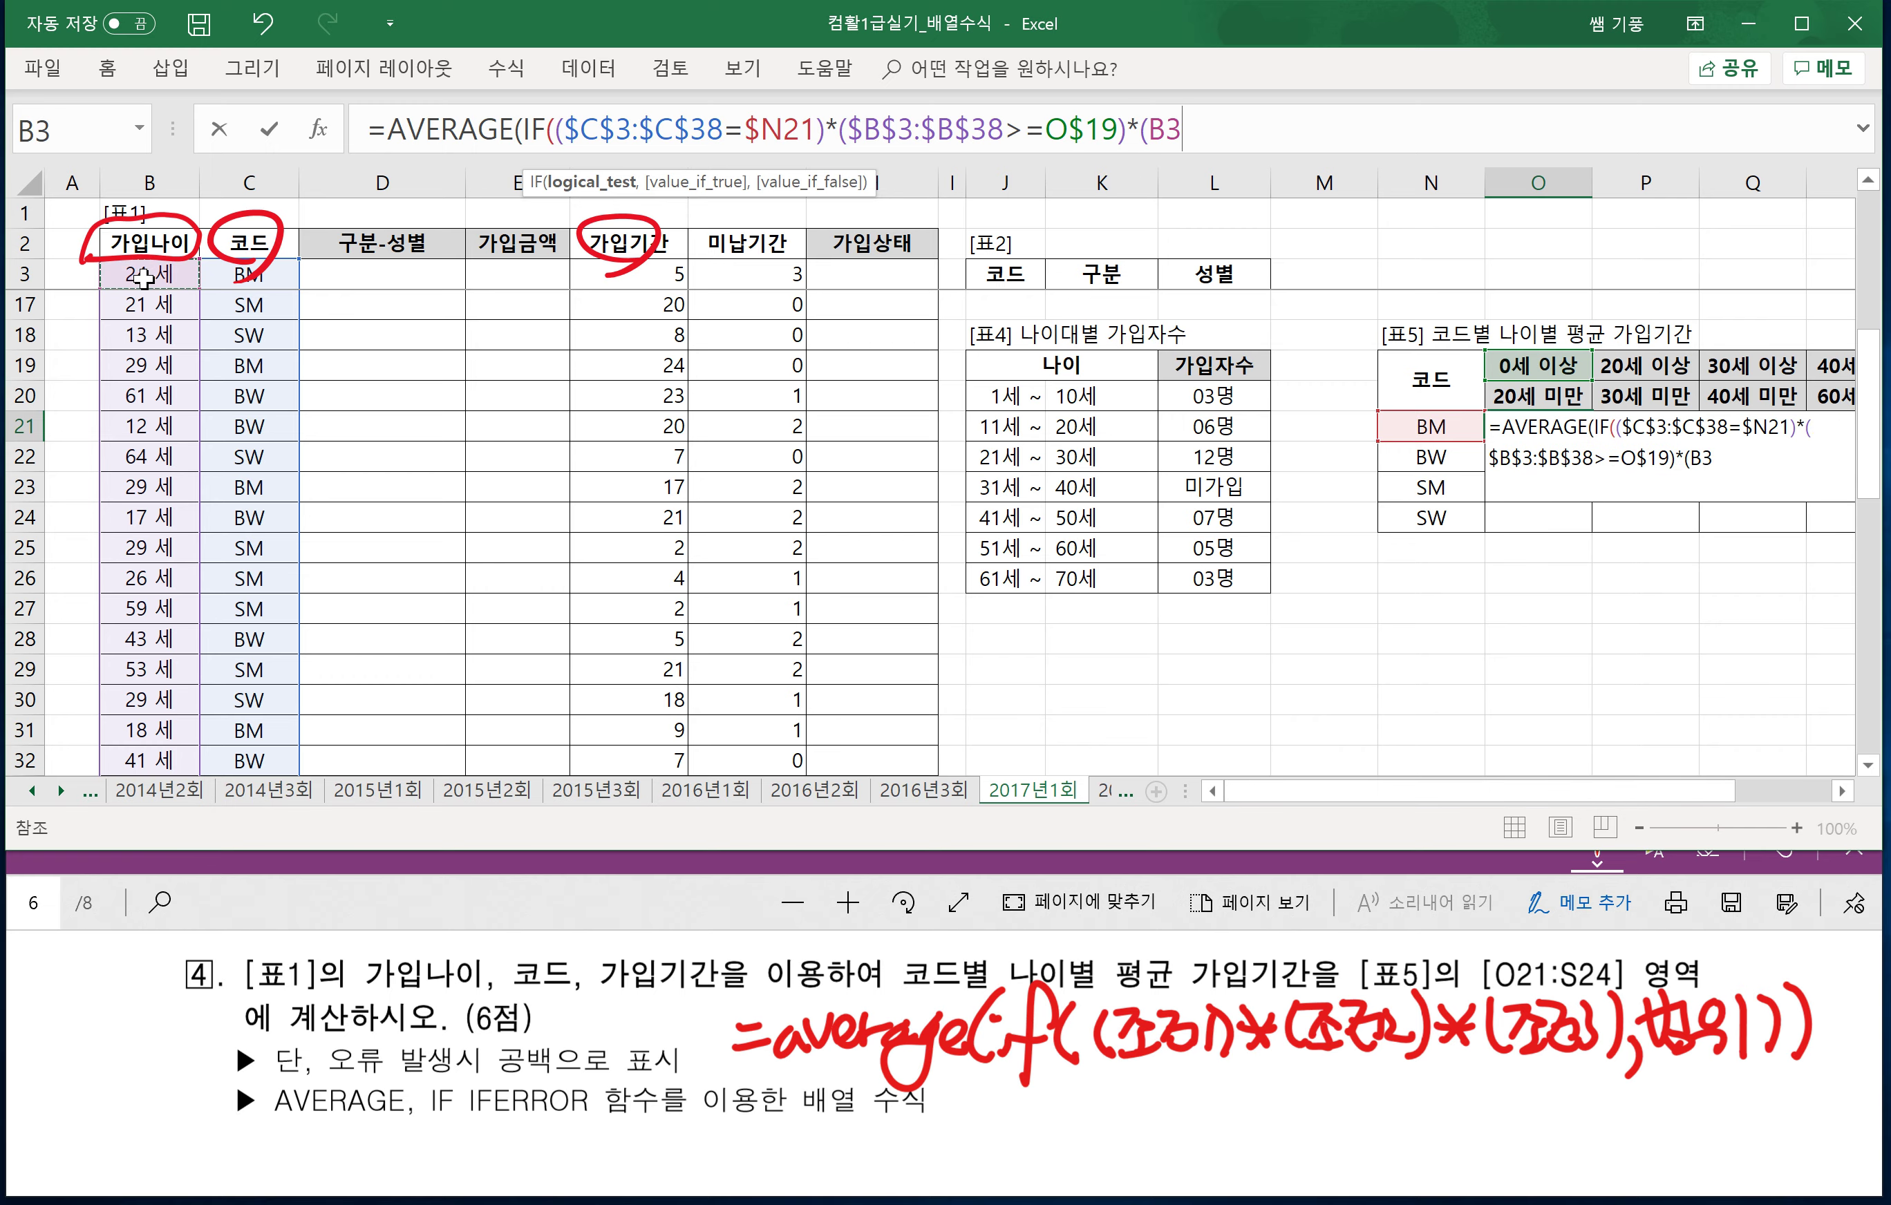
key("ctrl+shift+Down")
key("F4")
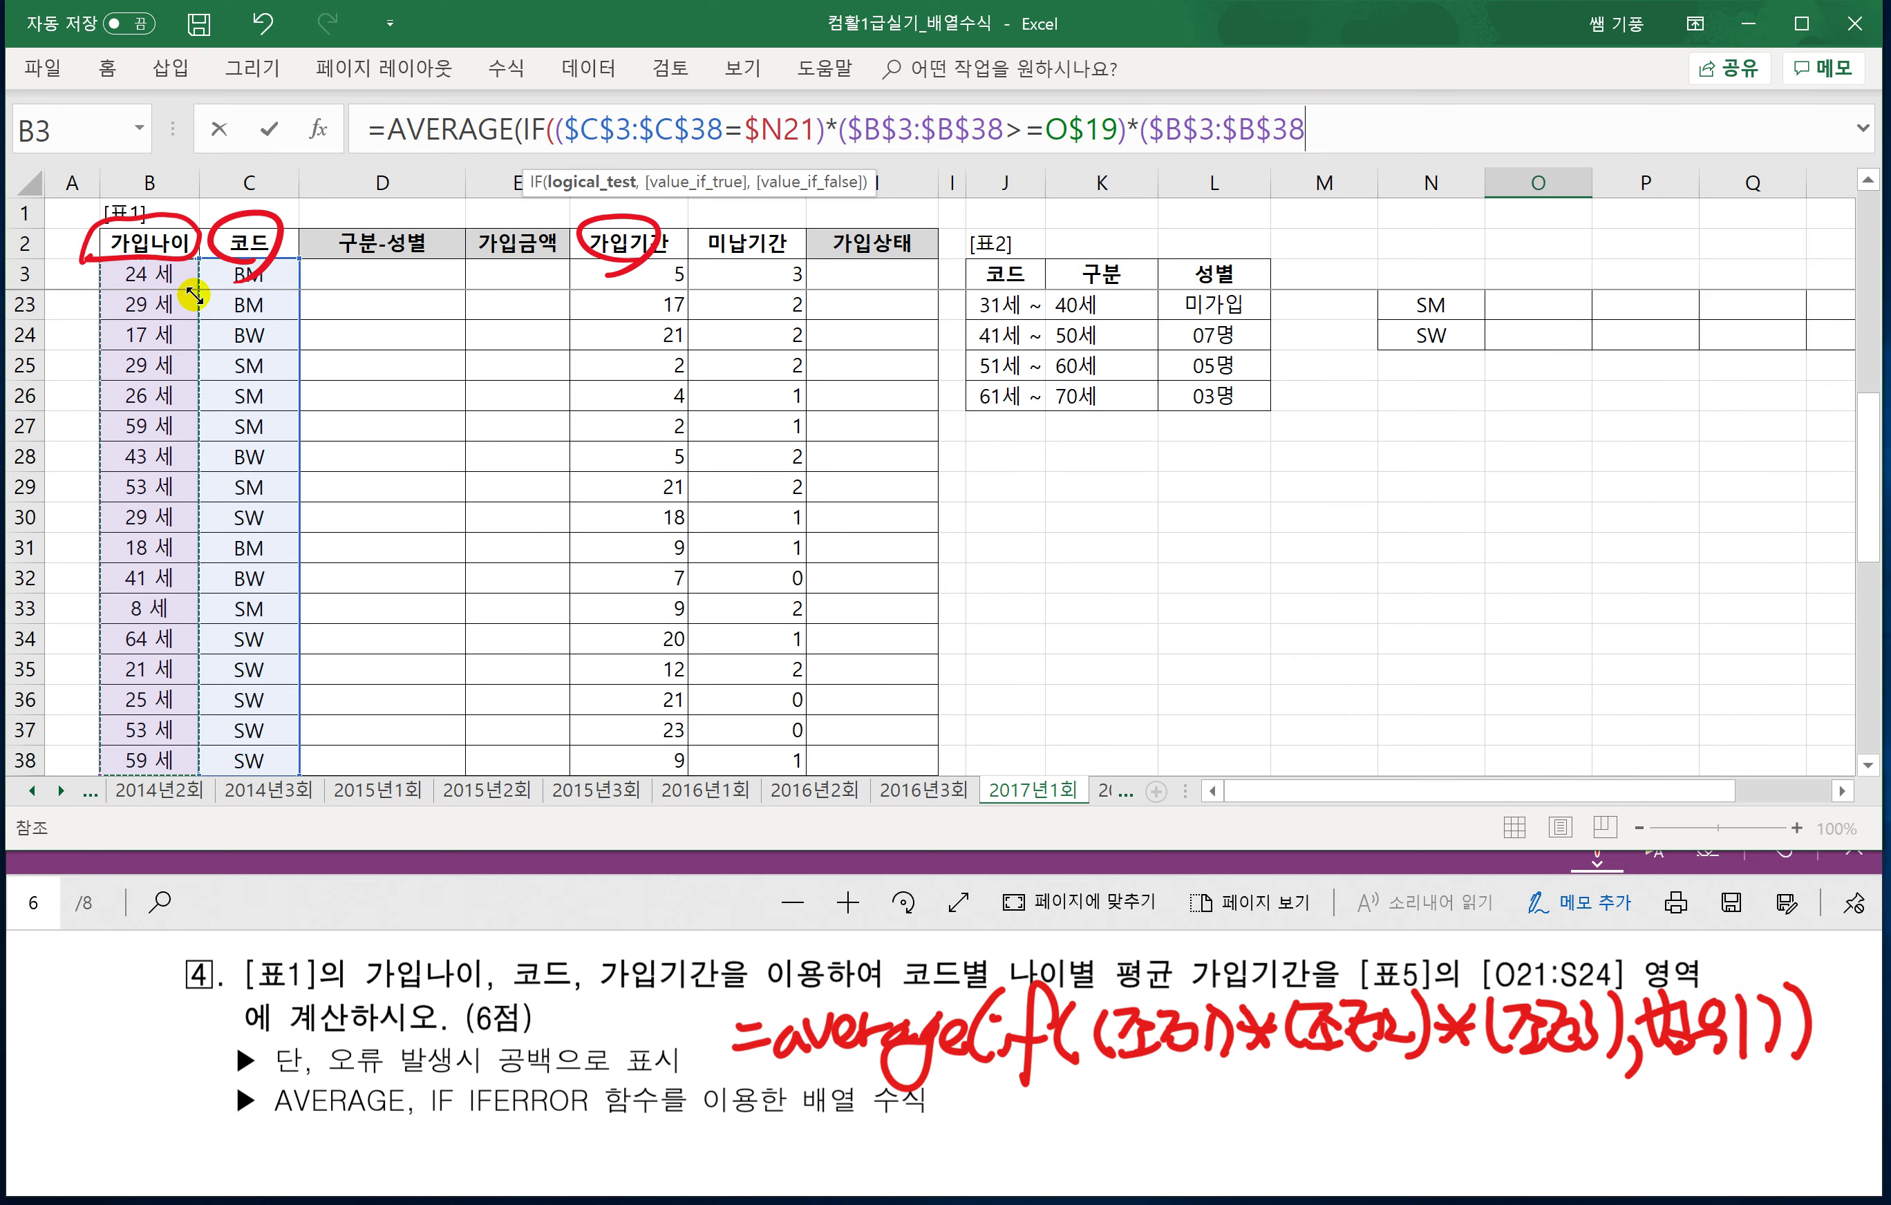
scroll(400, 346, "up", 2)
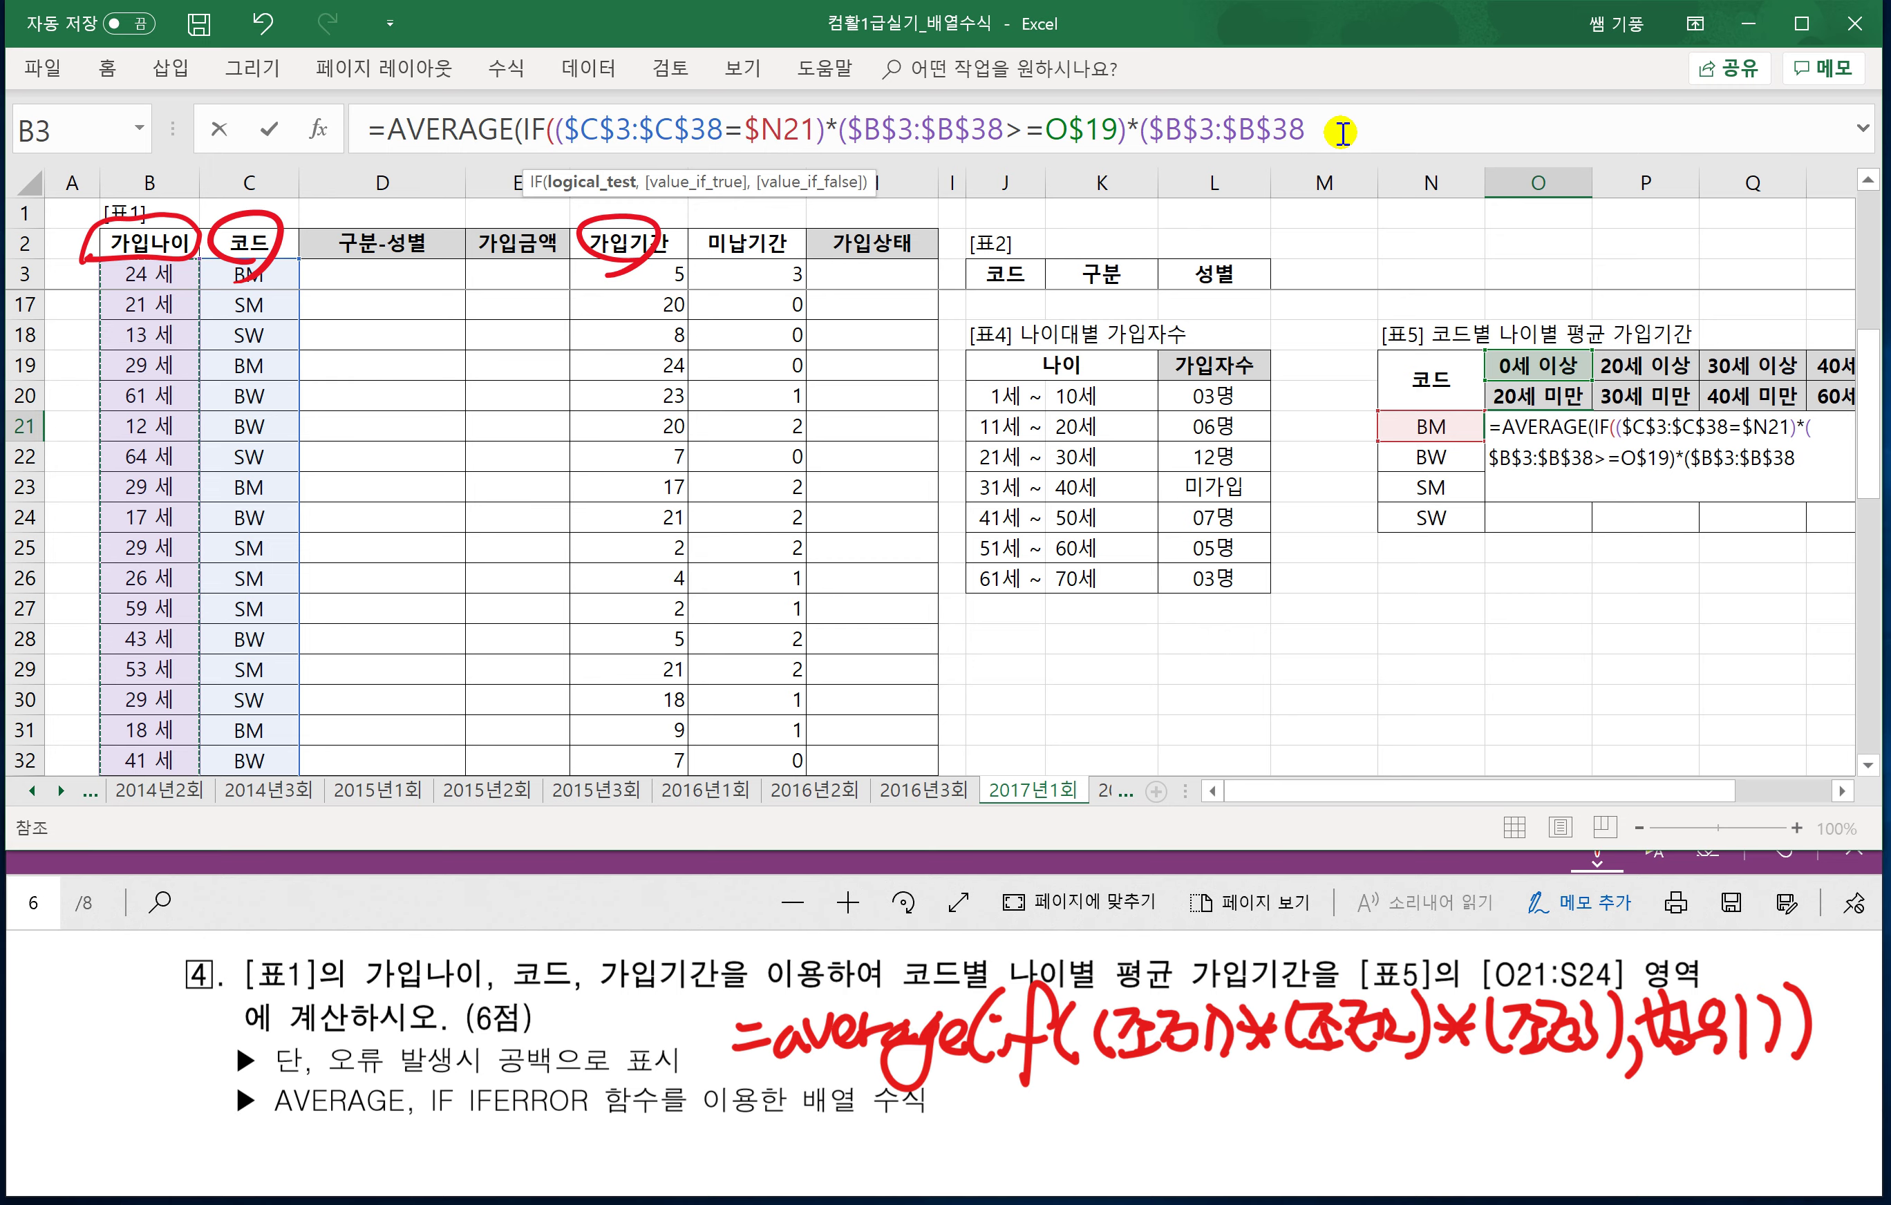
type("<")
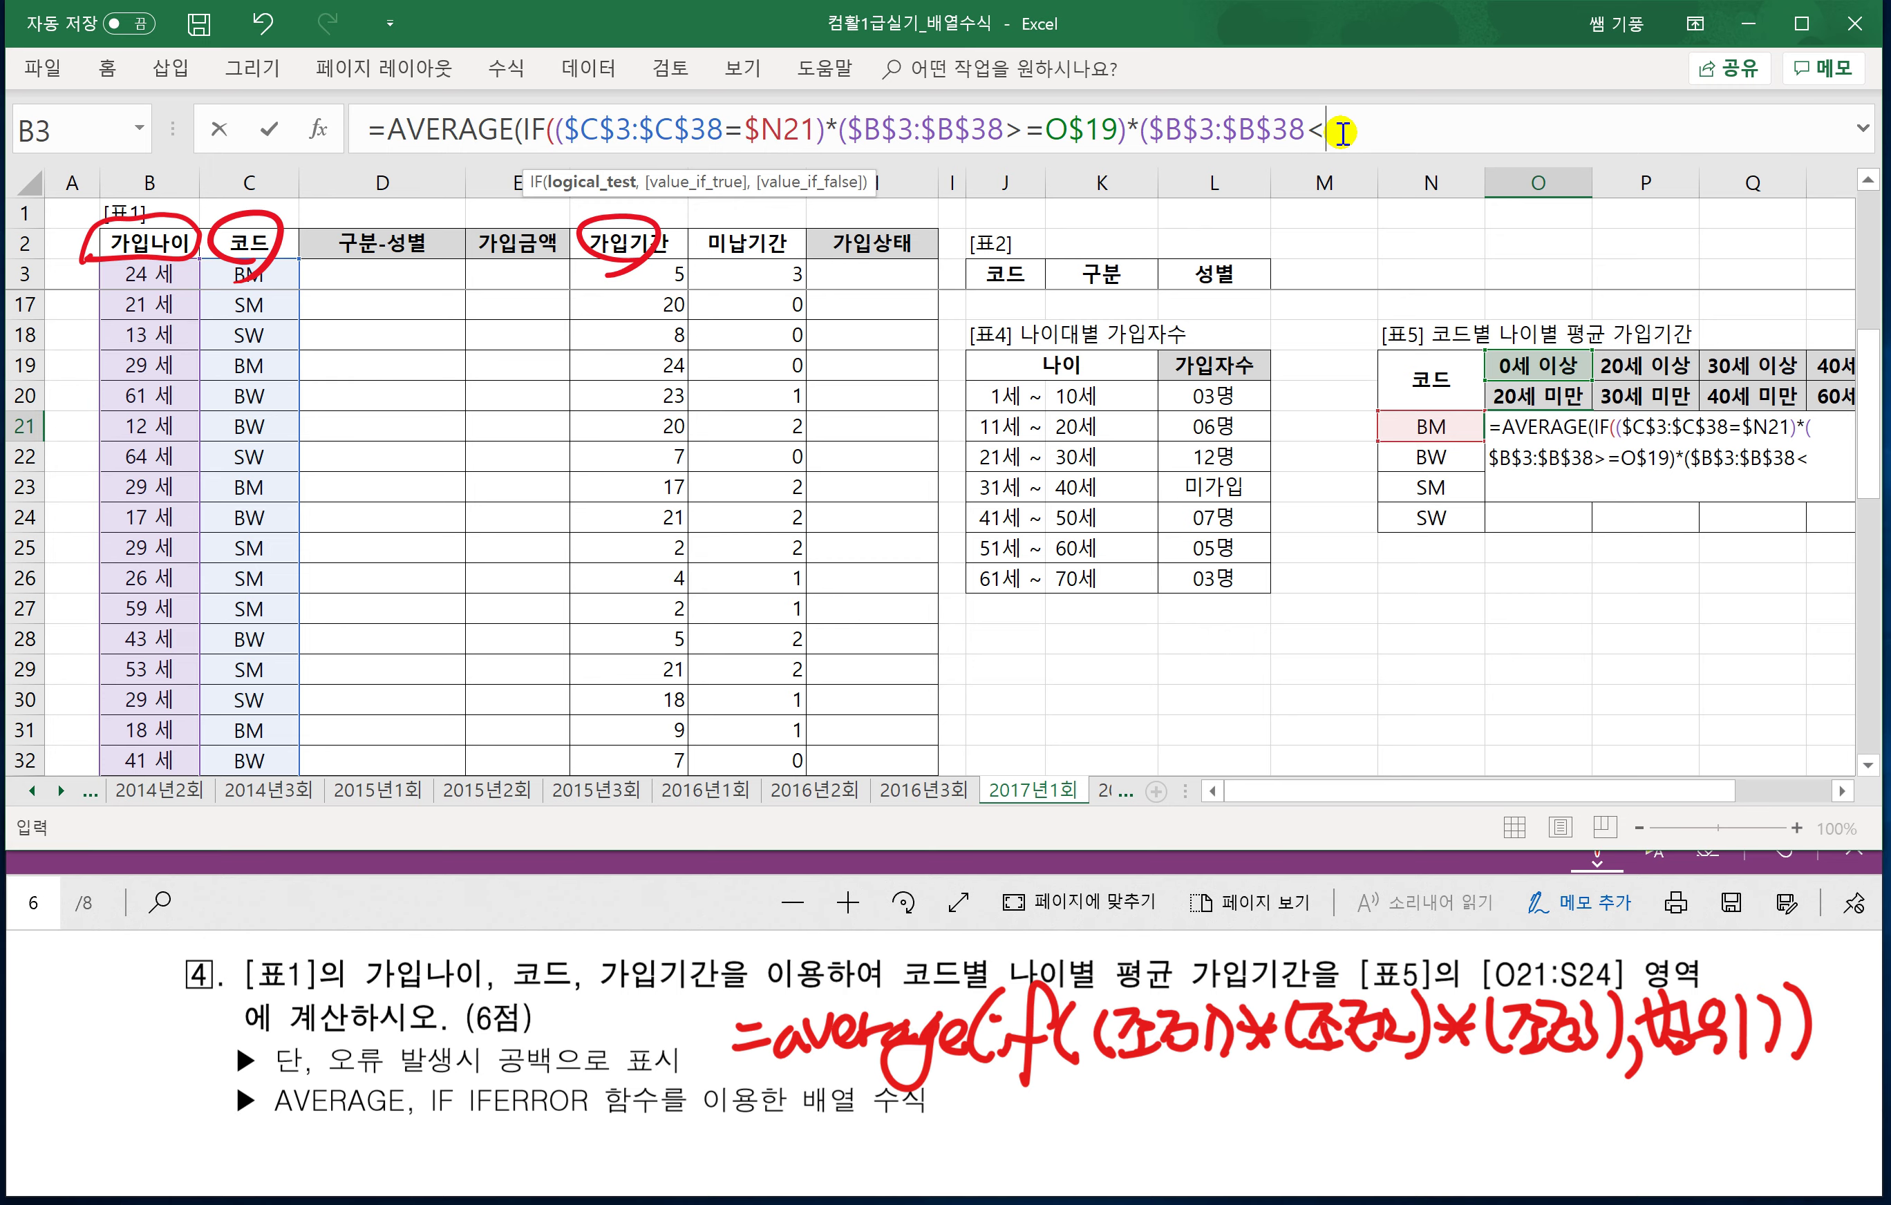
left_click(1519, 396)
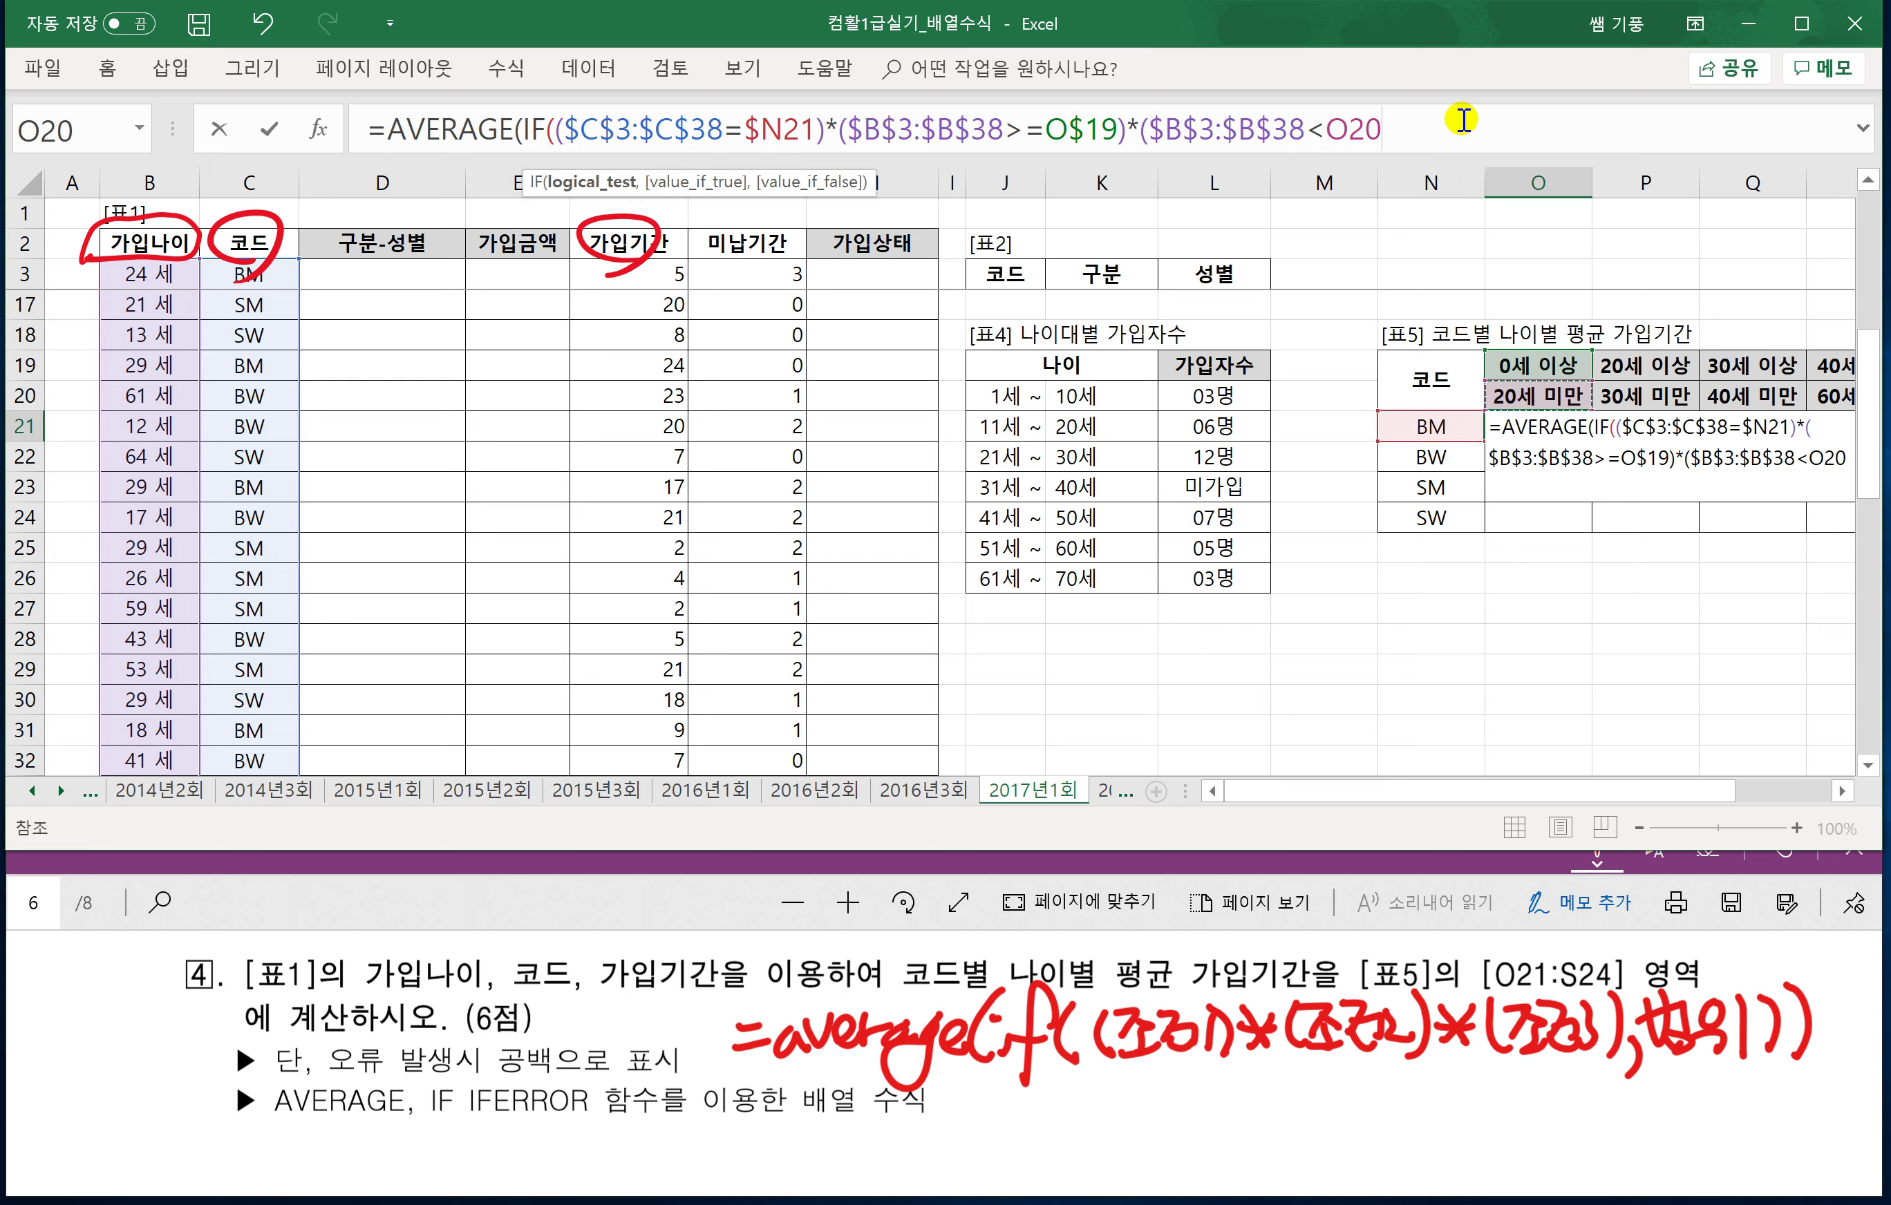
key("F4")
key("F4")
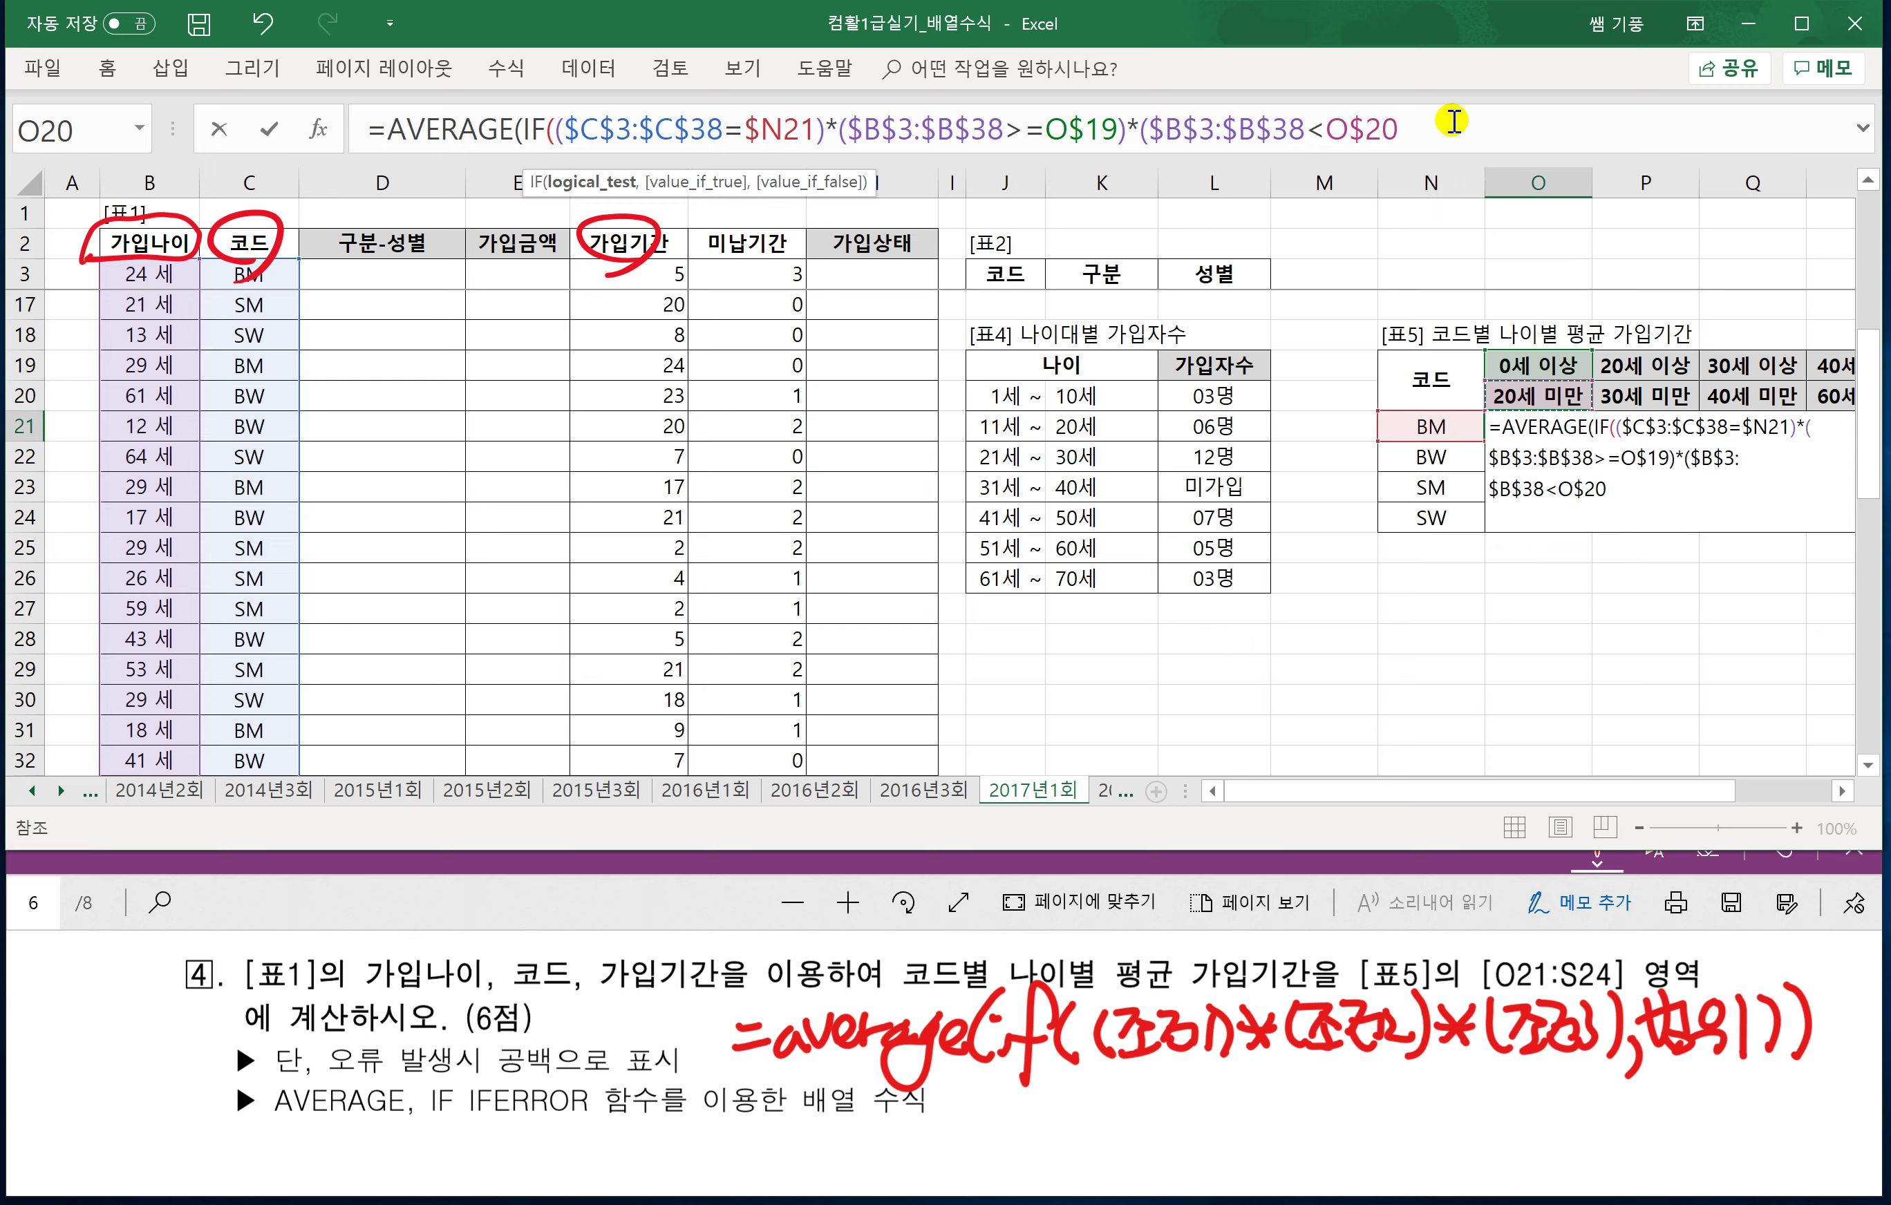
type("),")
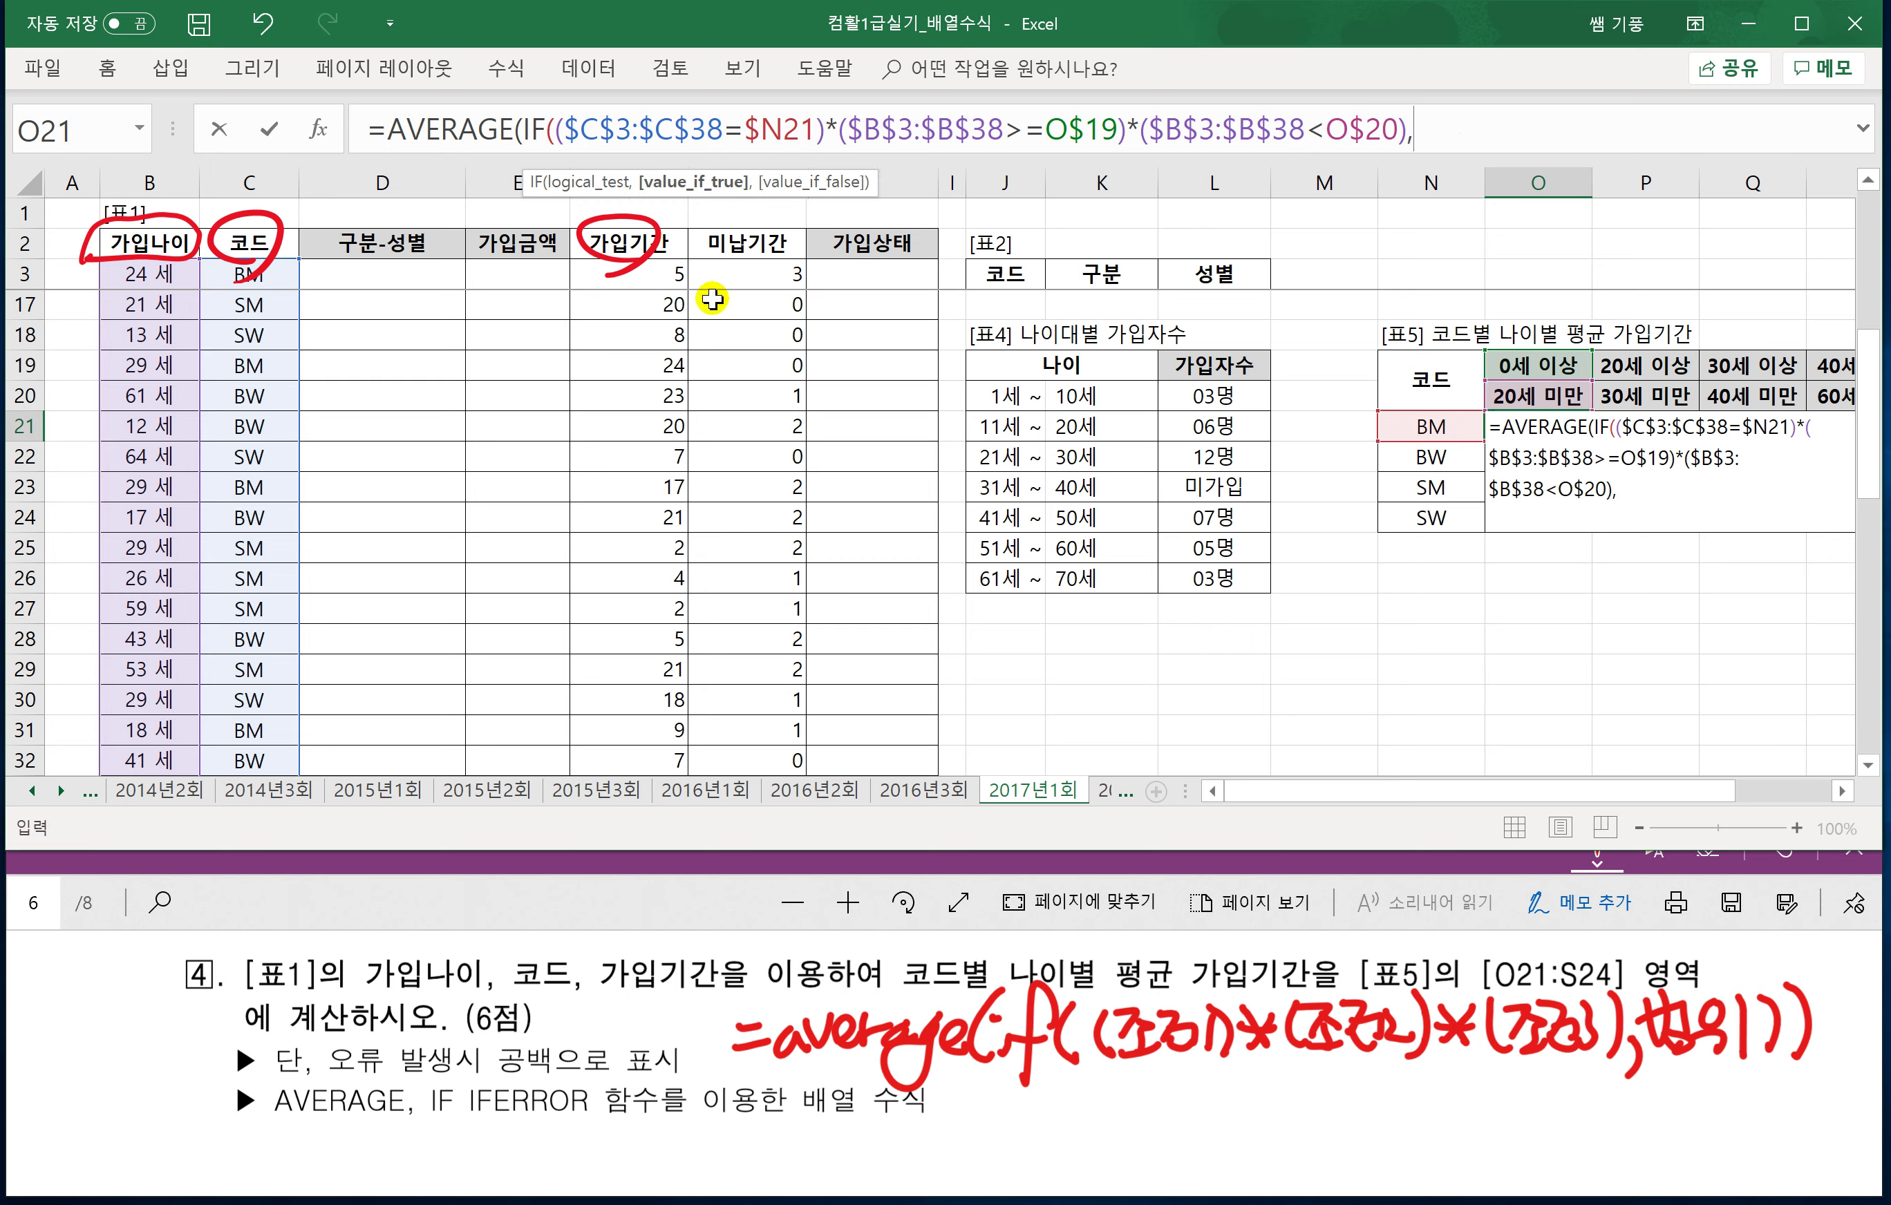
Add the 가입기간 range $F$3:$F$38 as the IF function's true value and close the IF function.
left_click(671, 277)
key("ctrl+shift+Down")
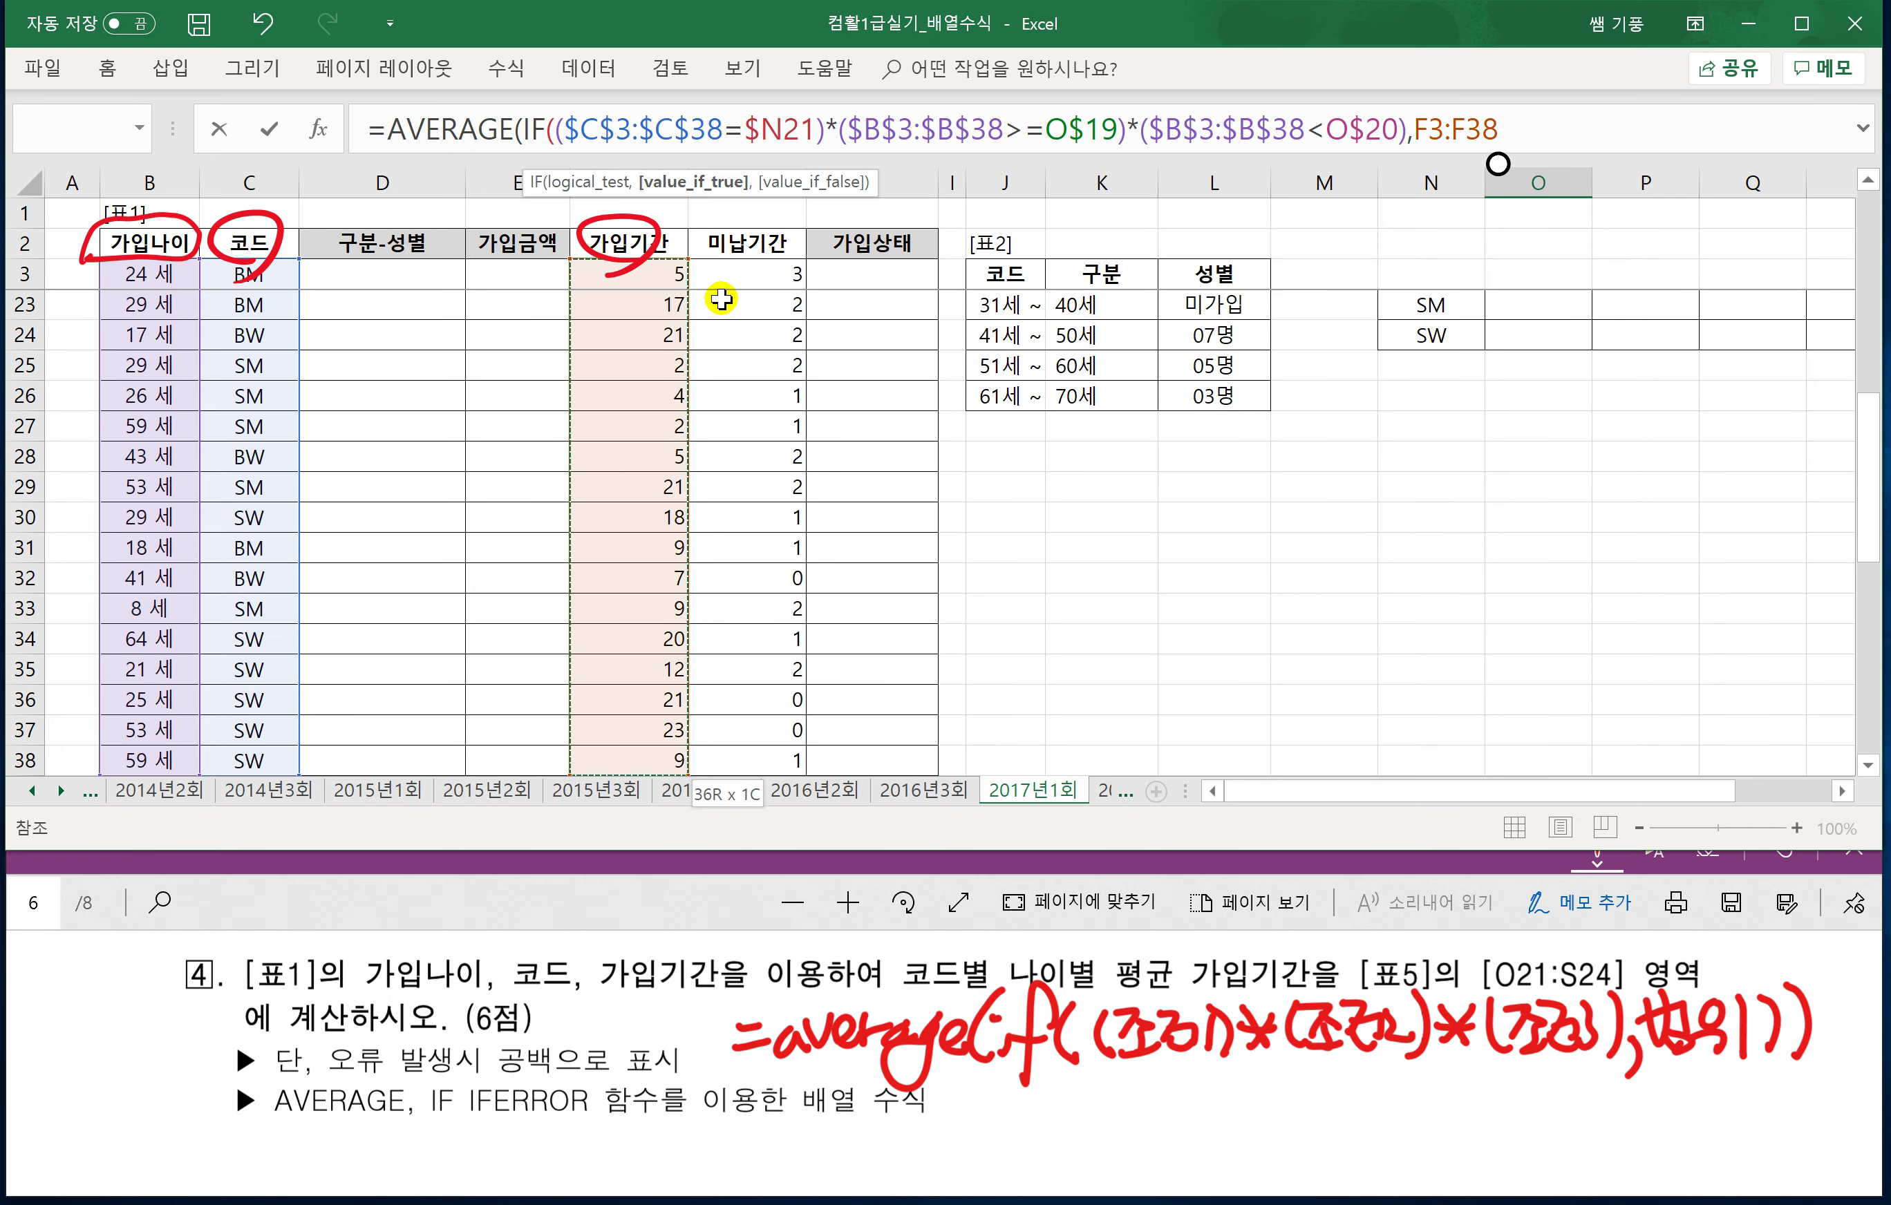
key("F4")
type(")")
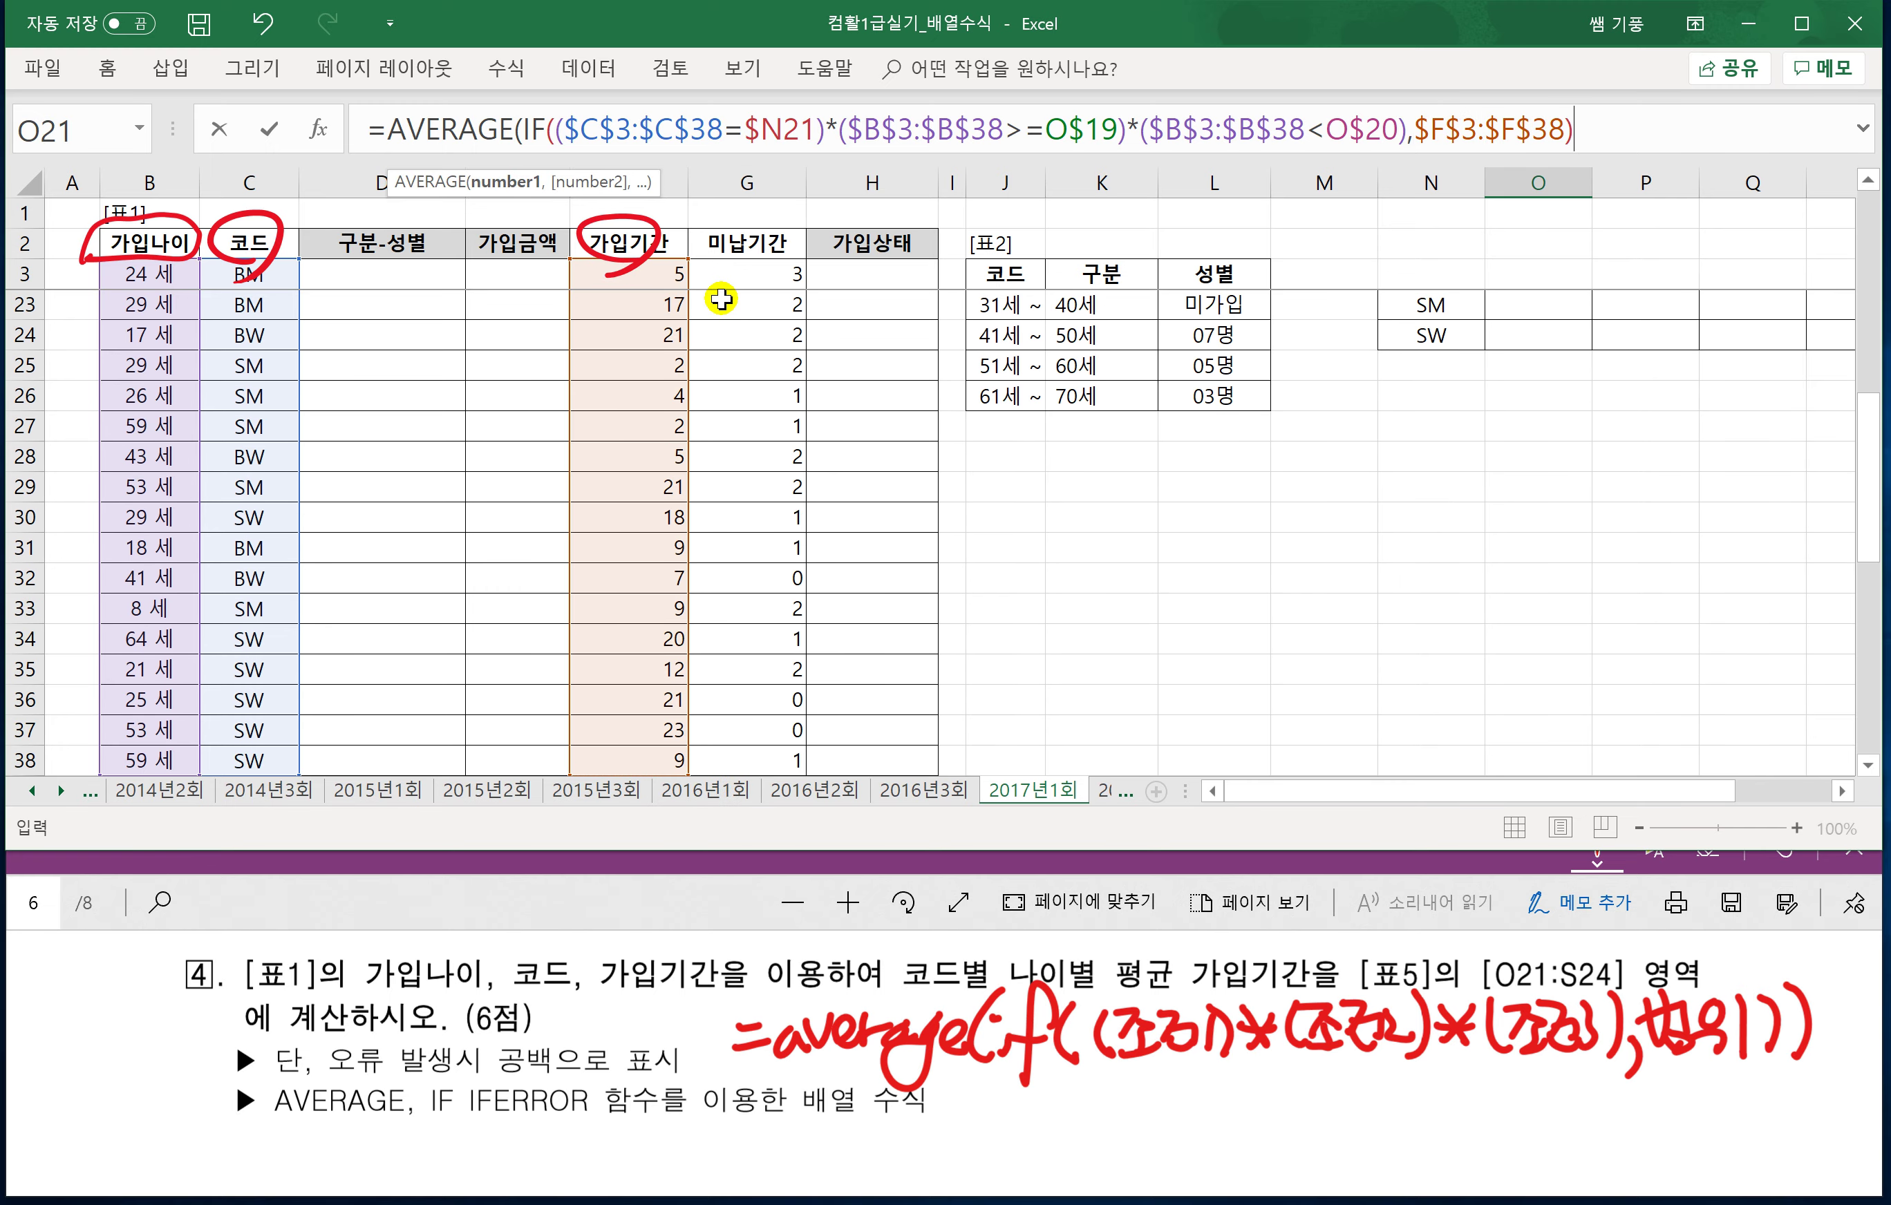
Close the AVERAGE function in O21 and enter the formula as an array formula.
type(")")
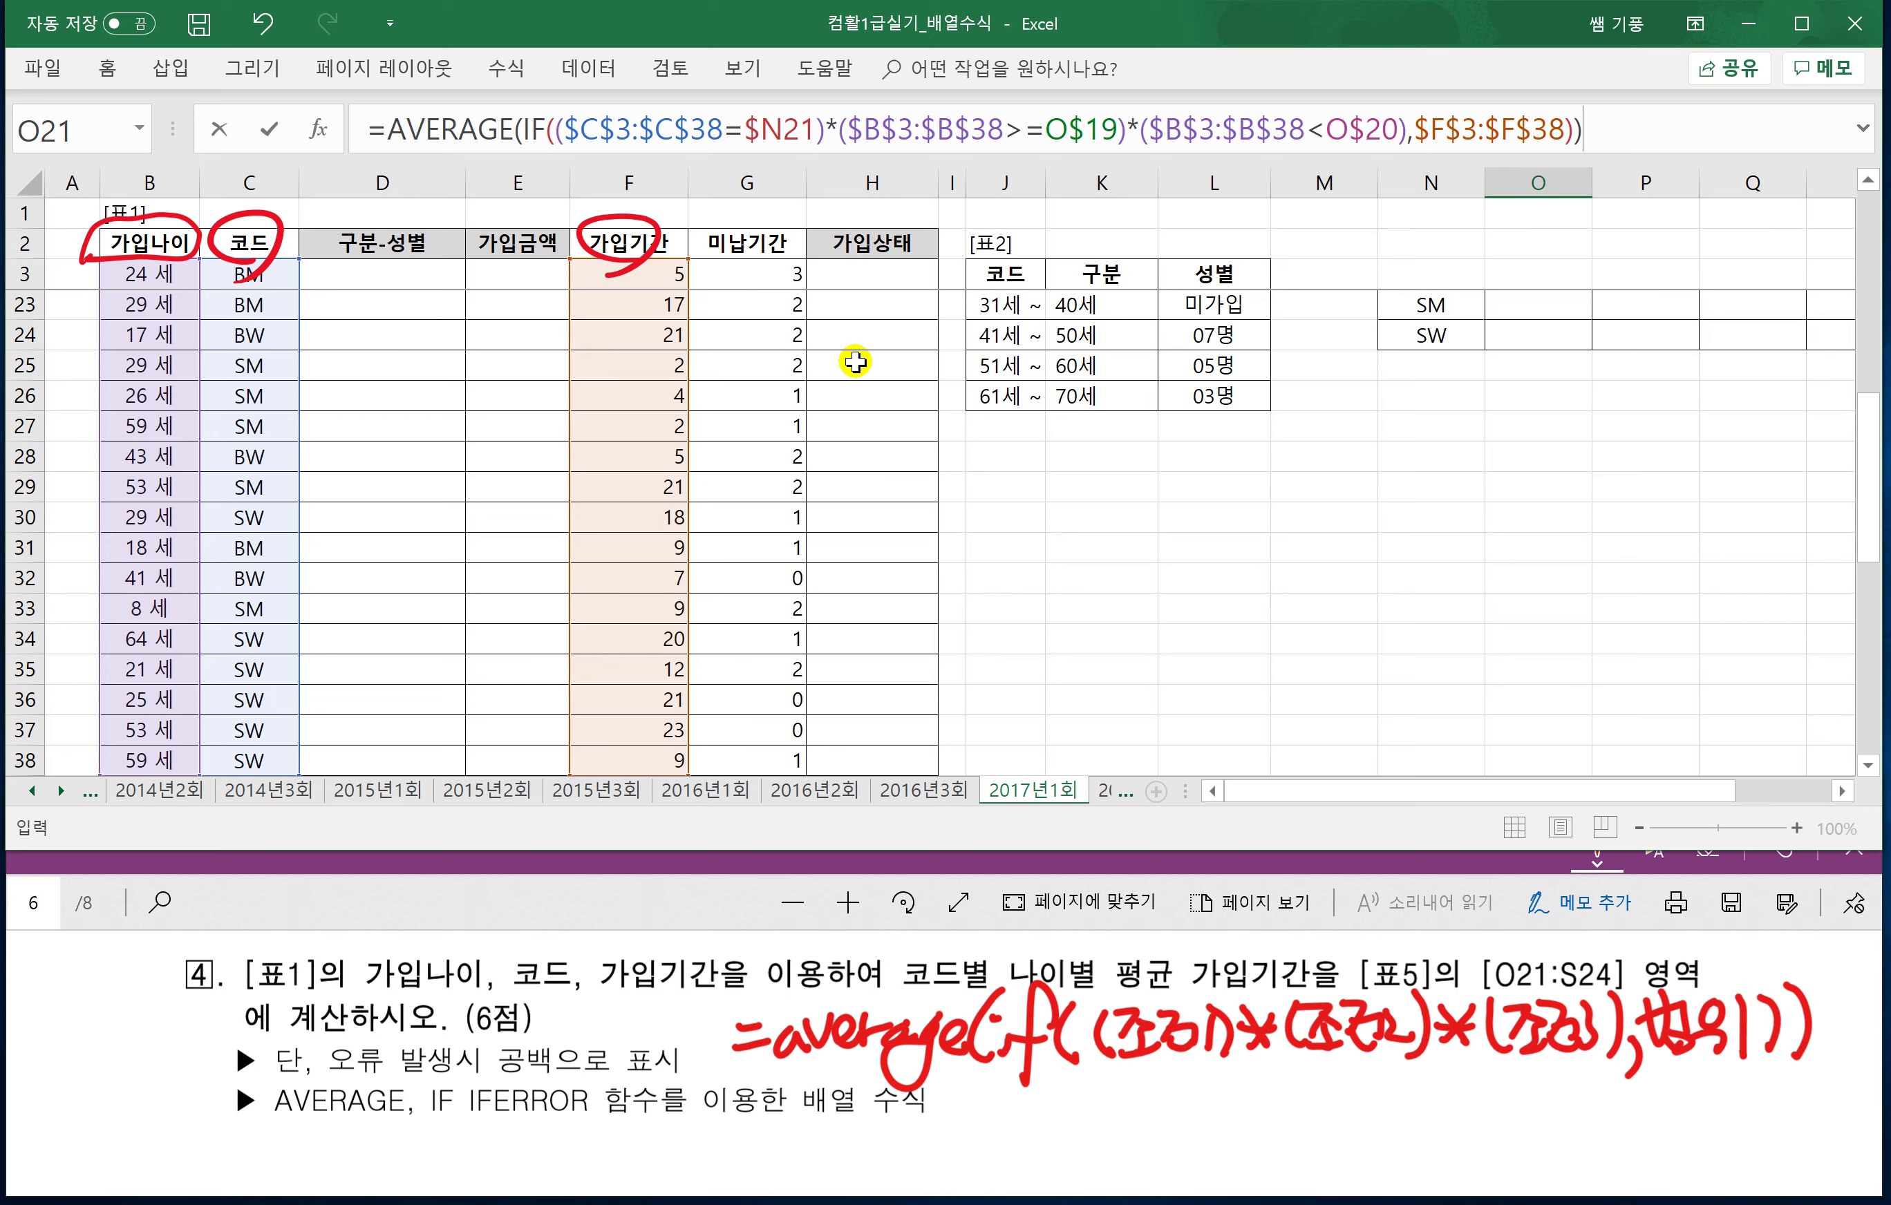
scroll(962, 384, "up", 1)
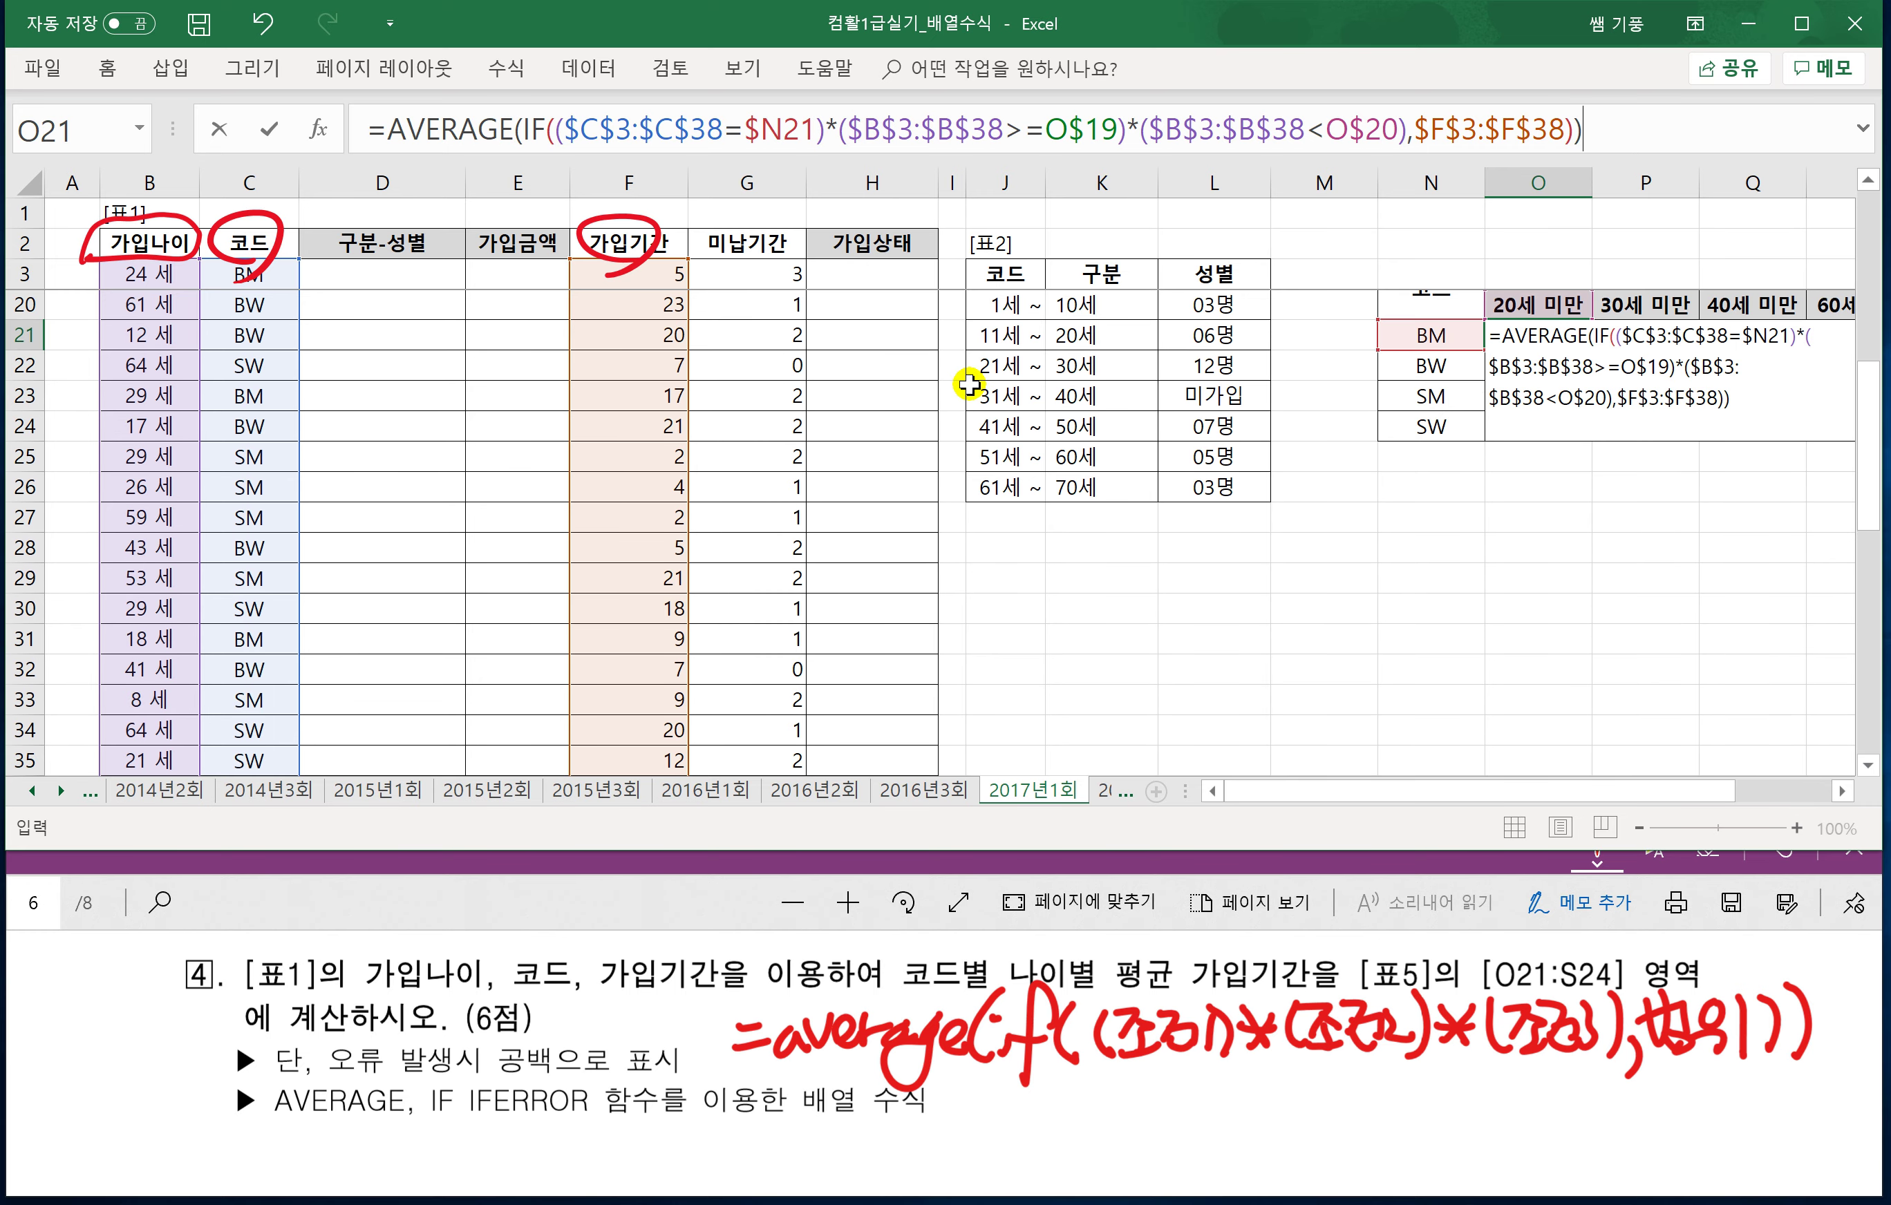
key("ctrl+shift+Return")
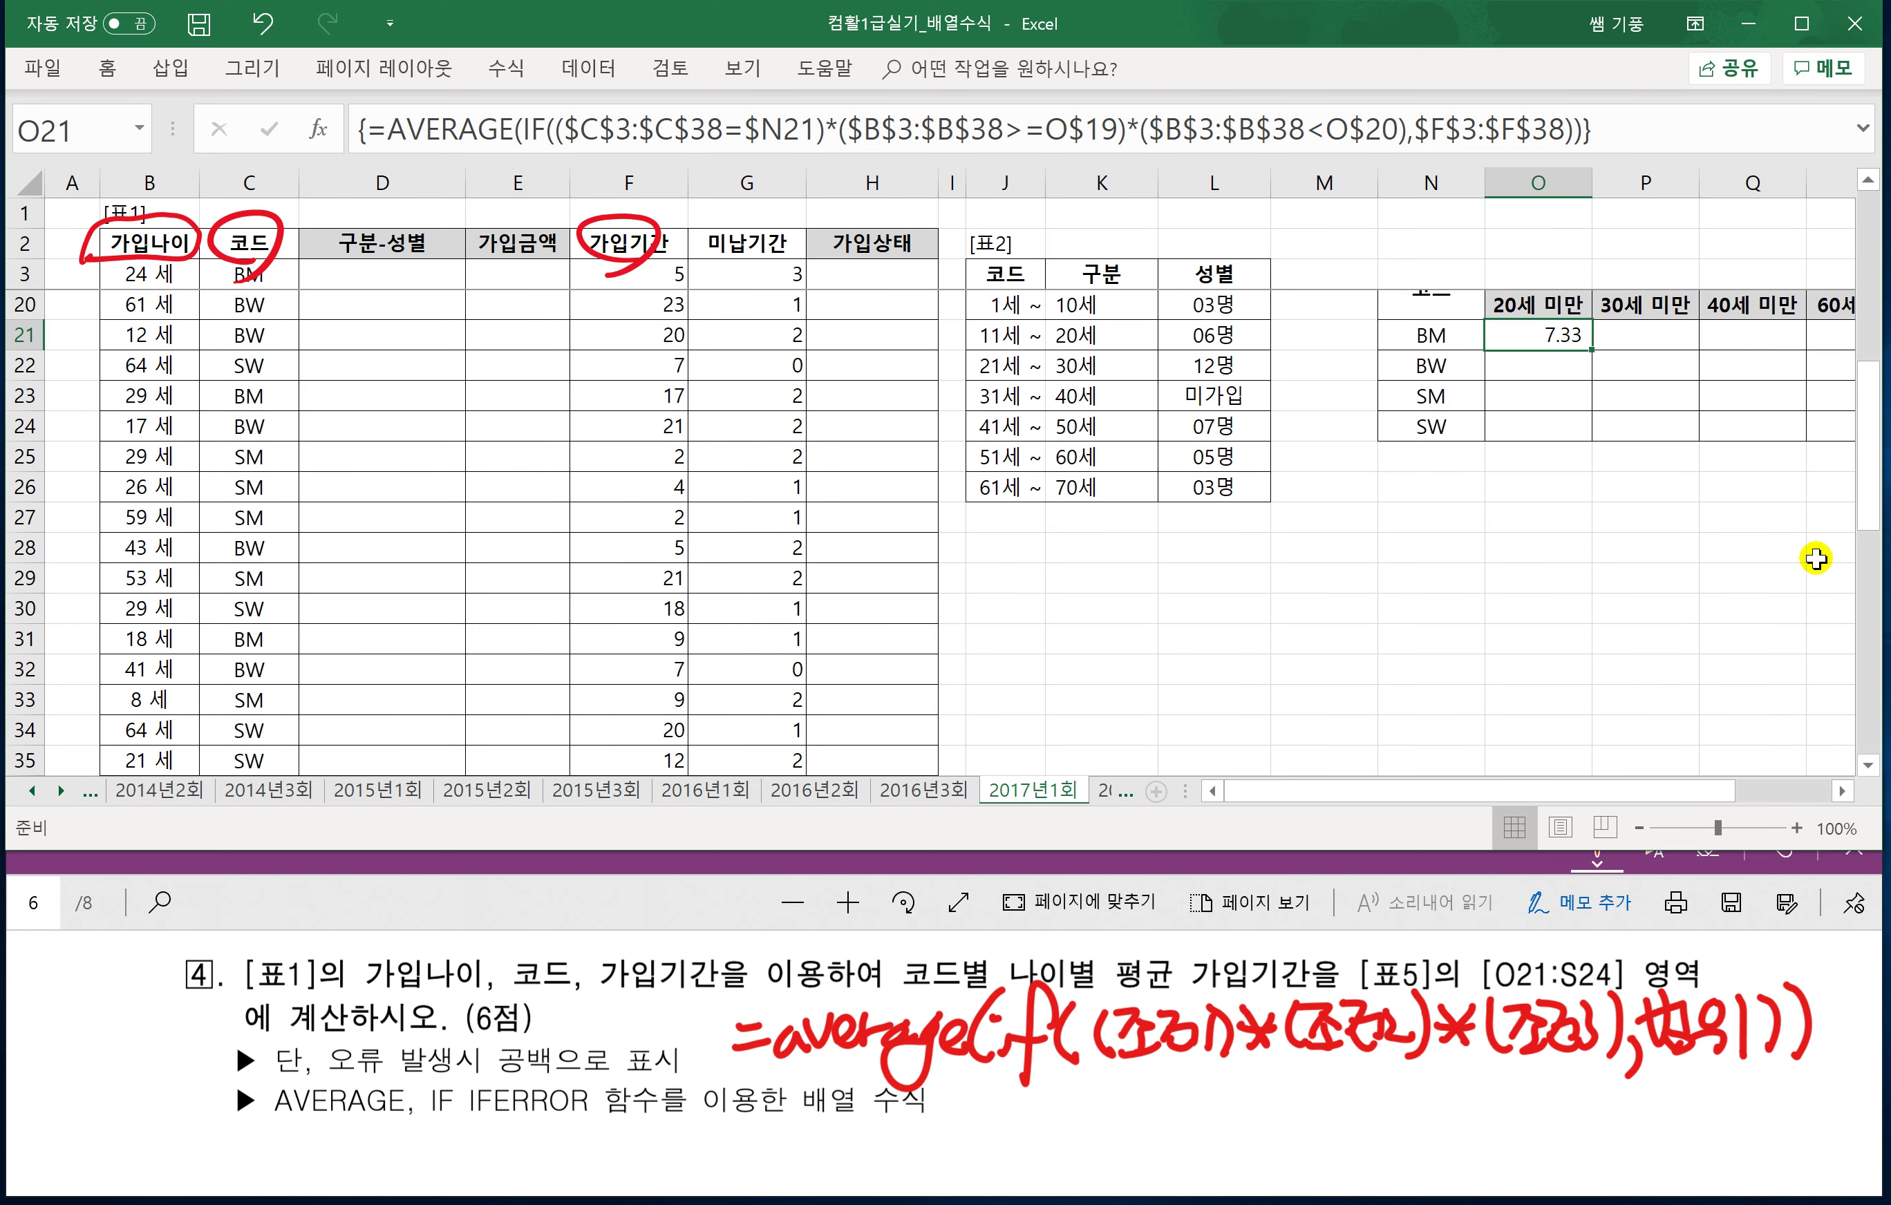
Fill the AVERAGE and IF array formula from O21 across the table through S24.
left_click(1841, 790)
left_click(1841, 790)
left_click(1842, 790)
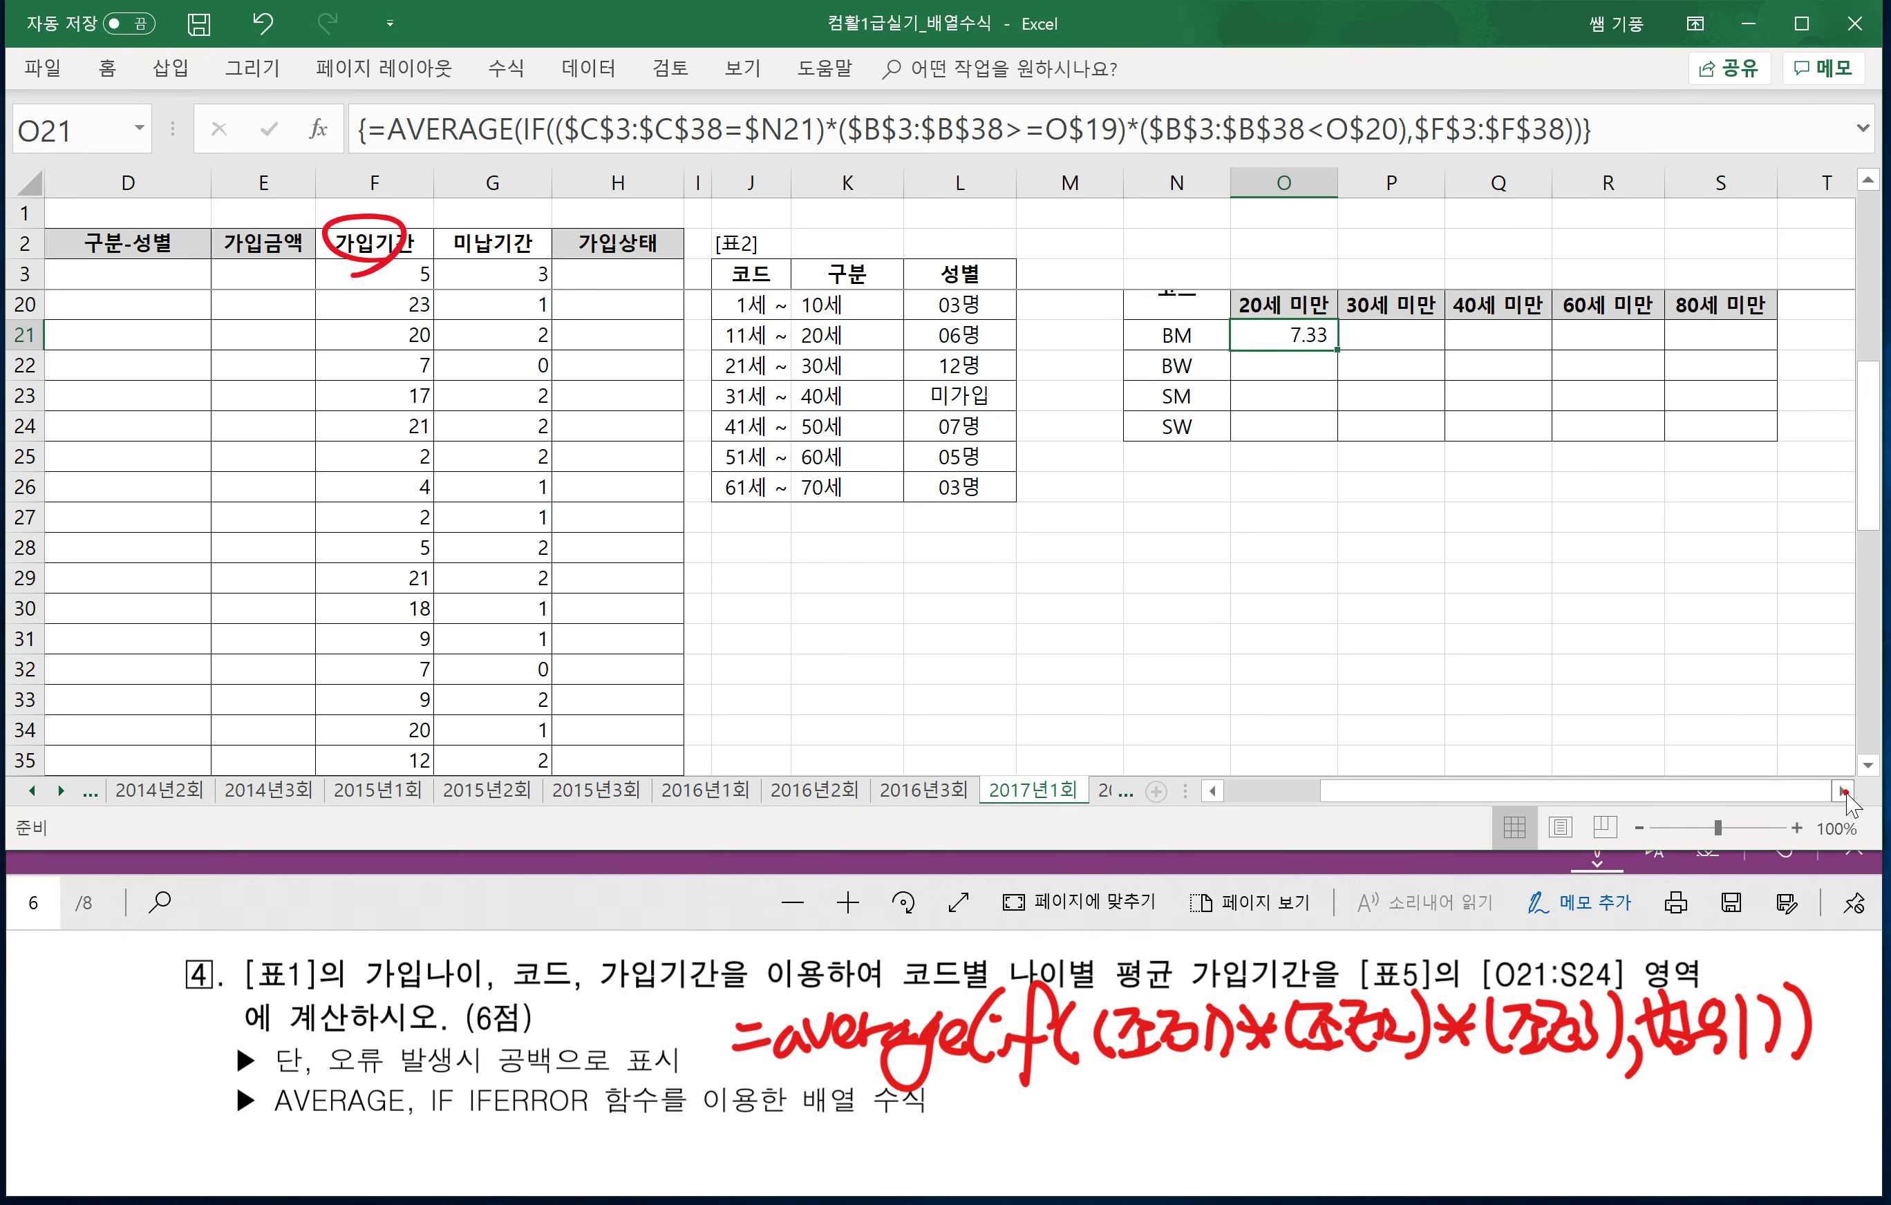
left_click_drag(1337, 353, 1755, 444)
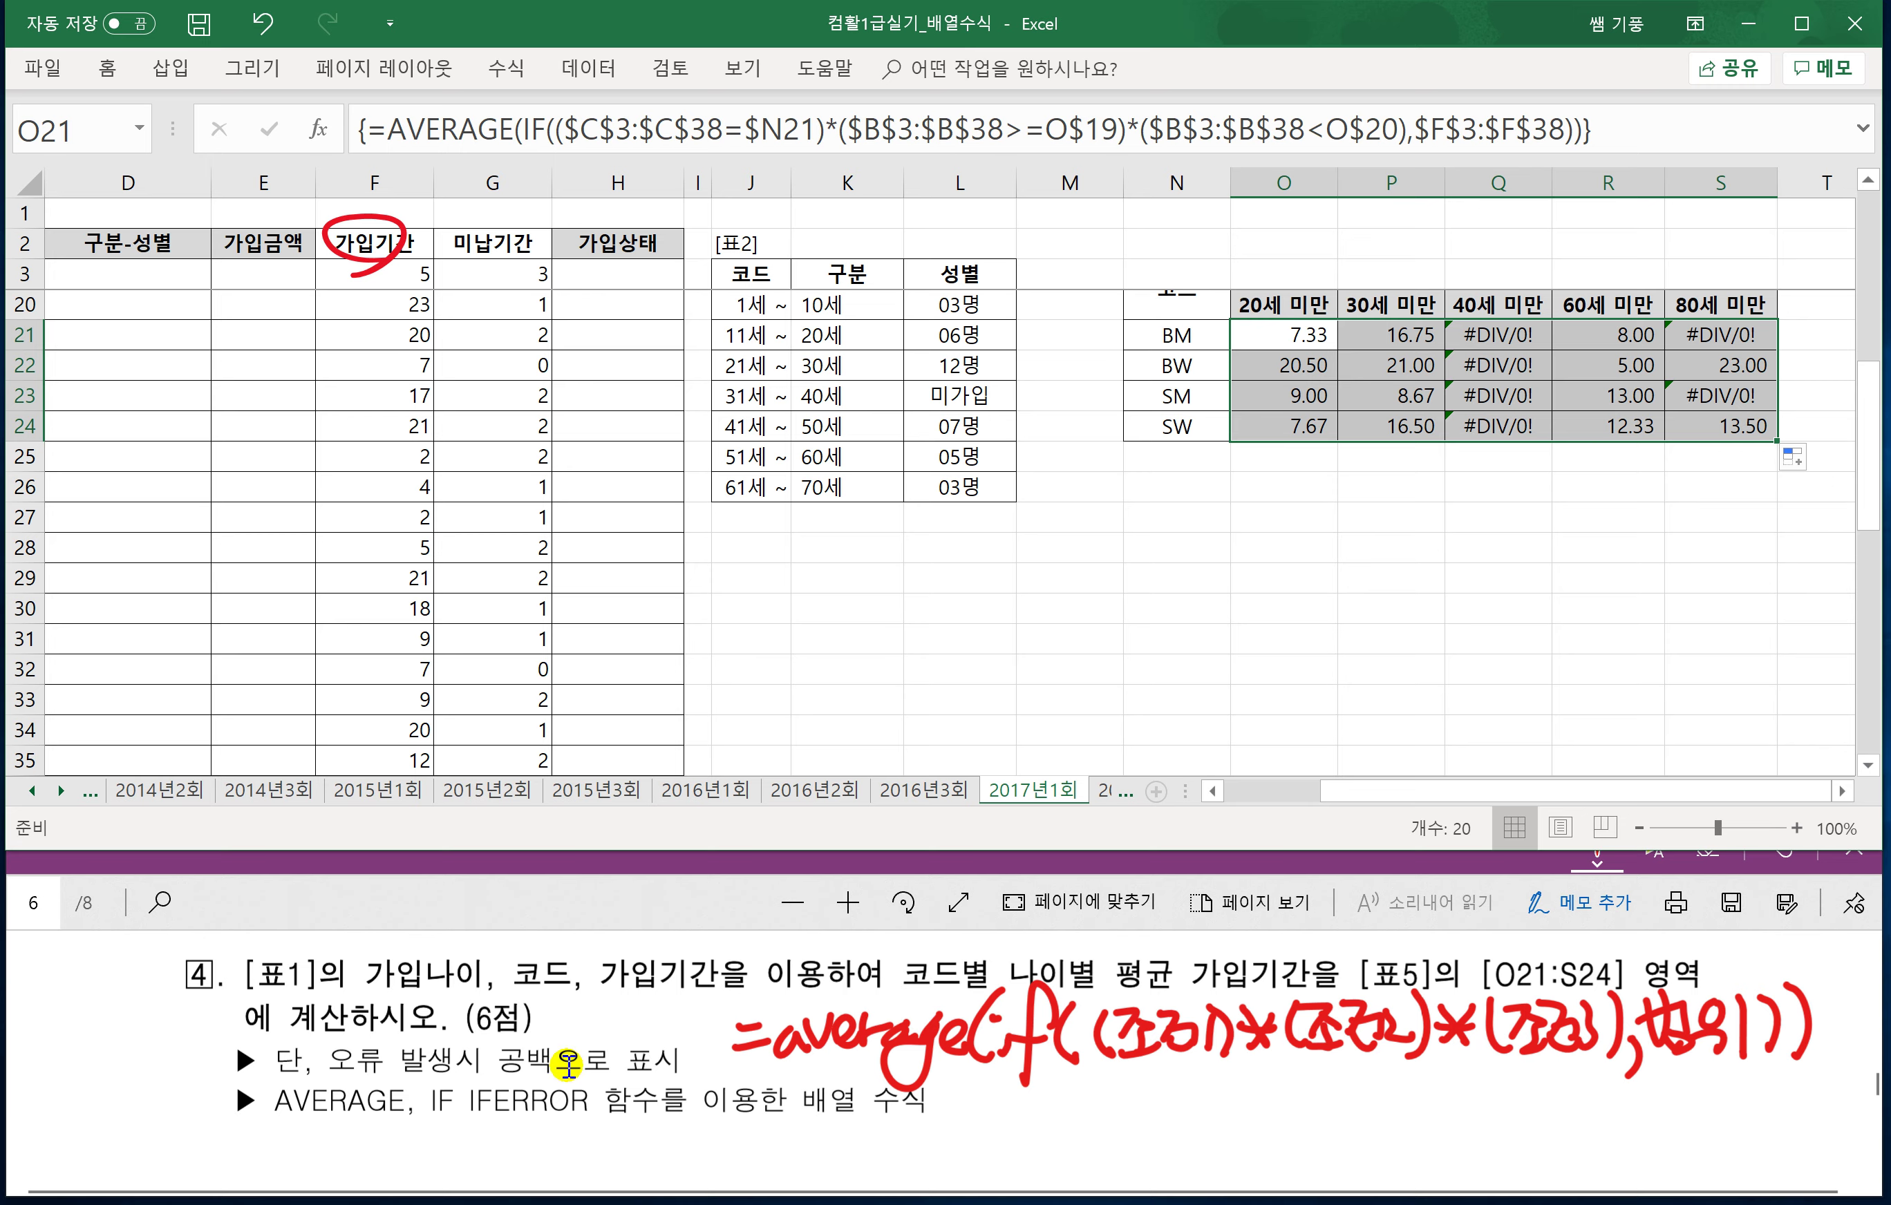
Switch to the question PDF and handwrite the IFERROR syntax =iferror(값, 오류값) beneath the average-if formula note.
left_click_drag(1042, 1104, 1116, 1142)
mouse_move(1104, 1110)
left_mouse_down()
mouse_move(1144, 1102)
mouse_move(1169, 1128)
left_mouse_up()
left_click_drag(1188, 1094, 1202, 1126)
left_click_drag(1223, 1095, 1225, 1097)
mouse_move(1241, 1088)
left_mouse_down()
mouse_move(1242, 1125)
mouse_move(1319, 1105)
left_mouse_up()
mouse_move(1330, 1068)
left_mouse_down()
mouse_move(1338, 1135)
mouse_move(1375, 1138)
left_mouse_up()
left_click_drag(1423, 1079, 1417, 1123)
left_click_drag(1408, 1124, 1434, 1120)
left_click_drag(1436, 1077, 1475, 1121)
mouse_move(1471, 1080)
left_mouse_down()
mouse_move(1501, 1089)
mouse_move(1484, 1143)
left_mouse_up()
left_click_drag(1509, 1076, 1516, 1143)
left_click_drag(1518, 1108, 1525, 1136)
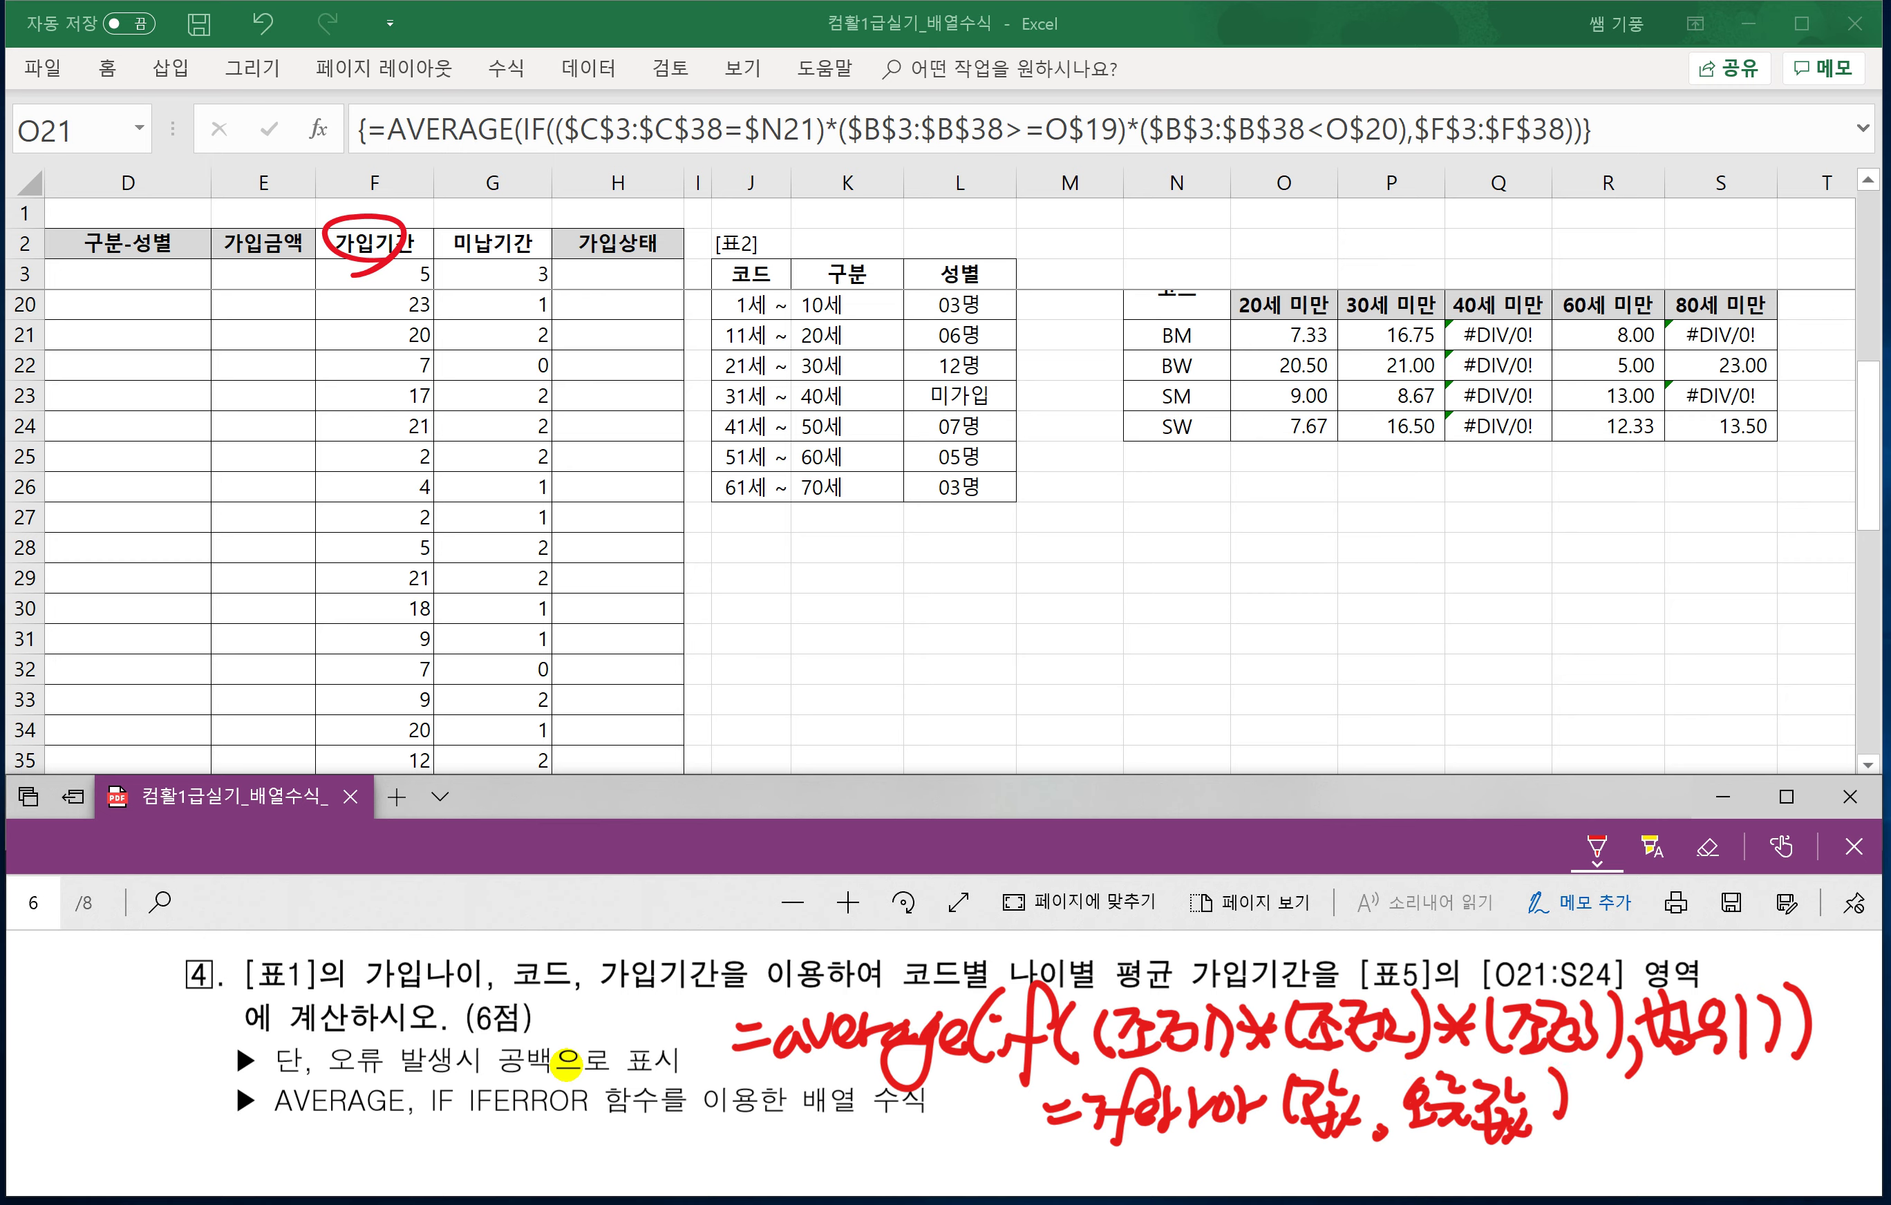
Handwrite the example =iferror(3*4, 4*5)=12 below the syntax note and draw an arrow from 3*4 to 12.
scroll(1024, 1131, "down", 2)
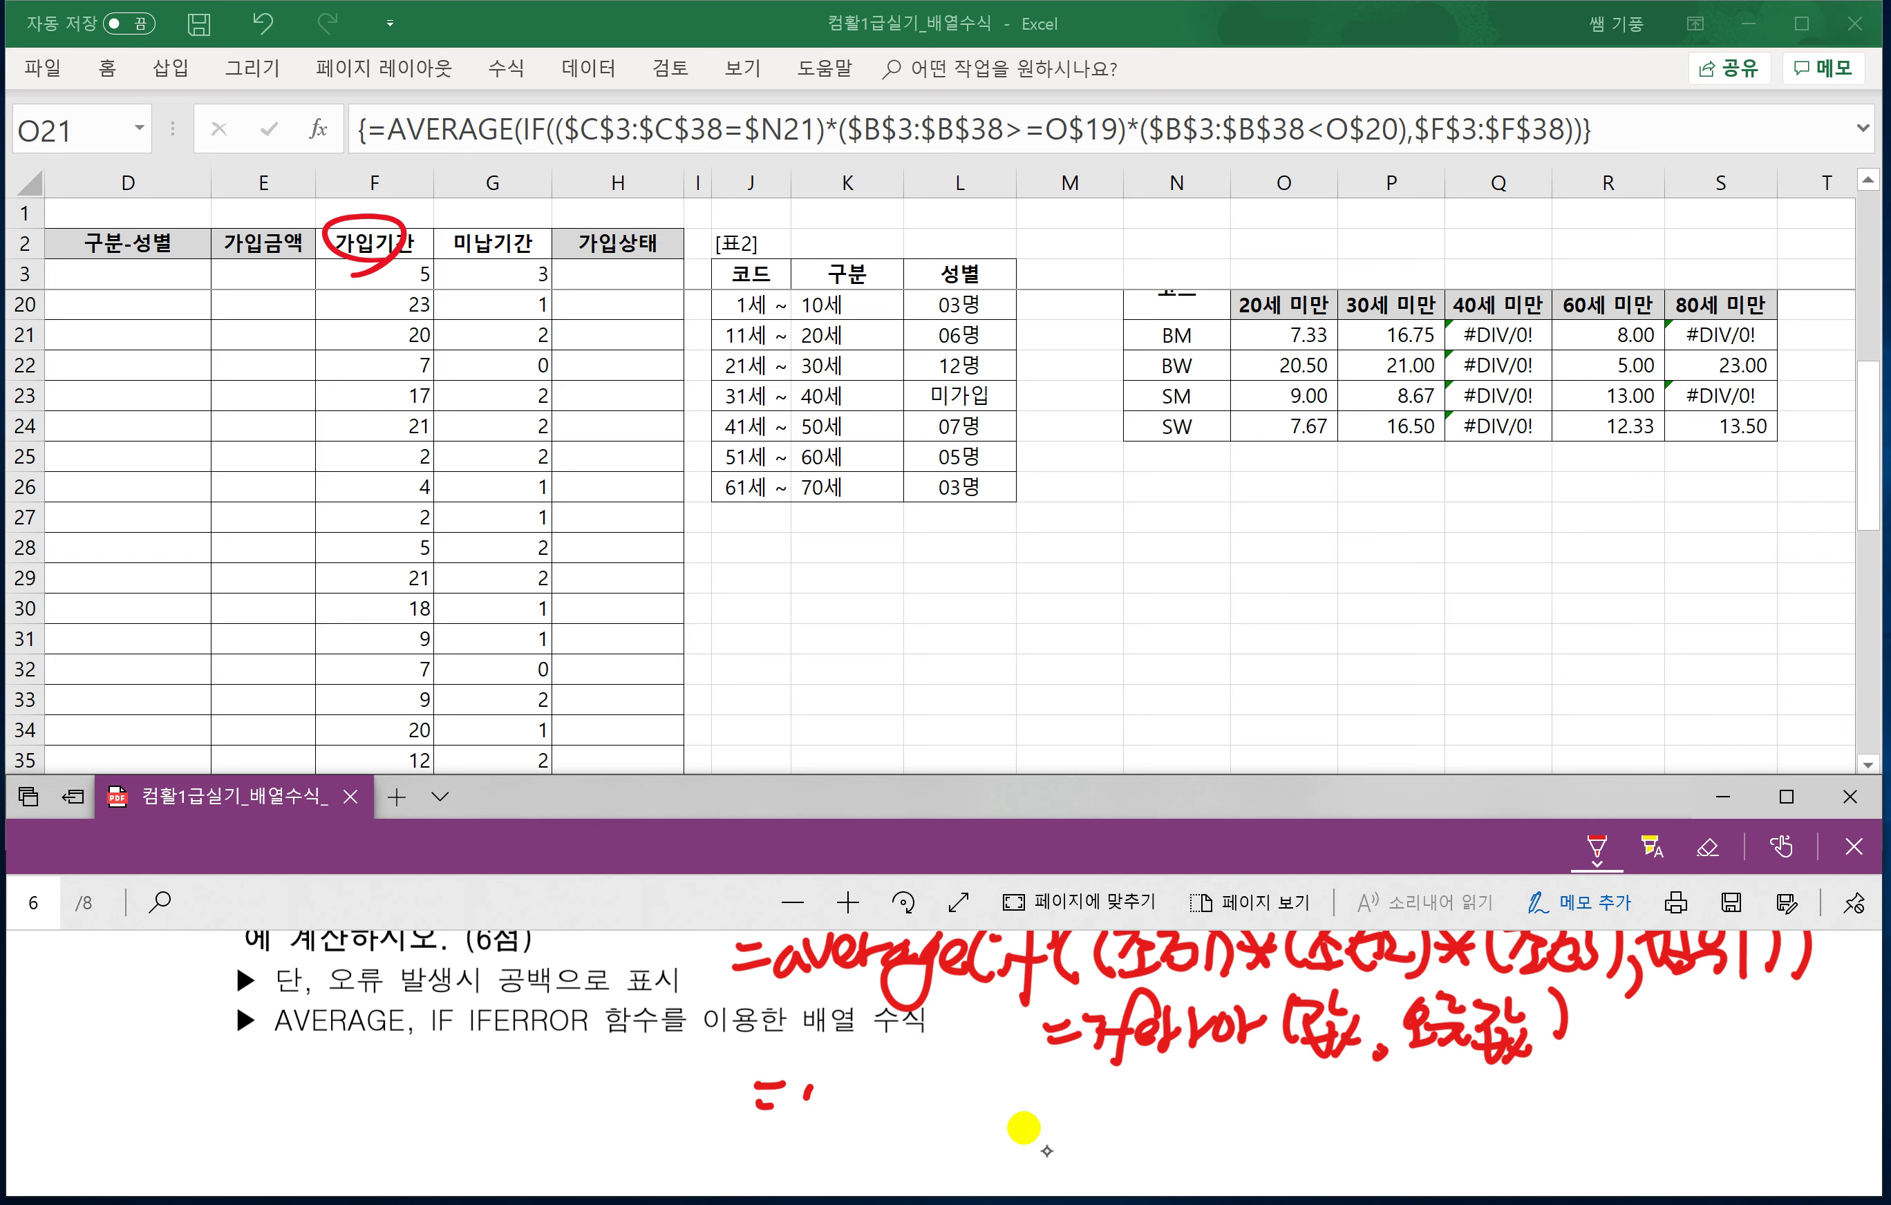
left_click_drag(791, 1071, 809, 1114)
mouse_move(888, 1047)
left_mouse_down()
mouse_move(835, 1137)
mouse_move(890, 1116)
mouse_move(914, 1076)
mouse_move(1010, 1120)
left_mouse_up()
left_click_drag(1024, 1076, 1024, 1121)
left_click_drag(1048, 1080, 1077, 1120)
mouse_move(1074, 1078)
left_mouse_down()
mouse_move(1048, 1119)
mouse_move(1121, 1095)
left_mouse_up()
mouse_move(1119, 1067)
left_mouse_down()
mouse_move(1112, 1119)
mouse_move(1207, 1108)
left_mouse_up()
mouse_move(1191, 1073)
left_mouse_down()
mouse_move(1184, 1121)
mouse_move(1236, 1123)
left_mouse_up()
mouse_move(1234, 1084)
left_mouse_down()
mouse_move(1212, 1124)
mouse_move(1270, 1076)
left_mouse_up()
left_click_drag(1269, 1066, 1275, 1123)
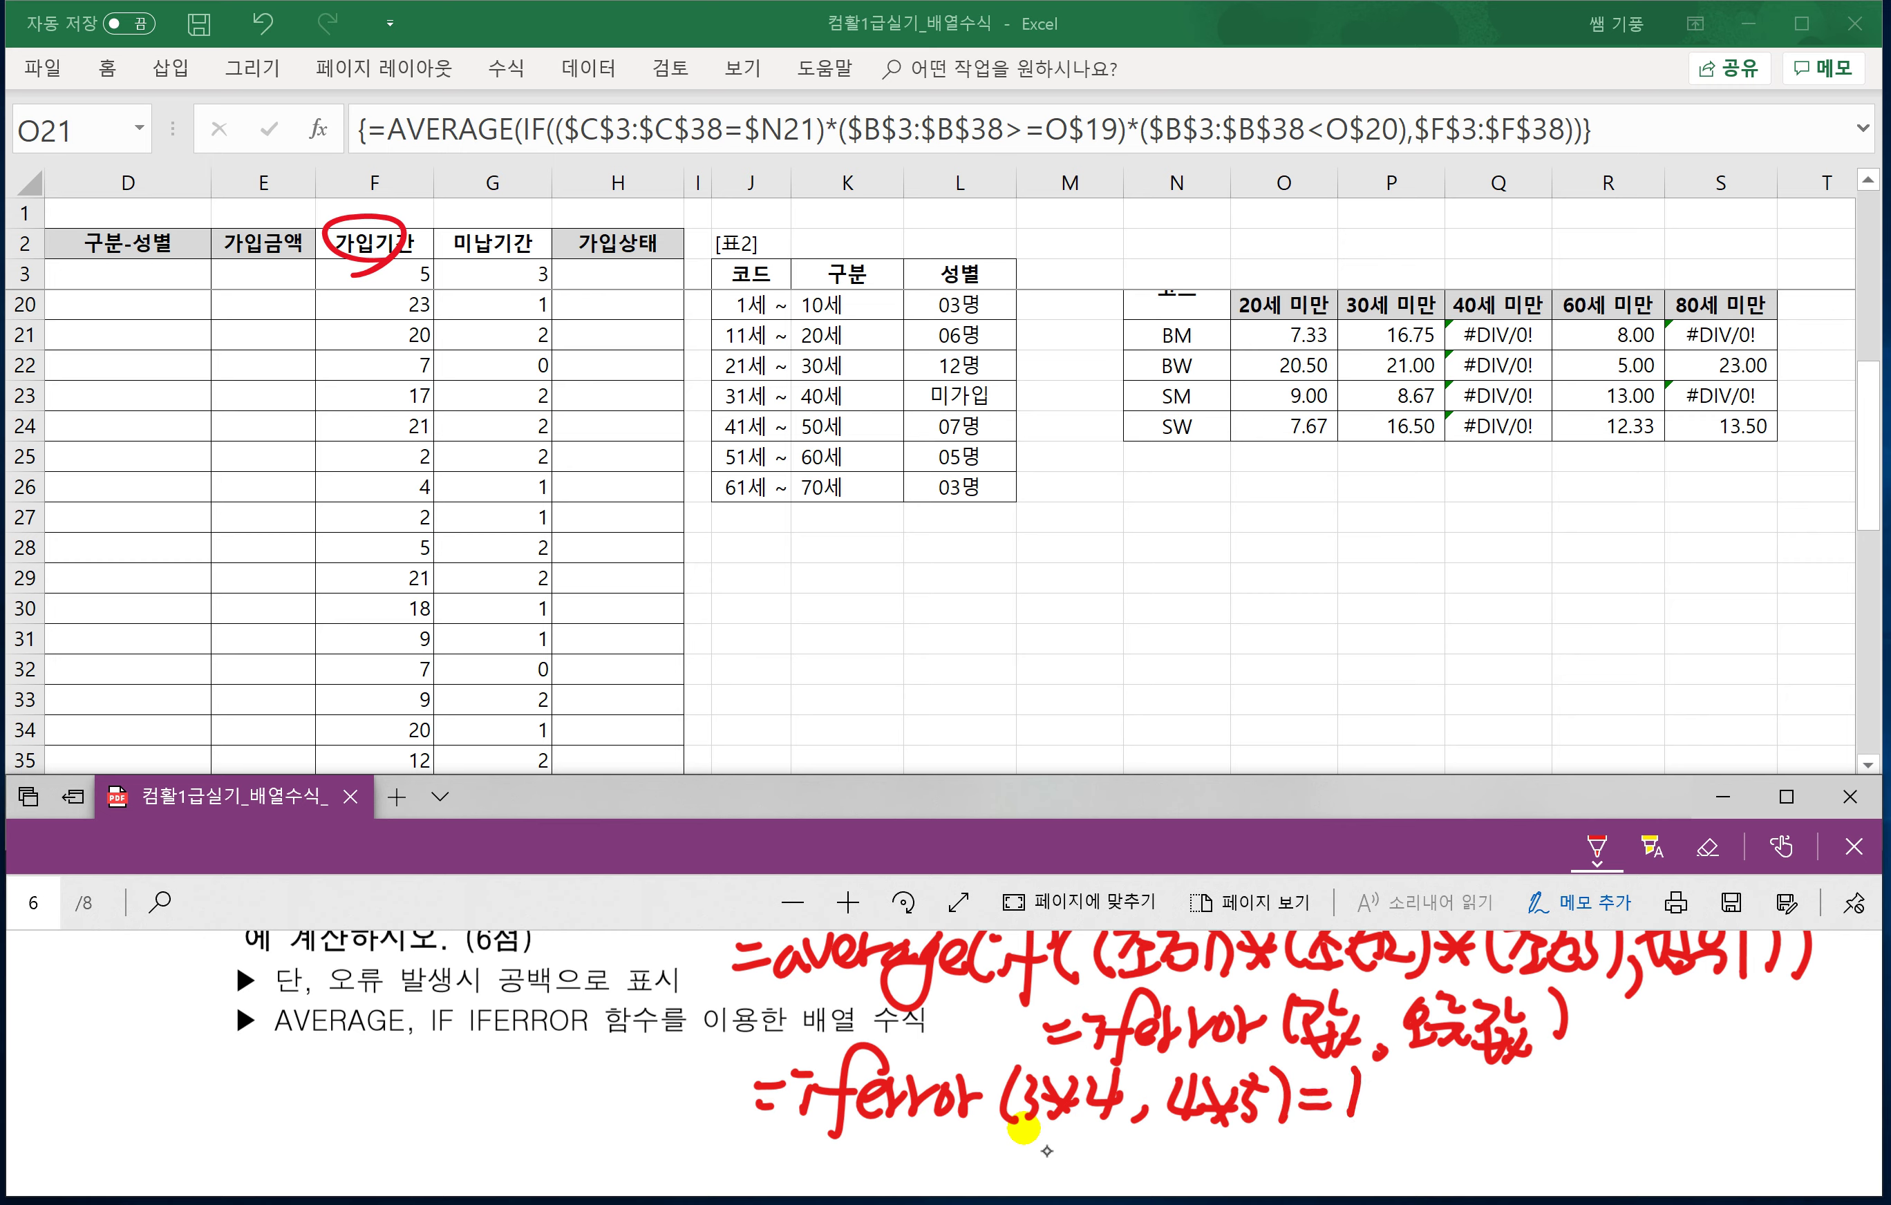
left_click_drag(1375, 1087, 1426, 1116)
mouse_move(1025, 1122)
left_mouse_down()
mouse_move(1348, 1161)
mouse_move(1391, 1148)
left_mouse_up()
Handwrite a second example =iferror(3/0, 4*5)=20, underline 3/0 and draw an arrow from 4*5 to 20.
scroll(1024, 1128, "down", 3)
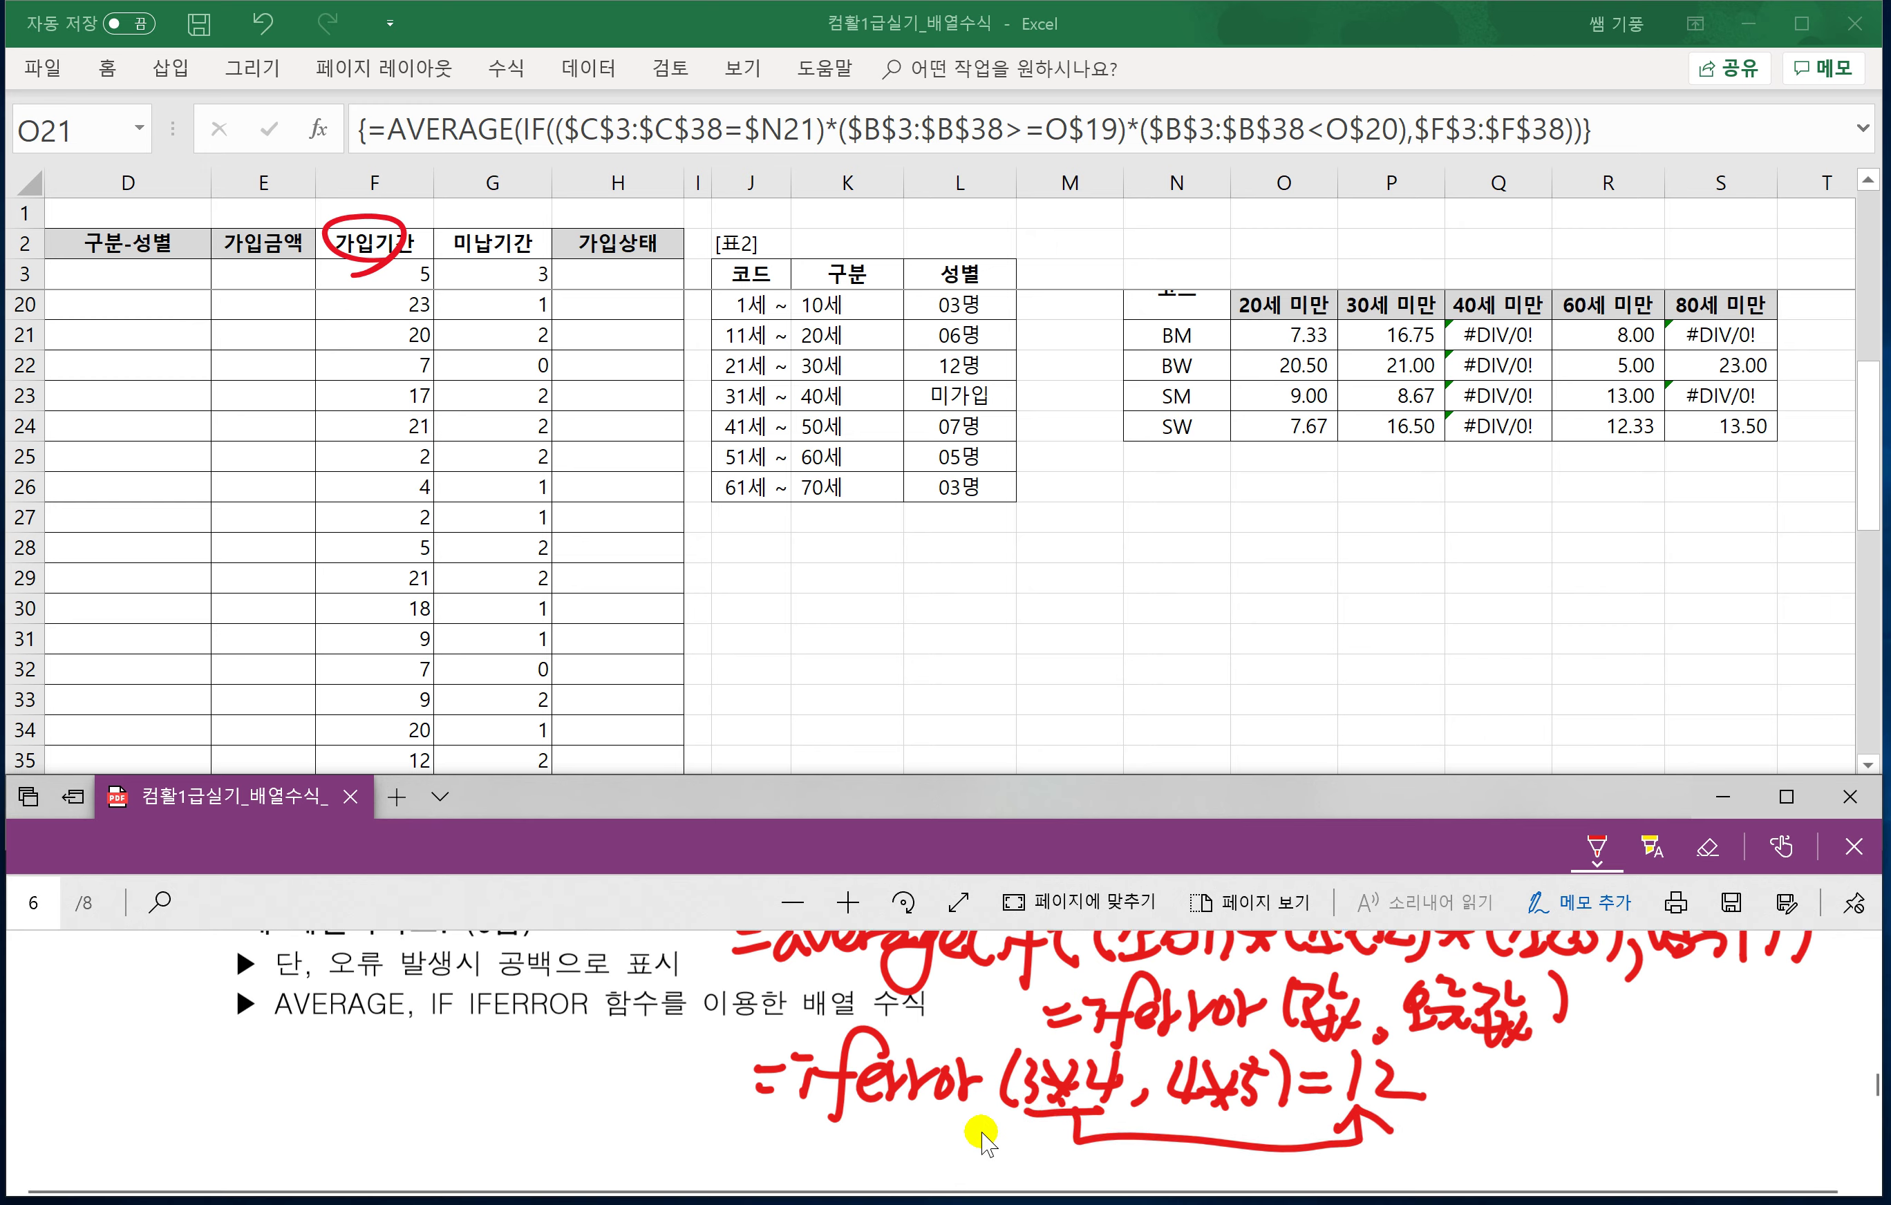
left_click_drag(787, 1083, 820, 1078)
left_click_drag(786, 1097, 818, 1094)
mouse_move(846, 1088)
left_mouse_down()
mouse_move(842, 1110)
mouse_move(845, 1076)
left_mouse_up()
left_click_drag(928, 1070, 861, 1132)
mouse_move(848, 1089)
left_mouse_down()
mouse_move(915, 1103)
mouse_move(967, 1079)
mouse_move(978, 1110)
mouse_move(1013, 1071)
left_mouse_up()
mouse_move(1045, 1048)
left_mouse_down()
mouse_move(1036, 1111)
mouse_move(1052, 1105)
left_mouse_up()
mouse_move(1116, 1046)
left_mouse_down()
mouse_move(1080, 1116)
mouse_move(1117, 1091)
mouse_move(1154, 1106)
left_mouse_up()
mouse_move(1188, 1059)
left_mouse_down()
mouse_move(1210, 1084)
mouse_move(1193, 1105)
left_mouse_up()
left_click_drag(1240, 1068, 1225, 1109)
mouse_move(1220, 1069)
left_mouse_down()
mouse_move(1239, 1109)
mouse_move(1252, 1086)
mouse_move(1248, 1110)
left_mouse_up()
mouse_move(1251, 1060)
left_mouse_down()
mouse_move(1280, 1058)
mouse_move(1271, 1110)
left_mouse_up()
mouse_move(1309, 1072)
left_mouse_down()
mouse_move(1402, 1092)
mouse_move(1425, 1057)
left_mouse_up()
left_click_drag(1045, 1120, 1120, 1115)
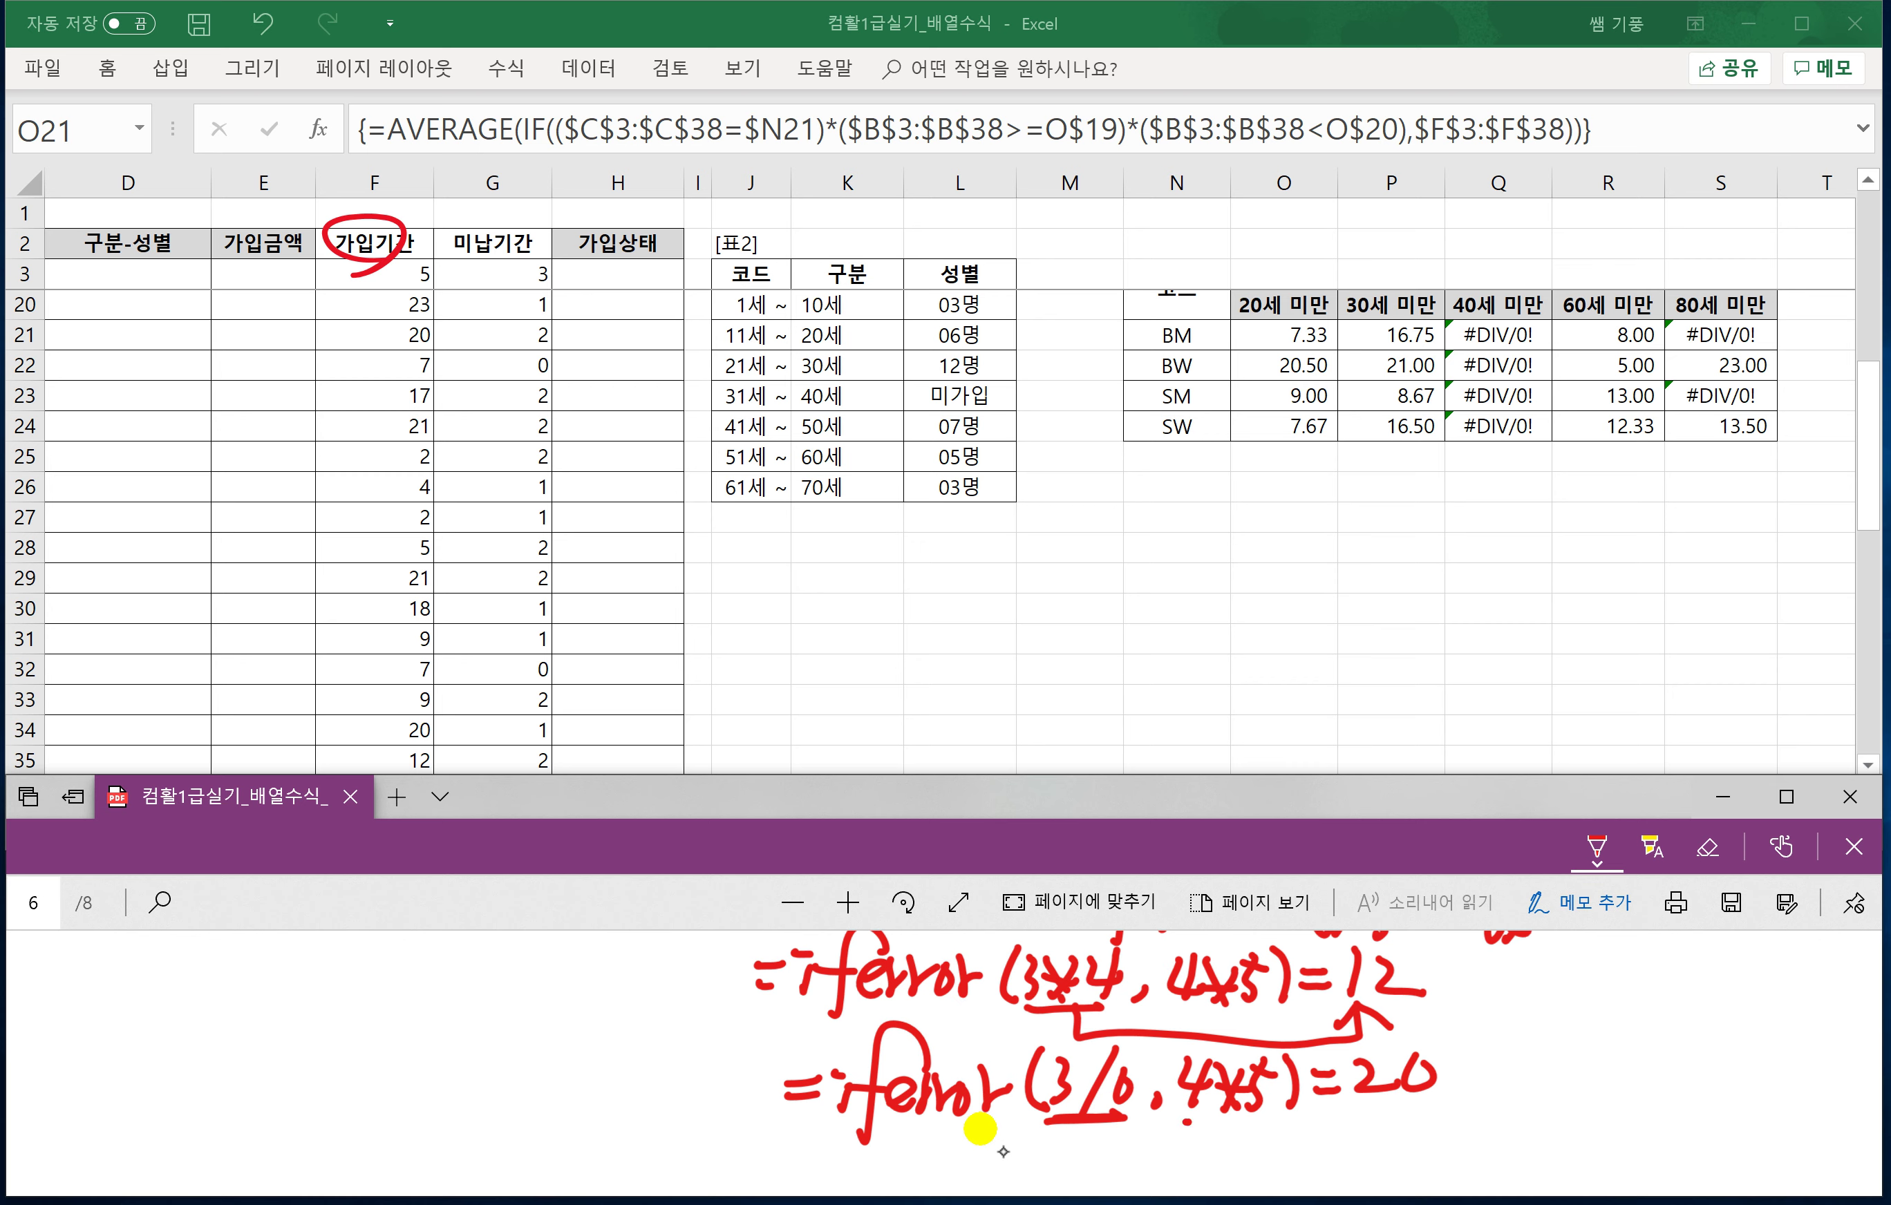
mouse_move(1225, 1110)
left_mouse_down()
mouse_move(1244, 1156)
mouse_move(1401, 1116)
left_mouse_up()
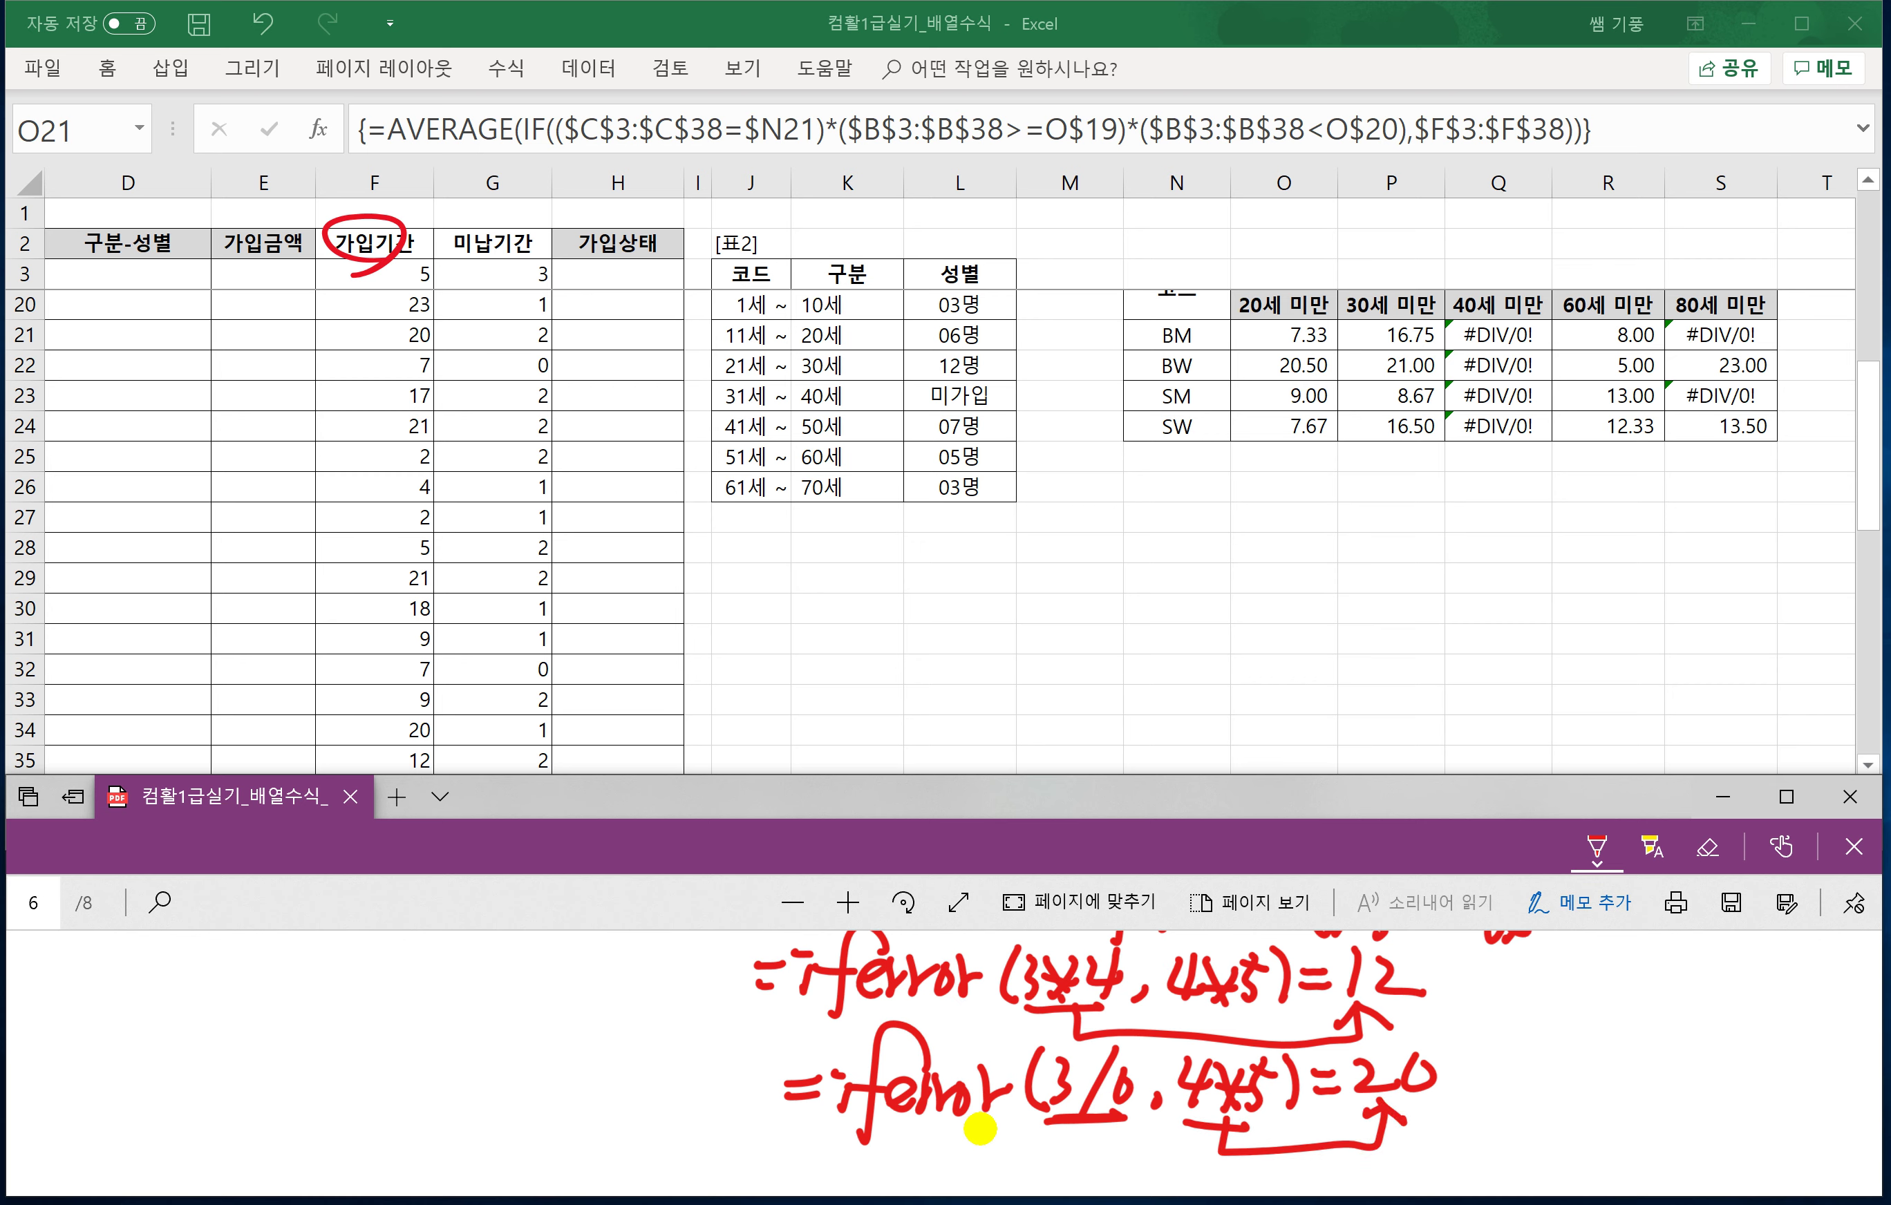
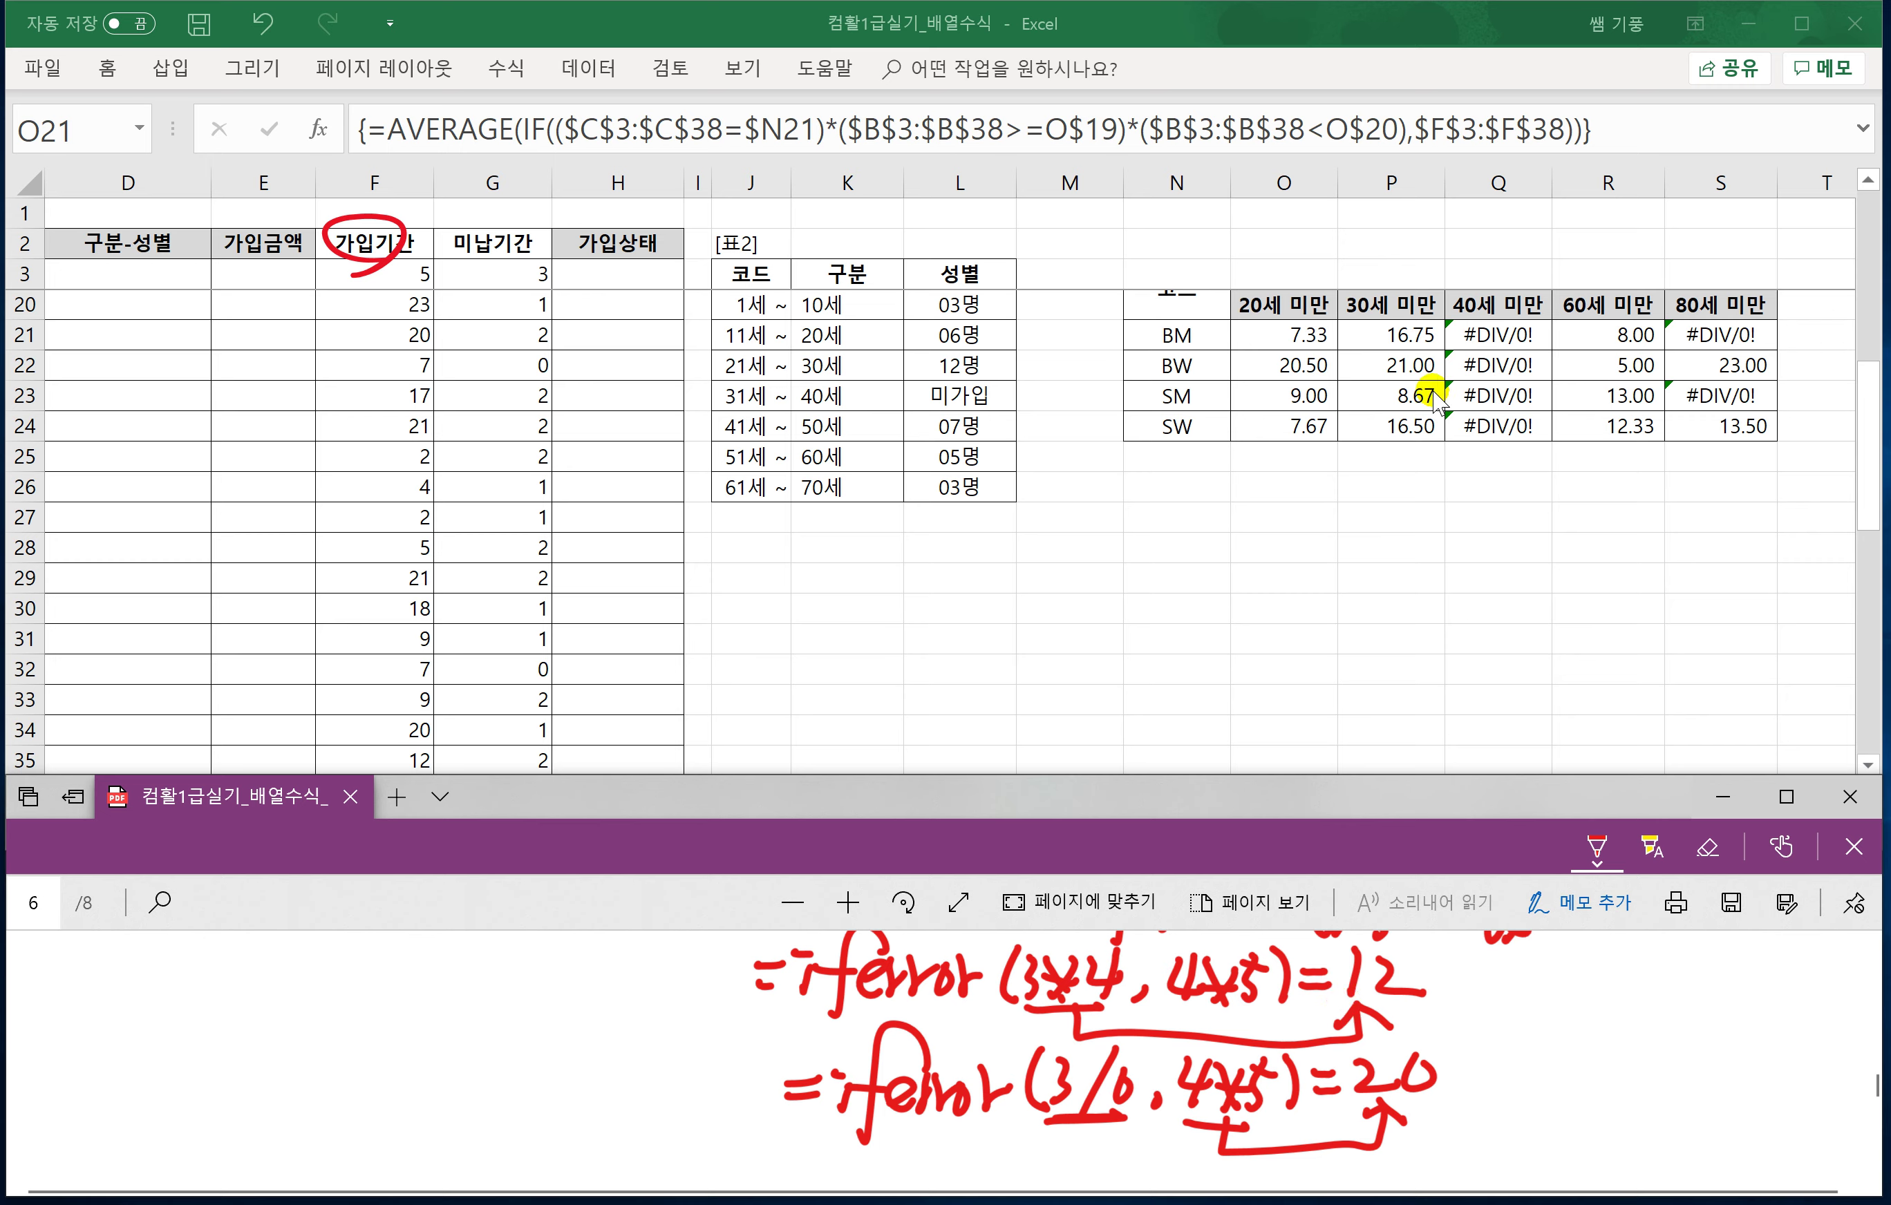
Handwrite =iferror(average,if , "") below question 4's function hint, boxing the average,if part.
scroll(754, 1031, "up", 2)
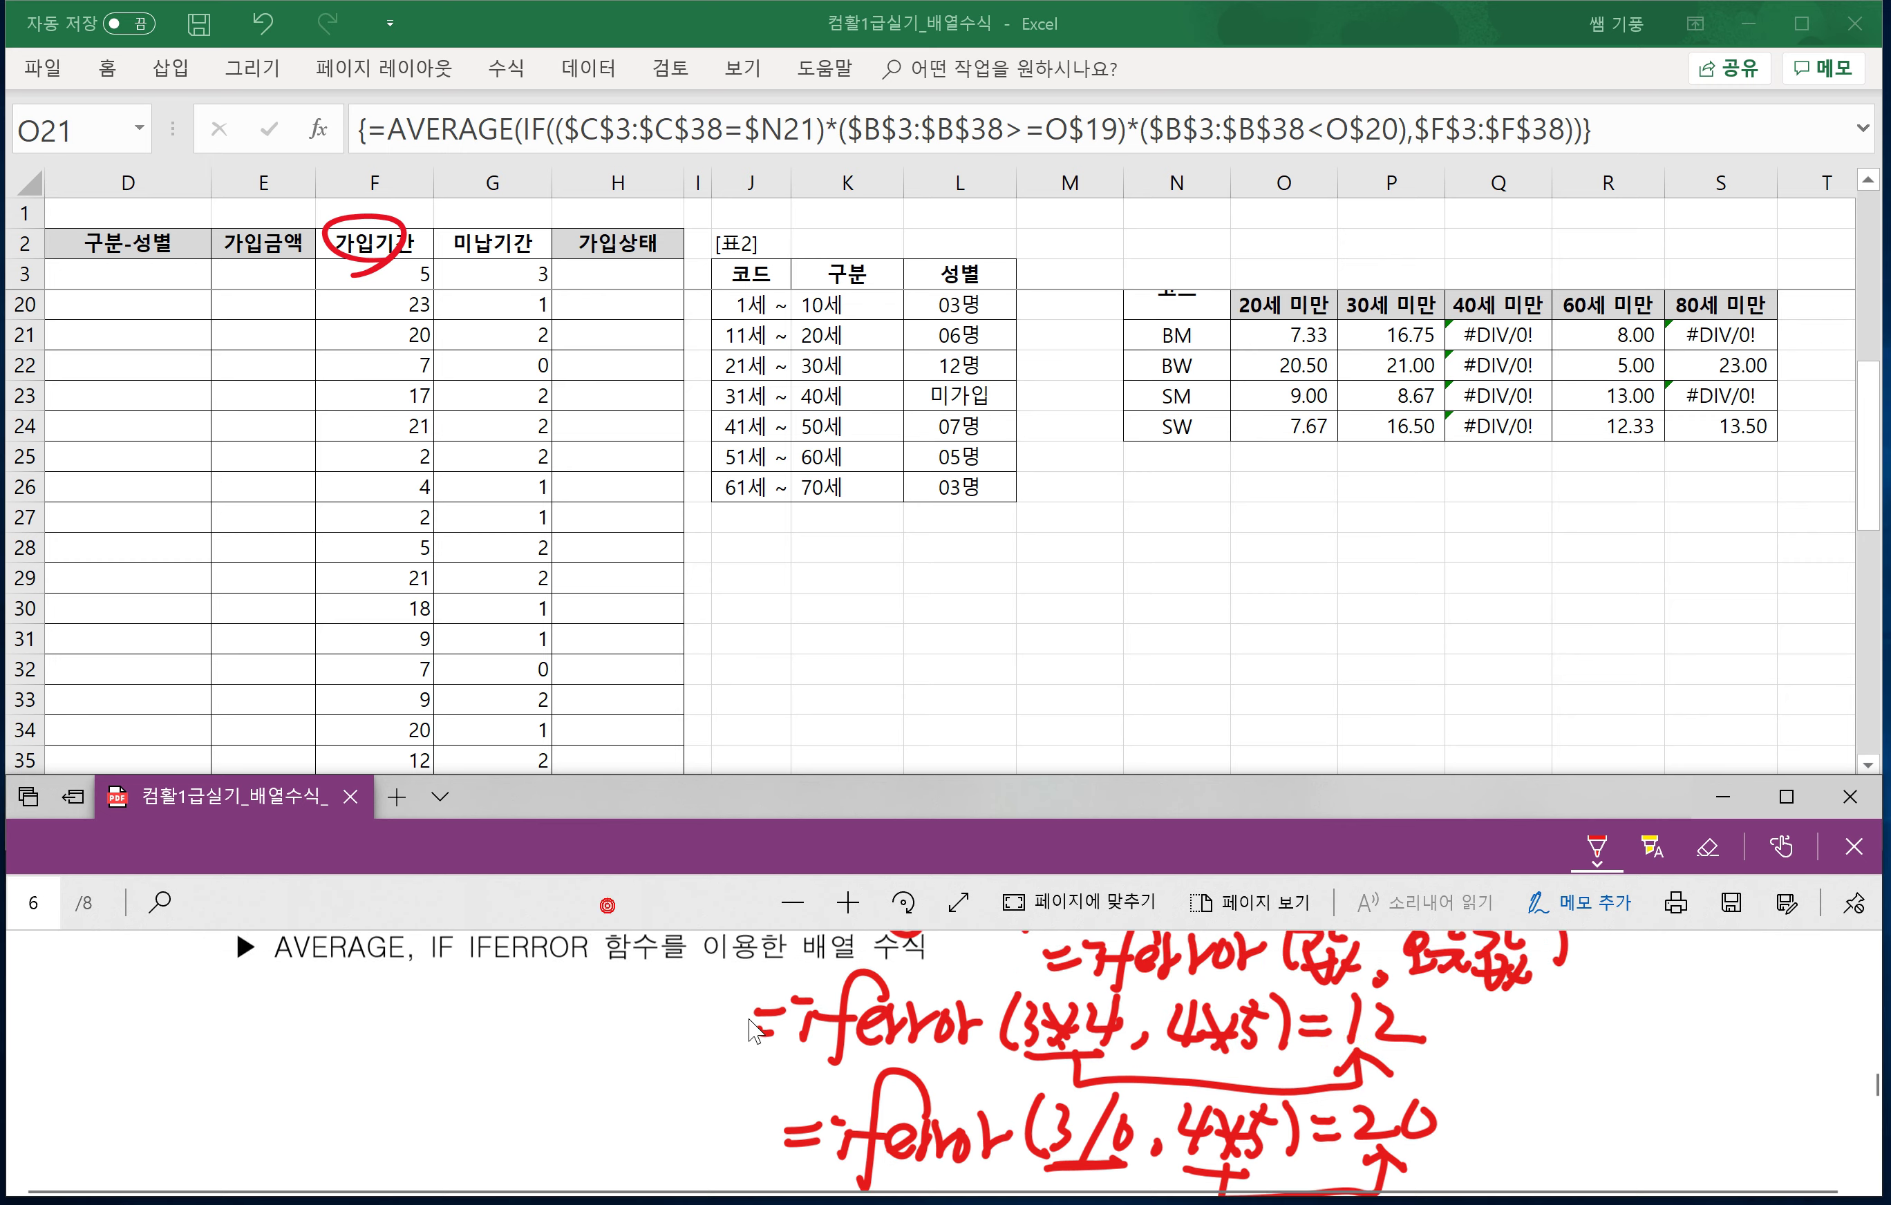
scroll(754, 1031, "up", 1)
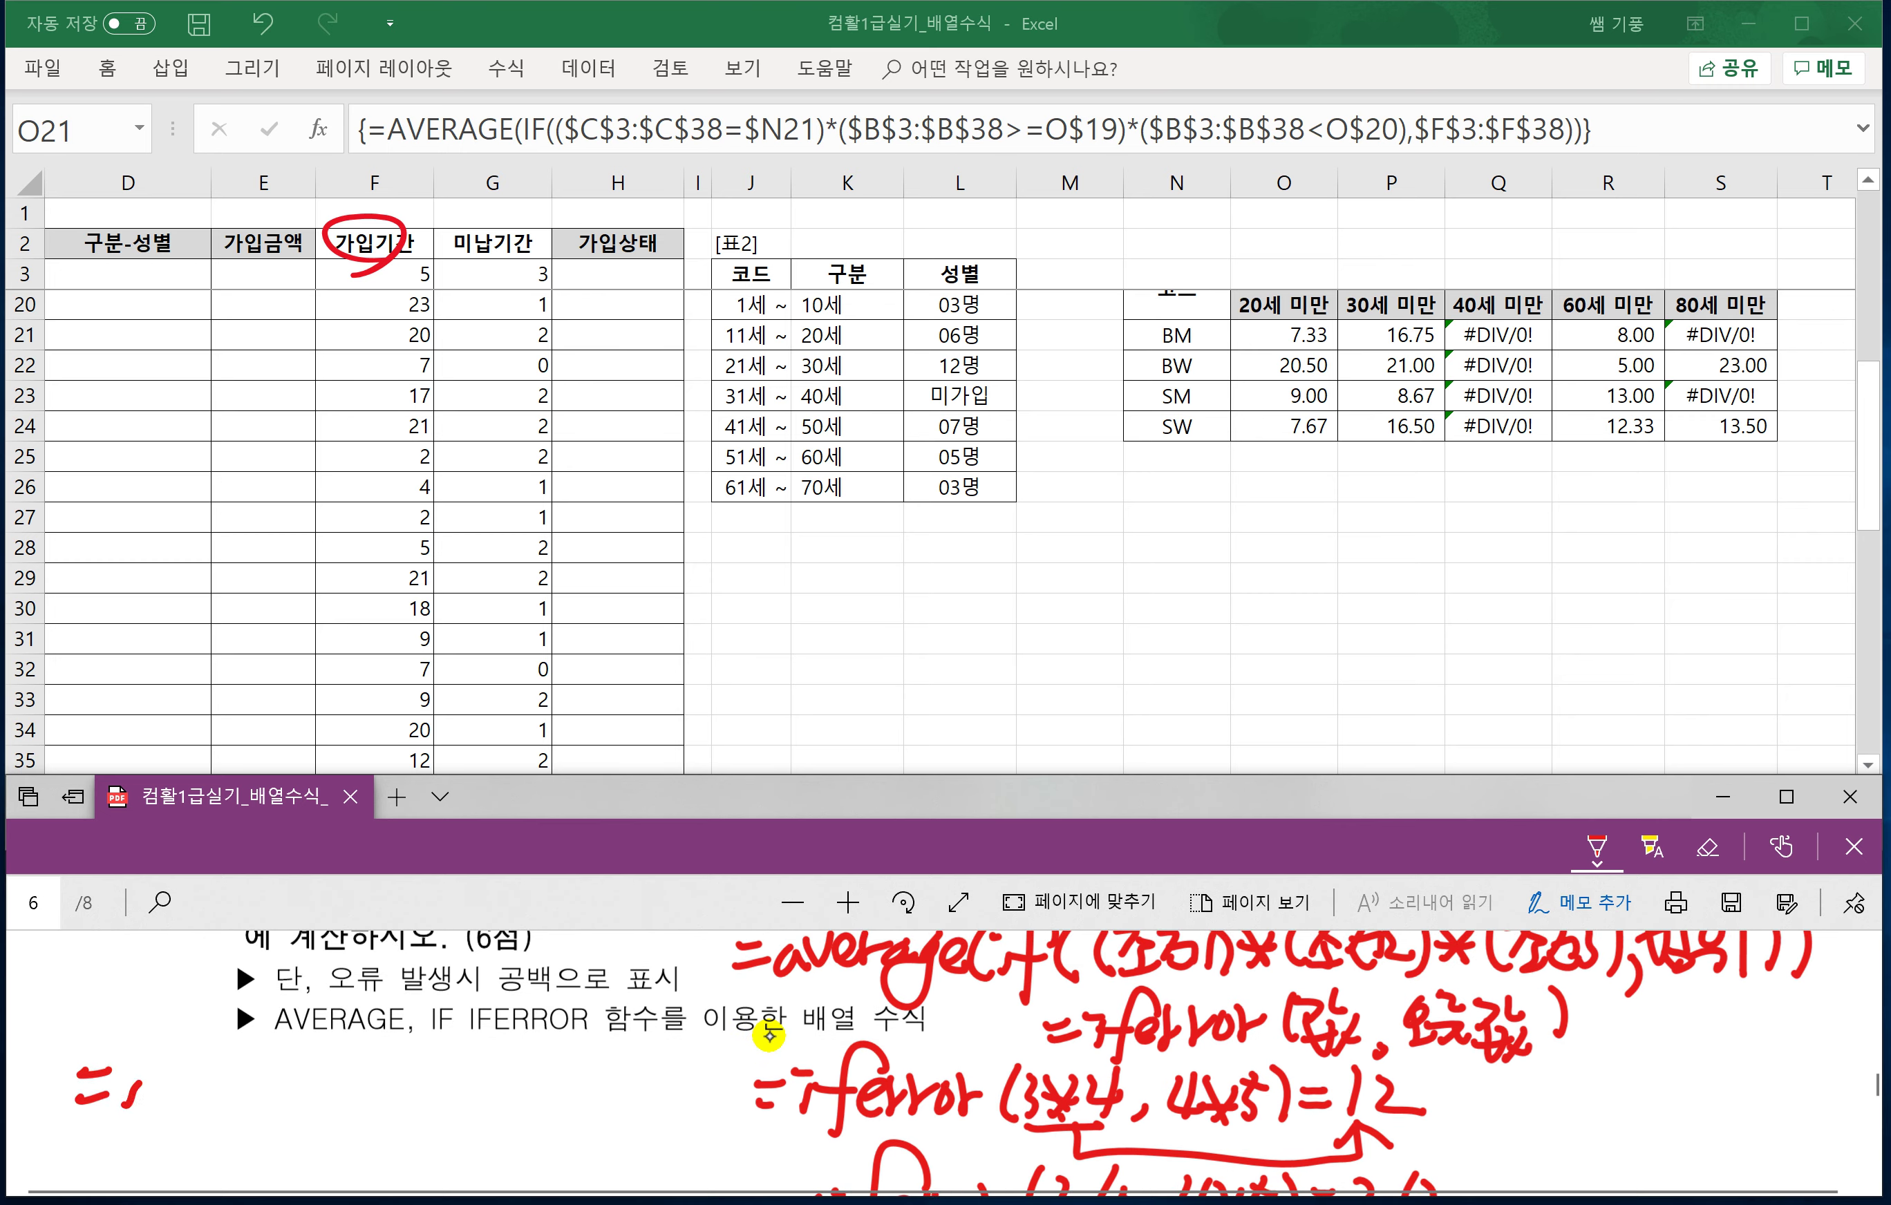
left_click_drag(115, 1061, 130, 1064)
mouse_move(196, 1065)
left_mouse_down()
mouse_move(144, 1121)
mouse_move(159, 1077)
left_mouse_up()
mouse_move(165, 1092)
left_mouse_down()
mouse_move(196, 1103)
mouse_move(205, 1078)
left_mouse_up()
left_click_drag(207, 1073, 254, 1111)
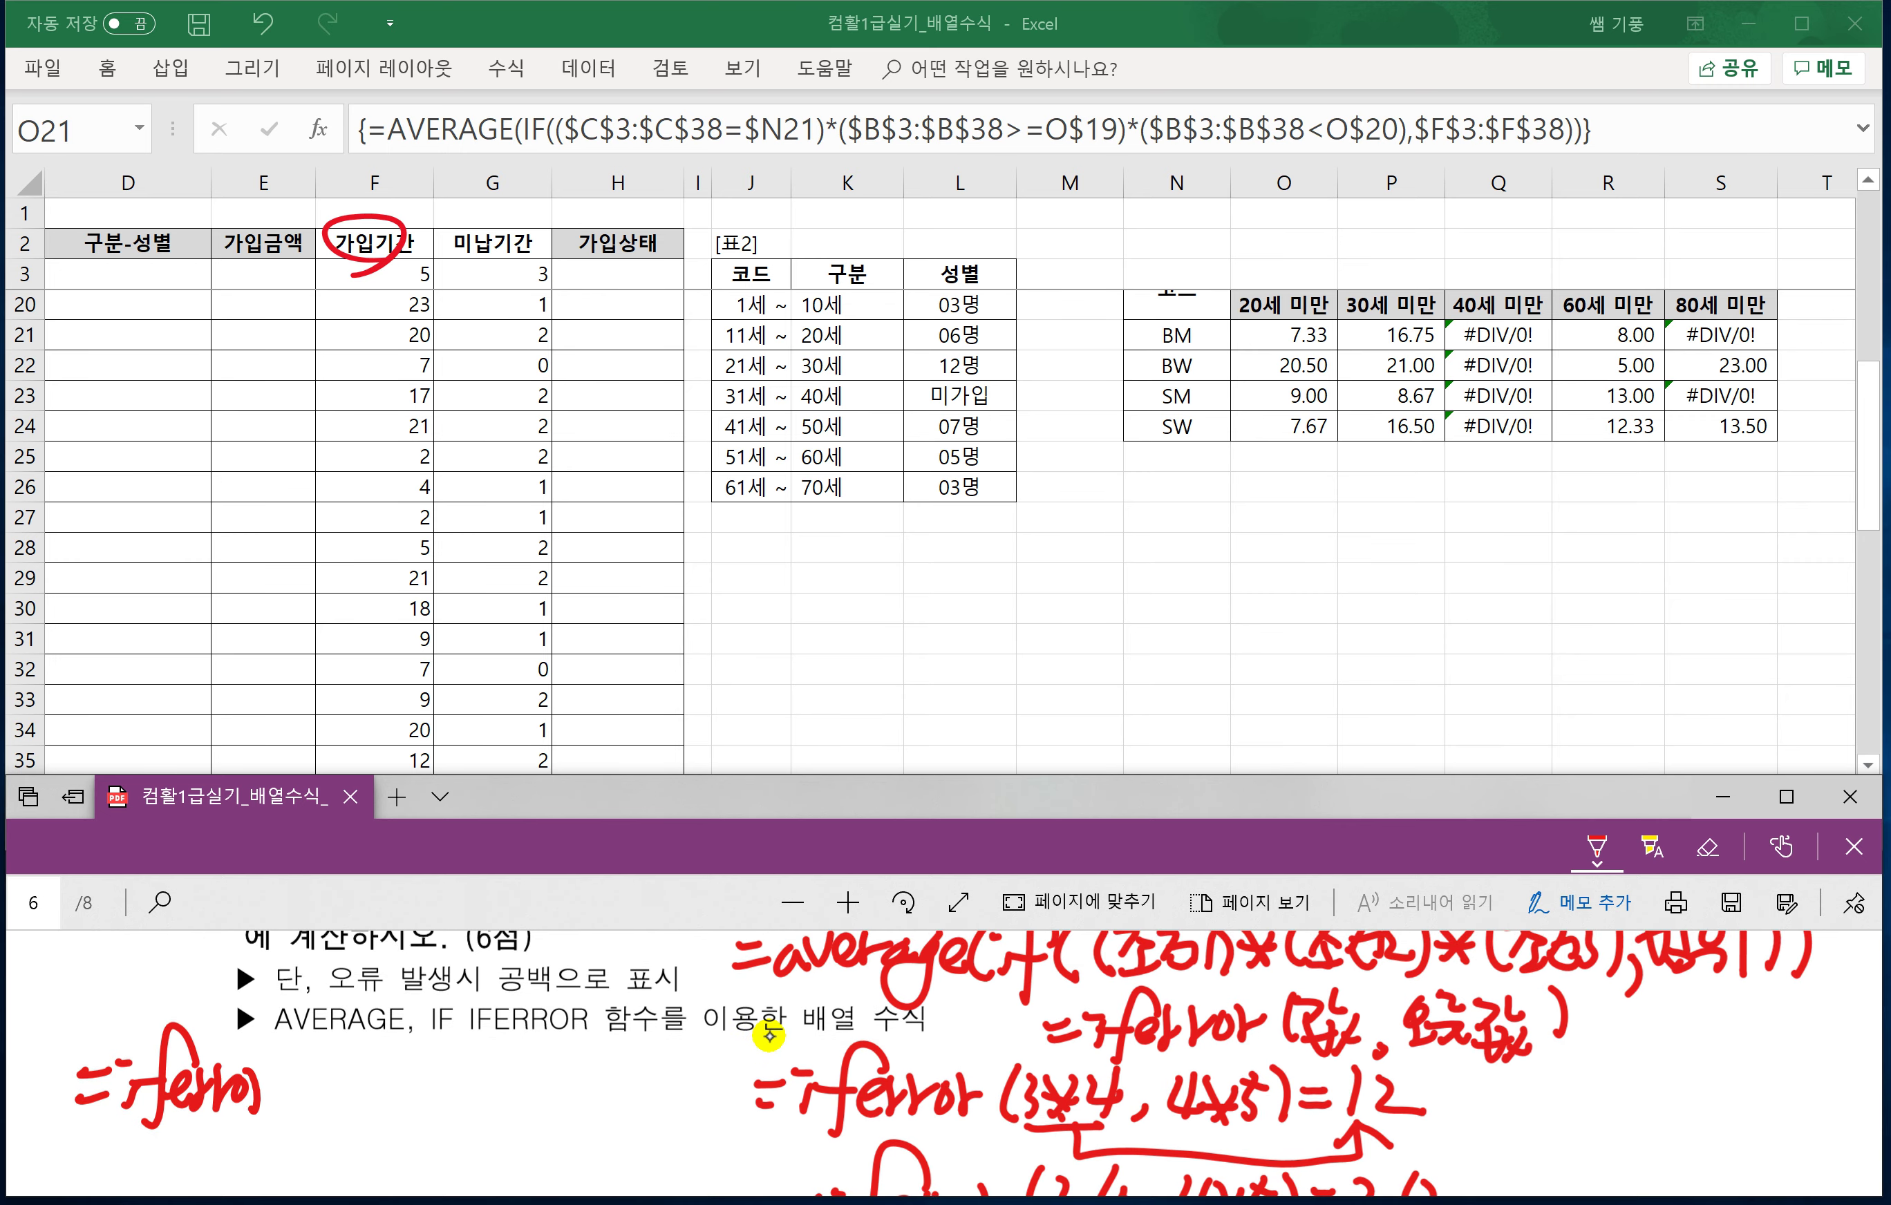
mouse_move(306, 1023)
left_mouse_down()
mouse_move(296, 1117)
mouse_move(409, 1103)
mouse_move(402, 1147)
mouse_move(459, 1079)
mouse_move(492, 1115)
mouse_move(482, 1088)
left_mouse_up()
left_click_drag(506, 1102, 539, 1073)
mouse_move(322, 1131)
left_mouse_down()
mouse_move(547, 1028)
mouse_move(298, 1068)
mouse_move(311, 1114)
left_mouse_up()
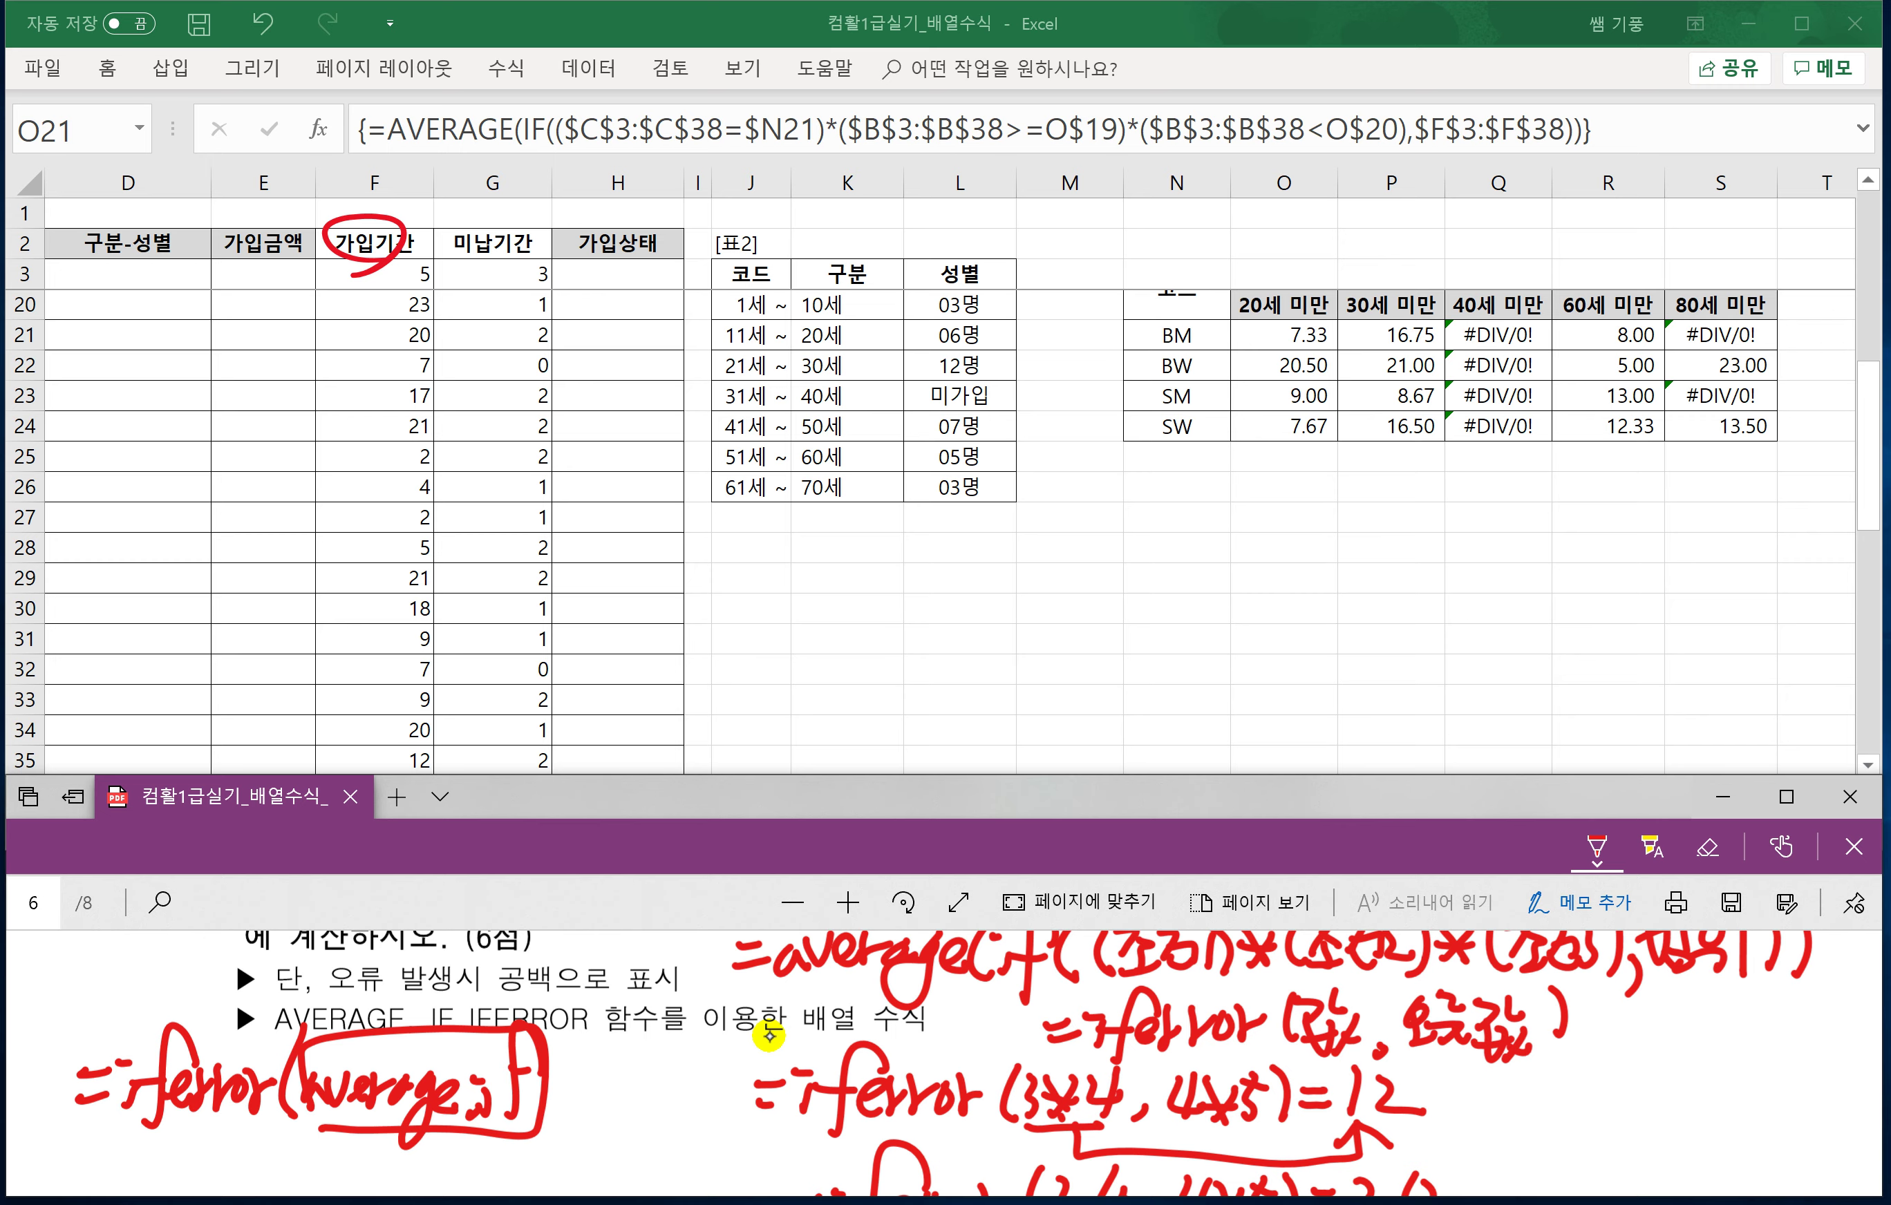
left_click_drag(589, 1058, 586, 1082)
mouse_move(607, 1061)
left_mouse_down()
mouse_move(601, 1079)
mouse_move(638, 1087)
left_mouse_up()
left_click_drag(658, 1052, 664, 1135)
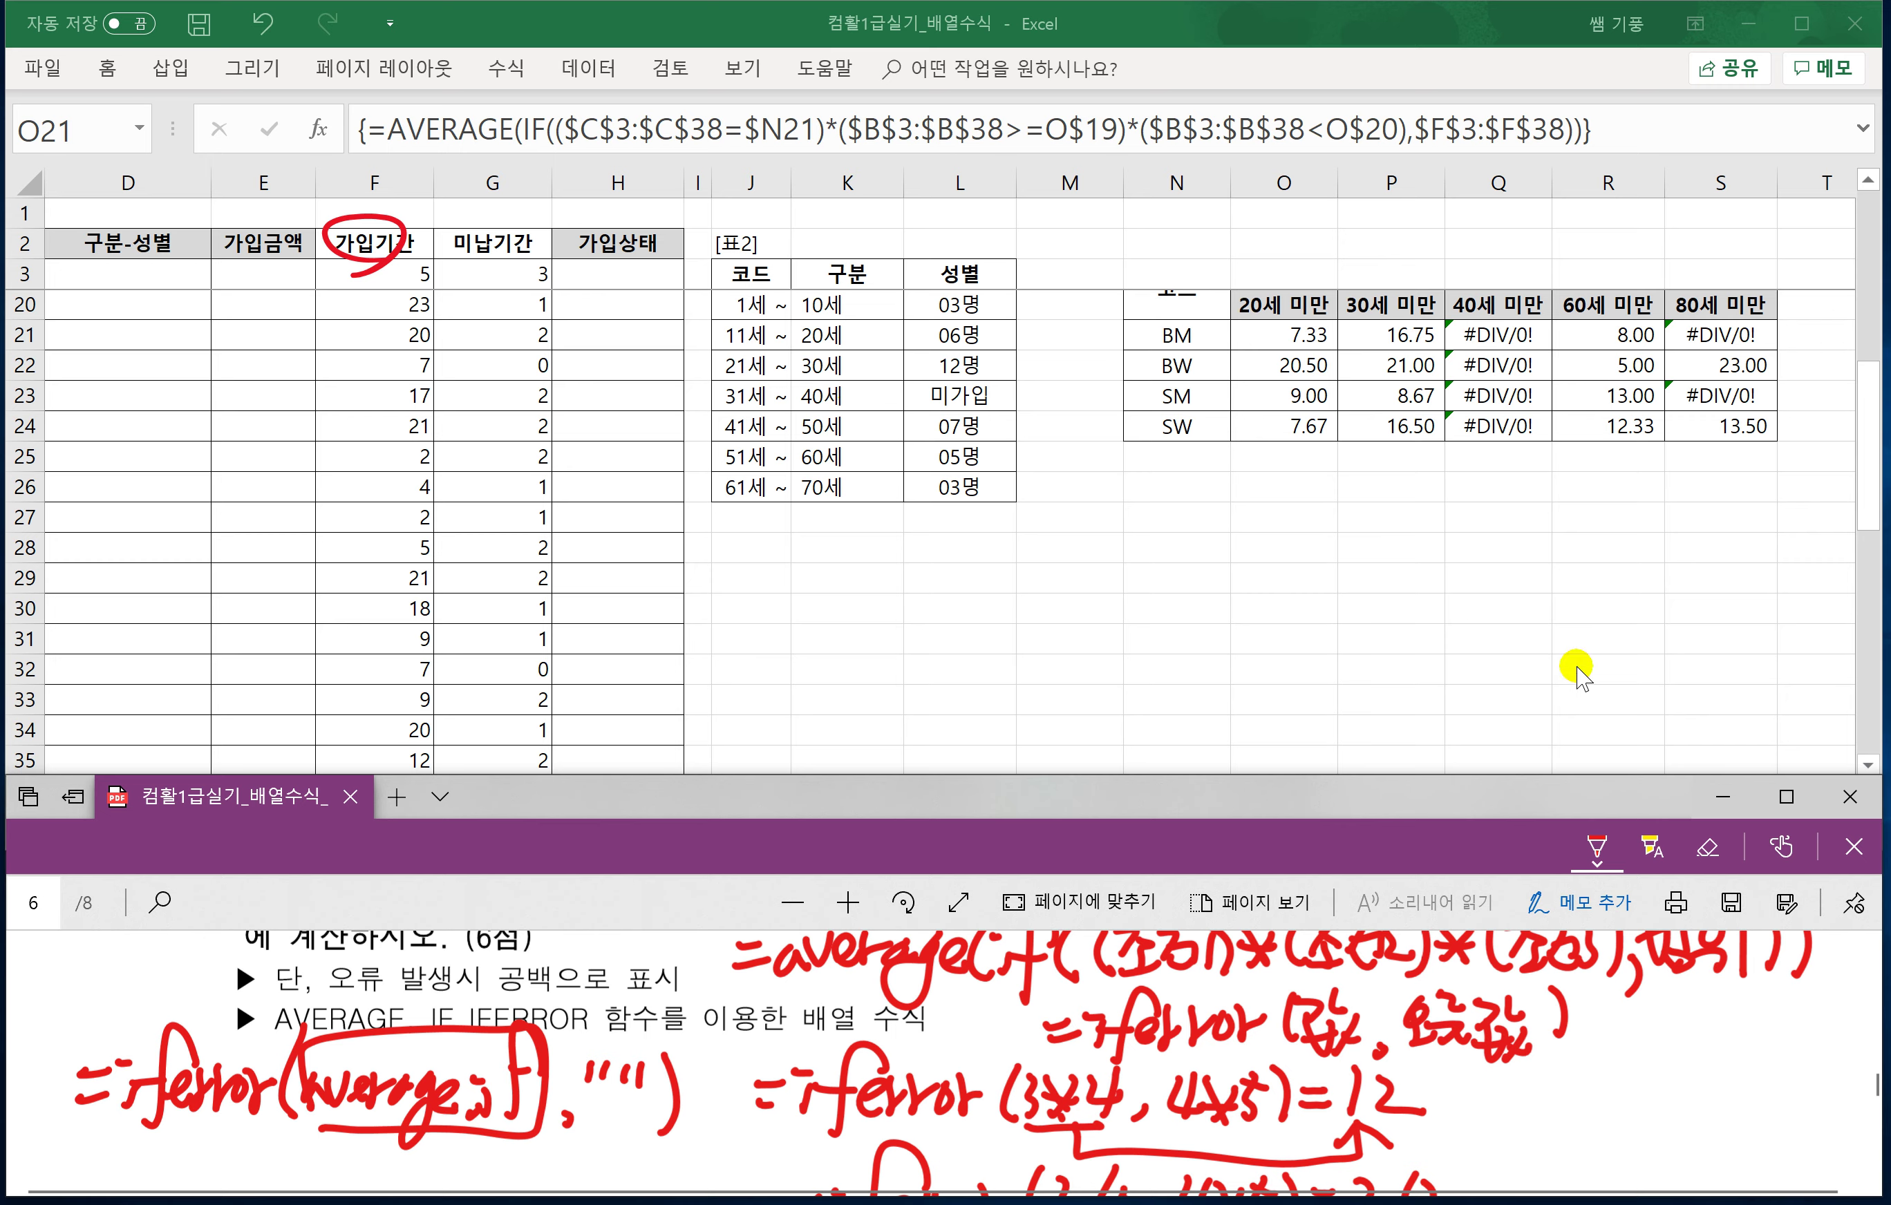
In the Excel sheet, edit O21's formula and insert IFERROR( in front of AVERAGE.
left_click(1281, 332)
double_click(1282, 333)
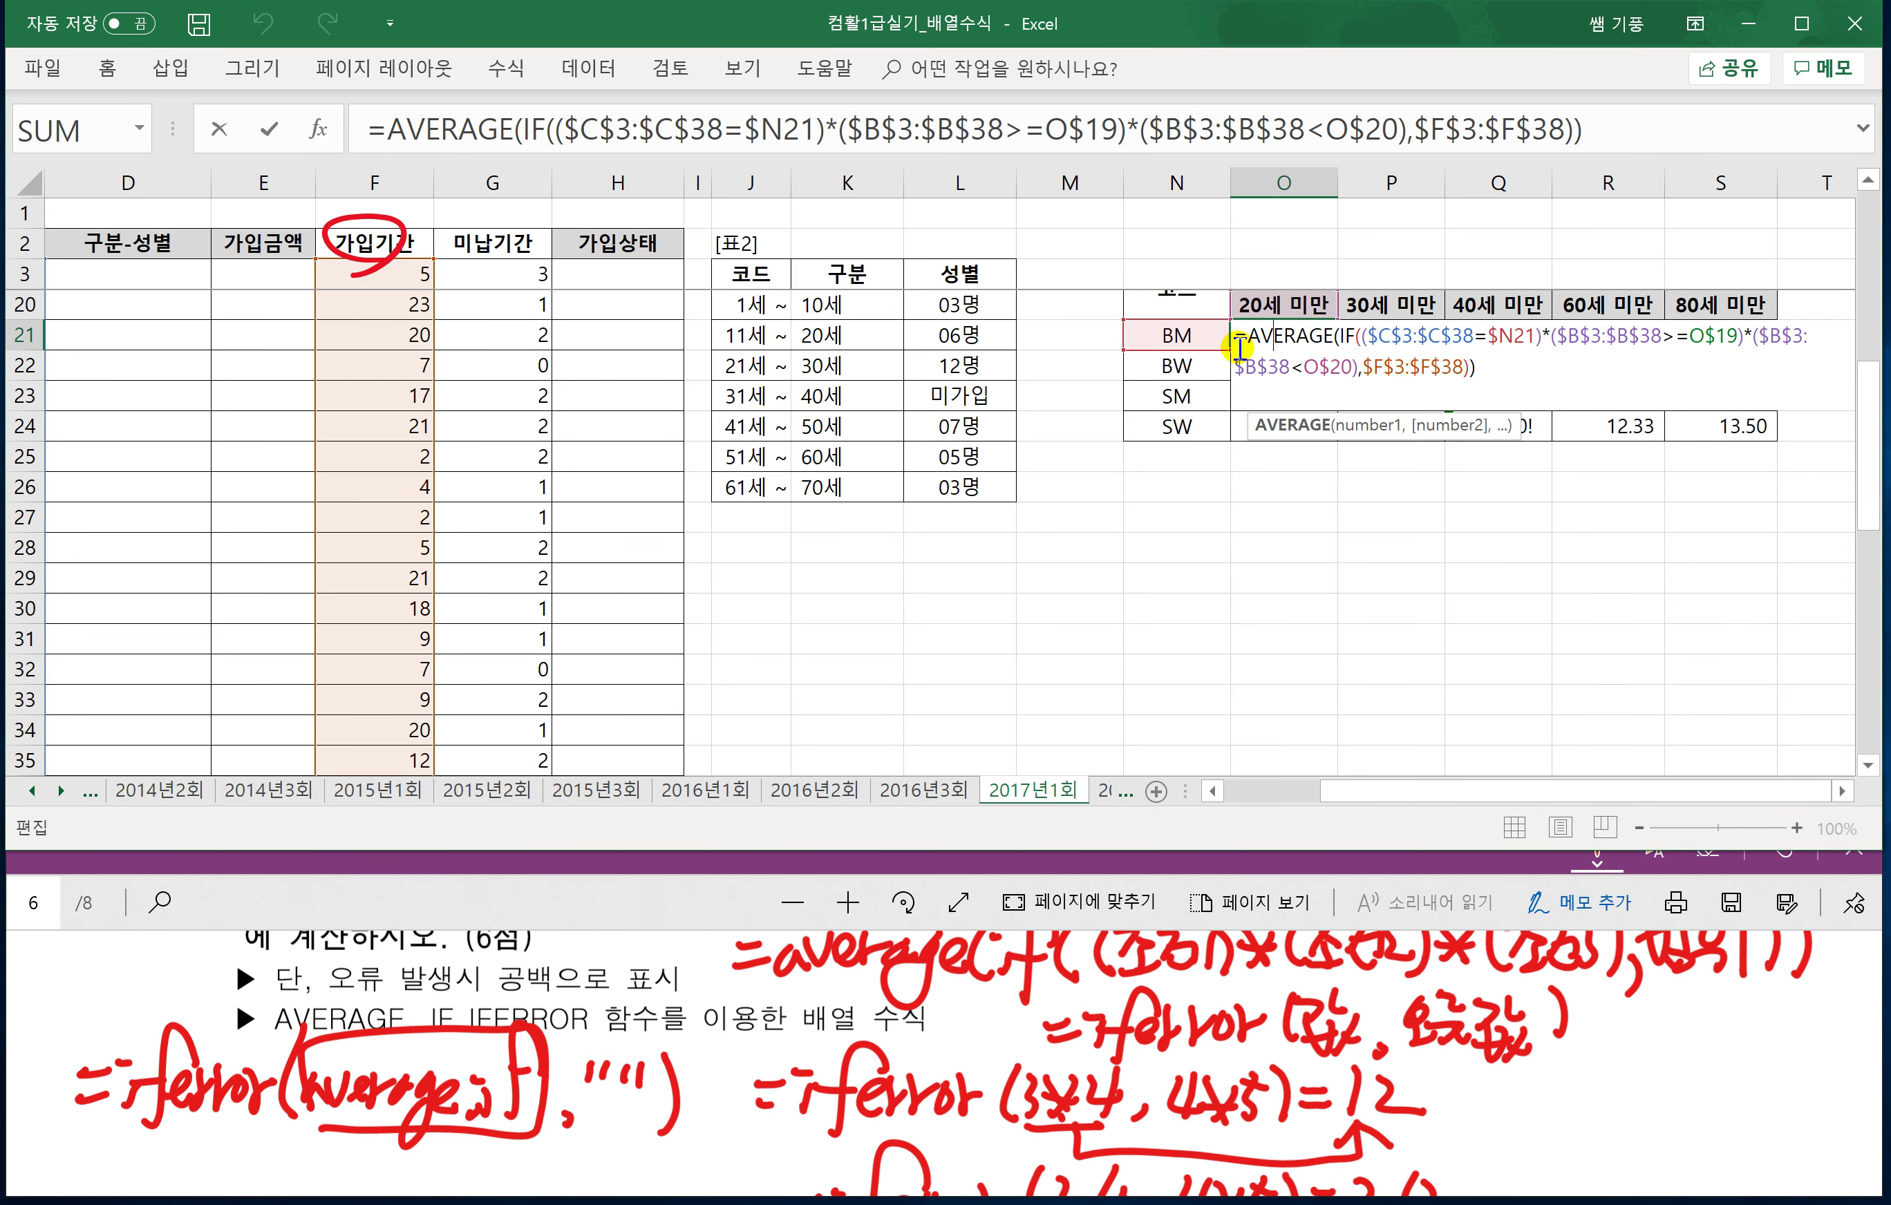
left_click(1372, 358)
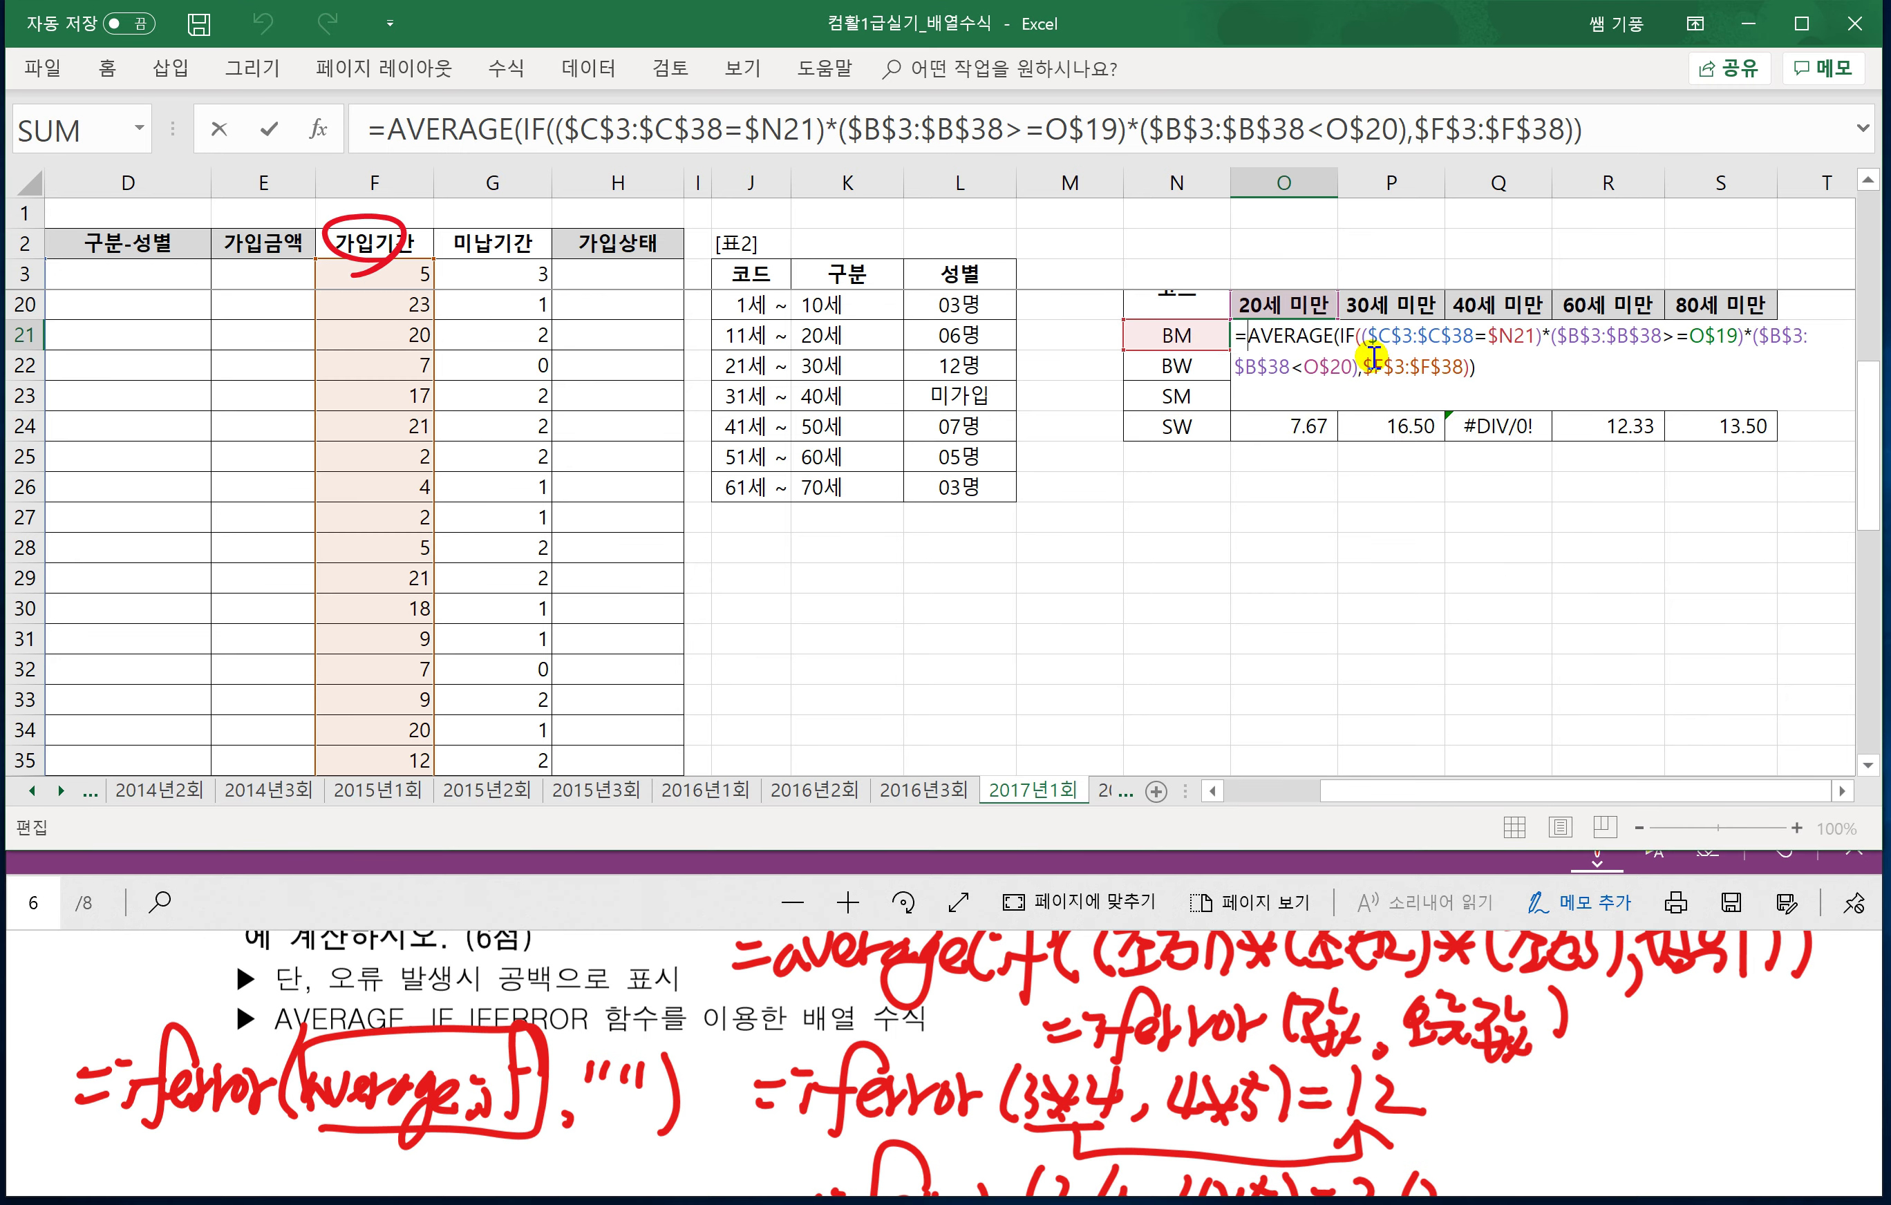
left_click(393, 137)
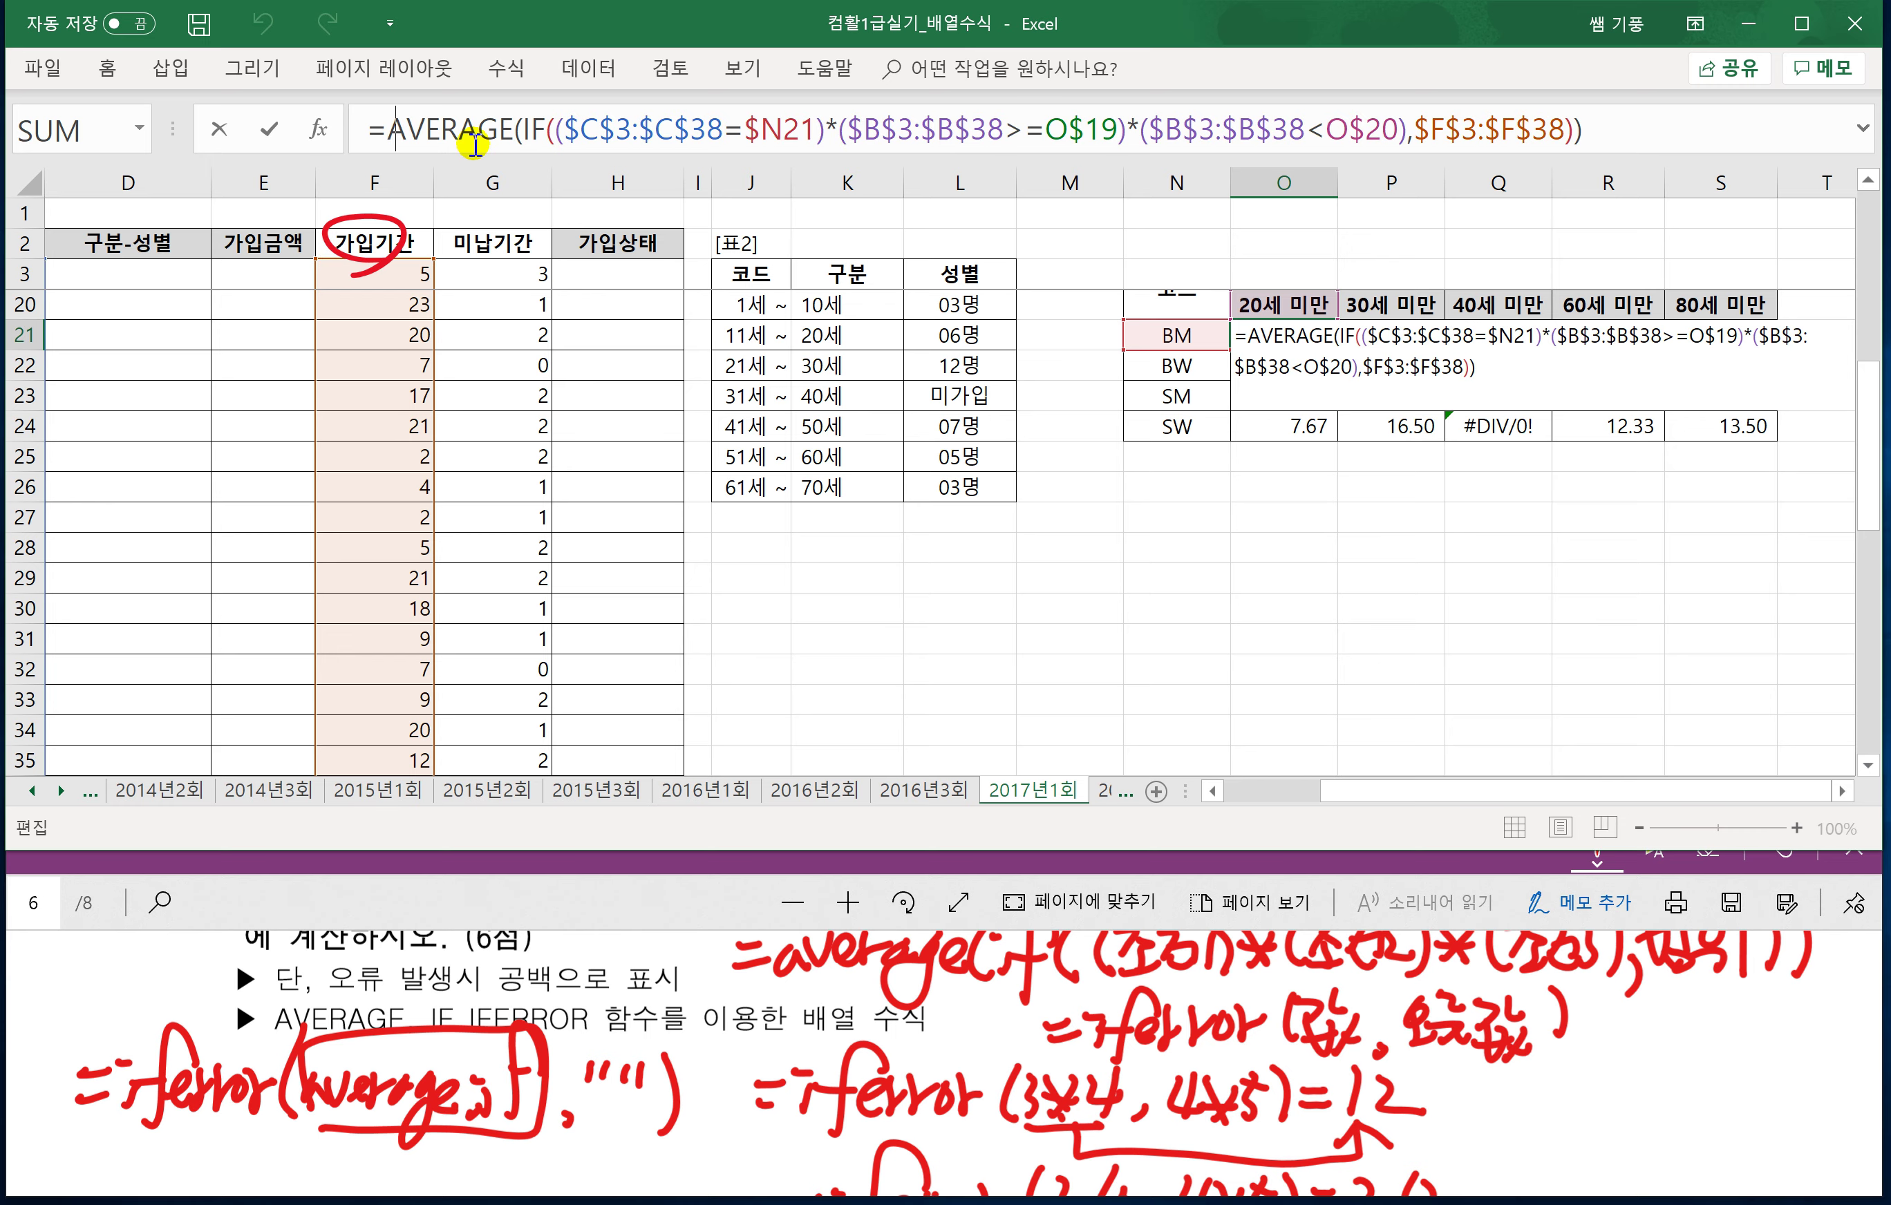
type("IFERROR(")
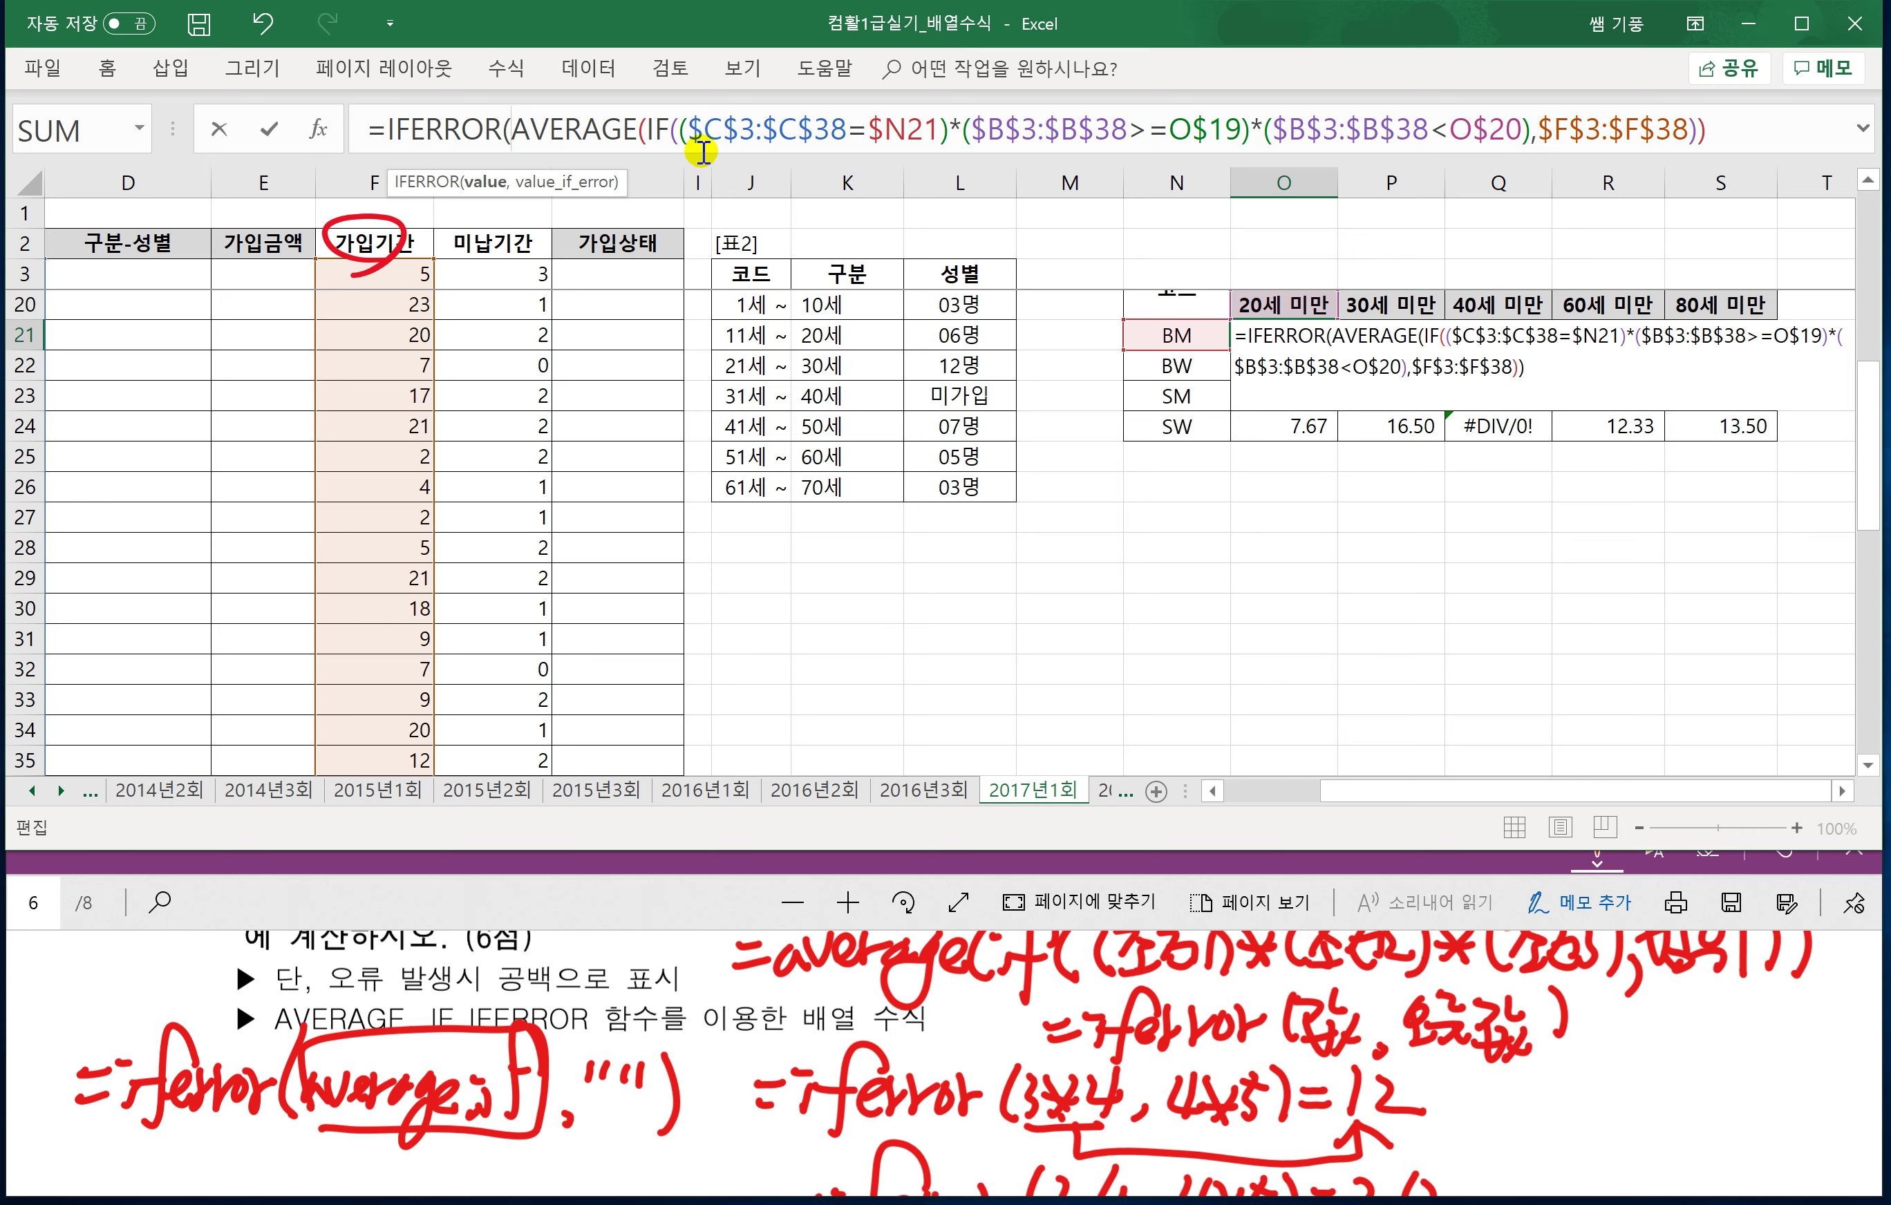
Complete O21's IFERROR with "" as the error value, enter it as an array formula and fill it through S24.
left_click(1744, 132)
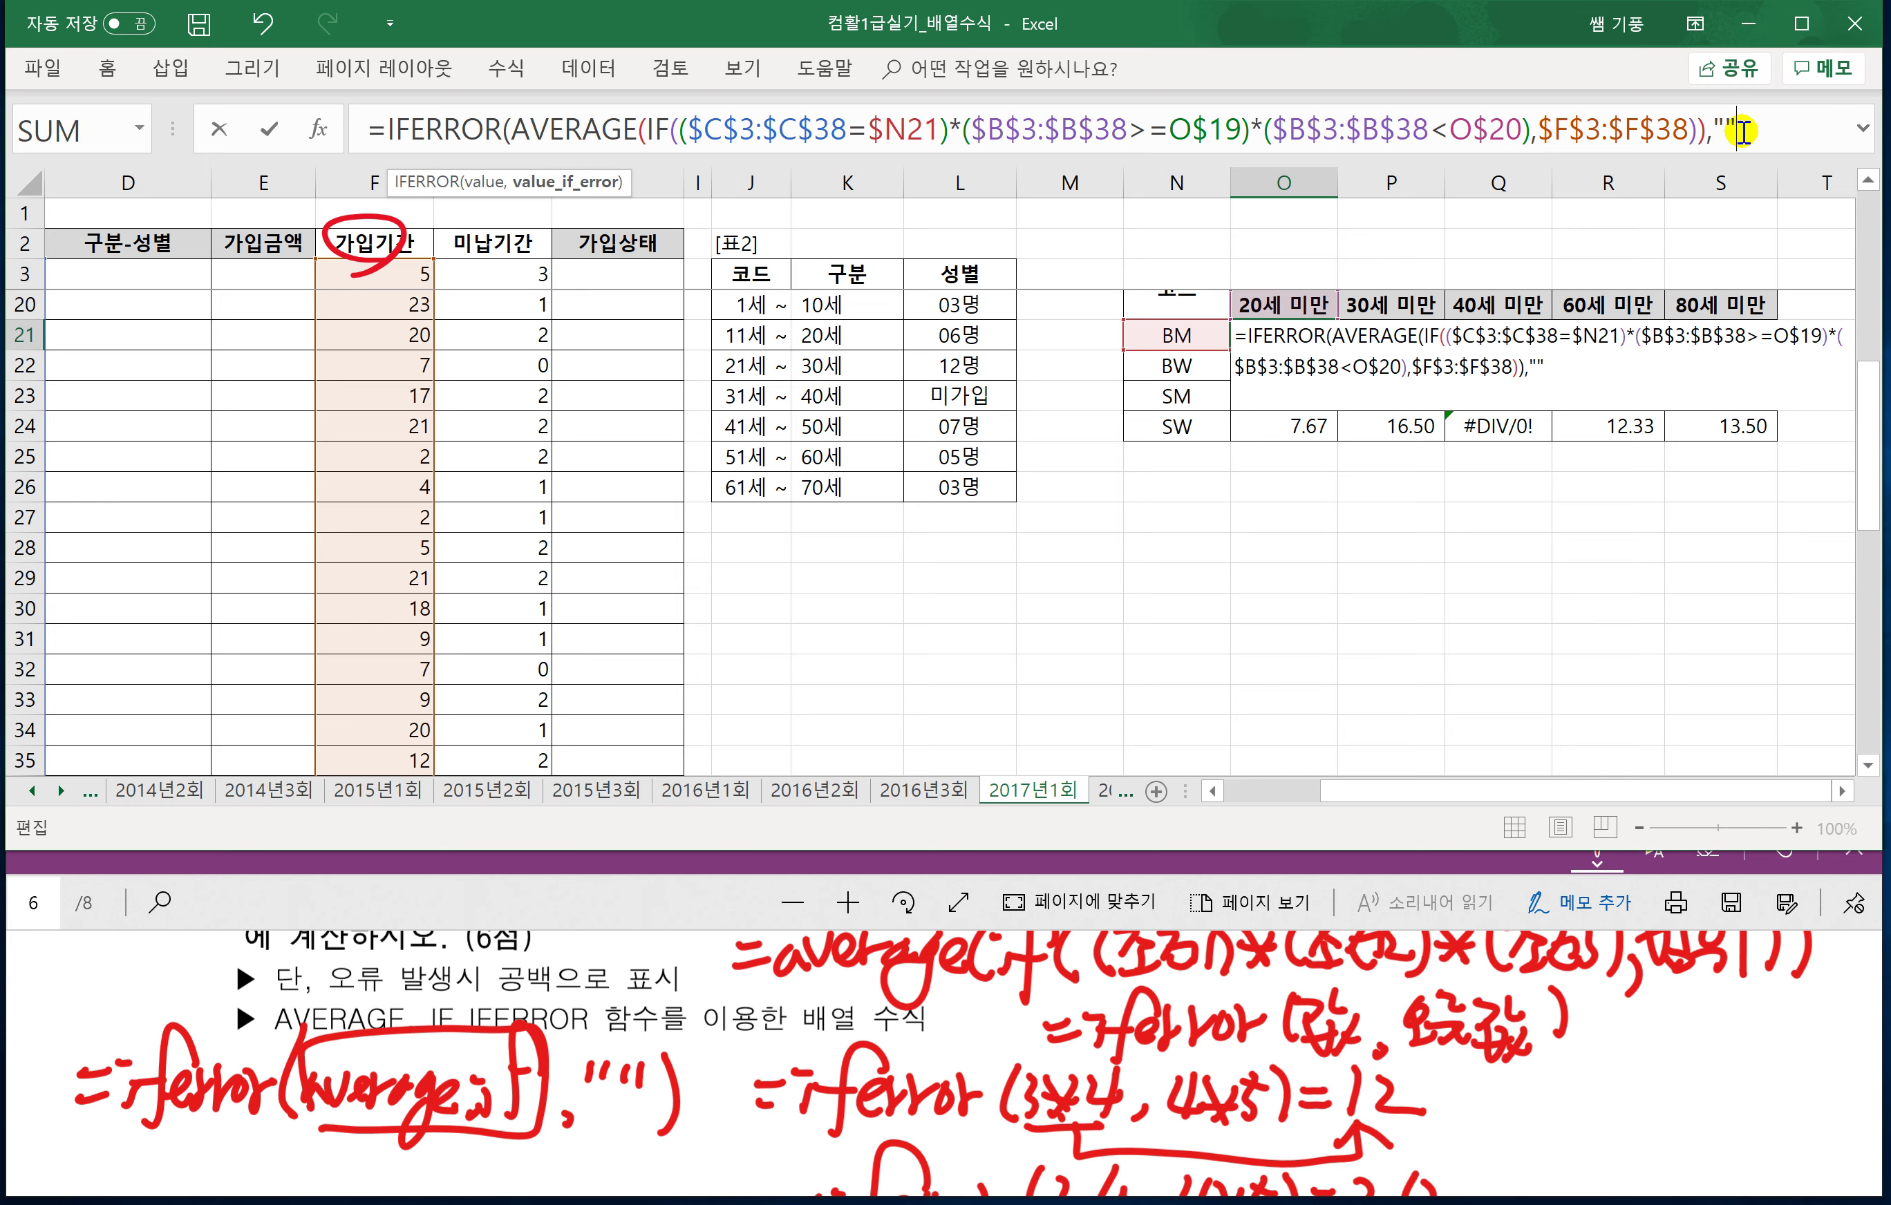
type(")")
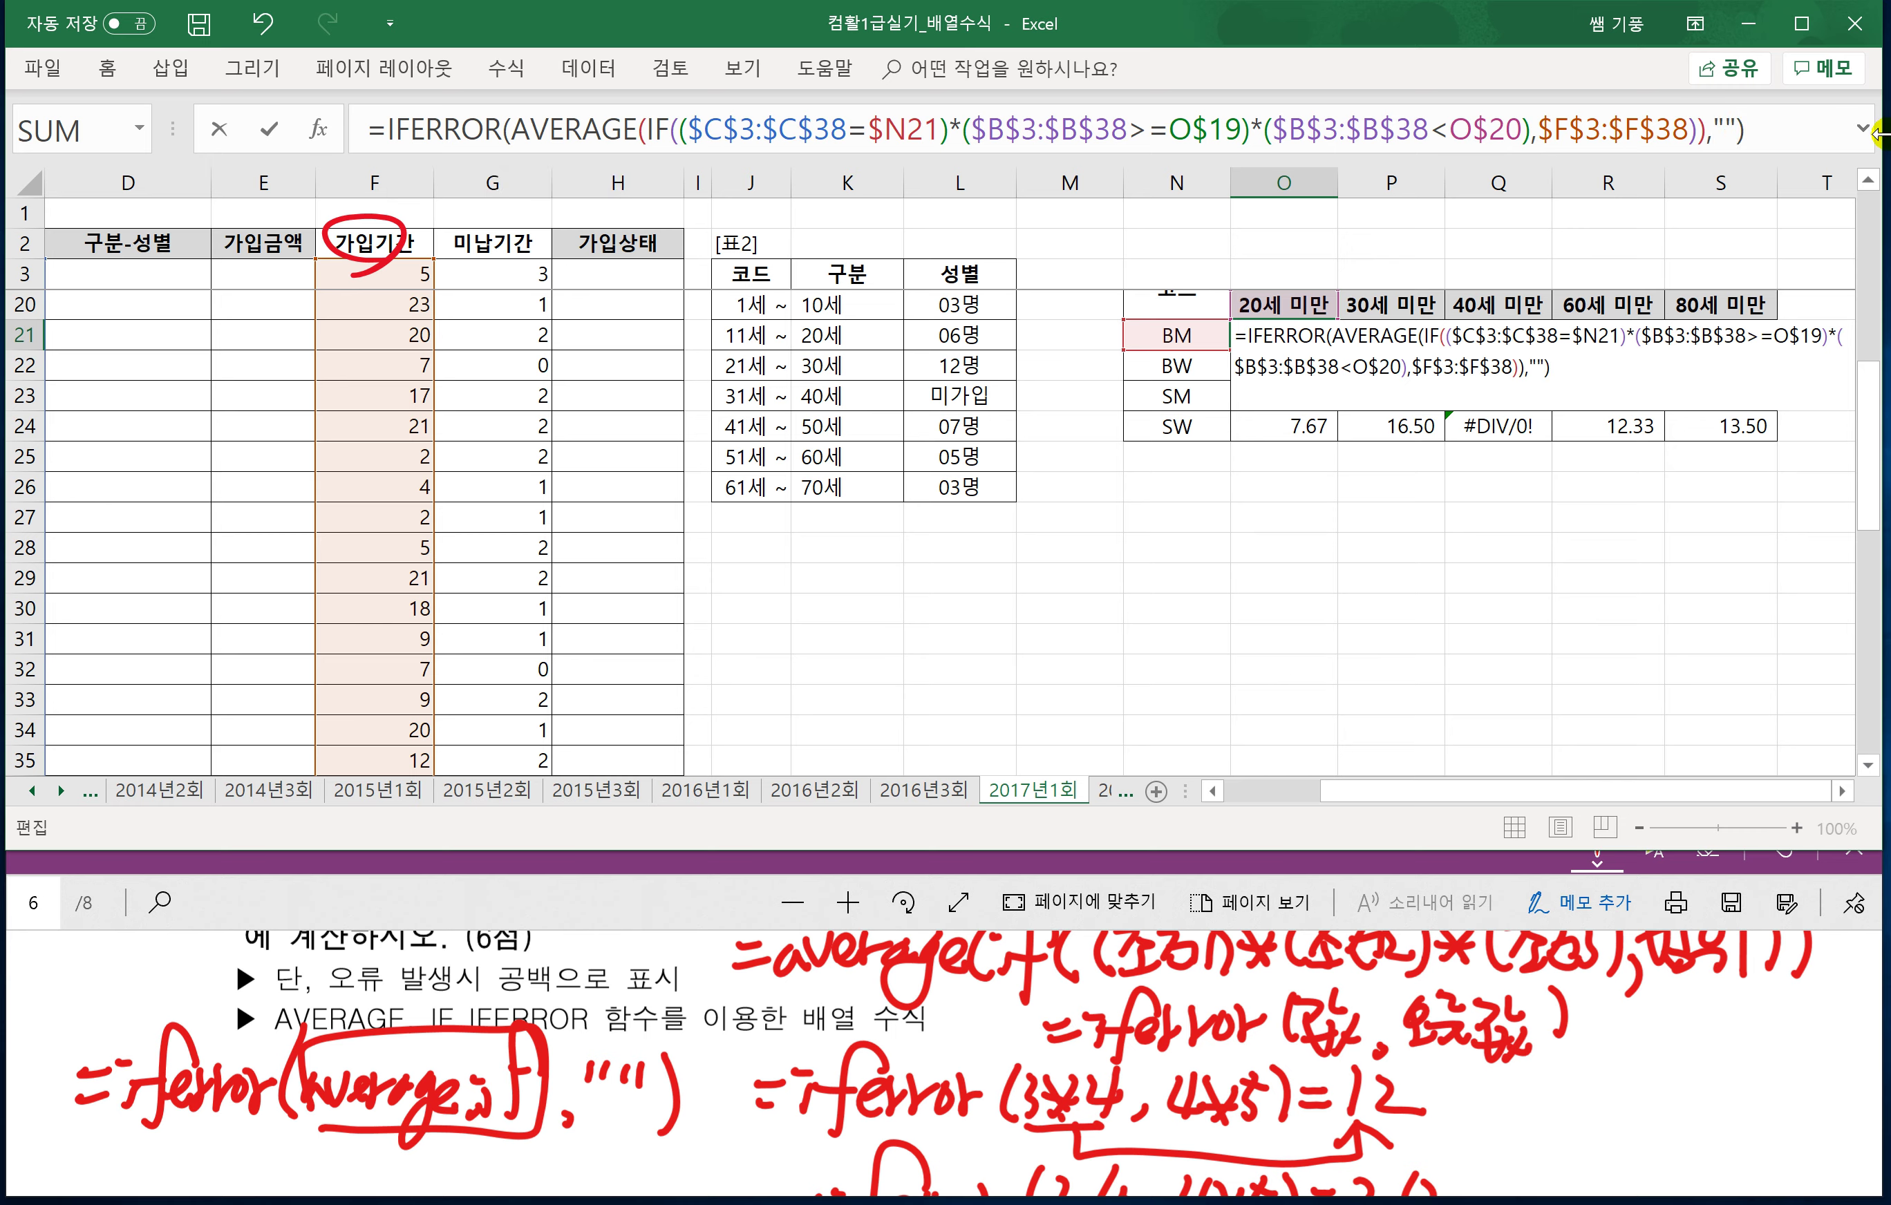
left_click(1800, 133)
key("ctrl+shift+Return")
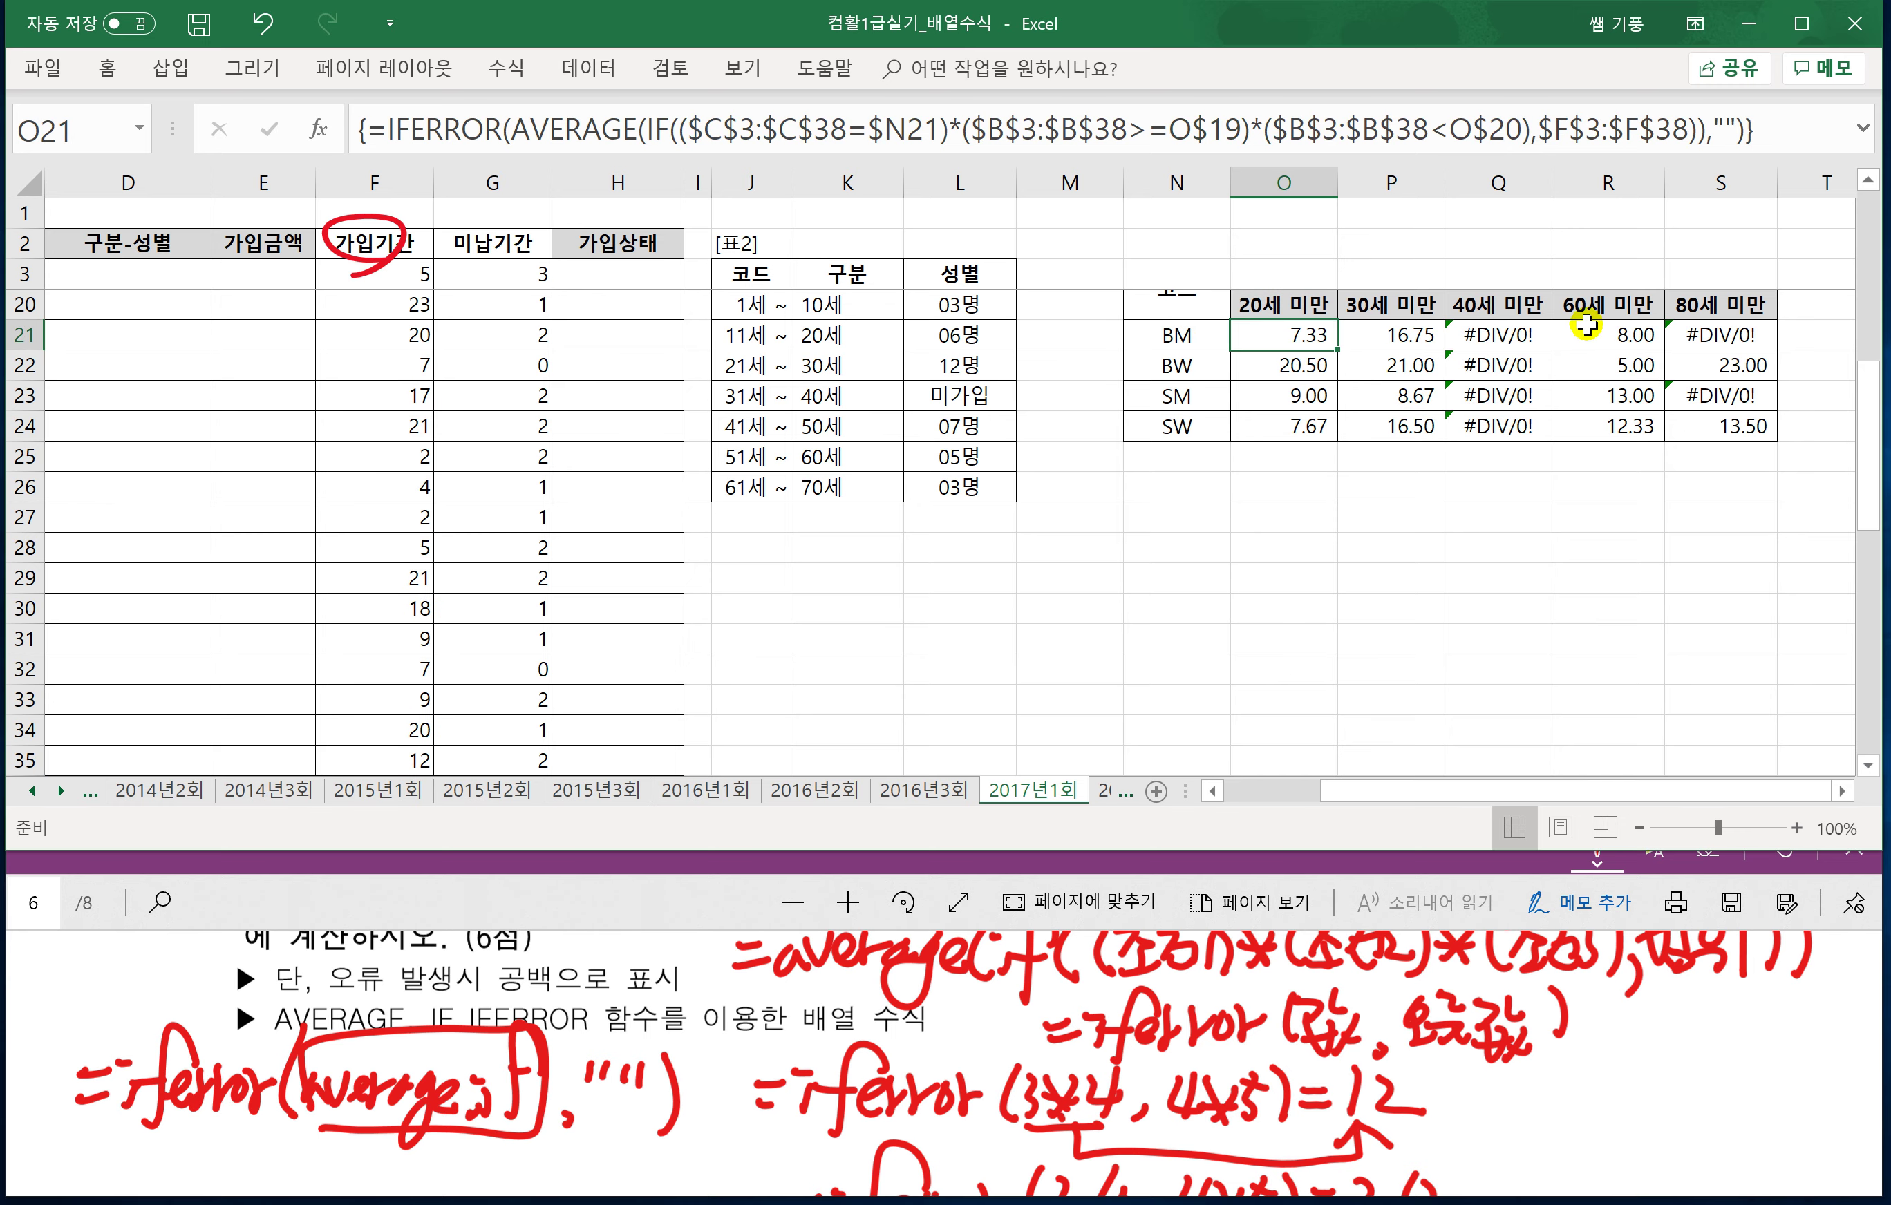
mouse_move(1334, 350)
left_mouse_down()
mouse_move(1333, 447)
mouse_move(1350, 451)
mouse_move(1787, 428)
left_mouse_up()
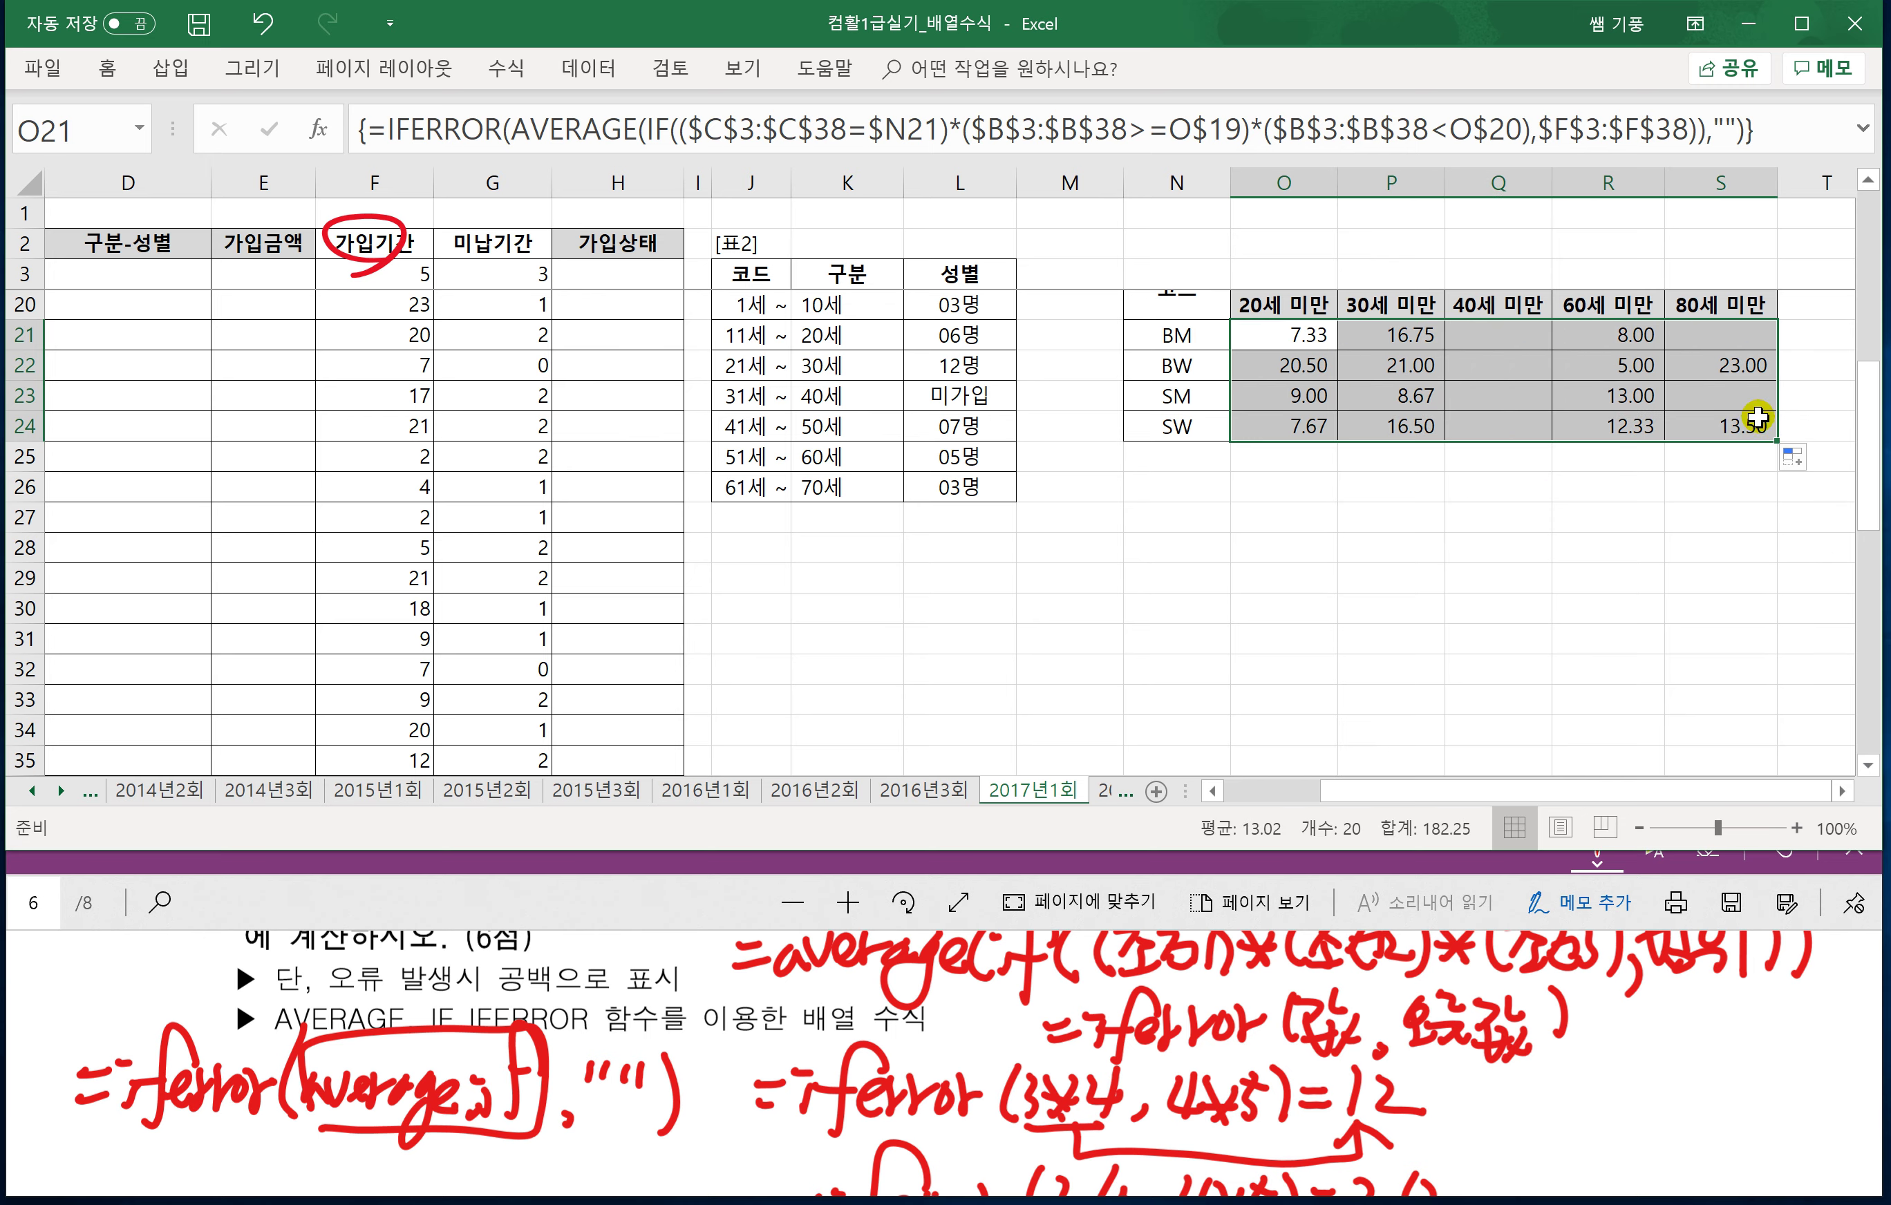
Bring up question 2 of the 2017년2회 section in the PDF and open the 2017년2회 worksheet.
left_click(939, 871)
scroll(715, 1072, "down", 5)
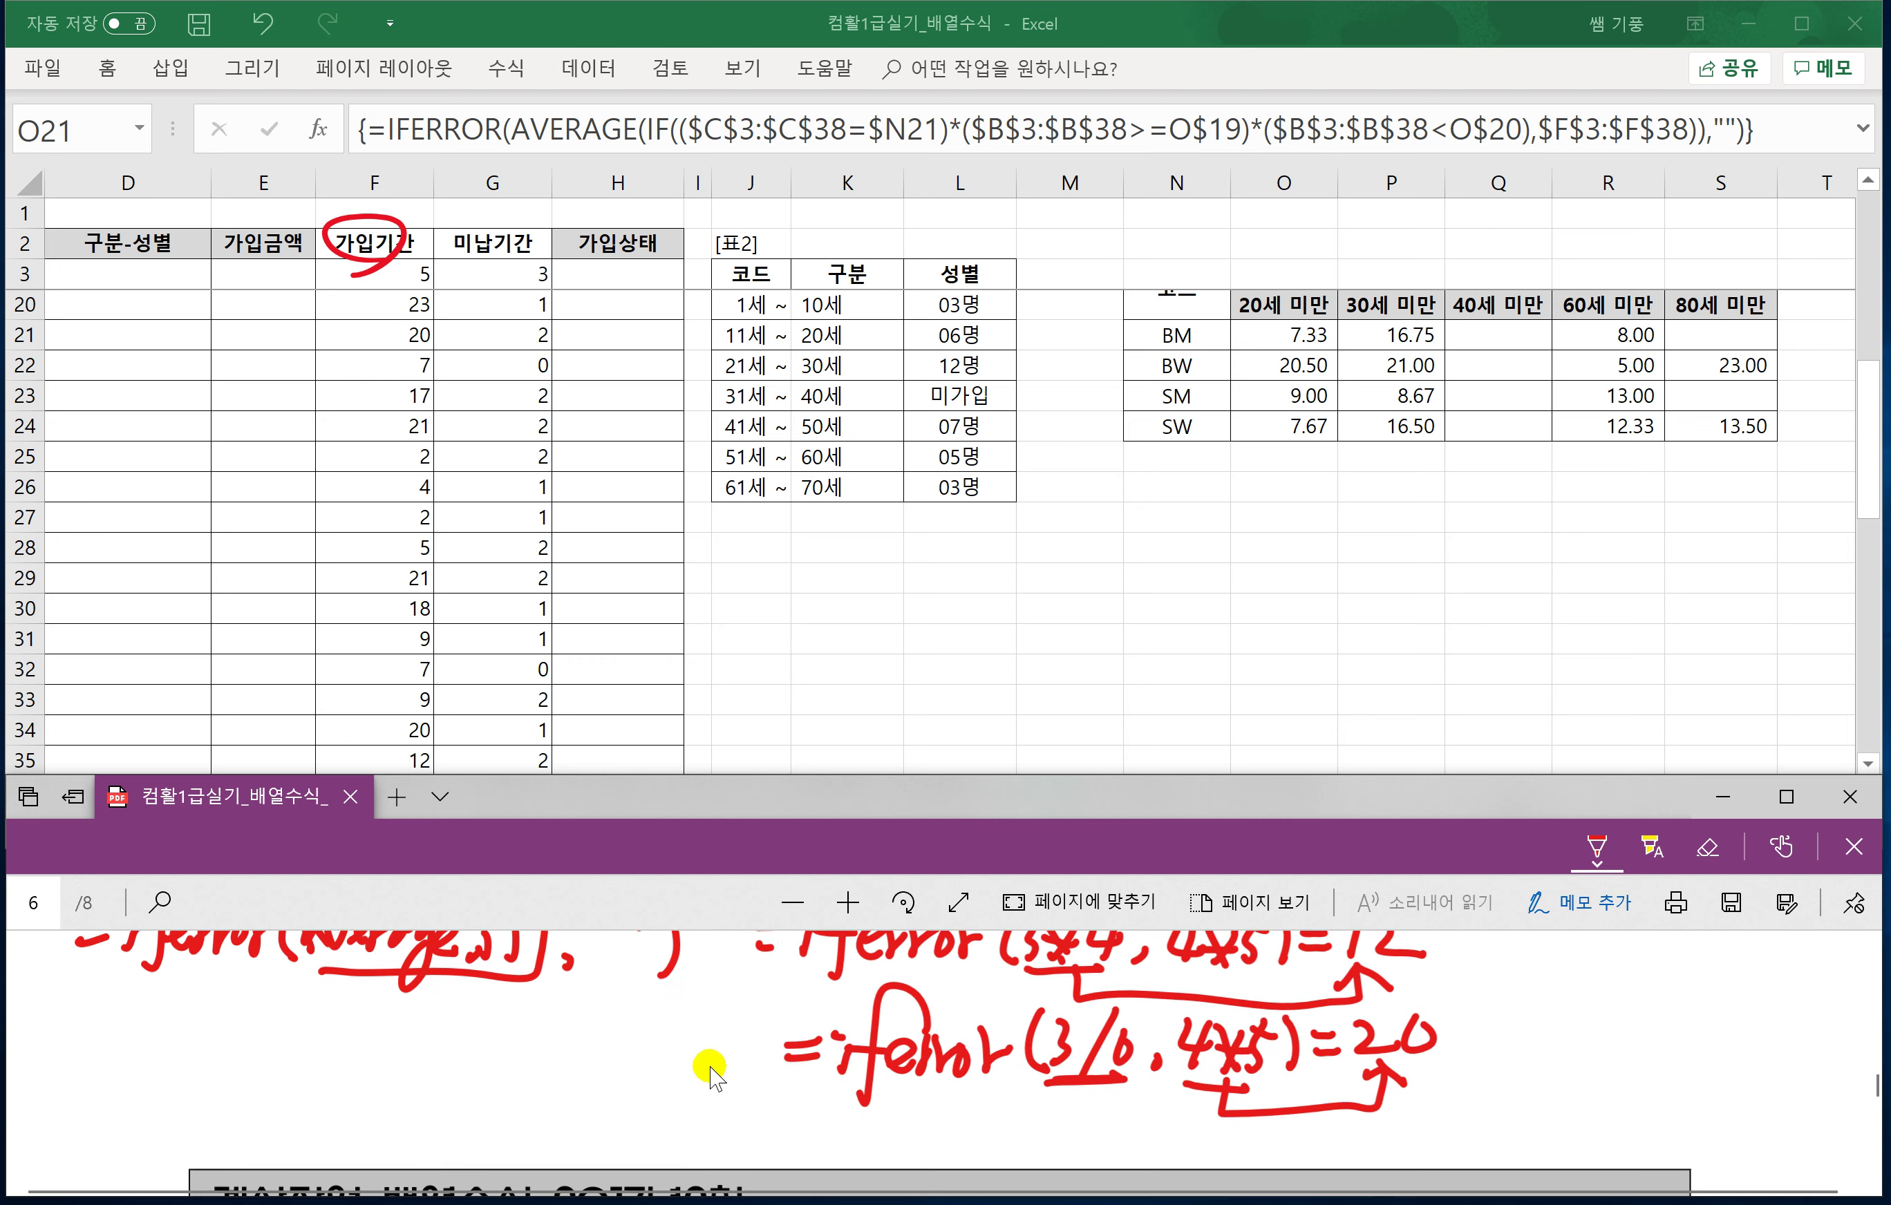
scroll(713, 1071, "down", 2)
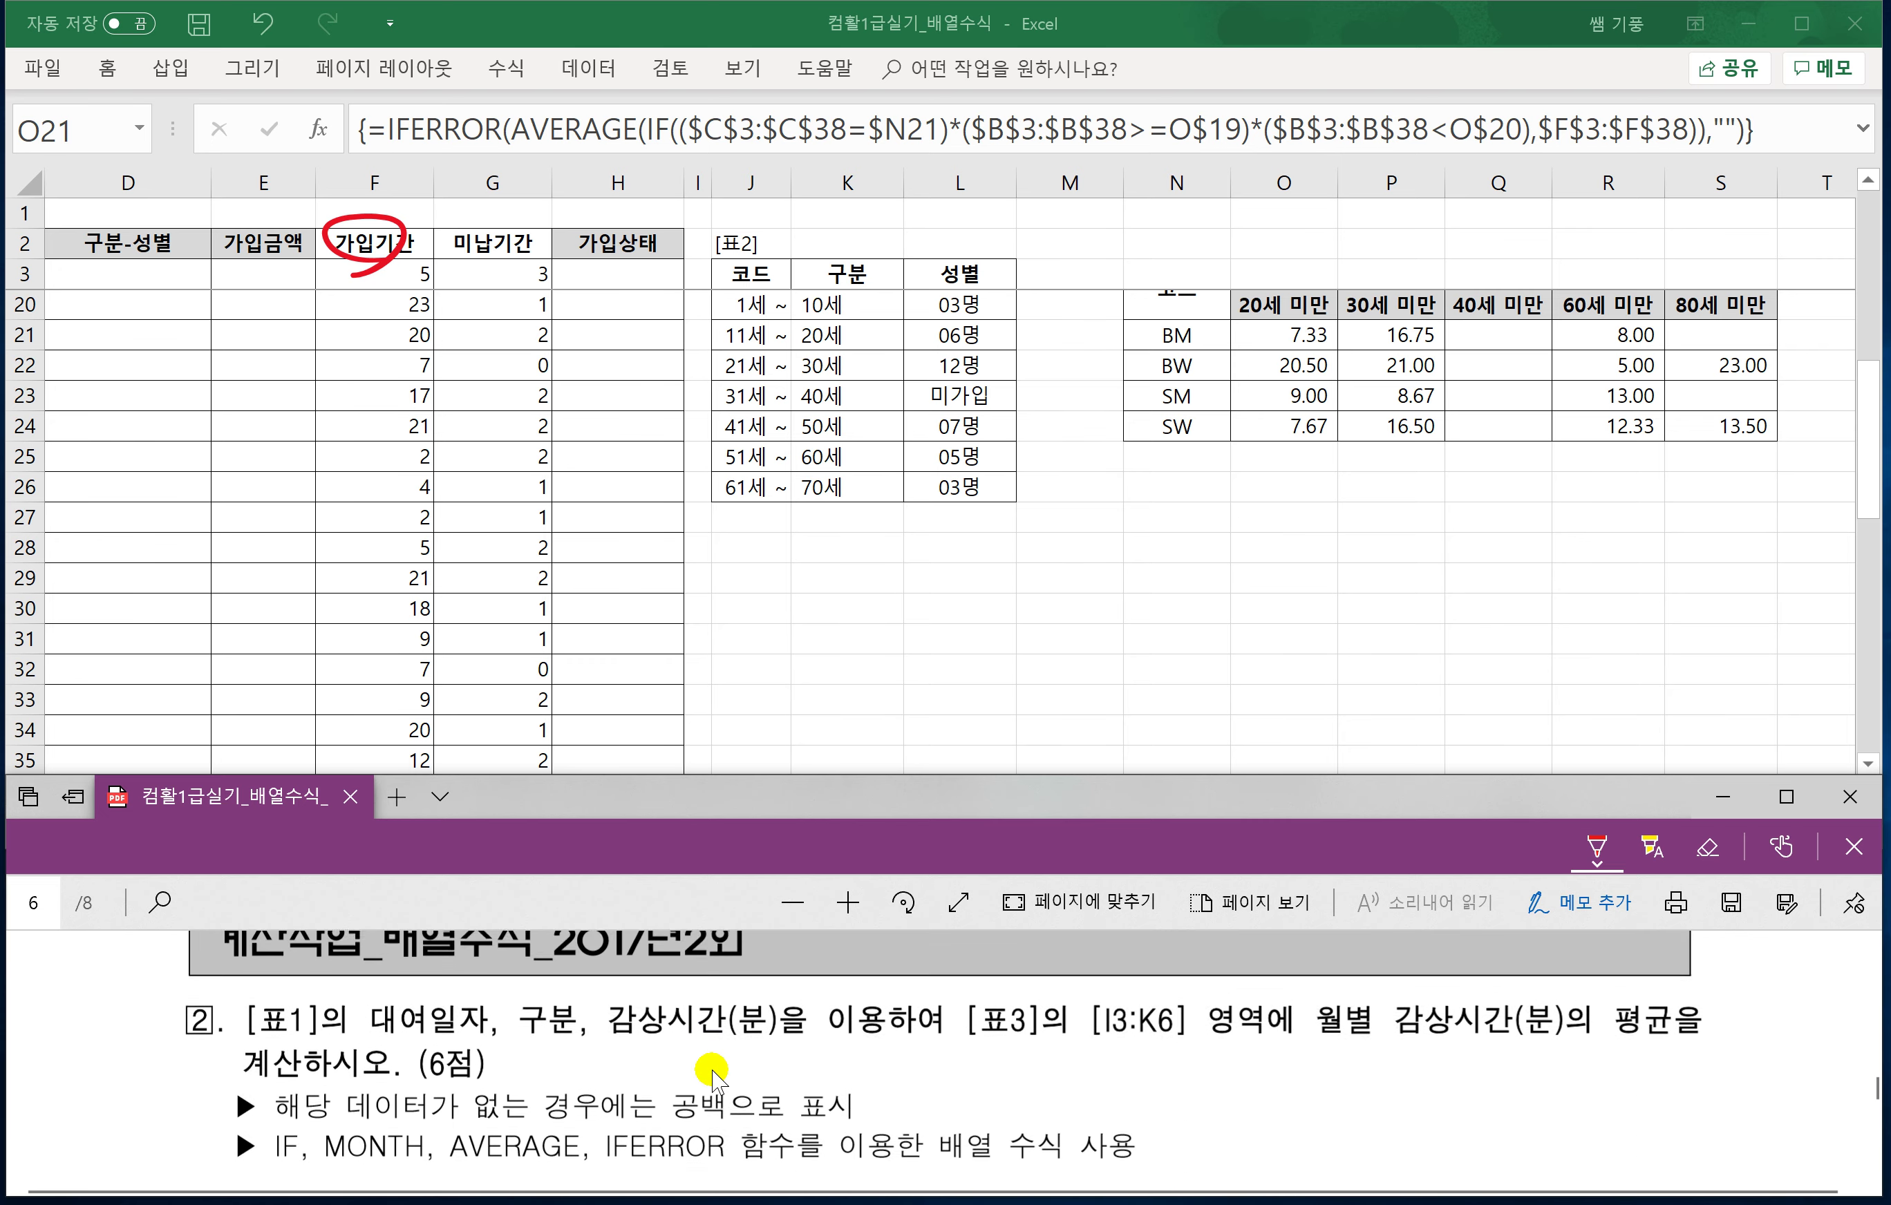
left_click(760, 704)
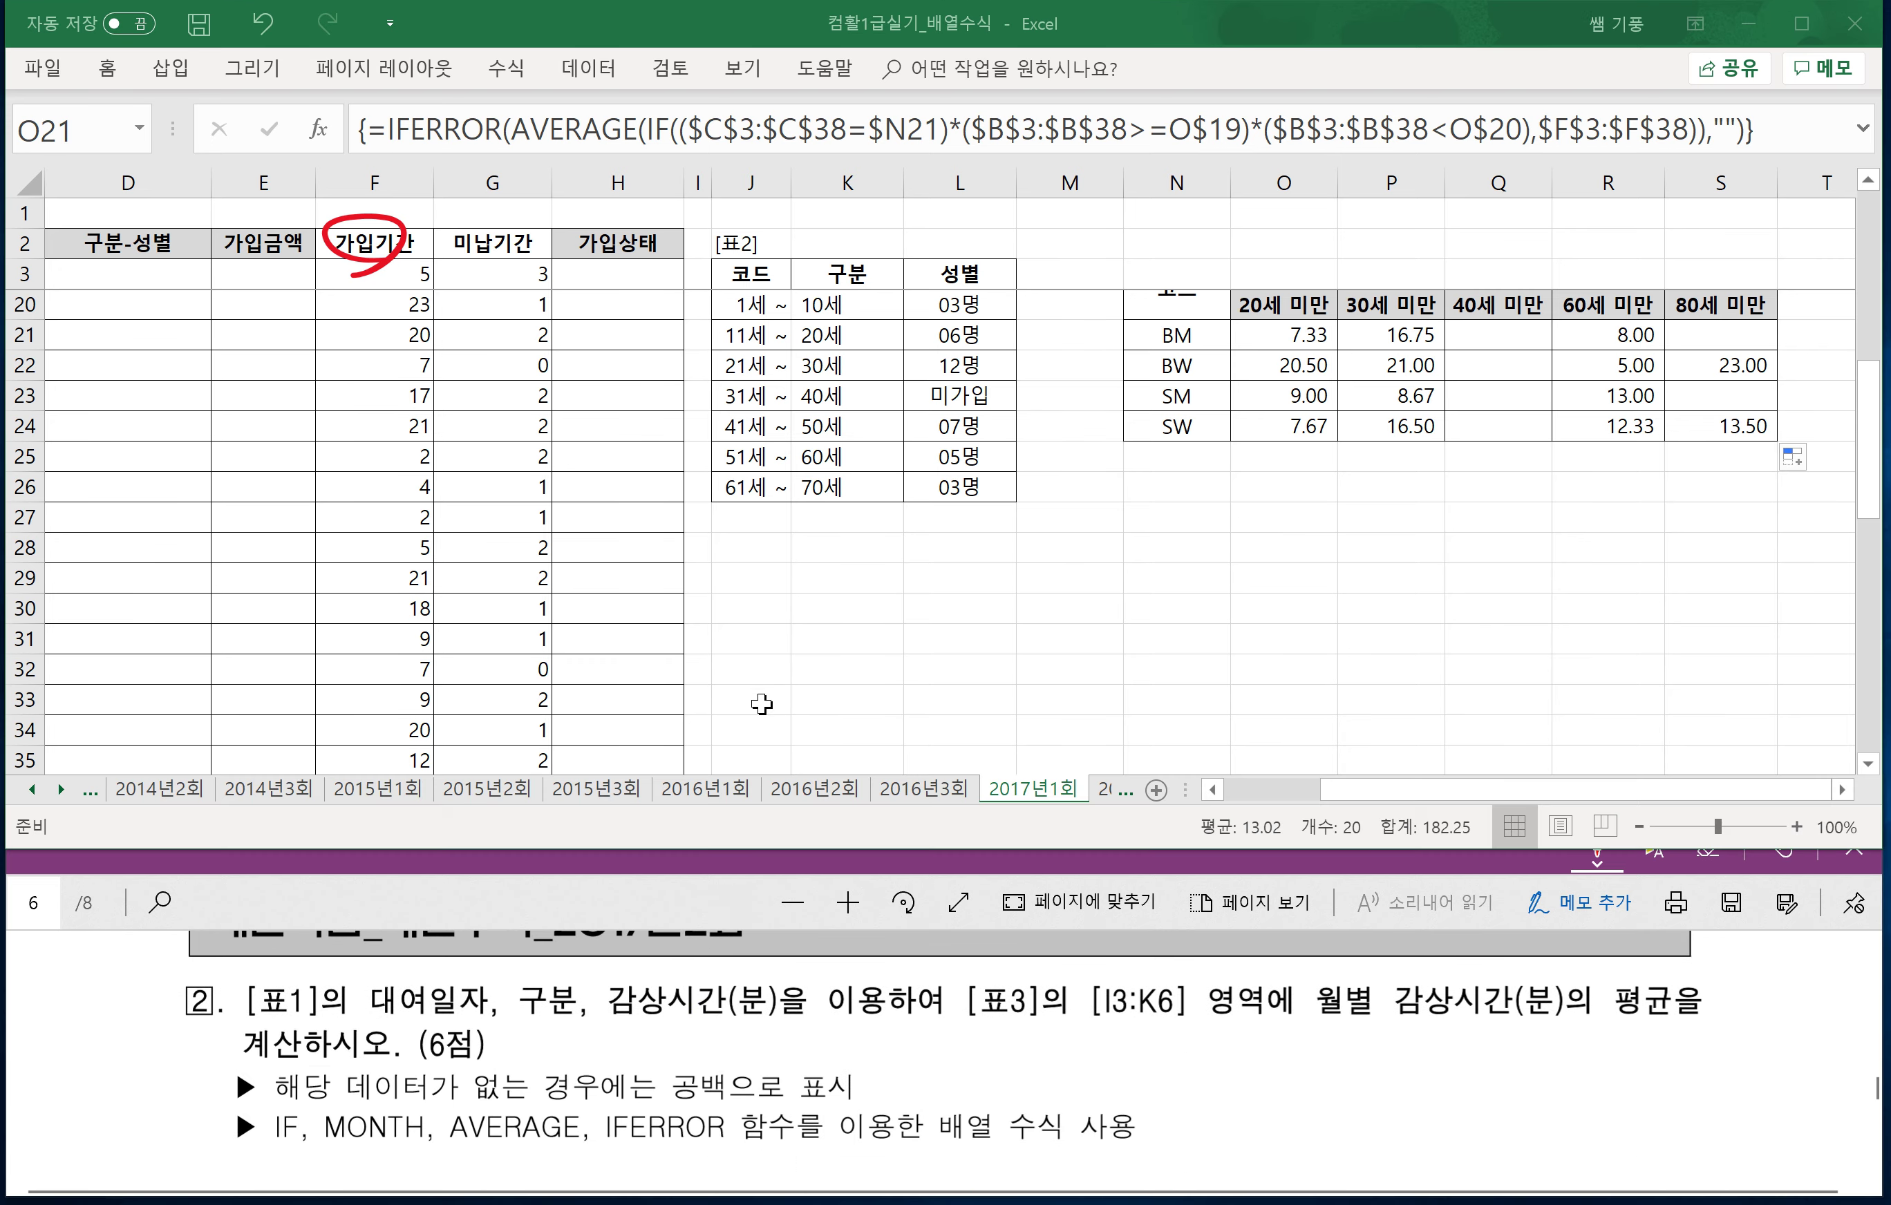
left_click(1104, 789)
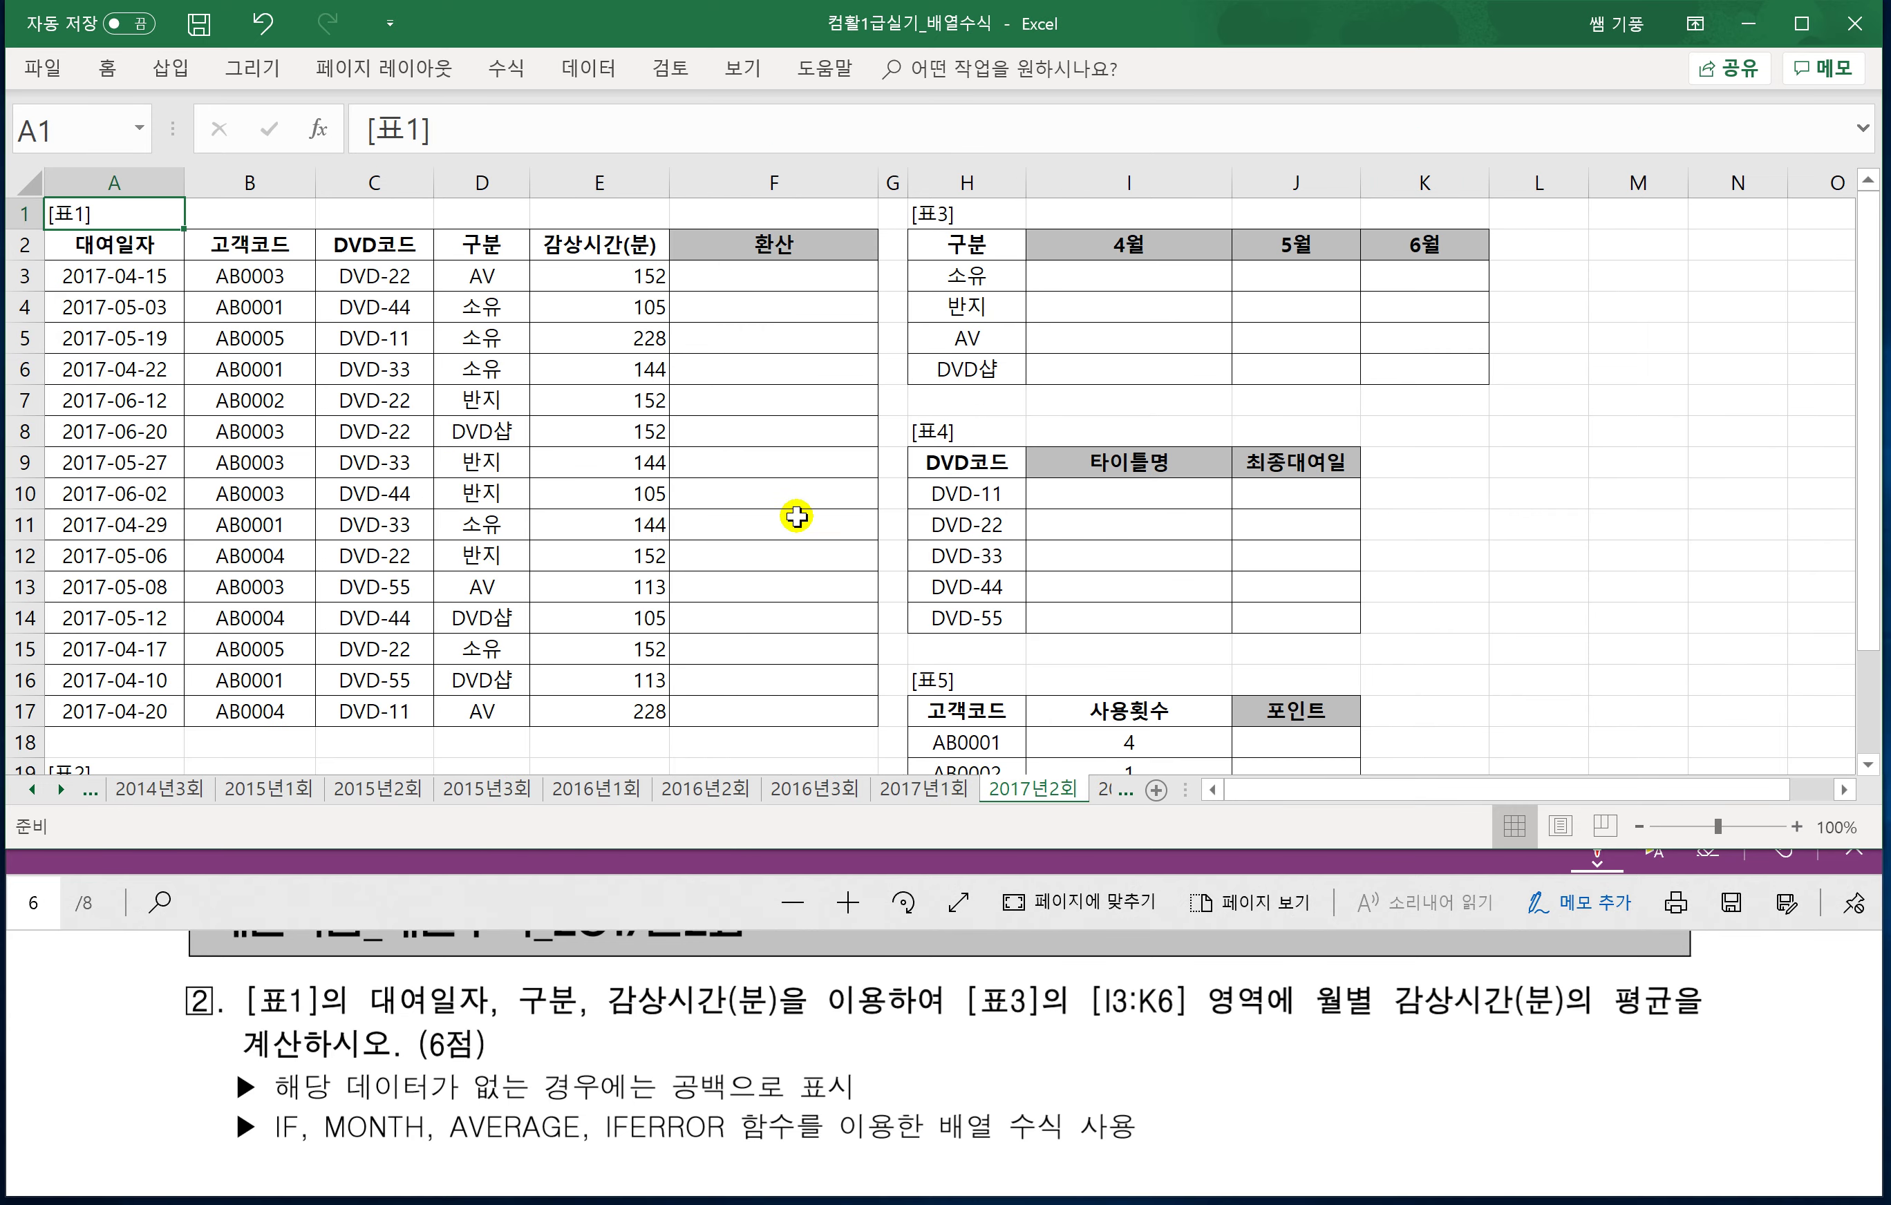
Freeze the panes above row 4 on the 2017년2회 sheet so rows 1 to 3 stay in view.
left_click(36, 309)
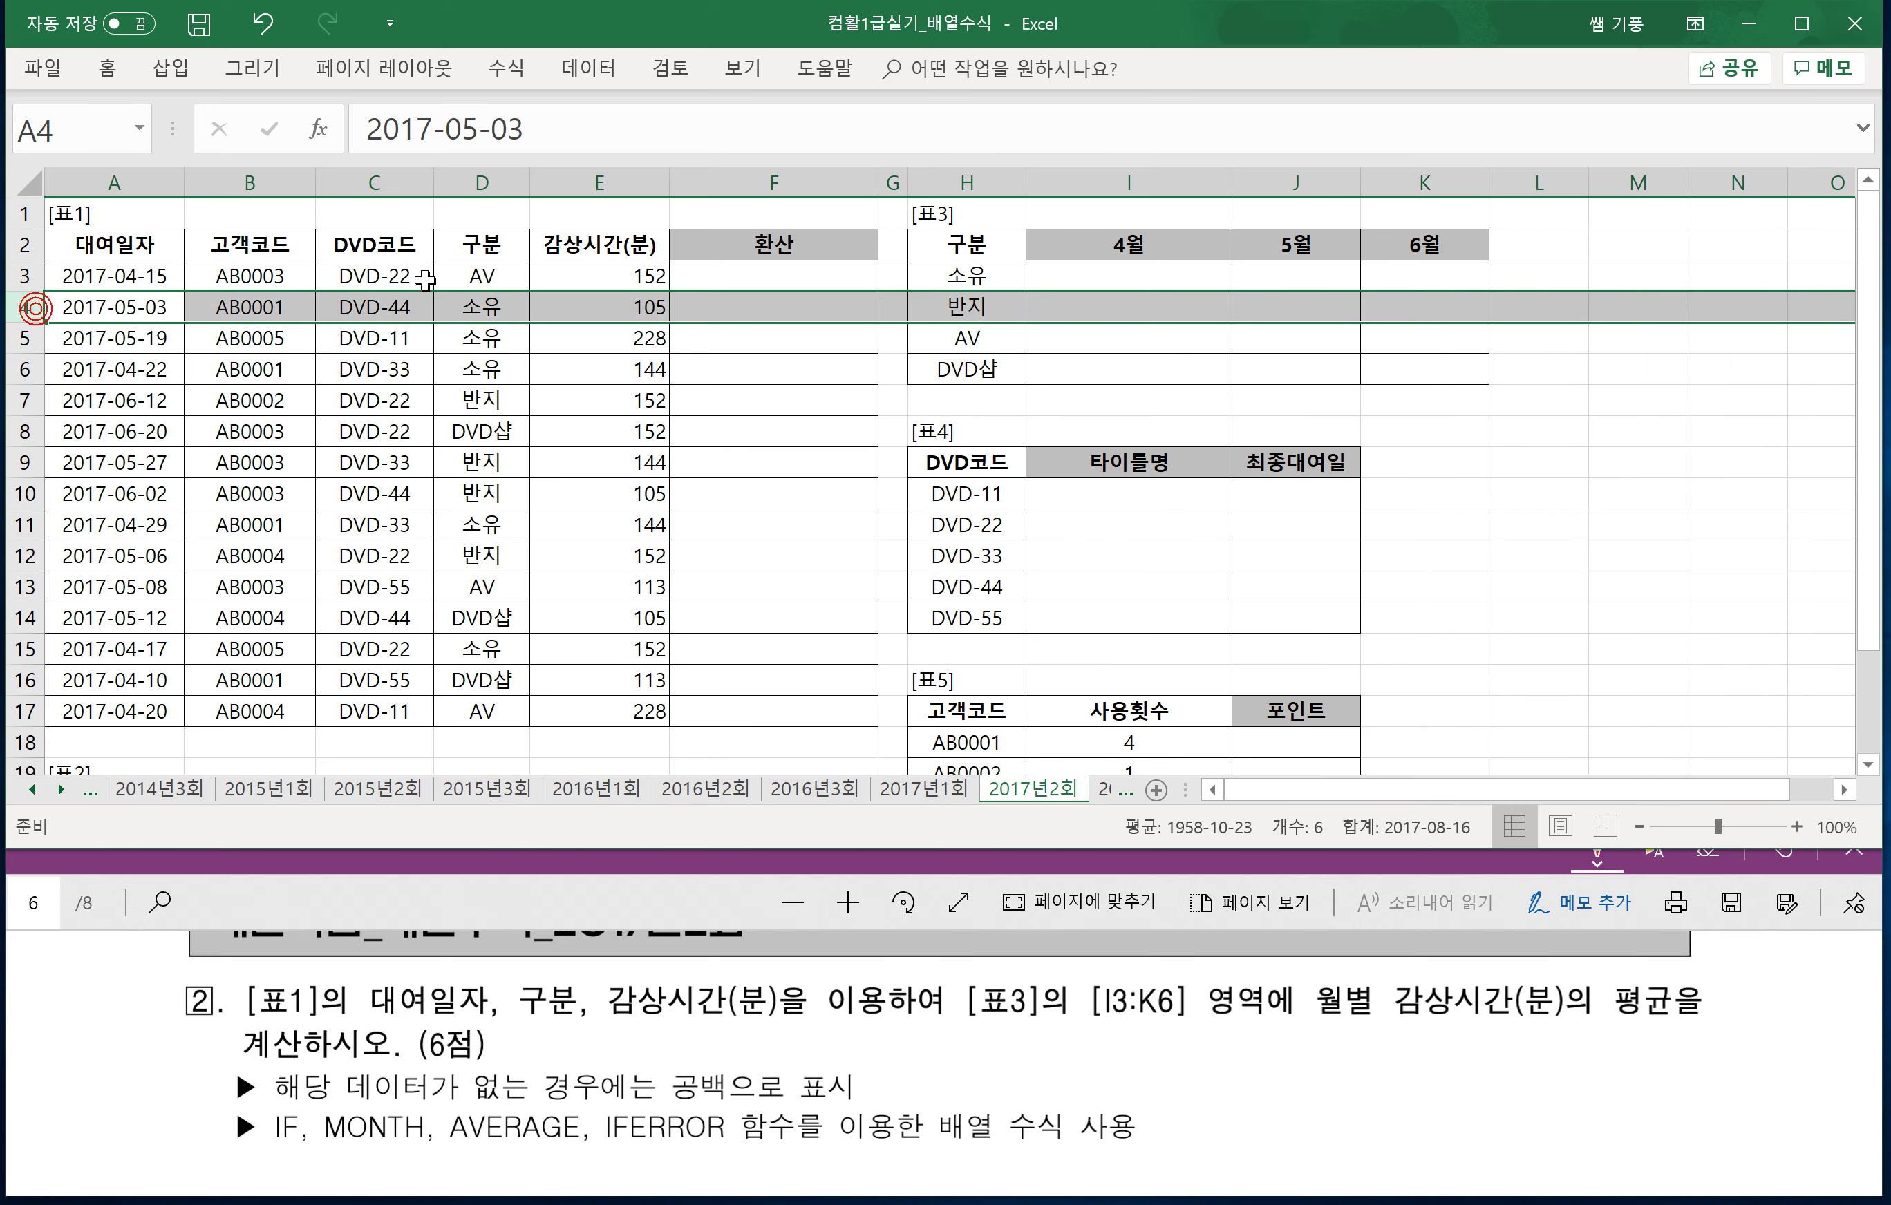
left_click(743, 69)
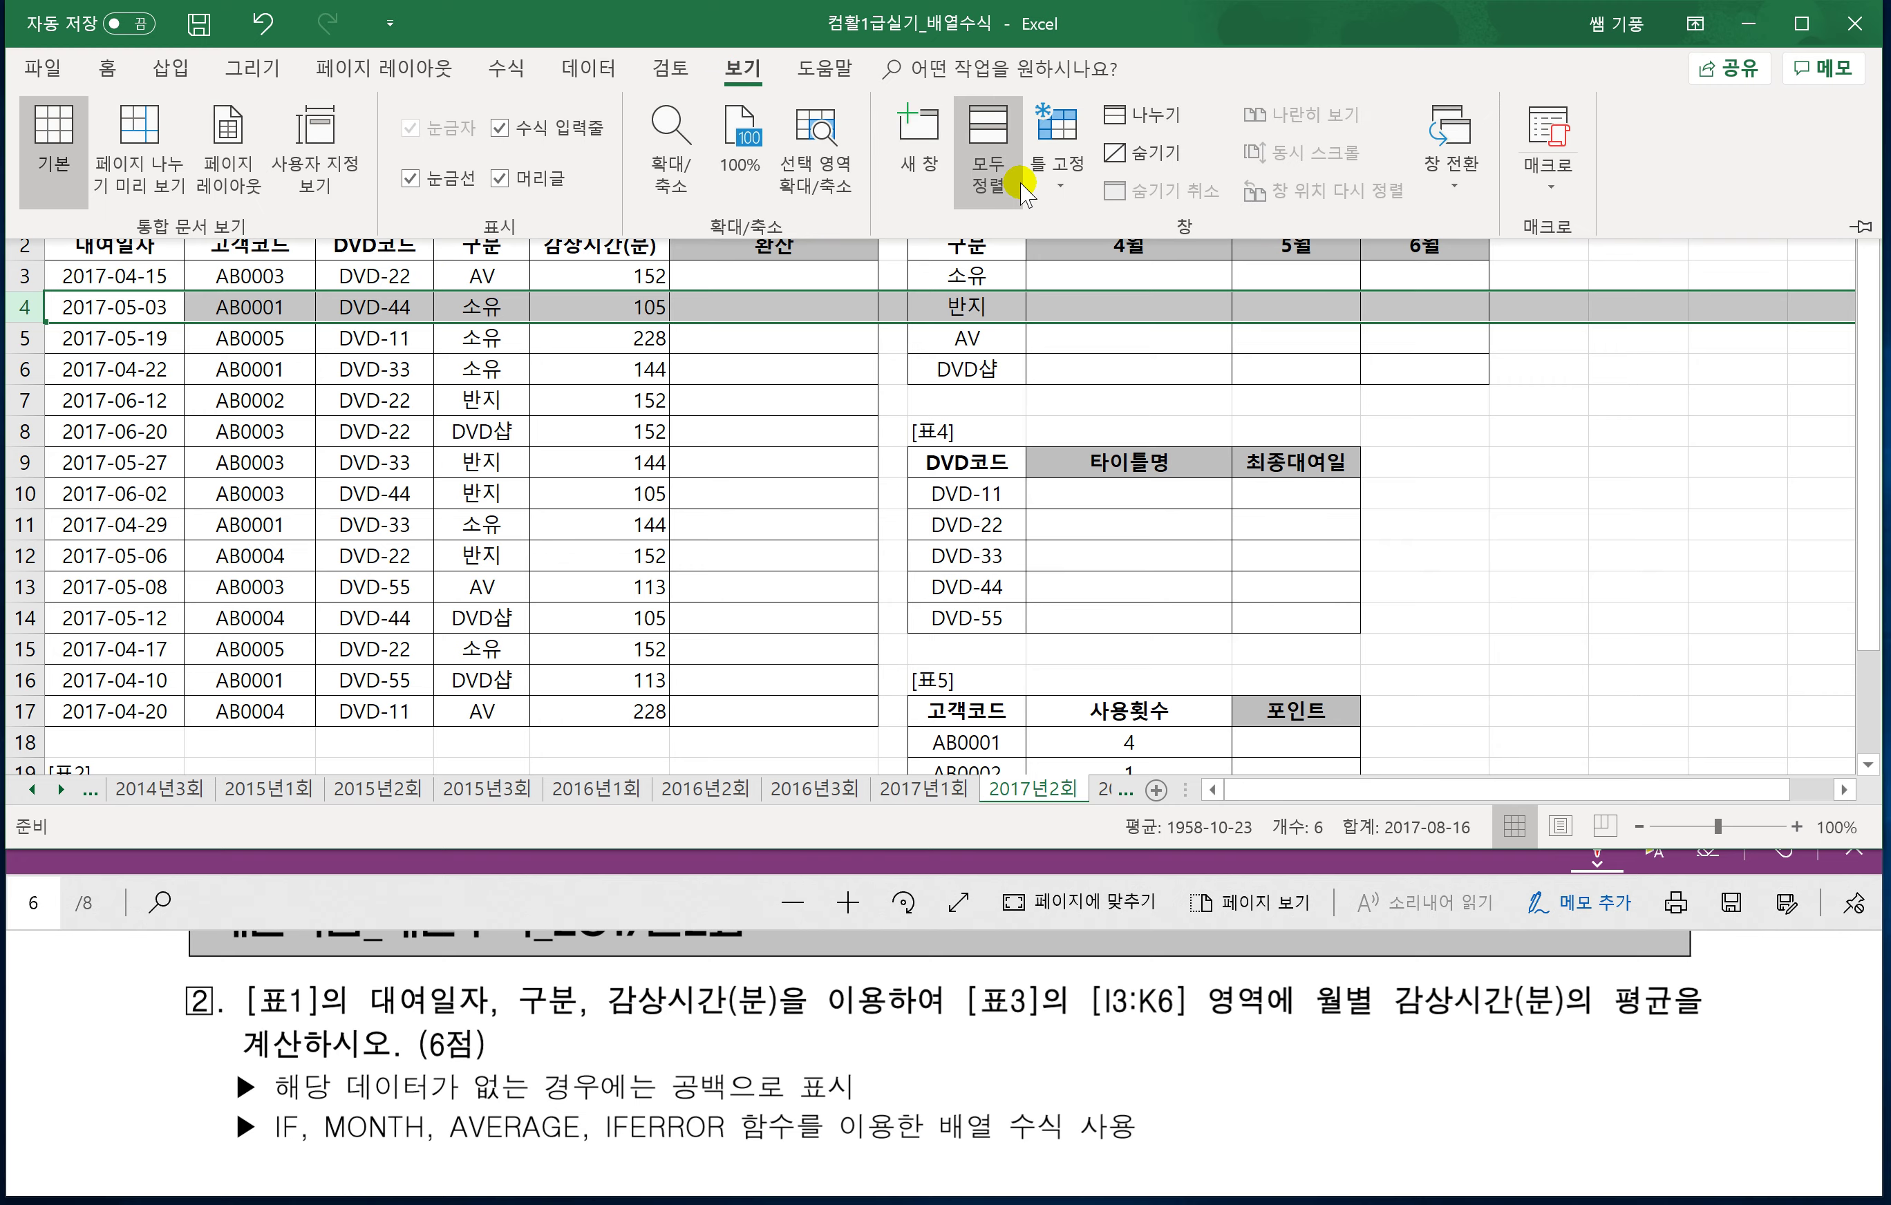
left_click(1053, 187)
left_click(1128, 239)
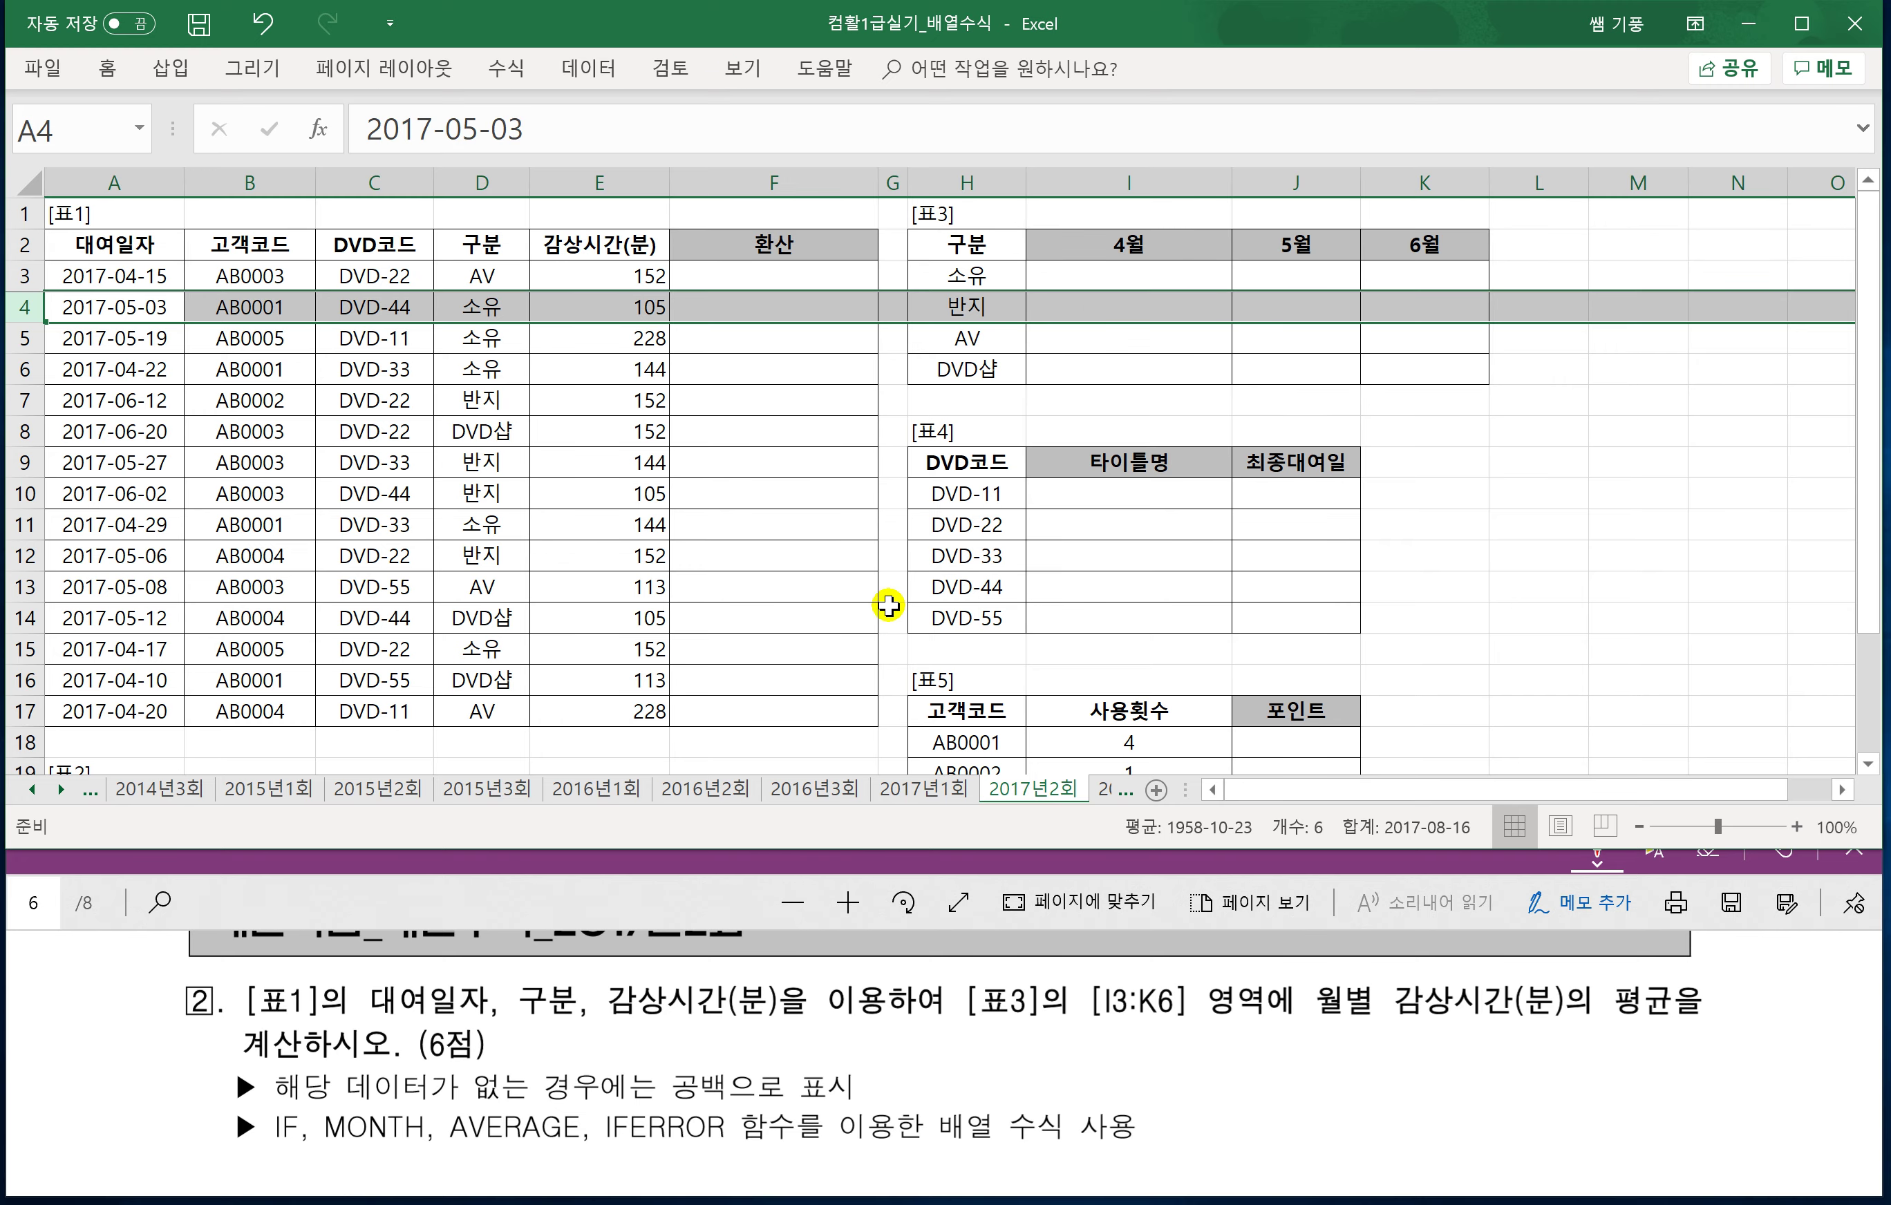
scroll(882, 604, "down", 1)
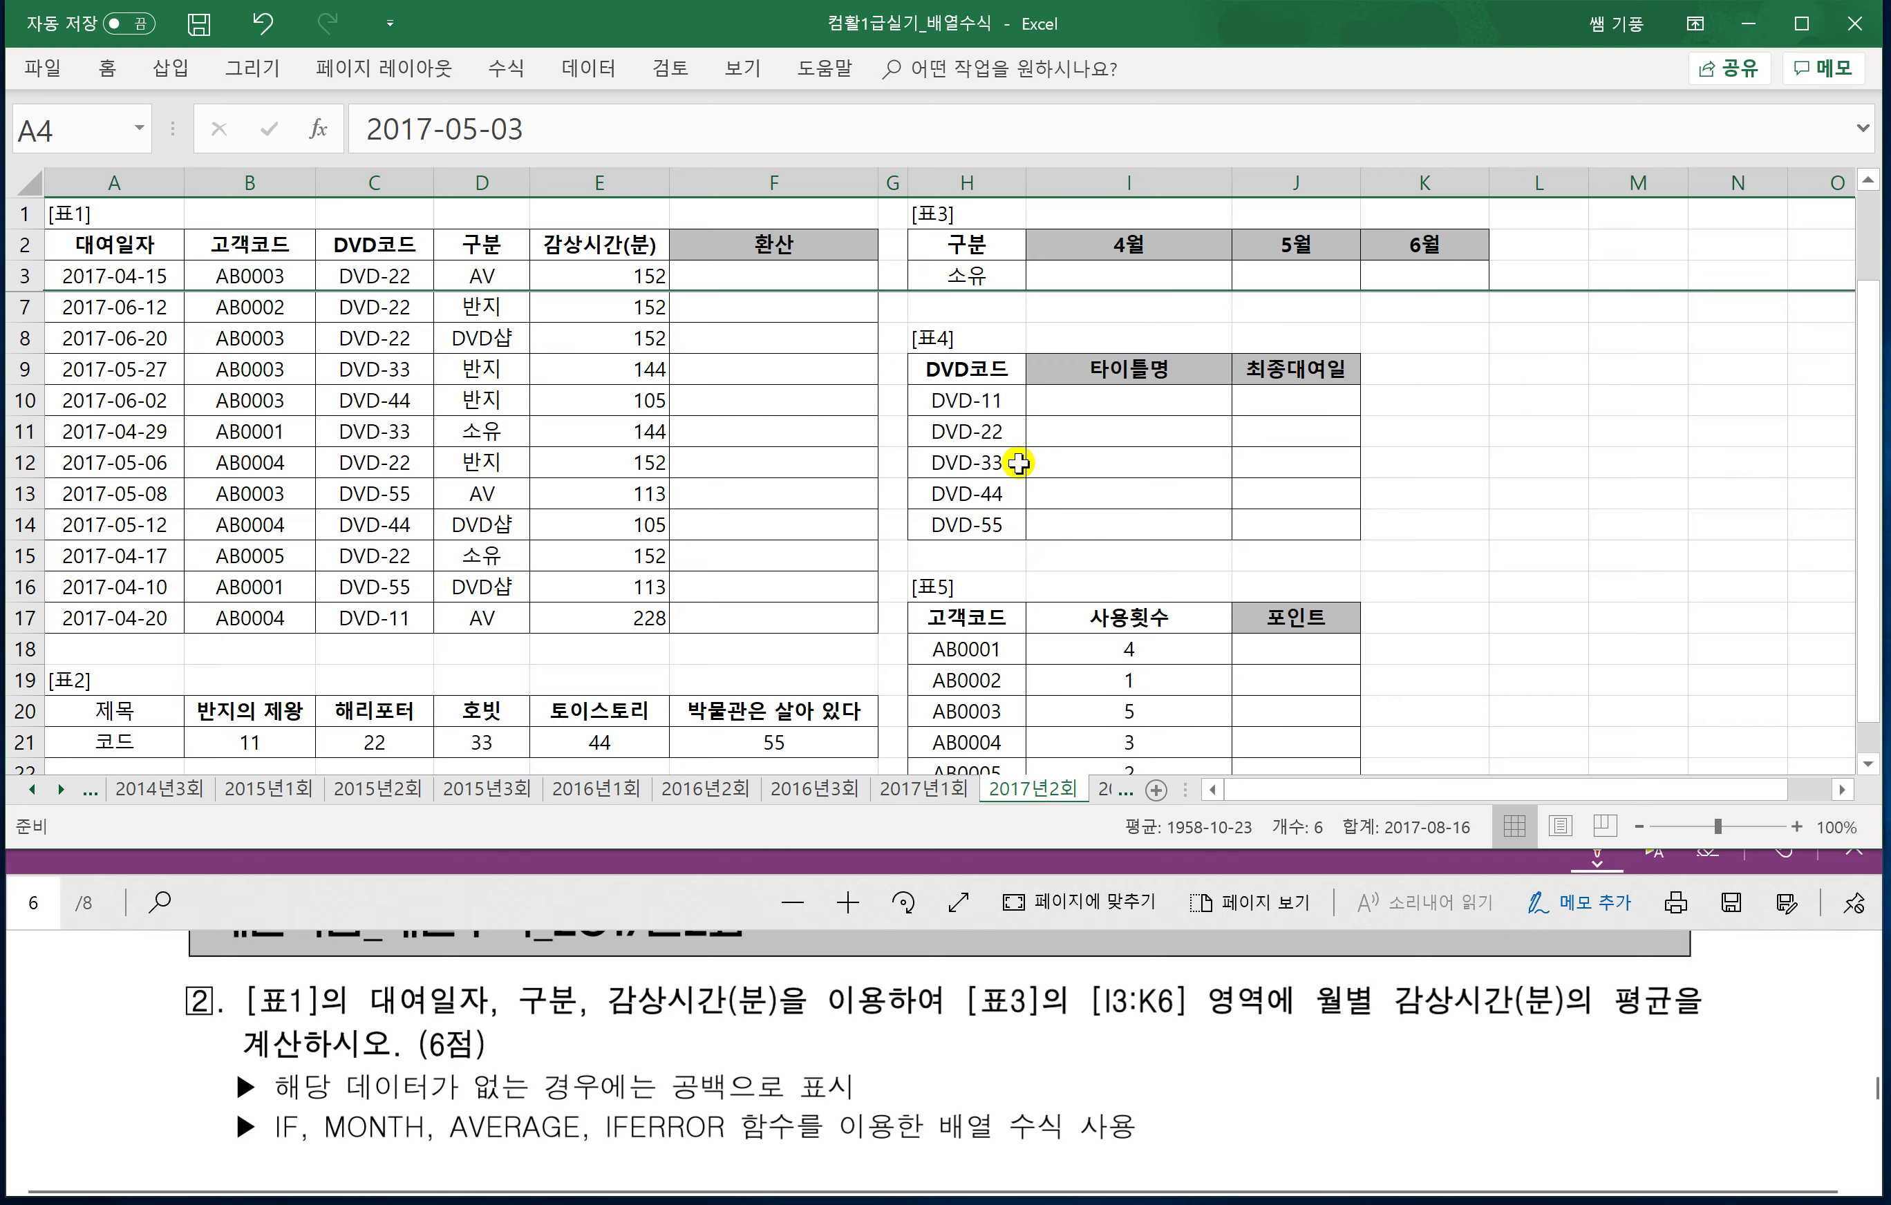
scroll(1019, 464, "up", 1)
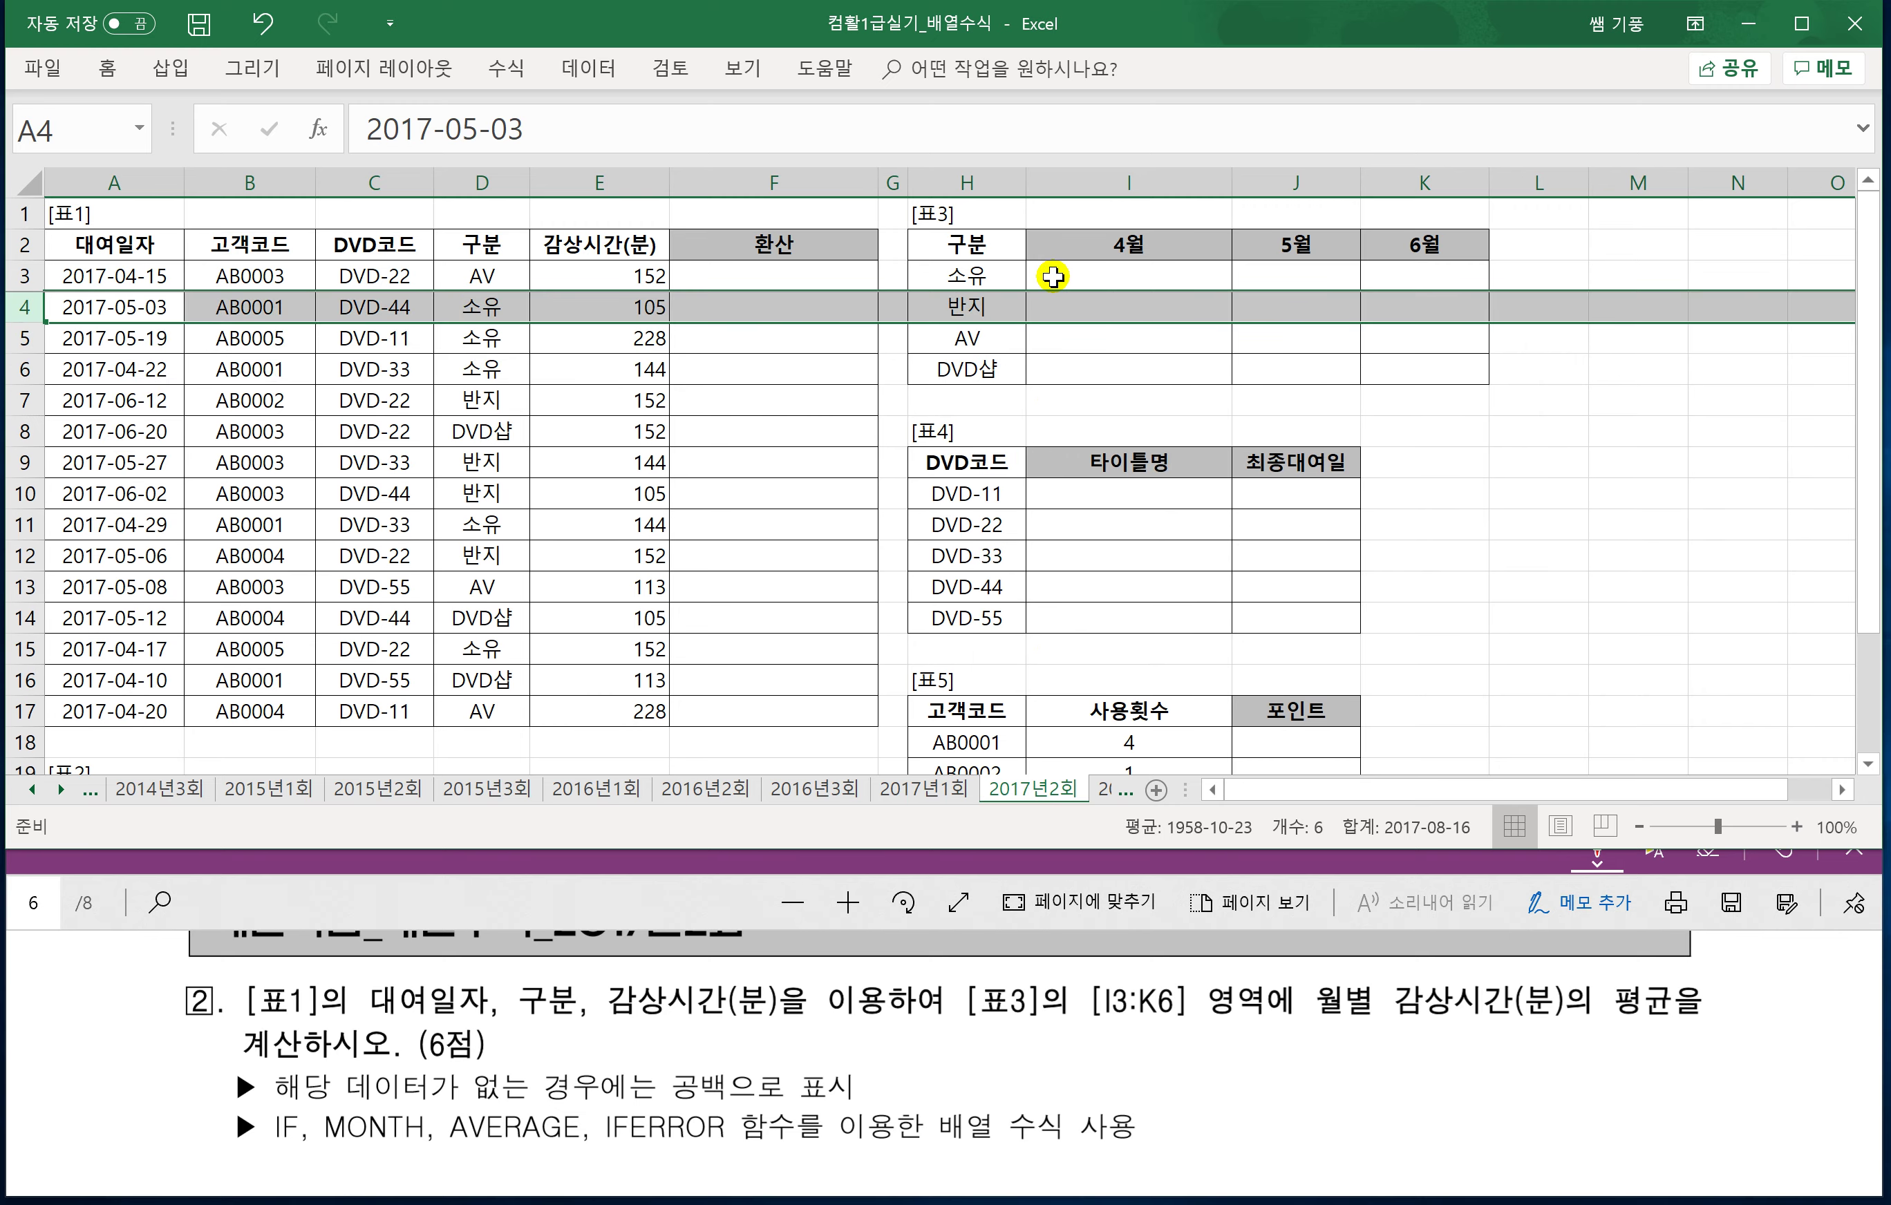
left_click(839, 411)
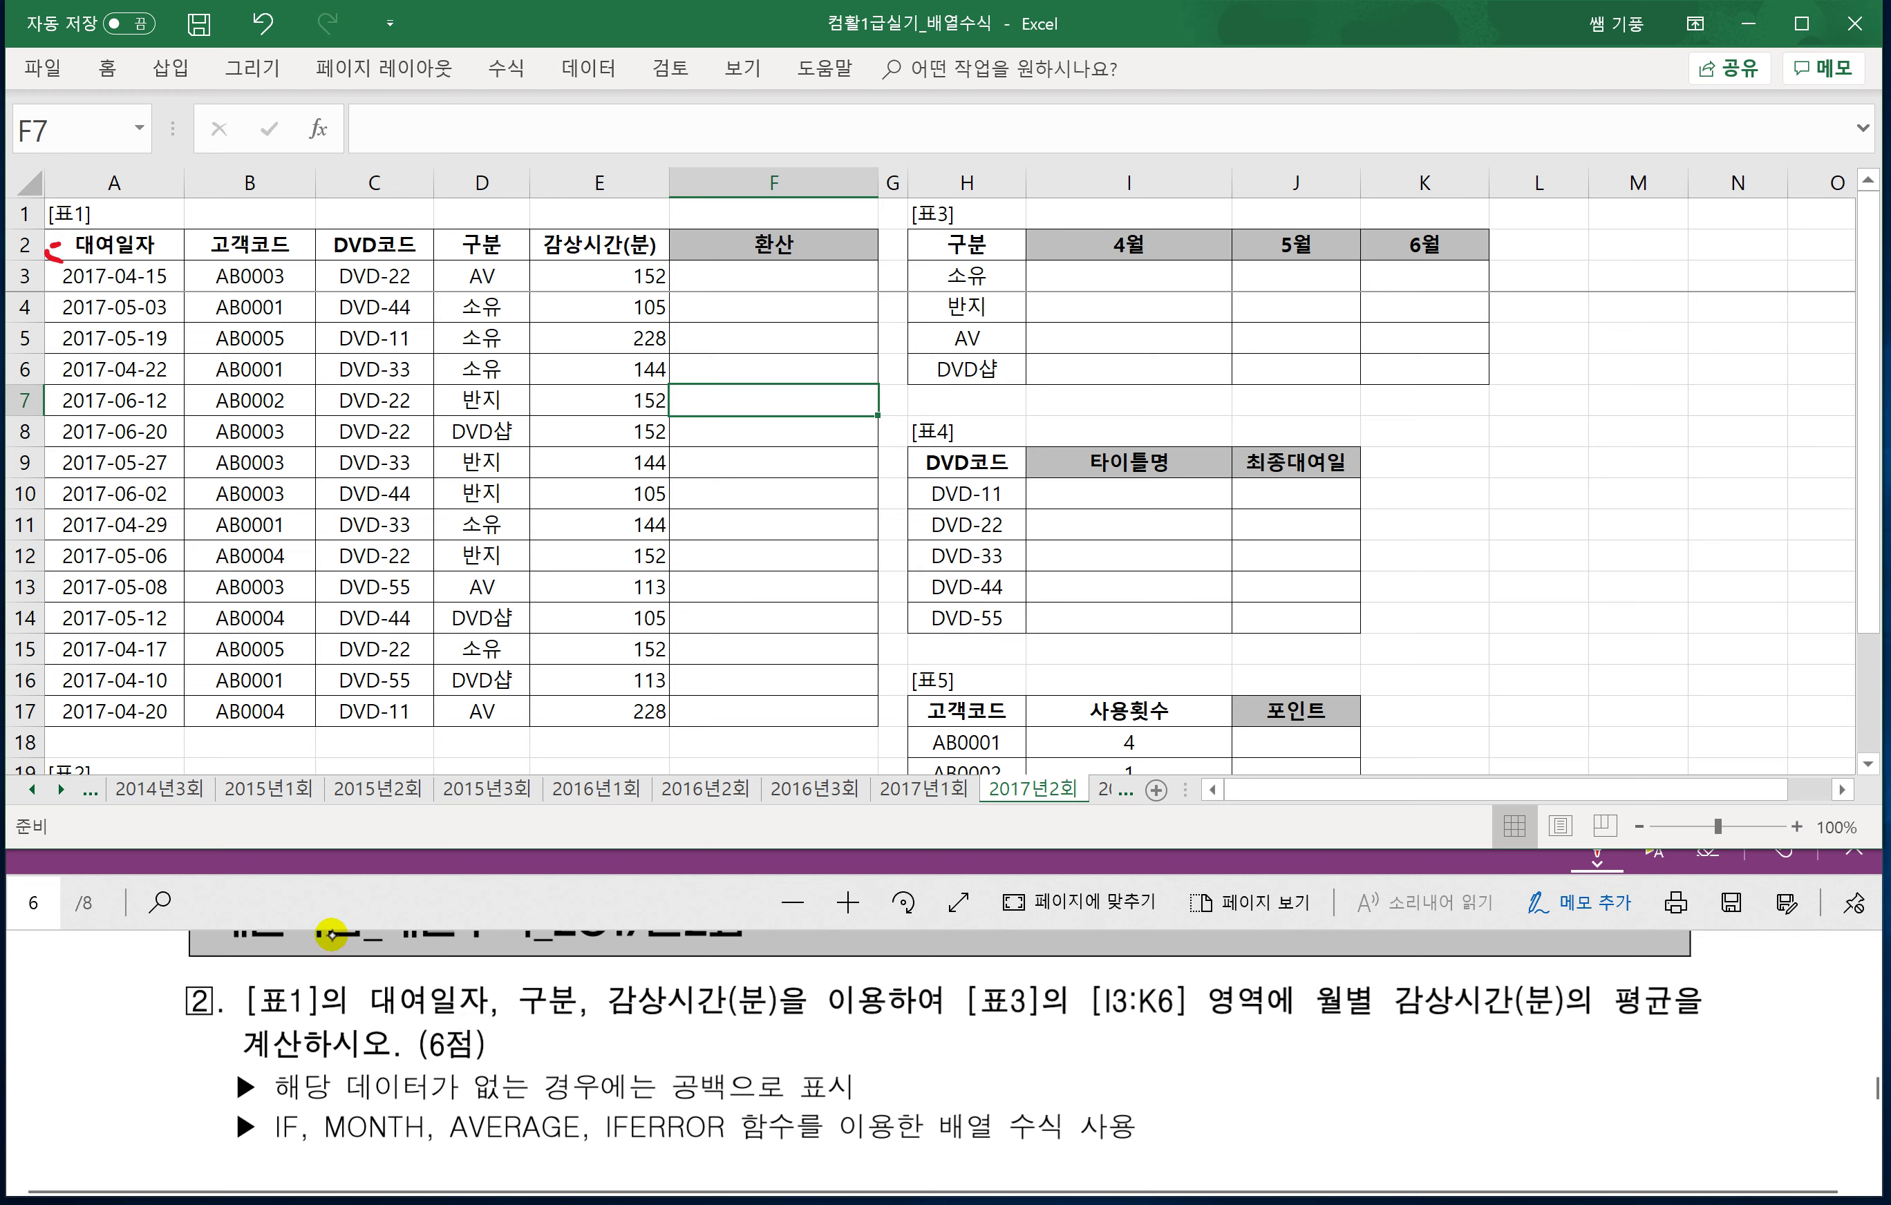
Circle the 대여일자, 구분 and 감상시간(분) headers of [표1] in red pen.
left_click_drag(52, 252, 53, 256)
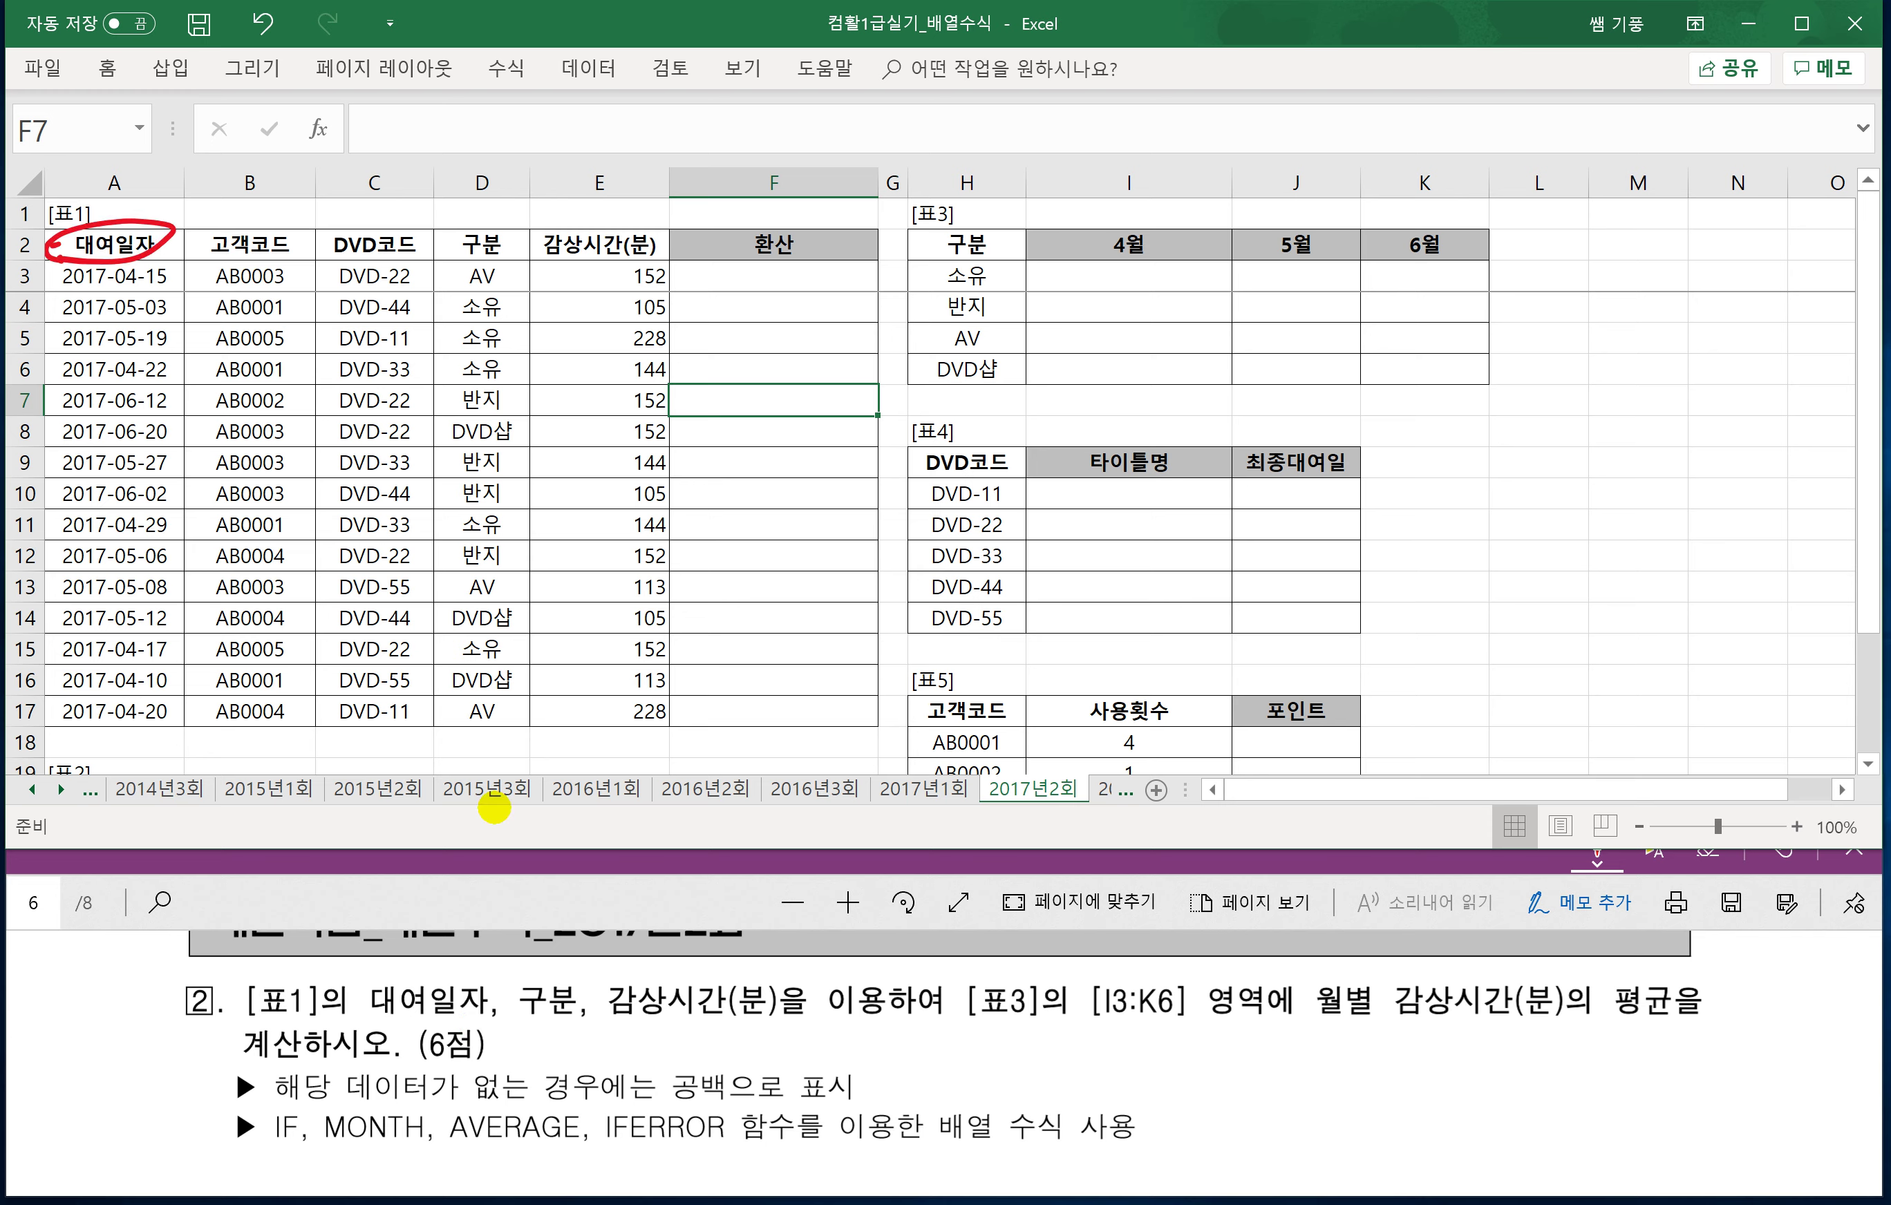
mouse_move(482, 266)
left_mouse_down()
mouse_move(456, 219)
mouse_move(465, 294)
left_mouse_up()
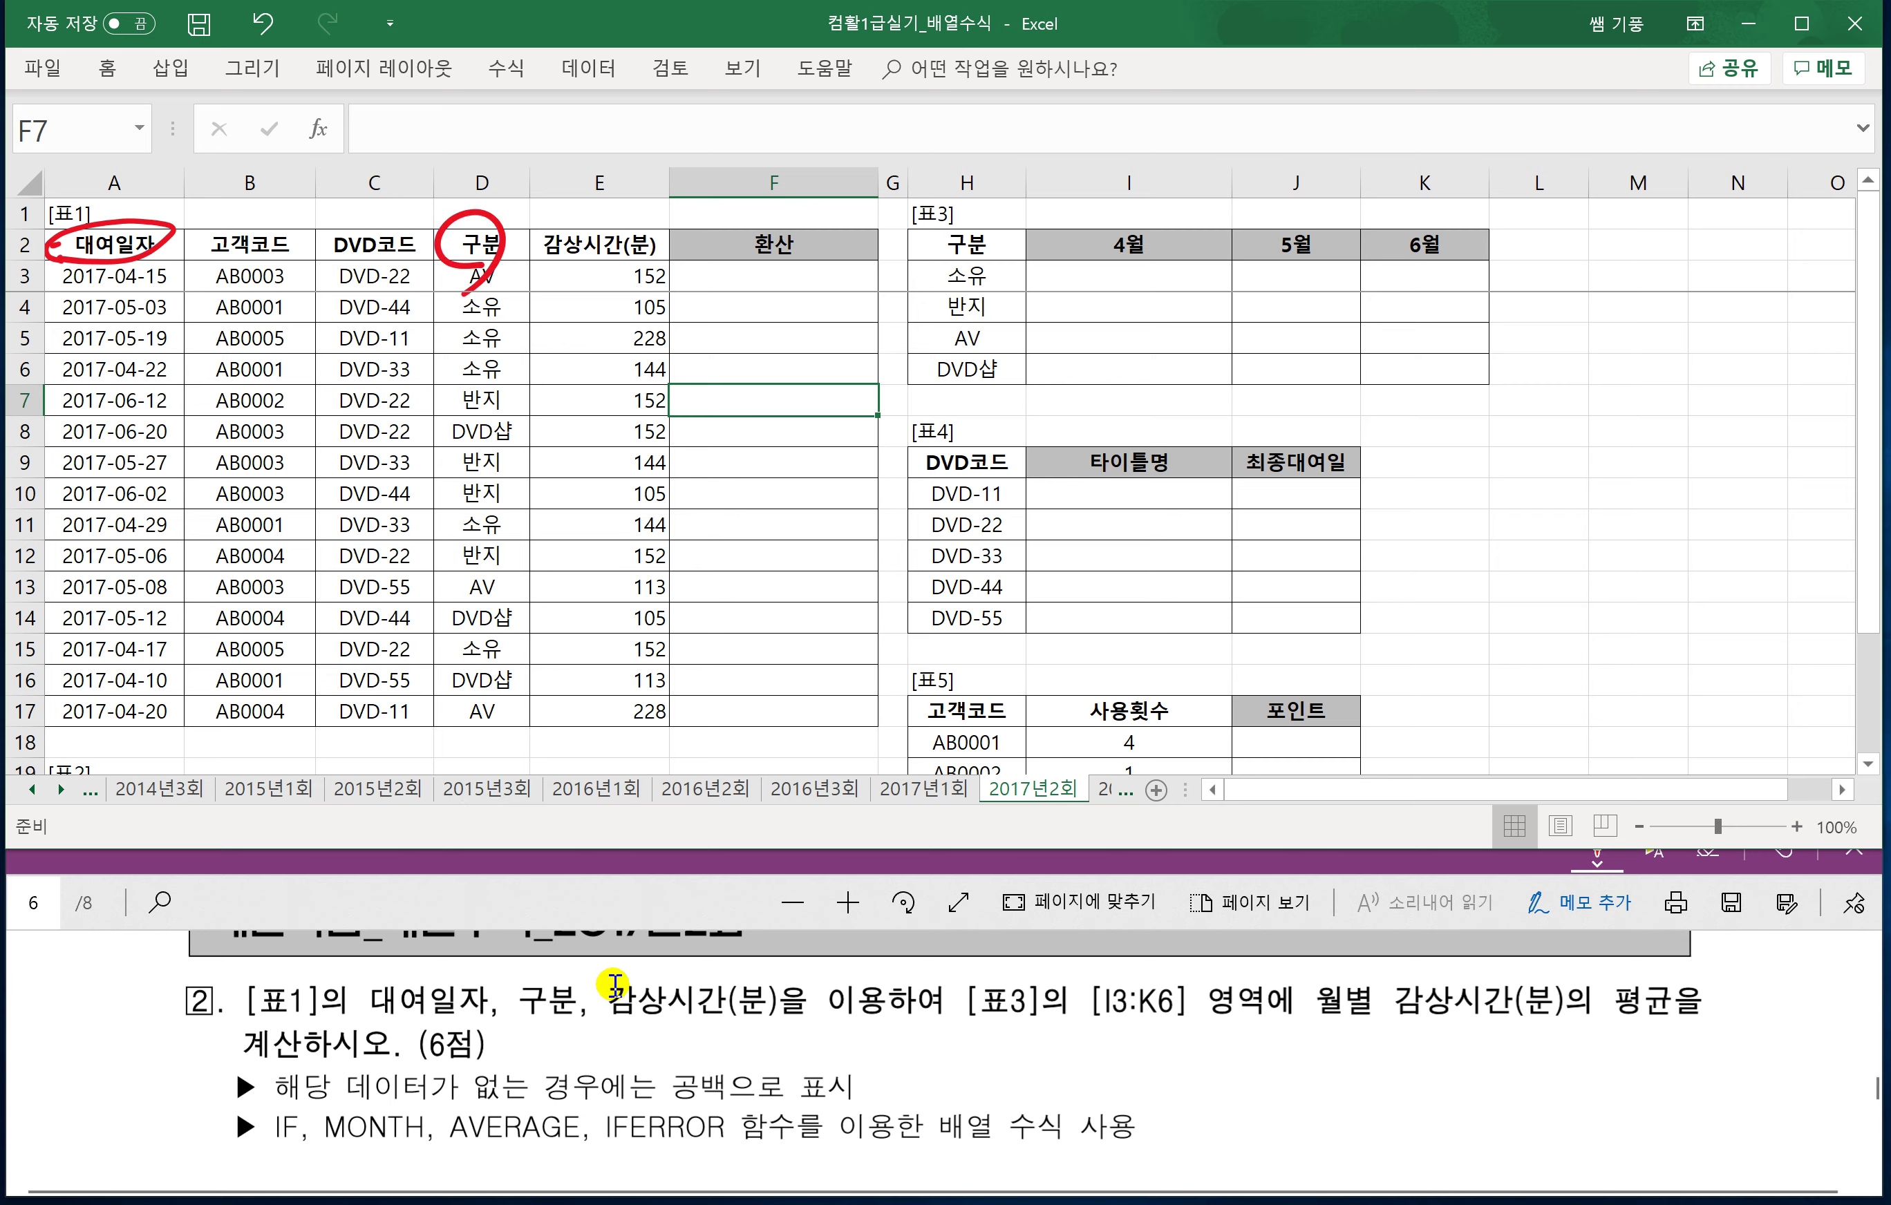
mouse_move(604, 204)
left_mouse_down()
mouse_move(556, 263)
mouse_move(580, 261)
left_mouse_up()
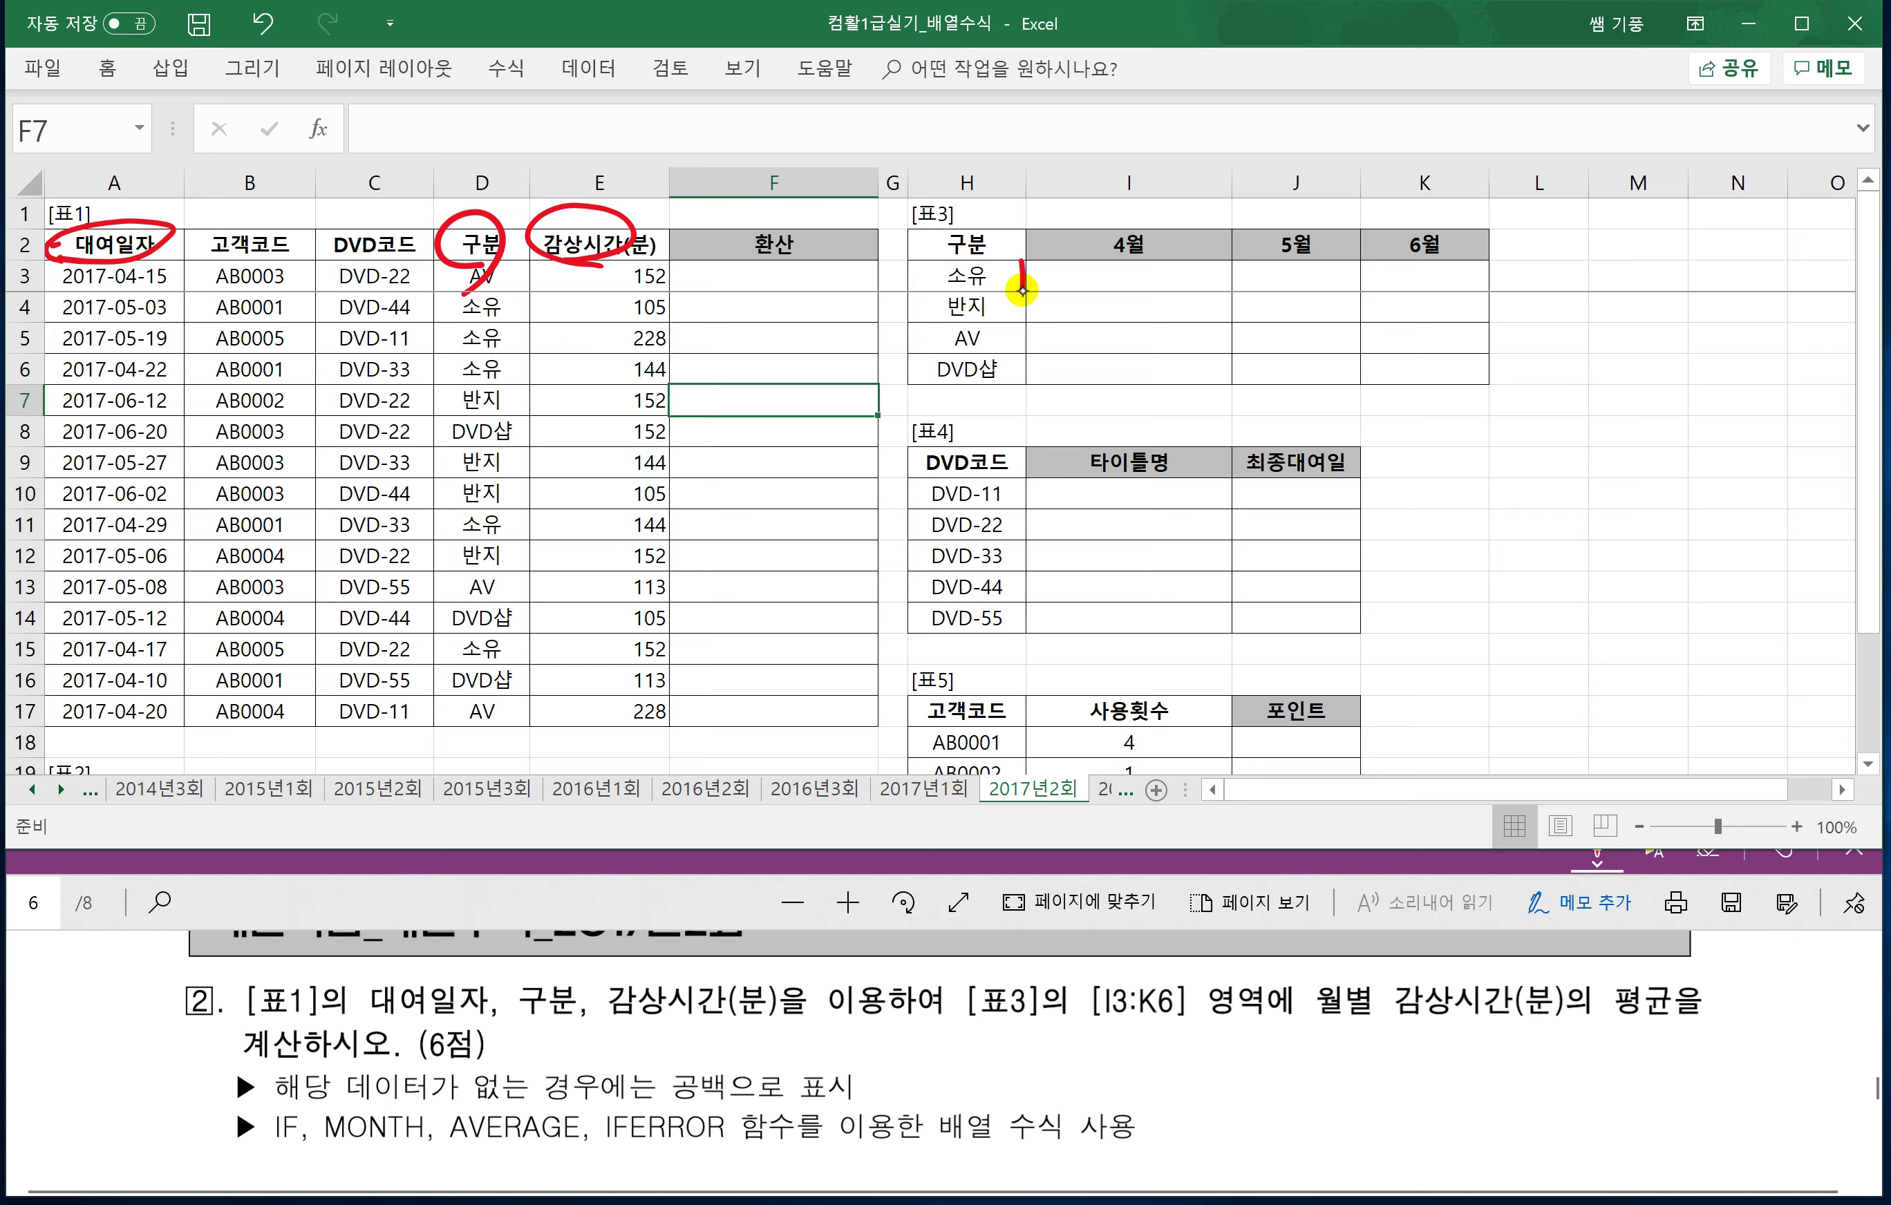
mouse_move(1023, 291)
left_mouse_down()
mouse_move(1101, 388)
mouse_move(1466, 357)
mouse_move(1466, 289)
mouse_move(1023, 290)
left_mouse_up()
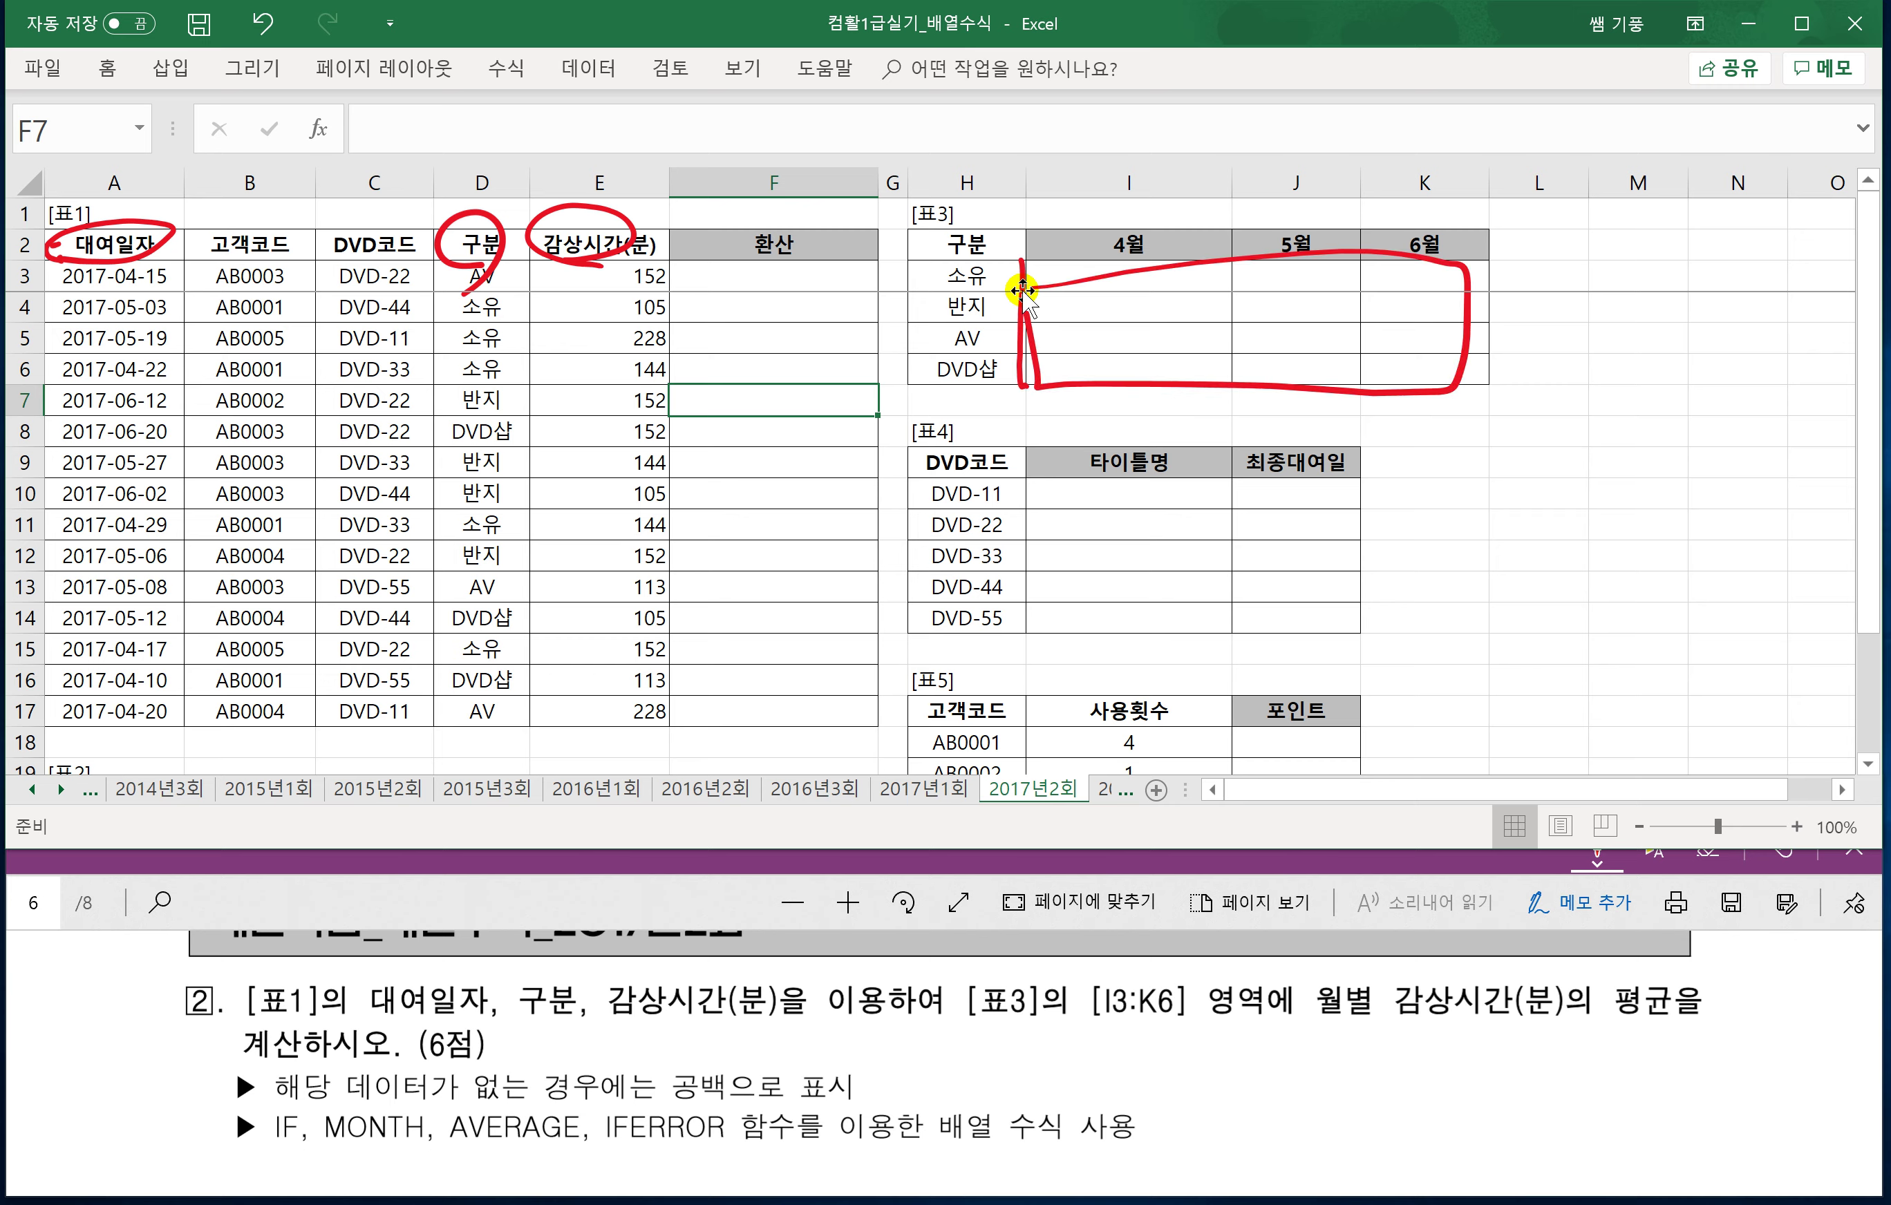
key("ctrl+z")
key("ctrl+z")
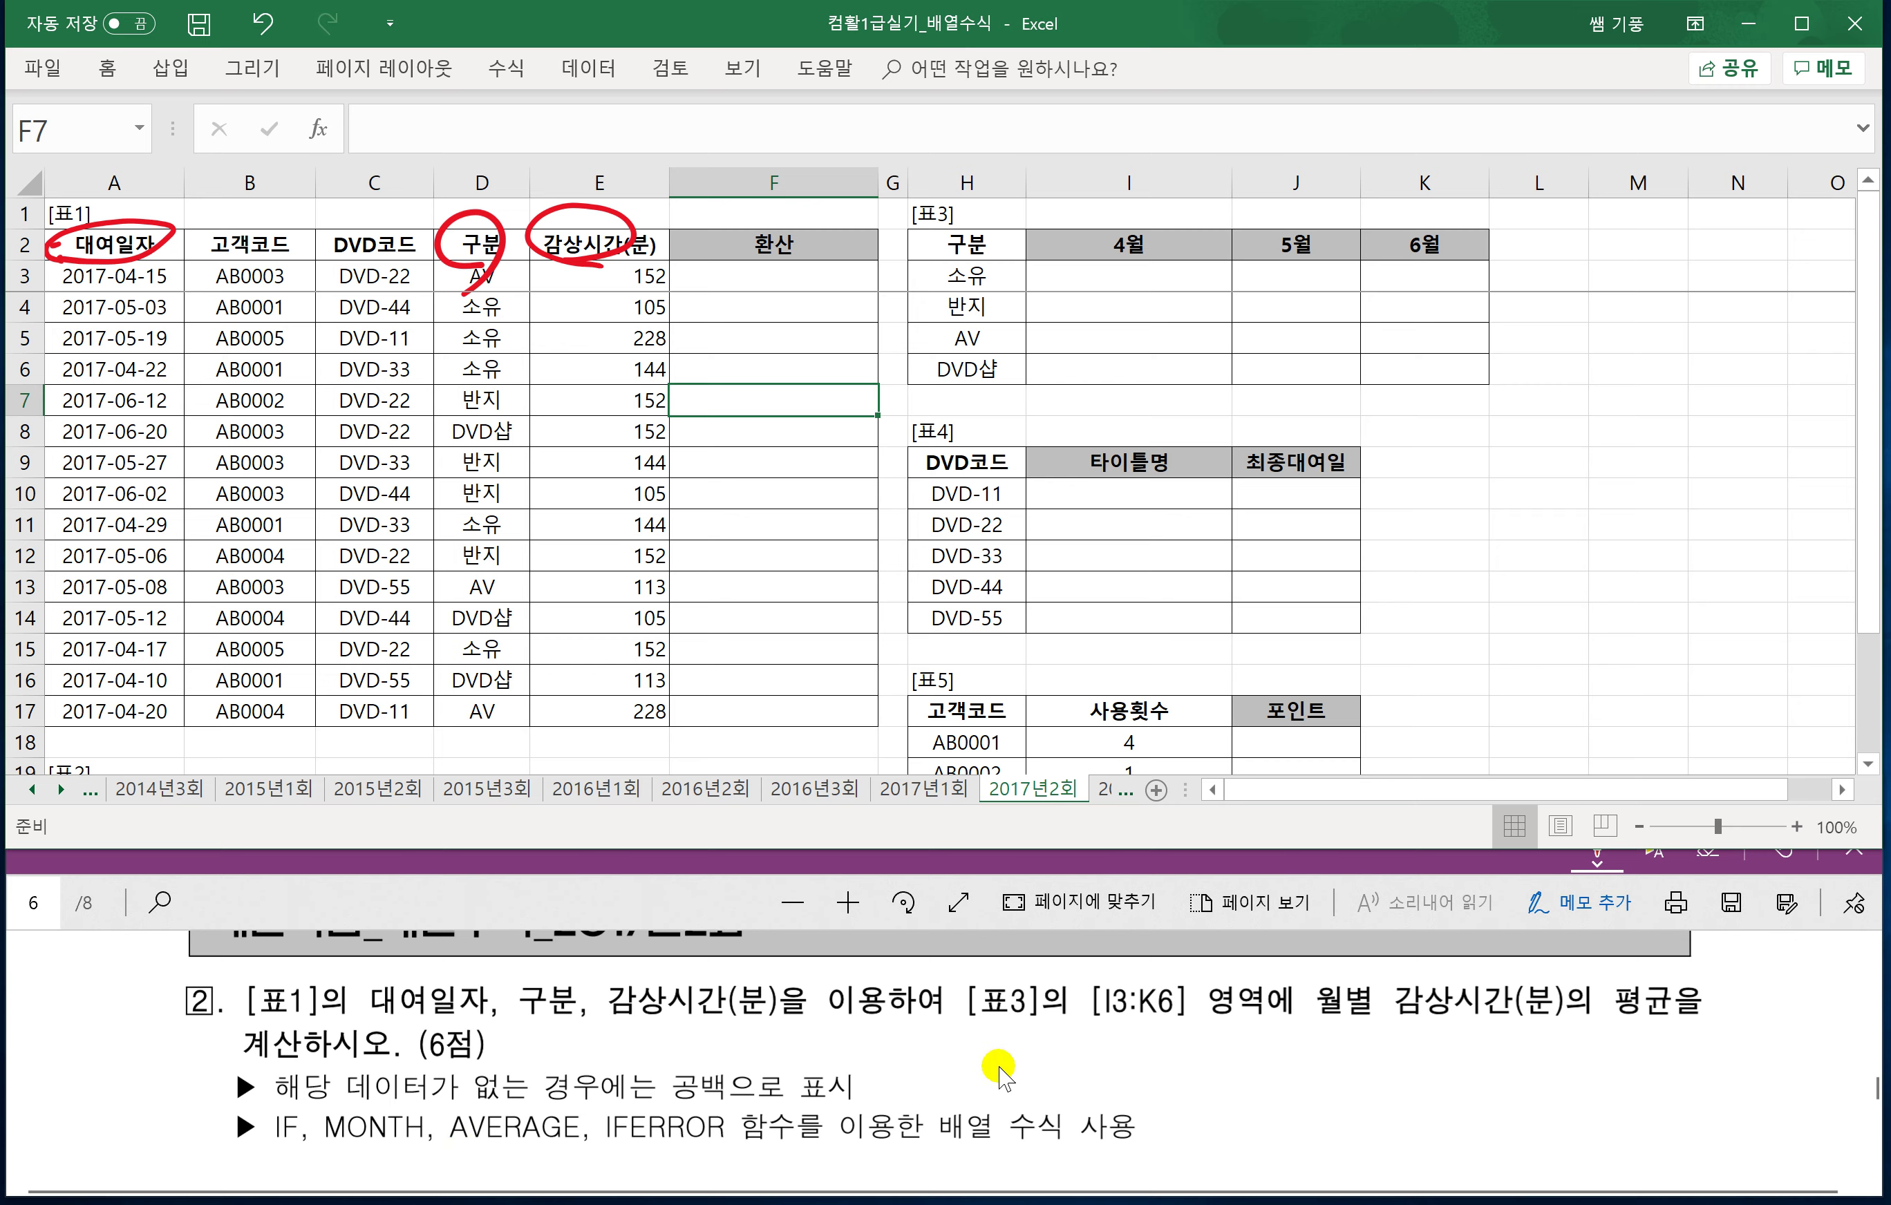
Handwrite the formula pattern =average(if((조건1)*(조건2),범위)) in red beside question 2 in the PDF.
scroll(997, 1076, "down", 1)
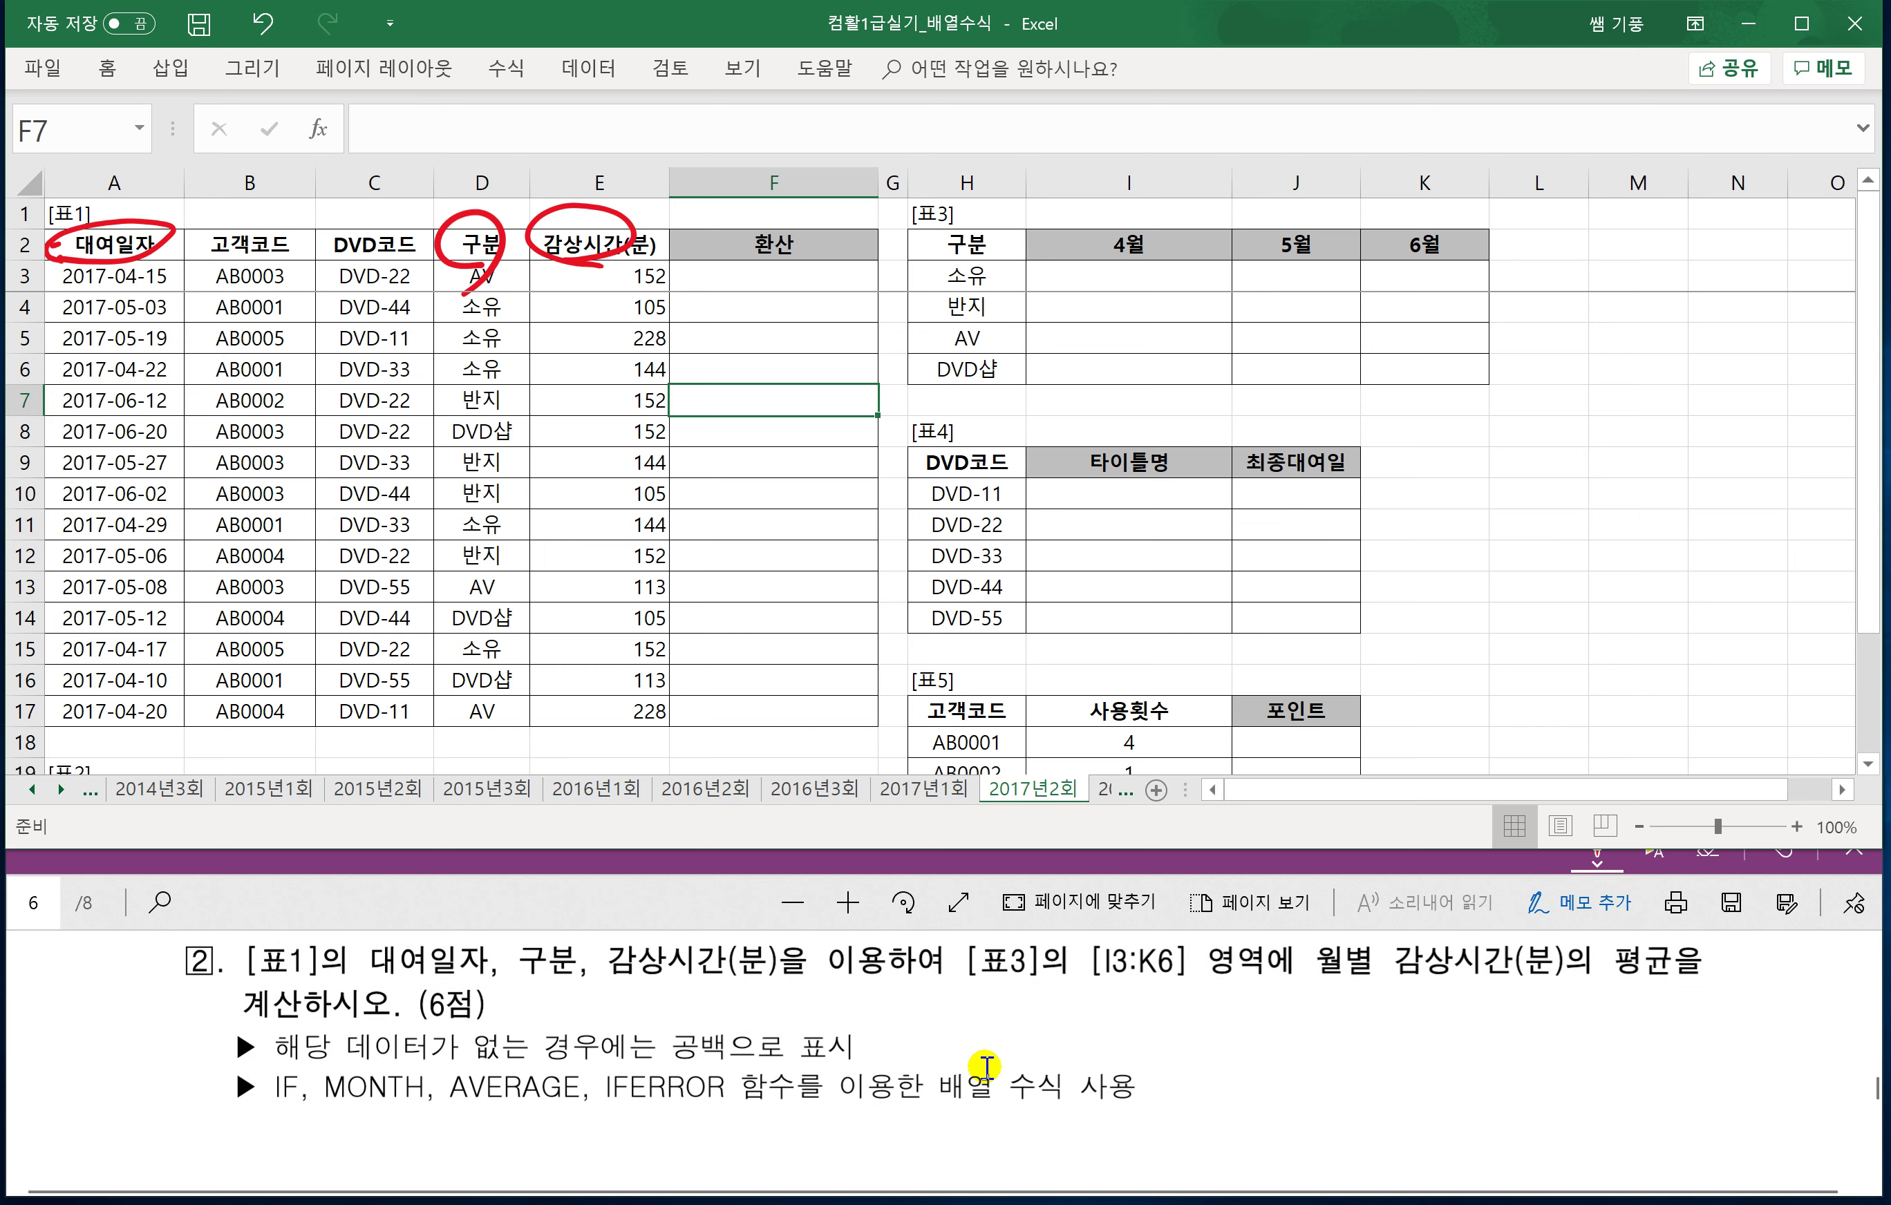
scroll(985, 1066, "down", 1)
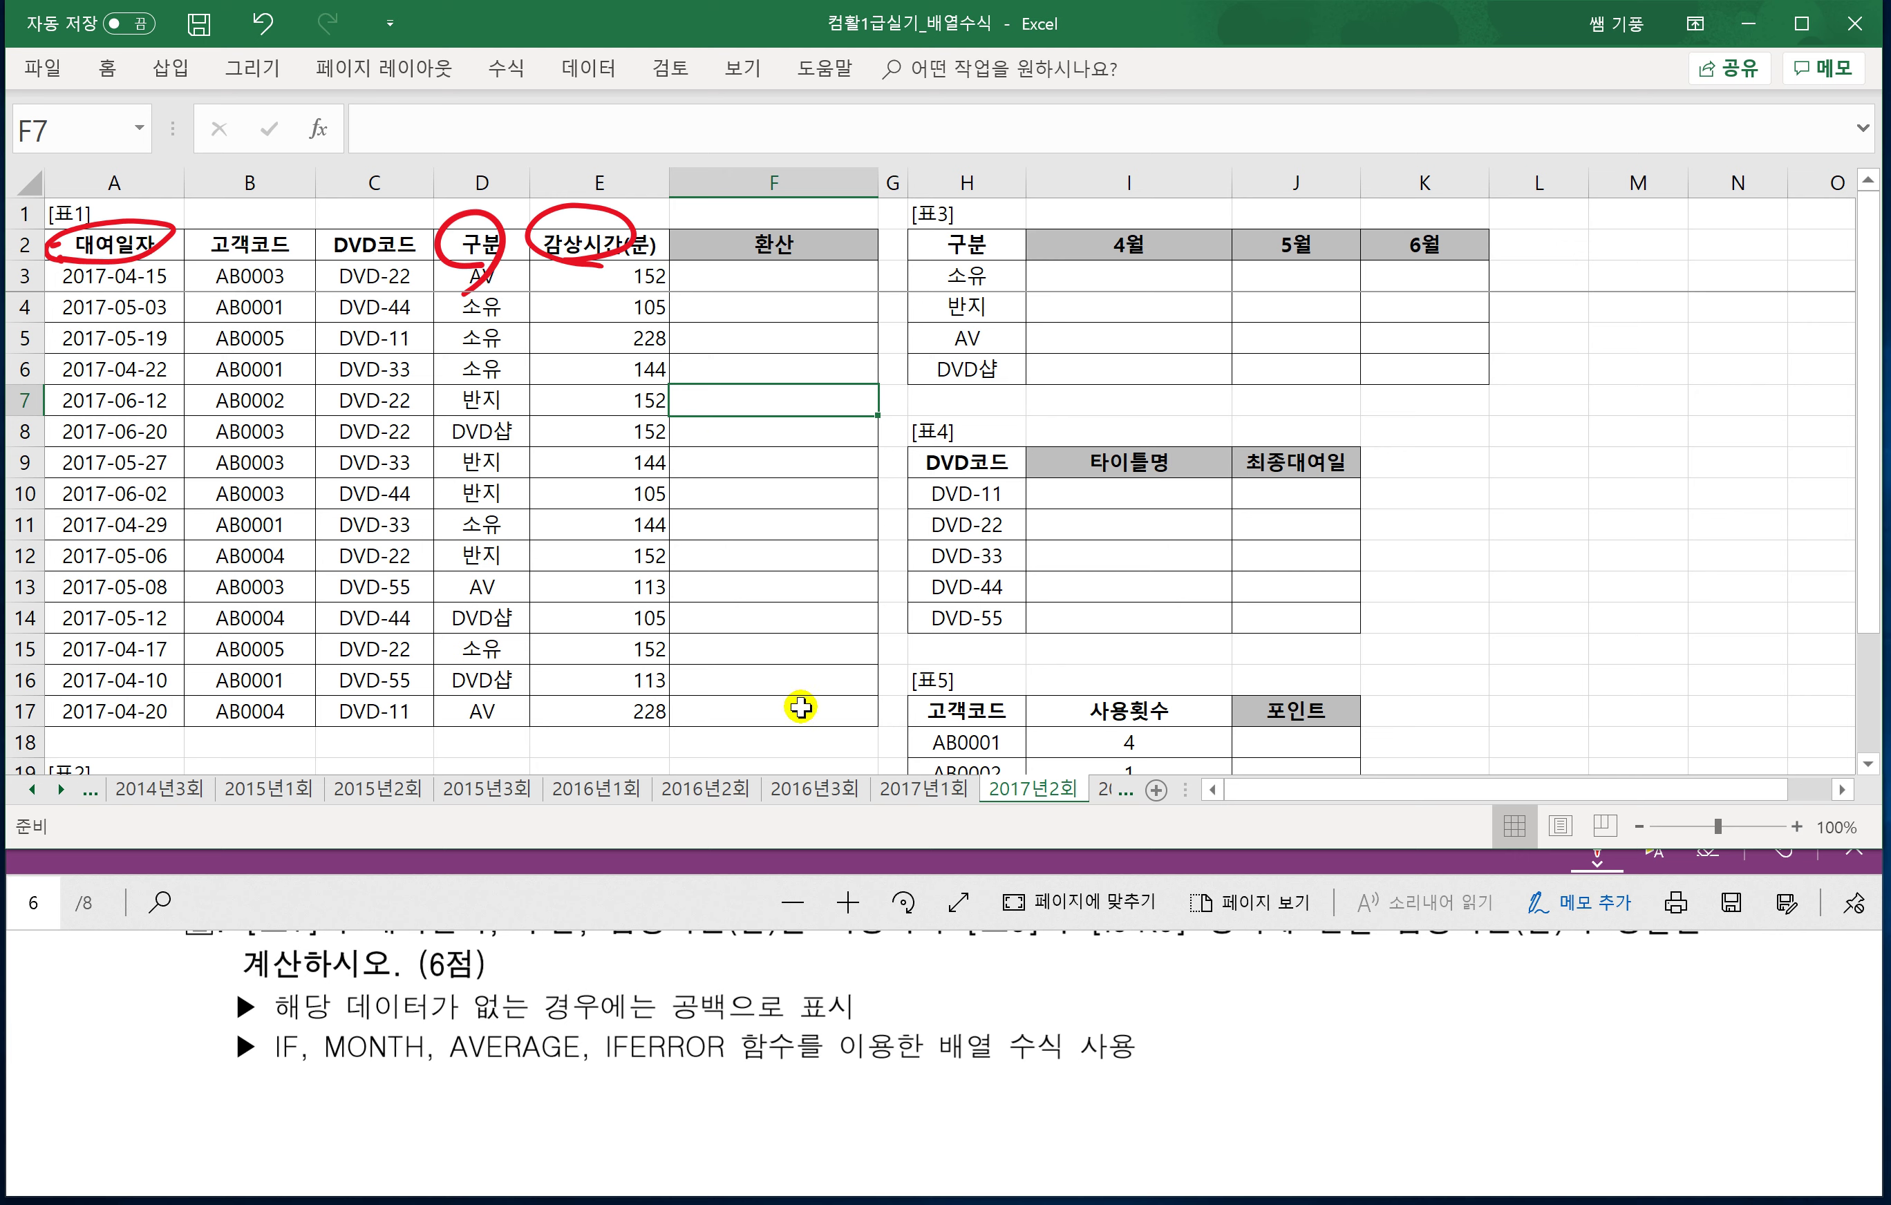
scroll(938, 971, "up", 1)
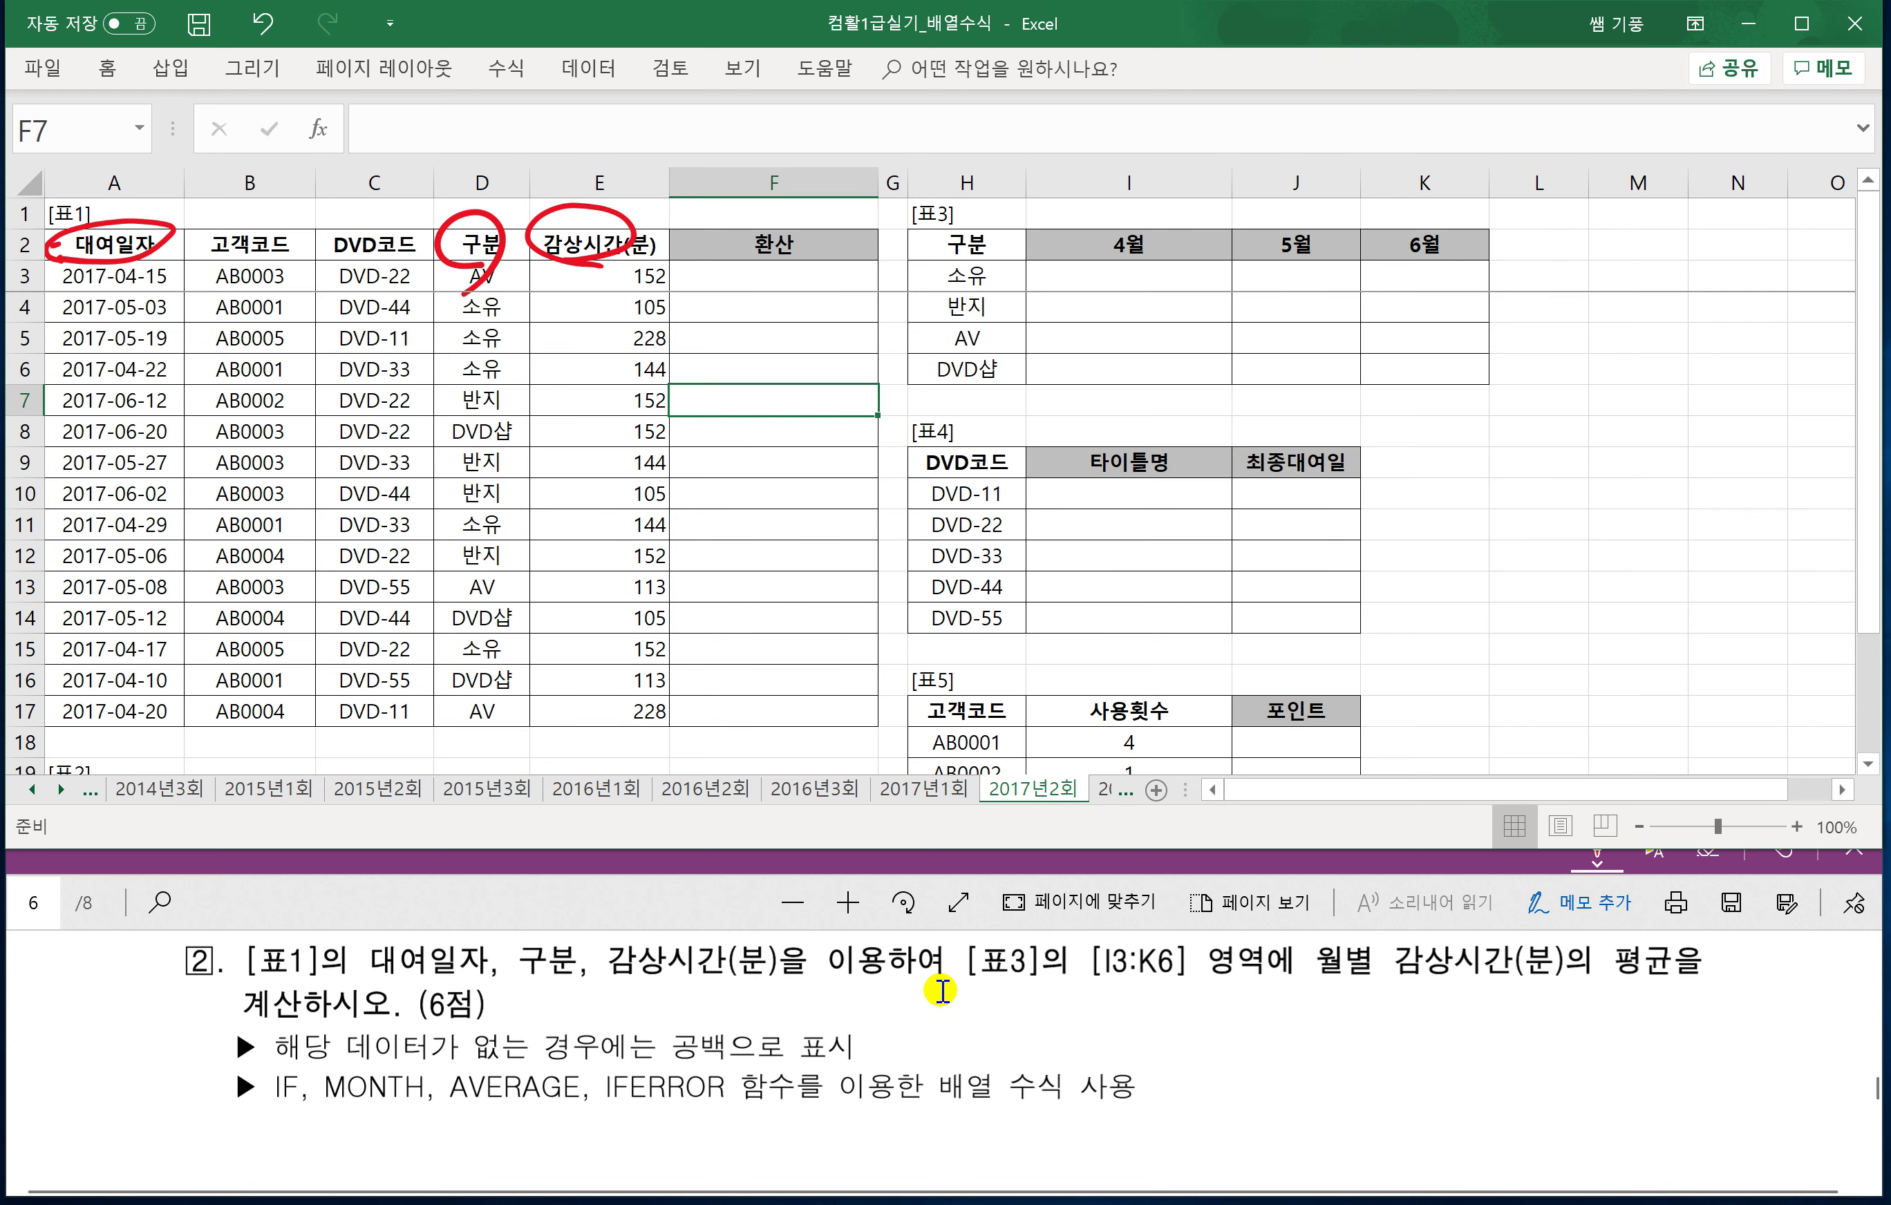
left_click_drag(876, 1003, 910, 999)
mouse_move(881, 1023)
left_mouse_down()
mouse_move(1037, 993)
mouse_move(1052, 1048)
mouse_move(1095, 992)
mouse_move(1103, 1026)
left_mouse_up()
left_click_drag(1132, 1000, 1126, 1026)
mouse_move(1188, 960)
left_mouse_down()
mouse_move(1146, 1048)
mouse_move(1167, 1004)
mouse_move(1196, 1036)
left_mouse_up()
mouse_move(1253, 985)
left_mouse_down()
mouse_move(1241, 1012)
mouse_move(1310, 988)
mouse_move(1334, 1030)
left_mouse_up()
mouse_move(1349, 976)
left_mouse_down()
mouse_move(1353, 1032)
mouse_move(1477, 993)
left_mouse_up()
mouse_move(1455, 1004)
left_mouse_down()
mouse_move(1487, 1028)
mouse_move(1503, 991)
left_mouse_up()
left_click_drag(1493, 984, 1517, 1021)
left_click_drag(1519, 984, 1538, 1019)
mouse_move(1545, 971)
left_mouse_down()
mouse_move(1549, 1023)
mouse_move(1600, 1029)
left_mouse_up()
left_click_drag(1621, 967, 1638, 1030)
mouse_move(1648, 977)
left_mouse_down()
mouse_move(1679, 1030)
mouse_move(1727, 1026)
left_mouse_up()
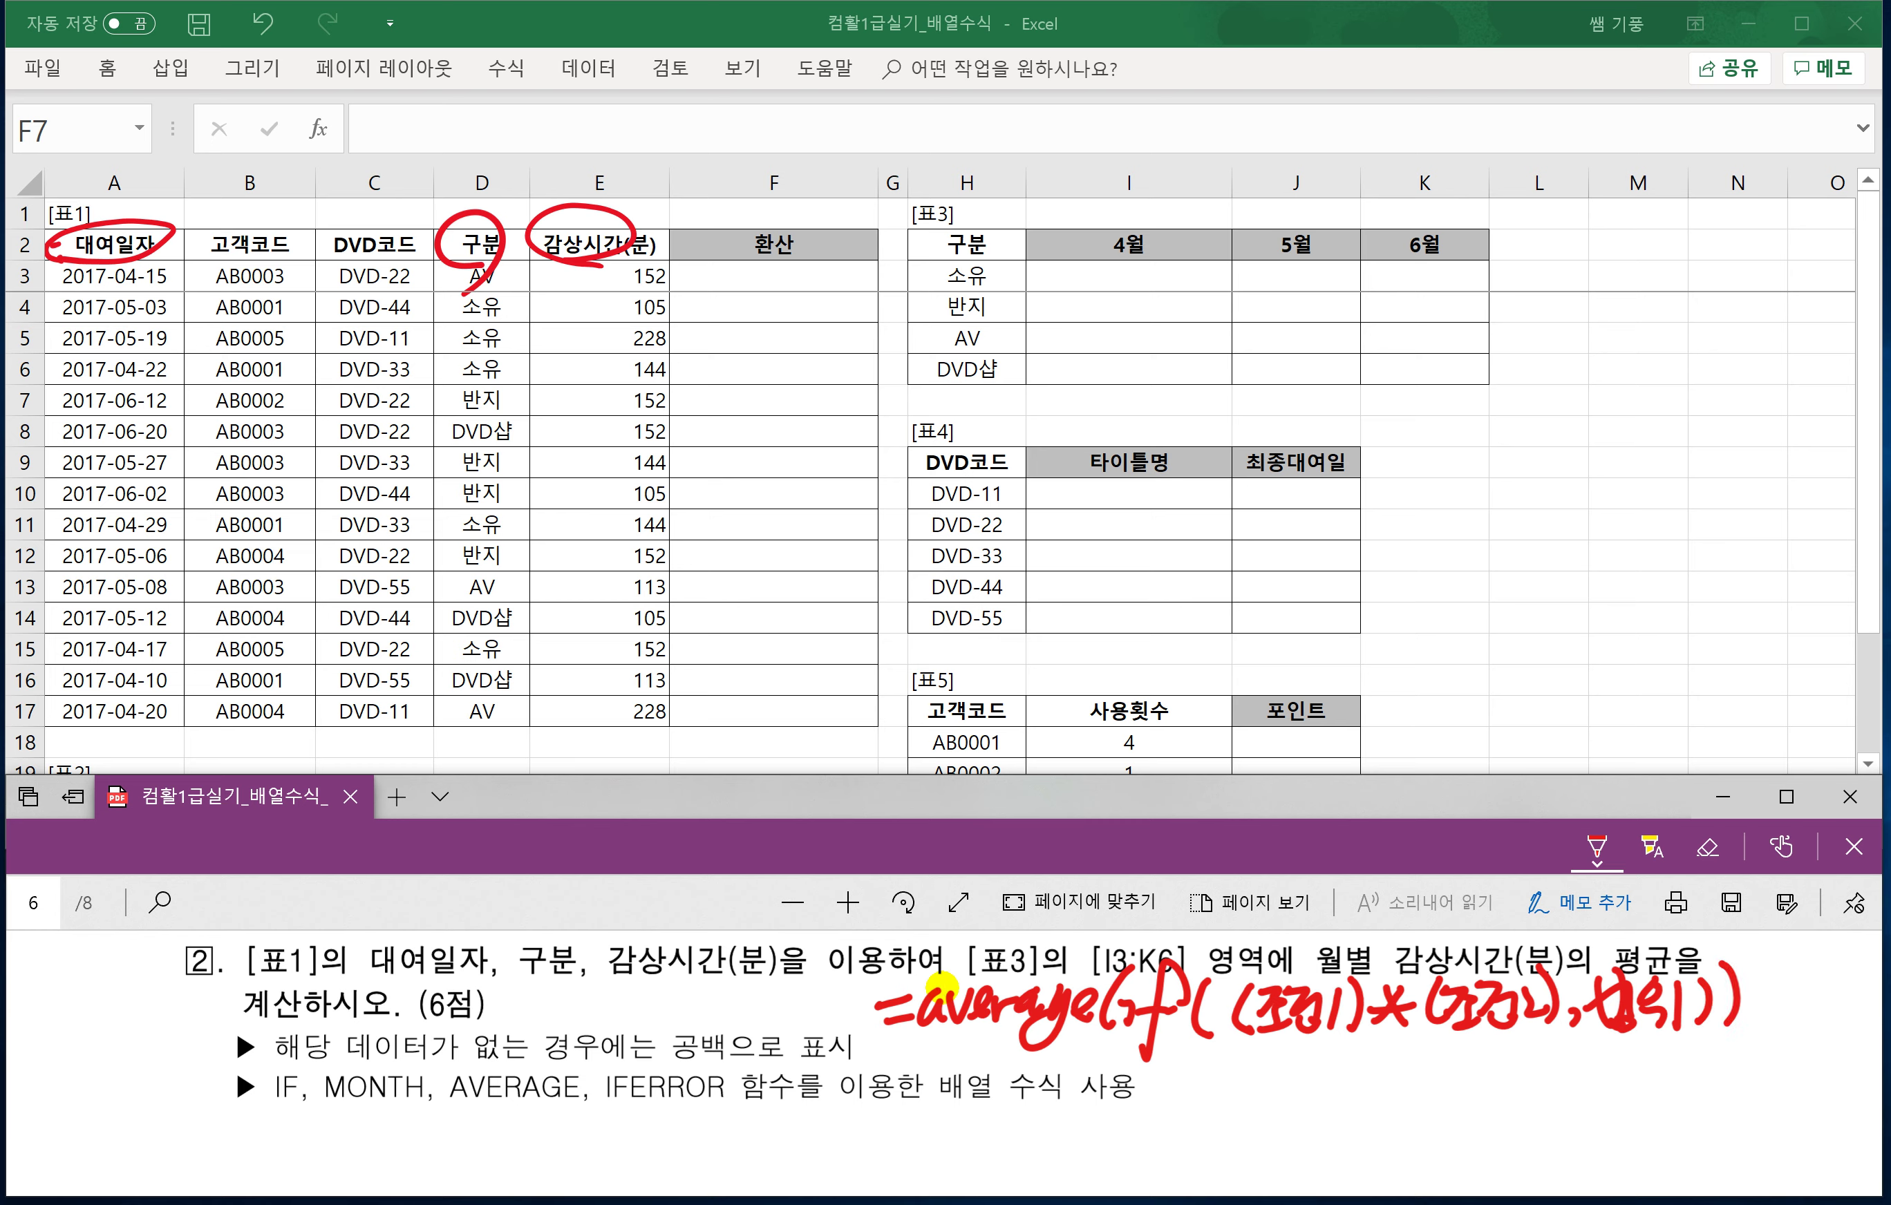
Underline the handwritten average formula and wrap it in =iferror( … ,"") with the red pen.
left_click_drag(914, 1048, 1759, 1035)
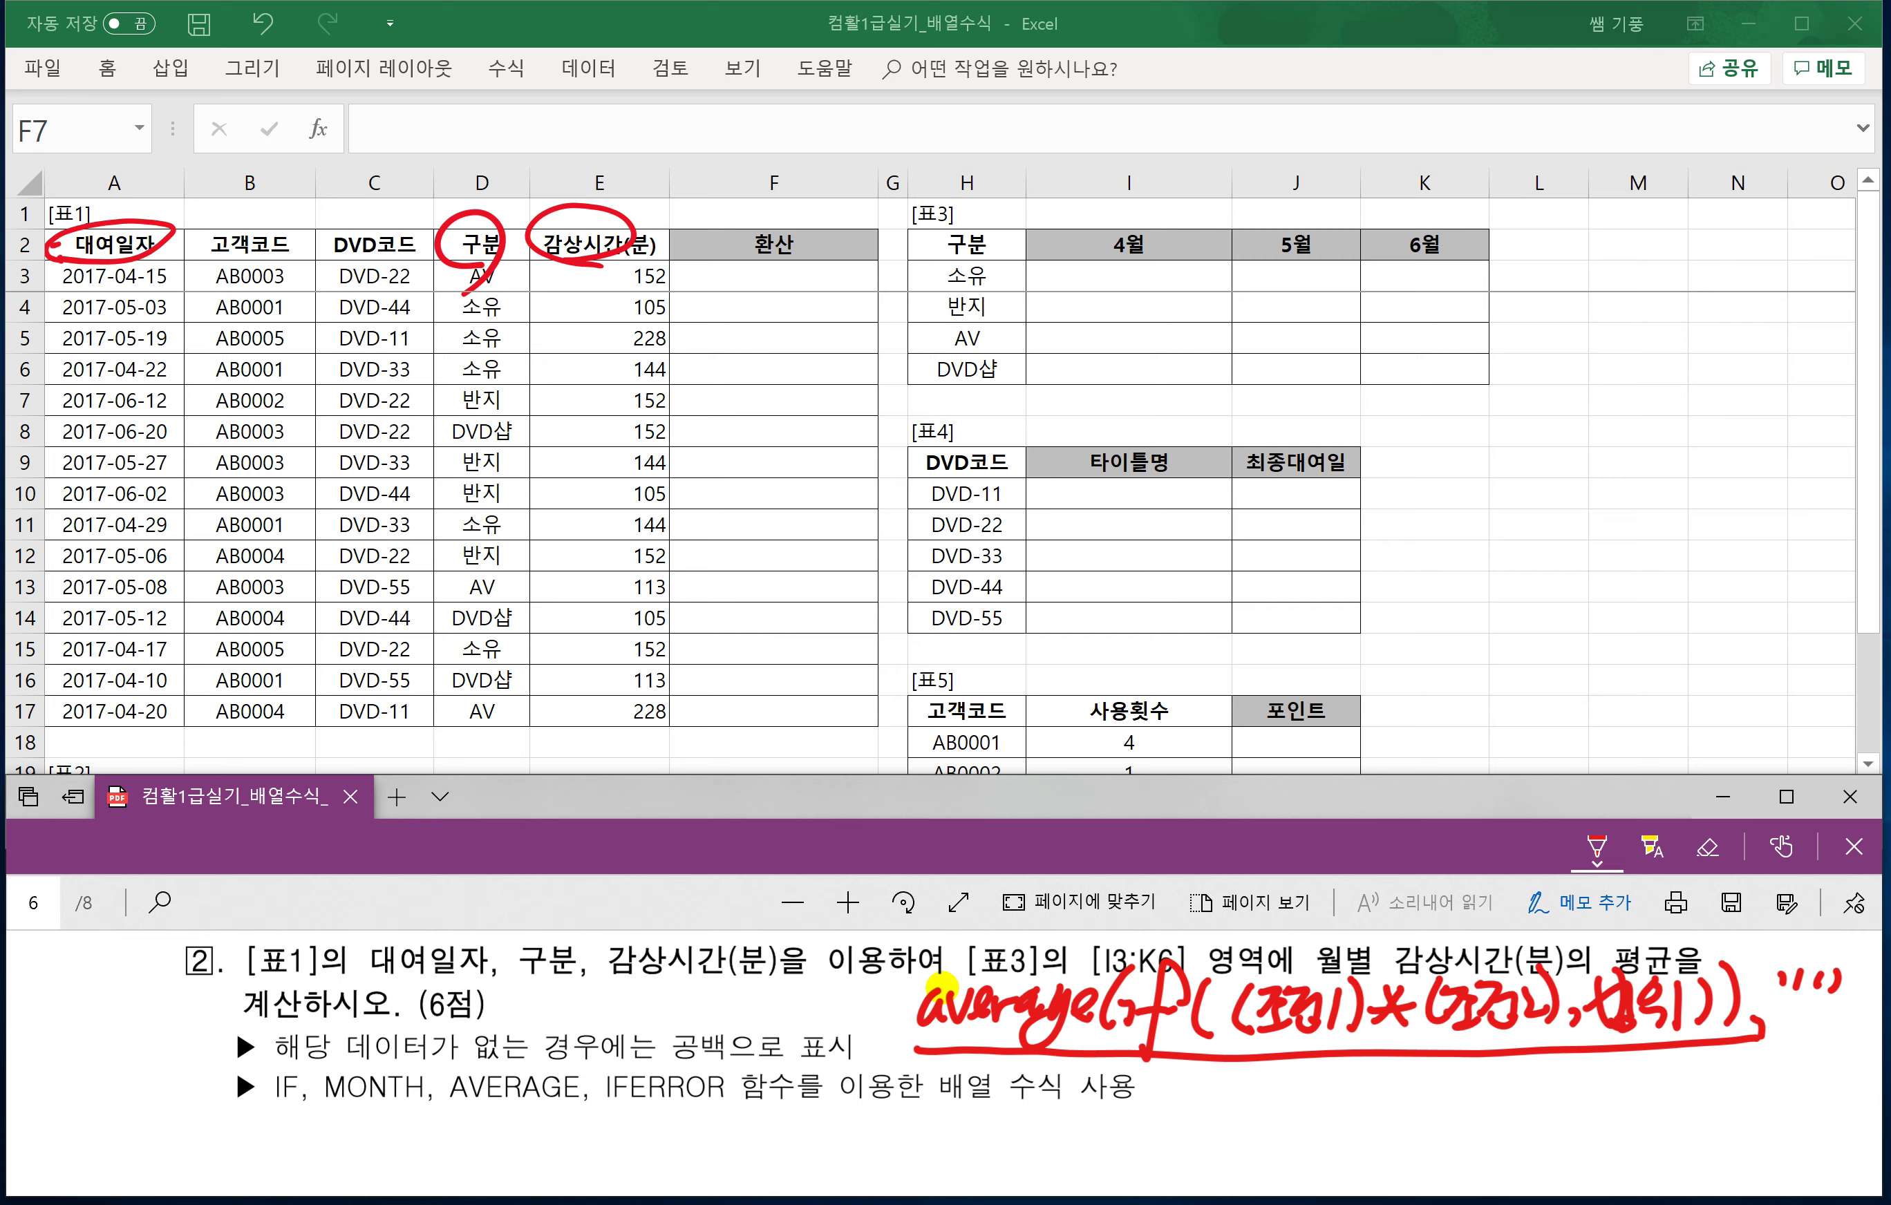
left_click_drag(669, 995, 690, 993)
left_click_drag(671, 1012, 686, 1009)
mouse_move(706, 996)
left_mouse_down()
mouse_move(696, 1028)
mouse_move(720, 1035)
mouse_move(745, 1002)
left_mouse_up()
left_click_drag(736, 1012, 849, 995)
mouse_move(903, 976)
left_mouse_down()
mouse_move(867, 1024)
mouse_move(915, 1053)
left_mouse_up()
left_click_drag(903, 976, 878, 1020)
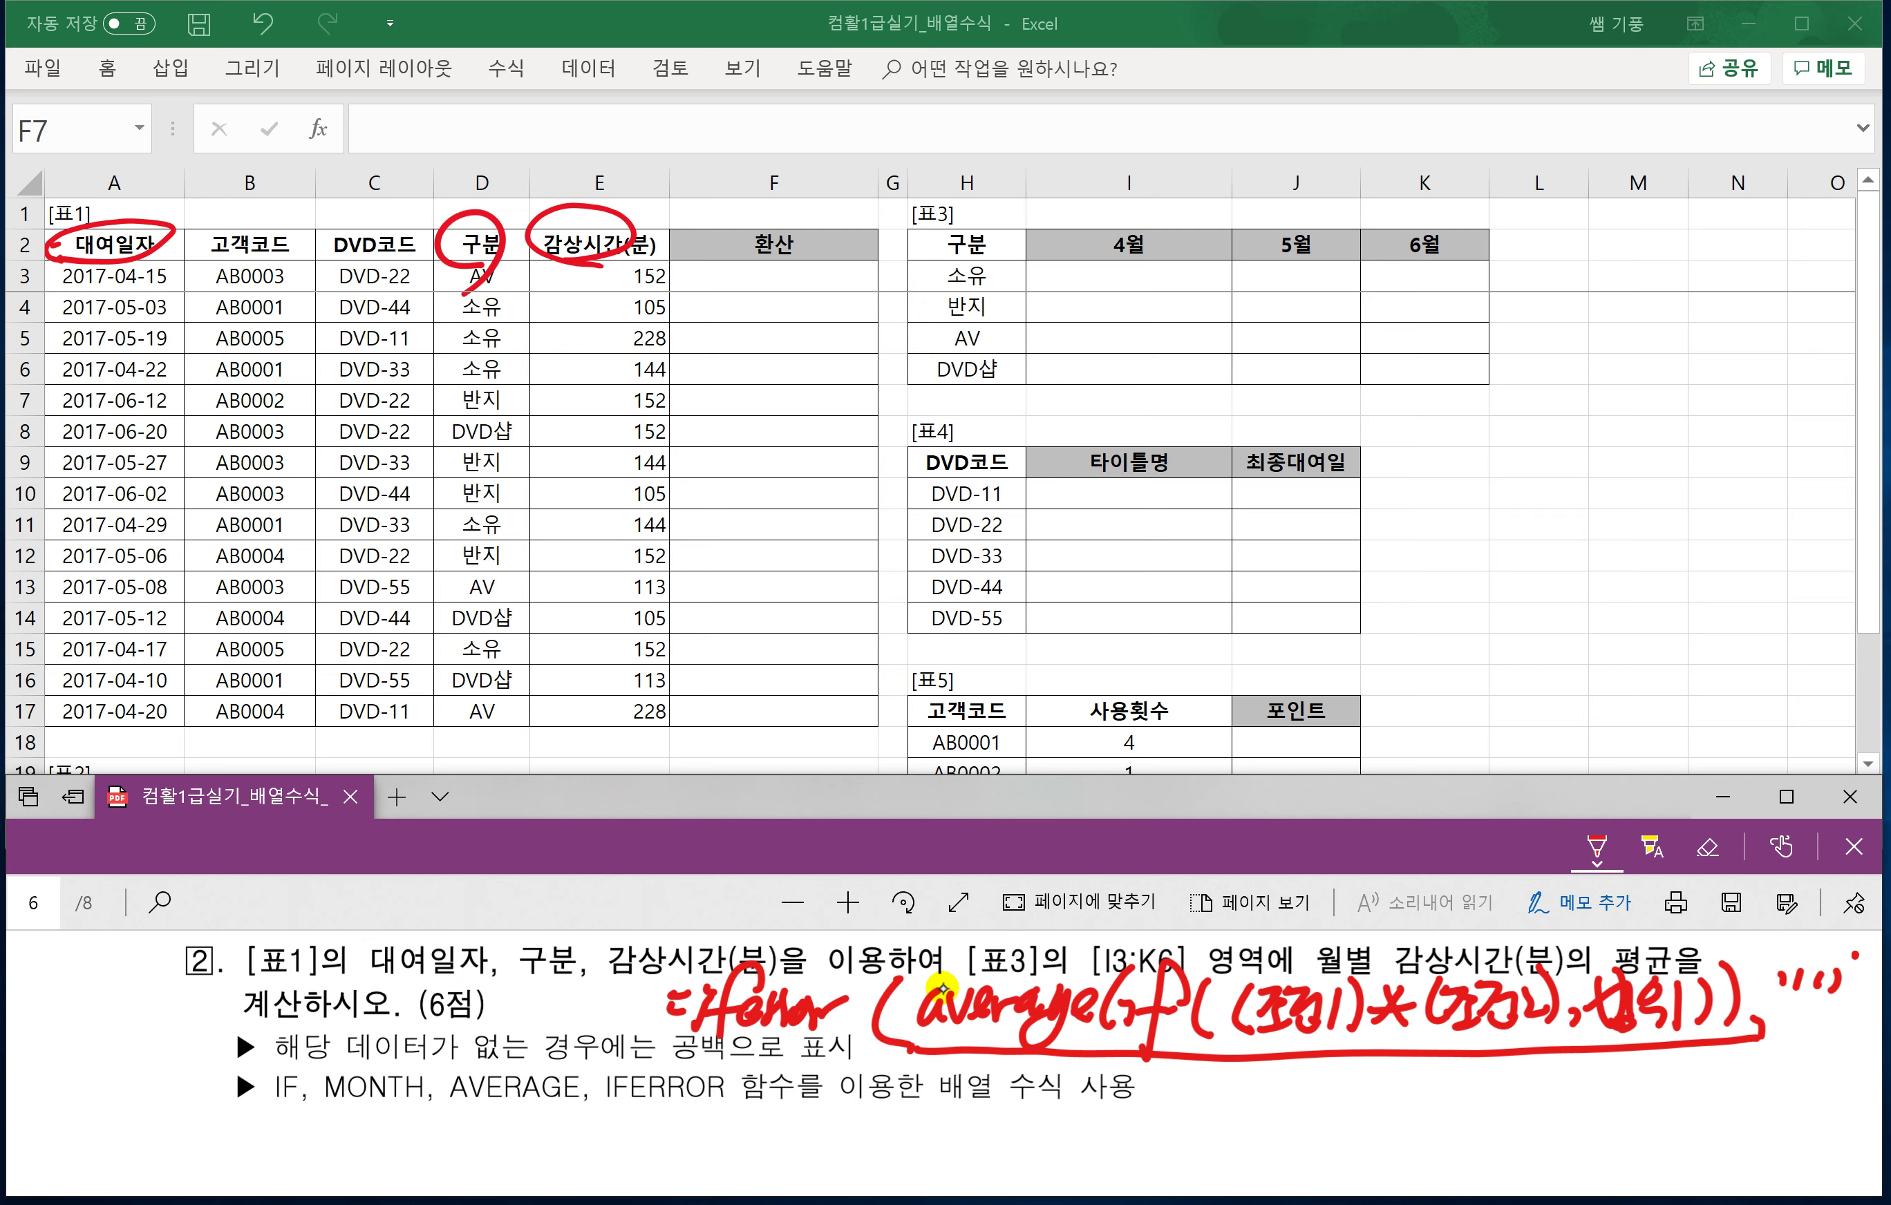
left_click_drag(1857, 955, 1860, 1040)
In cell I3 of [표3], start the formula with =AVERAGE(IF((.
left_click(1064, 276)
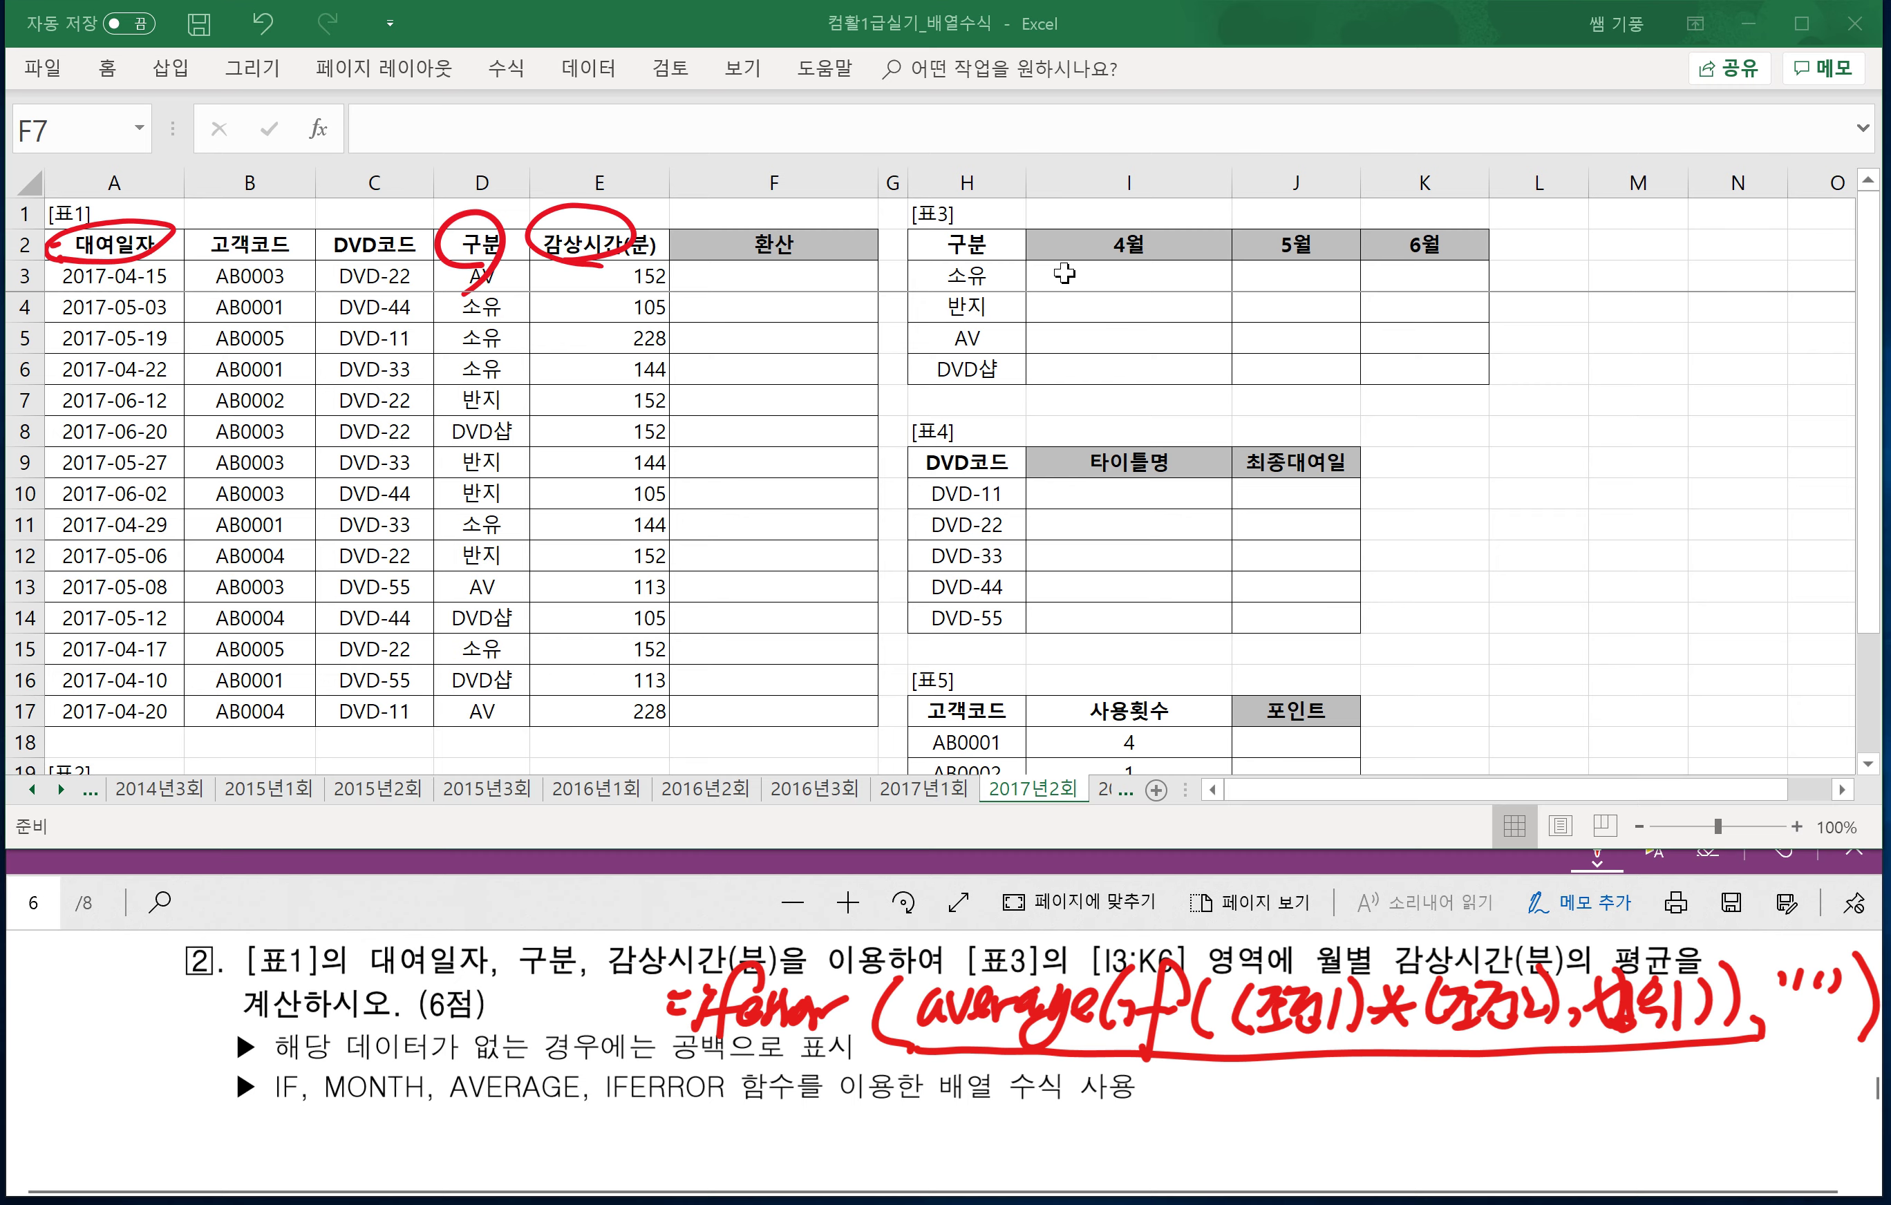
left_click(1064, 276)
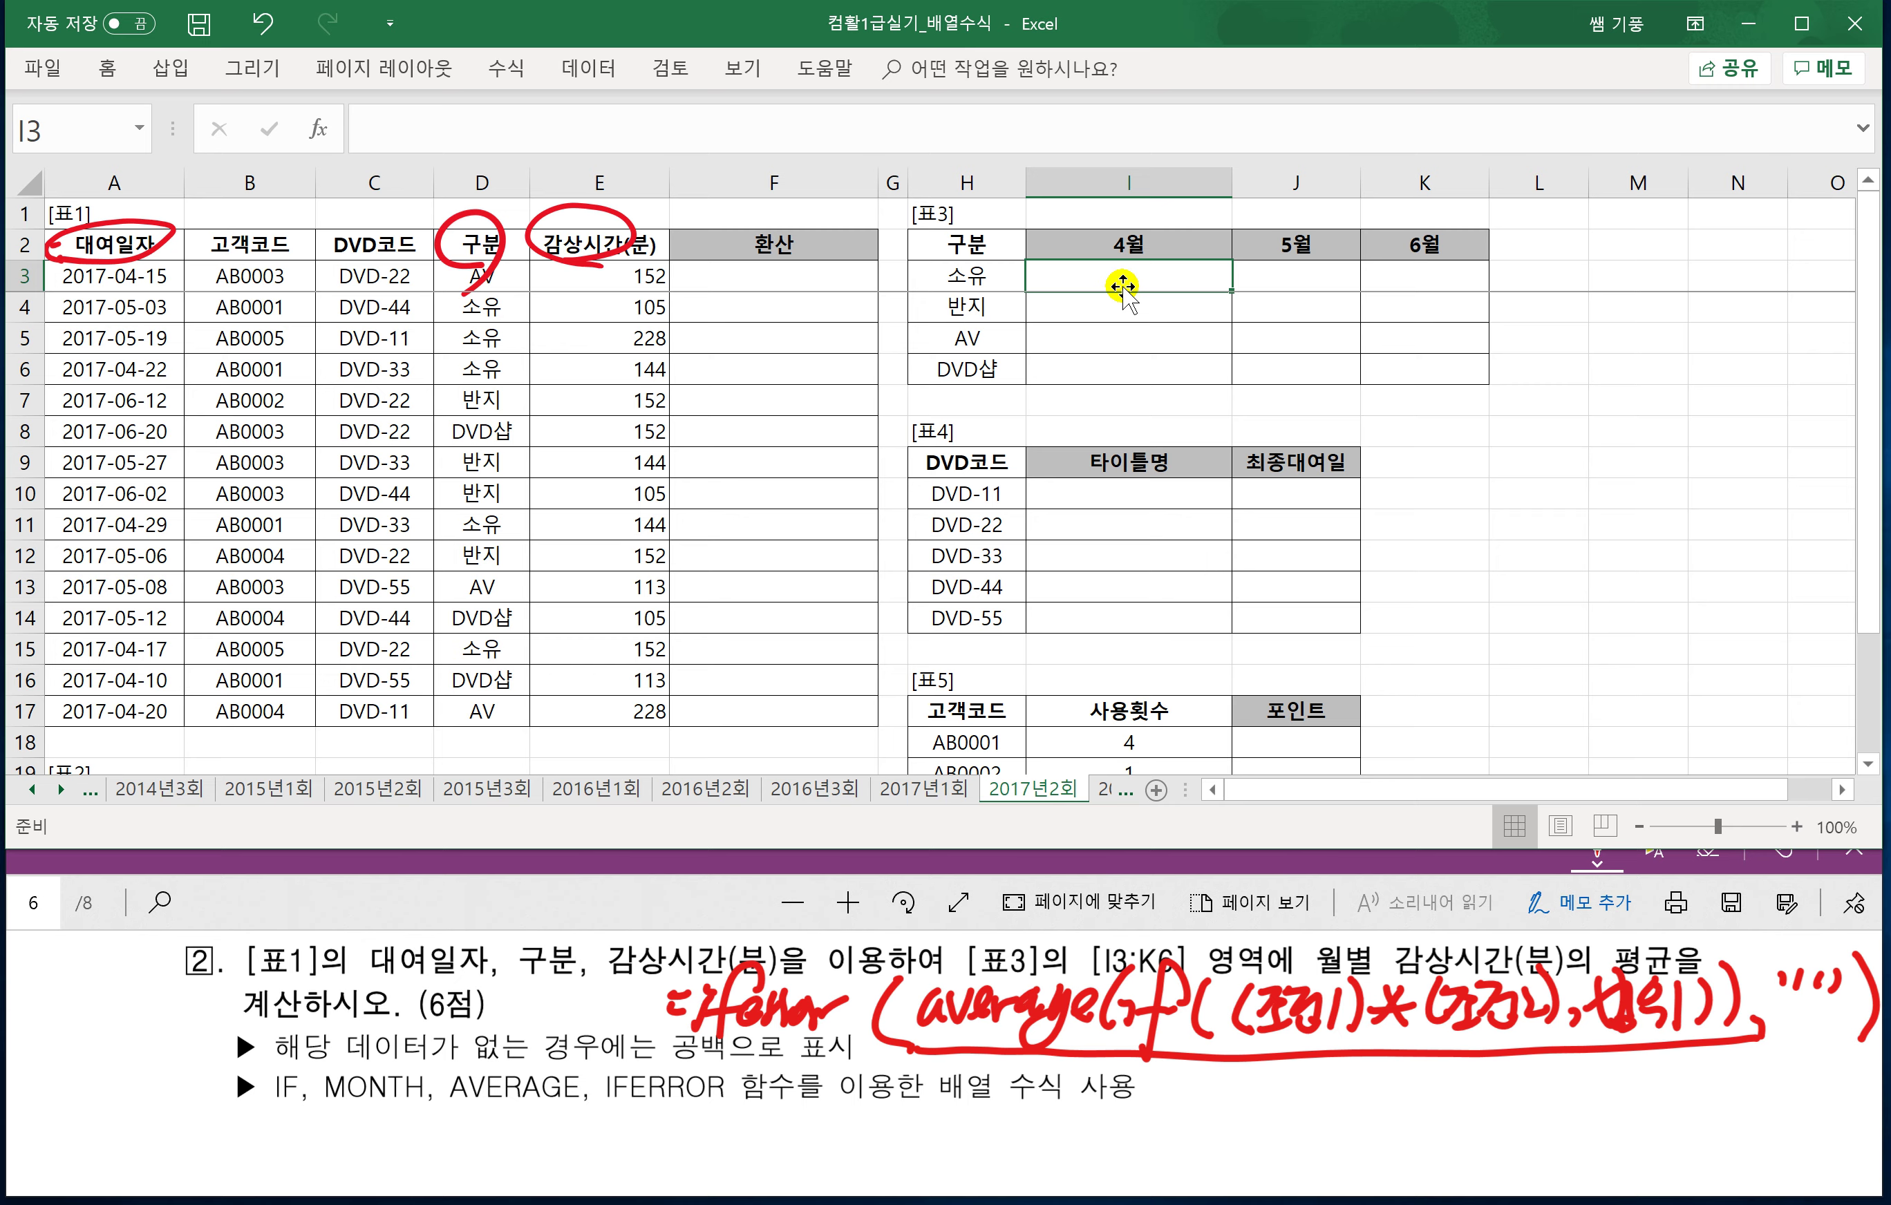
type("=")
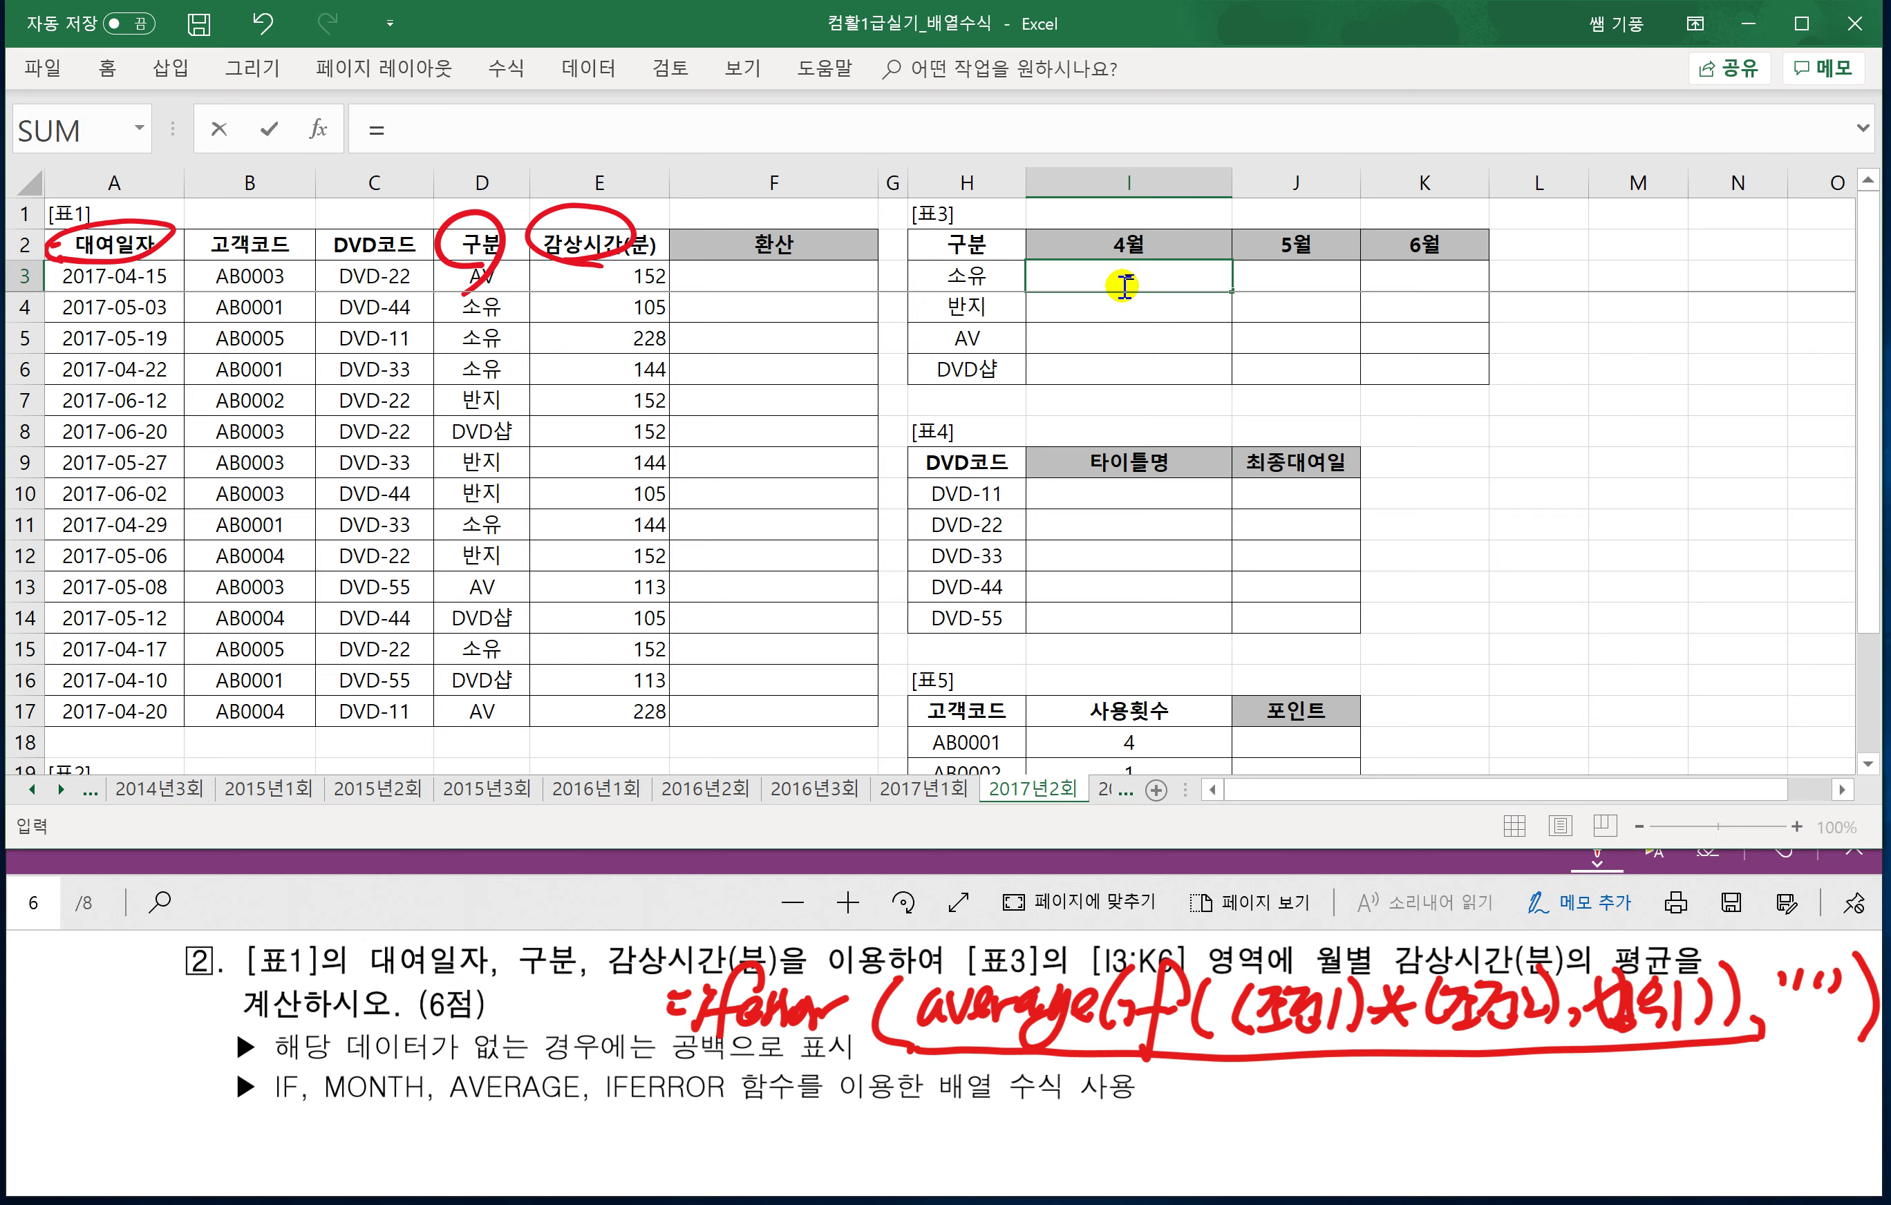
type("AVERA")
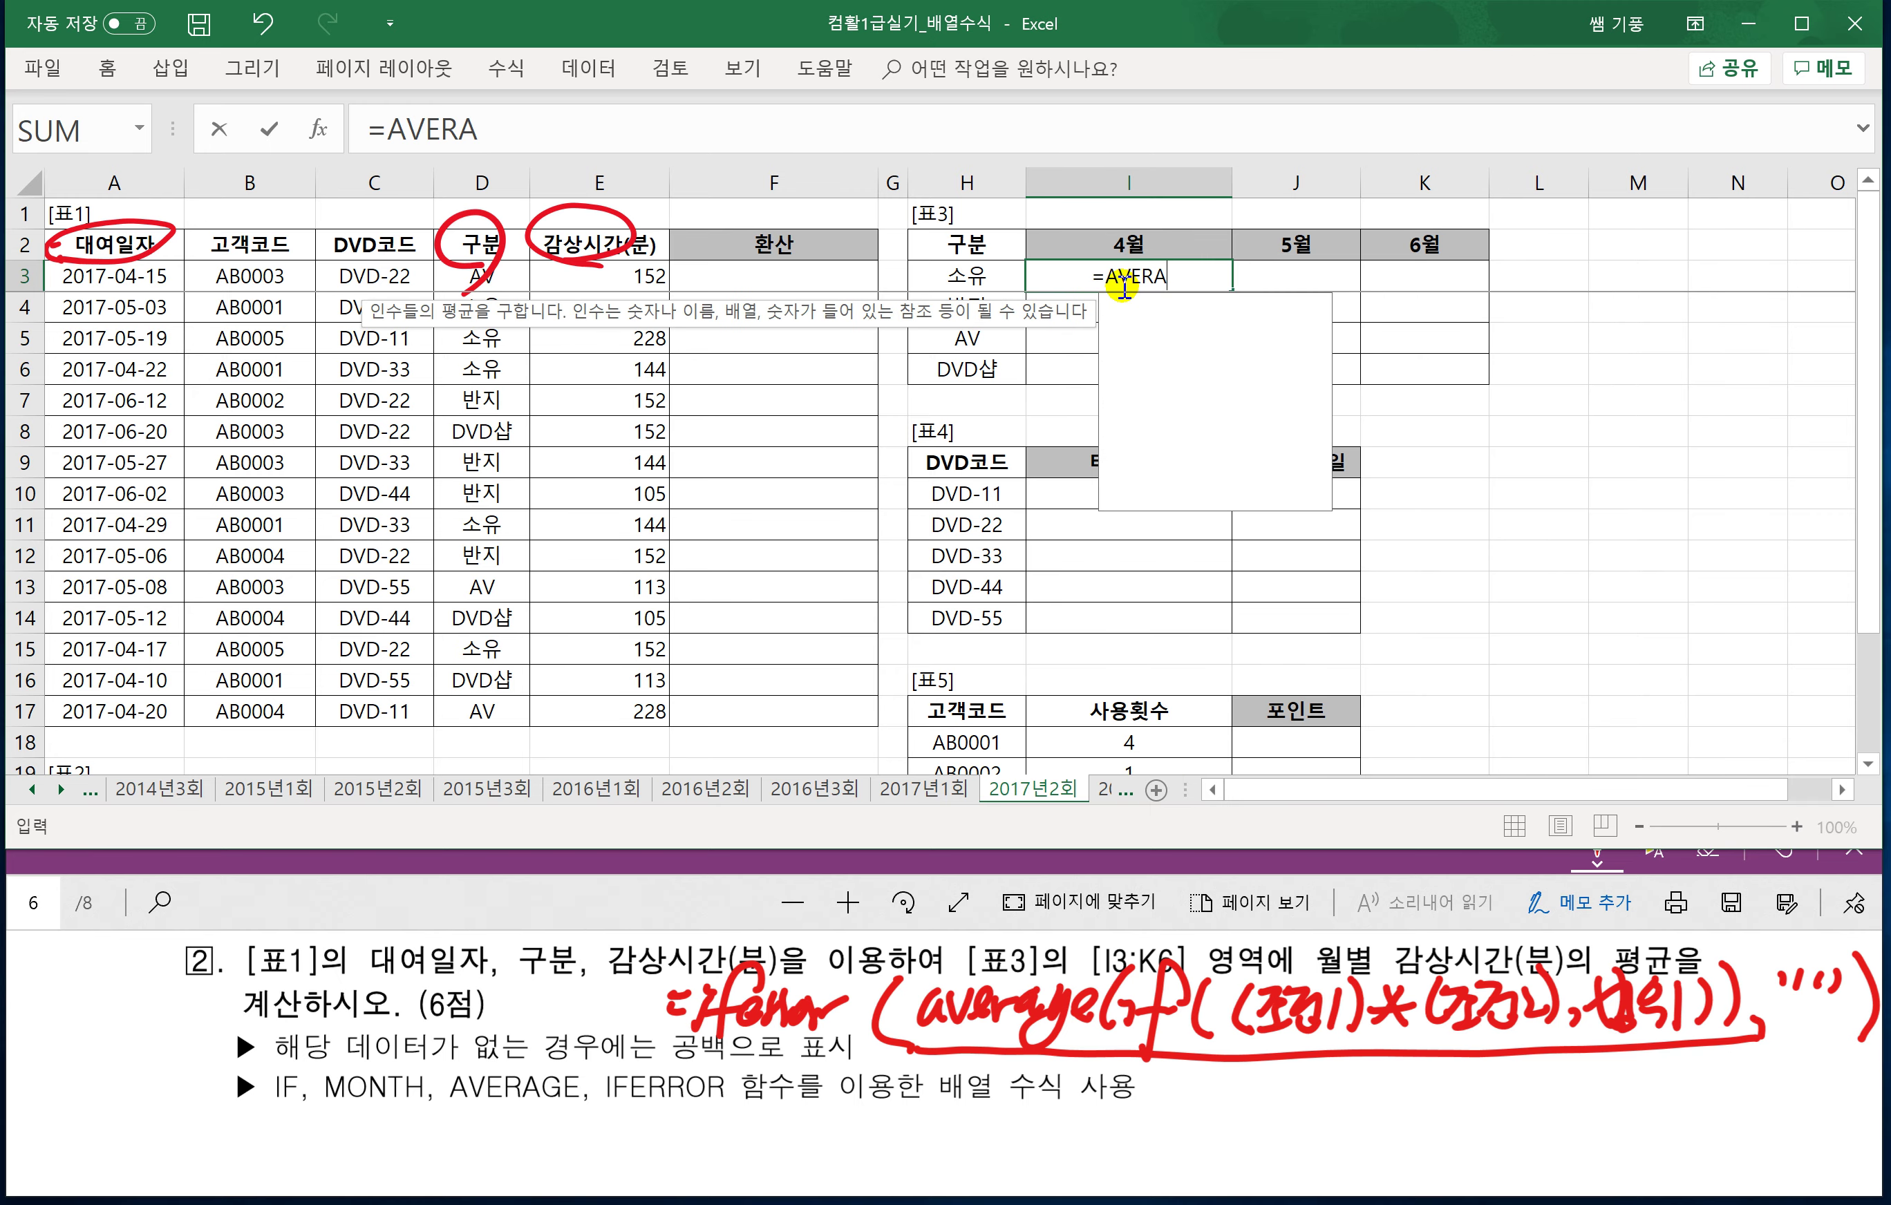
type("GE(")
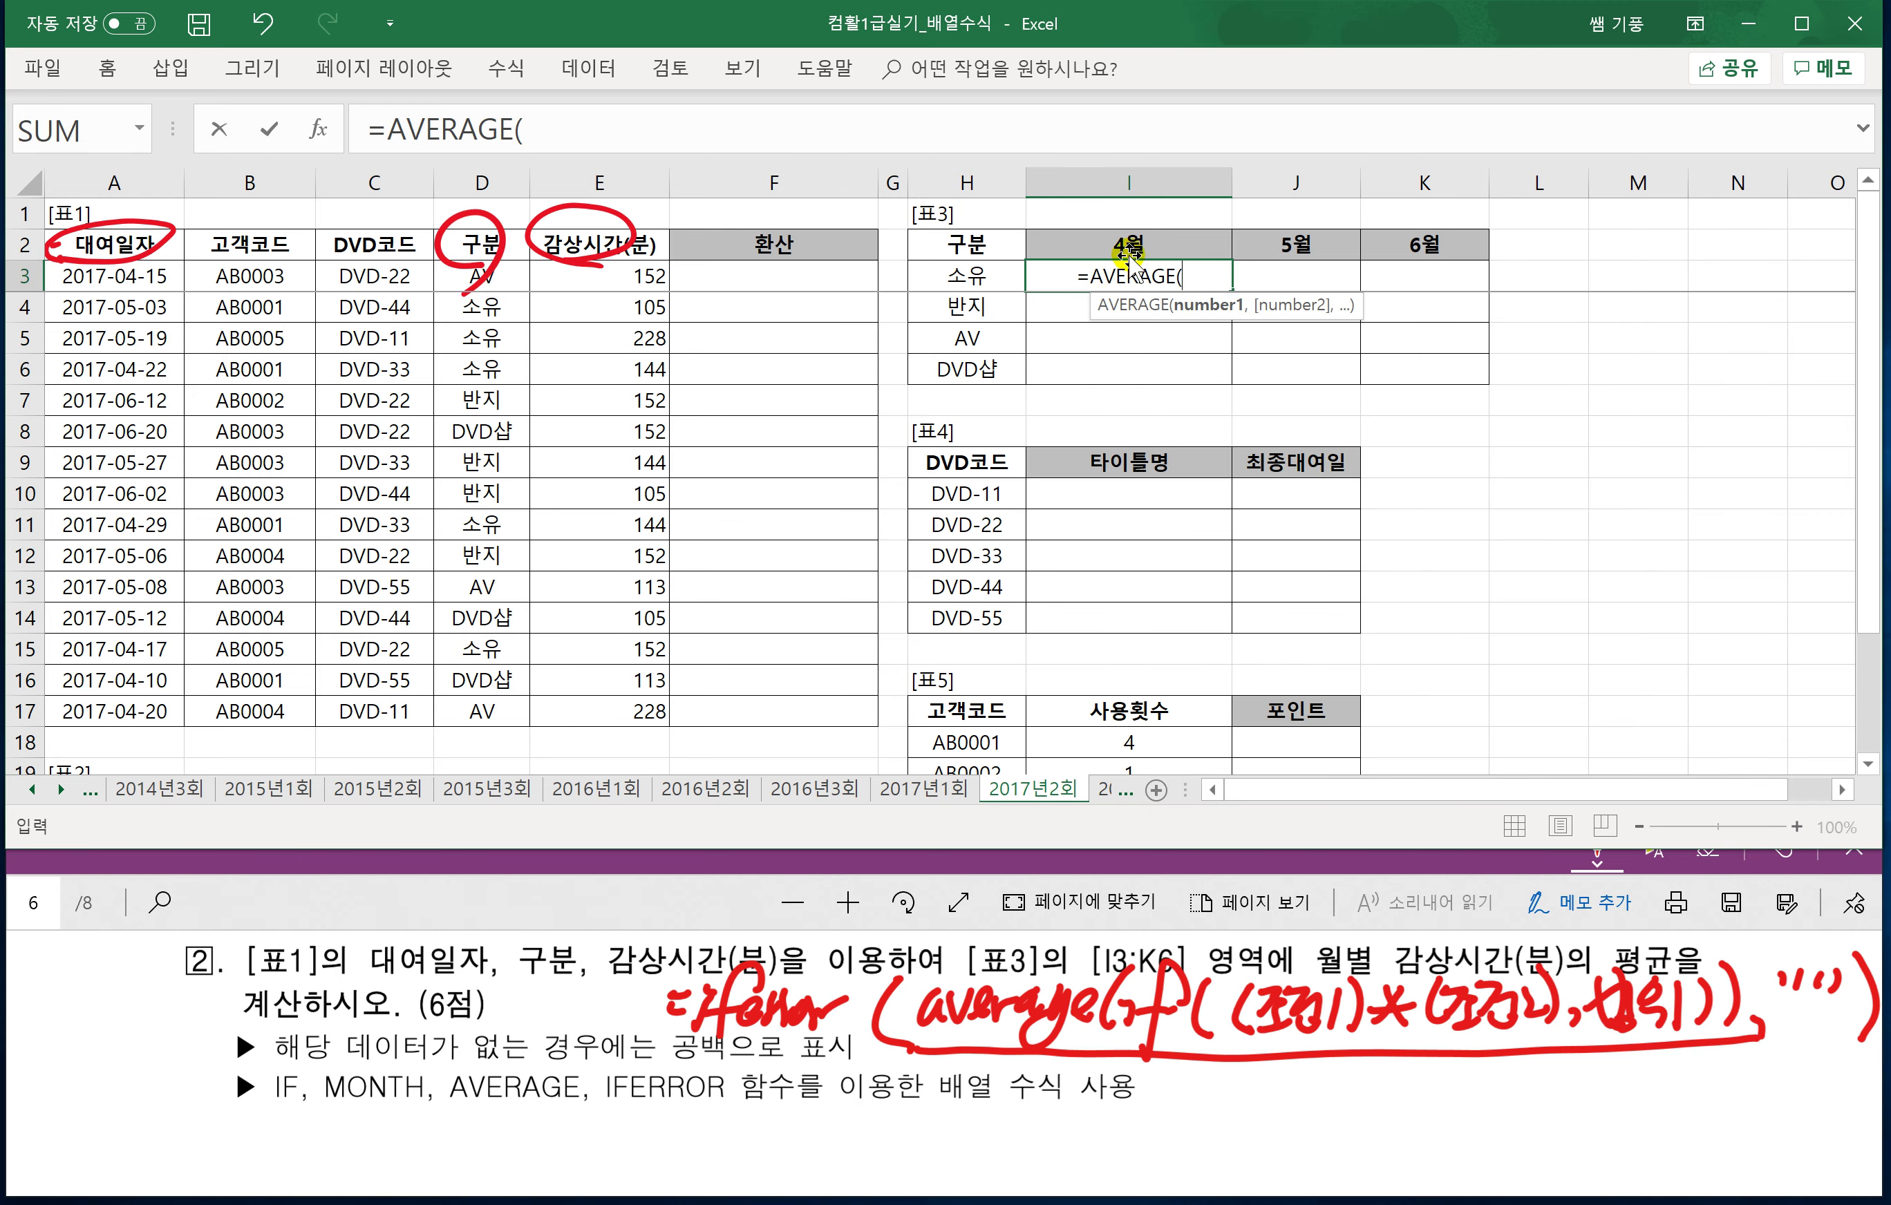
type("IF(")
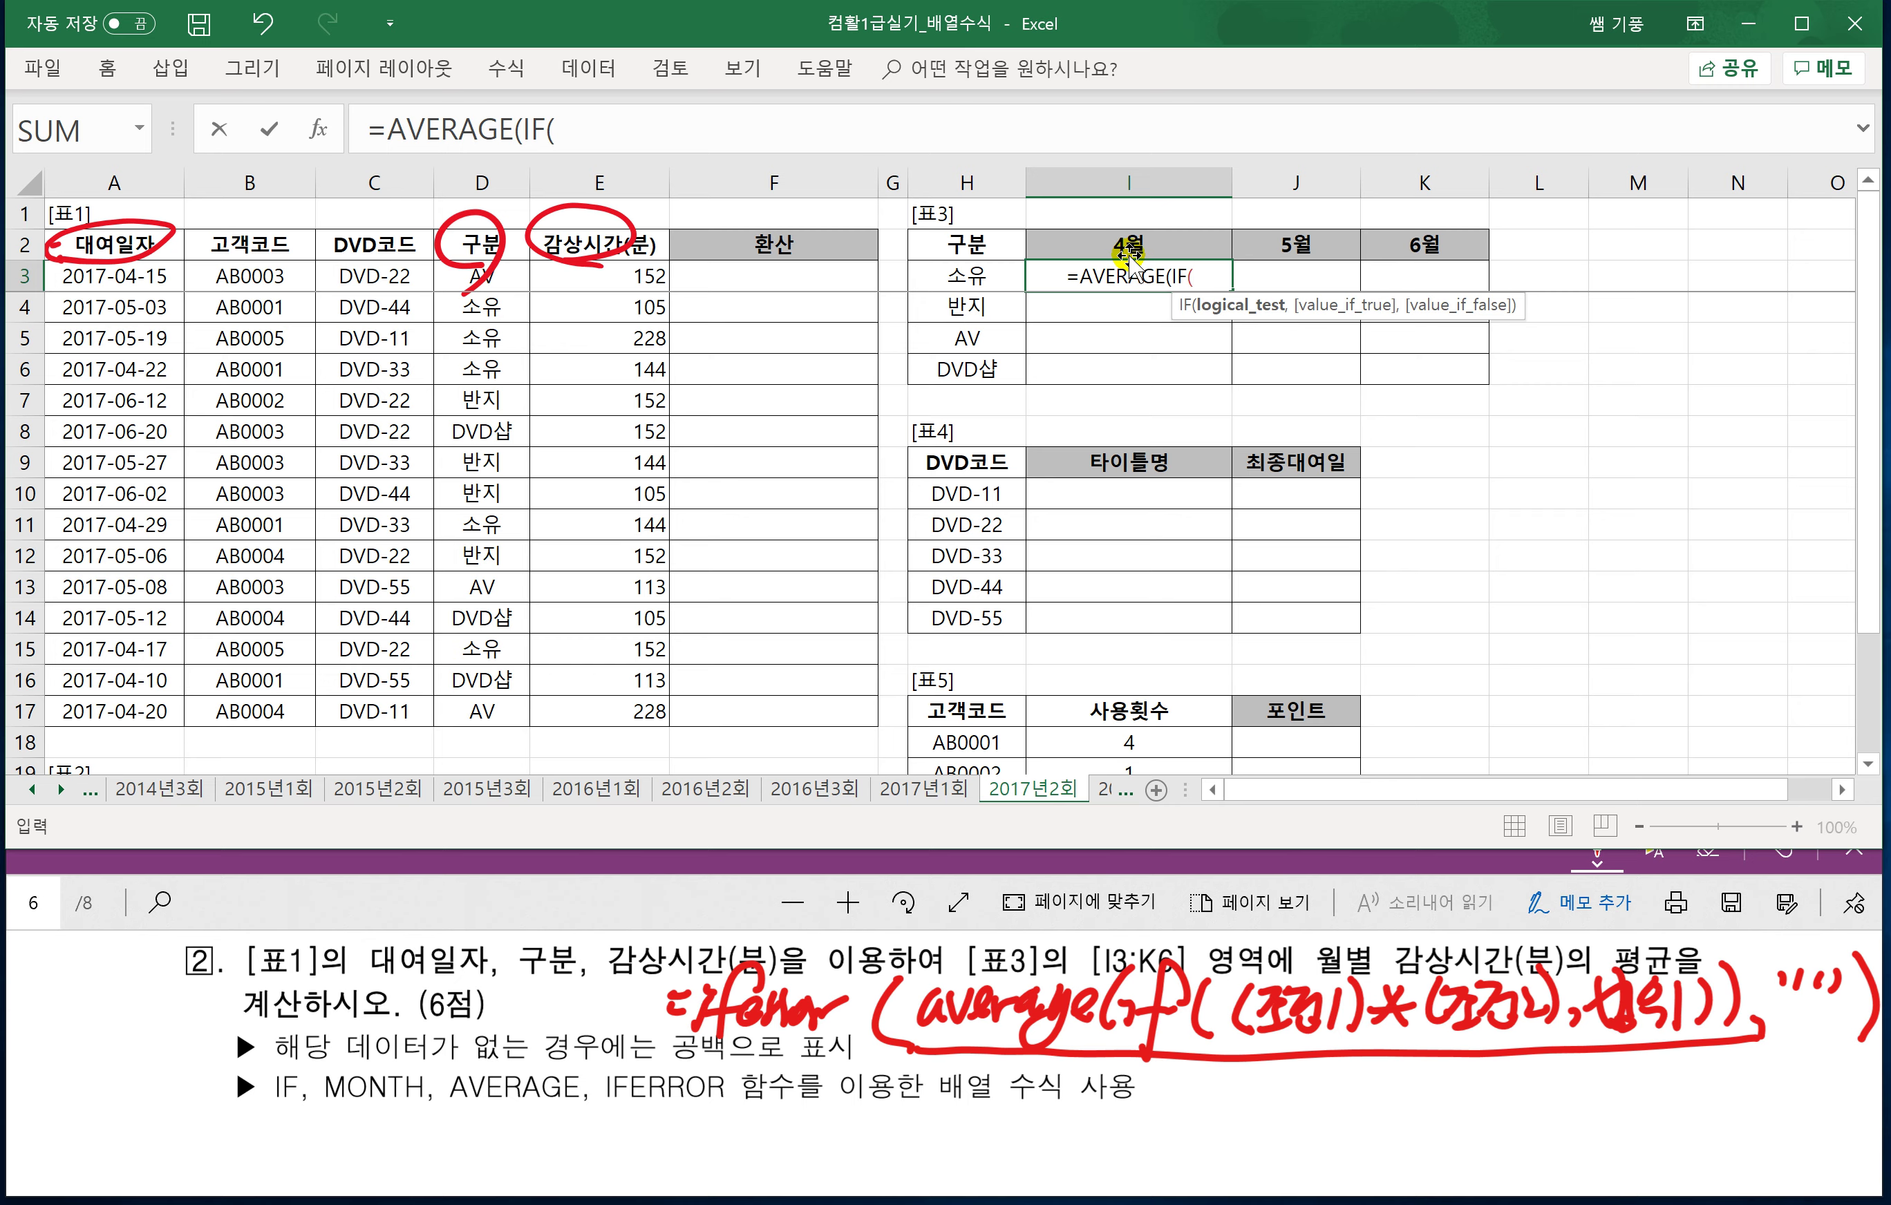
type("(")
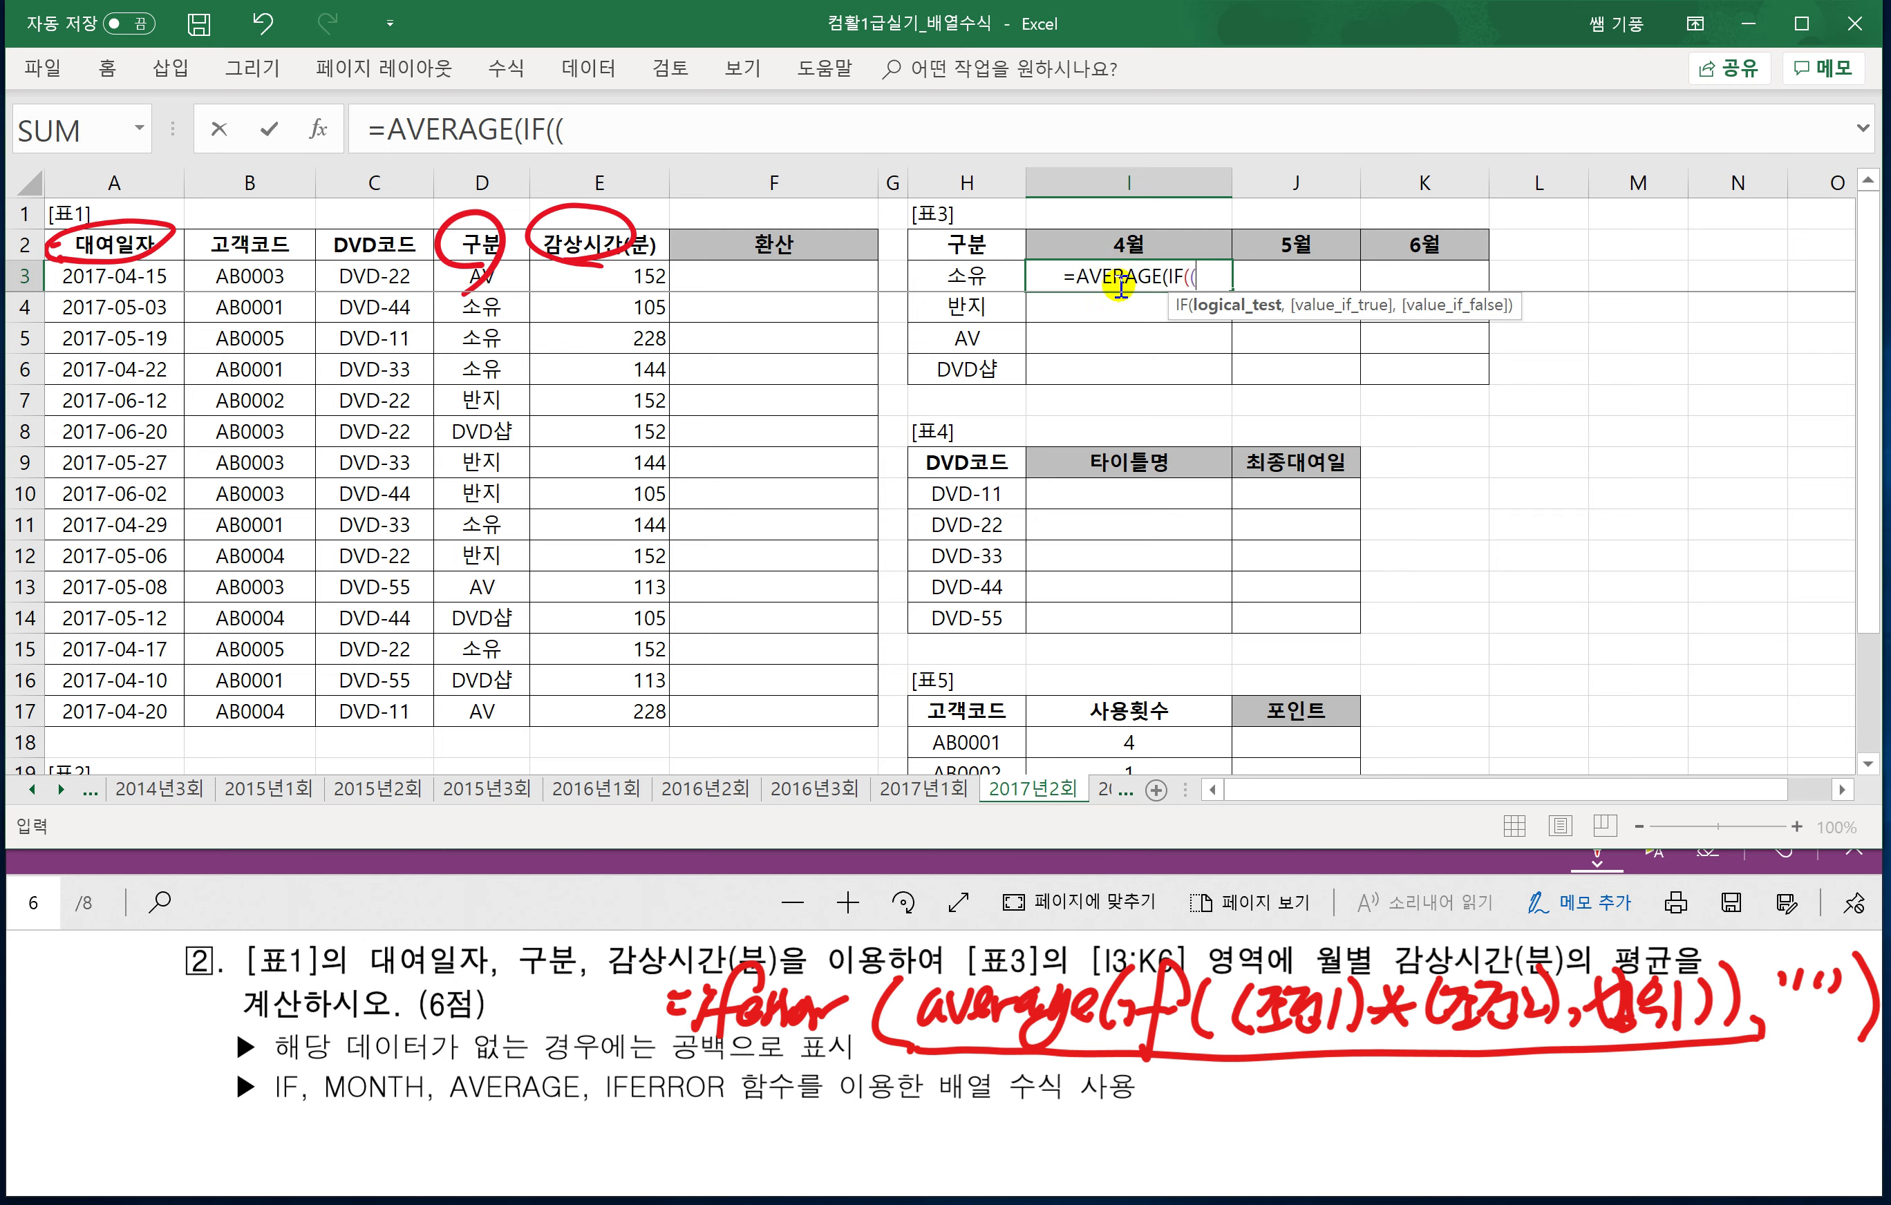
Add the 구분 condition $D$3:$D$17=$H3 to I3's formula, followed by )*( for a second condition.
left_click(510, 284)
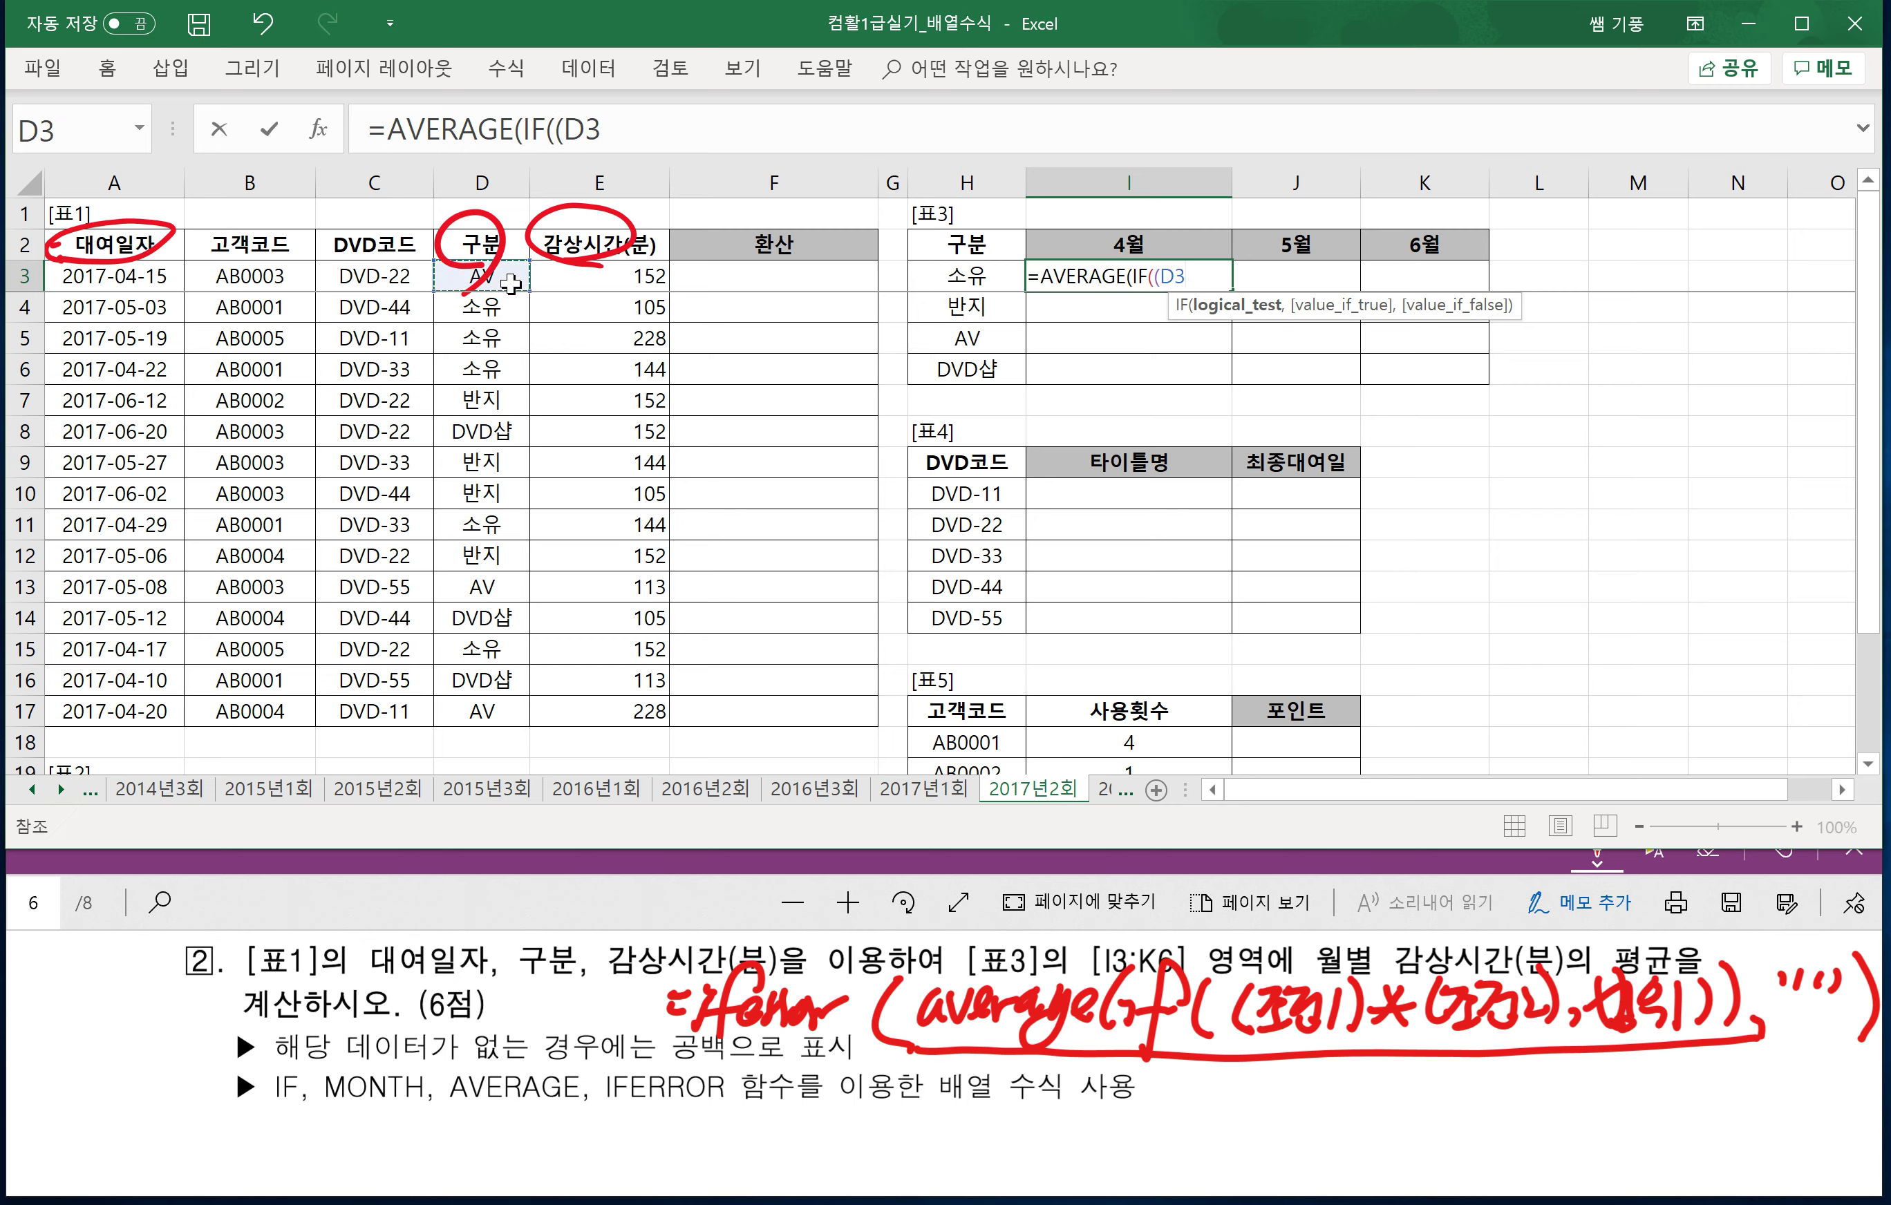
key("ctrl+shift+Down")
key("F4")
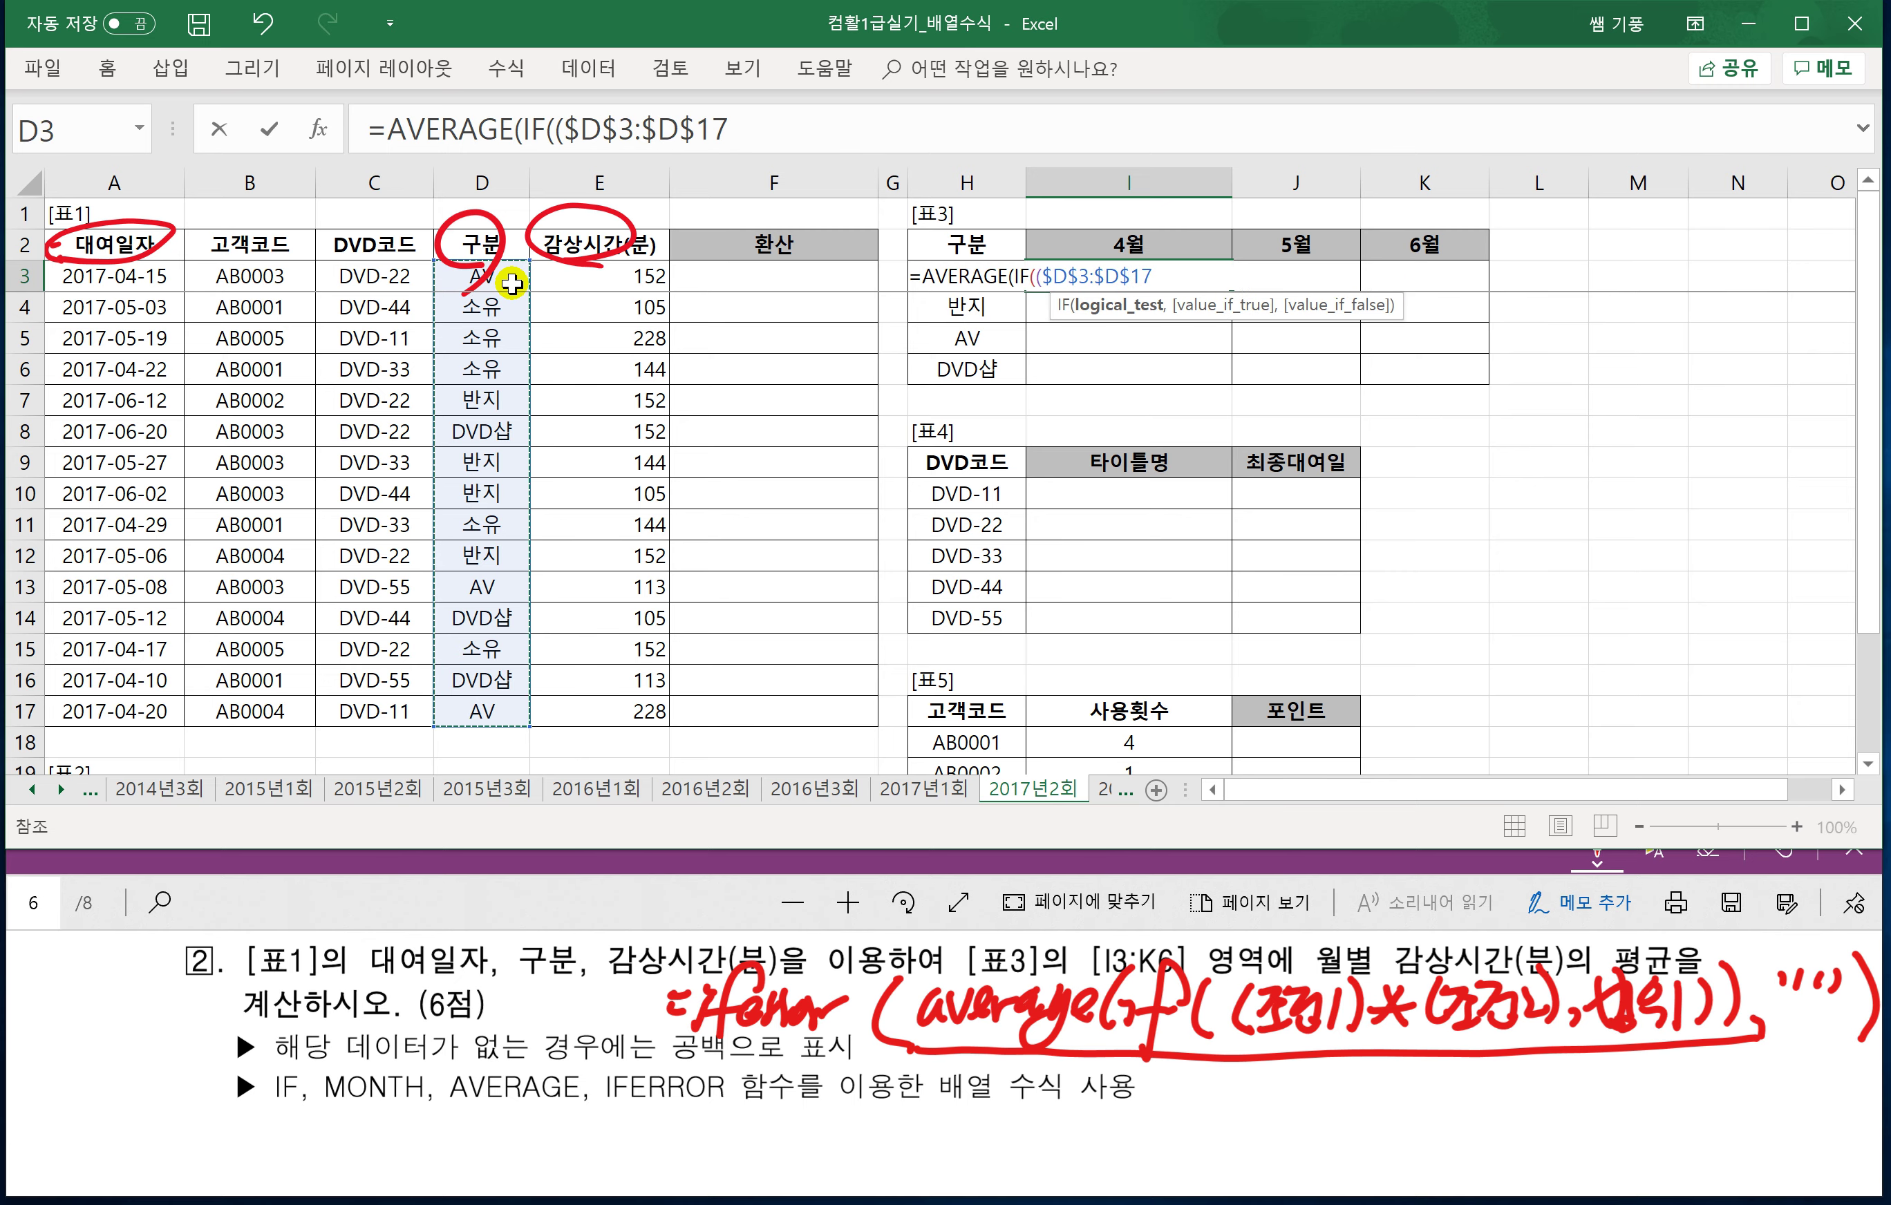
type("=")
left_click(985, 239)
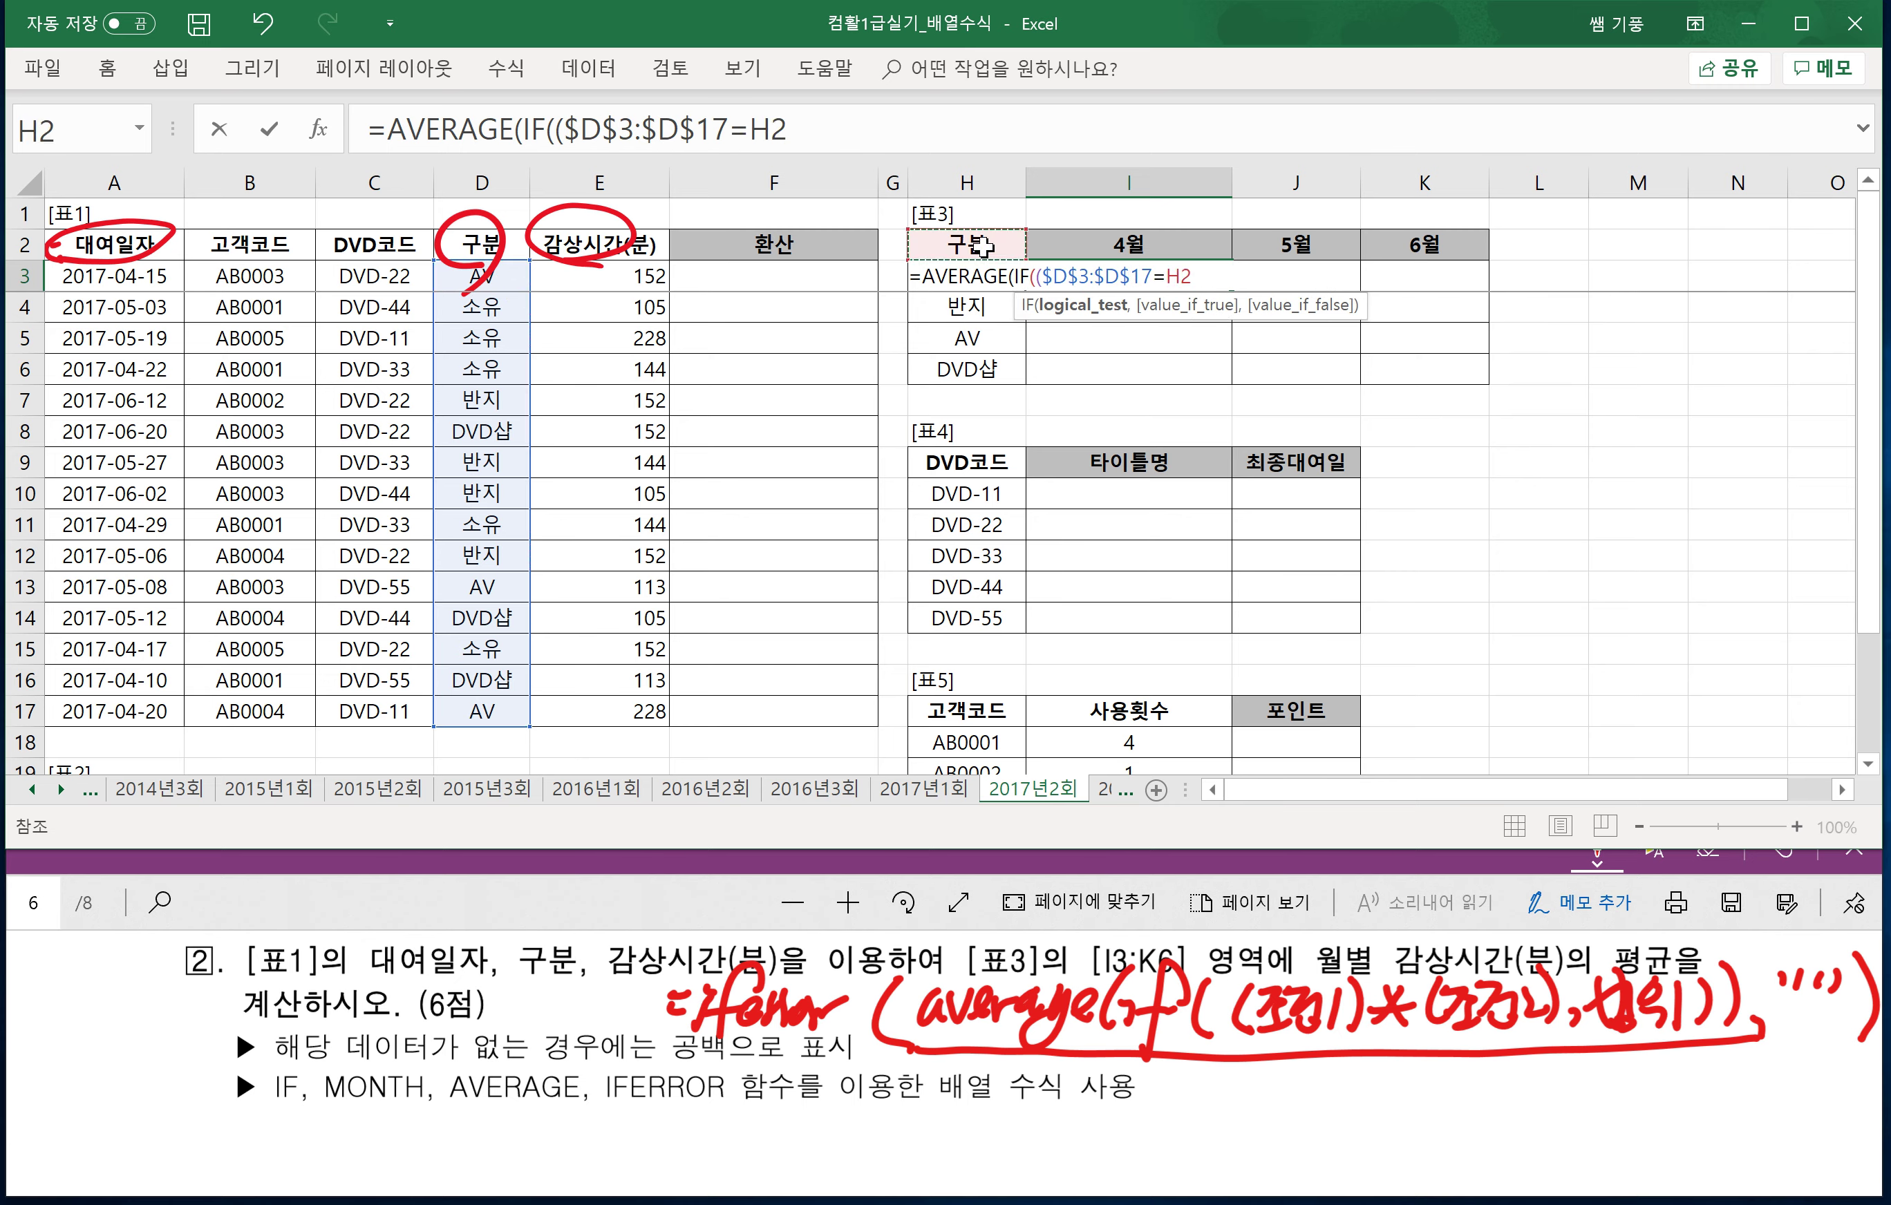
key("Down")
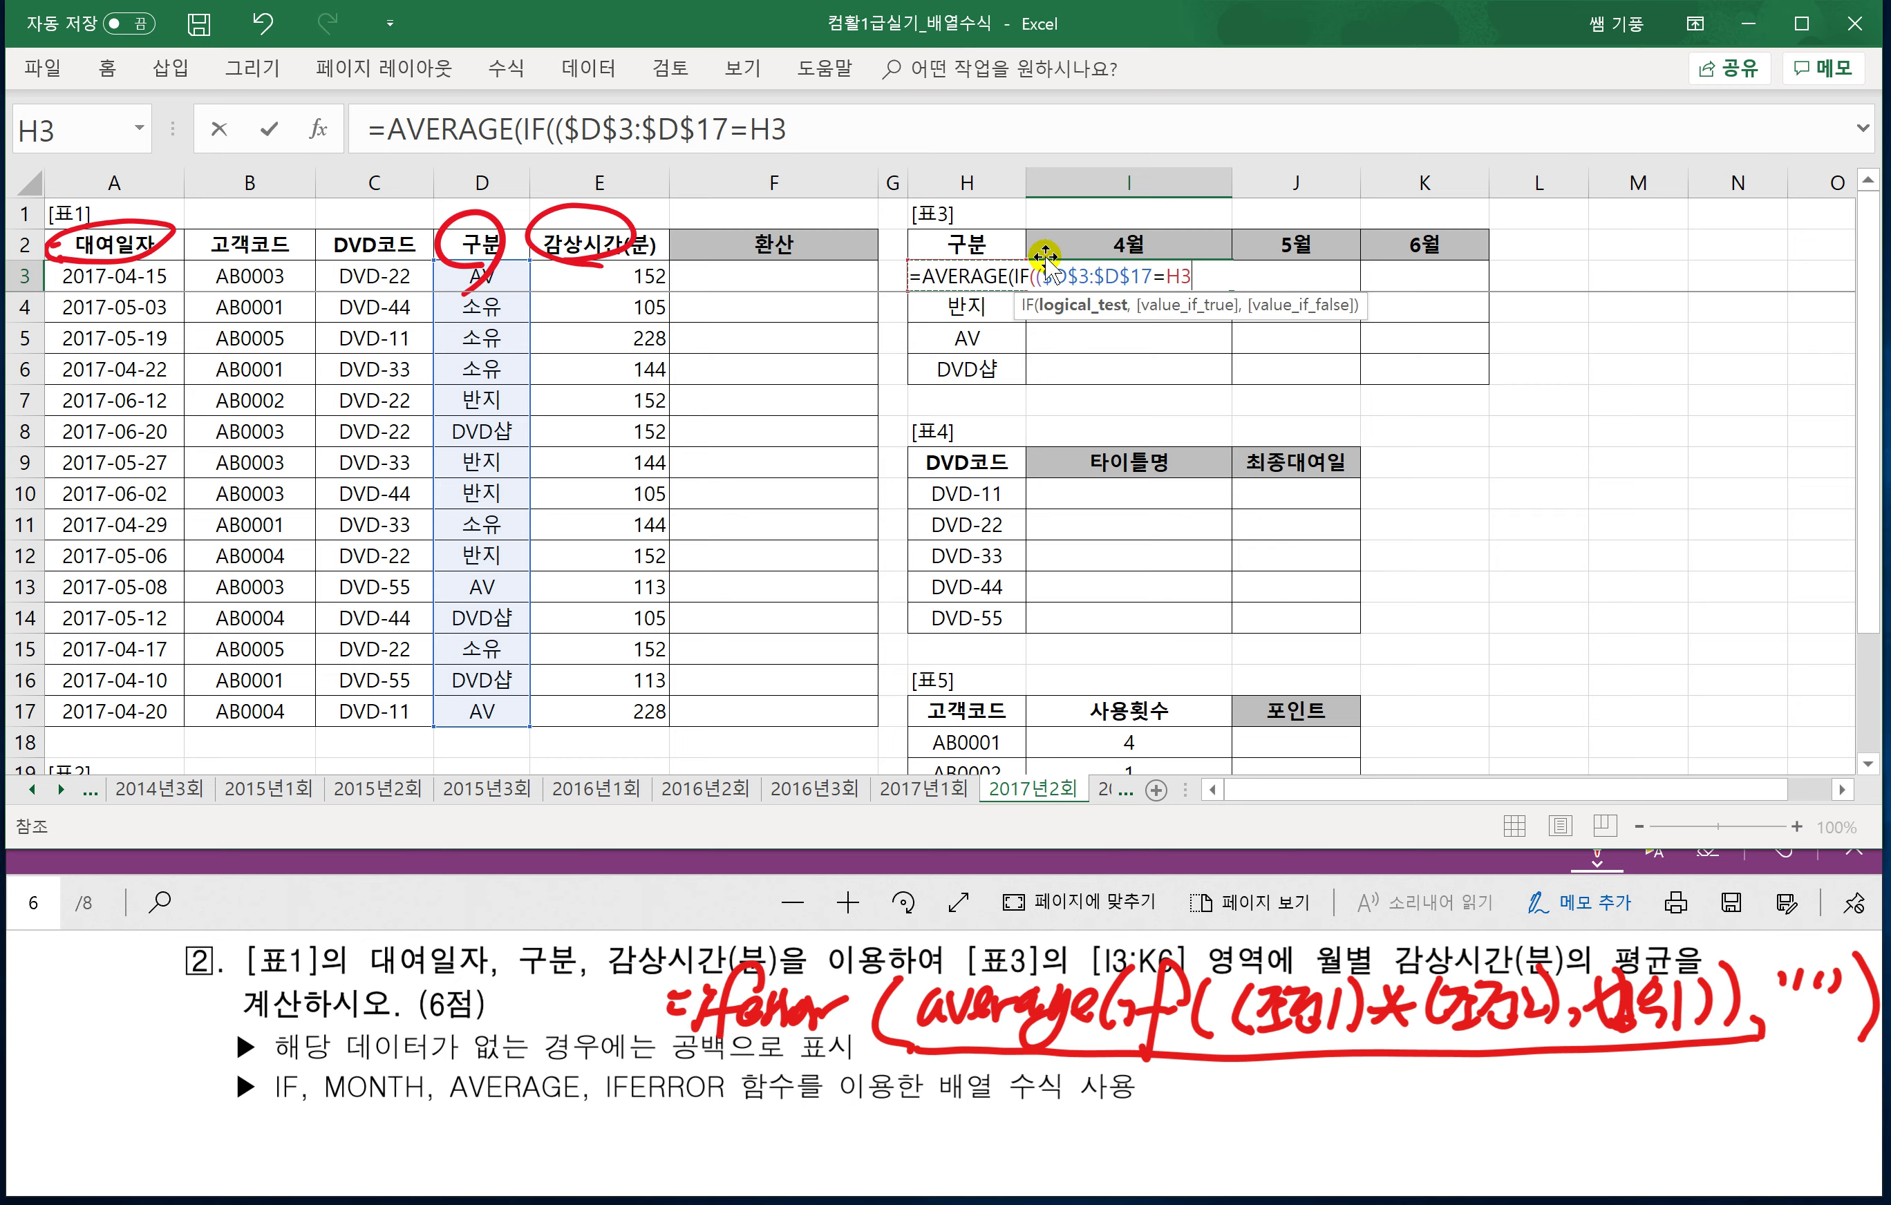
left_click(812, 142)
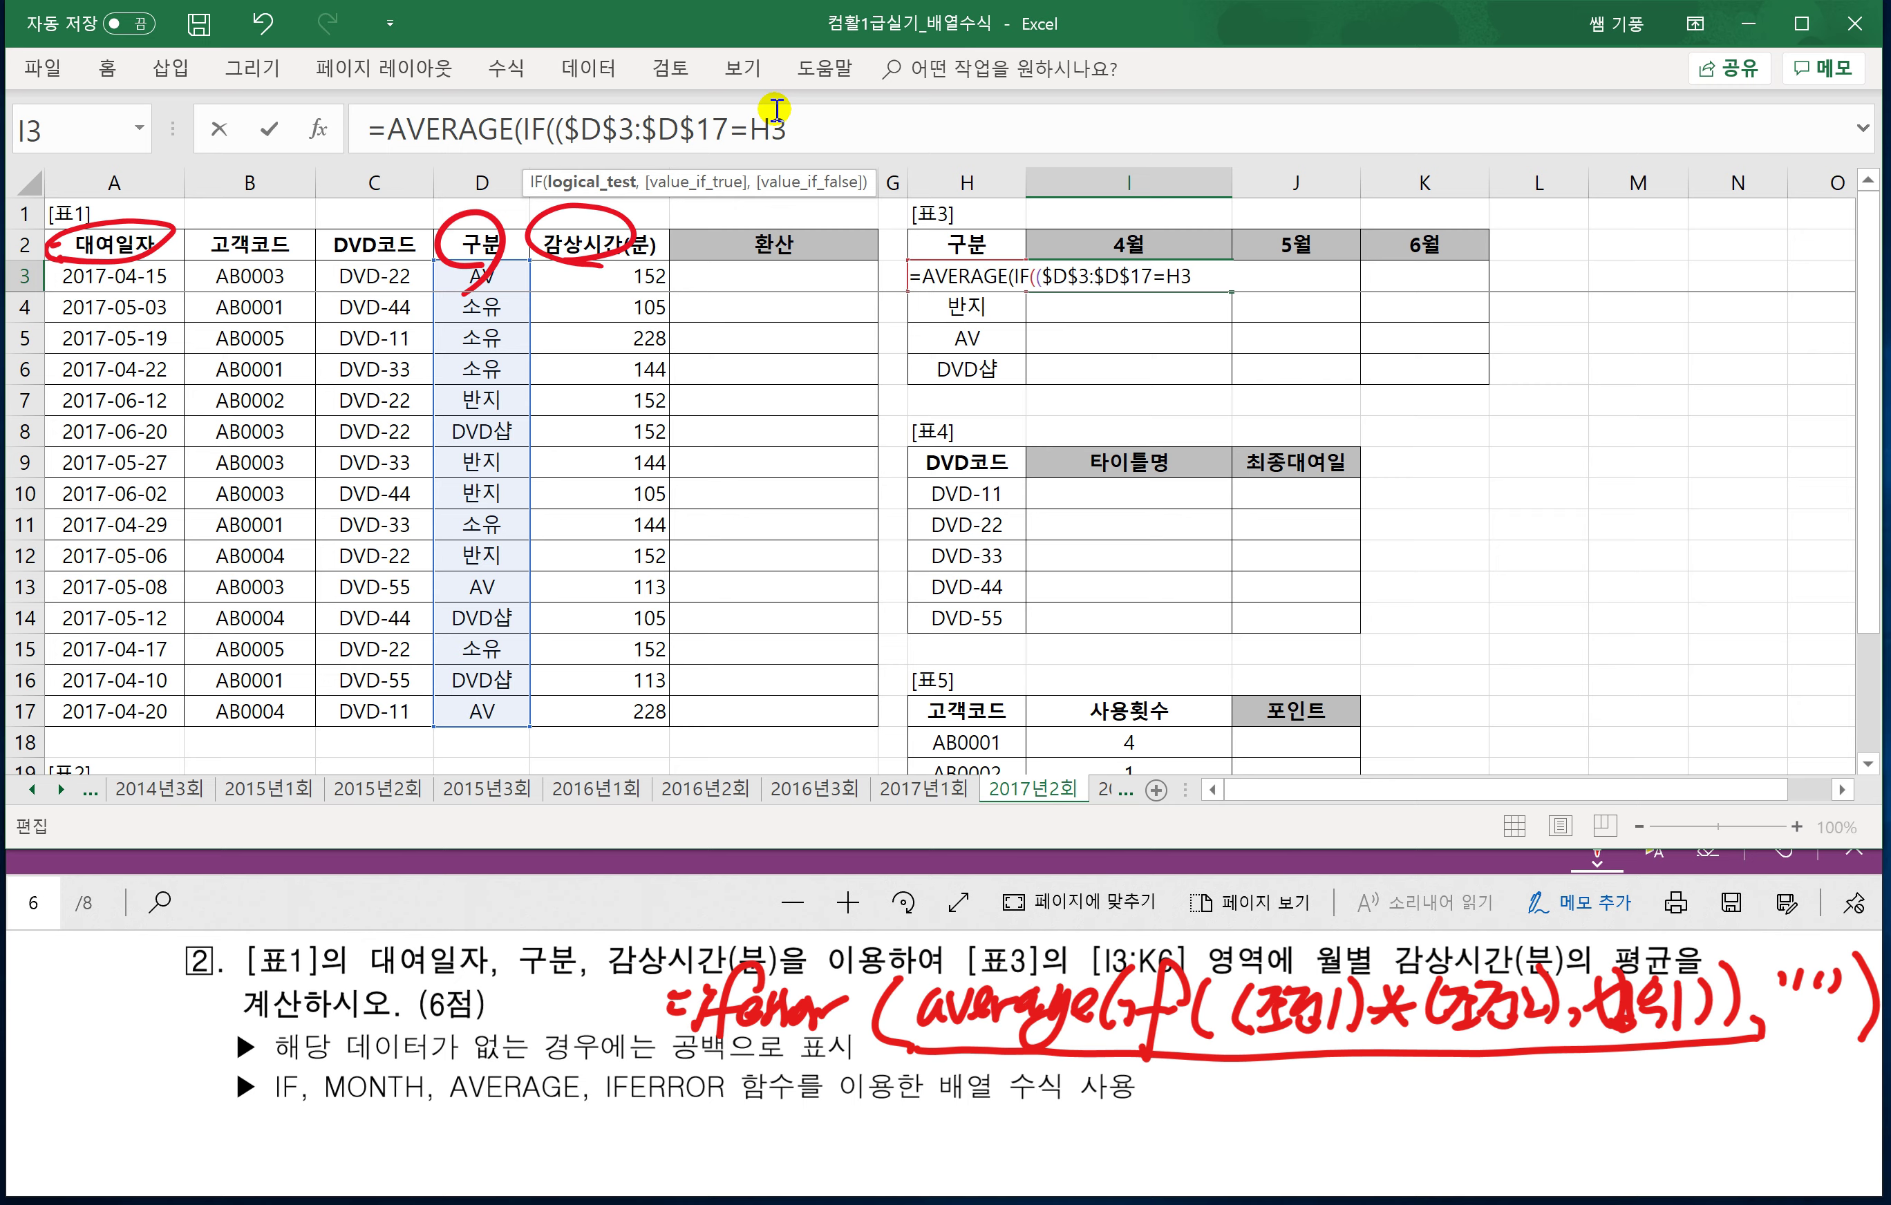
key("F4")
key("F4")
key("F4")
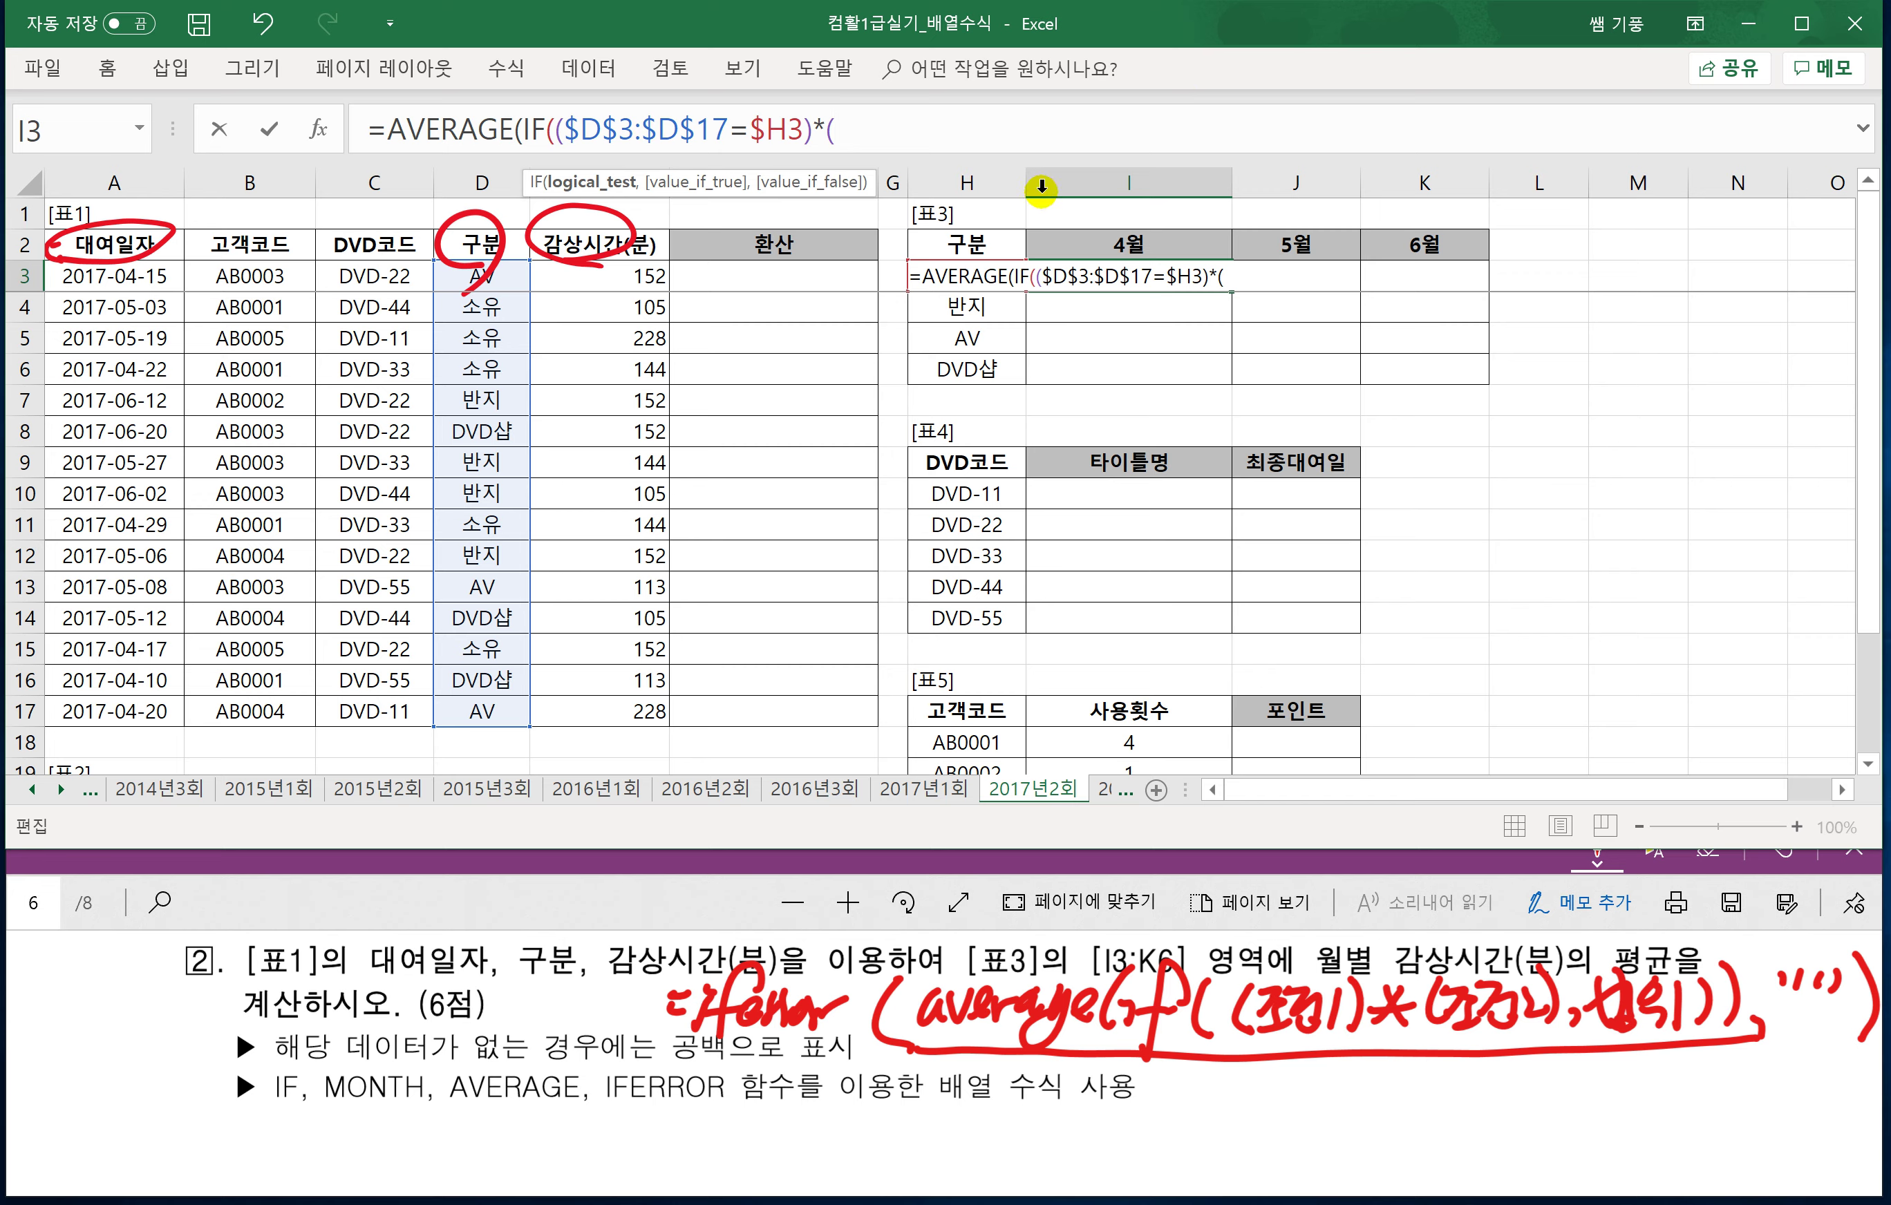
Add the month condition MONTH($A$3:$A$17)=I$2 to I3's formula and close its bracket.
type("MONTH(")
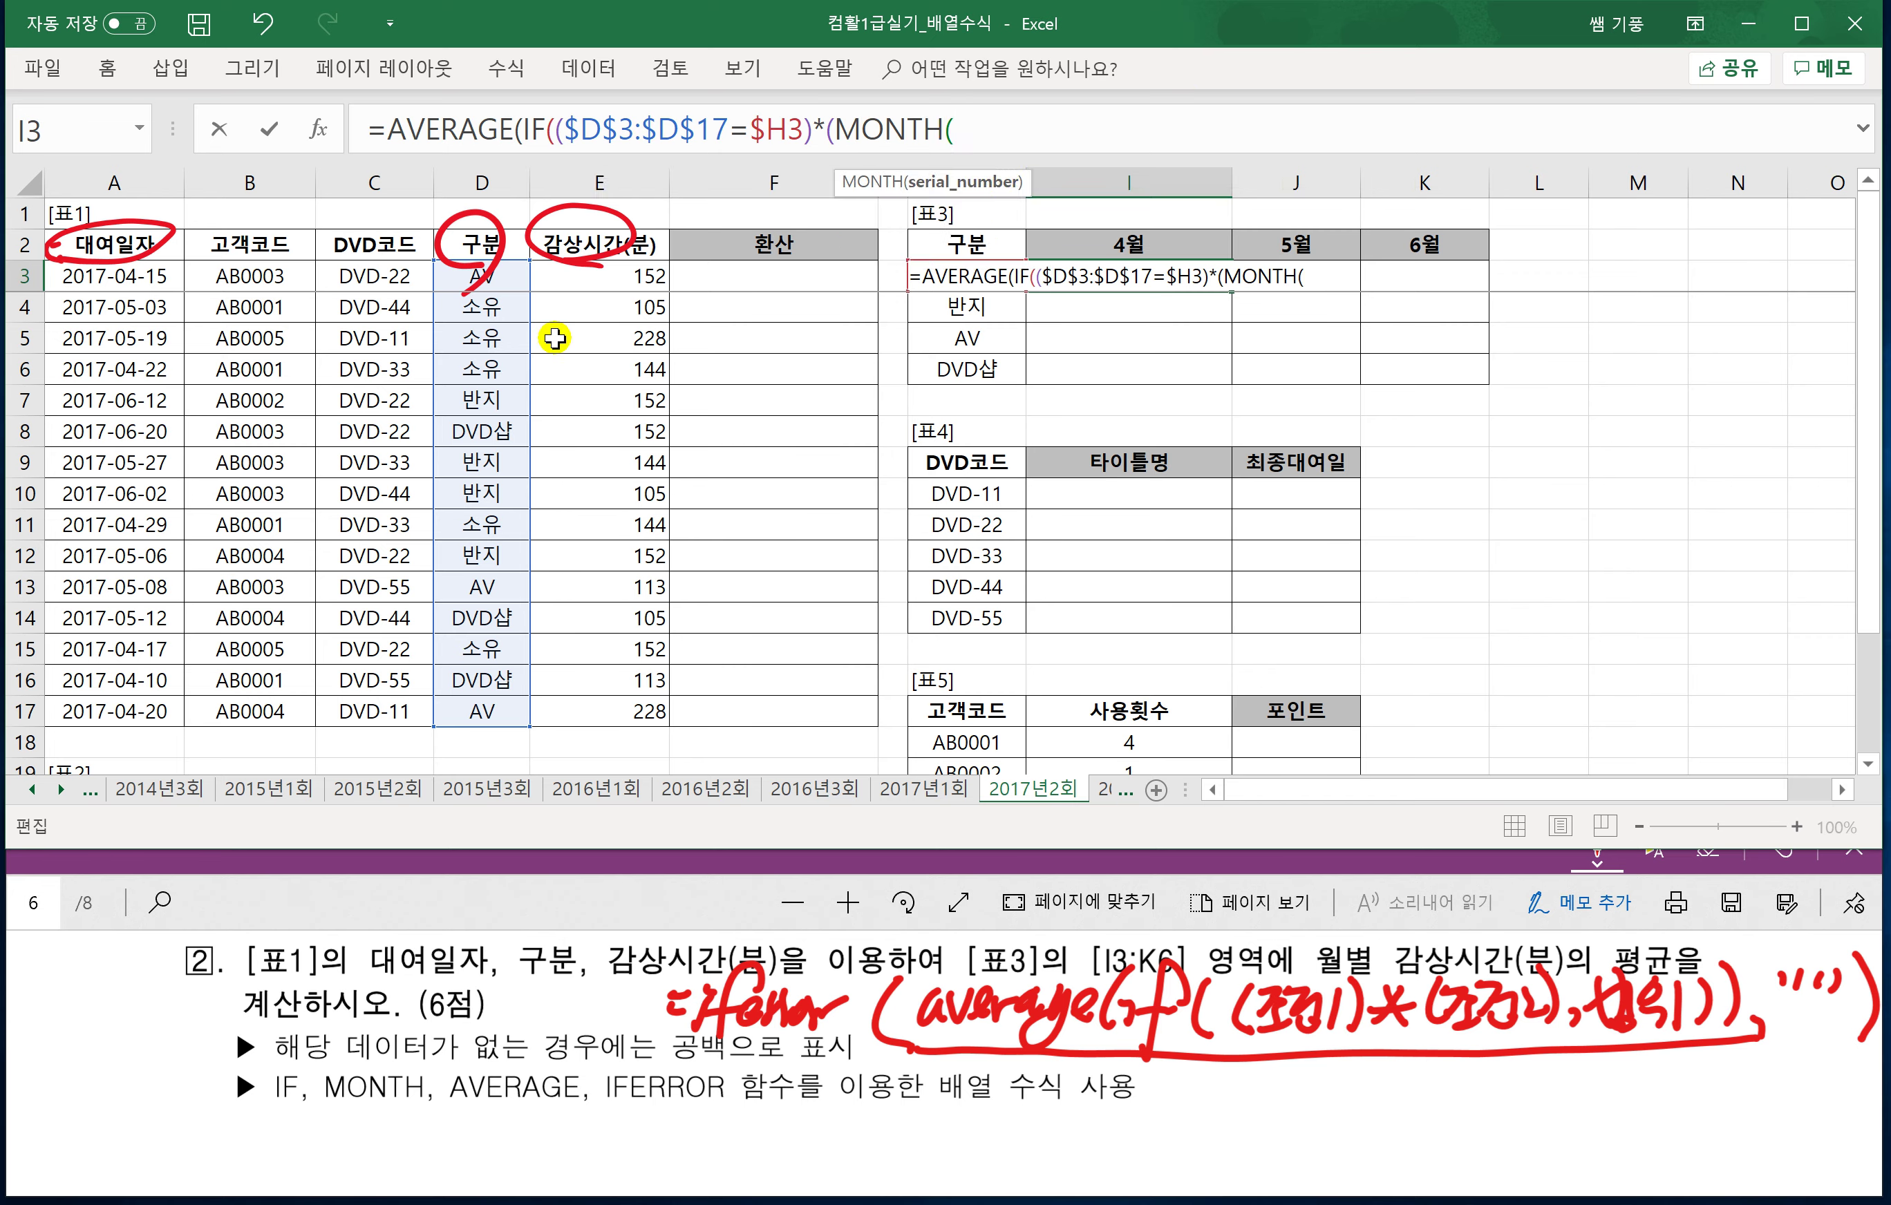
left_click(170, 277)
key("ctrl+shift+Down")
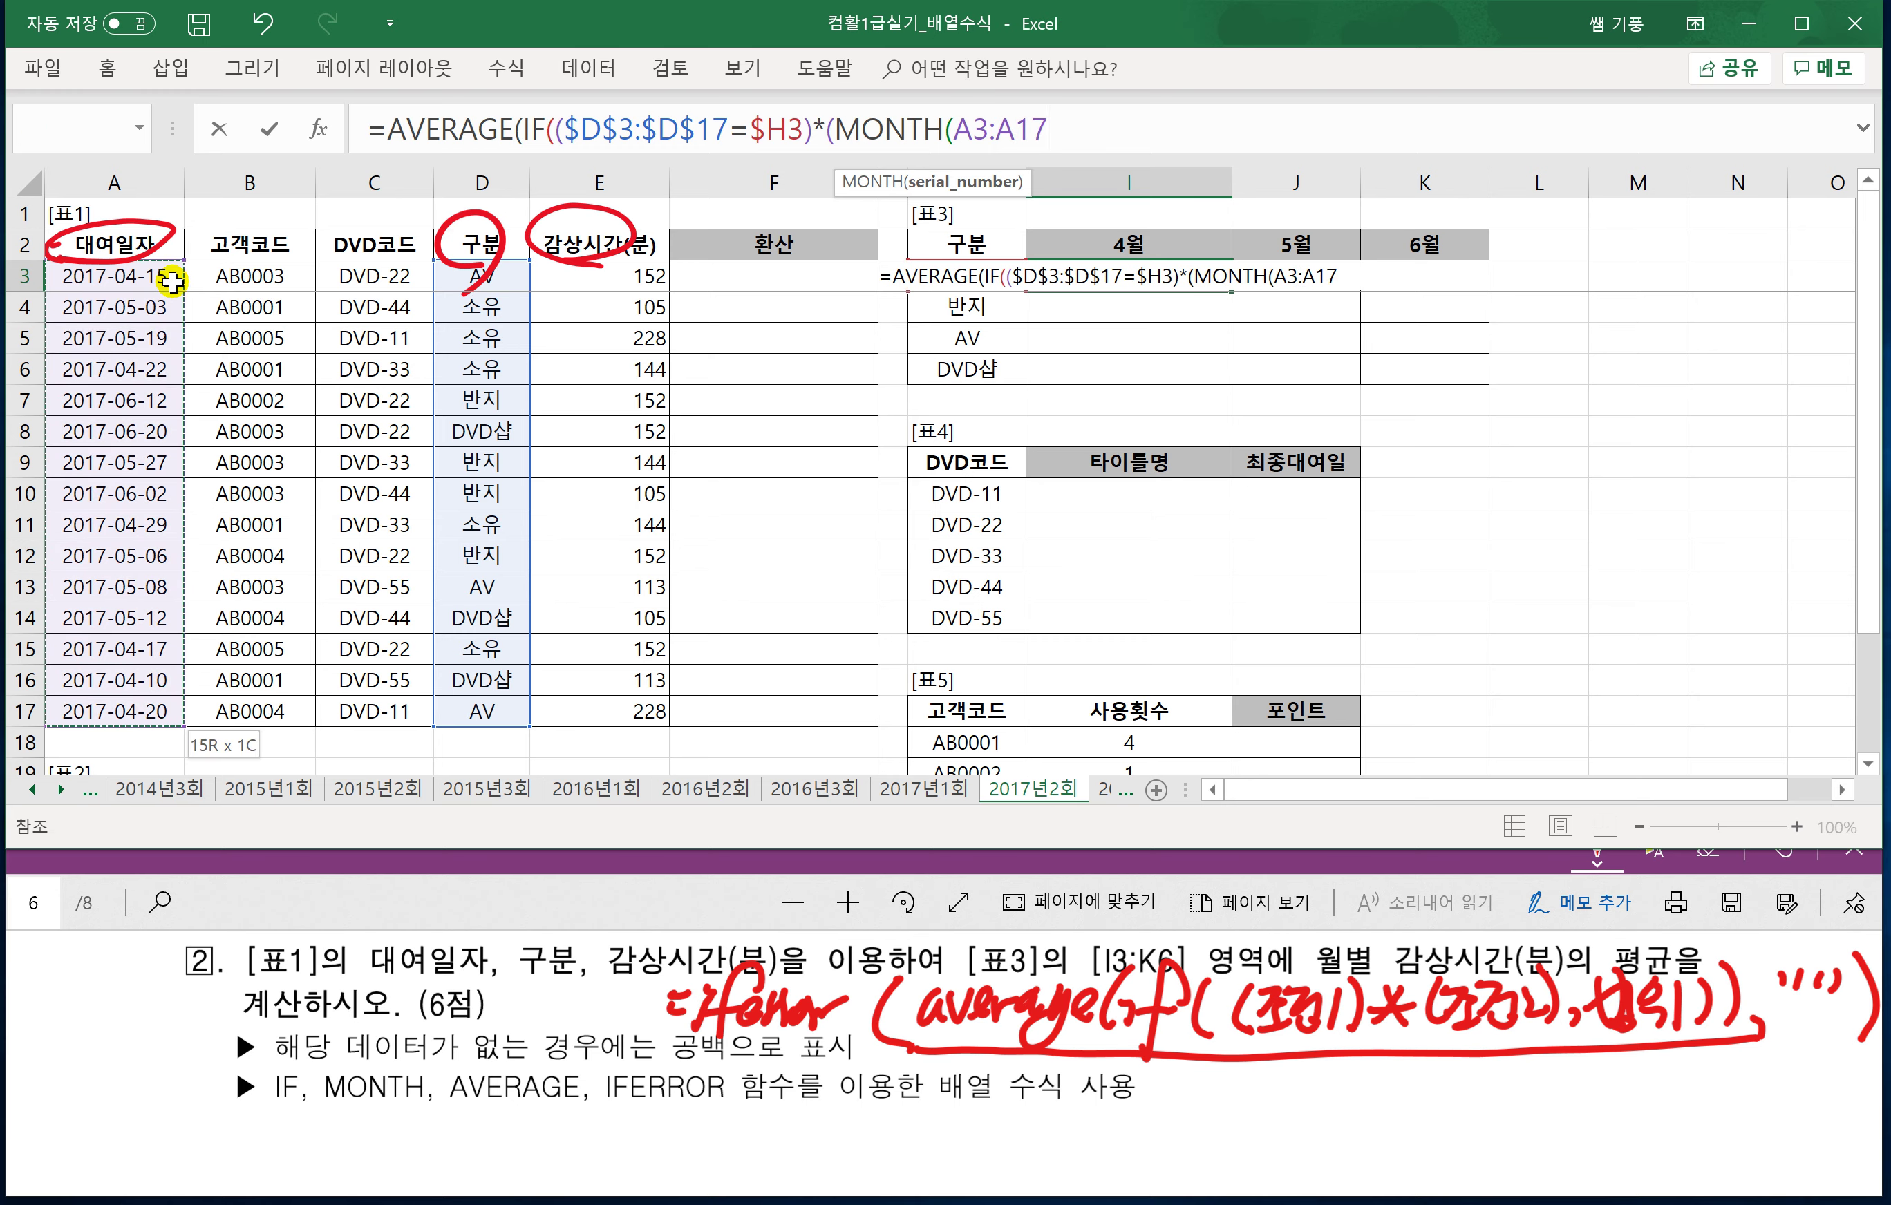
key("F4")
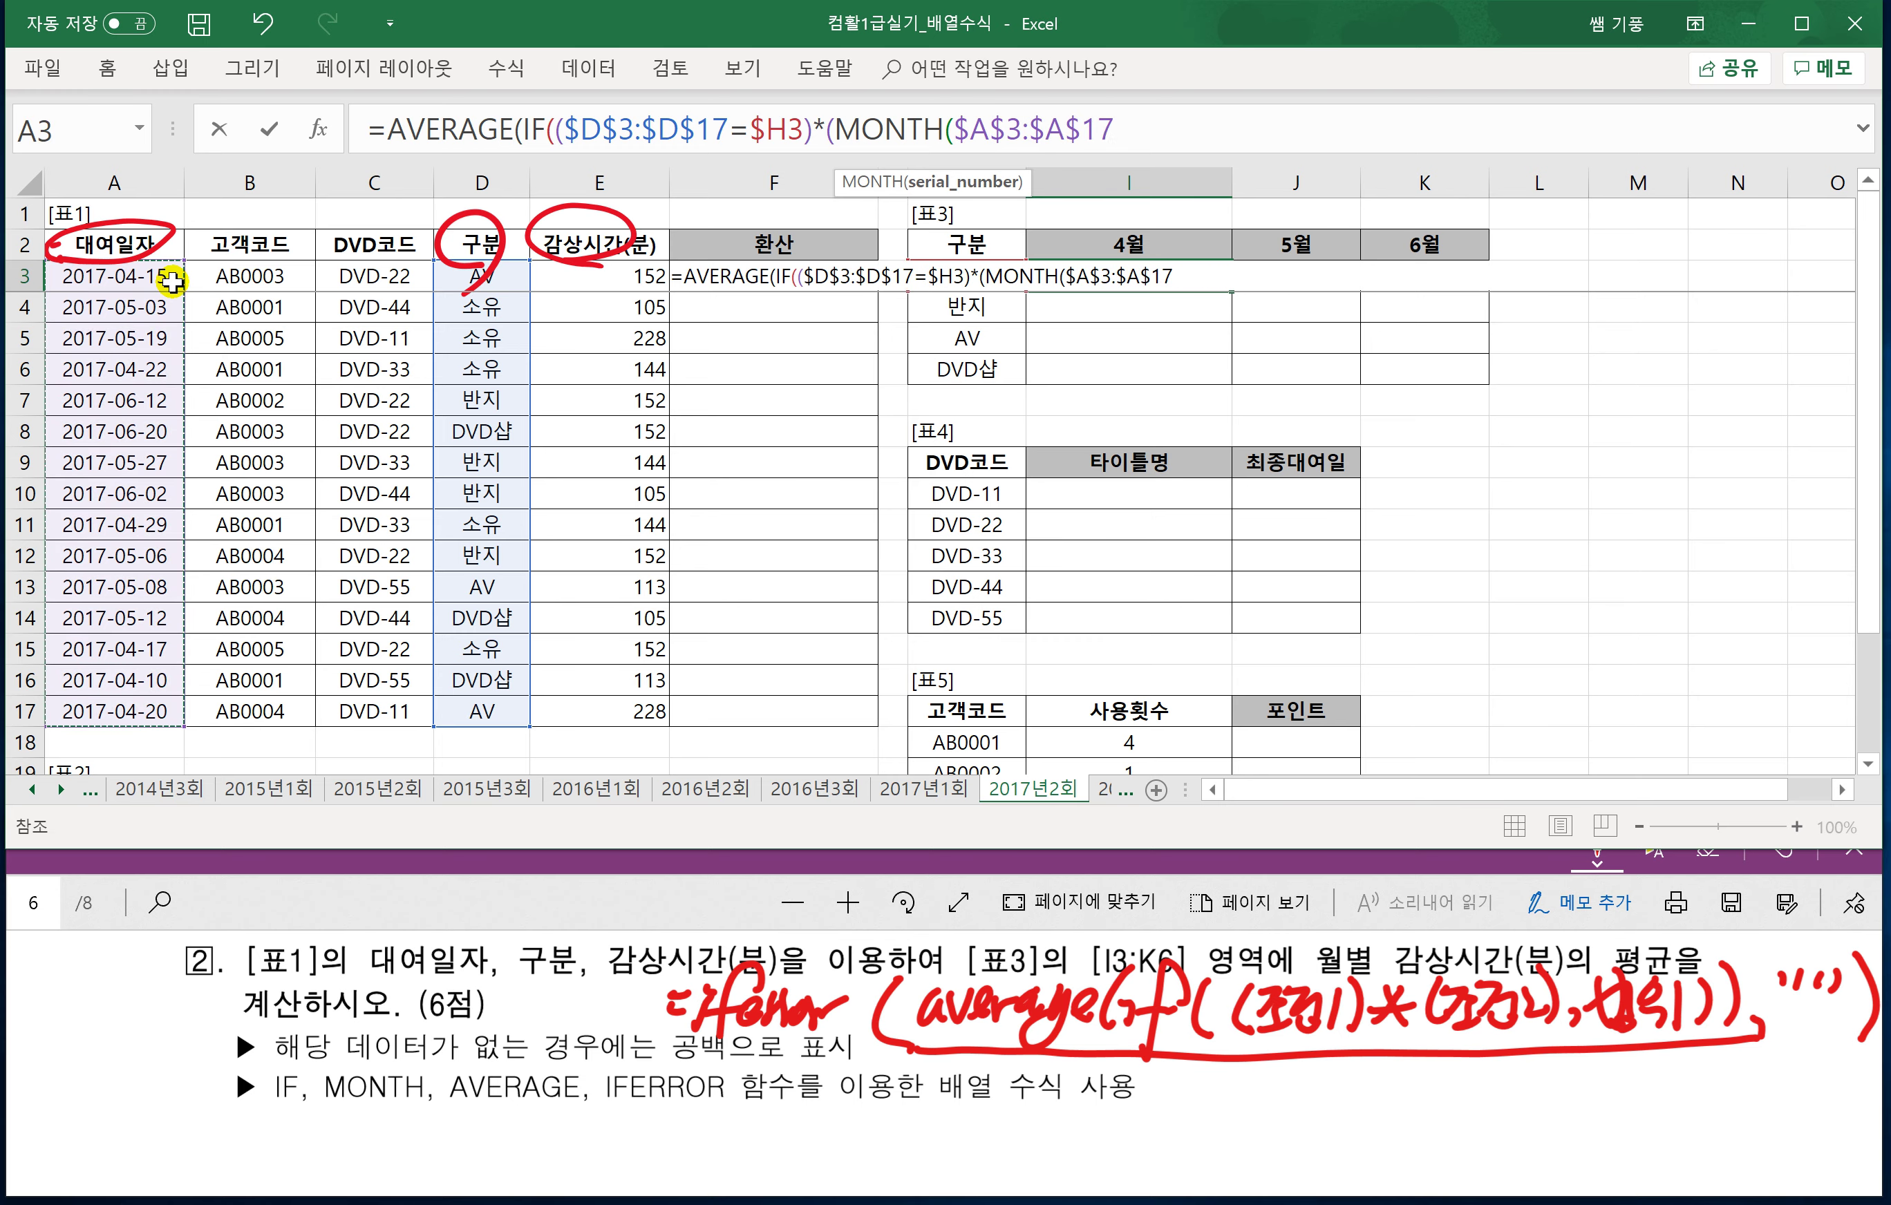
type(")=")
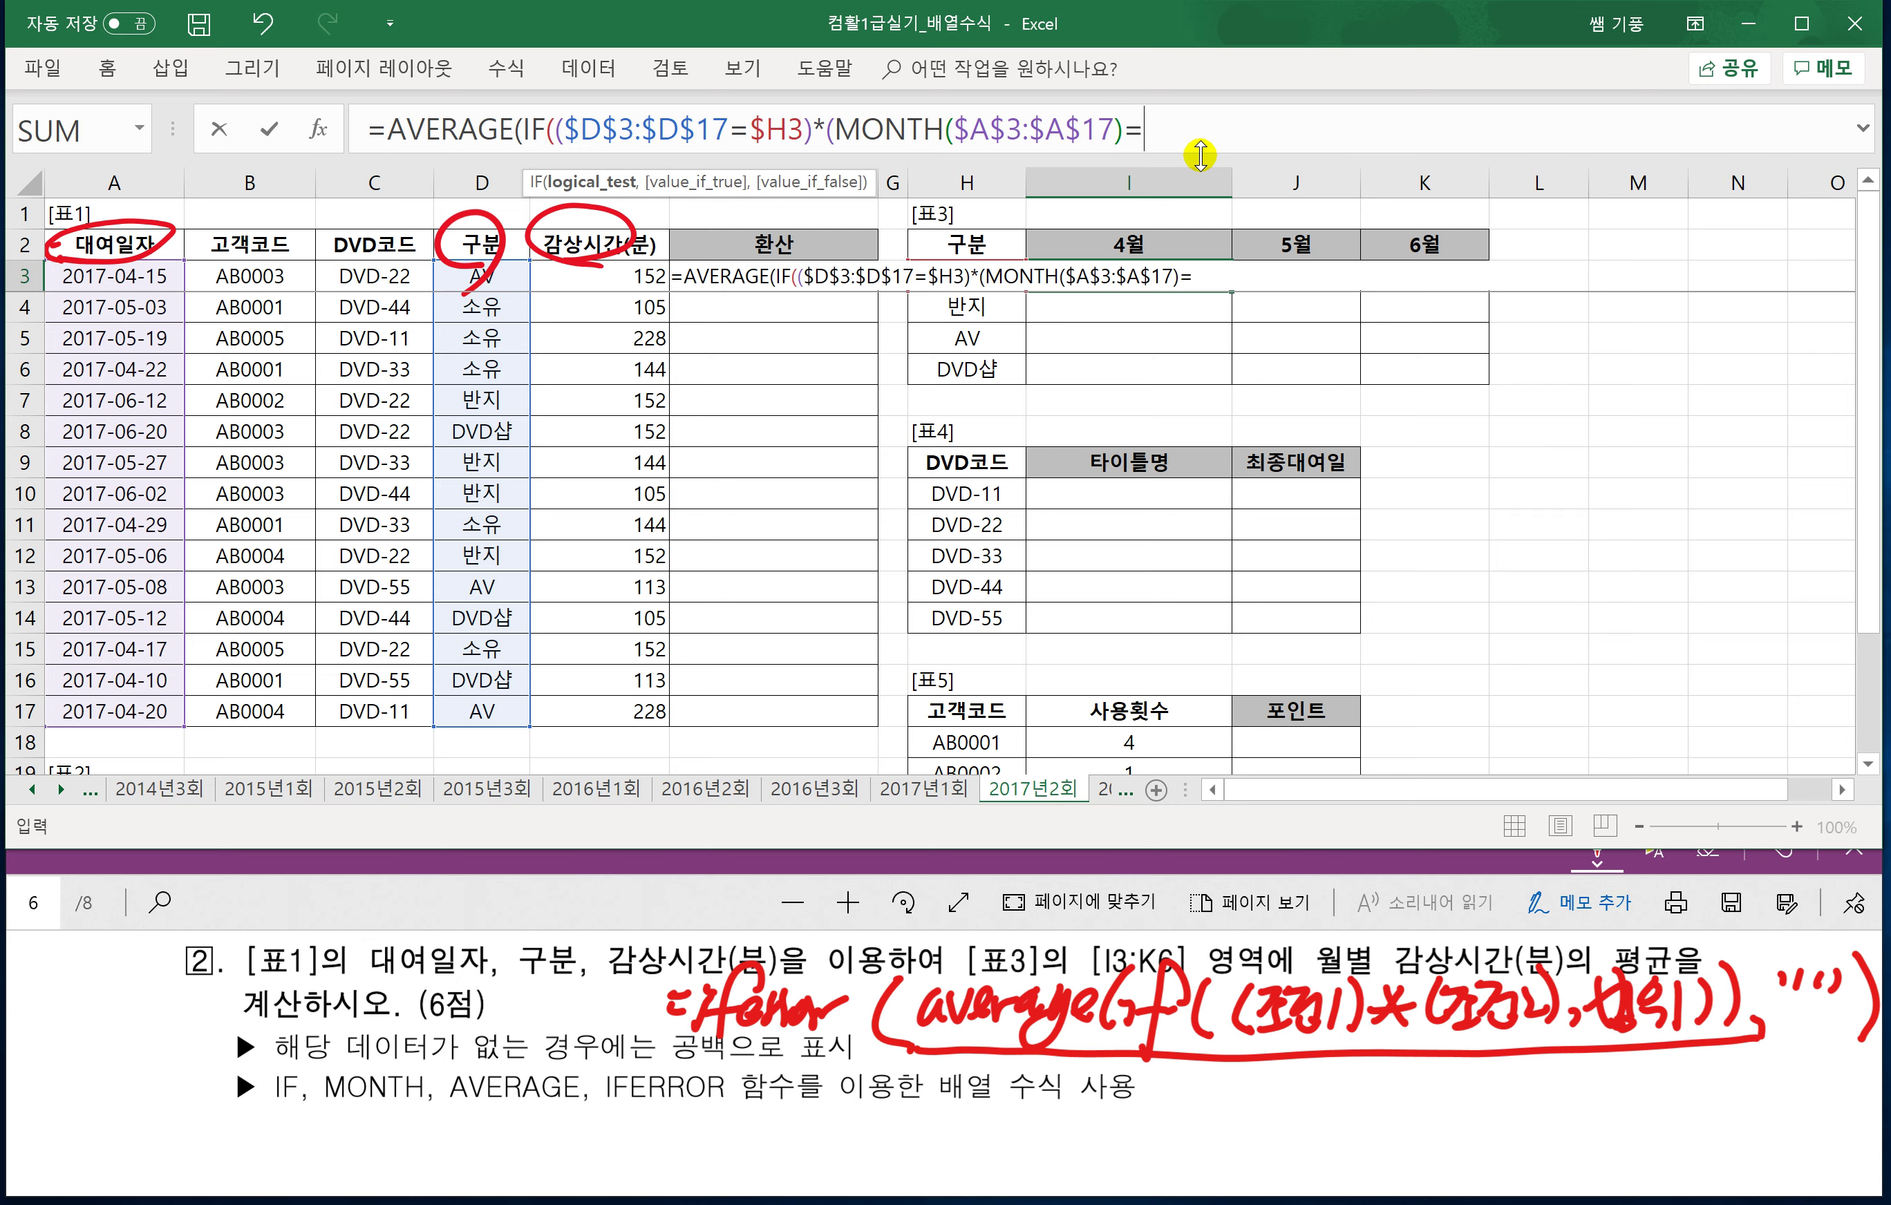
left_click(1132, 242)
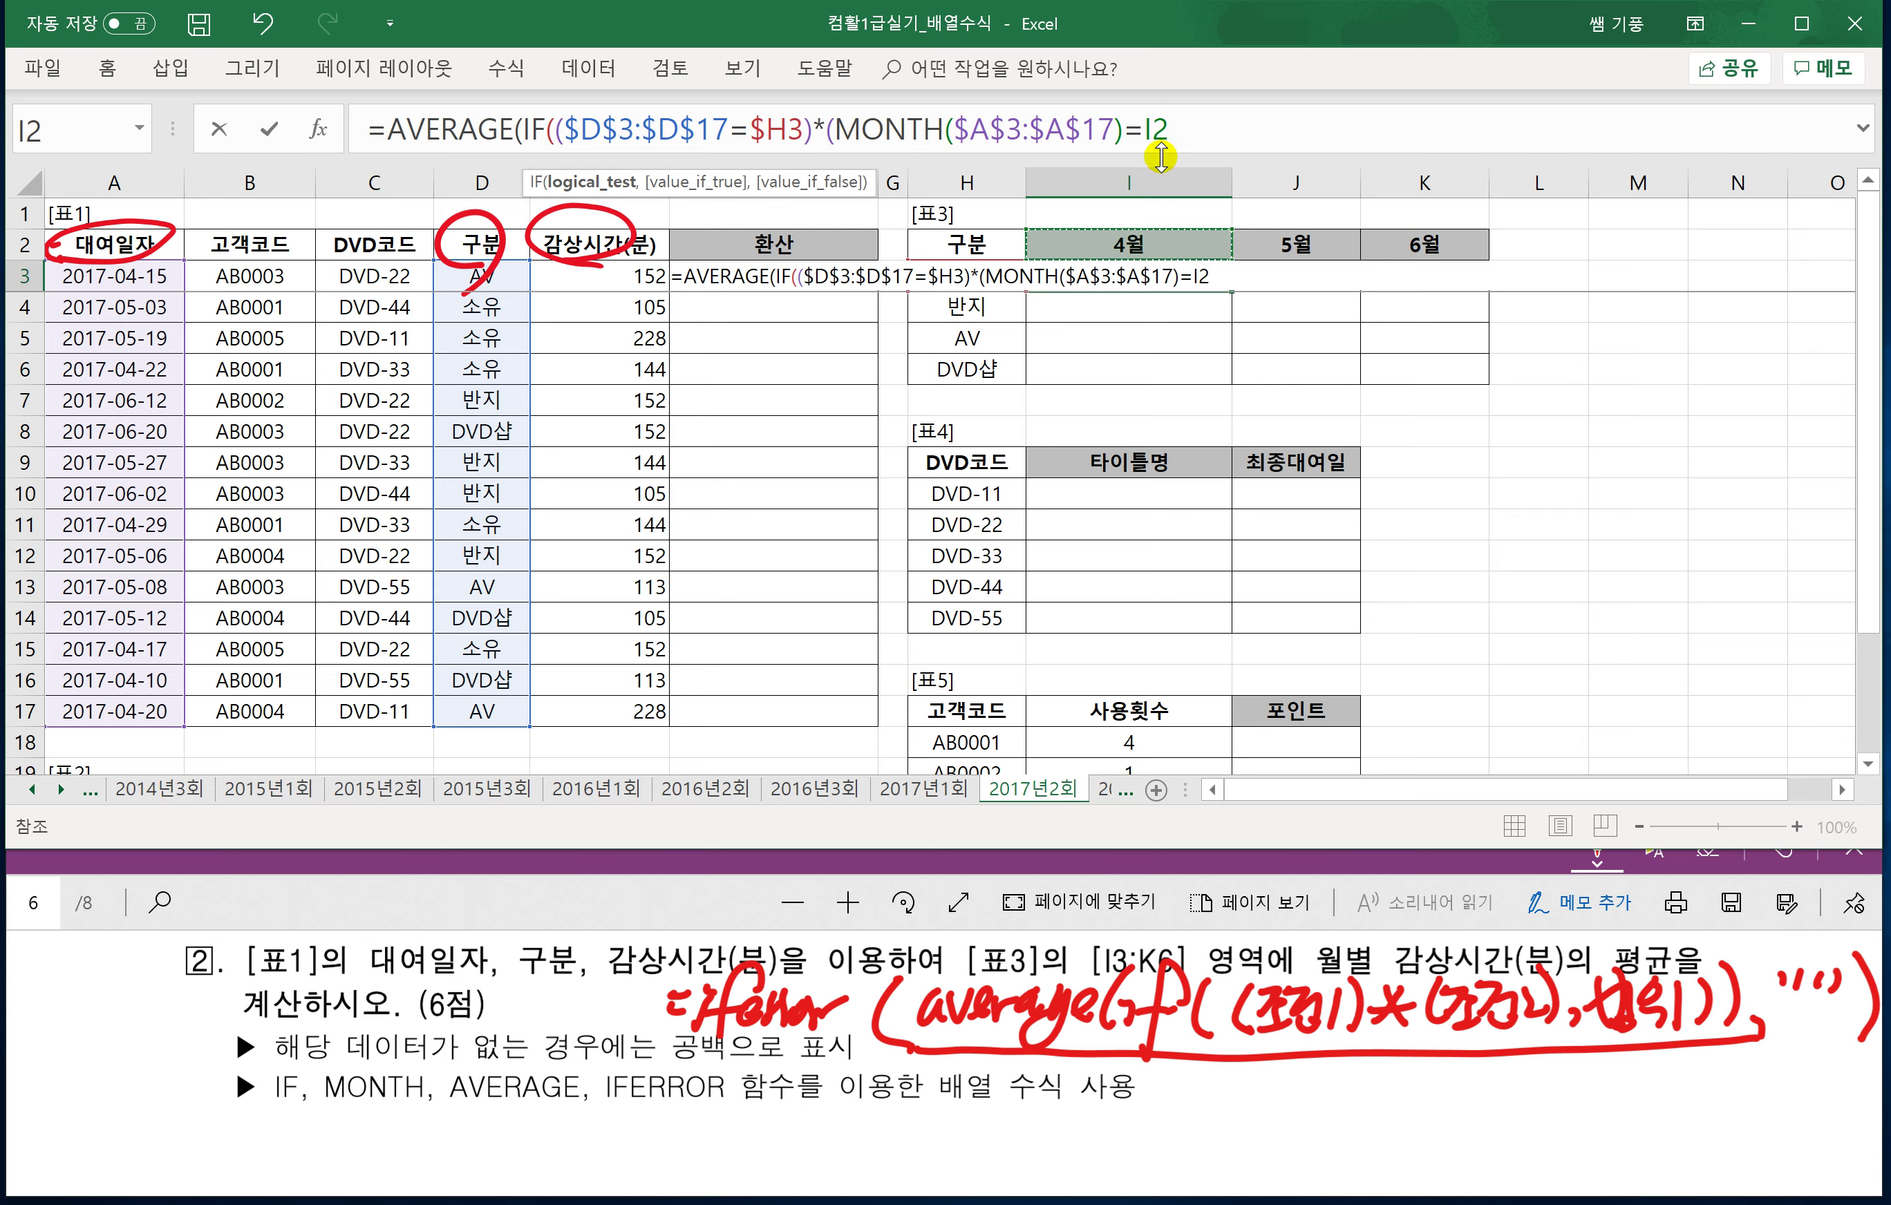
key("F4")
key("F4")
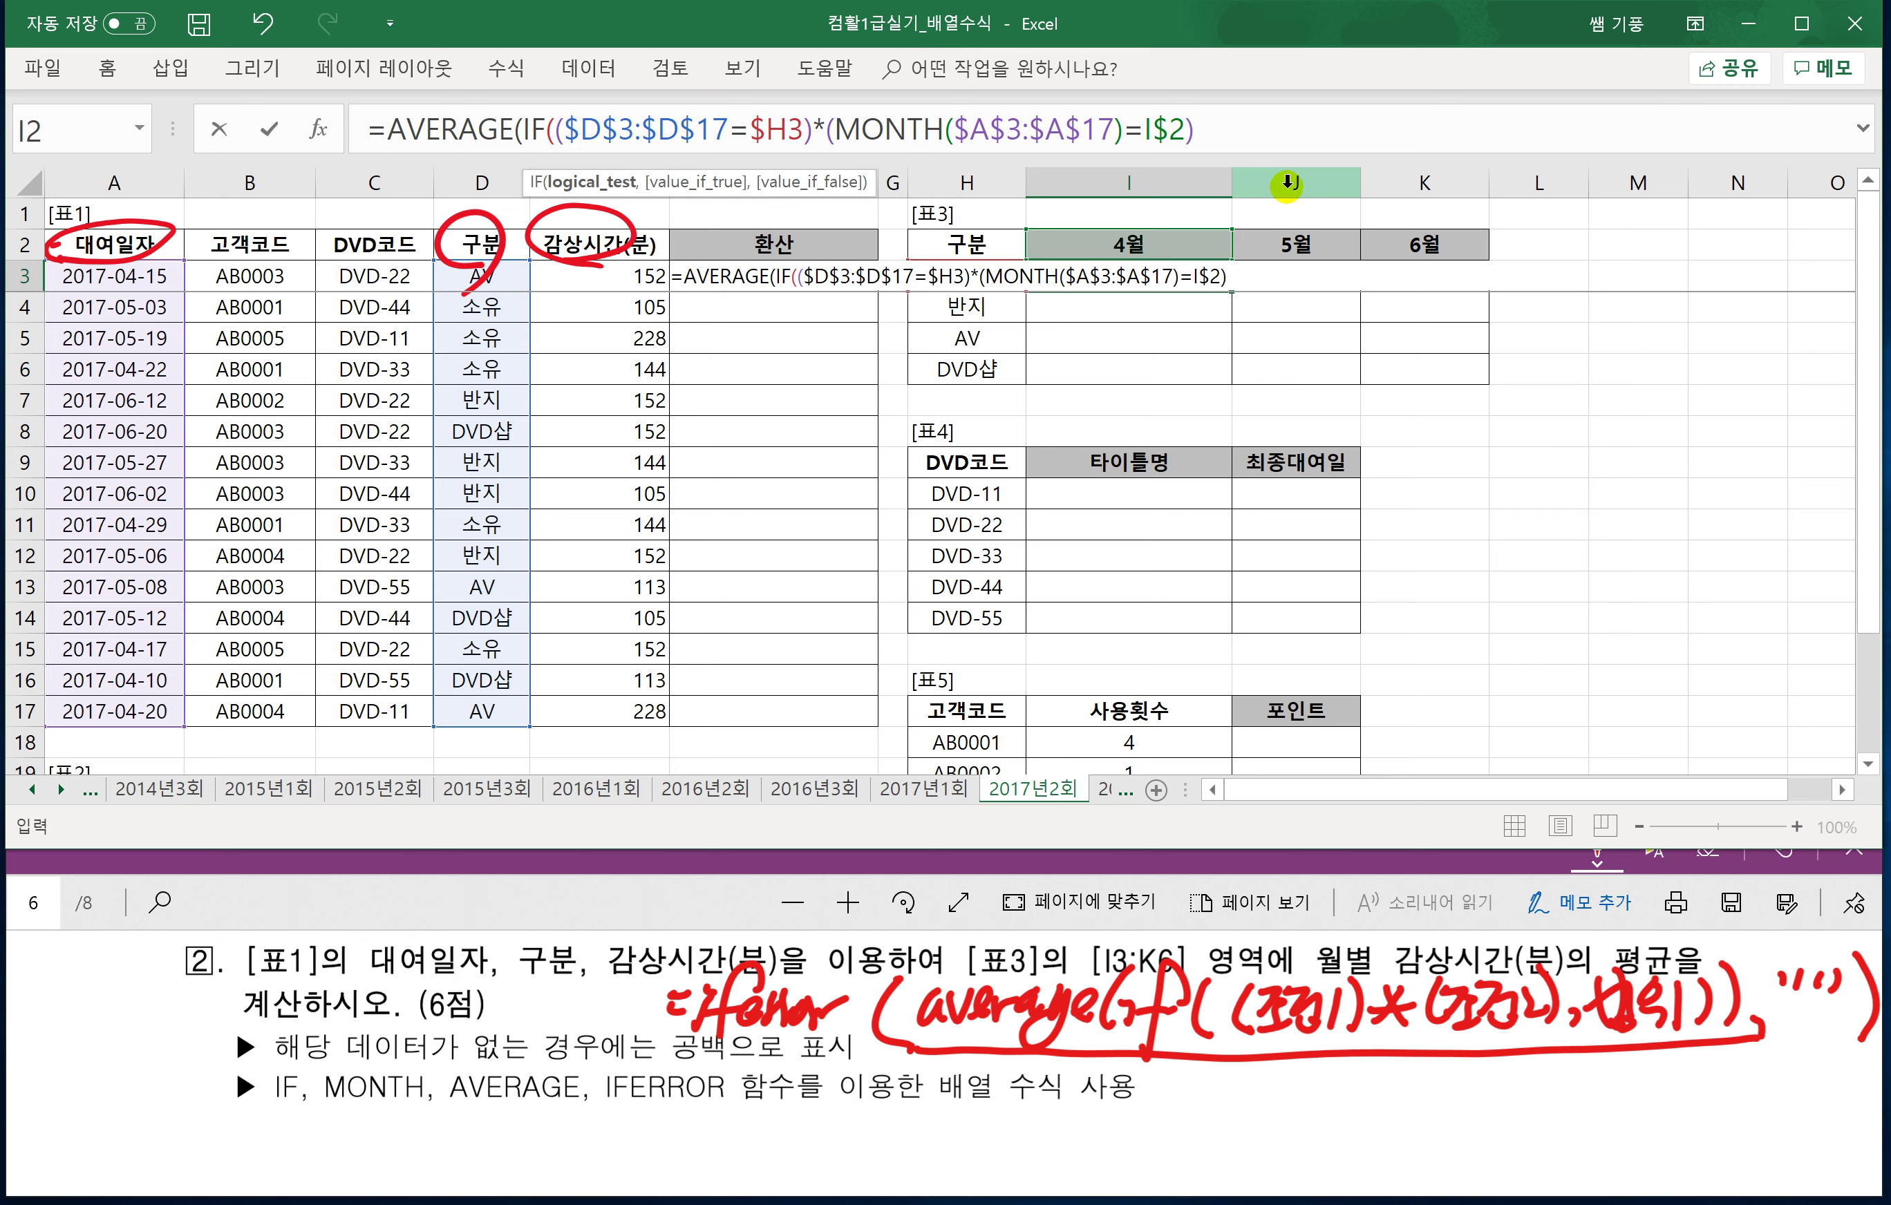
Use the 감상시간(분) range $E$3:$E$17 as the IF's true value in I3's formula and close both functions.
type(",")
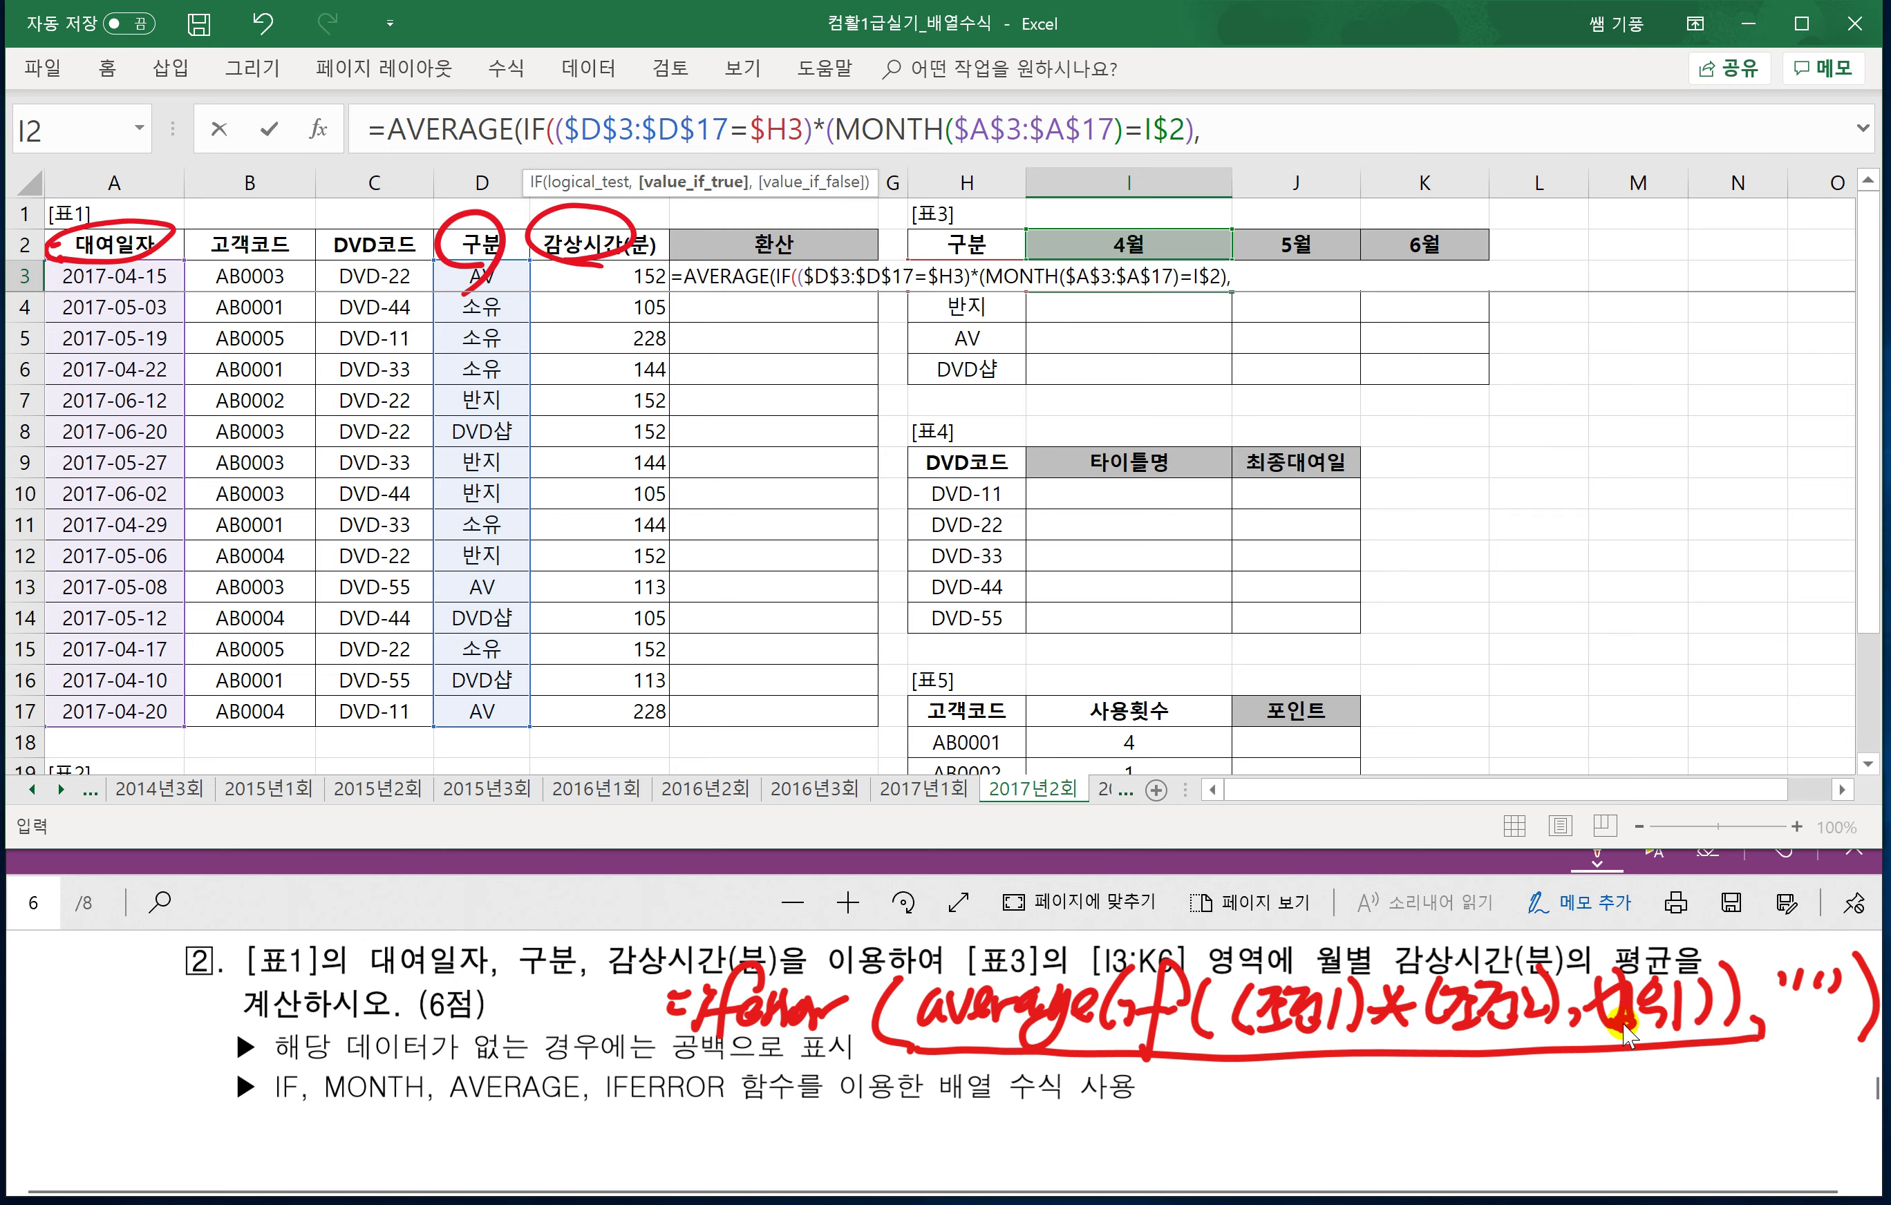
left_click(627, 281)
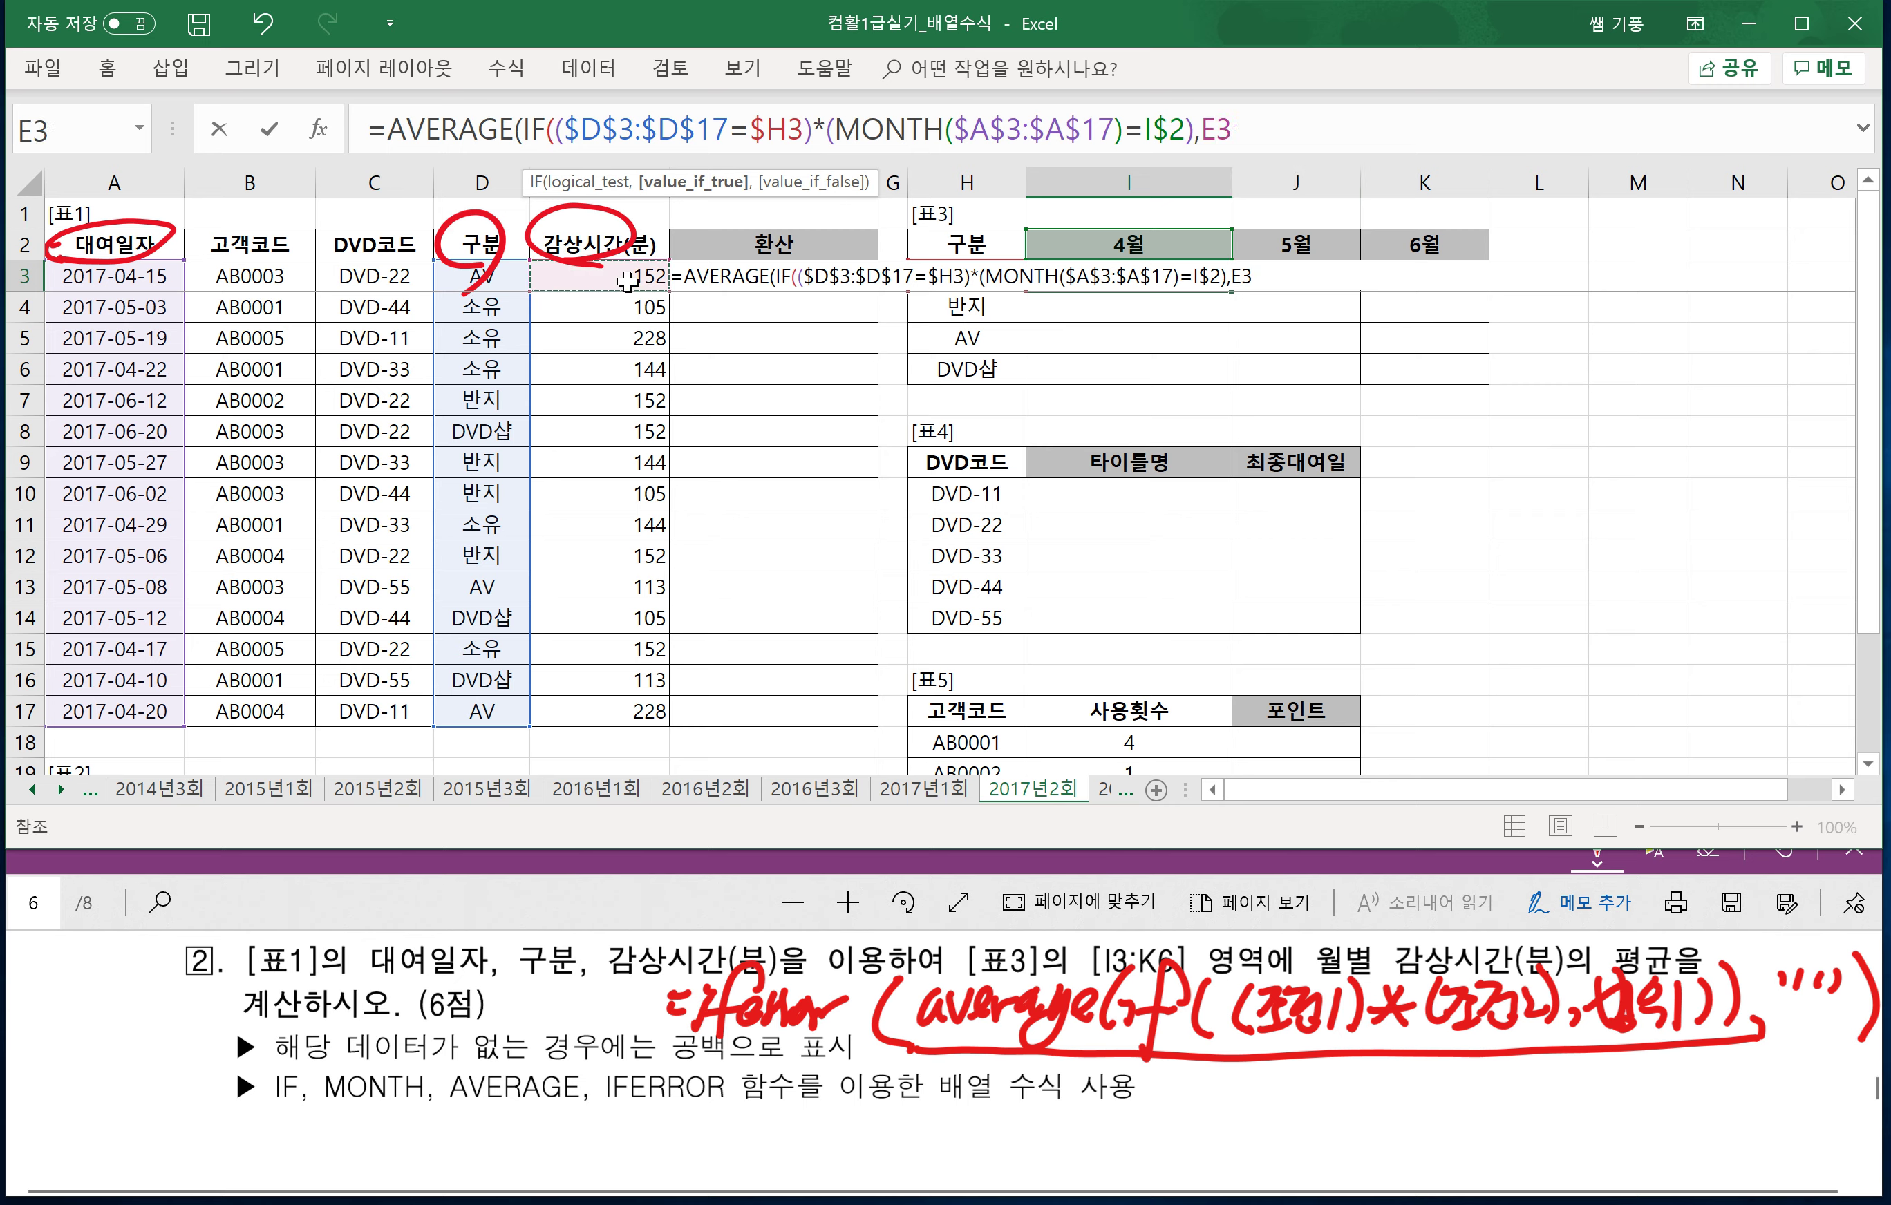
key("shift+Down")
key("shift+Down")
key("shift+Down")
key("shift+Down")
key("shift+Down")
key("shift+Down")
key("shift+Down")
key("shift+Down")
key("shift+Down")
key("shift+Down")
key("shift+Down")
key("shift+Down")
key("shift+Down")
key("shift+Down")
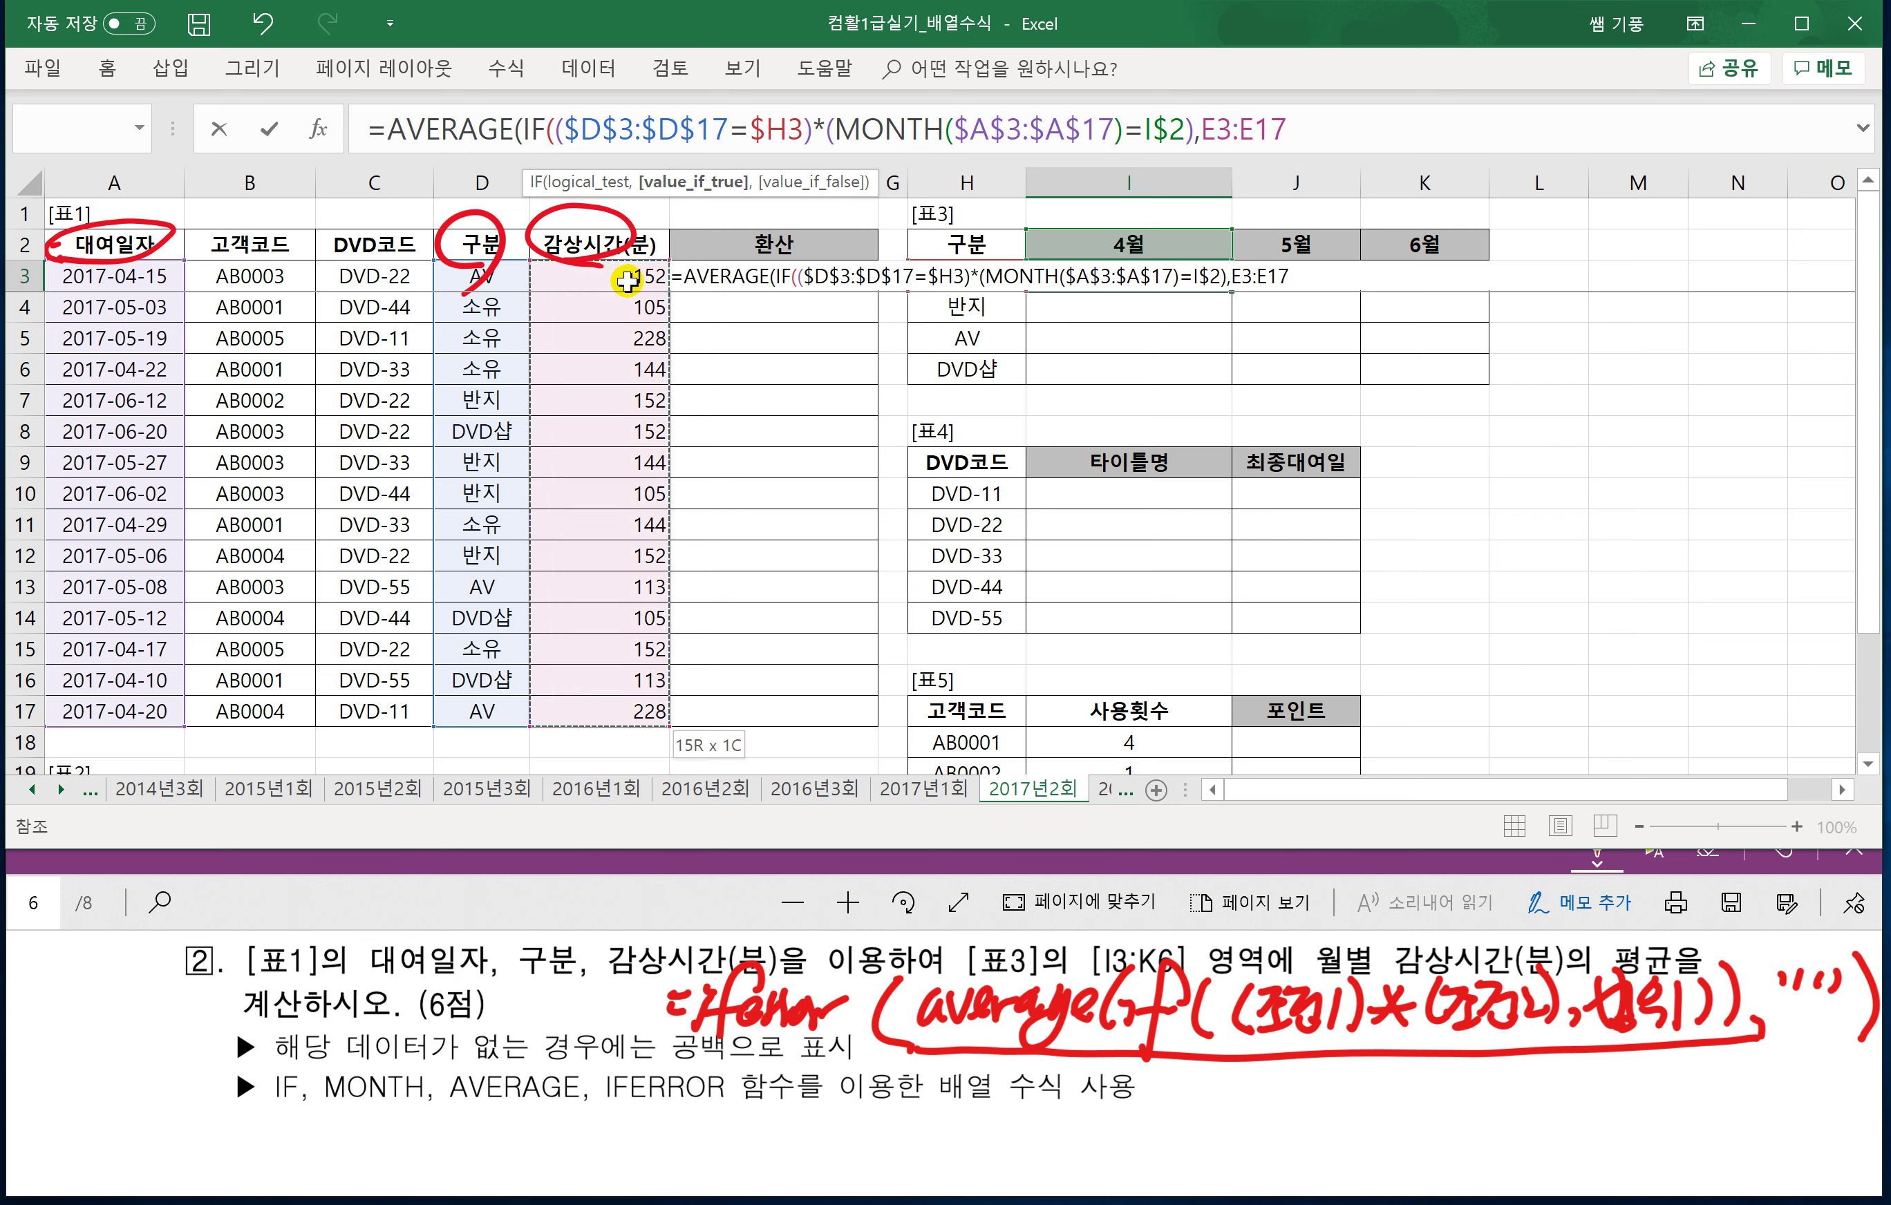
key("F4")
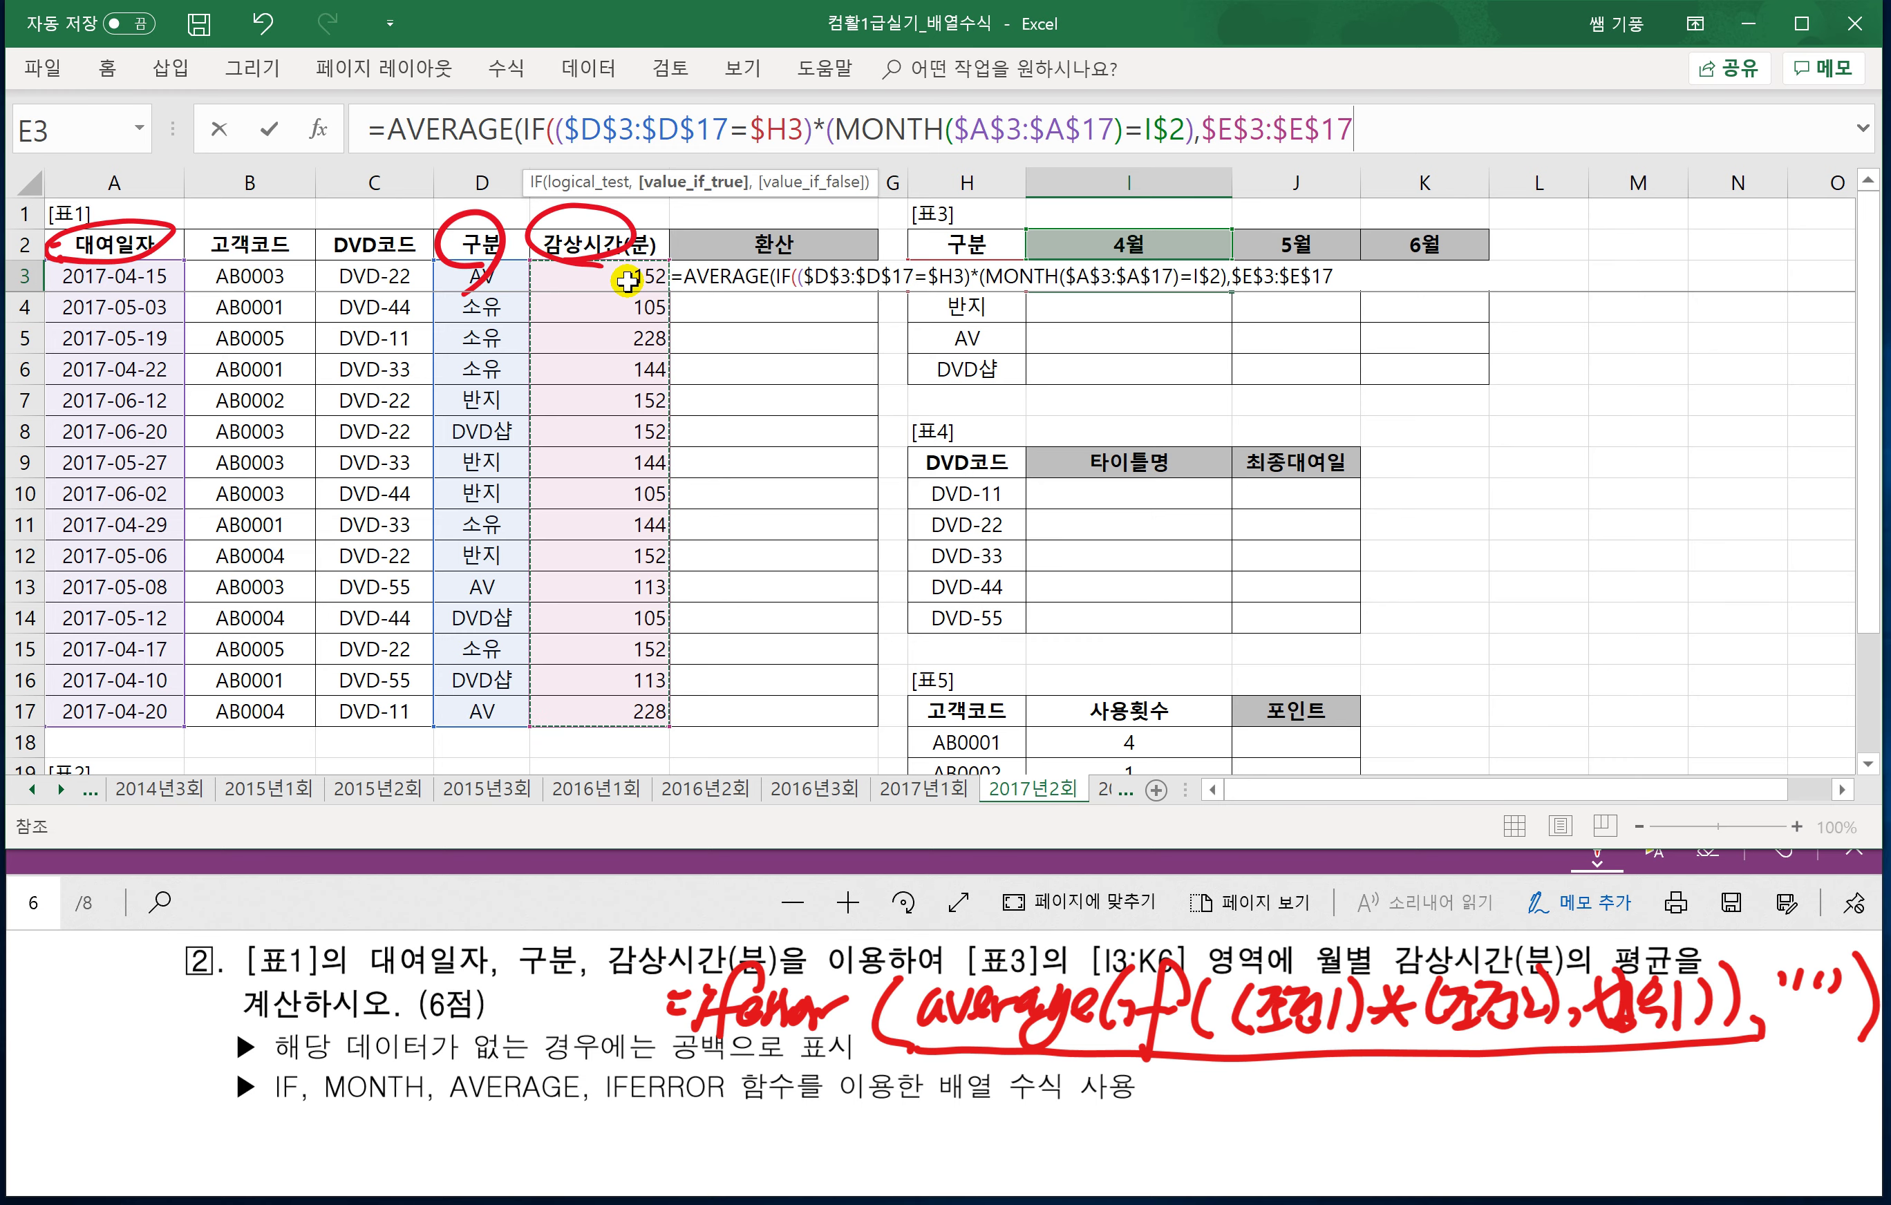
type("))")
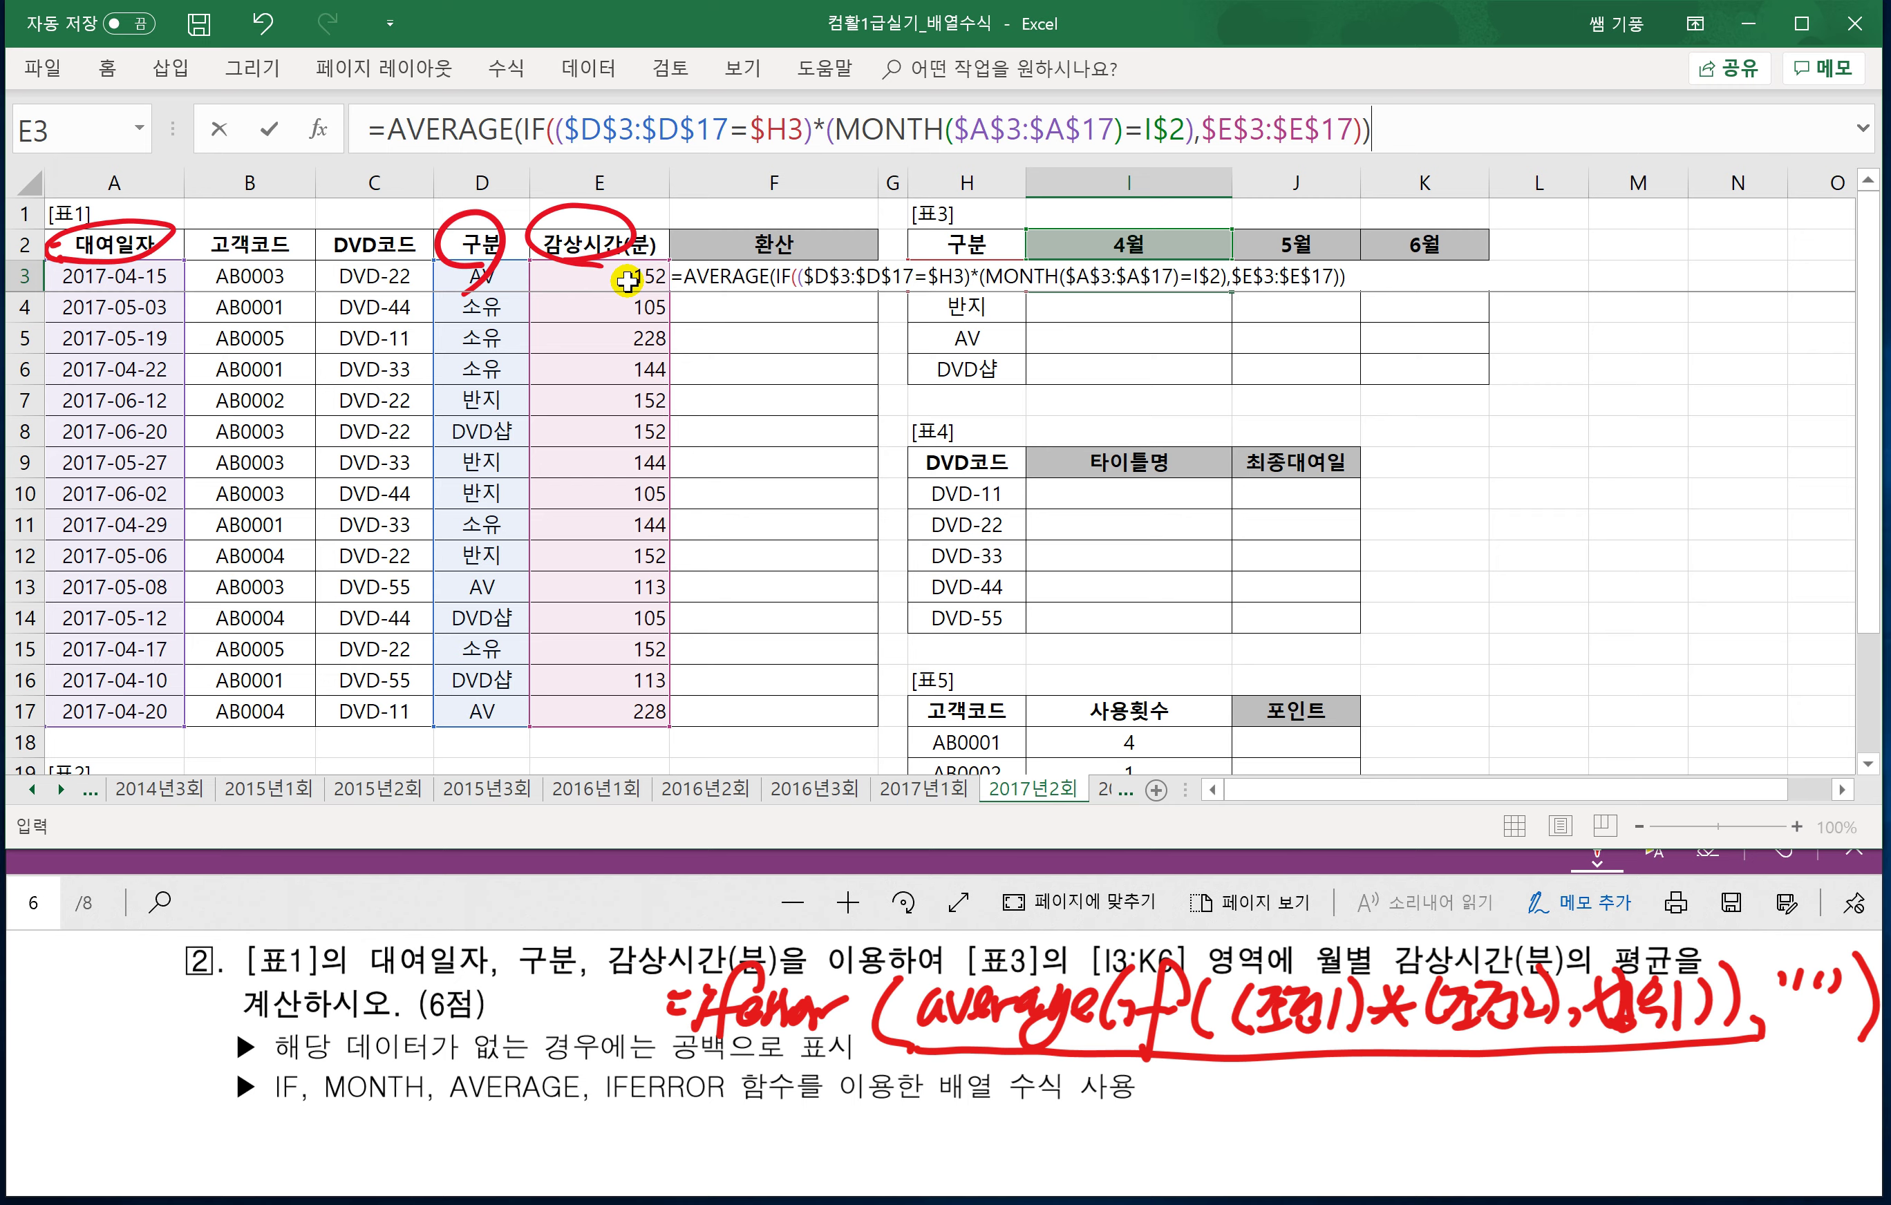
Enter I3's AVERAGE formula as an array formula and fill it across I3:K6.
key("ctrl+shift+Return")
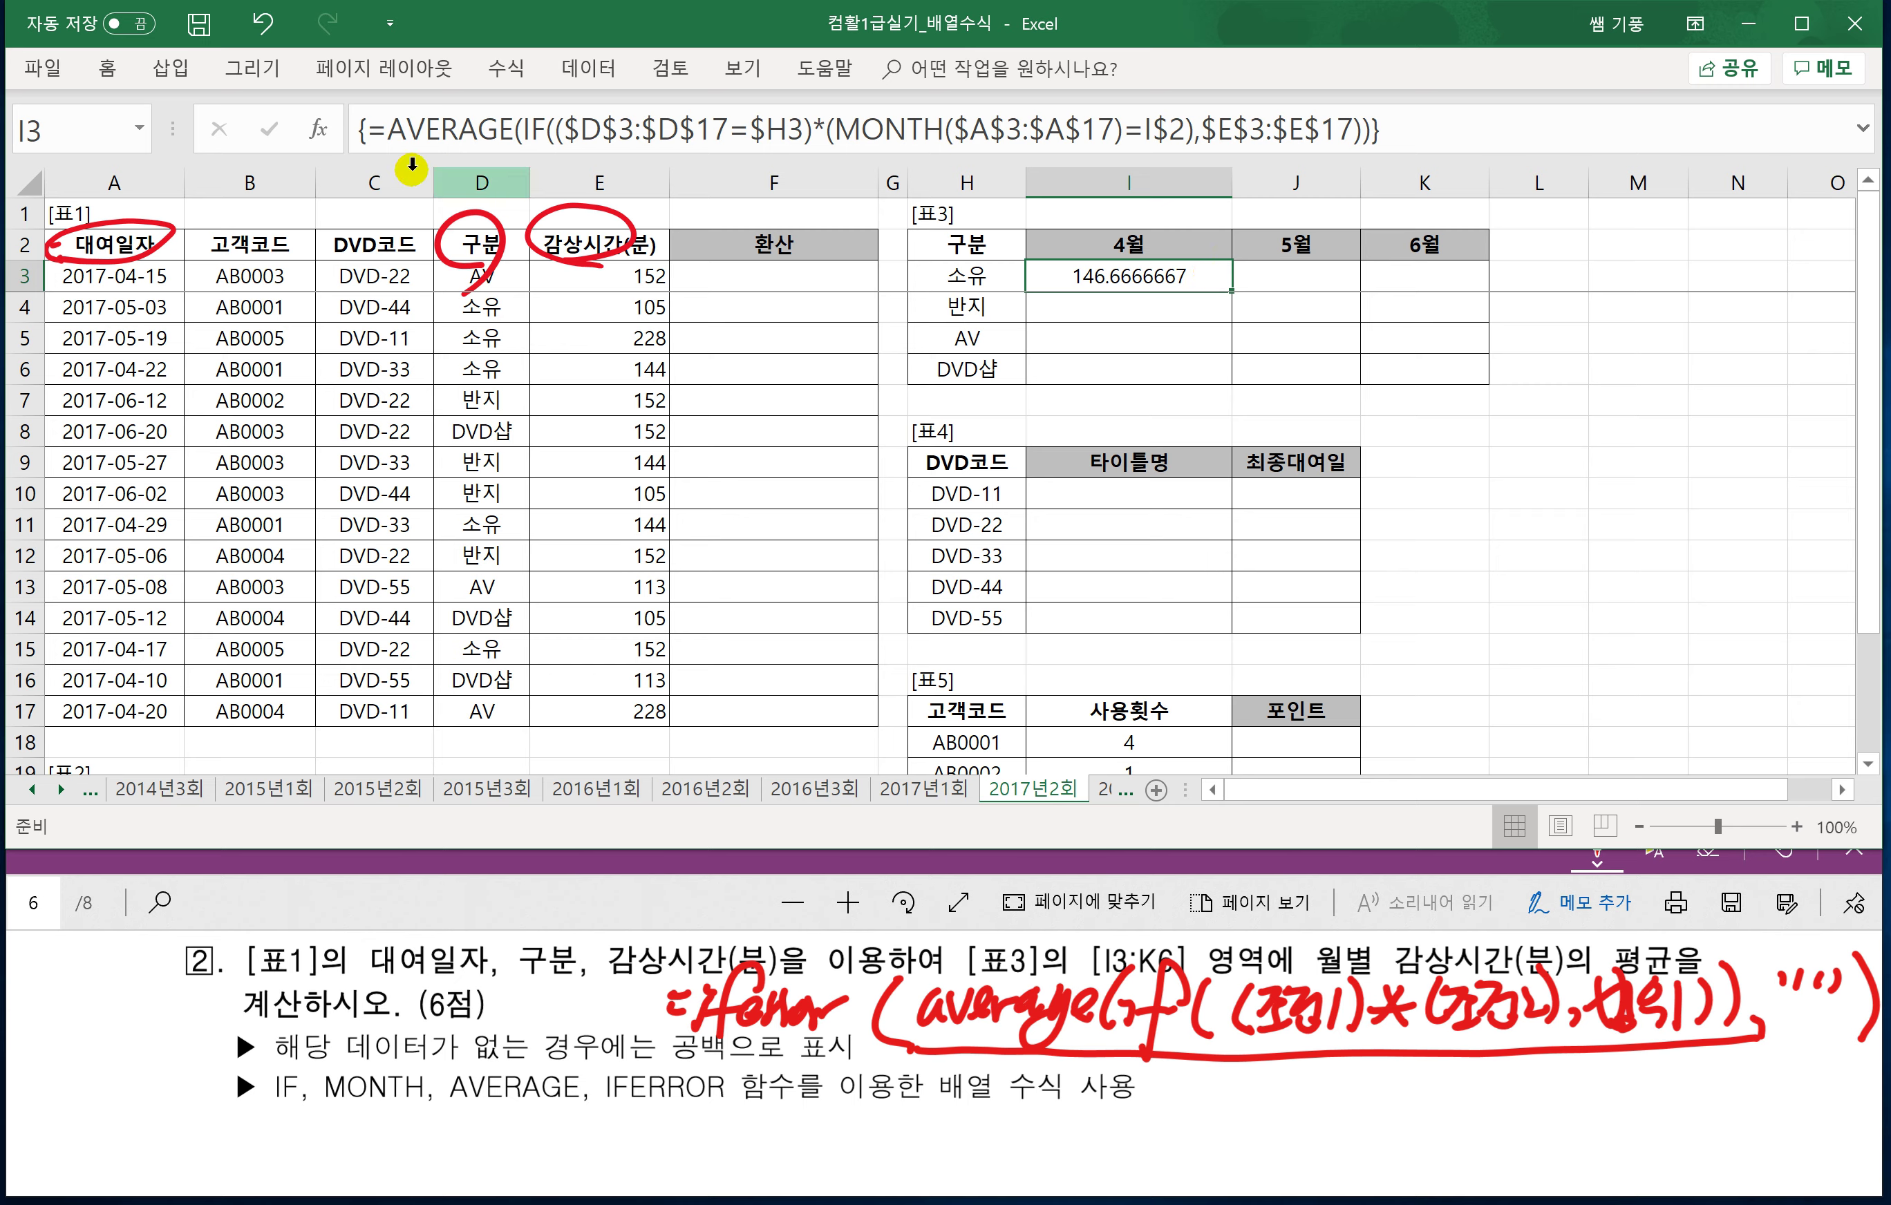
left_click(387, 129)
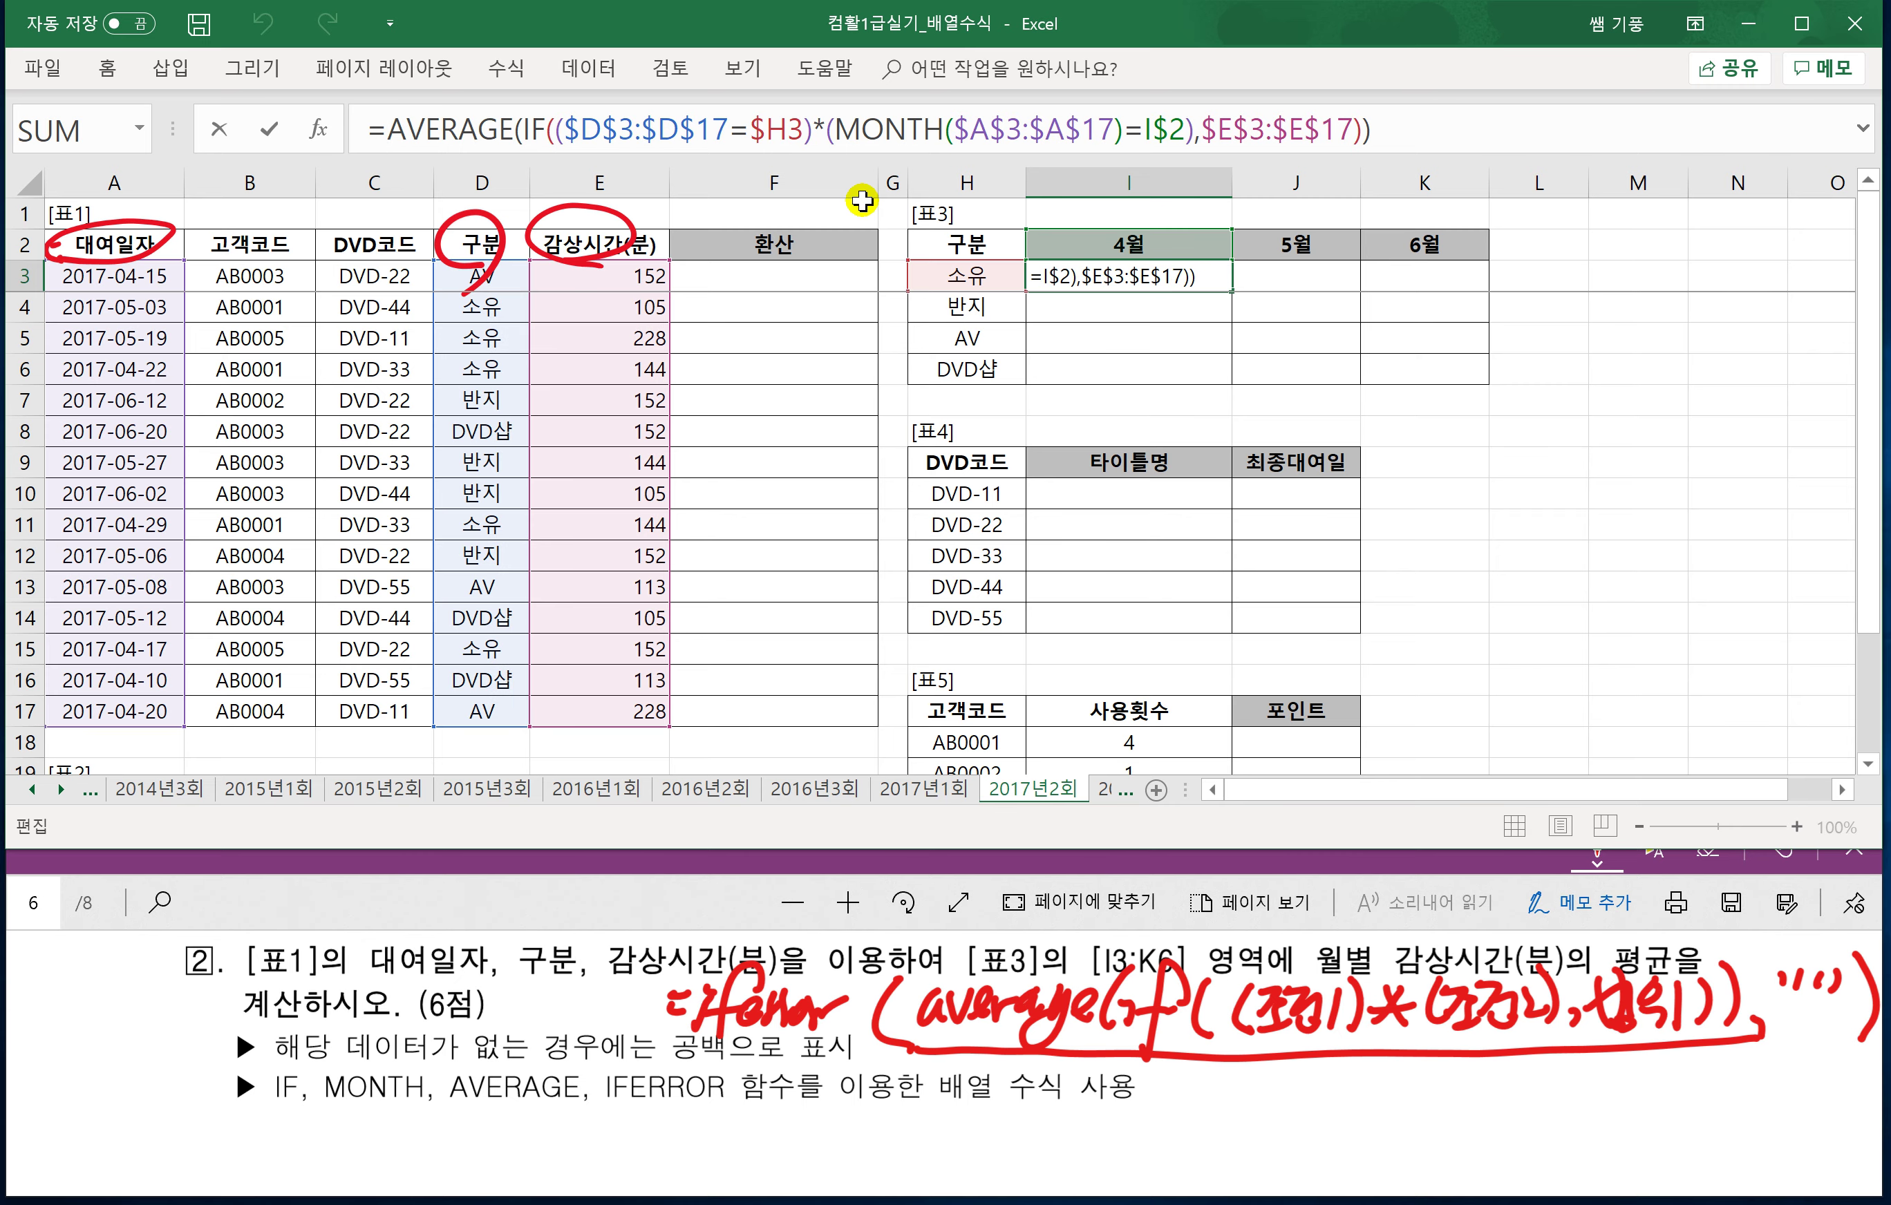
type("I")
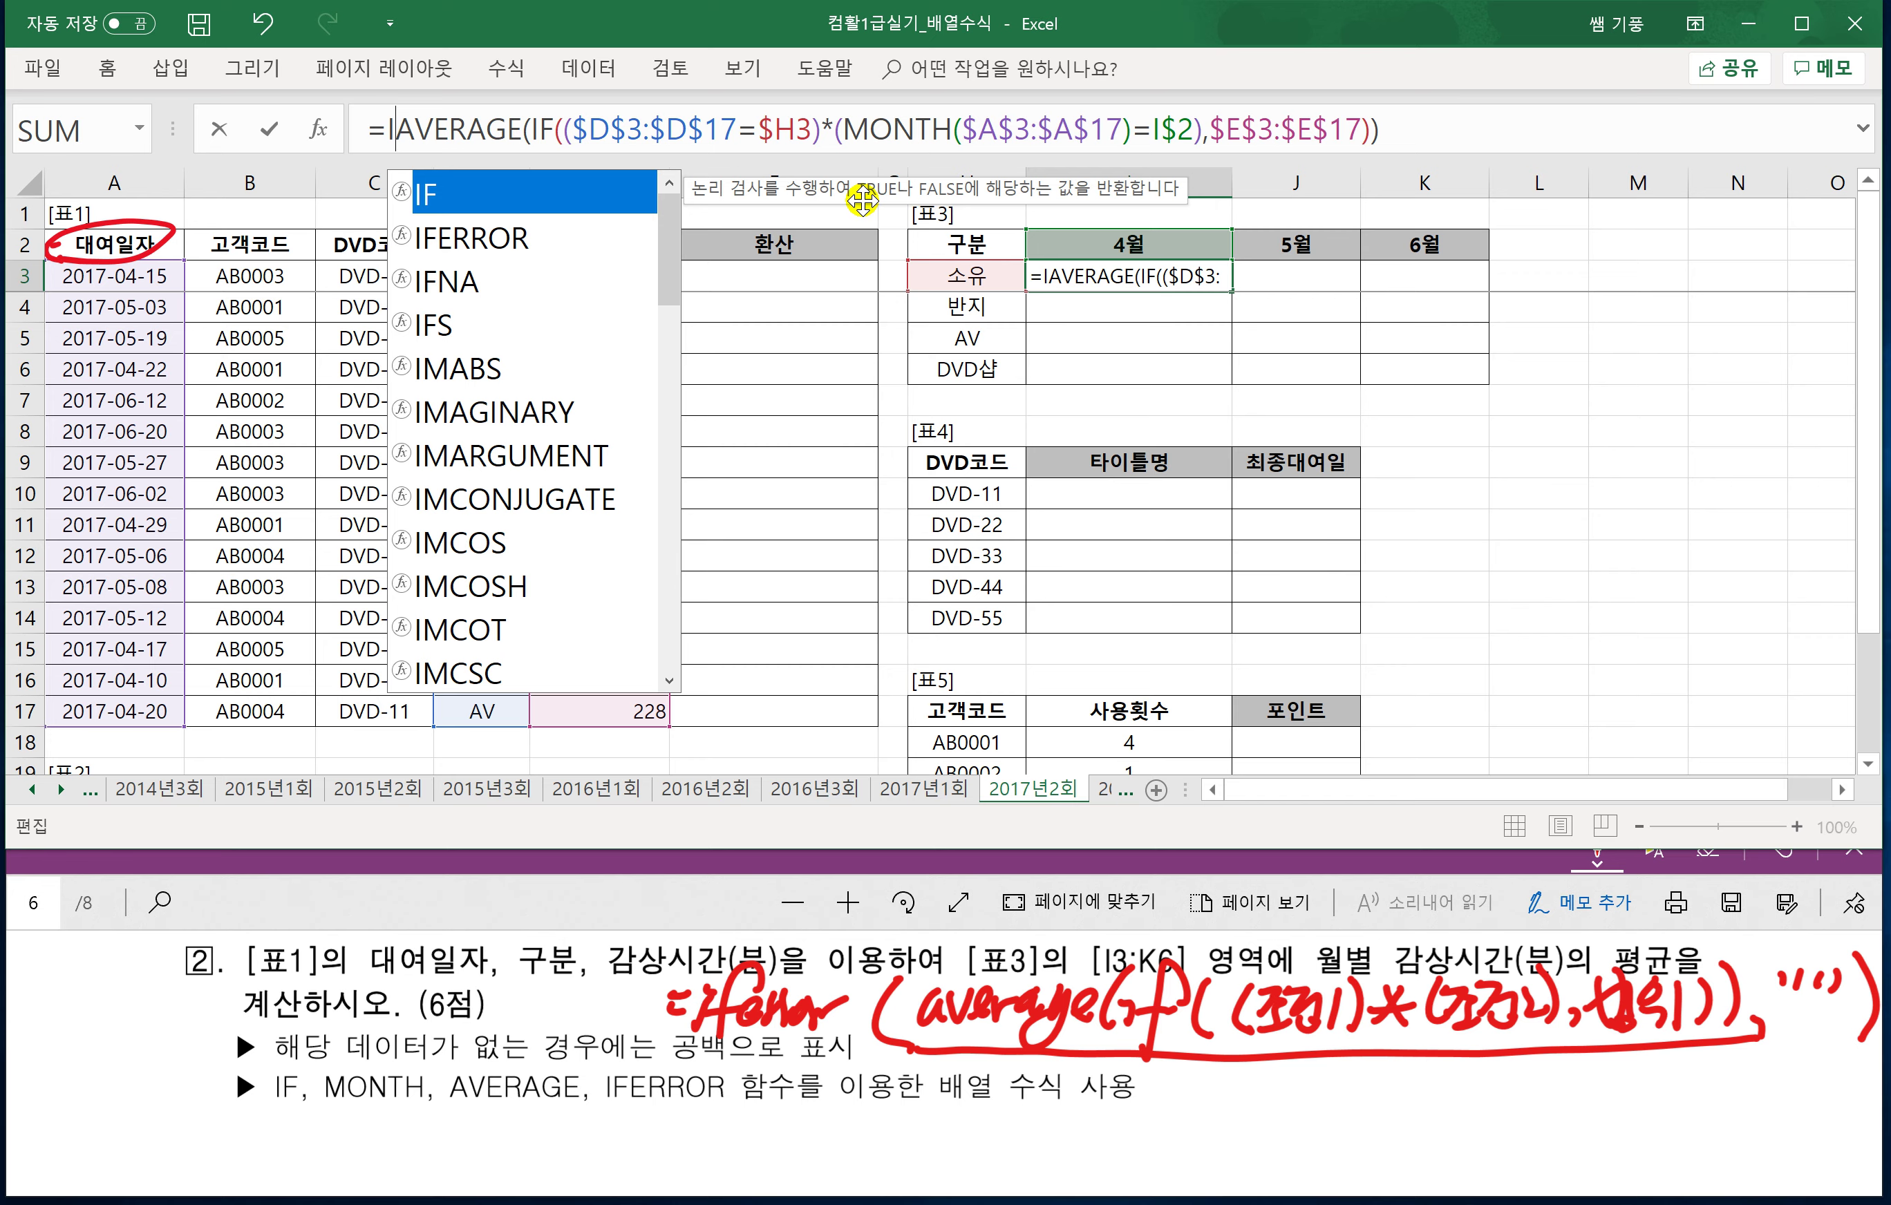
key("BackSpace")
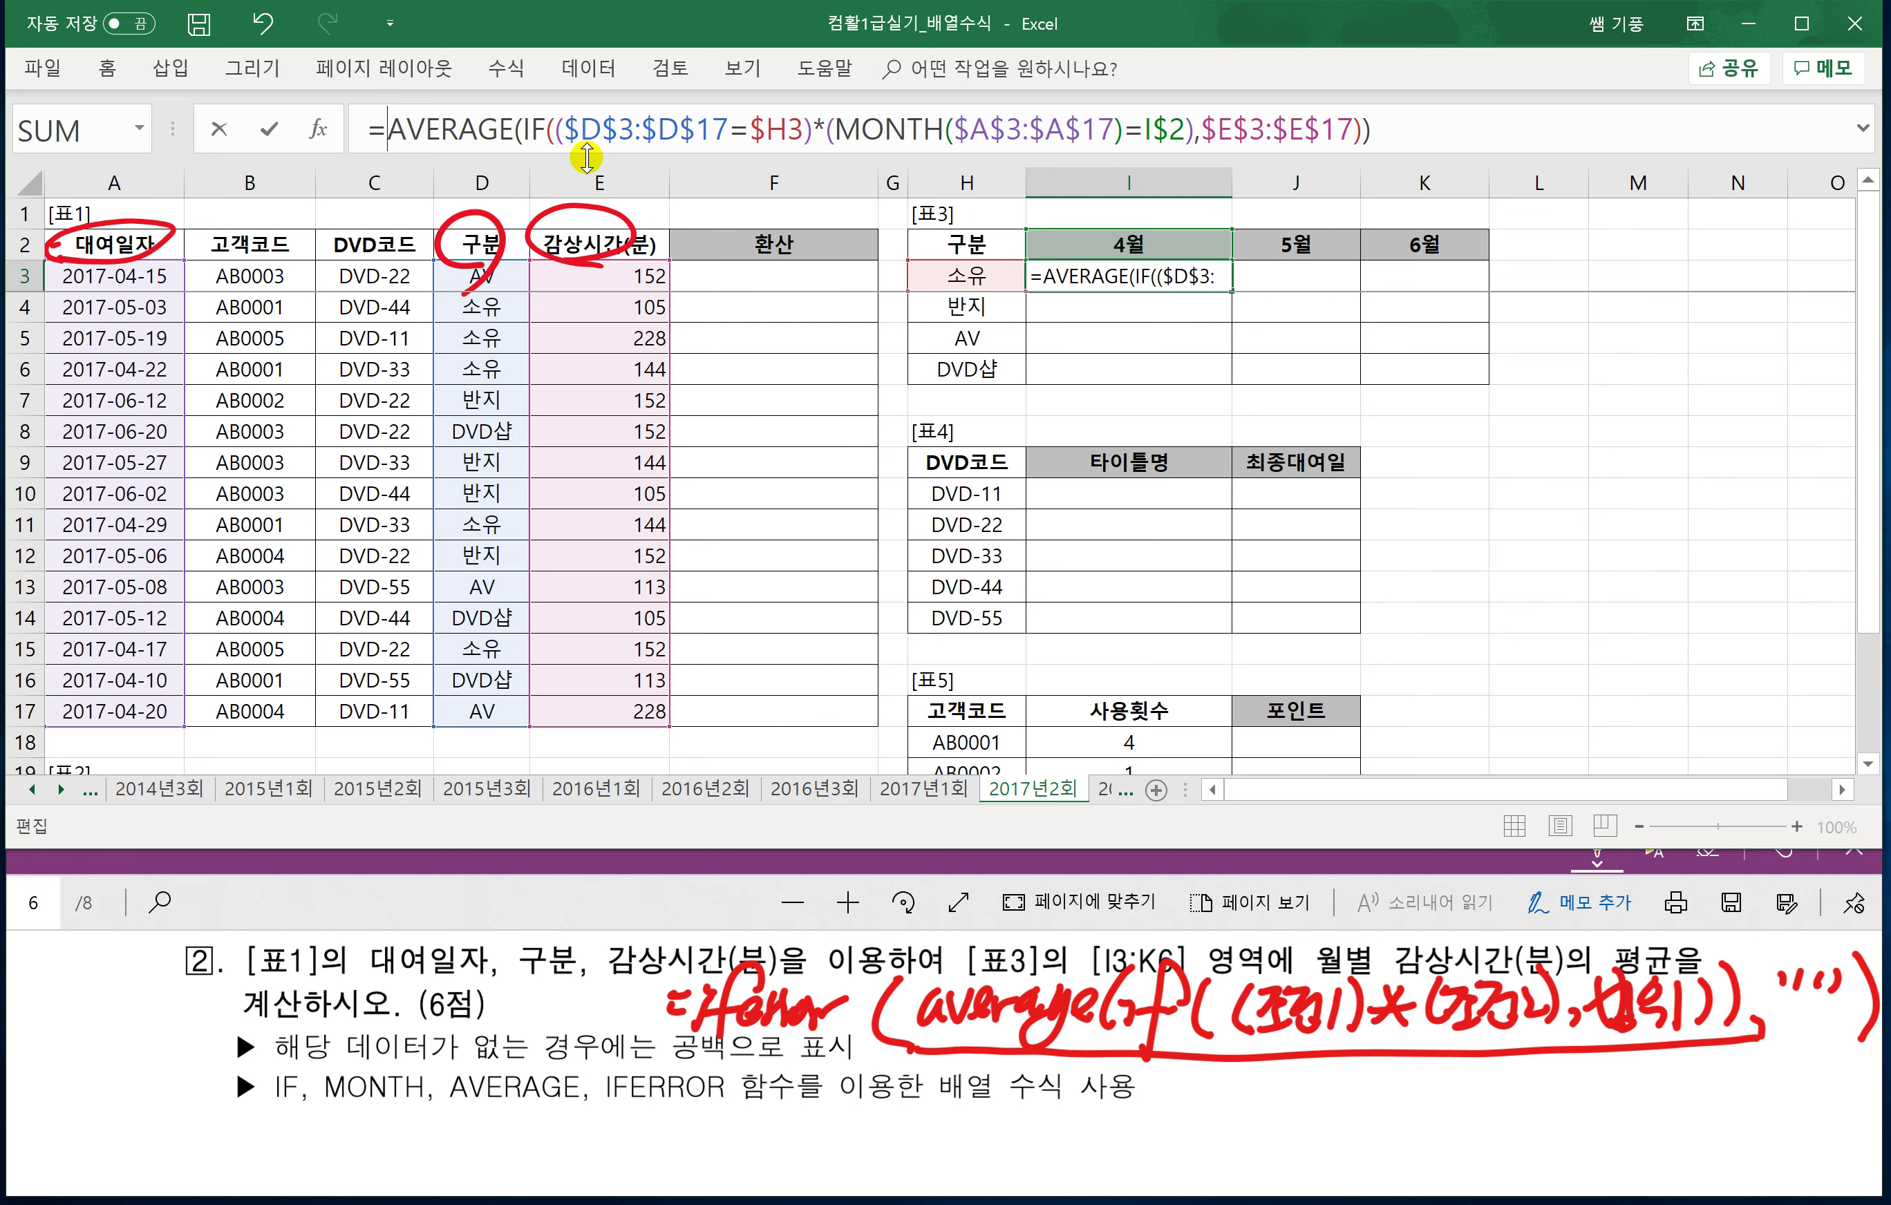
key("ctrl+shift+Return")
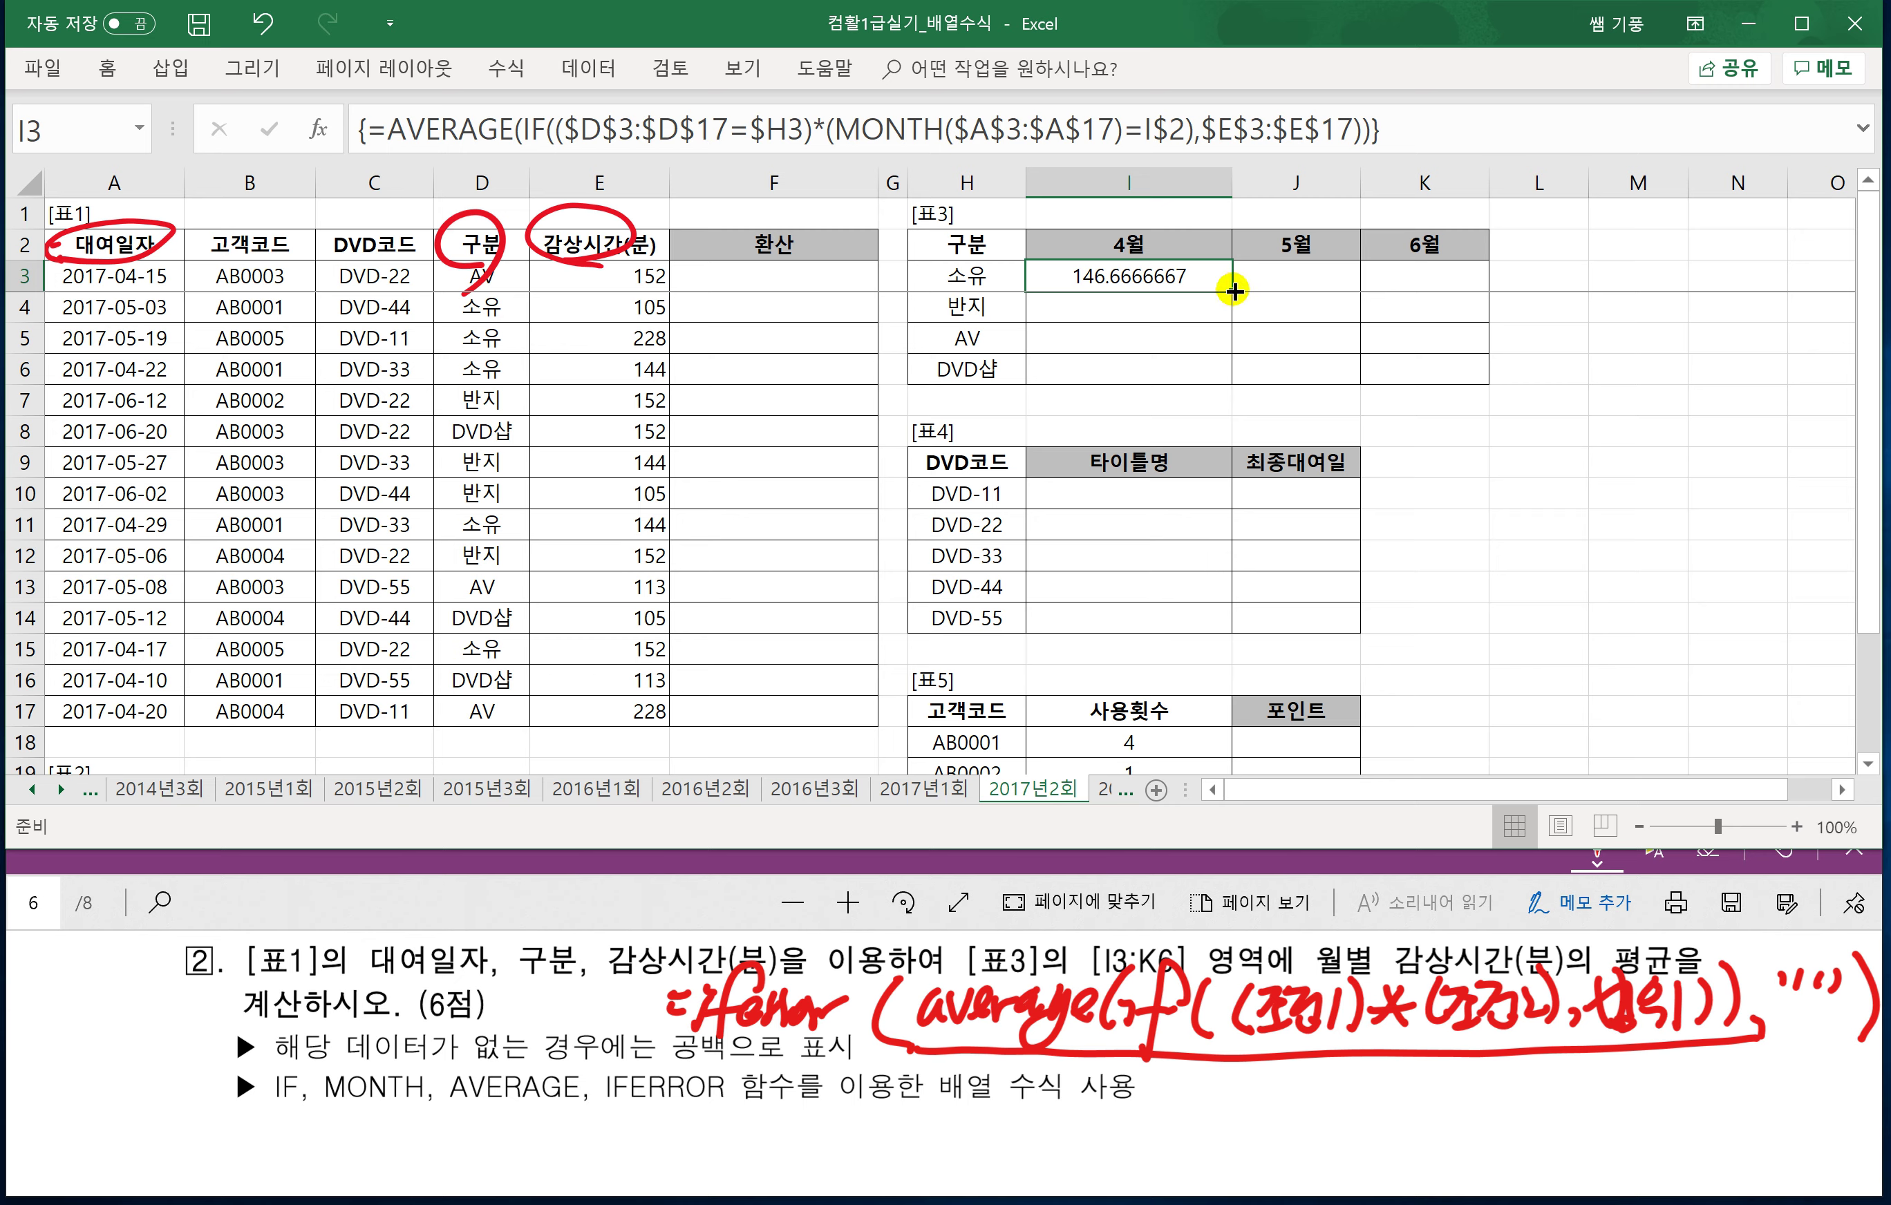
left_click_drag(1232, 289, 1458, 380)
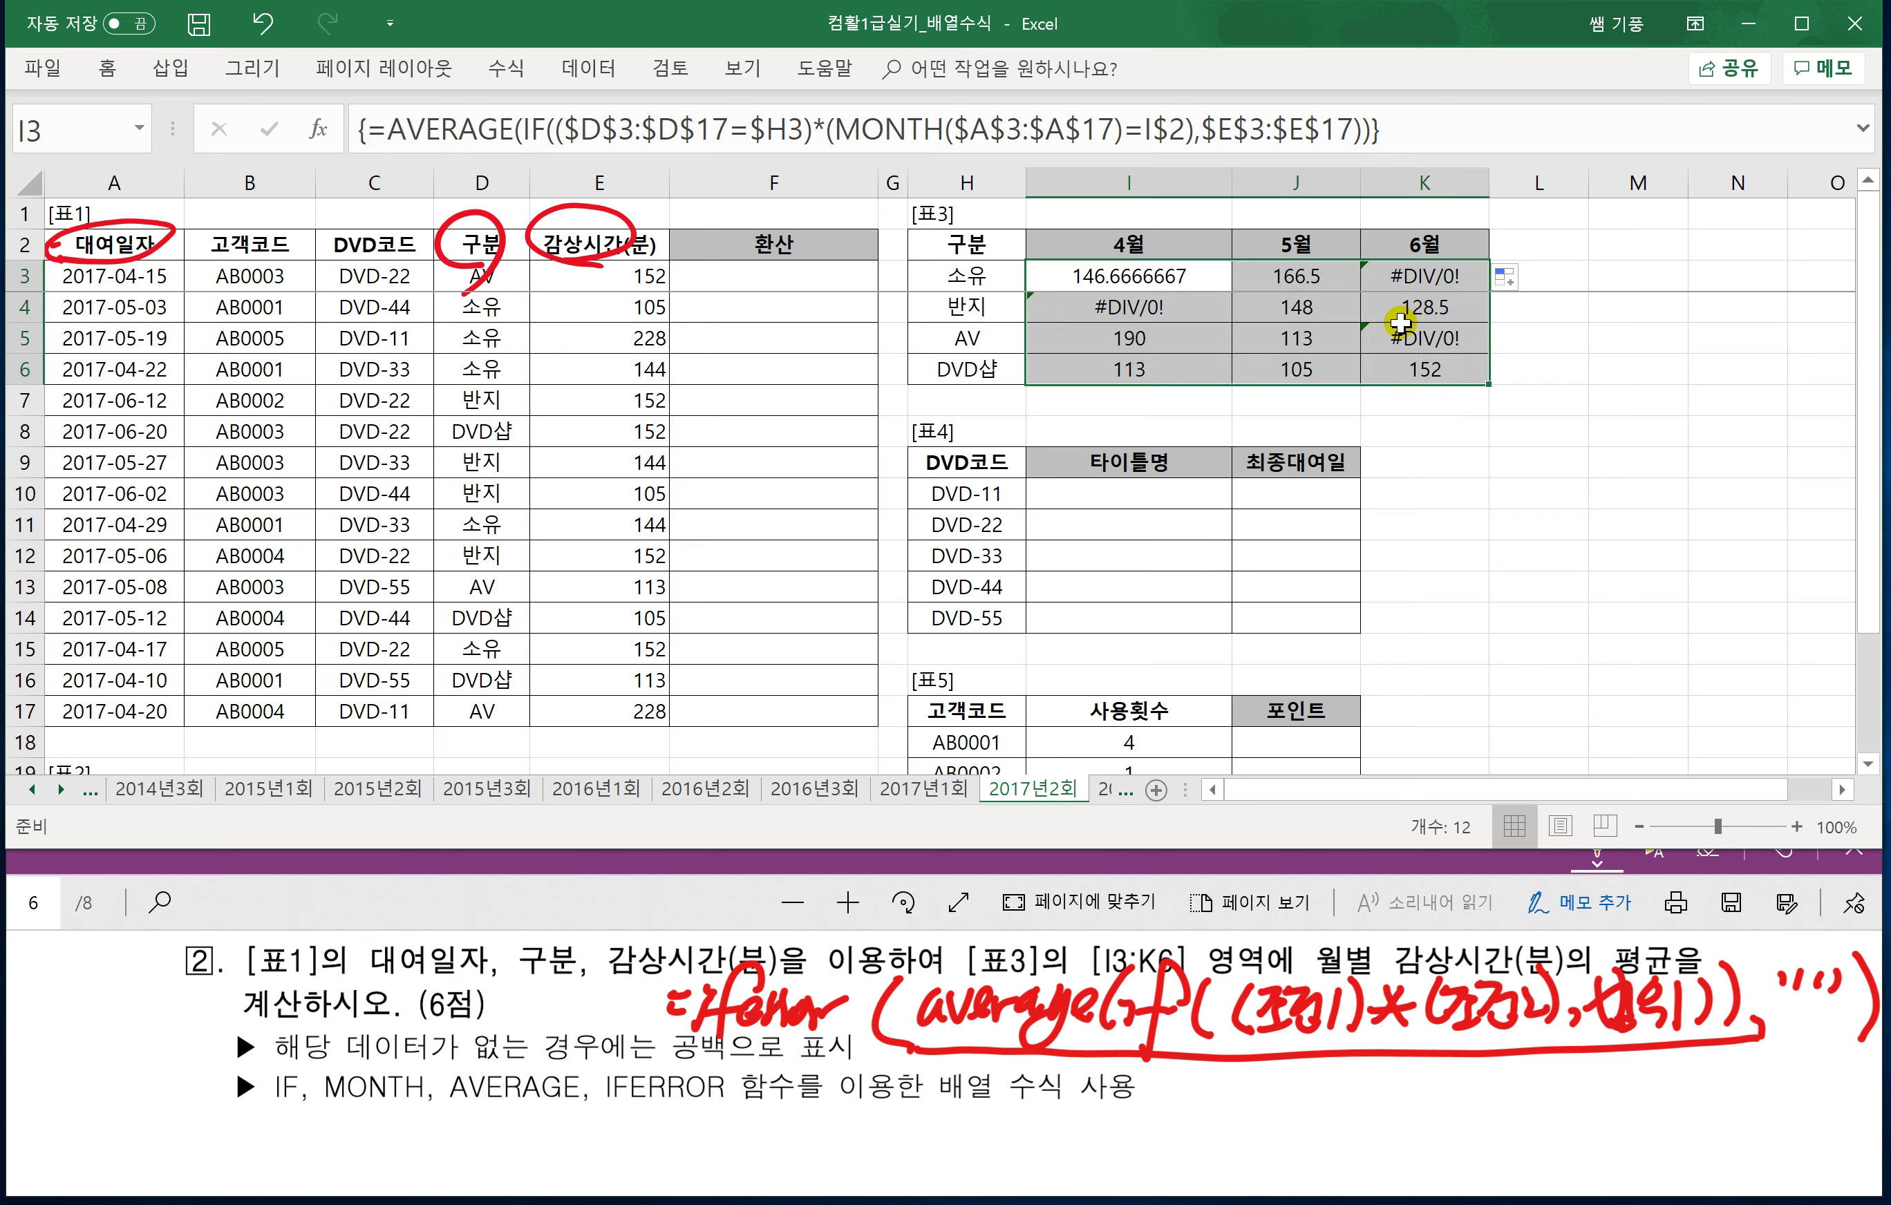
Try to wrap the formula in IFERROR with "" as an array formula while all of I3:K6 is selected, and undo it.
left_click(389, 129)
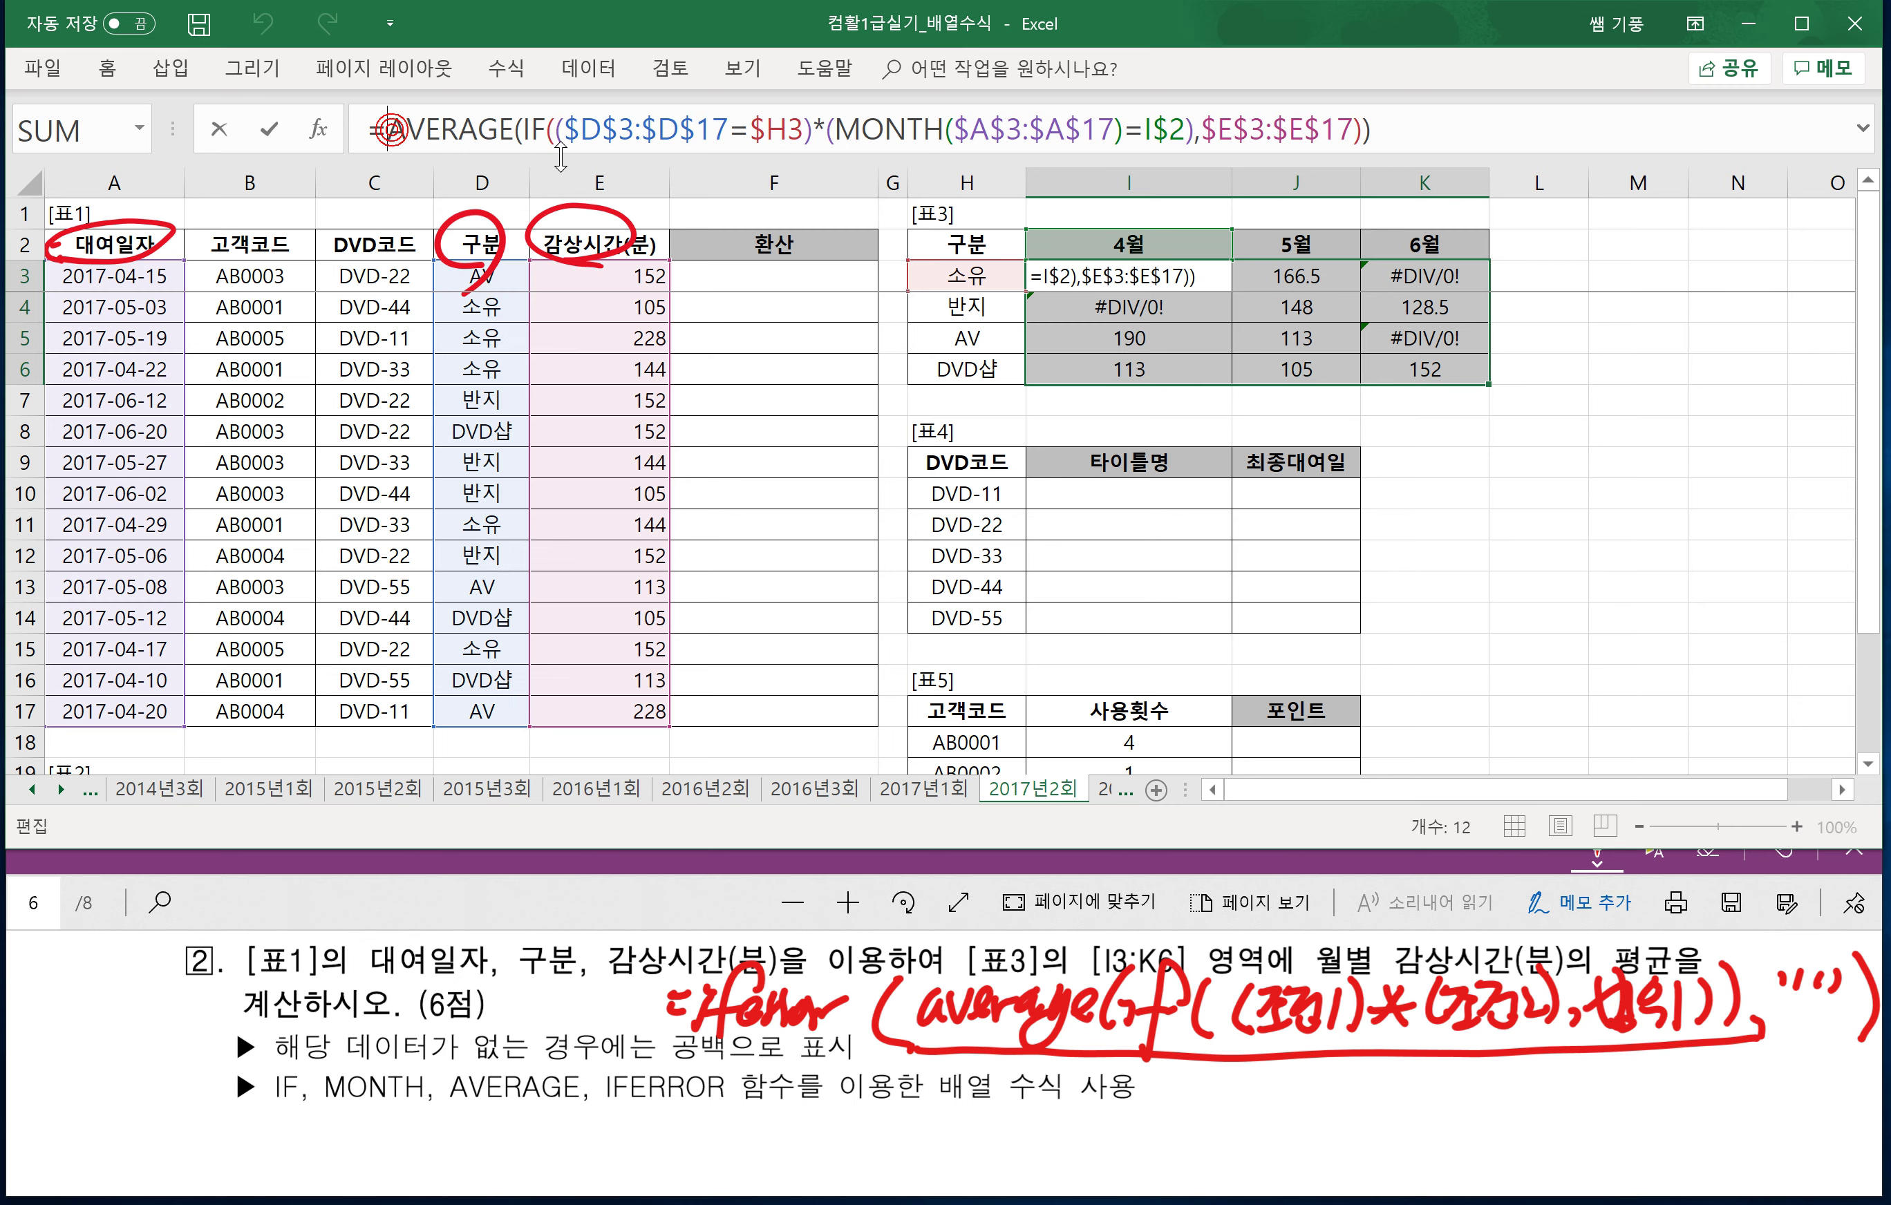
type("IFERRO")
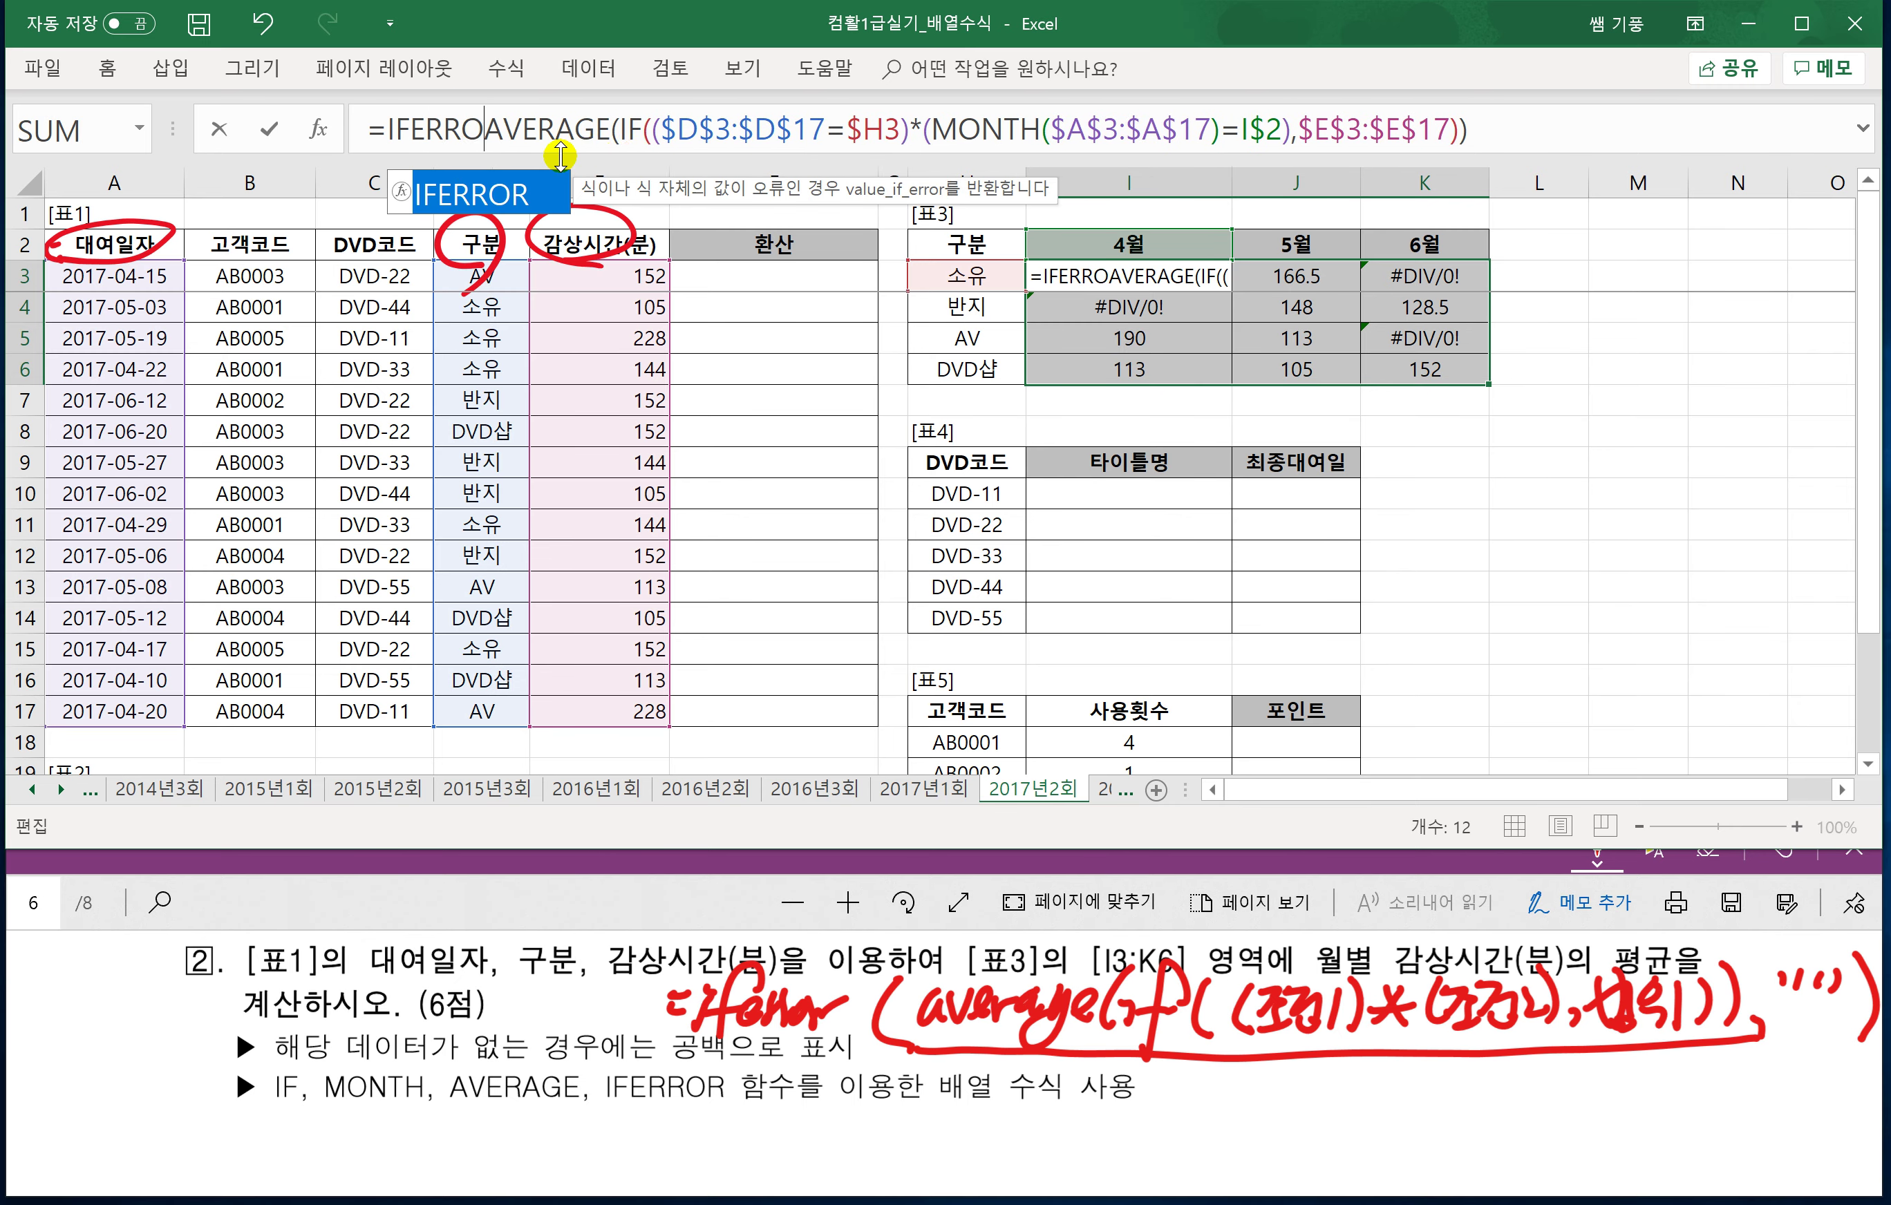
type("R(")
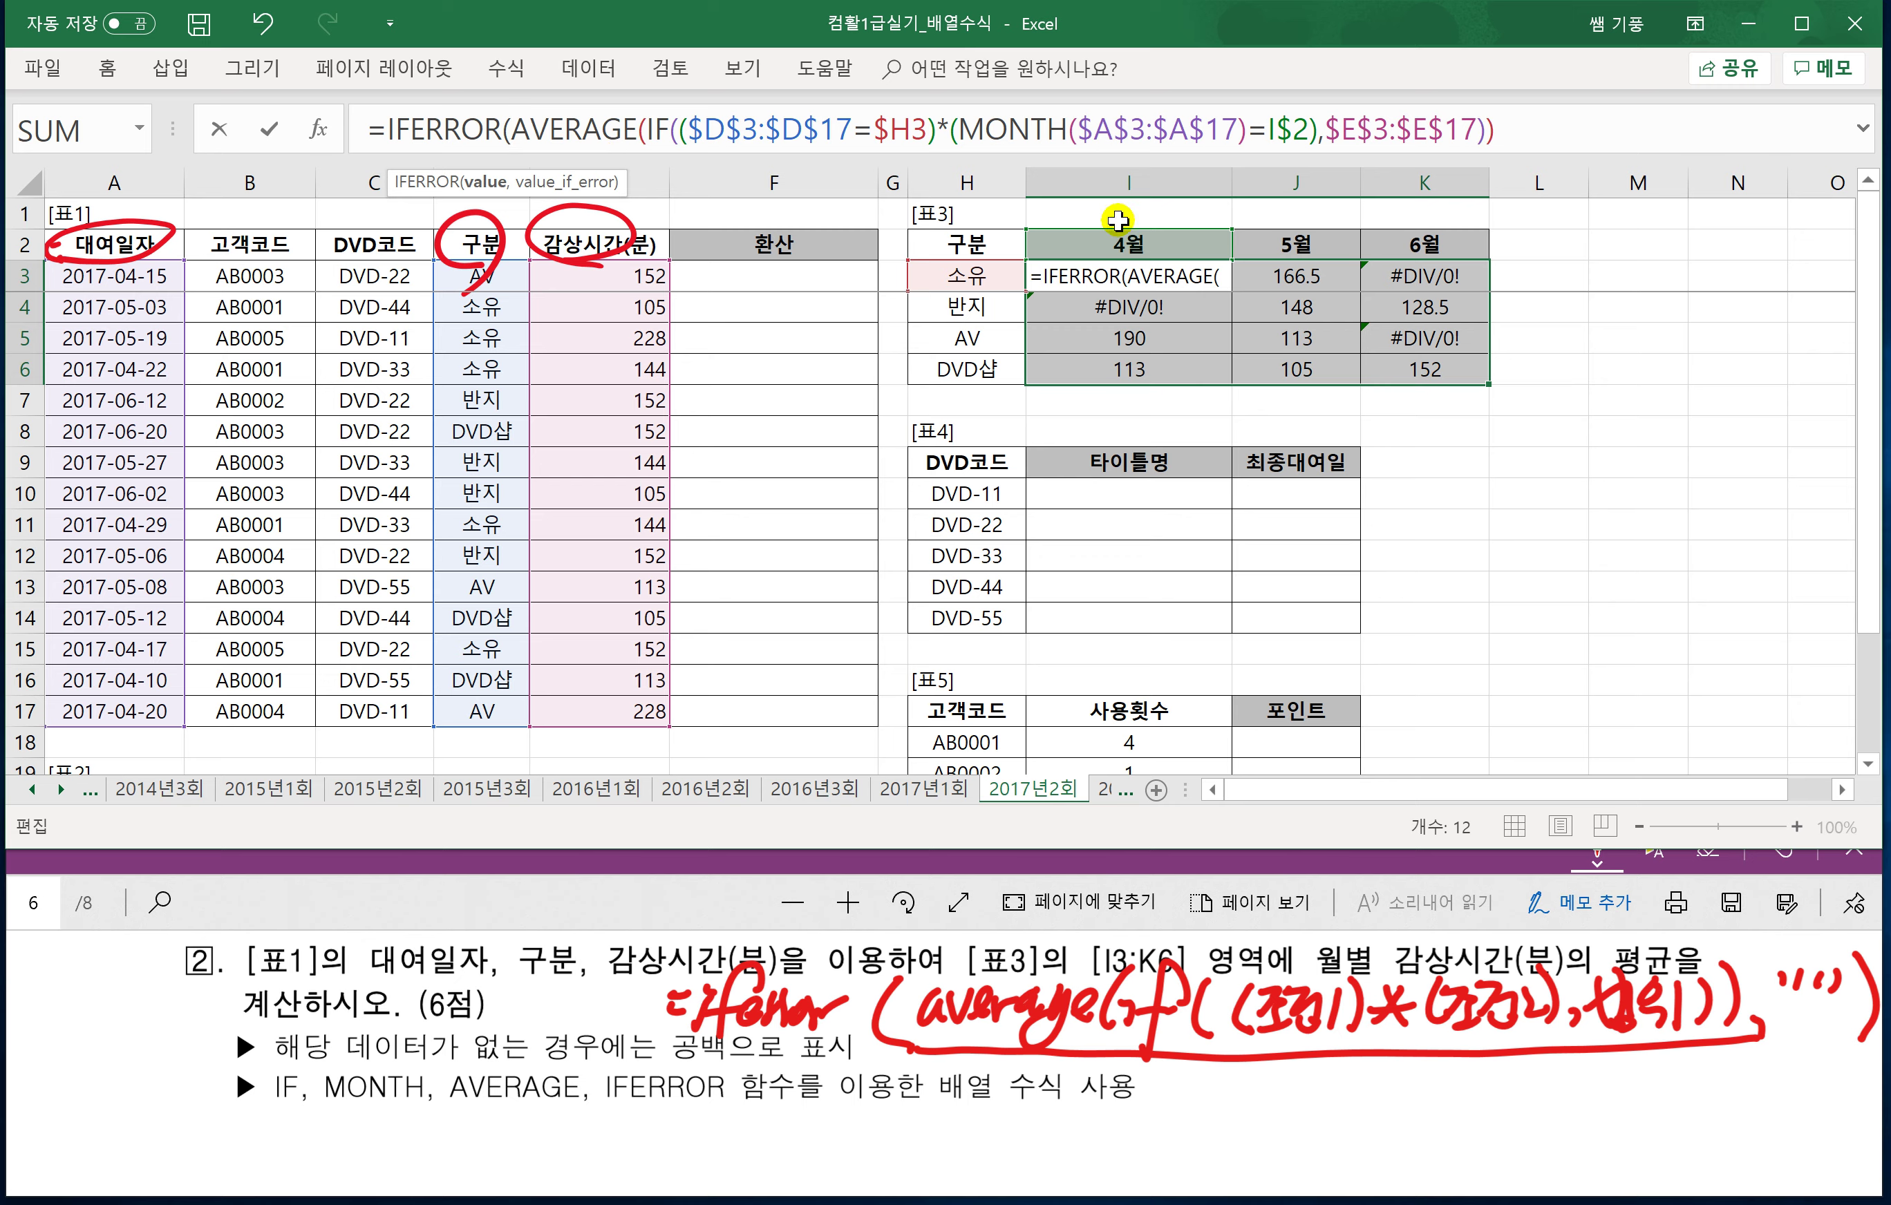
left_click(1519, 140)
type(",")
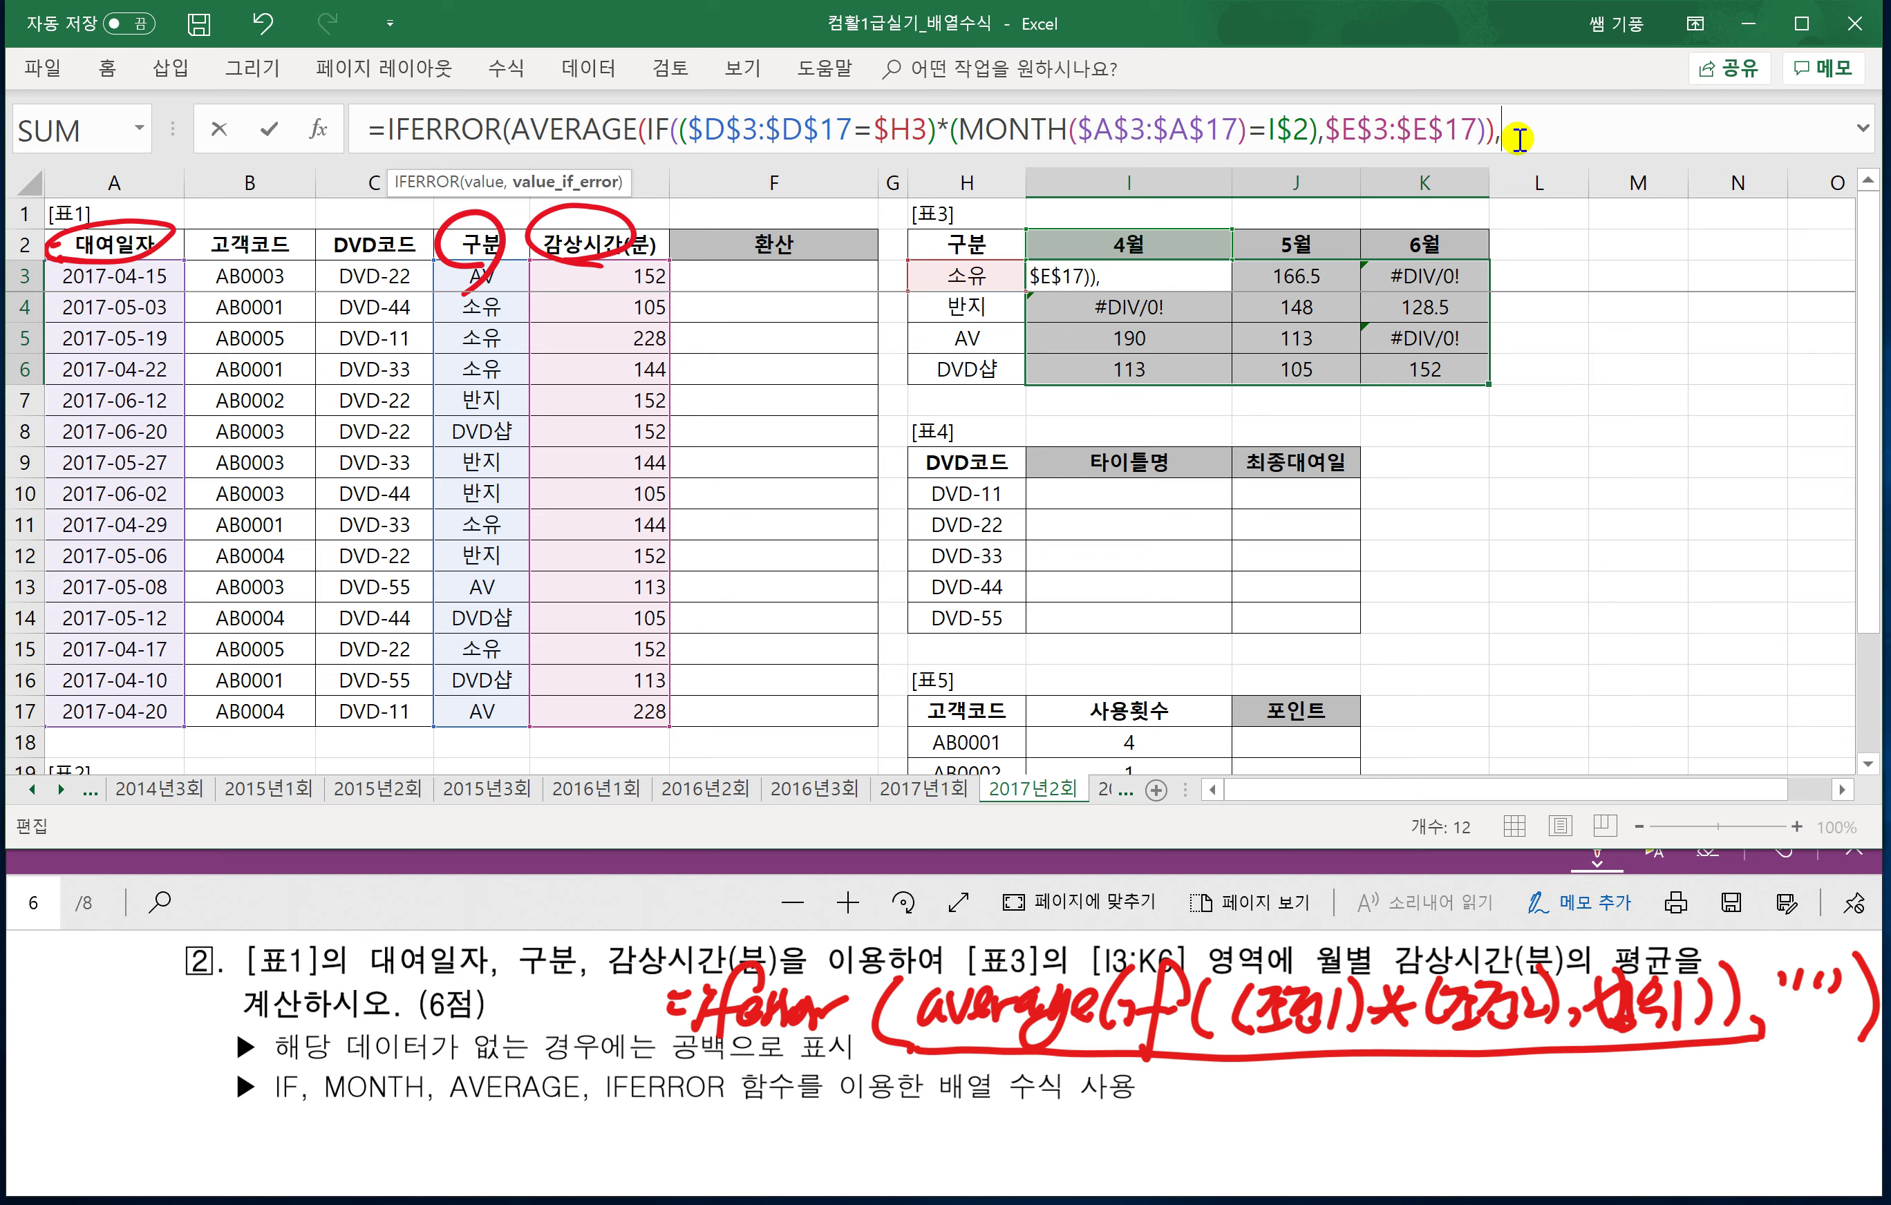
type("\"\")")
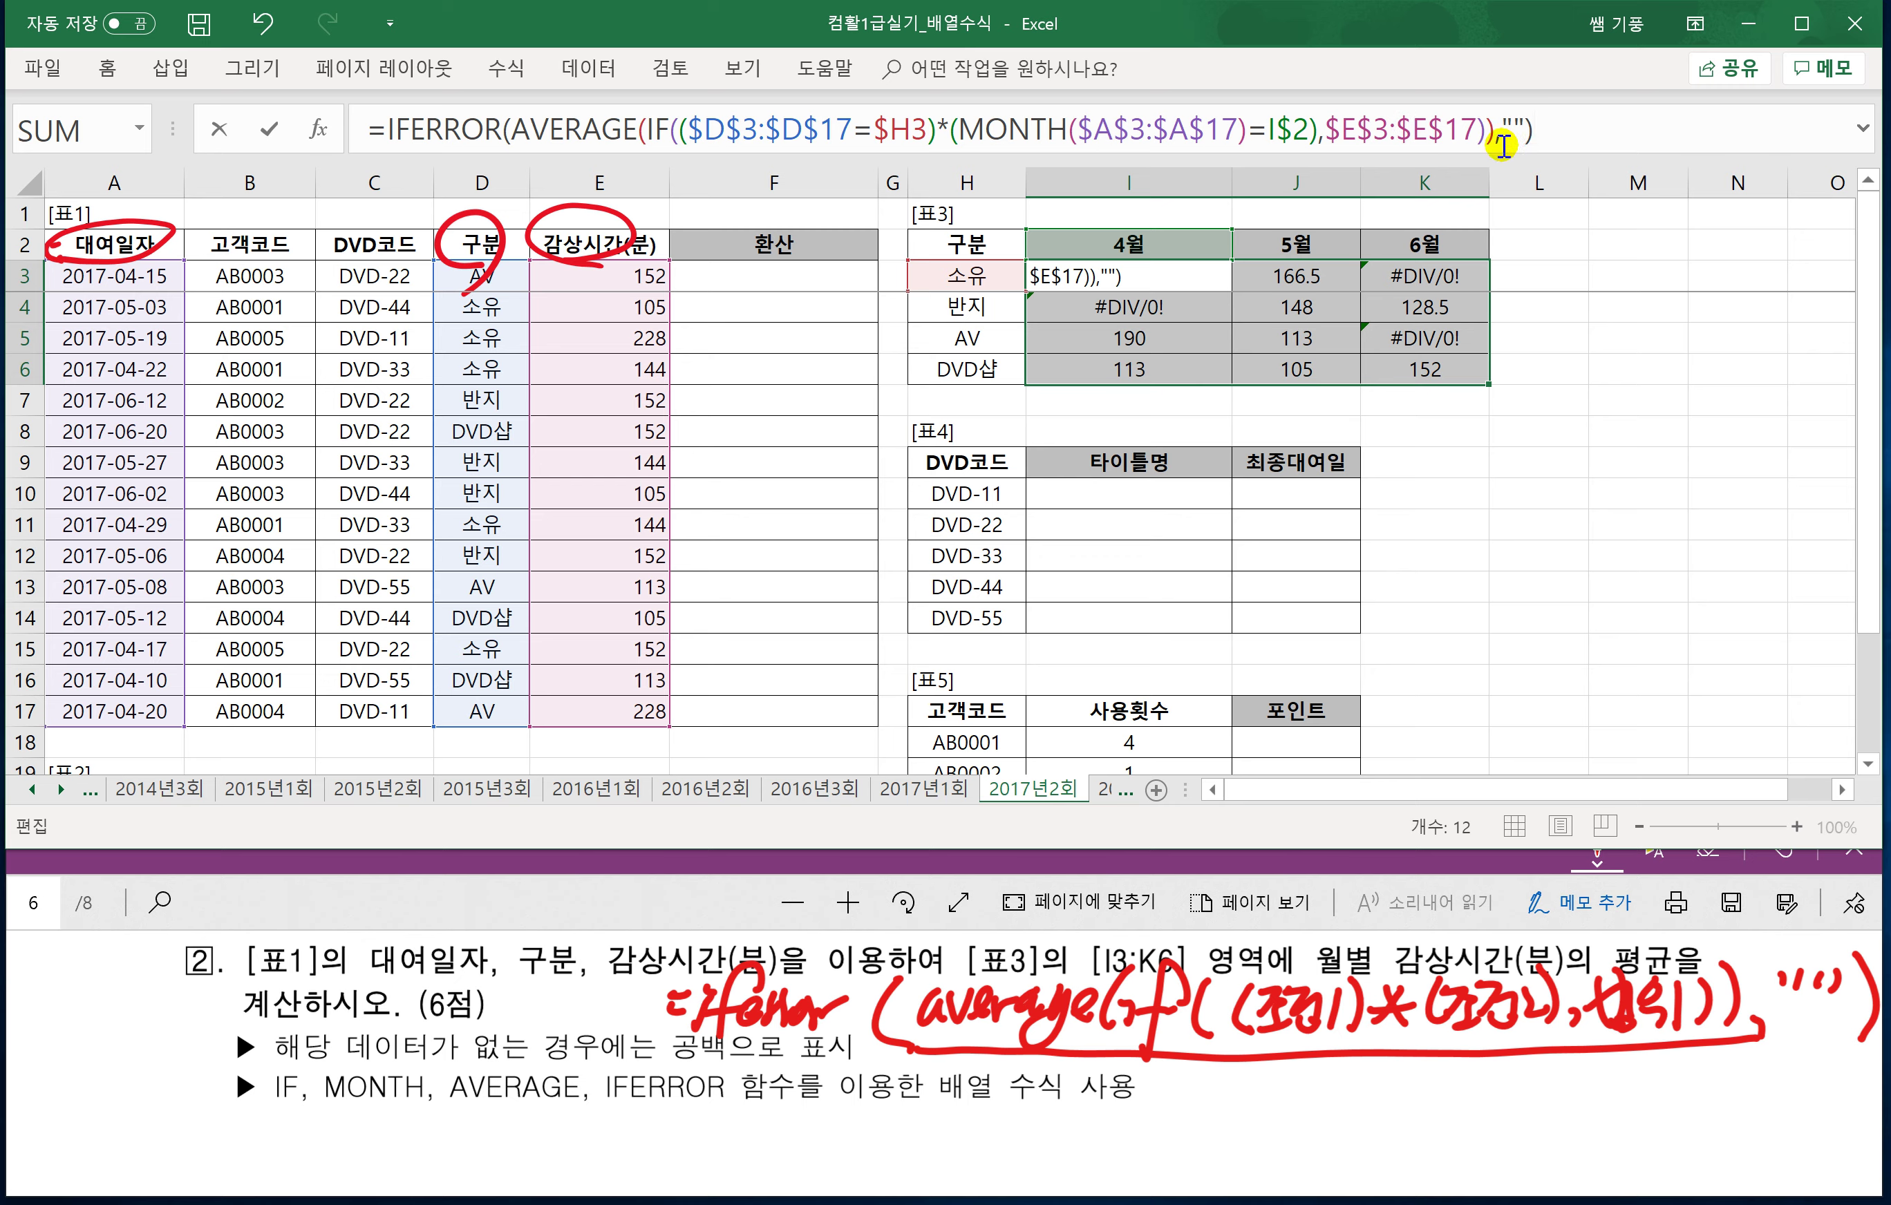
key("ctrl+shift+Return")
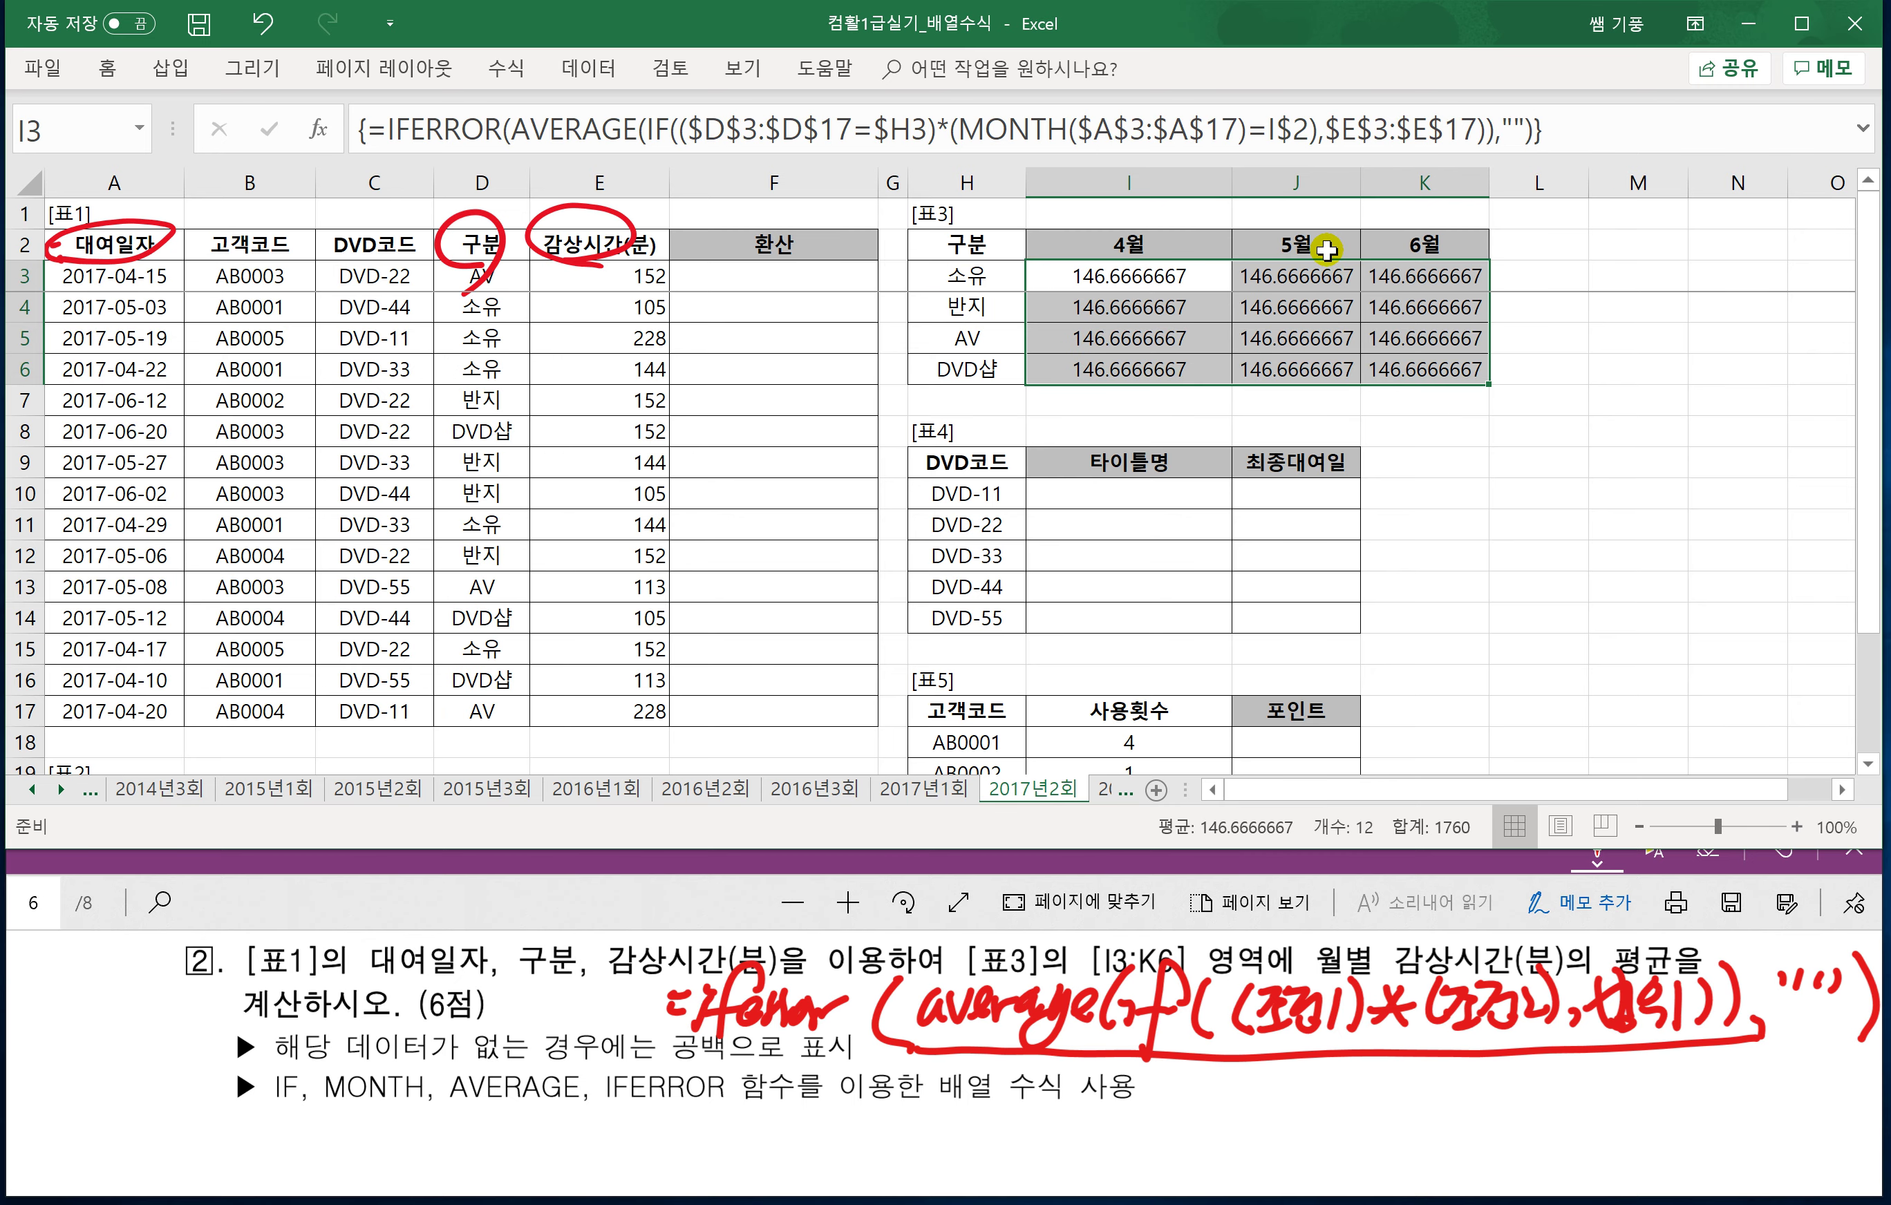
key("ctrl+z")
Select only cell I3 and insert IFERROR( before AVERAGE in its formula.
left_click(1195, 276)
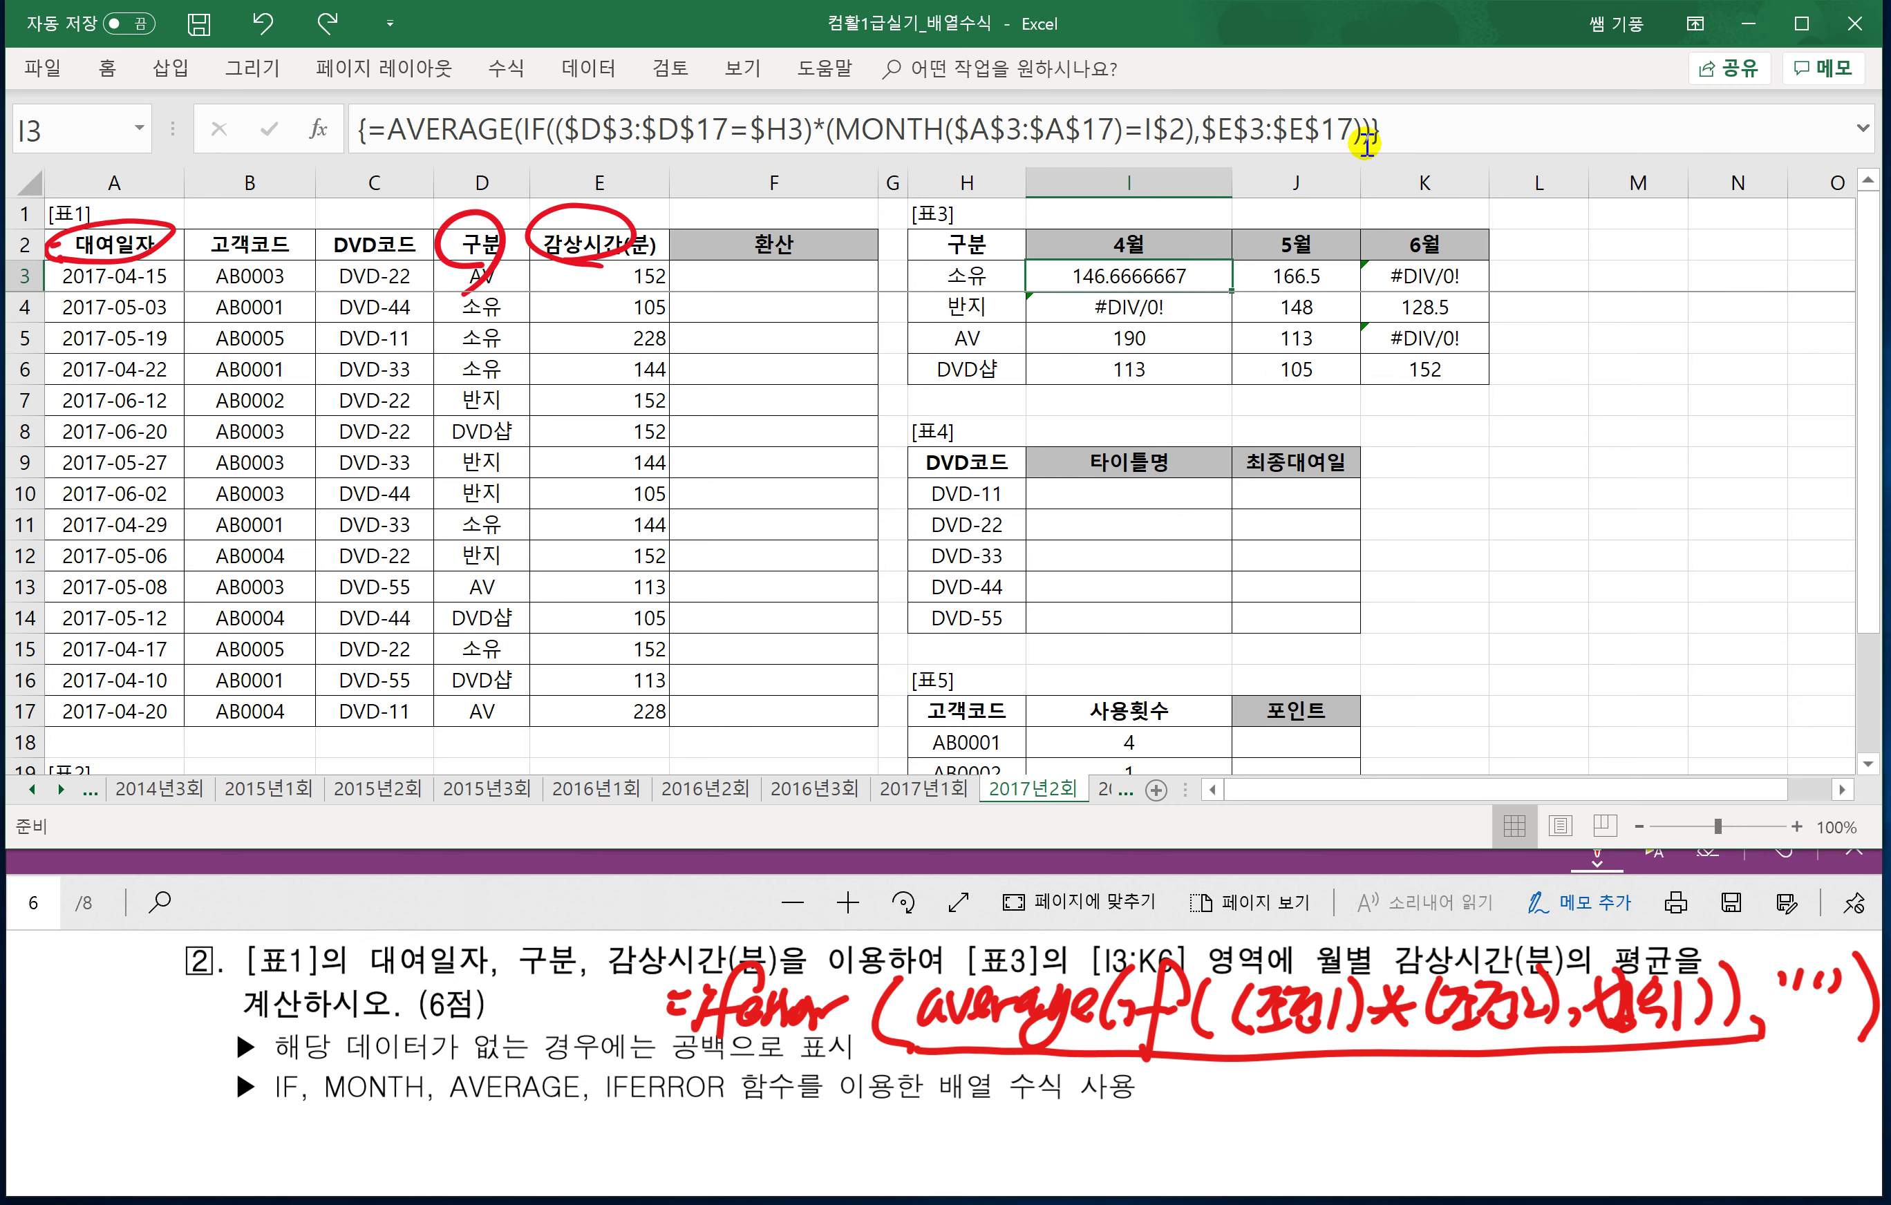
left_click(1398, 131)
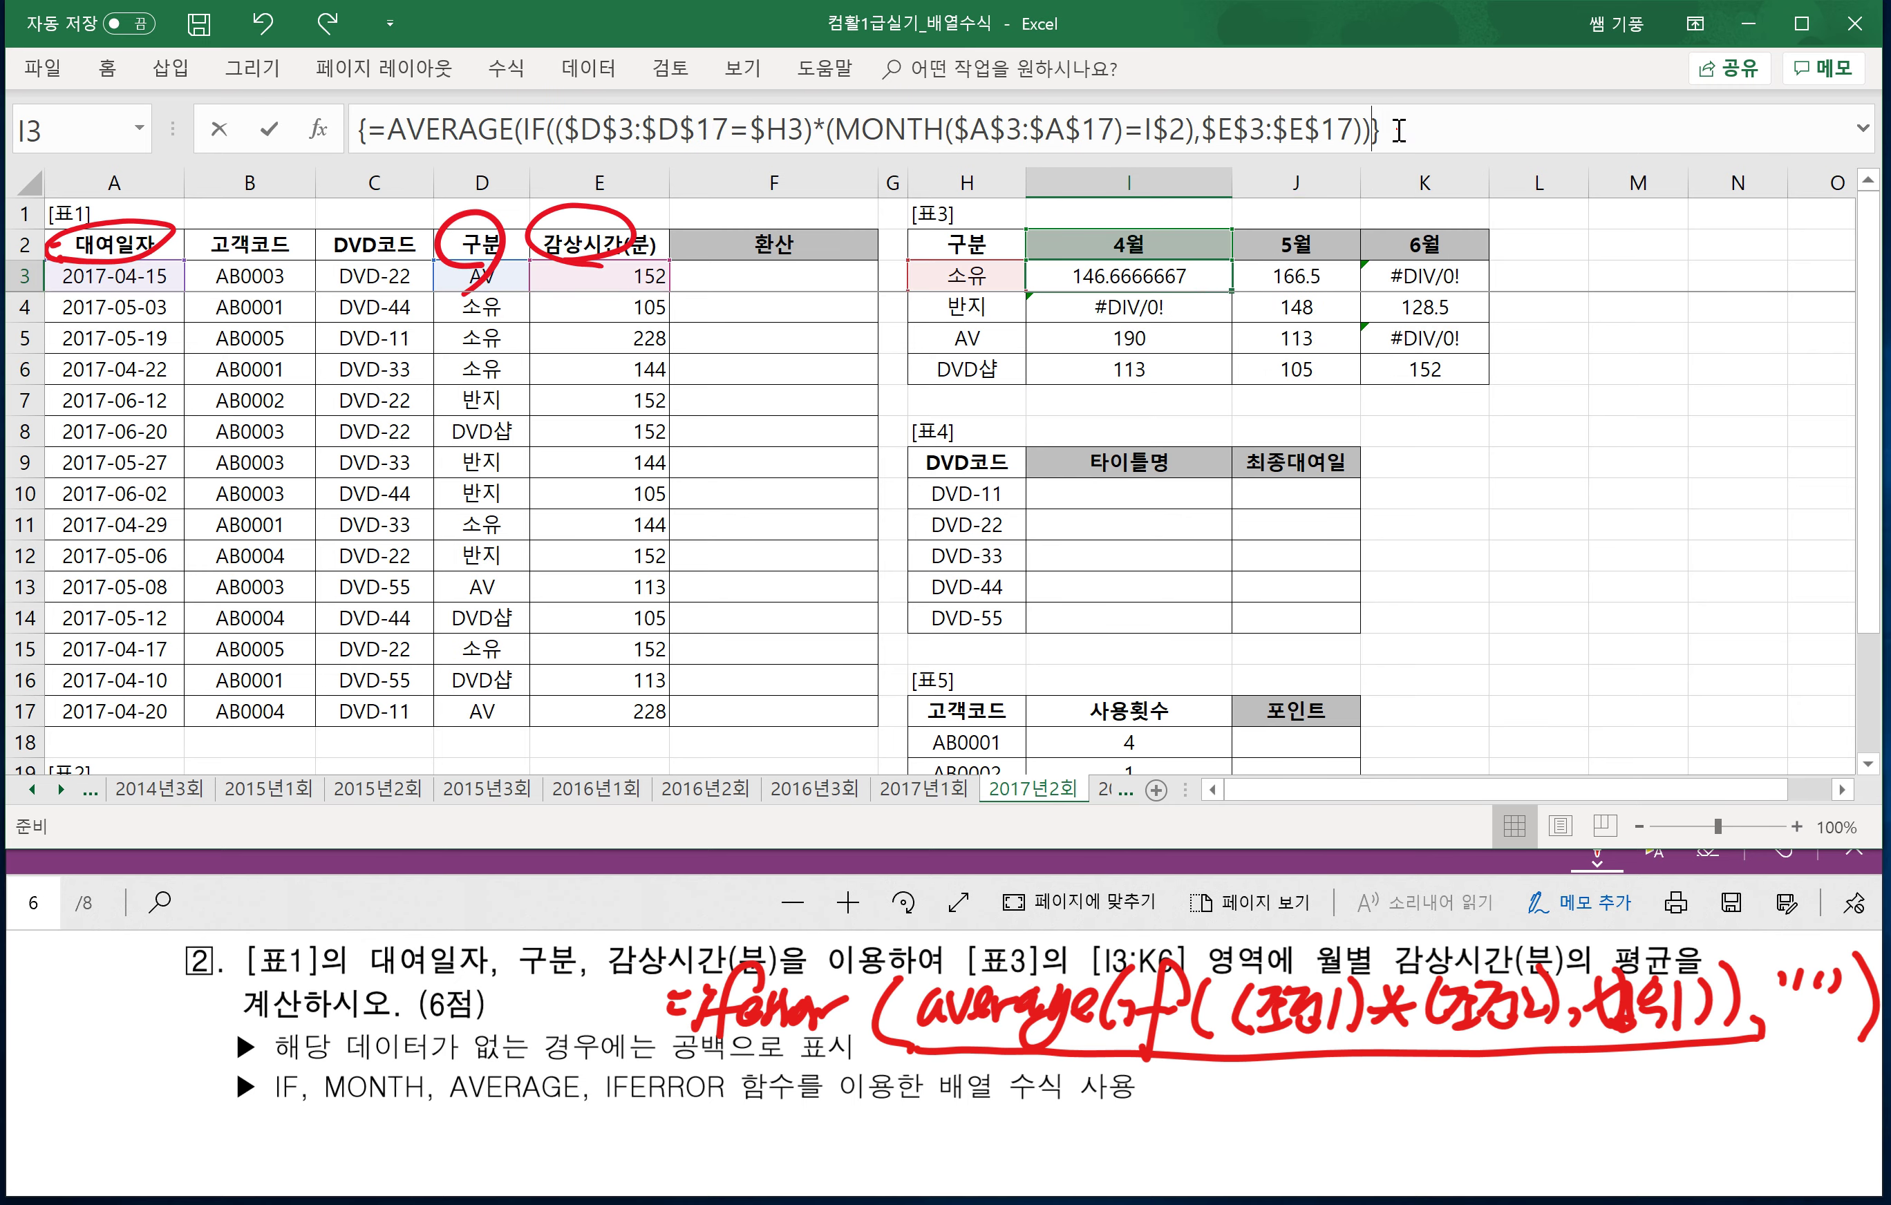
left_click(388, 132)
type("IF")
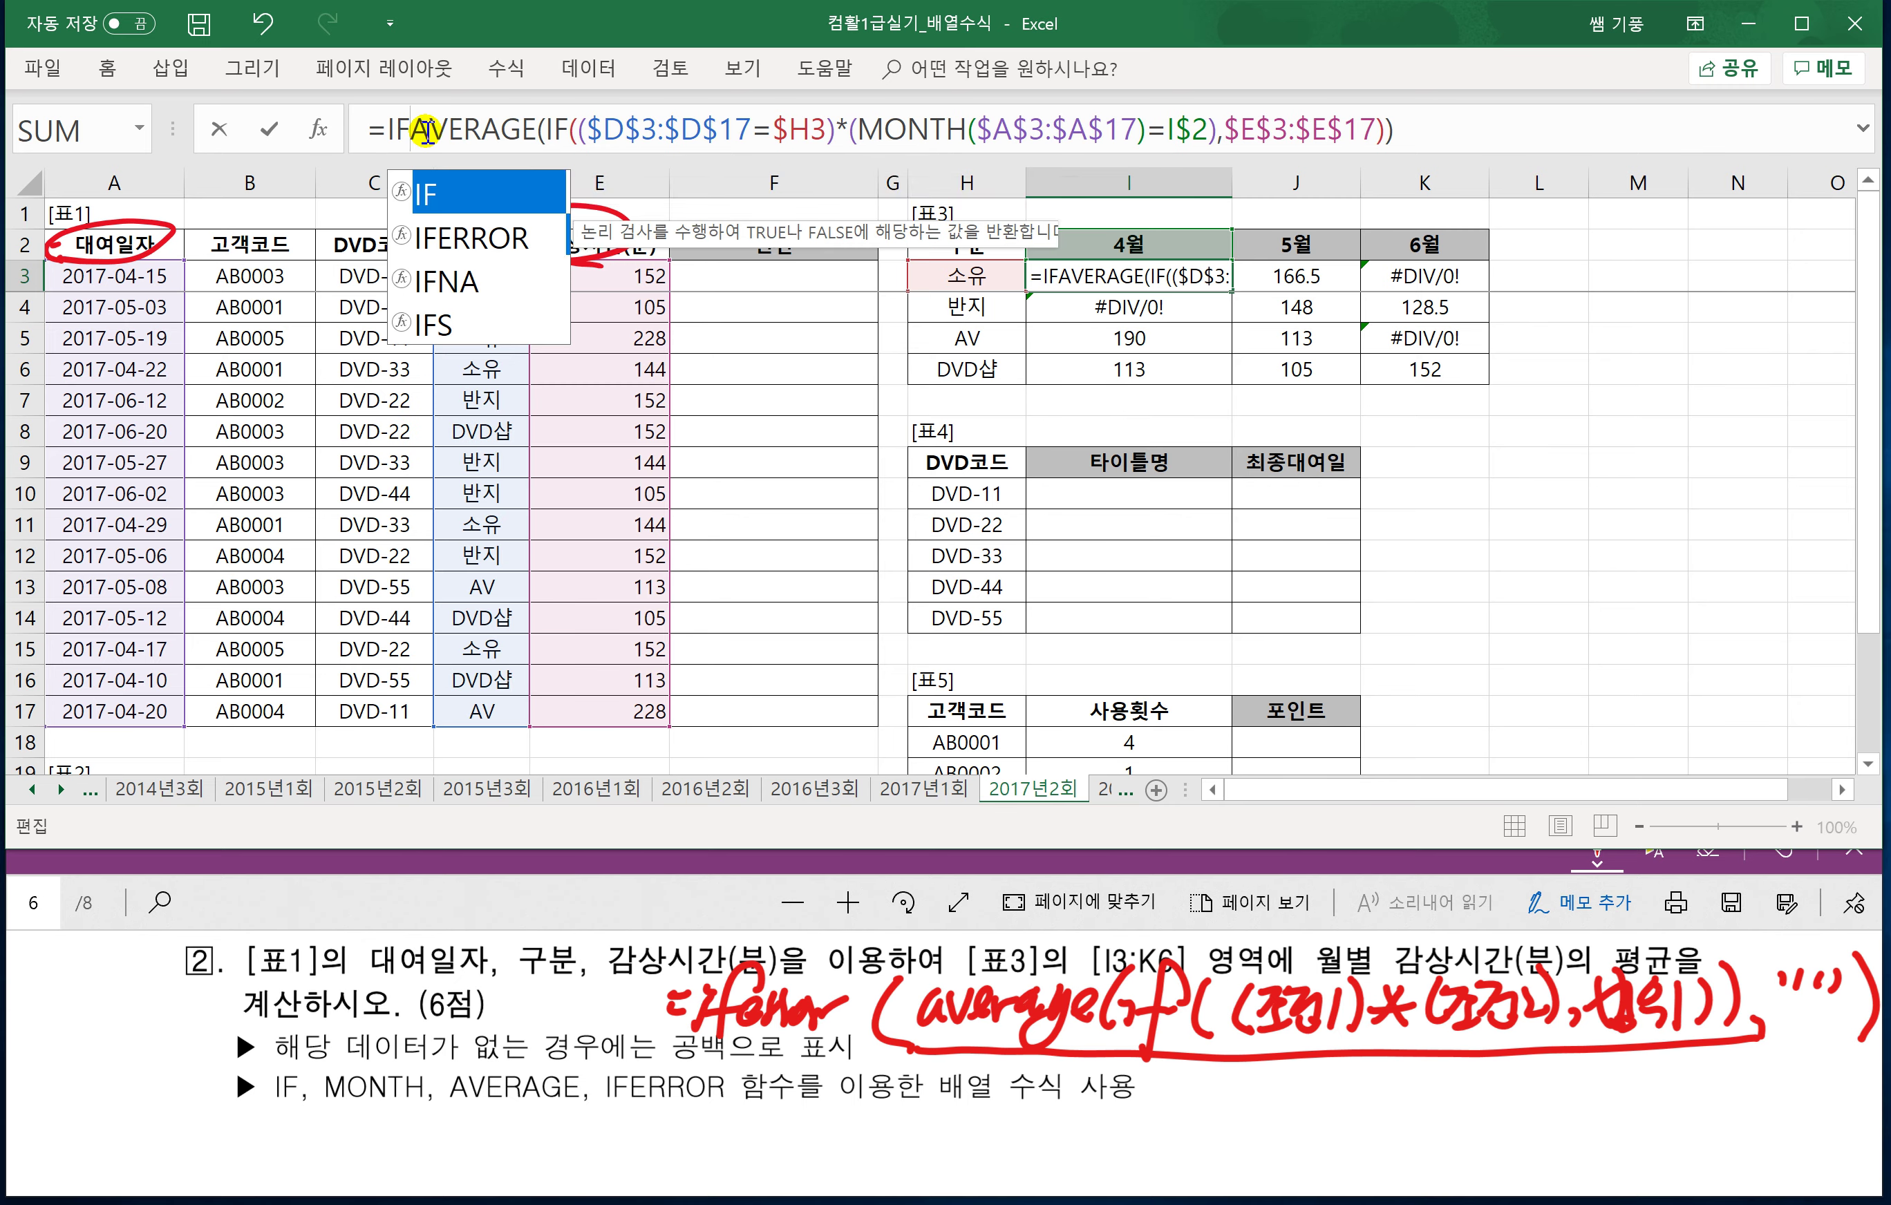
key("Down")
key("Tab")
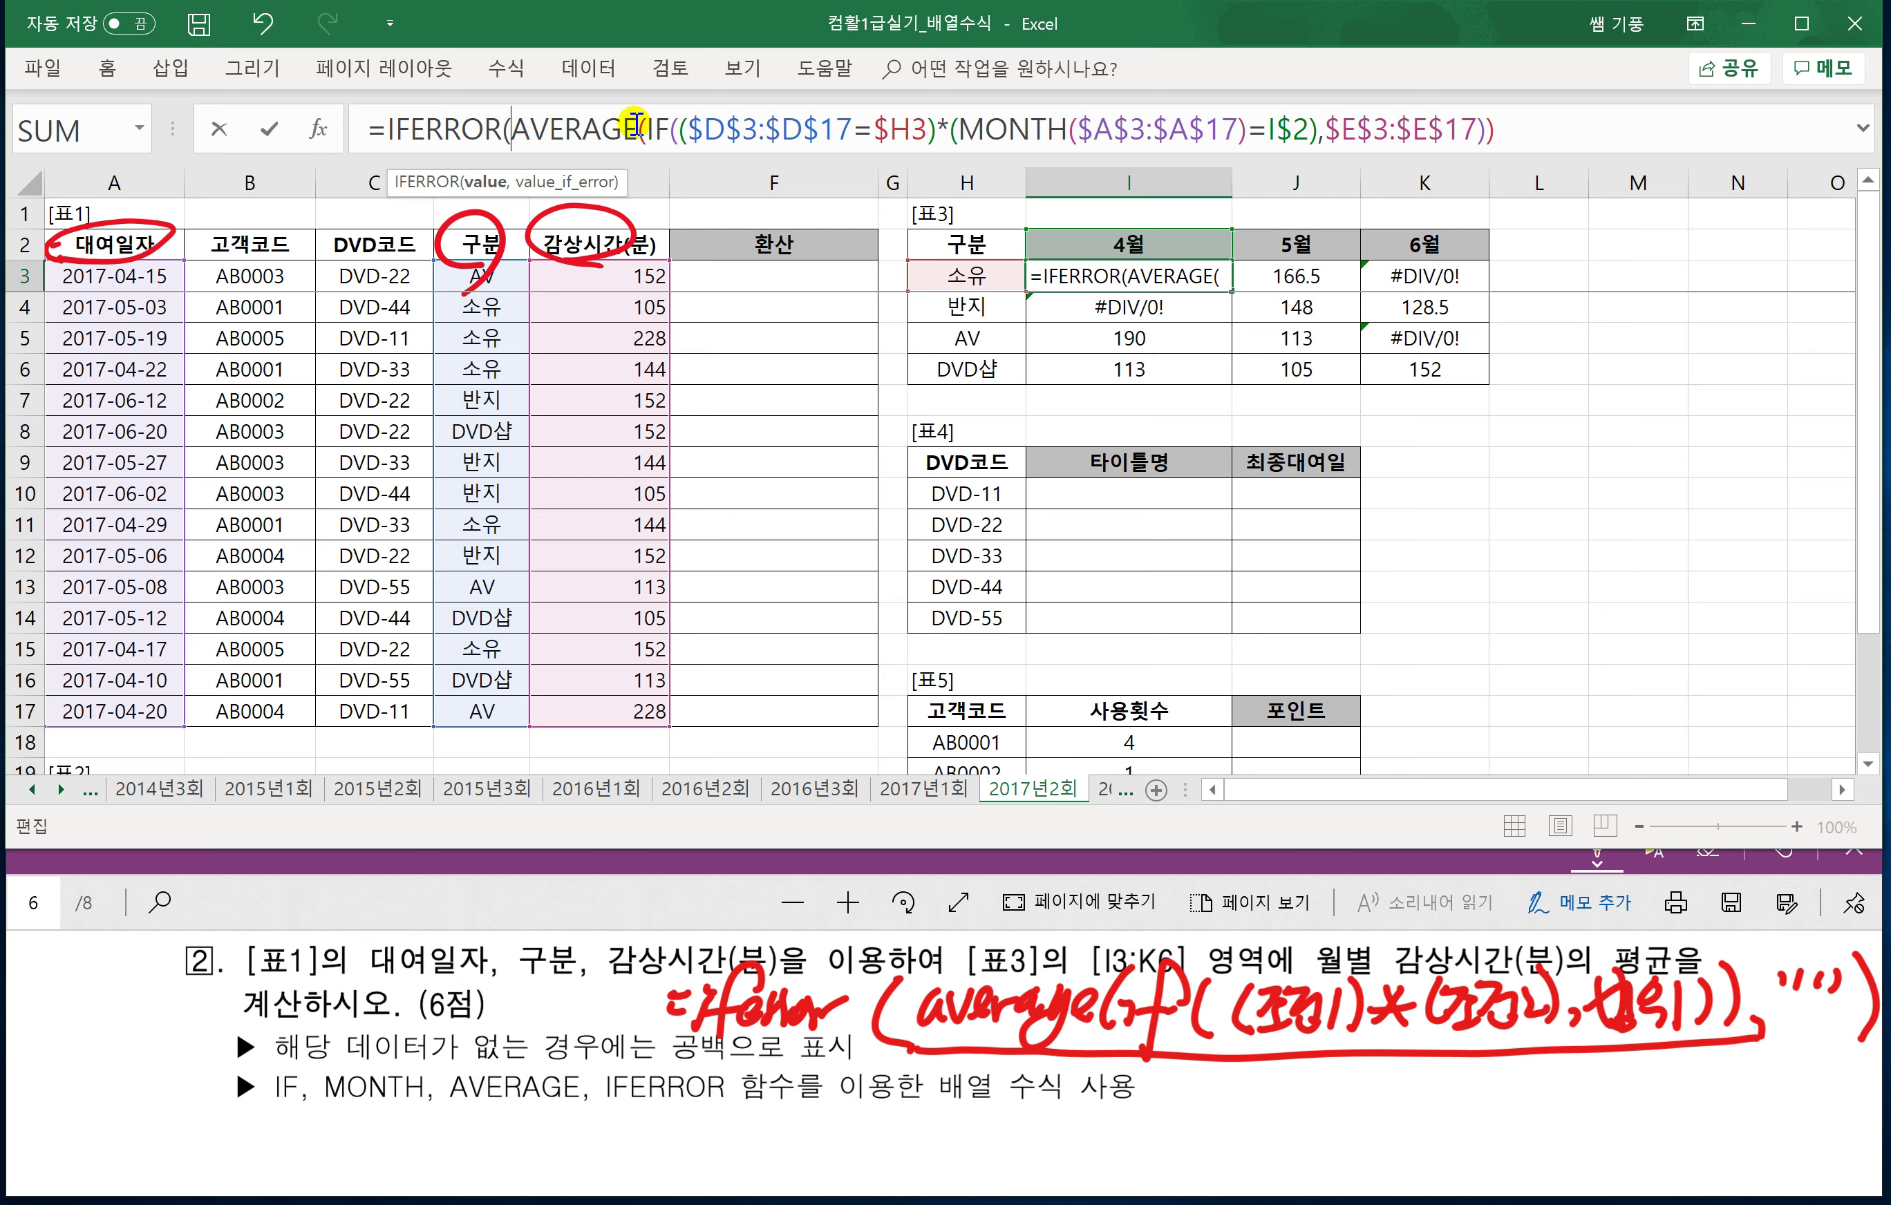
Give I3's IFERROR "" as the error value, close it, and fill the resulting array formula across I3:K6.
left_click(1545, 133)
type(",\"\"")
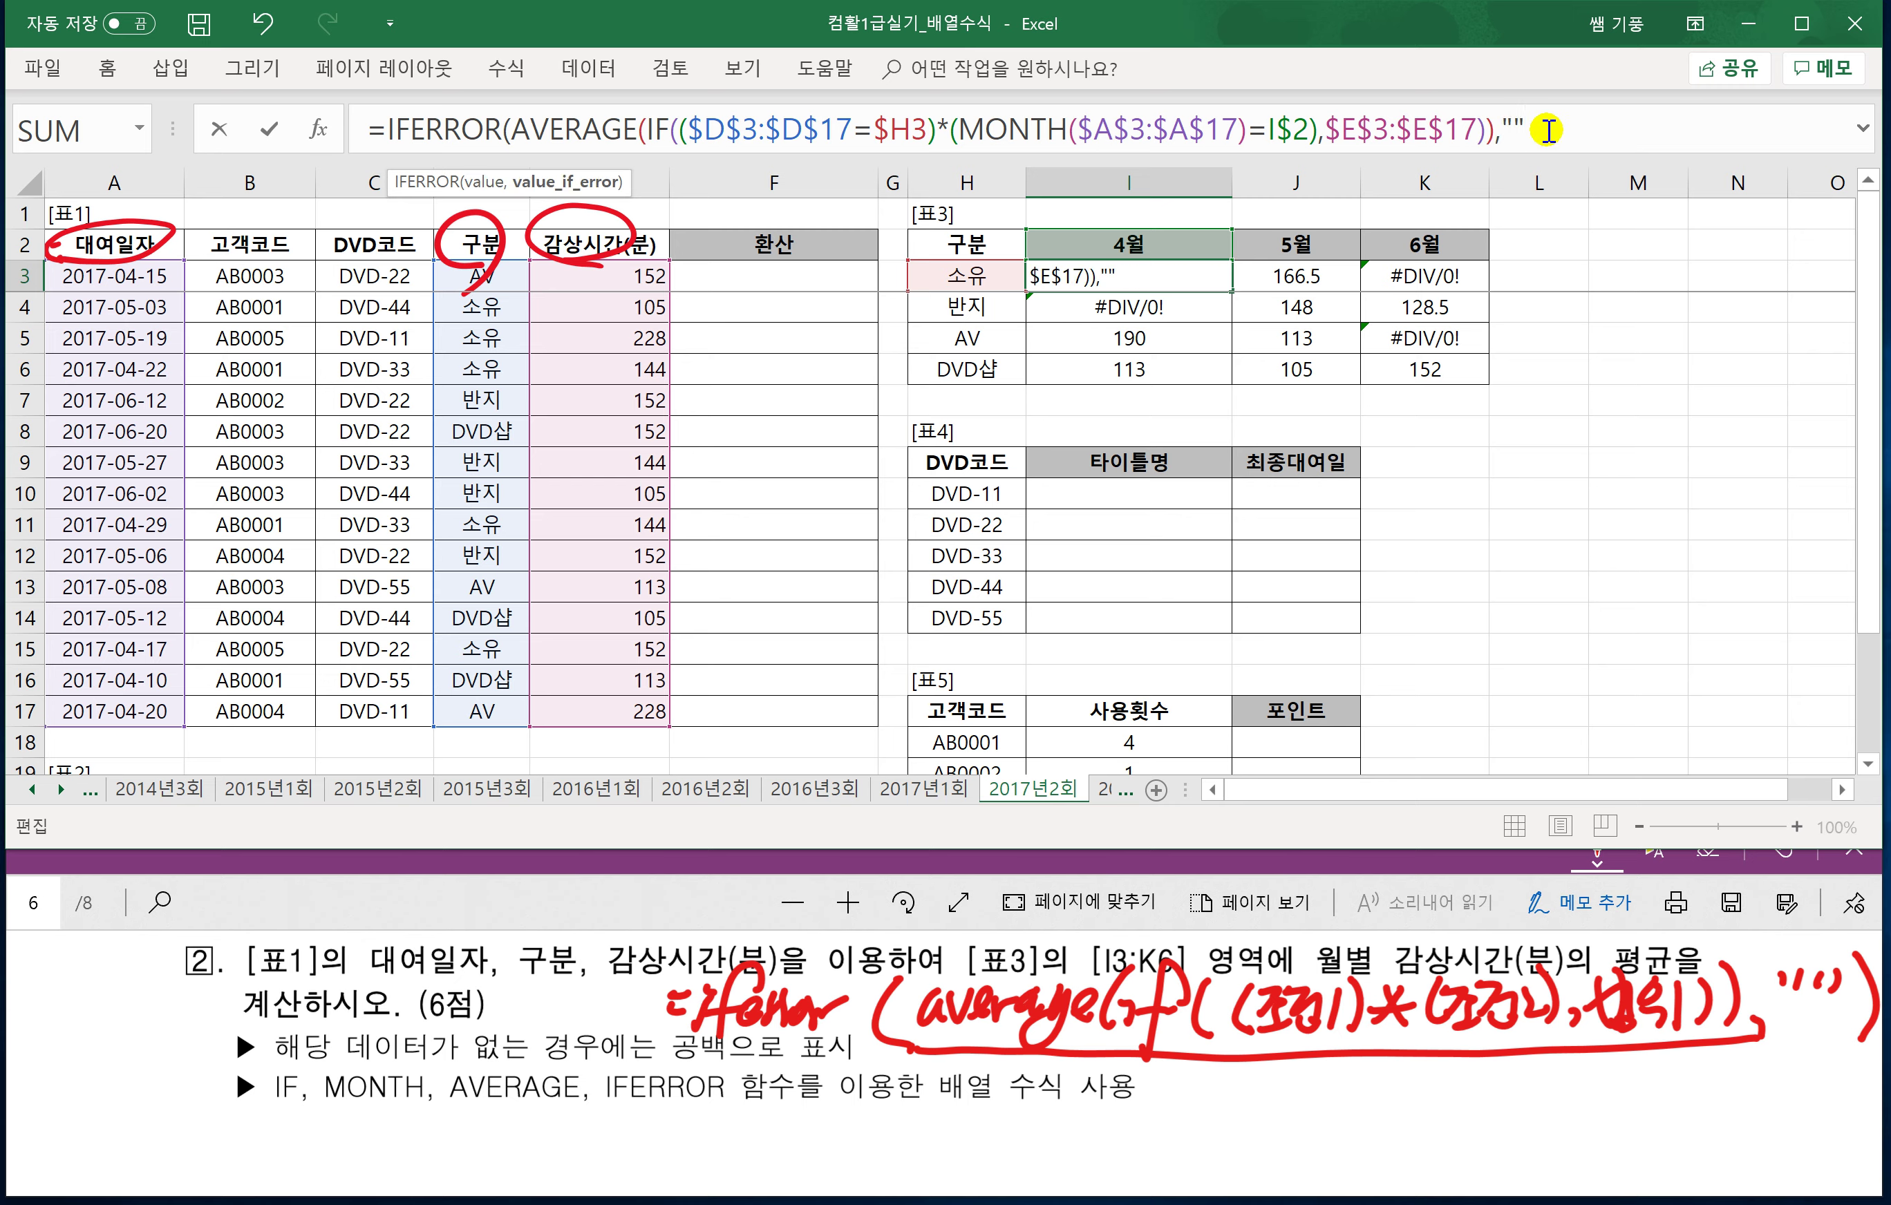
type(")")
key("ctrl+shift+Return")
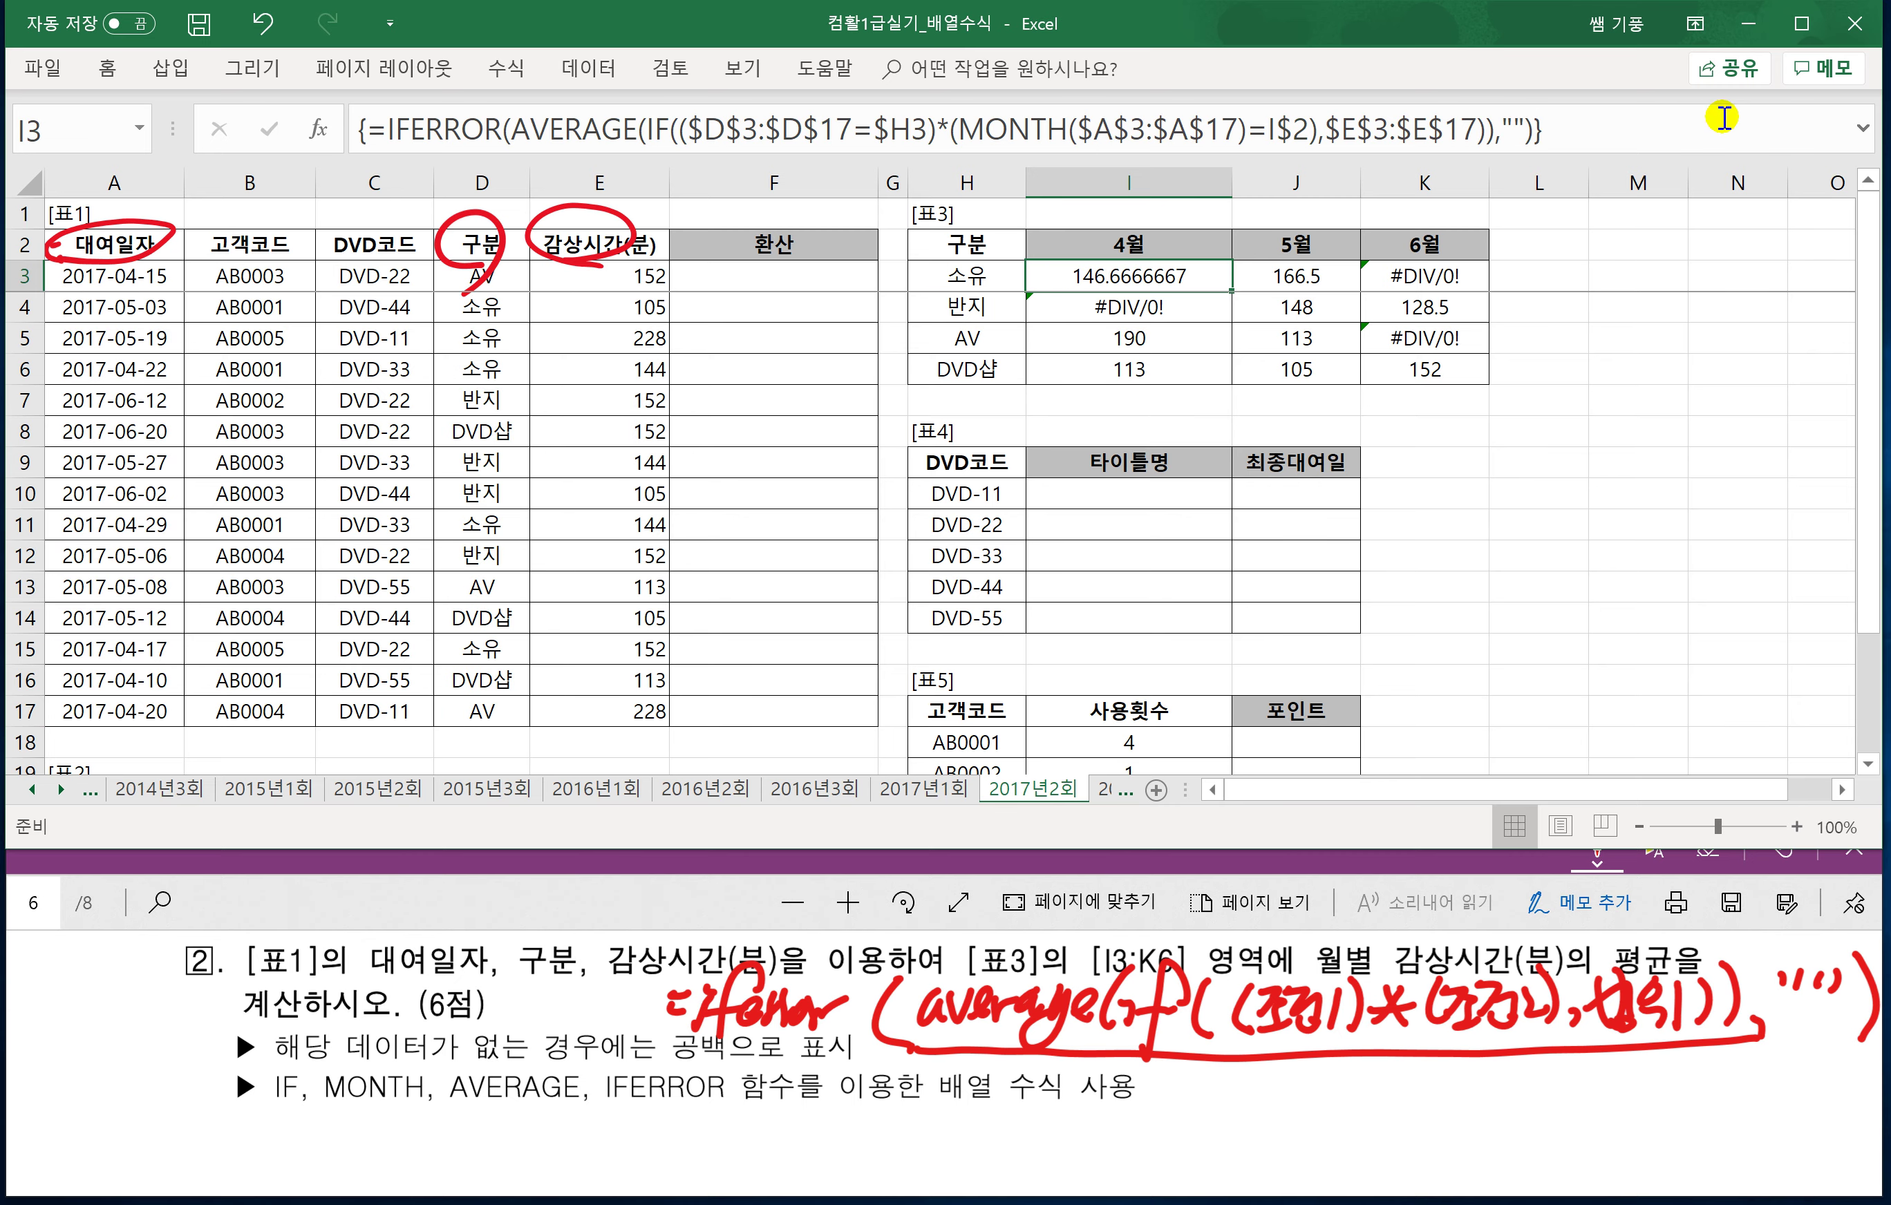
left_click_drag(1230, 288, 1442, 294)
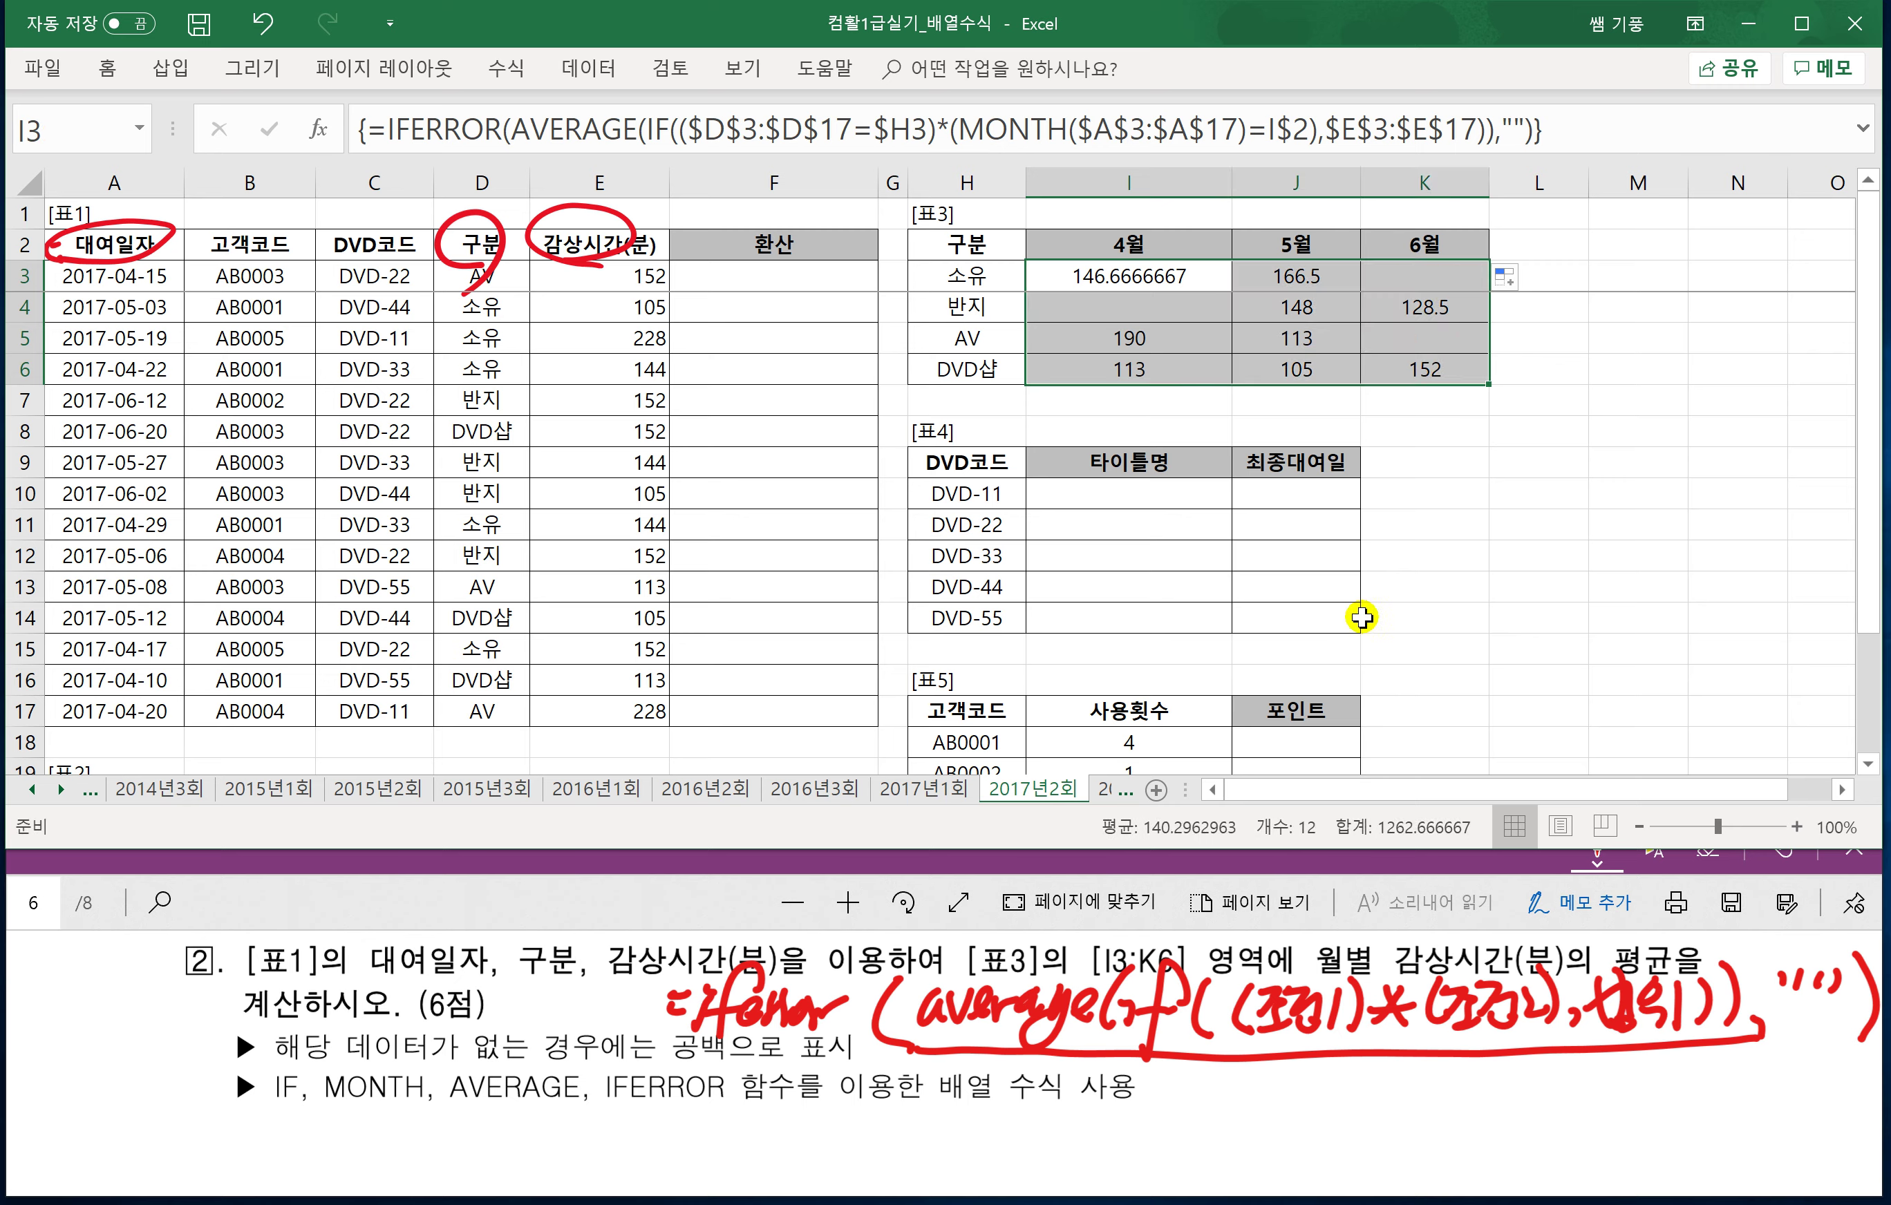
Switch to the question PDF and go to question 4 on the 최종대여일 per DVD코드 in J10:J14.
left_click(656, 907)
scroll(685, 1062, "down", 2)
scroll(689, 1063, "down", 5)
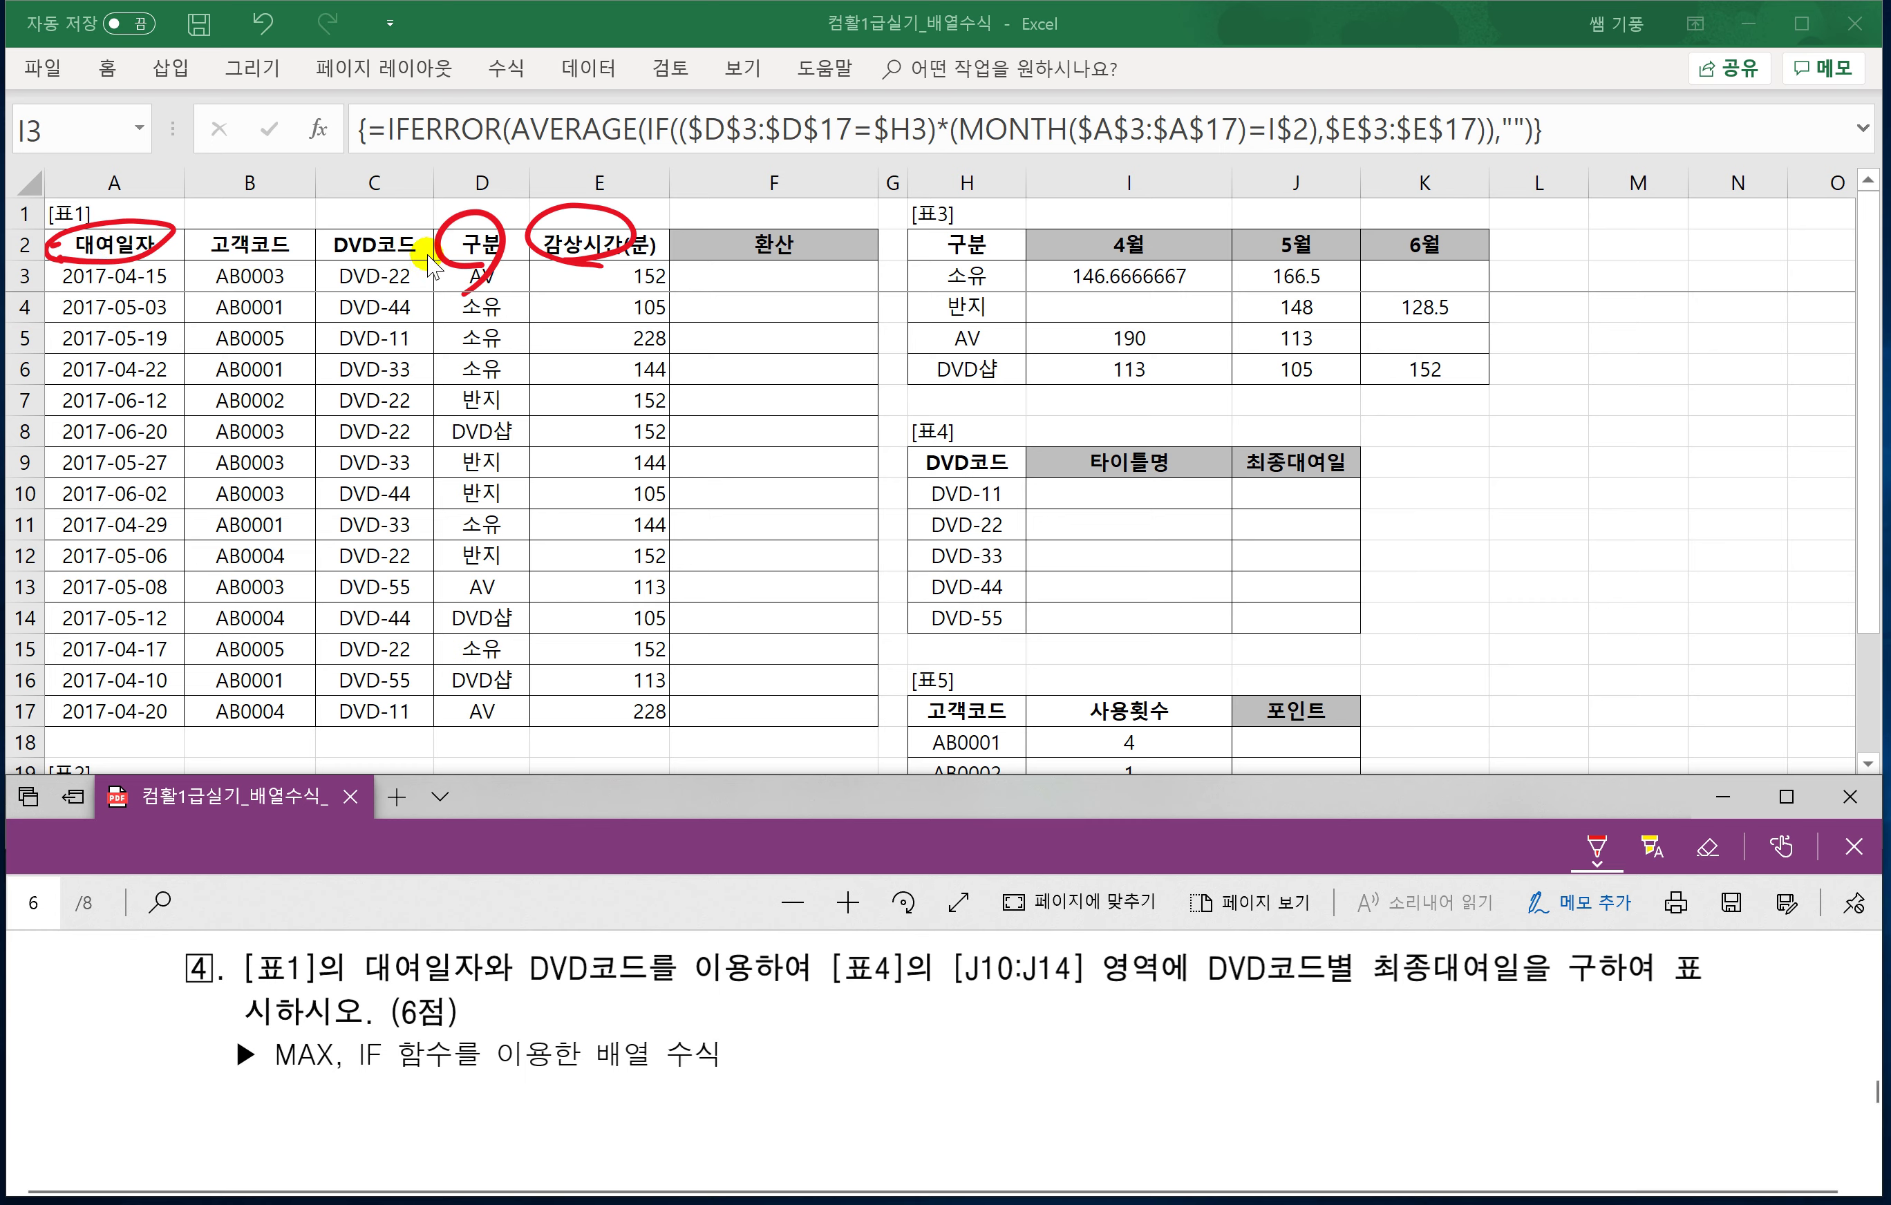
left_click_drag(619, 240, 541, 261)
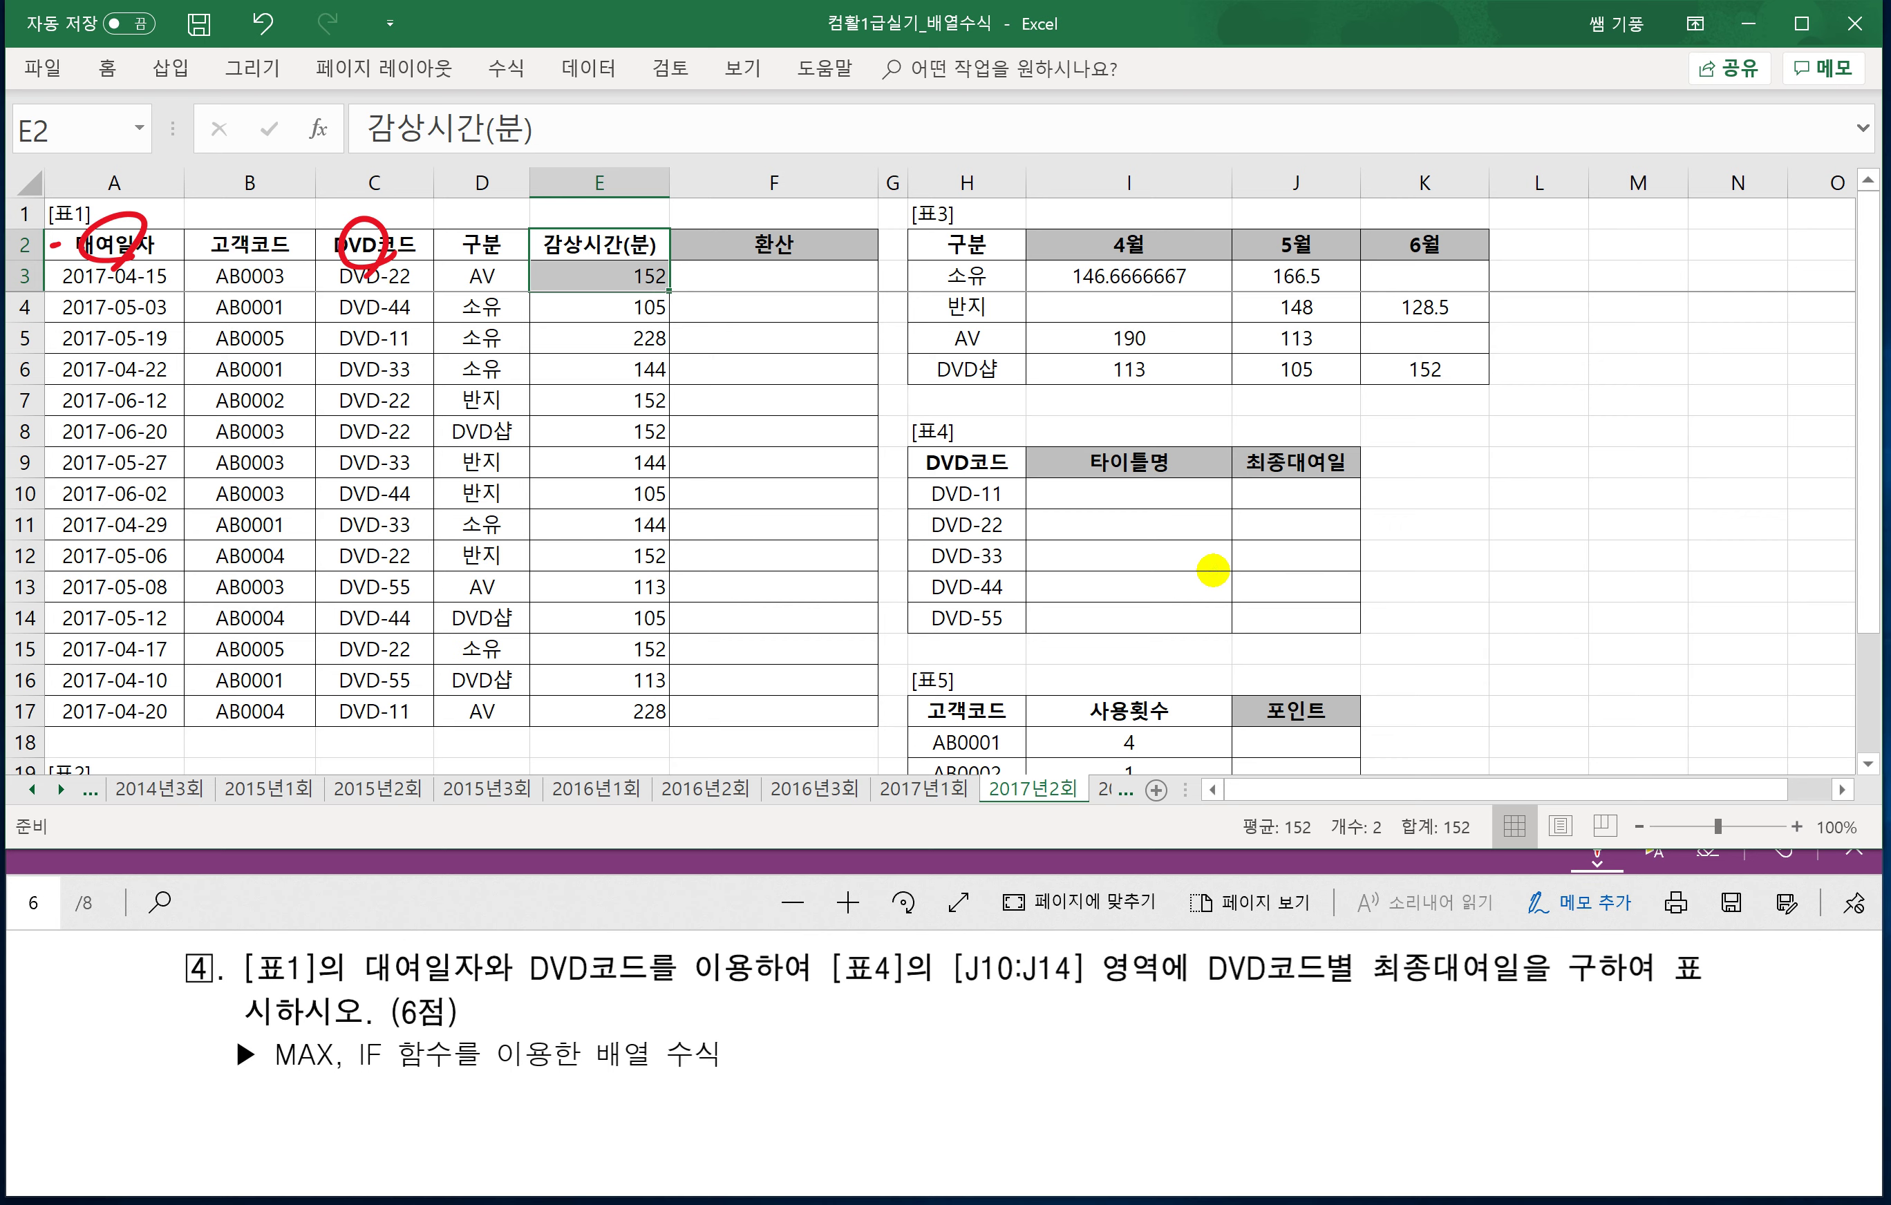
Handwrite the formula outline =max(if(조건,범위)) in red ink beneath question 4 in the PDF.
left_click_drag(901, 1034, 934, 1032)
left_click_drag(904, 1056, 1080, 1051)
mouse_move(1078, 1004)
left_mouse_down()
mouse_move(1061, 1048)
mouse_move(1125, 1047)
left_mouse_up()
left_click_drag(1104, 1019, 1121, 1022)
mouse_move(1175, 1019)
left_mouse_down()
mouse_move(1149, 1002)
mouse_move(1145, 1074)
left_mouse_up()
mouse_move(1126, 1024)
left_mouse_down()
mouse_move(1164, 1029)
mouse_move(1207, 1078)
left_mouse_up()
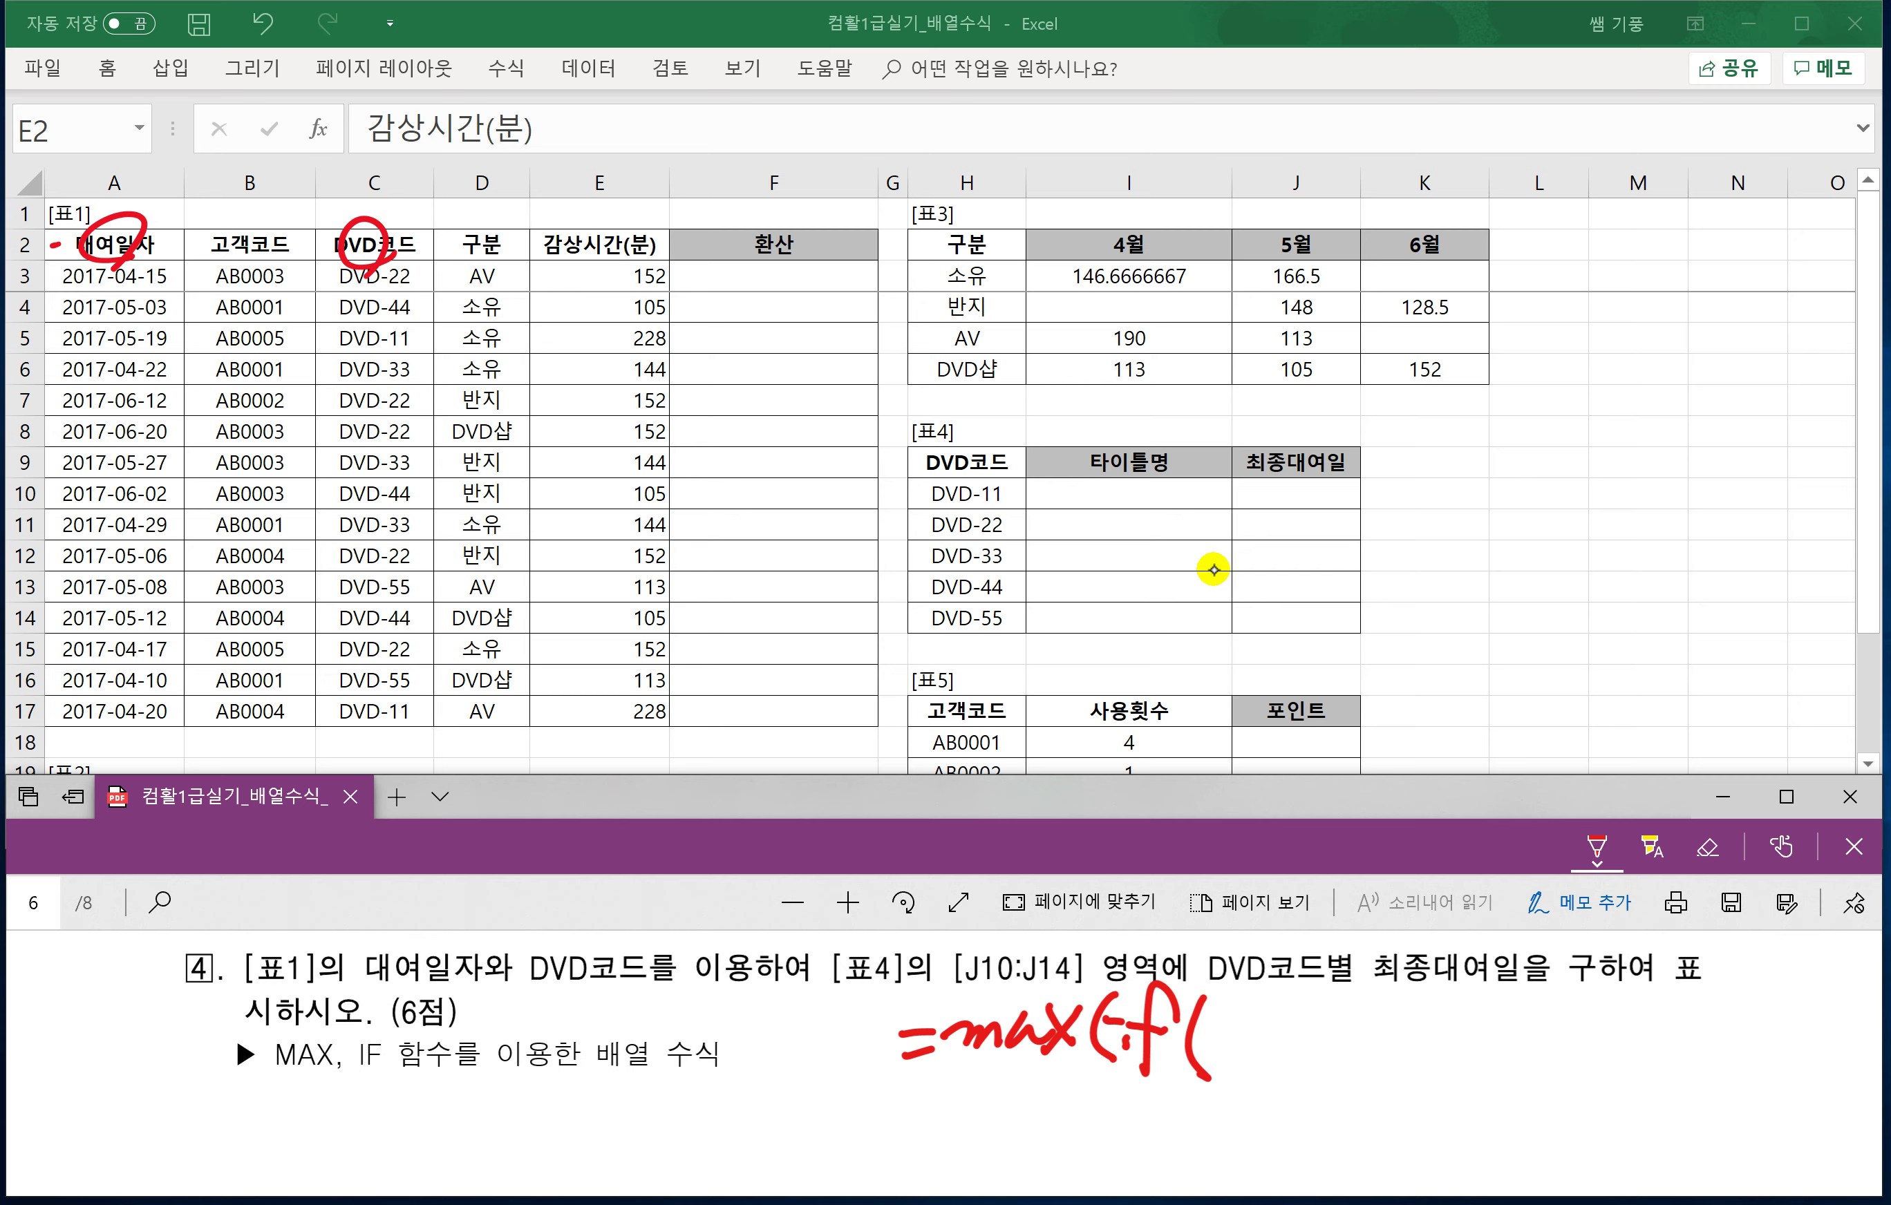
left_click_drag(1269, 1018, 1315, 1056)
mouse_move(1347, 1002)
left_mouse_down()
mouse_move(1321, 1063)
mouse_move(1382, 1050)
left_mouse_up()
left_click_drag(1381, 1033, 1411, 1029)
mouse_move(1422, 1005)
left_mouse_down()
mouse_move(1428, 1064)
mouse_move(1447, 1018)
left_mouse_up()
left_click_drag(1431, 1050, 1462, 1046)
left_click_drag(1471, 1010, 1467, 1071)
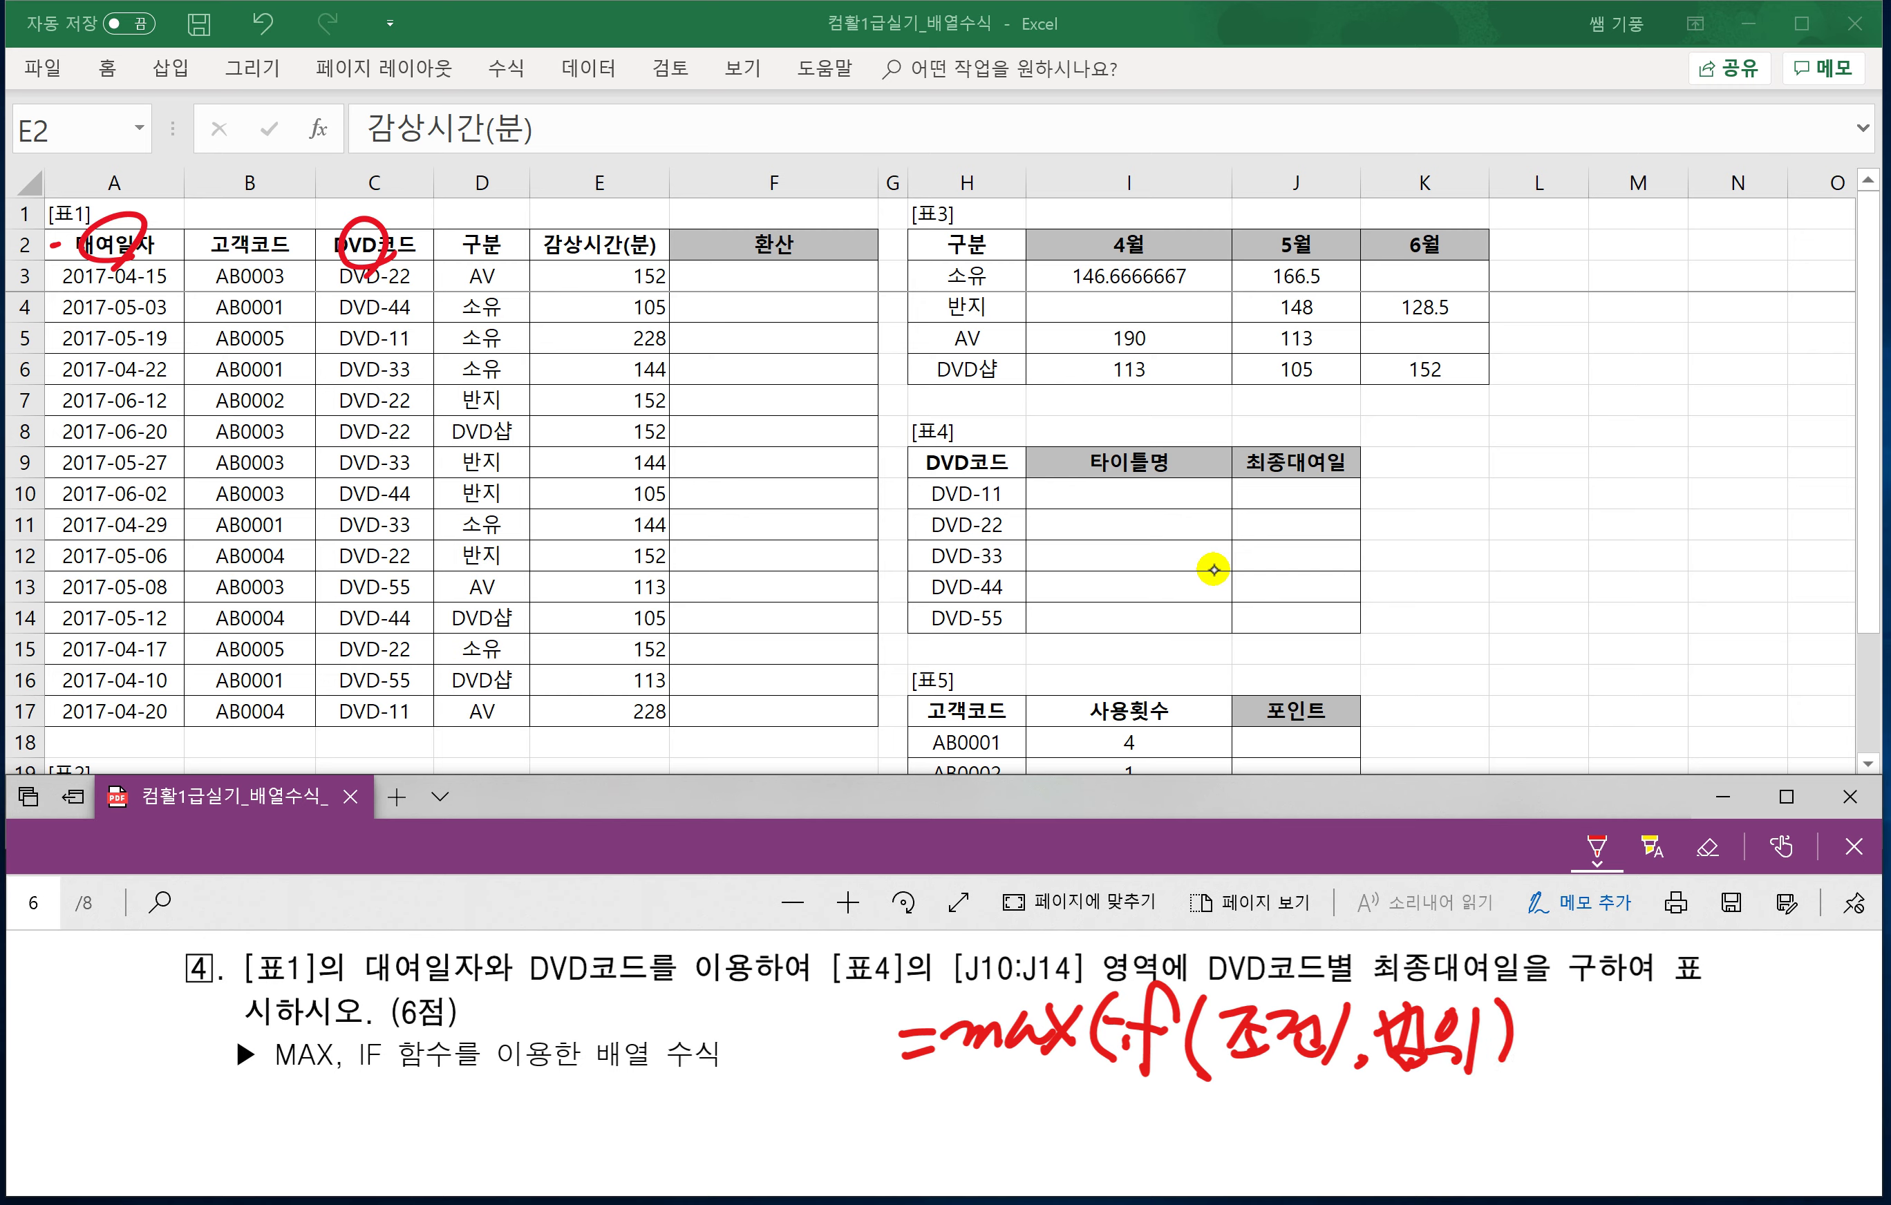
left_click_drag(1526, 999, 1531, 1072)
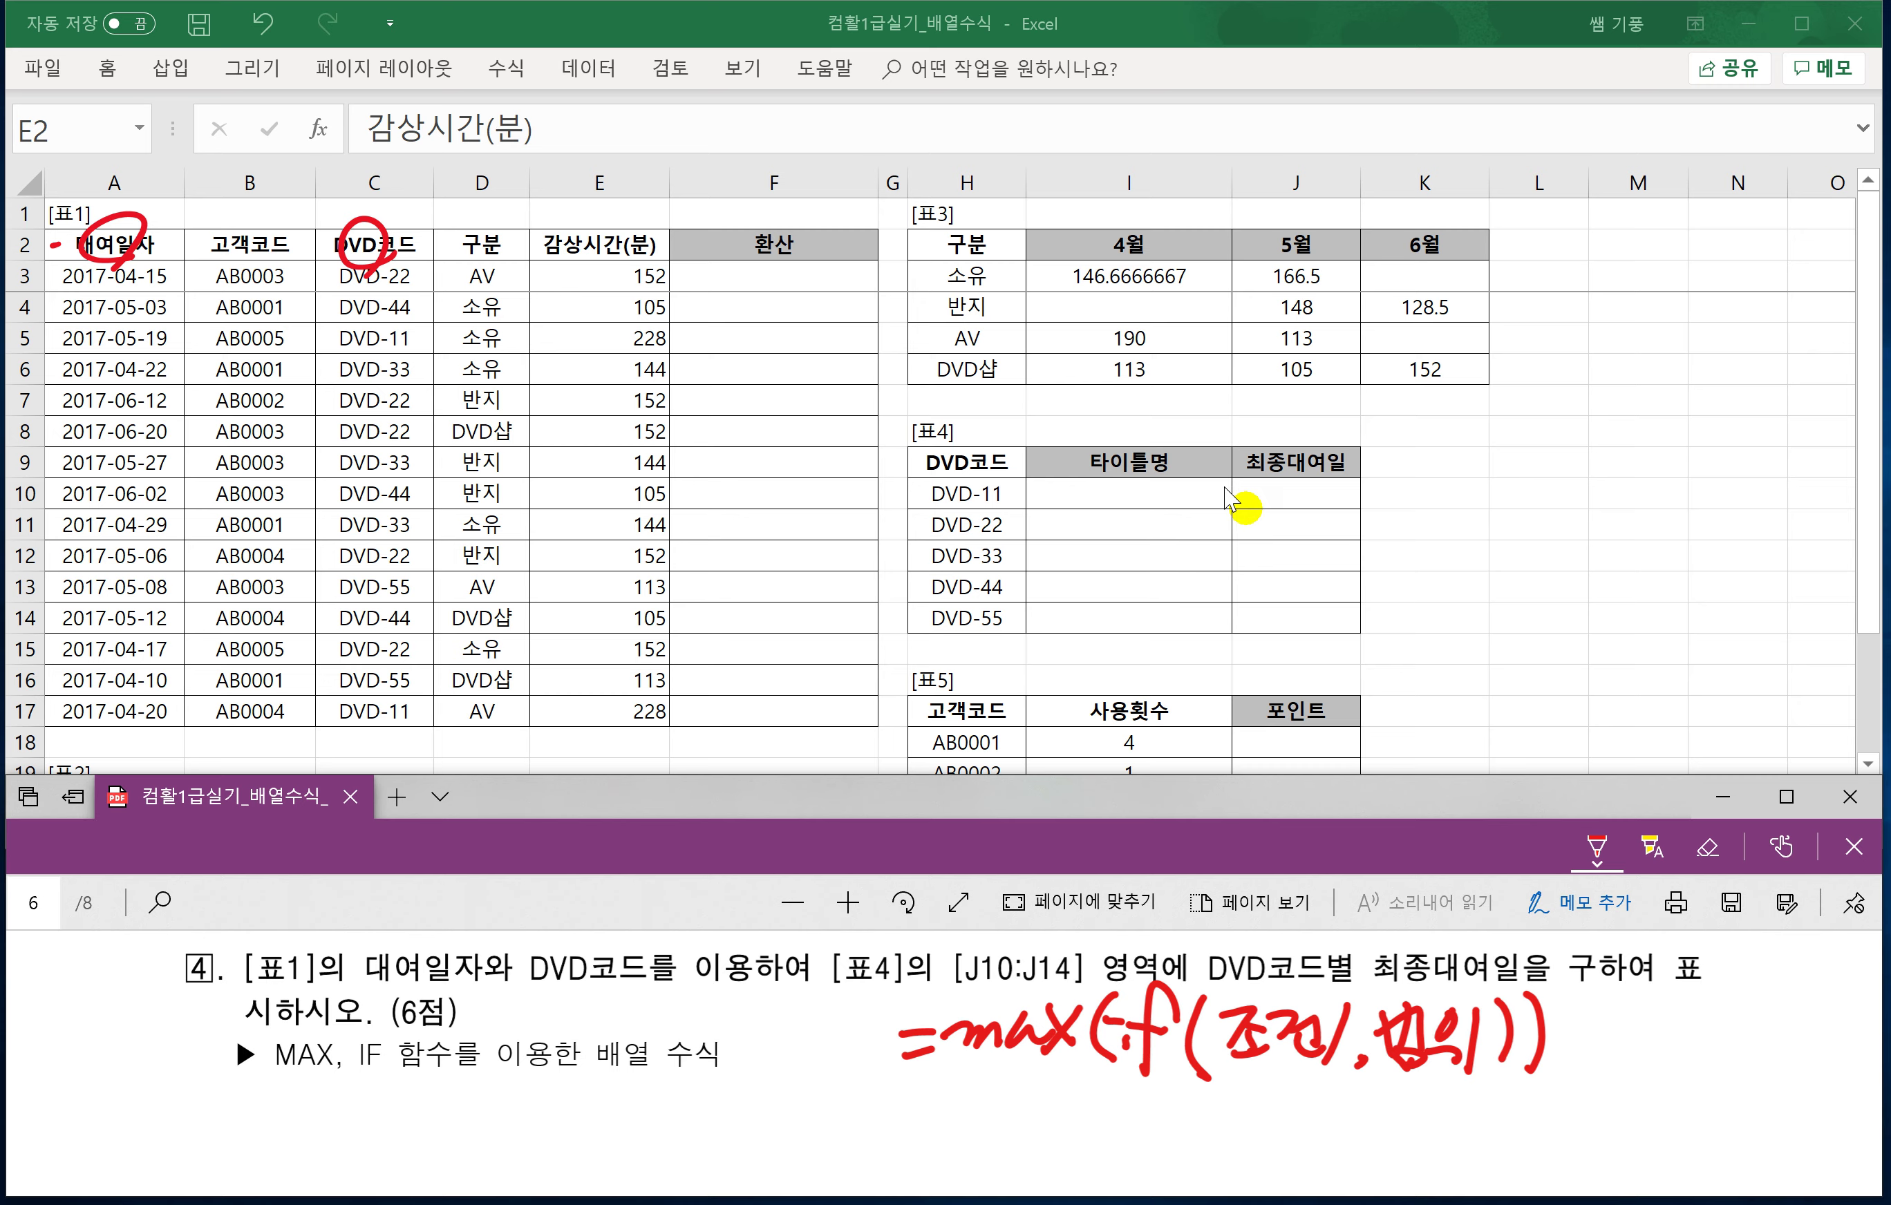
Switch to Excel and select cell J10, the first 최종대여일 cell of [표4].
left_click(1277, 493)
left_click(1271, 493)
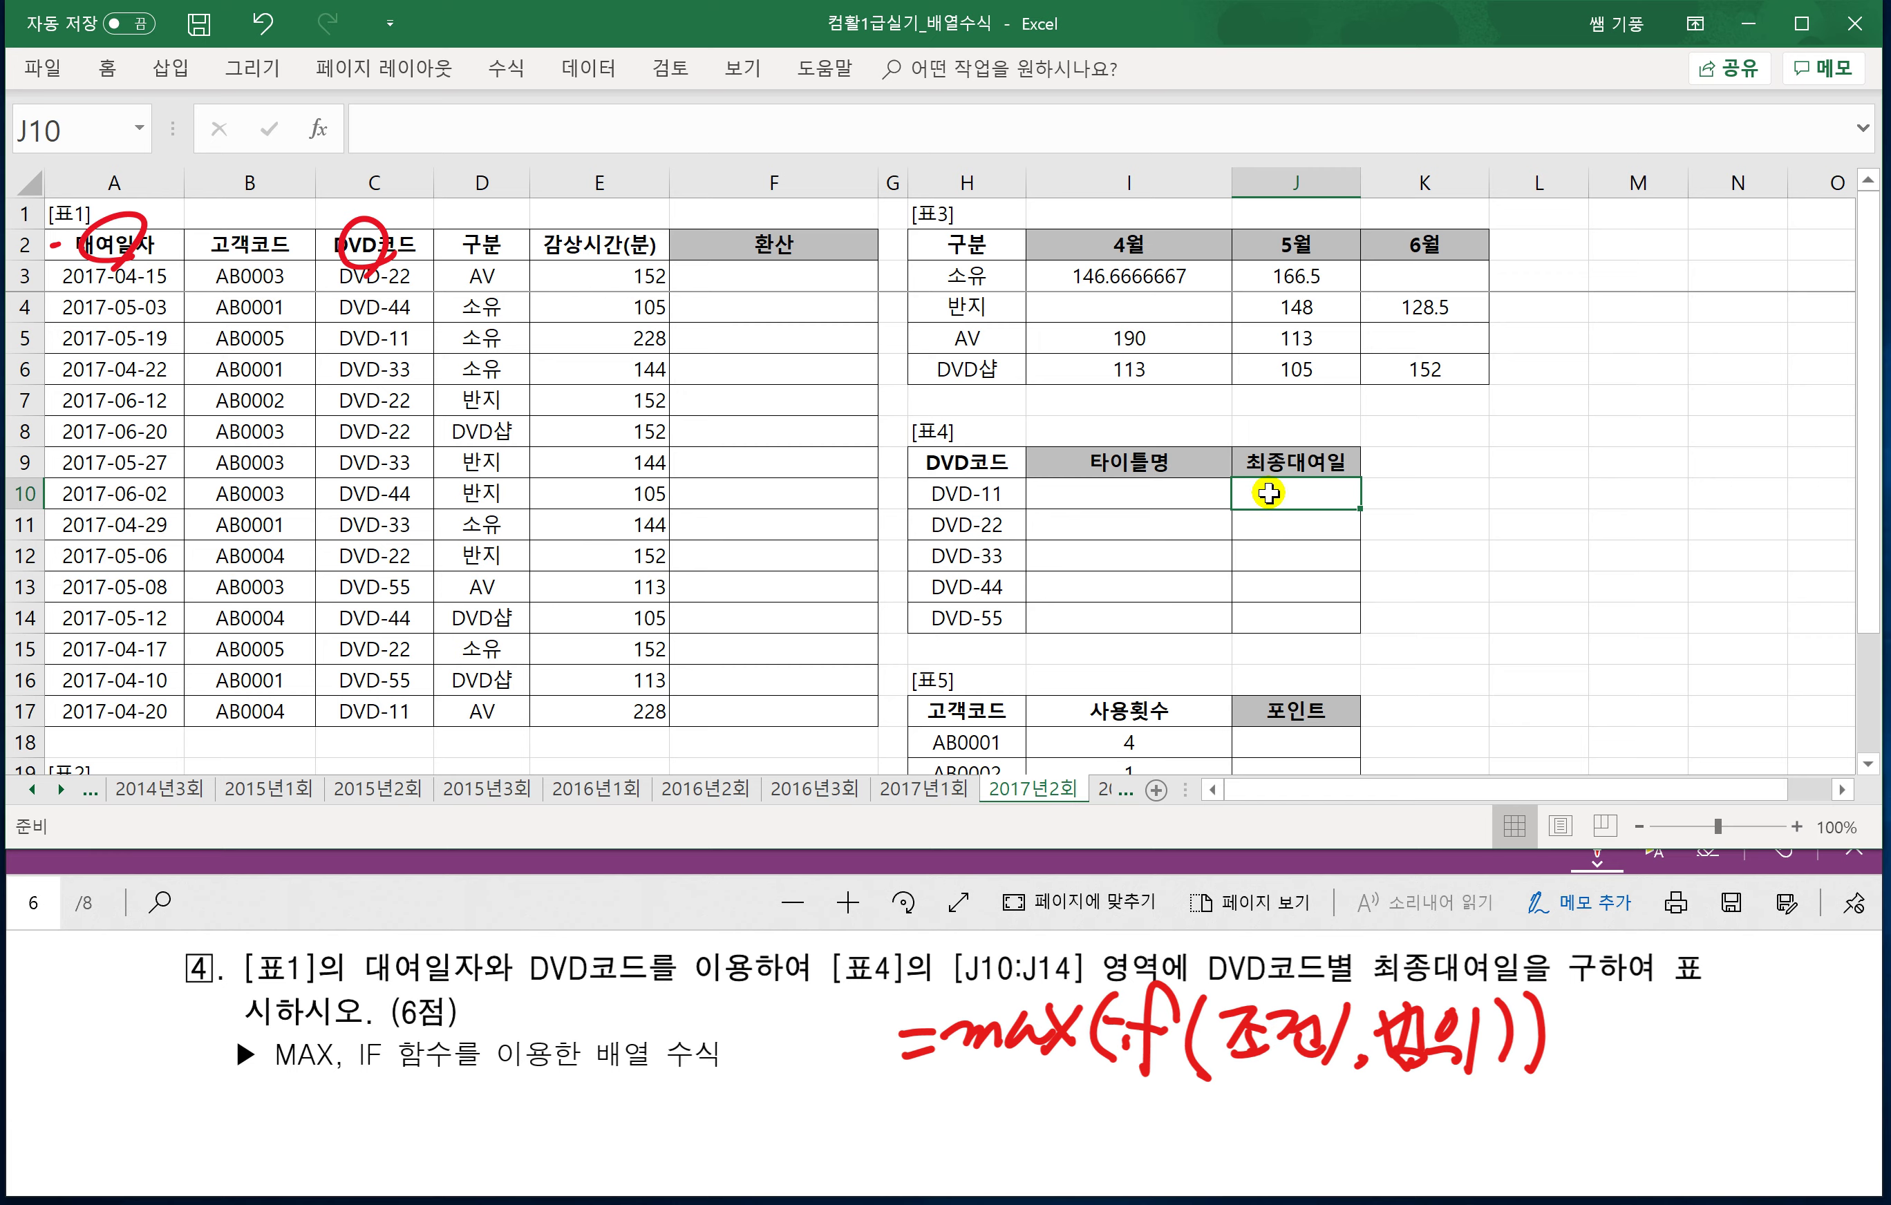
In J10, start a MAX(IF( formula whose condition tests whether the DVD codes in $C$3:$C$17 equal H10.
type("=")
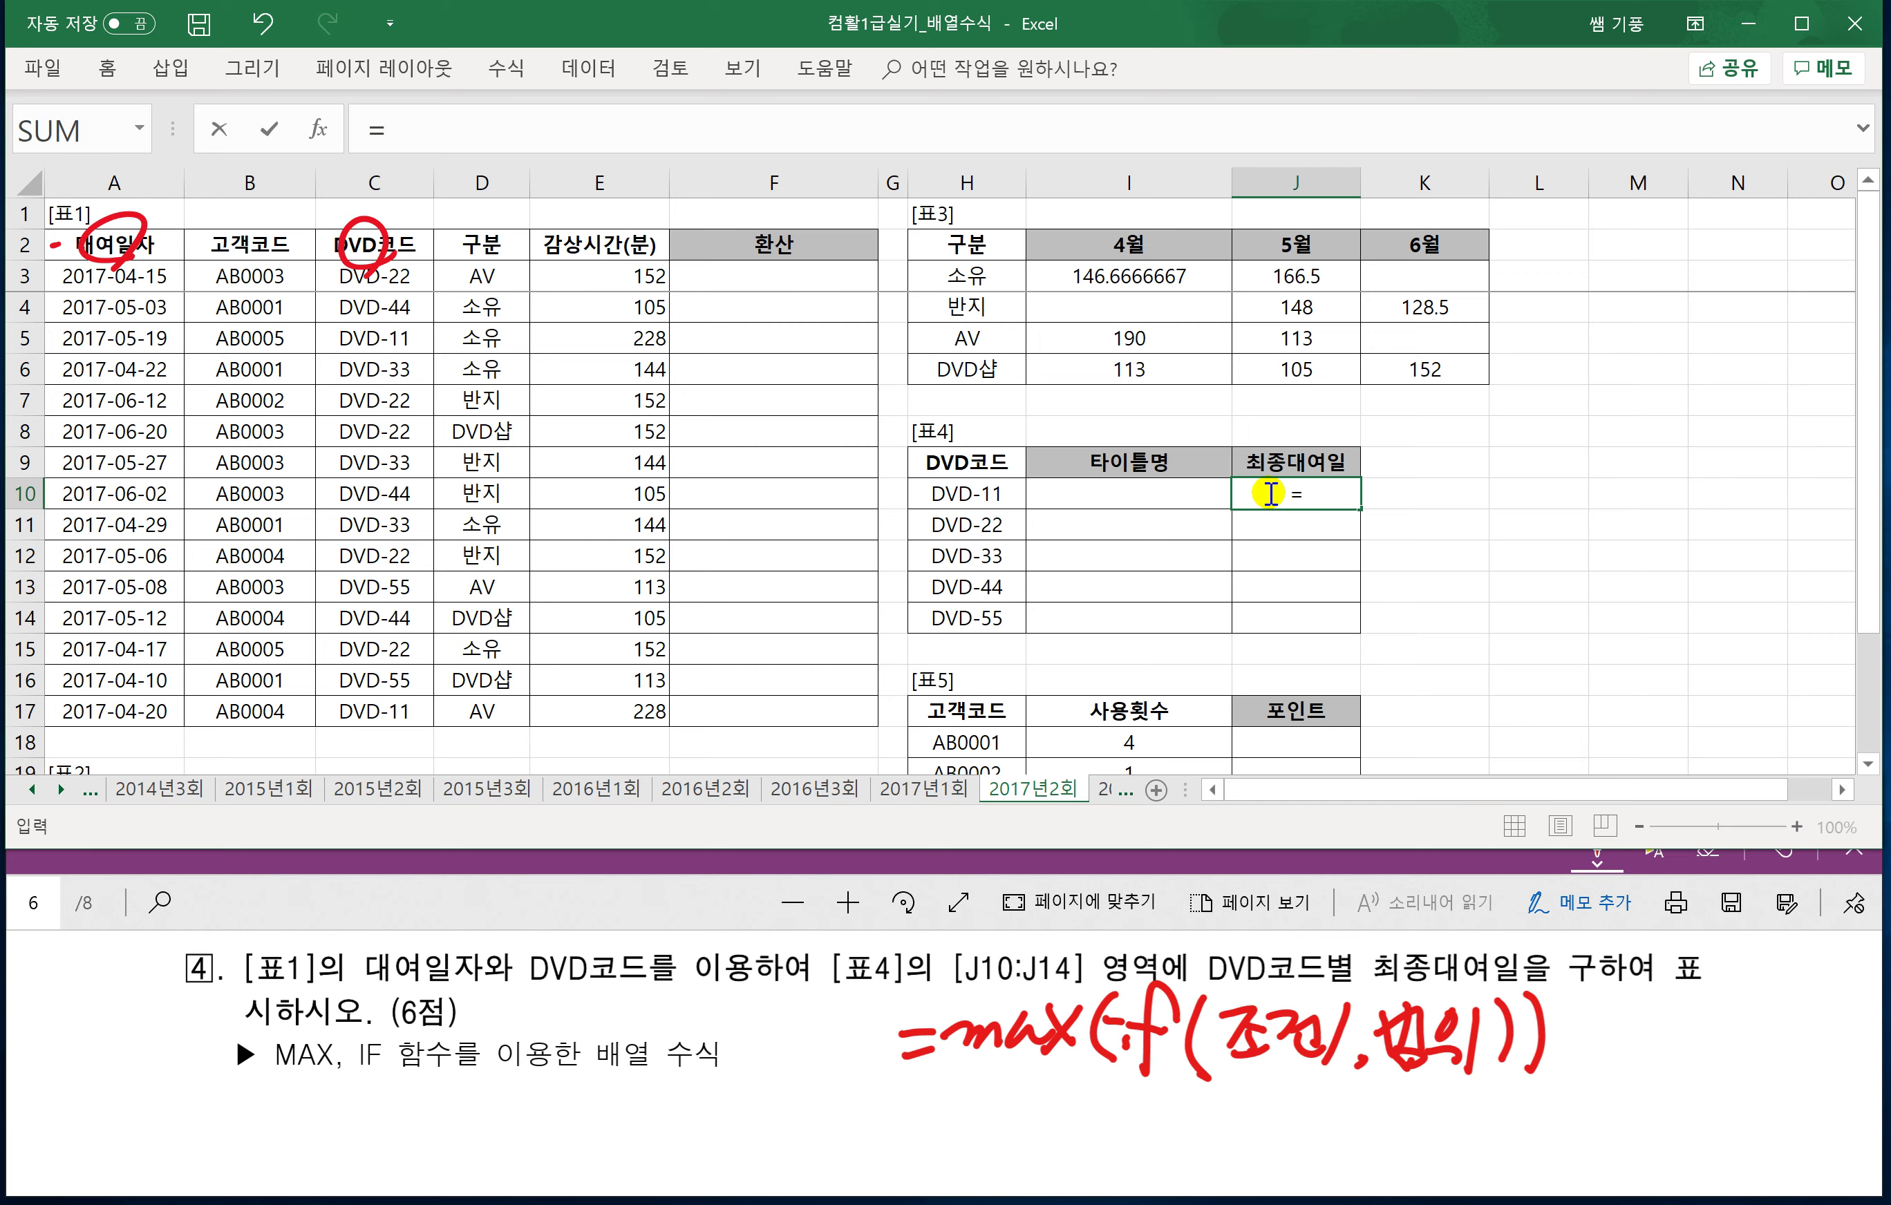
type("MAX")
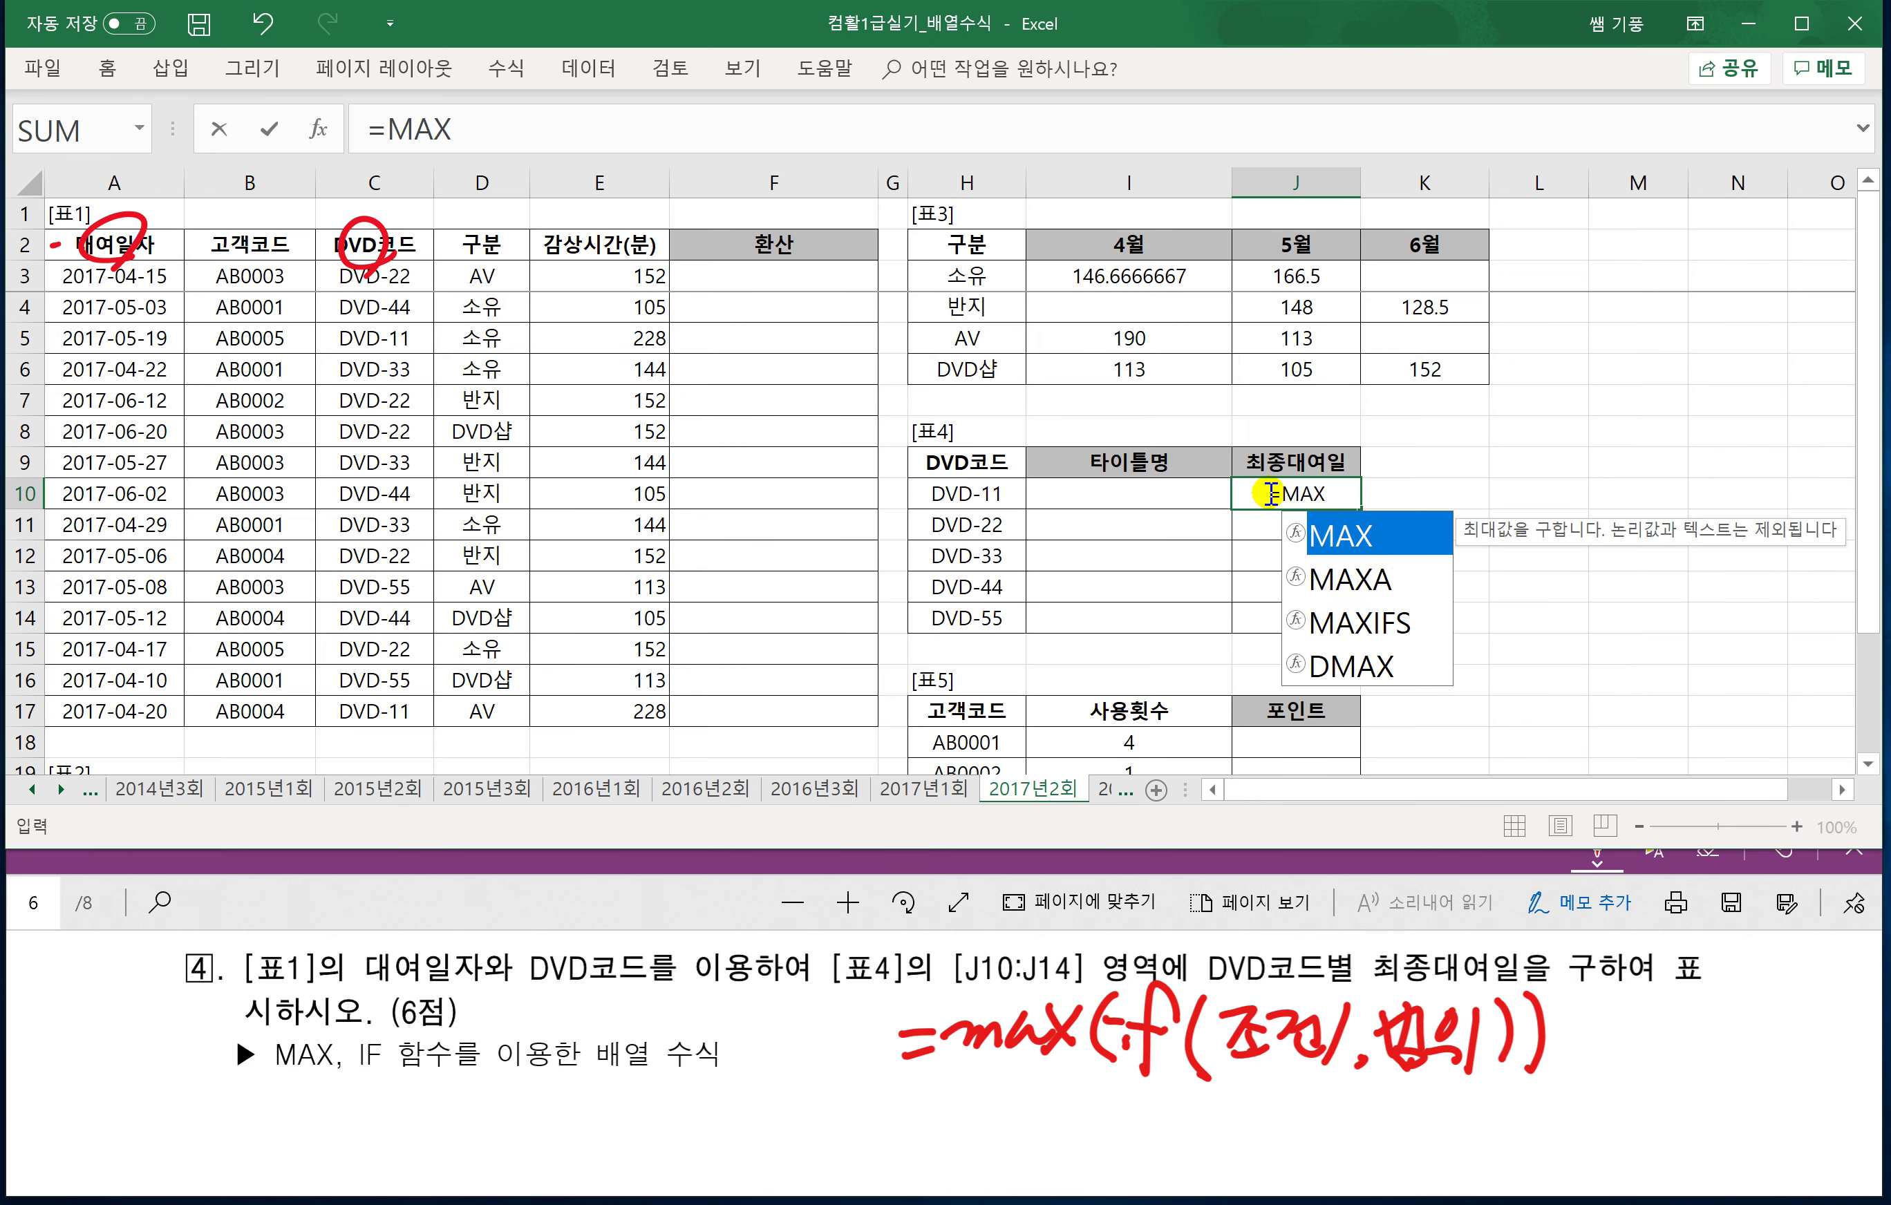
type("(IF")
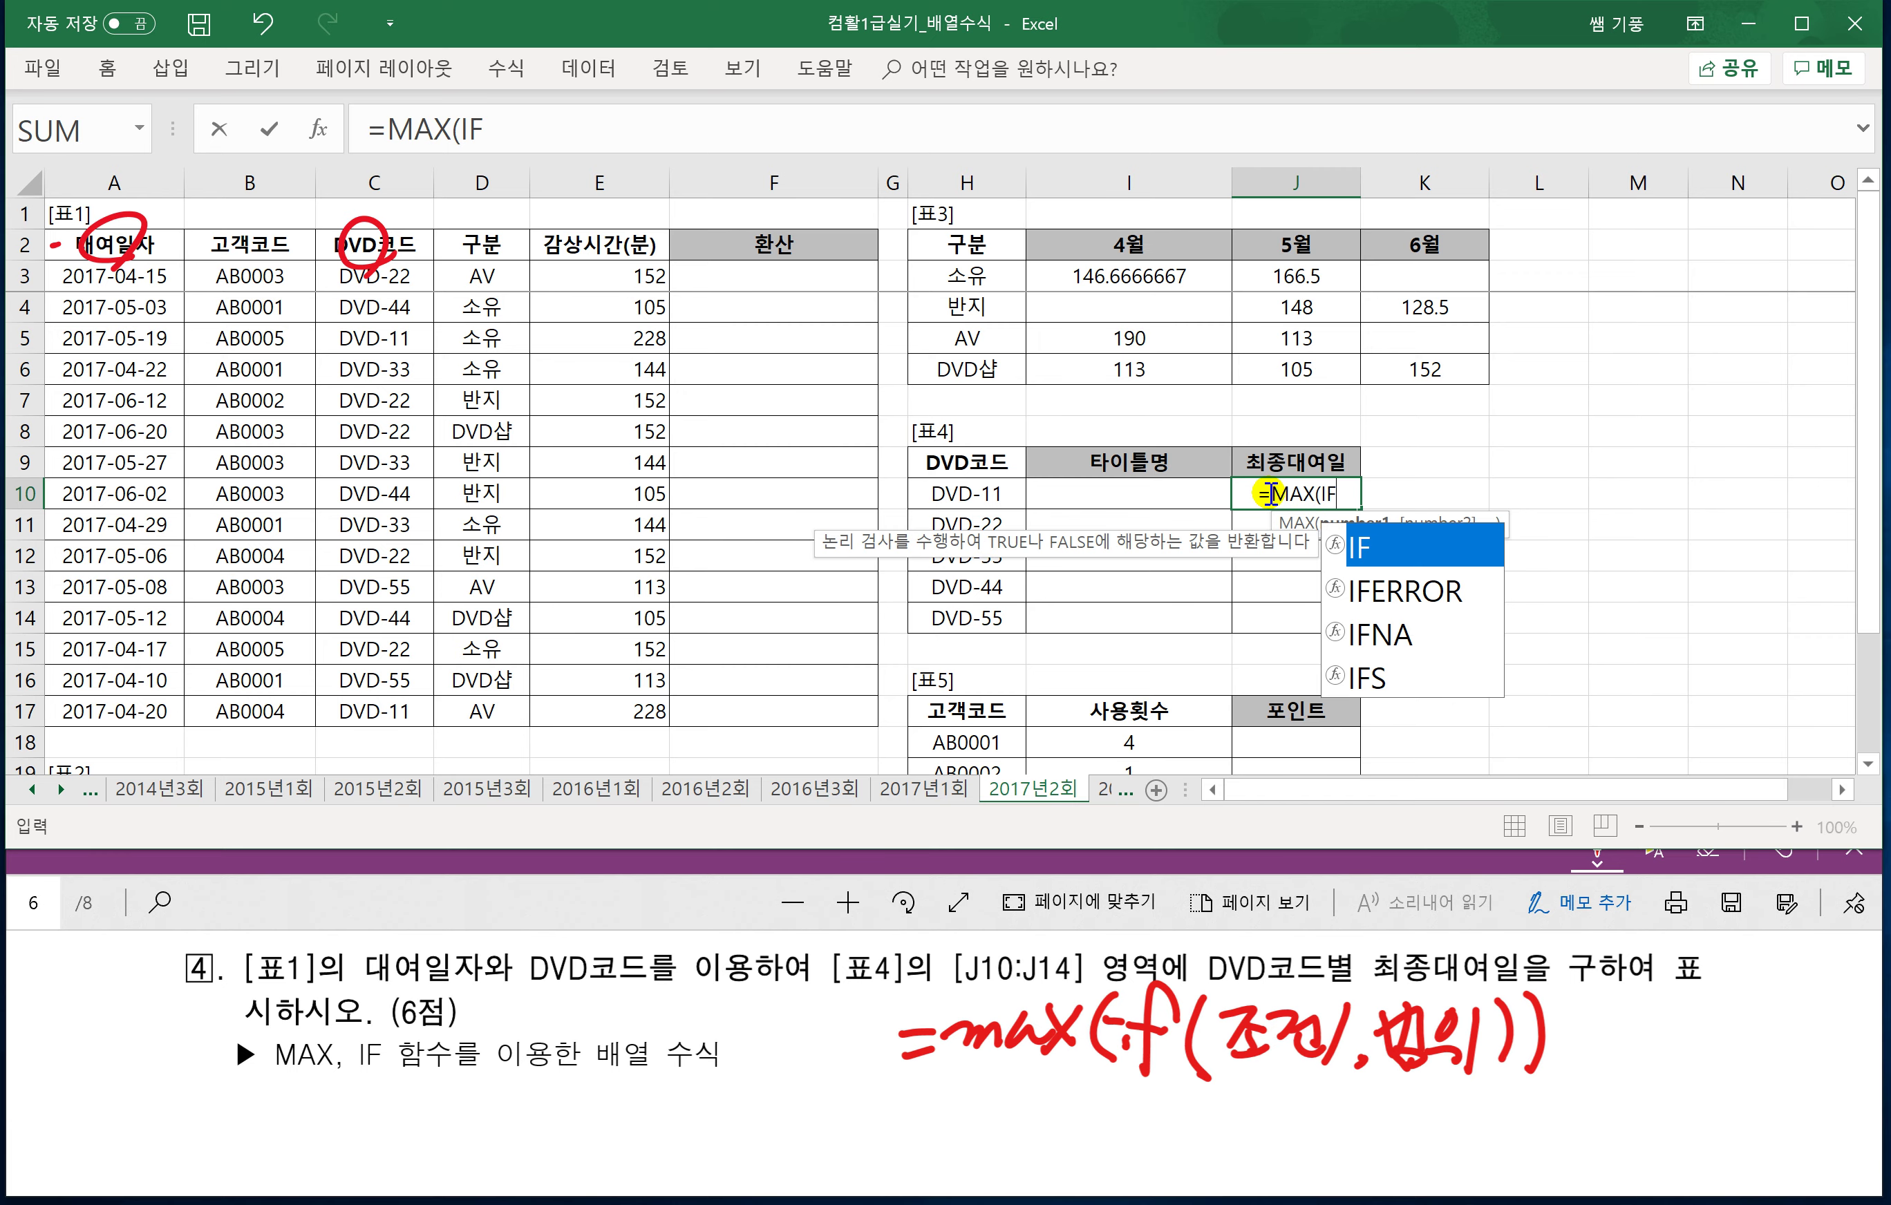
type("(")
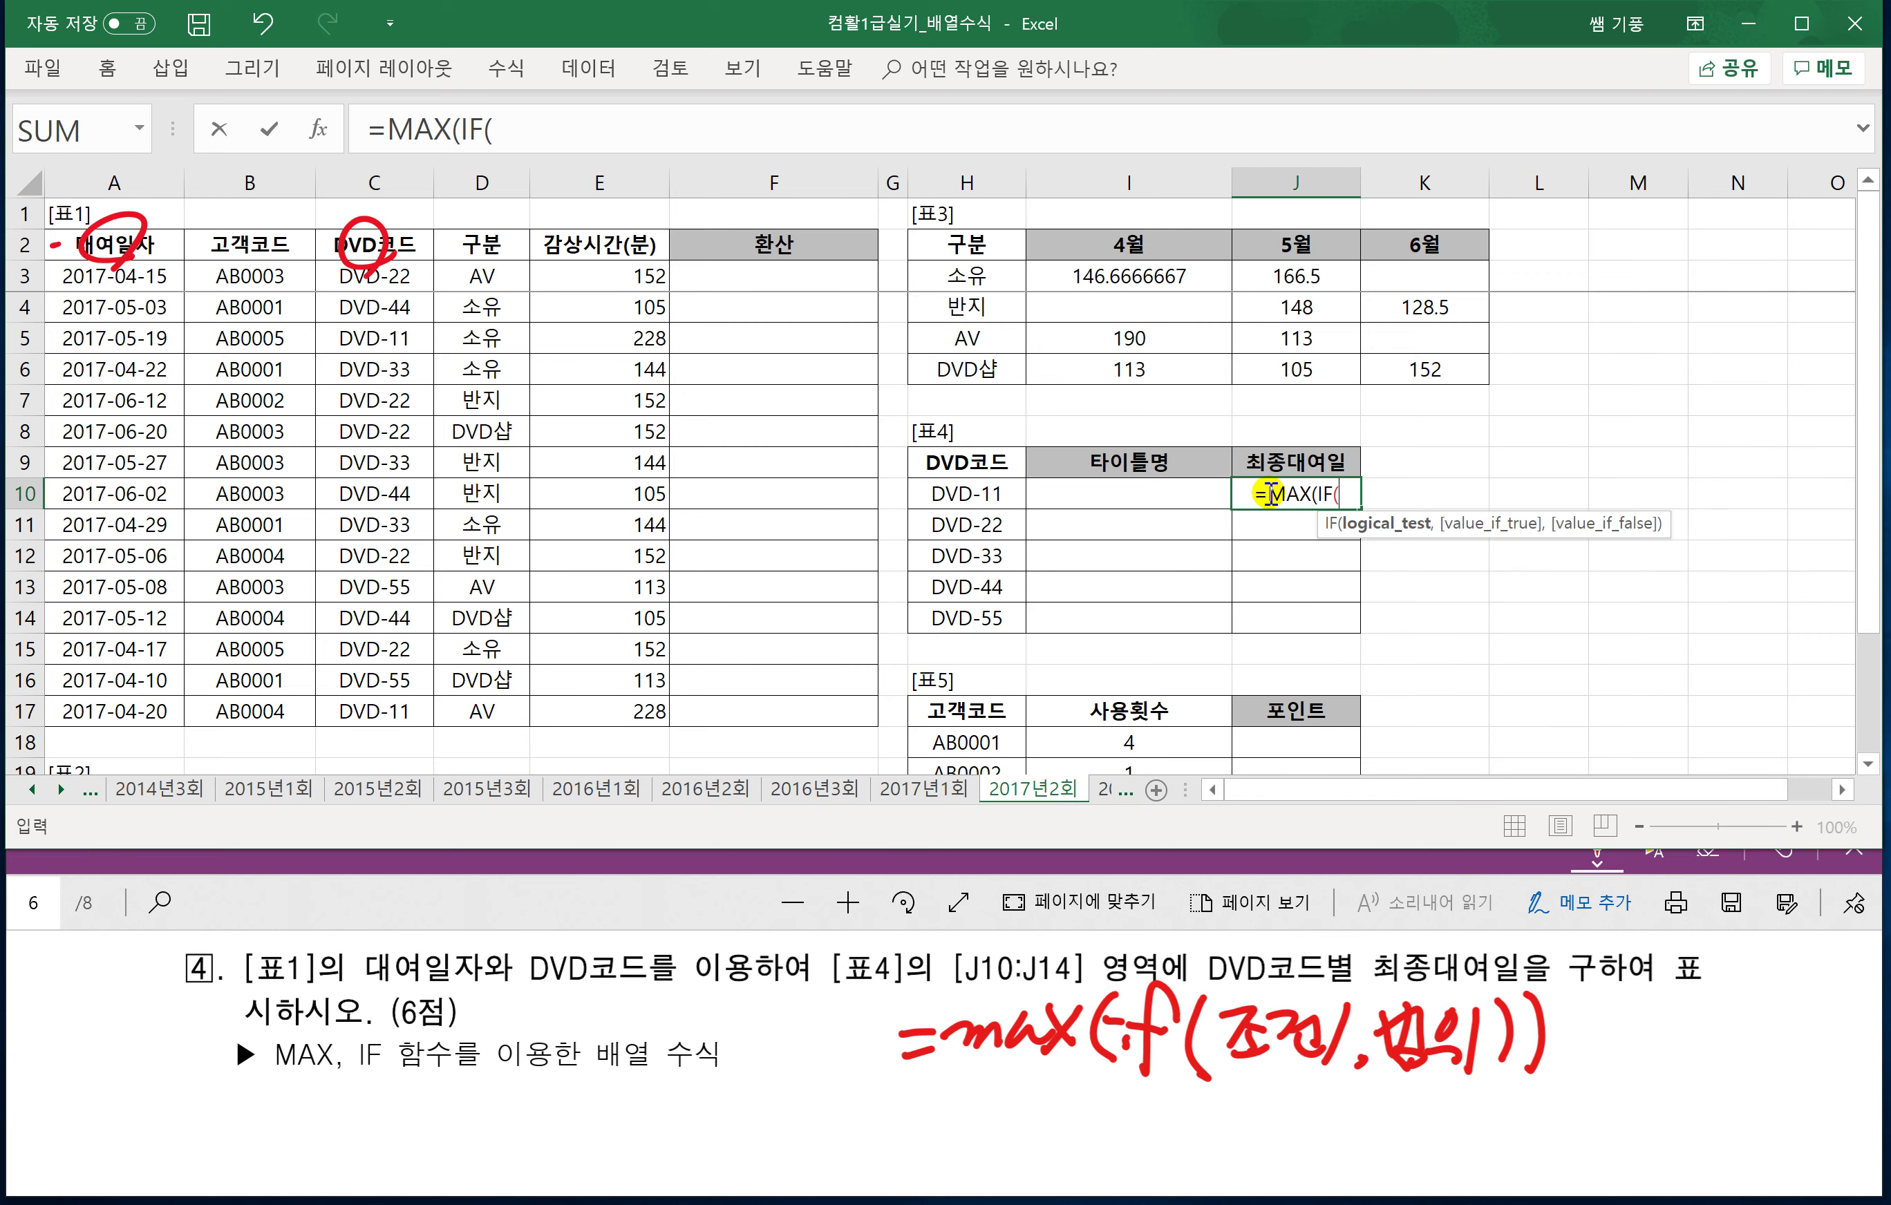
left_click(408, 276)
key("ctrl+shift+Down")
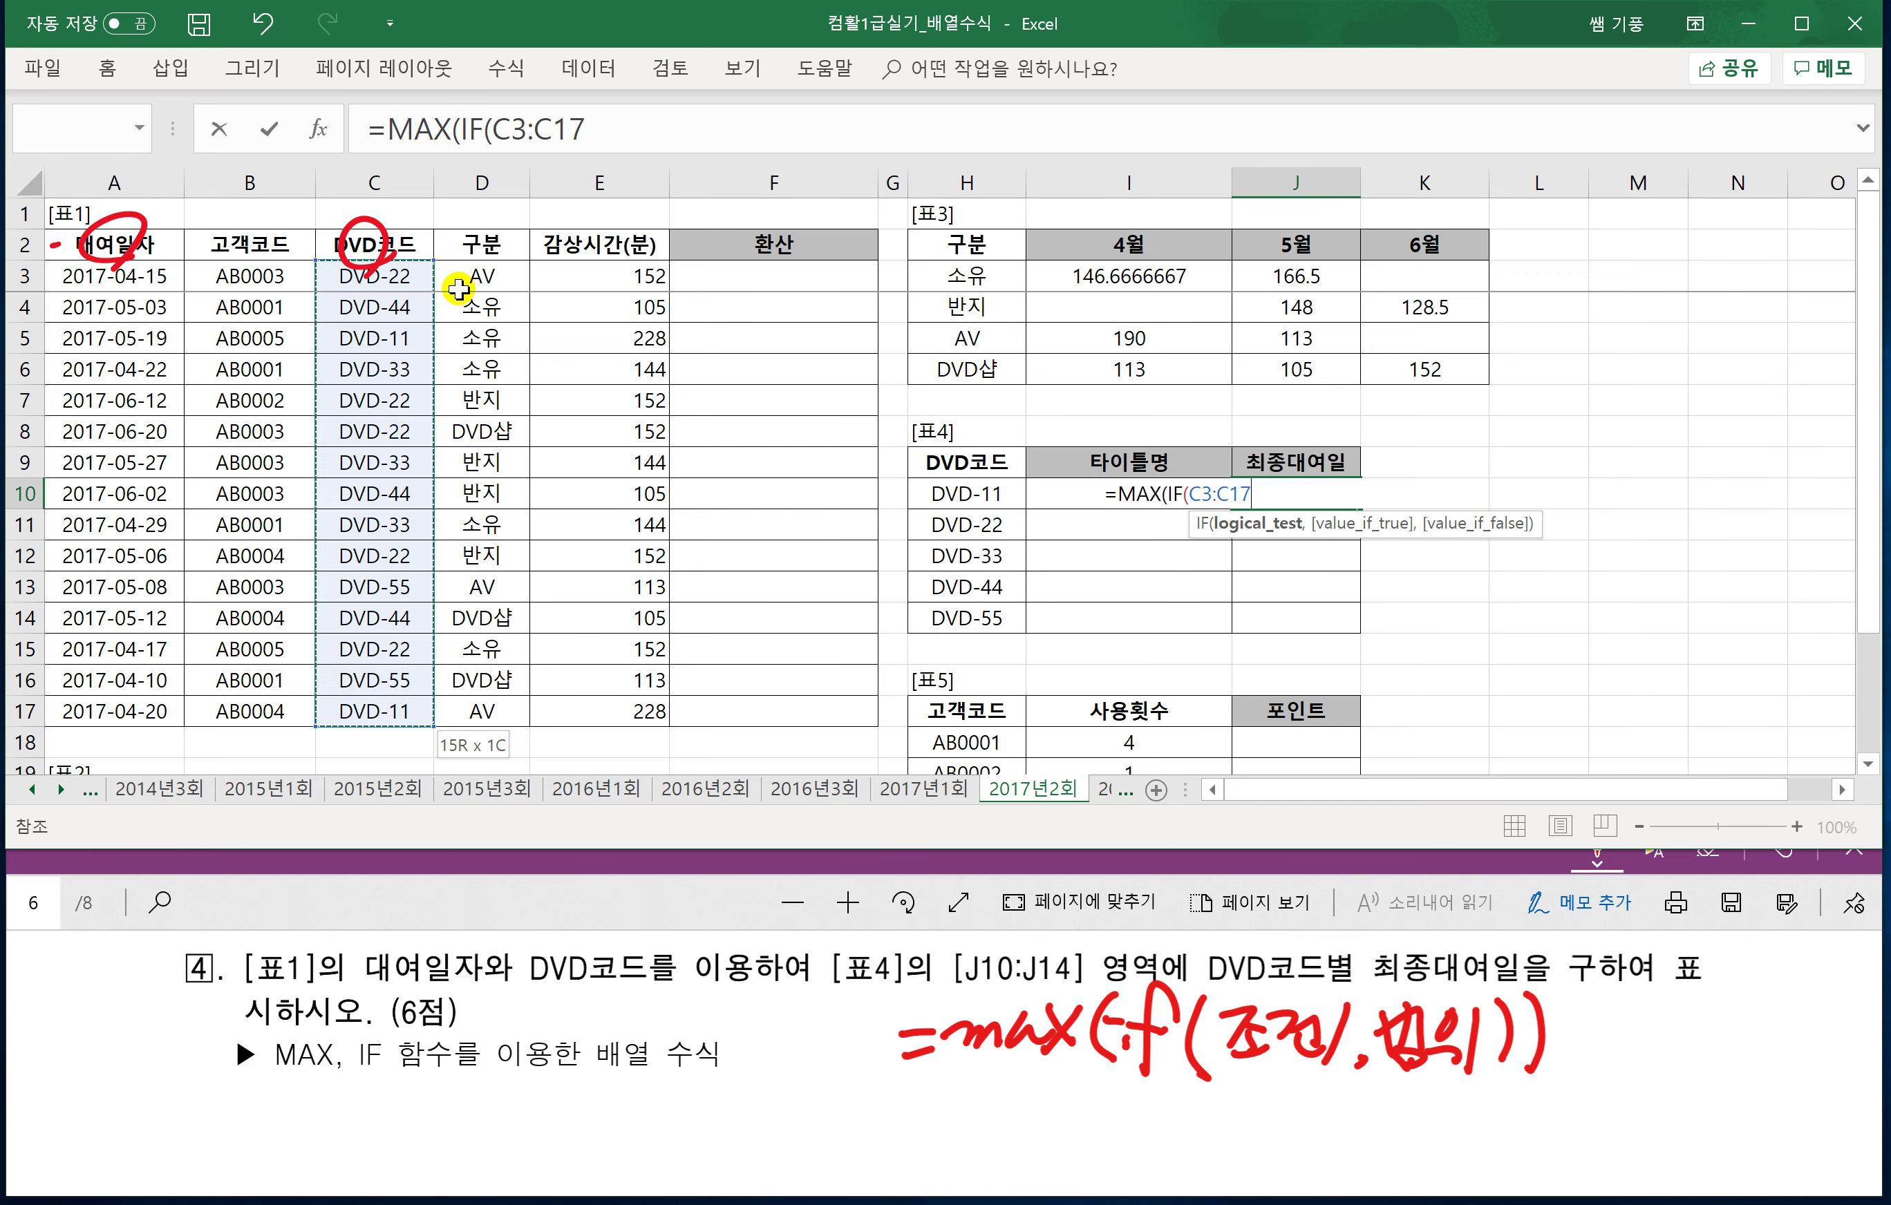
key("F4")
type("=")
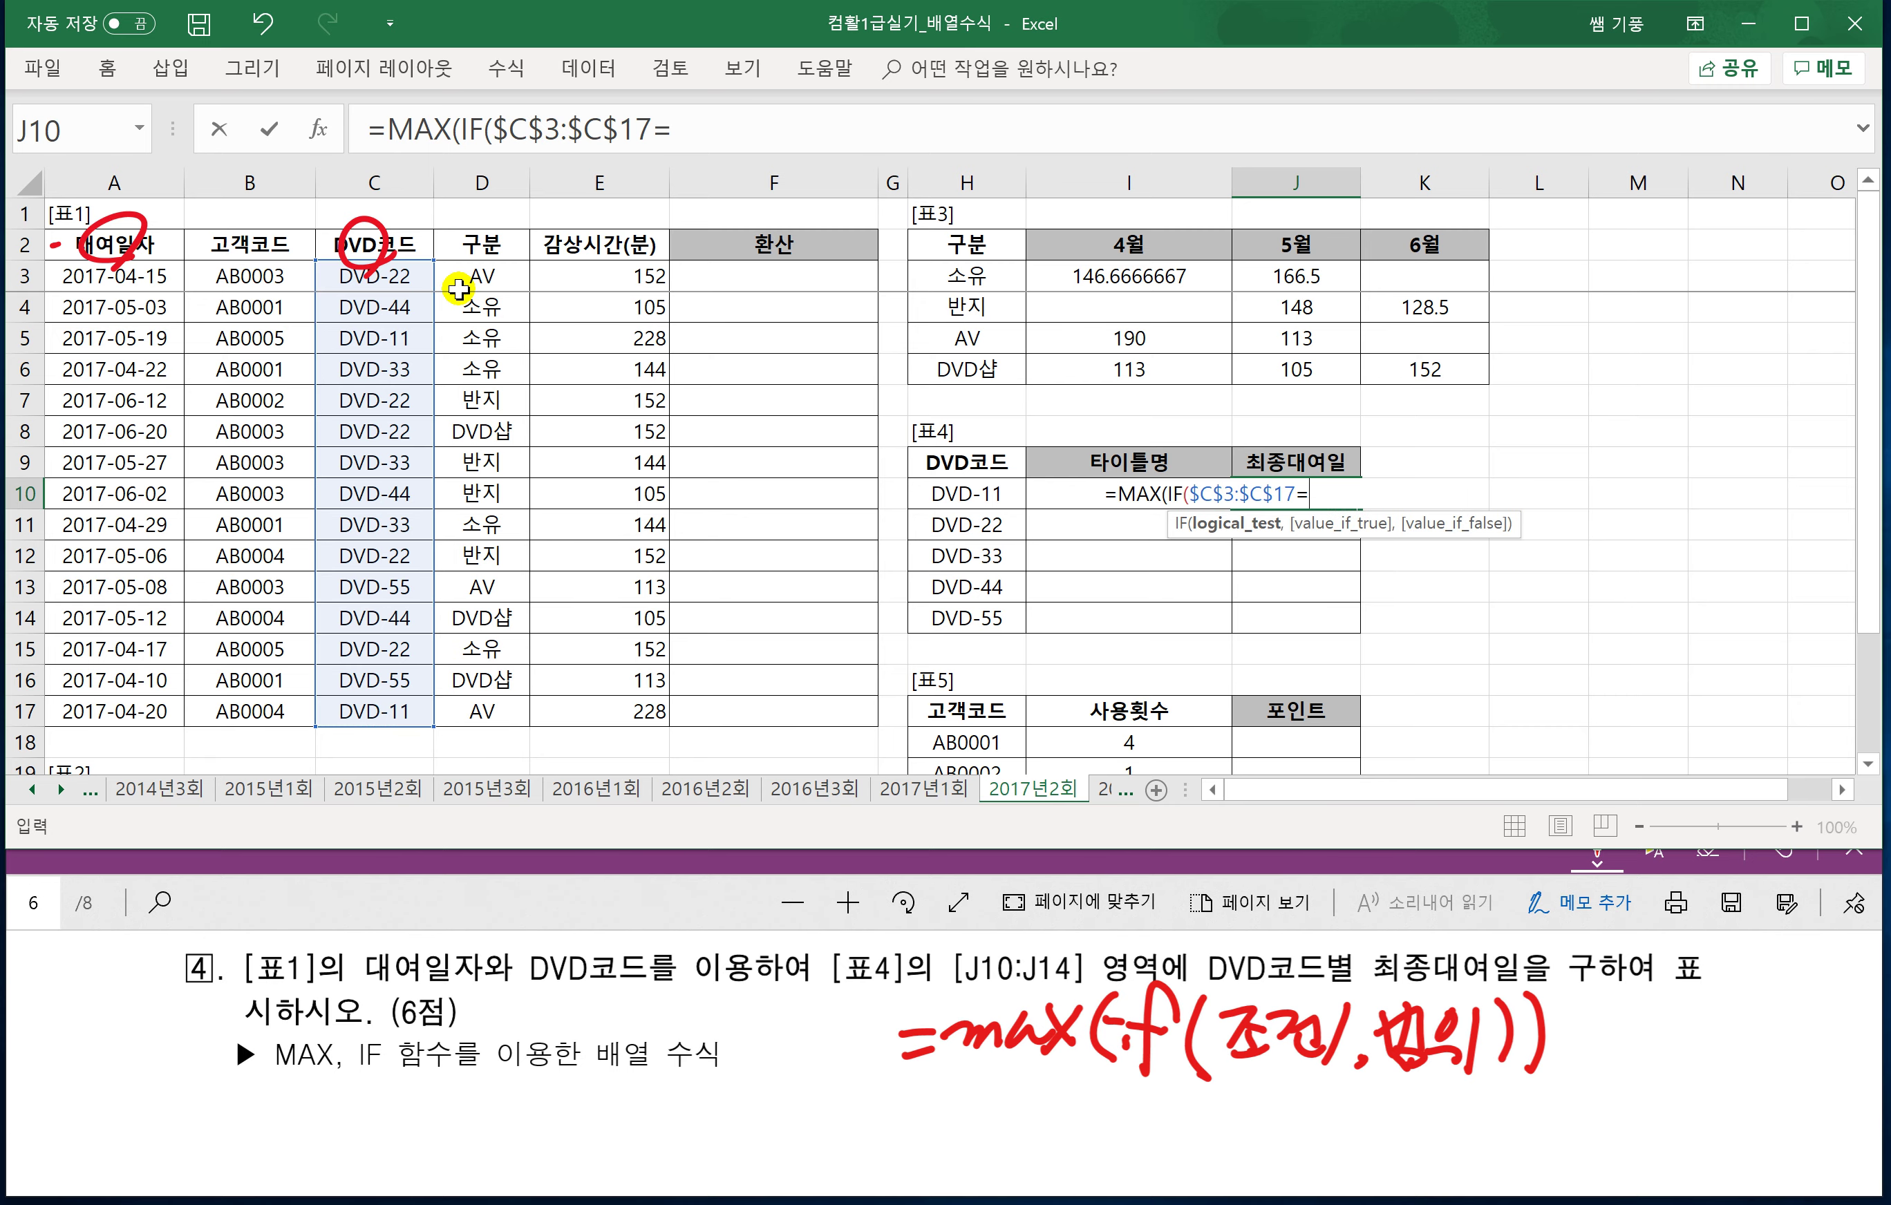
left_click(997, 497)
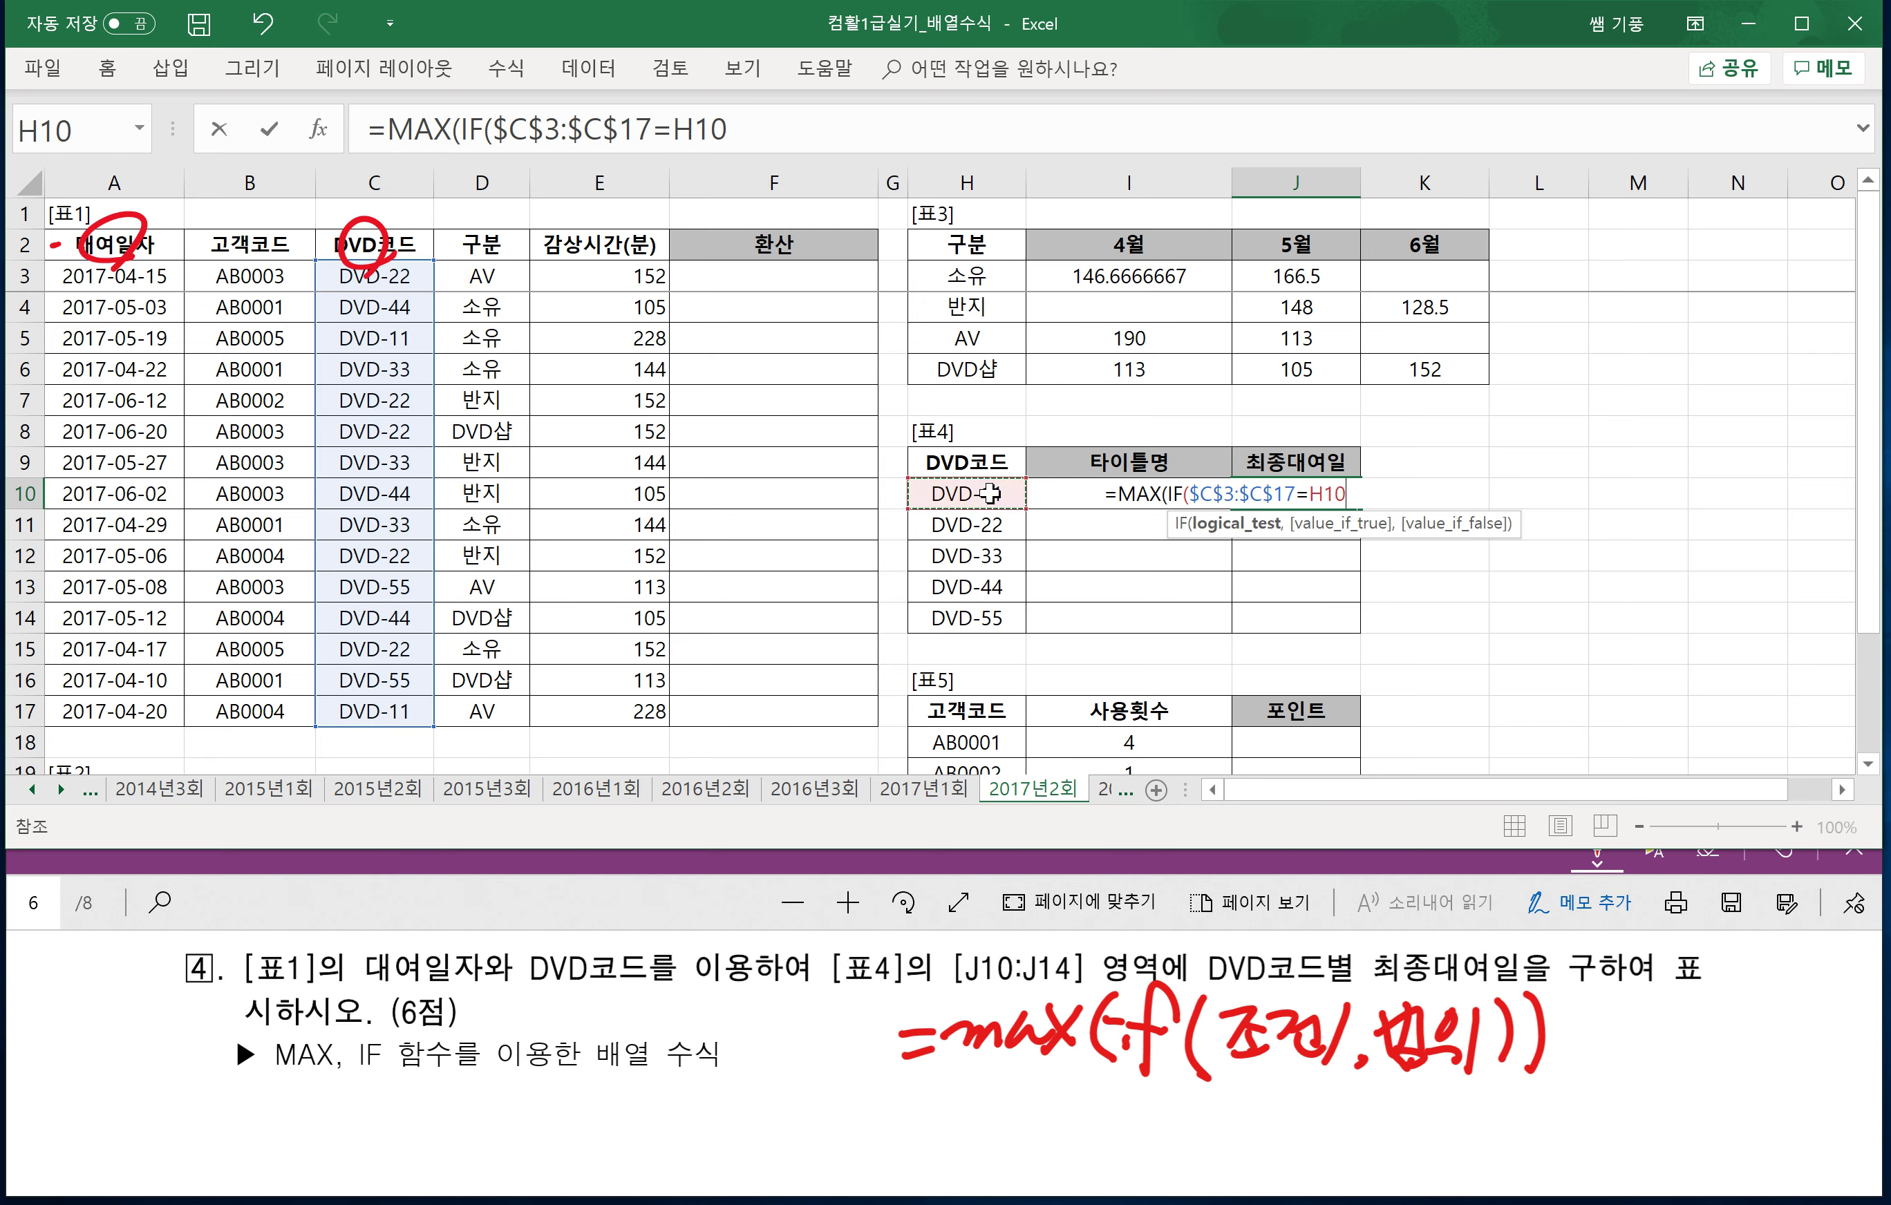
left_click(765, 135)
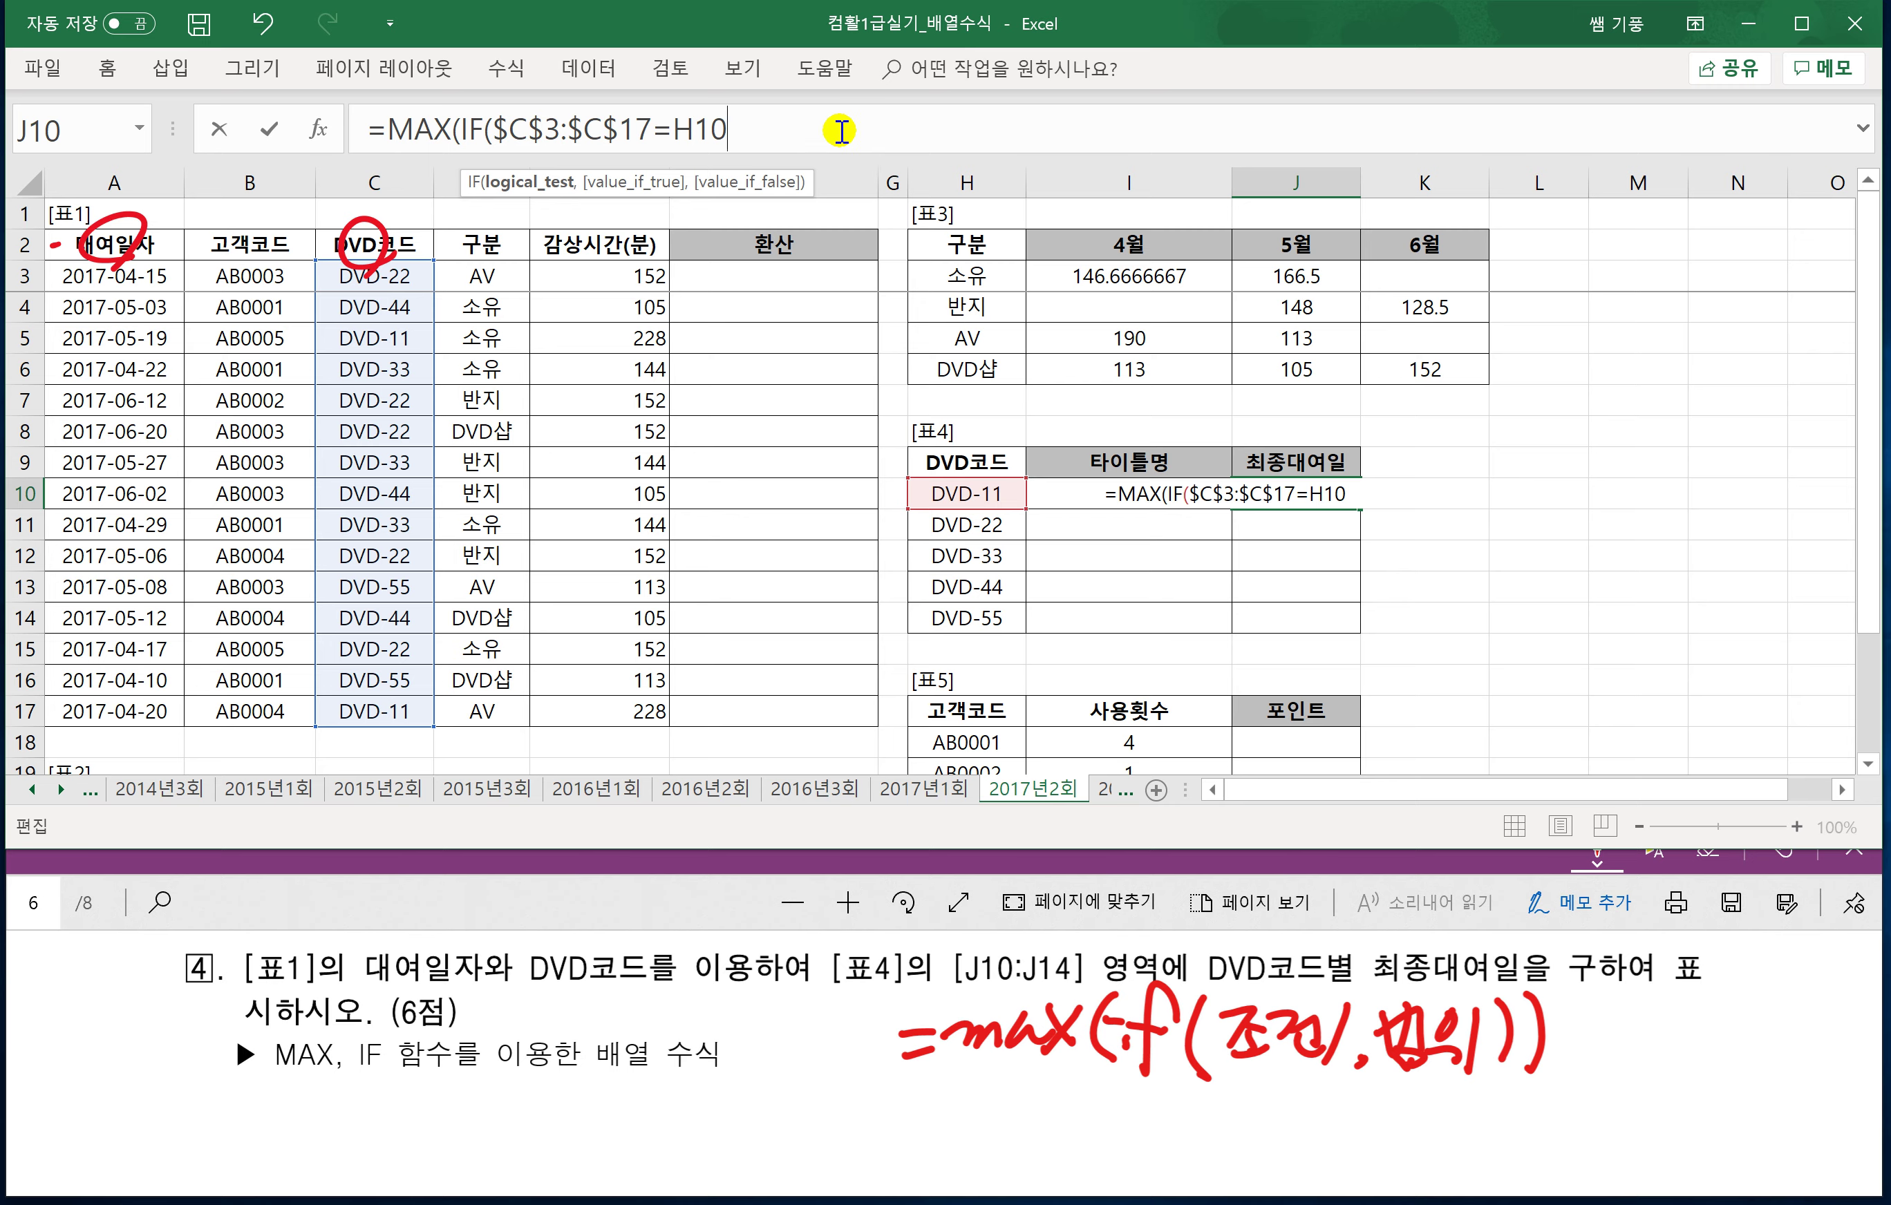
Complete the J10 formula with the rental dates $A$3:$A$17, enter it as an array formula, and fill it down to J14.
type(",")
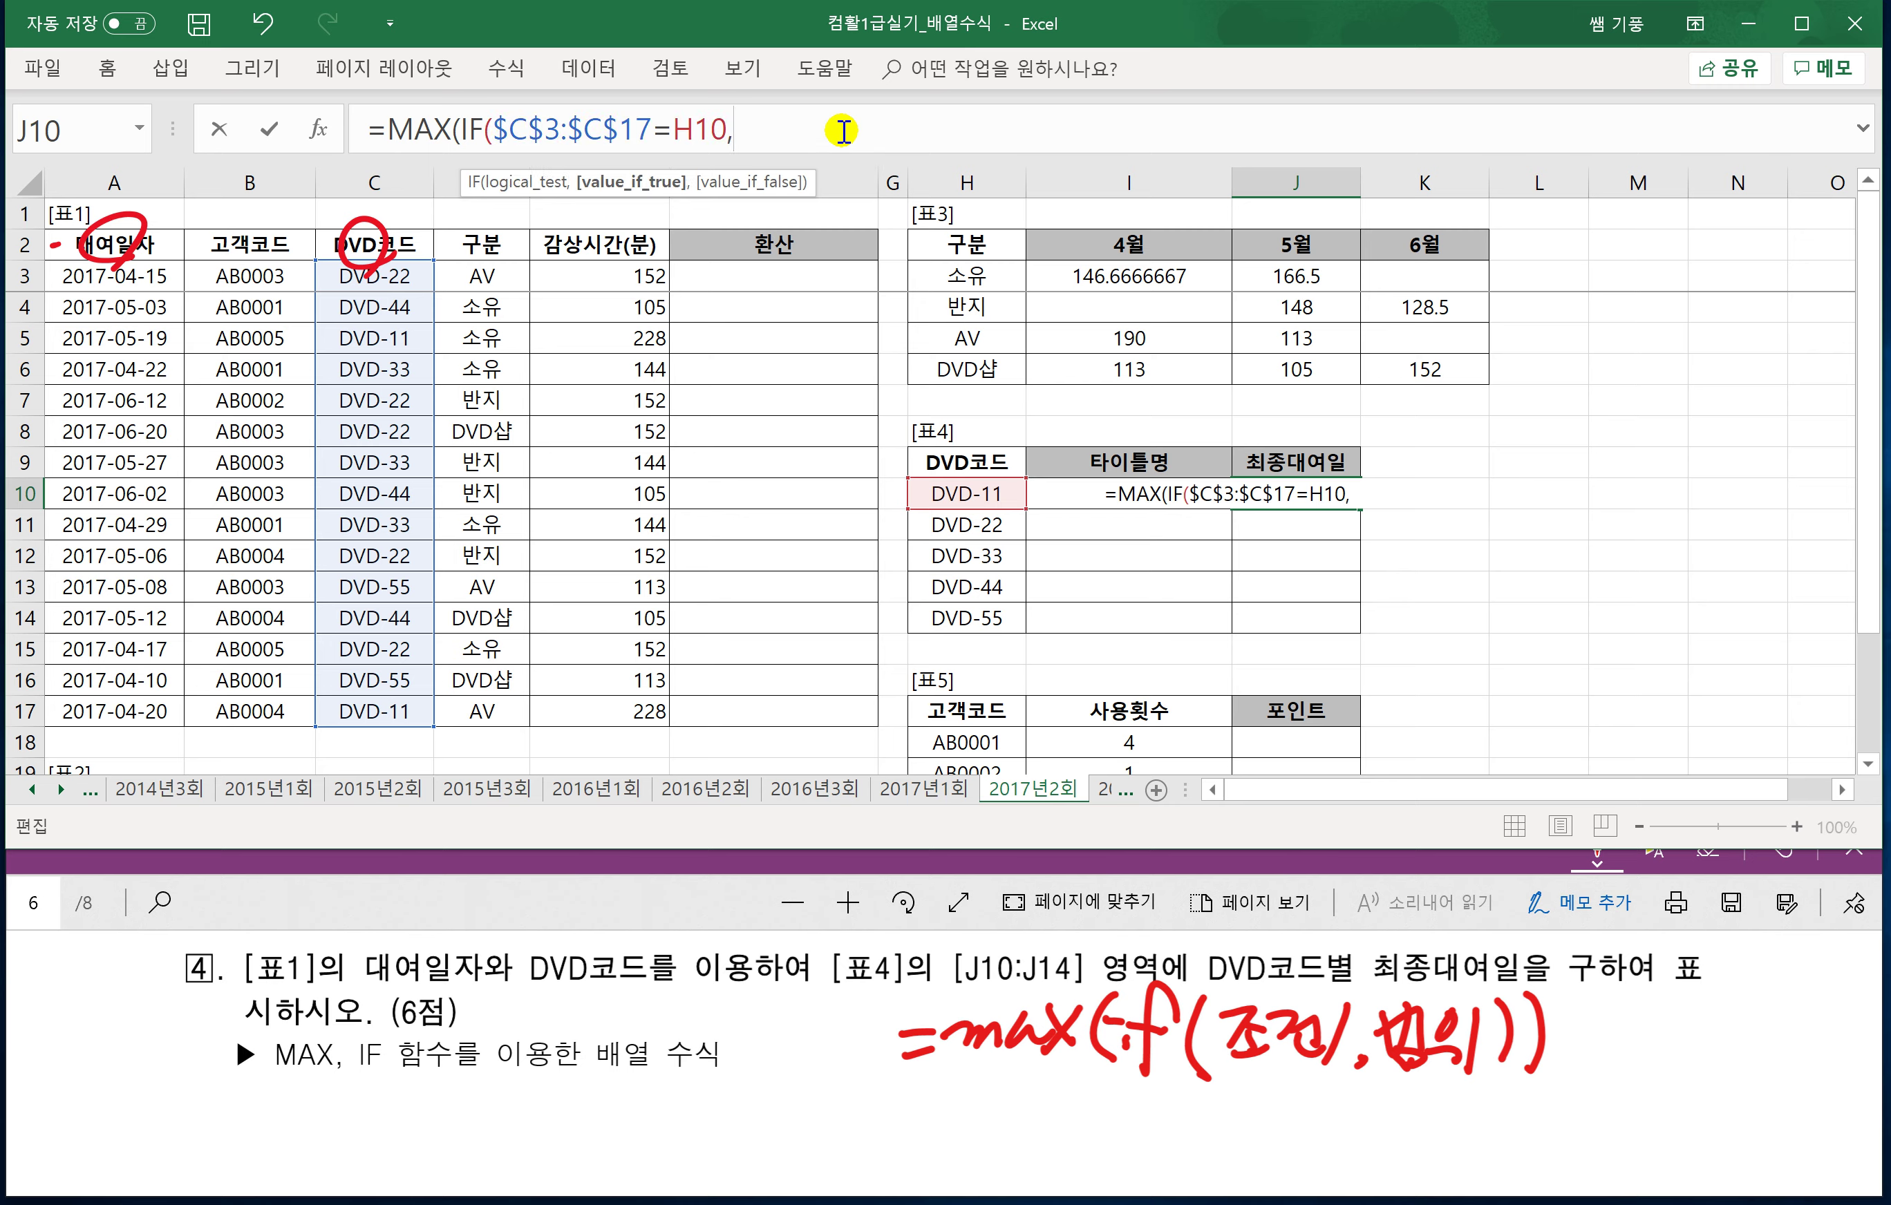
left_click(151, 274)
key("ctrl+shift+Down")
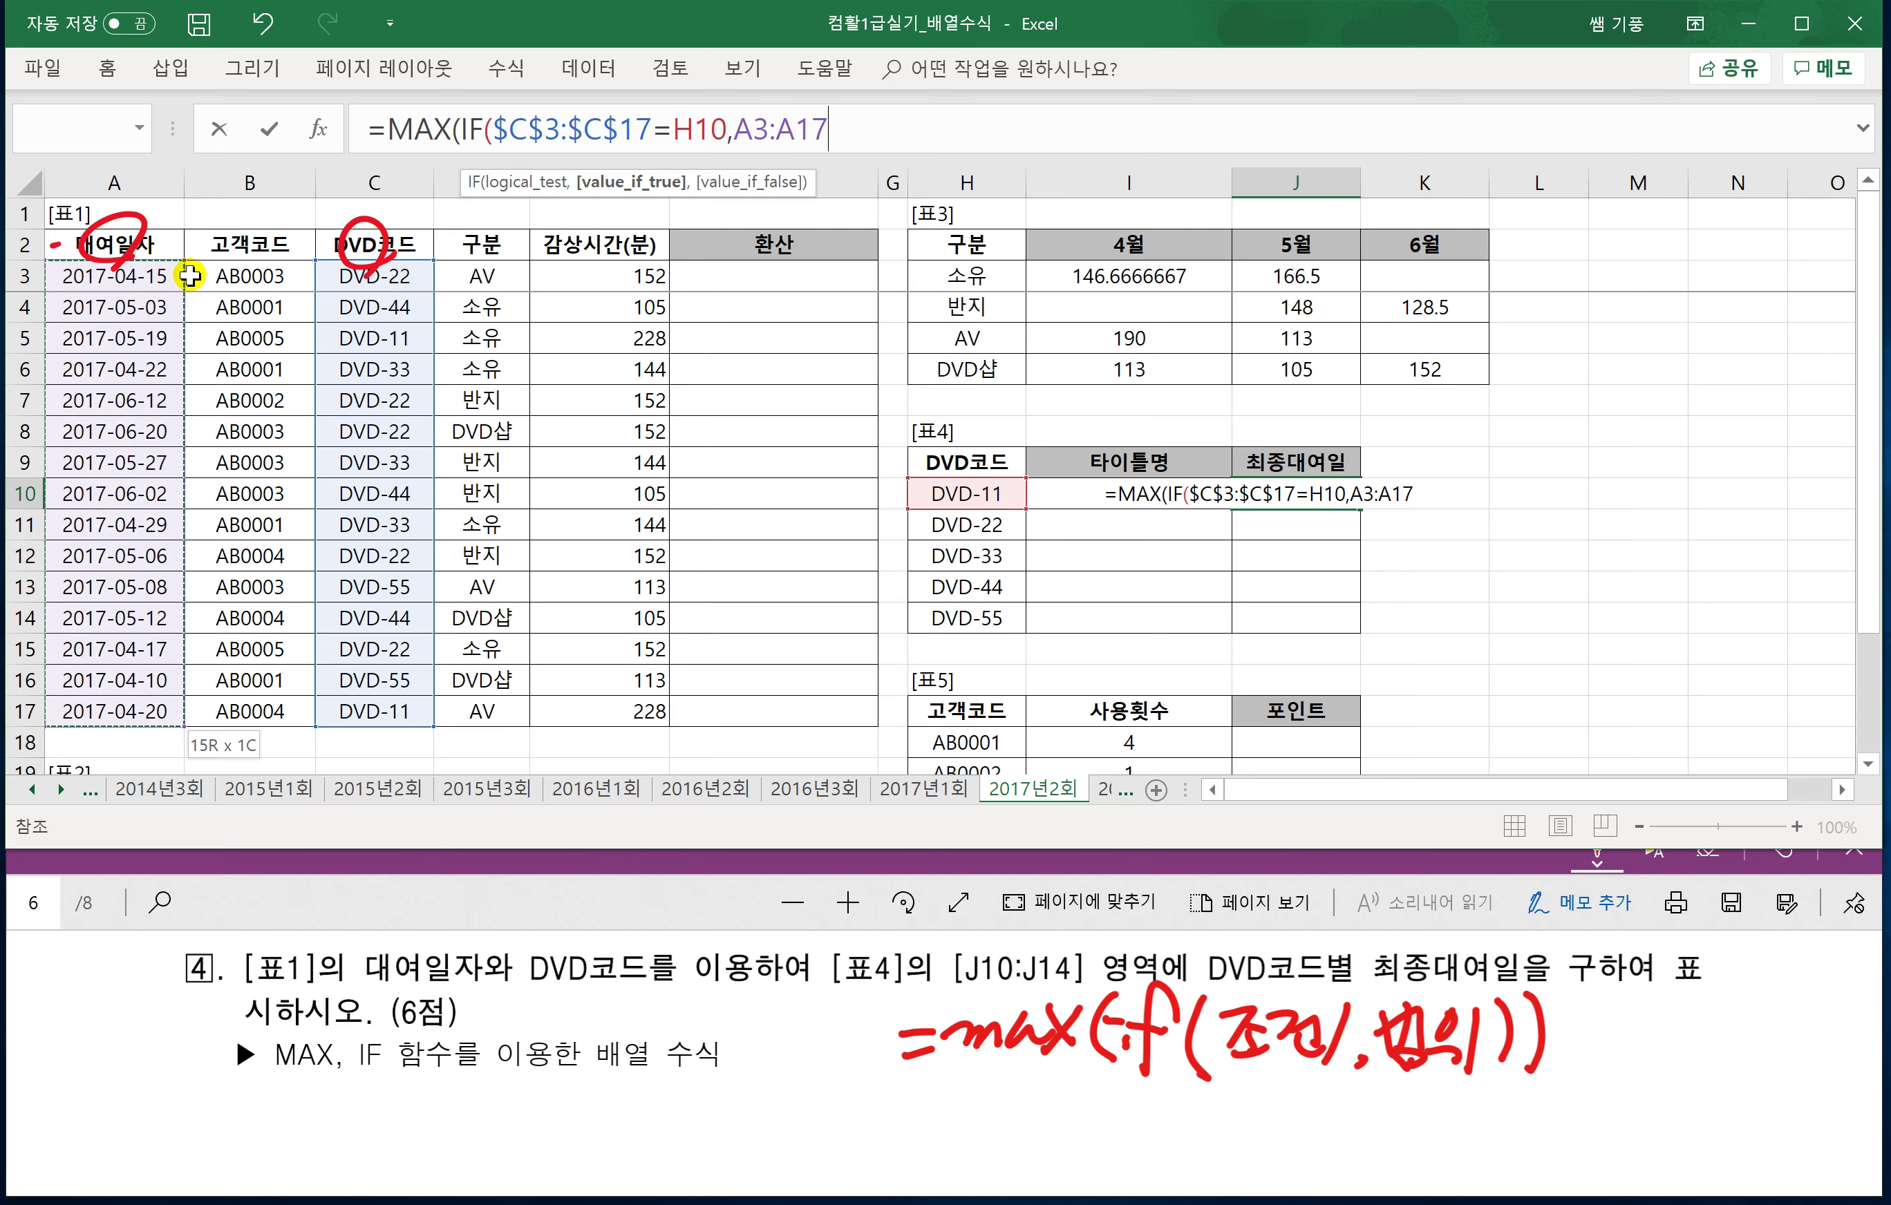
key("F4")
type(")")
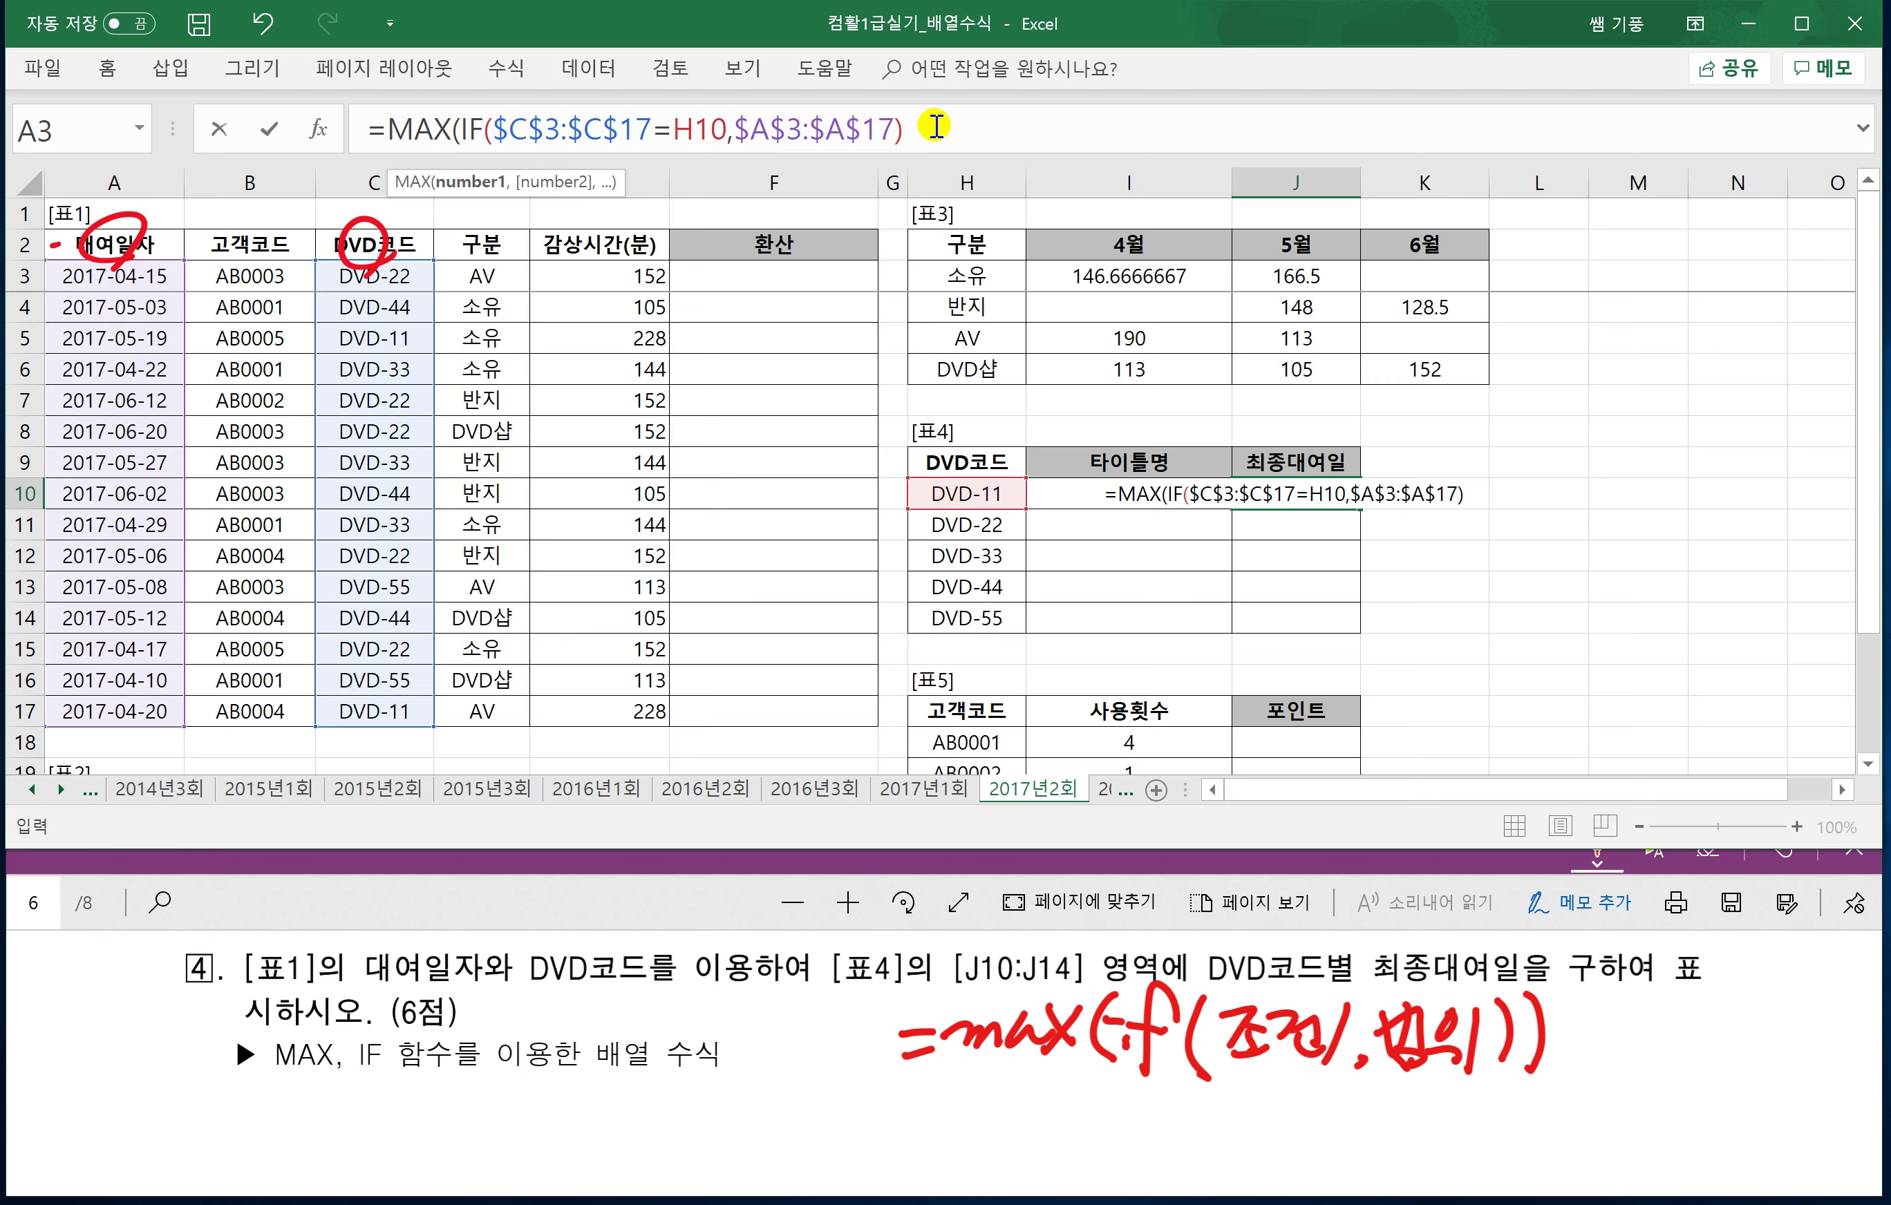
type(")")
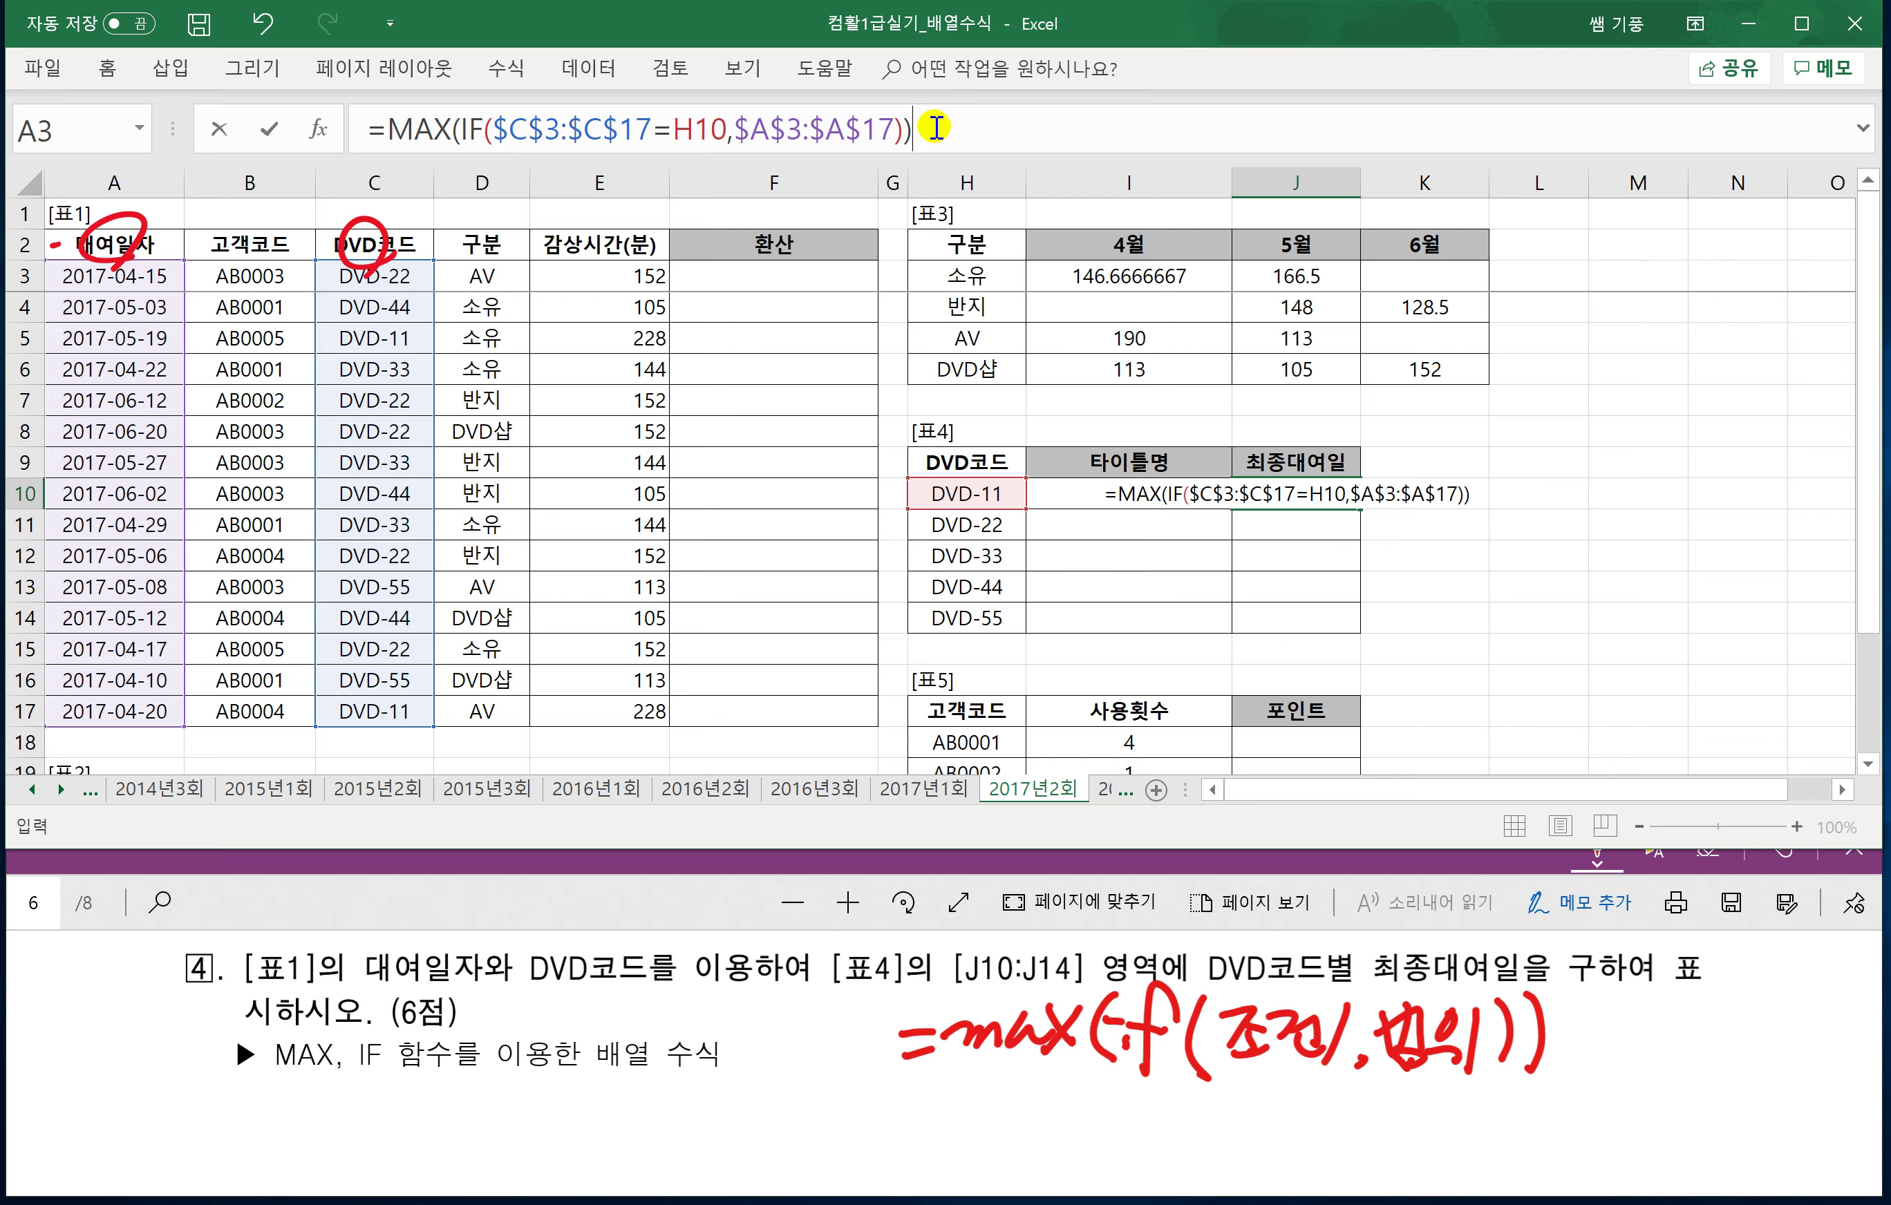
key("ctrl+shift+Return")
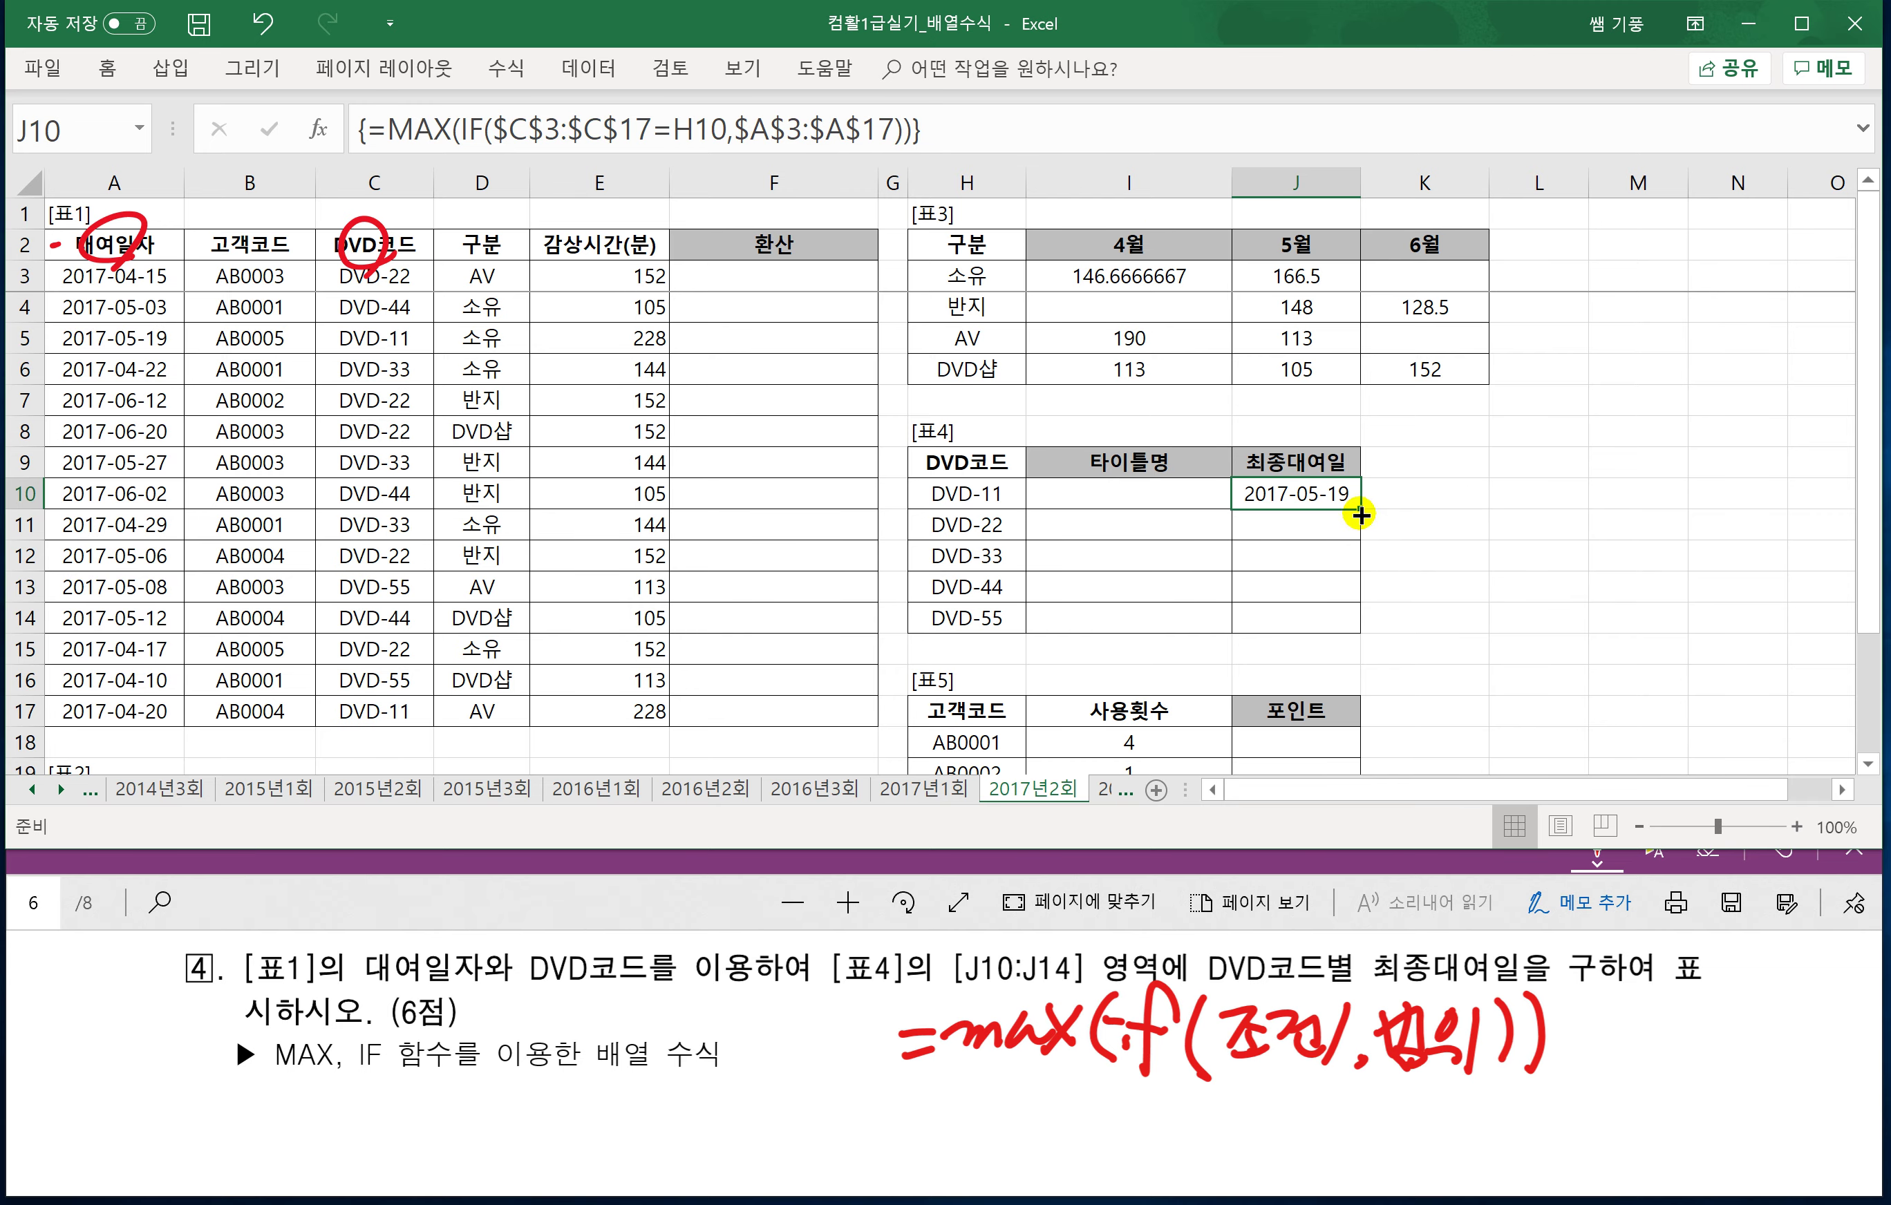
left_click_drag(1360, 514, 1355, 633)
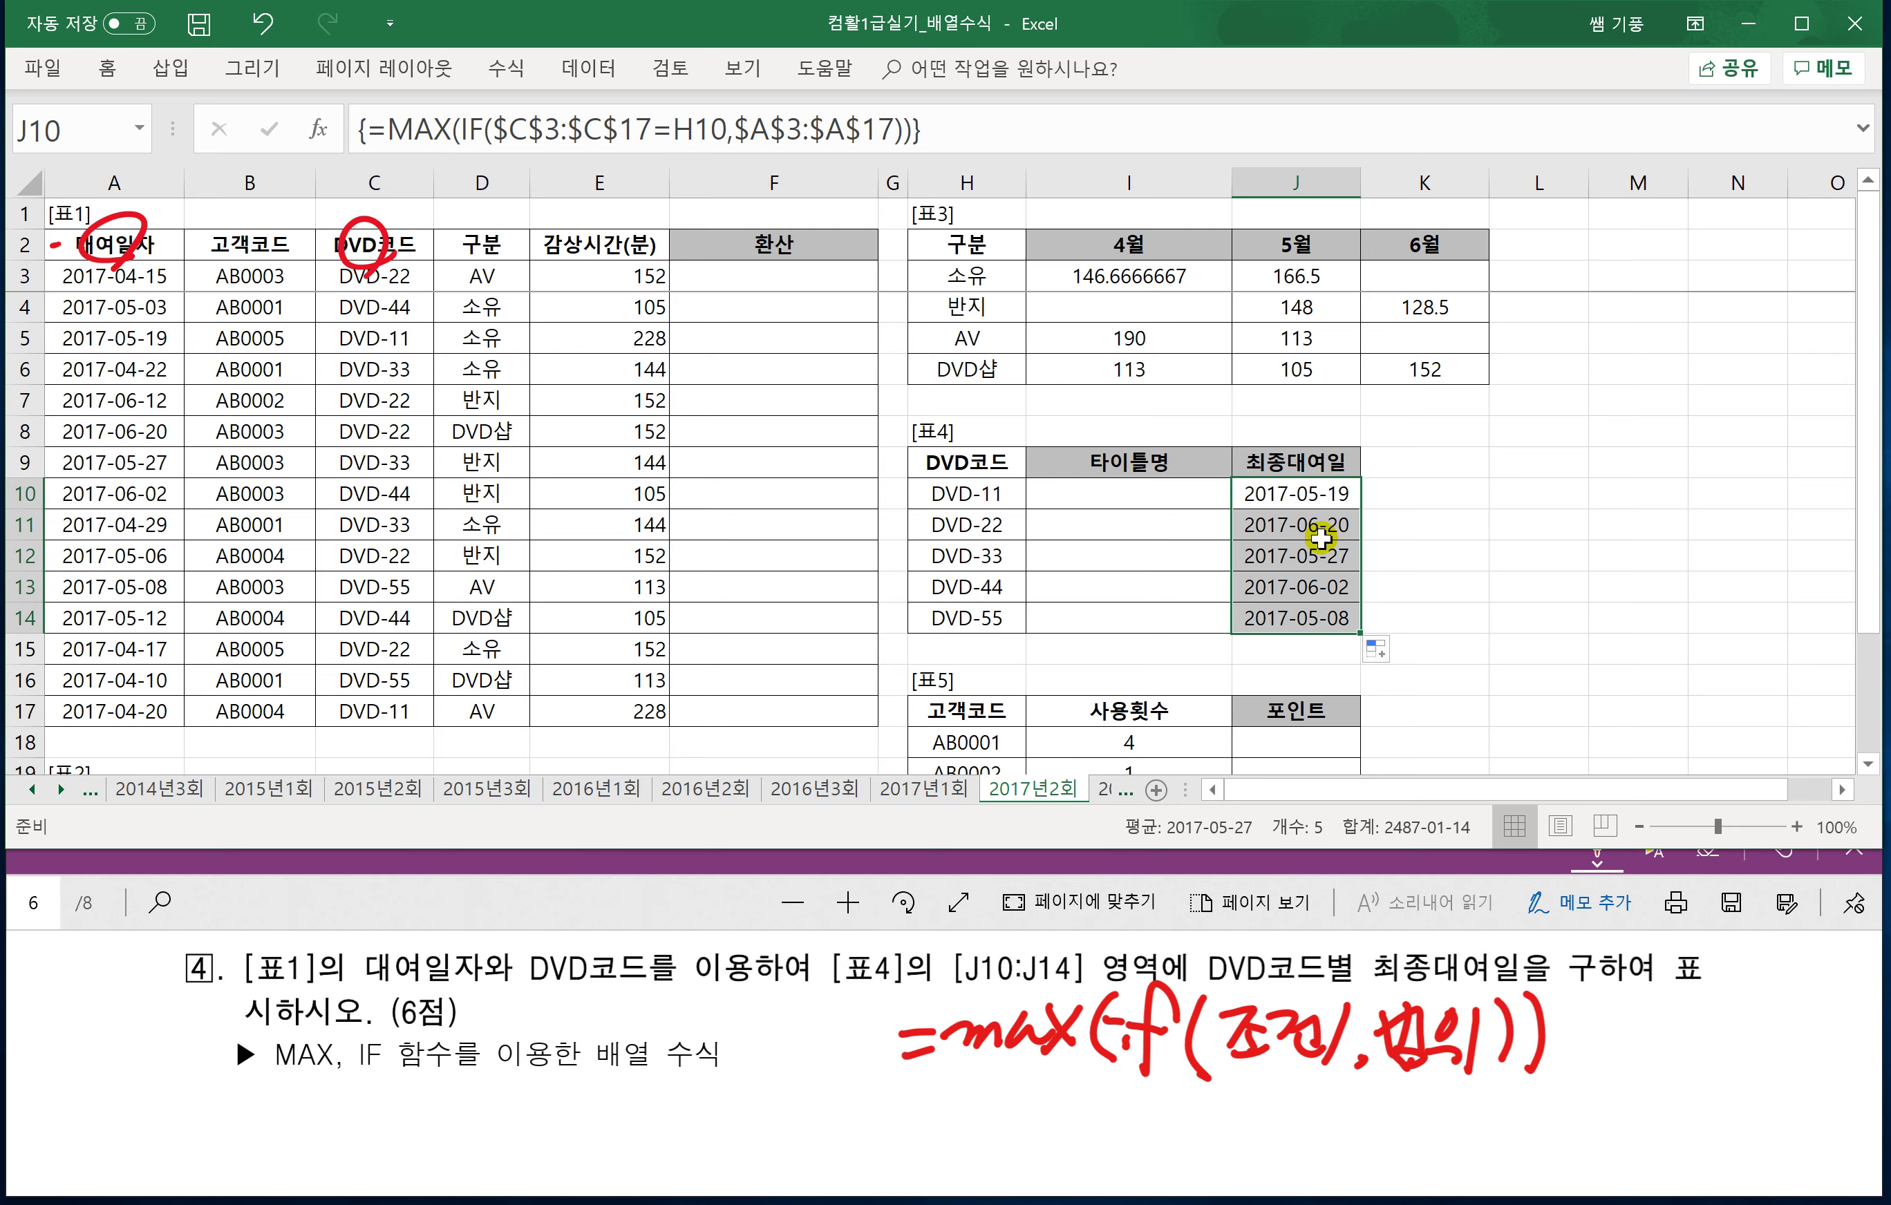
left_click(1406, 588)
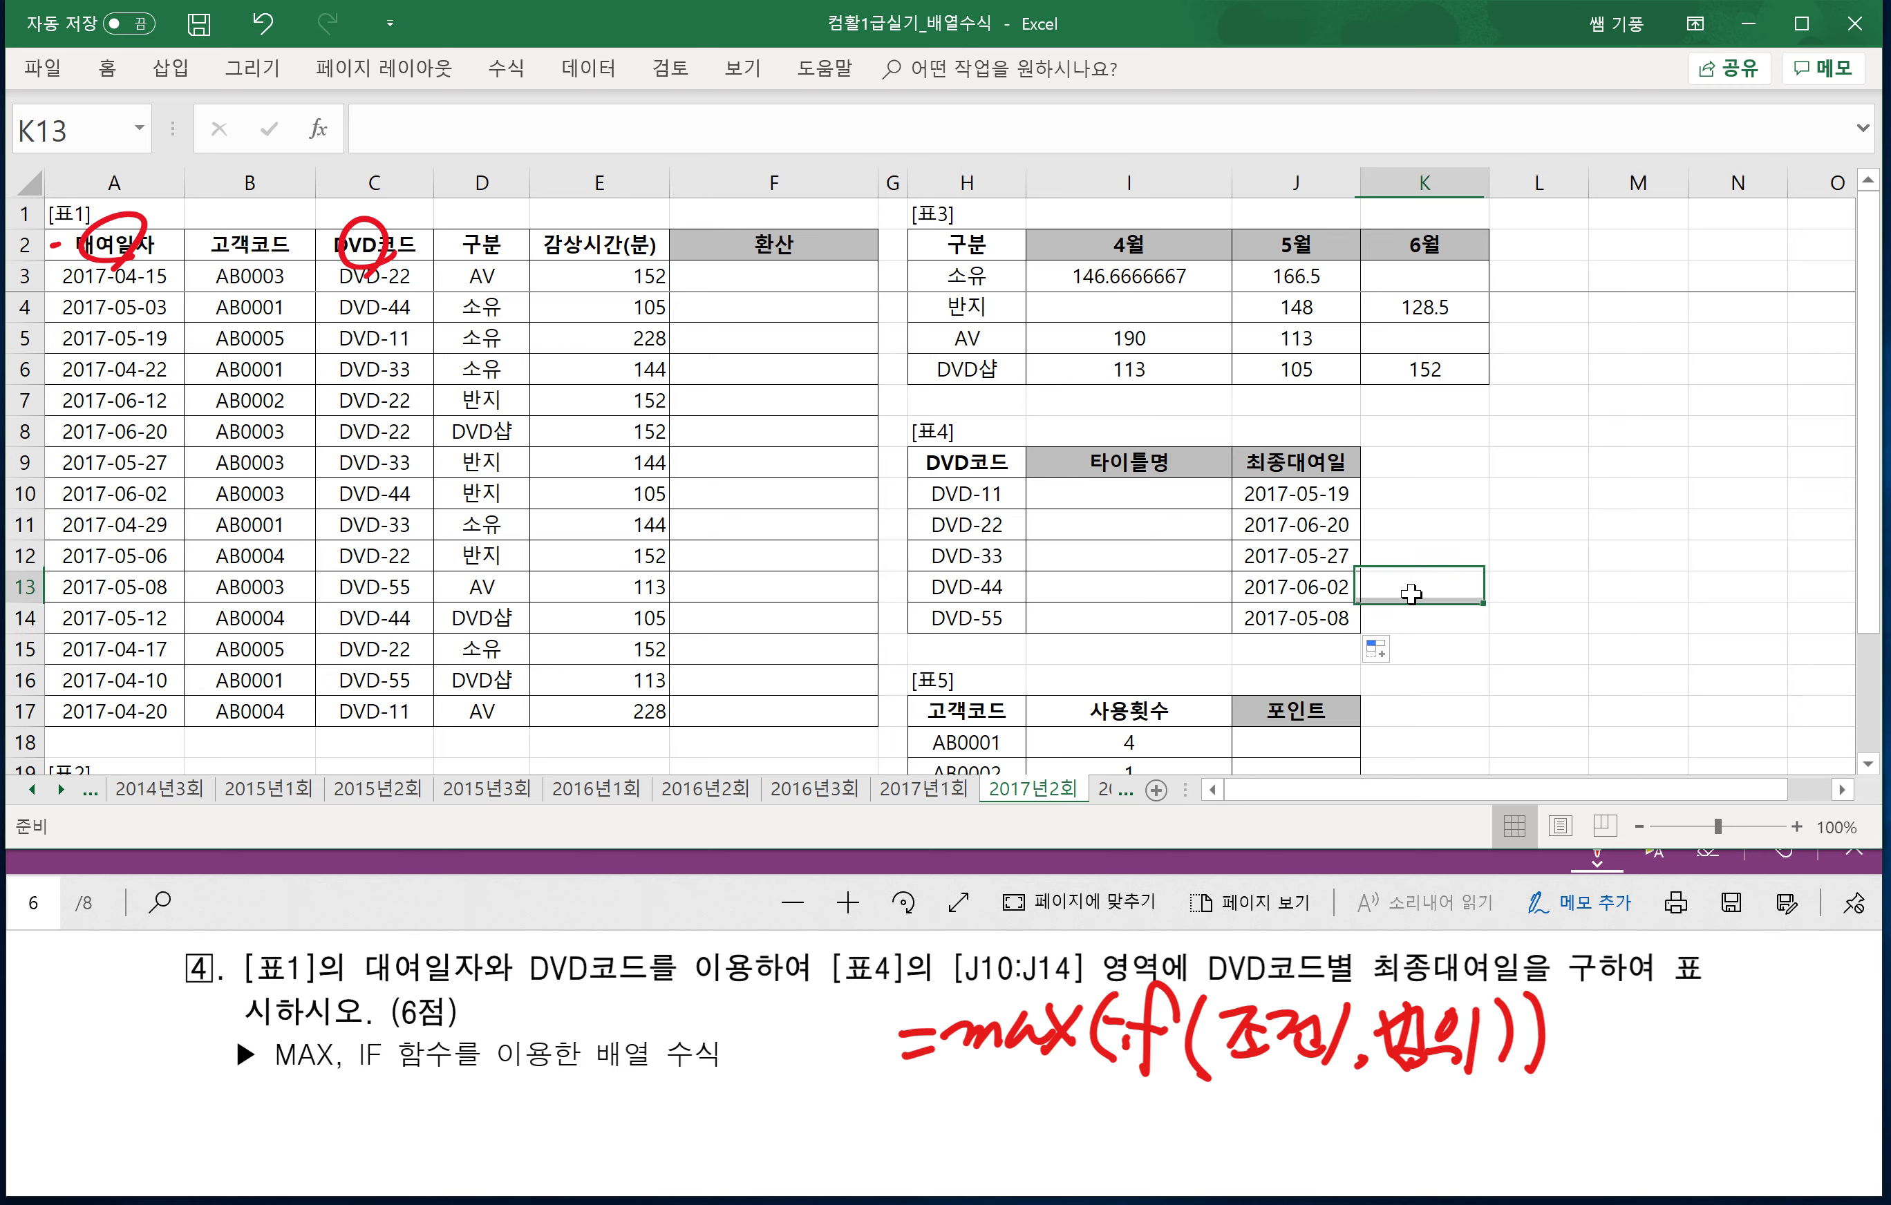
Bring up question 3 of the 2018년1회 section in the PDF and open the matching 2018년1회 worksheet.
left_click(682, 939)
scroll(709, 1063, "down", 5)
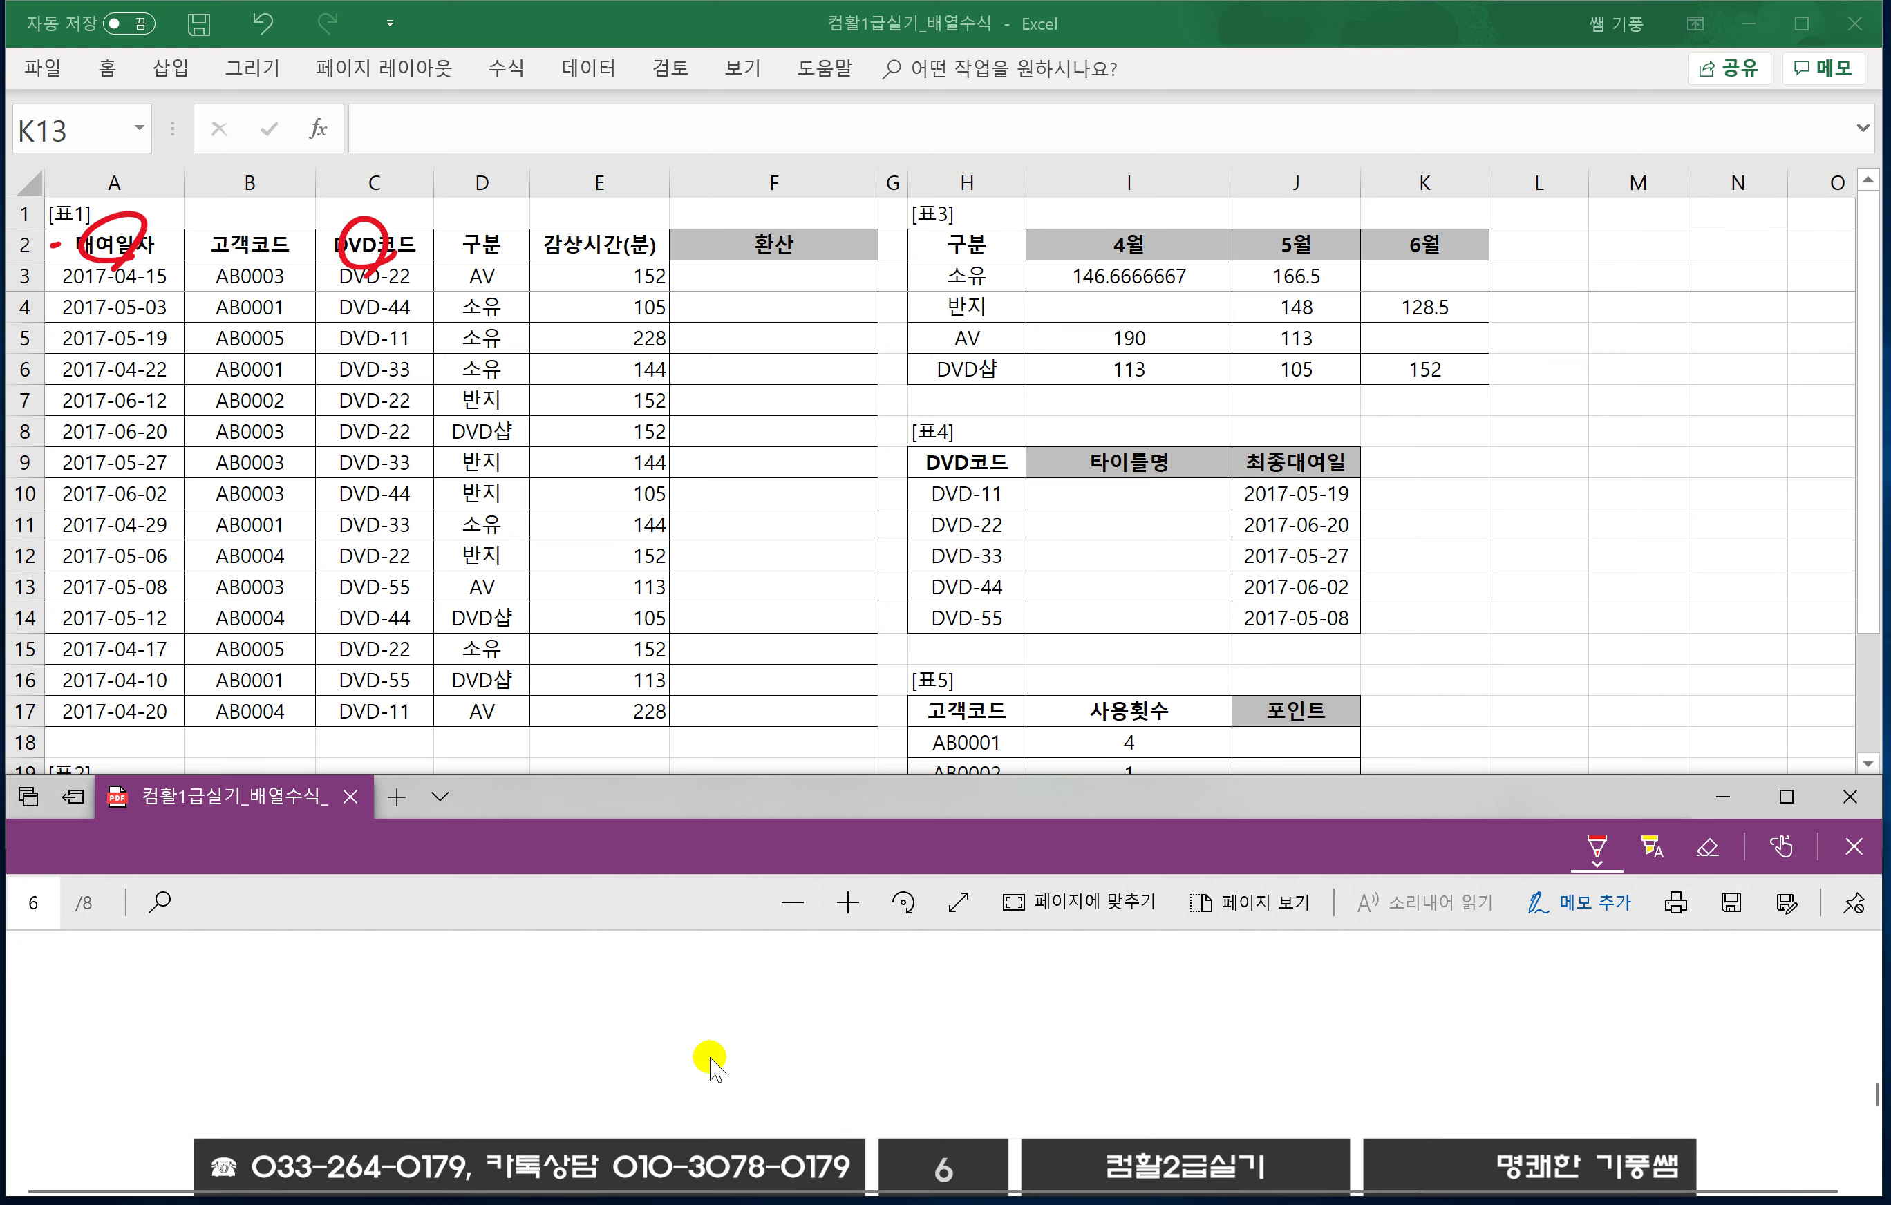
scroll(709, 1063, "down", 5)
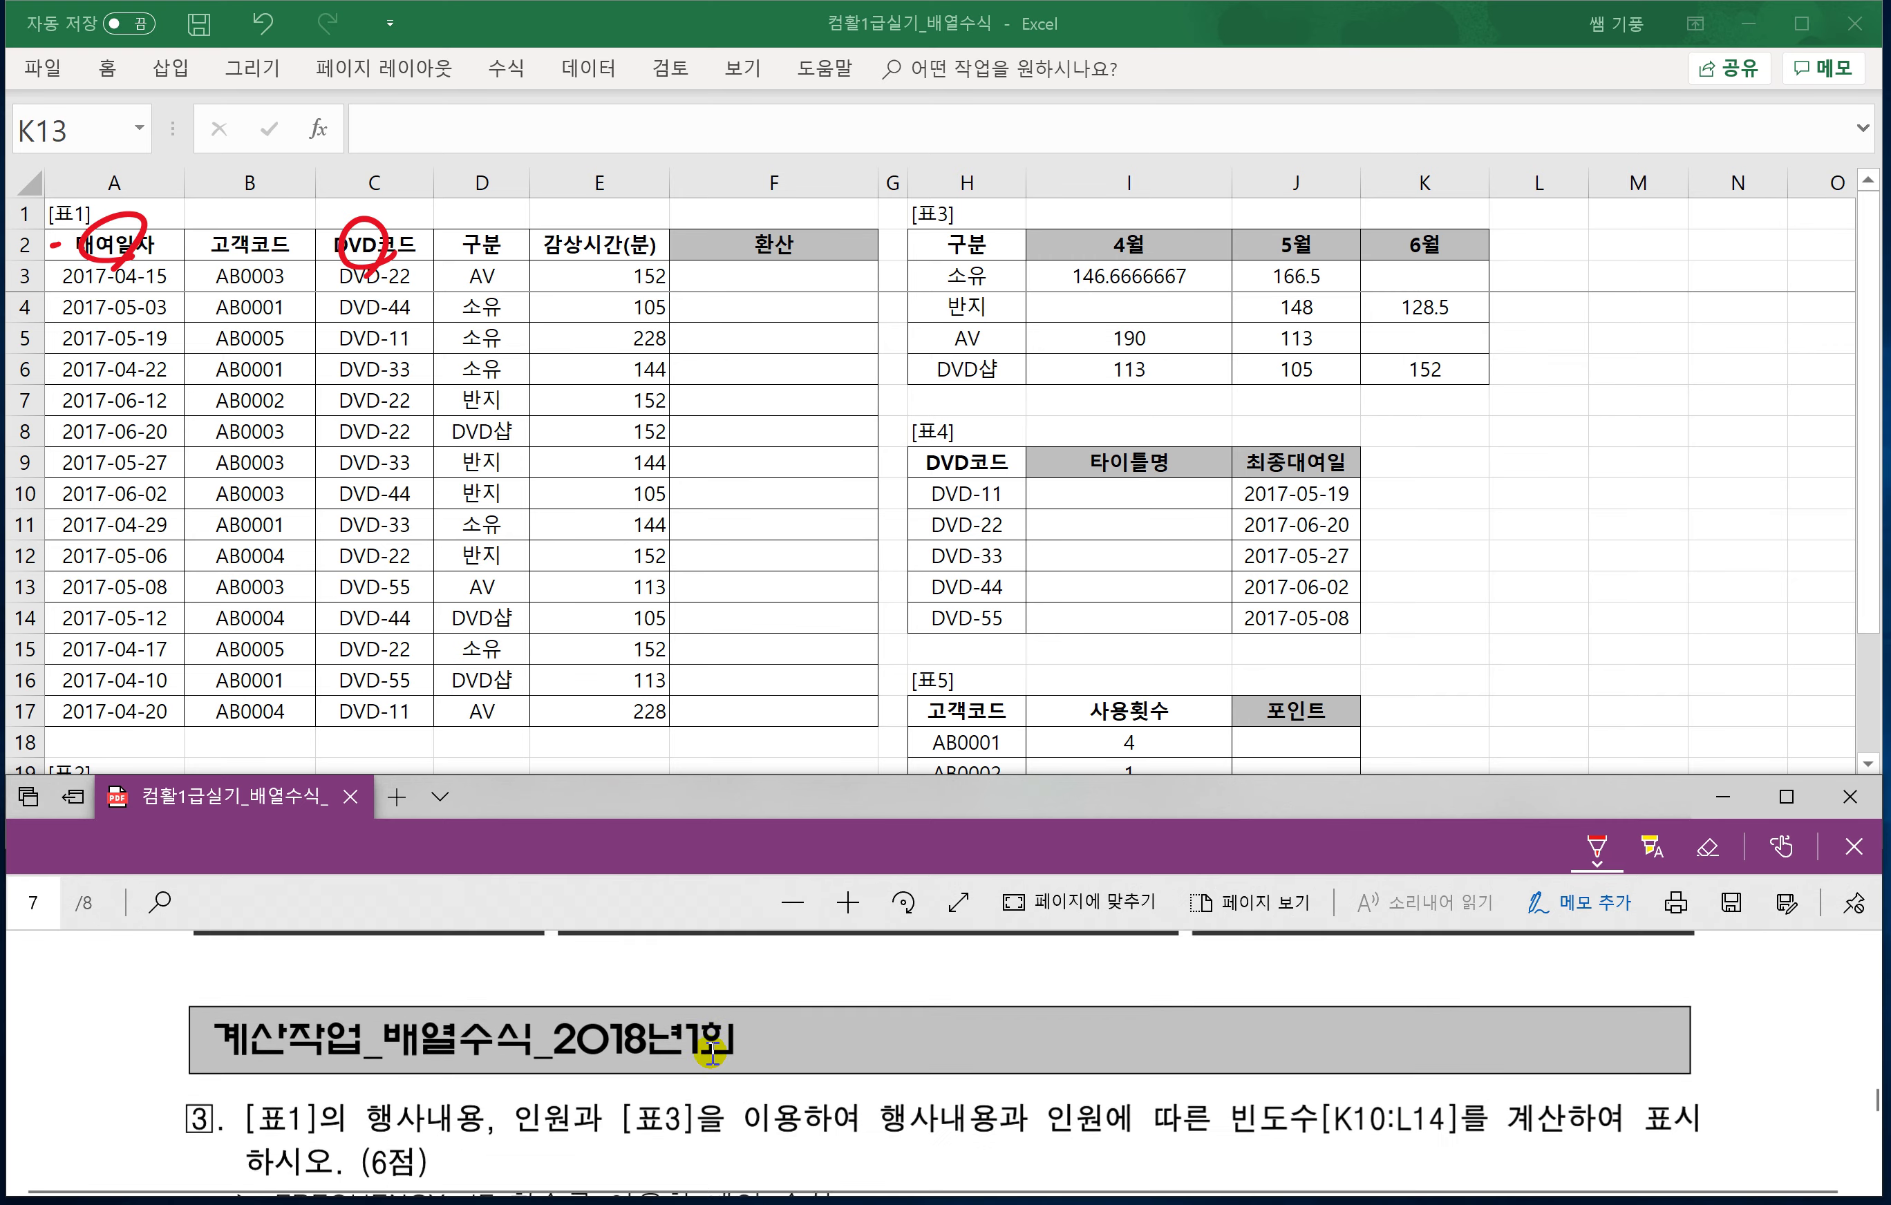
scroll(710, 1056, "down", 2)
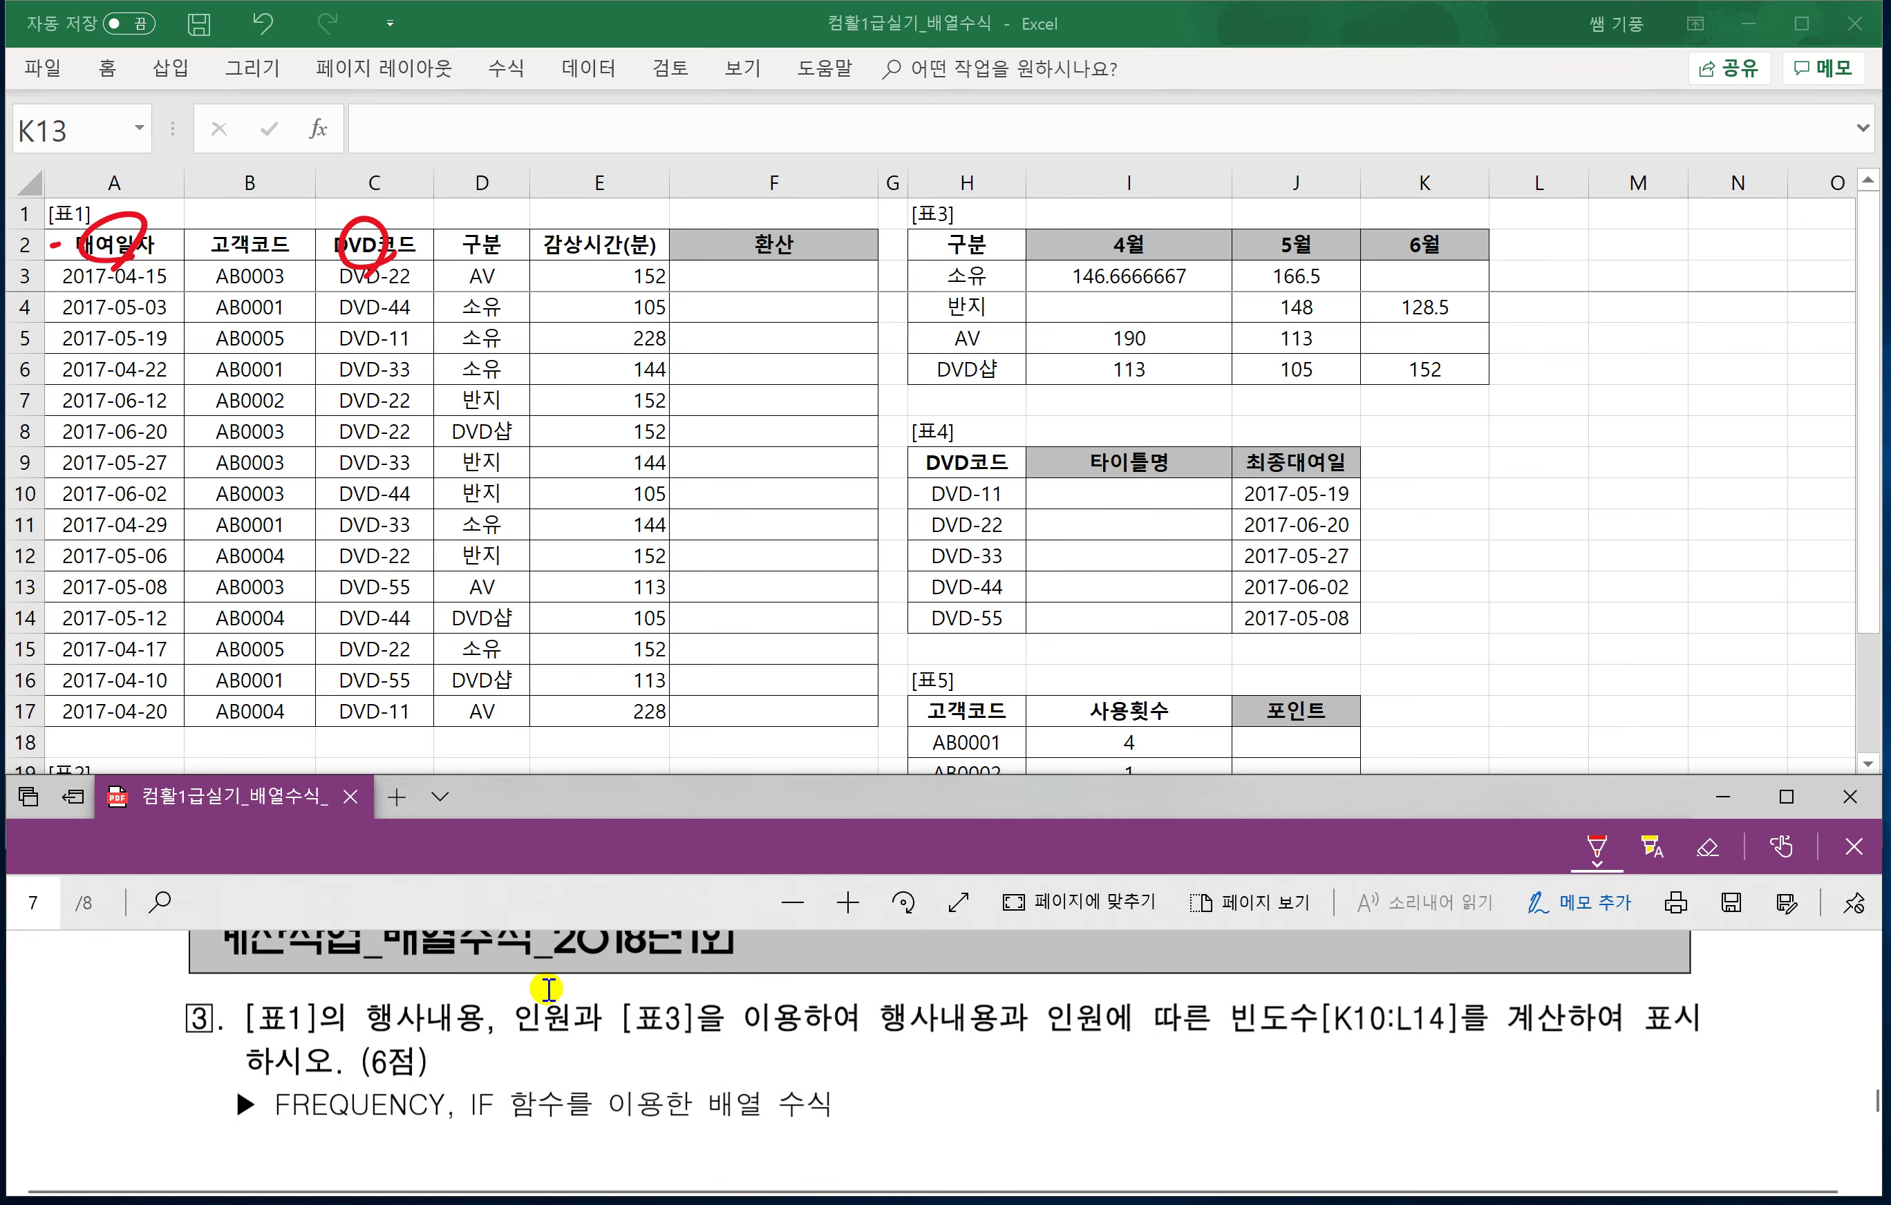
scroll(797, 1002, "up", 2)
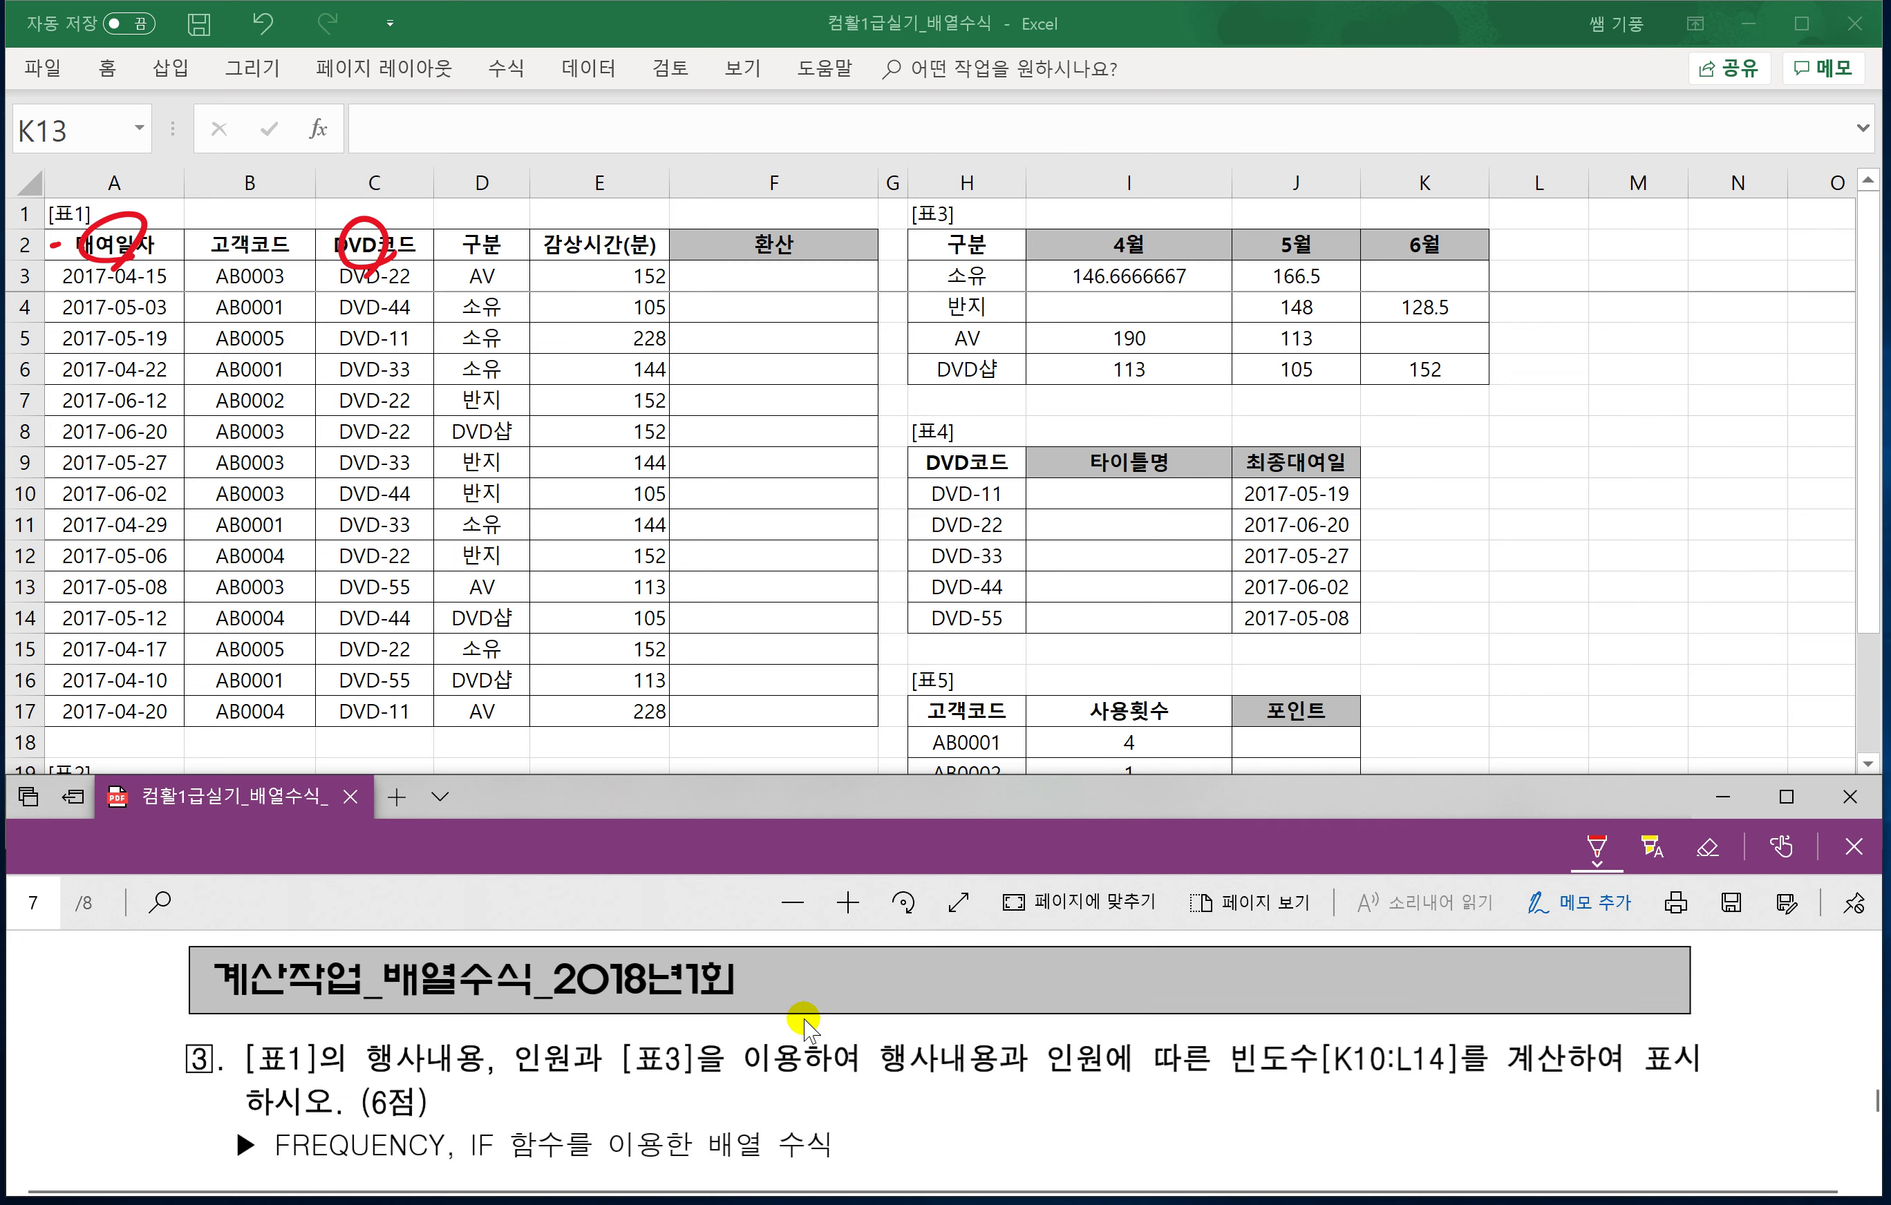
left_click(741, 711)
left_click(1095, 791)
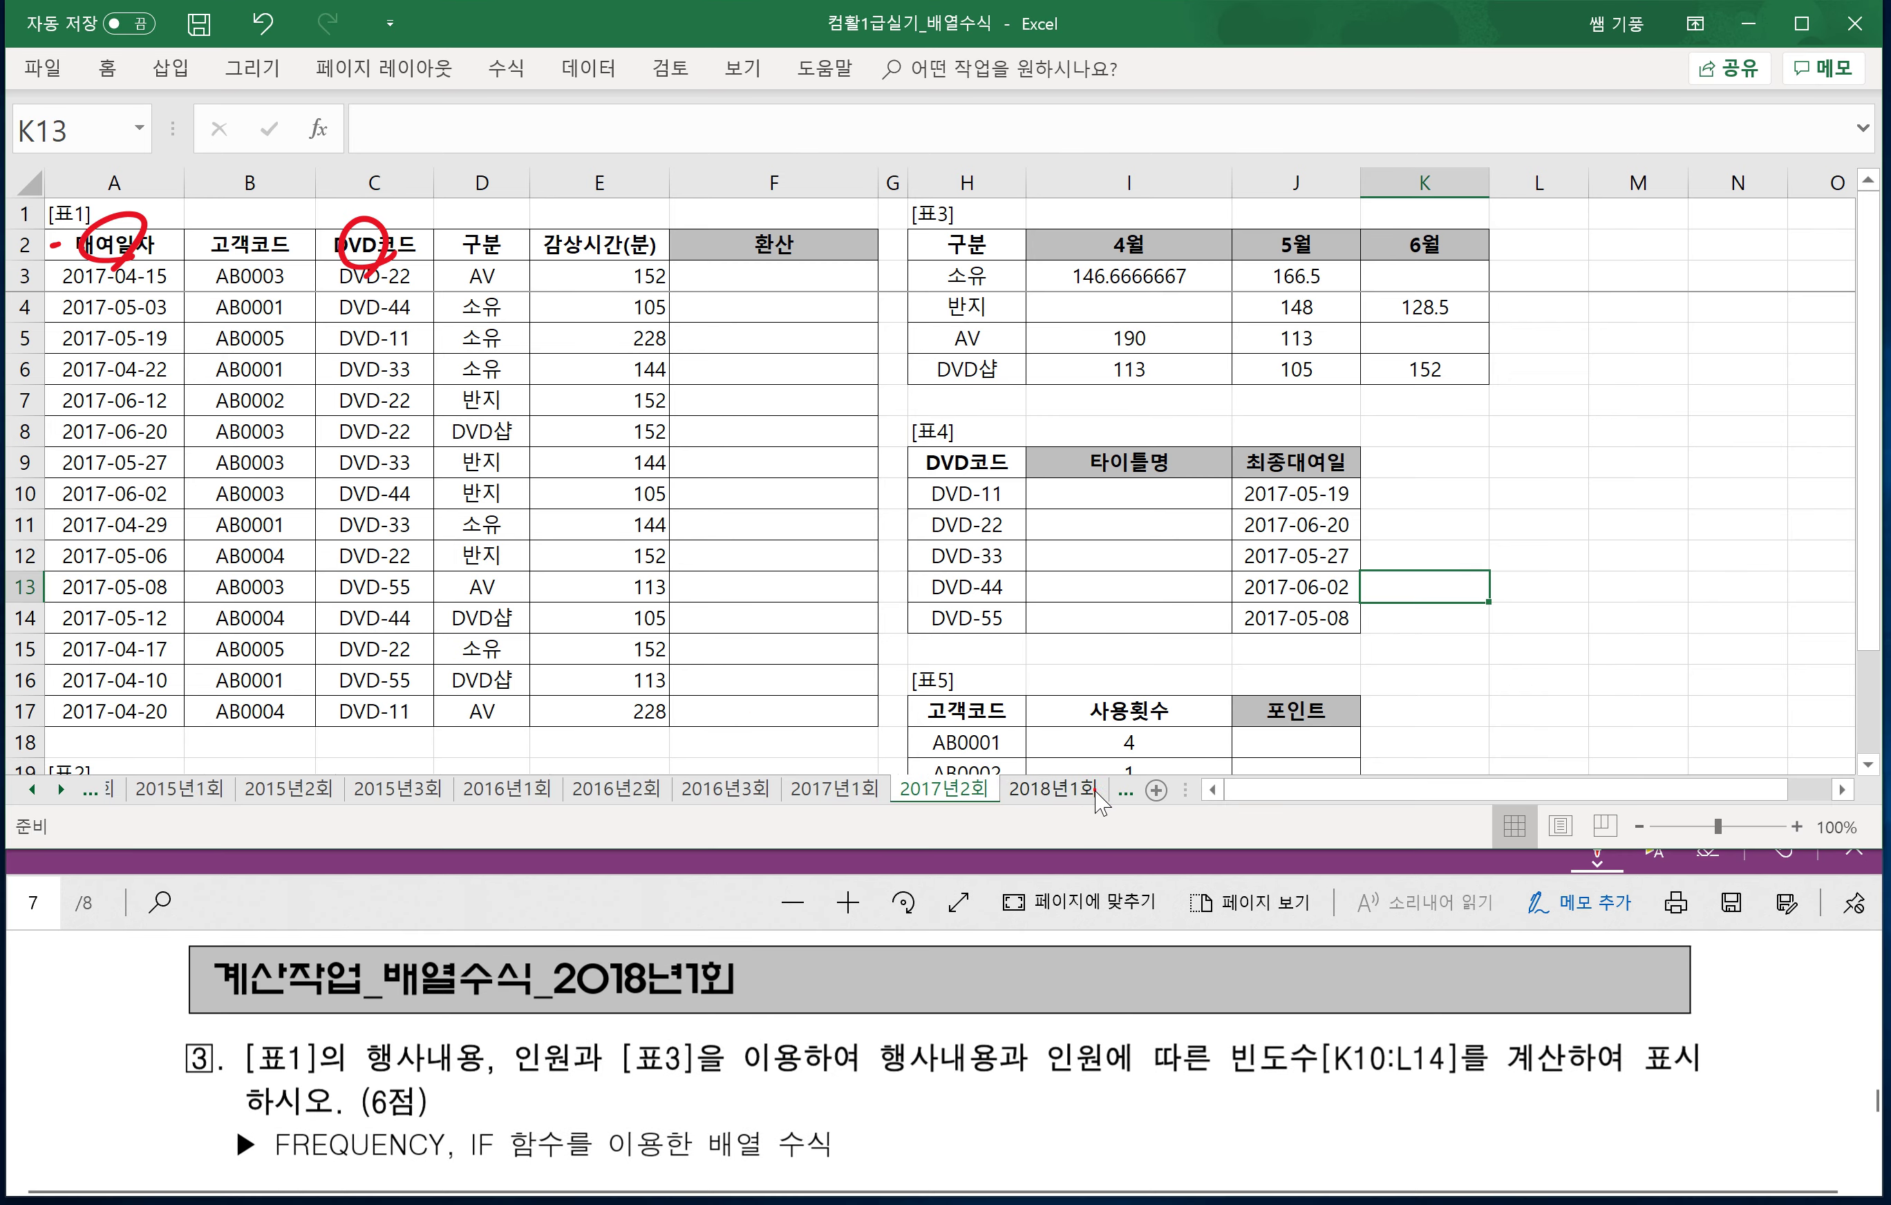
left_click(1095, 791)
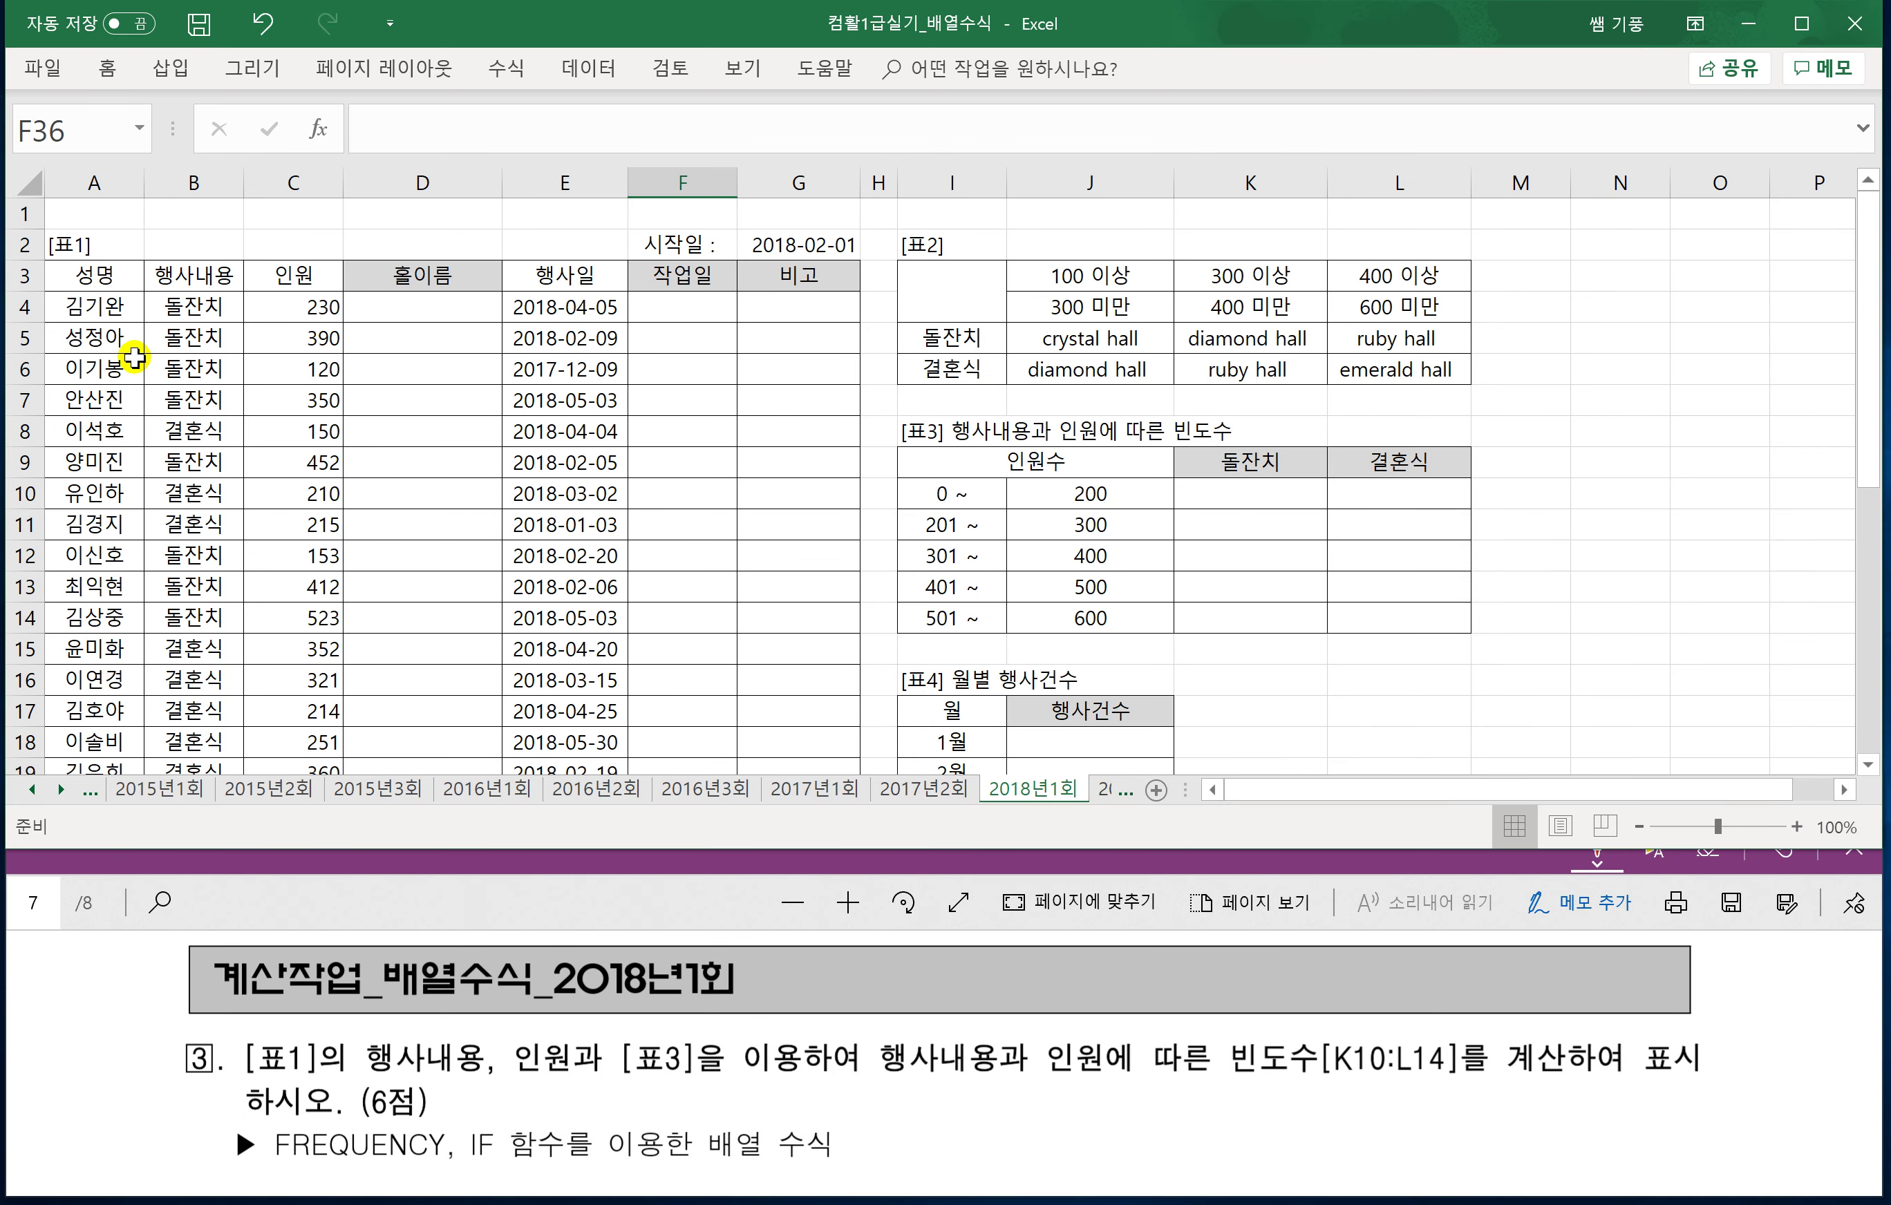
Freeze the rows above row 5 on the 2018년1회 sheet and select K10 in [표3].
left_click(27, 338)
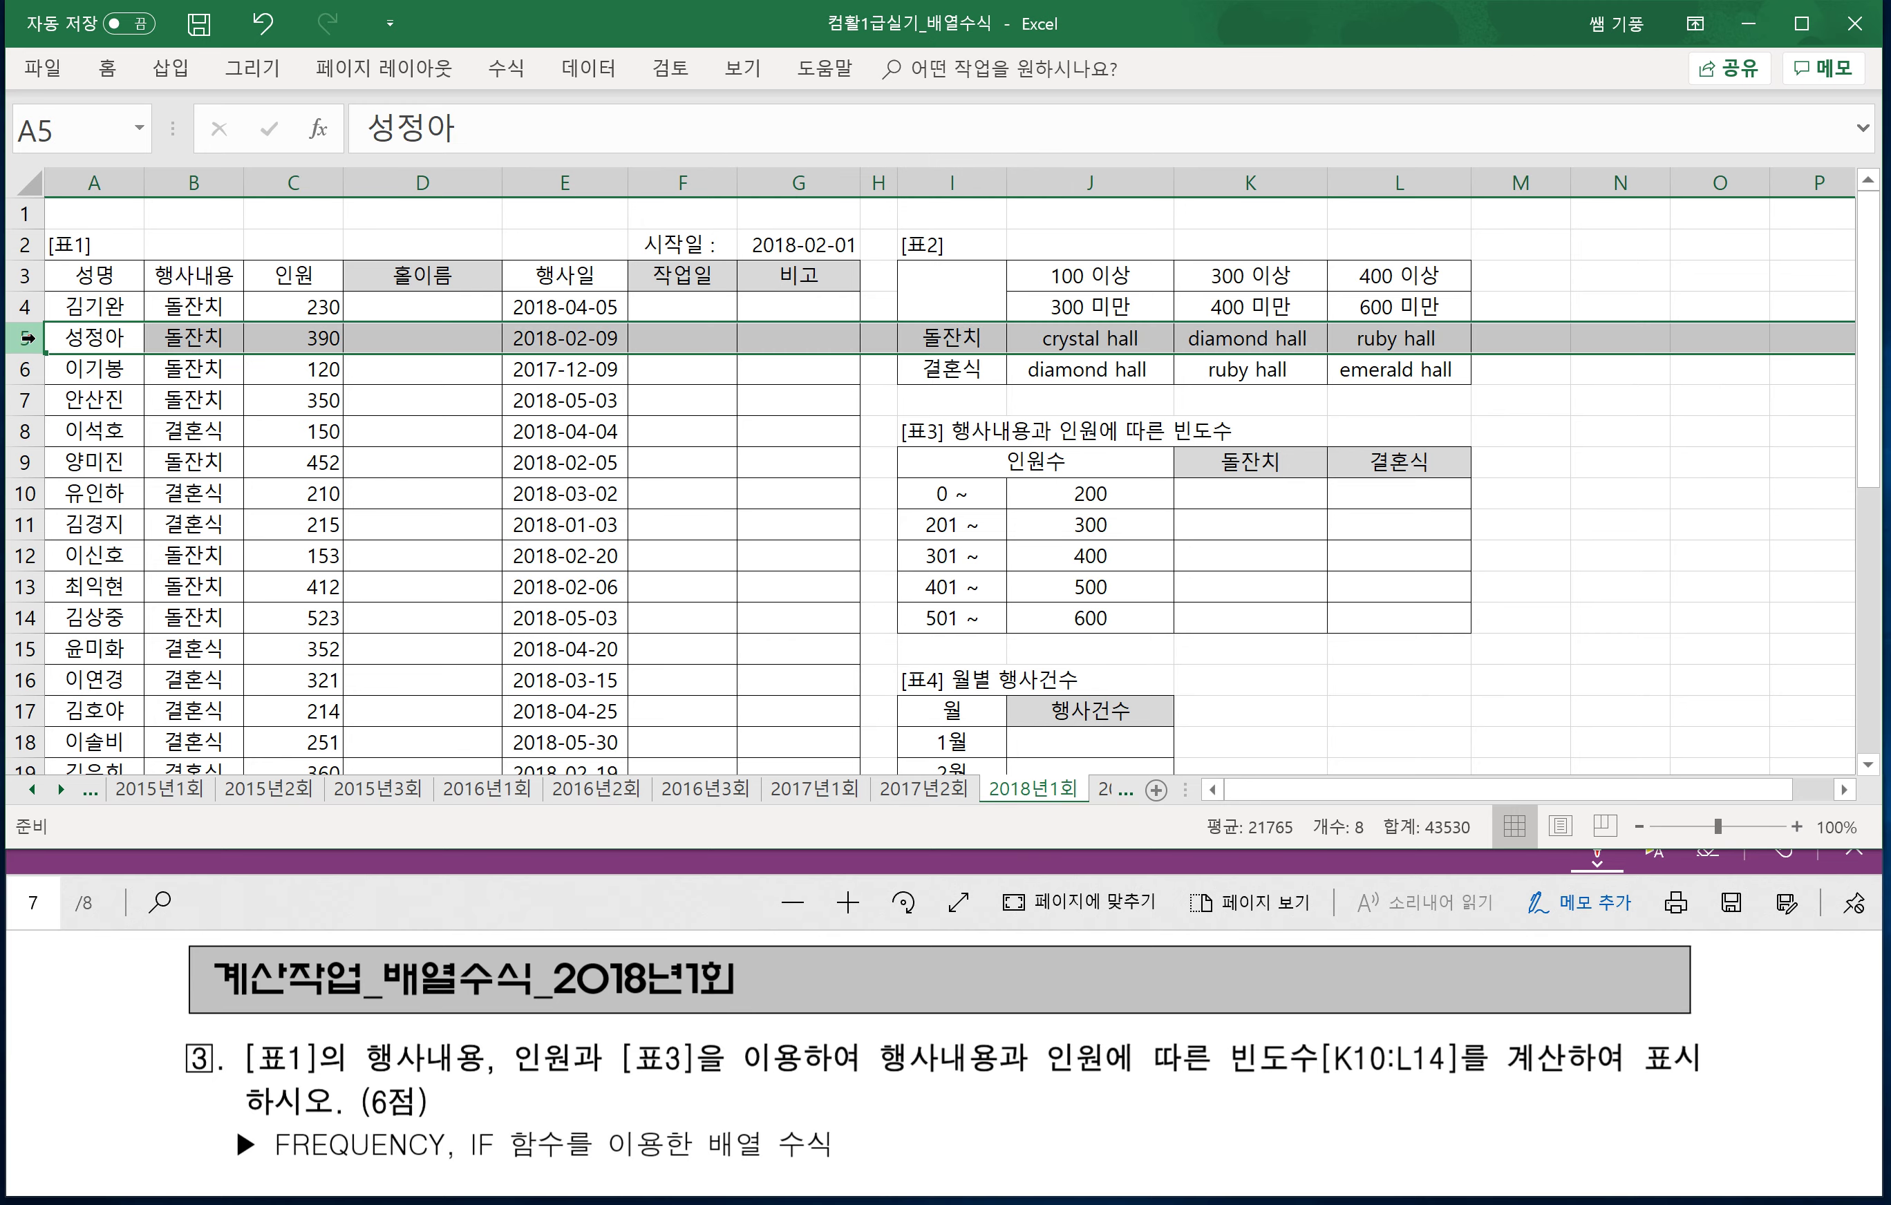
left_click(743, 69)
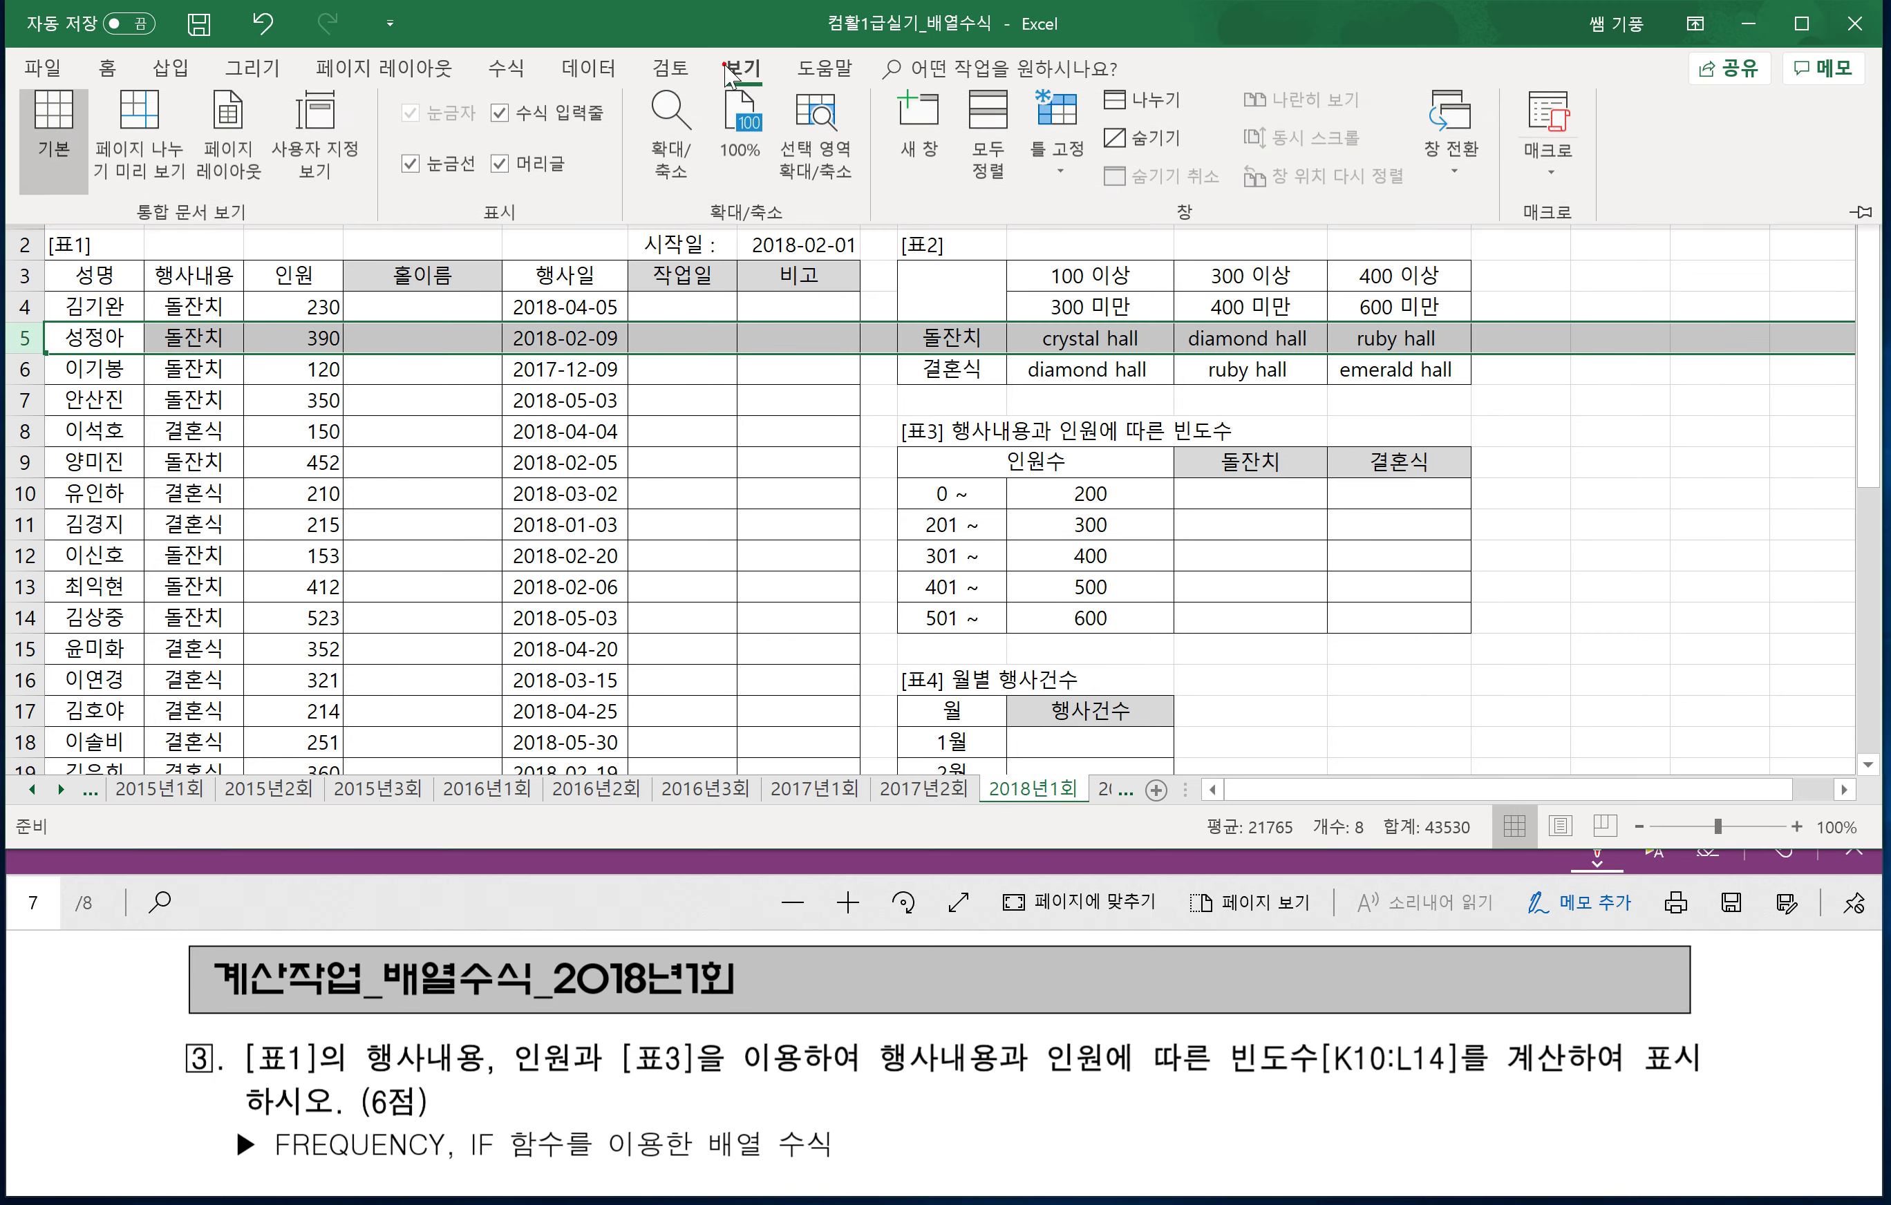
left_click(1056, 191)
left_click(1064, 240)
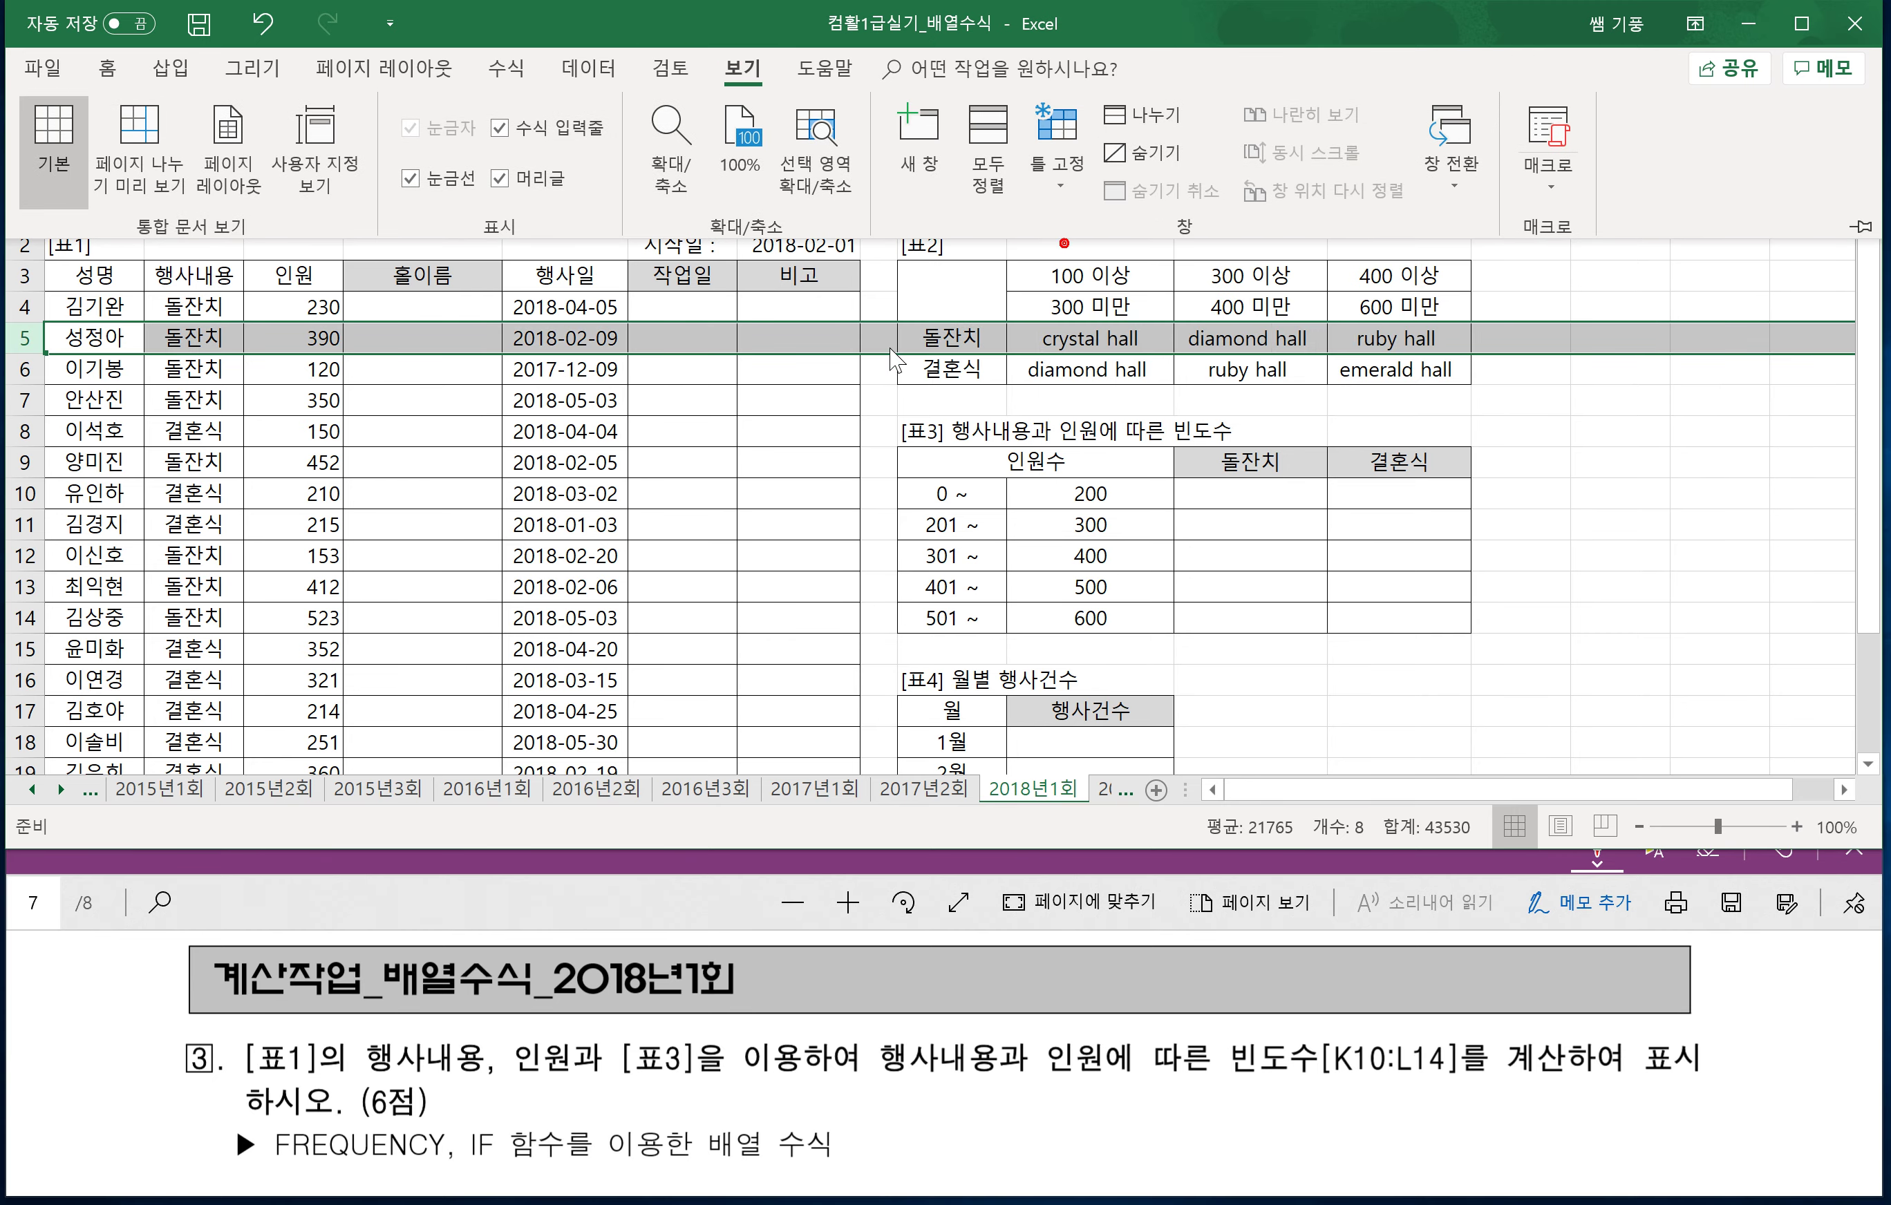
left_click(785, 433)
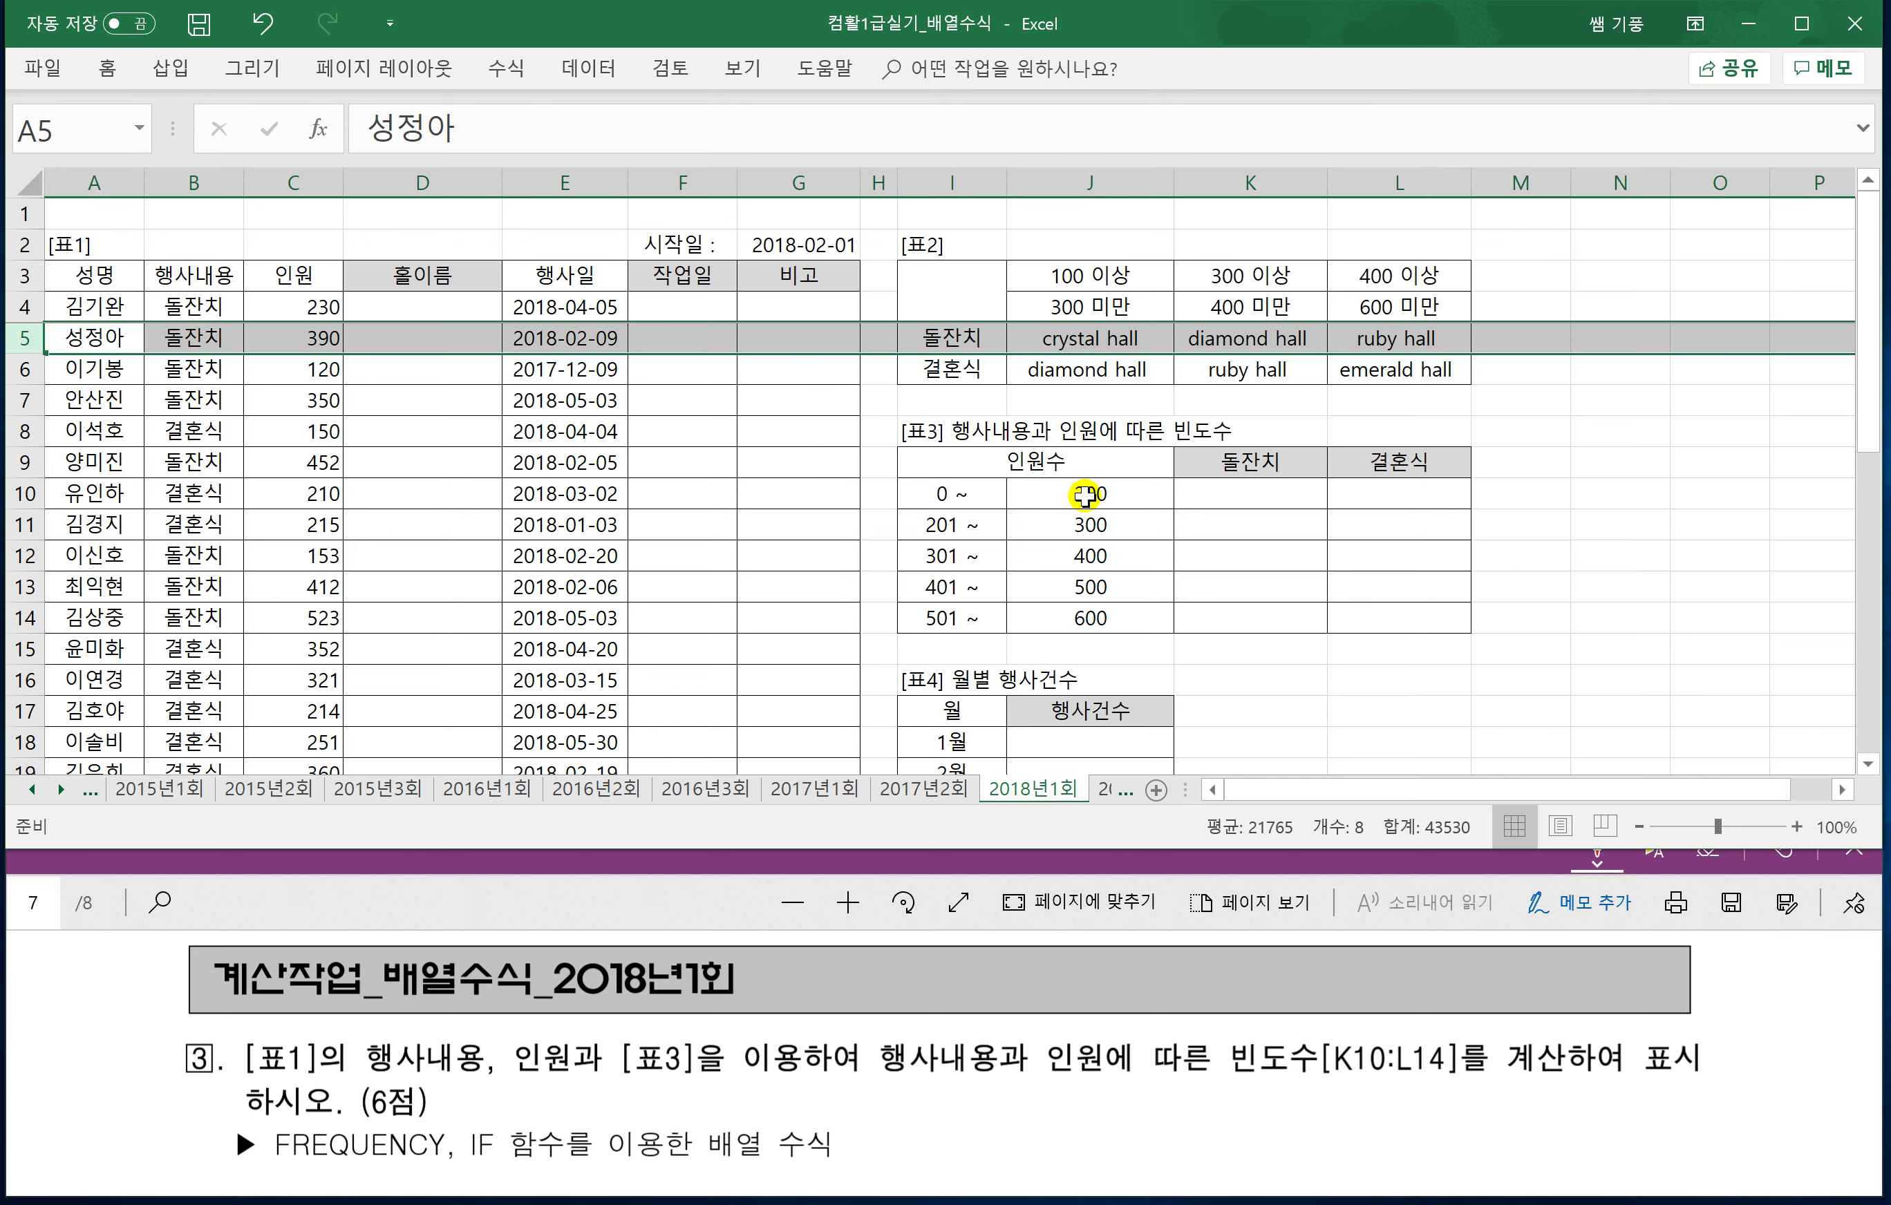
left_click(1130, 496)
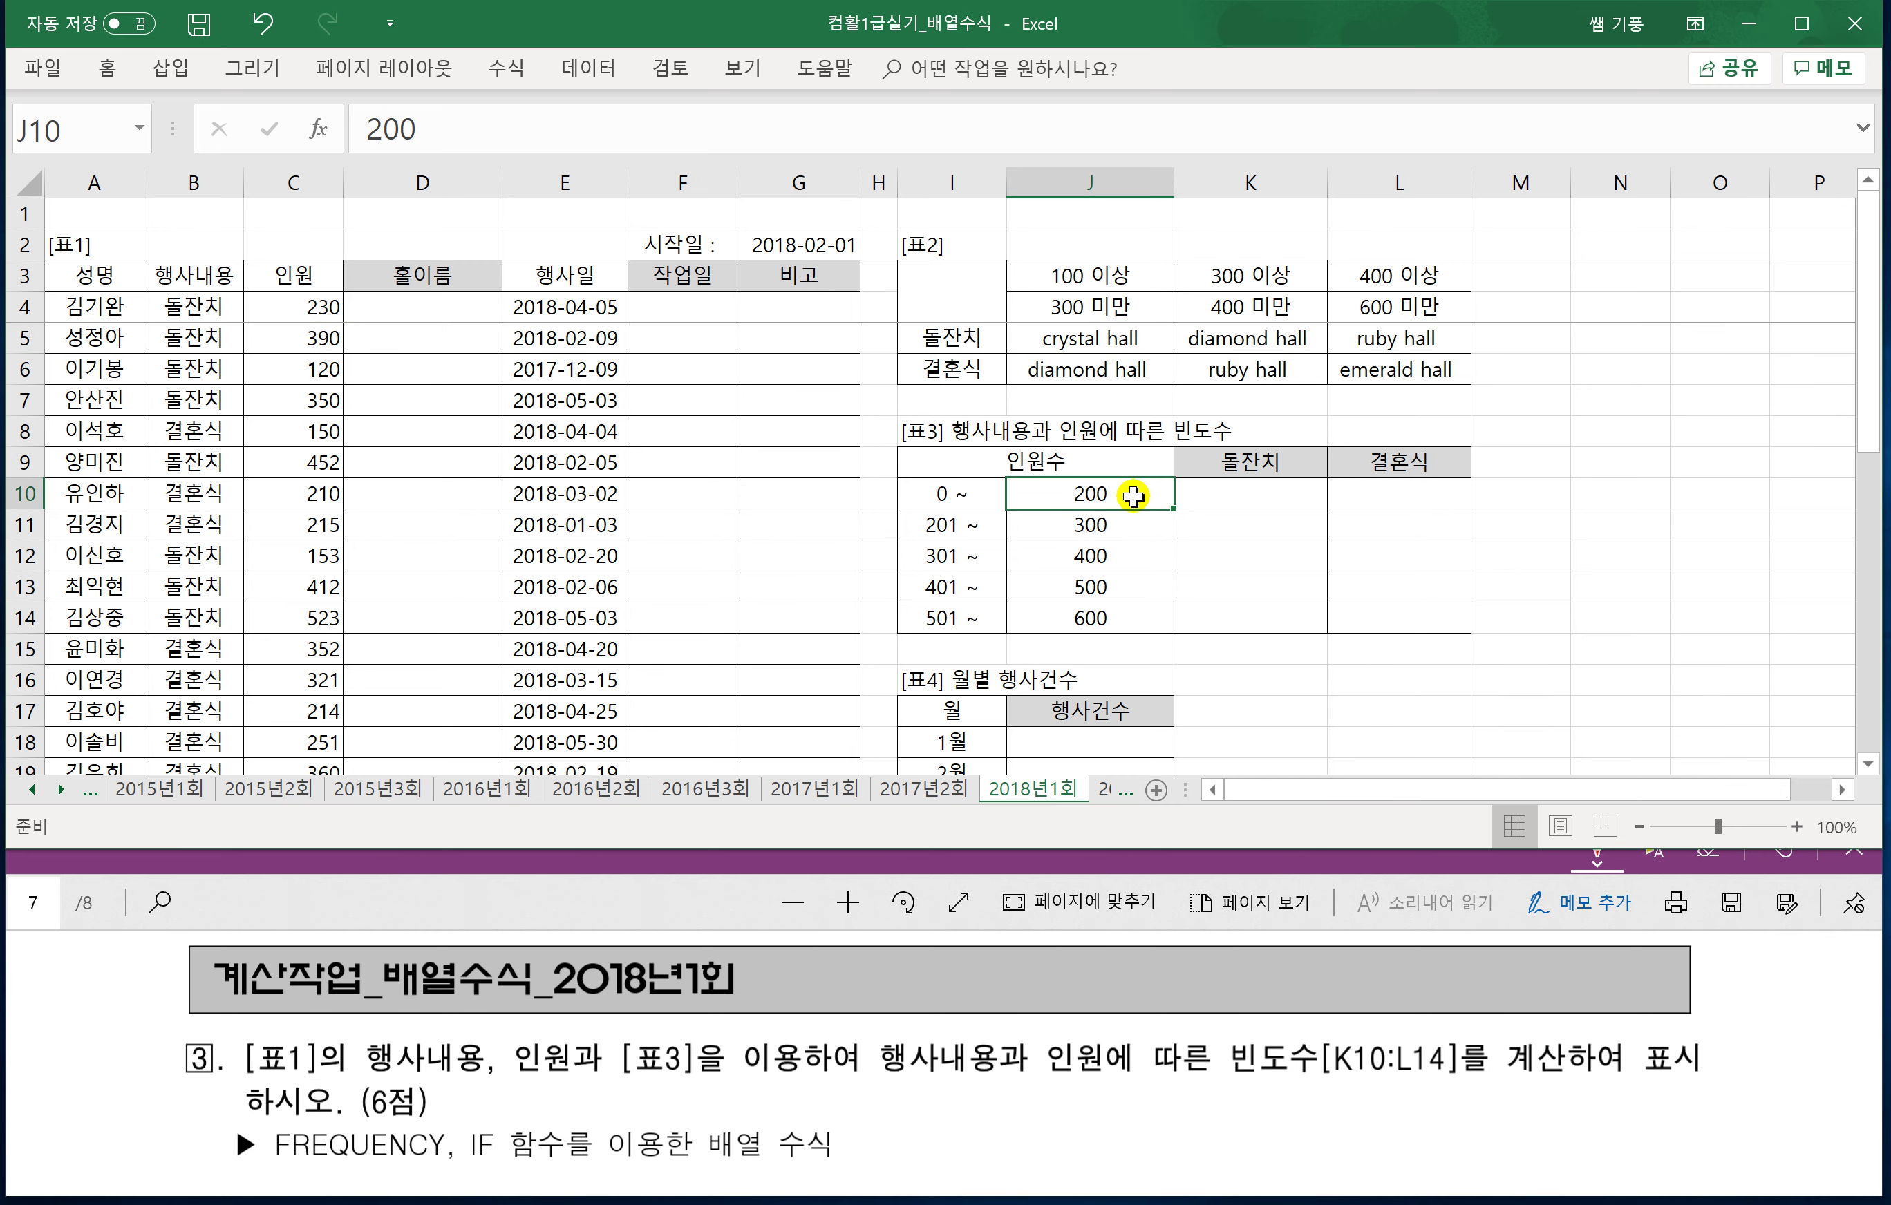
left_click(1223, 497)
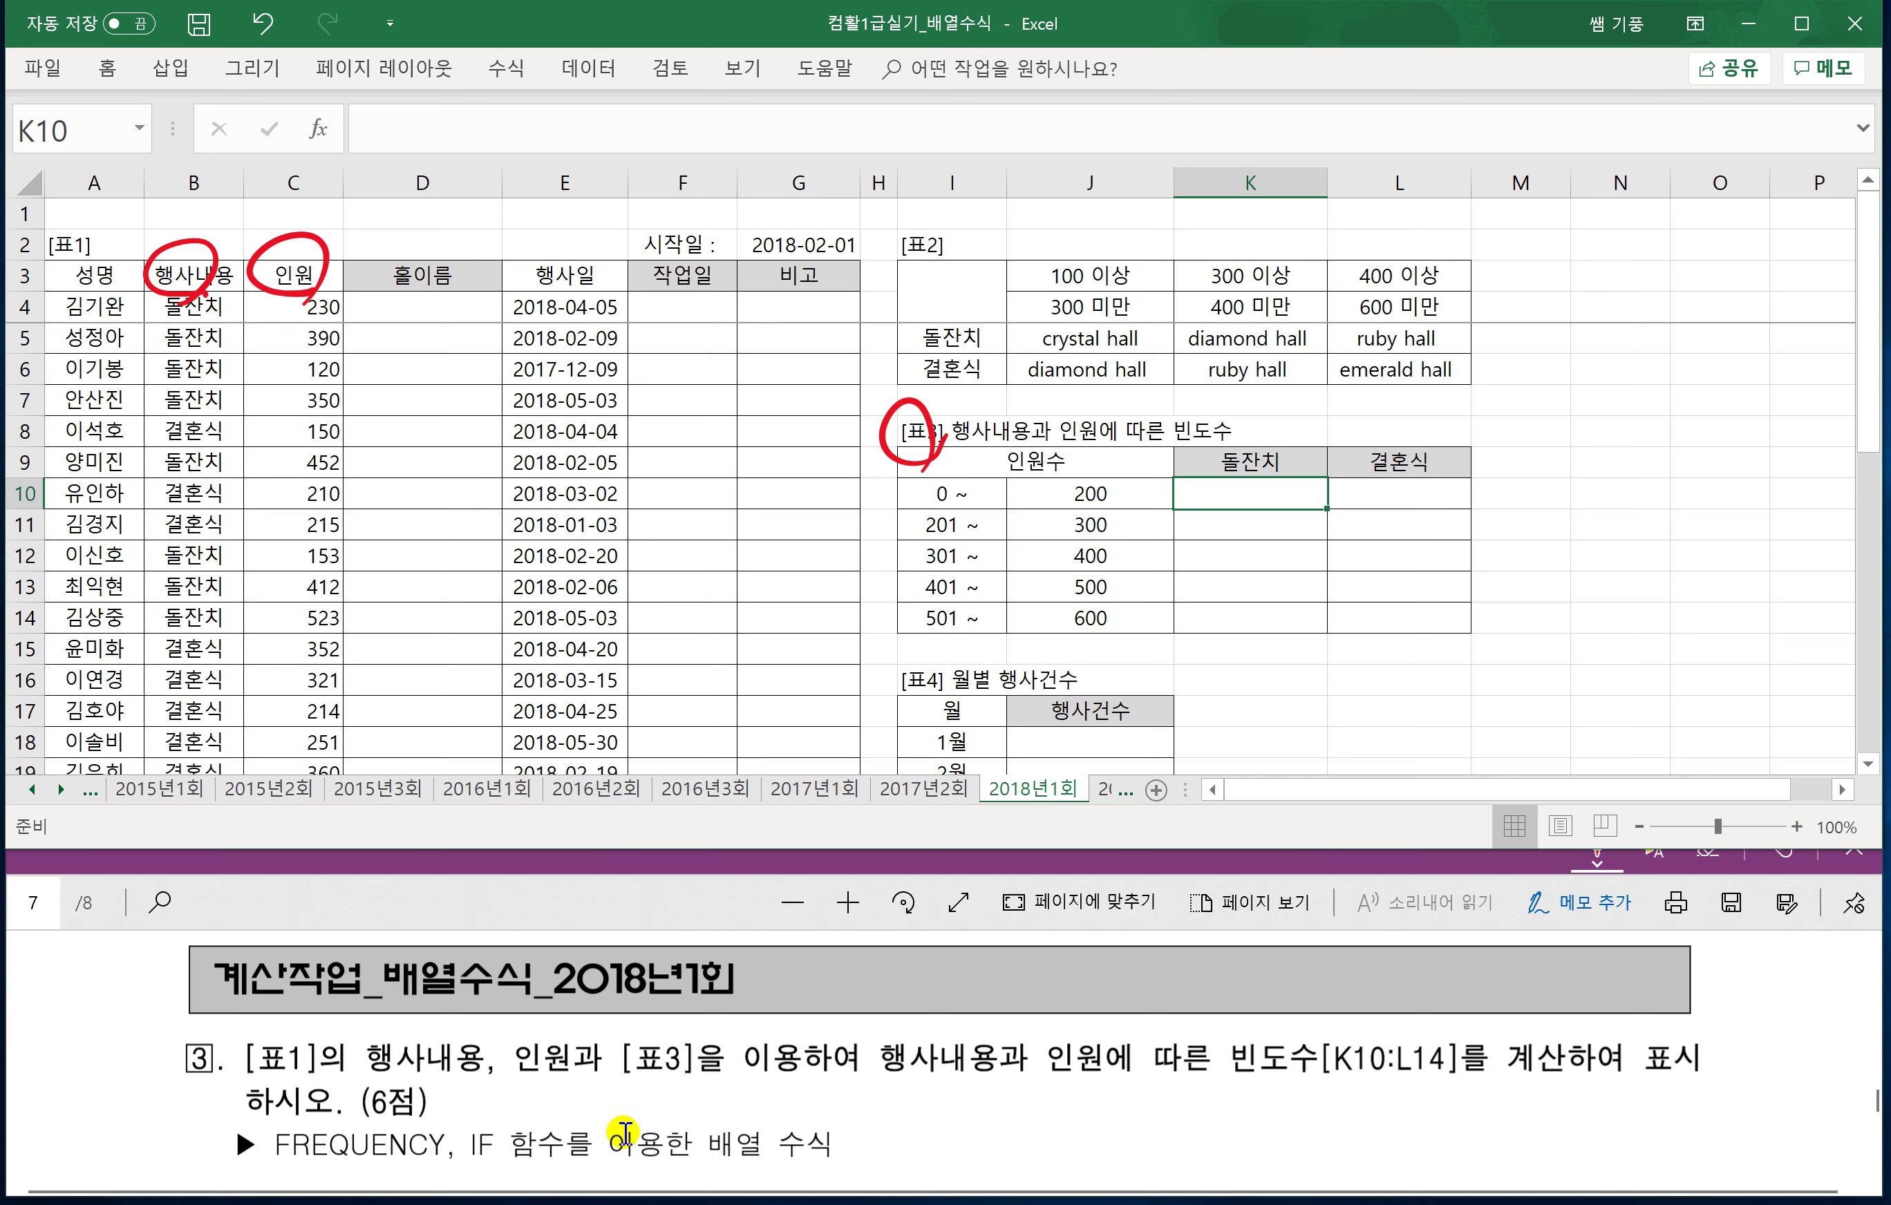
Handwrite "=frequency(if(조건, 범위), 범위2)" in red ink beside the PDF question's function hint, underlining 범위 and 범위2.
scroll(489, 1151, "down", 1)
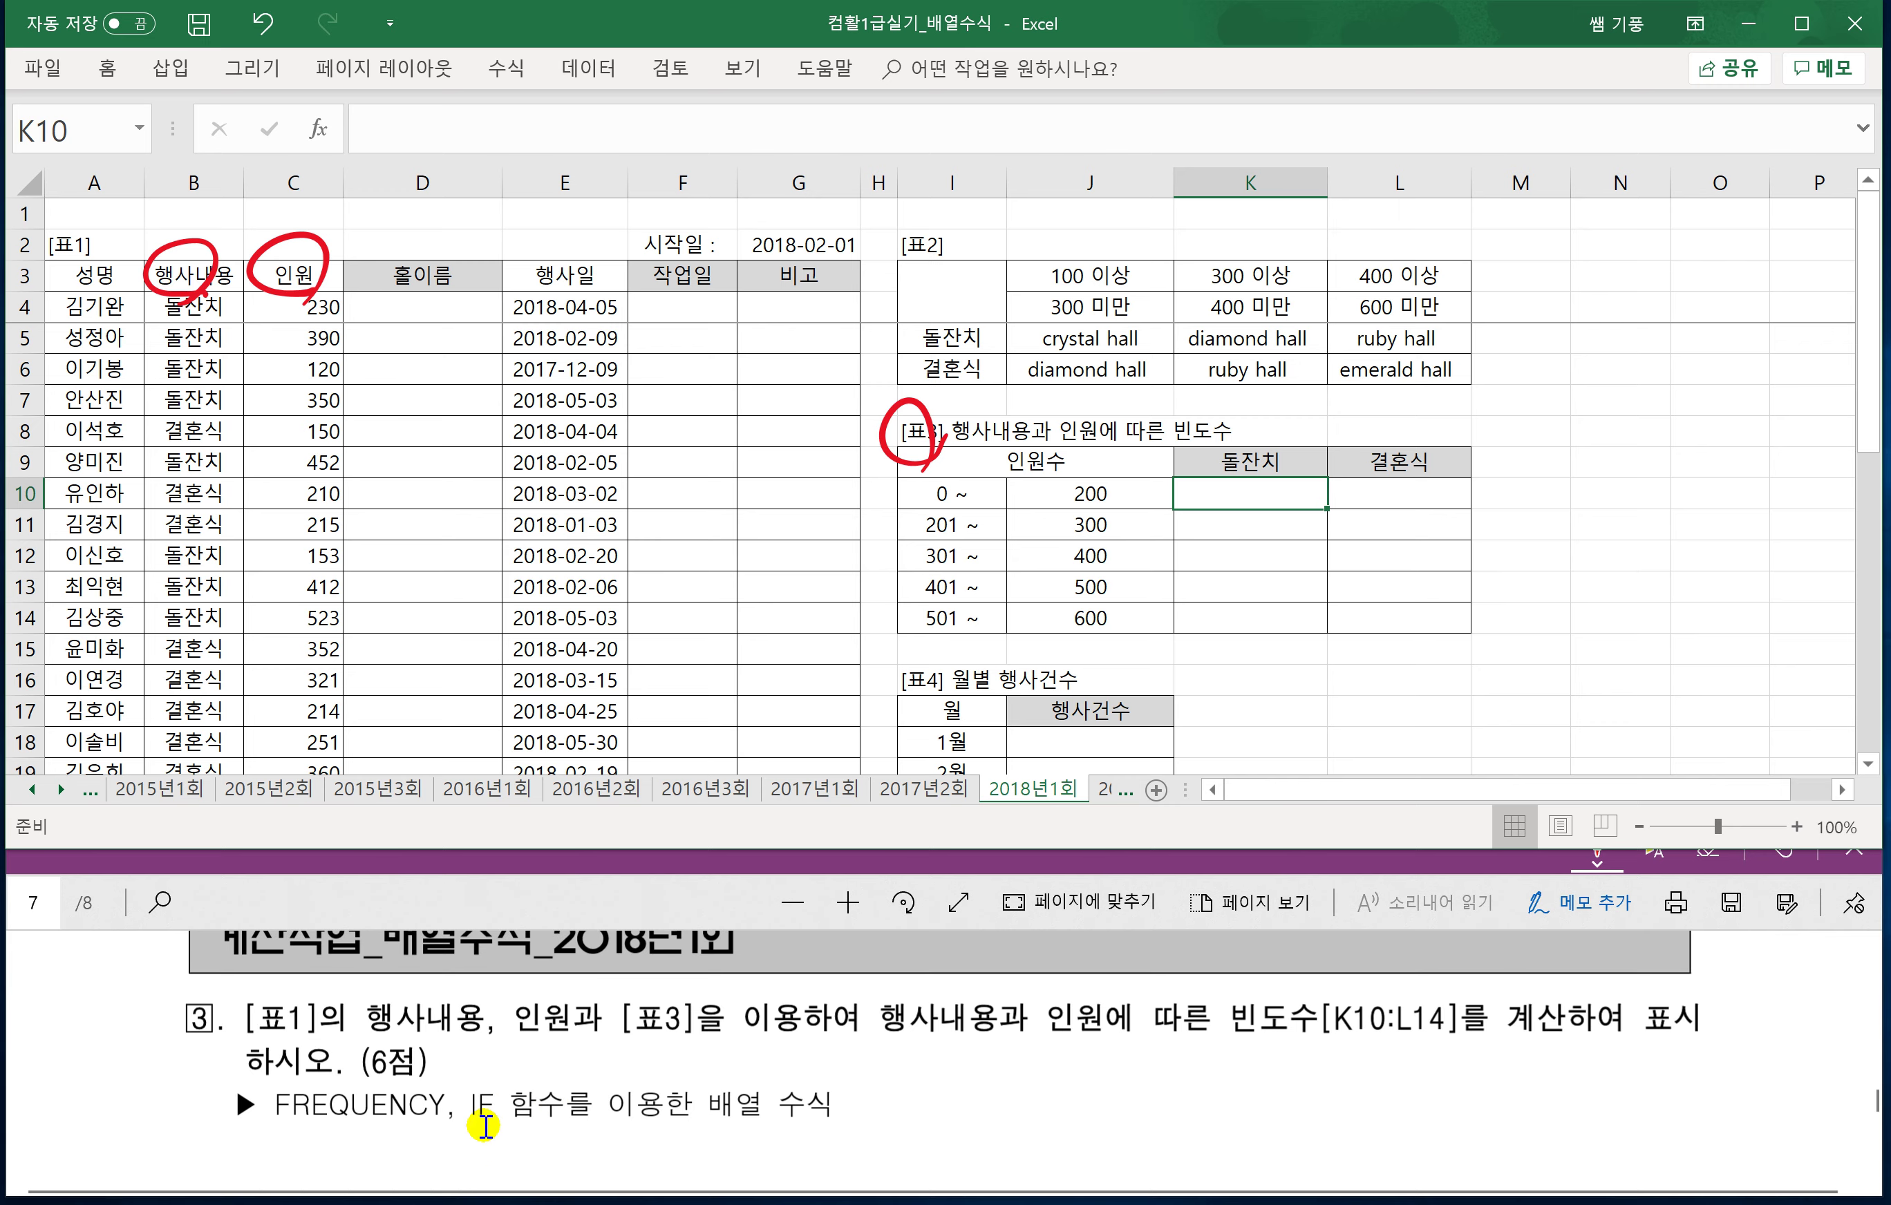
left_click_drag(897, 1079, 927, 1084)
left_click_drag(913, 1102, 936, 1098)
left_click_drag(1010, 1079, 959, 1156)
left_click_drag(923, 1093, 982, 1095)
mouse_move(985, 1077)
left_mouse_down()
mouse_move(983, 1101)
mouse_move(1019, 1114)
mouse_move(1156, 1115)
mouse_move(1096, 1167)
left_mouse_up()
left_click_drag(1227, 1056, 1210, 1114)
mouse_move(1295, 1031)
left_mouse_down()
mouse_move(1259, 1139)
mouse_move(1287, 1088)
left_mouse_up()
mouse_move(1324, 1056)
left_mouse_down()
mouse_move(1309, 1116)
mouse_move(1355, 1067)
mouse_move(1335, 1094)
left_mouse_up()
left_click_drag(1350, 1082, 1369, 1093)
left_click_drag(1355, 1093, 1370, 1107)
left_click_drag(1364, 1073, 1413, 1099)
mouse_move(1384, 1086)
left_mouse_down()
mouse_move(1435, 1121)
mouse_move(1494, 1103)
left_mouse_up()
left_click(1467, 1071)
mouse_move(1513, 1056)
left_mouse_down()
mouse_move(1513, 1121)
mouse_move(1532, 1089)
left_mouse_up()
mouse_move(1518, 1097)
left_mouse_down()
mouse_move(1556, 1109)
mouse_move(1590, 1072)
mouse_move(1579, 1111)
mouse_move(1599, 1120)
left_mouse_up()
left_click_drag(1616, 1056, 1629, 1108)
left_click_drag(1639, 1055, 1641, 1108)
left_click_drag(1661, 1064, 1662, 1119)
left_click_drag(1671, 1058, 1696, 1111)
left_click_drag(1704, 1050, 1715, 1114)
left_click_drag(1724, 1056, 1768, 1127)
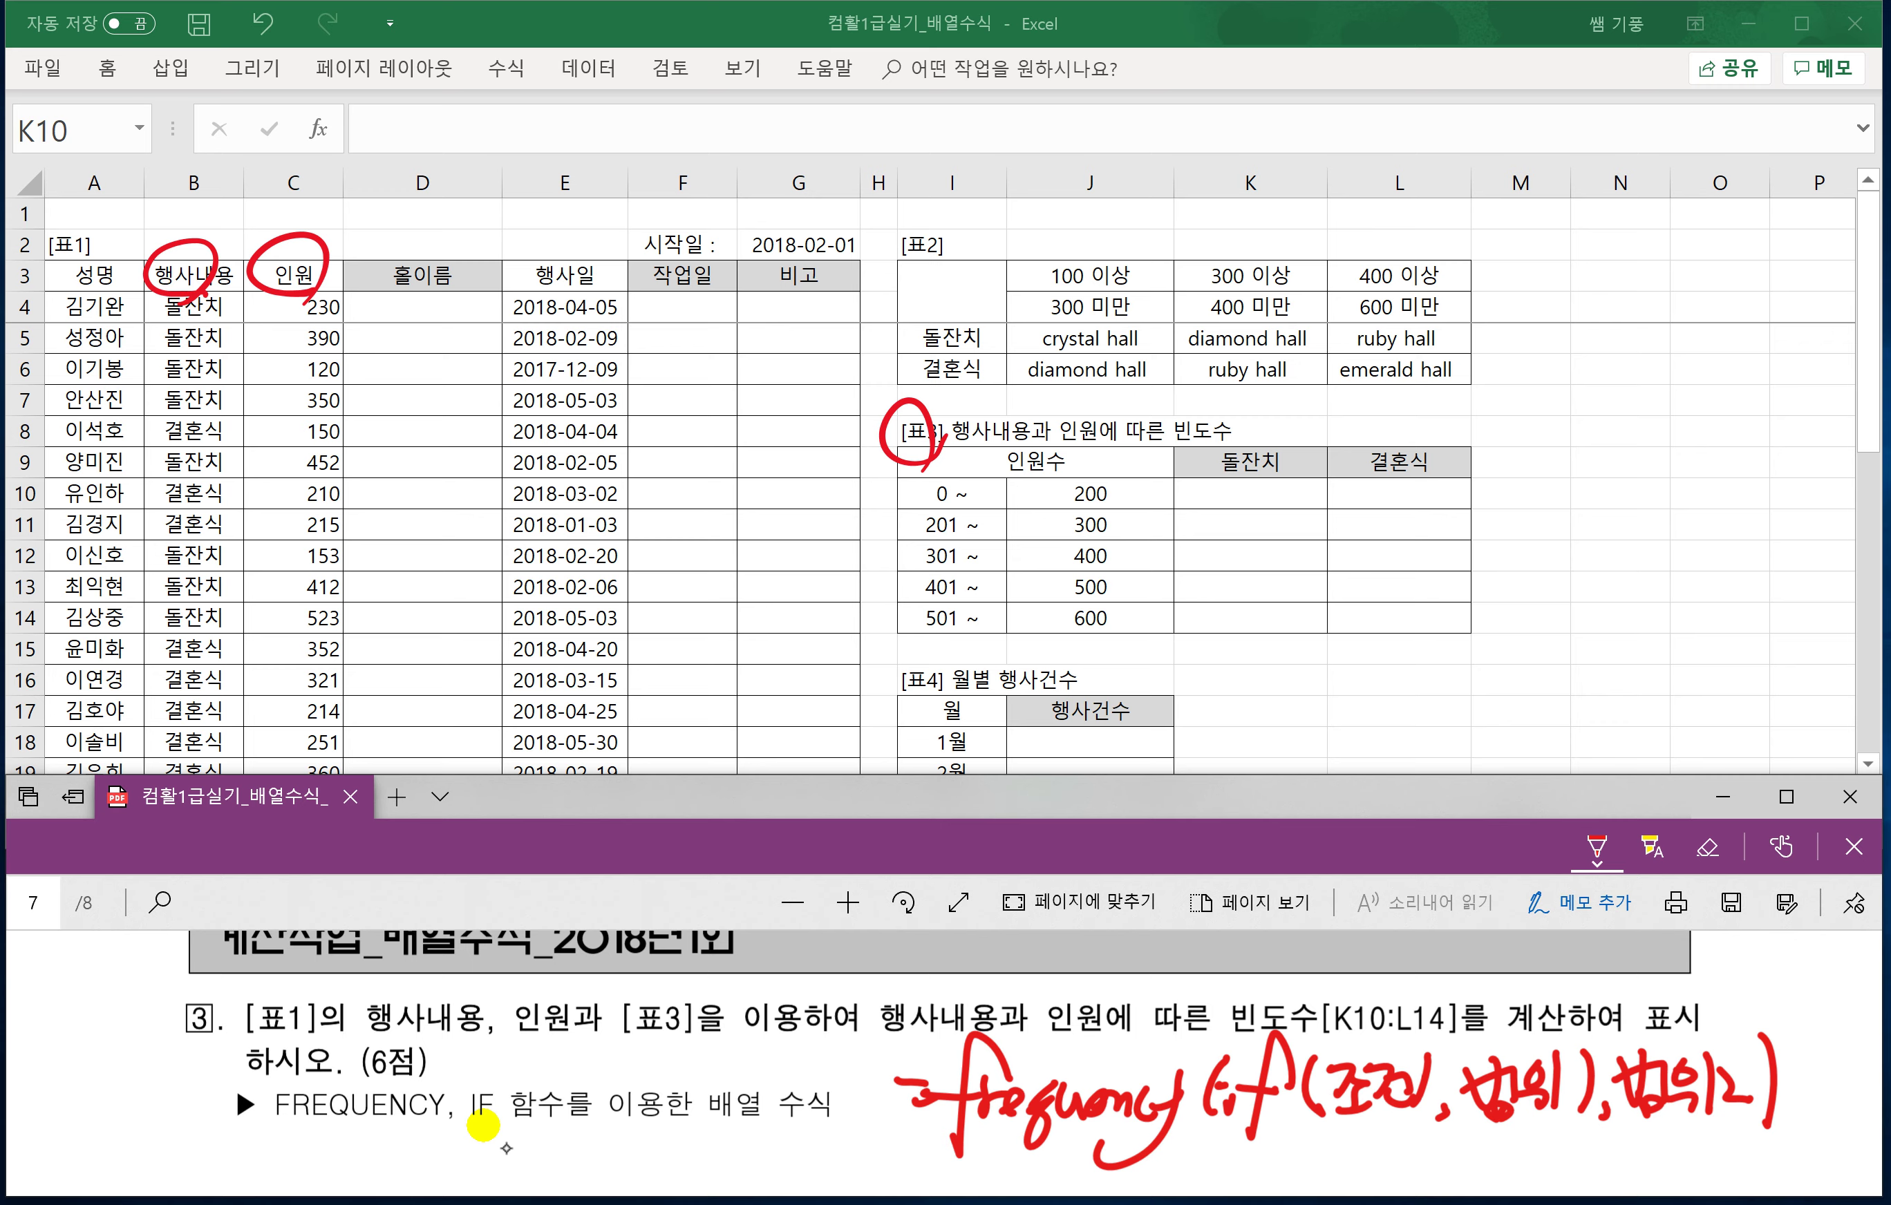
left_click_drag(1476, 1135, 1563, 1119)
left_click_drag(1632, 1136, 1738, 1123)
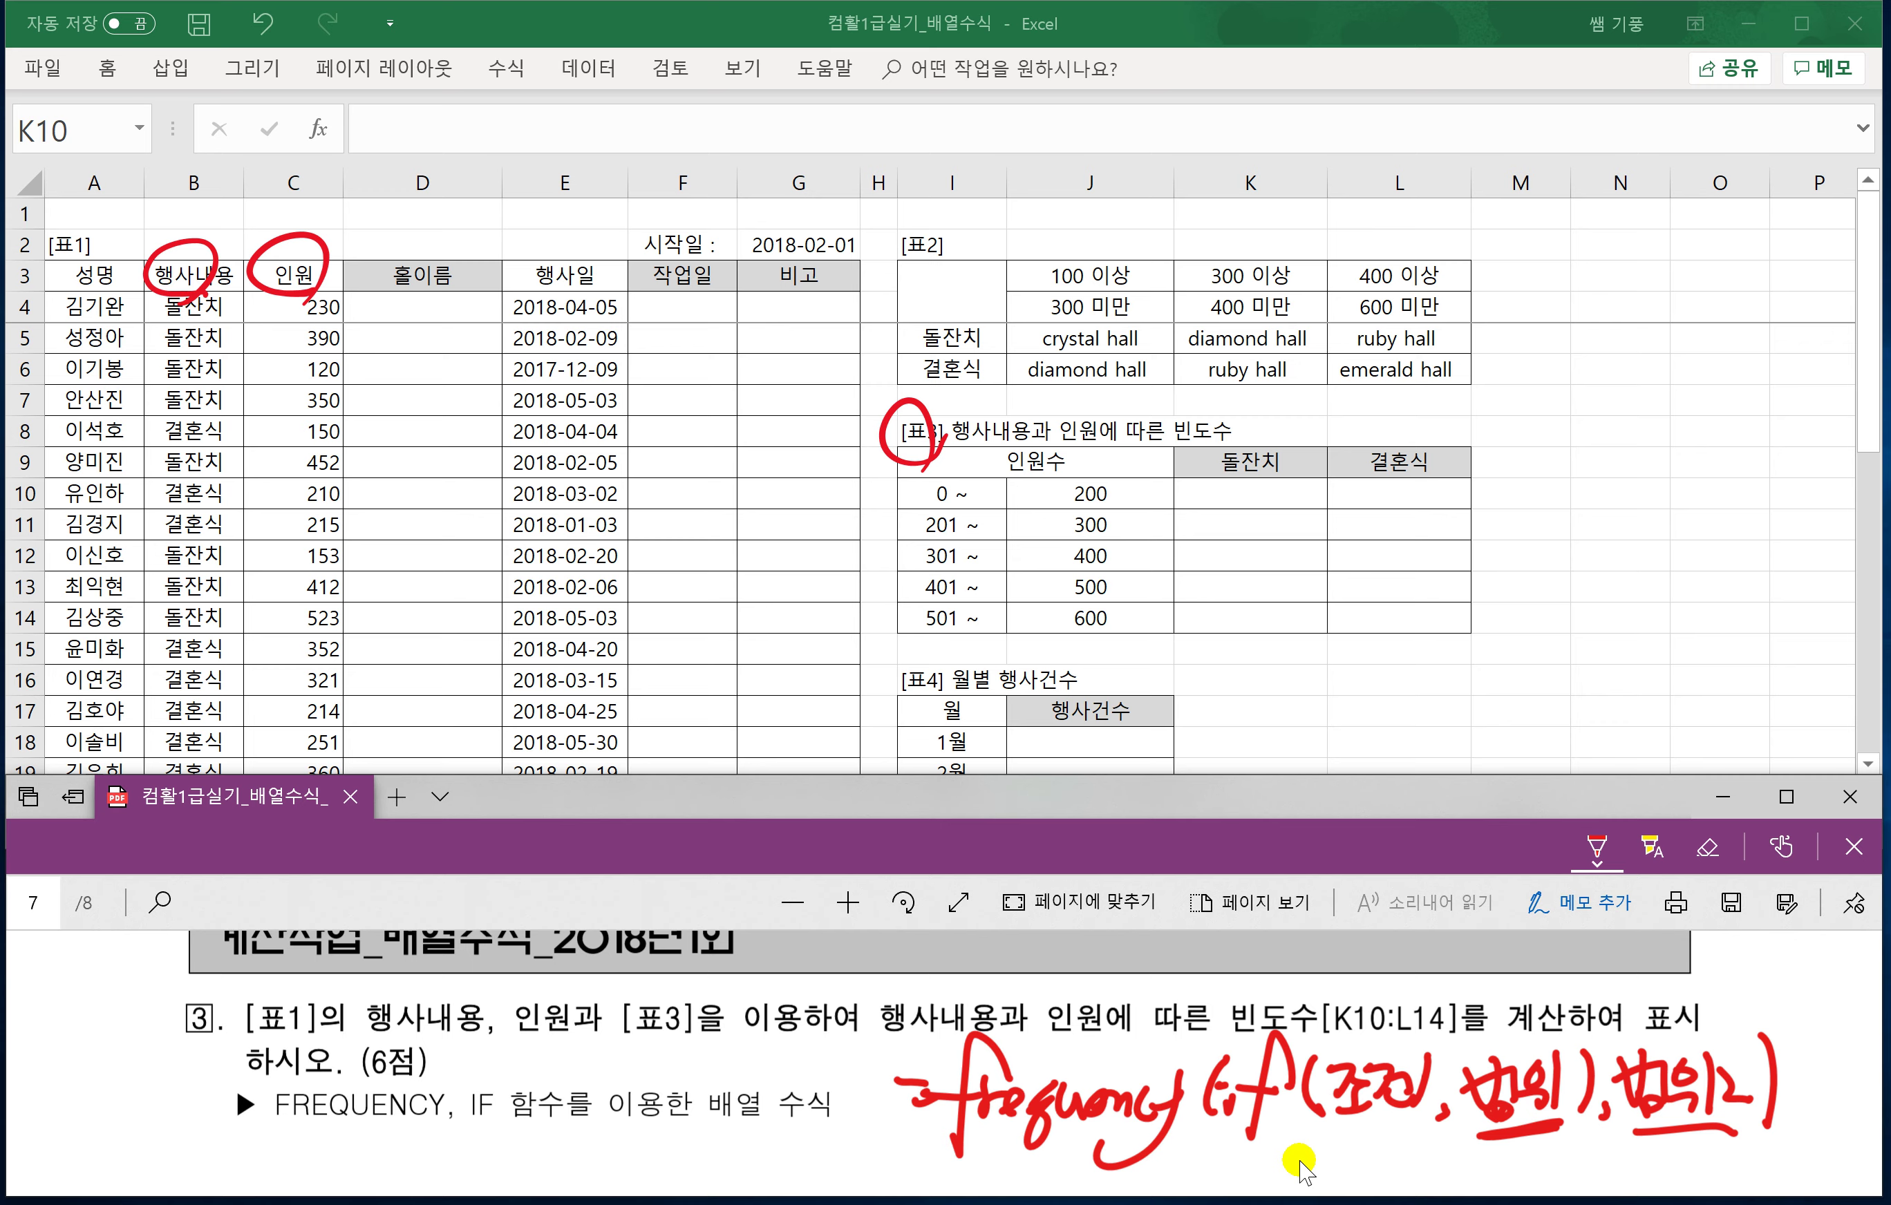
Select K10:K14 in the 돌잔치 column of [표3] and start a FREQUENCY formula.
left_click(1239, 494)
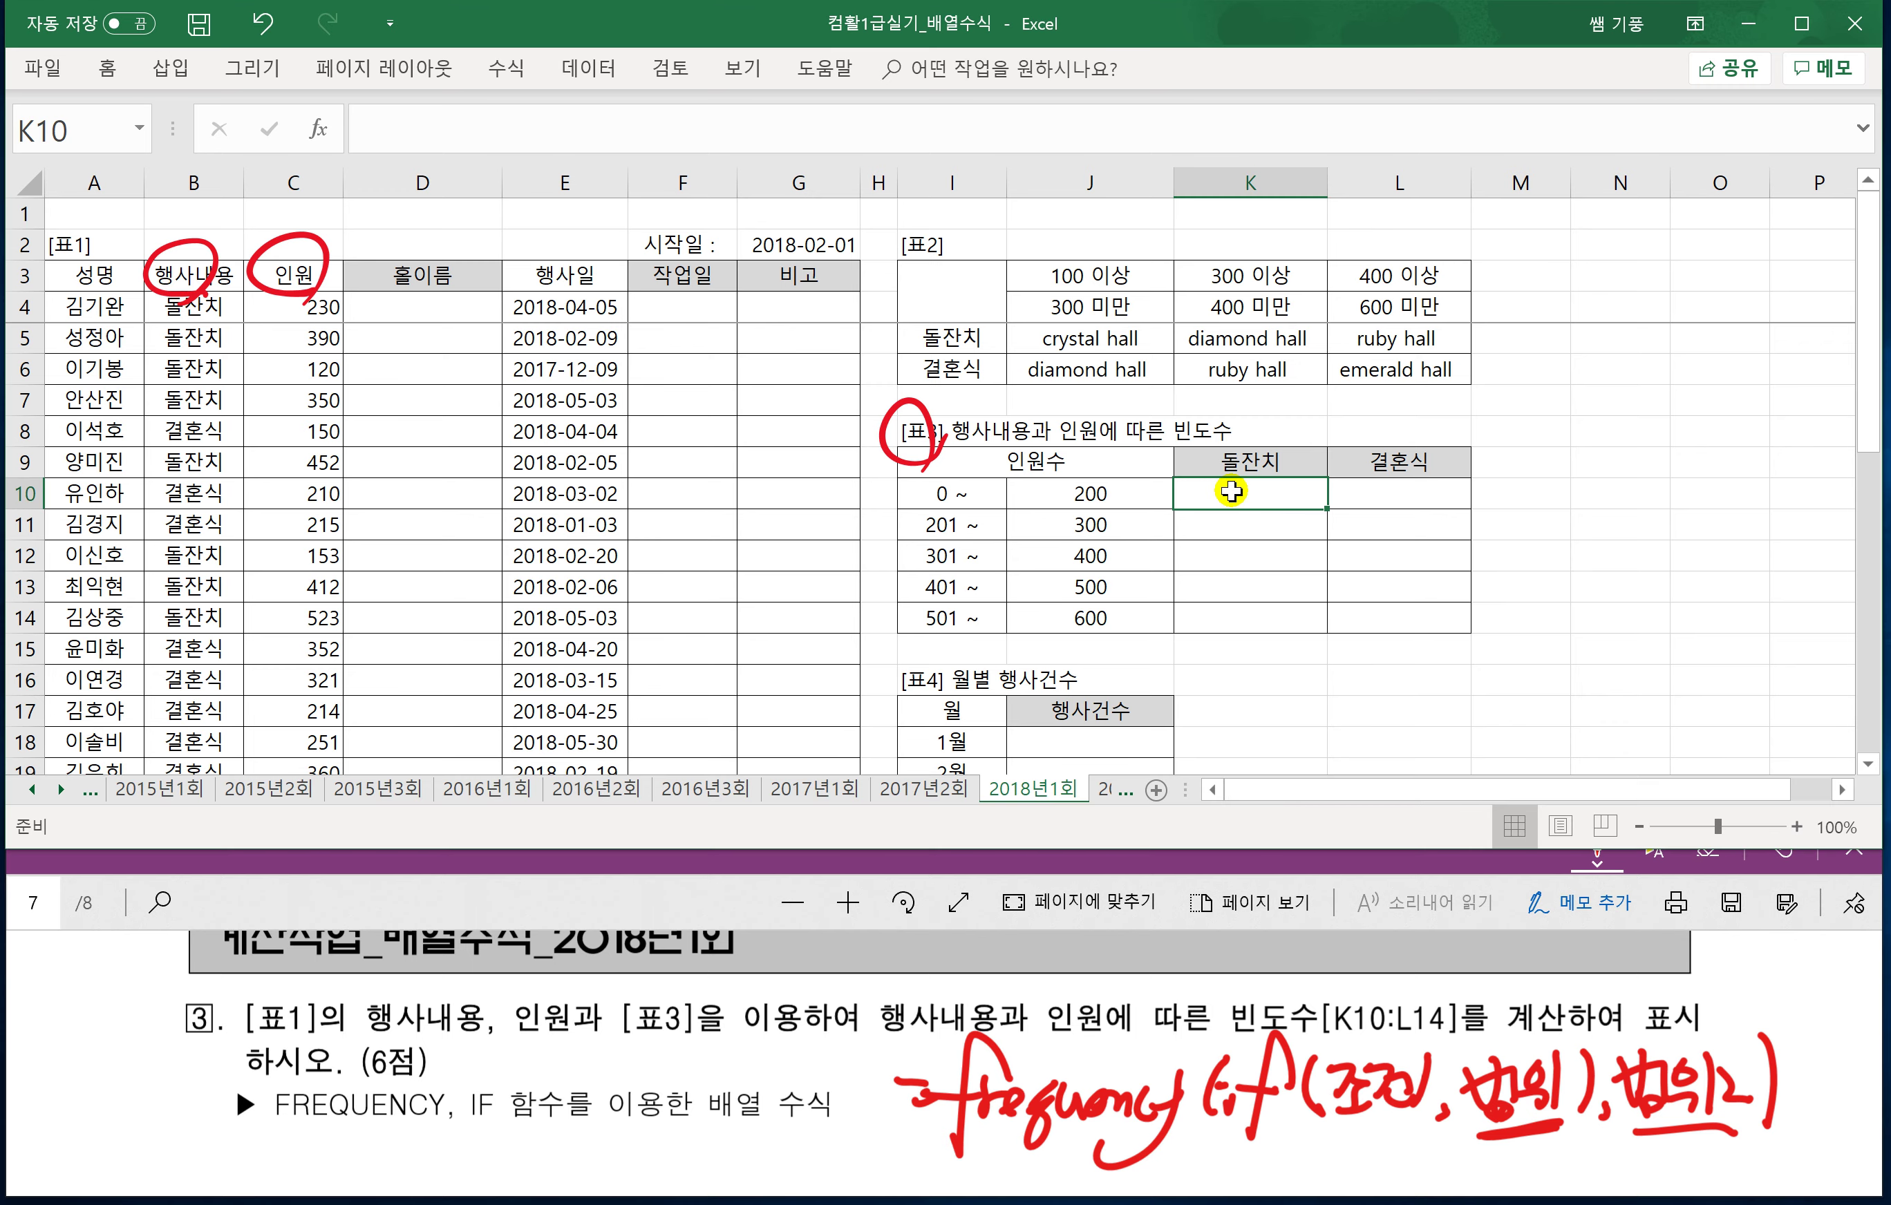
left_click_drag(1230, 494, 1230, 620)
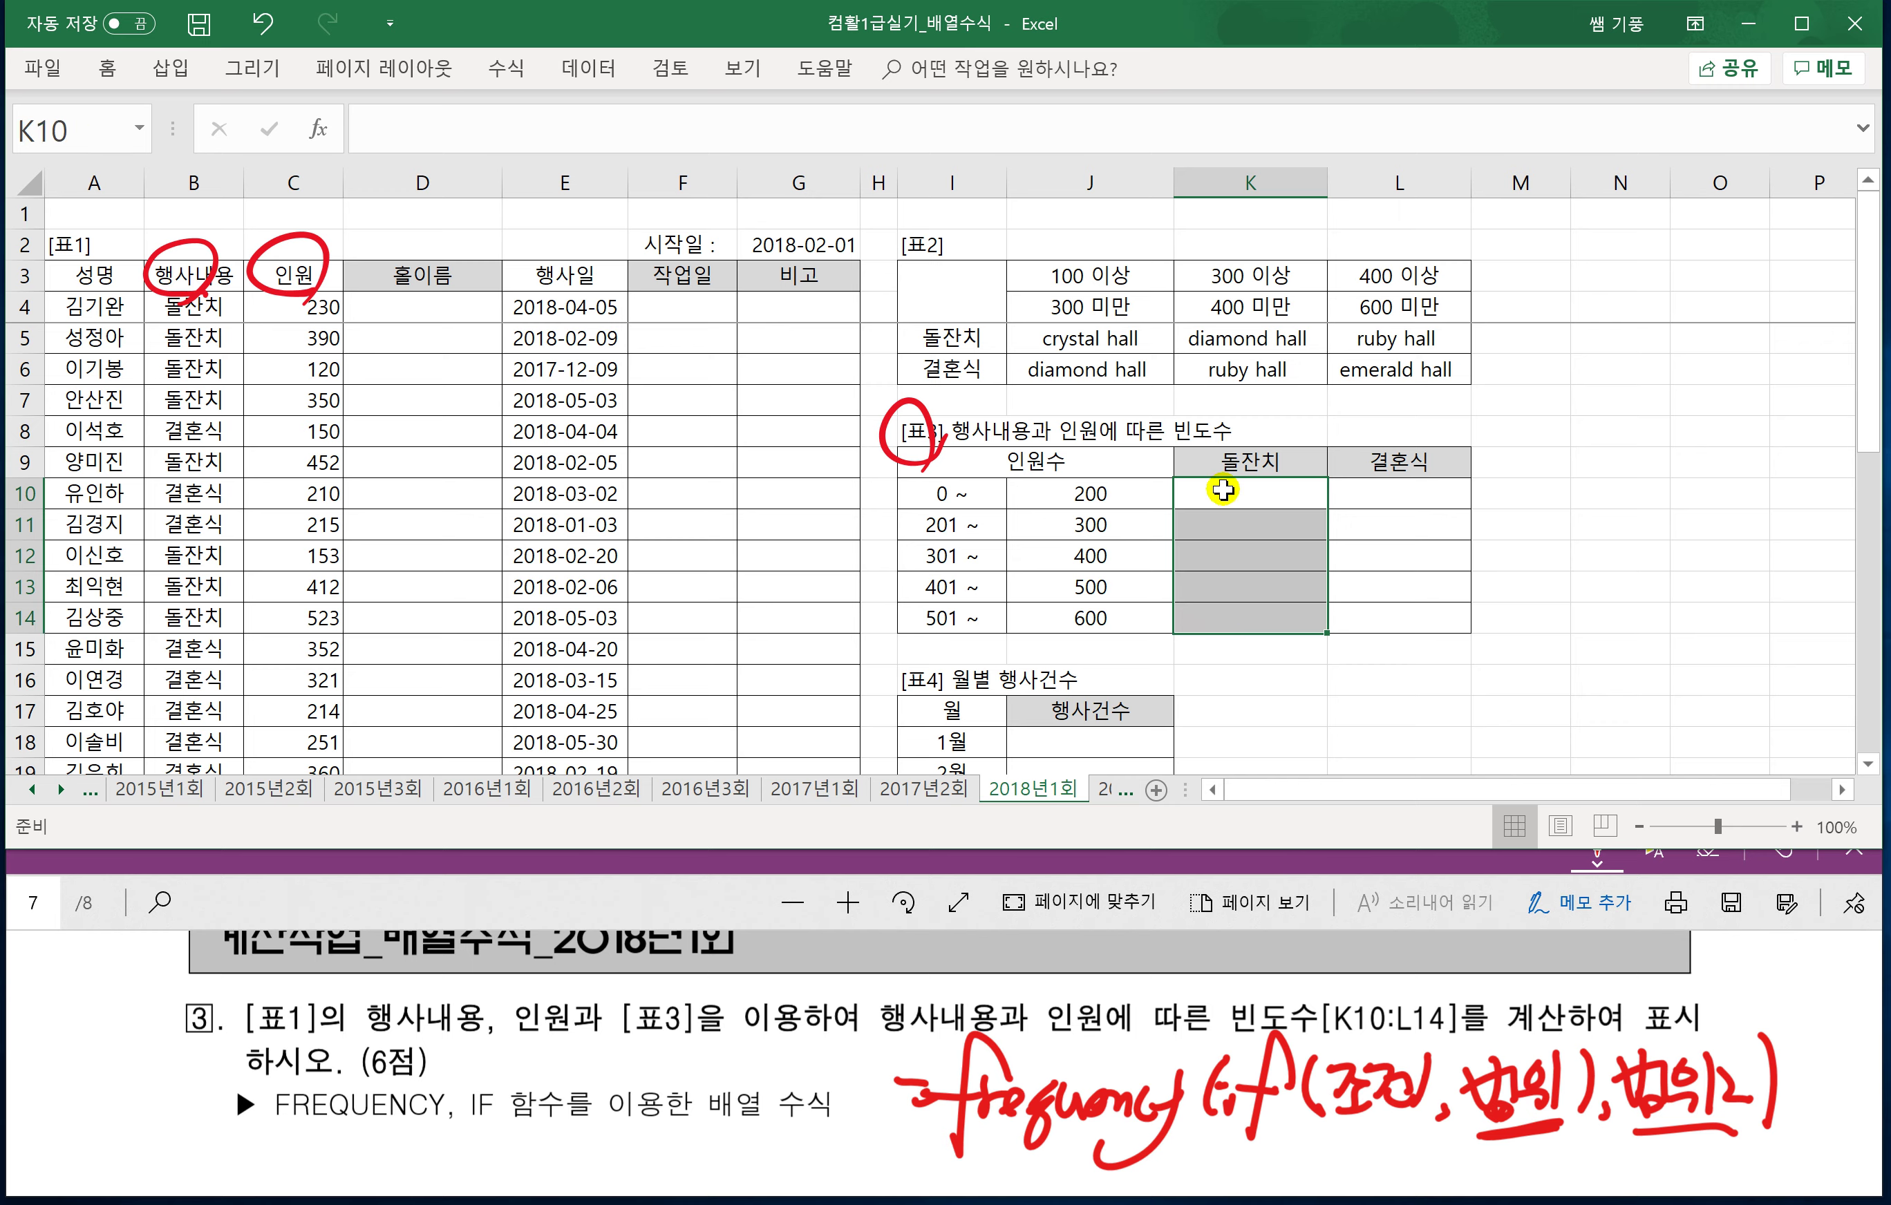
left_click_drag(1223, 490, 1222, 522)
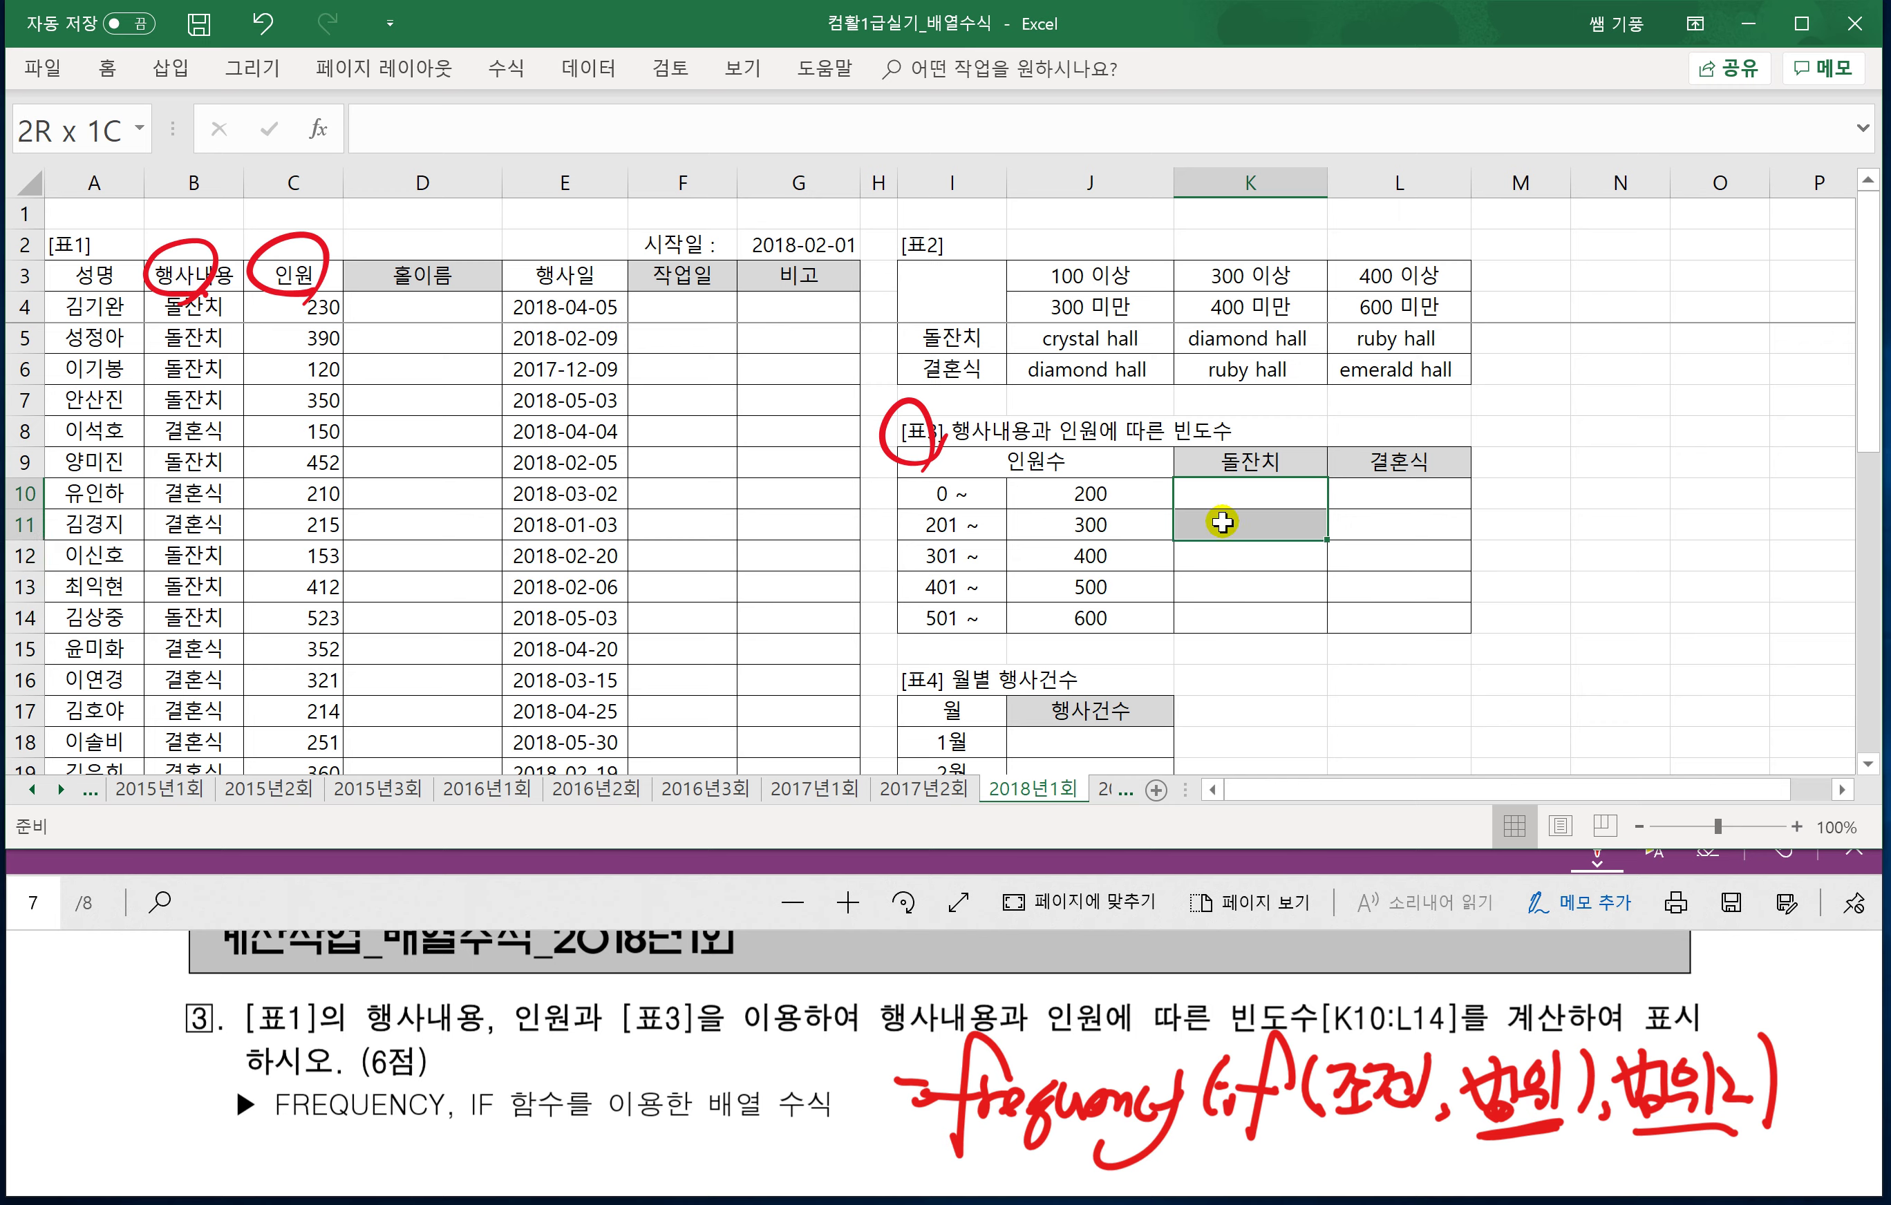
left_click_drag(1222, 522, 1215, 621)
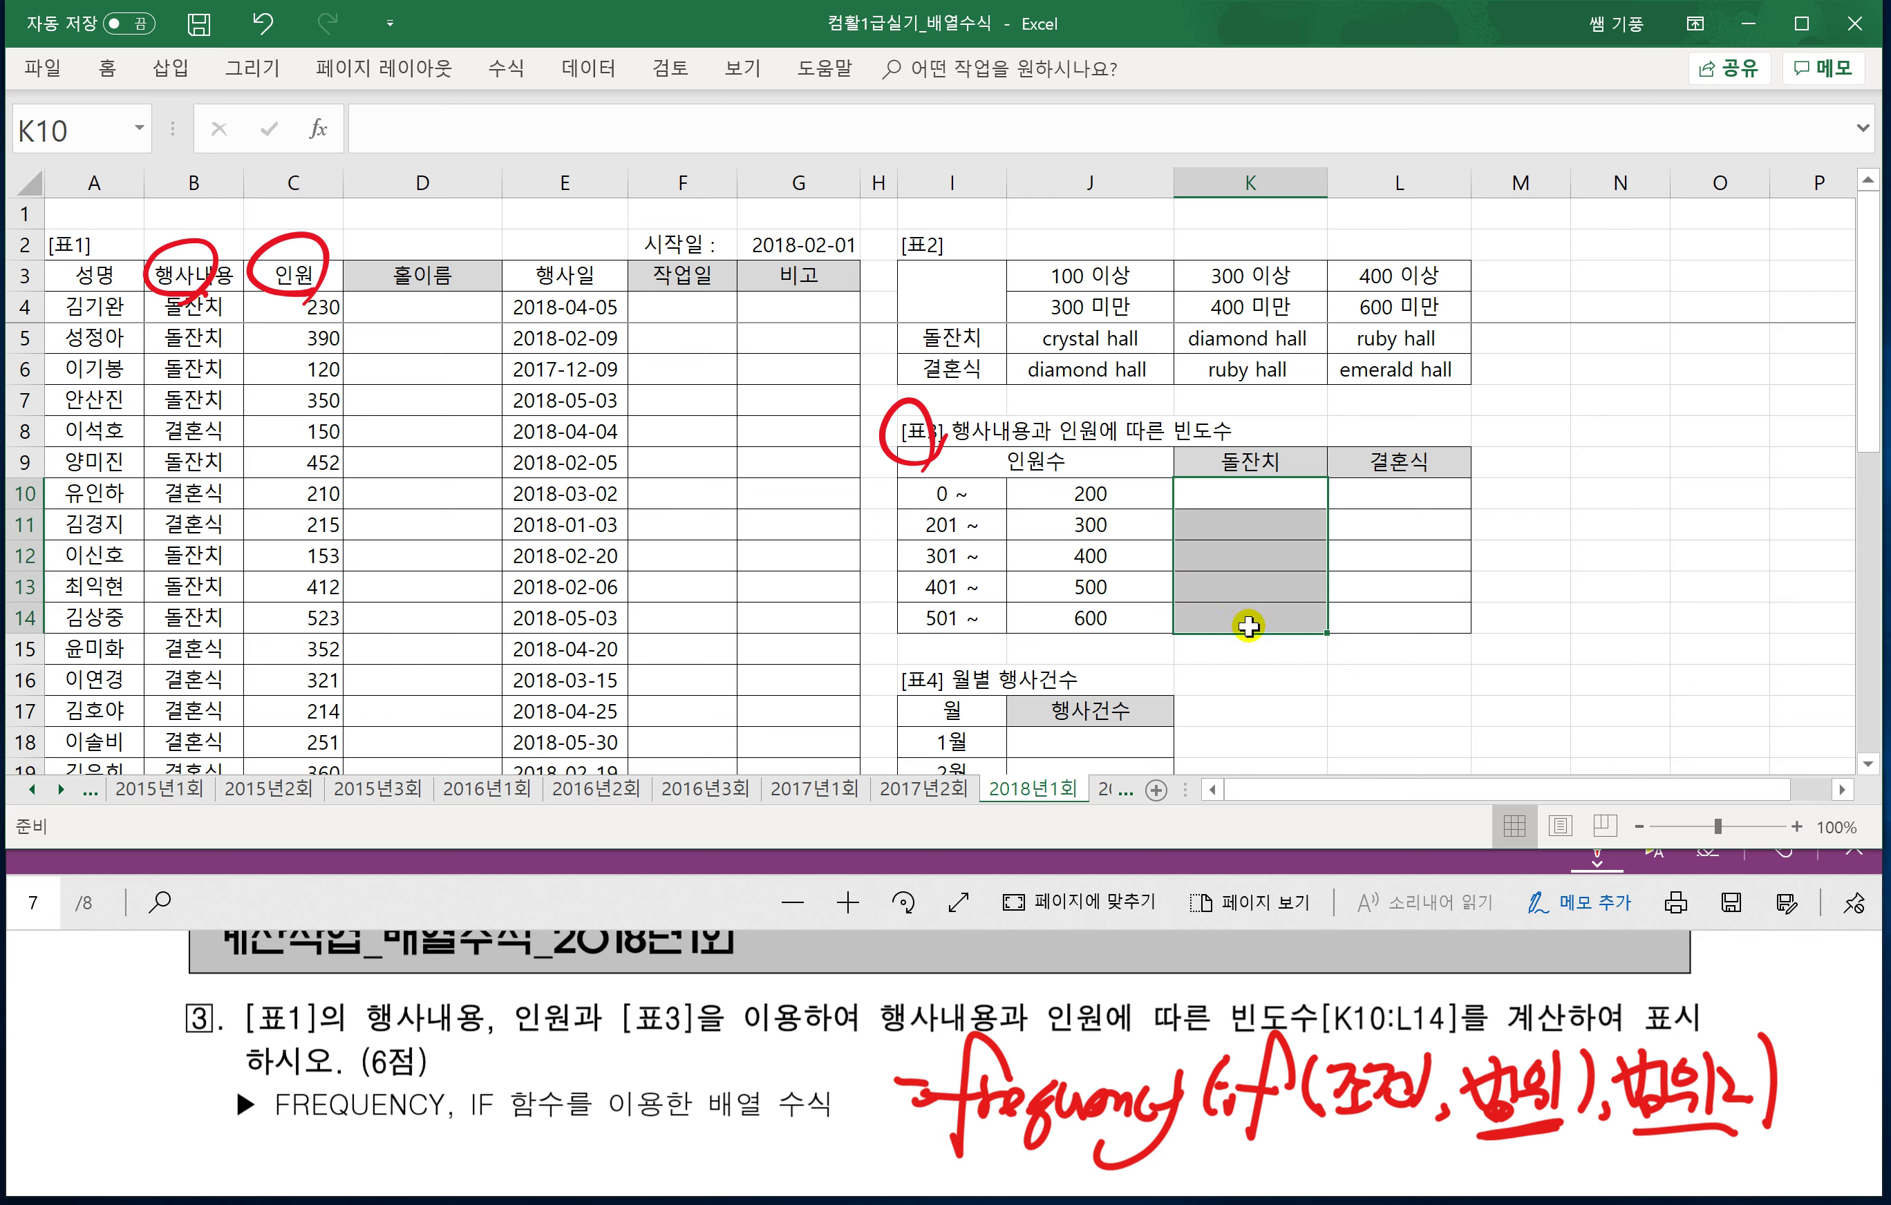
type("=FREQ")
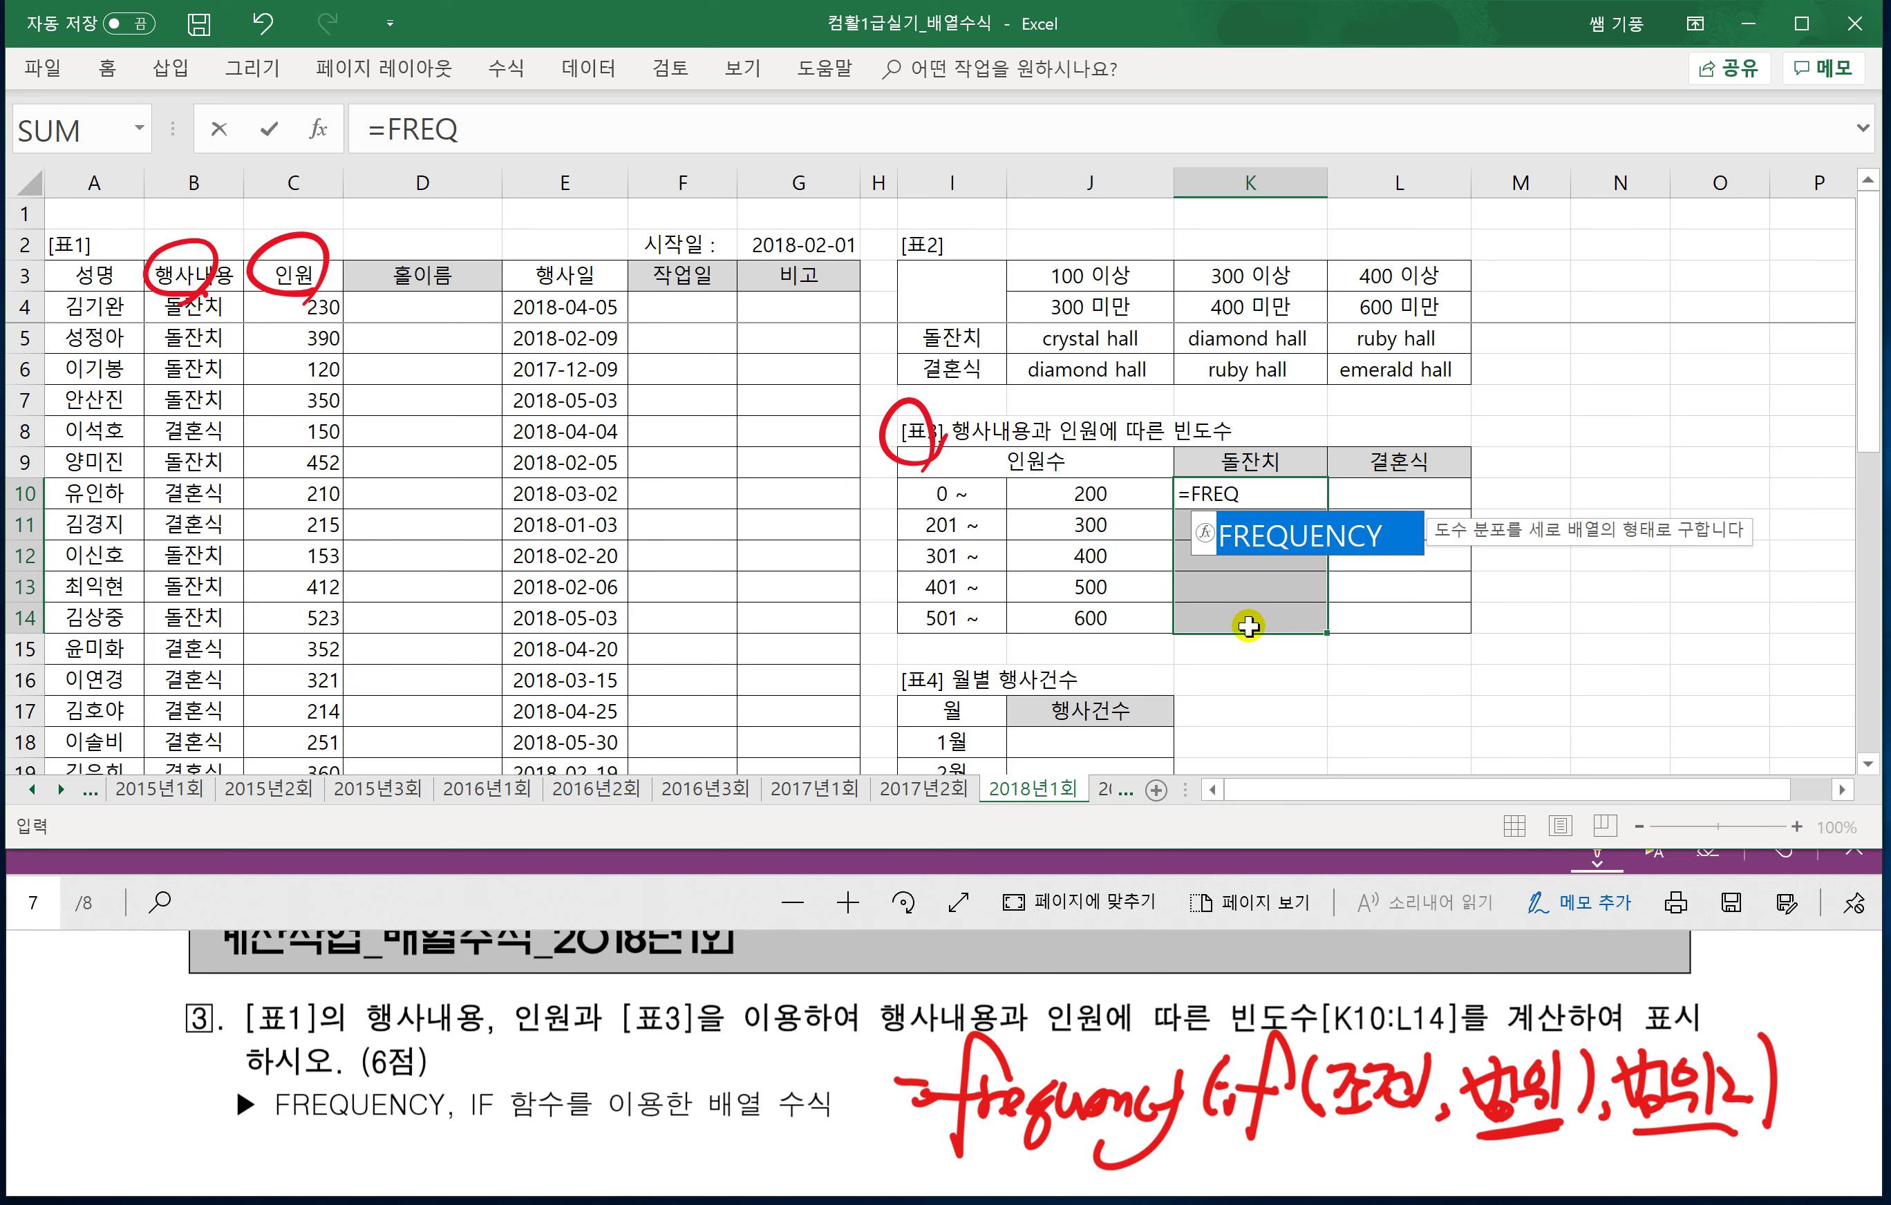
key("Tab")
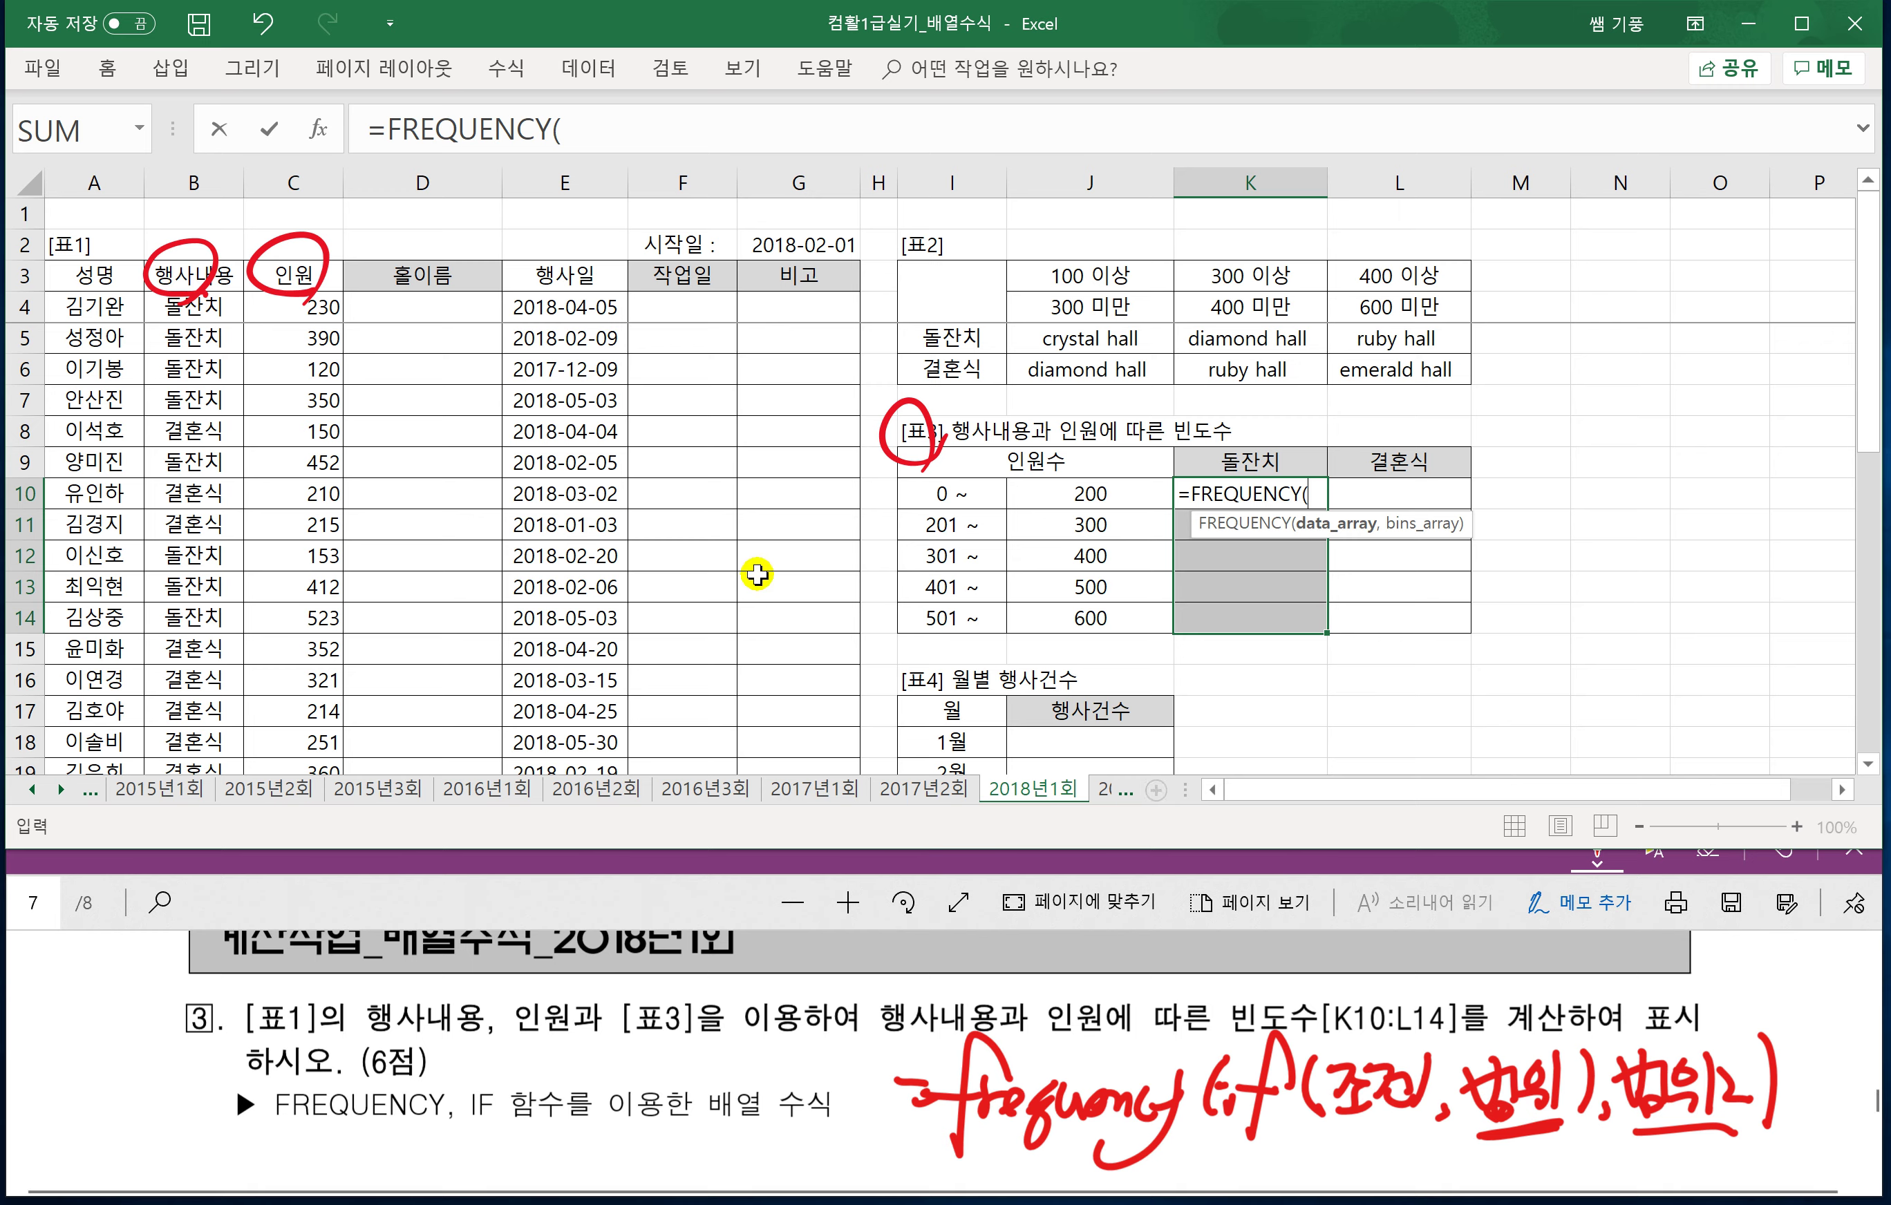
left_click(227, 309)
key("ctrl+shift+Down")
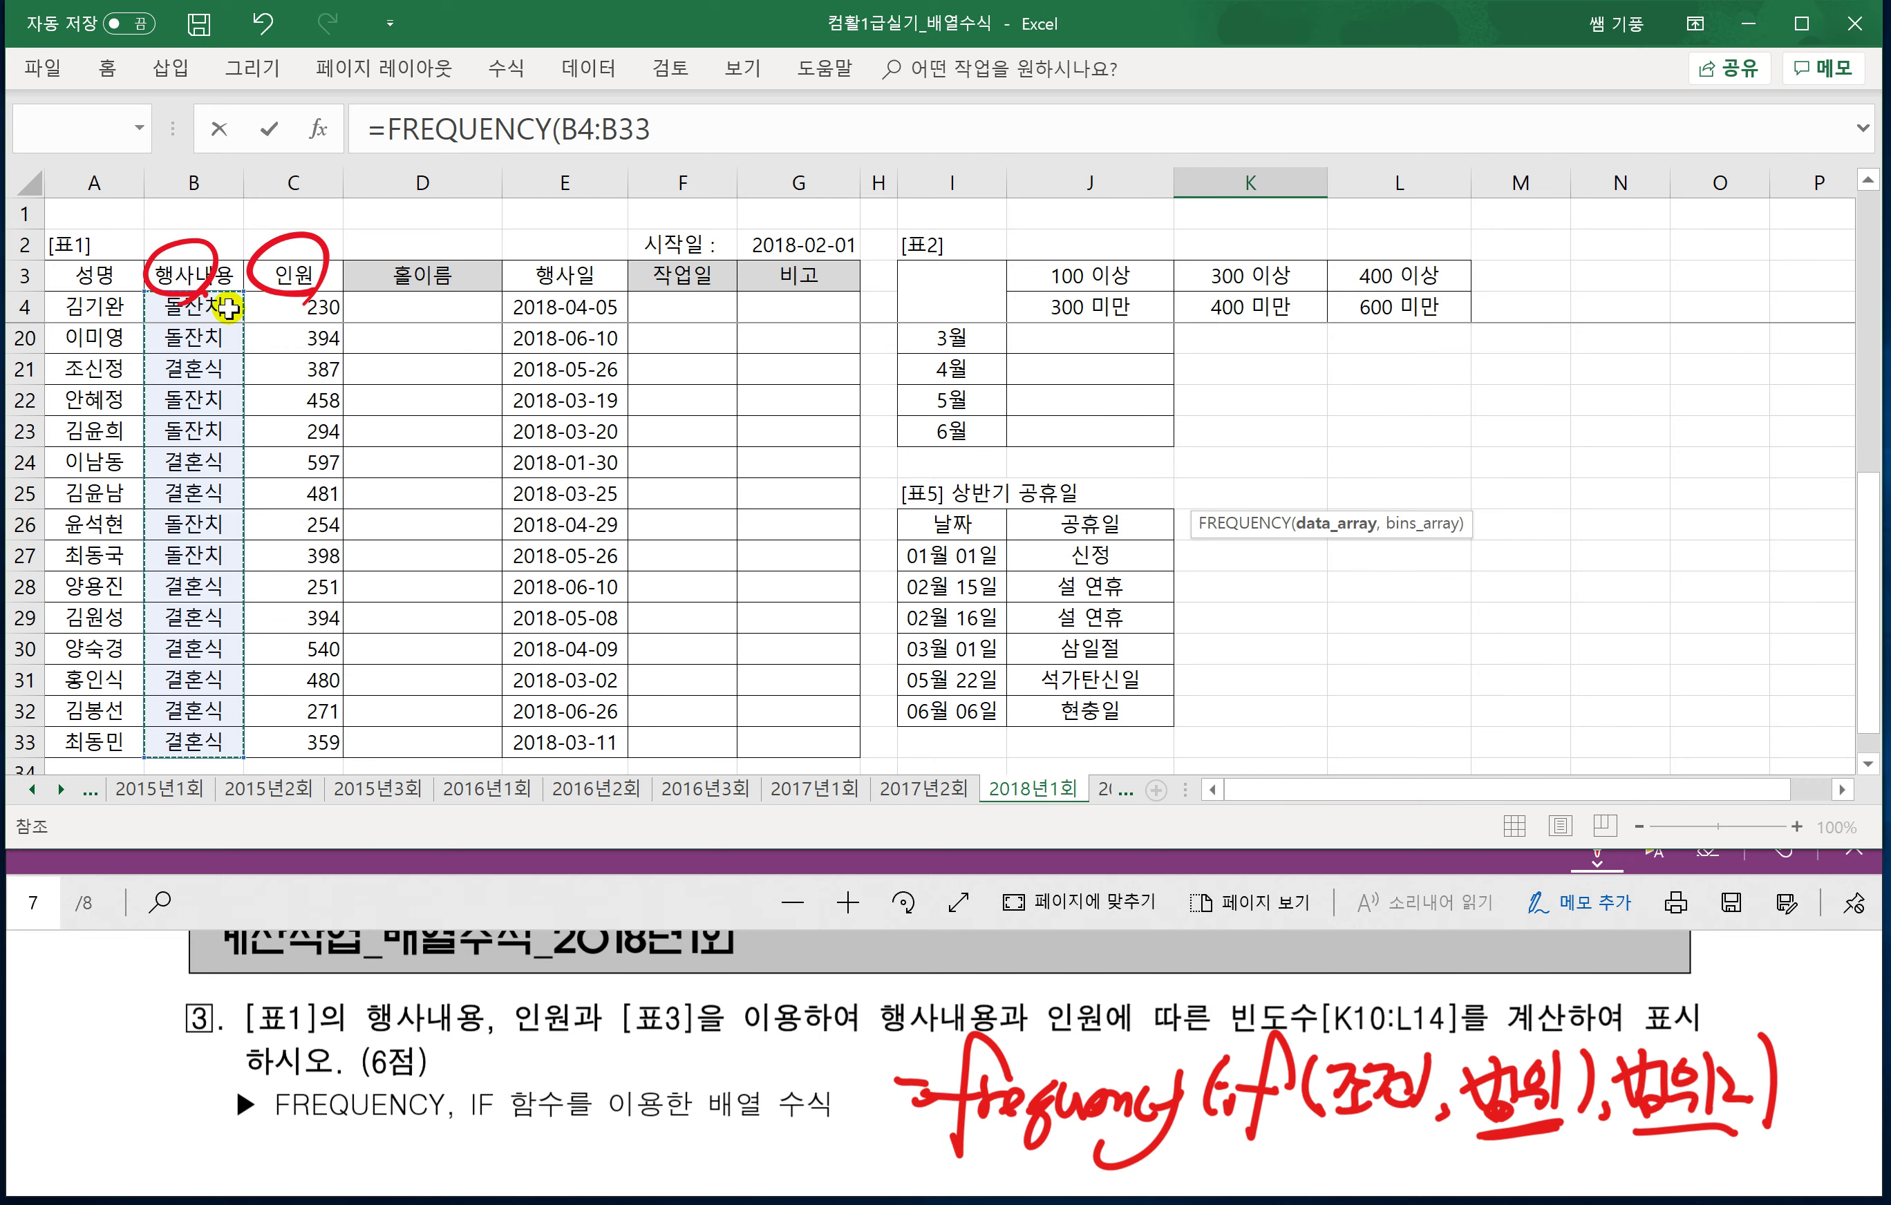
key("F4")
scroll(421, 373, "up", 5)
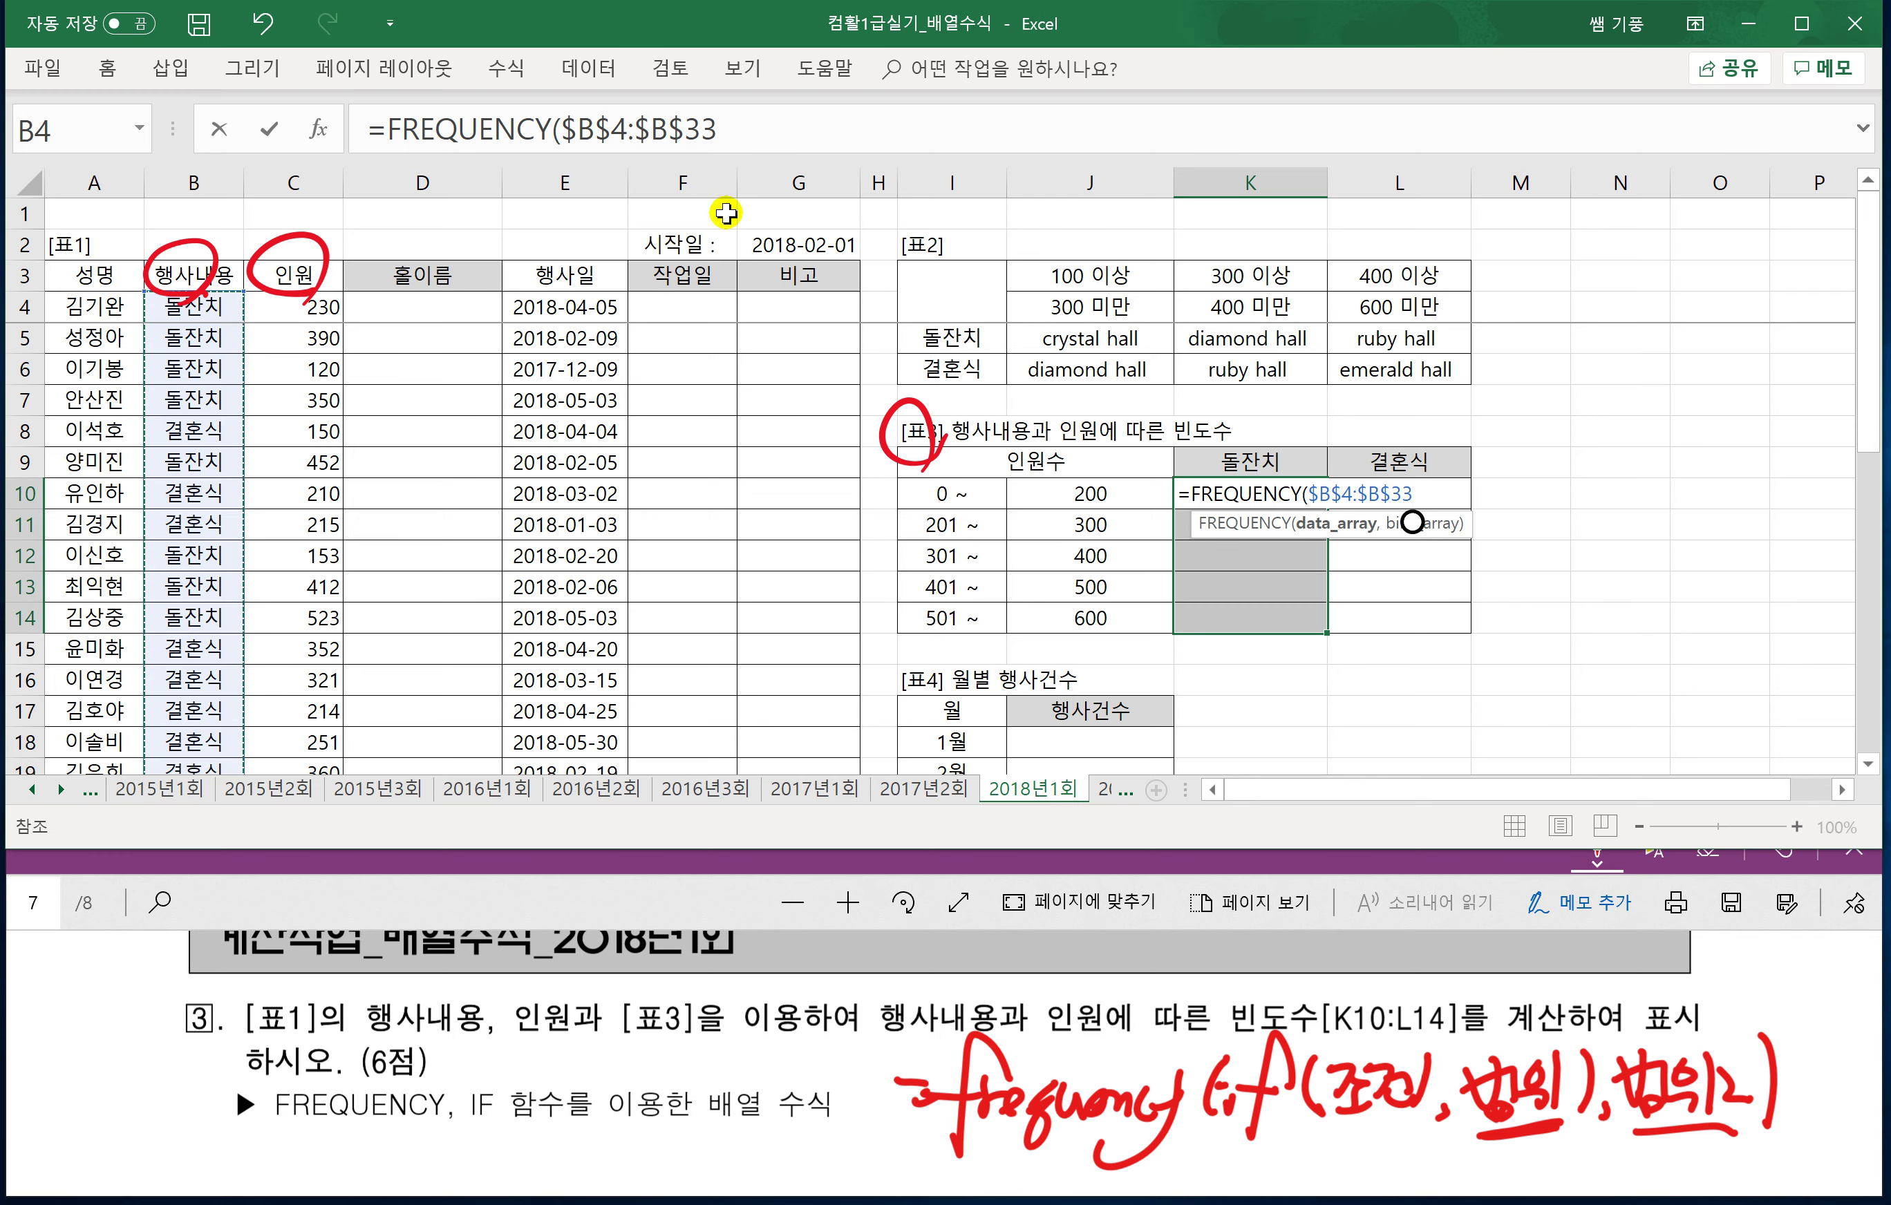
key("BackSpace")
key("BackSpace")
key("BackSpace")
key("BackSpace")
key("BackSpace")
key("BackSpace")
key("BackSpace")
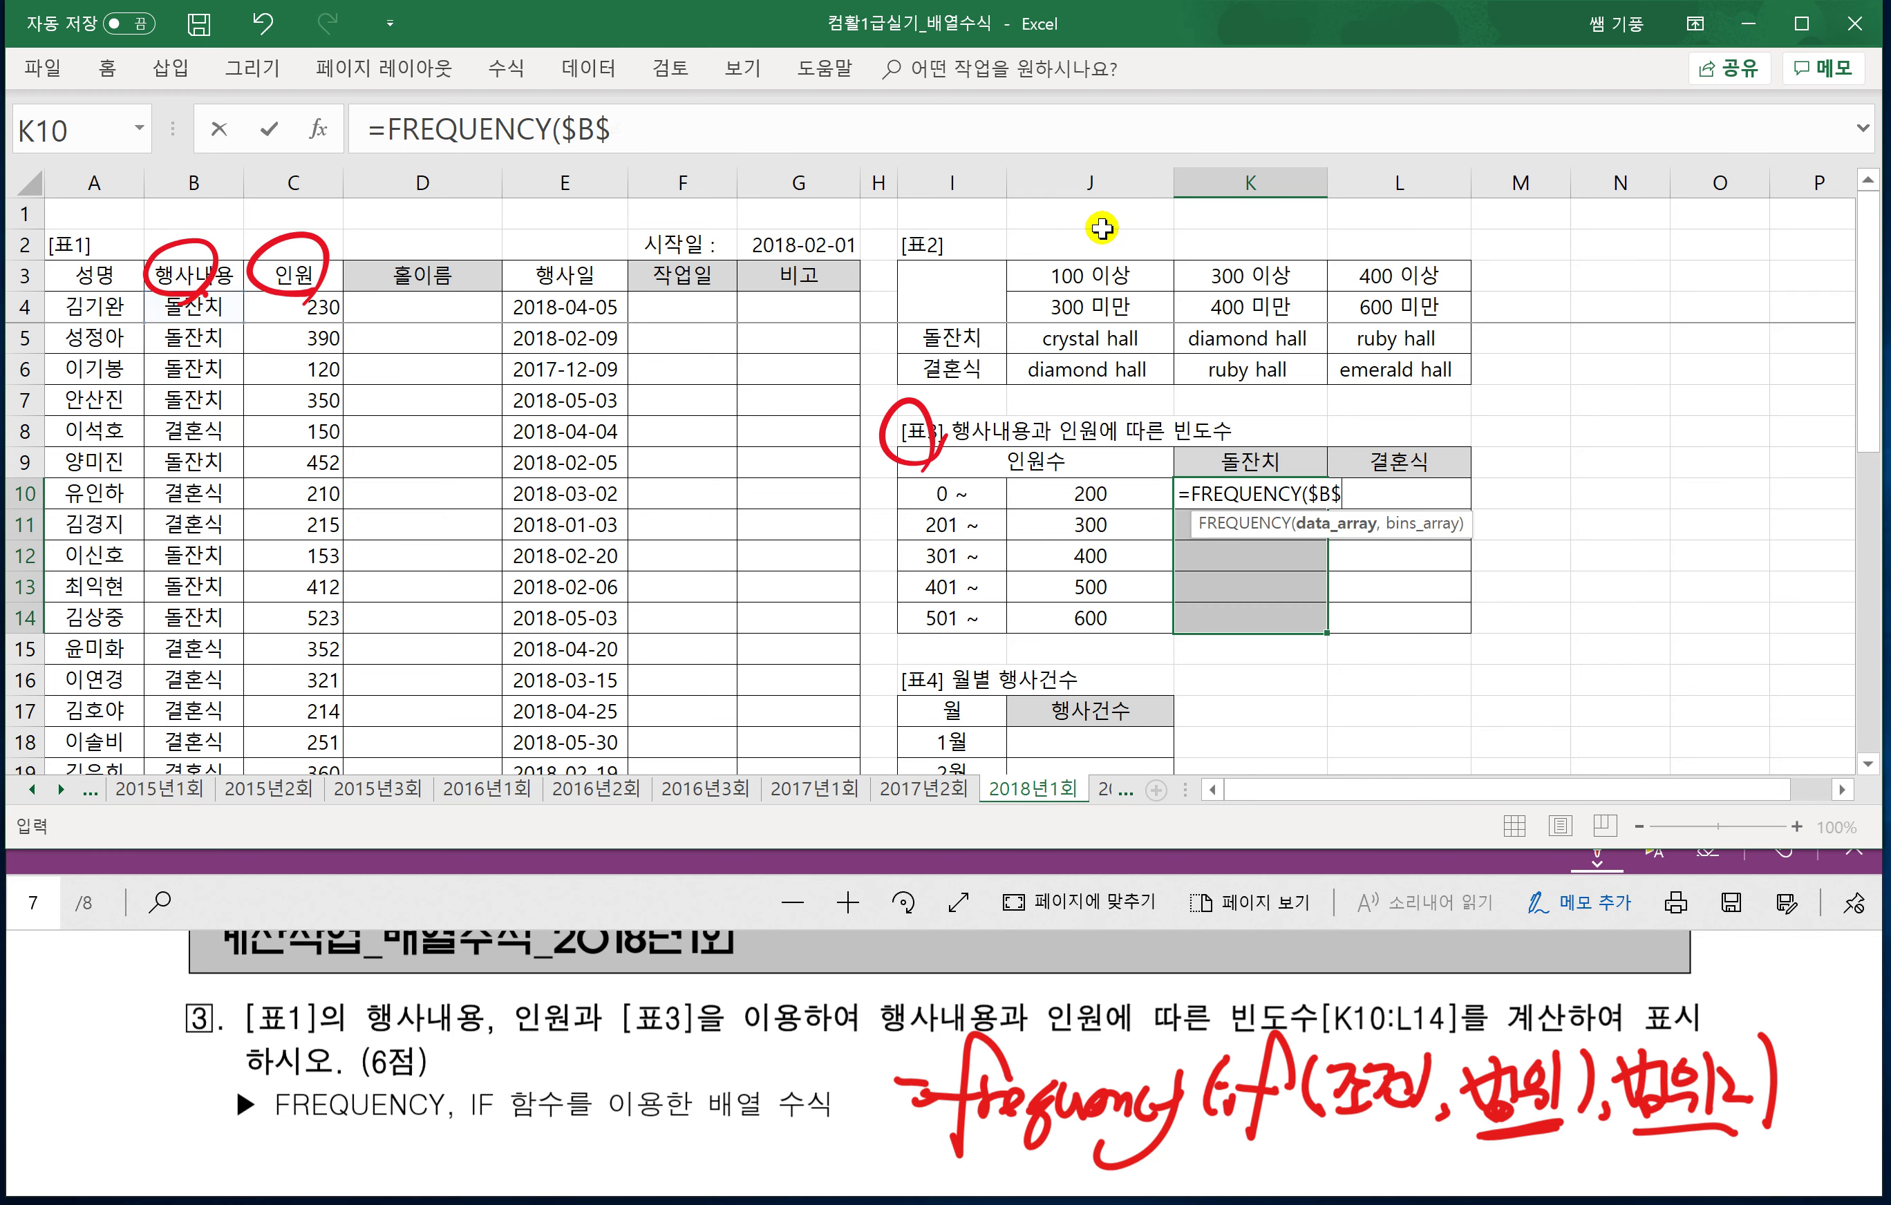
Nest an IF as the data argument, with the condition that the event range $B$4:$B$33 equals K9.
type("IF(")
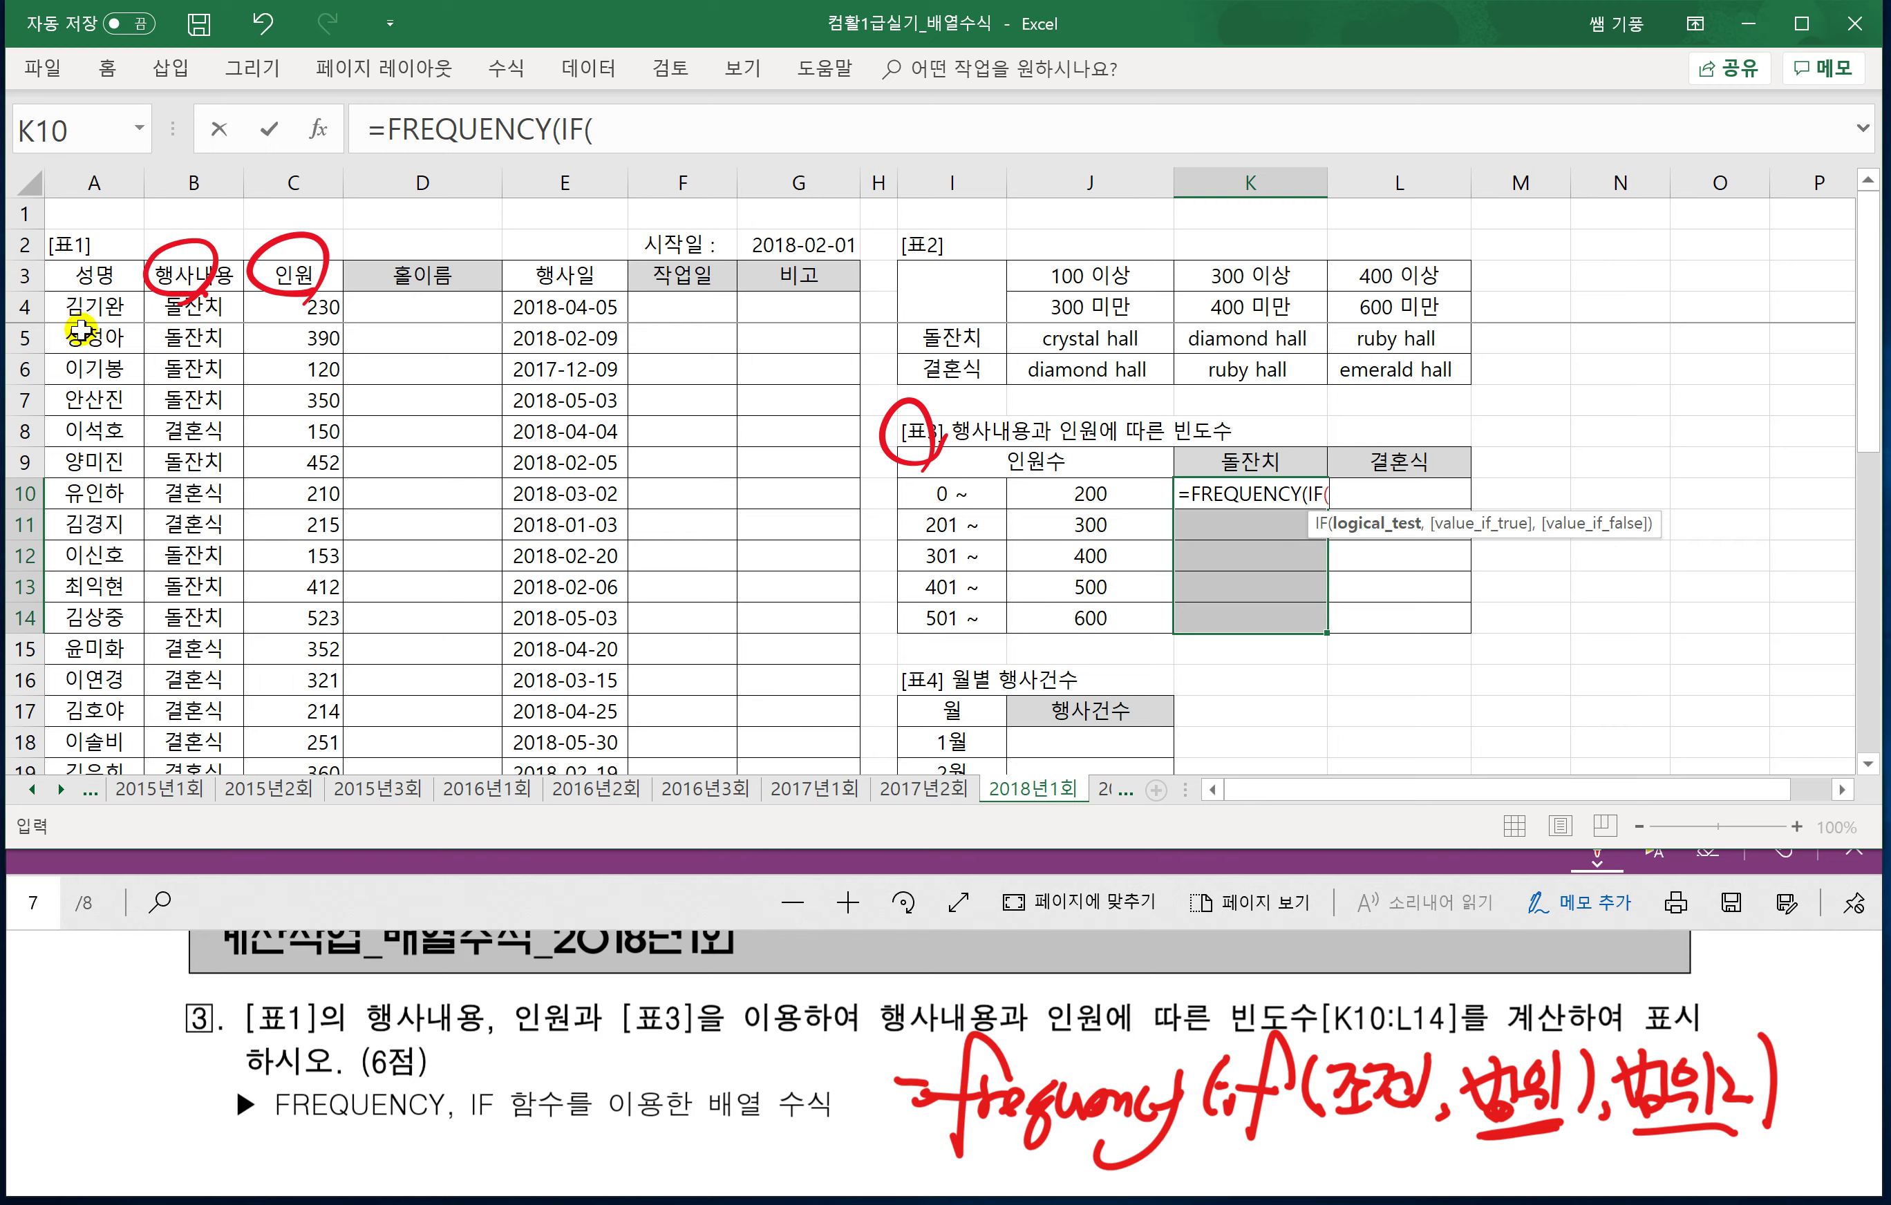
left_click(234, 308)
key("ctrl+shift+Down")
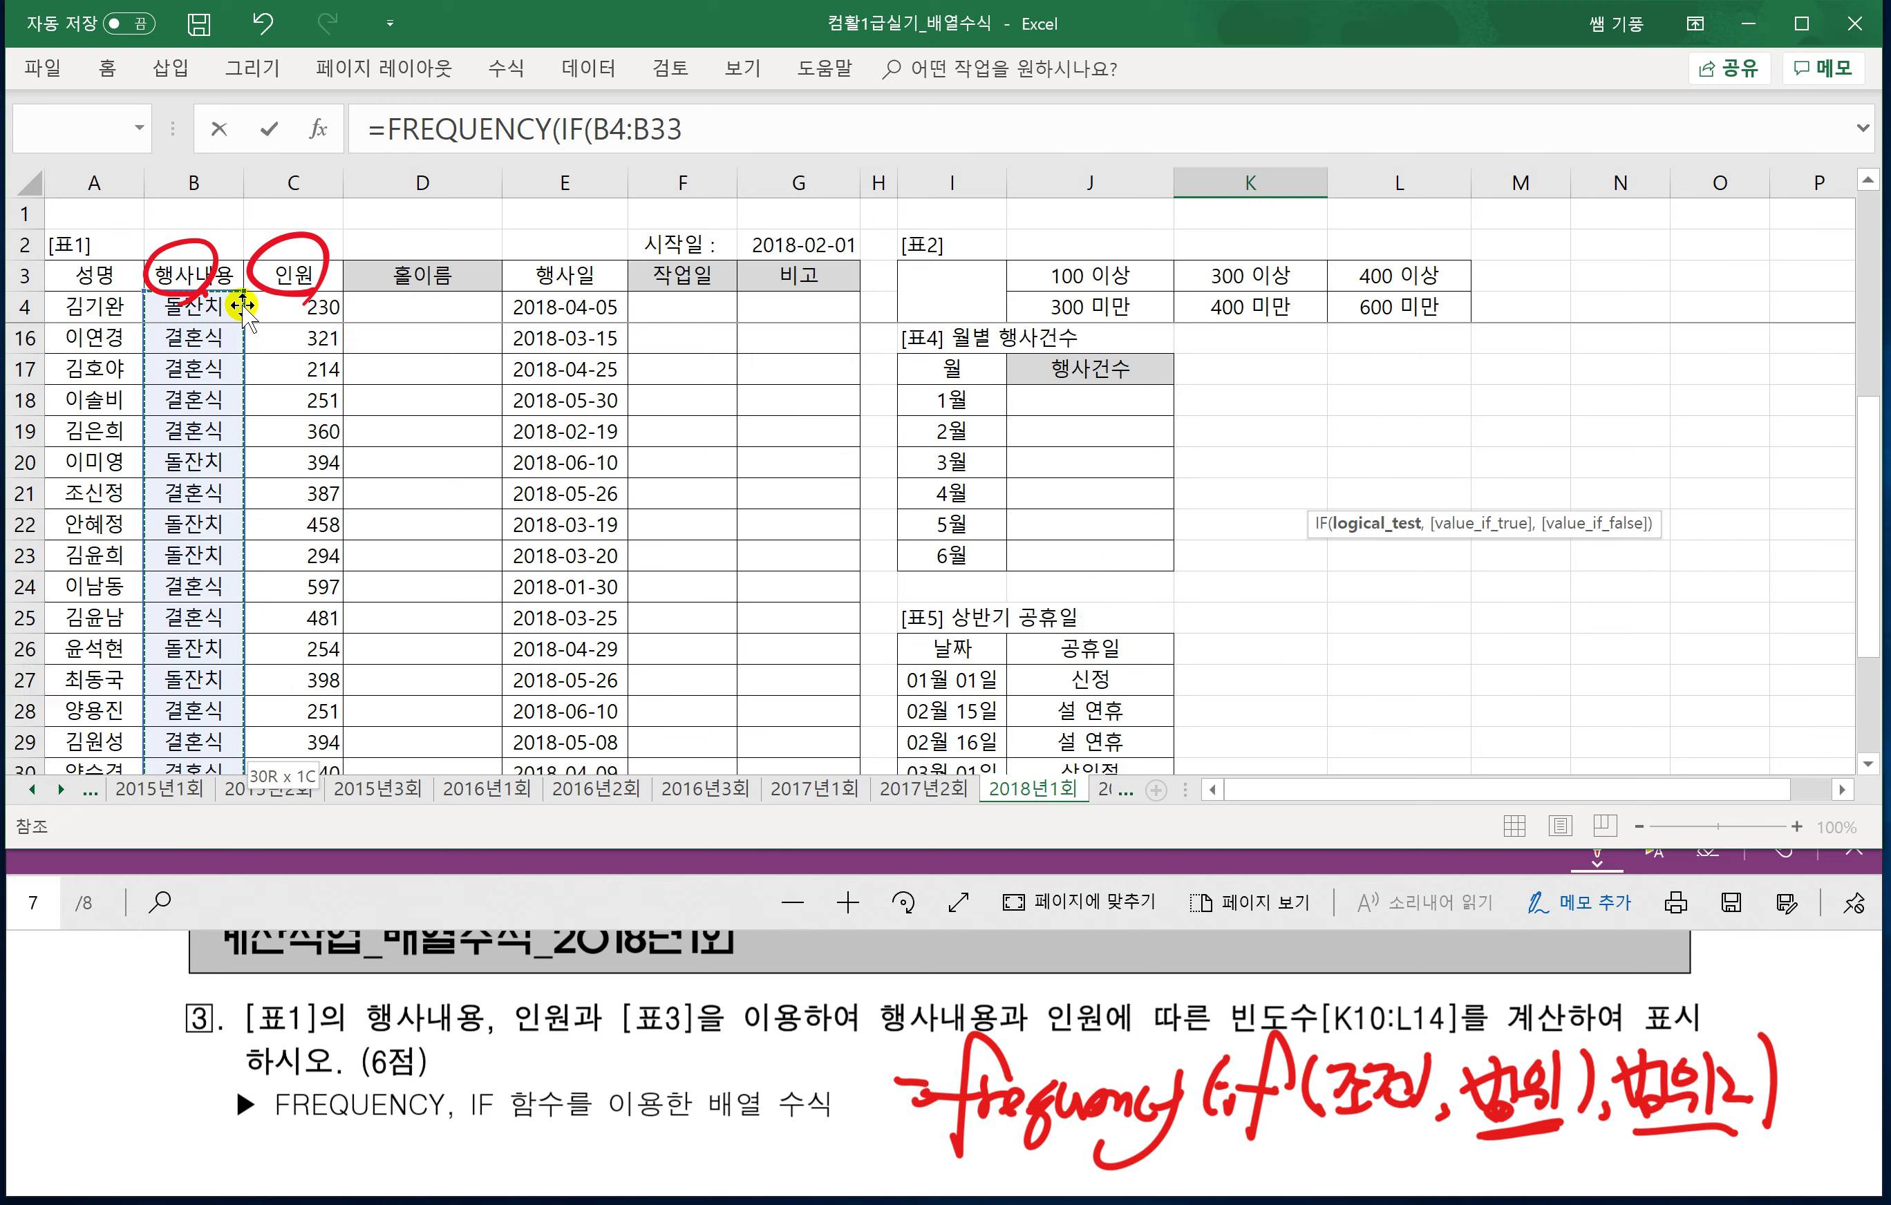
key("F4")
type("=")
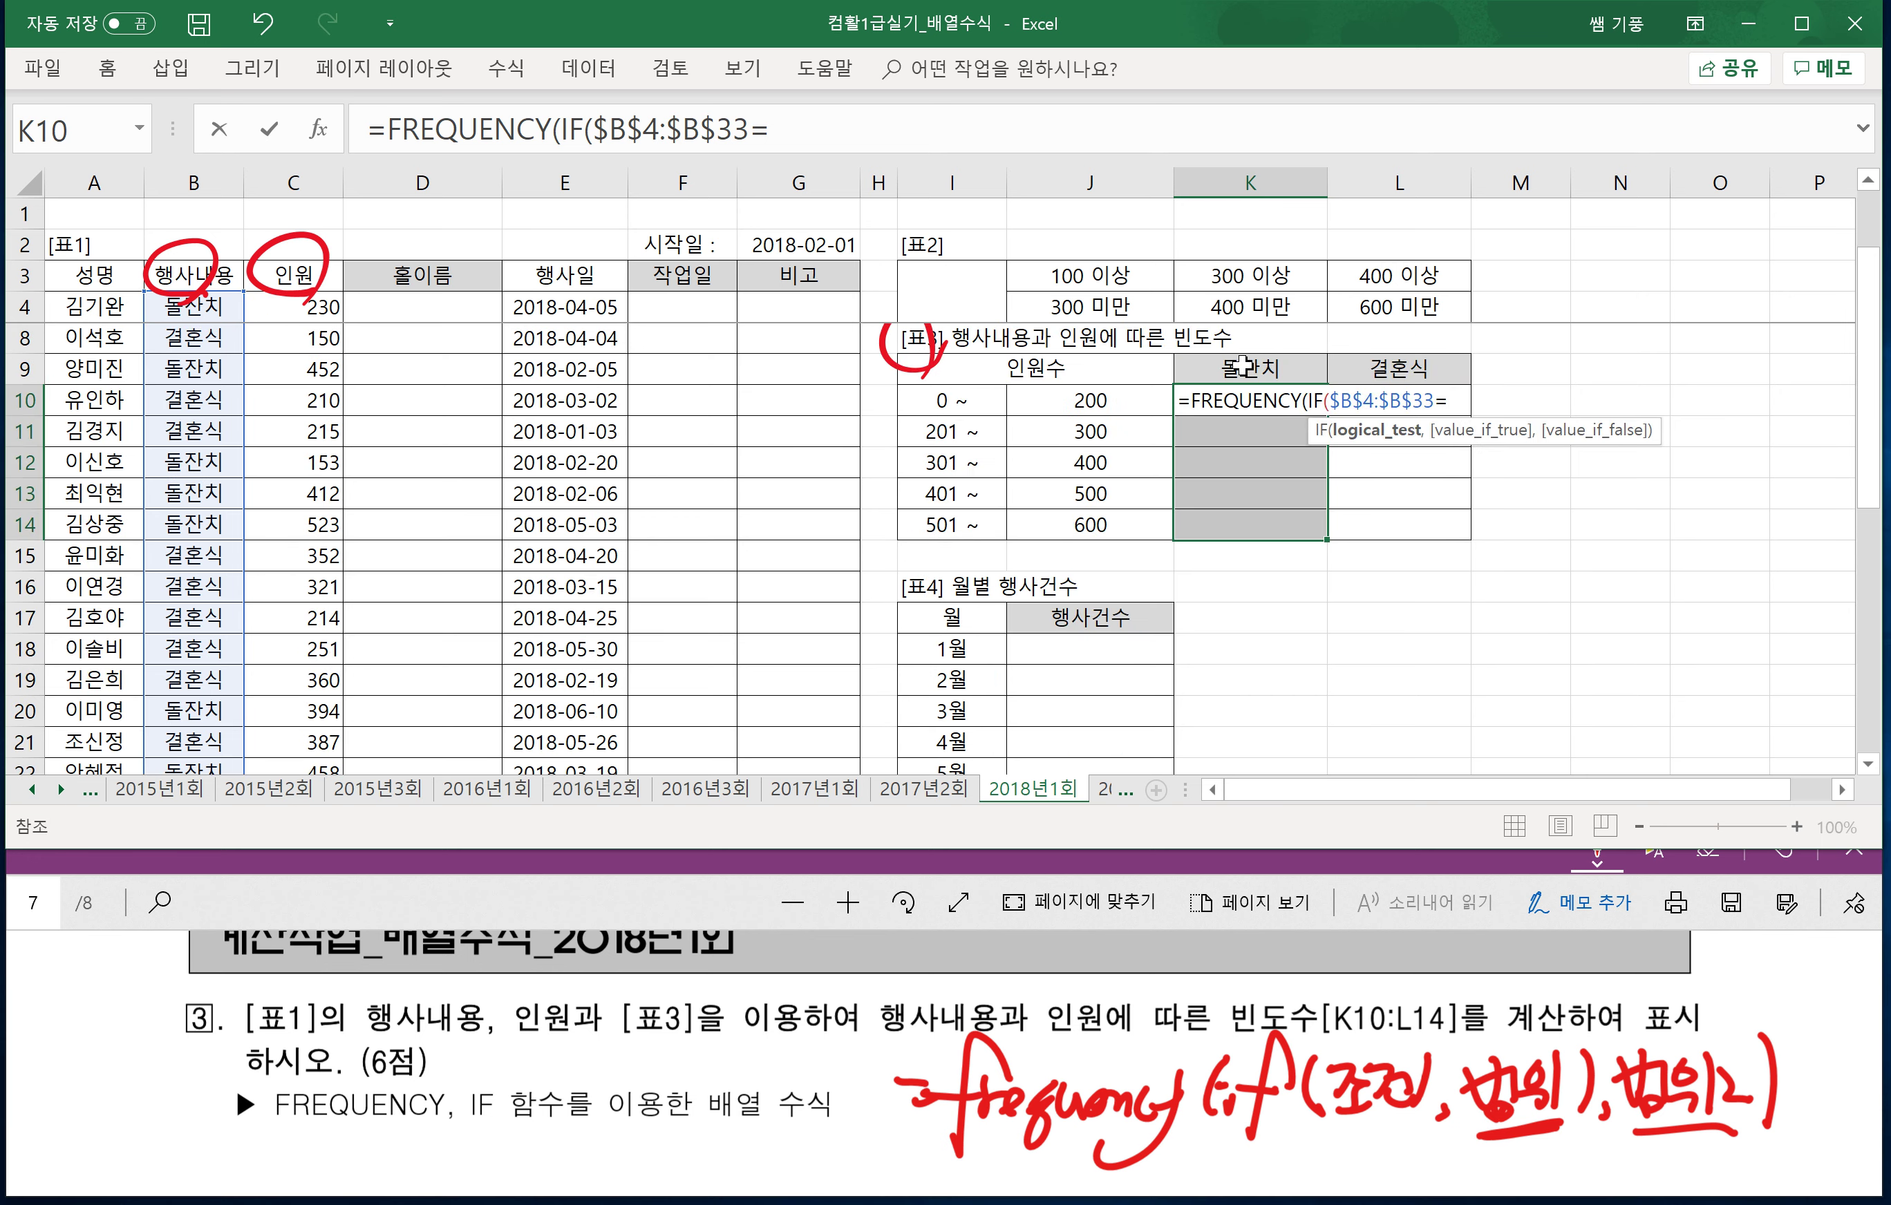
left_click(1242, 359)
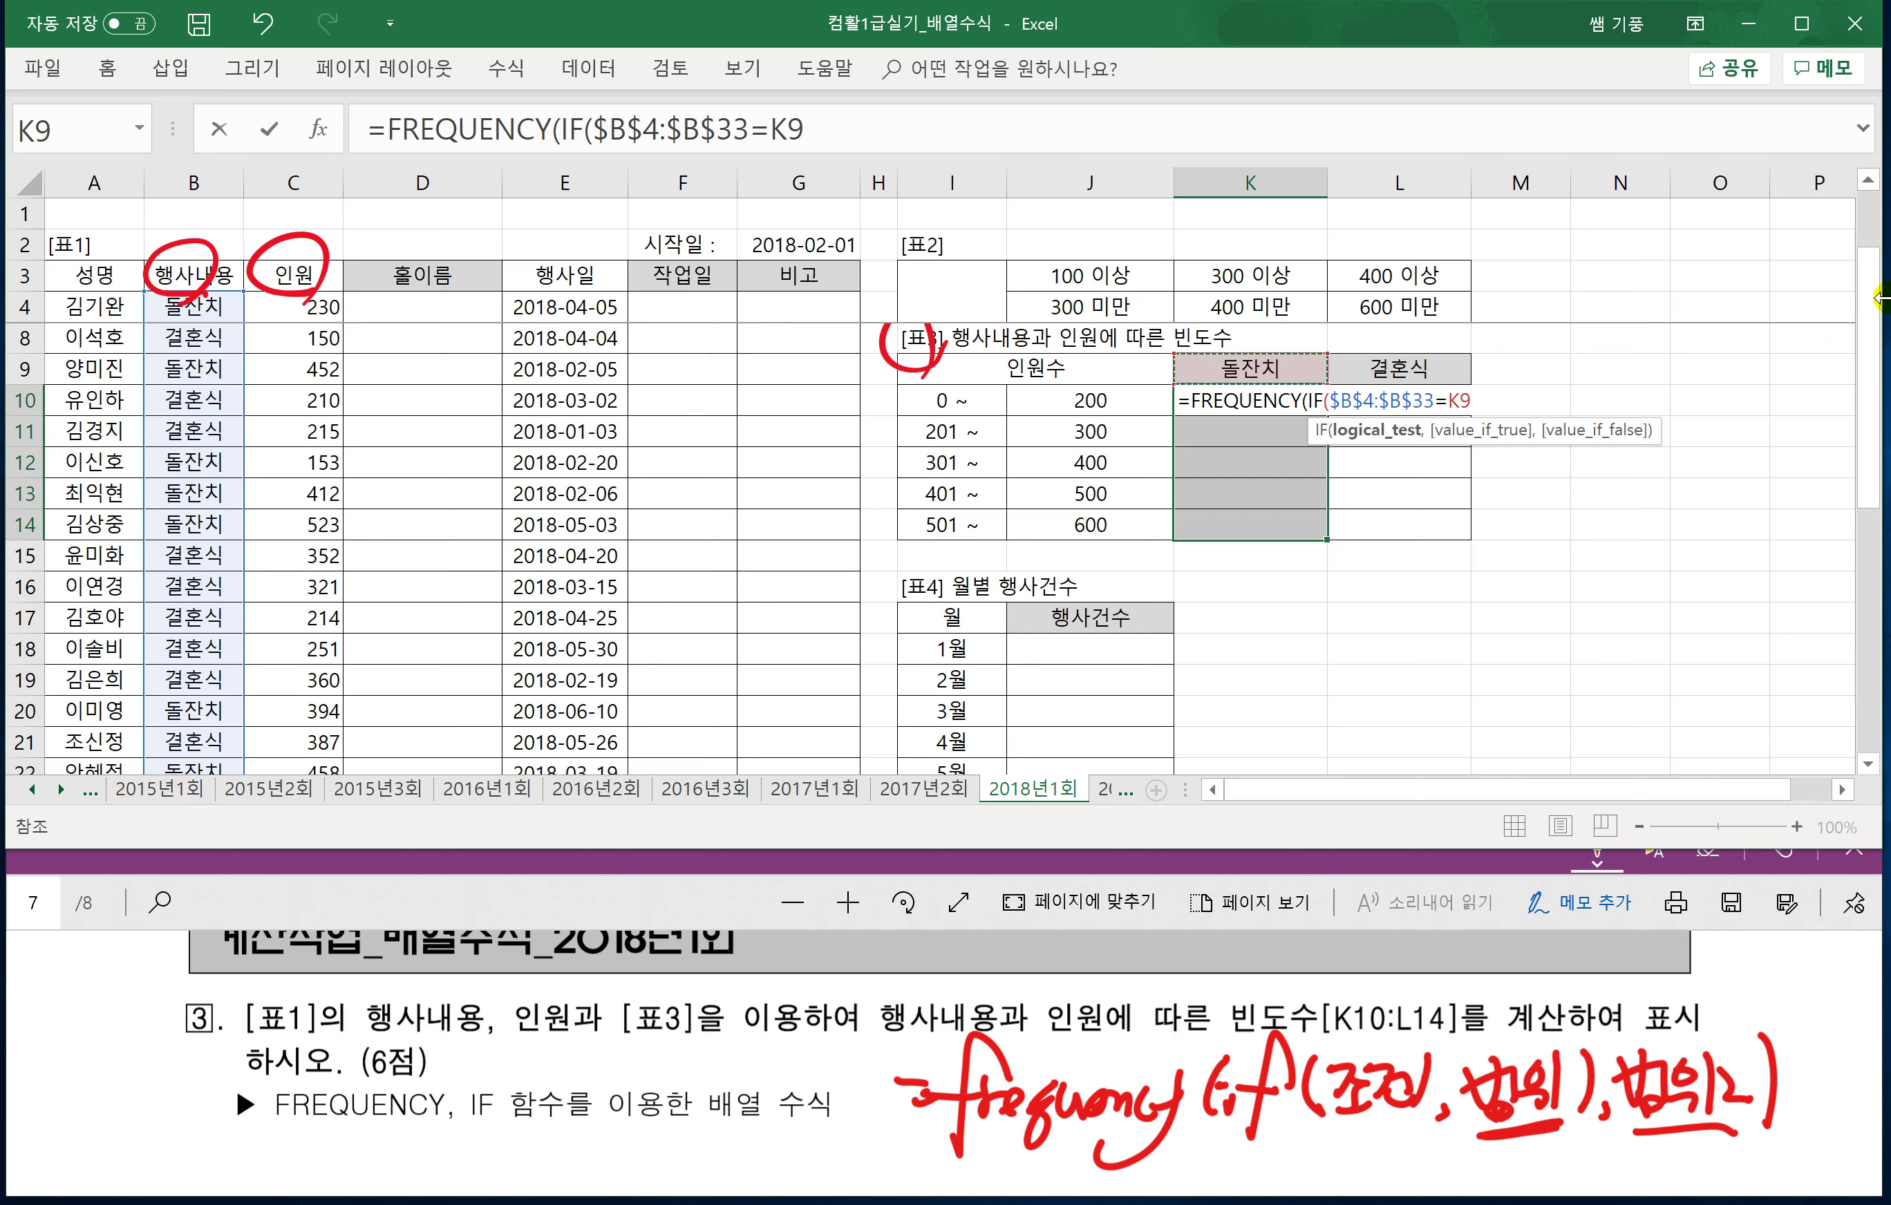
type(",")
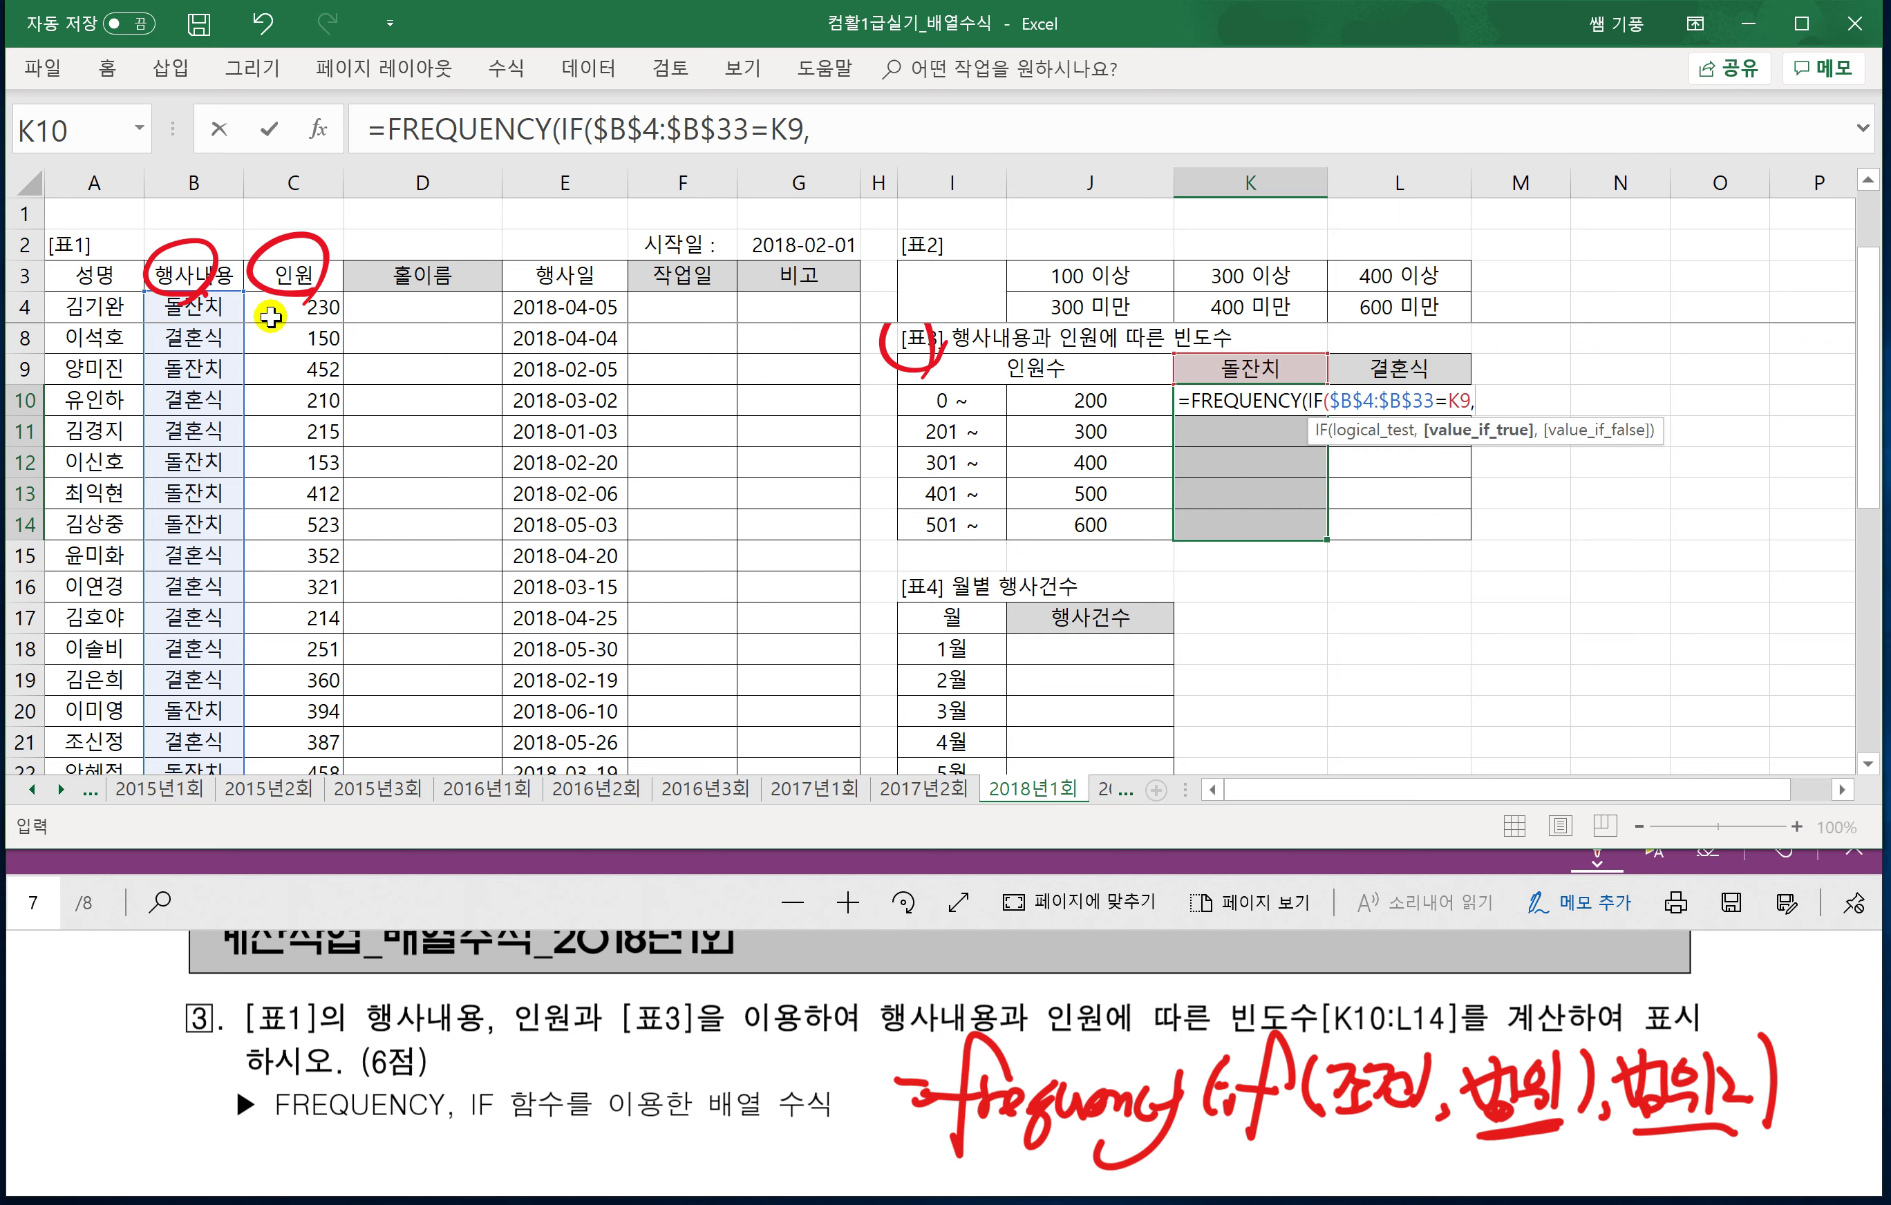
Give the IF the attendance range $C$4:$C$33 as its true value and close it.
left_click(334, 313)
key("ctrl+shift+Down")
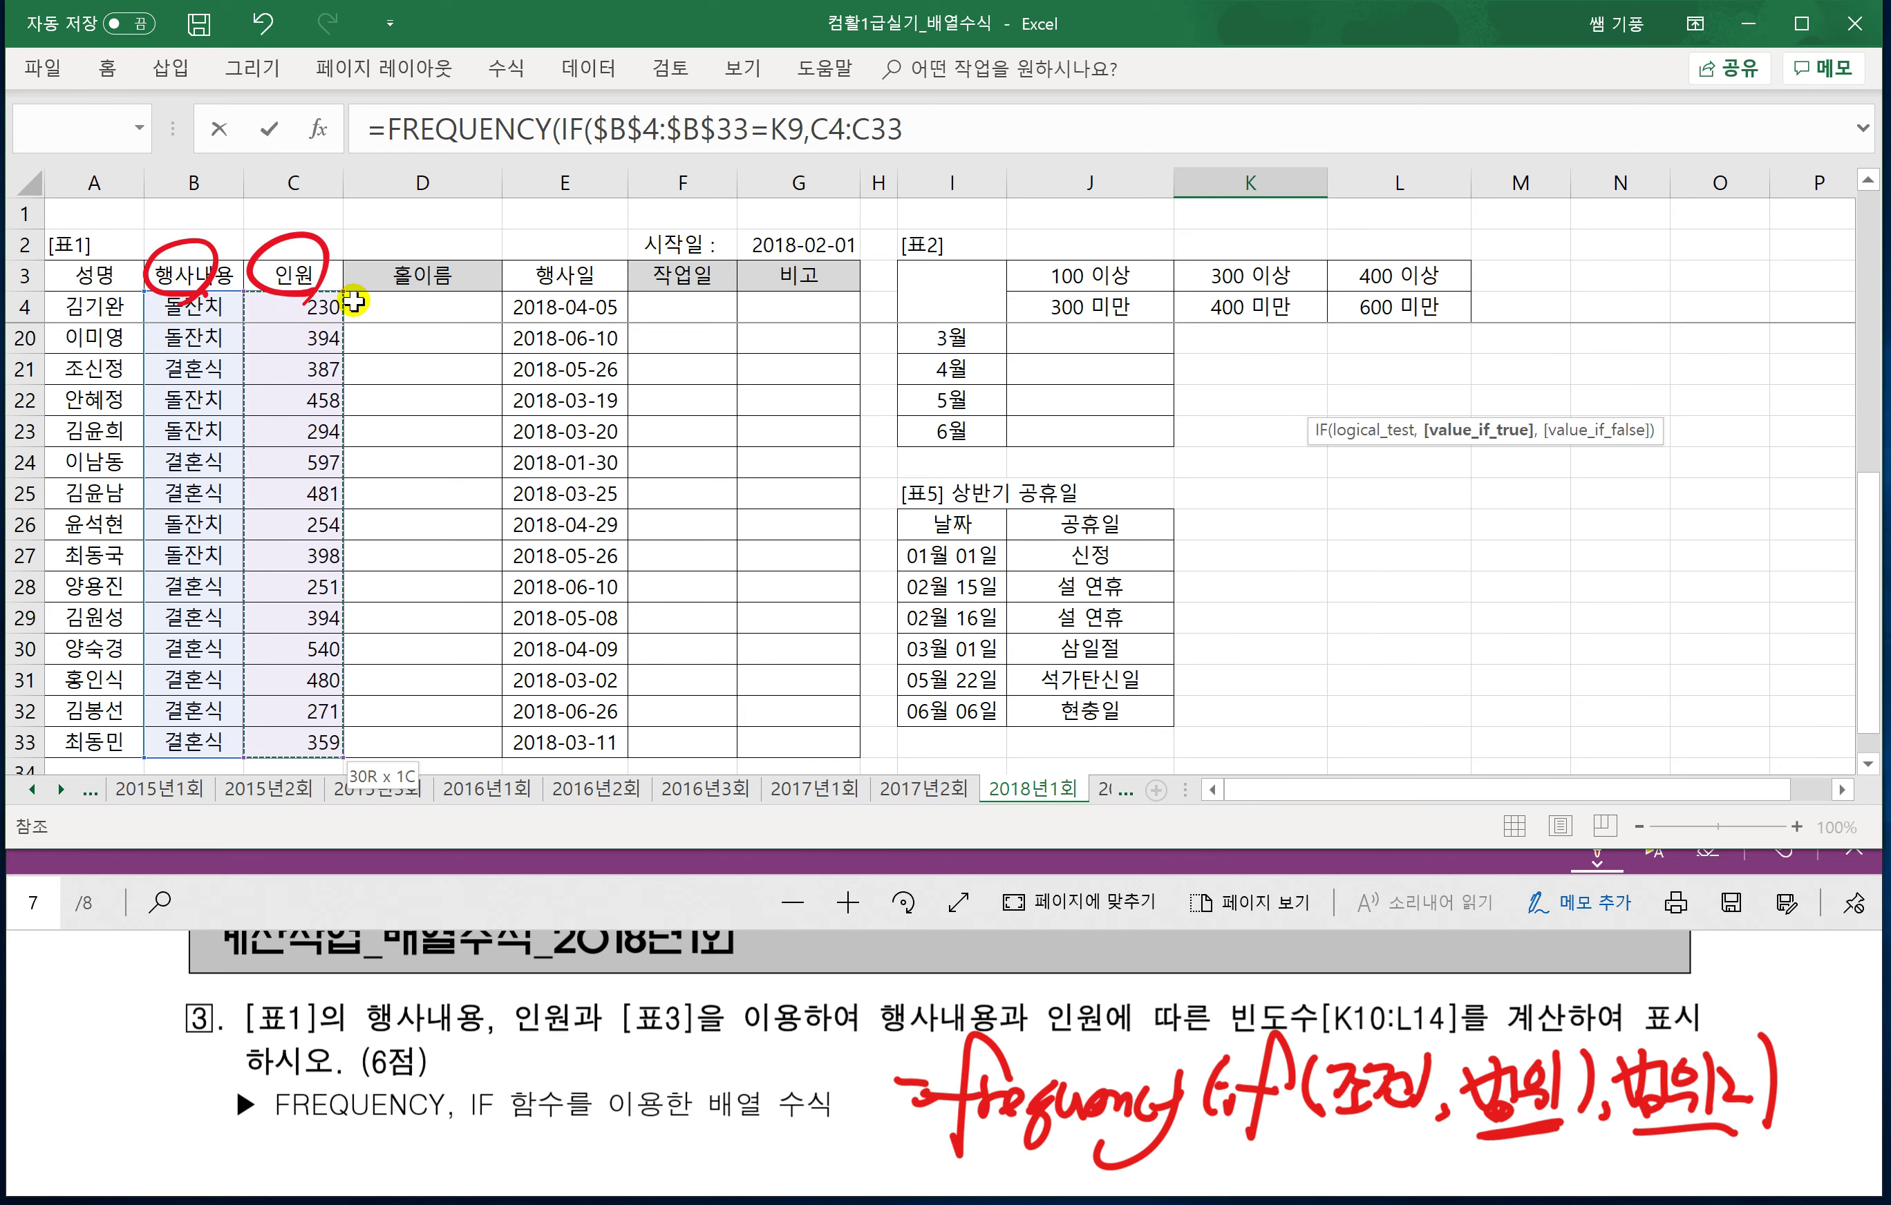
key("F4")
scroll(599, 352, "up", 3)
scroll(600, 351, "up", 2)
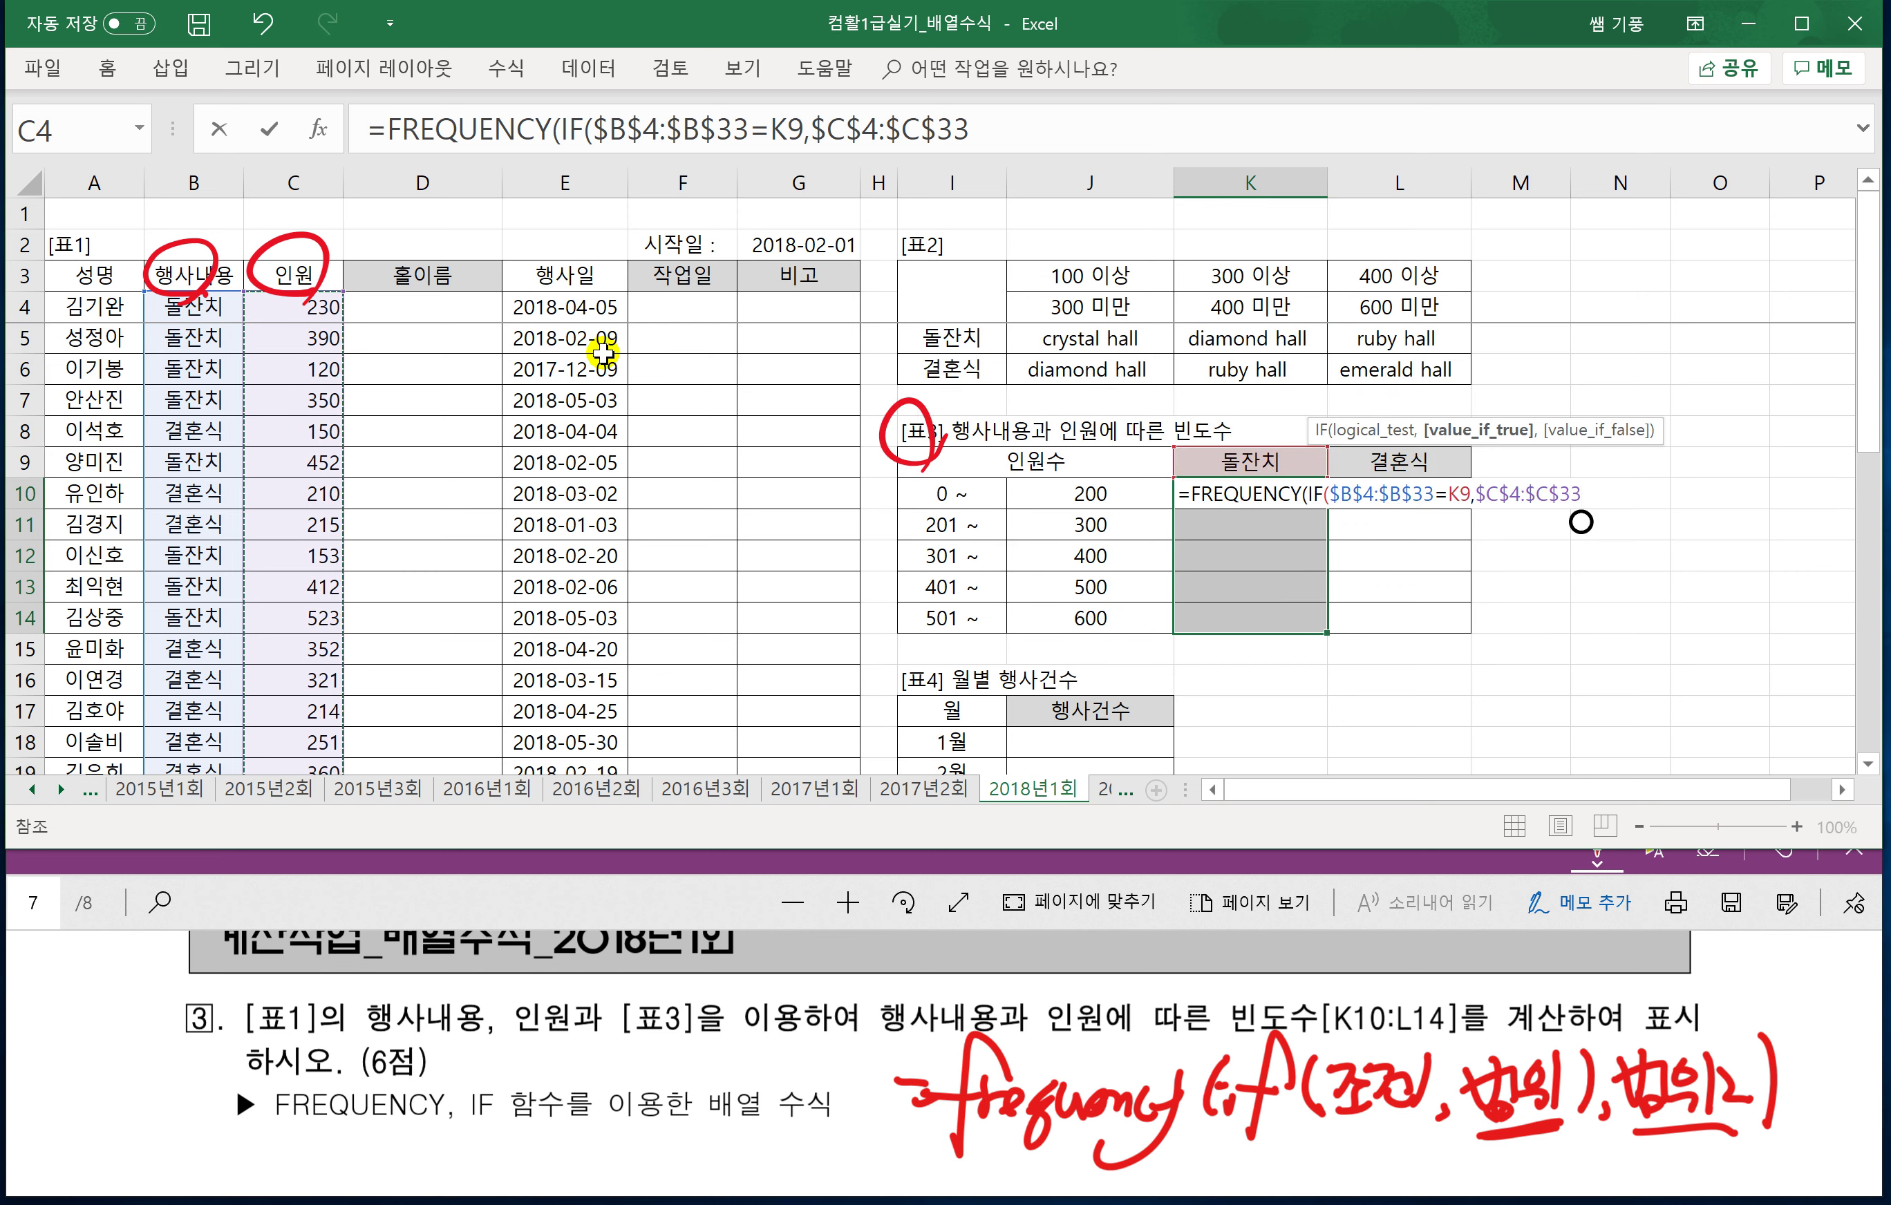
type("),")
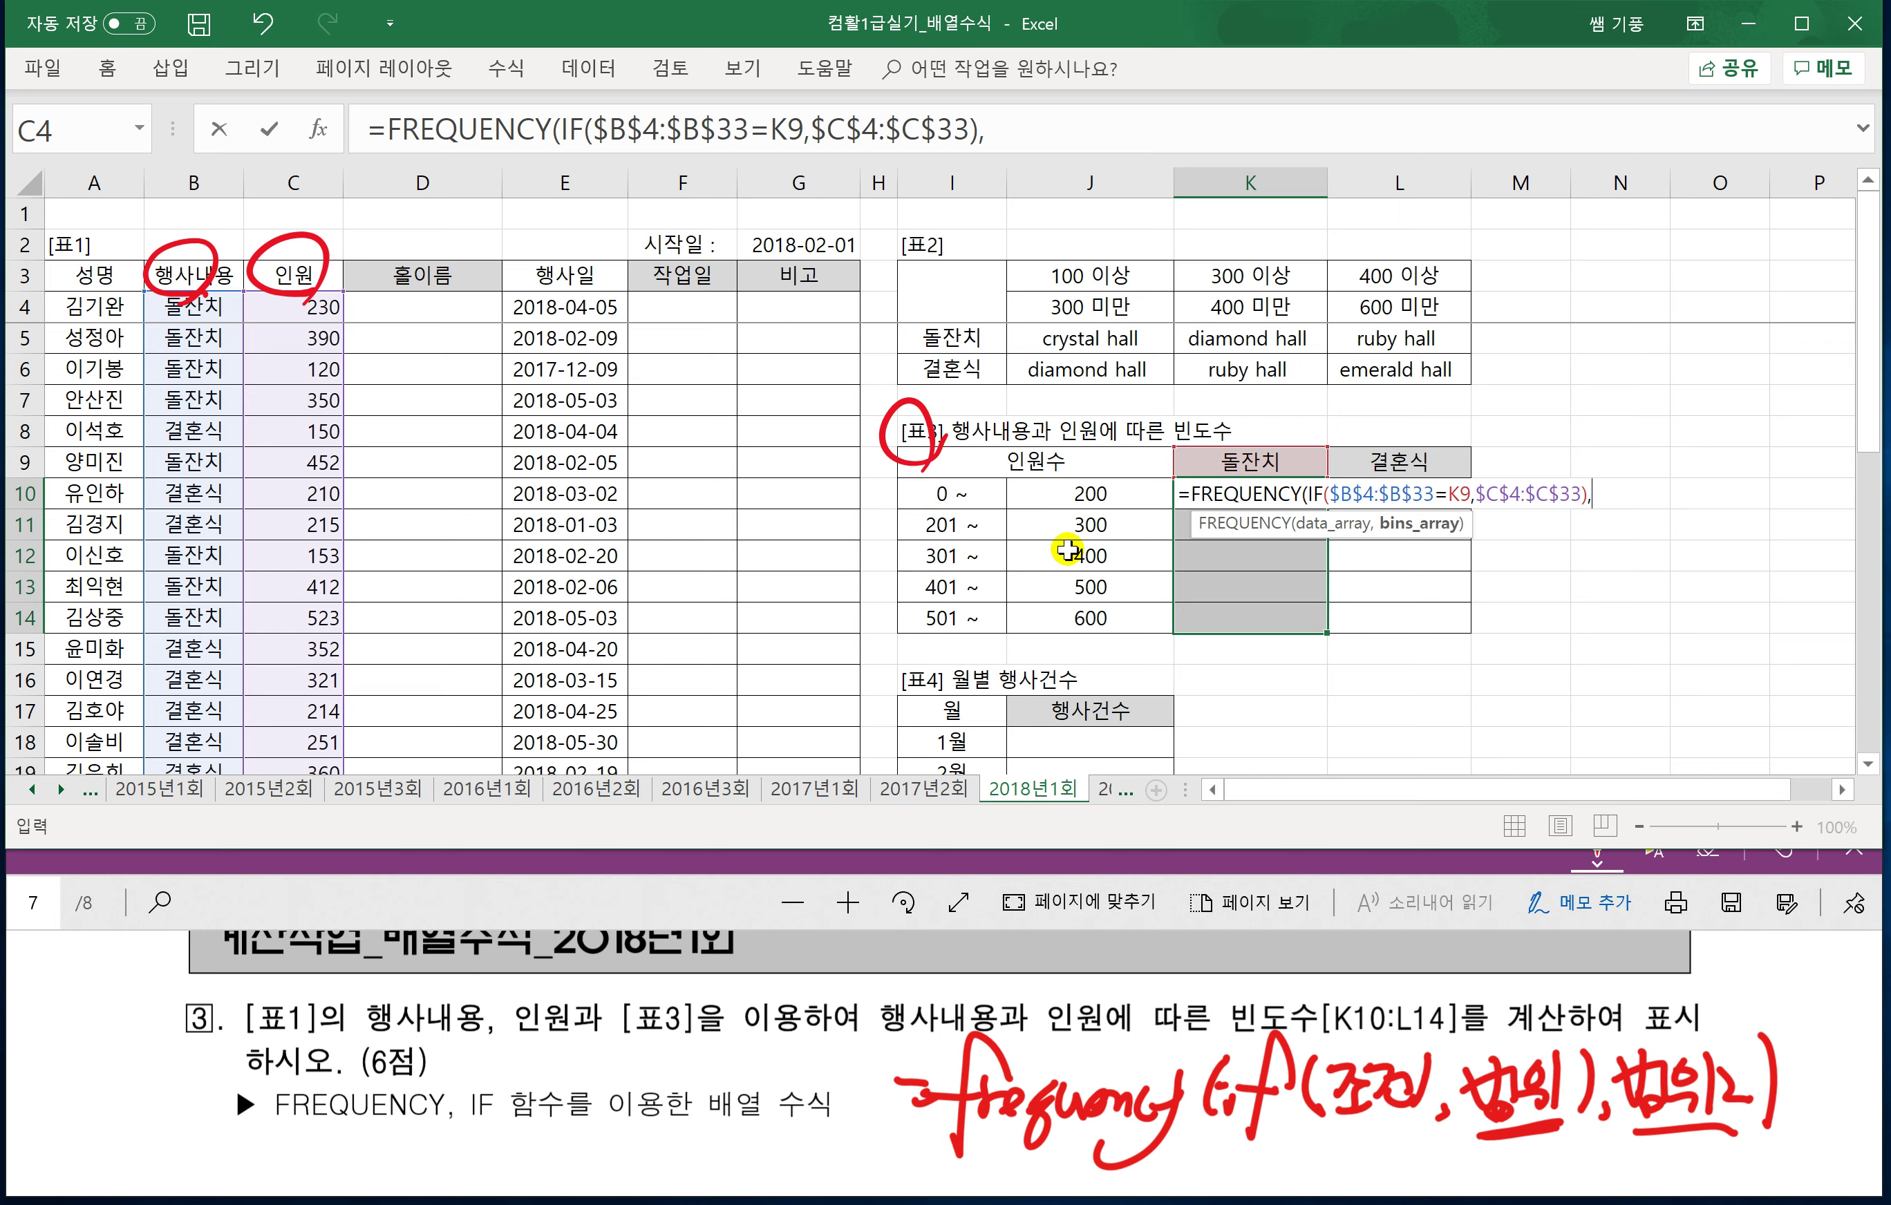
Complete the formula with the bins $J$10:$J$14, enter it as an array formula in K10:K14, and fill it across to L10:L14.
left_click_drag(1089, 493, 1092, 617)
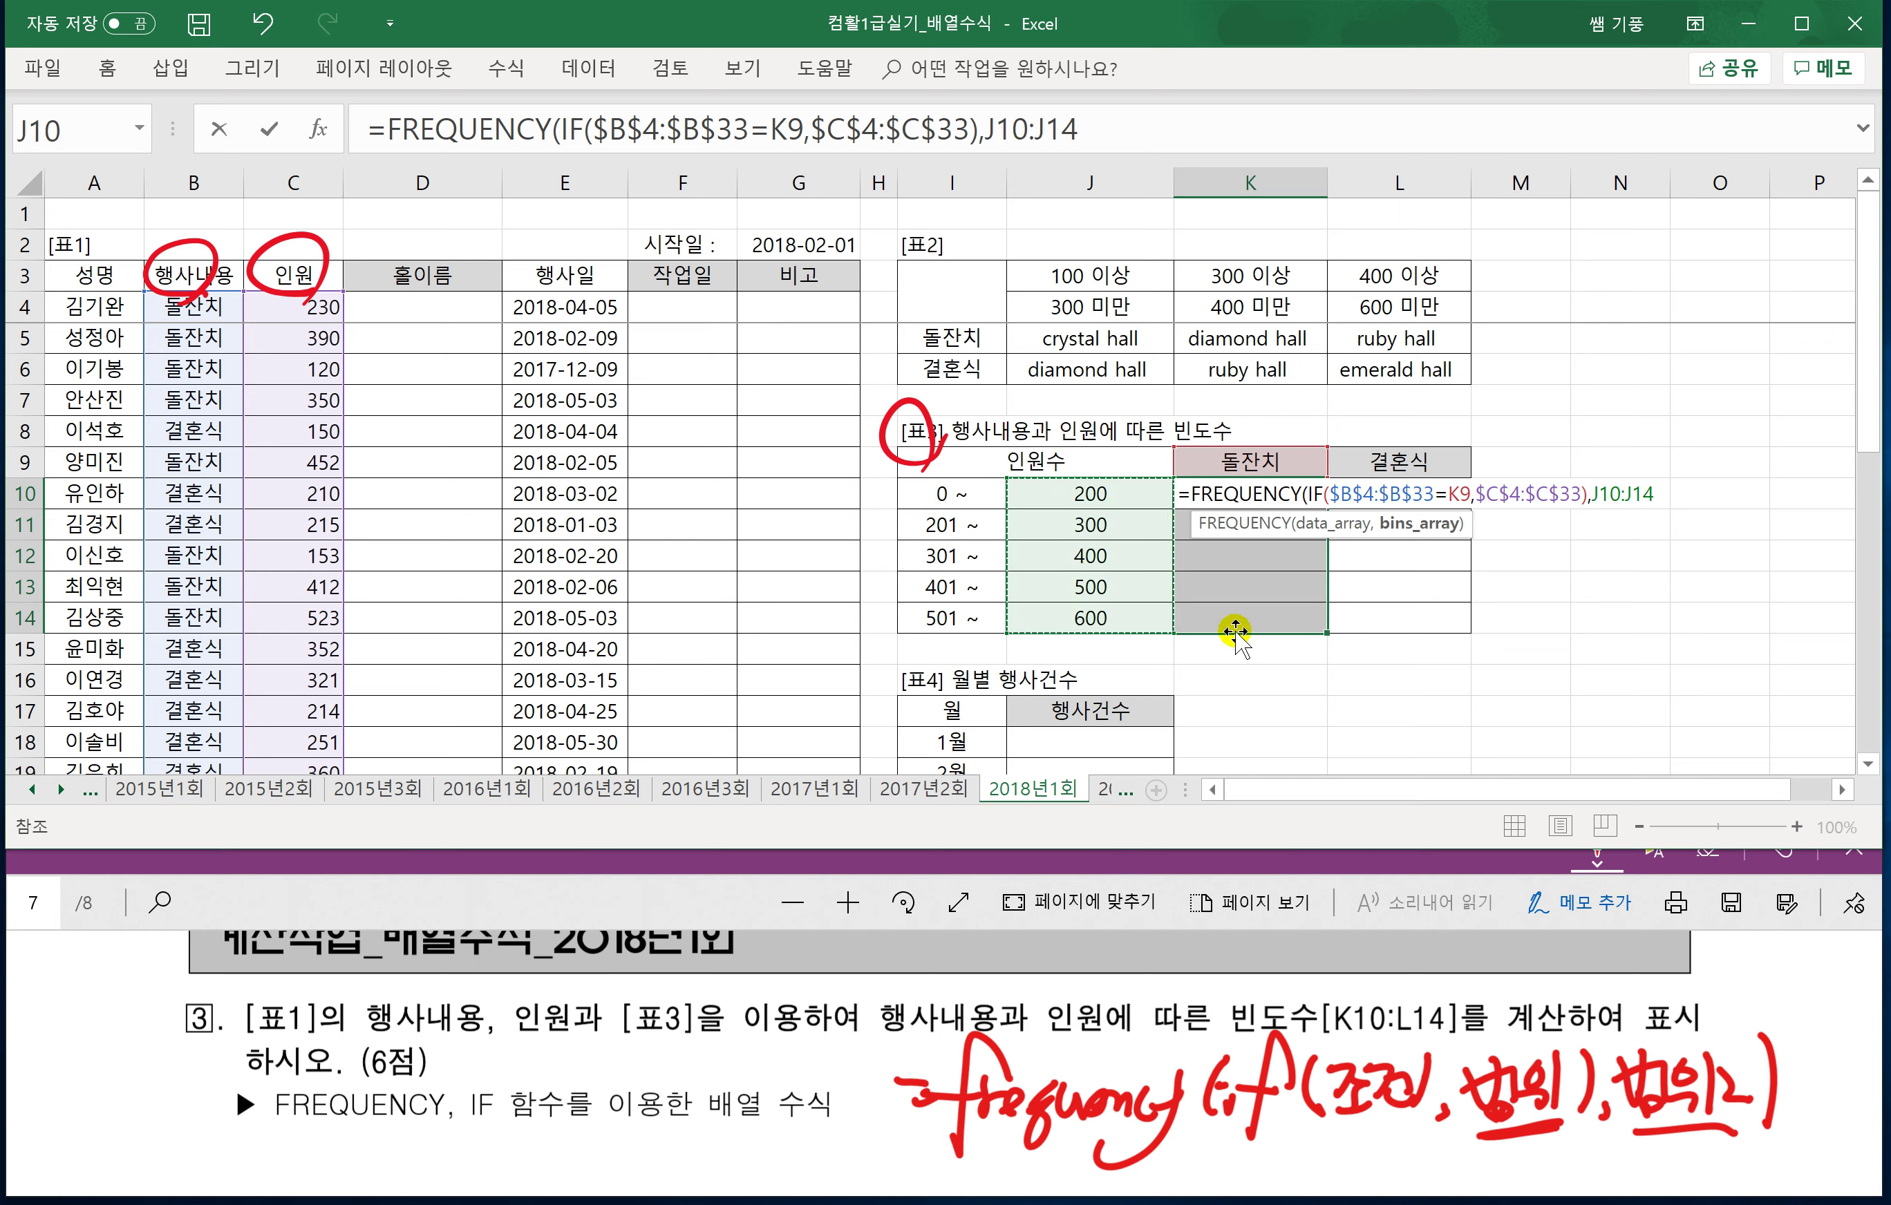
key("F4")
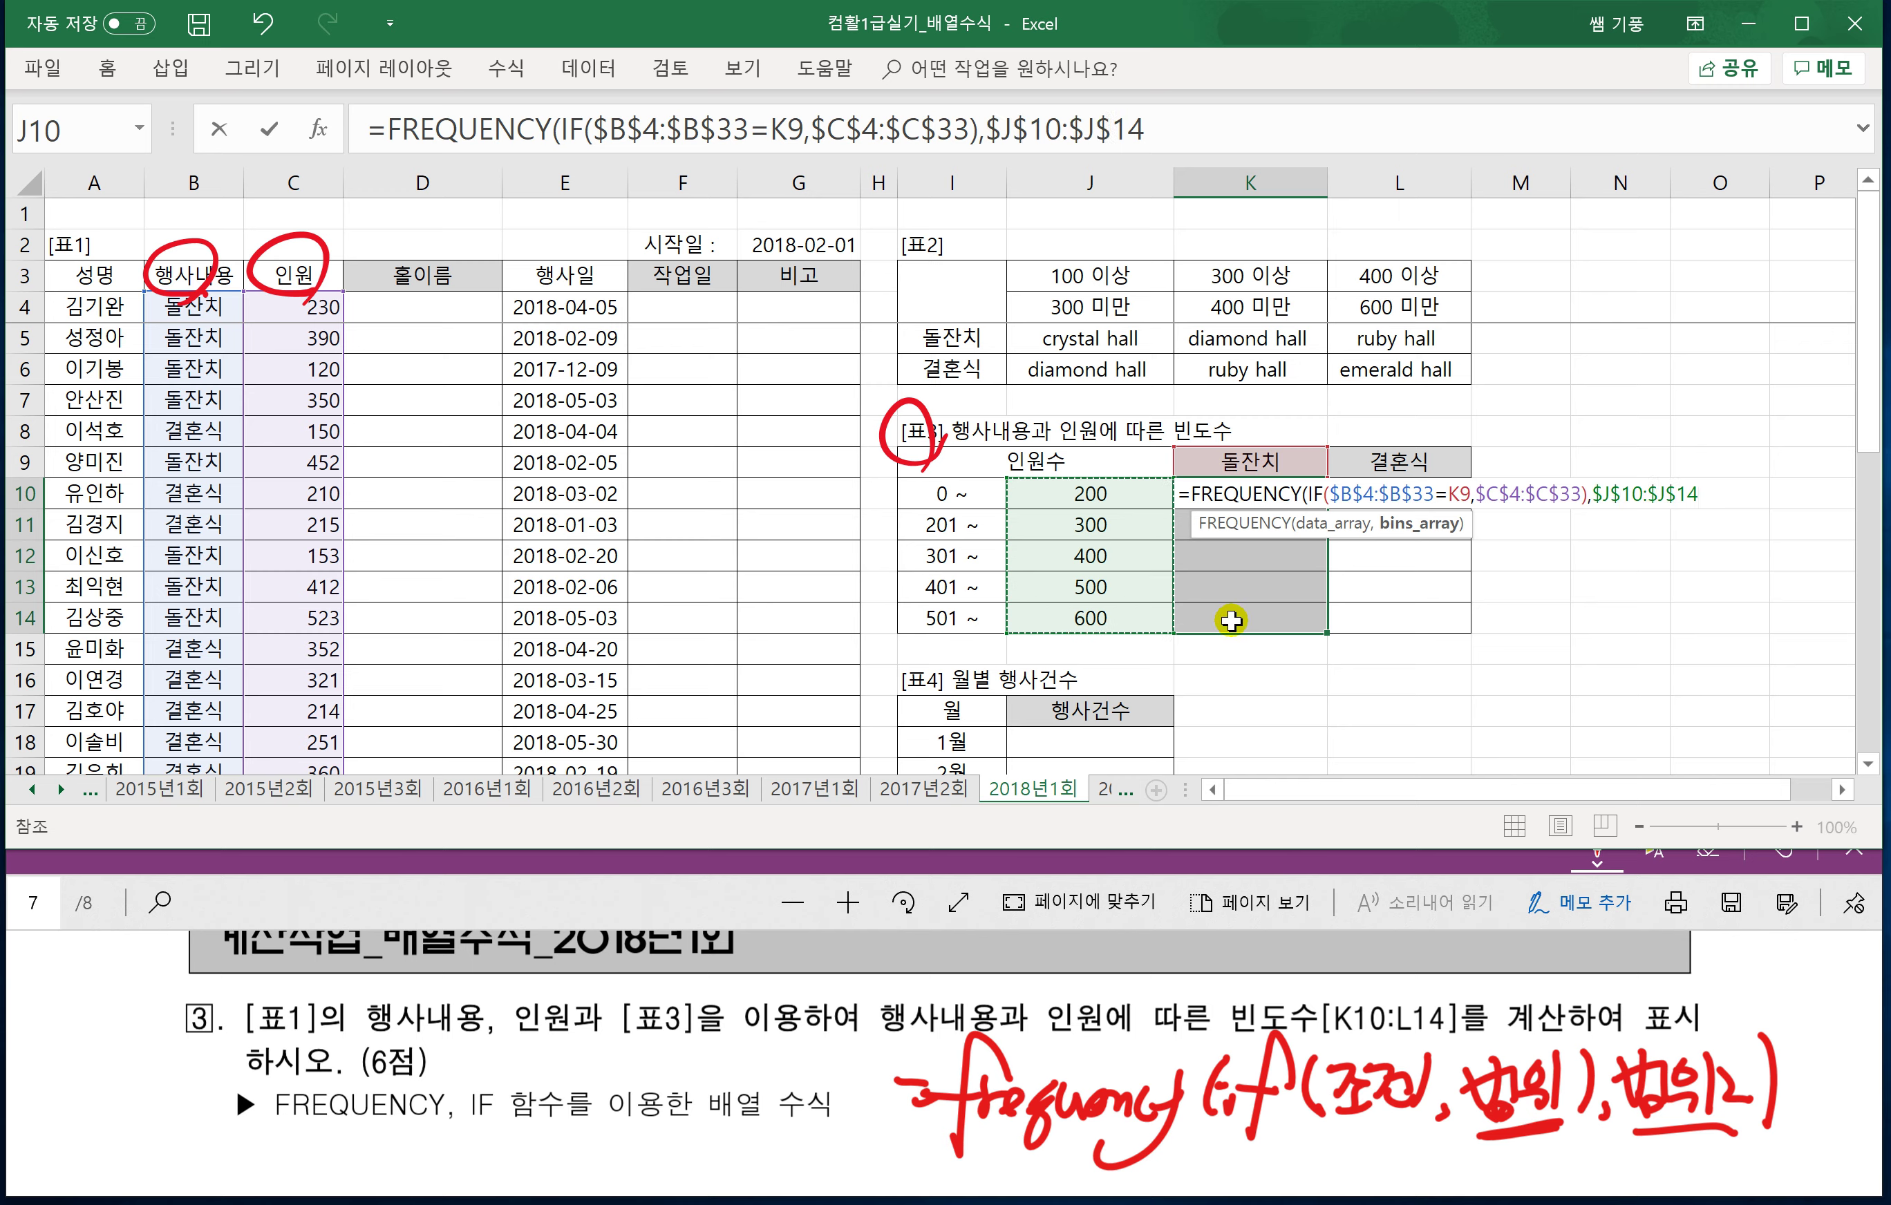
type(")")
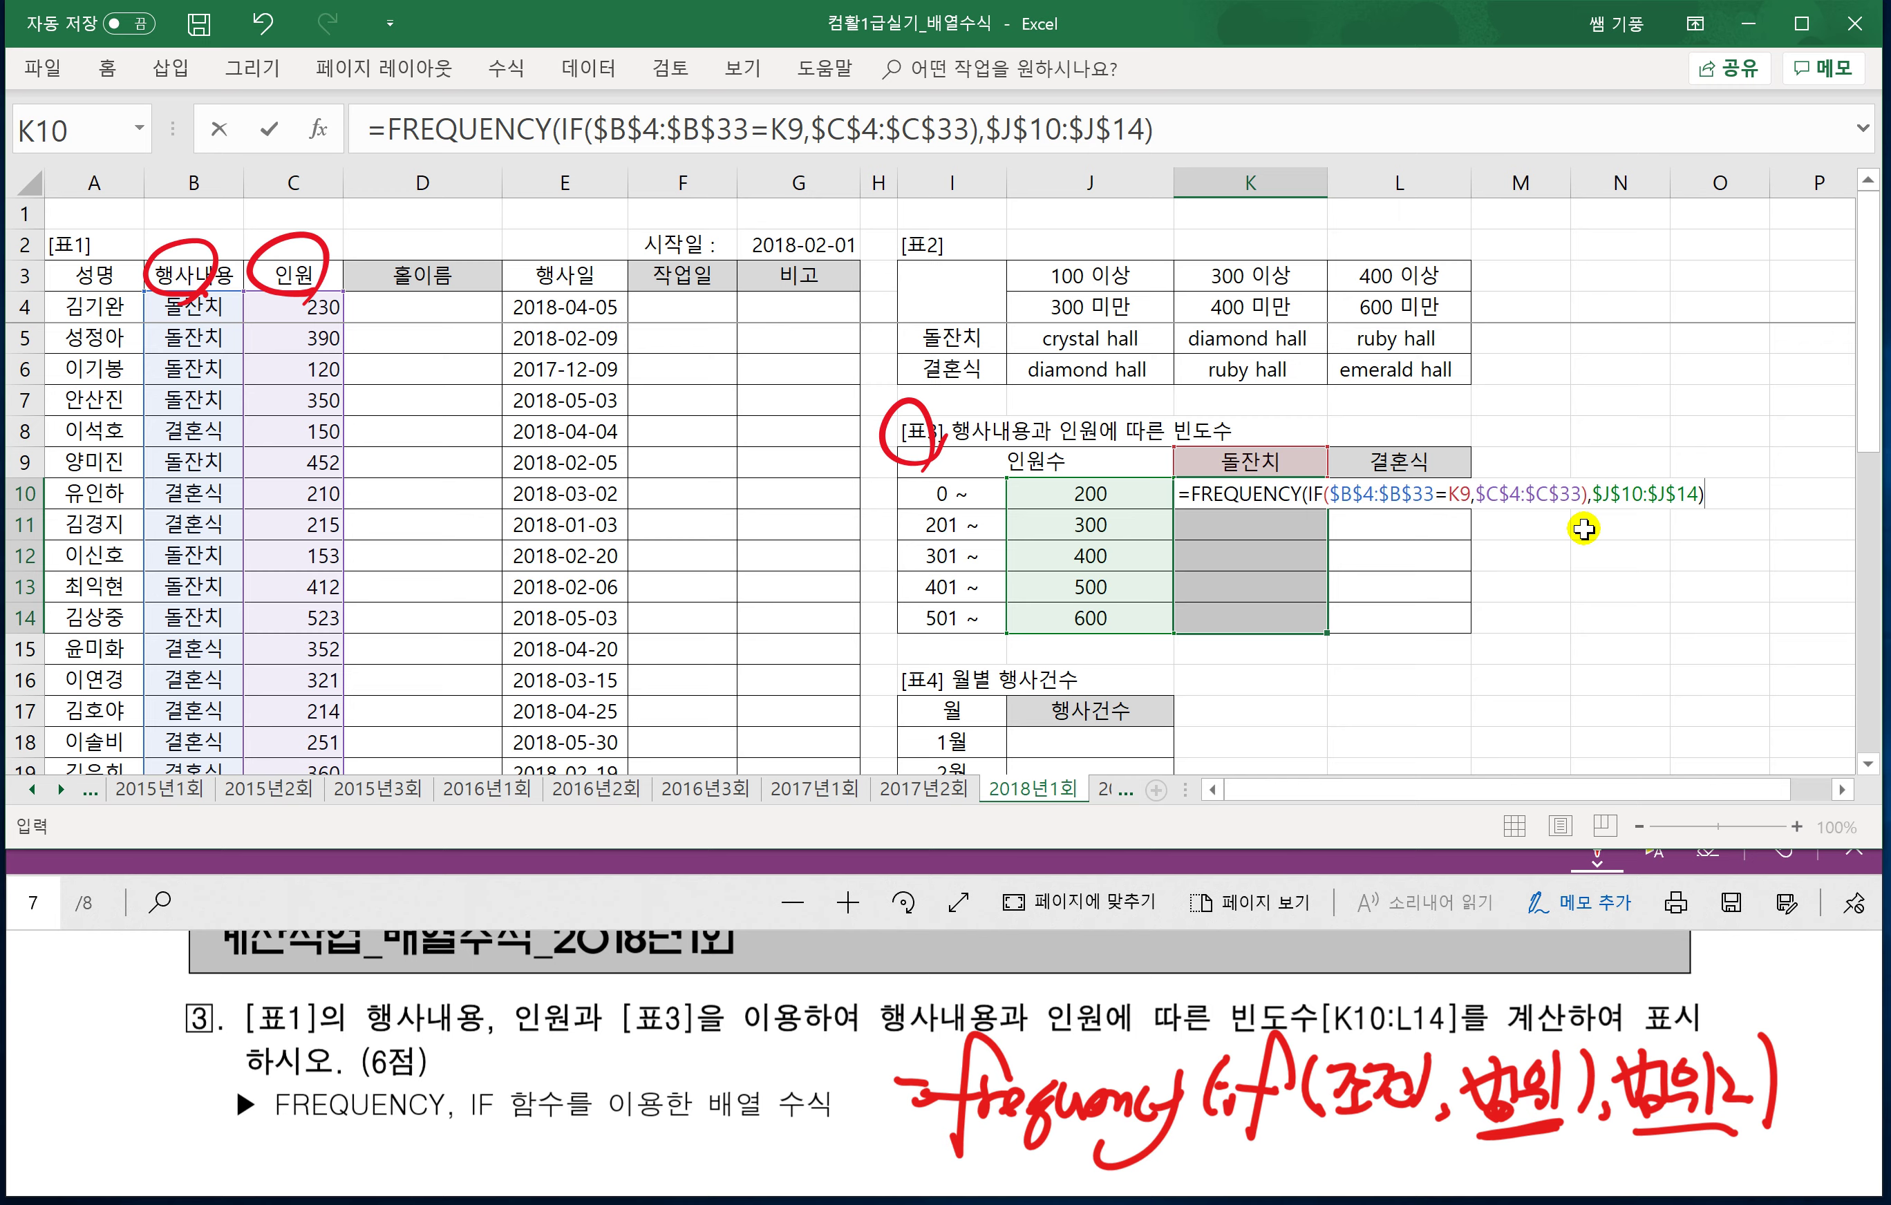
key("ctrl+shift+Return")
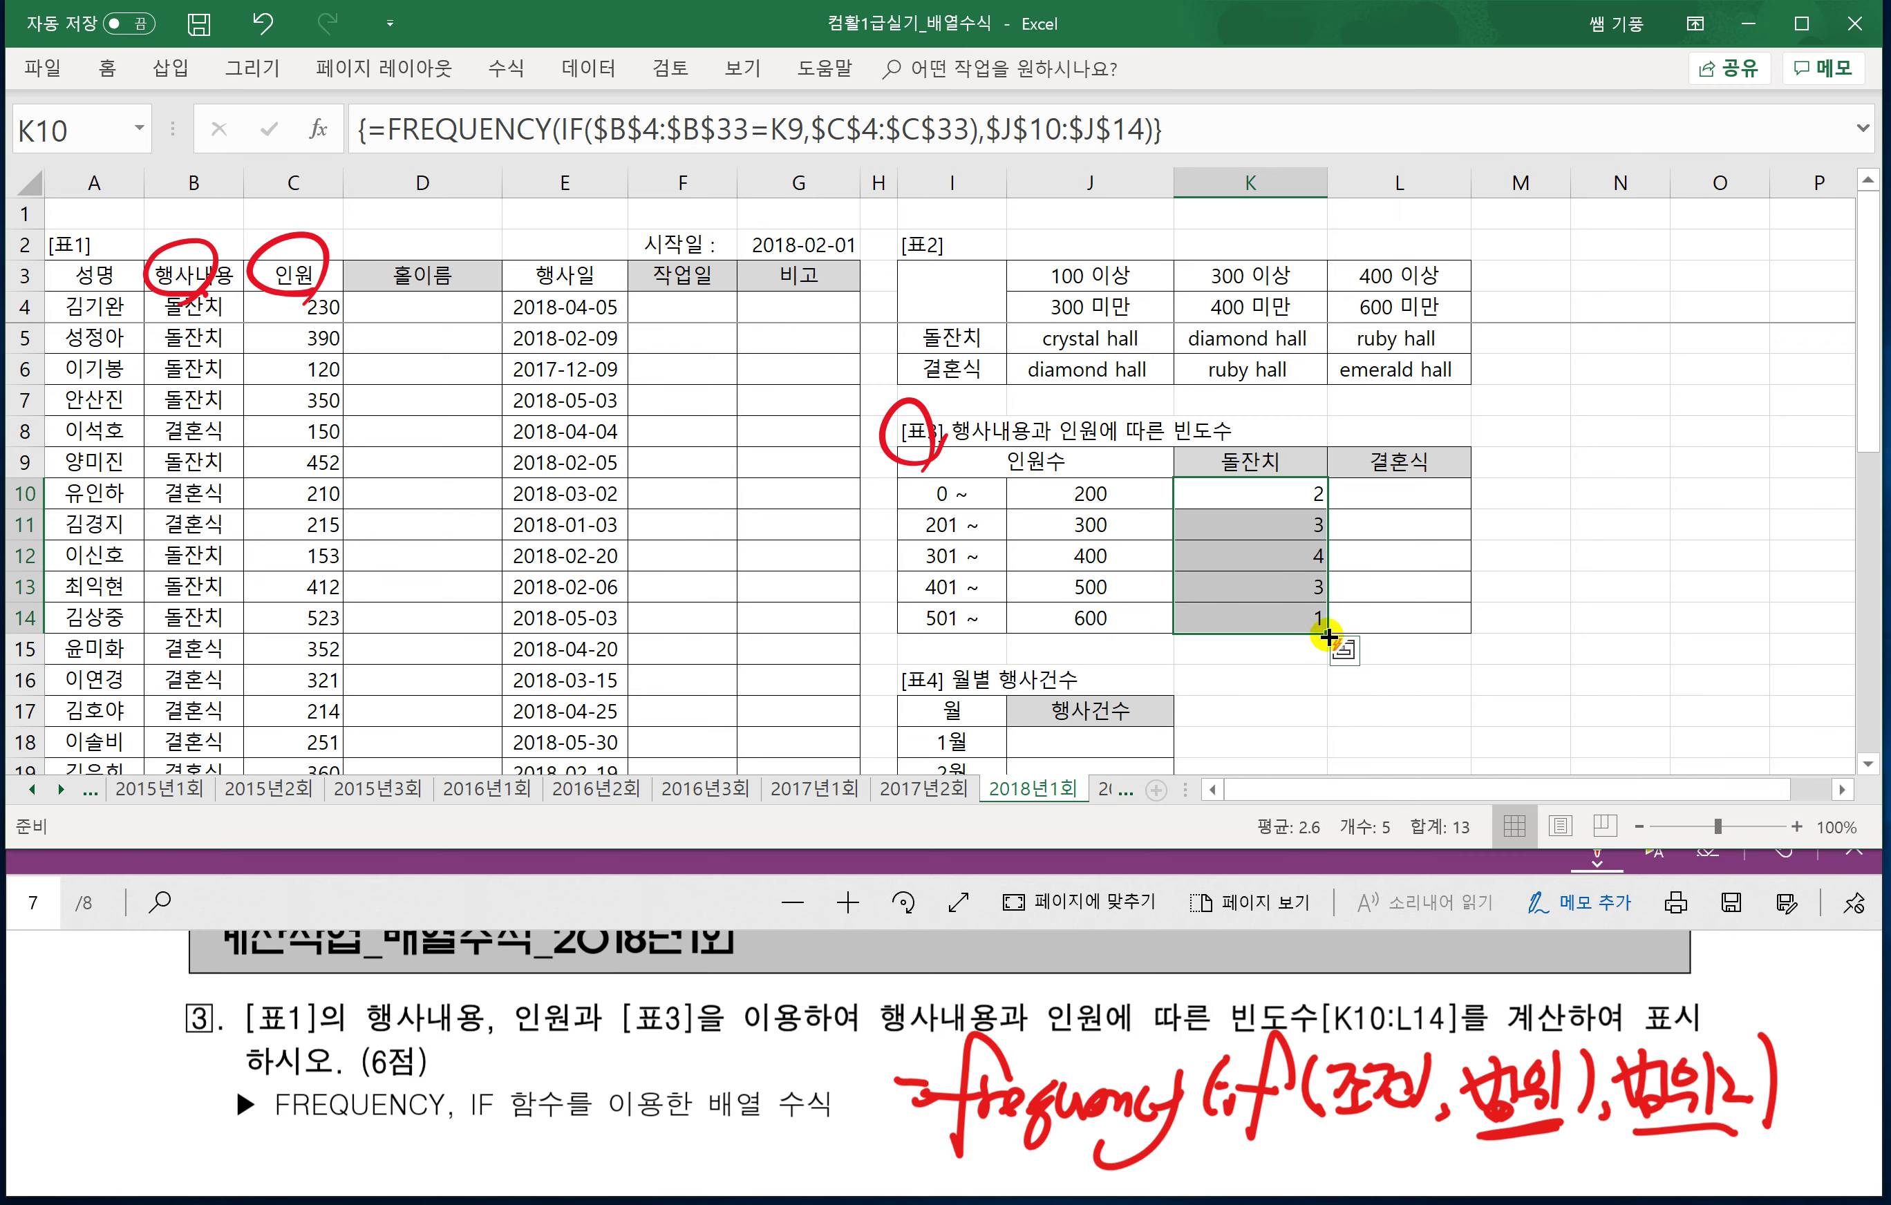
left_click_drag(1327, 633, 1442, 633)
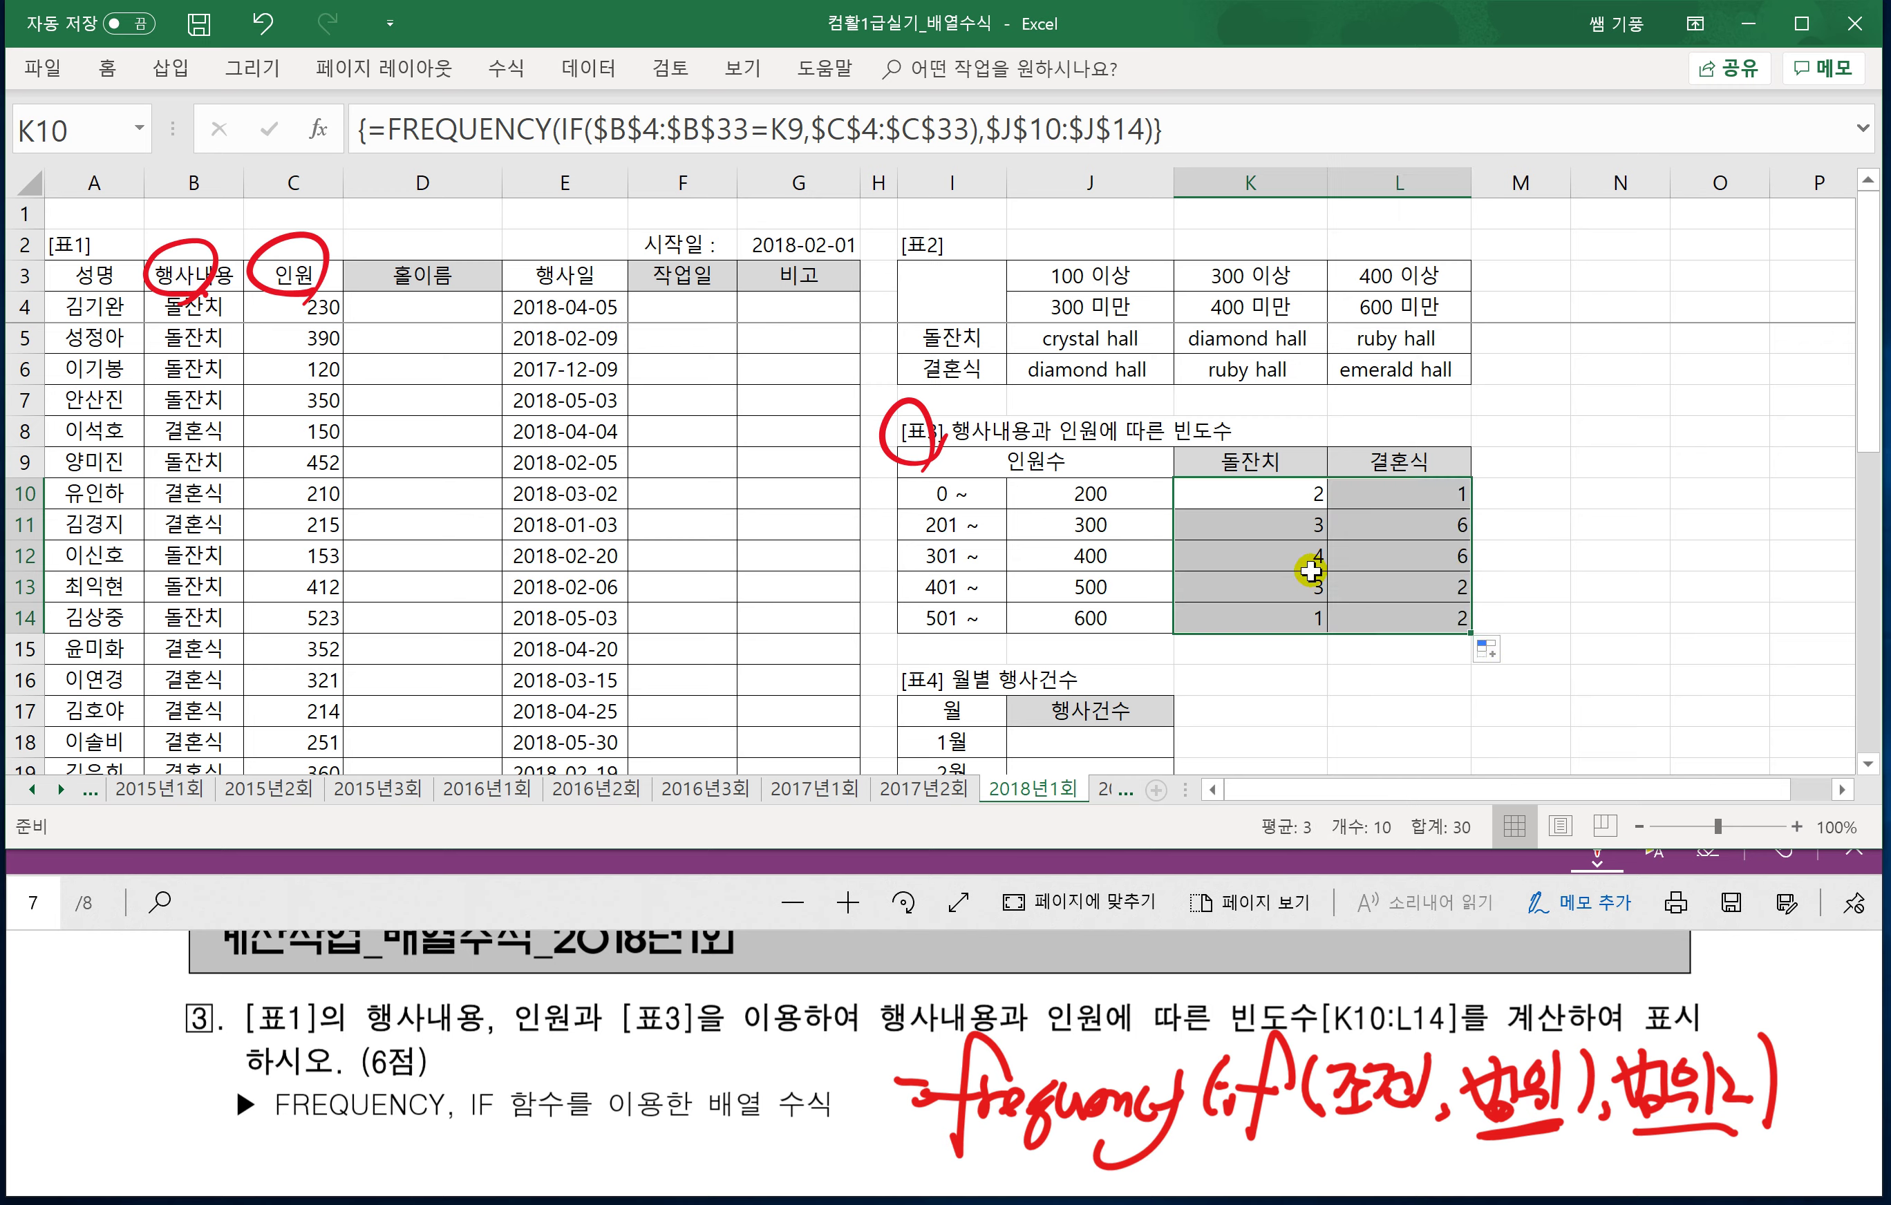
left_click(1226, 678)
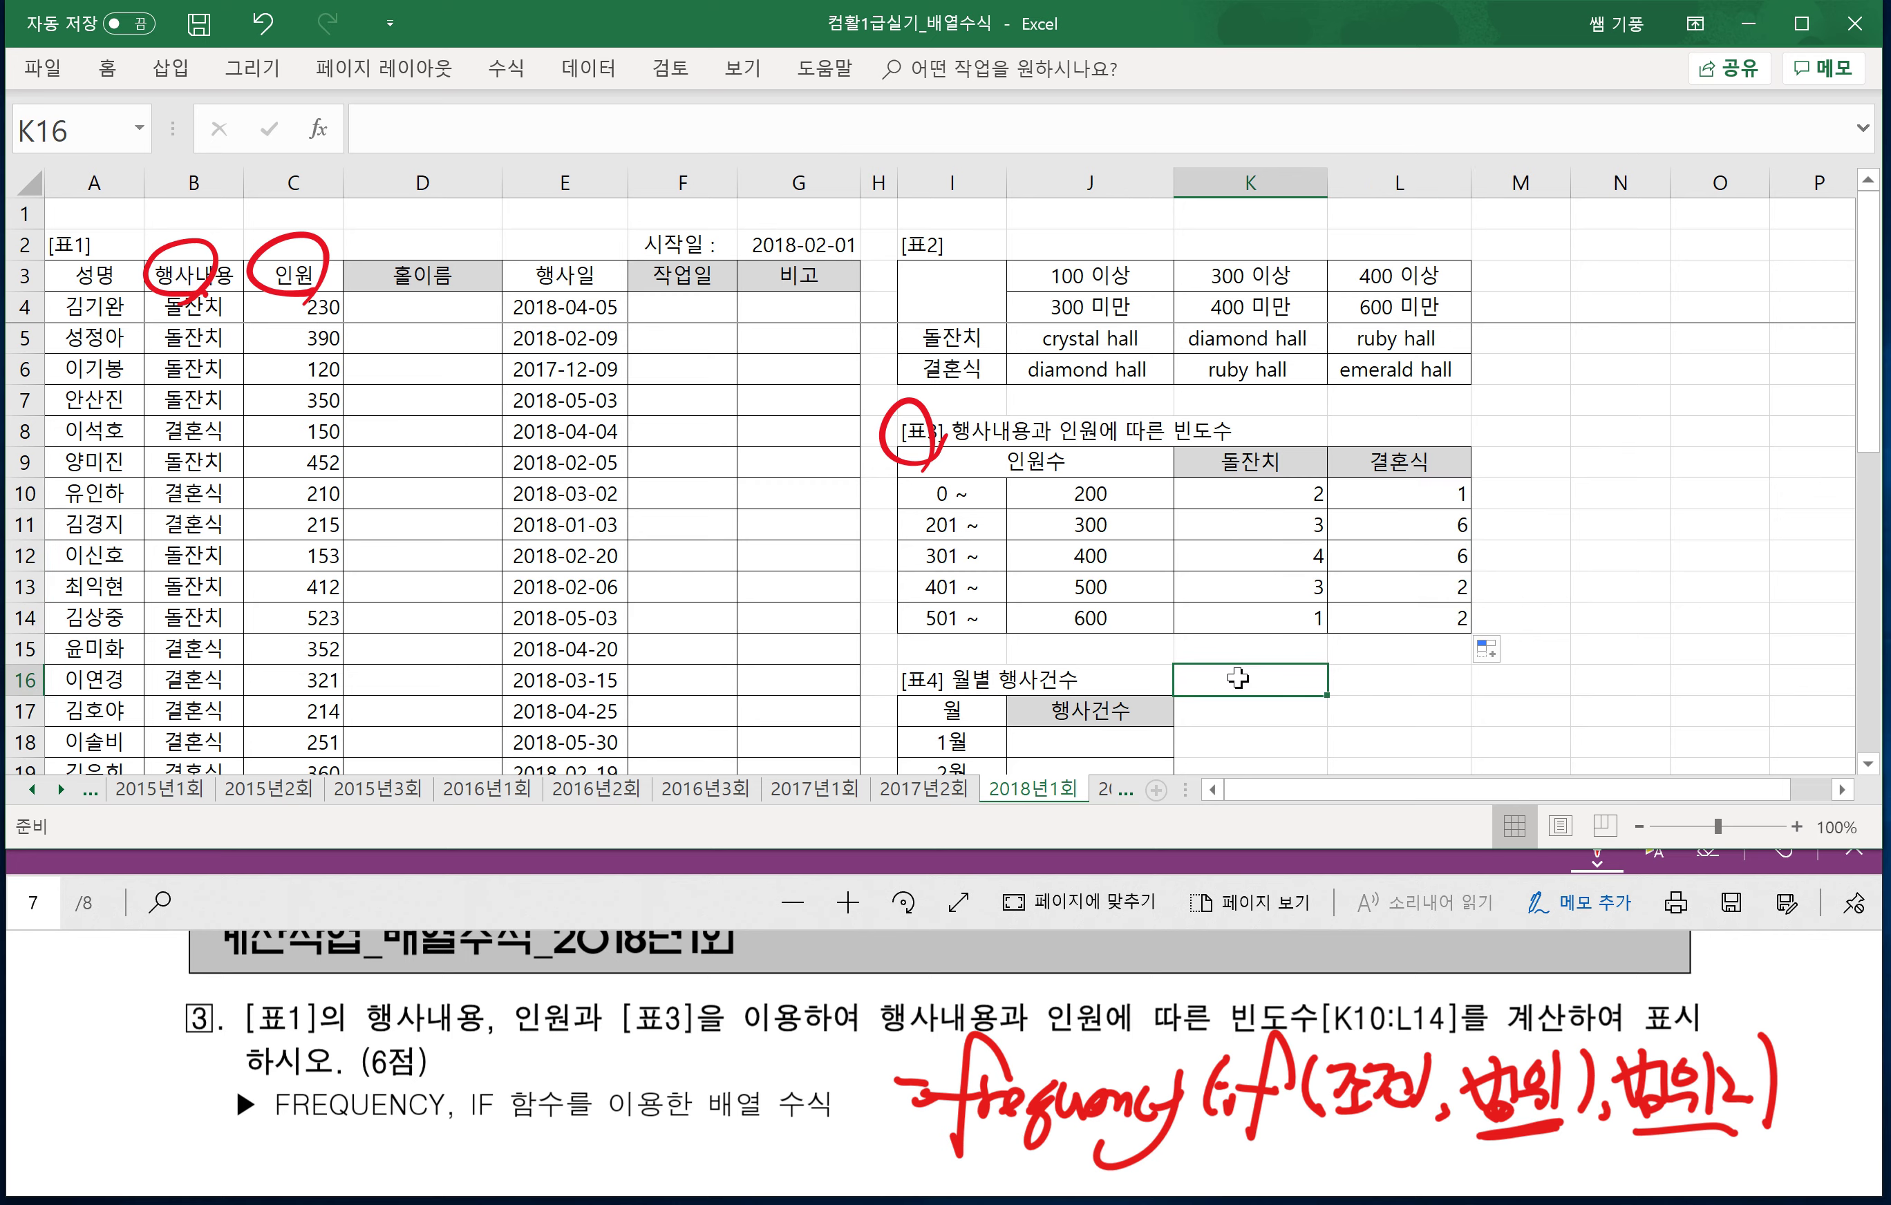
Bring up question 4 of the 2018년1회 section in the PDF, keeping the 2018년1회 worksheet open.
left_click(1099, 790)
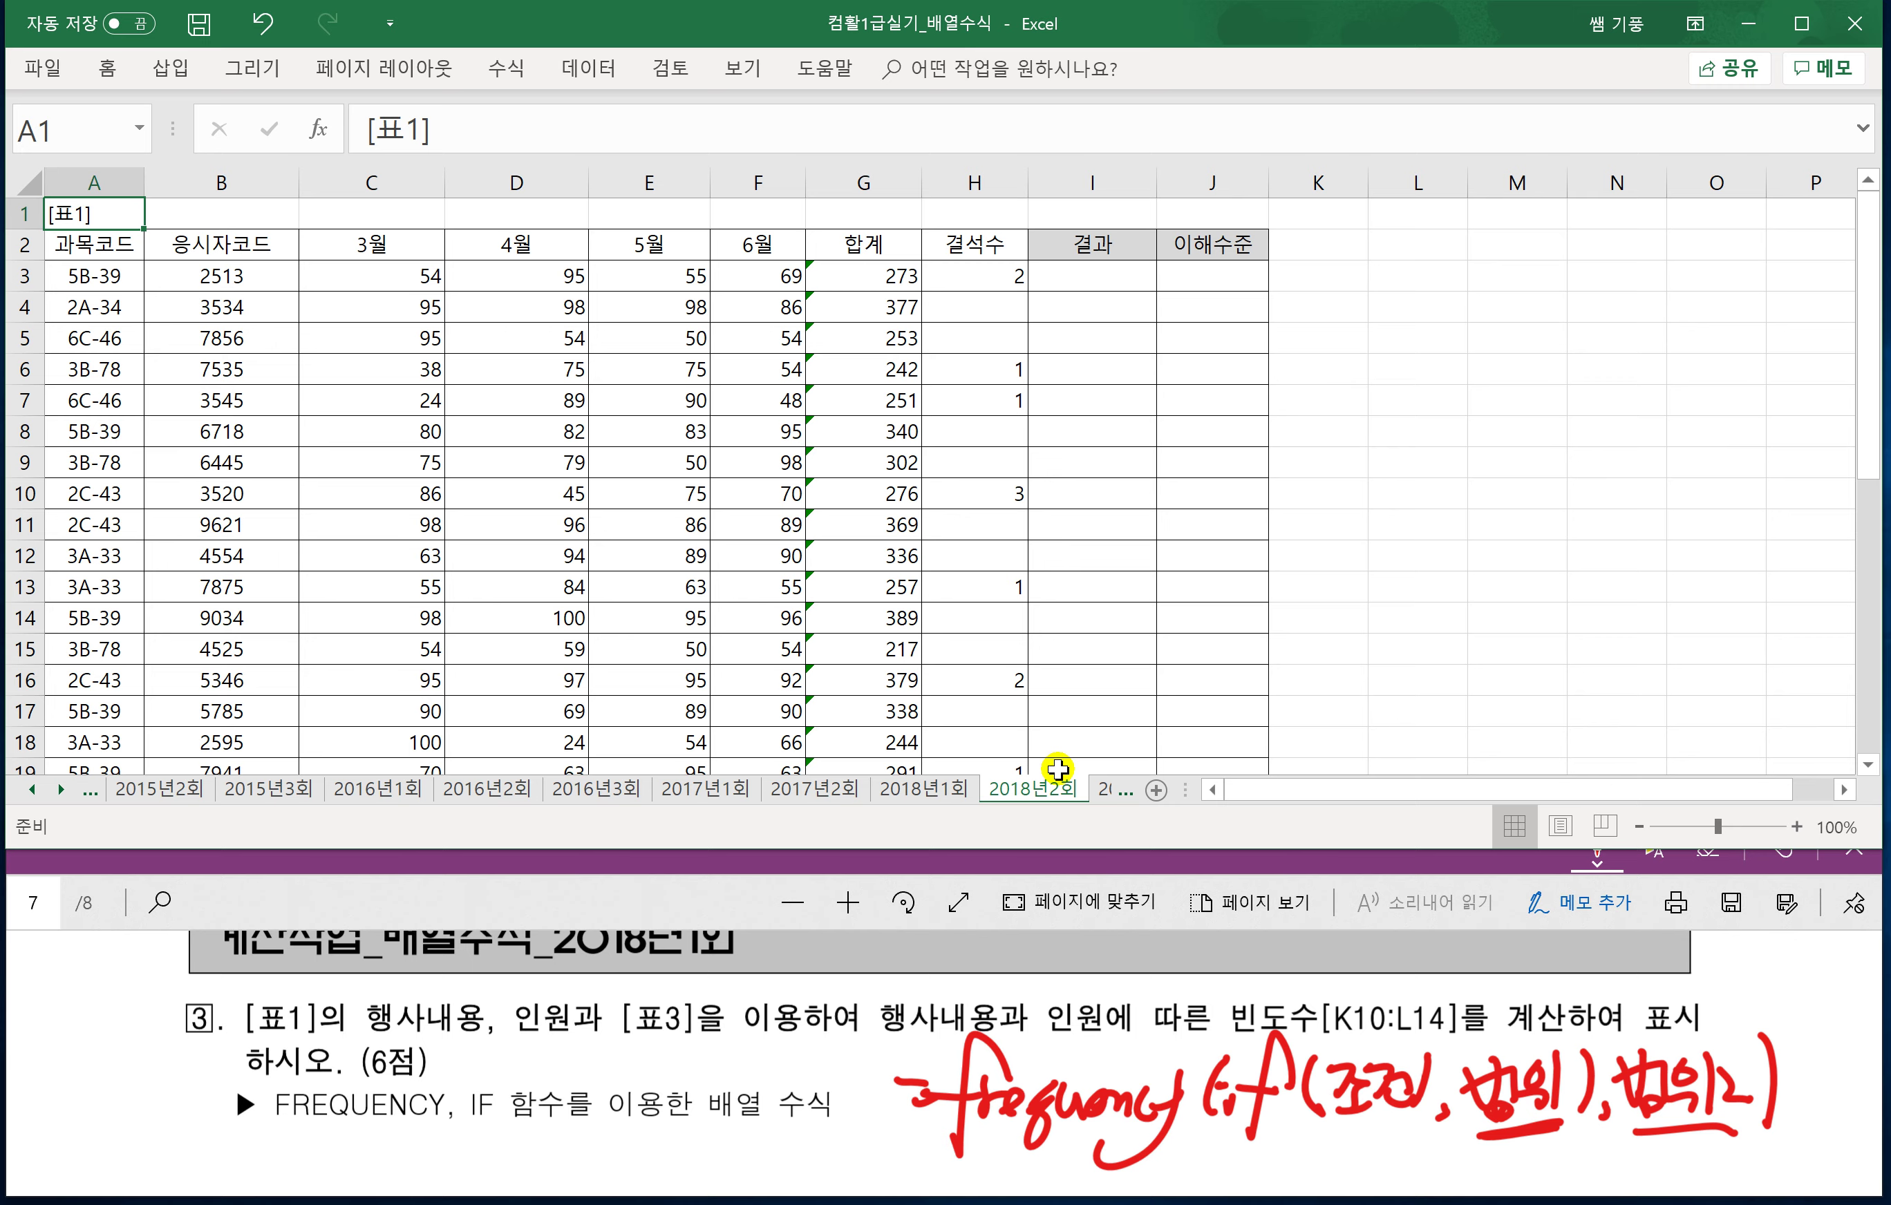
left_click(923, 789)
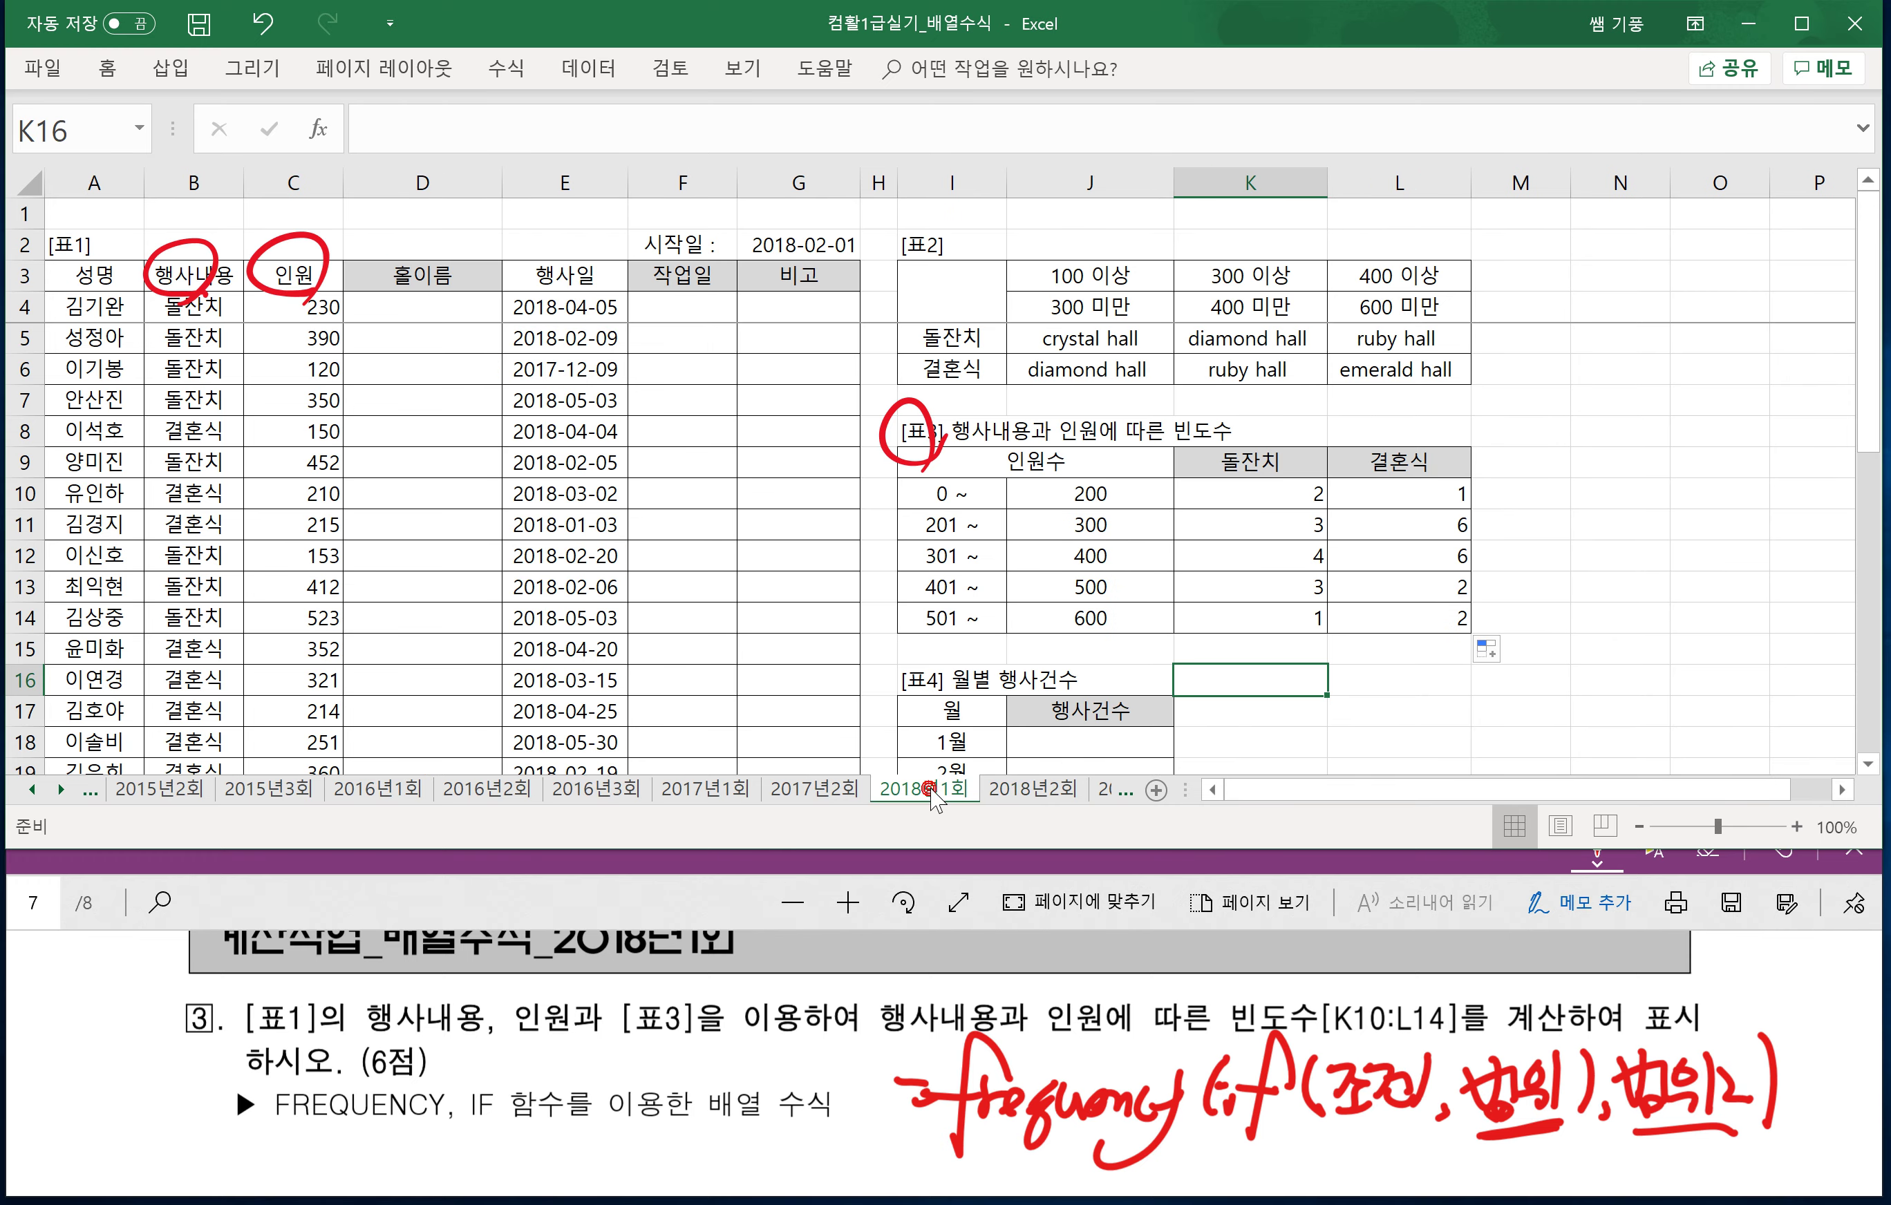
left_click(928, 865)
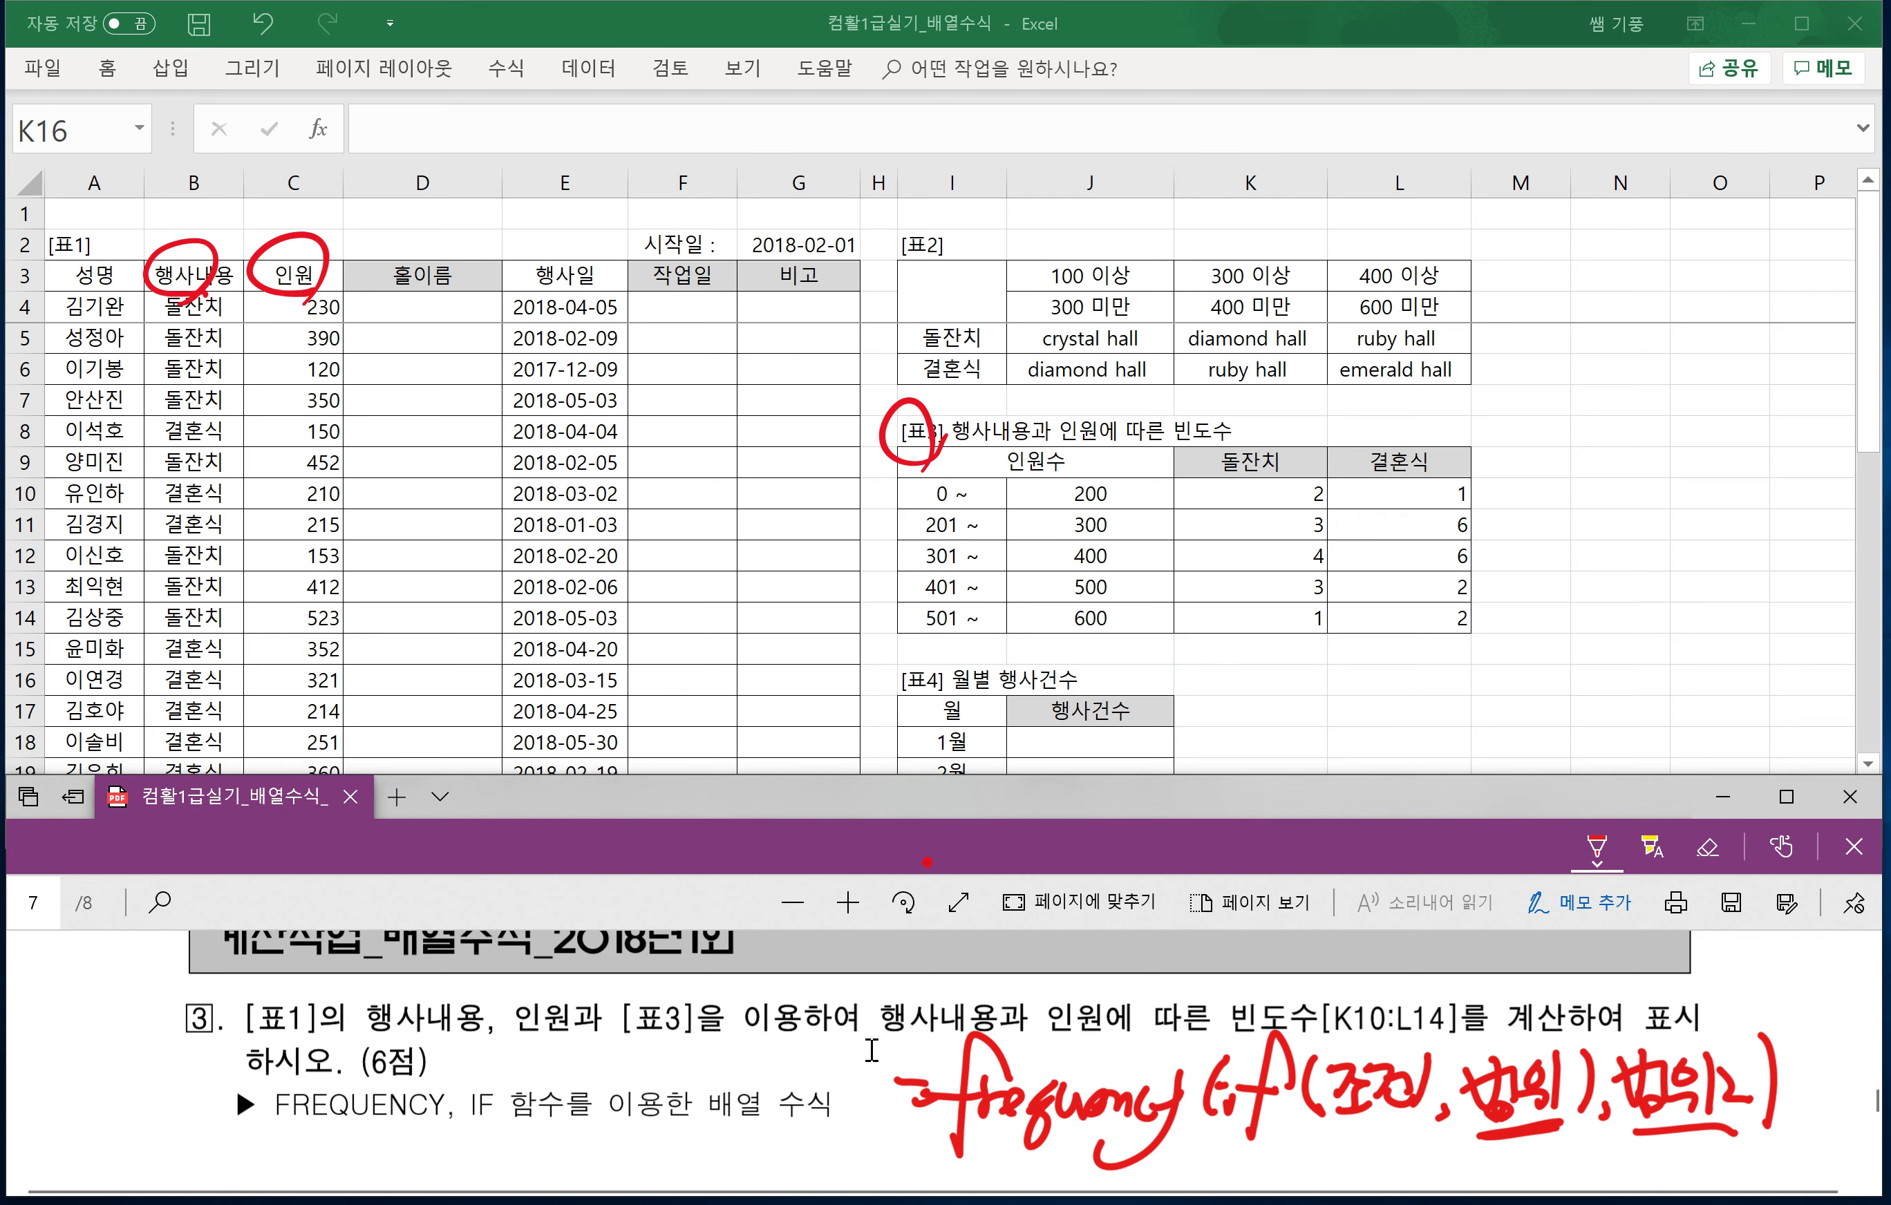
scroll(814, 1072, "down", 3)
scroll(818, 1063, "down", 3)
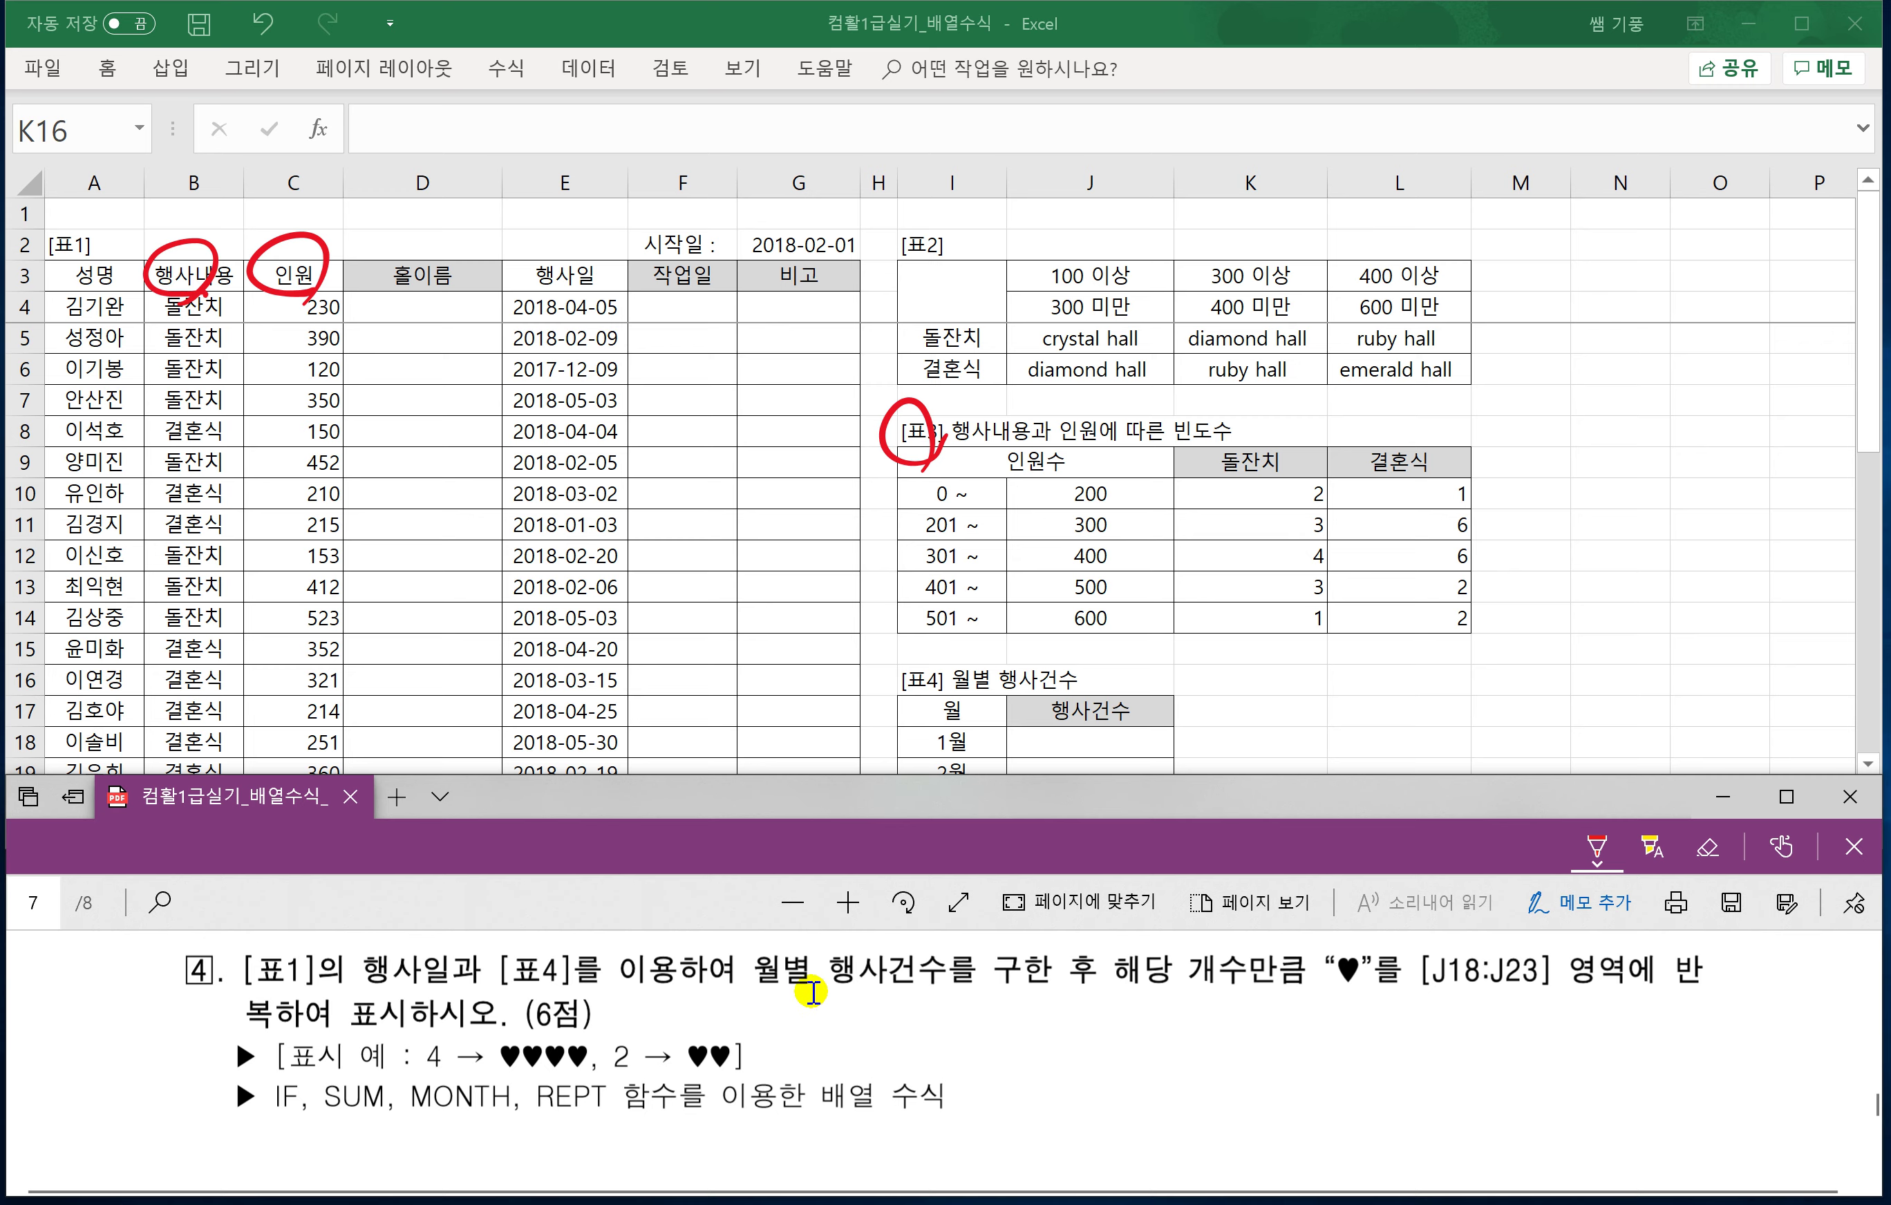
Clear the red circles on 행사내용 and 인원, and circle the 행사일 header and the [표4] label.
left_click_drag(318, 244, 311, 265)
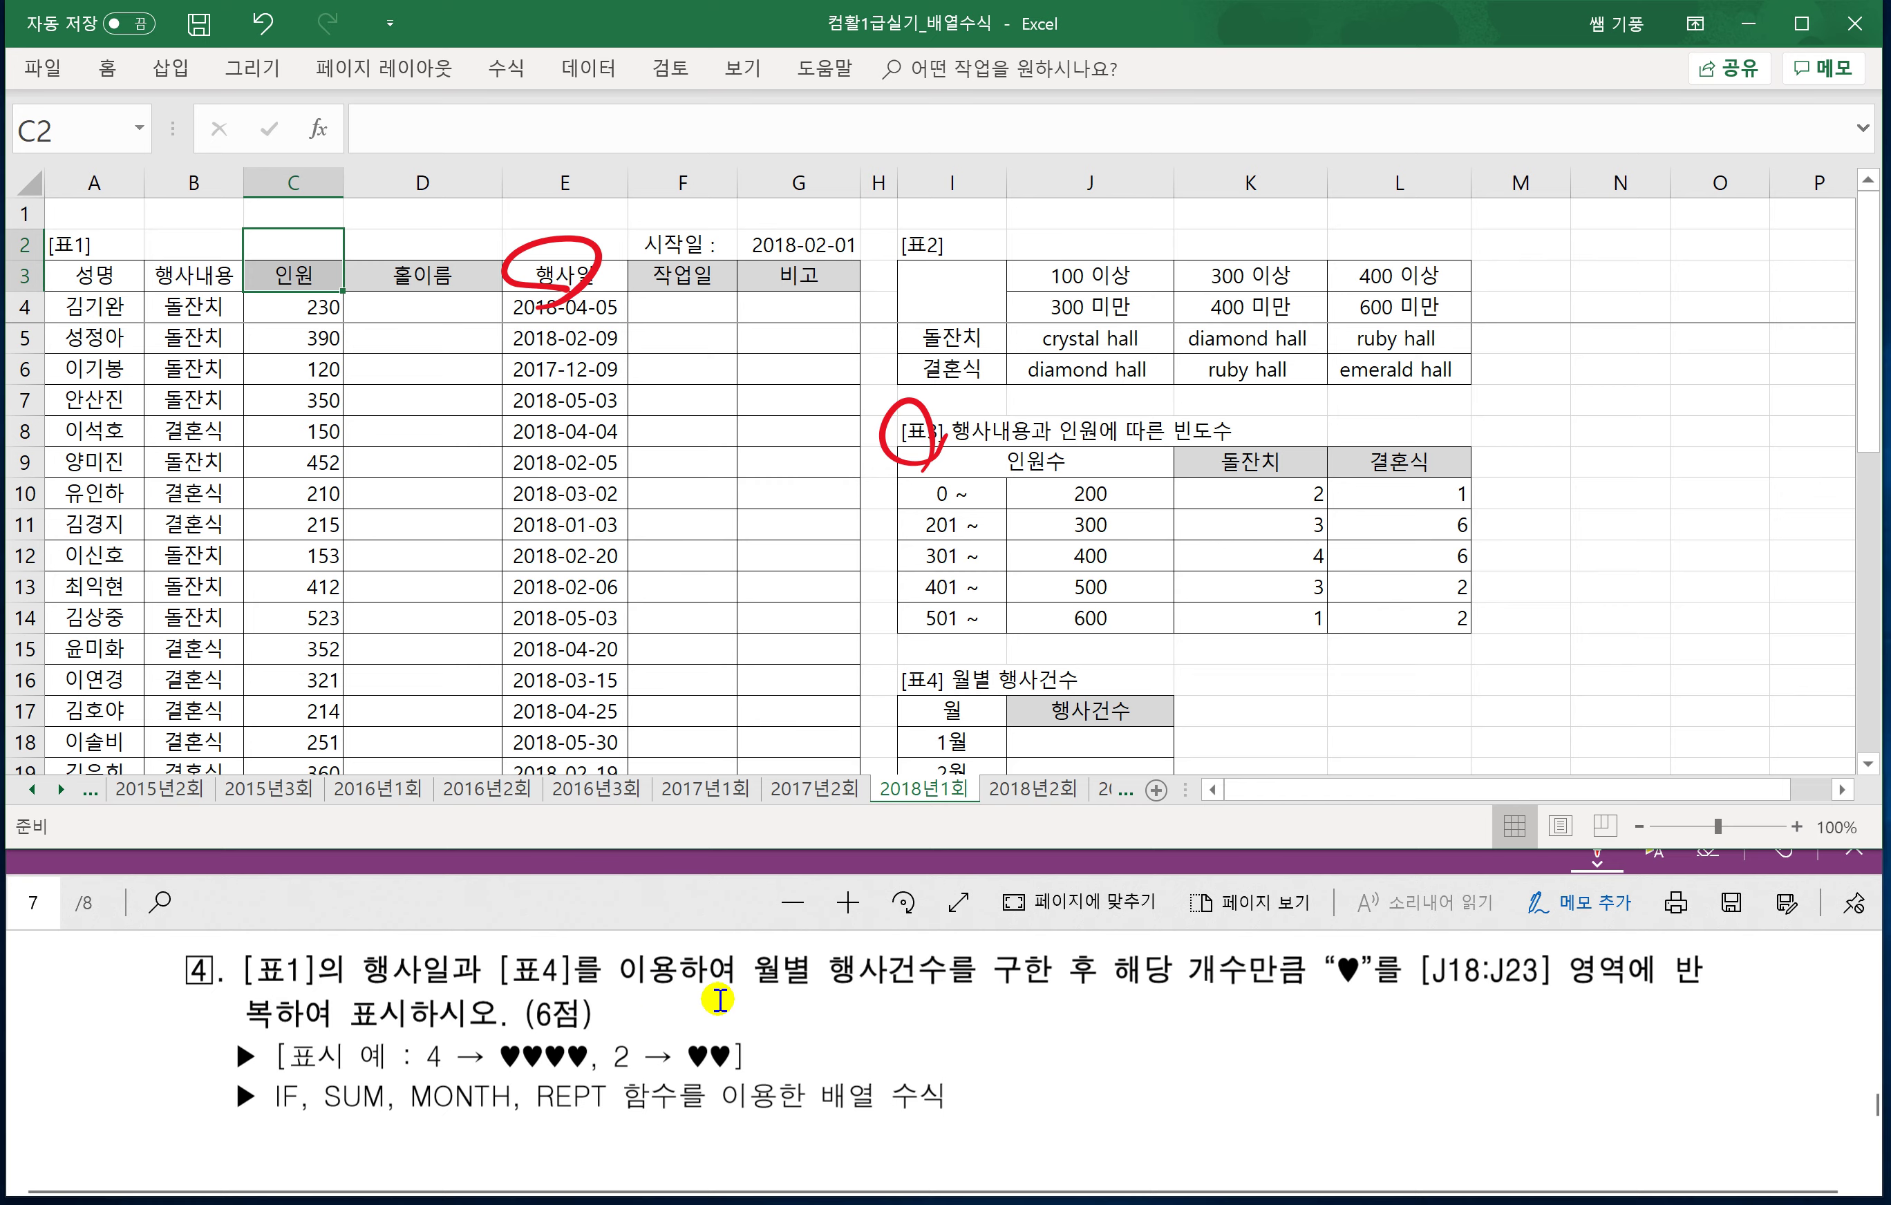
scroll(936, 762, "down", 1)
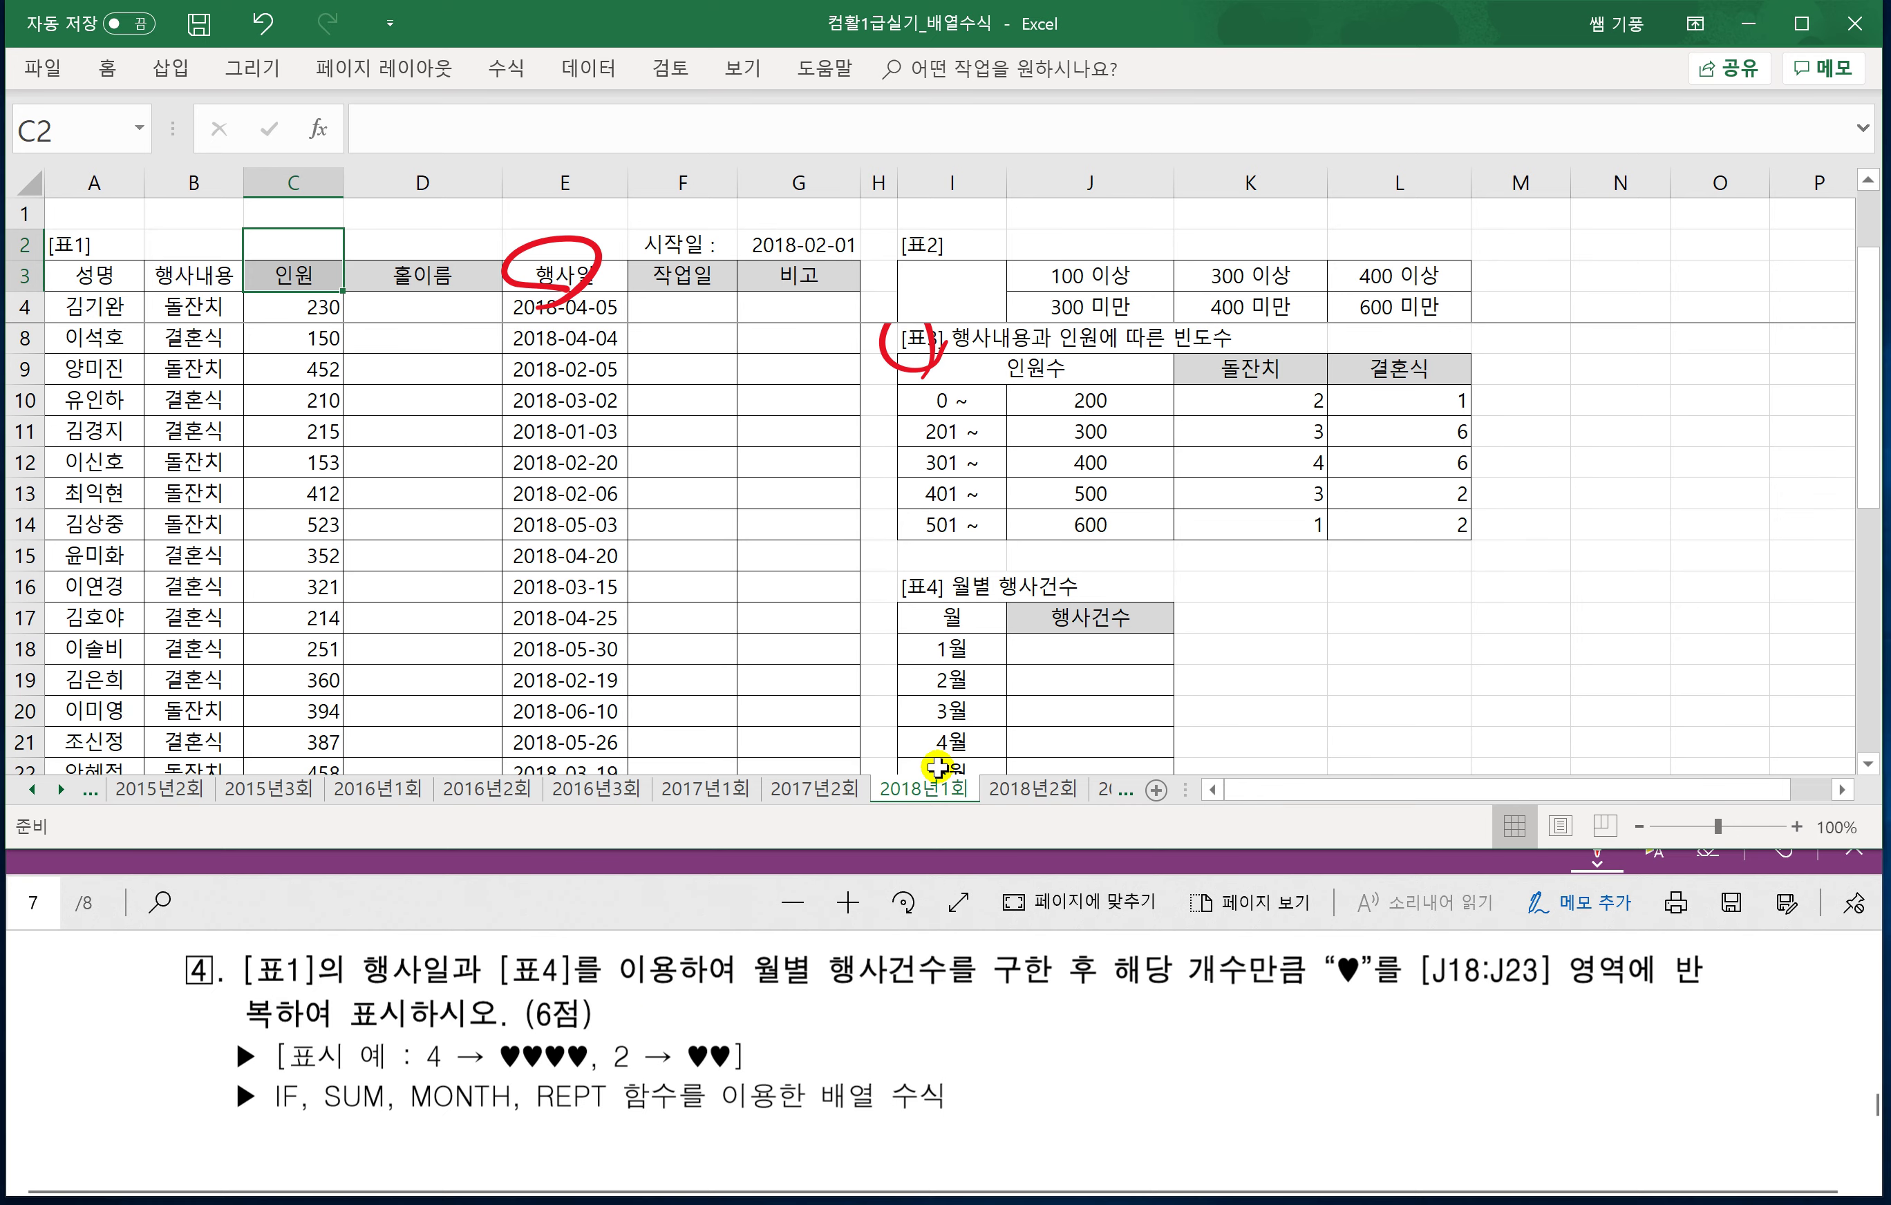
left_click_drag(932, 604, 904, 613)
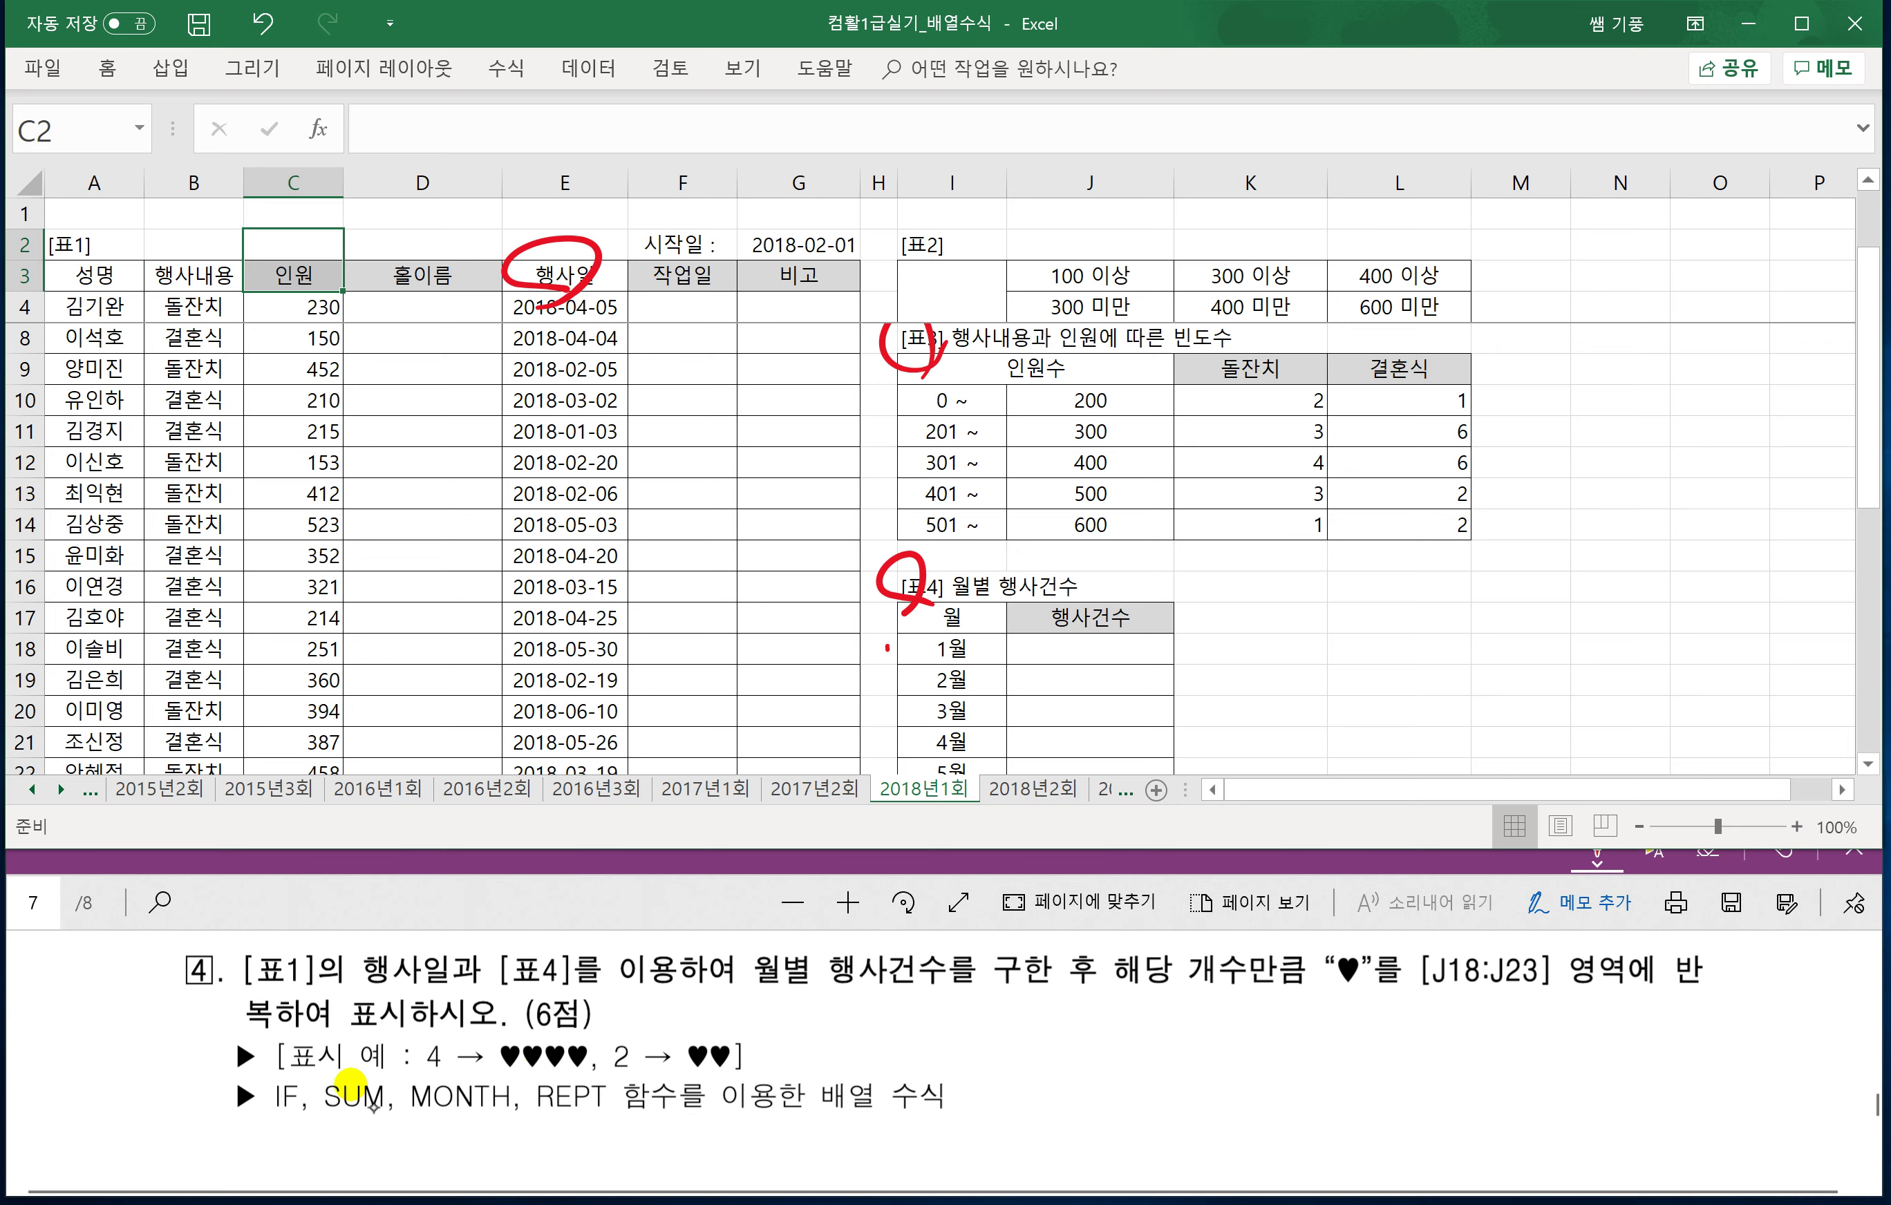
left_click_drag(987, 1028, 1014, 1025)
left_click_drag(989, 1041, 1130, 1045)
mouse_move(1177, 996)
left_mouse_down()
mouse_move(1148, 1048)
mouse_move(1169, 1072)
left_mouse_up()
left_click_drag(1174, 1022, 1180, 1027)
left_click_drag(1179, 1050, 1185, 1065)
mouse_move(1253, 985)
left_mouse_down()
mouse_move(1207, 1078)
mouse_move(1239, 1012)
left_mouse_up()
left_click_drag(1274, 998, 1255, 1039)
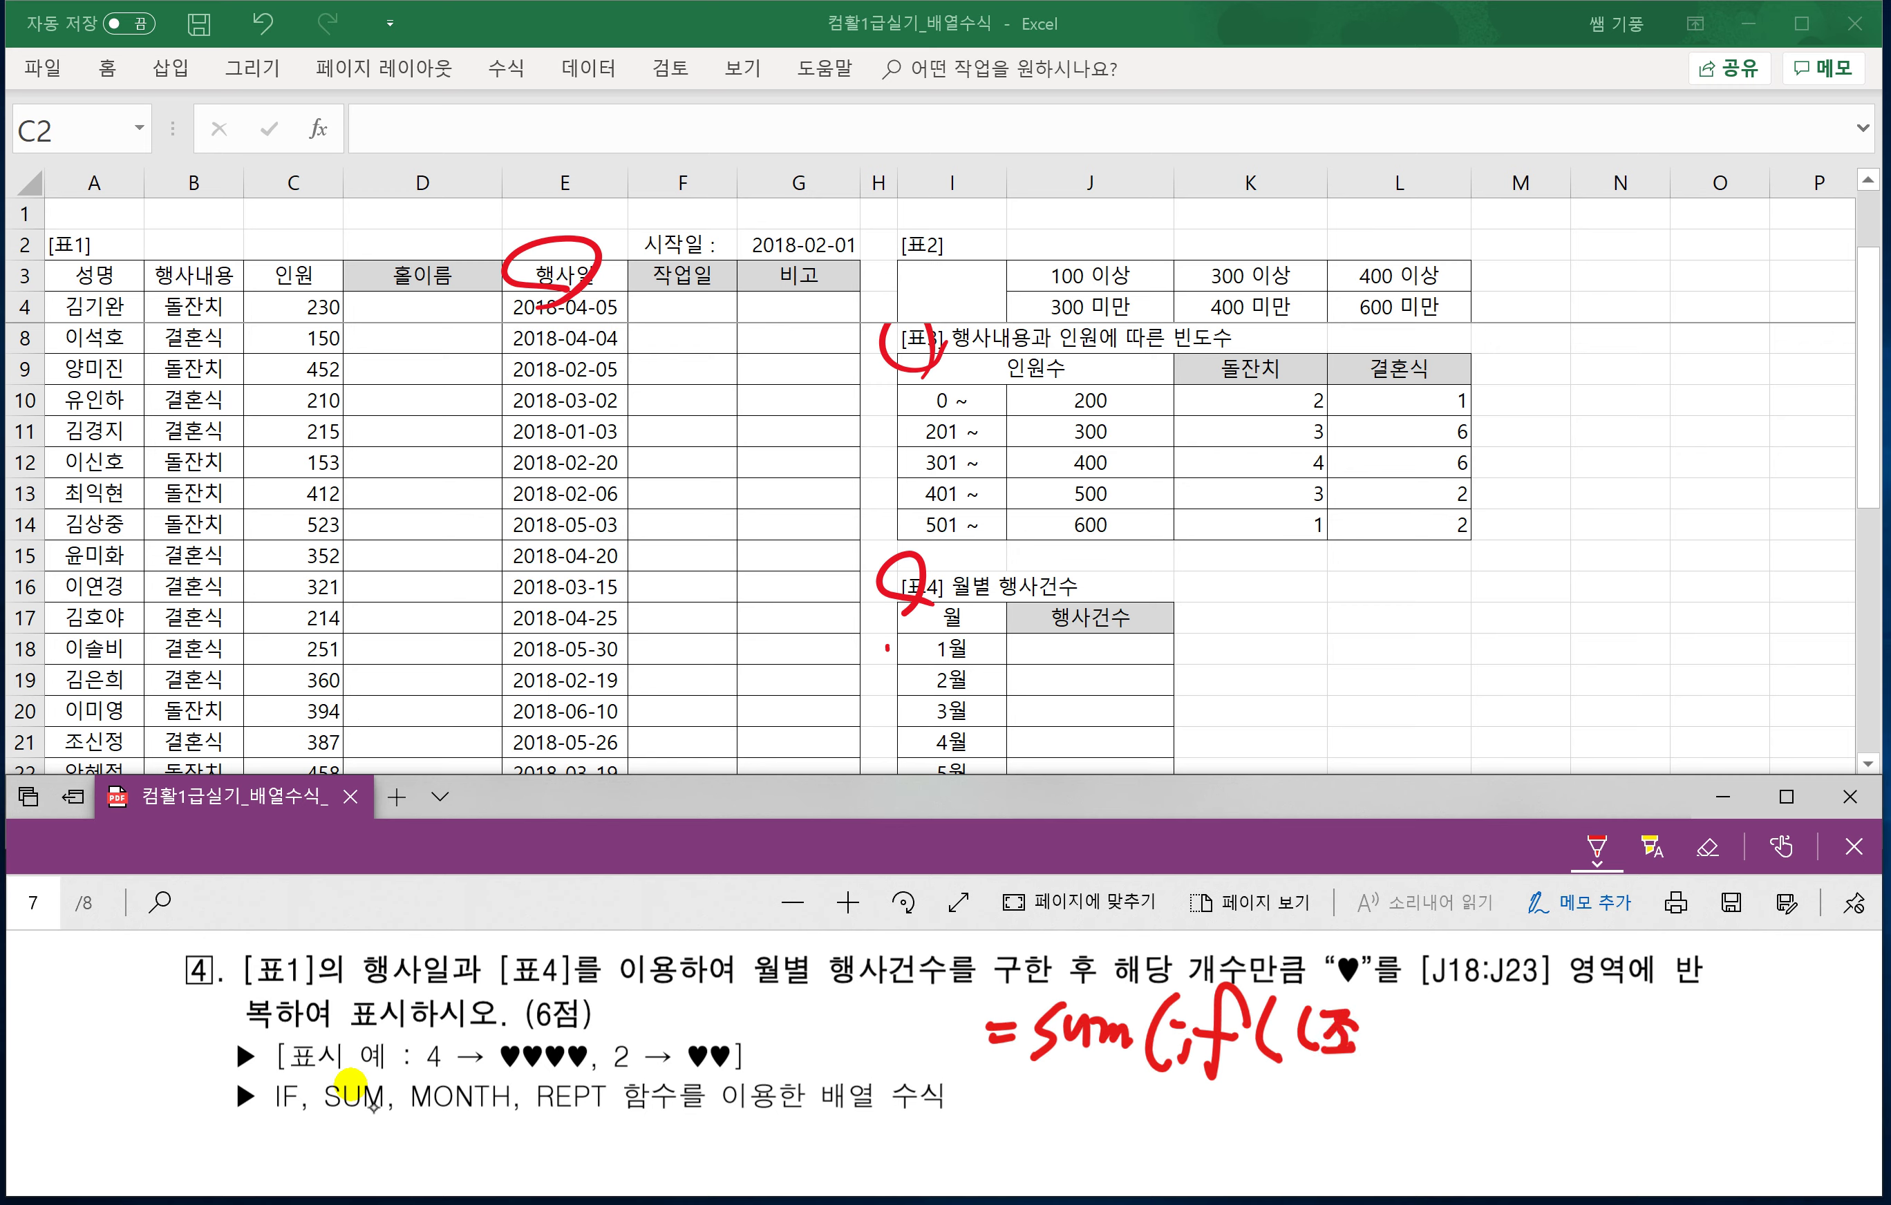
left_click_drag(1328, 1013, 1327, 1040)
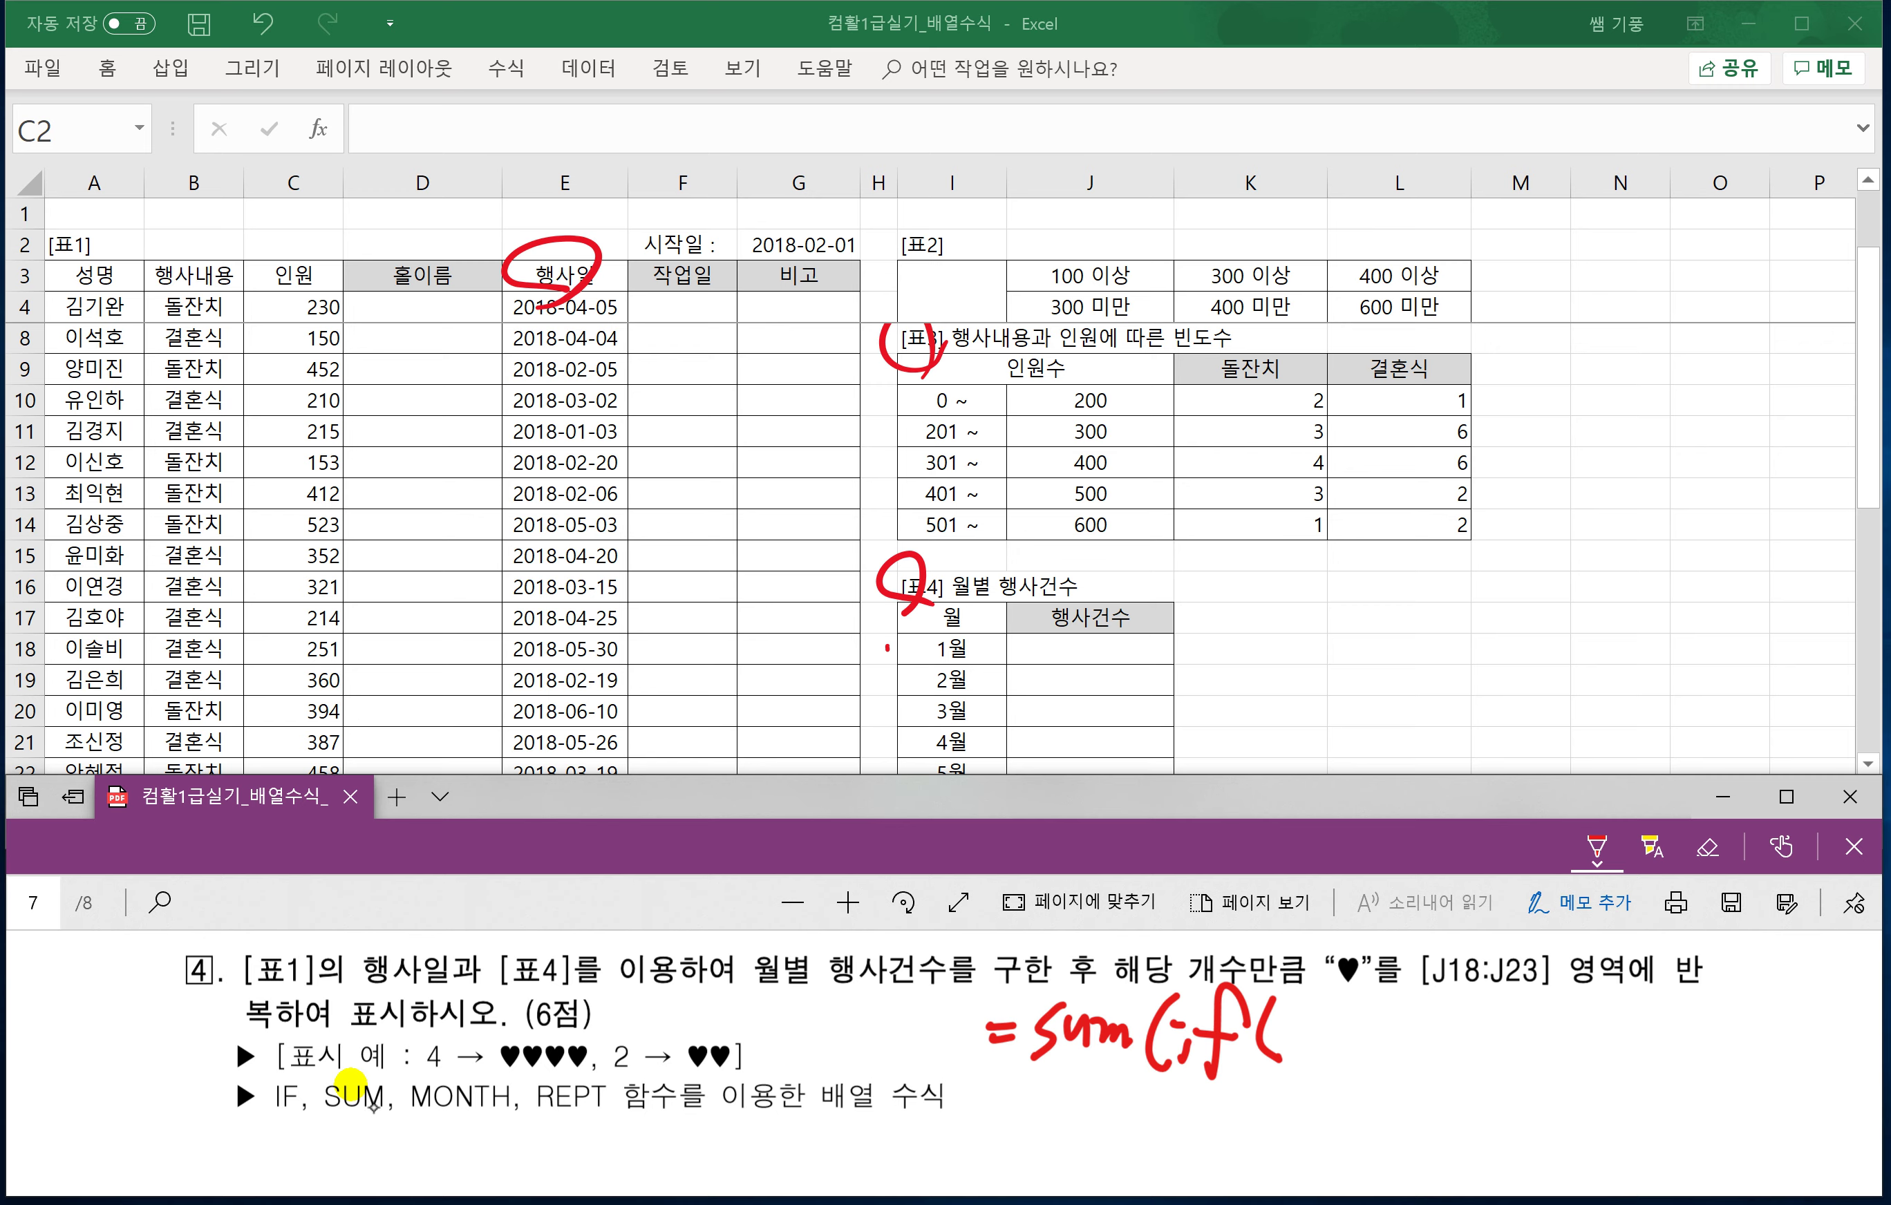
mouse_move(1290, 1018)
left_mouse_down()
mouse_move(1301, 1039)
mouse_move(1360, 1046)
left_mouse_up()
mouse_move(1342, 1033)
left_mouse_down()
mouse_move(1376, 1056)
mouse_move(1491, 1044)
left_mouse_up()
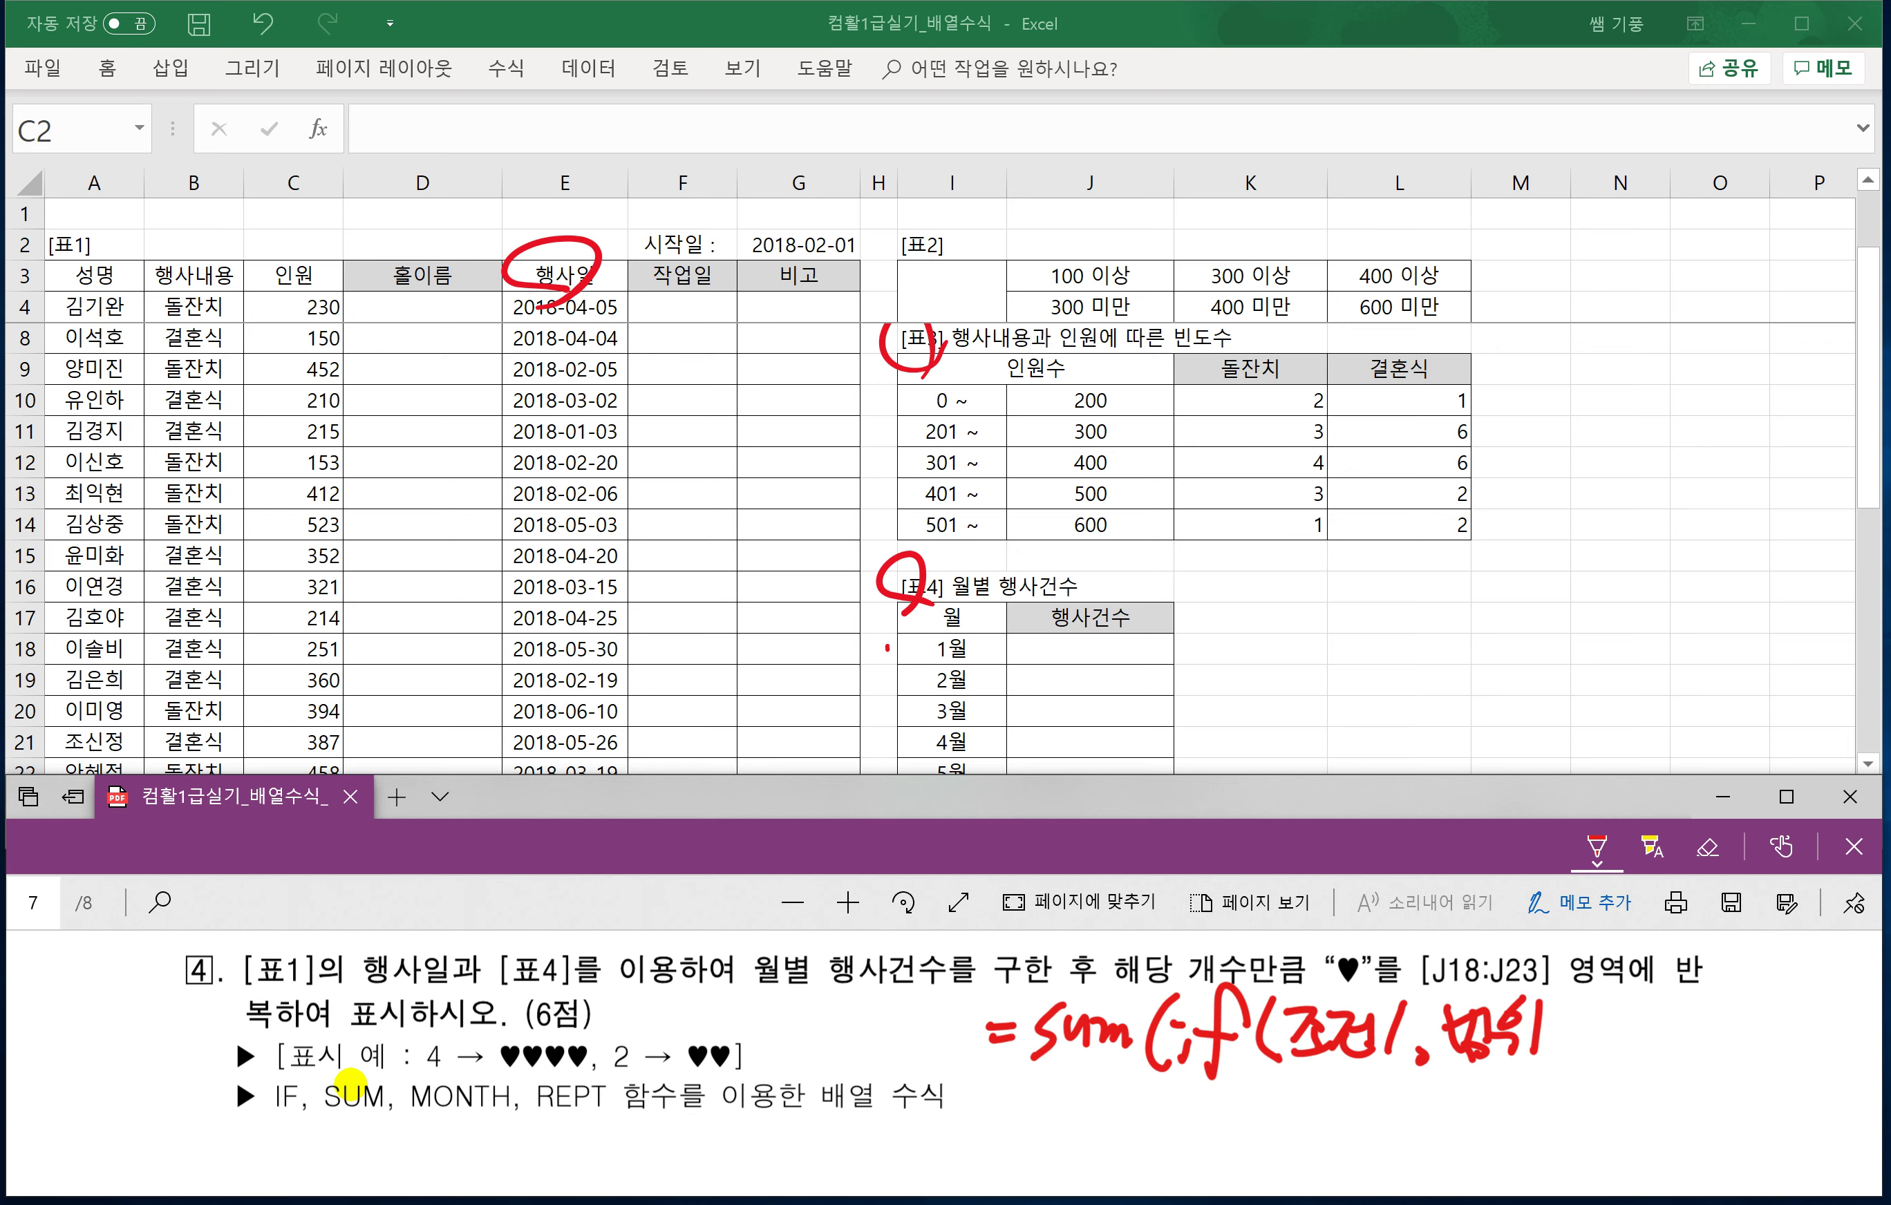
Underline 행사건수 in question 4 and handwrite the counting pattern =sum(if(조건1,1)) beside the question text.
left_click_drag(848, 991, 915, 983)
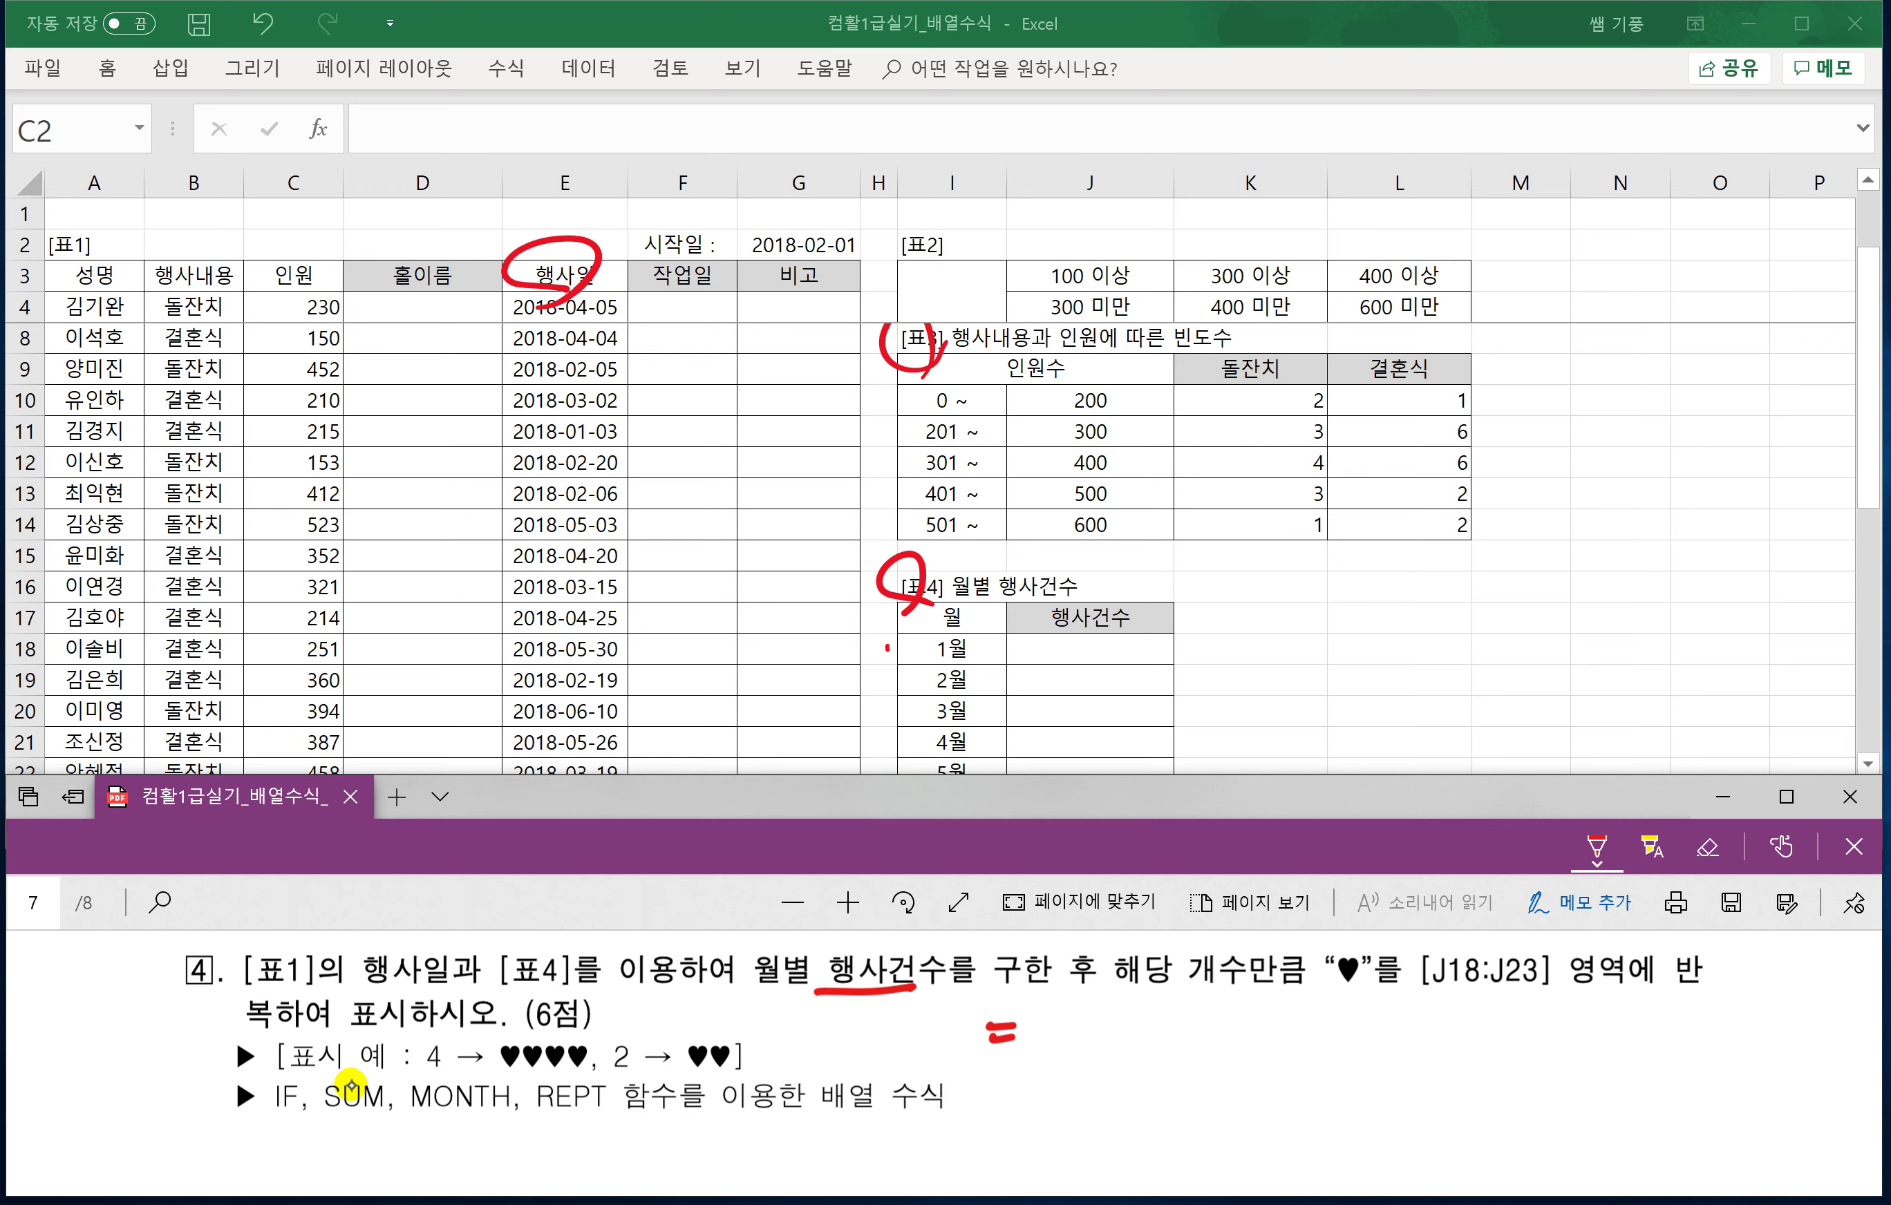
mouse_move(1058, 1004)
left_mouse_down()
mouse_move(1060, 1048)
mouse_move(1034, 1066)
left_mouse_up()
mouse_move(1067, 1031)
left_mouse_down()
mouse_move(1088, 1065)
mouse_move(1144, 1060)
left_mouse_up()
mouse_move(1173, 1002)
left_mouse_down()
mouse_move(1161, 1060)
mouse_move(1198, 1024)
left_mouse_up()
left_click_drag(1257, 984, 1215, 1083)
mouse_move(1226, 1041)
left_mouse_down()
mouse_move(1299, 1061)
mouse_move(1343, 1012)
left_mouse_up()
mouse_move(1341, 1013)
left_mouse_down()
mouse_move(1311, 1041)
mouse_move(1345, 1042)
left_mouse_up()
left_click_drag(1350, 1017, 1386, 1013)
left_click_drag(1321, 1055, 1395, 1024)
left_click_drag(1404, 1005, 1391, 1048)
left_click_drag(1382, 1035, 1410, 1053)
left_click_drag(1434, 1002, 1416, 1052)
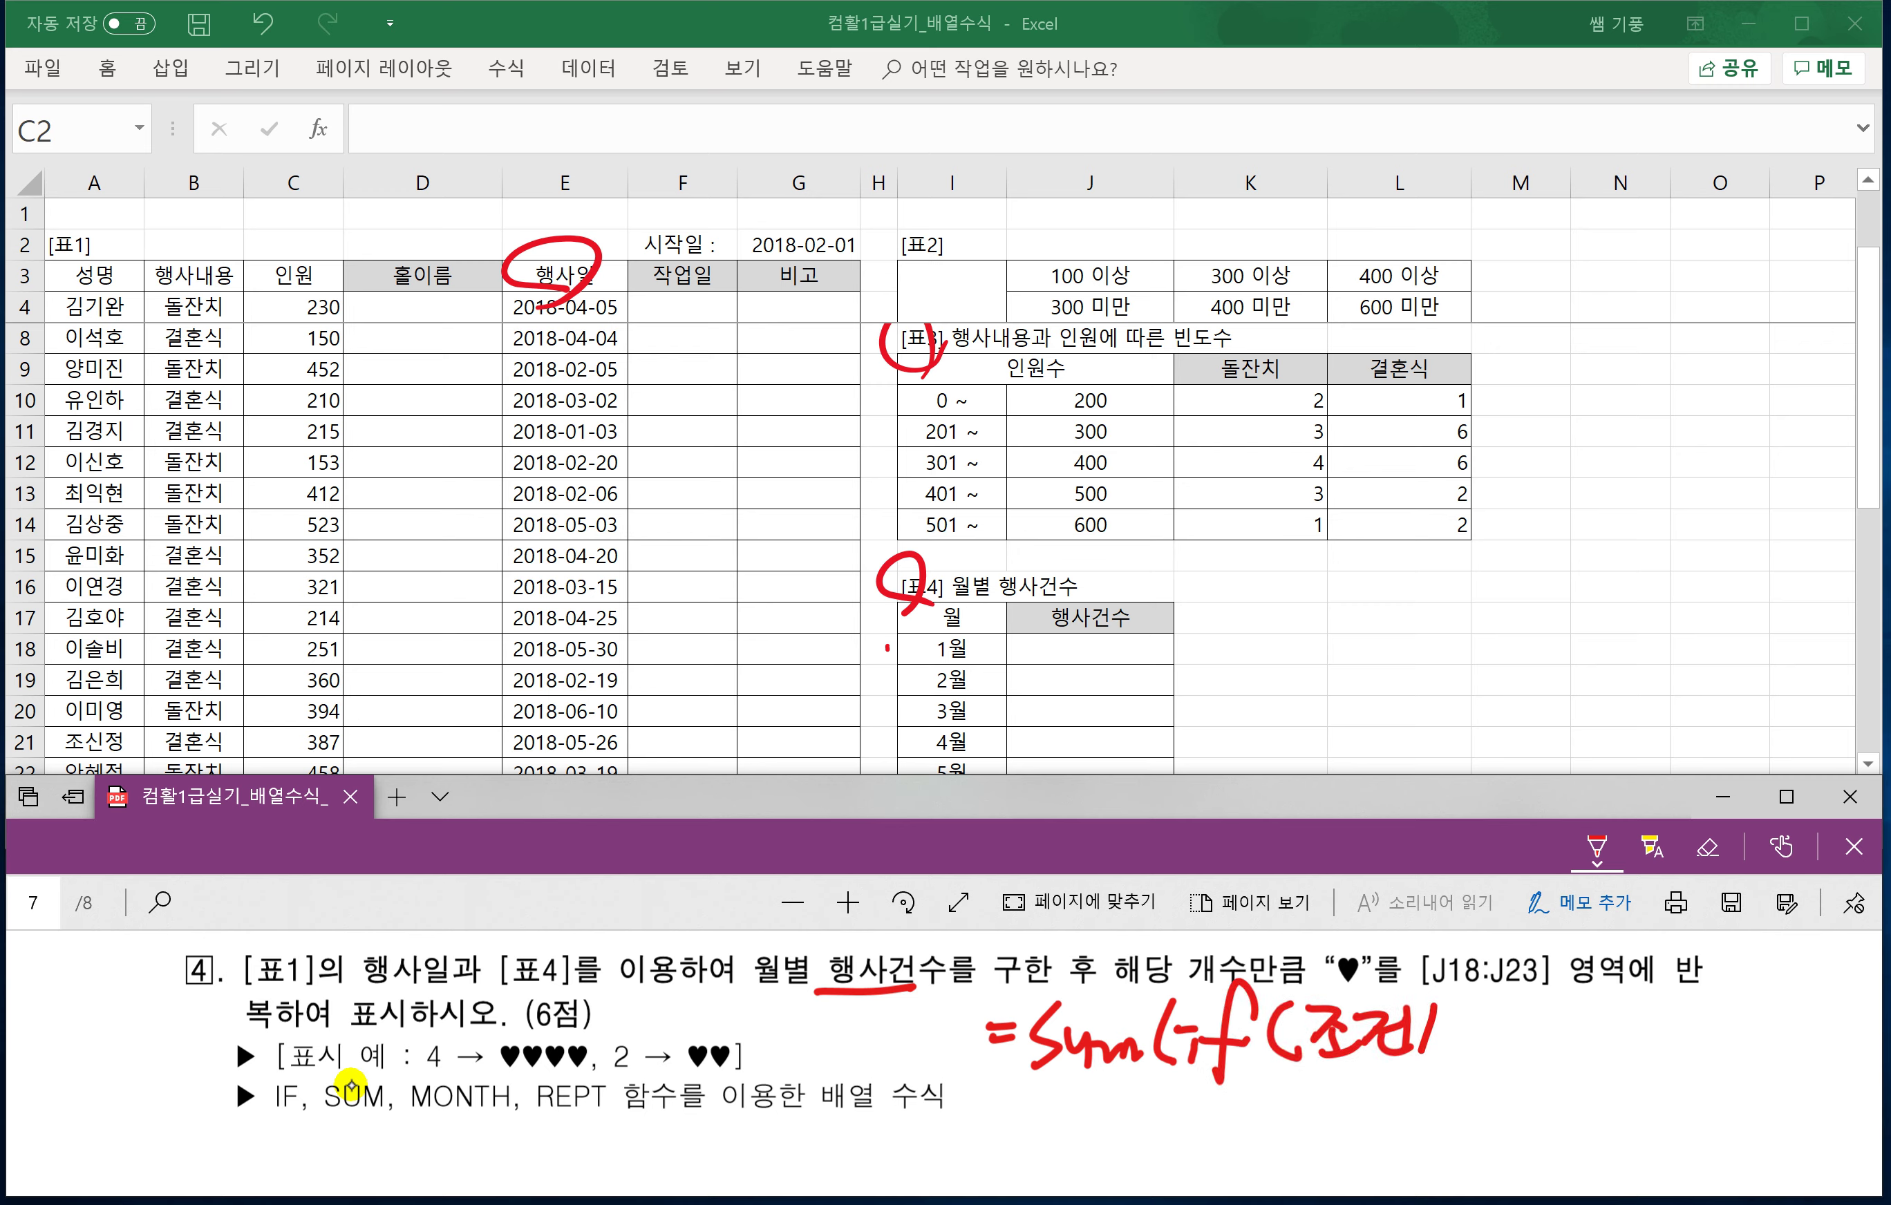
left_click_drag(1556, 1014, 1543, 1057)
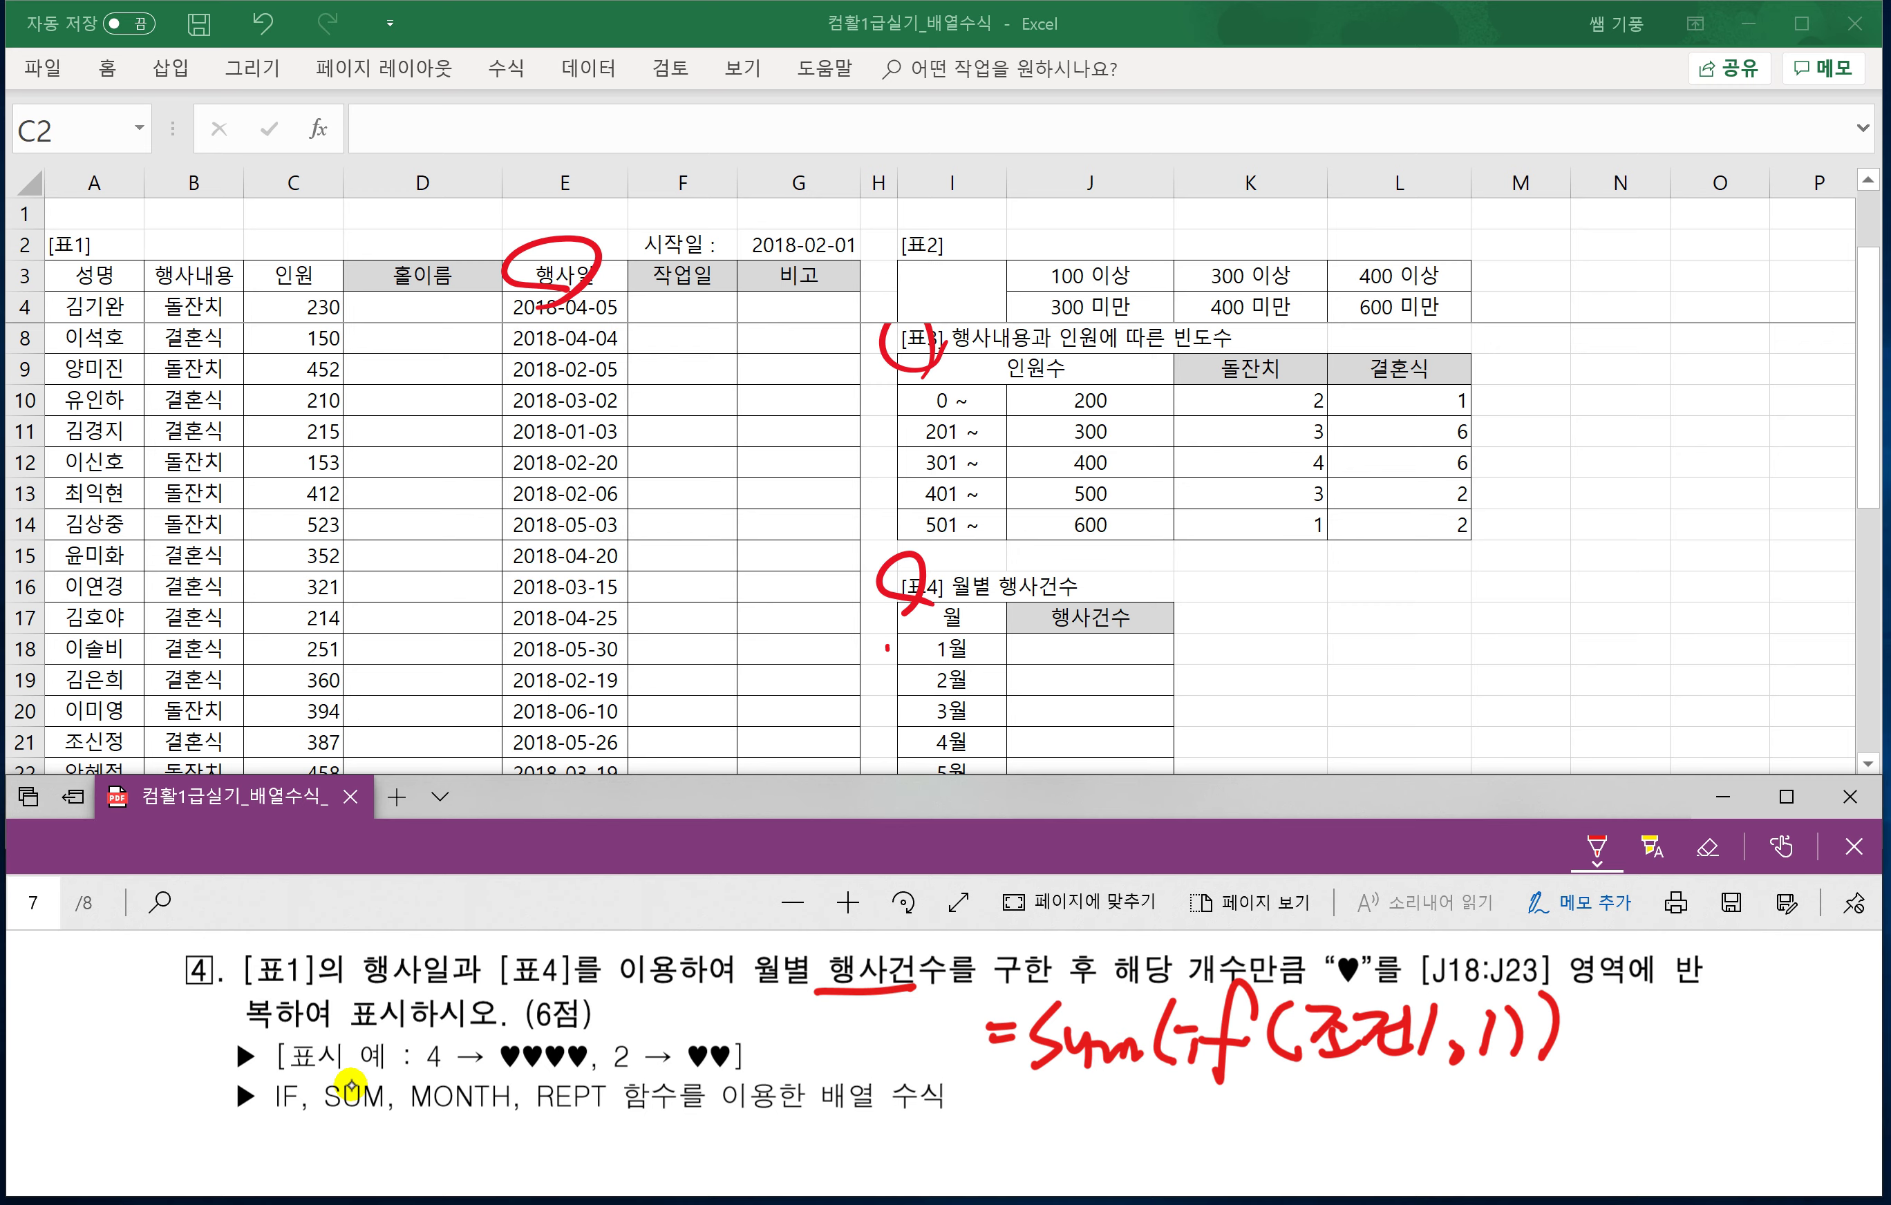
Handwrite the alternative counting pattern =sum((조건1)*1) in red below the SUM/IF pattern.
left_click_drag(1011, 1134, 1050, 1128)
mouse_move(1095, 1089)
left_mouse_down()
mouse_move(1060, 1137)
mouse_move(1184, 1131)
left_mouse_up()
mouse_move(1217, 1087)
left_mouse_down()
mouse_move(1214, 1152)
mouse_move(1238, 1138)
left_mouse_up()
mouse_move(1258, 1097)
left_mouse_down()
mouse_move(1282, 1089)
mouse_move(1257, 1127)
left_mouse_up()
left_click_drag(1268, 1113, 1284, 1125)
left_click_drag(1258, 1135, 1343, 1111)
left_click_drag(1360, 1084, 1364, 1131)
mouse_move(1321, 1111)
left_mouse_down()
mouse_move(1347, 1137)
mouse_move(1394, 1137)
left_mouse_up()
left_click_drag(1404, 1096, 1454, 1127)
left_click_drag(1454, 1088, 1407, 1129)
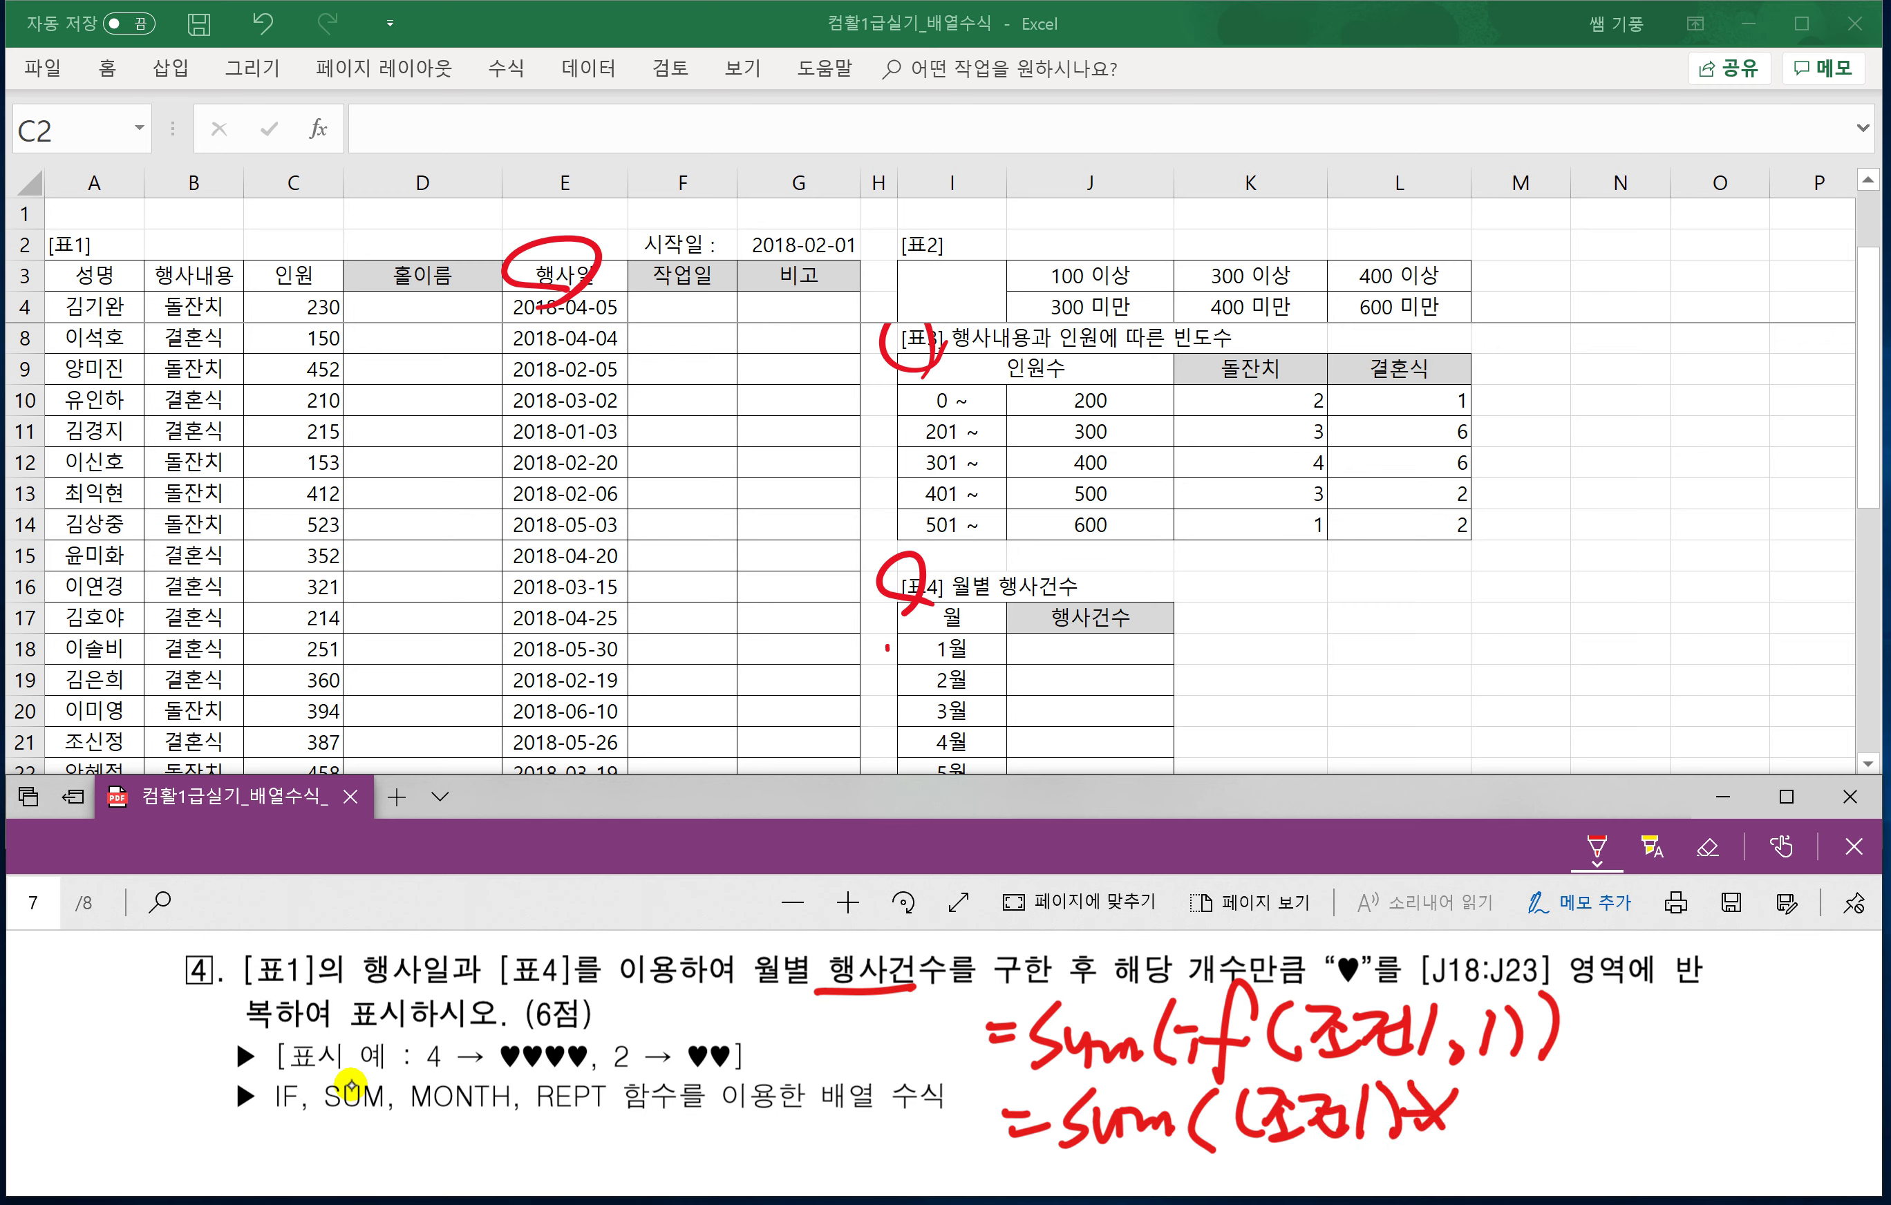
left_click_drag(1499, 1083, 1500, 1140)
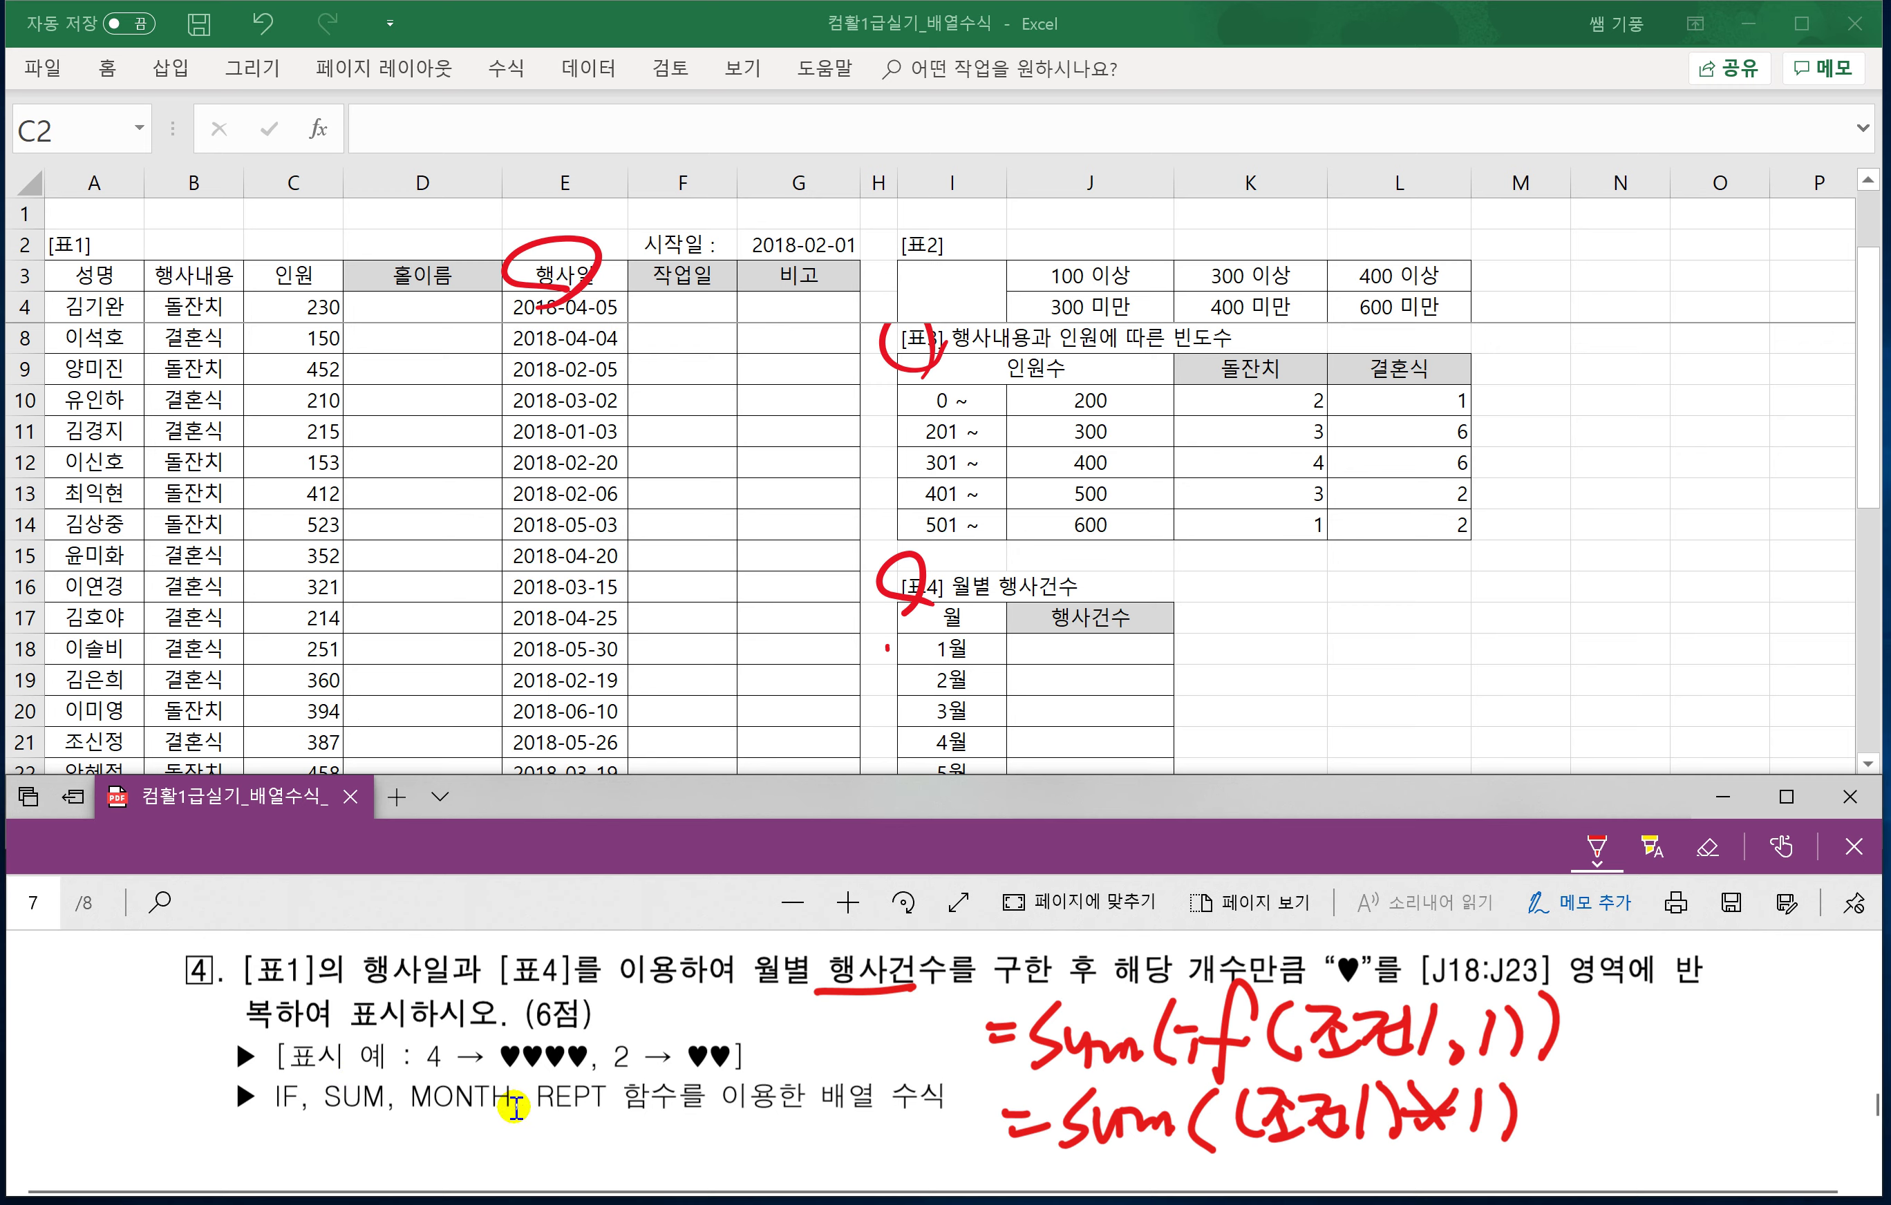
Handwrite the repeat pattern =Rept("문자",K) in red below the function list of question 4.
scroll(514, 1105, "down", 1)
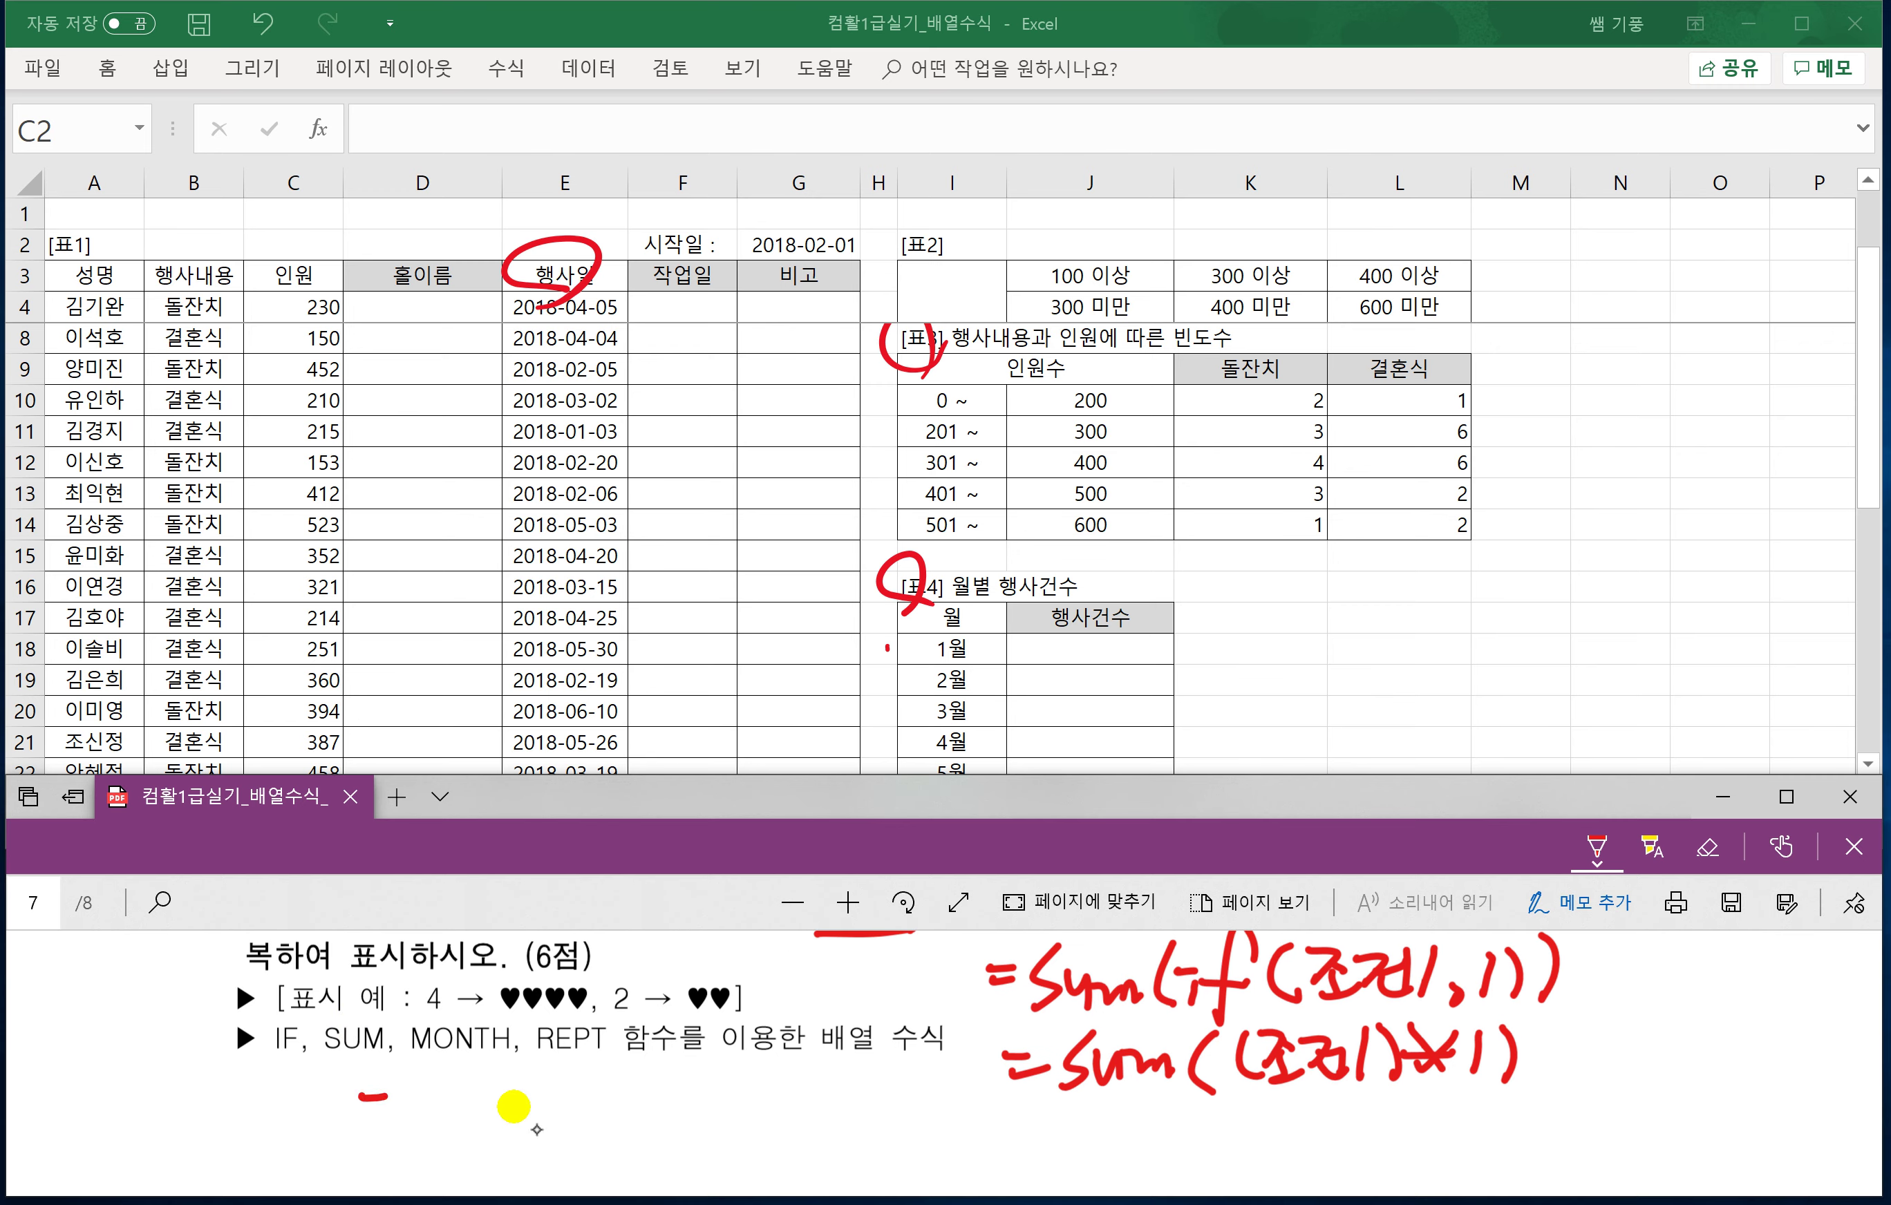
left_click_drag(360, 1114, 392, 1113)
mouse_move(424, 1064)
left_mouse_down()
mouse_move(400, 1134)
mouse_move(447, 1123)
mouse_move(463, 1087)
left_mouse_up()
mouse_move(482, 1094)
left_mouse_down()
mouse_move(455, 1183)
mouse_move(487, 1113)
left_mouse_up()
left_click_drag(499, 1108, 538, 1113)
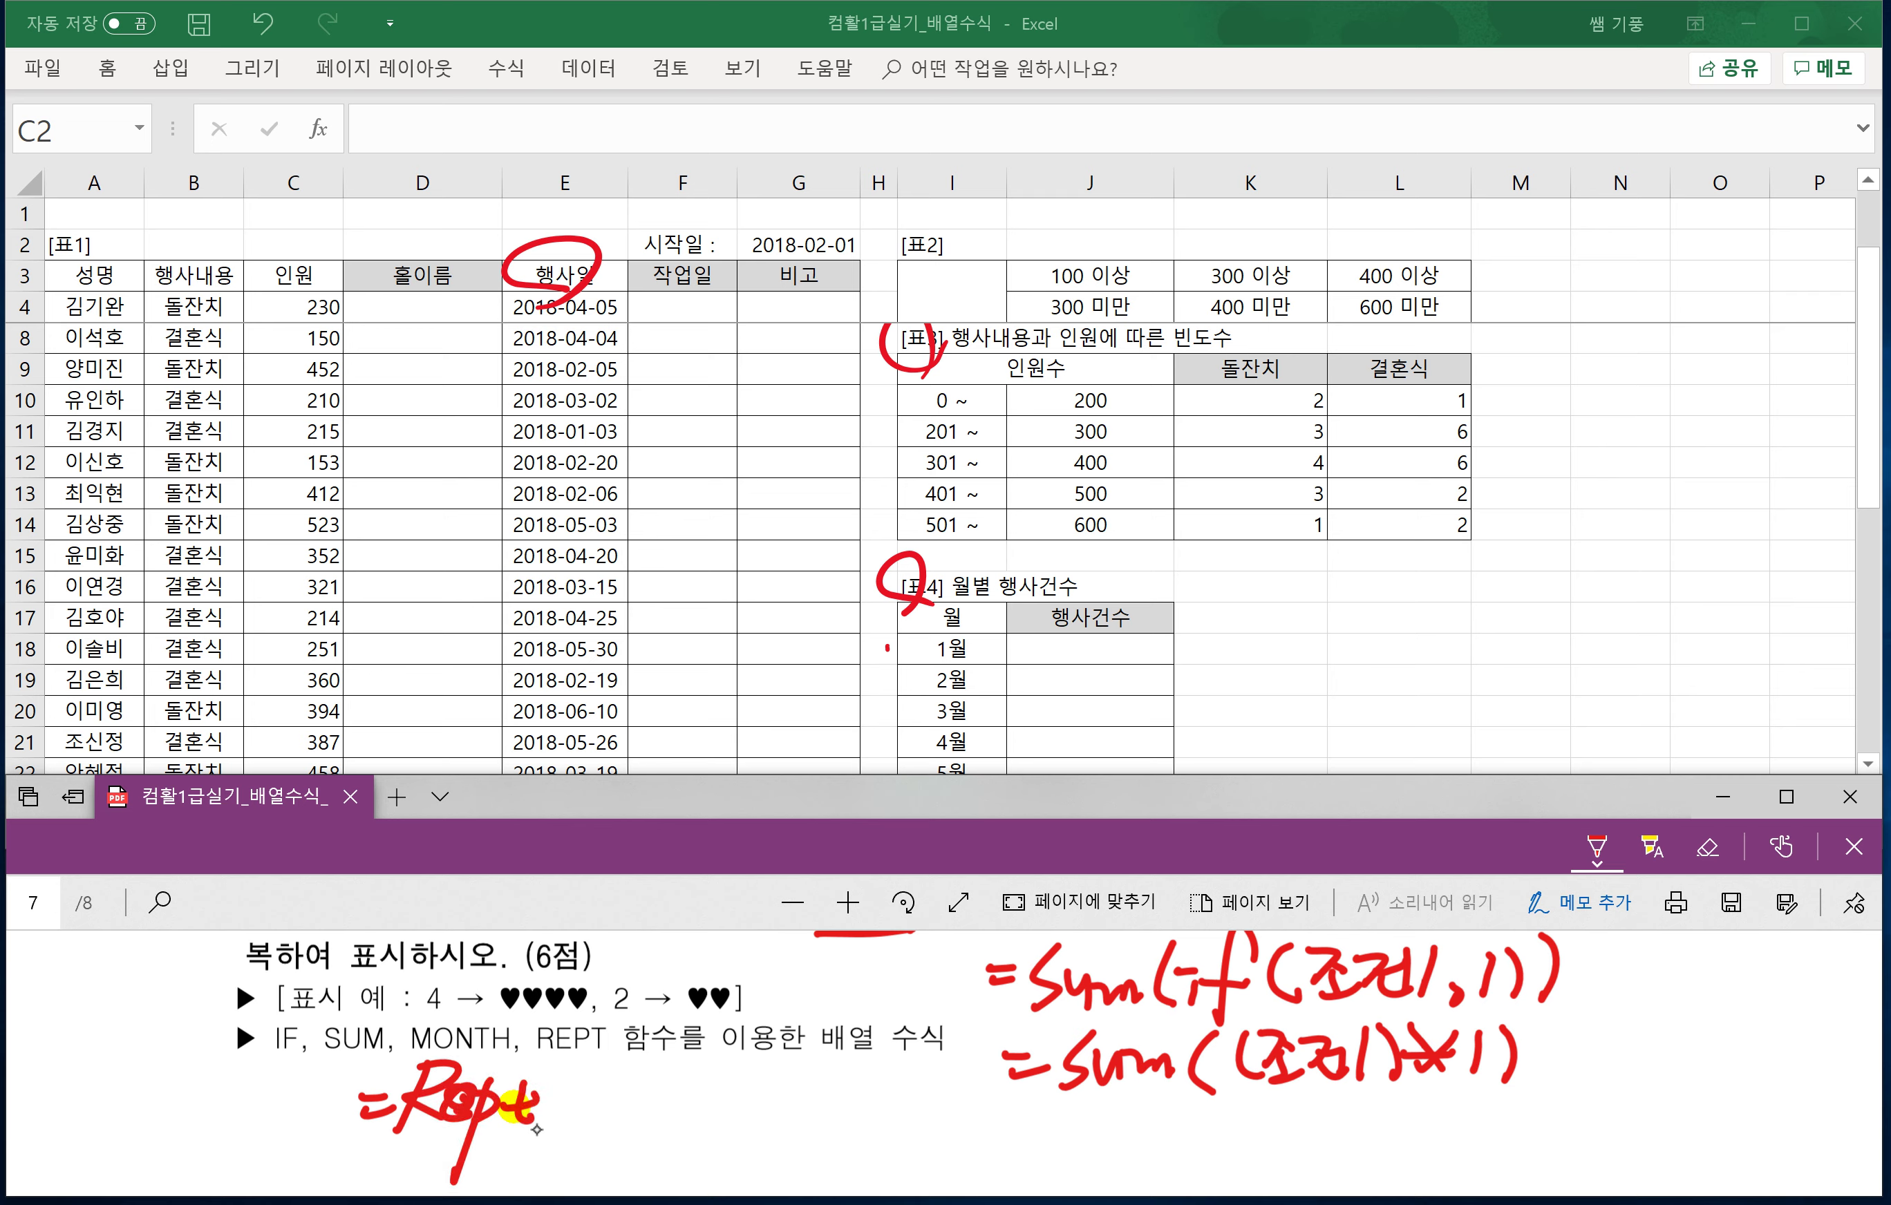
left_click_drag(567, 1068, 583, 1115)
left_click_drag(583, 1062, 593, 1081)
left_click_drag(609, 1071, 635, 1089)
mouse_move(601, 1107)
left_mouse_down()
mouse_move(637, 1101)
mouse_move(622, 1108)
left_mouse_up()
mouse_move(648, 1078)
left_mouse_down()
mouse_move(671, 1084)
mouse_move(673, 1111)
left_mouse_up()
mouse_move(681, 1061)
left_mouse_down()
mouse_move(682, 1120)
mouse_move(695, 1084)
left_mouse_up()
mouse_move(707, 1067)
left_mouse_down()
mouse_move(719, 1127)
mouse_move(750, 1118)
left_mouse_up()
mouse_move(751, 1099)
left_mouse_down()
mouse_move(781, 1078)
mouse_move(781, 1112)
left_mouse_up()
left_click_drag(794, 1062, 795, 1127)
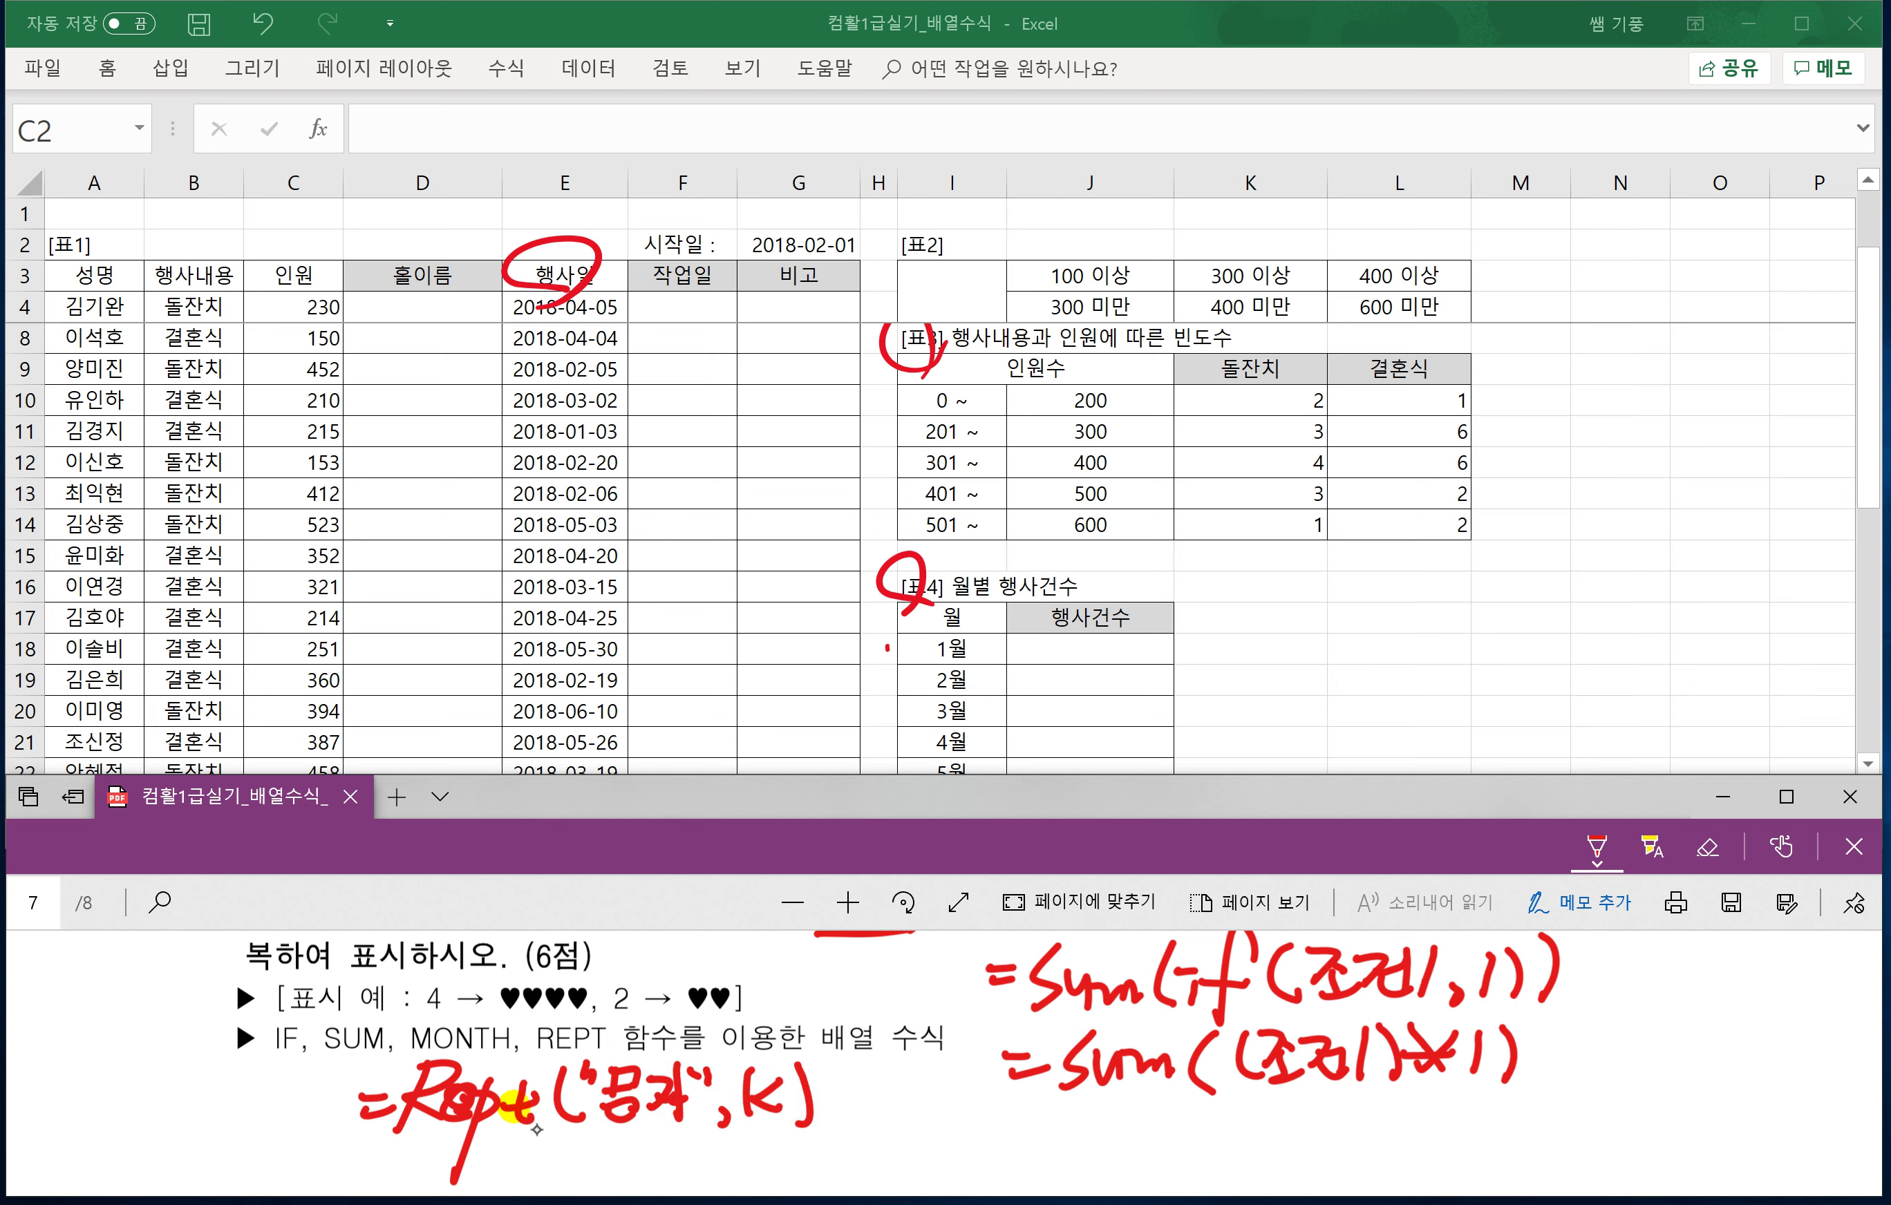
Draw an arrow from the handwritten SUM/IF pattern to the K argument of Rept, and draw a heart under 문자.
mouse_move(965, 968)
left_mouse_down()
mouse_move(761, 996)
mouse_move(747, 1060)
left_mouse_up()
left_click_drag(783, 1032, 749, 1061)
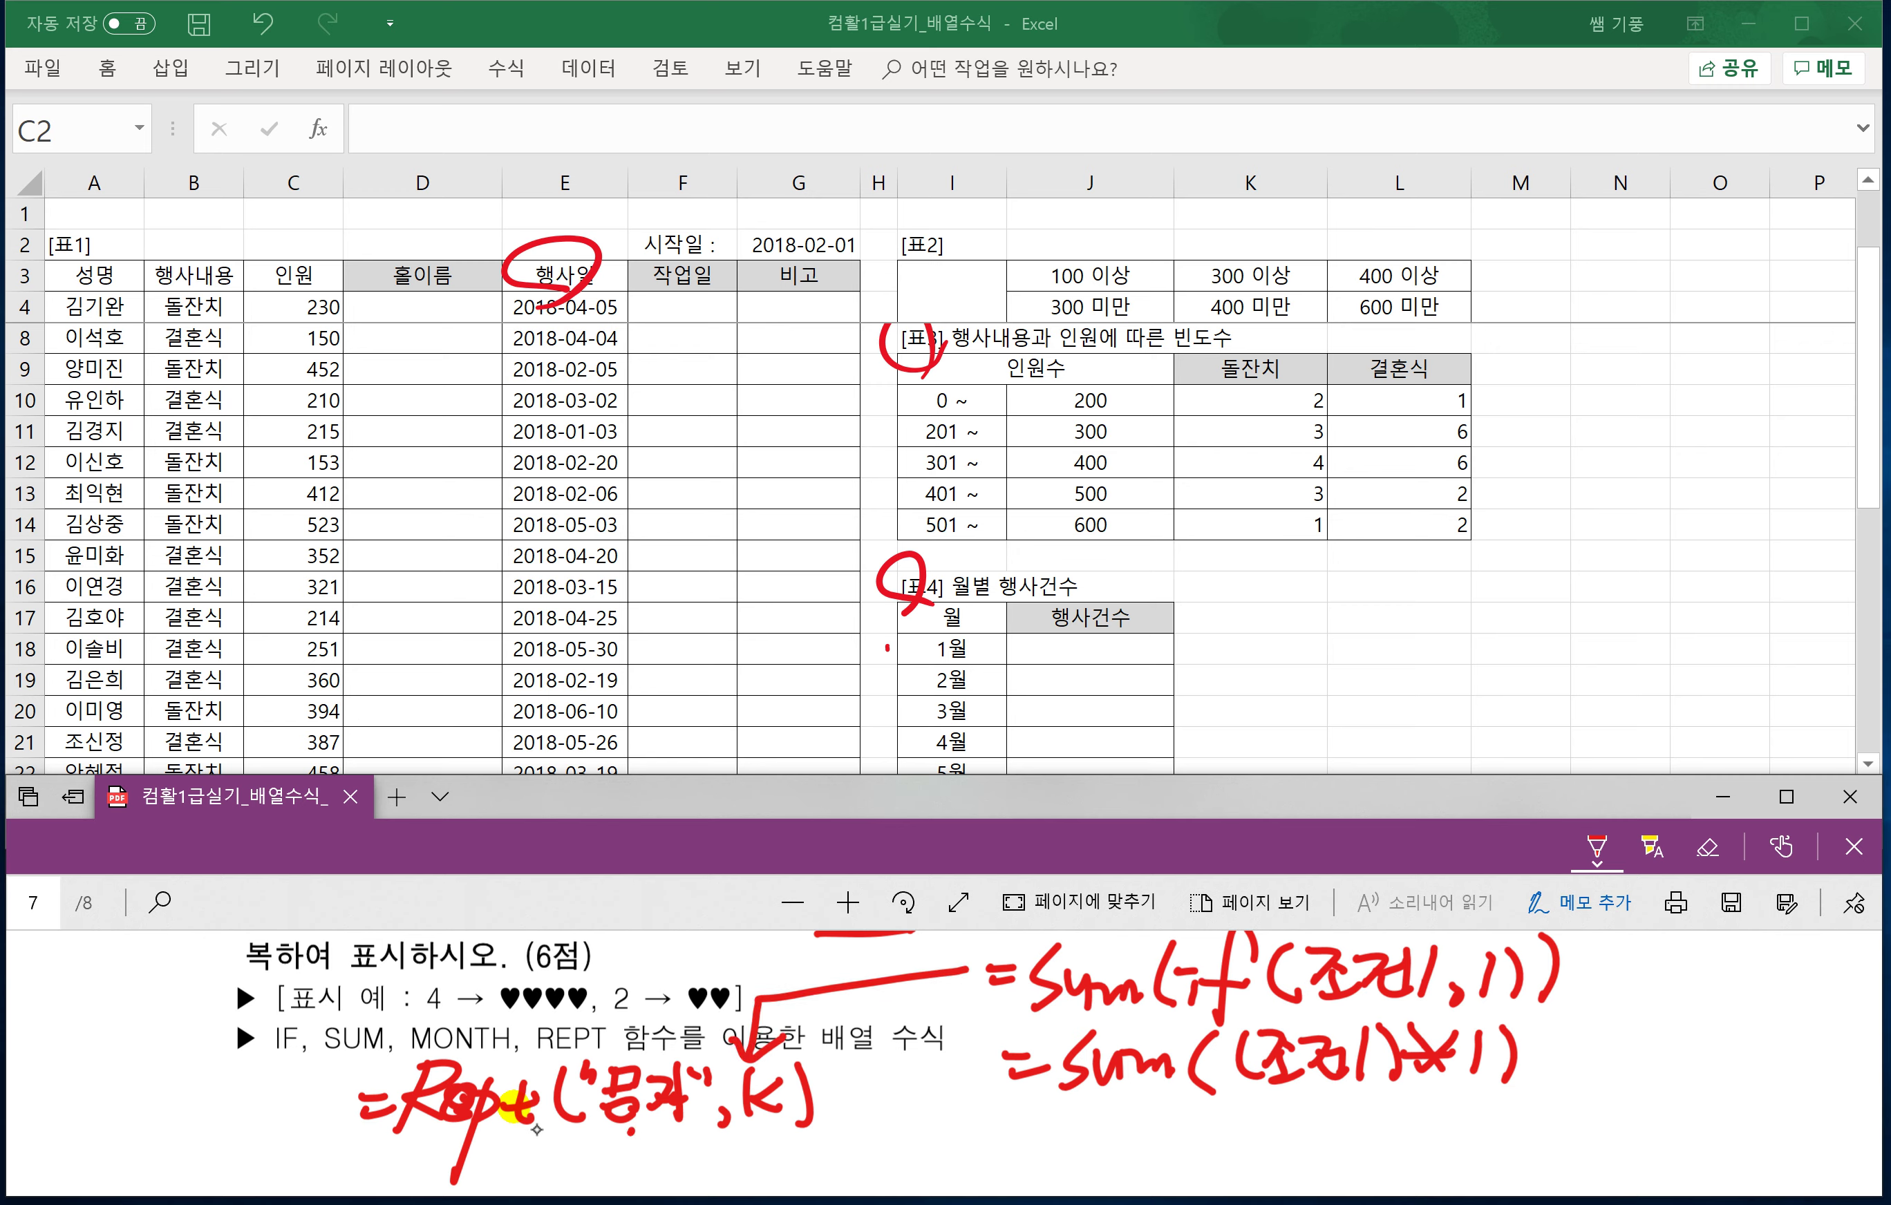
mouse_move(636, 1136)
left_mouse_down()
mouse_move(610, 1174)
mouse_move(632, 1177)
left_mouse_up()
left_click_drag(991, 1125, 1045, 1124)
mouse_move(1012, 1127)
left_mouse_down()
mouse_move(1012, 1169)
mouse_move(1046, 1168)
mouse_move(1140, 1123)
mouse_move(1100, 1172)
mouse_move(1179, 1151)
mouse_move(1146, 1193)
mouse_move(1204, 1138)
left_mouse_up()
mouse_move(1227, 1131)
left_mouse_down()
mouse_move(1253, 1130)
mouse_move(1255, 1169)
left_mouse_up()
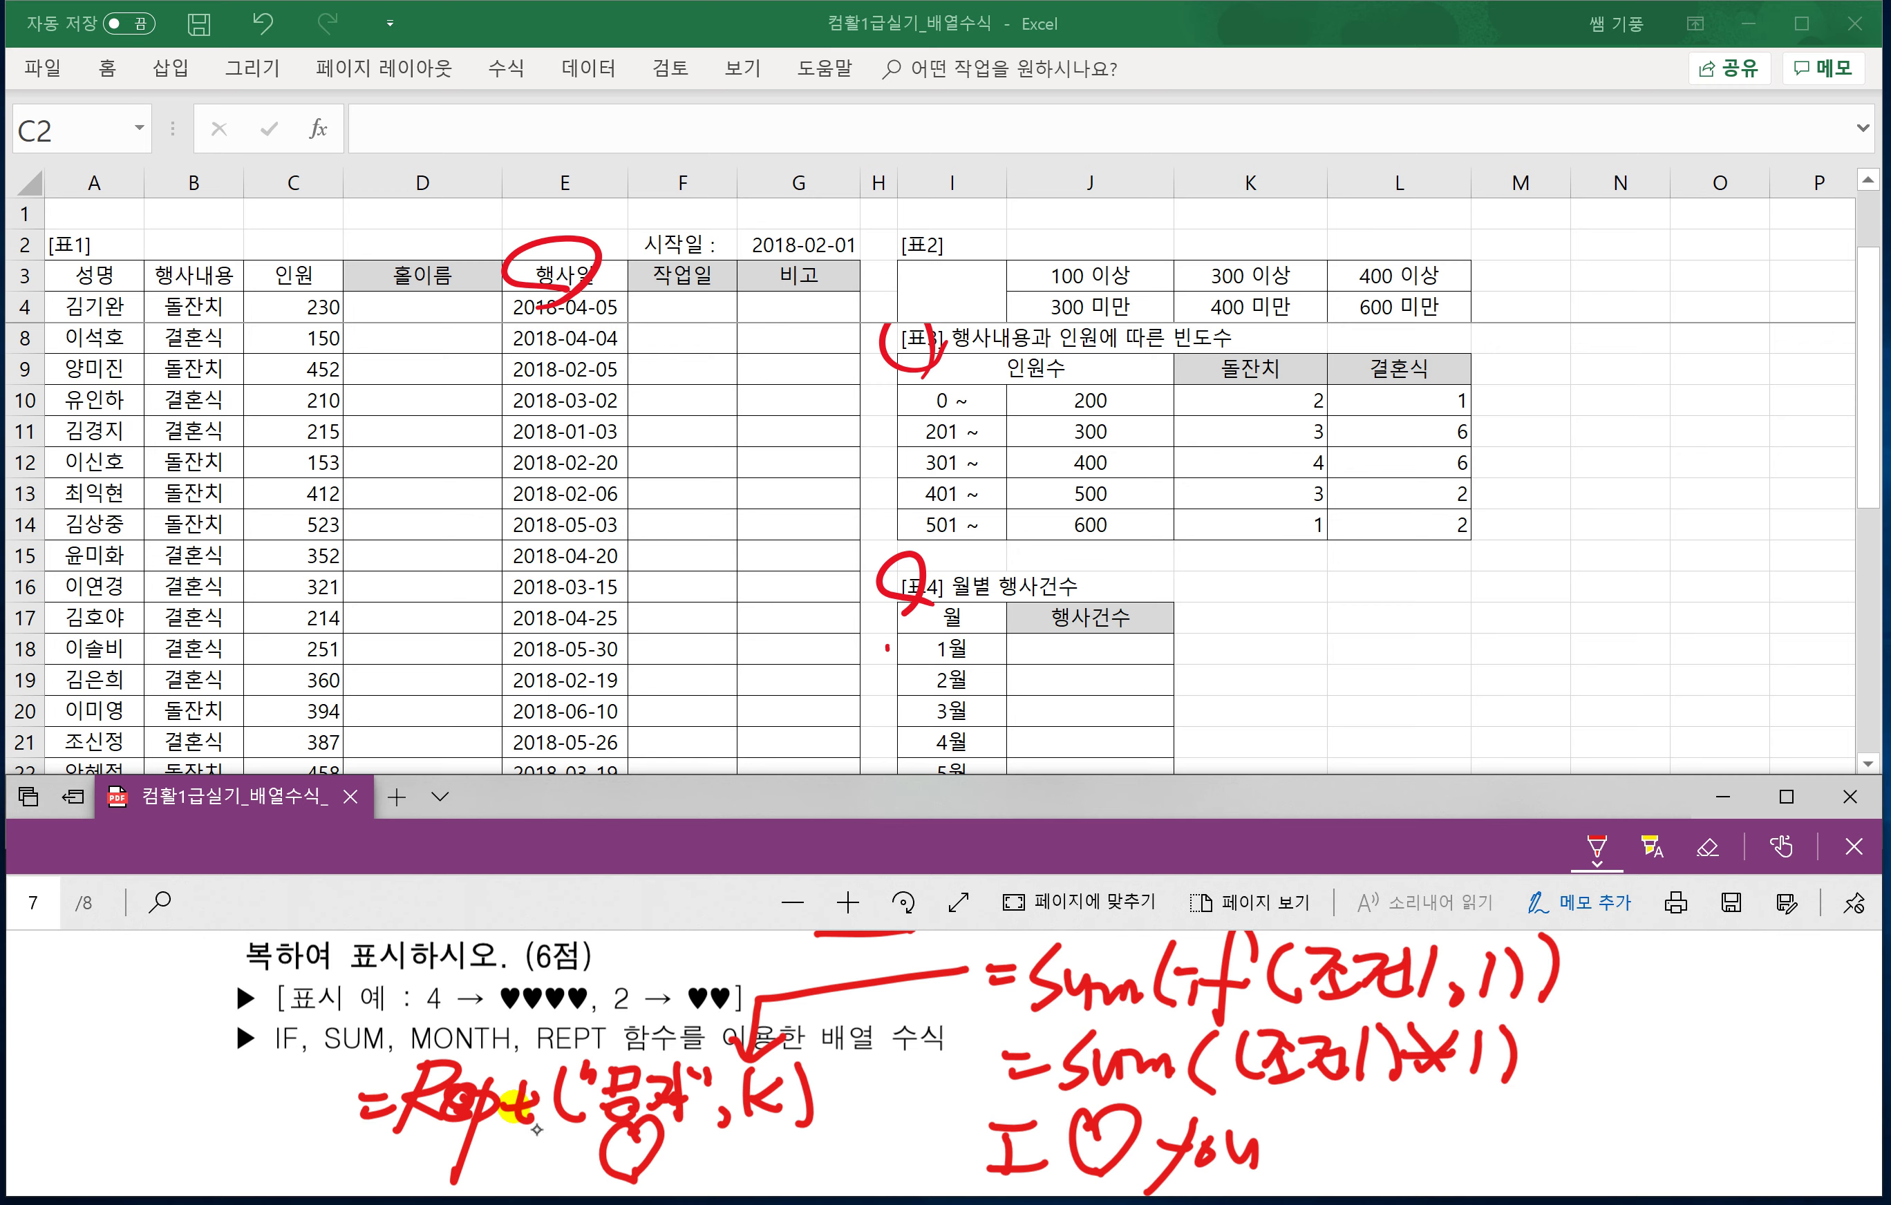
left_click_drag(1088, 1124, 1212, 1104)
left_click_drag(1253, 1152, 1007, 1148)
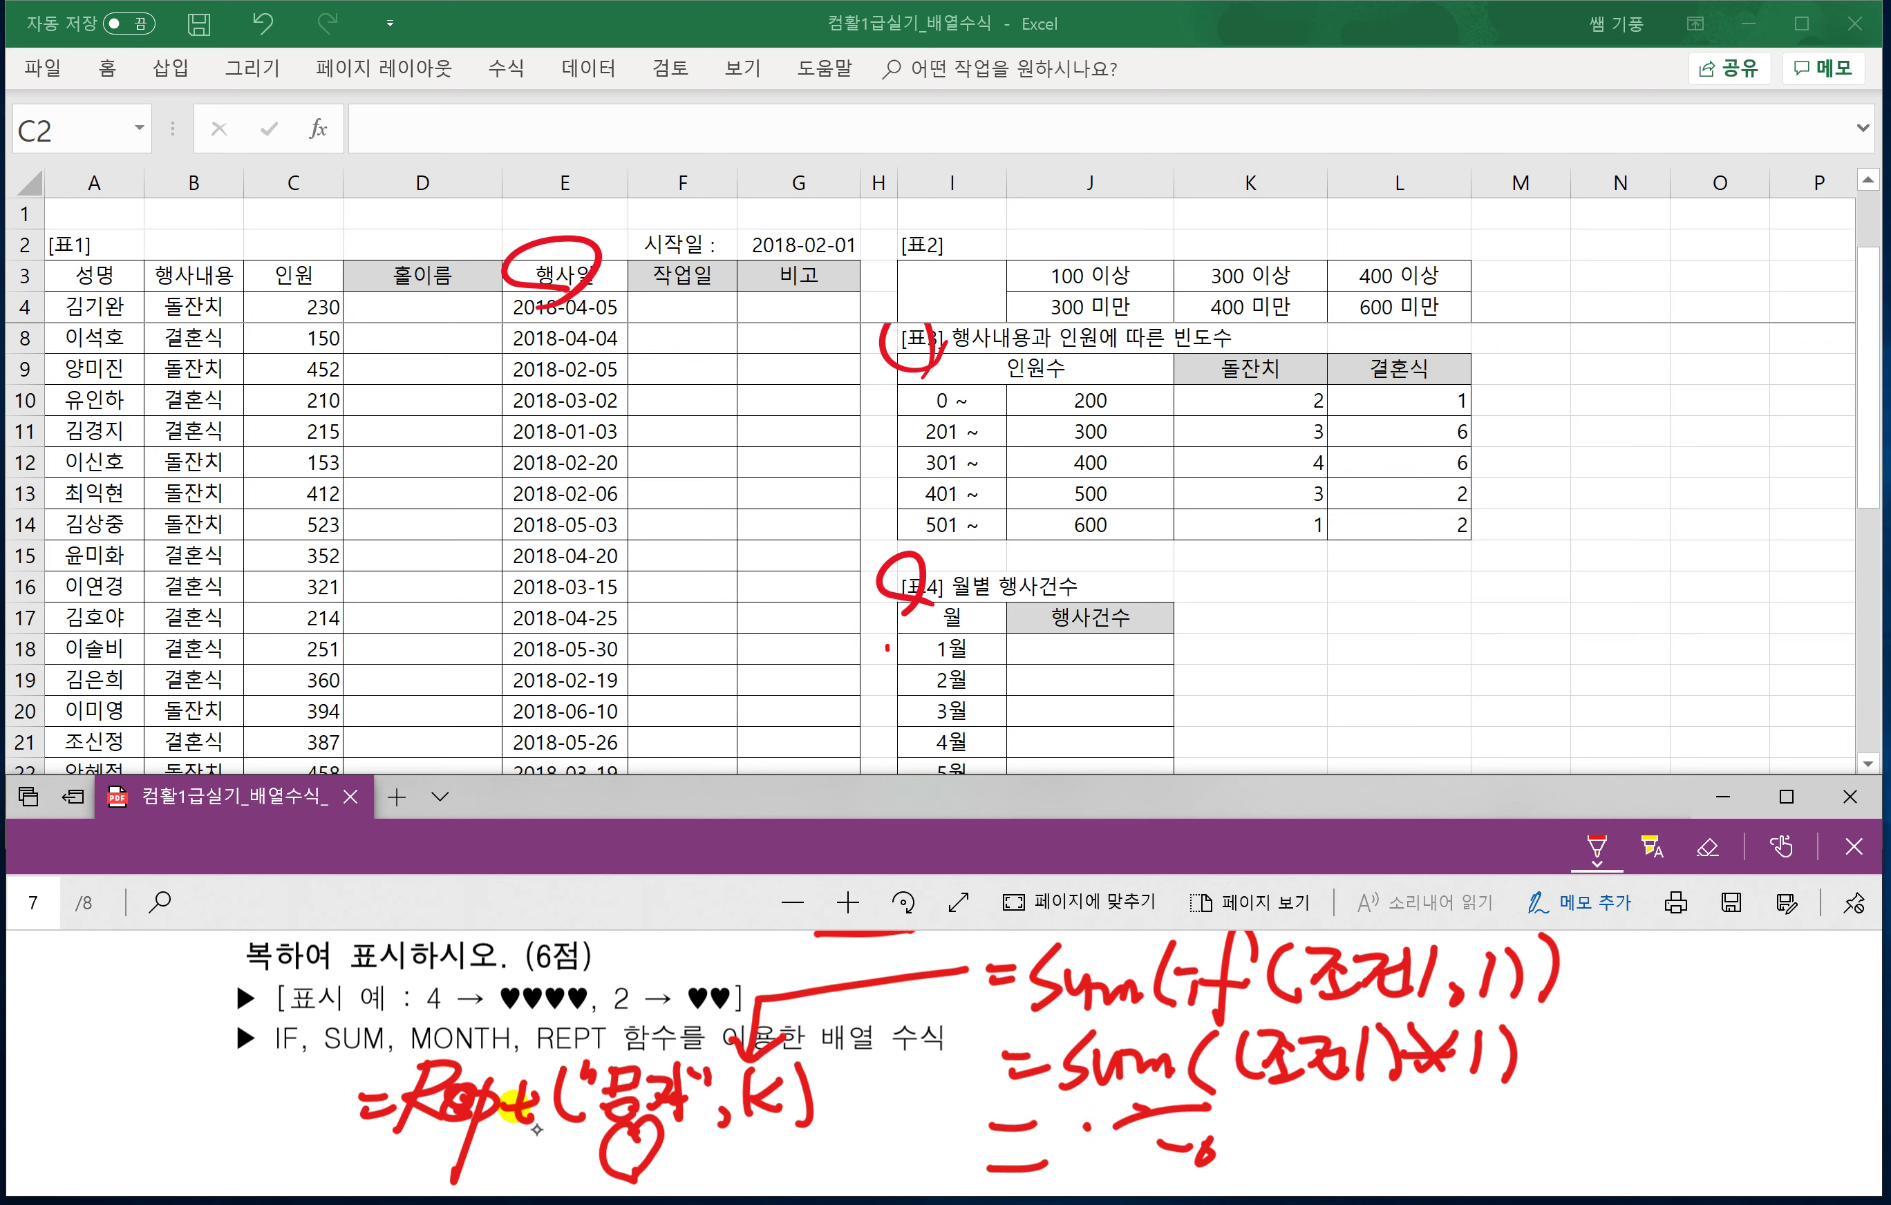
left_click_drag(1174, 1110, 1175, 1146)
left_click_drag(1013, 1126, 1016, 1165)
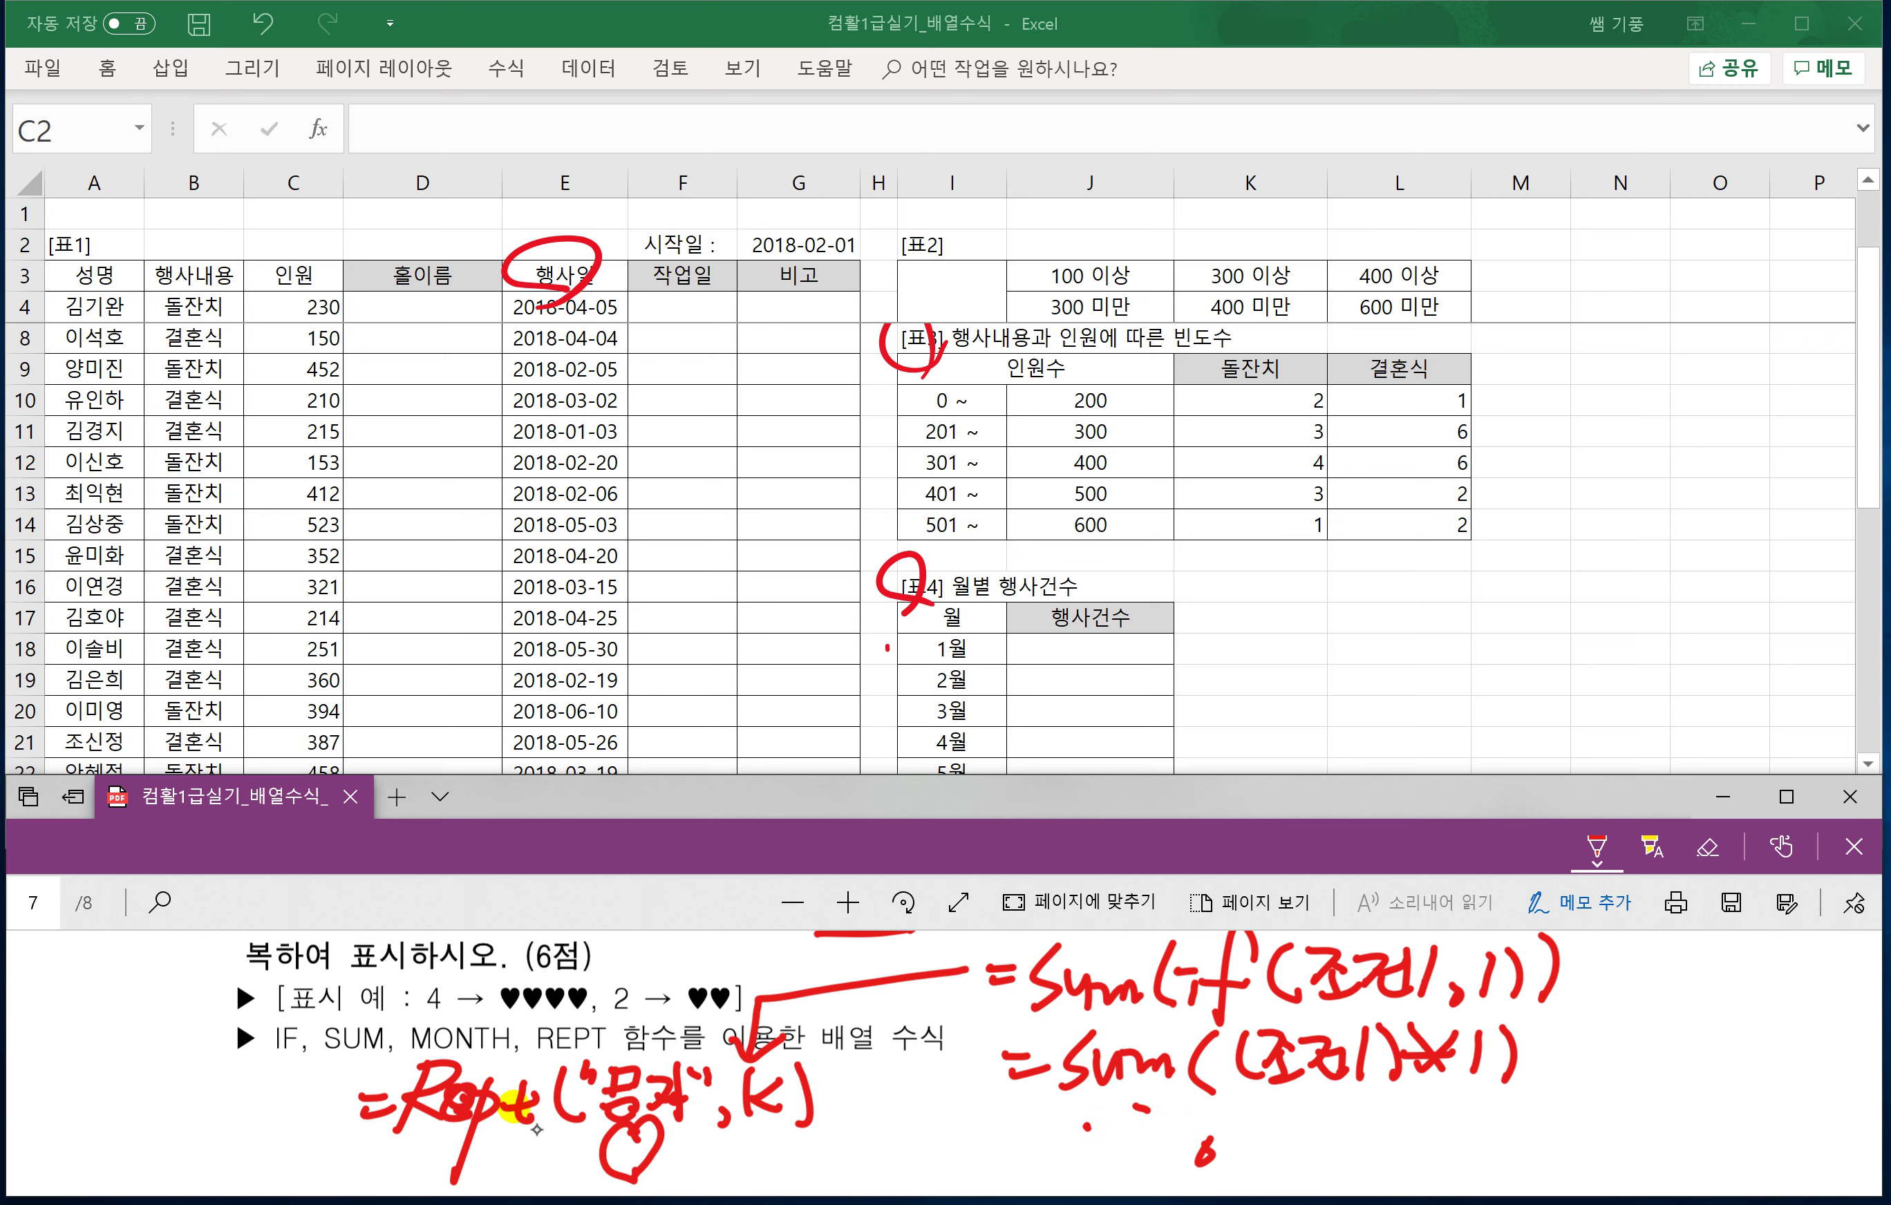
left_click(1205, 1152)
left_click(1142, 1108)
left_click(1087, 1125)
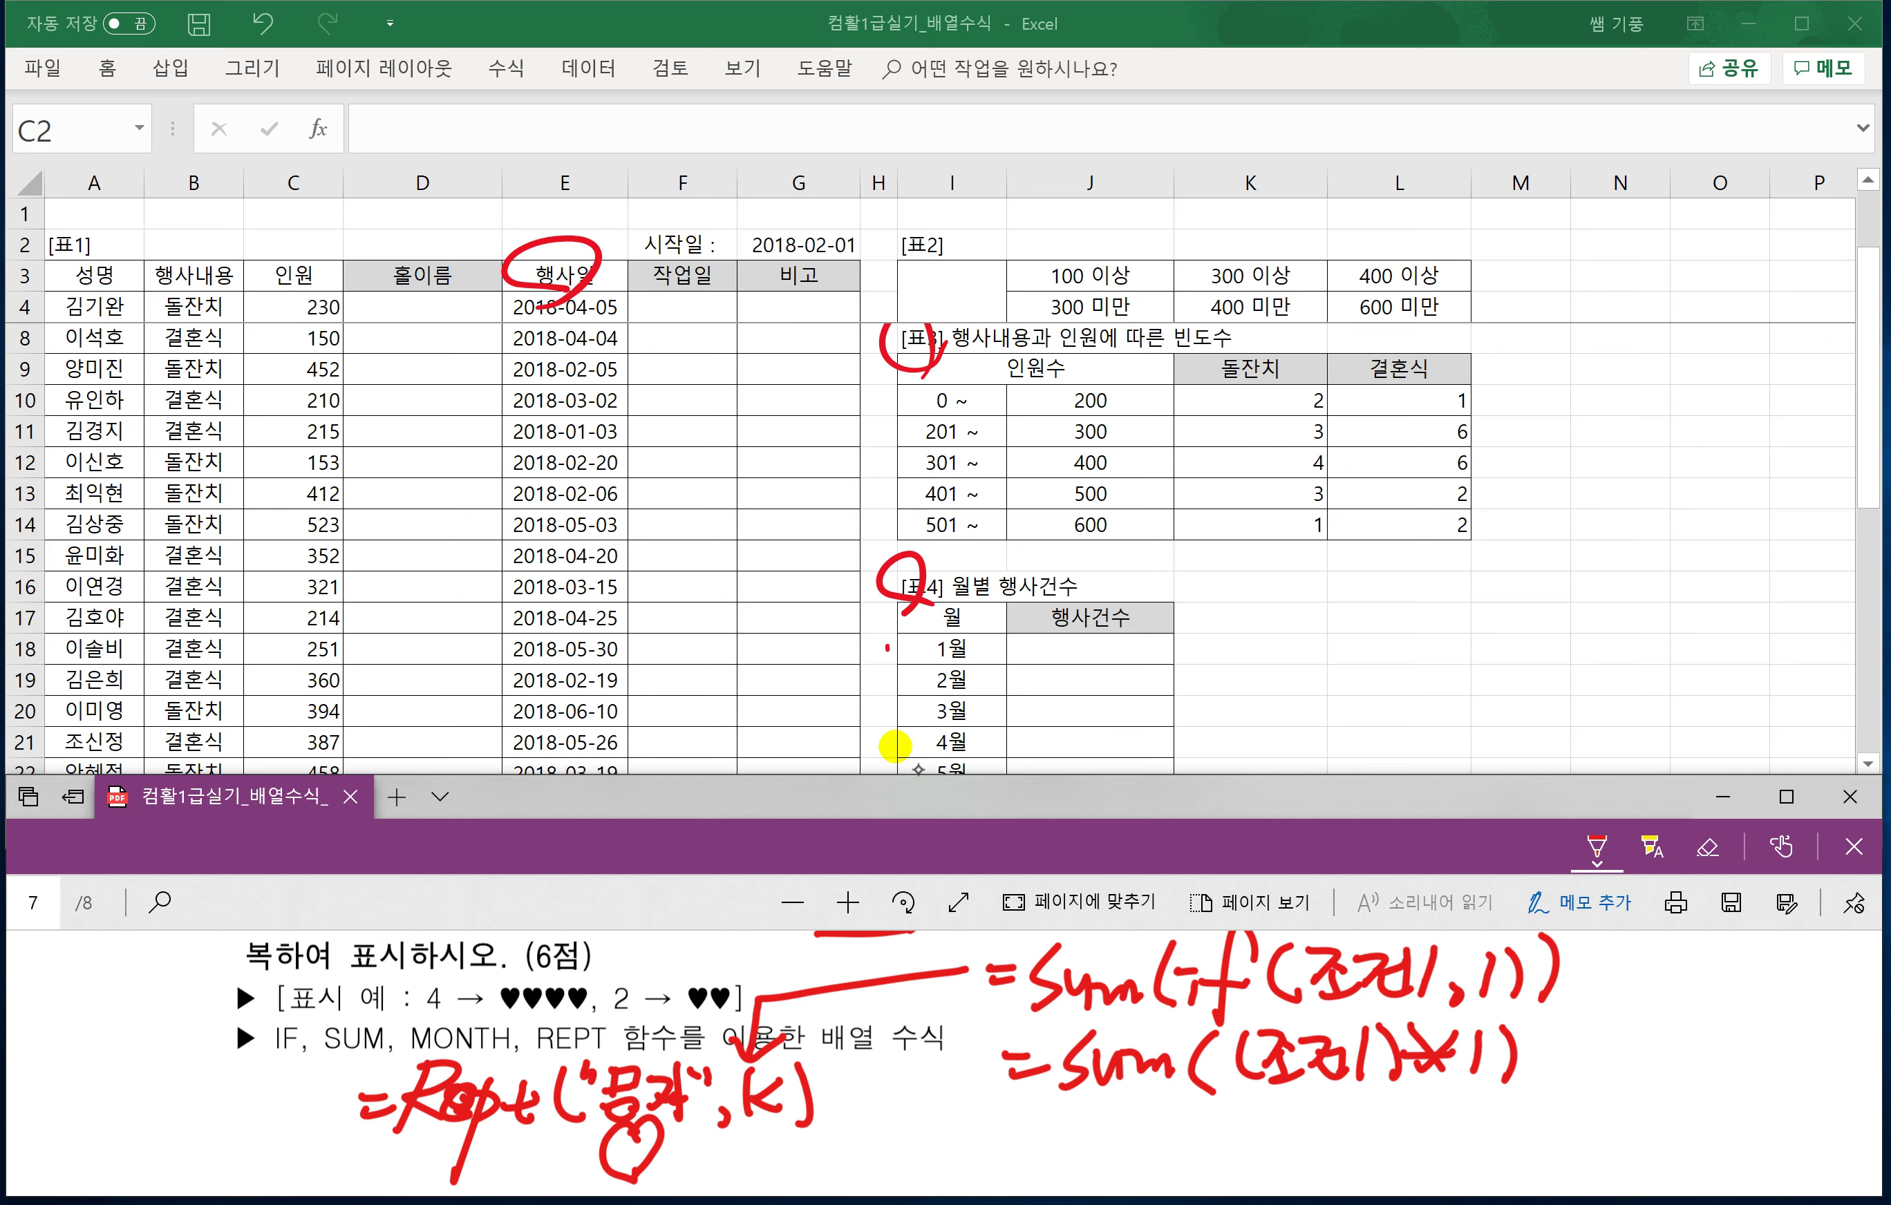
Handwrite =month(날짜) below the SUM patterns and draw a red box around the function name.
mouse_move(882, 1135)
left_mouse_down()
mouse_move(926, 1126)
mouse_move(924, 1149)
left_mouse_up()
mouse_move(944, 1126)
left_mouse_down()
mouse_move(975, 1123)
mouse_move(993, 1148)
left_mouse_up()
left_click_drag(1013, 1118, 1068, 1148)
left_click_drag(1083, 1115, 1094, 1148)
left_click_drag(1071, 1136, 1102, 1129)
mouse_move(1120, 1081)
left_mouse_down()
mouse_move(1106, 1157)
mouse_move(1165, 1152)
left_mouse_up()
left_click_drag(1182, 1113, 1223, 1161)
left_click_drag(1219, 1111, 1283, 1159)
mouse_move(1303, 1092)
left_mouse_down()
mouse_move(1318, 1131)
mouse_move(1300, 1134)
left_mouse_up()
left_click_drag(1316, 1121, 1298, 1156)
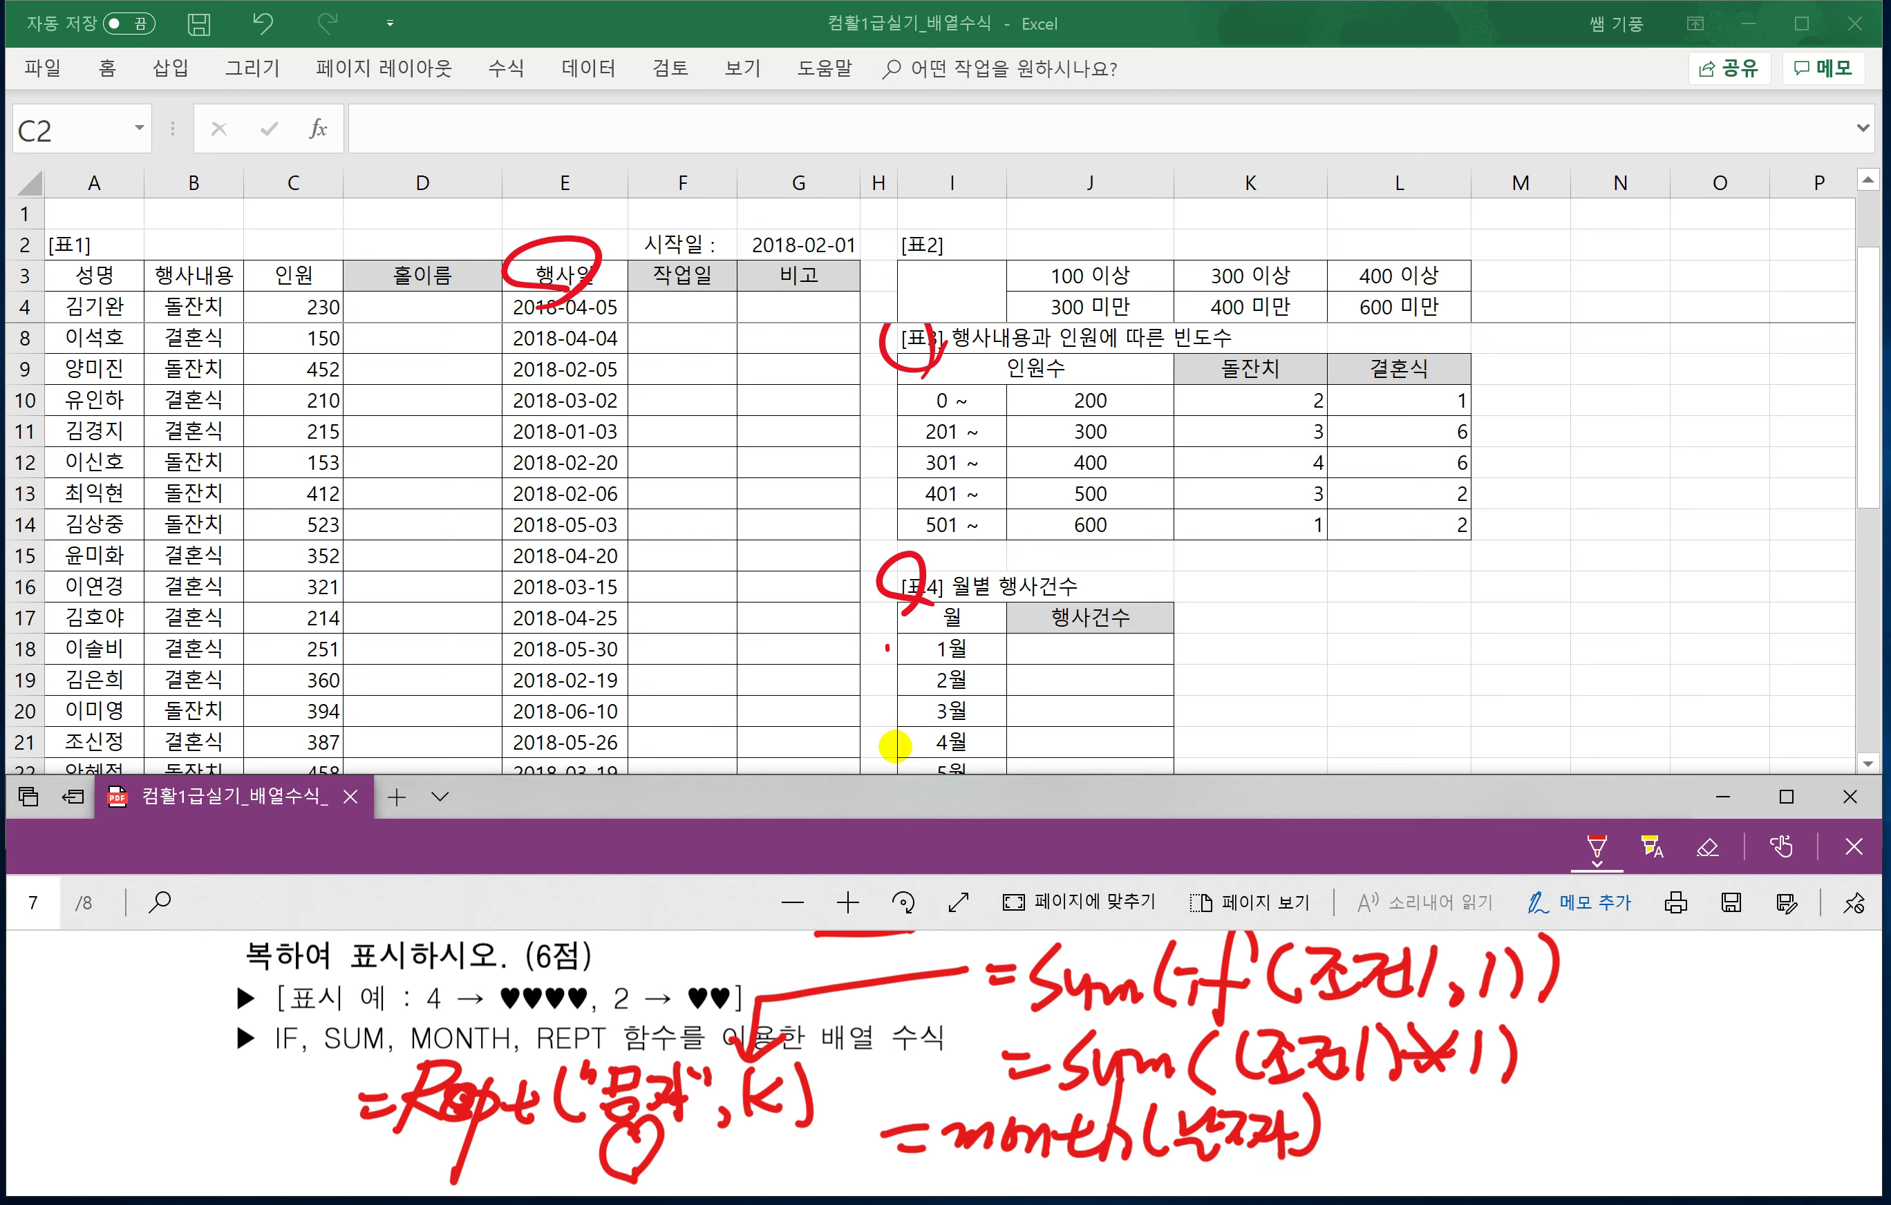
left_click_drag(944, 1164, 1158, 1174)
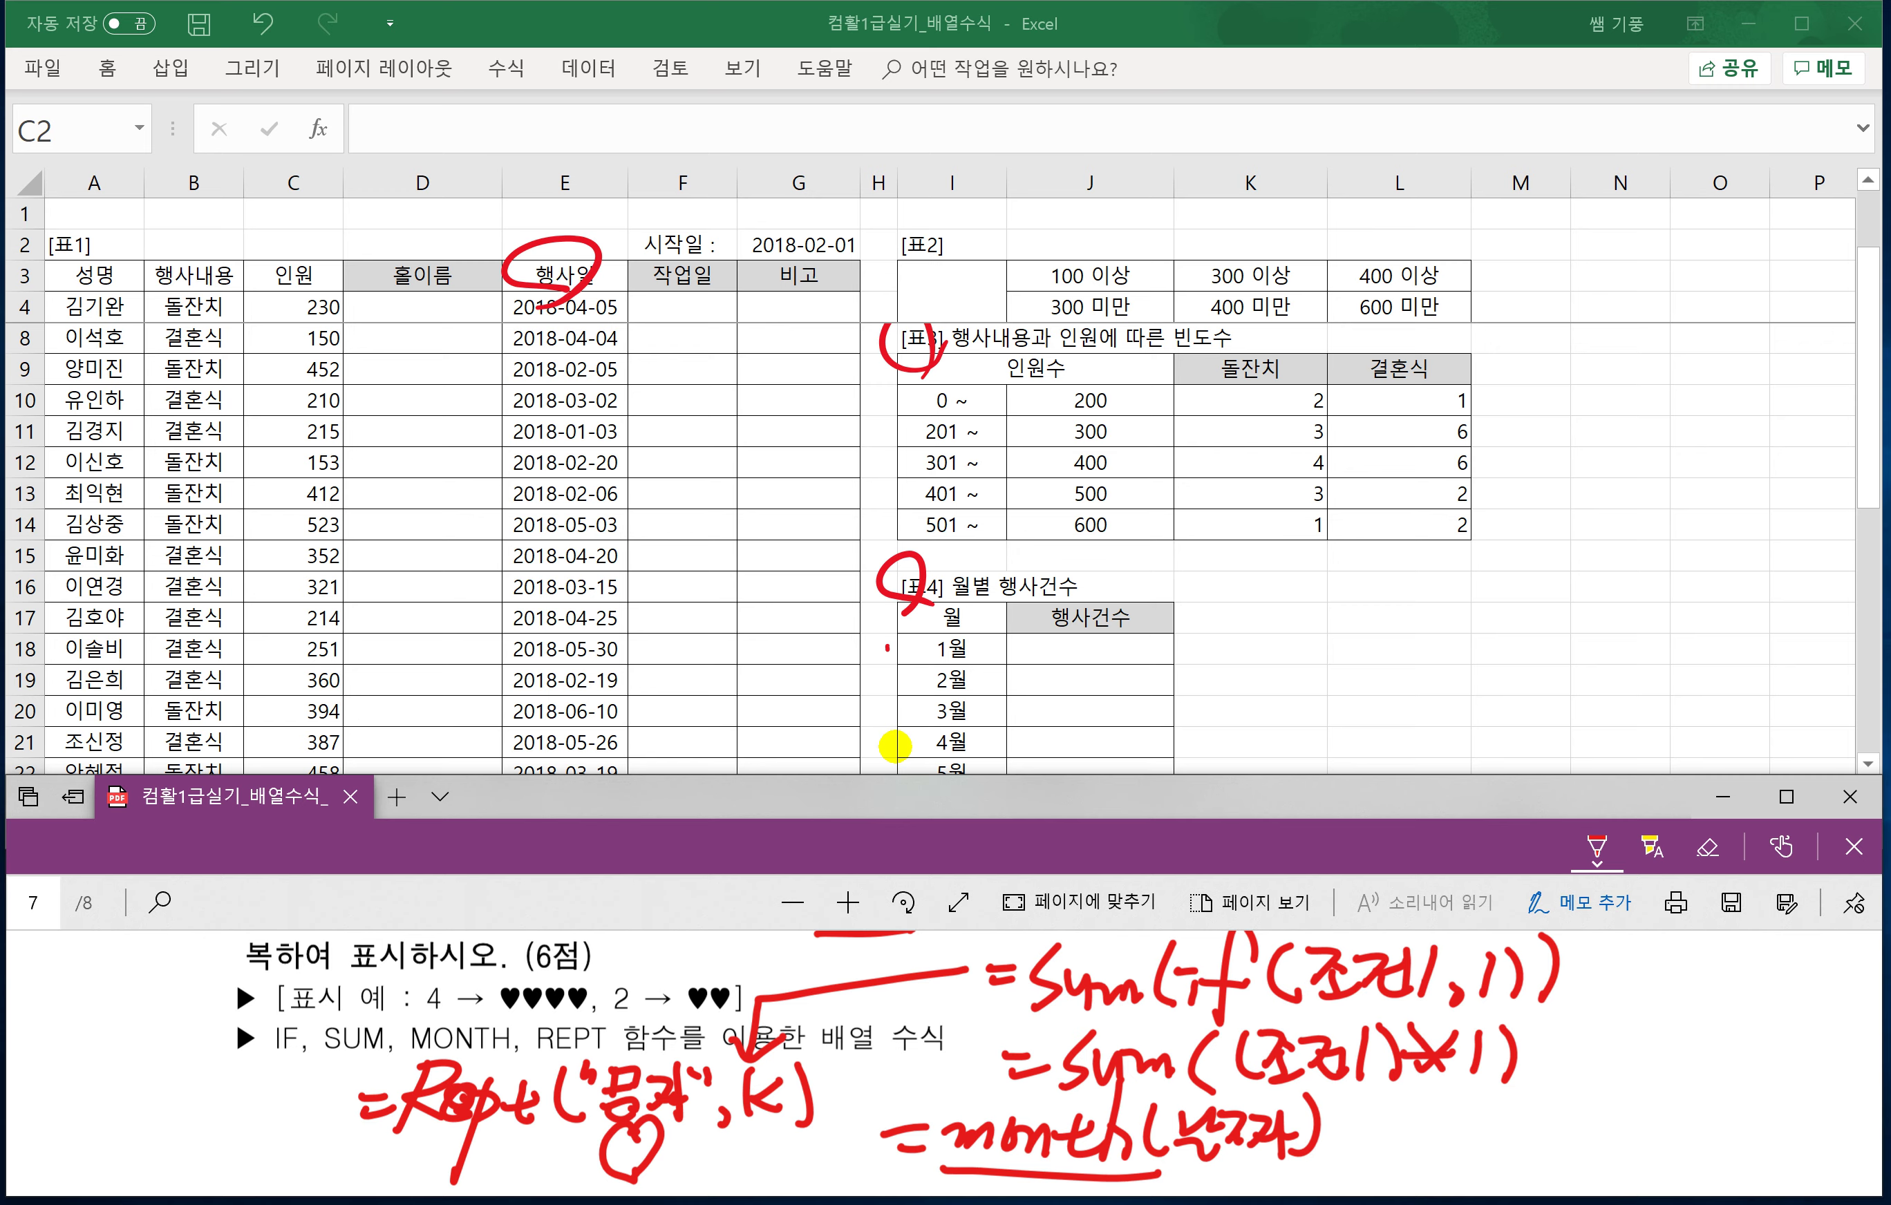
left_click_drag(942, 1106, 942, 1174)
mouse_move(947, 1109)
left_mouse_down()
mouse_move(1152, 1111)
mouse_move(1154, 1174)
left_mouse_up()
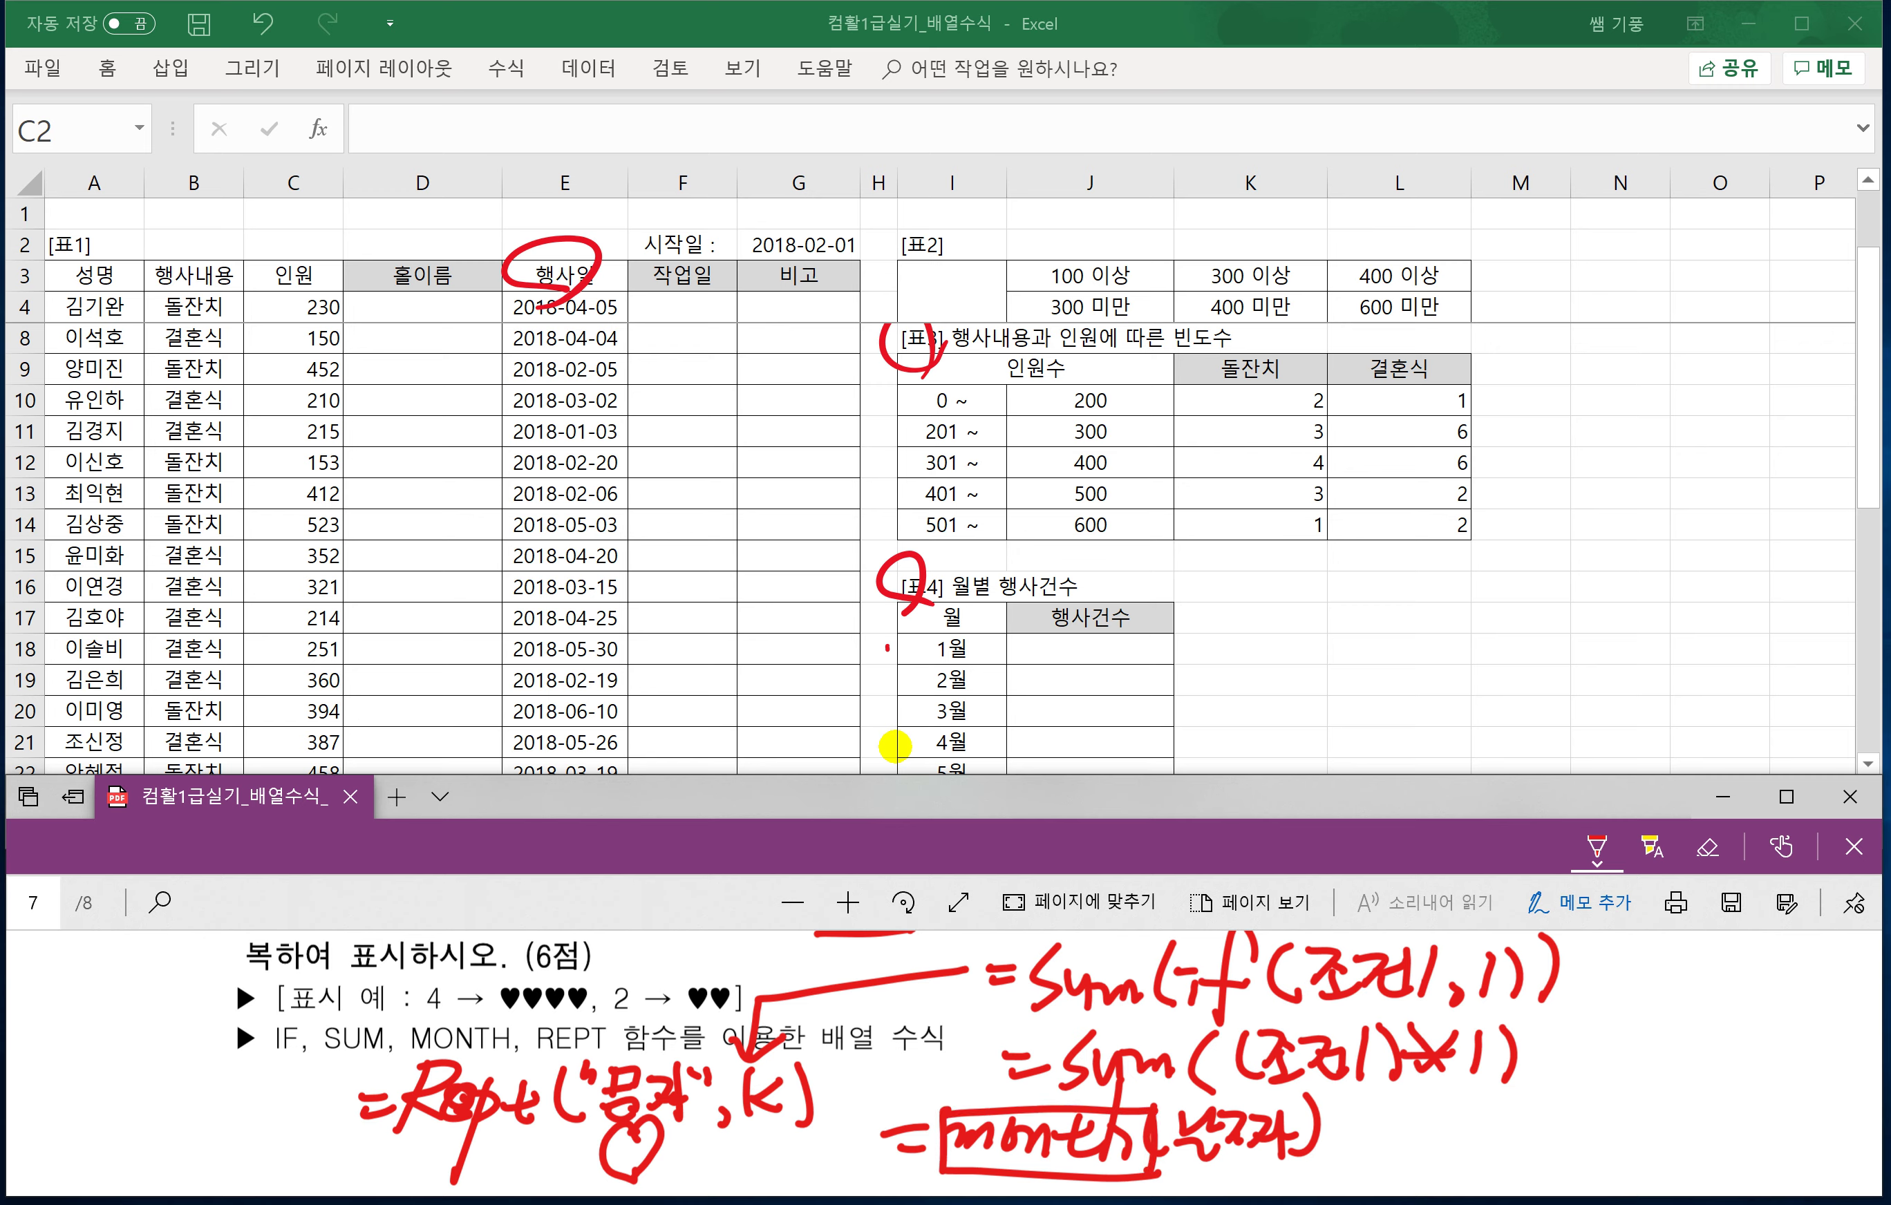
Start the 1월 event-count formula in J18 with =SUM(IF(.
left_click(1061, 650)
left_click(1021, 651)
type("=")
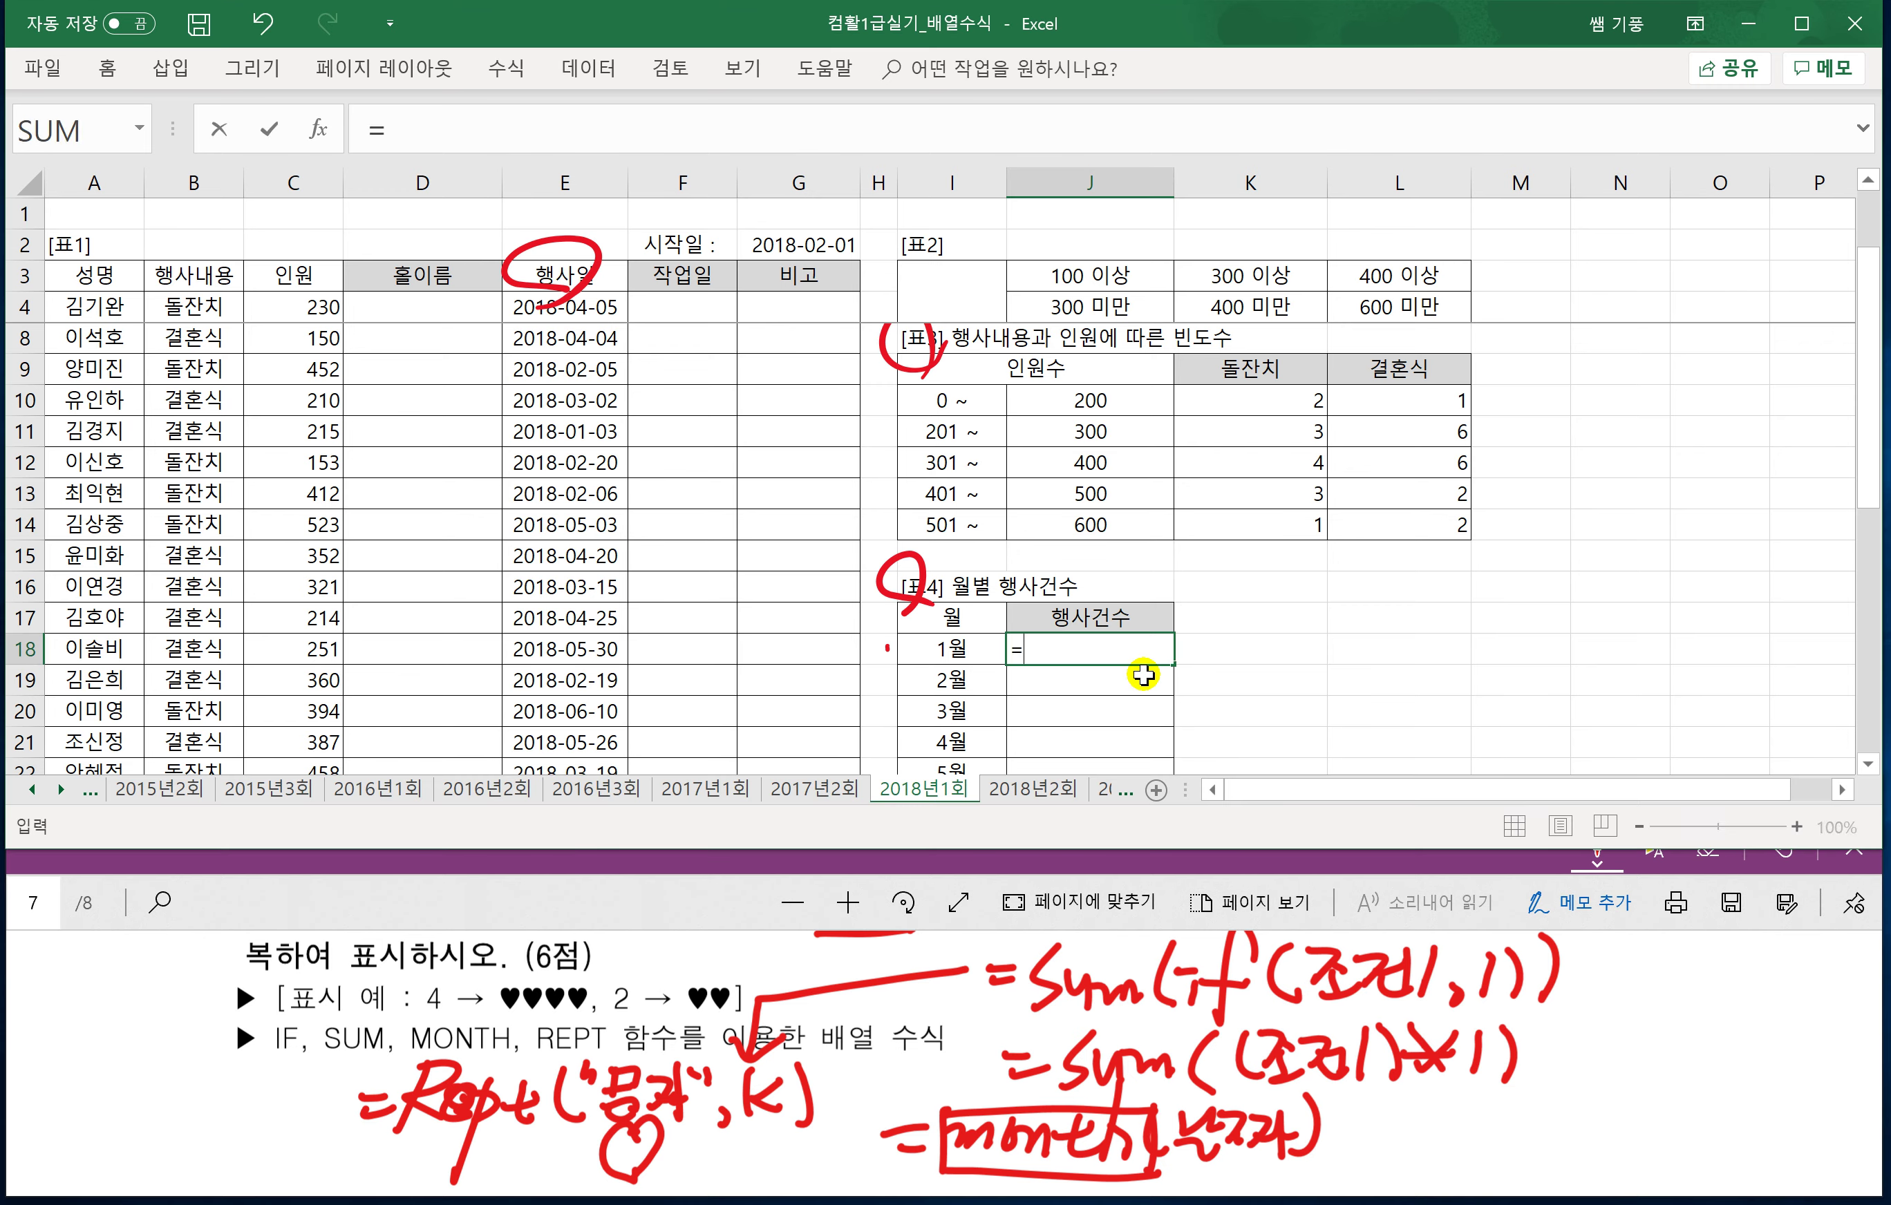
type("S")
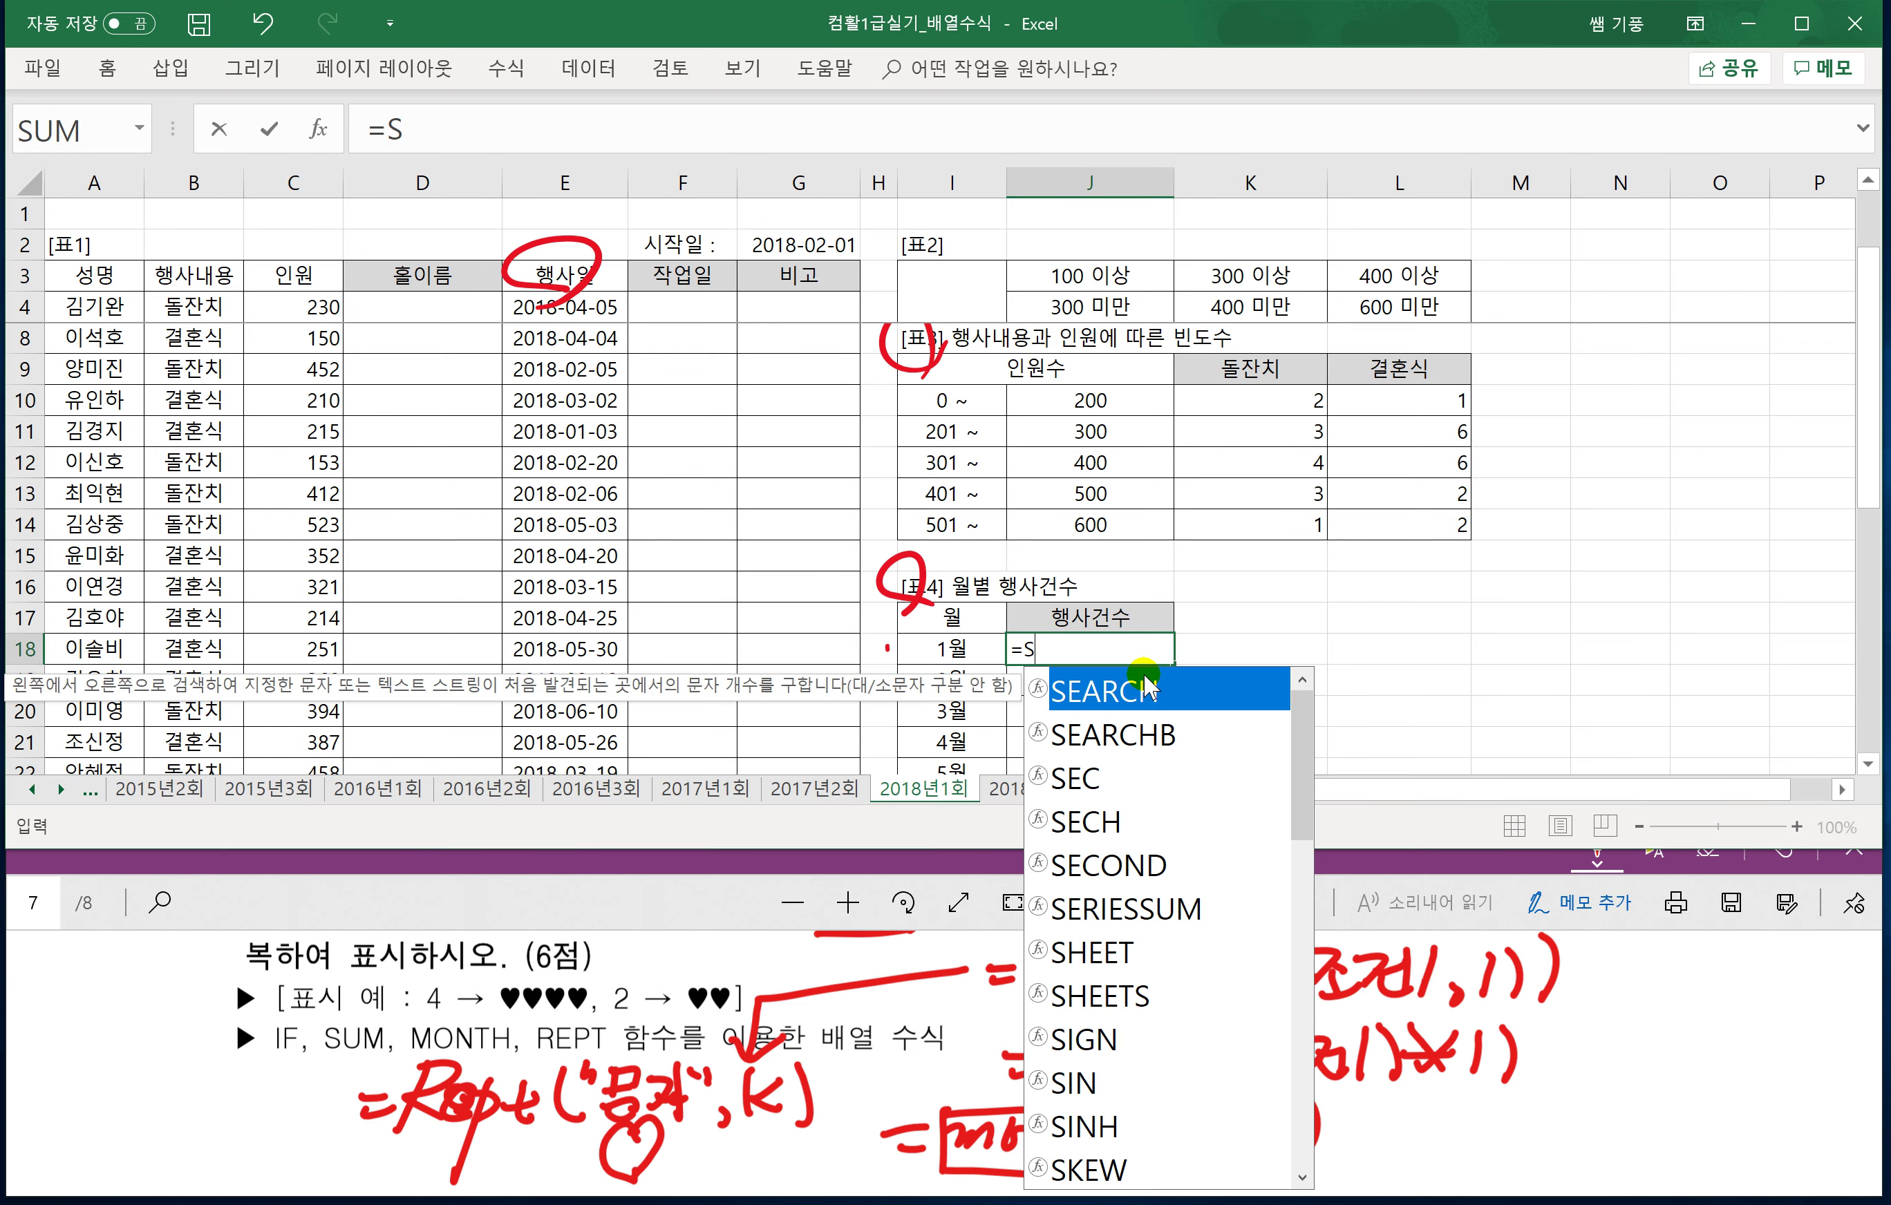
type("UM(IF(")
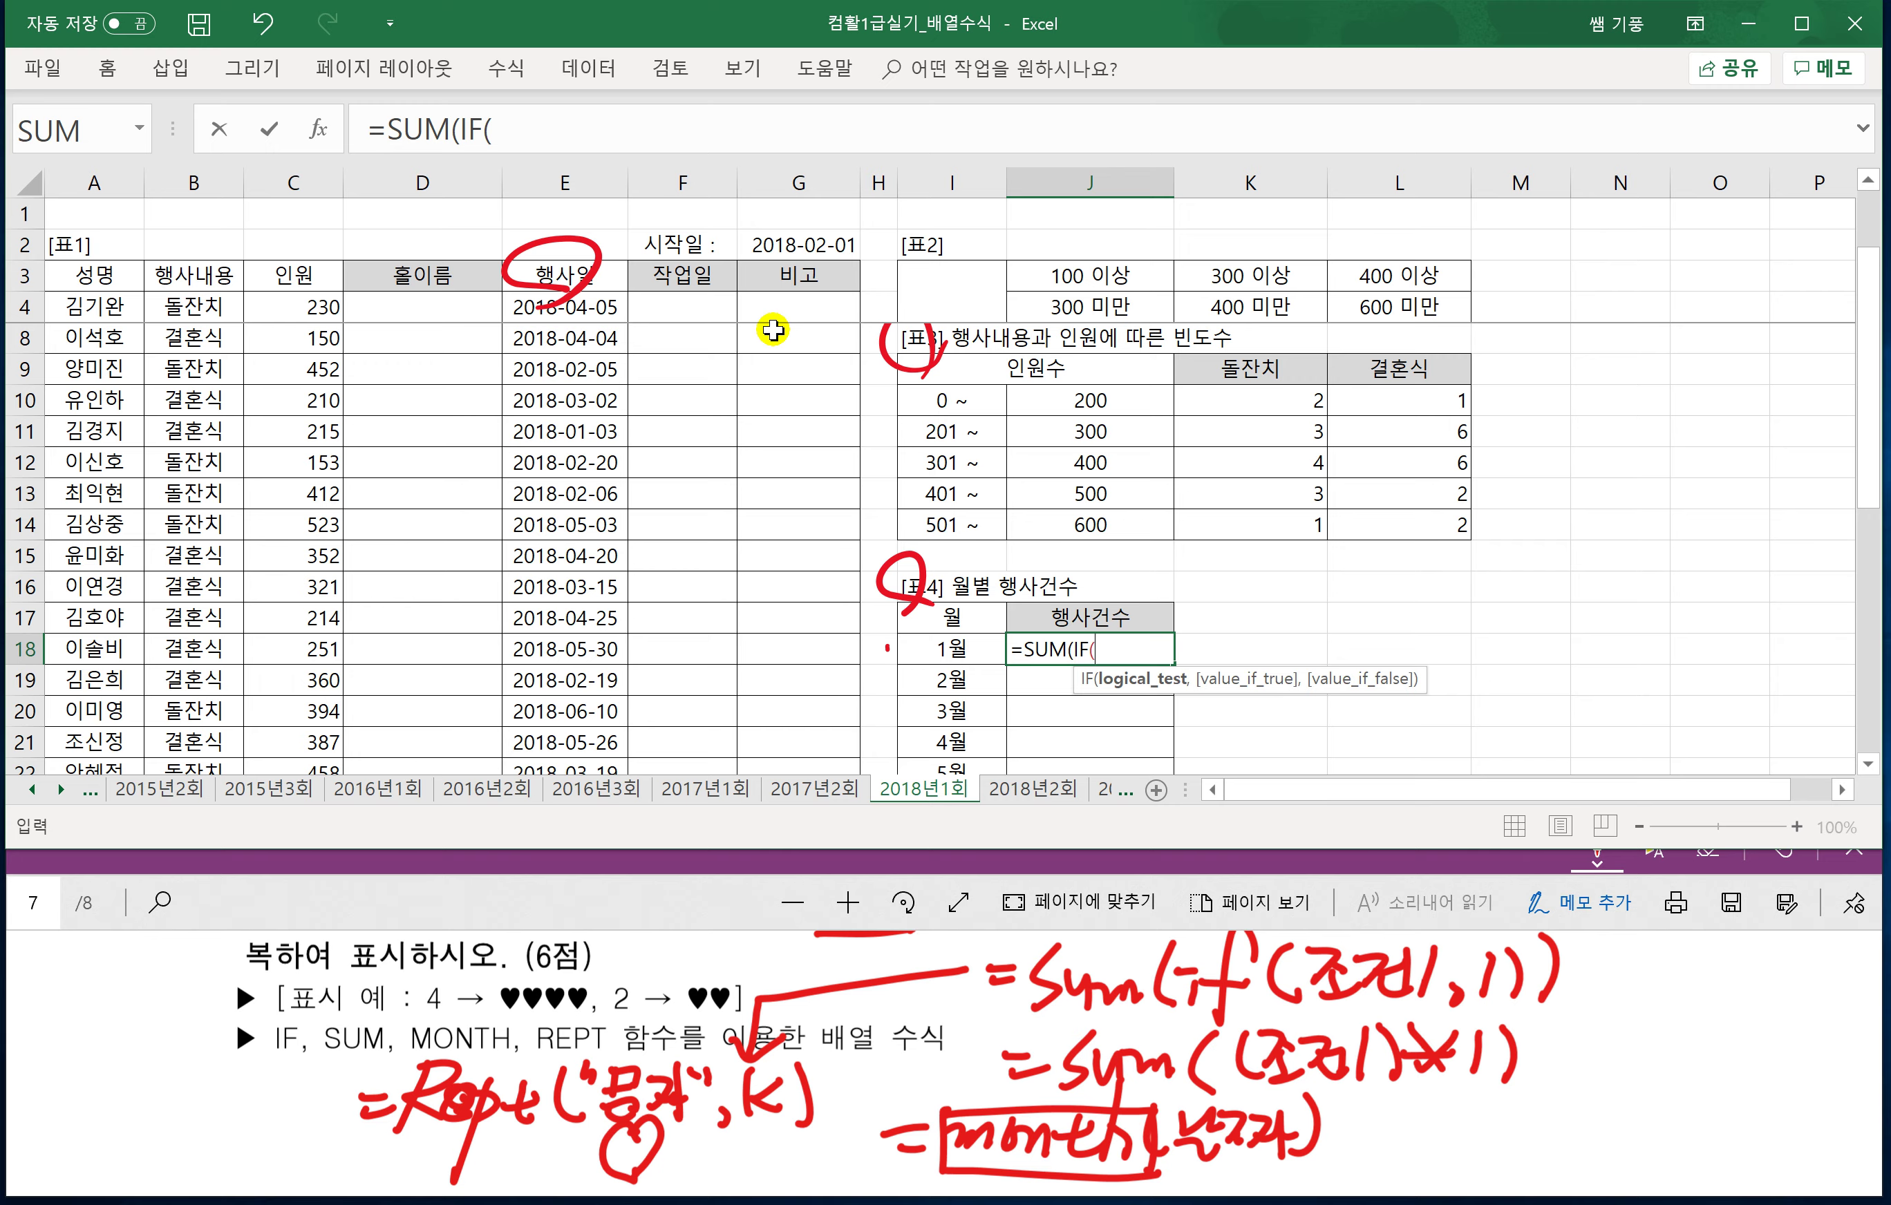
Begin the IF condition with MONTH of the absolute event-date range, MONTH($E$4:$E$33).
type("MONTH(")
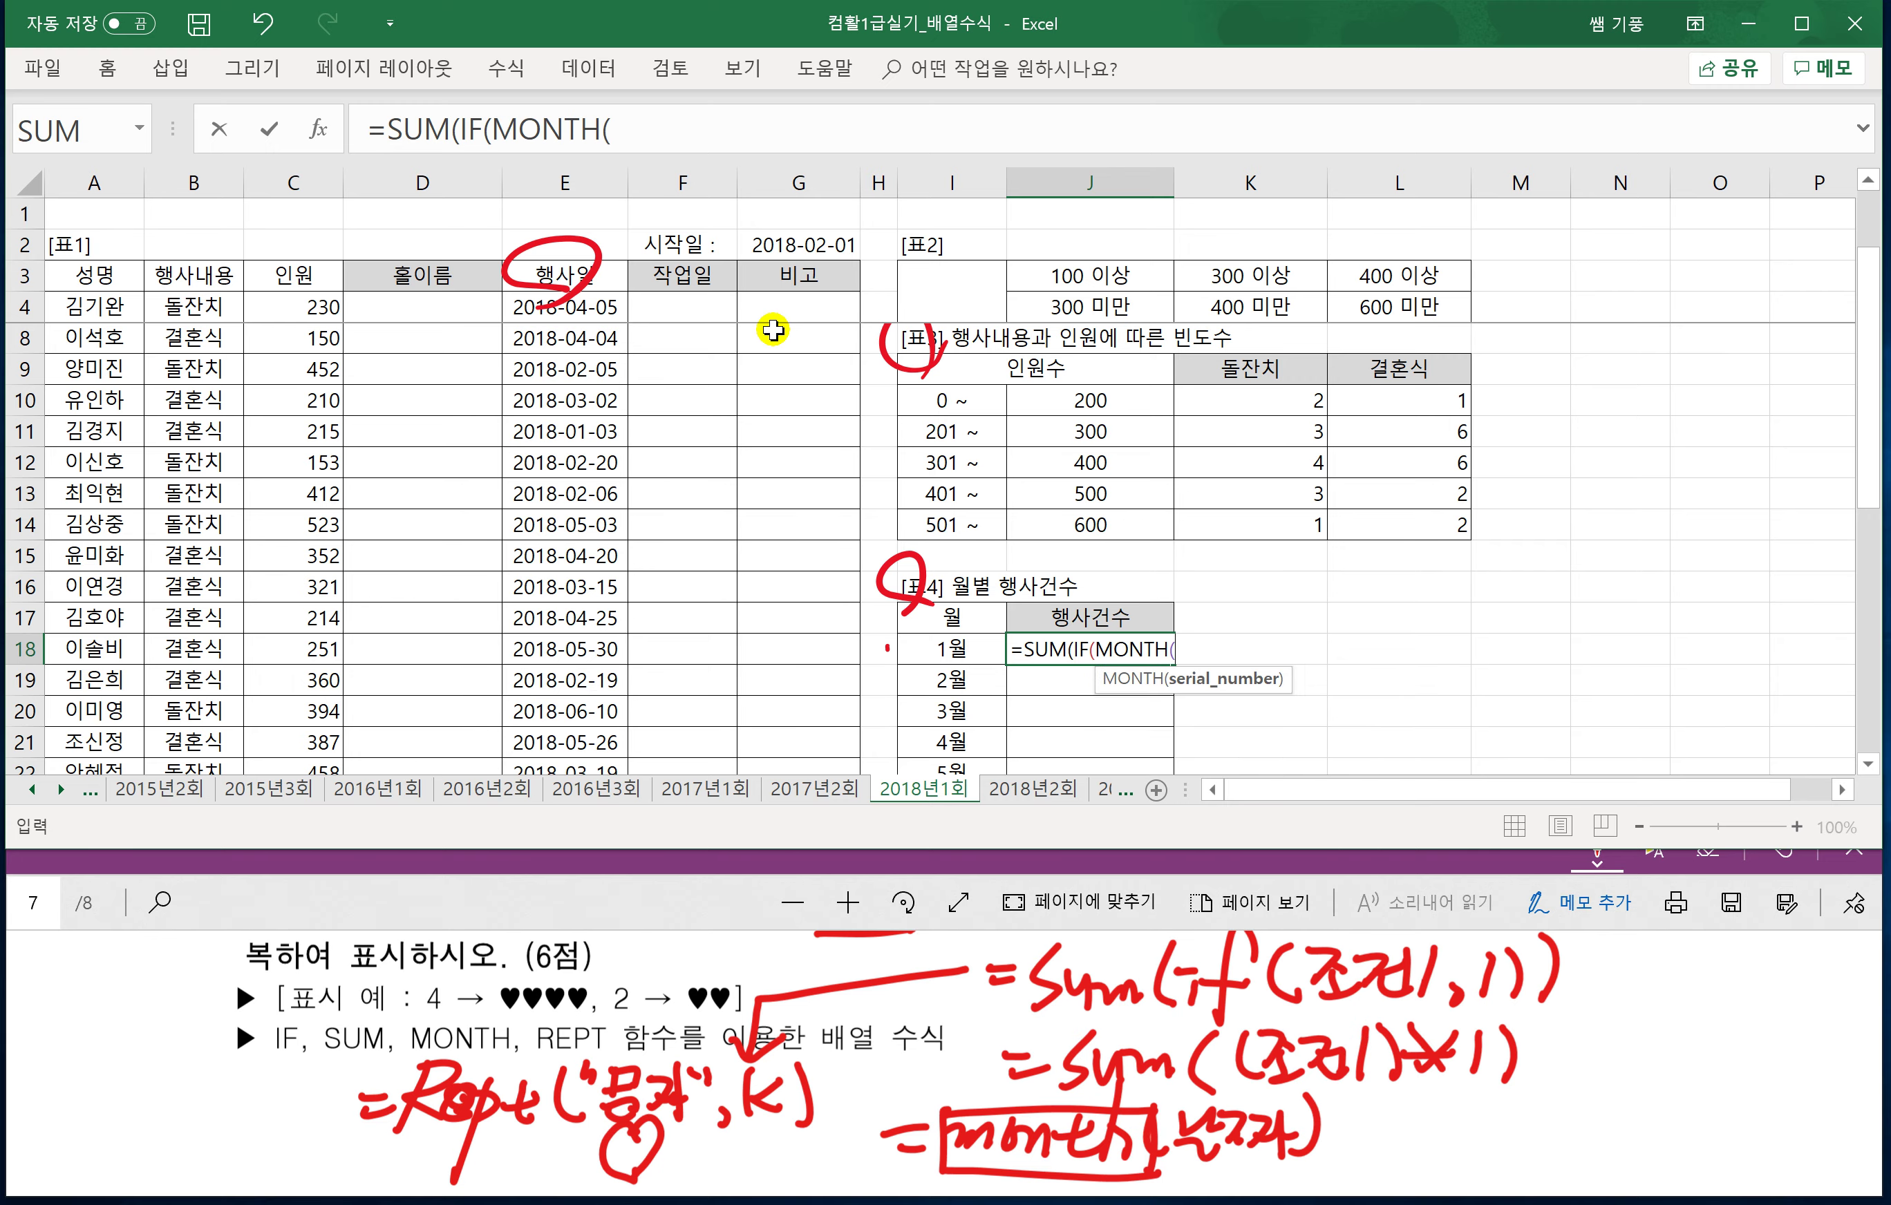
left_click(609, 308)
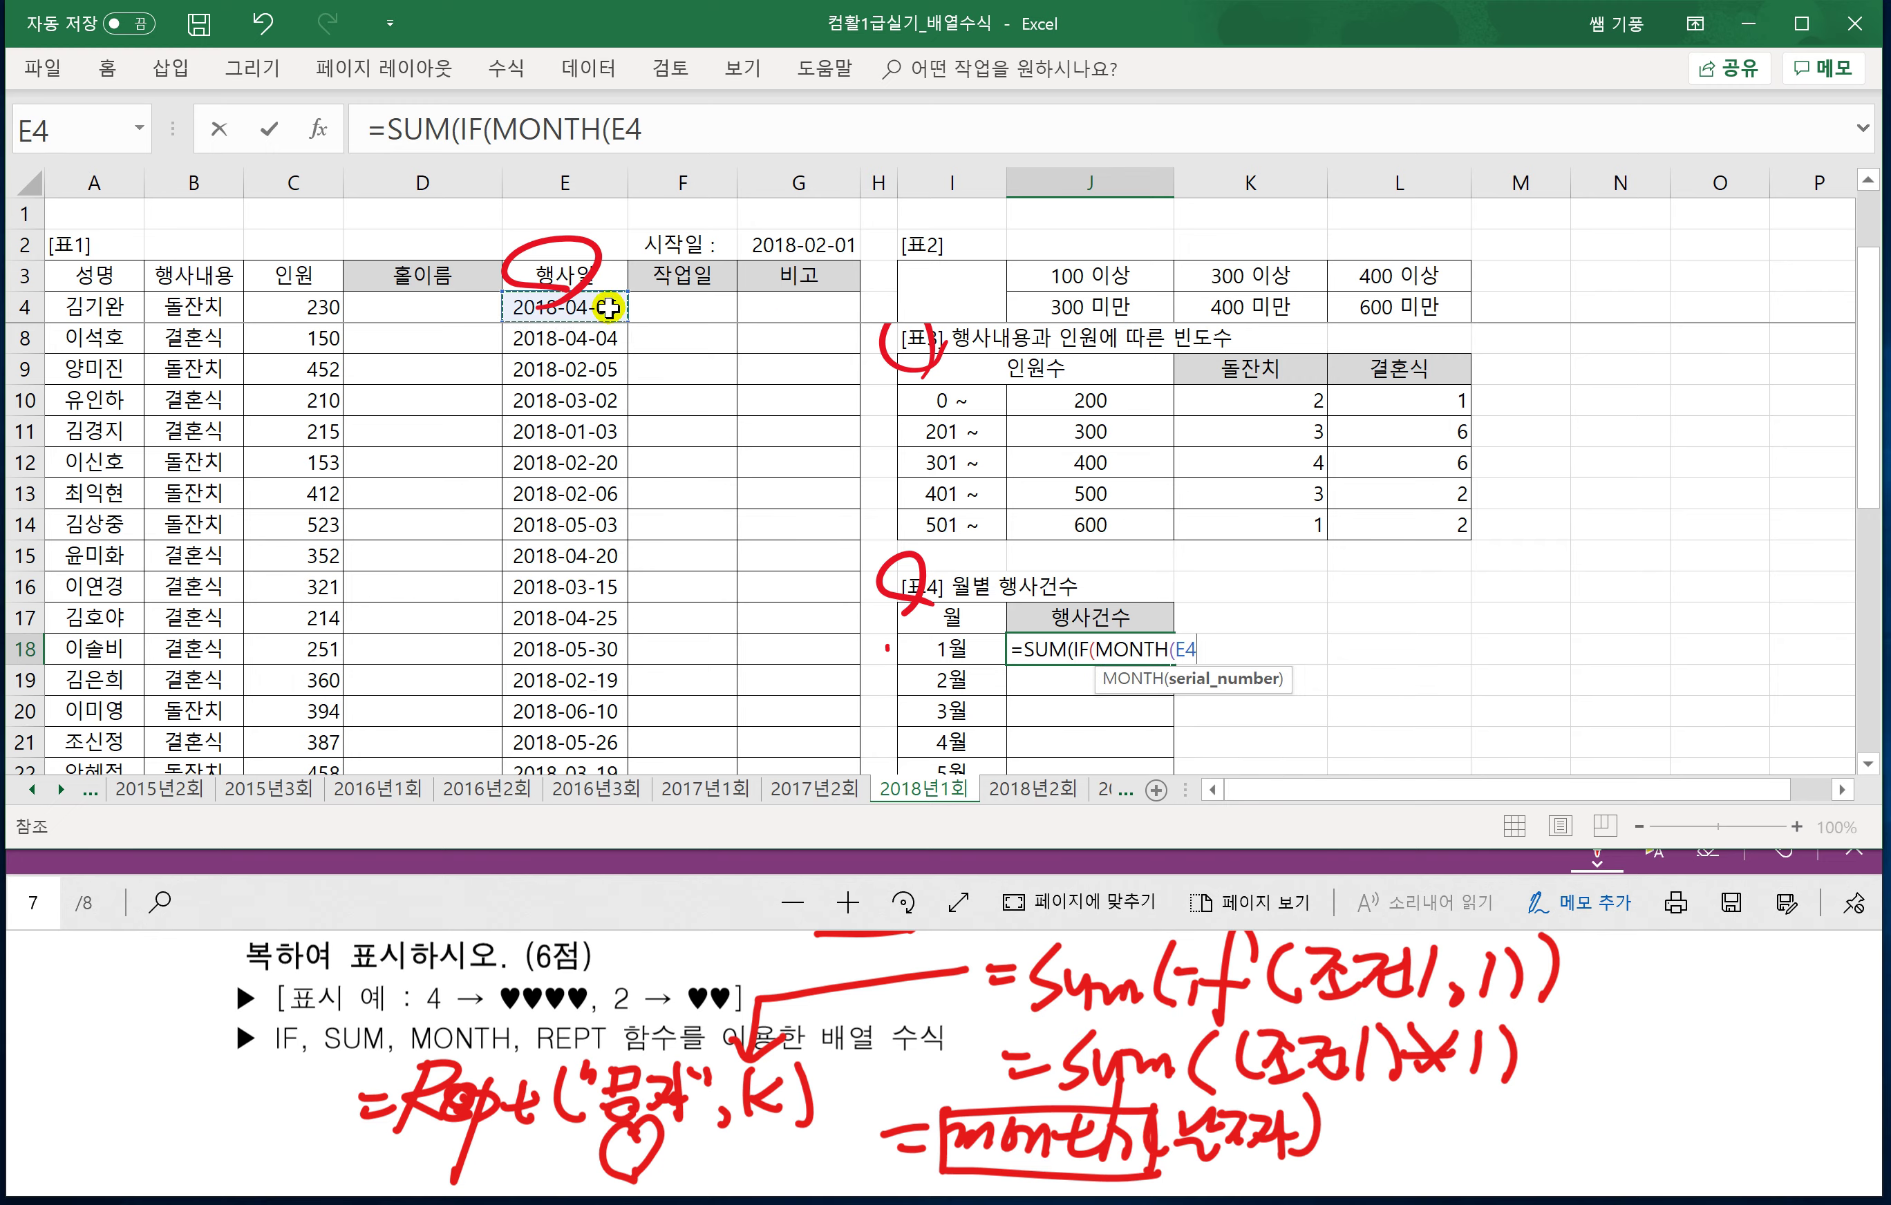
key("ctrl+shift+Down")
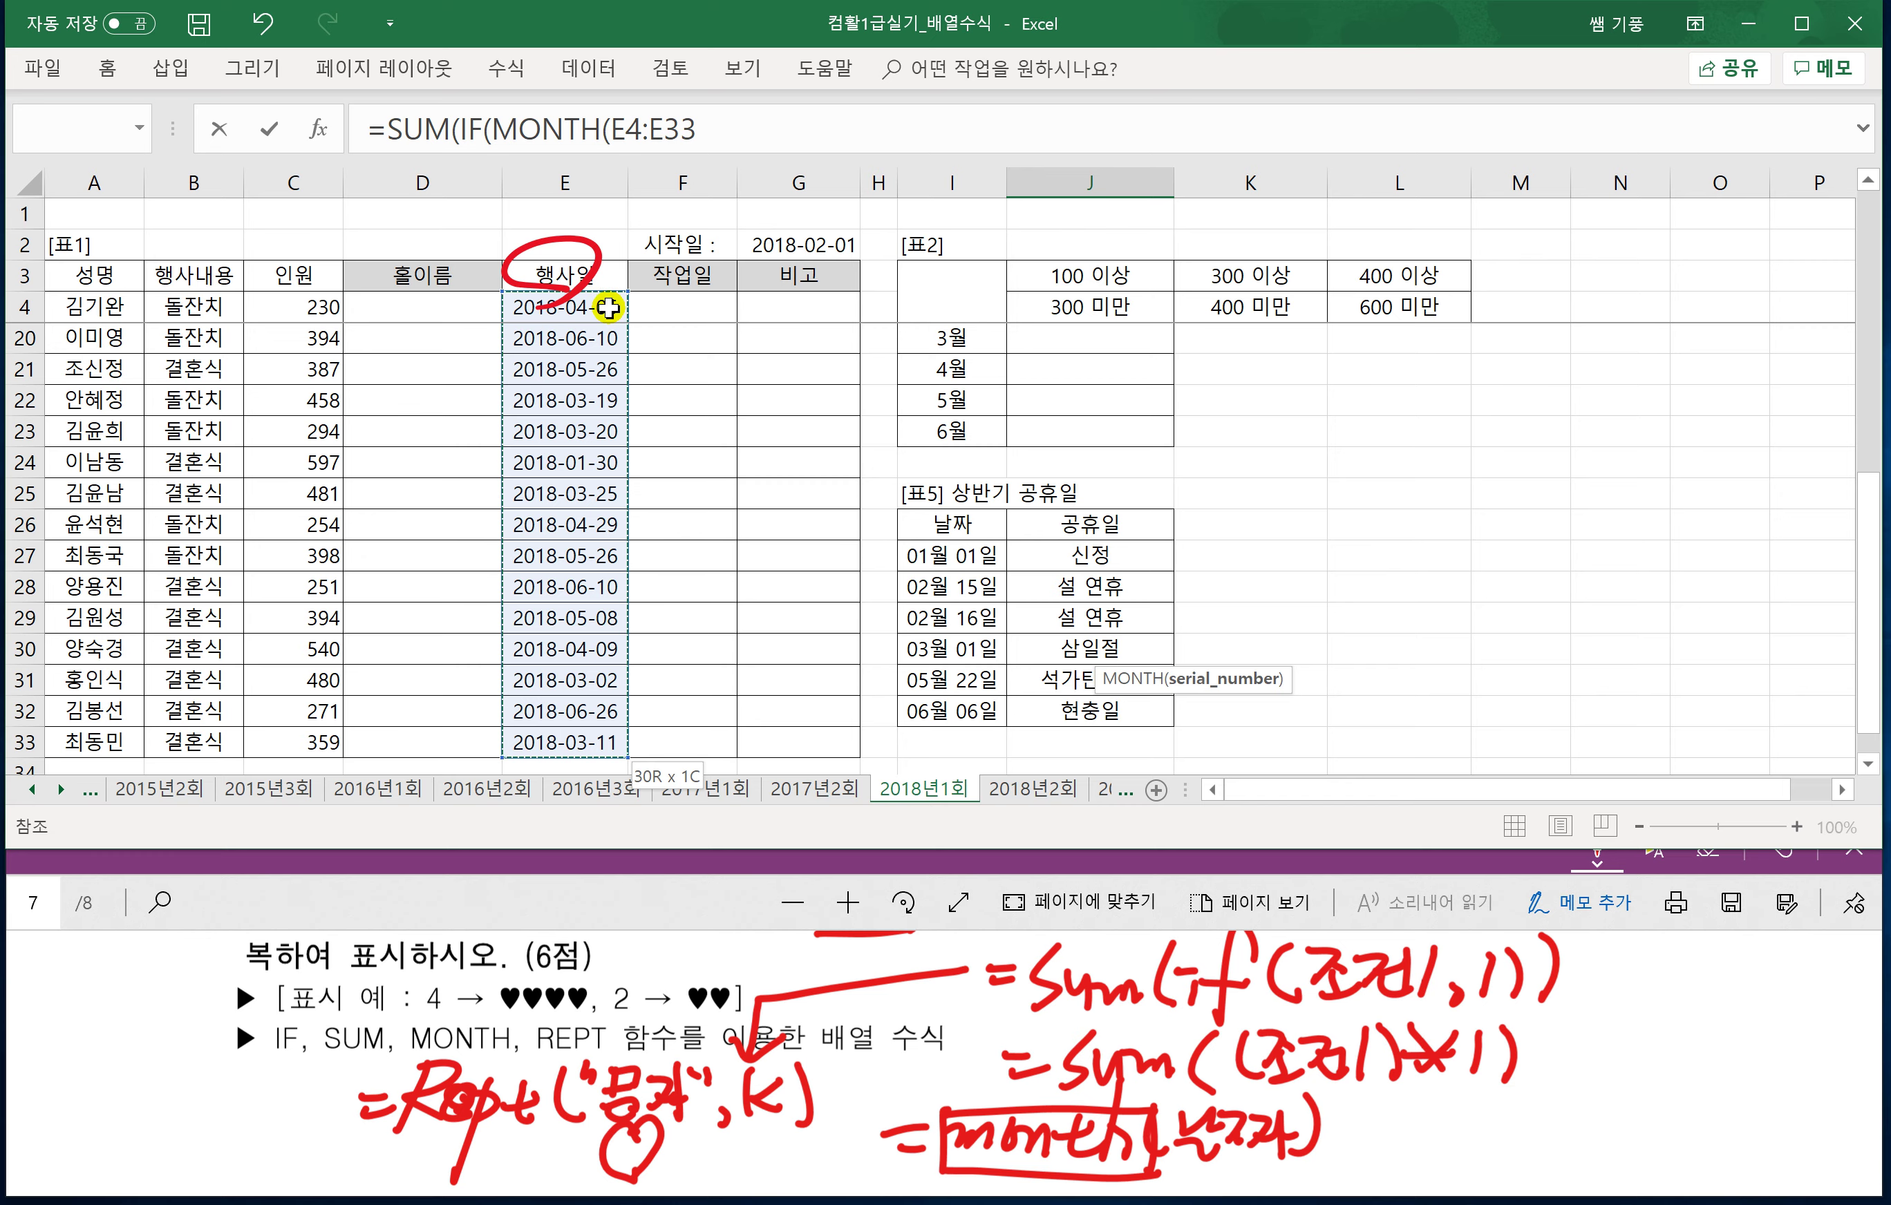
key("F4")
scroll(814, 421, "up", 2)
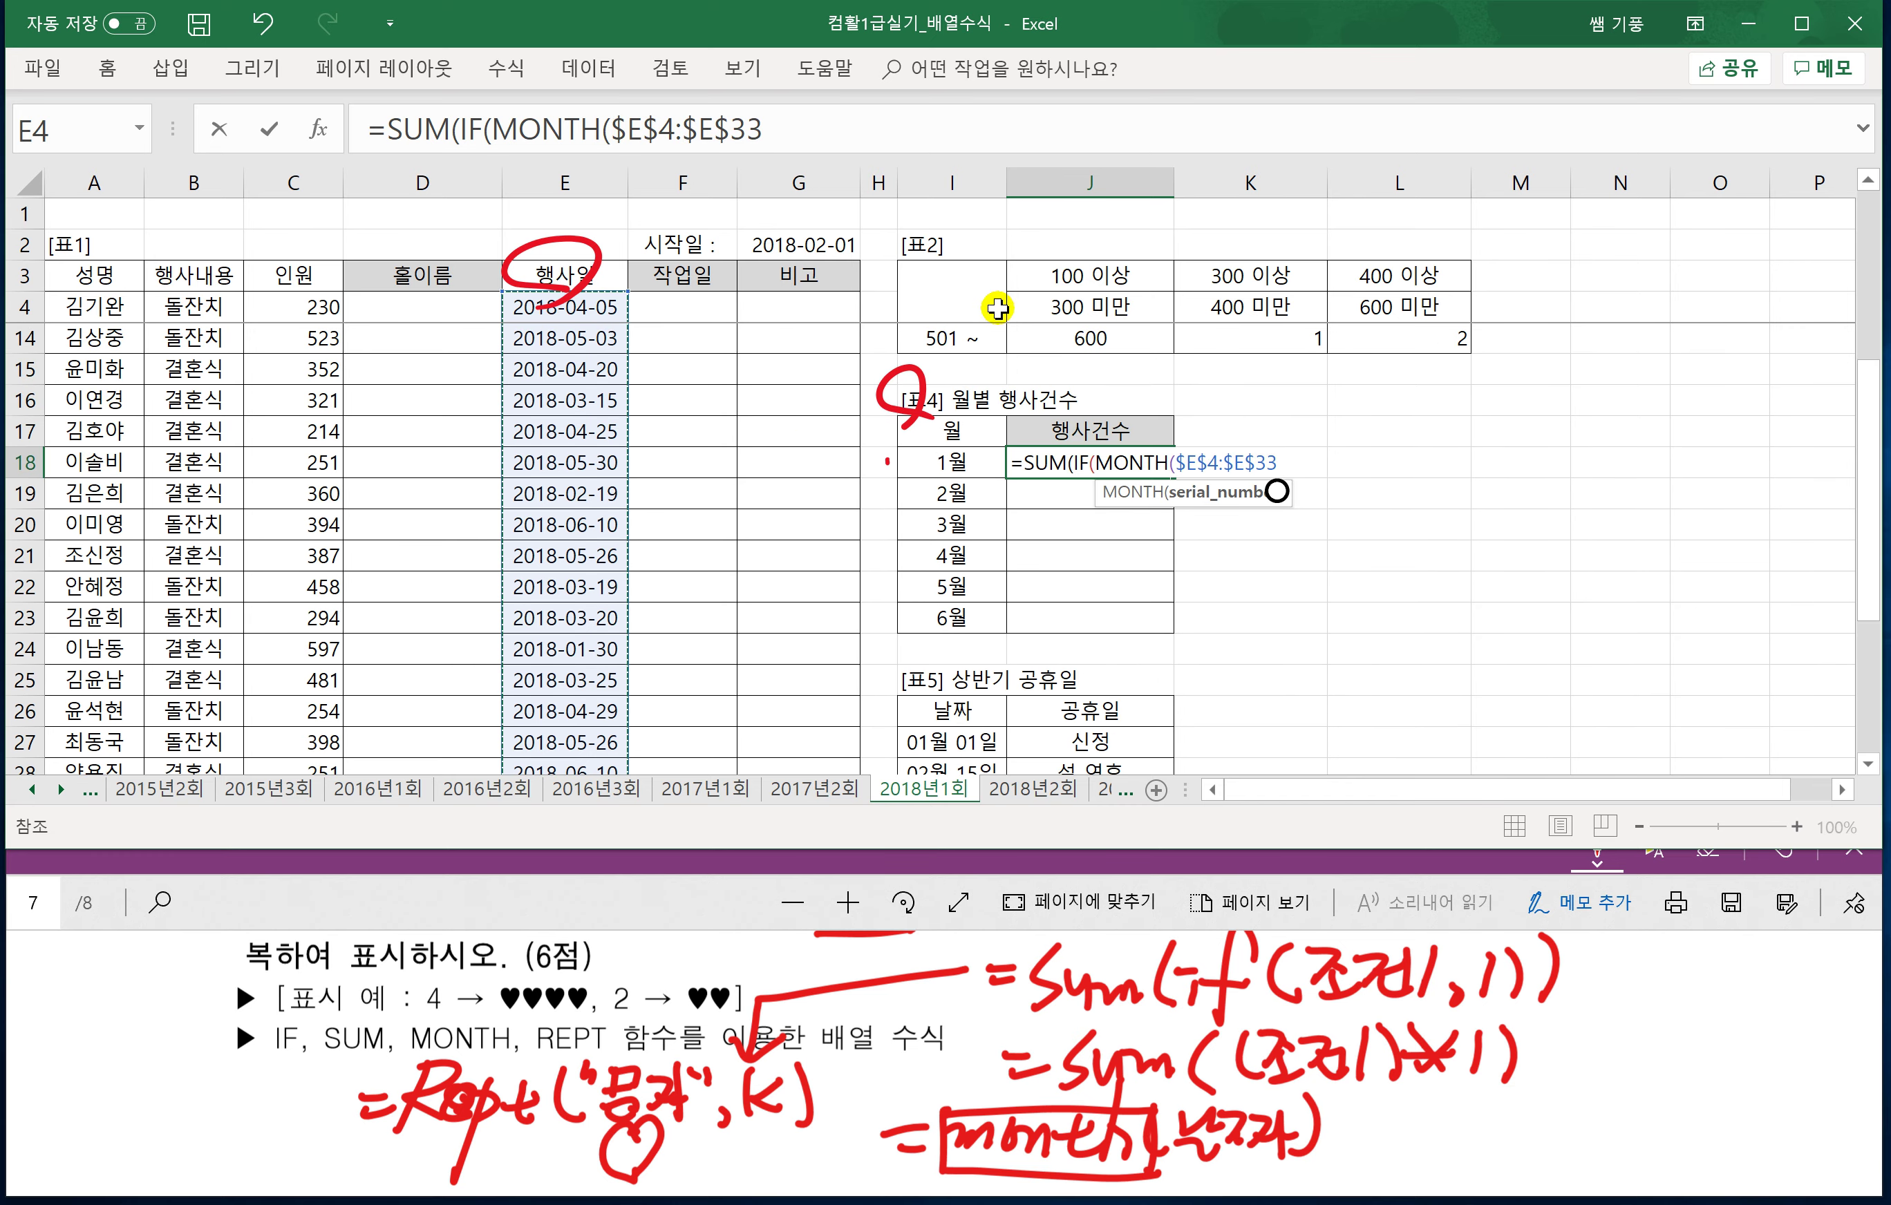
left_click(784, 127)
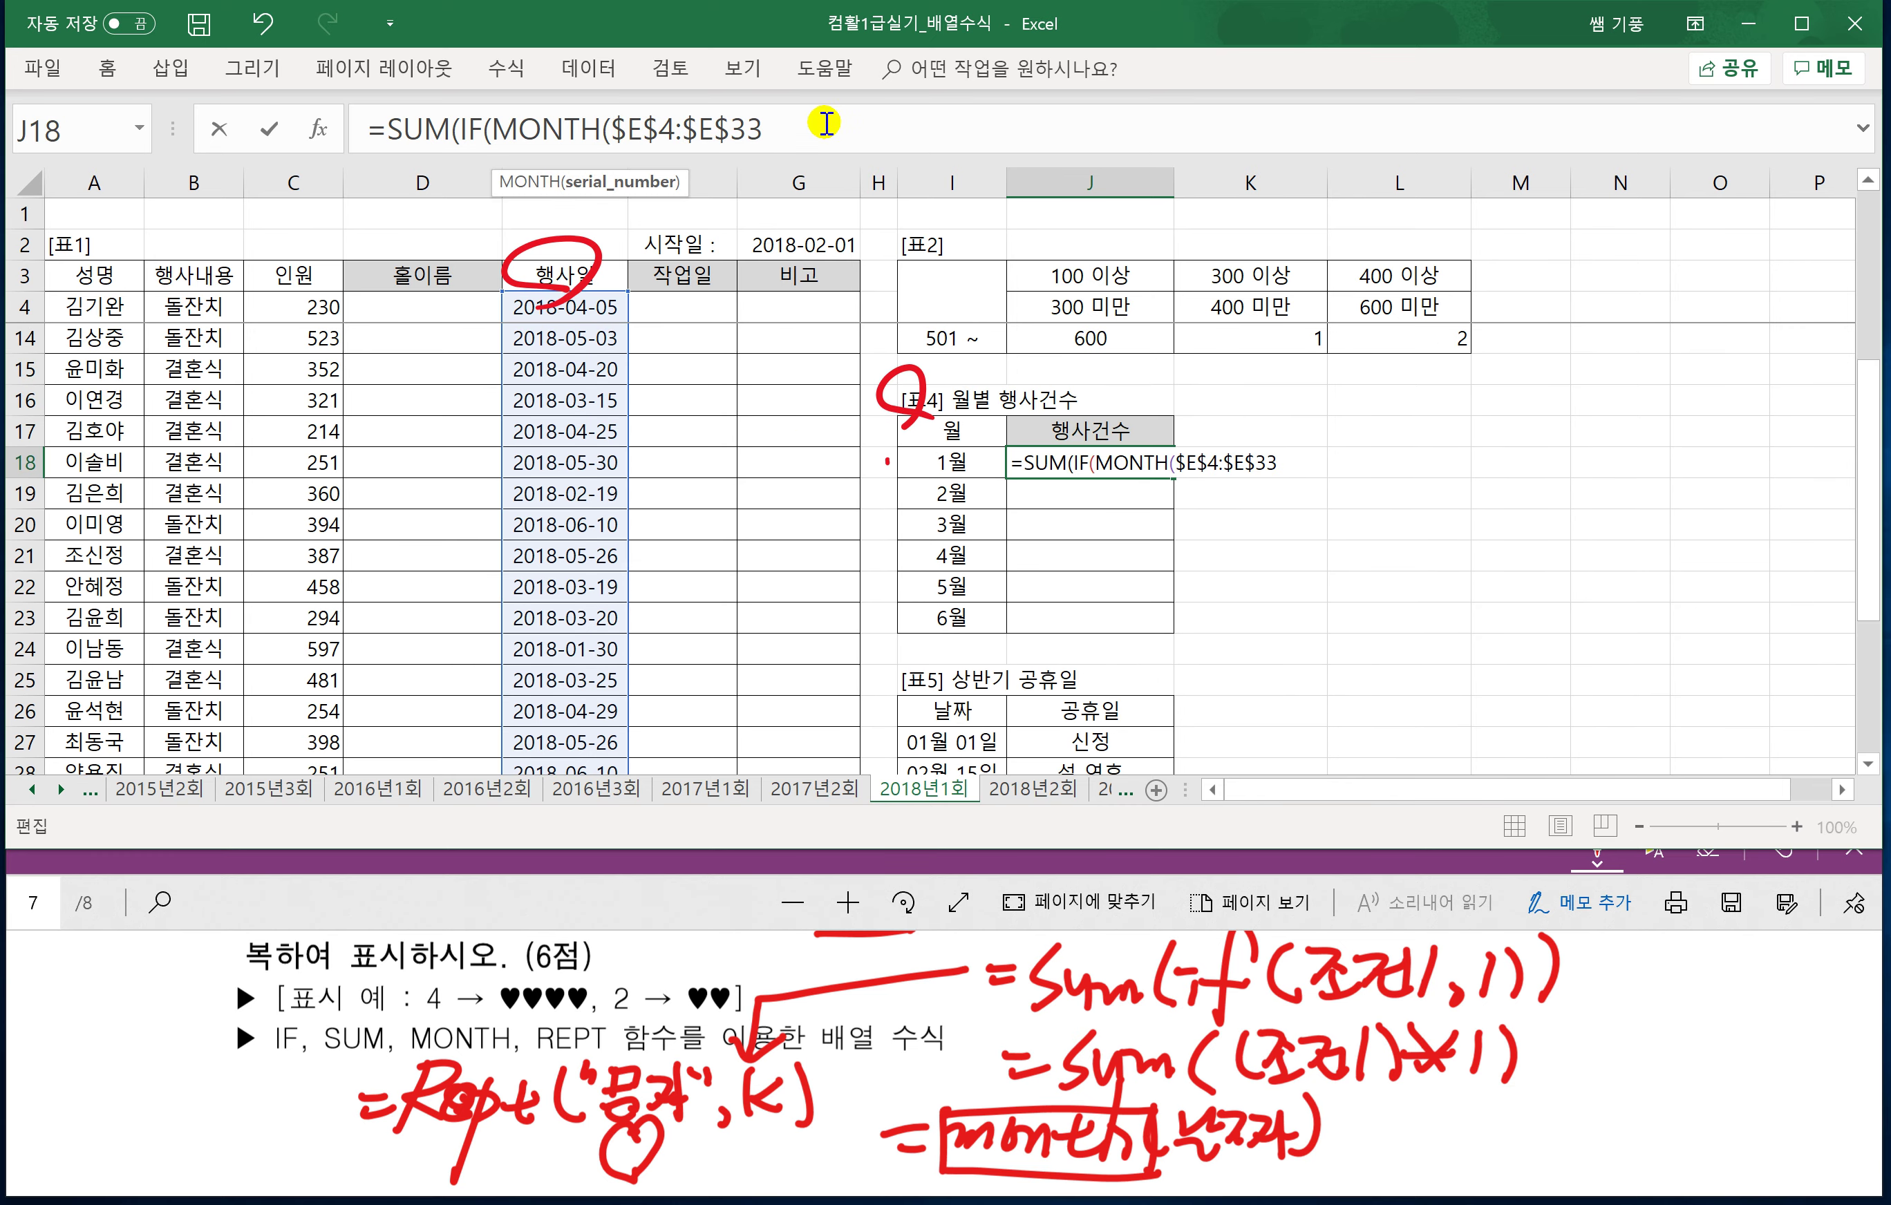
type("=")
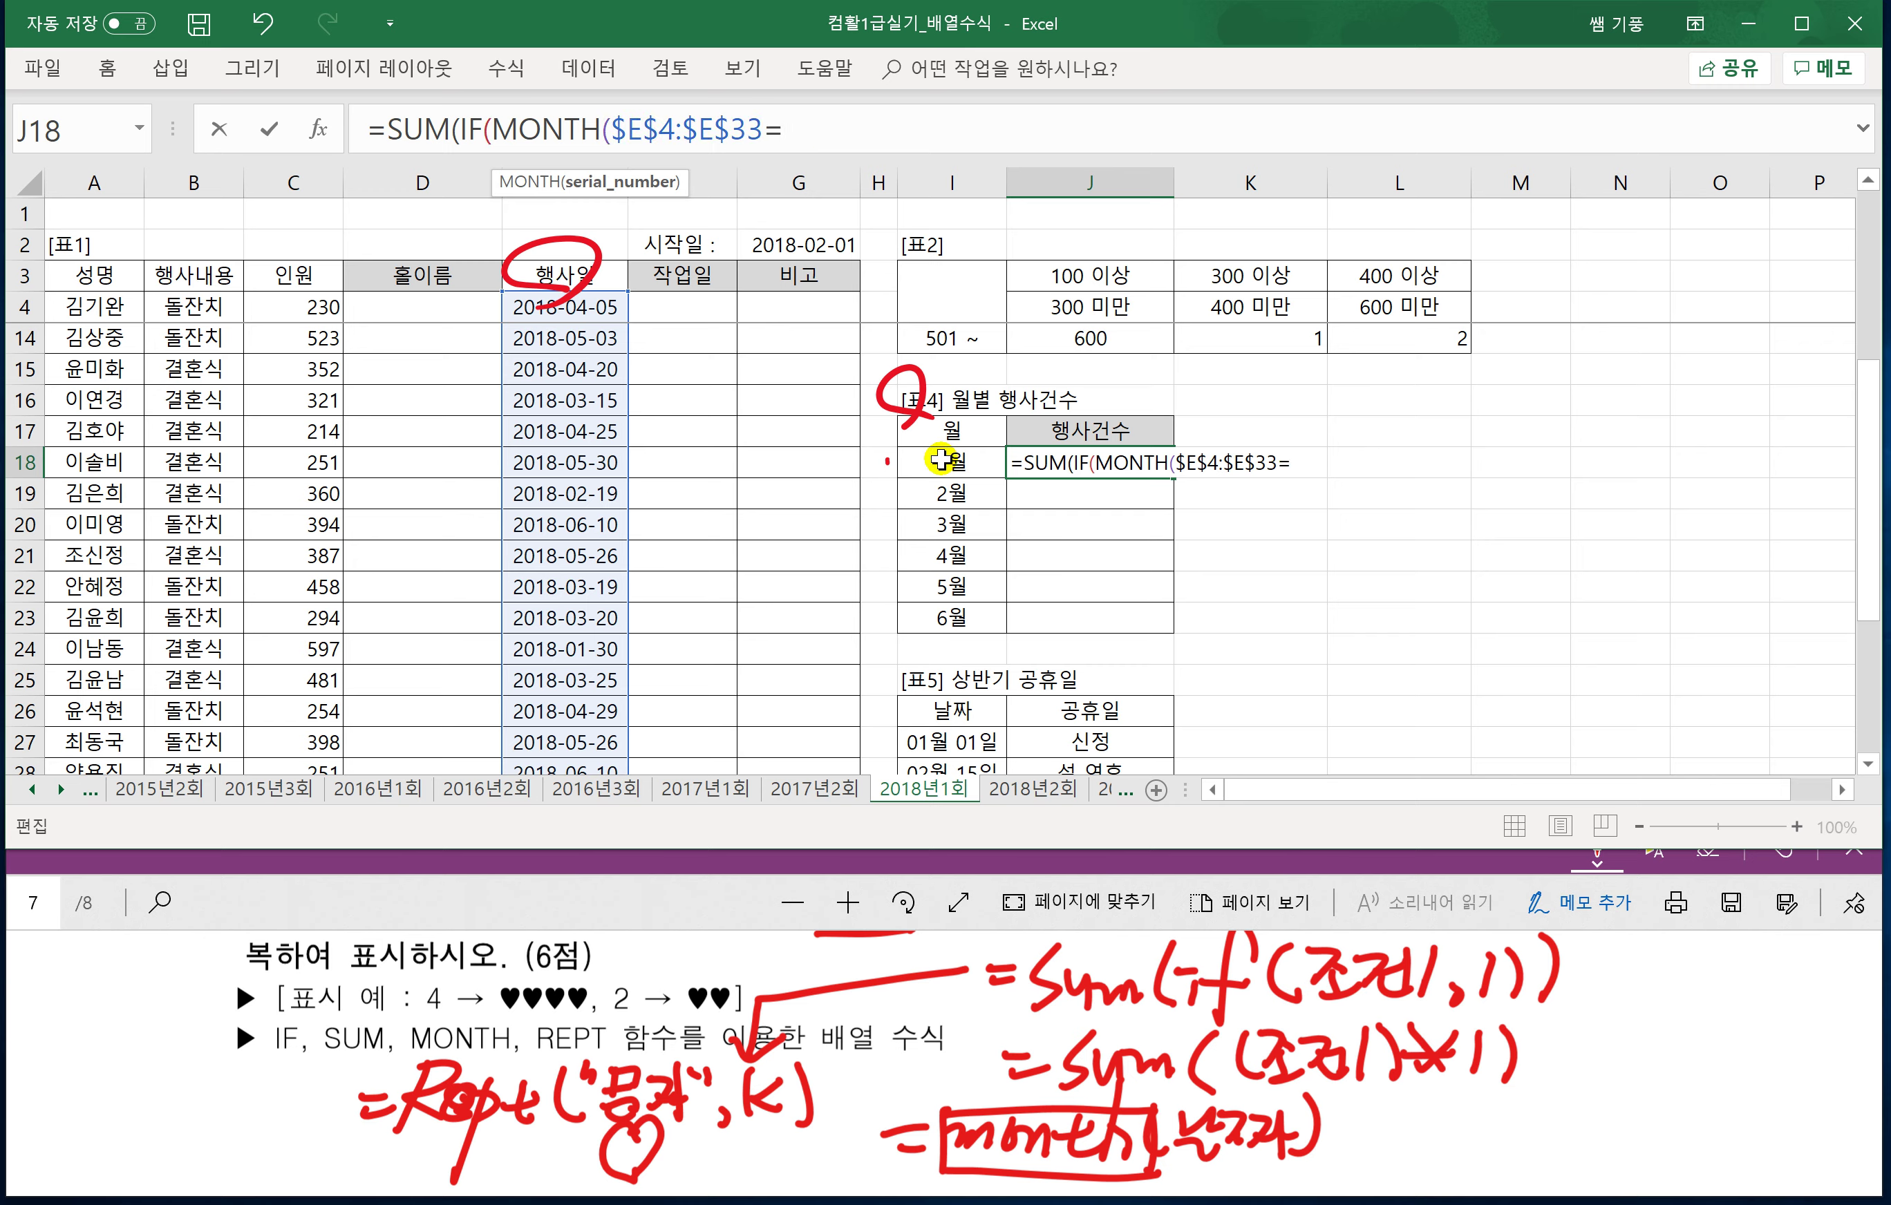
key("BackSpace")
type(")")
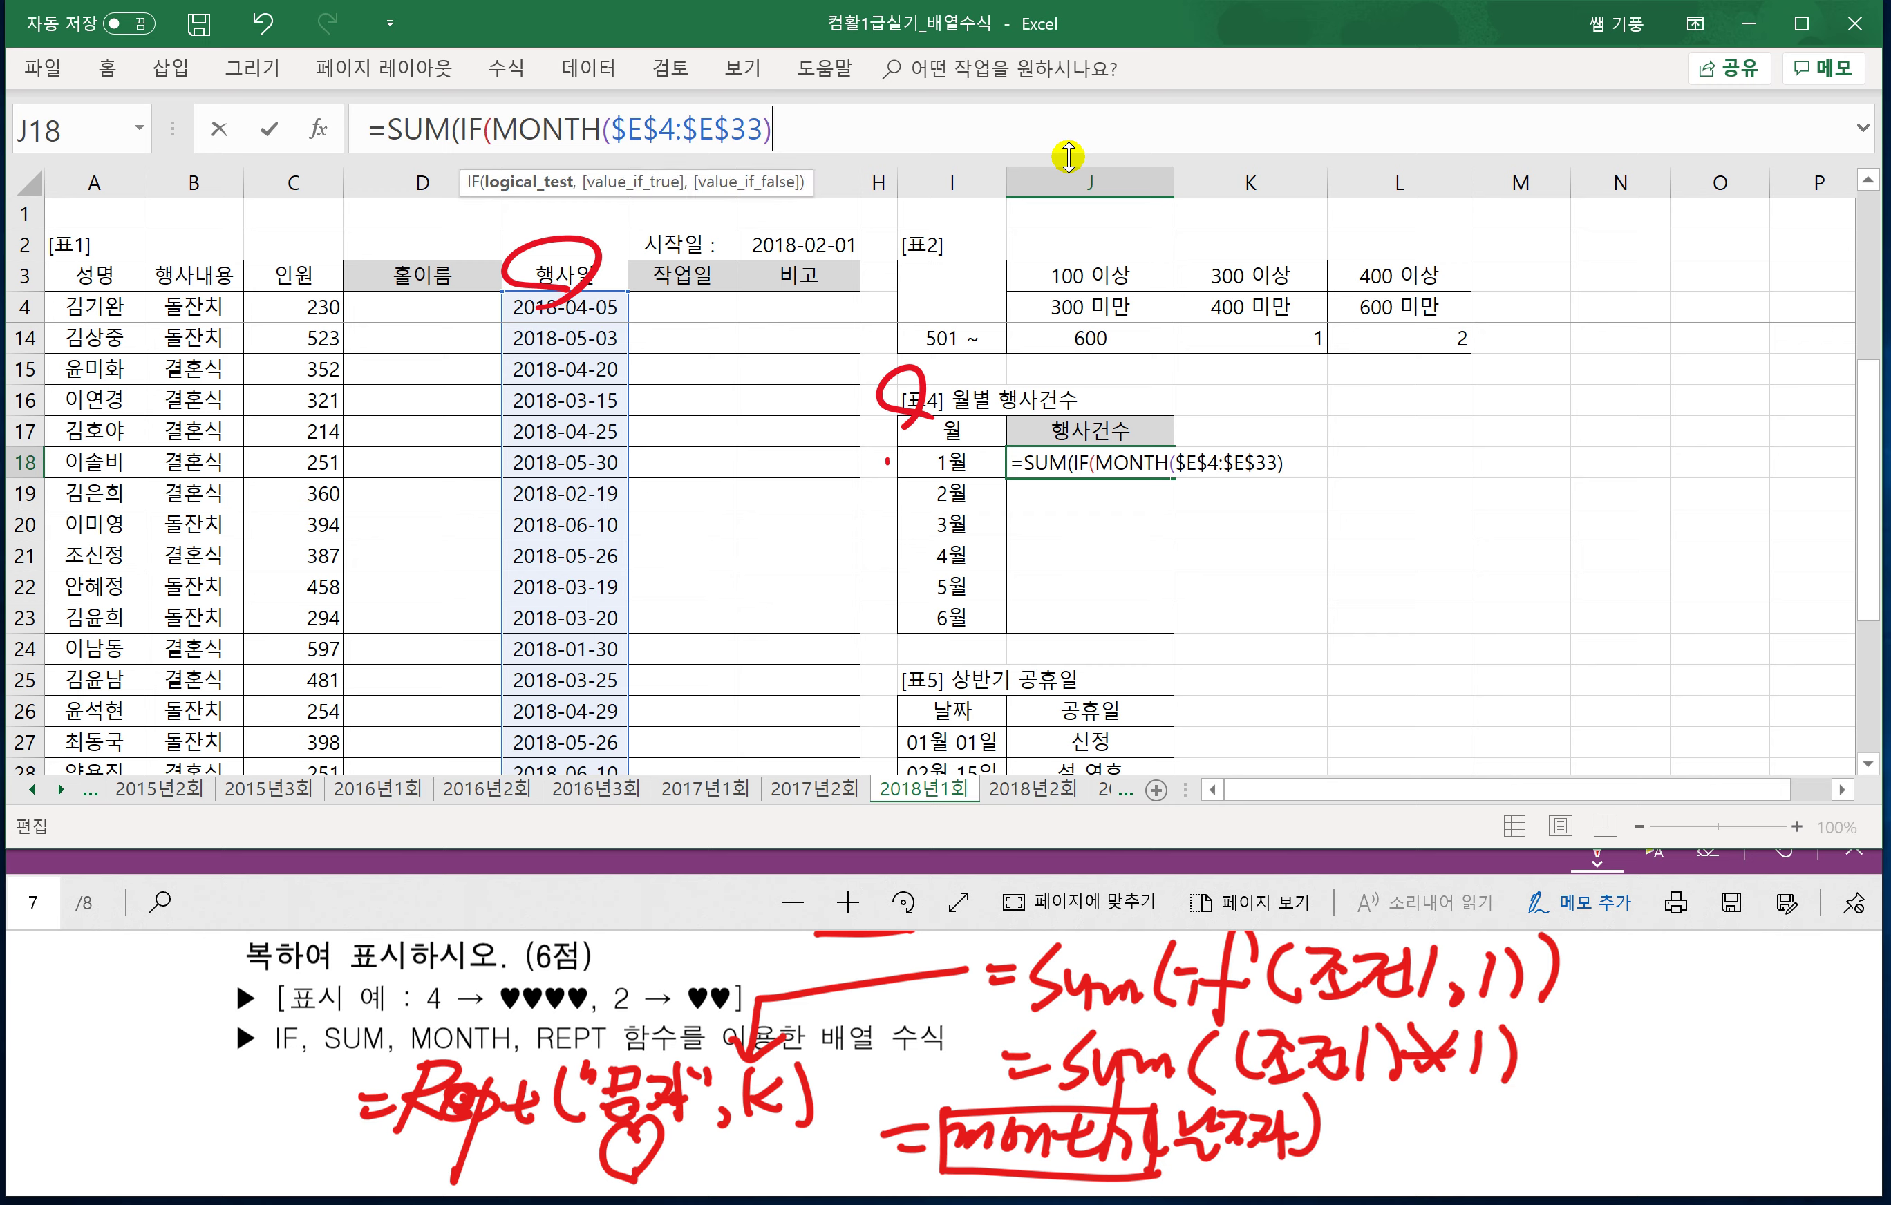
Compare the month with I18, return 1 when it matches, close both functions, and enter J18 as an array formula.
type("=")
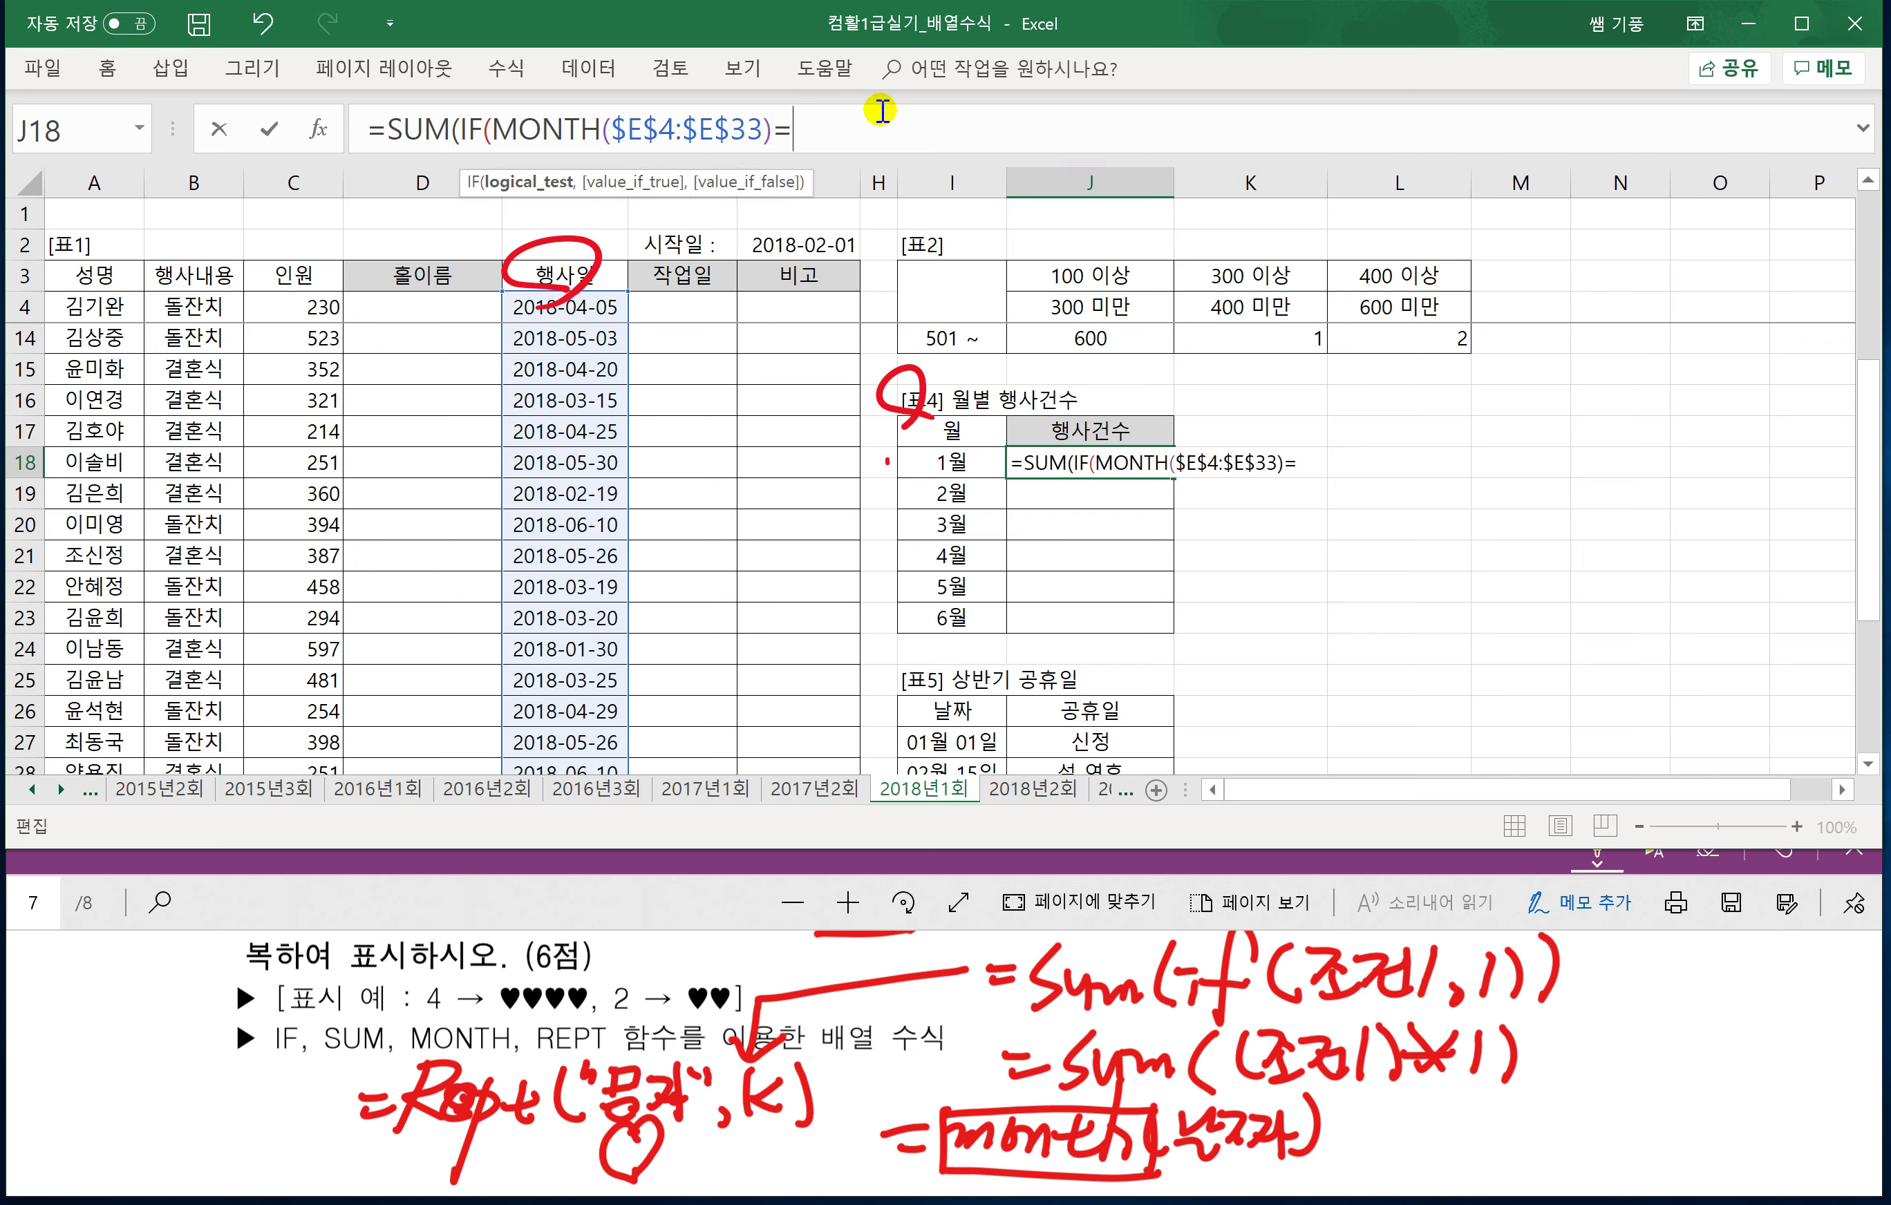
left_click(952, 462)
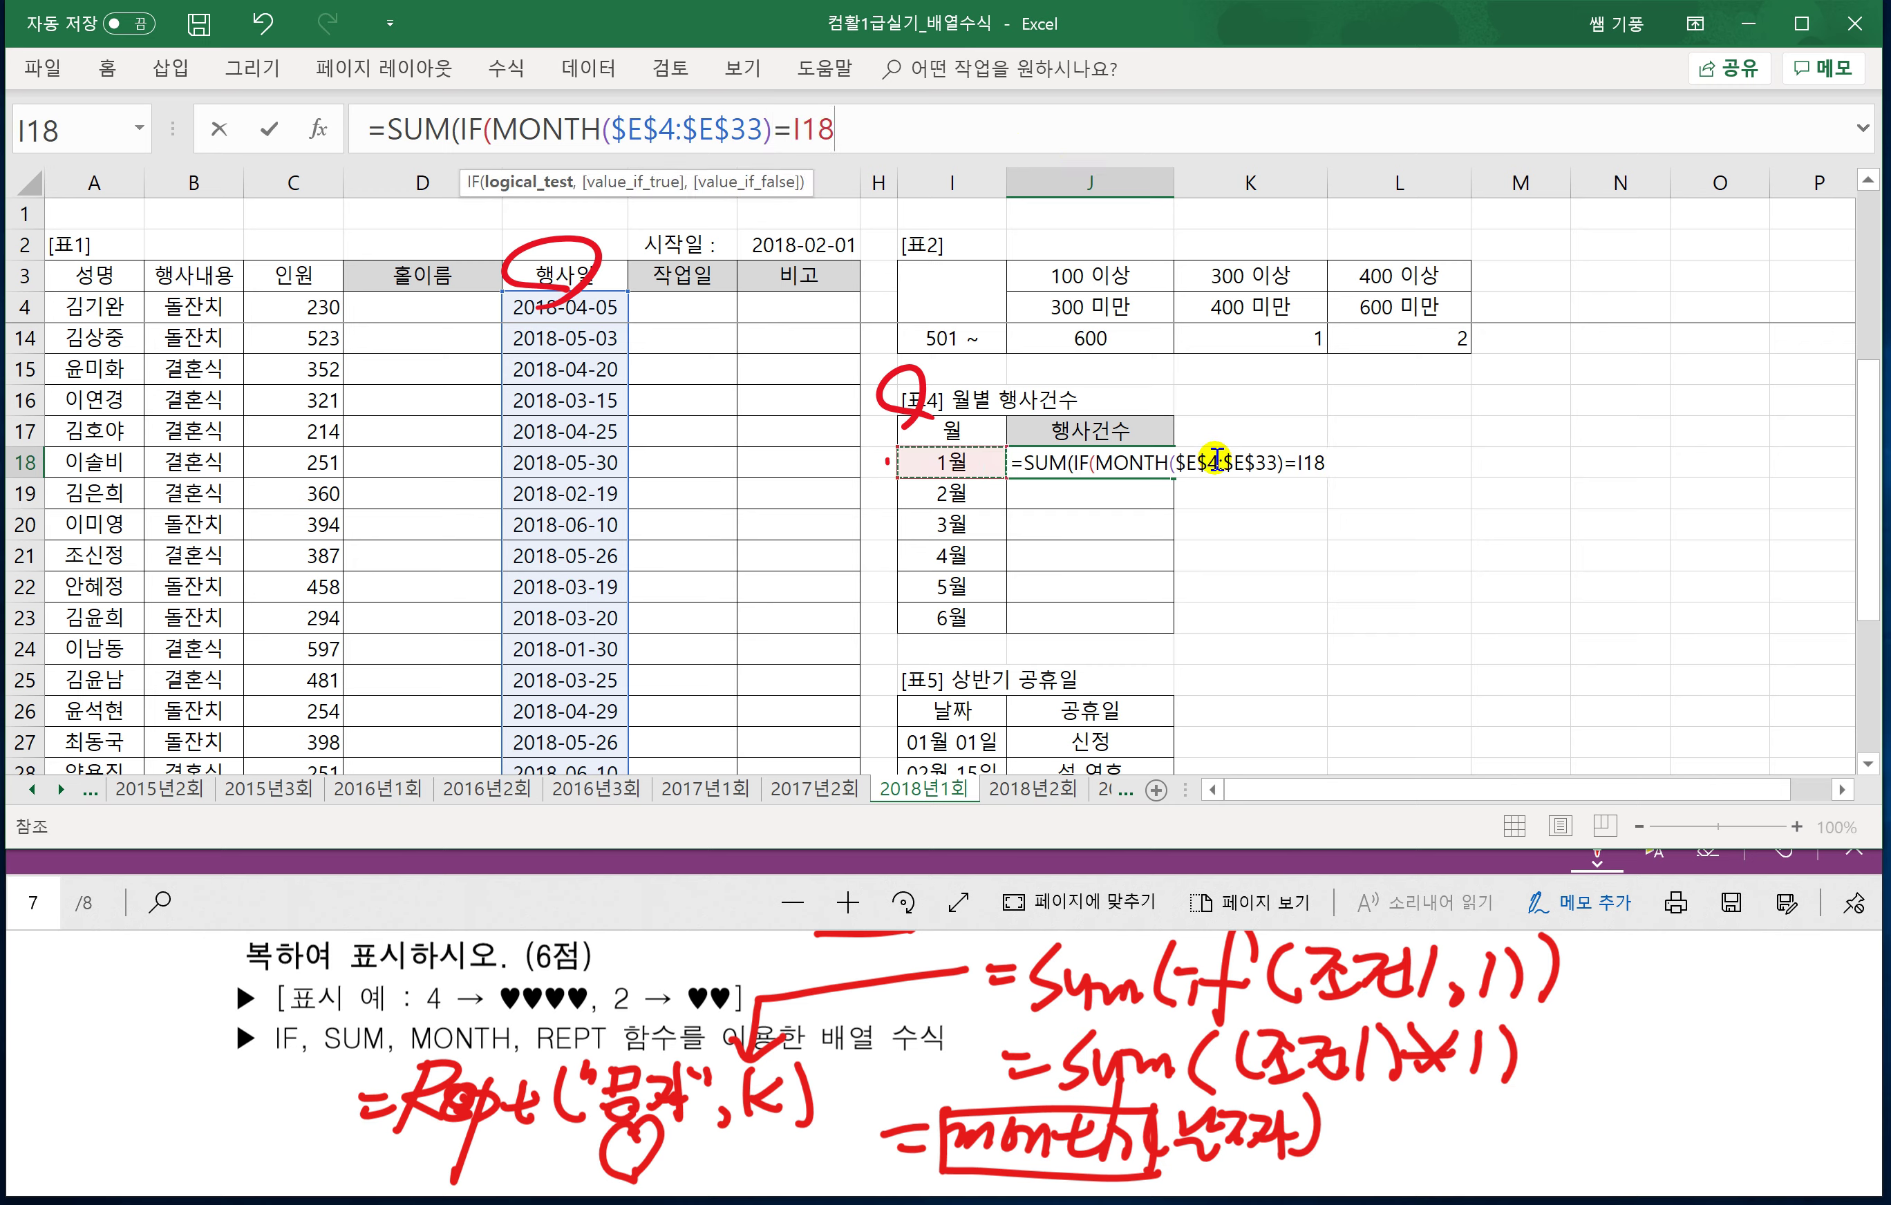
type(",1")
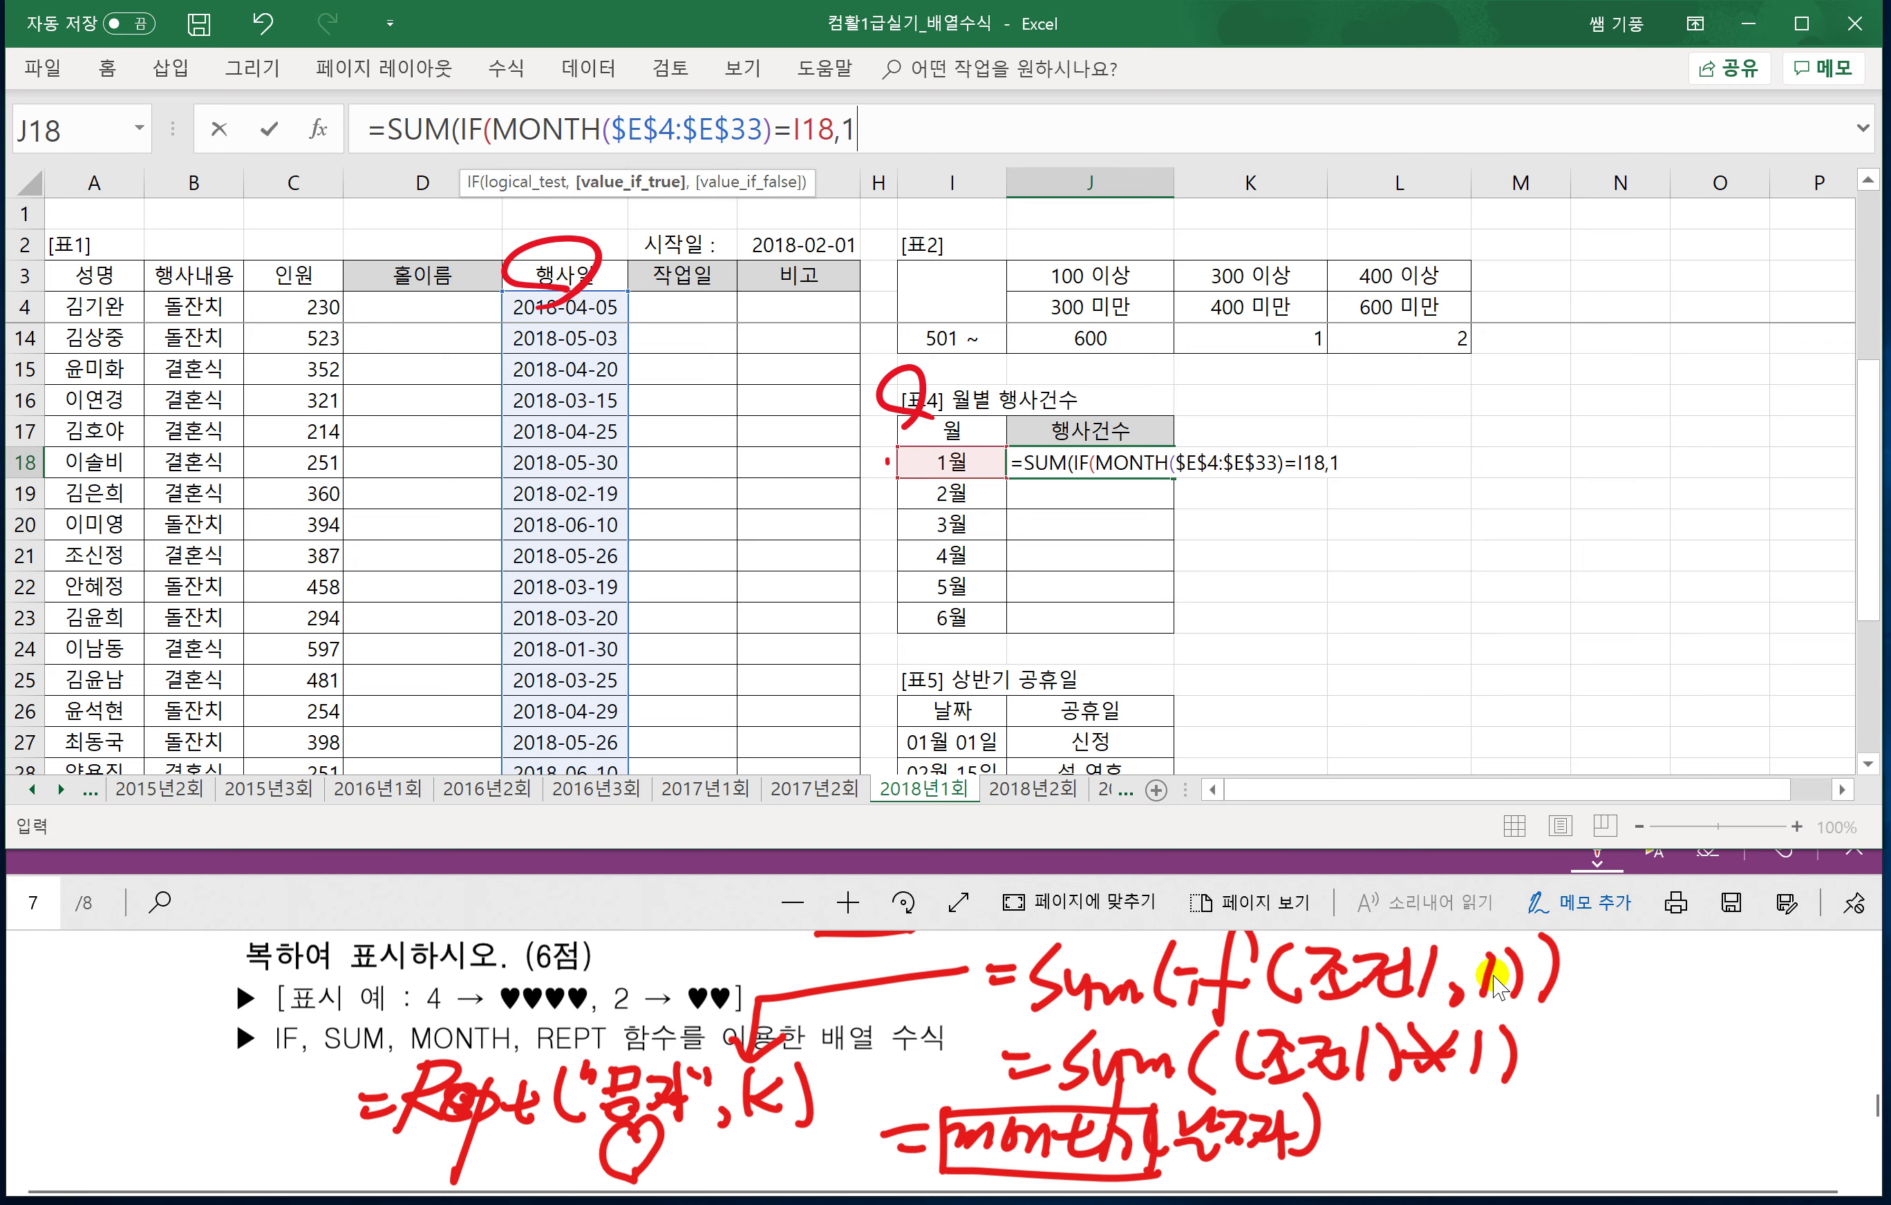
type("))")
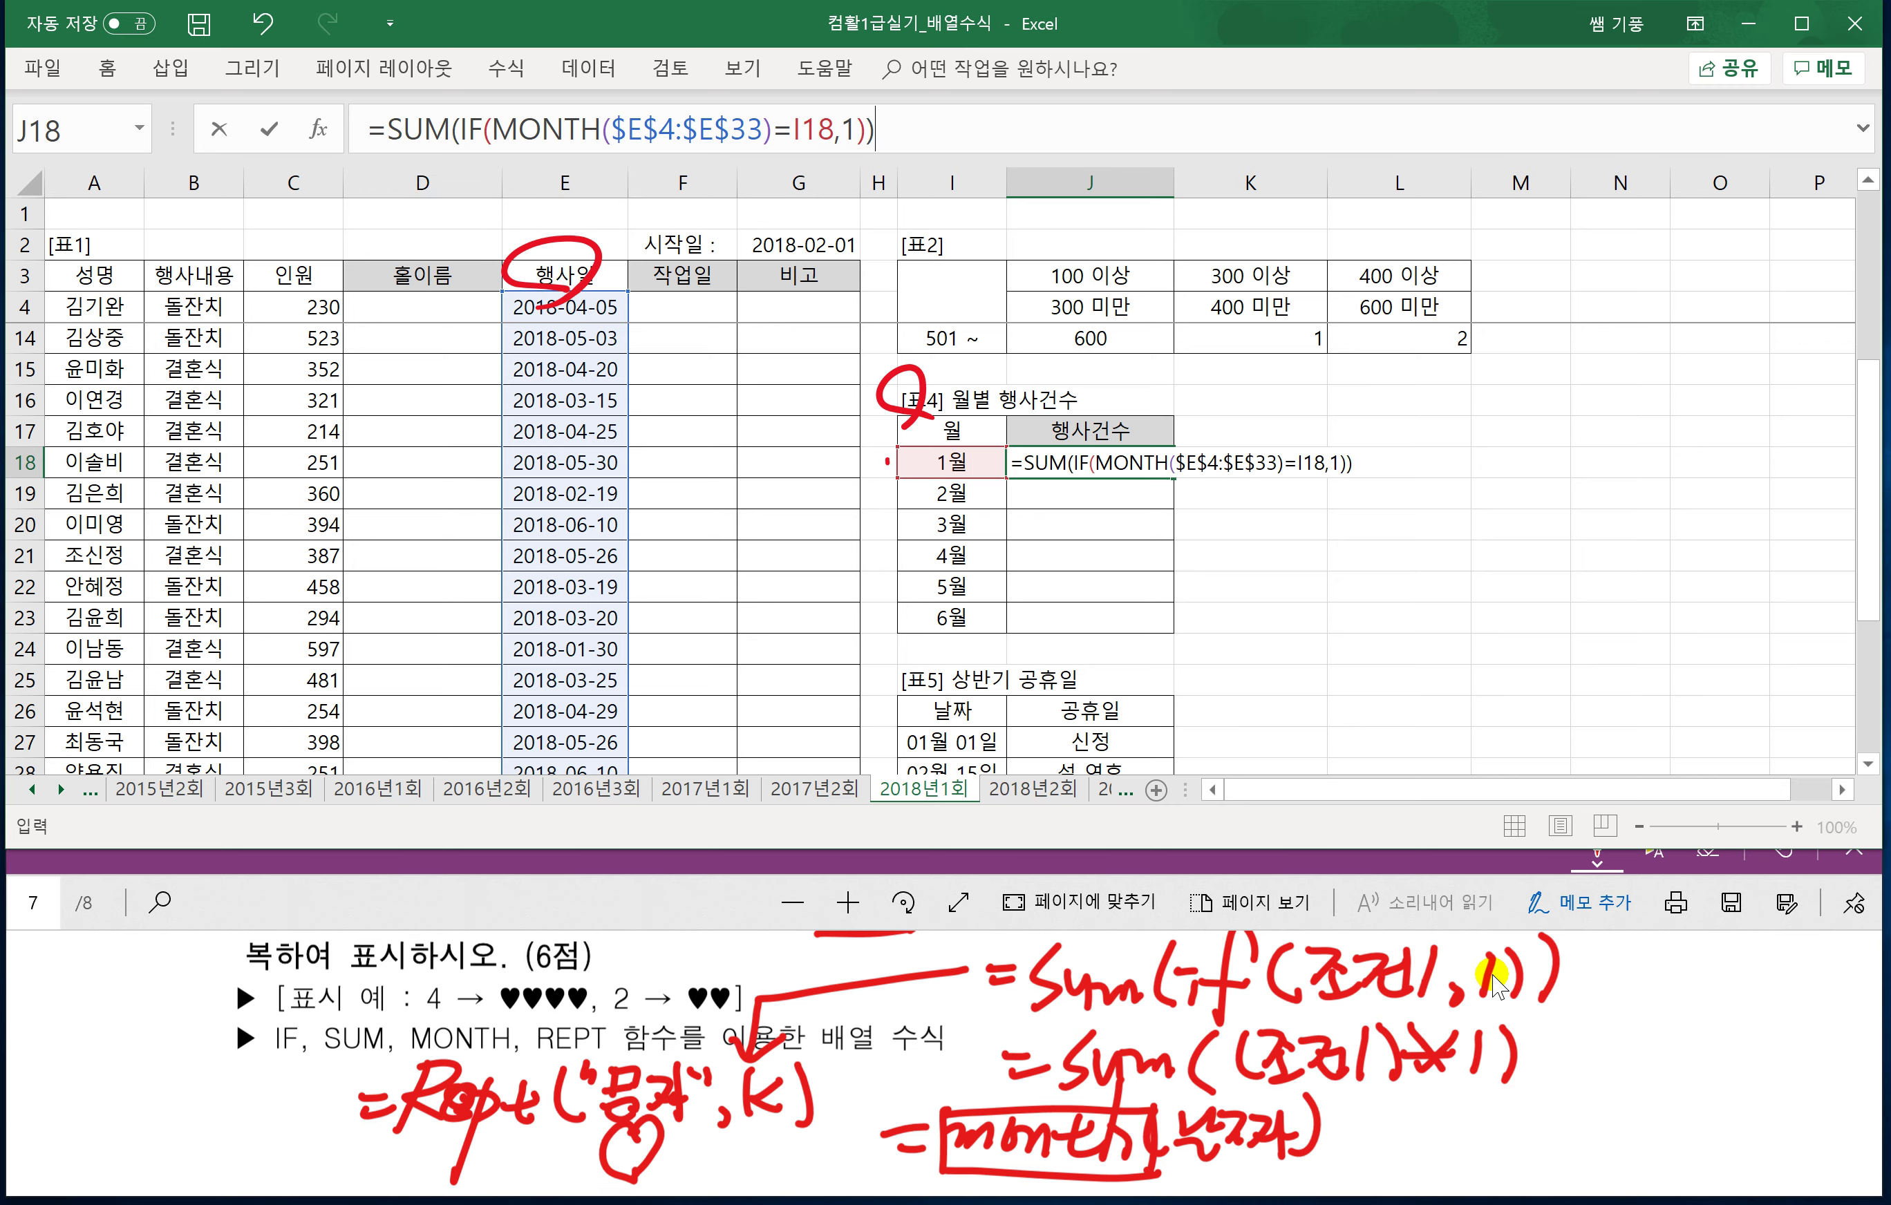
key("ctrl+shift+Return")
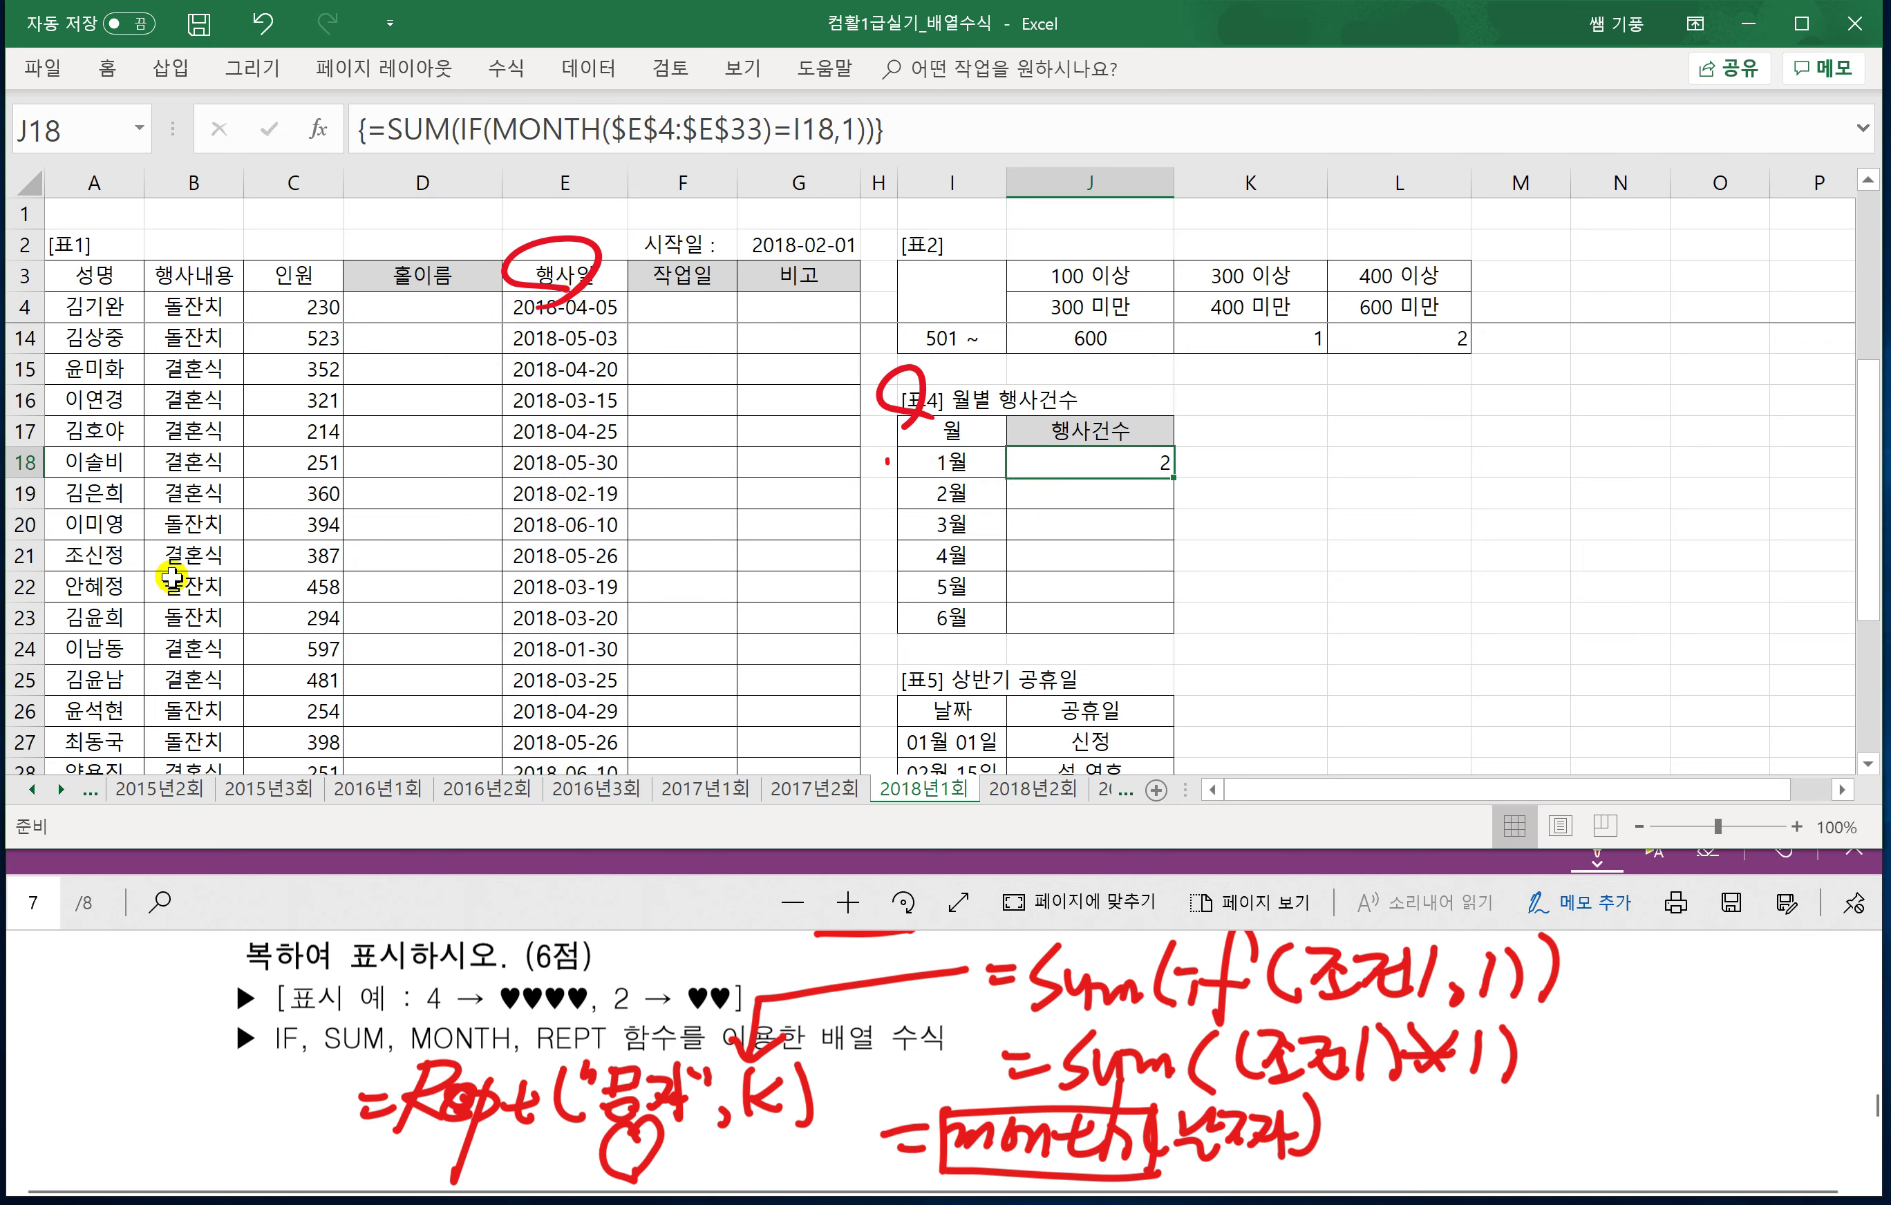
Wrap the SUM formula in J18 with REPT, inserting the ♥ symbol as the repeated text ahead of the count.
left_click(382, 133)
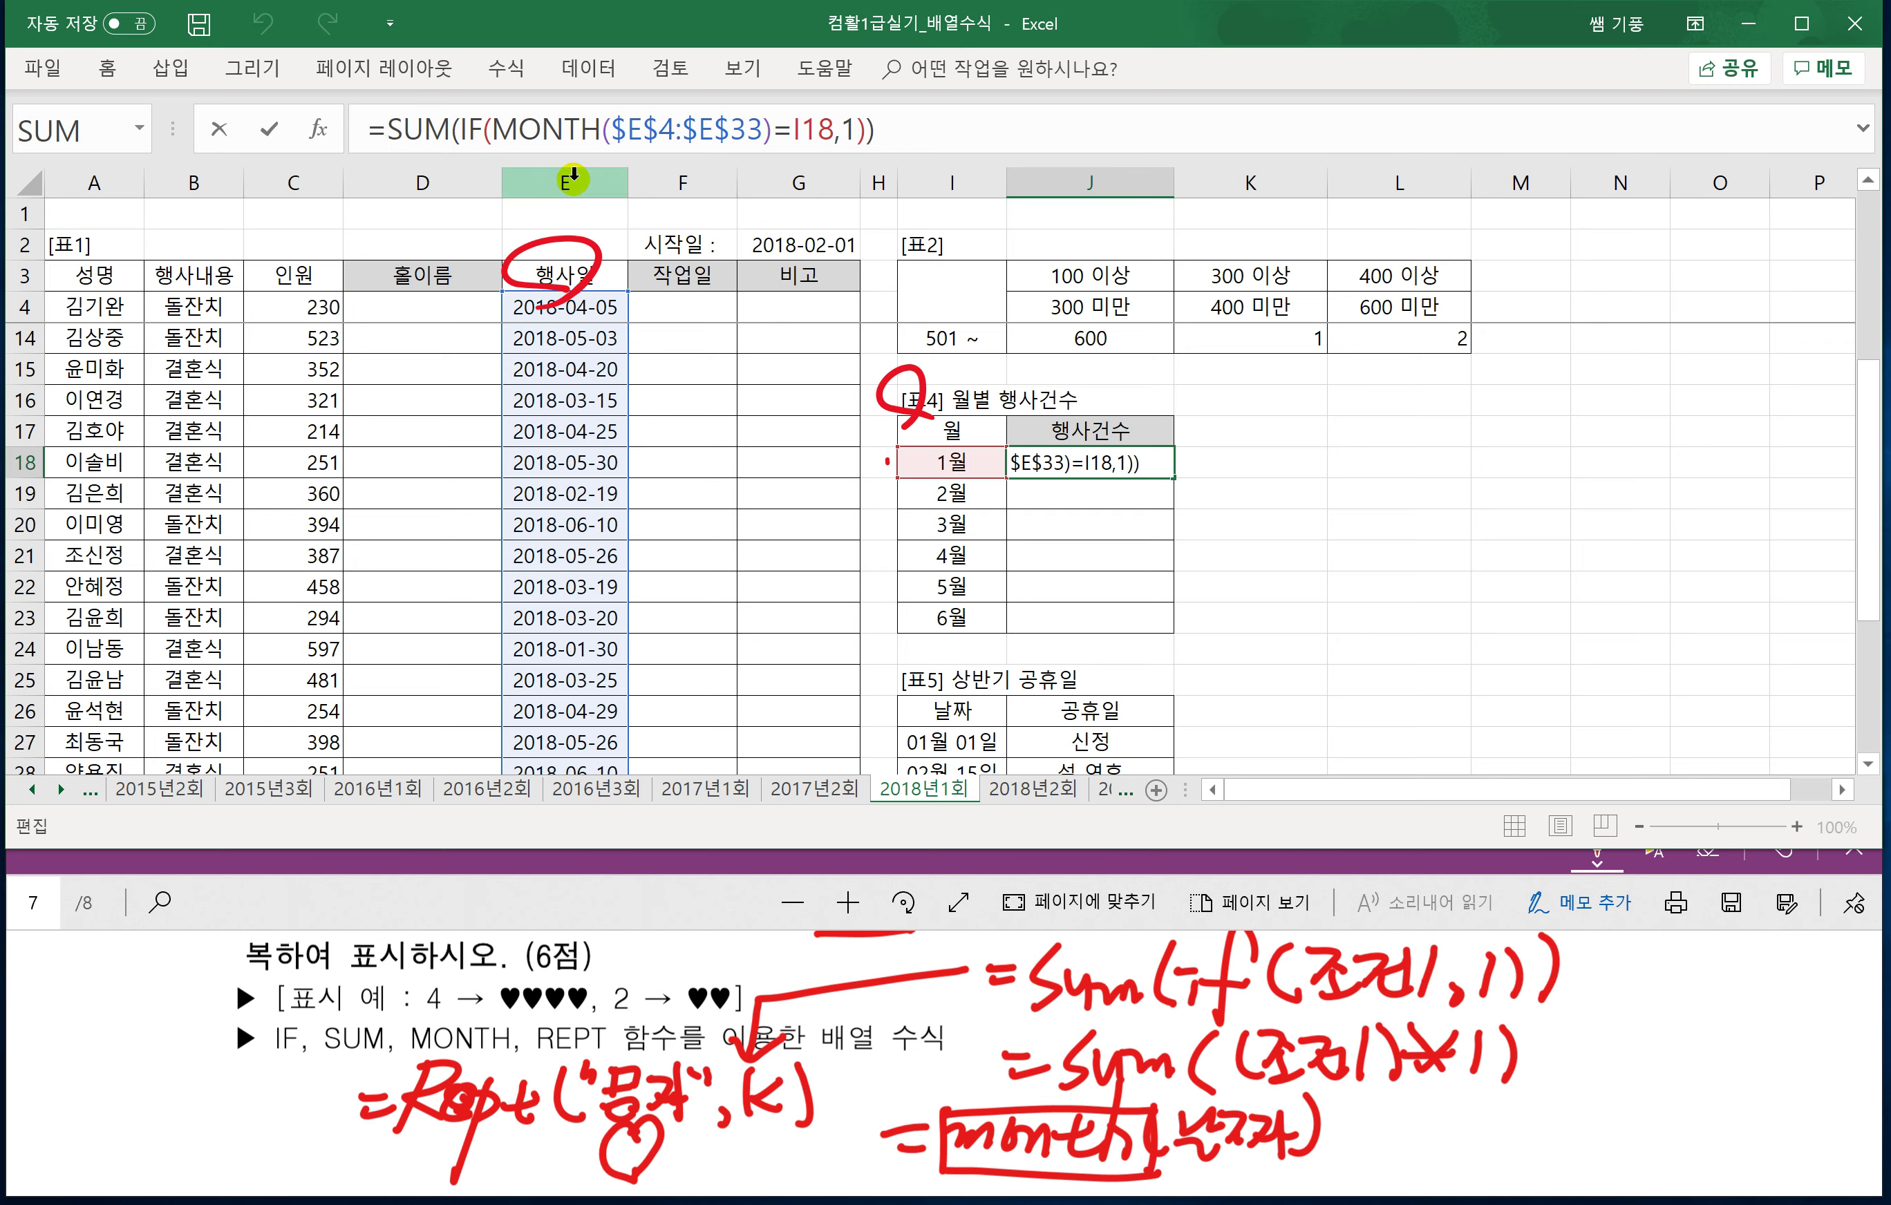
type("REPT(")
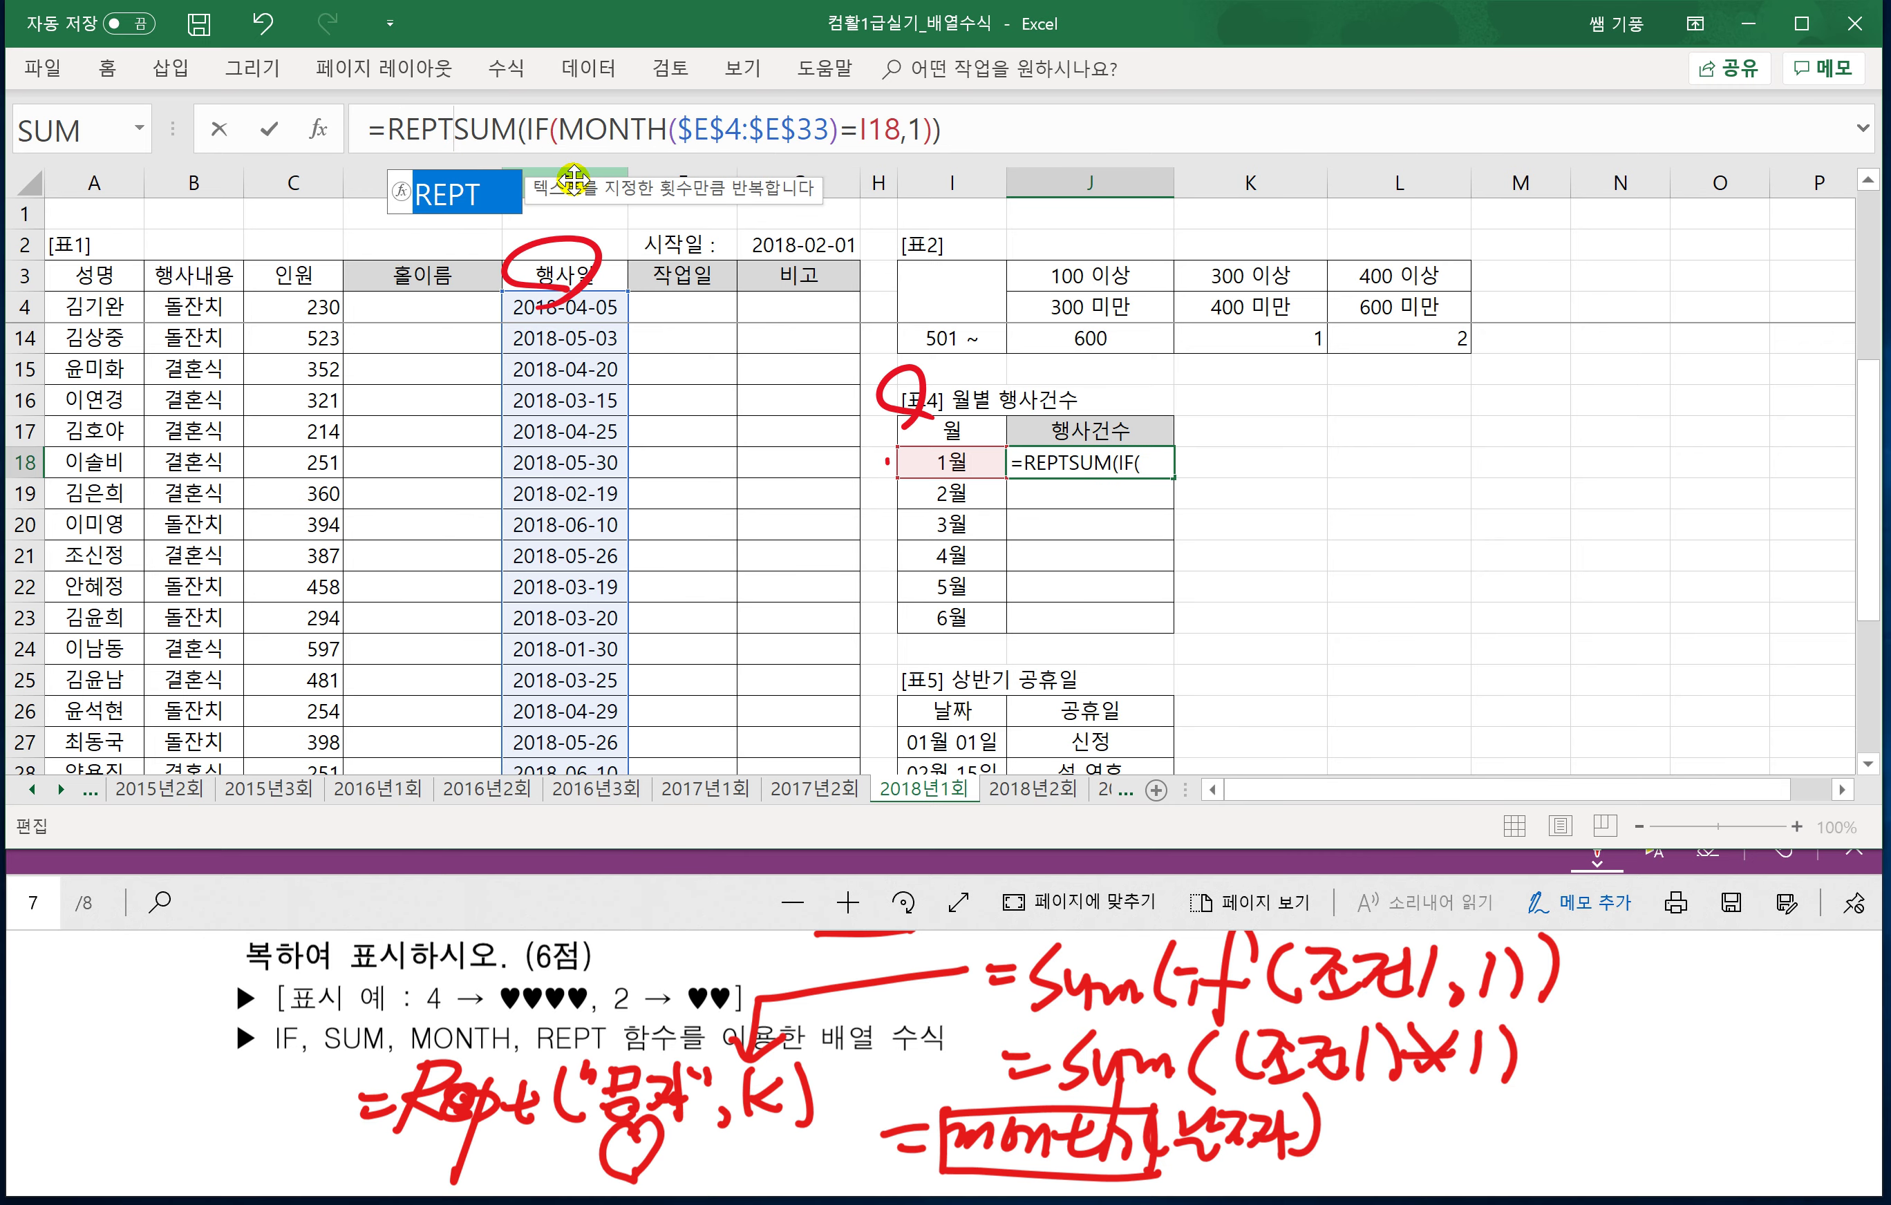
type("\"")
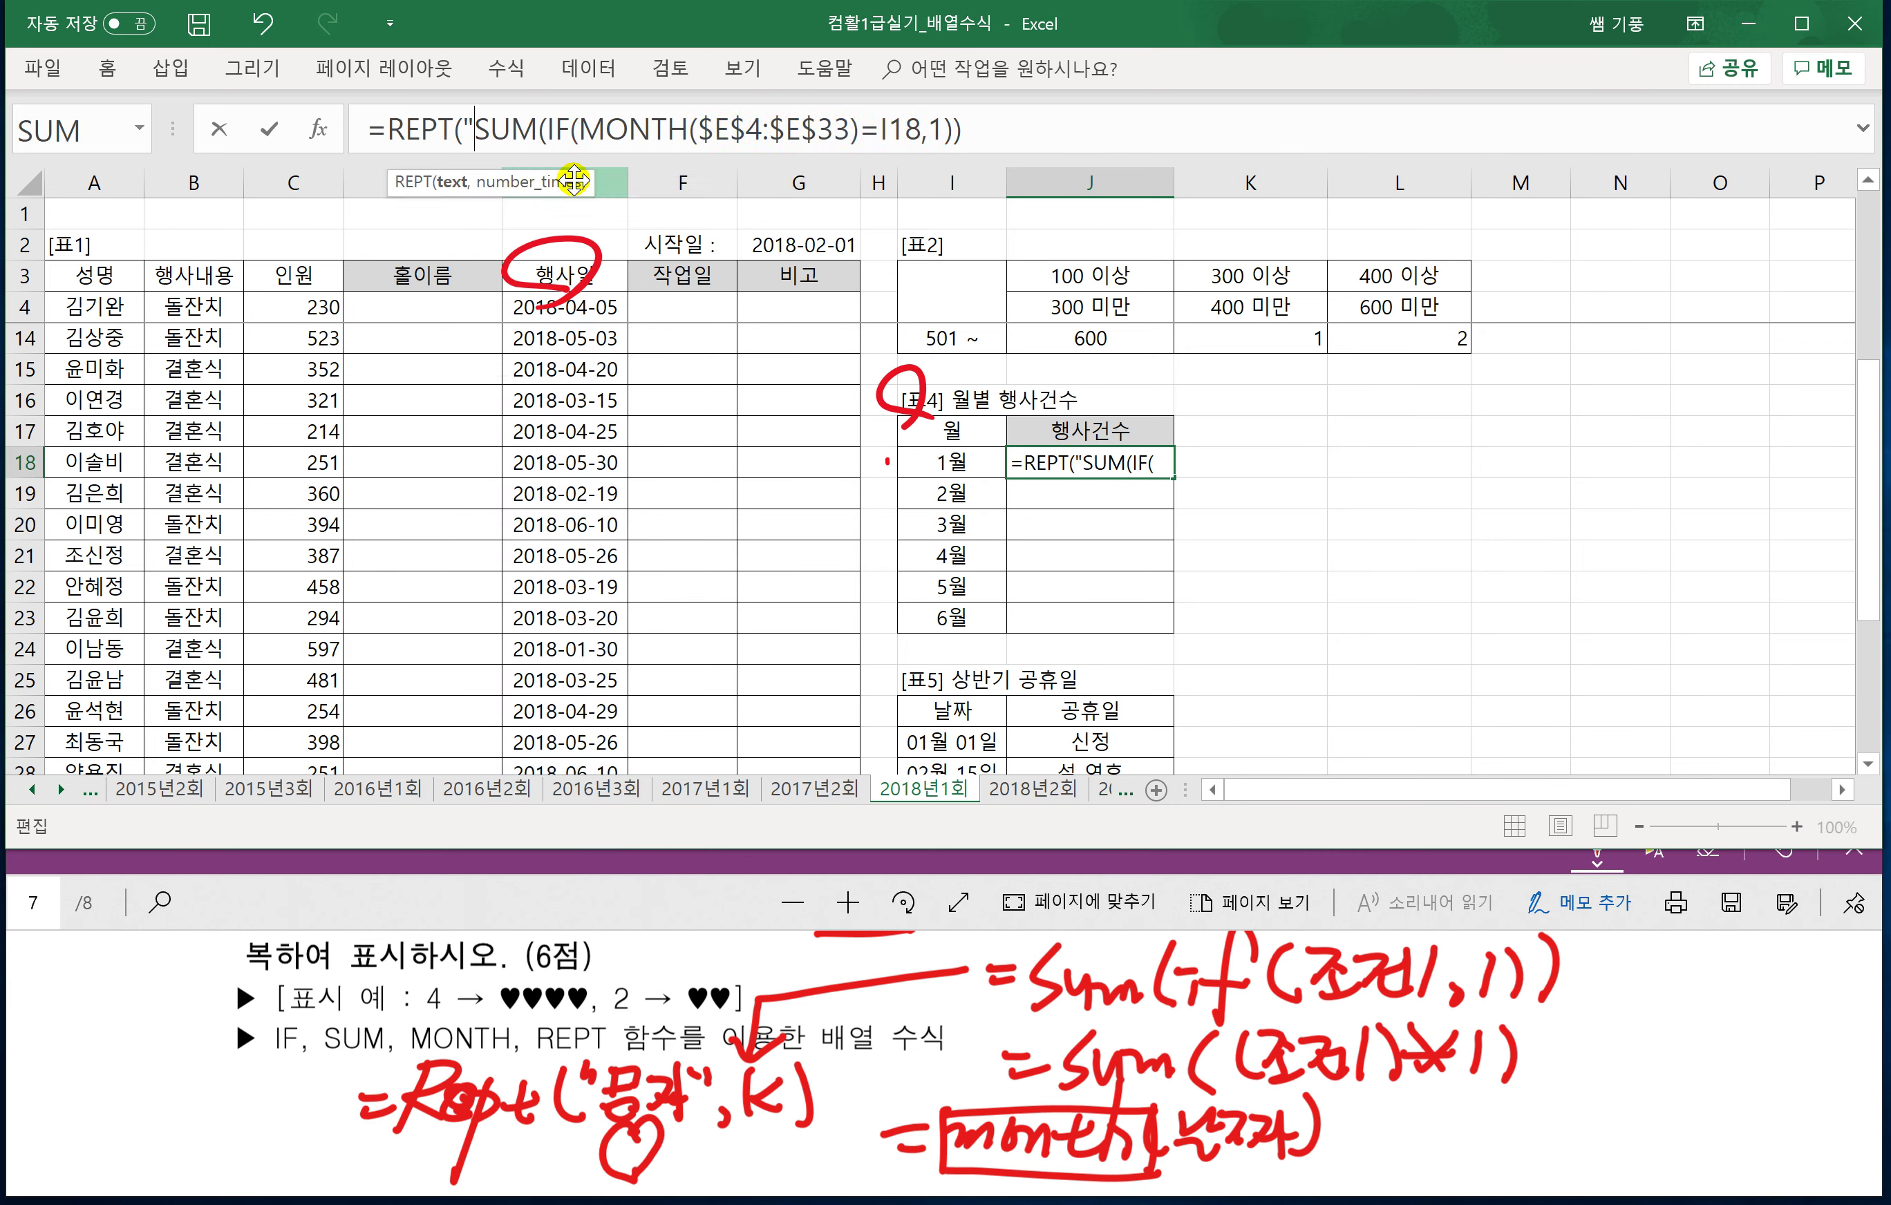
type("ㅁ")
key("Hangul_Hanja")
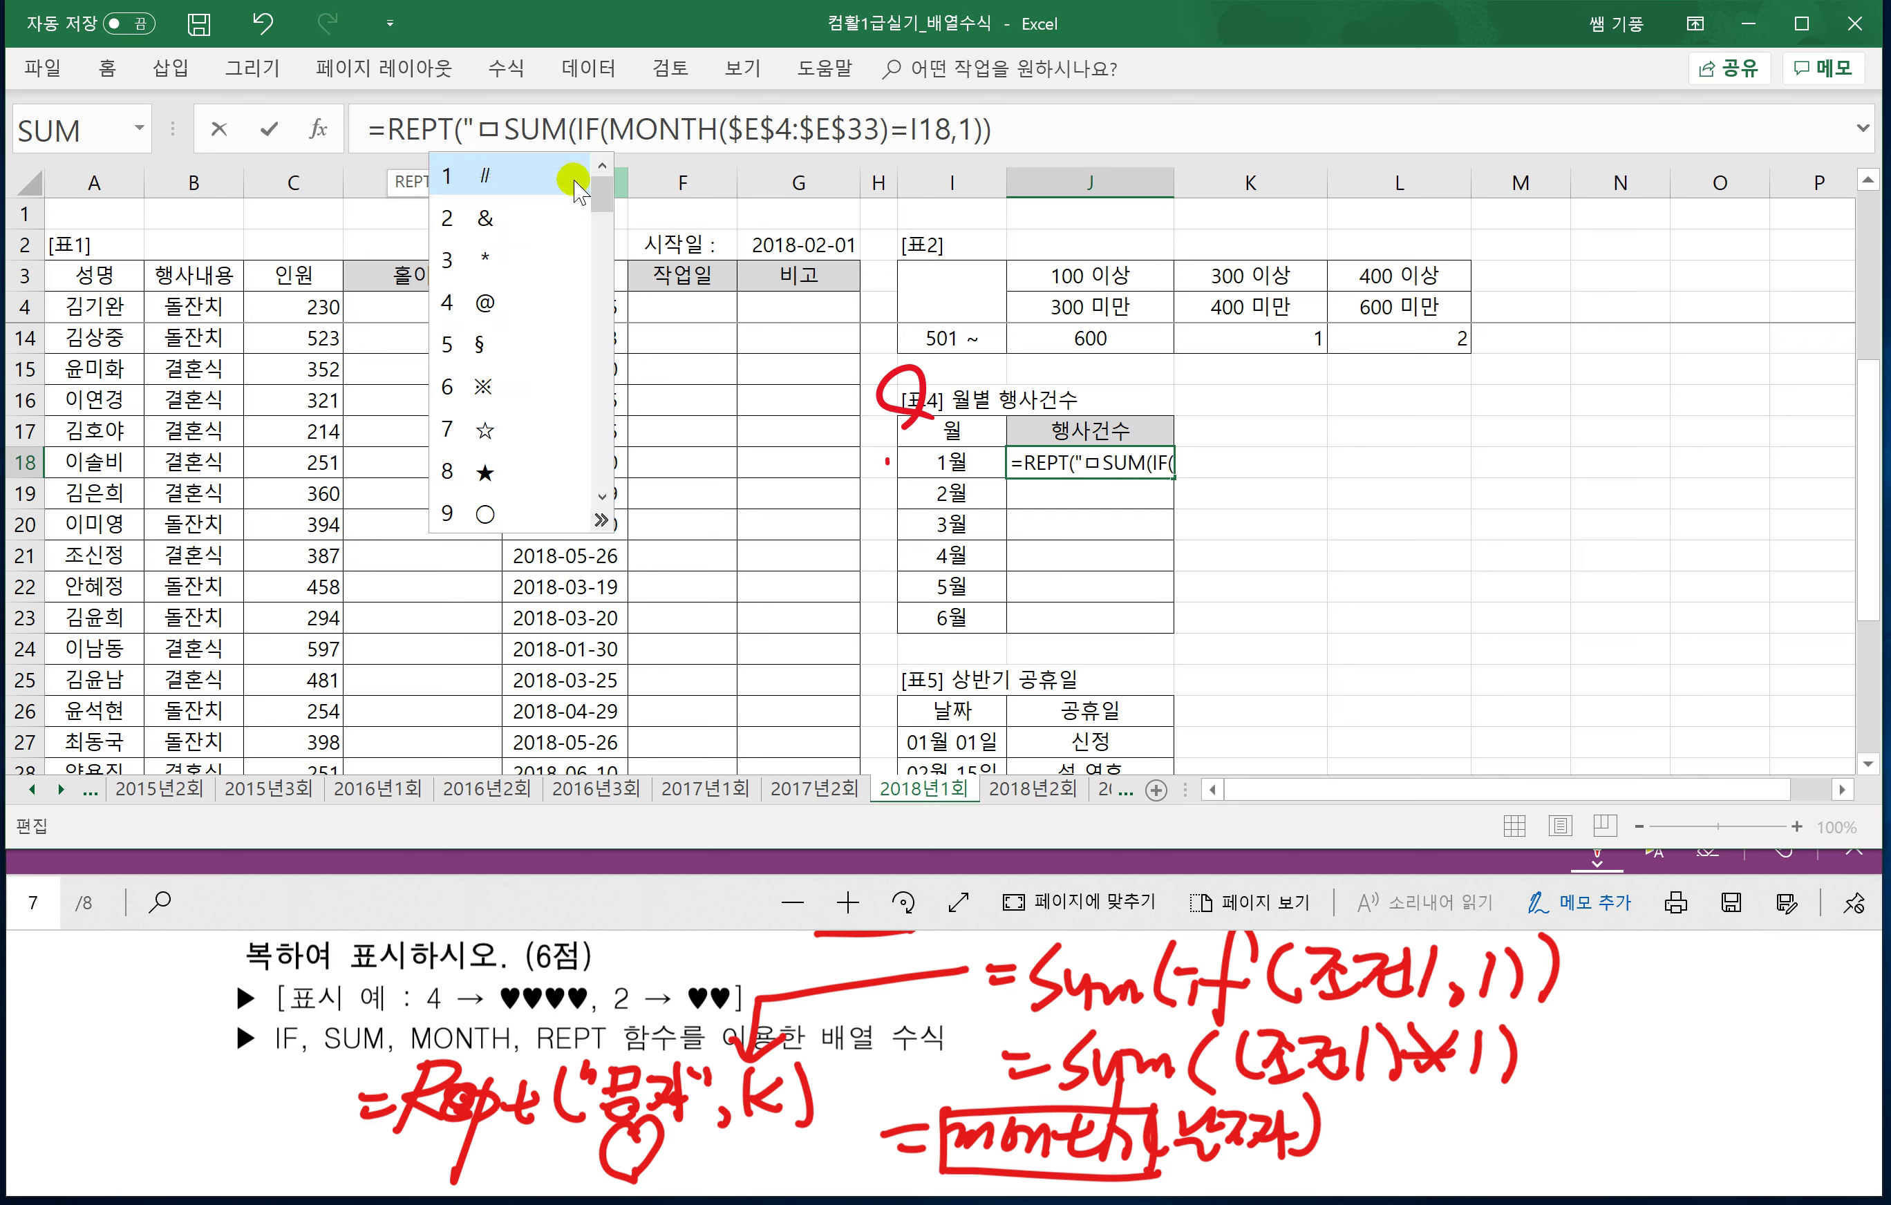
left_click(602, 521)
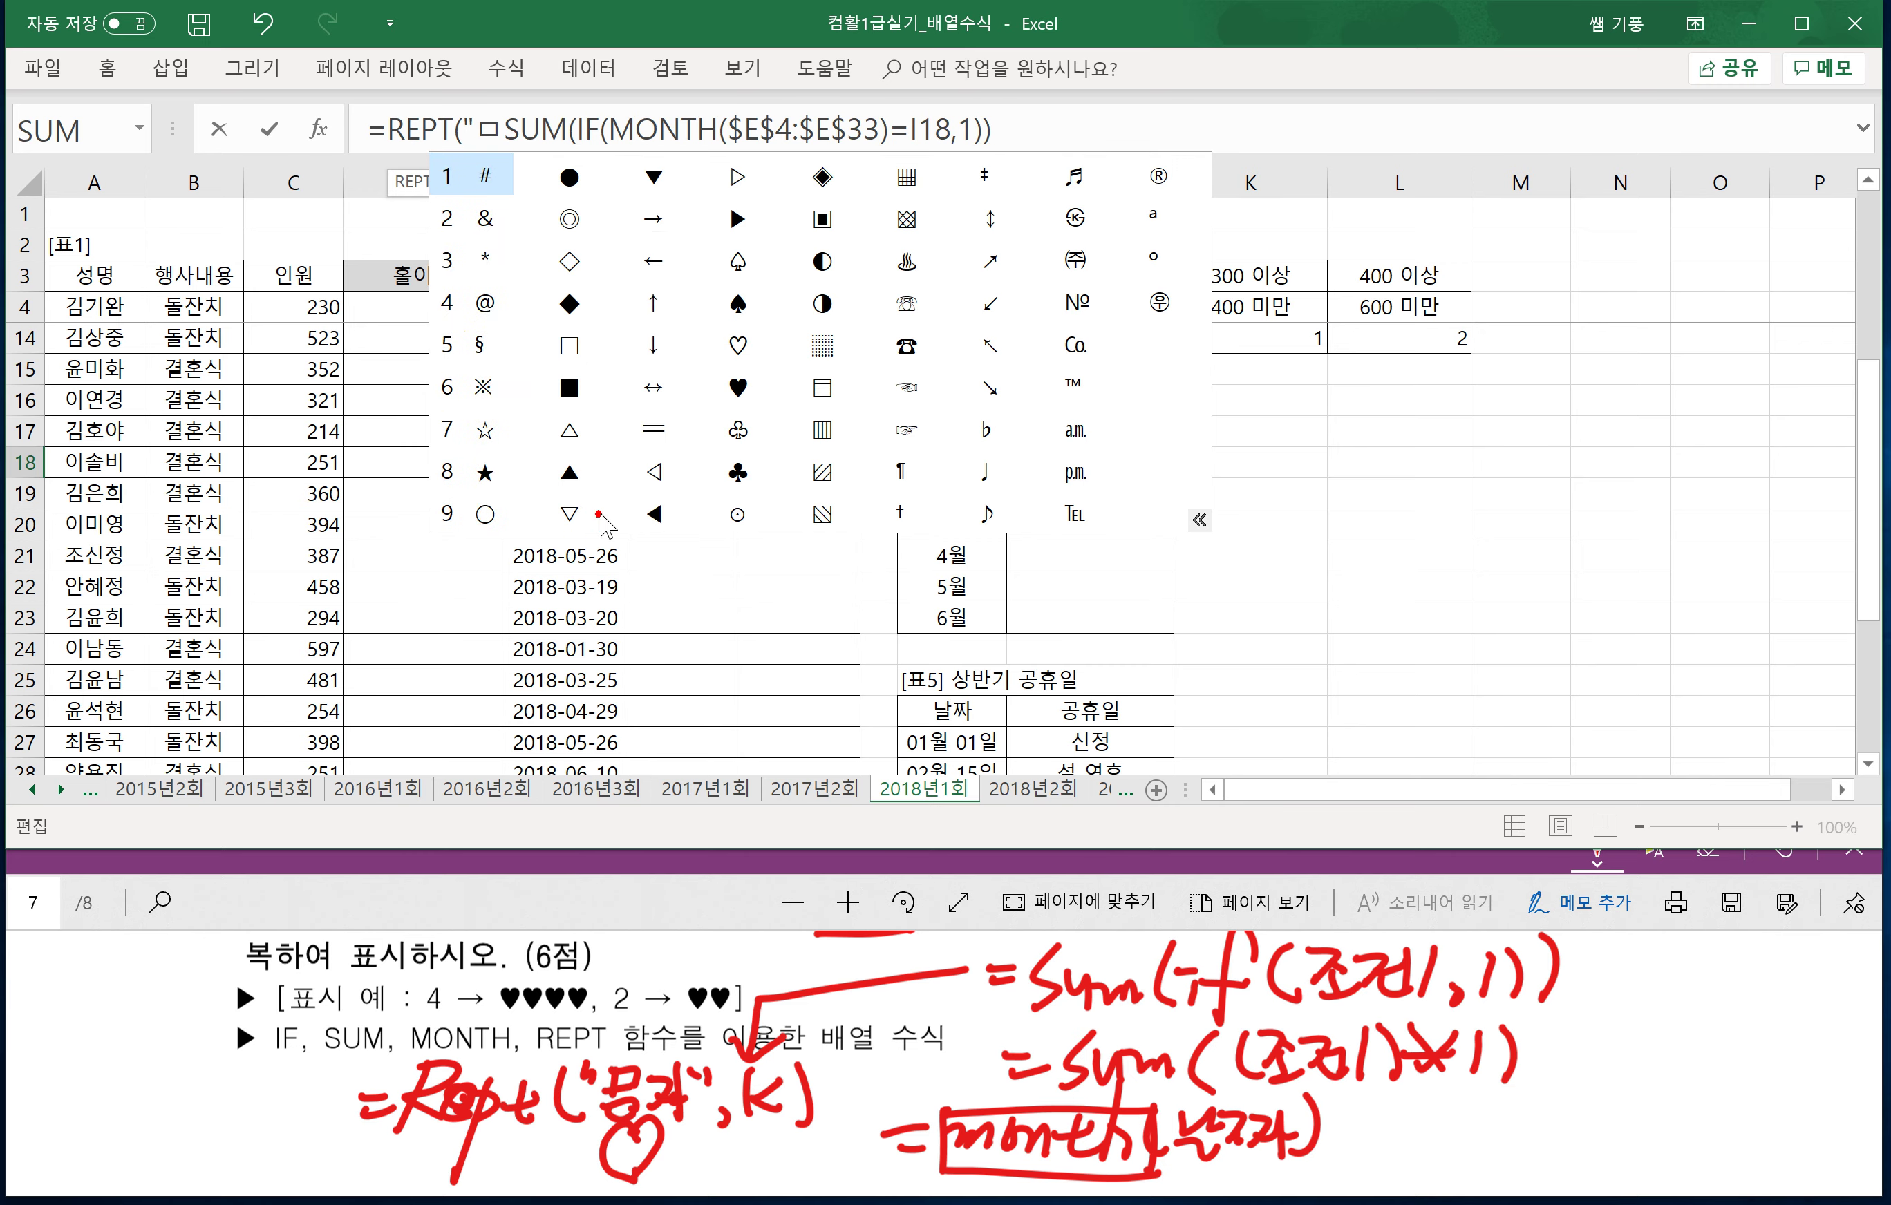
left_click(737, 387)
type("\",")
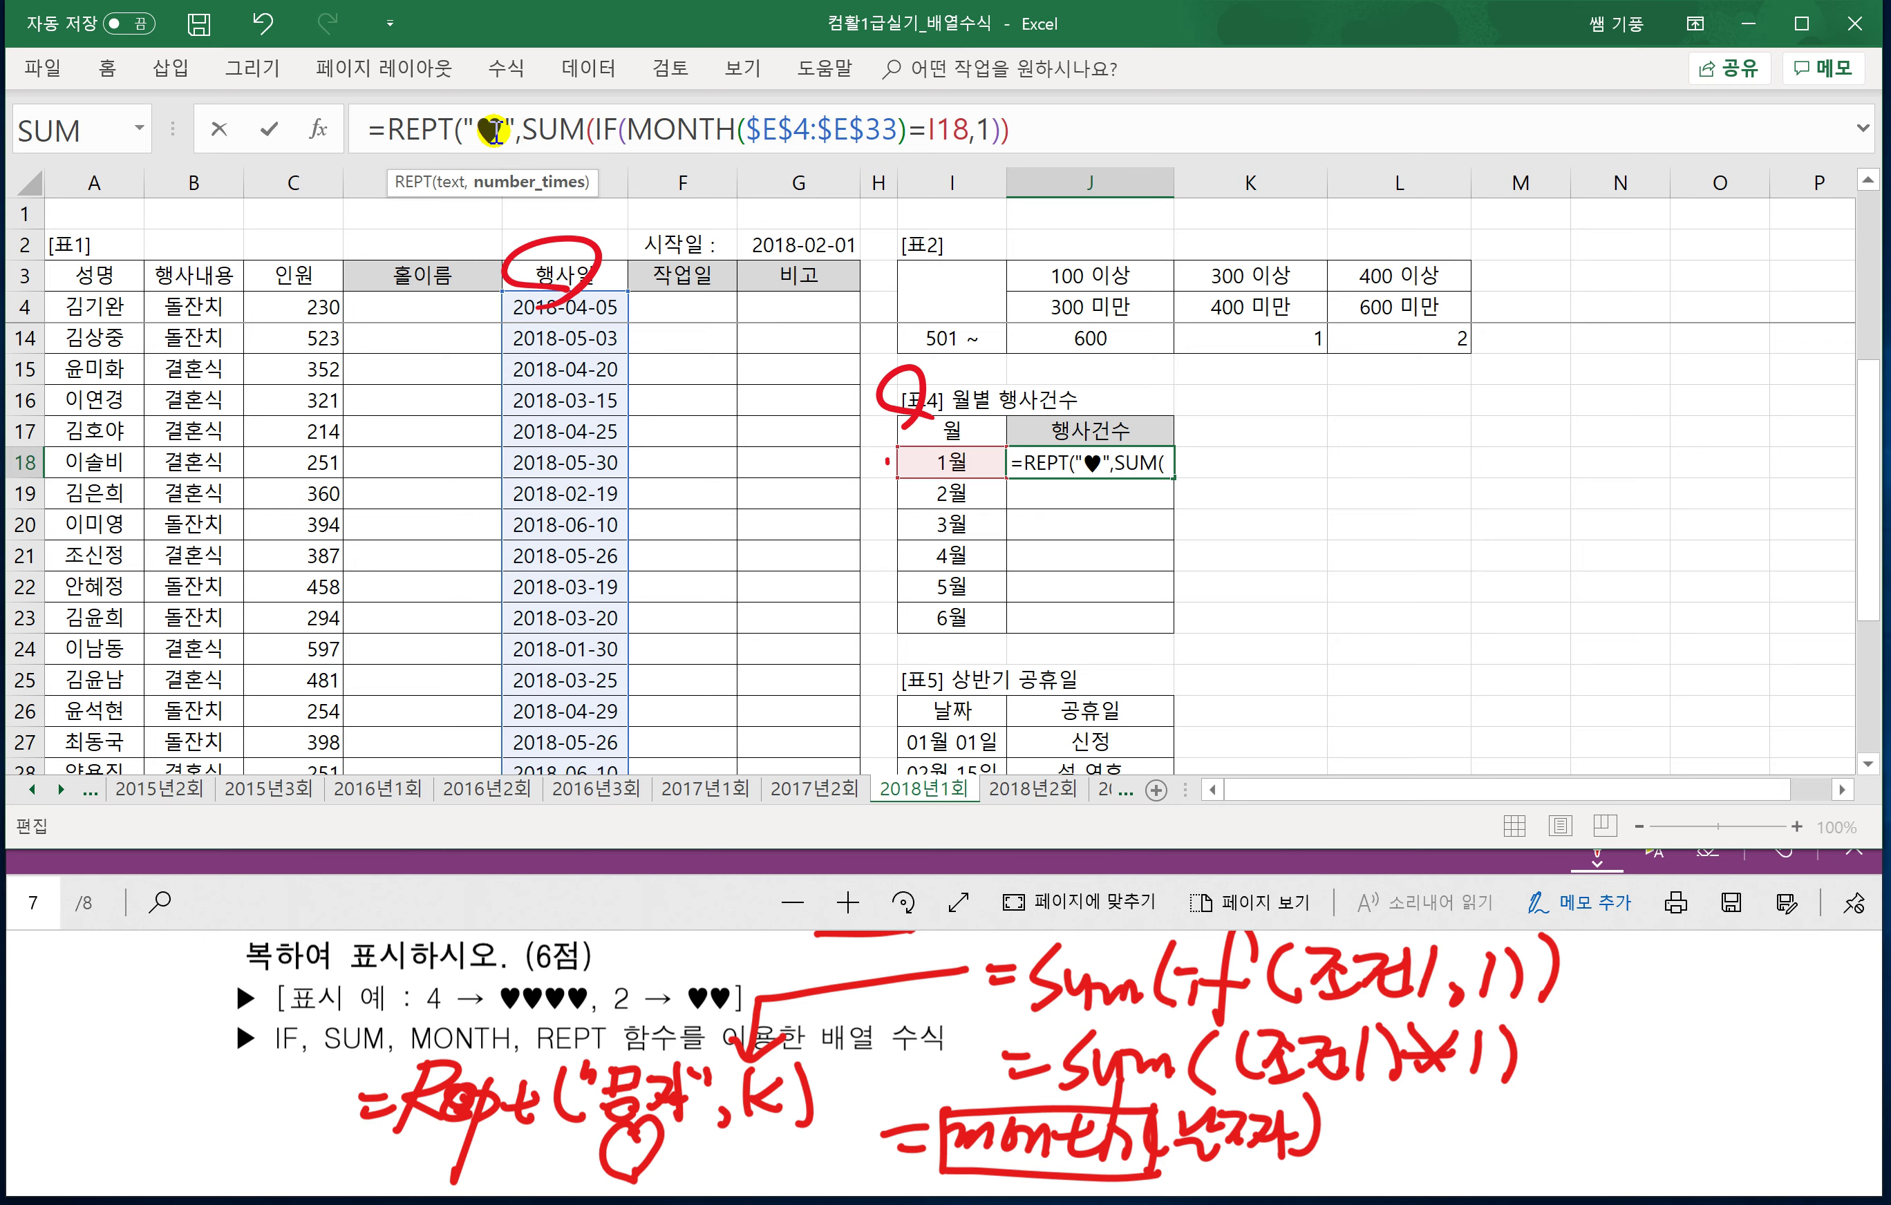
Close the REPT function, enter J18 as an array formula, and fill it down through J23.
left_click(1042, 128)
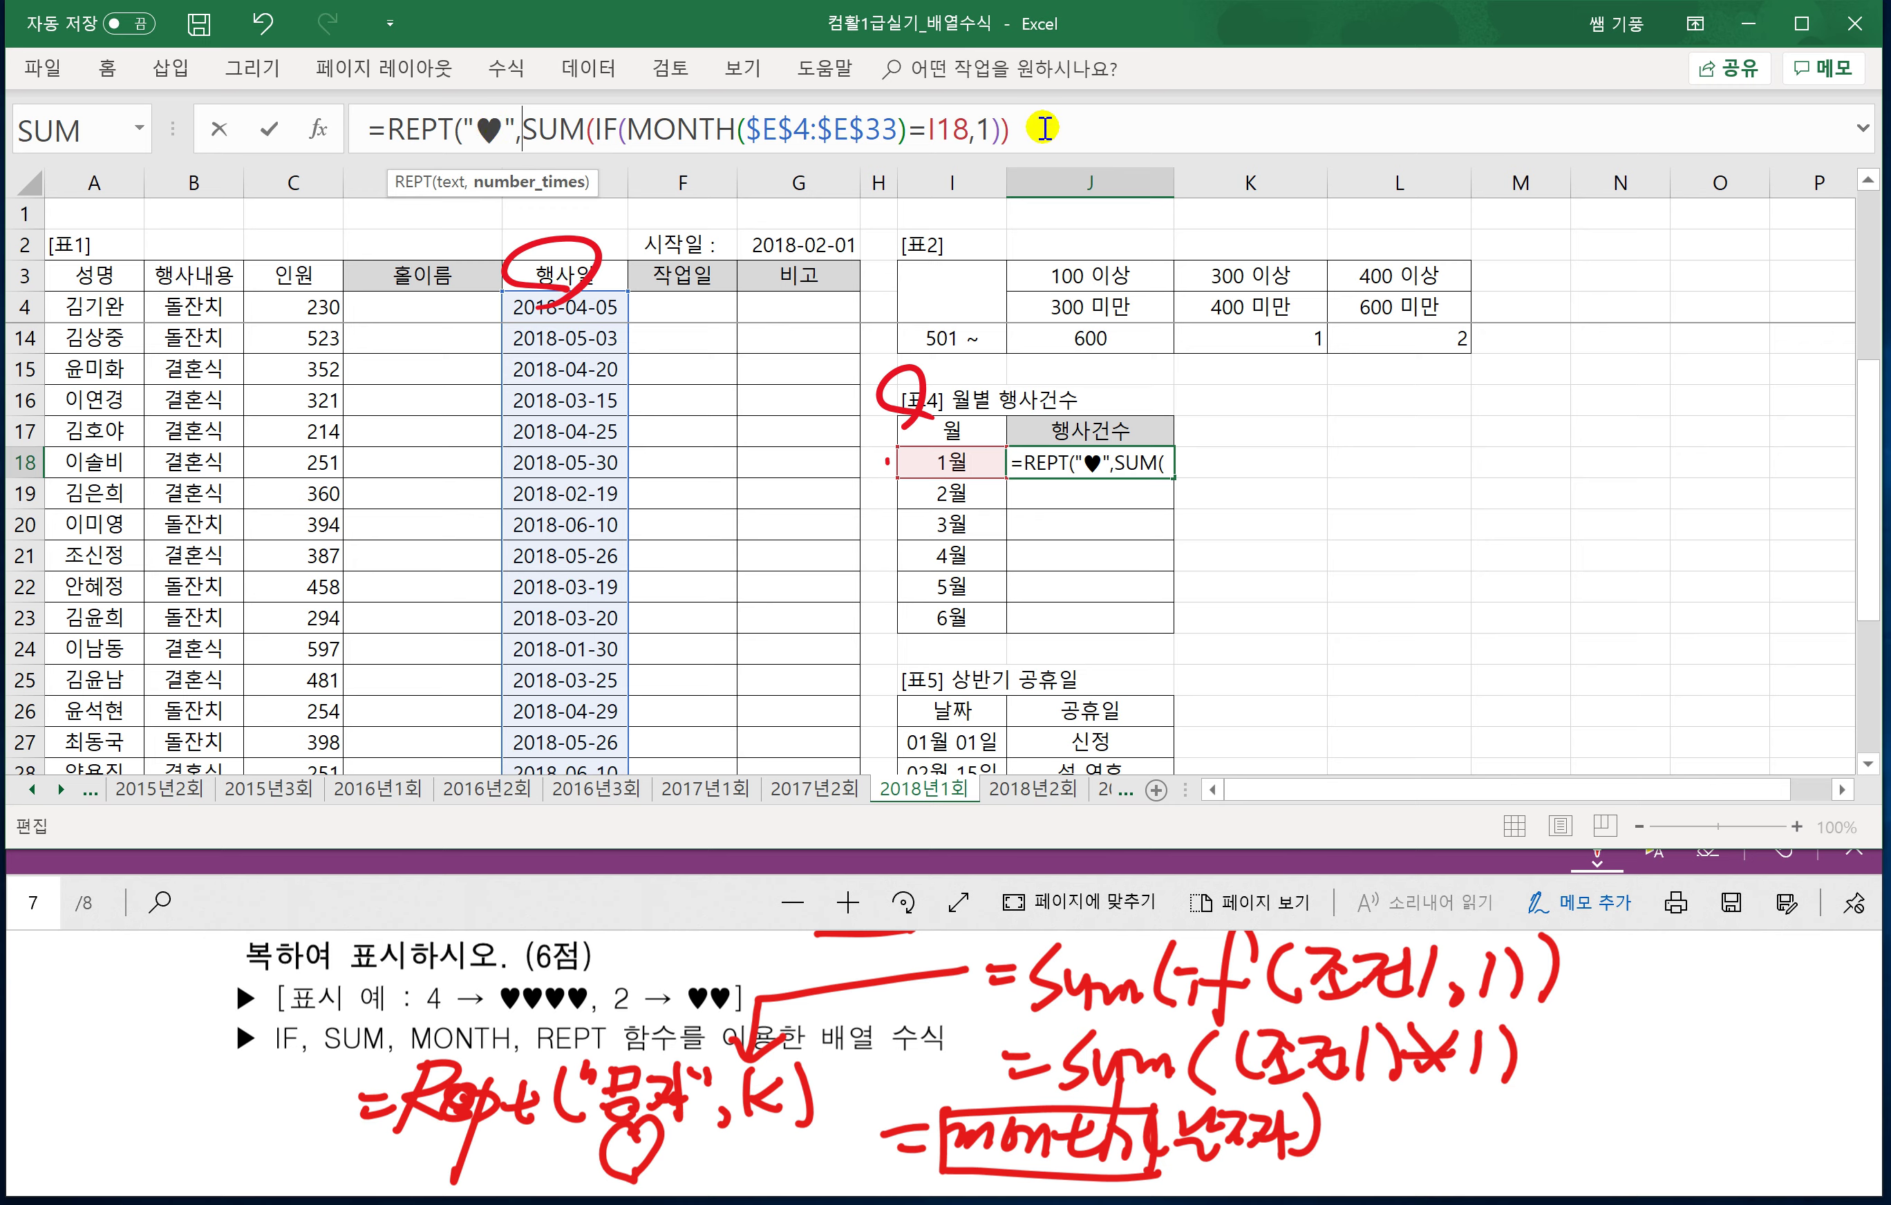
left_click(1095, 128)
left_click(1044, 142)
type(")")
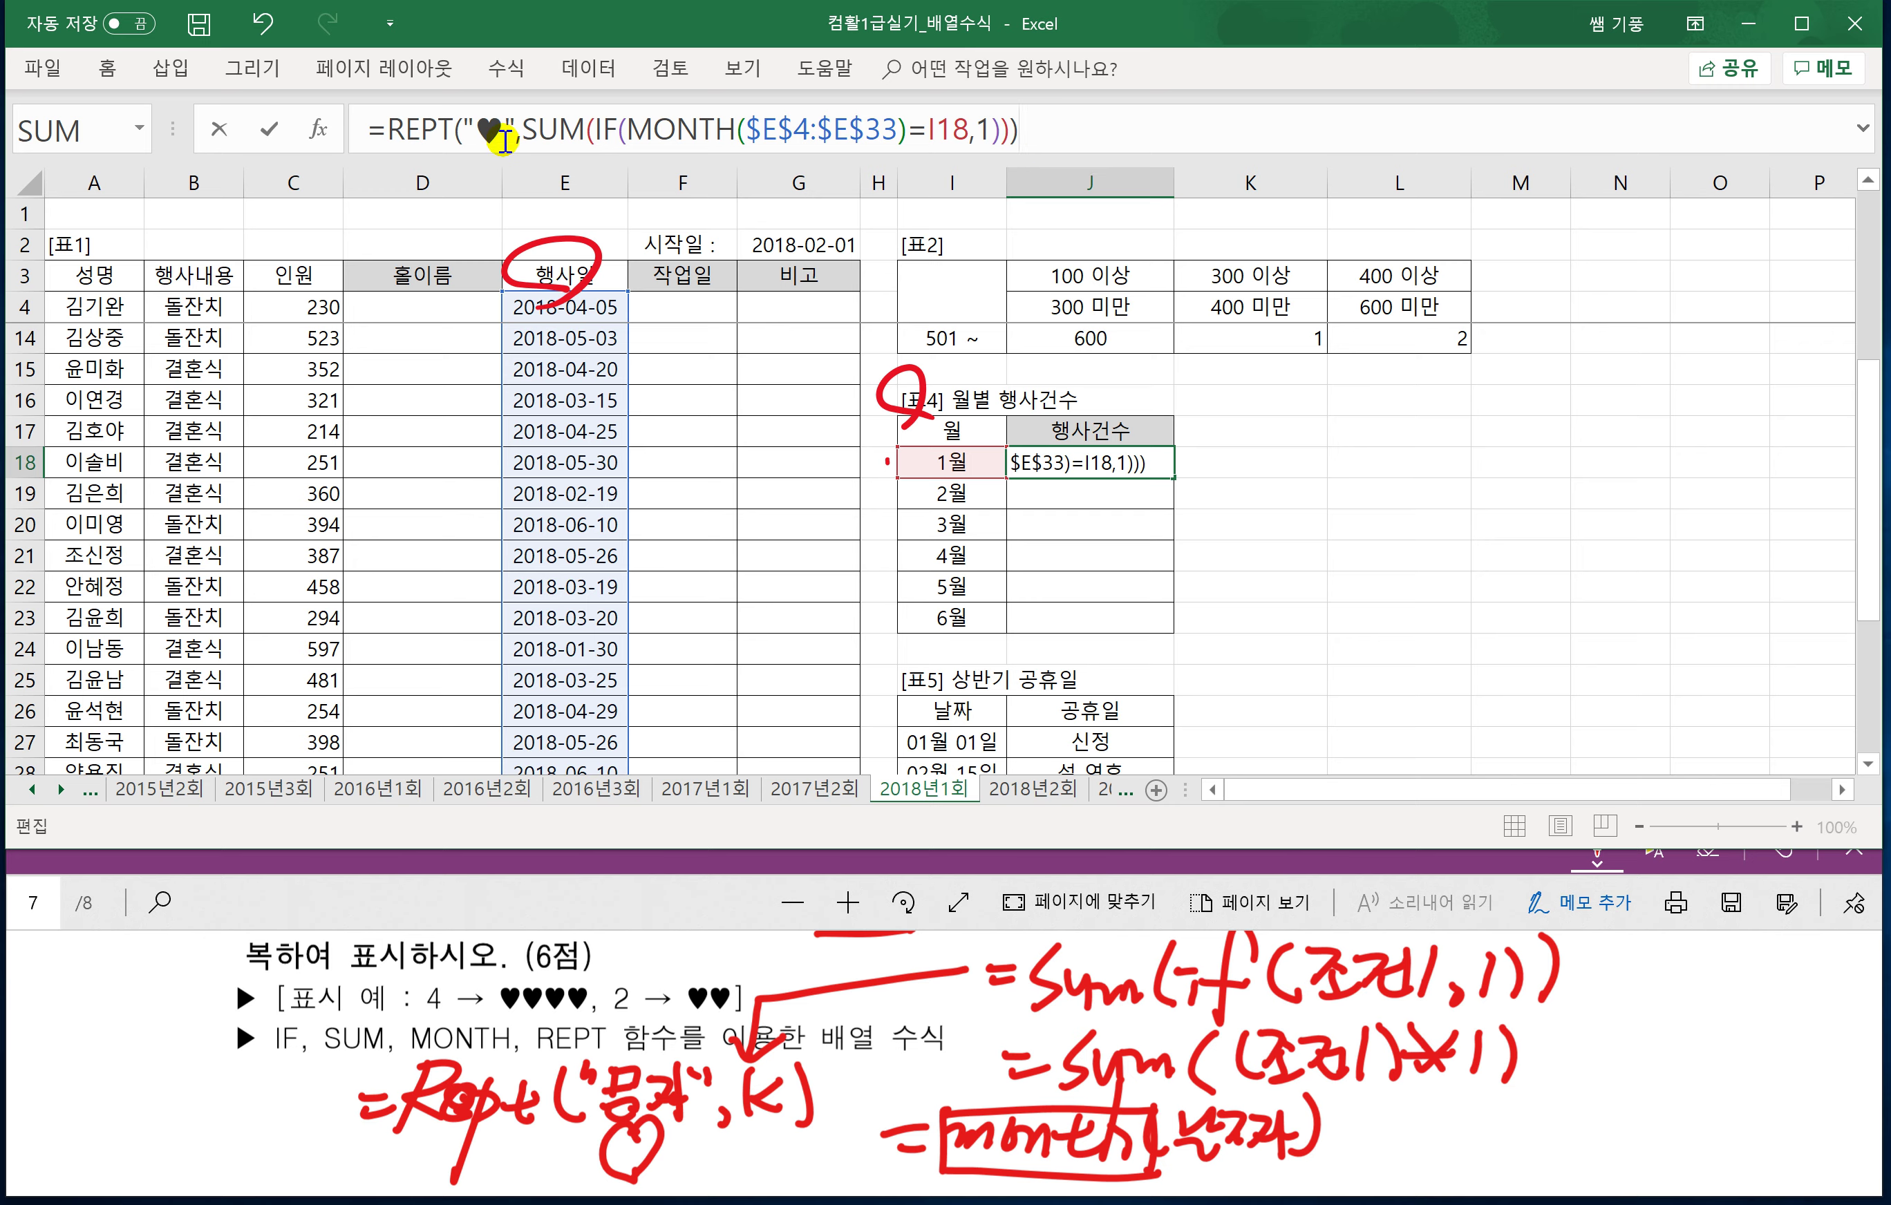
key("ctrl+shift+Return")
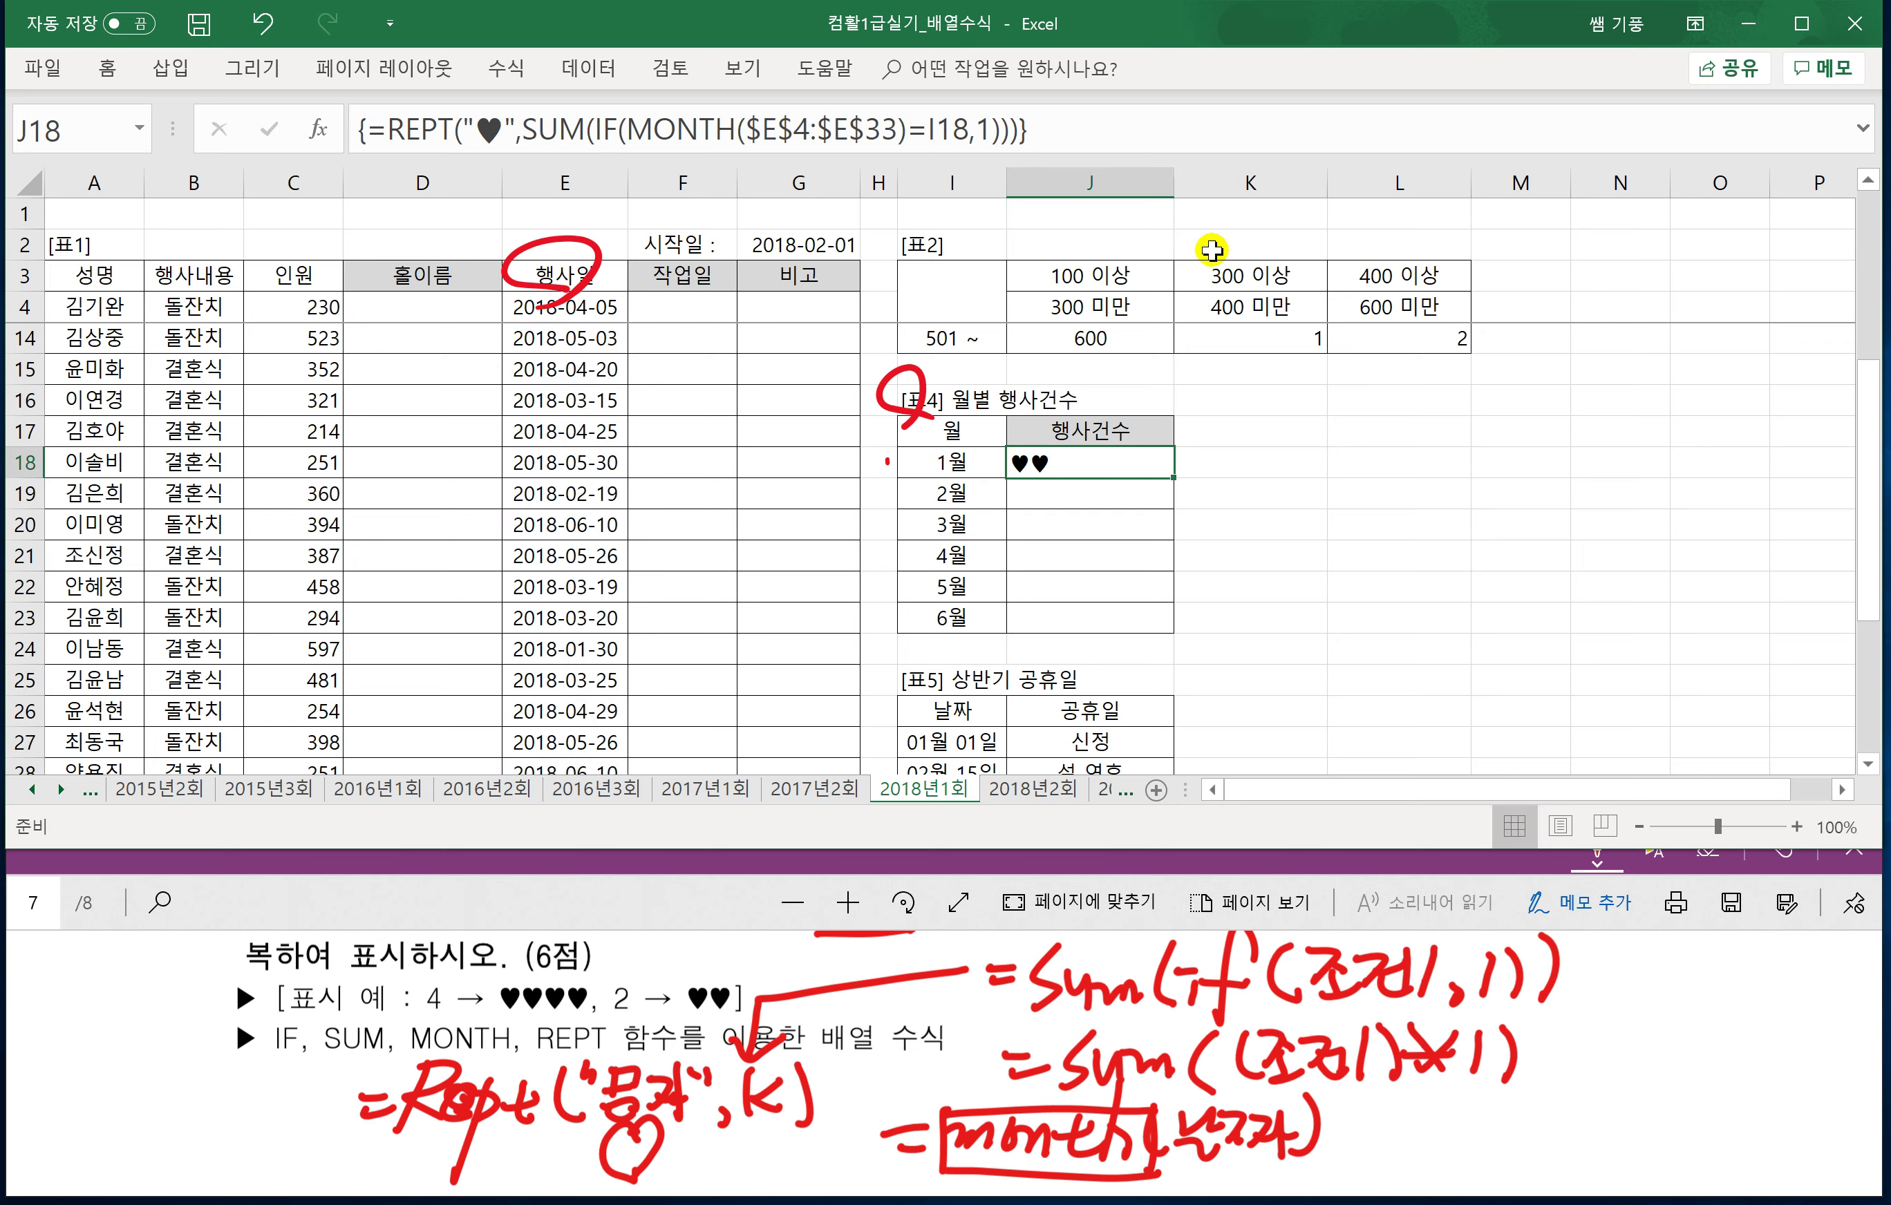
left_click_drag(1174, 478, 1174, 628)
left_click(1263, 591)
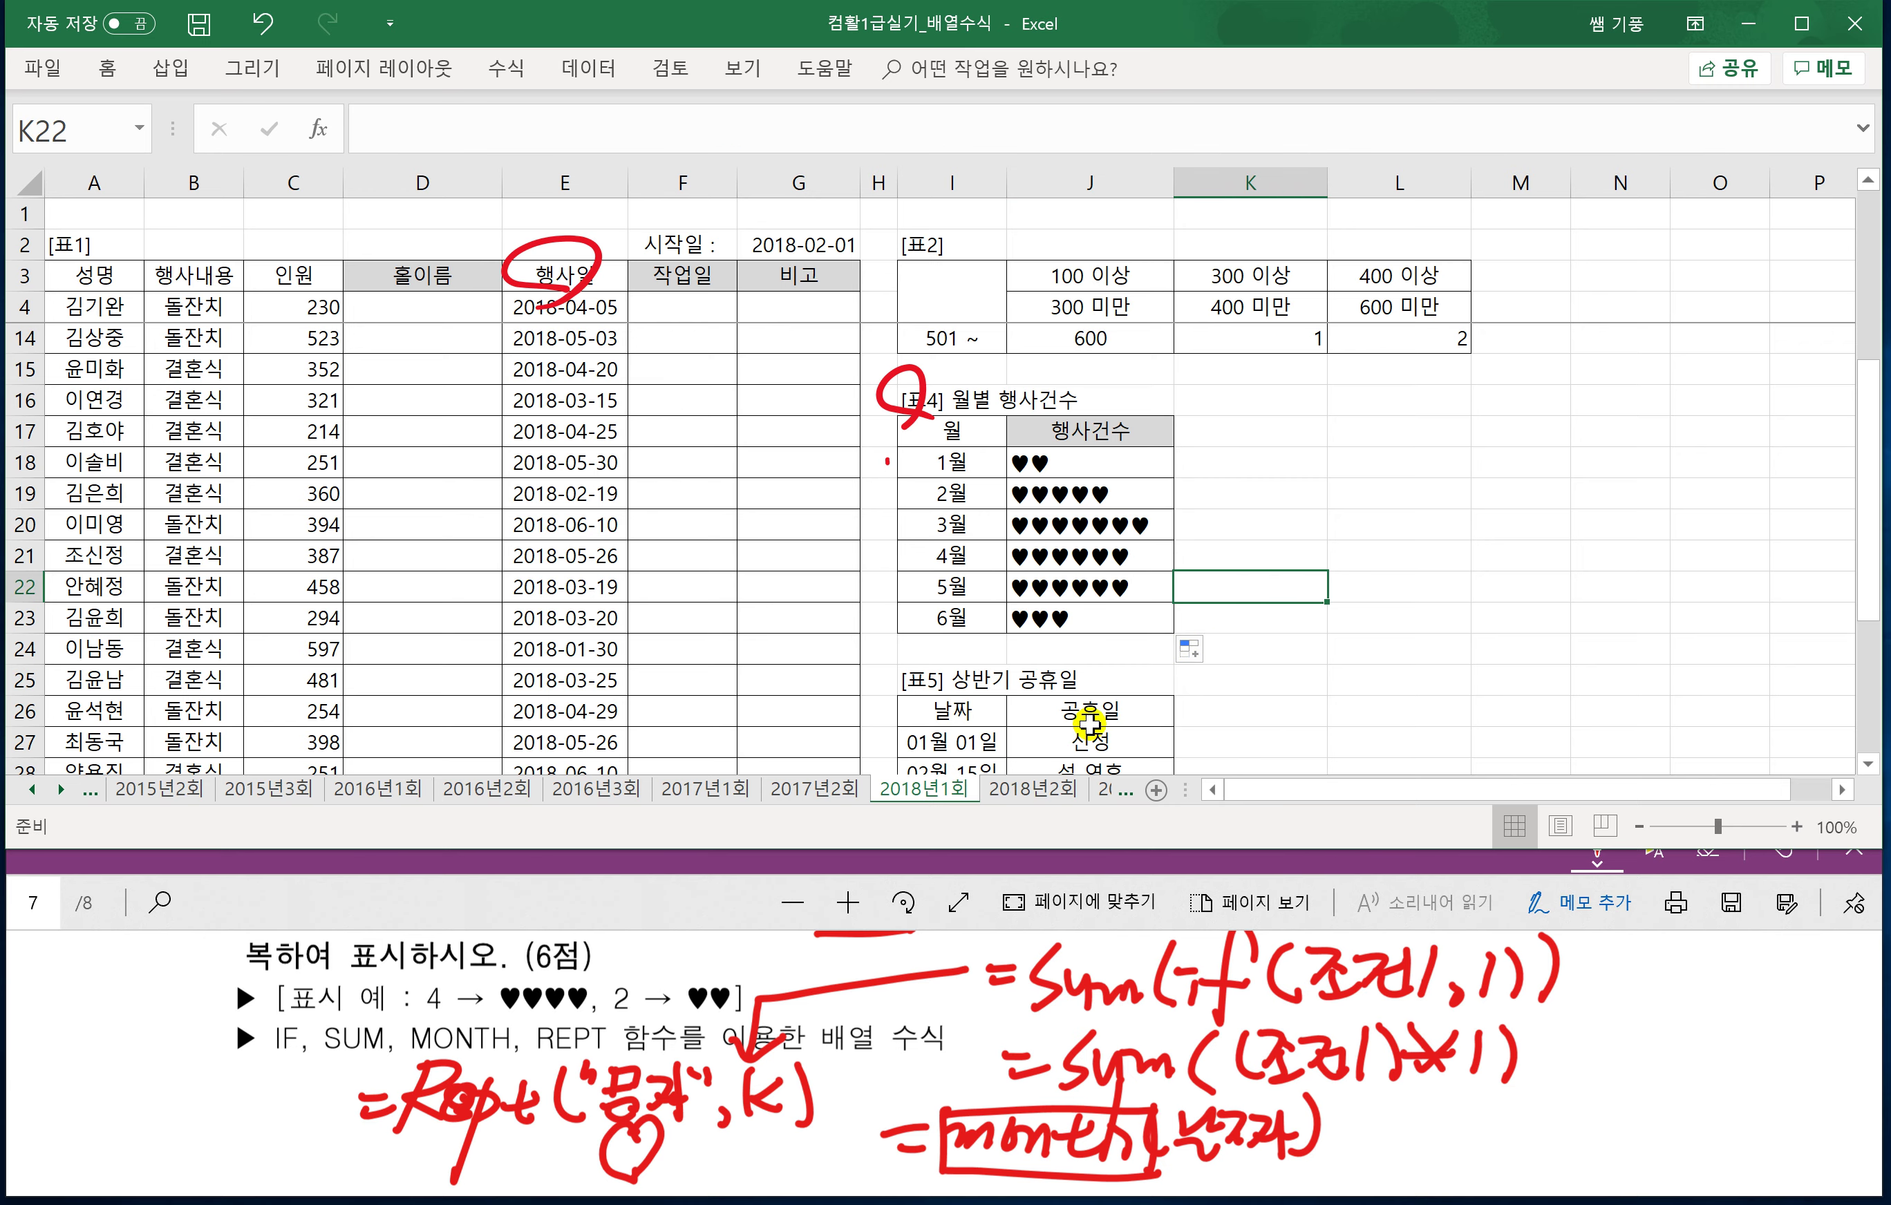
Go to question 3 of the 2018년2회 section in the PDF and open the 2018년2회 worksheet.
left_click(736, 874)
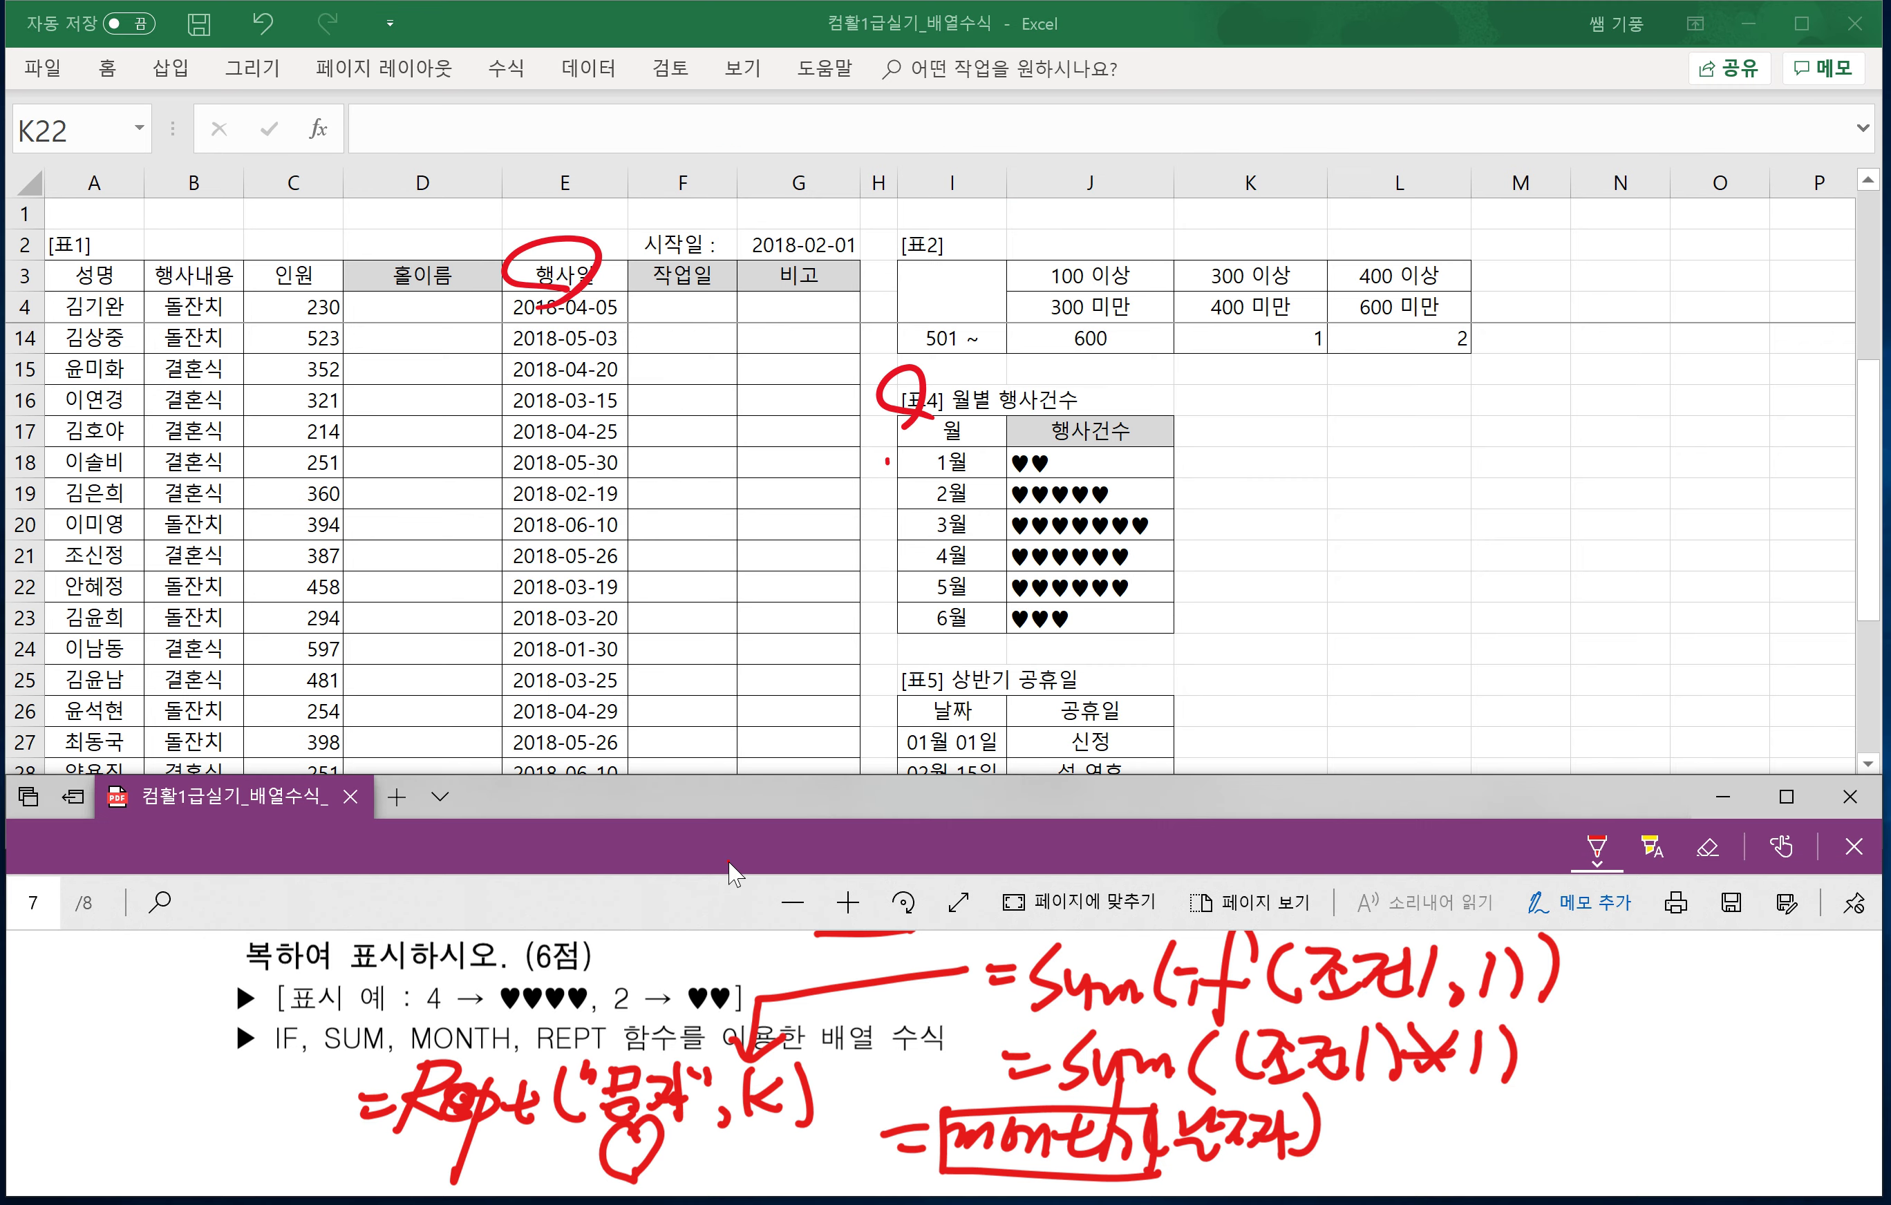
scroll(687, 978, "down", 2)
scroll(687, 978, "down", 5)
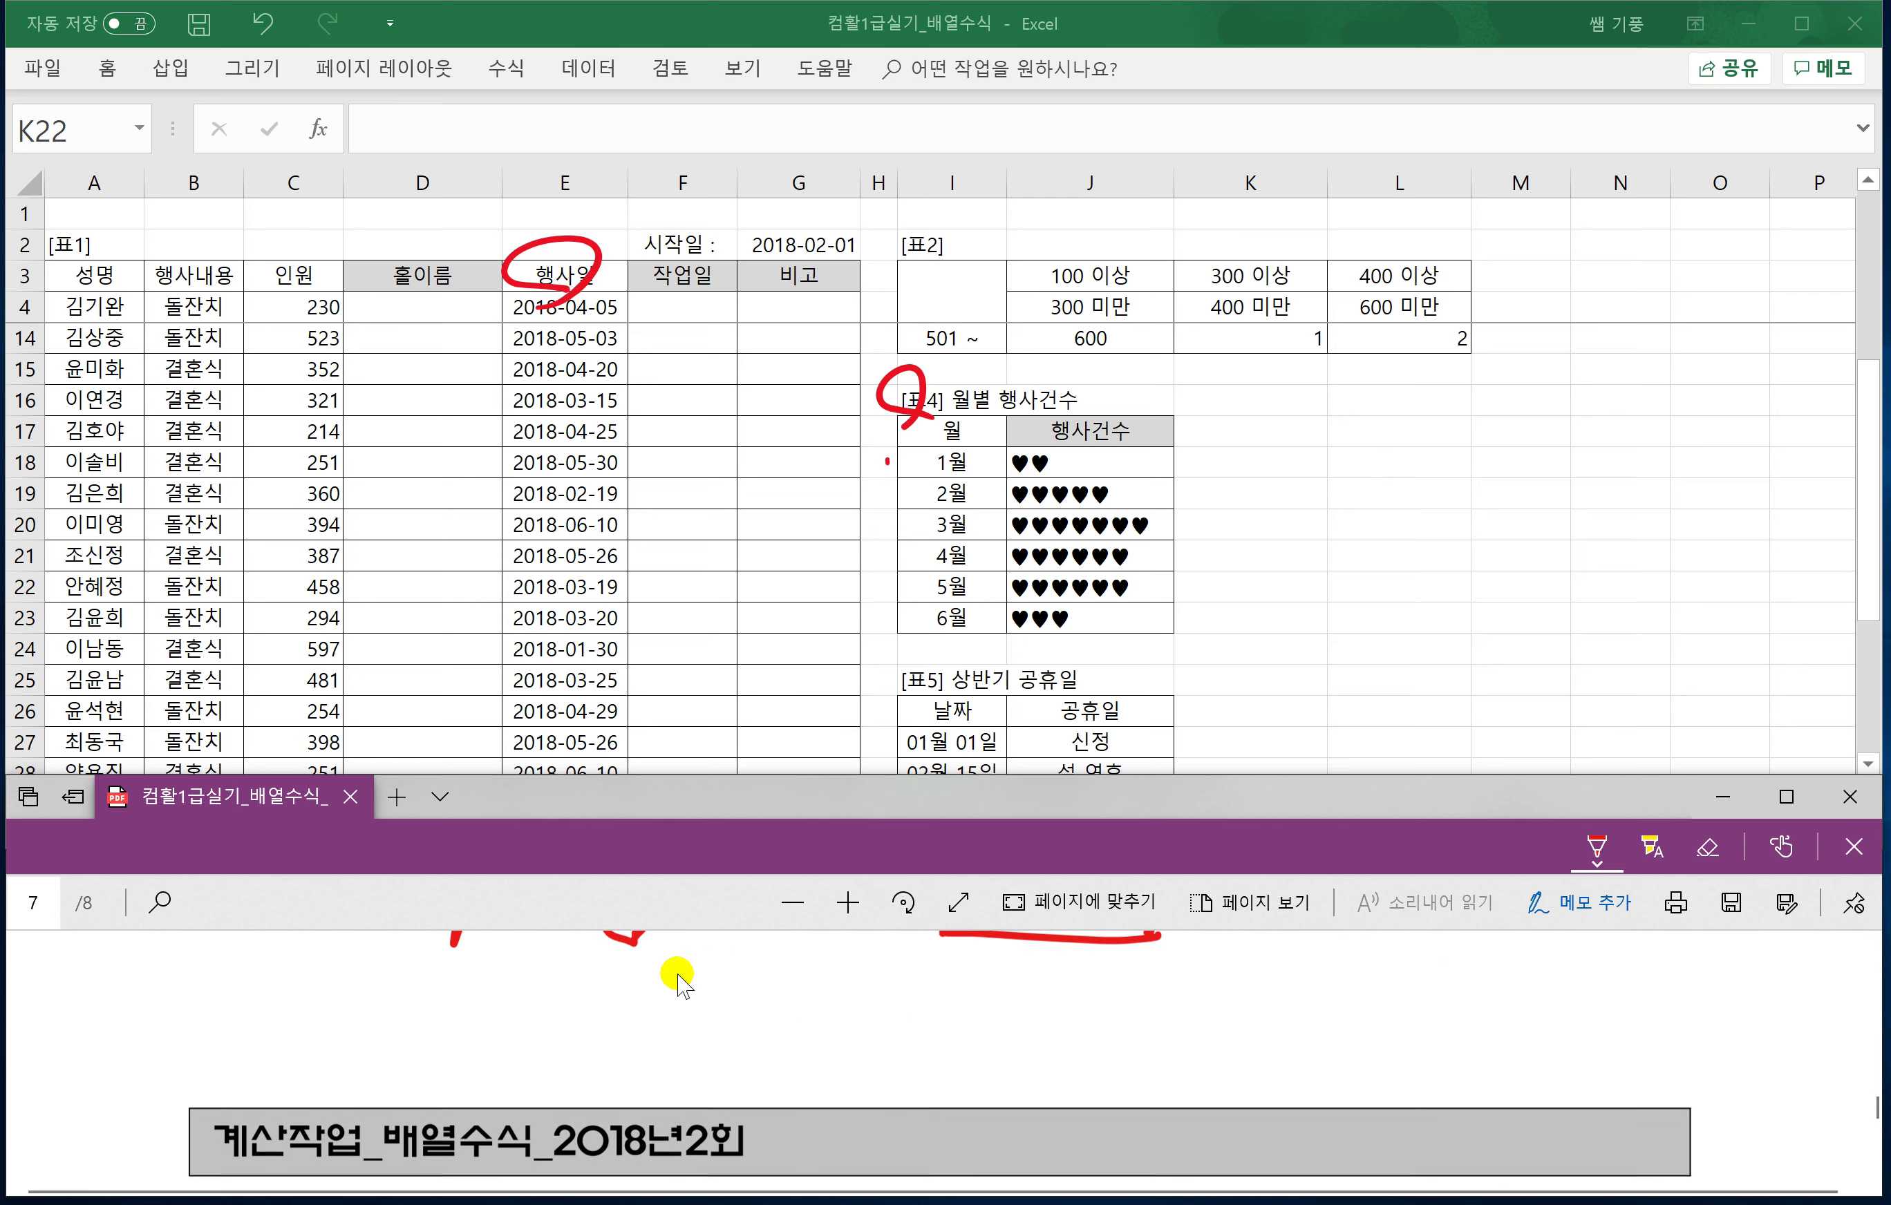
scroll(680, 975, "down", 3)
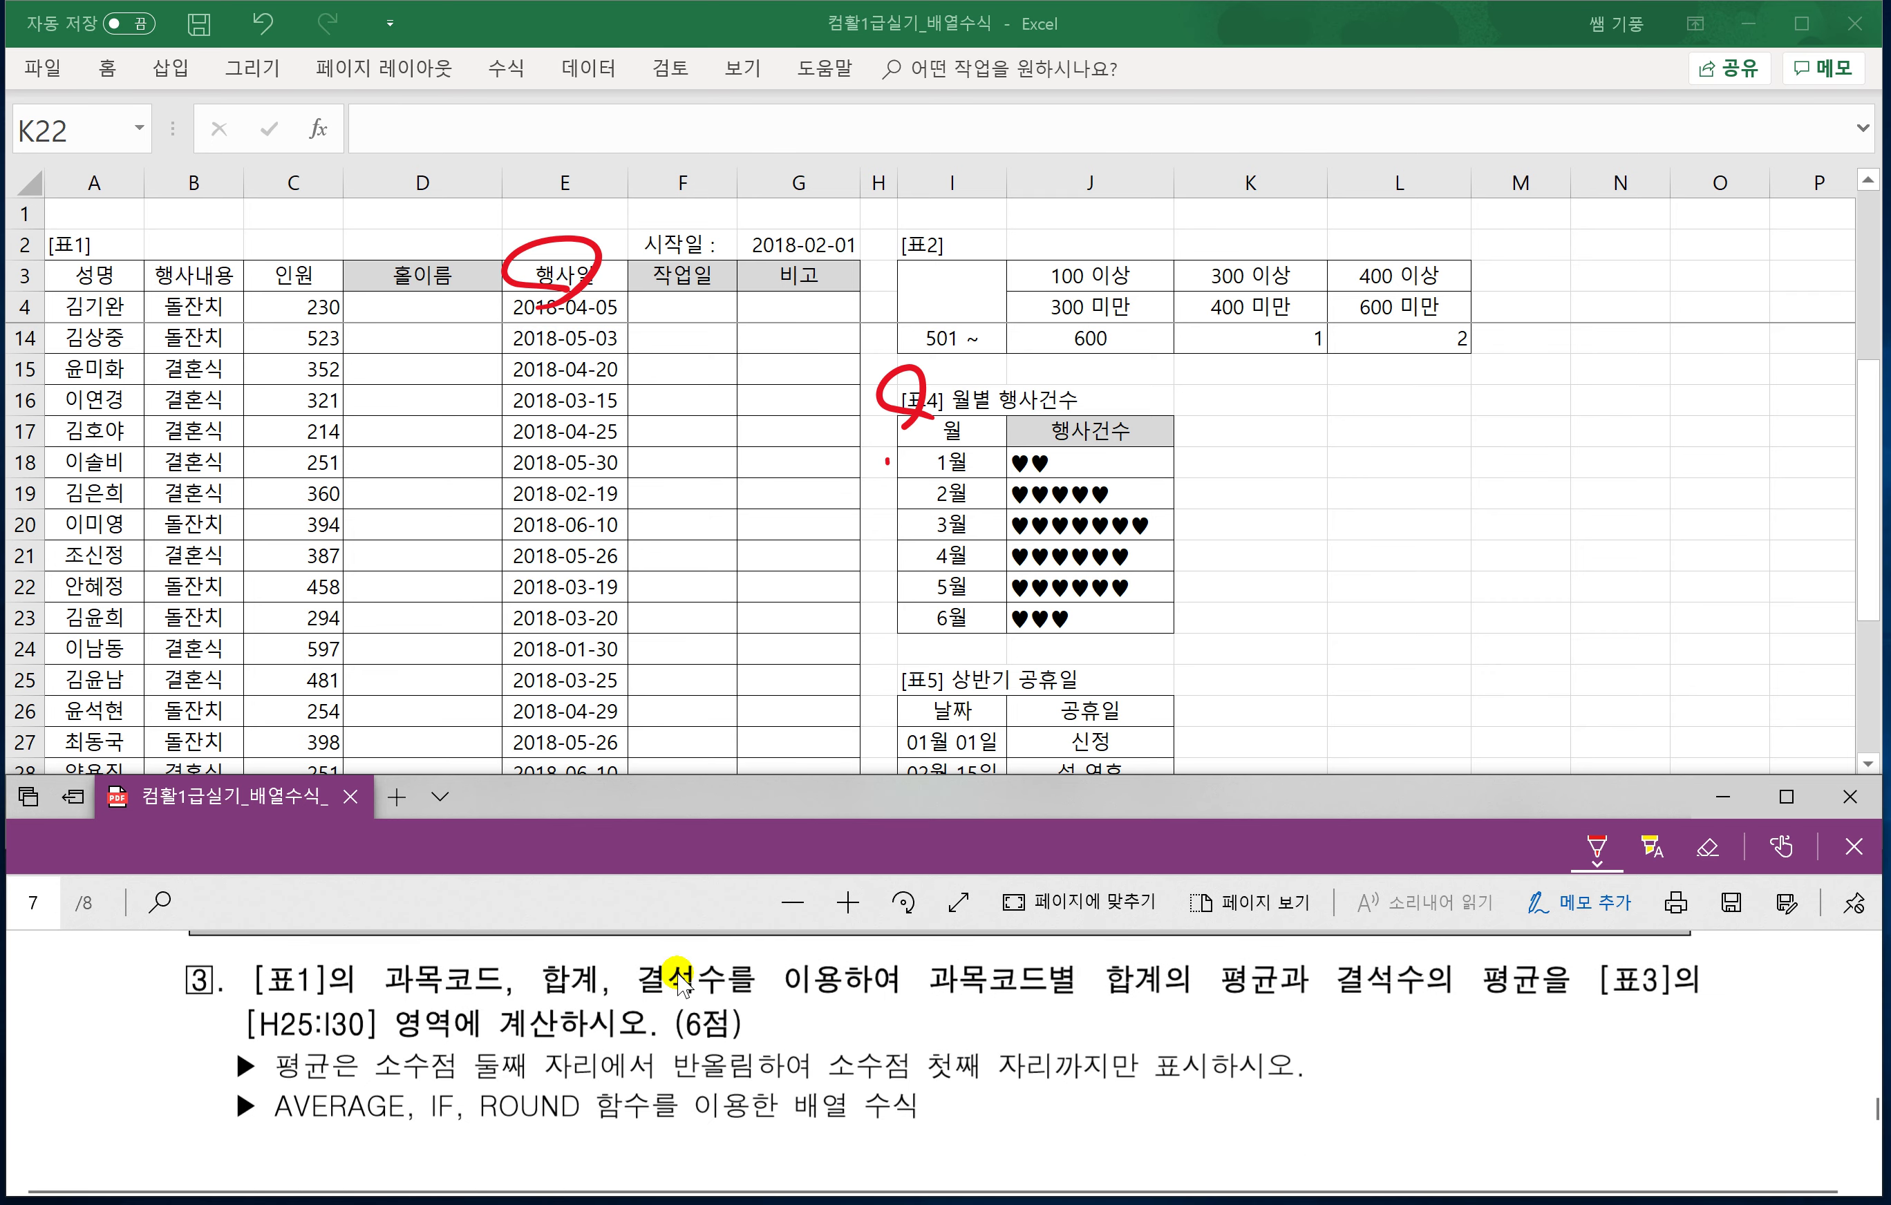
scroll(677, 974, "down", 1)
scroll(681, 974, "up", 1)
left_click(685, 906)
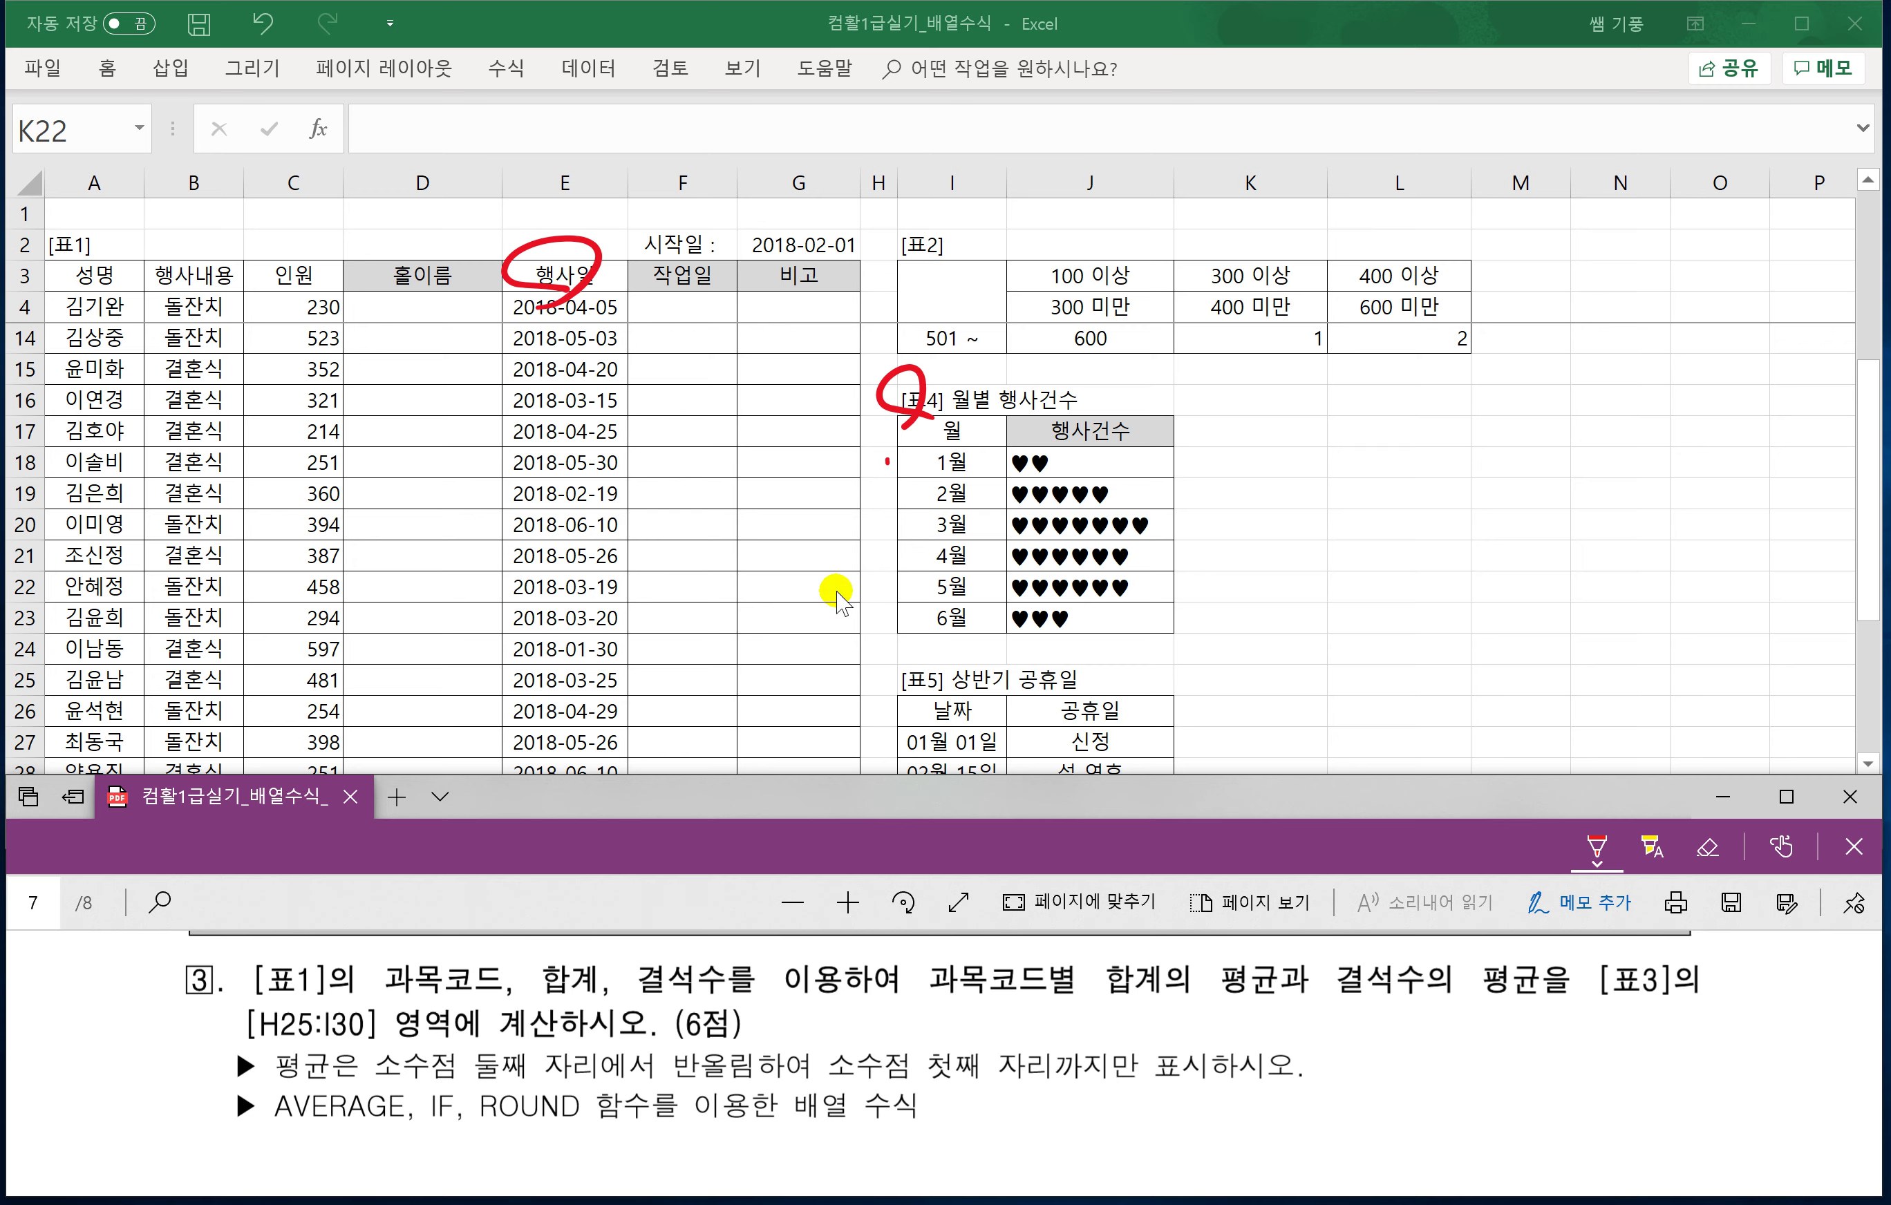
left_click(805, 585)
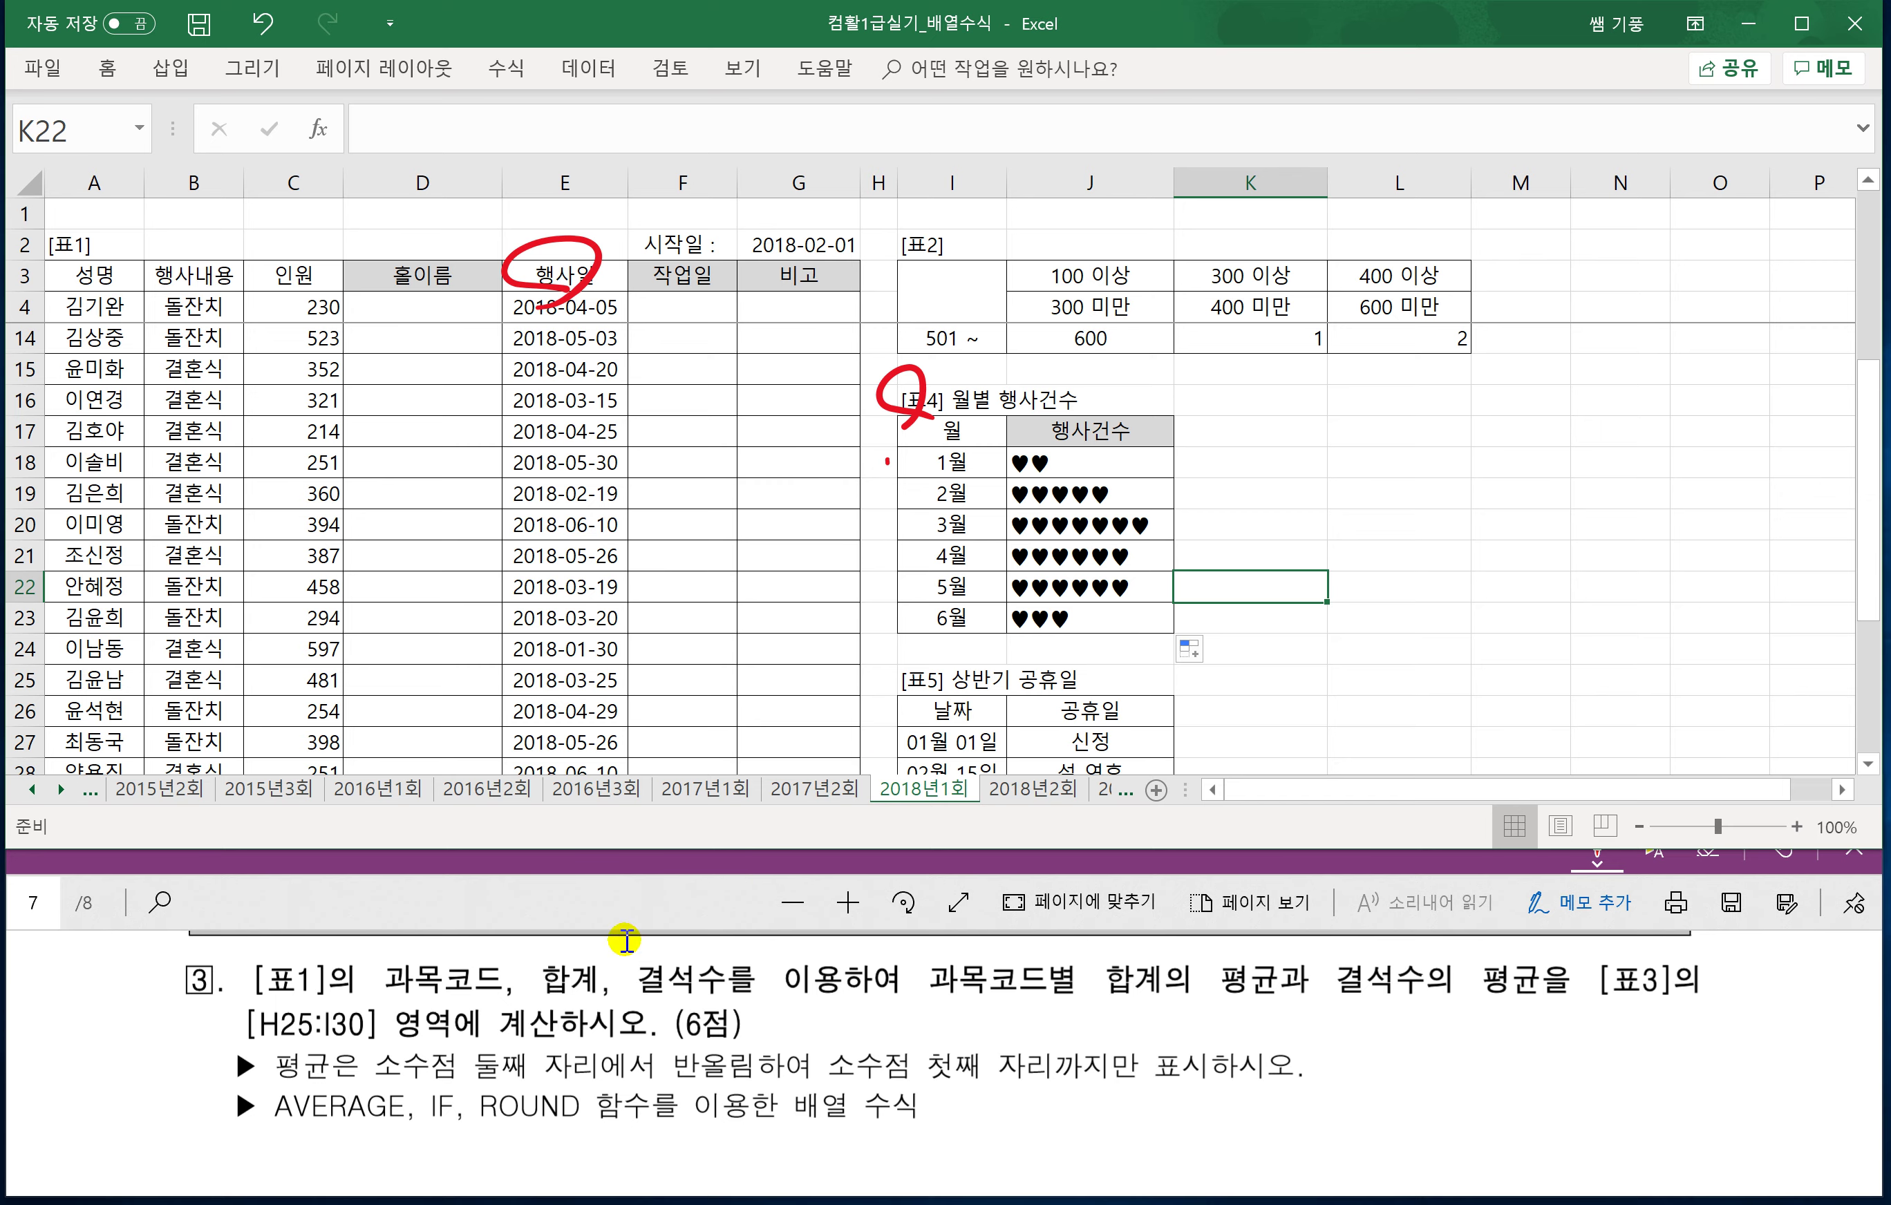
left_click(1030, 794)
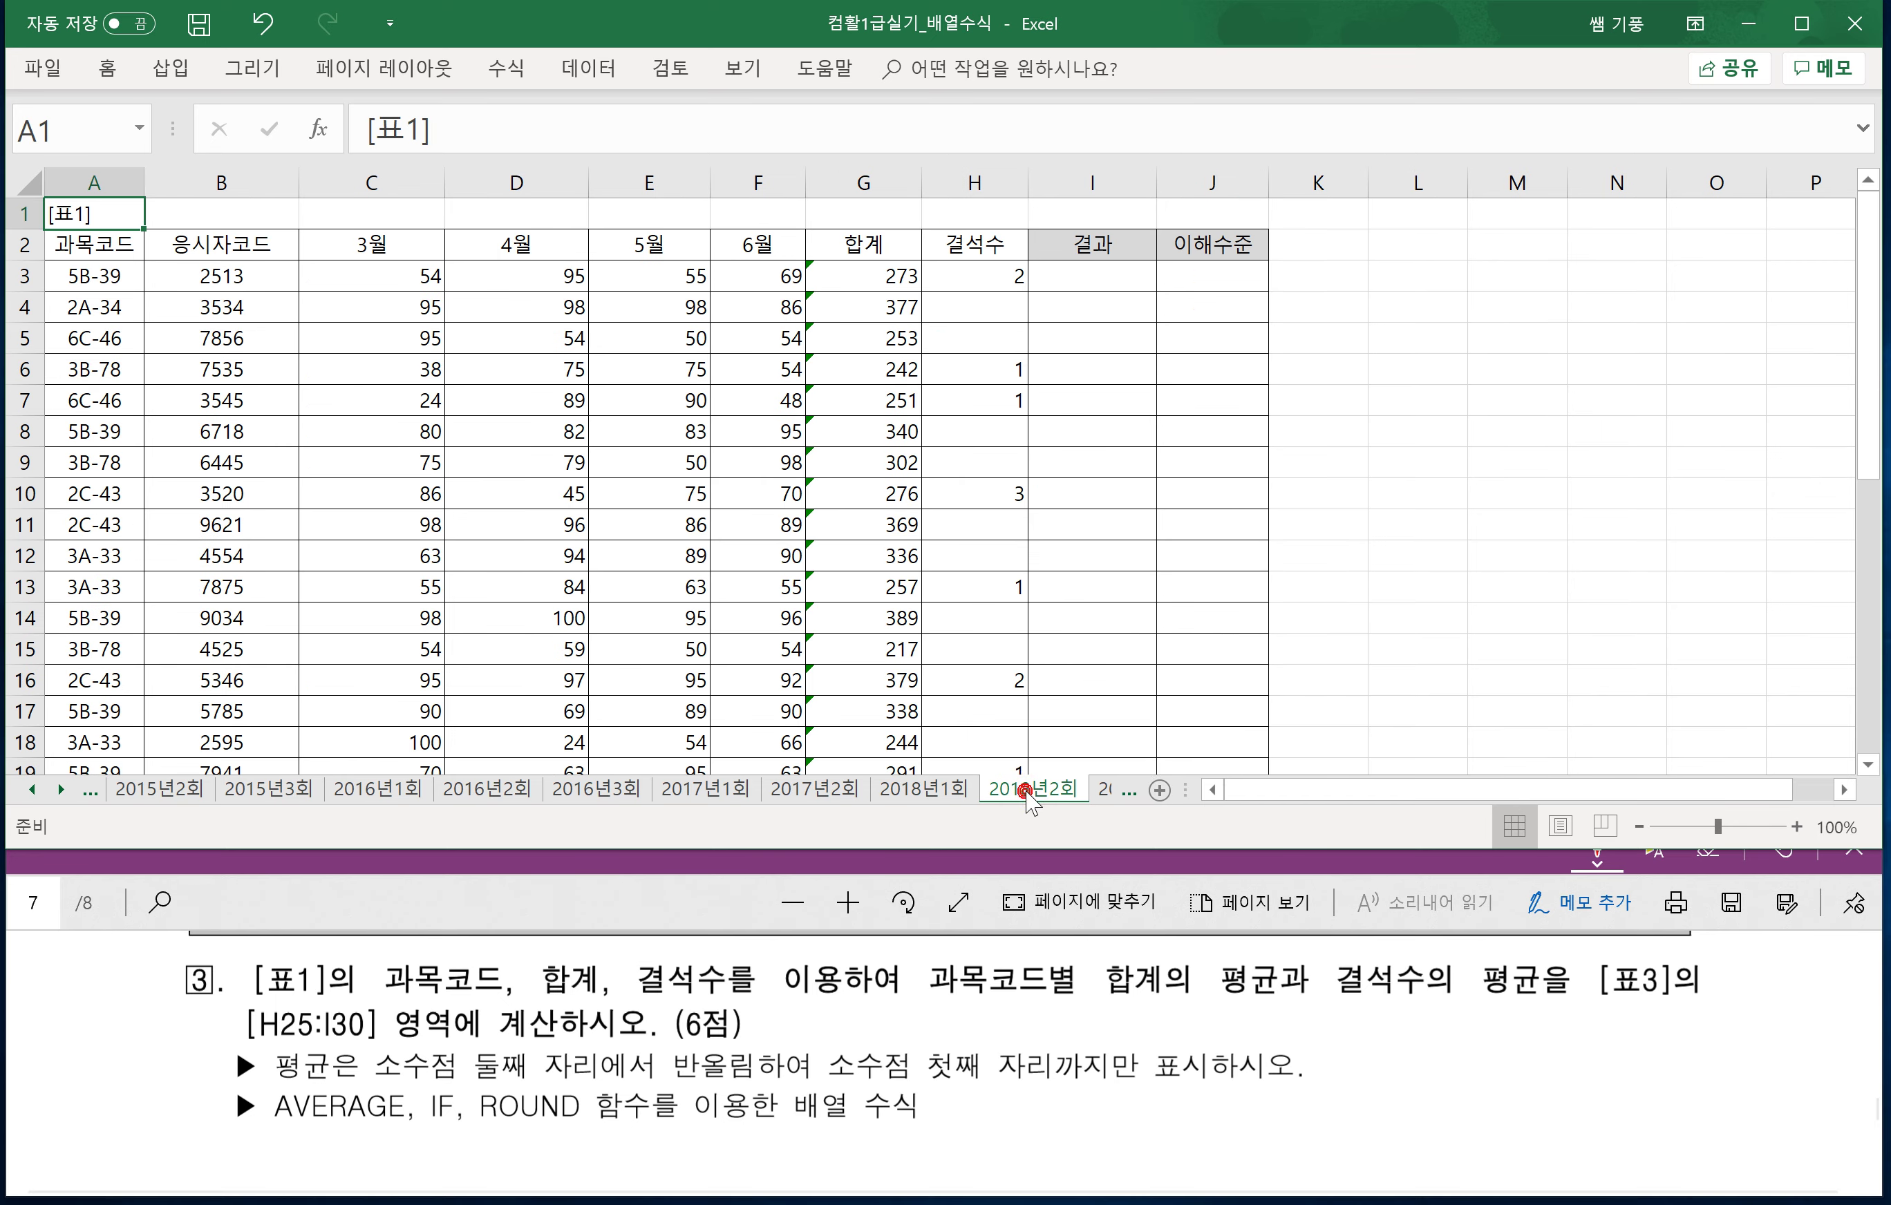
Circle the 과목코드, 합계 and 결석수 headers of 표1 in red.
left_click(681, 906)
scroll(627, 1012, "up", 1)
scroll(715, 1004, "down", 1)
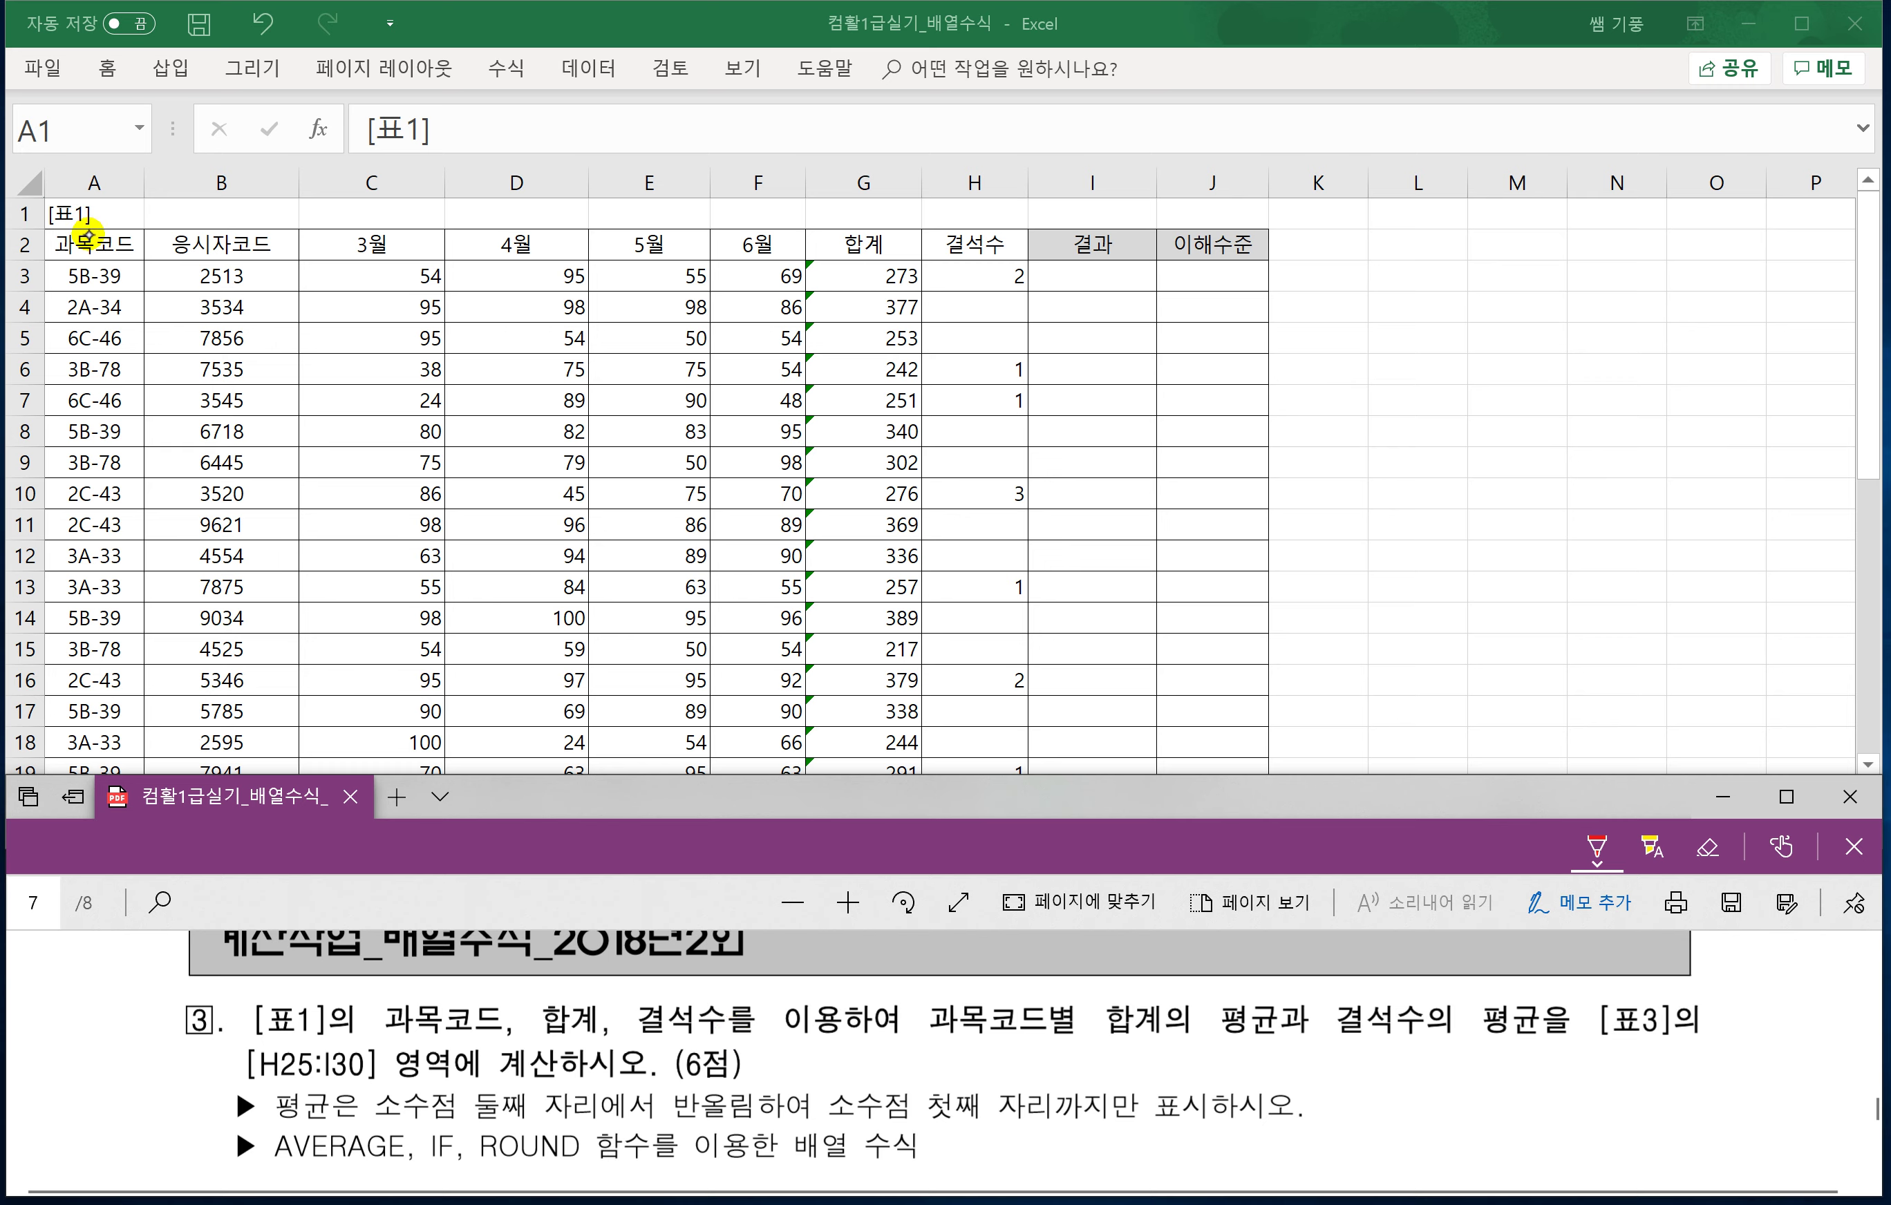
left_click_drag(91, 246, 114, 222)
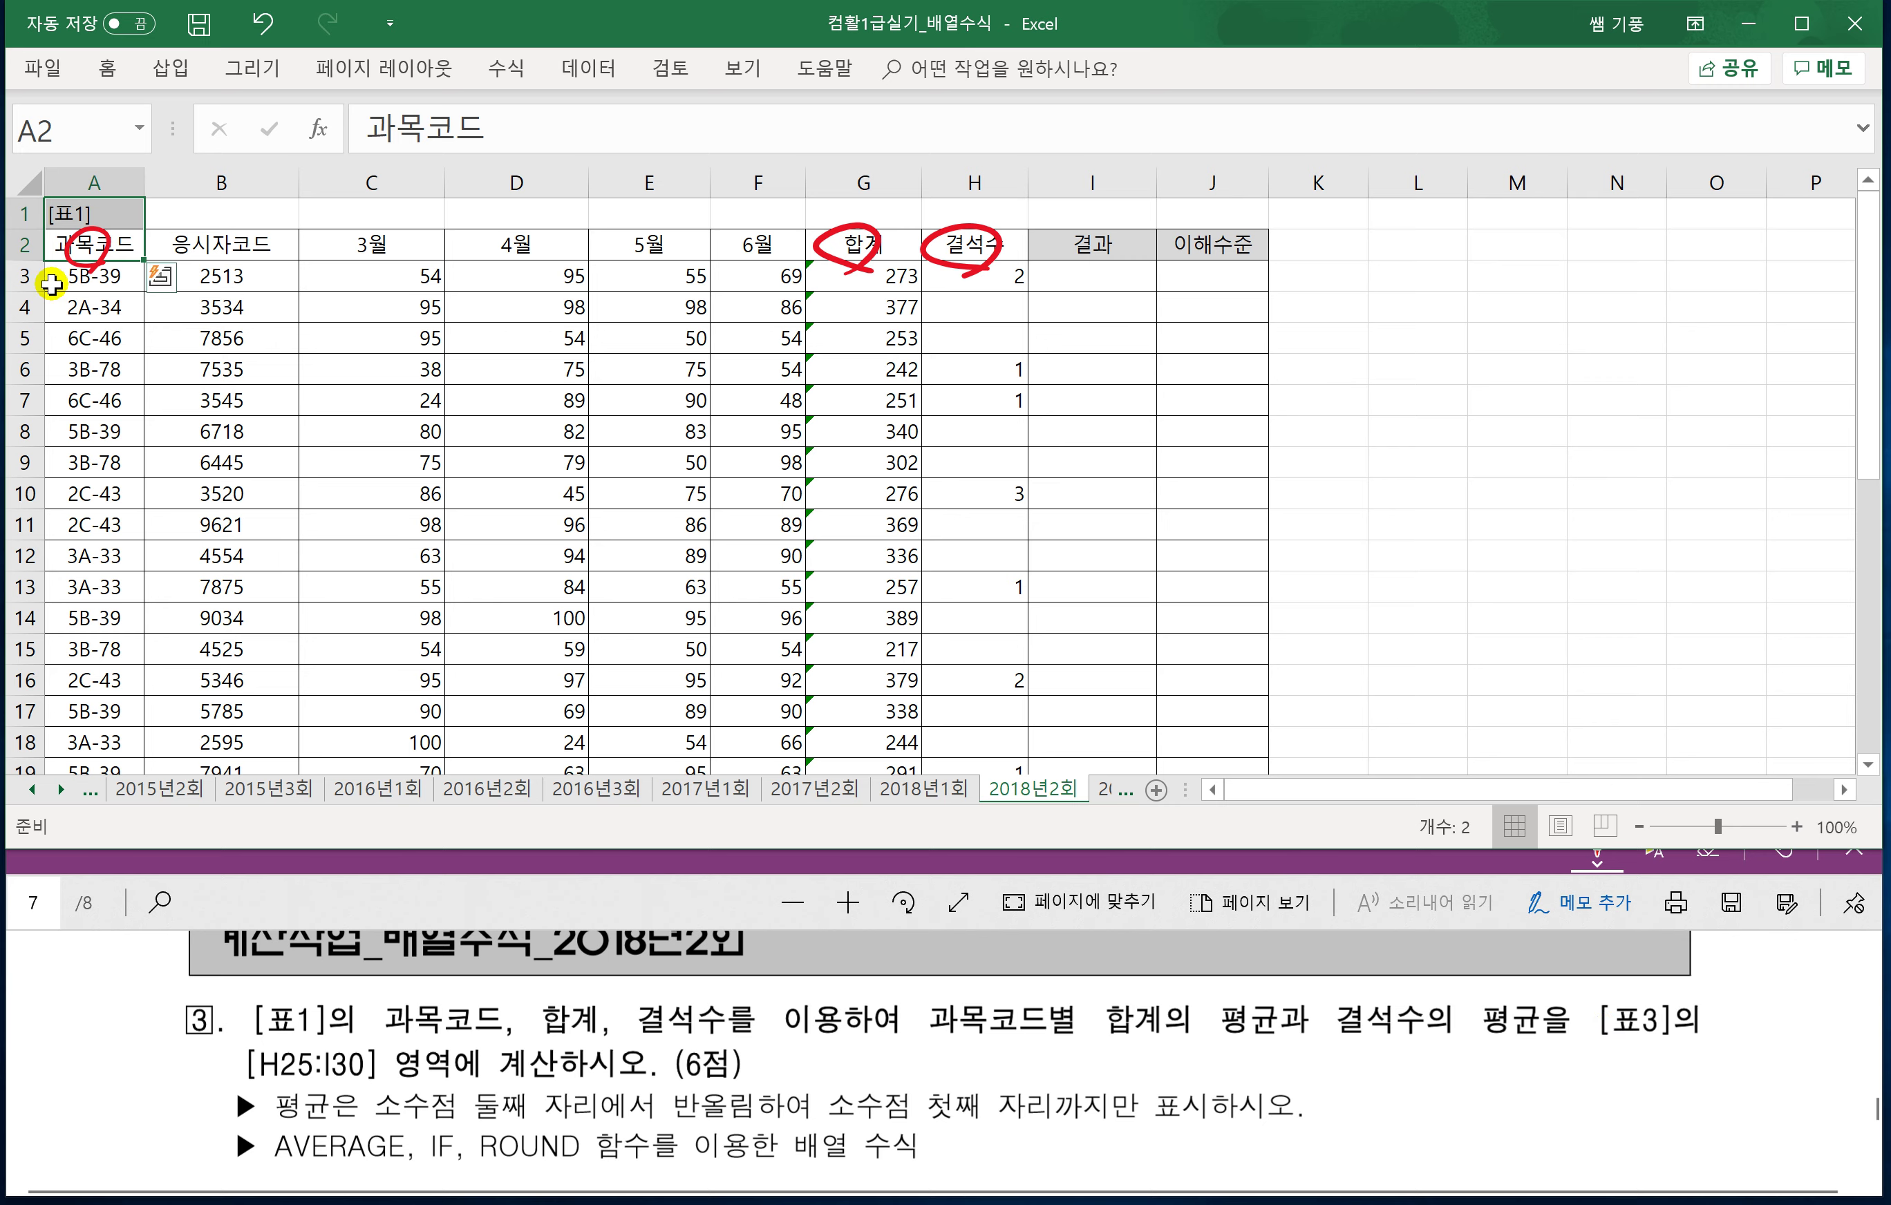
Freeze the rows above row 4 and bring 표3 into view beneath the frozen headers.
left_click(25, 308)
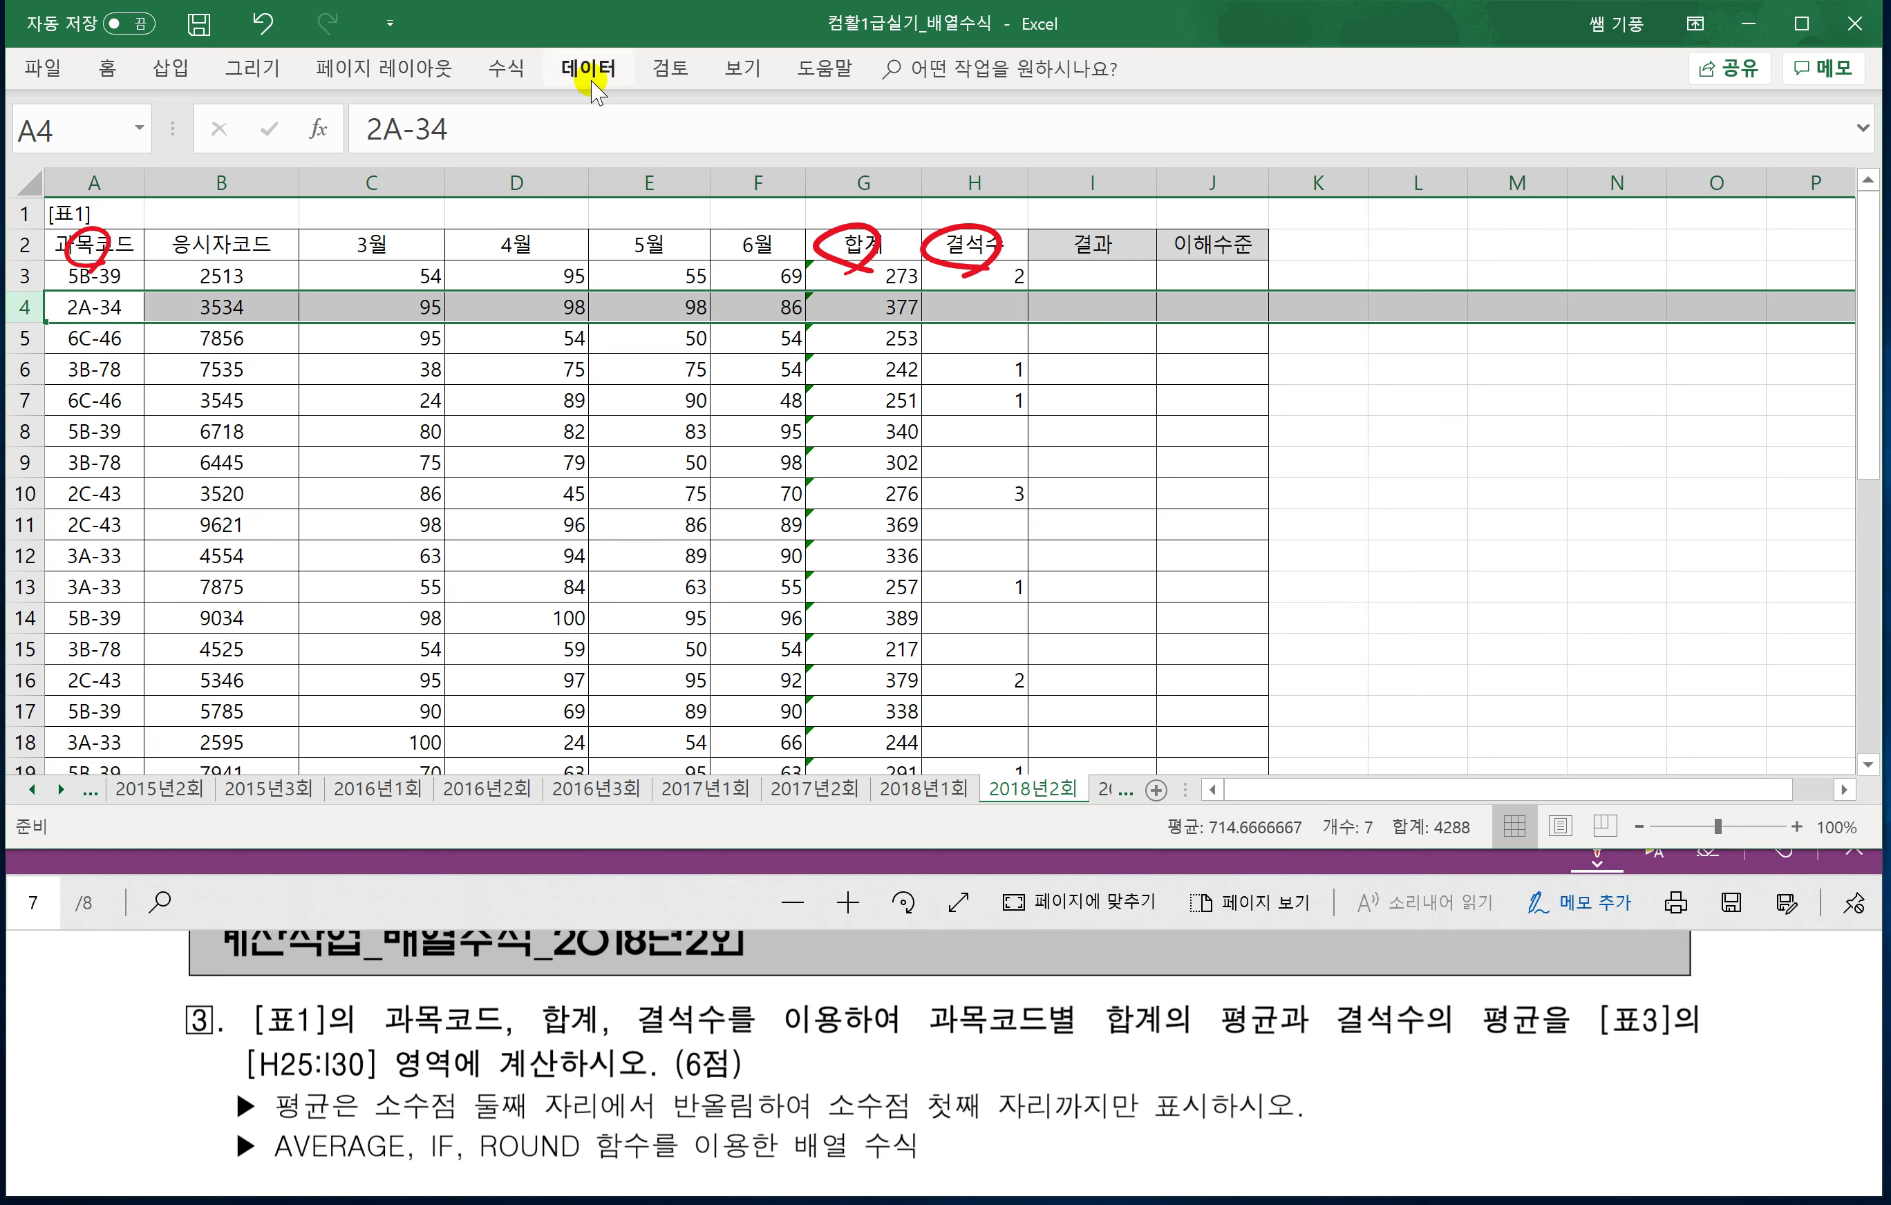
left_click(747, 69)
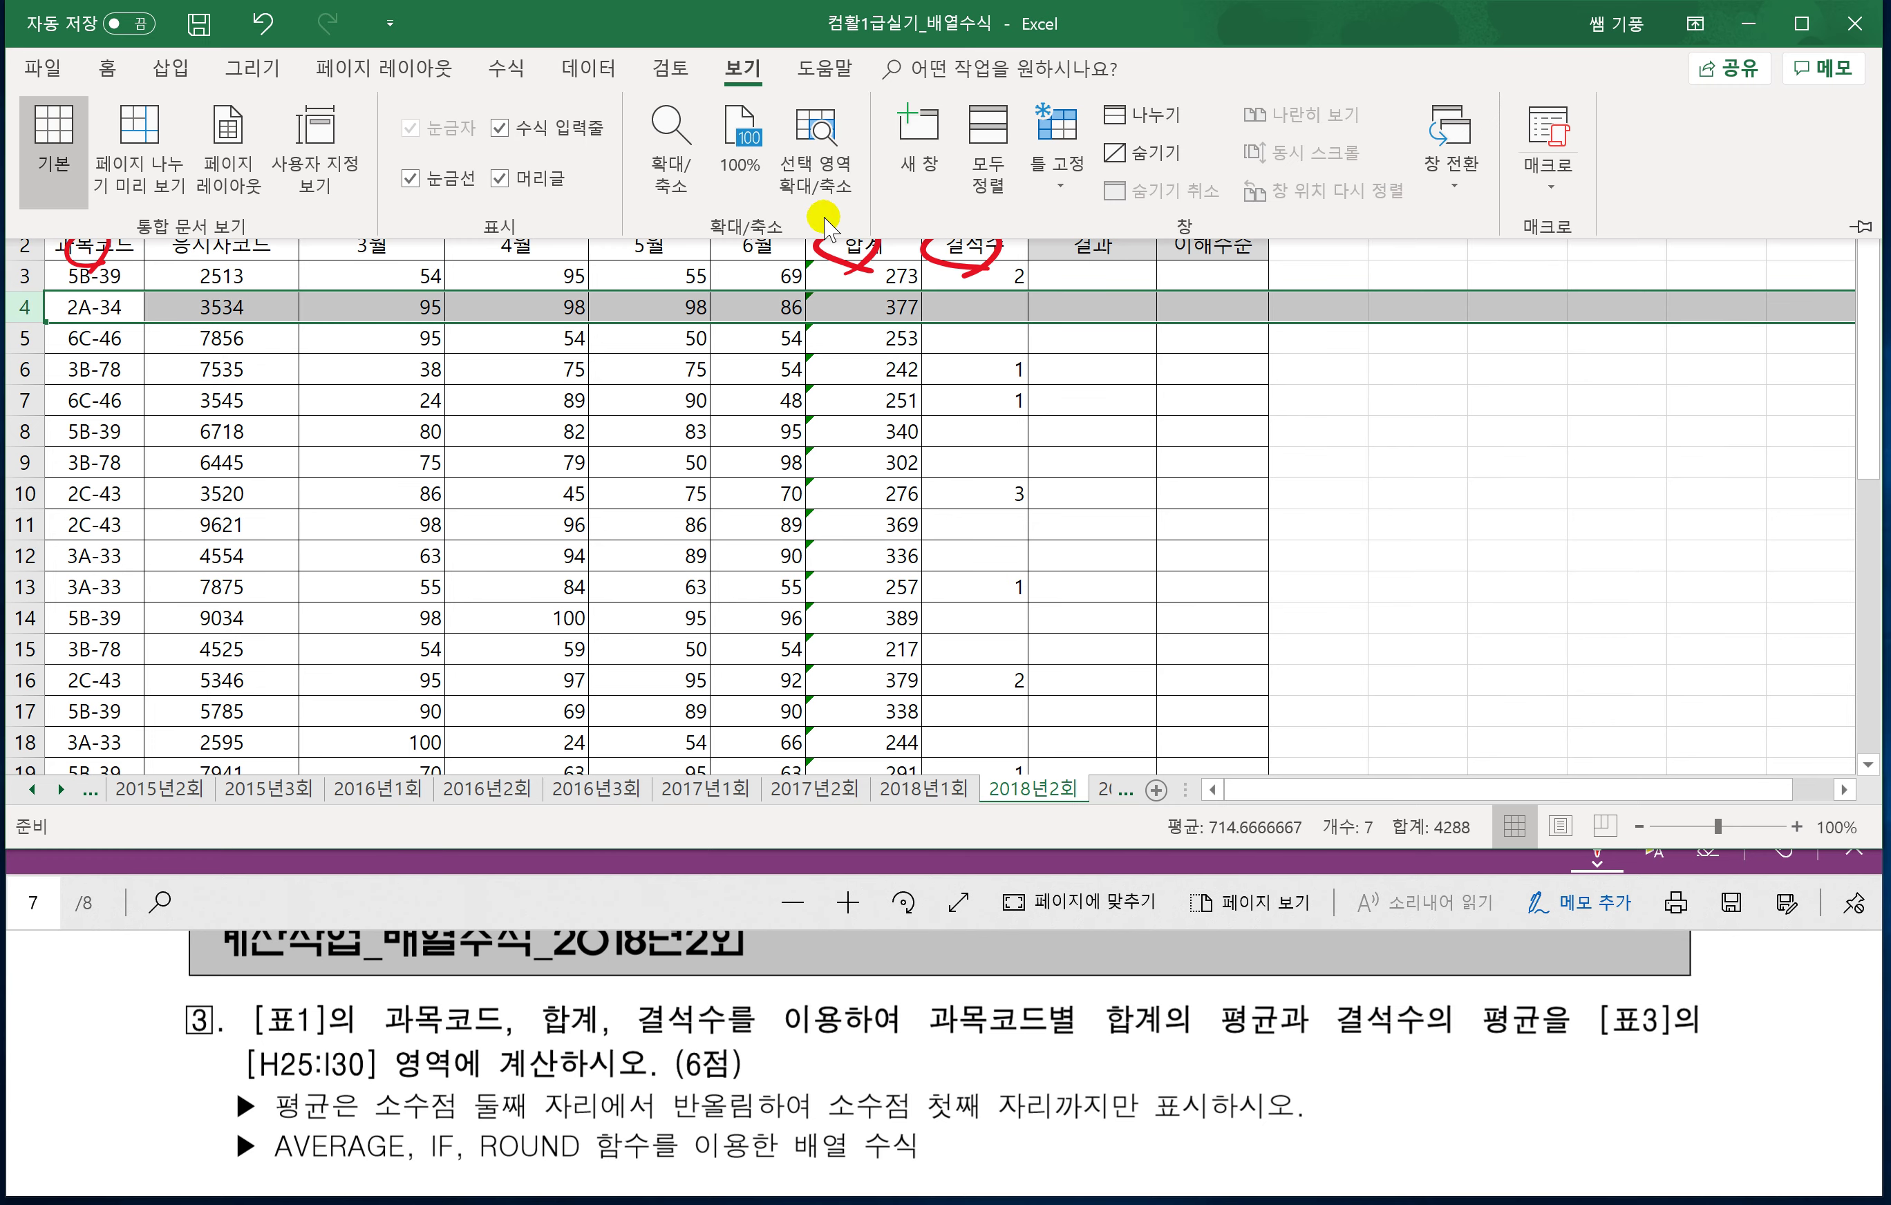
left_click(1057, 147)
left_click(1116, 270)
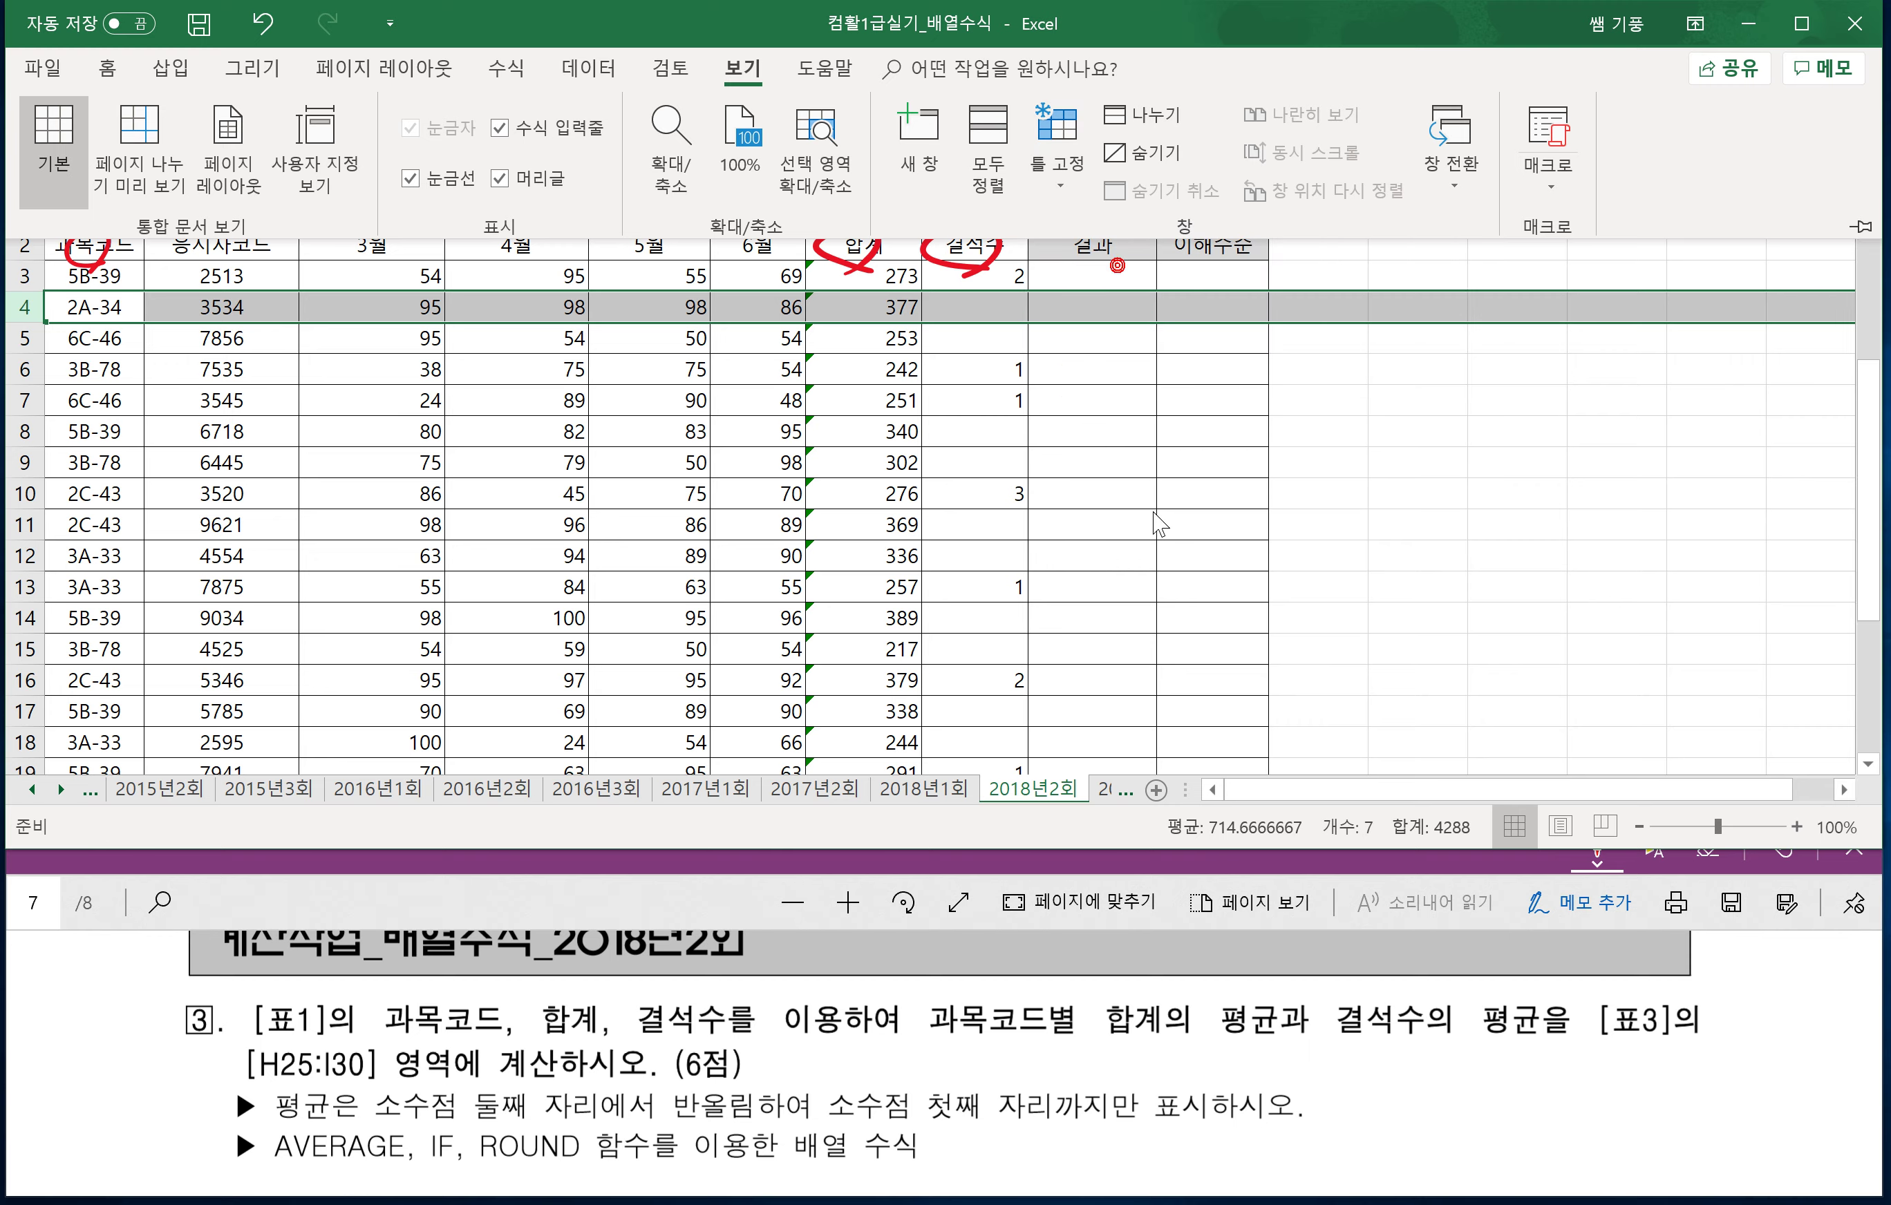
scroll(1337, 428, "down", 6)
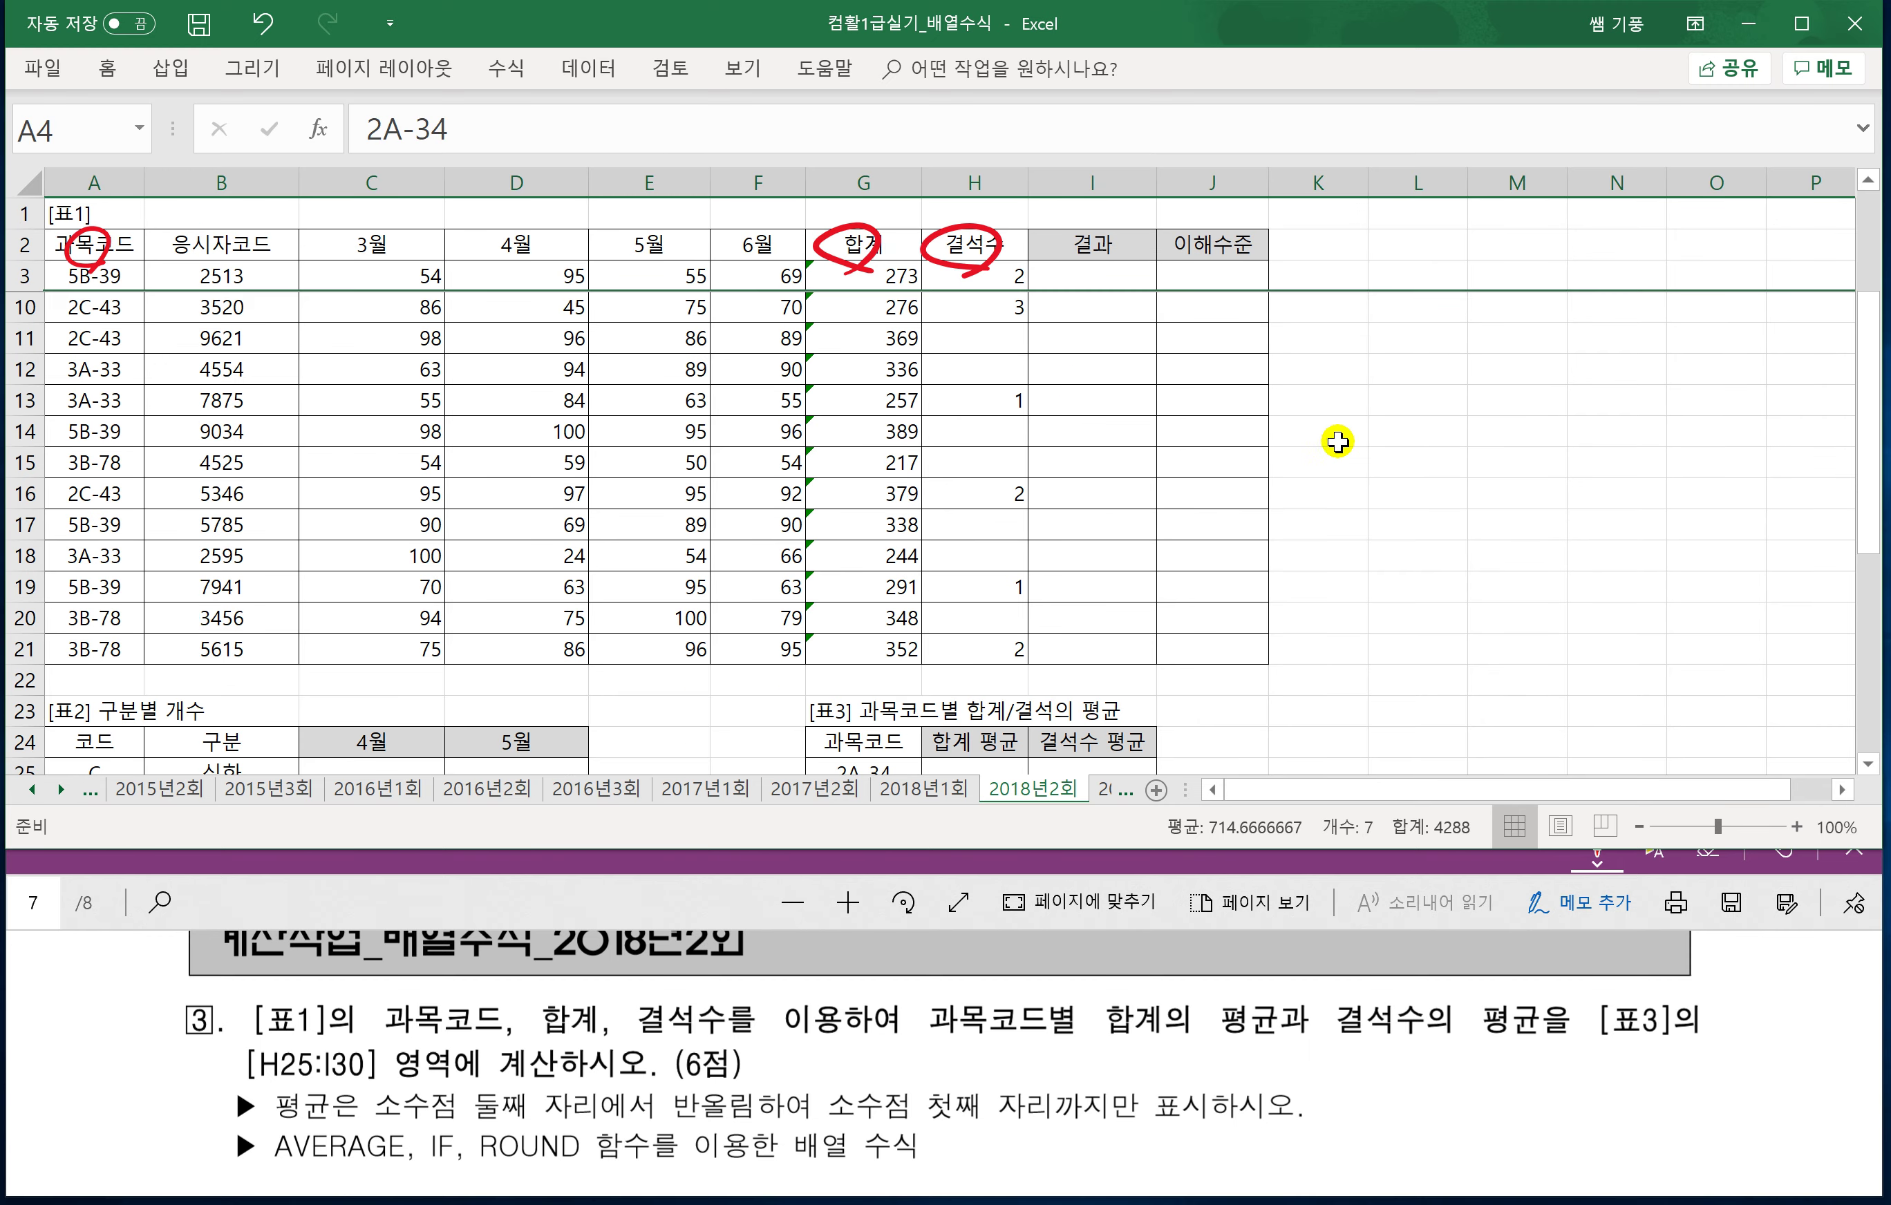
scroll(1334, 458, "up", 1)
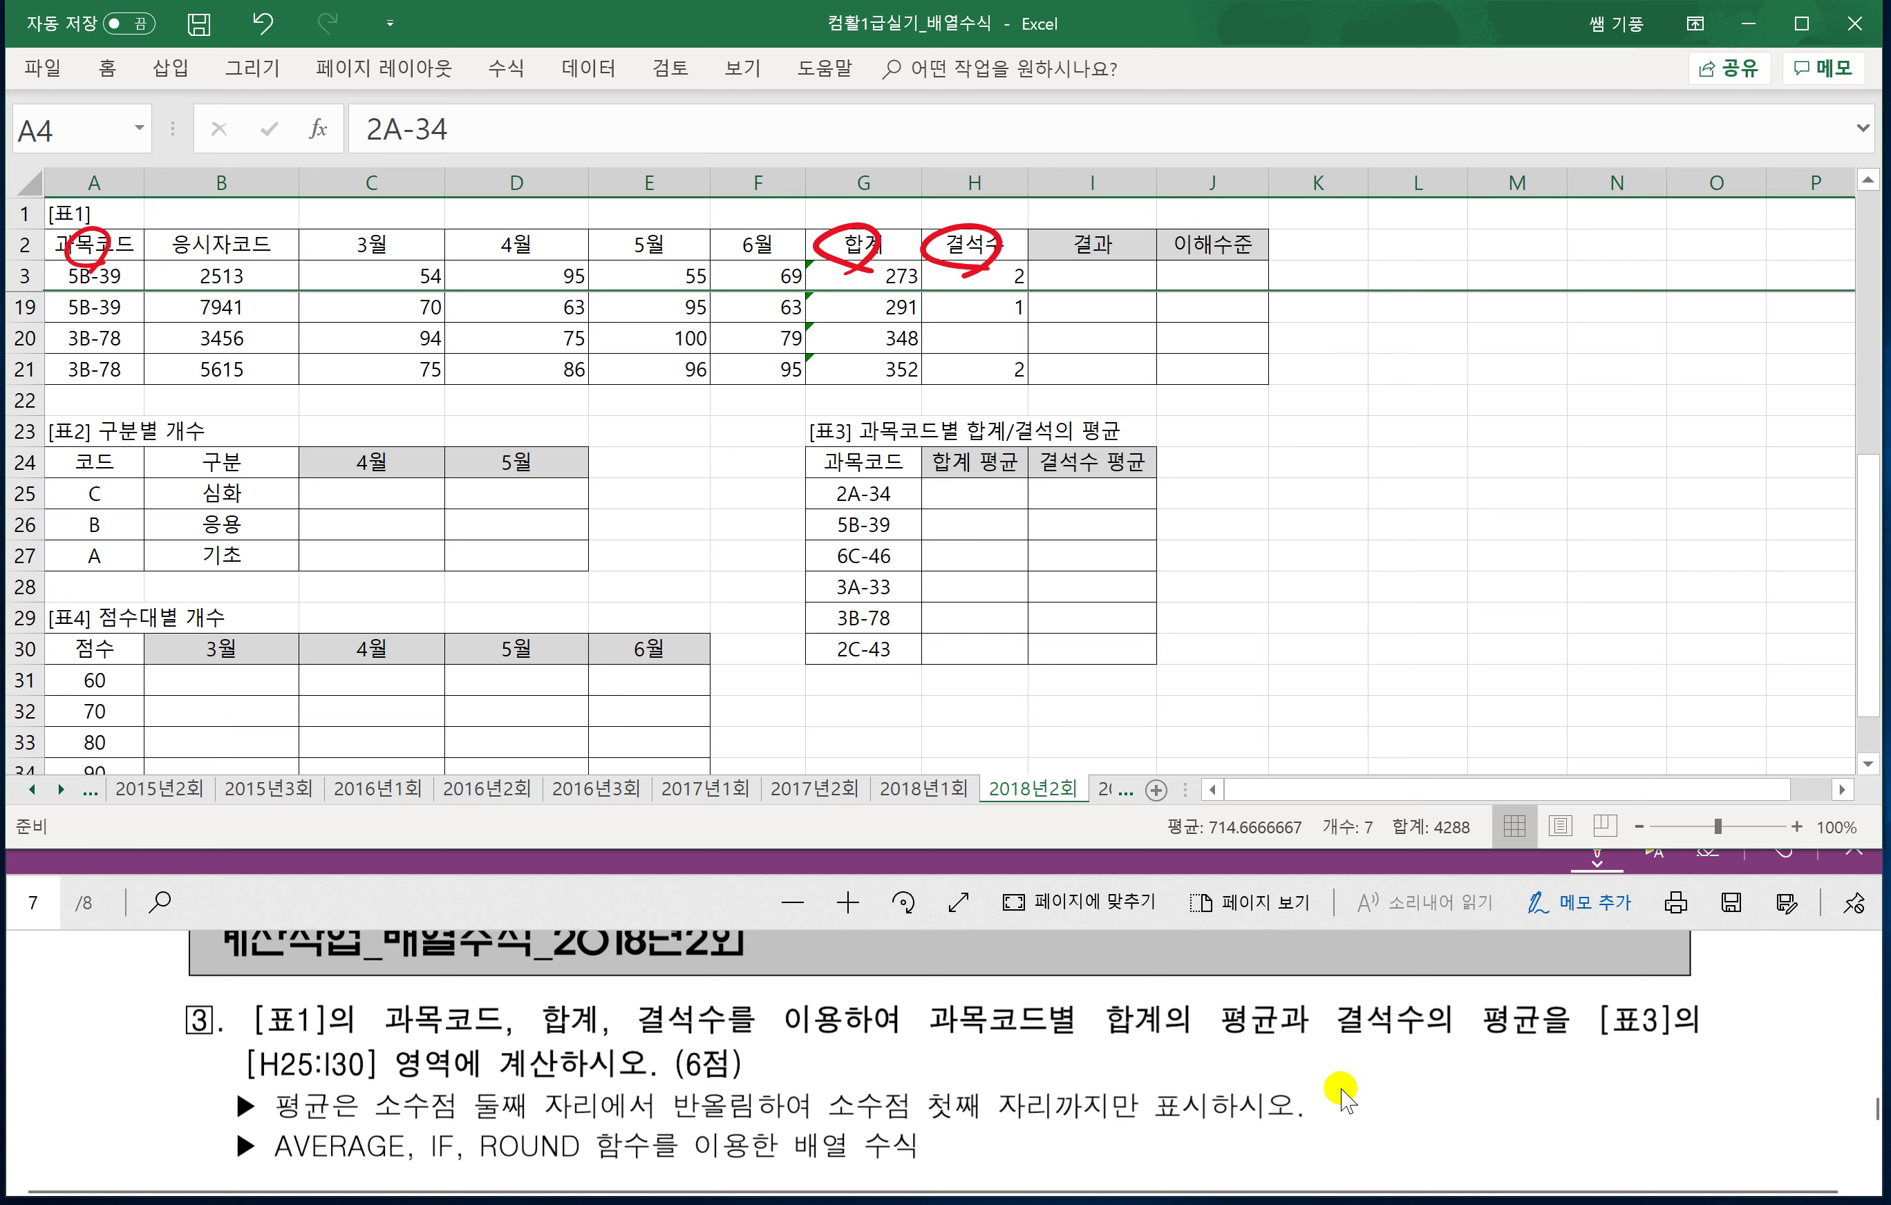
Handwrite =average( in red beside the function requirement of question 3.
scroll(1262, 1126, "down", 1)
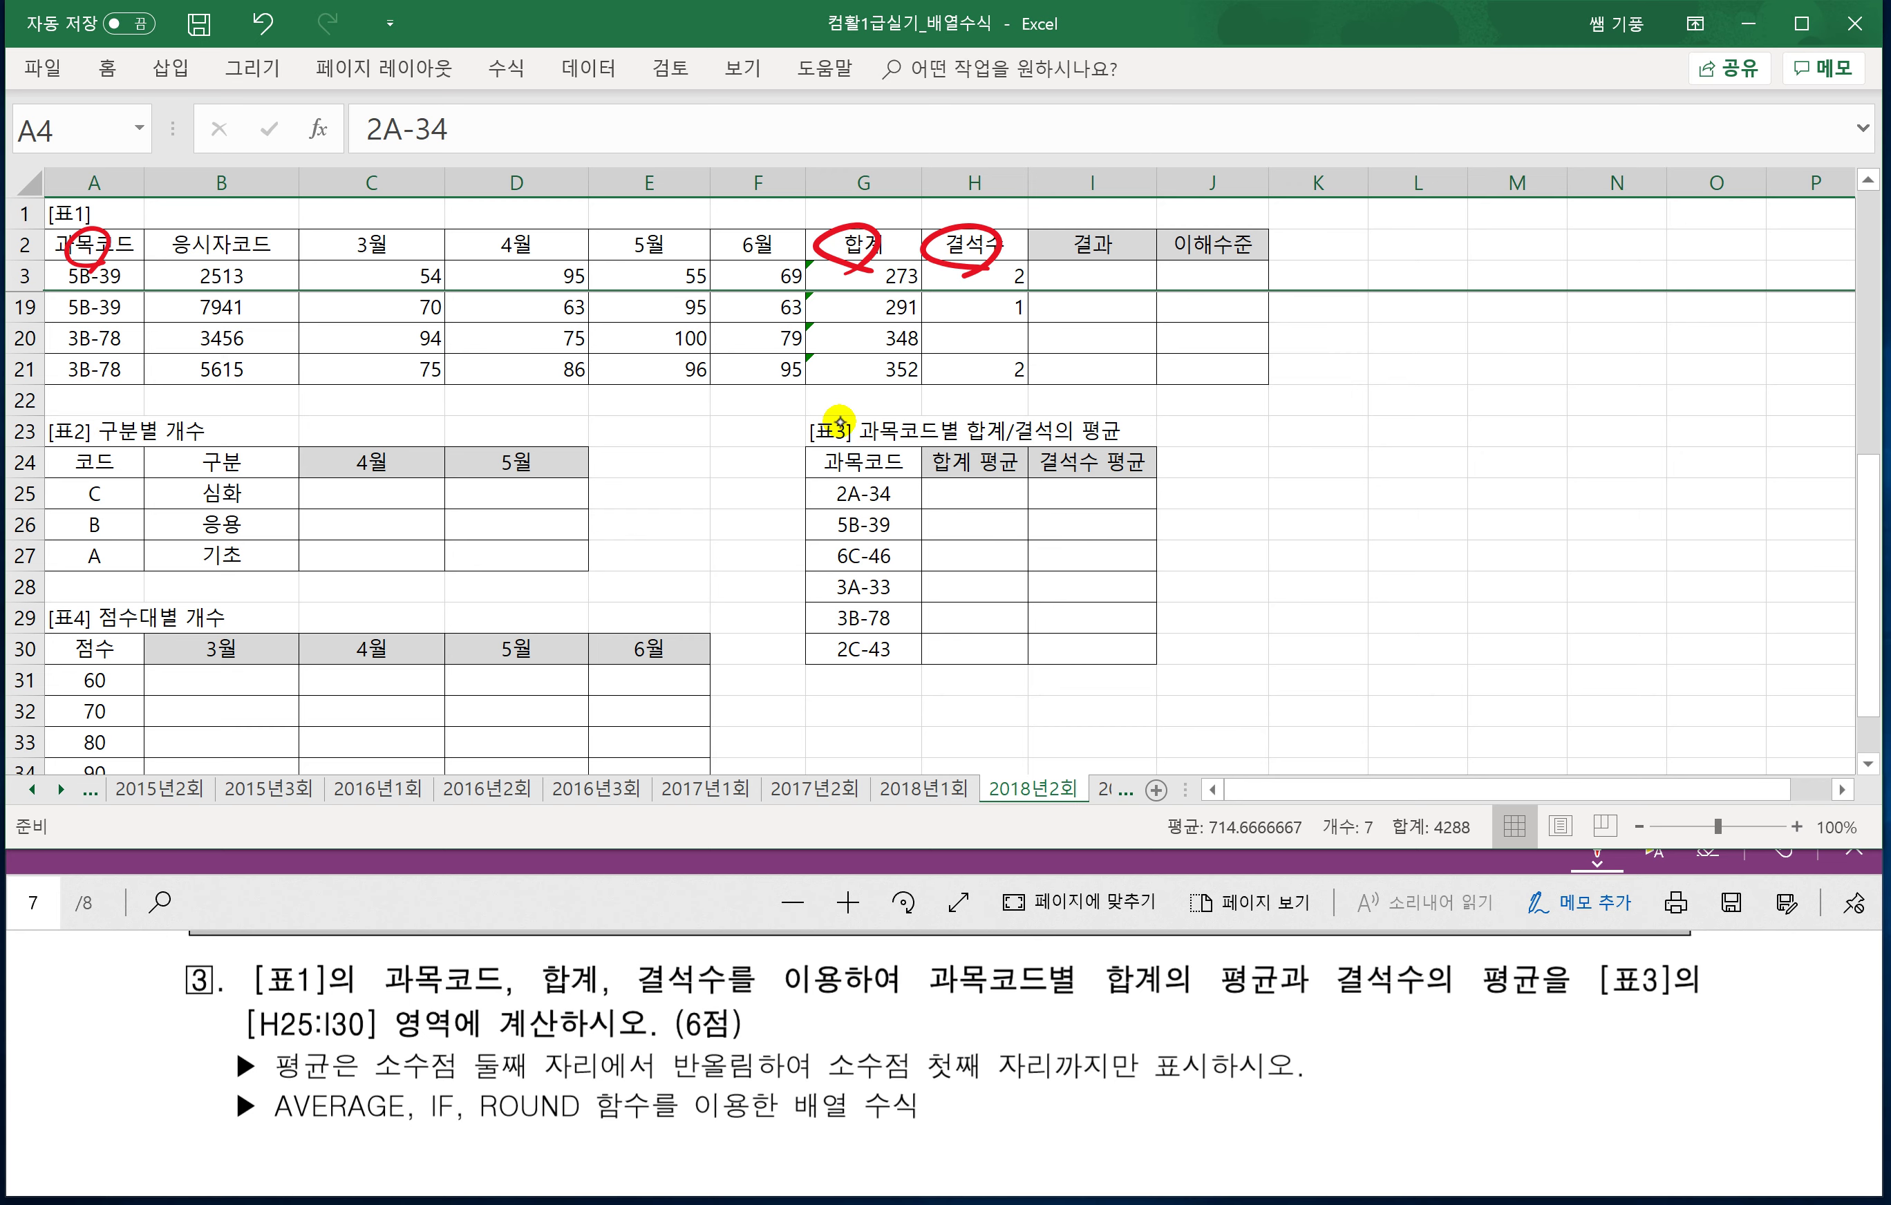
left_click_drag(984, 1110, 1009, 1112)
mouse_move(988, 1134)
left_mouse_down()
mouse_move(1073, 1136)
mouse_move(1099, 1095)
left_mouse_up()
mouse_move(1103, 1117)
left_mouse_down()
mouse_move(1109, 1102)
mouse_move(1125, 1131)
left_mouse_up()
mouse_move(1119, 1111)
left_mouse_down()
mouse_move(1184, 1132)
mouse_move(1196, 1168)
mouse_move(1252, 1137)
left_mouse_up()
left_click_drag(1302, 1067, 1275, 1135)
left_click_drag(1311, 1111, 1310, 1137)
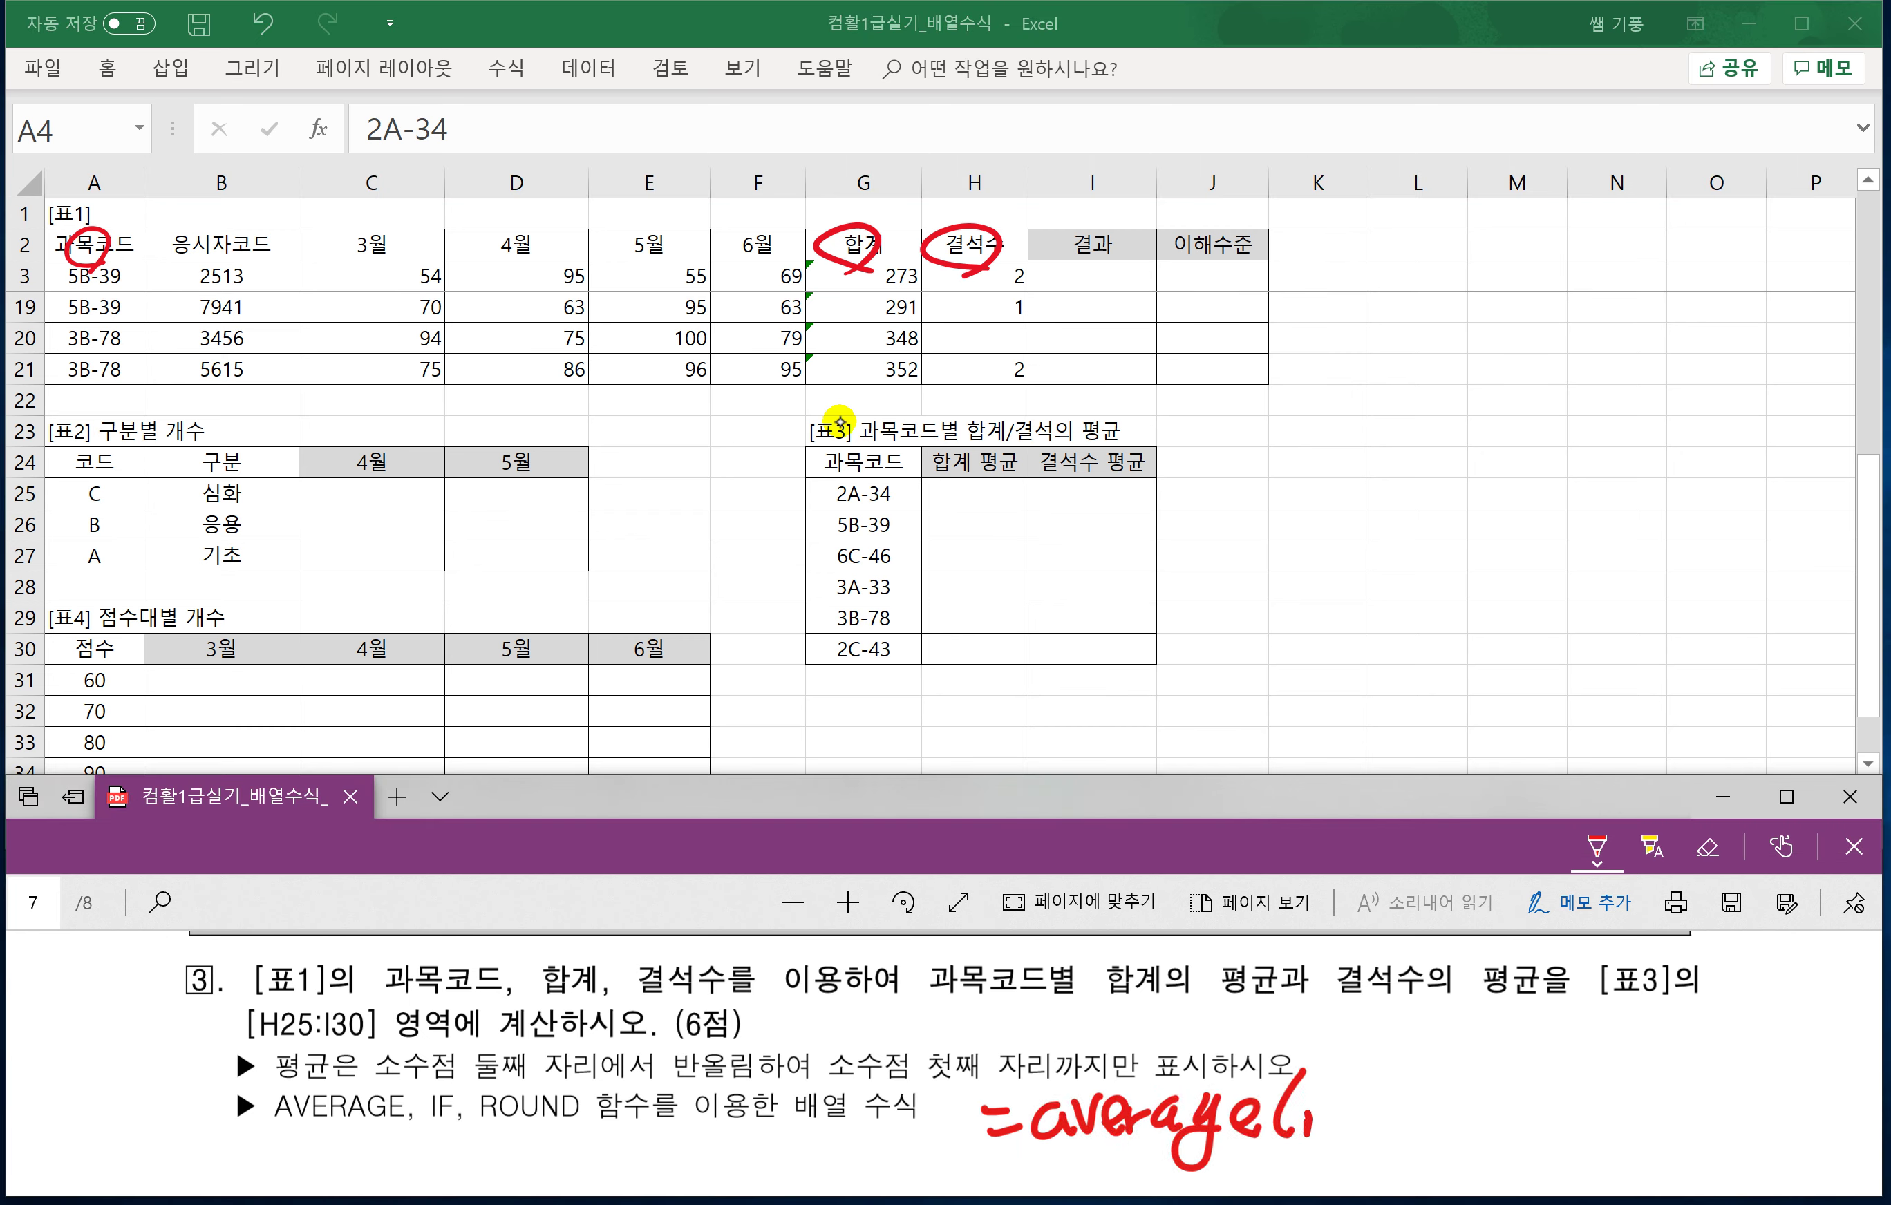
Continue the handwritten AVERAGE pattern with if(조건,범위)).
mouse_move(1378, 1068)
left_mouse_down()
mouse_move(1334, 1151)
mouse_move(1350, 1108)
left_mouse_up()
mouse_move(1392, 1062)
left_mouse_down()
mouse_move(1398, 1134)
mouse_move(1411, 1111)
left_mouse_up()
mouse_move(1406, 1124)
left_mouse_down()
mouse_move(1450, 1119)
mouse_move(1473, 1076)
left_mouse_up()
mouse_move(1473, 1079)
left_mouse_down()
mouse_move(1442, 1123)
mouse_move(1480, 1097)
left_mouse_up()
left_click_drag(1487, 1077, 1505, 1120)
mouse_move(1526, 1114)
left_mouse_down()
mouse_move(1522, 1131)
mouse_move(1547, 1111)
left_mouse_up()
left_click_drag(1567, 1070, 1567, 1110)
left_click_drag(1548, 1092, 1587, 1118)
left_click_drag(1573, 1098, 1585, 1098)
mouse_move(1556, 1119)
left_mouse_down()
mouse_move(1588, 1135)
mouse_move(1625, 1104)
left_mouse_up()
left_click_drag(1613, 1105, 1613, 1127)
mouse_move(1631, 1076)
left_mouse_down()
mouse_move(1632, 1131)
mouse_move(1651, 1121)
left_mouse_up()
left_click_drag(1685, 1058, 1682, 1132)
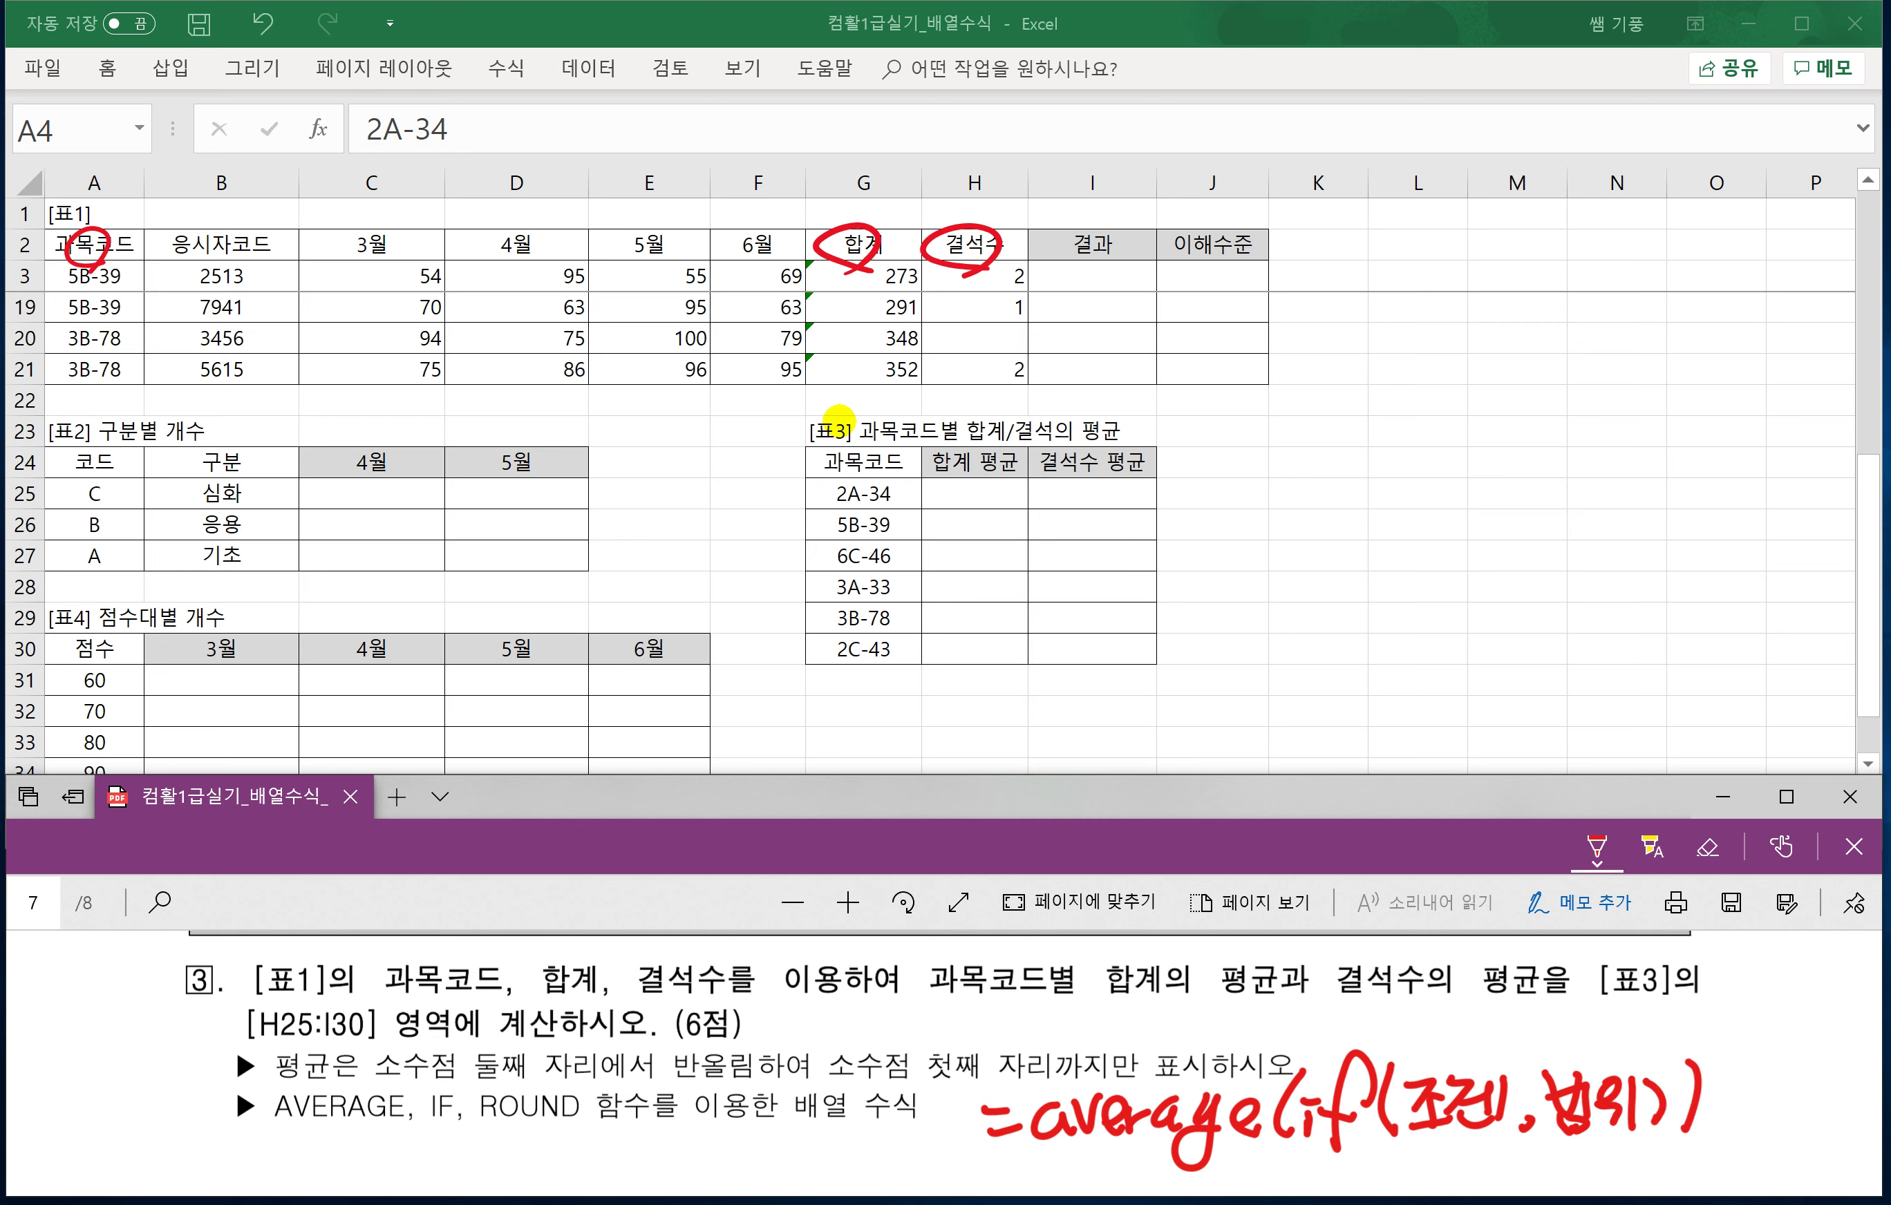
Enclose the handwritten AVERAGE pattern in =Round( and ,1) to round to one decimal place.
left_click_drag(1003, 1108, 1007, 1136)
left_click_drag(782, 1123, 801, 1132)
left_click_drag(780, 1152, 812, 1141)
left_click_drag(846, 1064, 830, 1167)
left_click_drag(833, 1078, 870, 1156)
mouse_move(867, 1125)
left_mouse_down()
mouse_move(892, 1142)
mouse_move(930, 1127)
mouse_move(949, 1152)
mouse_move(982, 1046)
mouse_move(1010, 1161)
left_mouse_up()
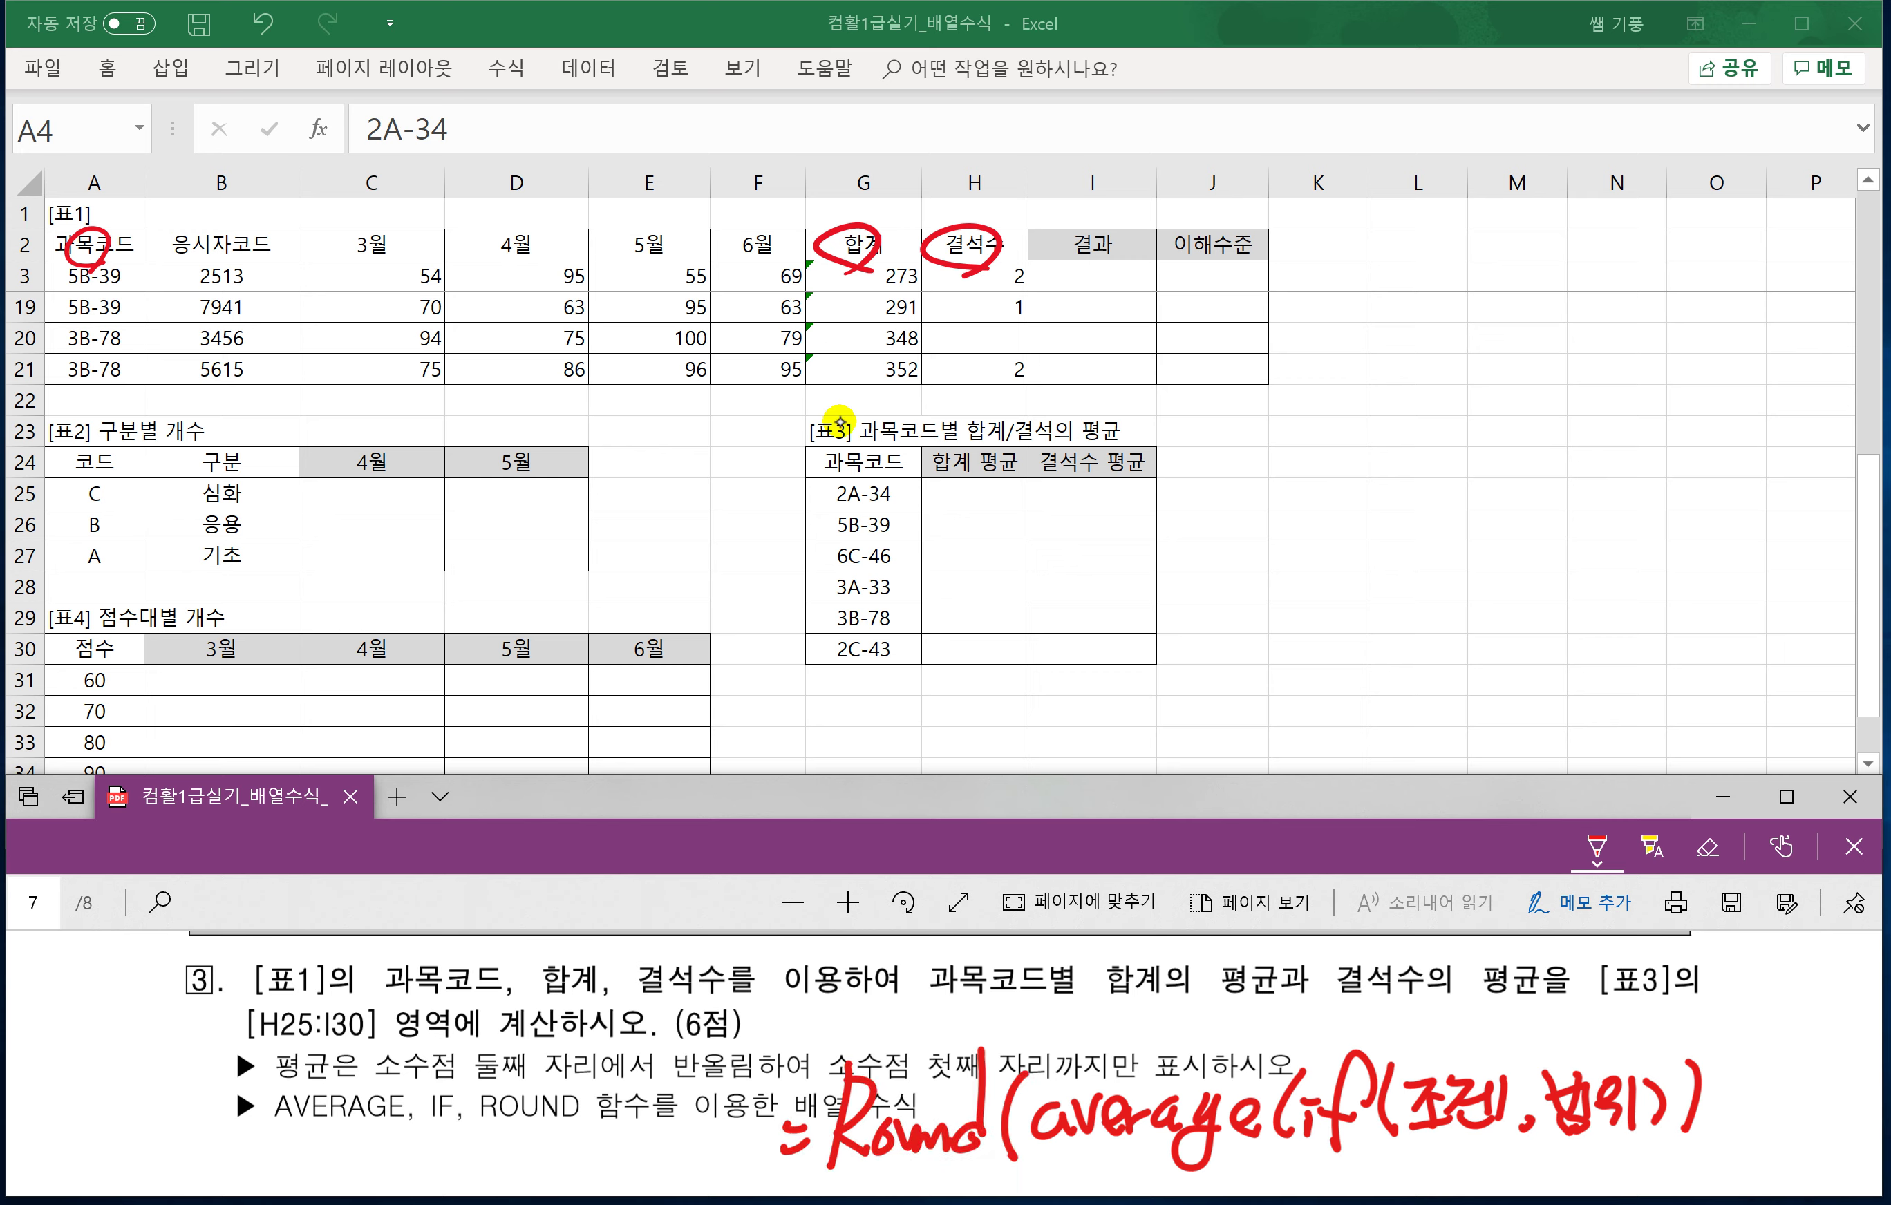
left_click_drag(1779, 1065, 1778, 1127)
Handwrite the general syntax =Round(숫자,k) below the rounded average pattern.
scroll(946, 1064, "down", 1)
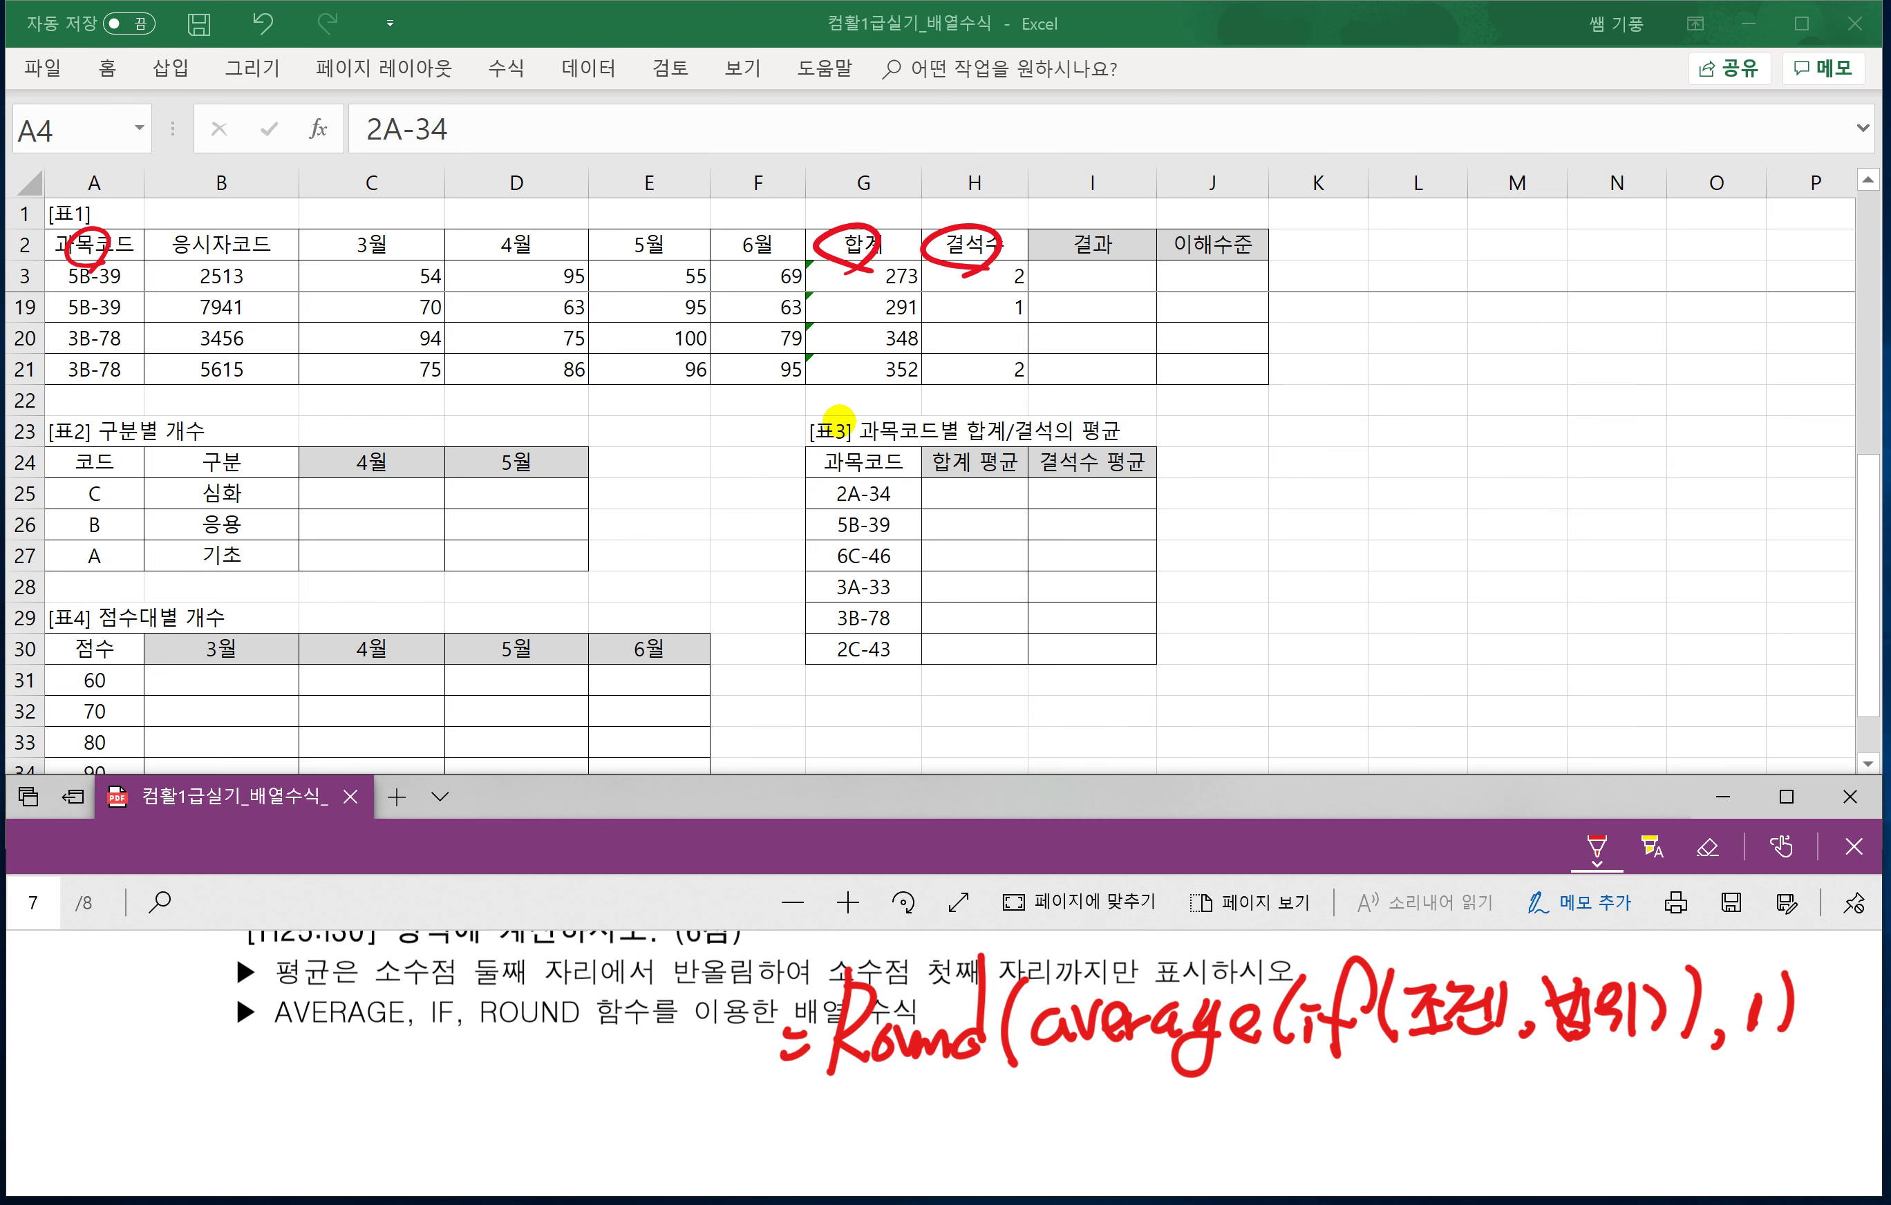
left_click_drag(762, 1114, 784, 1117)
left_click_drag(774, 1130, 793, 1126)
mouse_move(824, 1081)
left_mouse_down()
mouse_move(811, 1159)
mouse_move(866, 1120)
left_mouse_up()
mouse_move(884, 1111)
left_mouse_down()
mouse_move(892, 1142)
mouse_move(994, 1150)
left_mouse_up()
left_click_drag(1034, 1079, 1016, 1116)
left_click_drag(1029, 1098, 1054, 1121)
left_click_drag(1025, 1127, 1055, 1142)
mouse_move(1060, 1089)
left_mouse_down()
mouse_move(1078, 1100)
mouse_move(1053, 1134)
mouse_move(1091, 1153)
left_mouse_up()
left_click_drag(1104, 1081, 1099, 1118)
left_click_drag(1137, 1129, 1128, 1149)
left_click_drag(1162, 1078, 1156, 1138)
mouse_move(1186, 1099)
left_mouse_down()
mouse_move(1168, 1119)
mouse_move(1191, 1139)
left_mouse_up()
left_click_drag(1194, 1078, 1198, 1152)
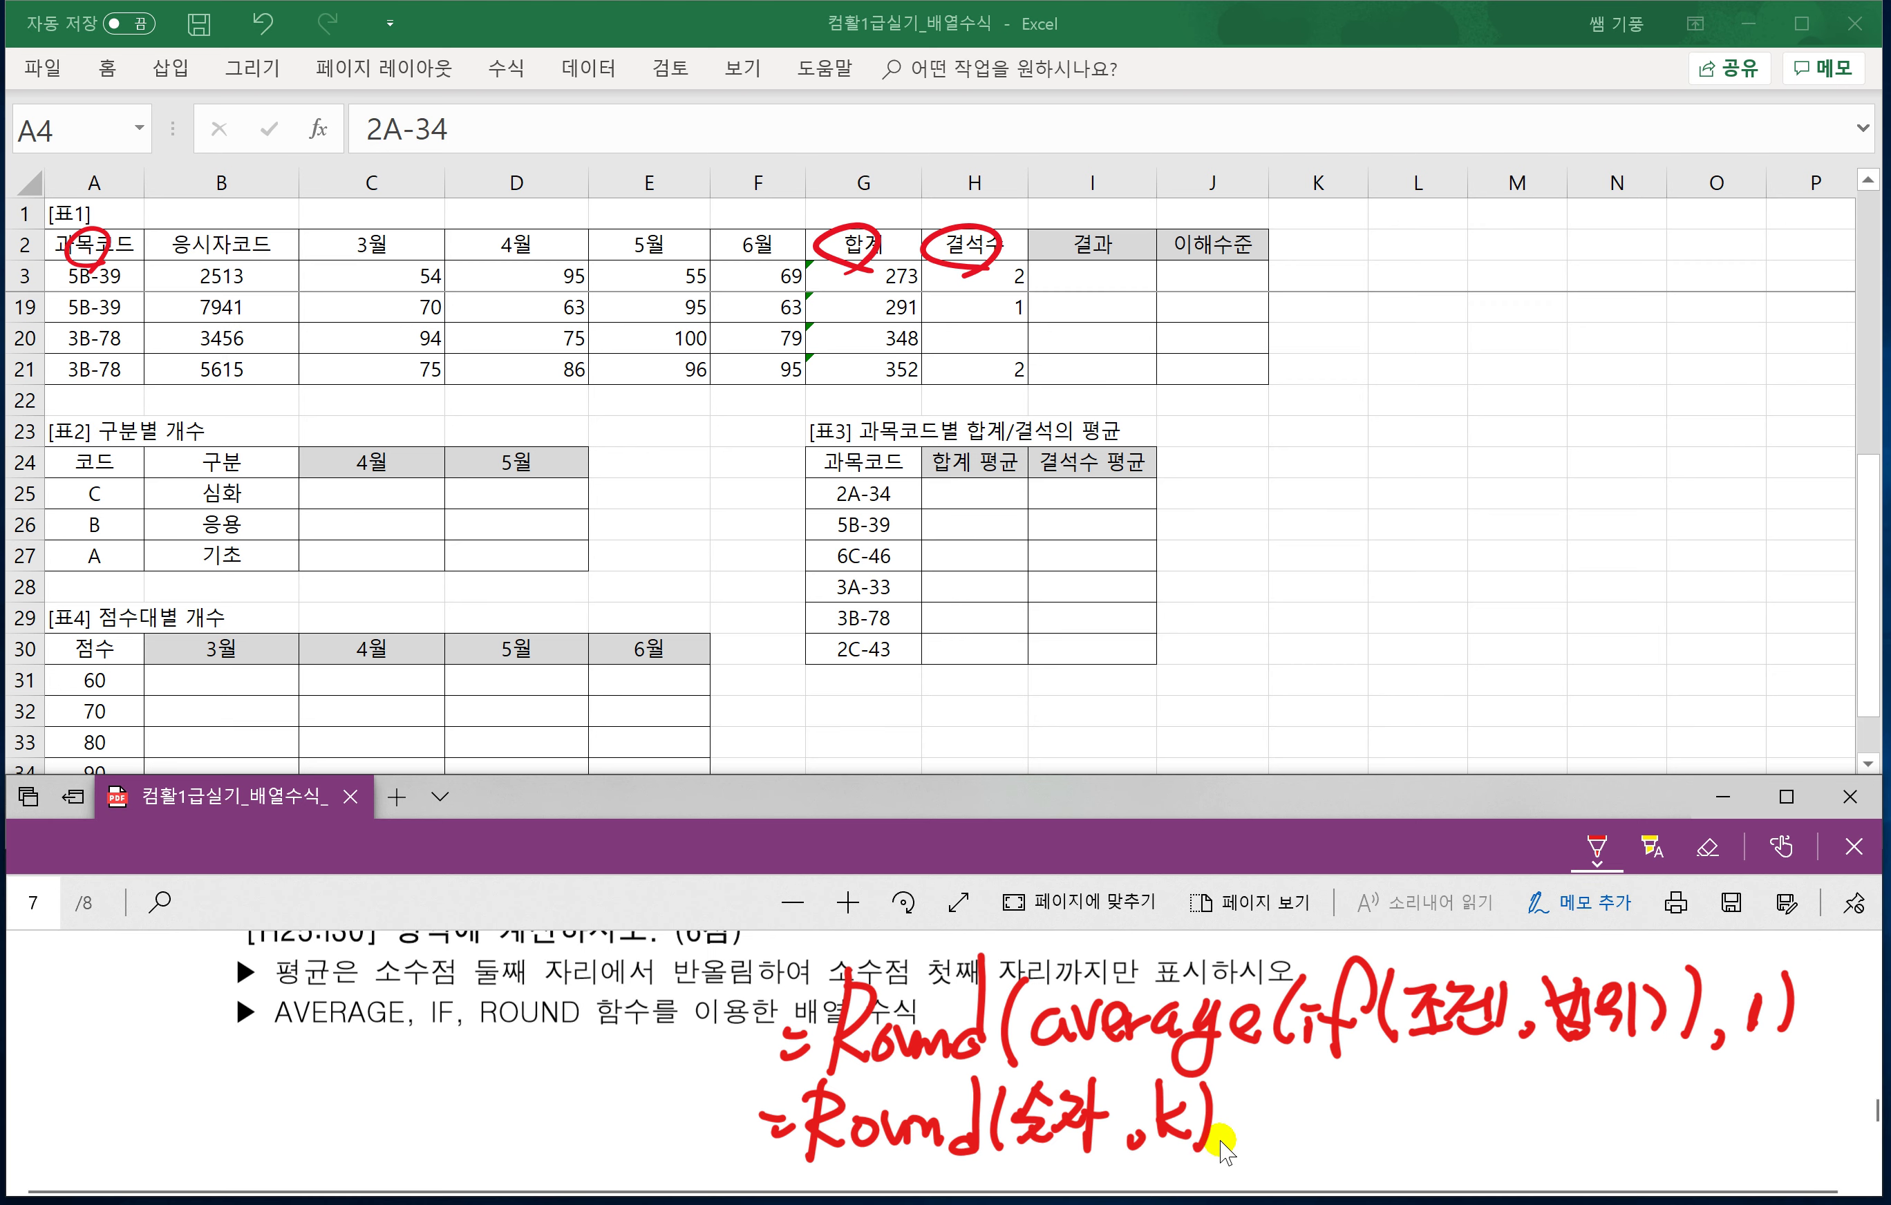
Draw an arrow from the k argument and handwrite the positive digit options 1, 2, 3.
scroll(1207, 1143, "down", 2)
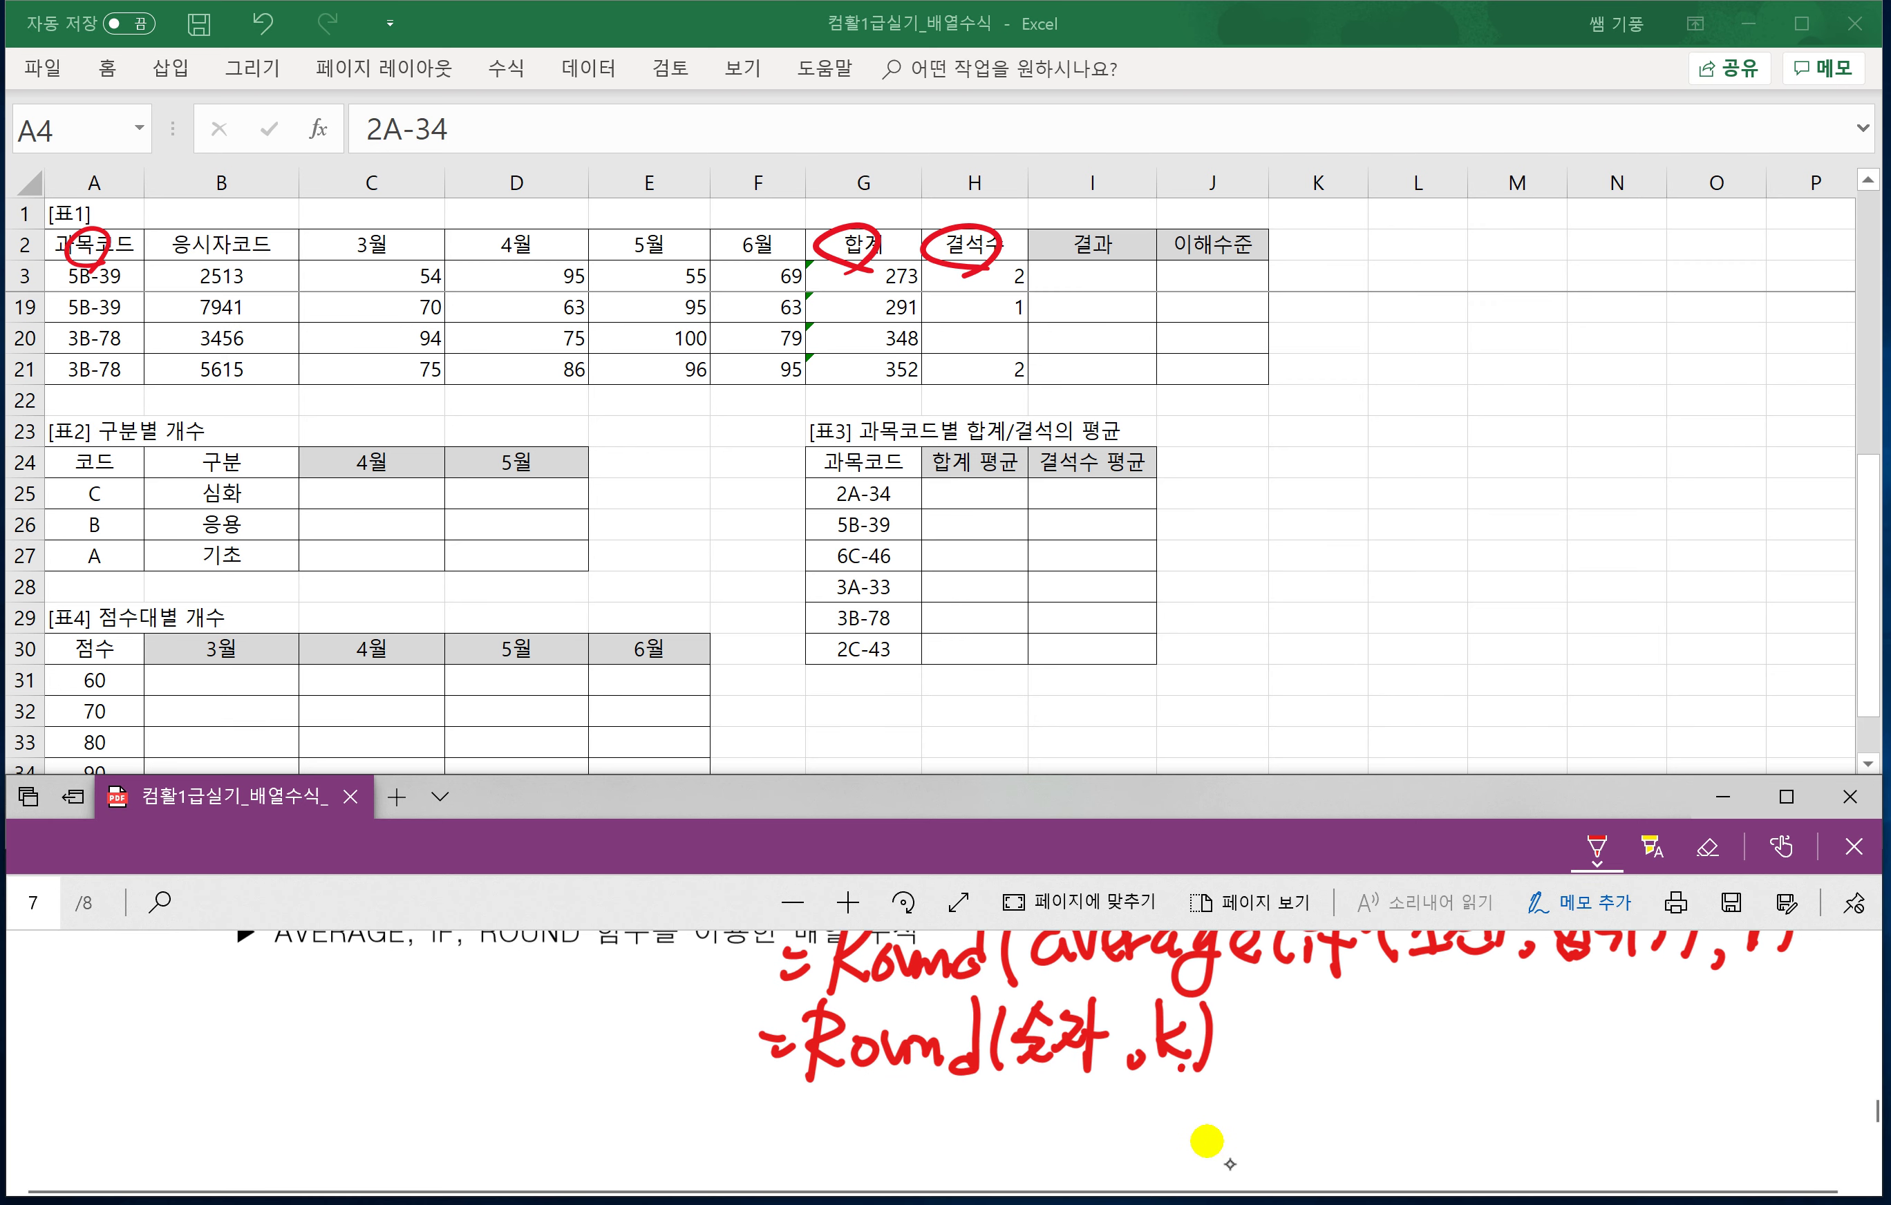
left_click_drag(1182, 1074, 1232, 1111)
mouse_move(1224, 1093)
left_mouse_down()
mouse_move(1223, 1120)
mouse_move(1318, 1122)
left_mouse_up()
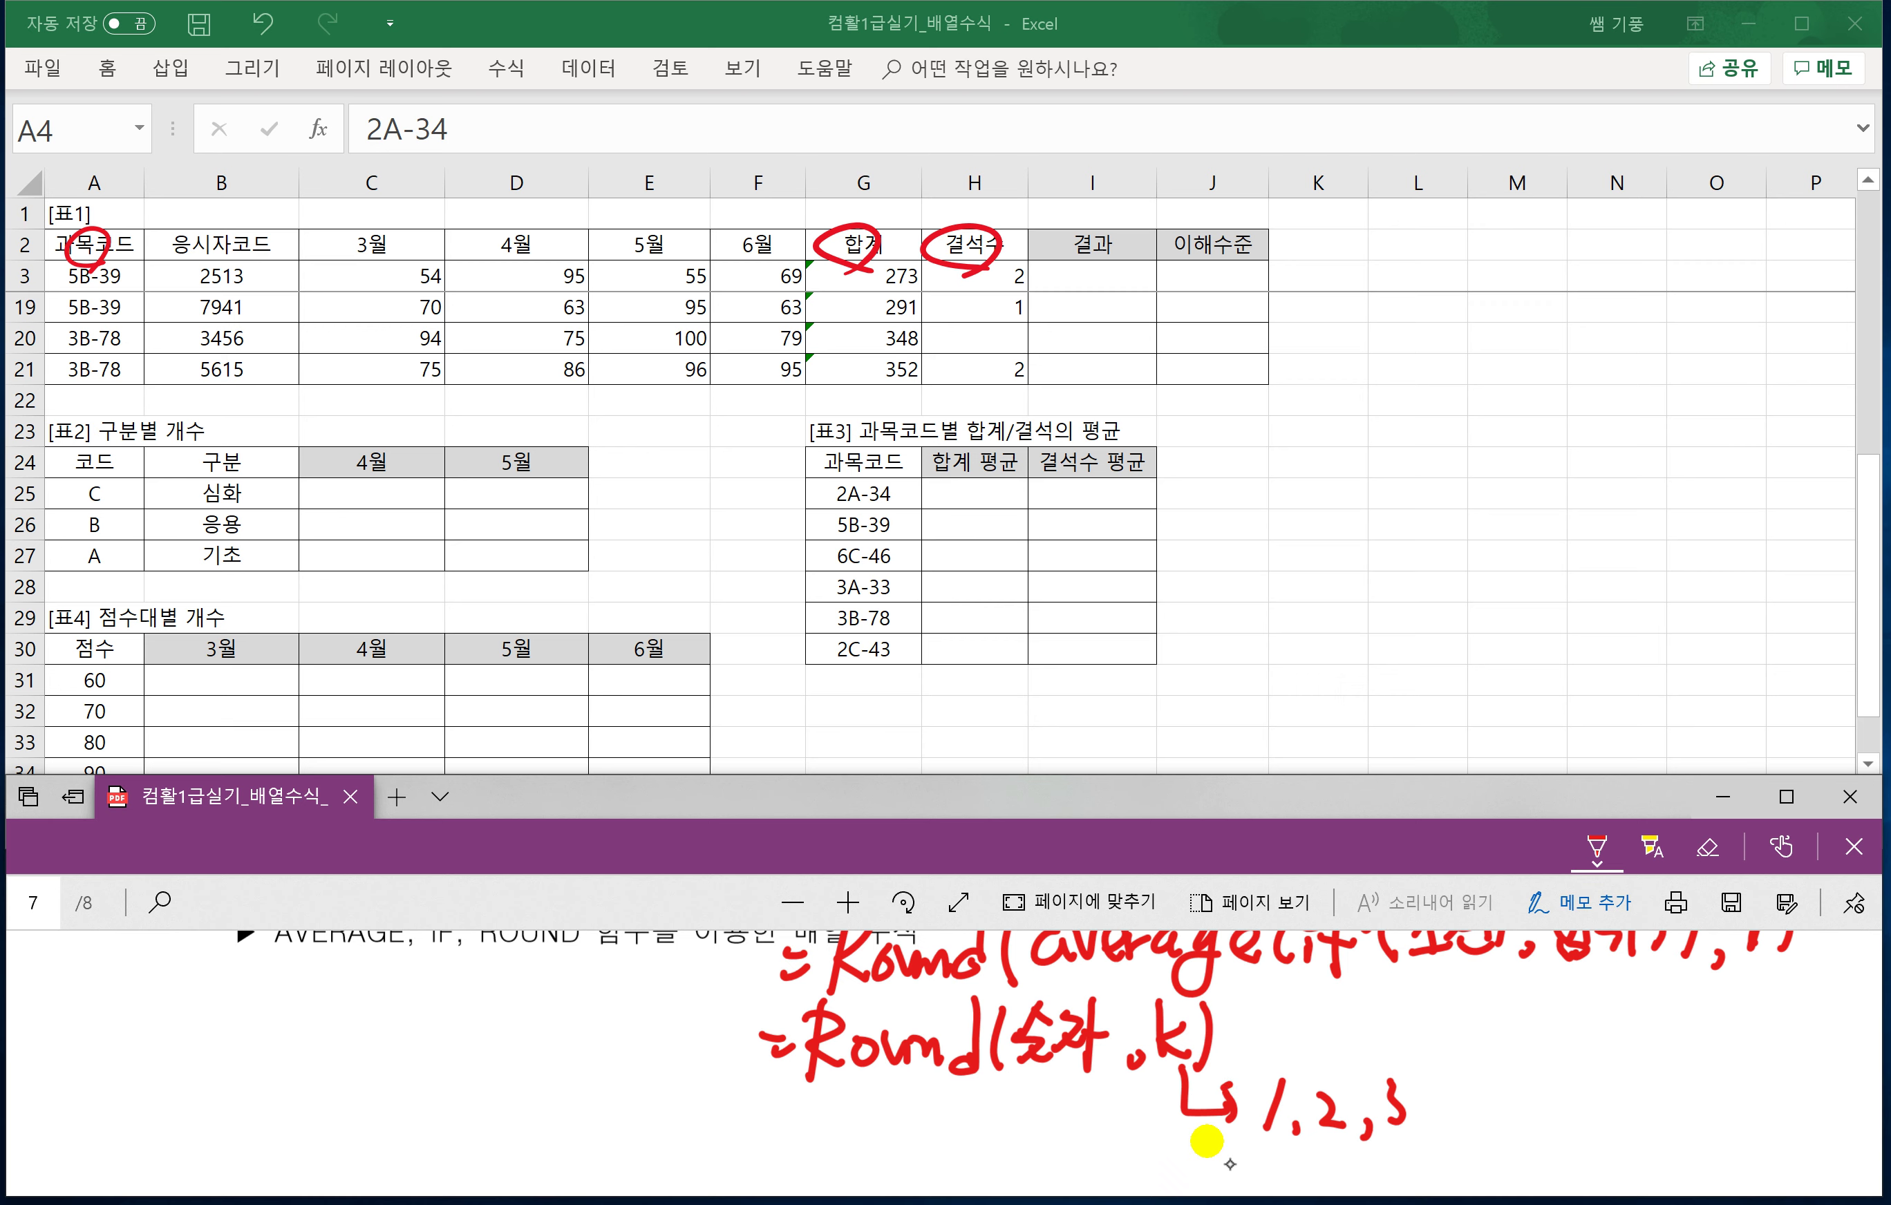
Handwrite the remaining k options 0, -1, -2, -3 and -4 leftward, and circle the 1.
mouse_move(1212, 1130)
left_mouse_down()
mouse_move(1217, 1149)
mouse_move(1144, 1151)
left_mouse_up()
left_click_drag(1168, 1127, 1148, 1166)
left_click_drag(1029, 1148, 1065, 1145)
mouse_move(1055, 1130)
left_mouse_down()
mouse_move(1057, 1164)
mouse_move(982, 1174)
left_mouse_up()
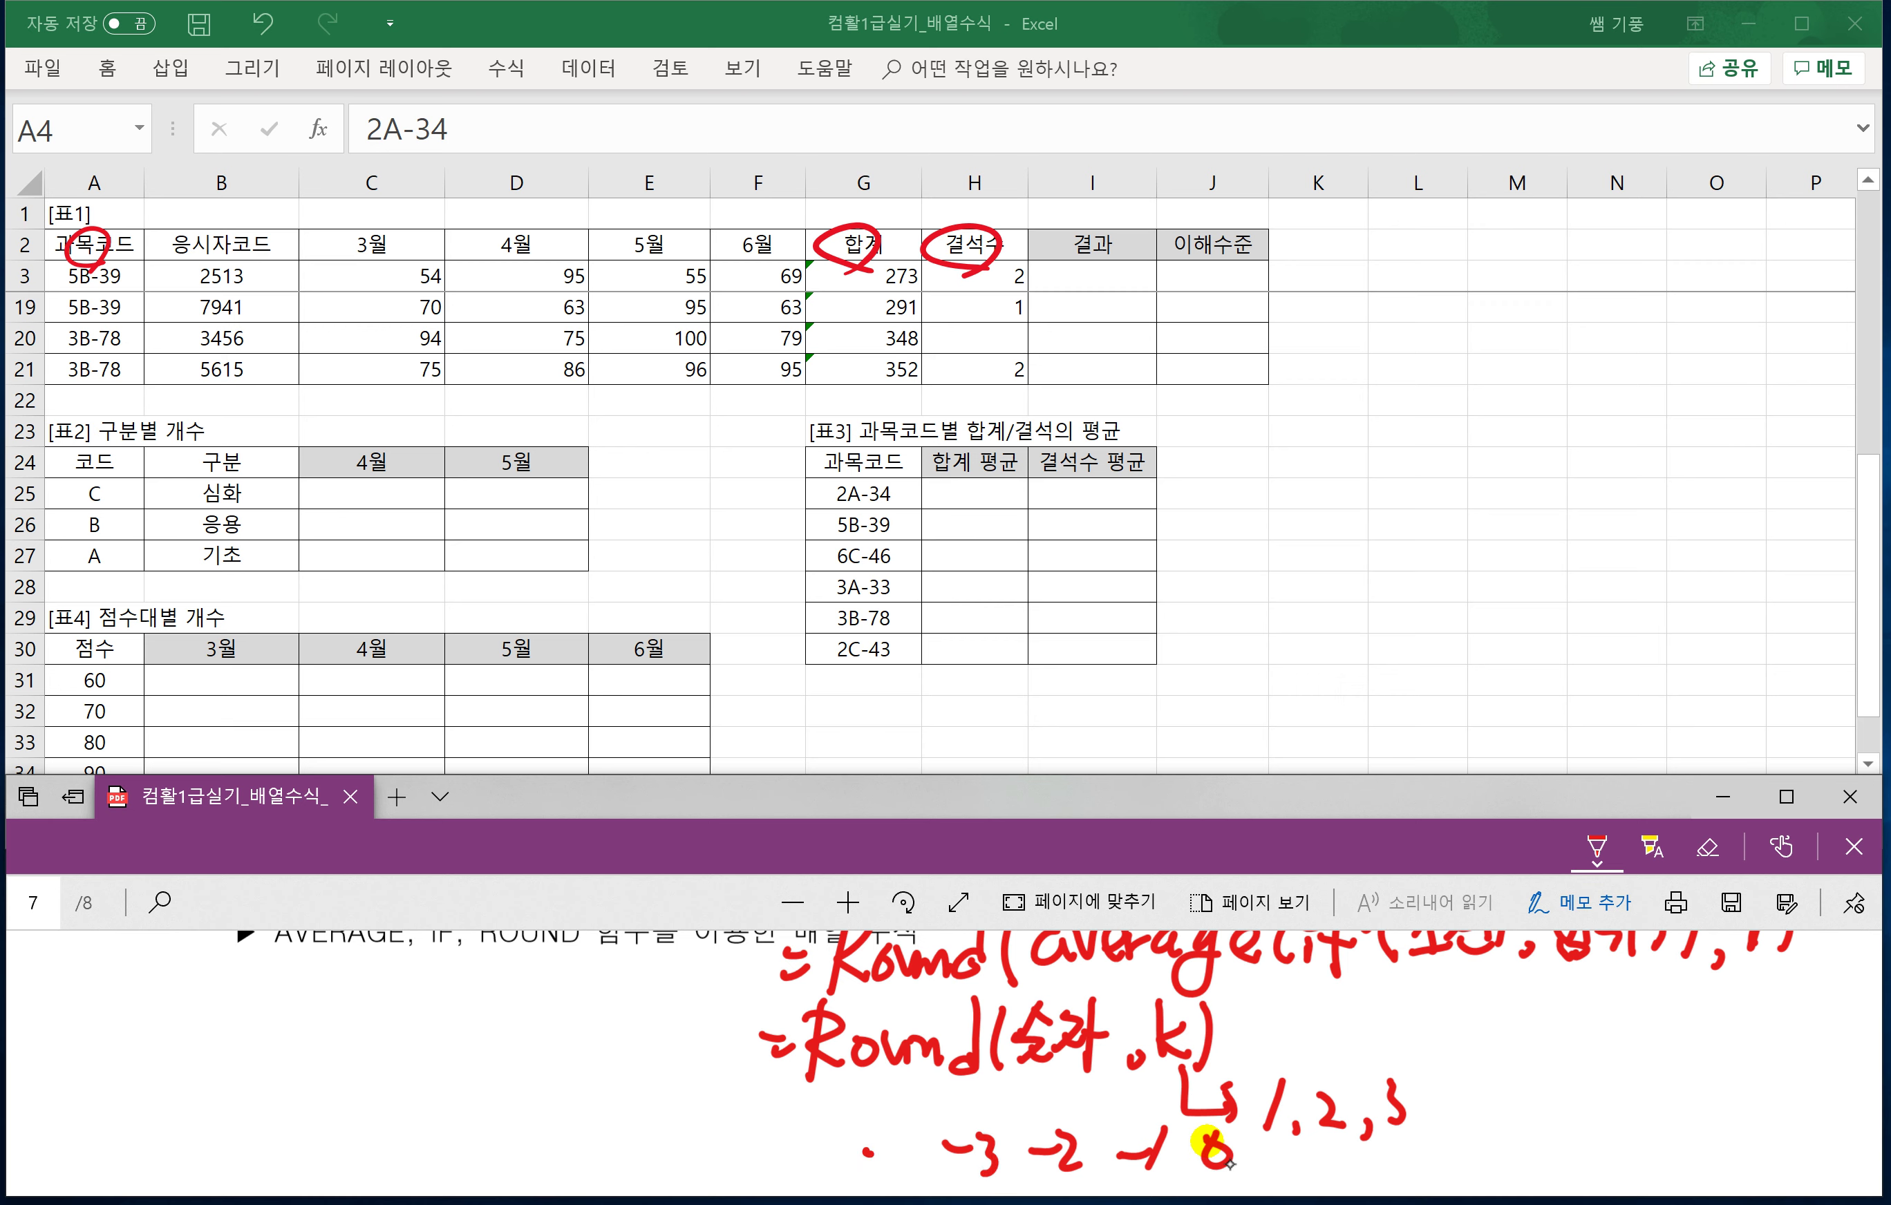
left_click_drag(864, 1151, 888, 1145)
left_click_drag(910, 1127, 922, 1144)
left_click_drag(918, 1124, 922, 1158)
mouse_move(1275, 1064)
left_mouse_down()
mouse_move(1292, 1099)
mouse_move(1270, 1140)
left_mouse_up()
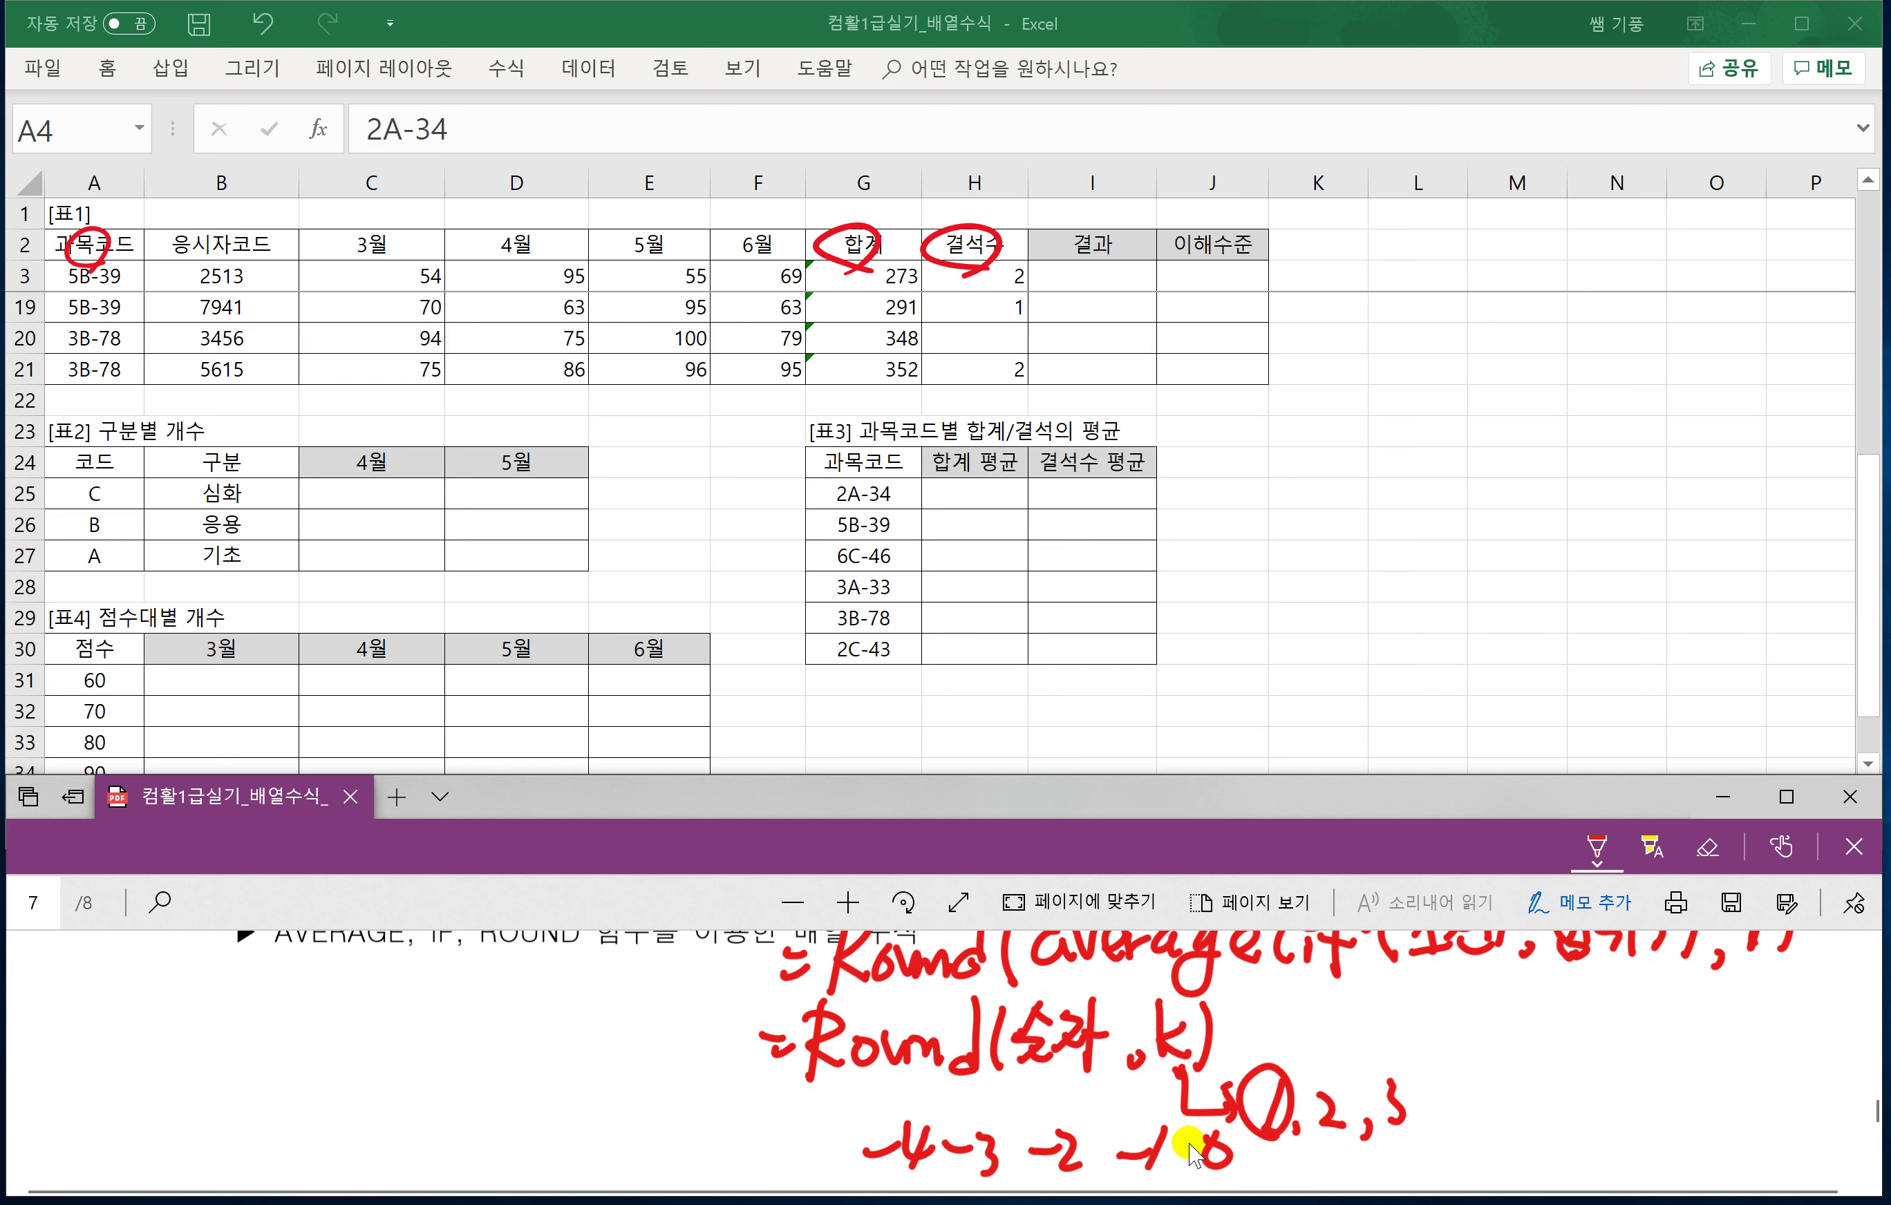
Start the 합계 평균 formula for 2A-34 in H25 with =AVERAGE(IF(.
scroll(1025, 1171, "up", 1)
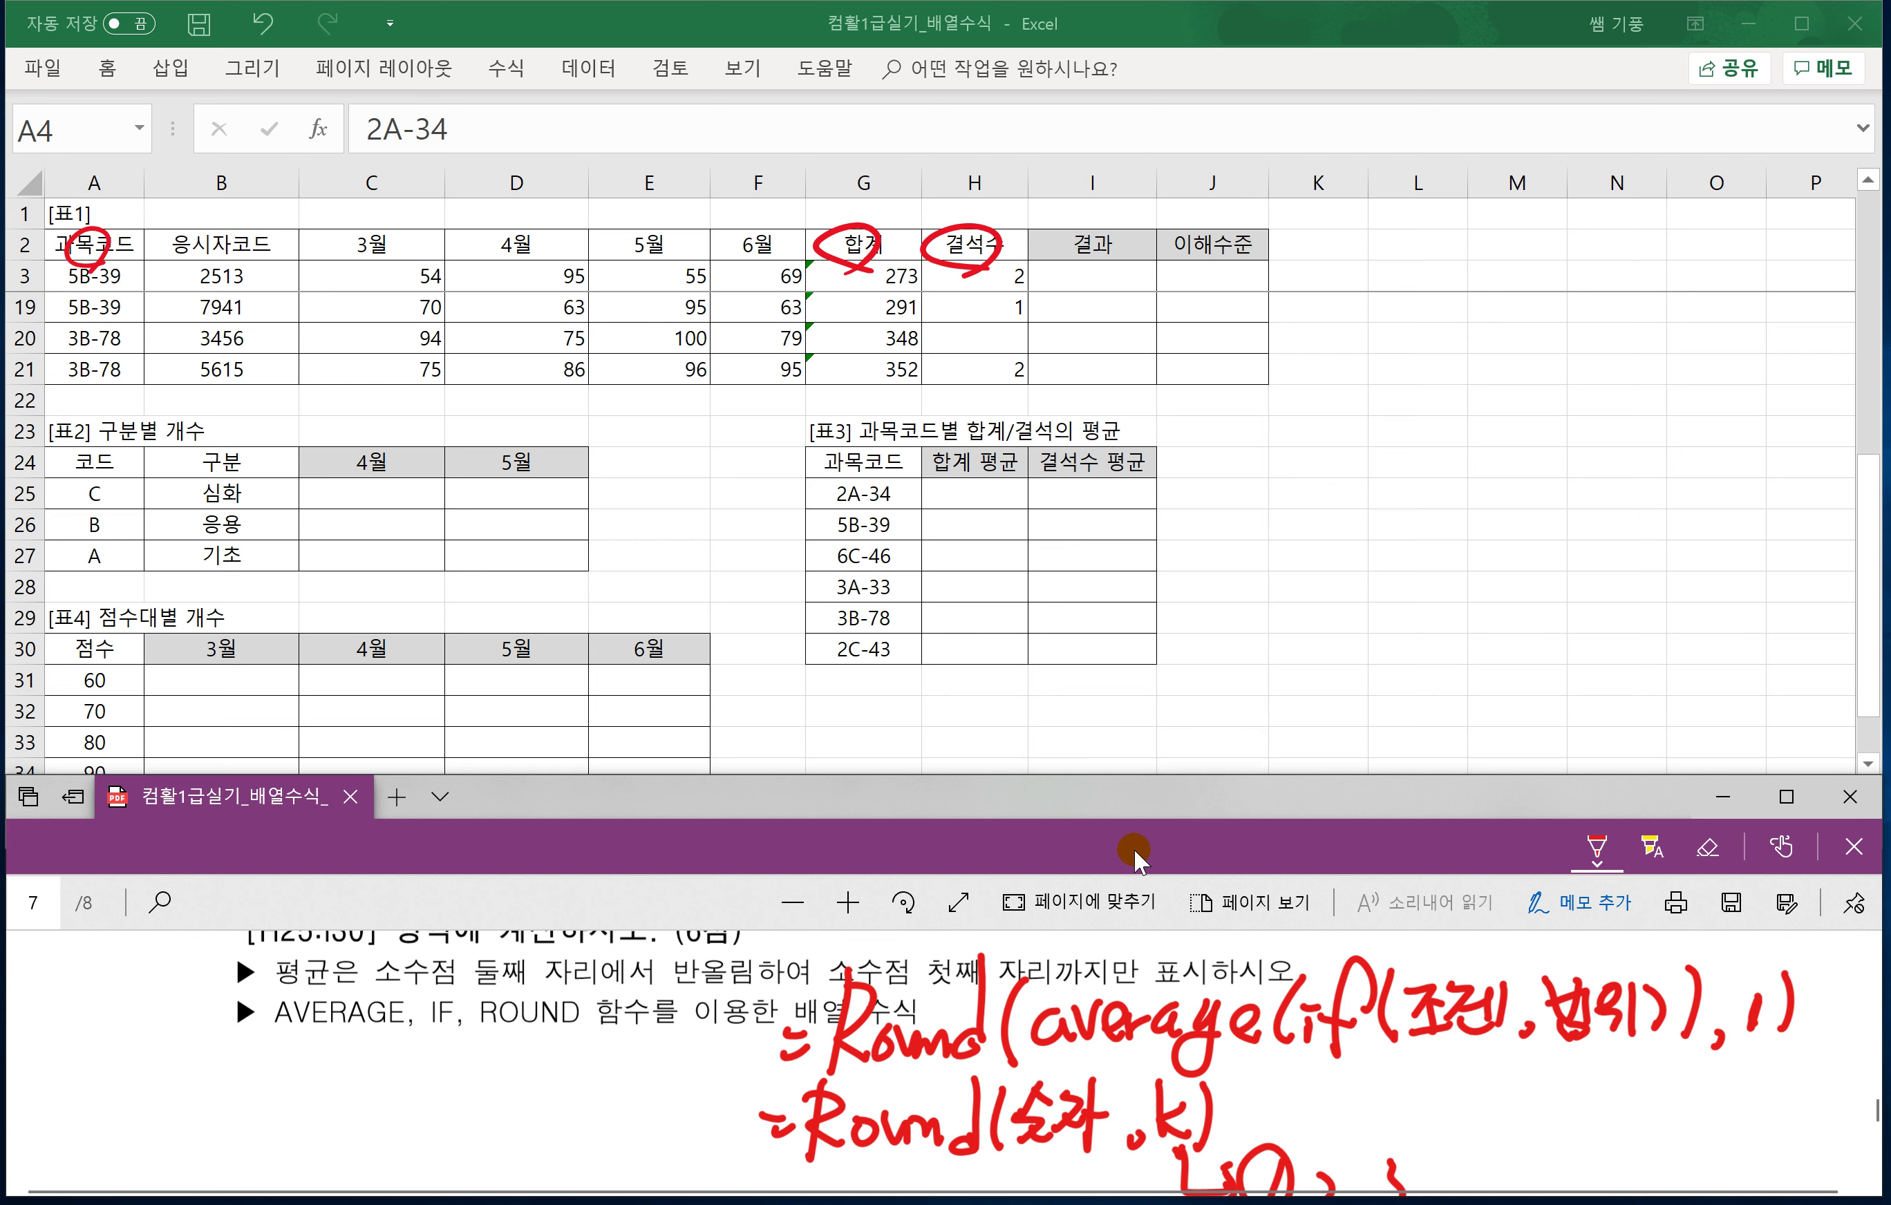
left_click(941, 494)
left_click(943, 494)
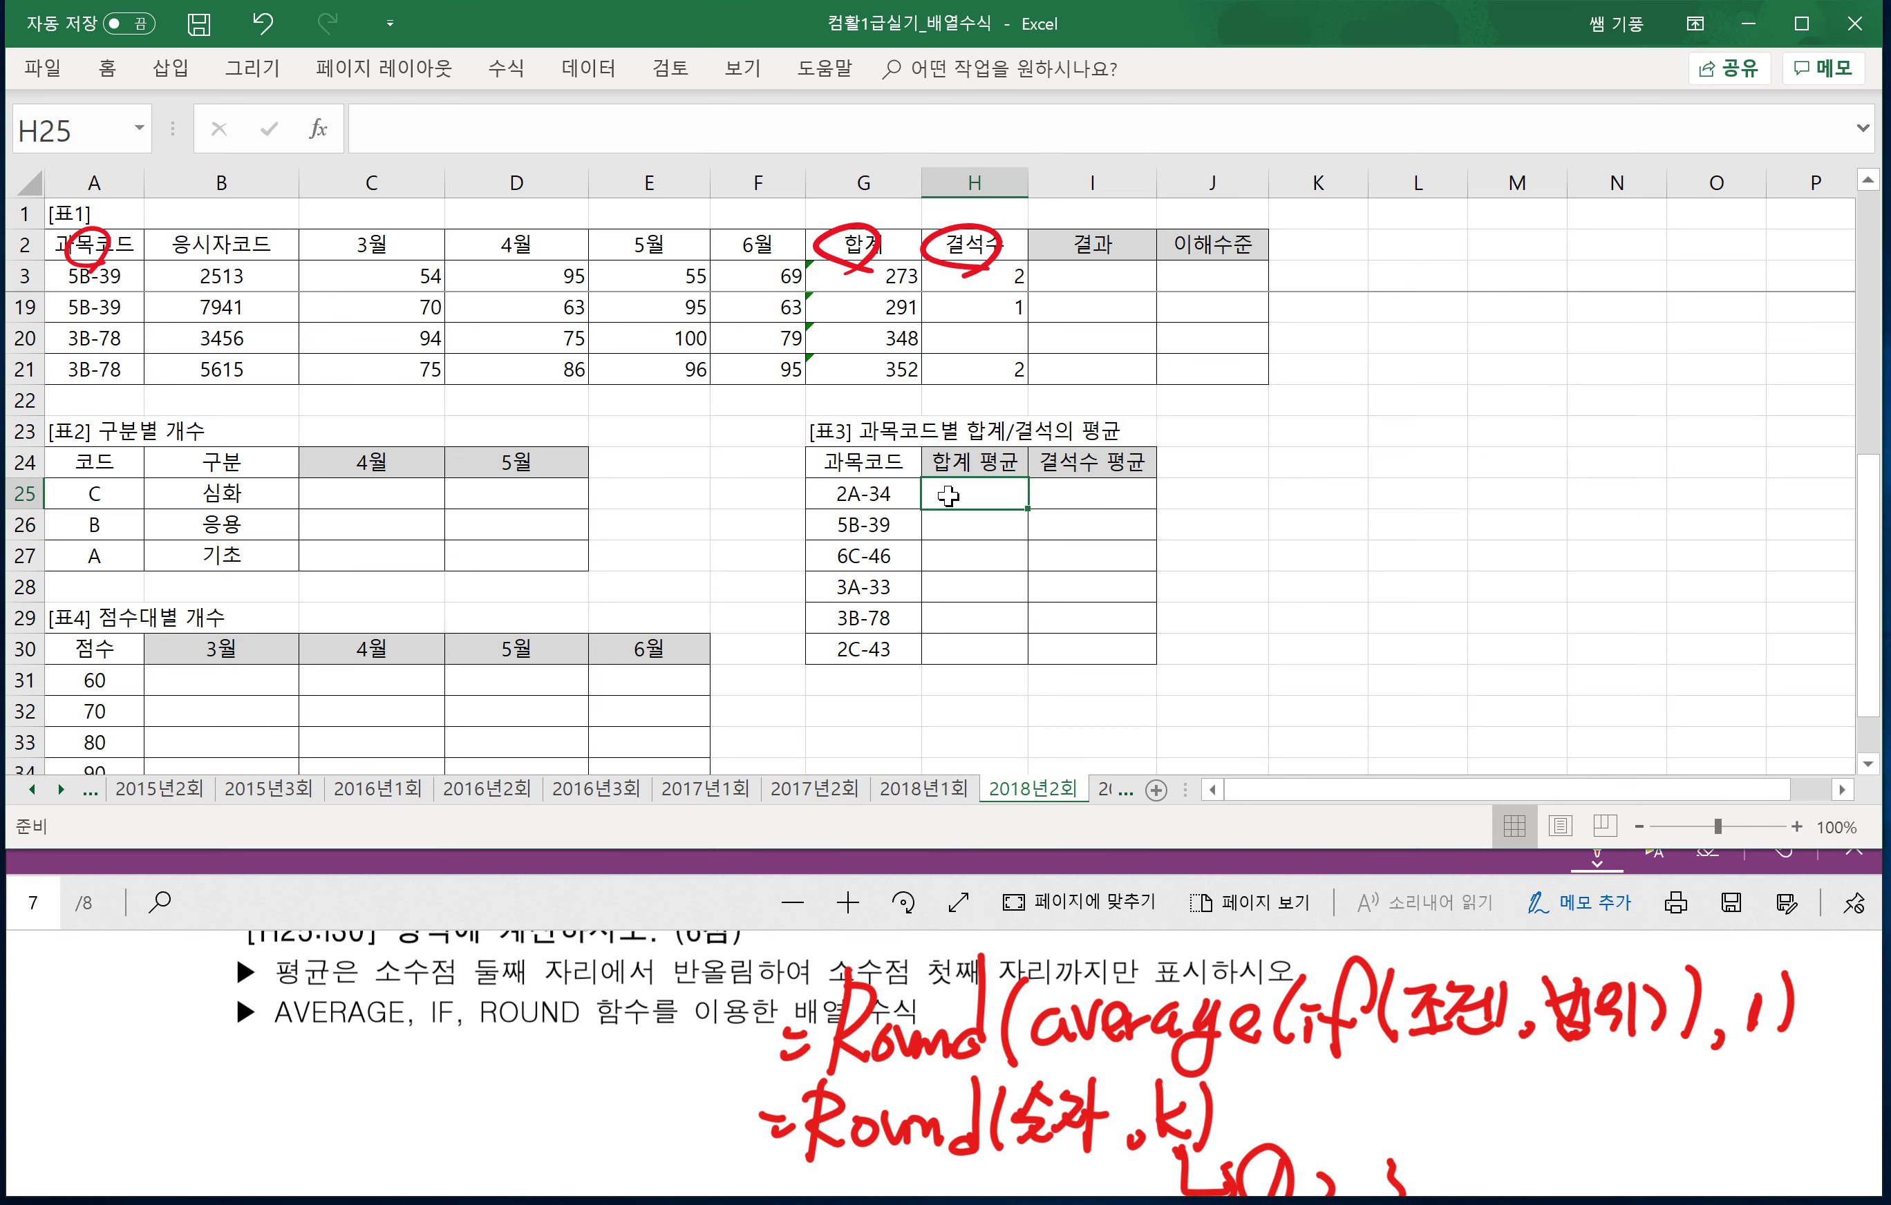
type("=ㅁ")
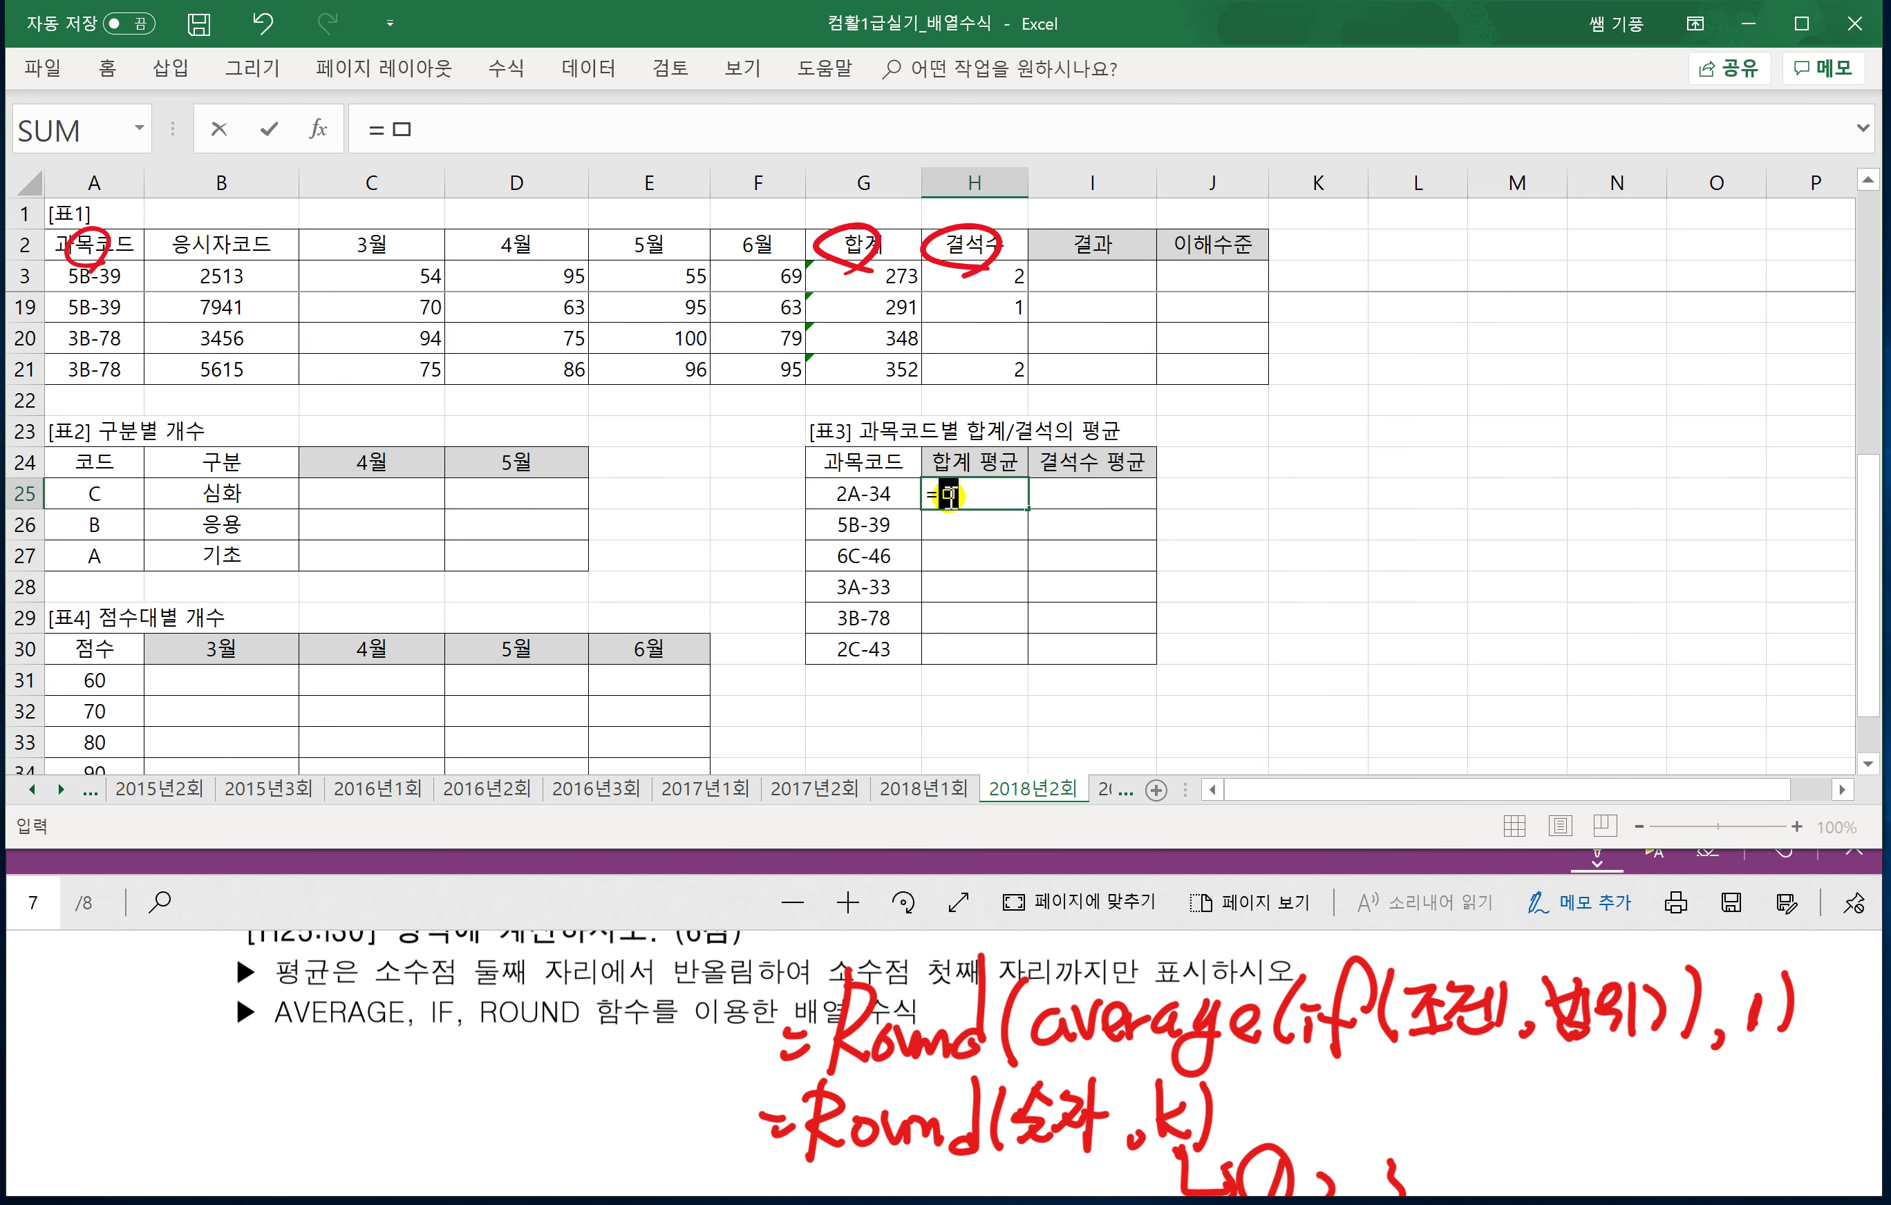
type("AVERAGE")
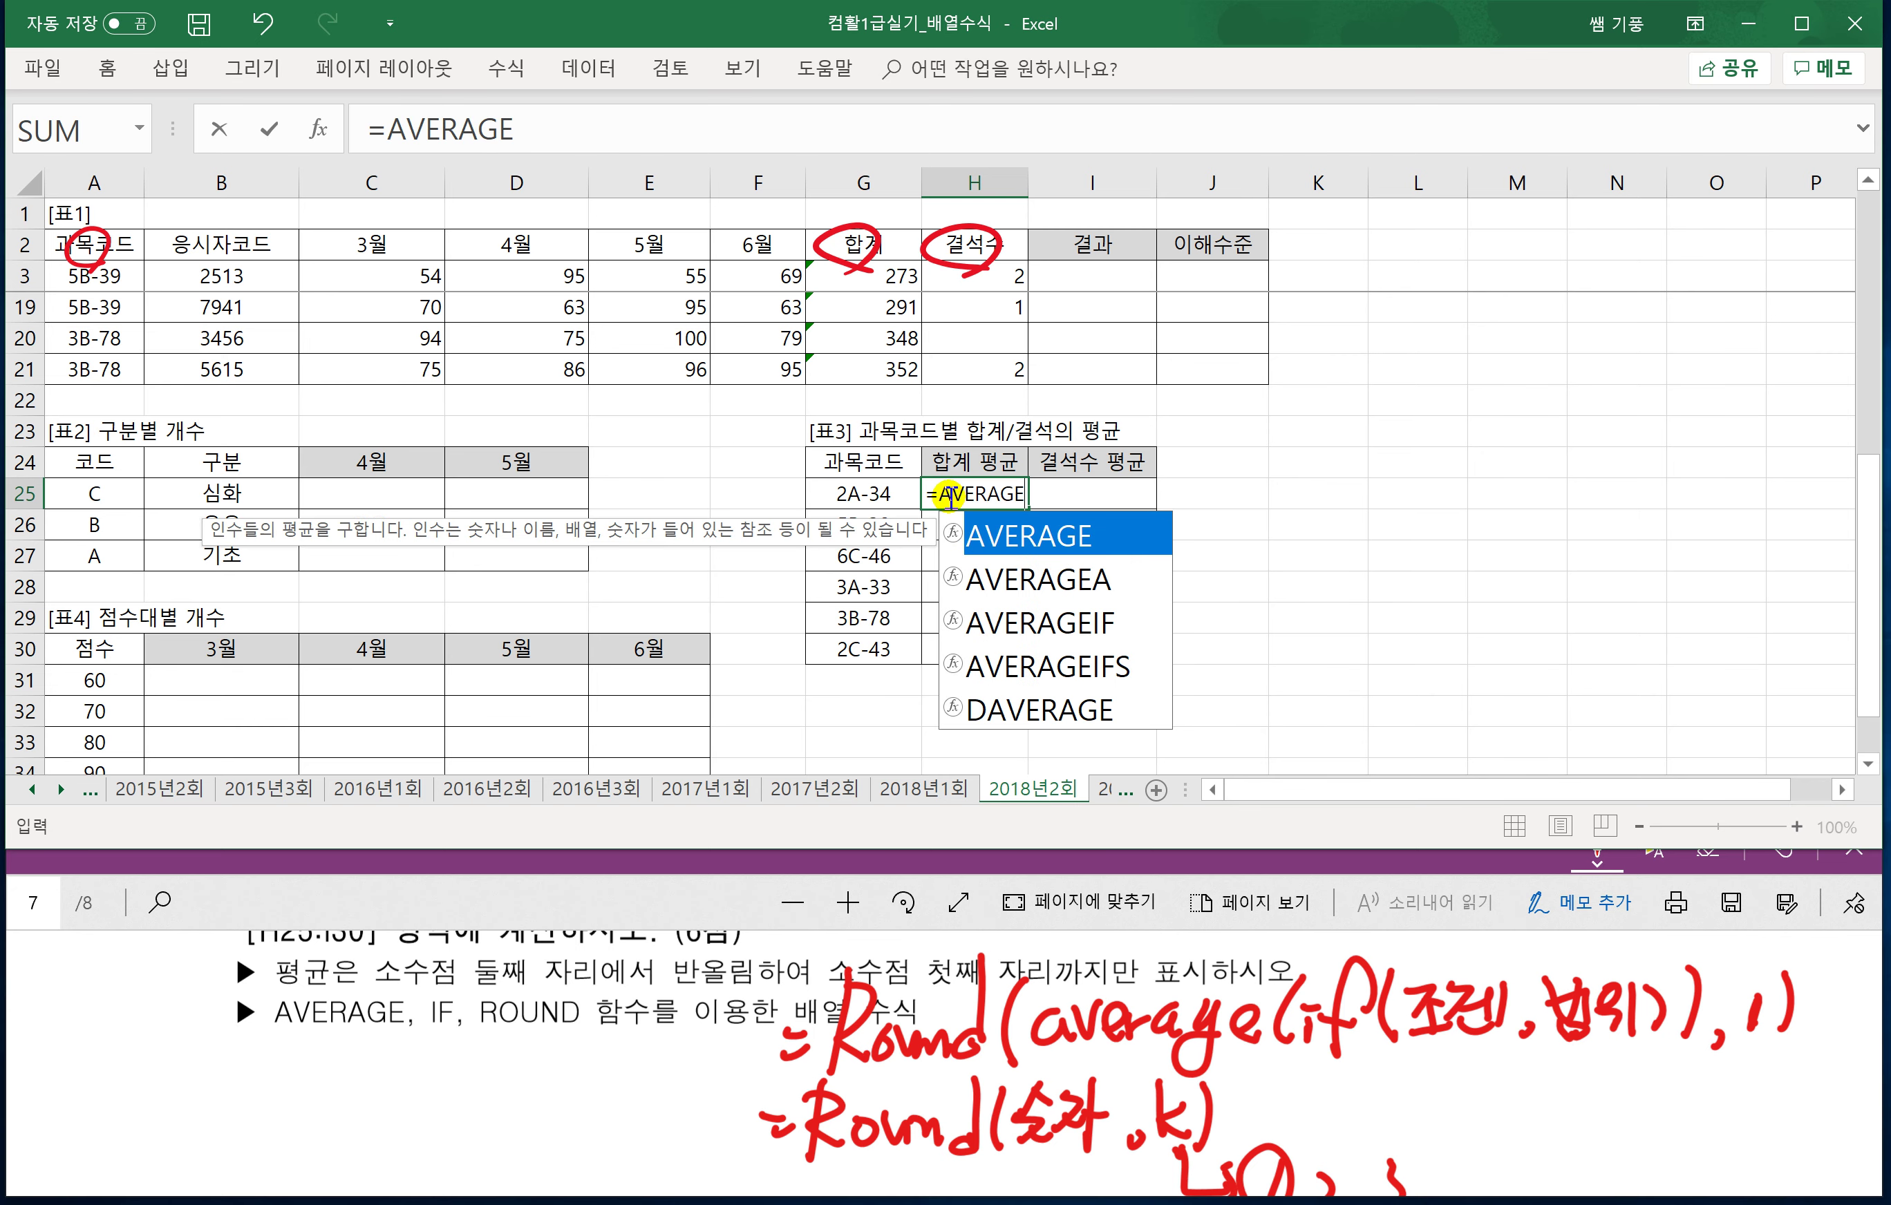
type("(IF")
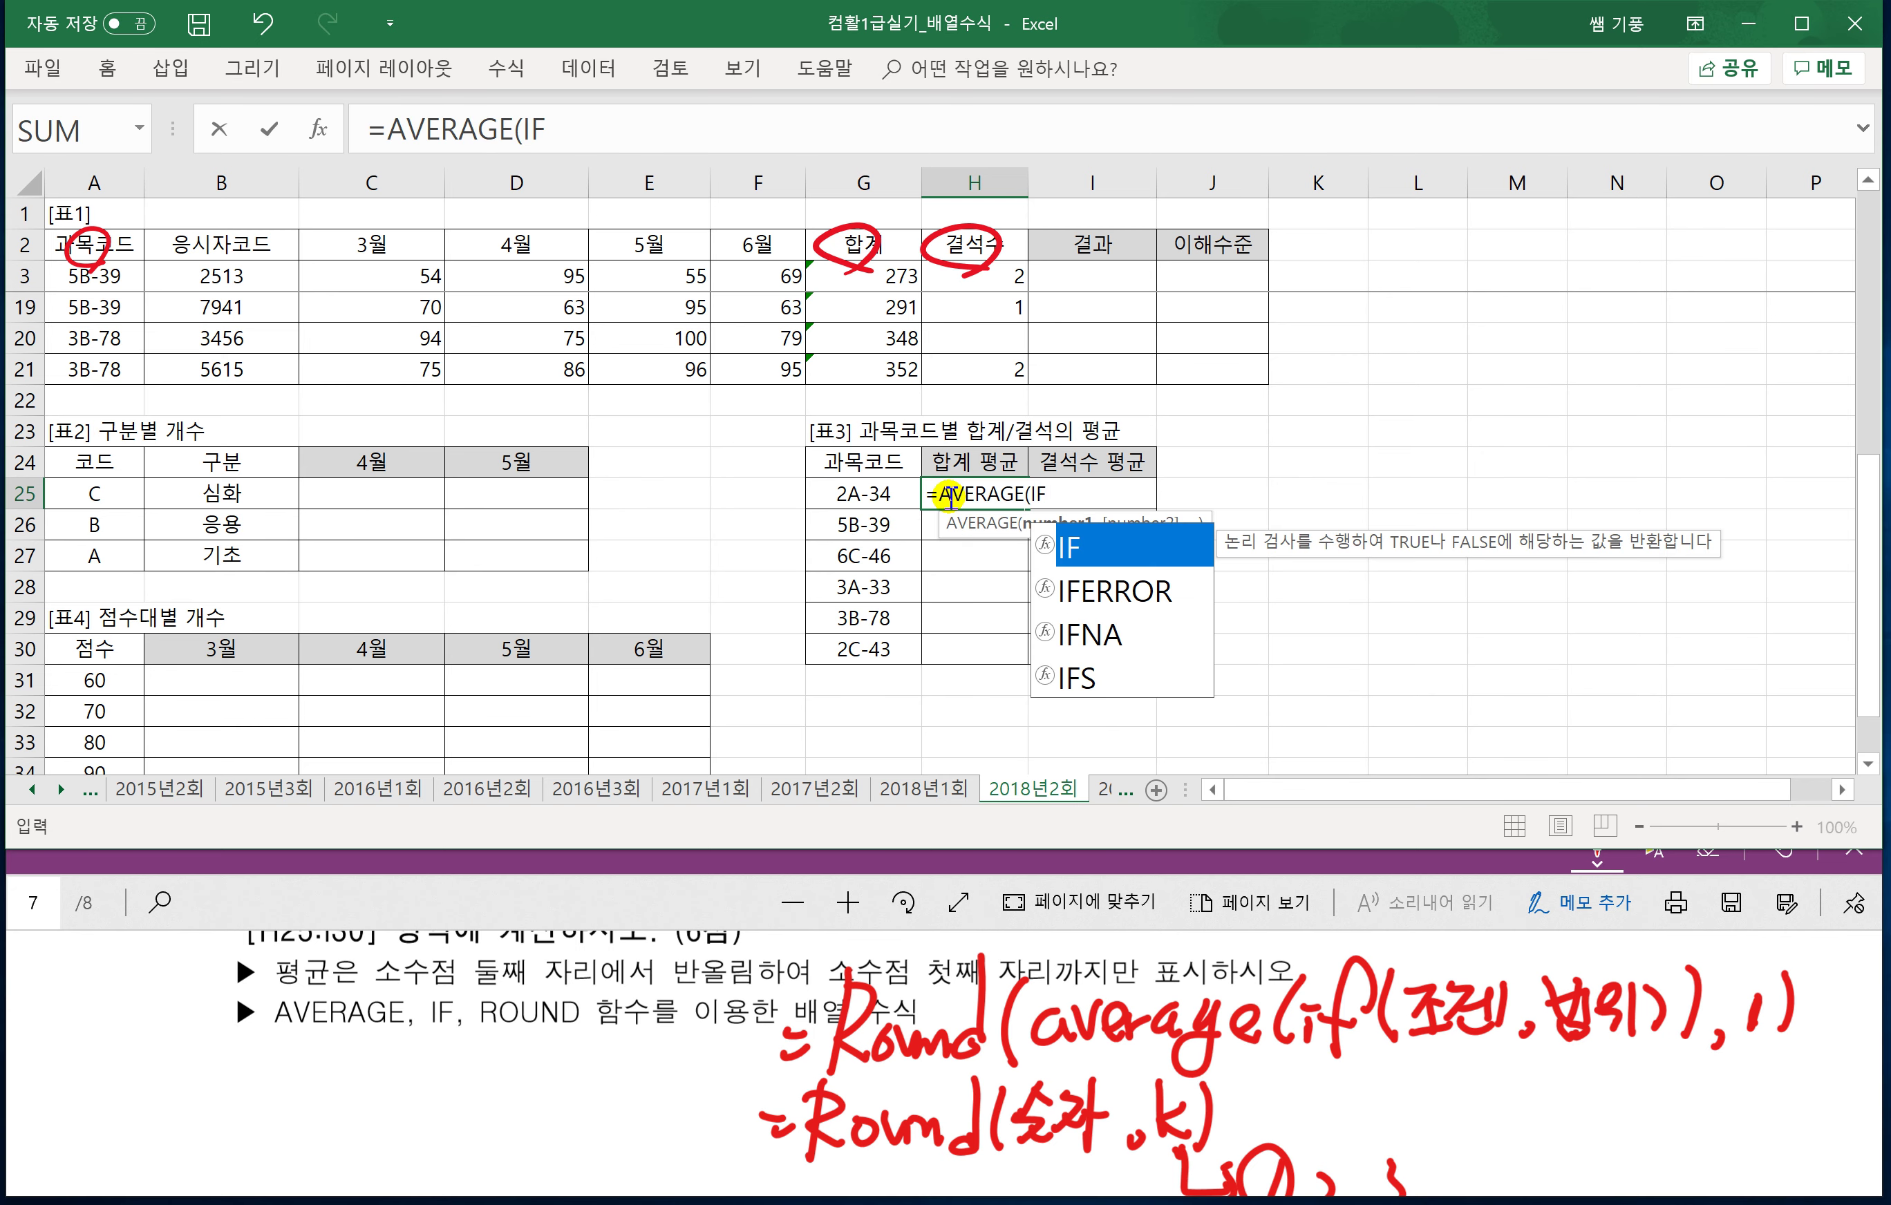
type("(")
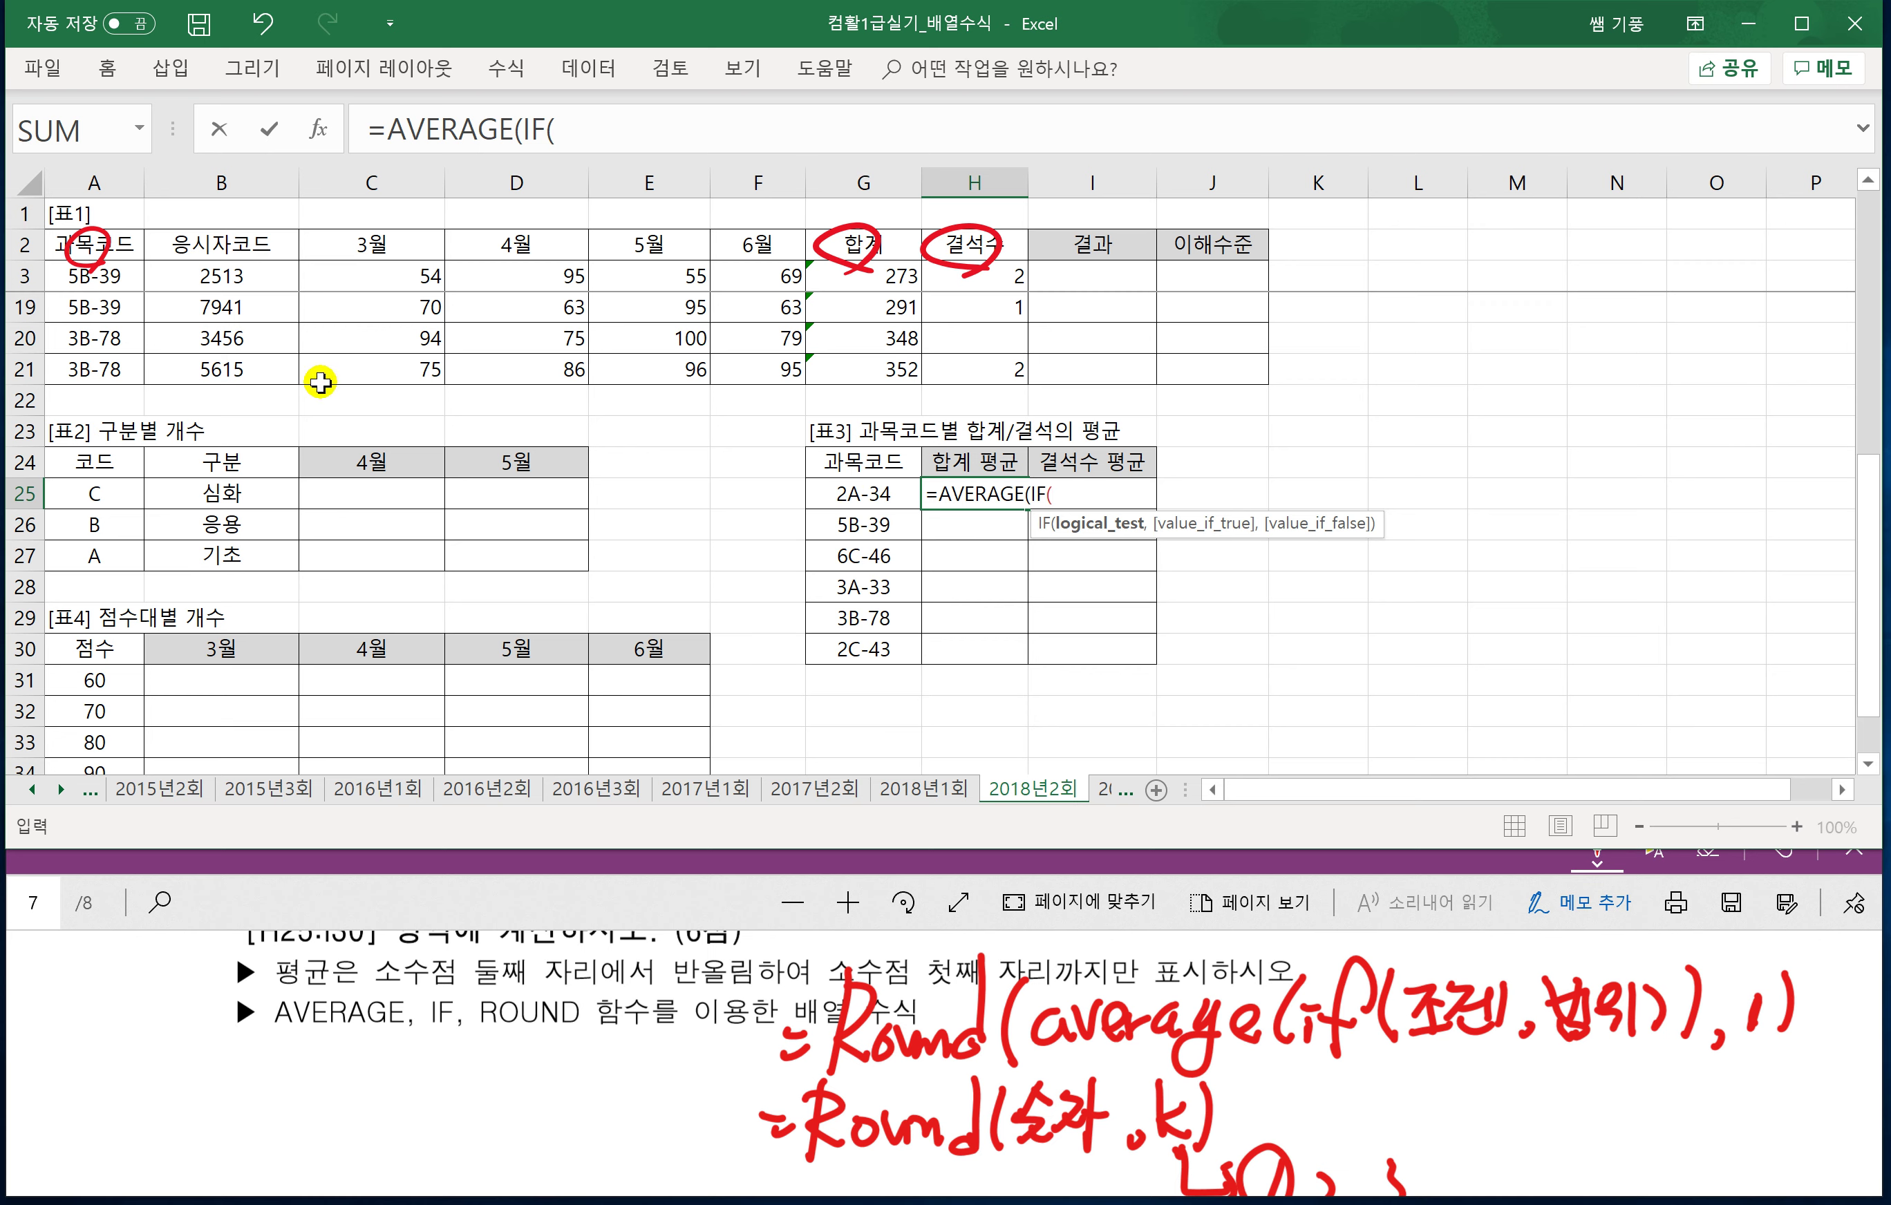
Add the 과목코드 range from 표1 to the IF condition as the absolute reference $A$3:$A$21.
left_click(126, 276)
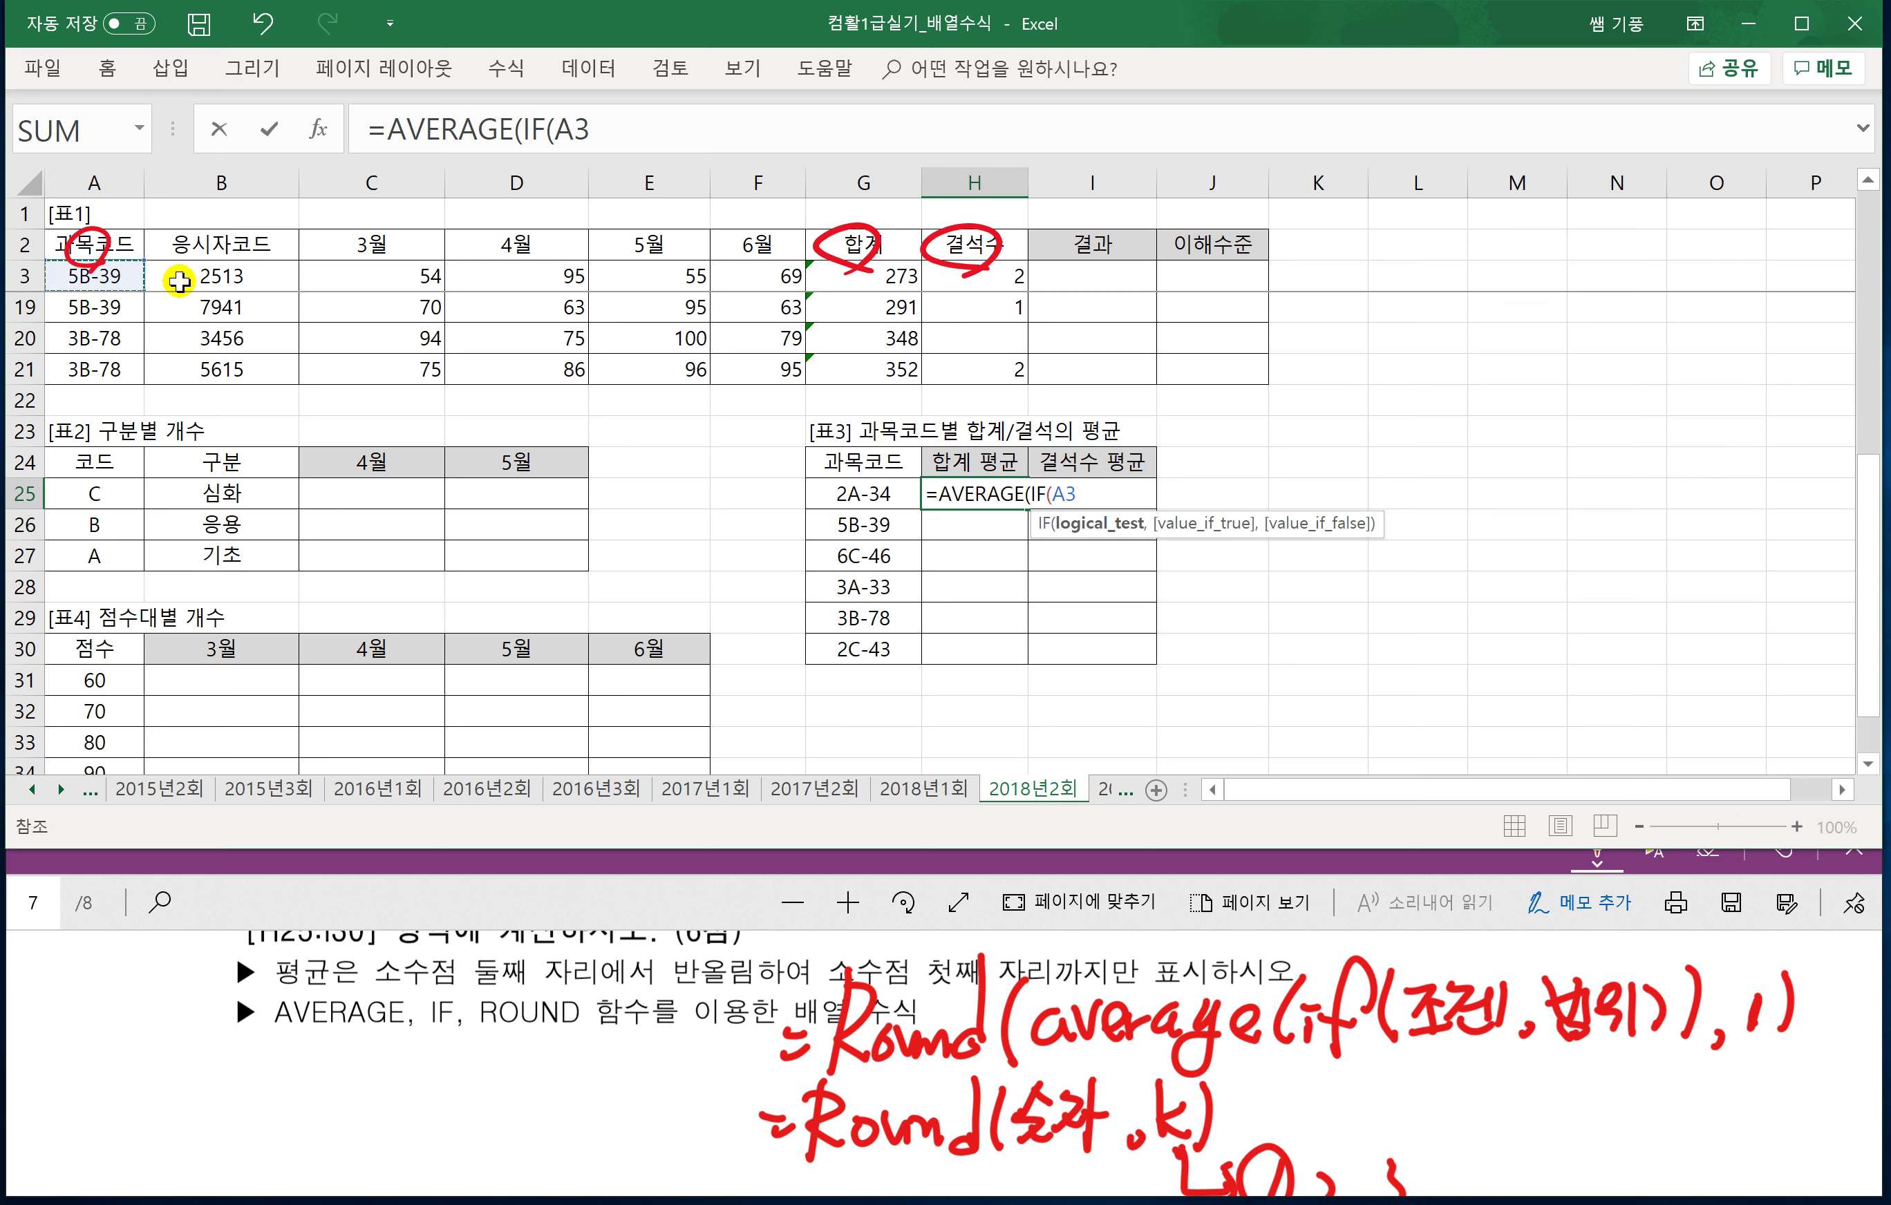
key("ctrl+shift+Down")
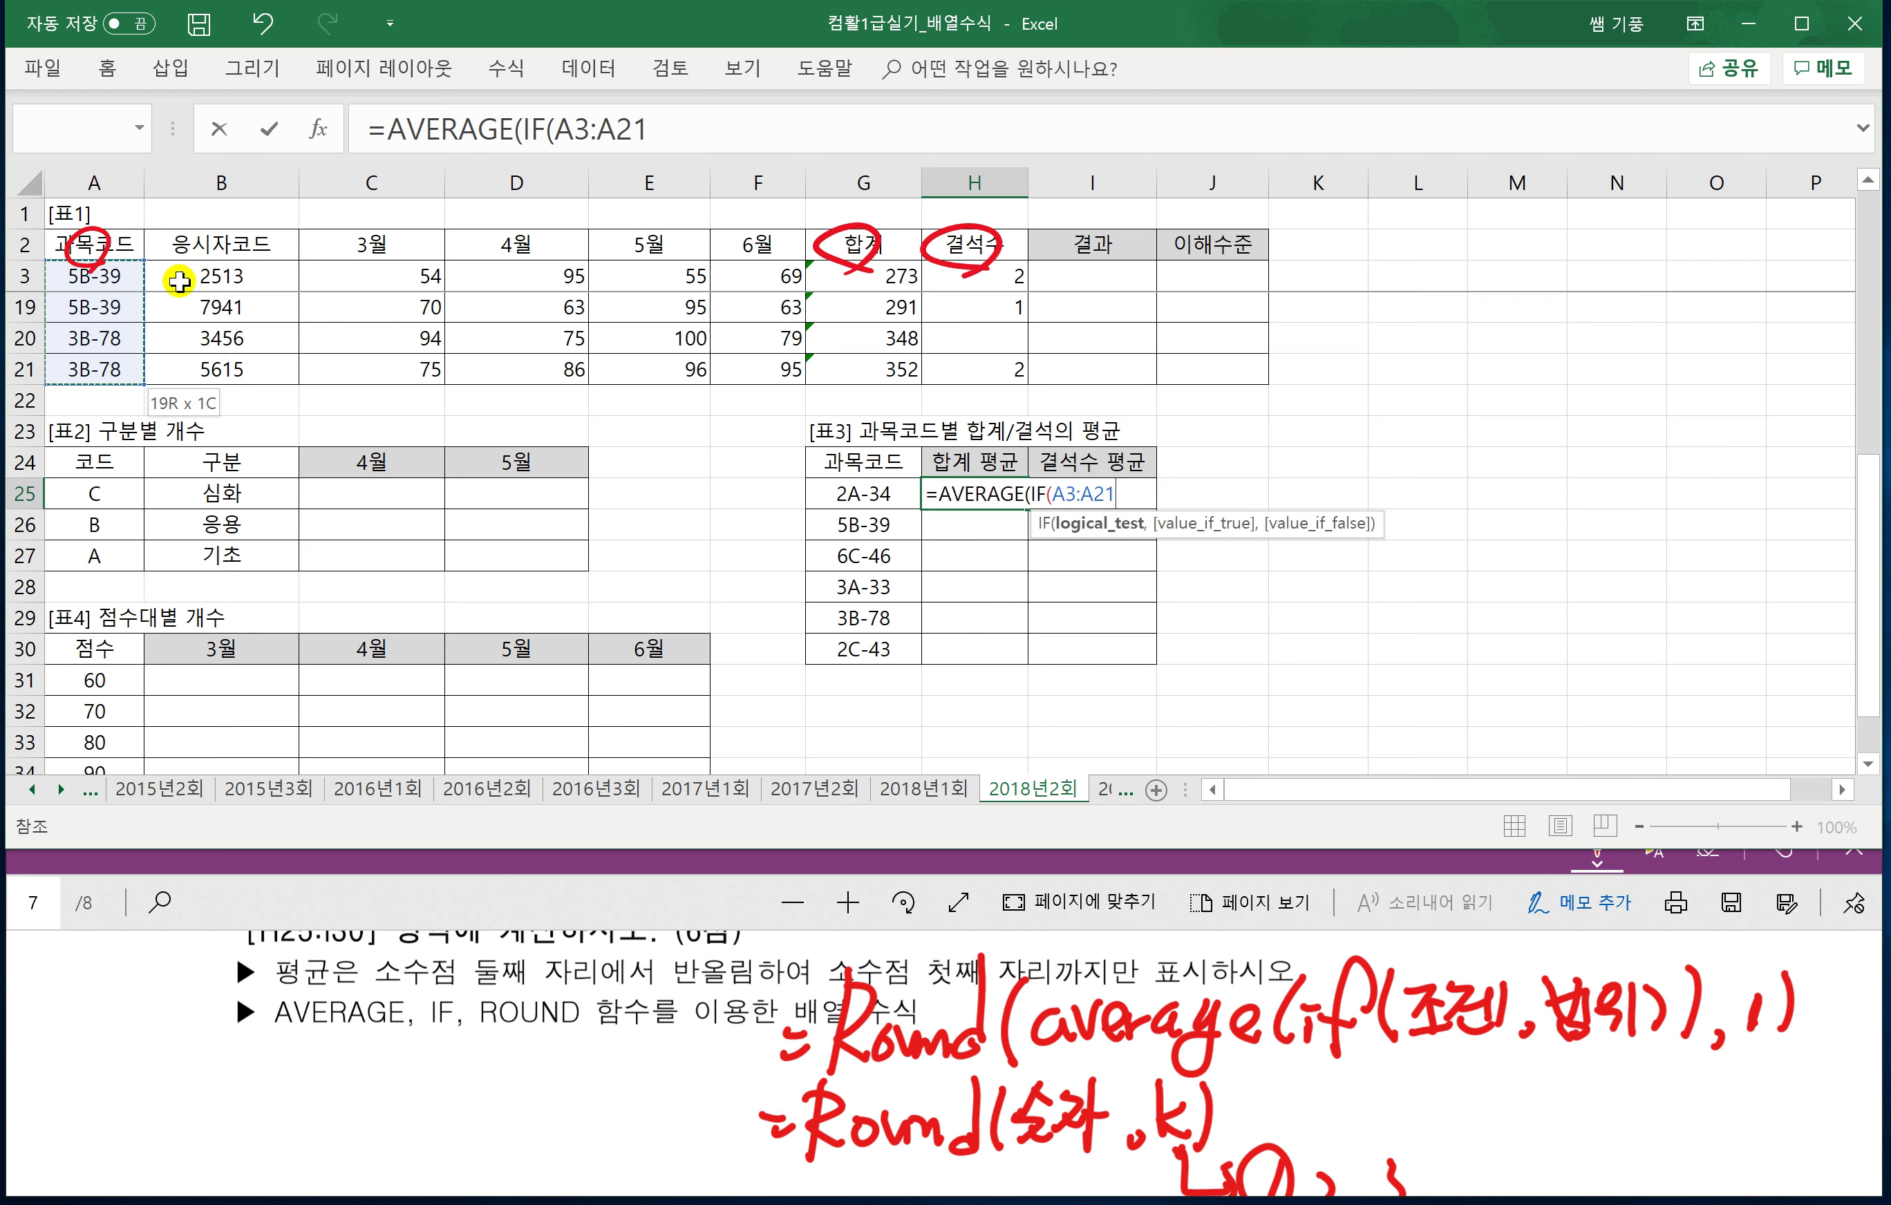
left_click(679, 129)
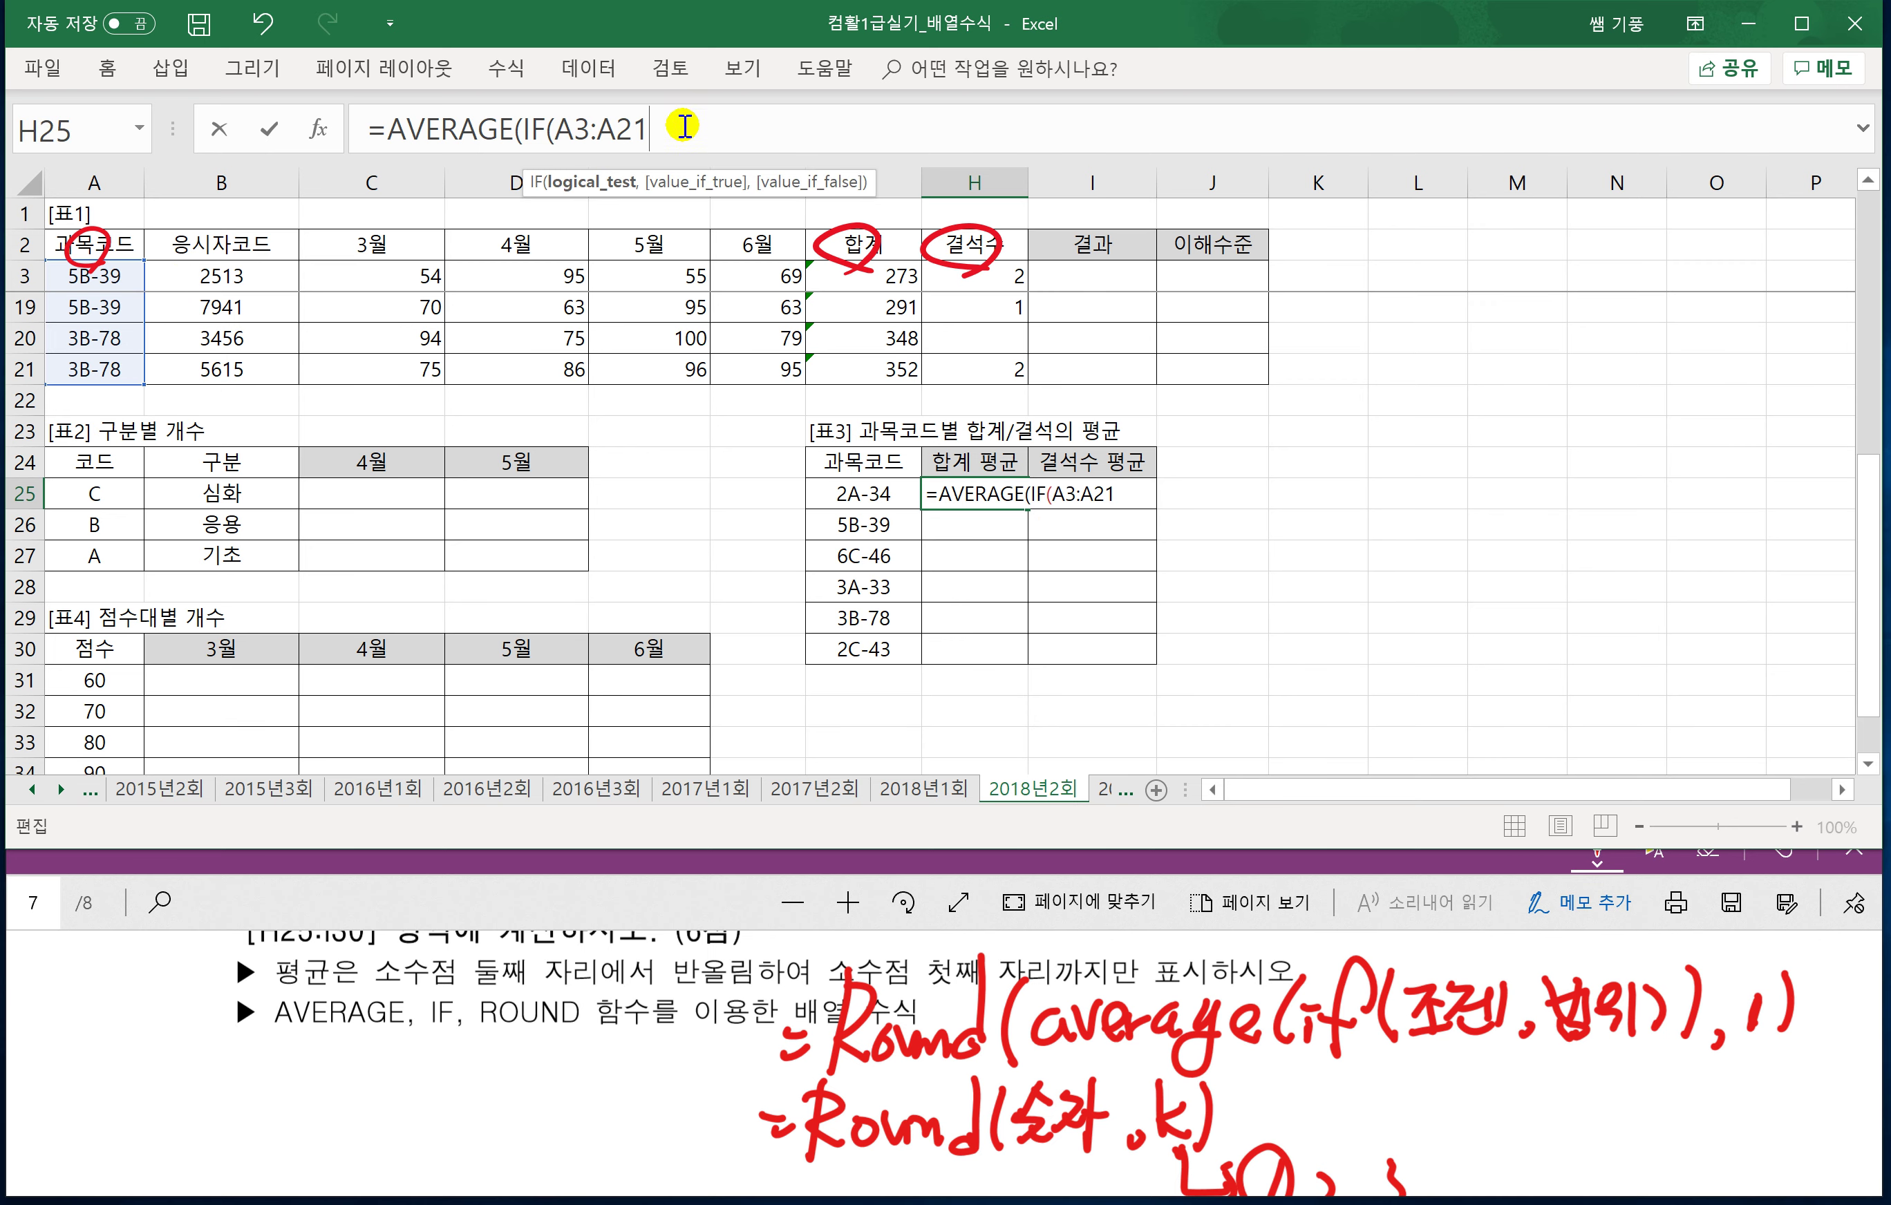
key("F4")
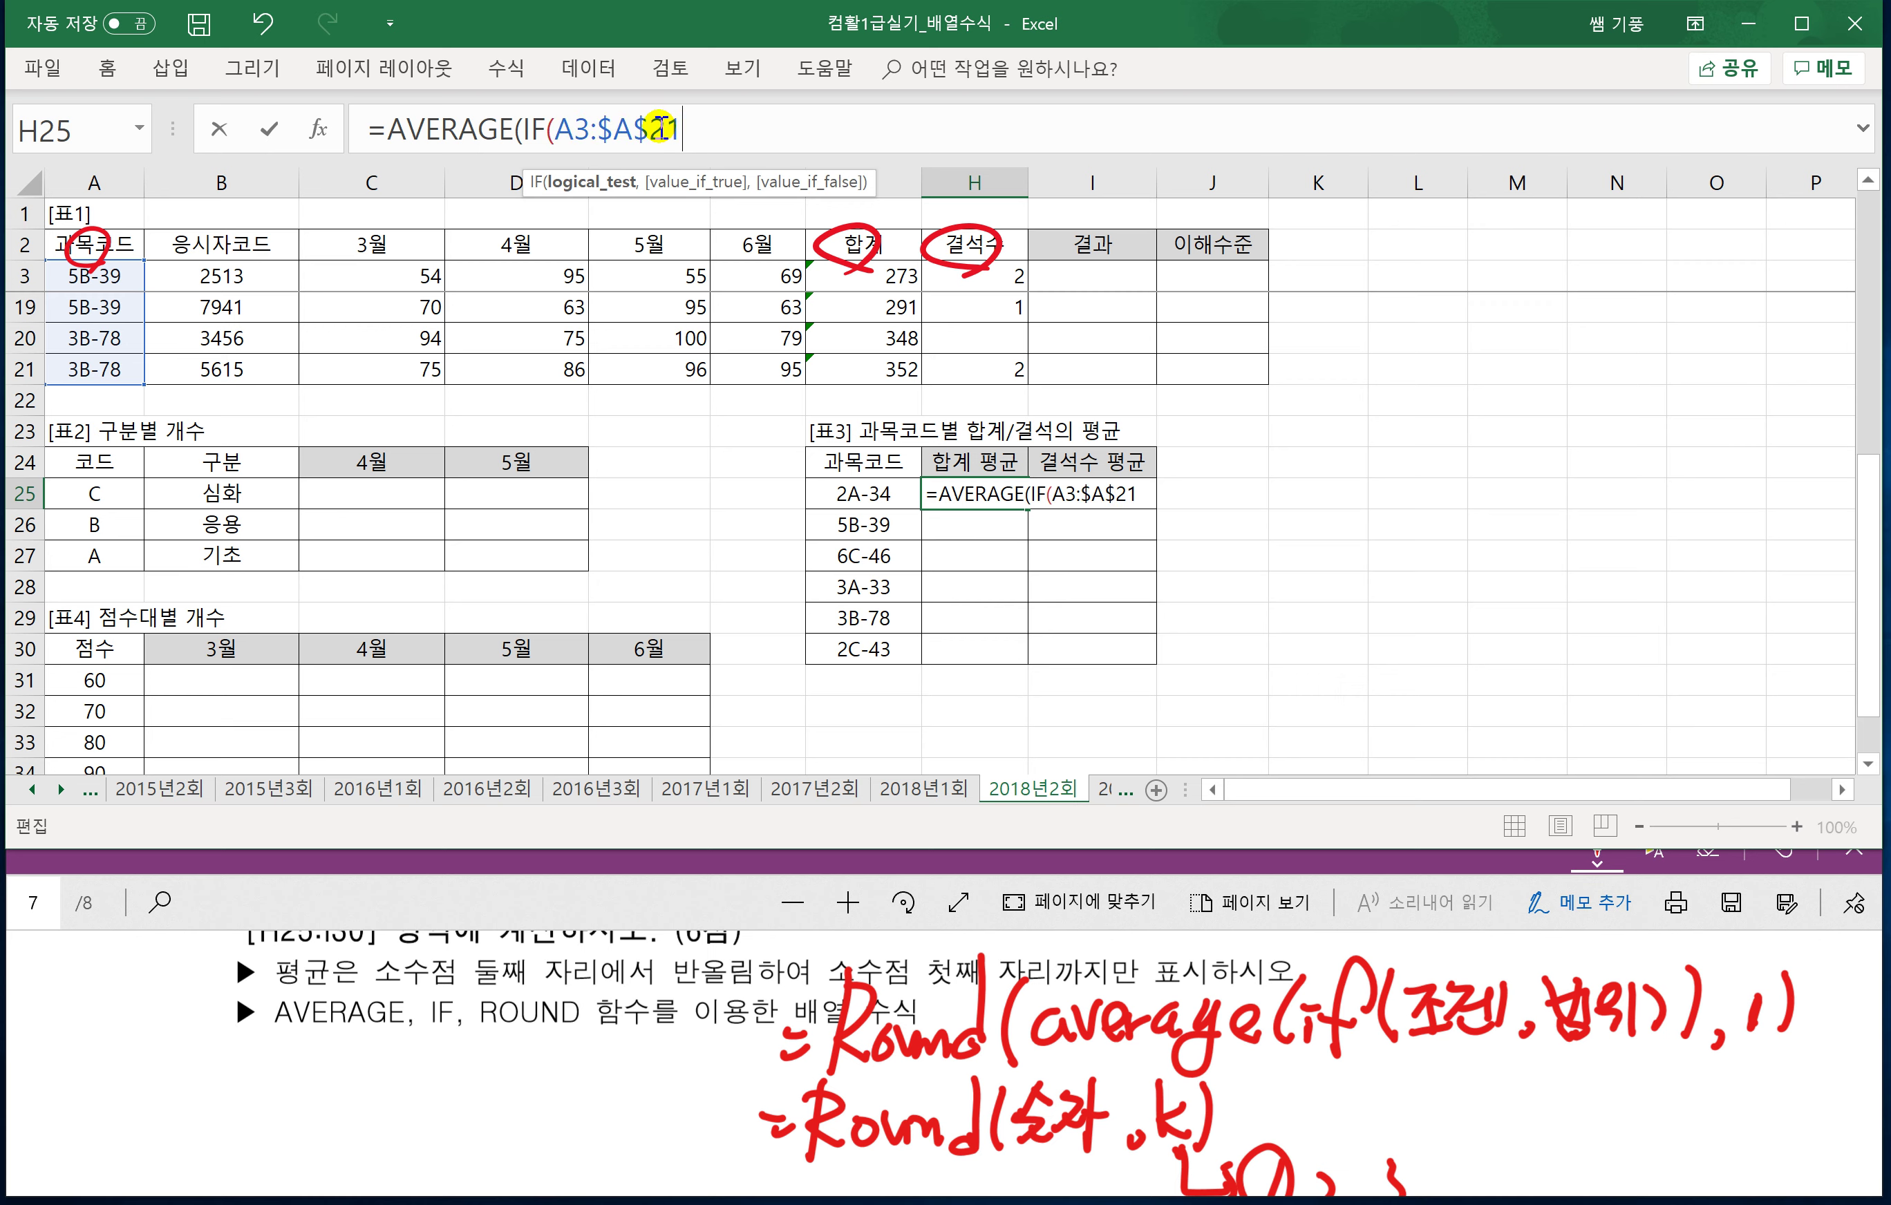
double_click(578, 132)
left_click(729, 128)
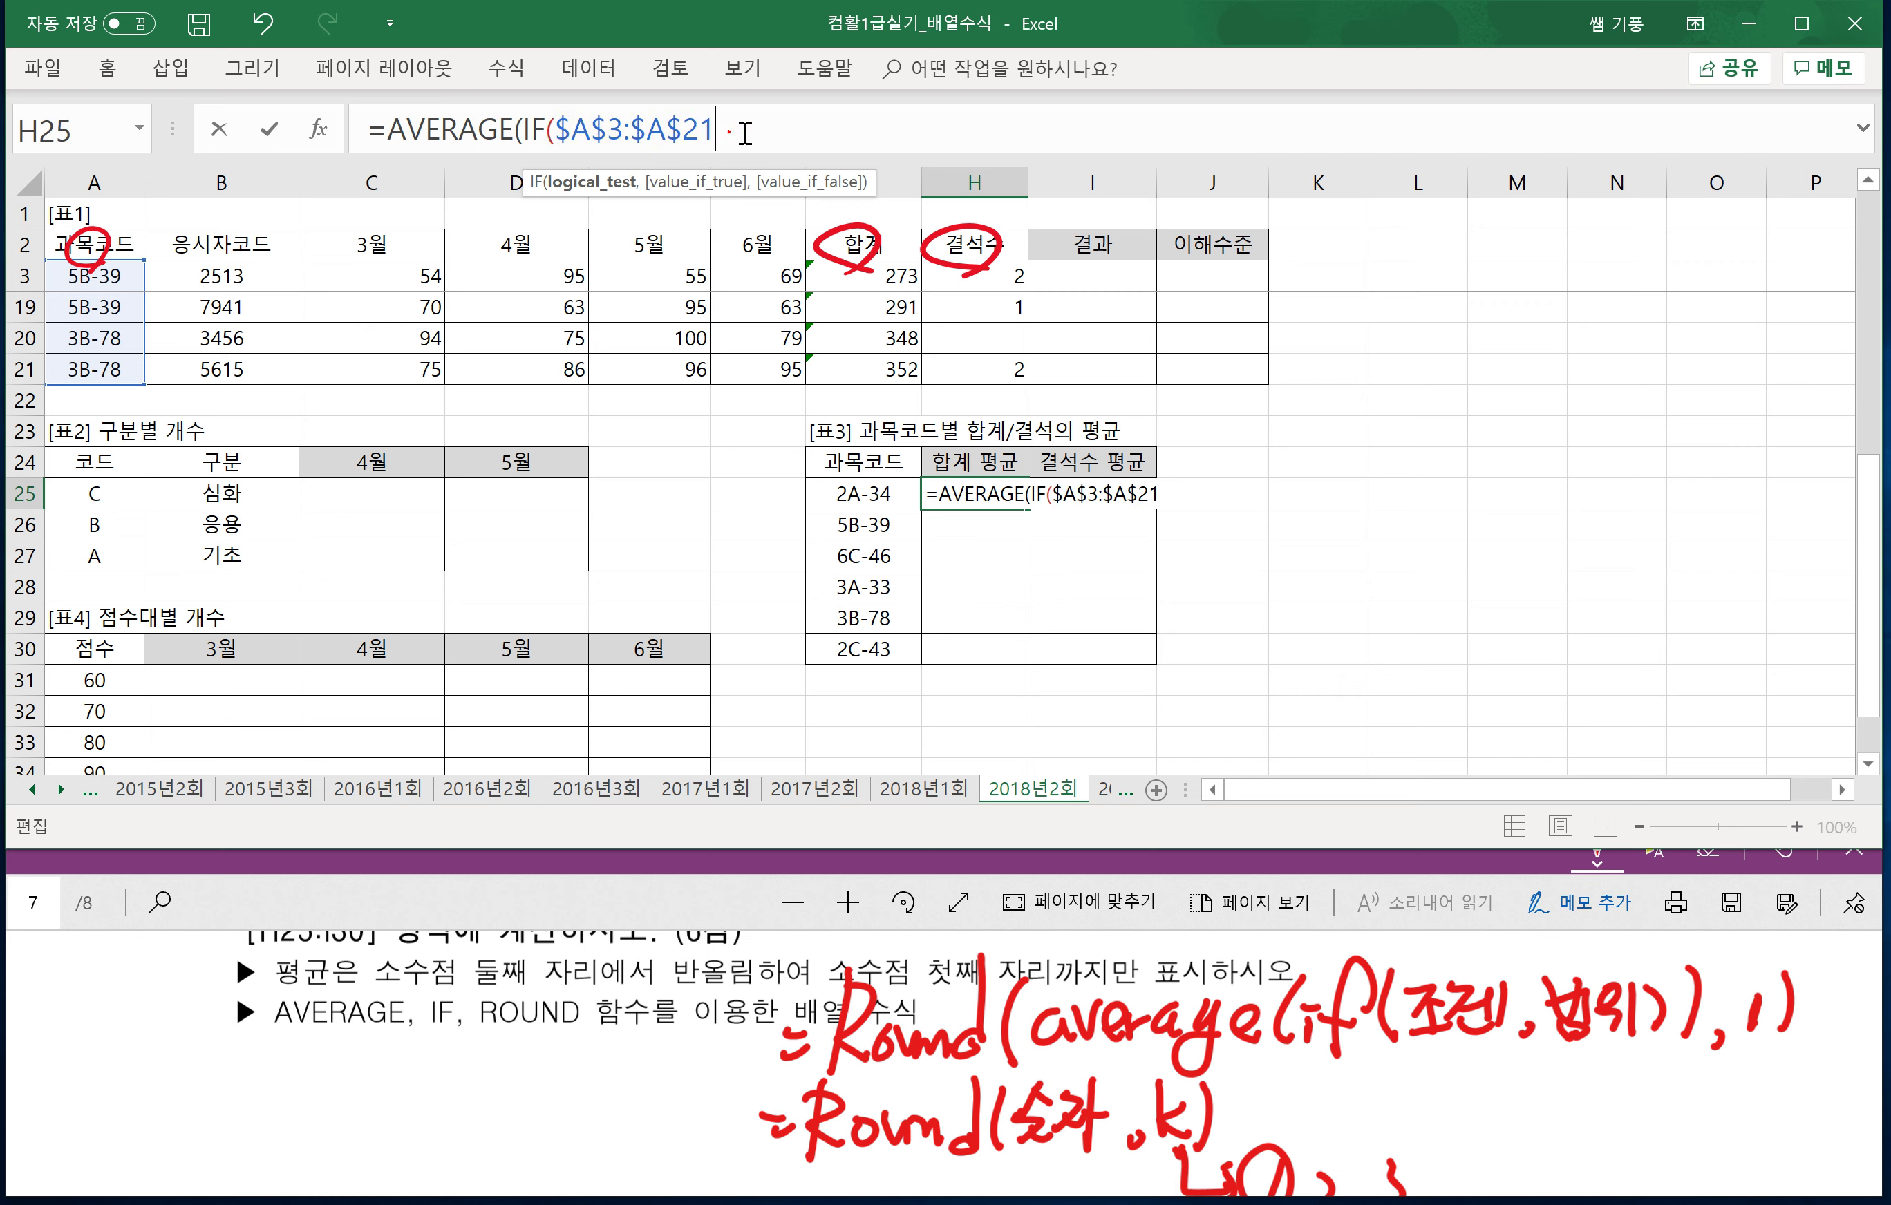
left_click(664, 128)
left_click(711, 132)
Complete the IF condition by comparing the range with the 표3 과목코드 as =$G25, followed by a comma.
type("=")
left_click(883, 495)
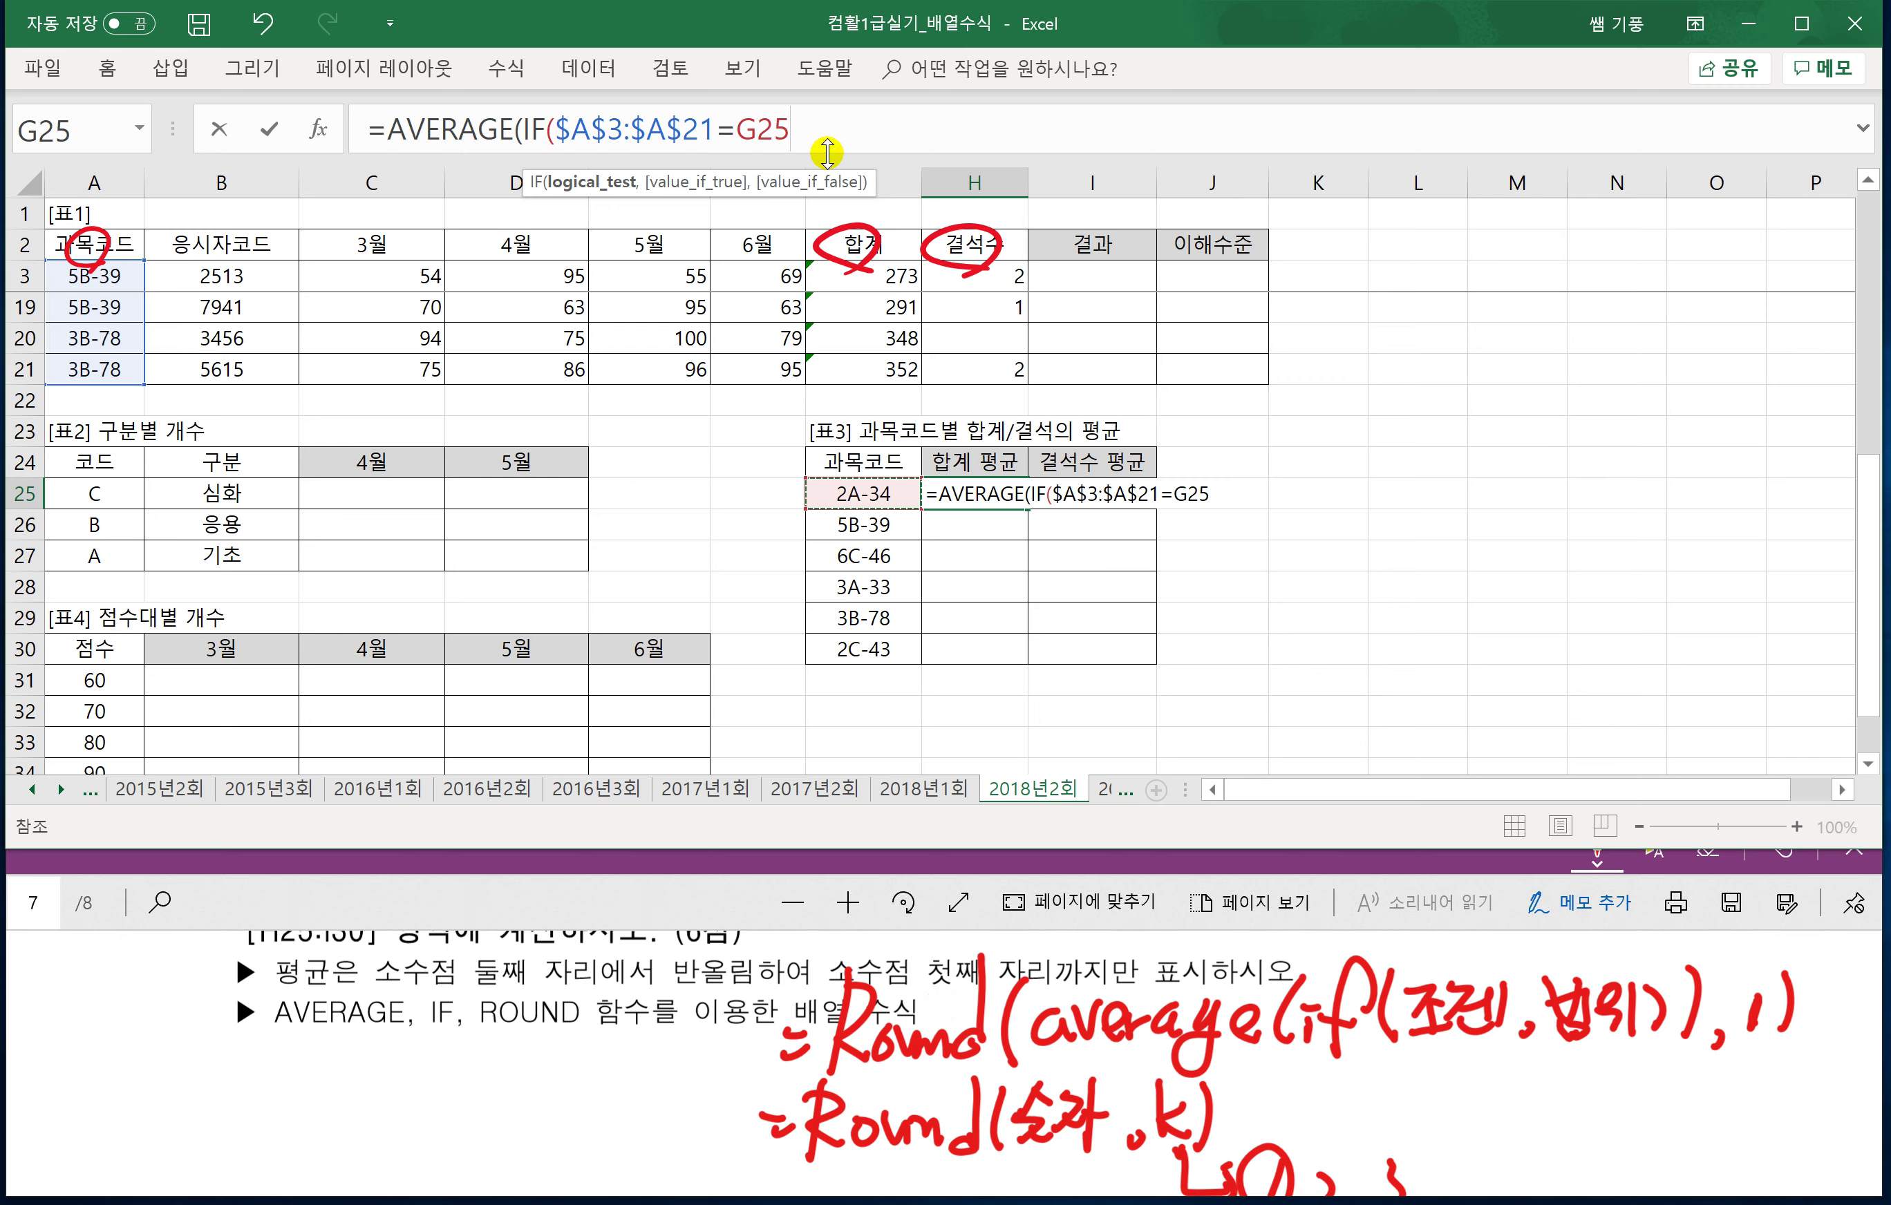
key("F4")
key("F4")
key("F4")
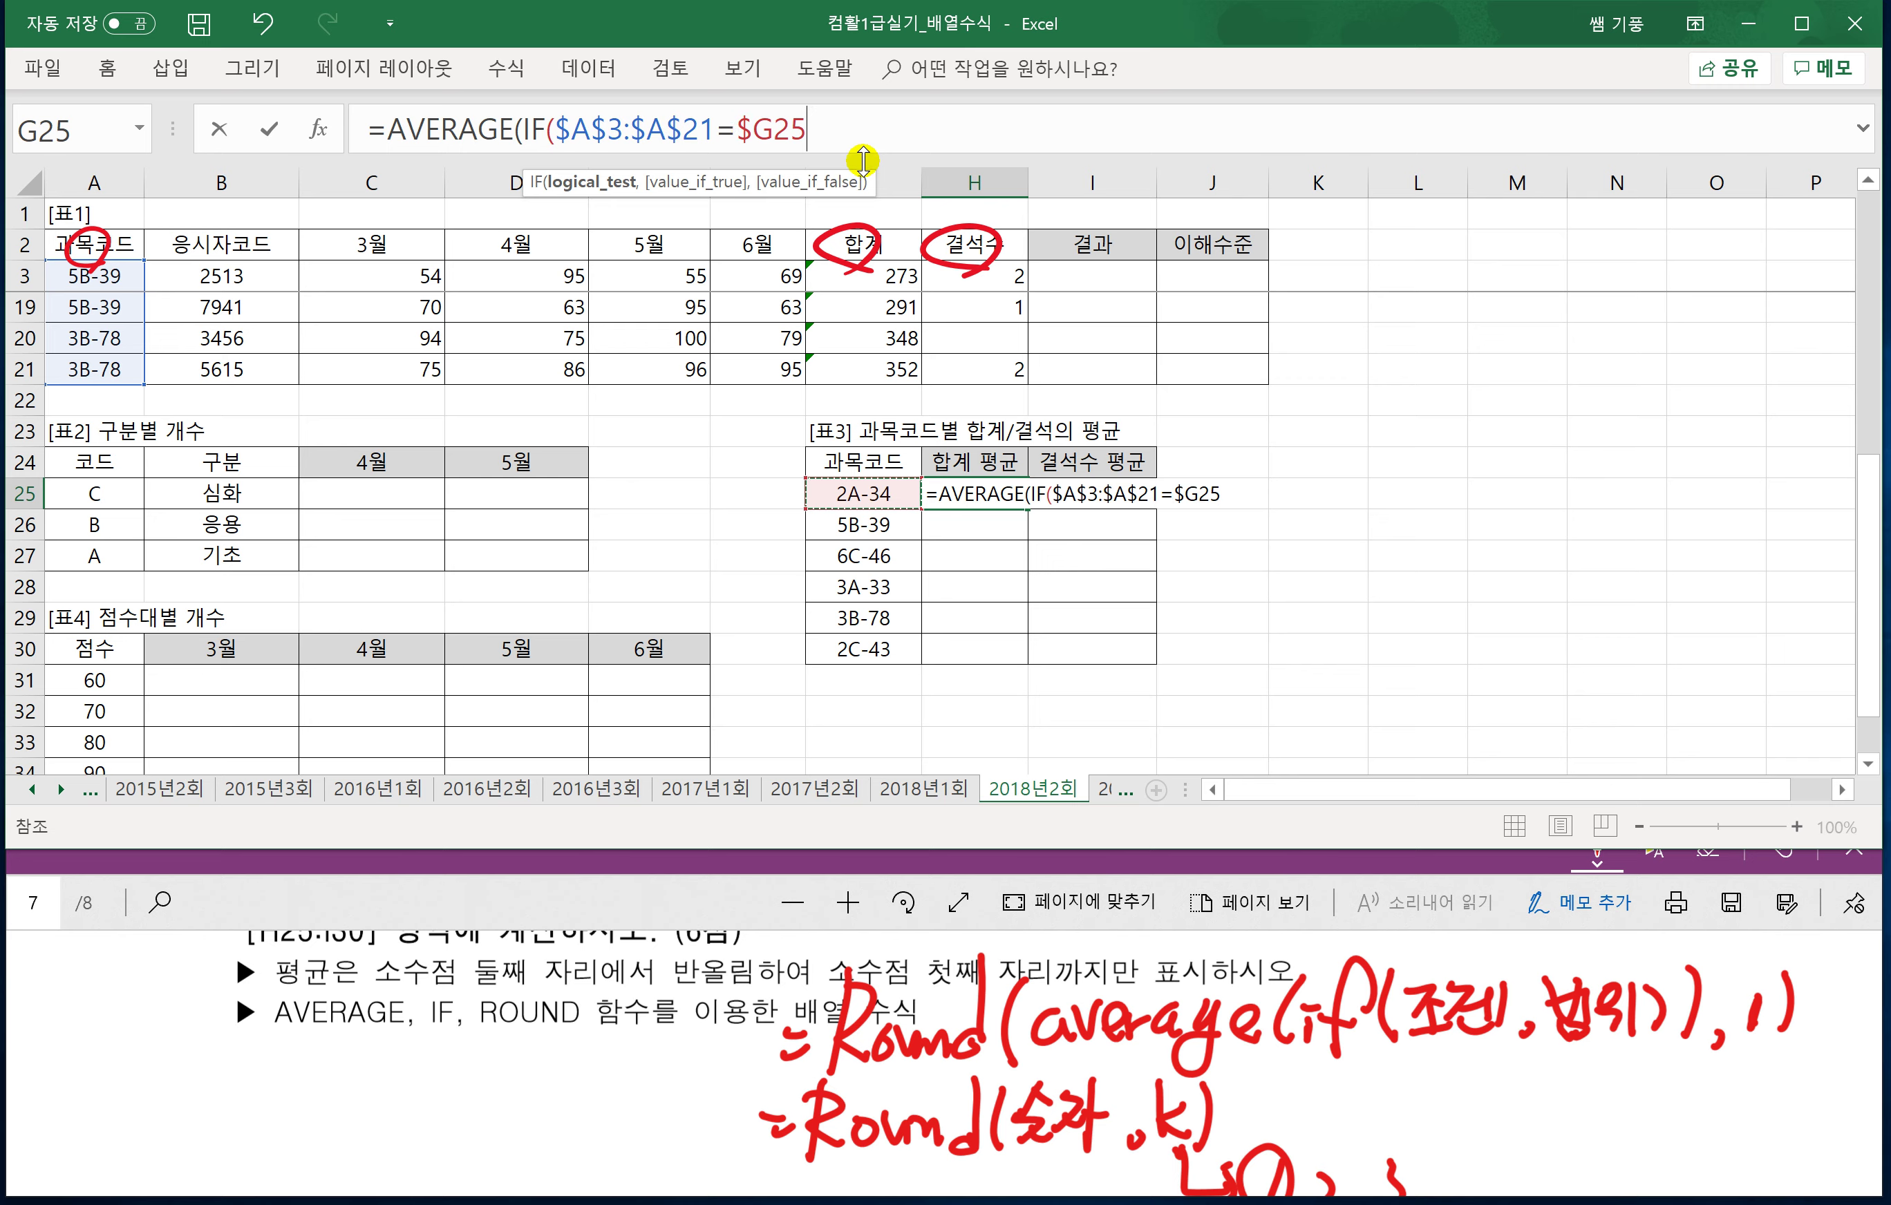
type(",")
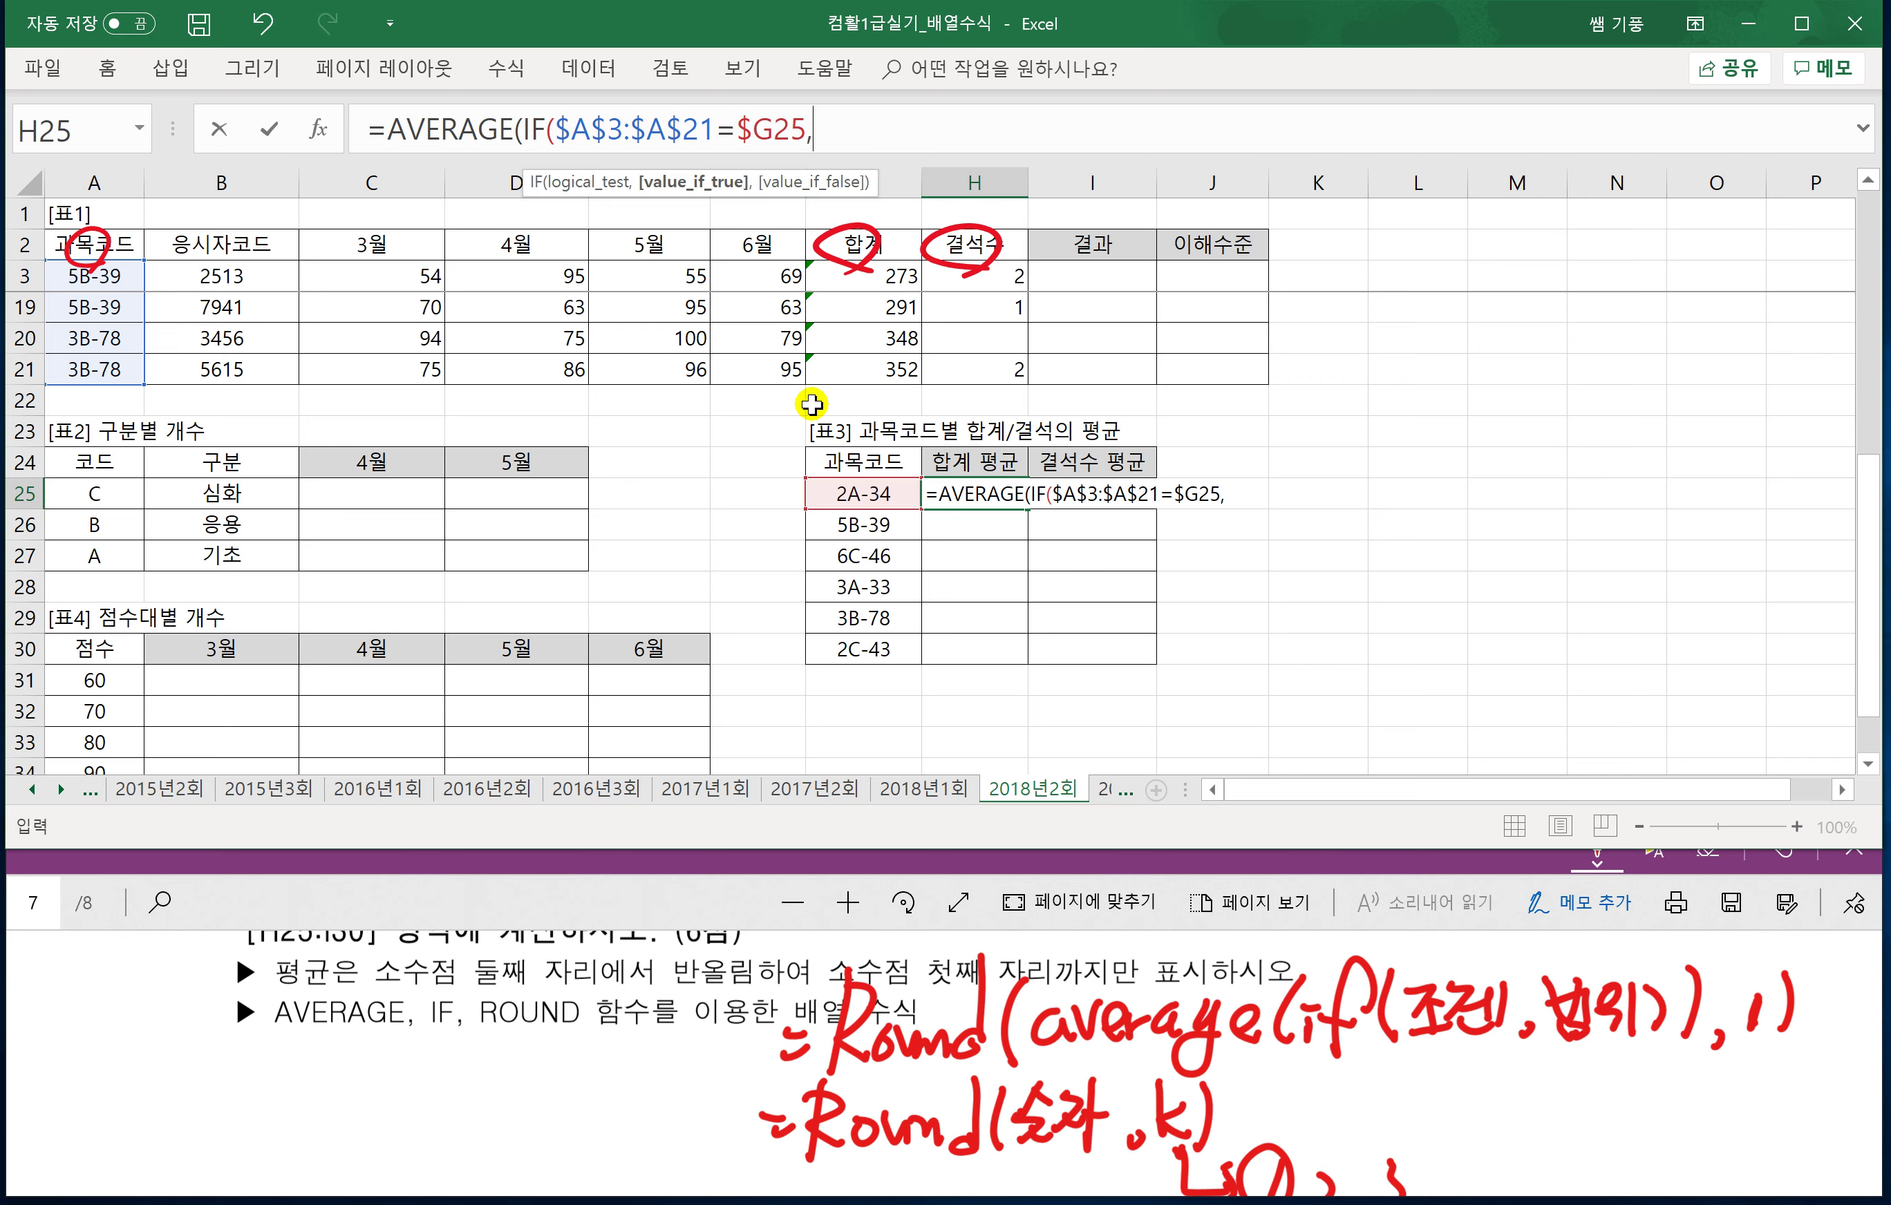
Use the 합계 range G$3:G$21 as the value to average, close both functions and enter H25 as an array formula.
left_click(901, 279)
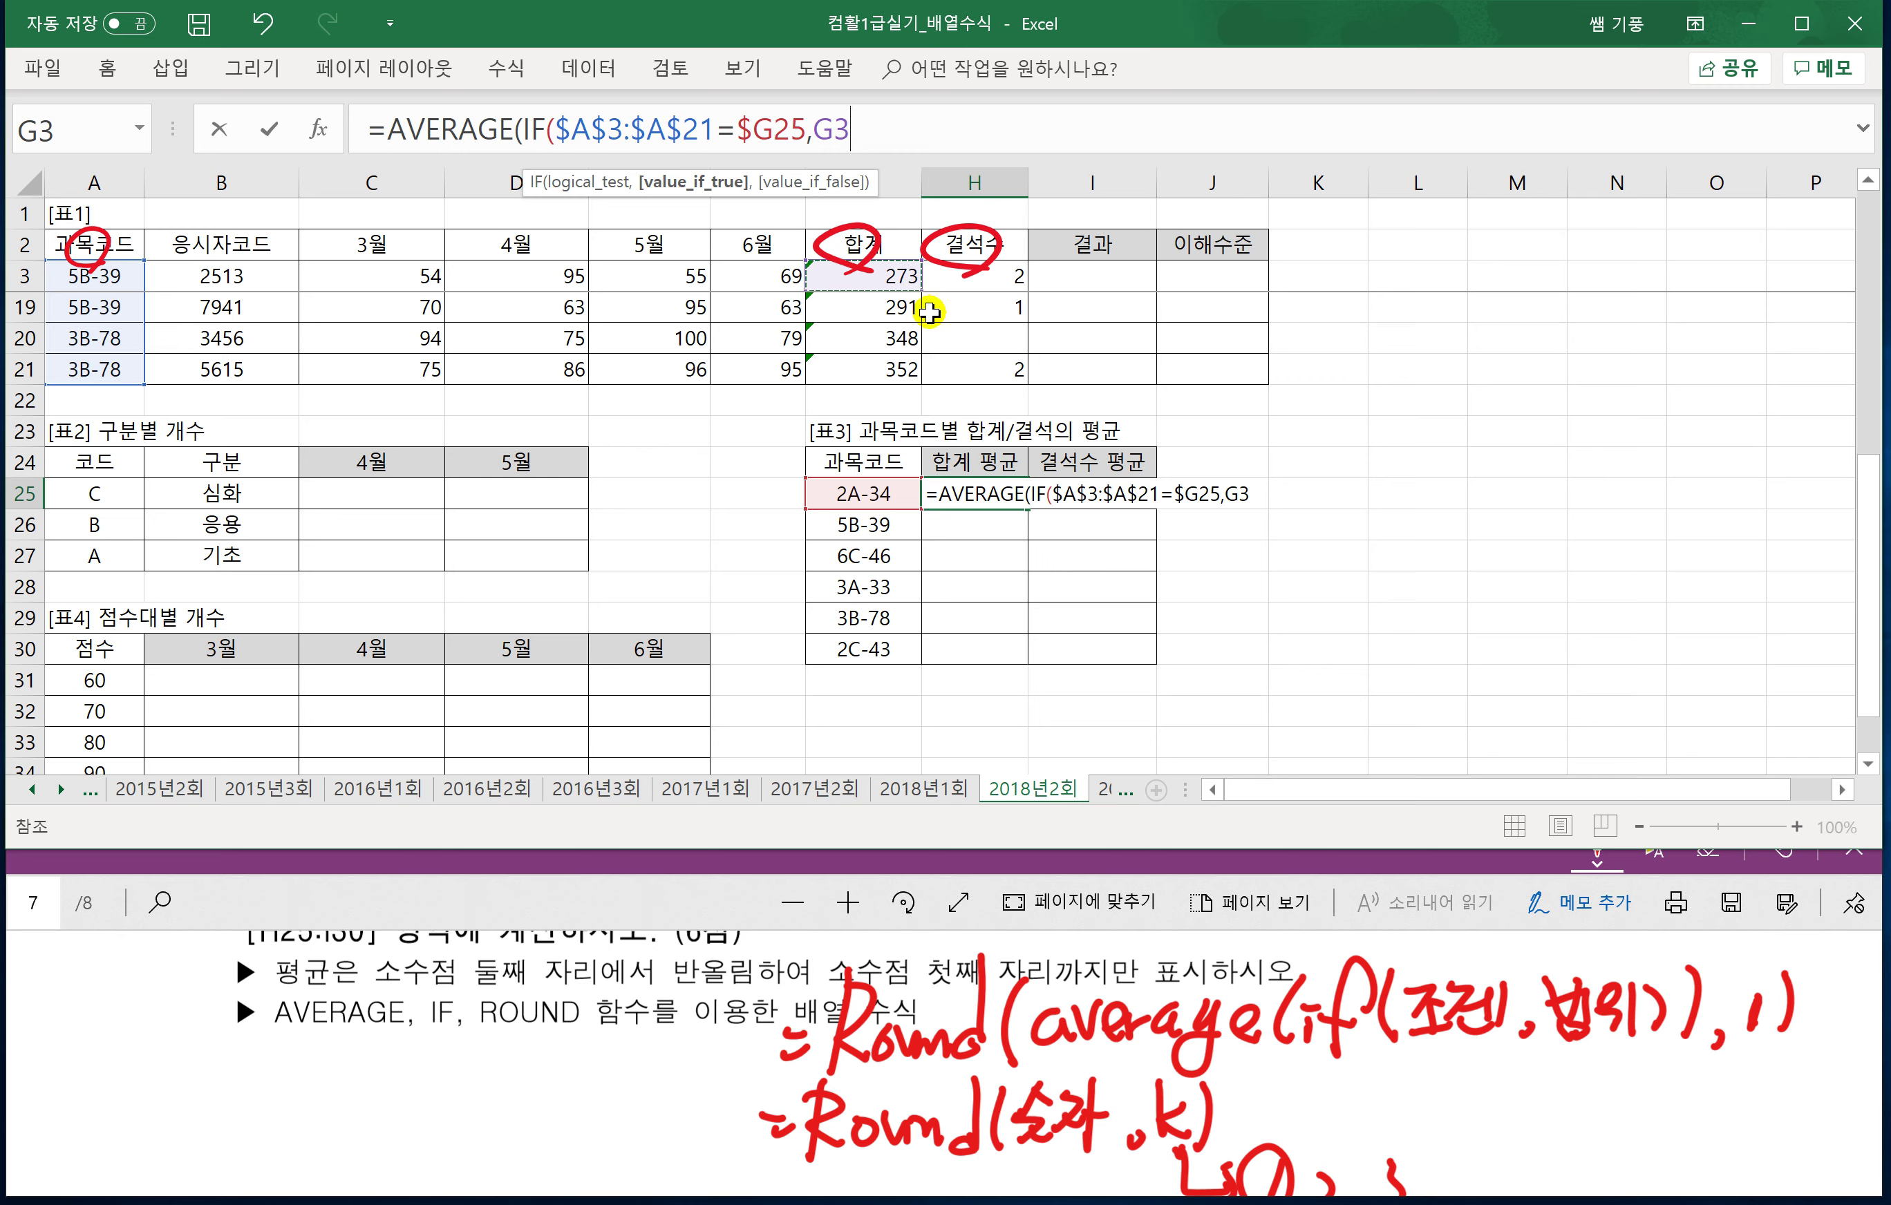
key("ctrl+shift+Down")
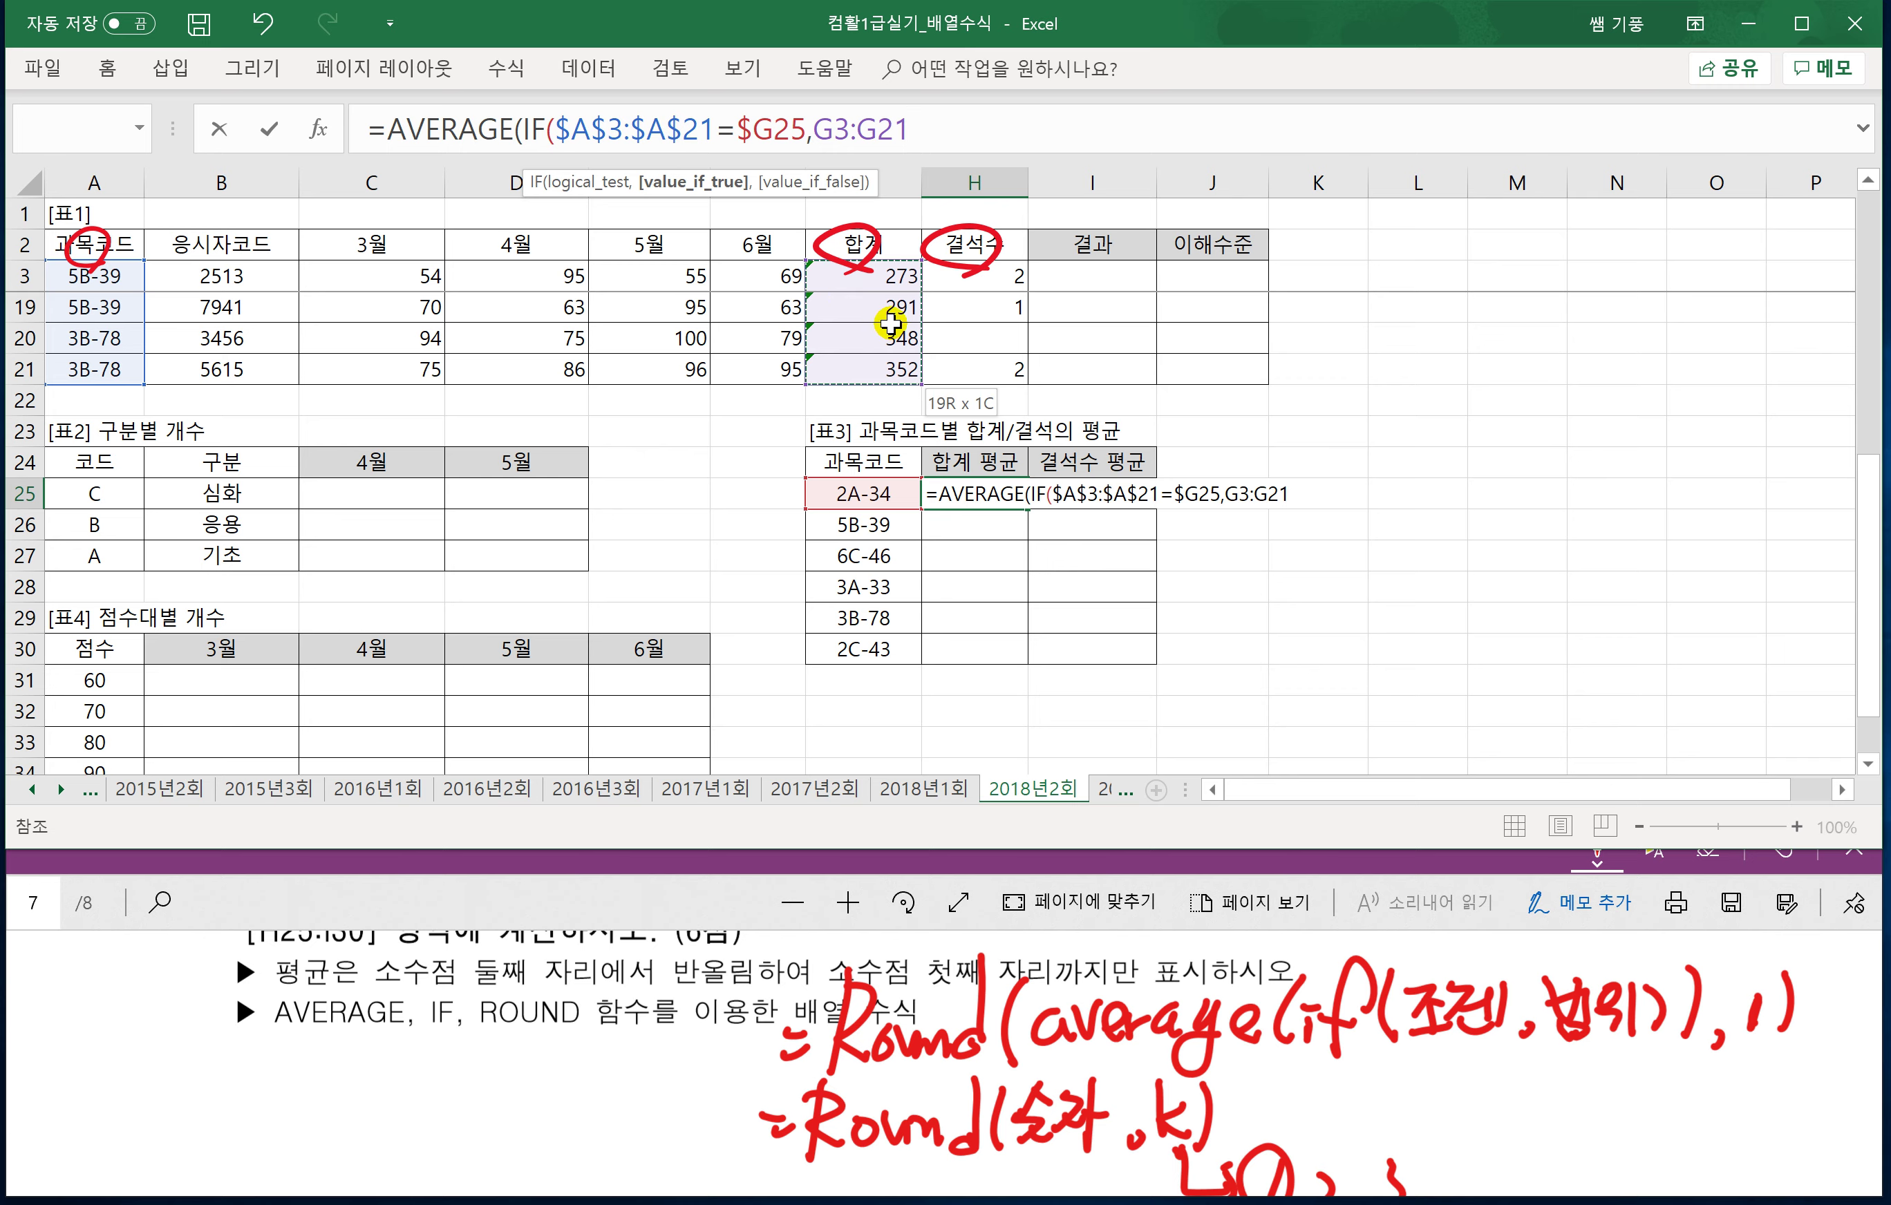
key("F4")
key("F4")
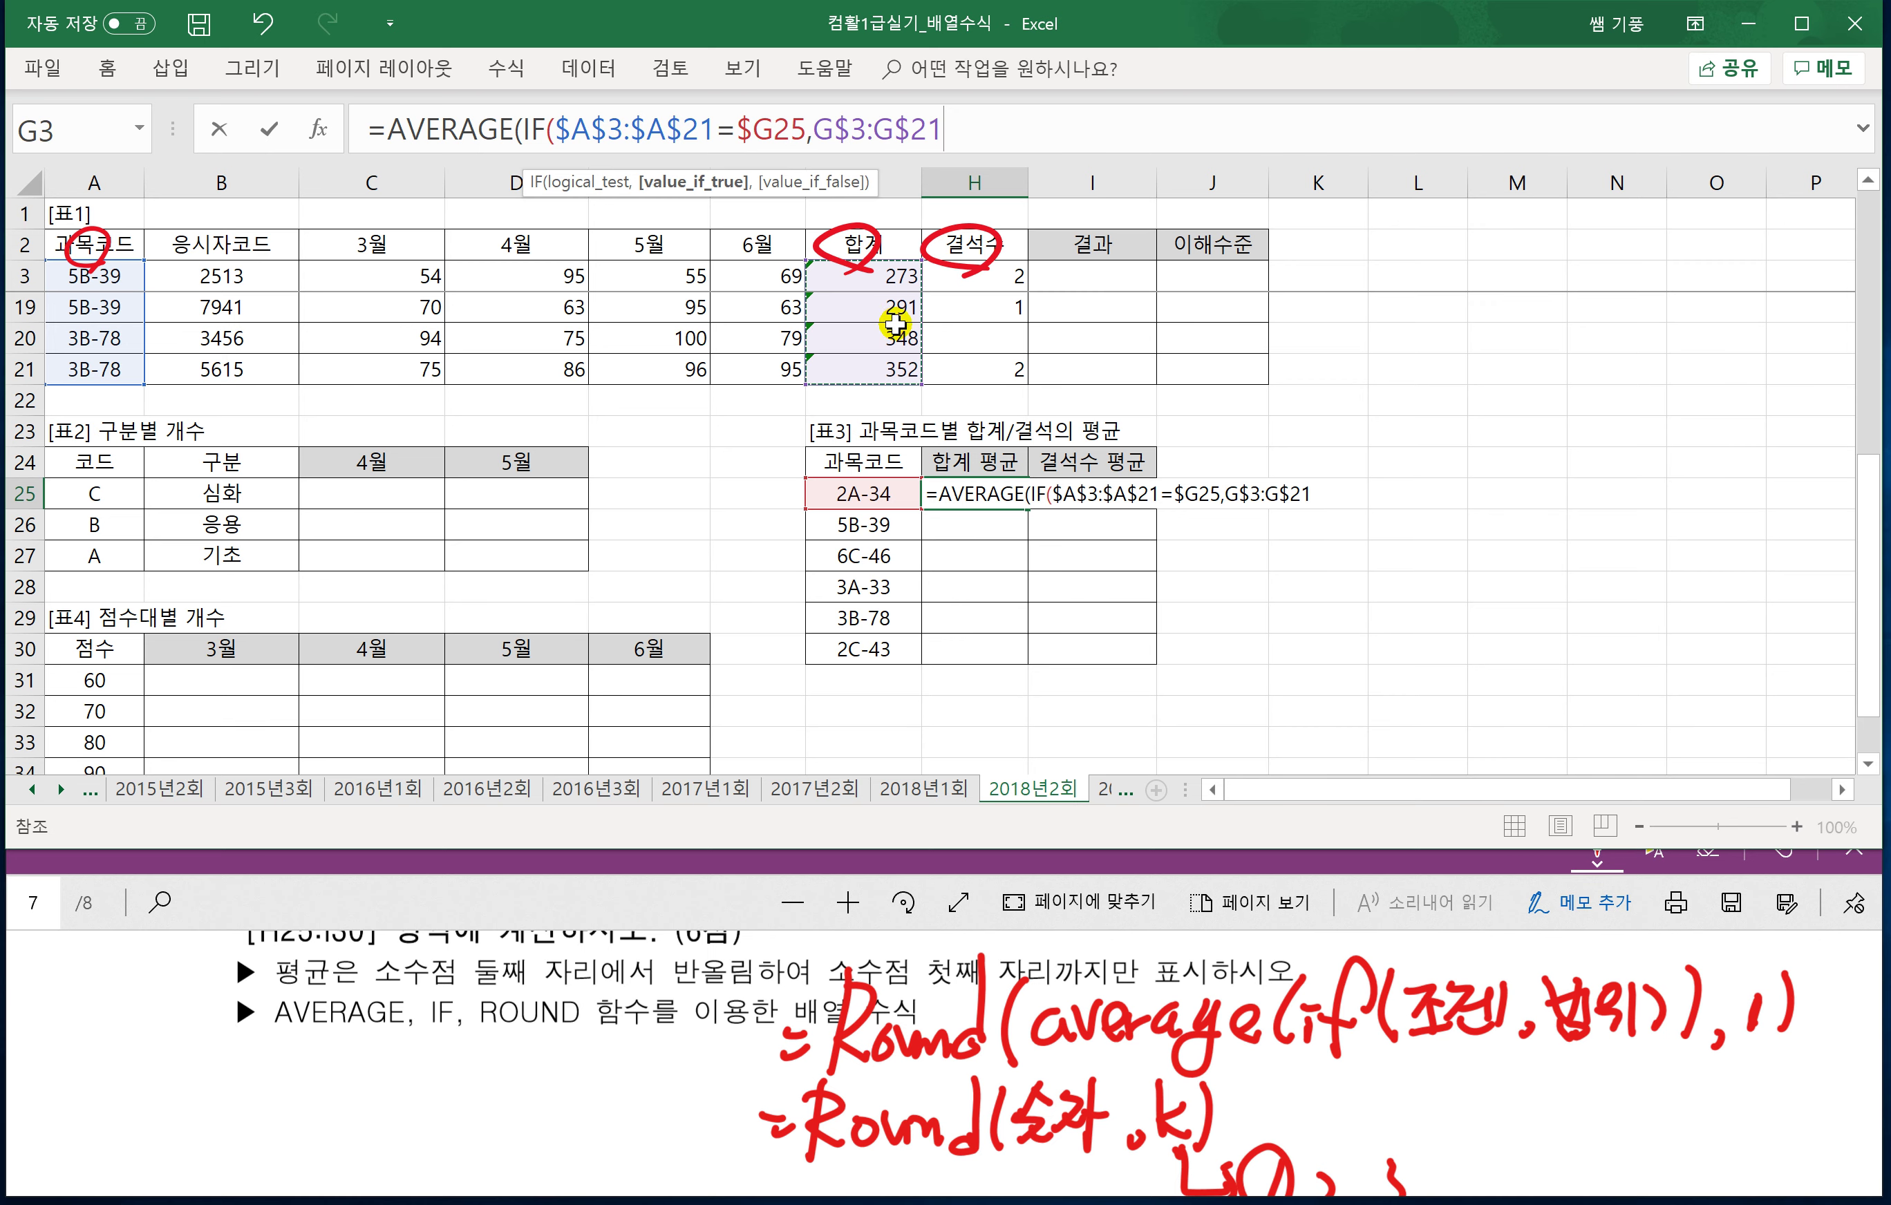
type(")")
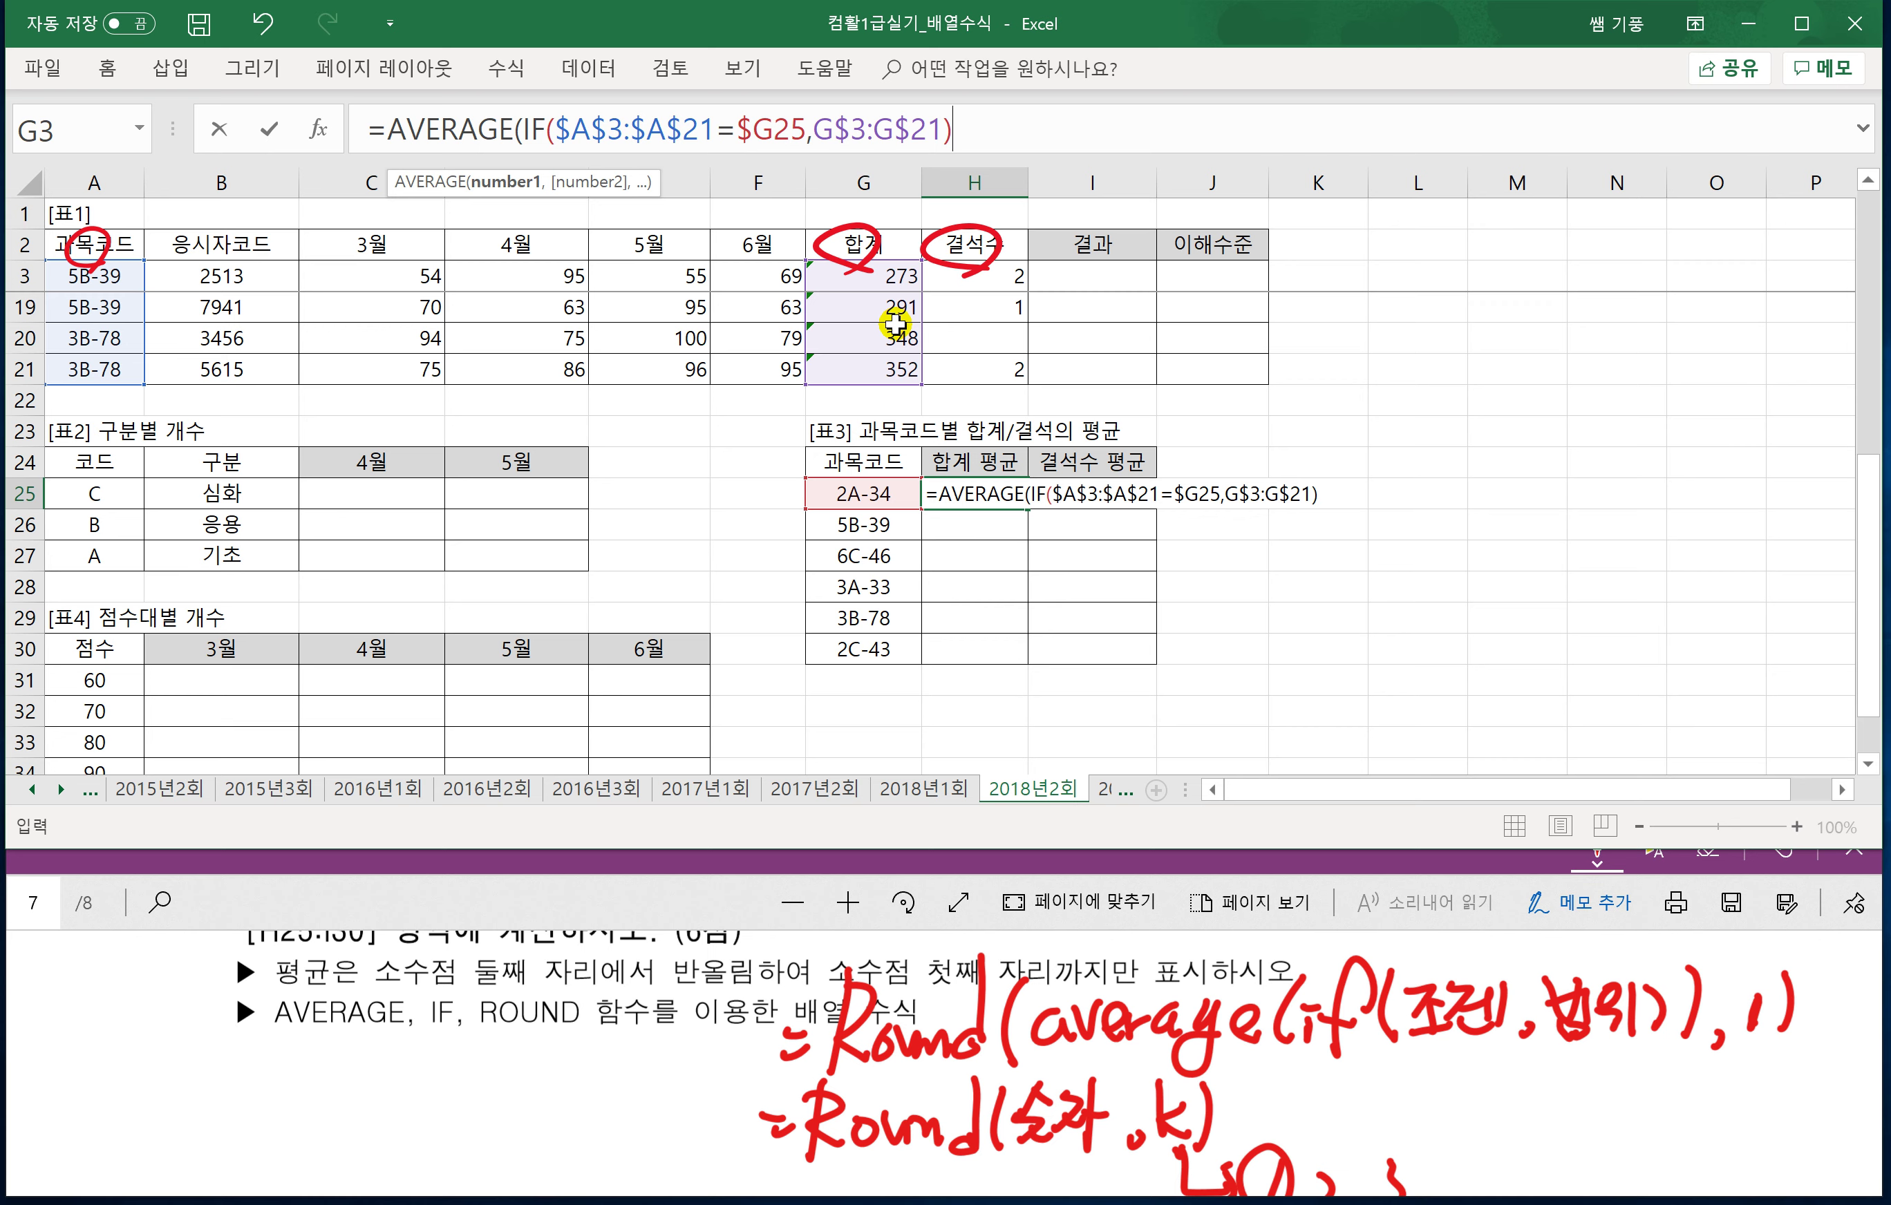
type(")")
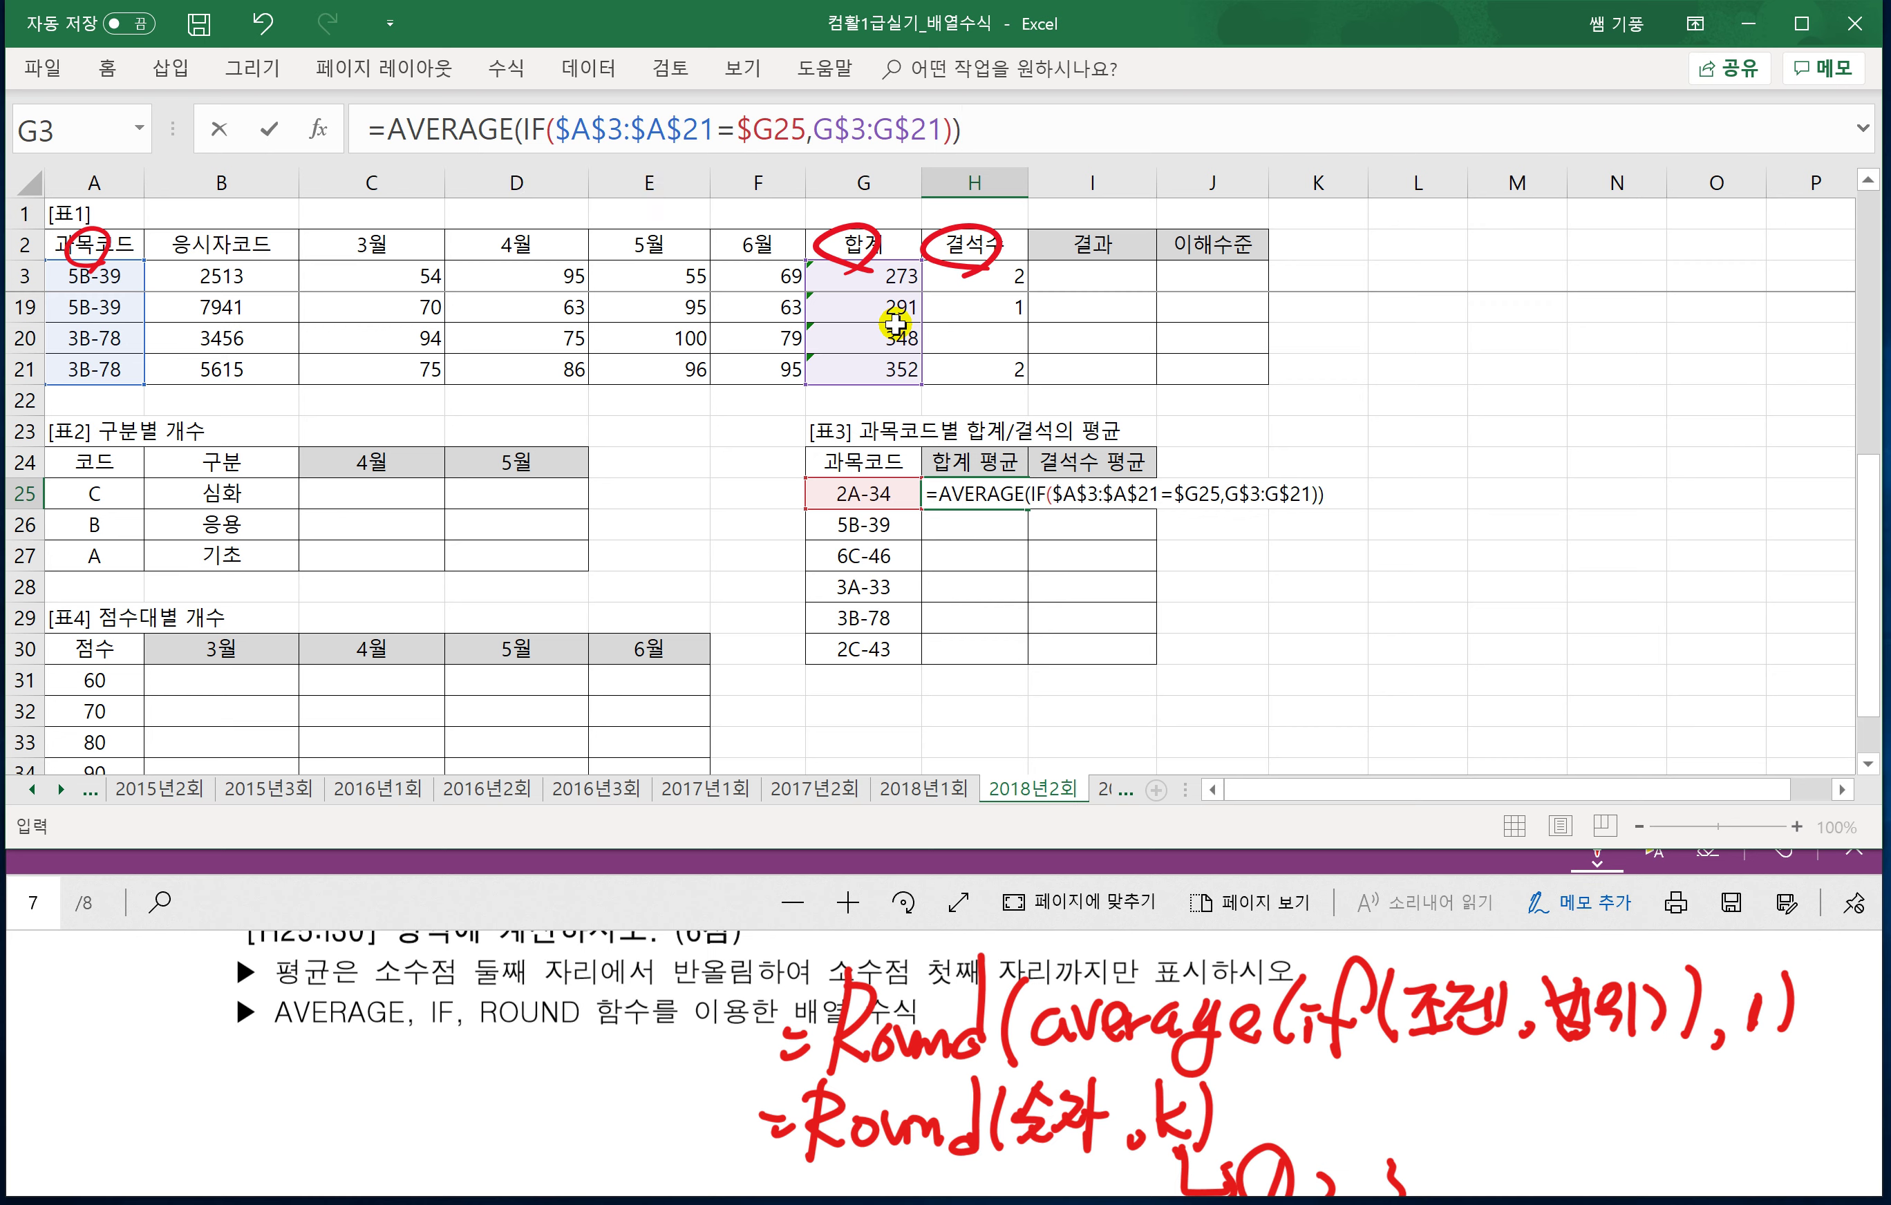
key("ctrl+shift+Return")
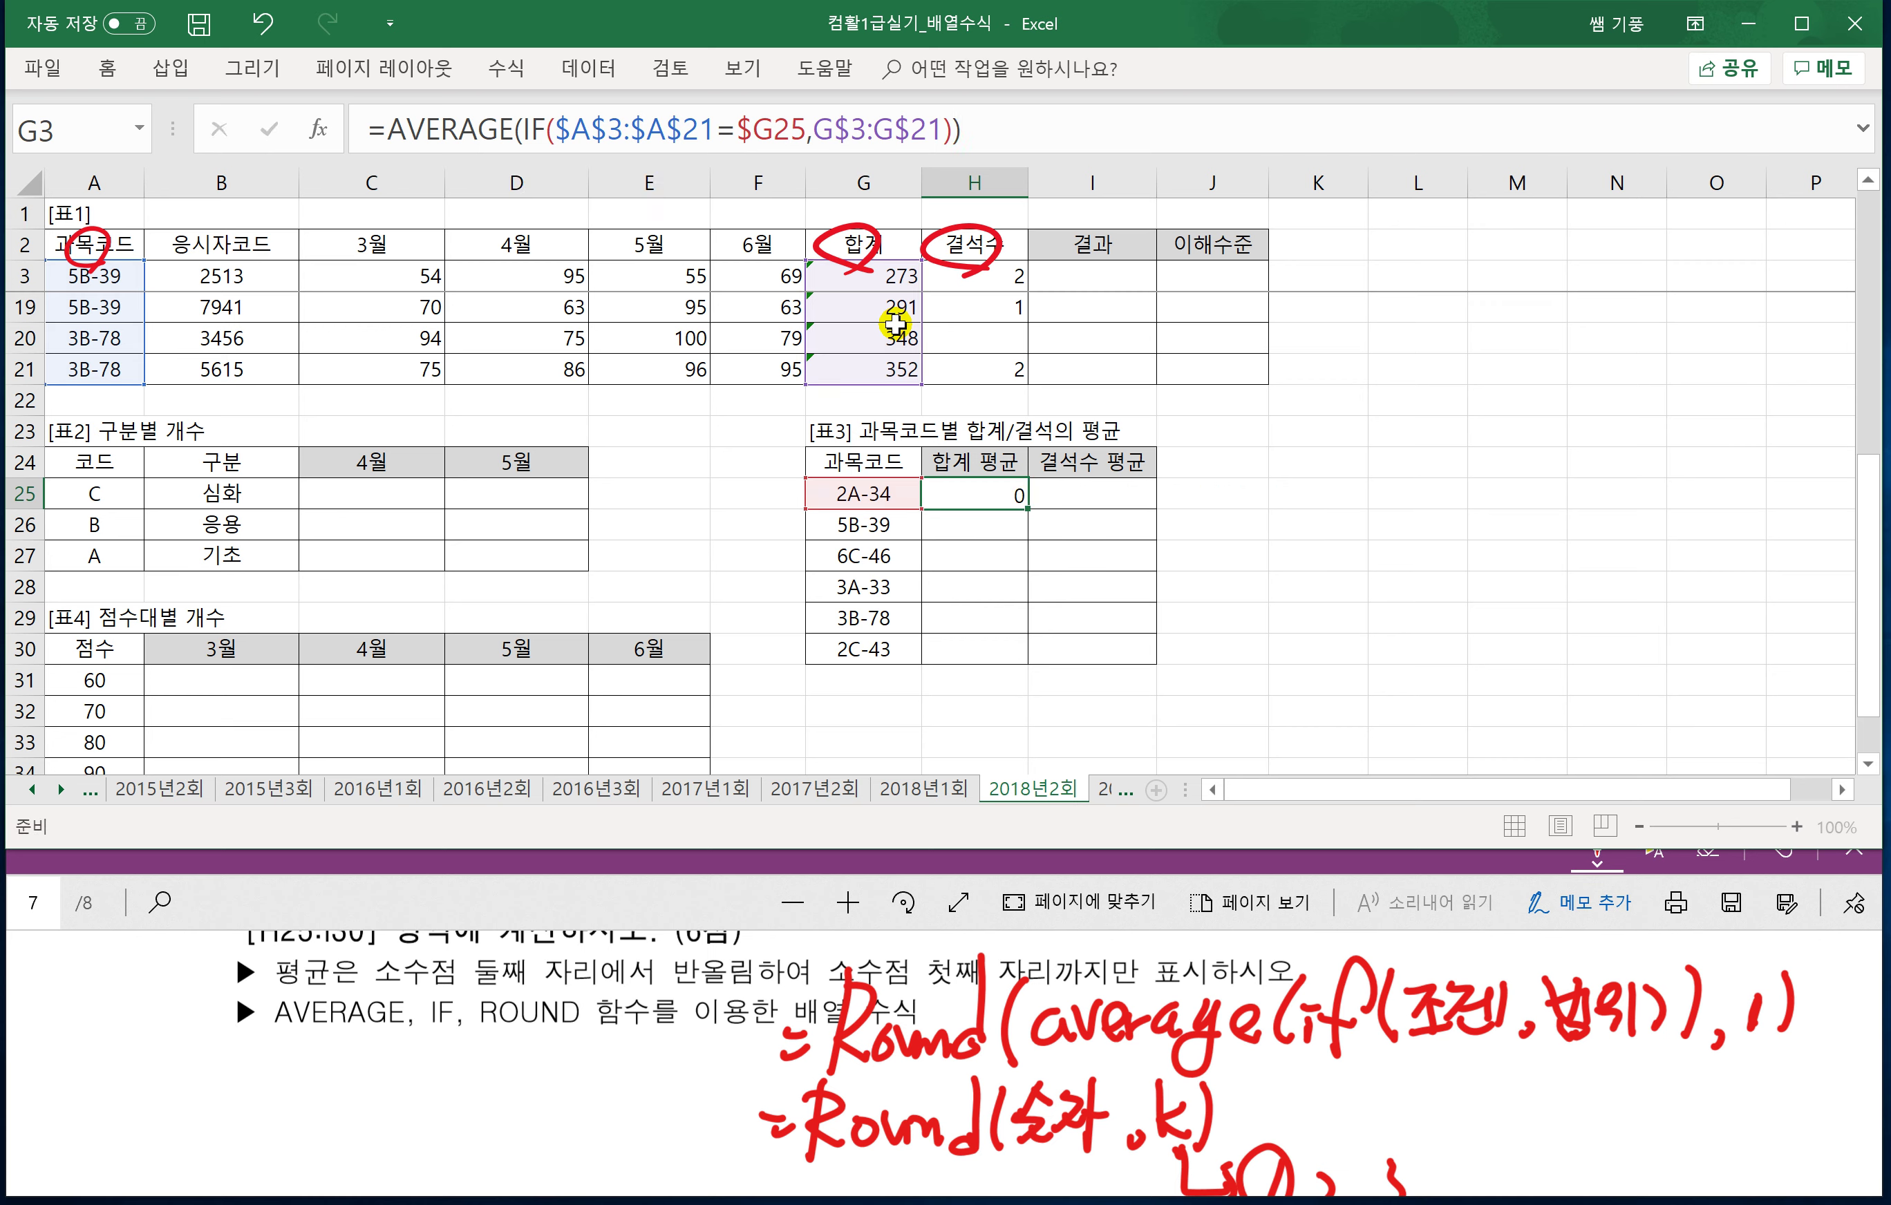
Wrap the H25 formula in ROUND( and ,1), re-enter it as an array formula and fill it through H25:I30.
left_click(381, 129)
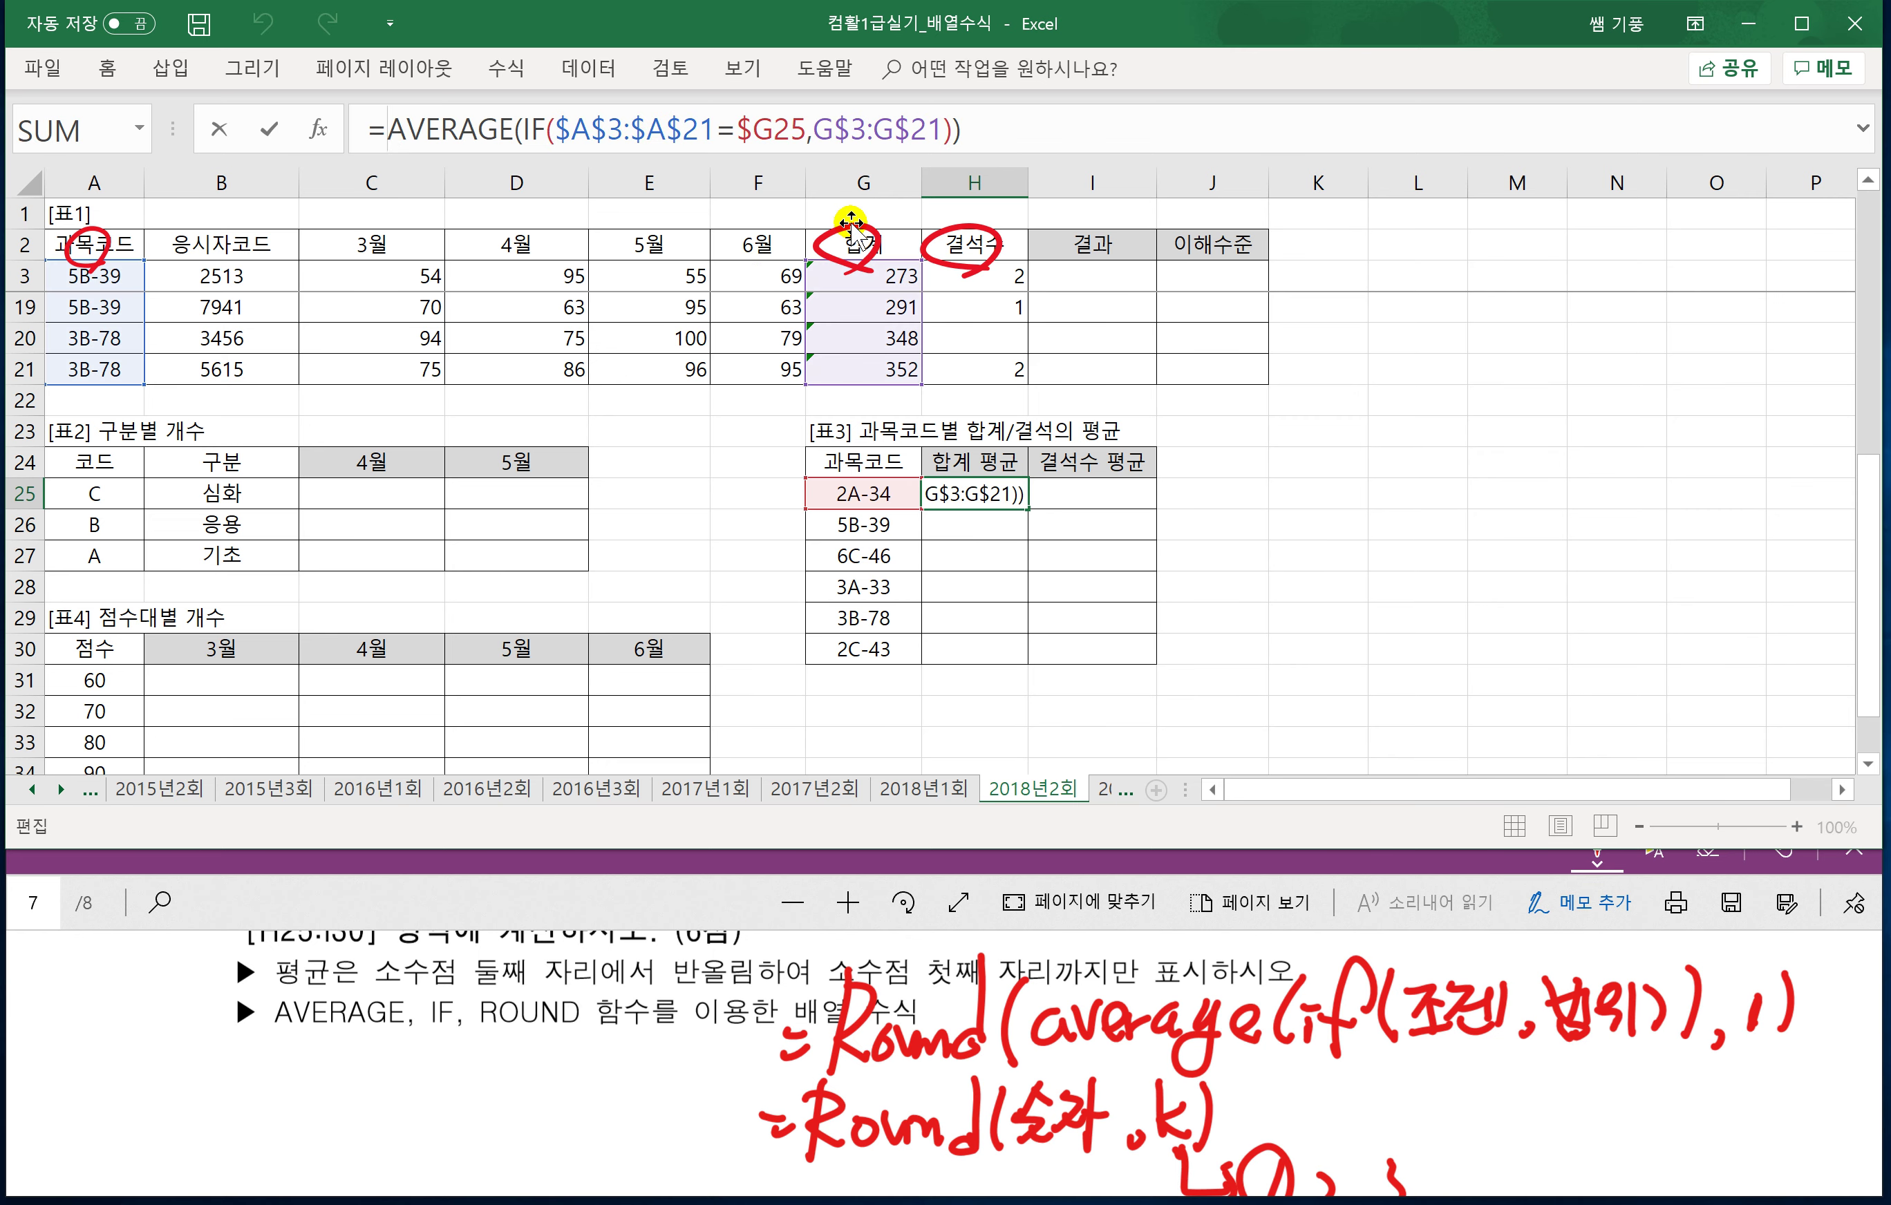
type("R")
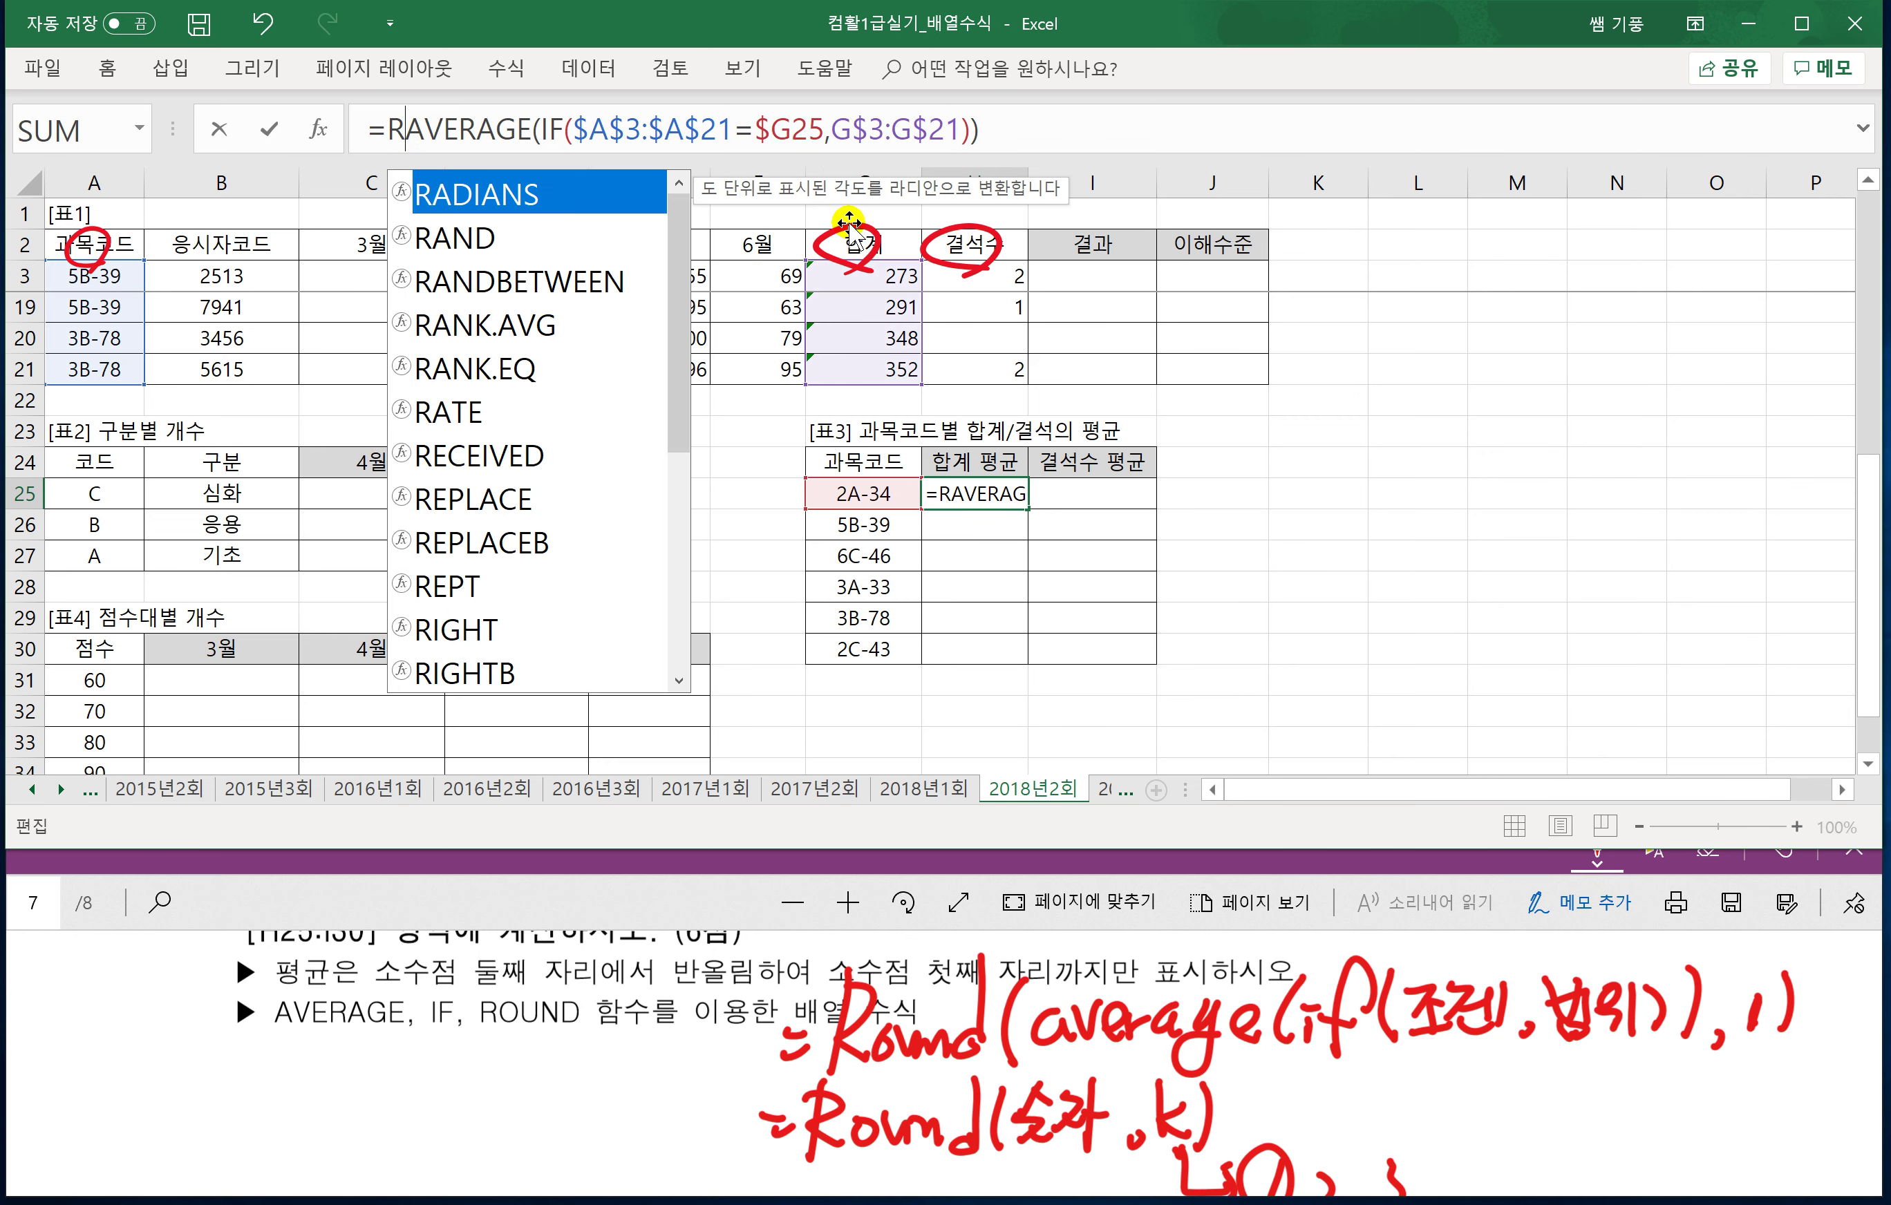
type("O")
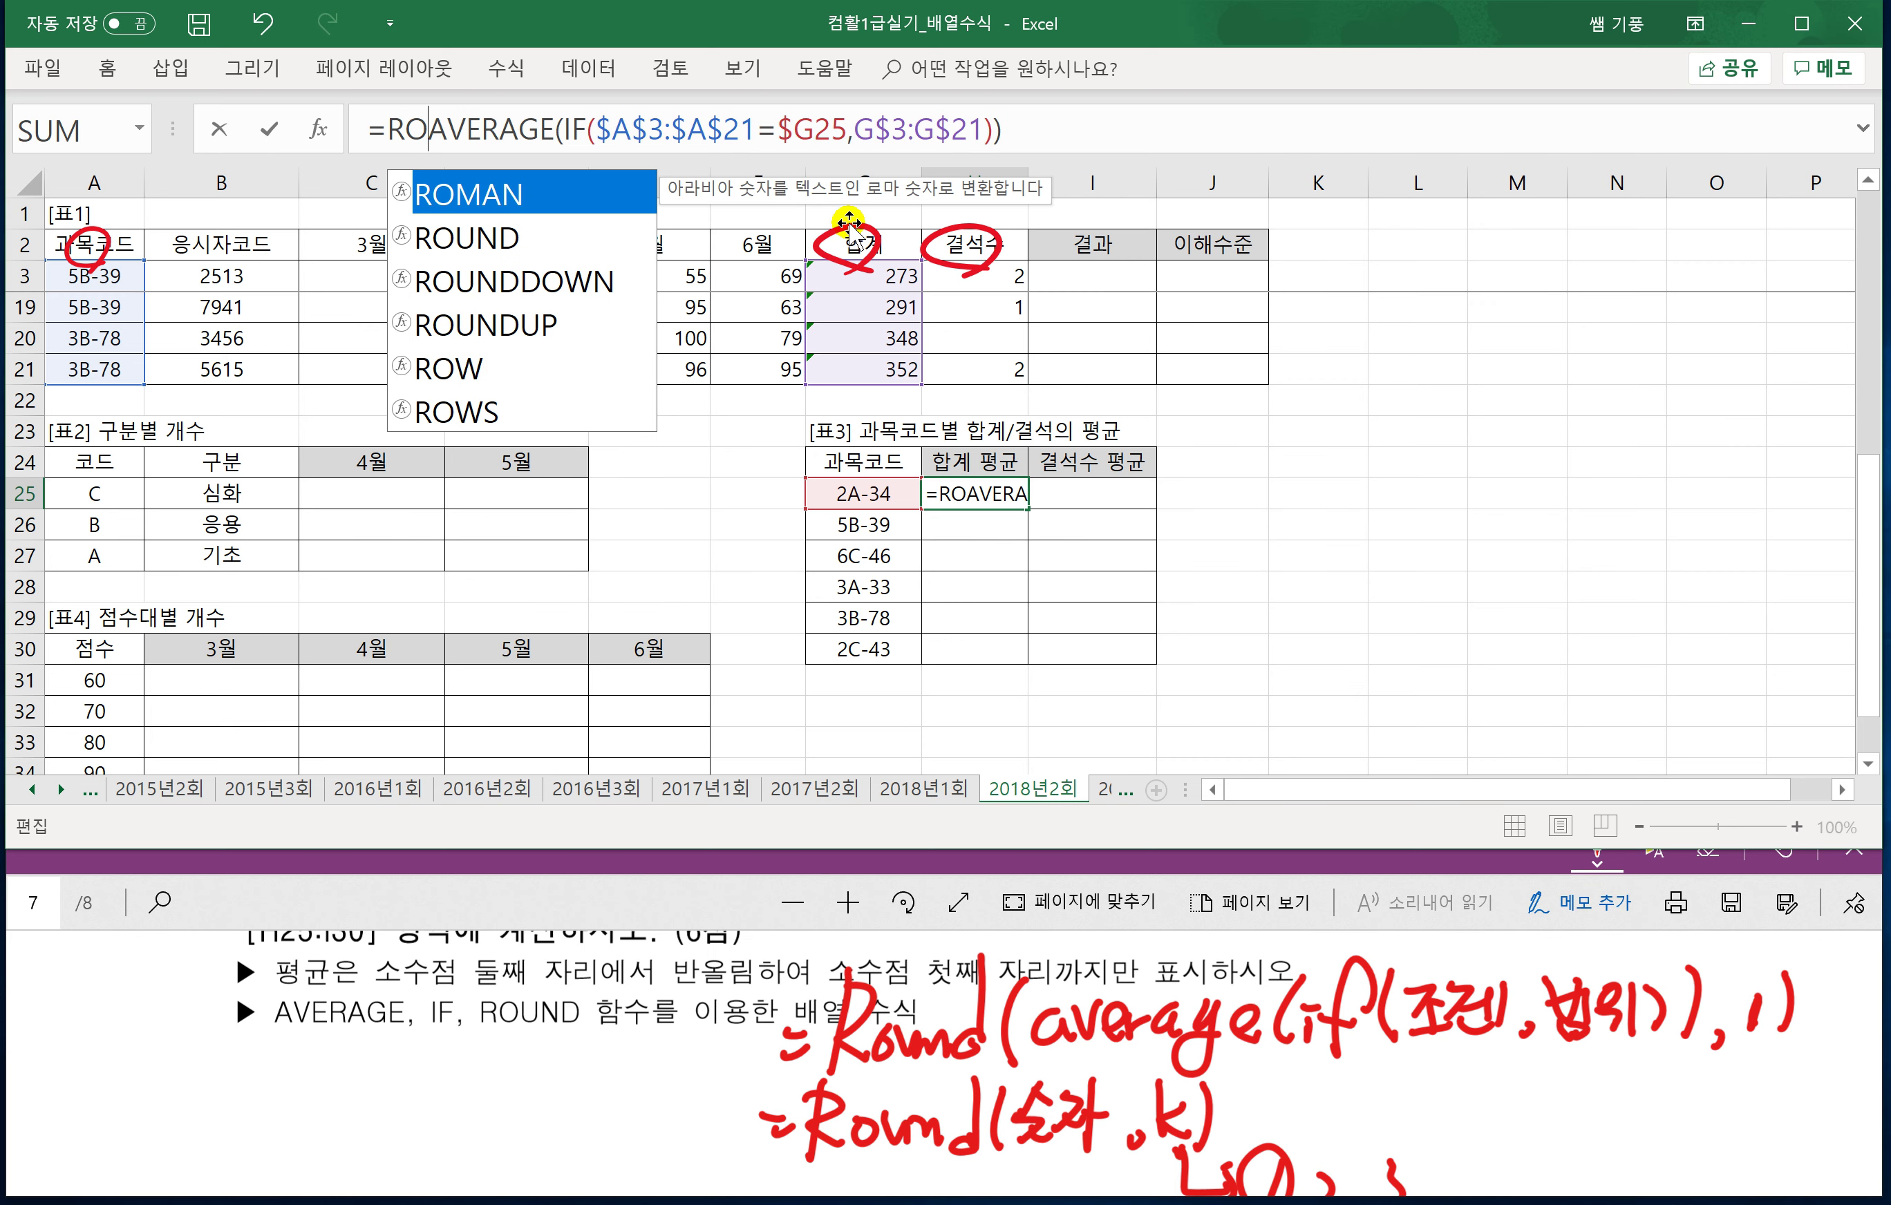
key("Down")
key("Tab")
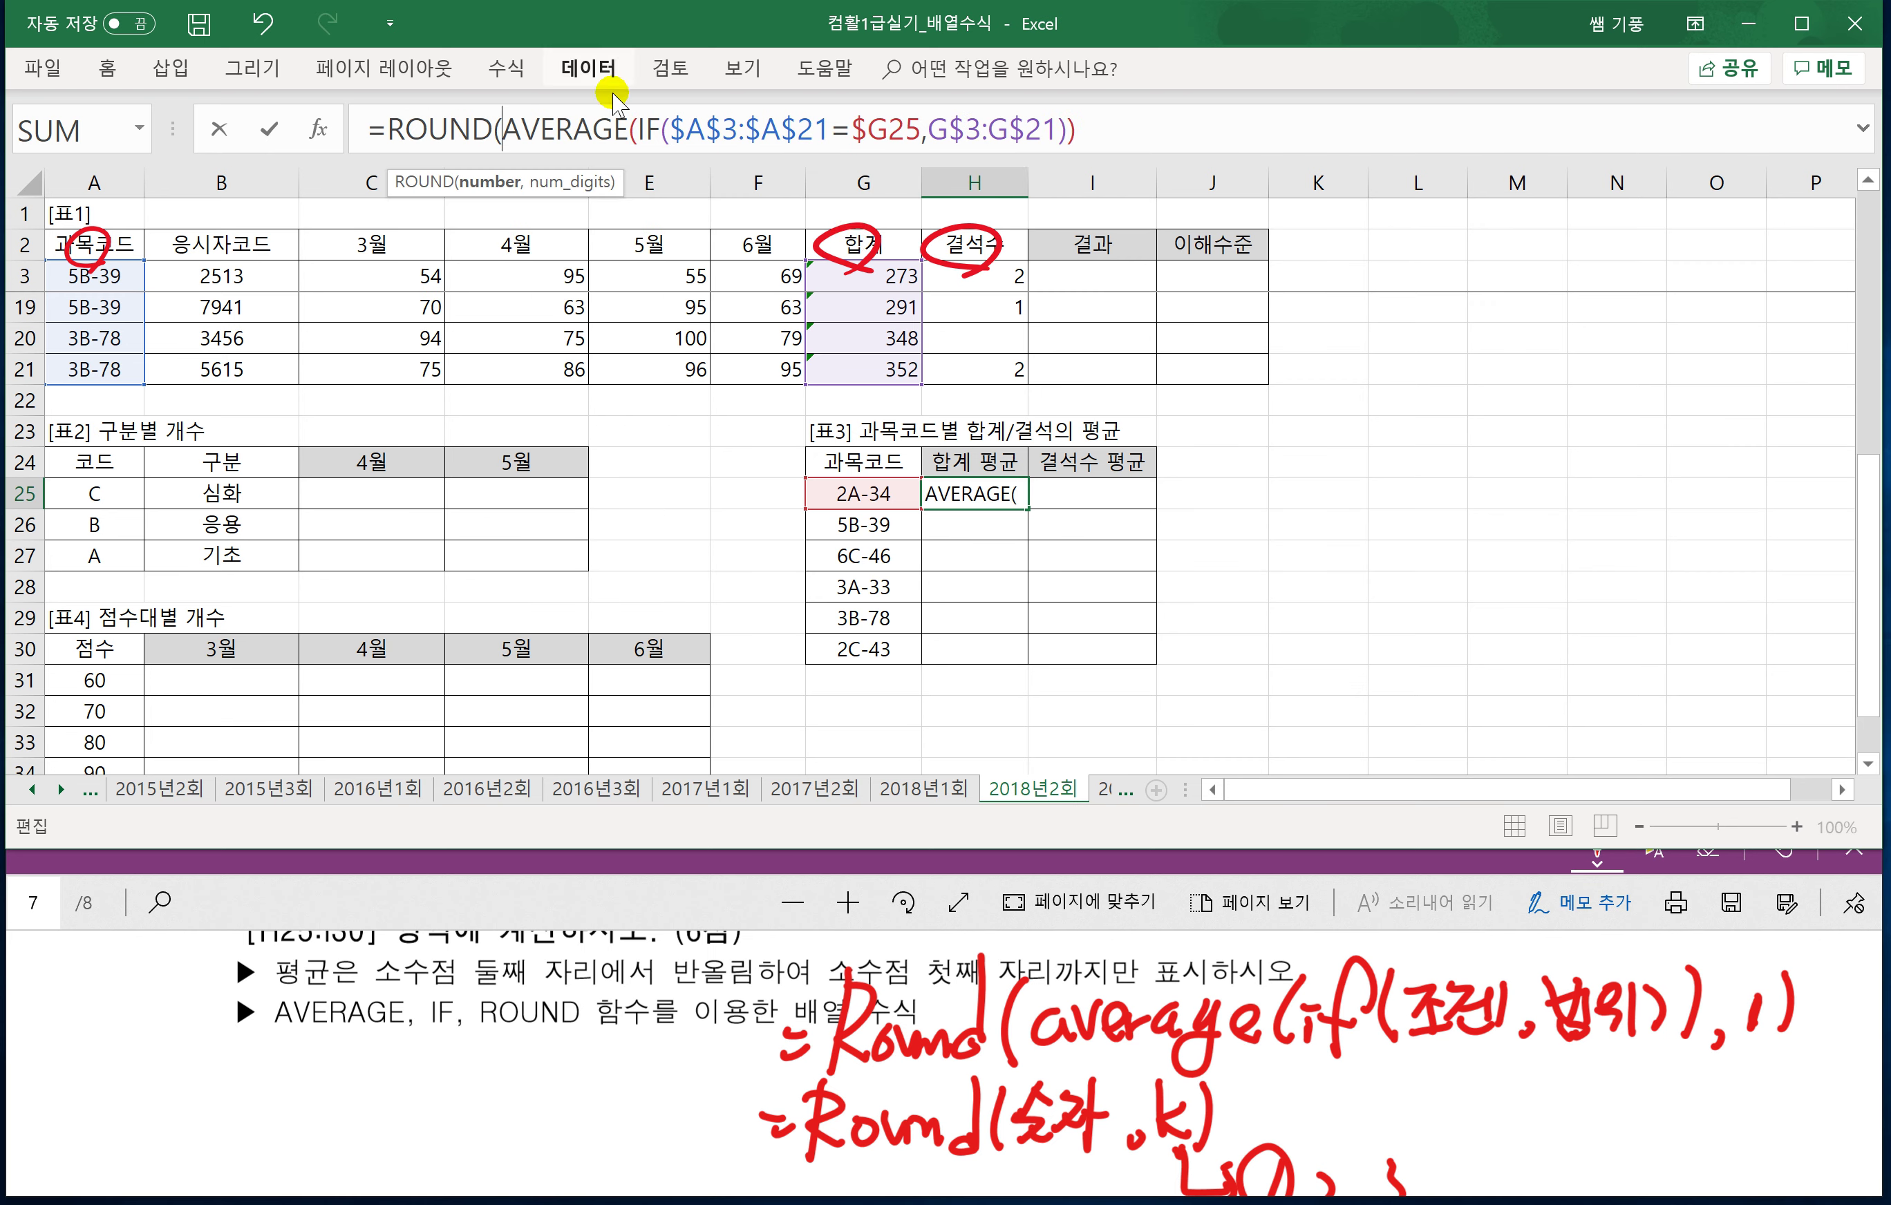
left_click(1100, 128)
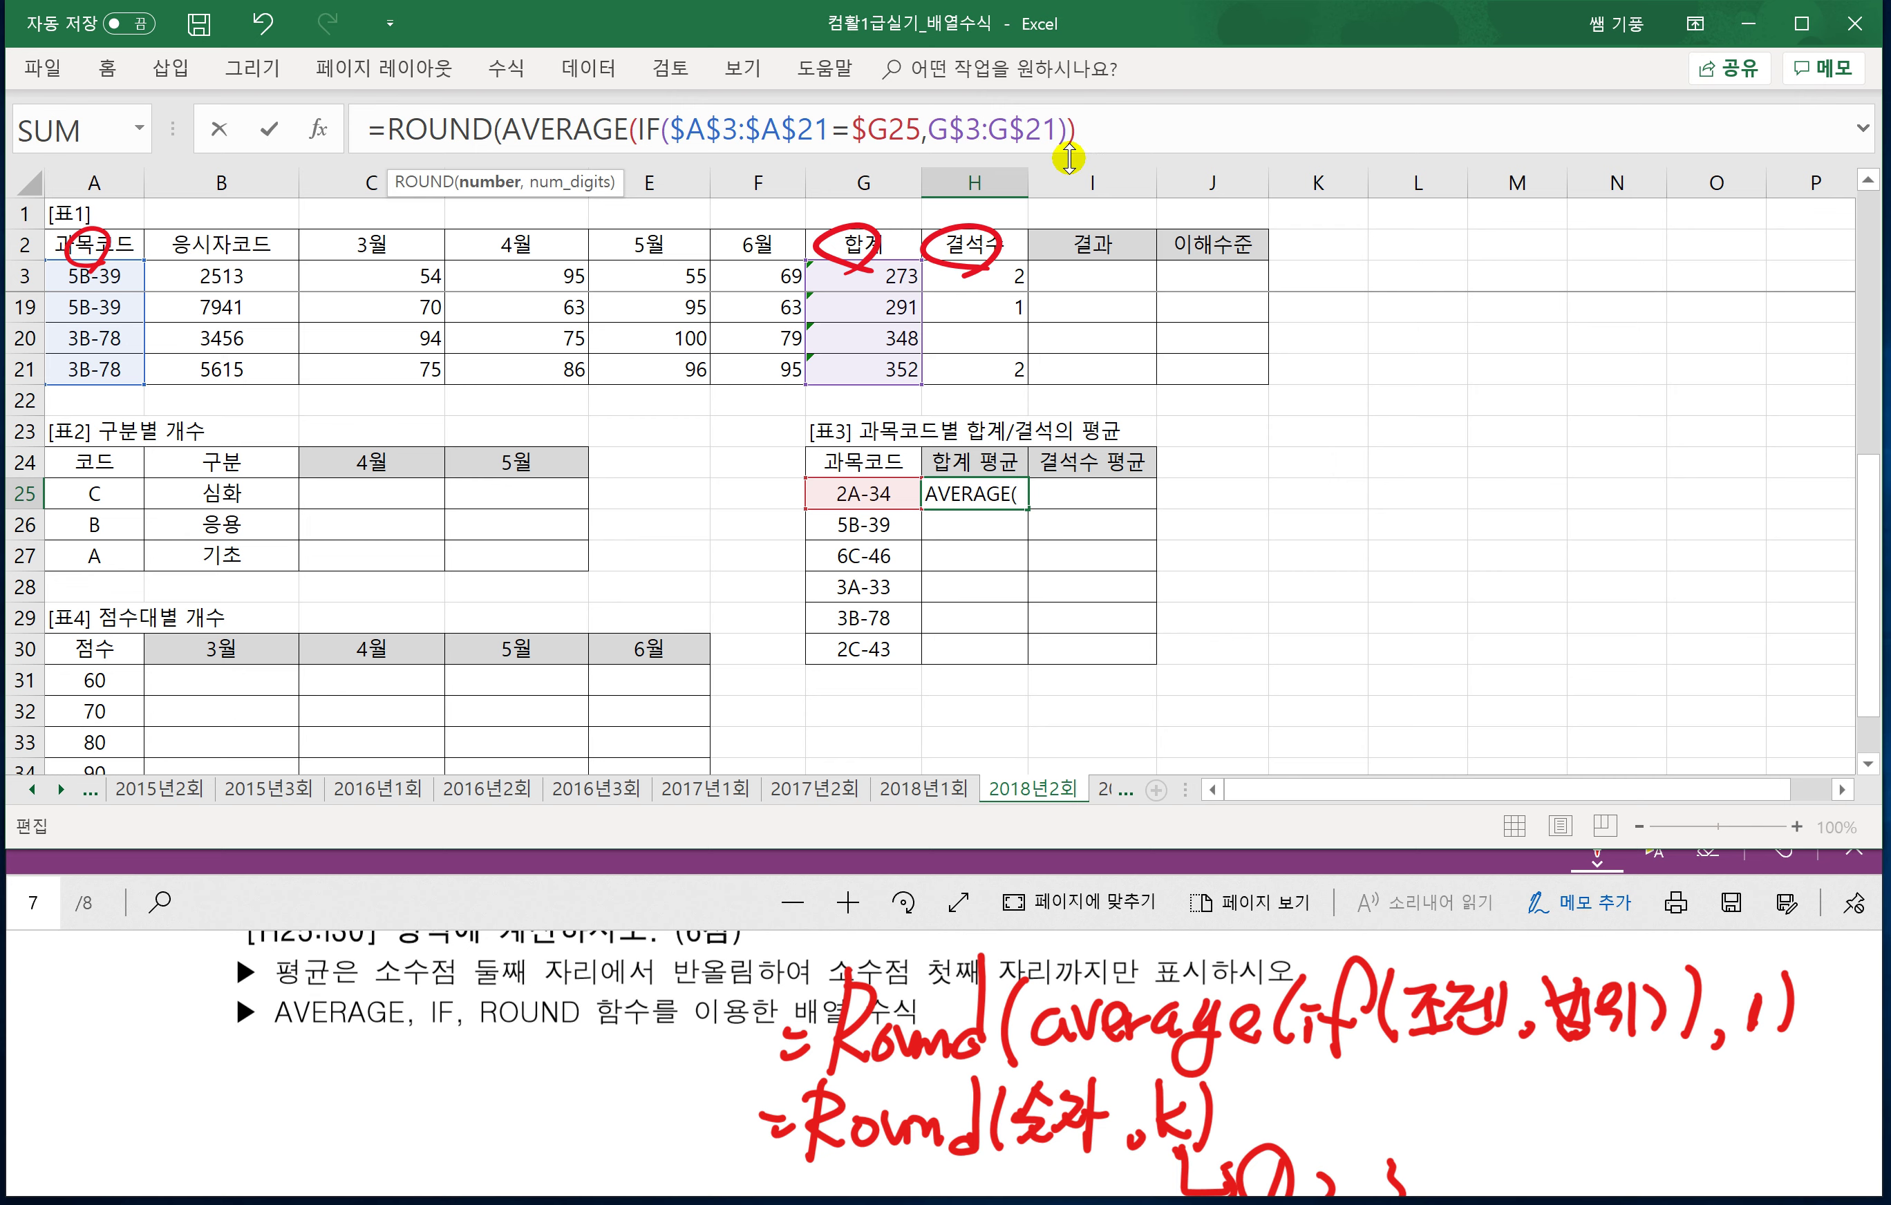
type(",1")
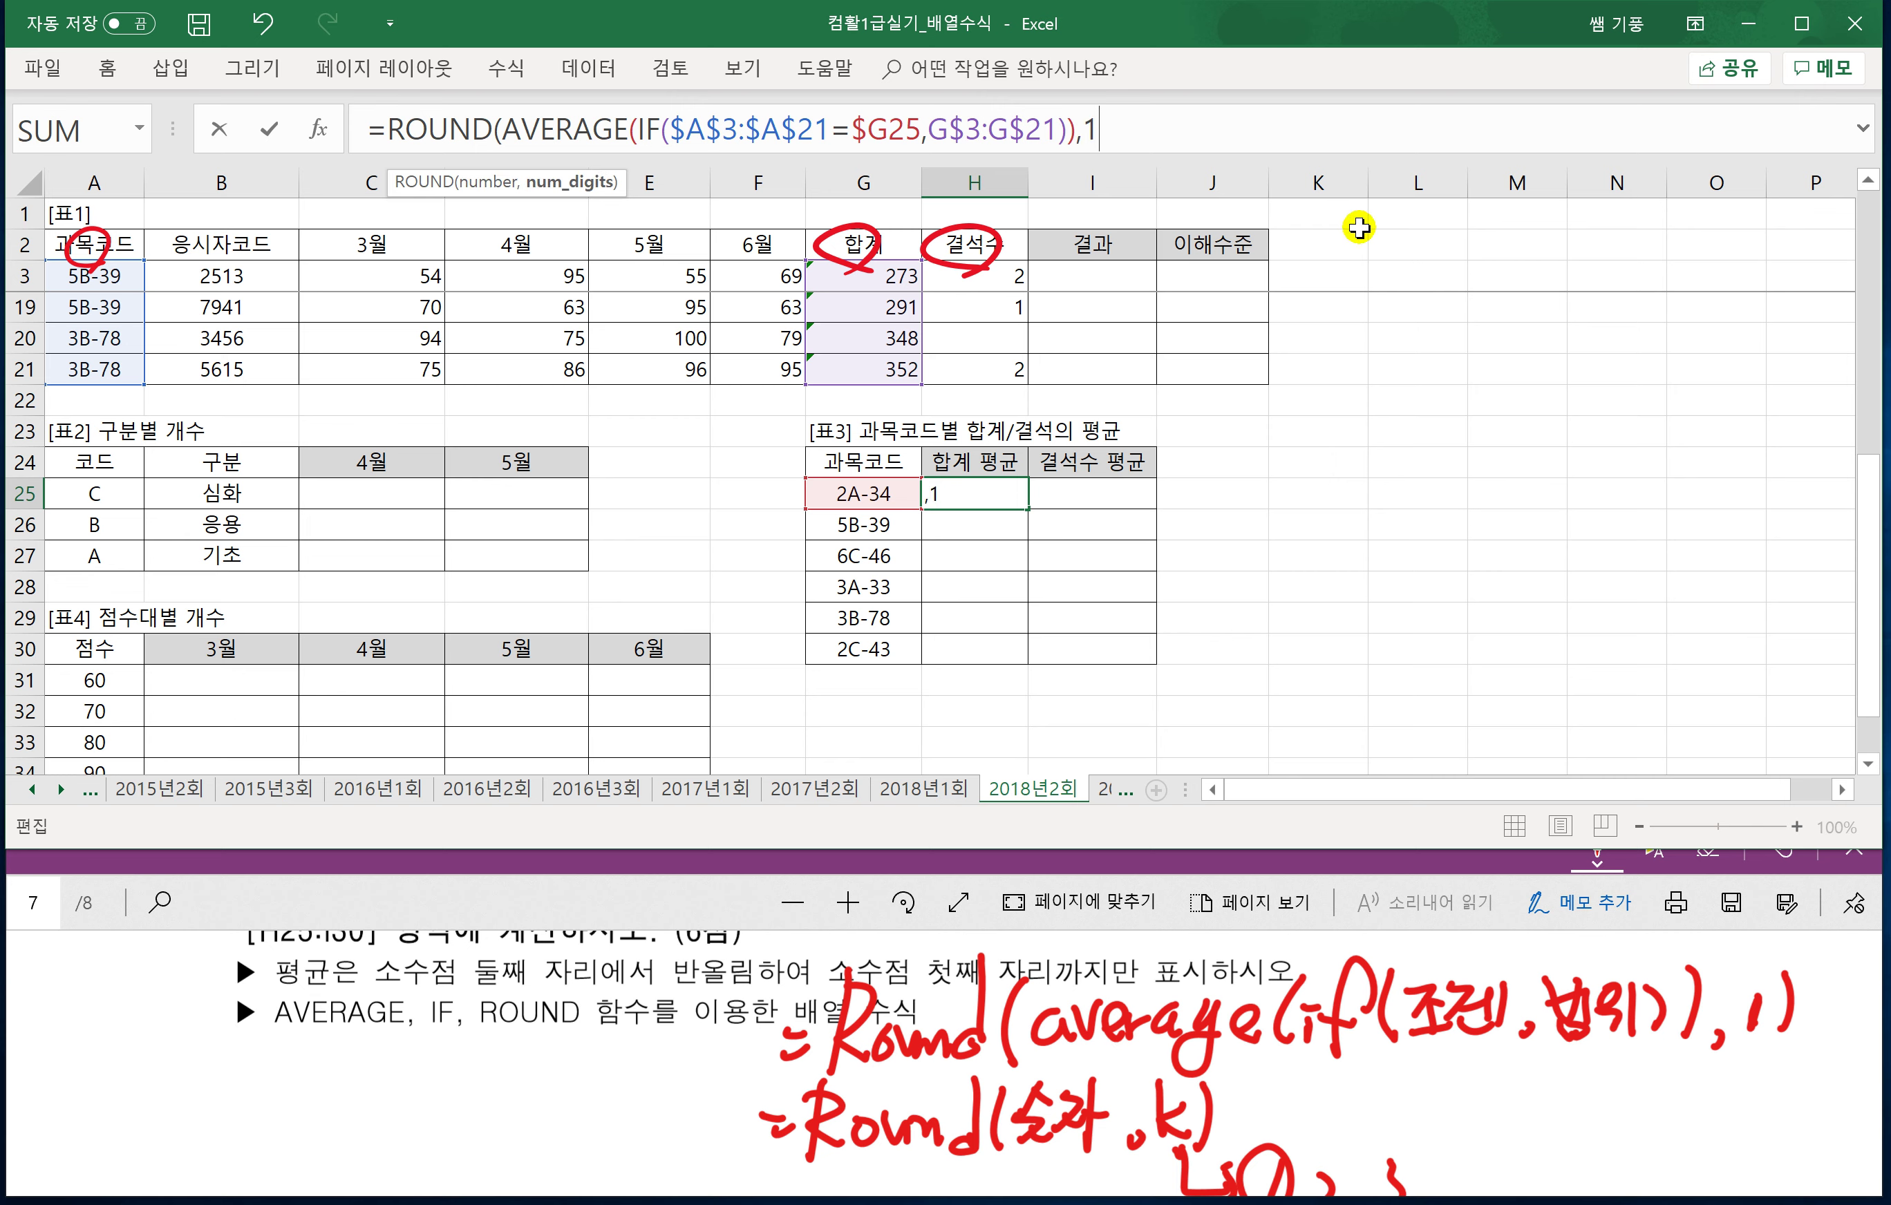
type(")")
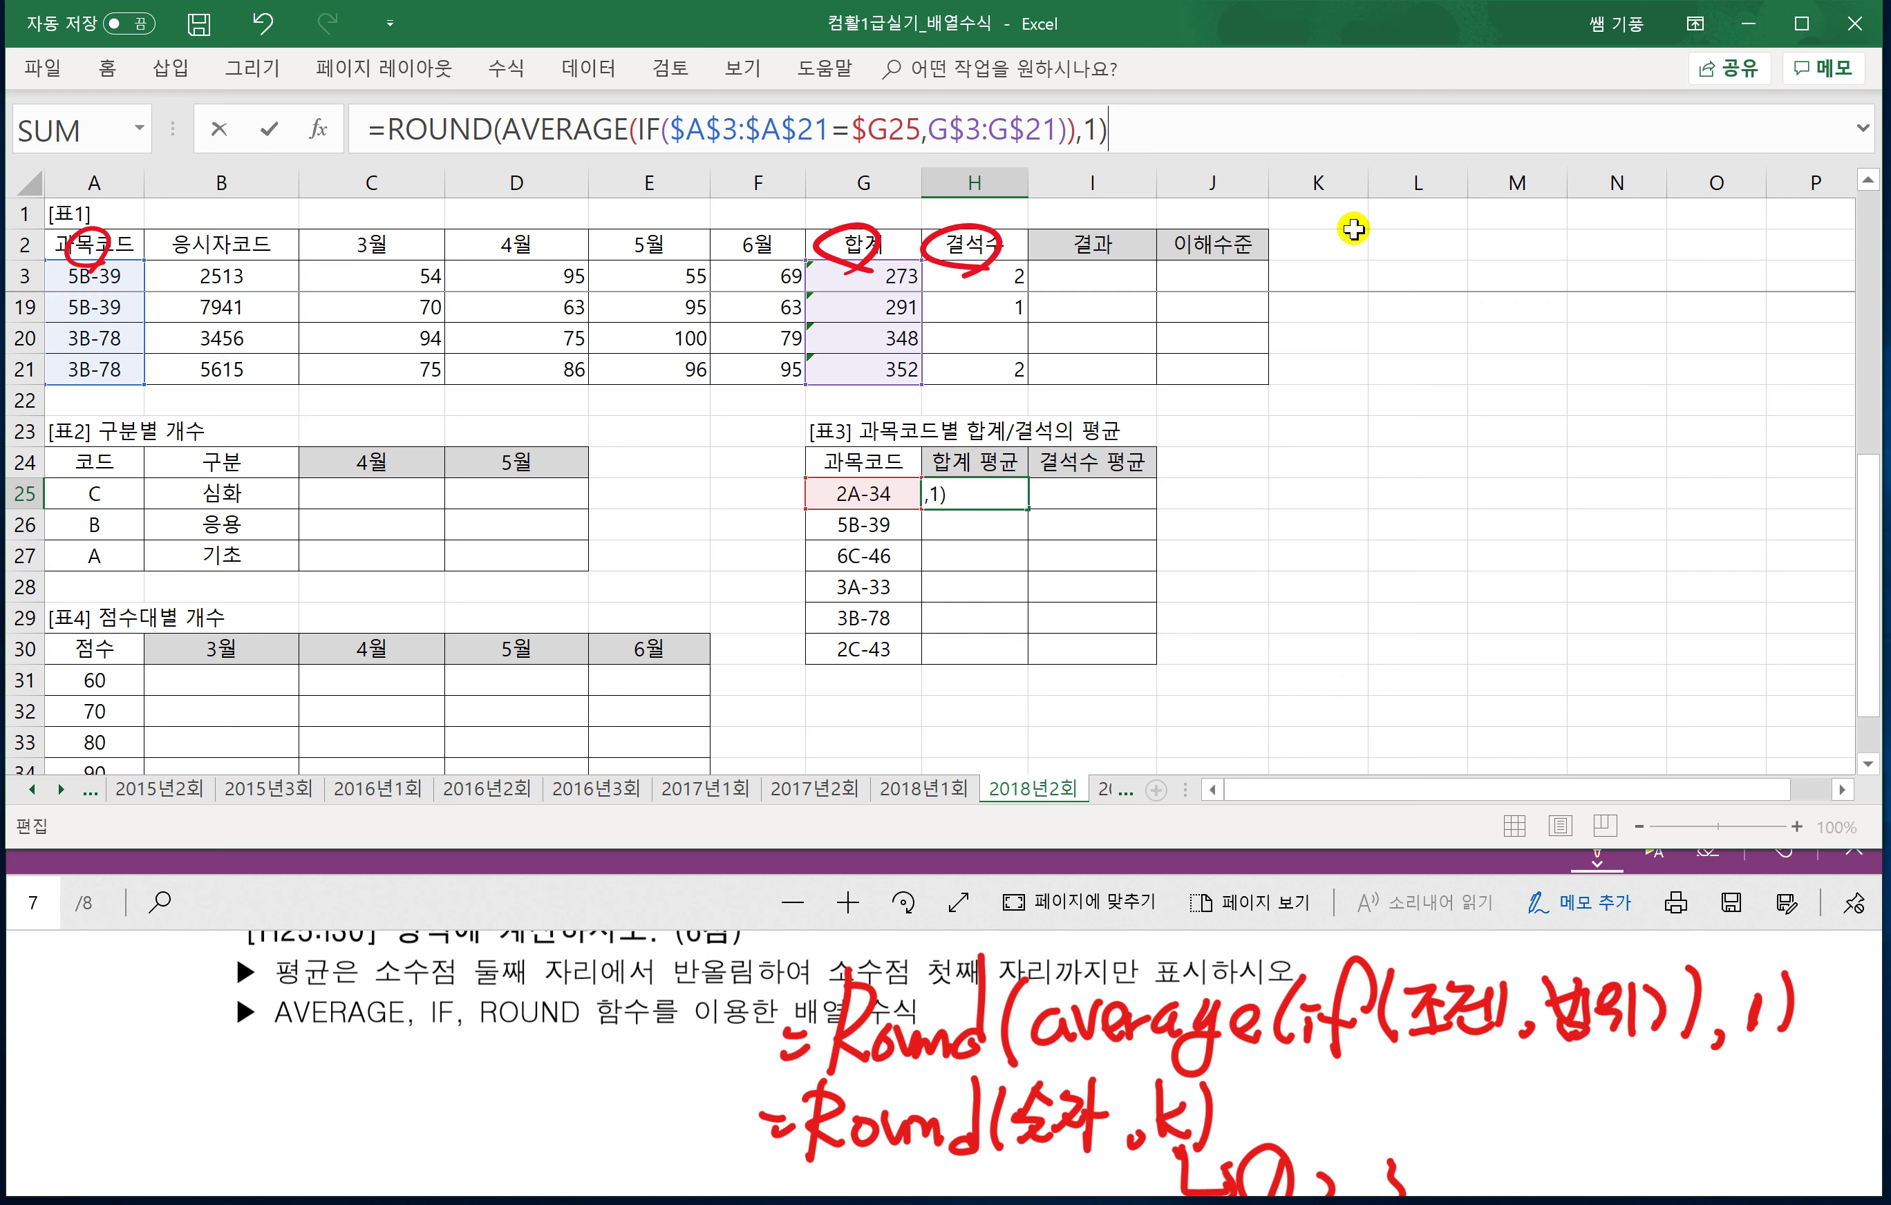
key("ctrl+shift+Return")
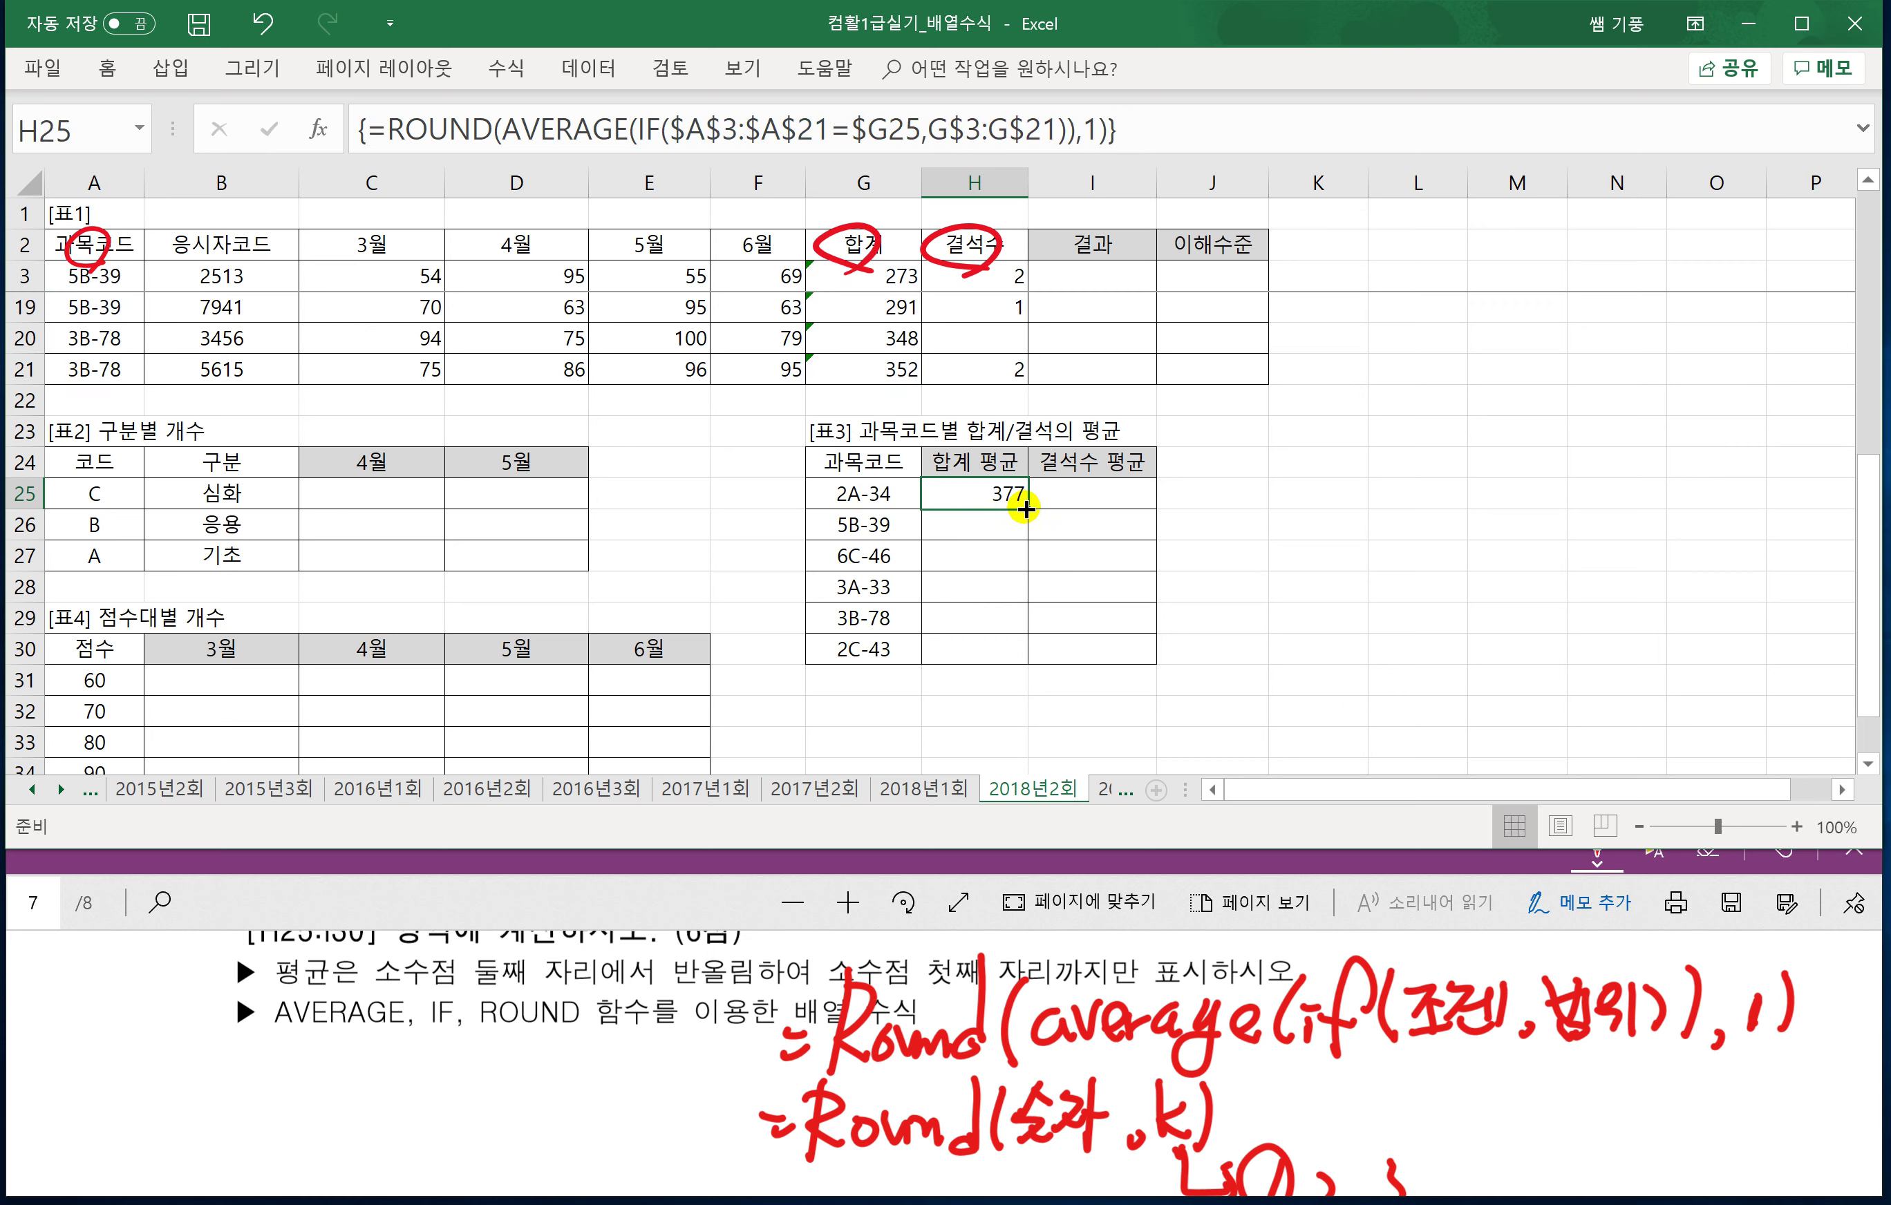
left_click_drag(1026, 509, 1152, 663)
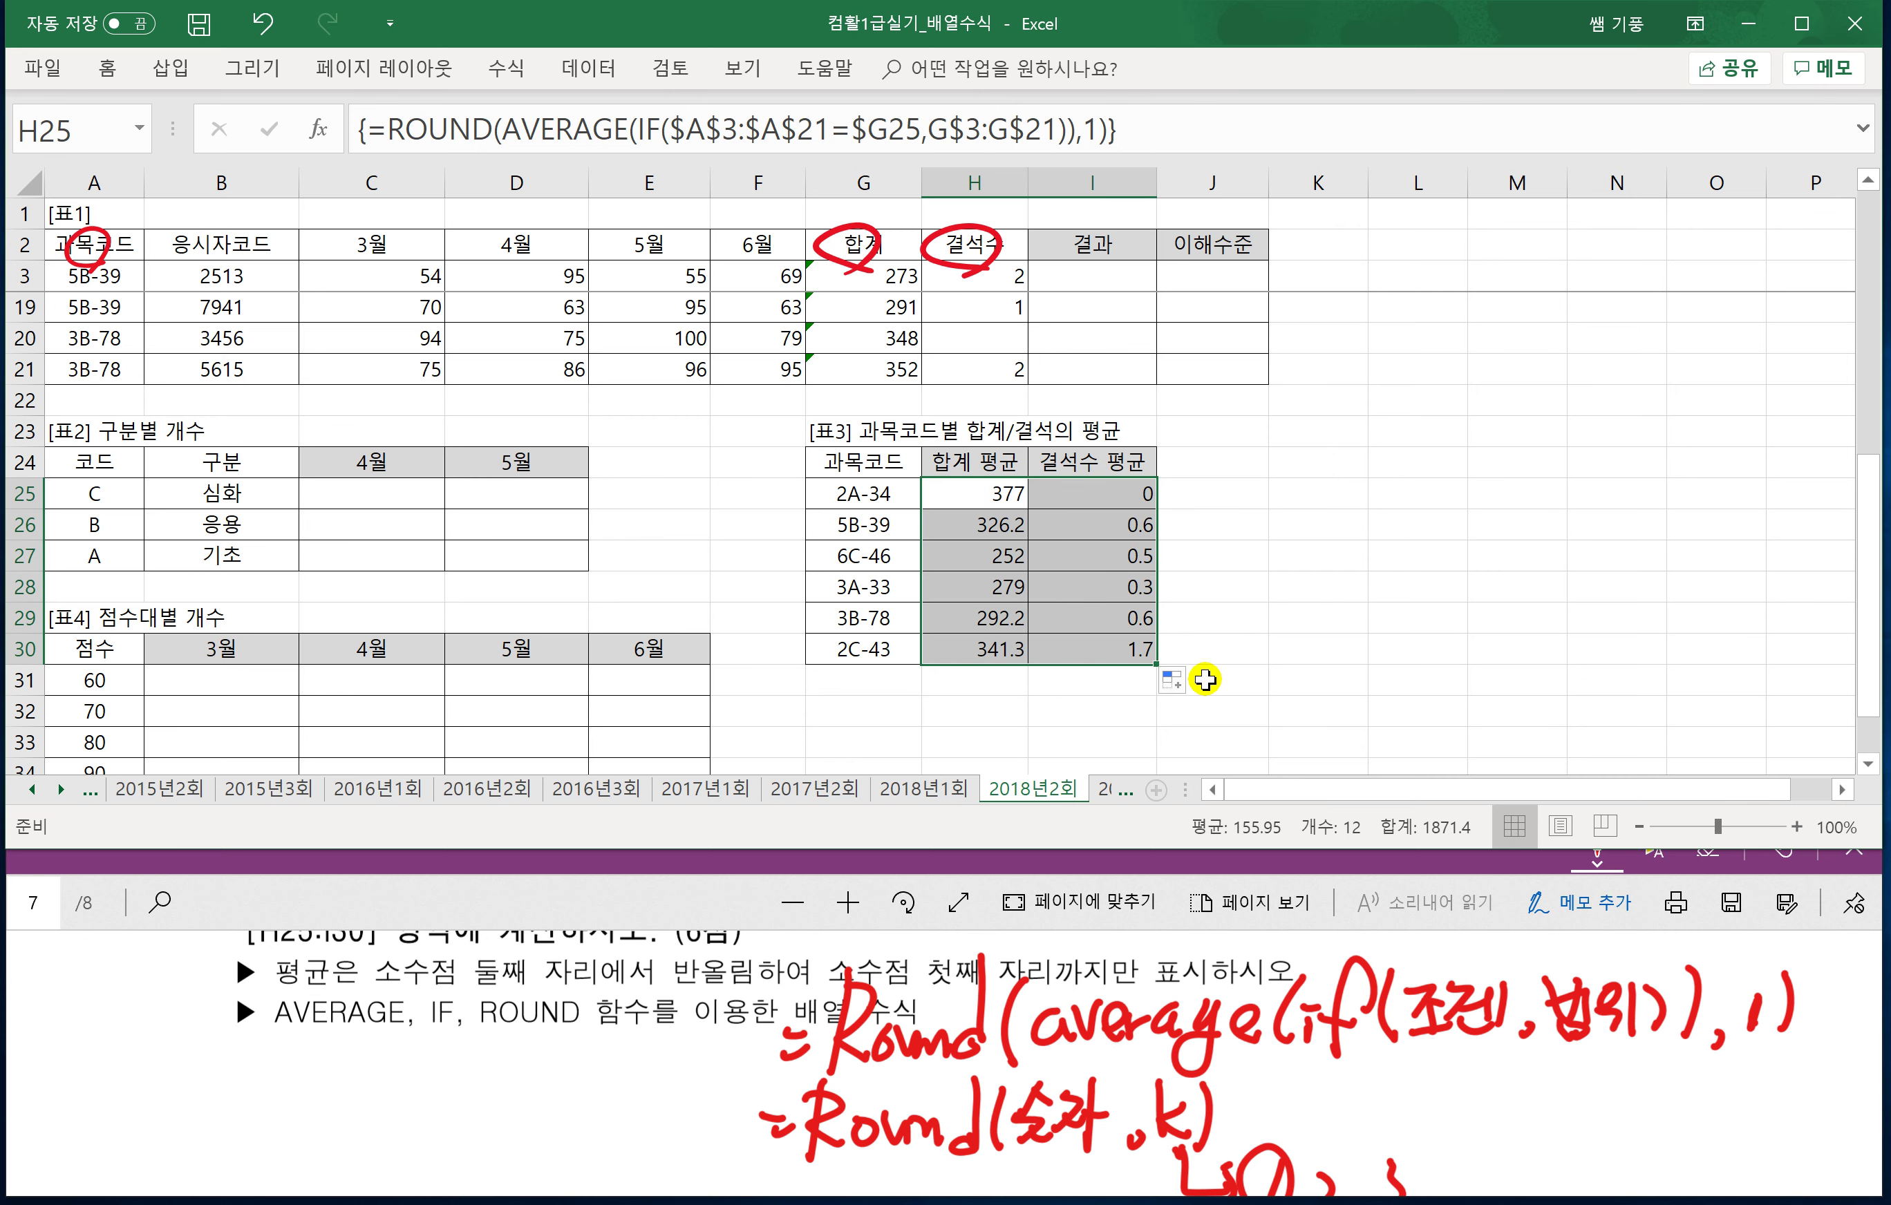
left_click(1224, 618)
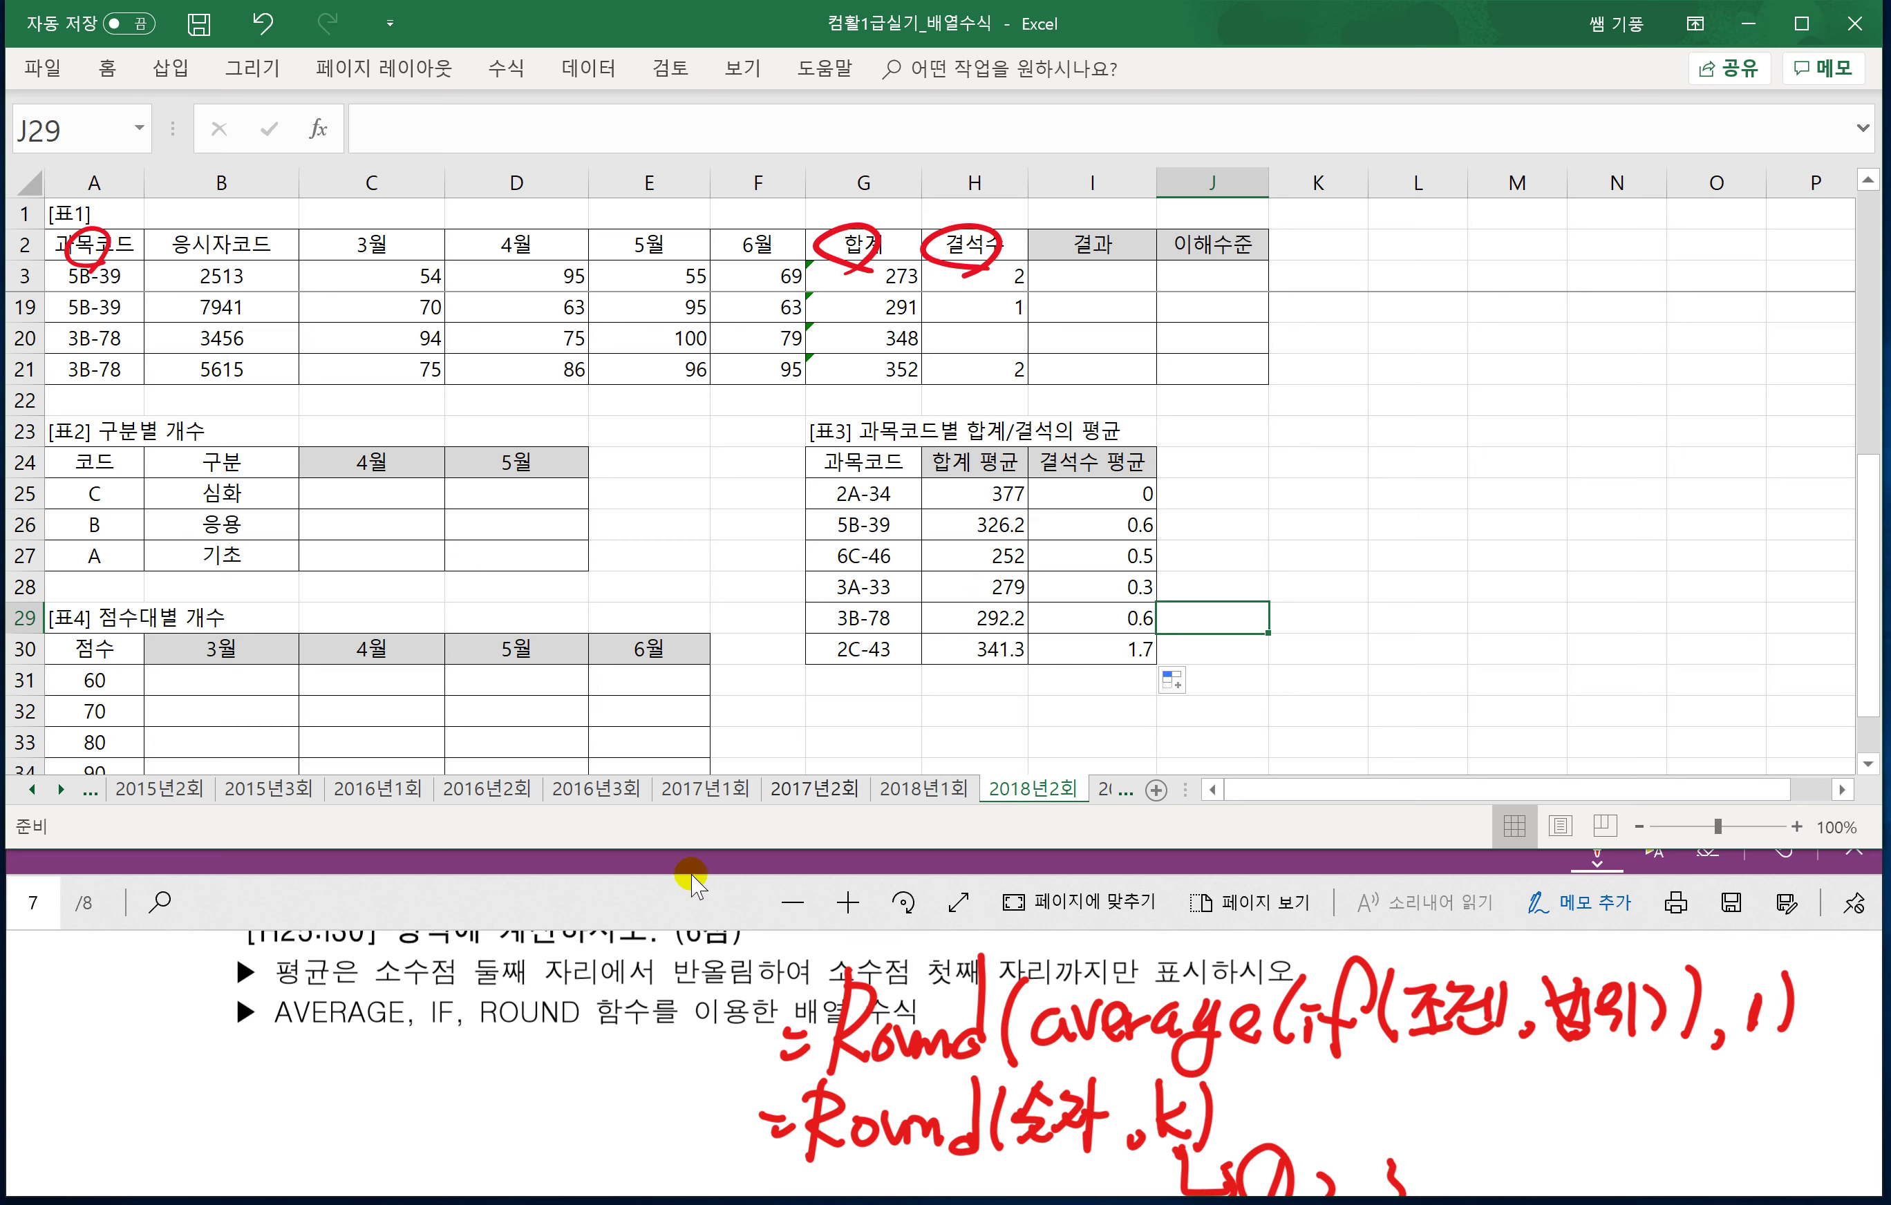
Switch to the PDF and go to question 4 on the FREQUENCY and REPT array formula for B31:E35.
left_click(620, 922)
scroll(612, 1086, "down", 2)
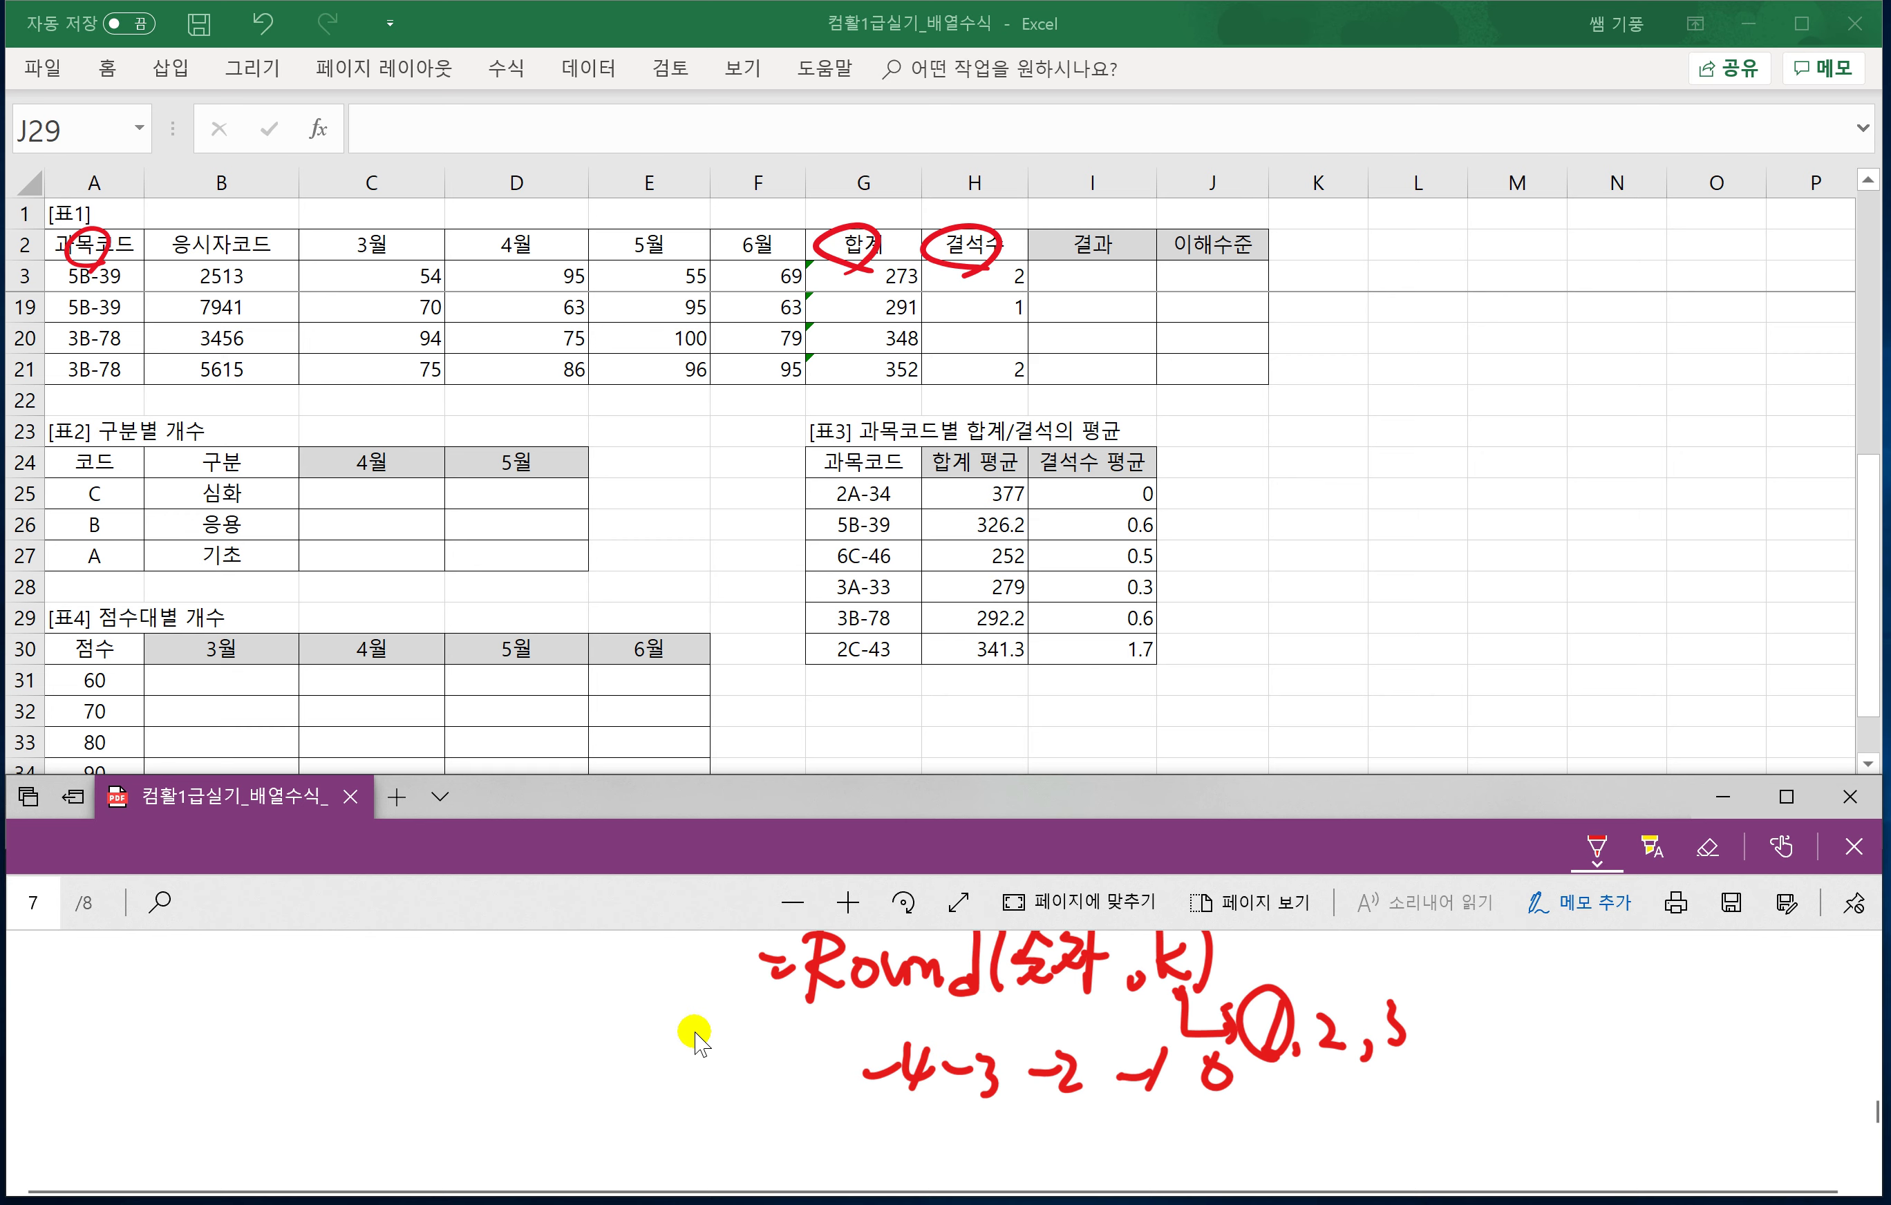
scroll(696, 1035, "down", 3)
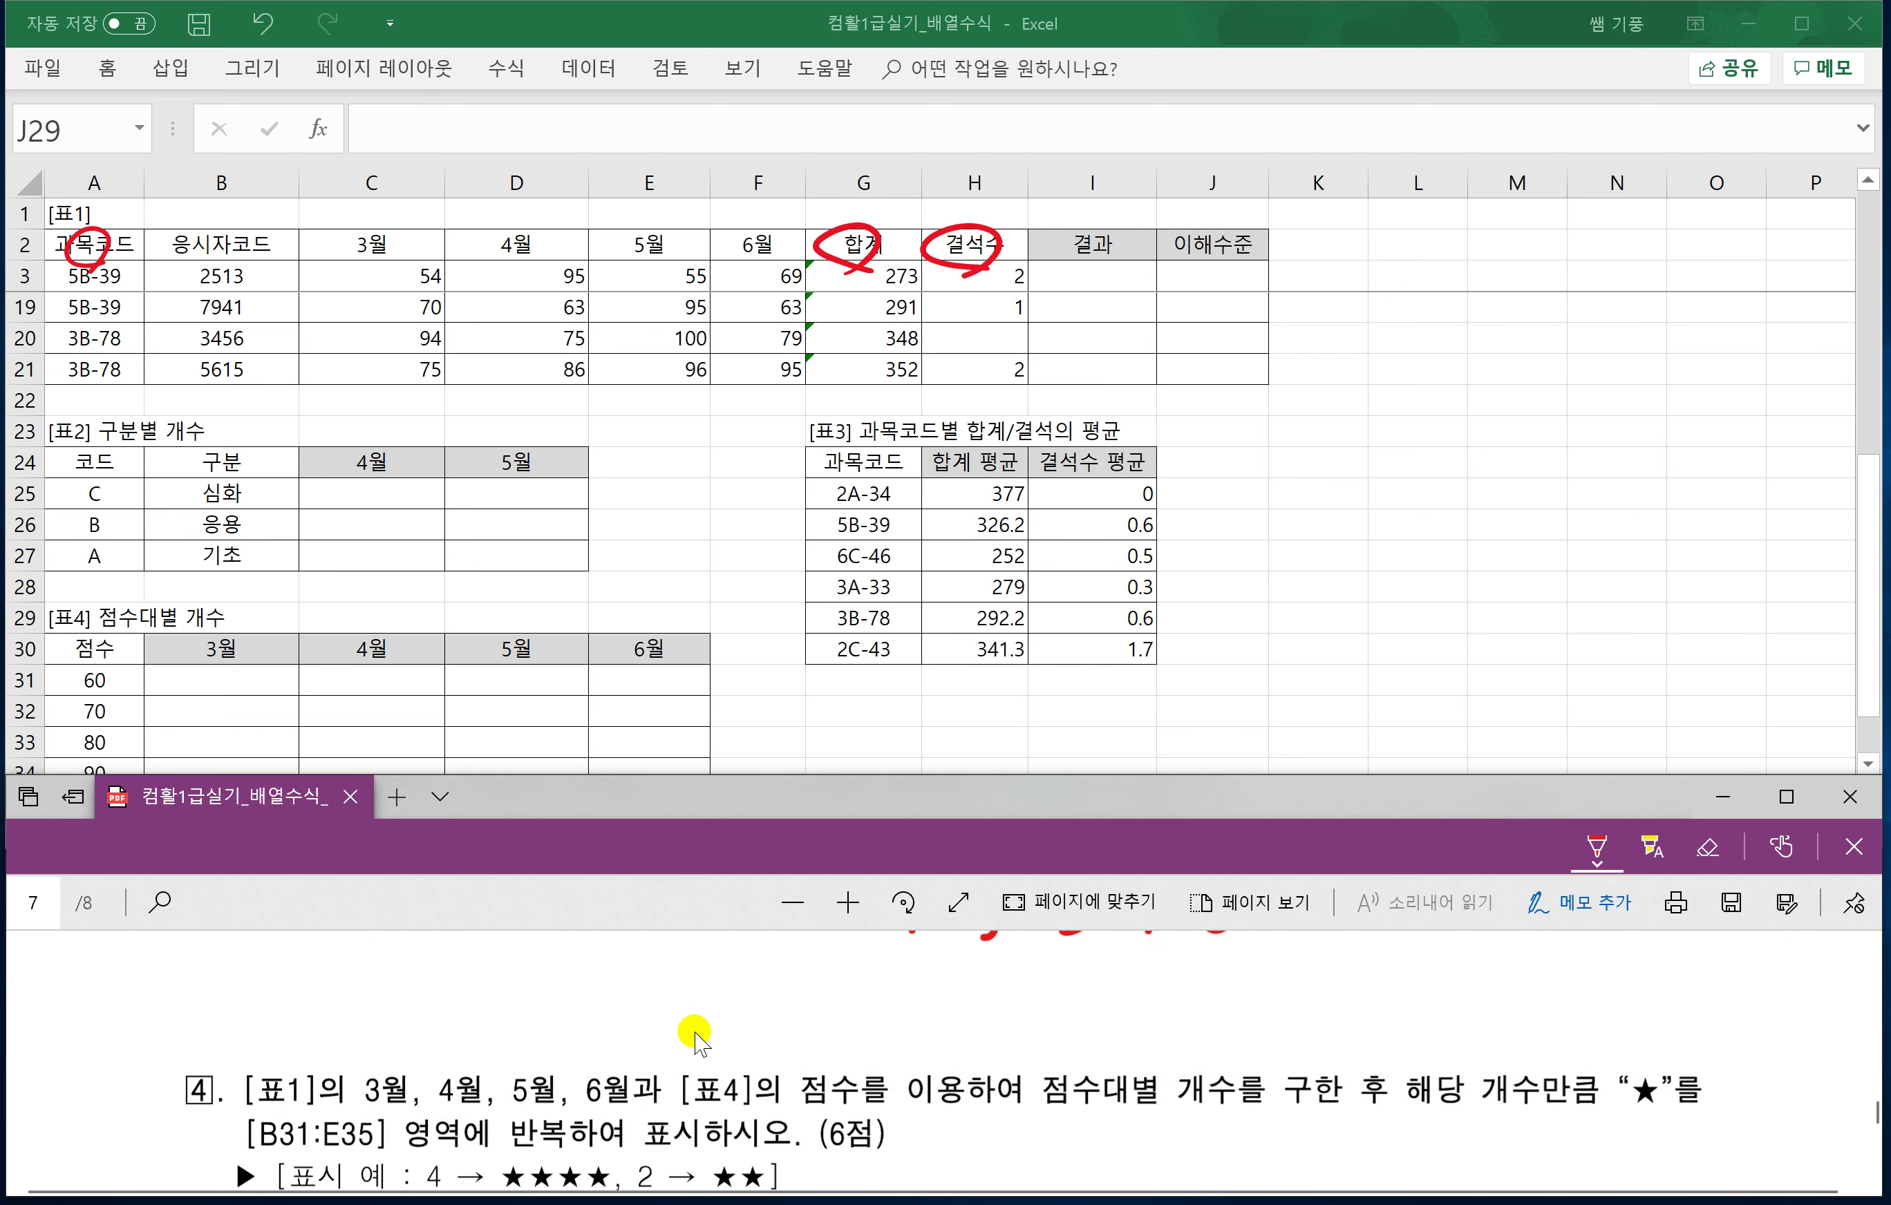
scroll(695, 1036, "down", 2)
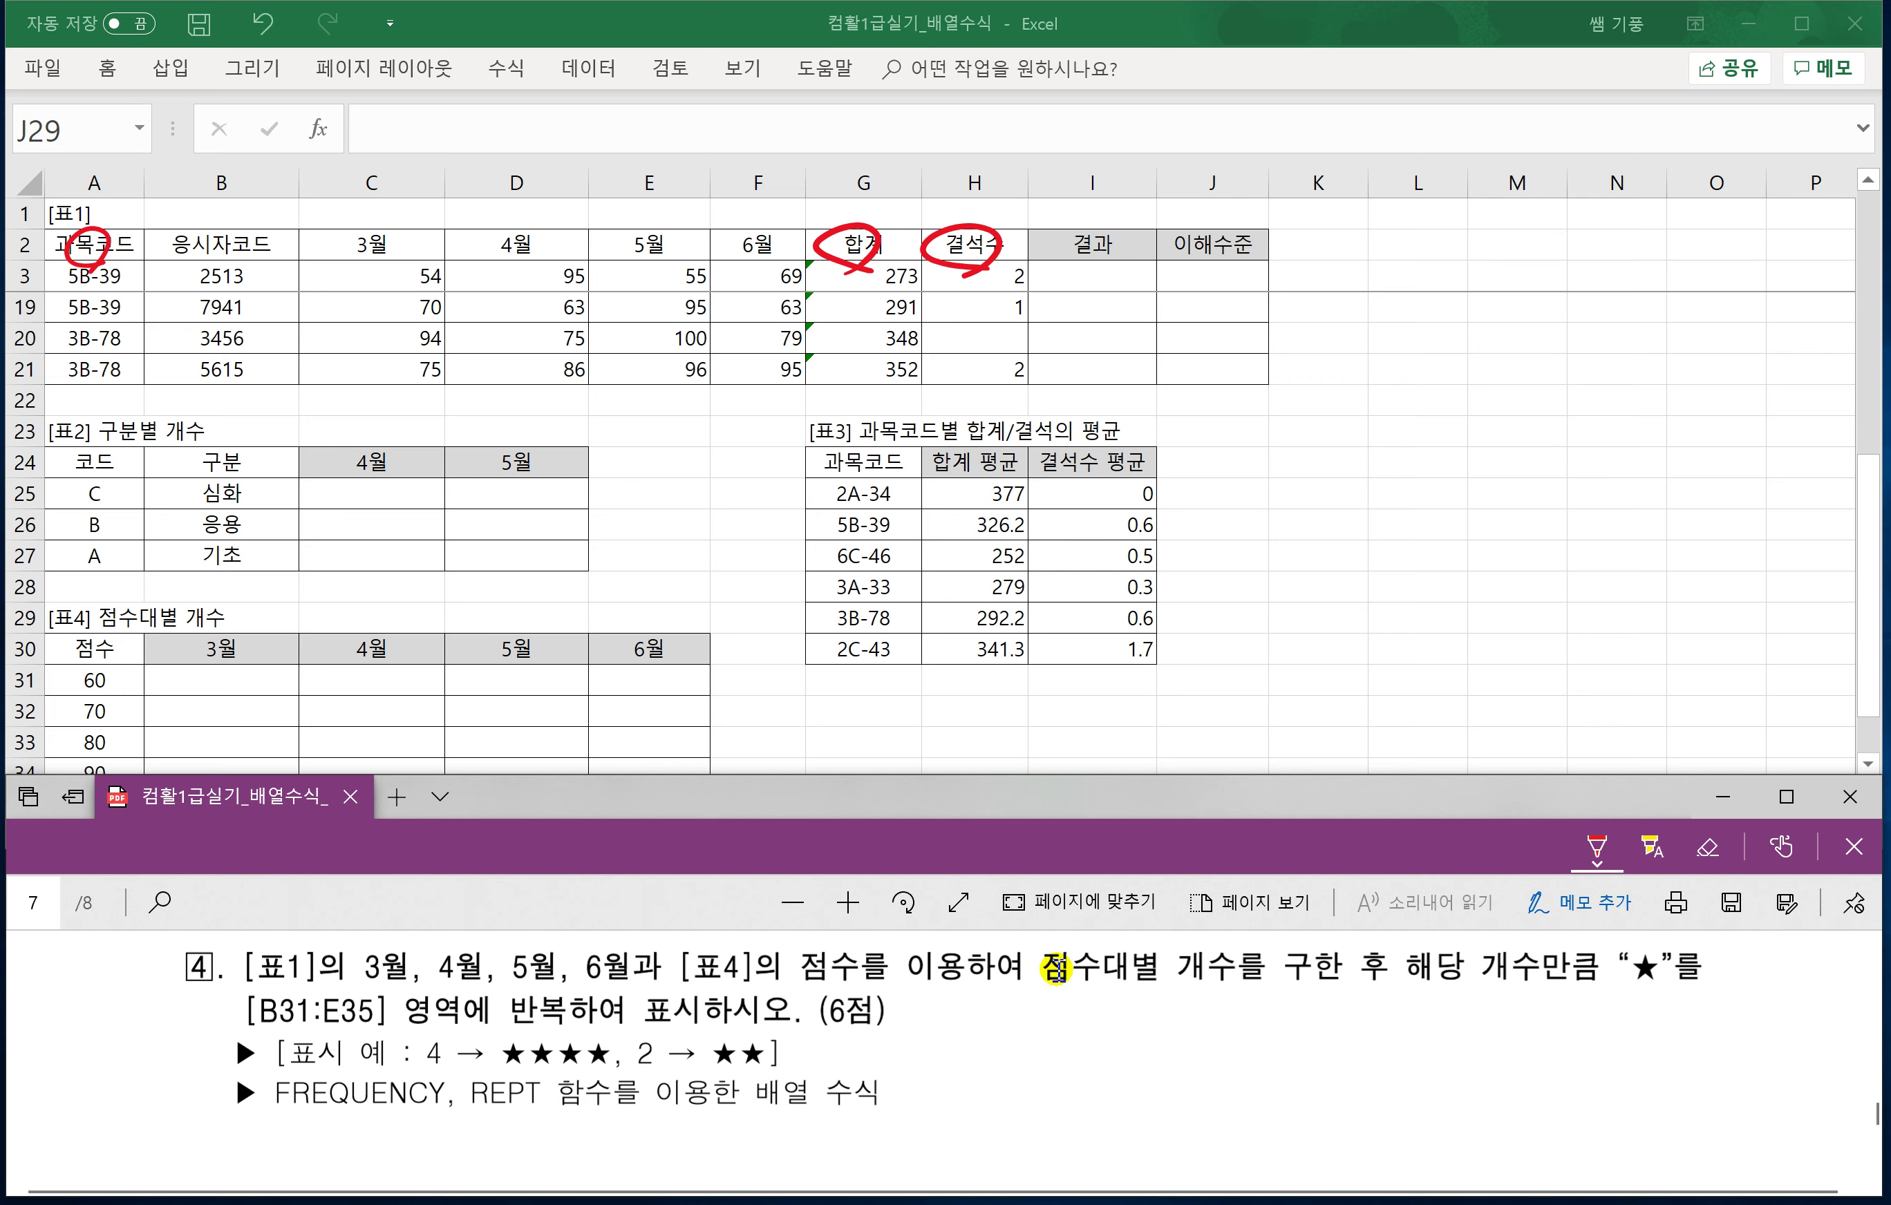
Remove the red ink circles around the 과목코드, 합계 and 결석수 headers in the Excel worksheet.
left_click_drag(877, 246, 840, 268)
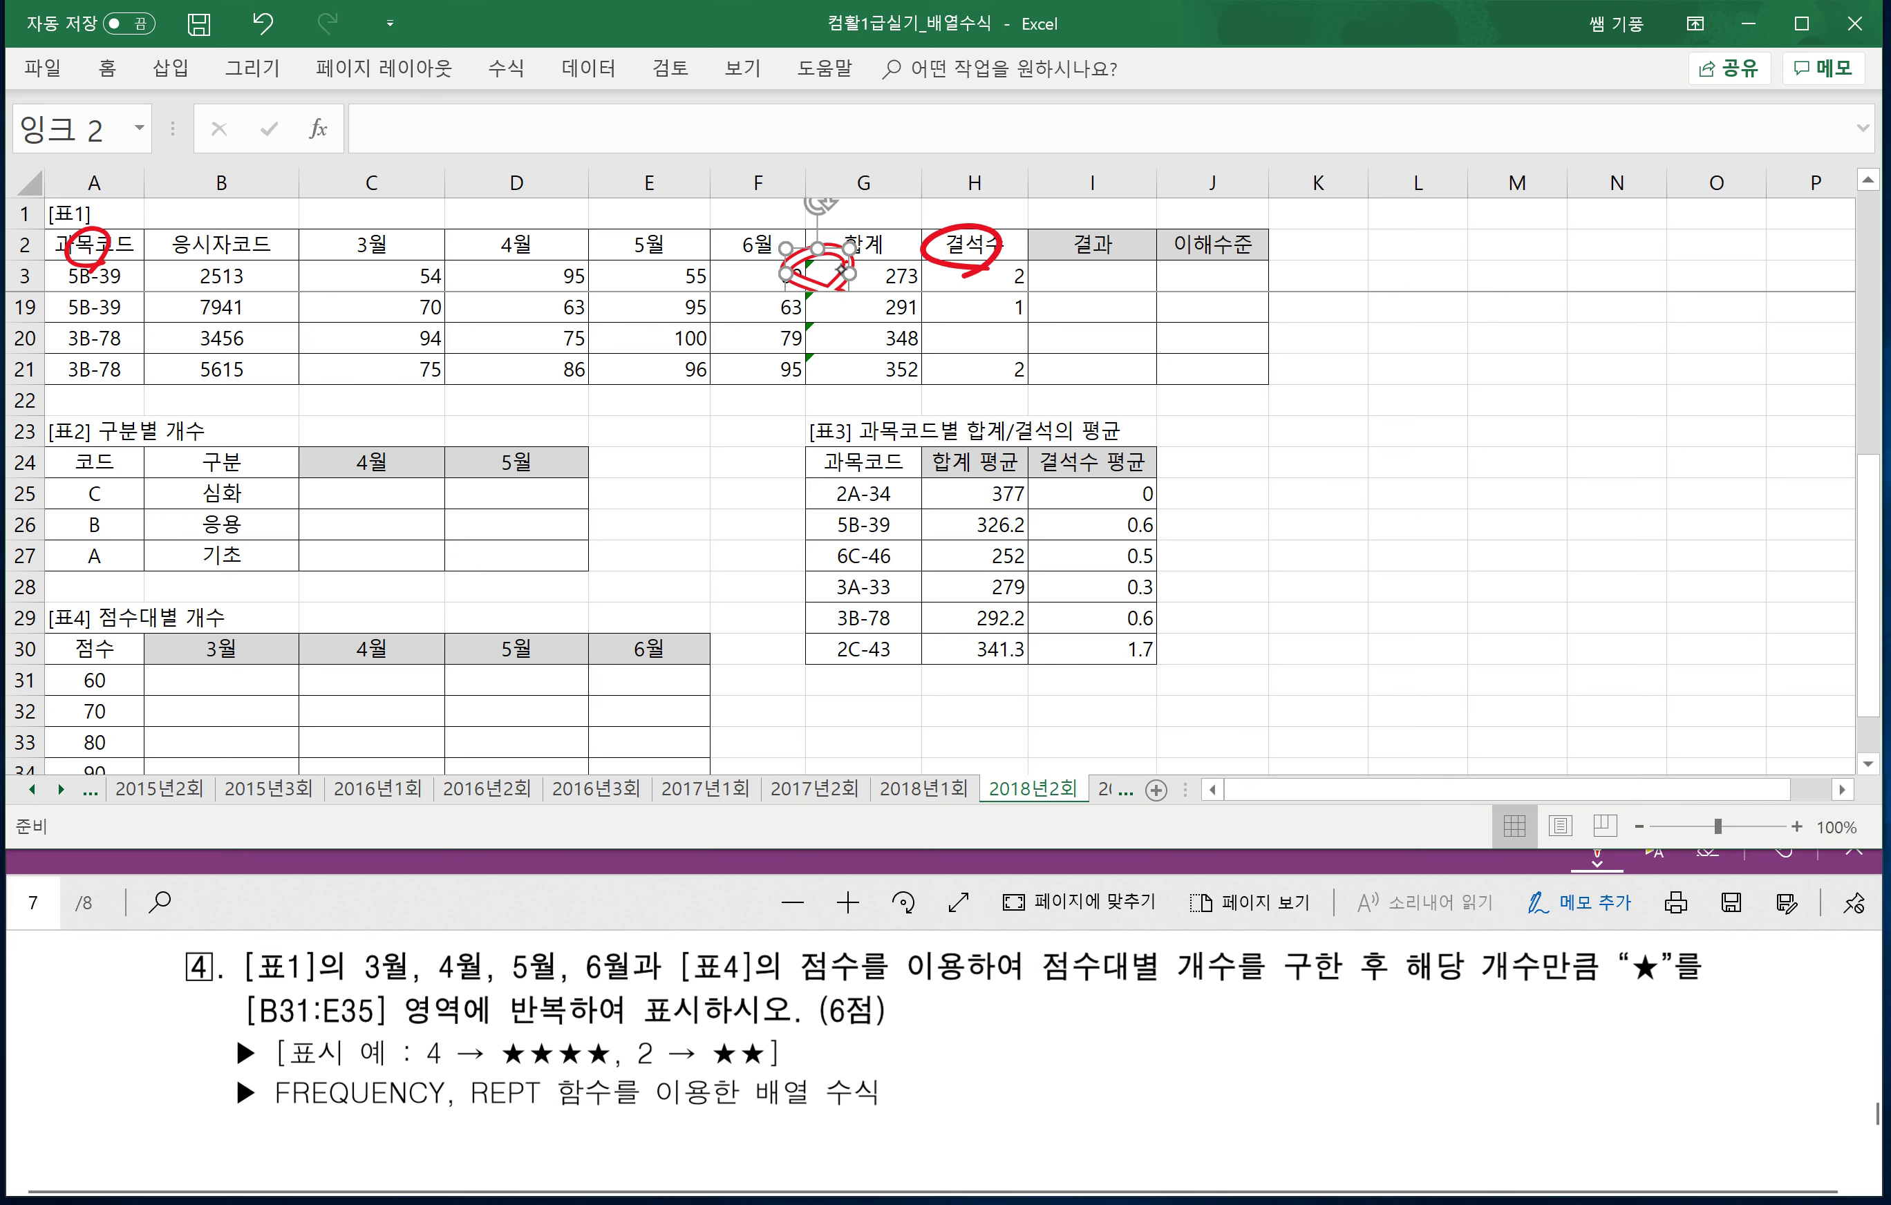
key("Delete")
key("Delete")
key("ctrl+z")
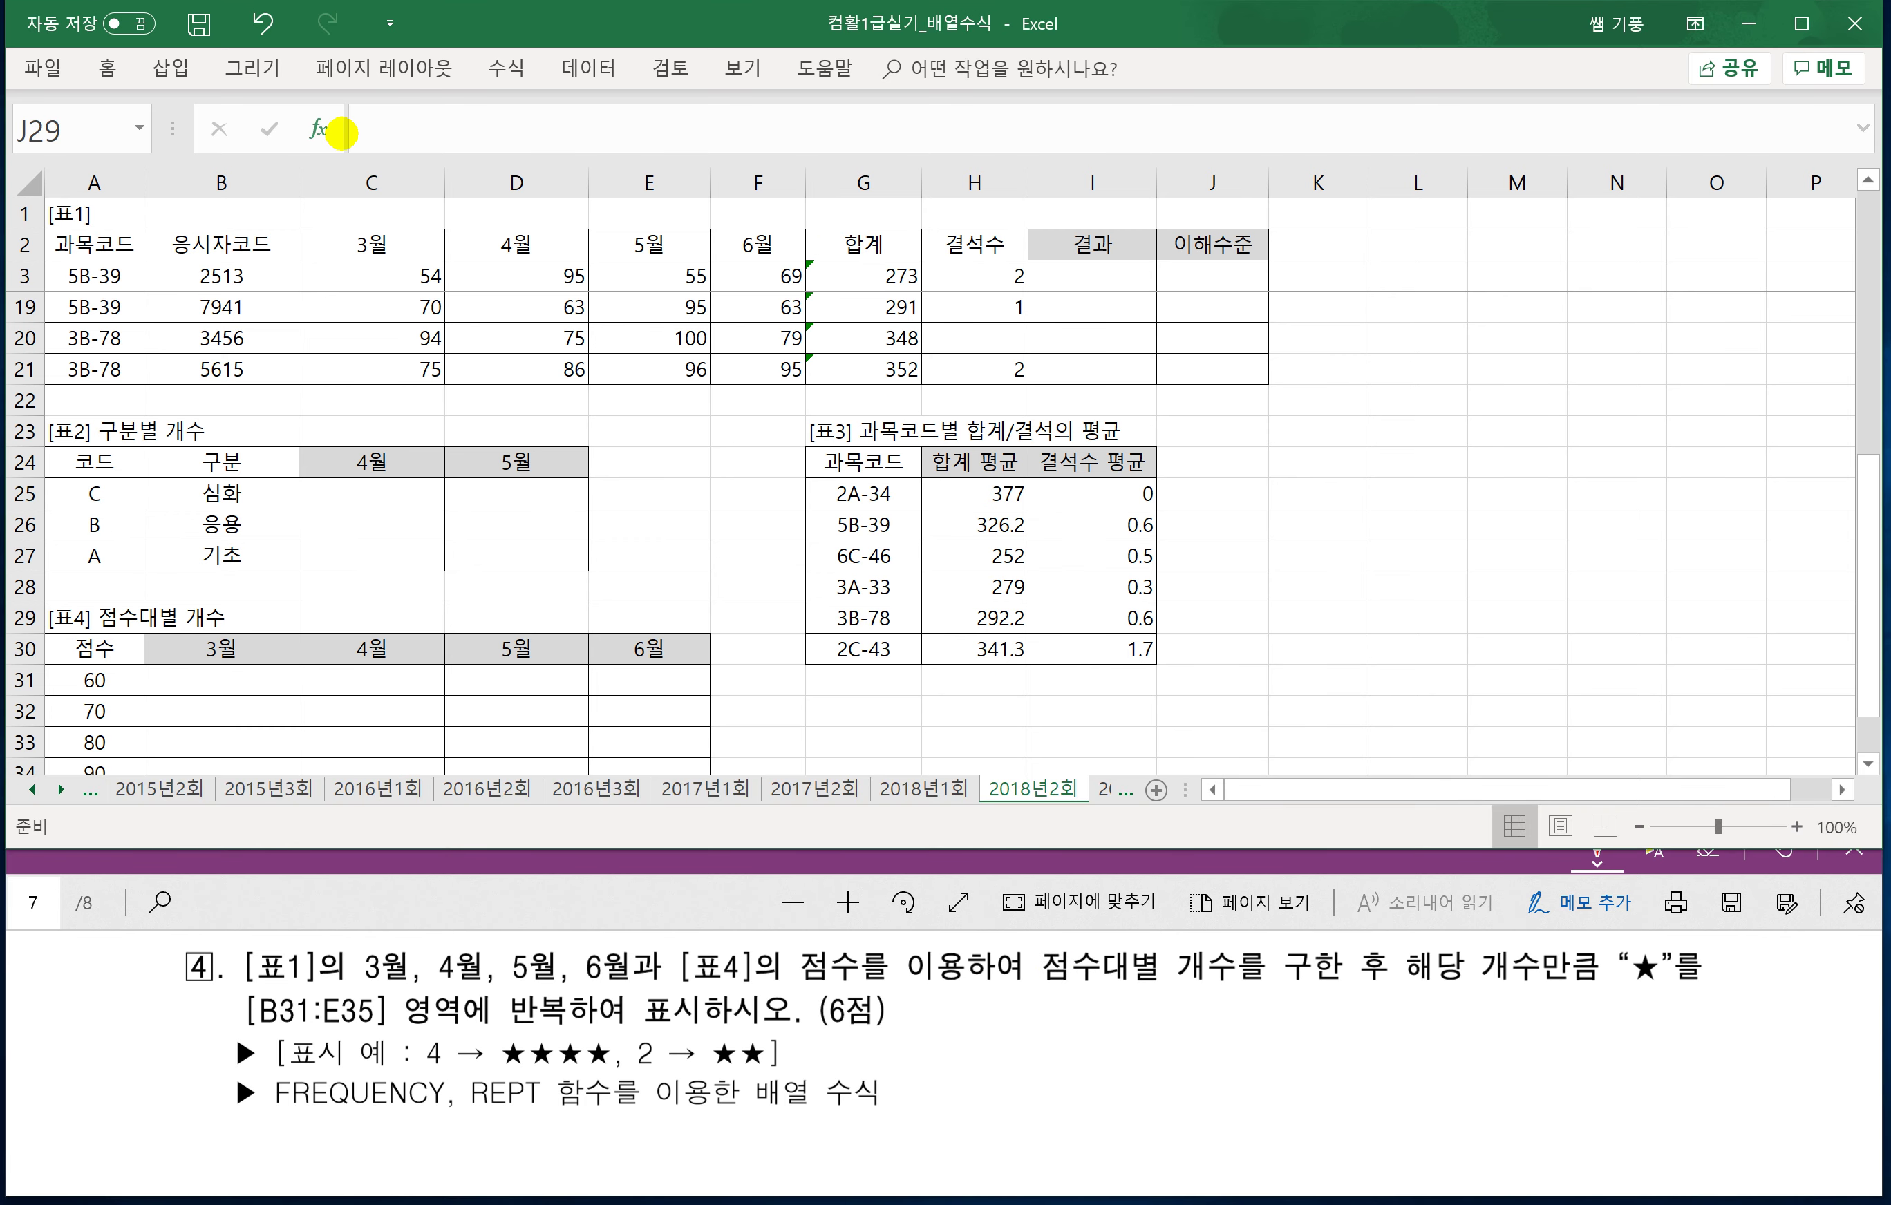
Circle the 3월 to 6월 headers of [표1] in red ink and write an equals sign beside question 4 in the PDF.
mouse_move(312, 217)
left_mouse_down()
mouse_move(400, 268)
mouse_move(806, 257)
mouse_move(318, 213)
left_mouse_up()
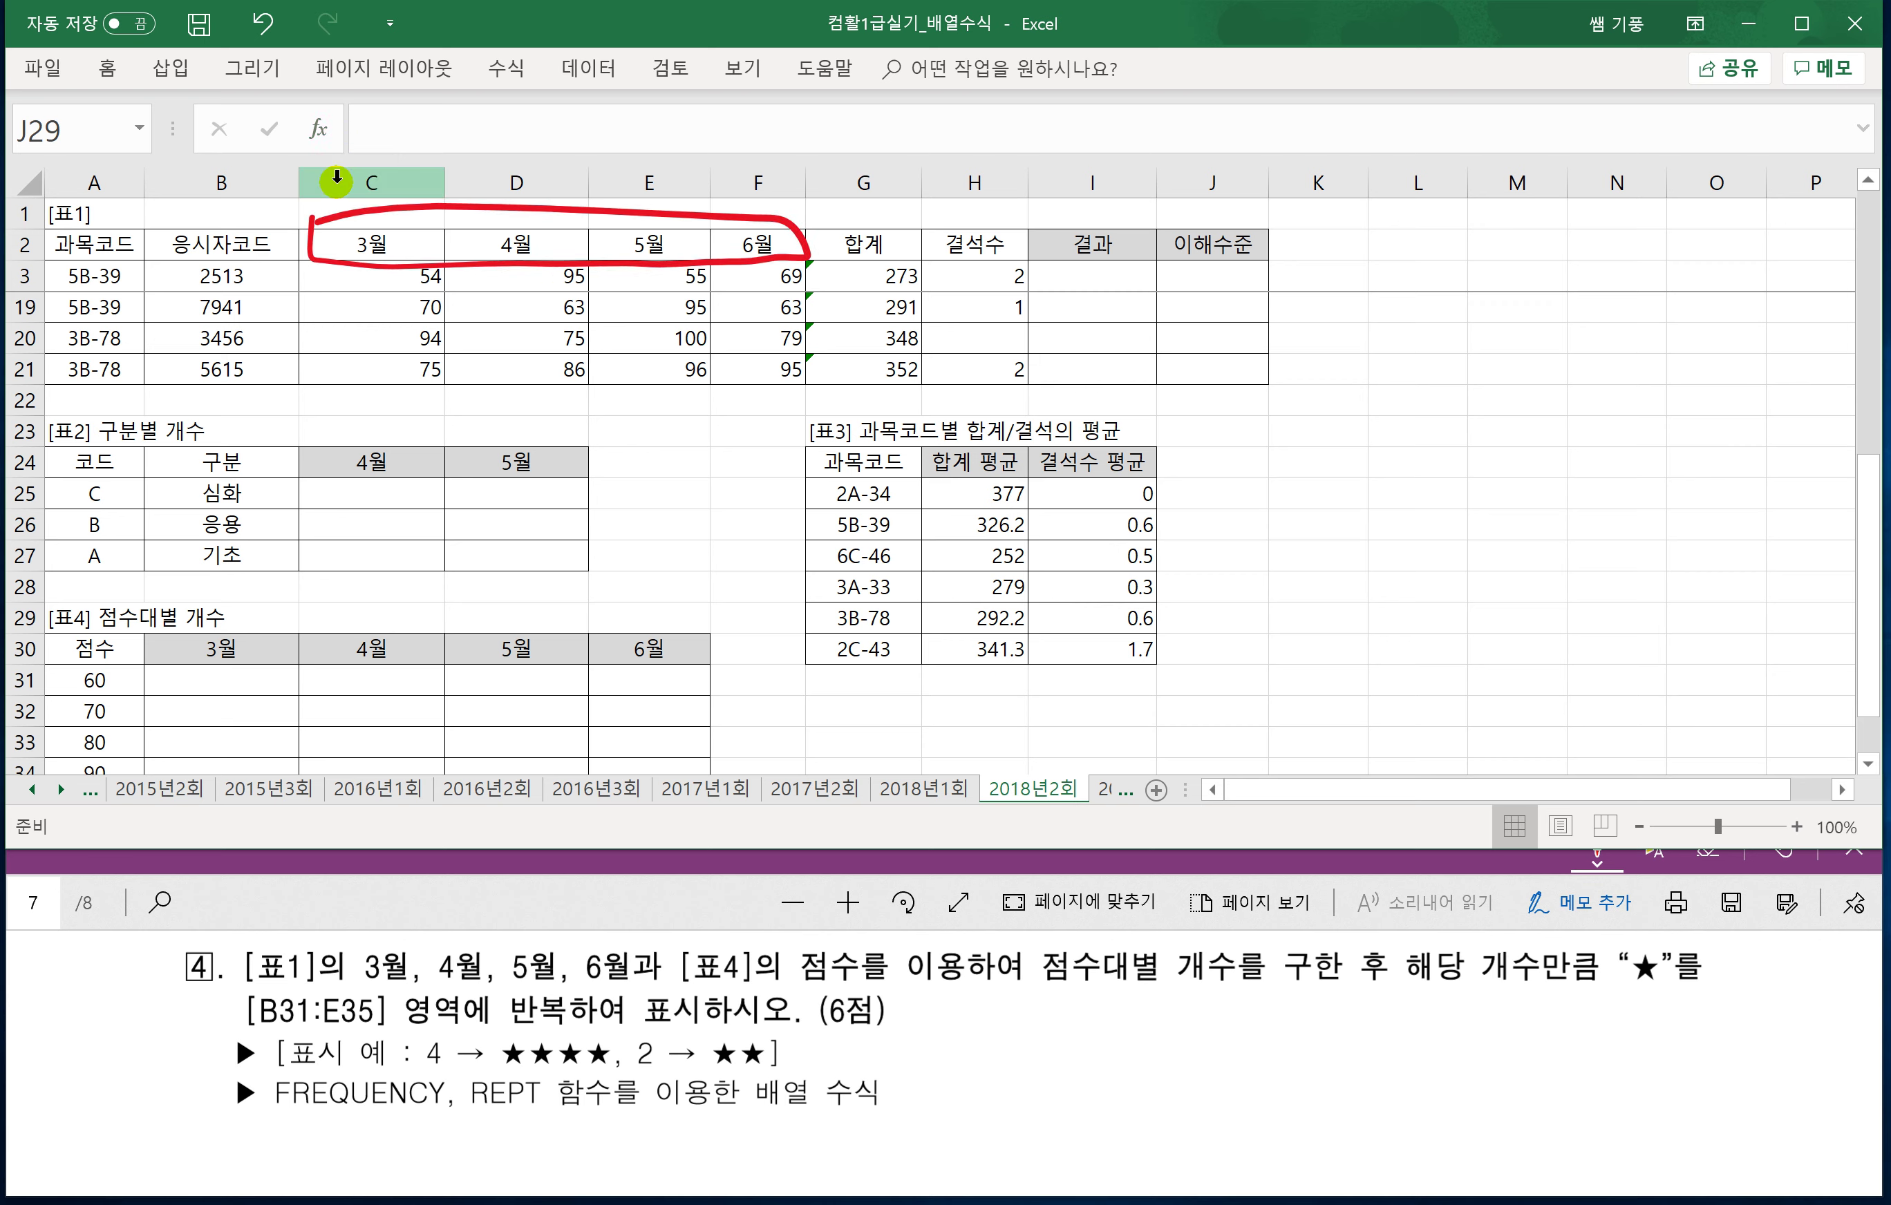
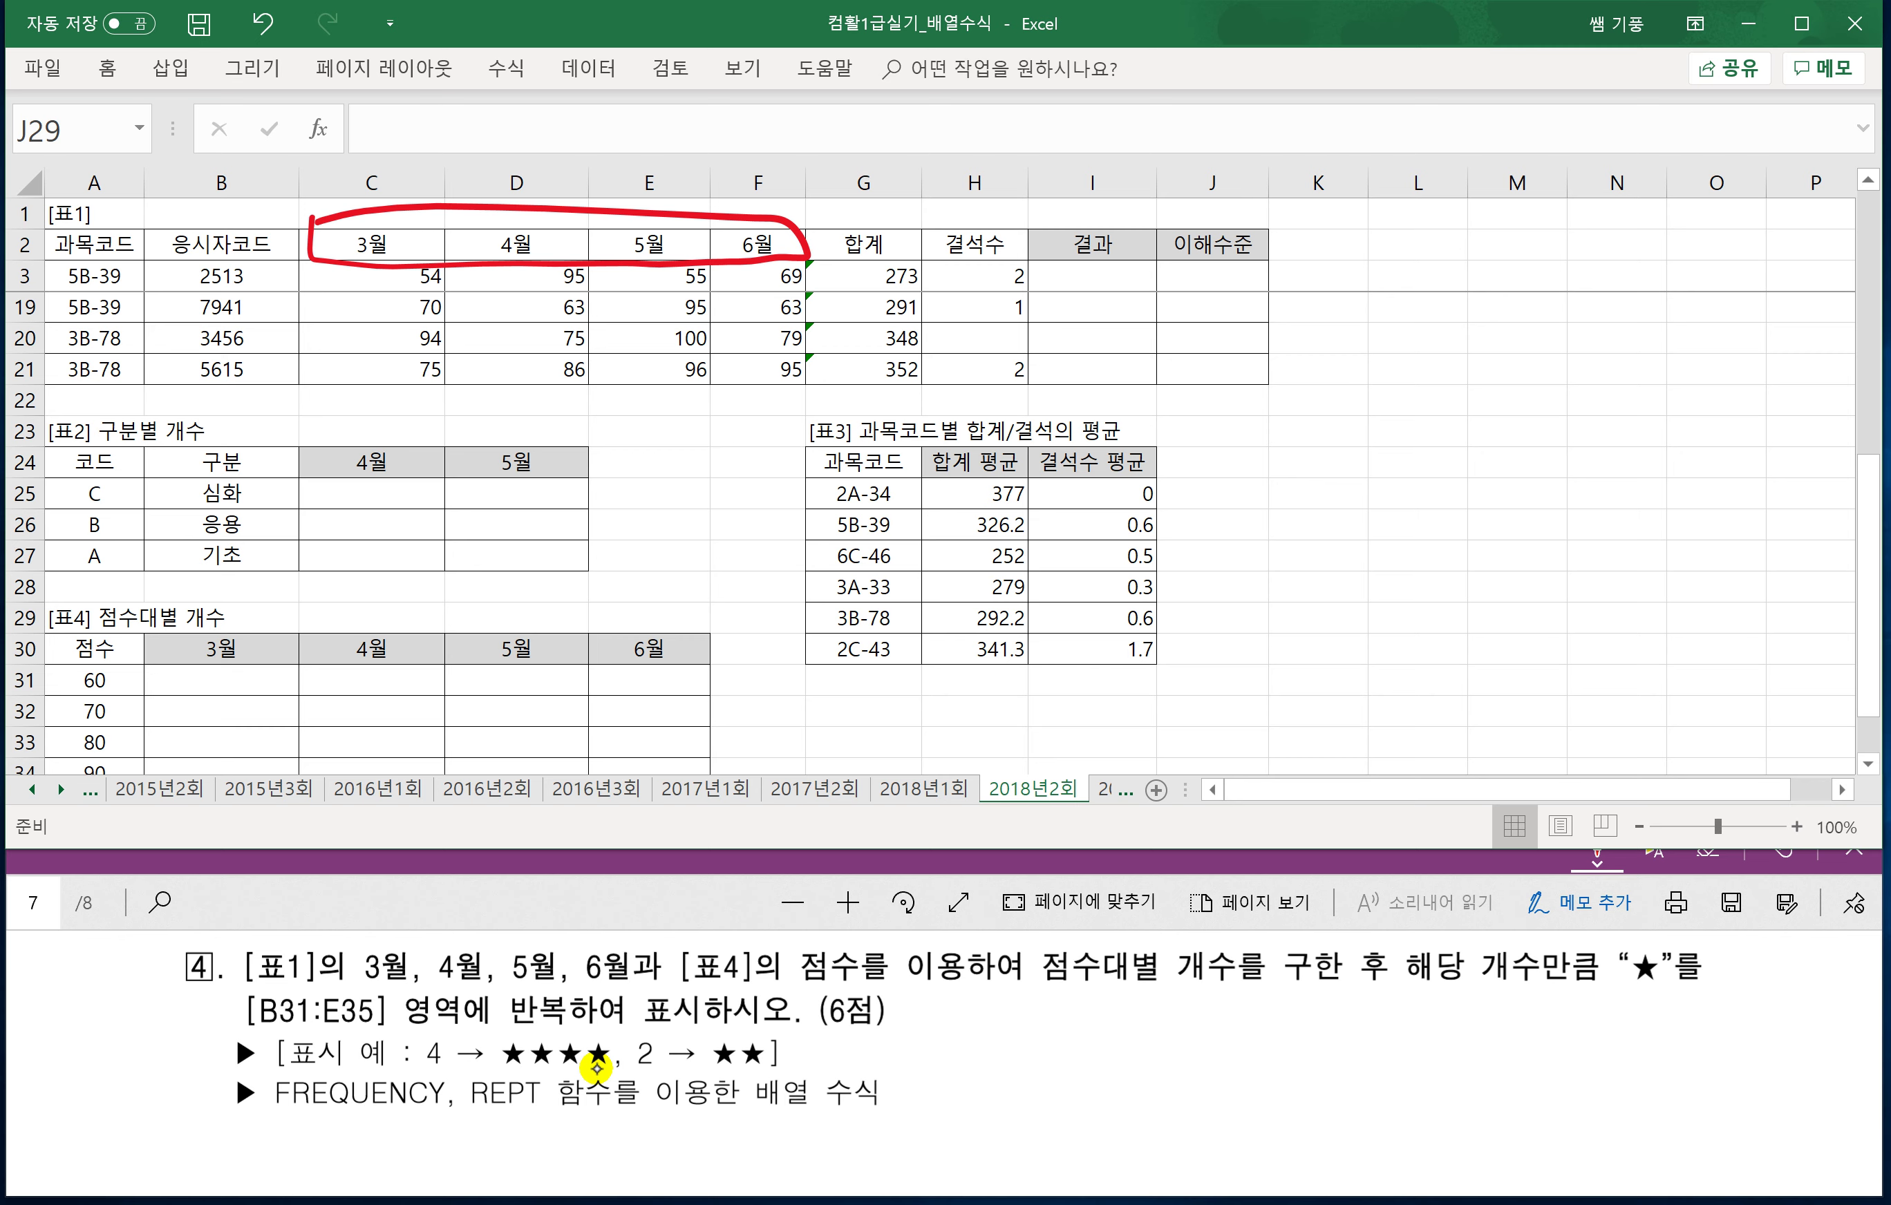
left_click_drag(957, 1049, 981, 1047)
mouse_move(960, 1065)
left_mouse_down()
mouse_move(982, 1061)
mouse_move(976, 1148)
left_mouse_up()
mouse_move(996, 1040)
left_mouse_down()
mouse_move(1031, 1041)
mouse_move(1002, 1071)
left_mouse_up()
left_click_drag(1036, 1053, 1063, 1067)
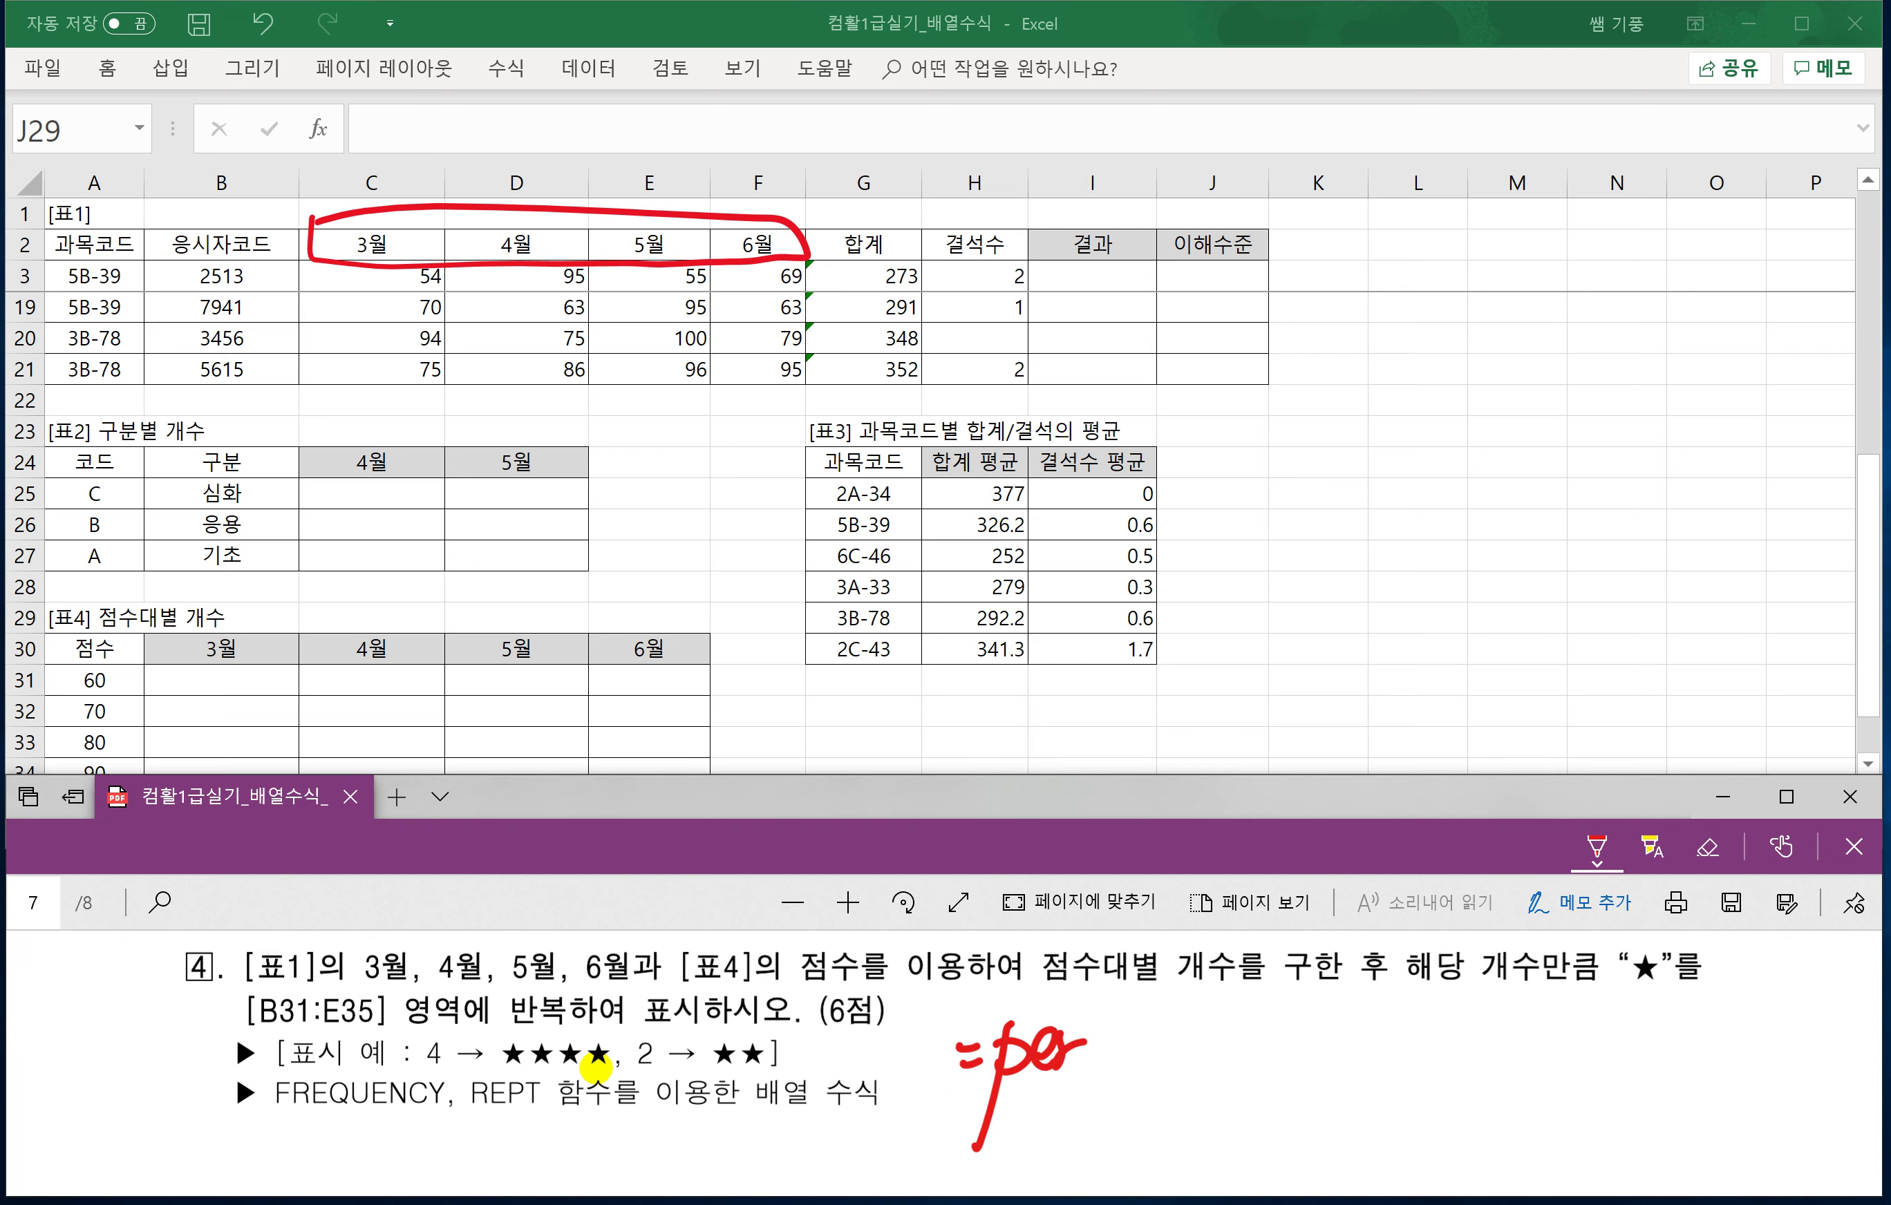
key("ctrl+z")
key("ctrl+z")
key("ctrl+z")
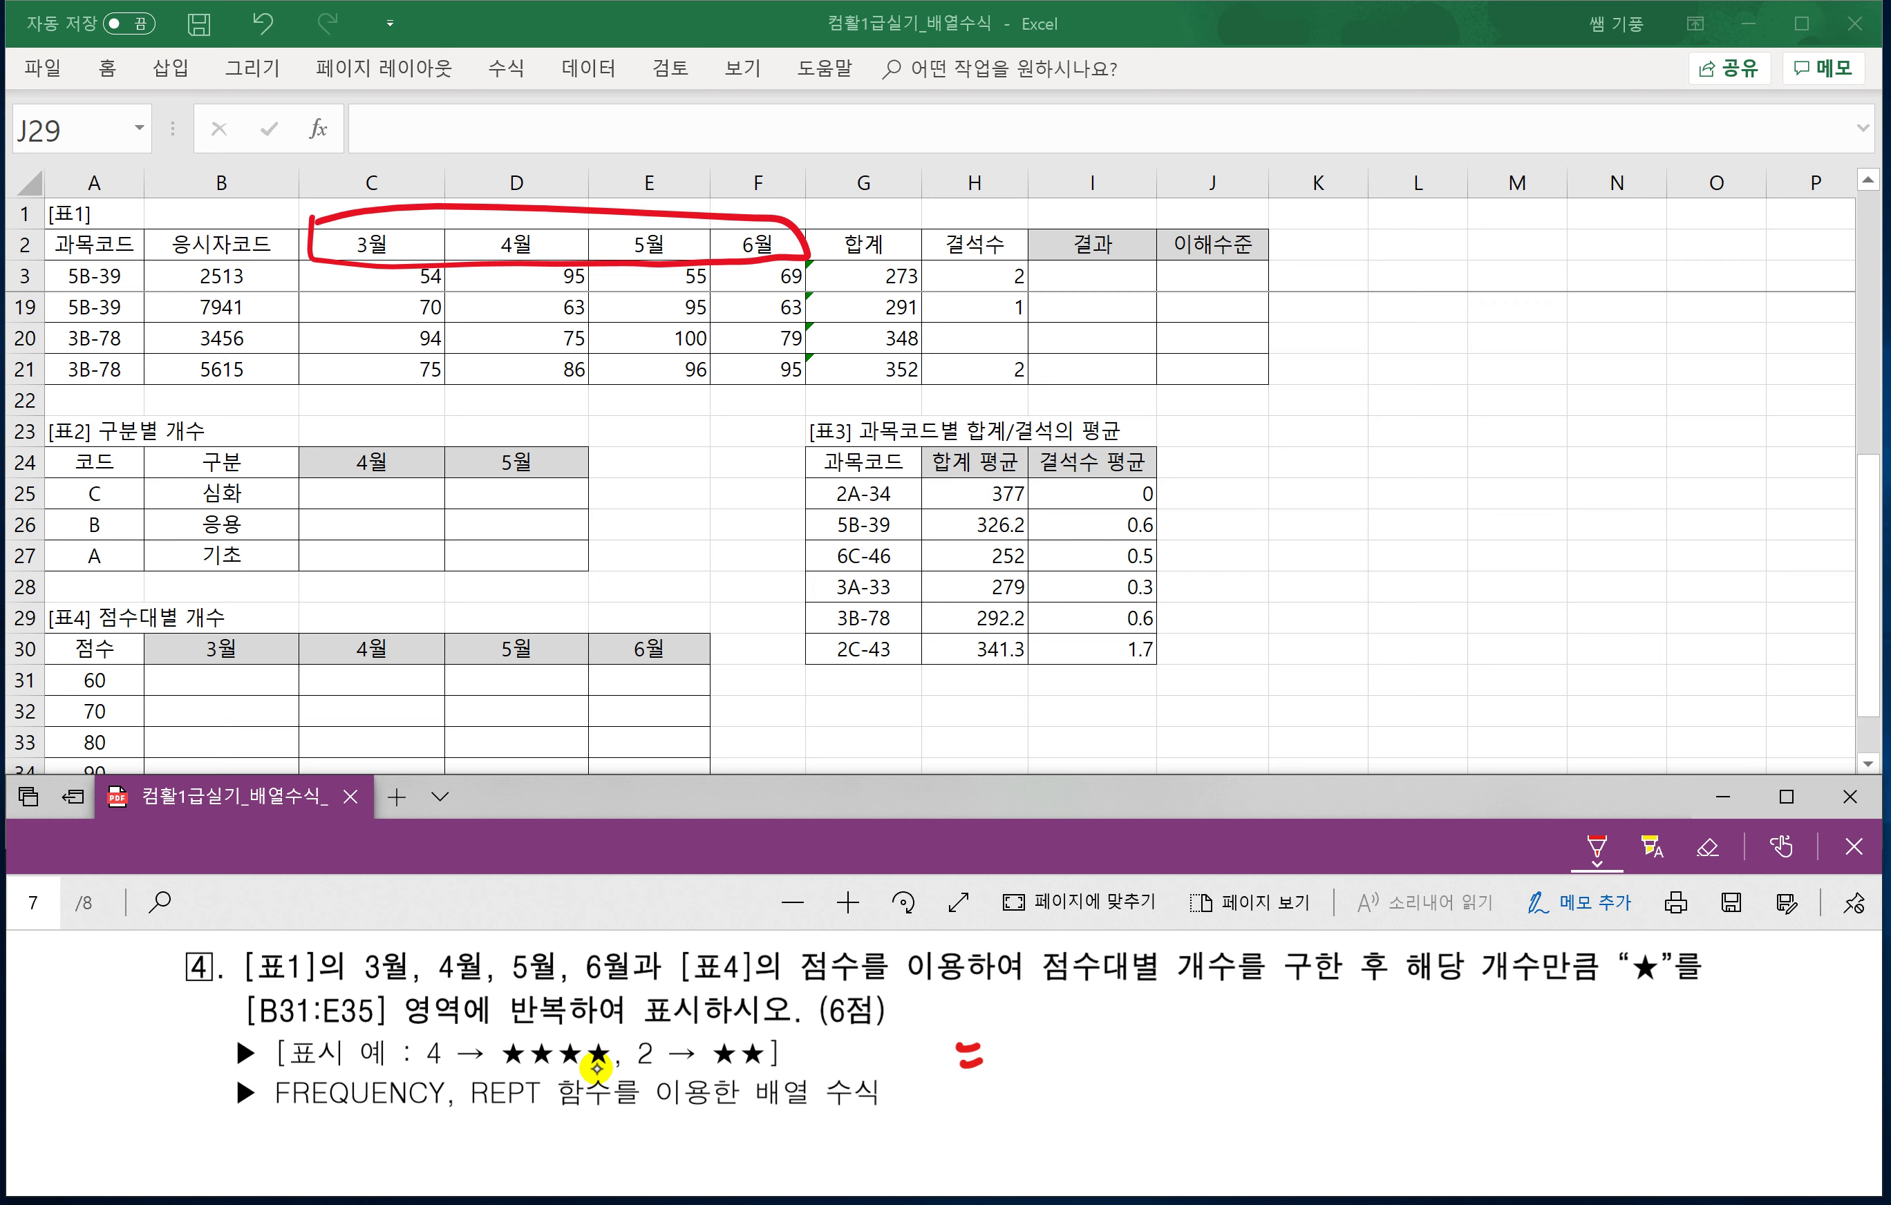
Handwrite Rept("문자",K) after the equals sign beside question 4.
mouse_move(1019, 999)
left_mouse_down()
mouse_move(992, 1076)
mouse_move(1136, 1082)
left_mouse_up()
left_click_drag(1096, 1041, 1111, 1089)
left_click_drag(1178, 1013, 1167, 1084)
mouse_move(1194, 1012)
left_mouse_down()
mouse_move(1187, 1028)
mouse_move(1264, 1036)
mouse_move(1254, 1080)
mouse_move(1310, 1060)
mouse_move(1317, 1088)
left_mouse_up()
left_click_drag(1419, 1009, 1420, 1062)
left_click_drag(1442, 997, 1443, 1070)
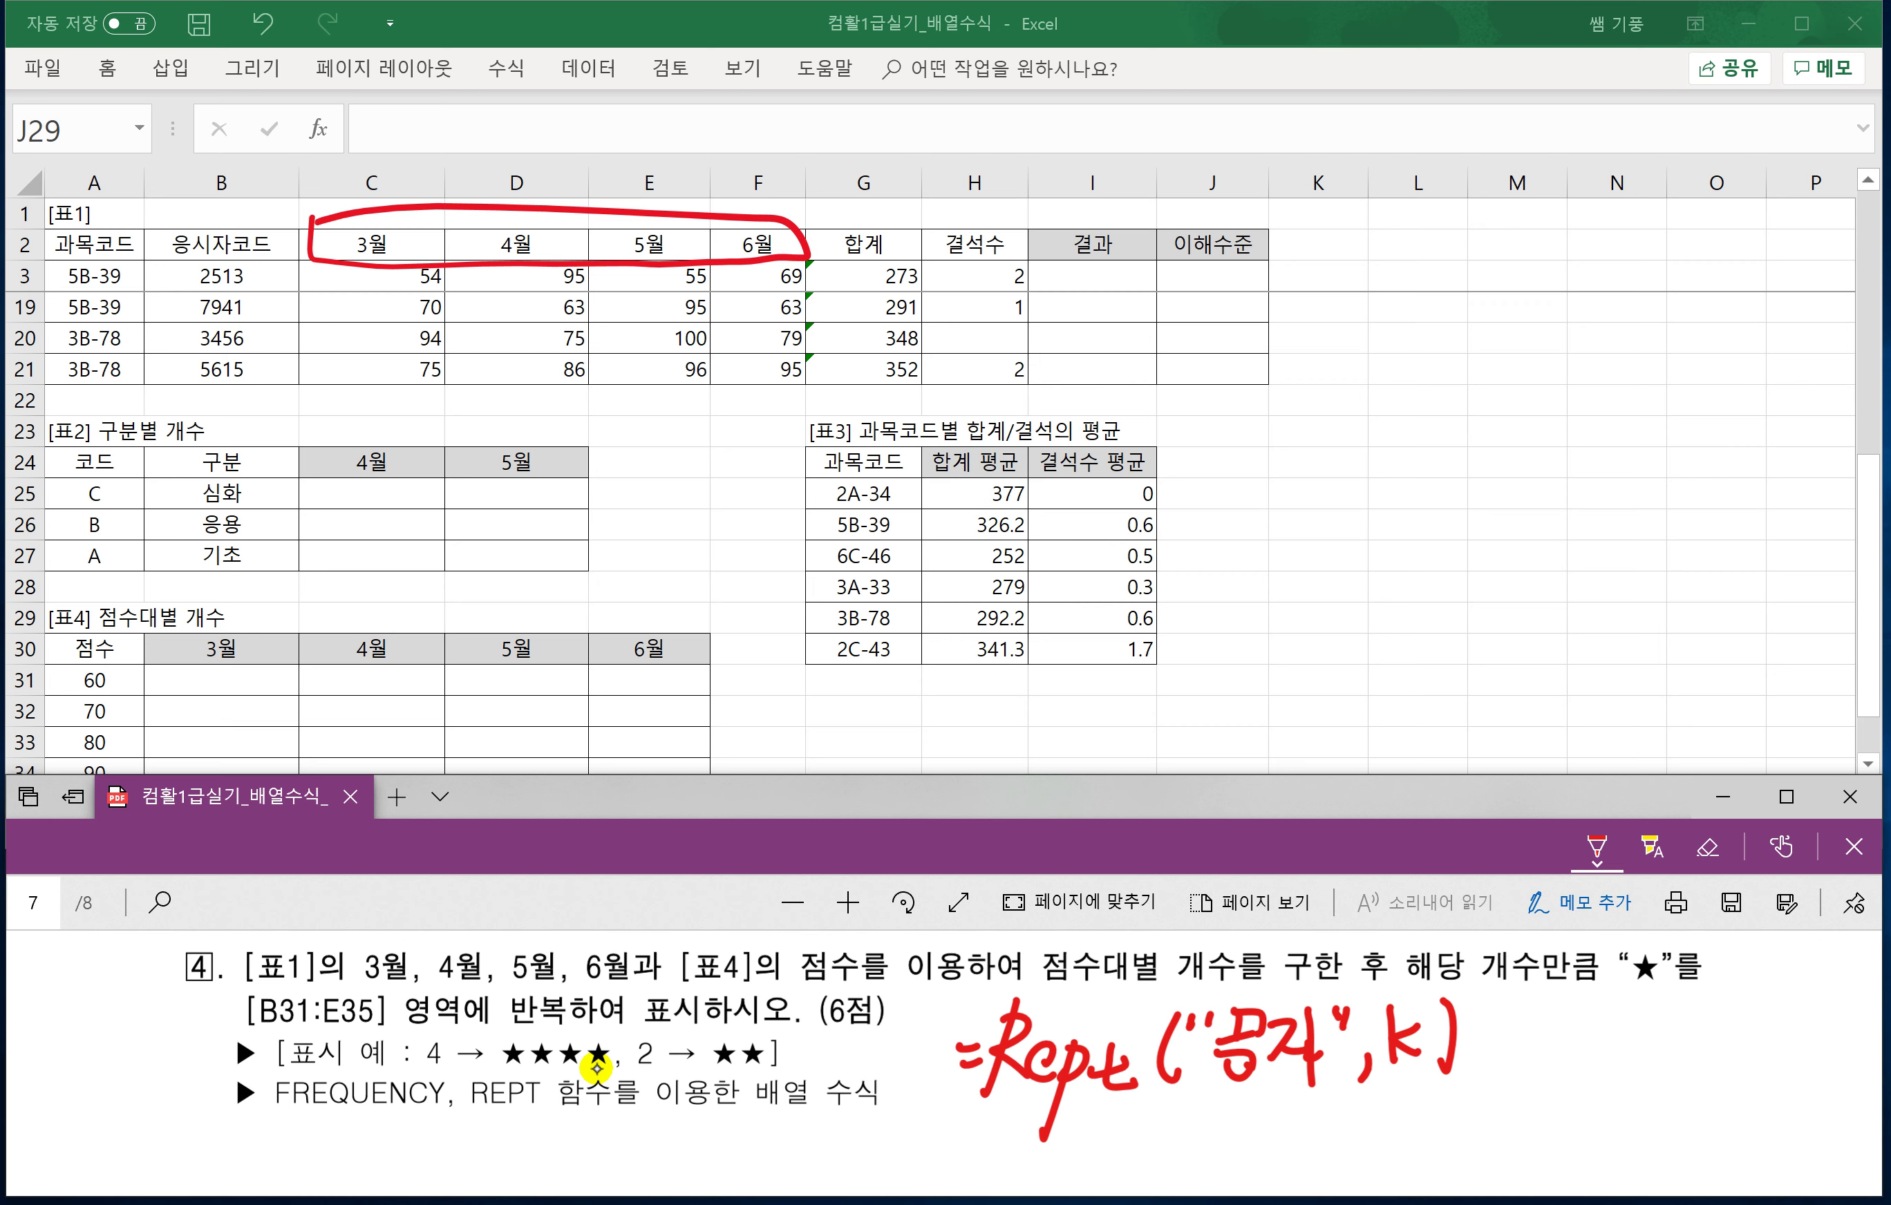
Underline the text argument of the handwritten Rept, draw a star below it and add an arrow pointing up to K.
mouse_move(1209, 1092)
left_mouse_down()
mouse_move(1295, 1091)
mouse_move(1271, 1147)
left_mouse_up()
left_click_drag(1271, 1143, 1216, 1127)
mouse_move(1398, 1083)
left_mouse_down()
mouse_move(1402, 1172)
mouse_move(1426, 1109)
left_mouse_up()
Handwrite frequency(범위1, 범위2) below the arrow as the source of the repeat count K.
scroll(634, 1067, "down", 1)
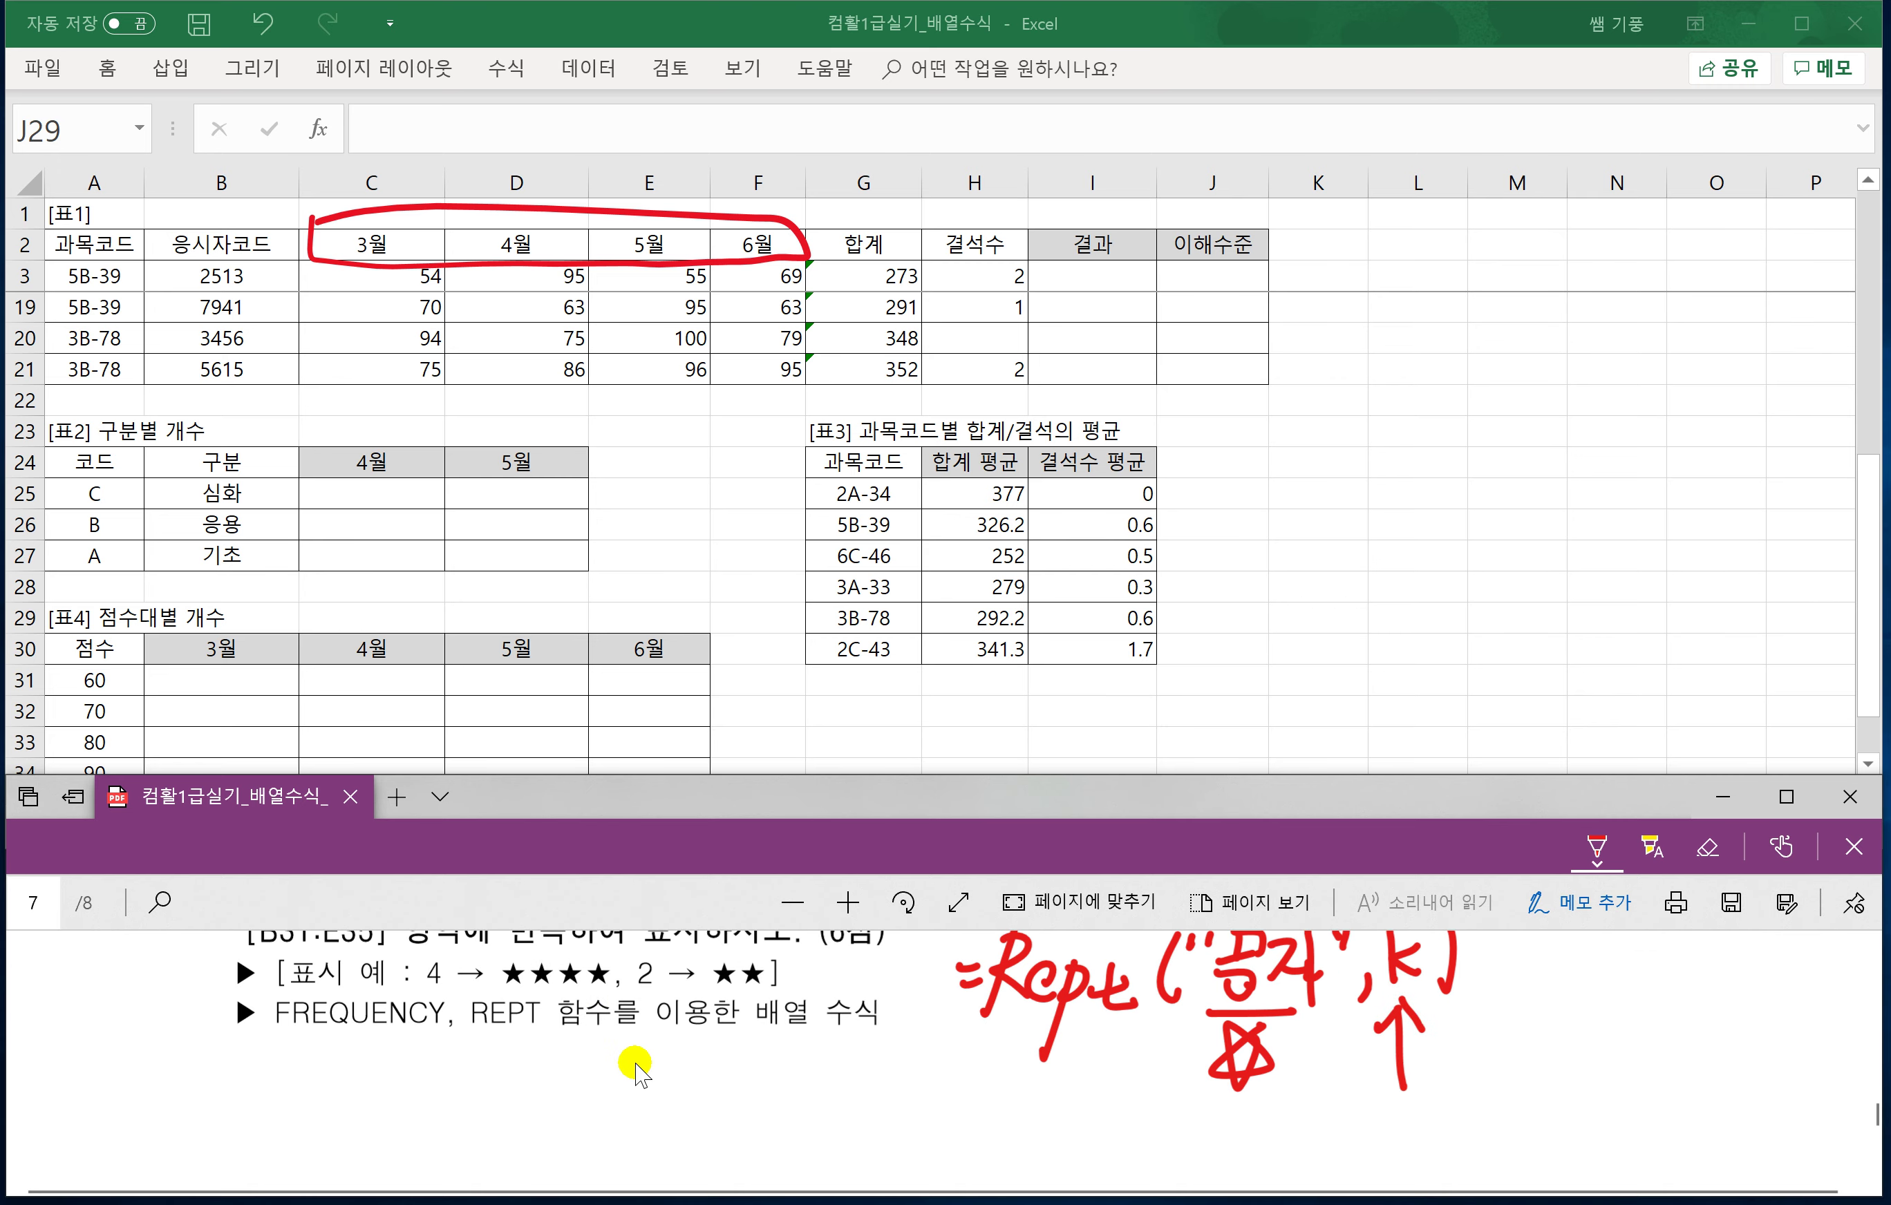
mouse_move(1322, 1080)
left_mouse_down()
mouse_move(1275, 1167)
mouse_move(1311, 1111)
mouse_move(1334, 1115)
mouse_move(1342, 1179)
left_mouse_up()
left_click_drag(1372, 1111, 1400, 1148)
left_click_drag(1401, 1134, 1474, 1127)
mouse_move(1500, 1092)
left_mouse_down()
mouse_move(1439, 1171)
mouse_move(1526, 1143)
left_mouse_up()
mouse_move(1539, 1083)
left_mouse_down()
mouse_move(1547, 1131)
mouse_move(1568, 1132)
left_mouse_up()
mouse_move(1574, 1078)
left_mouse_down()
mouse_move(1585, 1137)
mouse_move(1611, 1112)
left_mouse_up()
left_click_drag(1599, 1087, 1620, 1136)
mouse_move(1659, 1064)
left_mouse_down()
mouse_move(1646, 1132)
mouse_move(1724, 1065)
mouse_move(1722, 1091)
left_mouse_up()
left_click(1678, 1121)
left_click_drag(1737, 1071, 1742, 1113)
mouse_move(1720, 1099)
left_mouse_down()
mouse_move(1736, 1129)
mouse_move(1764, 1092)
left_mouse_up()
left_click_drag(1749, 1111, 1772, 1119)
left_click_drag(1784, 1068, 1796, 1130)
left_click_drag(1799, 1079, 1823, 1143)
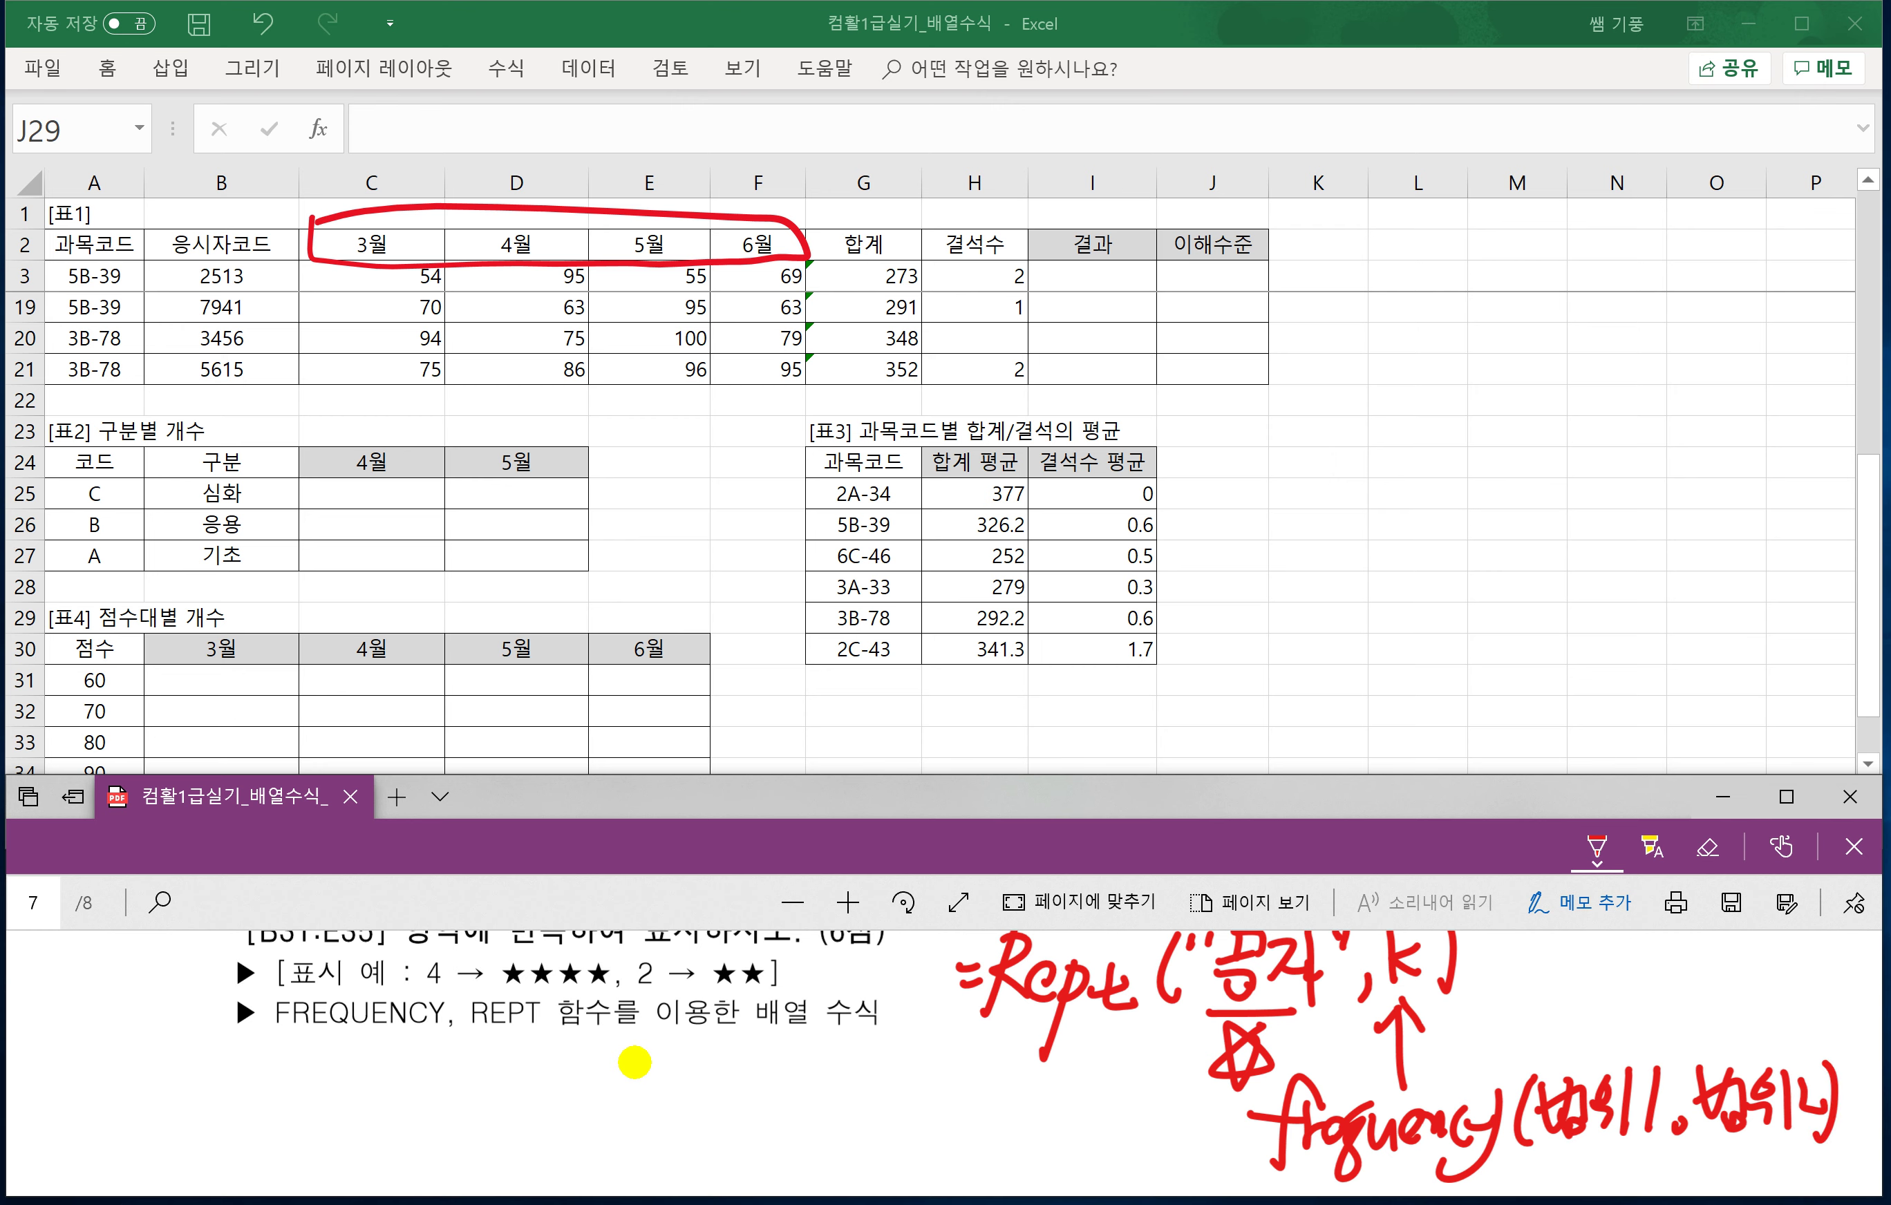
Start a FREQUENCY formula across B31:B35 in Excel with the 3월 scores C3:C21 as the data array.
scroll(314, 548, "down", 1)
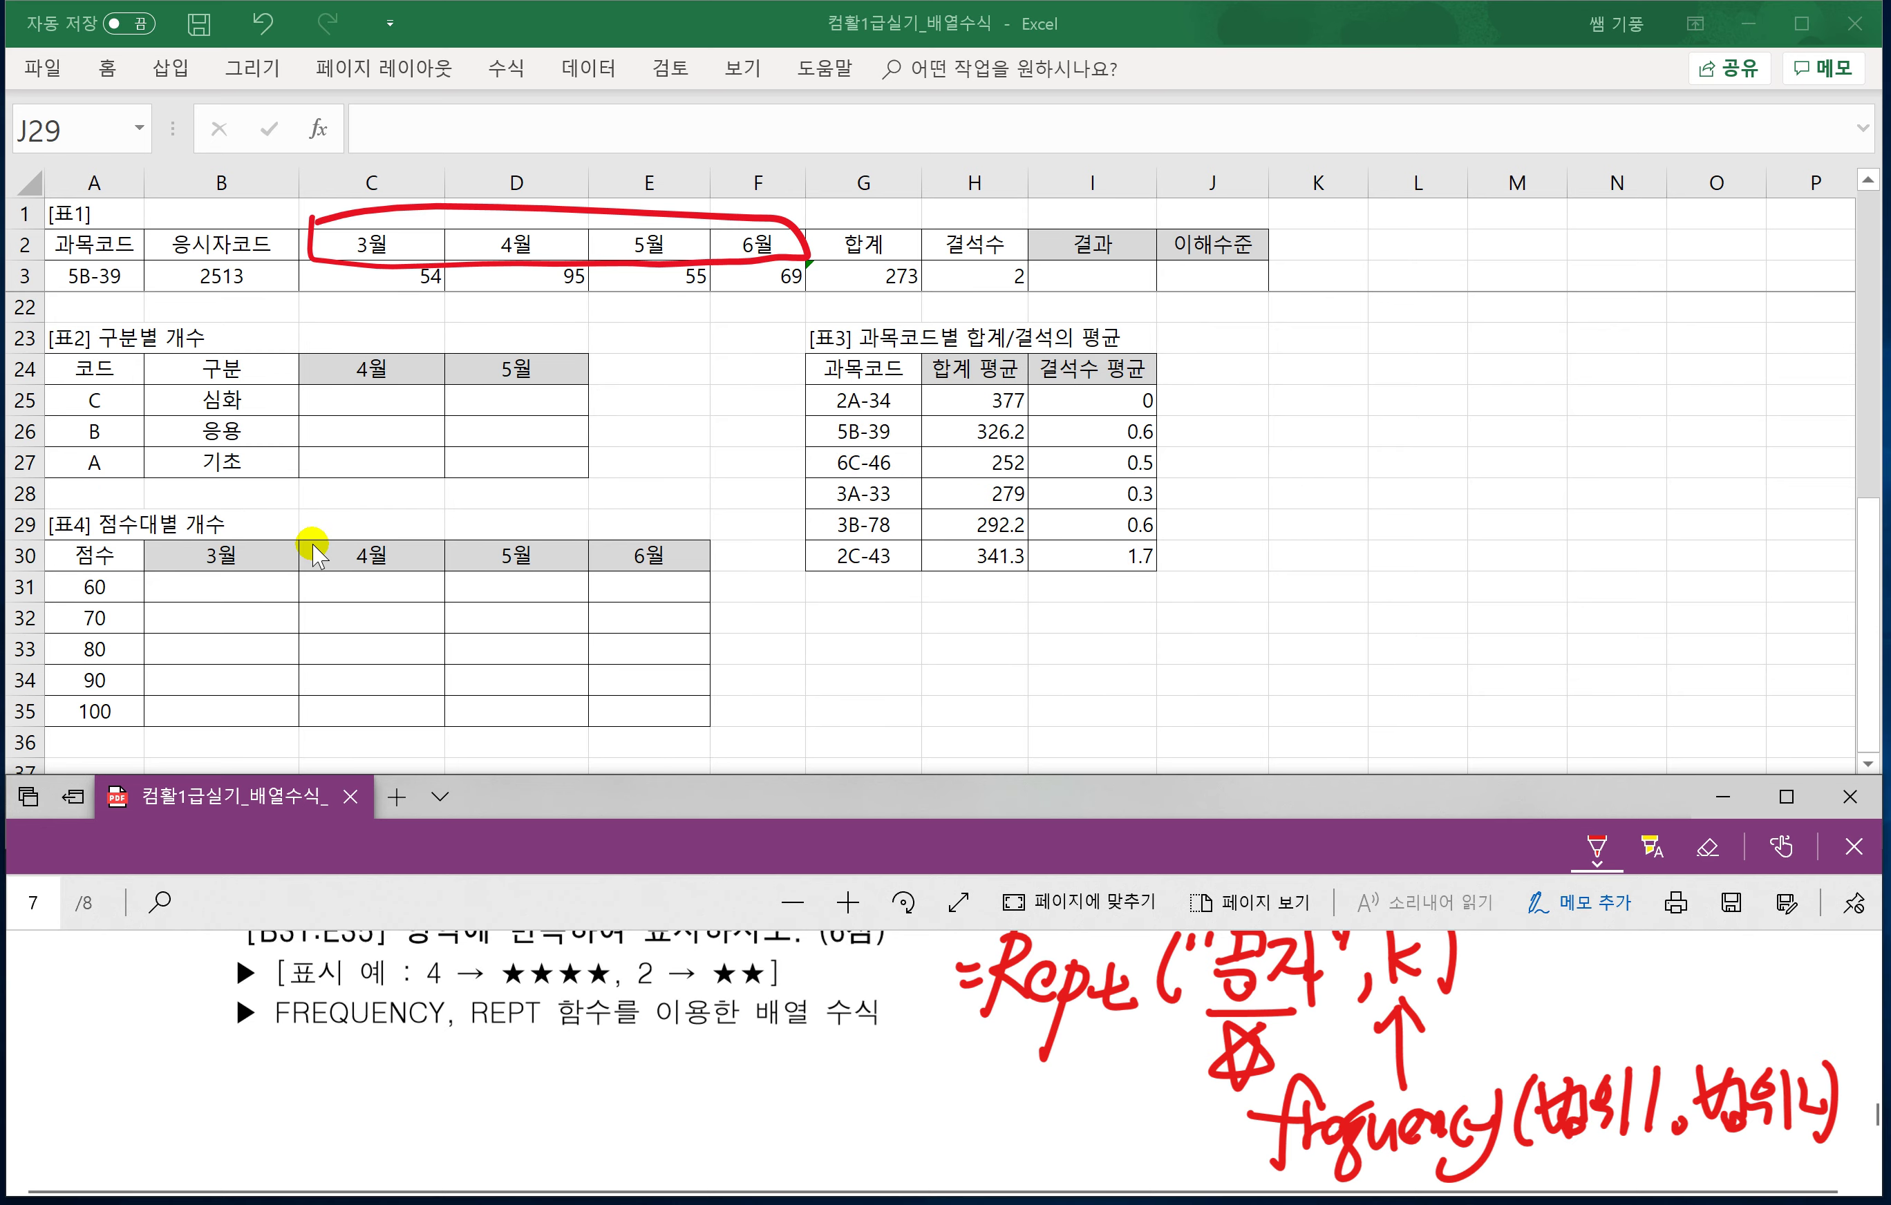
left_click(221, 565)
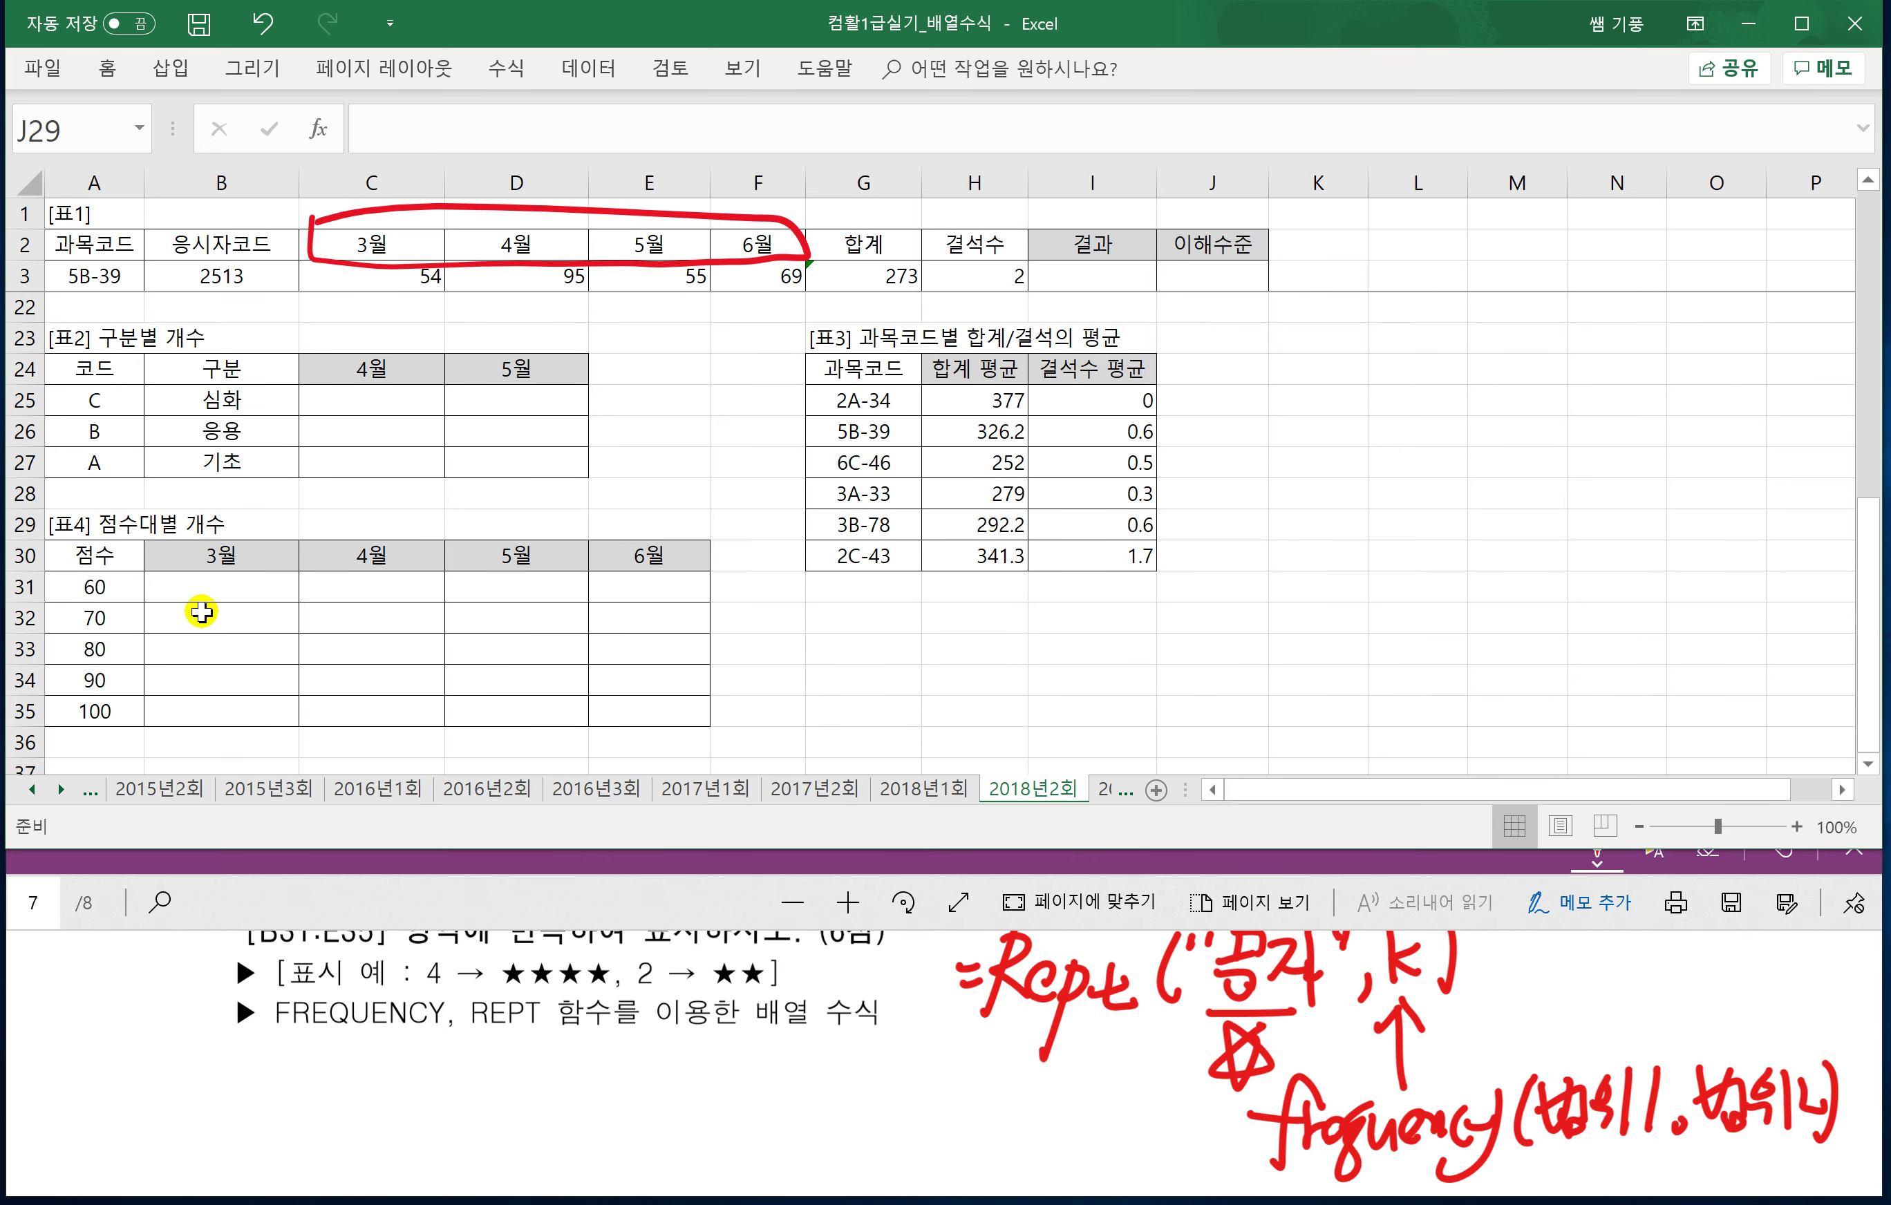
left_click_drag(208, 586, 208, 712)
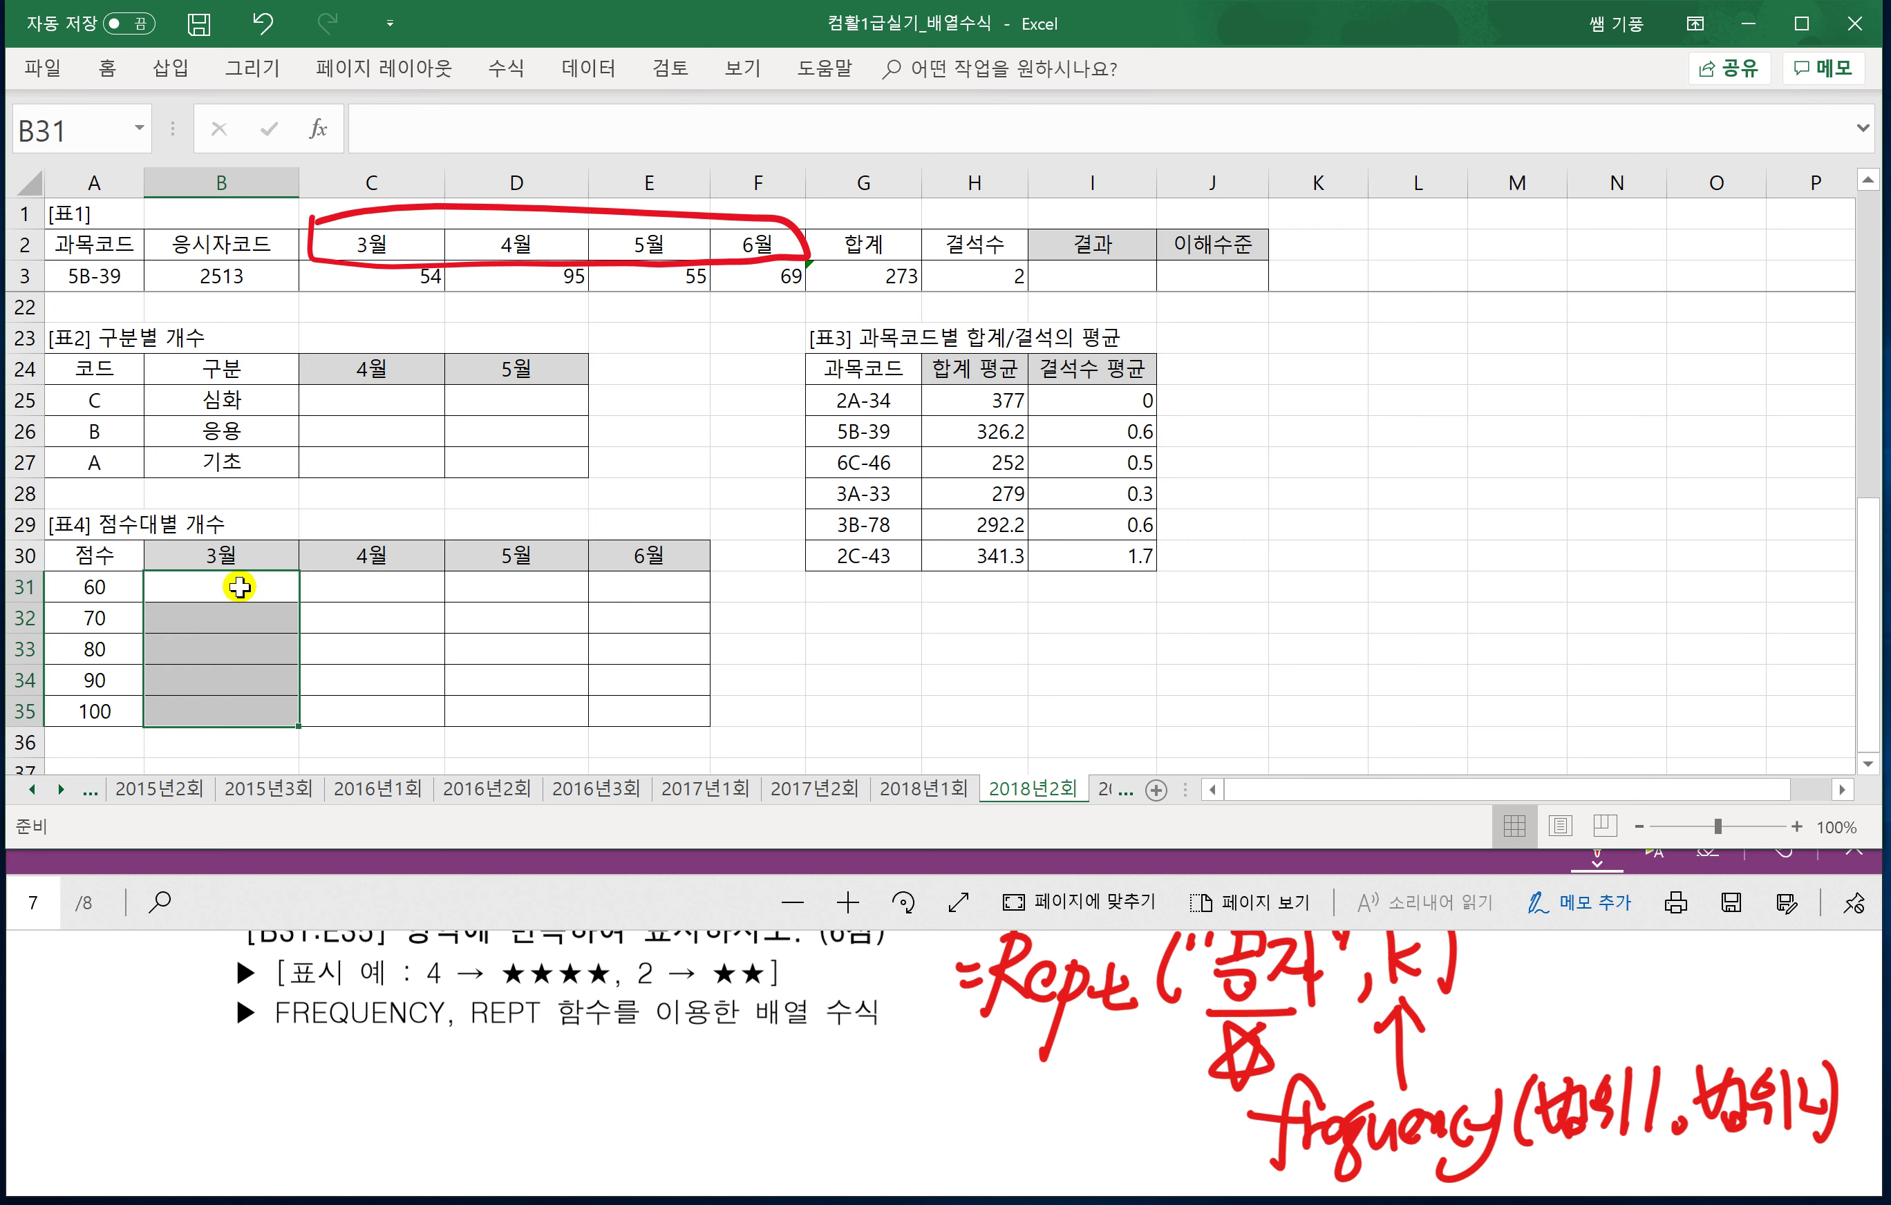
type("=FRE")
key("Tab")
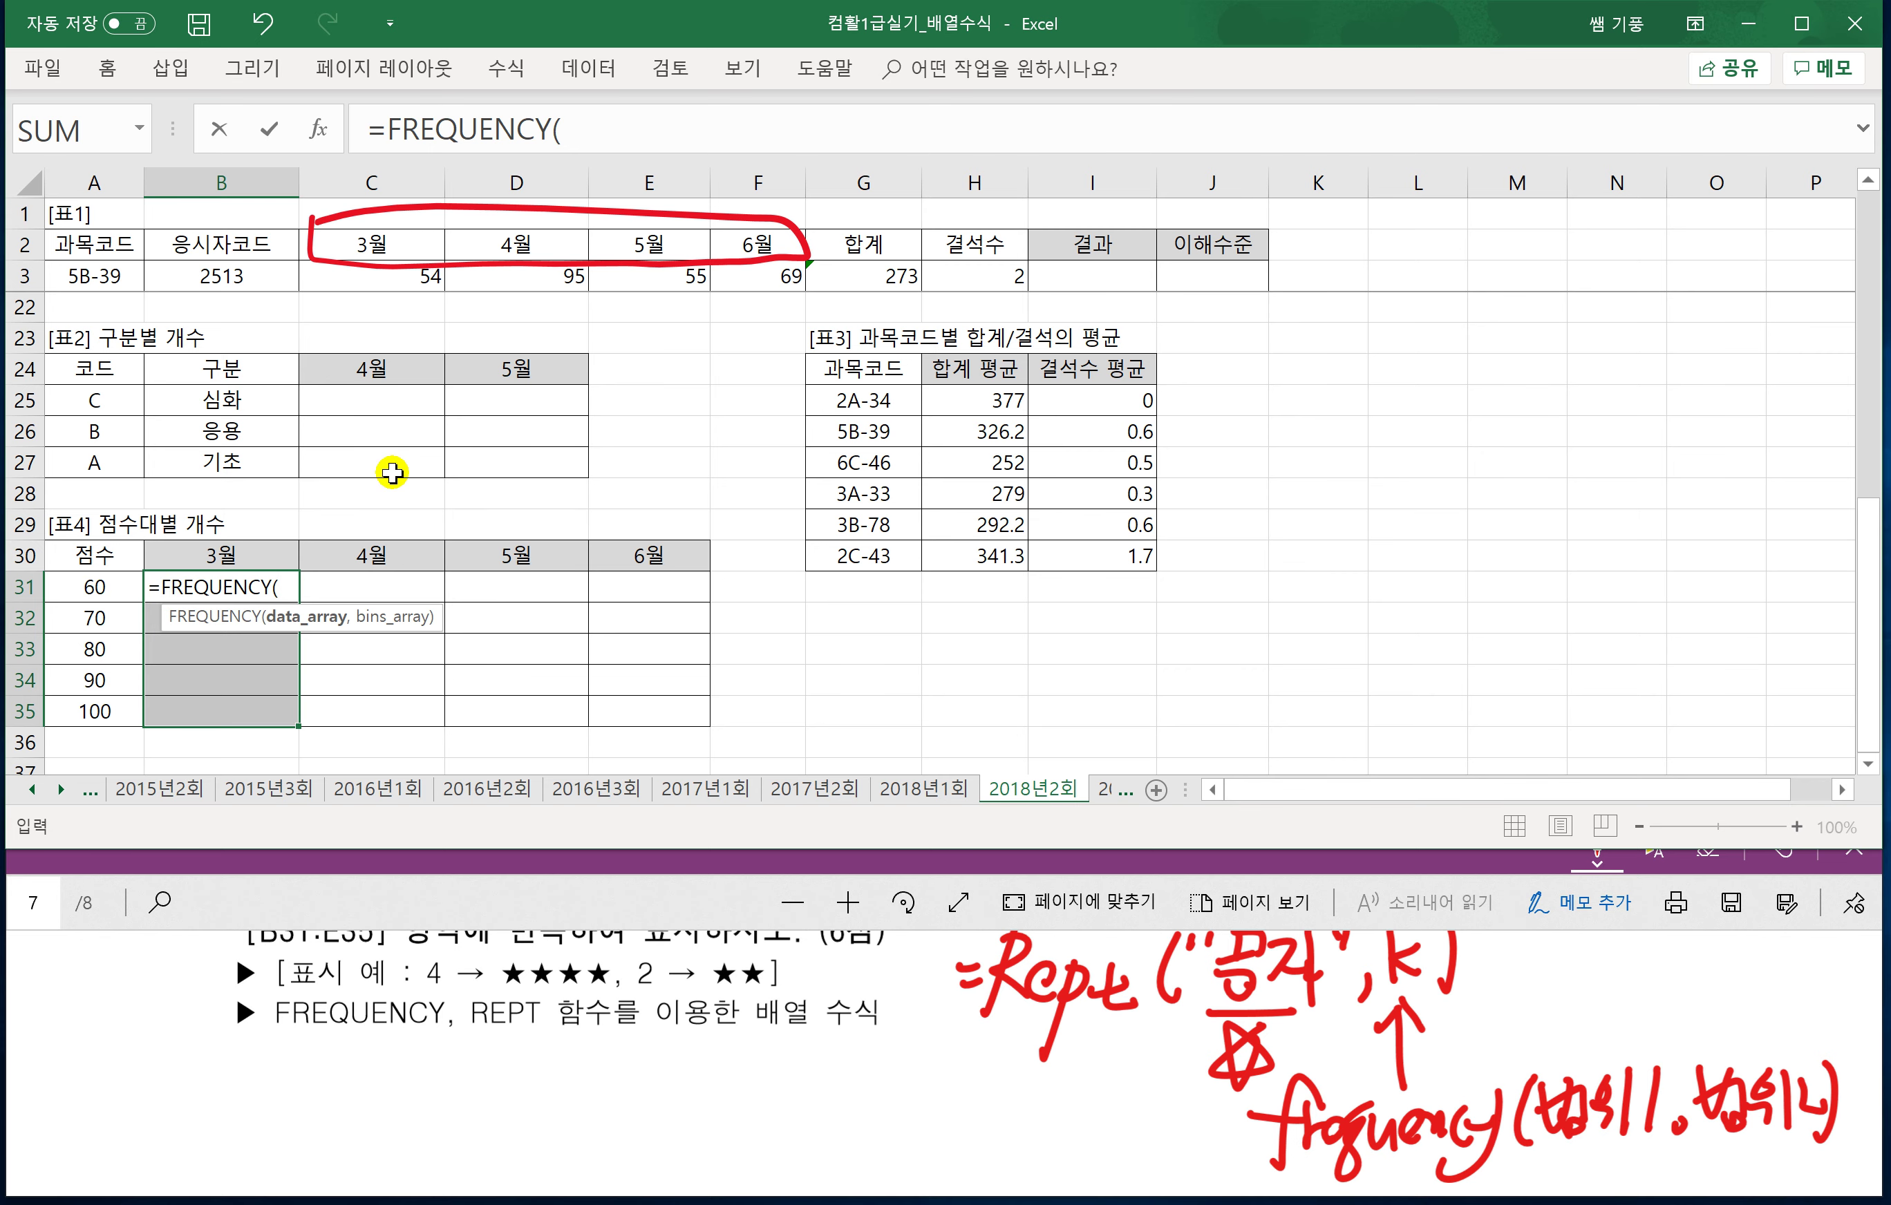
scroll(395, 473, "up", 2)
left_click(326, 284)
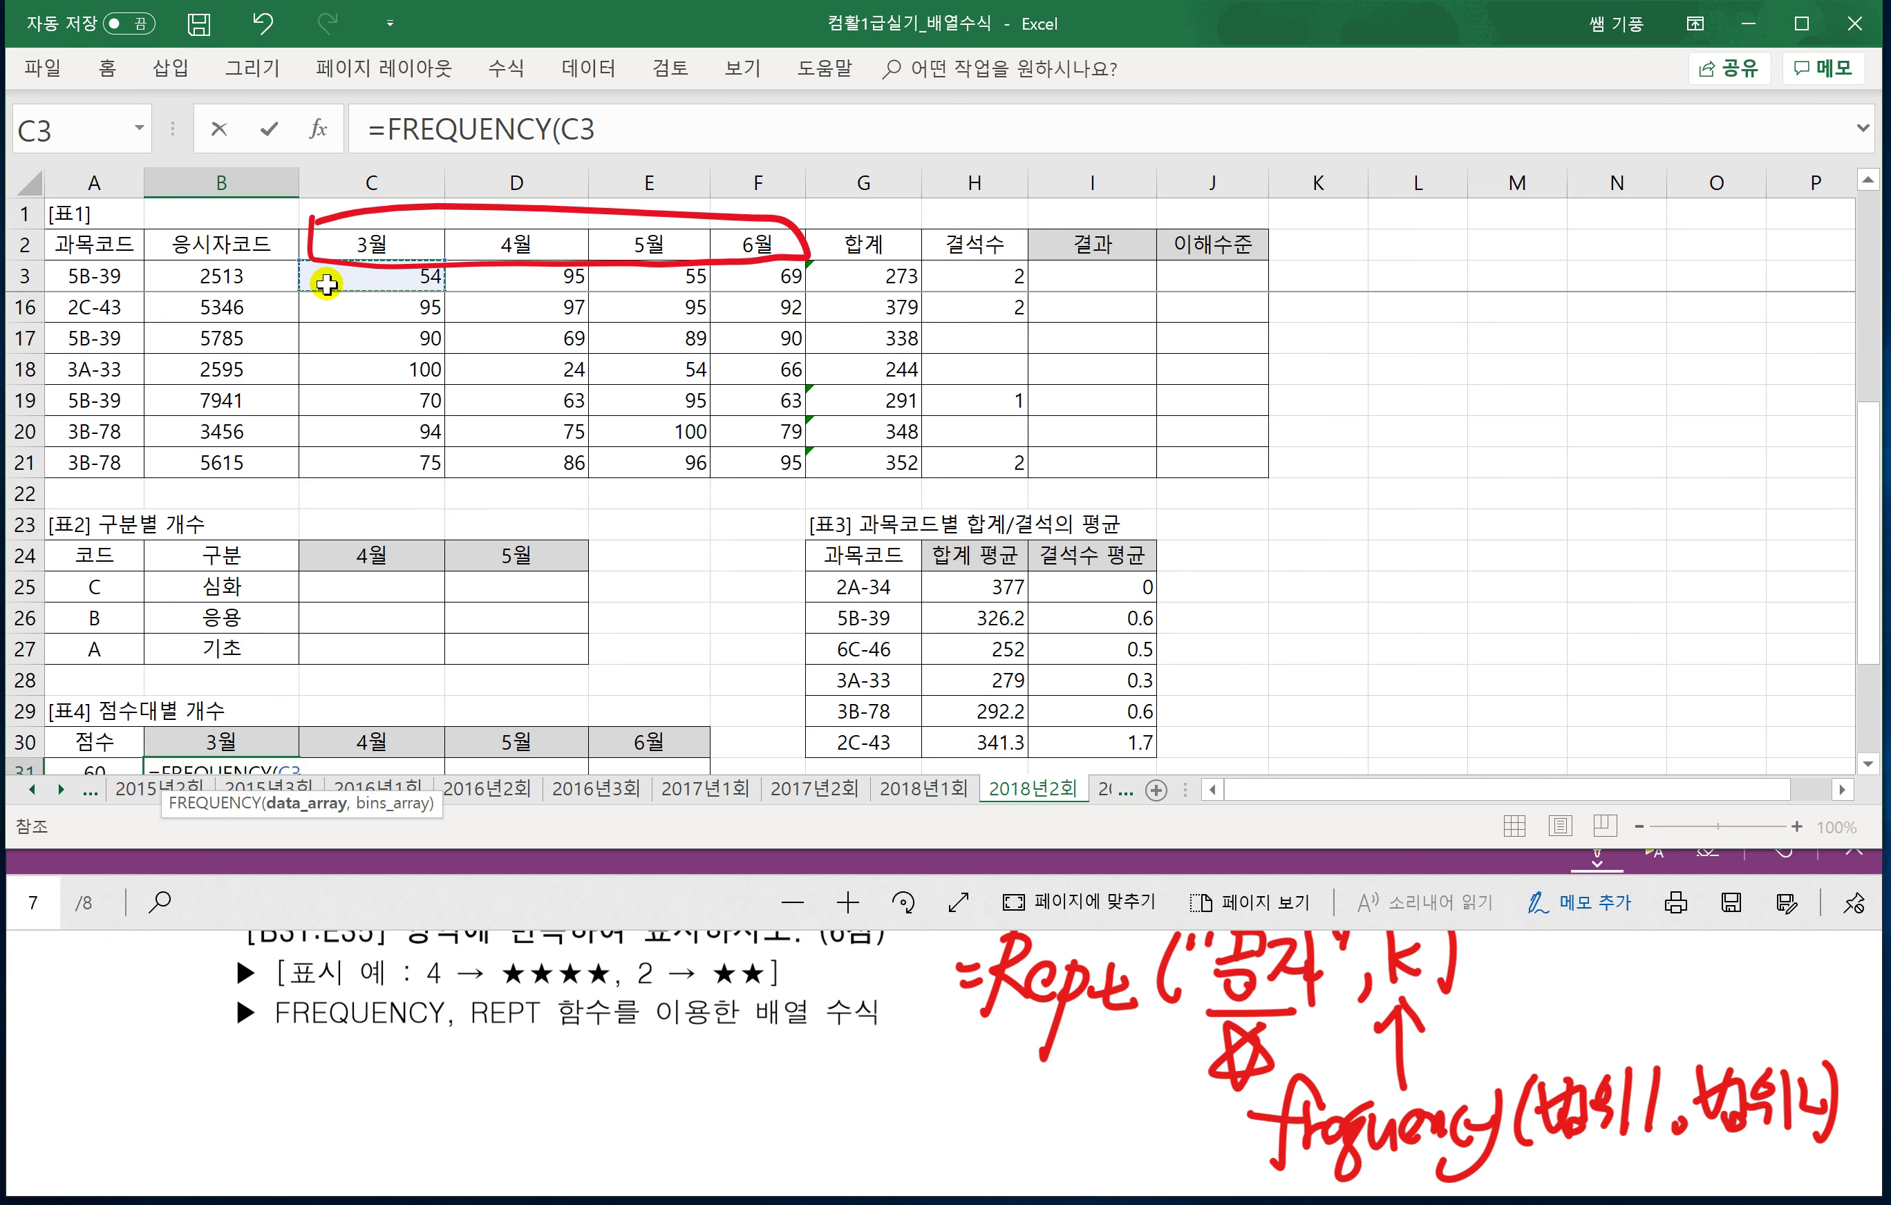
key("ctrl+shift+Down")
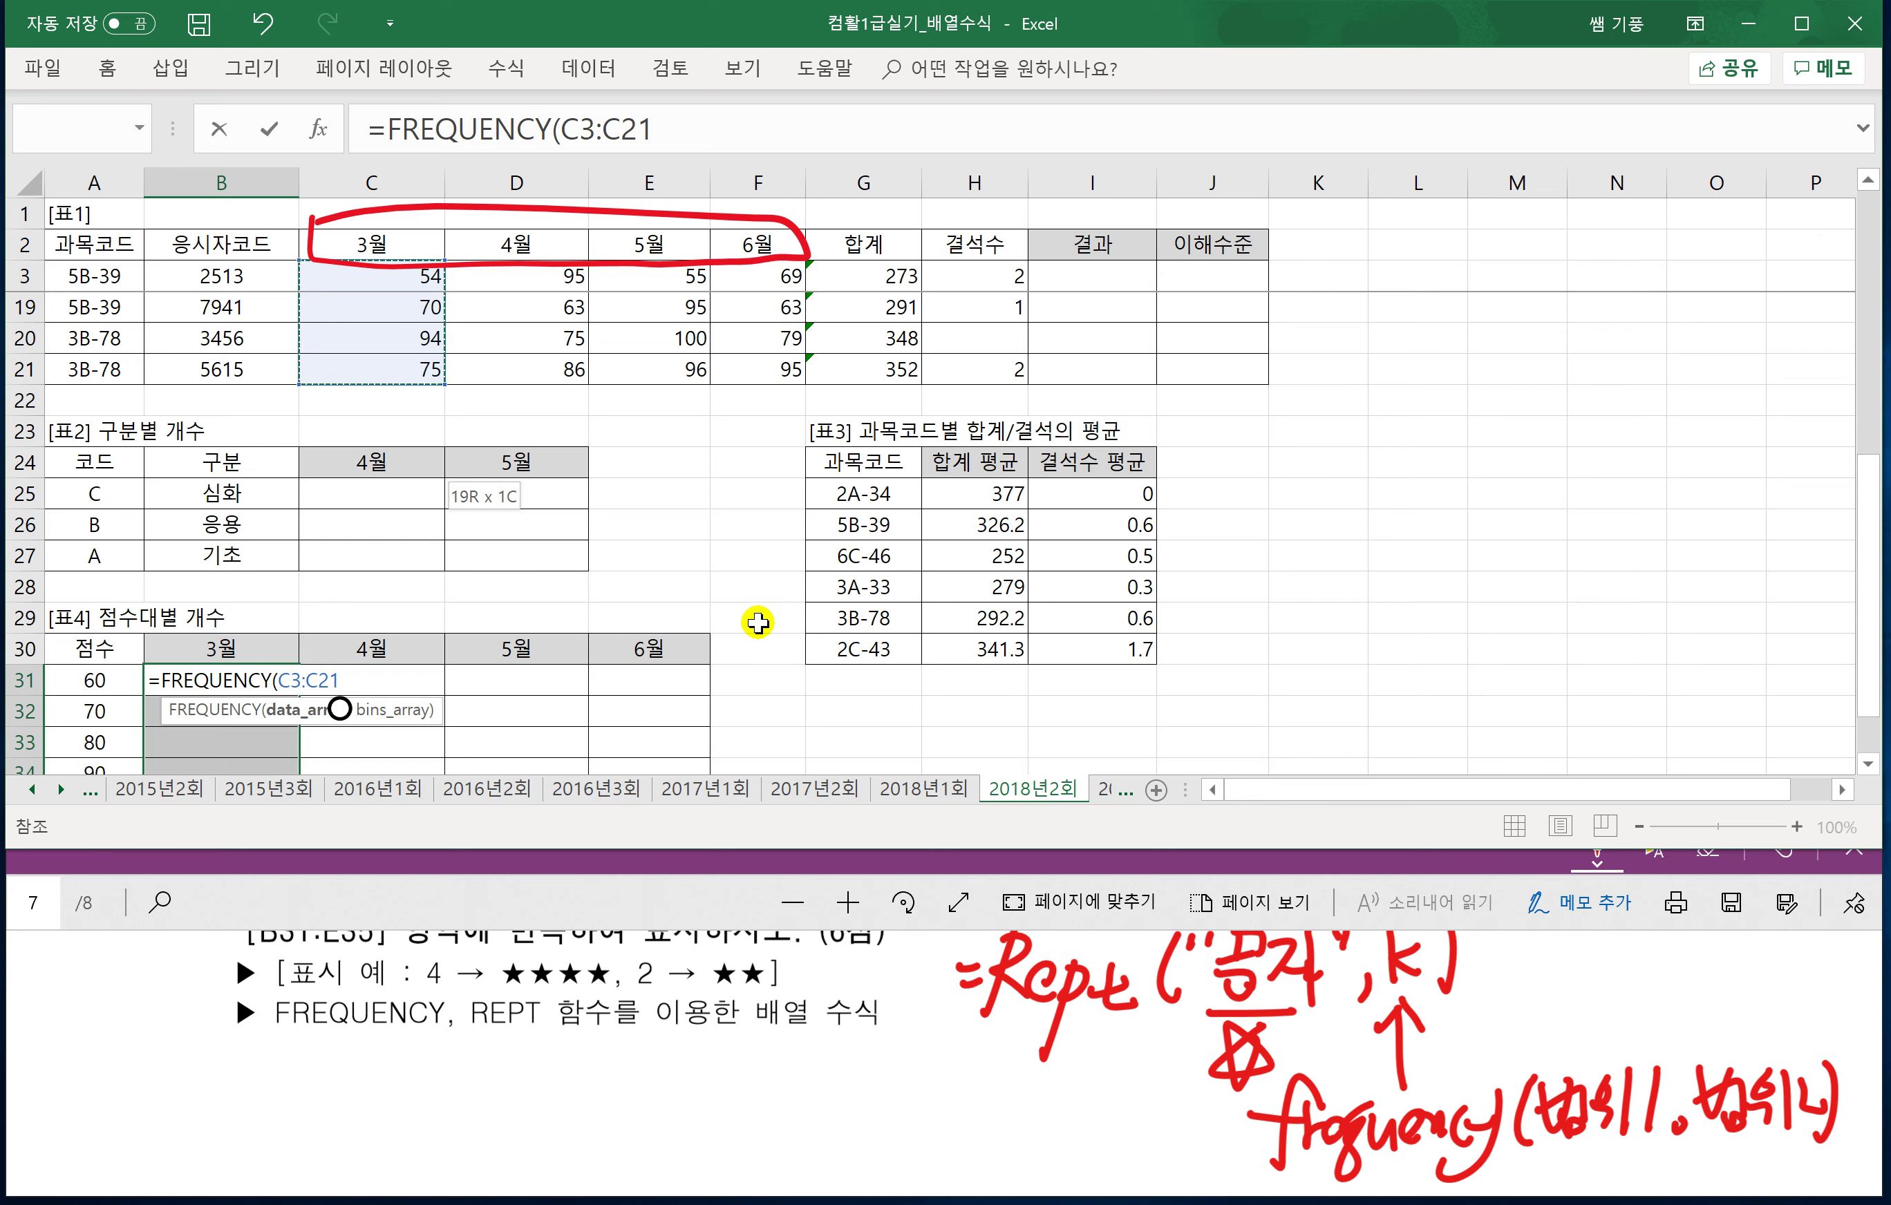
Use the 점수 range $A$31:$A$35 as an absolute bins array and close the FREQUENCY function.
scroll(702, 298, "down", 1)
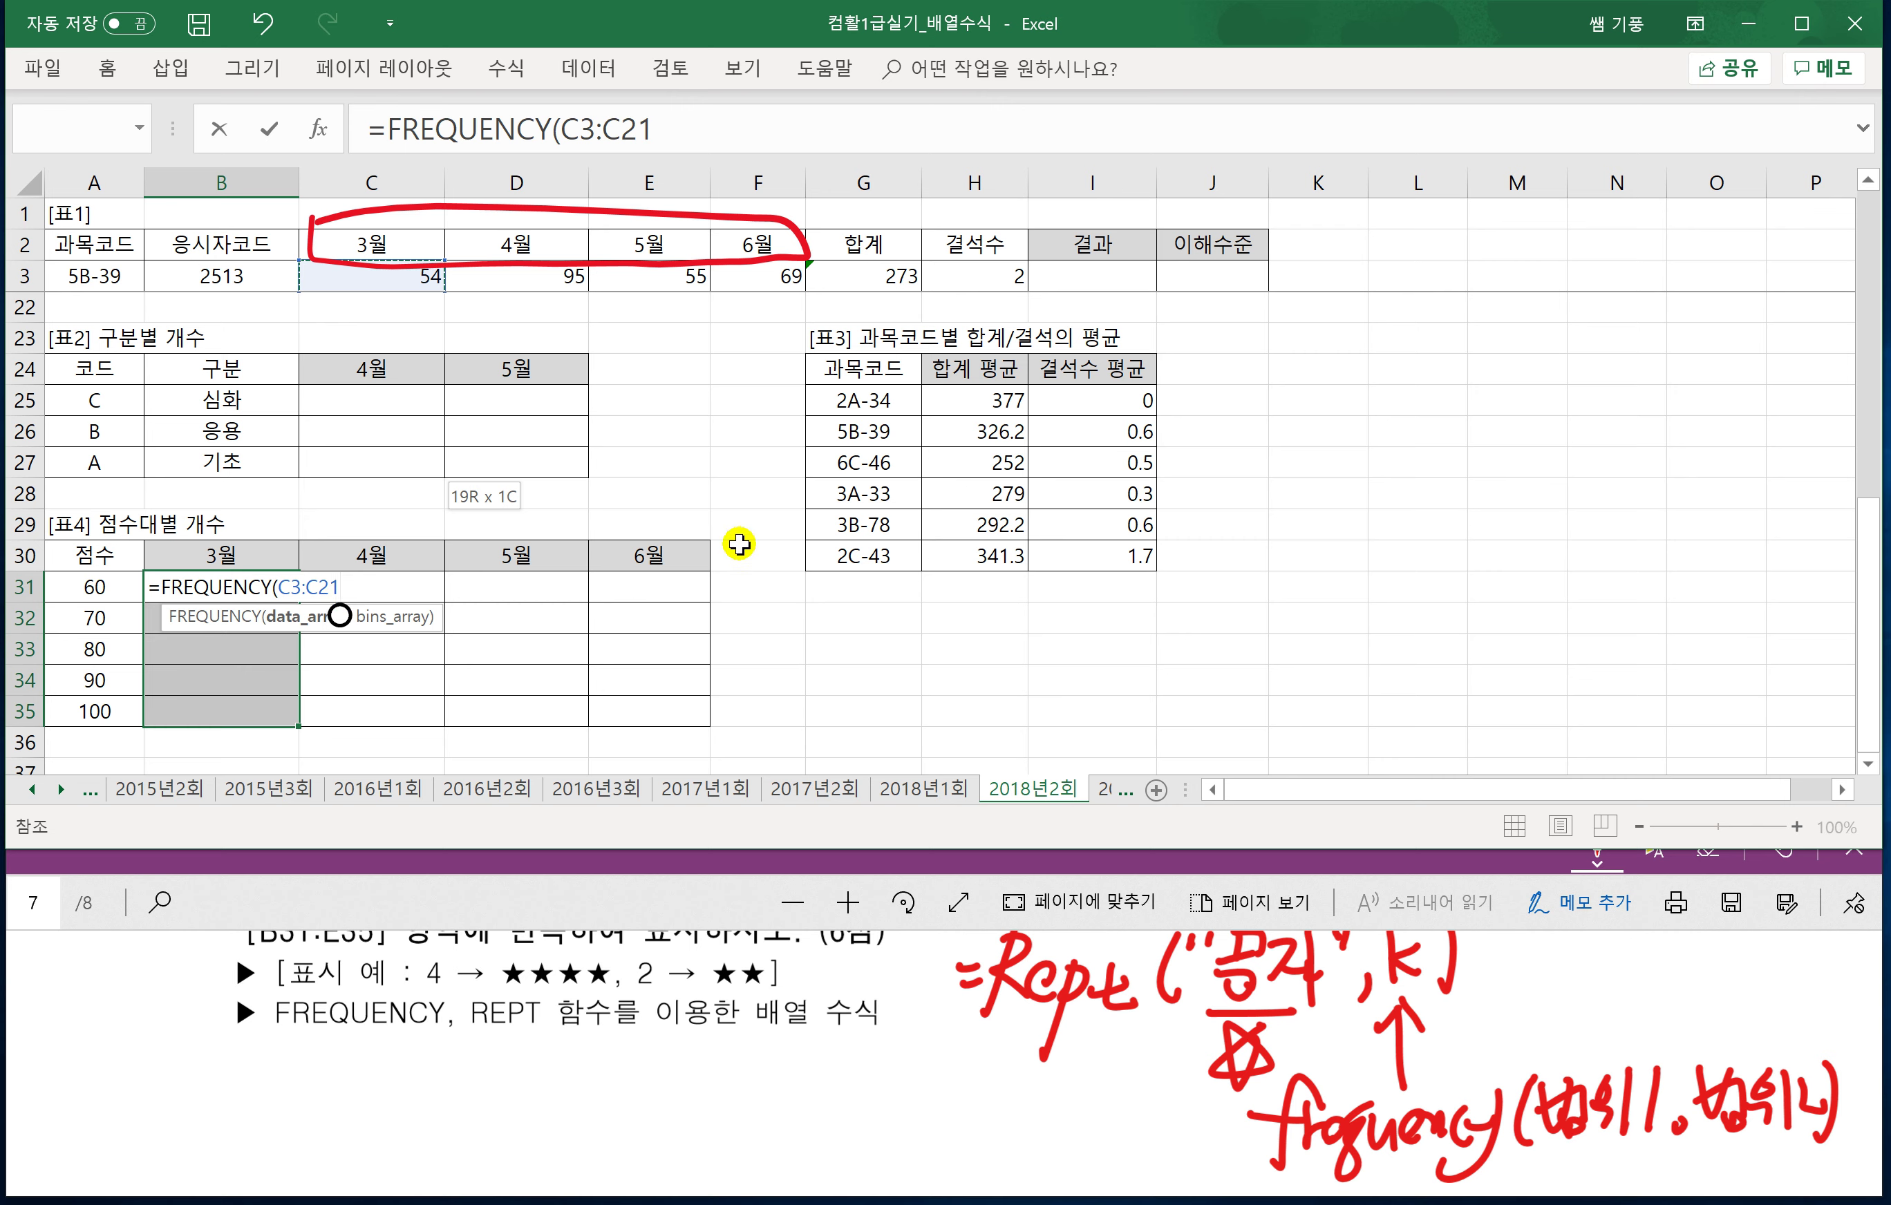
type(",")
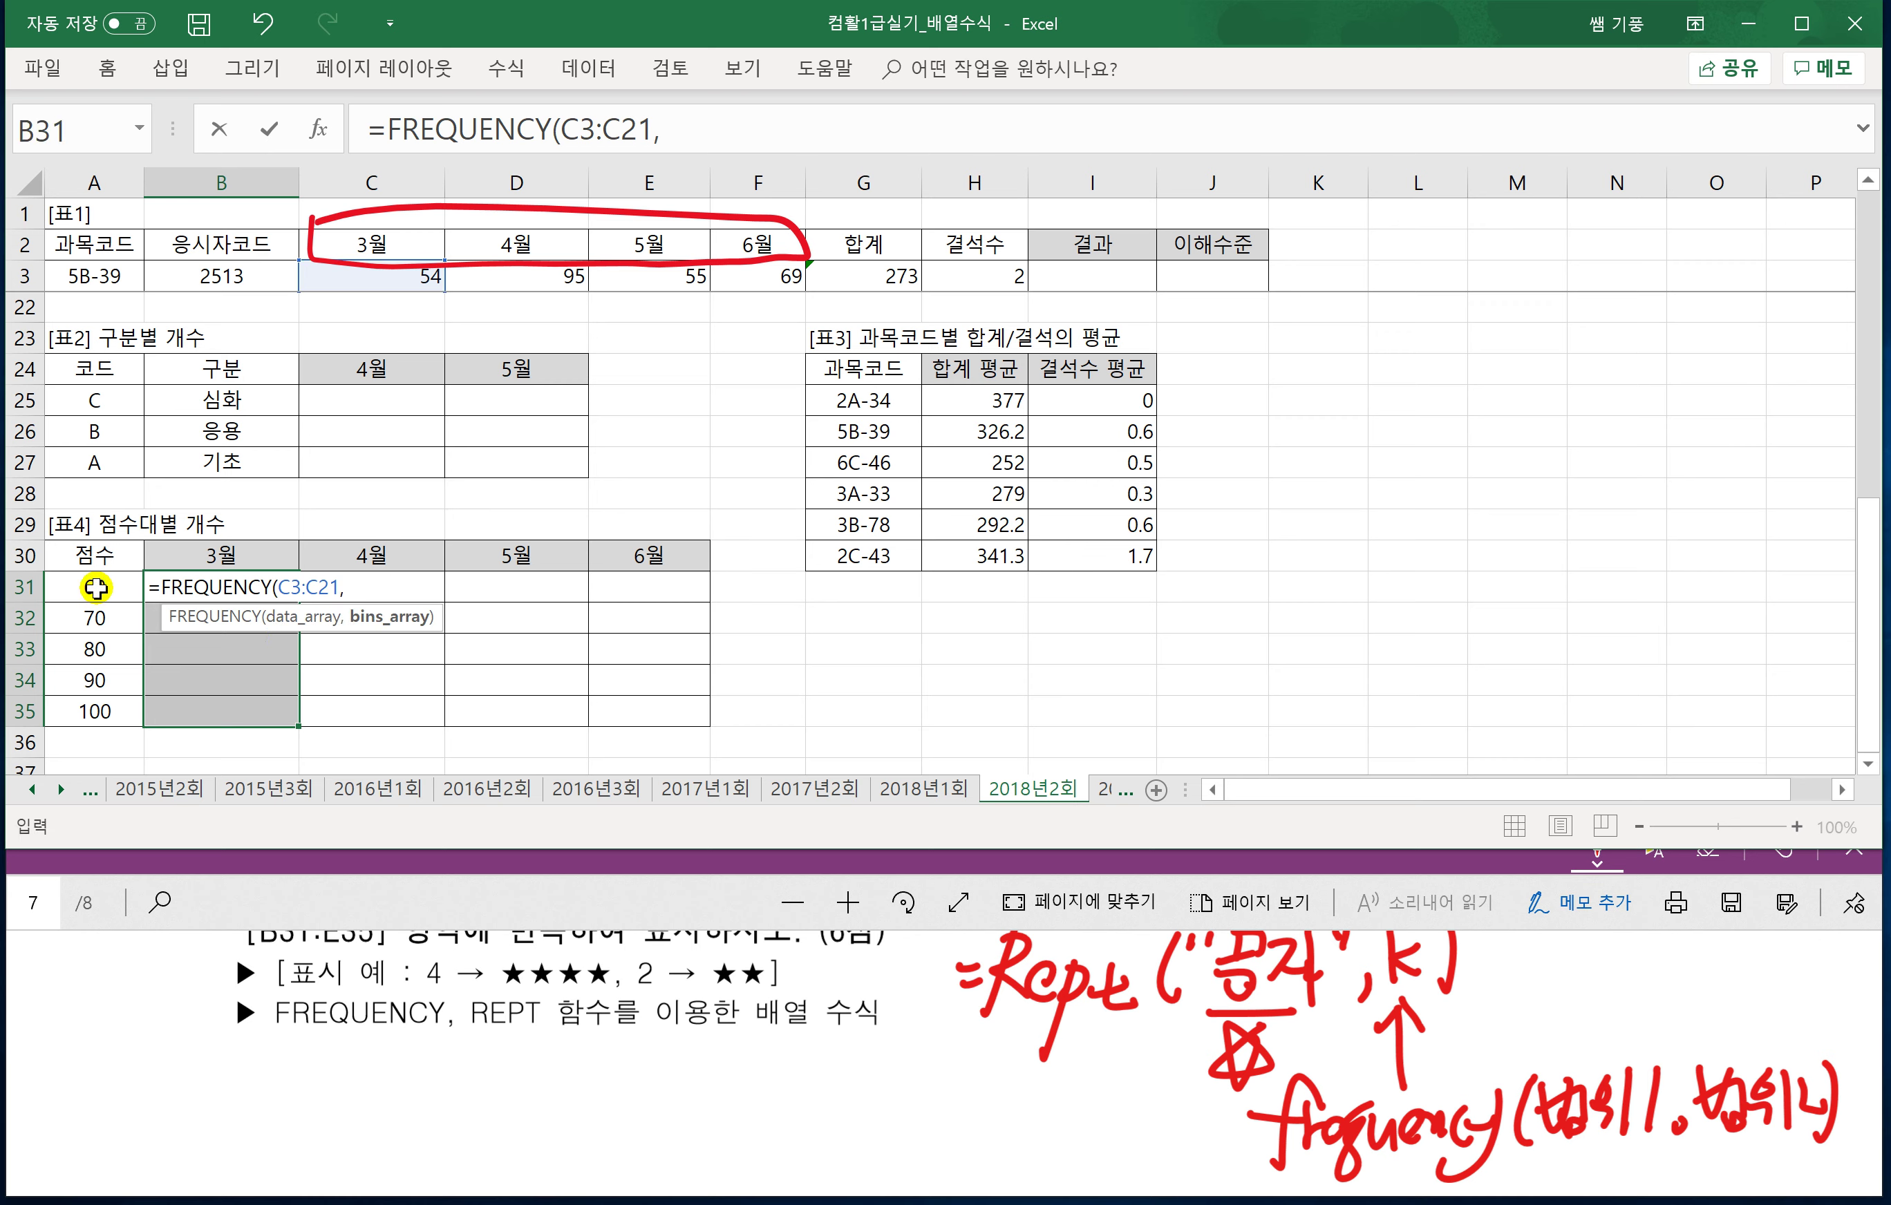
left_click_drag(96, 587, 96, 709)
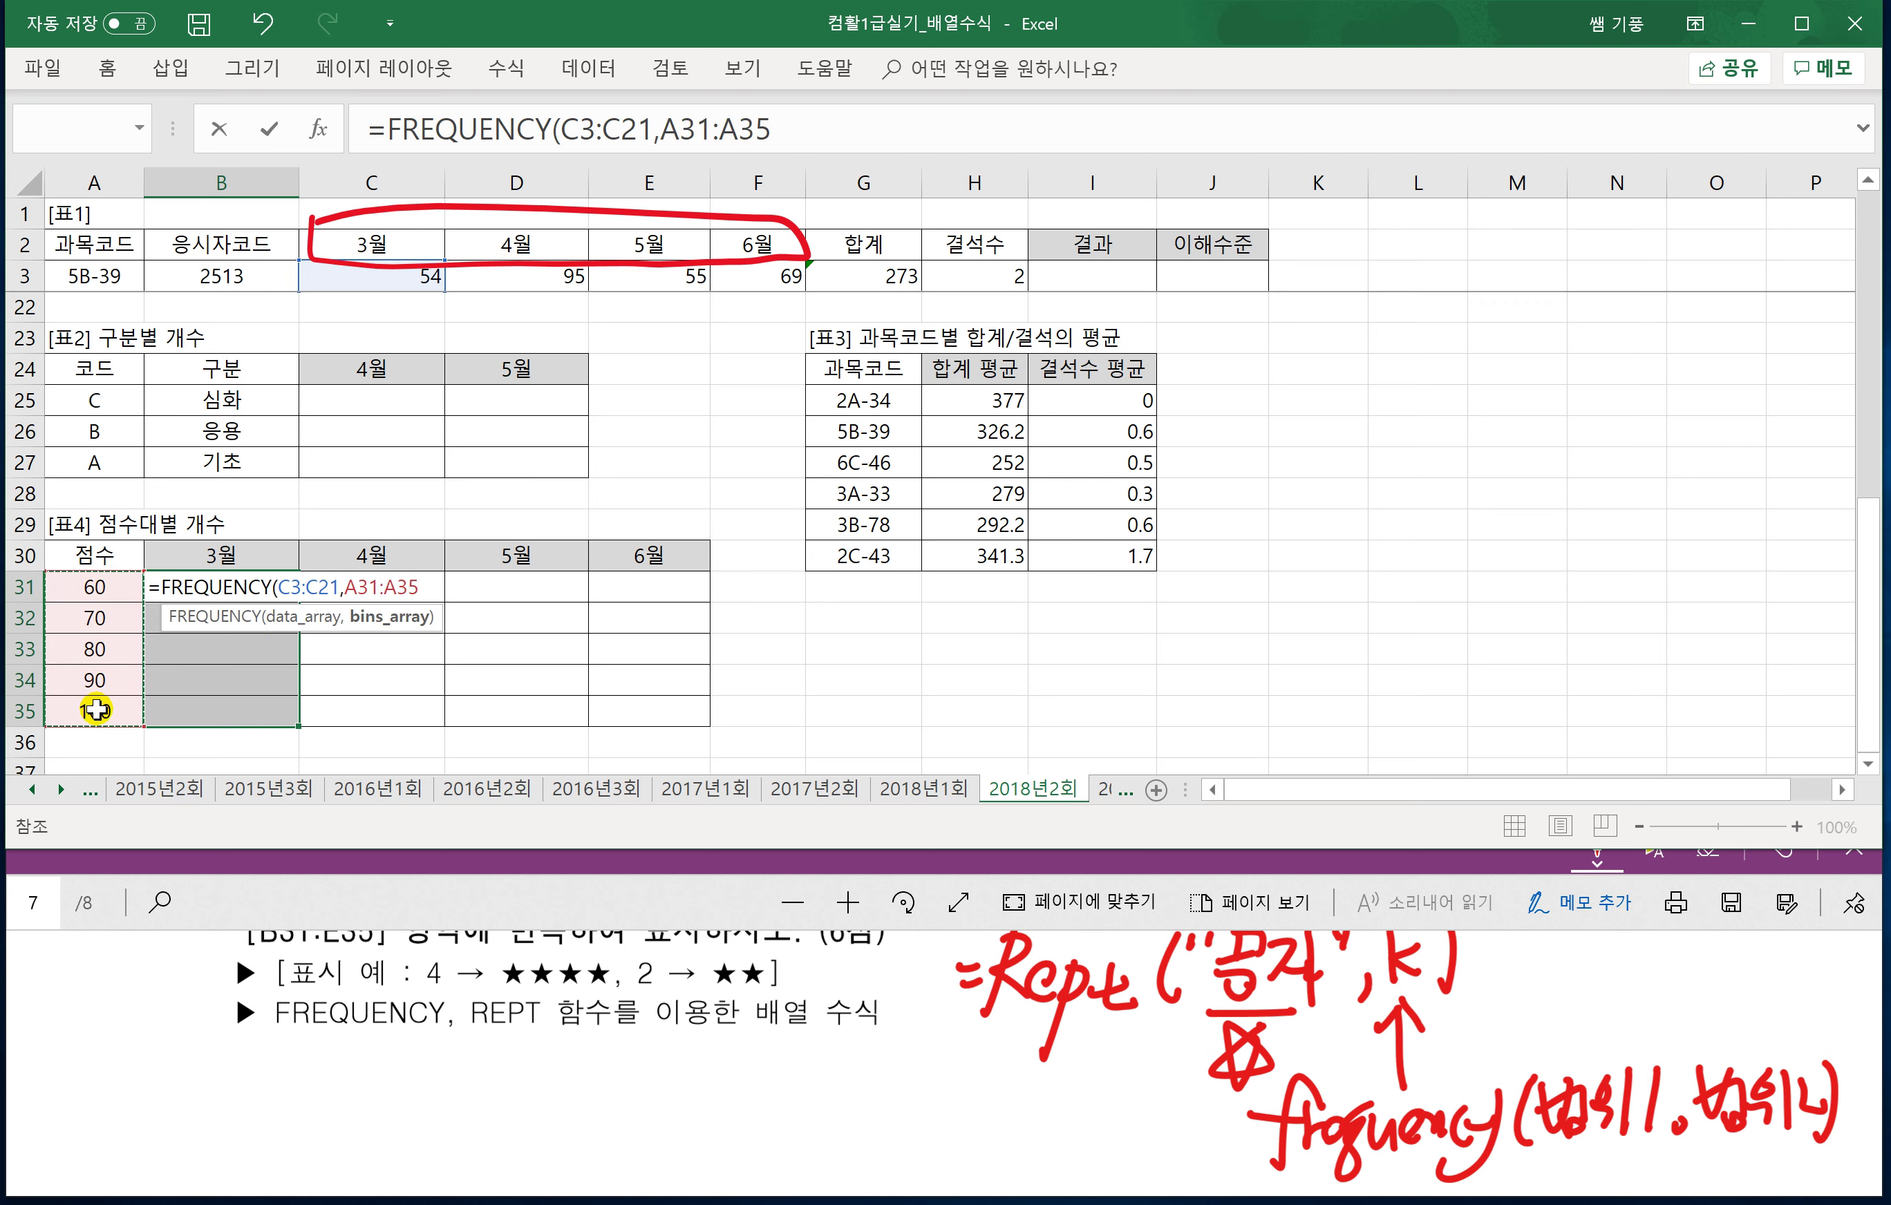
key("F4")
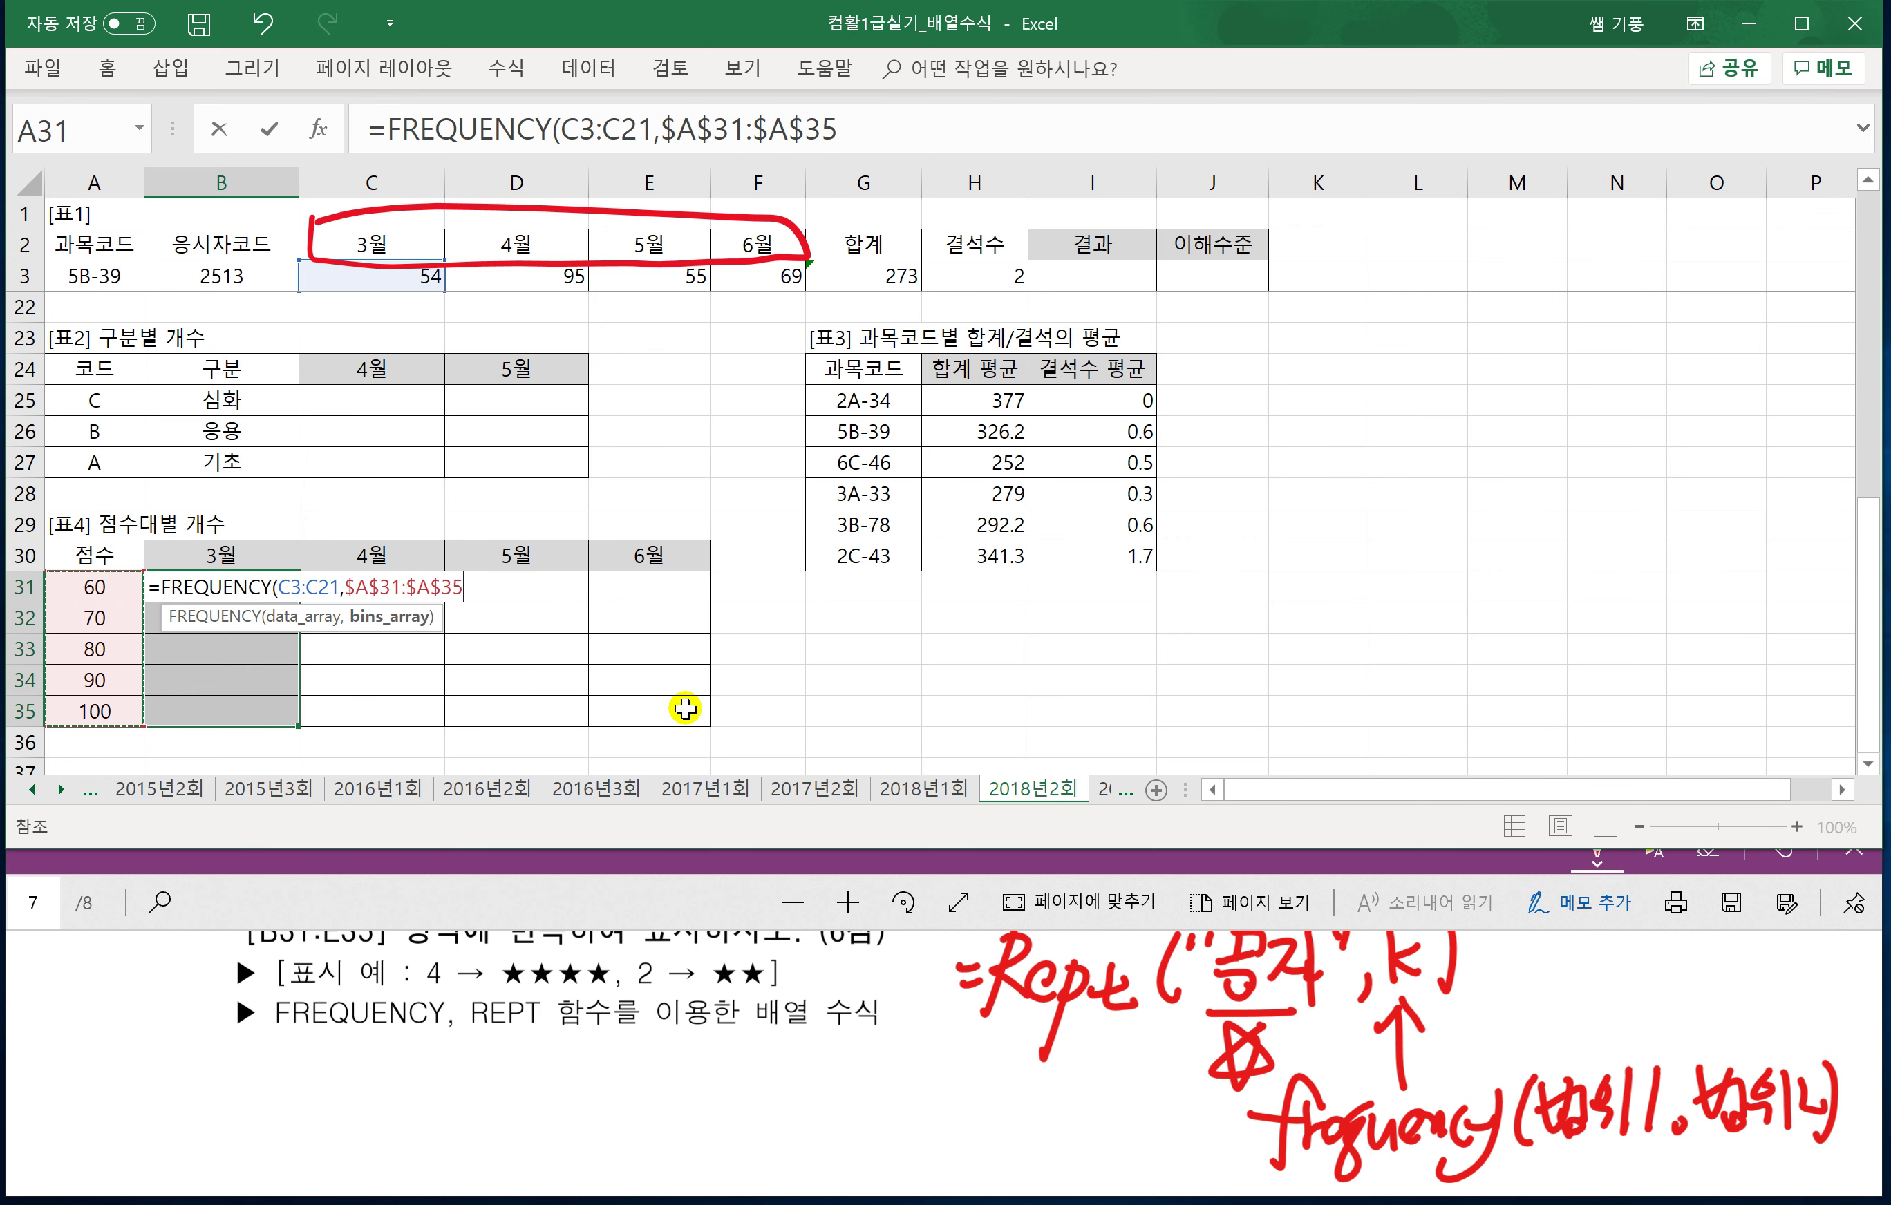
type(")")
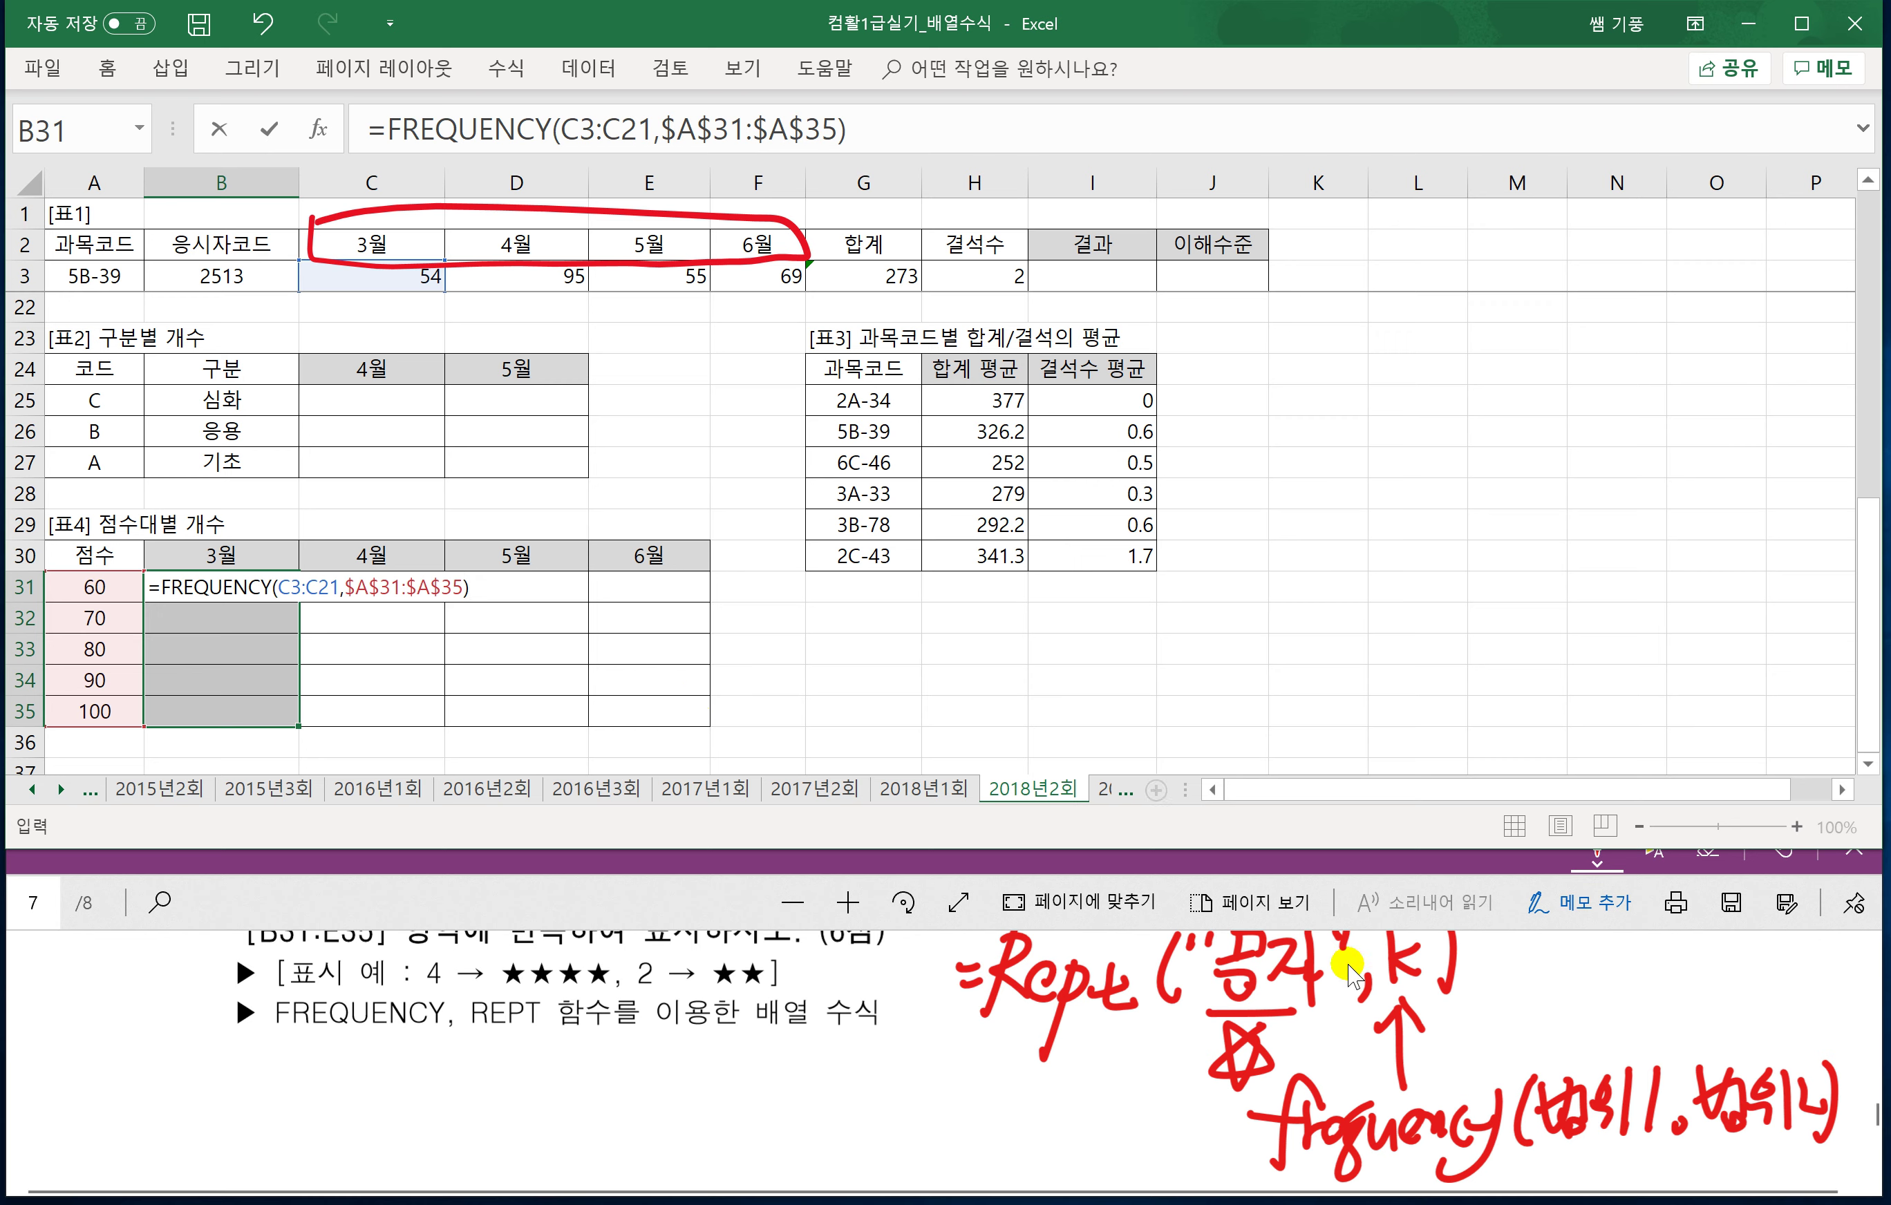
Insert REPT("★", in front of FREQUENCY so that the star is the text to repeat.
left_click(156, 587)
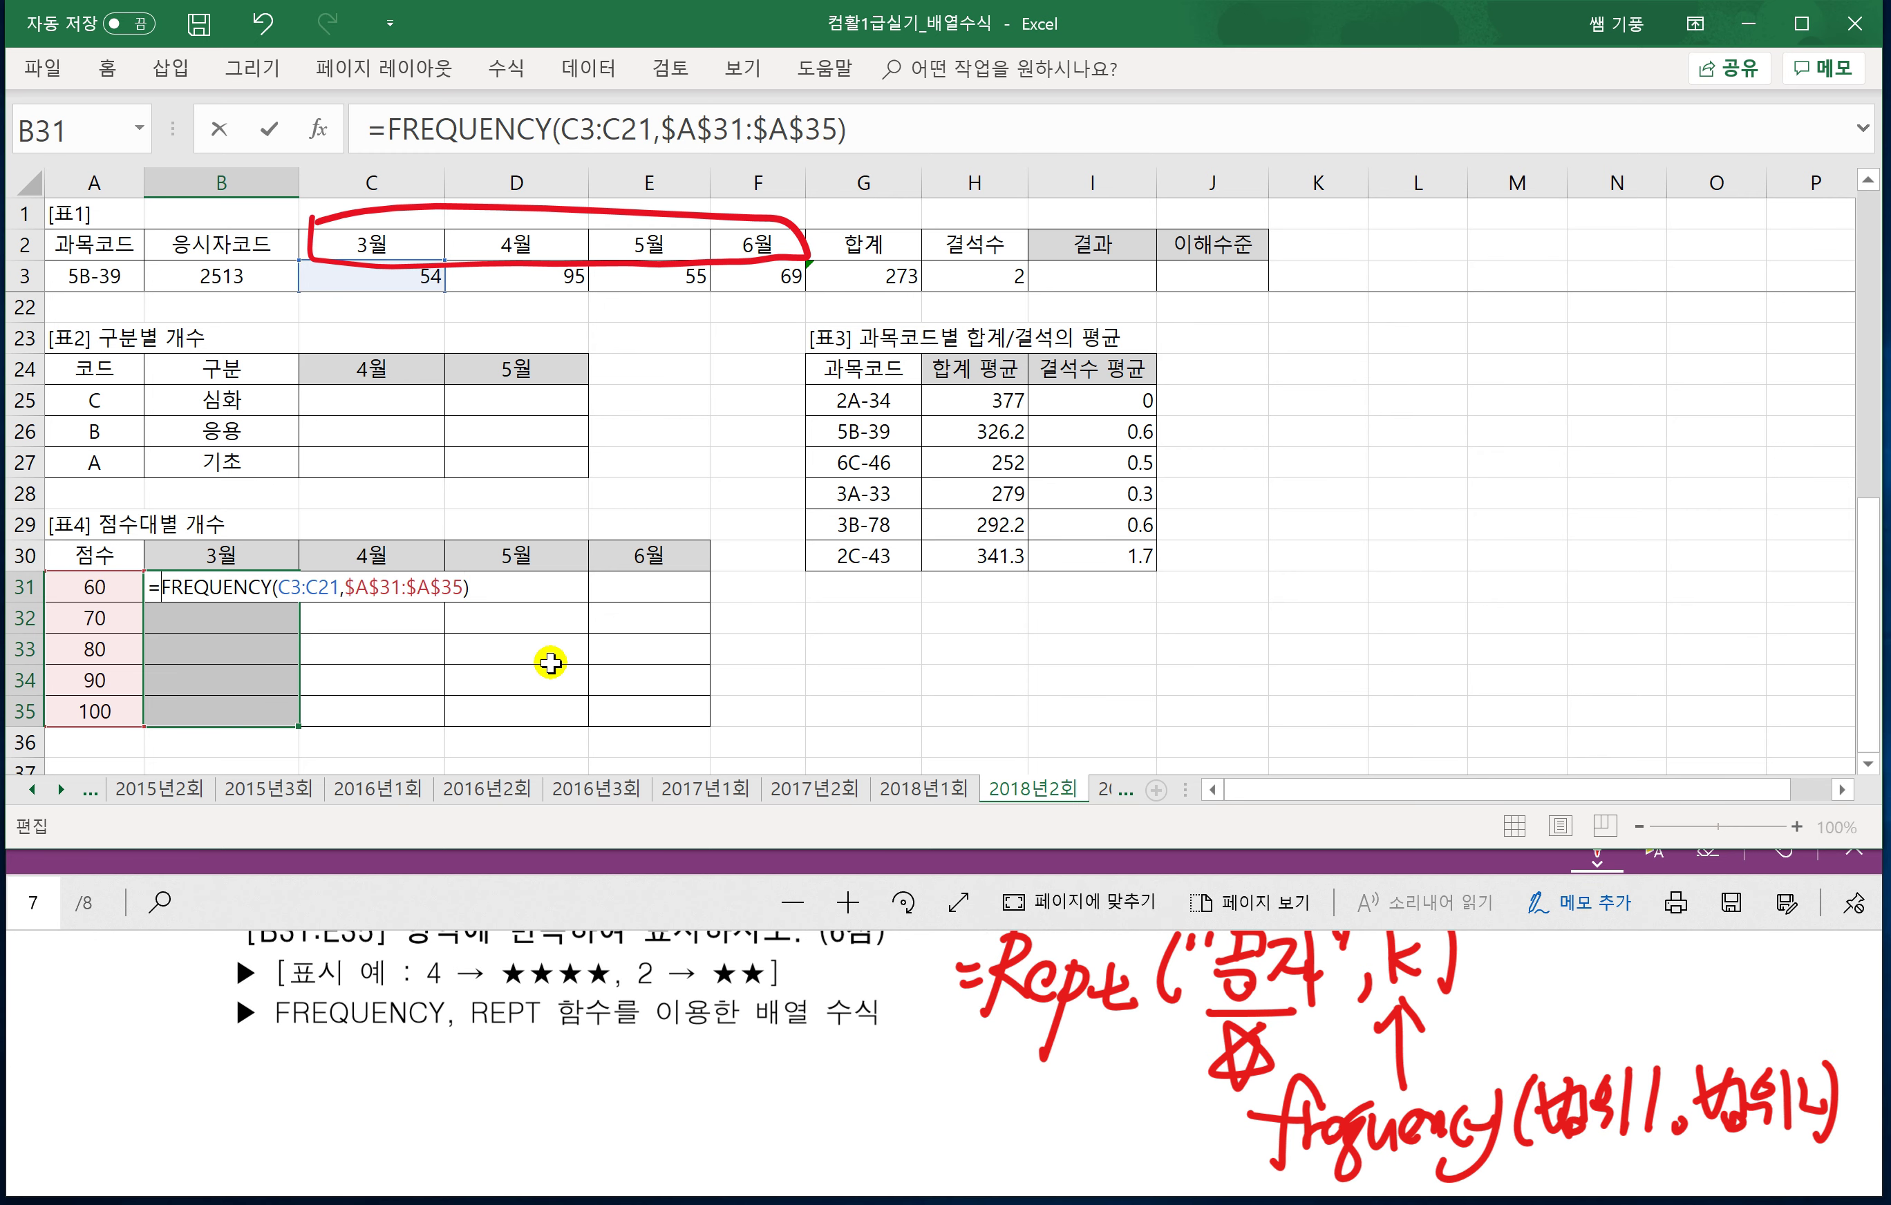
type("E")
key("BackSpace")
type("REPT(")
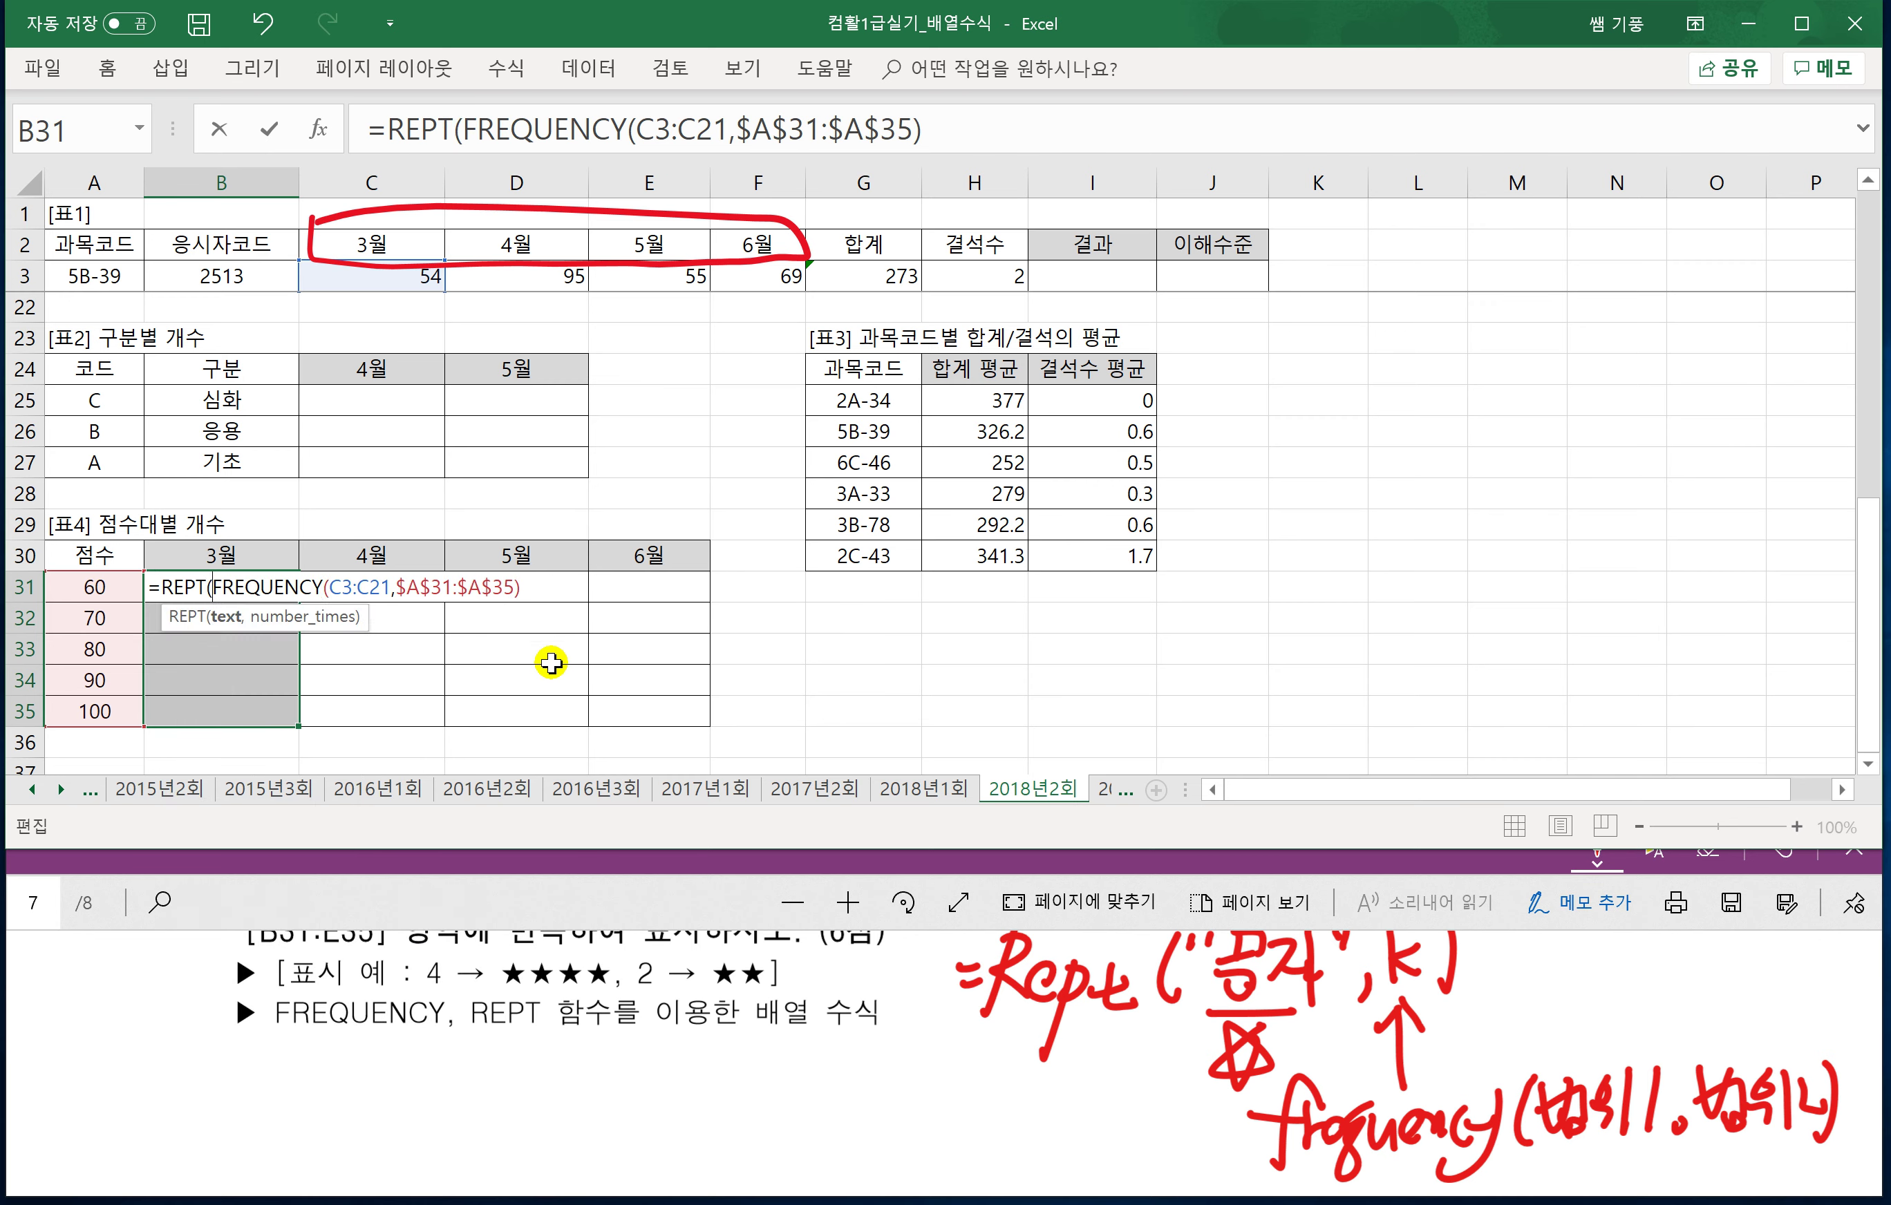
type("\"ㅁ")
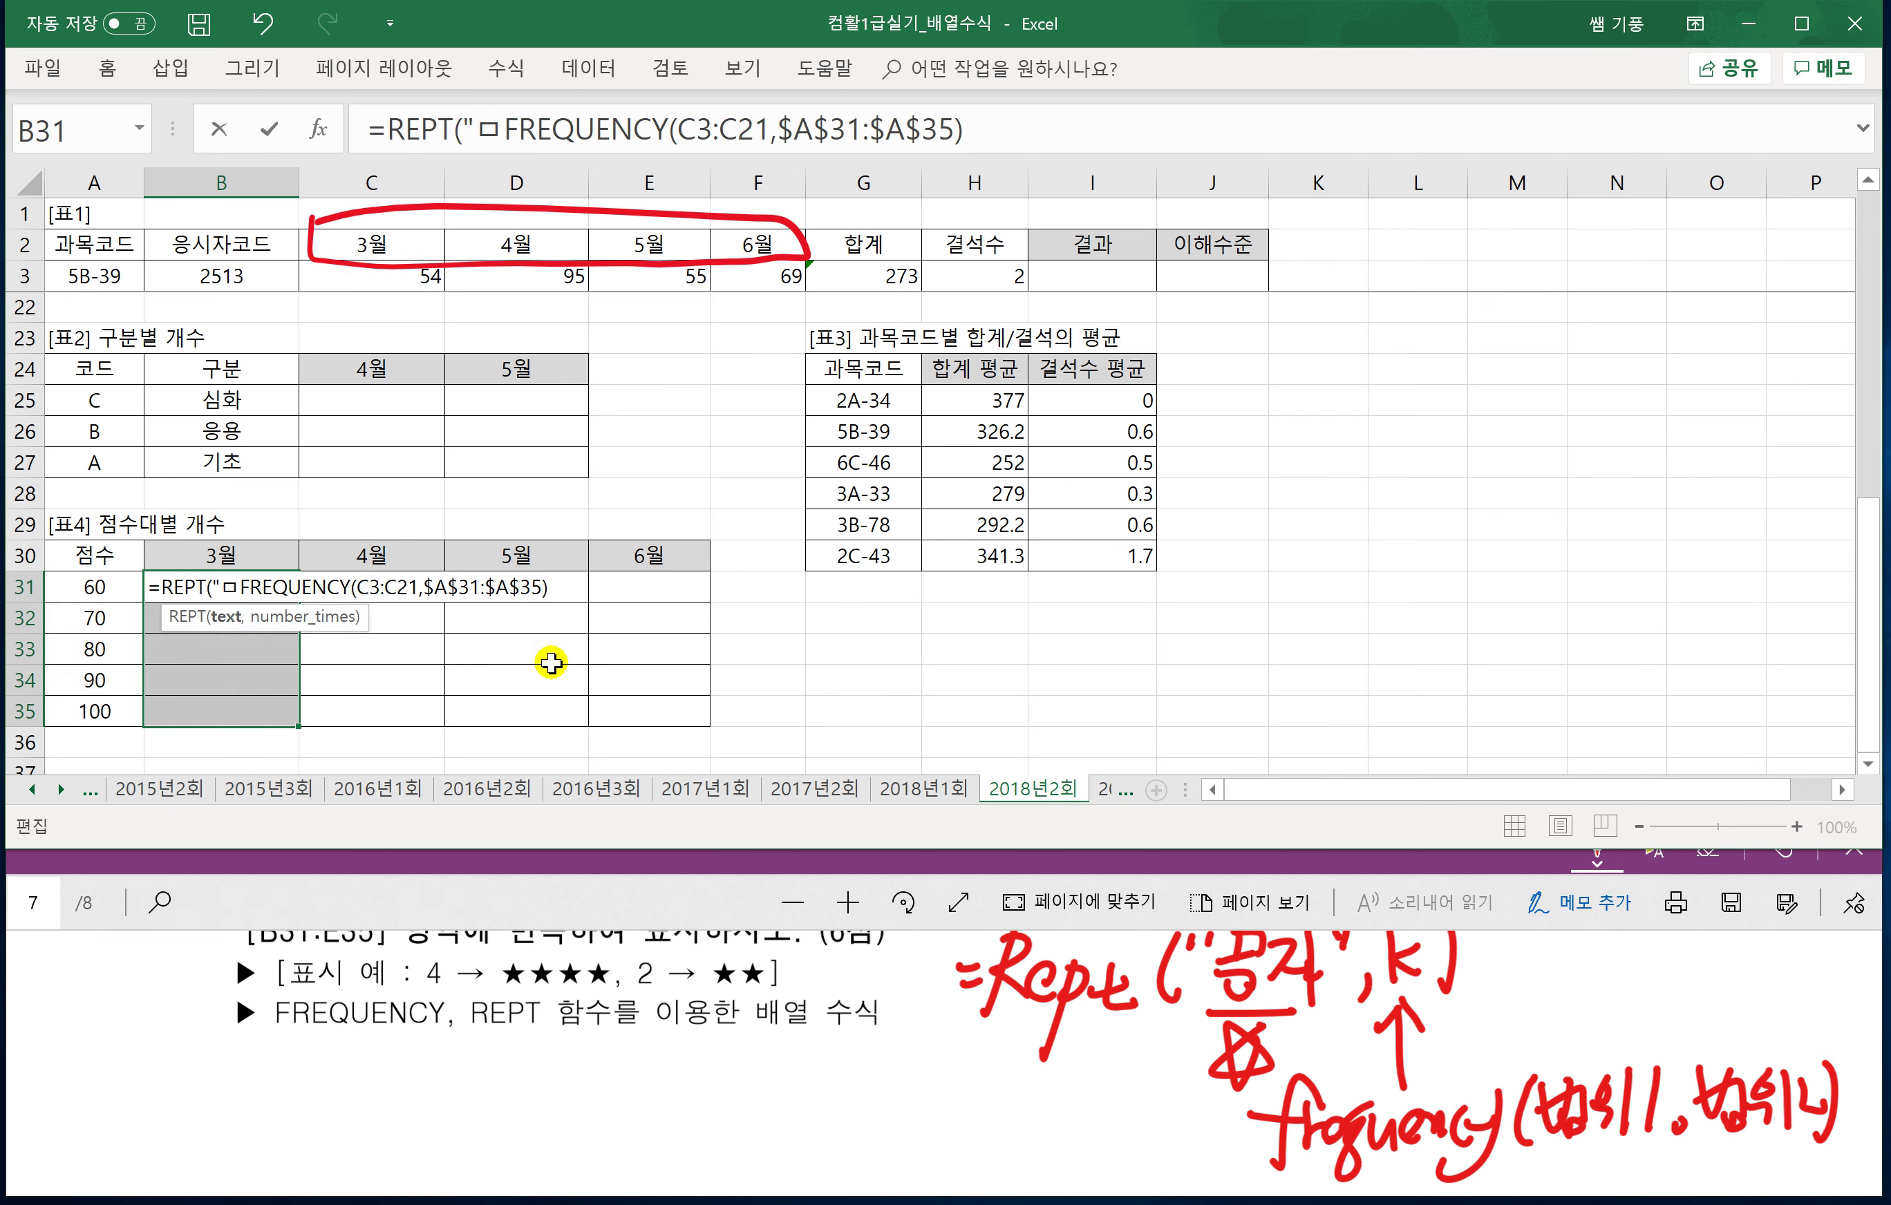
key("Hangul_Hanja")
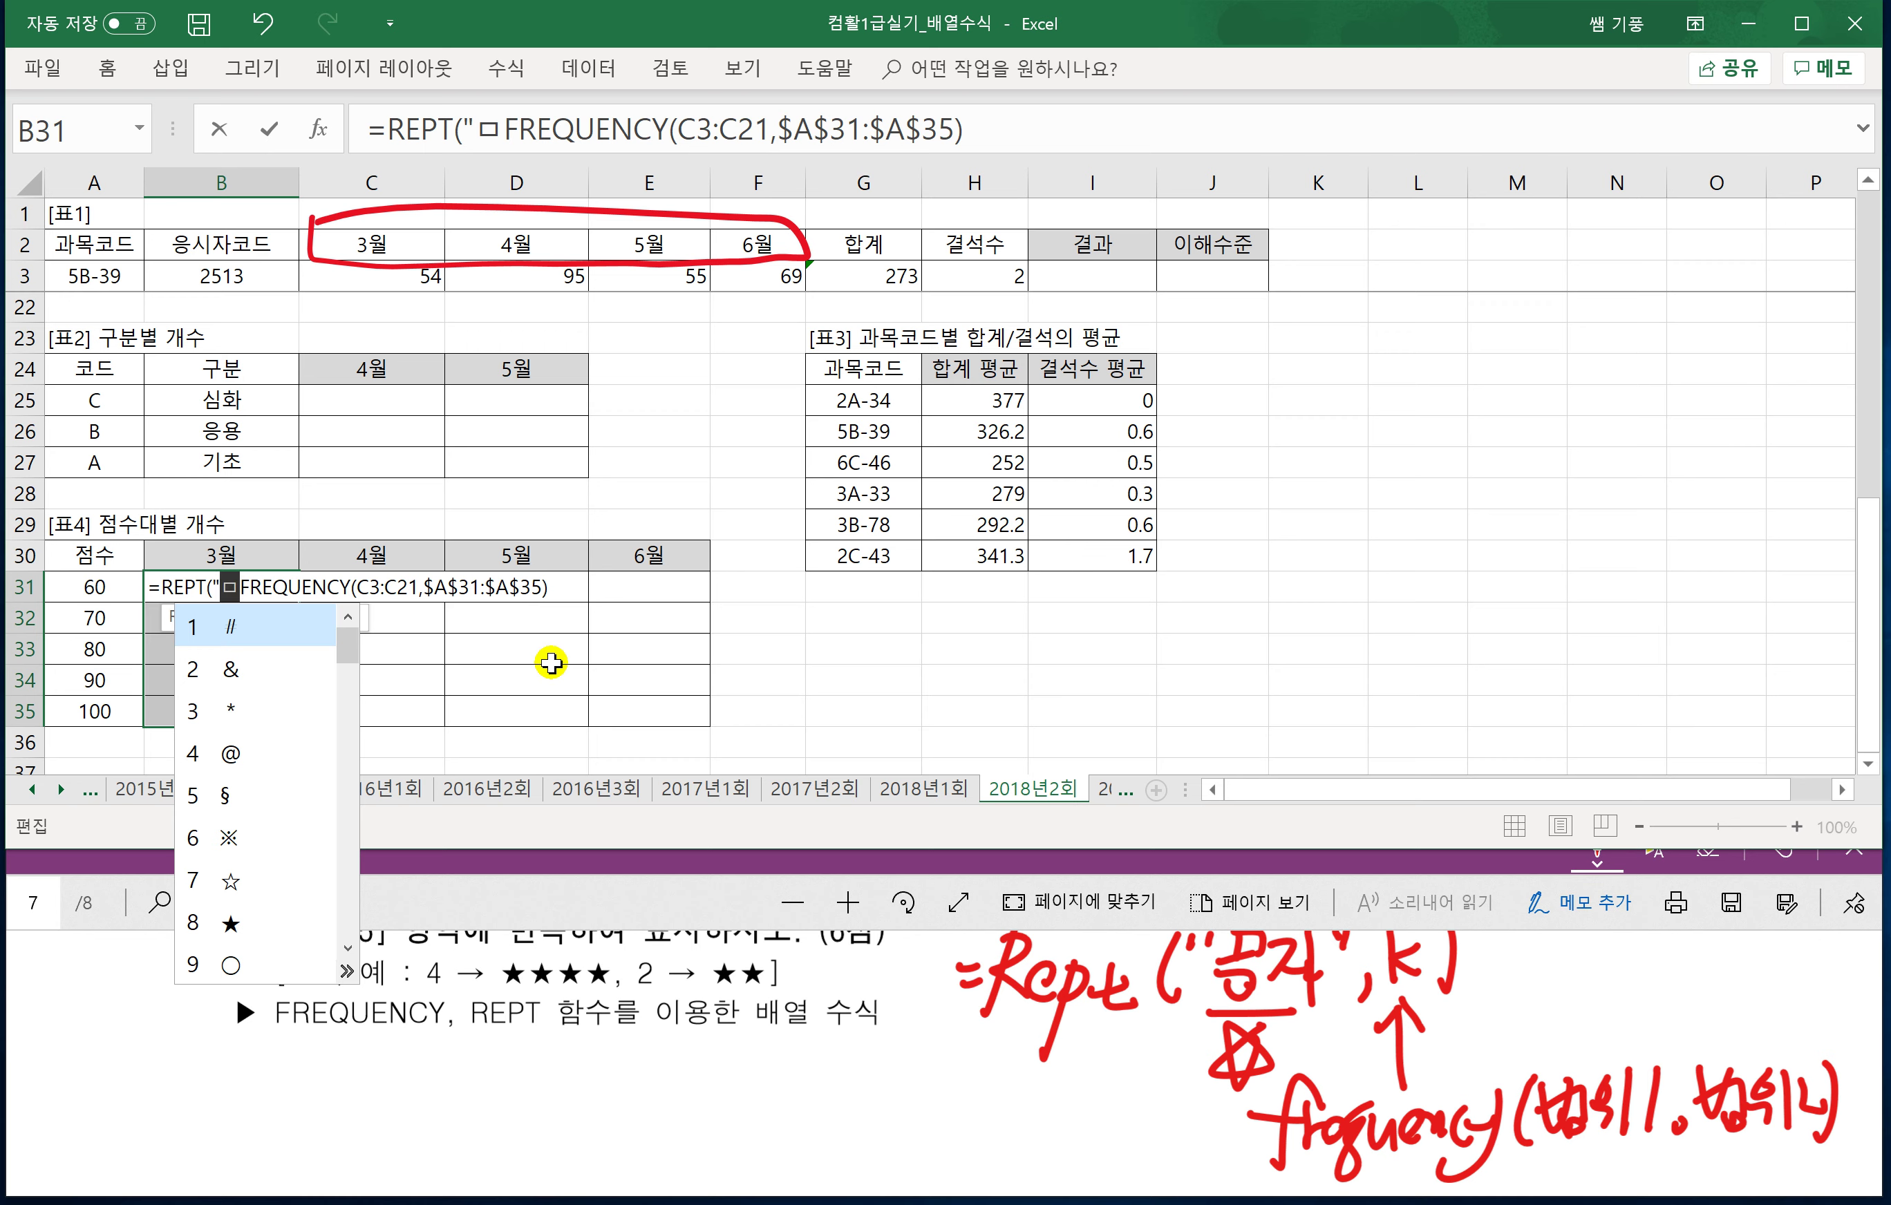
left_click(232, 923)
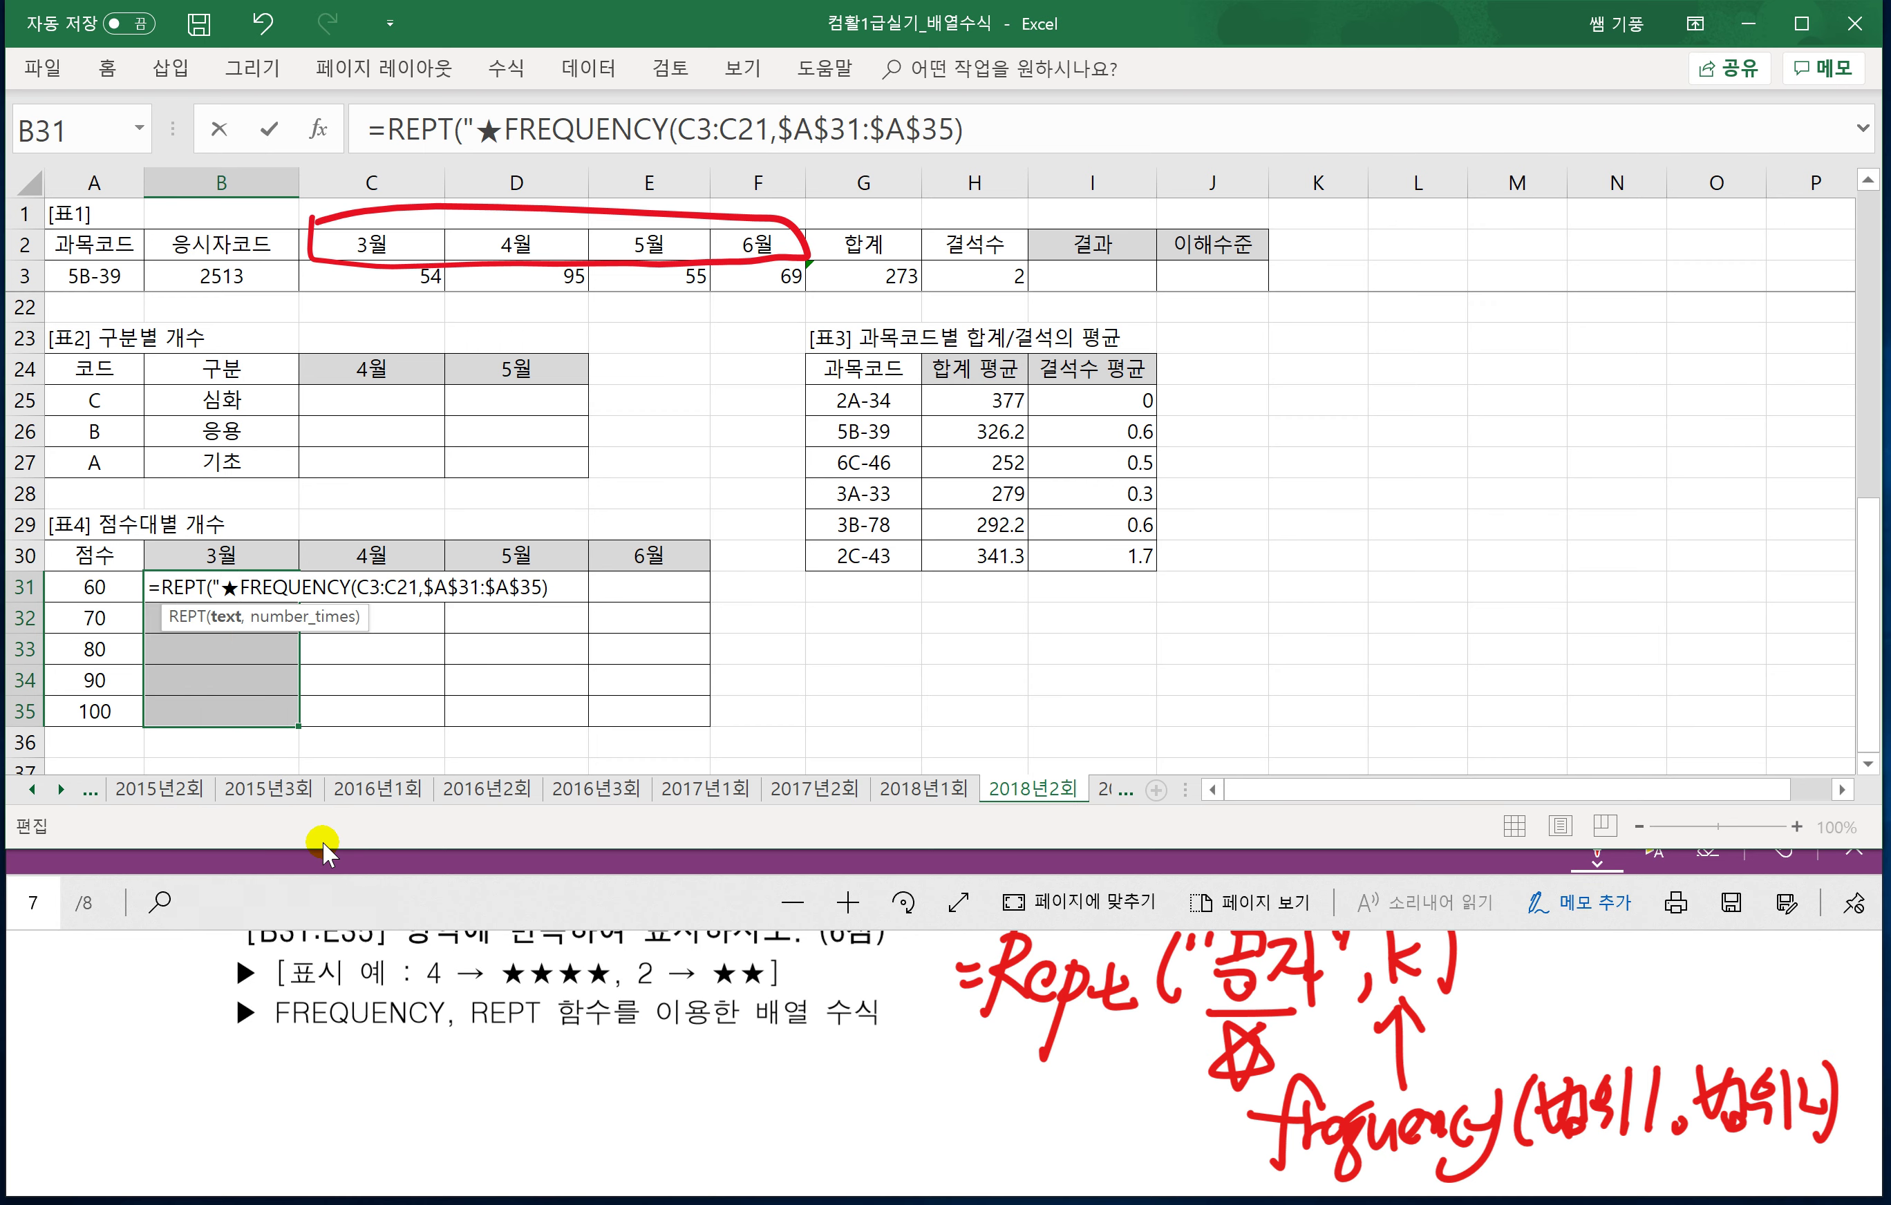
type("\",")
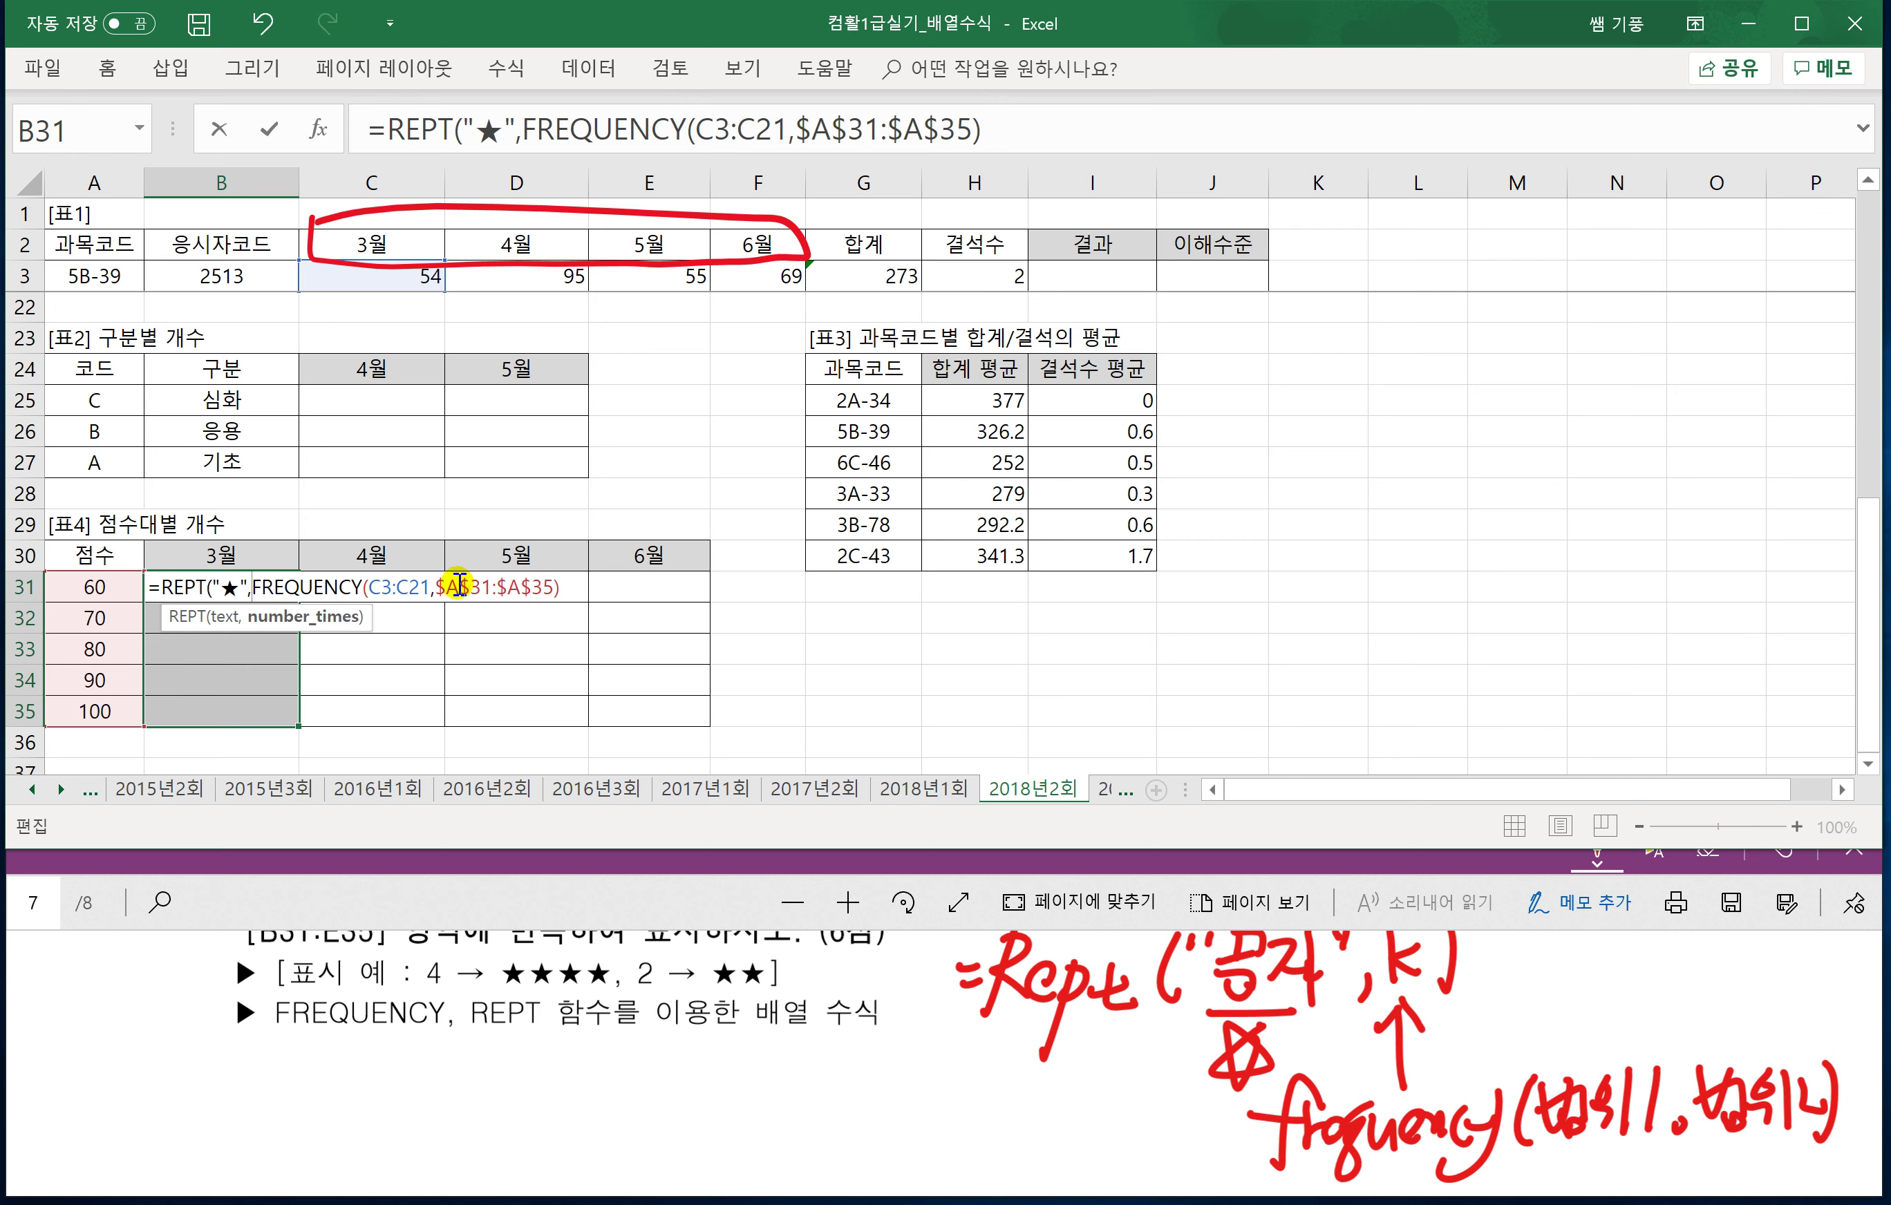
Close the REPT function, enter it in B31:B35 as an array formula and fill it across through E35.
left_click(559, 587)
type(")")
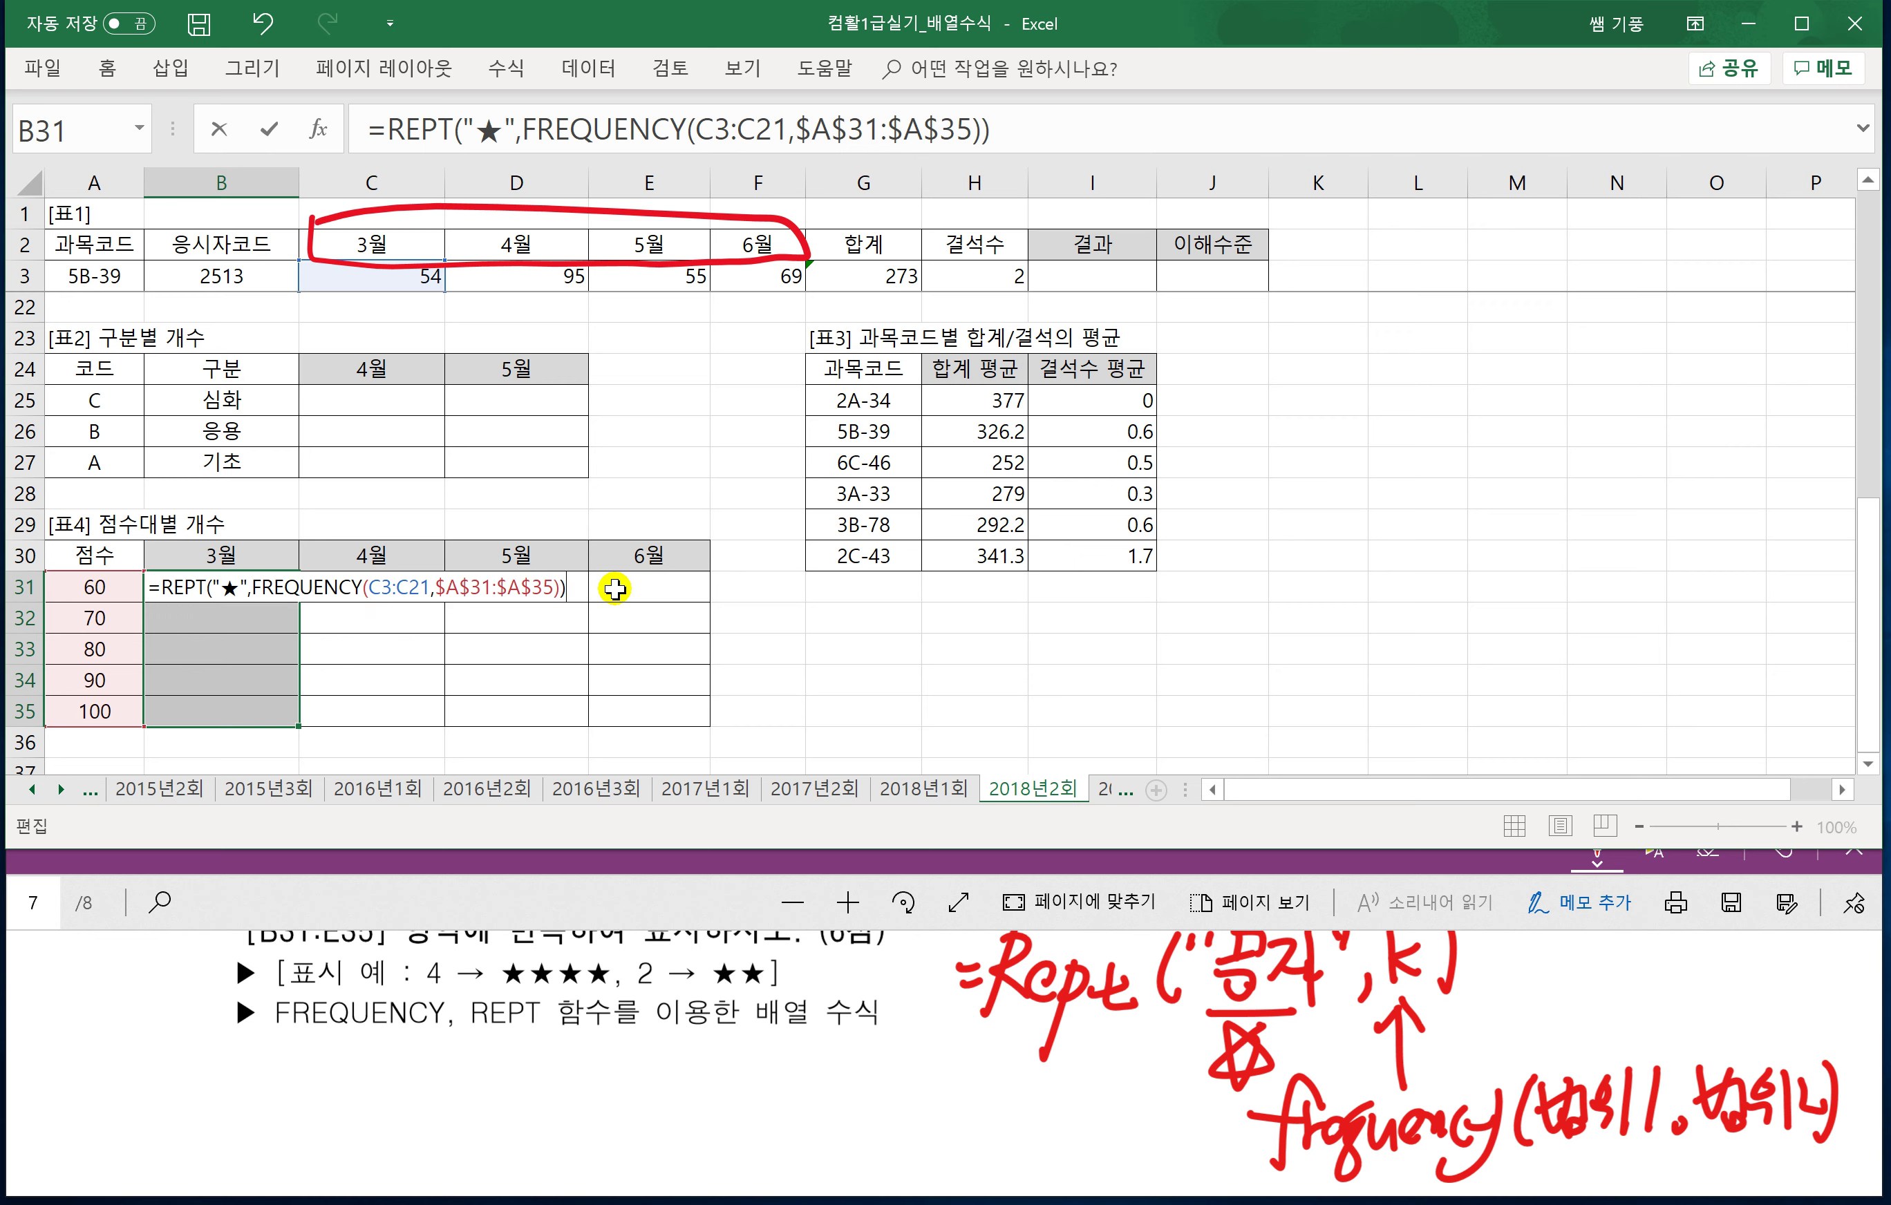
key("ctrl+shift+Return")
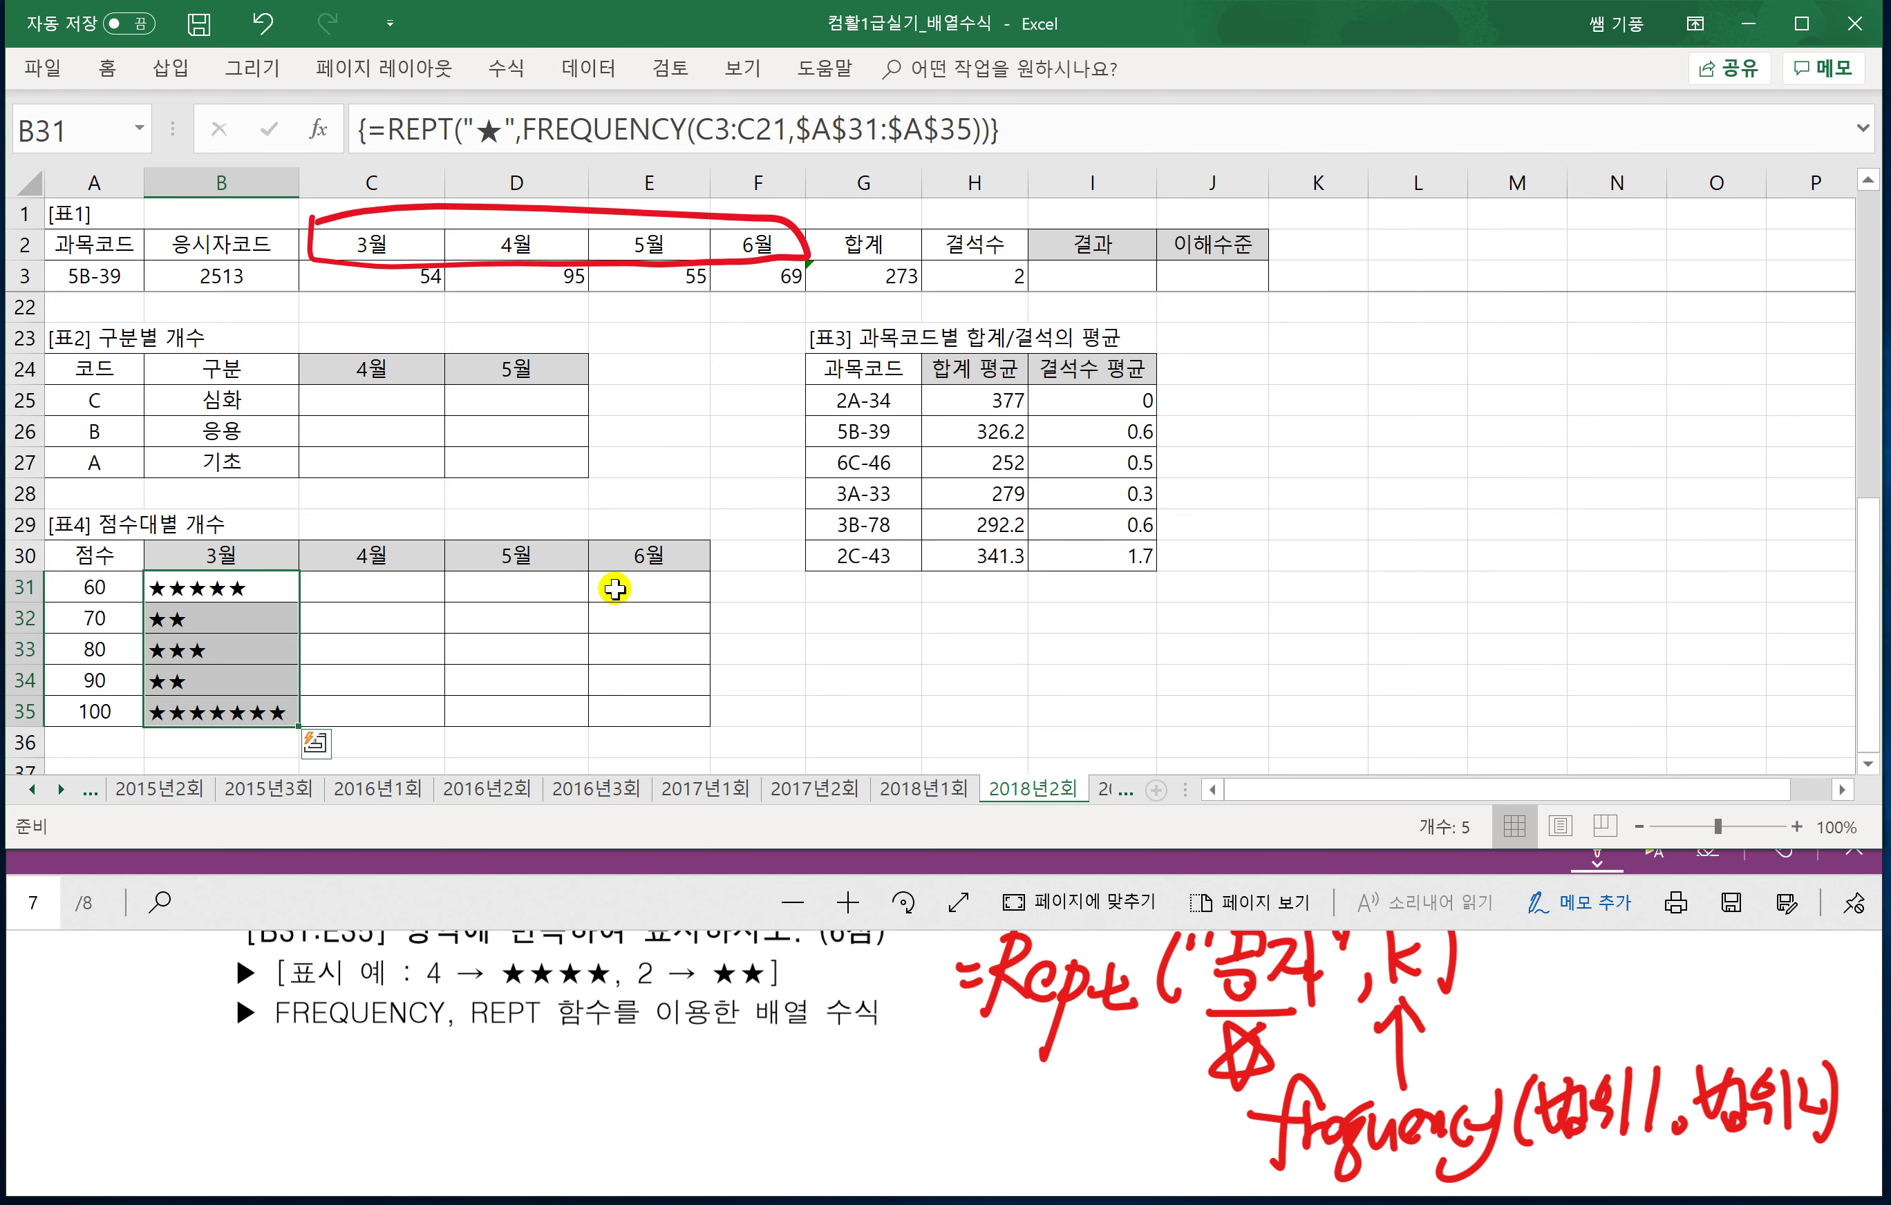
left_click_drag(298, 724, 676, 726)
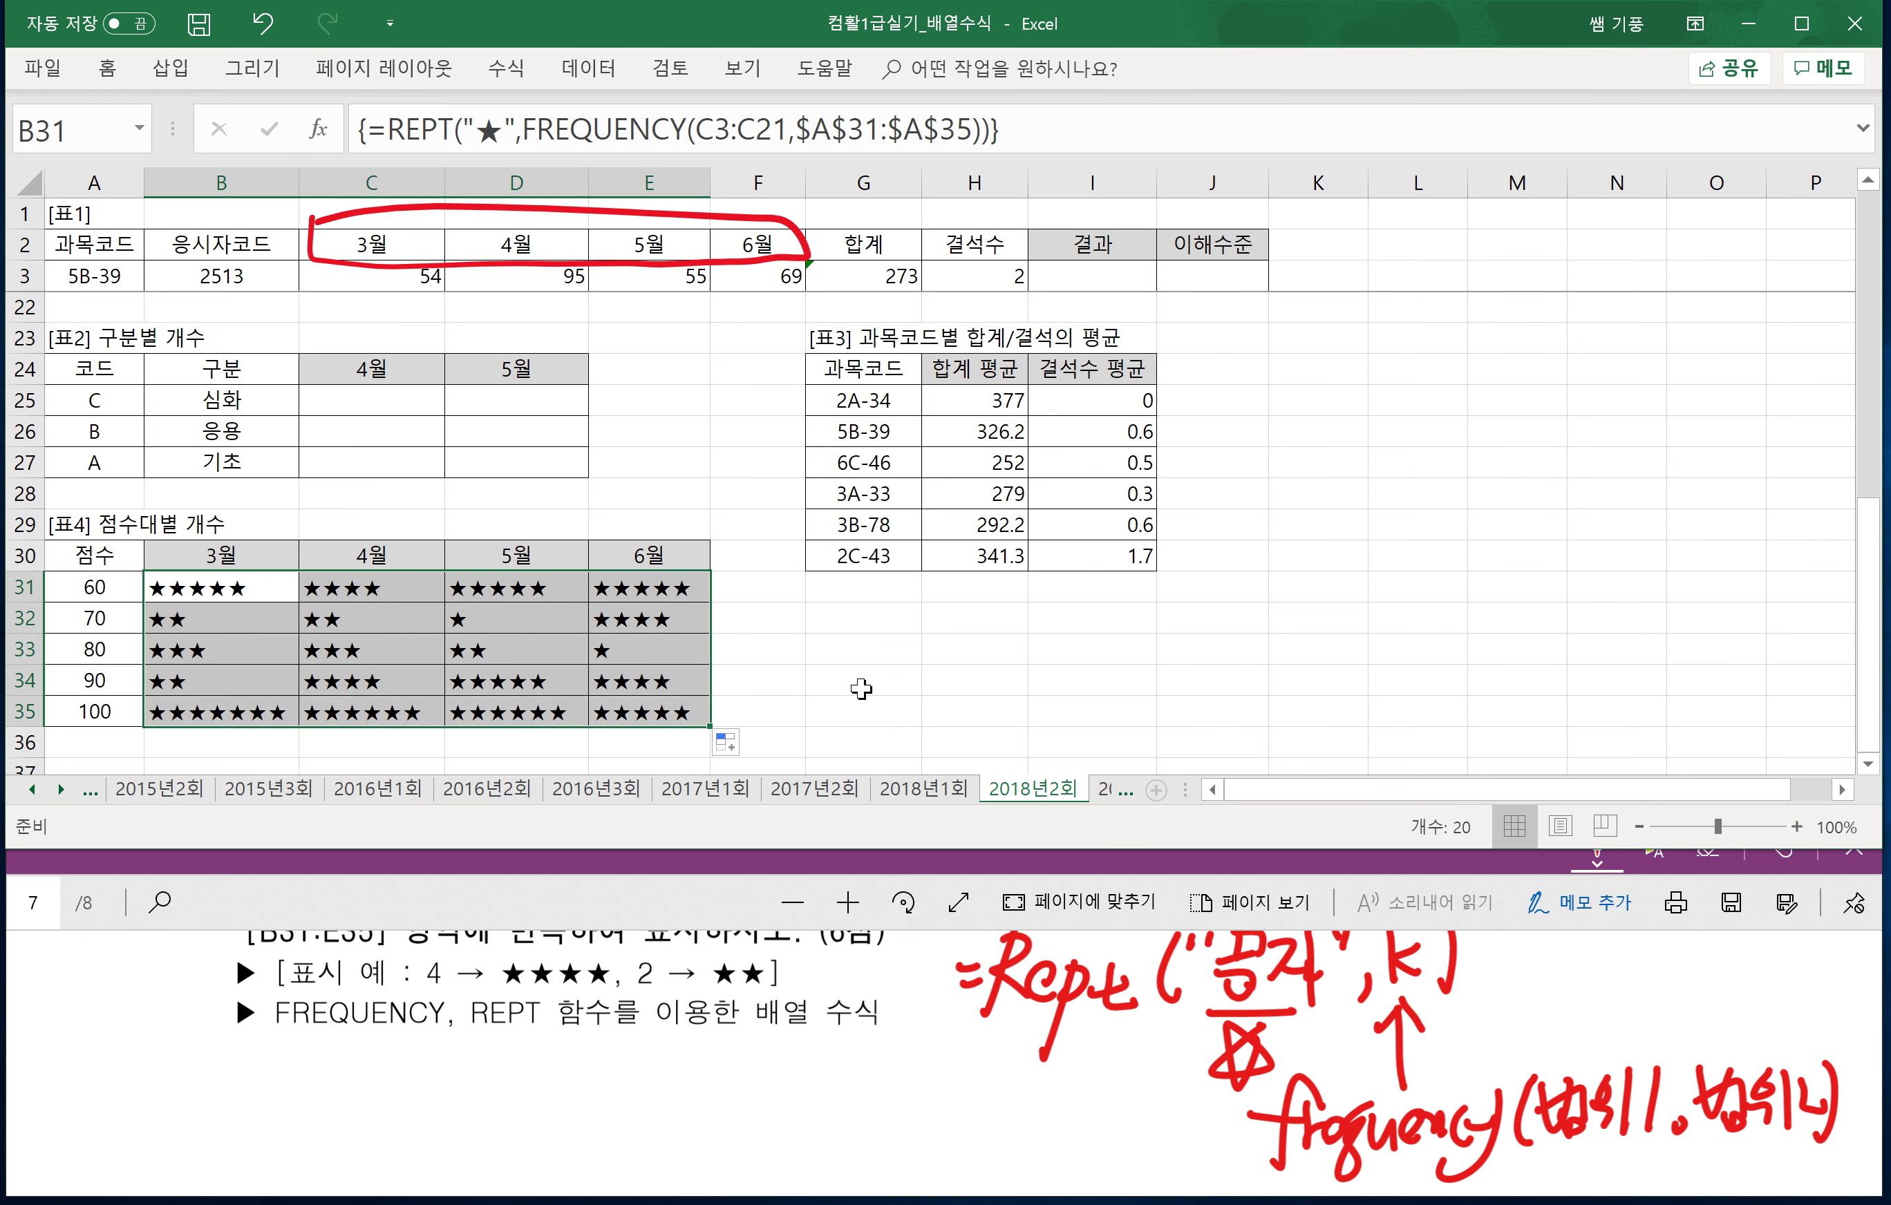
left_click(861, 689)
Switch to the PDF and go to the 계산작업_배열수식_2018년3회 section on page 8.
left_click(534, 890)
scroll(556, 952, "down", 1)
scroll(574, 969, "up", 2)
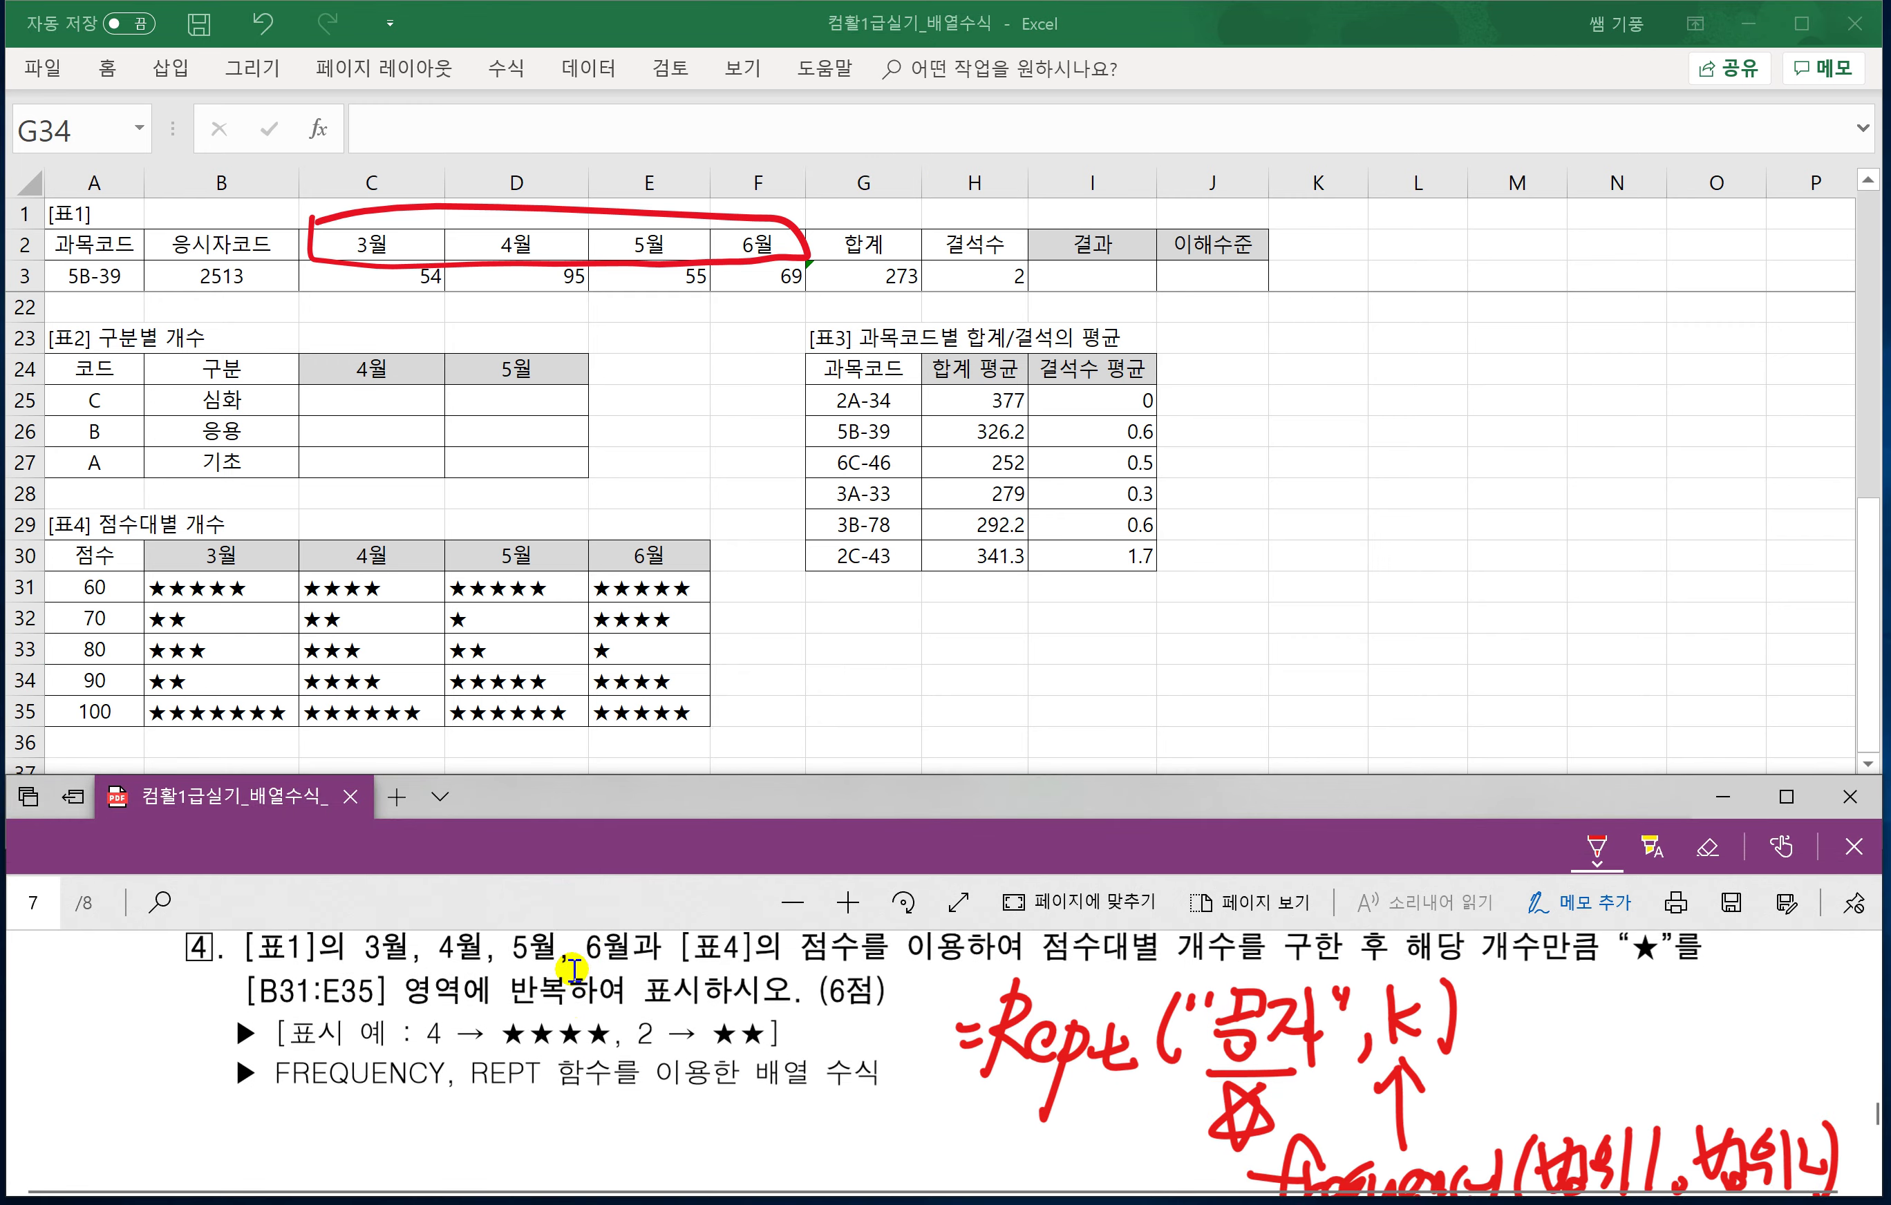
scroll(576, 976, "up", 3)
scroll(584, 988, "down", 2)
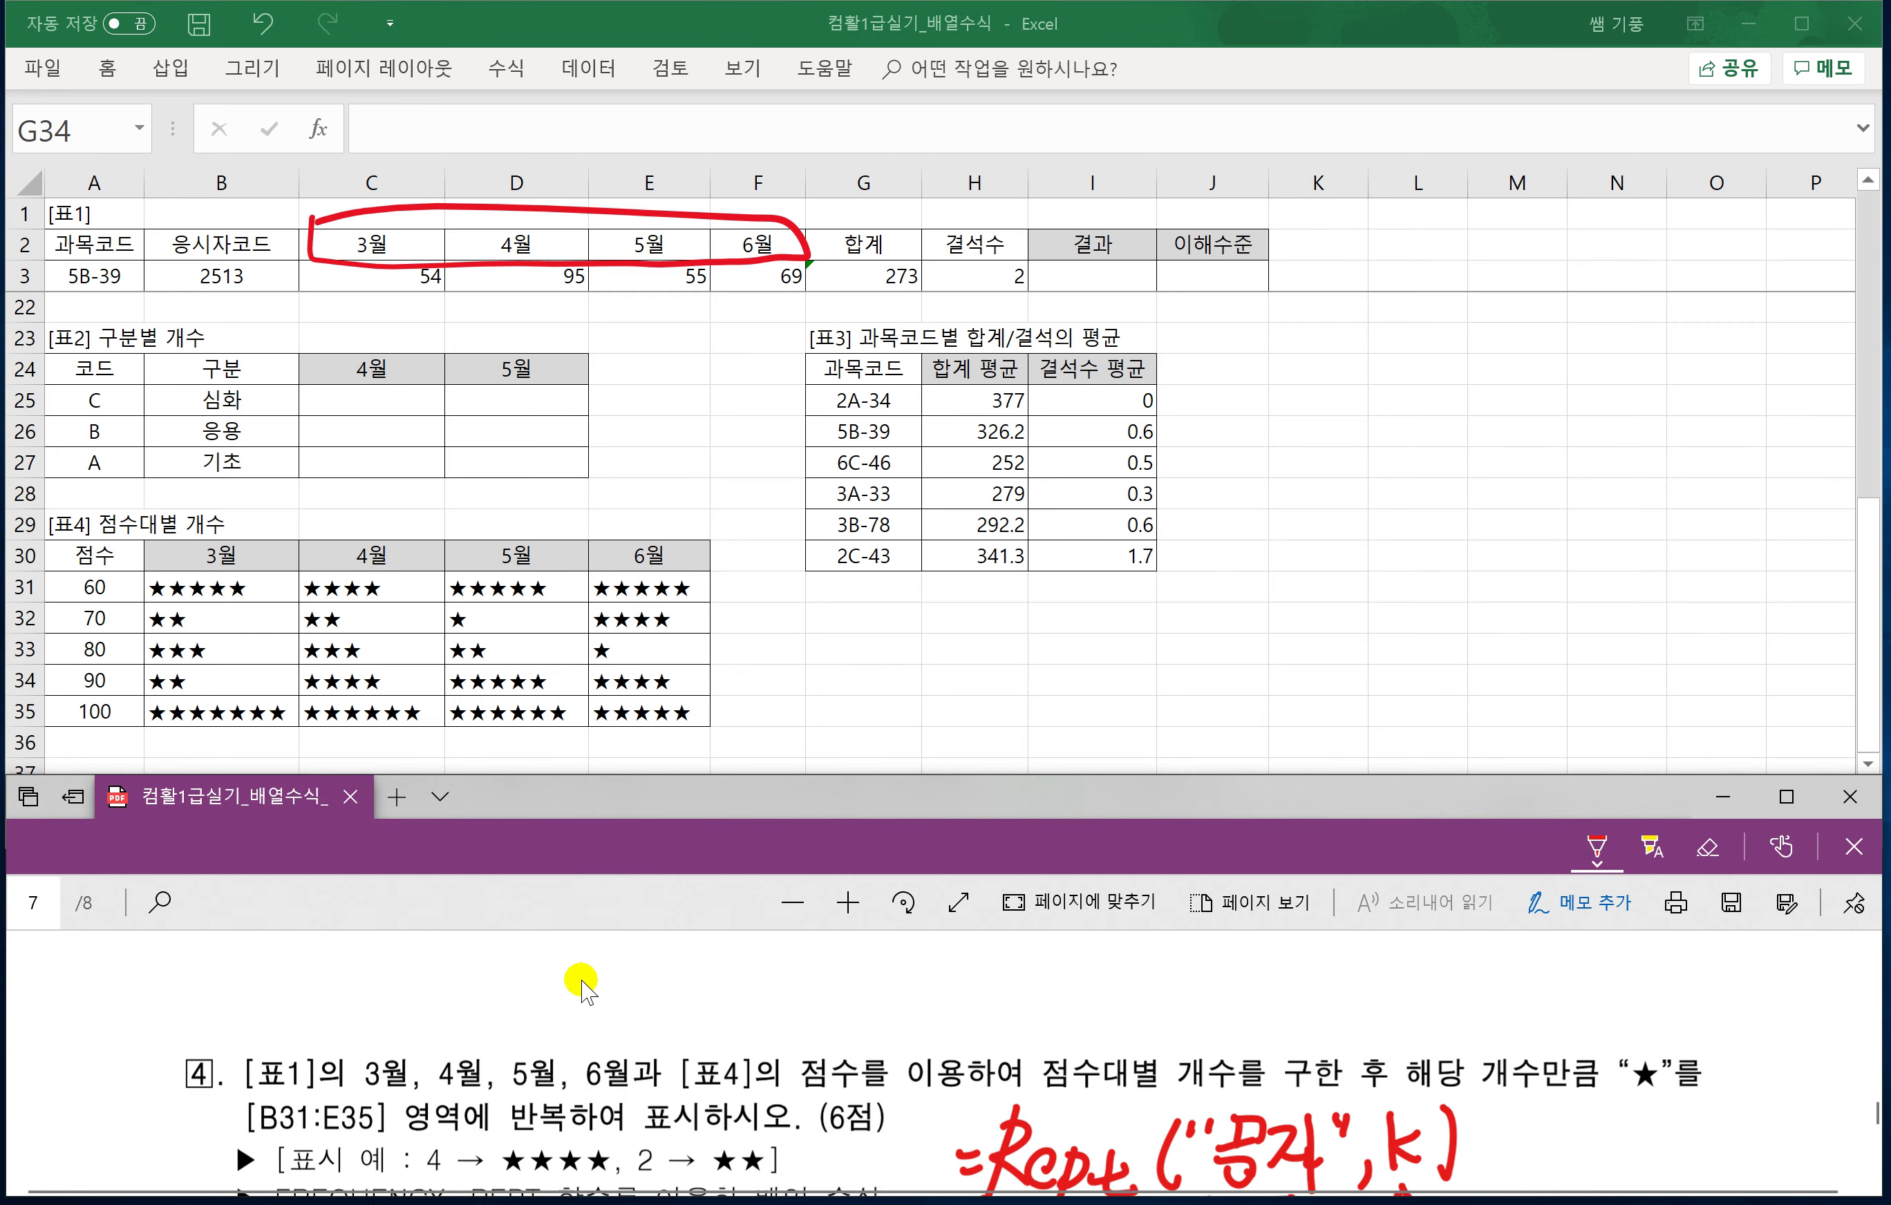
scroll(584, 988, "down", 6)
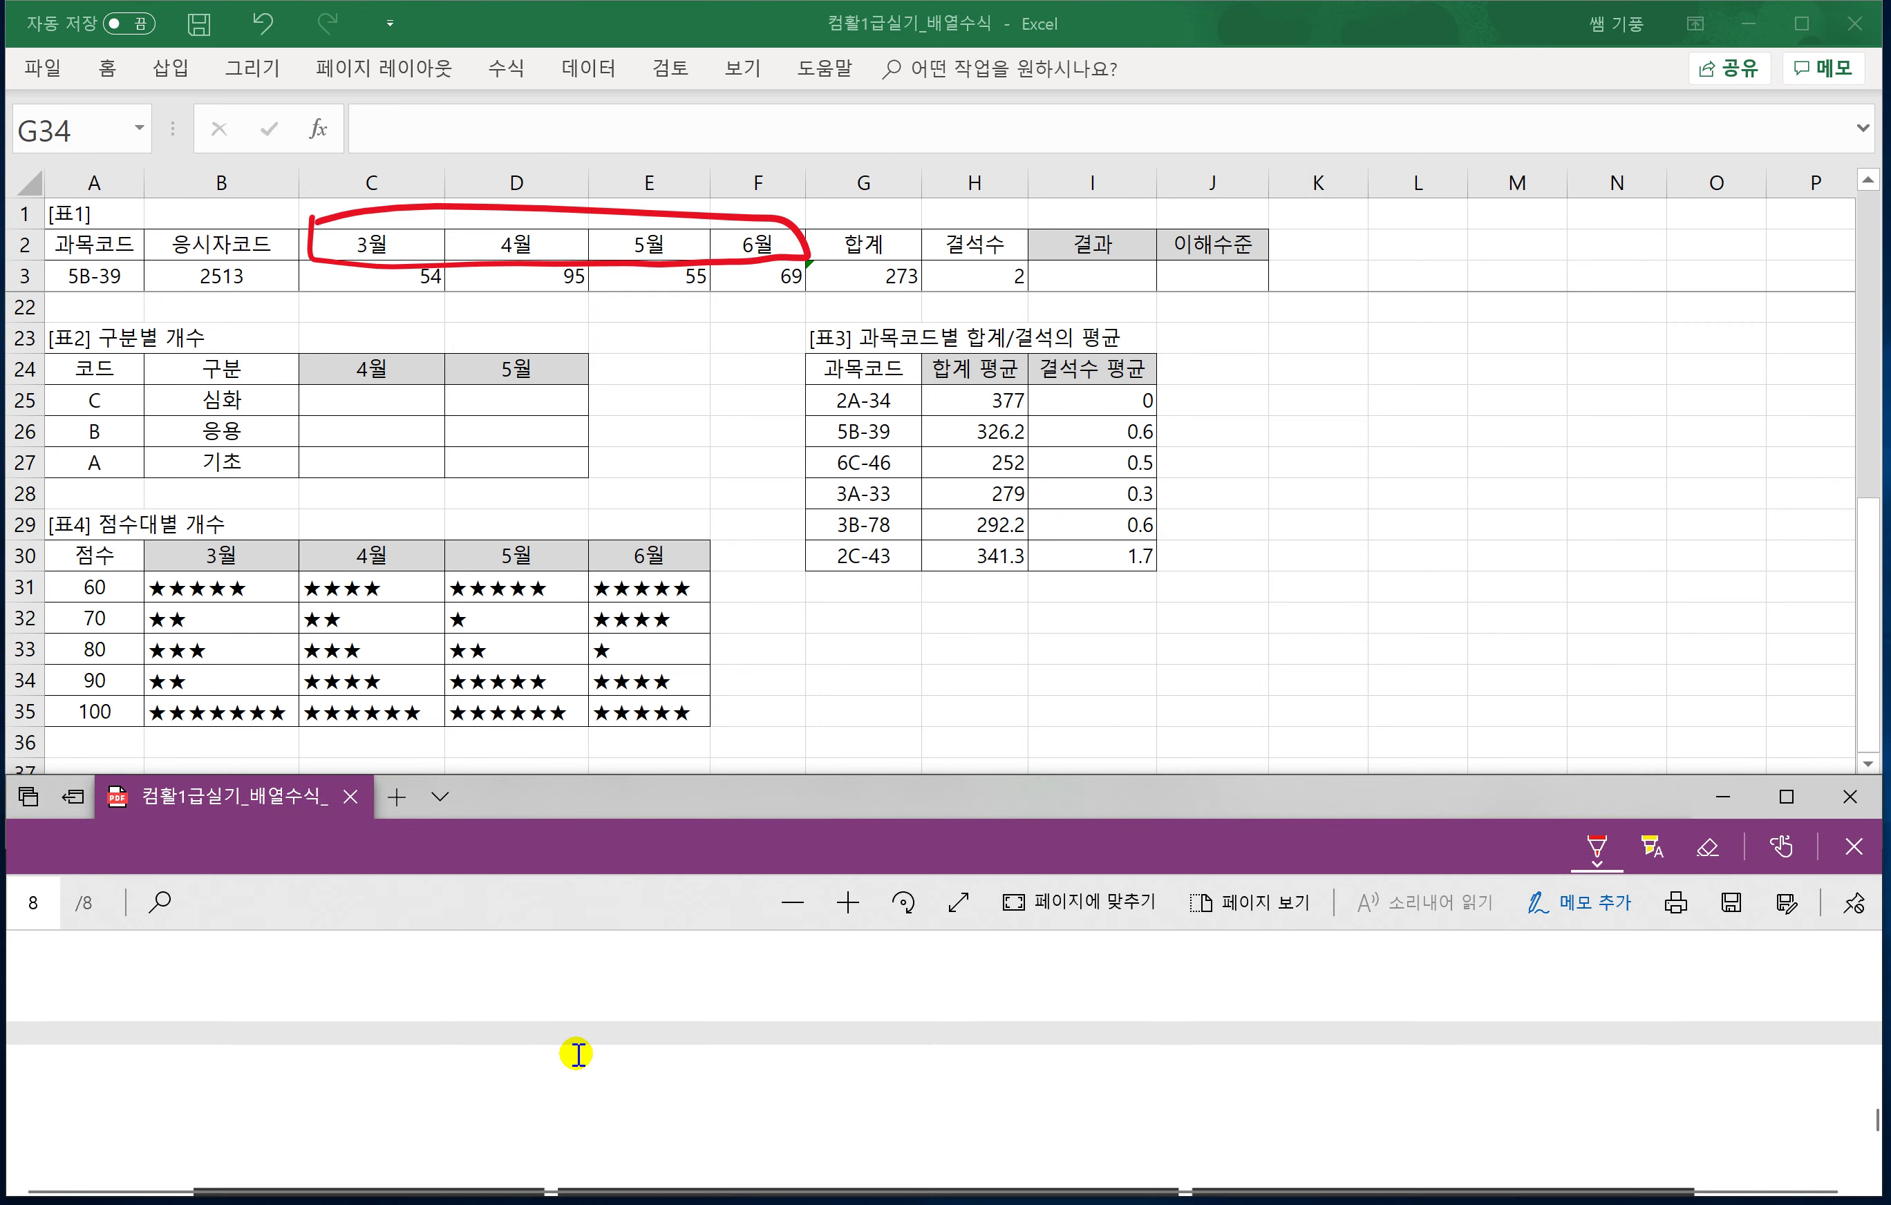
scroll(577, 1054, "up", 2)
scroll(572, 1055, "down", 4)
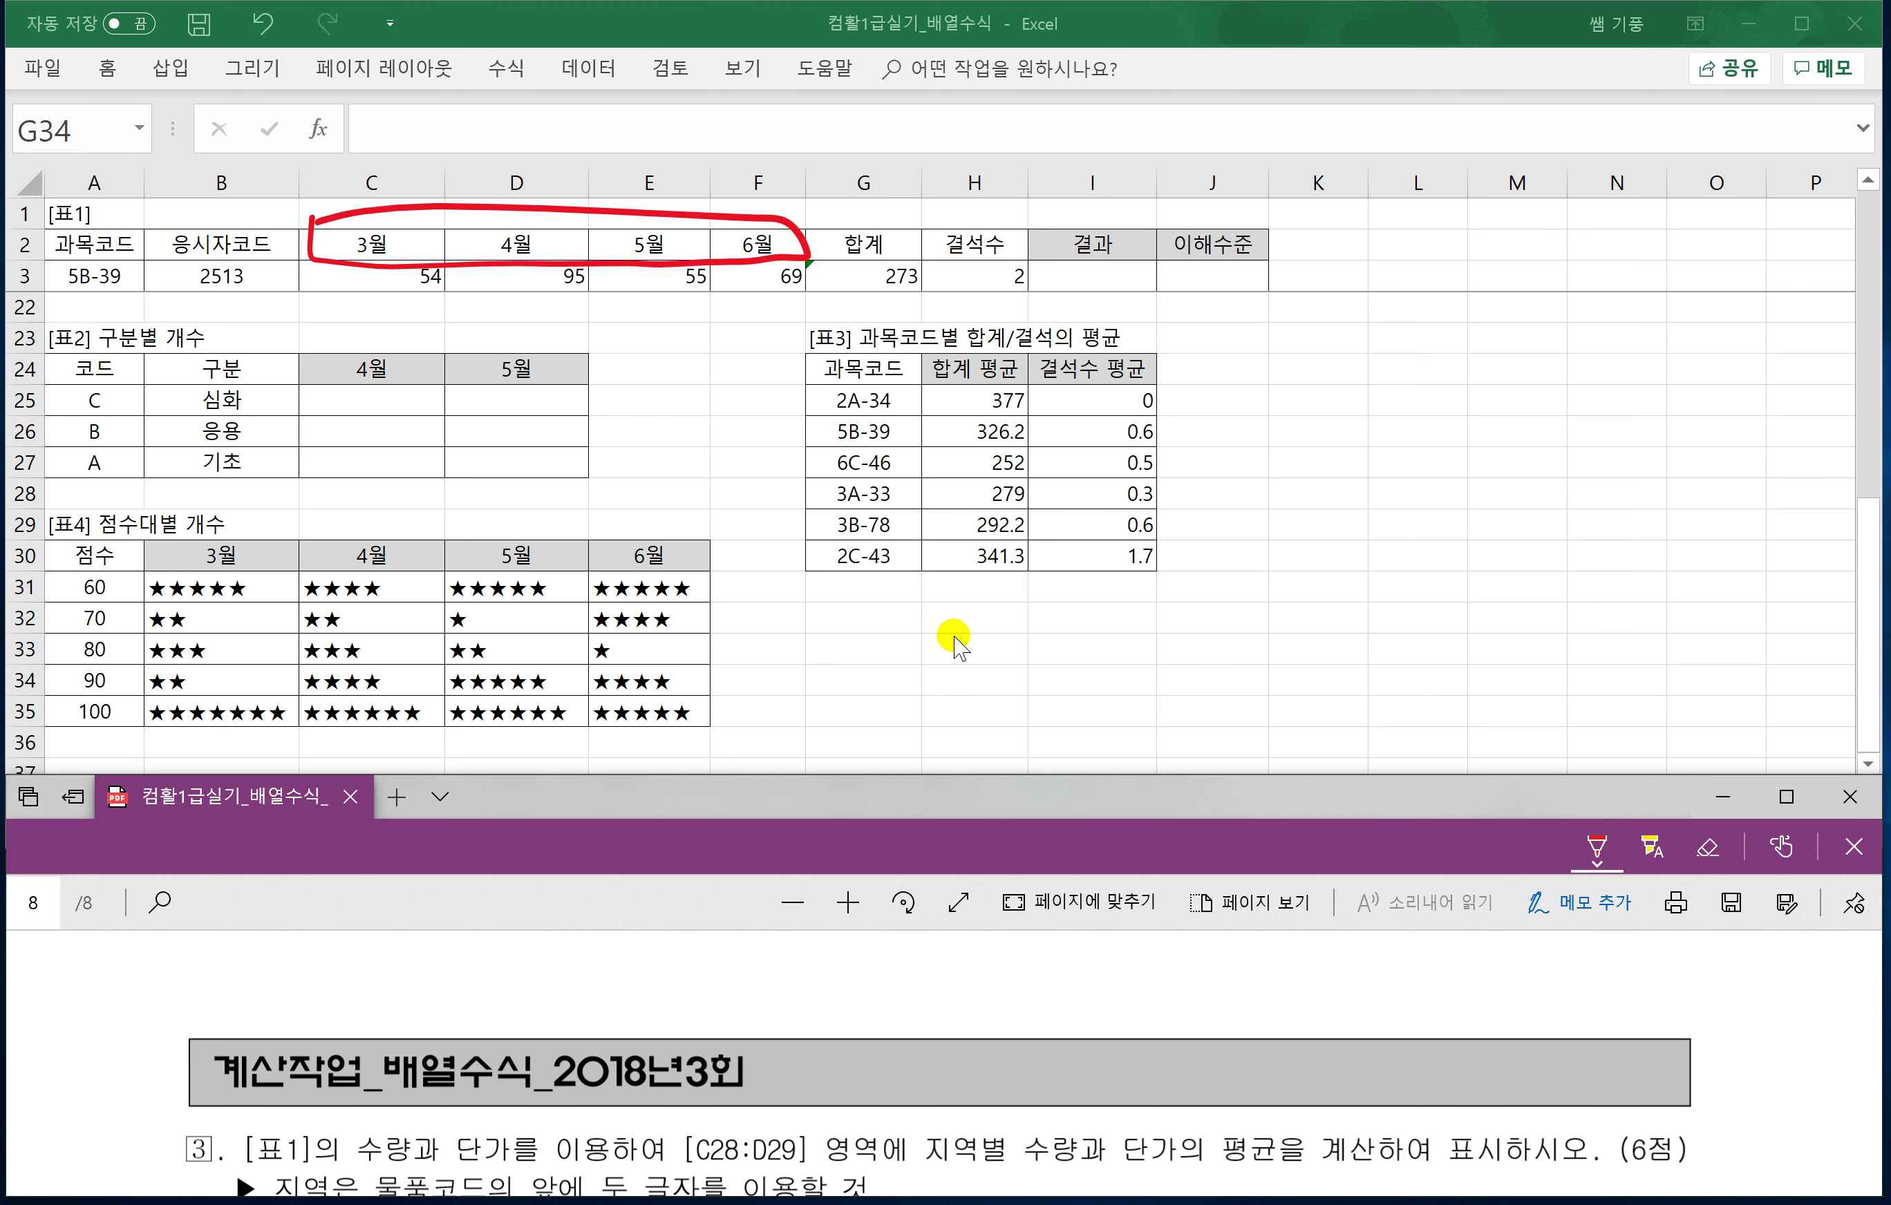
Open the 2018년3회 worksheet in Excel and return to the PDF.
left_click(914, 640)
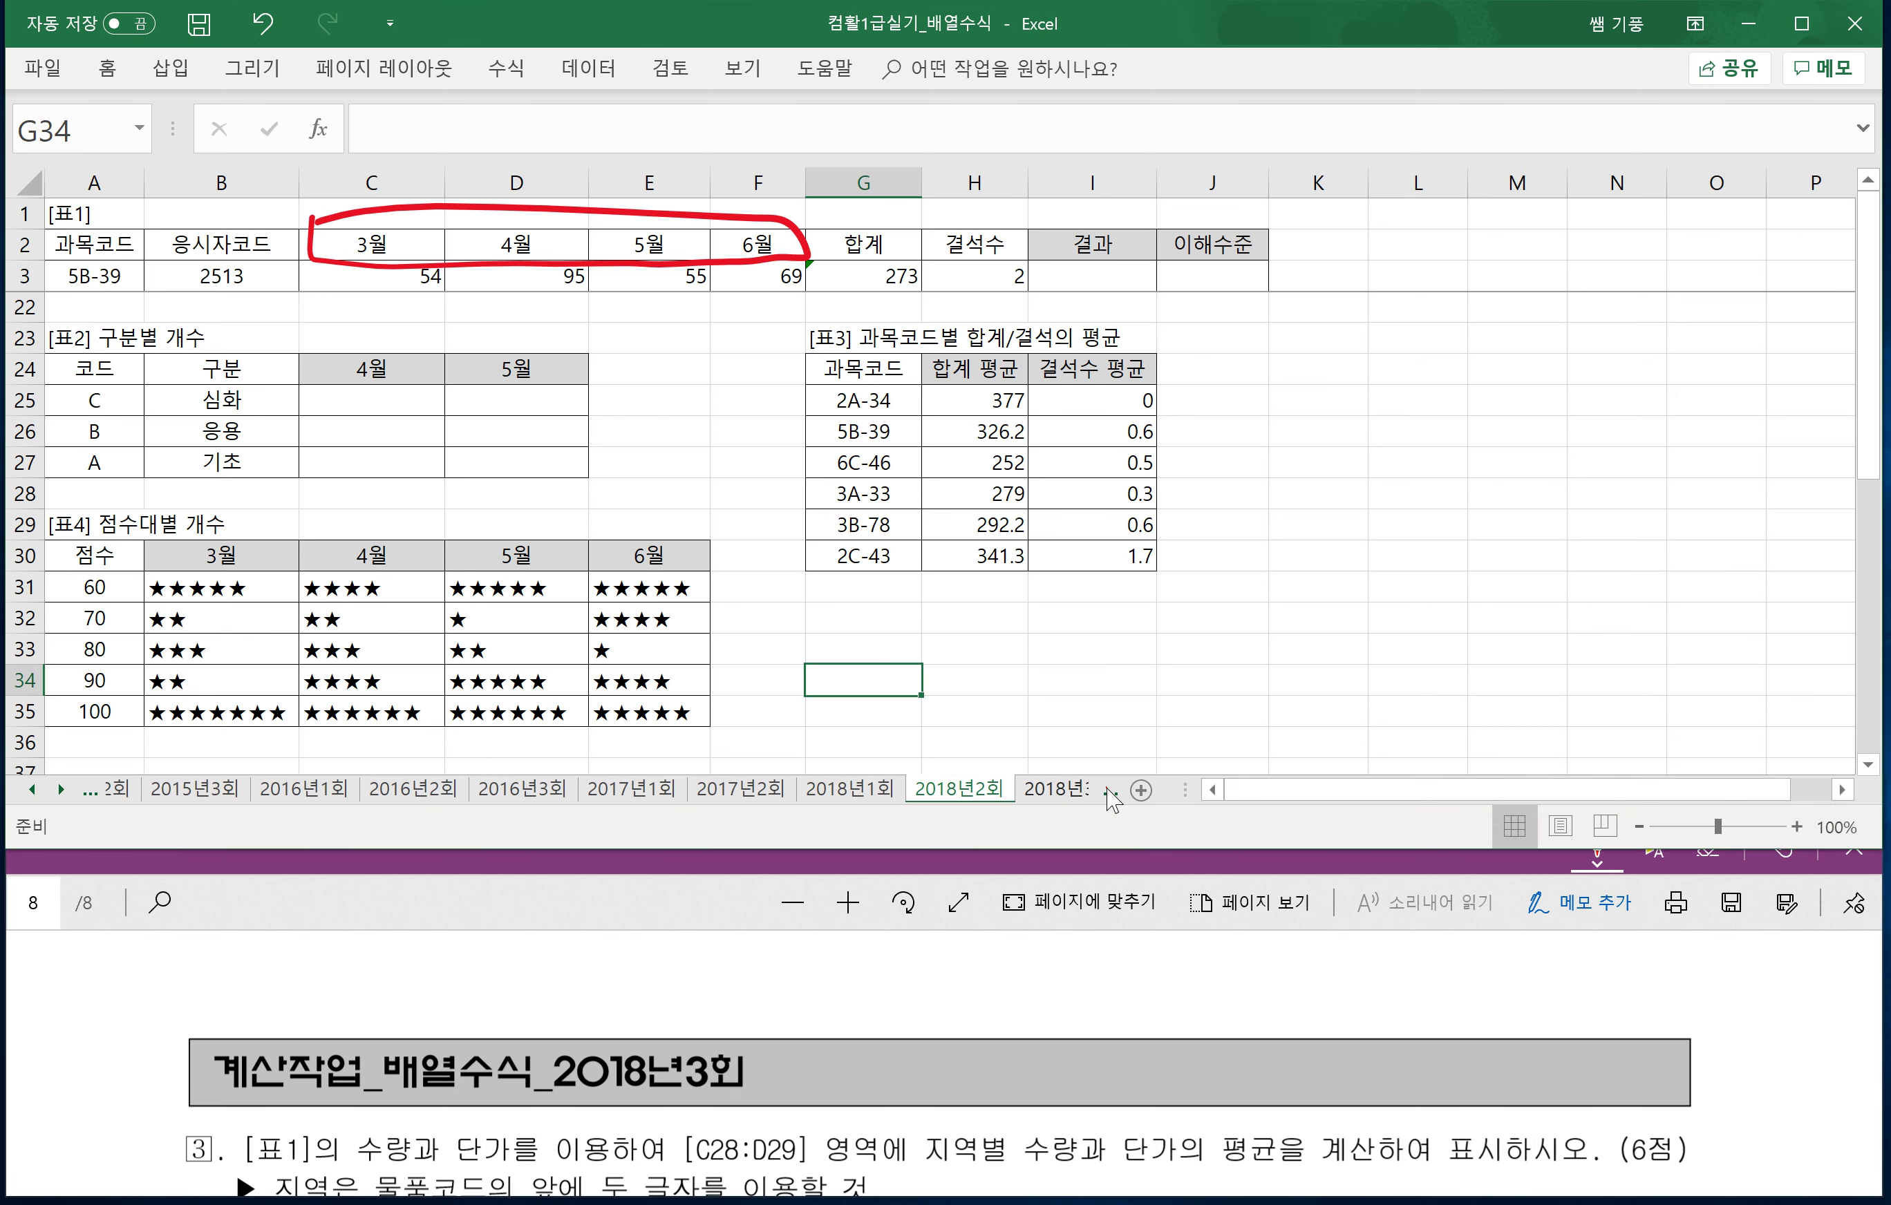
left_click(1064, 789)
left_click(1084, 555)
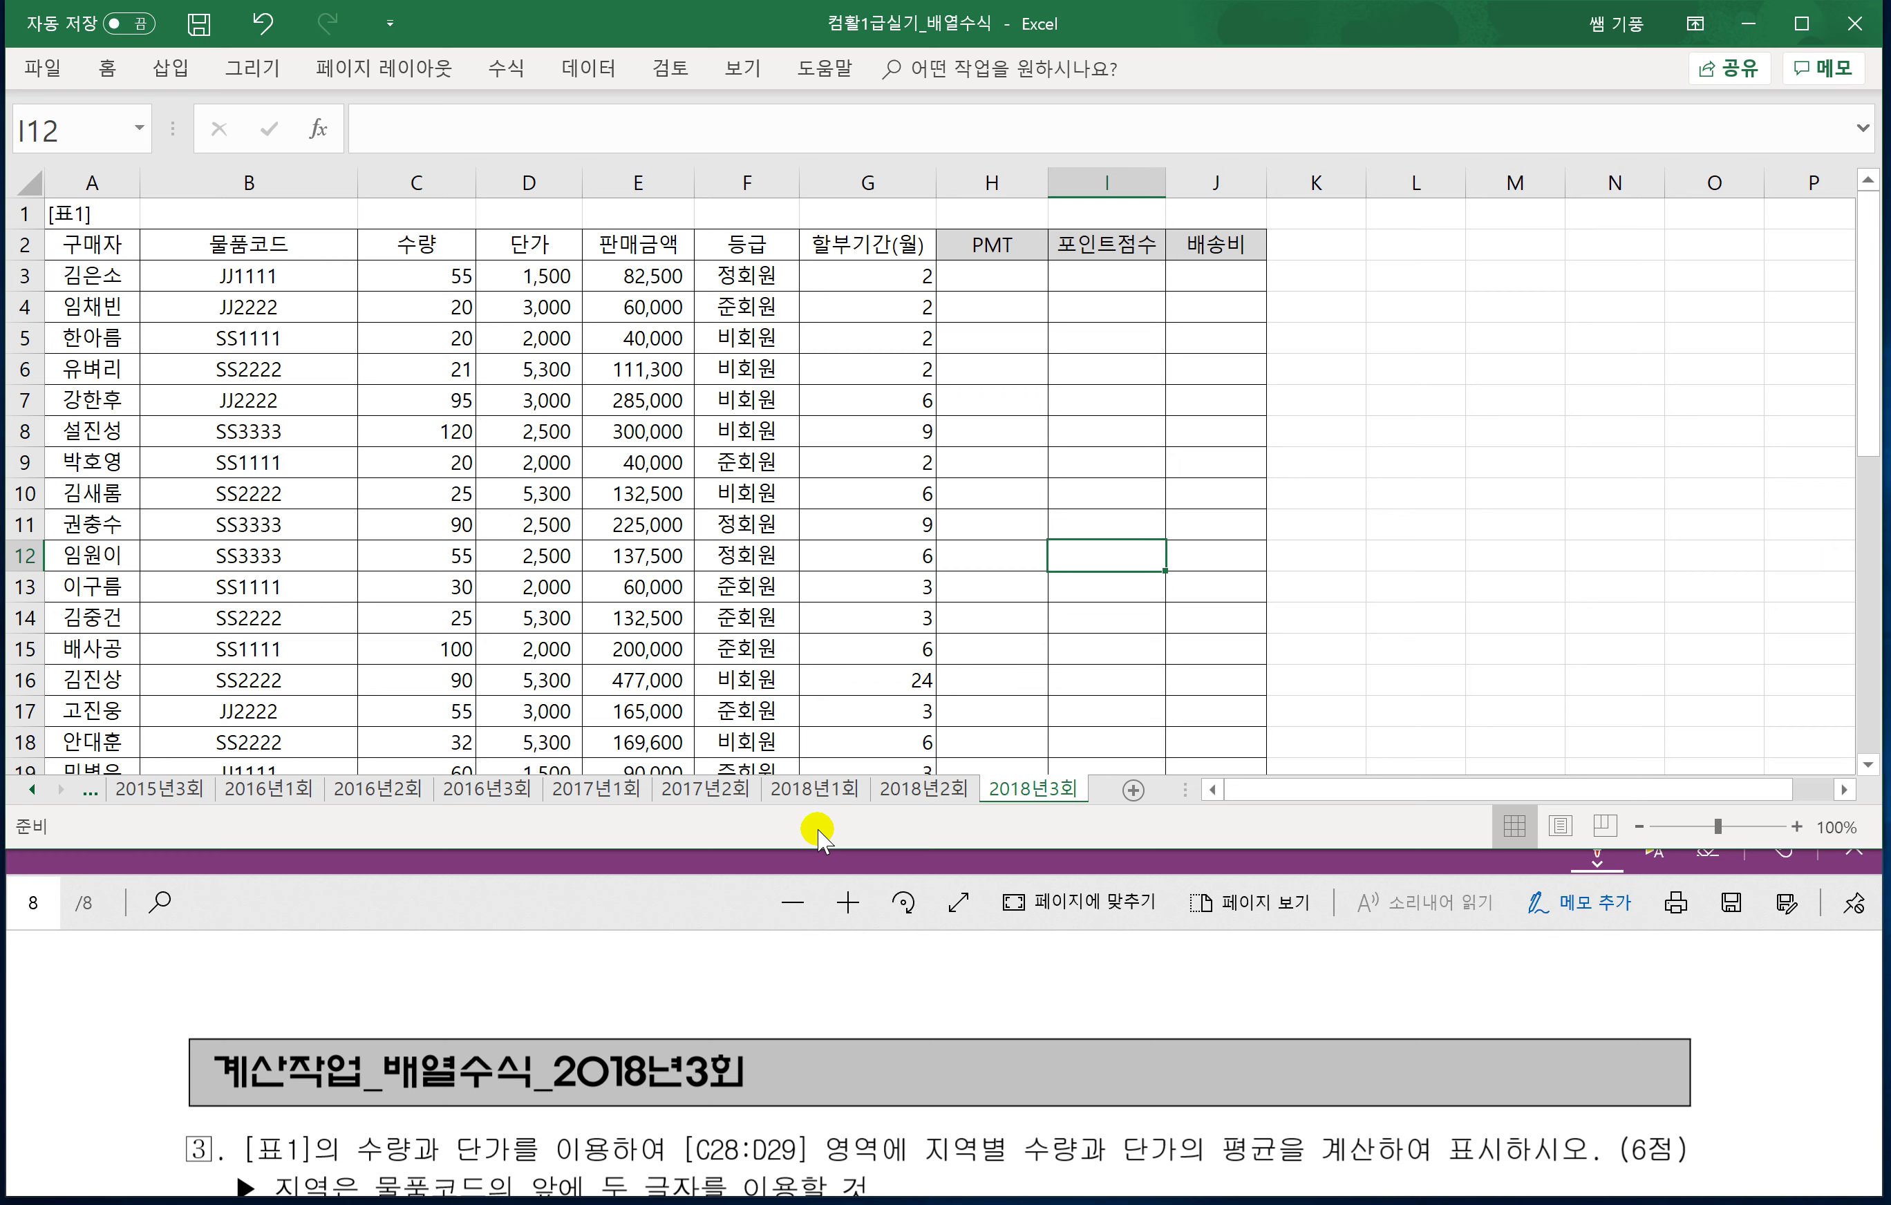
left_click(993, 676)
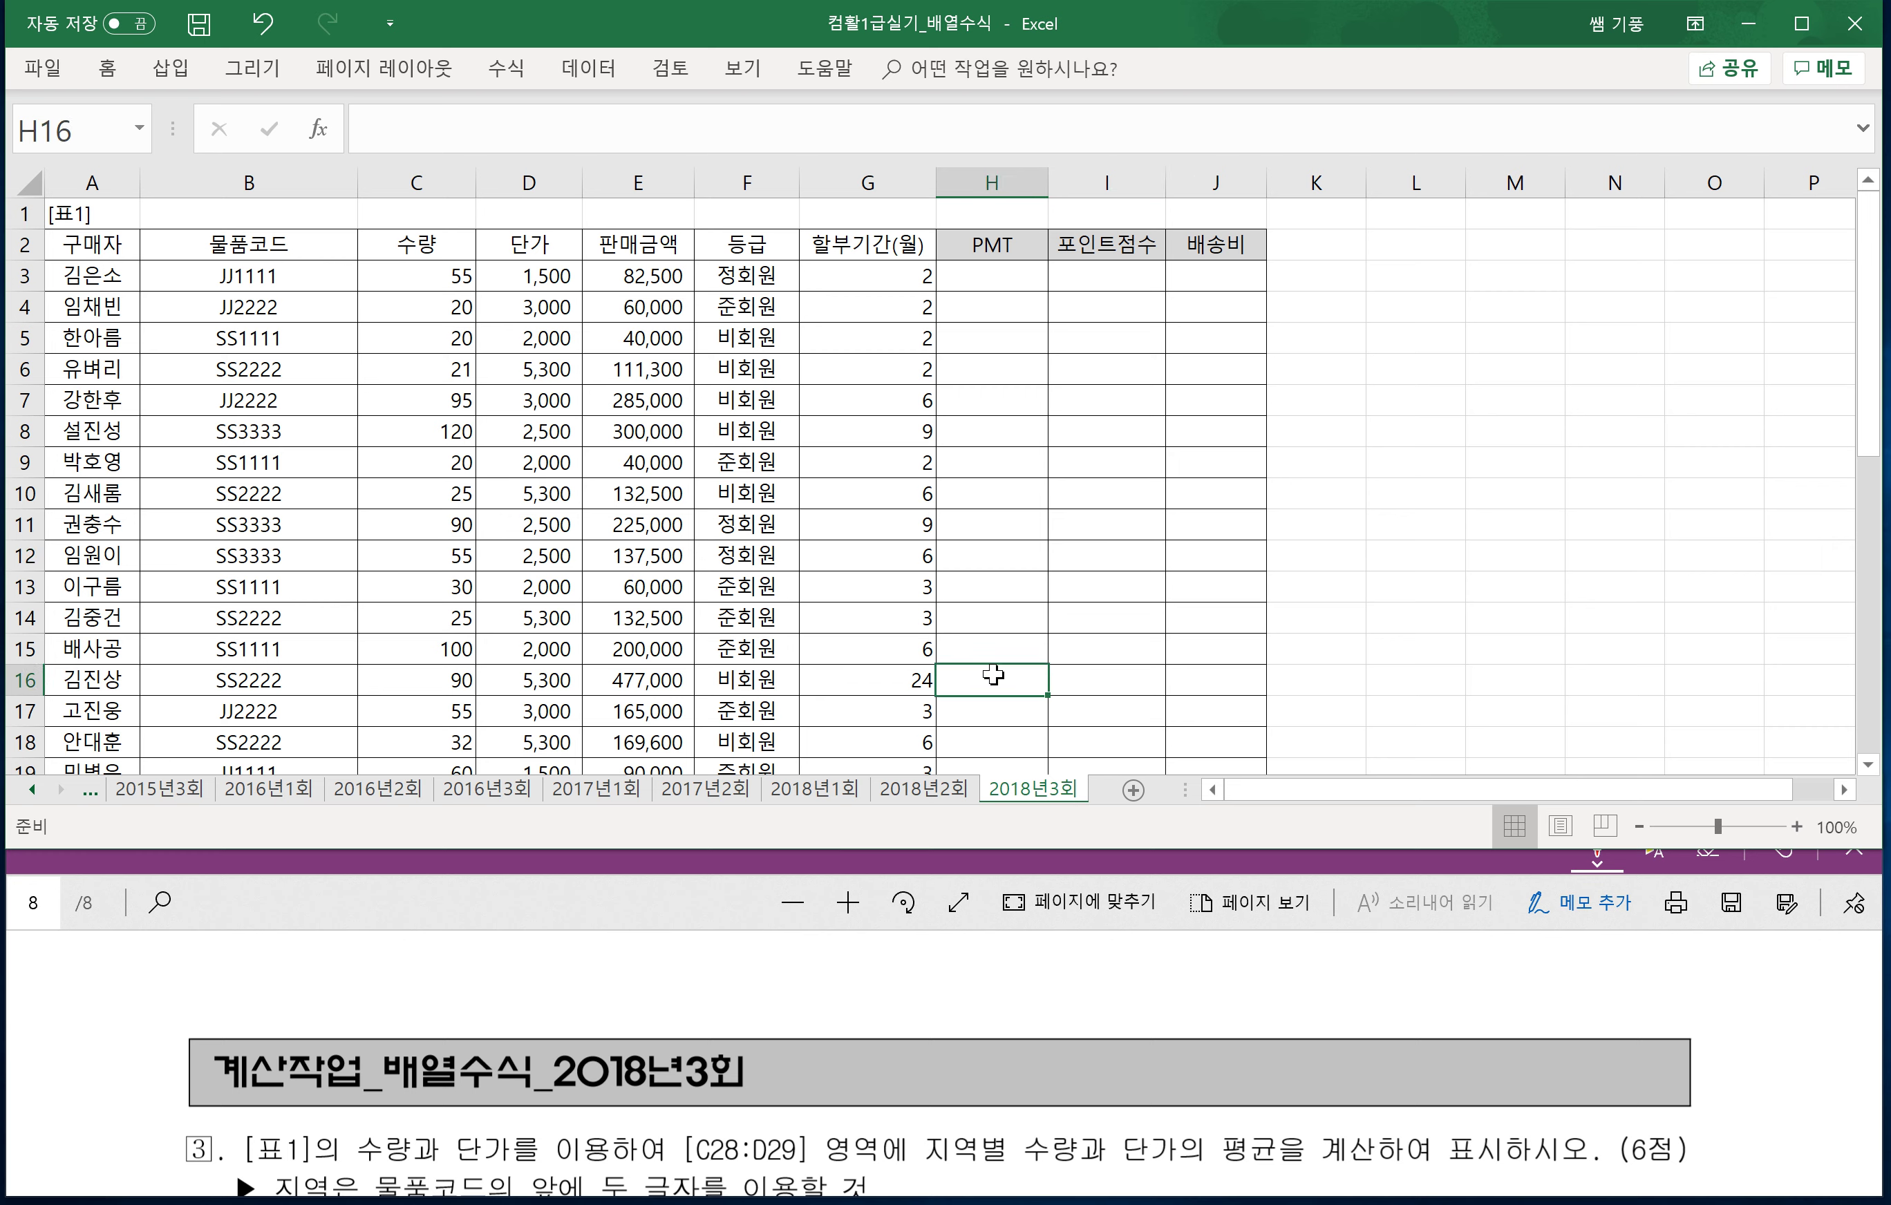
left_click(588, 909)
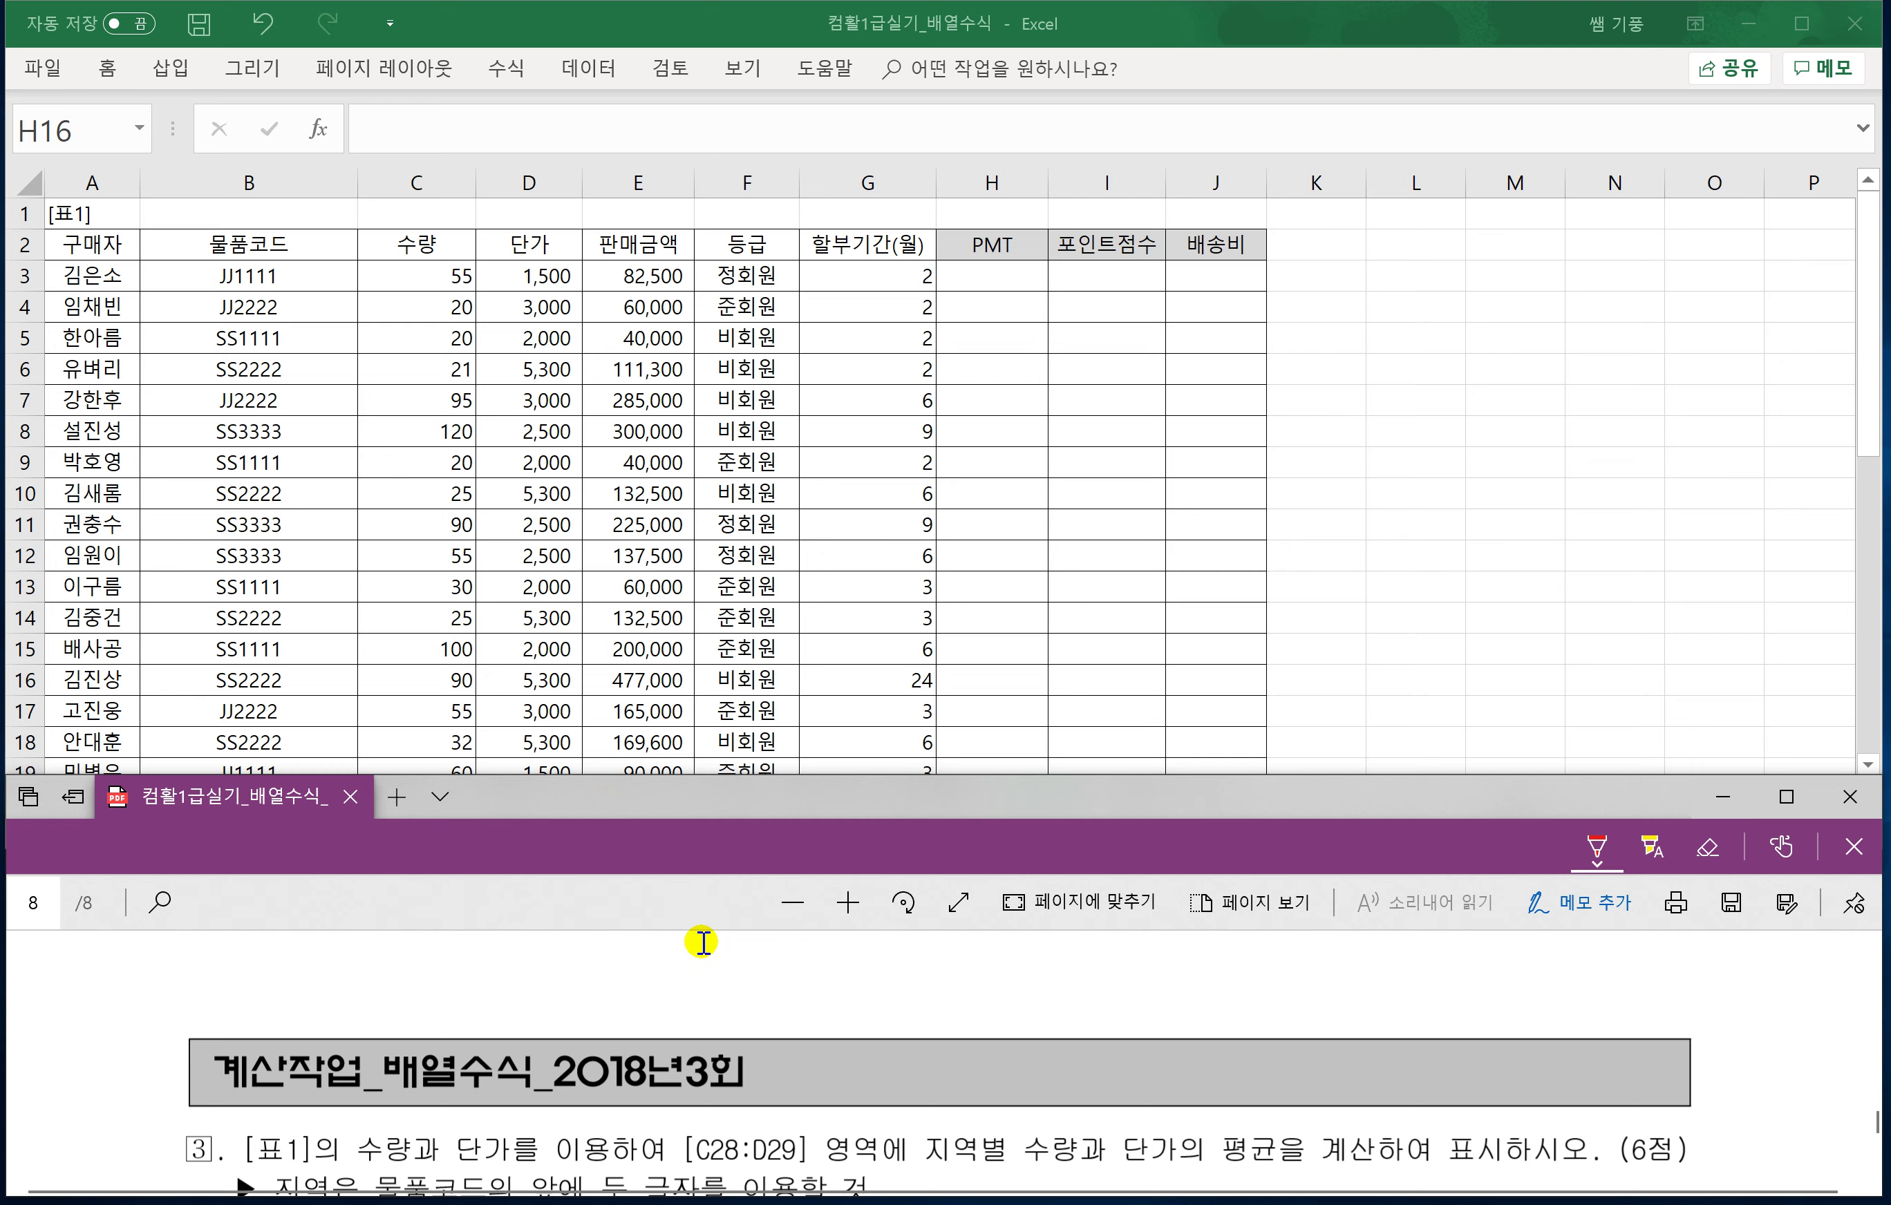
Read the conditions of question 3 in the PDF and circle the 수량 and 단가 headers of 표1.
scroll(703, 942, "down", 3)
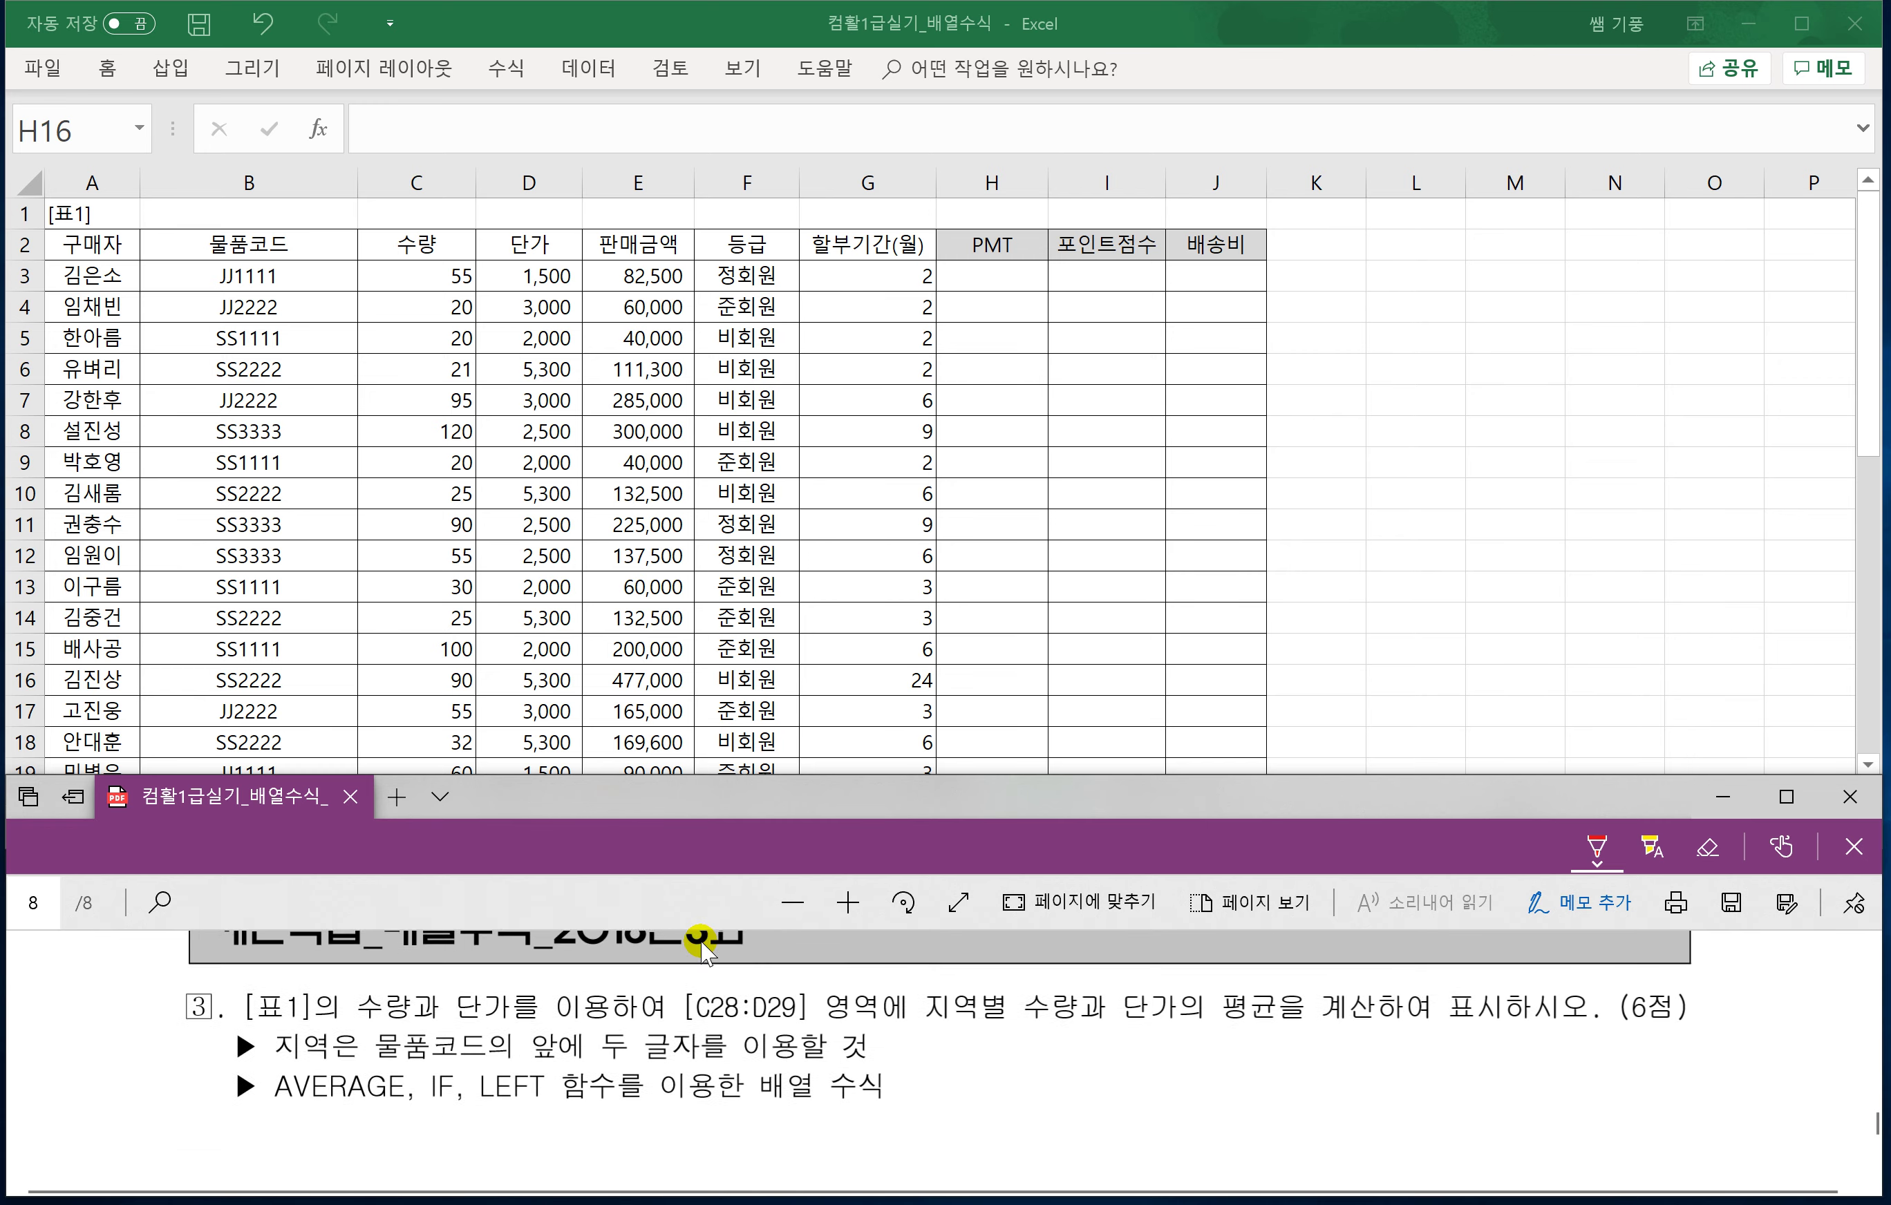
scroll(702, 945, "down", 1)
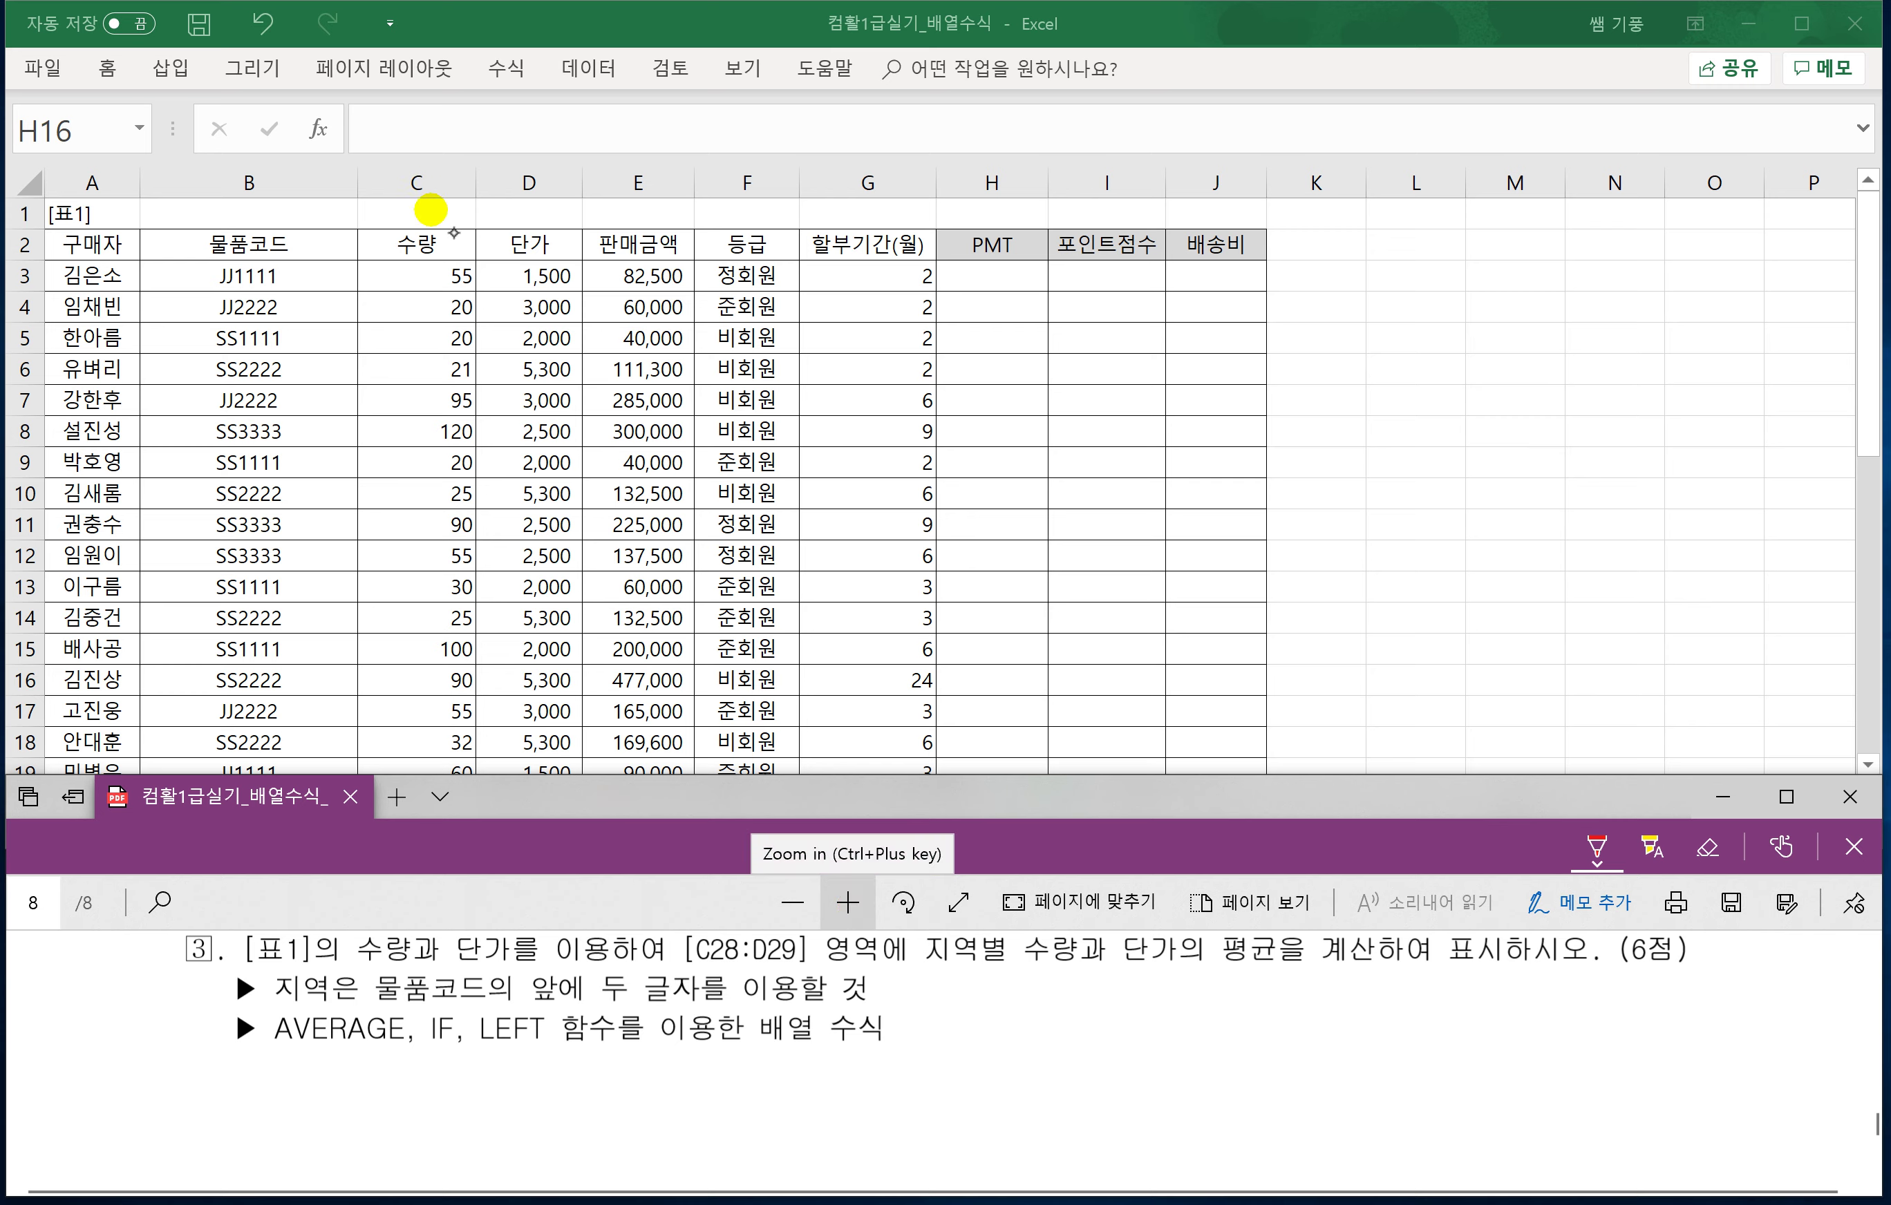
left_click(407, 272)
left_click_drag(413, 263, 407, 272)
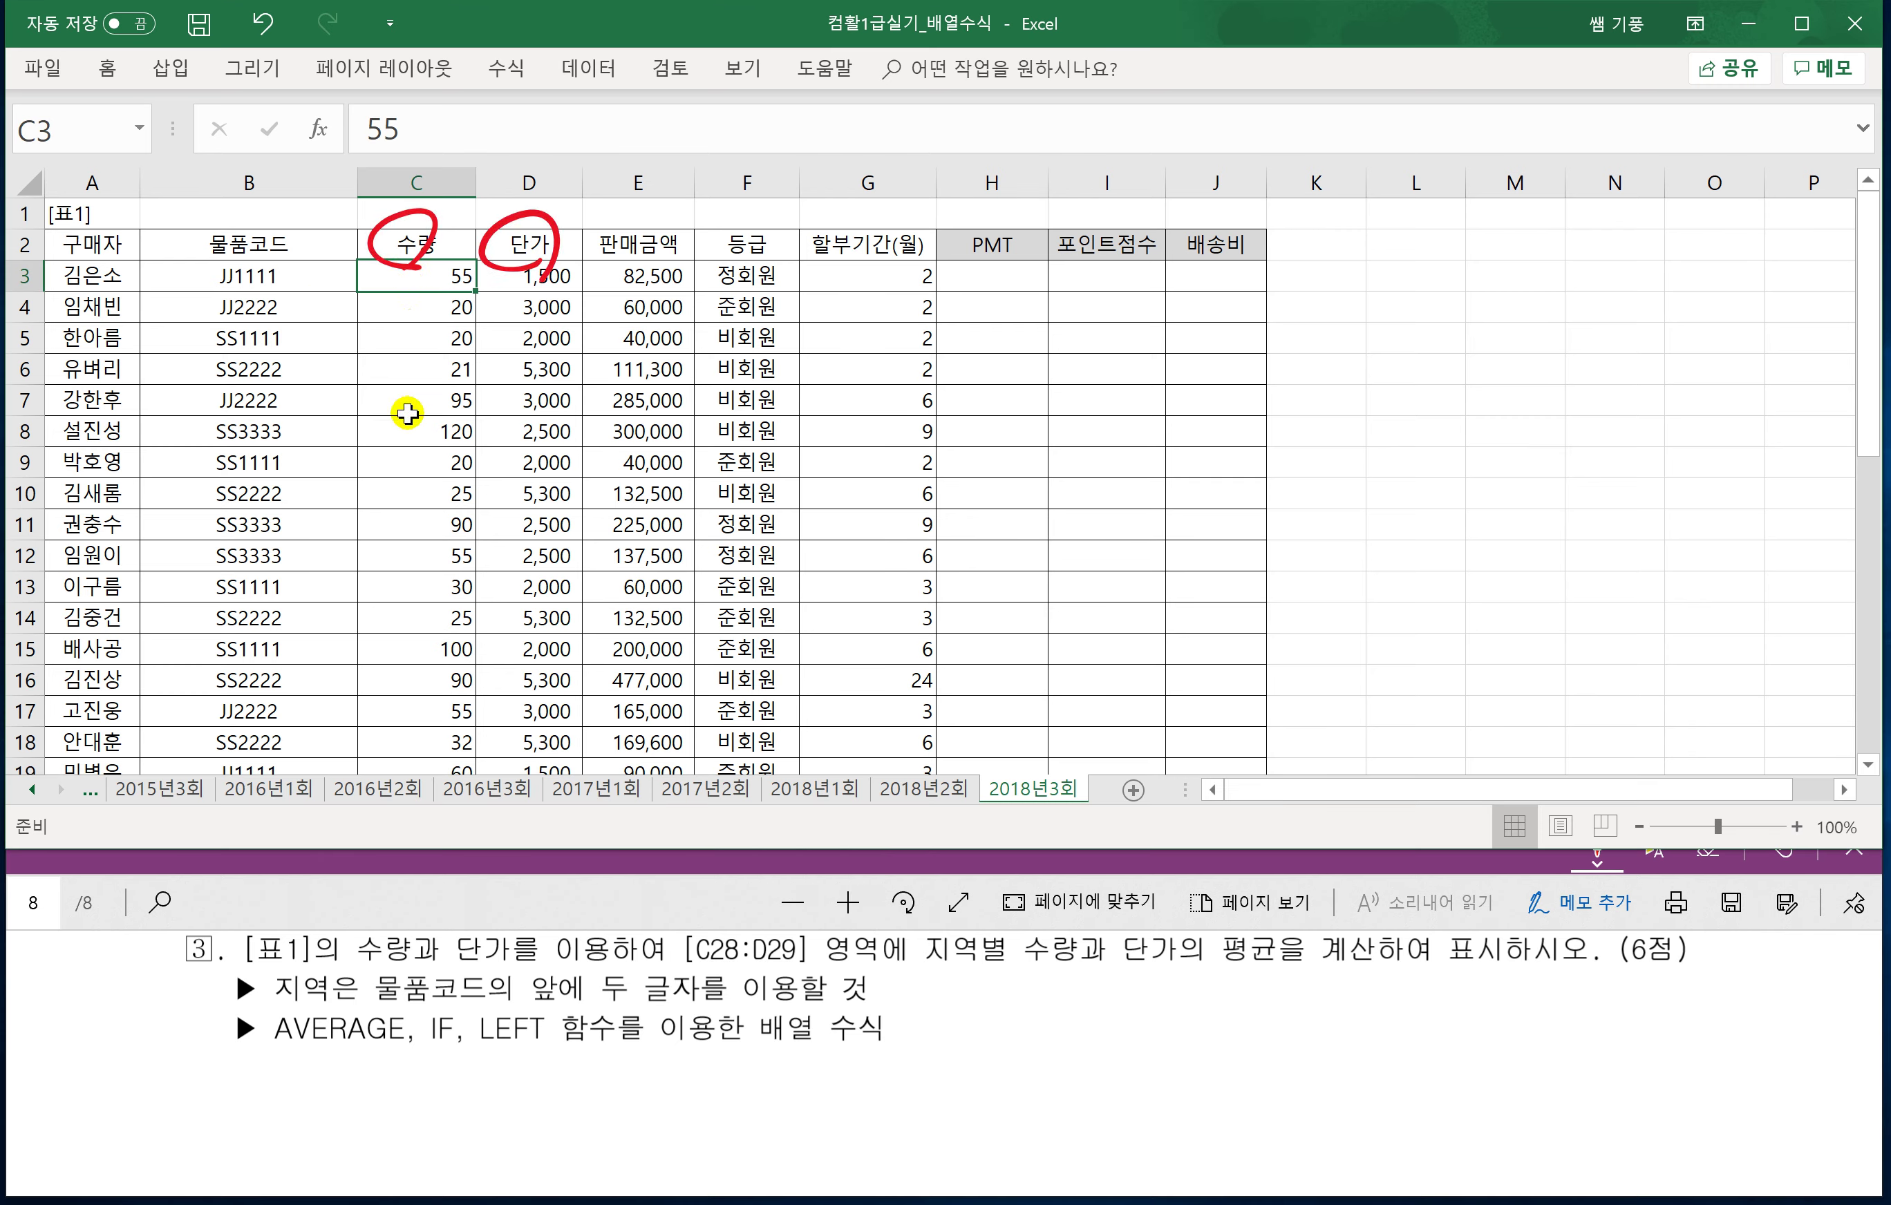
Freeze the worksheet rows above row 4 and bring 표2 지역별 평균 into view.
left_click(11, 306)
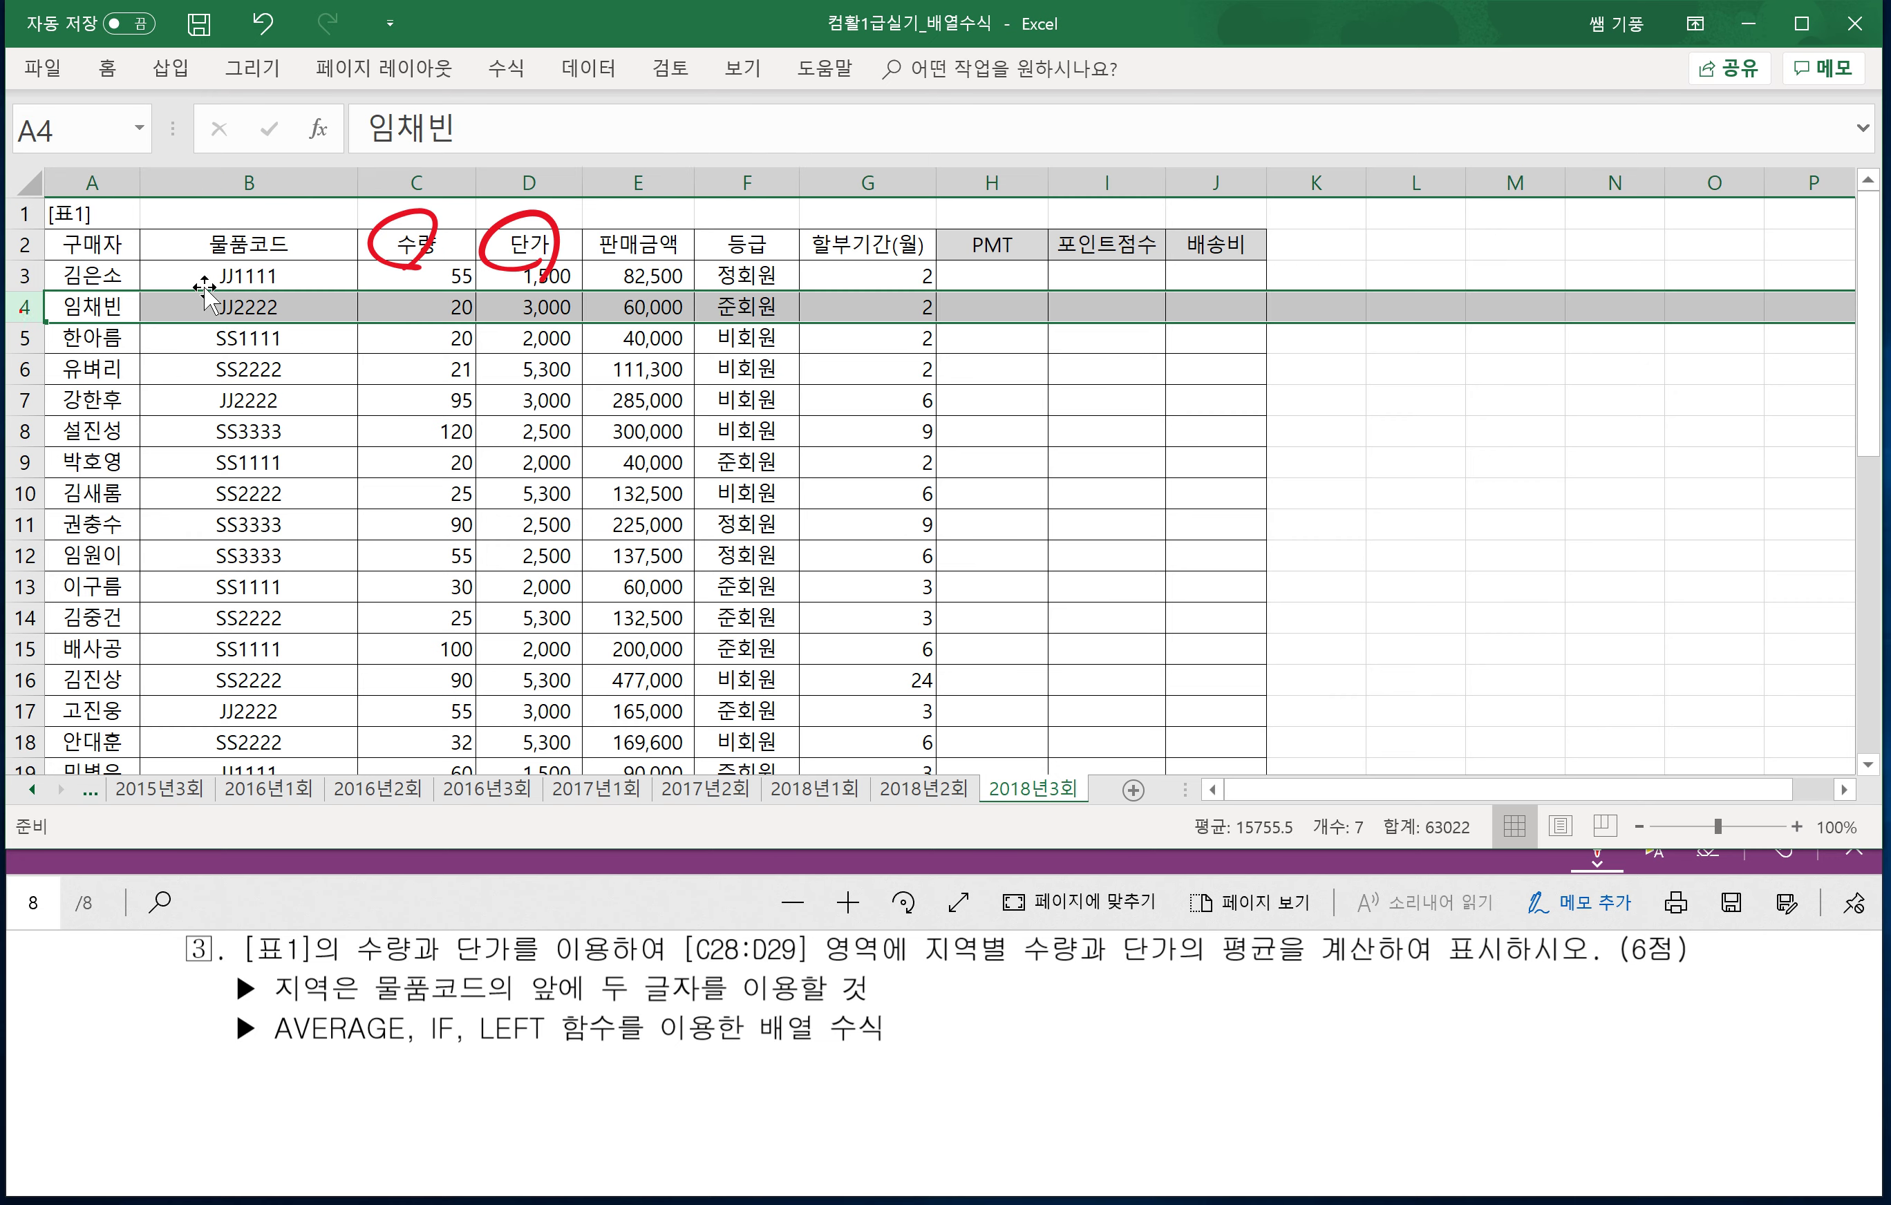
left_click(743, 68)
left_click(1057, 159)
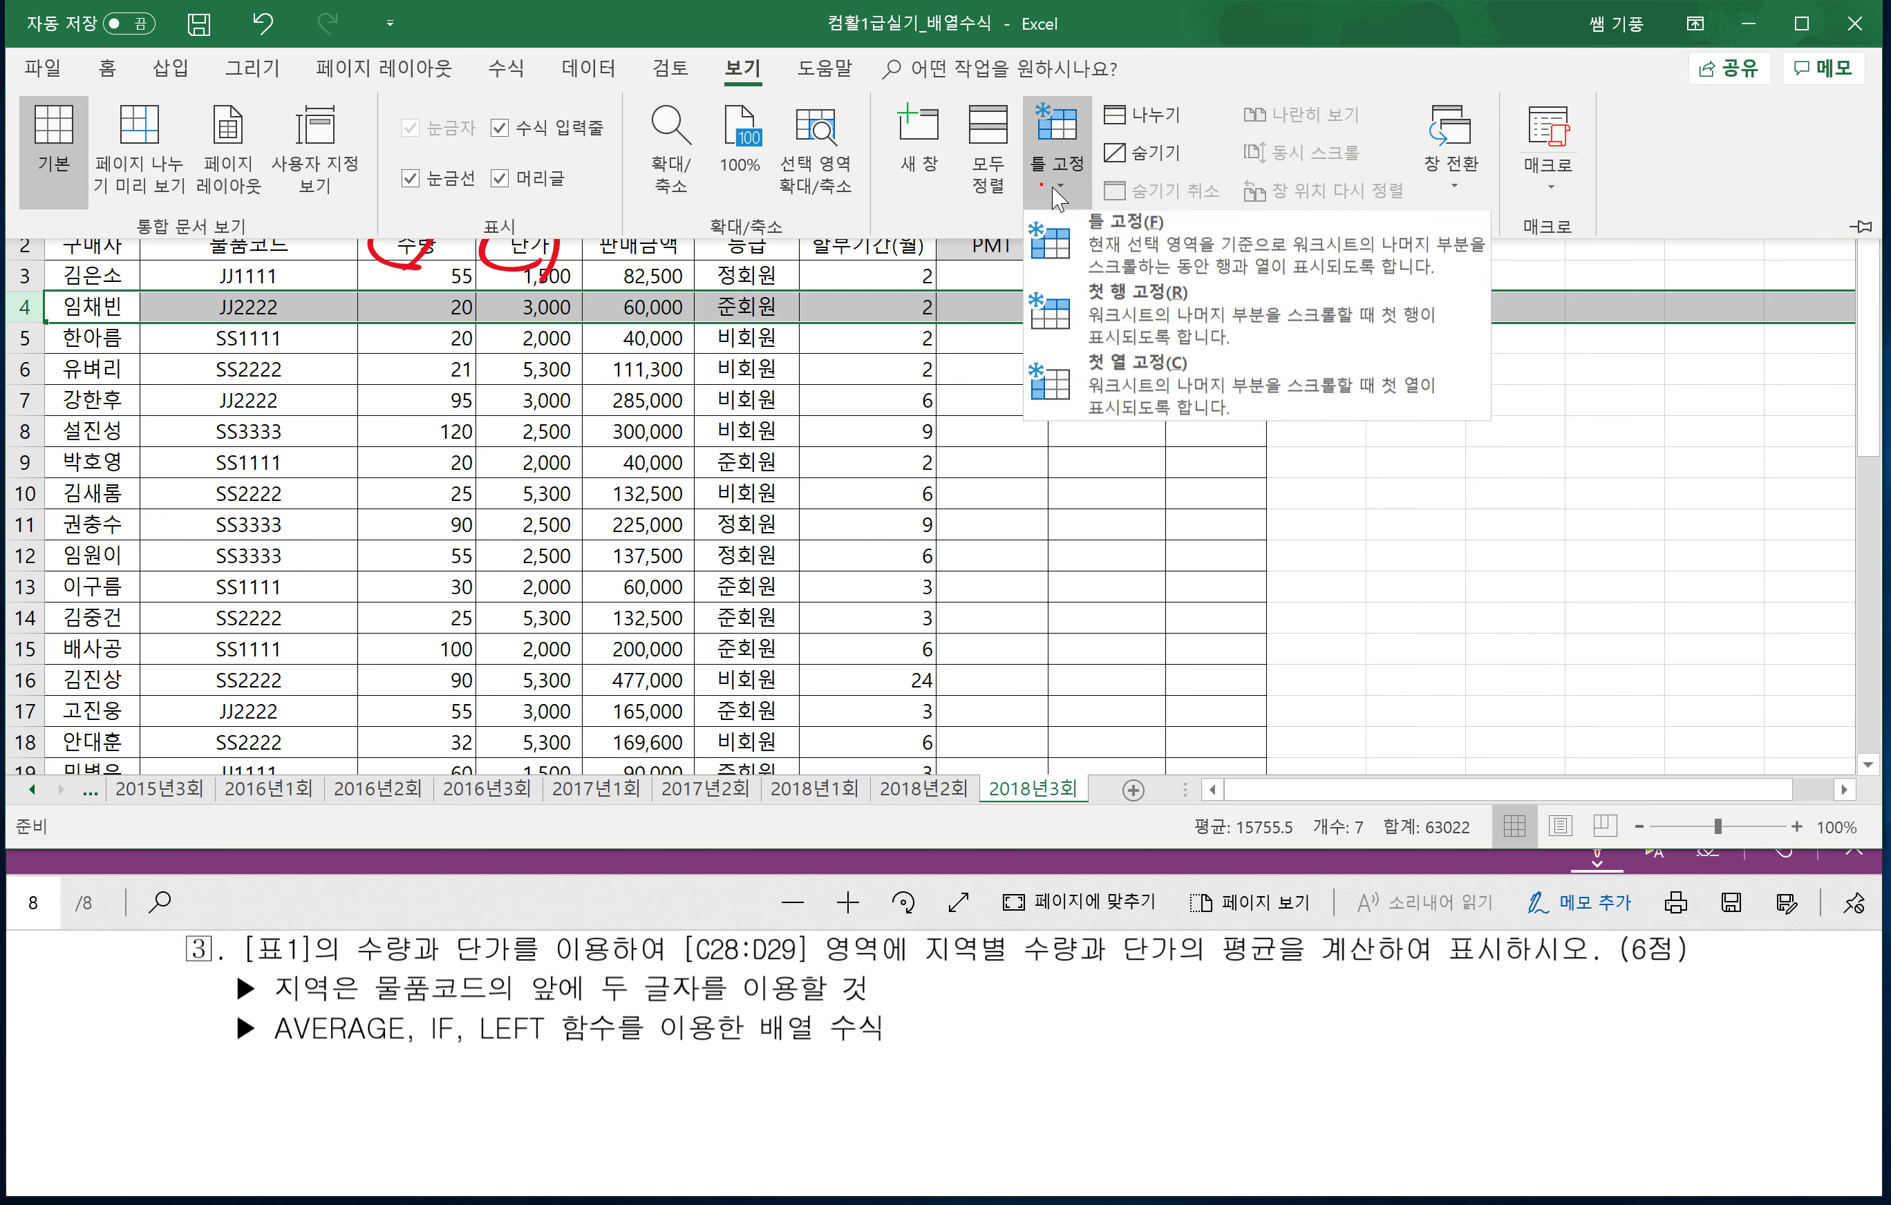
left_click(1063, 258)
scroll(668, 639, "down", 3)
scroll(668, 639, "down", 1)
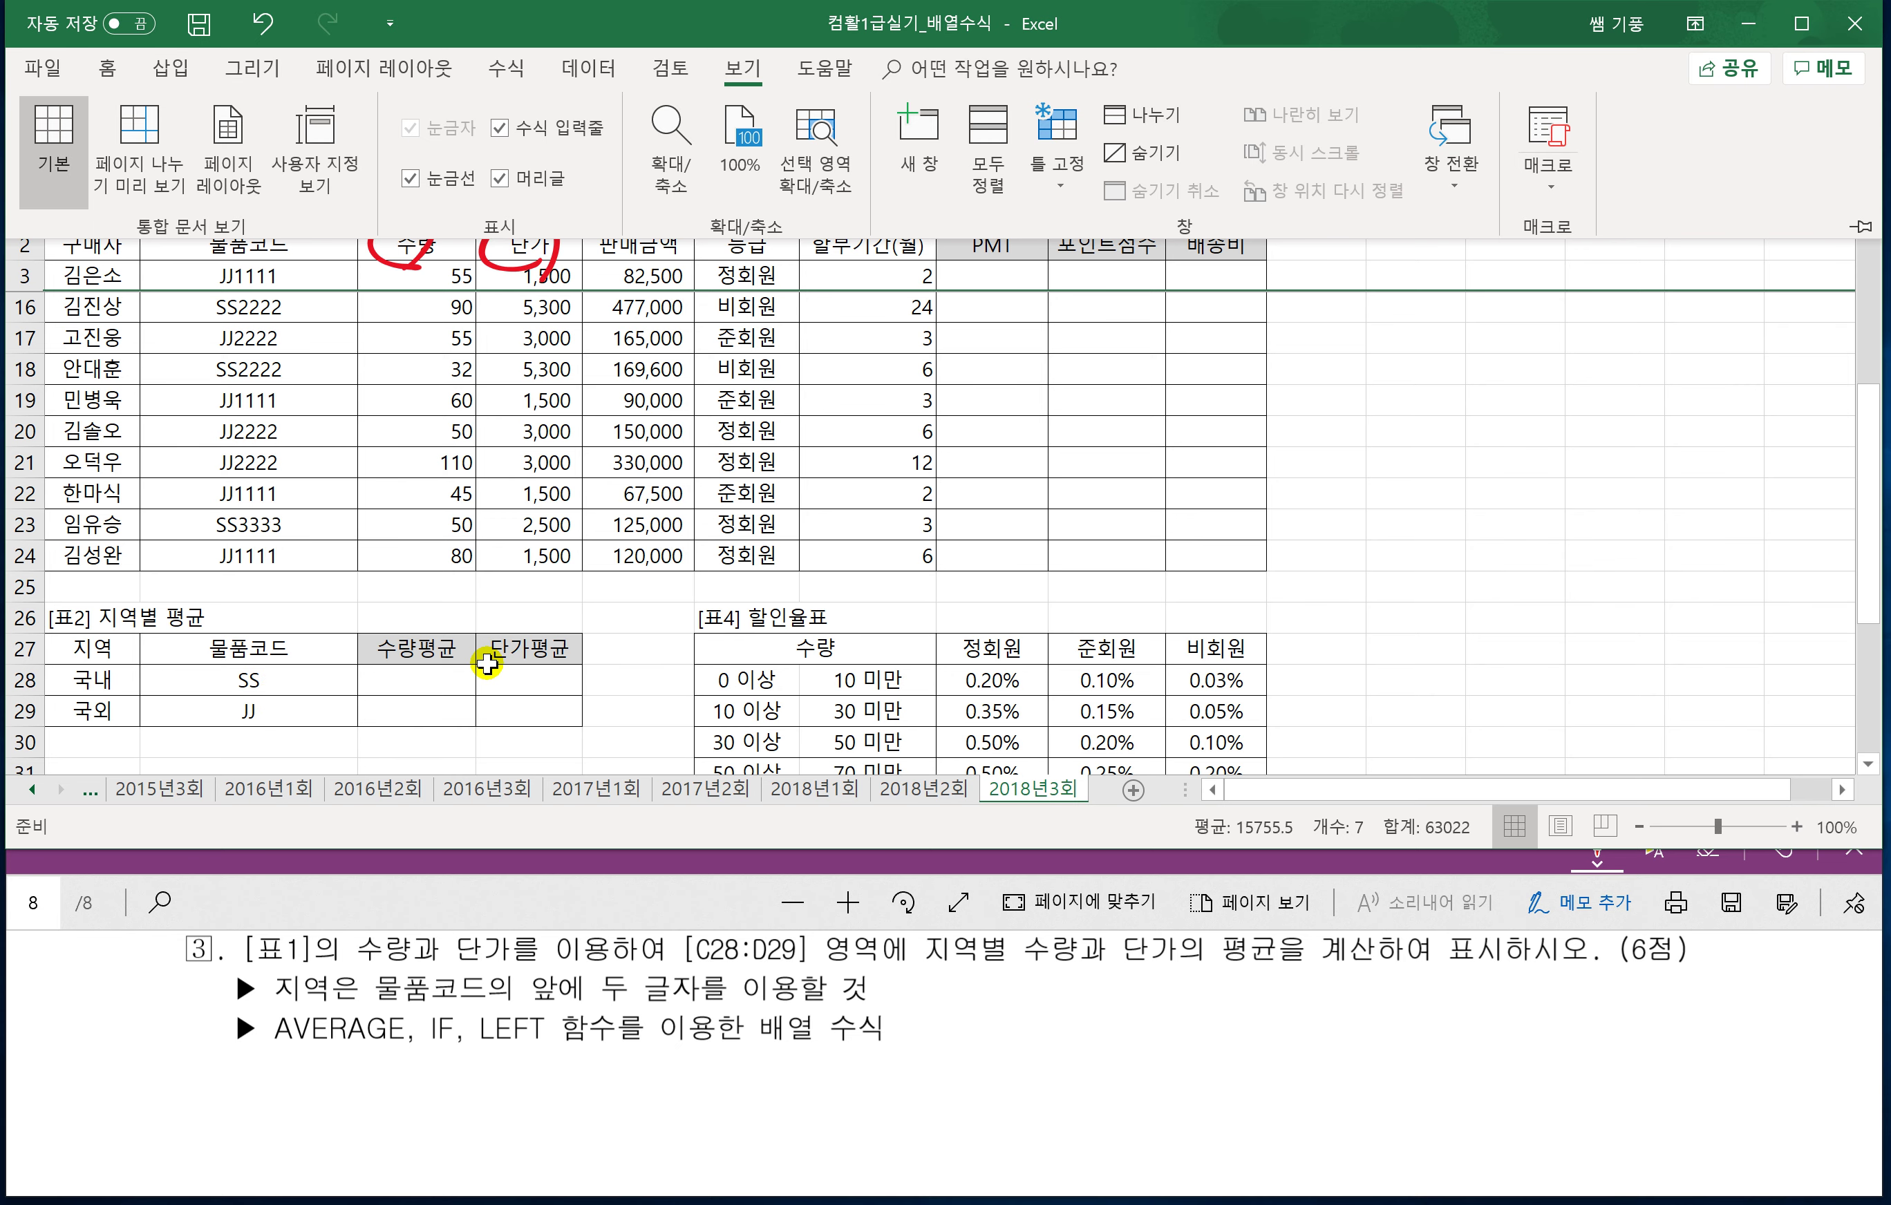
Handwrite the array formula pattern =average(if(조건,범위)) in red beside the question's conditions in the PDF.
left_click_drag(961, 1002, 984, 1001)
left_click_drag(965, 1023, 986, 1020)
mouse_move(1033, 992)
left_mouse_down()
mouse_move(1018, 997)
mouse_move(1046, 1019)
left_mouse_up()
mouse_move(1047, 992)
left_mouse_down()
mouse_move(1069, 985)
mouse_move(1099, 1017)
left_mouse_up()
mouse_move(1106, 985)
left_mouse_down()
mouse_move(1109, 1007)
mouse_move(1164, 1013)
left_mouse_up()
mouse_move(1189, 983)
left_mouse_down()
mouse_move(1168, 1056)
mouse_move(1252, 1023)
left_mouse_up()
left_click(1268, 992)
left_click_drag(1270, 1007, 1297, 1058)
left_click_drag(1276, 1009, 1323, 1018)
left_click_drag(1363, 976, 1360, 1035)
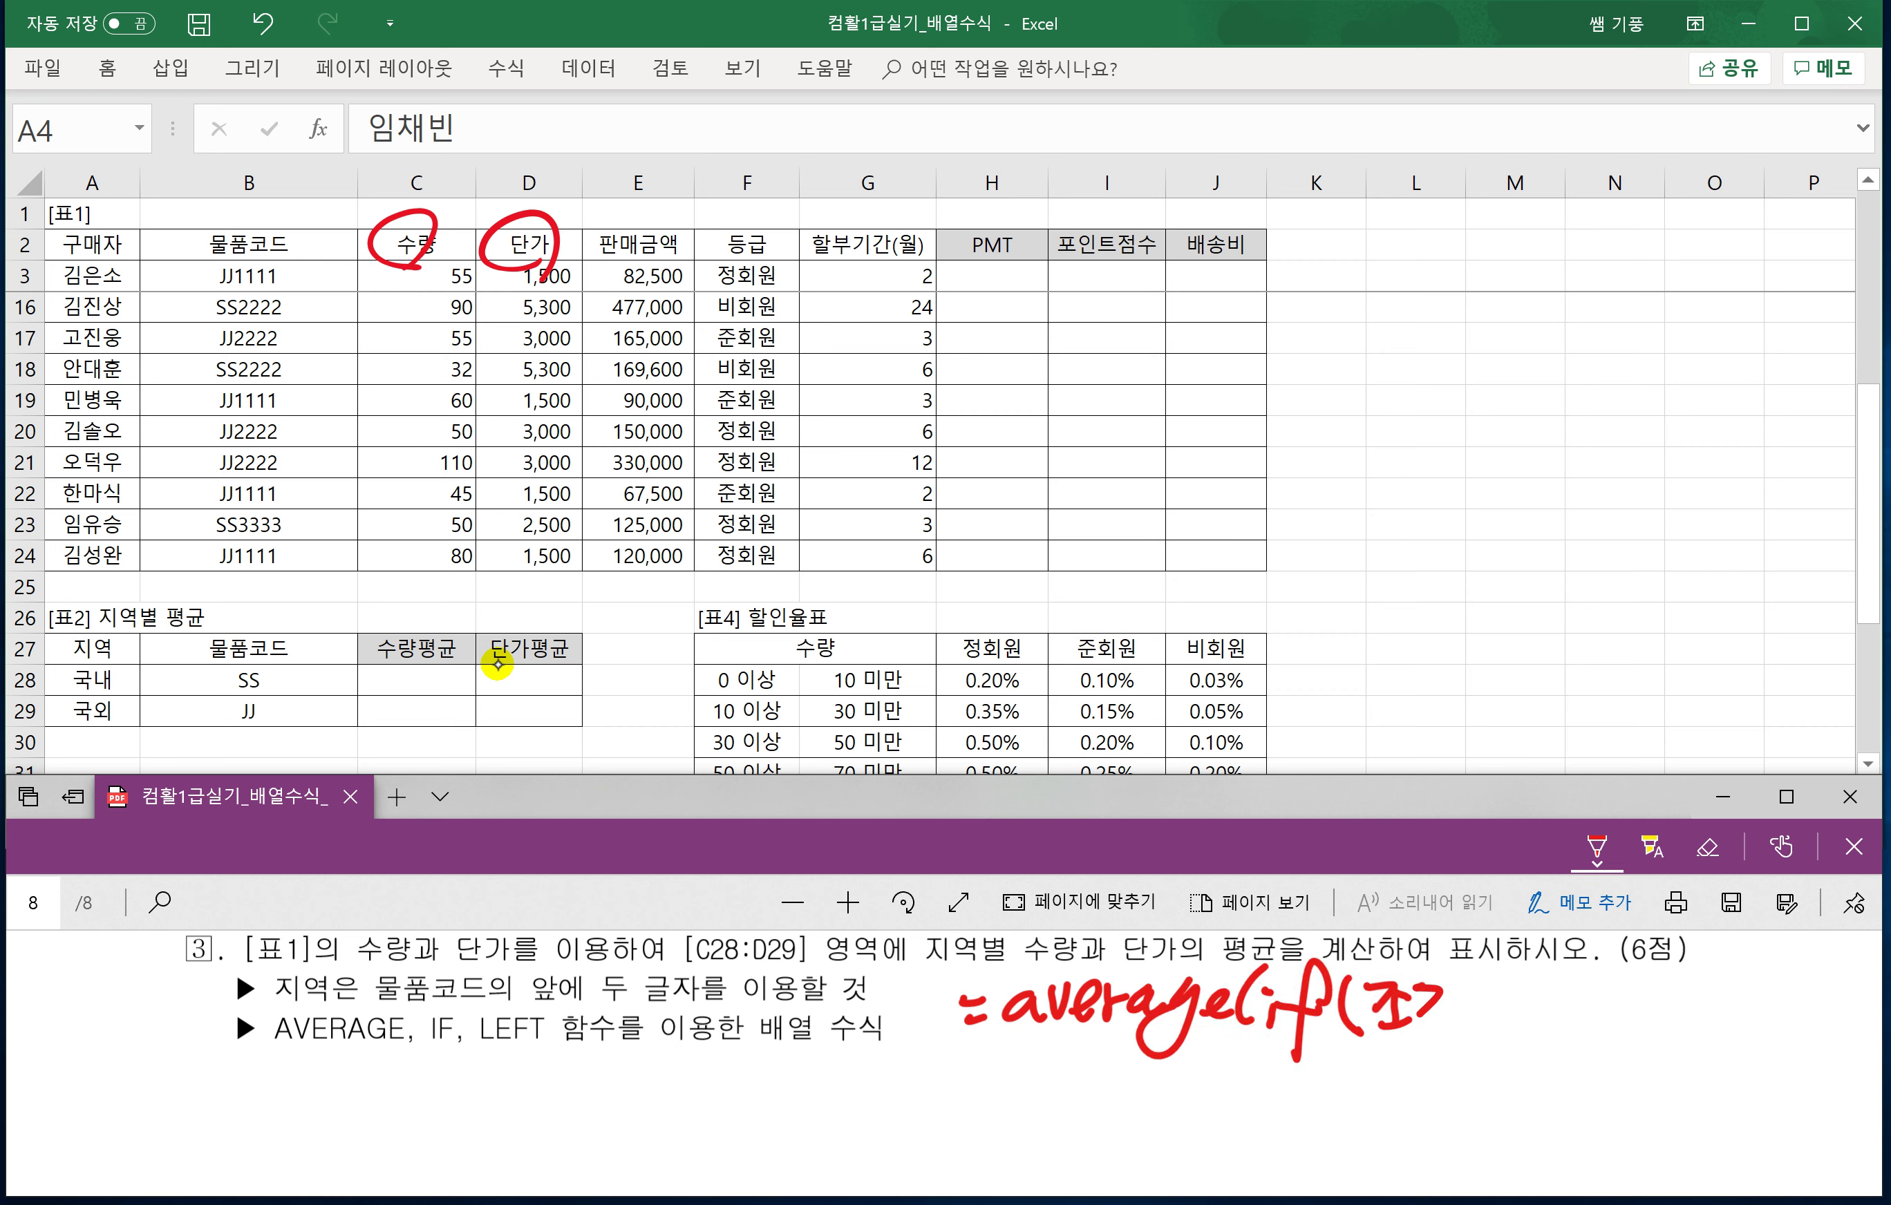
left_click_drag(1448, 986, 1451, 1018)
left_click_drag(1426, 1007, 1509, 1024)
mouse_move(1532, 978)
left_mouse_down()
mouse_move(1535, 1025)
mouse_move(1553, 1004)
left_mouse_up()
left_click_drag(1552, 992, 1554, 1022)
left_click_drag(1521, 1004, 1548, 1036)
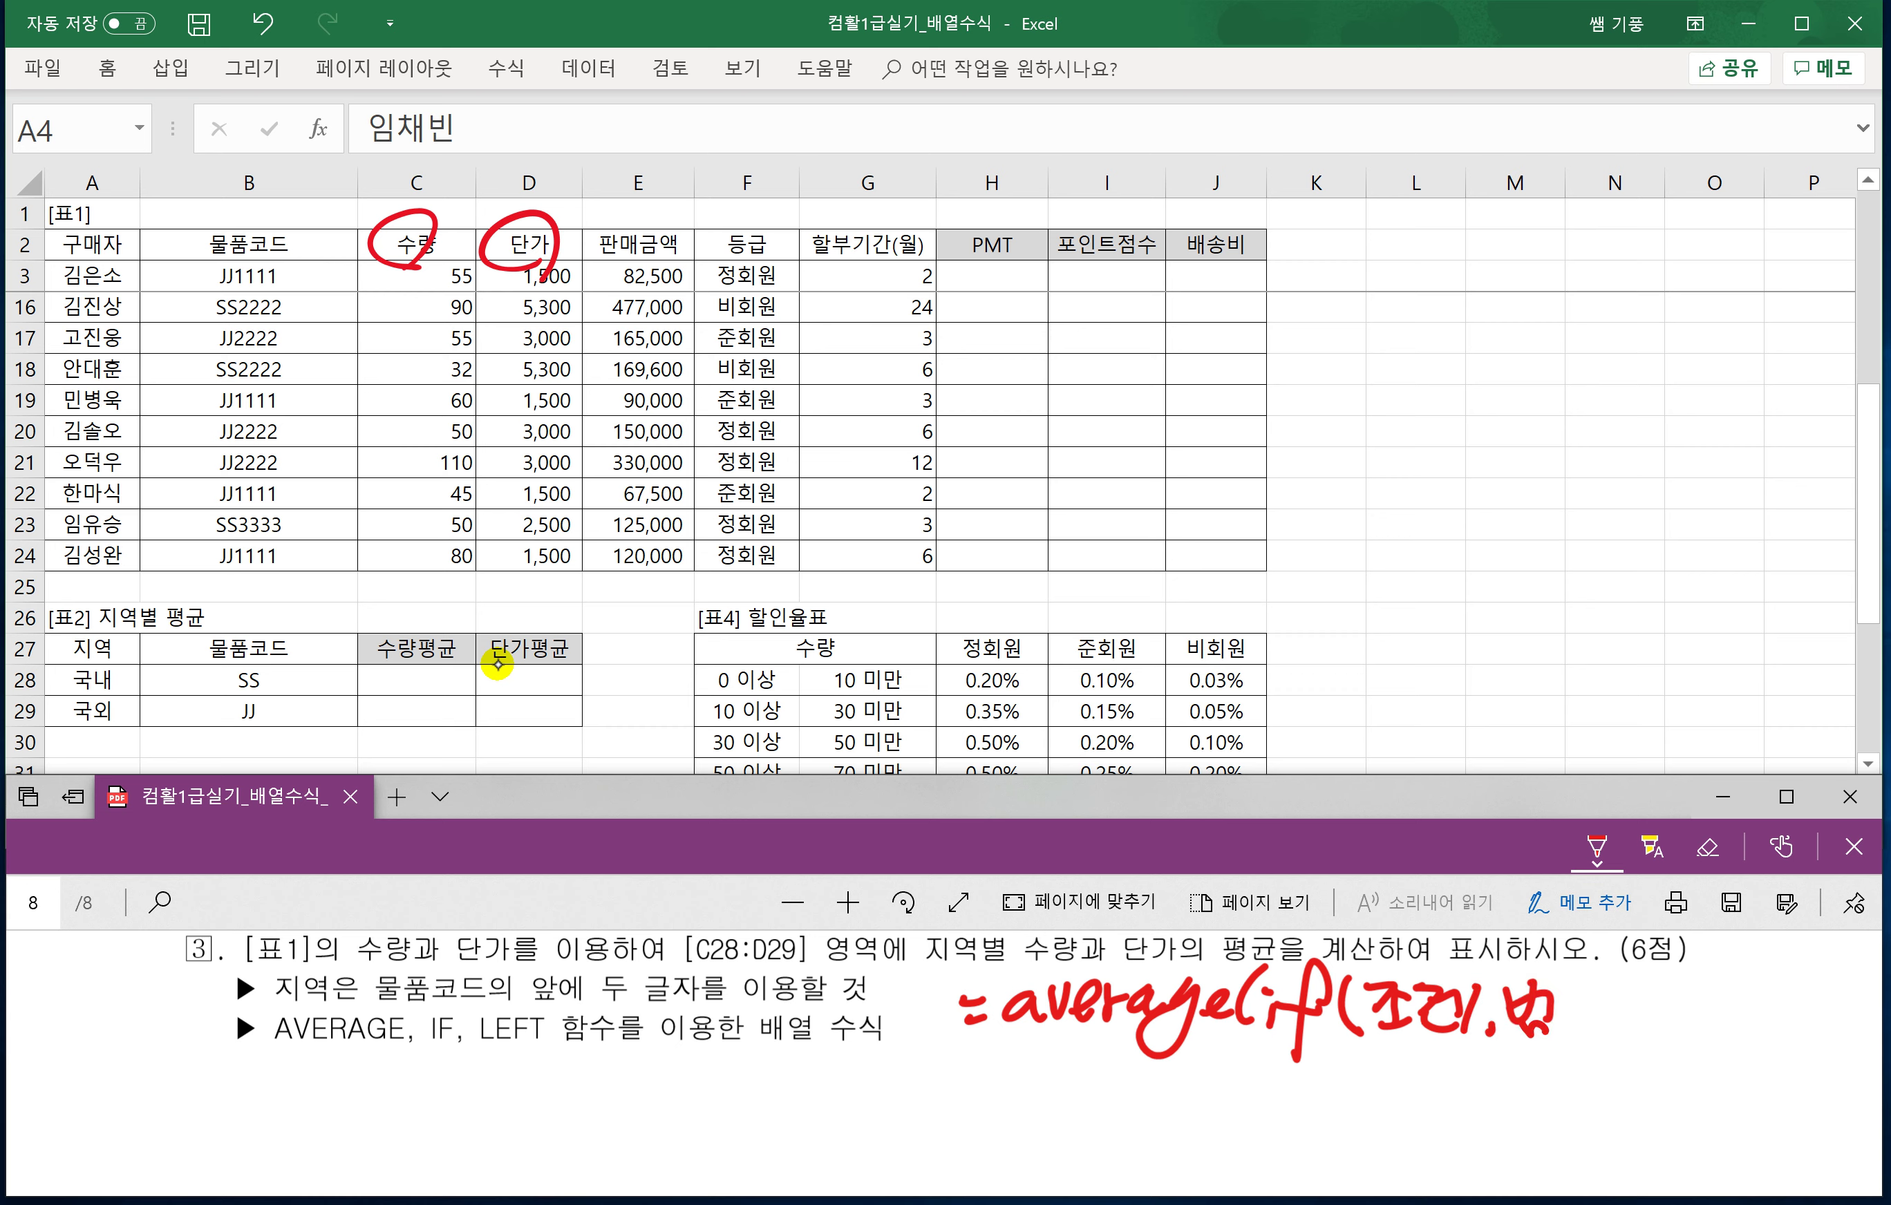
left_click_drag(1642, 966, 1630, 1044)
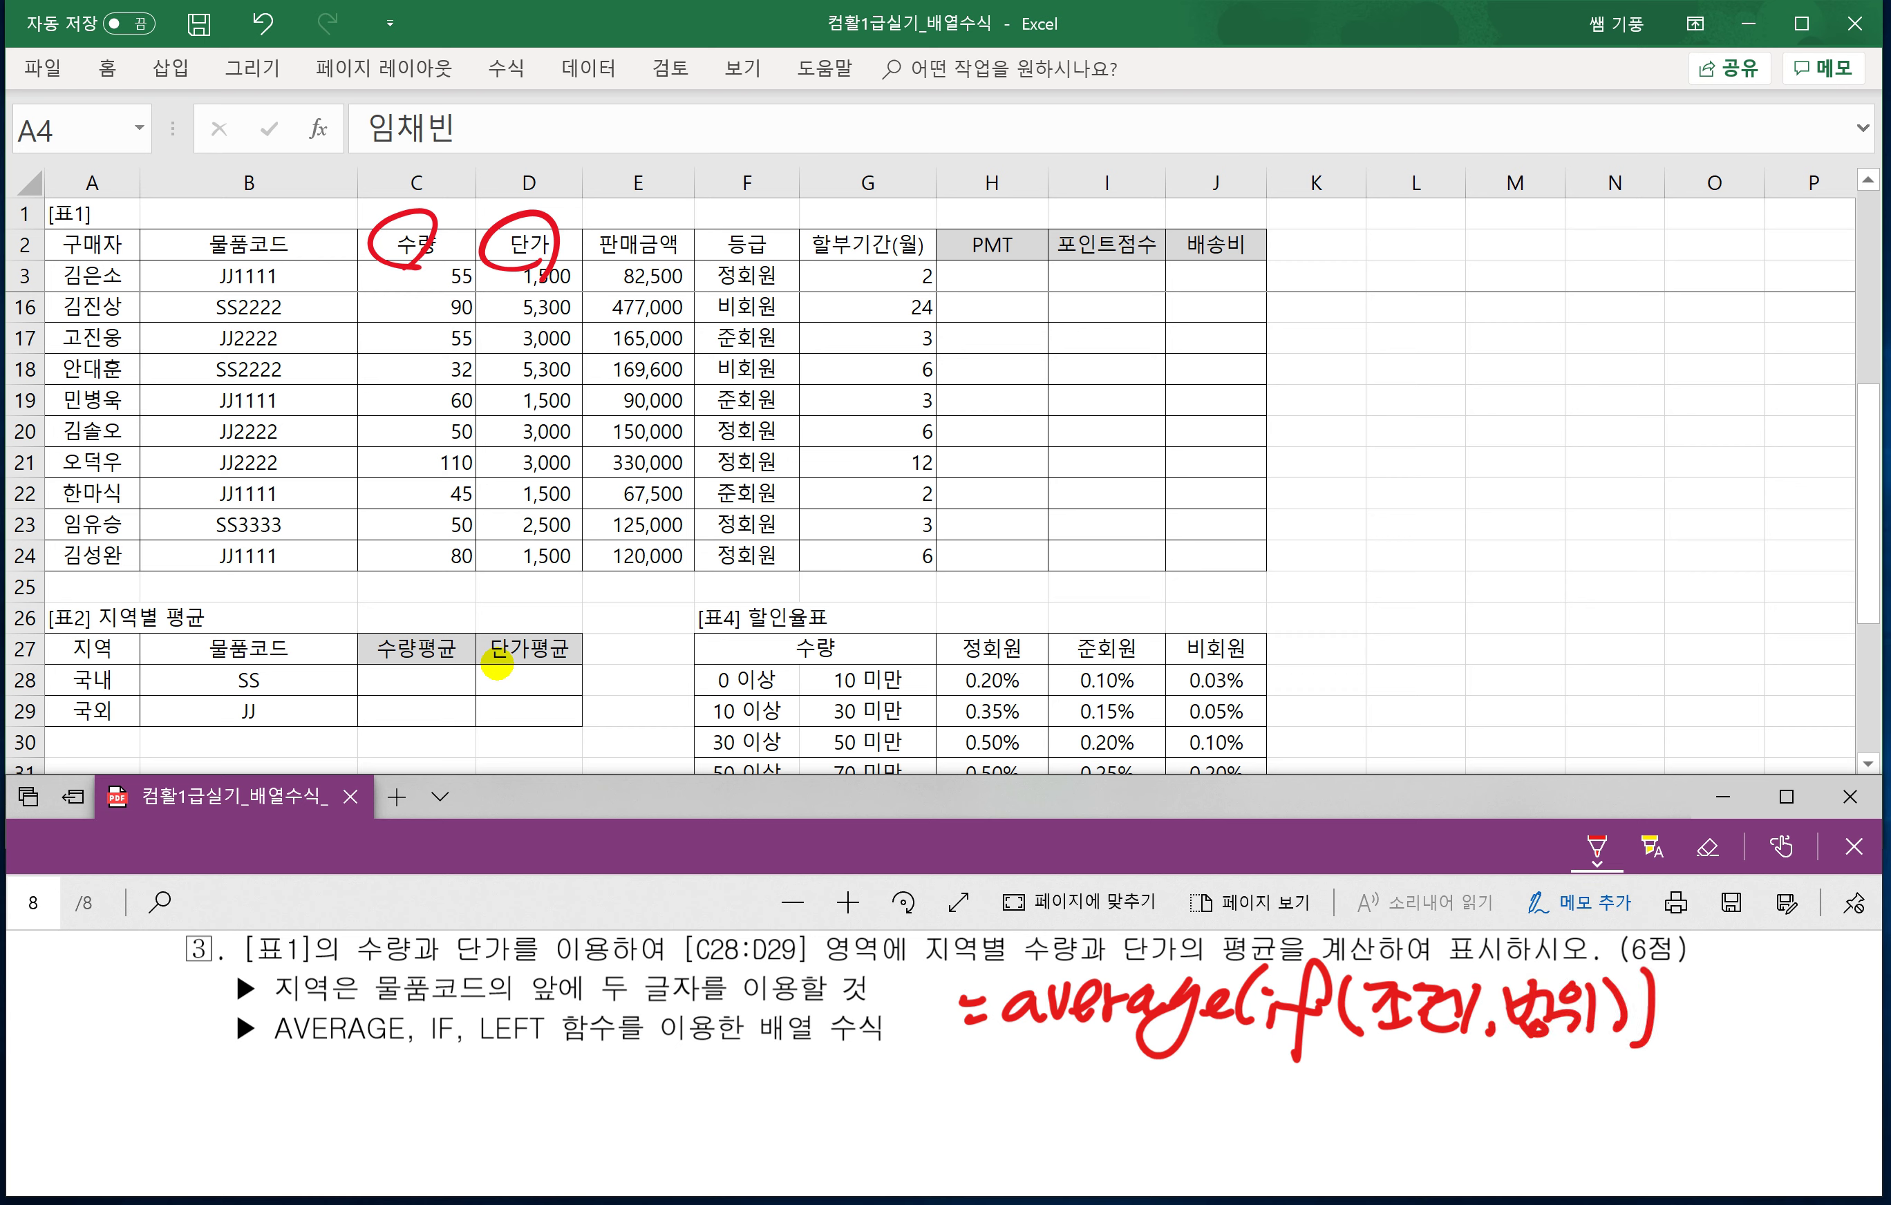
Handwrite the LEFT syntax =left("문자",K) below the AVERAGE-IF pattern.
left_click_drag(976, 1087, 1008, 1089)
left_click_drag(984, 1106, 1017, 1109)
mouse_move(1055, 1046)
left_mouse_down()
mouse_move(1025, 1131)
mouse_move(1077, 1111)
left_mouse_up()
left_click_drag(1125, 1056, 1089, 1131)
left_click_drag(1194, 1065, 1201, 1116)
left_click_drag(1215, 1062, 1212, 1073)
left_click_drag(1227, 1063, 1246, 1083)
left_click_drag(1242, 1062, 1278, 1089)
mouse_move(1248, 1098)
left_mouse_down()
mouse_move(1327, 1104)
mouse_move(1334, 1125)
left_mouse_up()
left_click_drag(1350, 1051, 1379, 1123)
mouse_move(1413, 1053)
left_mouse_down()
mouse_move(1408, 1111)
mouse_move(1440, 1111)
left_mouse_up()
left_click_drag(1465, 1050, 1467, 1126)
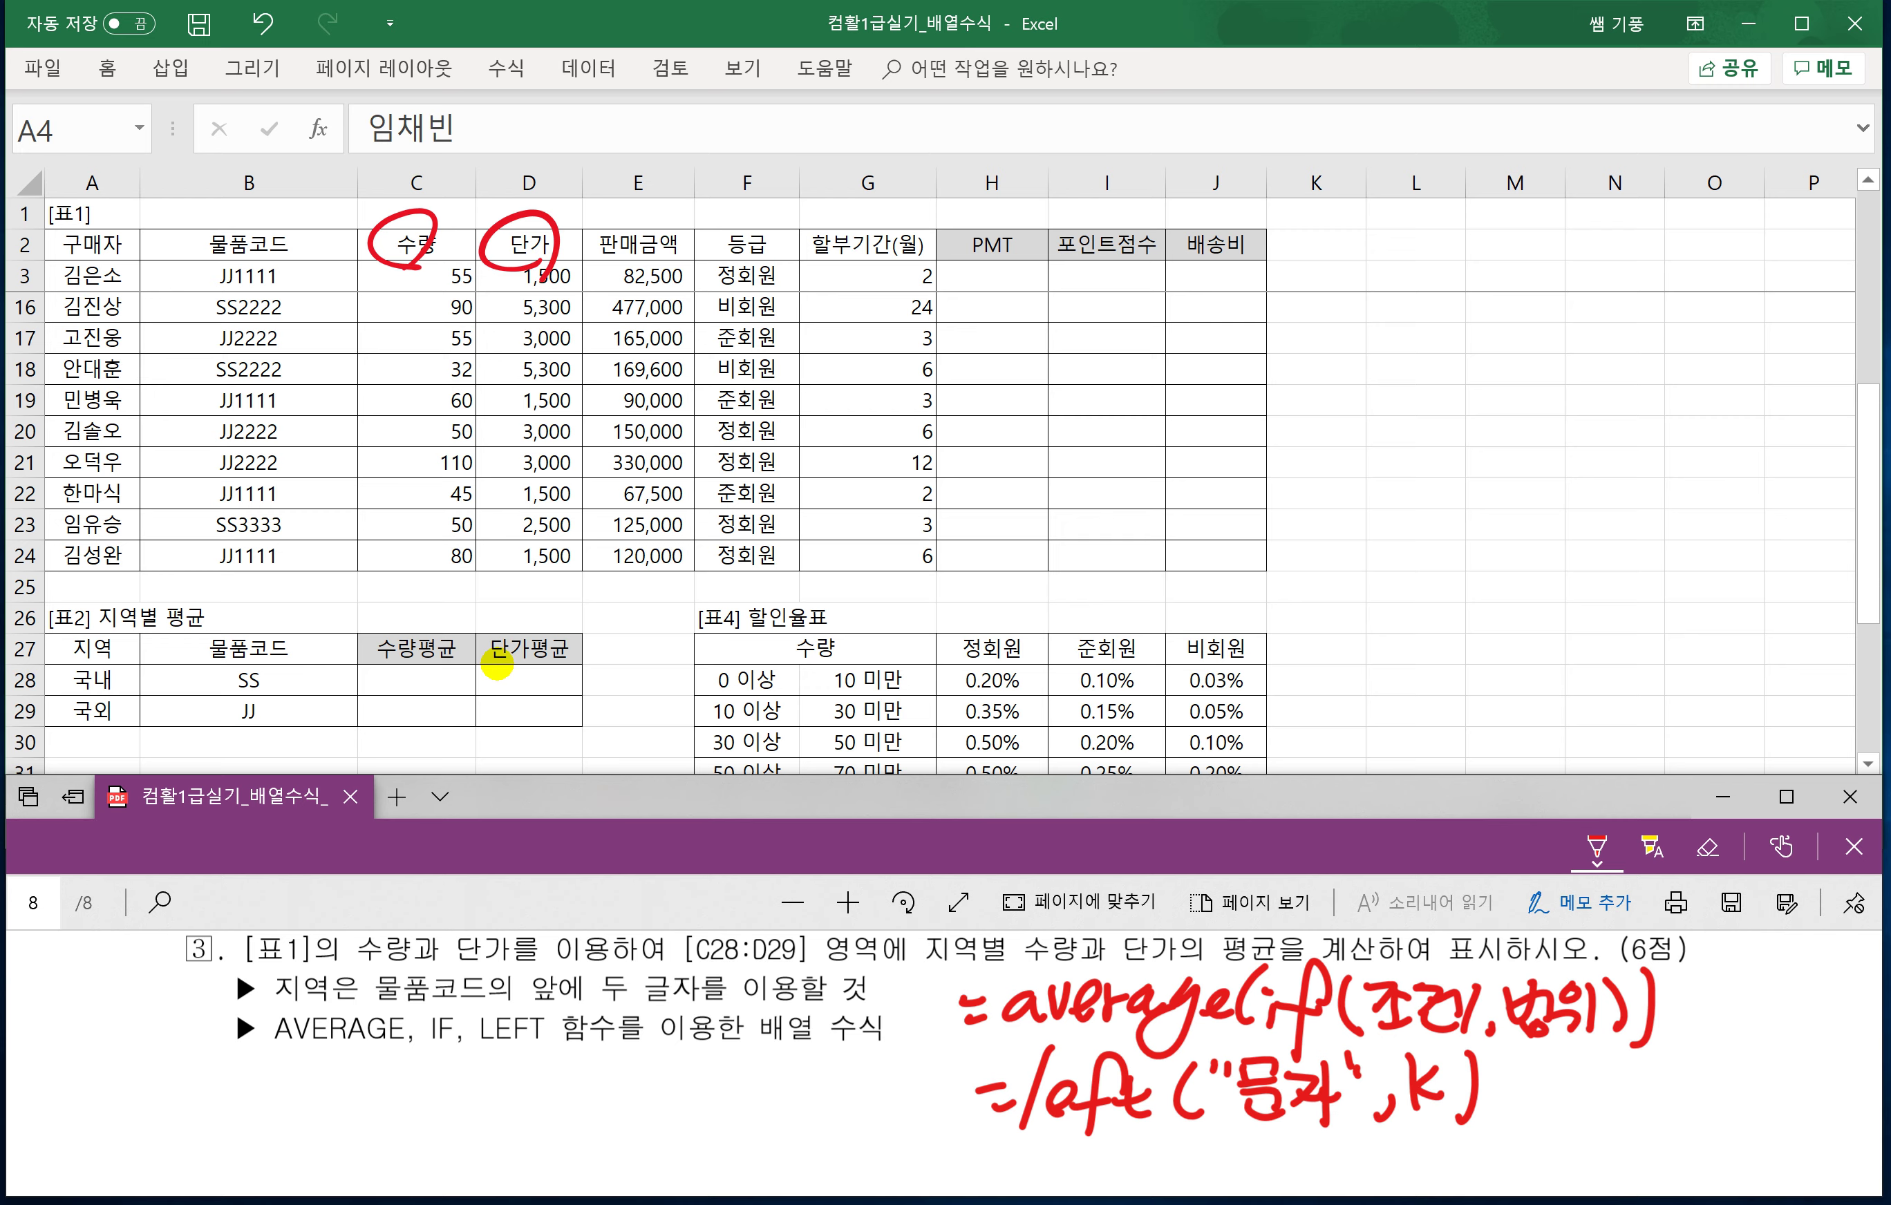
Handwrite a LEFT example on a third line, with a quoted phrase starting with 못생긴 as its text.
scroll(633, 949, "down", 1)
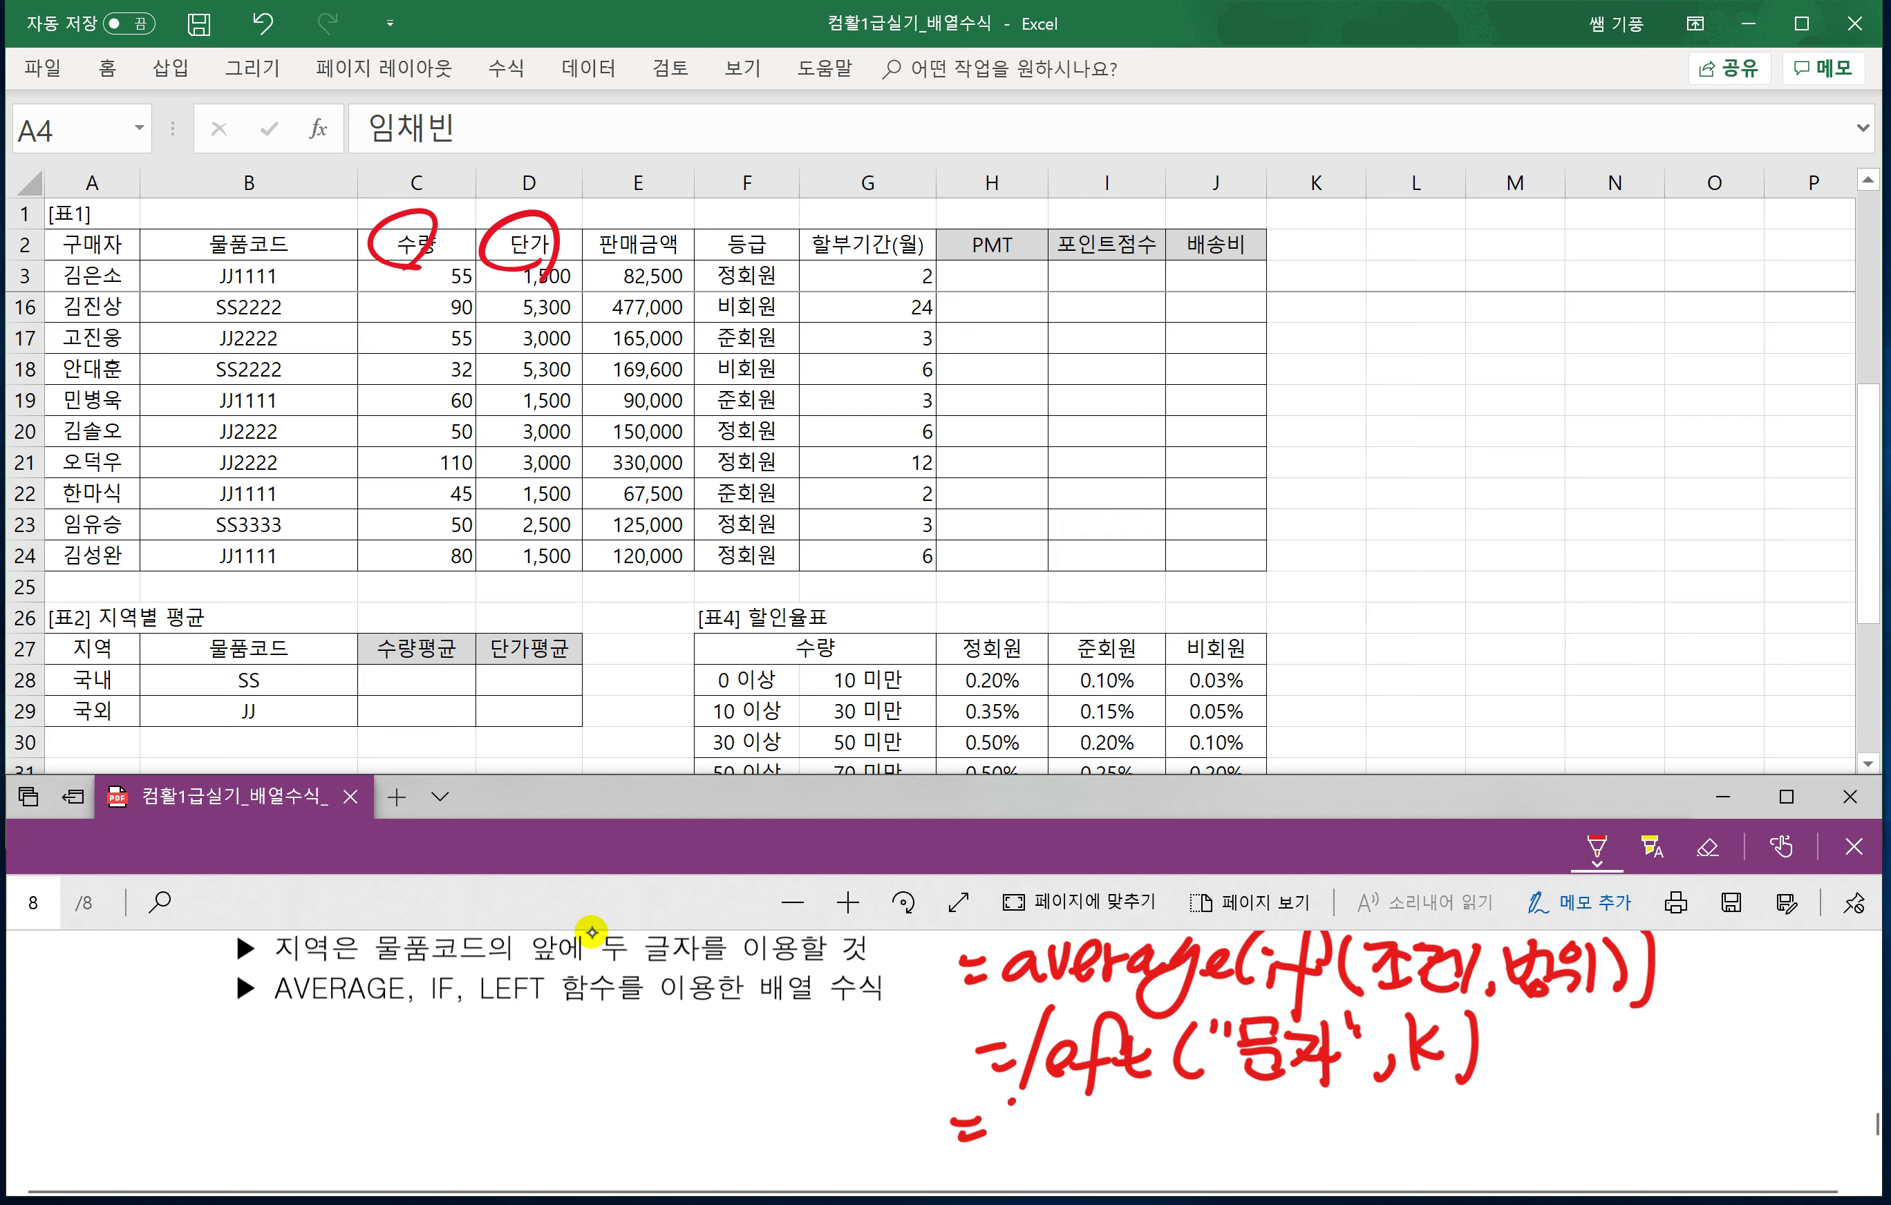
mouse_move(1014, 1102)
left_mouse_down()
mouse_move(1064, 1157)
mouse_move(1169, 1165)
left_mouse_up()
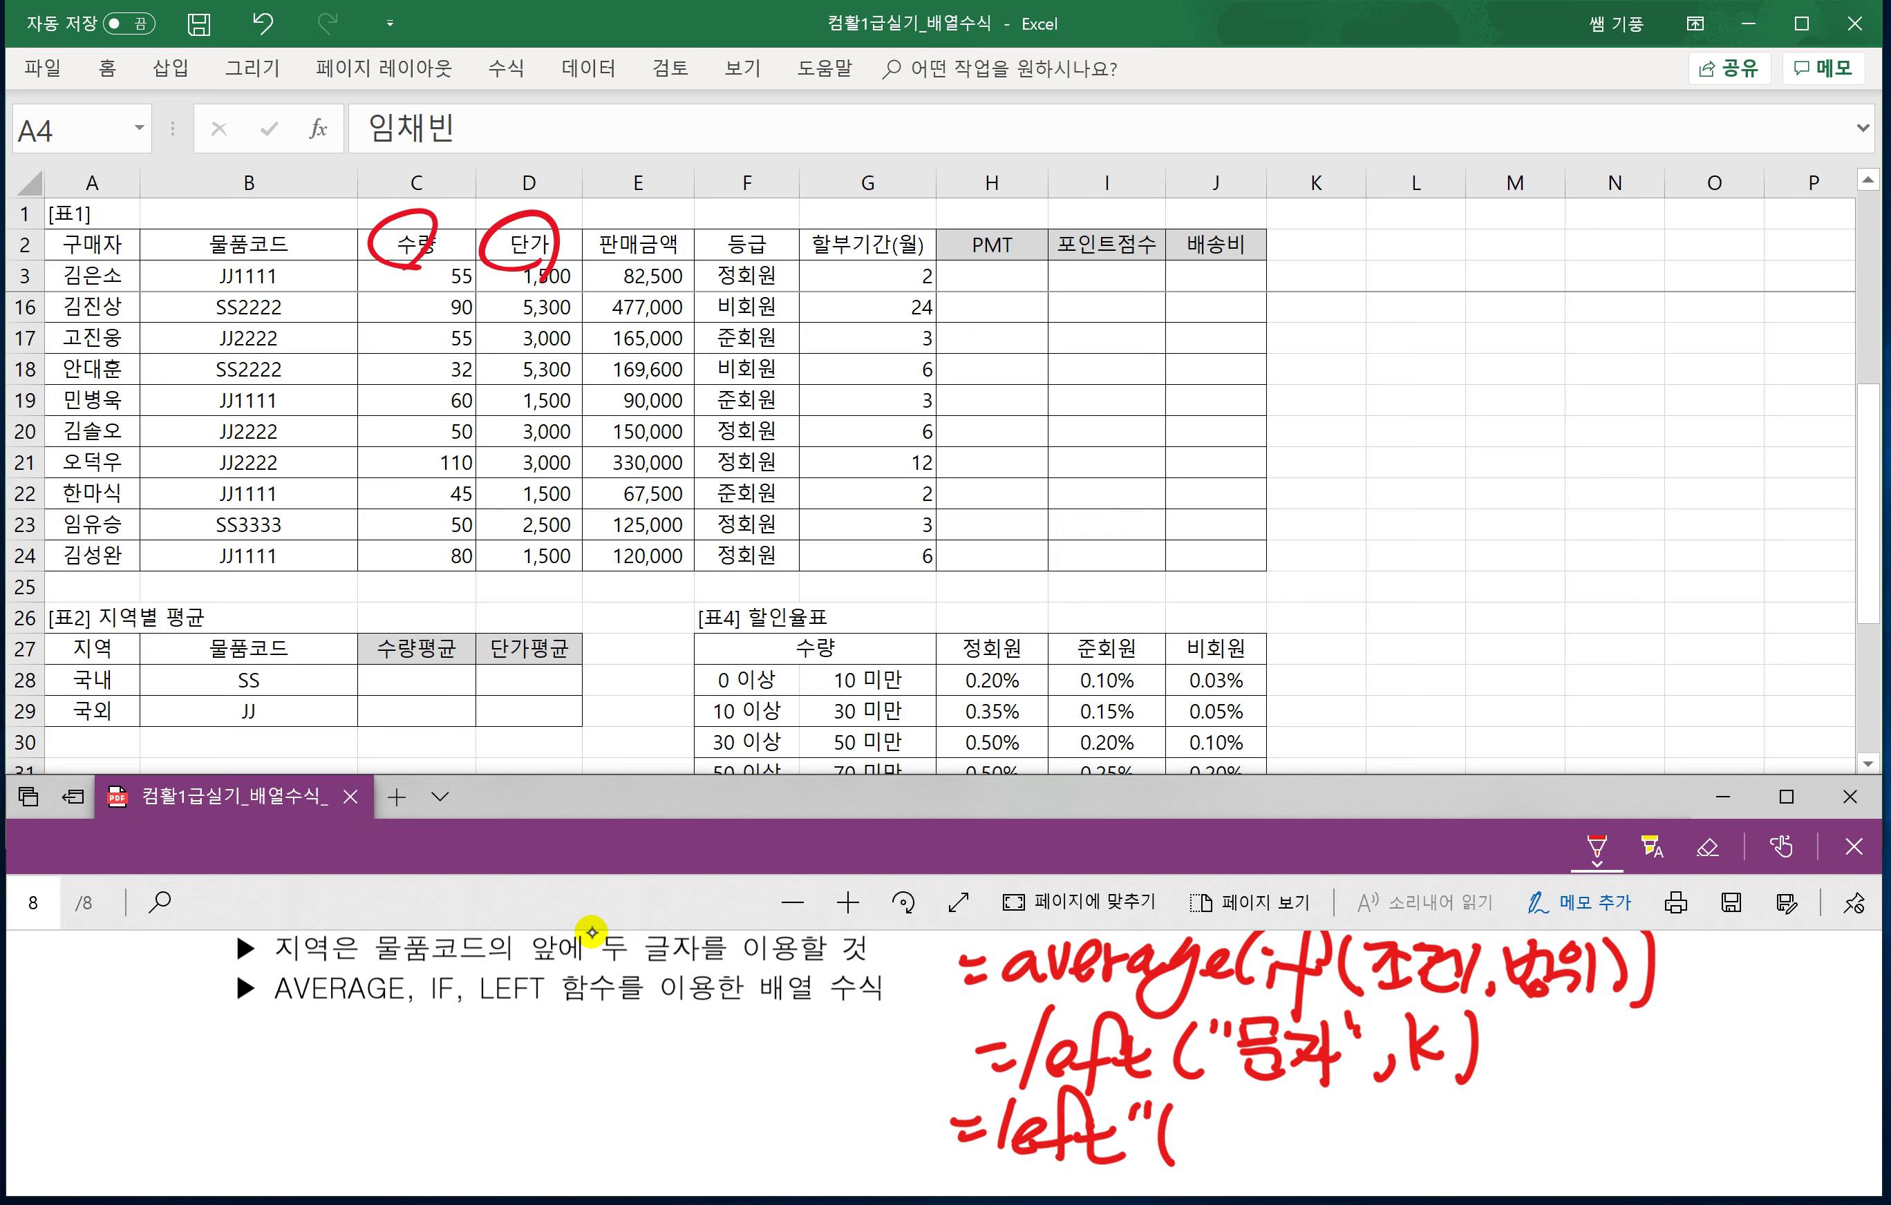
key("ctrl+z")
key("ctrl+z")
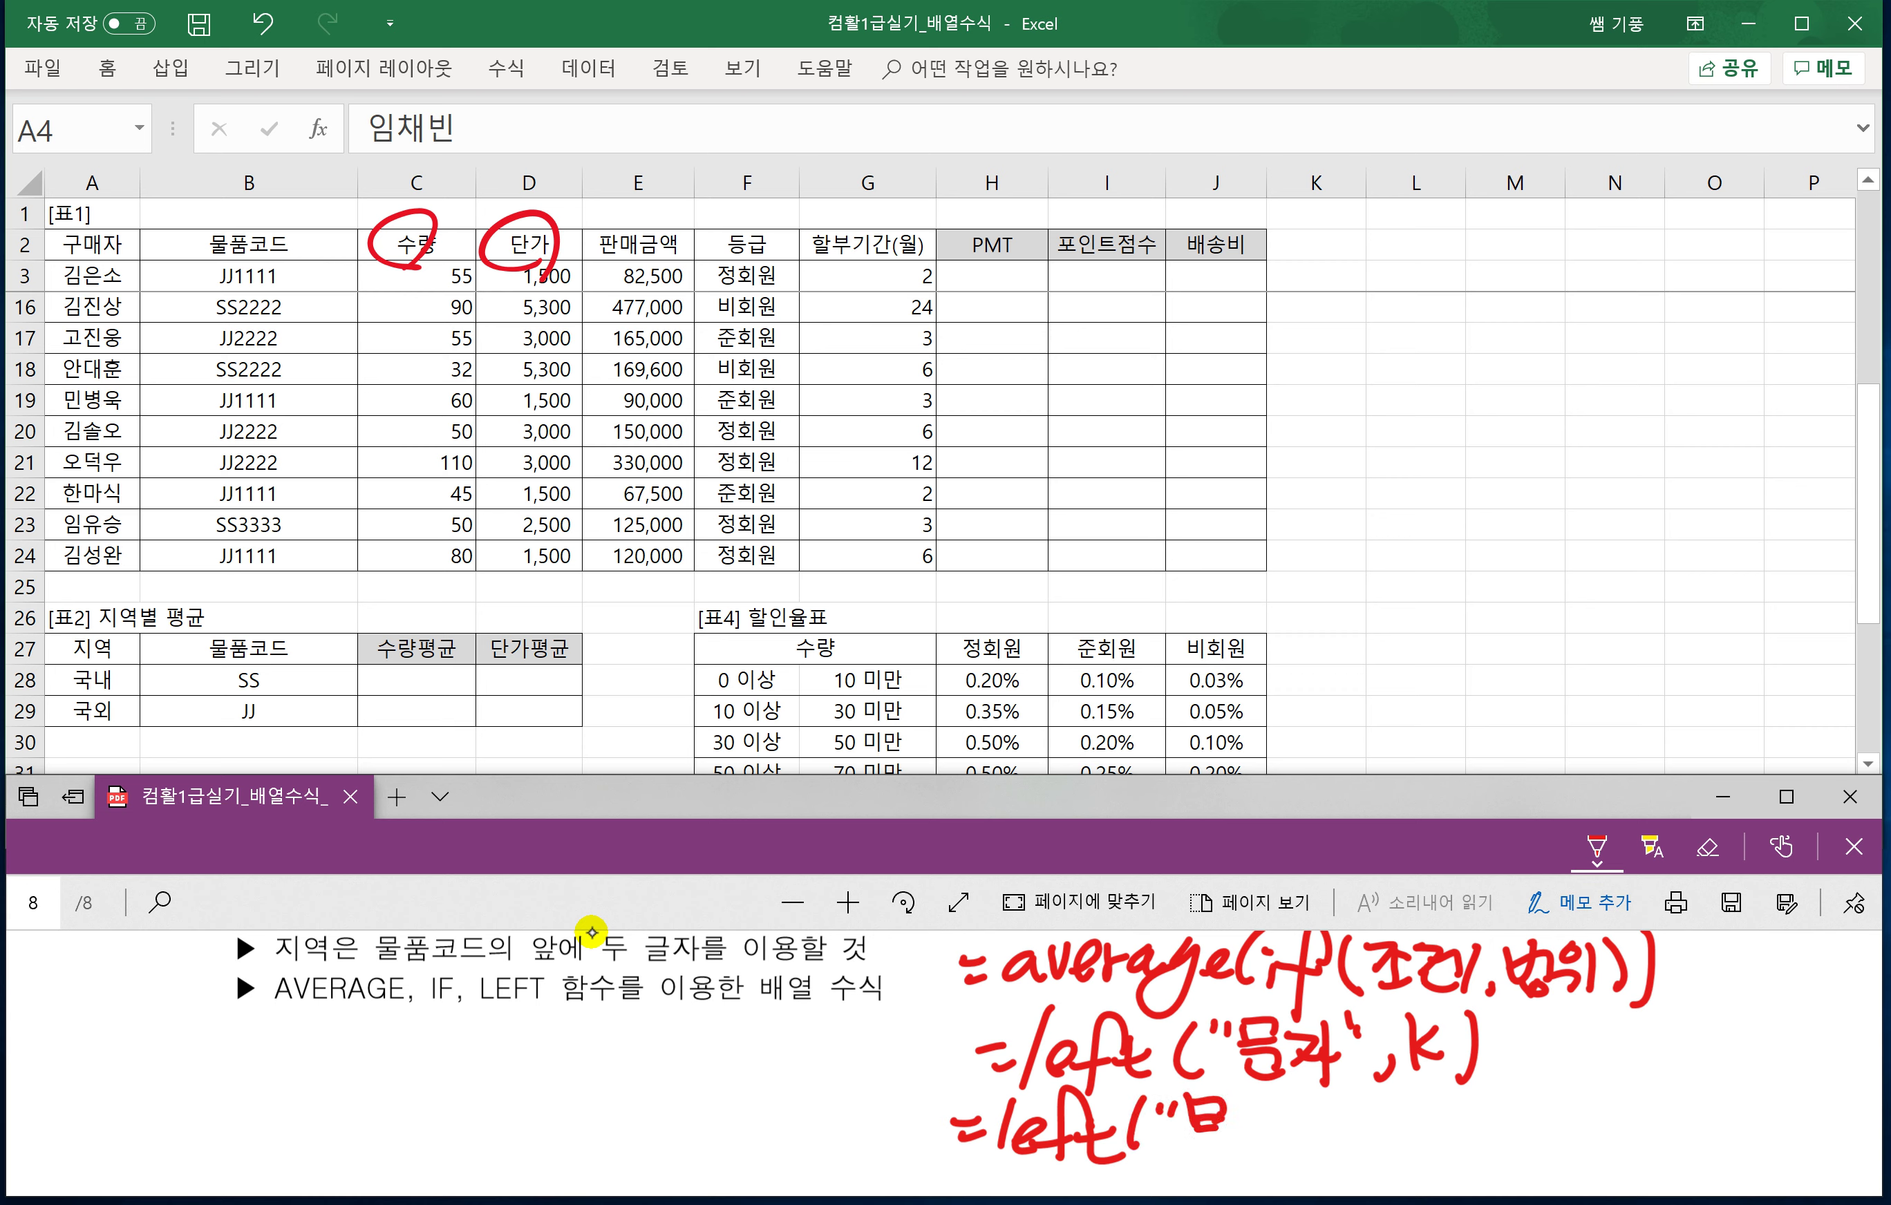
left_click_drag(1184, 1126, 1228, 1123)
left_click_drag(1210, 1130, 1191, 1168)
left_click_drag(1251, 1103, 1234, 1145)
mouse_move(1246, 1121)
left_mouse_down()
mouse_move(1266, 1143)
mouse_move(1303, 1136)
left_mouse_up()
left_click_drag(1336, 1101, 1348, 1155)
mouse_move(1343, 1114)
left_mouse_down()
mouse_move(1368, 1127)
mouse_move(1353, 1144)
left_mouse_up()
mouse_move(1381, 1103)
left_mouse_down()
mouse_move(1386, 1159)
mouse_move(1400, 1123)
left_mouse_up()
left_click_drag(1407, 1105, 1418, 1155)
mouse_move(1396, 1143)
left_mouse_down()
mouse_move(1424, 1167)
mouse_move(1452, 1110)
mouse_move(1459, 1140)
left_mouse_up()
mouse_move(1480, 1110)
left_mouse_down()
mouse_move(1480, 1150)
mouse_move(1454, 1169)
left_mouse_up()
left_click_drag(1482, 1140, 1457, 1173)
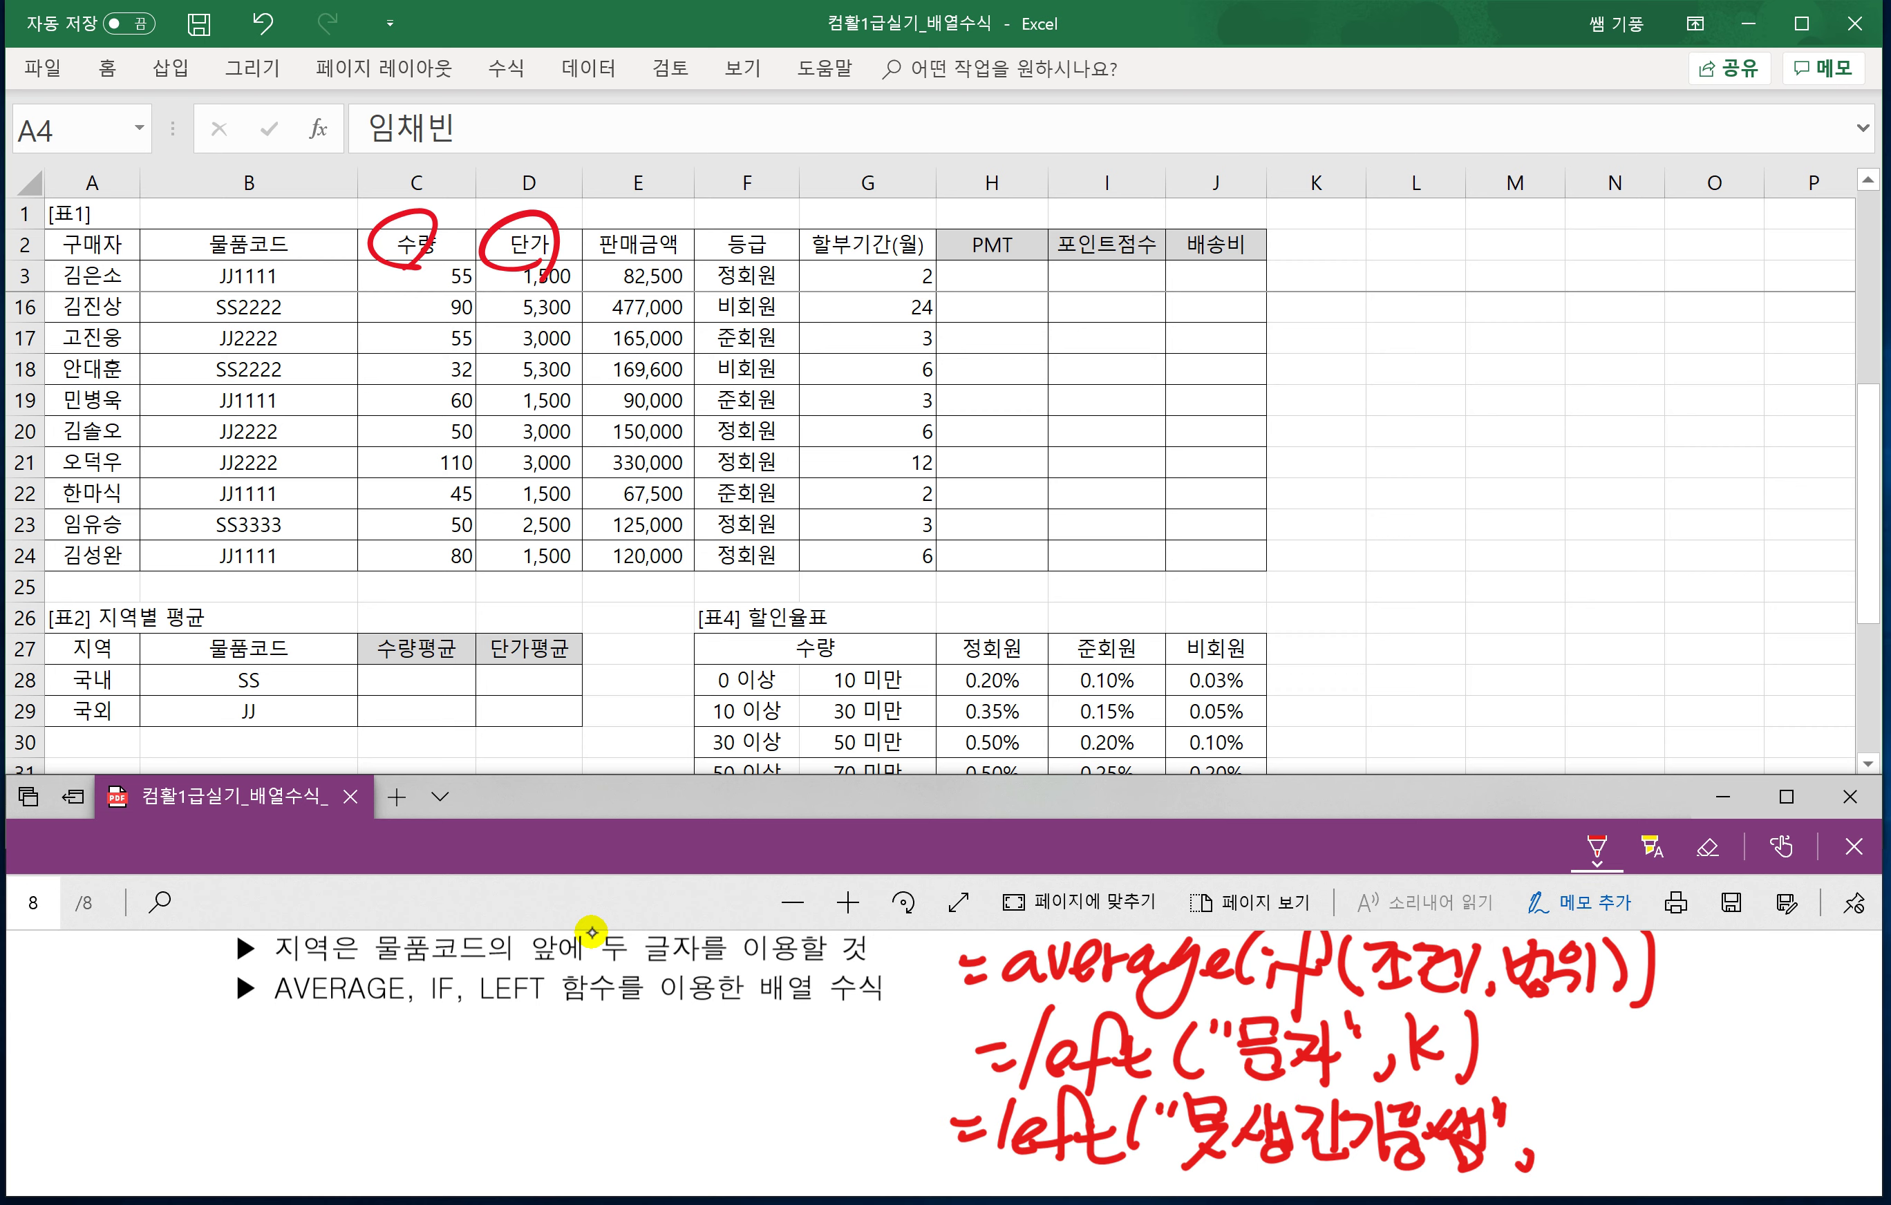
Complete the handwritten LEFT example with 3 as the character count and write =못생긴 as its result.
left_click_drag(1567, 1100, 1573, 1168)
left_click_drag(1603, 1108, 1575, 1136)
key("ctrl+z")
key("ctrl+z")
mouse_move(1588, 1100)
left_mouse_down()
mouse_move(1589, 1160)
mouse_move(1677, 1134)
left_mouse_up()
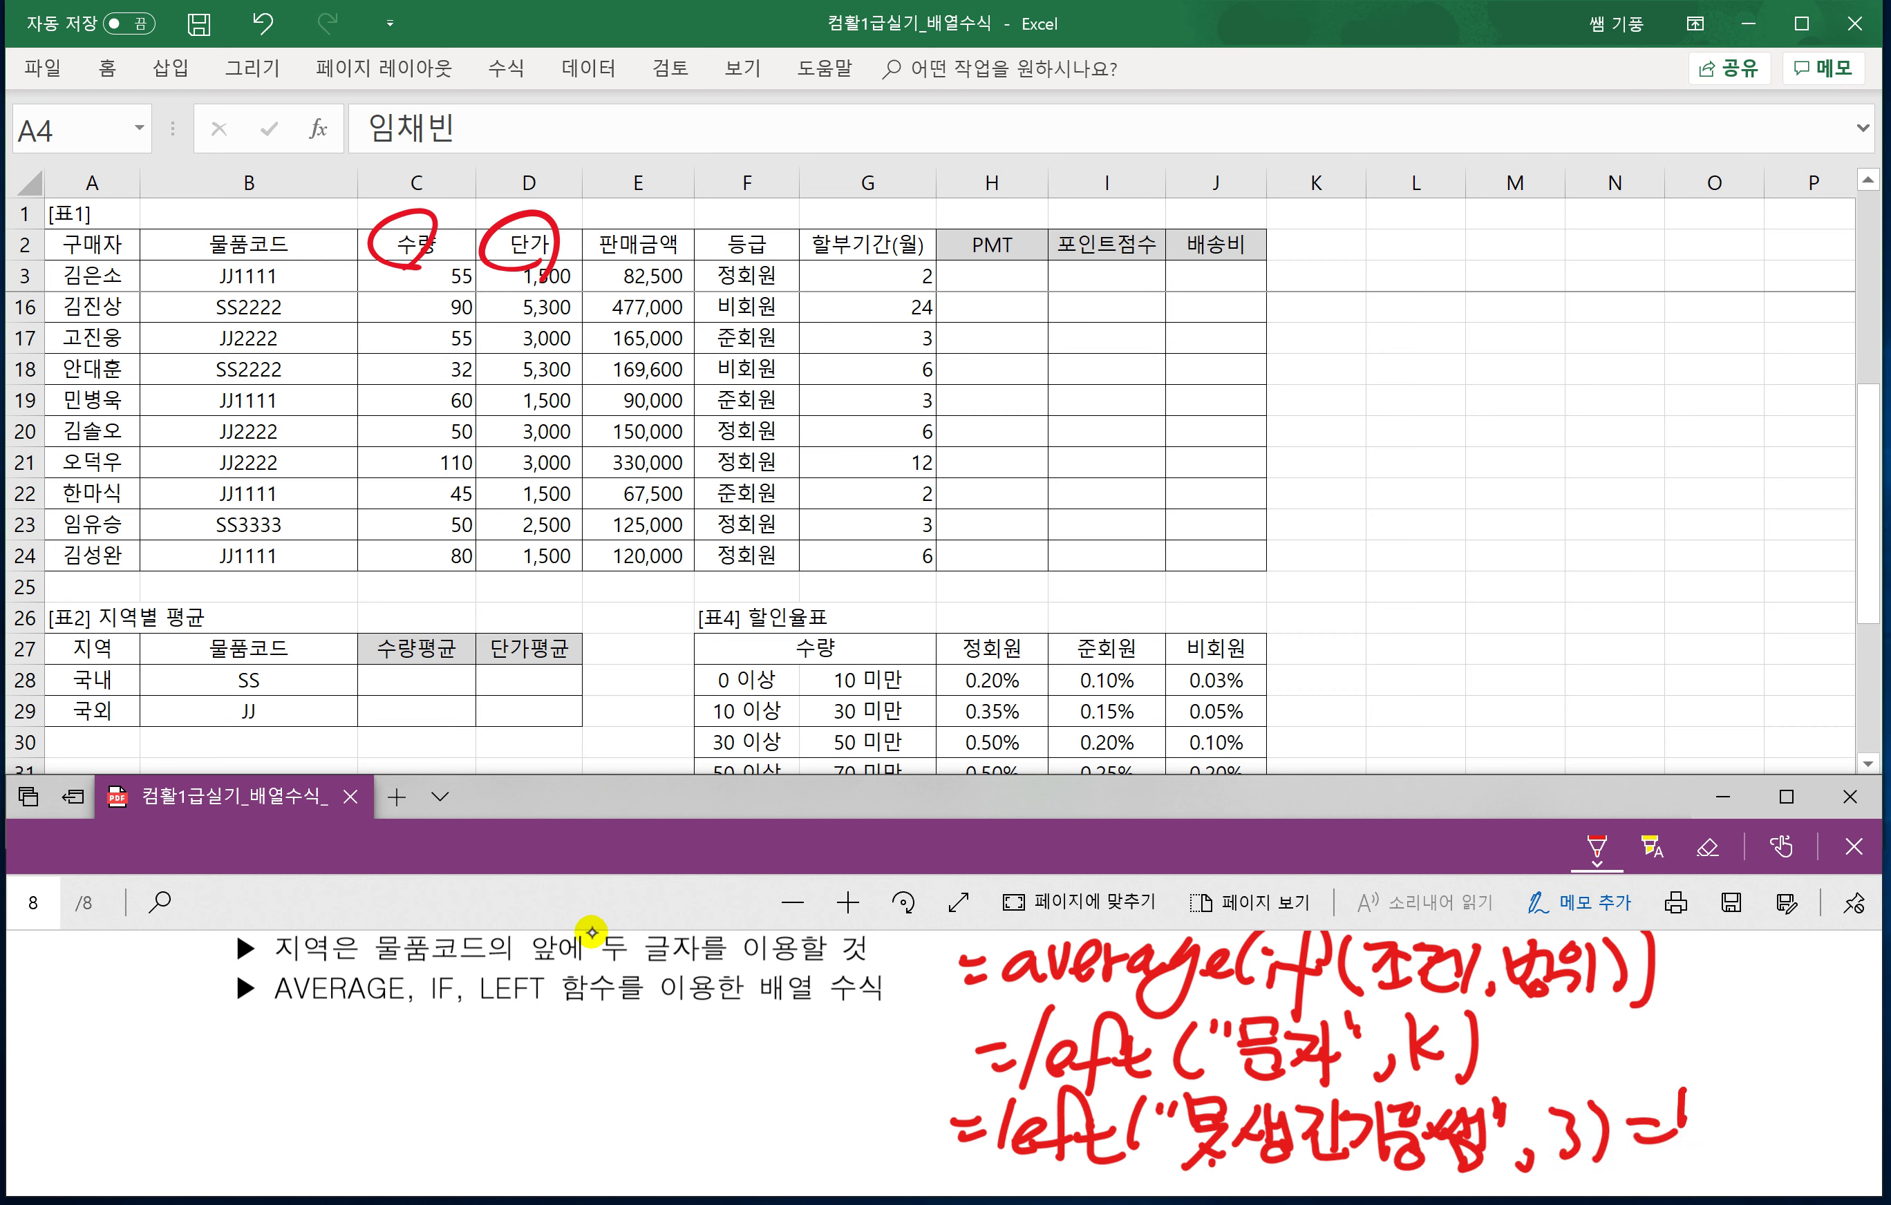
left_click_drag(1685, 1111, 1672, 1159)
left_click_drag(1740, 1097, 1687, 1162)
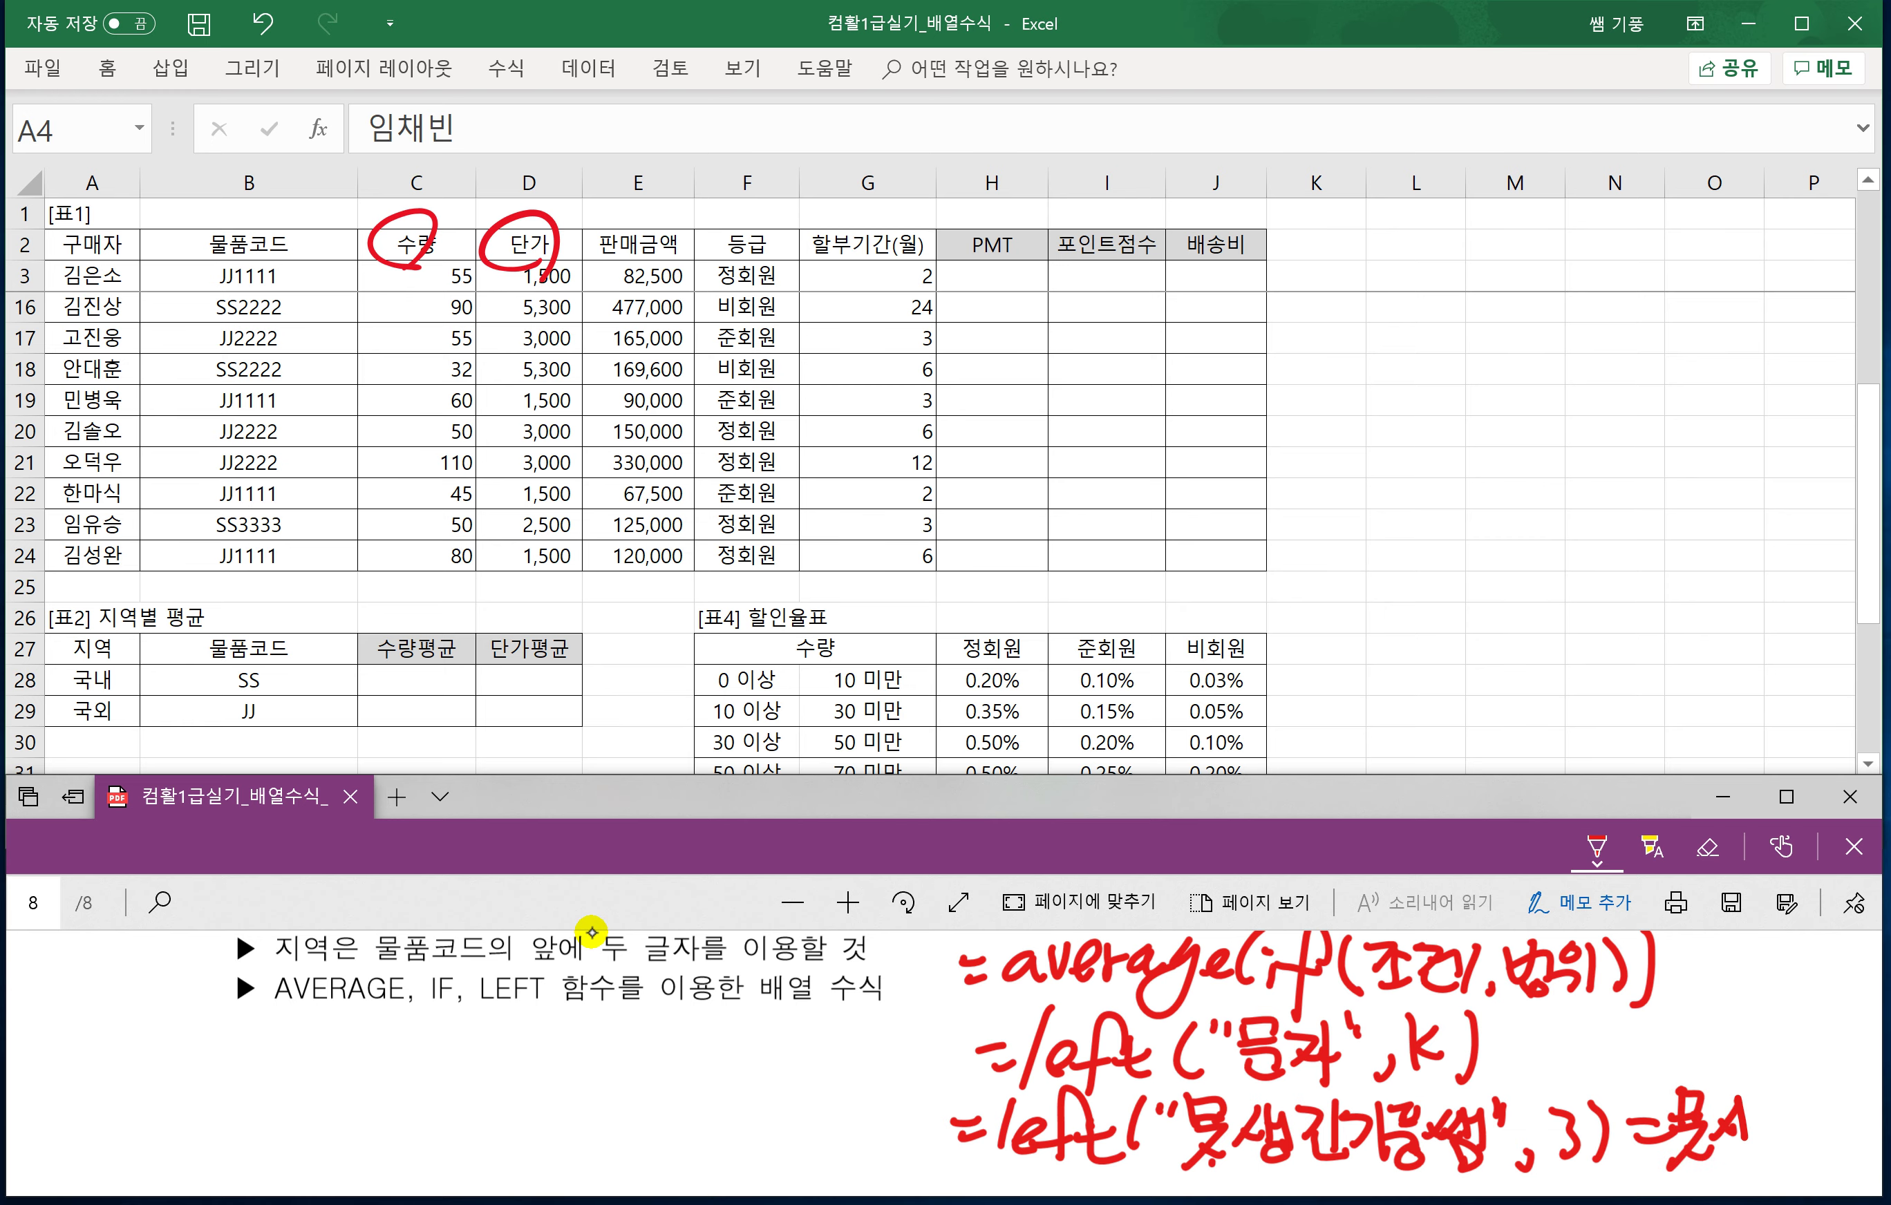
mouse_move(1751, 1097)
left_mouse_down()
mouse_move(1731, 1163)
mouse_move(1800, 1143)
left_mouse_up()
left_click_drag(1784, 1124, 1835, 1147)
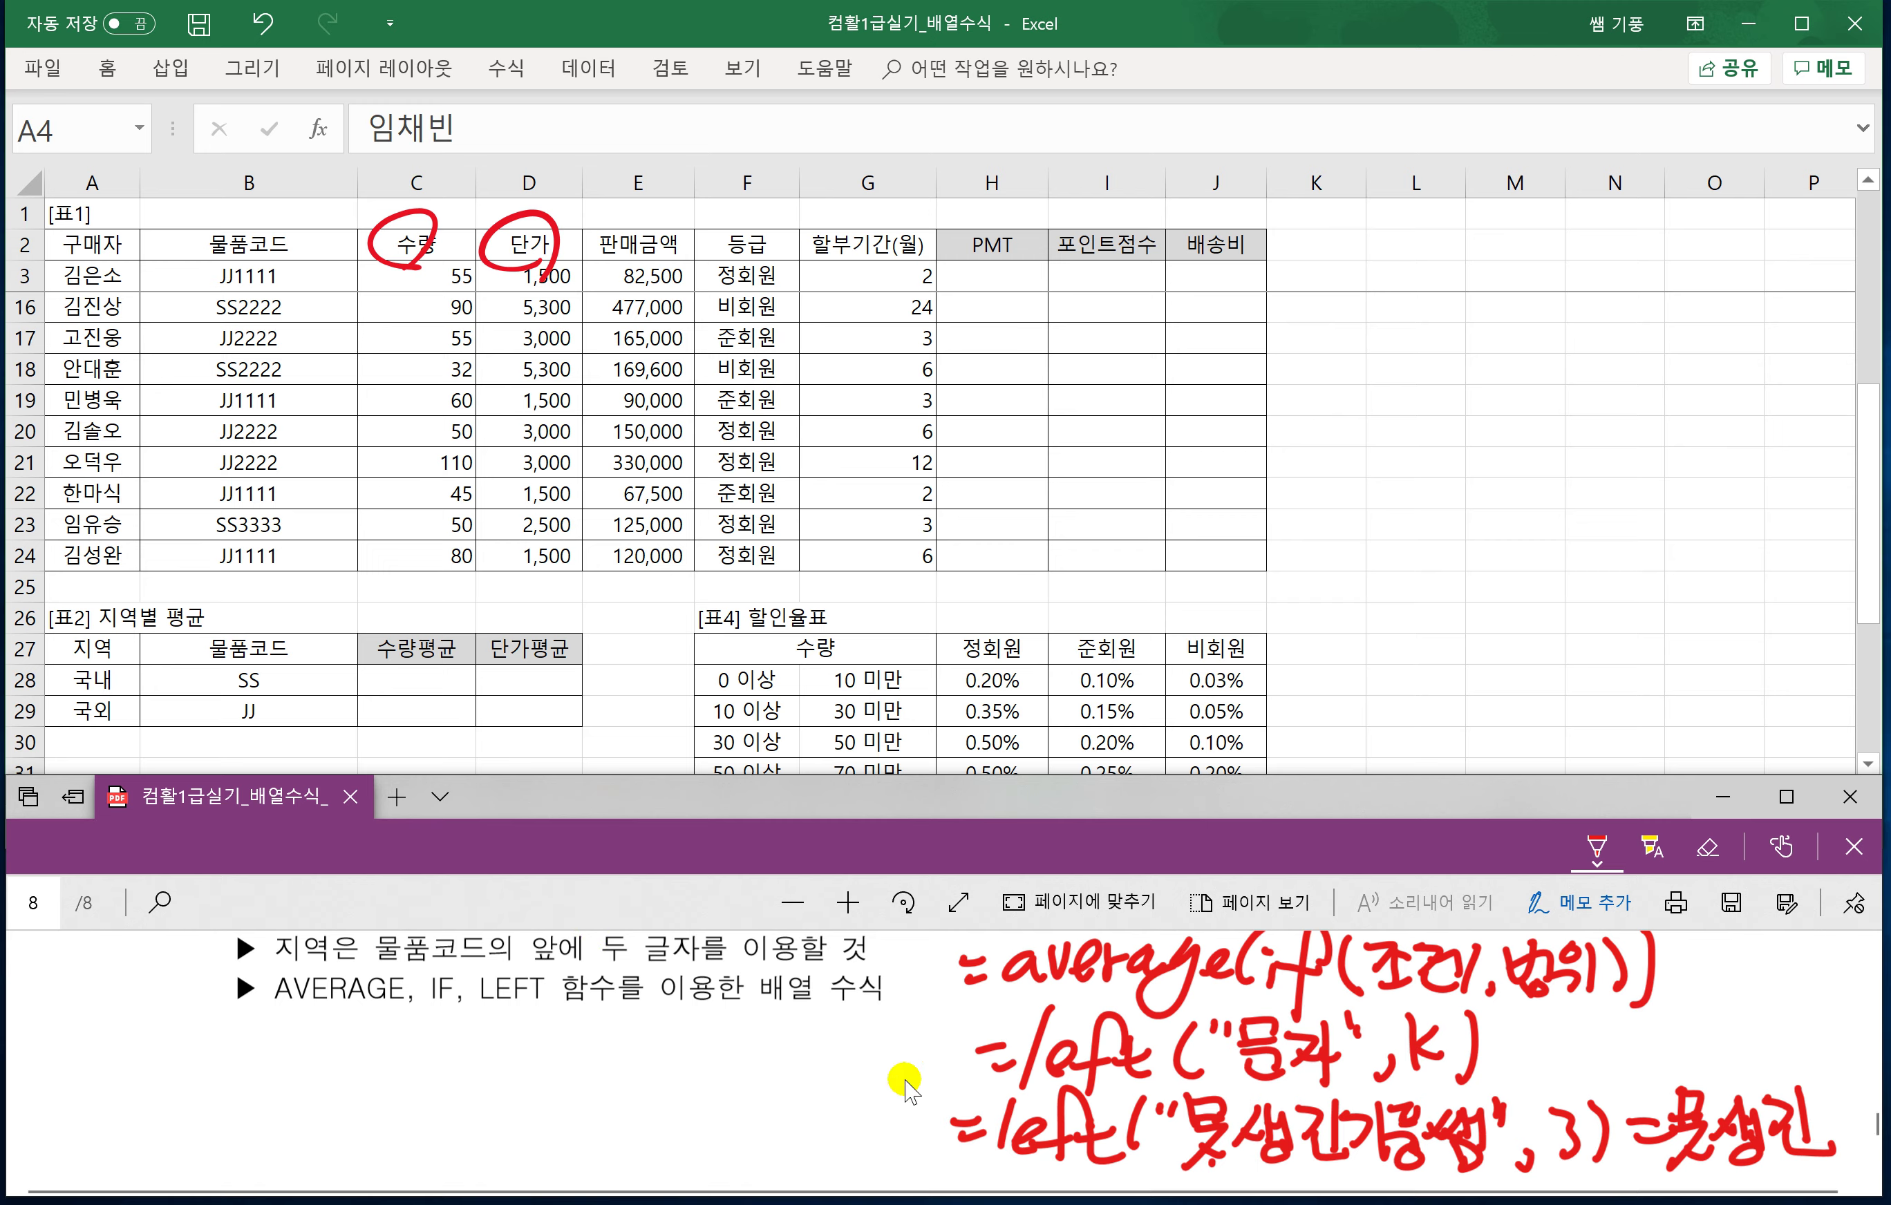
Start the 수량평균 formula in C28 with =AVERAGE(IF(LEFT(.
left_click(394, 681)
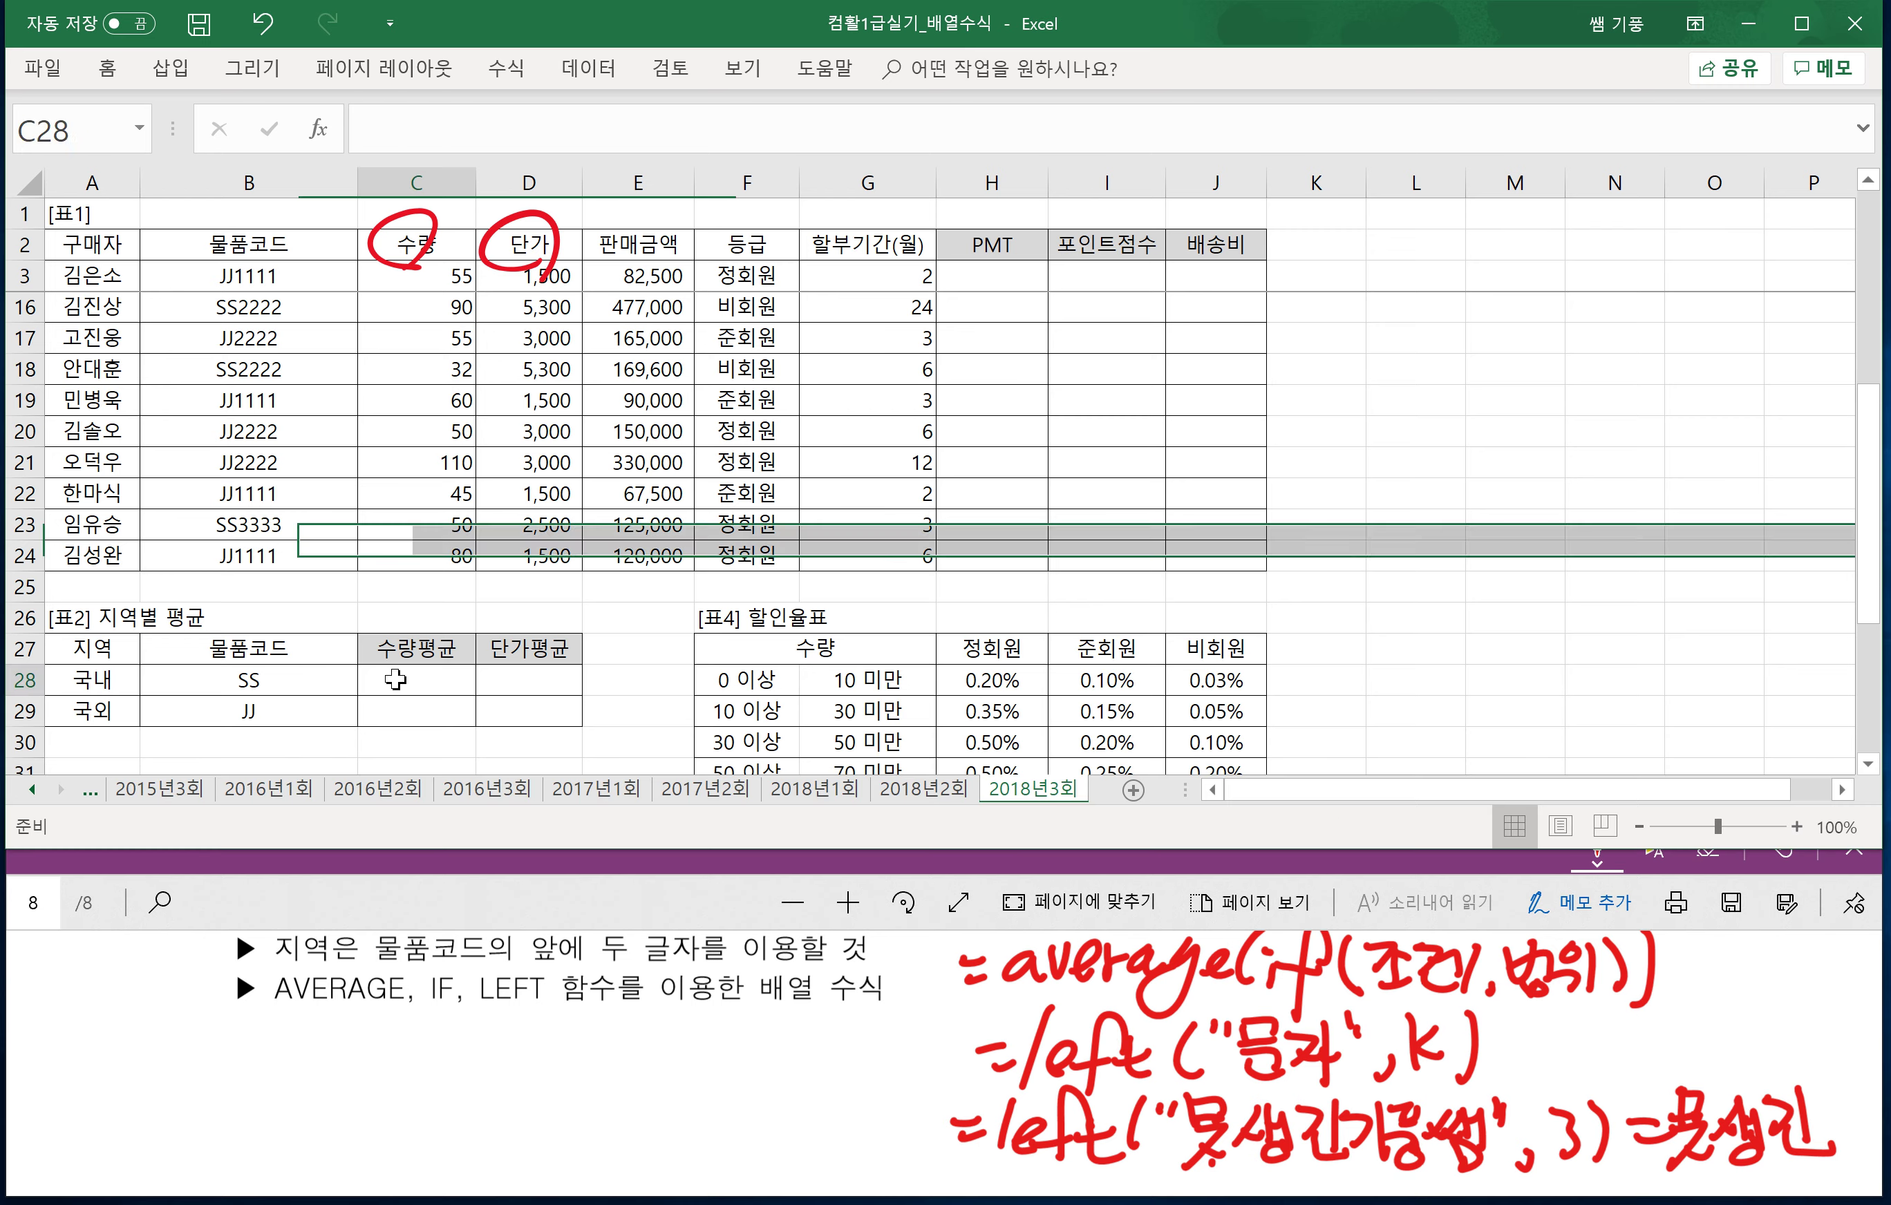
type("=")
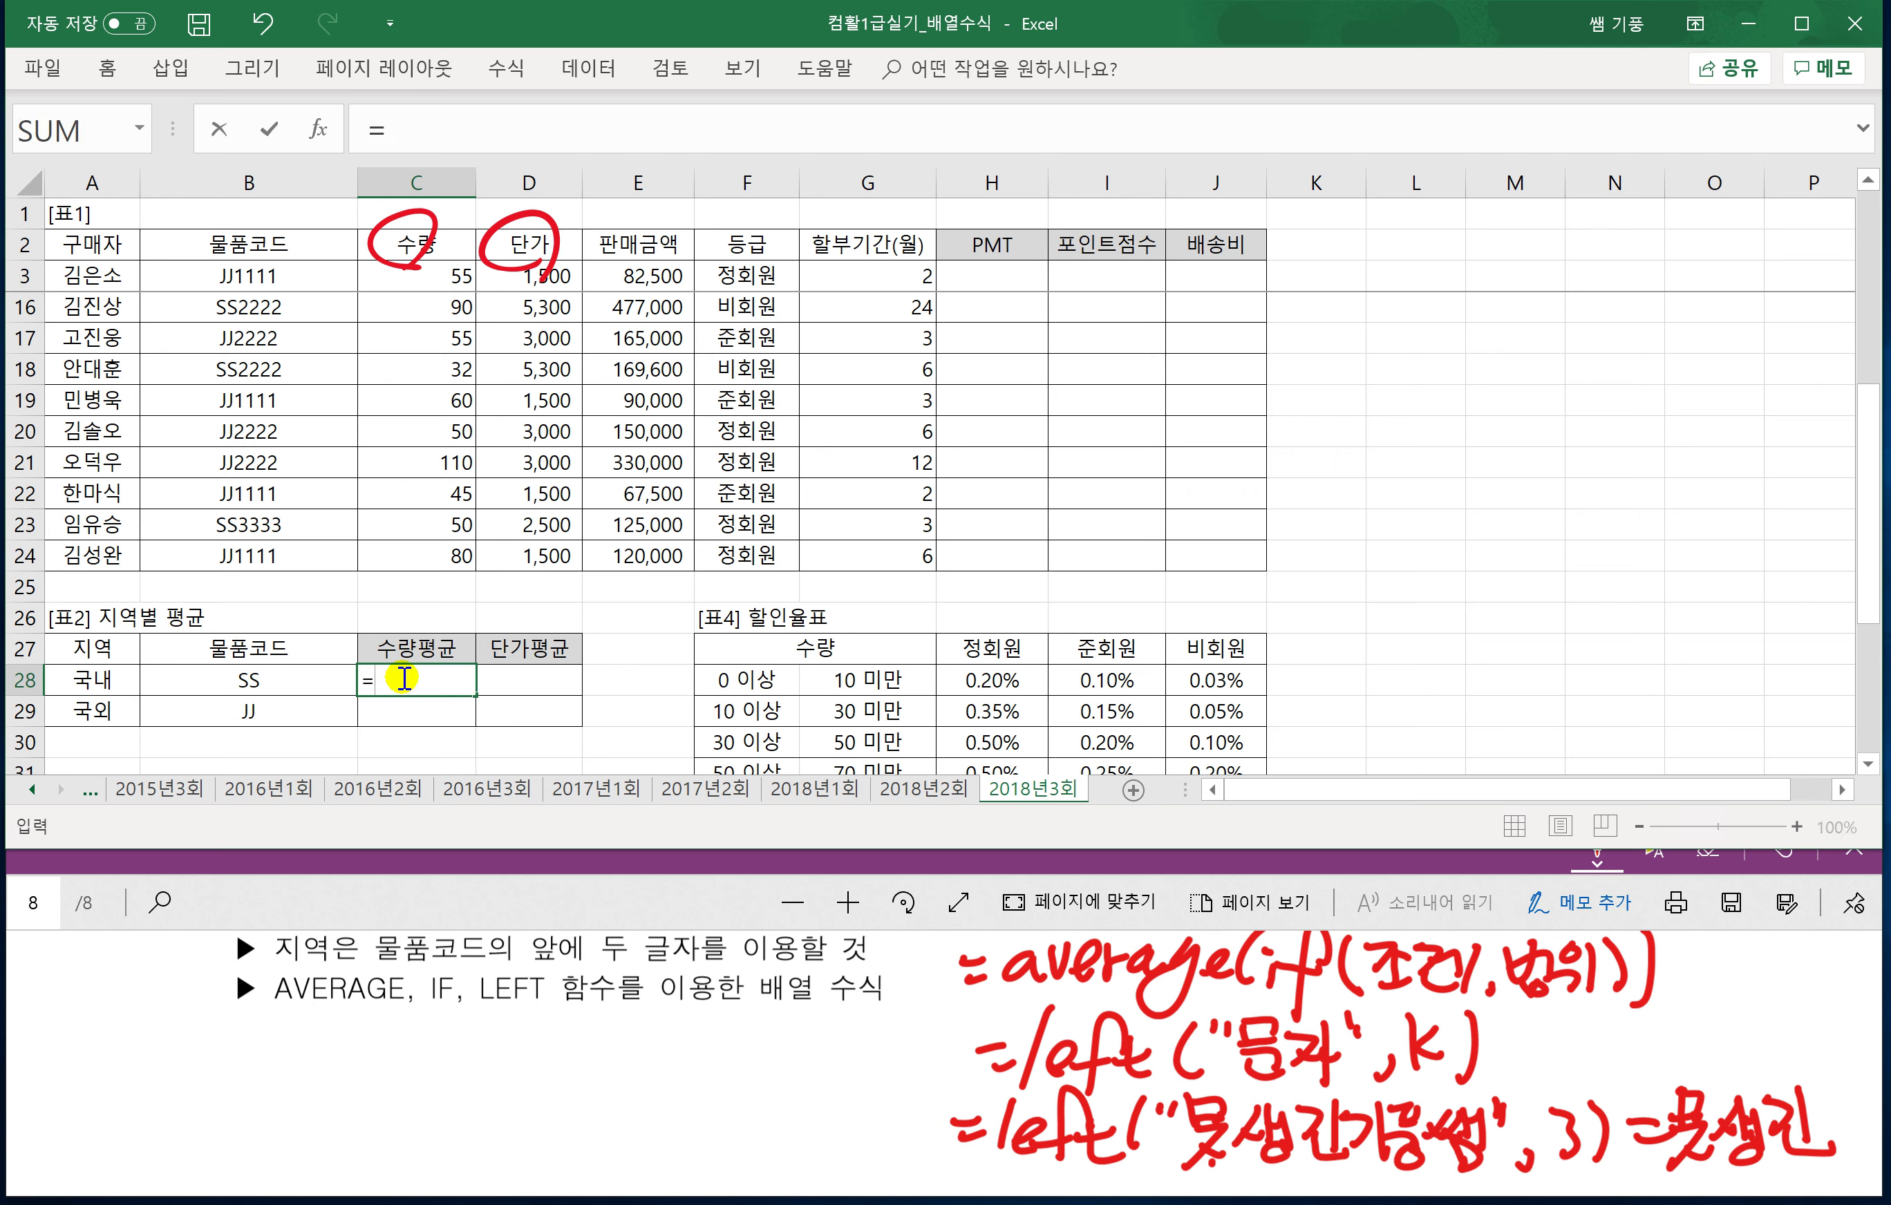
type("ㅁ")
key("BackSpace")
type("AVERA")
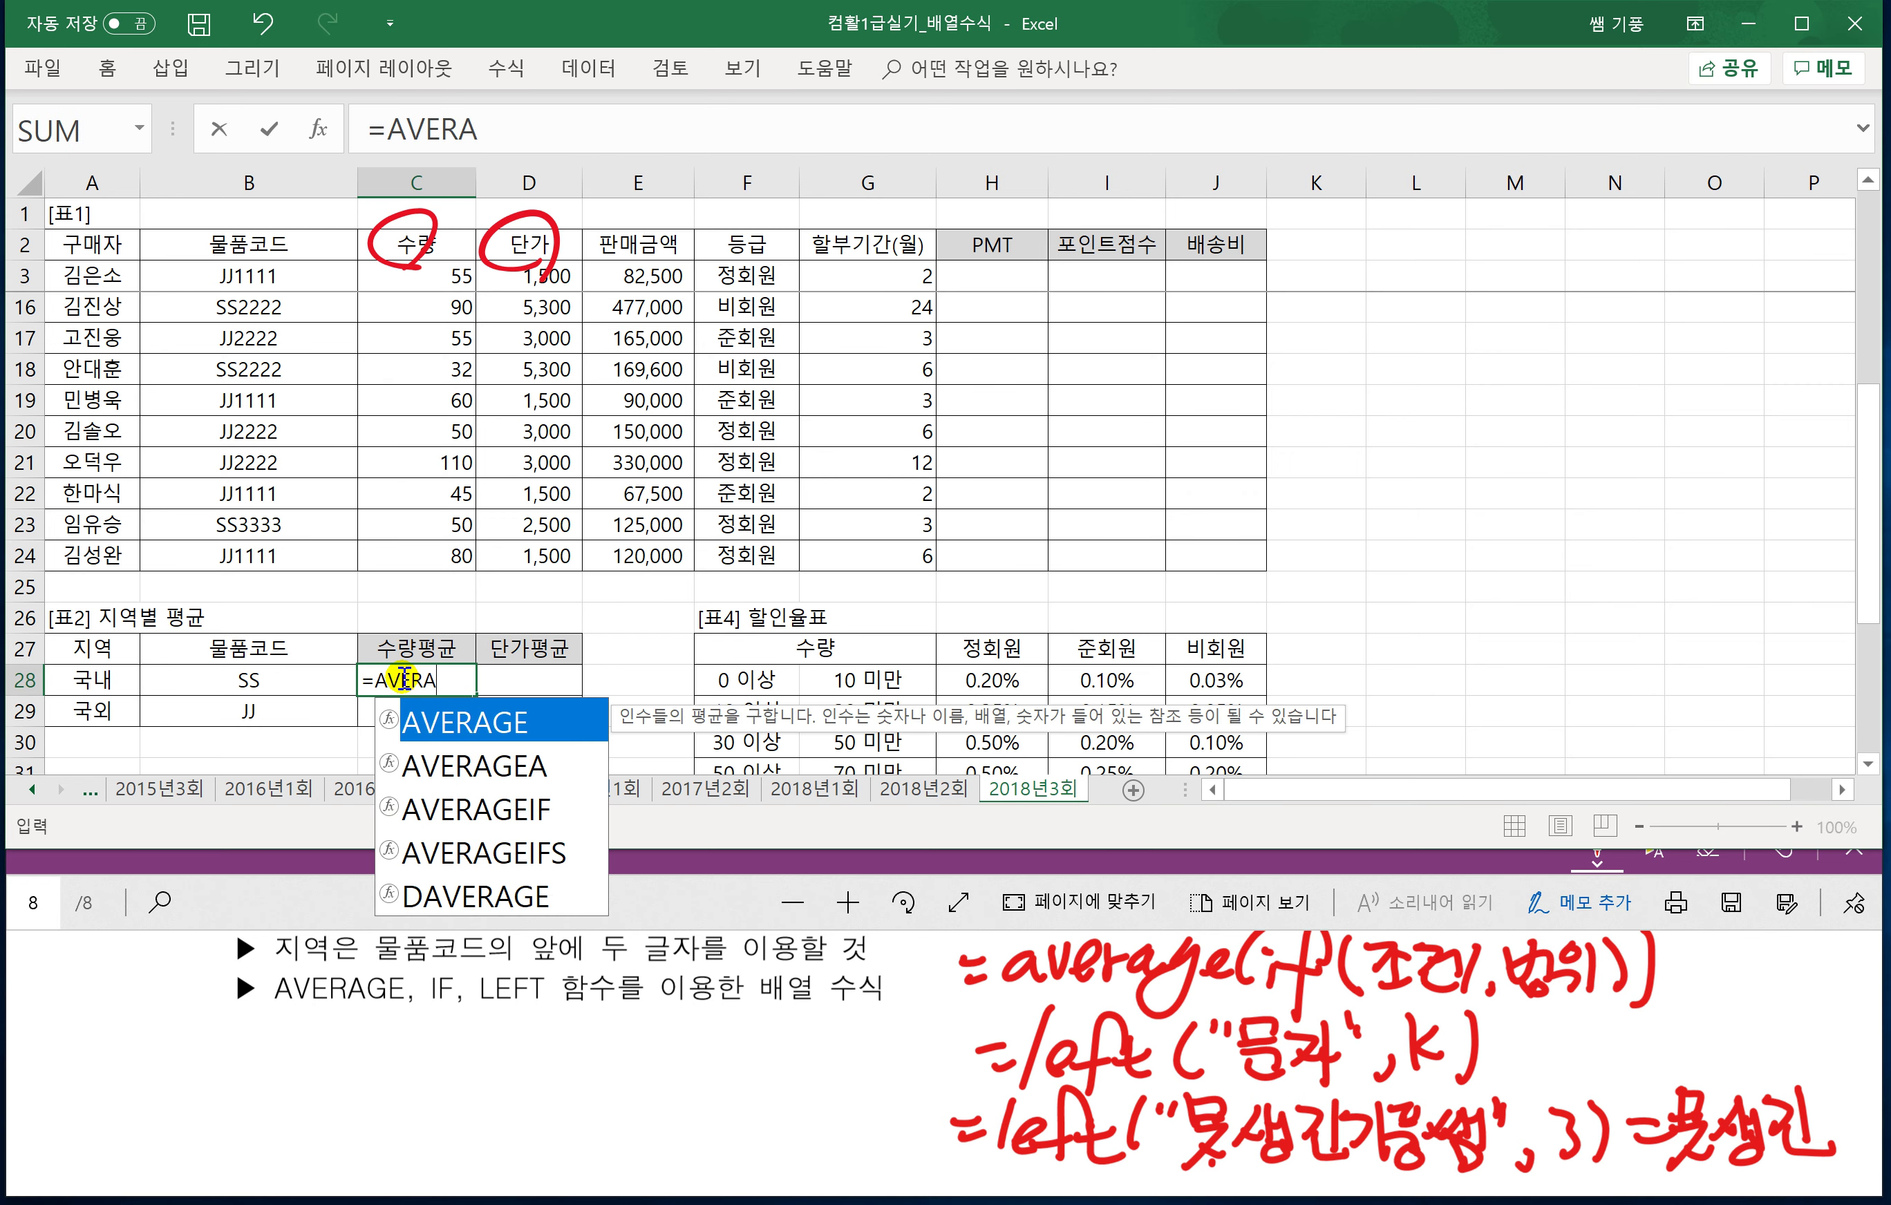
type("GE(IF")
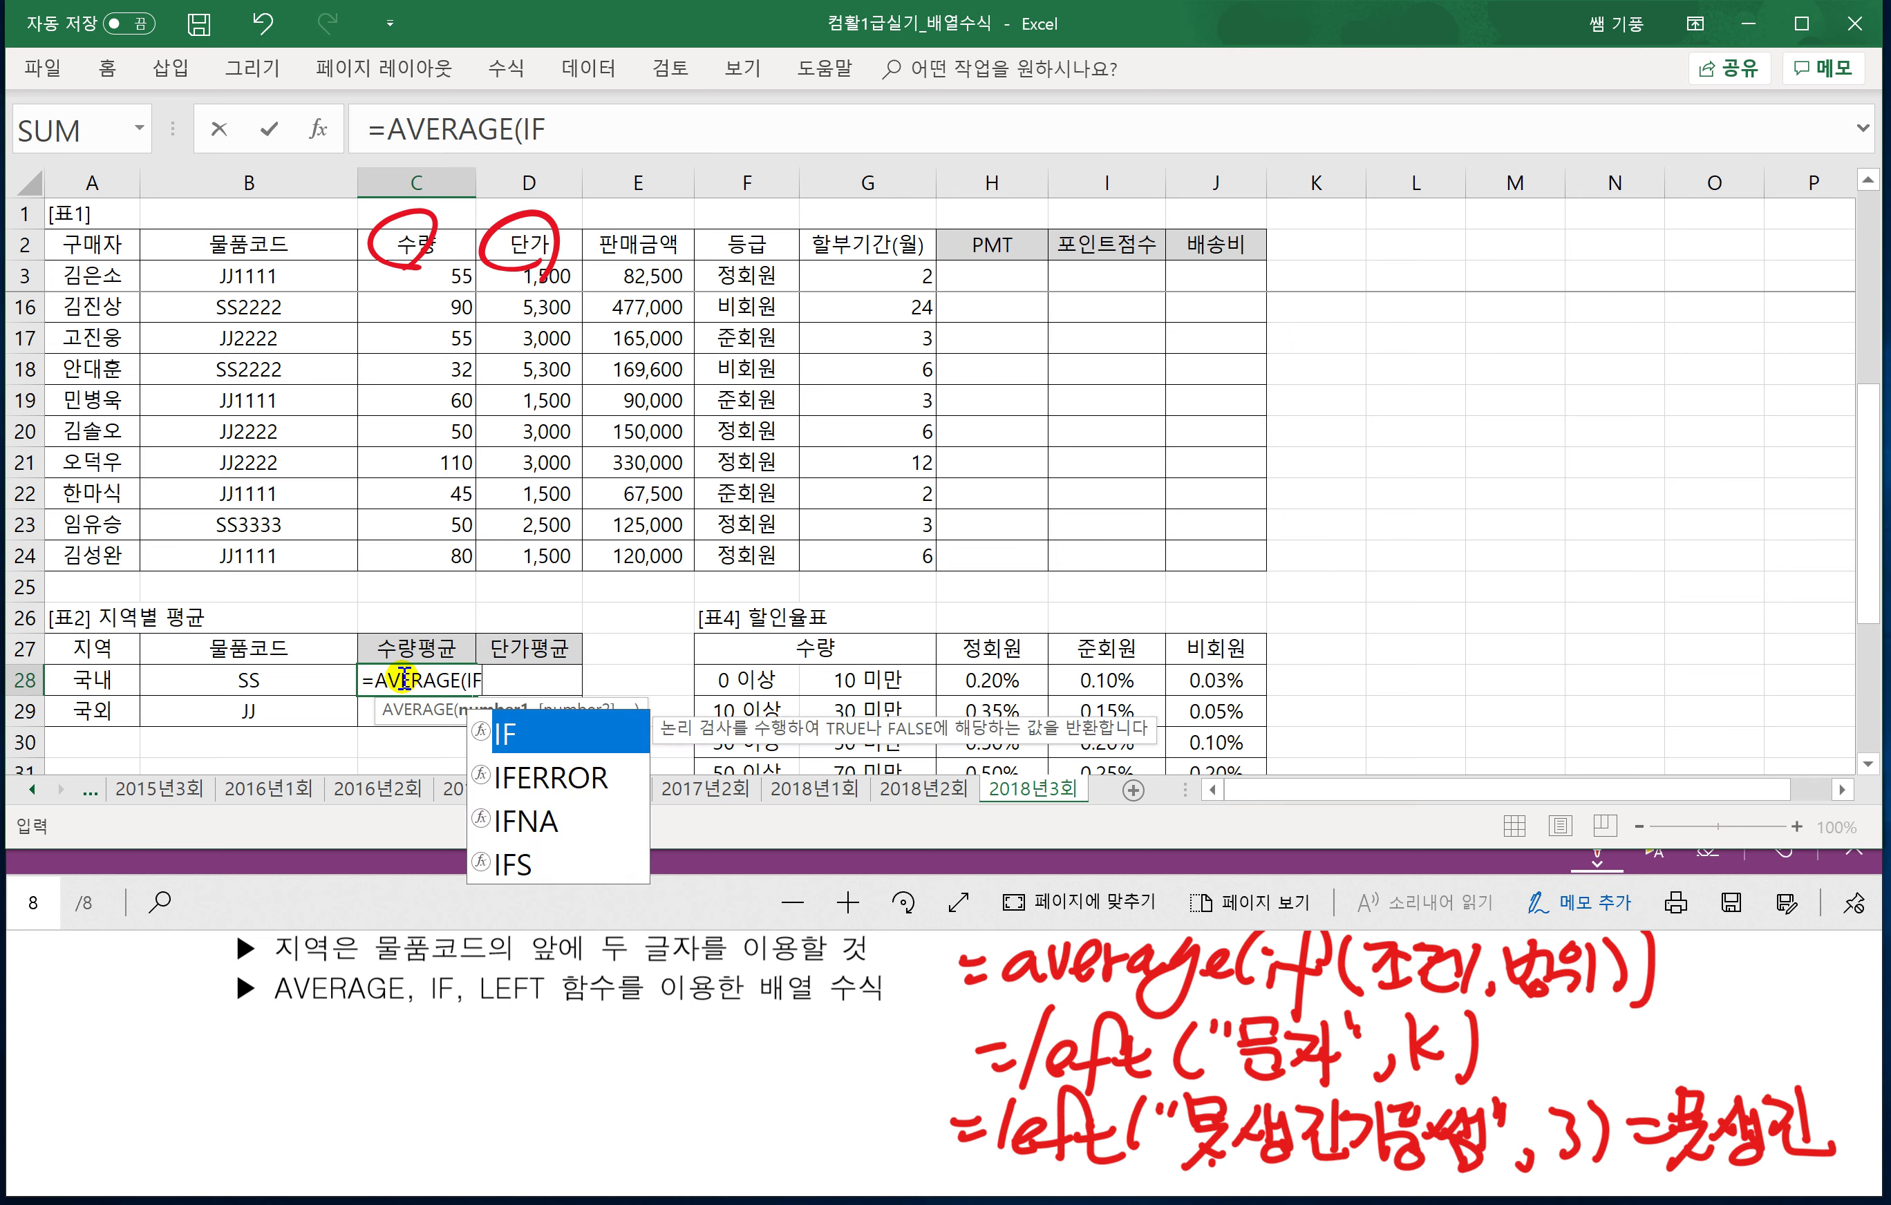
type("(LEFT")
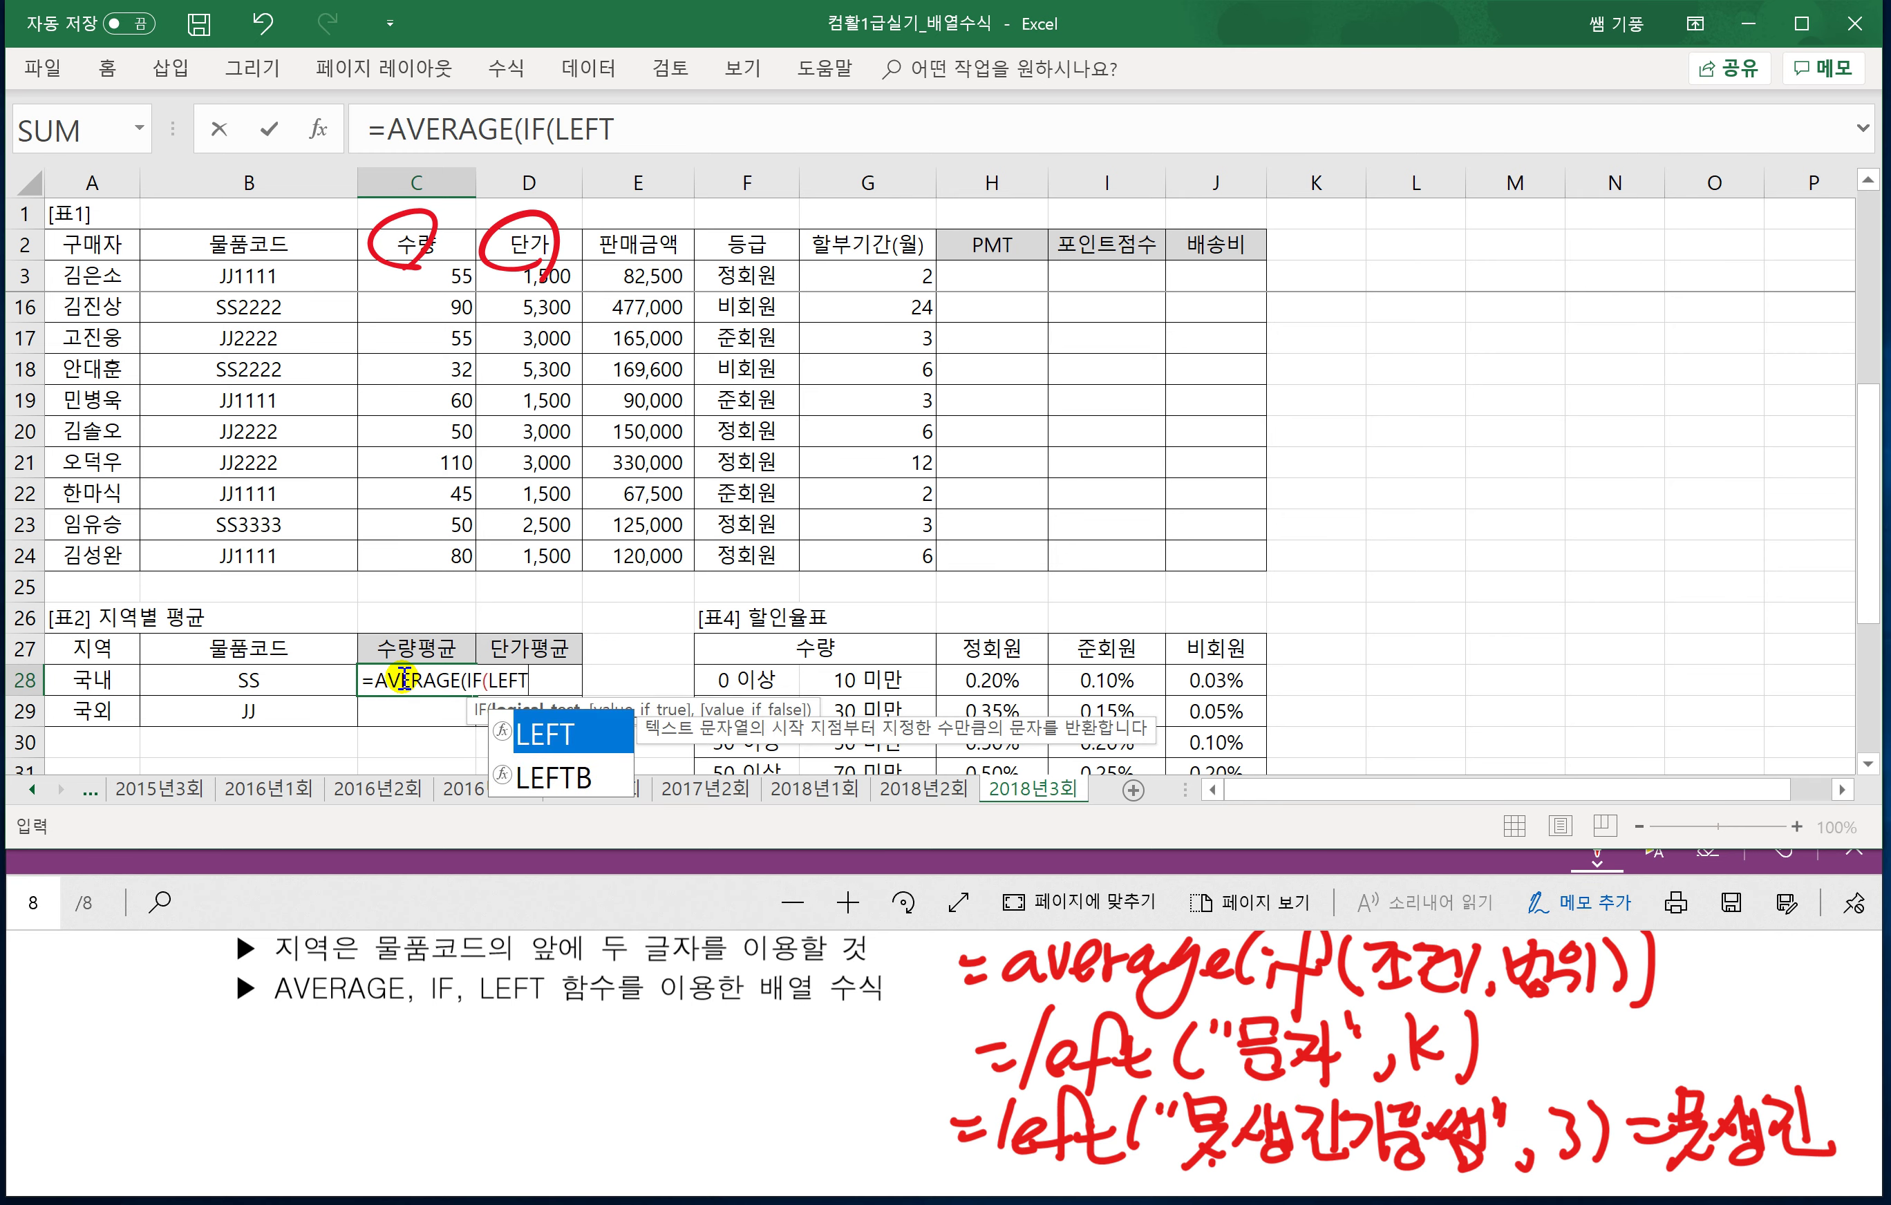
type("(")
Build the IF condition that compares the first 2 characters of $B$3:$B$24 with B28.
left_click(301, 275)
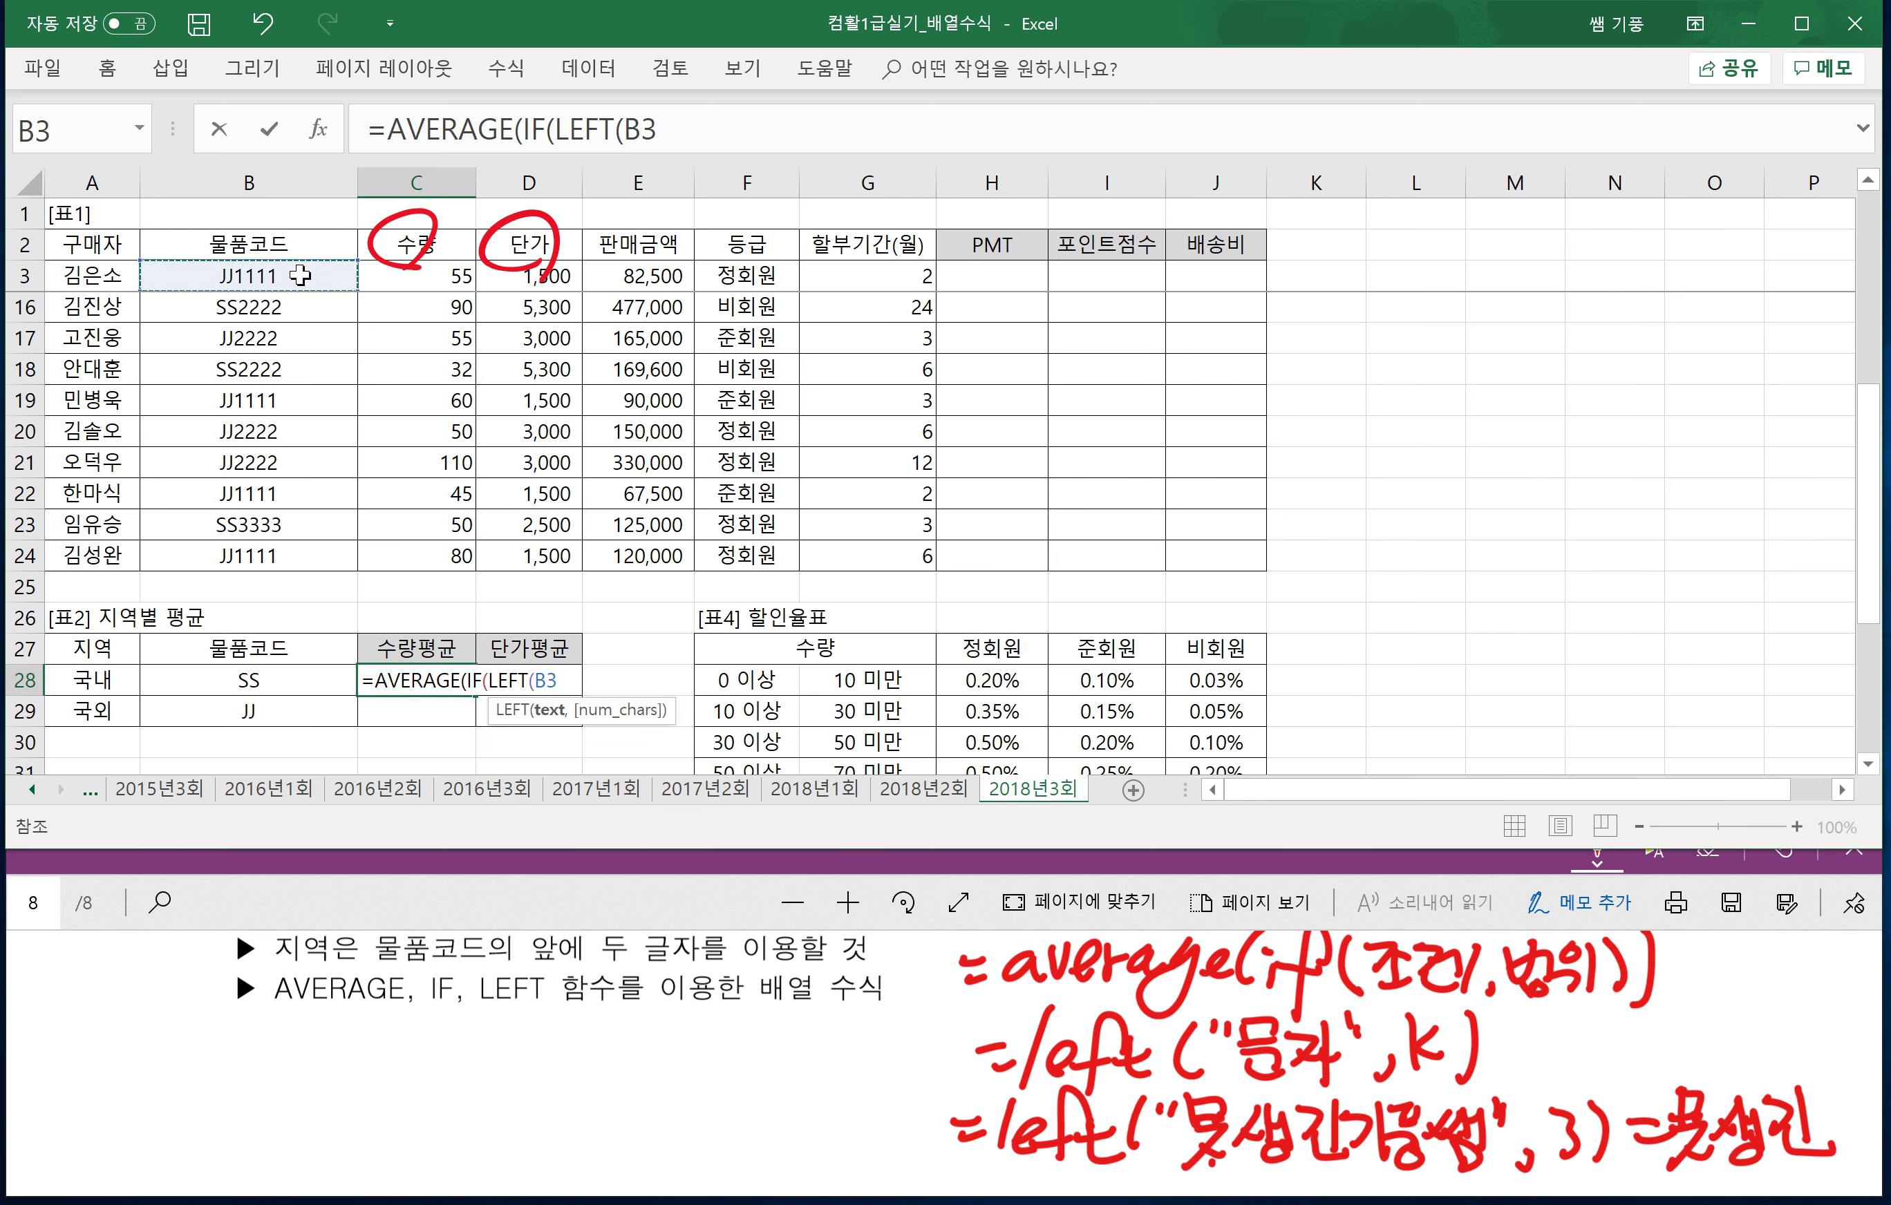
key("ctrl+shift+Down")
key("F4")
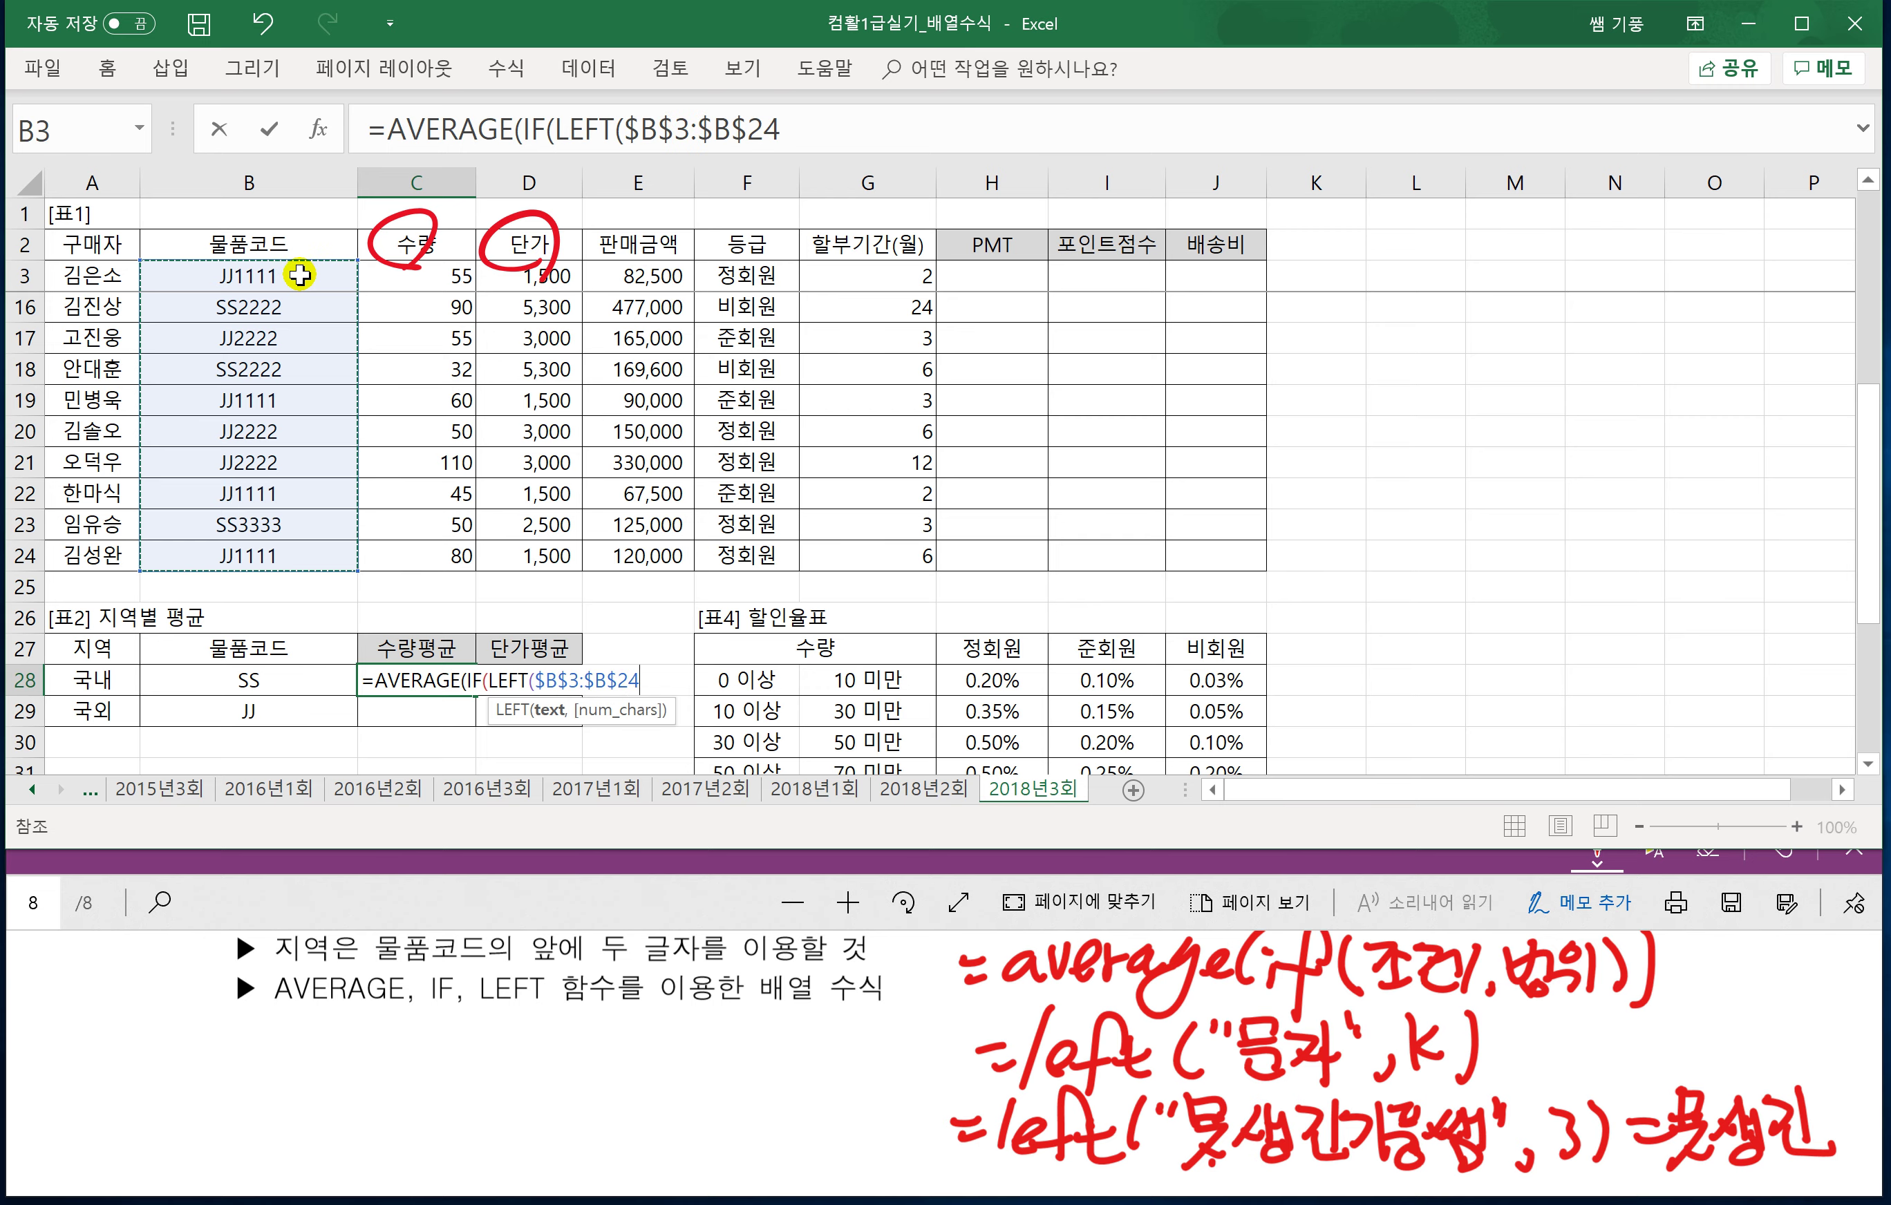
type(",2)")
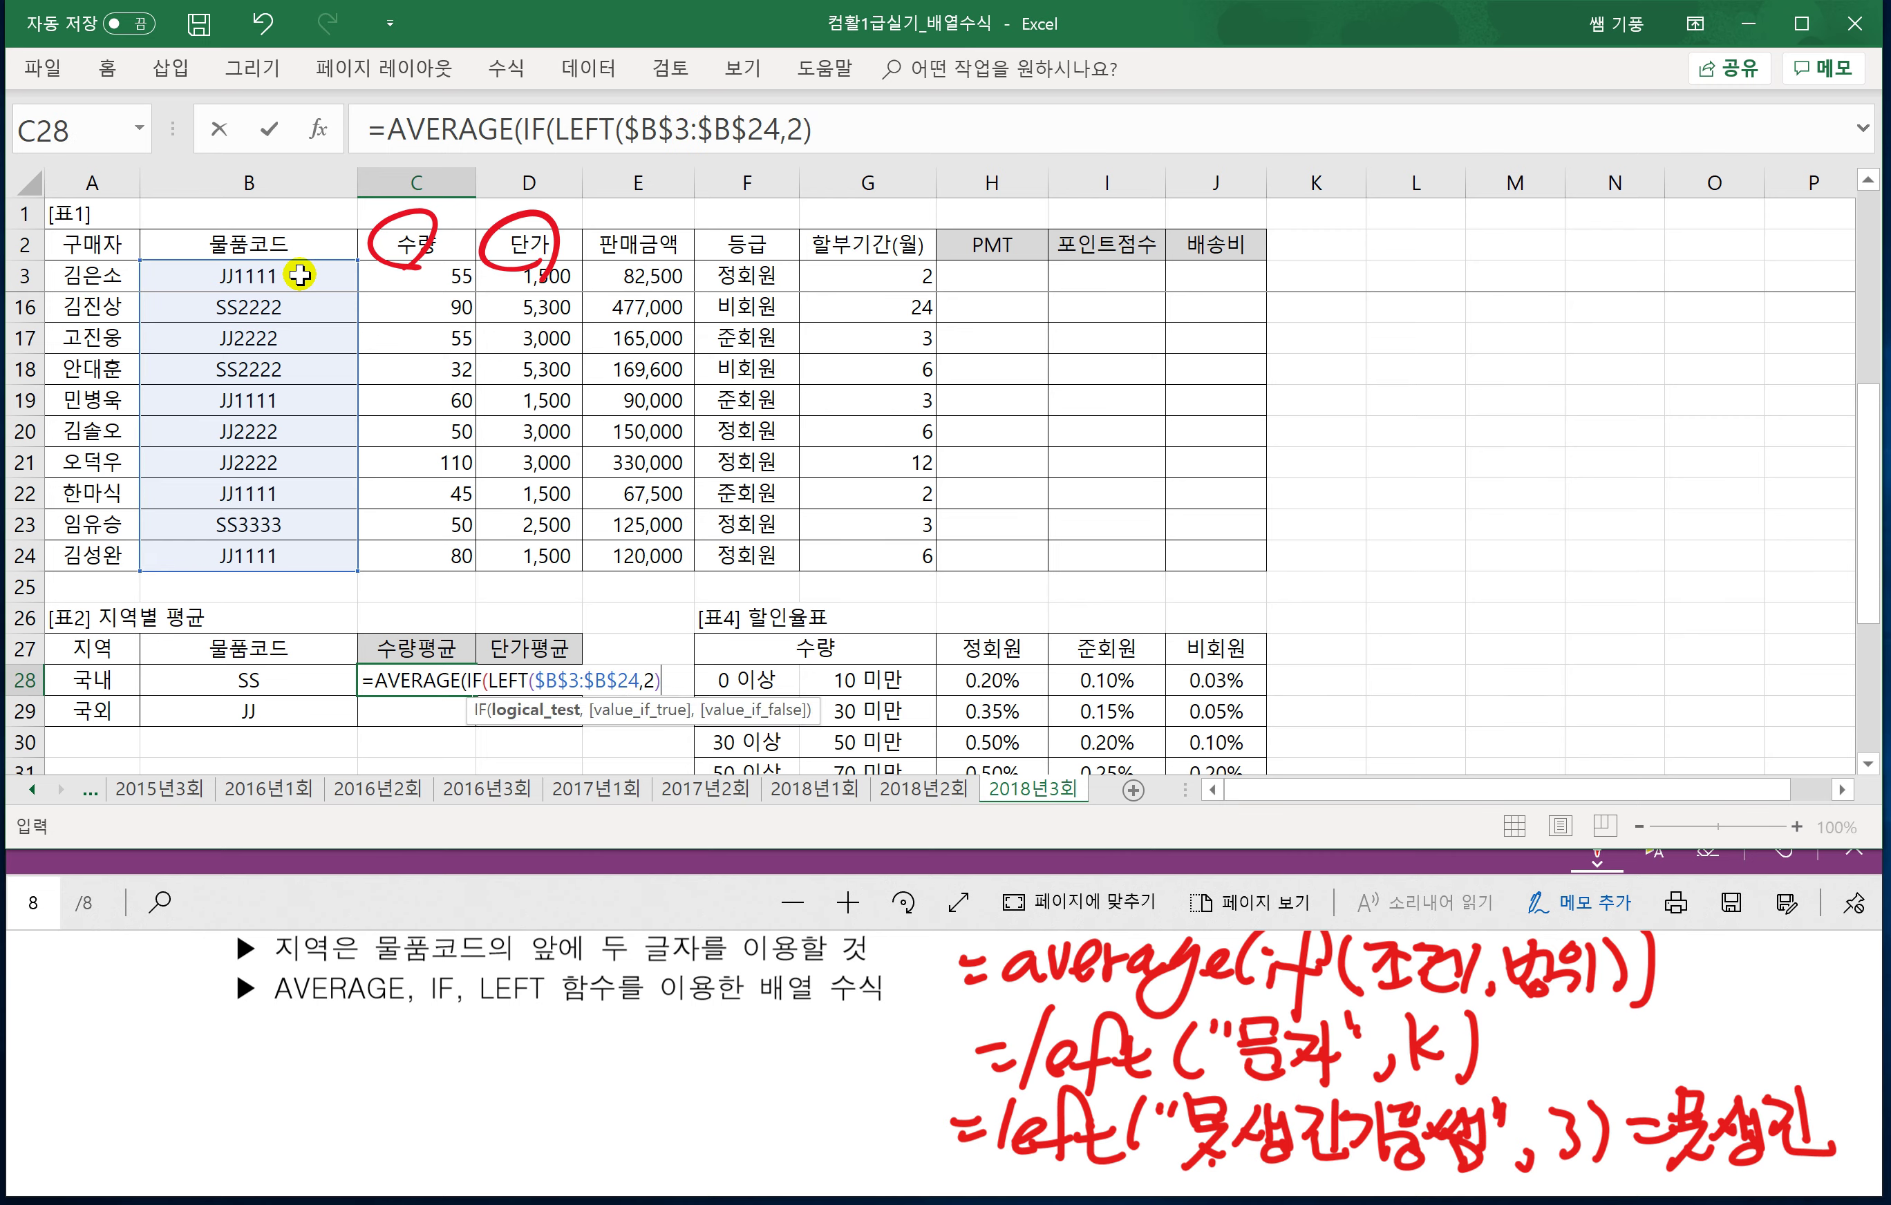
type("=")
left_click(266, 681)
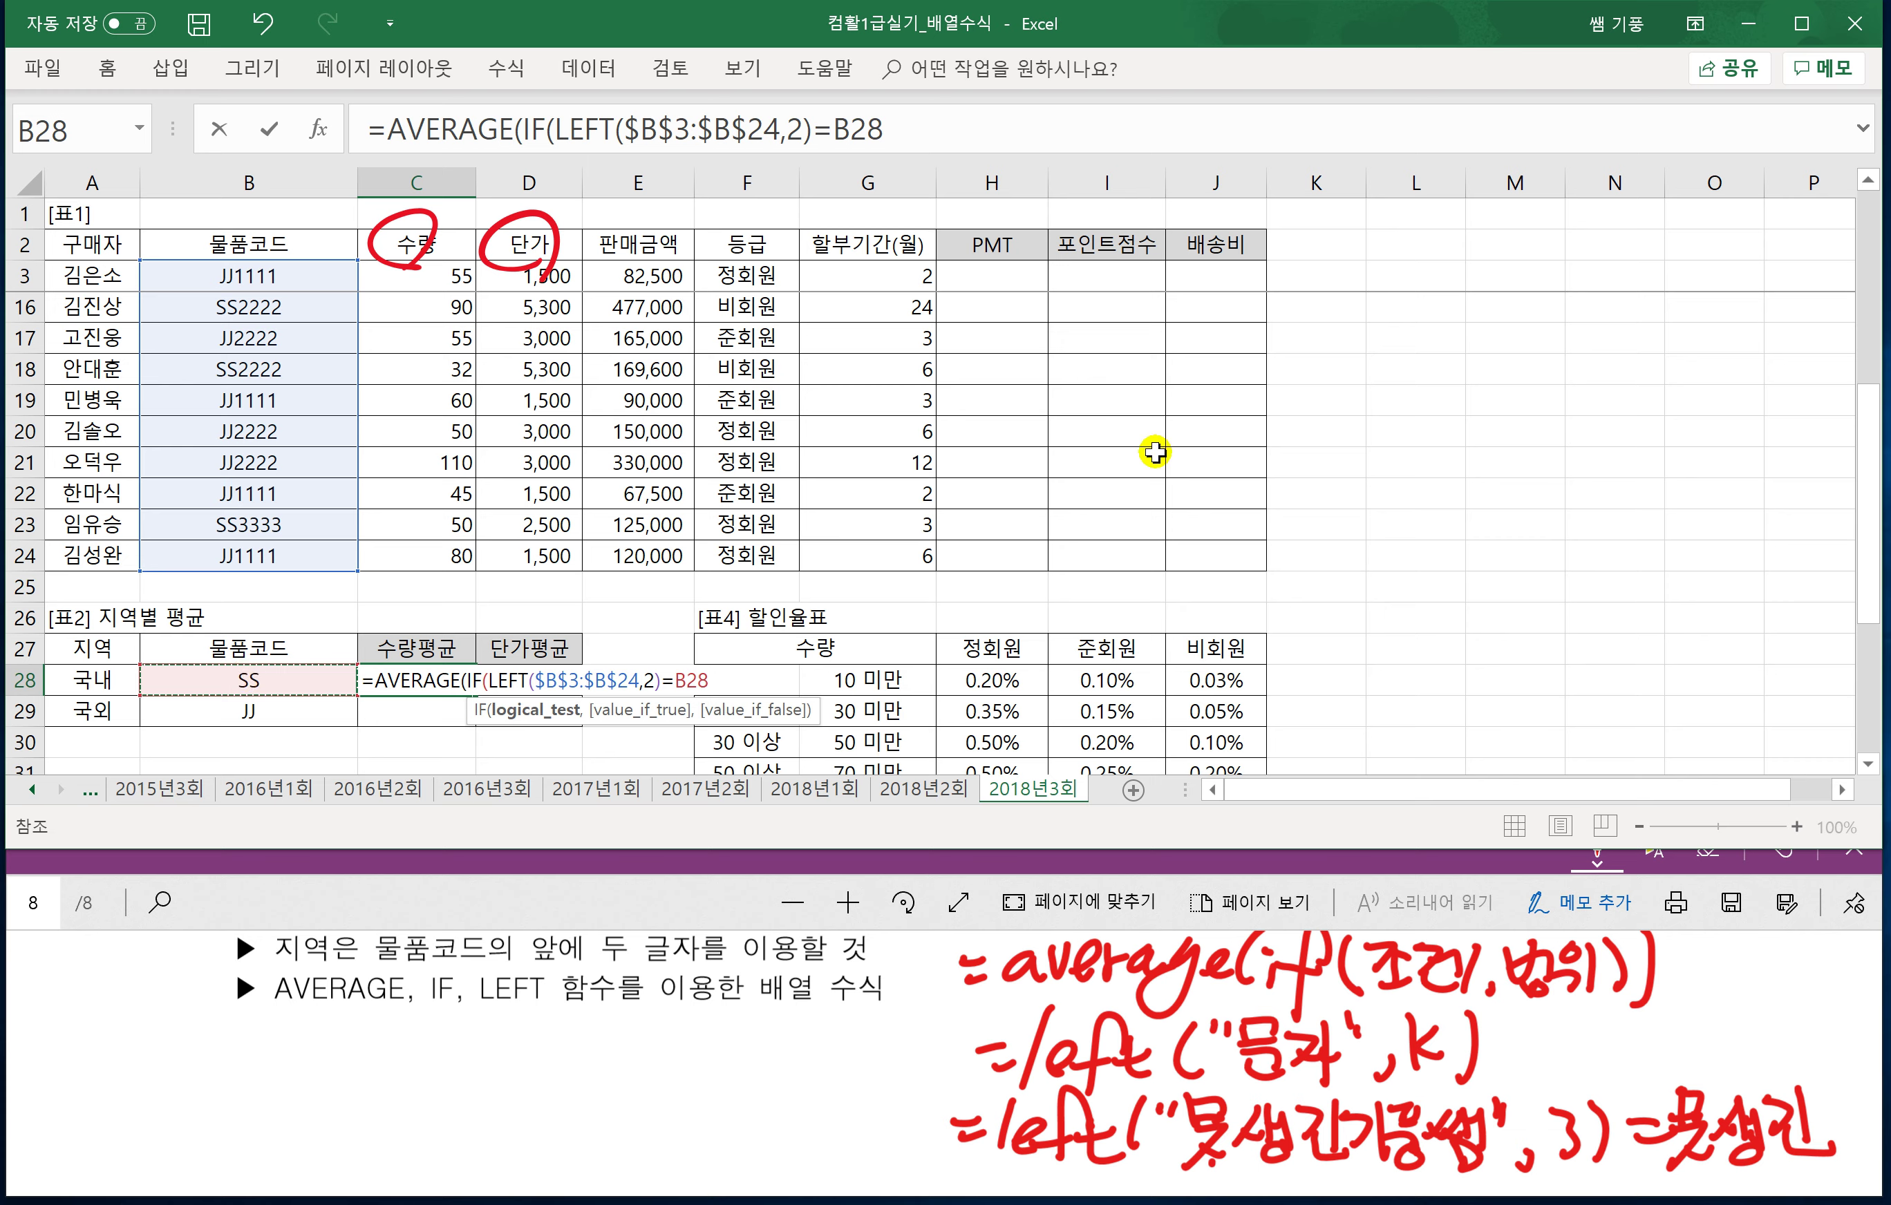
type(",")
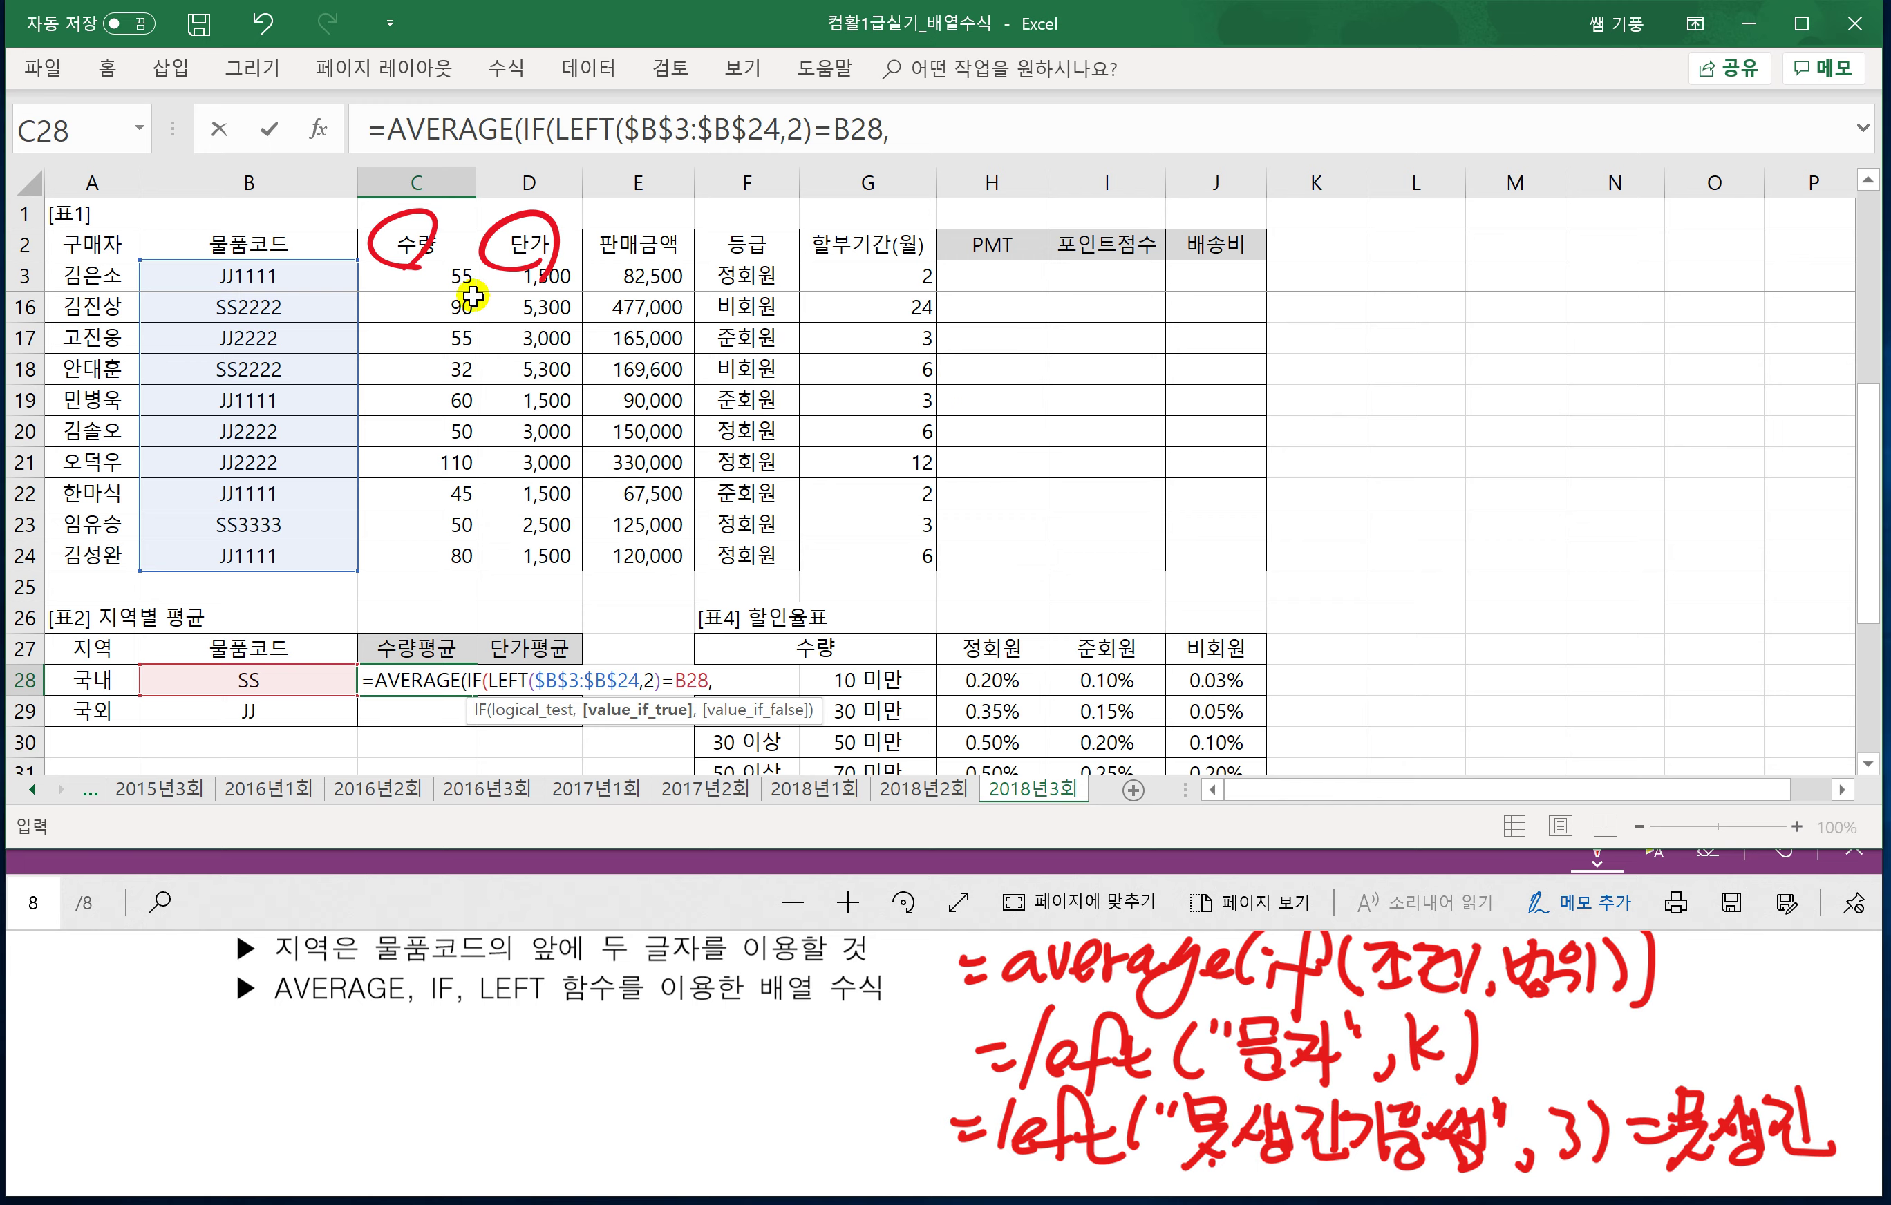
Add C3:C24 as the range to average and fix the column of the criterion reference as $B28.
left_click(449, 275)
key("ctrl+shift+Down")
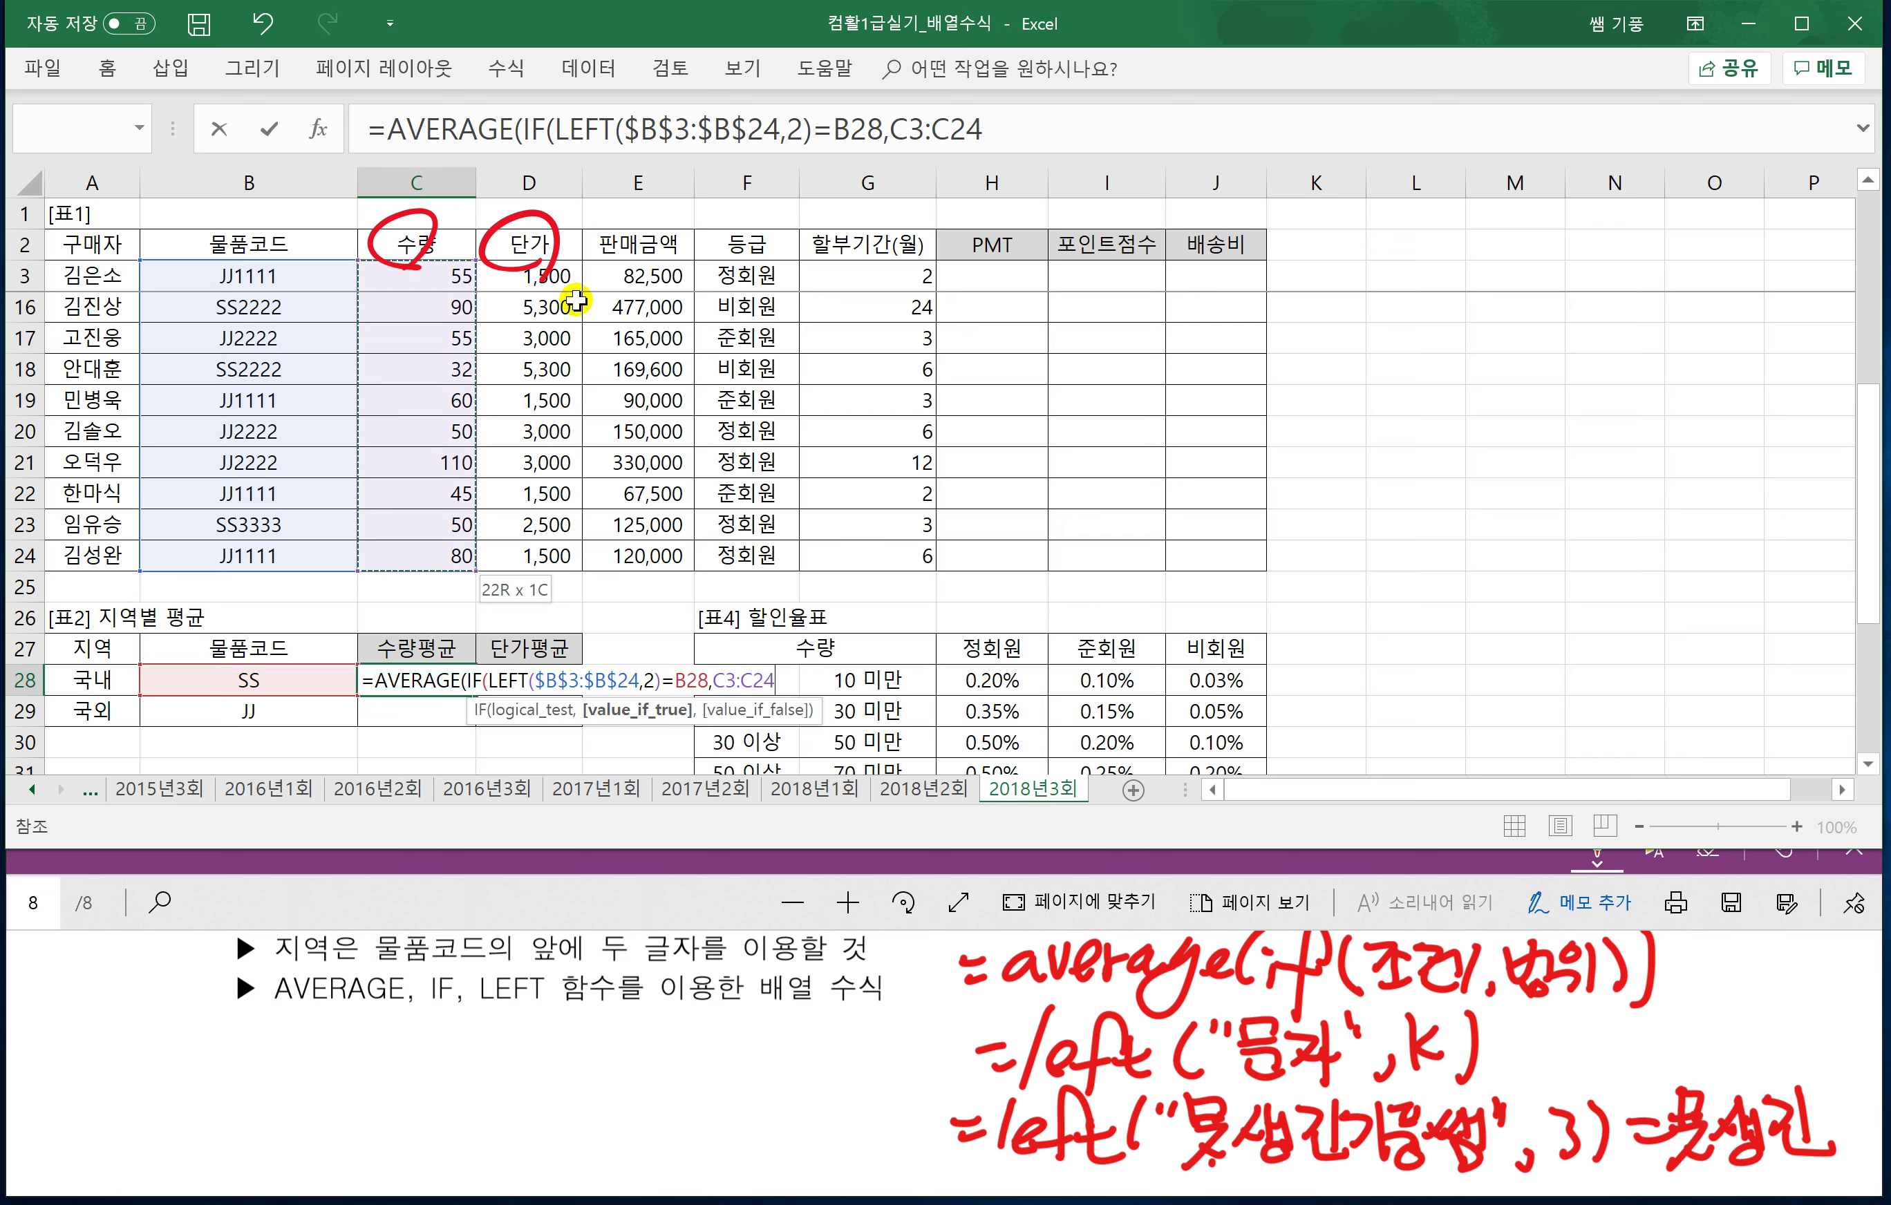
left_click(695, 684)
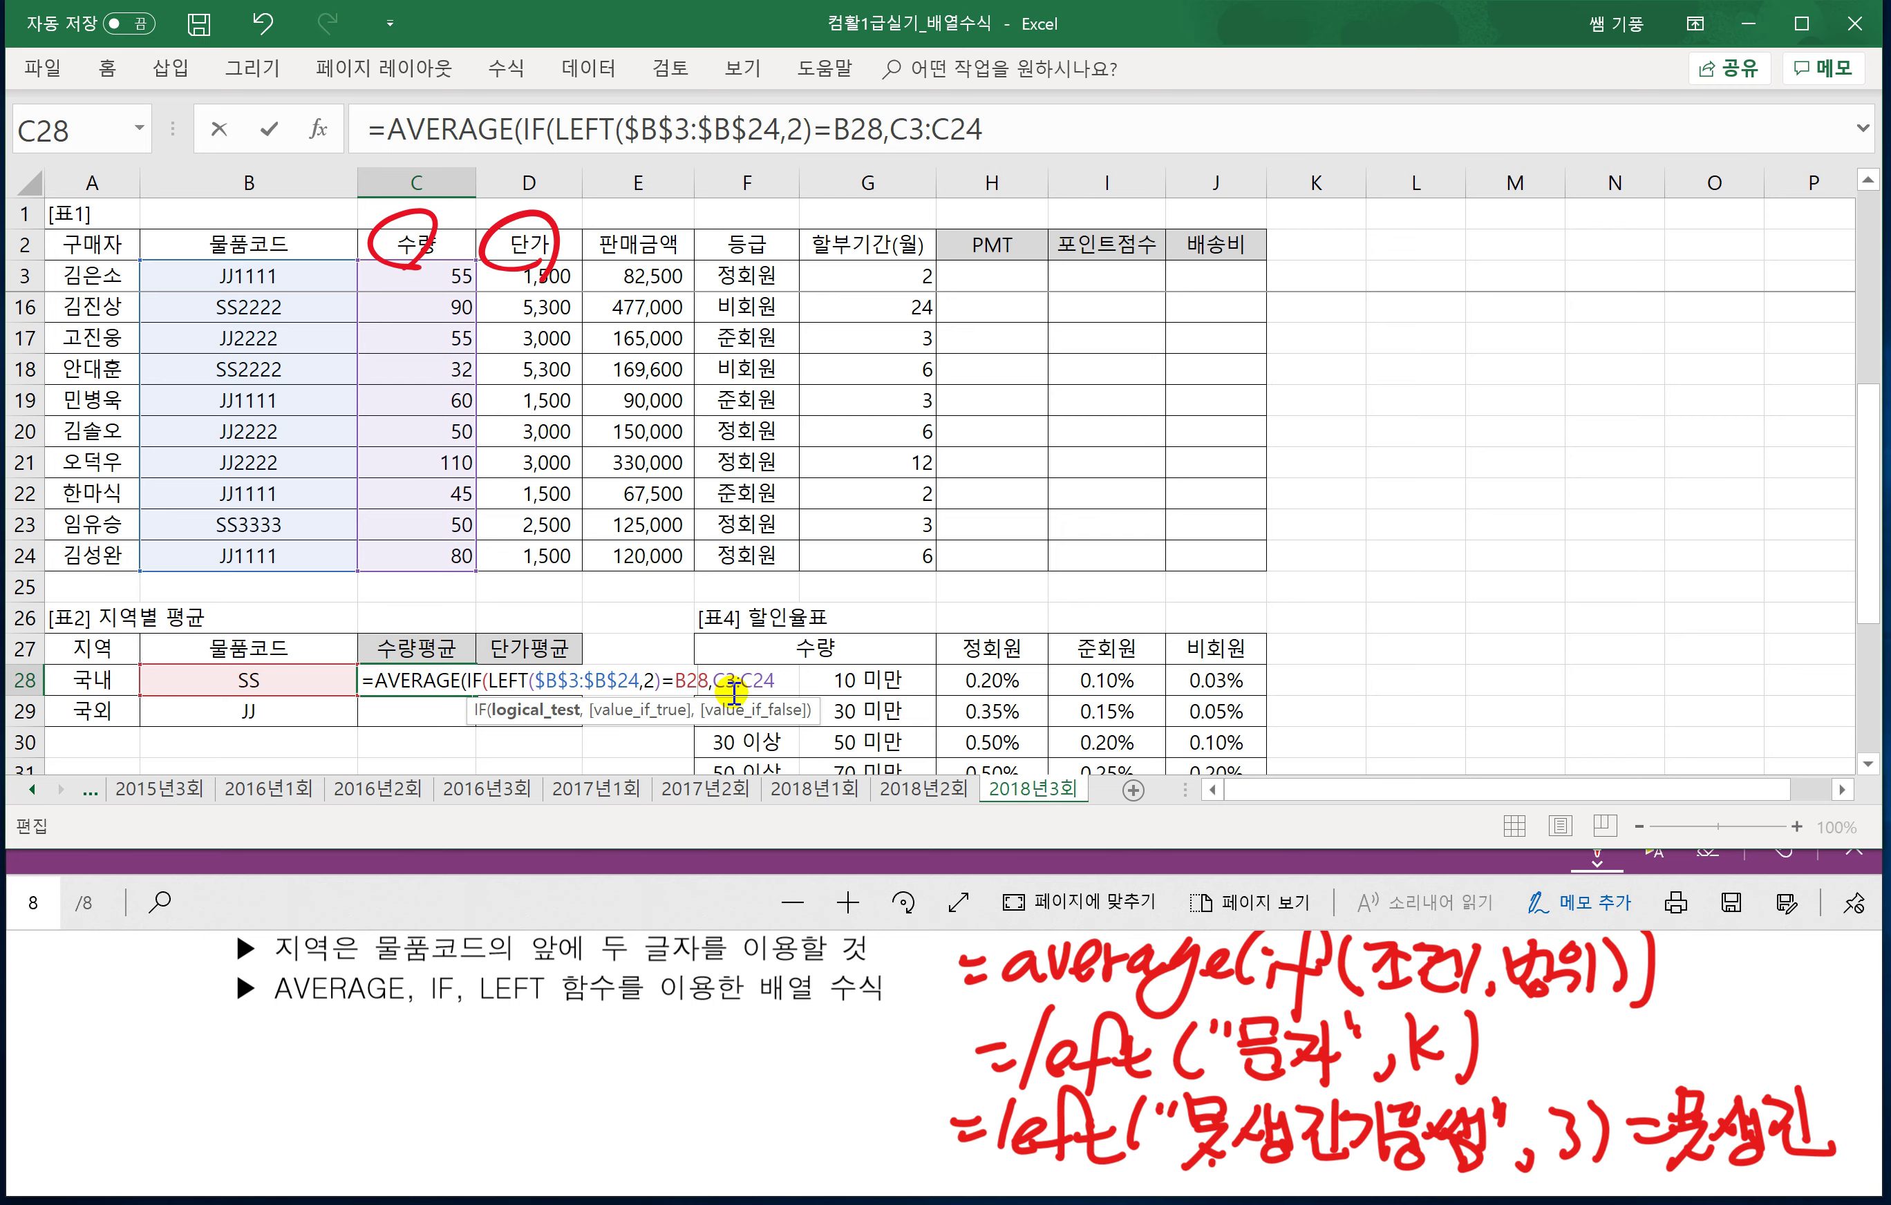
left_click(842, 128)
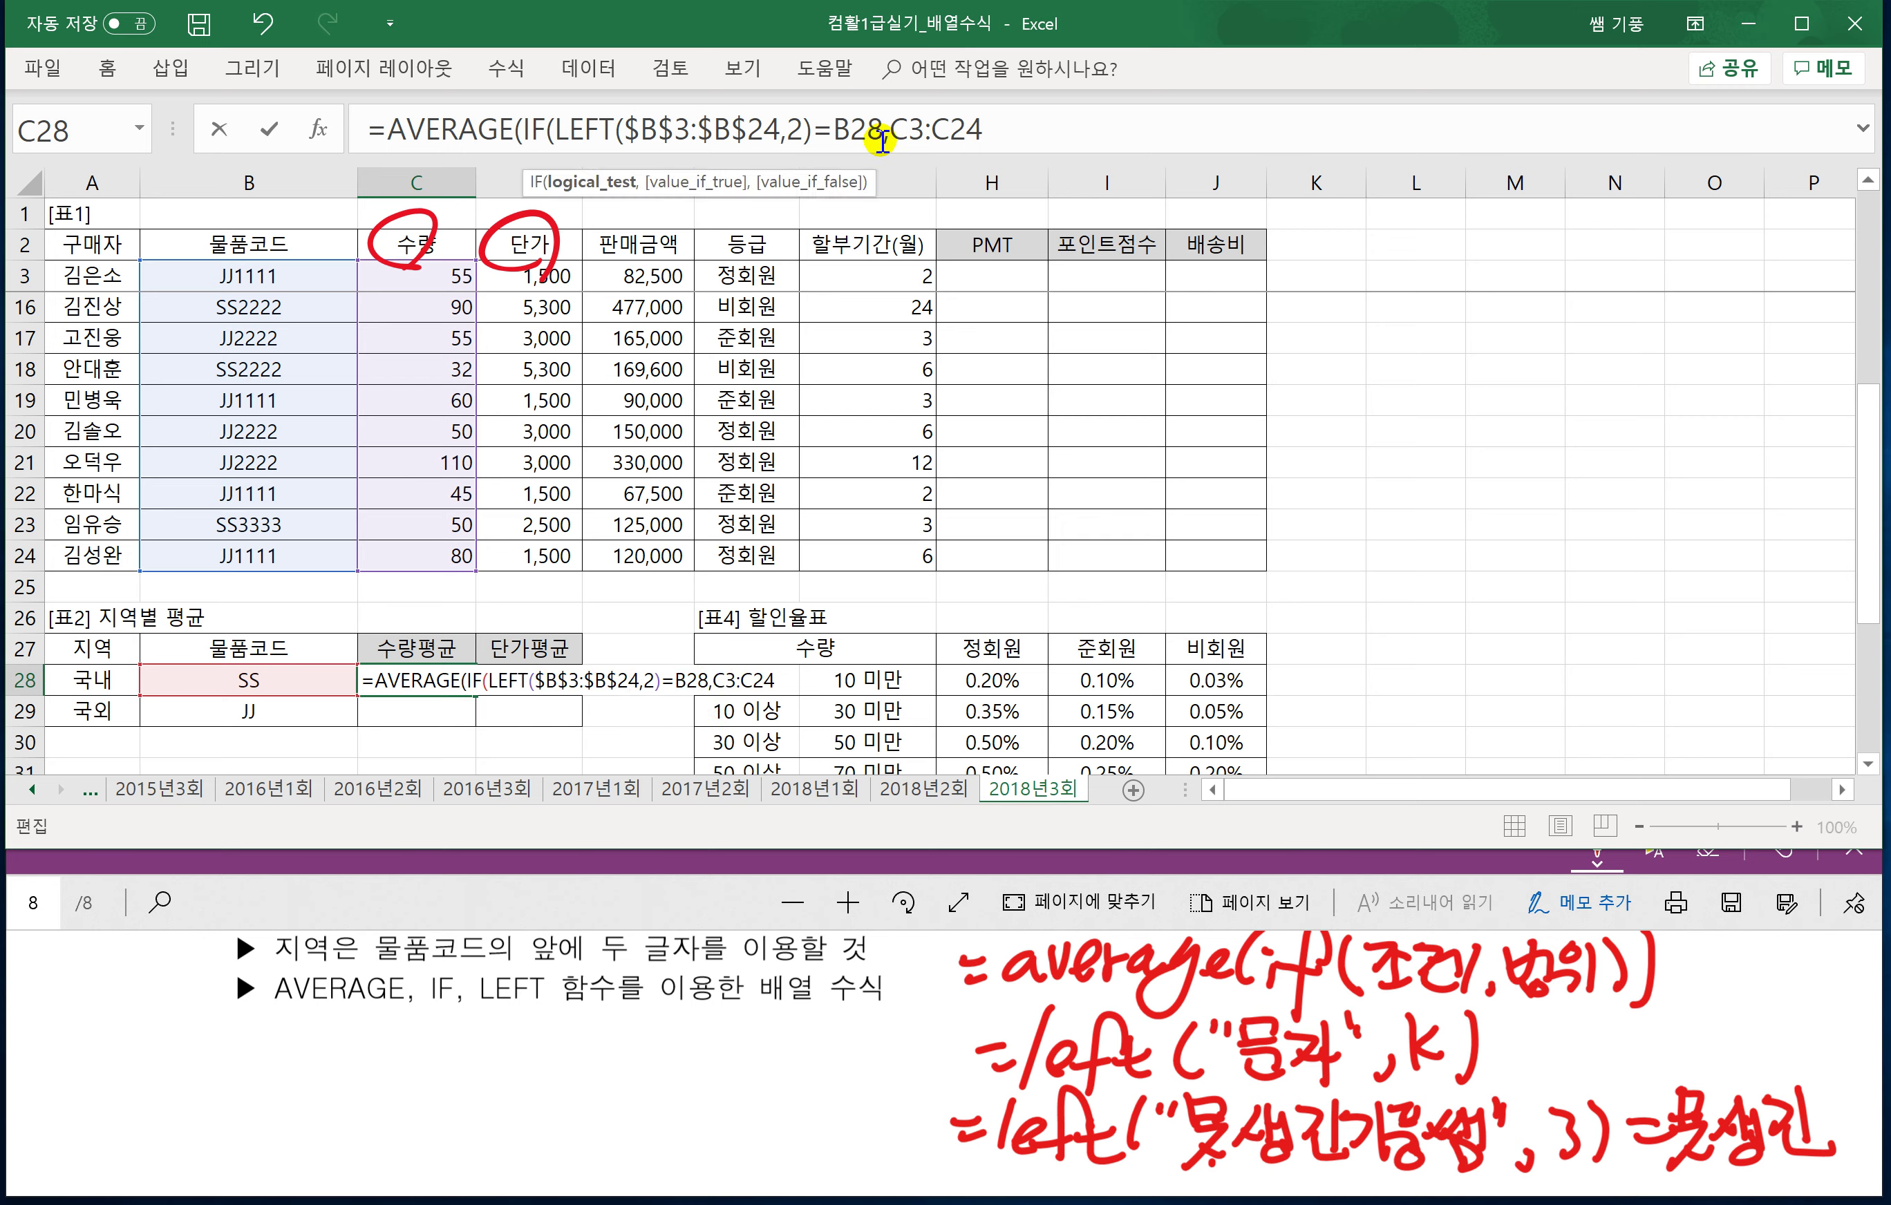
left_click(864, 129)
key("F4")
key("F4")
key("F4")
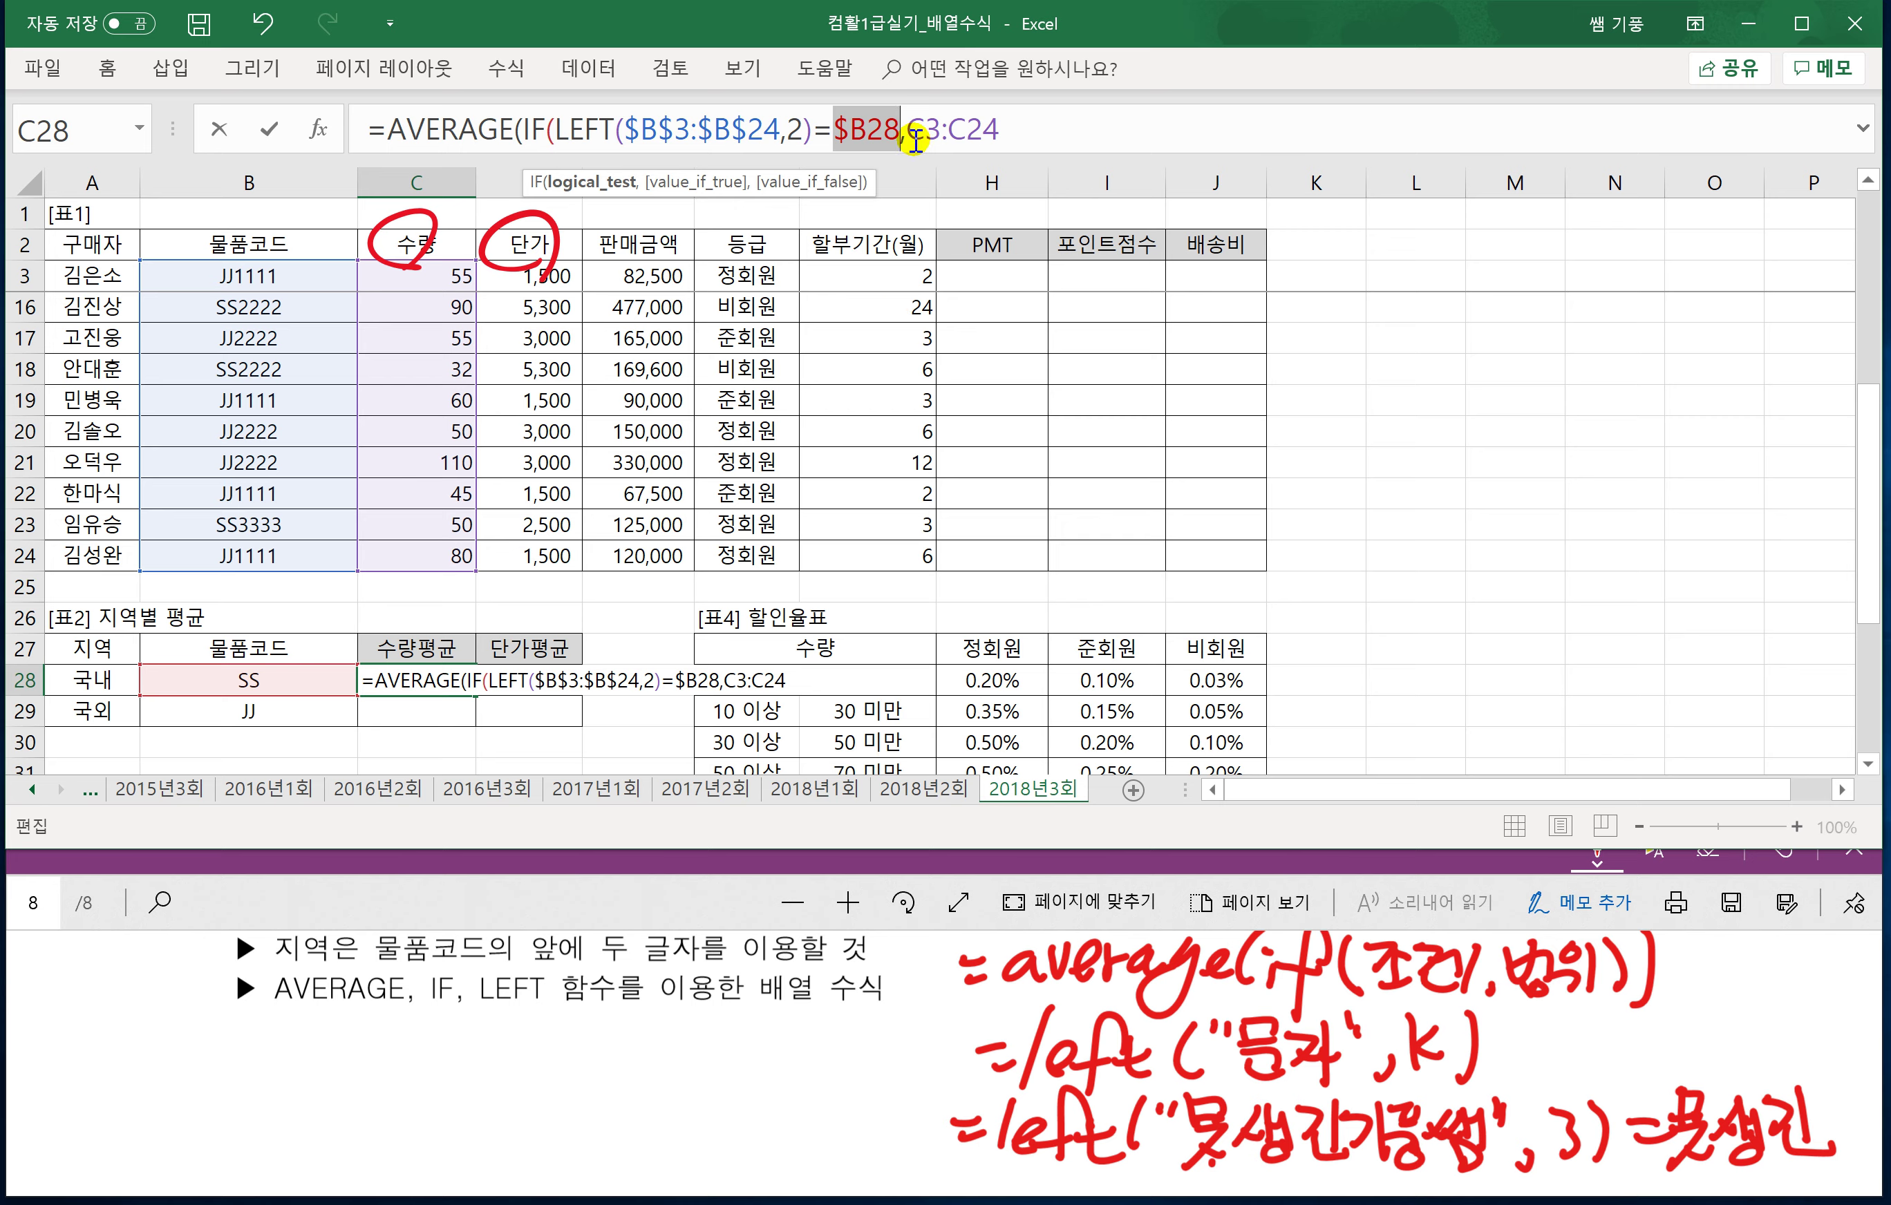
Fix the rows of the averaged 수량 range in the formula as C$3:C$24.
left_click(968, 133)
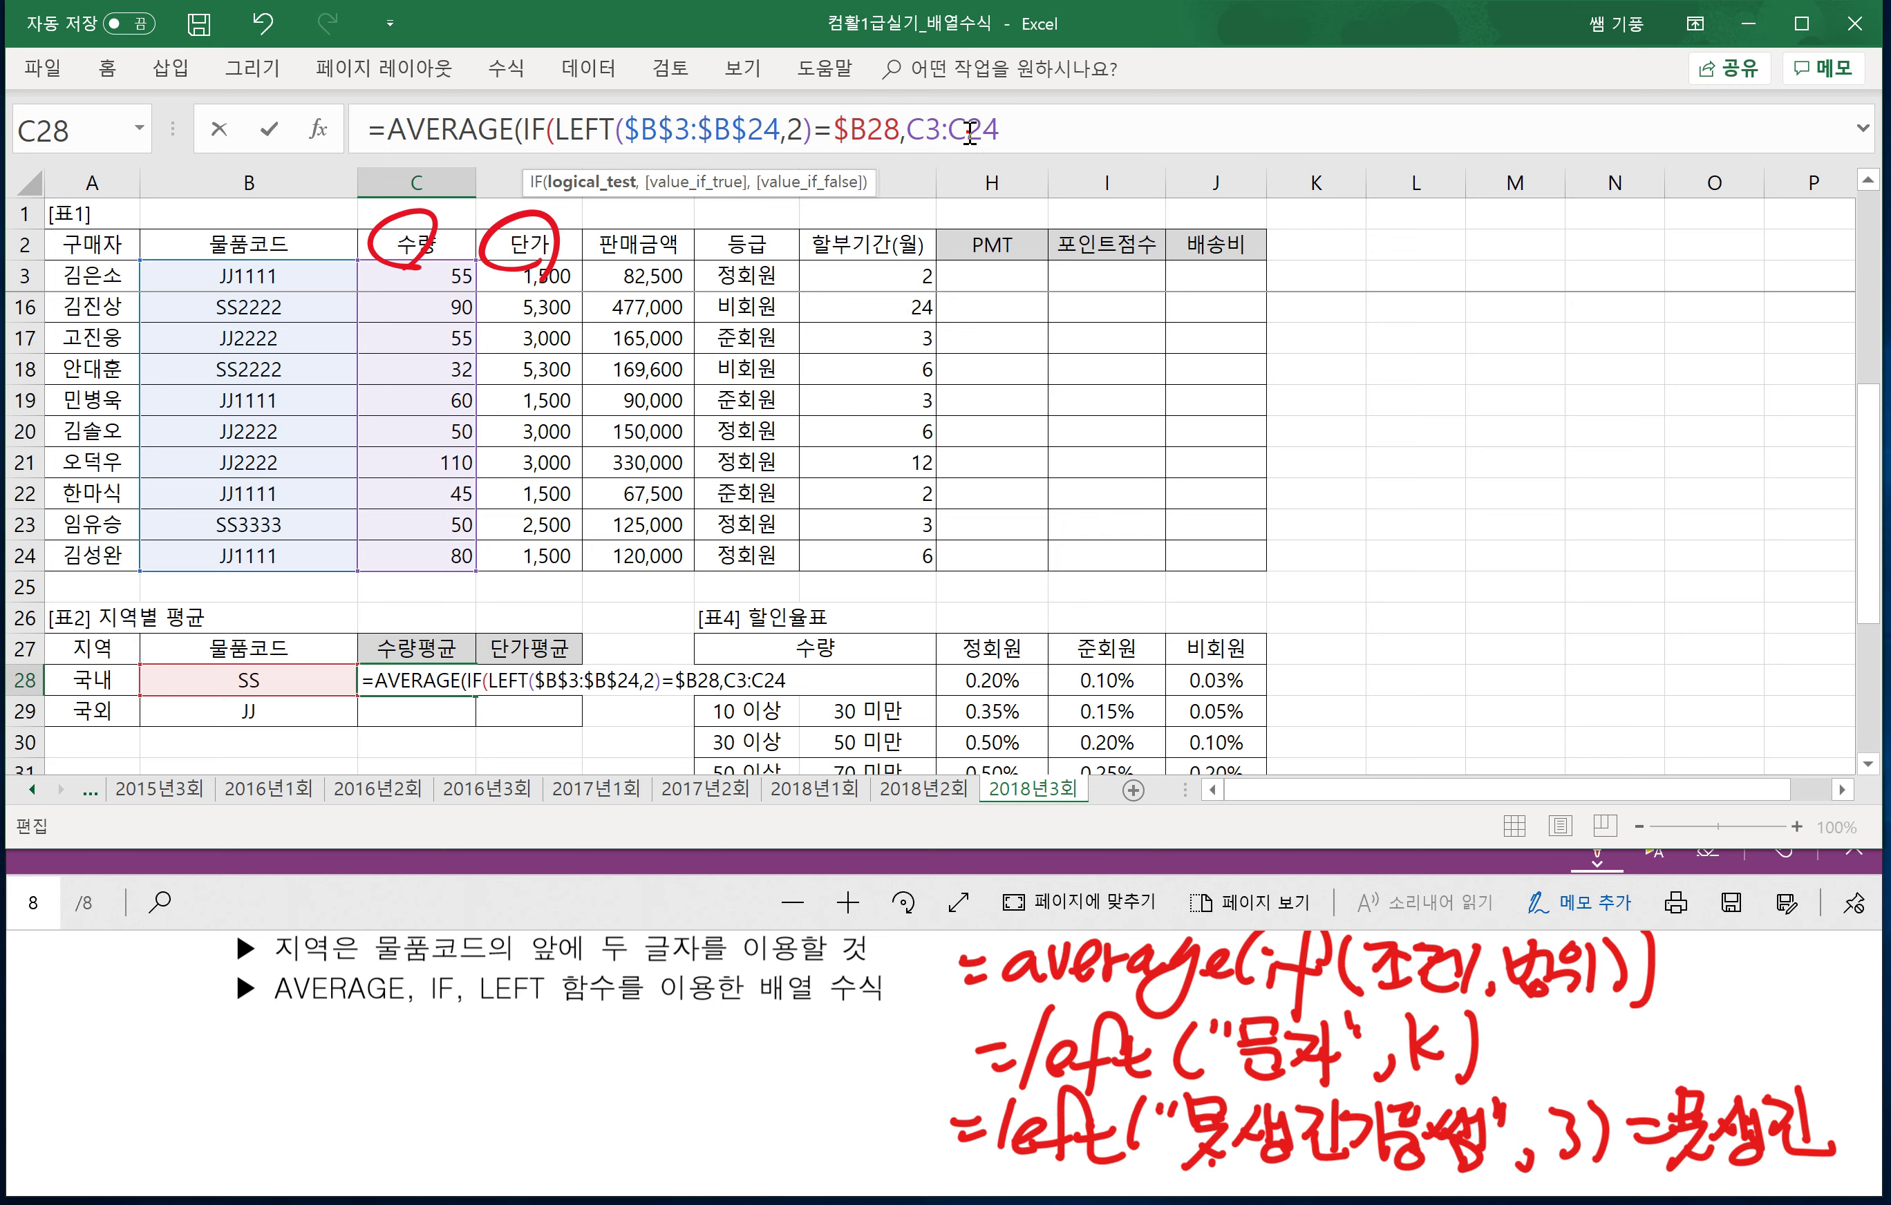
left_click_drag(1031, 131, 906, 131)
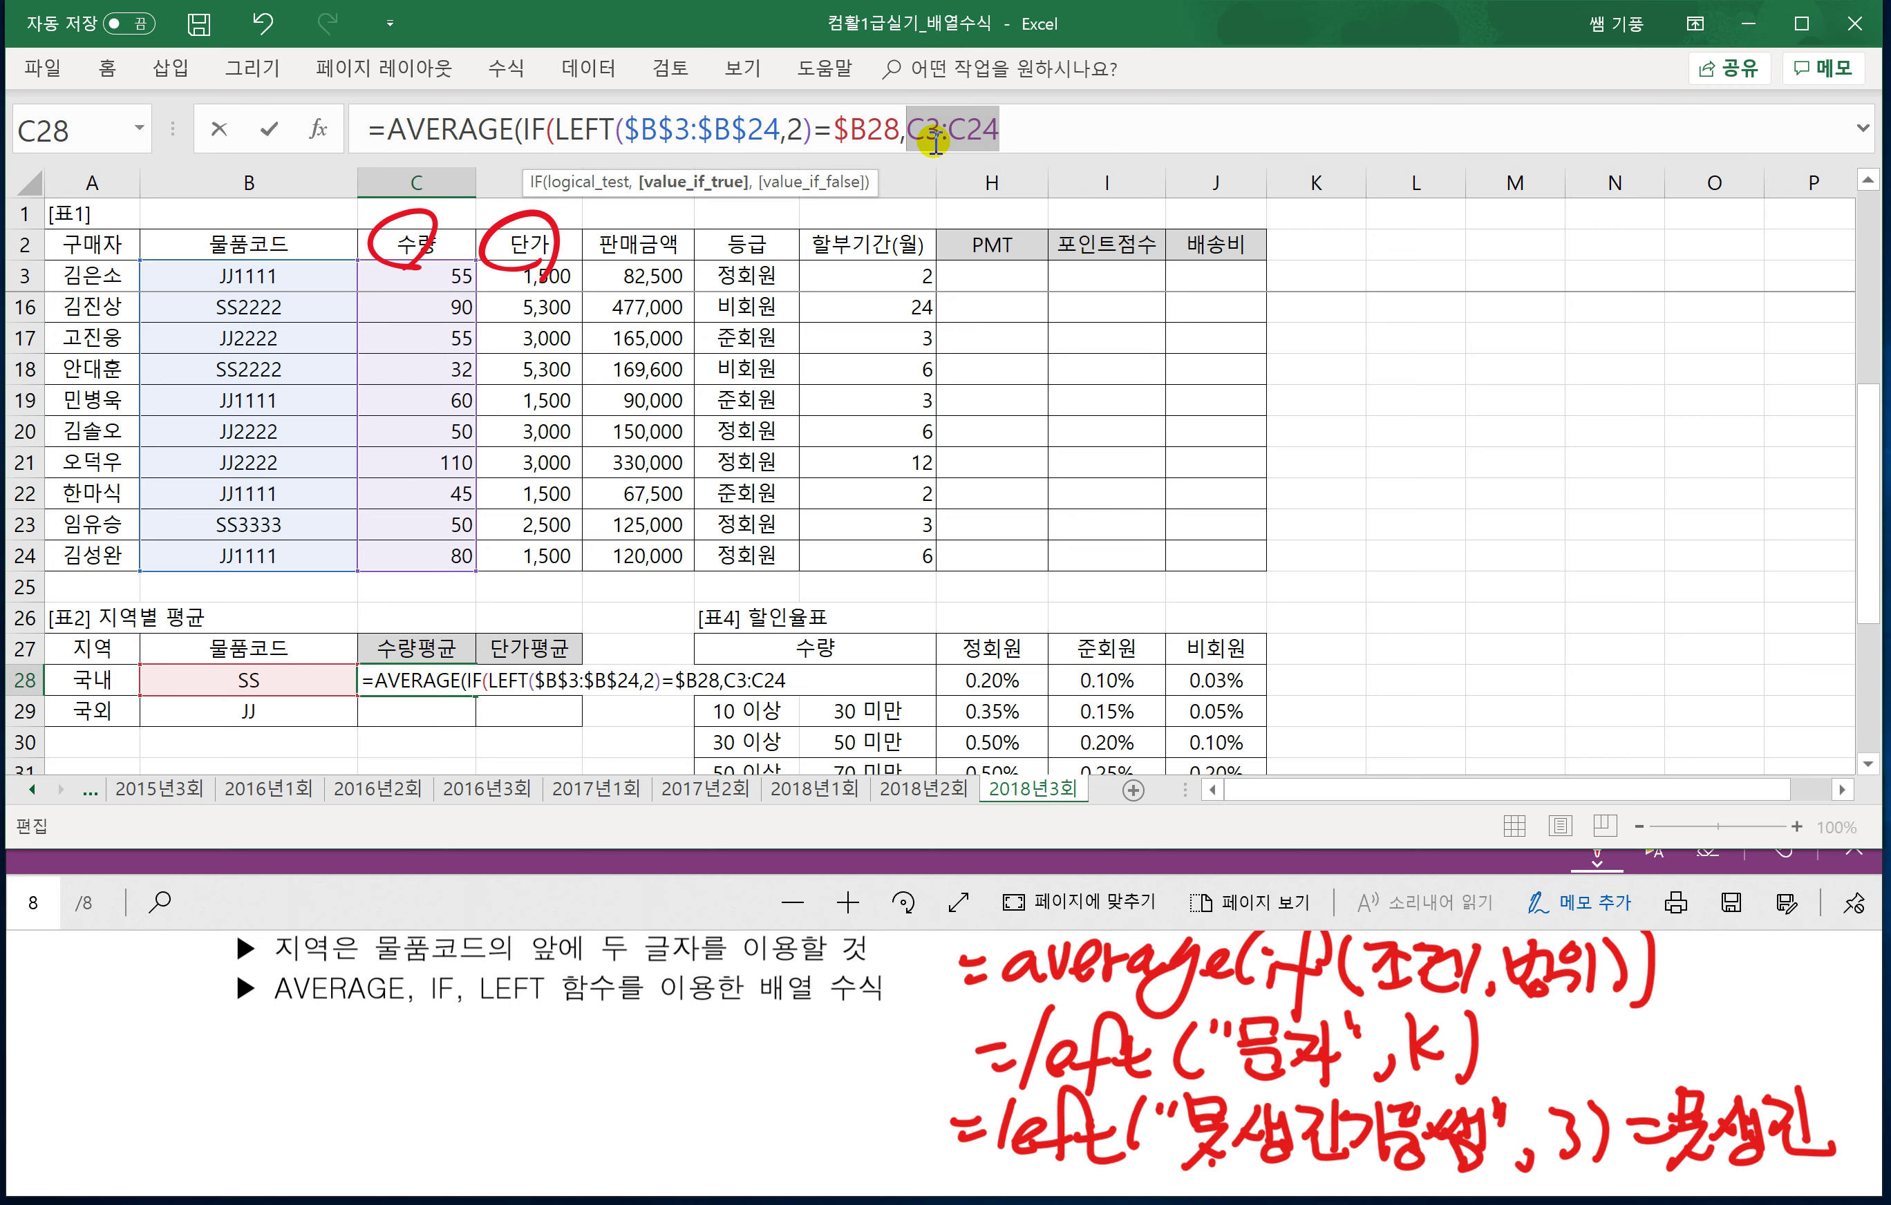
key("F4")
key("F4")
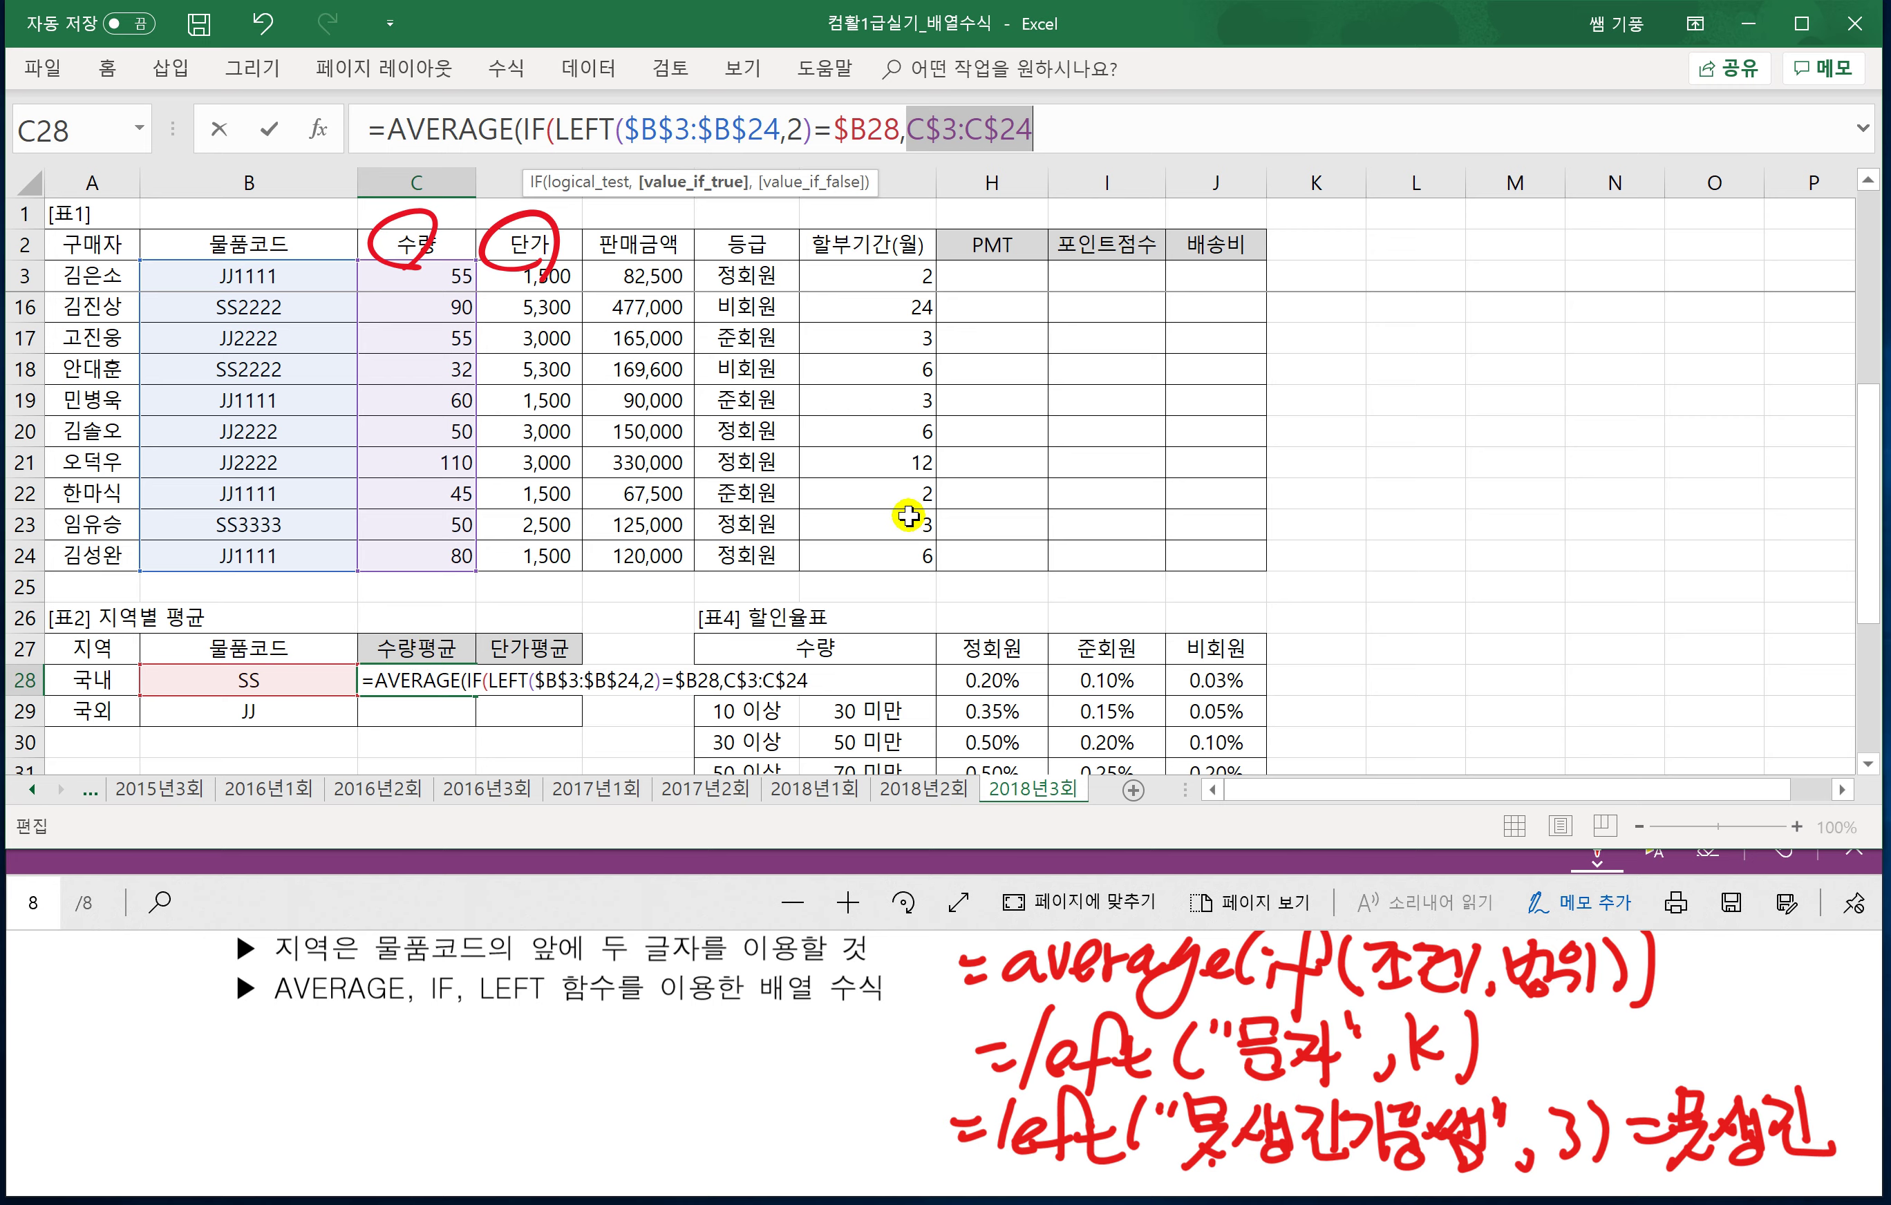
left_click(1061, 131)
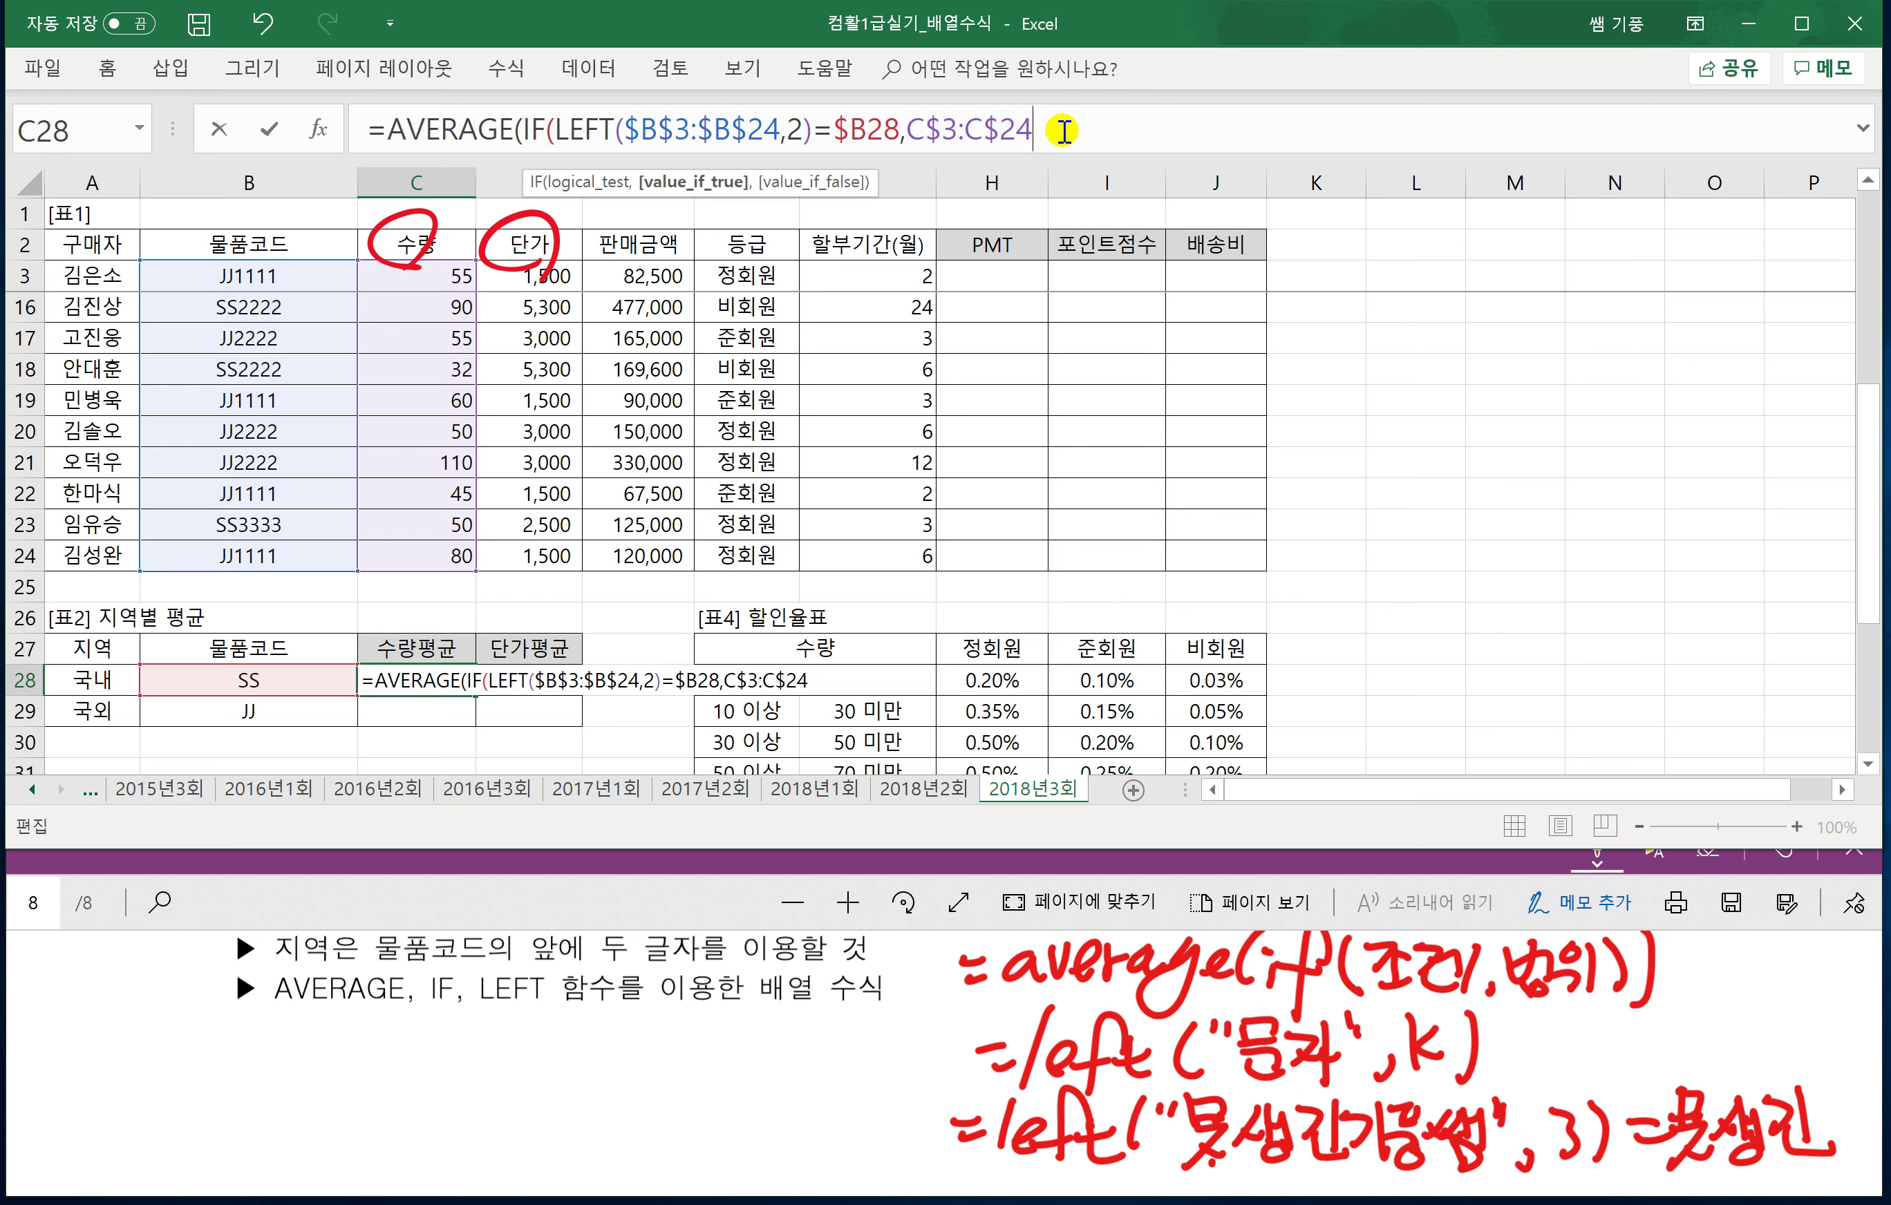
Close the C28 formula as {=AVERAGE(IF(LEFT($B$3:$B$24,2)=$B28,C$3:C$24))}, enter it as an array formula and fill it through D29.
type(")")
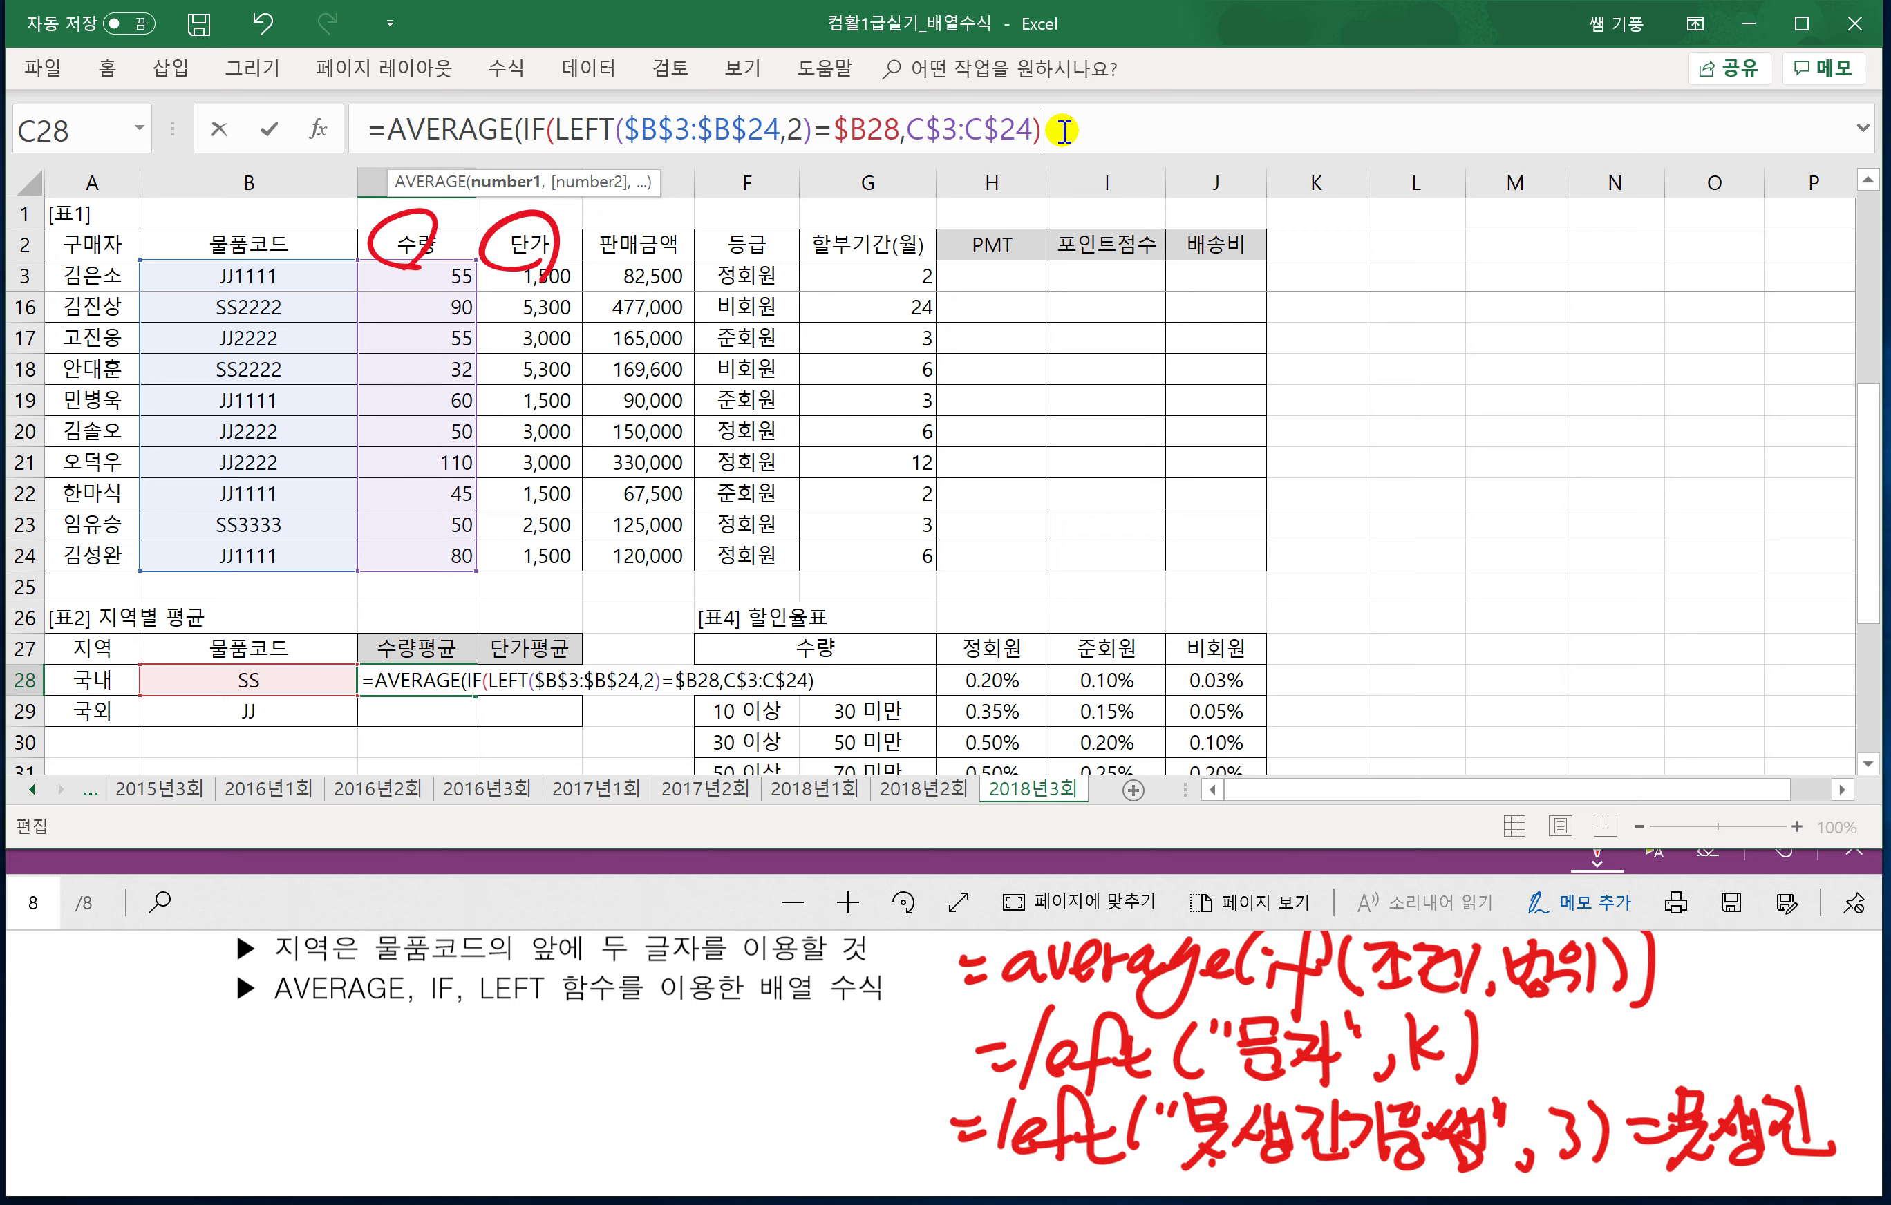
type(")")
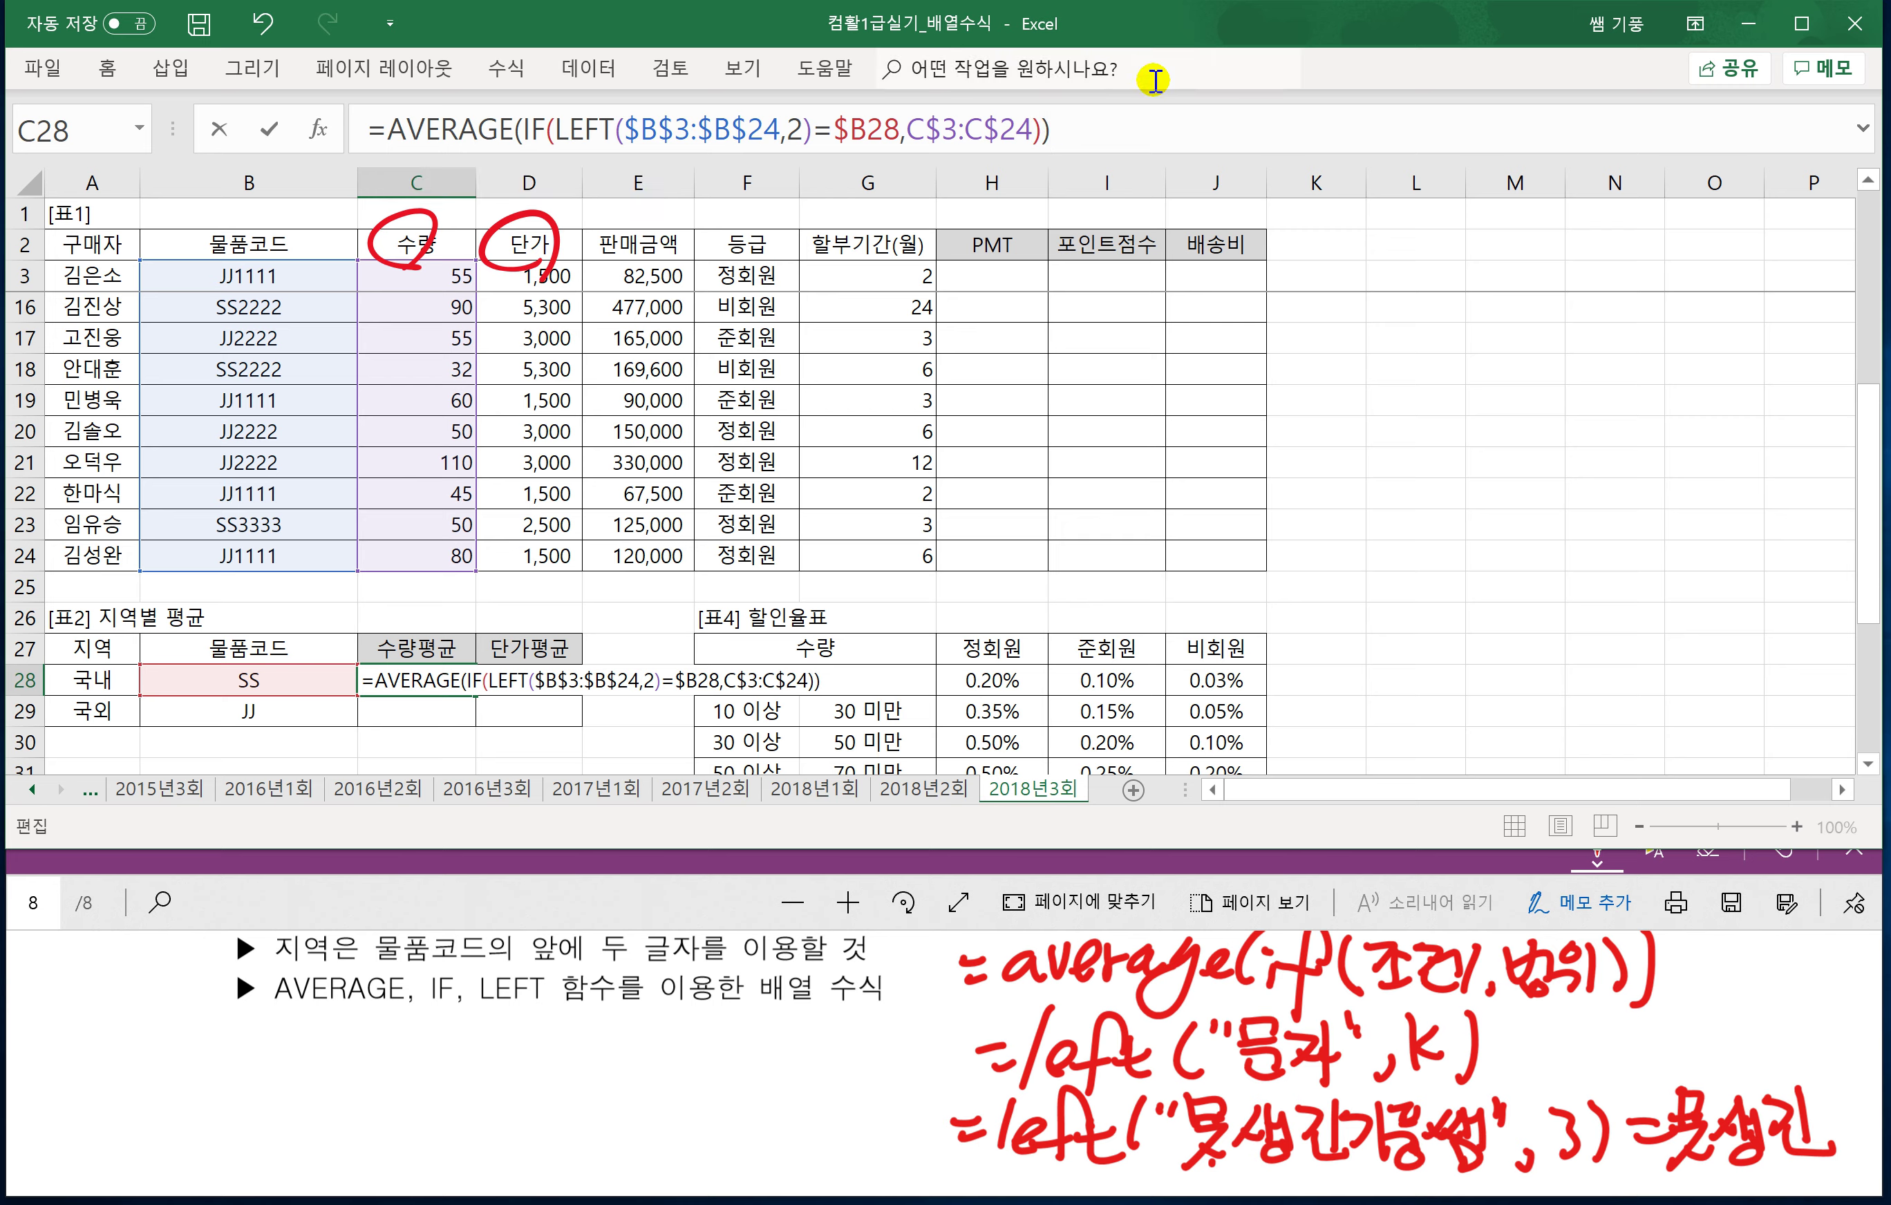
key("ctrl+shift+Return")
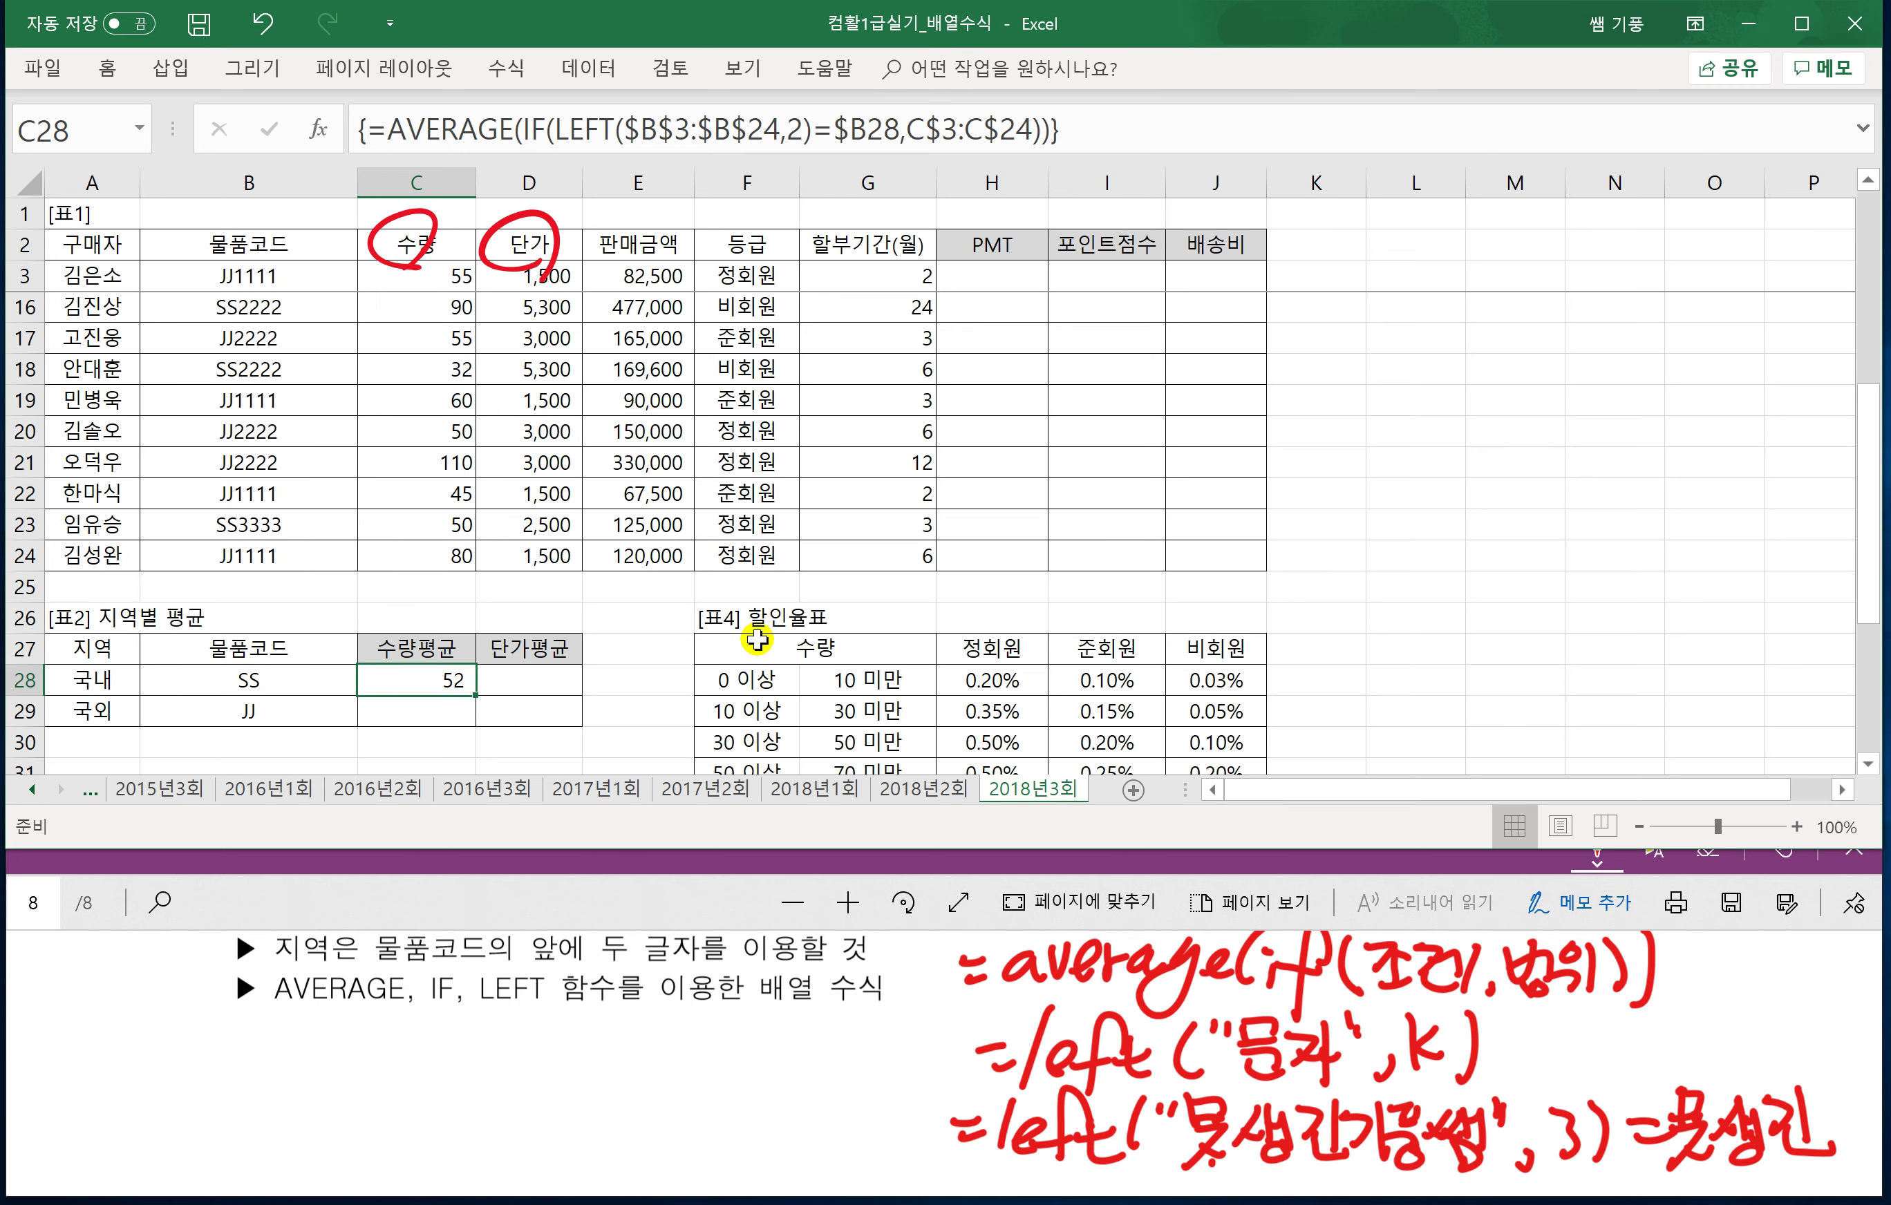
left_click_drag(477, 697, 563, 725)
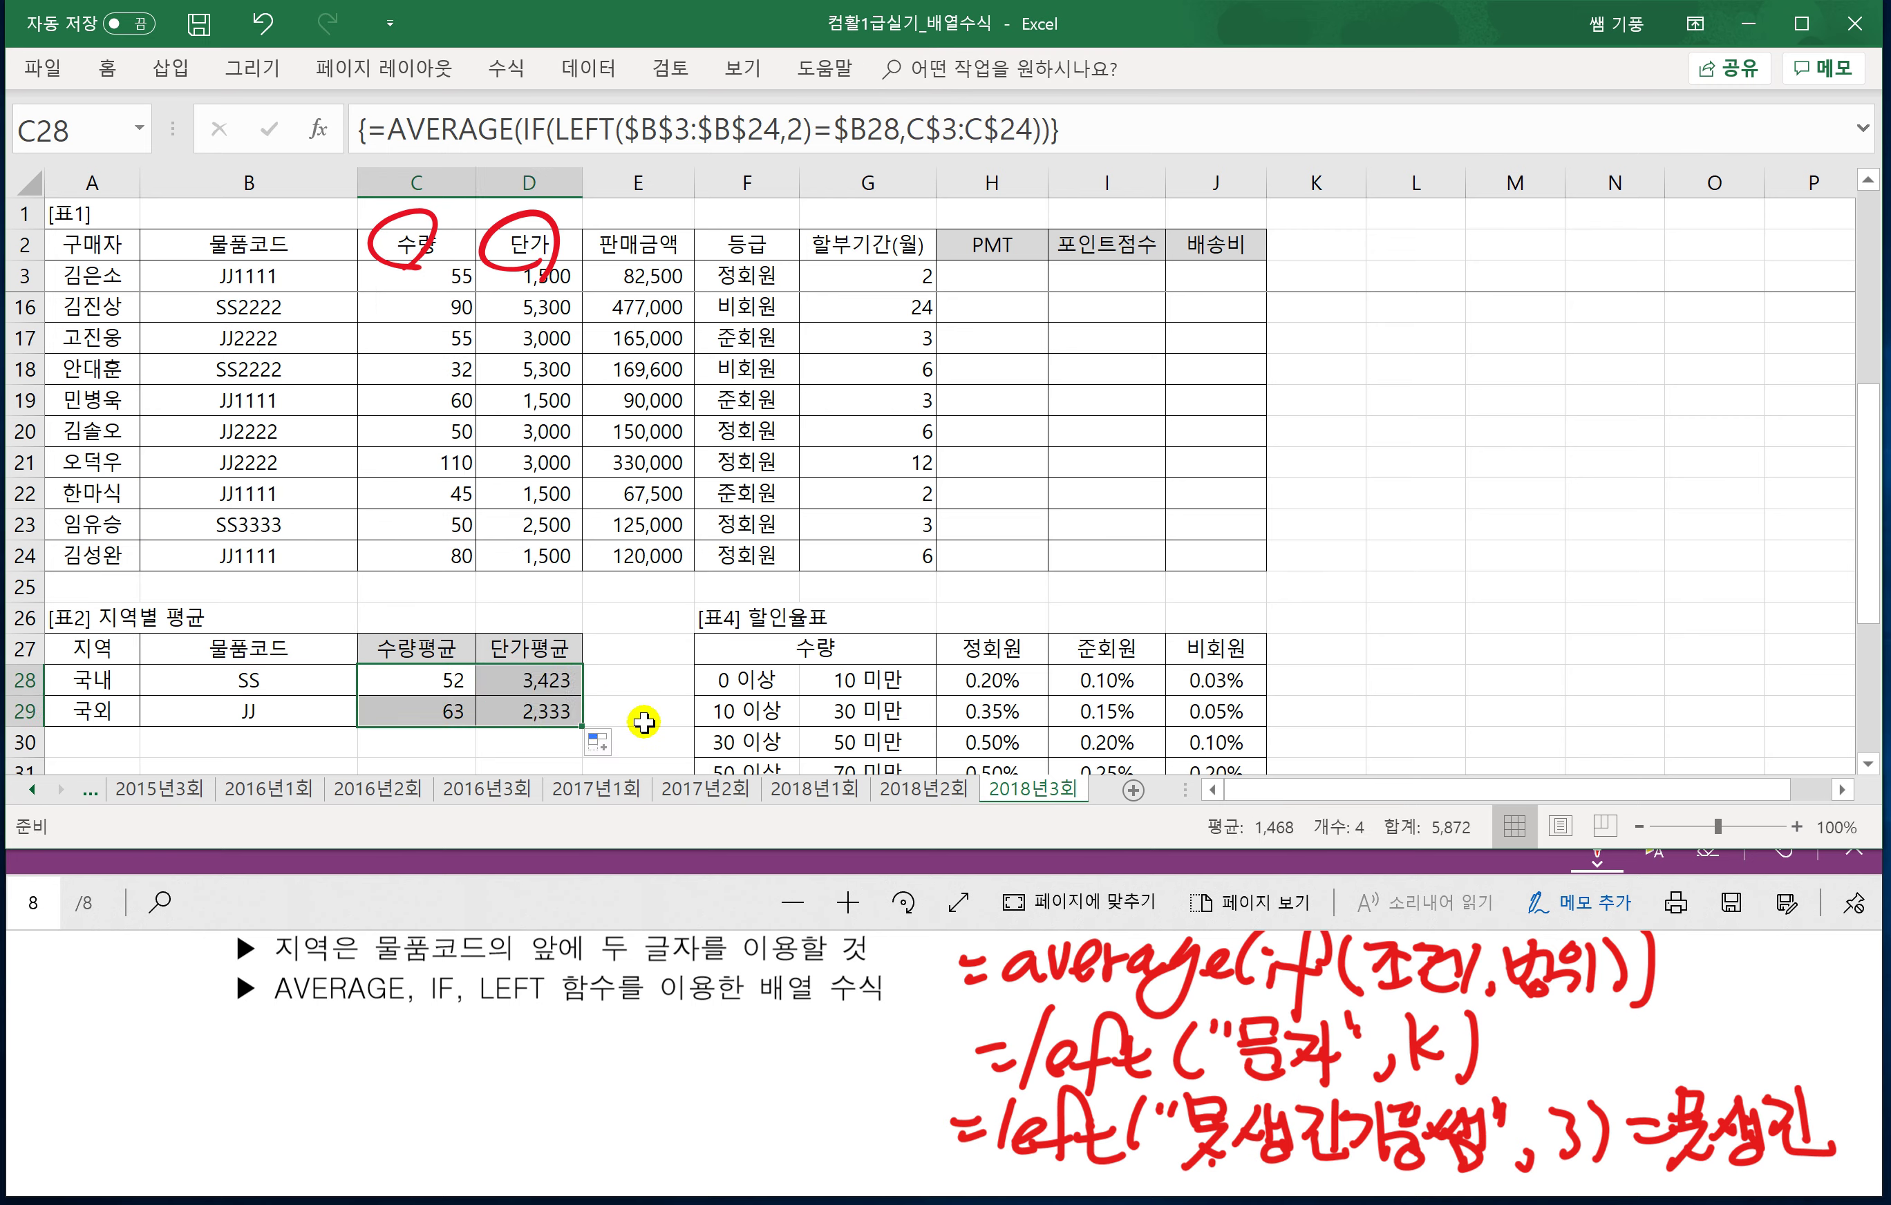
Examine question 4 in the exam PDF and its answer table [표3] 물품코드별 합계 in the worksheet.
left_click(588, 901)
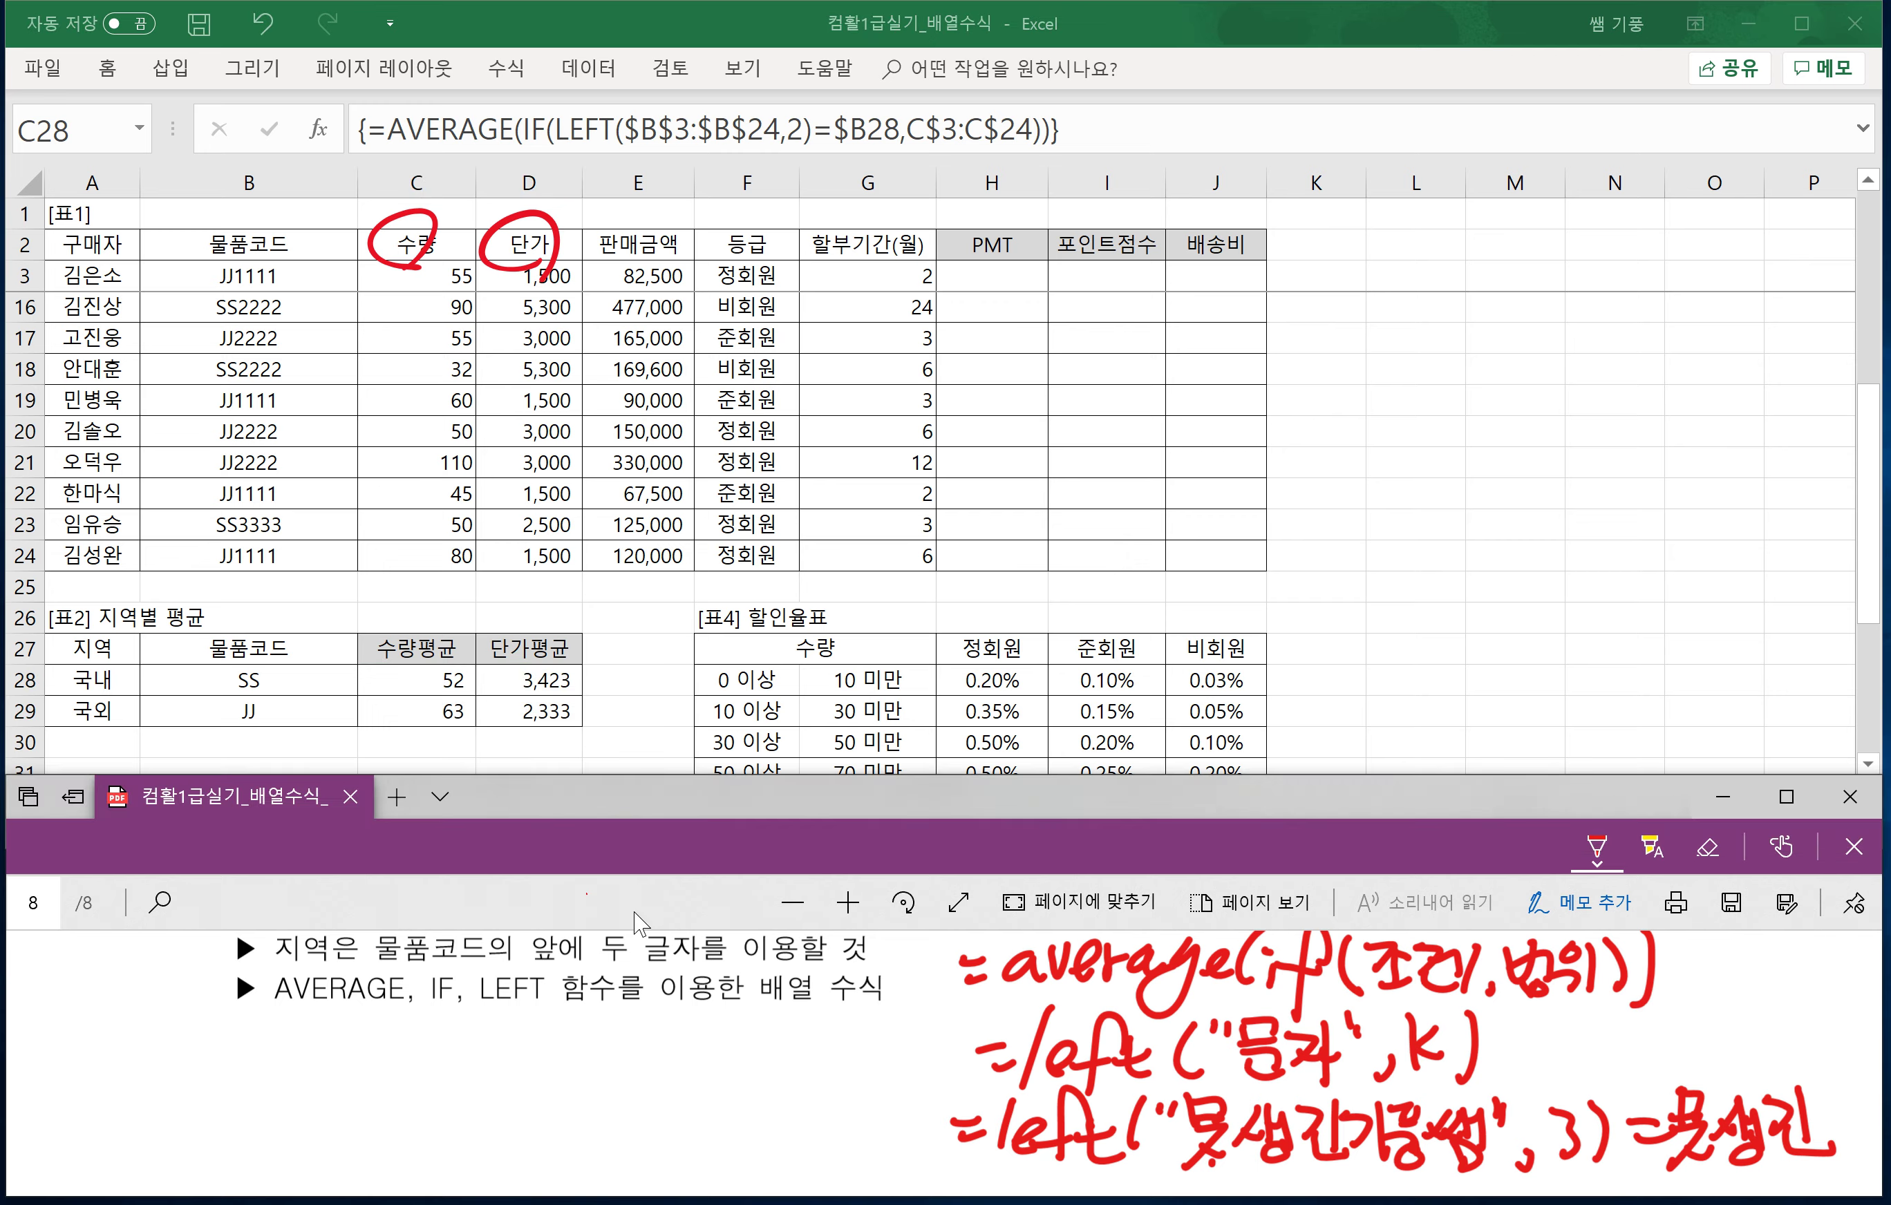
scroll(716, 1143, "down", 6)
scroll(713, 1137, "down", 2)
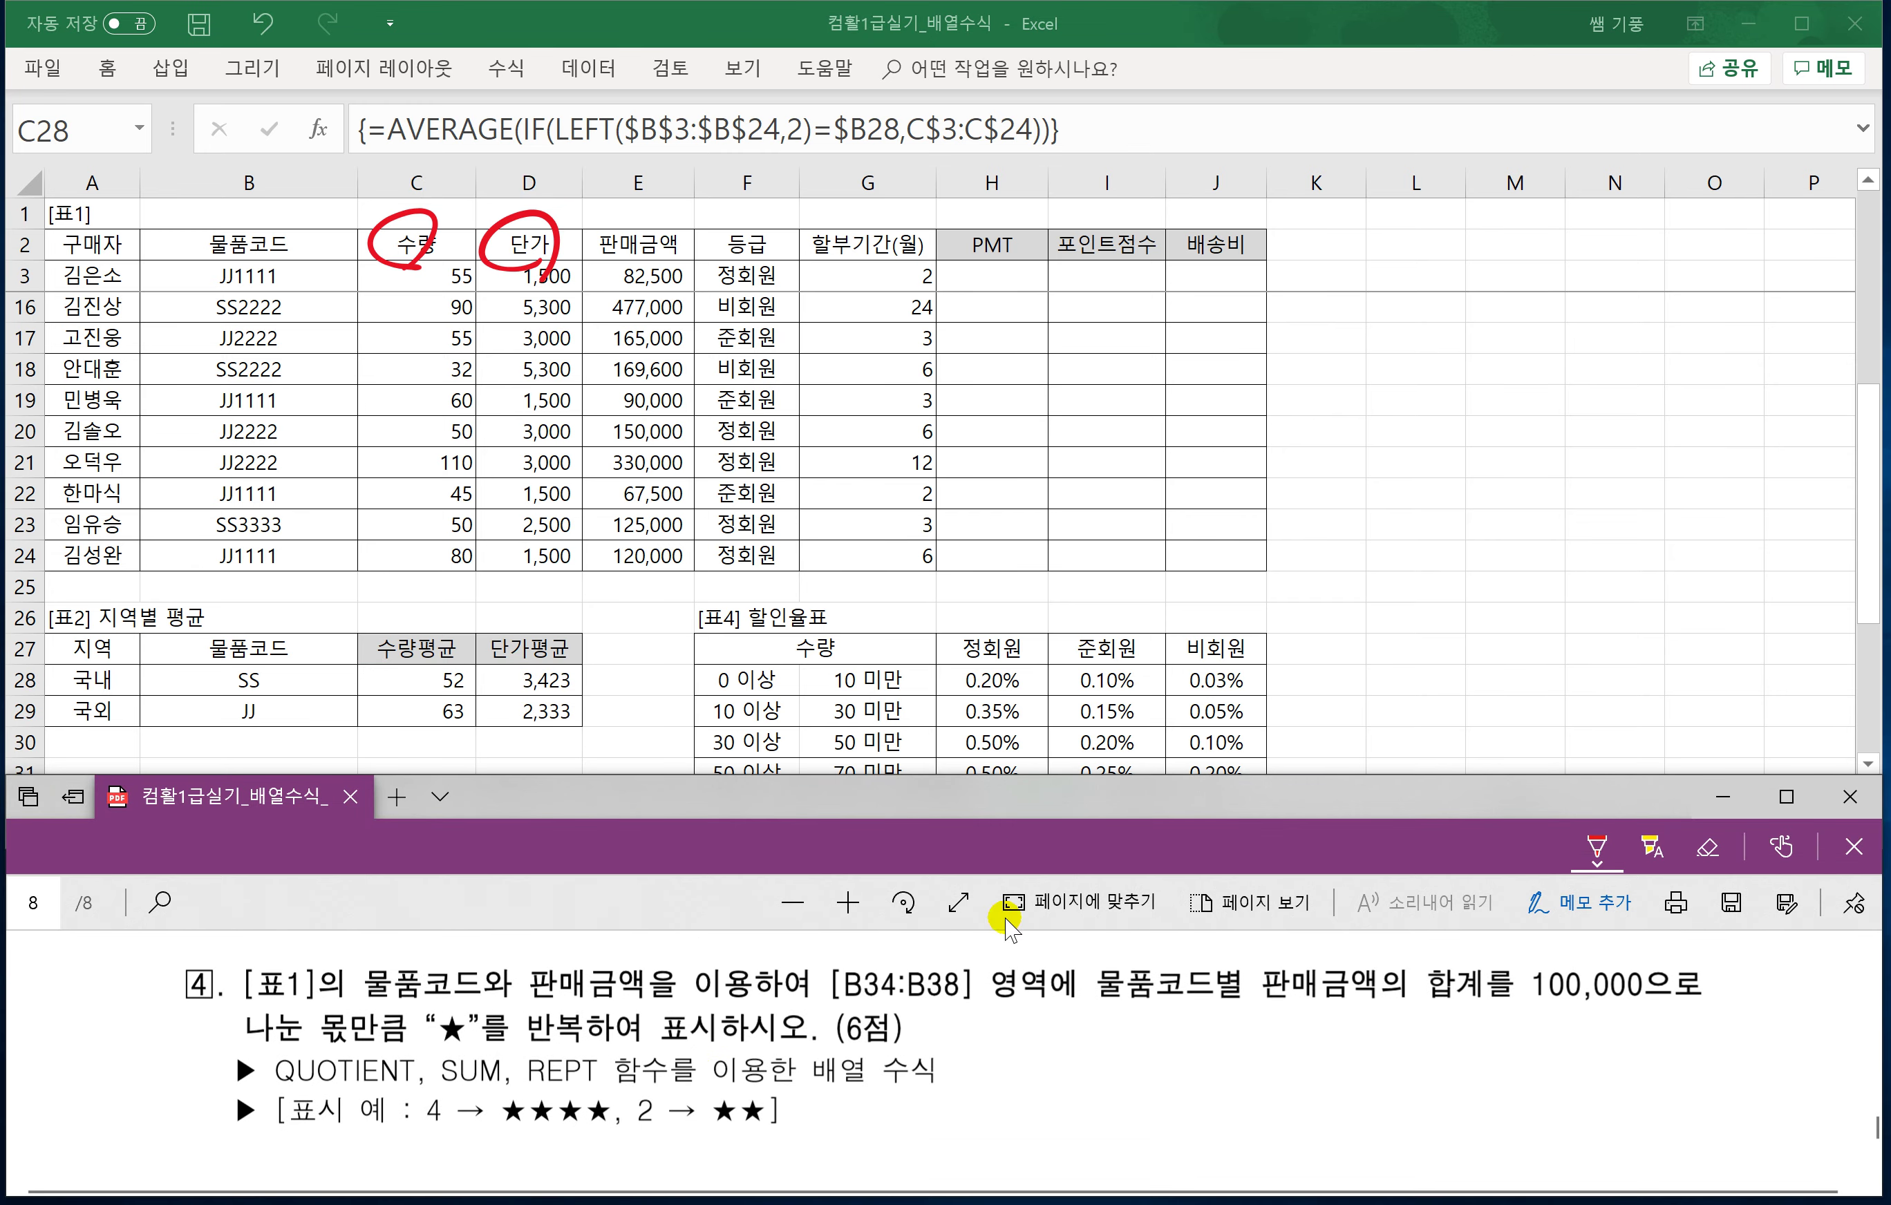
left_click(659, 593)
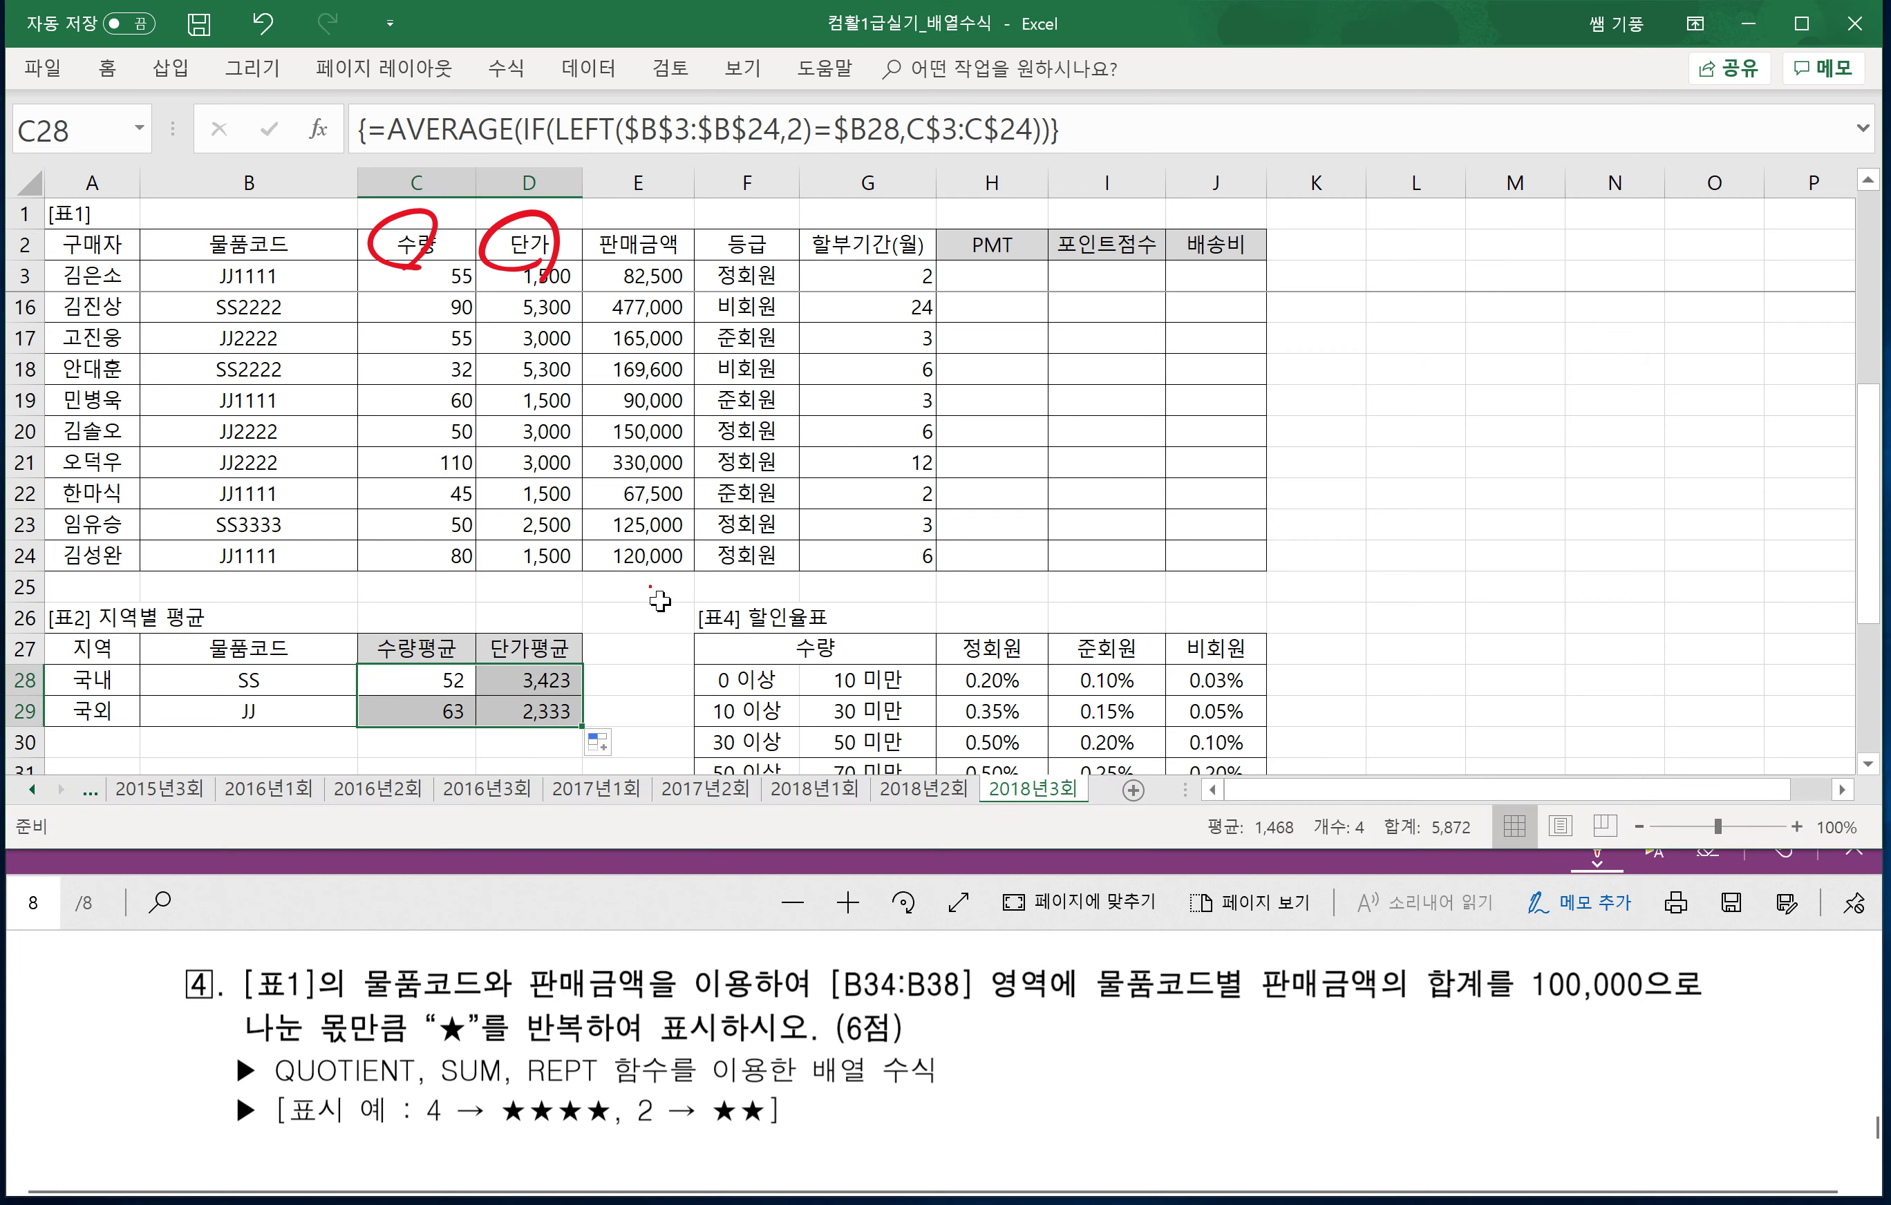
scroll(655, 597, "down", 2)
scroll(437, 671, "down", 1)
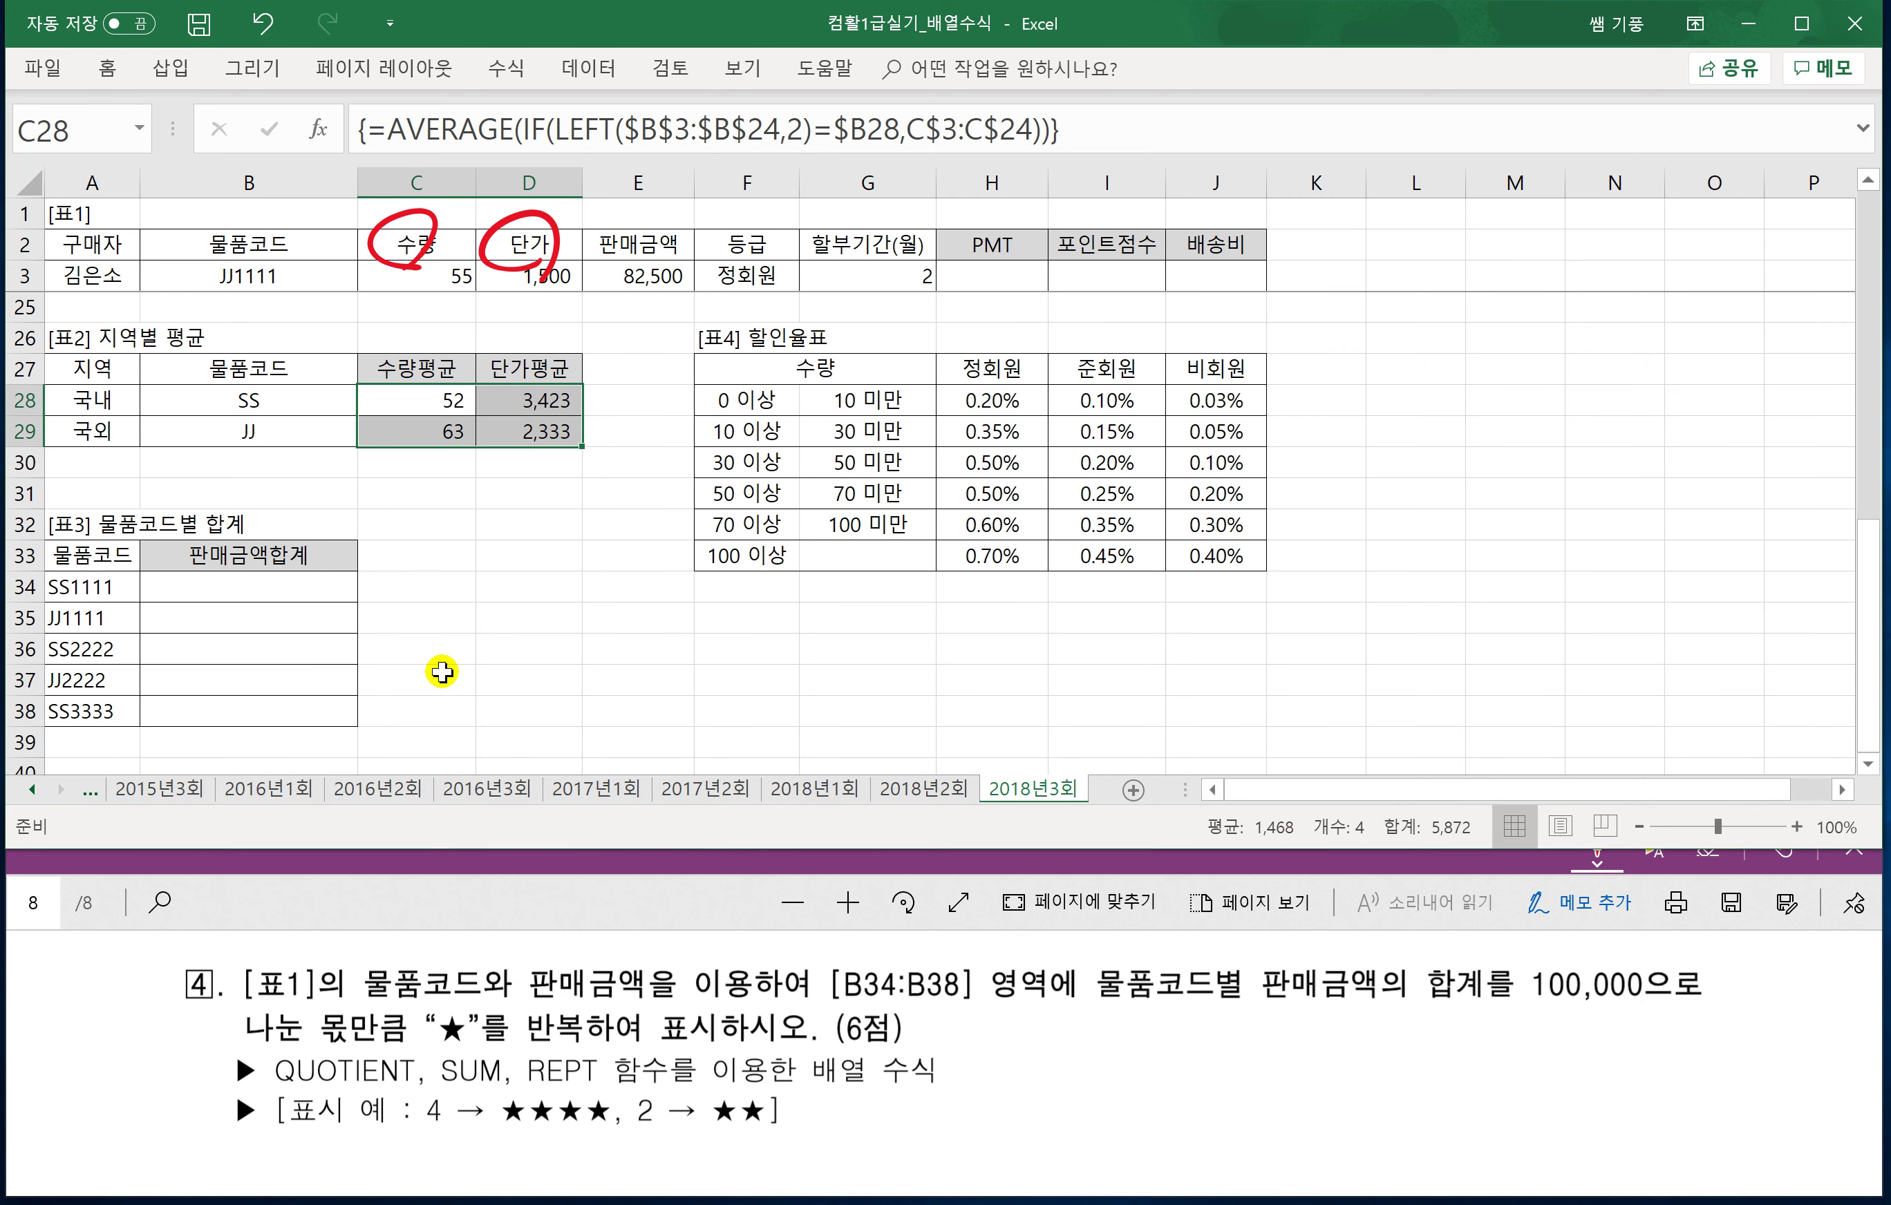
scroll(442, 666, "up", 1)
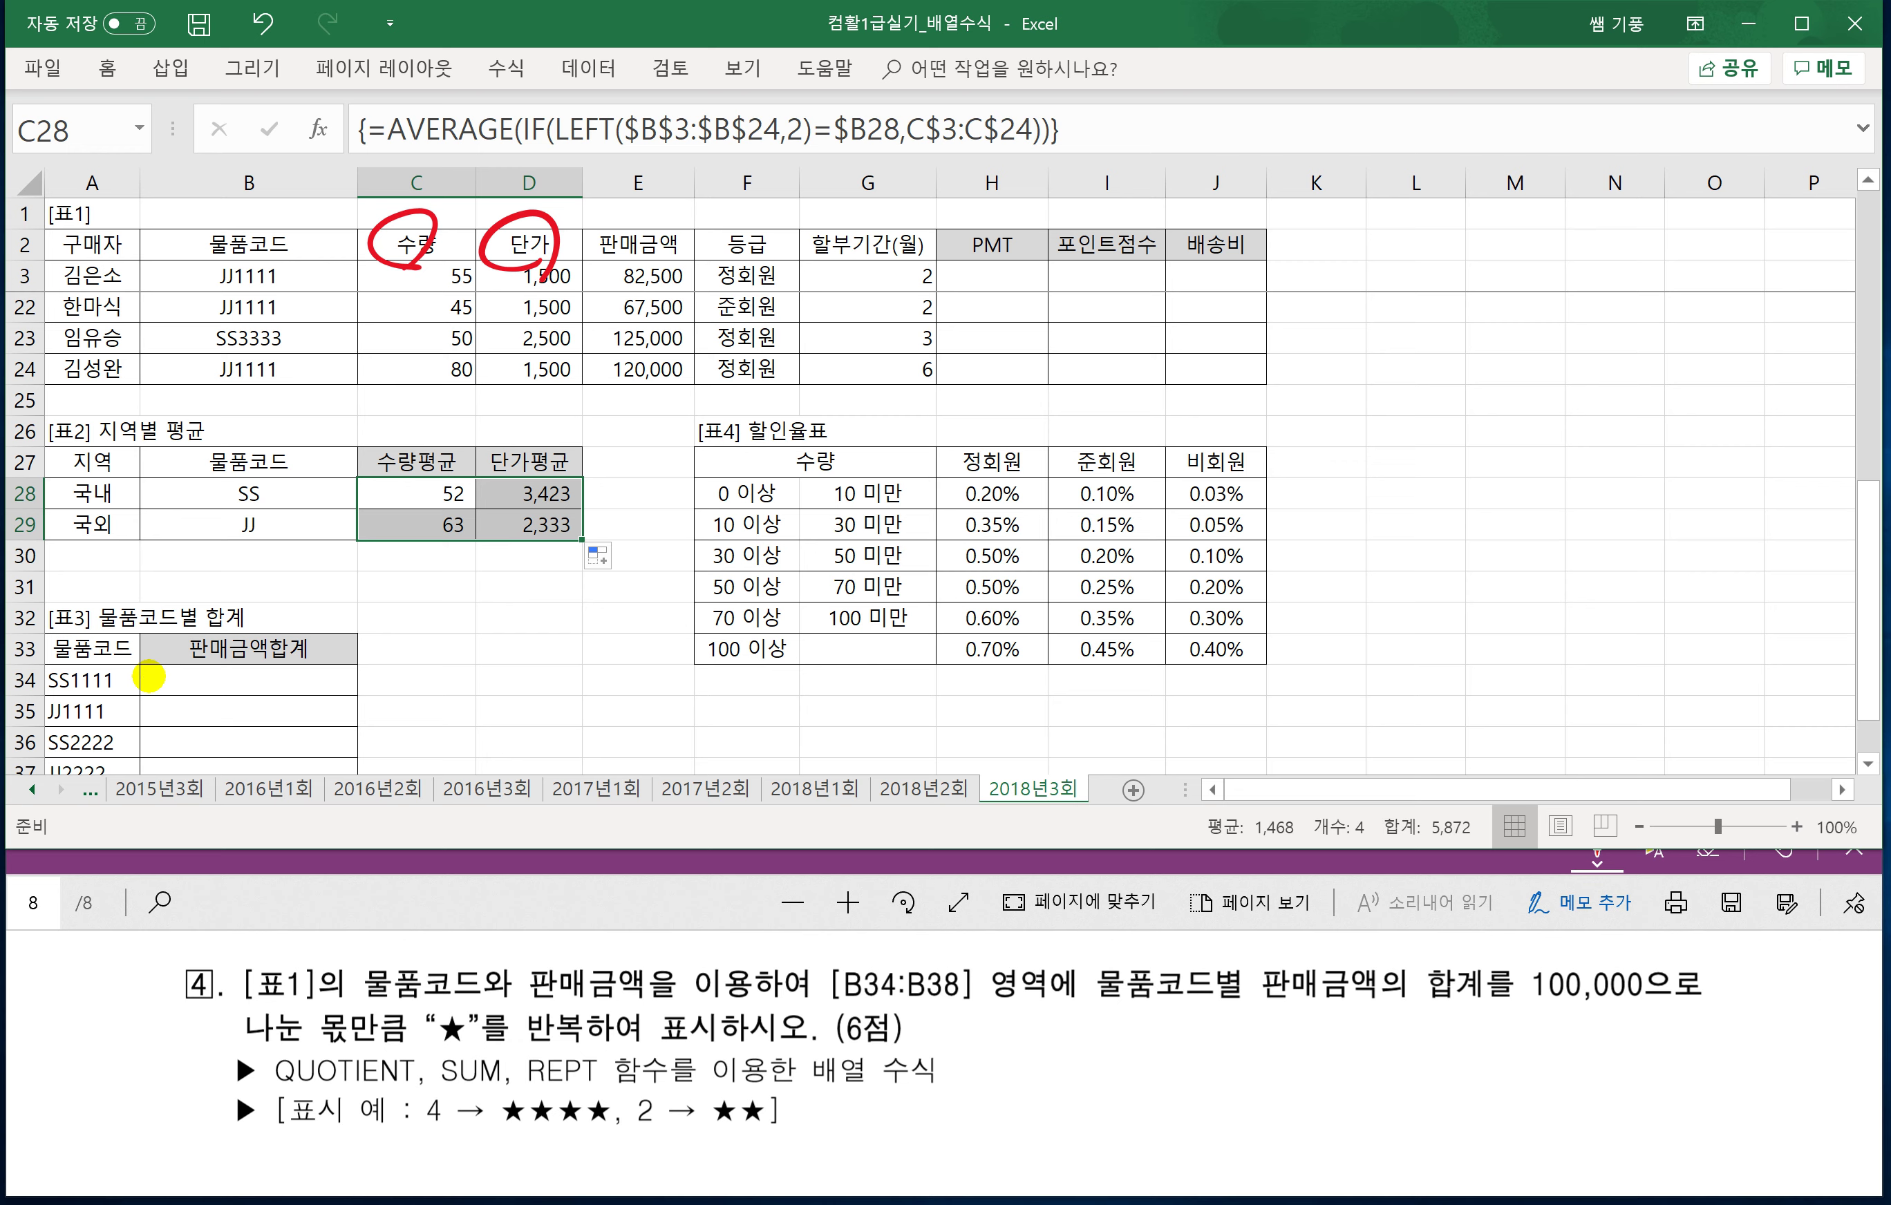
Erase the old circles, circle the 물품코드 and 판매금액 headers of [표1], and box QUOTIENT in question 4.
mouse_move(537, 190)
left_mouse_down()
mouse_move(518, 216)
mouse_move(425, 216)
left_mouse_up()
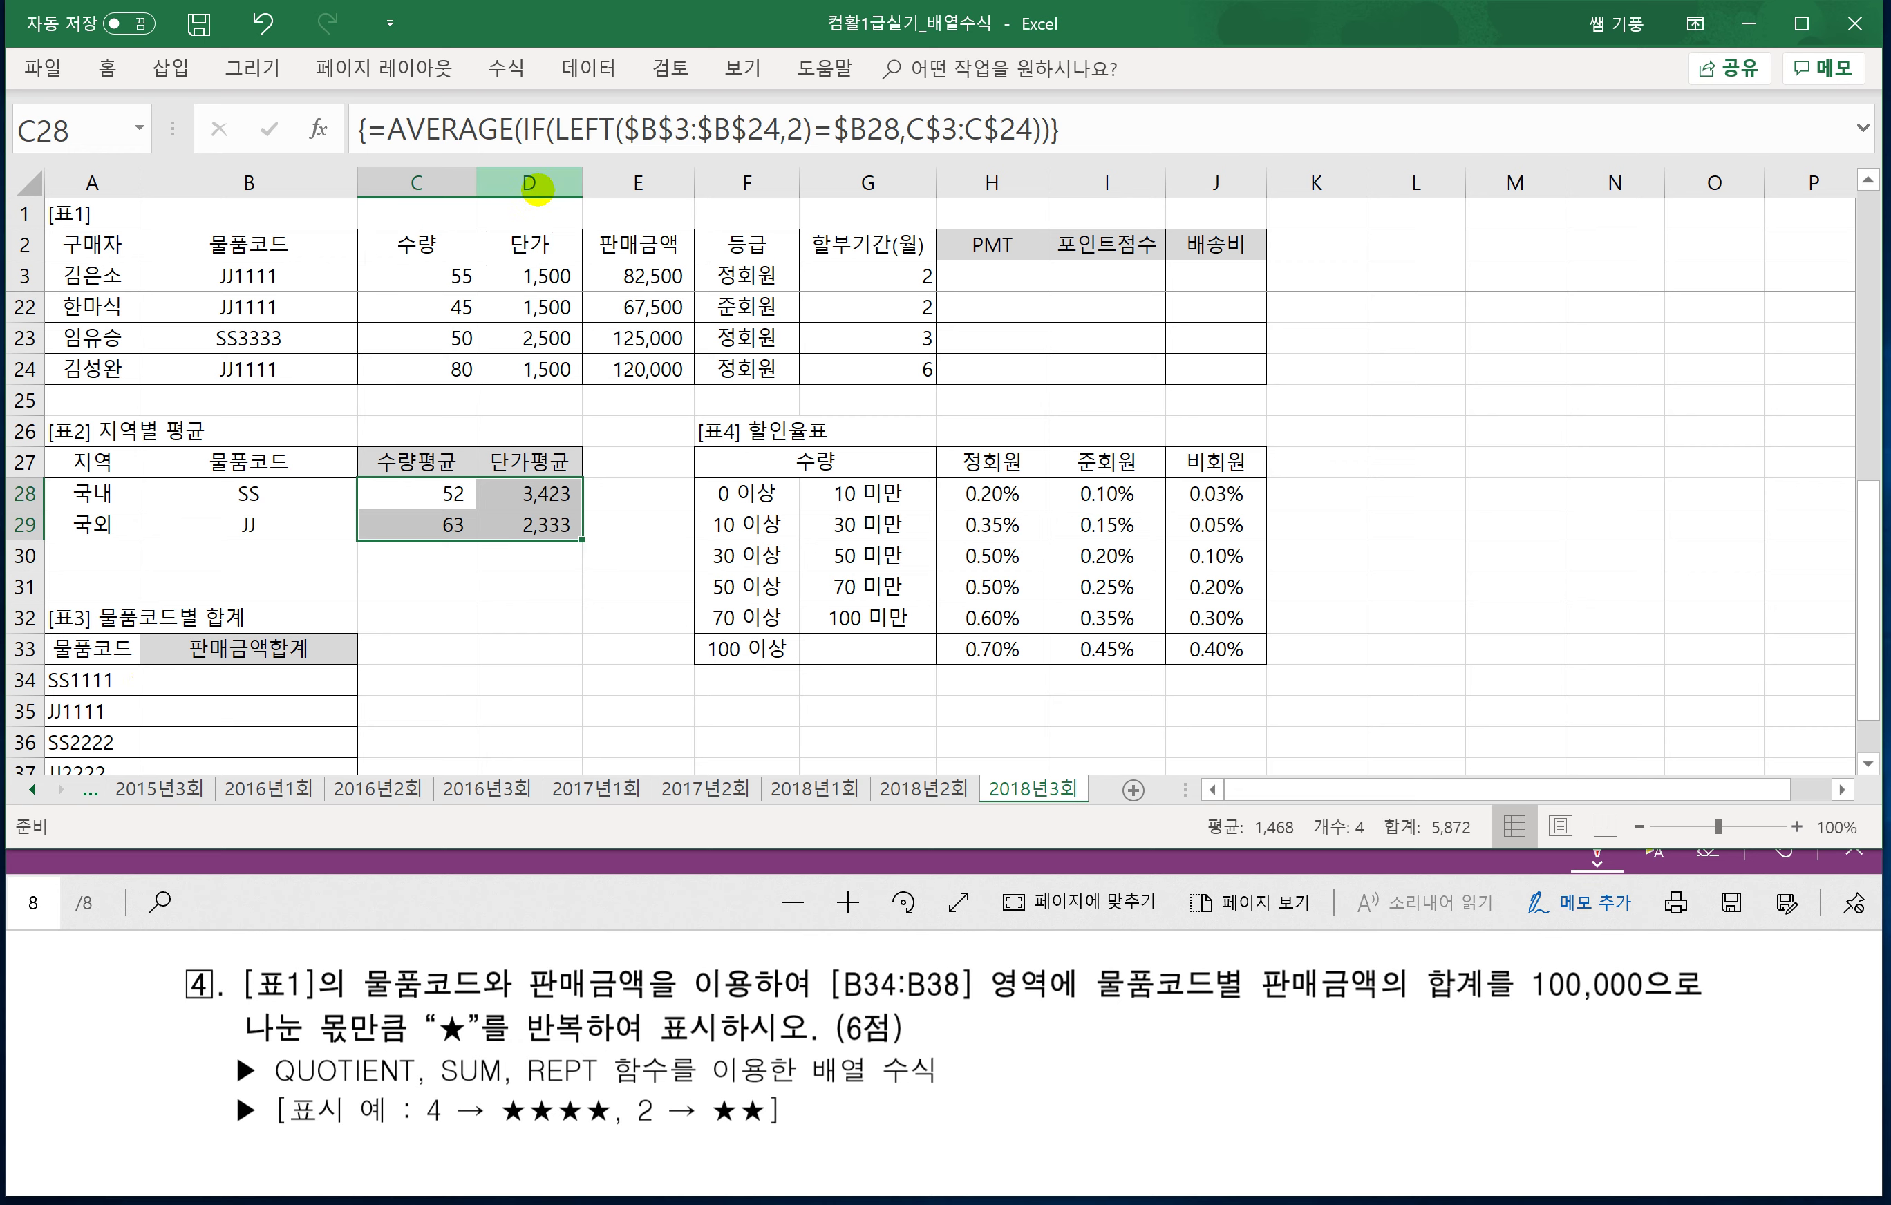
mouse_move(286, 212)
left_mouse_down()
mouse_move(171, 242)
mouse_move(275, 273)
left_mouse_up()
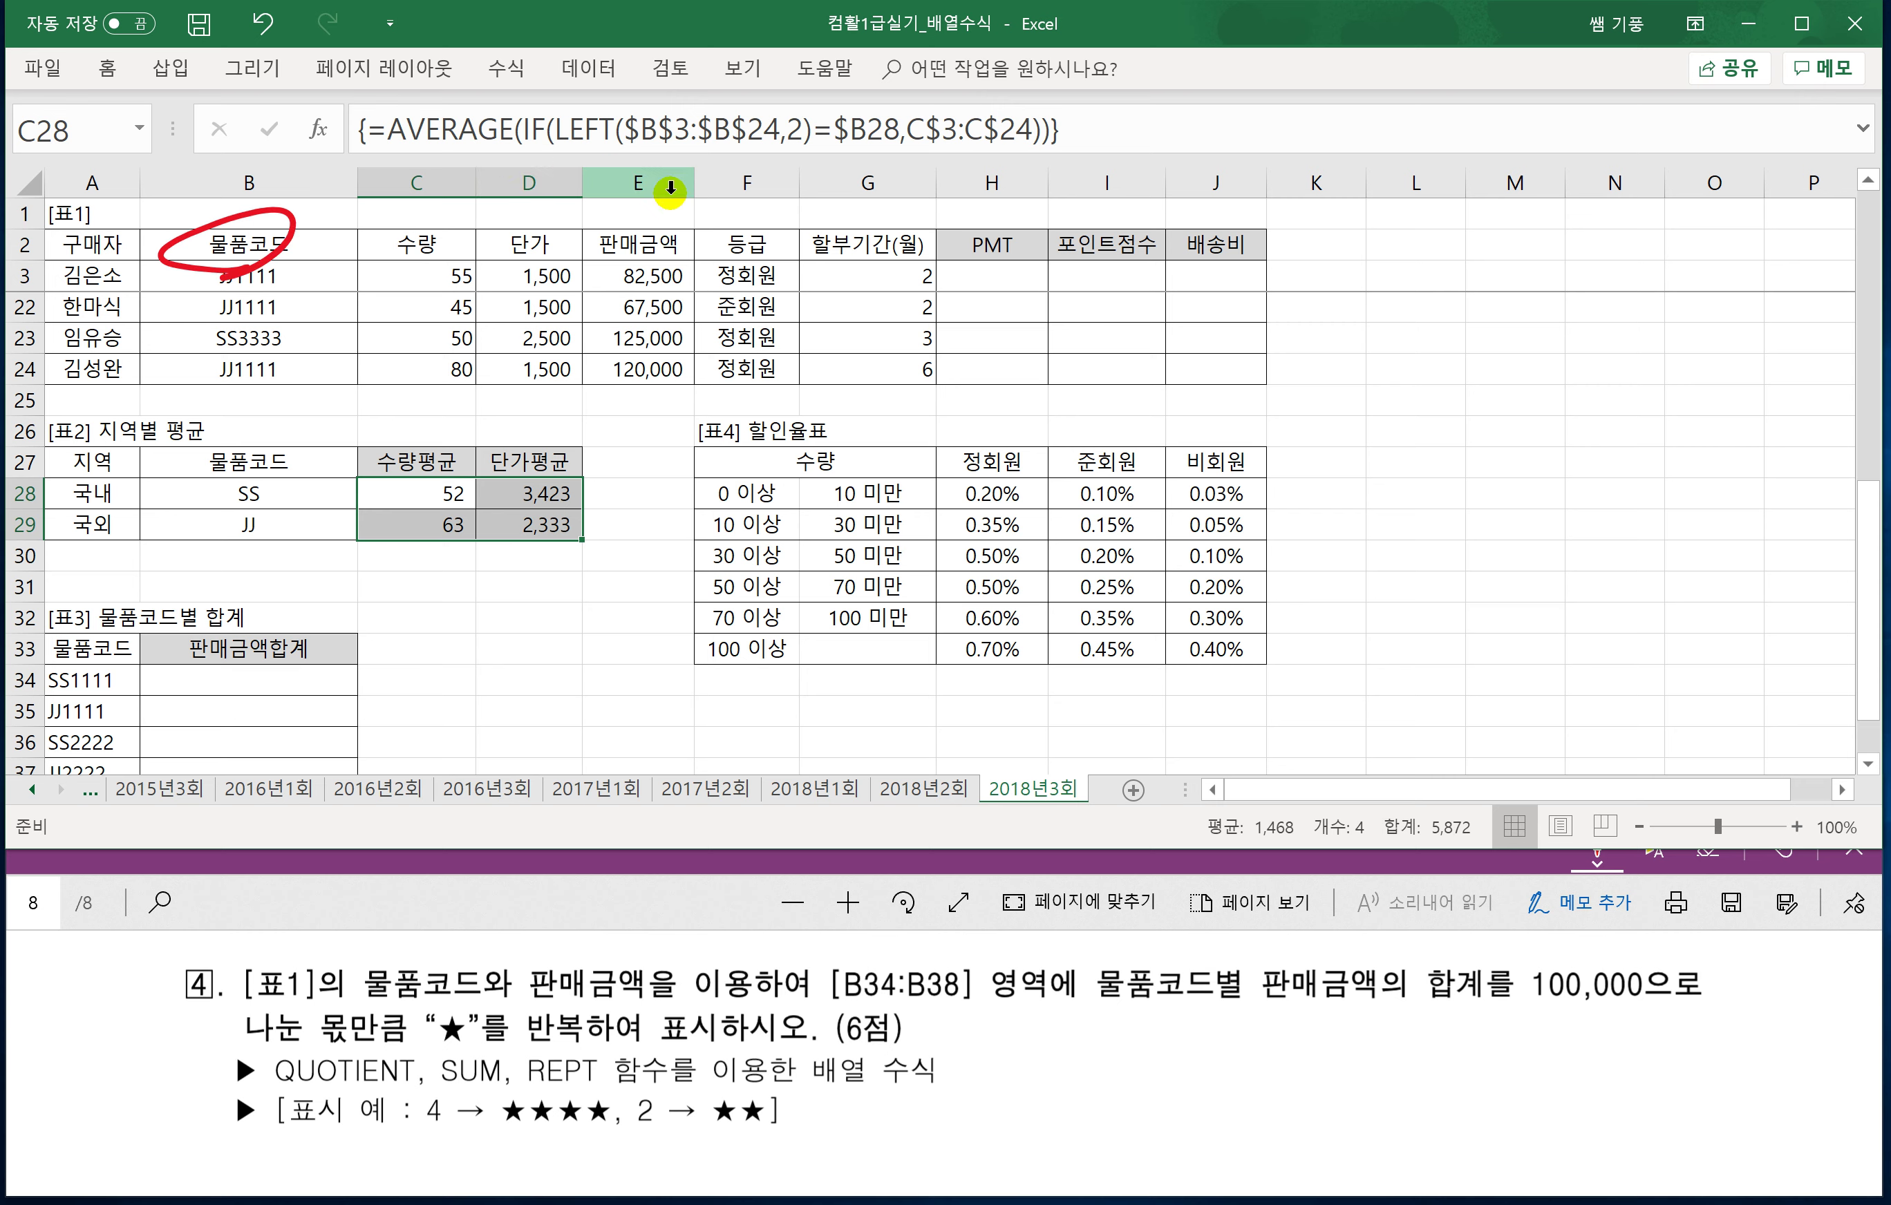
mouse_move(648, 230)
left_mouse_down()
mouse_move(604, 270)
mouse_move(639, 290)
left_mouse_up()
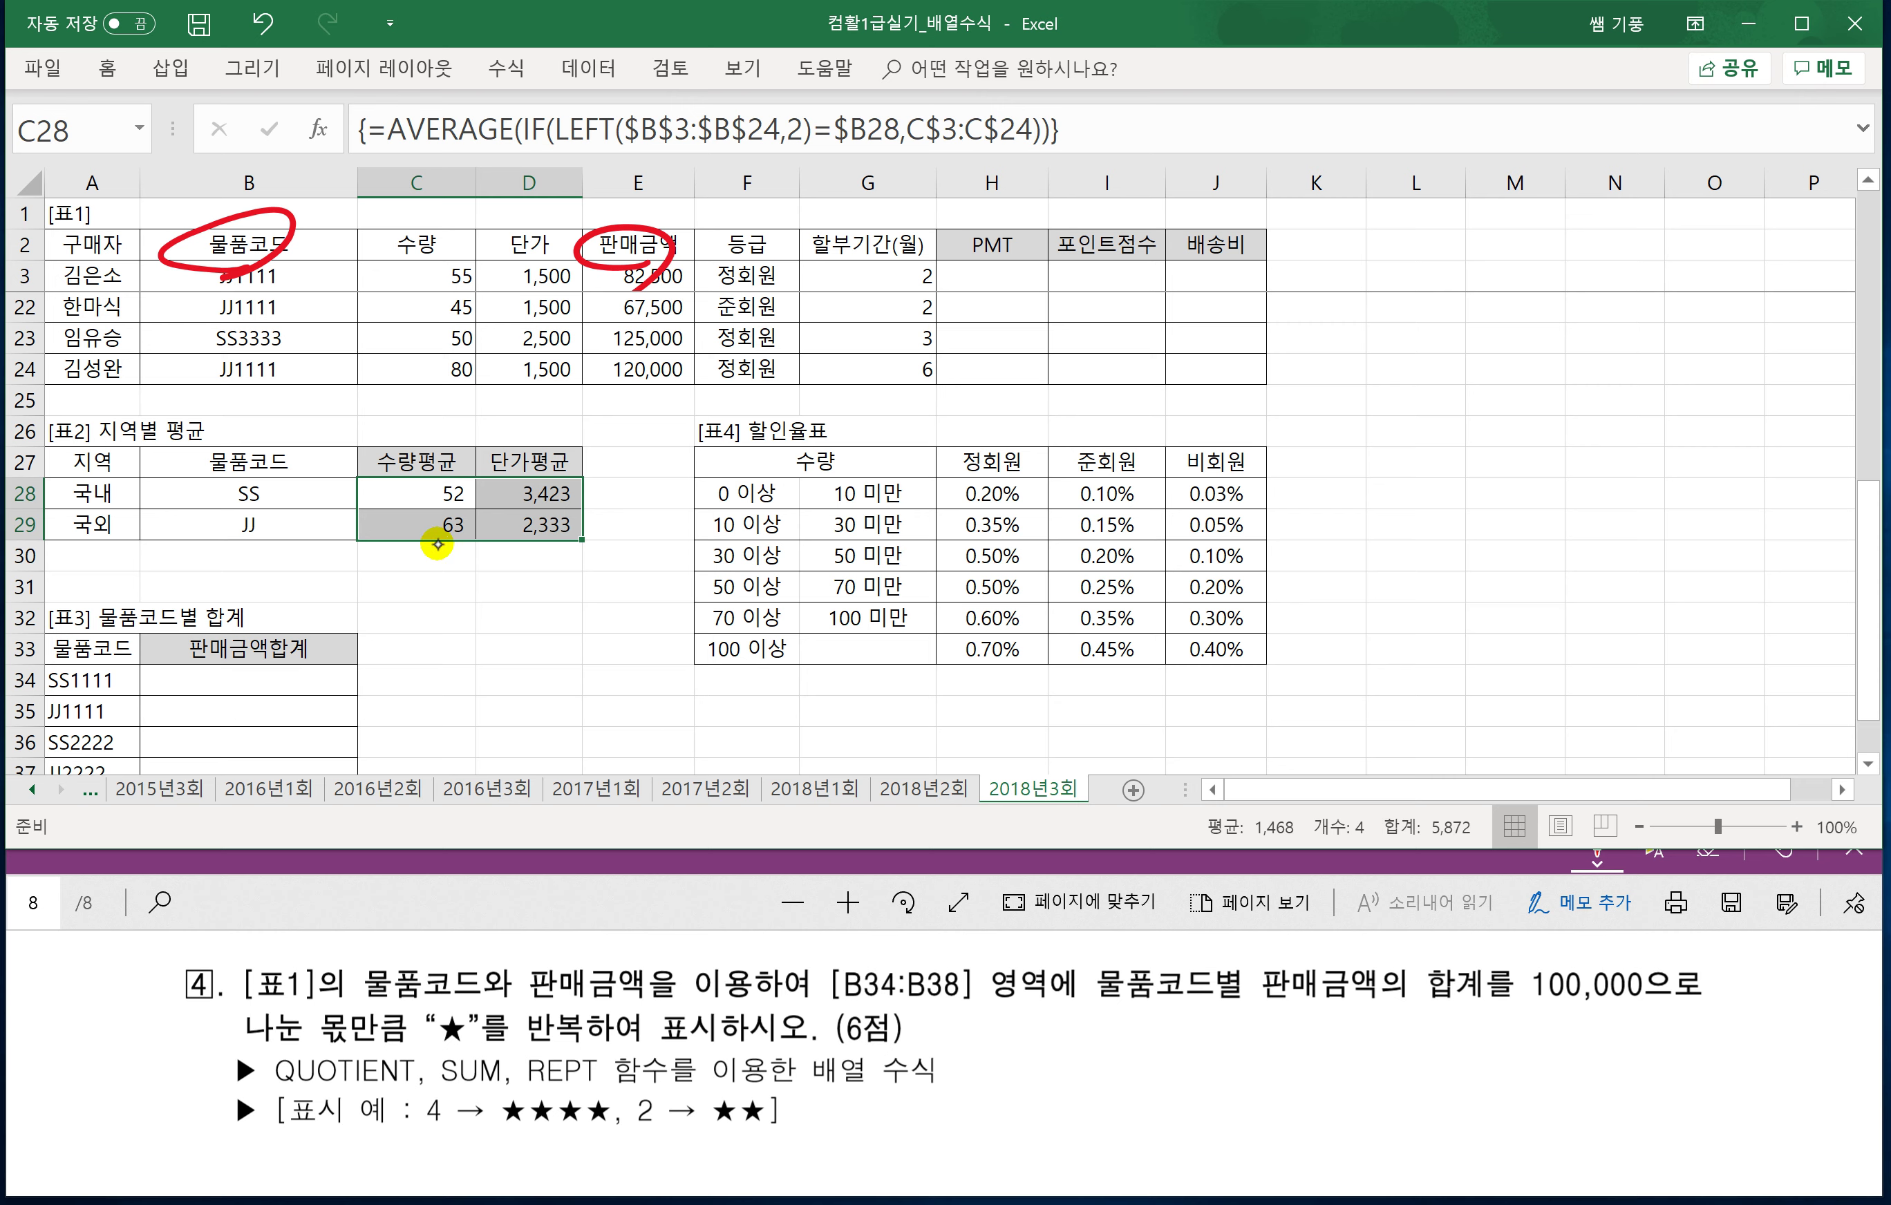
mouse_move(275, 1089)
left_mouse_down()
mouse_move(318, 1093)
mouse_move(421, 1047)
mouse_move(269, 1081)
left_mouse_up()
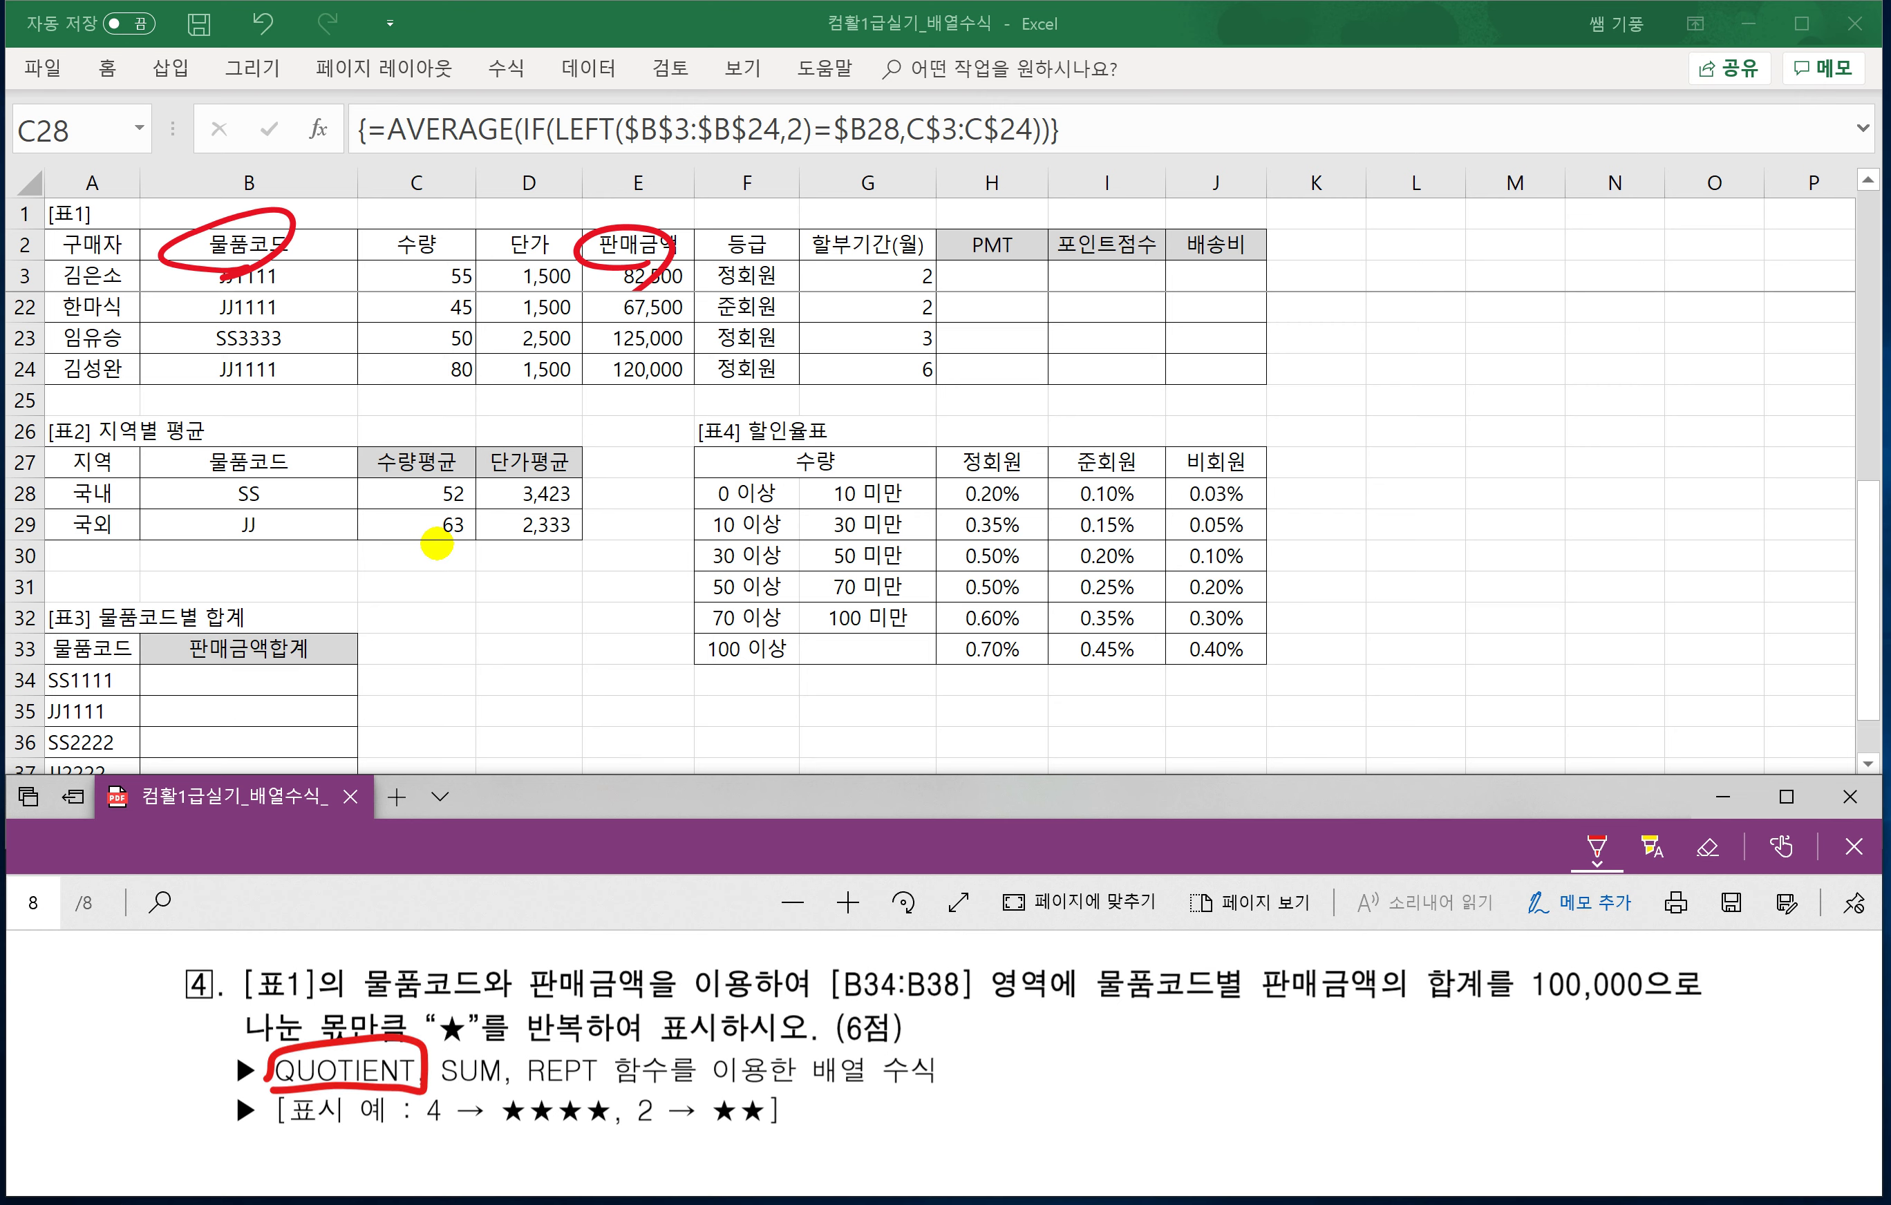
Handwrite the function syntax =Quotient(숫자,K) beside question 4.
mouse_move(1035, 1032)
left_mouse_down()
mouse_move(1085, 1064)
mouse_move(1223, 1048)
left_mouse_up()
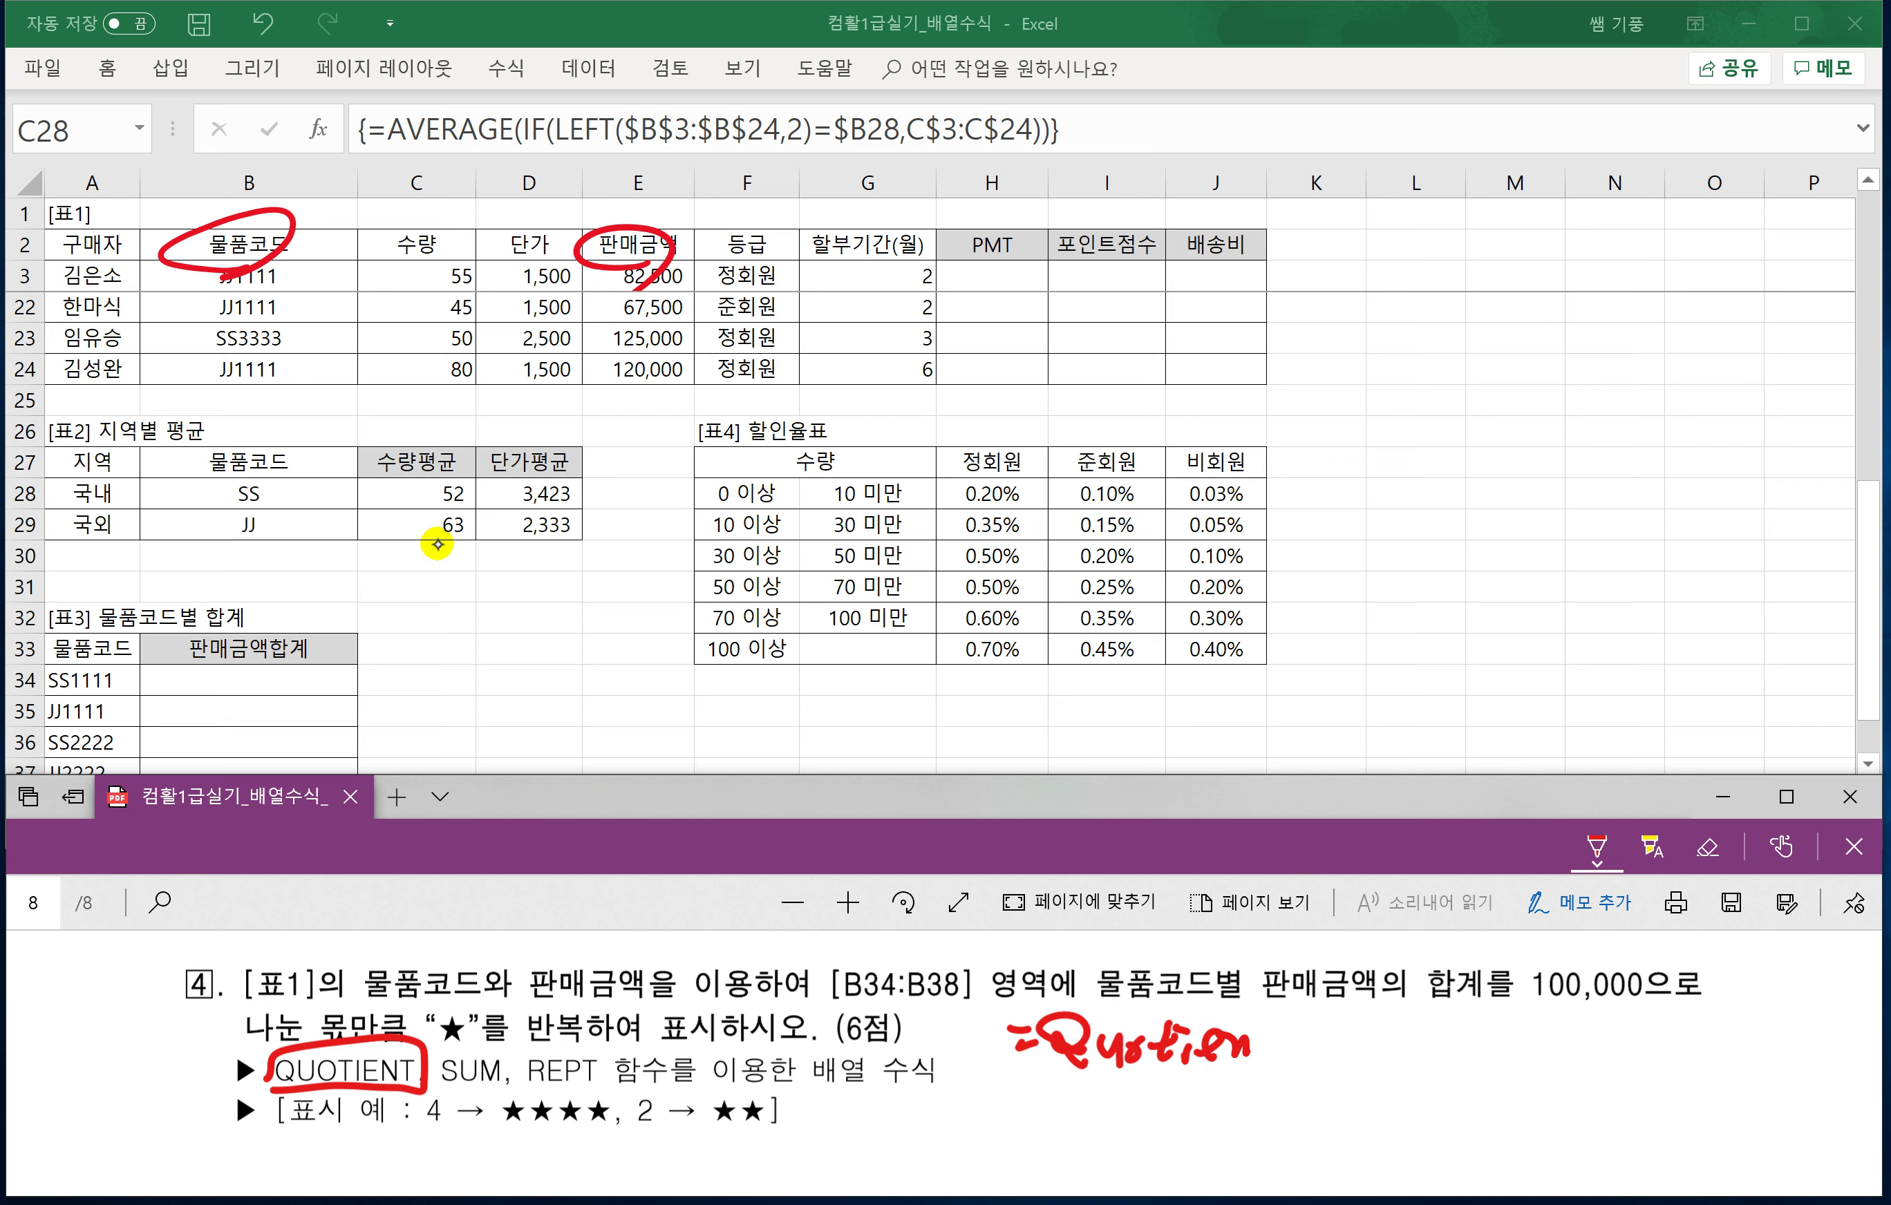
left_click_drag(1323, 1012, 1305, 1056)
mouse_move(1354, 1004)
left_mouse_down()
mouse_move(1335, 1028)
mouse_move(1350, 1052)
mouse_move(1404, 1043)
left_mouse_up()
mouse_move(1411, 993)
left_mouse_down()
mouse_move(1416, 1073)
mouse_move(1468, 1056)
left_mouse_up()
left_click_drag(1494, 1005, 1512, 1060)
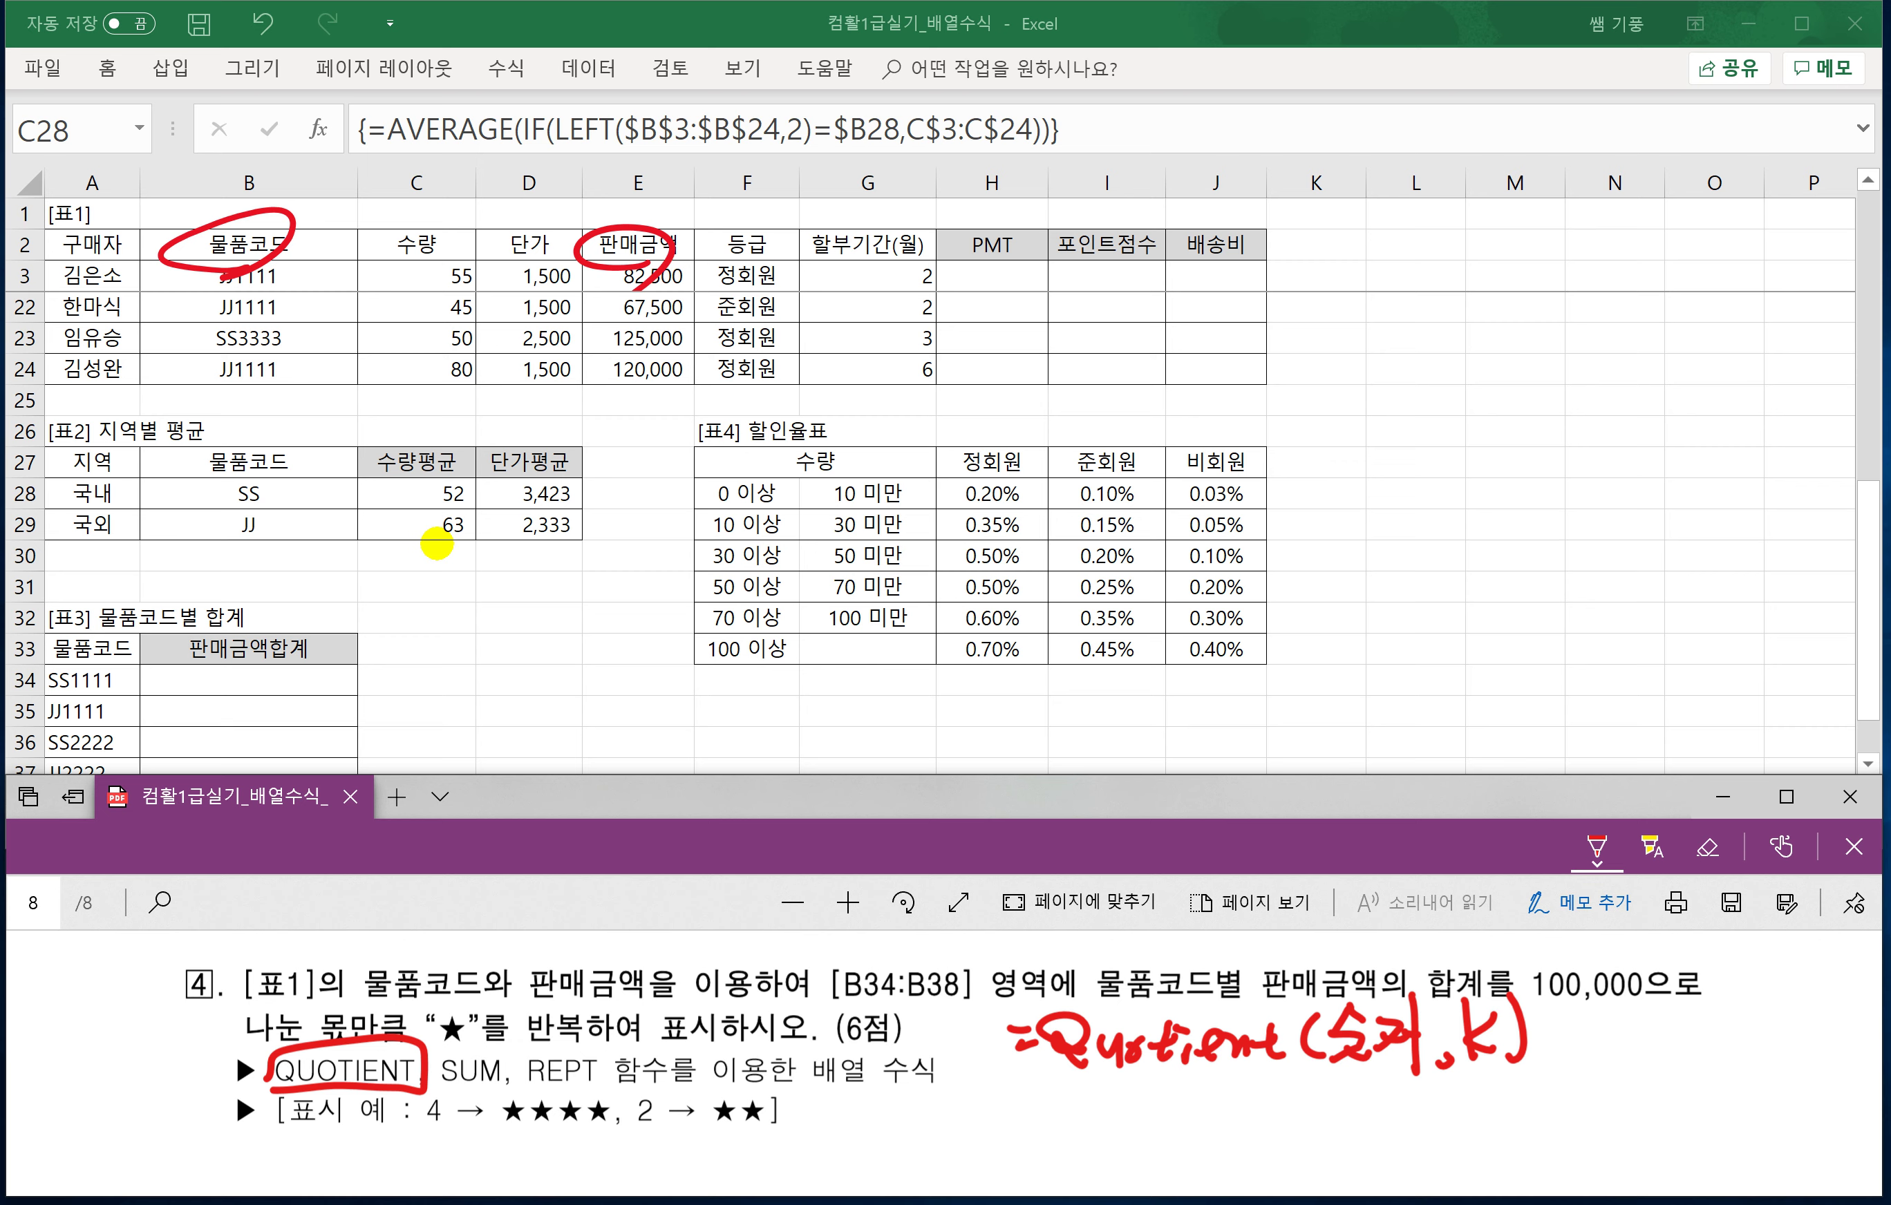
Handwrite the example =Quotient(10,4)=2 below the QUOTIENT syntax, correcting the divisor from 3 to 4.
left_click_drag(1014, 1111, 1047, 1115)
mouse_move(1068, 1084)
left_mouse_down()
mouse_move(1094, 1129)
mouse_move(1134, 1104)
mouse_move(1151, 1123)
left_mouse_up()
mouse_move(1156, 1094)
left_mouse_down()
mouse_move(1183, 1120)
mouse_move(1201, 1088)
left_mouse_up()
left_click_drag(1191, 1097, 1189, 1124)
left_click_drag(1250, 1105, 1271, 1117)
mouse_move(1288, 1086)
left_mouse_down()
mouse_move(1292, 1118)
mouse_move(1297, 1098)
left_mouse_up()
left_click_drag(1336, 1077, 1354, 1117)
mouse_move(1392, 1082)
left_mouse_down()
mouse_move(1428, 1129)
mouse_move(1476, 1101)
mouse_move(1465, 1126)
left_mouse_up()
mouse_move(1485, 1065)
left_mouse_down()
mouse_move(1501, 1119)
mouse_move(1558, 1077)
left_mouse_up()
left_click_drag(1532, 1104, 1553, 1099)
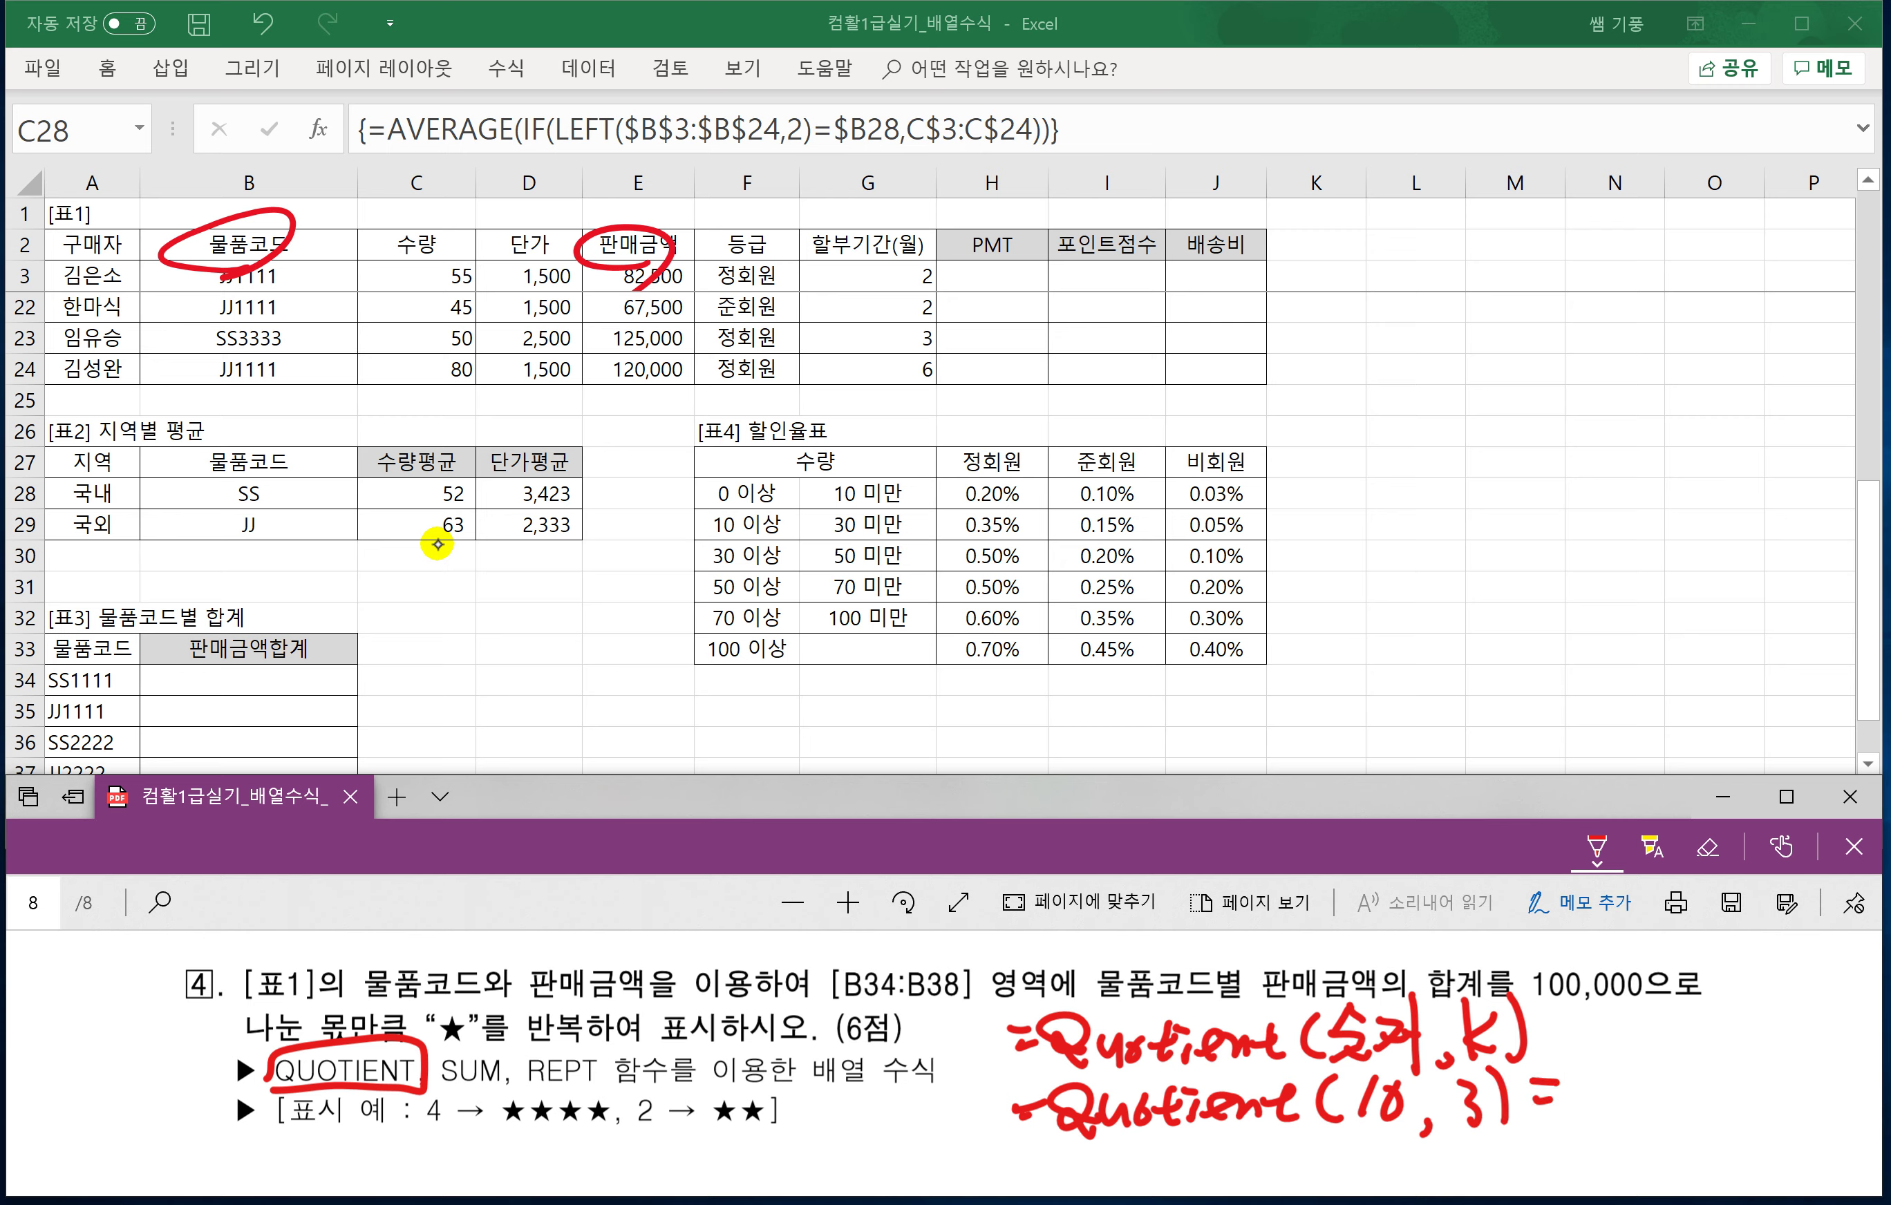
left_click_drag(1461, 1086, 1470, 1125)
left_click_drag(1572, 1068, 1624, 1113)
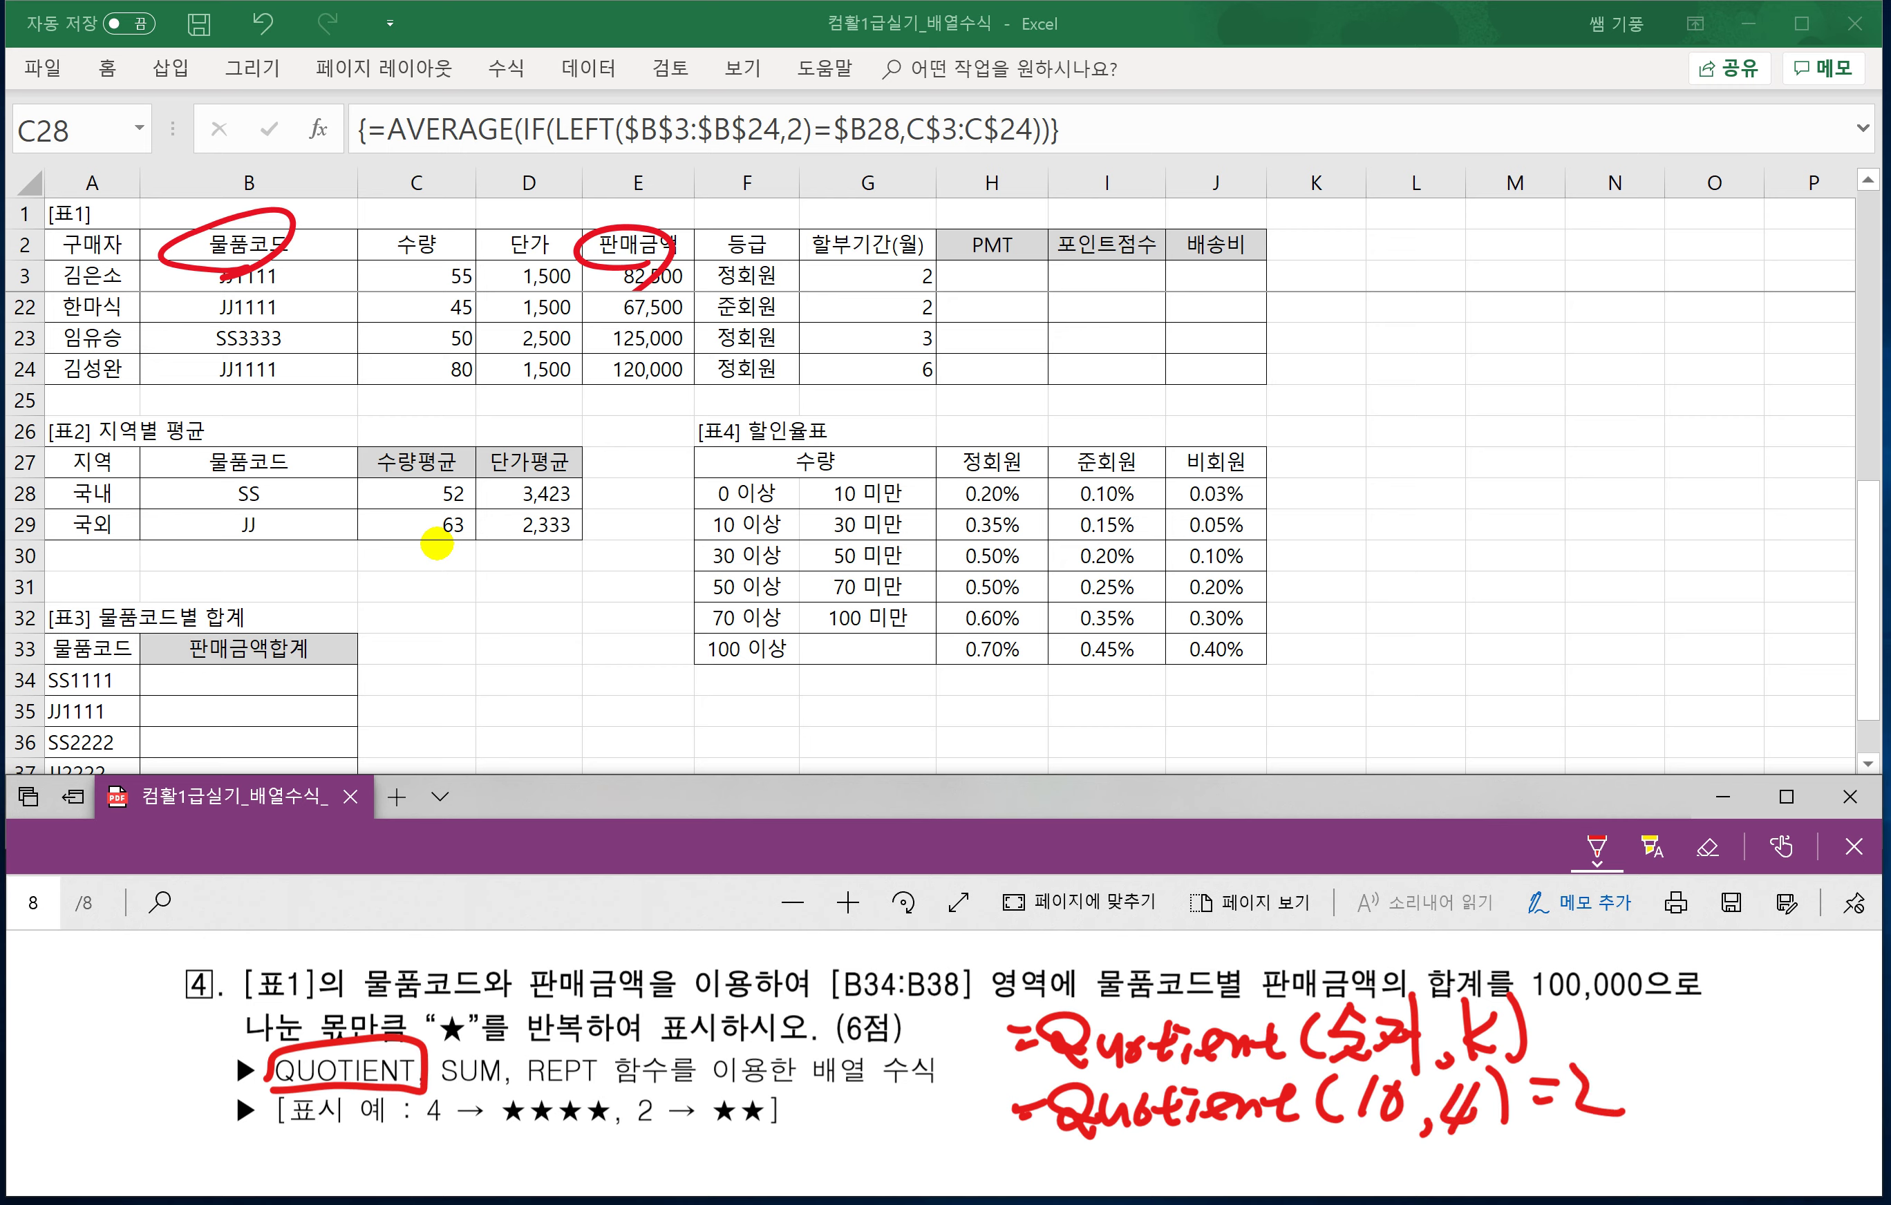
Add an arrow to 몫 after the QUOTIENT syntax and handwrite =mod(숫자,k) below the QUOTIENT example.
scroll(941, 1060, "down", 1)
mouse_move(1549, 992)
left_mouse_down()
mouse_move(1651, 977)
mouse_move(1638, 1004)
mouse_move(1672, 1020)
left_mouse_up()
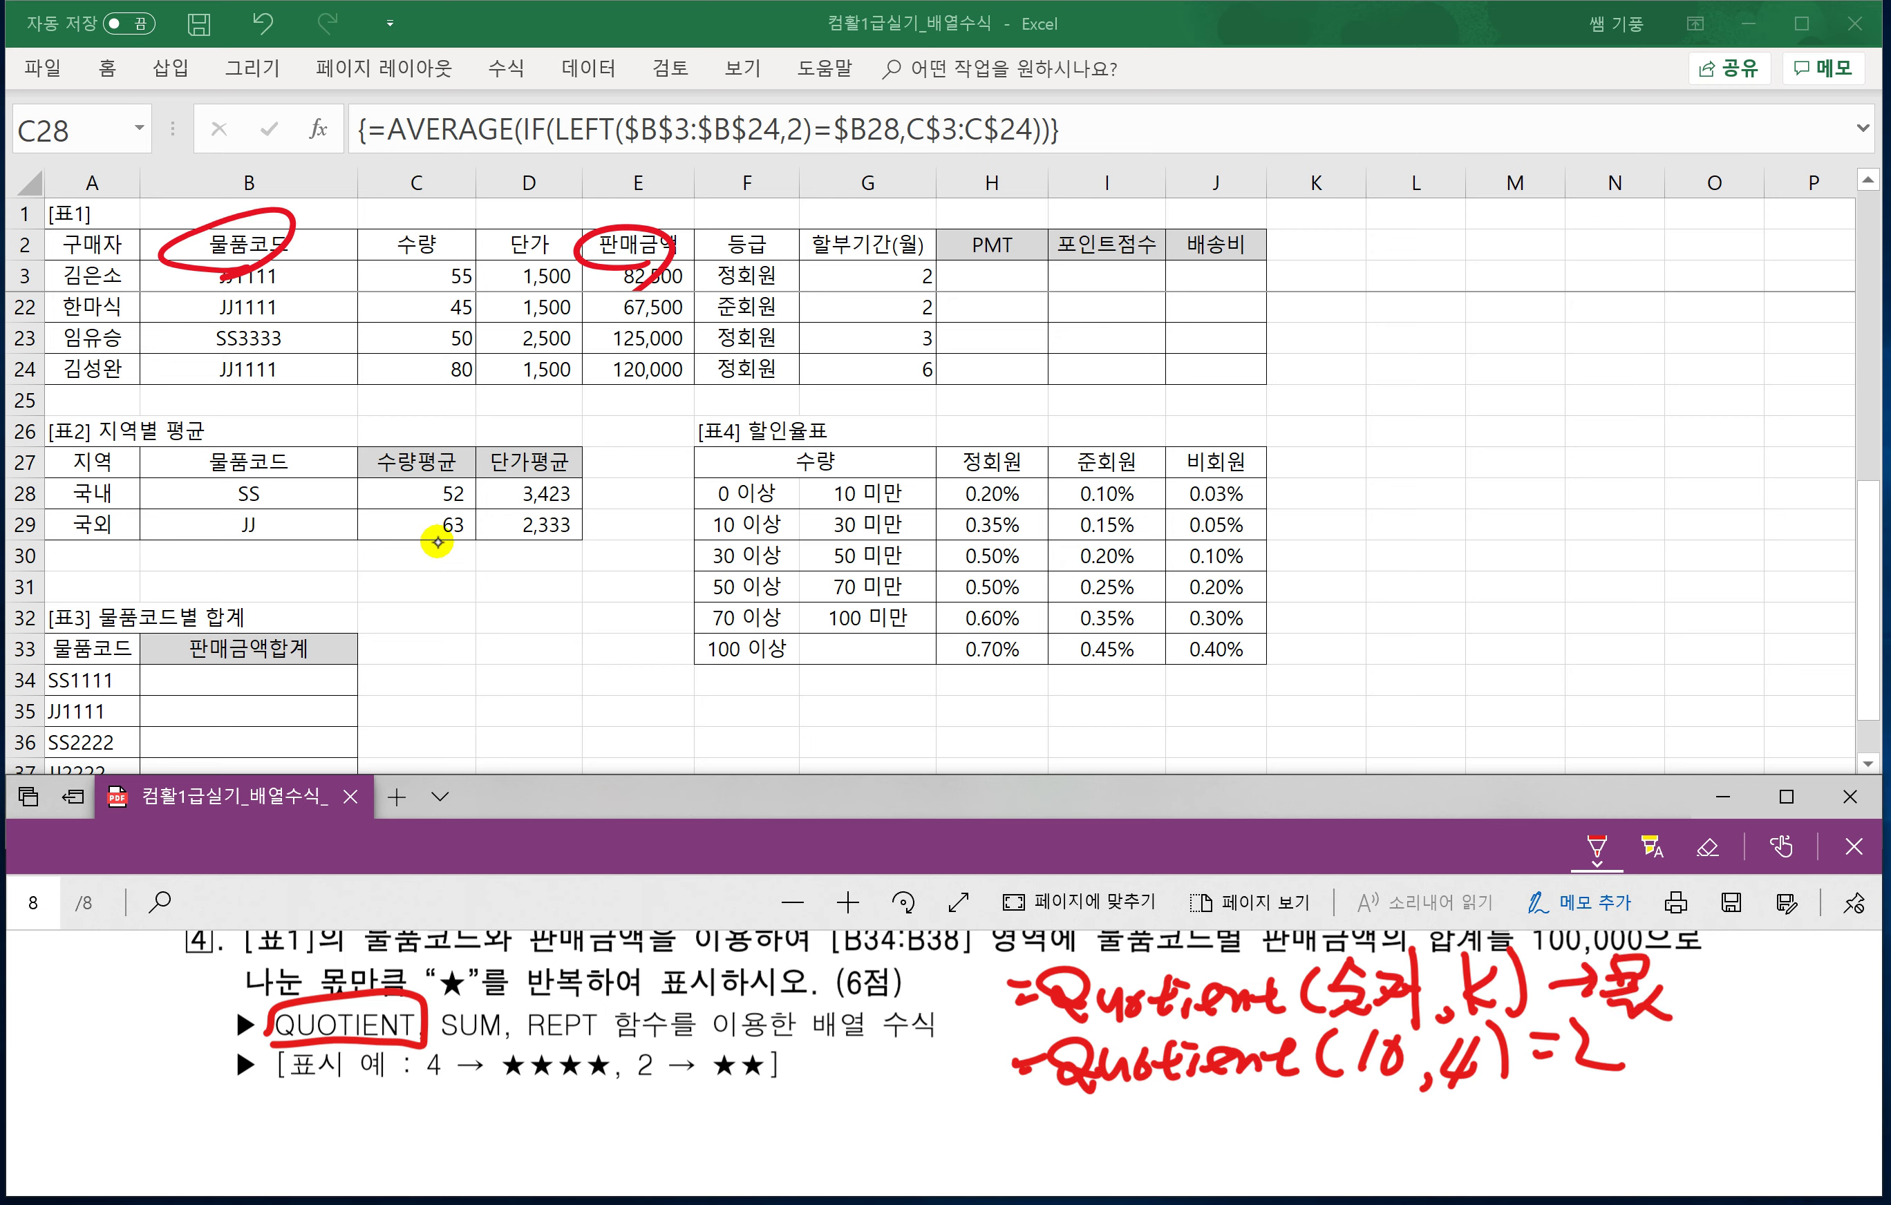
mouse_move(1030, 1108)
left_mouse_down()
mouse_move(1100, 1135)
mouse_move(1187, 1068)
mouse_move(1214, 1148)
mouse_move(1306, 1134)
mouse_move(1310, 1158)
left_mouse_up()
mouse_move(1342, 1131)
left_mouse_down()
mouse_move(1338, 1147)
mouse_move(1387, 1141)
left_mouse_up()
left_click_drag(1392, 1088, 1397, 1150)
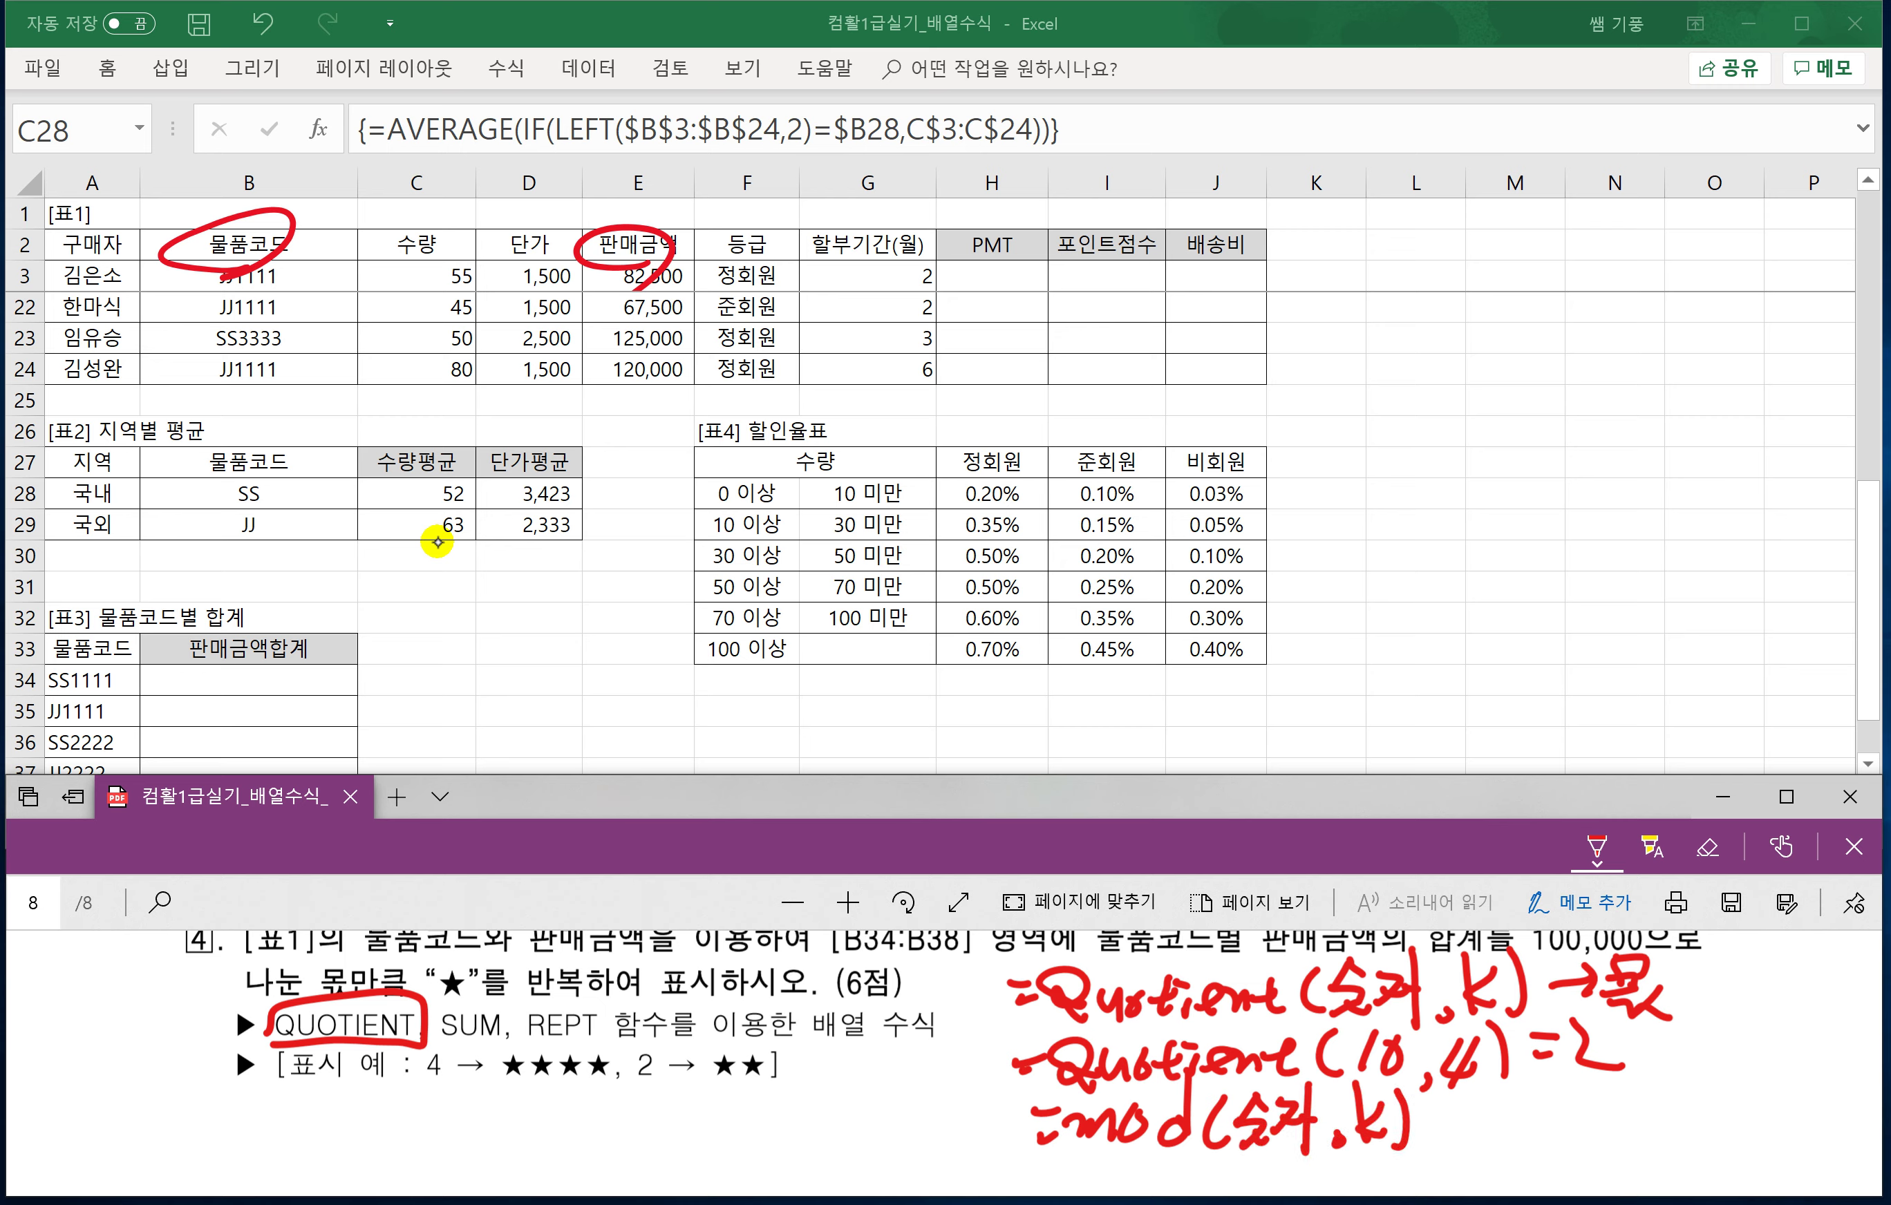
Handwrite the example =mod(20,7)=6 after the MOD syntax.
left_click_drag(1432, 1105, 1462, 1102)
mouse_move(1436, 1131)
left_mouse_down()
mouse_move(1505, 1143)
mouse_move(1534, 1121)
left_mouse_up()
left_click_drag(1565, 1063, 1558, 1147)
mouse_move(1590, 1065)
left_mouse_down()
mouse_move(1571, 1137)
mouse_move(1606, 1125)
left_mouse_up()
left_click_drag(1629, 1089, 1665, 1140)
mouse_move(1692, 1099)
left_mouse_down()
mouse_move(1690, 1126)
mouse_move(1717, 1092)
mouse_move(1708, 1151)
left_mouse_up()
left_click_drag(1733, 1088, 1740, 1140)
left_click_drag(1759, 1106, 1799, 1111)
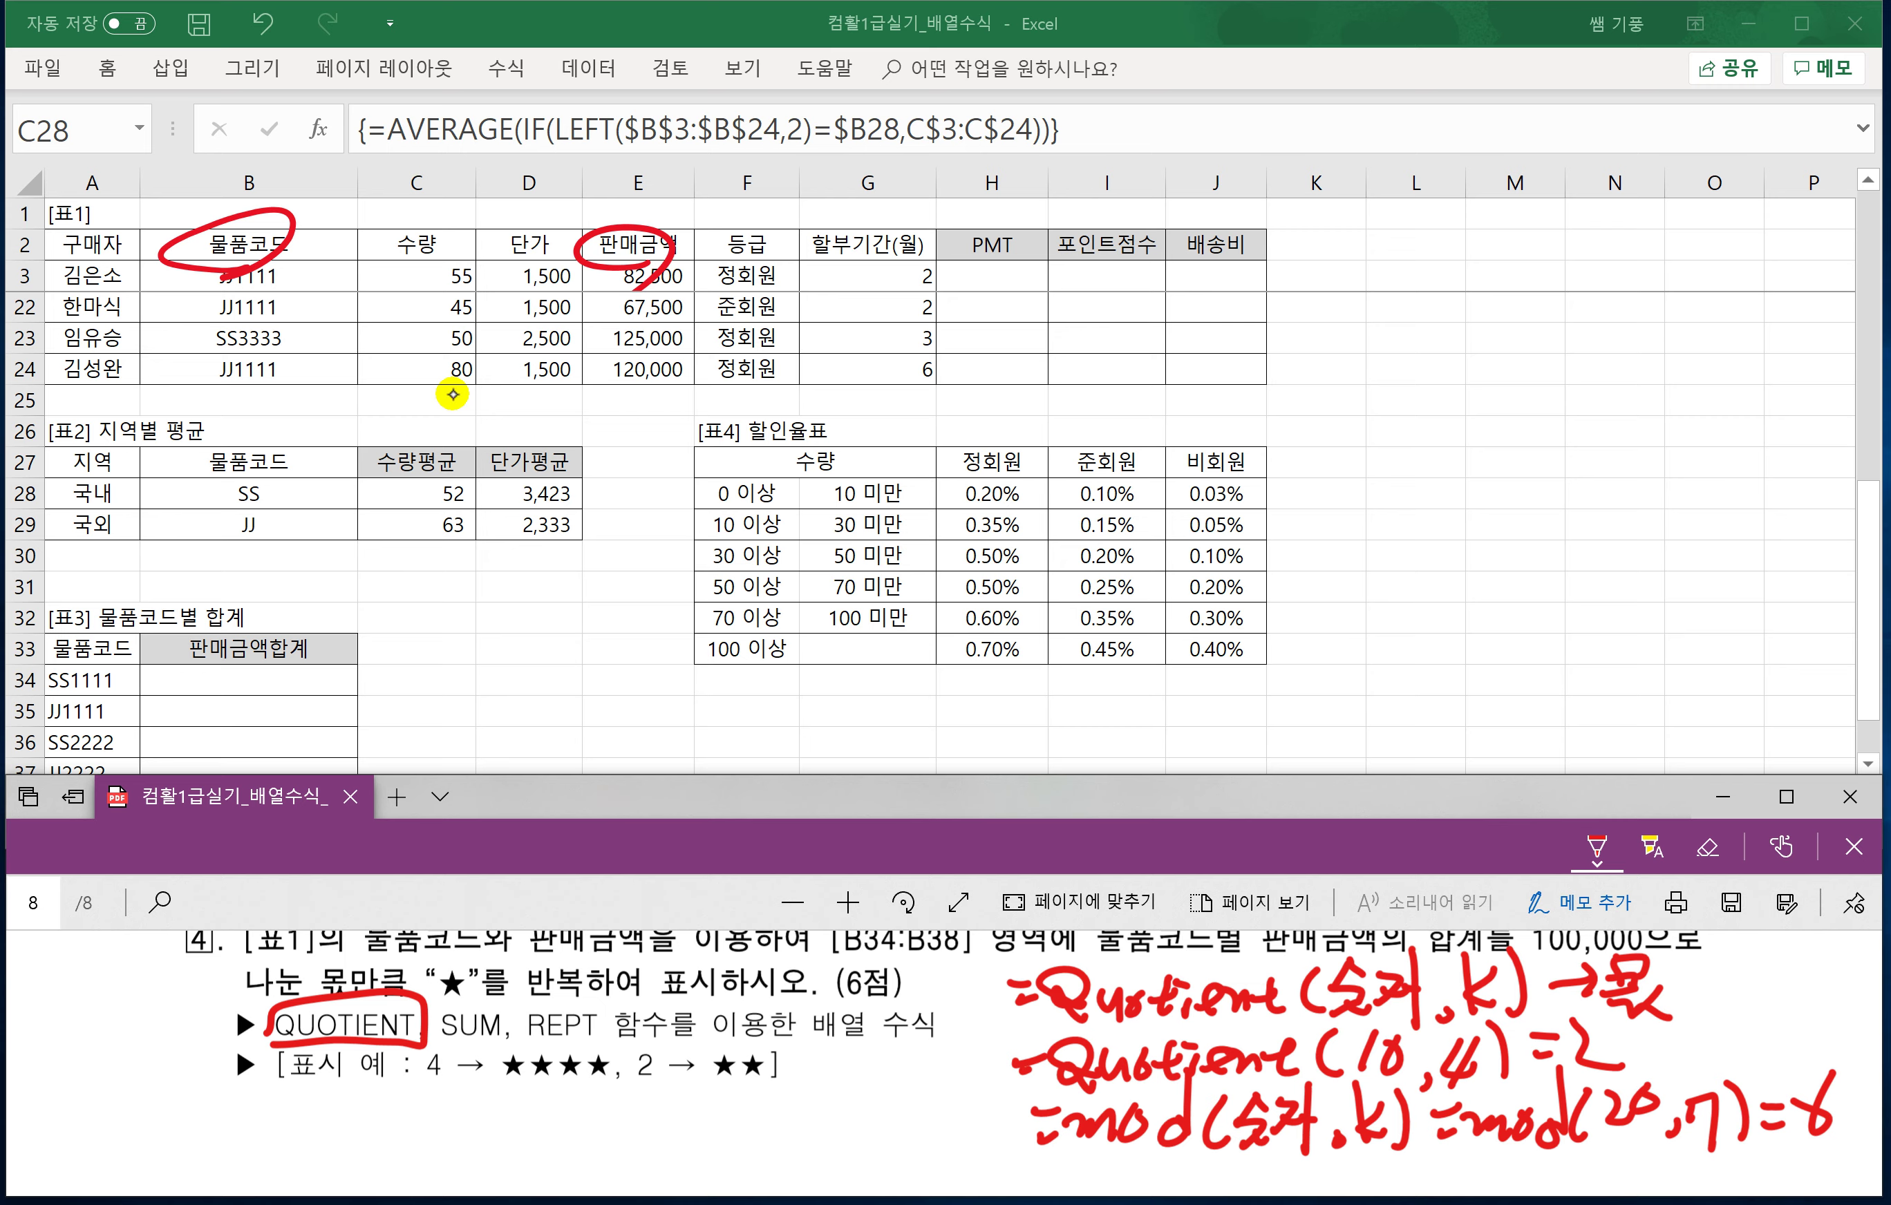
Underline SUM in question 4 and handwrite the array pattern =sum((조건1)*1) below the display example.
left_click_drag(447, 1037, 512, 1040)
left_click_drag(206, 1109, 219, 1105)
left_click_drag(197, 1120, 229, 1116)
left_click_drag(265, 1087, 234, 1128)
mouse_move(261, 1098)
left_mouse_down()
mouse_move(360, 1146)
mouse_move(388, 1127)
left_mouse_up()
left_click_drag(403, 1087, 445, 1116)
left_click_drag(418, 1104, 454, 1122)
left_click_drag(451, 1086, 488, 1132)
left_click_drag(509, 1086, 499, 1126)
left_click_drag(515, 1078, 530, 1125)
left_click_drag(596, 1082, 559, 1120)
mouse_move(561, 1085)
left_mouse_down()
mouse_move(578, 1125)
mouse_move(598, 1102)
left_mouse_up()
mouse_move(617, 1087)
left_mouse_down()
mouse_move(608, 1127)
mouse_move(651, 1129)
left_mouse_up()
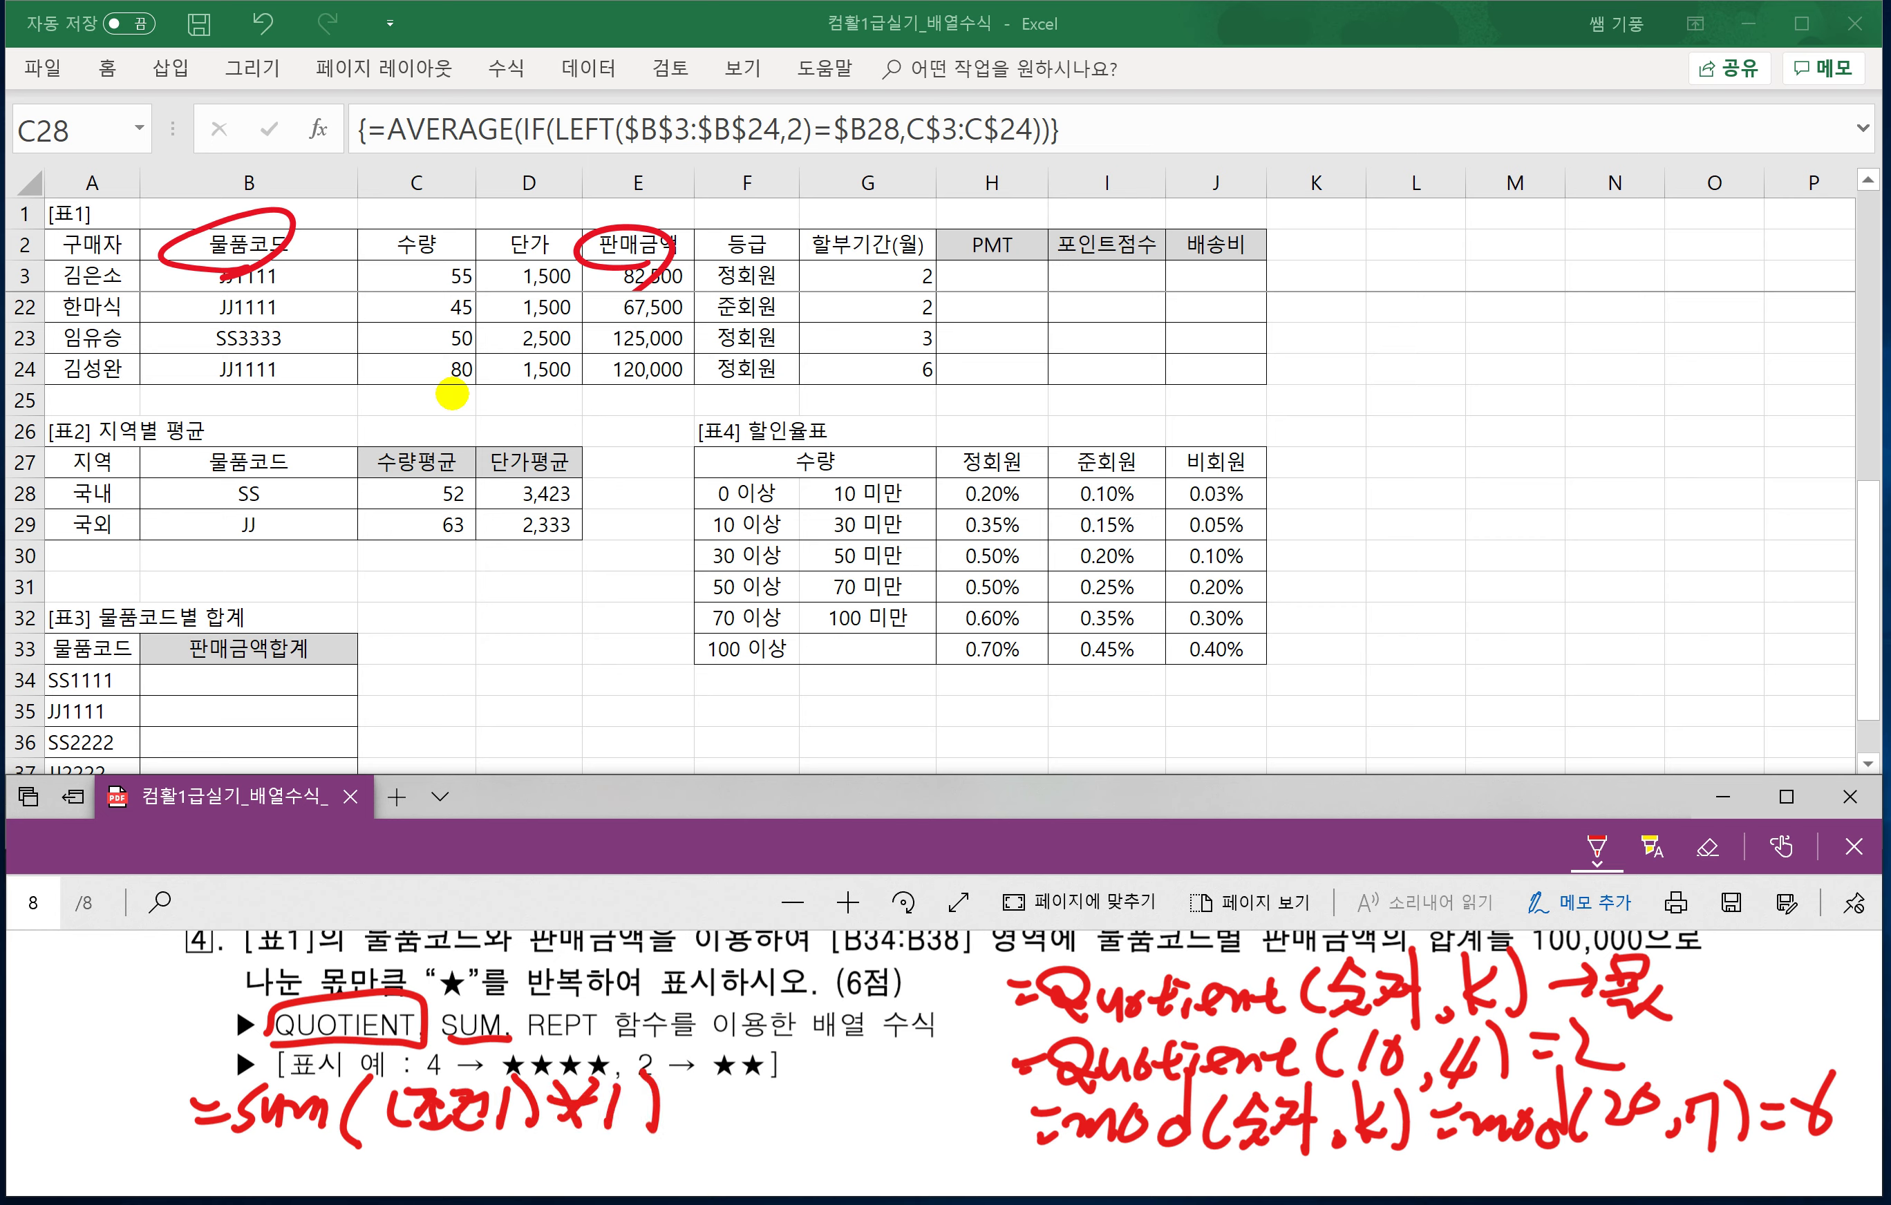
Handwrite the function syntax =Rept("문자",K) below the SUM pattern.
scroll(945, 1063, "down", 1)
left_click_drag(201, 1091, 246, 1104)
mouse_move(275, 1064)
left_mouse_down()
mouse_move(245, 1140)
mouse_move(266, 1120)
left_mouse_up()
left_click_drag(301, 1086, 350, 1121)
left_click_drag(342, 1100, 373, 1129)
left_click_drag(351, 1105, 386, 1102)
mouse_move(413, 1070)
left_mouse_down()
mouse_move(398, 1129)
mouse_move(439, 1094)
left_mouse_up()
left_click_drag(443, 1068, 480, 1076)
mouse_move(447, 1095)
left_mouse_down()
mouse_move(481, 1099)
mouse_move(477, 1123)
left_mouse_up()
left_click_drag(490, 1073, 498, 1107)
mouse_move(522, 1056)
left_mouse_down()
mouse_move(525, 1129)
mouse_move(541, 1094)
left_mouse_up()
left_click_drag(547, 1049, 567, 1126)
mouse_move(605, 1058)
left_mouse_down()
mouse_move(596, 1121)
mouse_move(607, 1092)
left_mouse_up()
left_click_drag(607, 1091, 653, 1114)
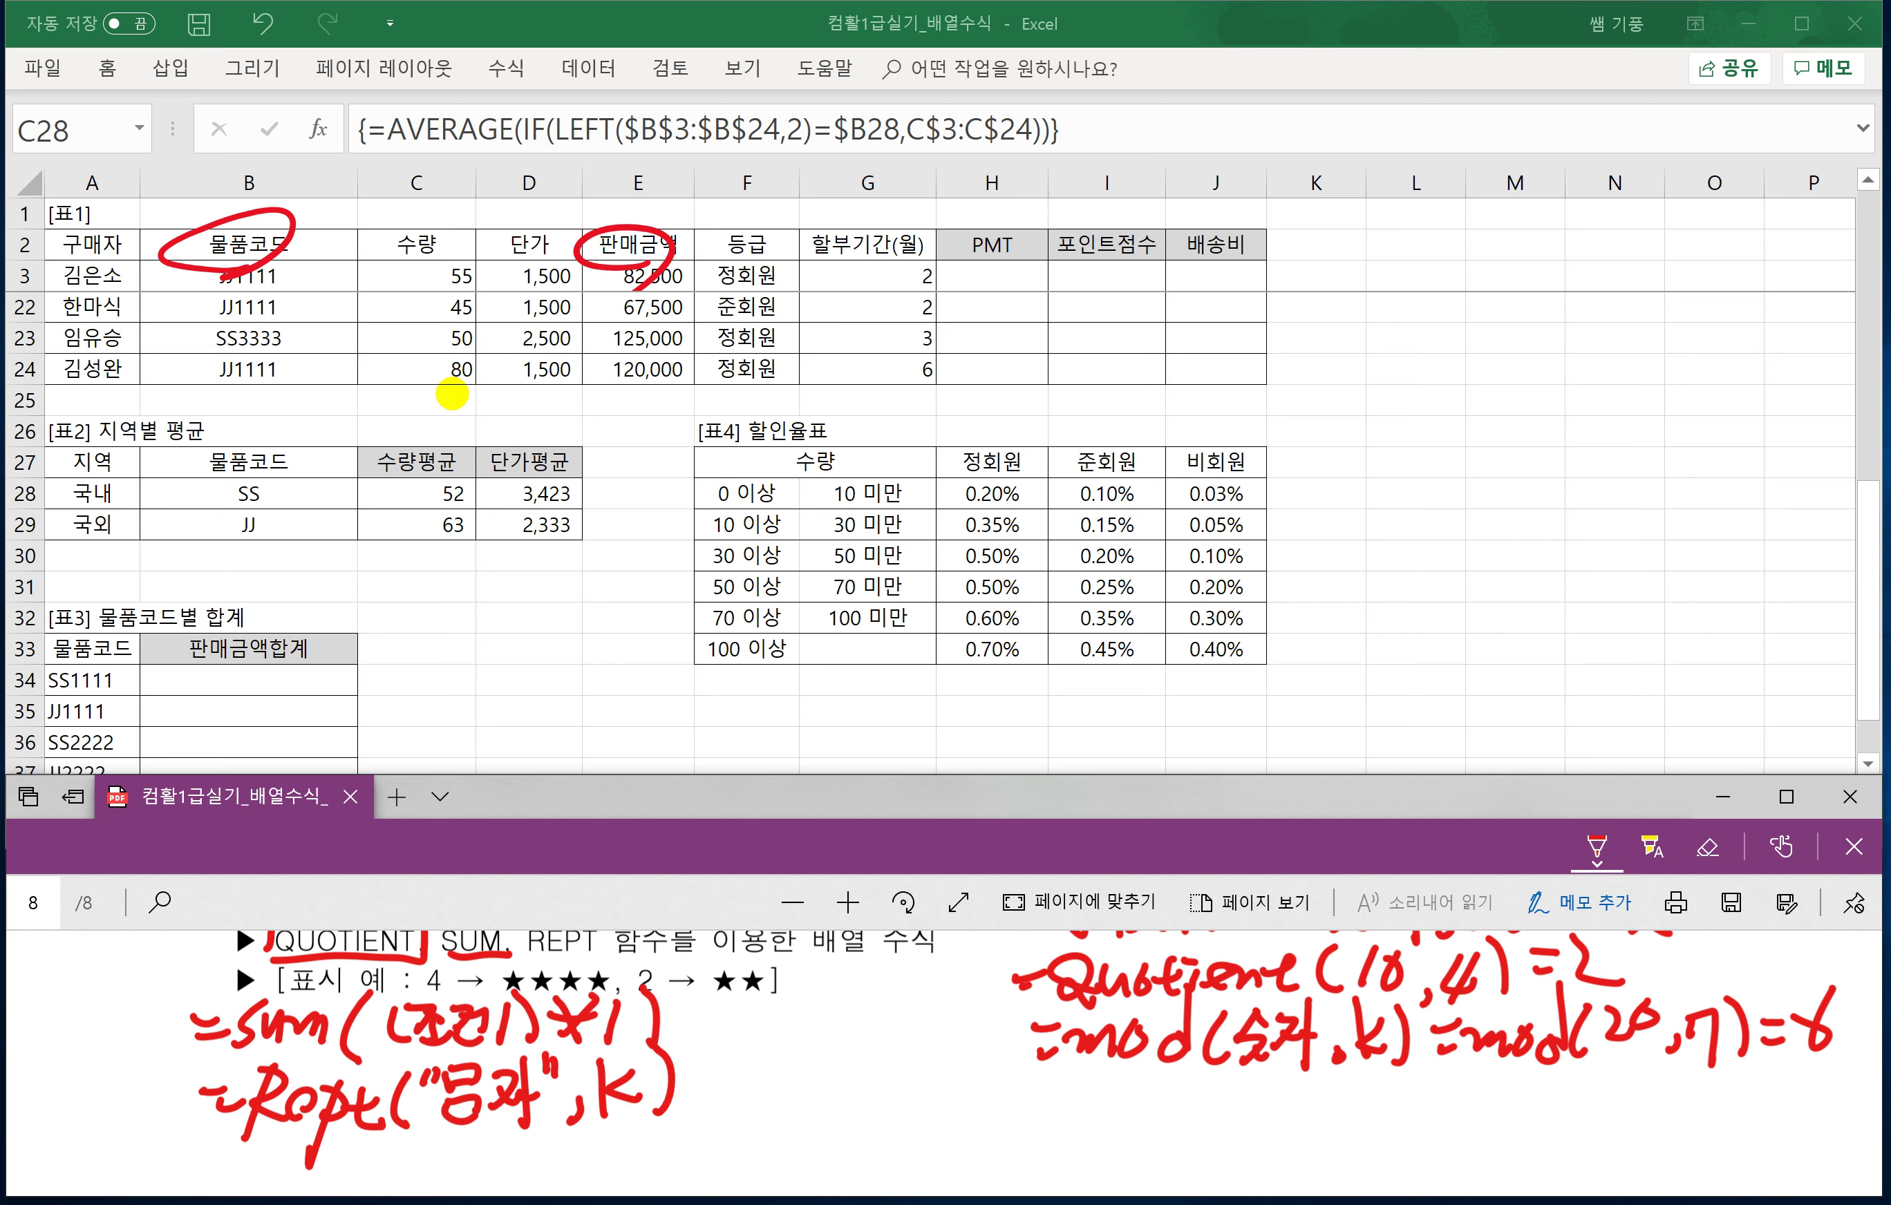
scroll(237, 960, "up", 1)
scroll(238, 960, "down", 1)
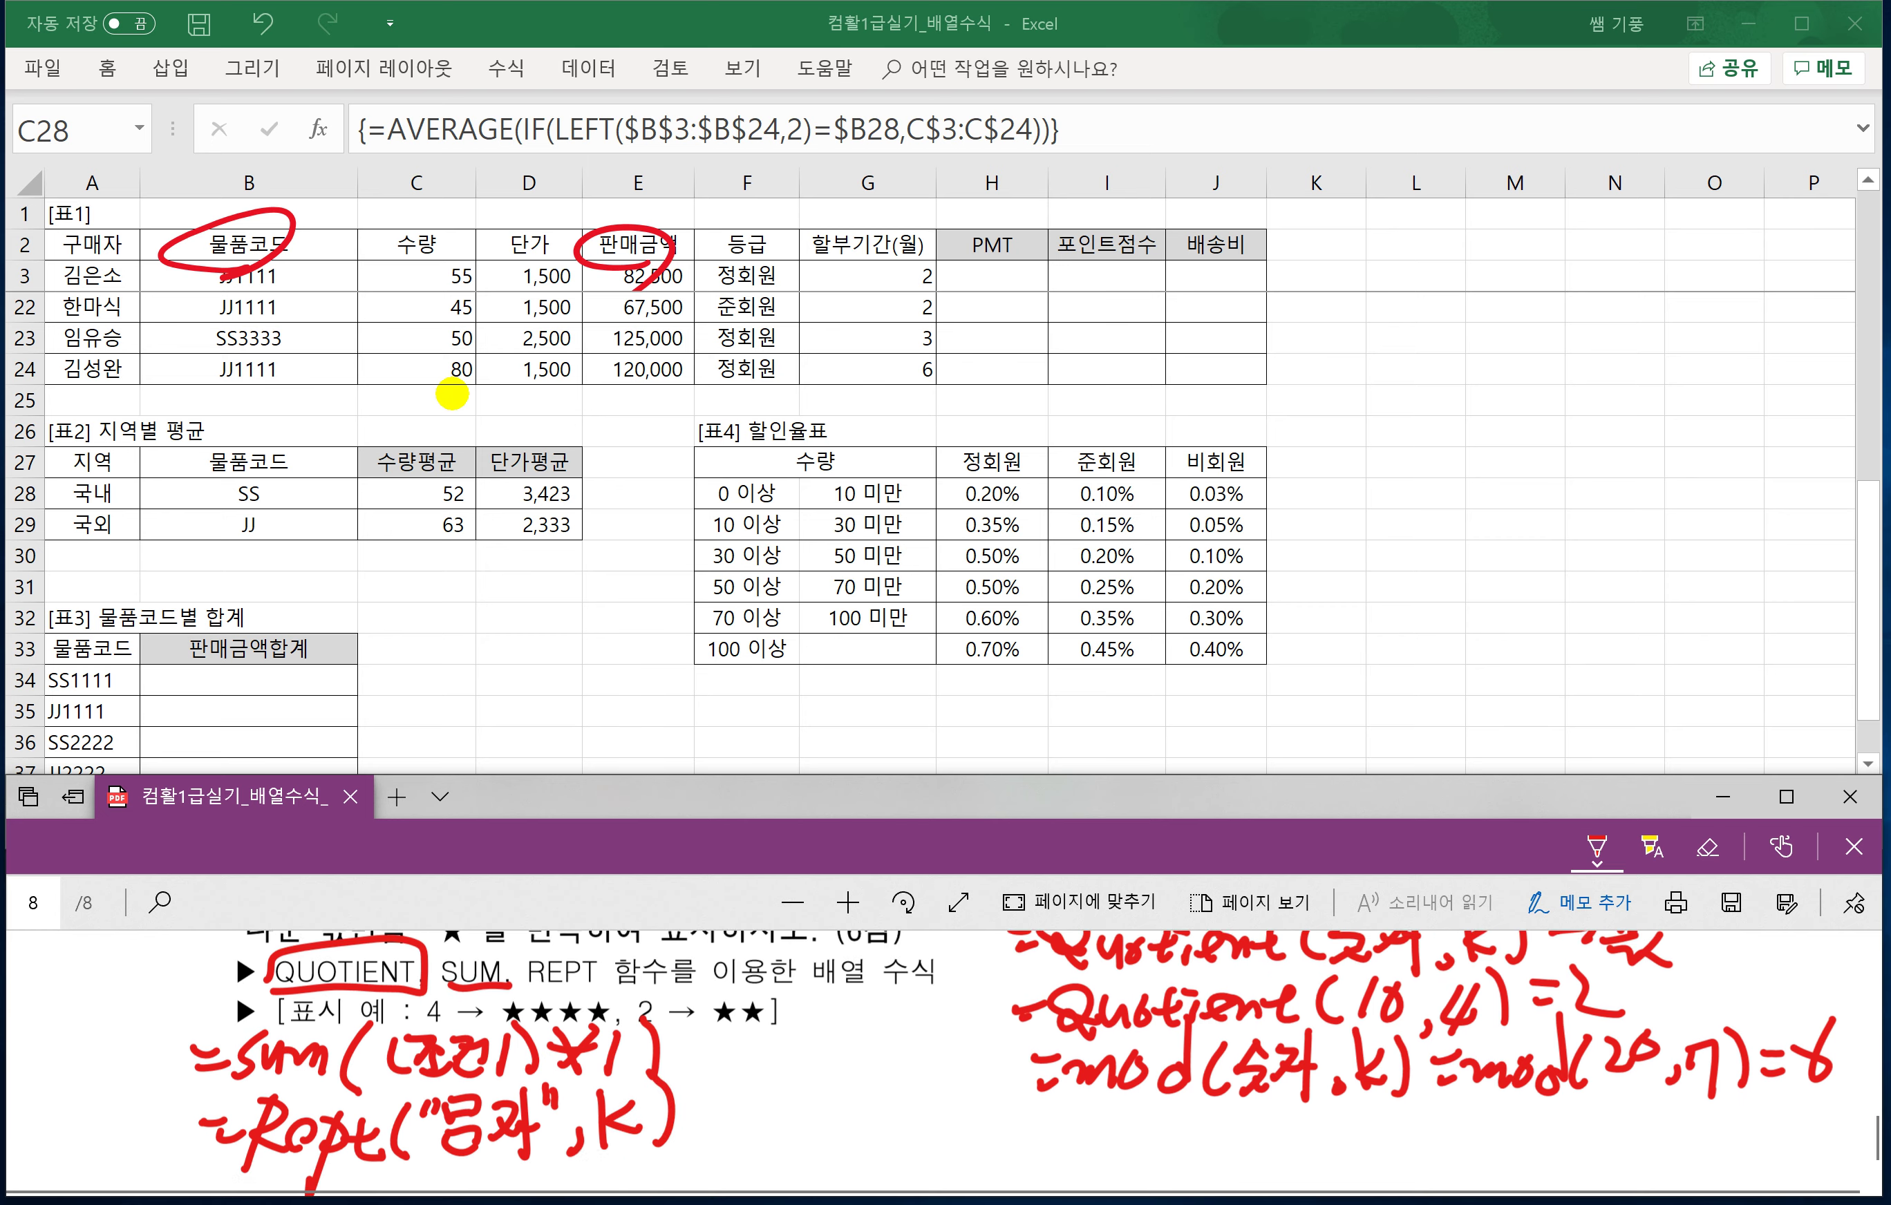
scroll(945, 1062, "up", 1)
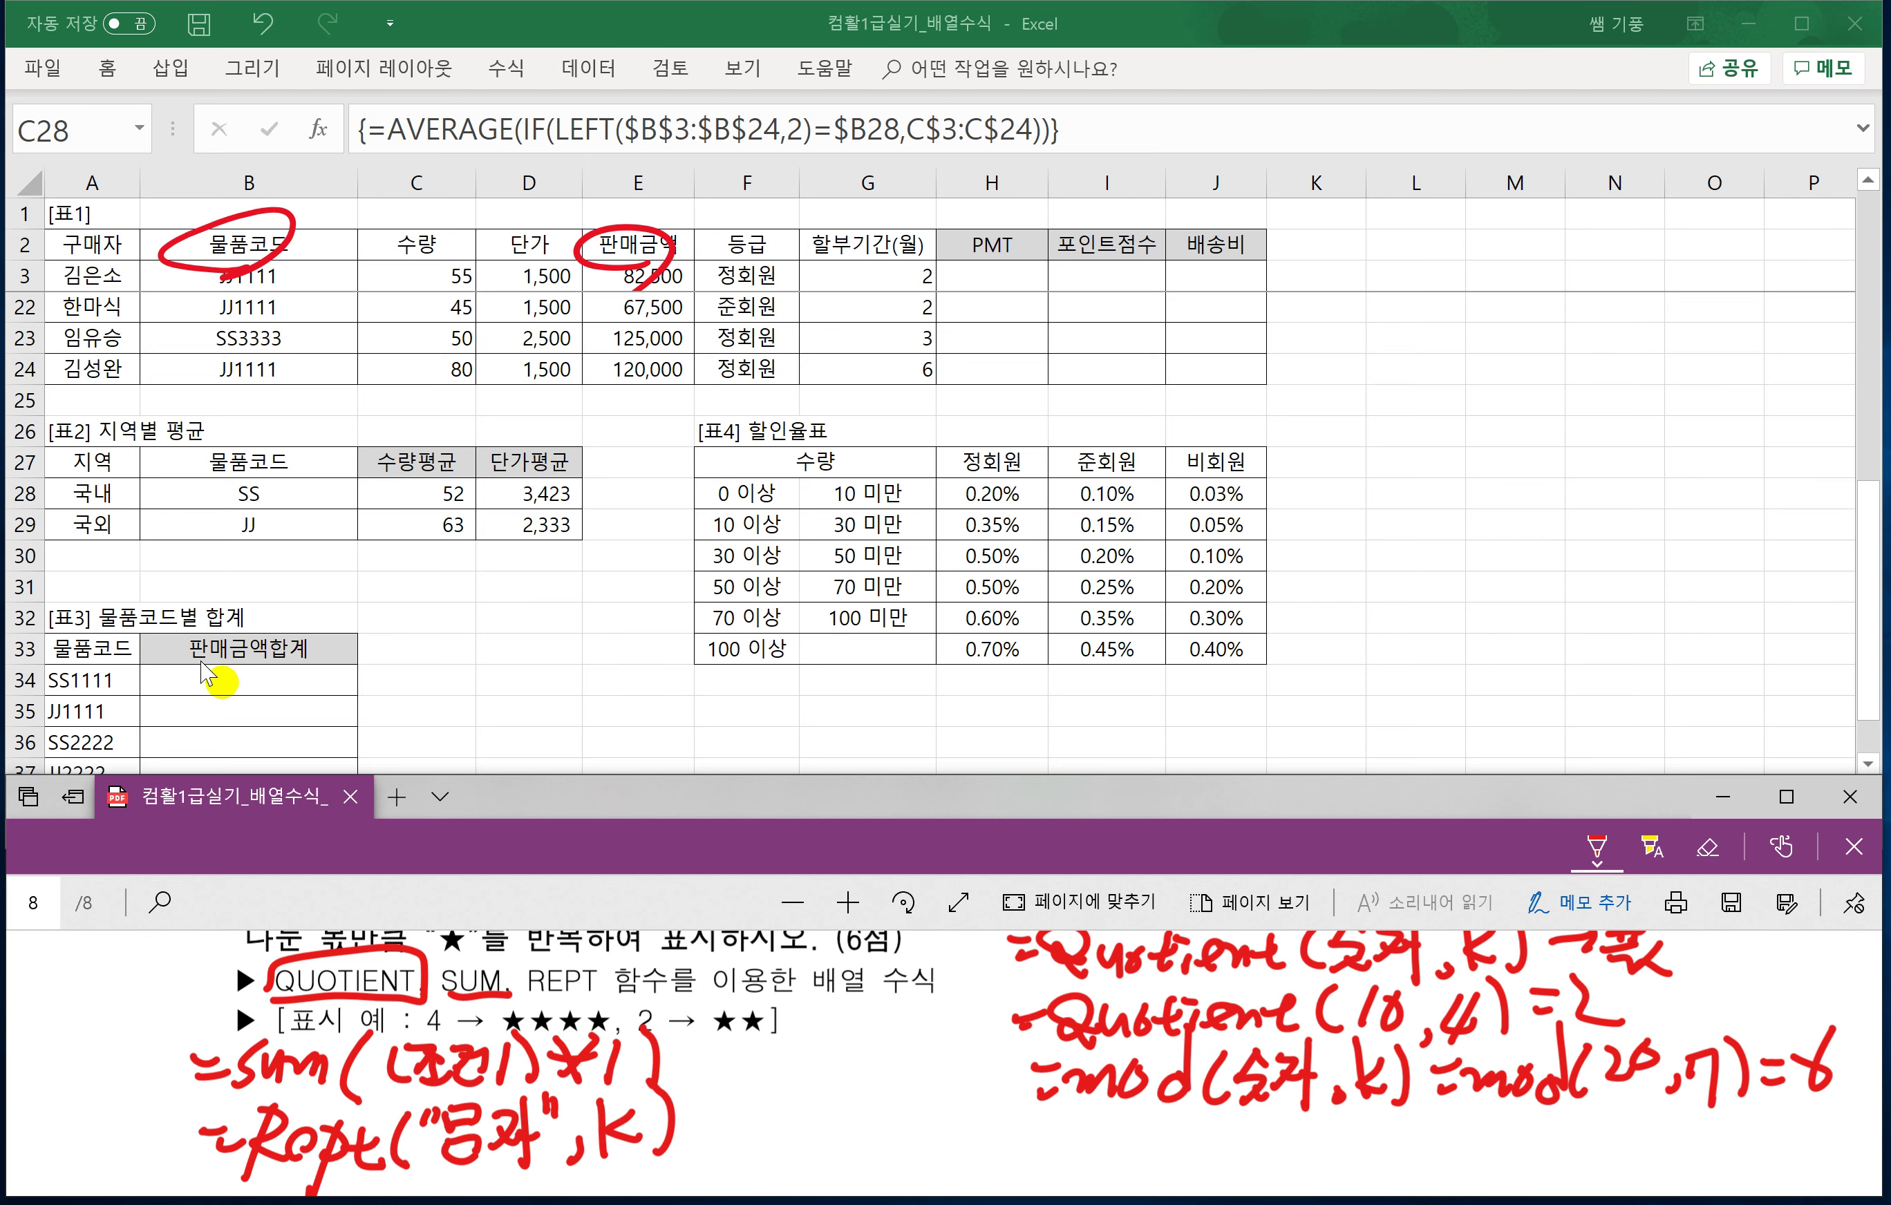
Erase the ending of the handwritten SUM pattern and rewrite it as =sum((조건1)*범위1).
left_click(225, 683)
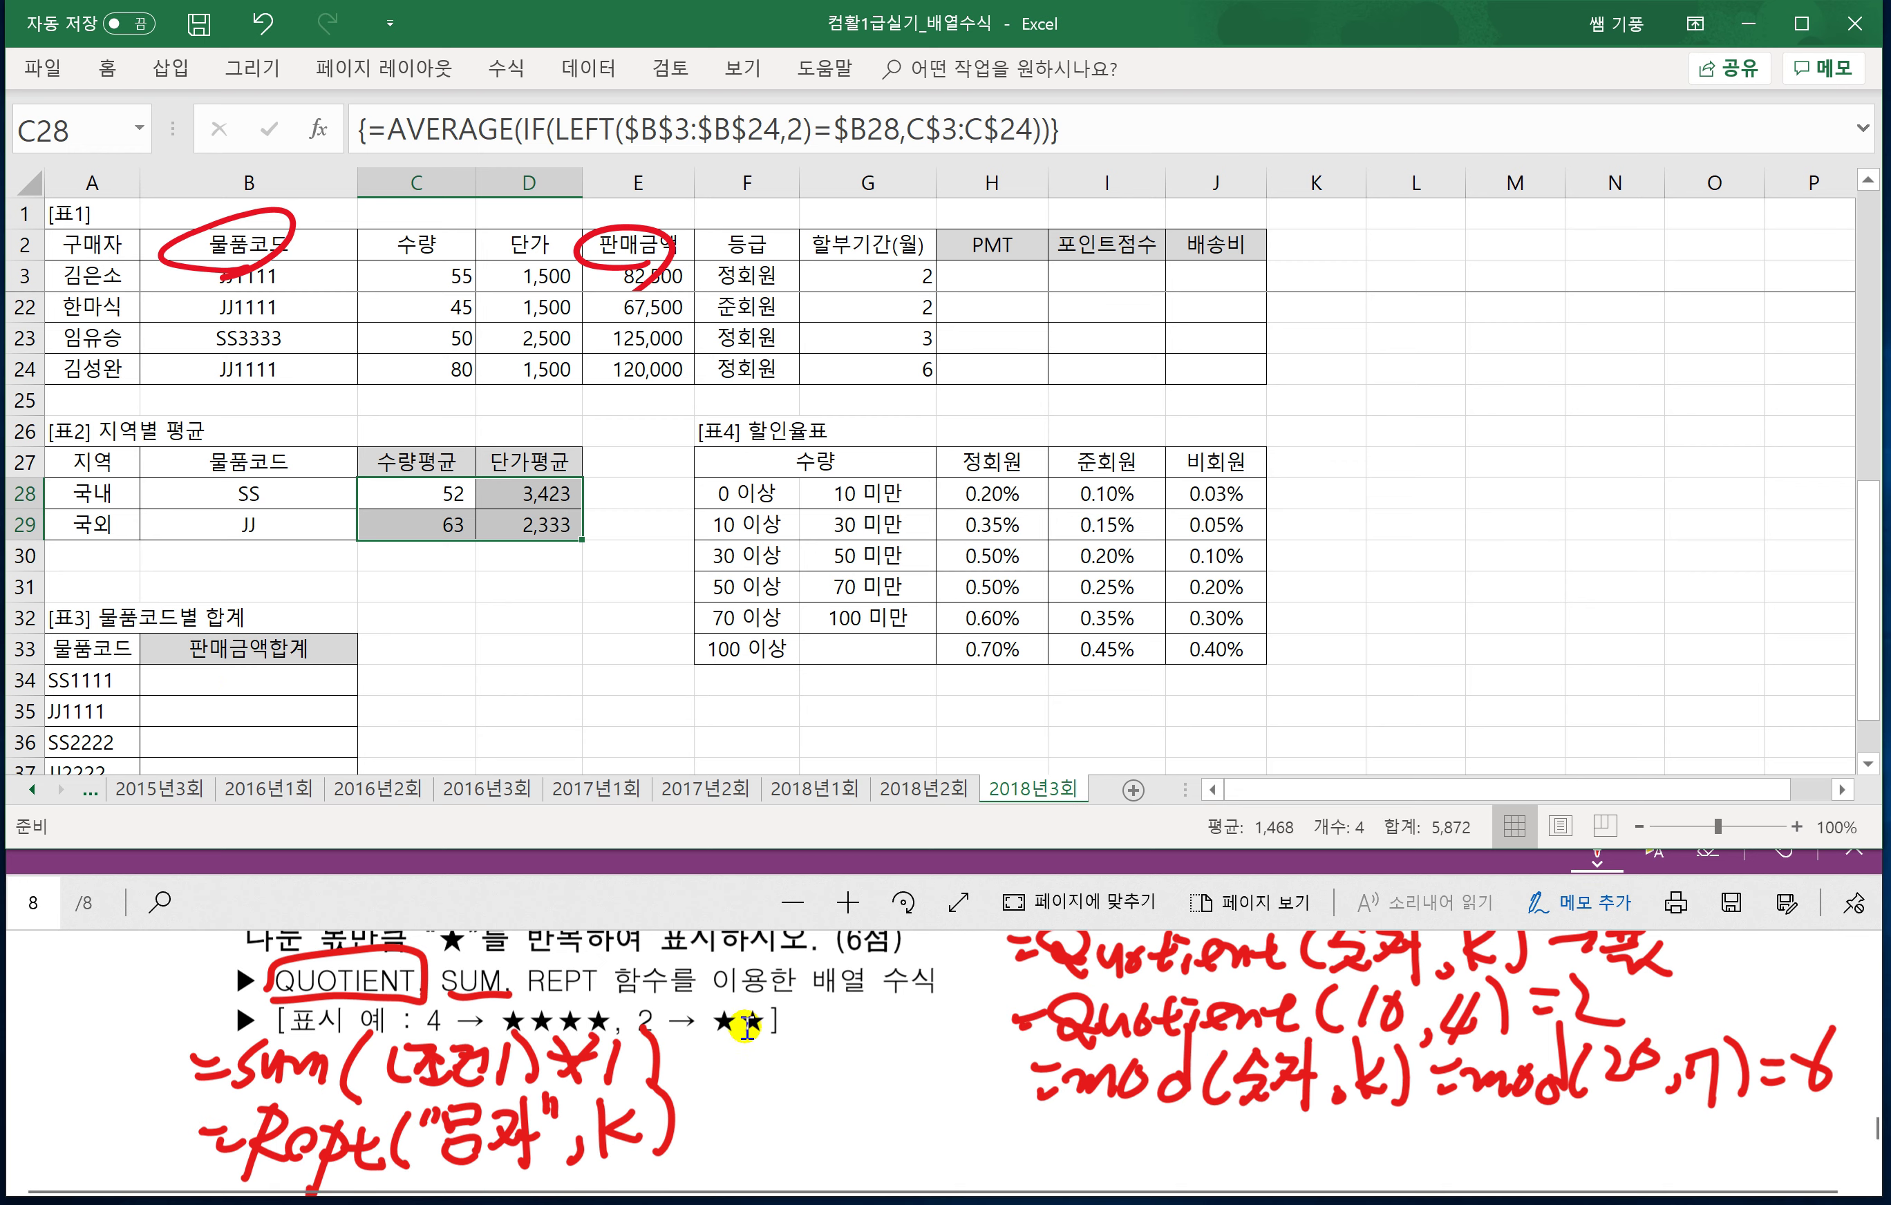
scroll(808, 1025, "up", 1)
scroll(808, 1026, "up", 1)
scroll(760, 1020, "down", 1)
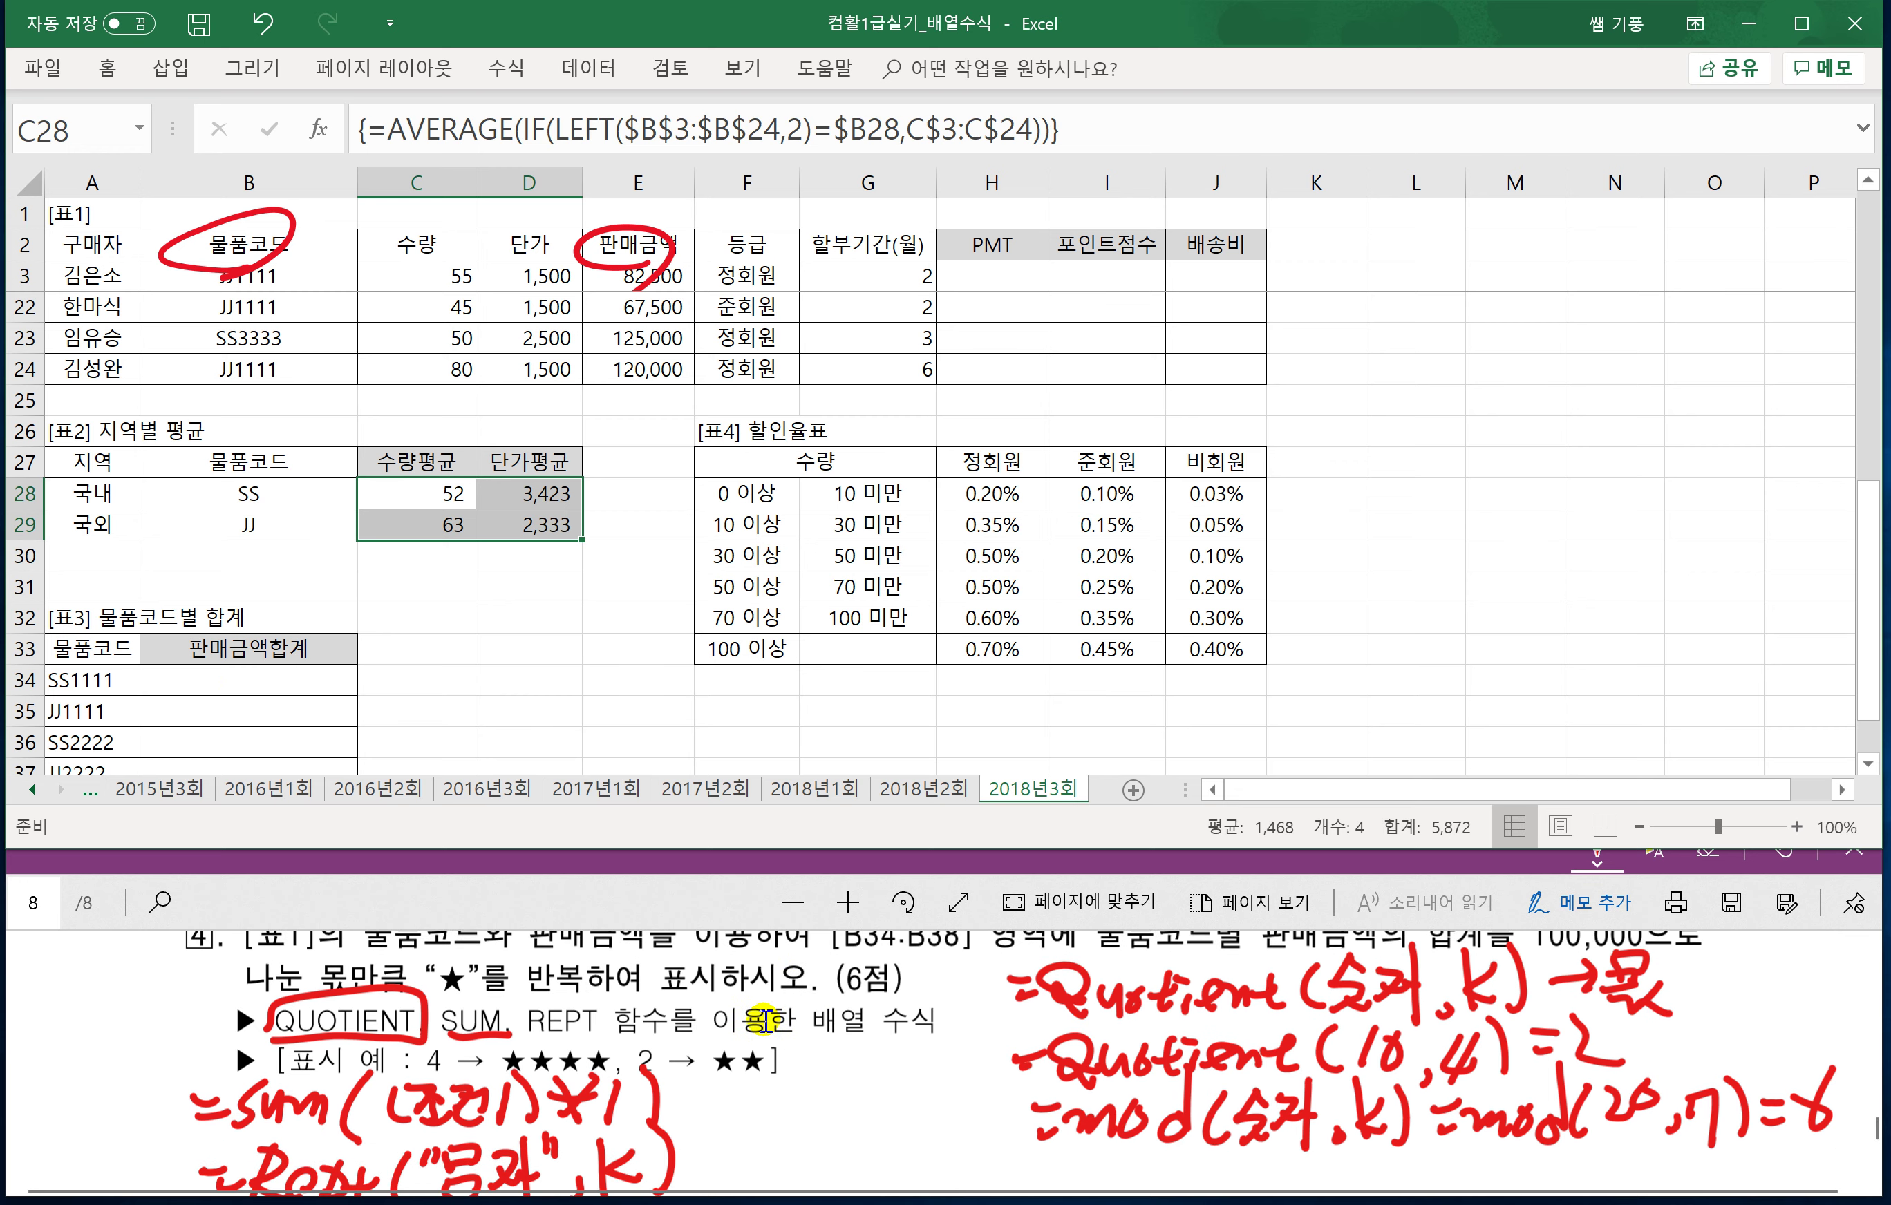
left_click(761, 1020)
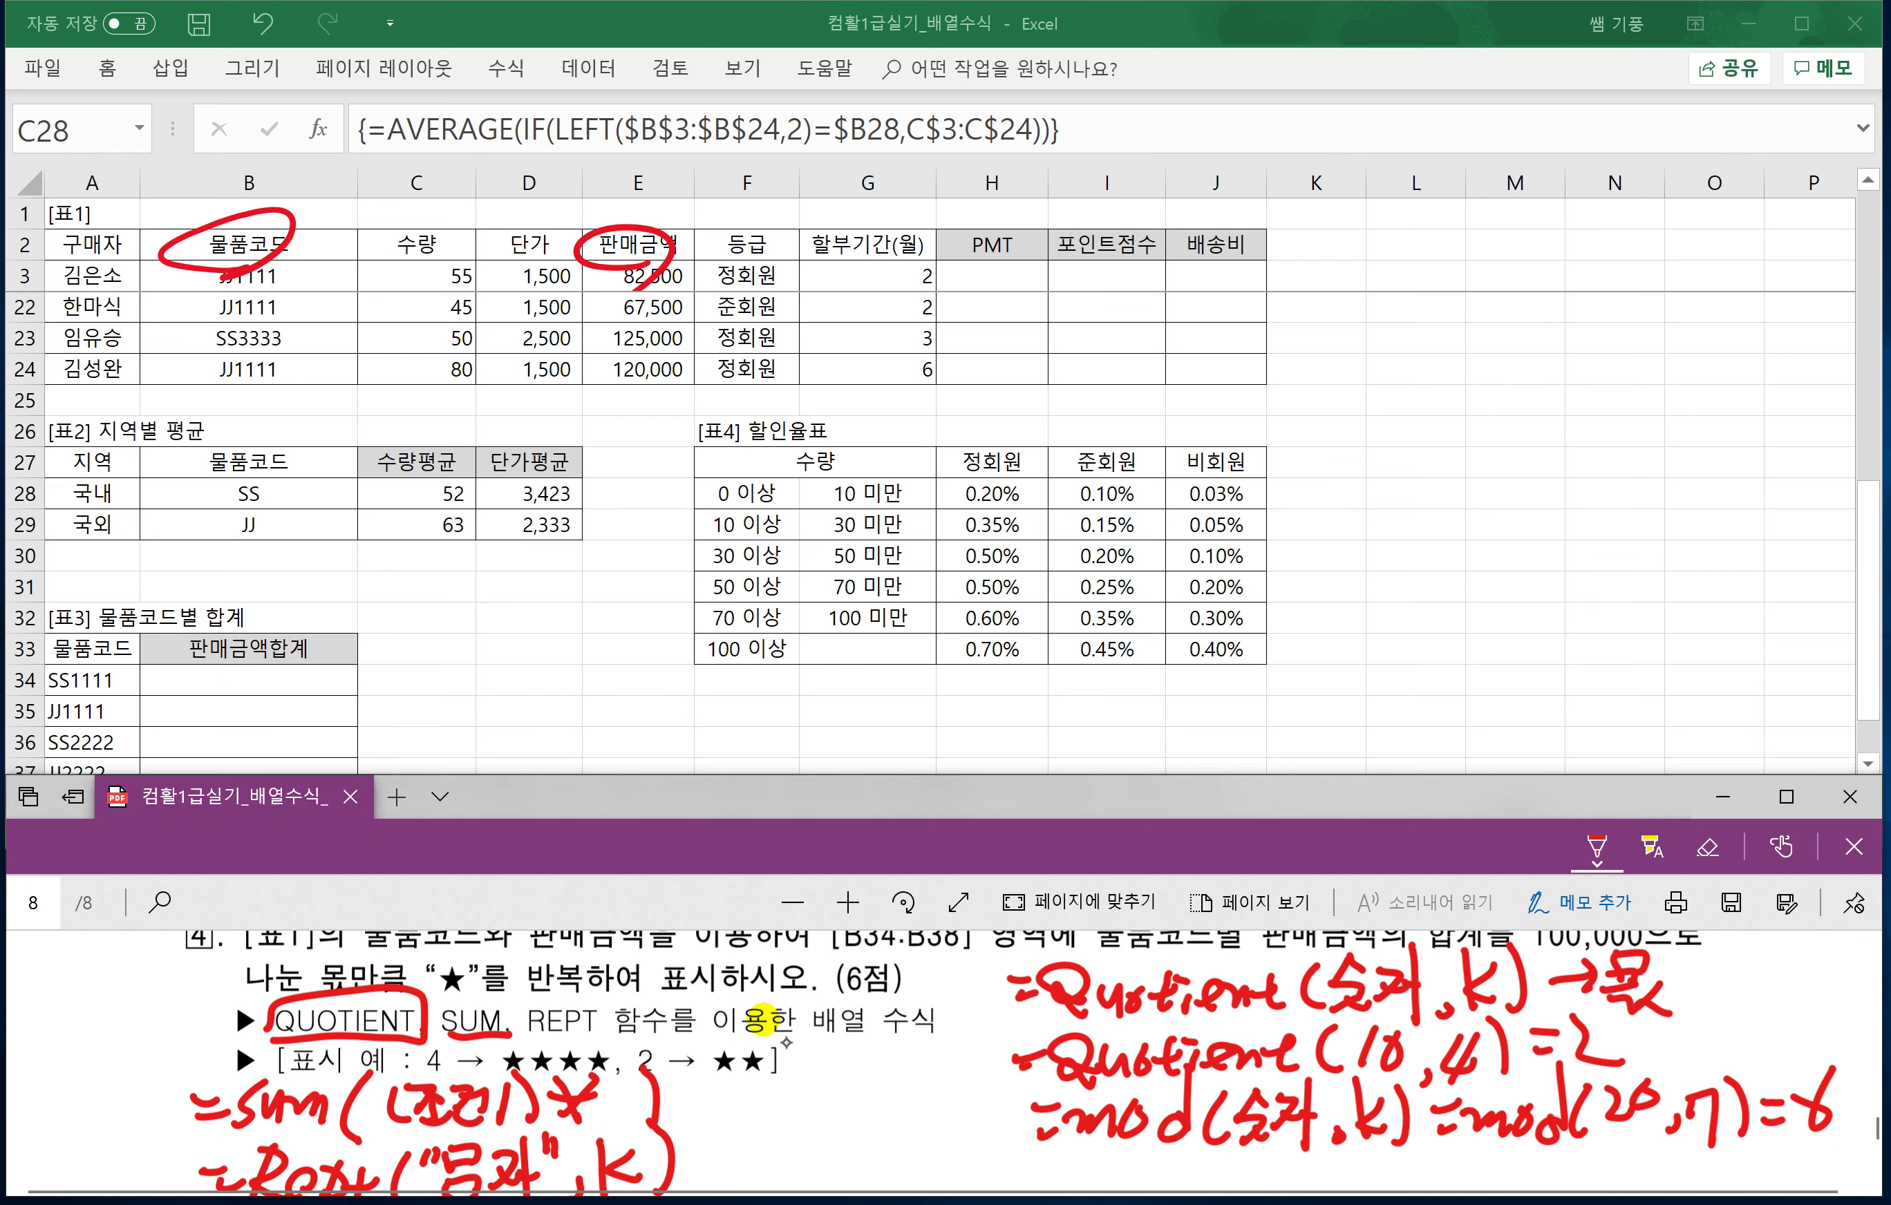
key("ctrl+z")
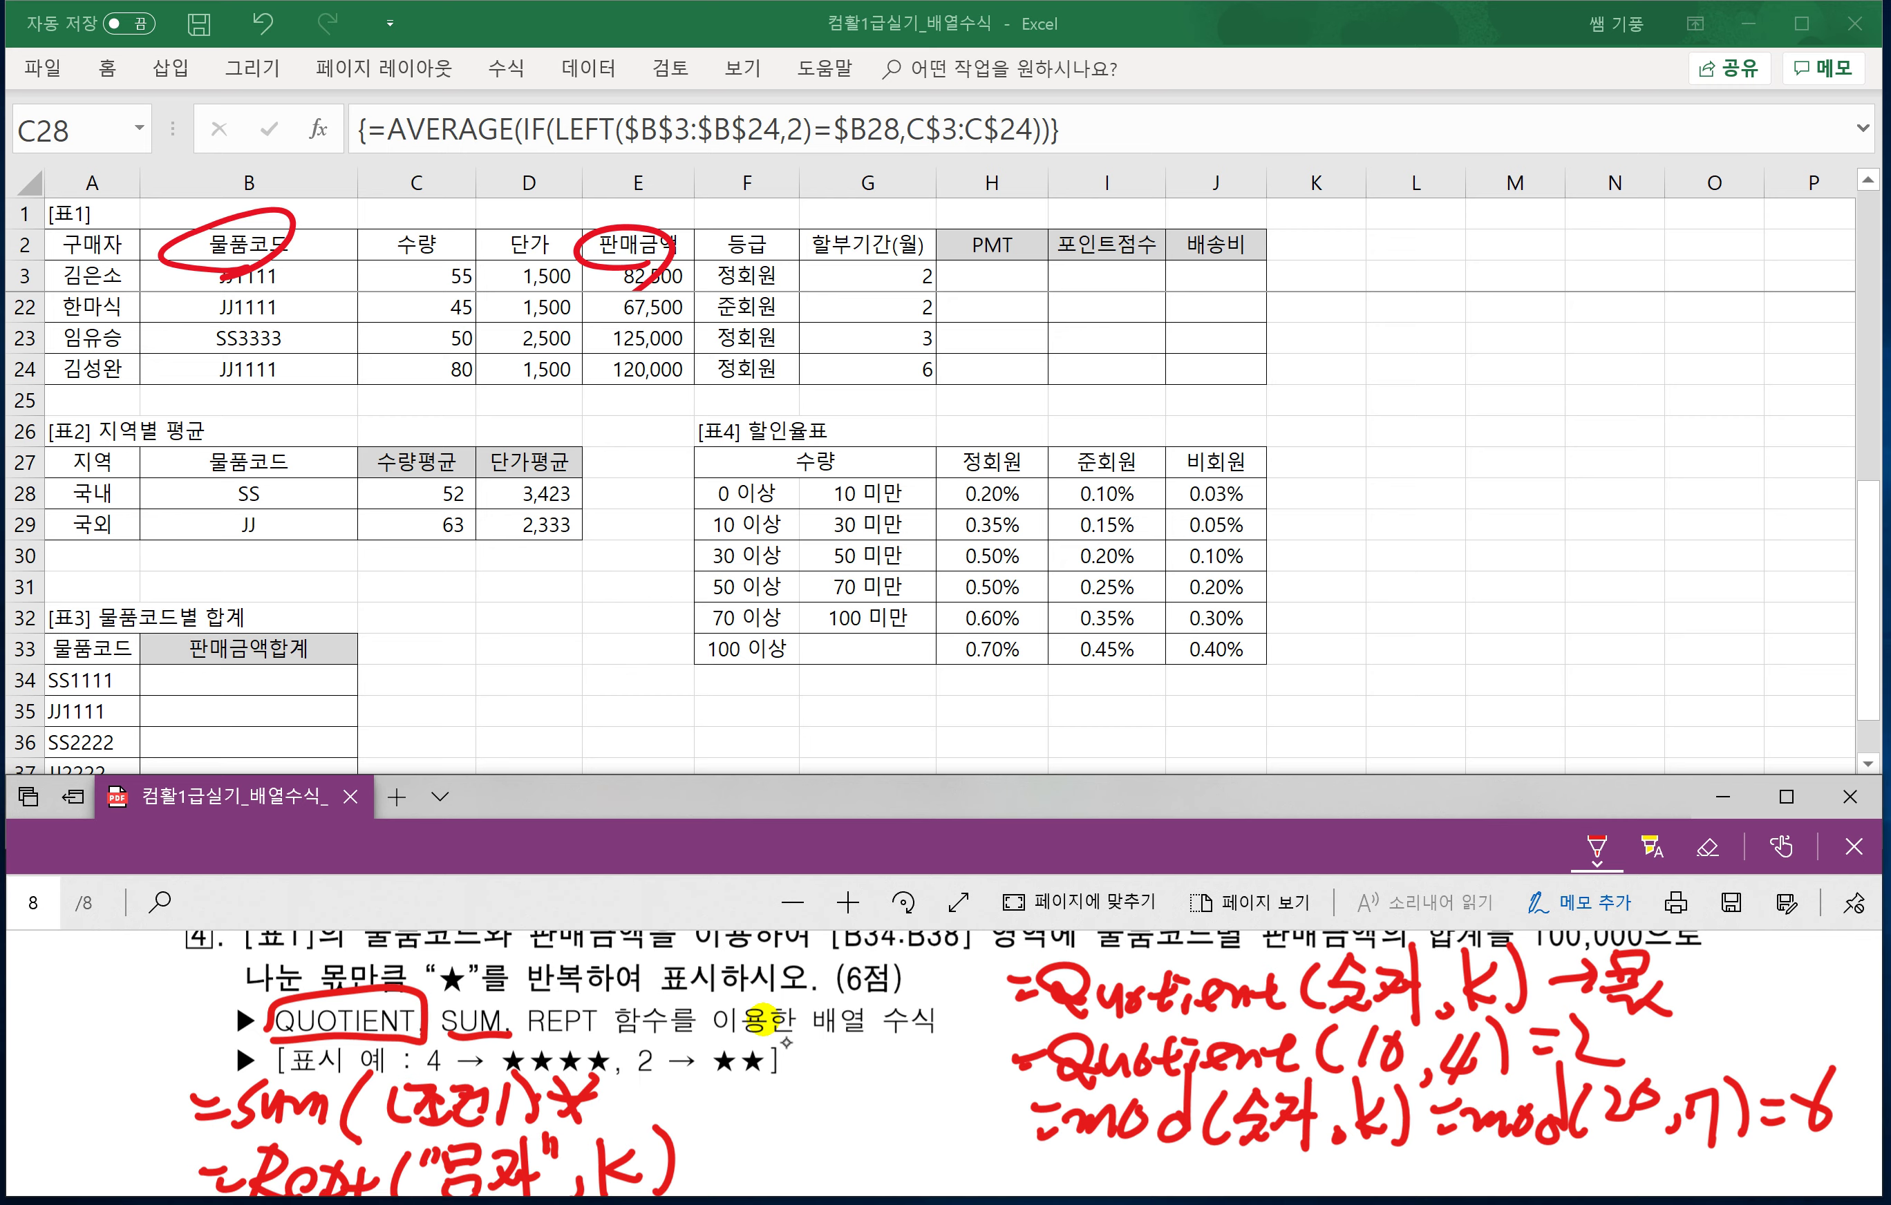
mouse_move(612, 1068)
left_mouse_down()
mouse_move(629, 1121)
mouse_move(662, 1108)
mouse_move(639, 1124)
mouse_move(704, 1127)
left_mouse_up()
left_click_drag(717, 1058, 718, 1135)
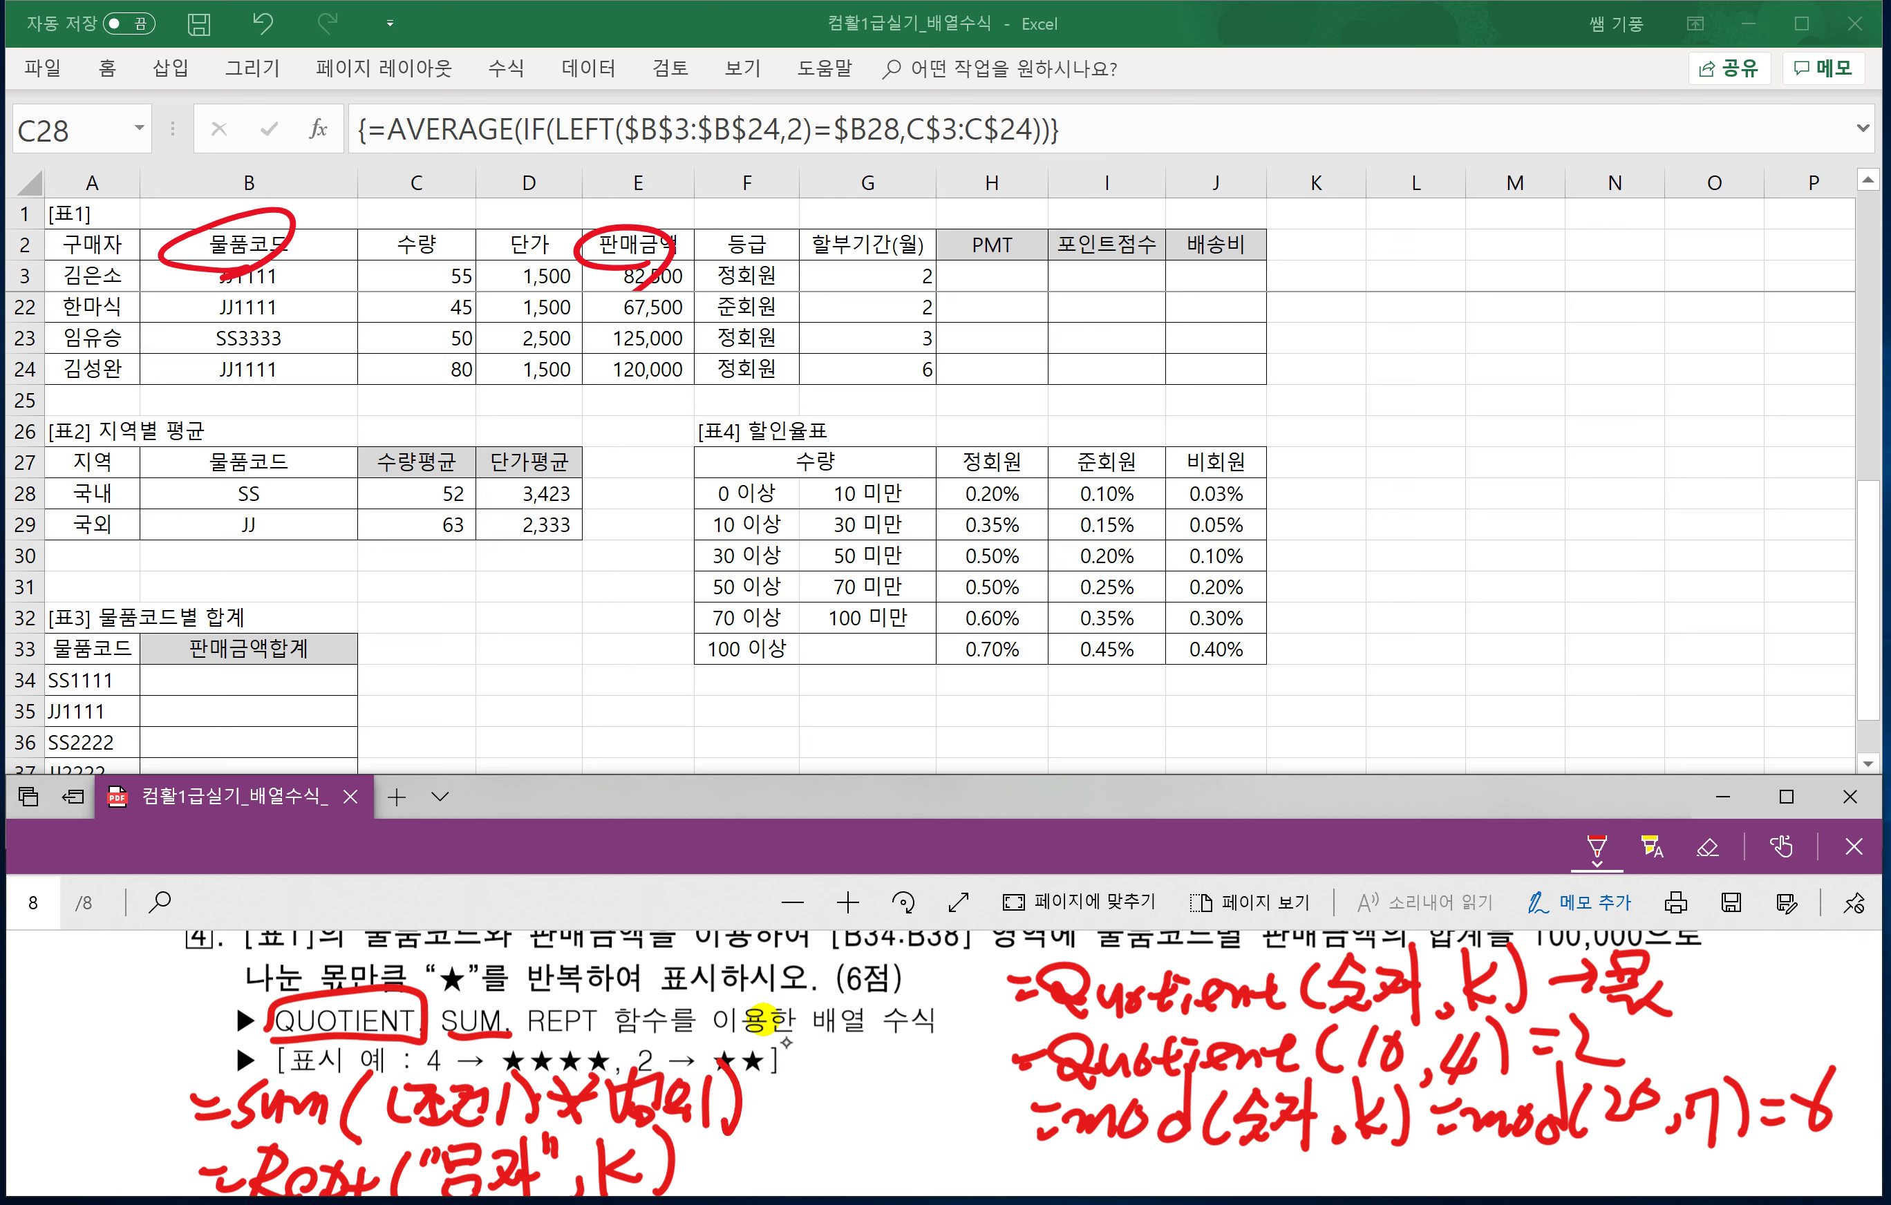
Start a SUM formula in B34 with the 물품코드 condition ($B$3:$B$24=A34) followed by a multiplication operator.
left_click(226, 680)
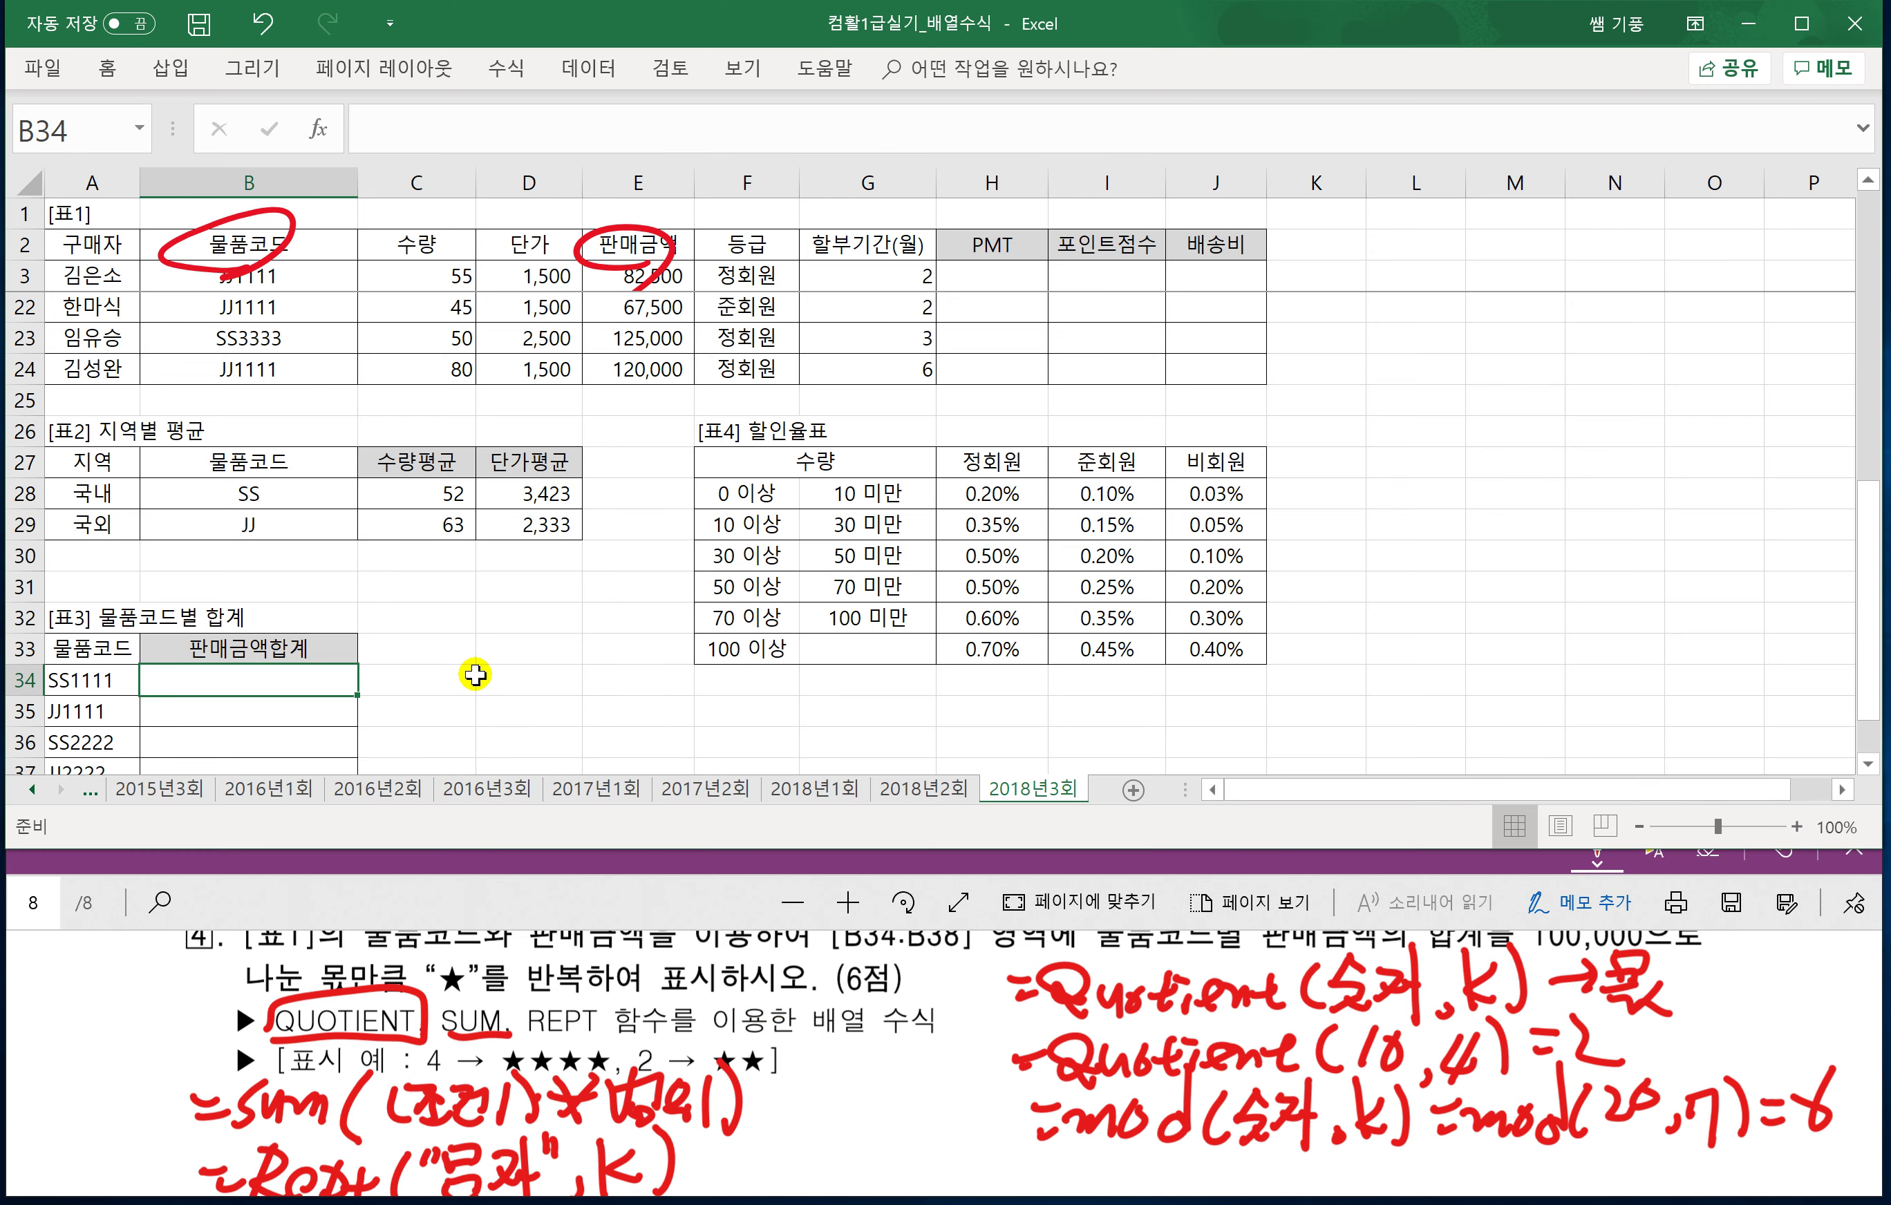
type("=")
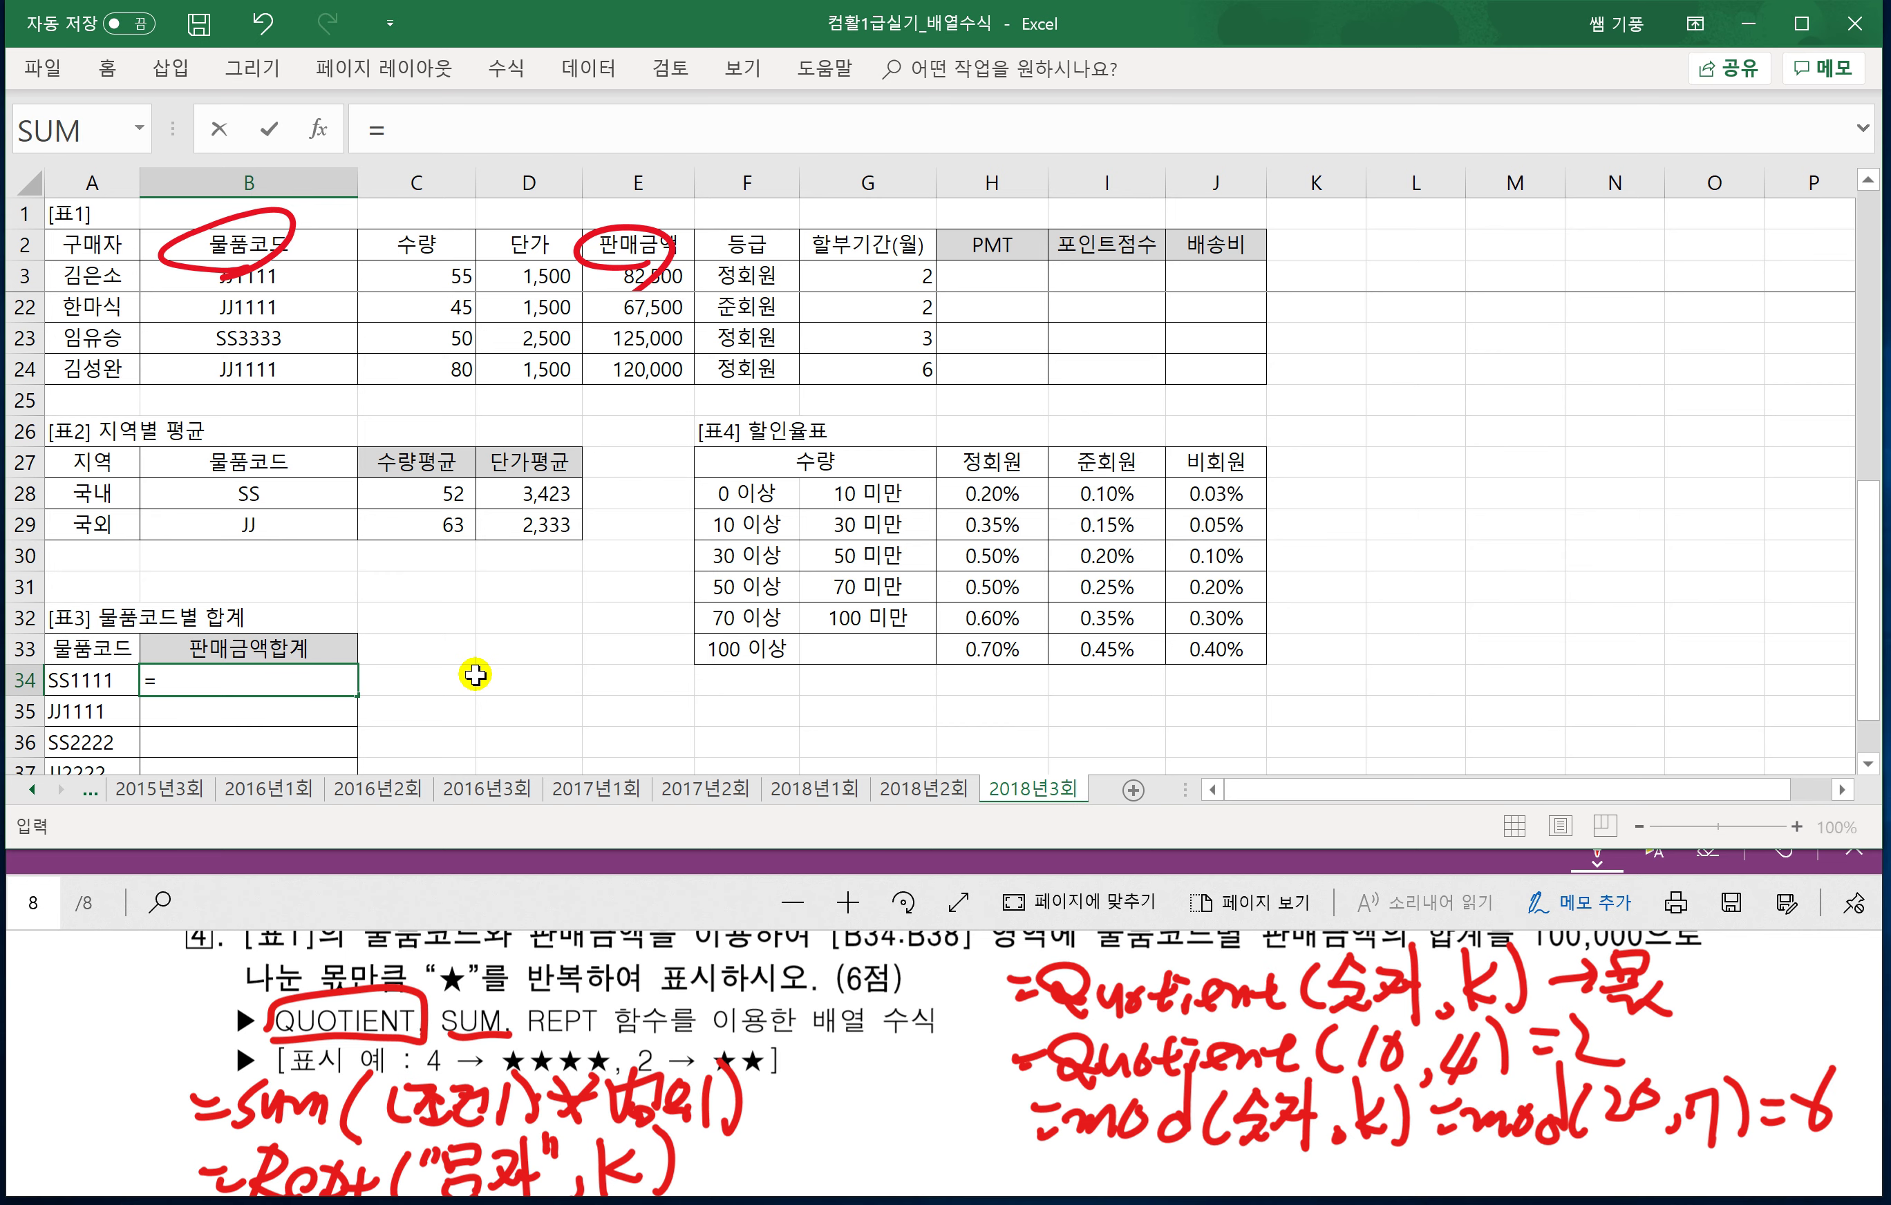
type("SUM")
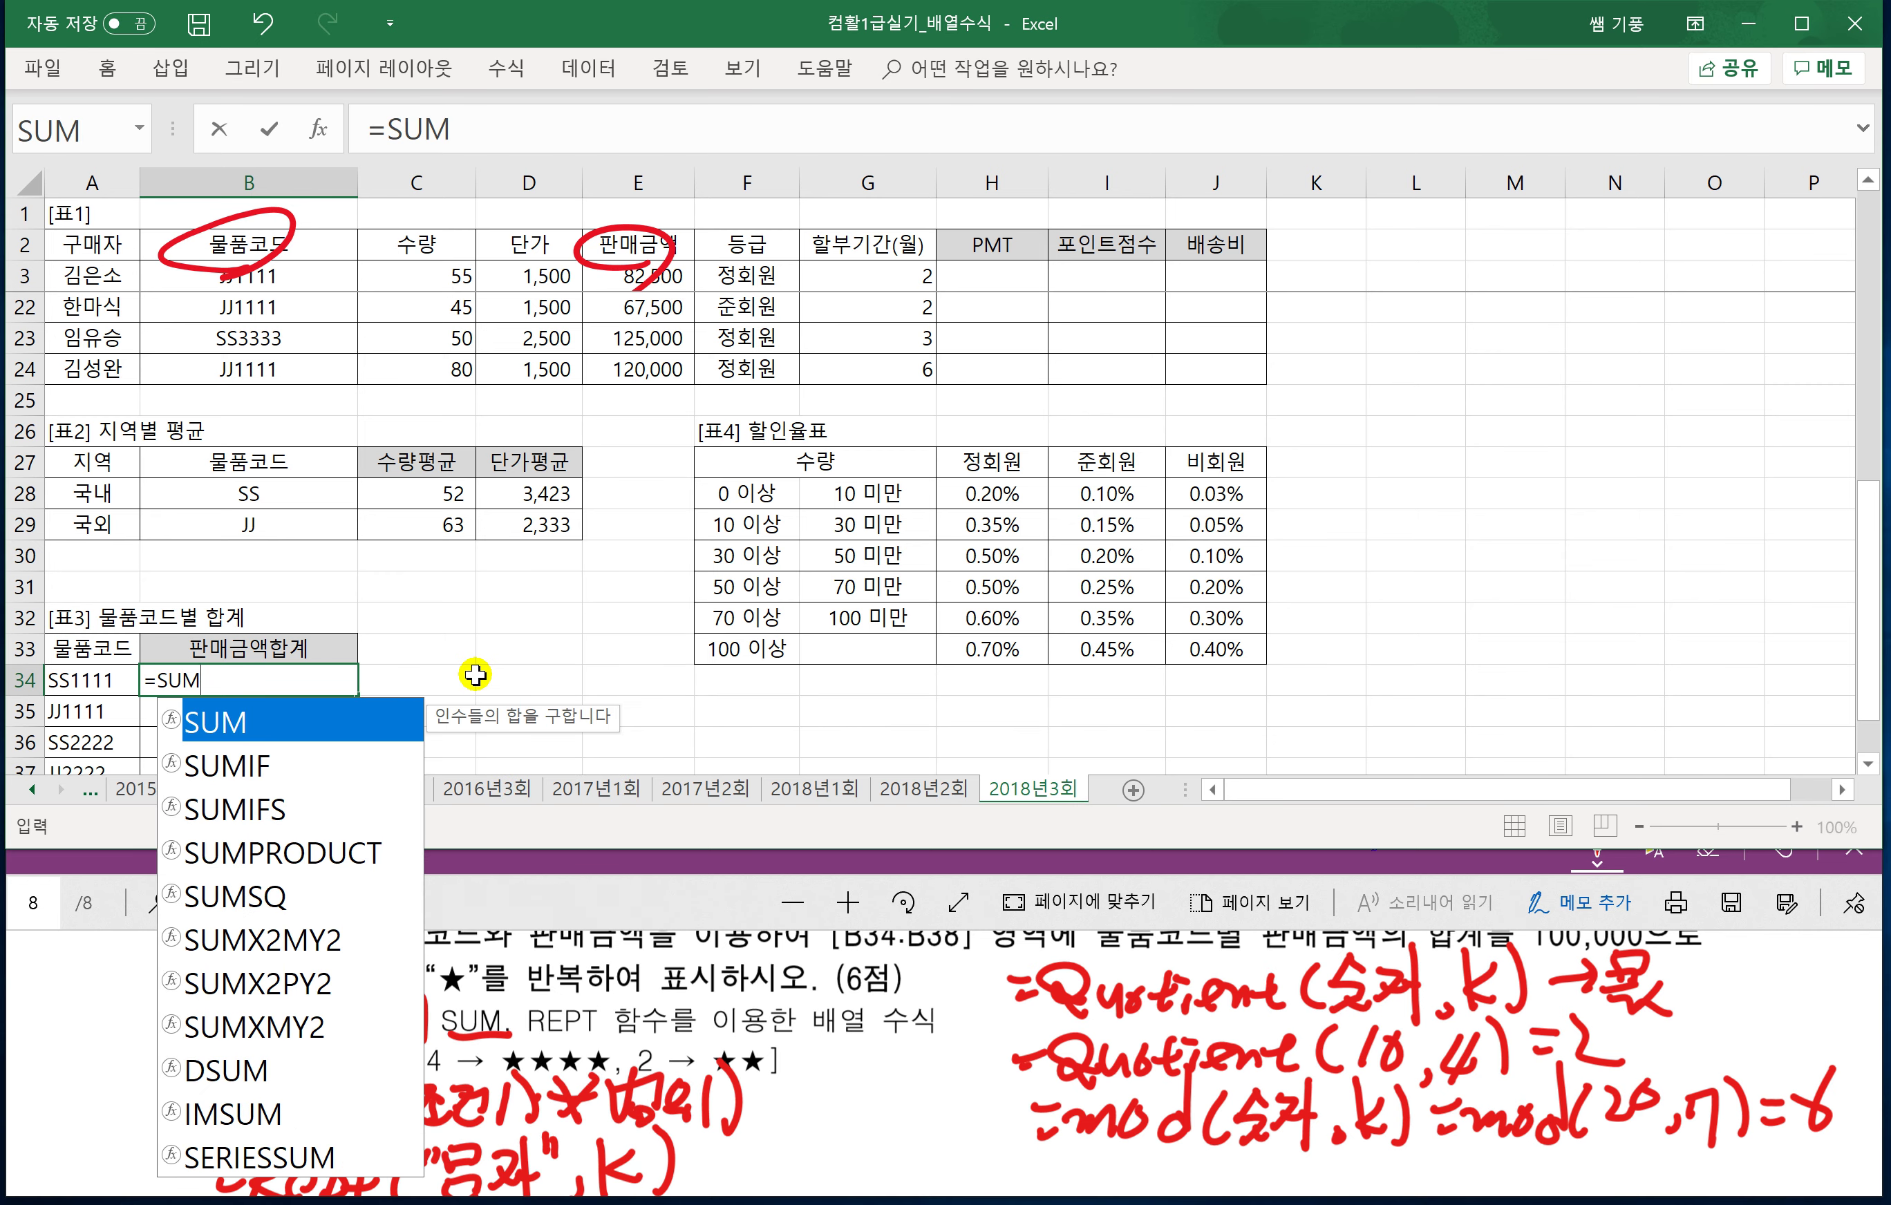
type("(")
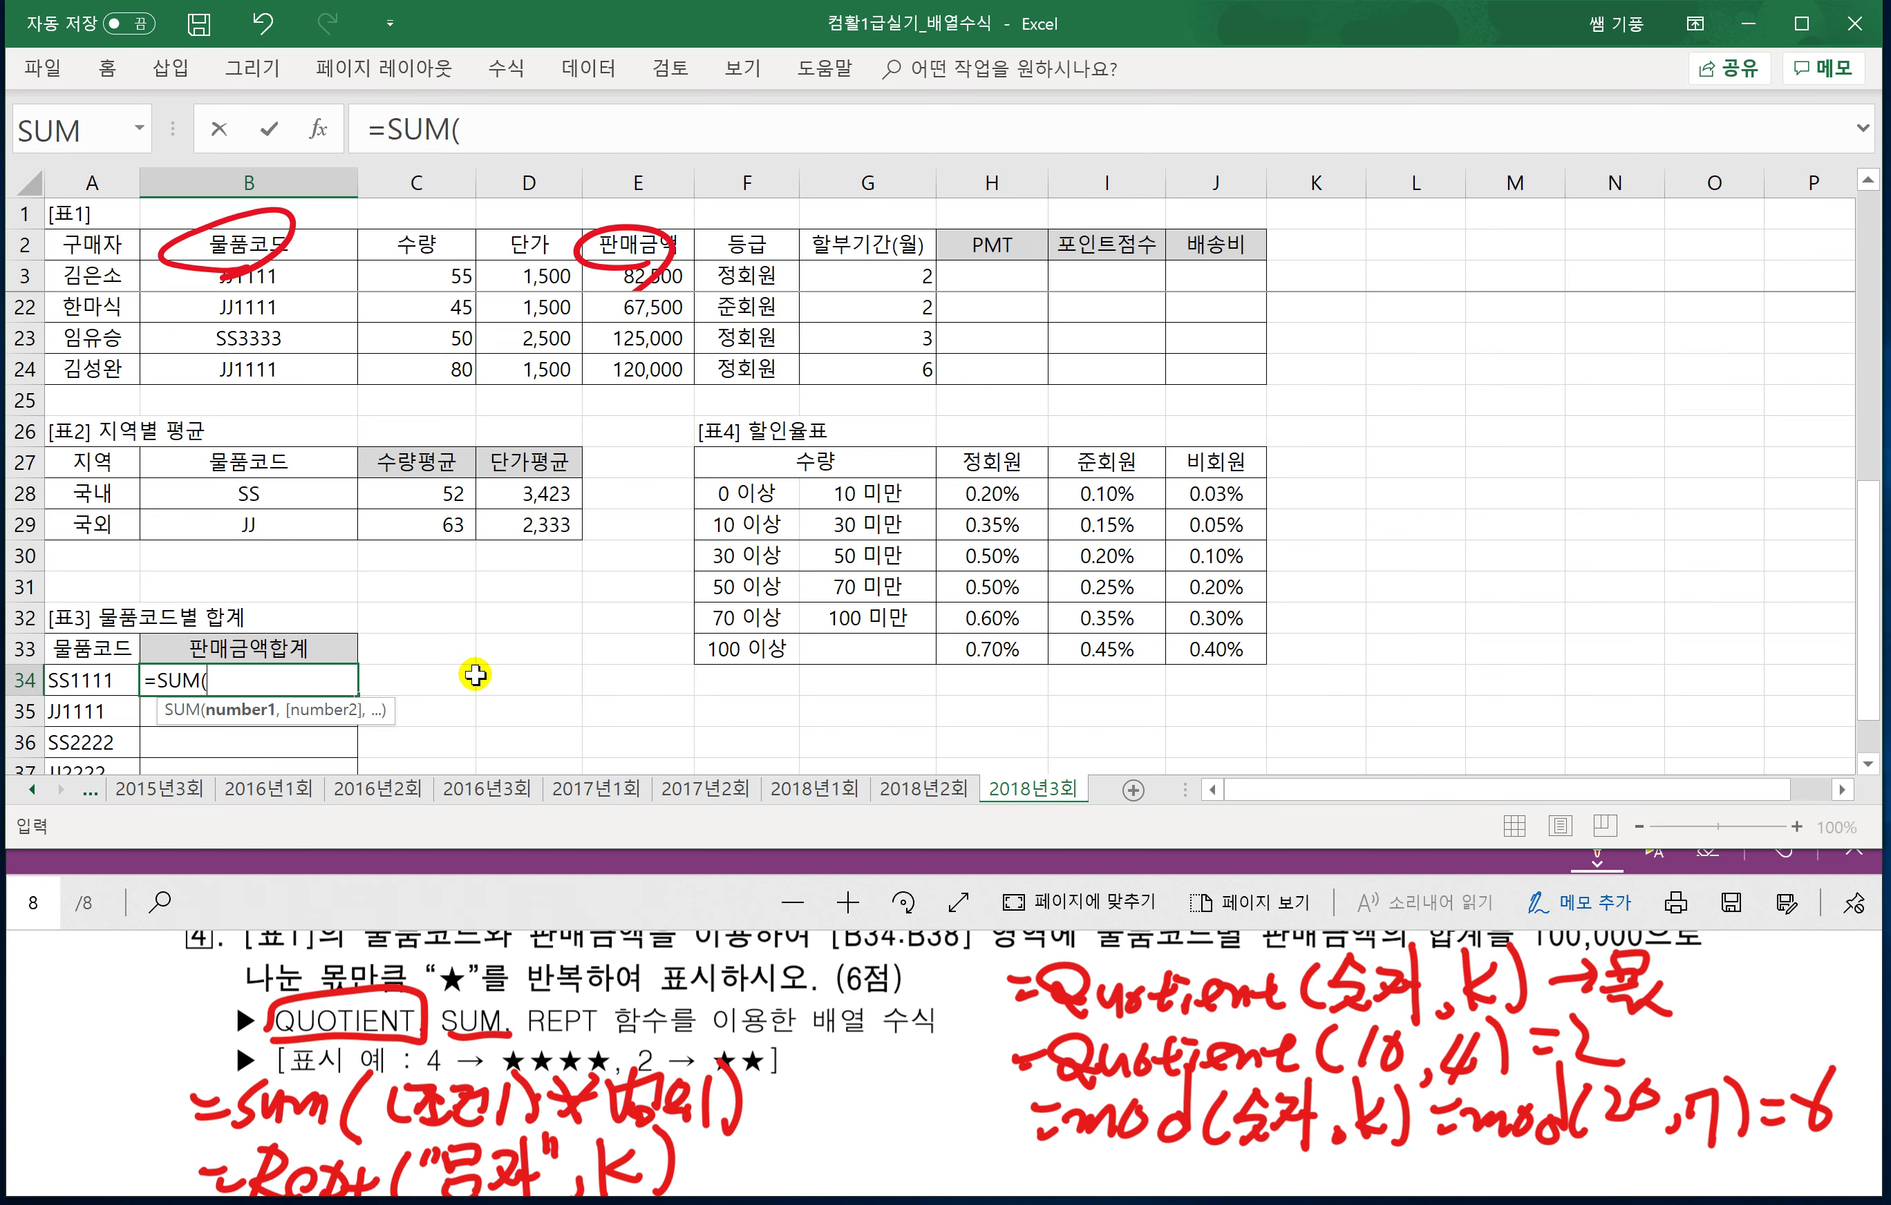
type("(")
left_click(315, 279)
key("ctrl+shift+Down")
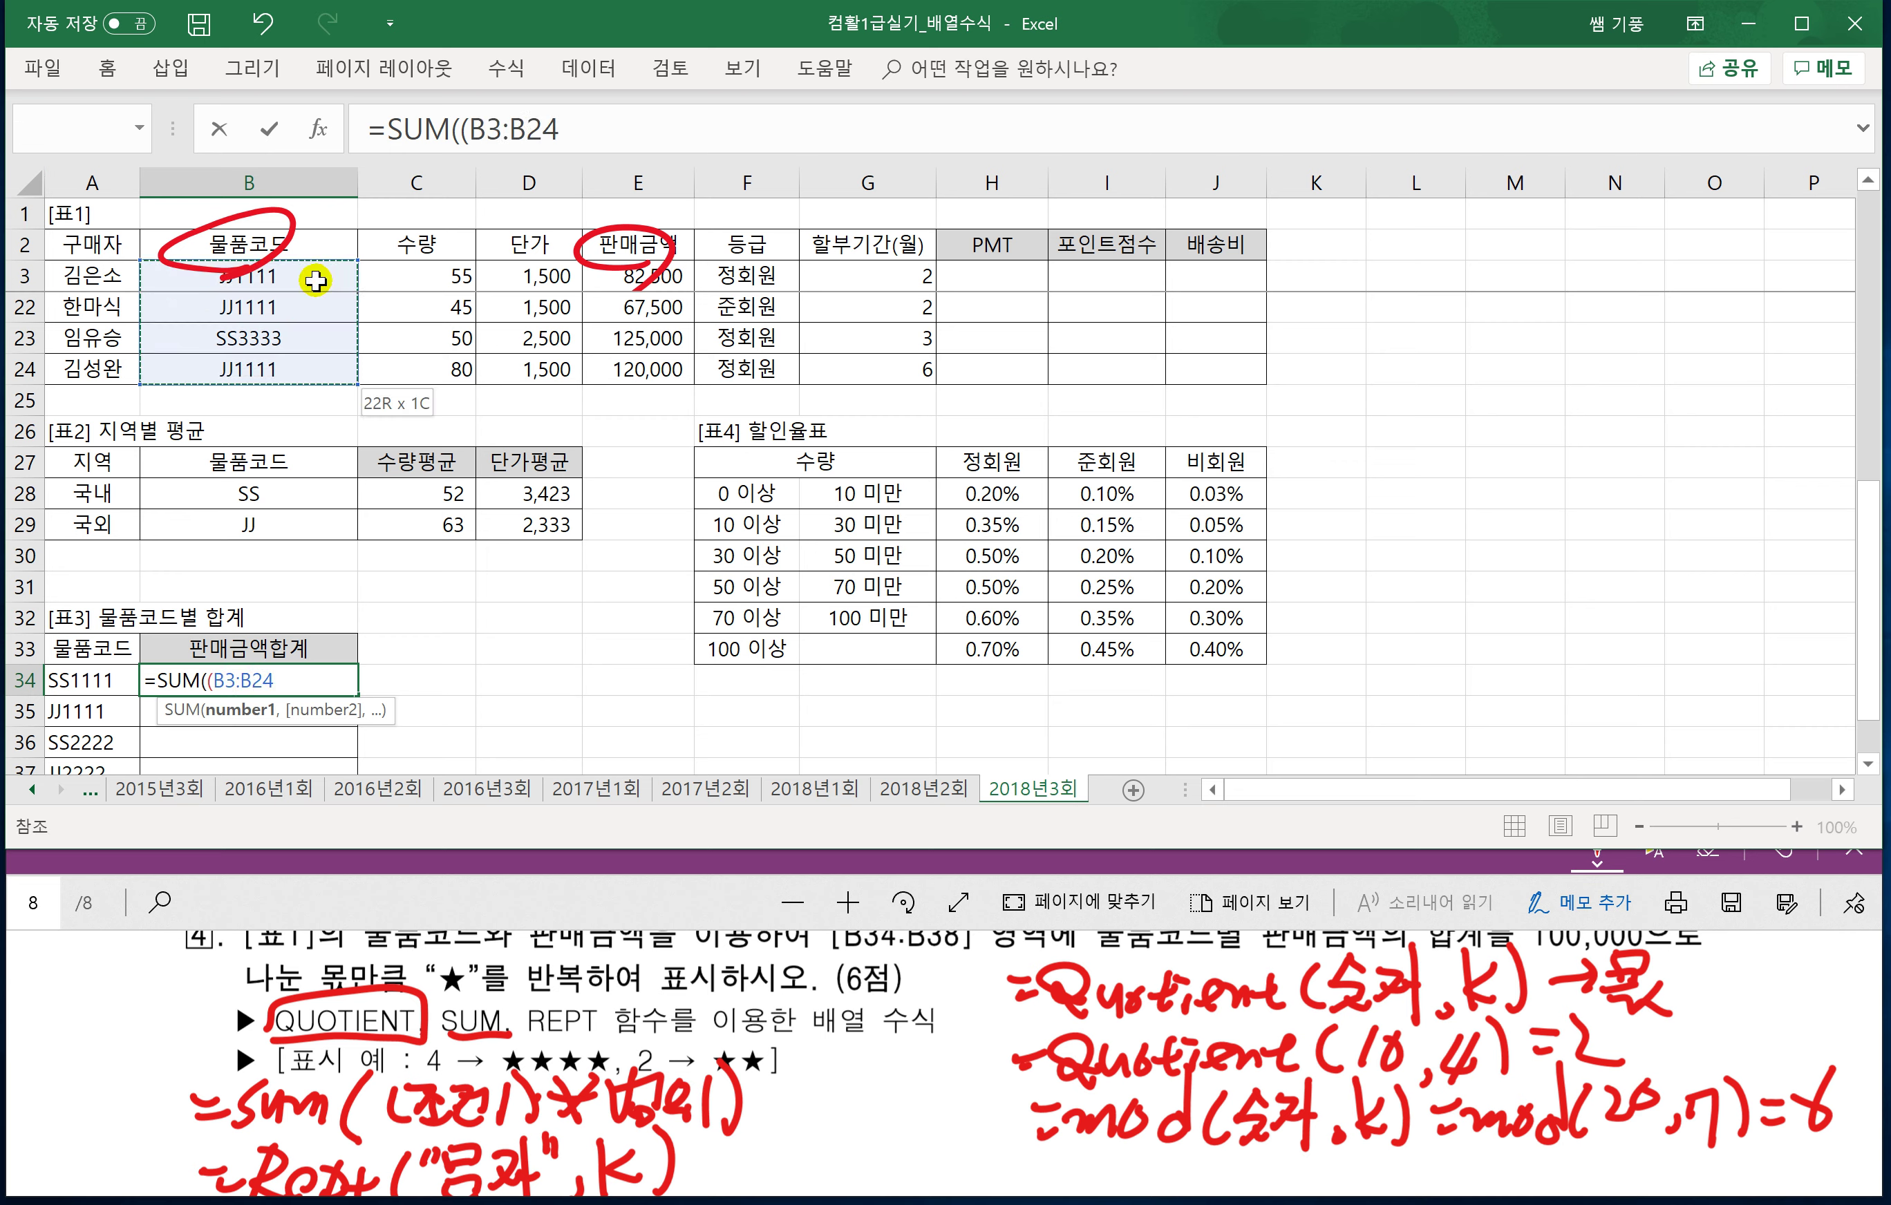
key("F4")
type("=")
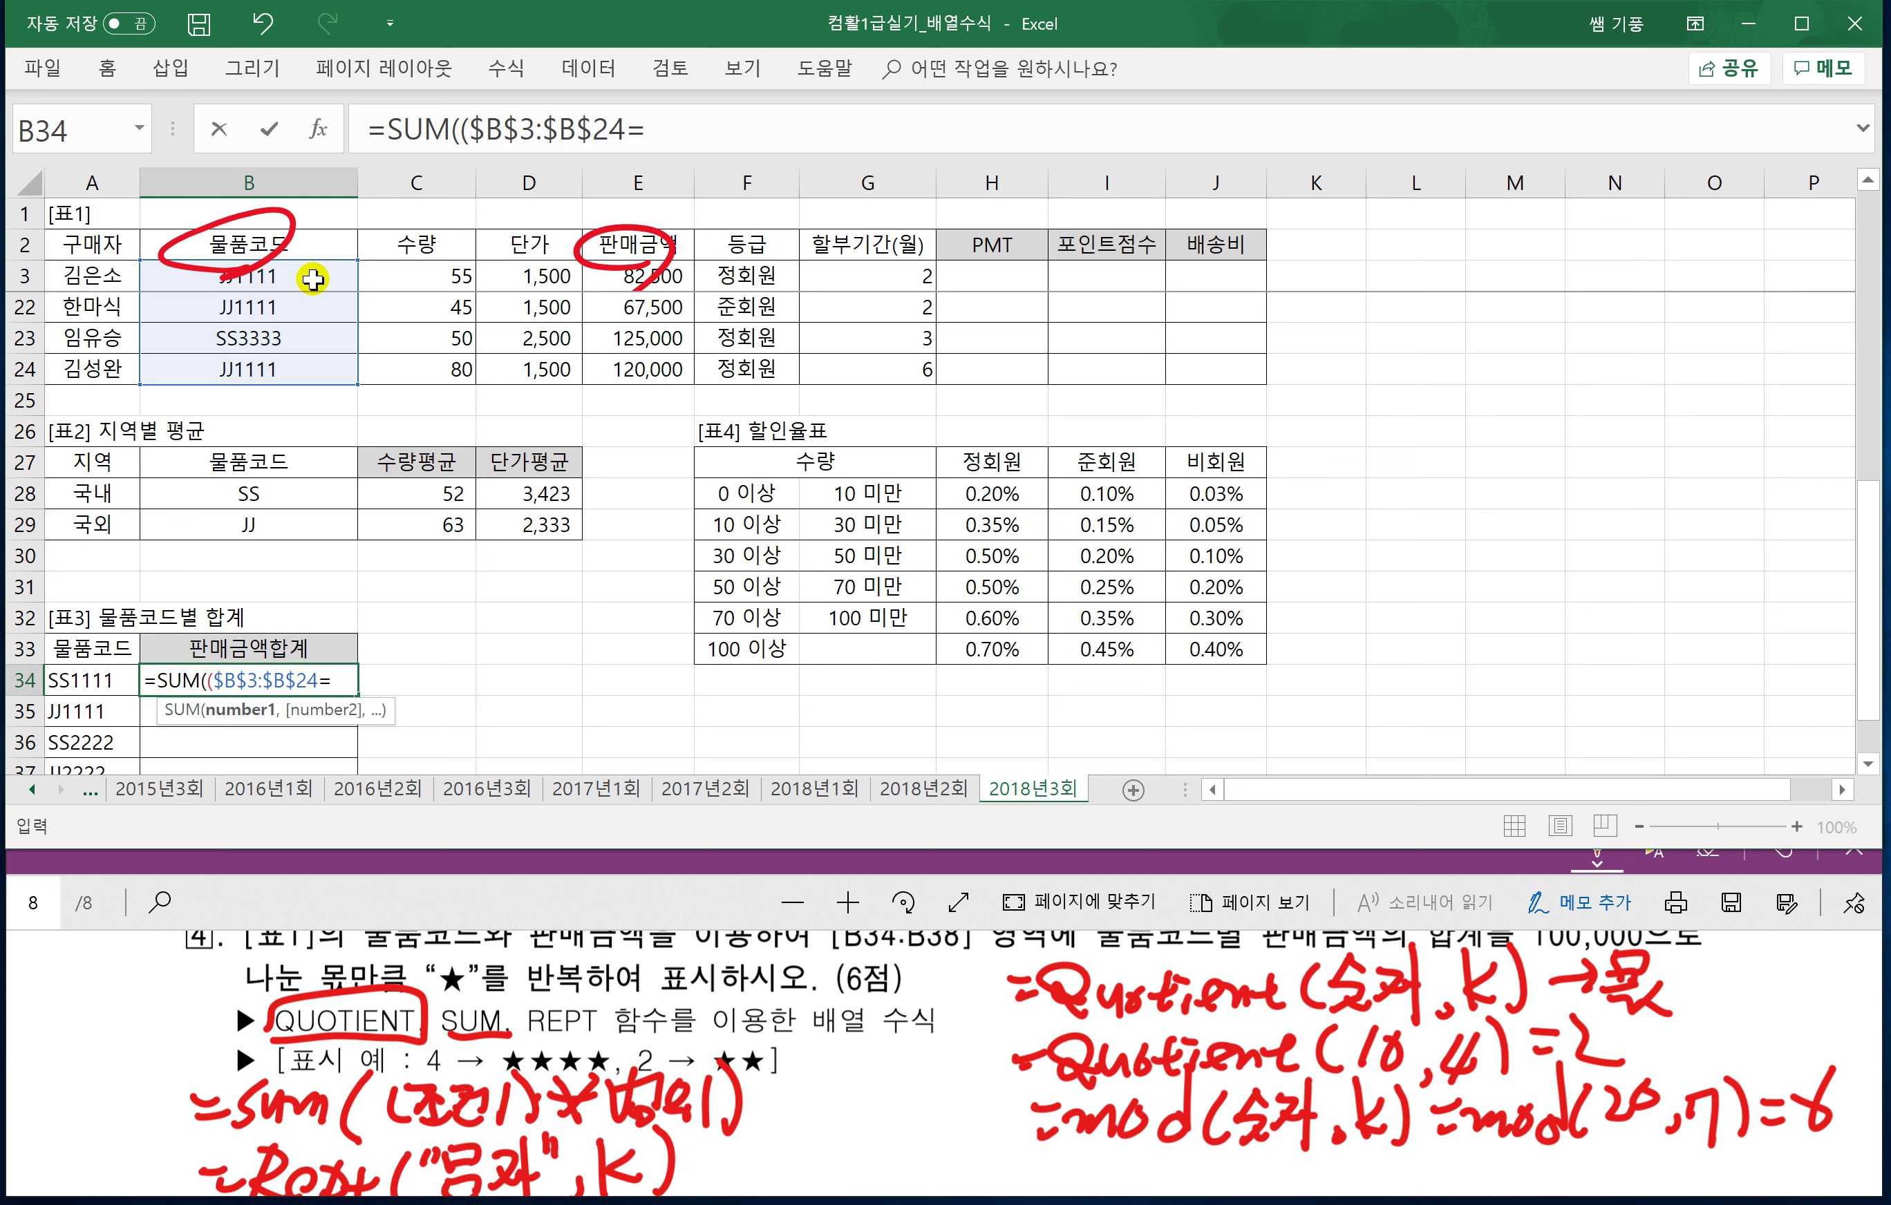
left_click(73, 683)
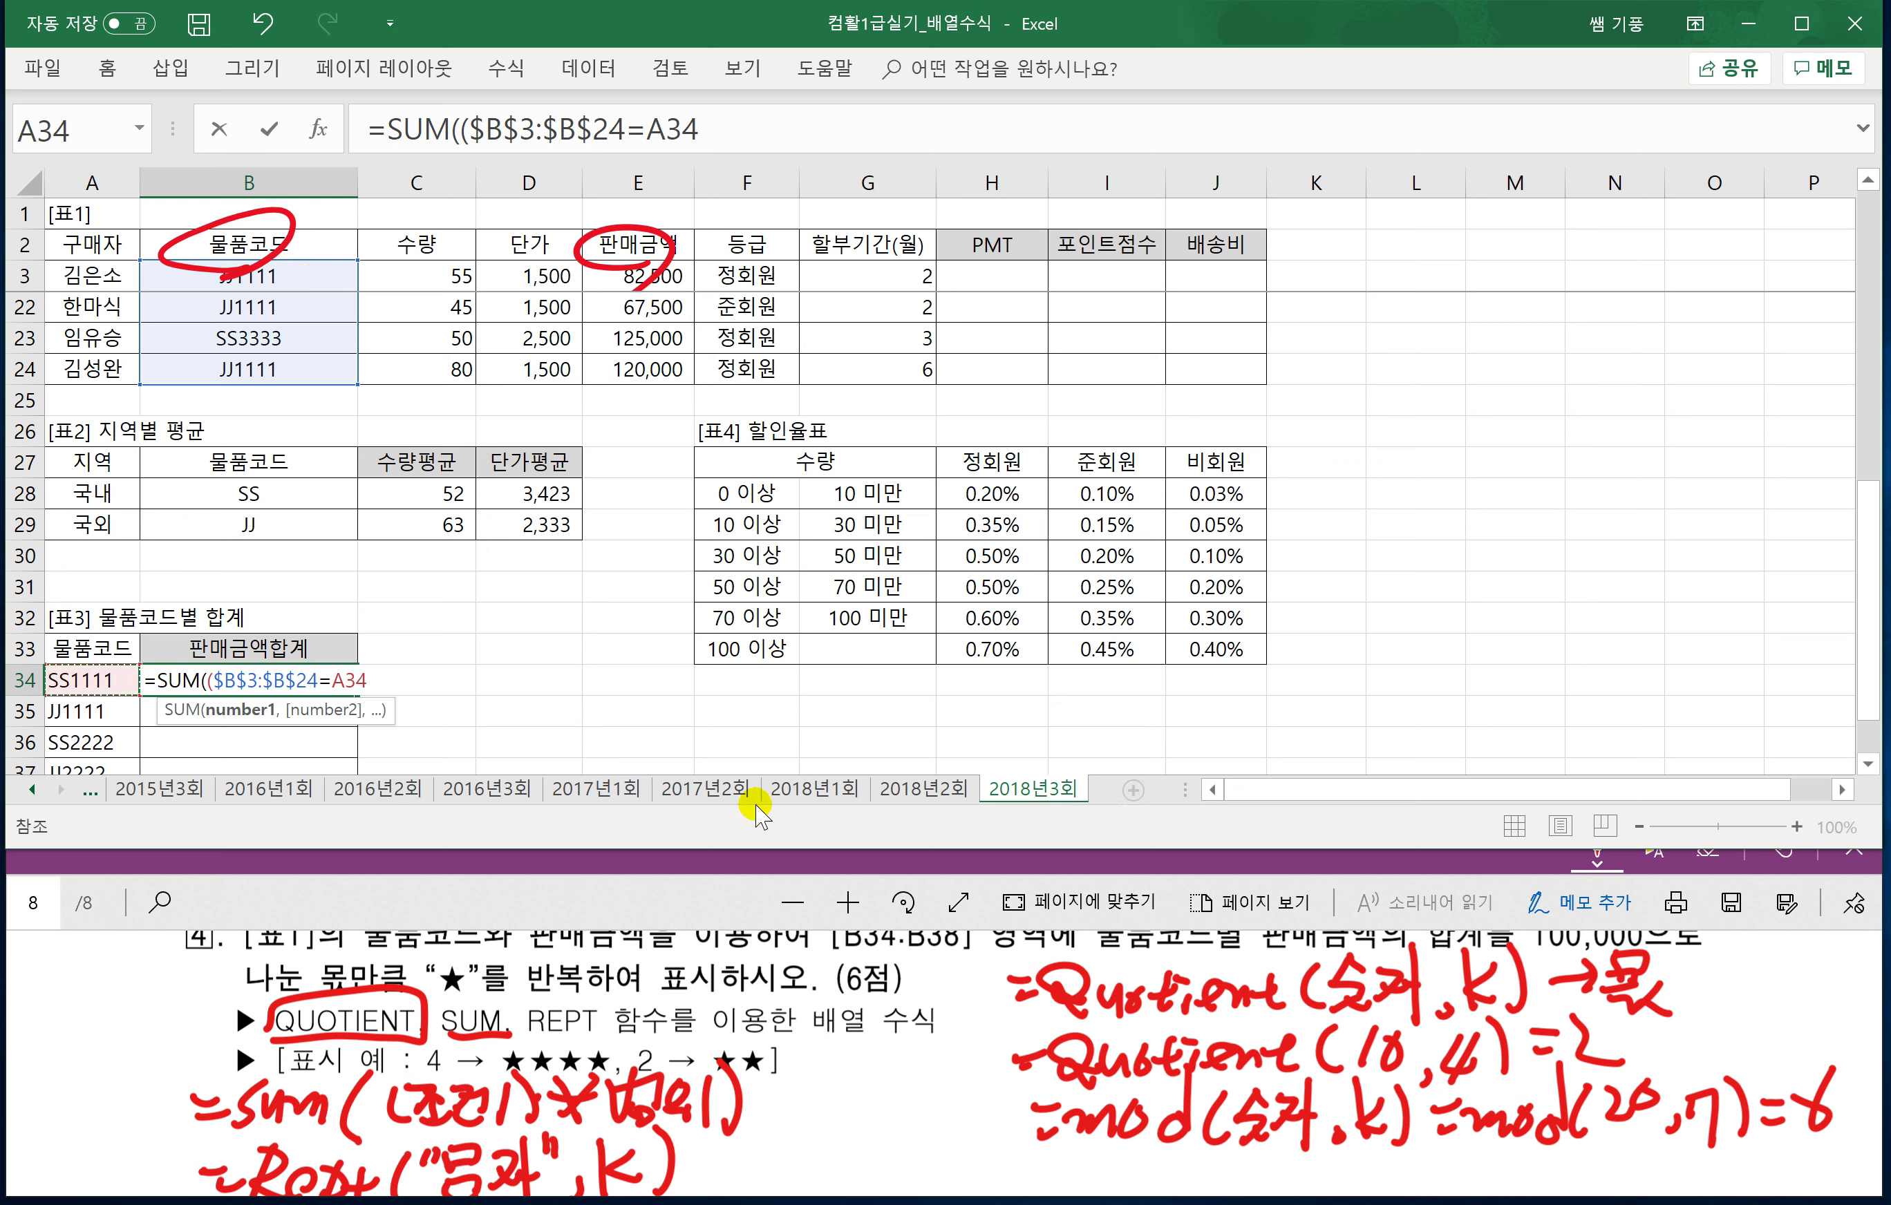
type(")*")
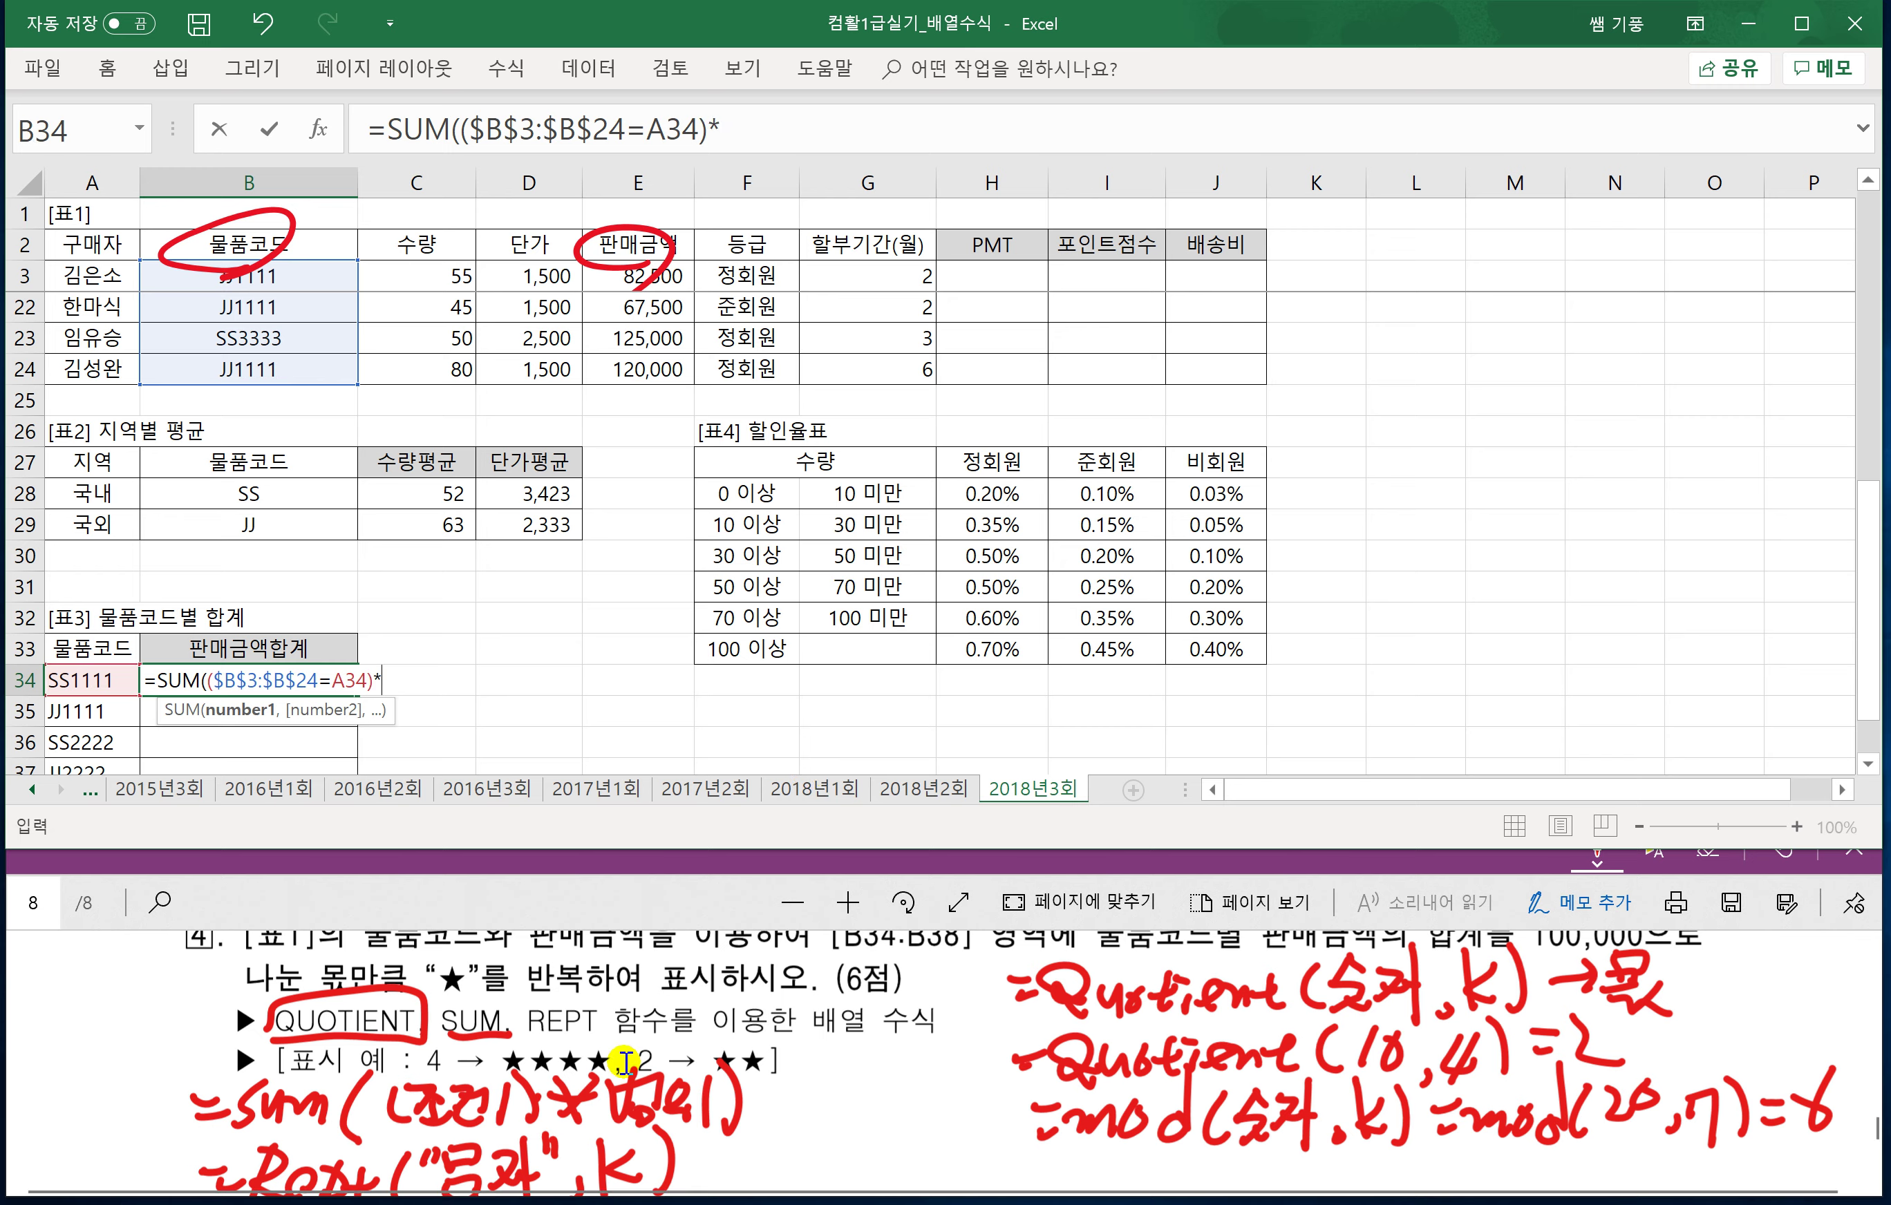
Complete the SUM in B34 with the absolute 판매금액 range $E$3:$E$24 and enter it as an array formula.
left_click(674, 279)
key("ctrl+shift+Down")
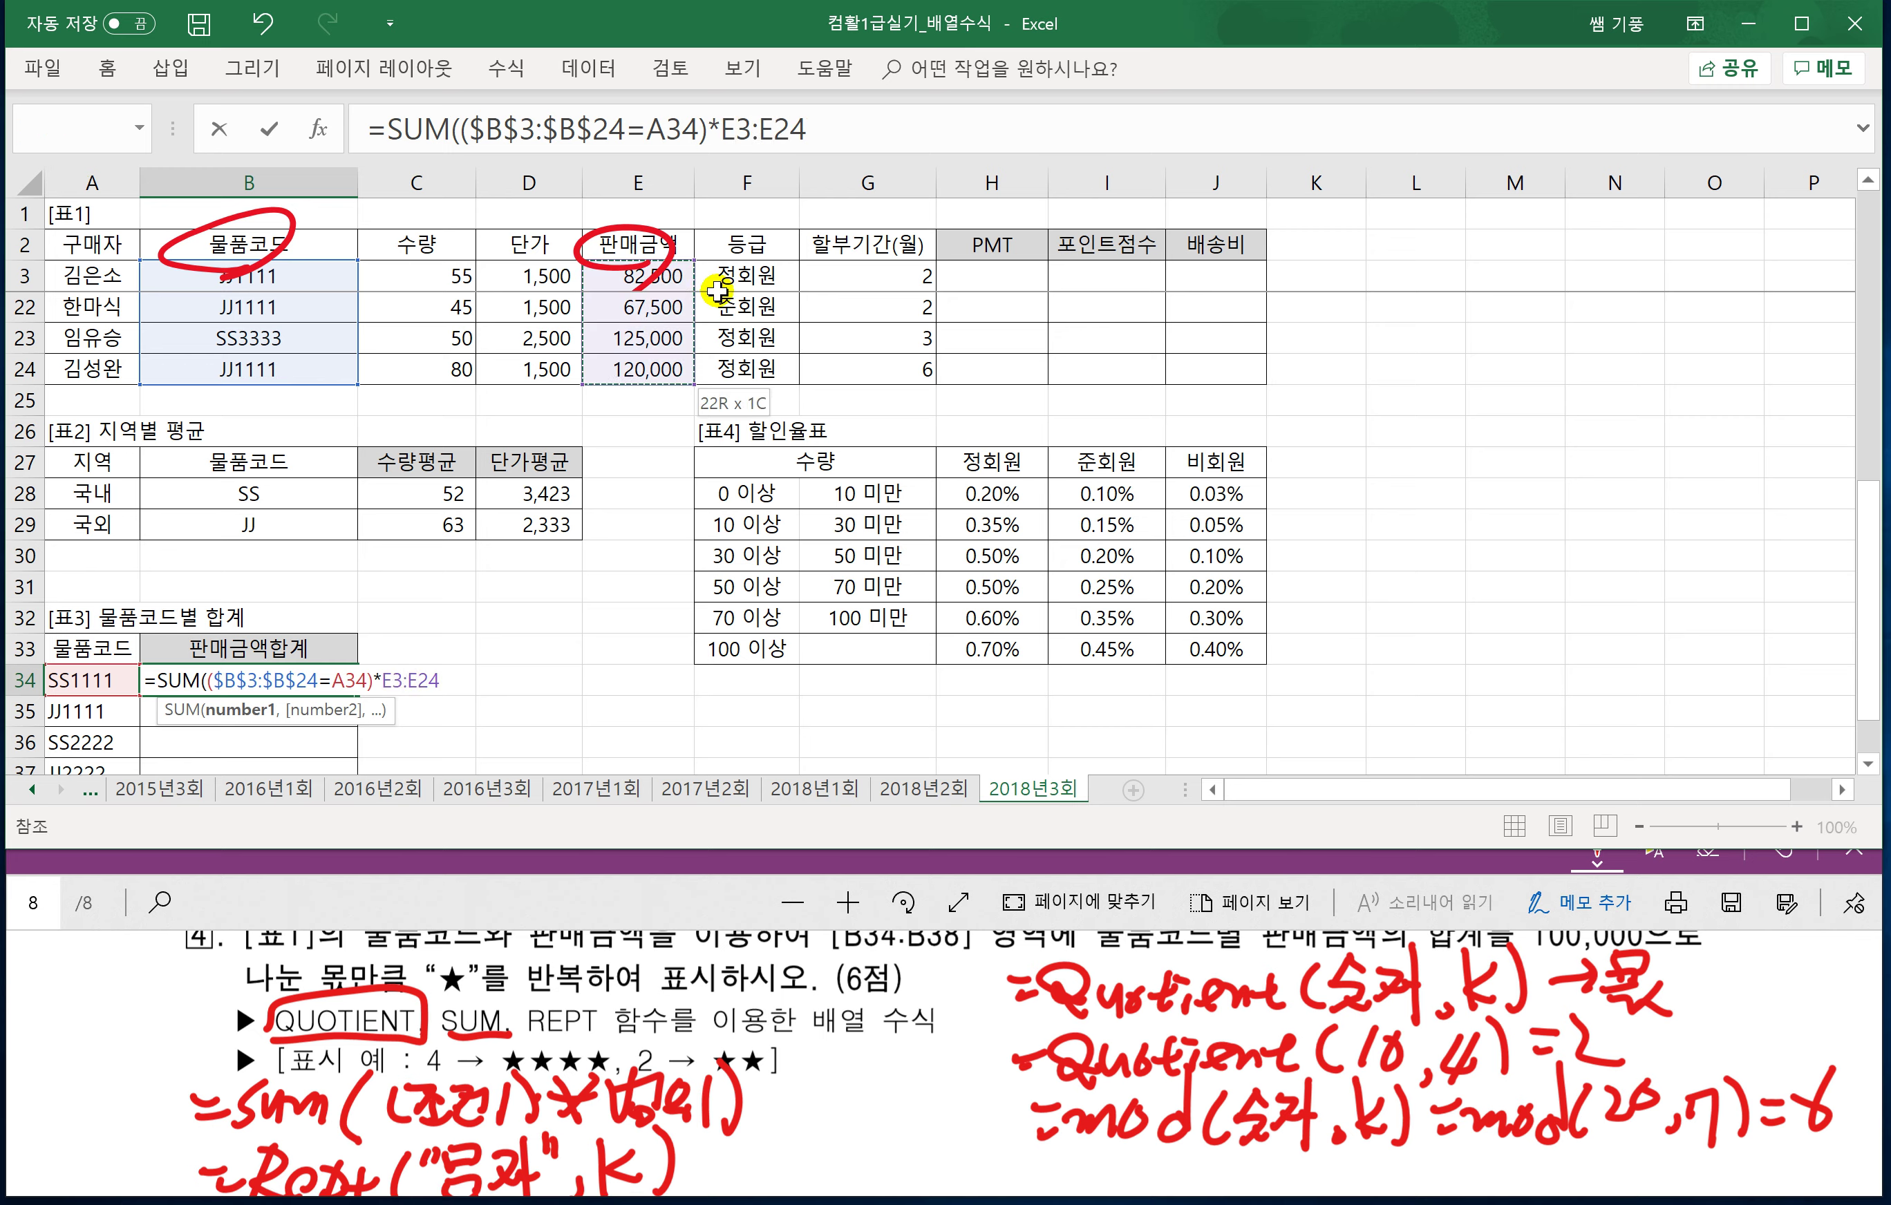
key("F4")
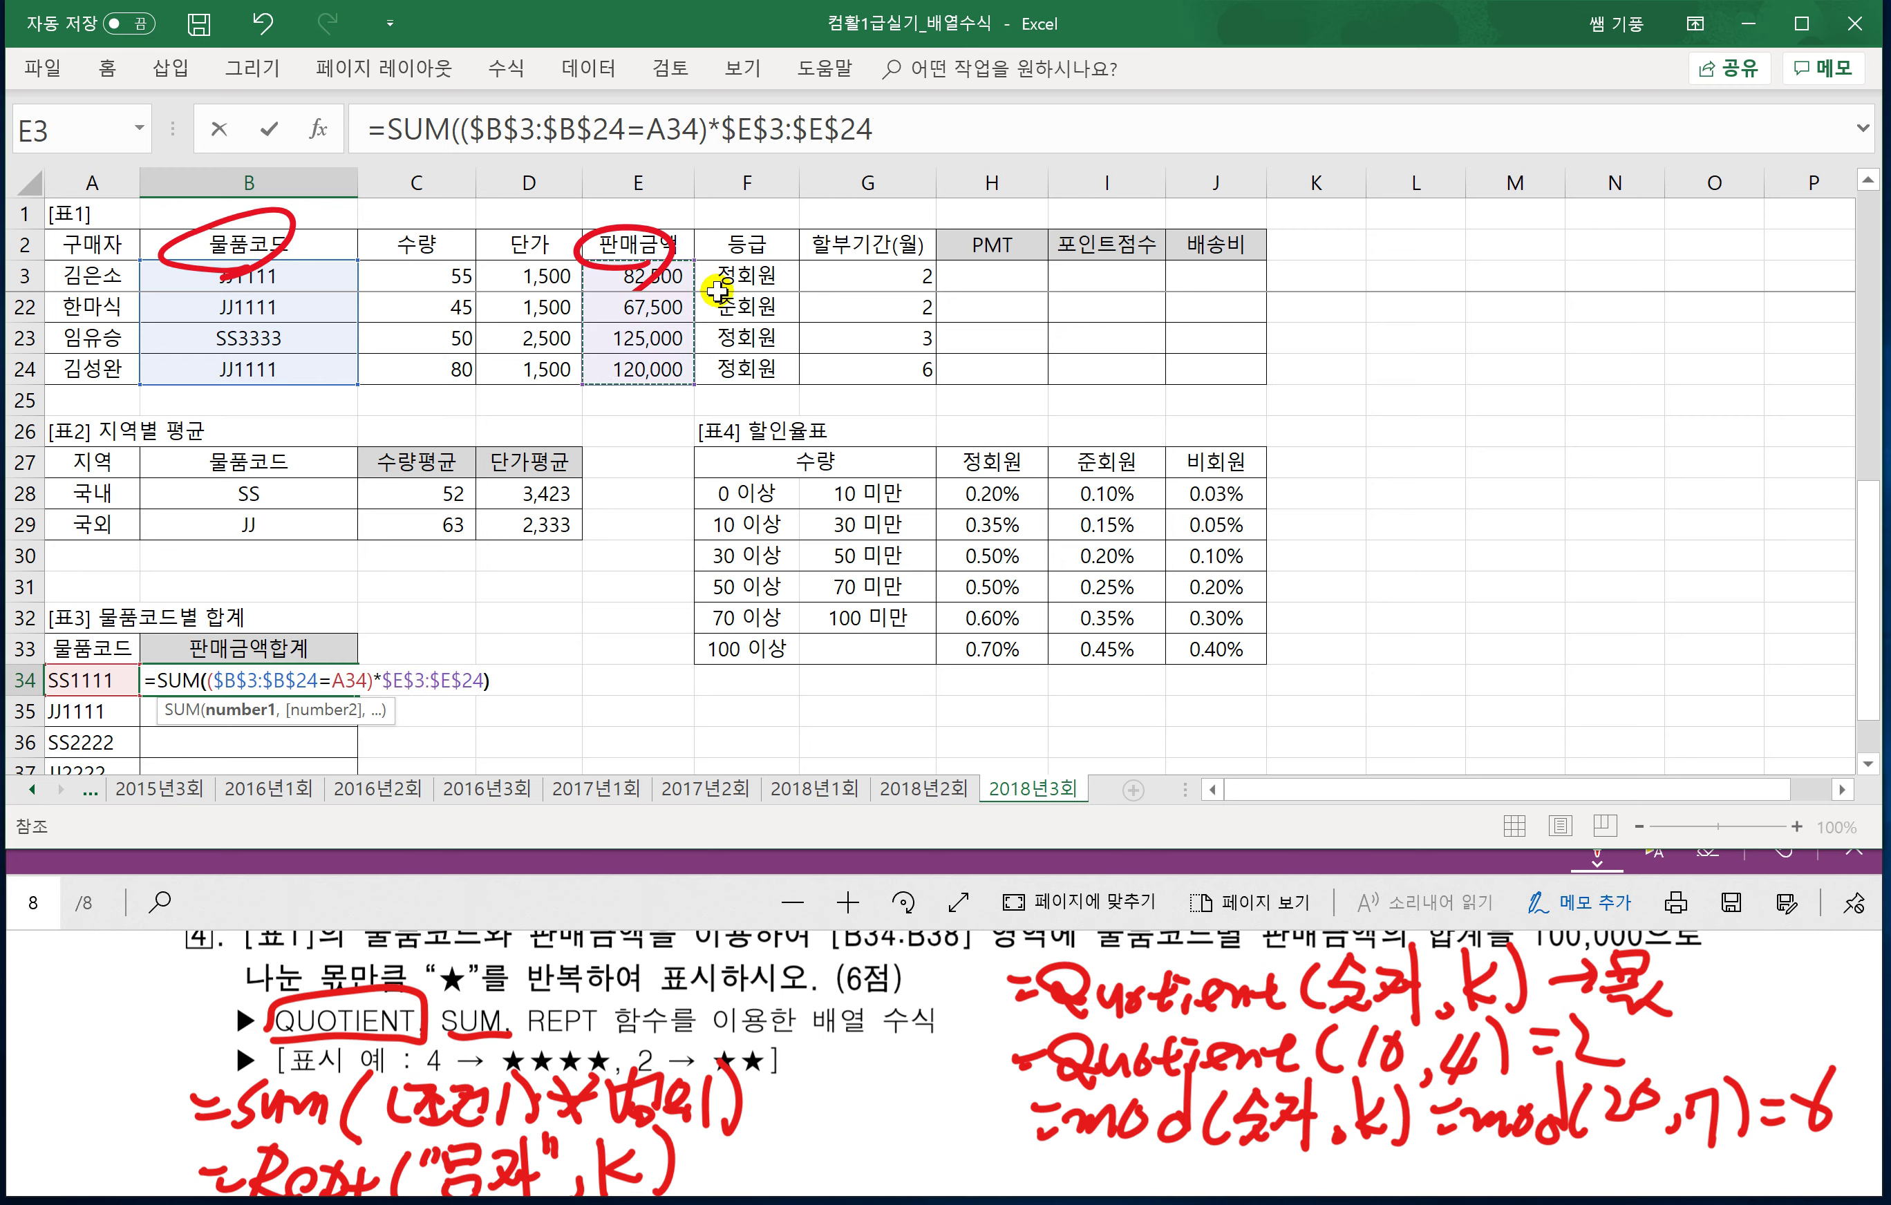
type(")")
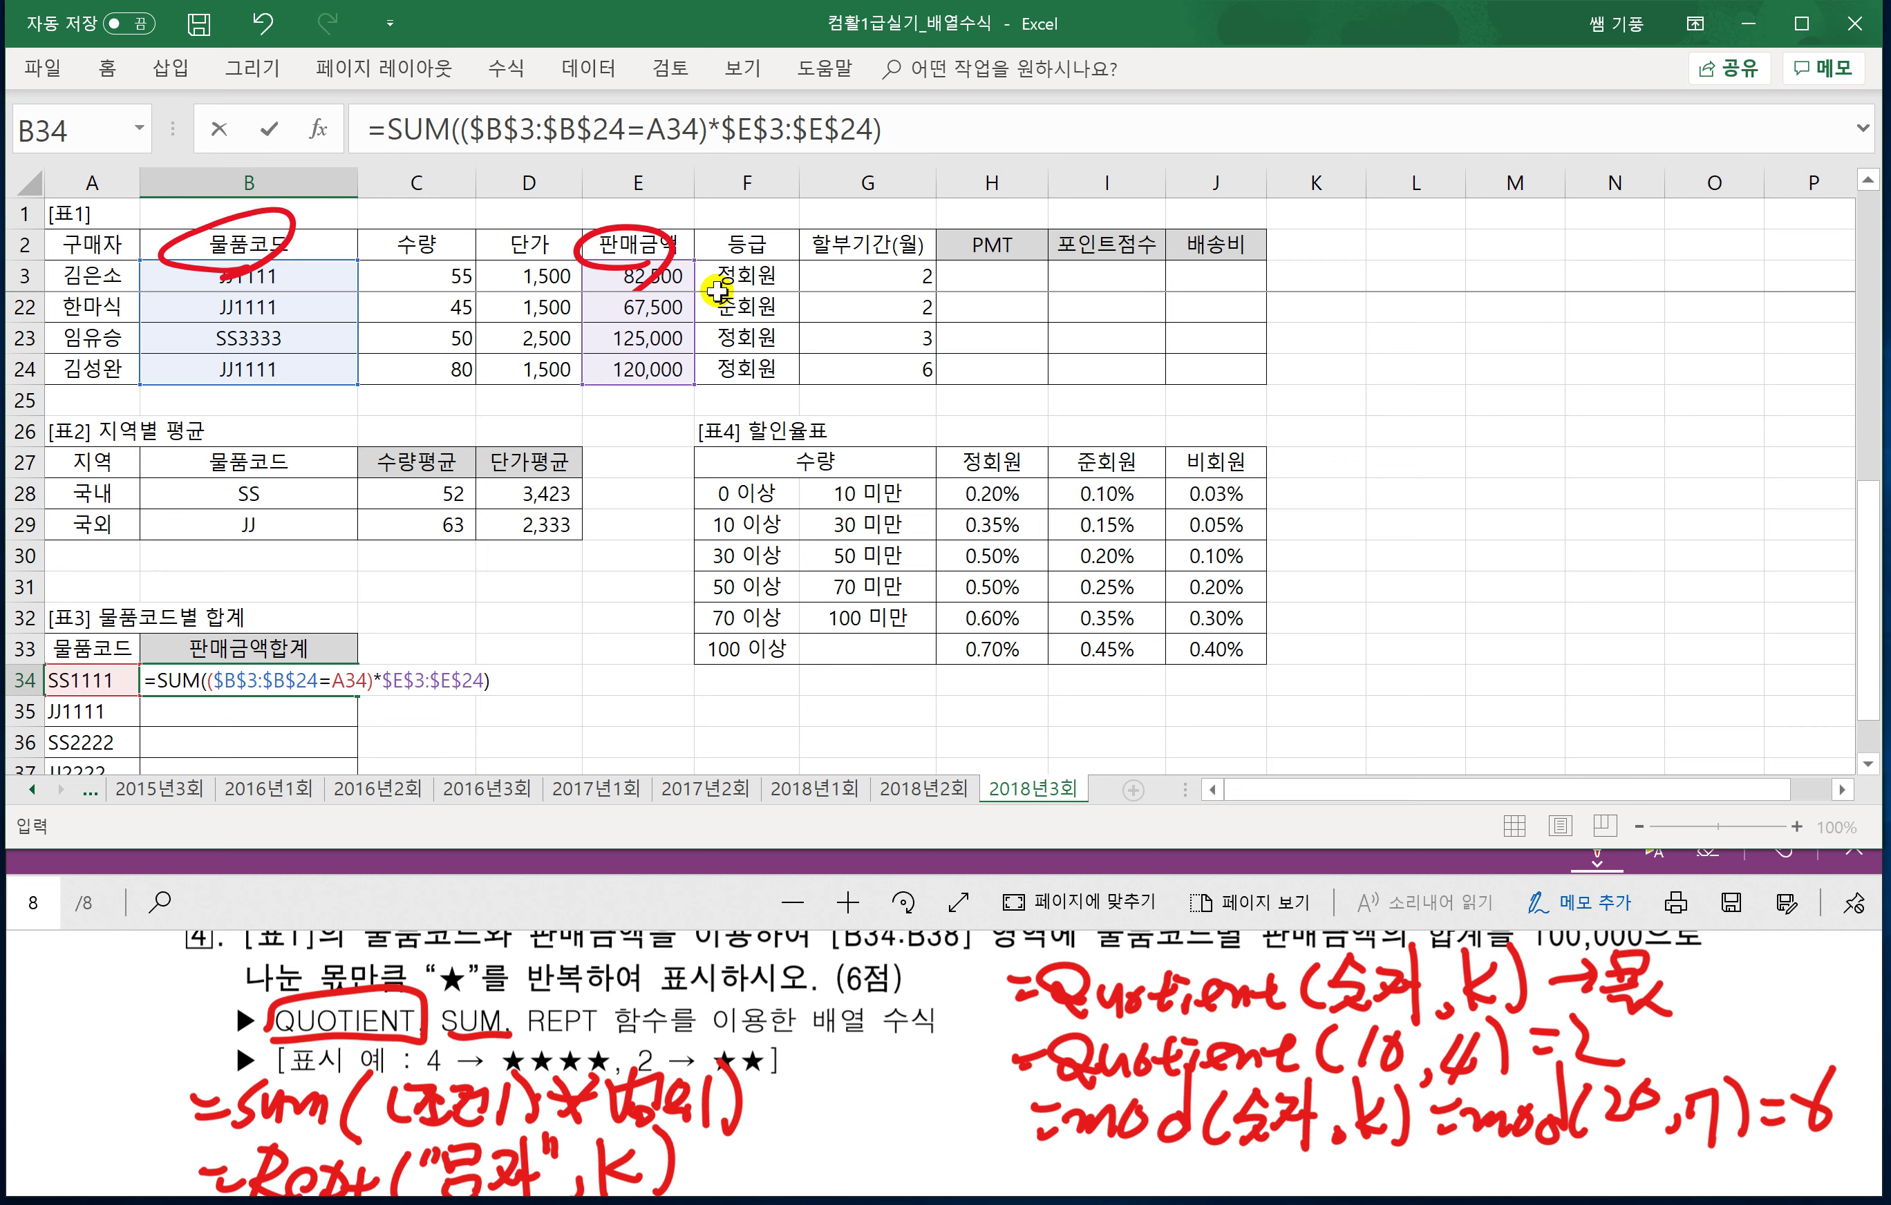
key("ctrl+shift+Return")
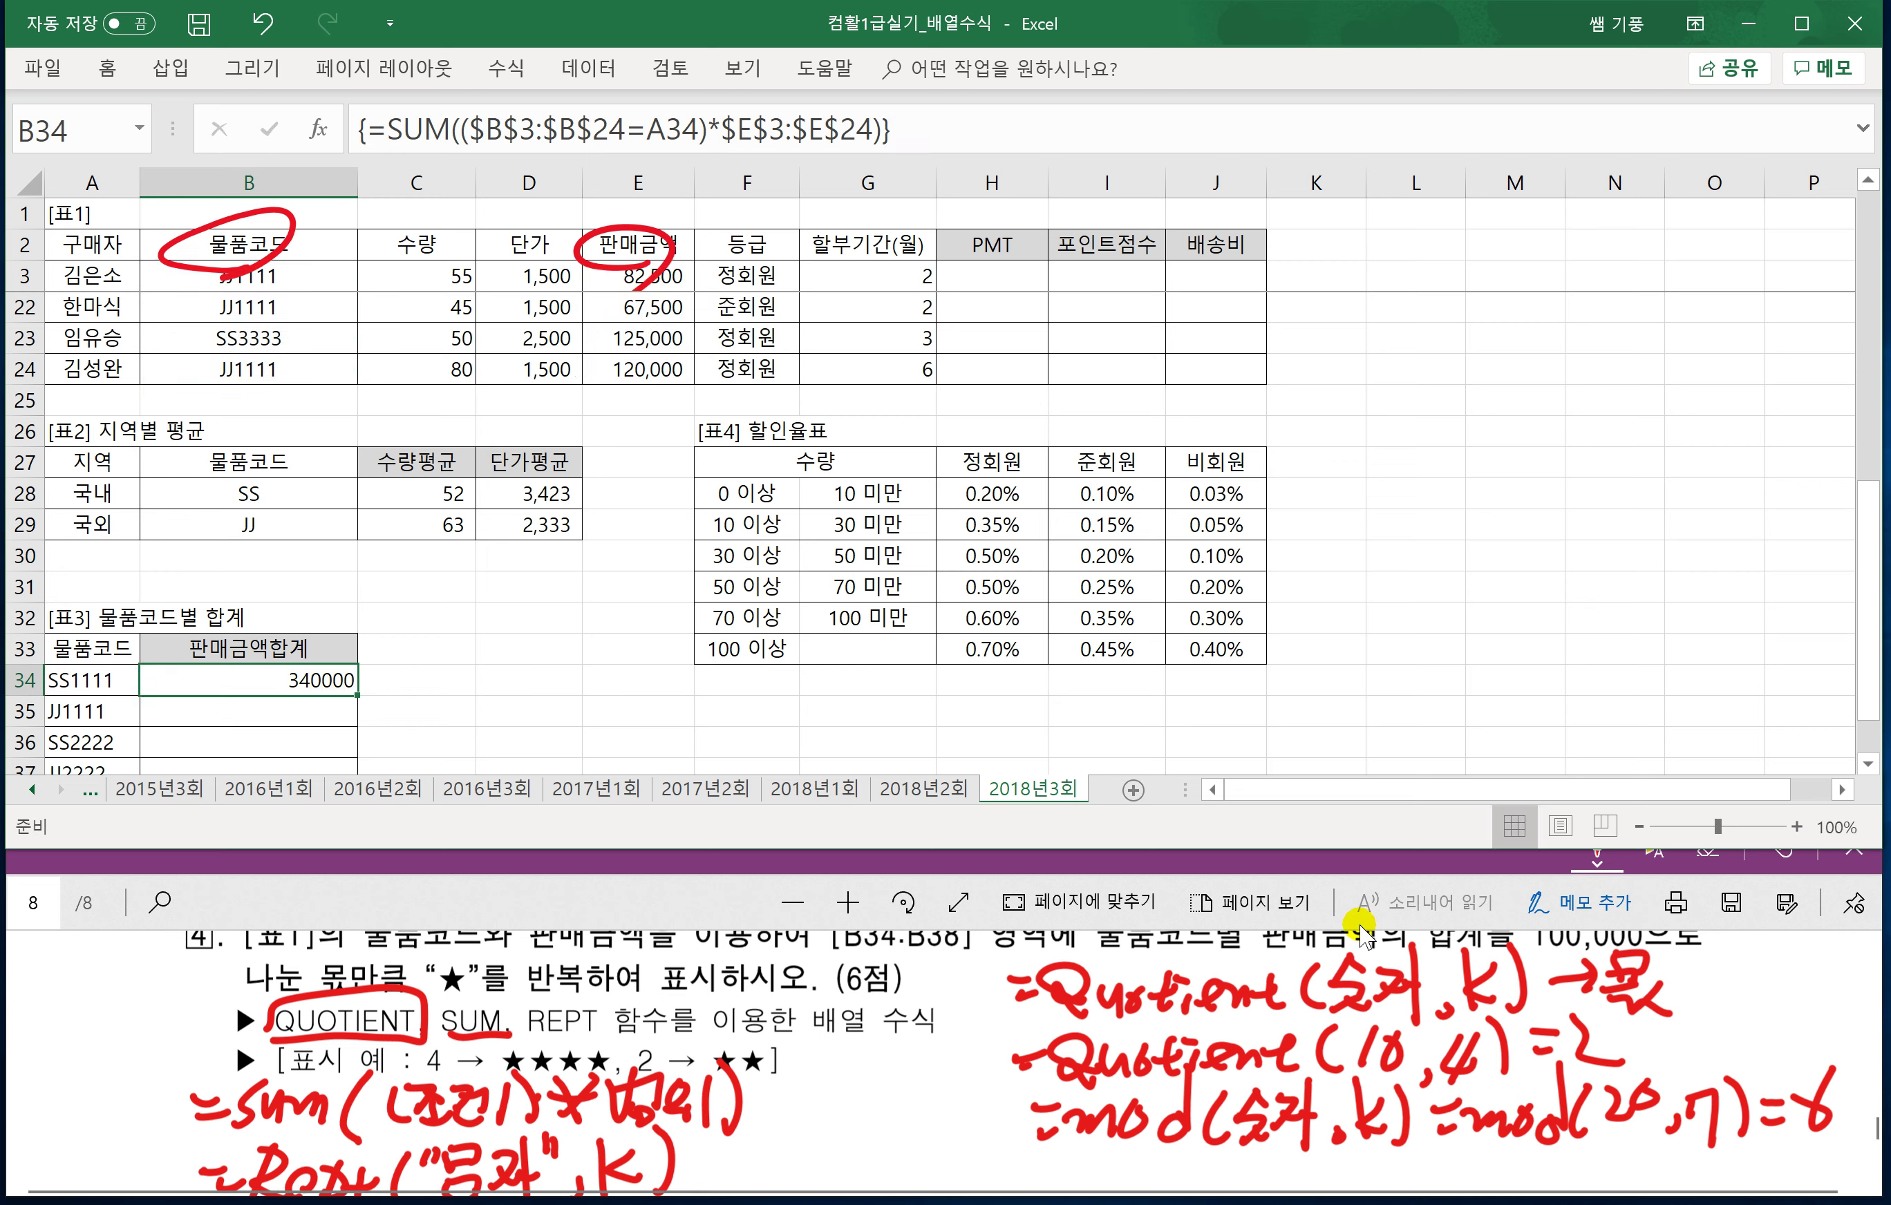
Wrap the SUM in B34 in QUOTIENT with 100000 as the divisor and re-enter it as an array formula.
scroll(1534, 977, "up", 1)
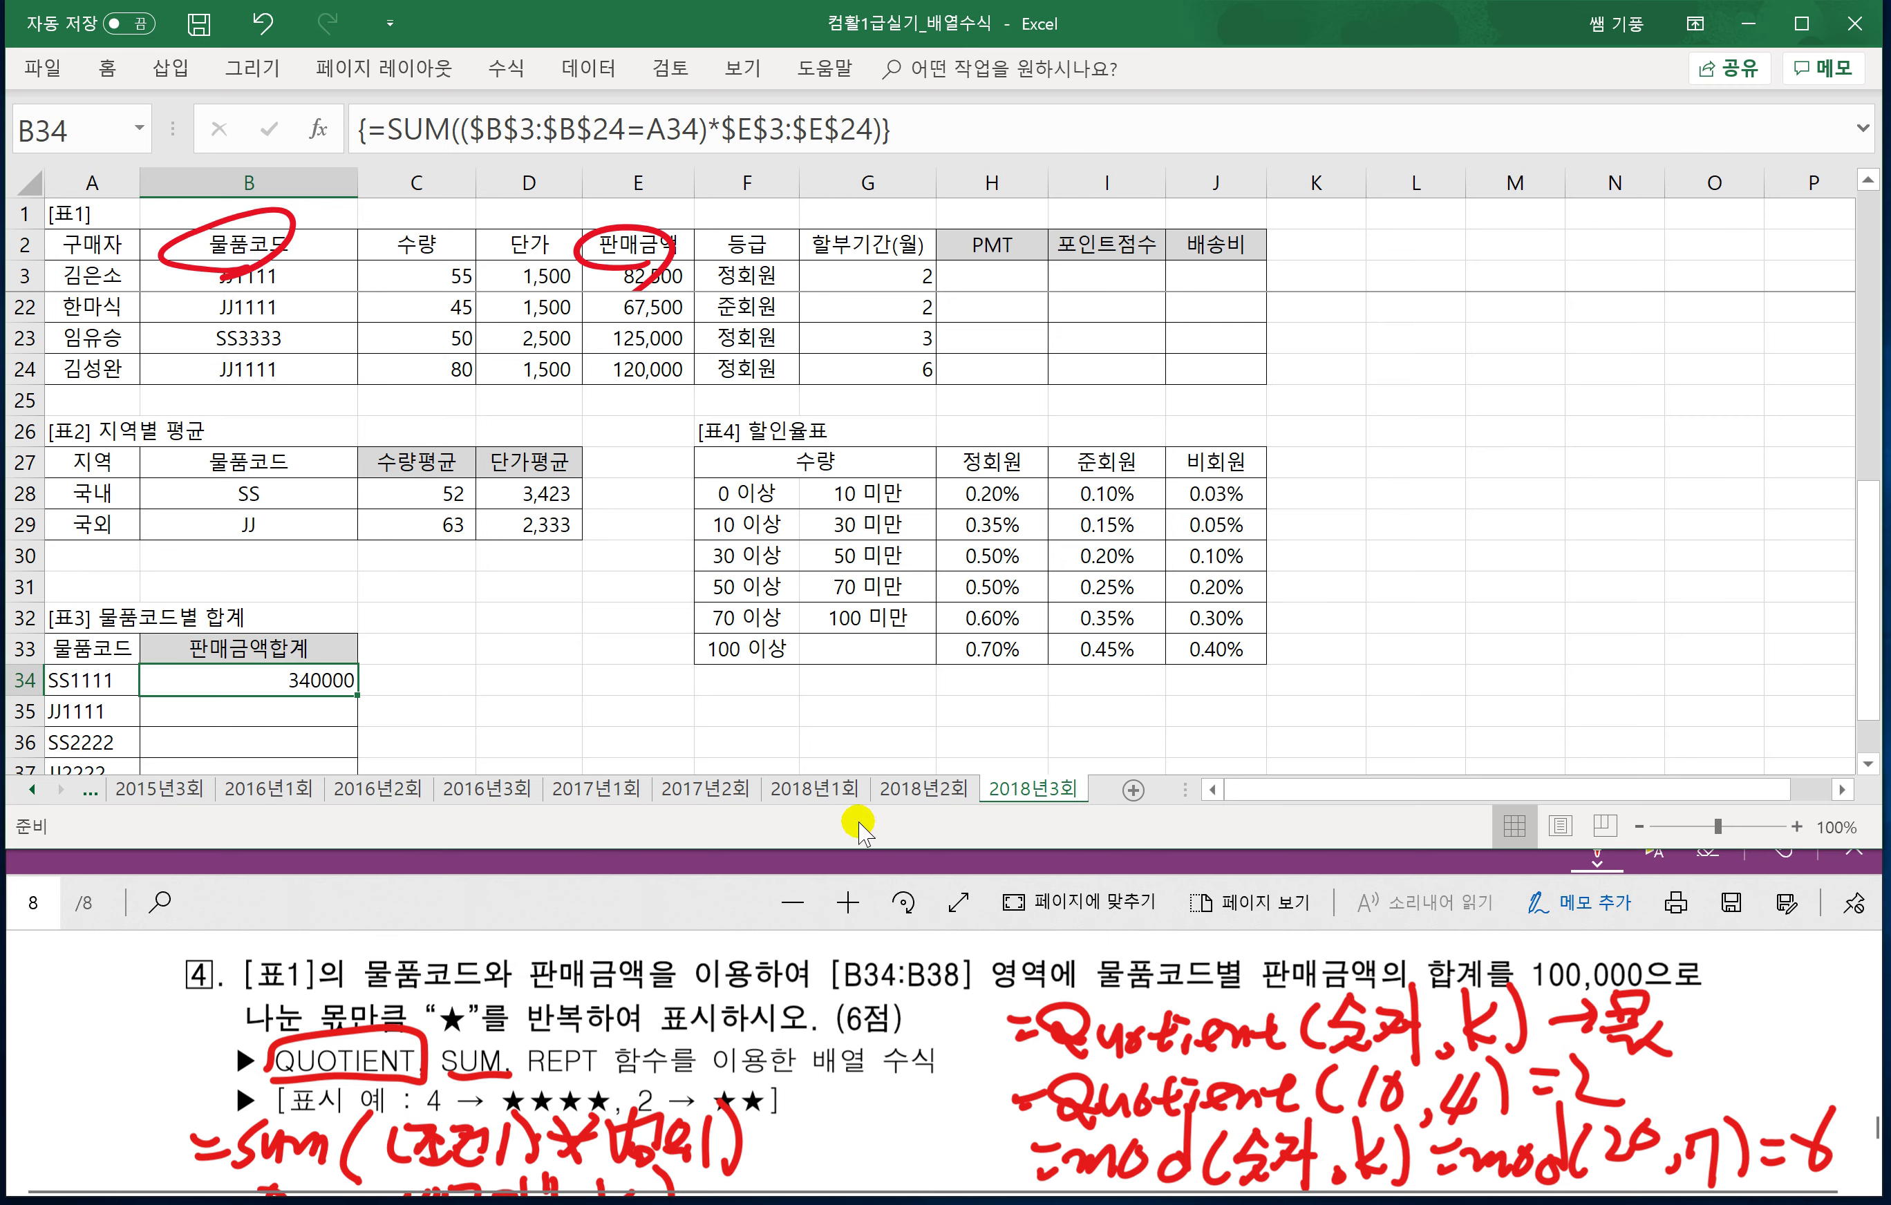
double_click(284, 681)
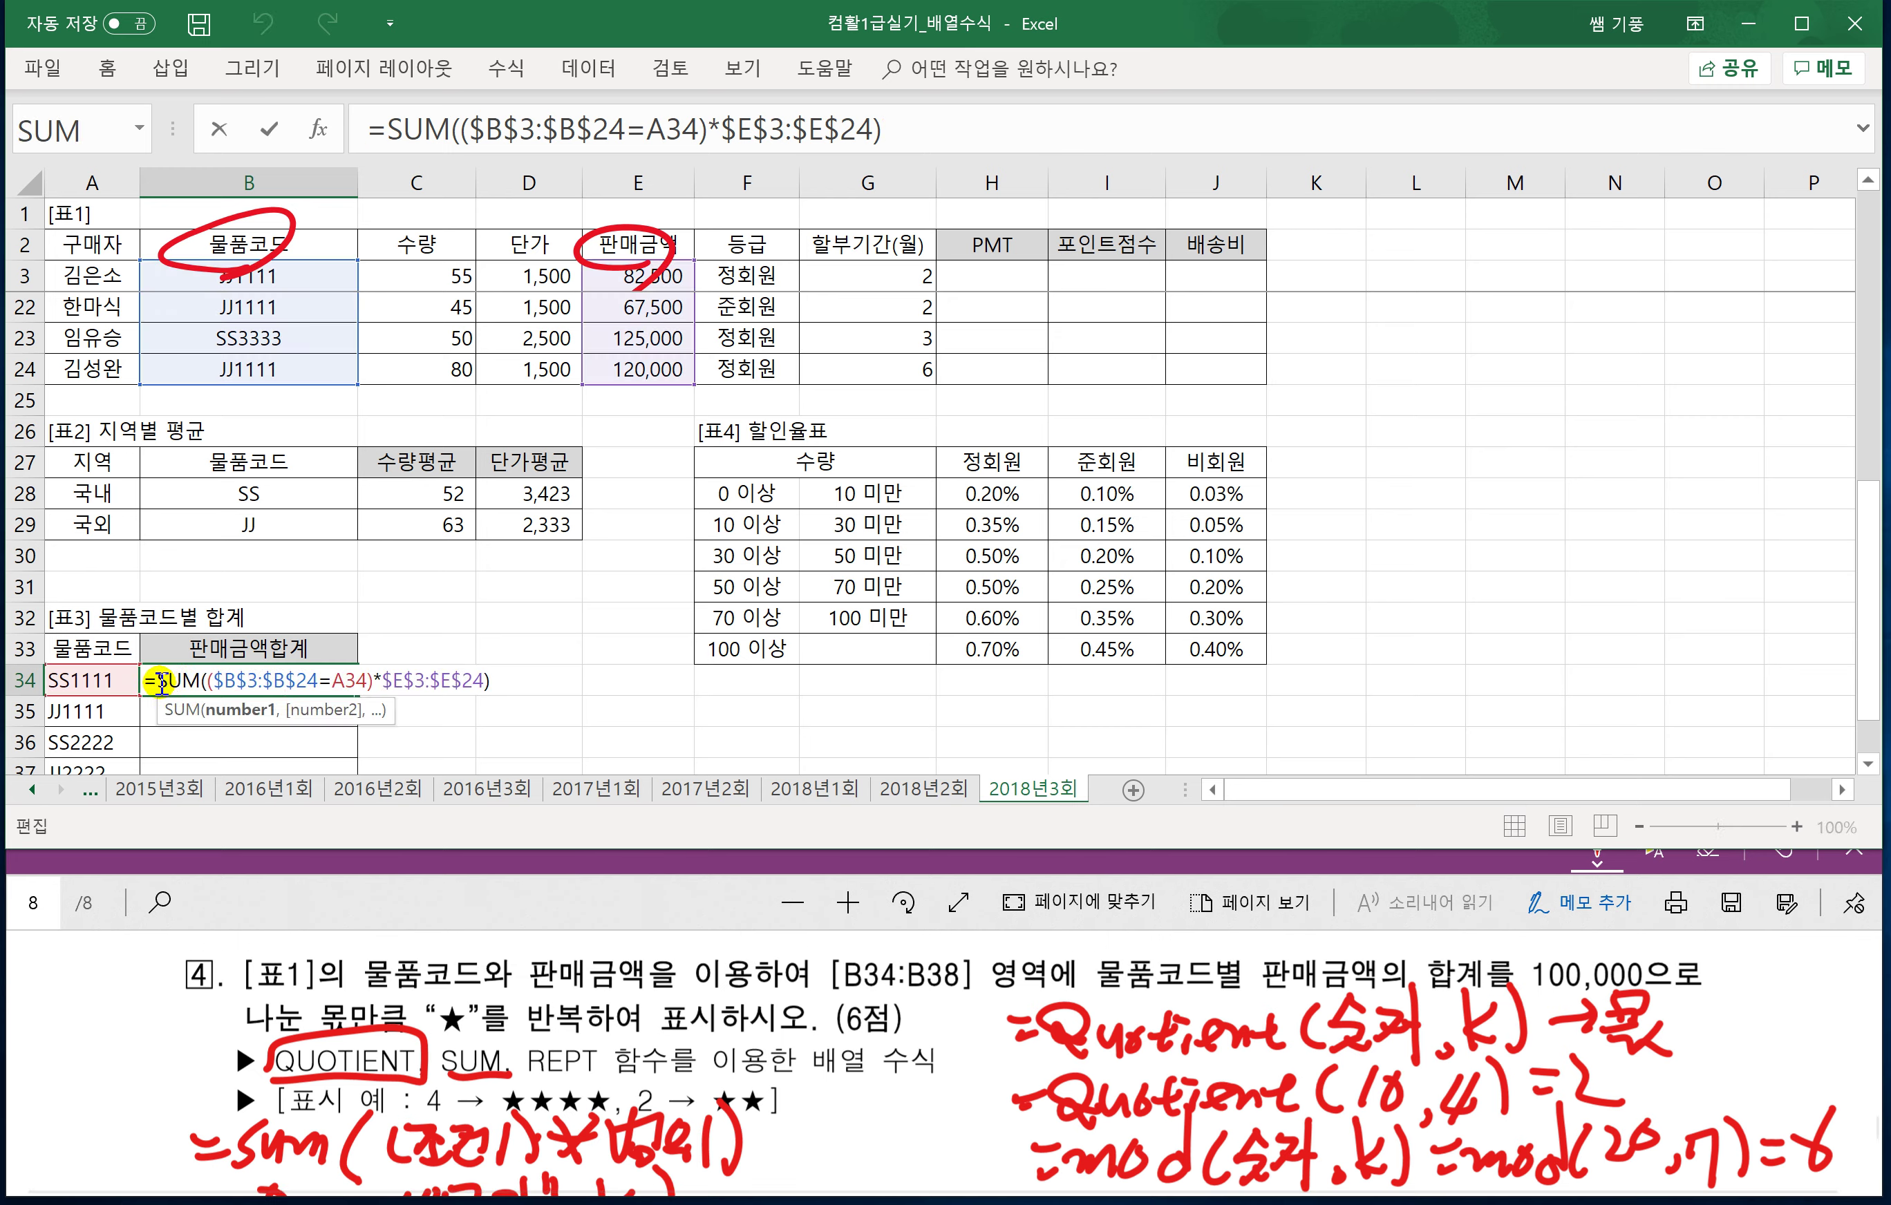
left_click(159, 682)
type("Q")
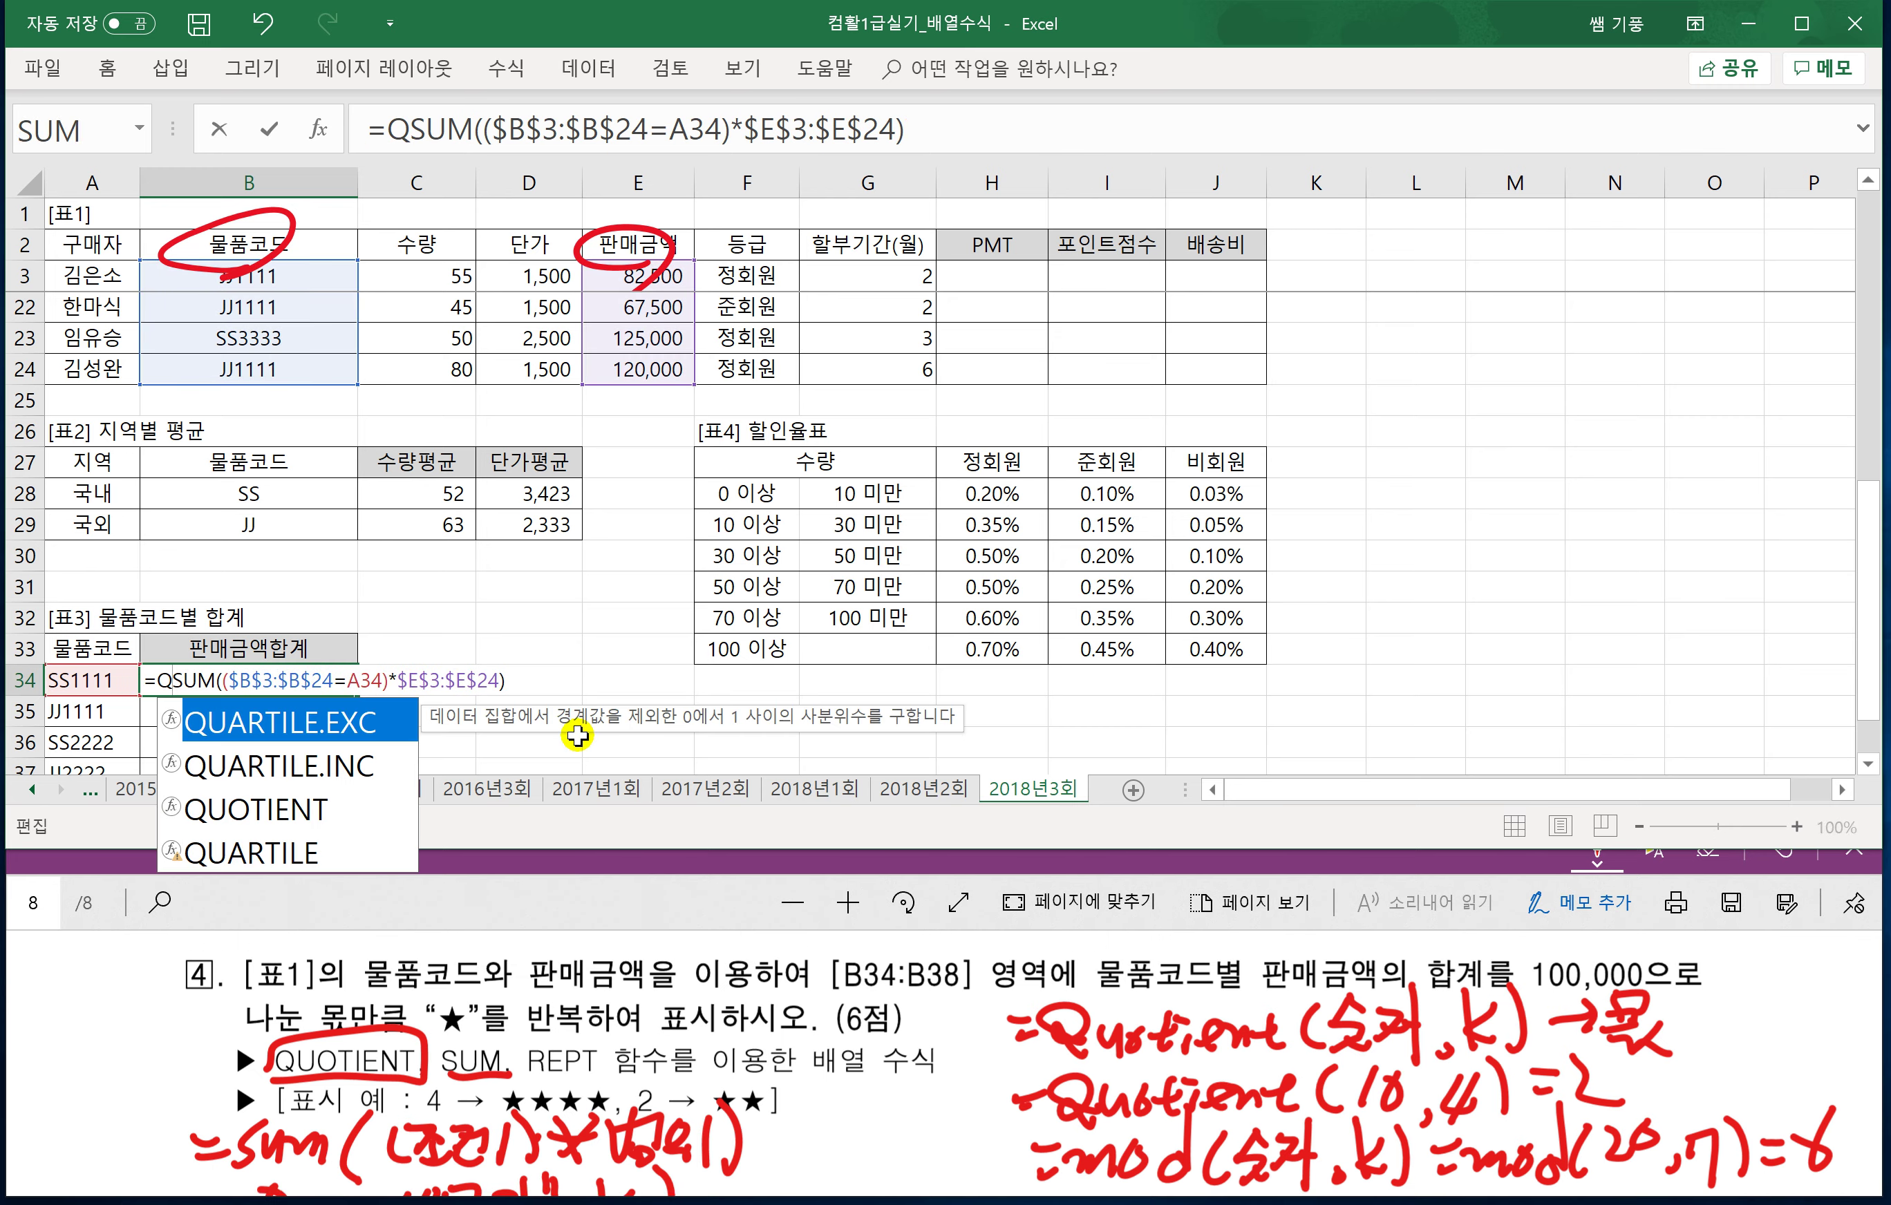
key("Down")
key("Down")
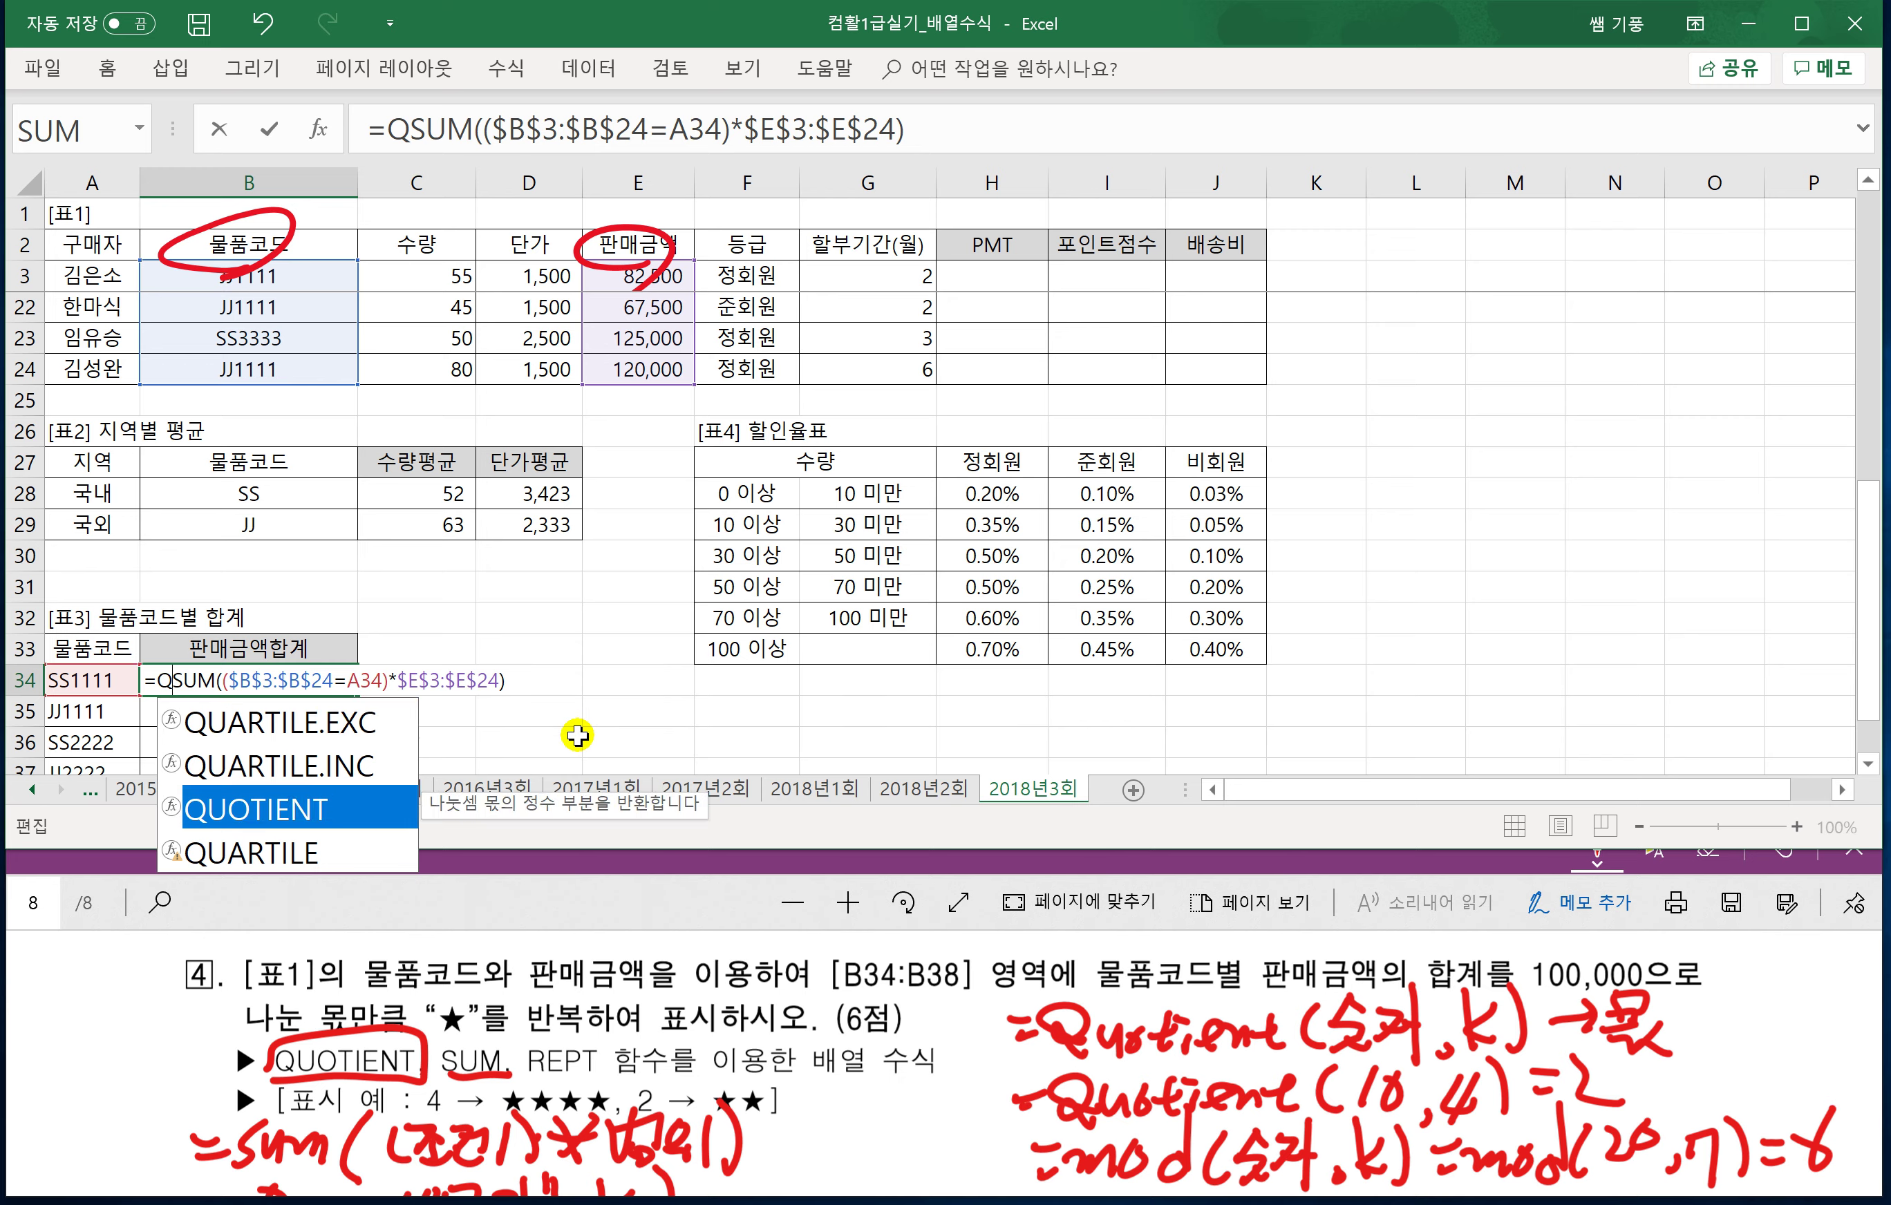
key("Tab")
left_click(614, 681)
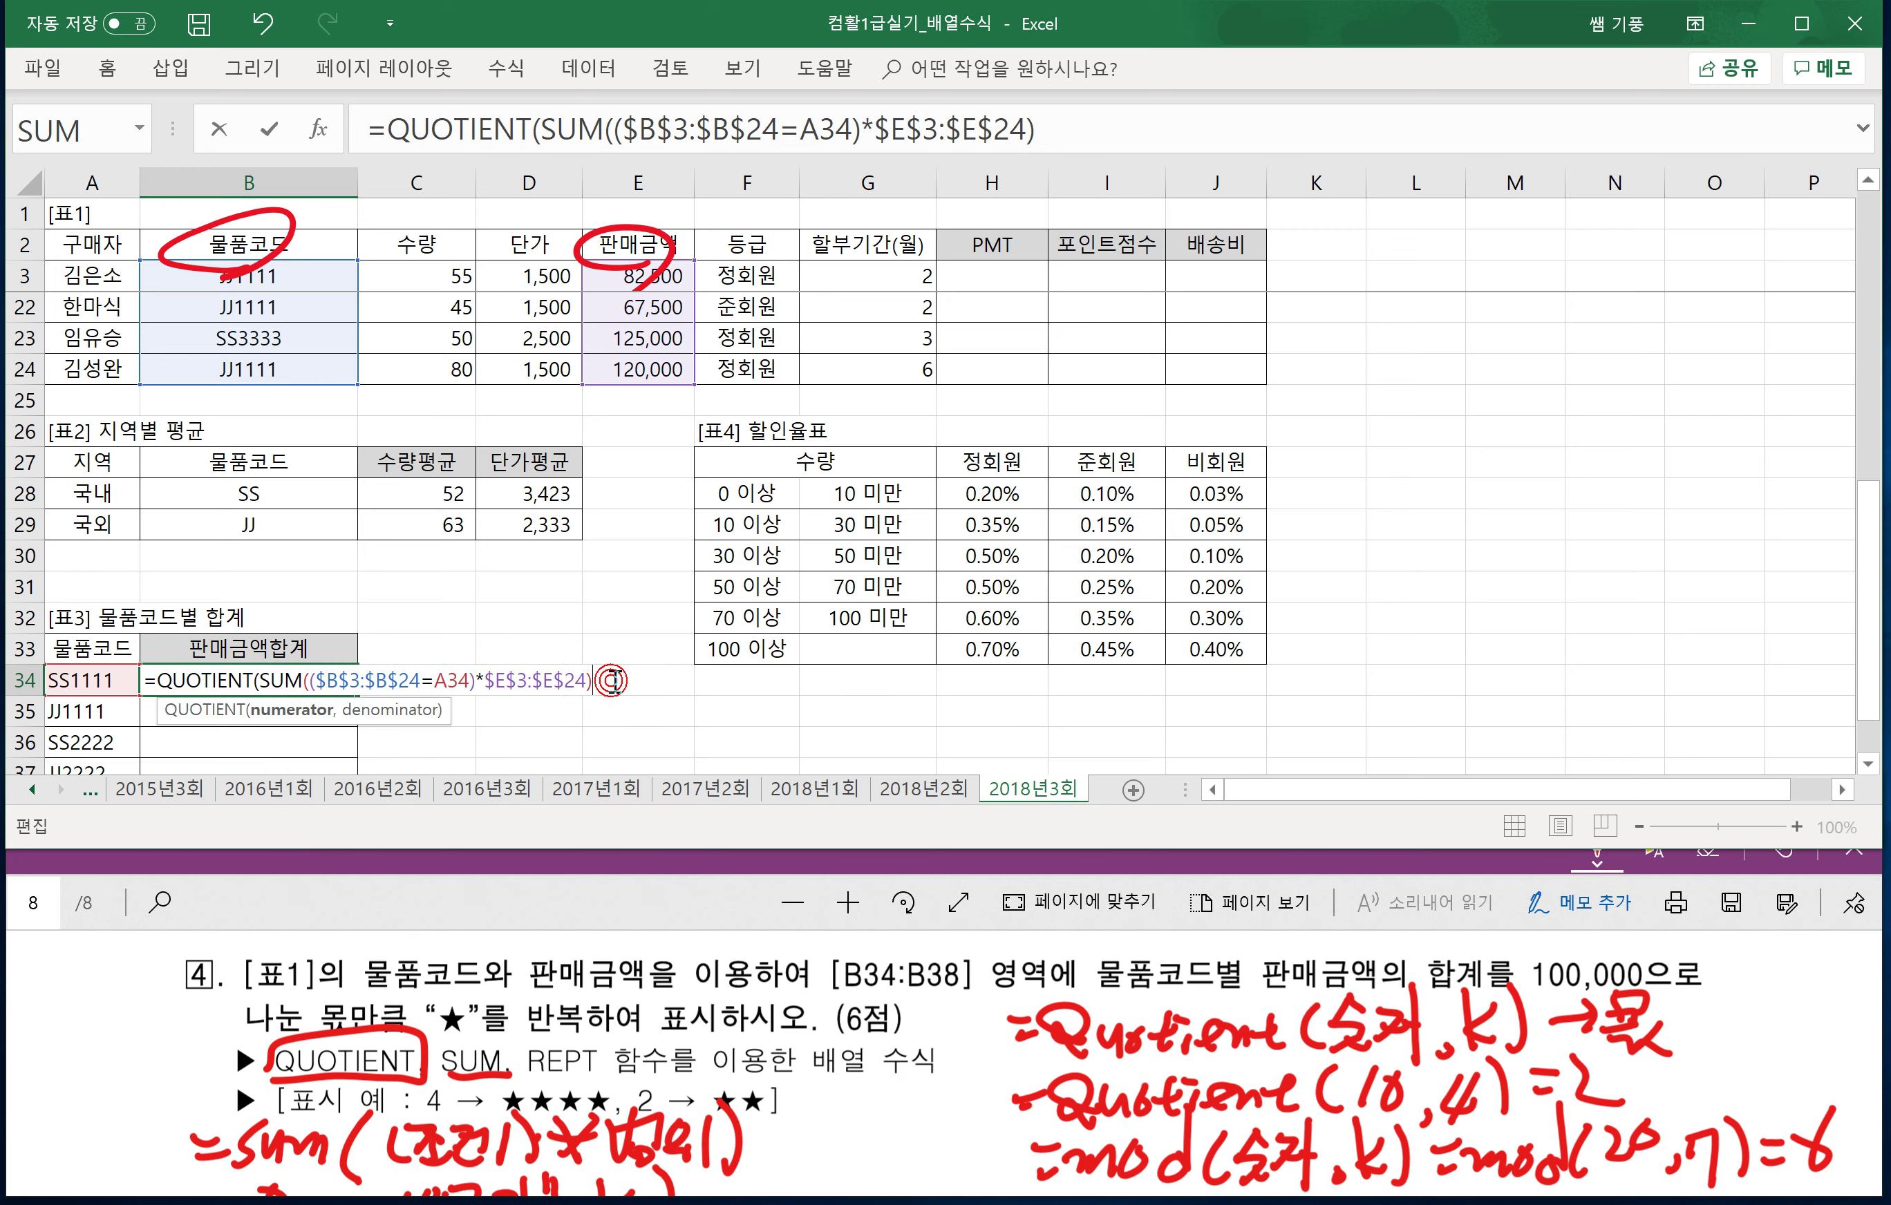
type(",100000")
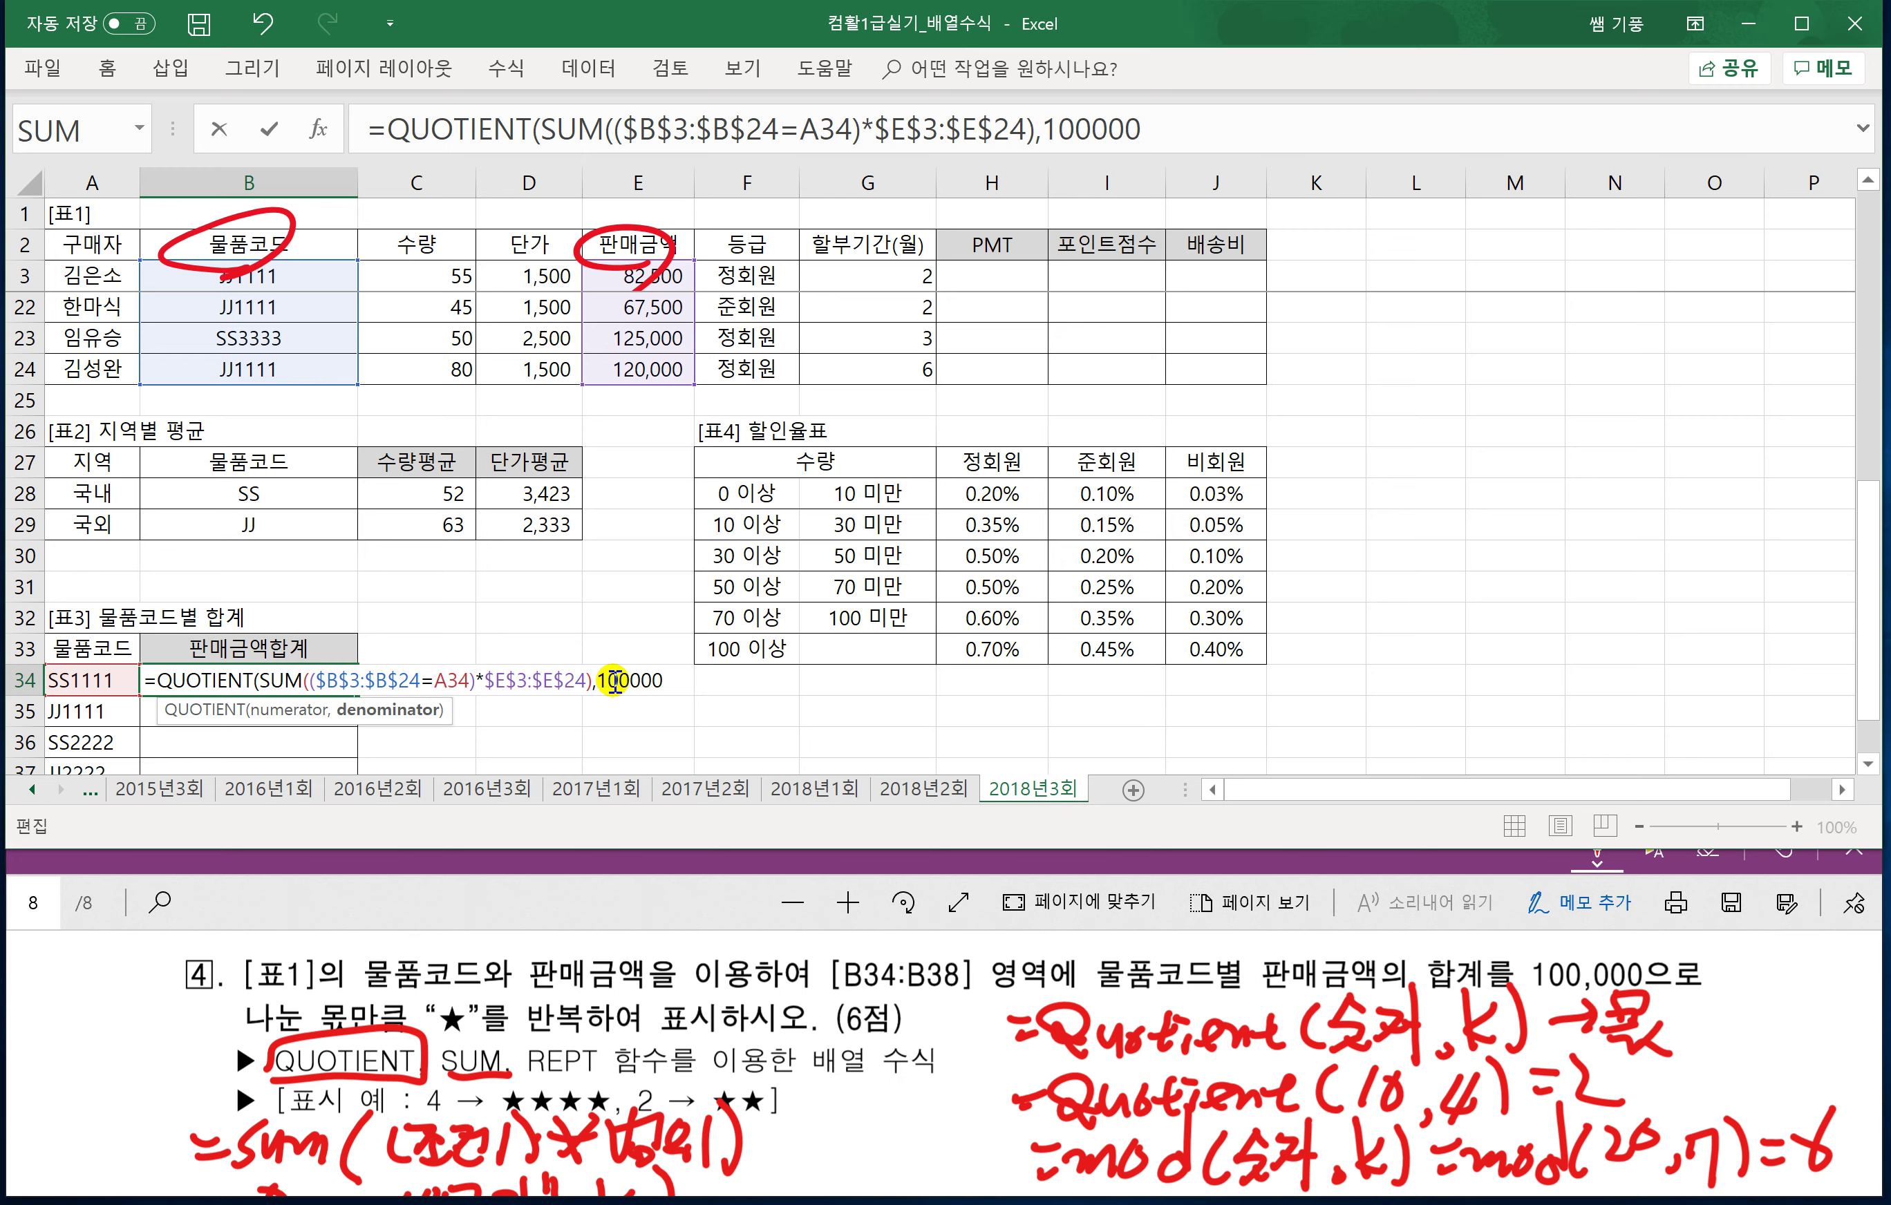
type(")")
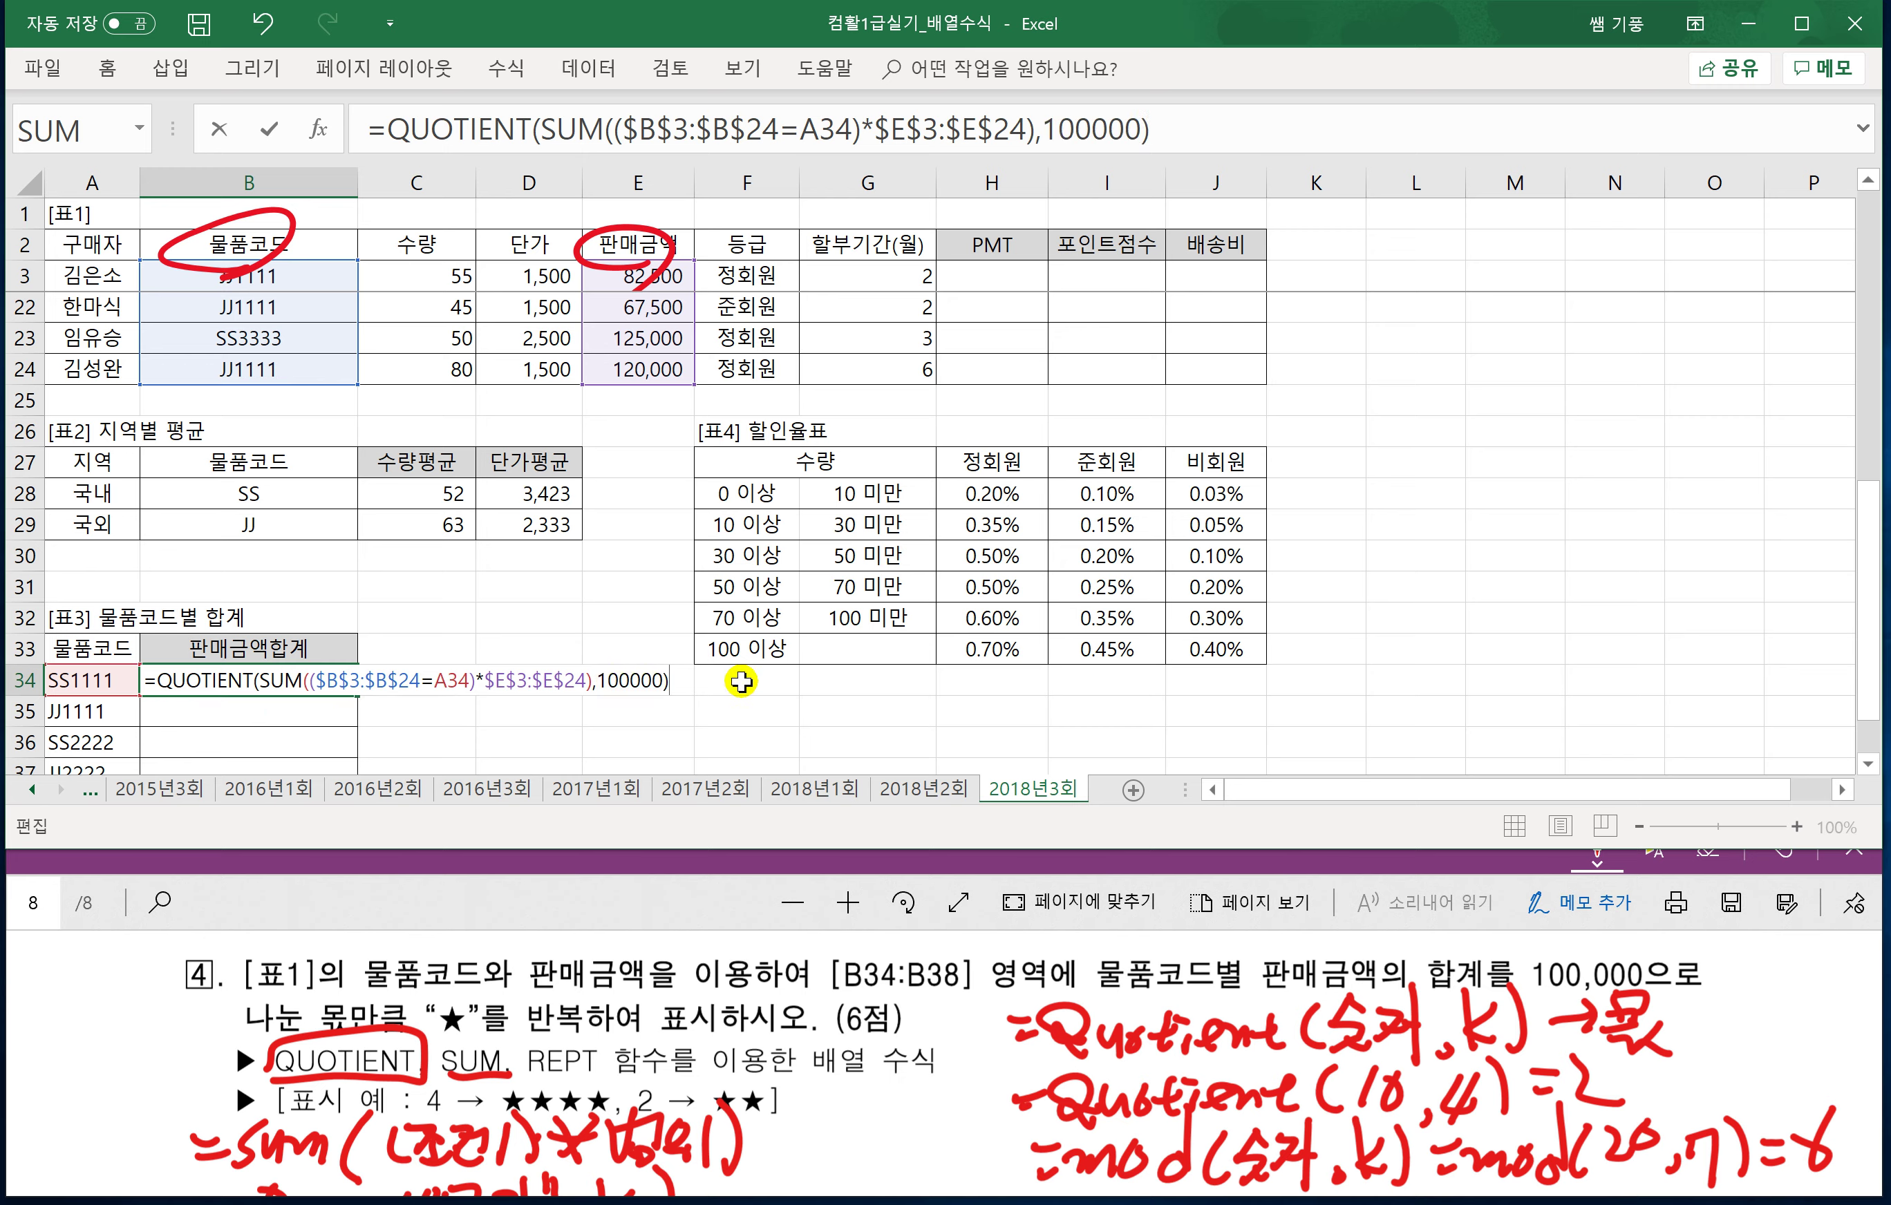
left_click(1174, 128)
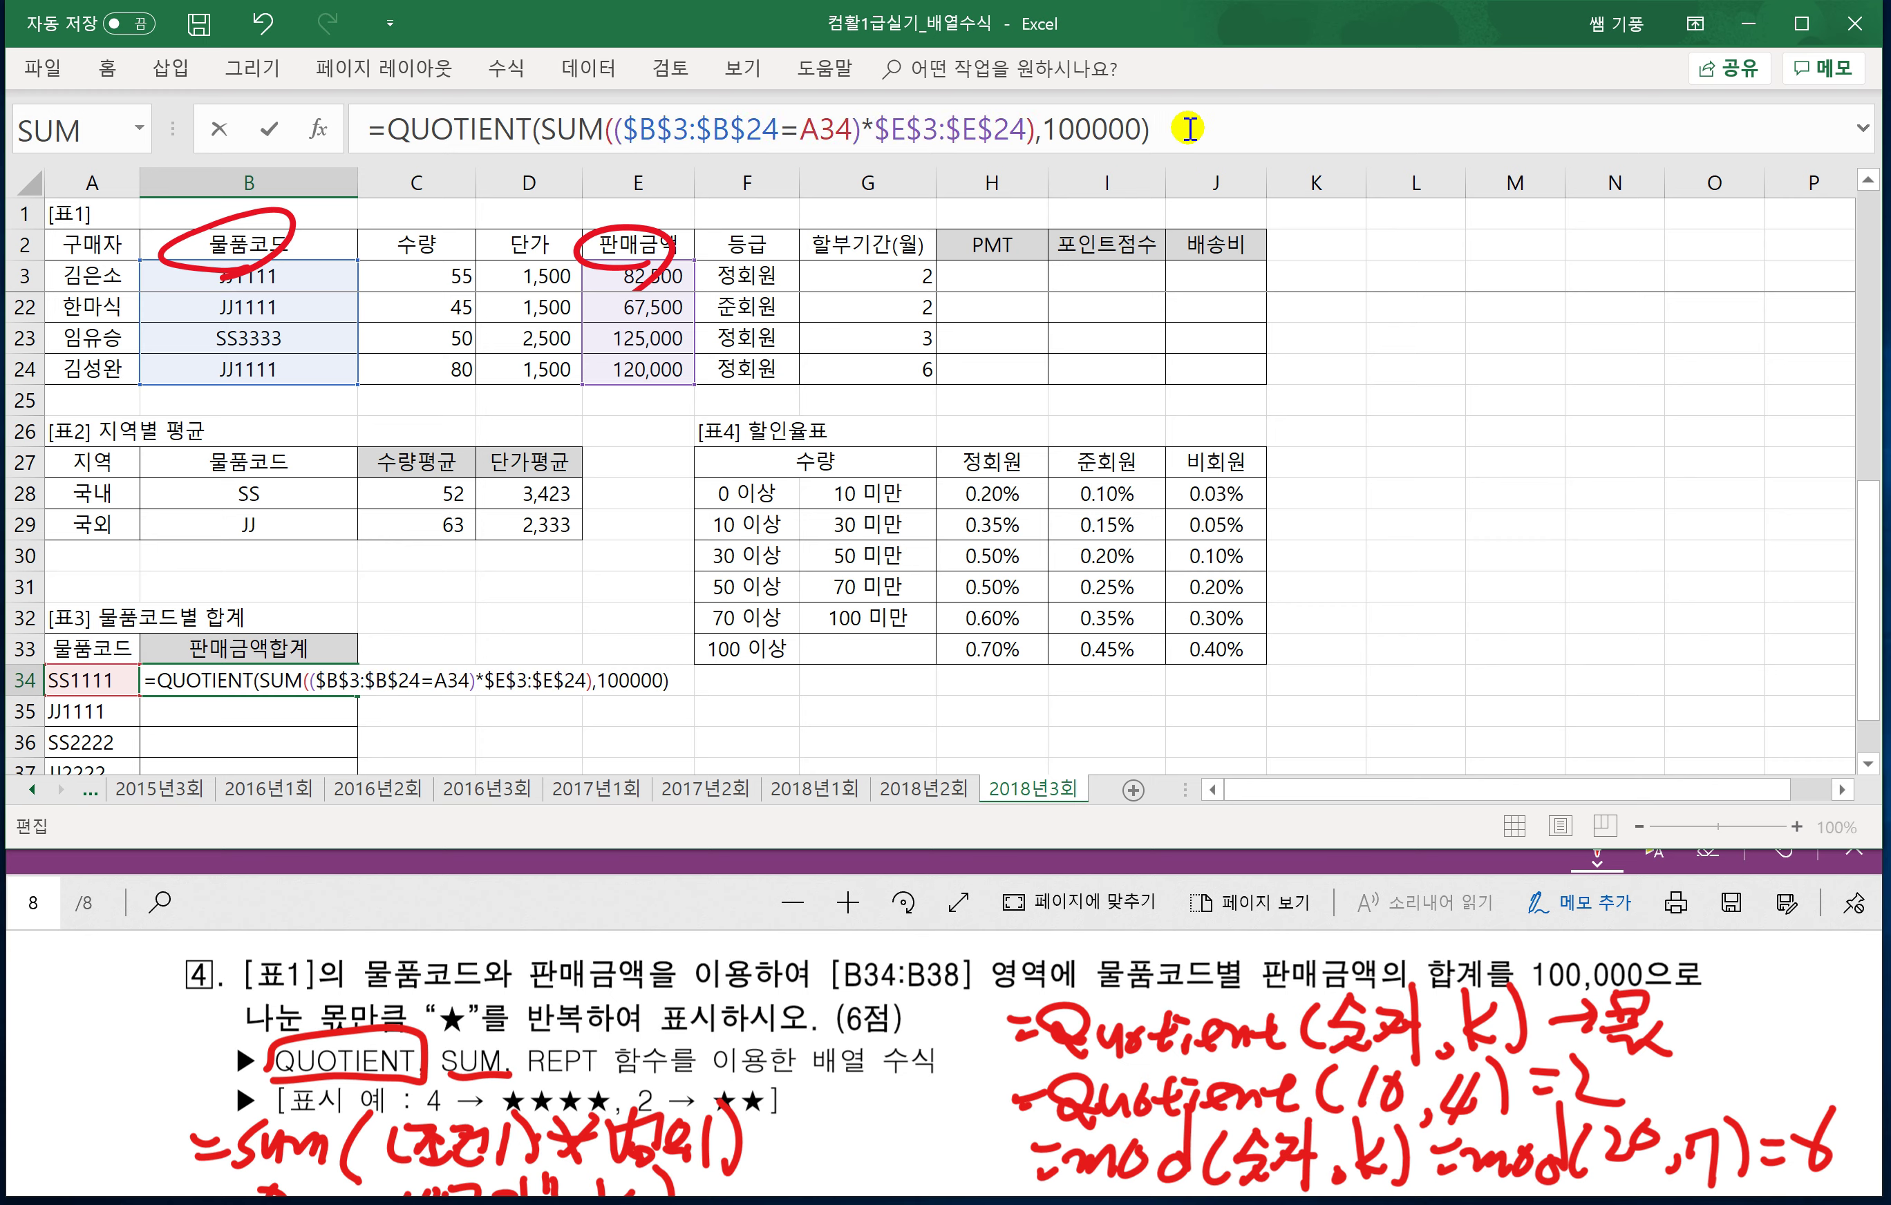
key("ctrl+shift+Return")
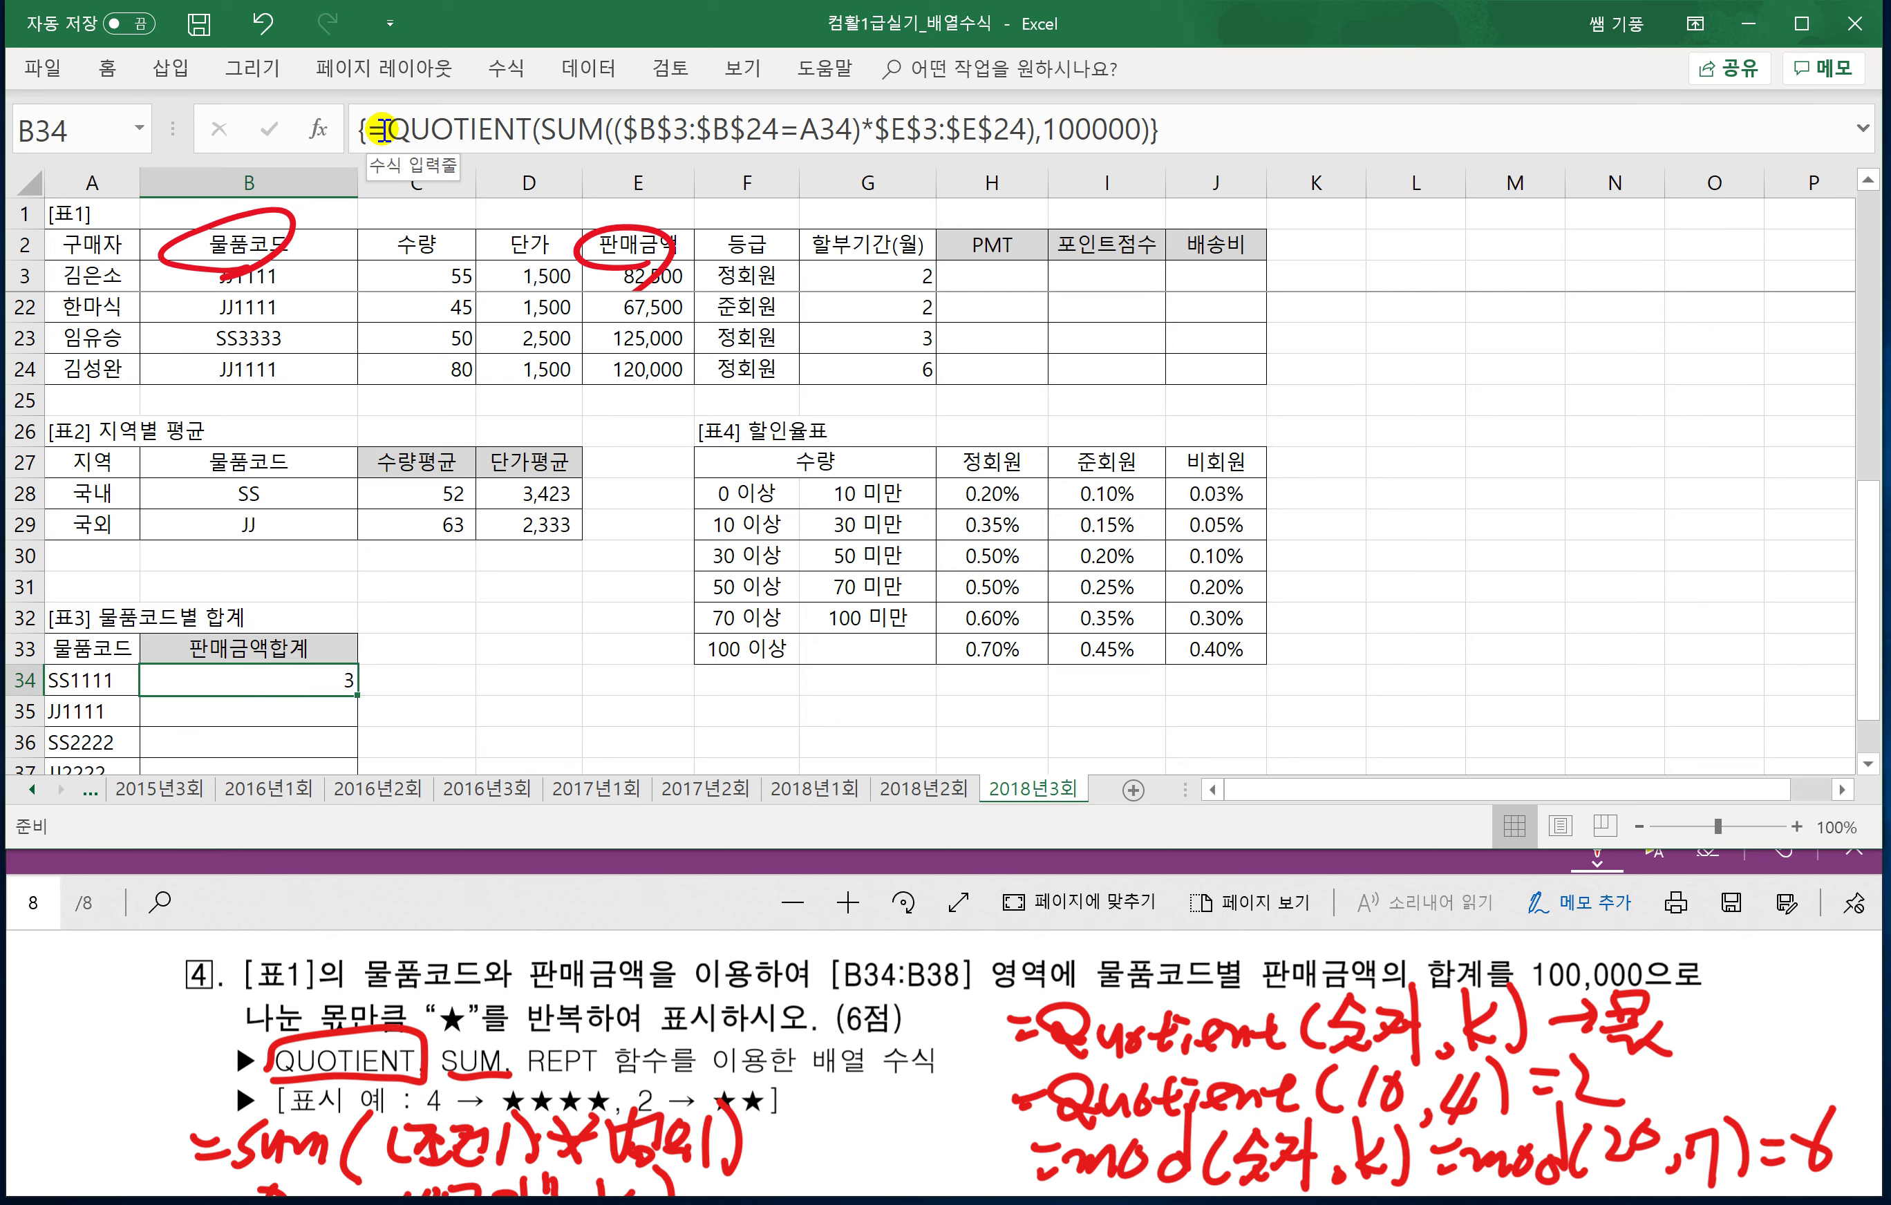
Wrap the QUOTIENT formula in B34 in REPT with "★" as the repeated text and re-enter it as an array formula.
left_click(381, 128)
type("REPT")
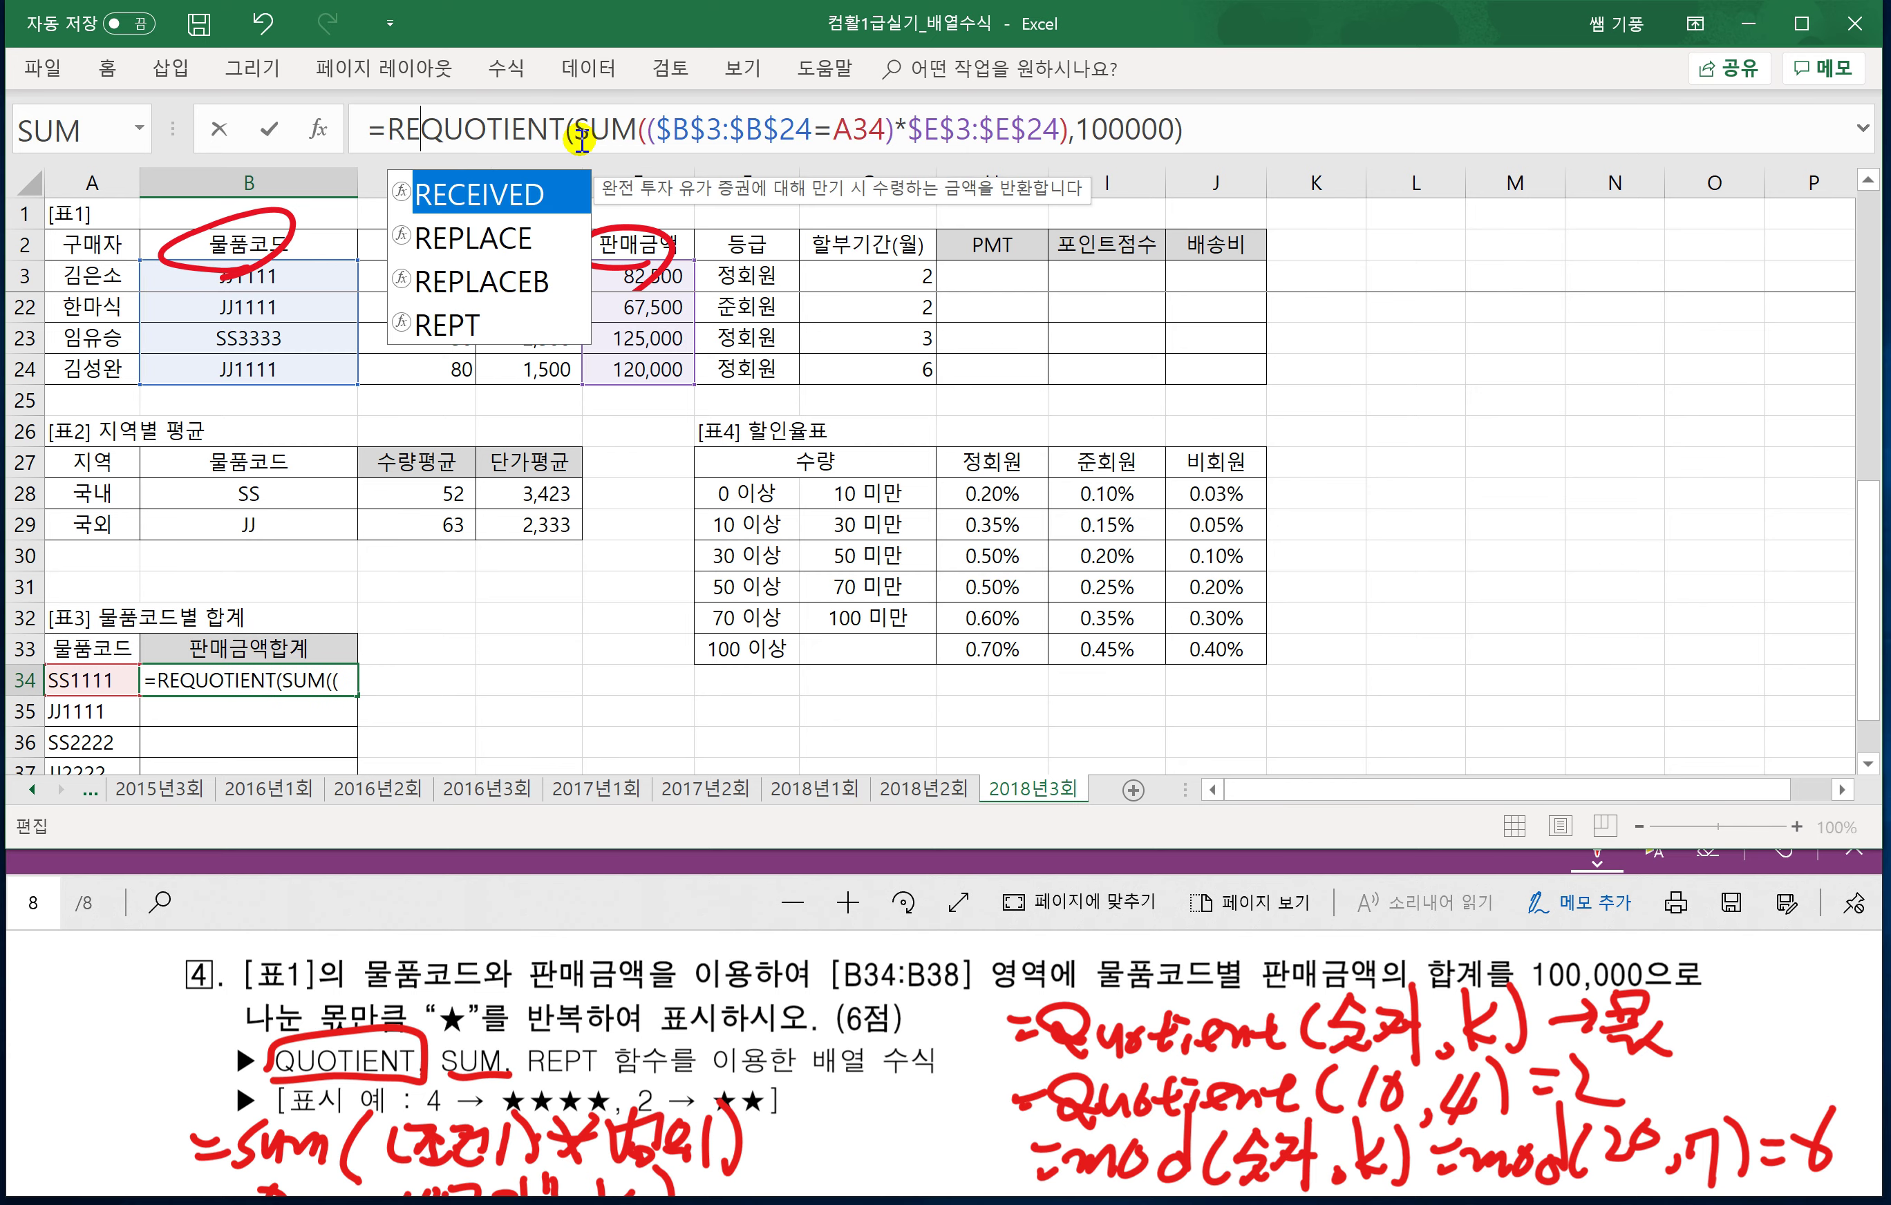
type("(")
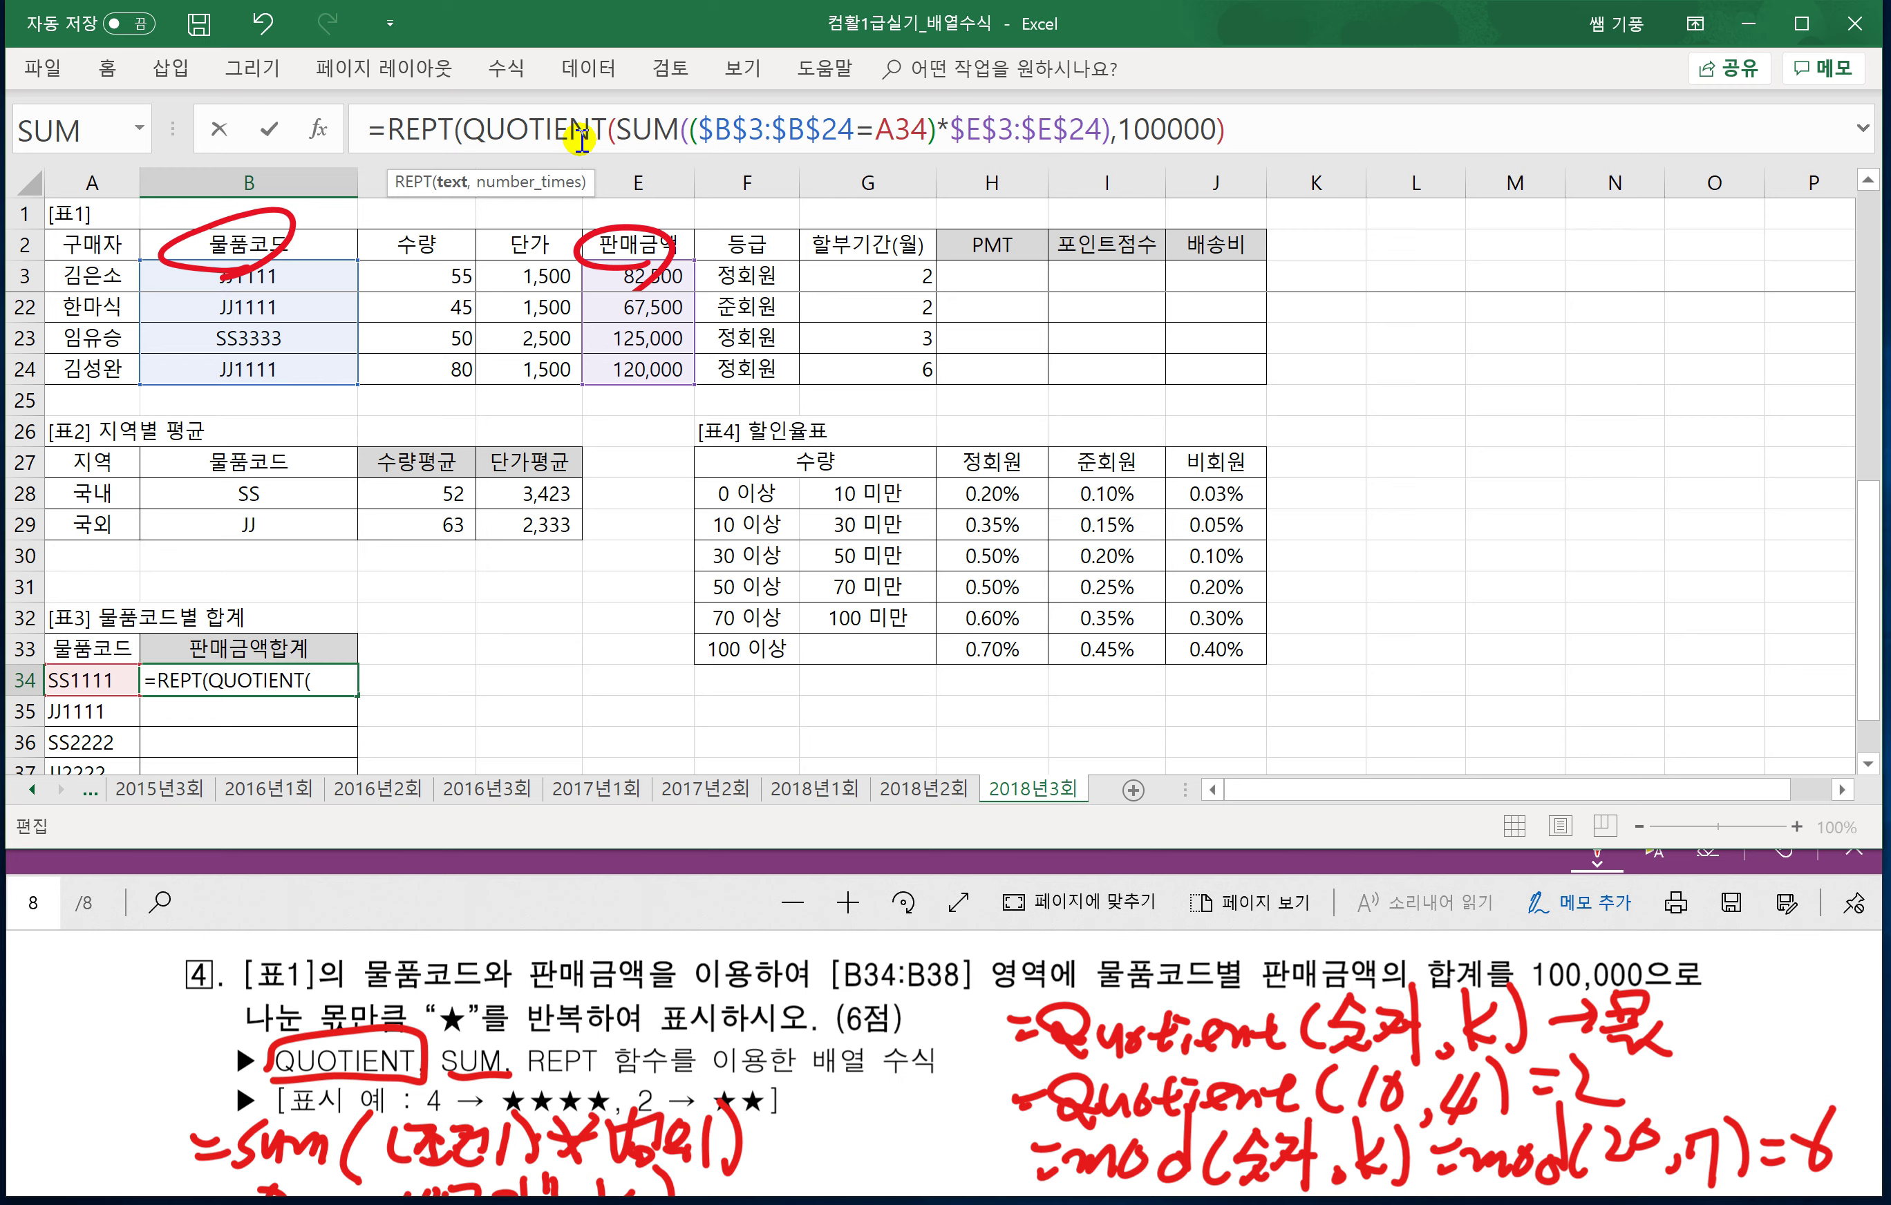
type("\"")
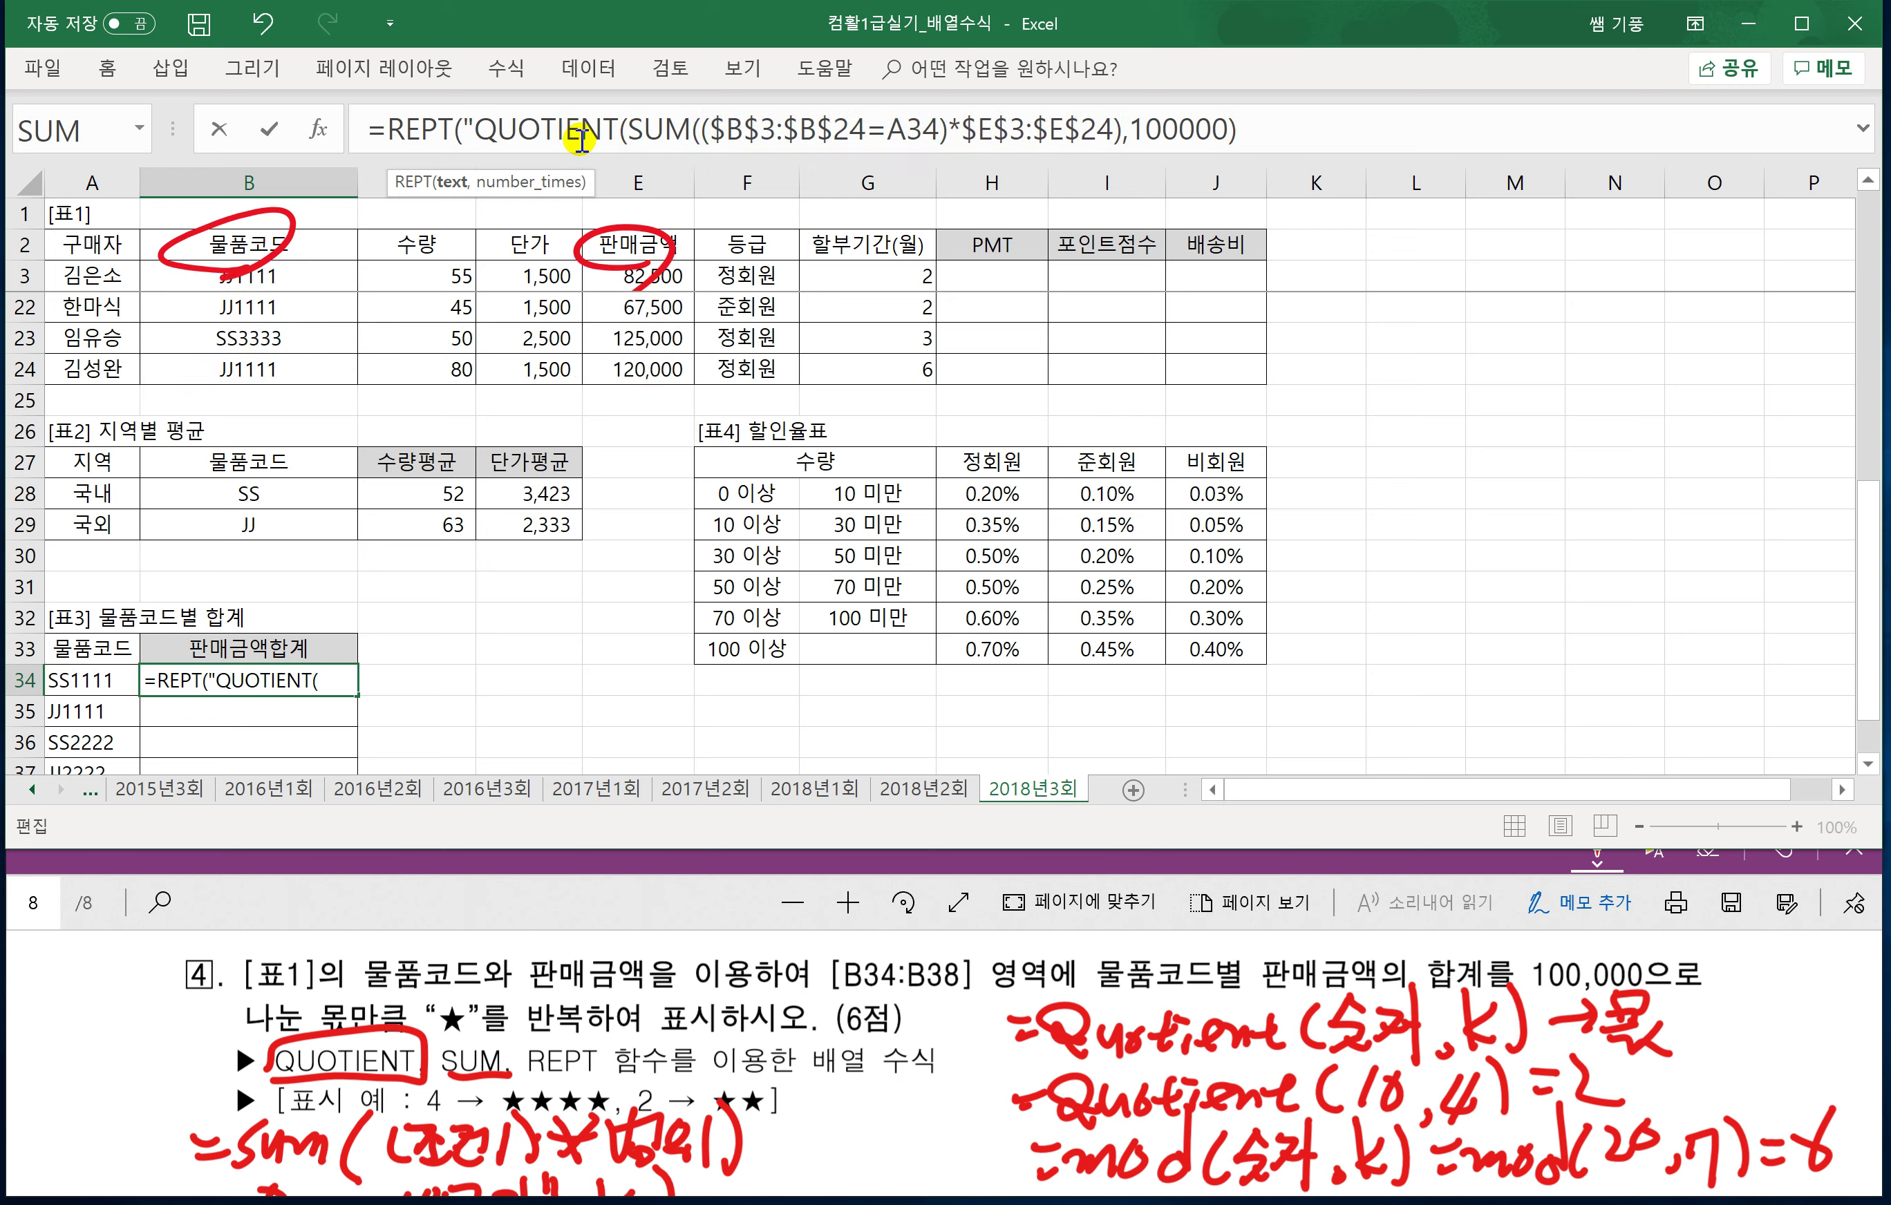
type("A")
key("BackSpace")
key("Hangul")
type("ㅁ")
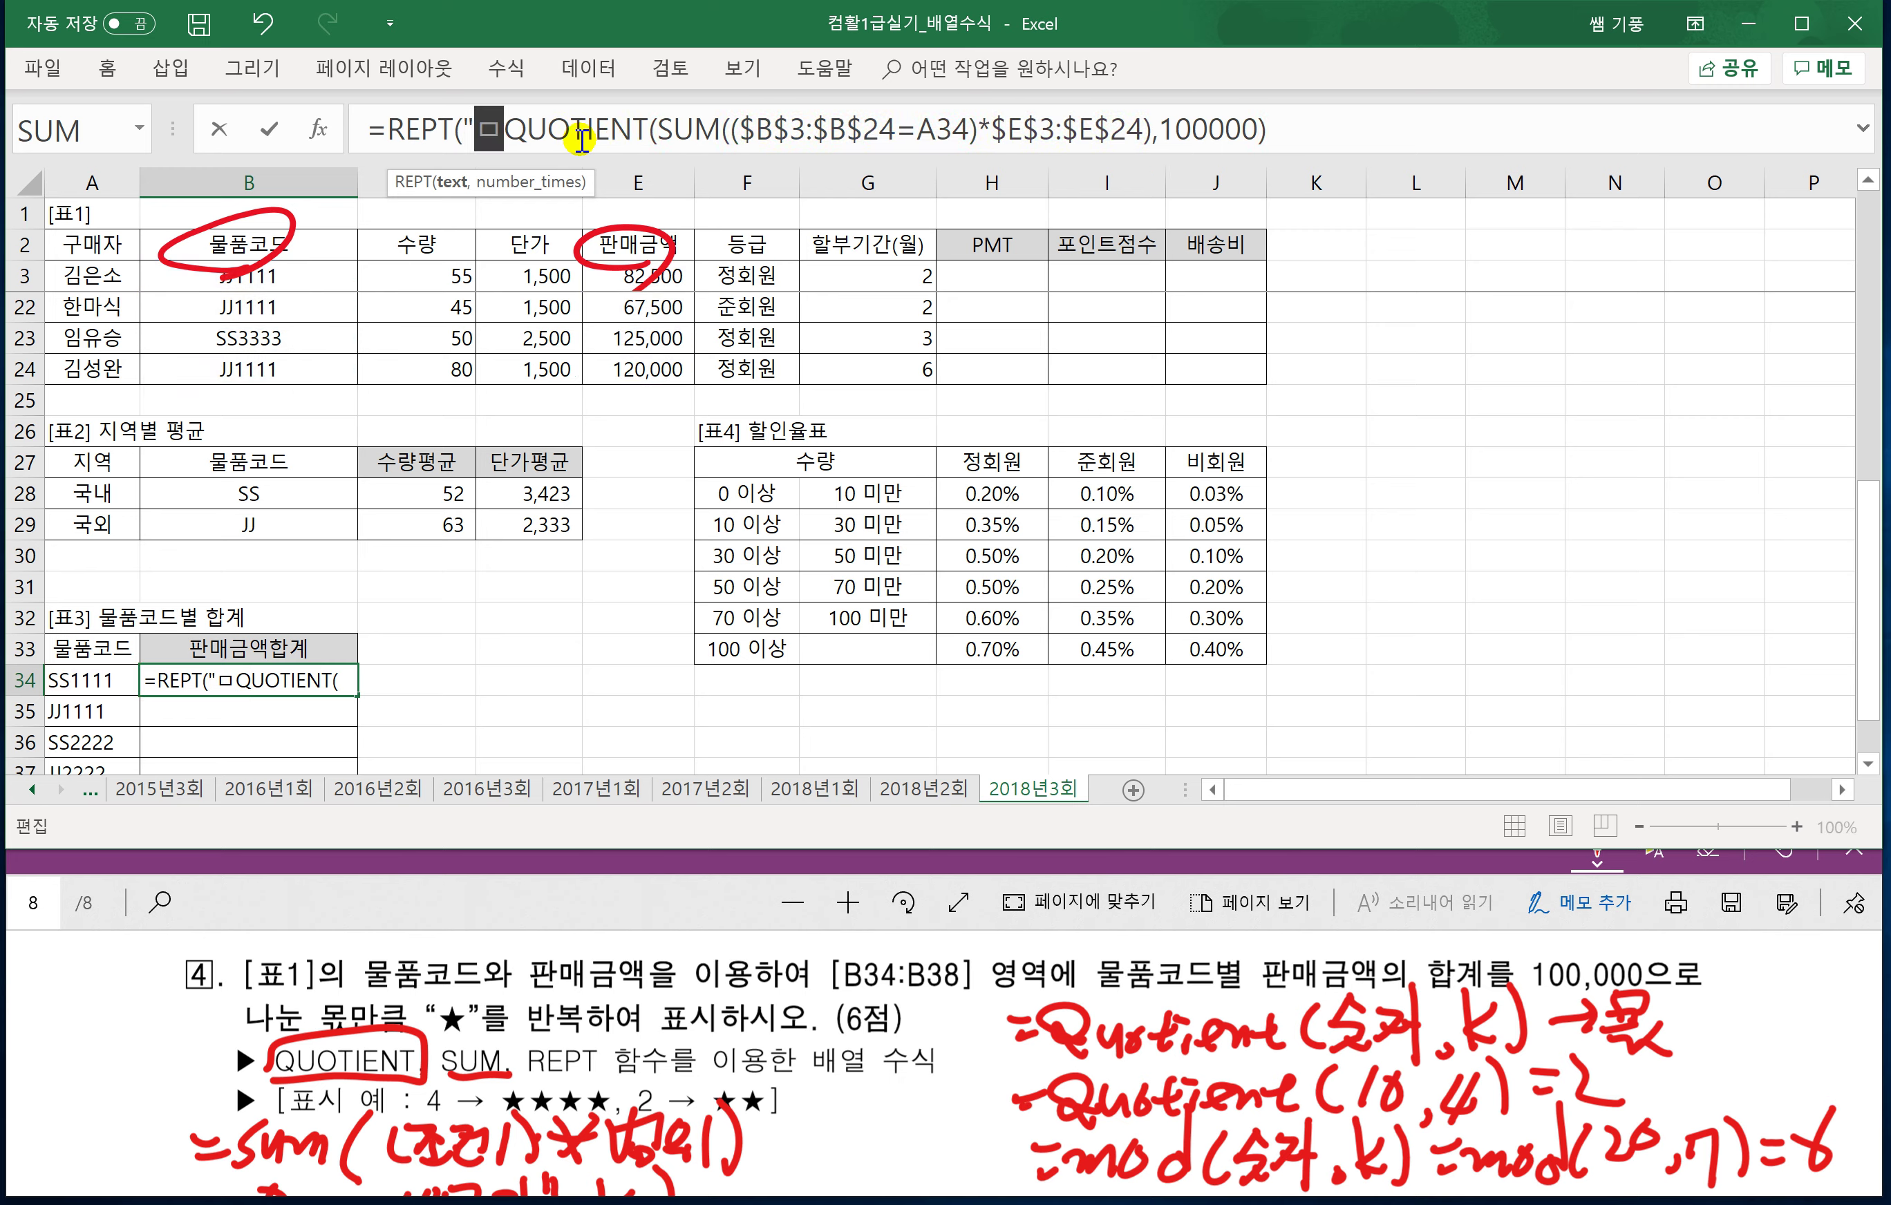
key("Hangul_Hanja")
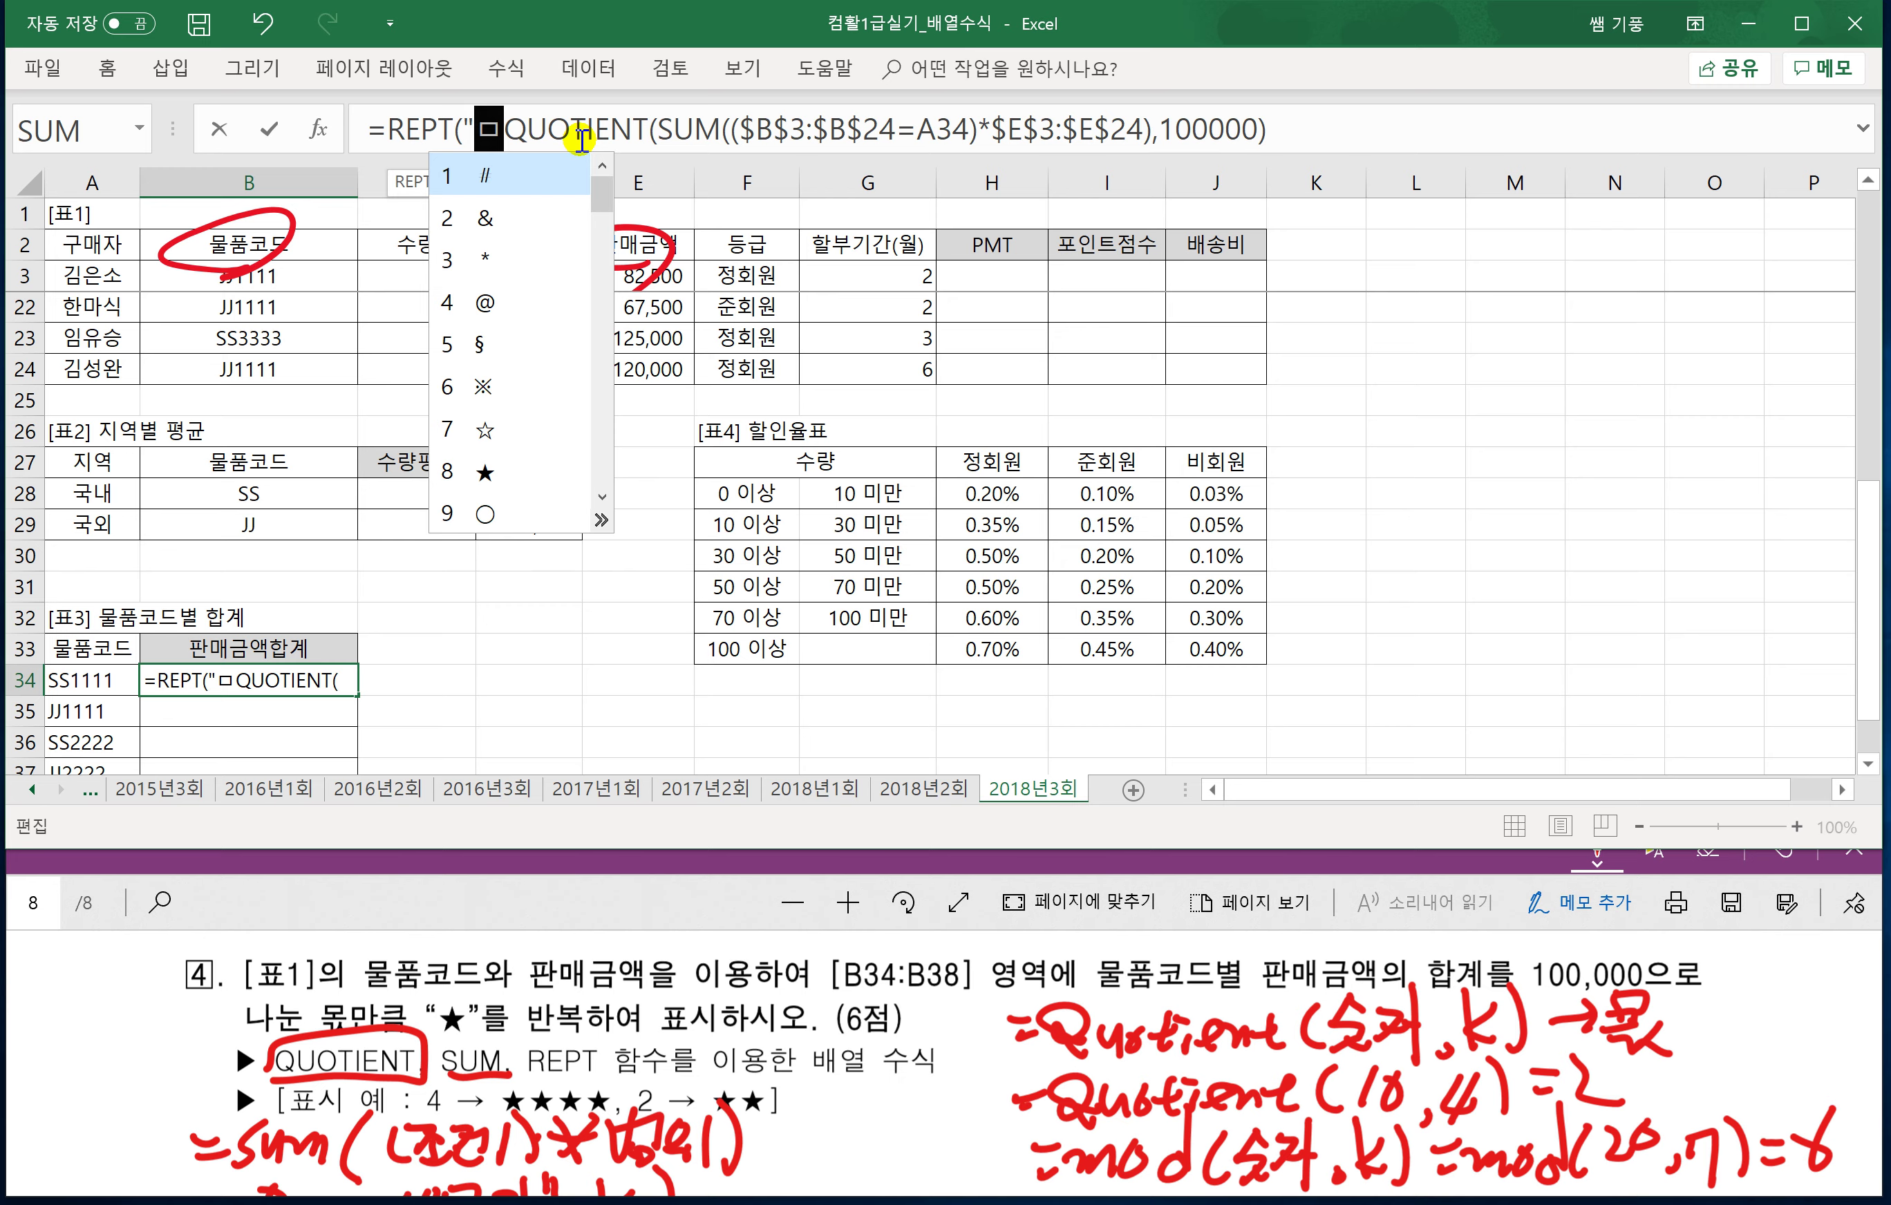
left_click(496, 474)
type("\",")
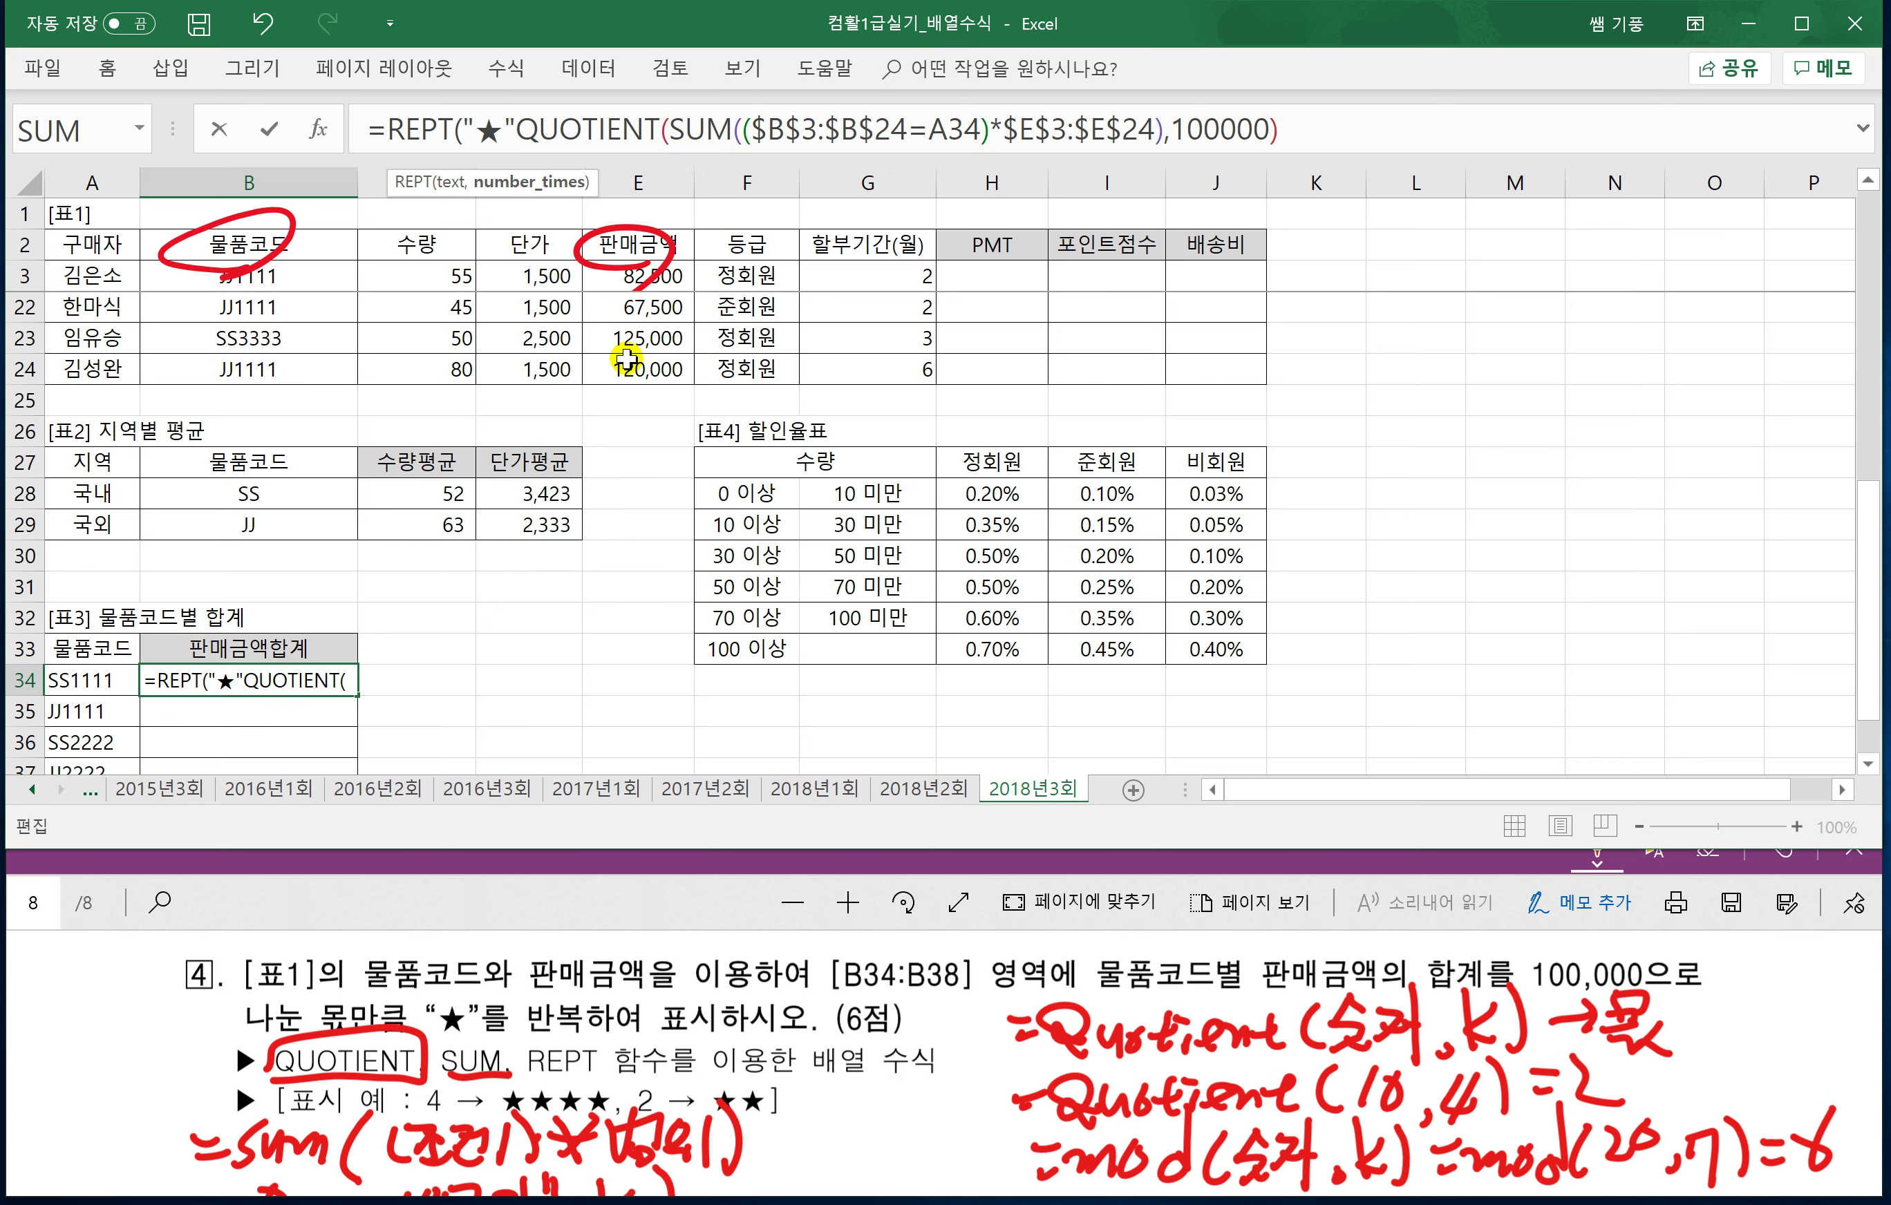
left_click(1335, 133)
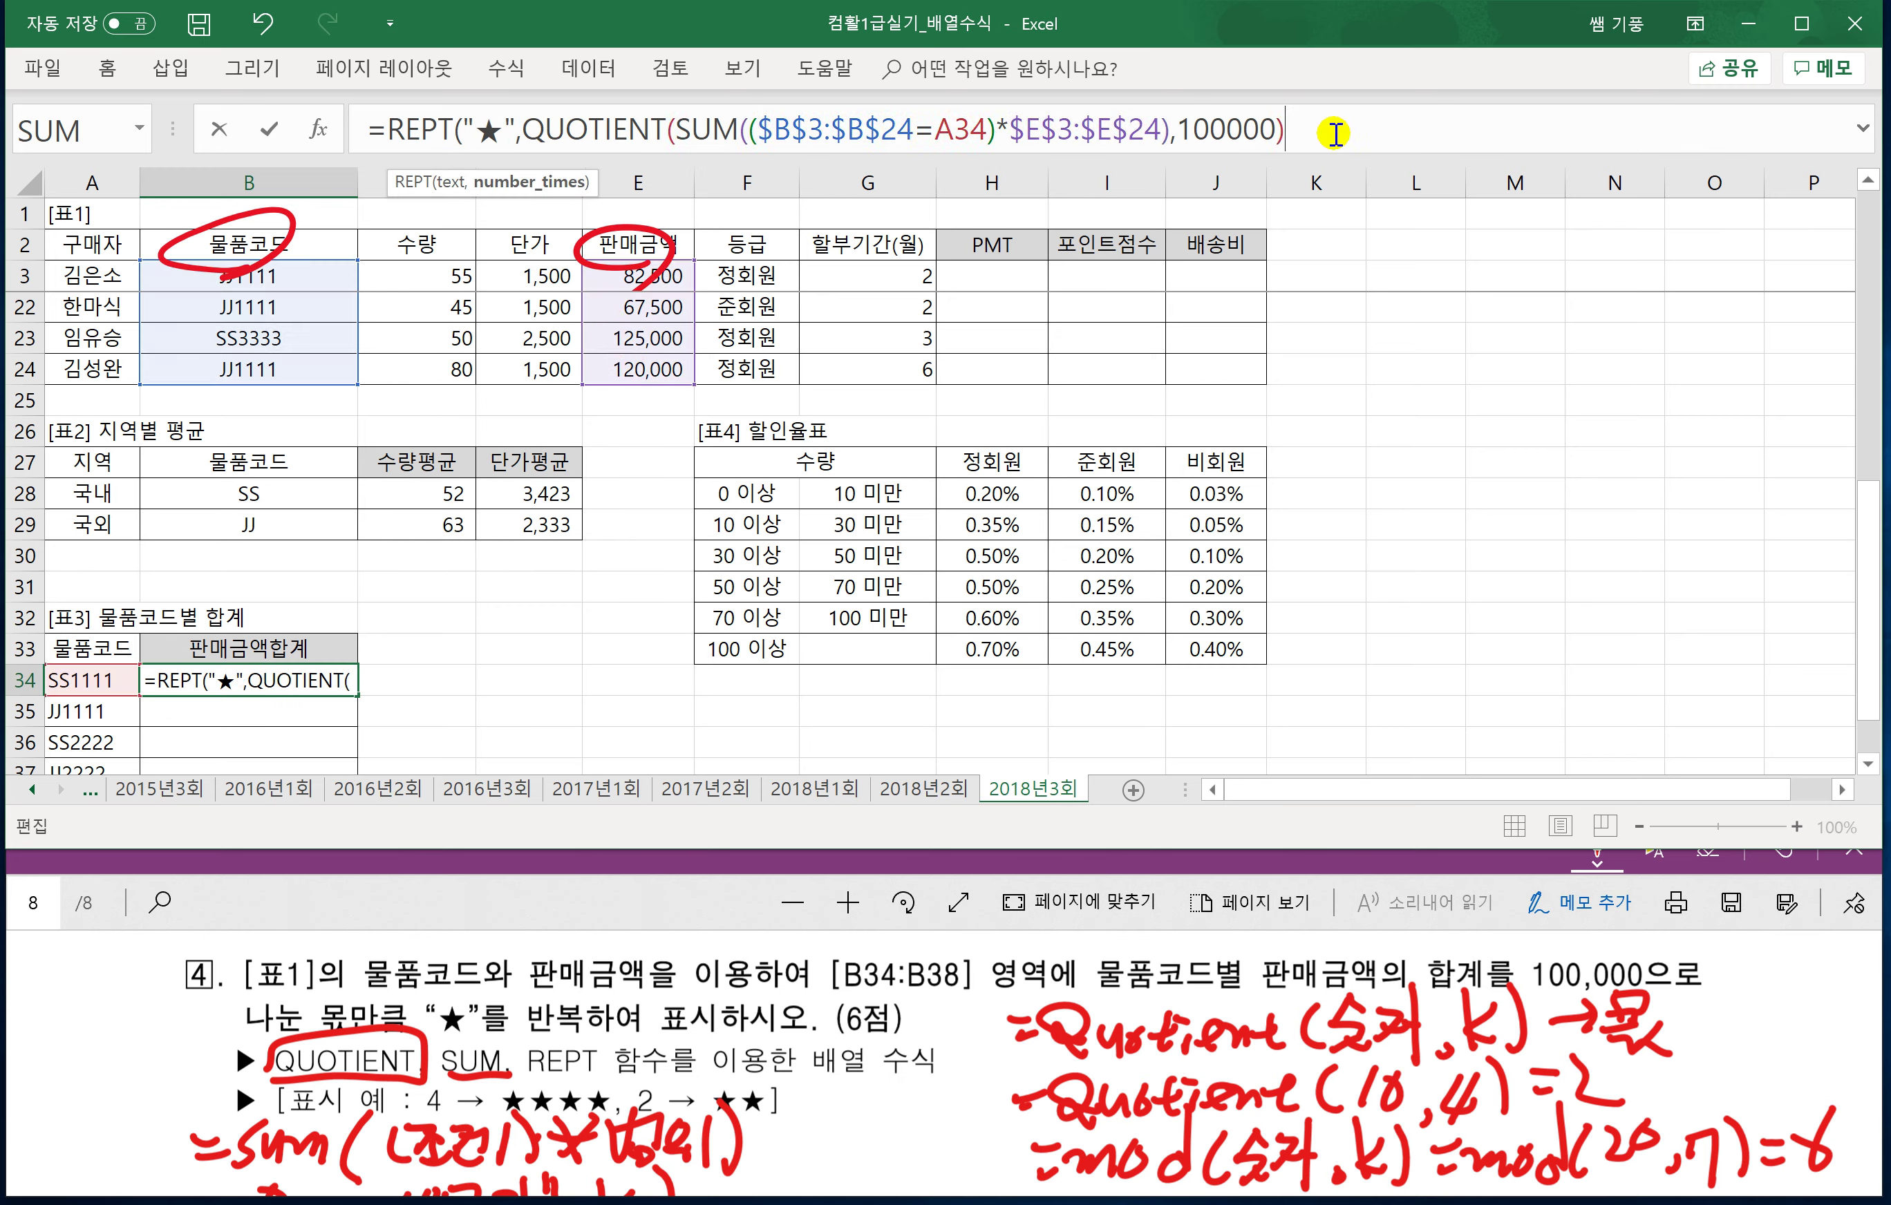
type(")")
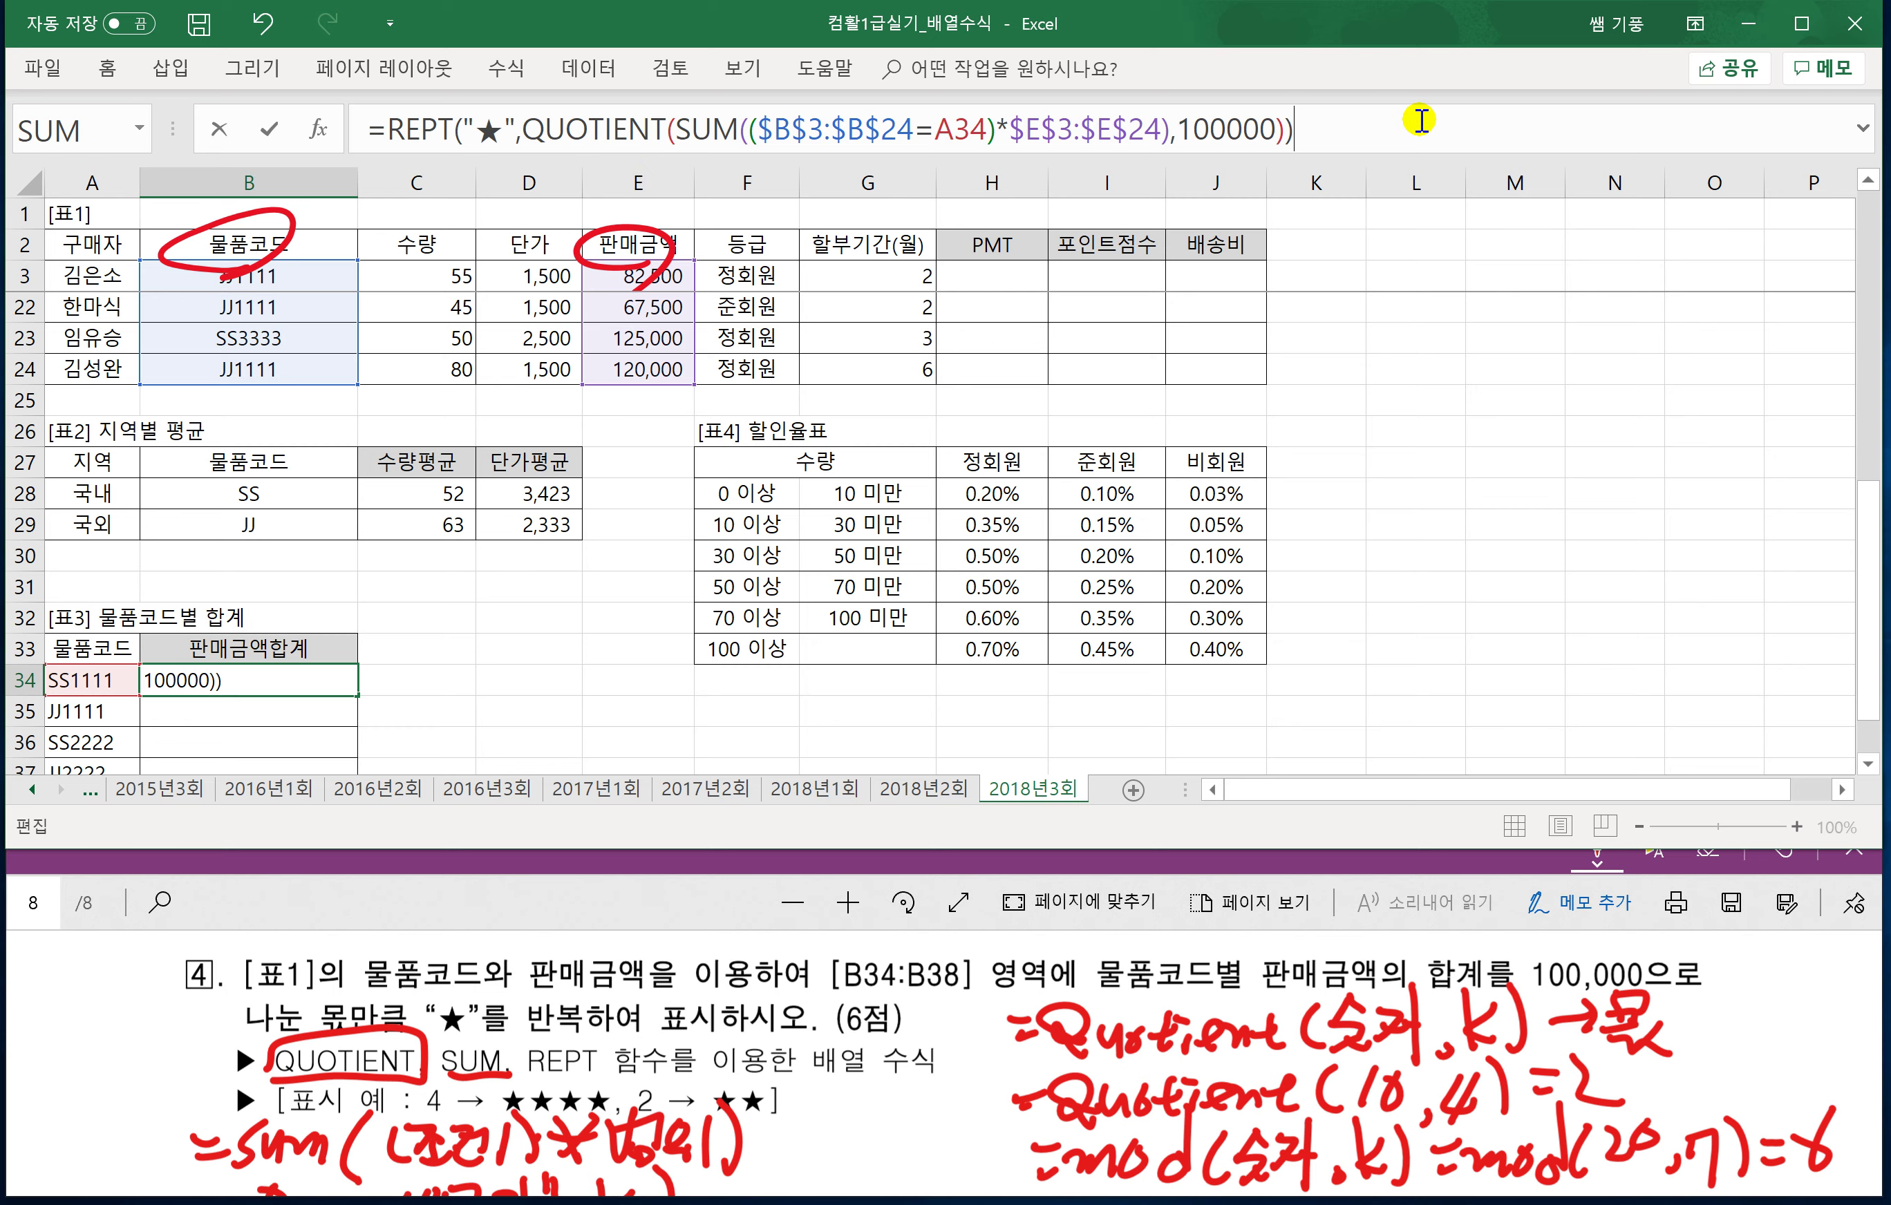
key("ctrl+shift+Return")
Fill the star formula from B34 down through B38, then deselect the range.
scroll(1000, 387, "down", 2)
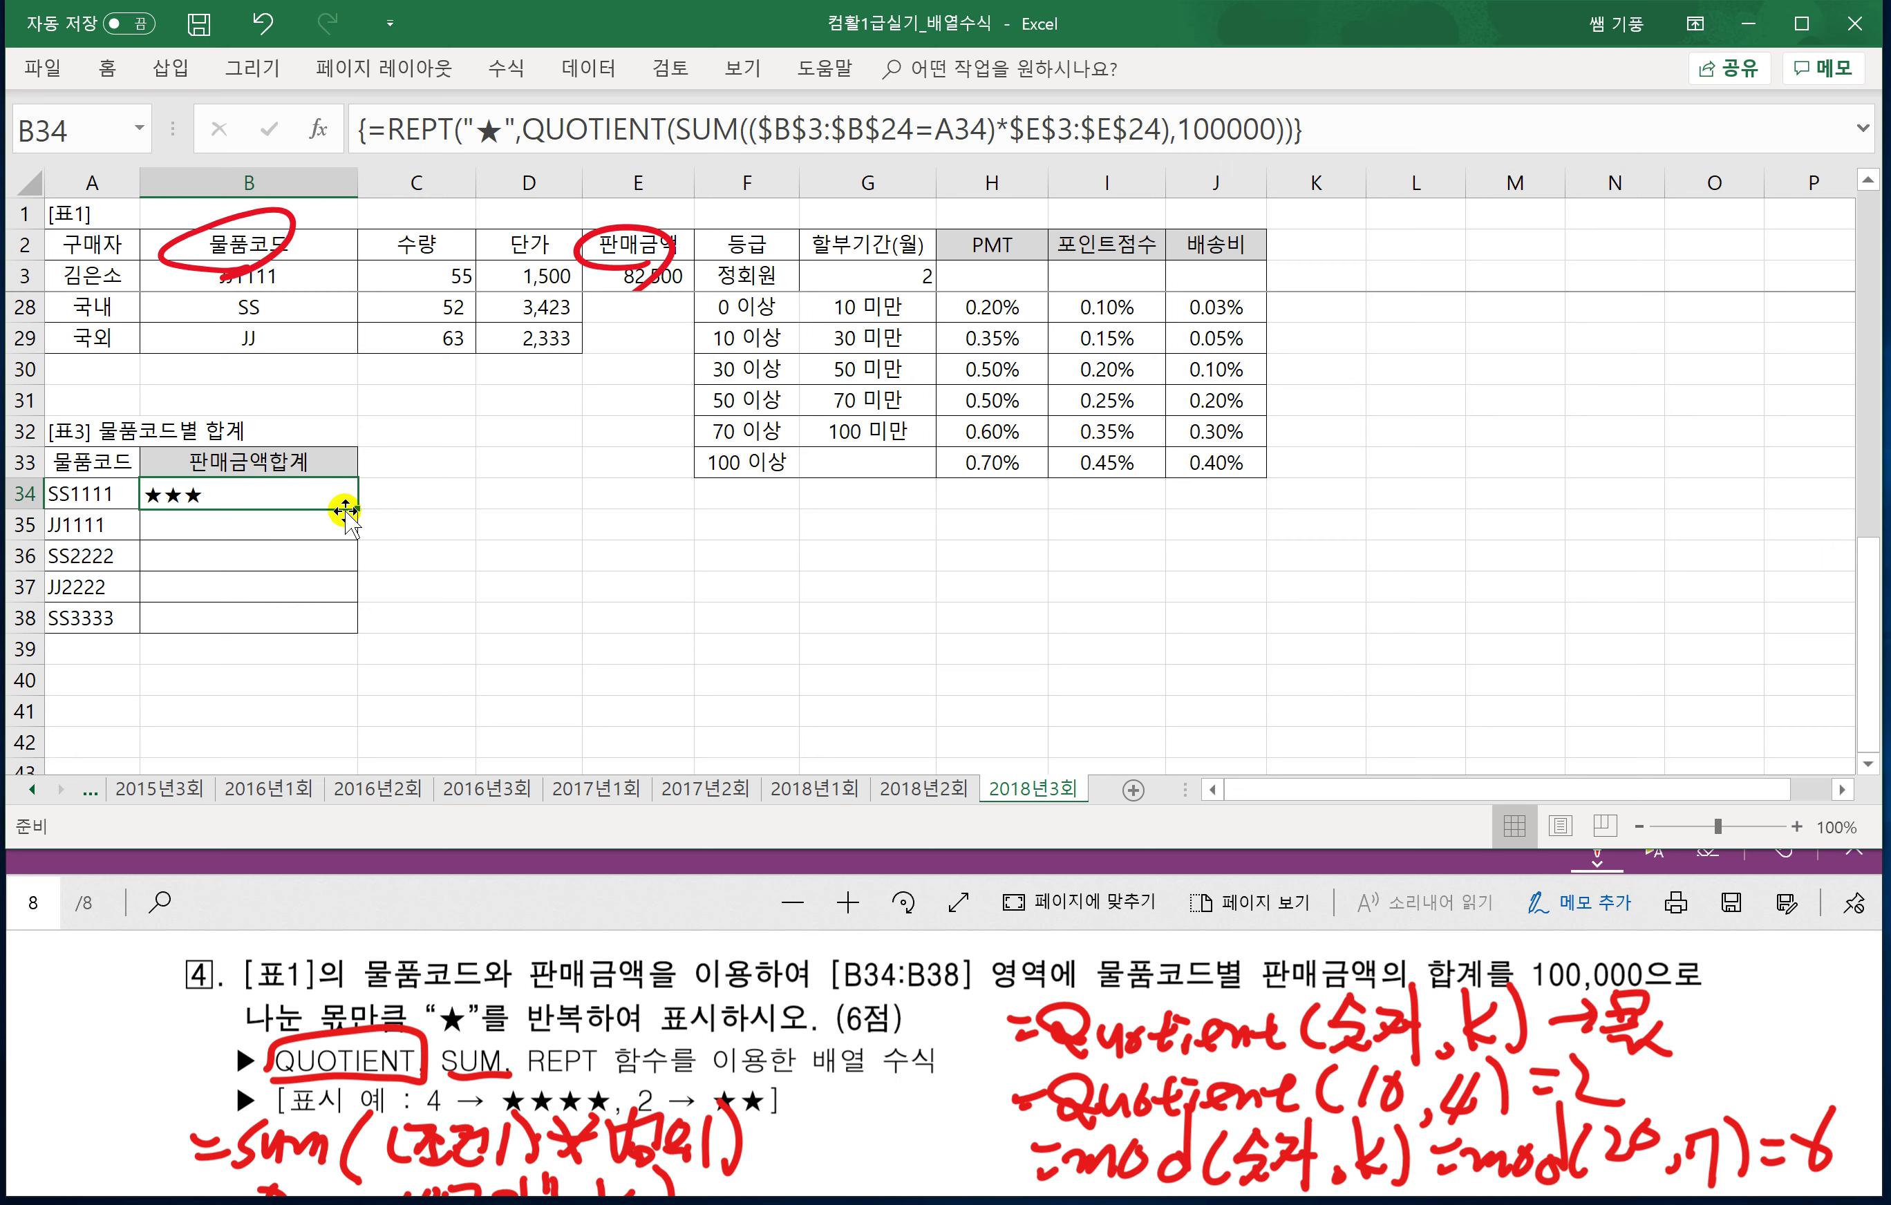
left_click_drag(345, 508, 350, 629)
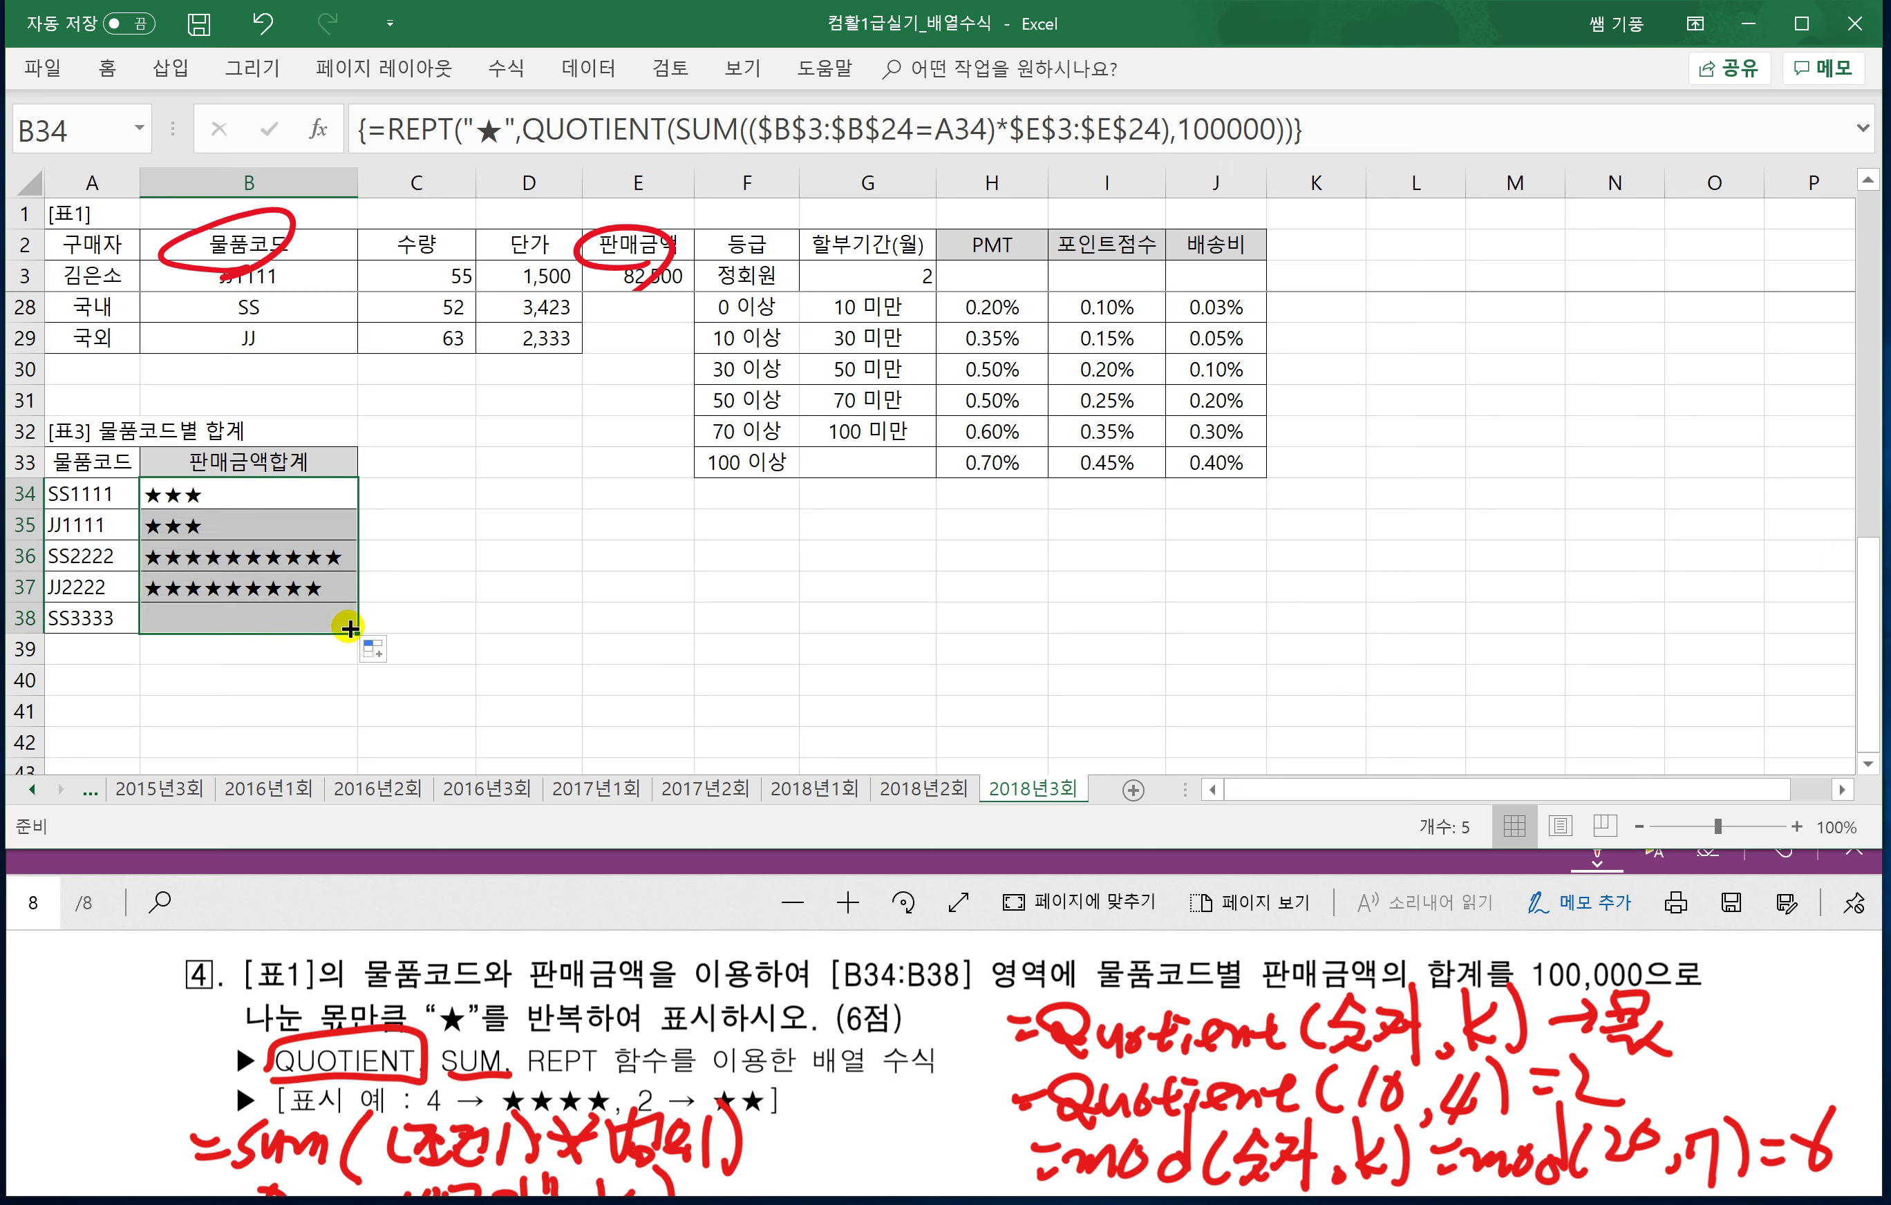
left_click(468, 586)
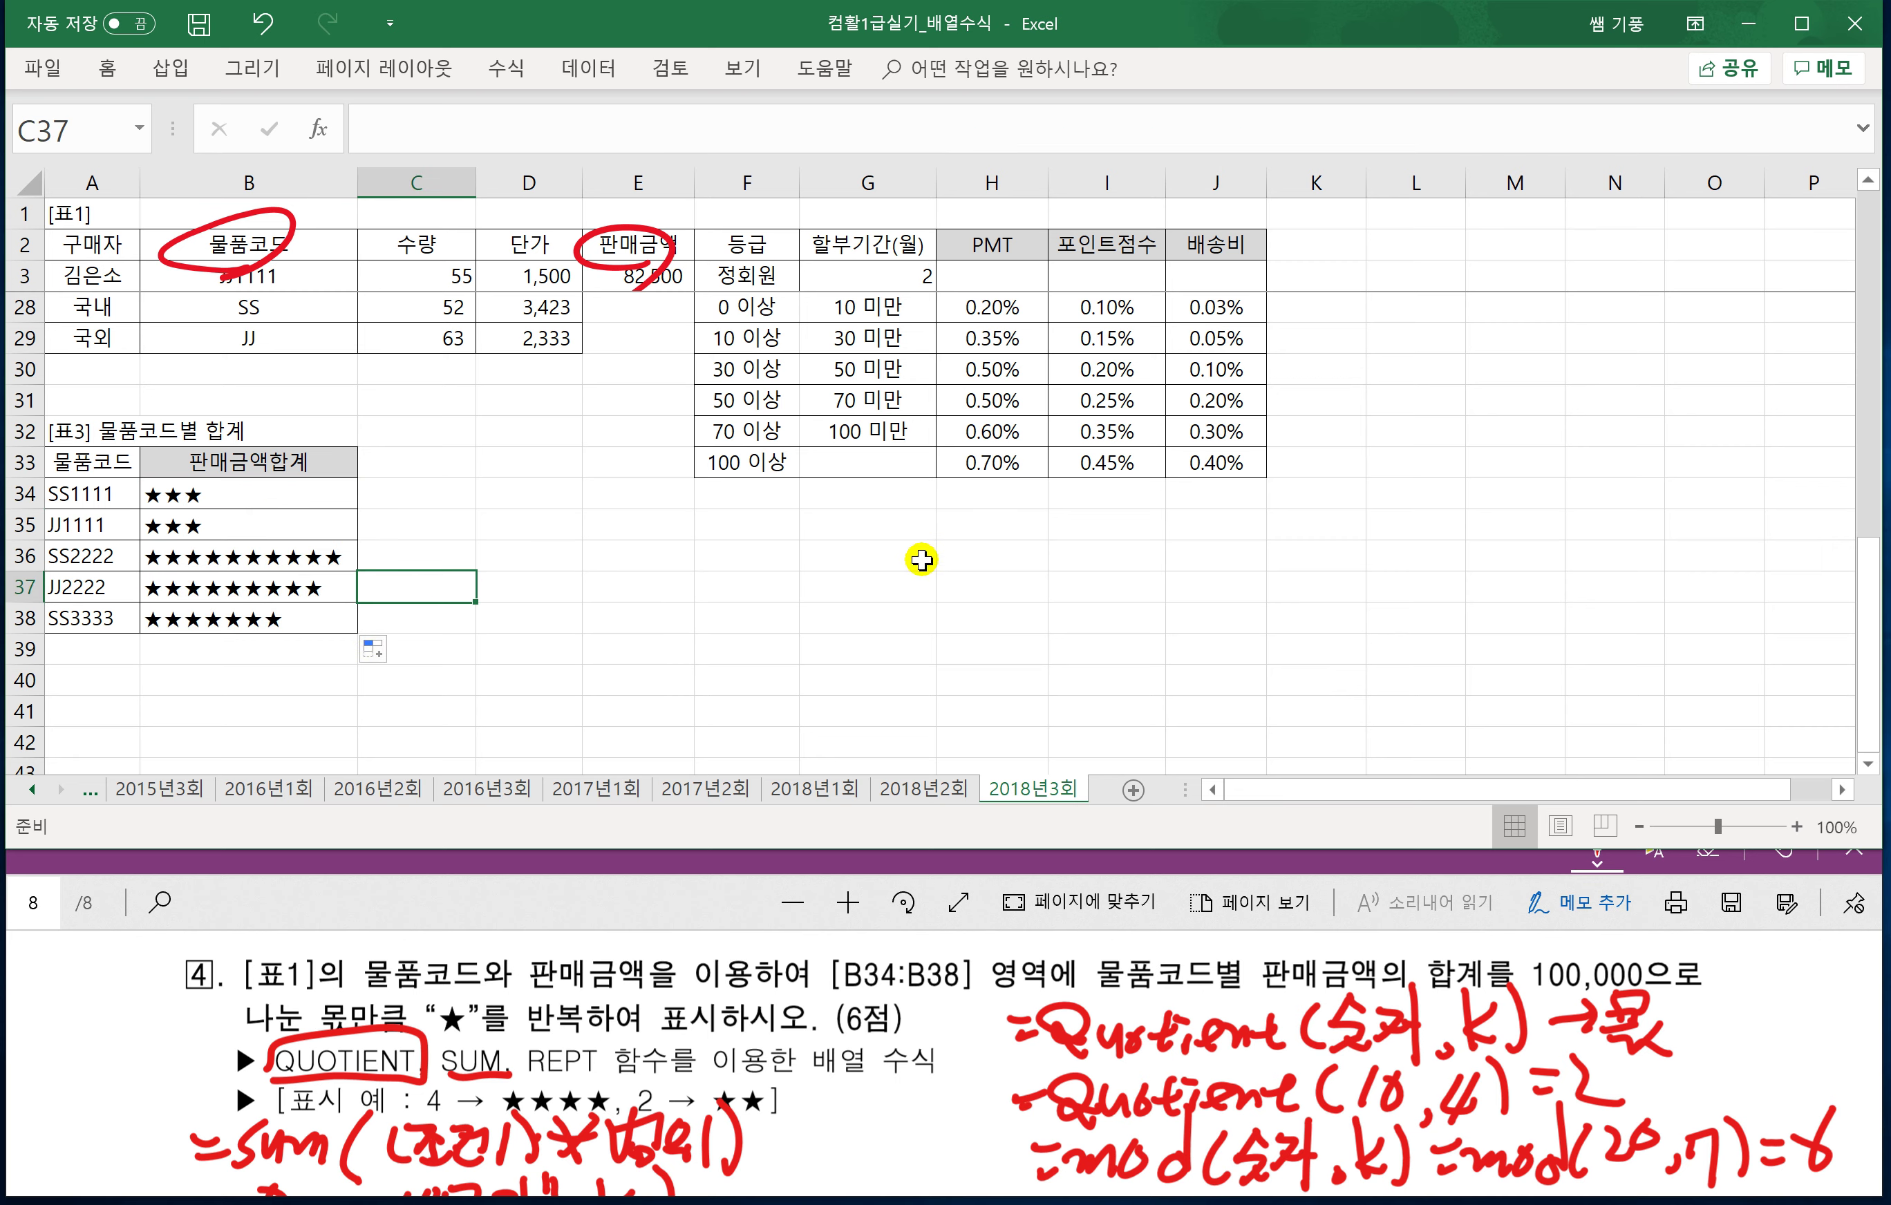